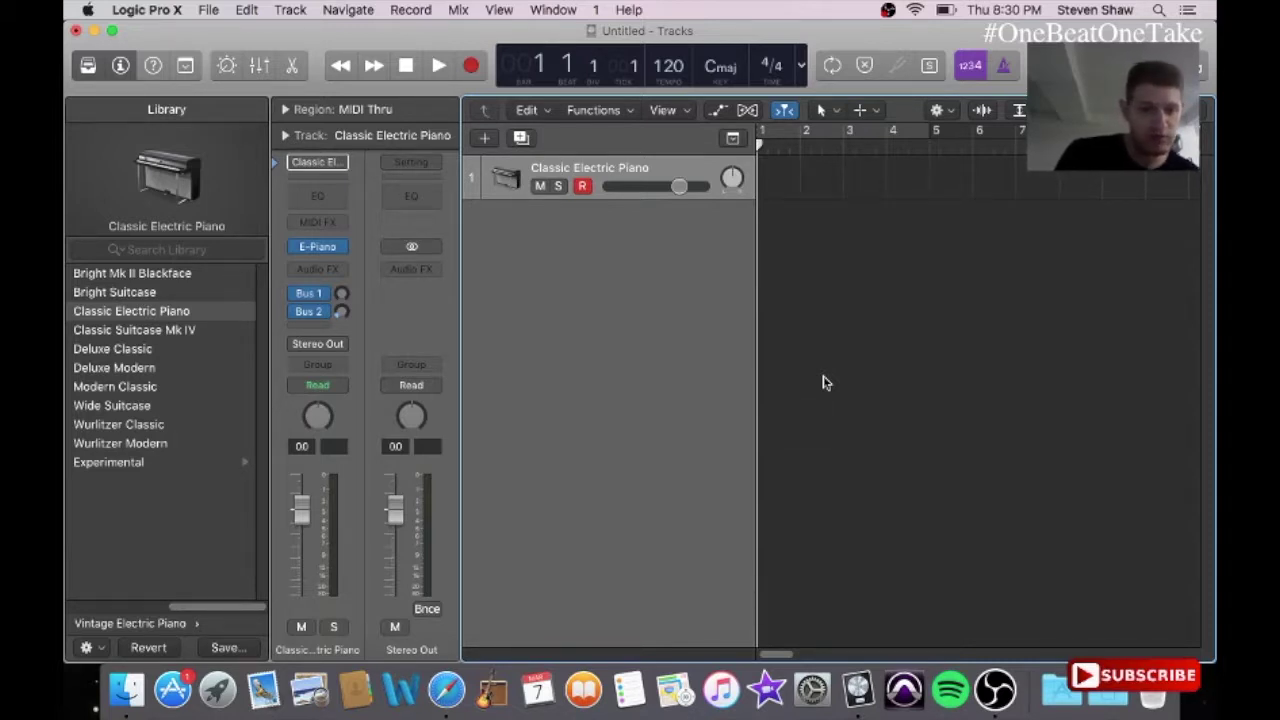
Step: Switch to Safari and look over the YouTube page of the song "Stelvio Cipriani - Mary's Theme (1969)"
{"action": "left_click", "coordinate": [457, 688]}
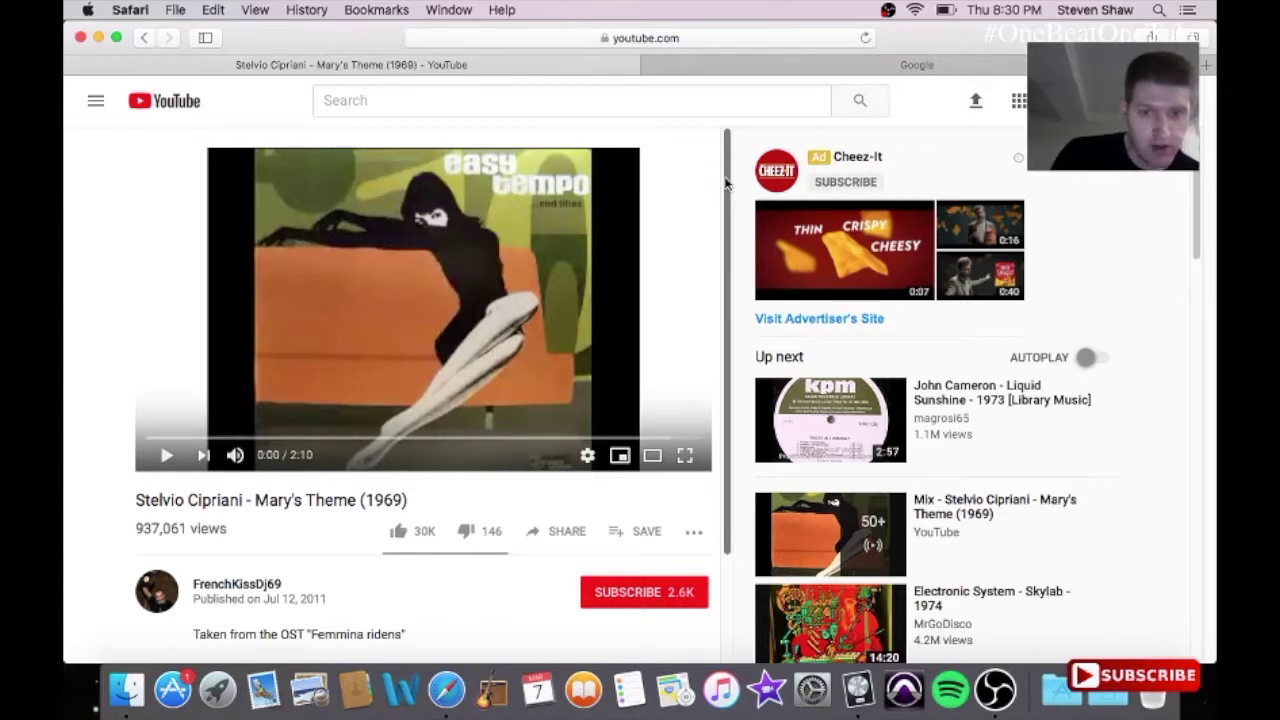
{"action": "left_click_drag", "start_coordinate": [727, 183], "coordinate": [735, 273]}
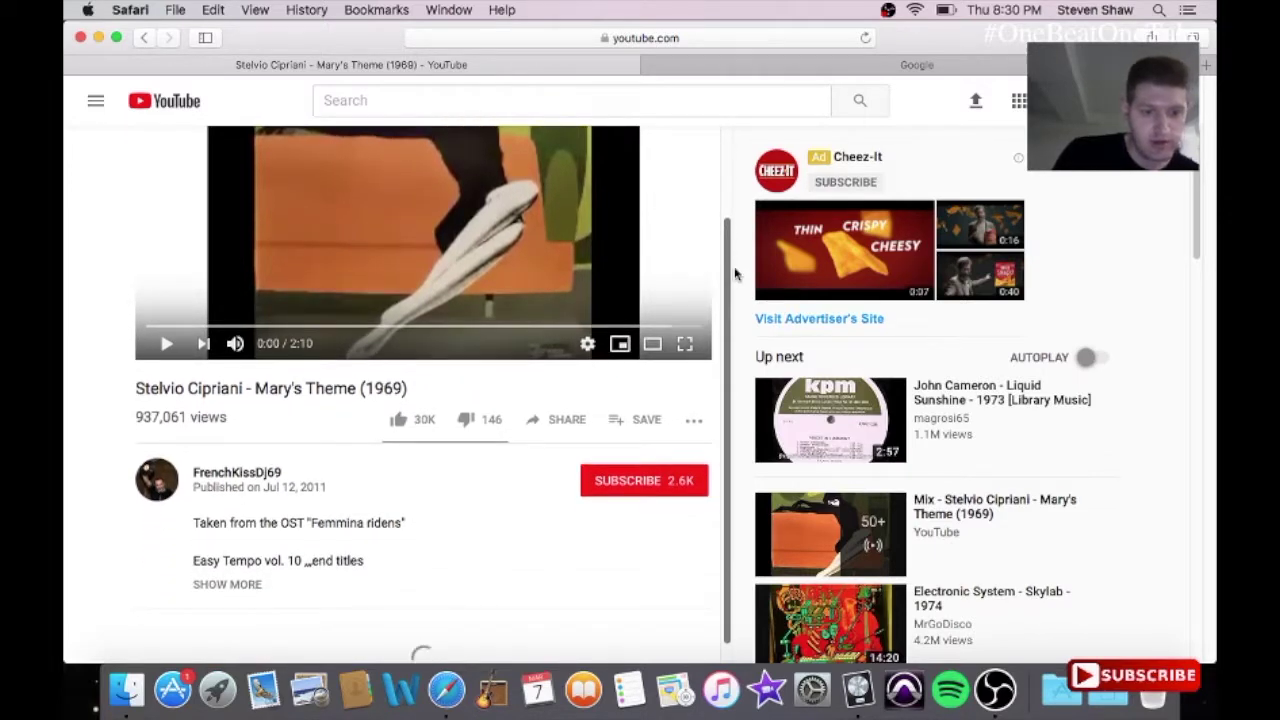
{"action": "left_click_drag", "start_coordinate": [735, 273], "coordinate": [735, 279]}
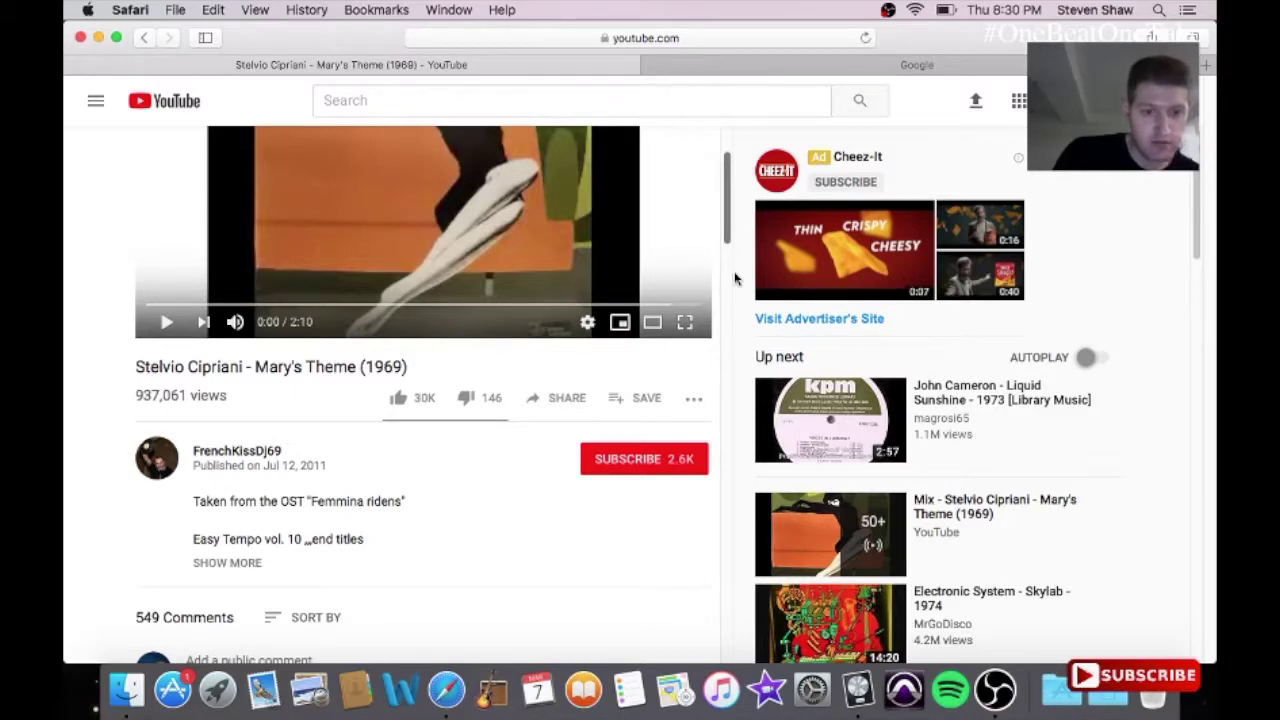
{"action": "left_click_drag", "start_coordinate": [735, 279], "coordinate": [735, 281]}
{"action": "scroll", "coordinate": [734, 278], "scroll_direction": "up", "scroll_amount": 5}
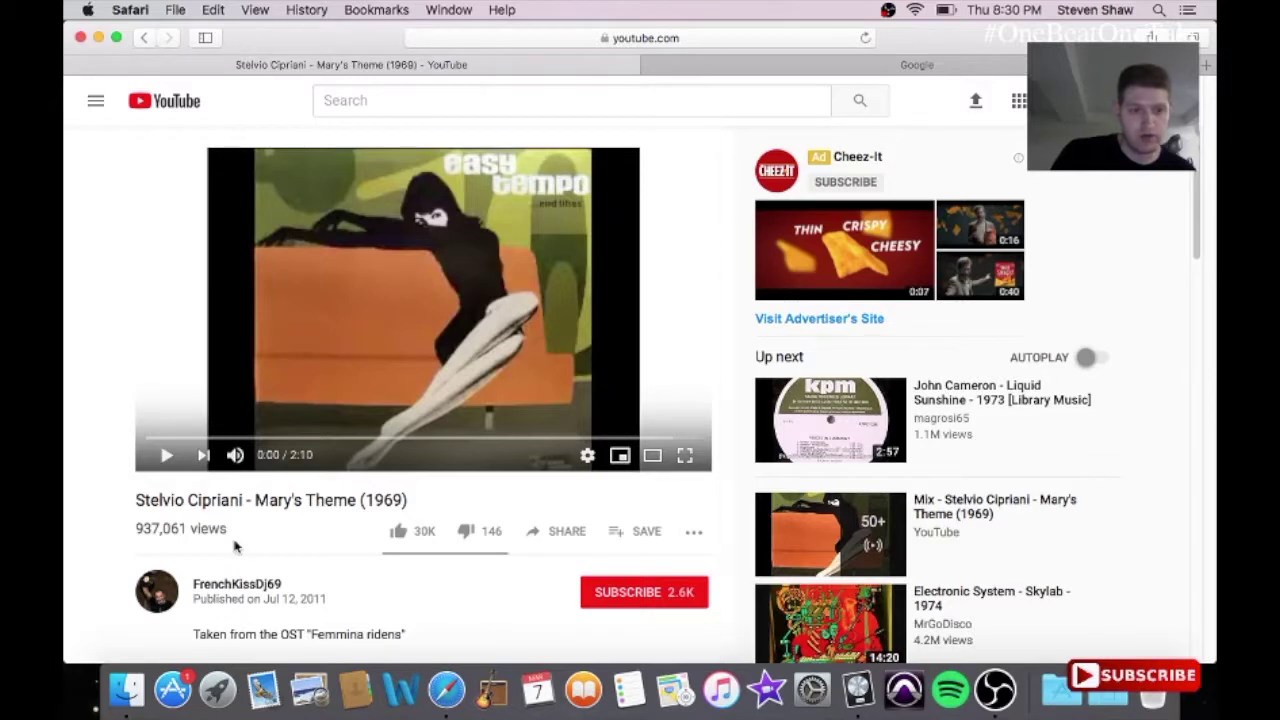
Step: Switch to Logic Pro X and import the Mary's Theme (1969) MP3 from the Downloads folder onto a new audio track at bar 1
{"action": "left_click", "coordinate": [852, 711]}
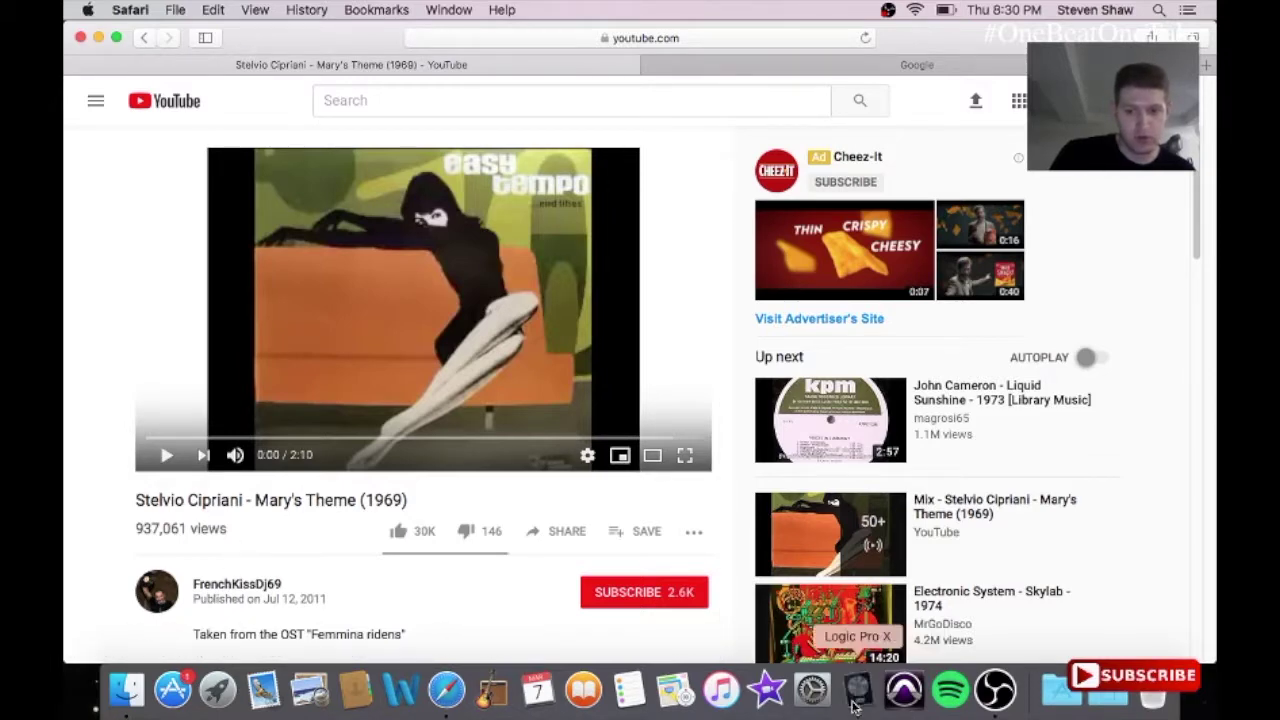
{"action": "left_click", "coordinate": [113, 708]}
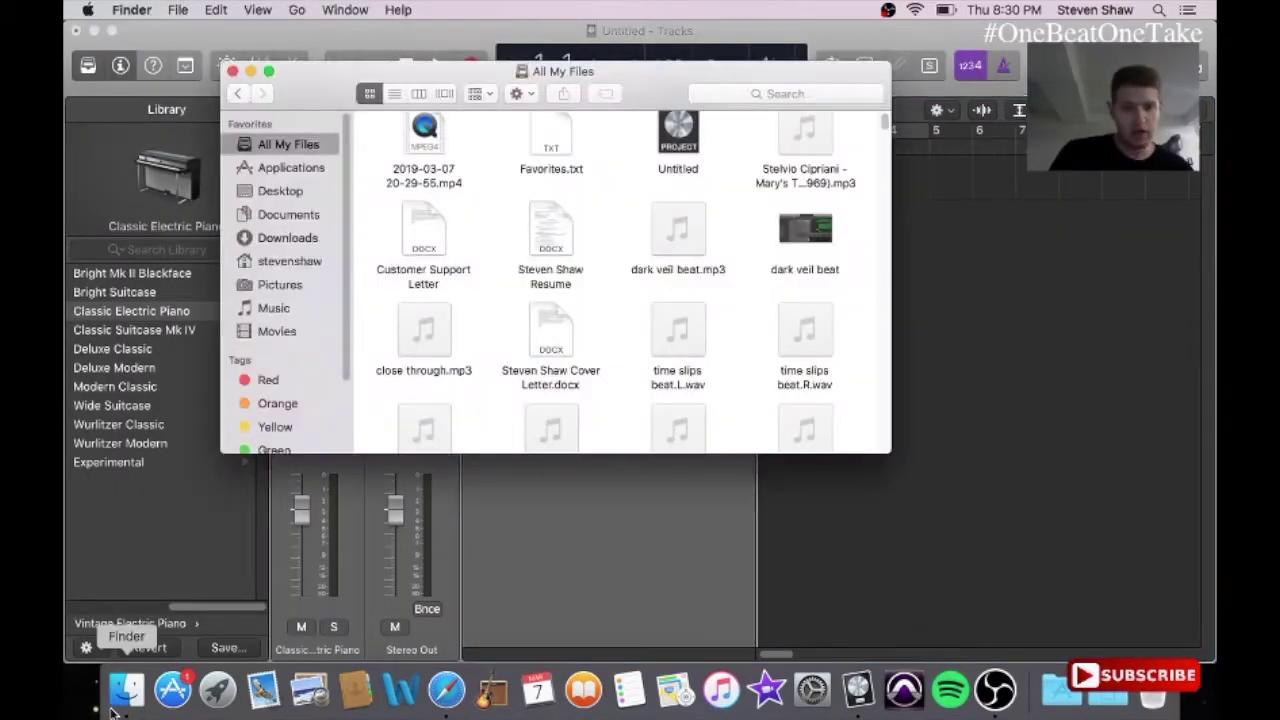
{"action": "left_click", "coordinate": [294, 236]}
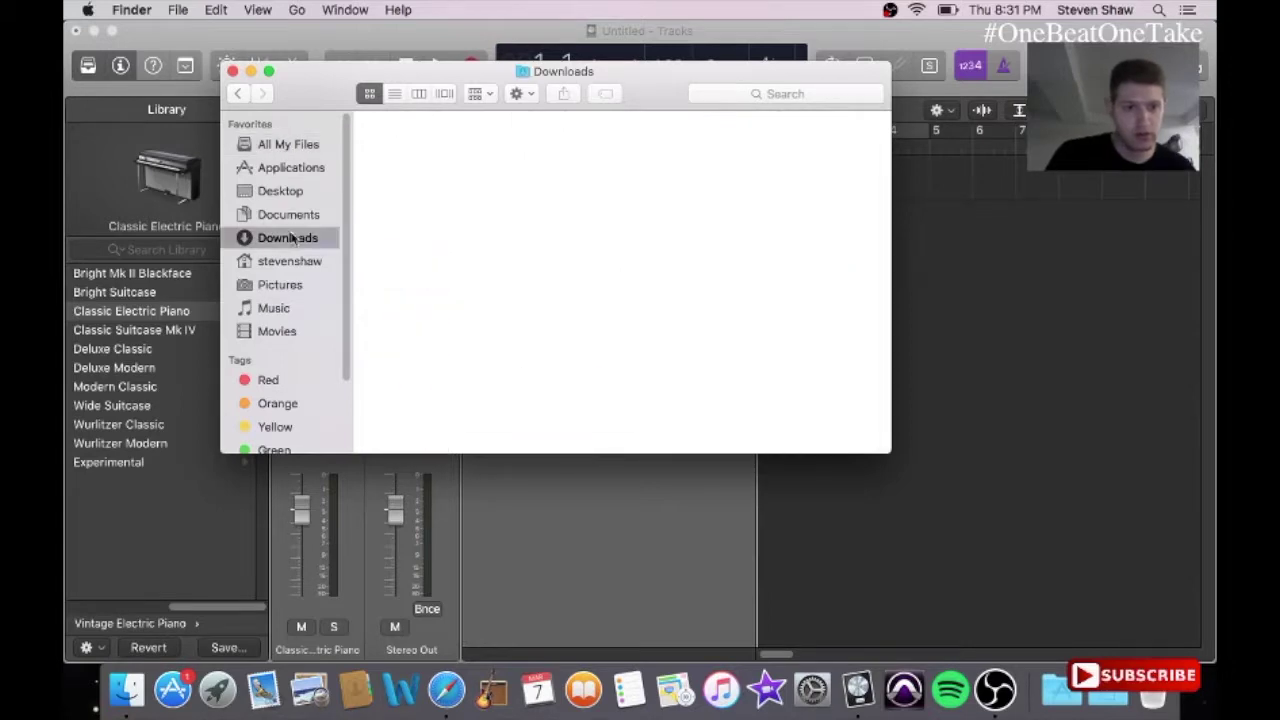
{"action": "left_click_drag", "start_coordinate": [655, 82], "coordinate": [660, 342]}
{"action": "left_click_drag", "start_coordinate": [431, 492], "coordinate": [818, 230]}
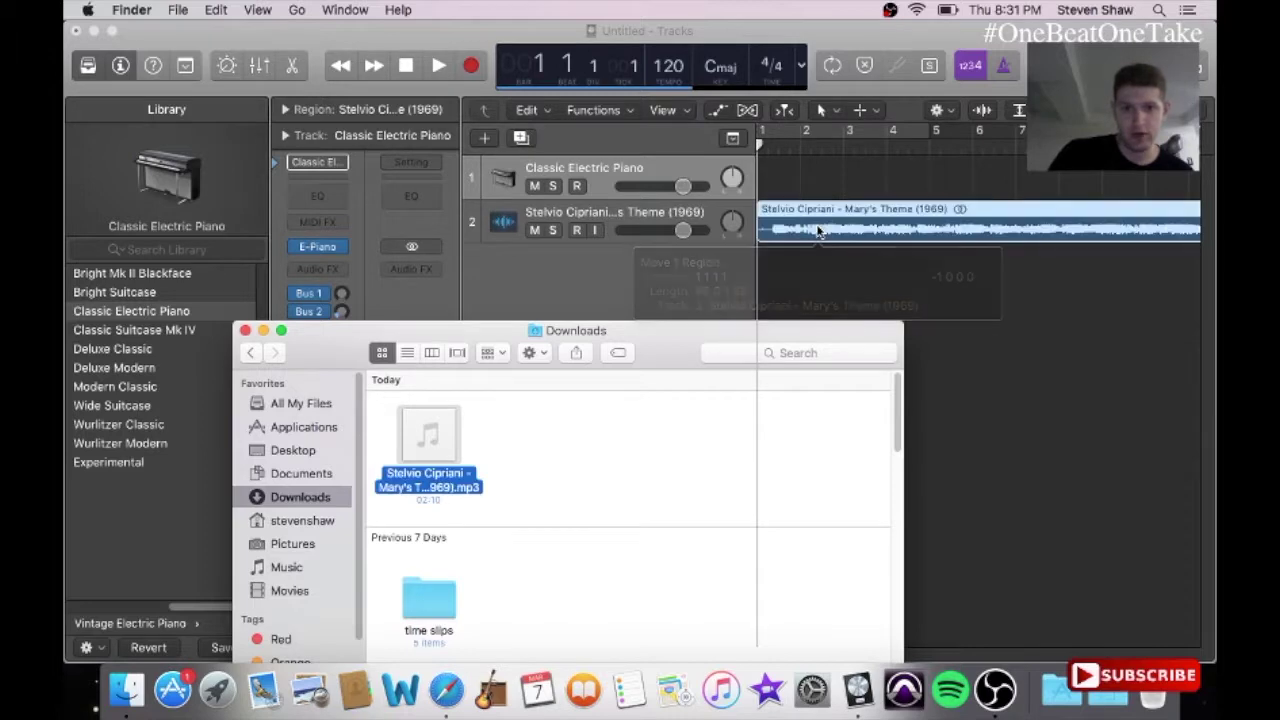
Step: Return to the Logic project and set its tempo to 80
{"action": "left_click", "coordinate": [916, 310]}
{"action": "left_click_drag", "start_coordinate": [675, 76], "coordinate": [670, 168]}
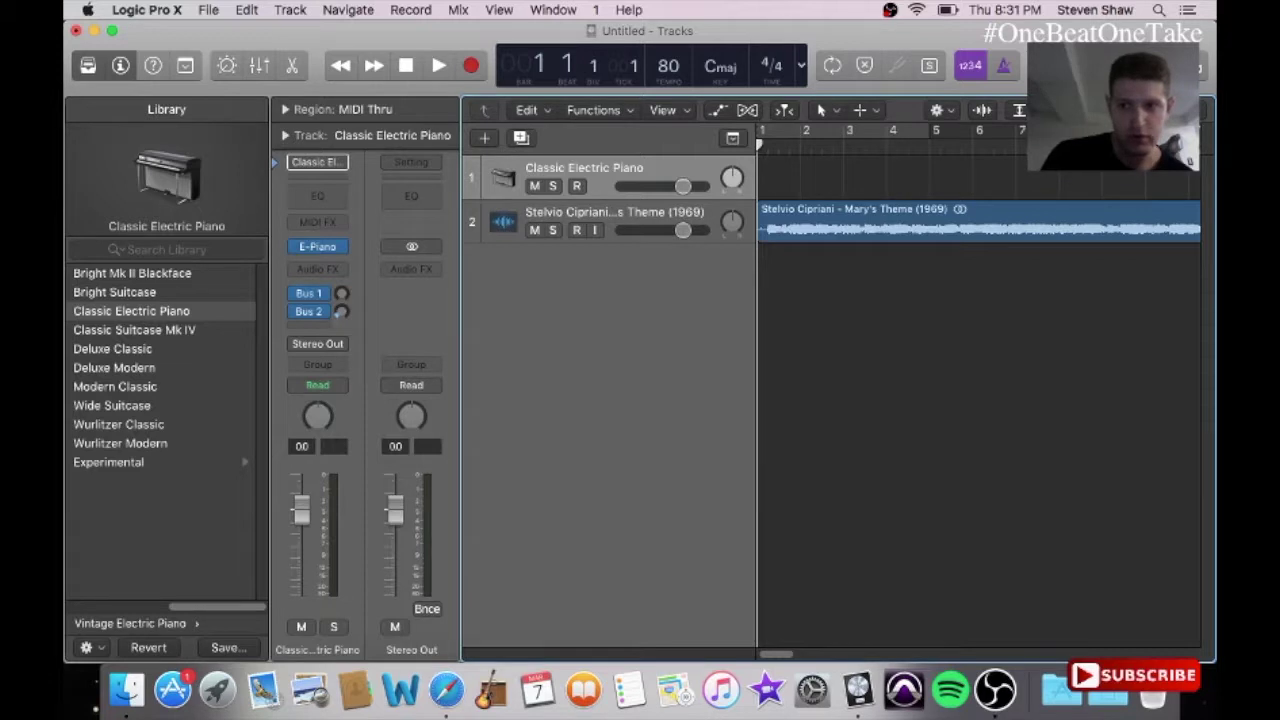
Step: Listen to the Mary's Theme sample and split its region with the Scissors tool at about bar 5, beat 3
{"action": "key", "text": "super+Right"}
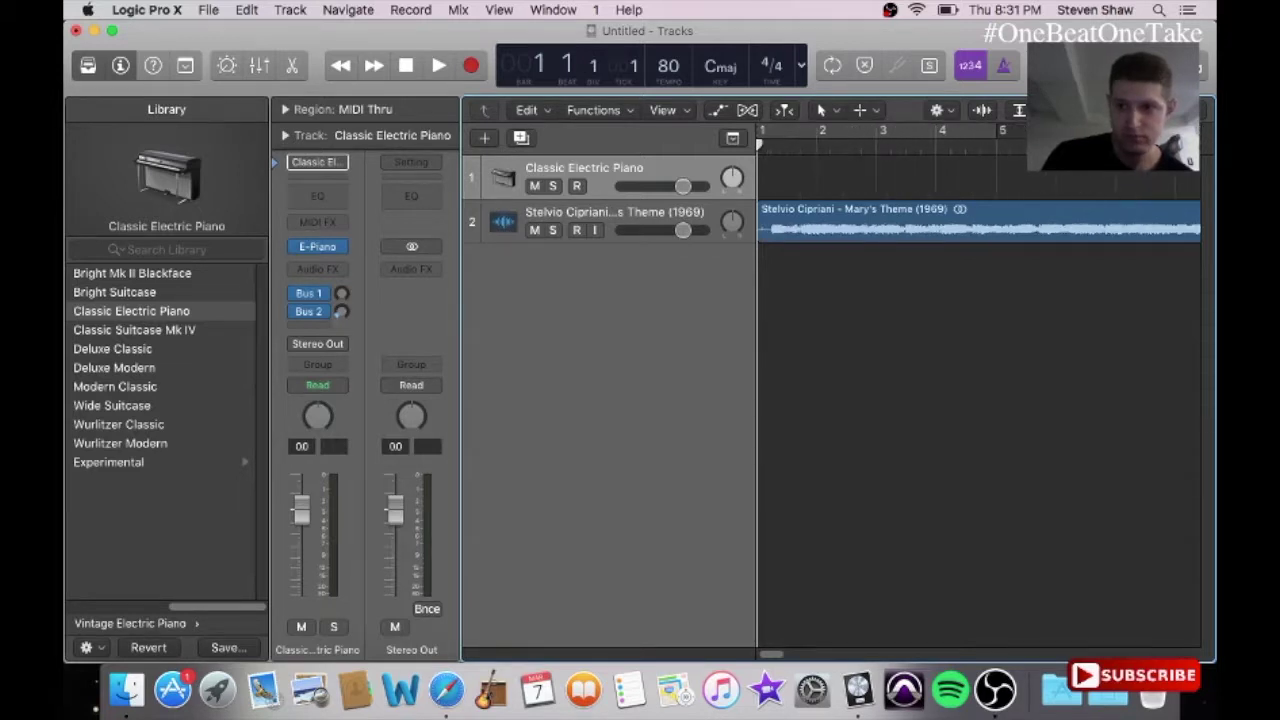
{"action": "key", "text": "super+Down"}
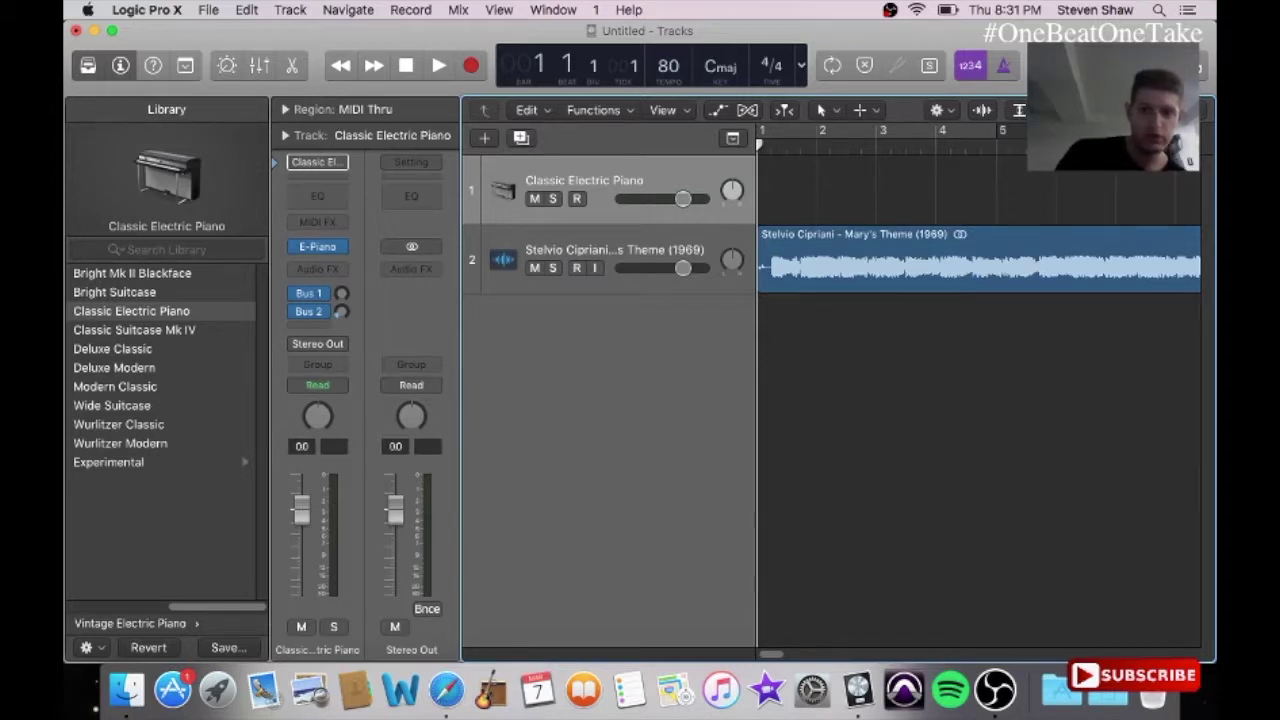
{"action": "left_click", "coordinate": [823, 110]}
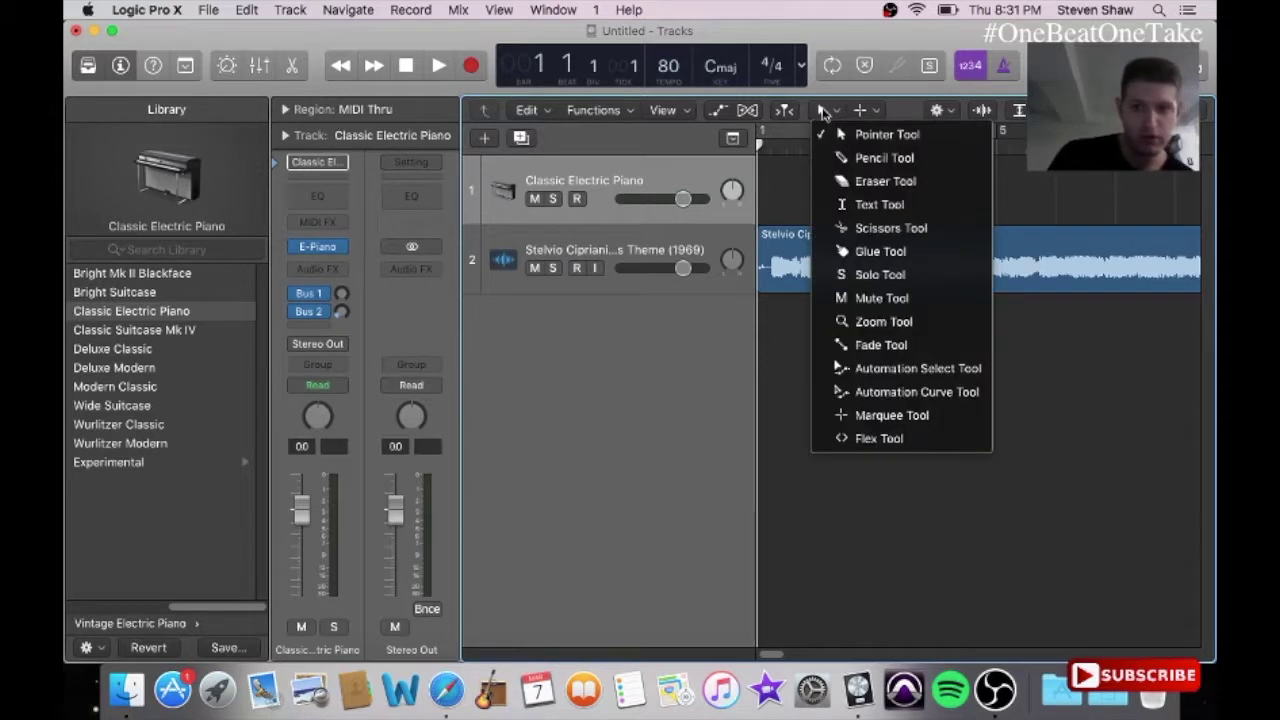
{"action": "left_click", "coordinate": [843, 227]}
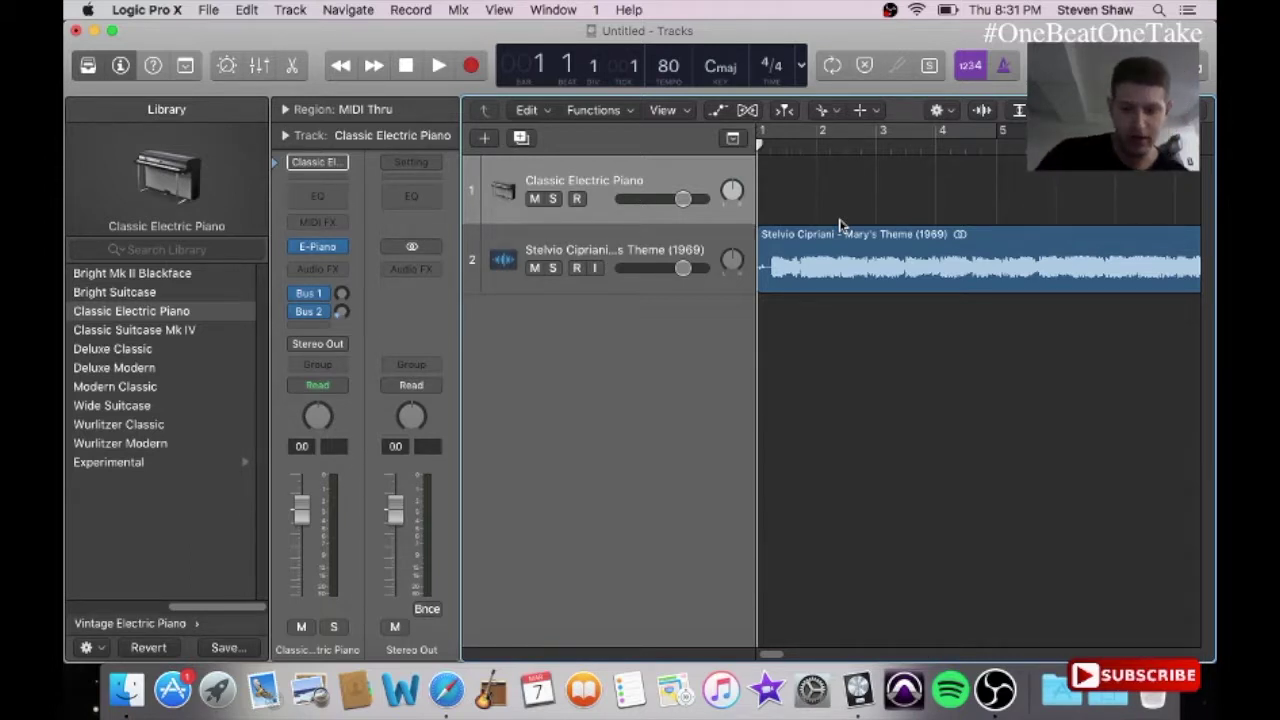
{"action": "key", "text": "space"}
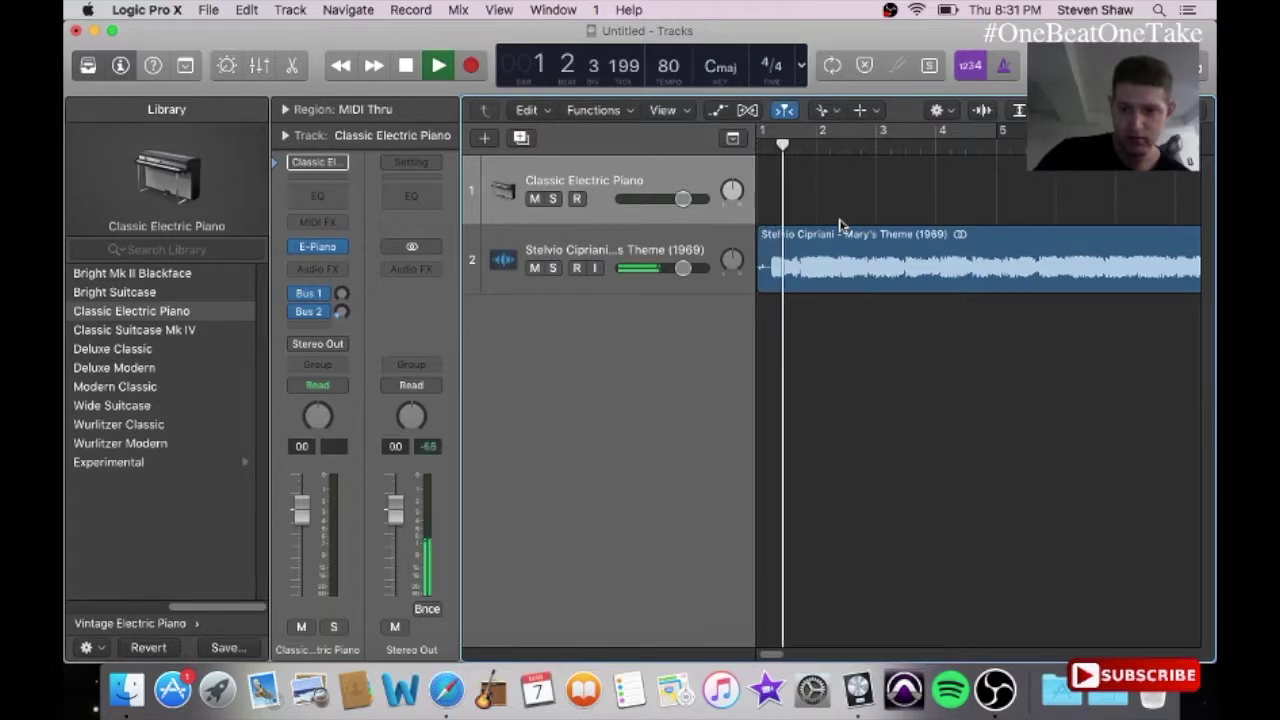
{"action": "key", "text": "XF86AudioRaiseVolume"}
{"action": "key", "text": "XF86AudioLowerVolume"}
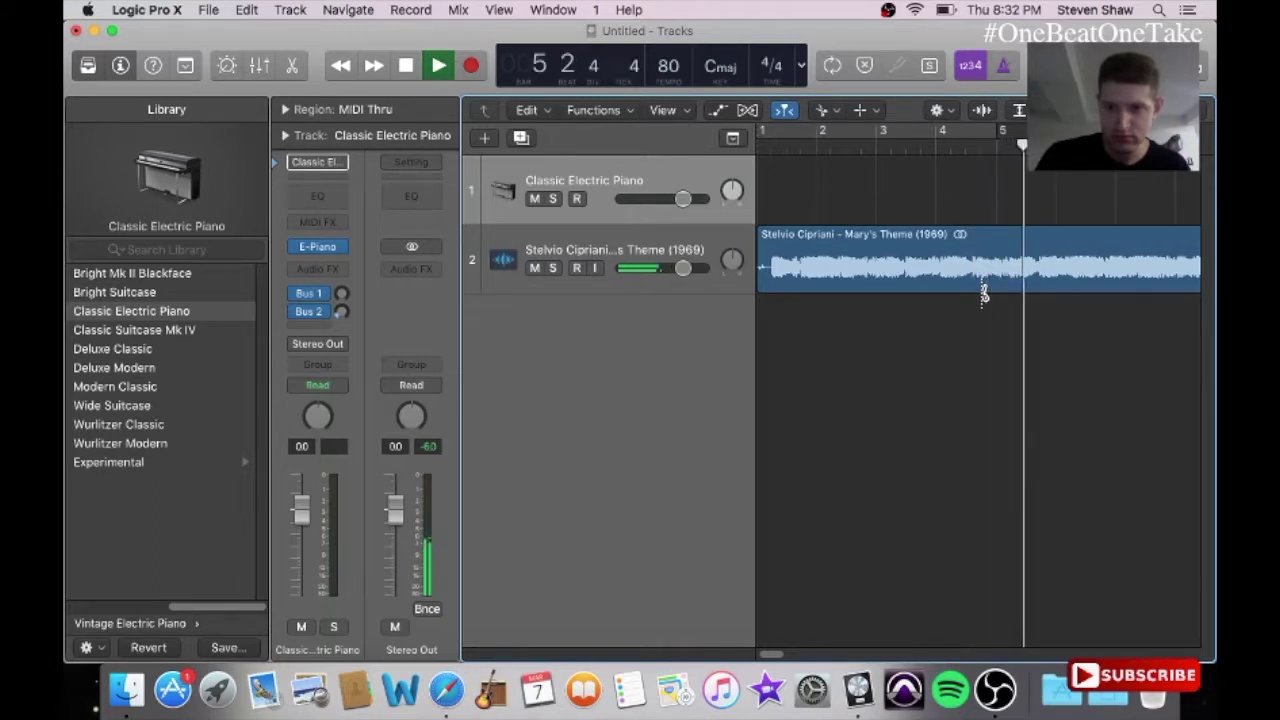
{"action": "key", "text": "space"}
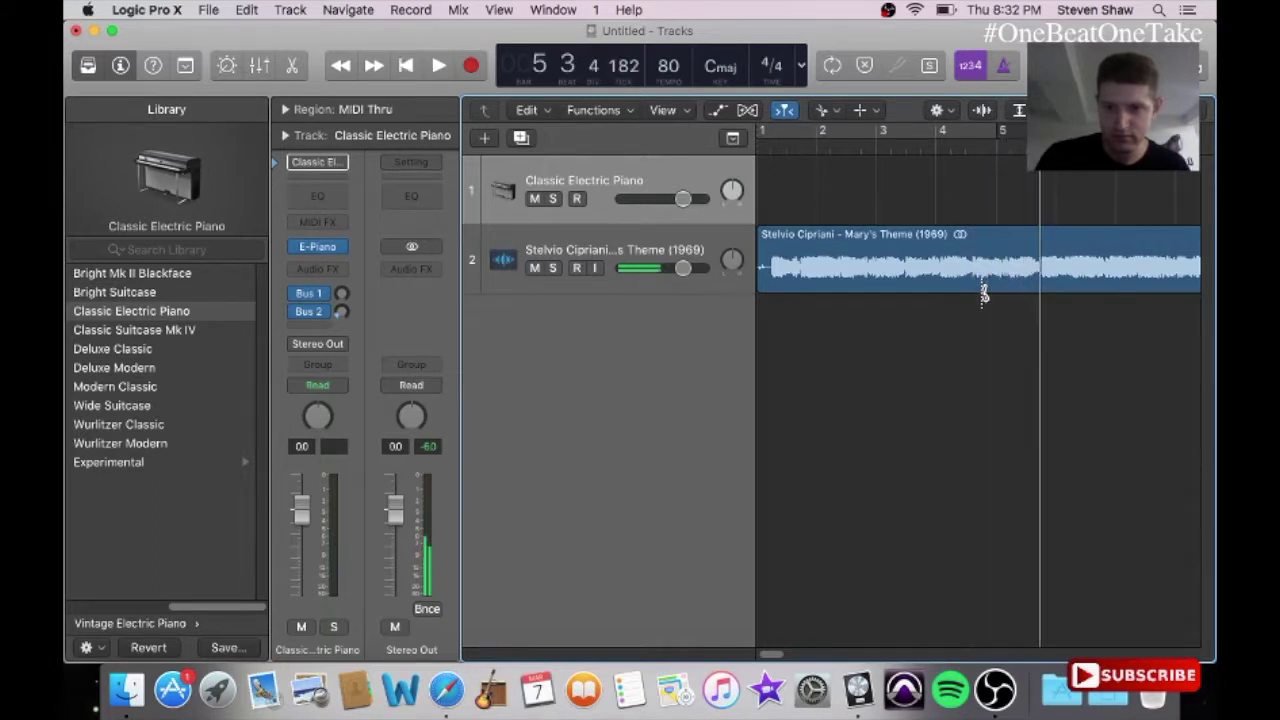
{"action": "left_click", "coordinate": [1041, 266]}
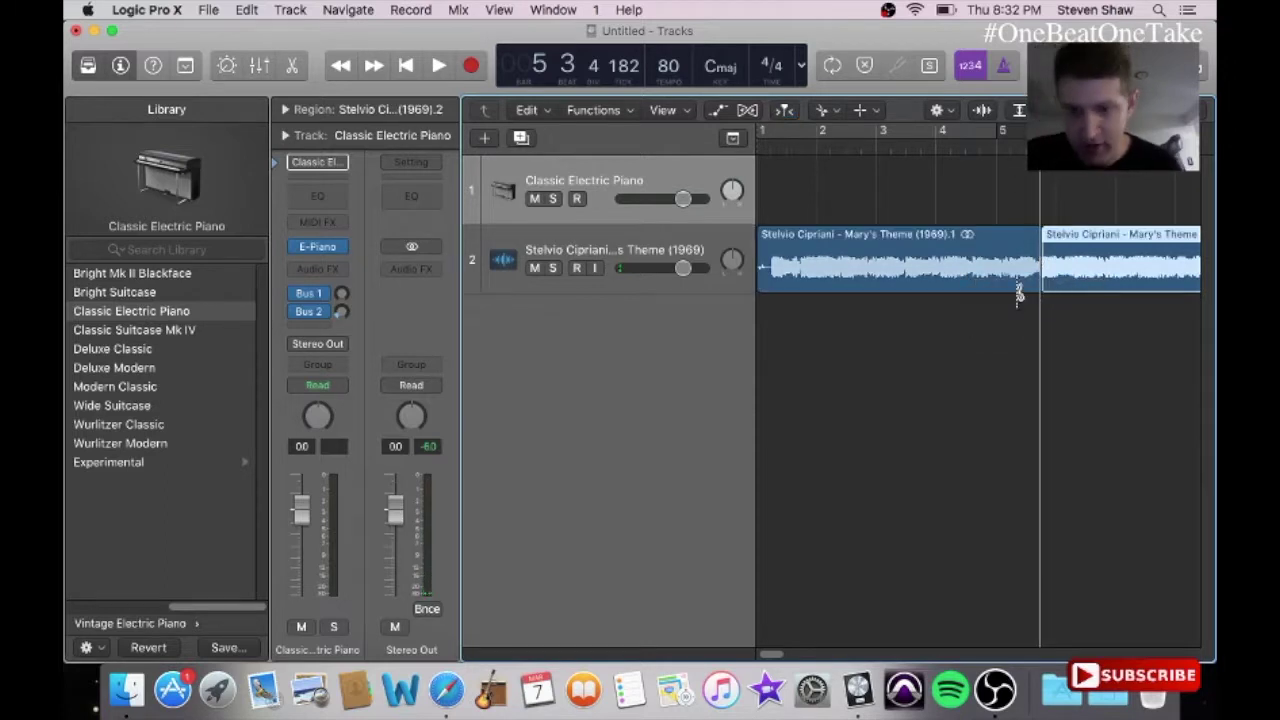
Step: Replay the opening of the sample and trim the quiet lead-in off the start of the first region with the Pointer tool
{"action": "key", "text": "Return"}
{"action": "key", "text": "space"}
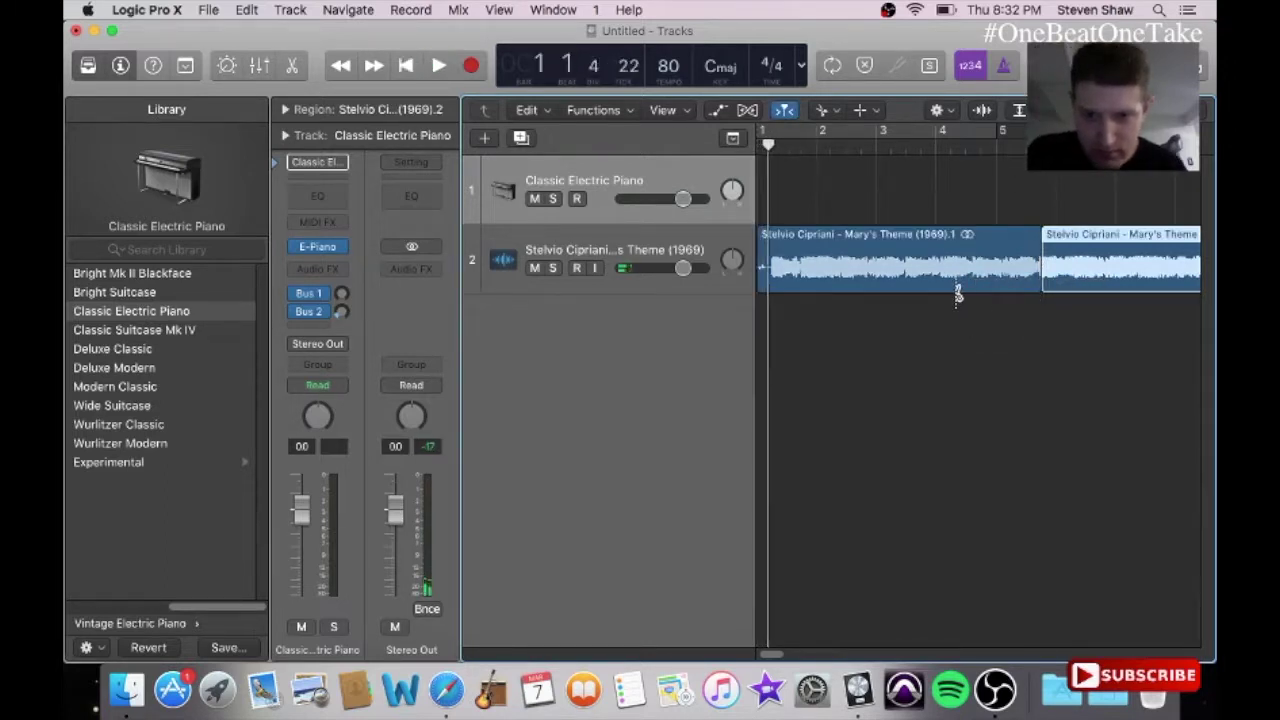
{"action": "left_click", "coordinate": [823, 110]}
{"action": "left_click", "coordinate": [862, 131]}
{"action": "left_click_drag", "start_coordinate": [763, 290], "coordinate": [783, 288]}
{"action": "left_click", "coordinate": [788, 331]}
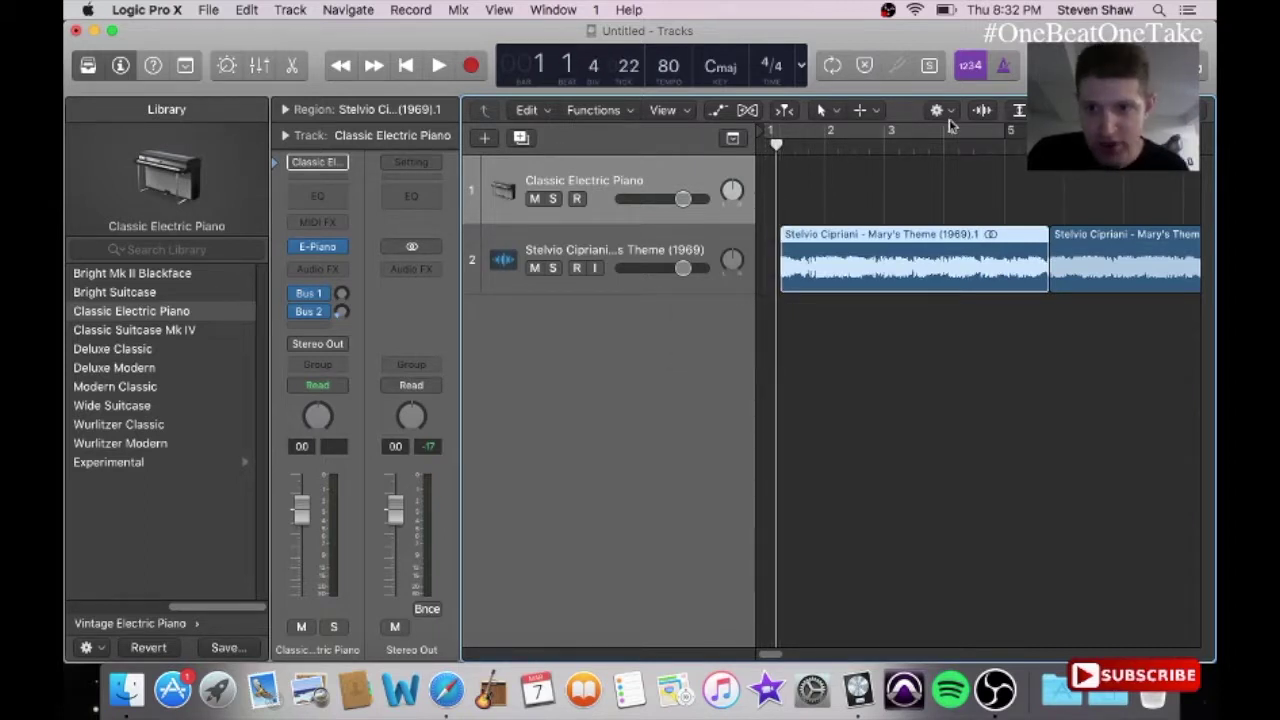
Step: Set snapping to Samples and fine-tune the start edge of the first region while checking it by ear
{"action": "left_click", "coordinate": [946, 111]}
{"action": "mouse_move", "coordinate": [958, 131]}
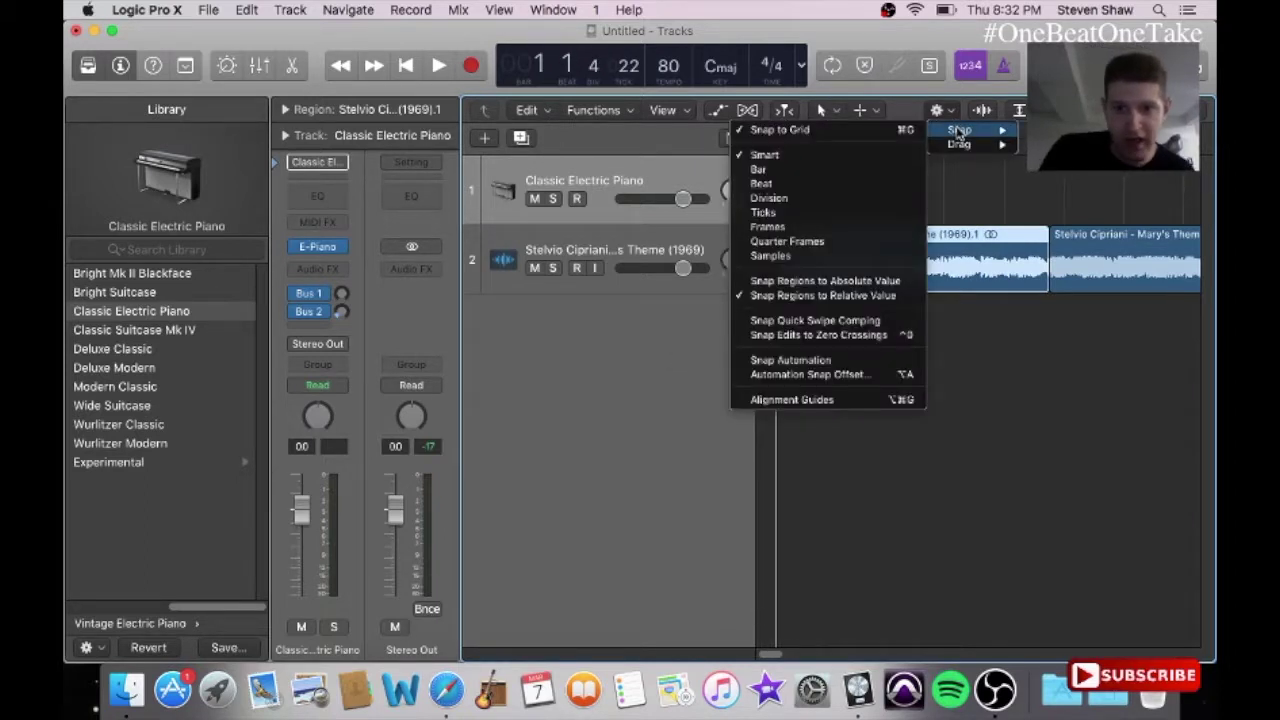
{"action": "left_click", "coordinate": [860, 256]}
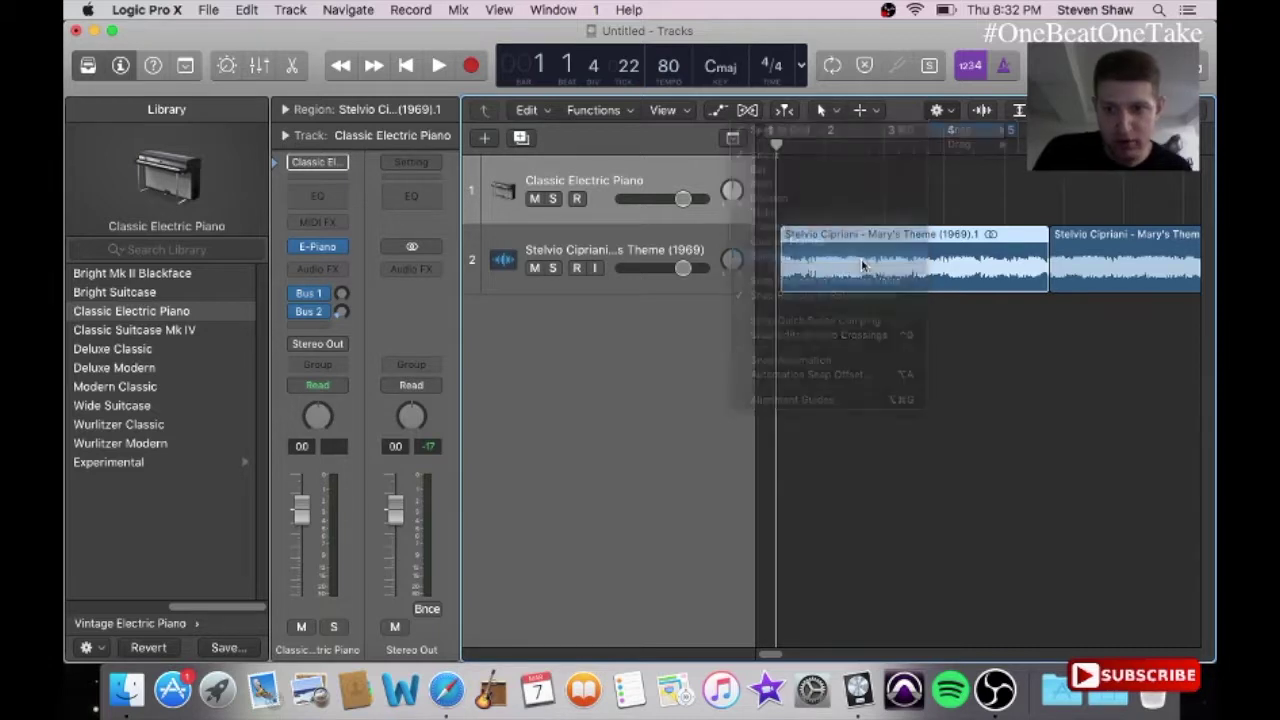
{"action": "left_click_drag", "start_coordinate": [783, 288], "coordinate": [781, 288]}
{"action": "left_click", "coordinate": [811, 321]}
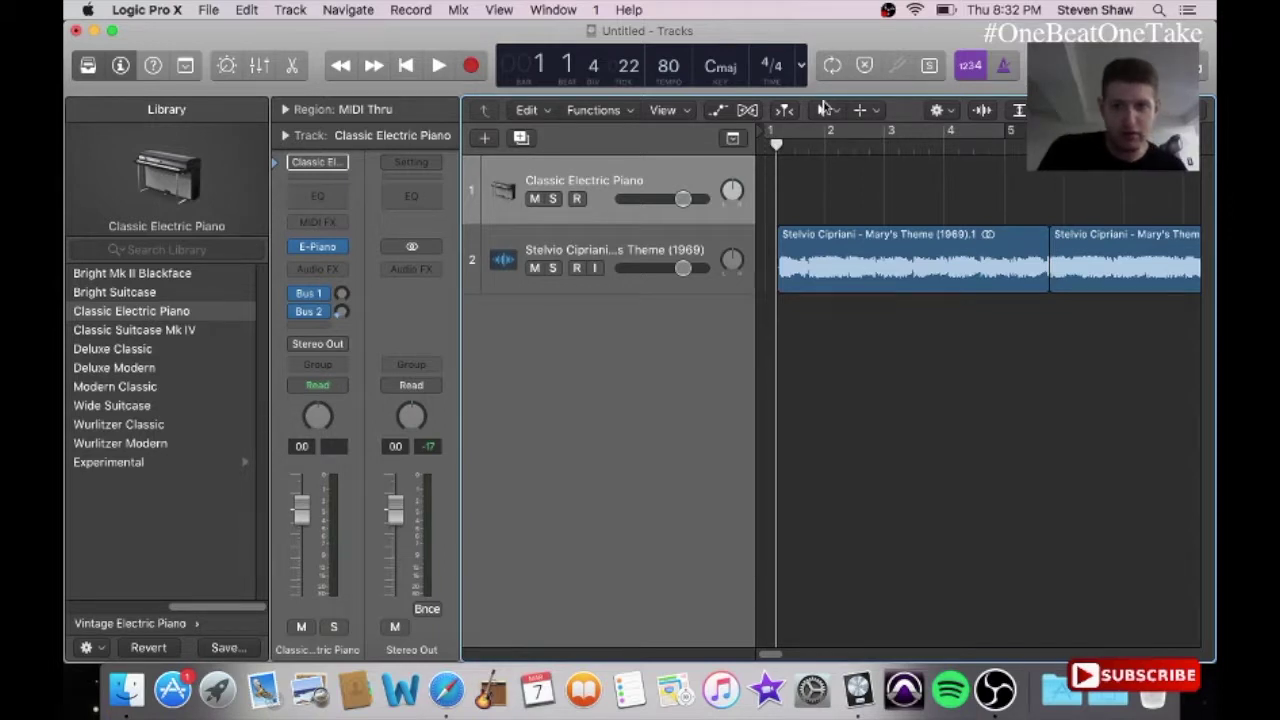
{"action": "key", "text": "space"}
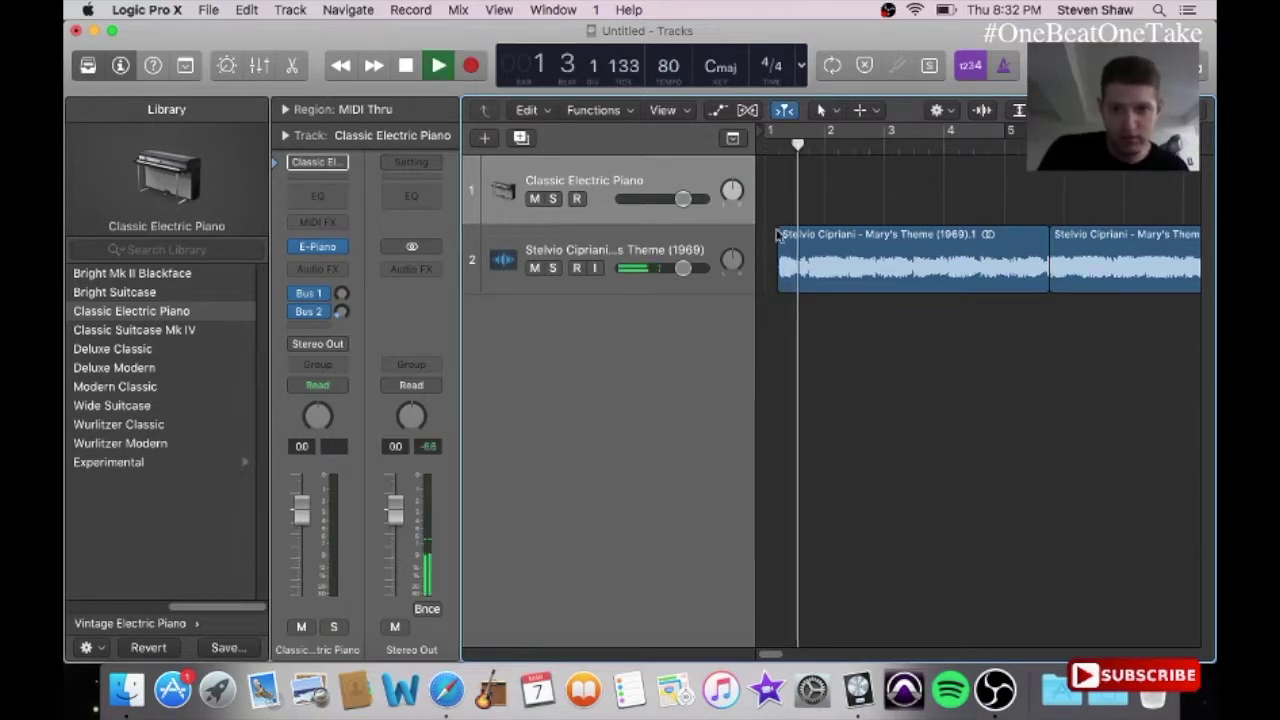
{"action": "left_click_drag", "start_coordinate": [779, 284], "coordinate": [781, 284]}
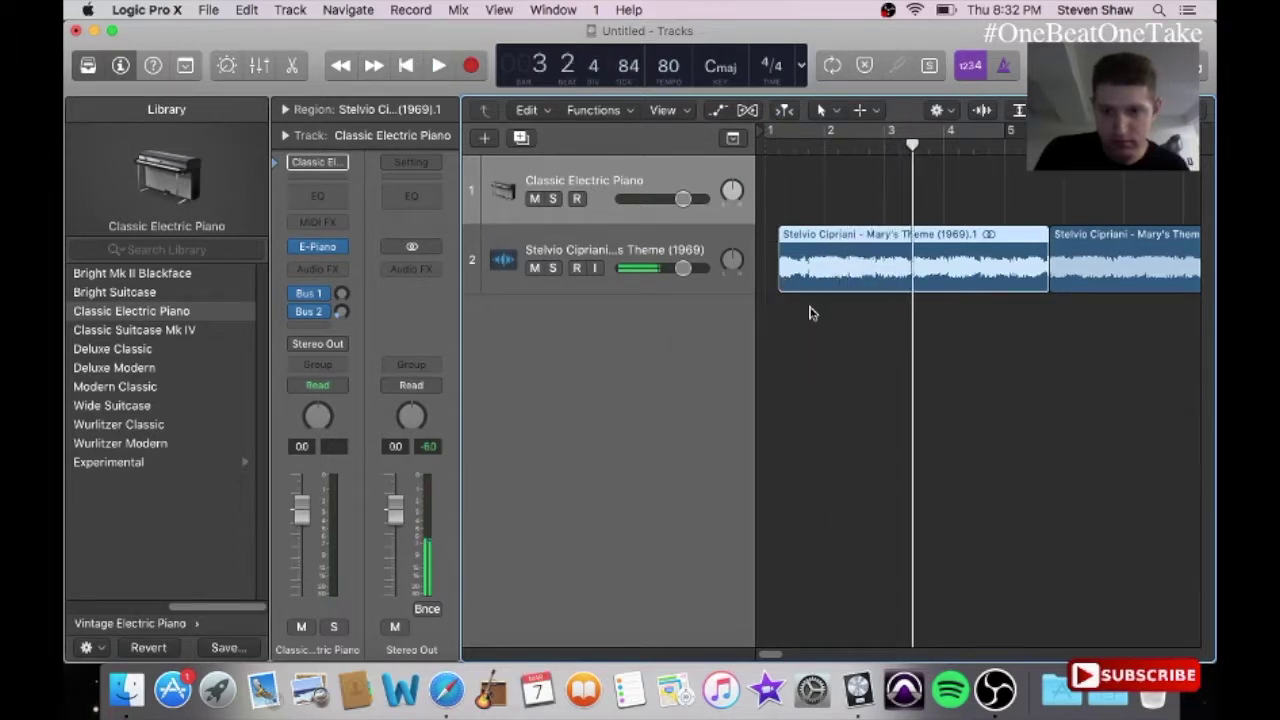
Step: Play the first region from bar 3 to find the cut point and split it at about bar 3, beat 2 with the Scissors tool
{"action": "key", "text": "space"}
{"action": "left_click", "coordinate": [888, 152]}
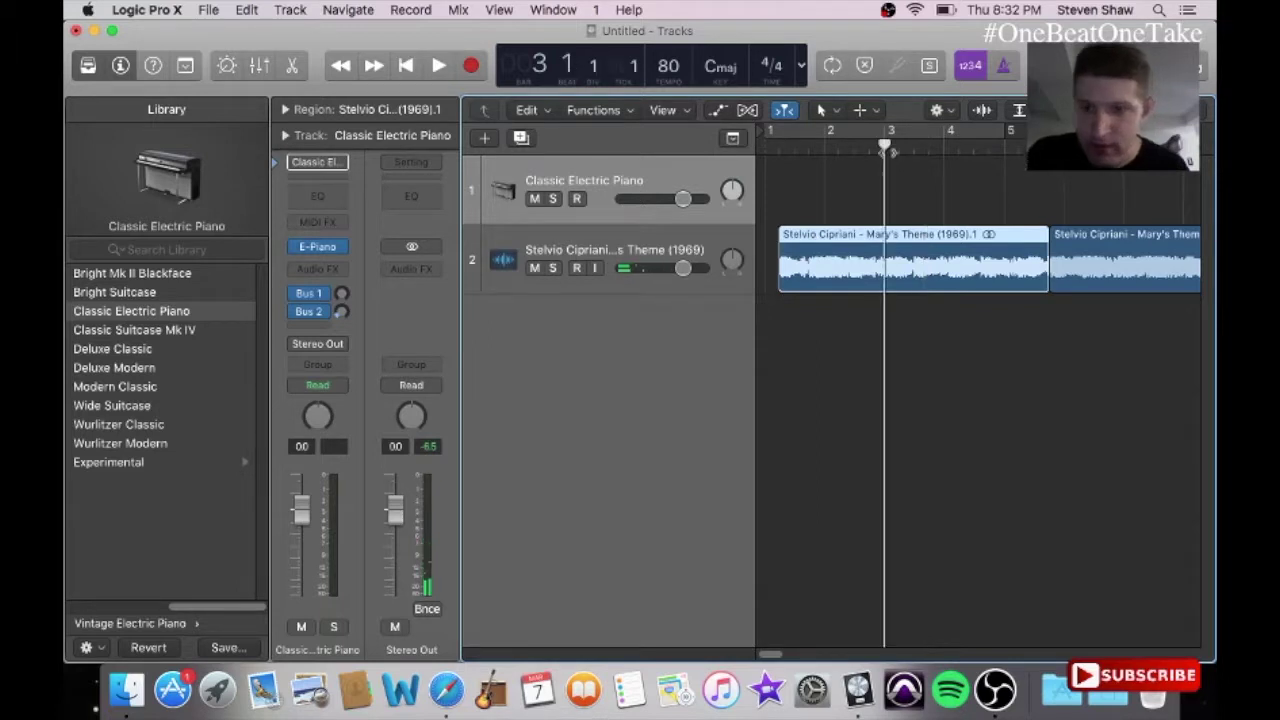
{"action": "key", "text": "space"}
{"action": "key", "text": "space"}
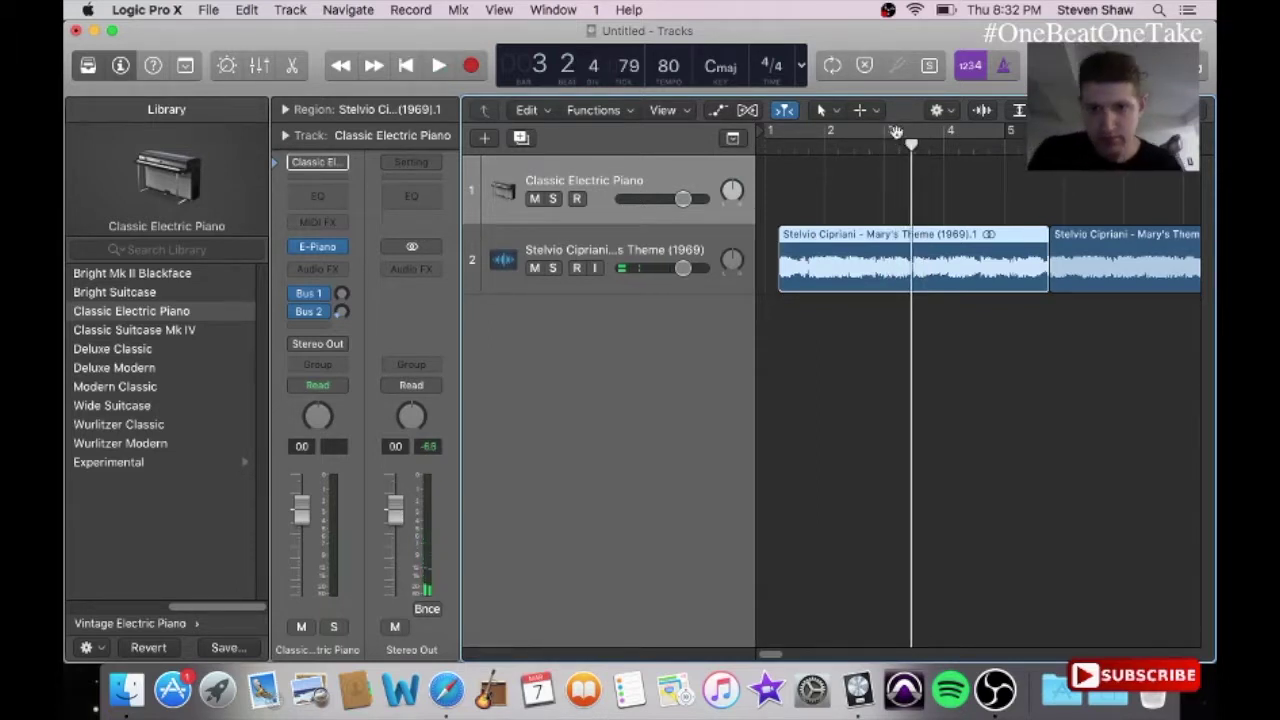
{"action": "left_click", "coordinate": [838, 114]}
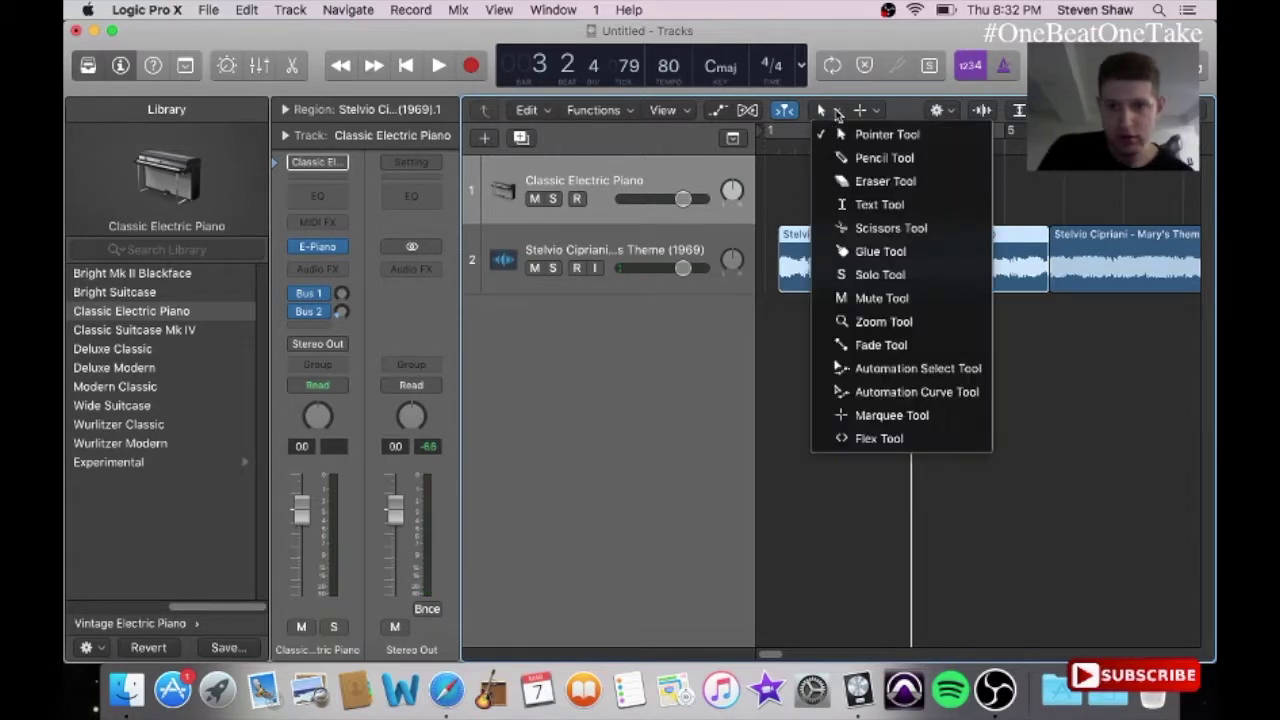
{"action": "left_click", "coordinate": [877, 232]}
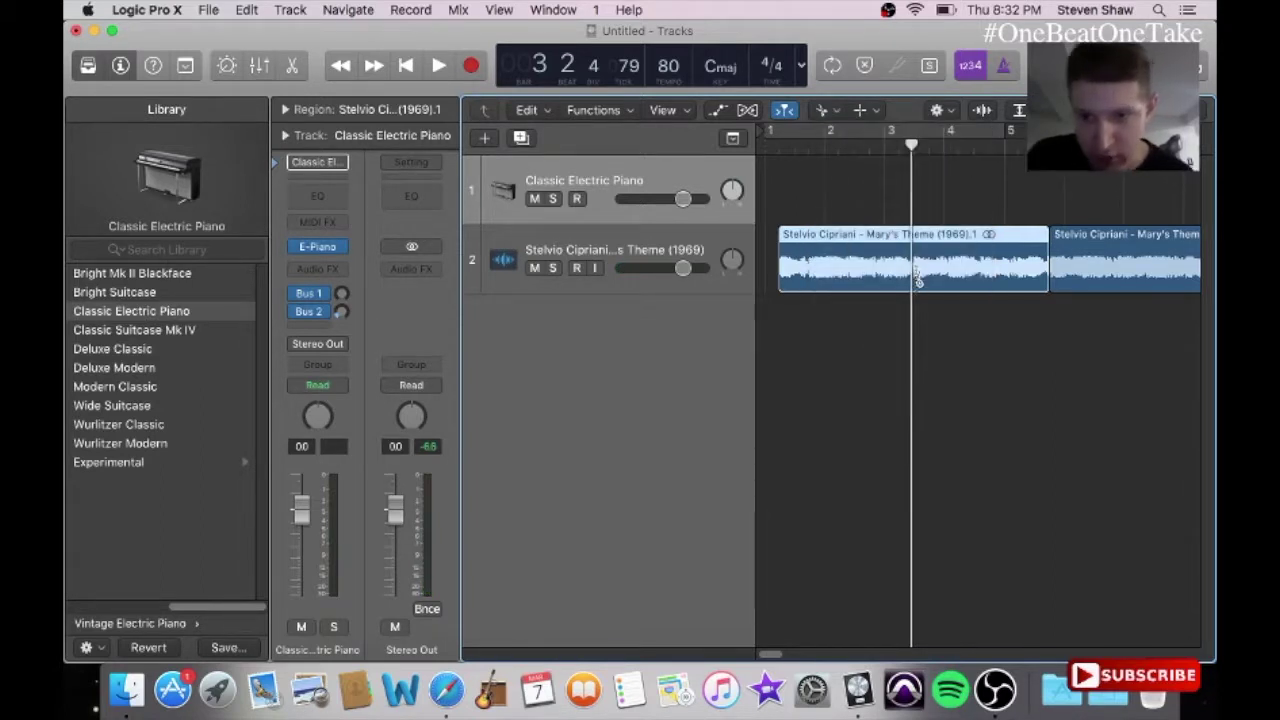
{"action": "left_click", "coordinate": [912, 275]}
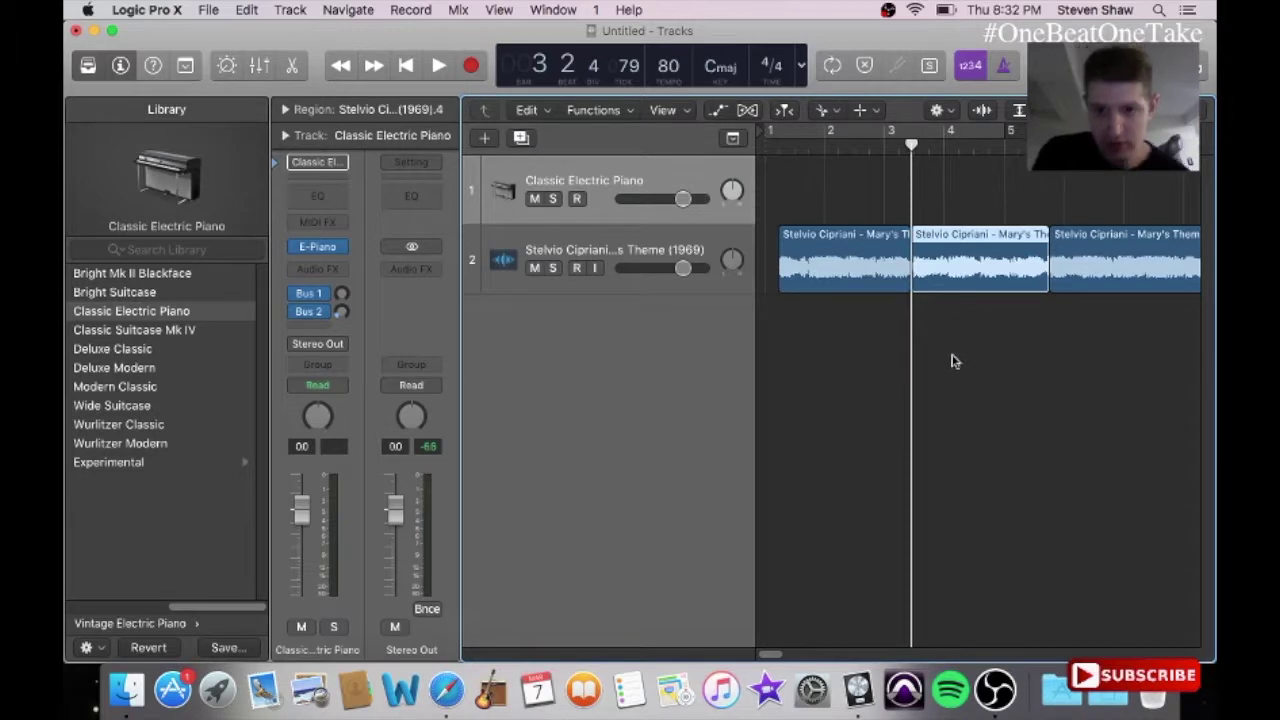
Step: Play the sample on from about bar 3 and split the last region at about bar 6, beat 4 with the Scissors tool
{"action": "key", "text": "space"}
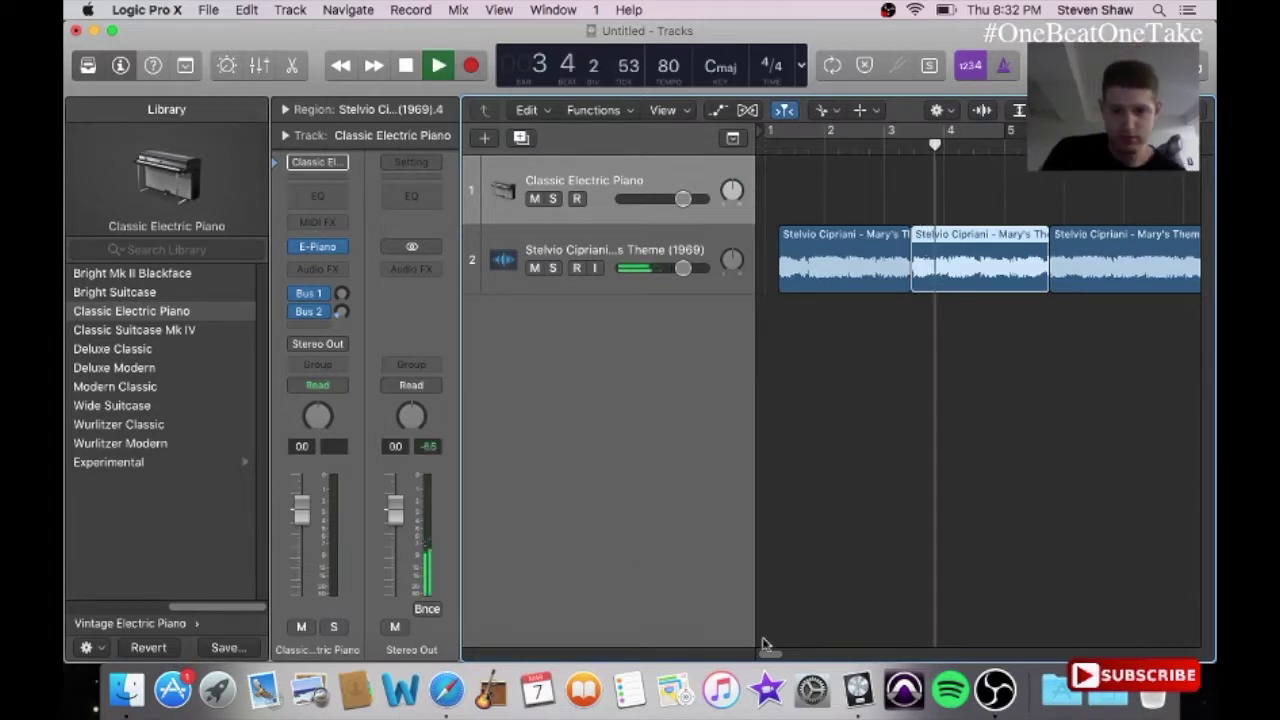
{"action": "scroll", "coordinate": [770, 653], "scroll_direction": "right", "scroll_amount": 2}
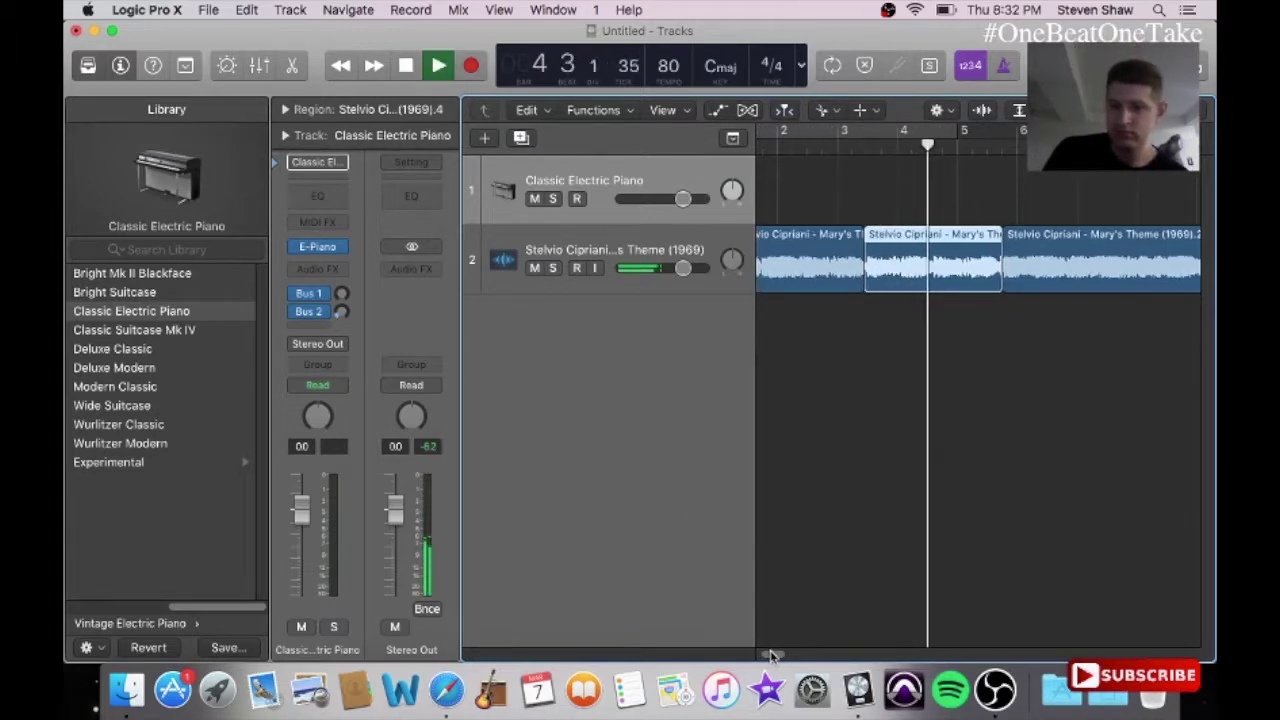
{"action": "scroll", "coordinate": [770, 653], "scroll_direction": "right", "scroll_amount": 2}
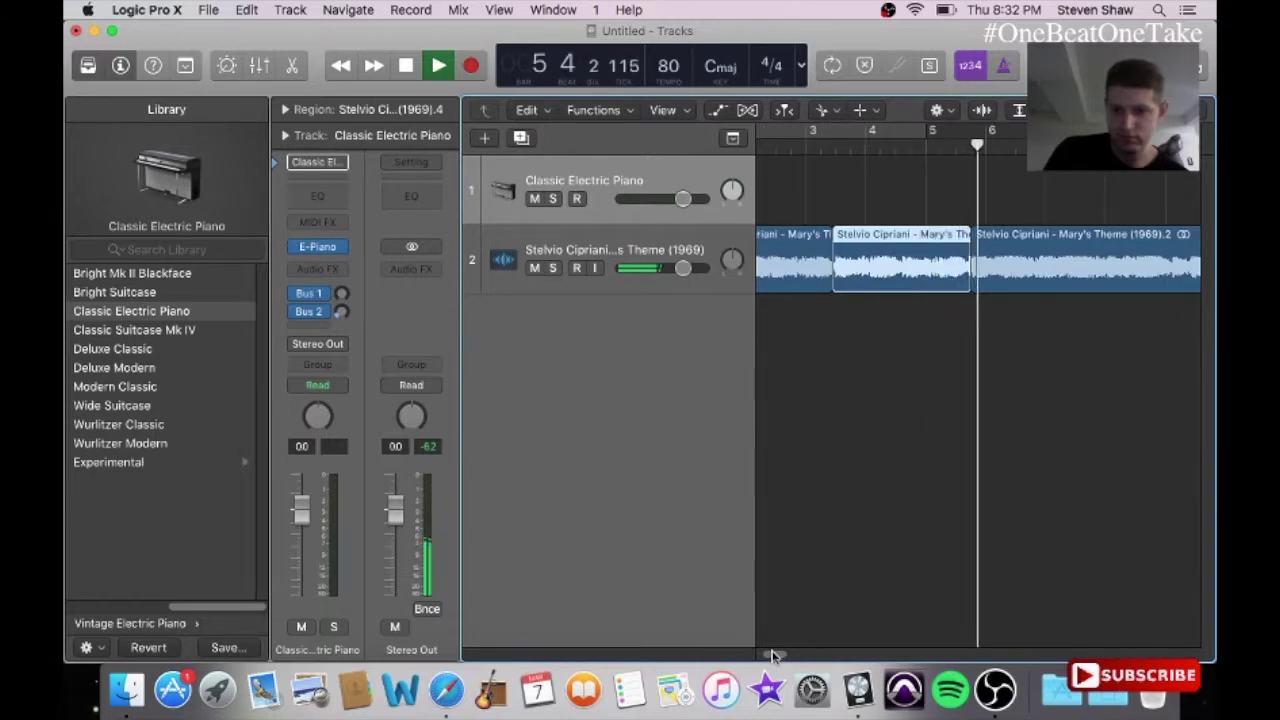
{"action": "scroll", "coordinate": [775, 654], "scroll_direction": "right", "scroll_amount": 3}
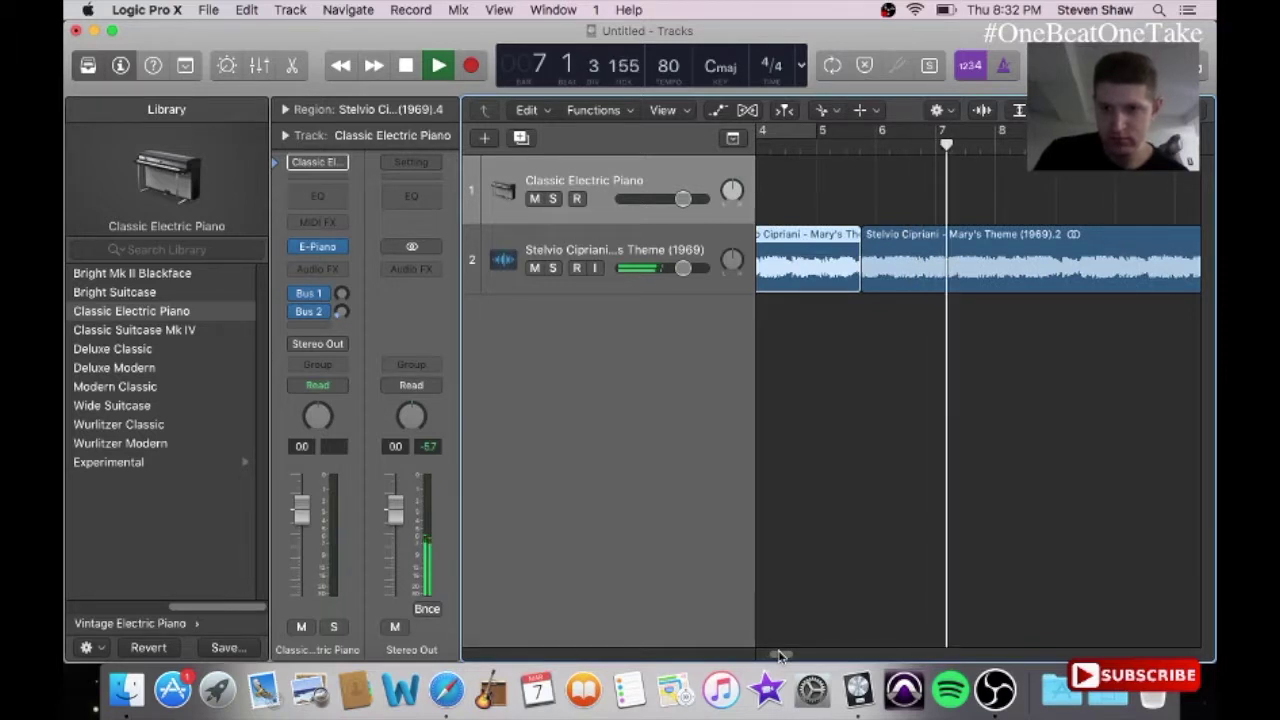
{"action": "left_click", "coordinate": [859, 145]}
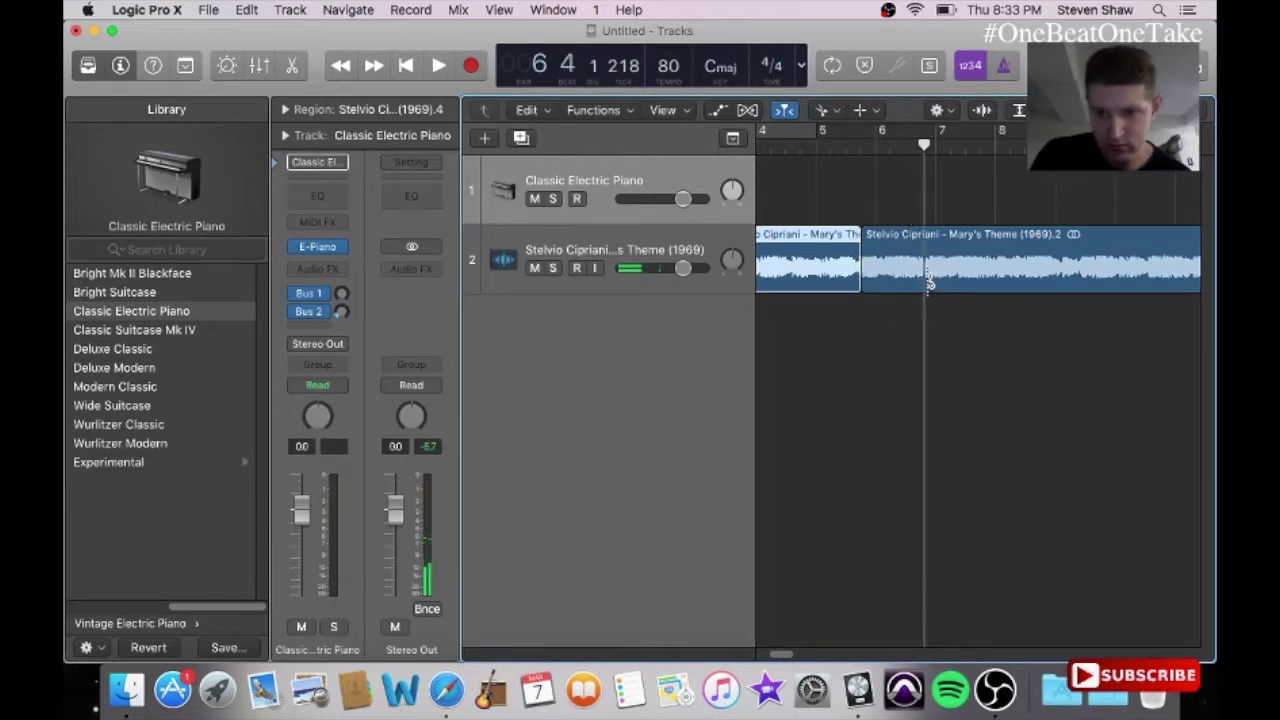
{"action": "key", "text": "space"}
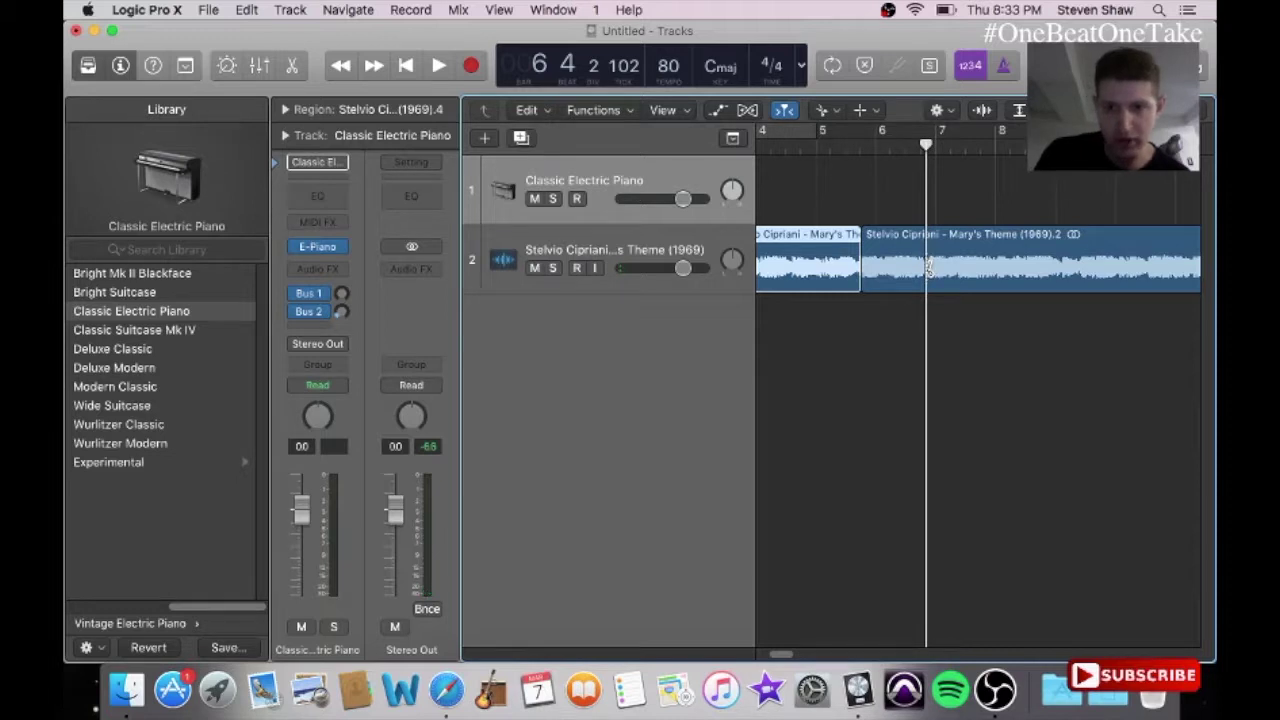
{"action": "left_click", "coordinate": [928, 268]}
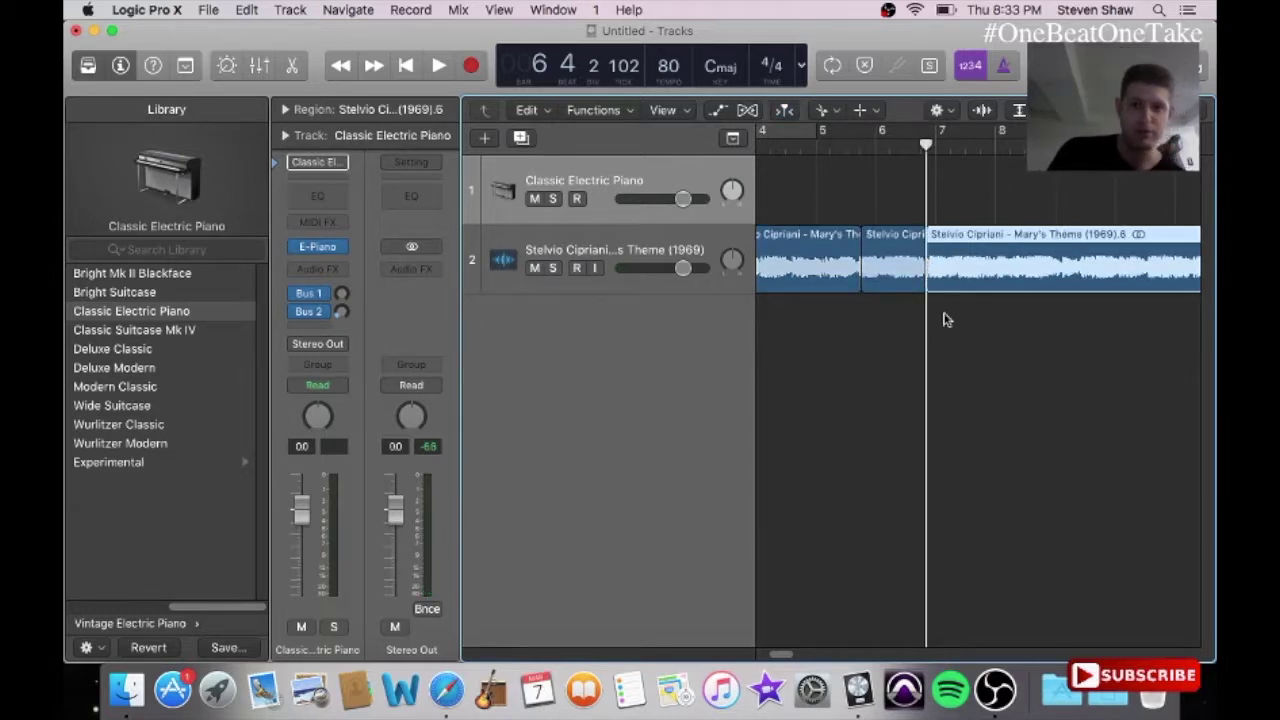
Step: Listen on from the newest cut and split the sample at about bar 7, beat 4 and again at about bar 9, beat 1
{"action": "key", "text": "space"}
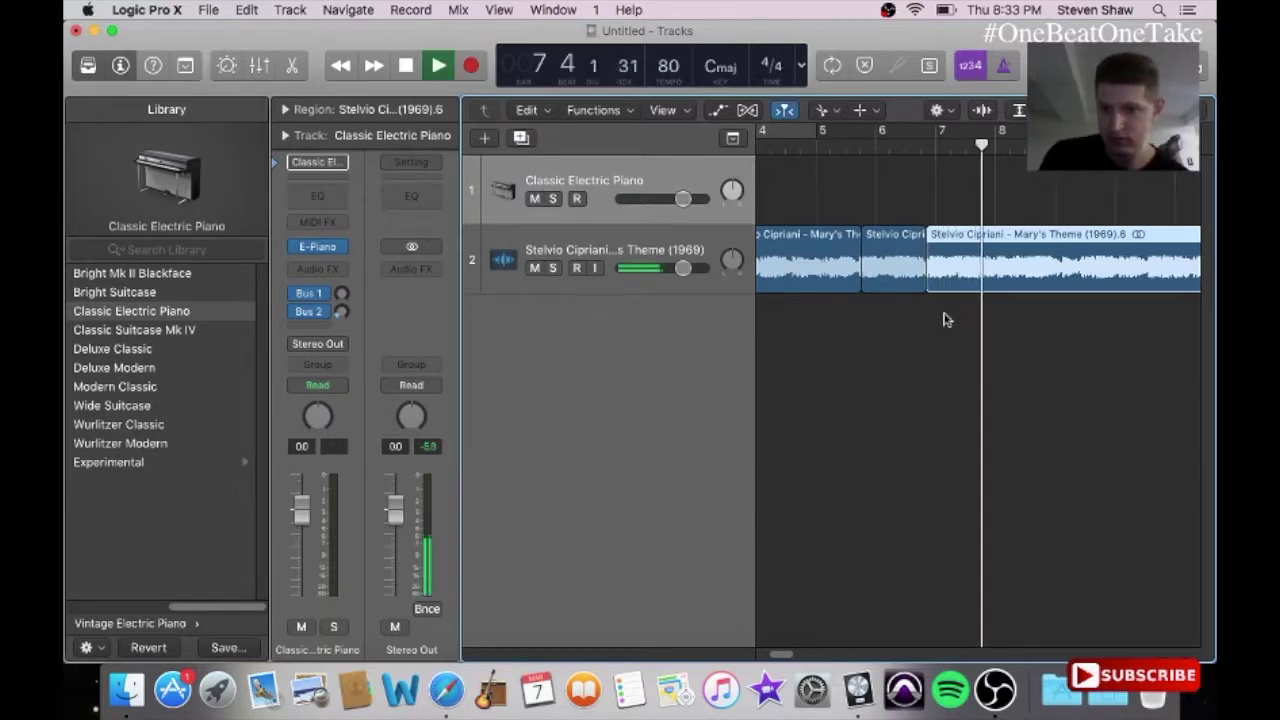
{"action": "left_click", "coordinate": [927, 145]}
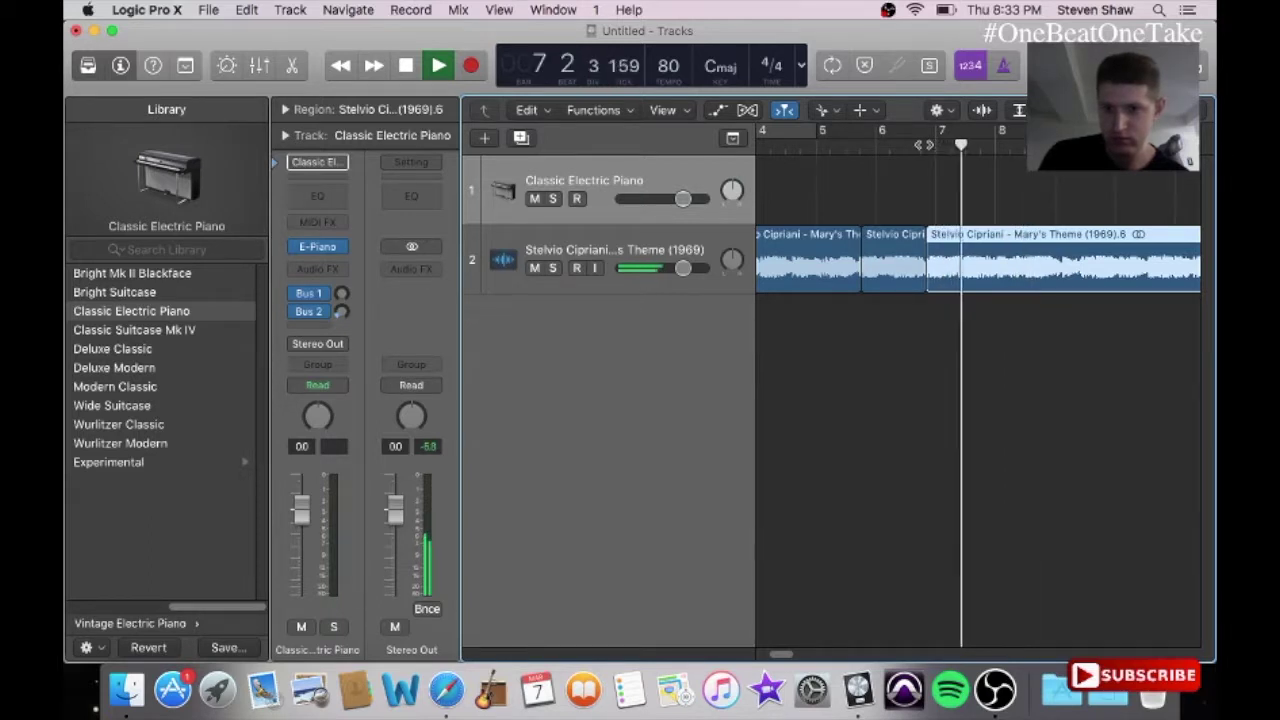
{"action": "key", "text": "space"}
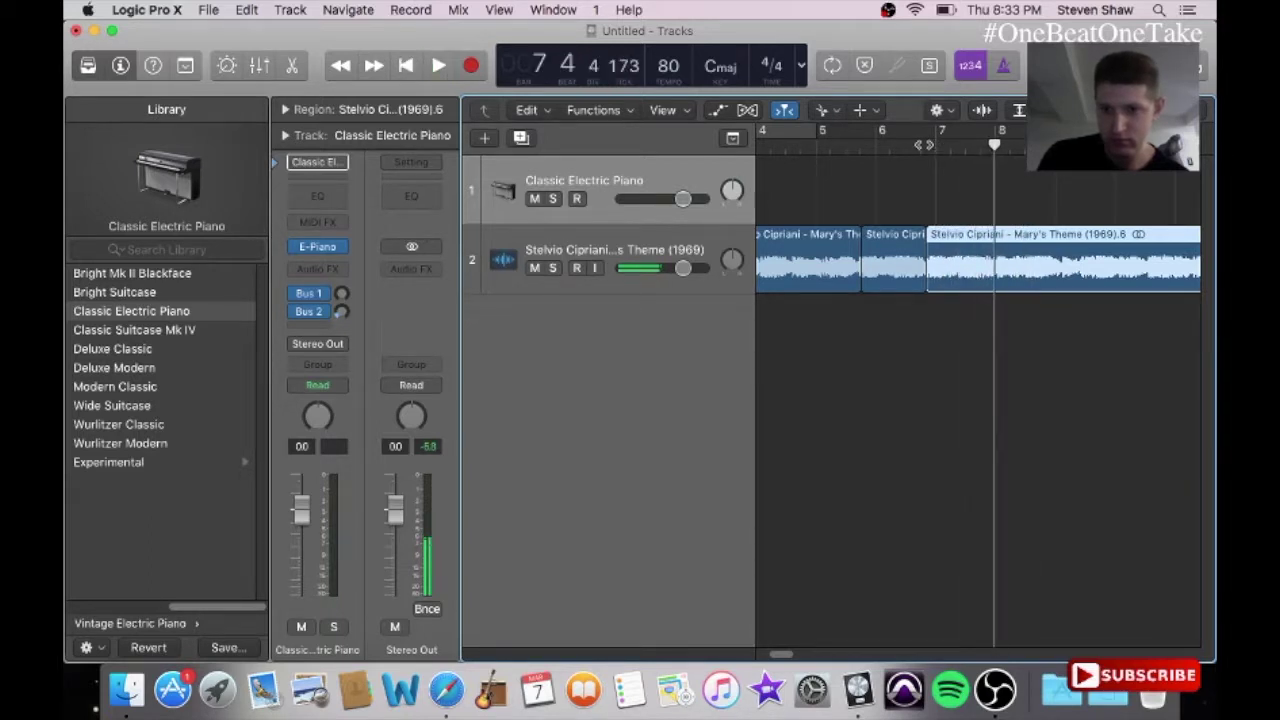
{"action": "left_click", "coordinate": [996, 268]}
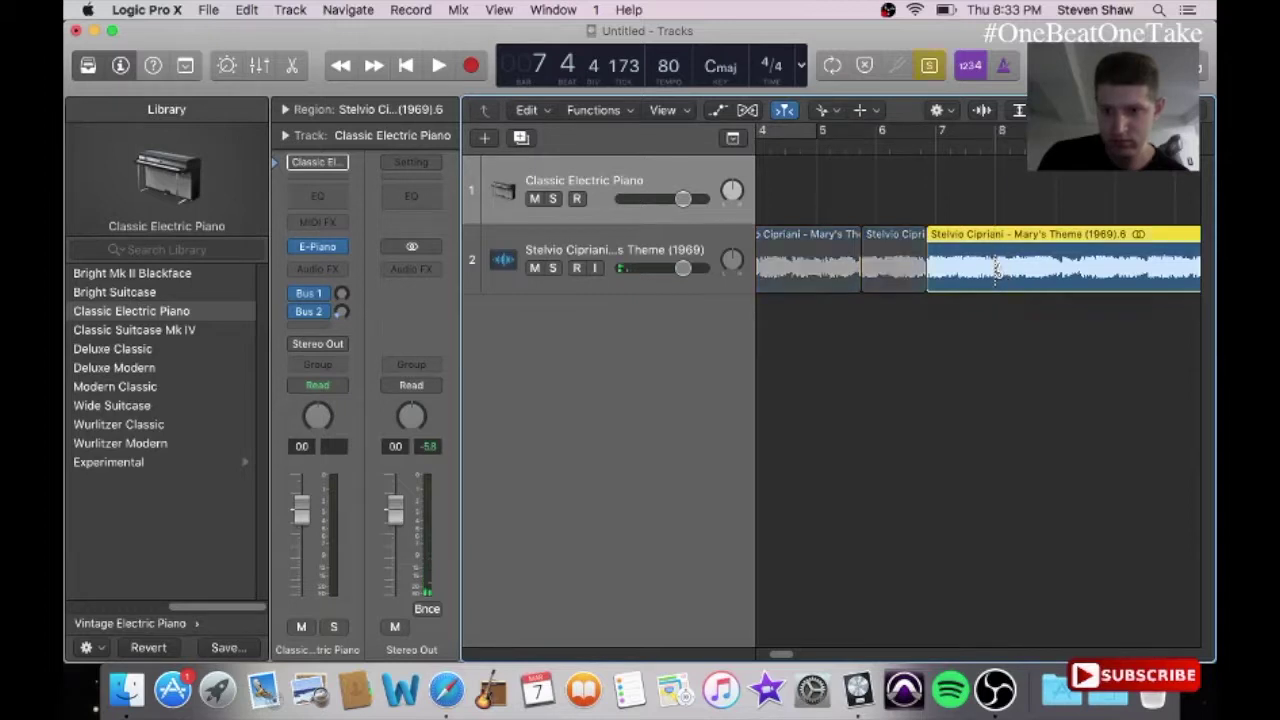
{"action": "key", "text": "space"}
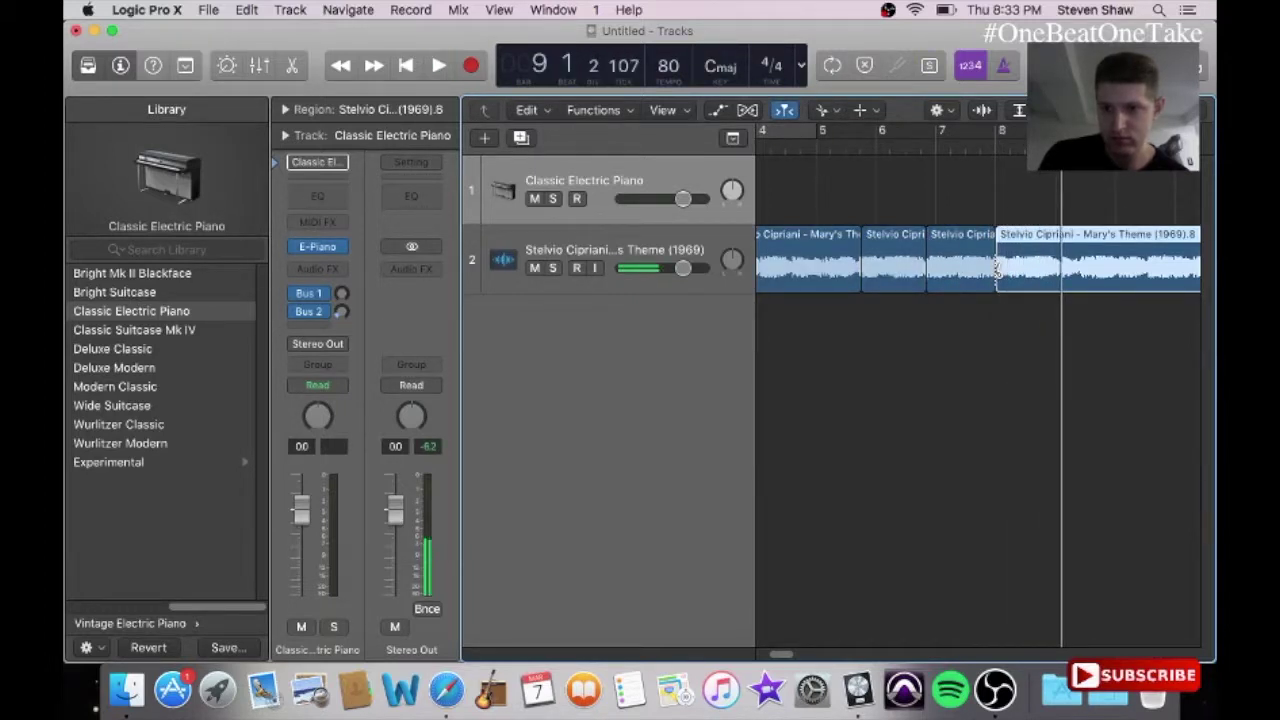
{"action": "left_click", "coordinate": [1063, 265]}
Step: Play the region starting at bar 9, replay the passage before bar 11, and split it at about bar 11, beat 2
{"action": "key", "text": "space"}
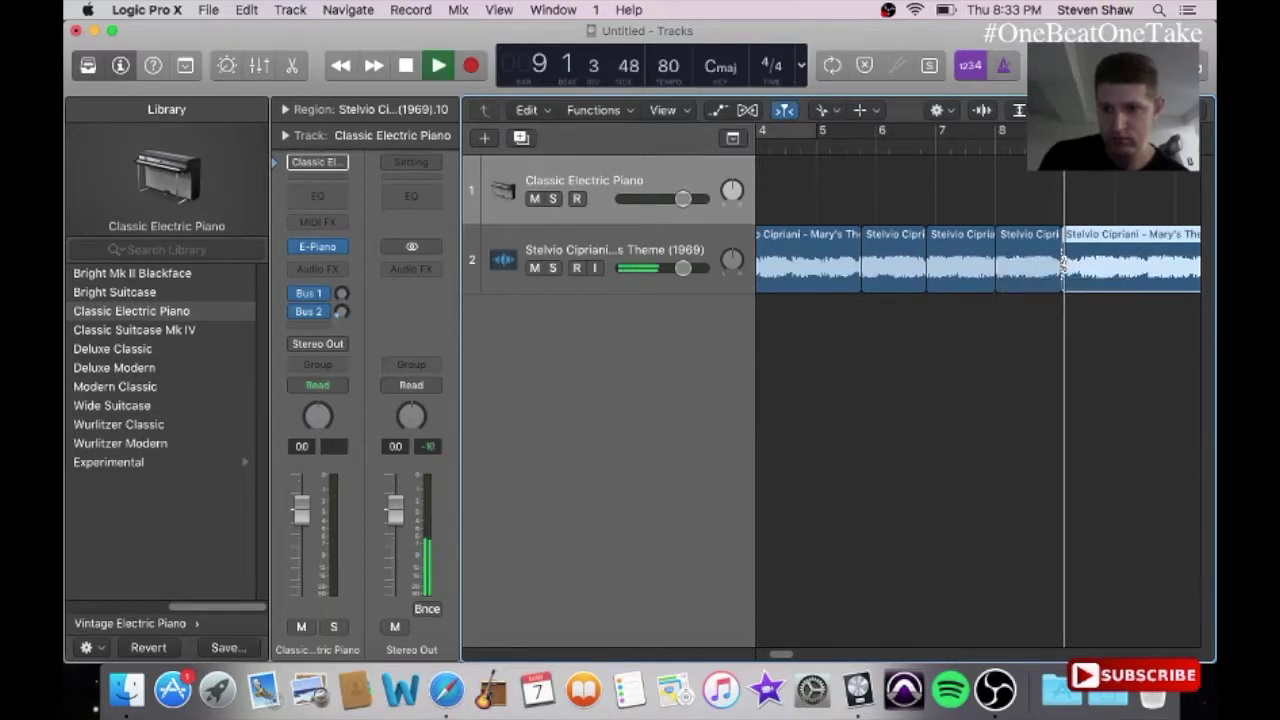
{"action": "left_click_drag", "start_coordinate": [786, 654], "coordinate": [797, 654]}
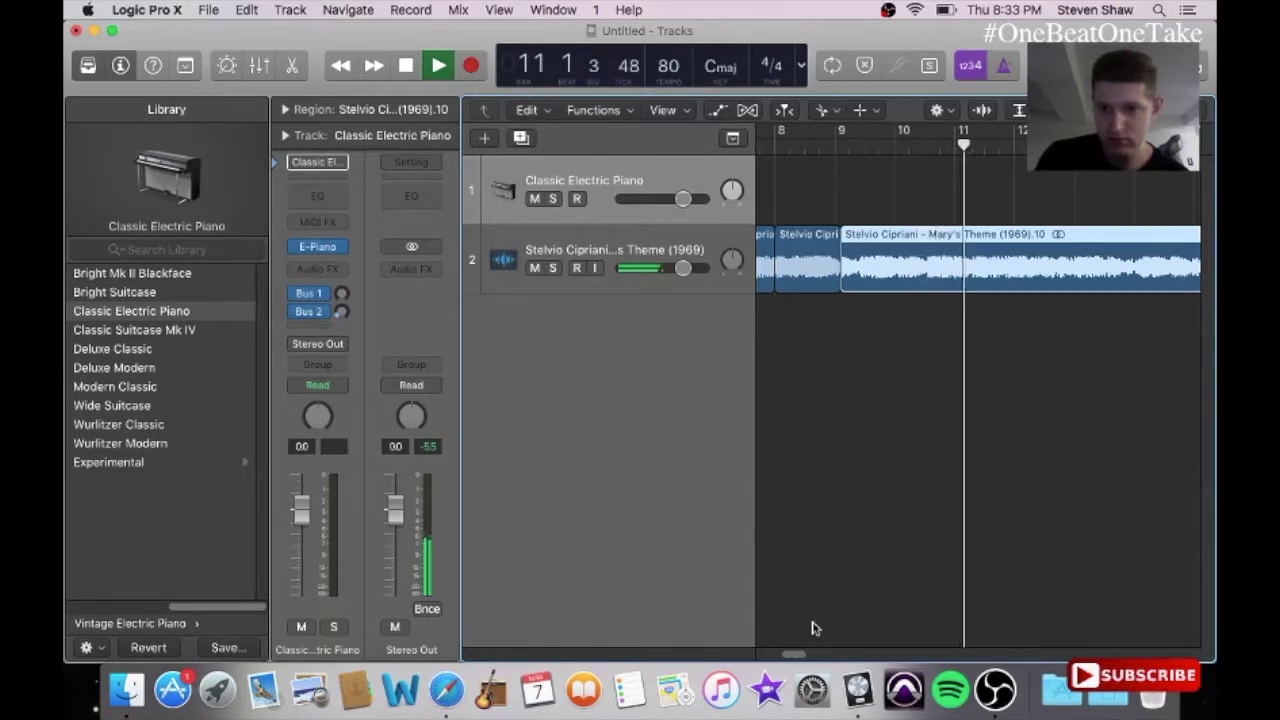
{"action": "key", "text": "space"}
{"action": "key", "text": "space"}
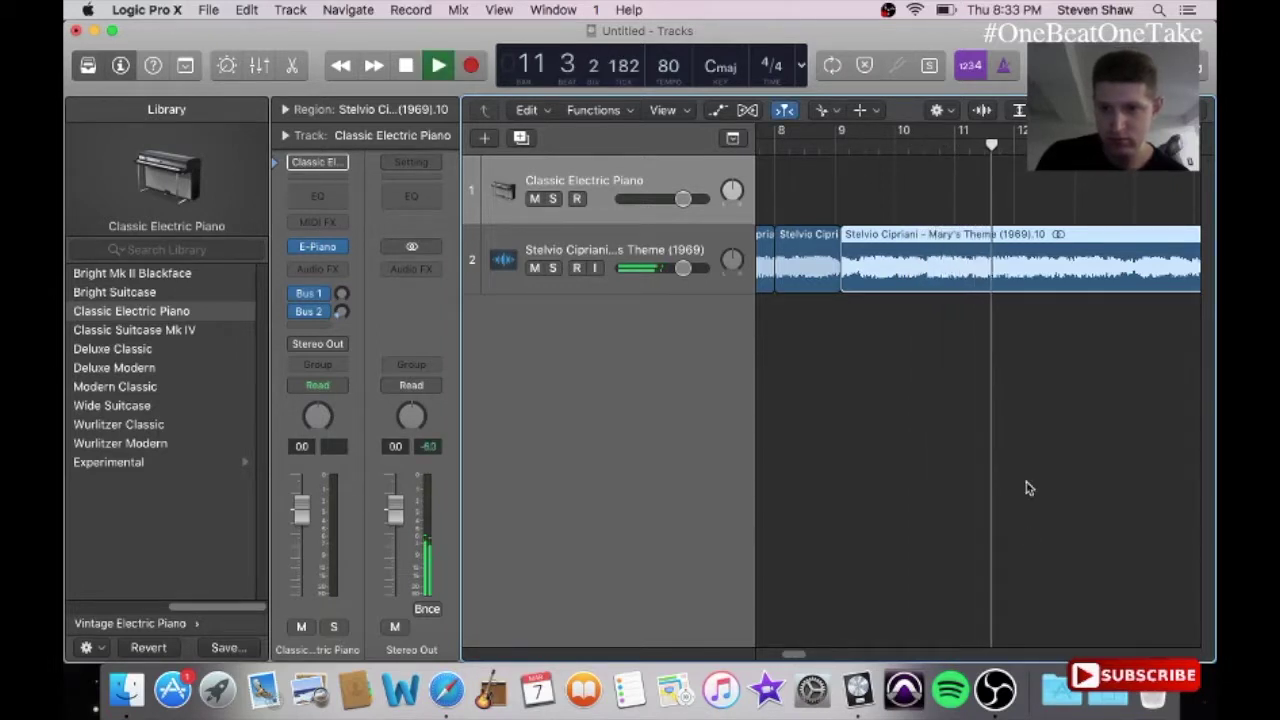
{"action": "left_click", "coordinate": [928, 146]}
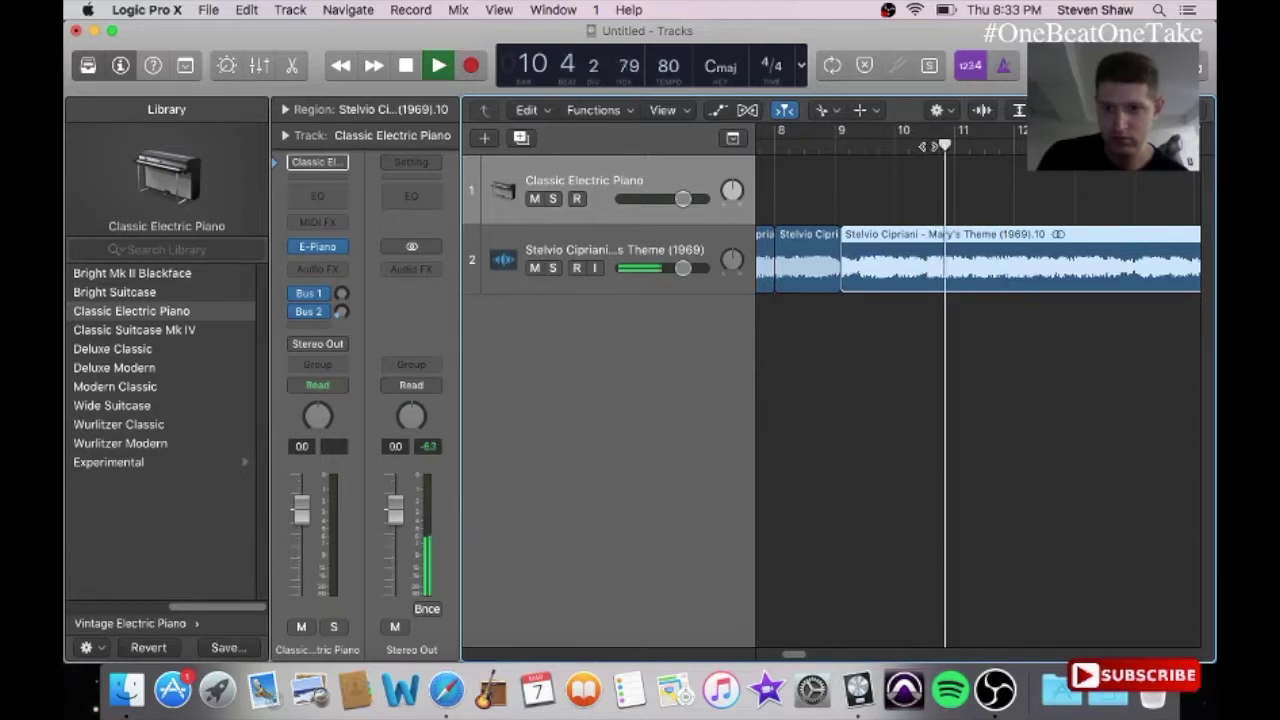
{"action": "key", "text": "space"}
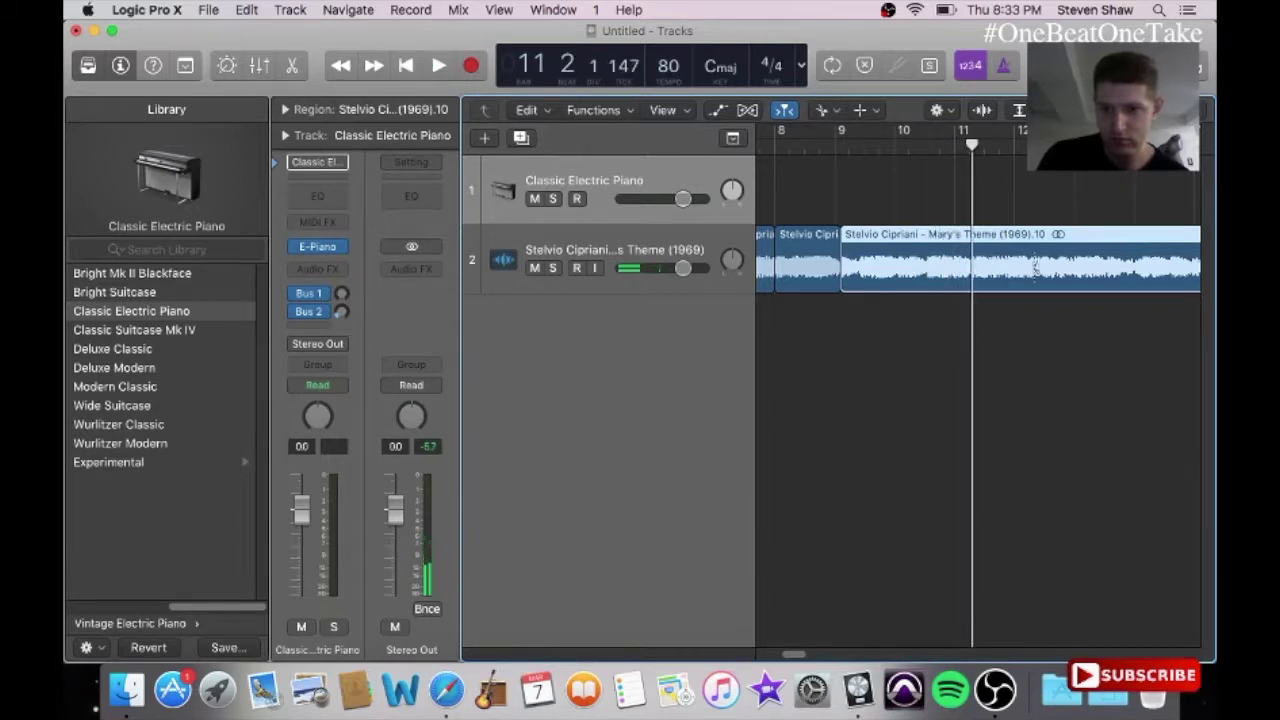
{"action": "left_click", "coordinate": [972, 265]}
Step: Listen to the region starting at bar 11 and split it at about bar 12, beat 3
{"action": "key", "text": "space"}
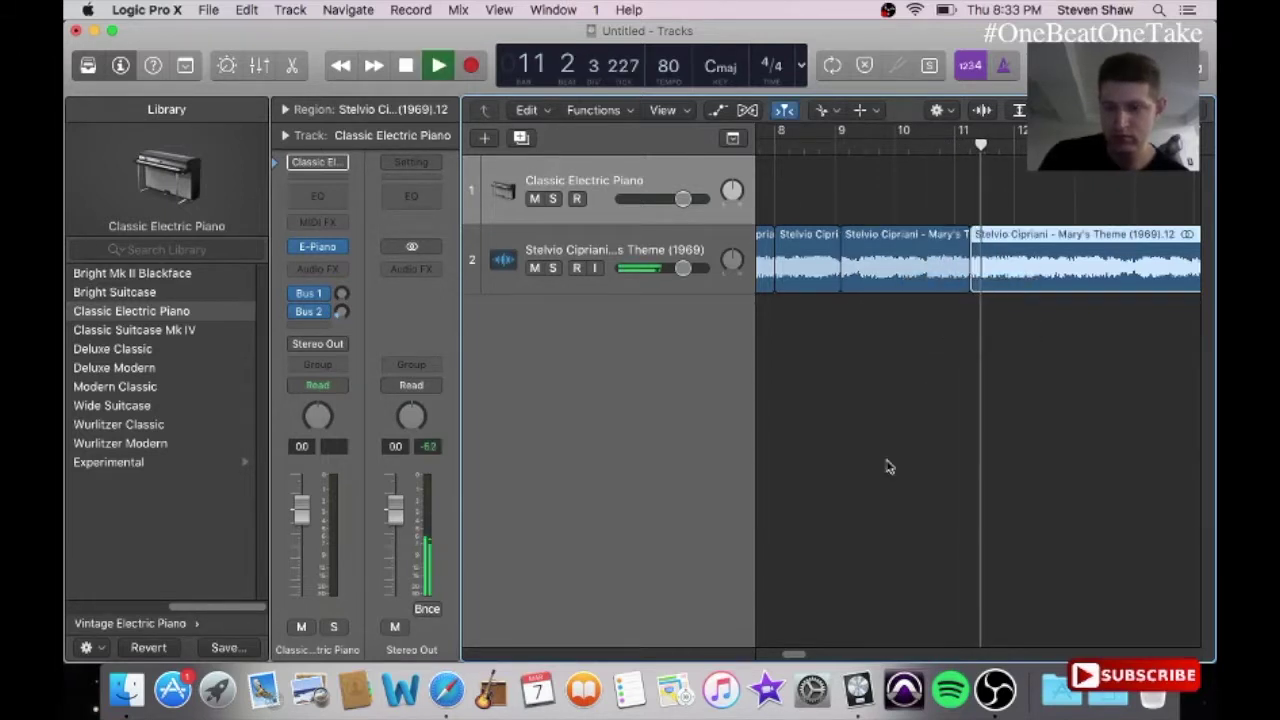
{"action": "left_click_drag", "start_coordinate": [792, 656], "coordinate": [797, 656]}
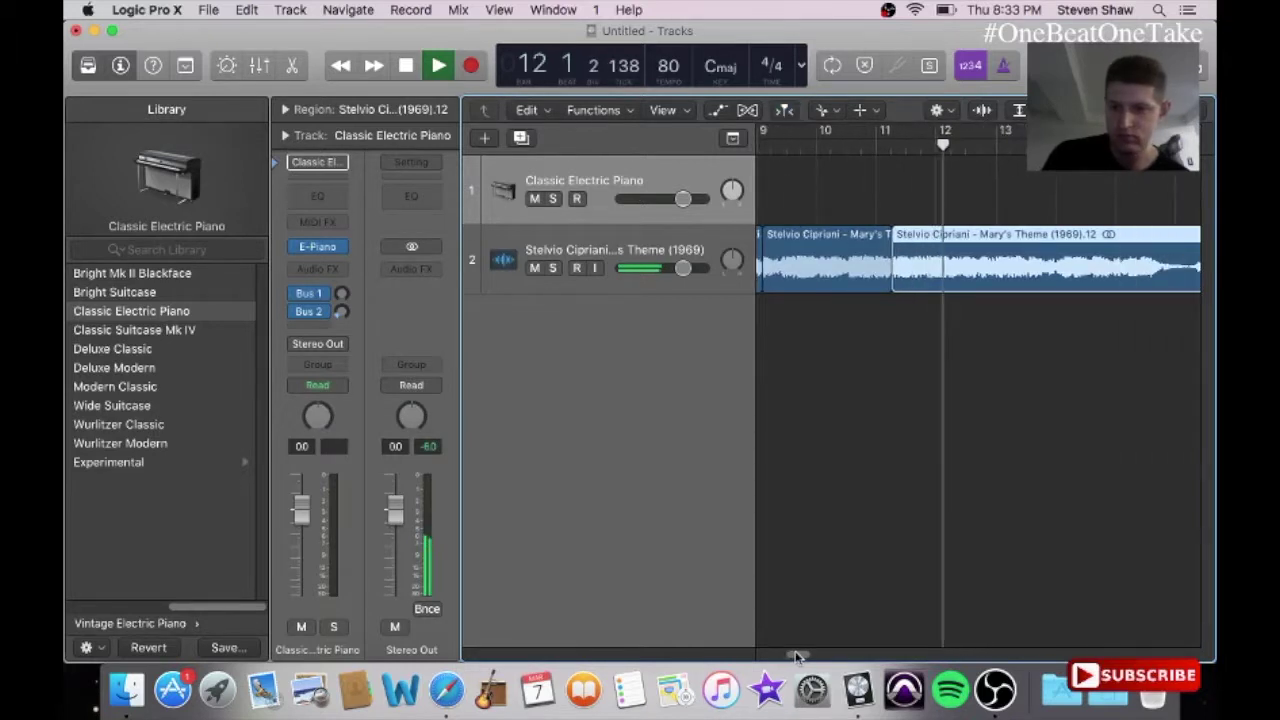
{"action": "key", "text": "space"}
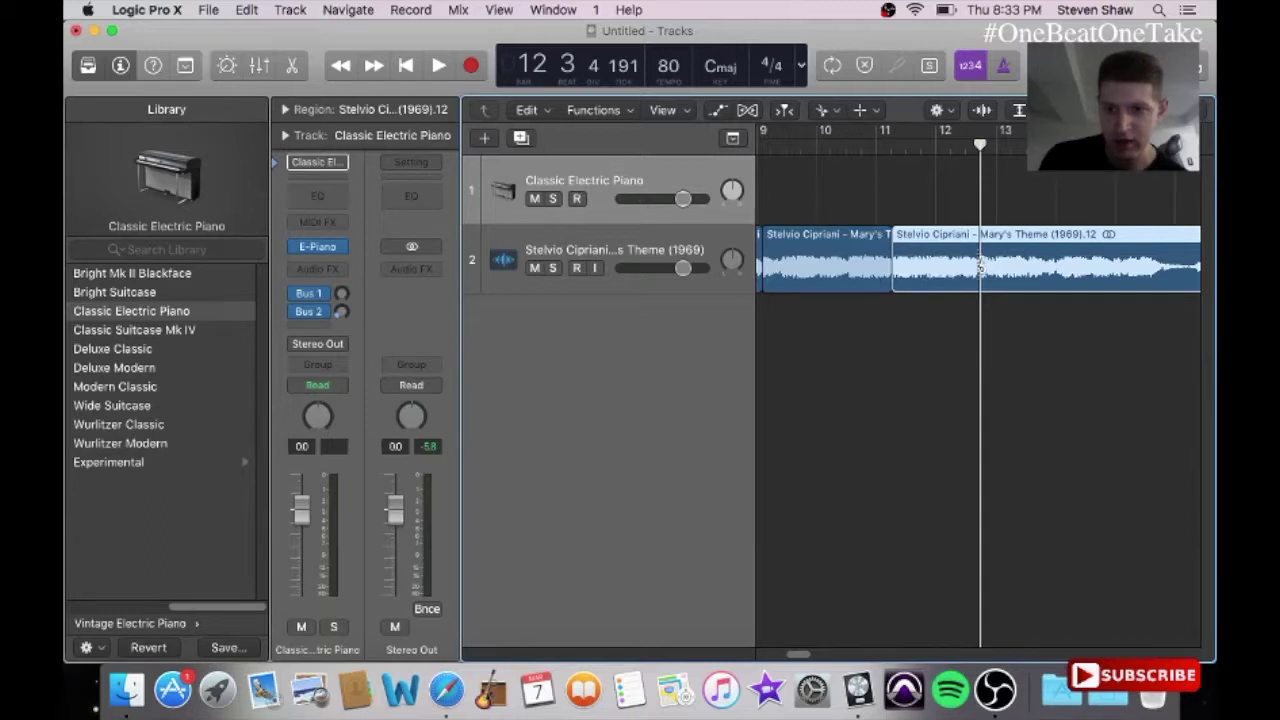
{"action": "left_click", "coordinate": [981, 266]}
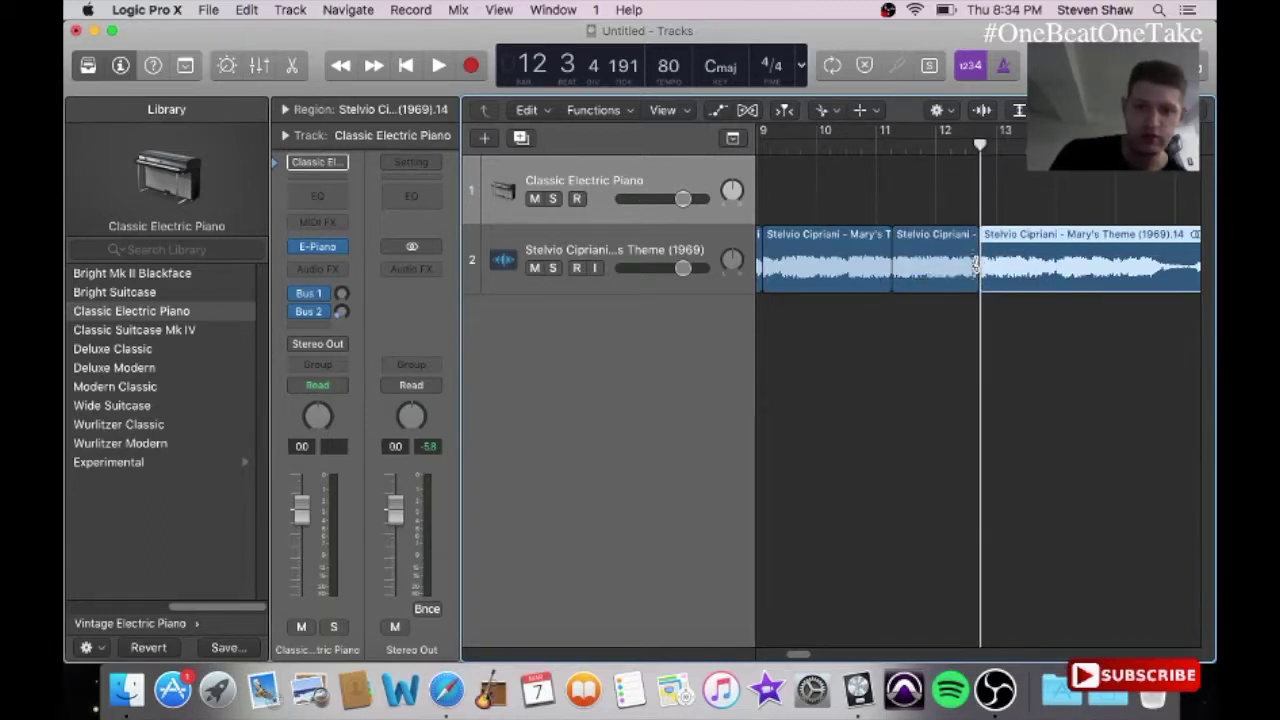
Step: Play the region starting in bar 12, replay its opening, and split it at about bar 13, beat 3
{"action": "key", "text": "space"}
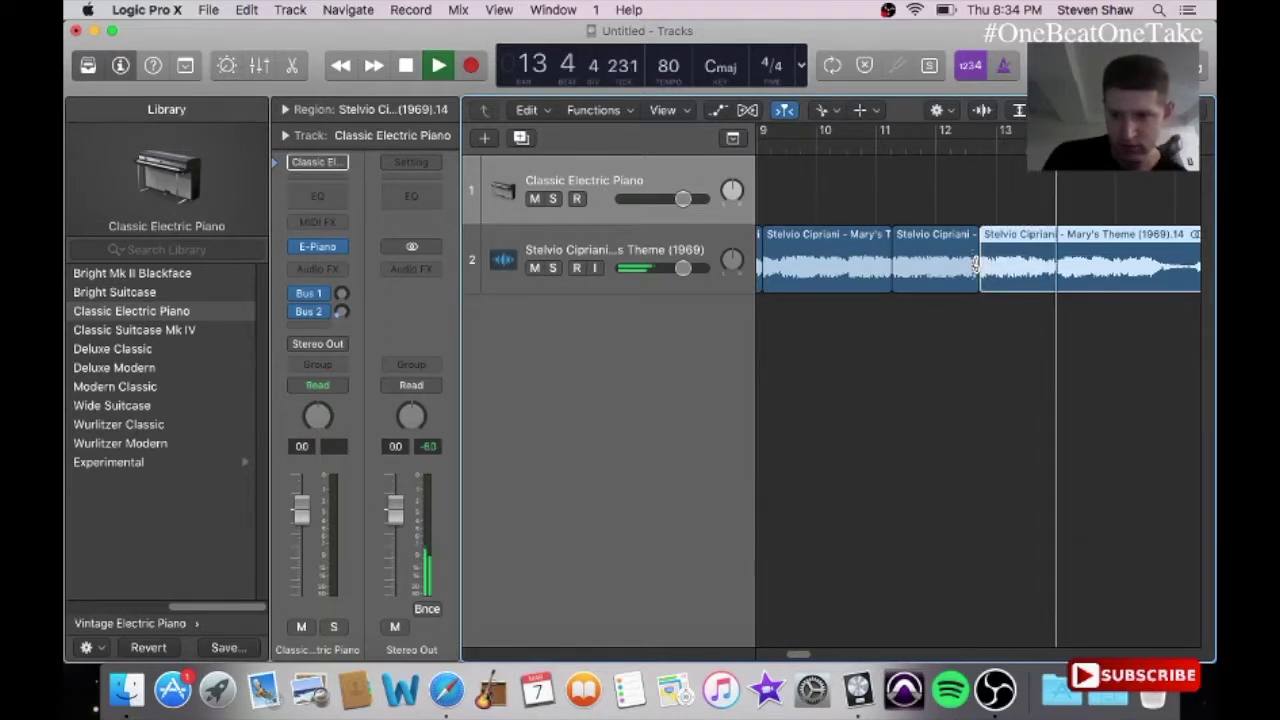
{"action": "left_click", "coordinate": [970, 146]}
{"action": "key", "text": "space"}
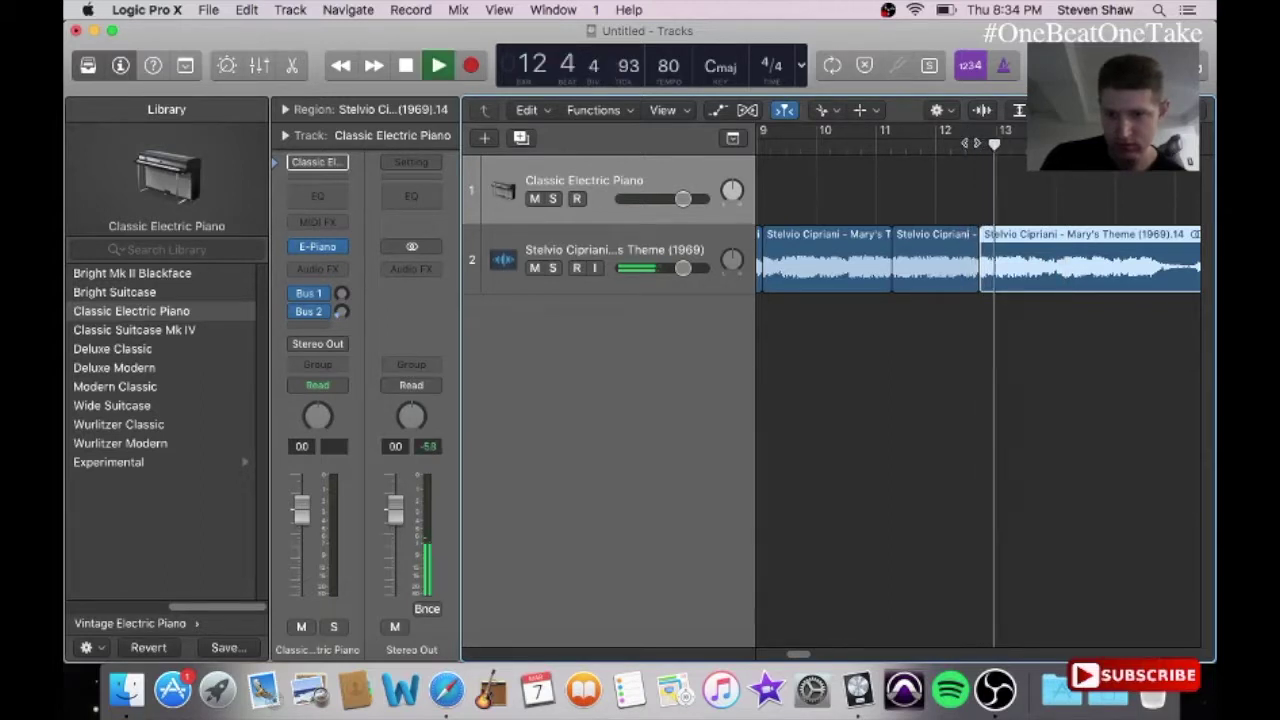
{"action": "key", "text": "space"}
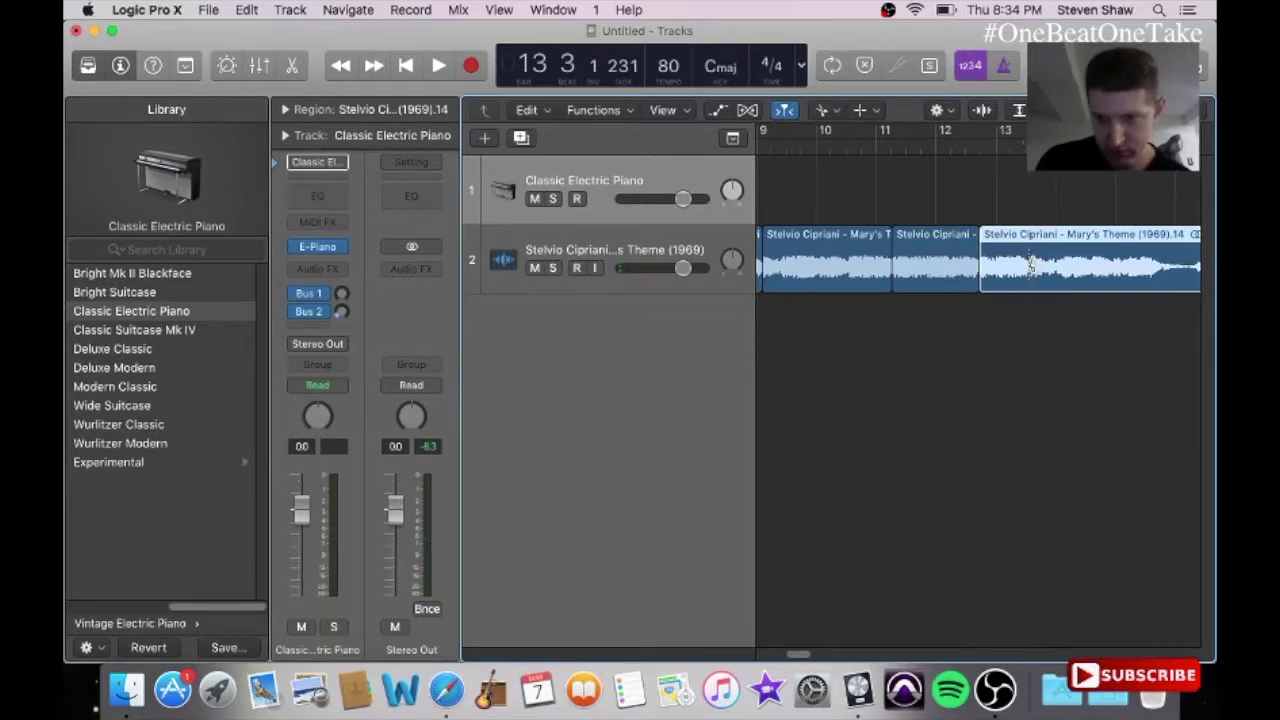
{"action": "left_click", "coordinate": [1031, 266]}
Step: Switch the position display to Time, then find the drop in the waveform by ear and split the sample at about bar 15, beat 4
{"action": "left_click", "coordinate": [800, 68]}
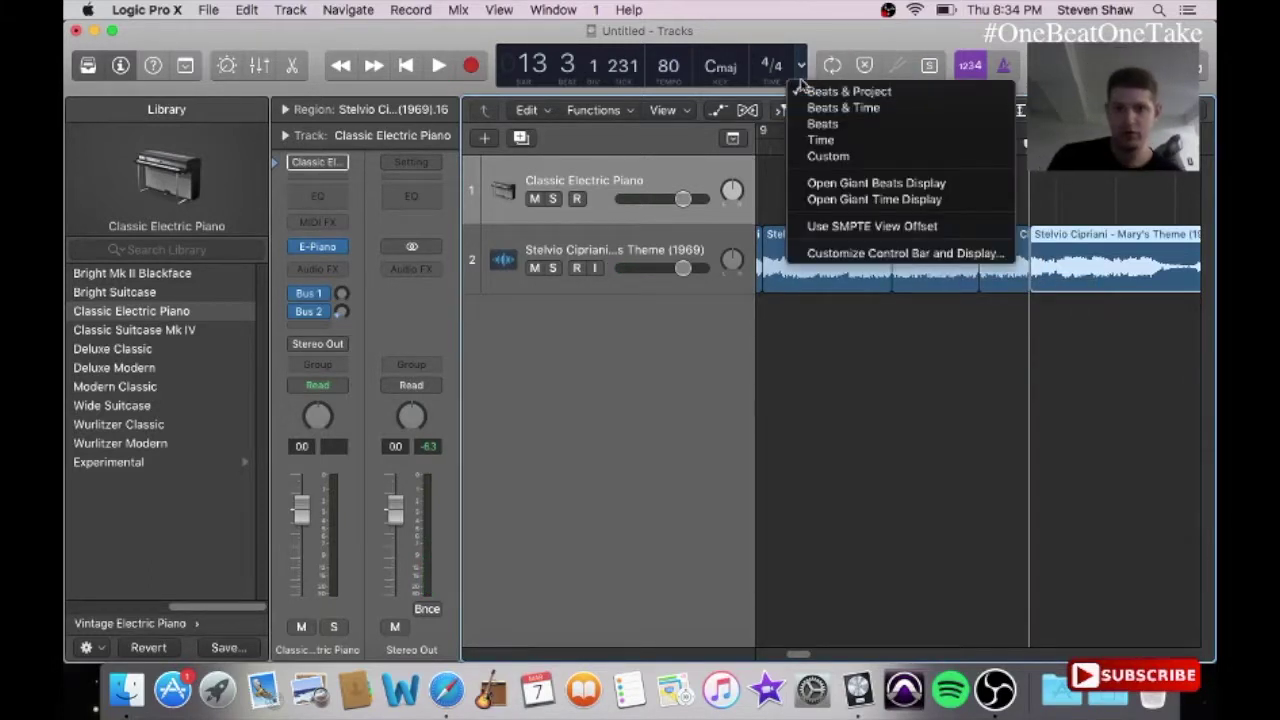
{"action": "left_click", "coordinate": [821, 140]}
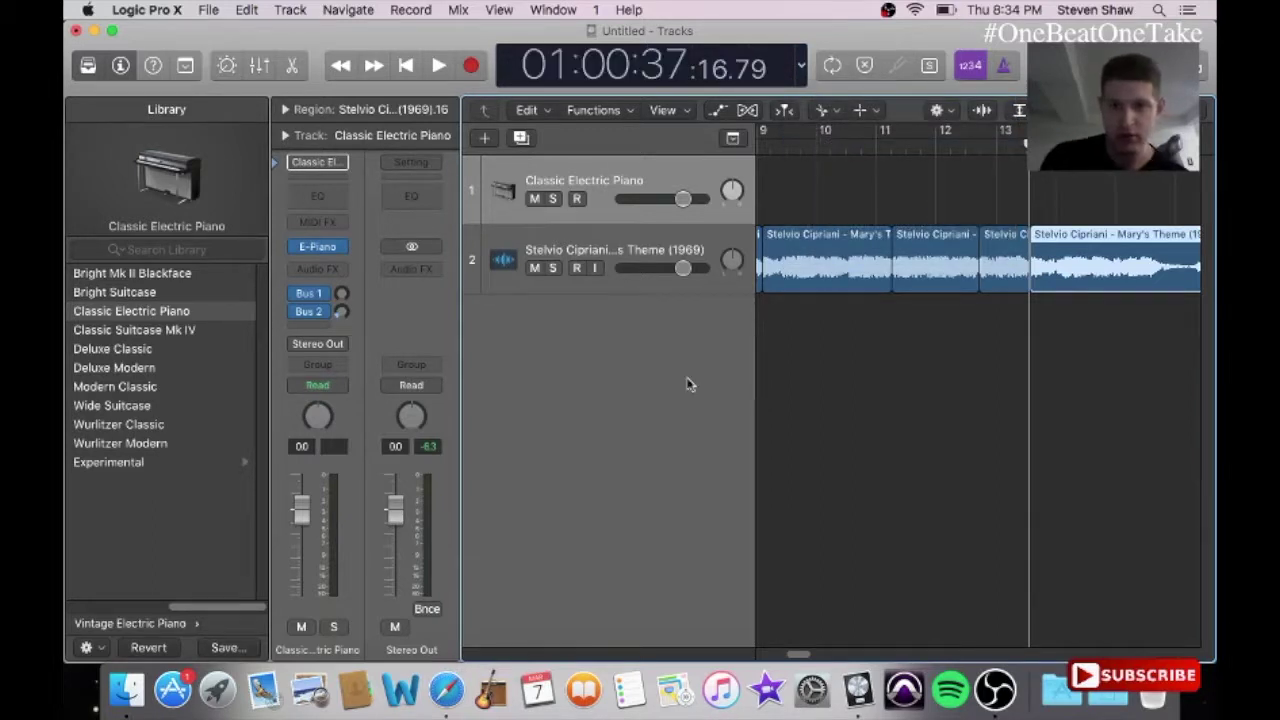
{"action": "left_click_drag", "start_coordinate": [800, 655], "coordinate": [809, 656]}
{"action": "key", "text": "space"}
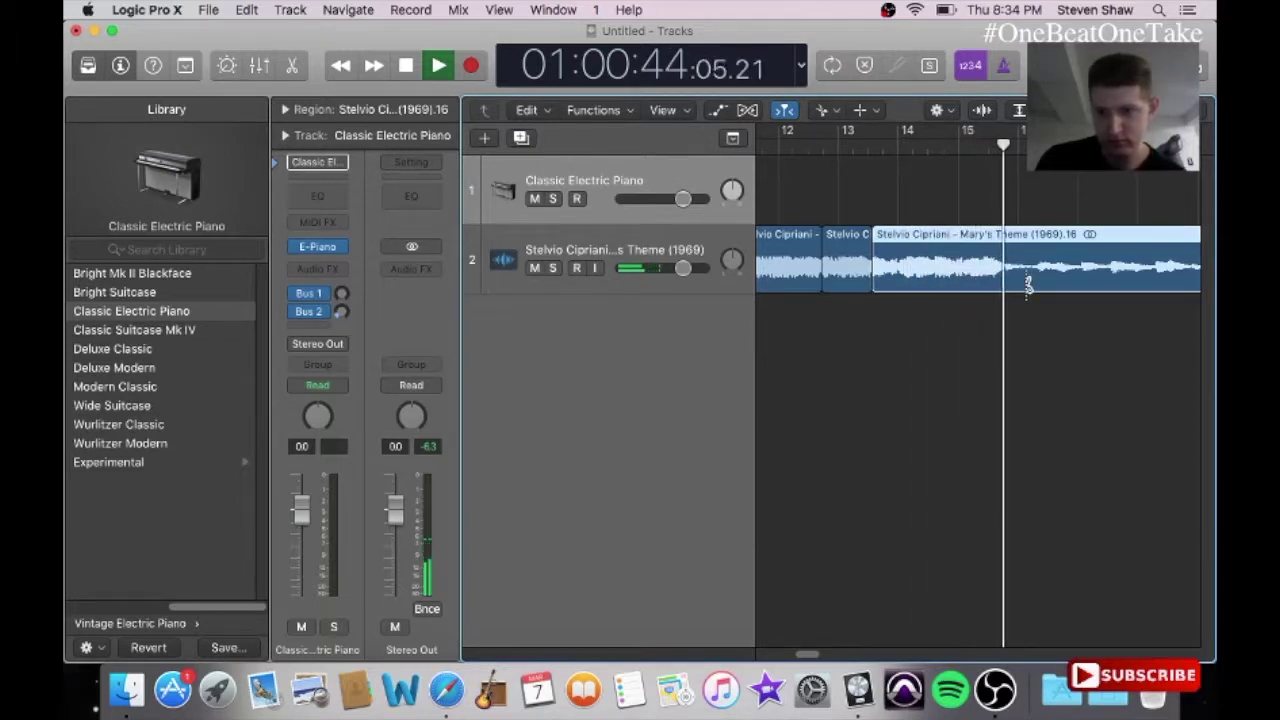
{"action": "key", "text": "space"}
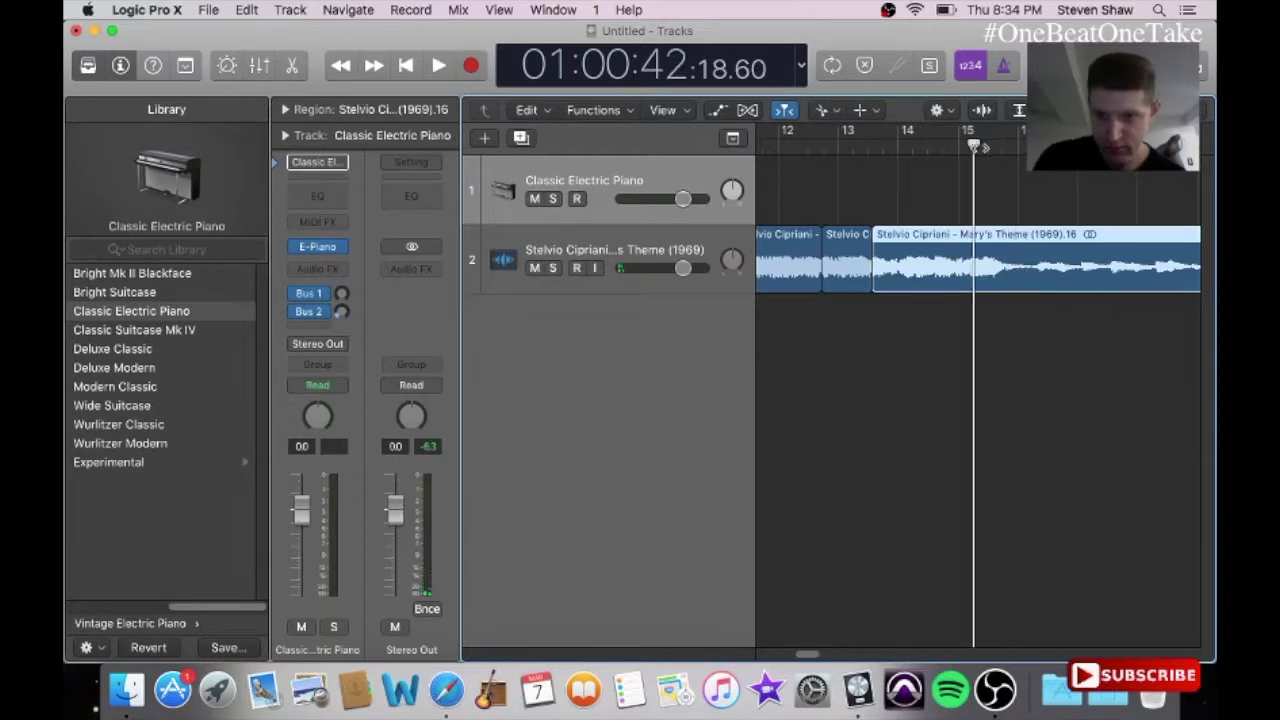
{"action": "key", "text": "space"}
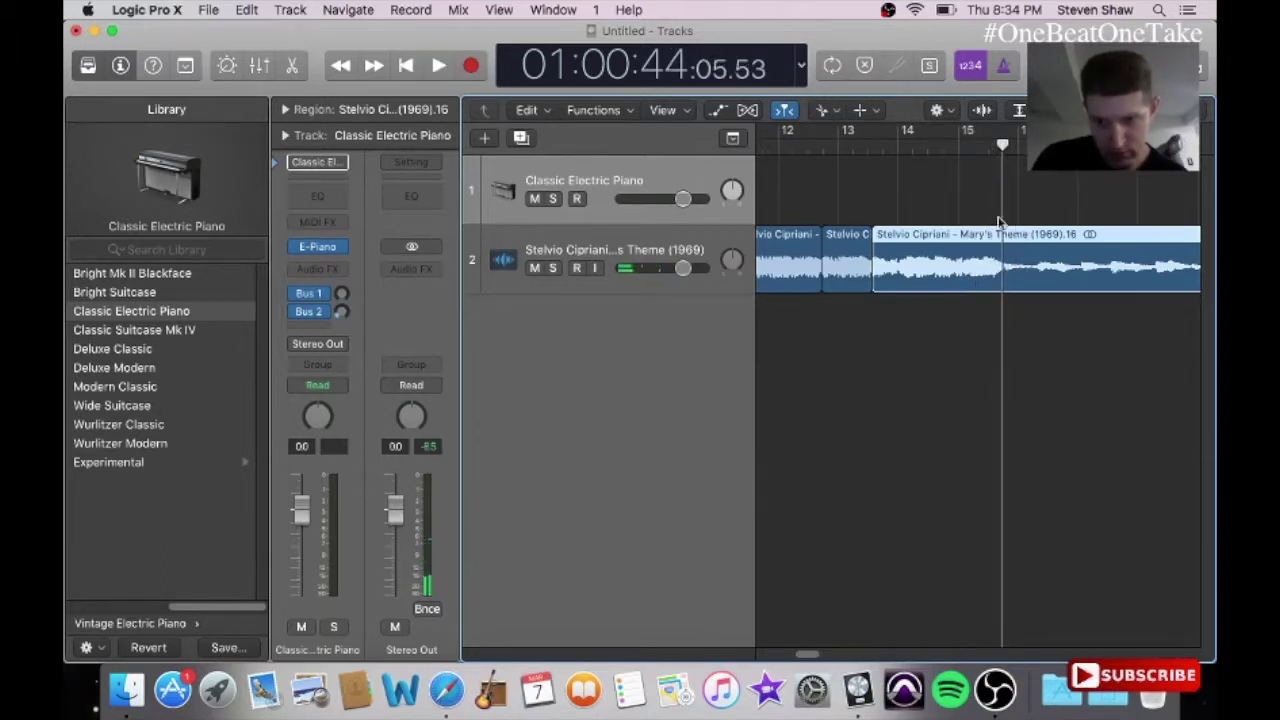
{"action": "left_click", "coordinate": [1004, 268]}
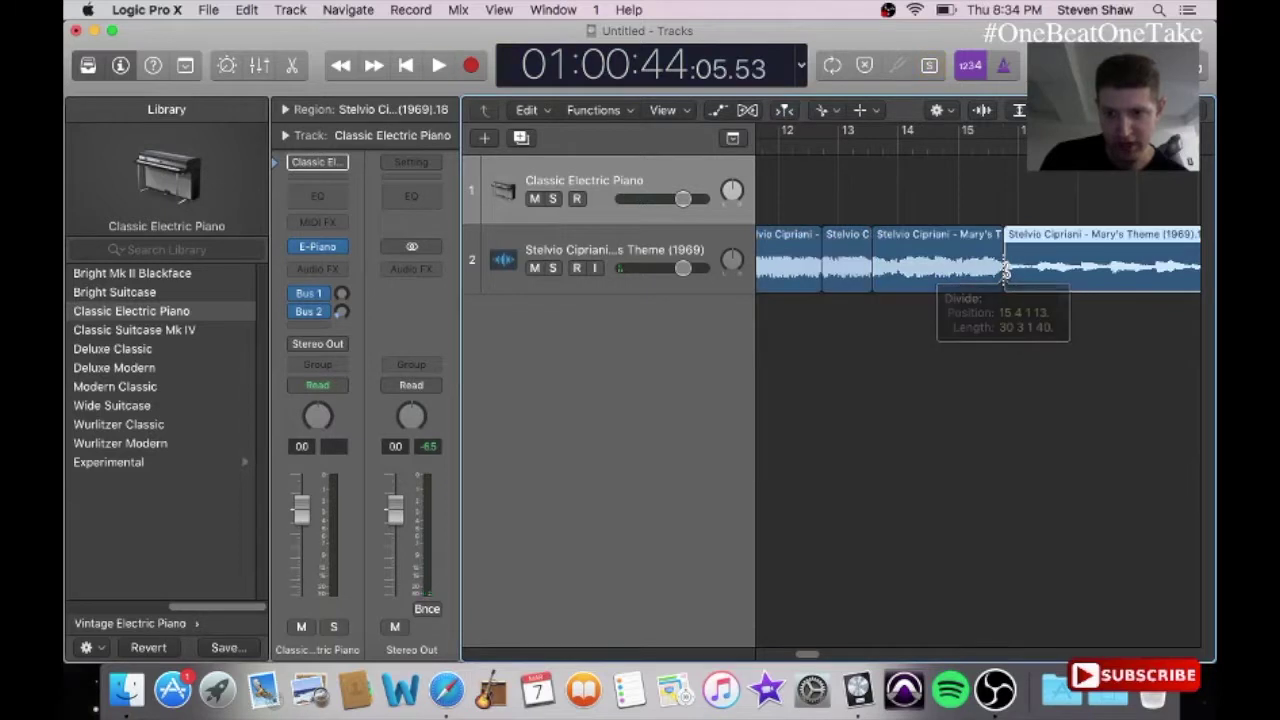
Step: Listen to the quieter region from bar 15 onward, replay part of bar 17, and split it just after bar 18
{"action": "key", "text": "space"}
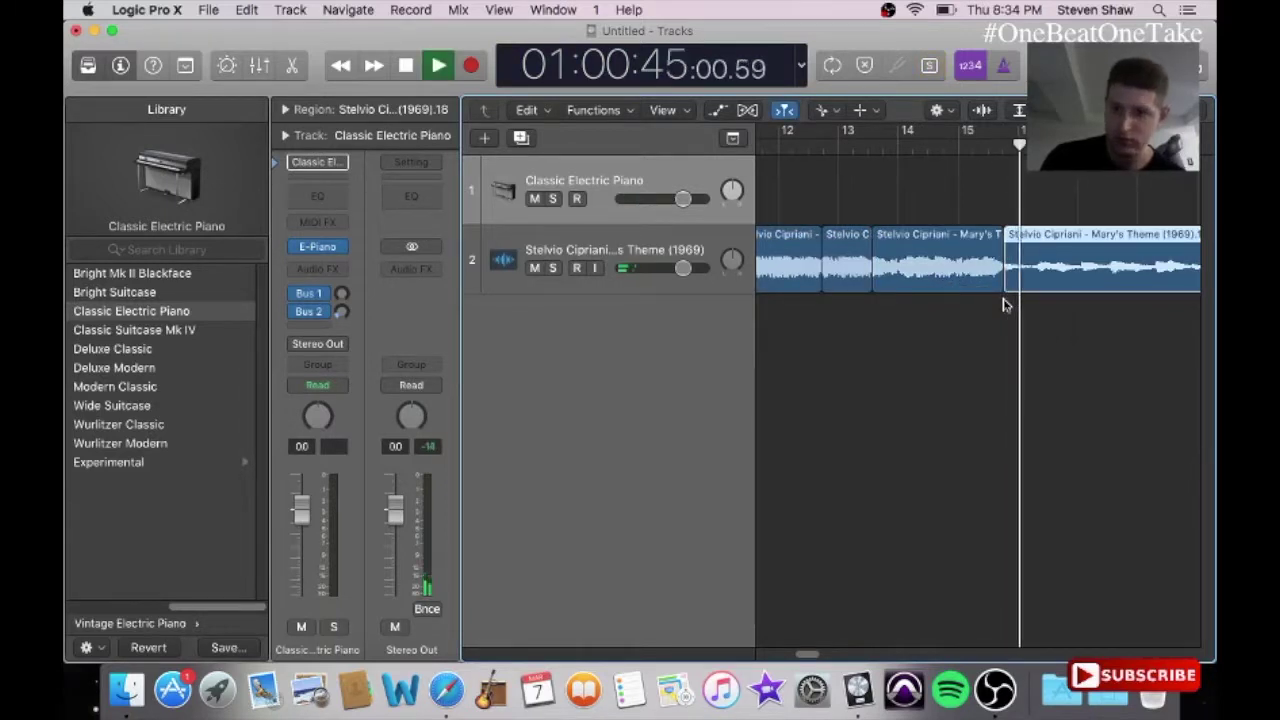
{"action": "left_click_drag", "start_coordinate": [815, 657], "coordinate": [823, 657]}
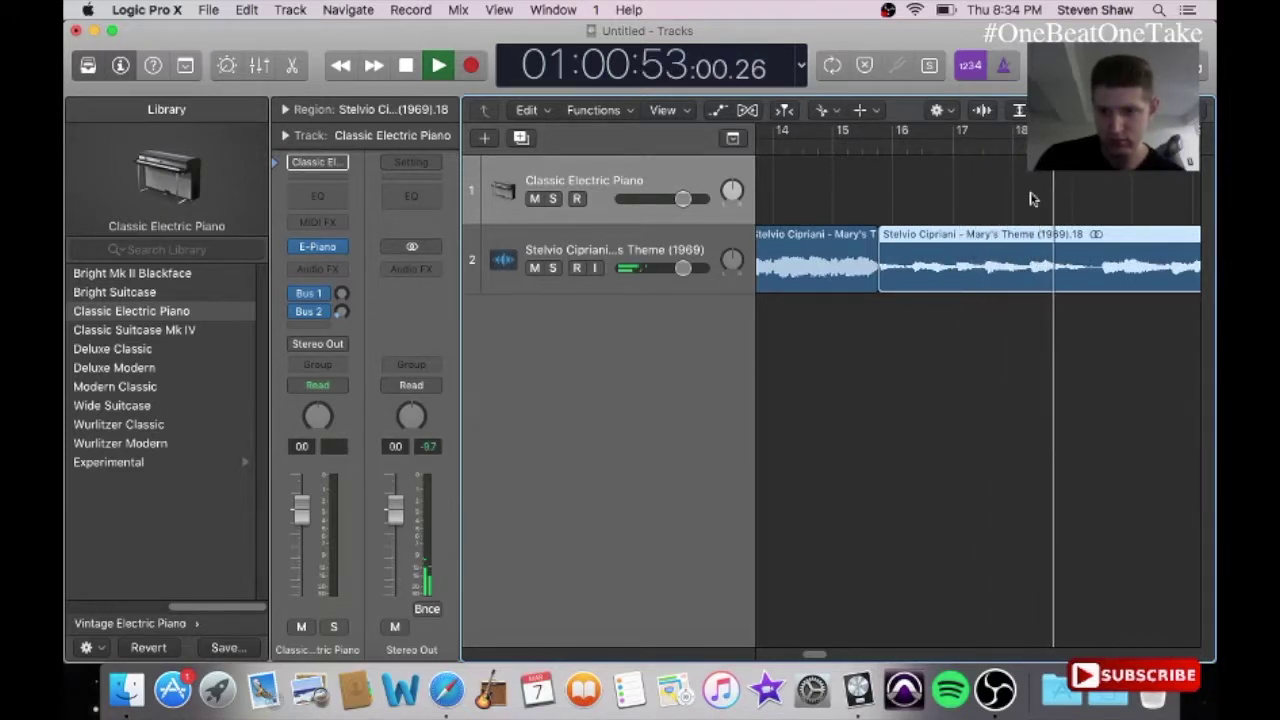
{"action": "key", "text": "comma"}
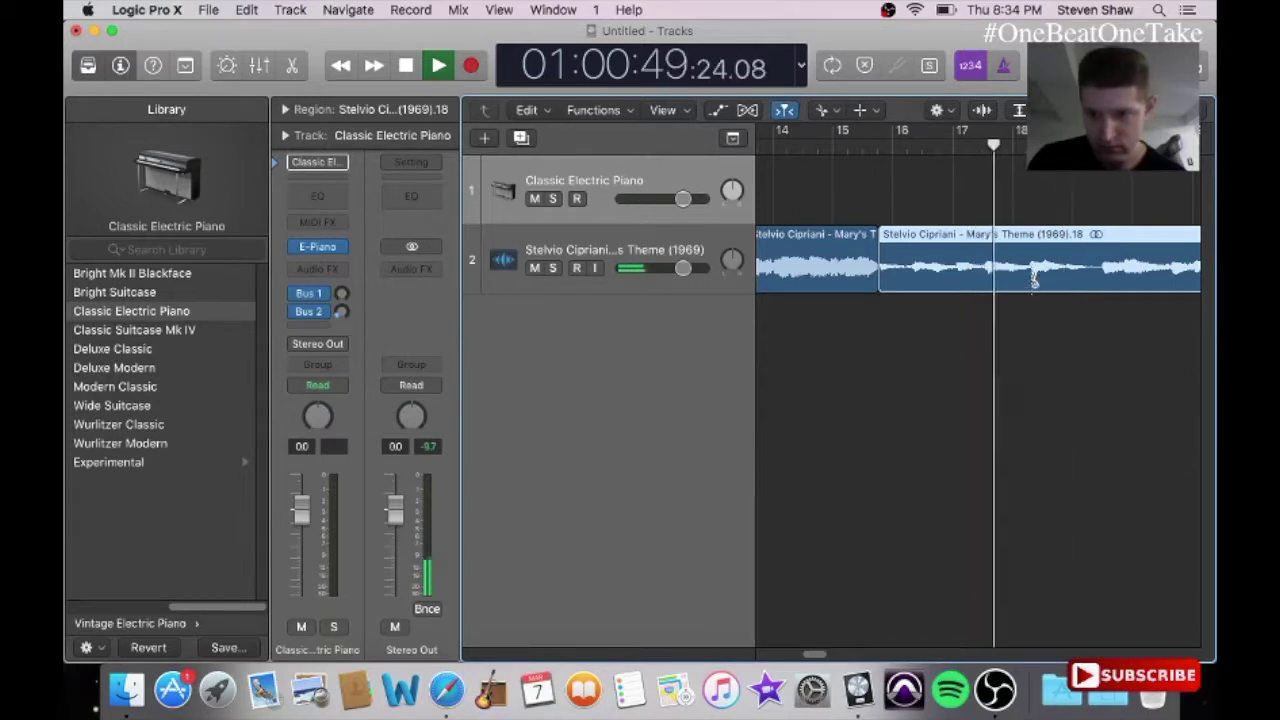
{"action": "left_click", "coordinate": [1030, 272]}
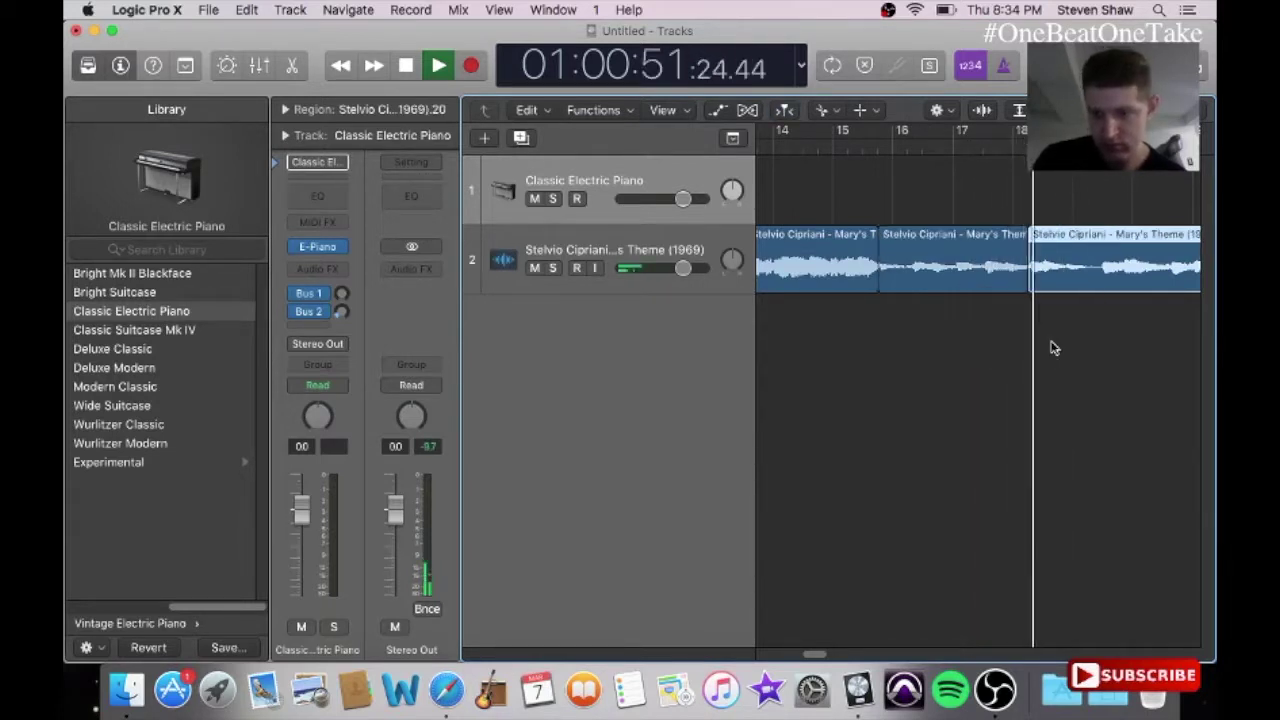
Step: Listen to the region starting just after bar 18 and split it at about bar 19, beat 3
{"action": "left_click_drag", "start_coordinate": [814, 655], "coordinate": [825, 658]}
{"action": "key", "text": "space"}
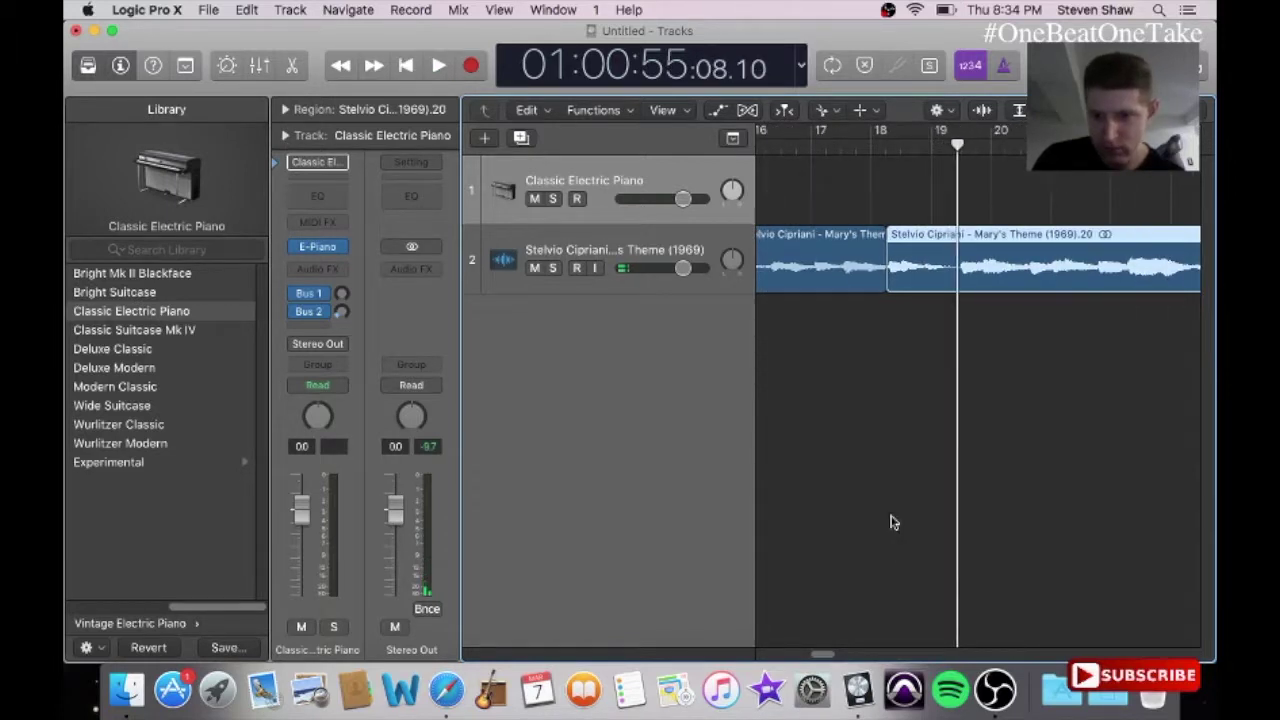
{"action": "key", "text": "space"}
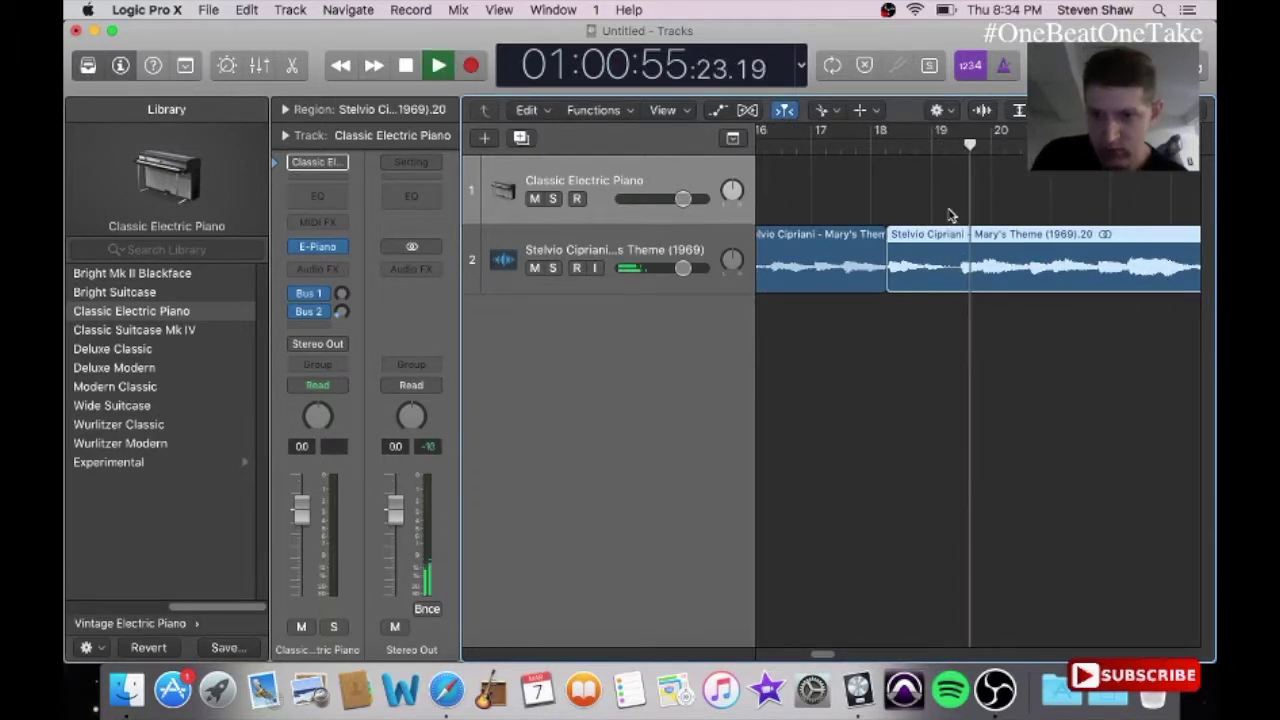
{"action": "left_click", "coordinate": [962, 264]}
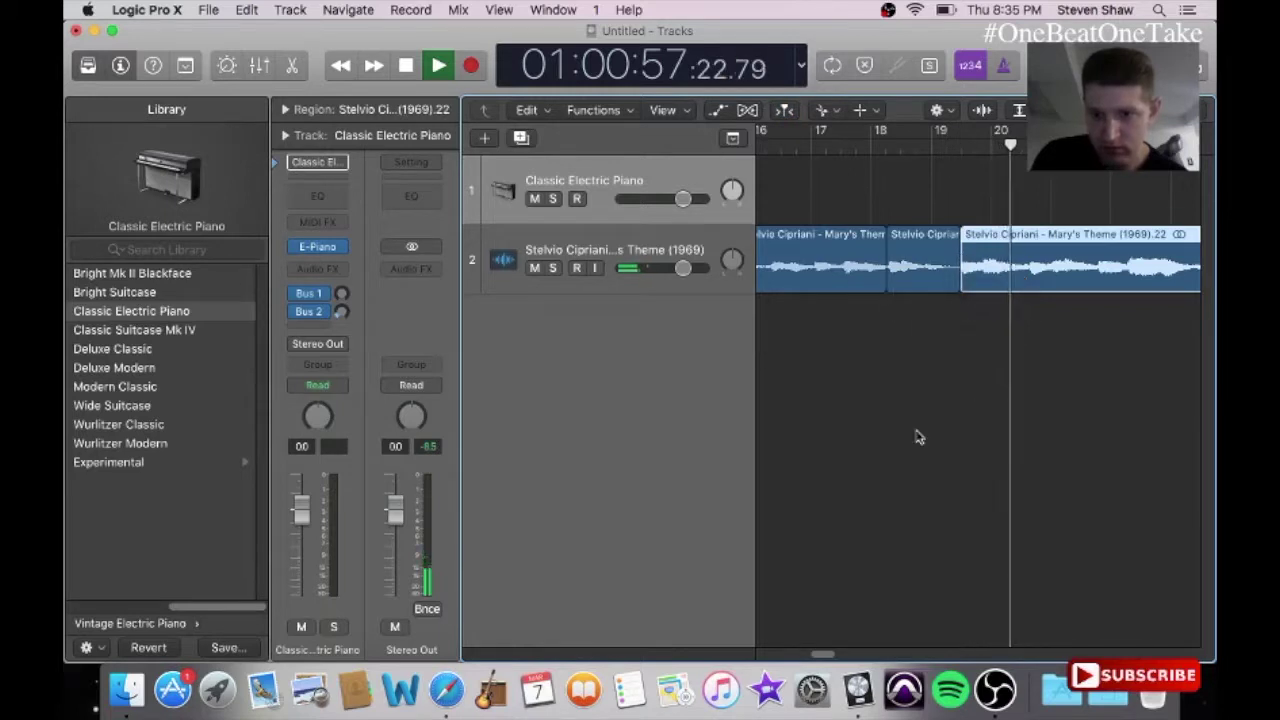
Step: Keep listening to the sample from bar 20 onward and split it at about bar 21, beat 4
{"action": "left_click_drag", "start_coordinate": [828, 653], "coordinate": [841, 654]}
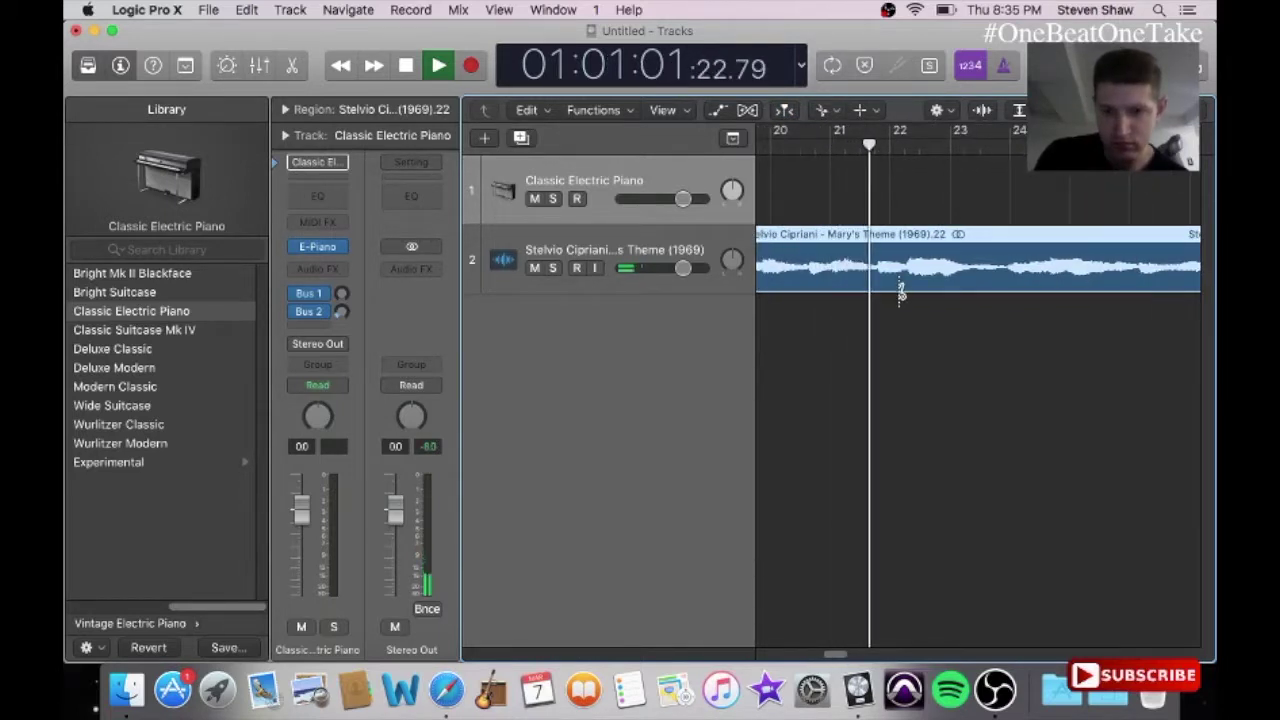
{"action": "key", "text": "space"}
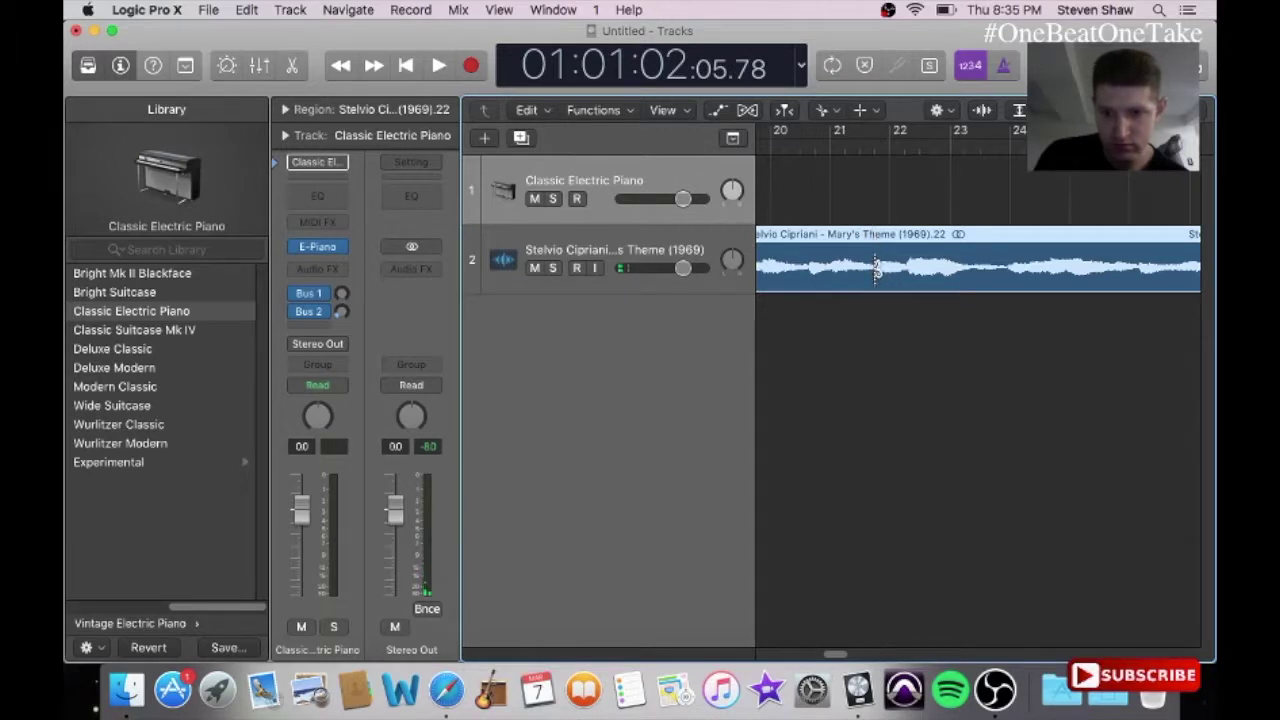
{"action": "left_click", "coordinate": [876, 268]}
Step: Play the region starting late in bar 21 and split it just before bar 24
{"action": "key", "text": "space"}
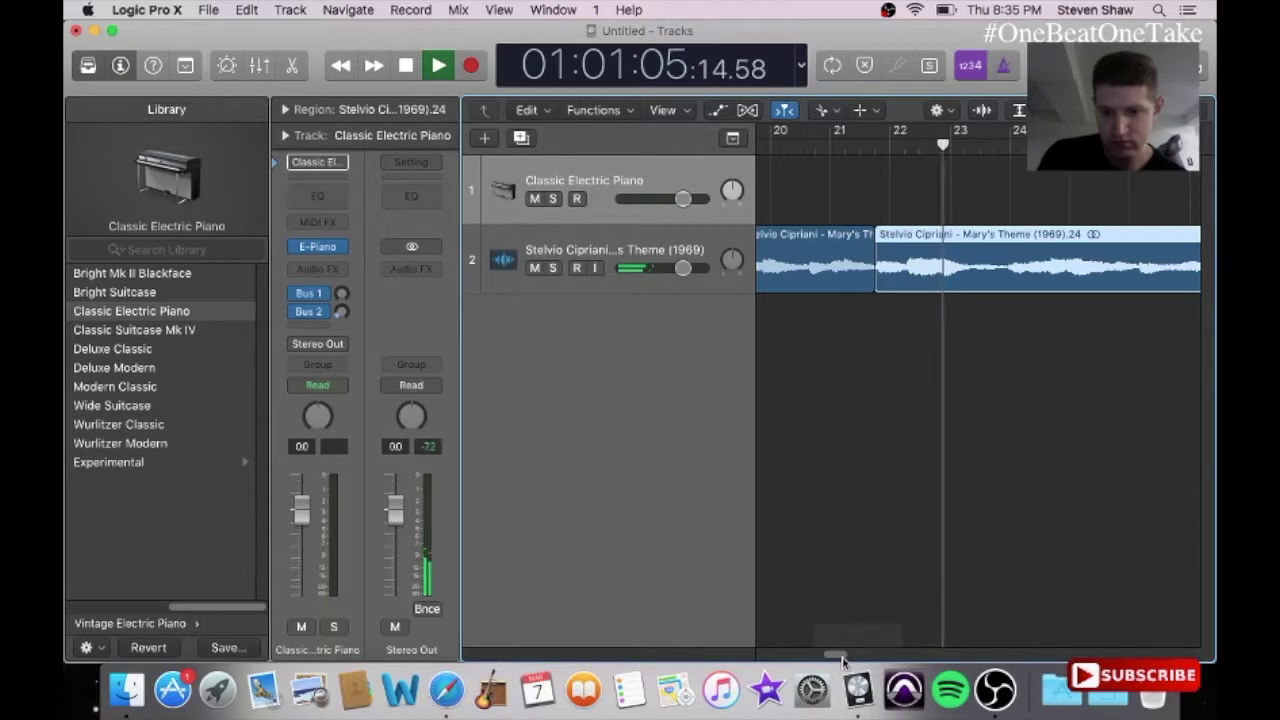
{"action": "left_click_drag", "start_coordinate": [843, 657], "coordinate": [850, 657]}
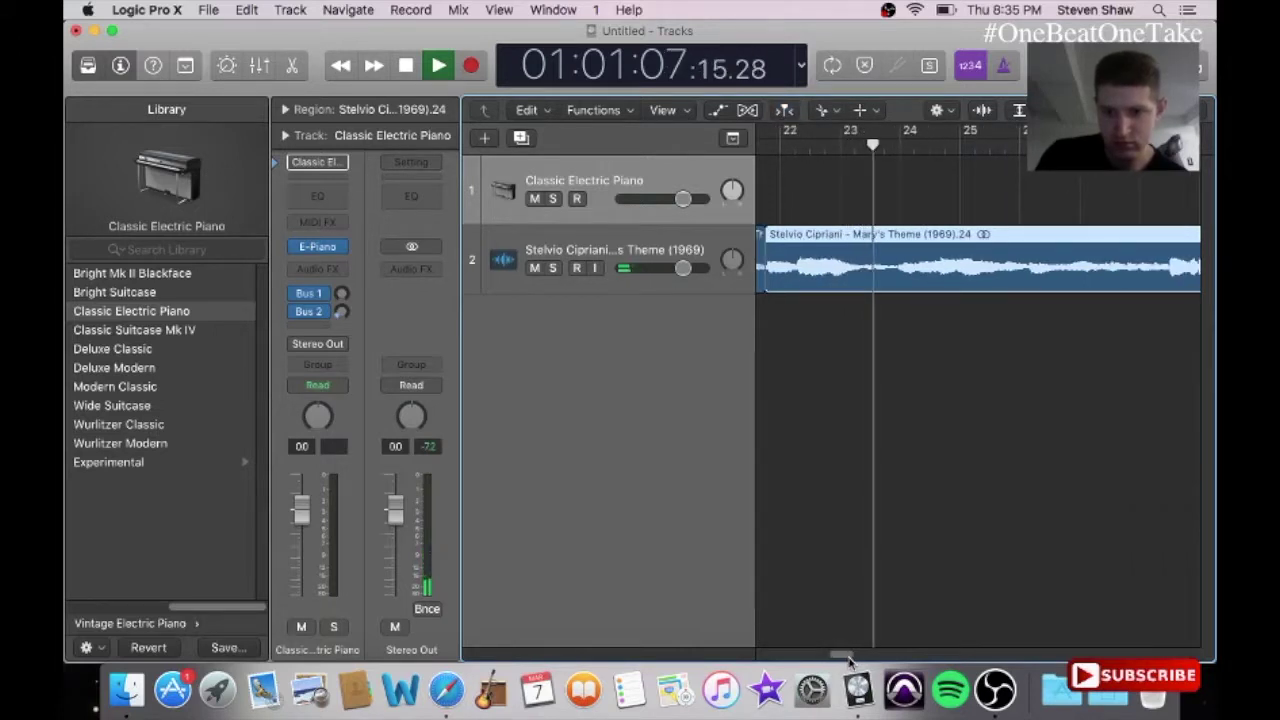
{"action": "key", "text": "space"}
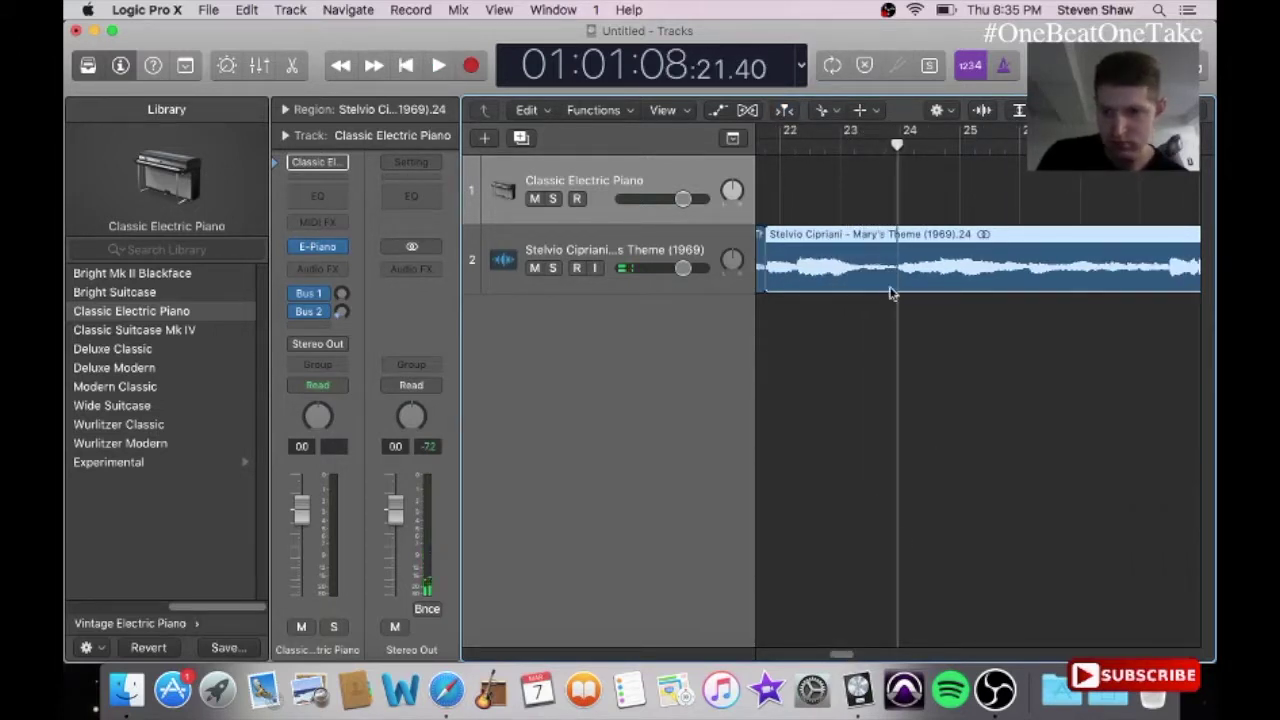
{"action": "left_click", "coordinate": [899, 277]}
Step: Listen to the region starting near bar 24 and split it just after bar 26
{"action": "key", "text": "space"}
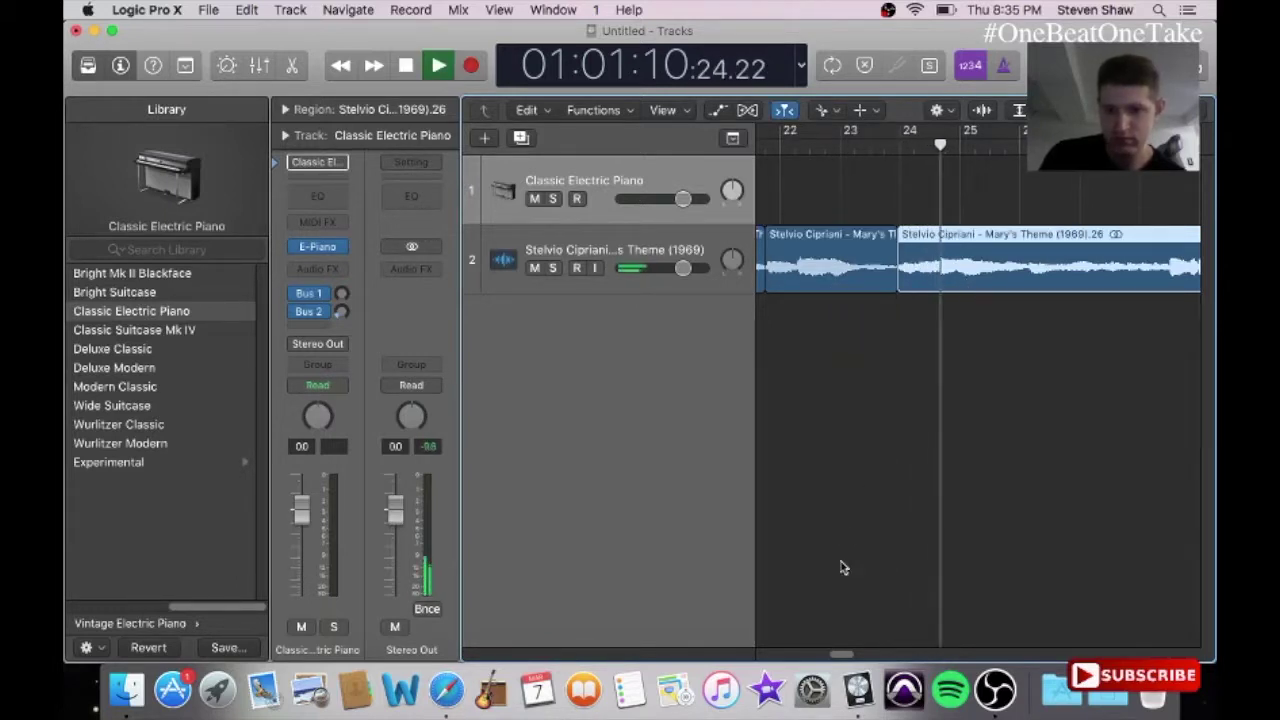
{"action": "left_click_drag", "start_coordinate": [842, 655], "coordinate": [849, 656]}
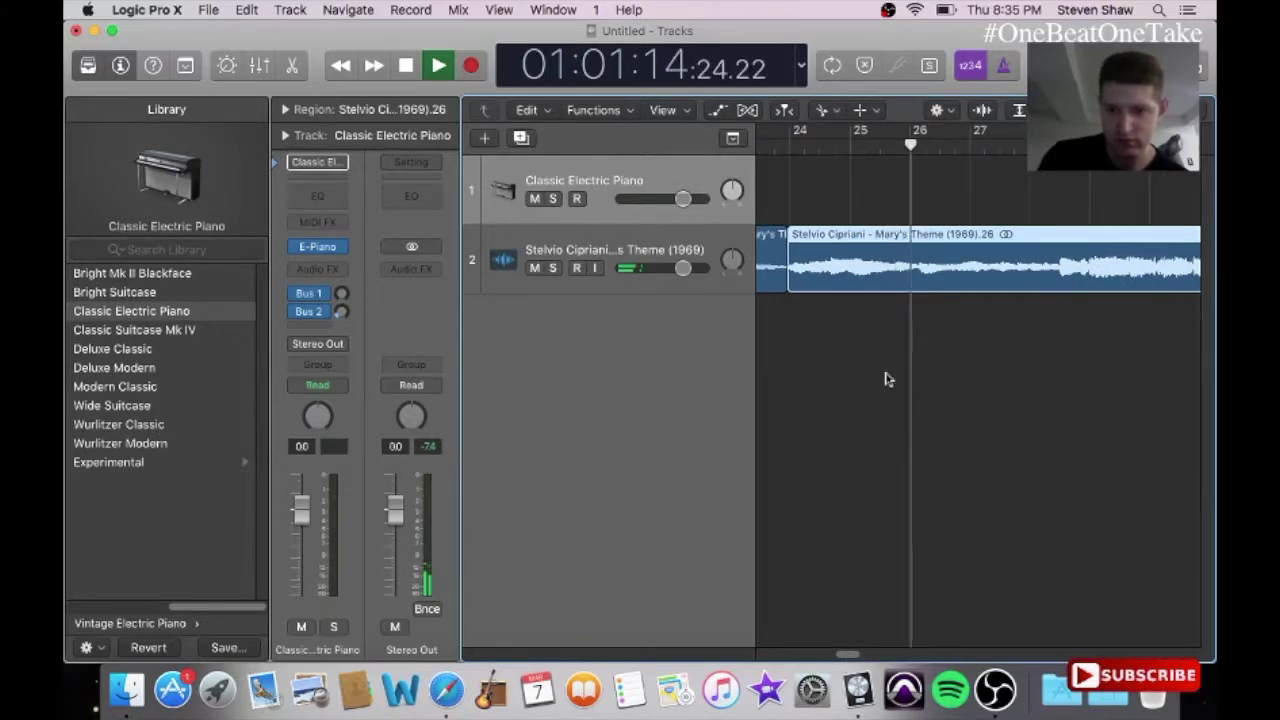
{"action": "left_click", "coordinate": [921, 272]}
Step: Play on from bar 26, replay up to the louder section's onset, and split the sample there at about bar 28, beat 3
{"action": "key", "text": "space"}
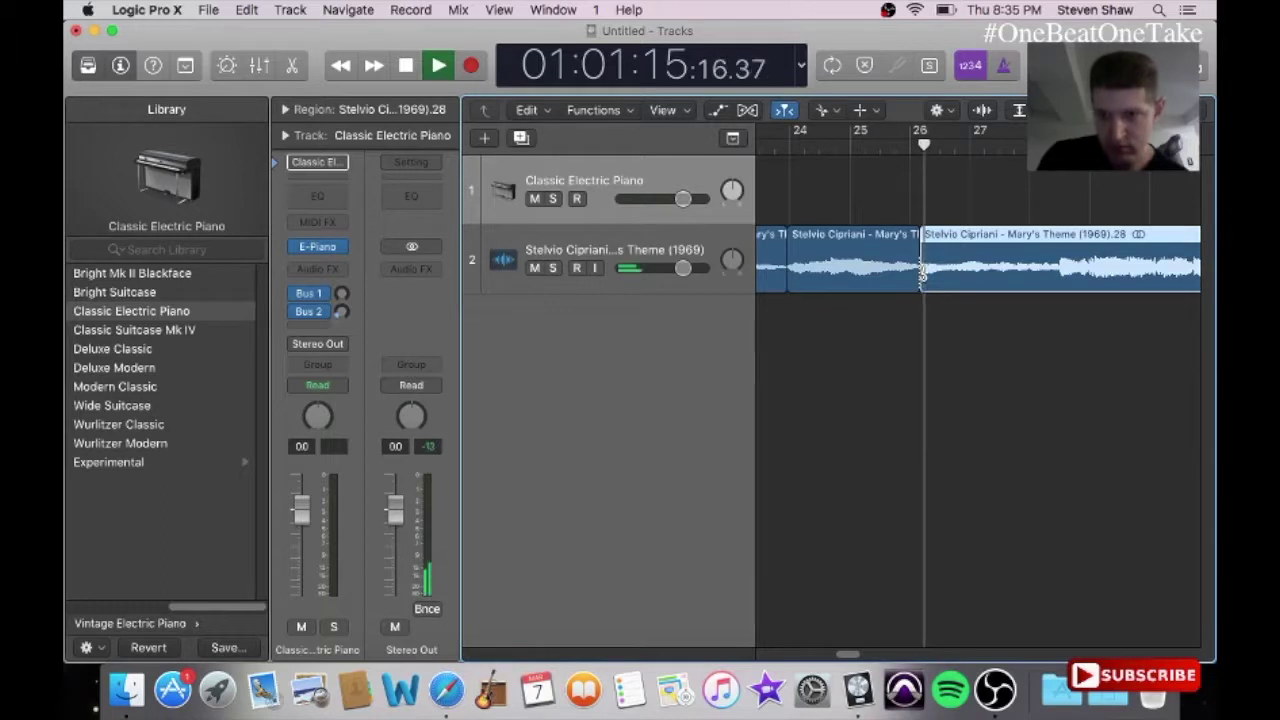
{"action": "left_click_drag", "start_coordinate": [845, 655], "coordinate": [852, 655]}
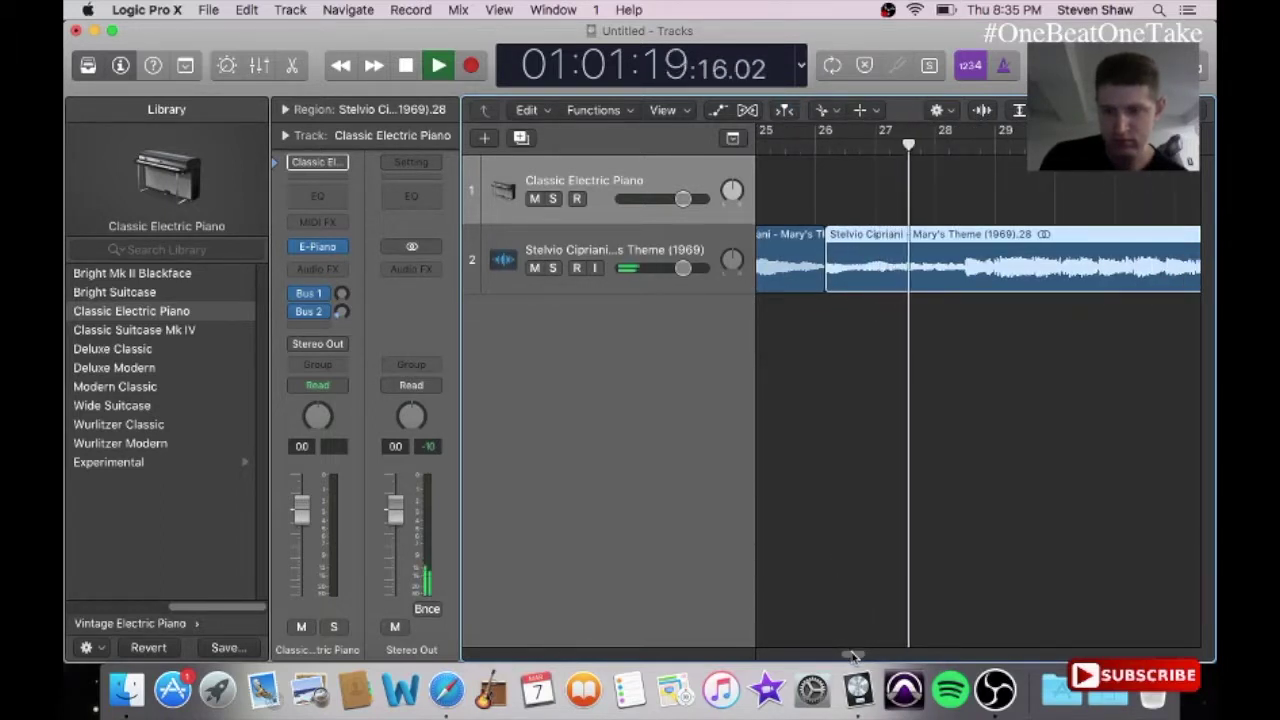
{"action": "left_click_drag", "start_coordinate": [853, 656], "coordinate": [854, 656]}
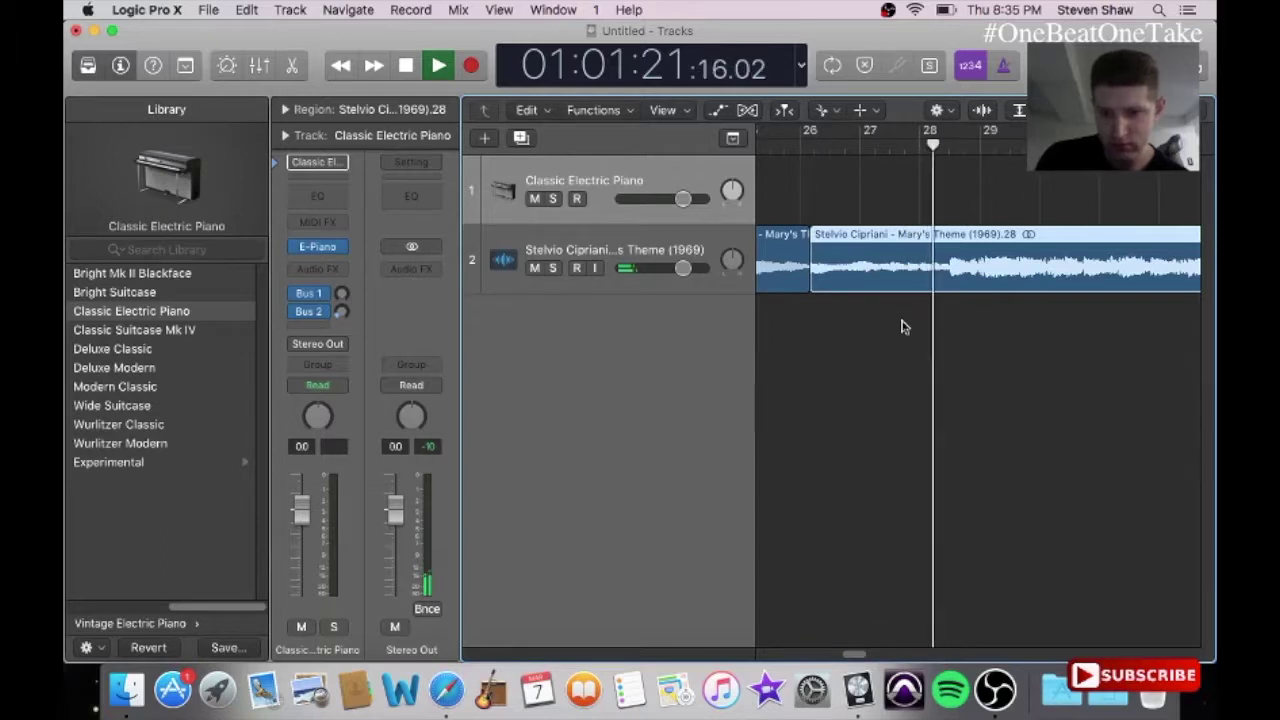
{"action": "left_click", "coordinate": [918, 142]}
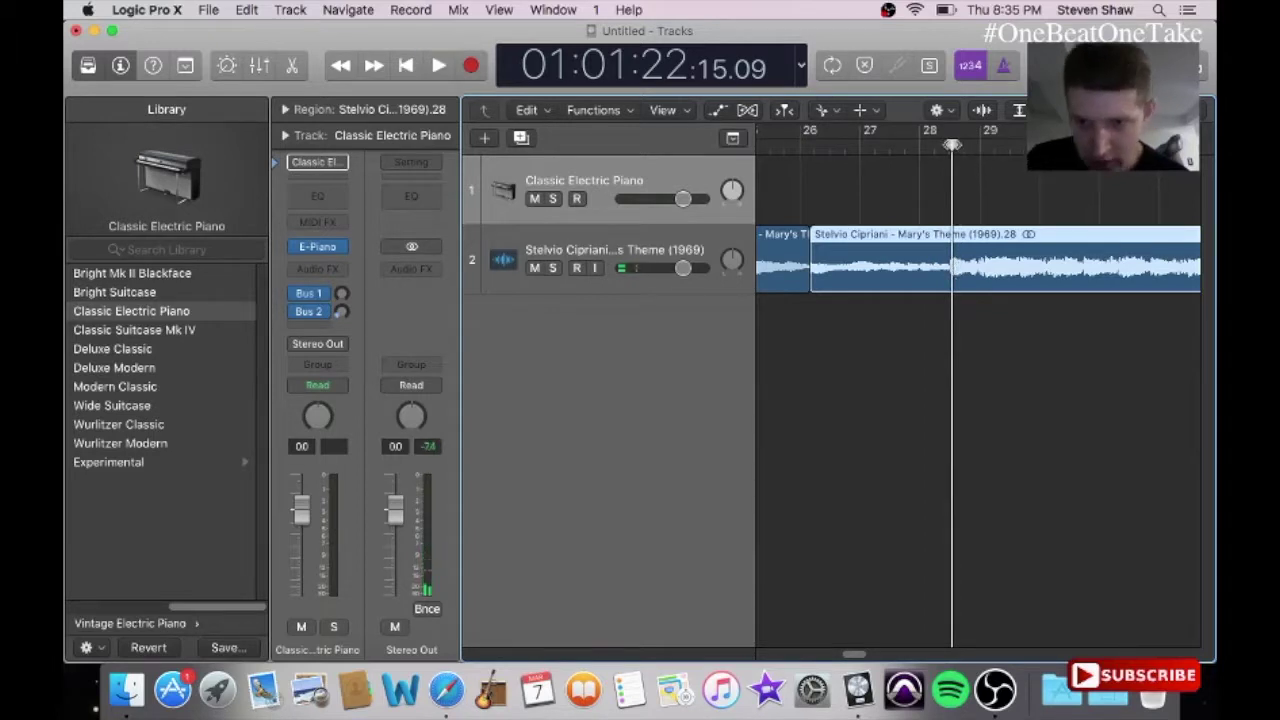
{"action": "left_click", "coordinate": [945, 147]}
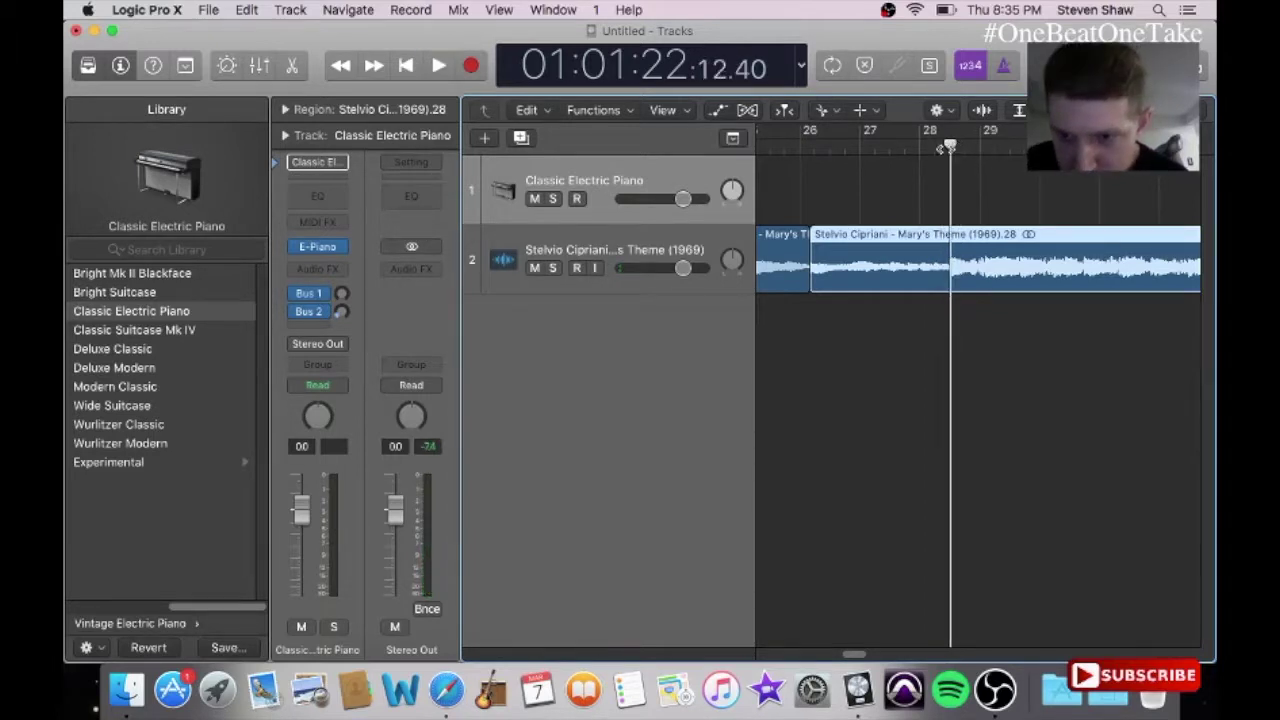
{"action": "left_click", "coordinate": [951, 278]}
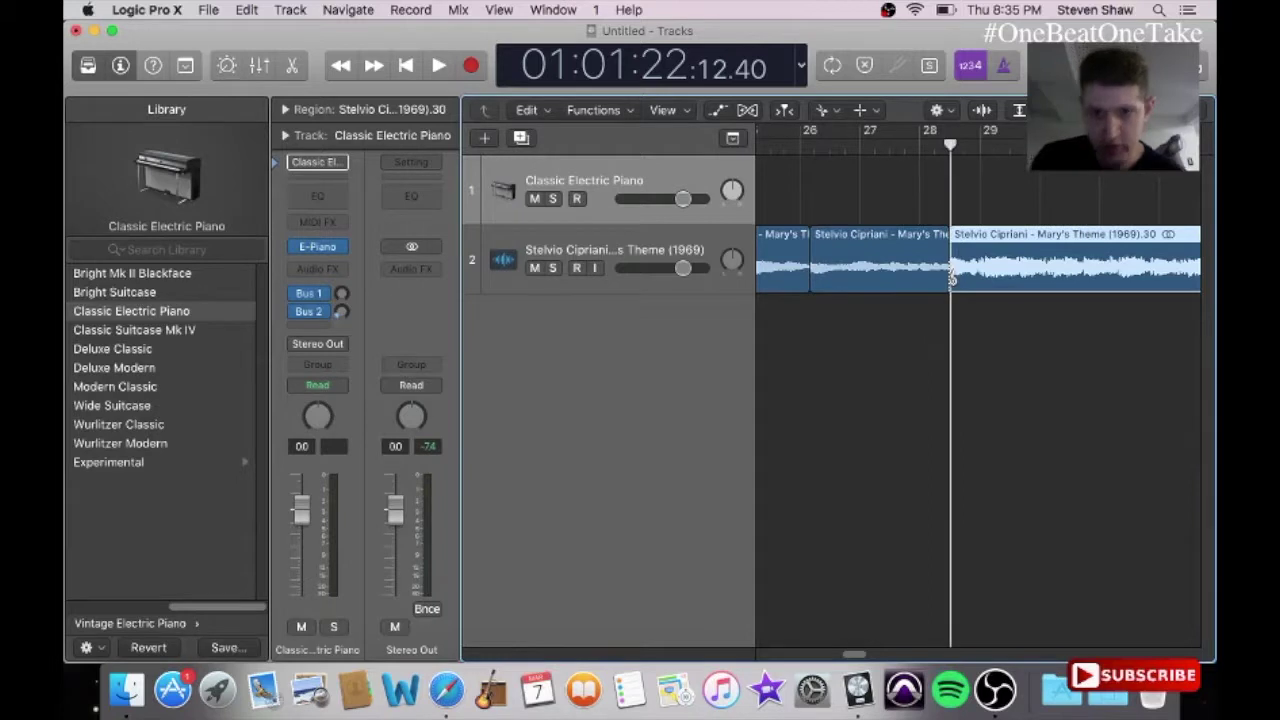
Step: Listen to the louder region starting in bar 28 and split it at about bar 30, beat 4
{"action": "left_click_drag", "start_coordinate": [850, 655], "coordinate": [862, 665]}
{"action": "key", "text": "space"}
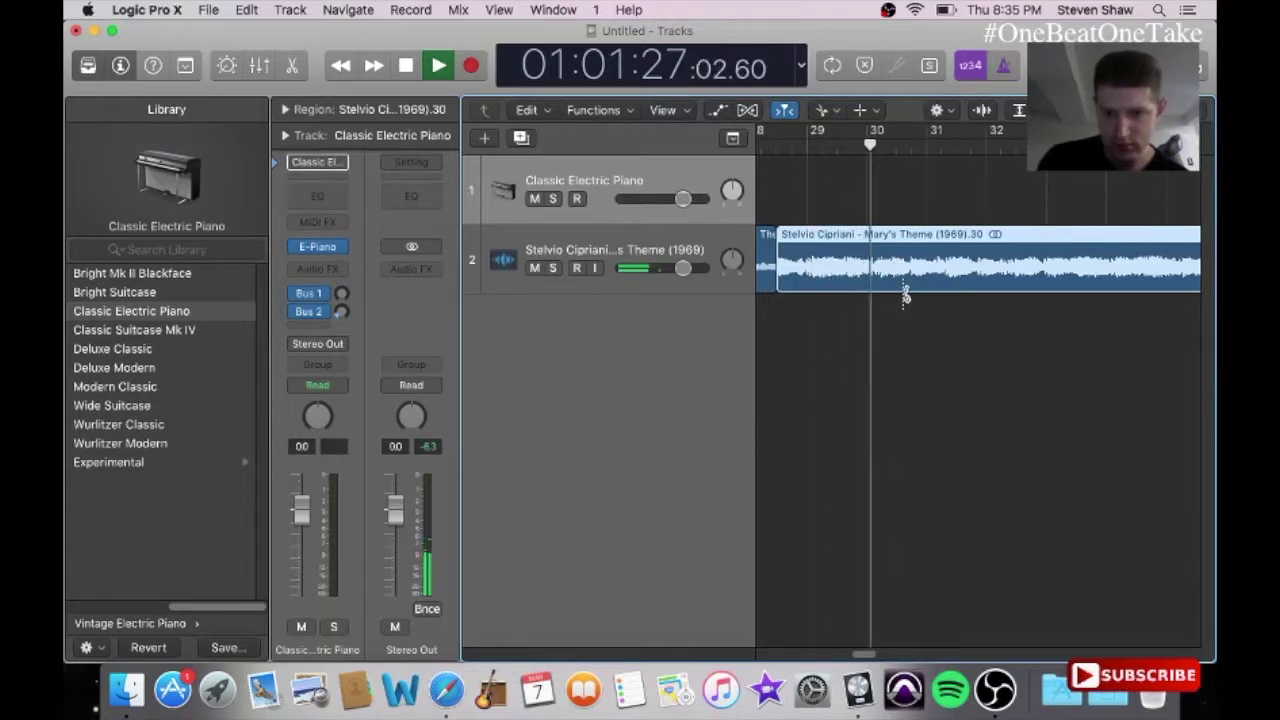
{"action": "key", "text": "space"}
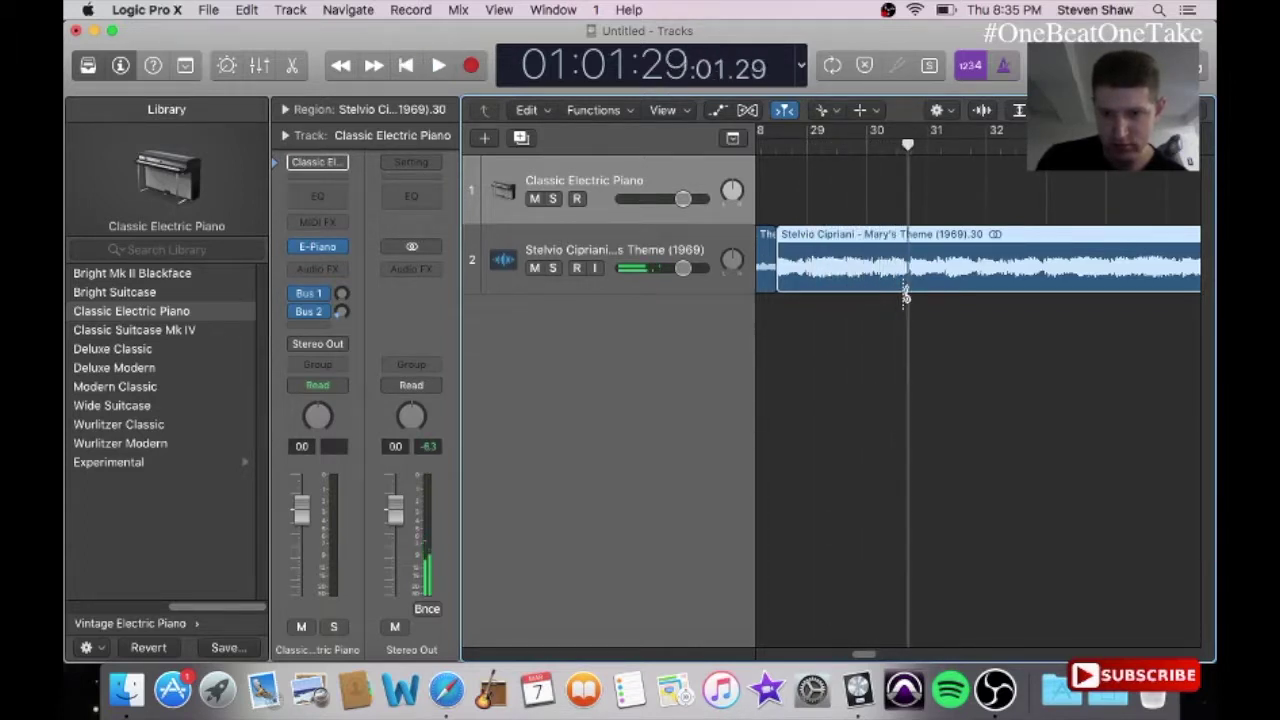
{"action": "left_click", "coordinate": [908, 266]}
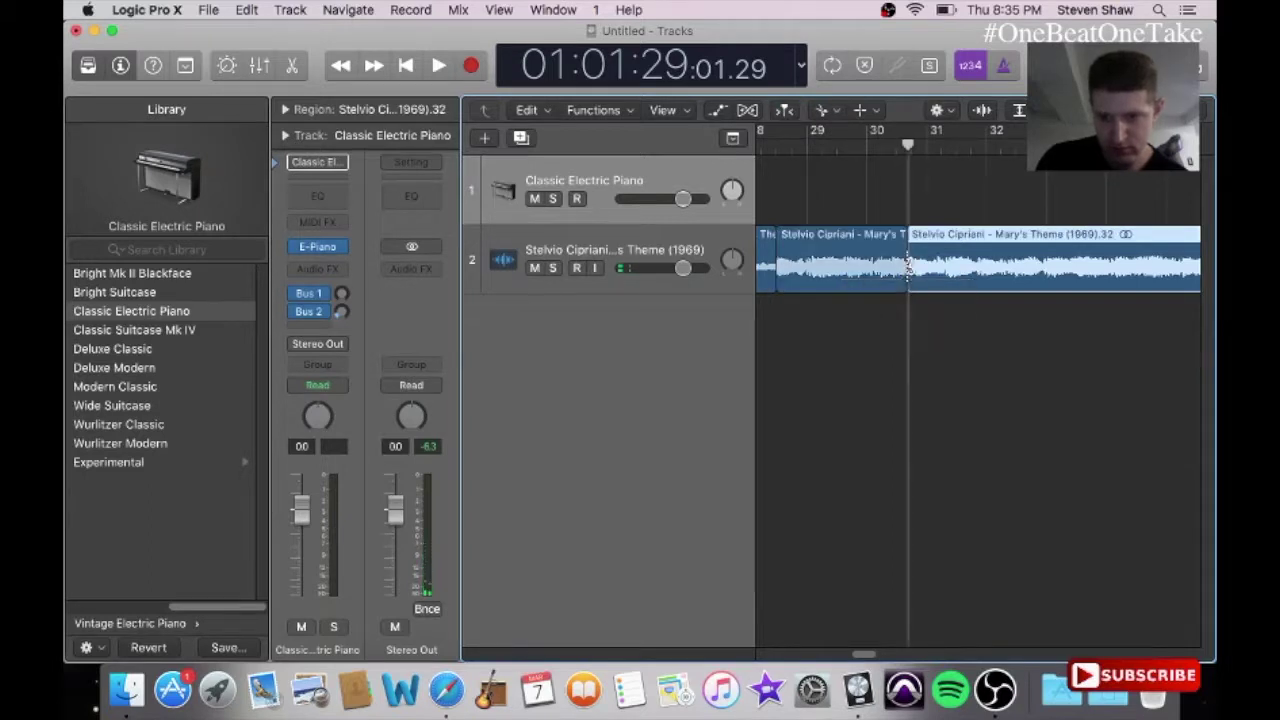
Step: Play the region starting in bar 30, fine-tune the playhead position, and split the region just before bar 33
{"action": "key", "text": "space"}
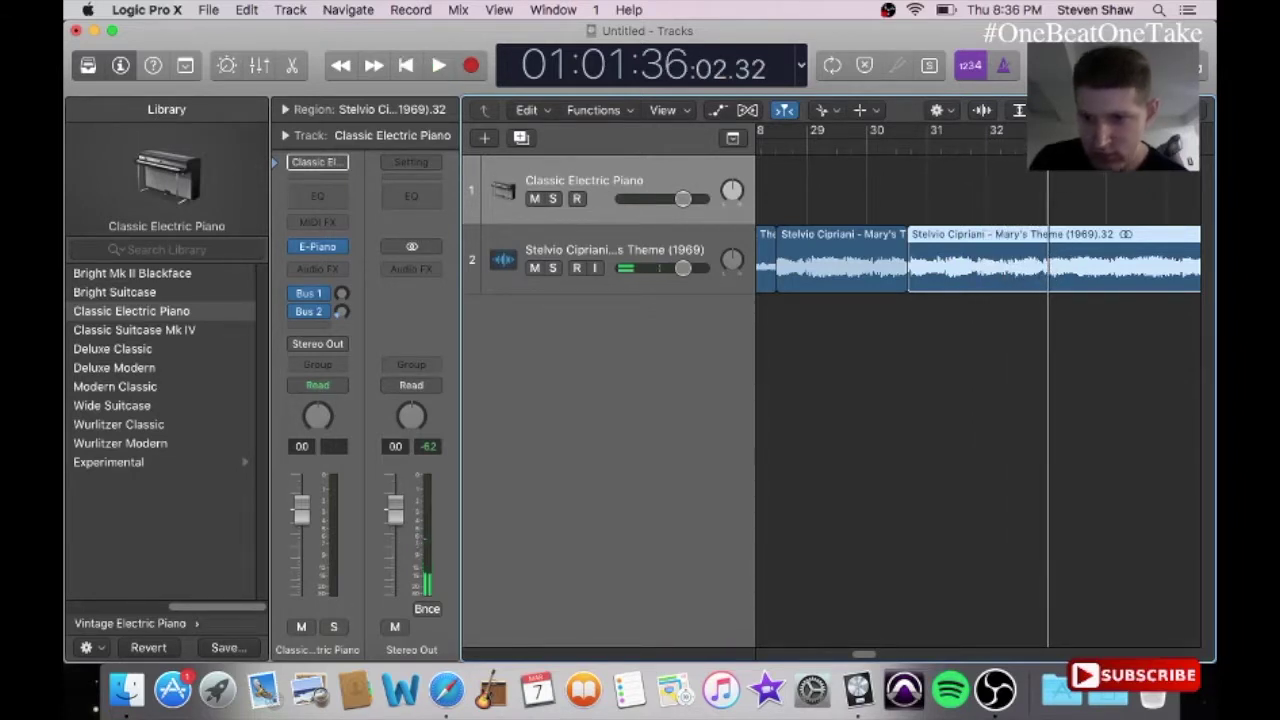
{"action": "left_click_drag", "start_coordinate": [1047, 145], "coordinate": [1046, 145]}
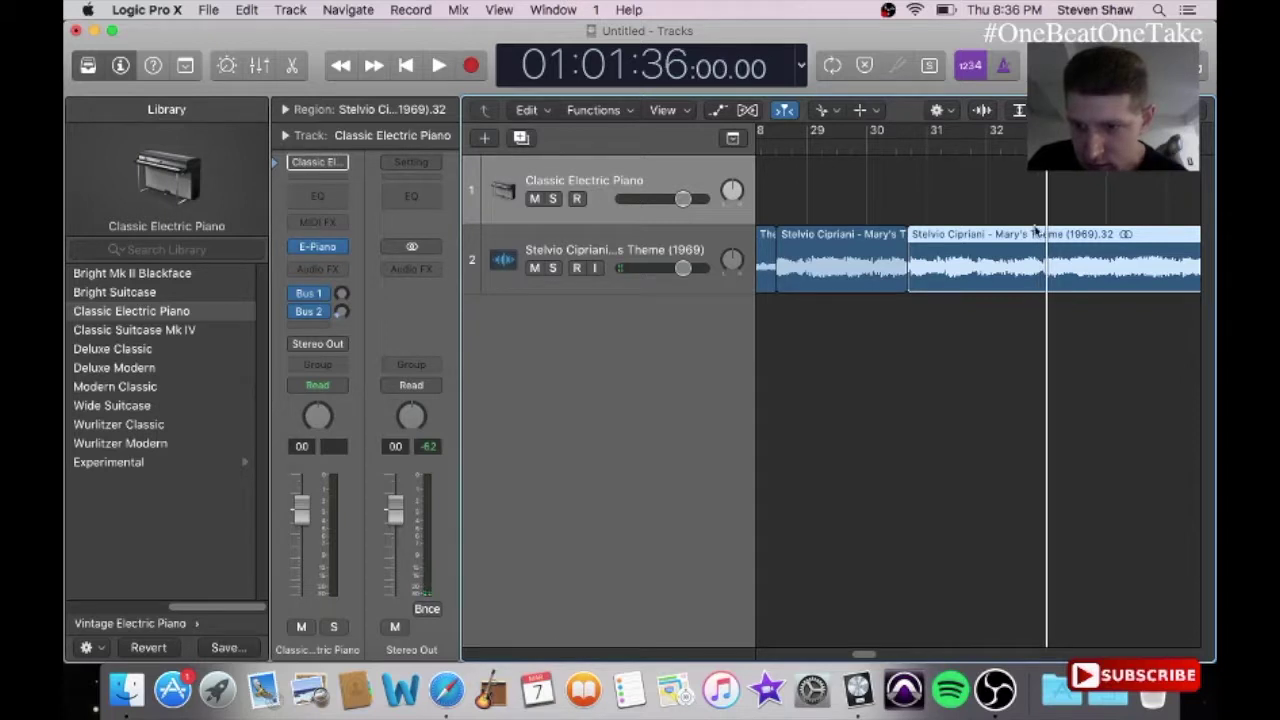
{"action": "left_click", "coordinate": [1043, 268]}
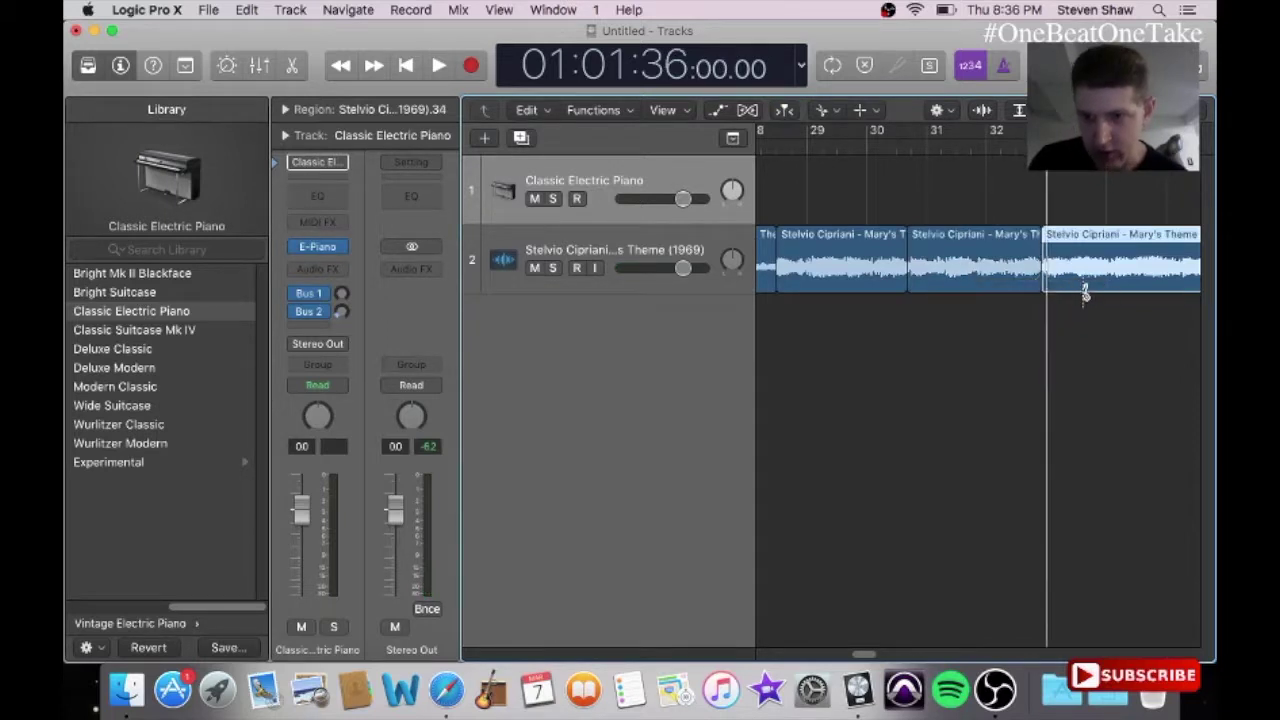
Step: Replay from about bar 32, beat 3, across the latest cut and split the sample at about bar 35, beat 2
{"action": "left_click", "coordinate": [1019, 145]}
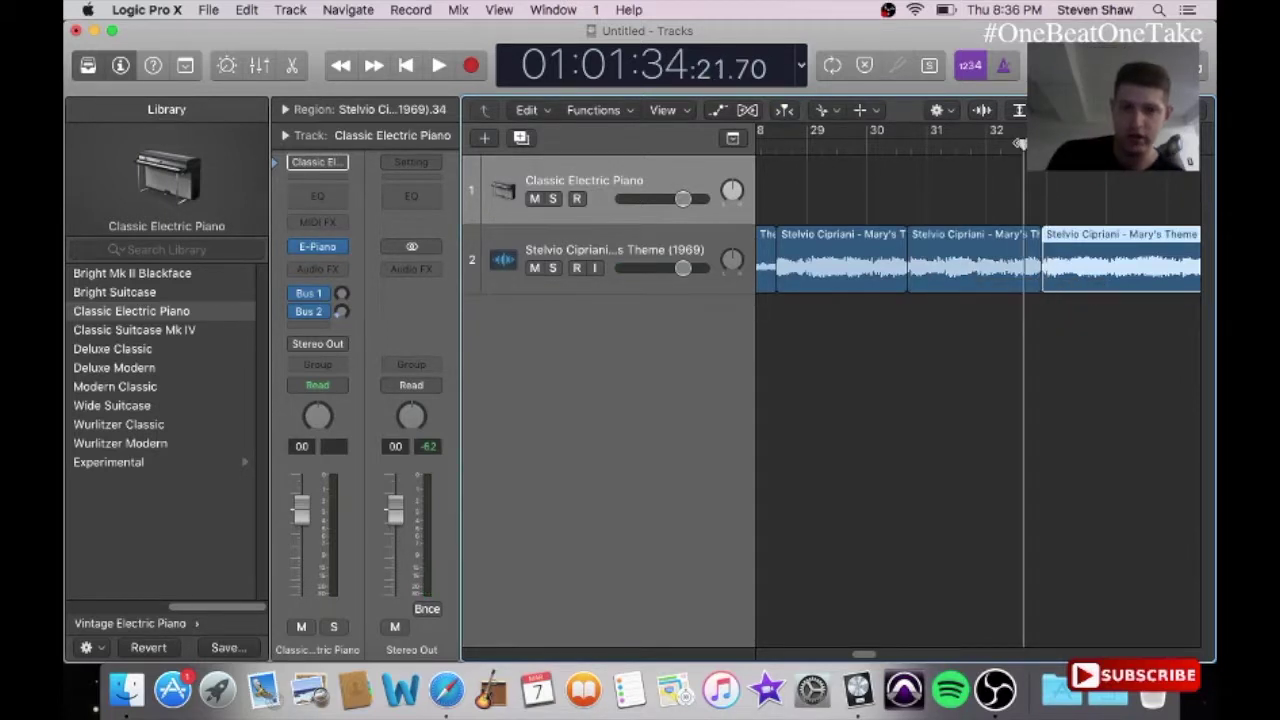
{"action": "key", "text": "space"}
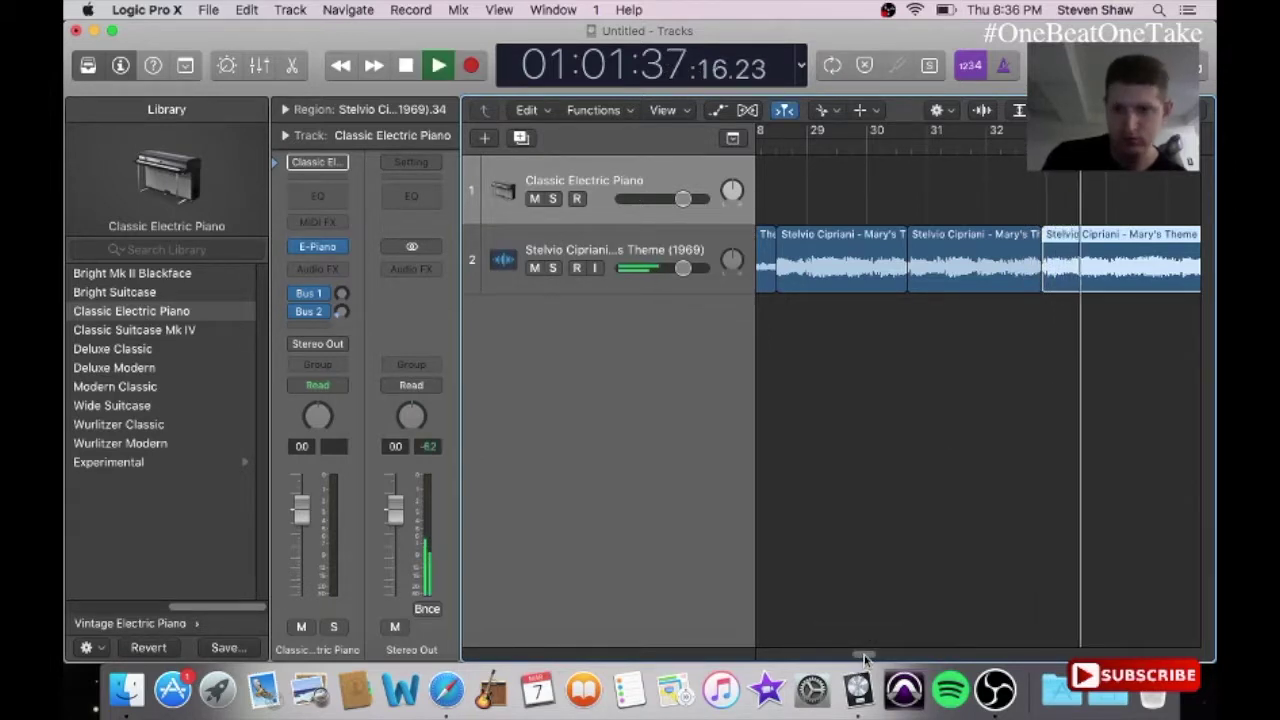
{"action": "left_click_drag", "start_coordinate": [865, 657], "coordinate": [879, 654]}
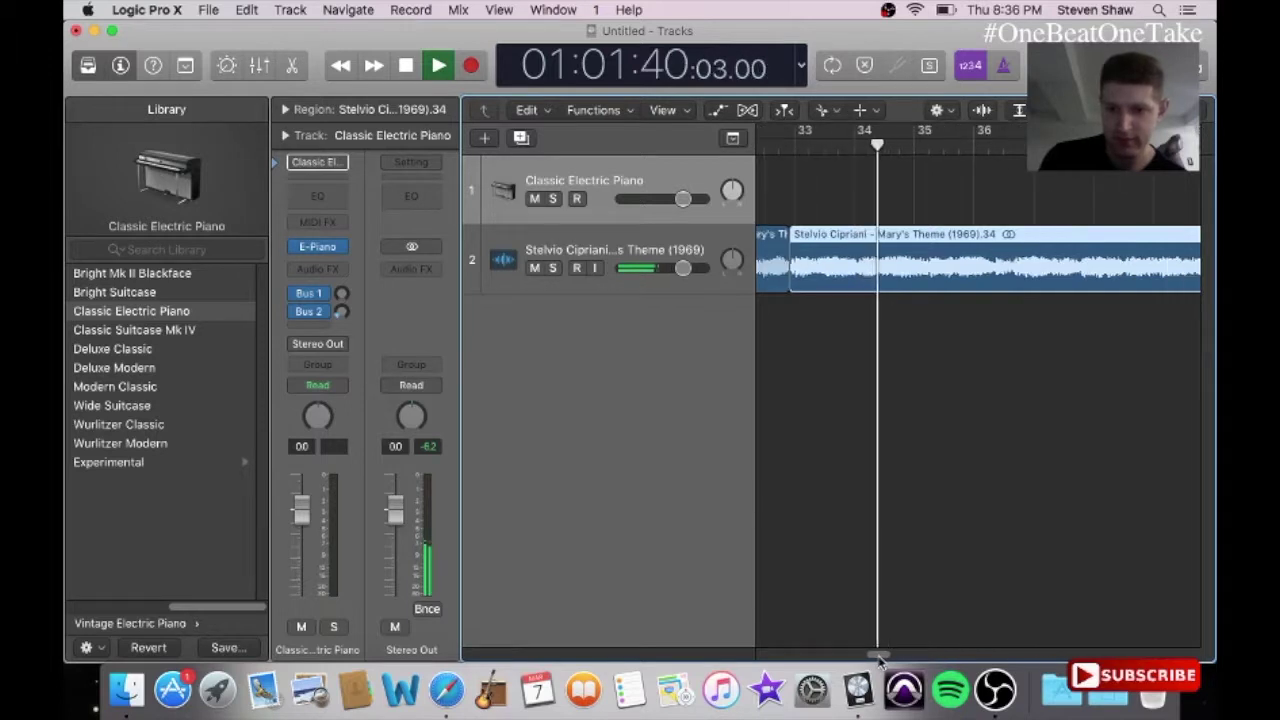
{"action": "left_click", "coordinate": [929, 270]}
Step: Listen to the region starting in bar 35, replay its opening bar, and split it at about bar 36, beat 2
{"action": "key", "text": "space"}
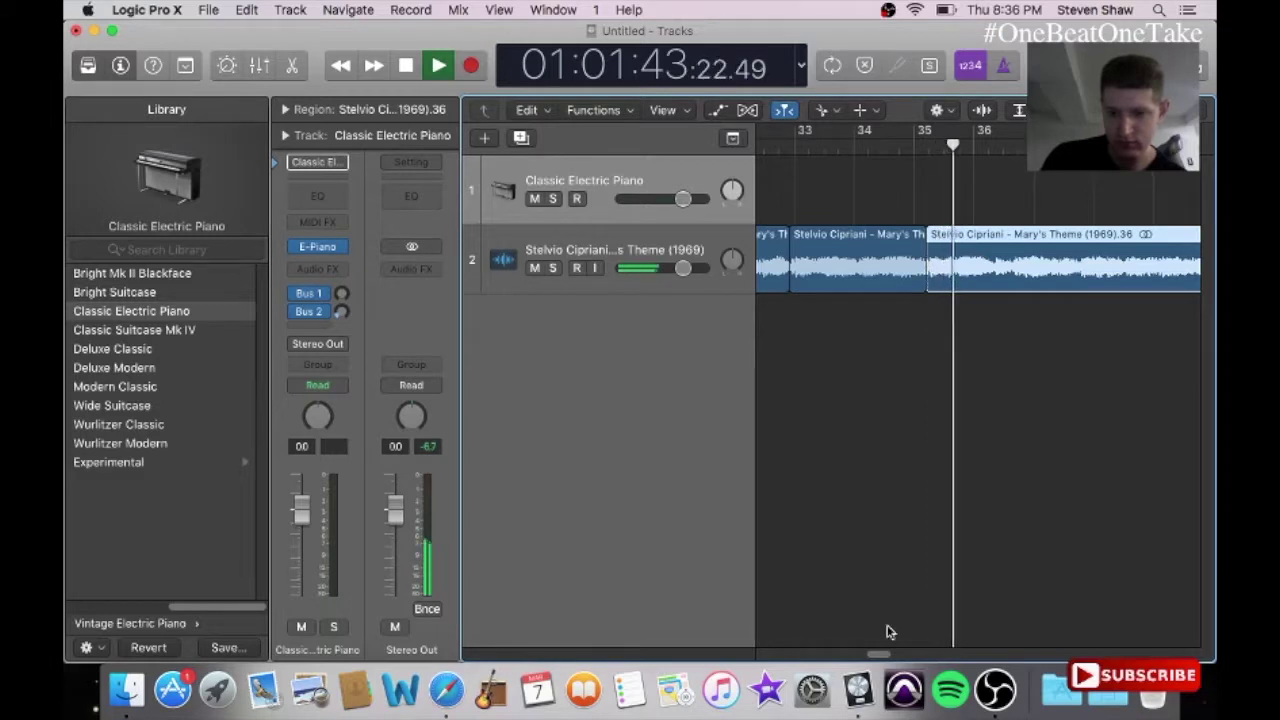
{"action": "left_click_drag", "start_coordinate": [880, 652], "coordinate": [880, 652]}
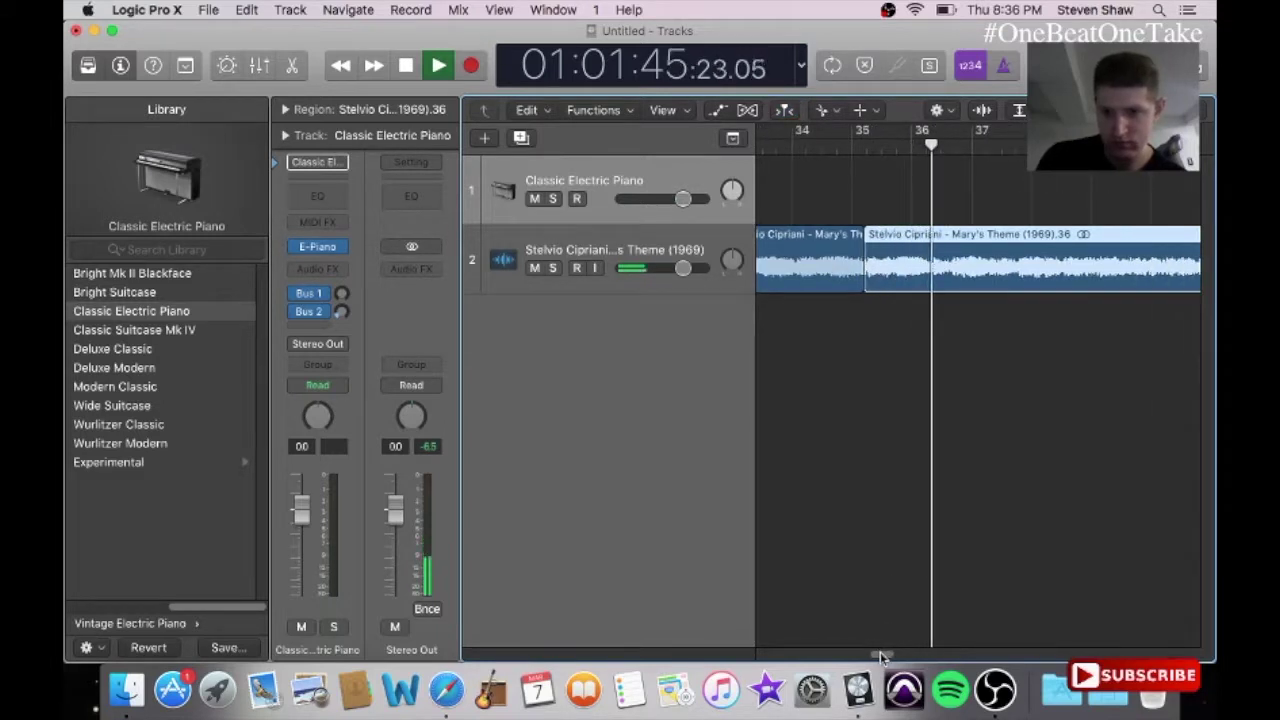
{"action": "key", "text": "space"}
{"action": "key", "text": "space"}
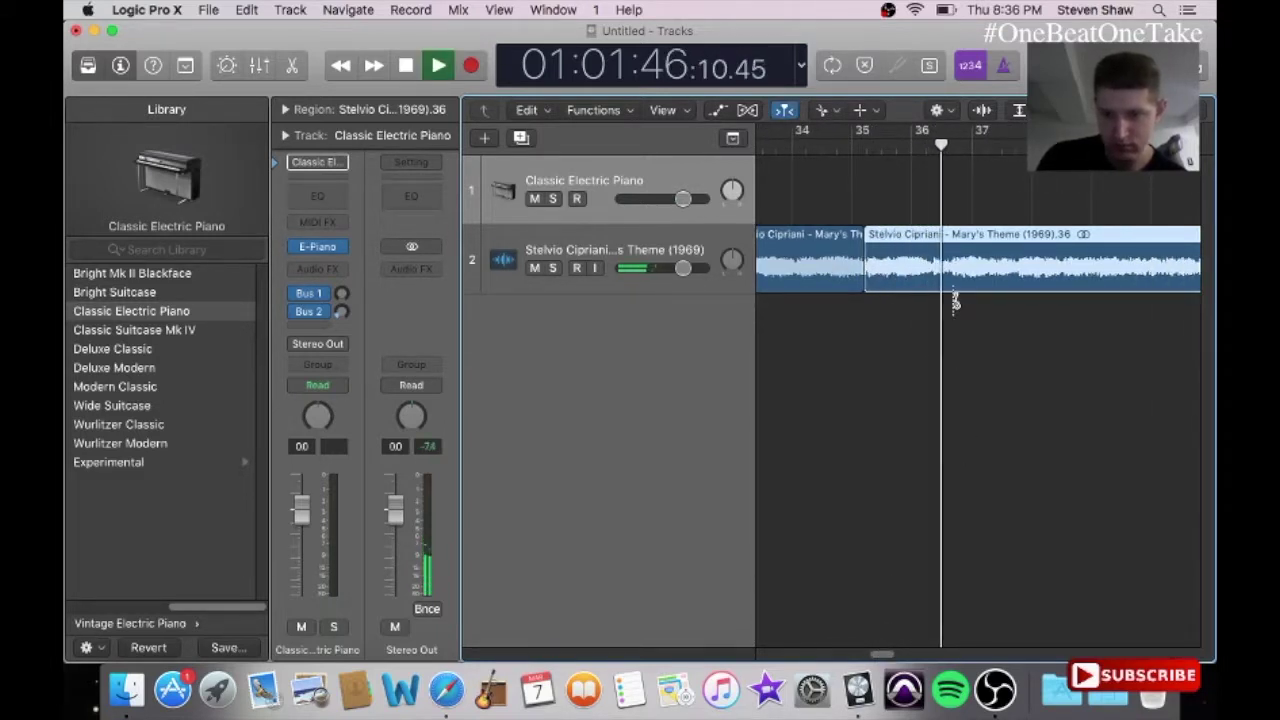
{"action": "left_click", "coordinate": [908, 146]}
{"action": "key", "text": "space"}
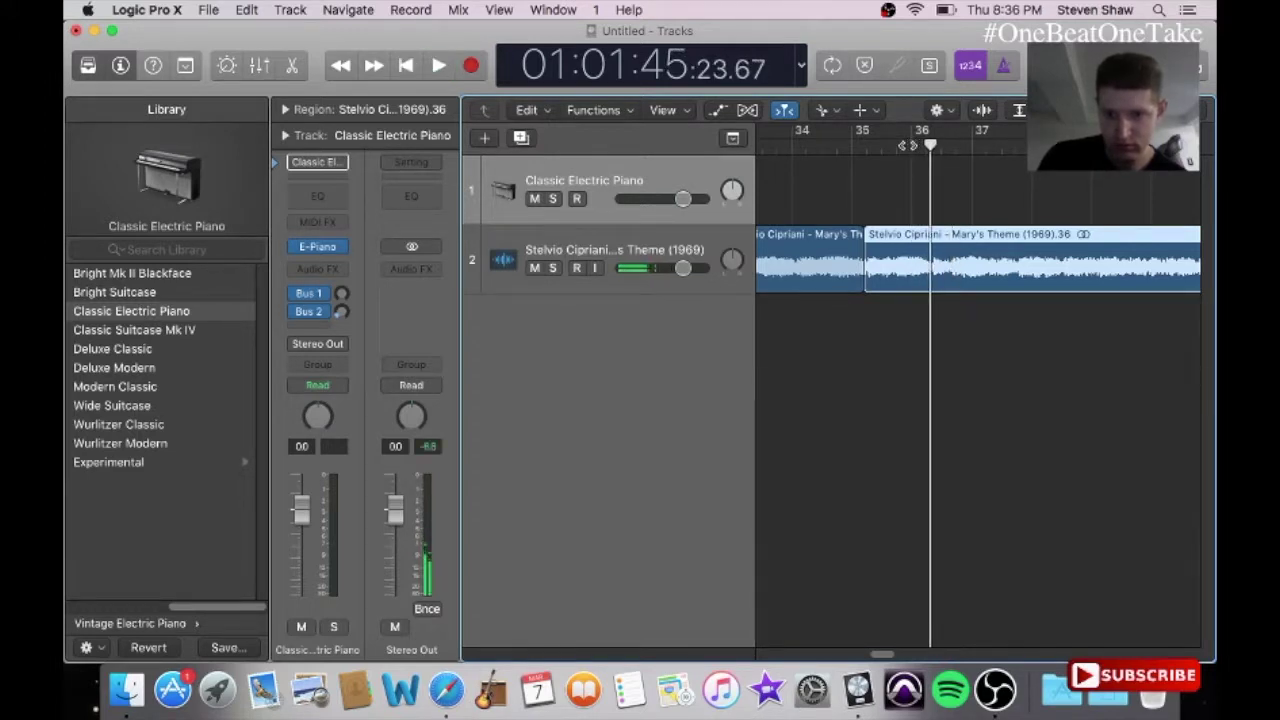
{"action": "left_click", "coordinate": [932, 268]}
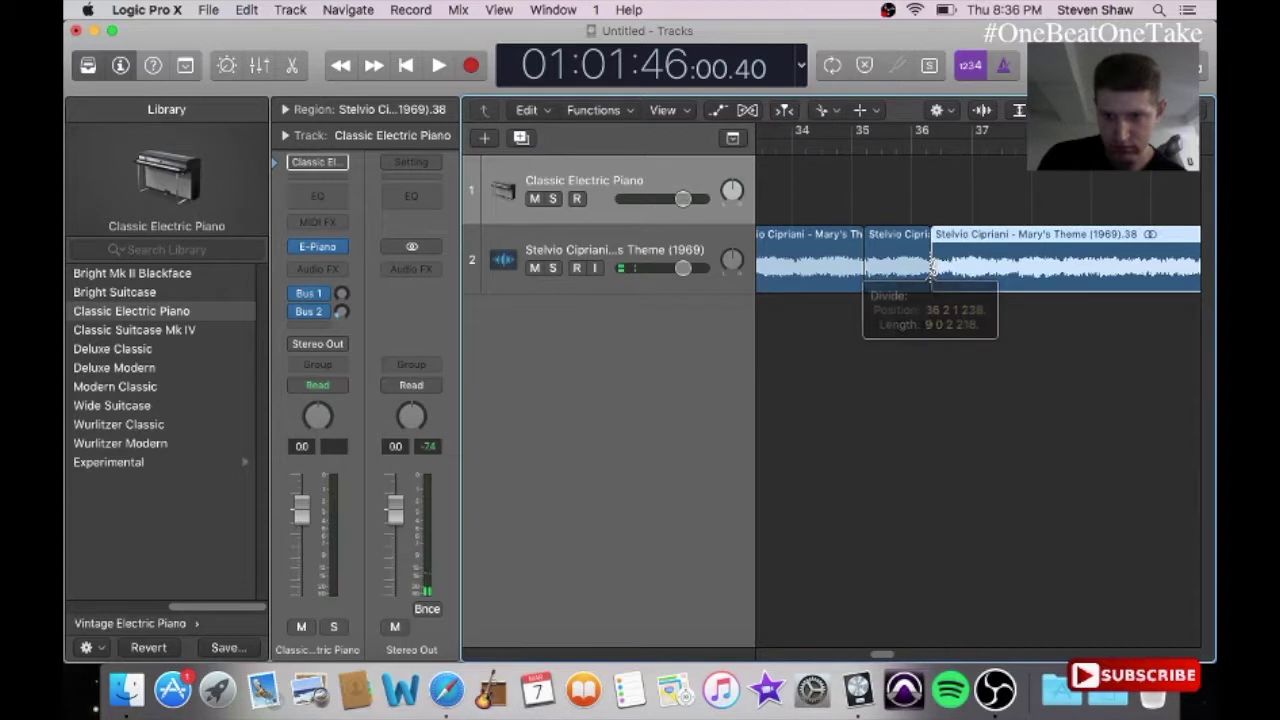
Step: Play the region starting in bar 36, split it at about bar 37, beat 4, and resume playback
{"action": "key", "text": "space"}
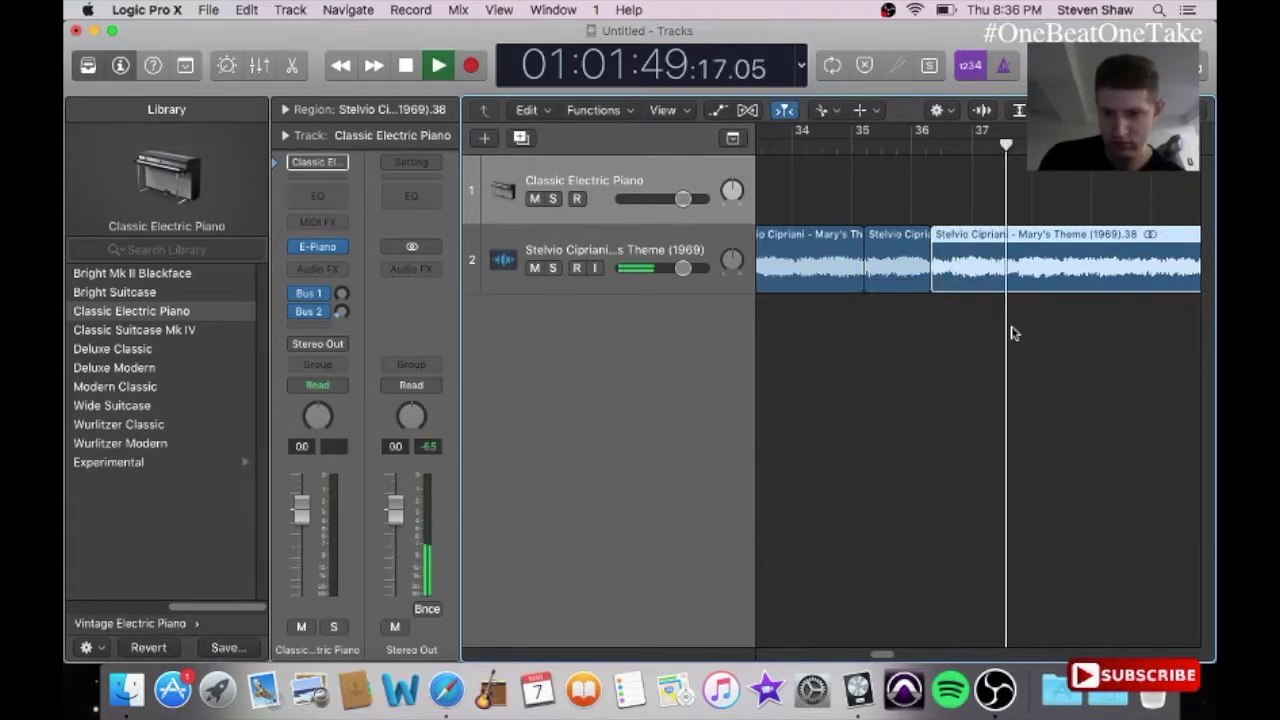
{"action": "left_click", "coordinate": [1020, 265]}
{"action": "key", "text": "space"}
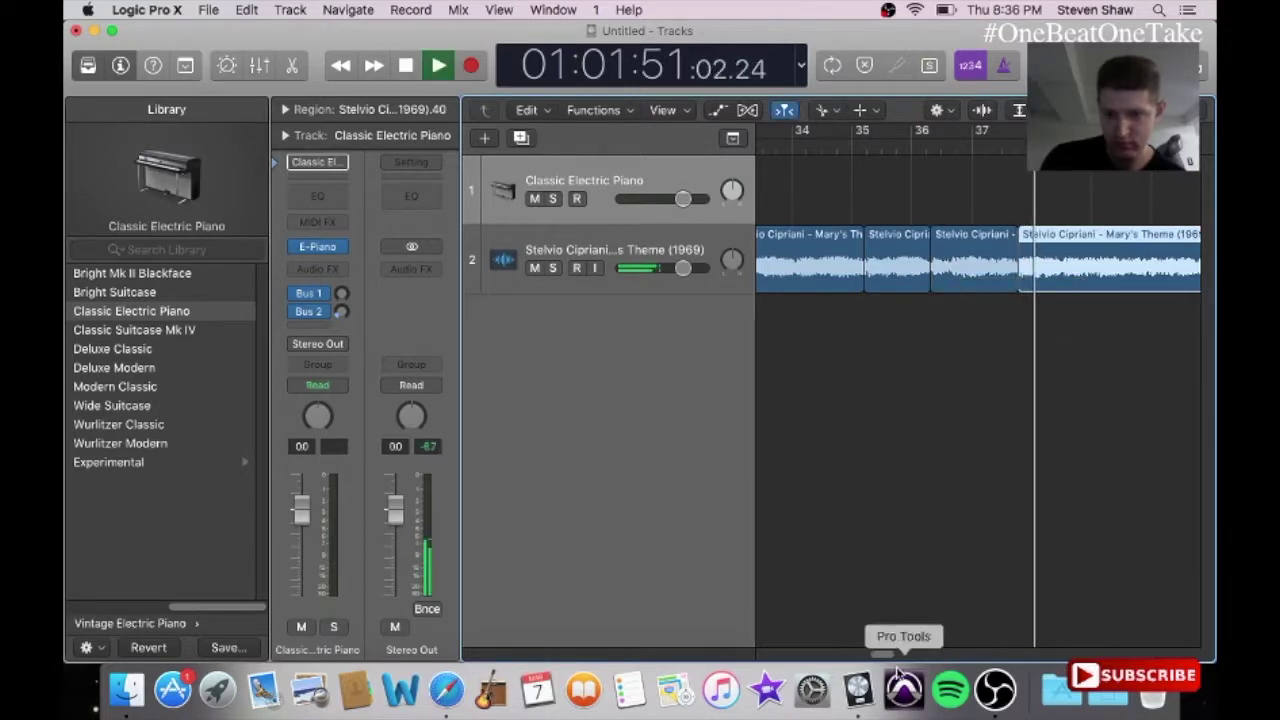
Step: Listen to the region starting at bar 37, beat 4, replay part of it, and split it at about bar 39, beat 4
{"action": "left_click_drag", "start_coordinate": [881, 656], "coordinate": [890, 658]}
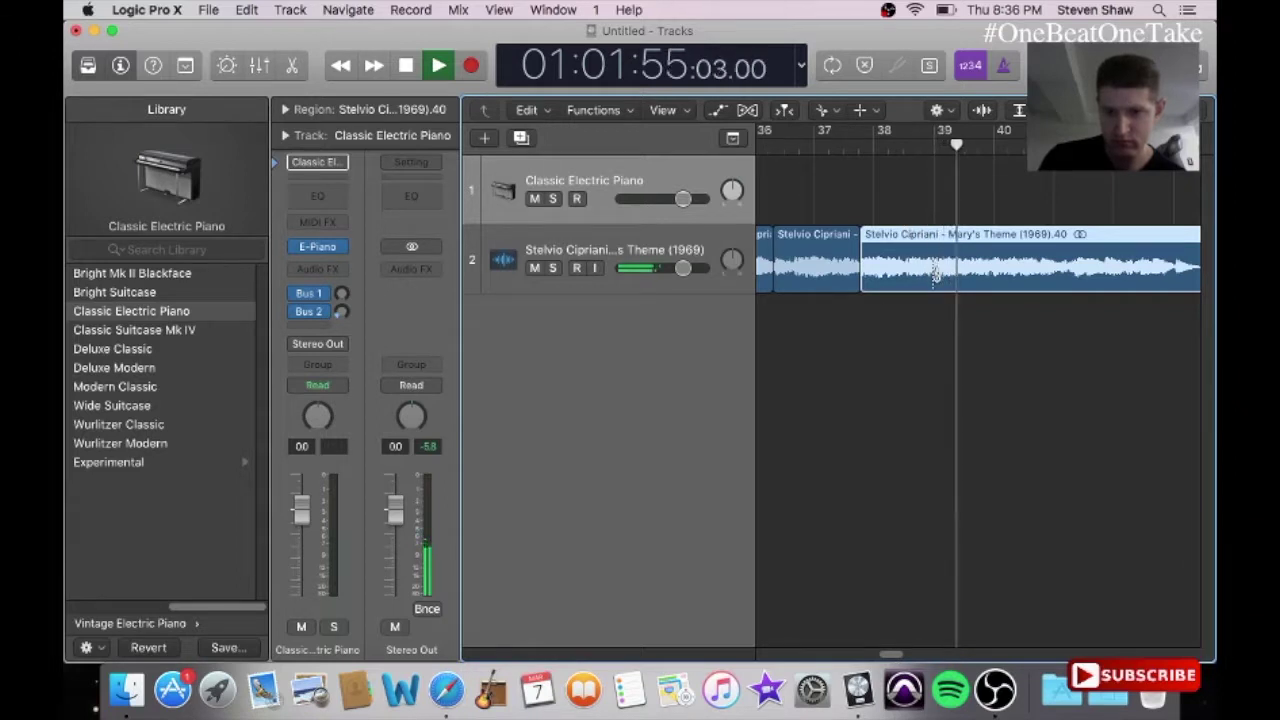
{"action": "left_click_drag", "start_coordinate": [919, 146], "coordinate": [912, 146]}
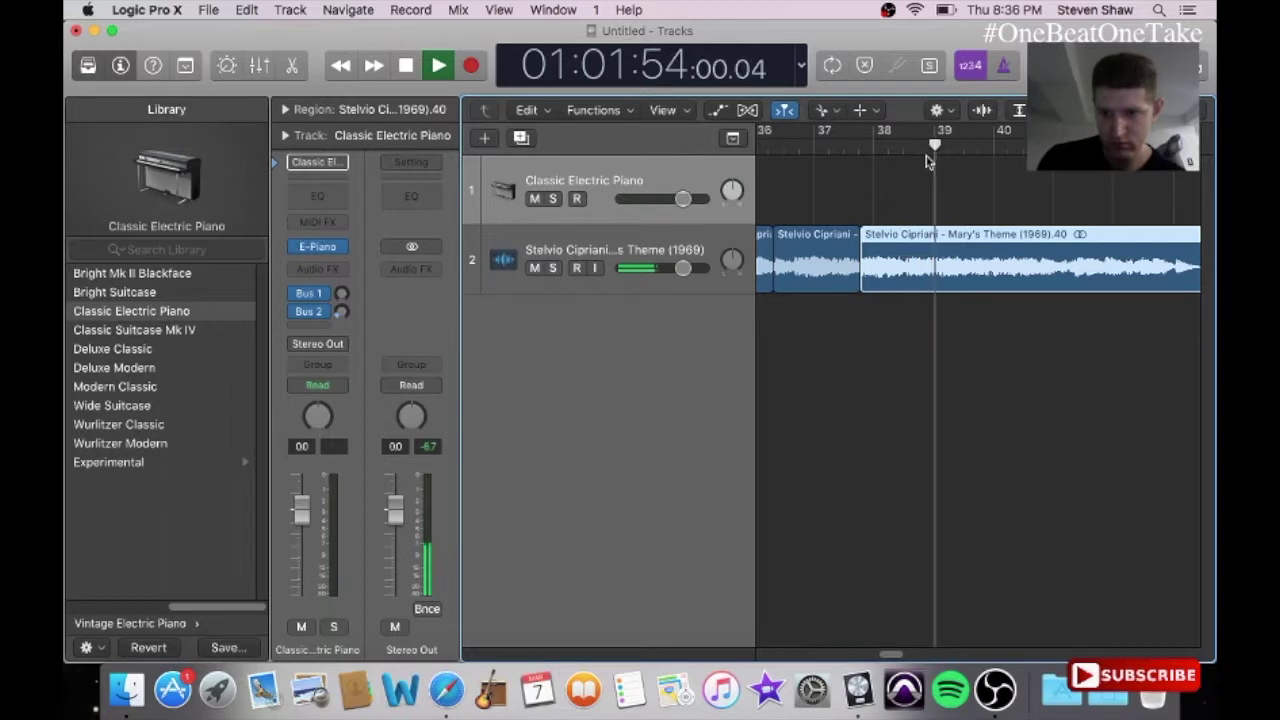
{"action": "key", "text": "space"}
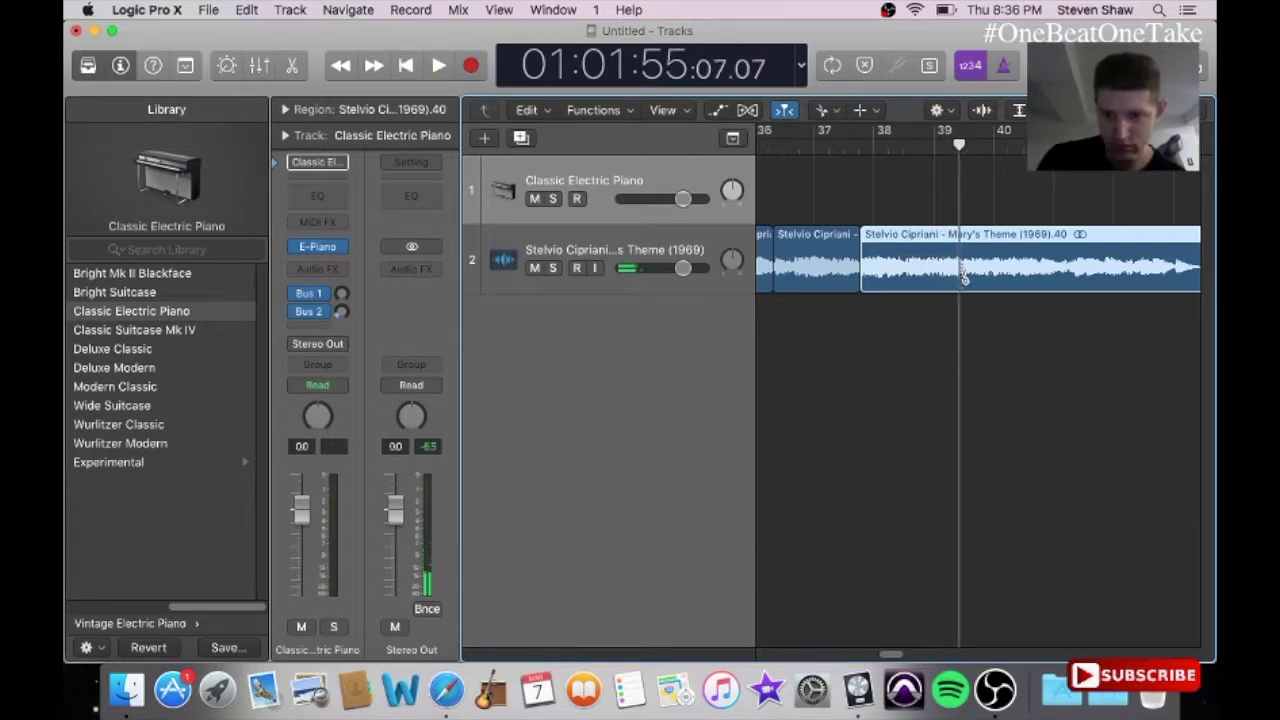
{"action": "key", "text": "space"}
{"action": "key", "text": "space"}
{"action": "key", "text": "space"}
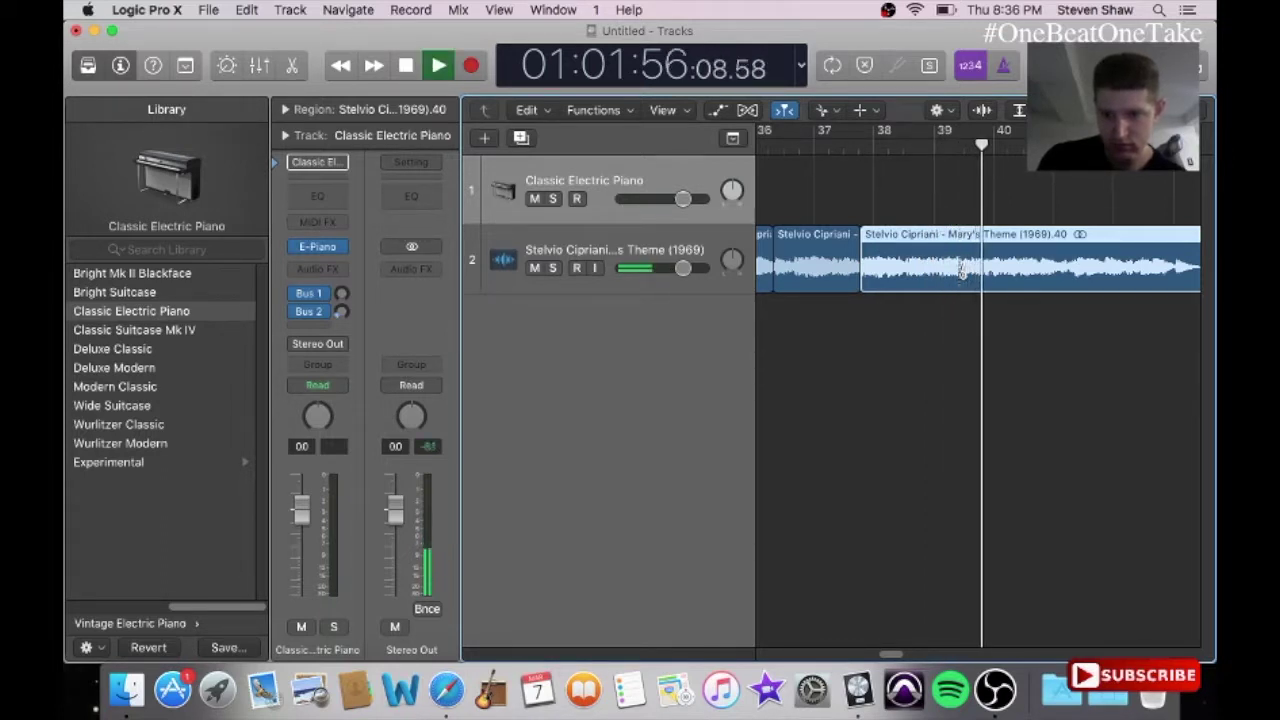
{"action": "key", "text": "space"}
{"action": "key", "text": "space"}
{"action": "key", "text": "space"}
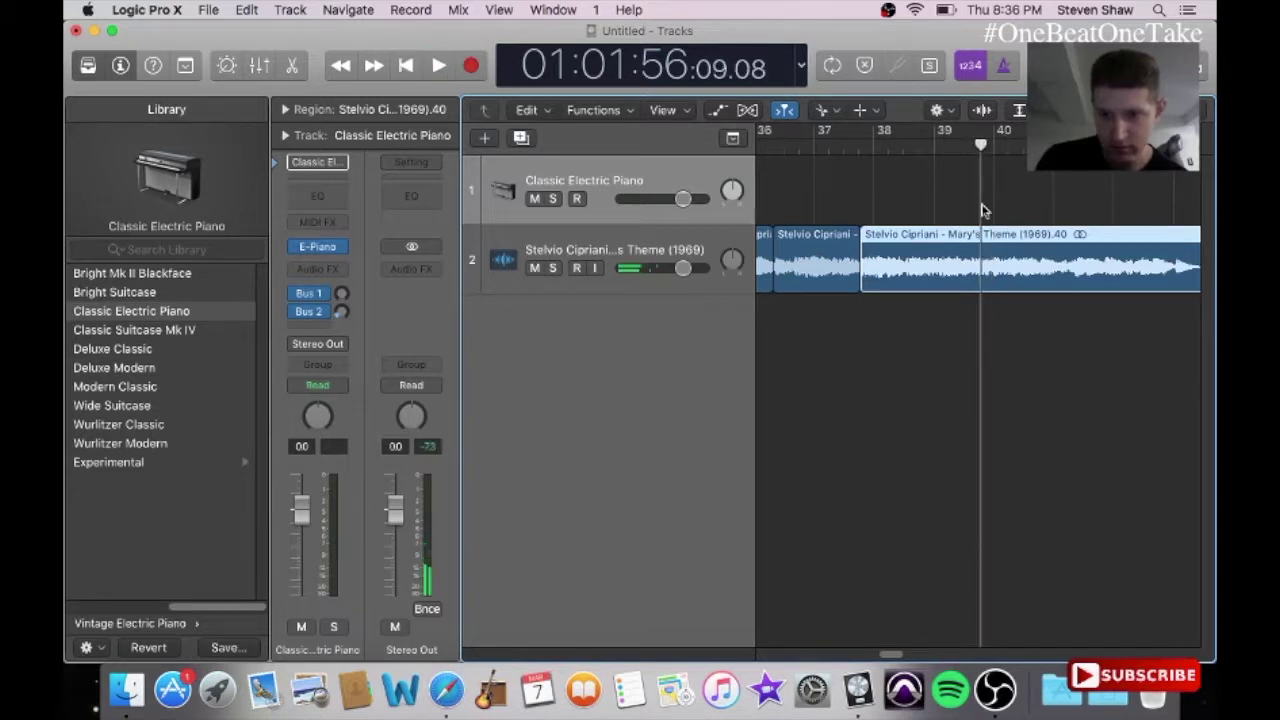
{"action": "left_click", "coordinate": [981, 283]}
Step: Play the region starting at about bar 39, beat 4, replay its opening with the volume raised, and split it at position 40 3 4 234
{"action": "key", "text": "space"}
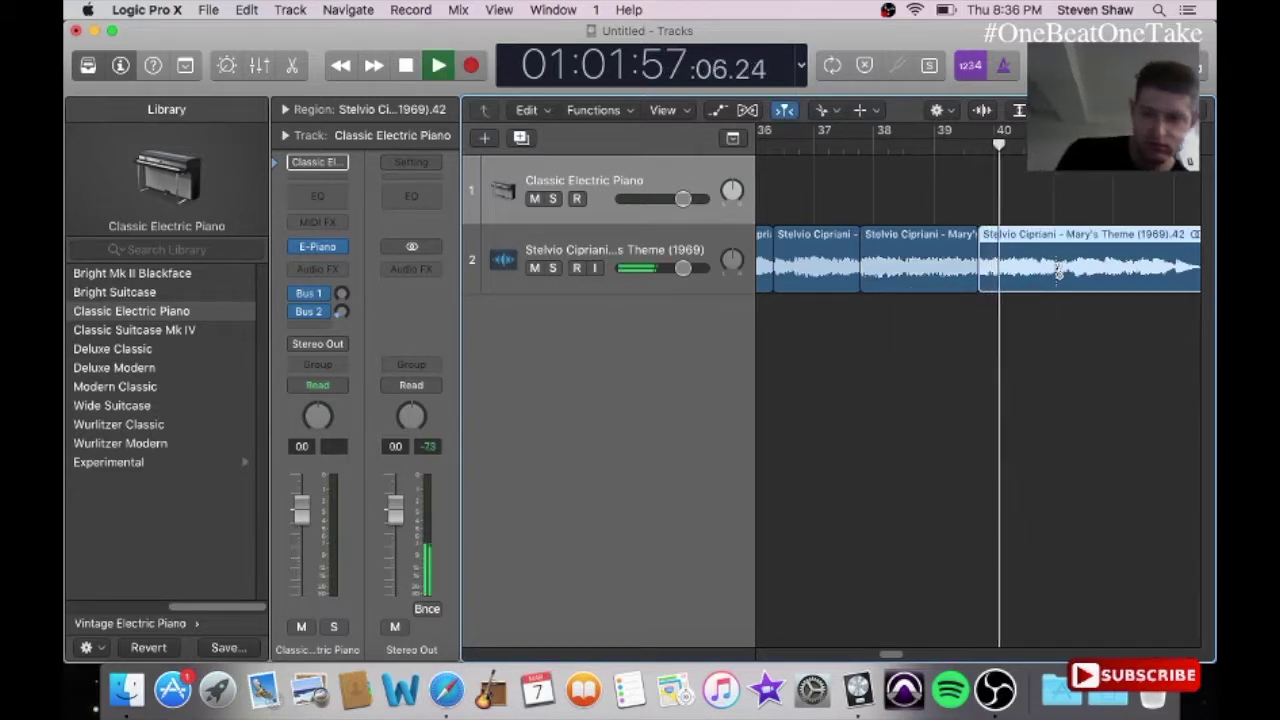
{"action": "key", "text": "XF86AudioRaiseVolume"}
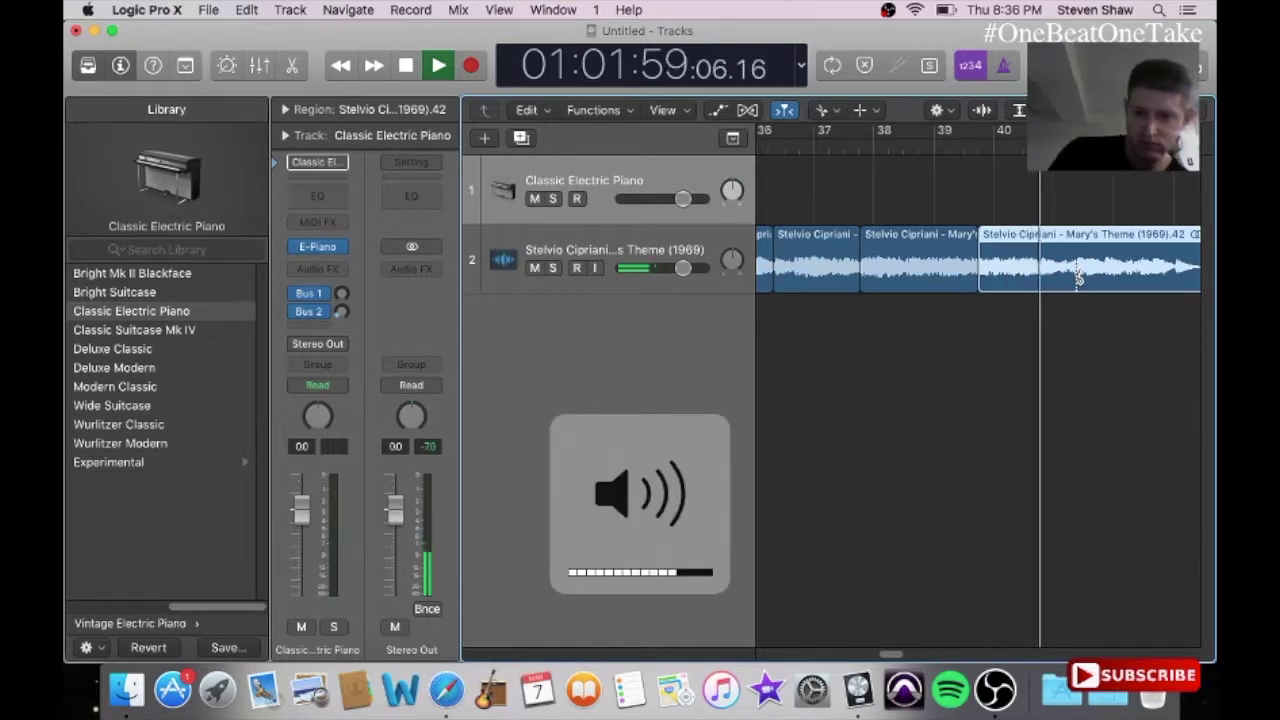
{"action": "left_click", "coordinate": [1004, 148]}
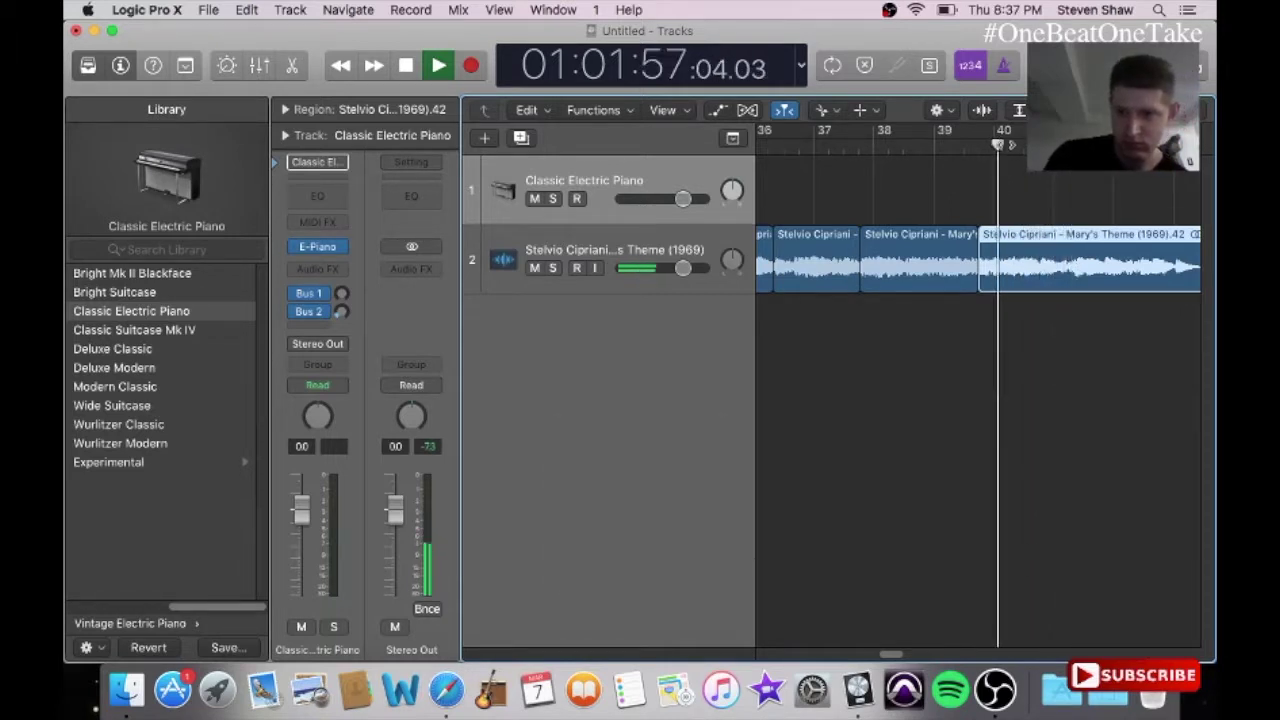
{"action": "key", "text": "space"}
{"action": "left_click", "coordinate": [1041, 272]}
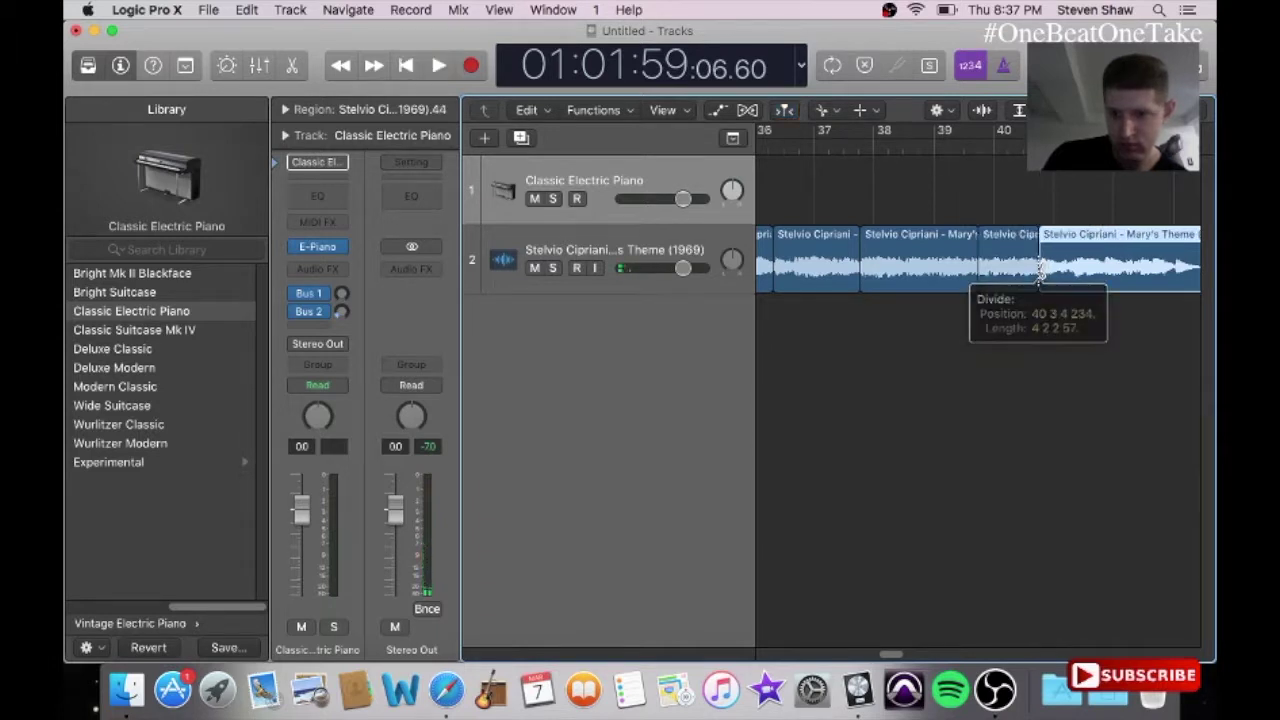
Step: Listen to the final region from bar 40, replay it from bar 42, split it just before bar 43, and play the remaining tail
{"action": "key", "text": "space"}
{"action": "left_click_drag", "start_coordinate": [892, 653], "coordinate": [900, 655]}
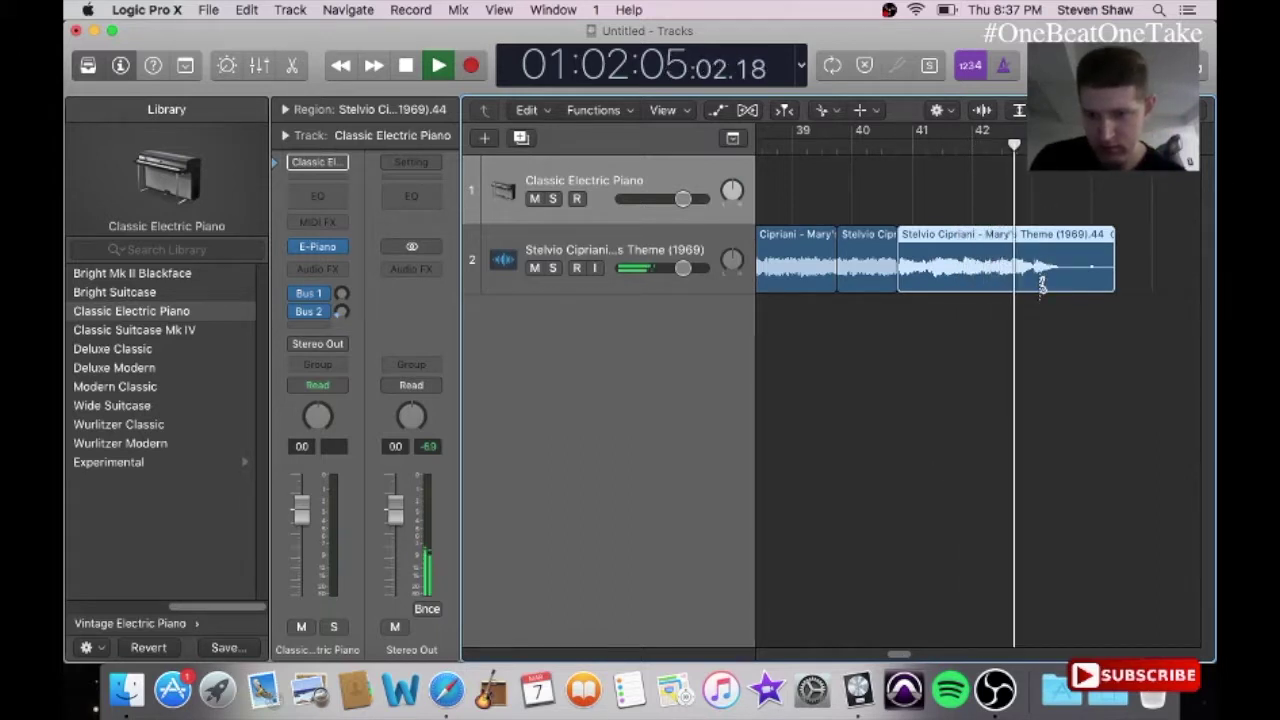
{"action": "left_click", "coordinate": [1014, 148]}
{"action": "key", "text": "space"}
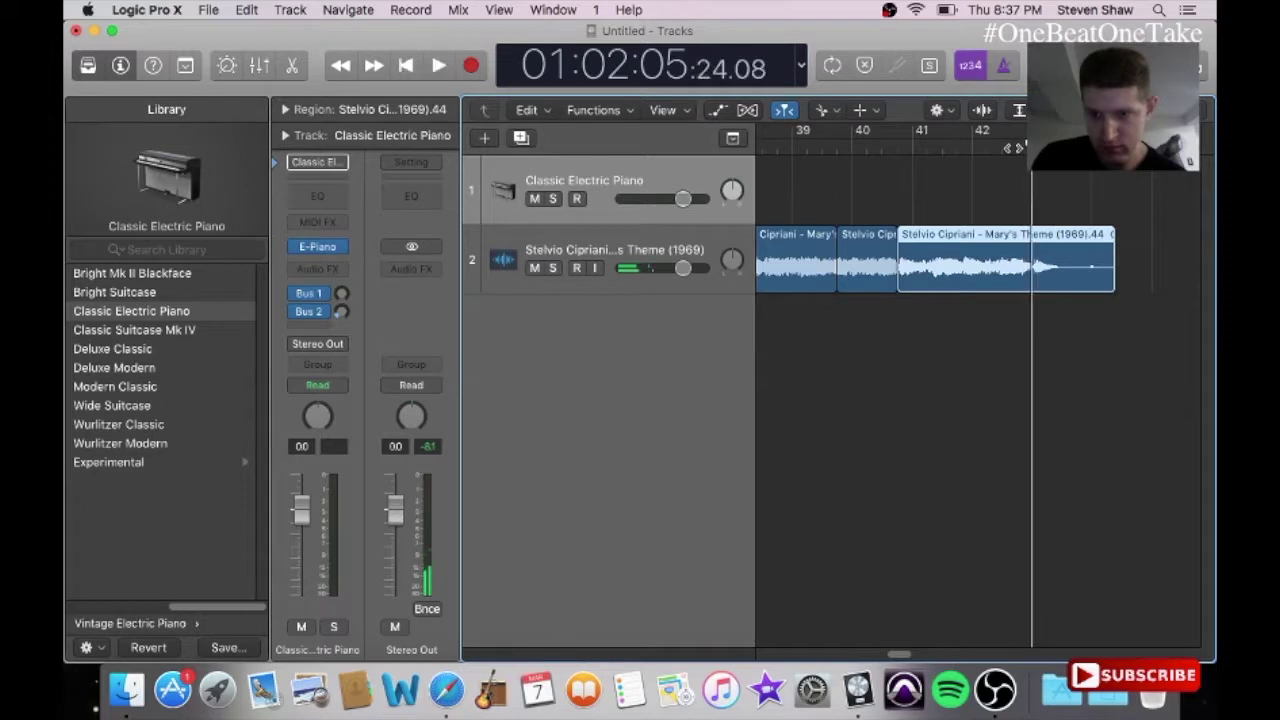
{"action": "left_click", "coordinate": [1034, 266]}
{"action": "key", "text": "space"}
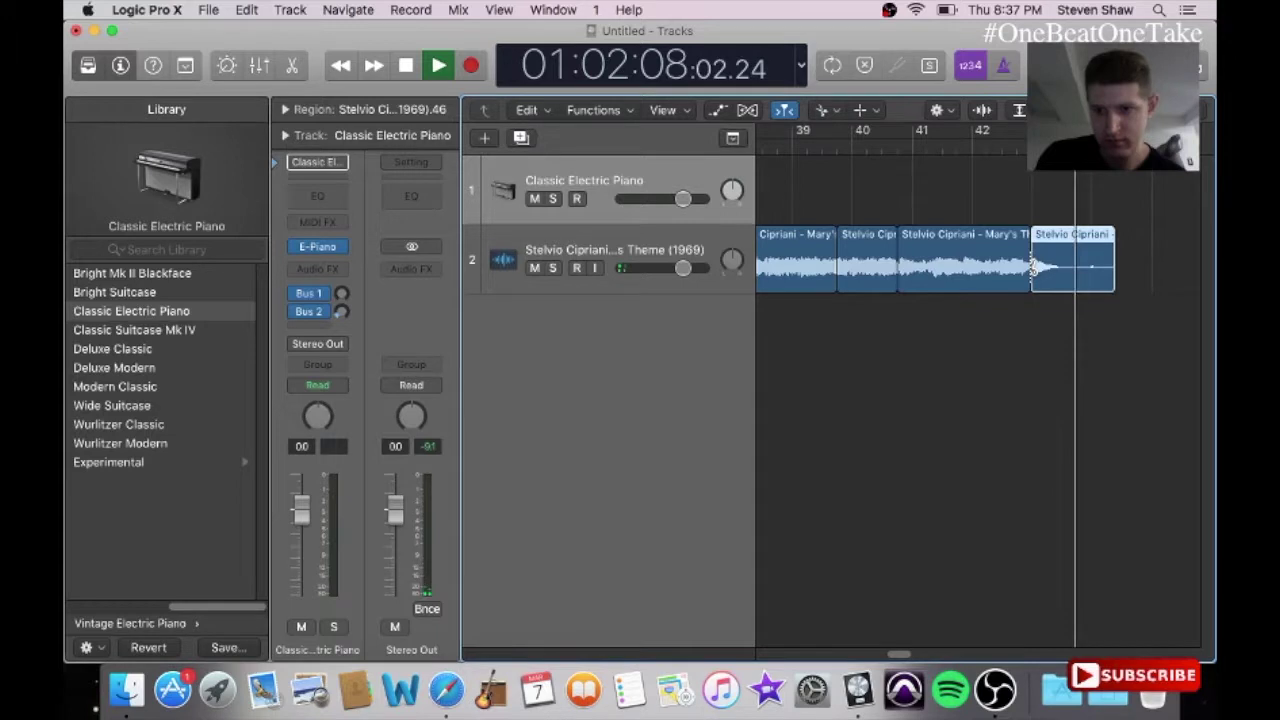
{"action": "key", "text": "space"}
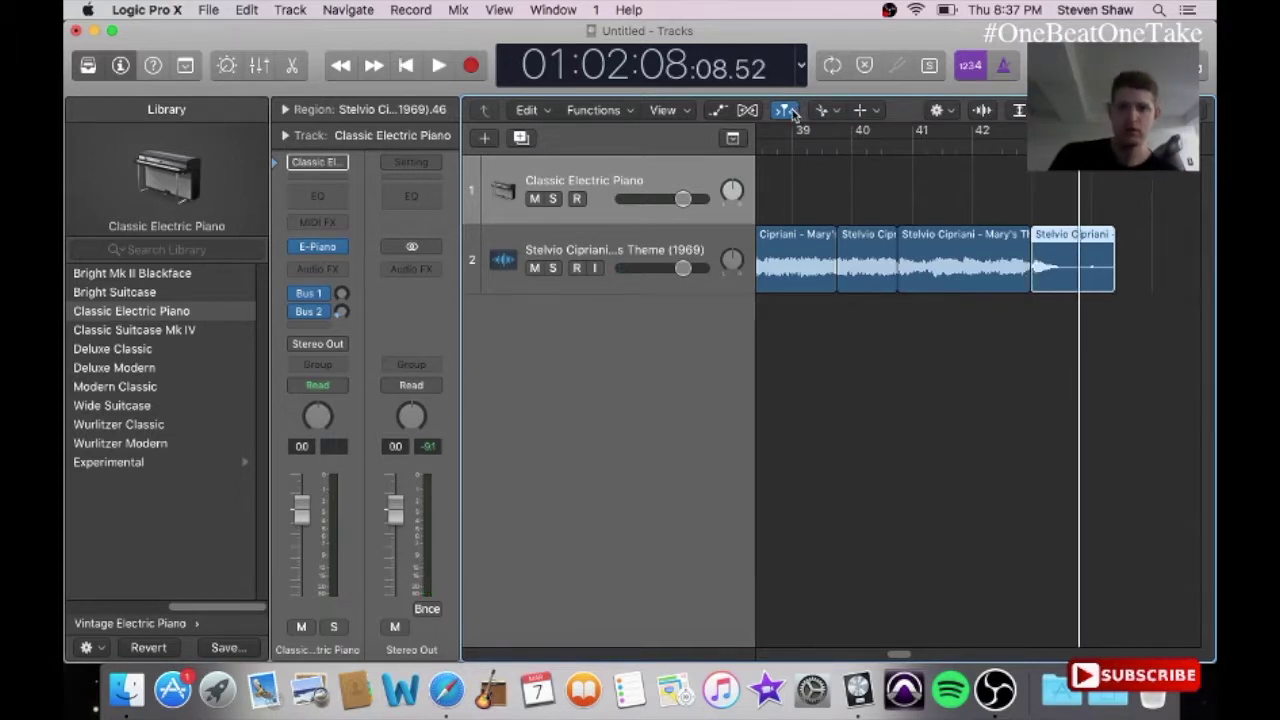
Step: Switch to the Pointer Tool, select all the sample regions, and move them together so the first one starts at bar 1
{"action": "left_click", "coordinate": [826, 110]}
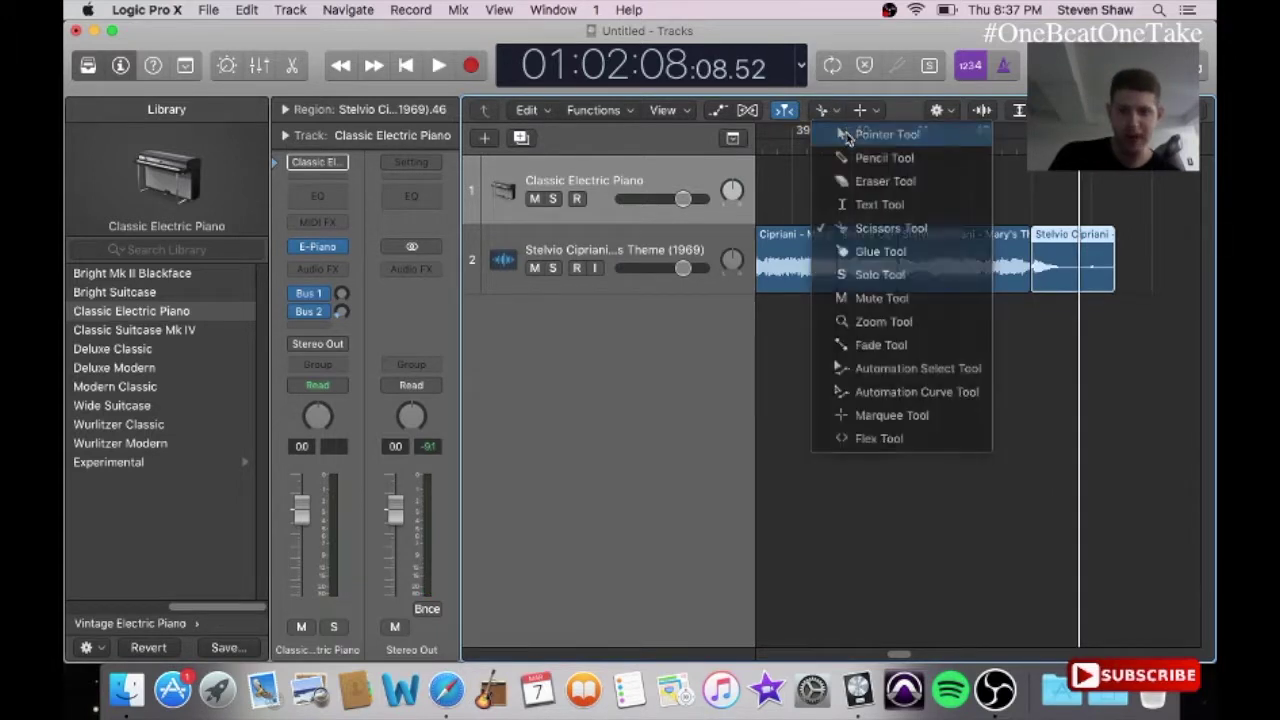
{"action": "left_click", "coordinate": [868, 130]}
{"action": "left_click_drag", "start_coordinate": [898, 658], "coordinate": [741, 605]}
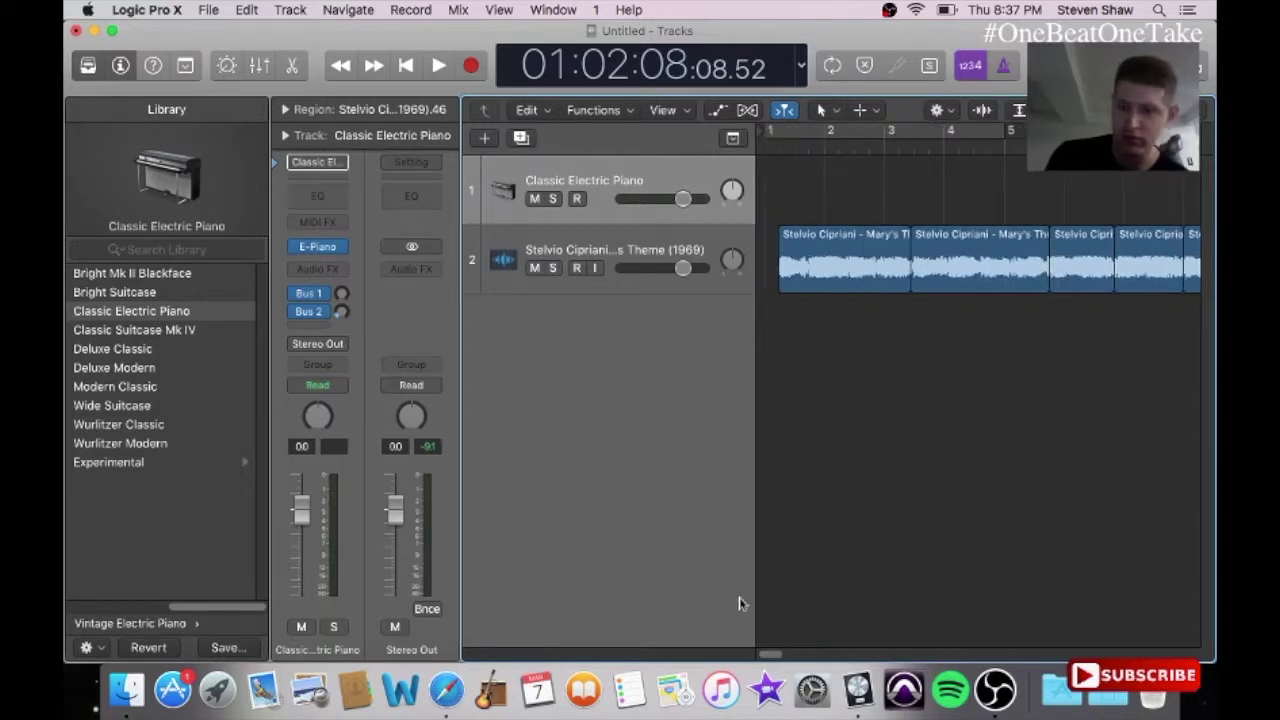
{"action": "left_click_drag", "start_coordinate": [797, 382], "coordinate": [1129, 266]}
{"action": "left_click_drag", "start_coordinate": [907, 655], "coordinate": [706, 581]}
{"action": "left_click_drag", "start_coordinate": [808, 252], "coordinate": [790, 258]}
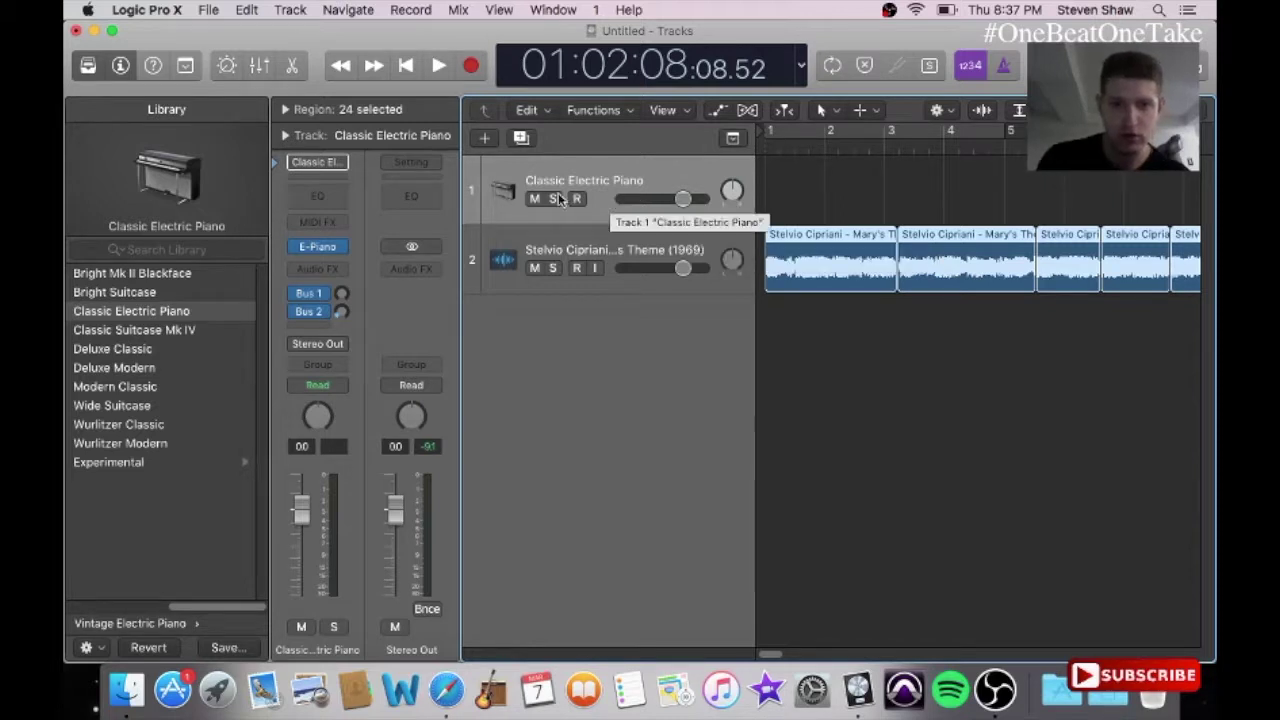
Step: Replace the electric piano instrument on track 1 with the EXS24 (Sampler) and open its instrument editor
{"action": "left_click", "coordinate": [843, 184]}
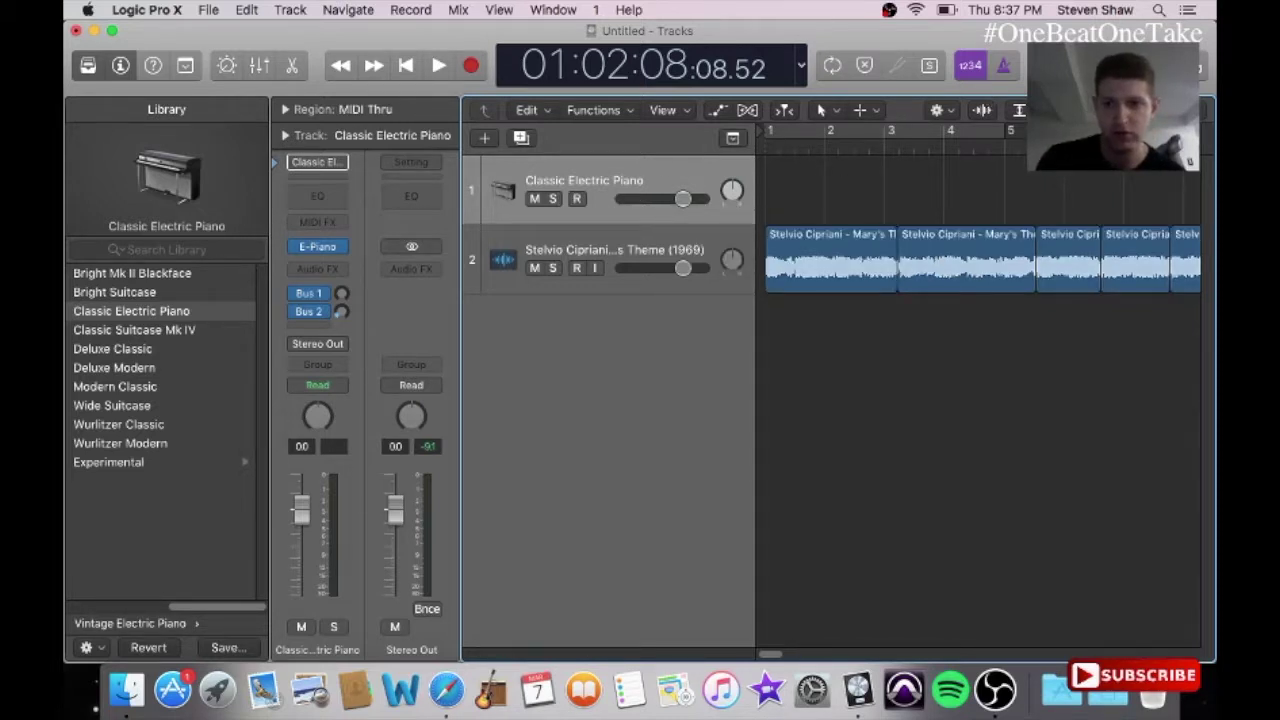
{"action": "key", "text": "super+Up"}
{"action": "key", "text": "super+Up"}
{"action": "key", "text": "super+Up"}
{"action": "key", "text": "super+Up"}
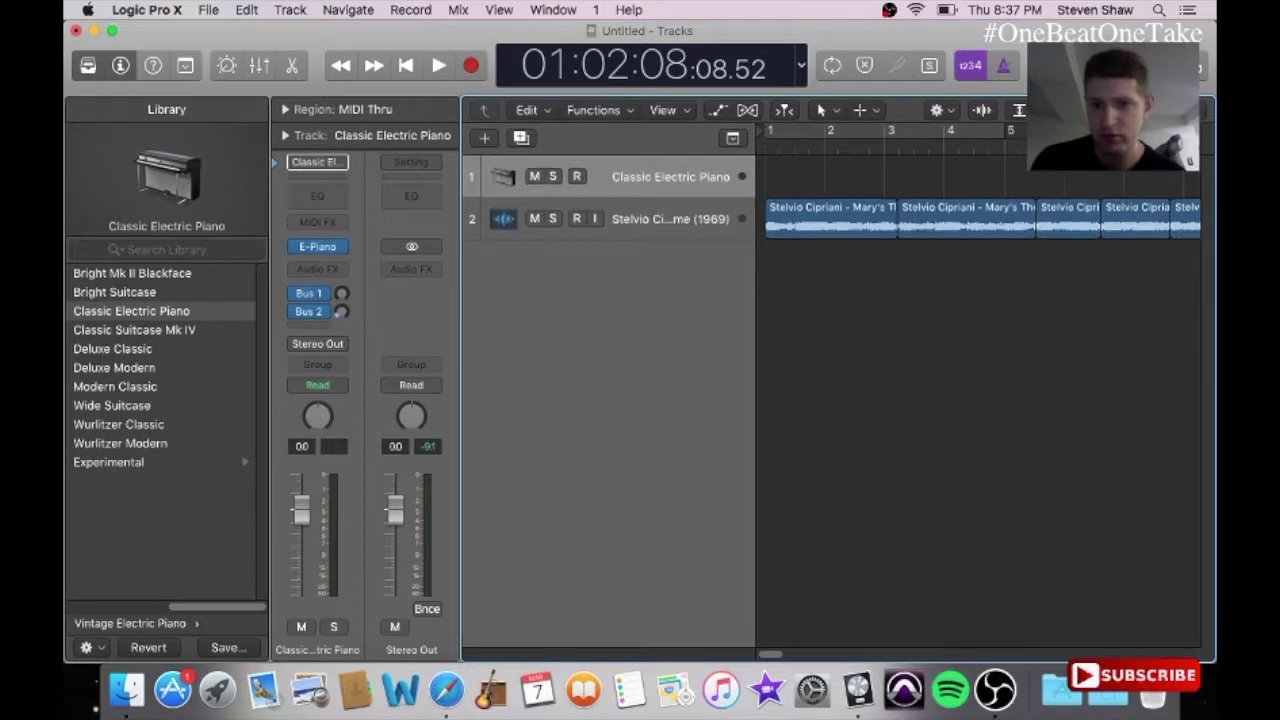
{"action": "key", "text": "super+Down"}
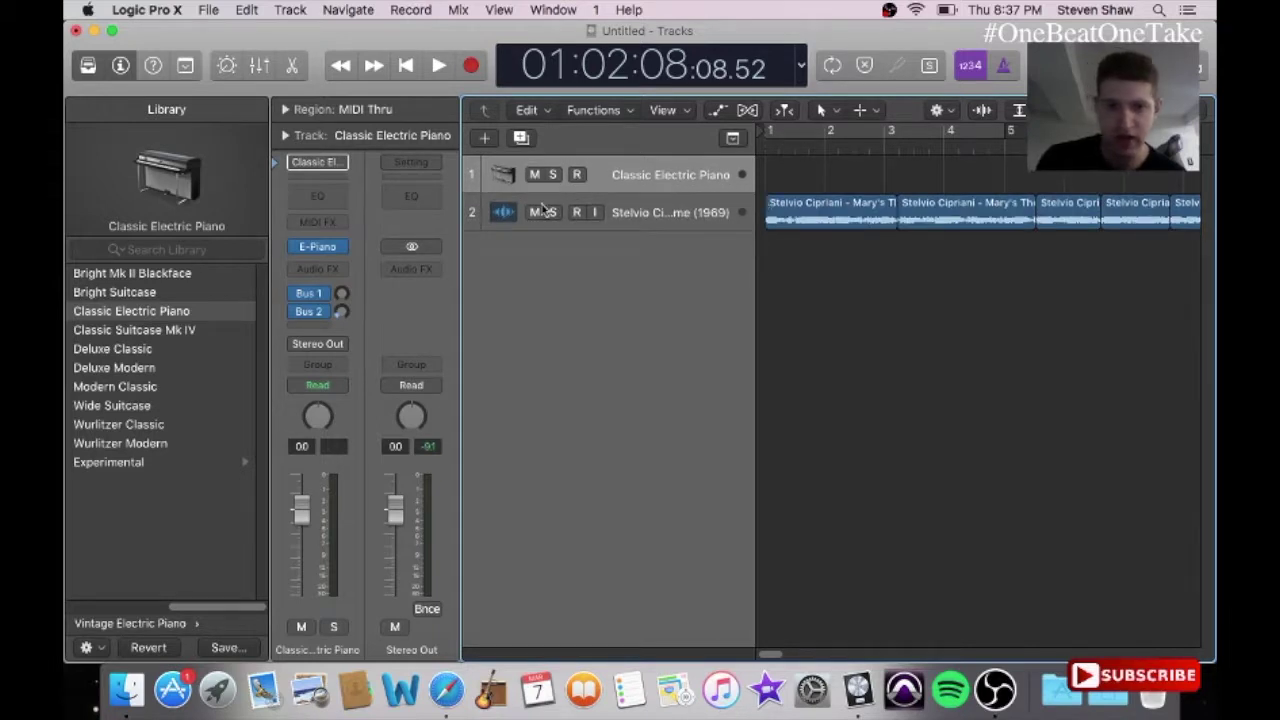
{"action": "left_click", "coordinate": [343, 247]}
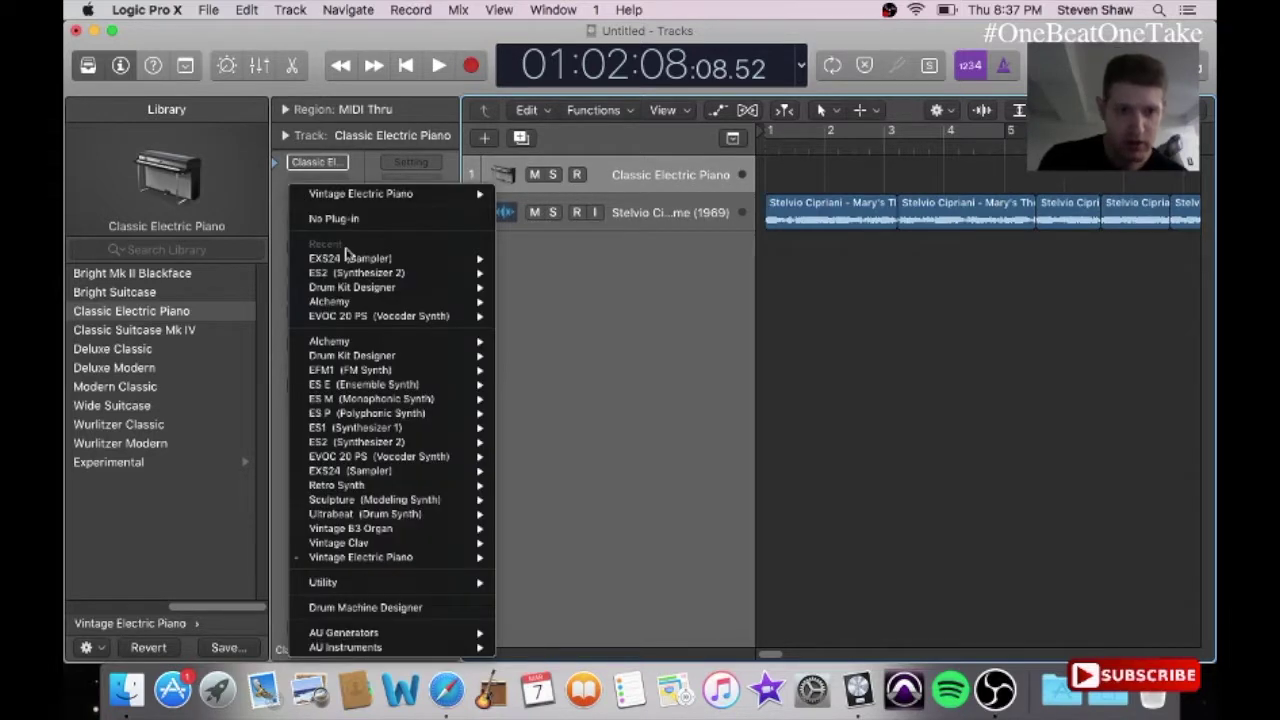
{"action": "mouse_move", "coordinate": [352, 263]}
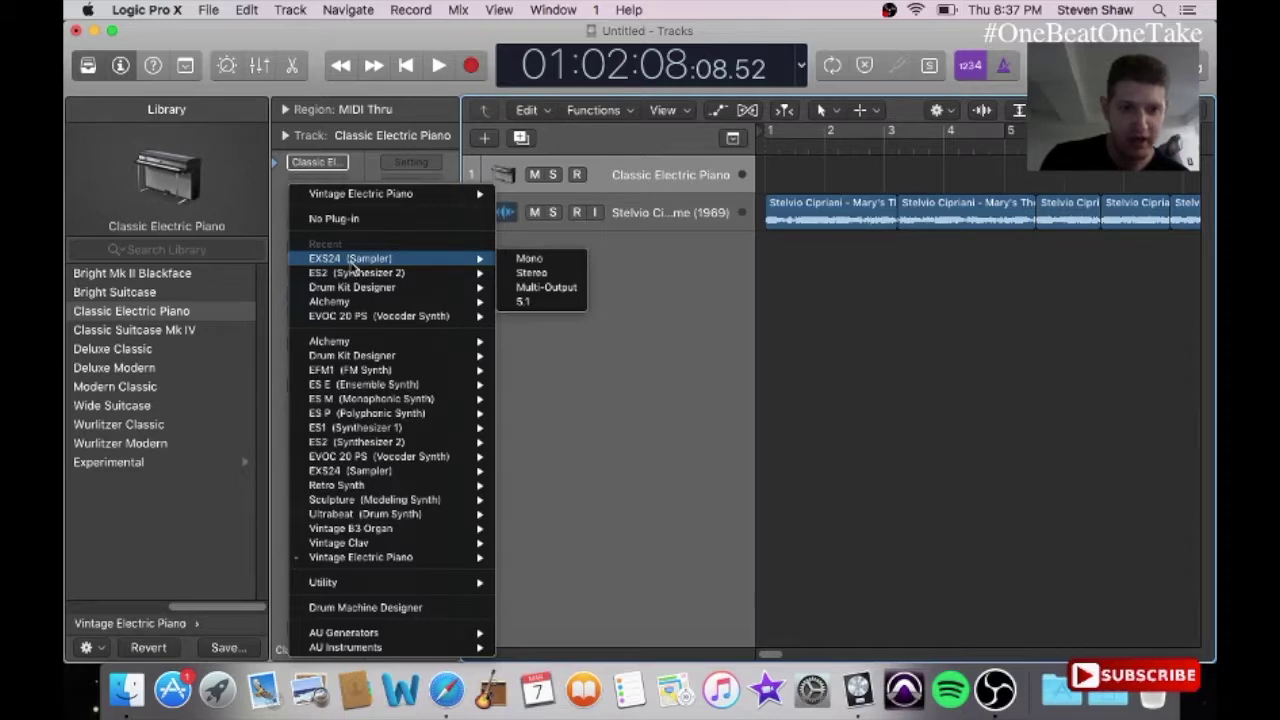
{"action": "left_click", "coordinate": [351, 260]}
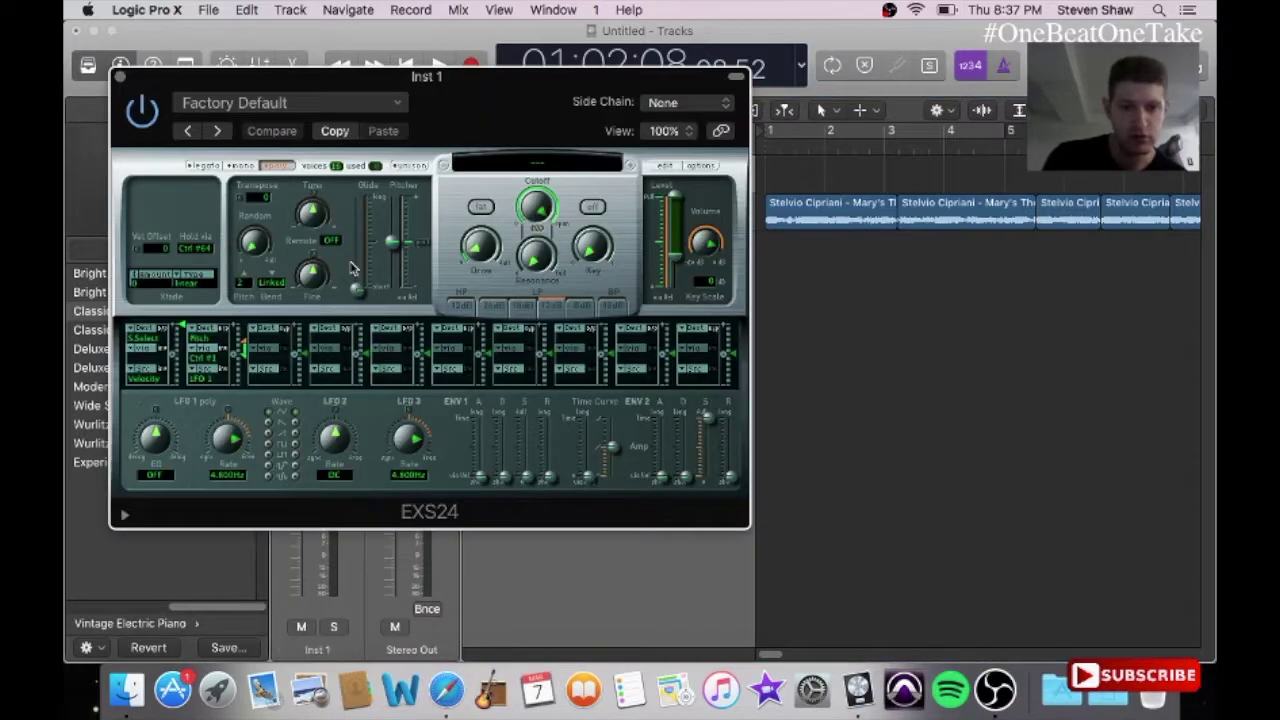
{"action": "left_click", "coordinate": [666, 167]}
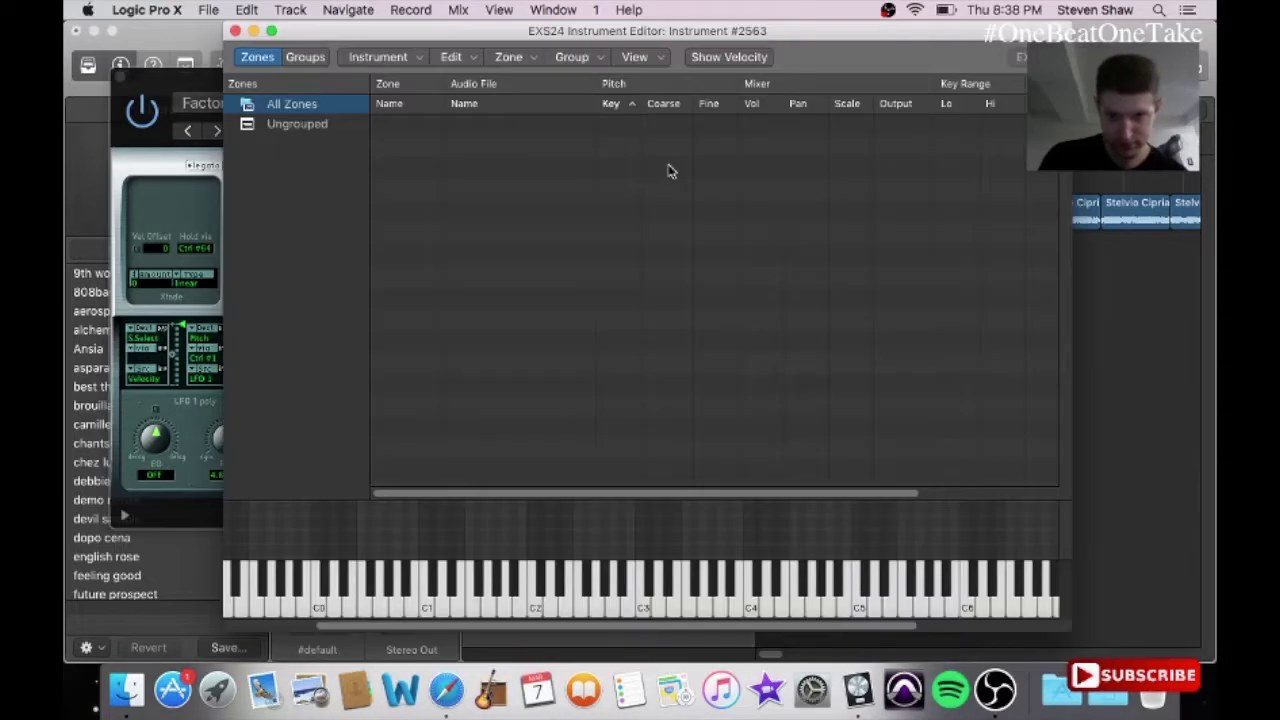
Step: Close the EXS24 plug-in window and add all the sample regions to the instrument editor as separate zones on consecutive keys from C1
{"action": "left_click_drag", "start_coordinate": [462, 38], "coordinate": [120, 90]}
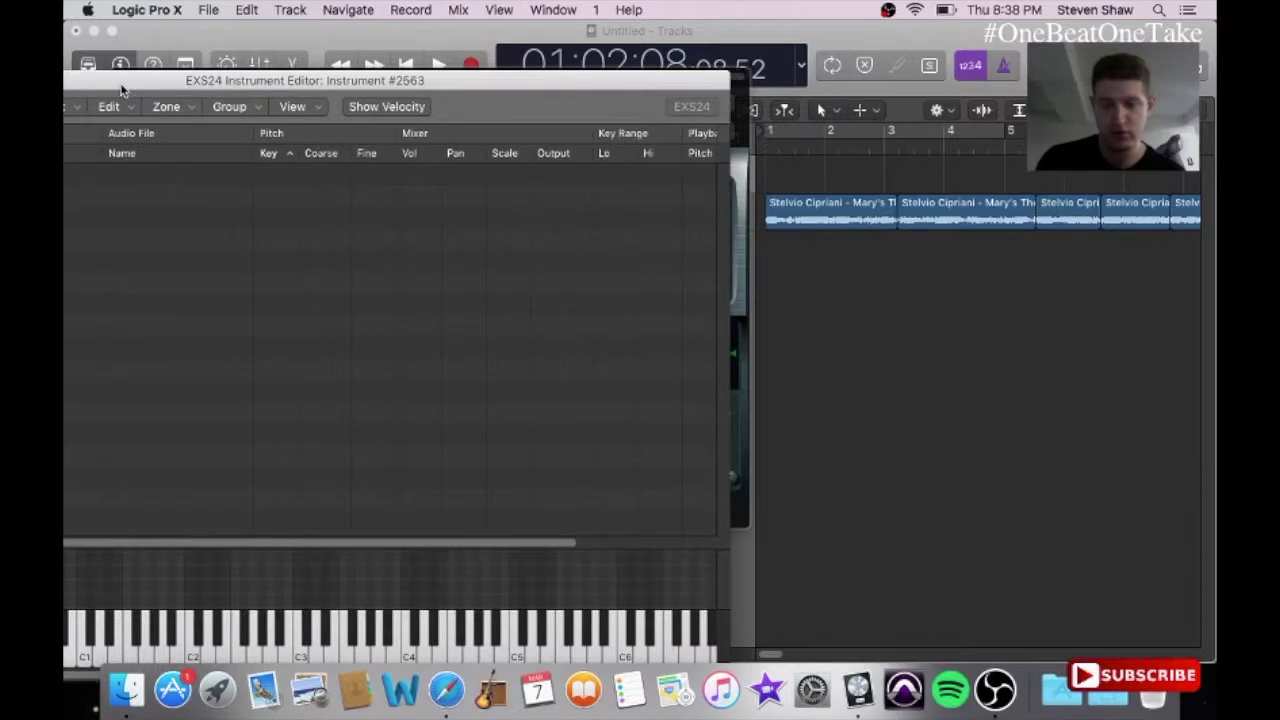
{"action": "left_click_drag", "start_coordinate": [800, 280], "coordinate": [1170, 222]}
{"action": "left_click_drag", "start_coordinate": [606, 80], "coordinate": [992, 306]}
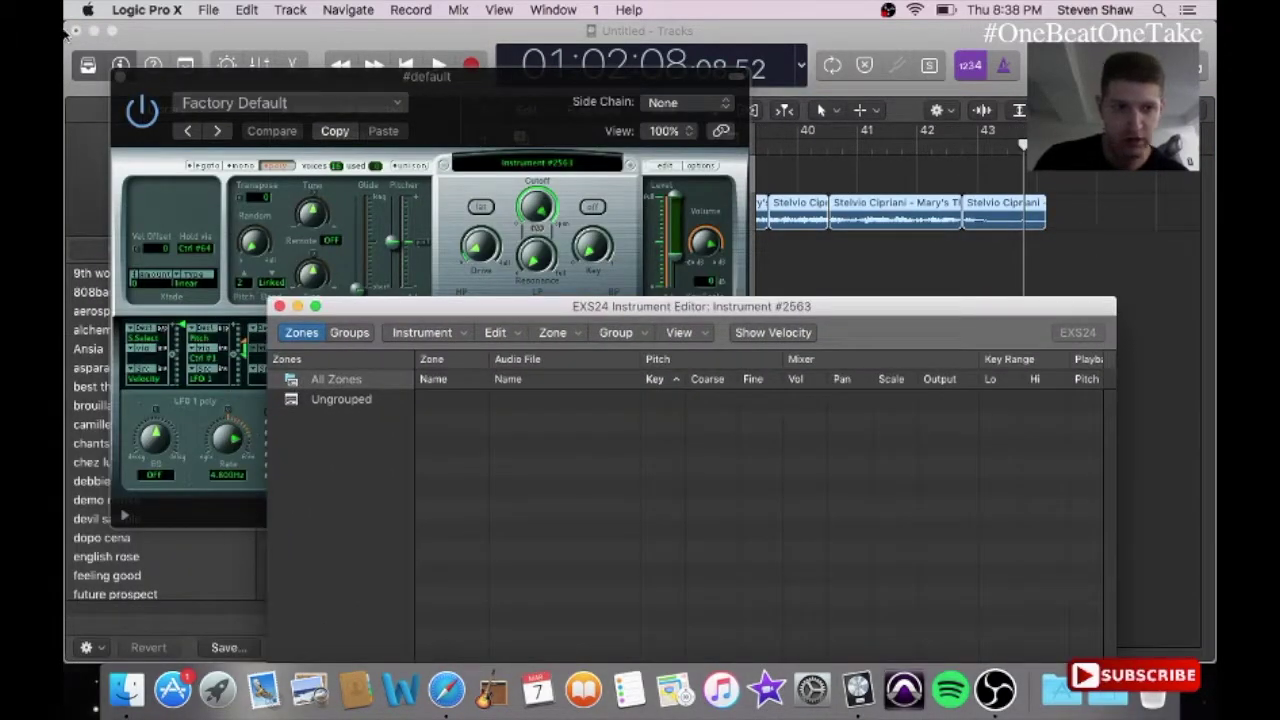
{"action": "left_click", "coordinate": [122, 77]}
{"action": "left_click_drag", "start_coordinate": [898, 217], "coordinate": [900, 428]}
{"action": "left_click", "coordinate": [820, 495]}
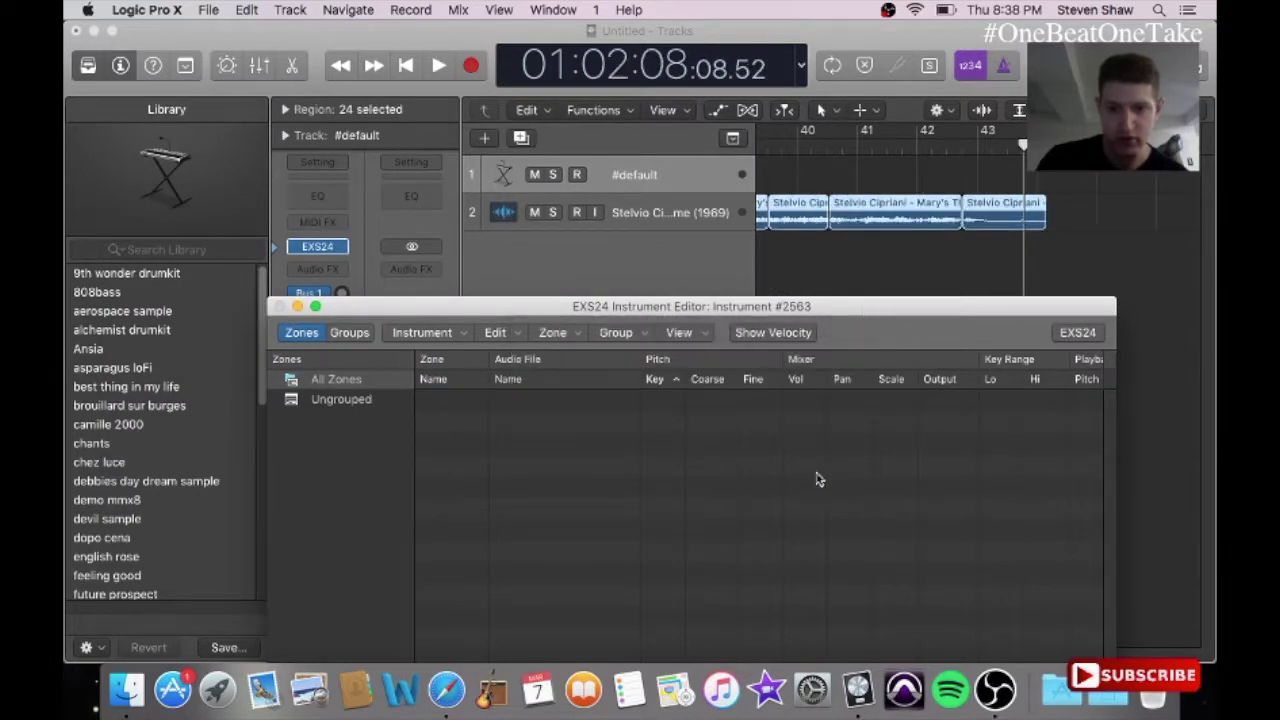
{"action": "left_click_drag", "start_coordinate": [868, 306], "coordinate": [826, 80]}
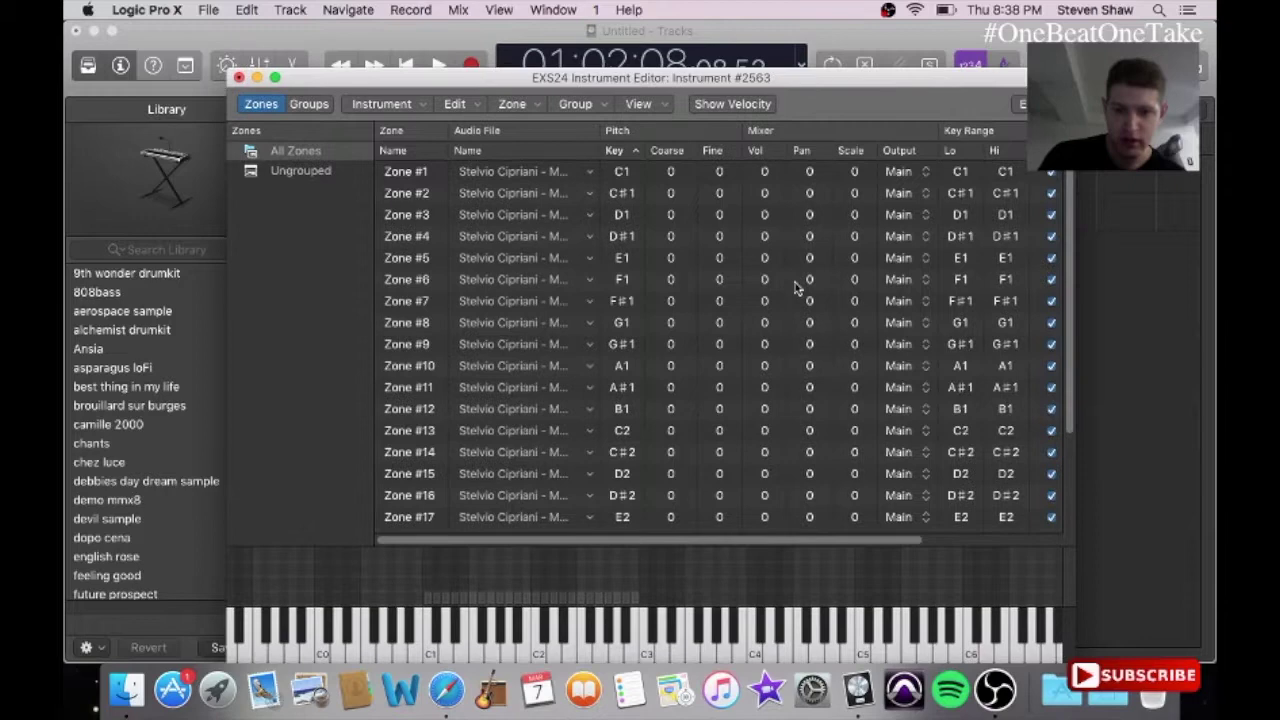
Step: Turn off one-shot playback for all the sample zones from C1 to B2
{"action": "left_click_drag", "start_coordinate": [794, 541], "coordinate": [930, 543]}
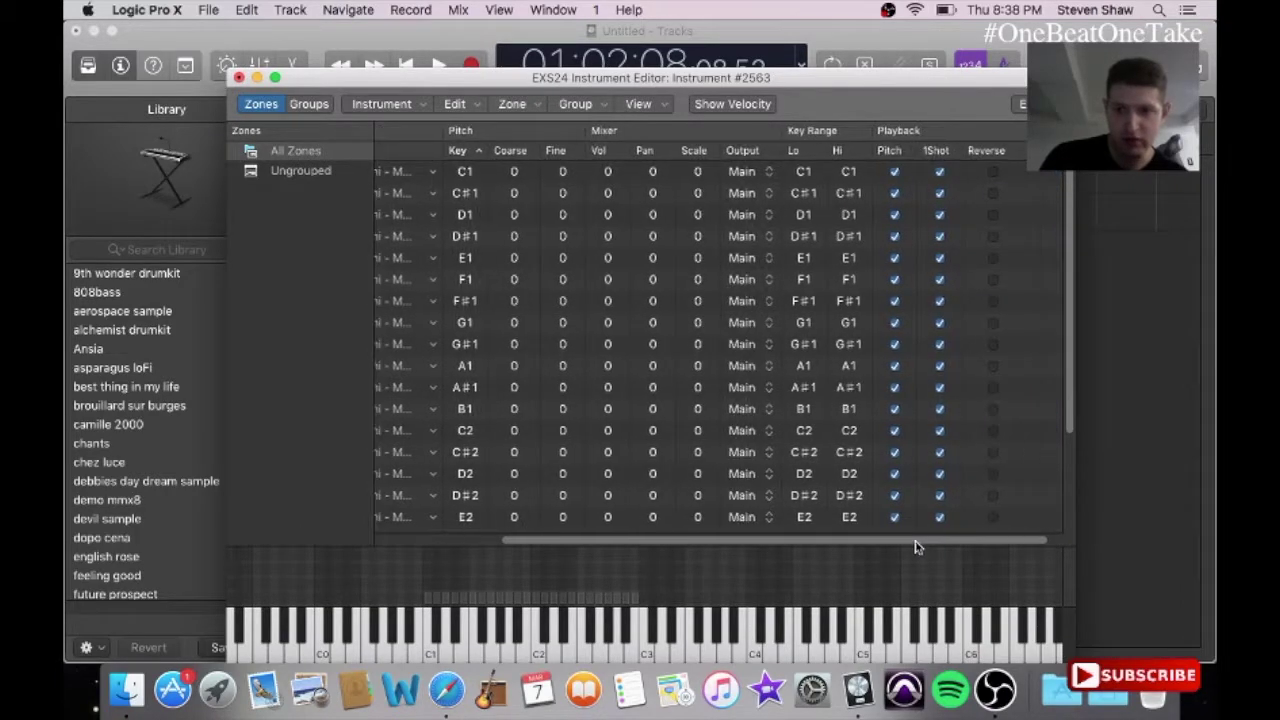
{"action": "left_click", "coordinate": [940, 177]}
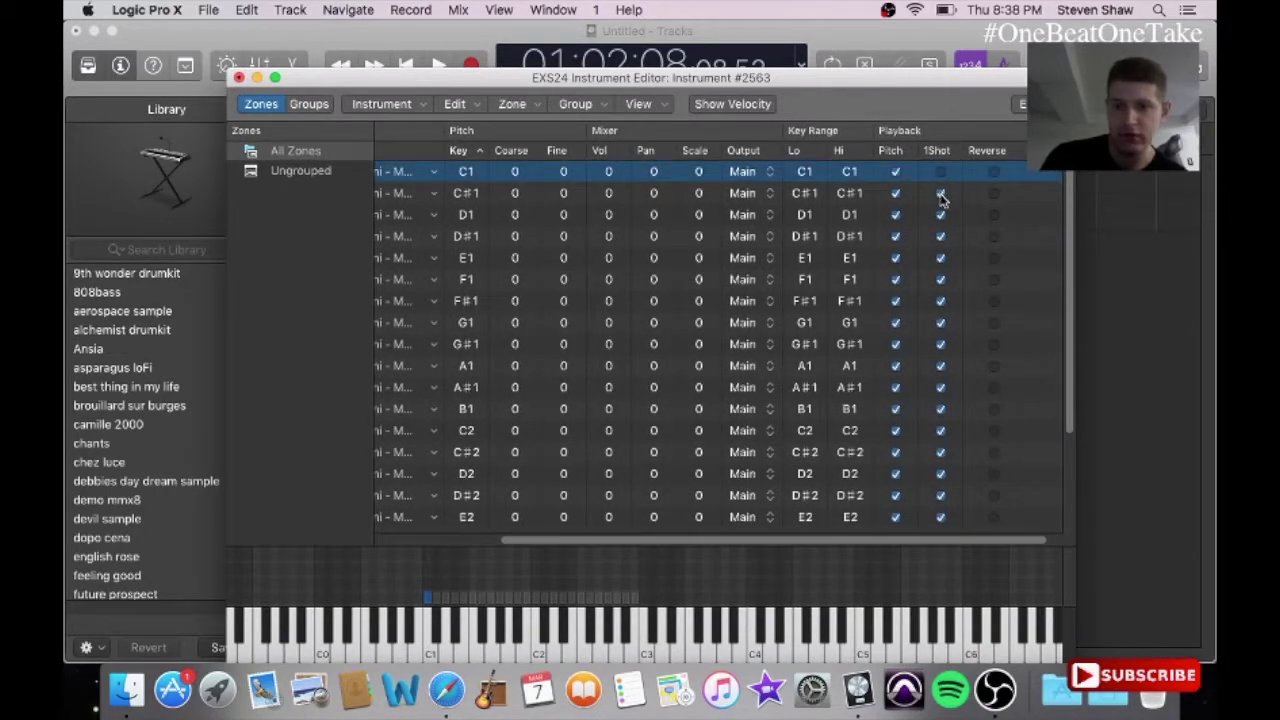
{"action": "left_click", "coordinate": [940, 193]}
{"action": "left_click", "coordinate": [940, 236]}
{"action": "left_click", "coordinate": [940, 215]}
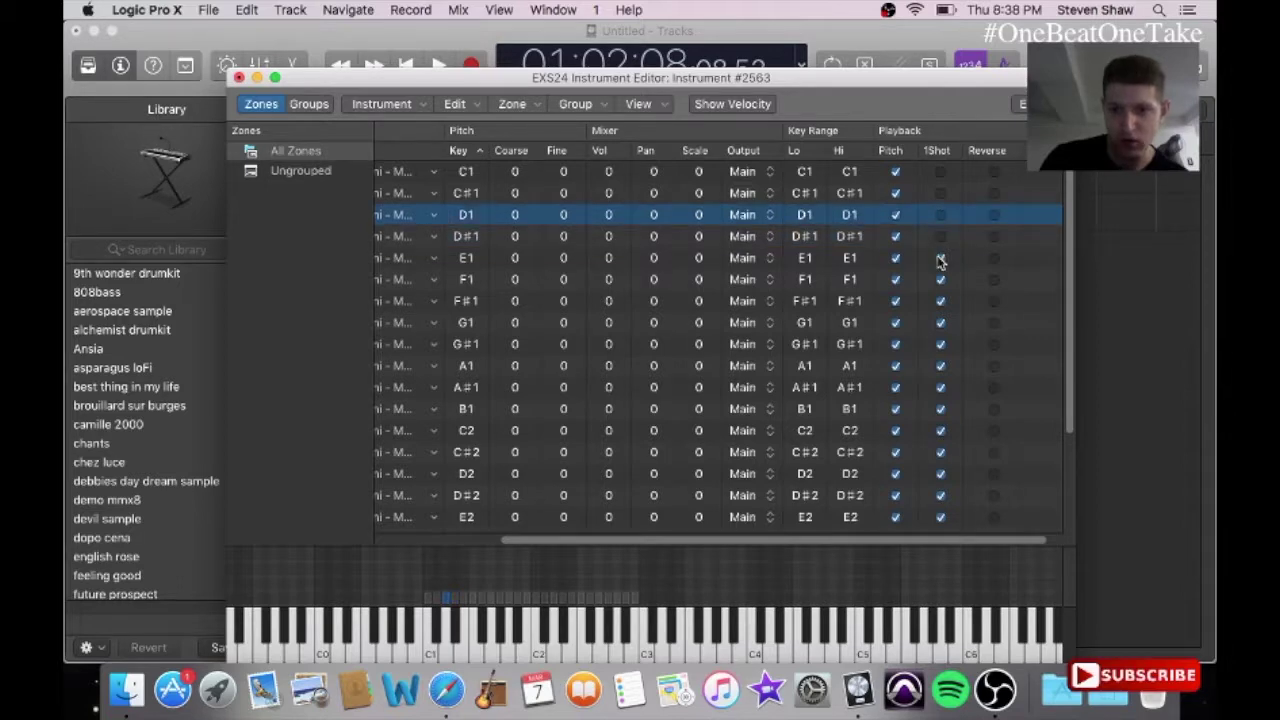
{"action": "left_click", "coordinate": [940, 258]}
{"action": "left_click", "coordinate": [940, 280]}
{"action": "left_click", "coordinate": [940, 301]}
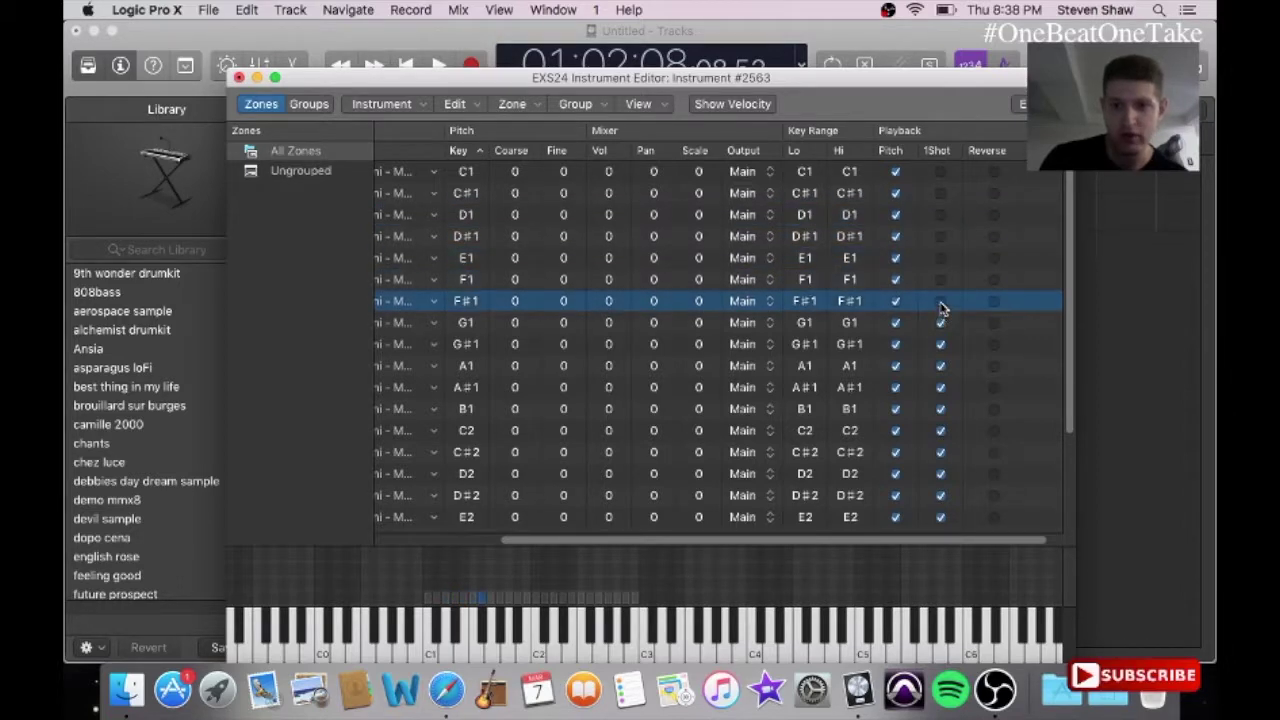
{"action": "left_click", "coordinate": [940, 322]}
{"action": "left_click", "coordinate": [940, 344]}
{"action": "left_click", "coordinate": [940, 366]}
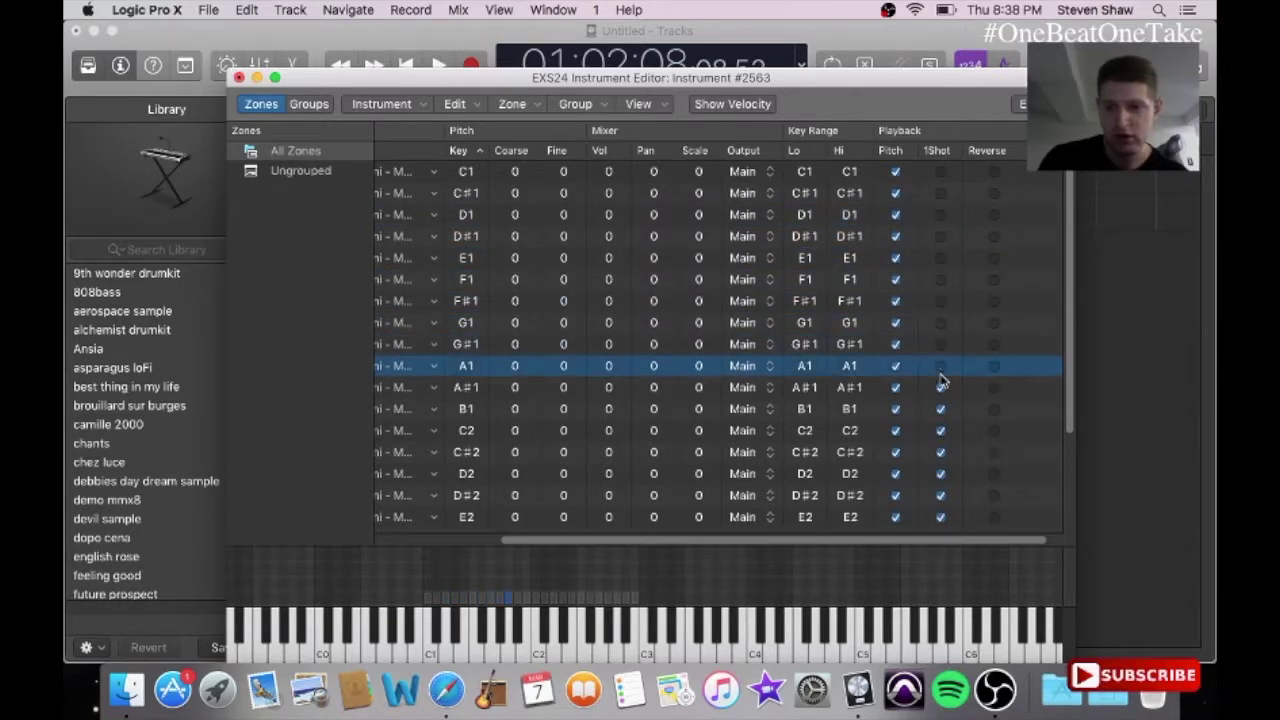
{"action": "left_click", "coordinate": [940, 387]}
{"action": "left_click", "coordinate": [940, 410]}
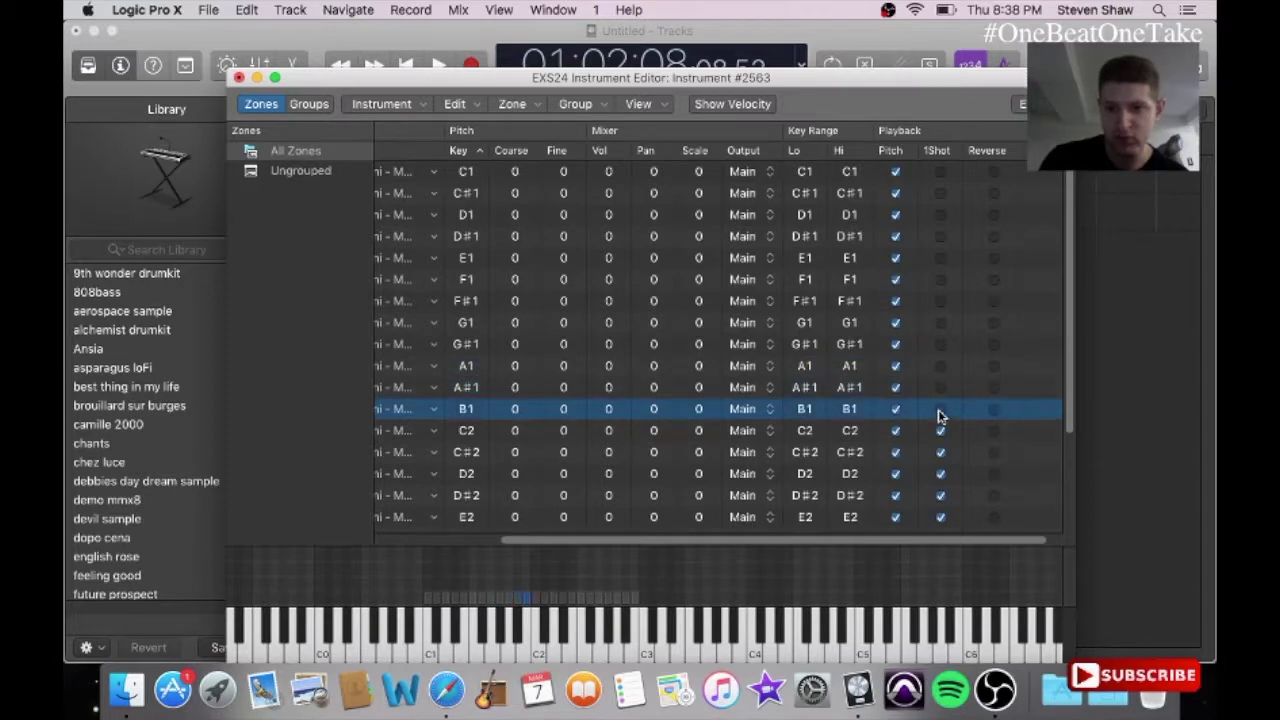
{"action": "left_click", "coordinate": [940, 431]}
{"action": "left_click", "coordinate": [940, 452]}
{"action": "left_click", "coordinate": [940, 474]}
{"action": "left_click", "coordinate": [940, 495]}
{"action": "left_click", "coordinate": [940, 517]}
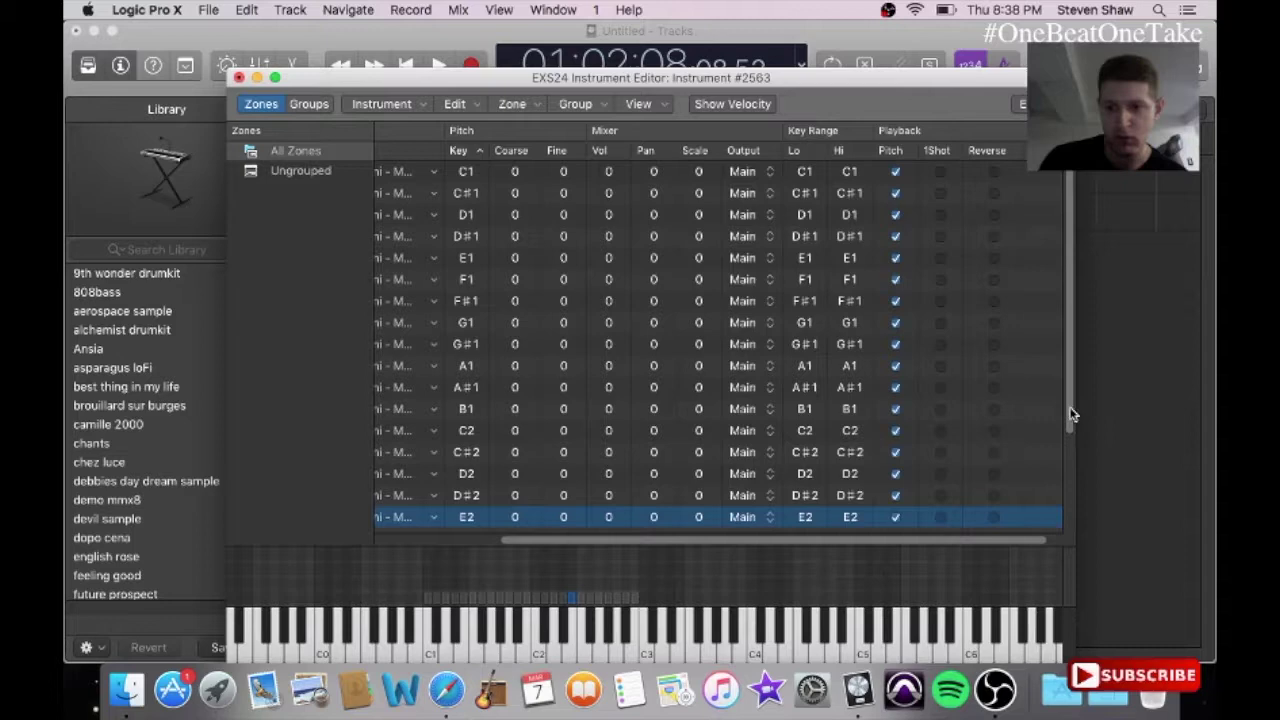
{"action": "scroll", "coordinate": [1066, 491], "scroll_direction": "down", "scroll_amount": 5}
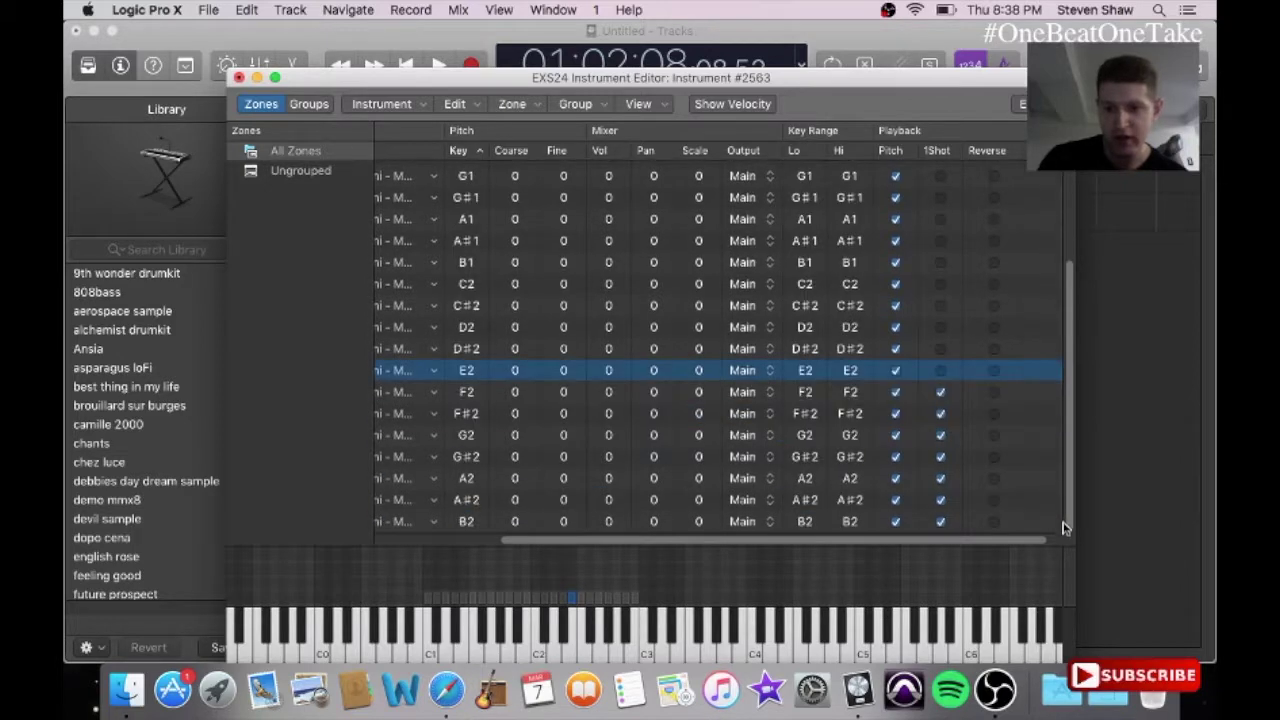
{"action": "left_click", "coordinate": [940, 521]}
{"action": "left_click", "coordinate": [940, 499]}
{"action": "left_click", "coordinate": [940, 478]}
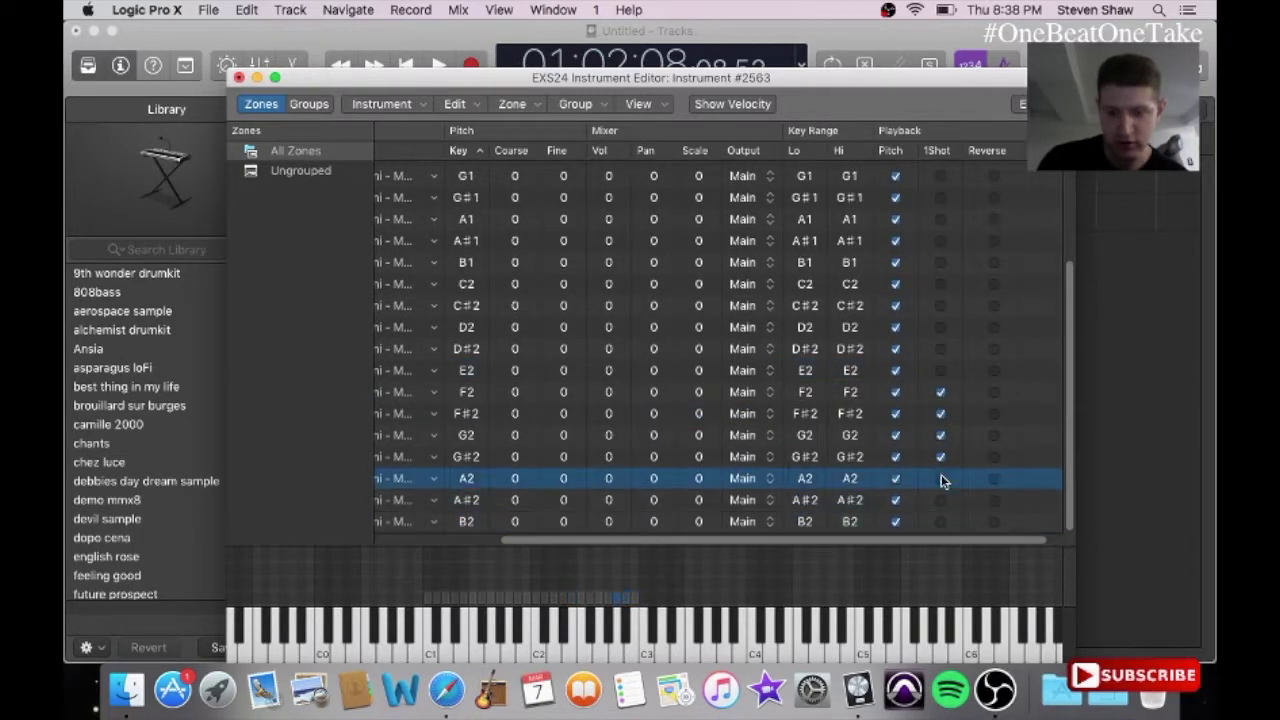
{"action": "left_click", "coordinate": [940, 458]}
{"action": "left_click", "coordinate": [940, 437]}
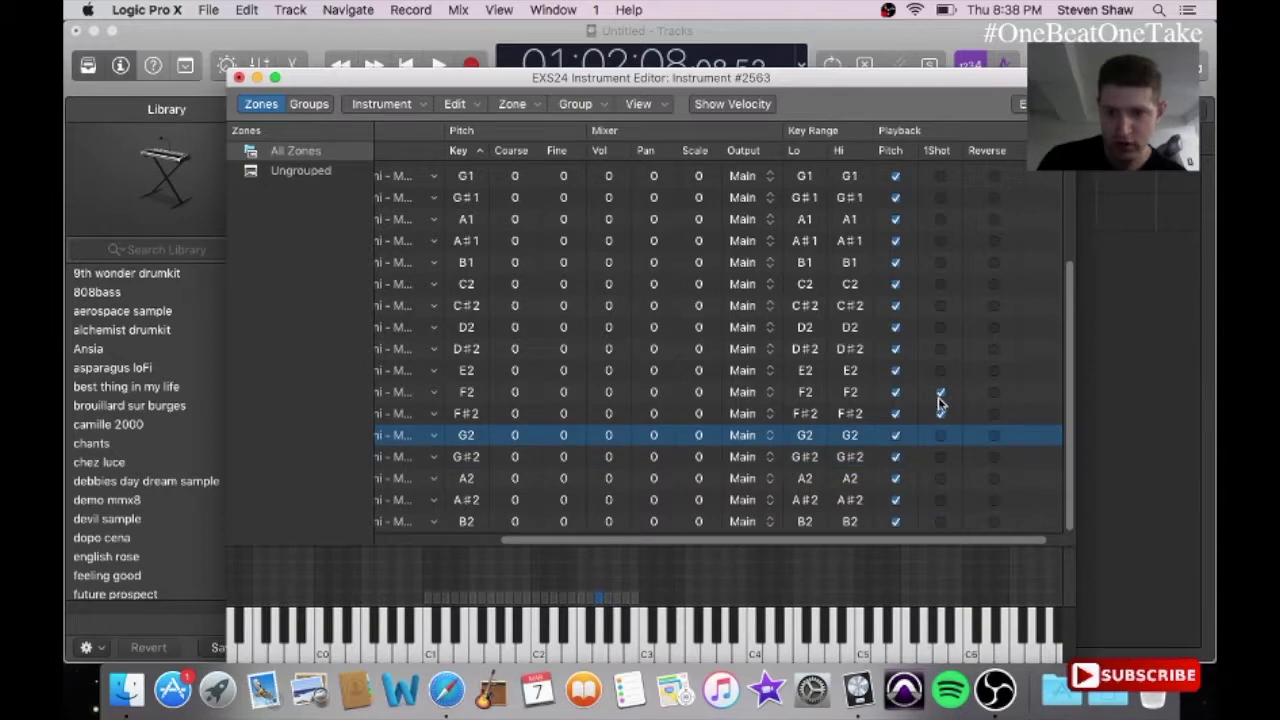
{"action": "left_click", "coordinate": [940, 392]}
{"action": "left_click", "coordinate": [940, 413]}
Step: Select all the sample zones and move them together into a new group
{"action": "left_click_drag", "start_coordinate": [910, 545], "coordinate": [700, 565]}
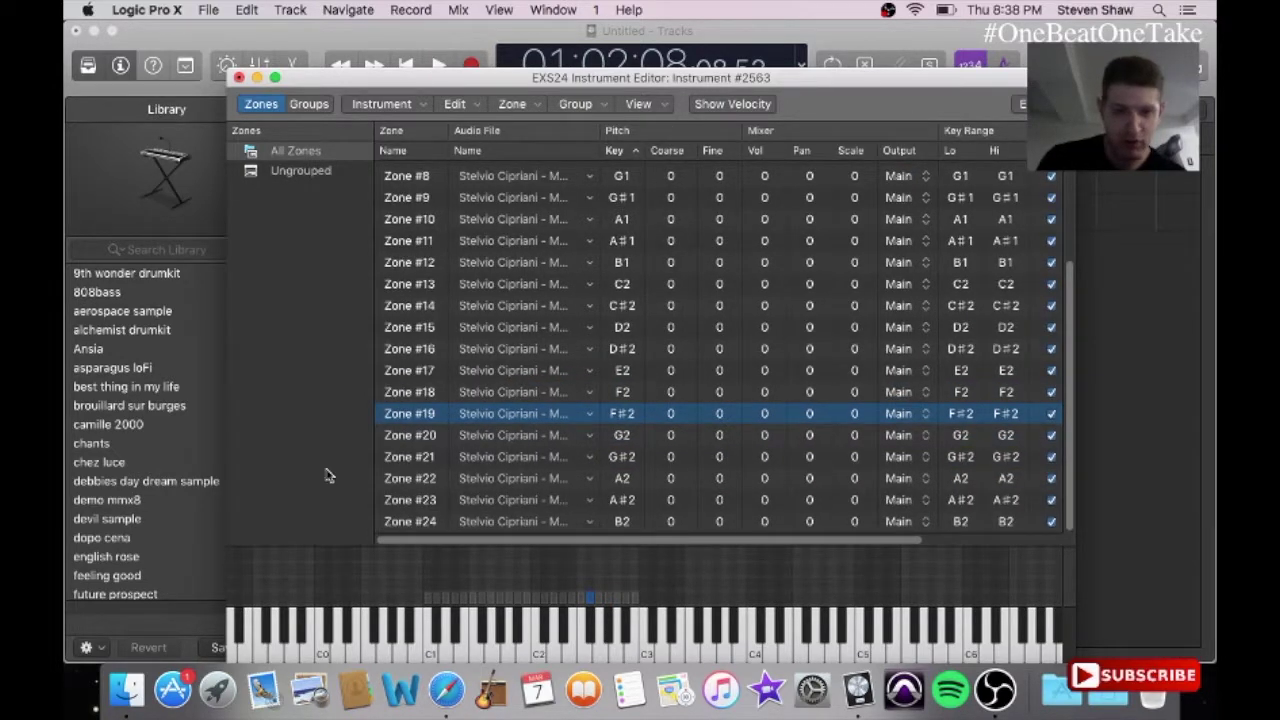
{"action": "left_click", "coordinate": [408, 520]}
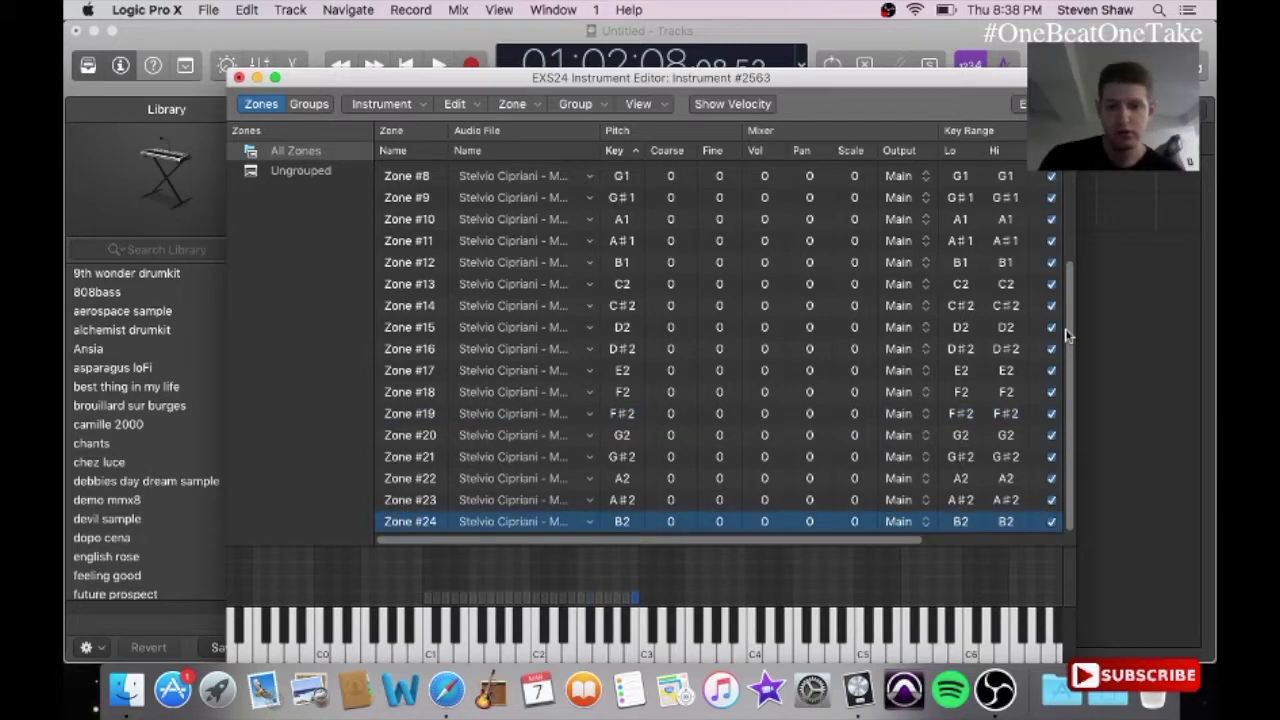
{"action": "left_click_drag", "start_coordinate": [1068, 338], "coordinate": [1074, 226]}
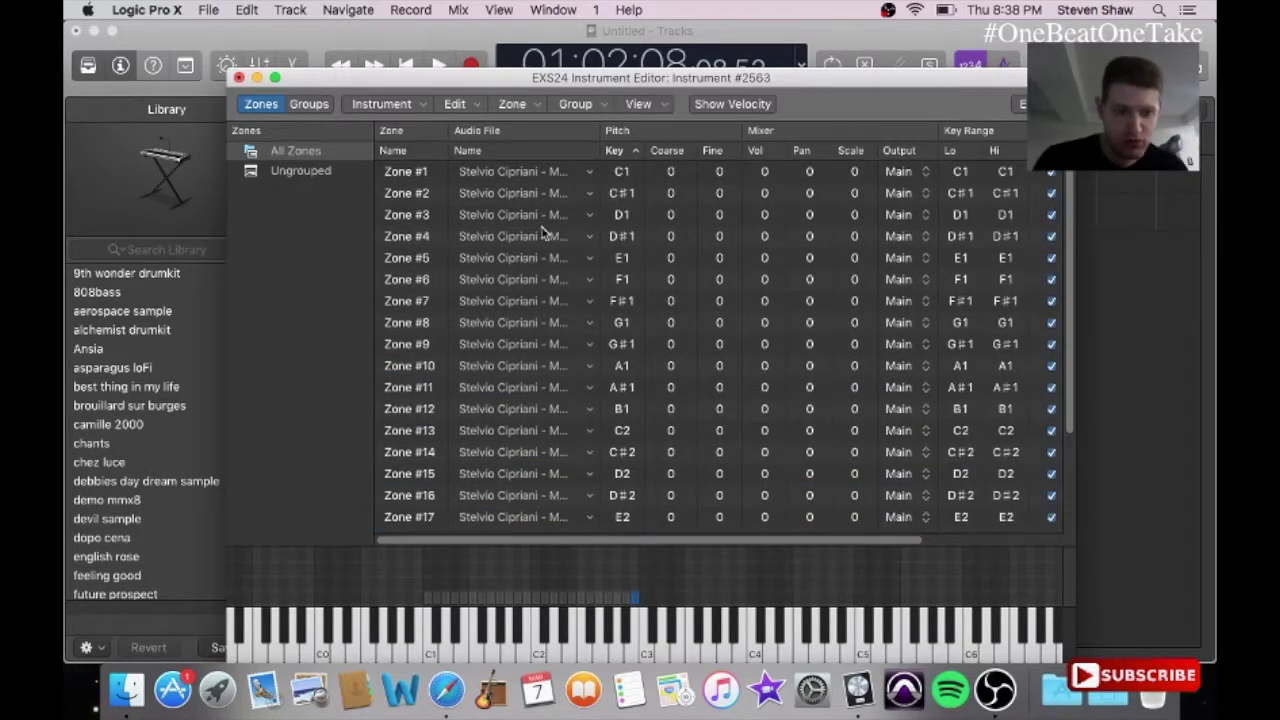
{"action": "key", "text": "super+a"}
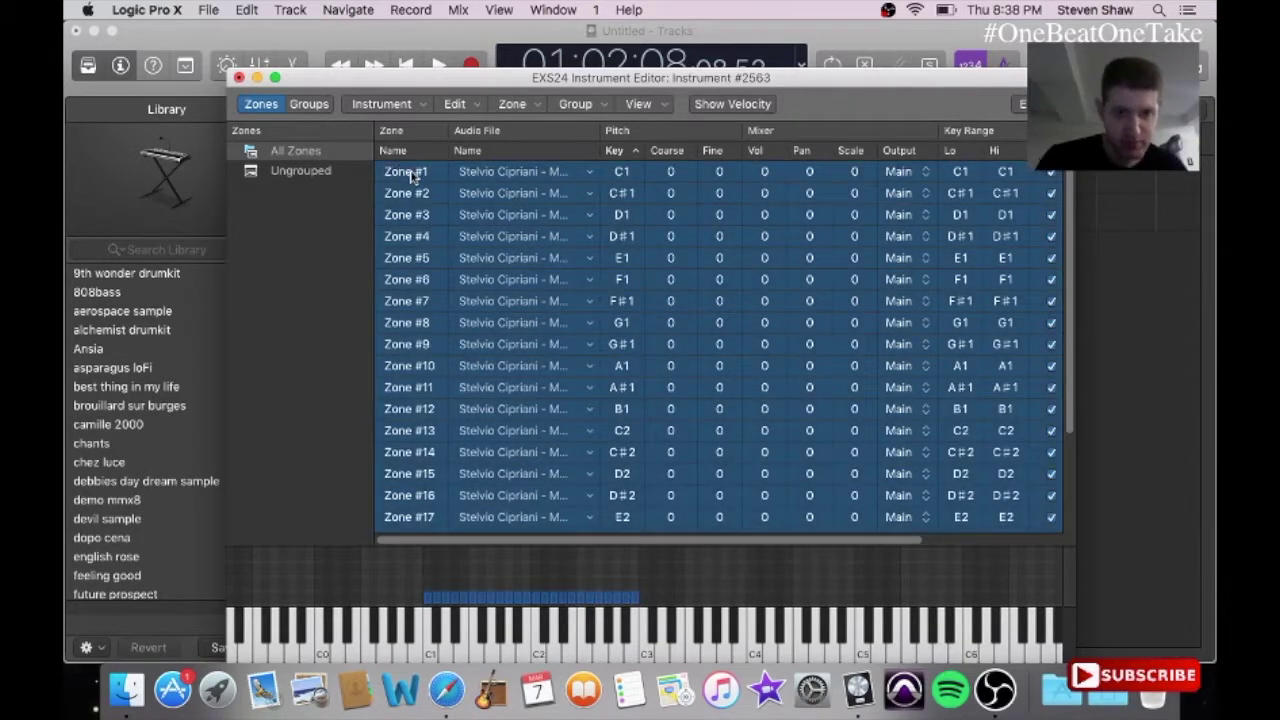
{"action": "left_click_drag", "start_coordinate": [410, 175], "coordinate": [302, 210]}
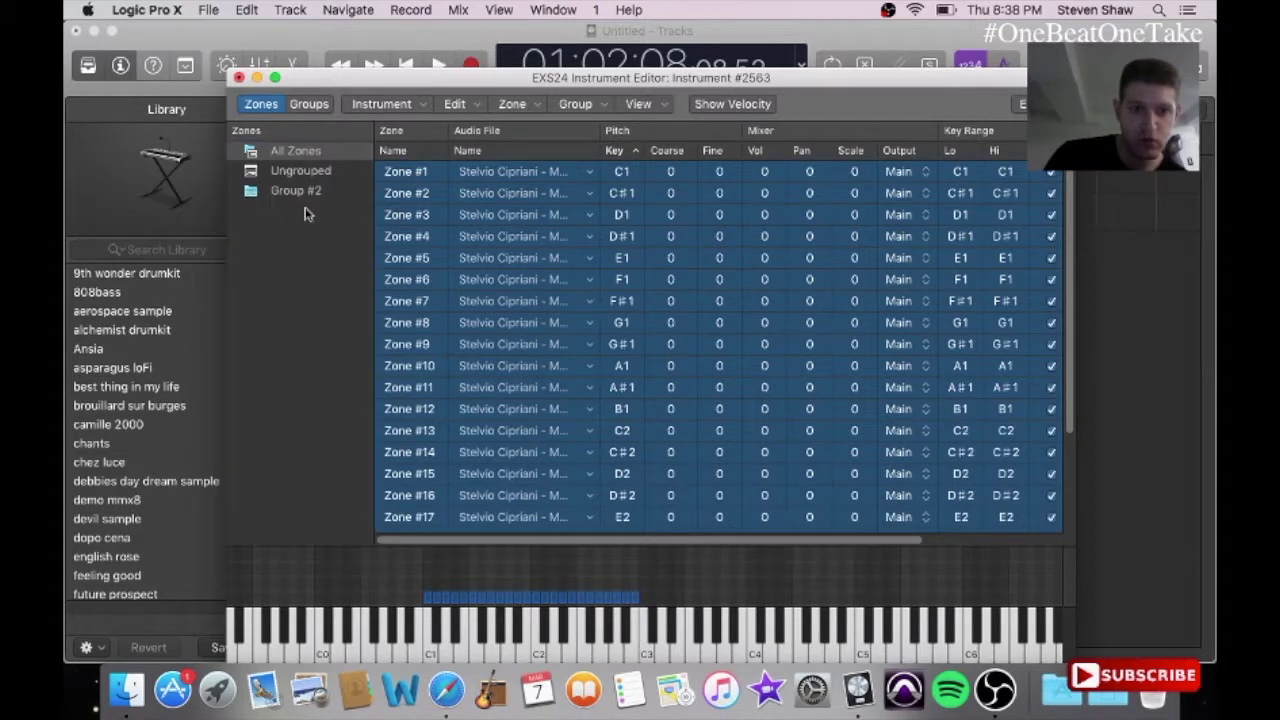
{"action": "left_click", "coordinate": [305, 195]}
Step: Set the new group's voice polyphony to 1, leaving its output on Main
{"action": "left_click", "coordinate": [310, 105]}
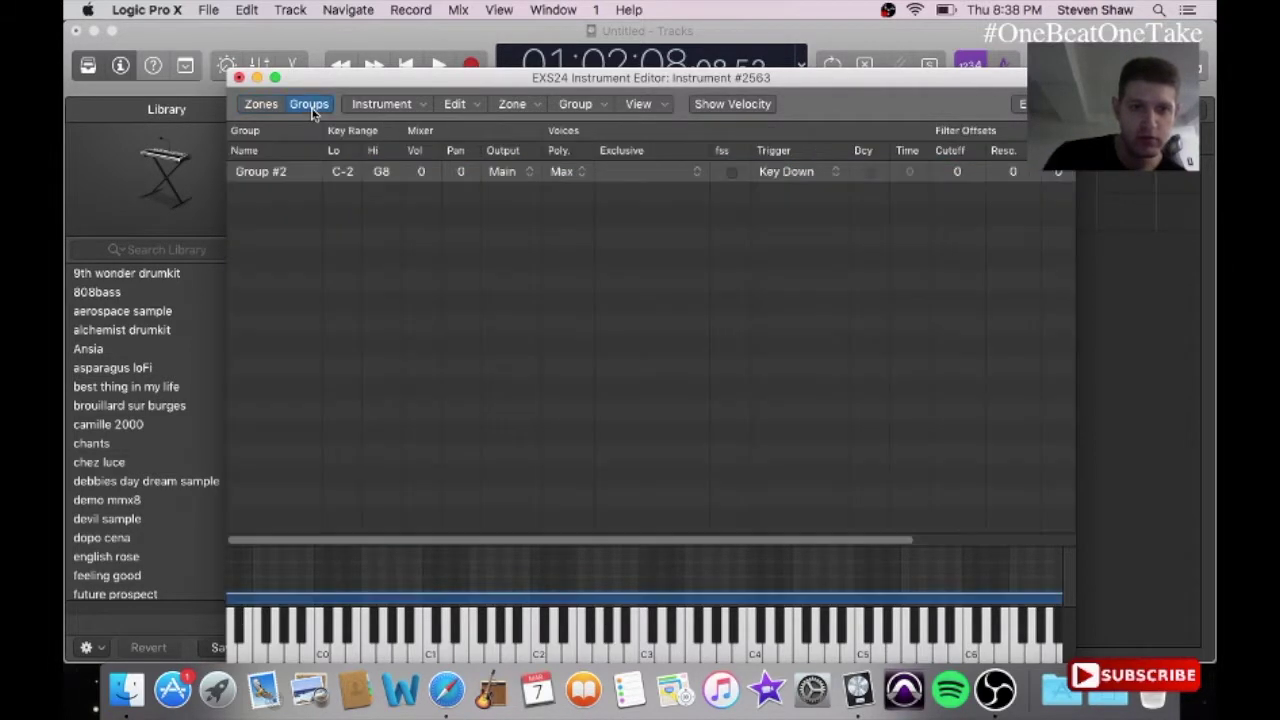
{"action": "left_click", "coordinate": [510, 172]}
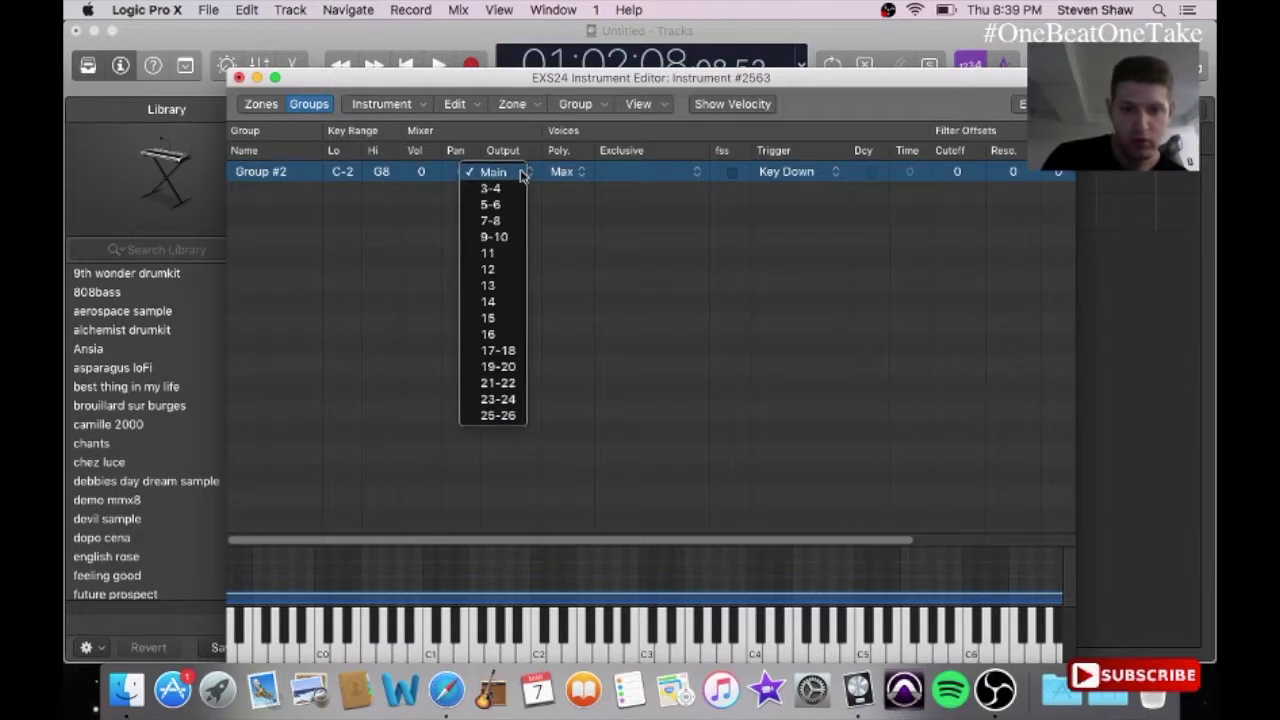
{"action": "left_click", "coordinate": [520, 174]}
{"action": "left_click", "coordinate": [574, 172]}
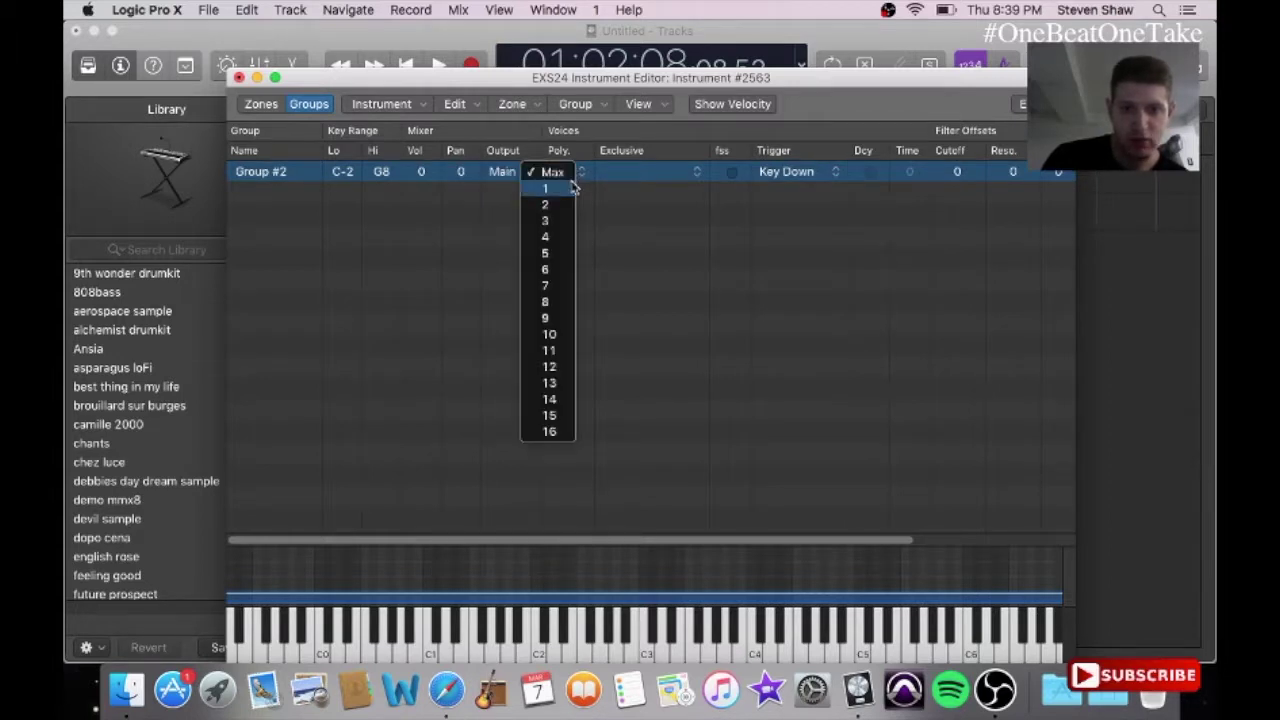
{"action": "left_click", "coordinate": [546, 189]}
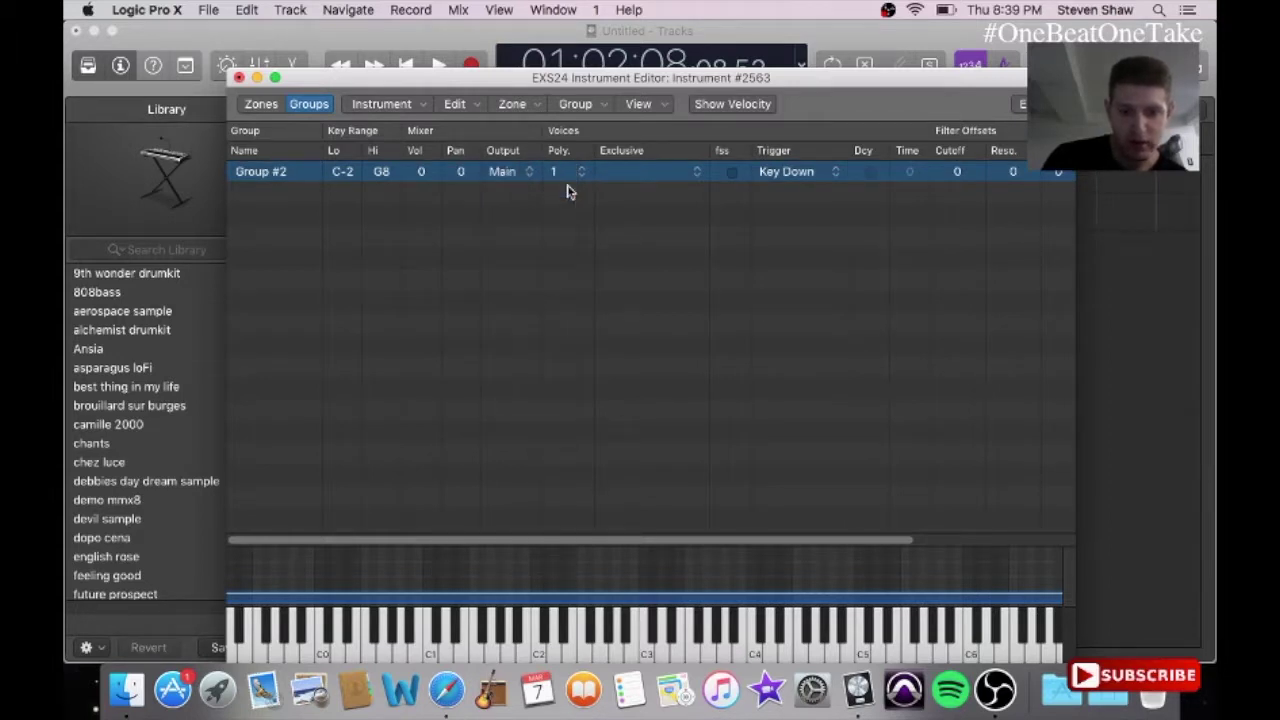
Step: Raise the volume and audition several chops around C2 on the instrument editor's keyboard
{"action": "key", "text": "XF86AudioRaiseVolume"}
{"action": "left_click", "coordinate": [550, 654]}
{"action": "left_click", "coordinate": [538, 656]}
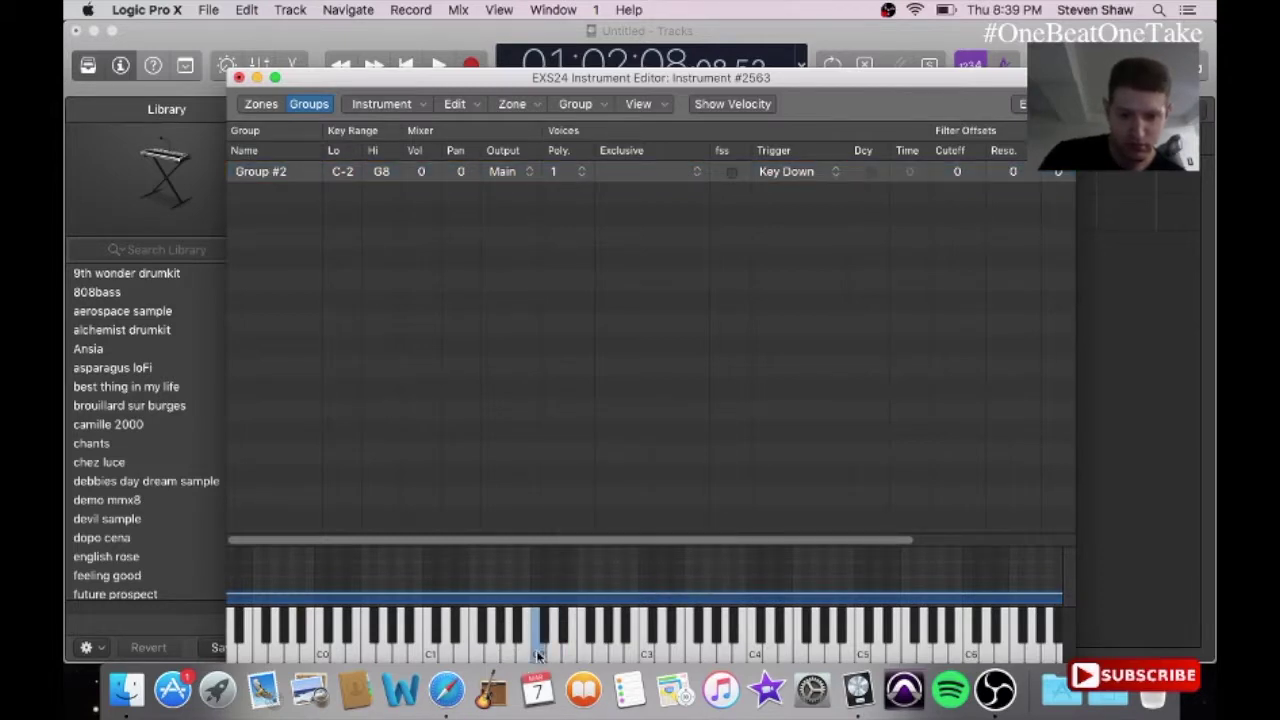
{"action": "left_click", "coordinate": [544, 648]}
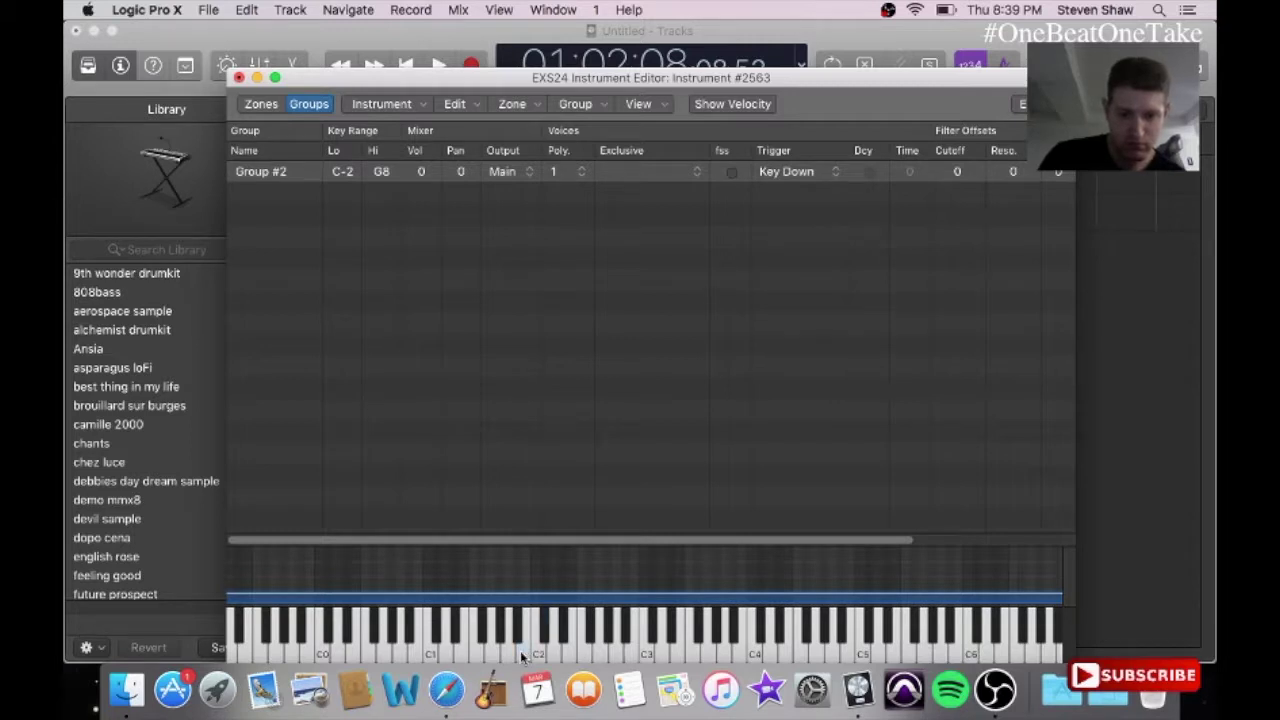
{"action": "left_click", "coordinate": [507, 656]}
{"action": "left_click", "coordinate": [502, 638]}
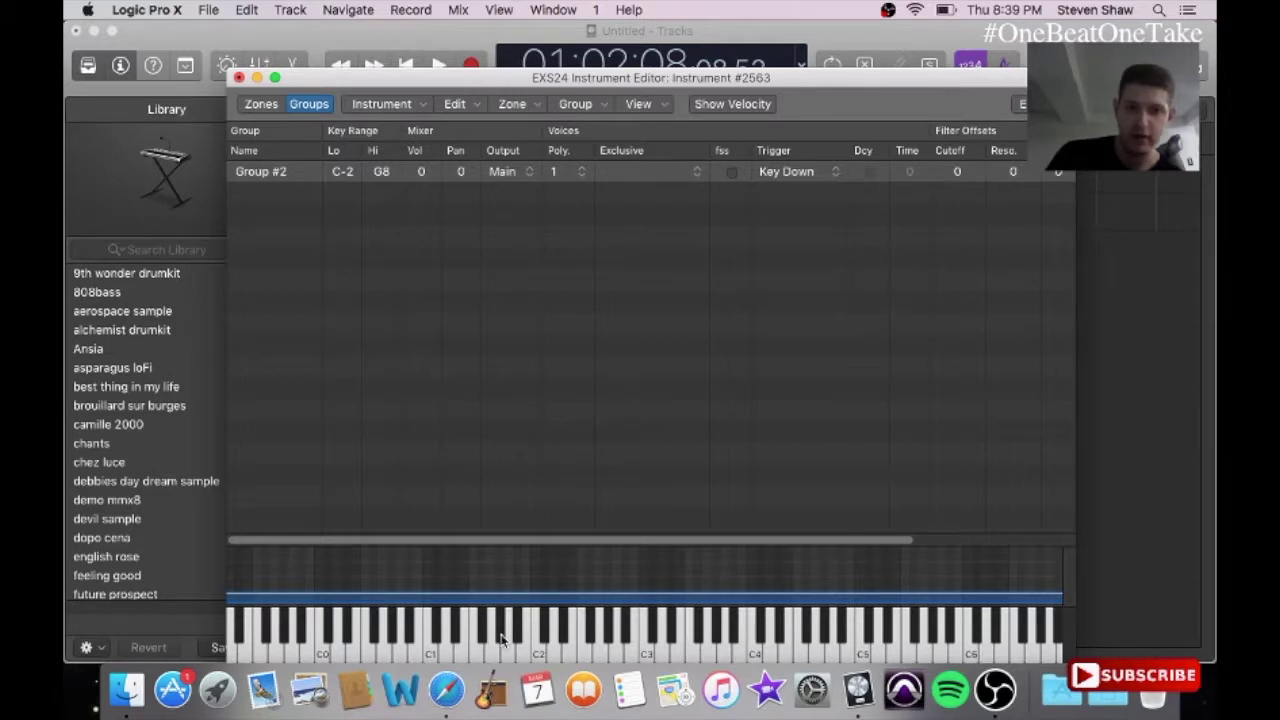
Step: Close the instrument editor and save the instrument as "marys theme" in Sampler Instruments
{"action": "left_click", "coordinate": [239, 78]}
{"action": "left_click", "coordinate": [800, 178]}
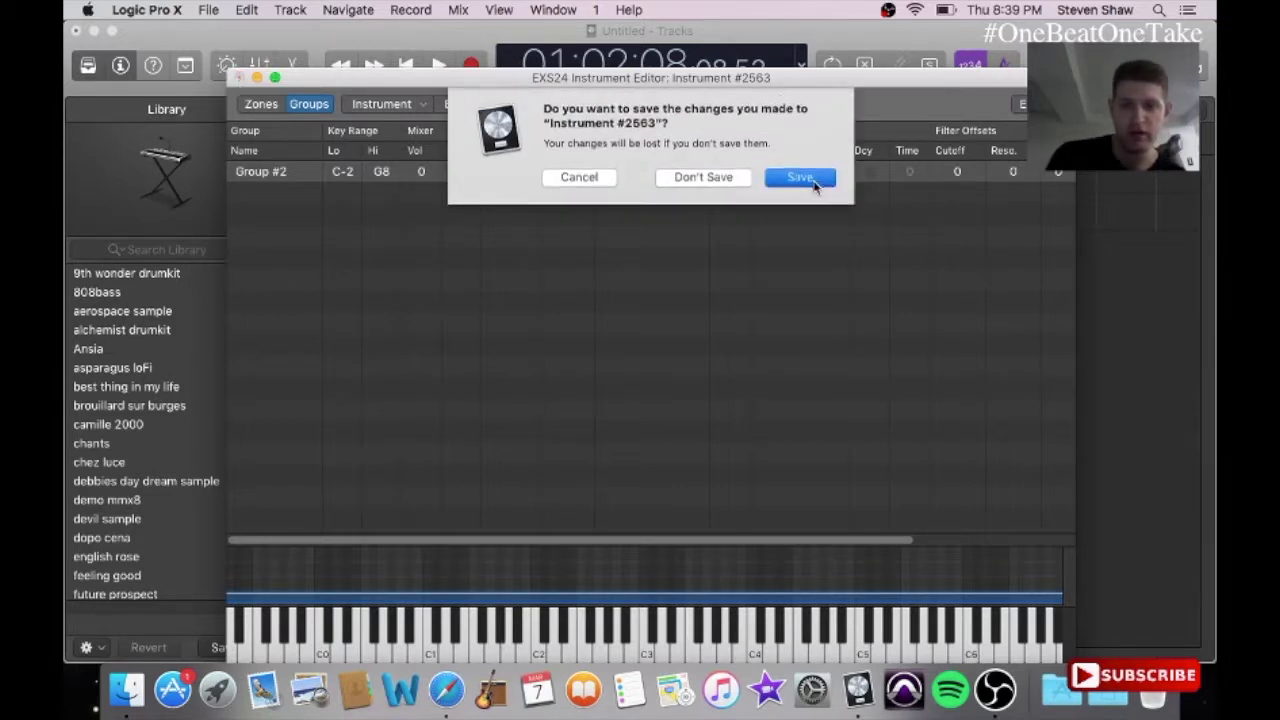
{"action": "type", "text": "marys theme"}
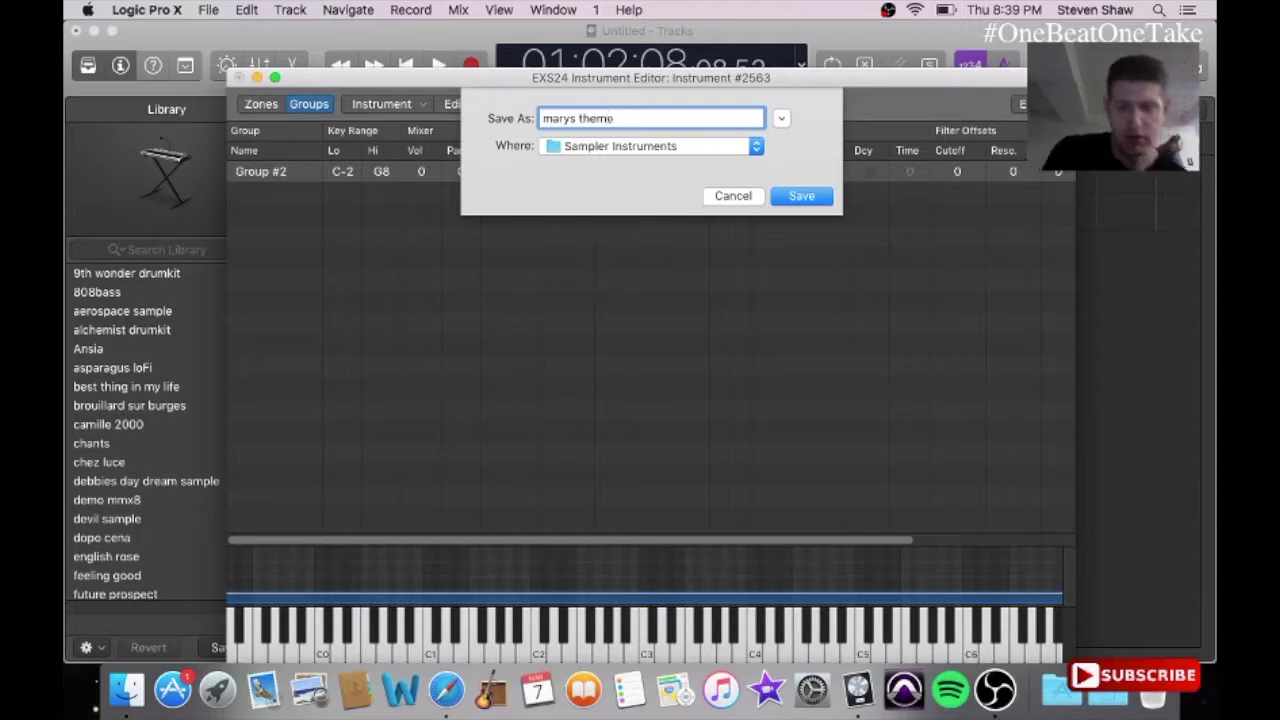
{"action": "left_click", "coordinate": [815, 195]}
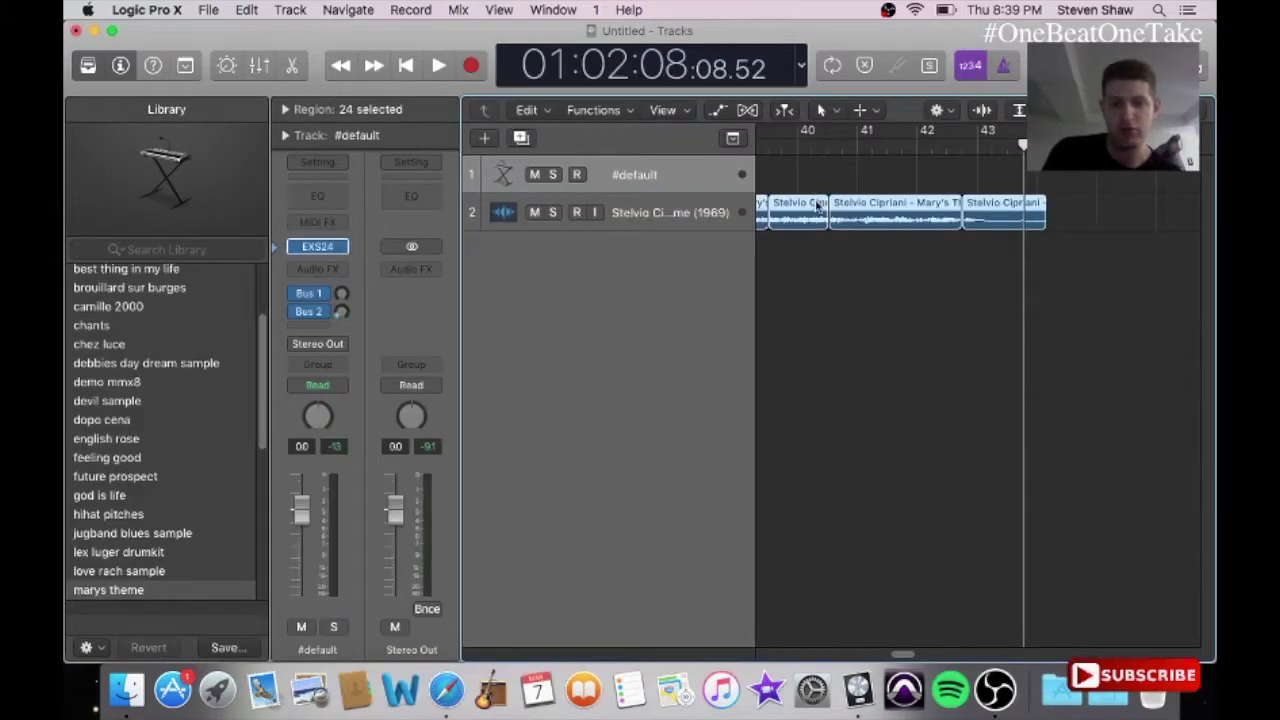
Step: Return the playhead to the project start and switch the time display to Beats & Project
{"action": "key", "text": "Return"}
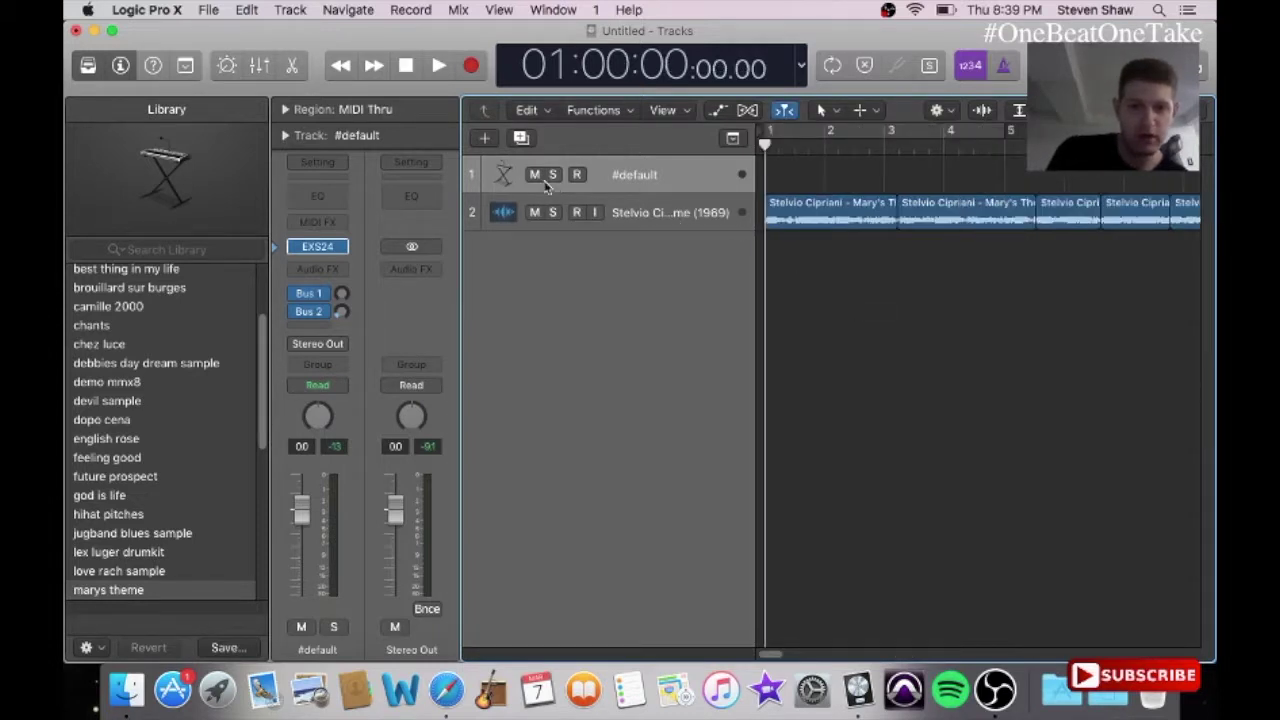
{"action": "left_click", "coordinate": [637, 214]}
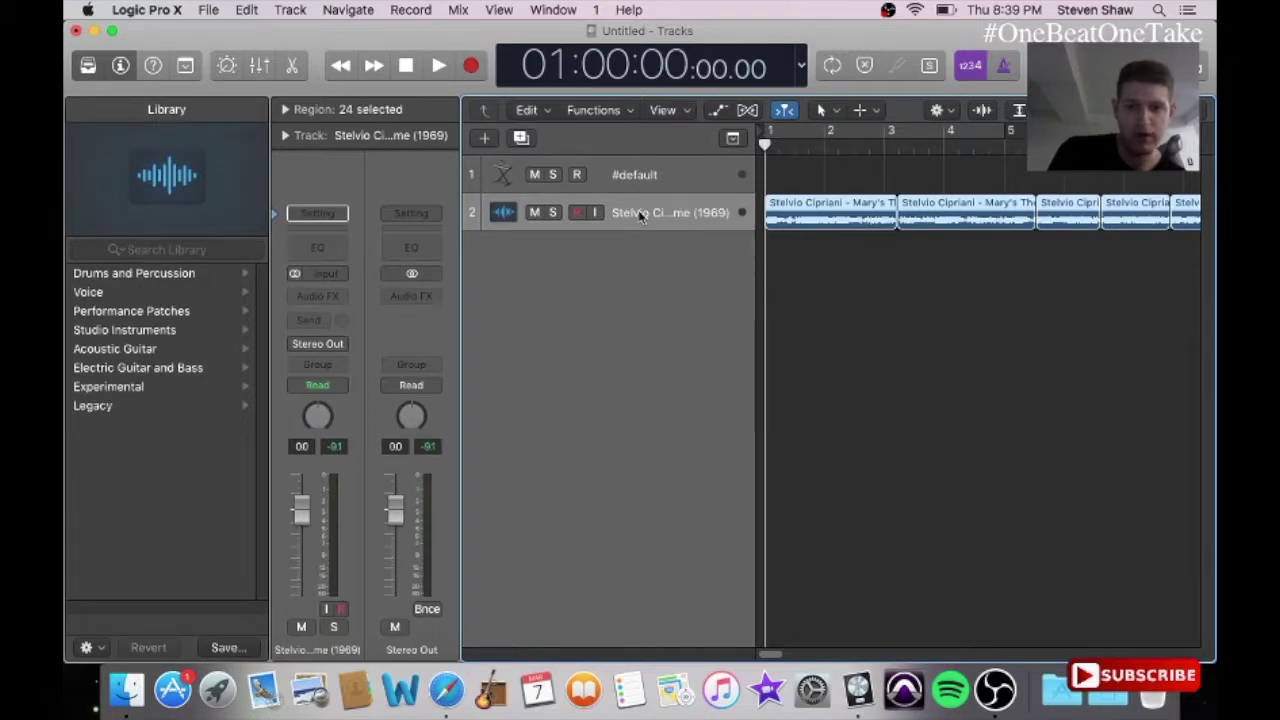
{"action": "left_click", "coordinate": [801, 66]}
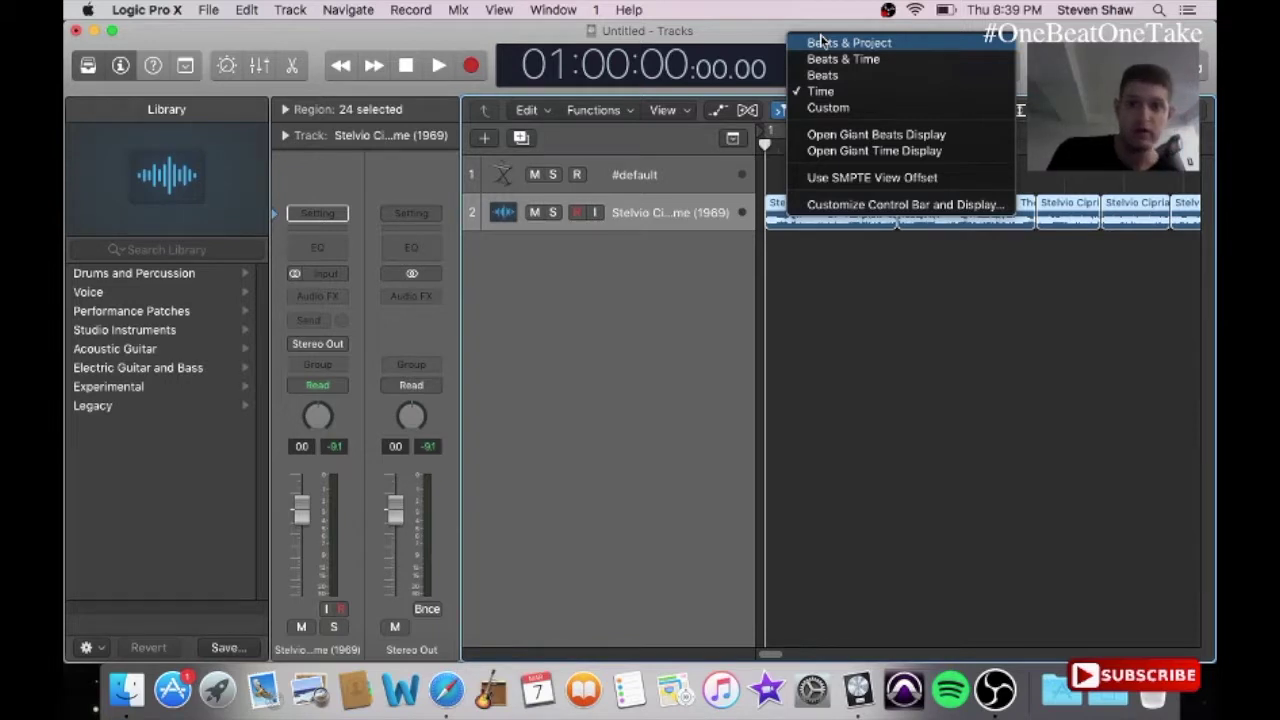
{"action": "left_click", "coordinate": [827, 44]}
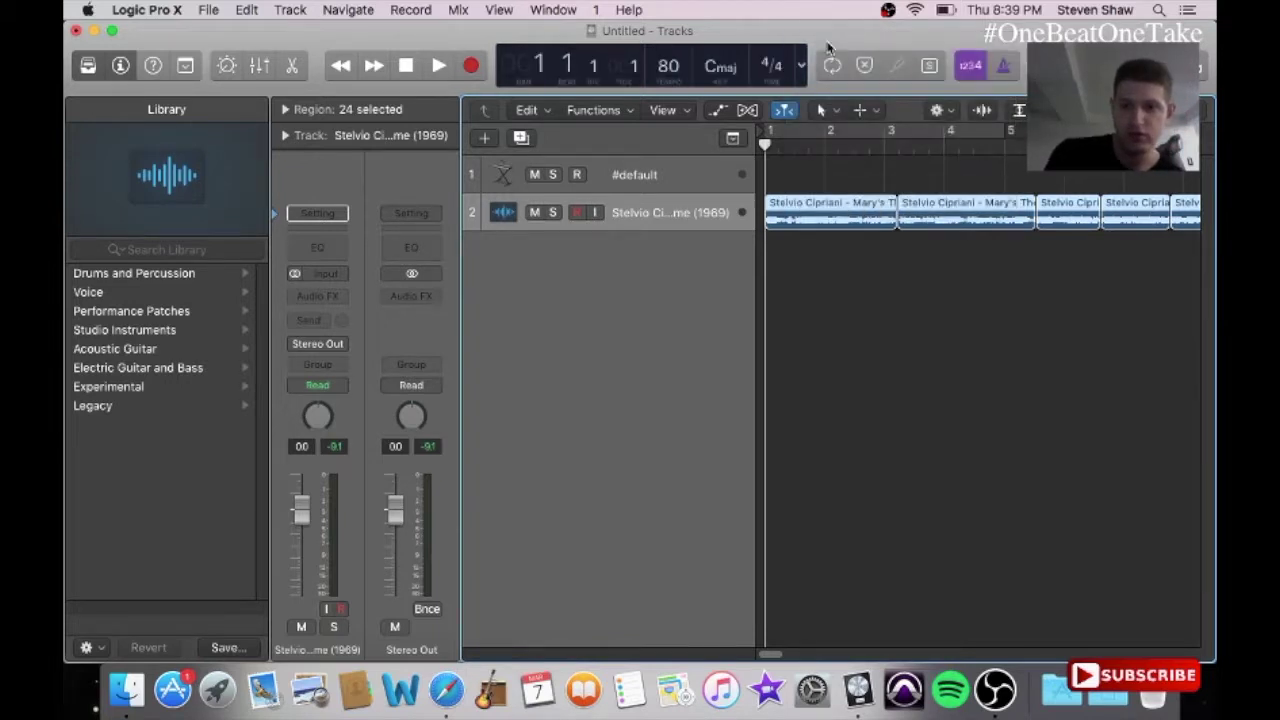
Step: Change the grid snap setting for the arrangement and deselect all the sample regions
{"action": "left_click", "coordinate": [950, 111]}
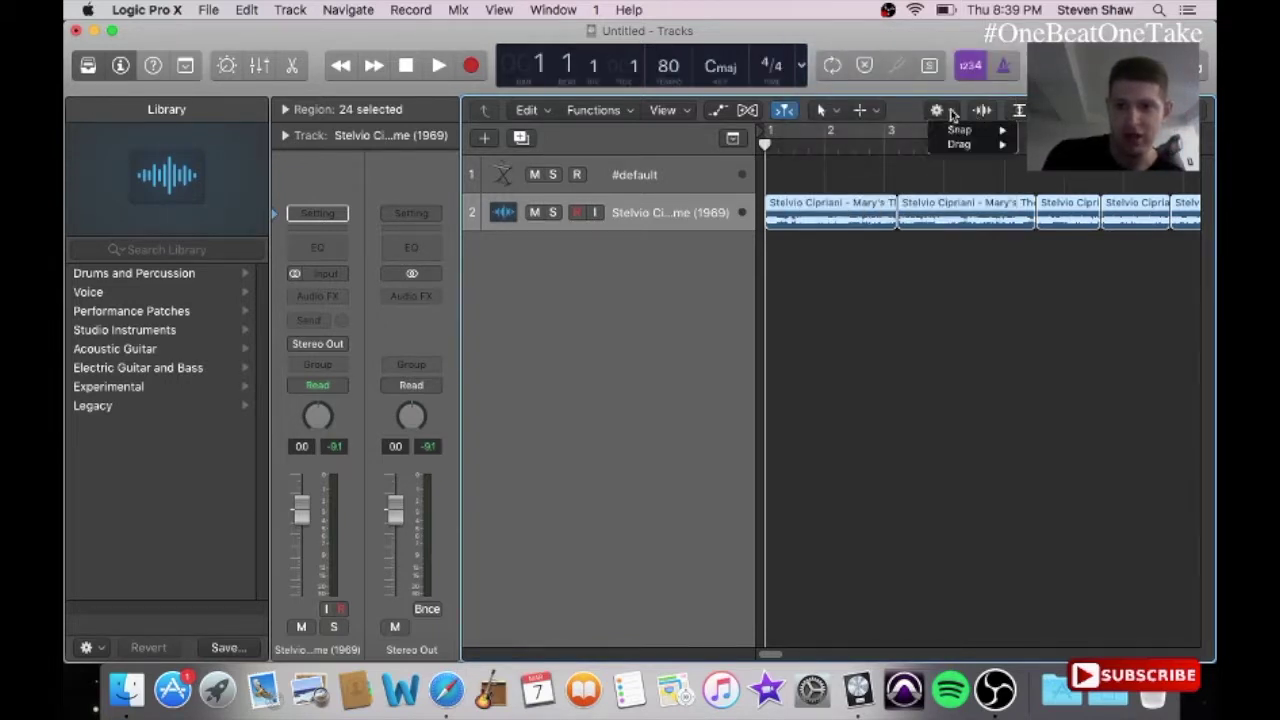
{"action": "mouse_move", "coordinate": [960, 131]}
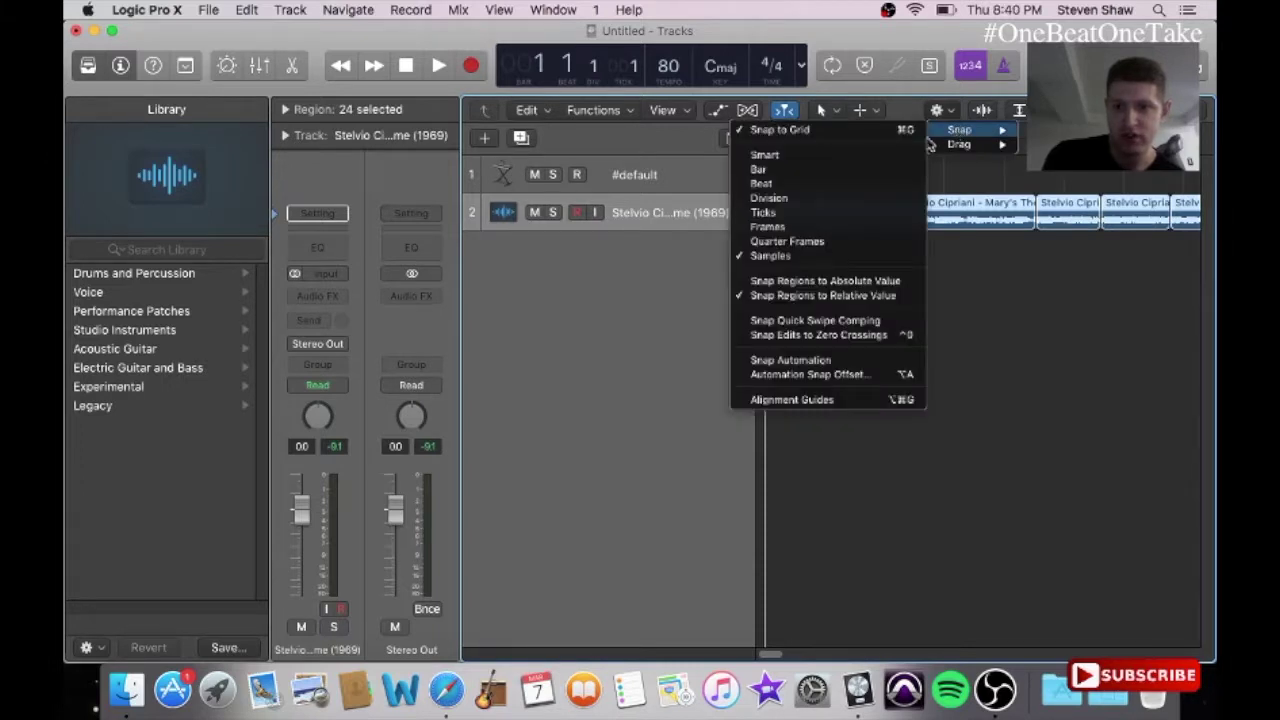
{"action": "left_click", "coordinate": [890, 162]}
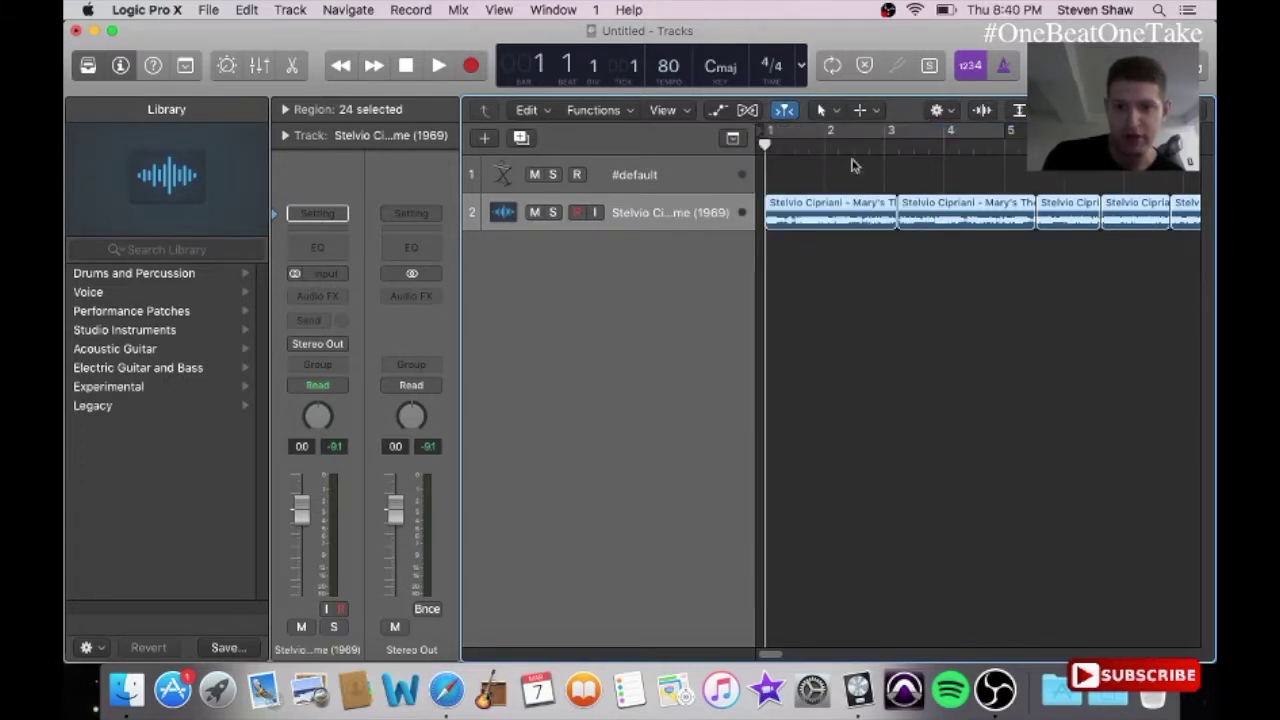
{"action": "left_click", "coordinate": [845, 164]}
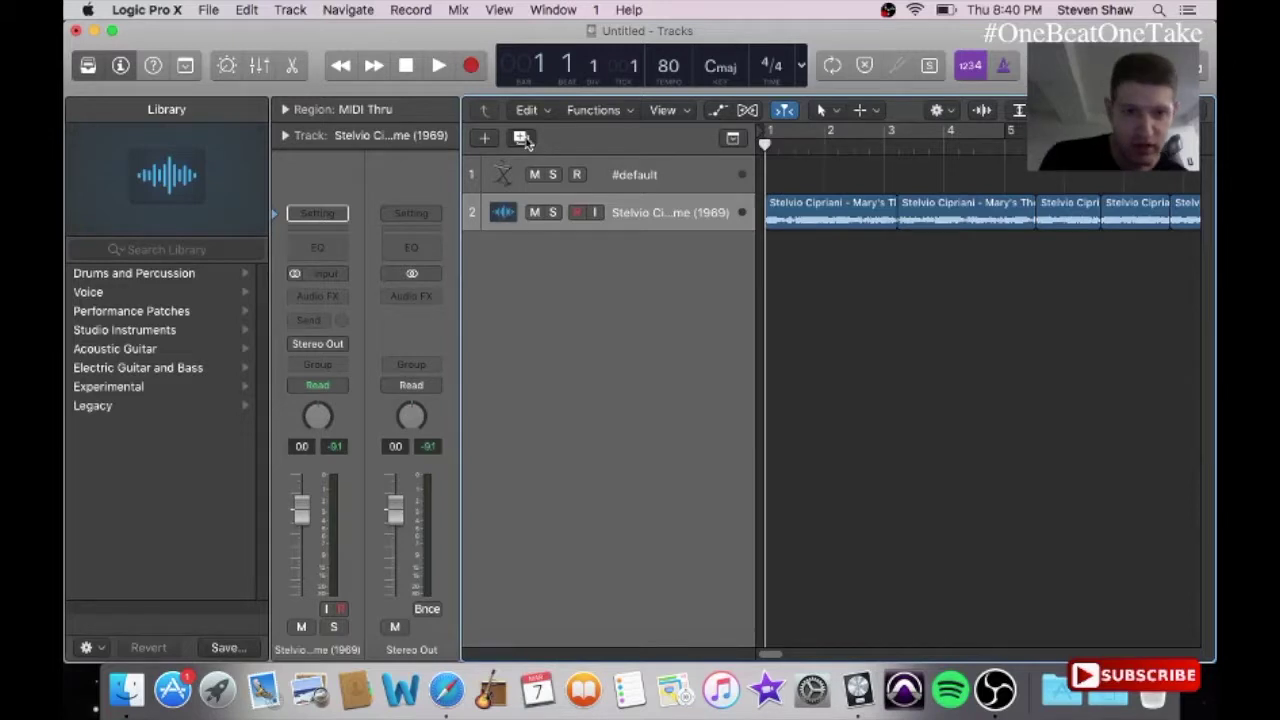
Step: Duplicate the sample track's setup as a new empty audio track and play the project from the start
{"action": "left_click", "coordinate": [522, 138]}
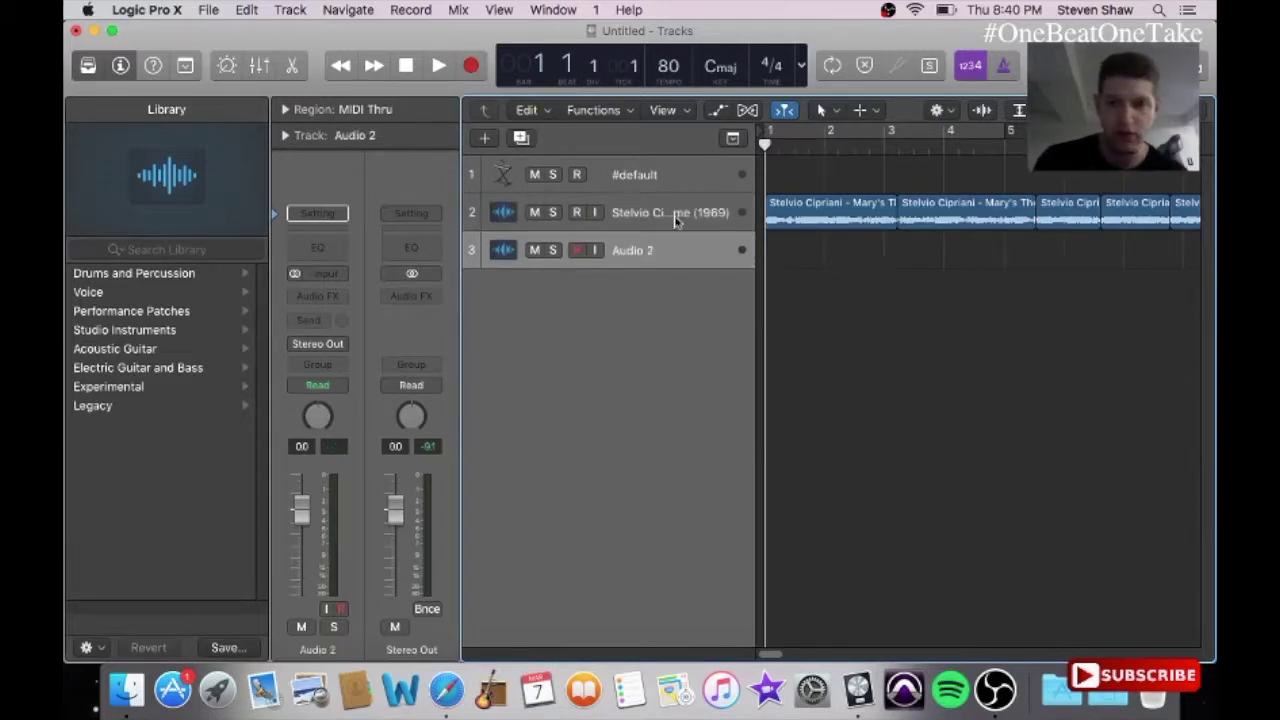
{"action": "key", "text": "space"}
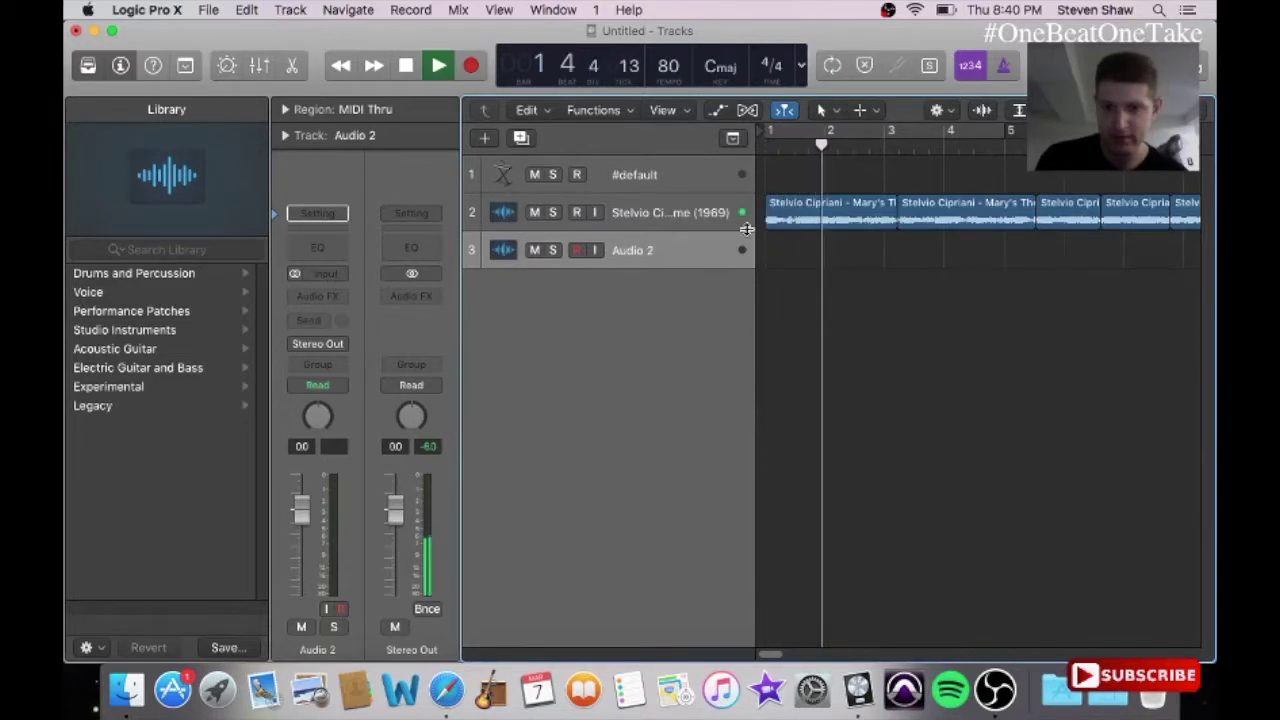
Step: Stop playback, move the first Mary's Theme region from the sample track to Audio 2 at bar 1, and mute the original sample track
{"action": "key", "text": "XF86AudioRaiseVolume"}
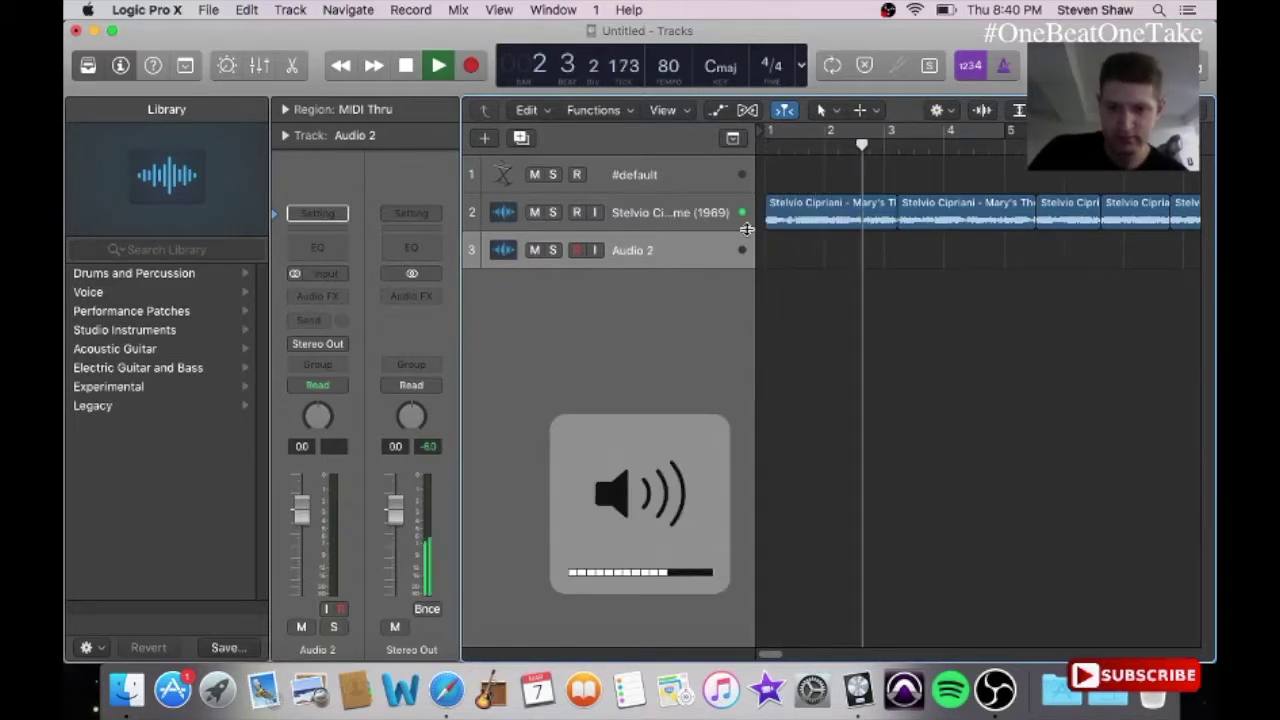
{"action": "key", "text": "space"}
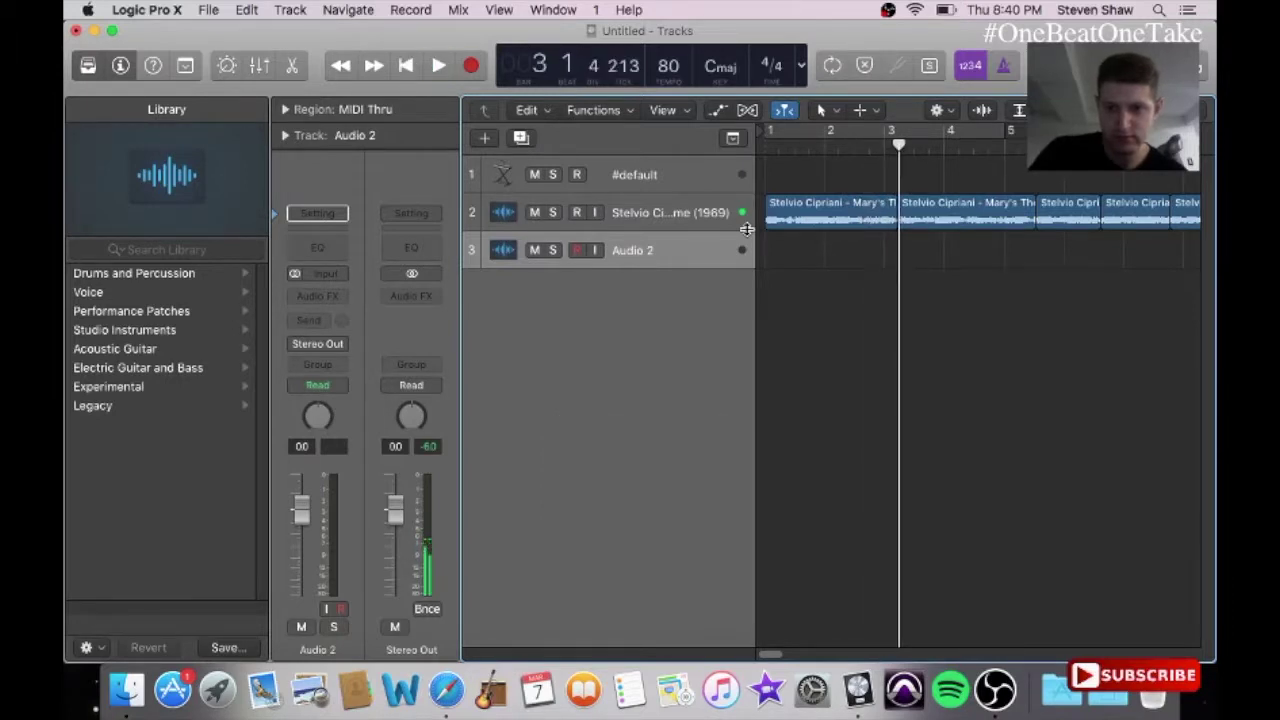
{"action": "left_click_drag", "start_coordinate": [806, 215], "coordinate": [808, 245]}
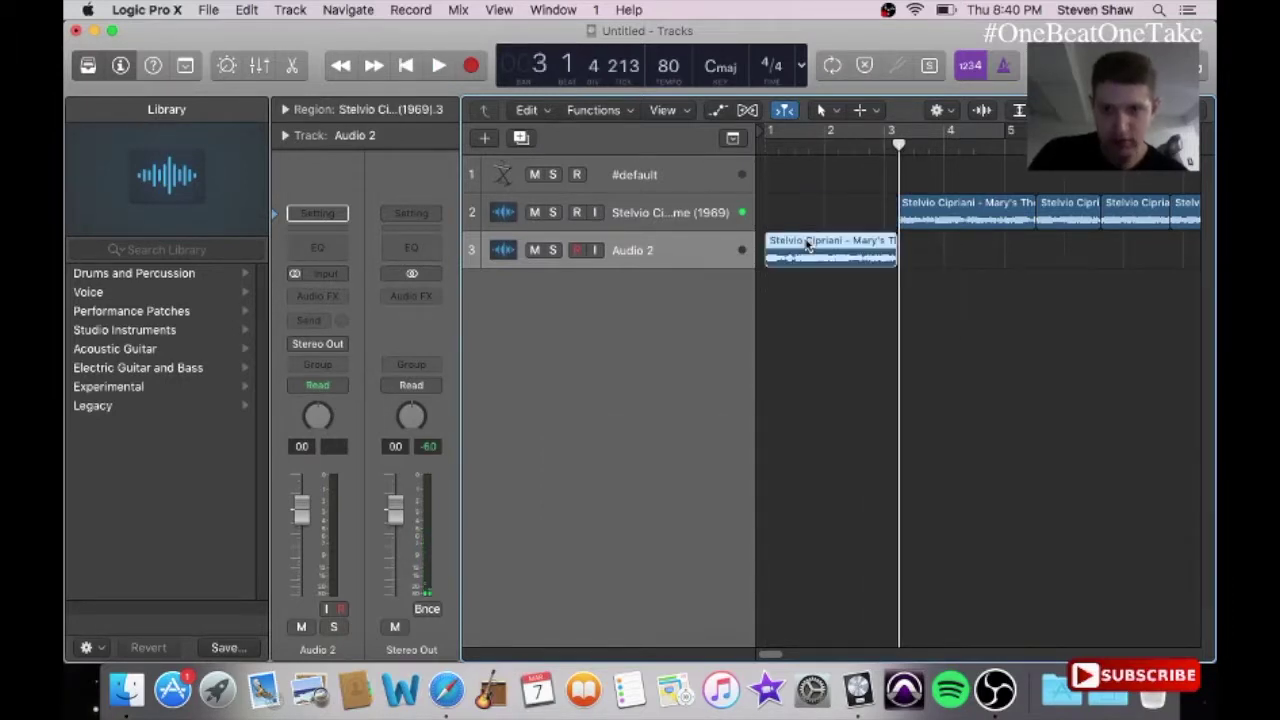
{"action": "key", "text": "Return"}
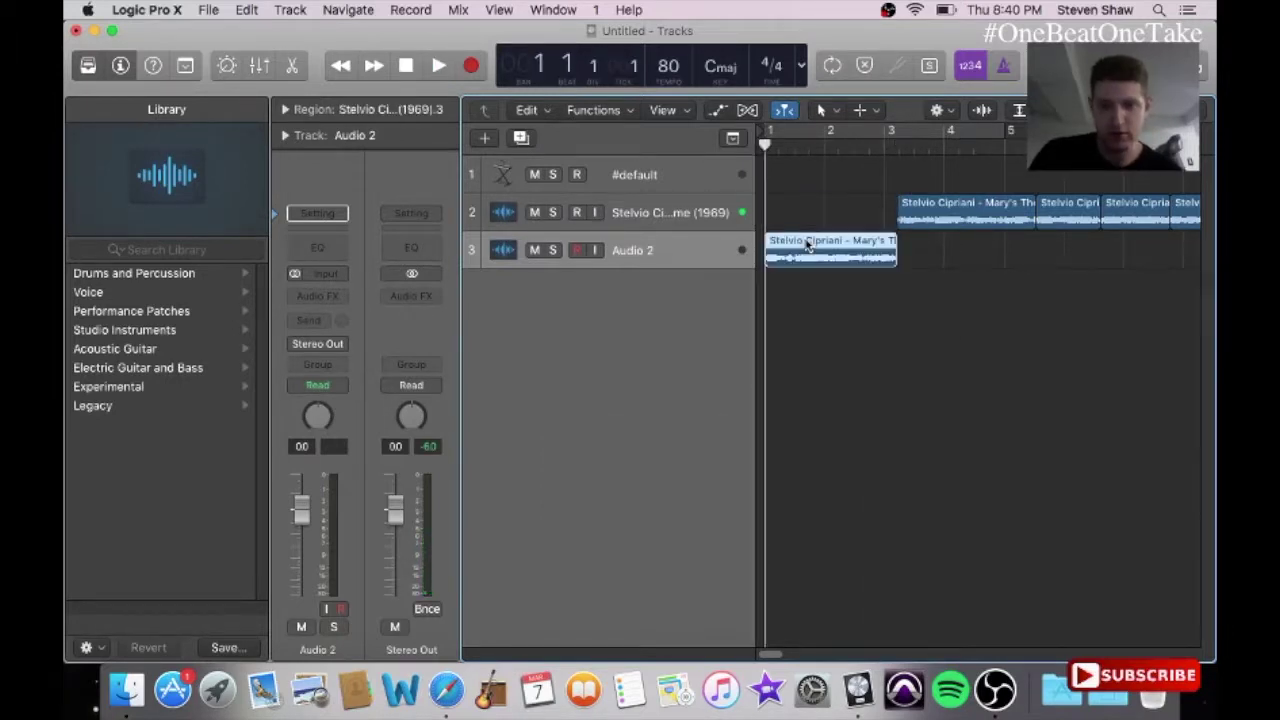
{"action": "left_click", "coordinate": [681, 220]}
{"action": "left_click", "coordinate": [534, 213]}
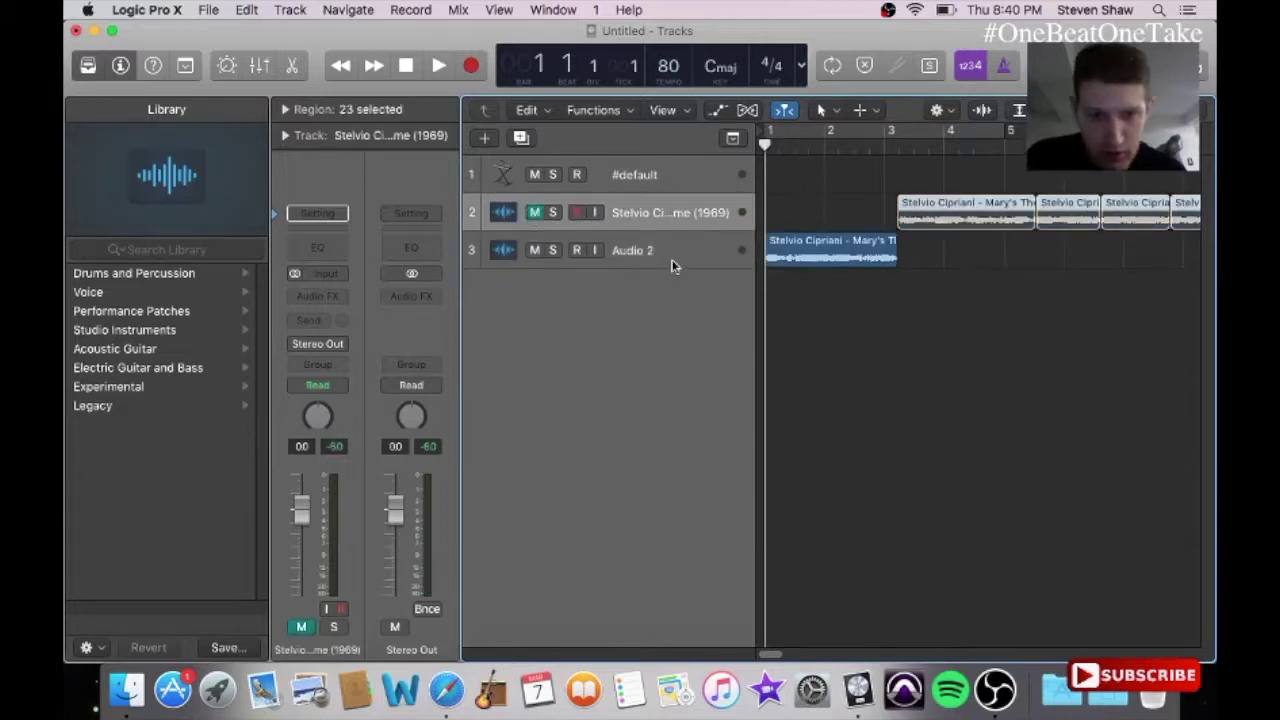
Step: Loop the region on Audio 2 and show the Flex controls for the tracks
{"action": "left_click", "coordinate": [783, 251]}
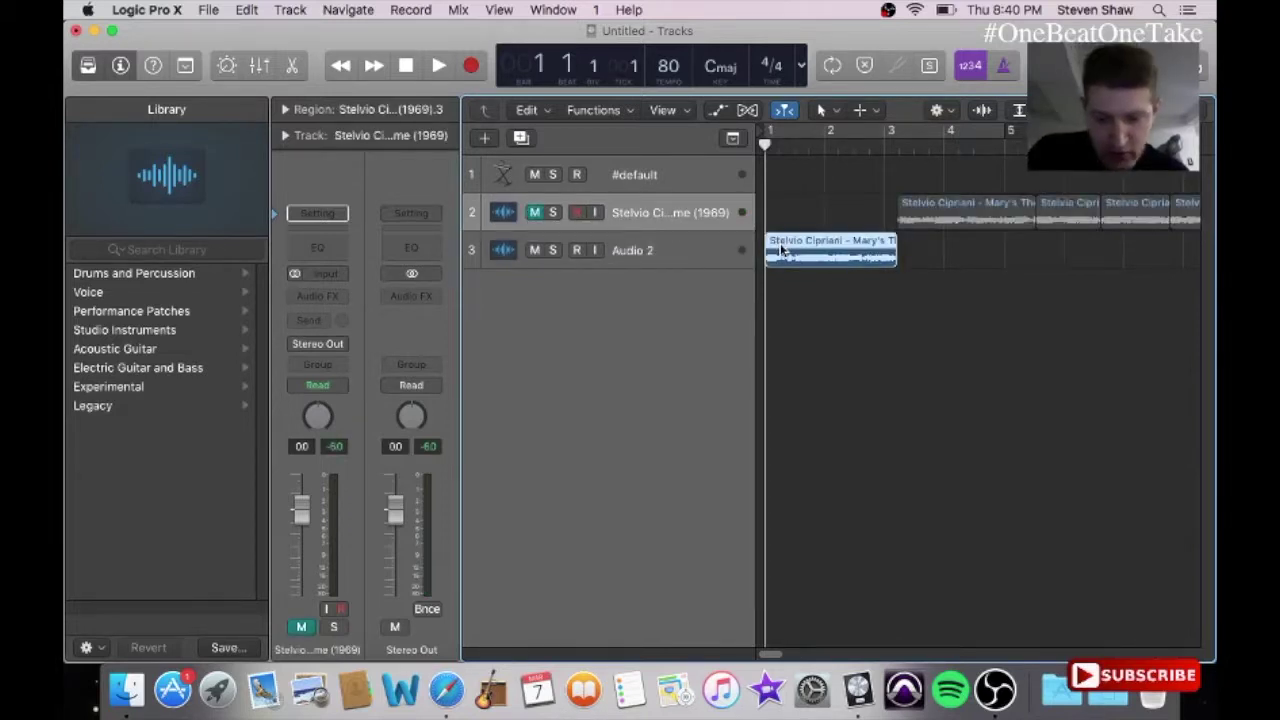
{"action": "key", "text": "l"}
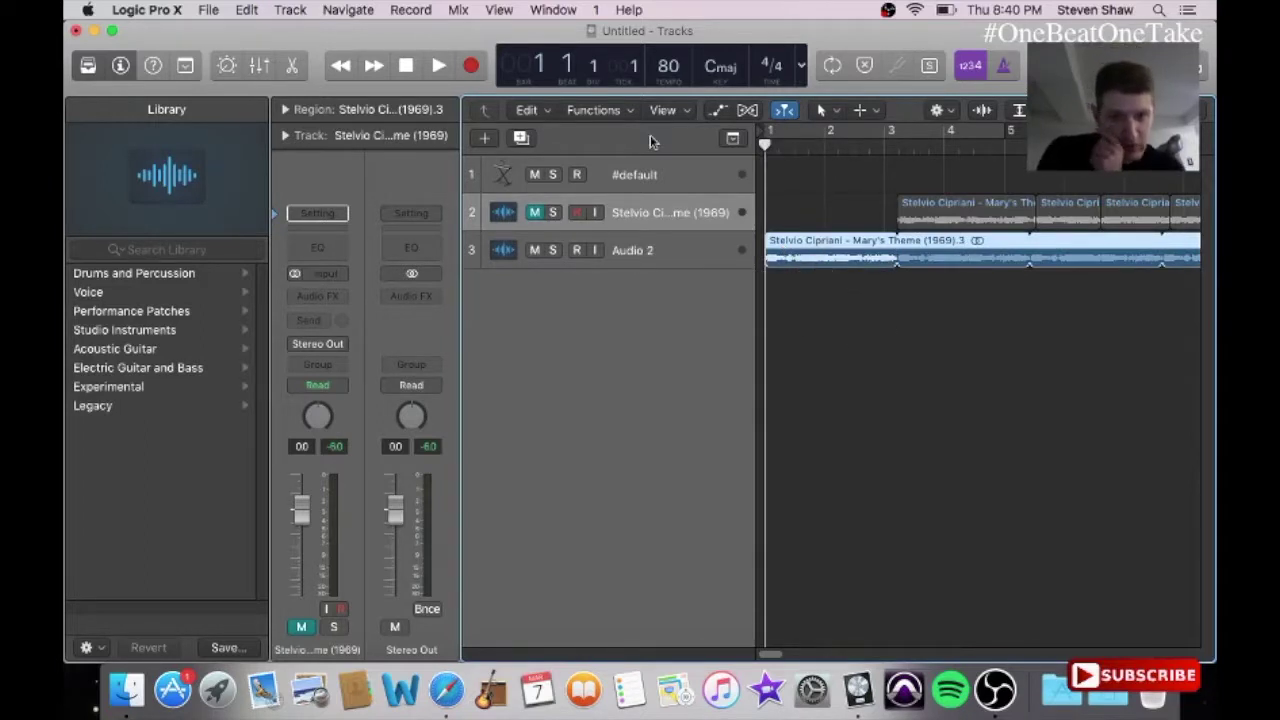
{"action": "left_click", "coordinate": [747, 111]}
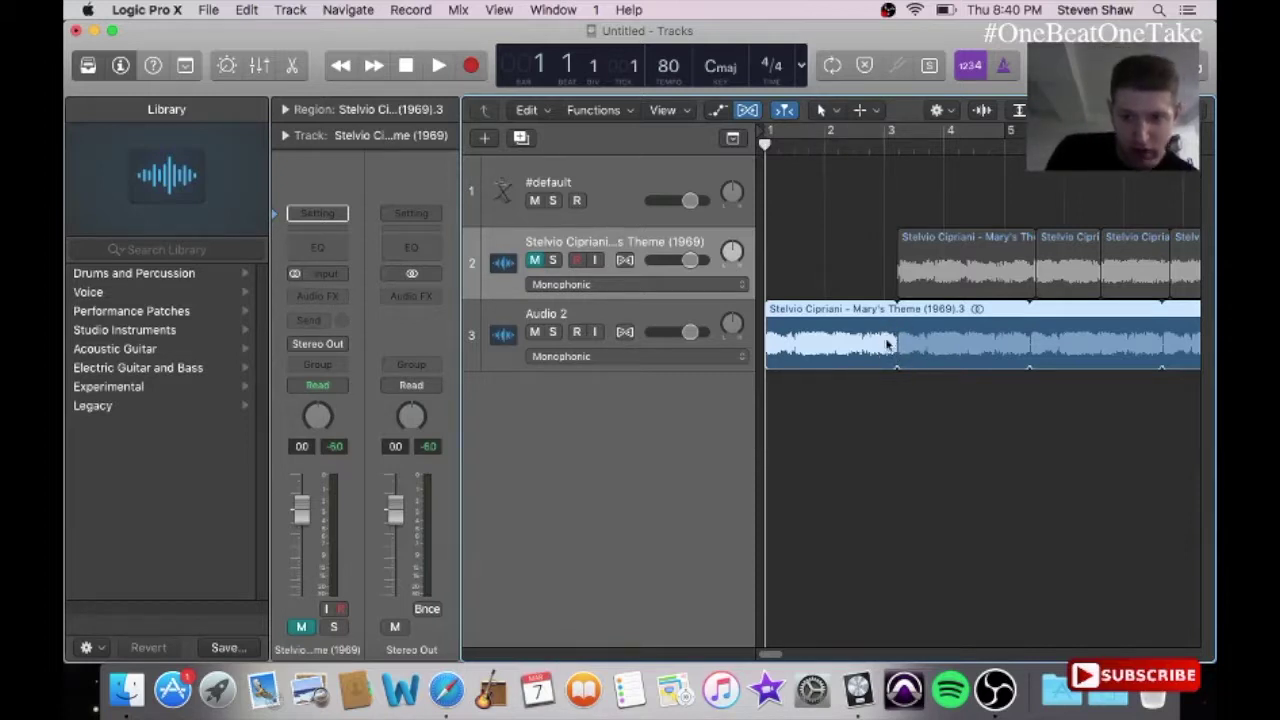
{"action": "left_click_drag", "start_coordinate": [893, 342], "coordinate": [881, 342]}
{"action": "left_click", "coordinate": [244, 10]}
{"action": "left_click", "coordinate": [290, 25]}
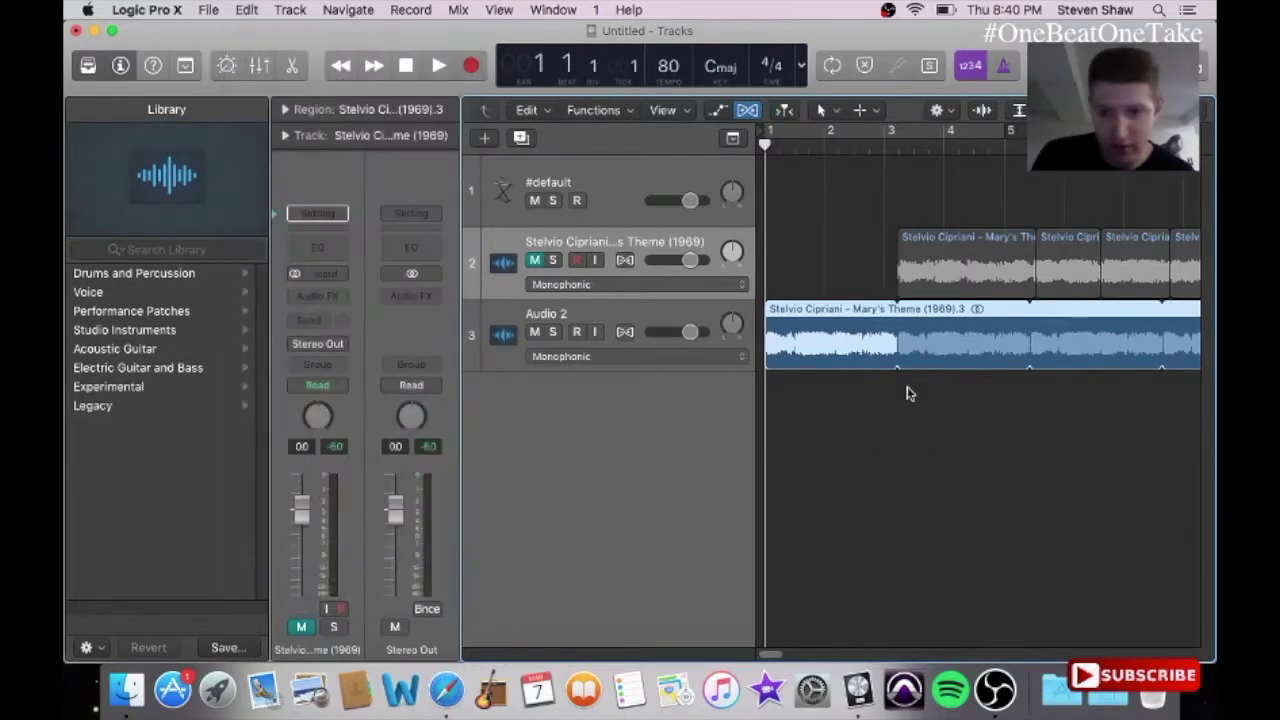
{"action": "left_click", "coordinate": [888, 417]}
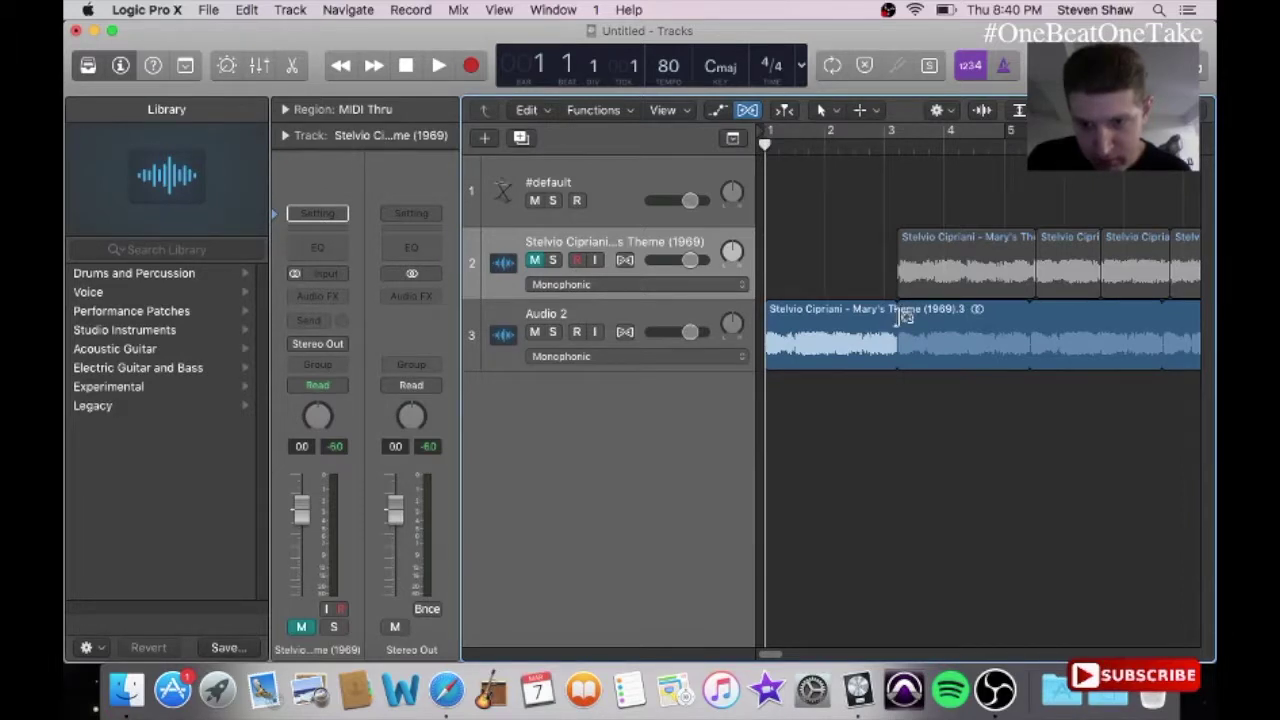
{"action": "left_click_drag", "start_coordinate": [893, 344], "coordinate": [898, 372]}
{"action": "left_click", "coordinate": [246, 9]}
{"action": "left_click", "coordinate": [320, 31]}
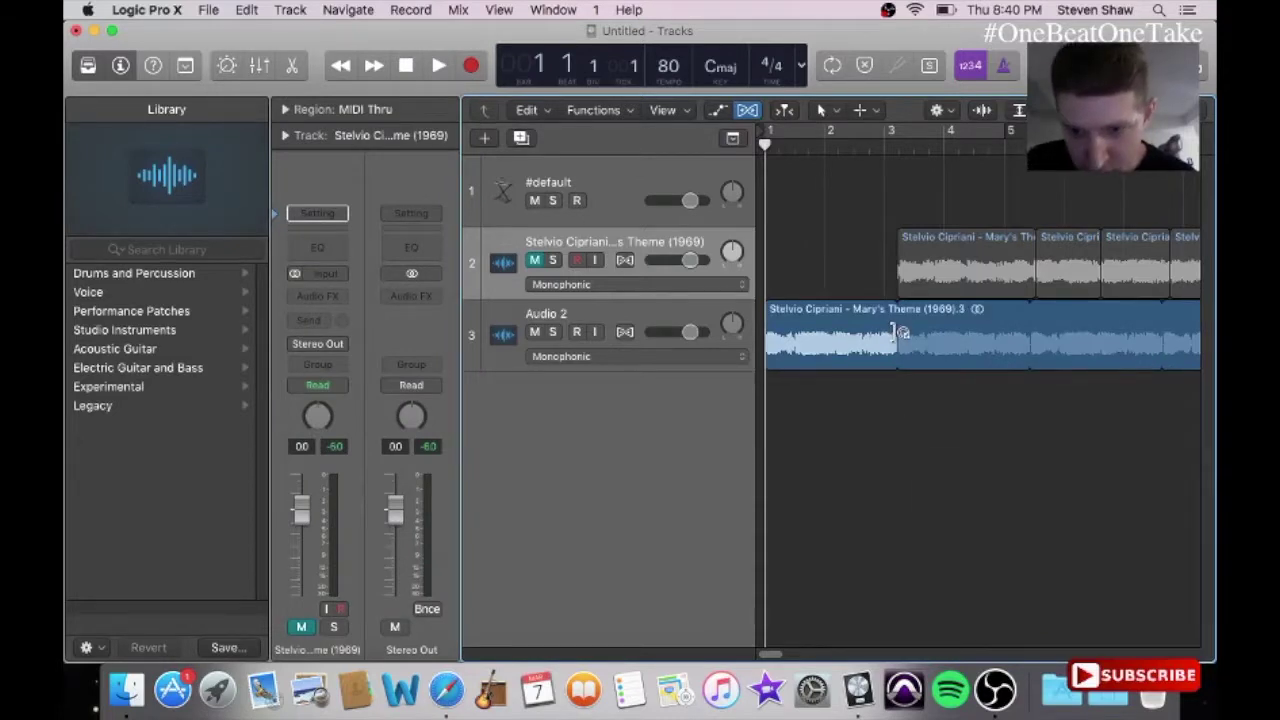
Step: Enable Polyphonic (Auto) Flex on Audio 2, compress the looped region to end at bar 3, and play it back
{"action": "left_click", "coordinate": [645, 316]}
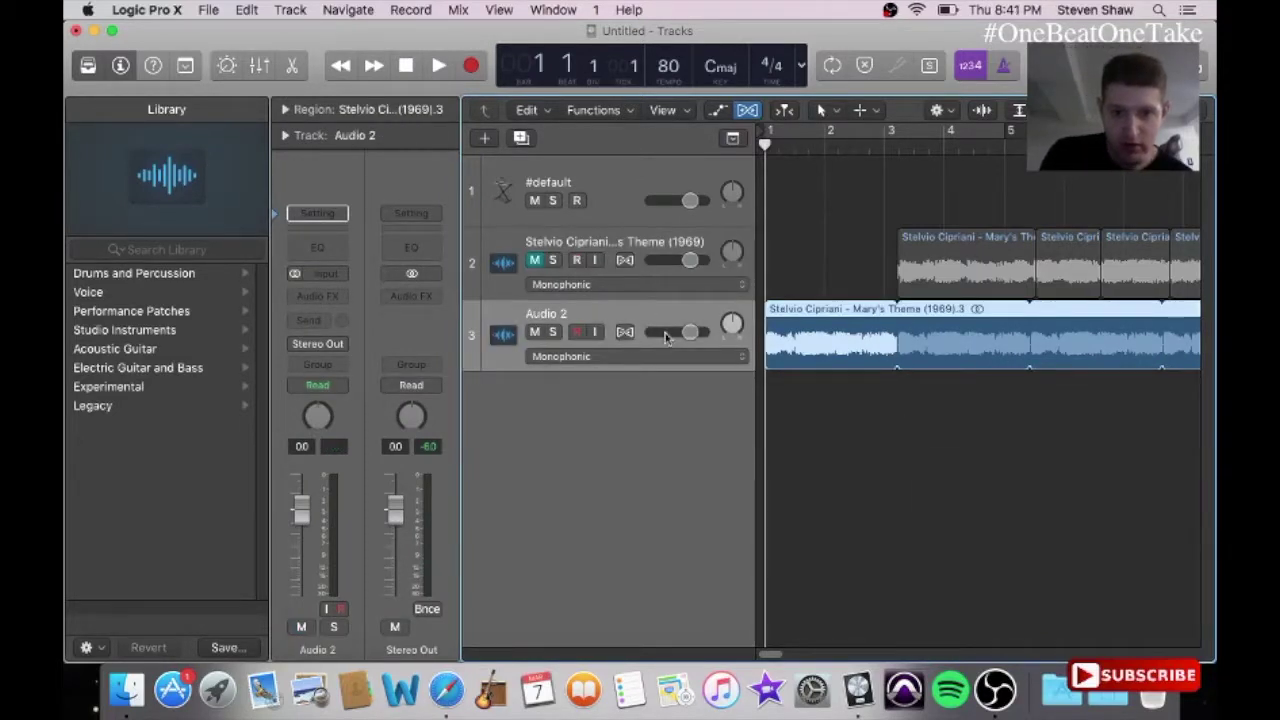
{"action": "left_click", "coordinate": [624, 332]}
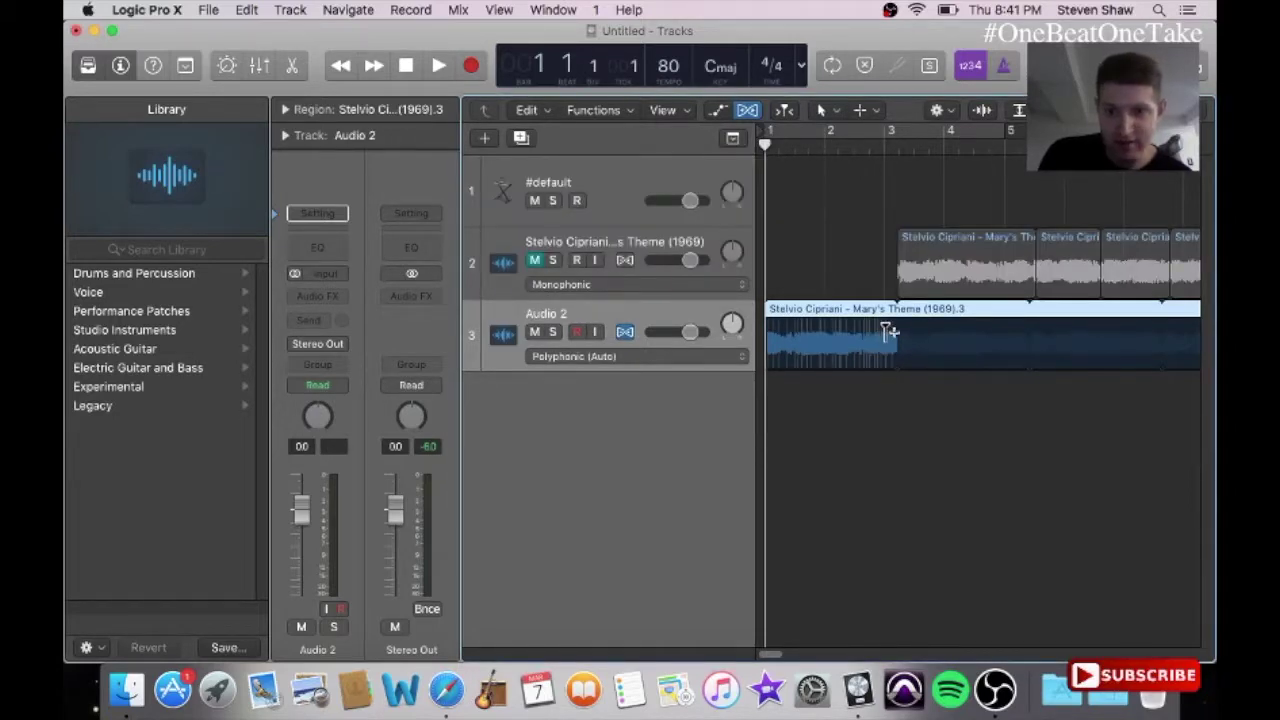
{"action": "left_click_drag", "start_coordinate": [896, 334], "coordinate": [886, 346]}
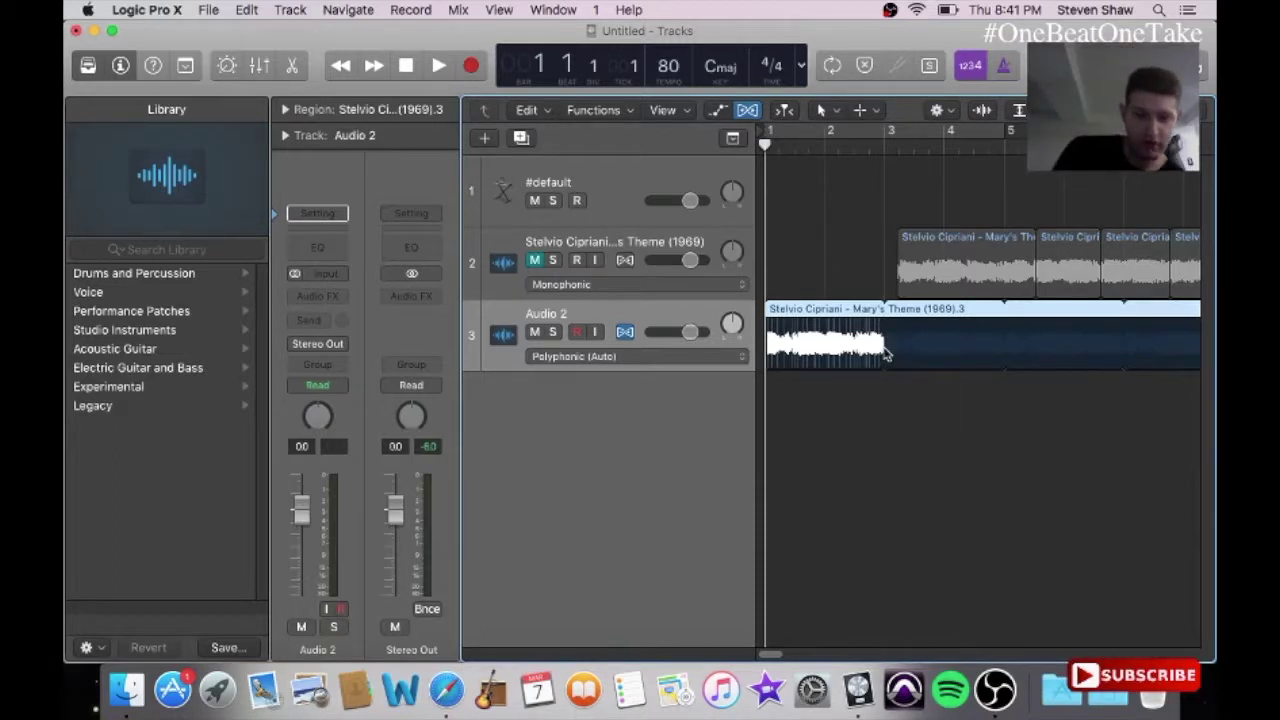
{"action": "key", "text": "space"}
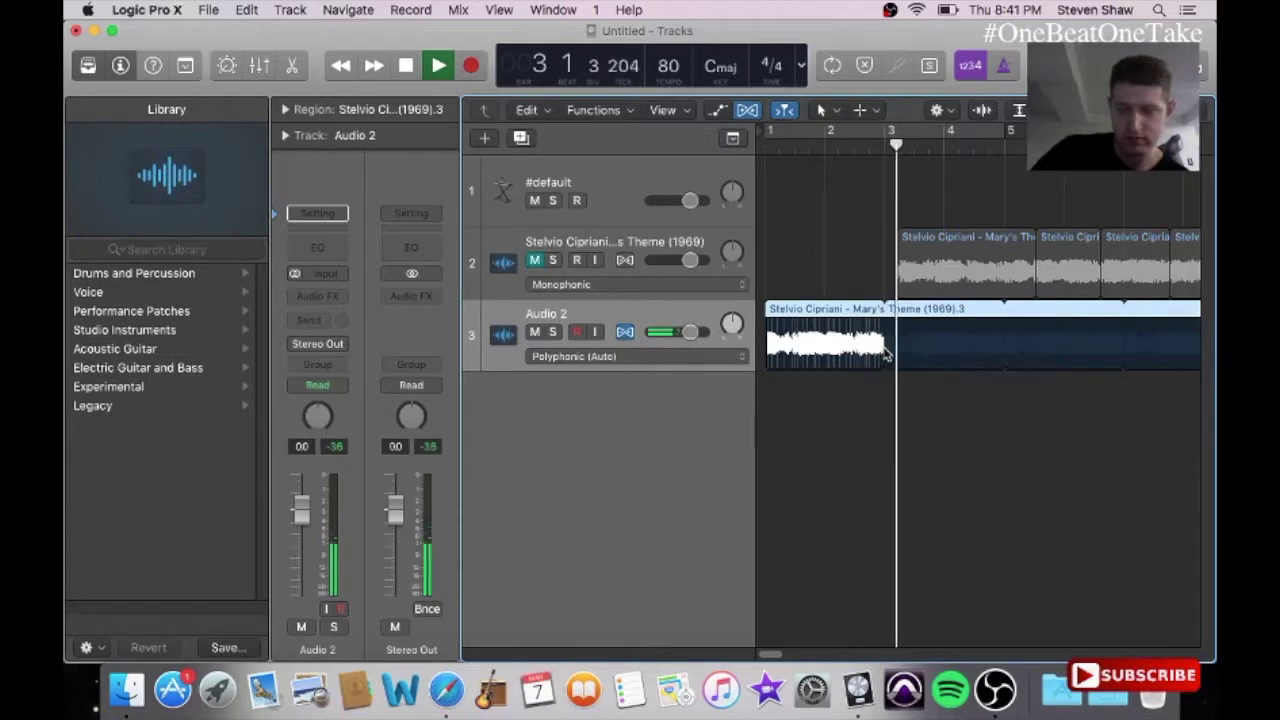
{"action": "key", "text": "space"}
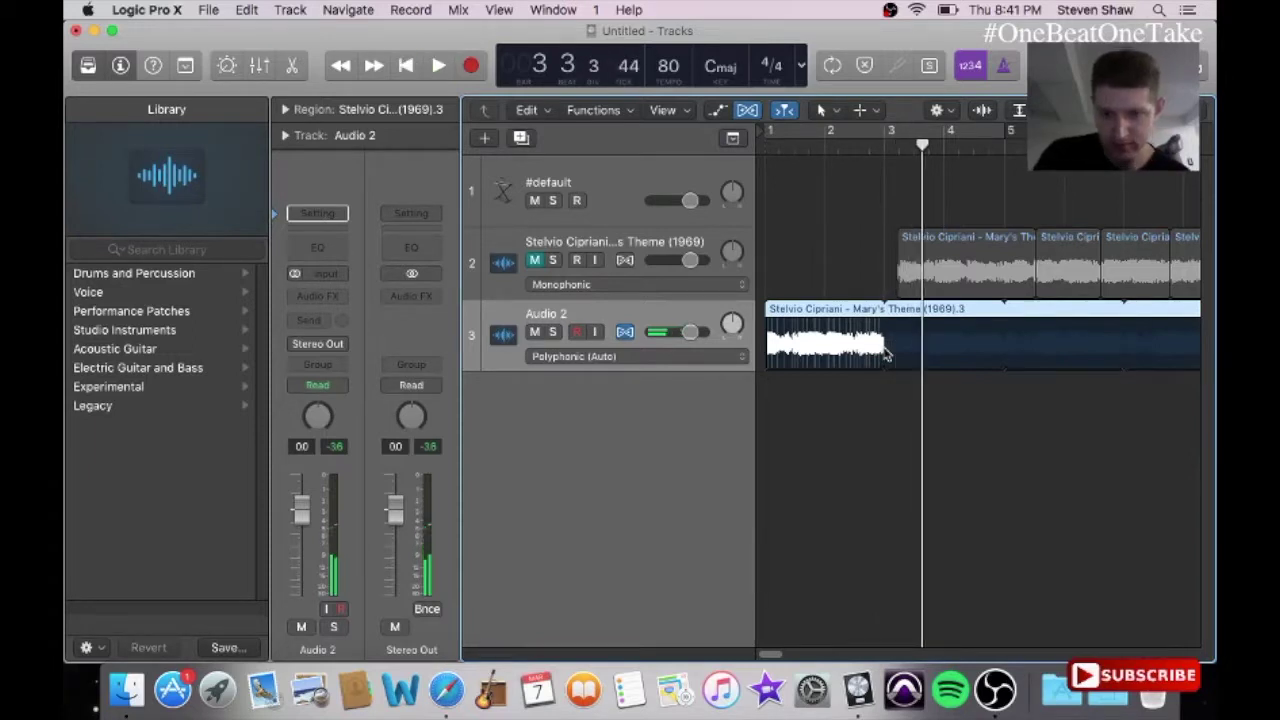
Step: Hide the Flex controls and return the playhead to the project start with the looped region enlarged in view
{"action": "left_click", "coordinate": [834, 285]}
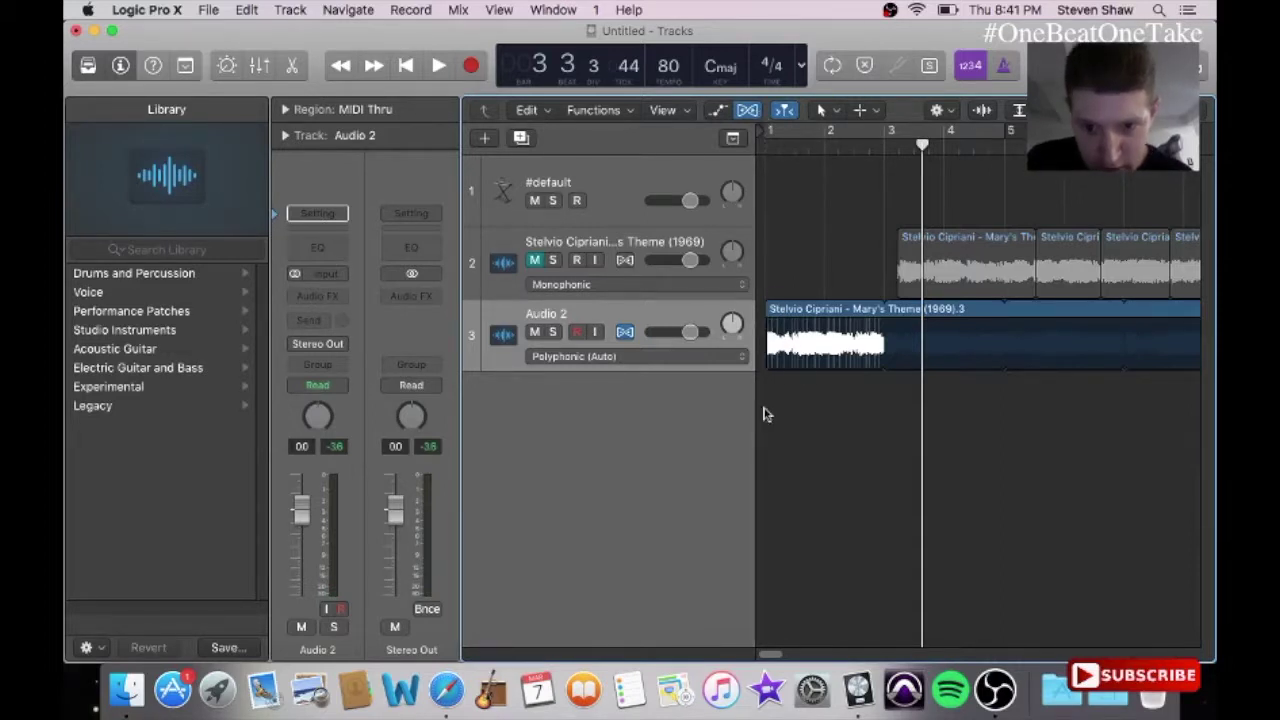
{"action": "left_click", "coordinate": [749, 111]}
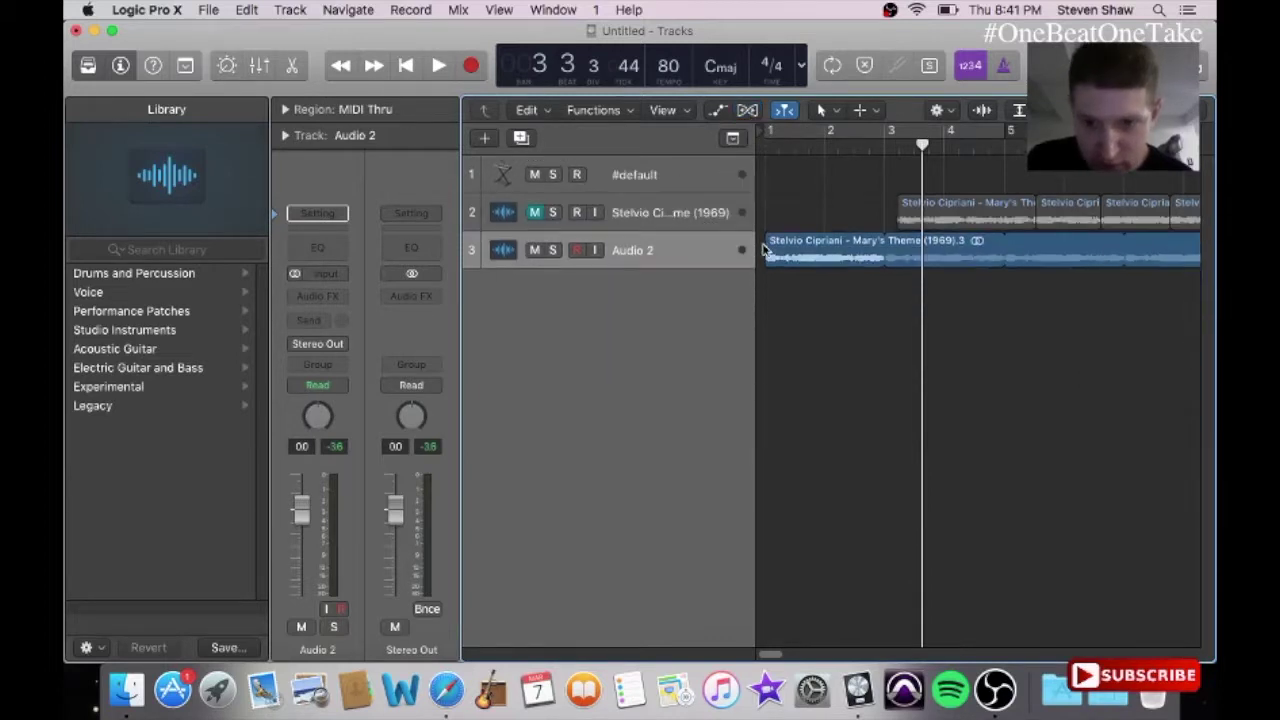
{"action": "left_click_drag", "start_coordinate": [1085, 111], "coordinate": [1096, 111]}
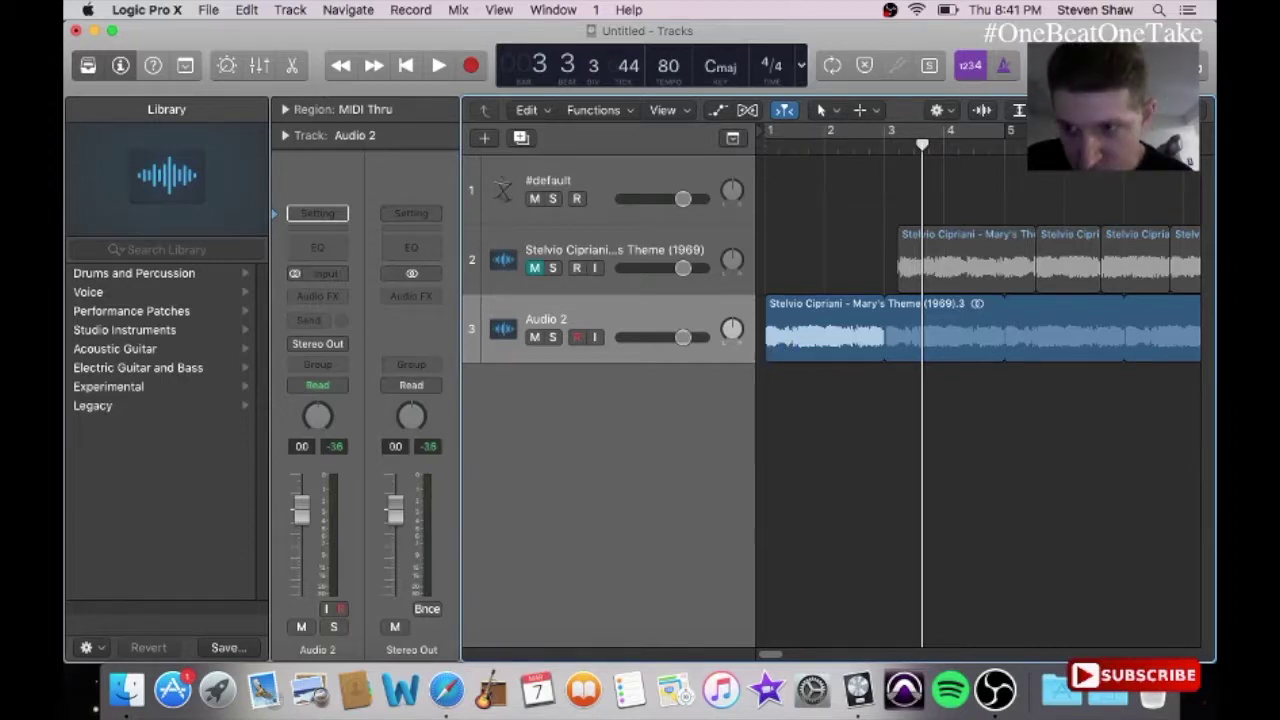
{"action": "left_click_drag", "start_coordinate": [1147, 111], "coordinate": [1153, 111]}
{"action": "key", "text": "Return"}
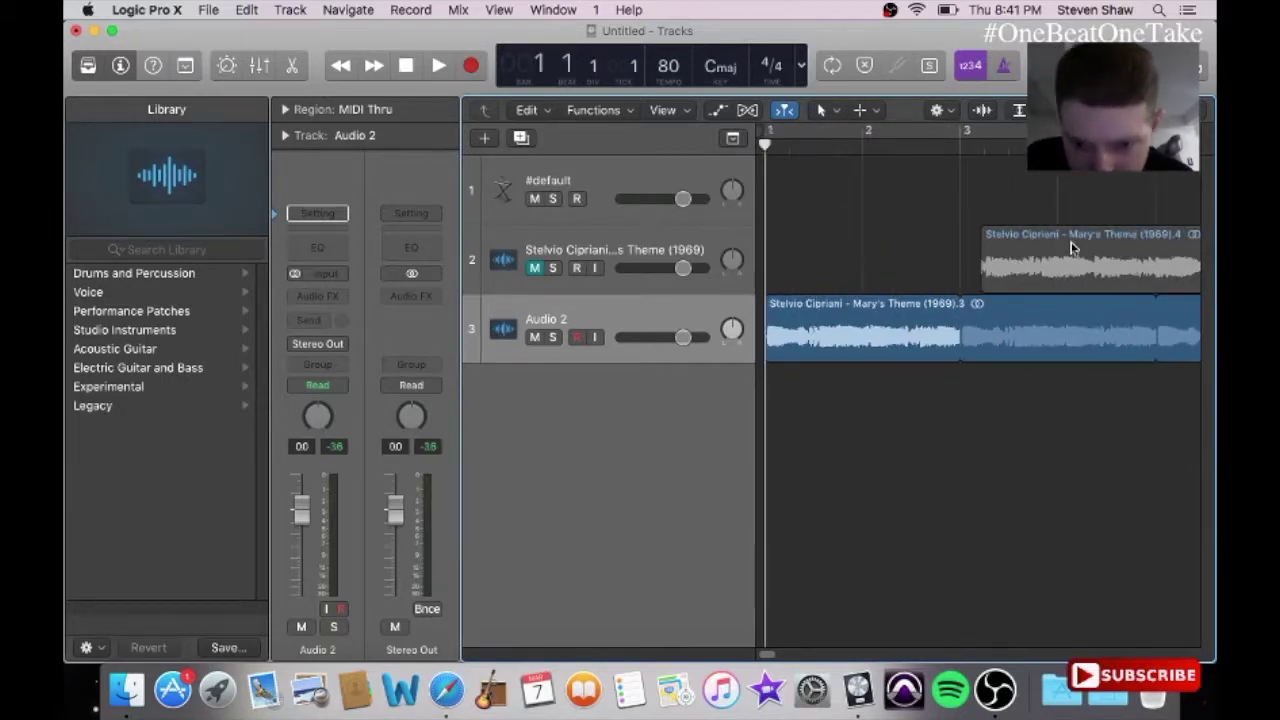
Step: Set the arrangement's snap value to Samples for fine region trimming
{"action": "left_click", "coordinate": [772, 358]}
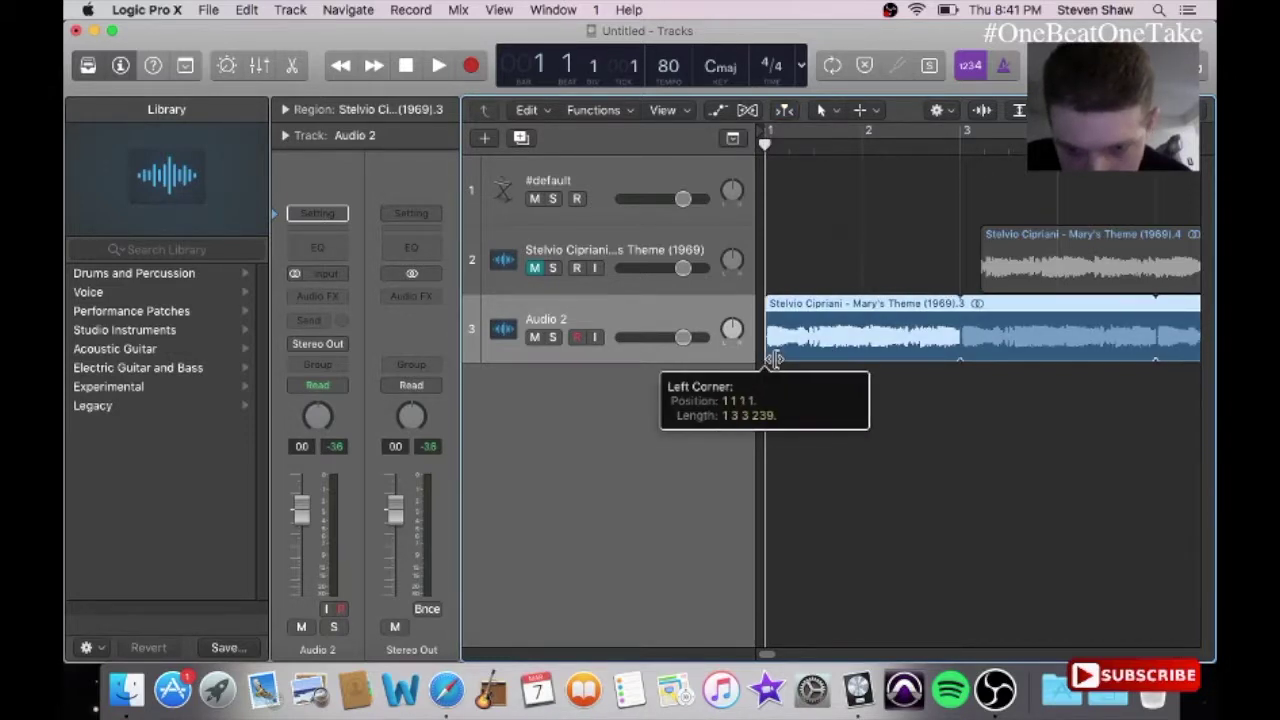
{"action": "left_click", "coordinate": [876, 112]}
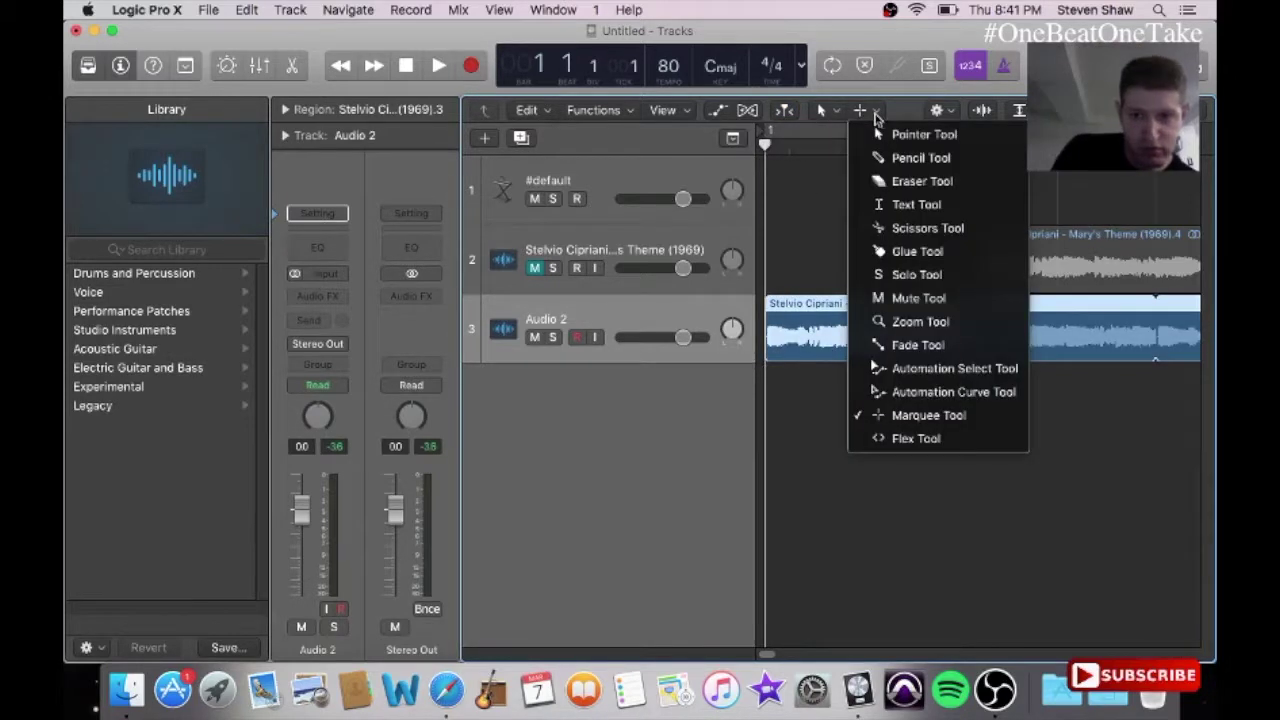
{"action": "left_click", "coordinate": [916, 84]}
{"action": "left_click", "coordinate": [940, 110]}
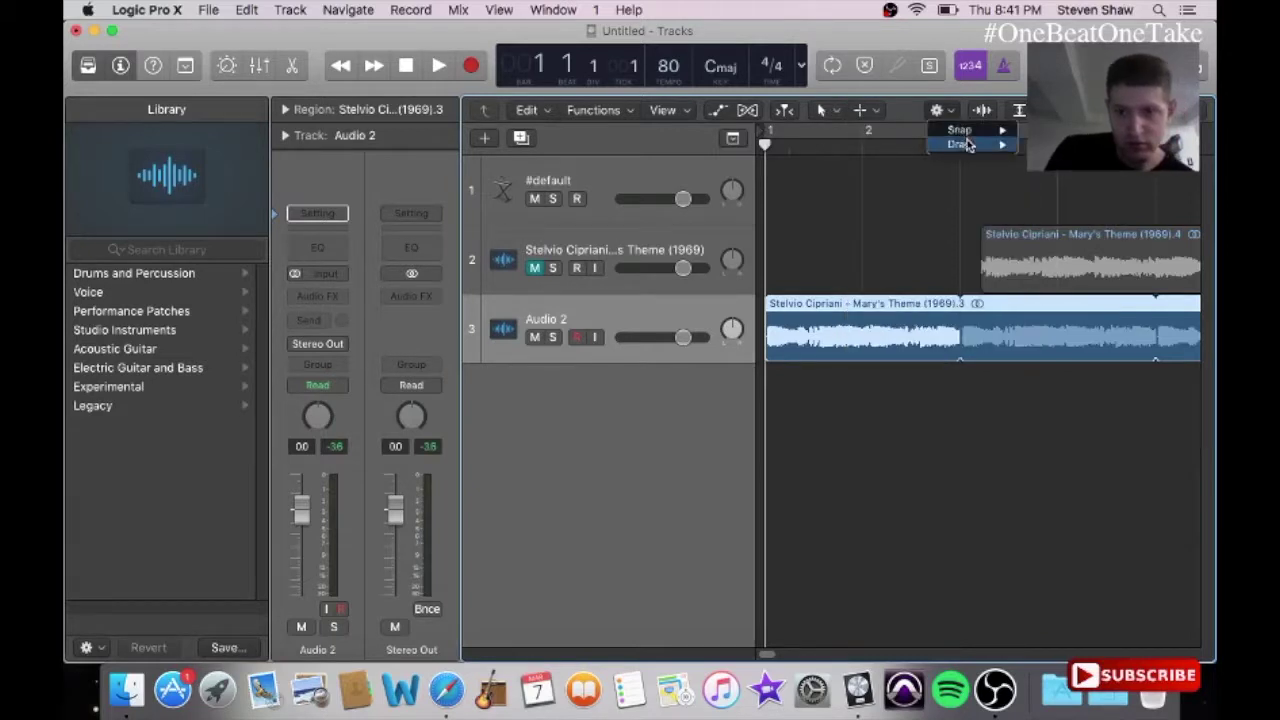
{"action": "mouse_move", "coordinate": [968, 140]}
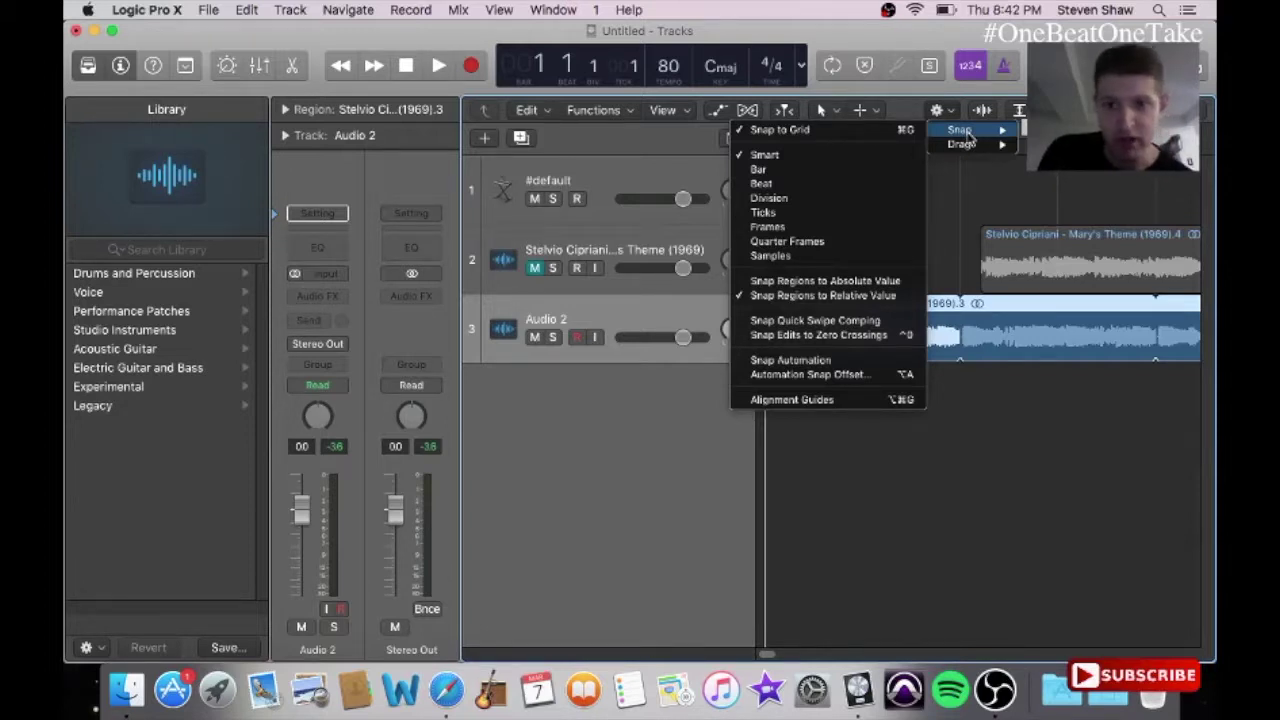
{"action": "left_click", "coordinate": [811, 255]}
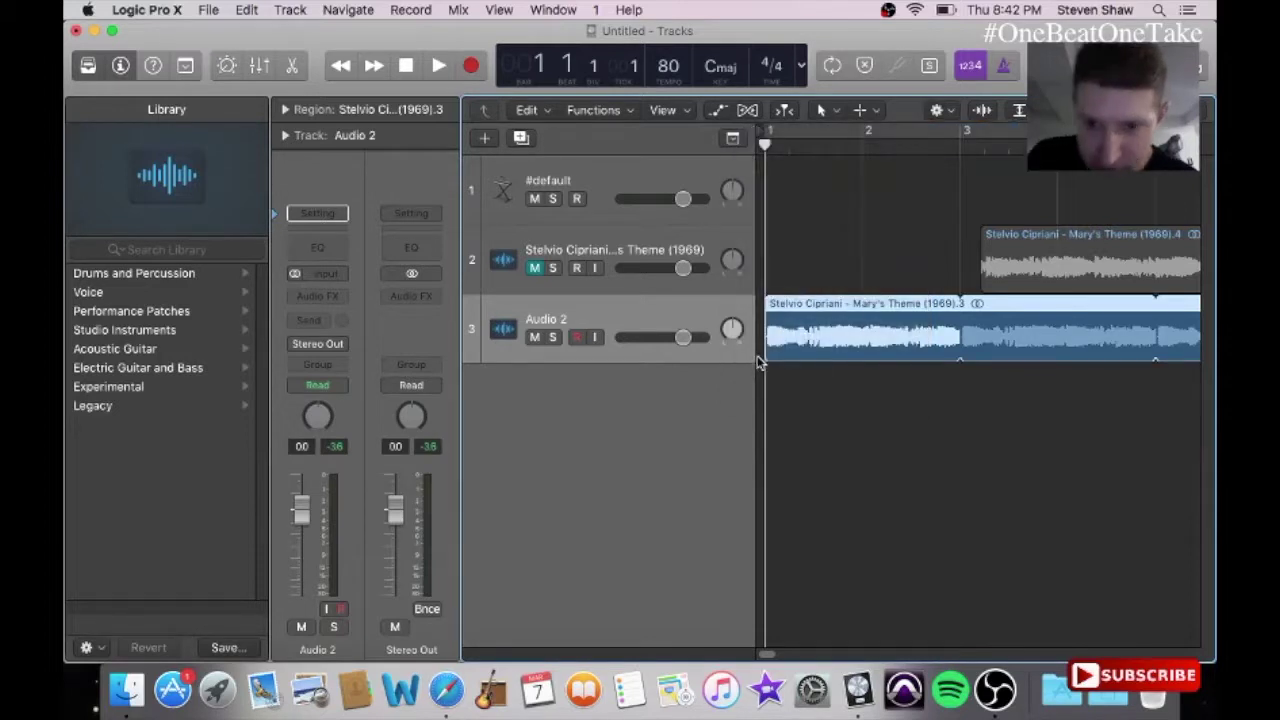
Step: Trim a sliver off the start of the Audio 2 region and play the loop to check it
{"action": "left_click_drag", "start_coordinate": [766, 357], "coordinate": [764, 355]}
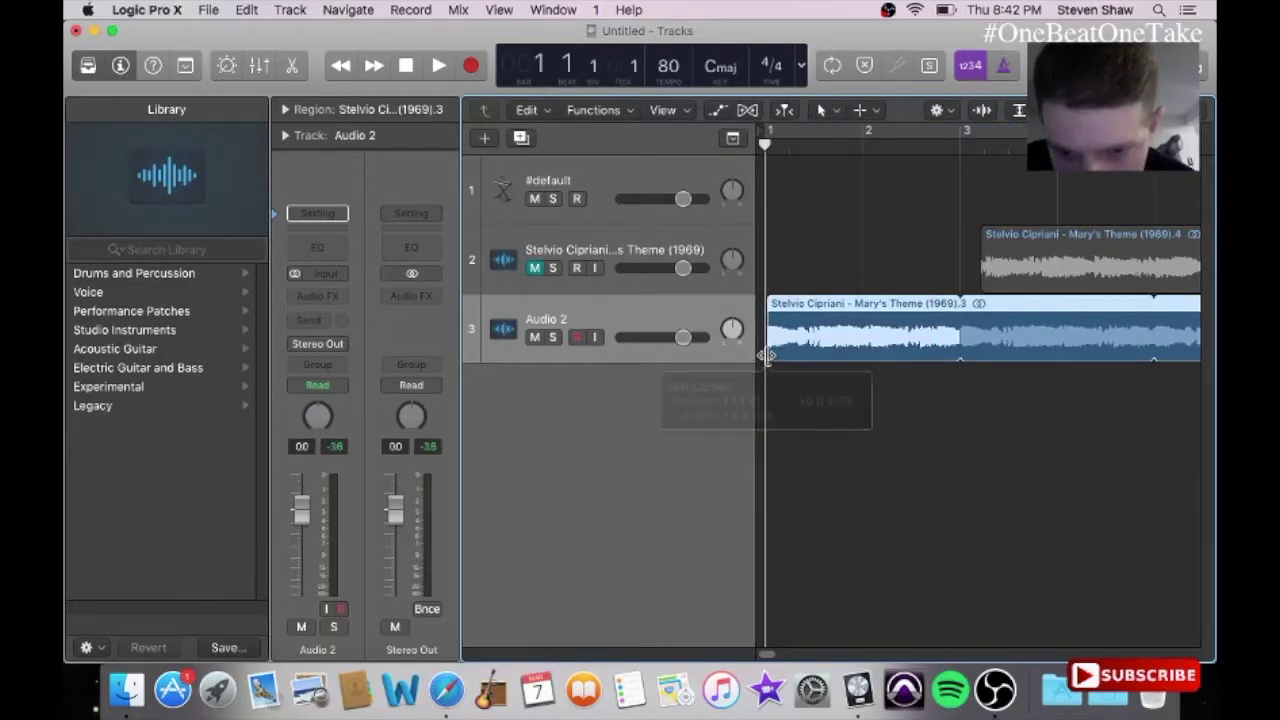
{"action": "key", "text": "space"}
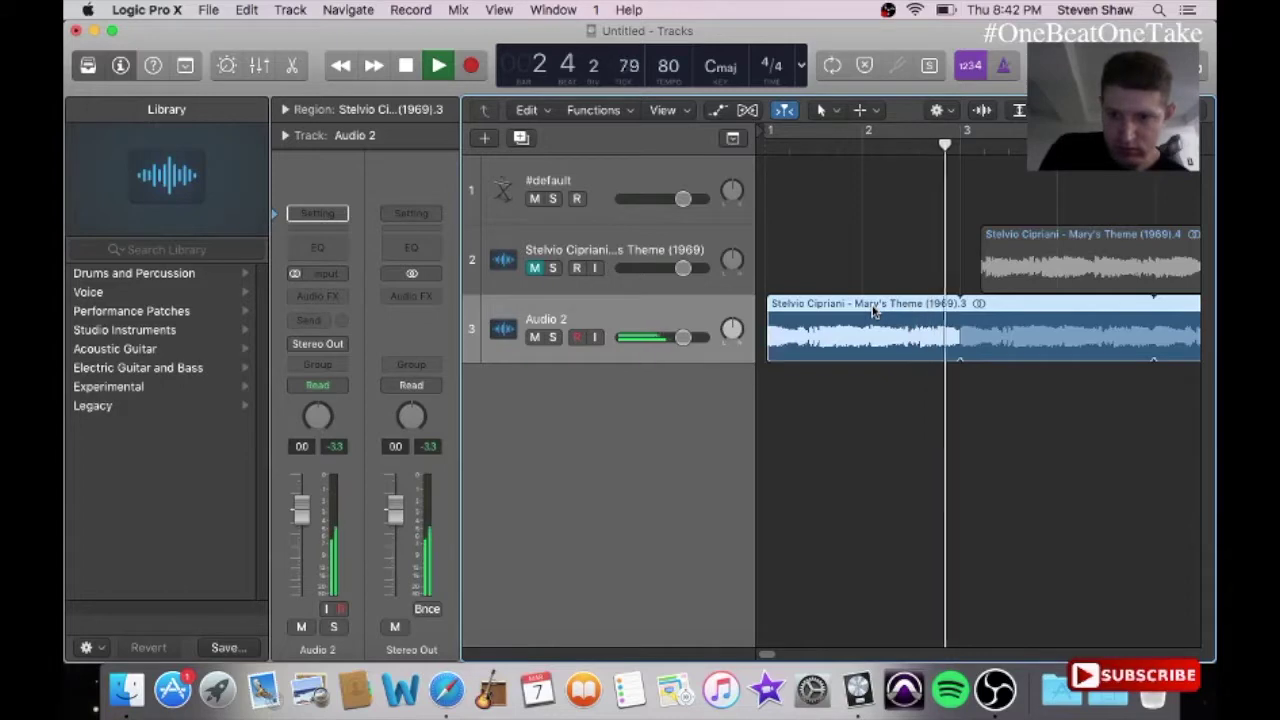
{"action": "key", "text": "space"}
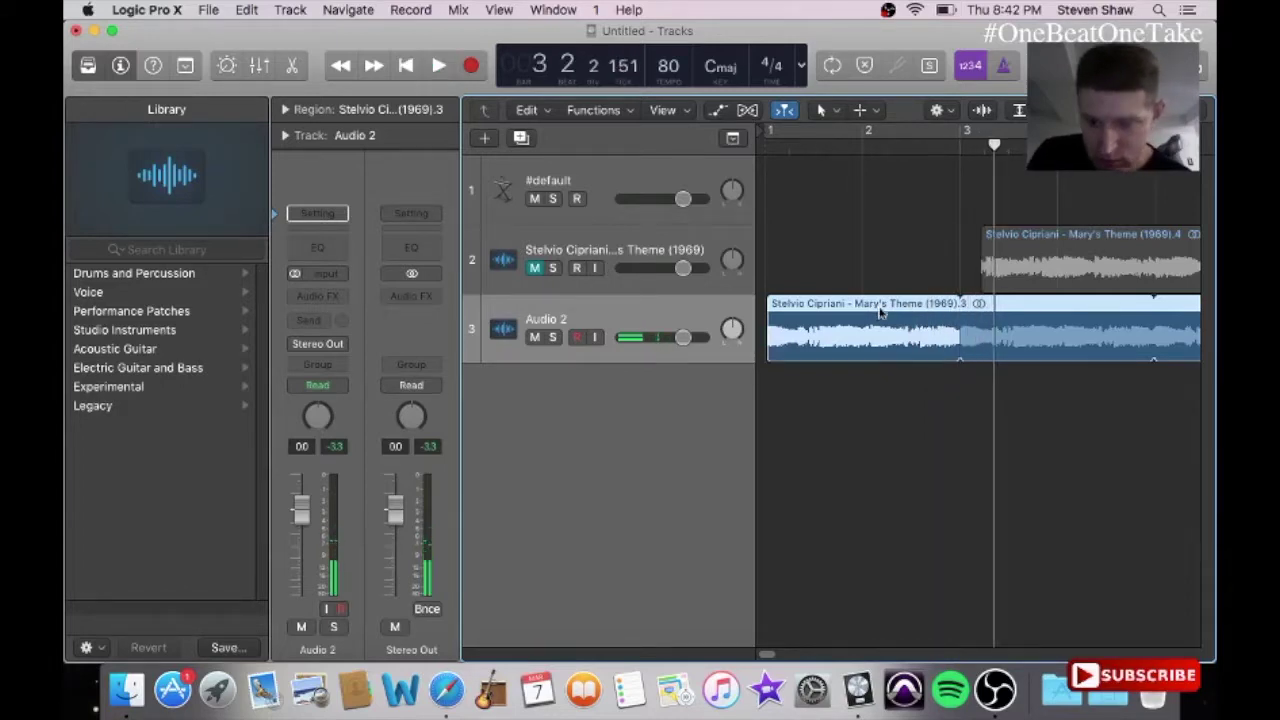
Step: Extend the end of the Audio 2 region slightly past bar 3 and audition the loop point from just before it
{"action": "left_click", "coordinate": [955, 348]}
{"action": "left_click_drag", "start_coordinate": [955, 348], "coordinate": [961, 352]}
{"action": "left_click", "coordinate": [938, 148]}
{"action": "key", "text": "space"}
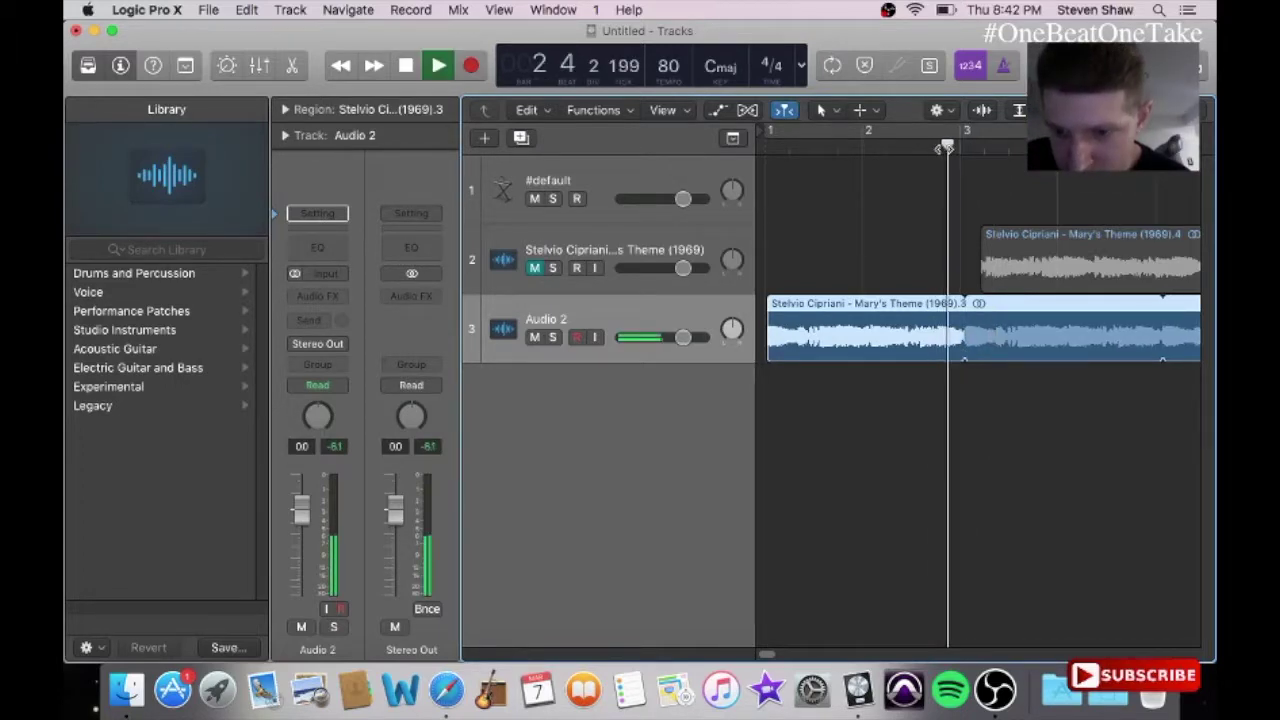
{"action": "key", "text": "space"}
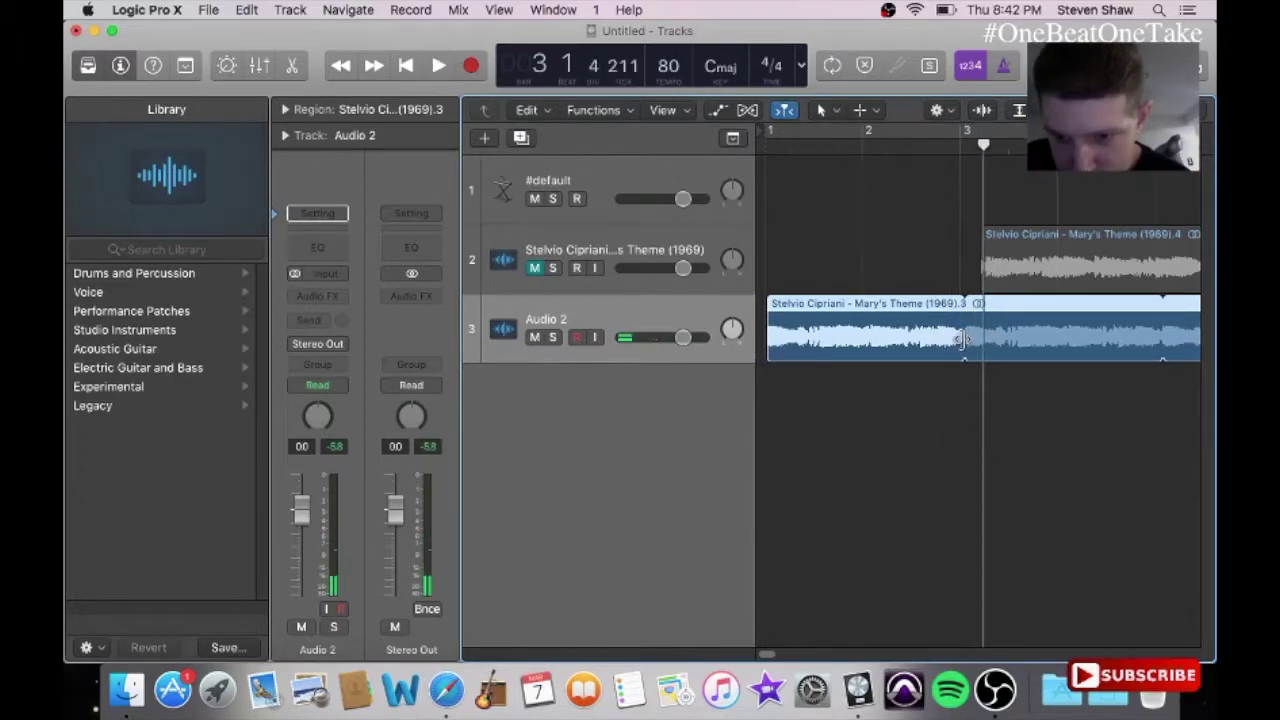
Step: Try extending the Audio 2 region's end a little further and replay the loop point from bar 2, beat 4
{"action": "left_click", "coordinate": [934, 145]}
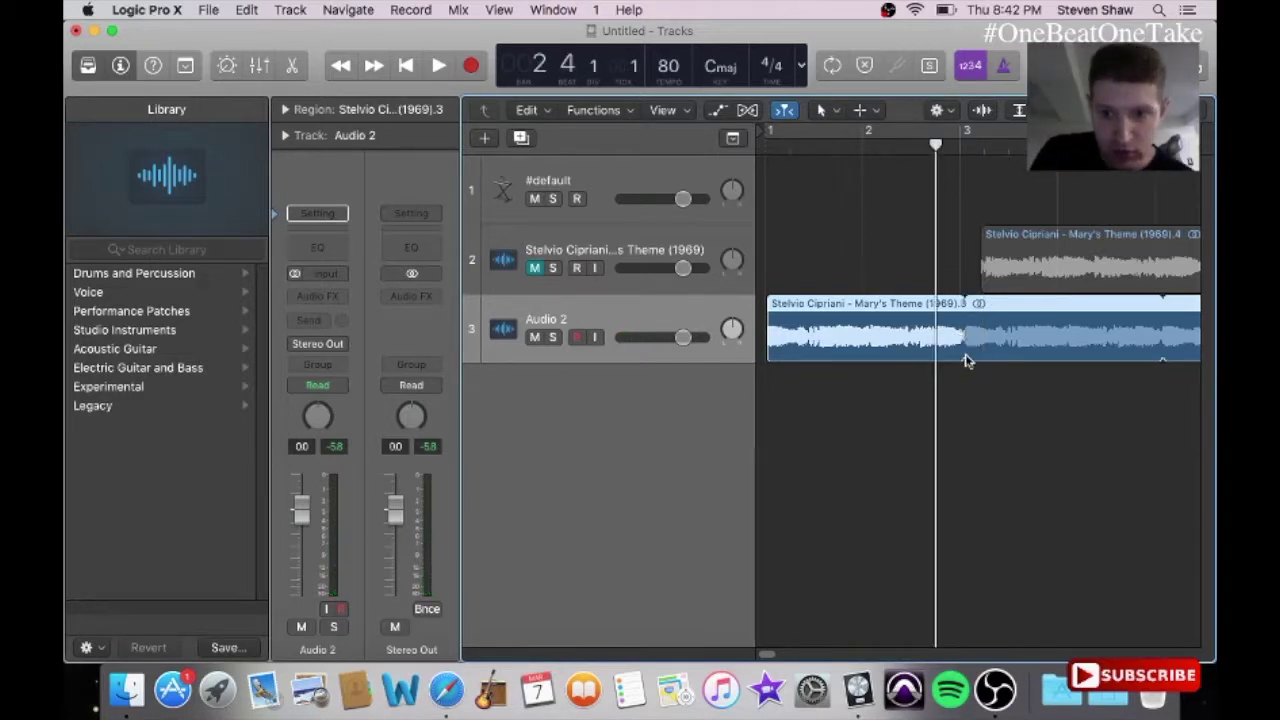
{"action": "left_click_drag", "start_coordinate": [960, 352], "coordinate": [968, 352]}
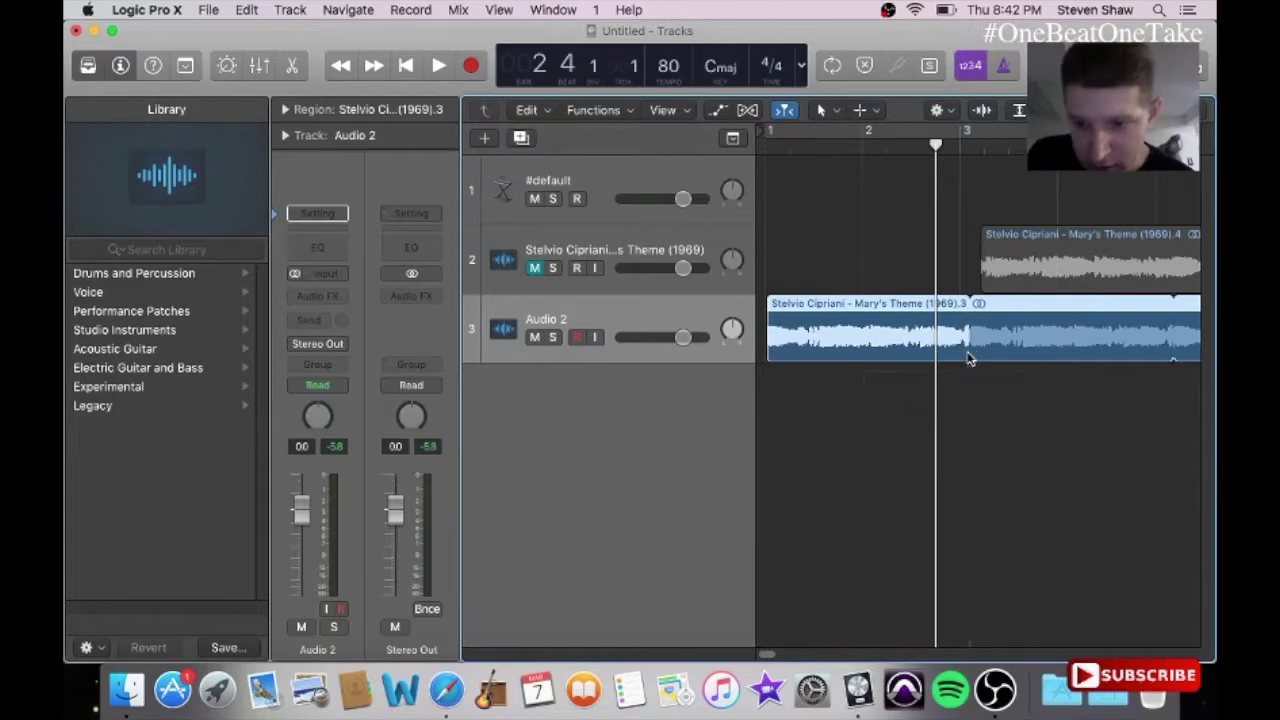
{"action": "key", "text": "space"}
{"action": "key", "text": "space"}
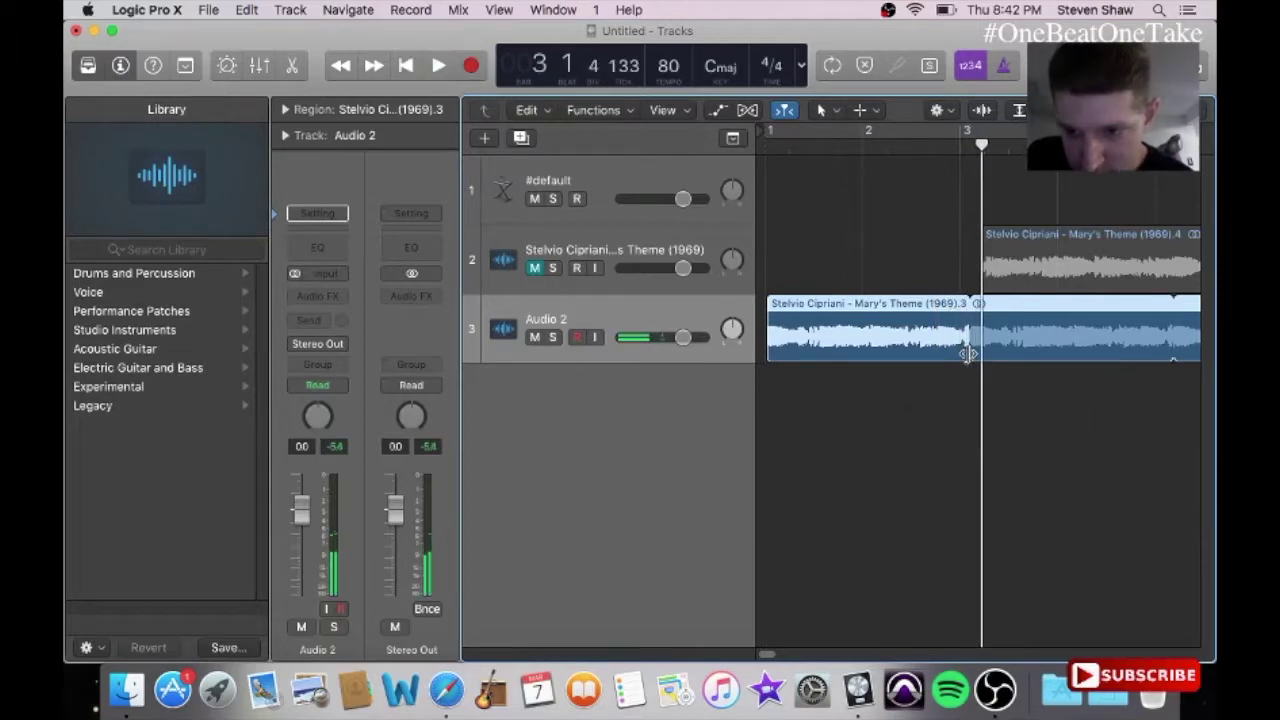
Step: Shorten the Audio 2 region to end just past bar 3 and move it back so it starts at bar 1
{"action": "mouse_move", "coordinate": [967, 354]}
{"action": "left_mouse_down"}
{"action": "mouse_move", "coordinate": [995, 356]}
{"action": "mouse_move", "coordinate": [963, 362]}
{"action": "left_mouse_up"}
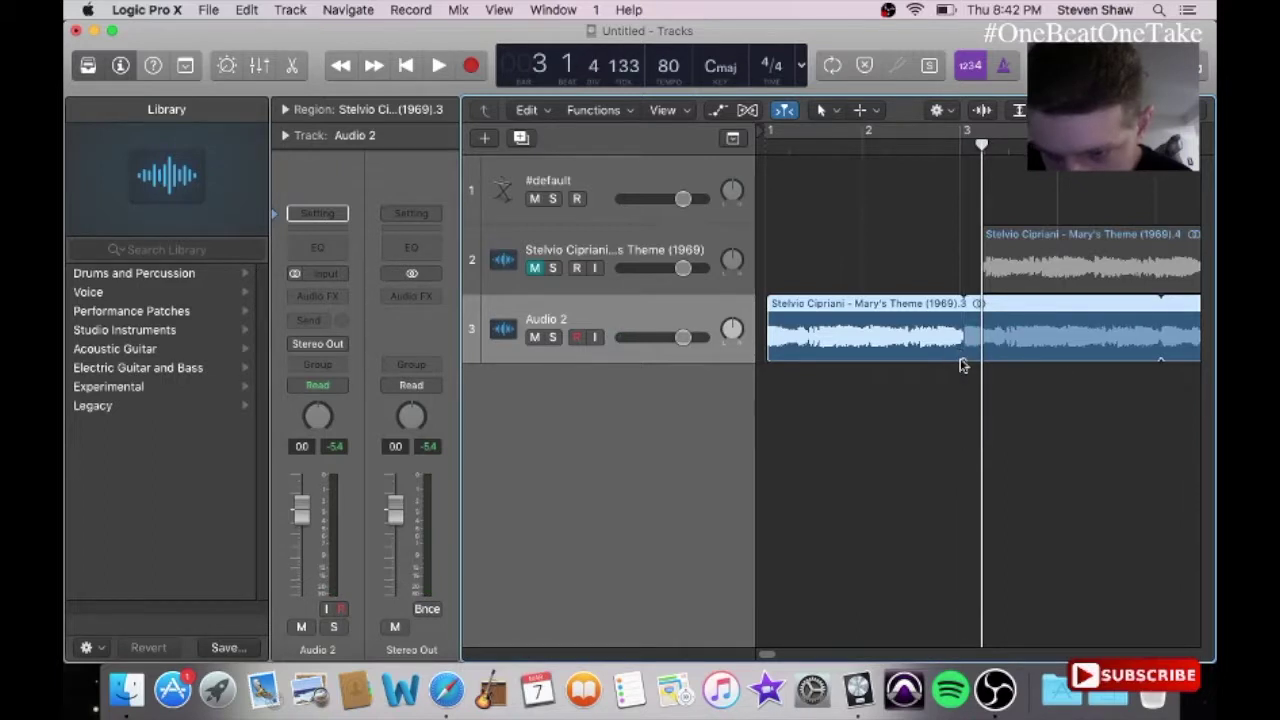
{"action": "left_click_drag", "start_coordinate": [880, 341], "coordinate": [869, 342]}
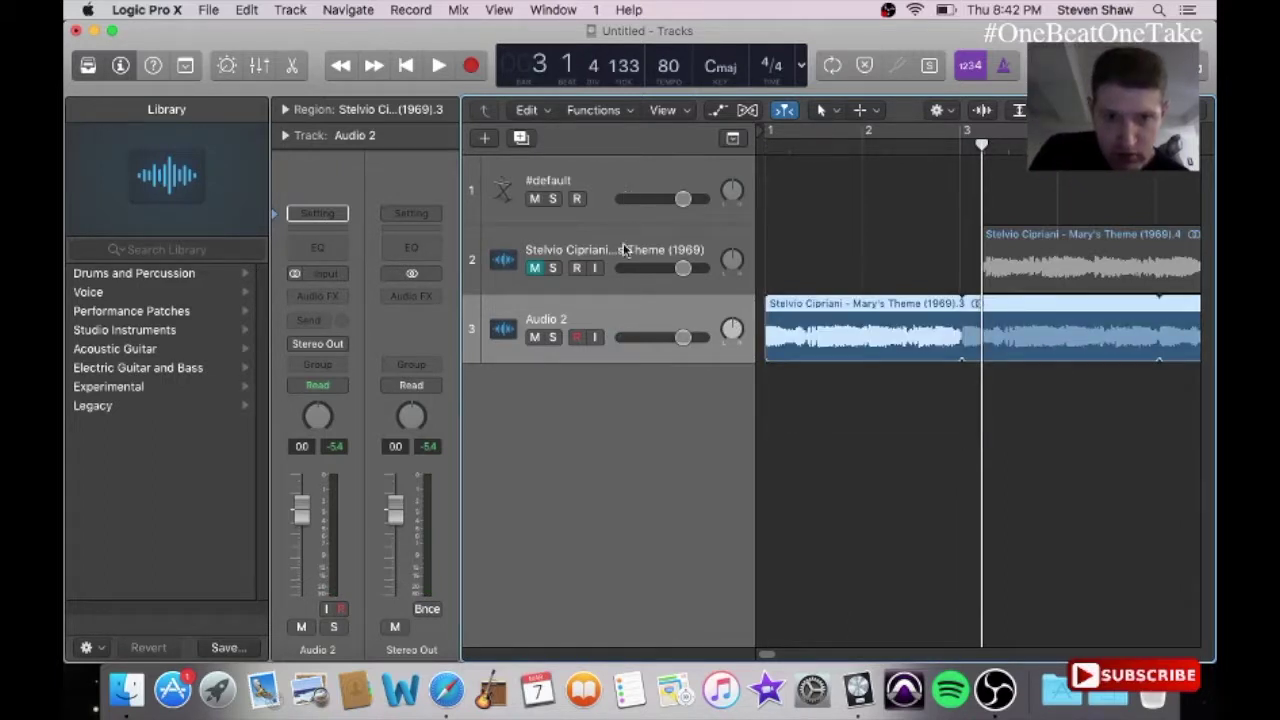
Step: Show Flex editing, fine-adjust the Audio 2 region's end at bar 3, and play the loop from the start
{"action": "left_click", "coordinate": [747, 111]}
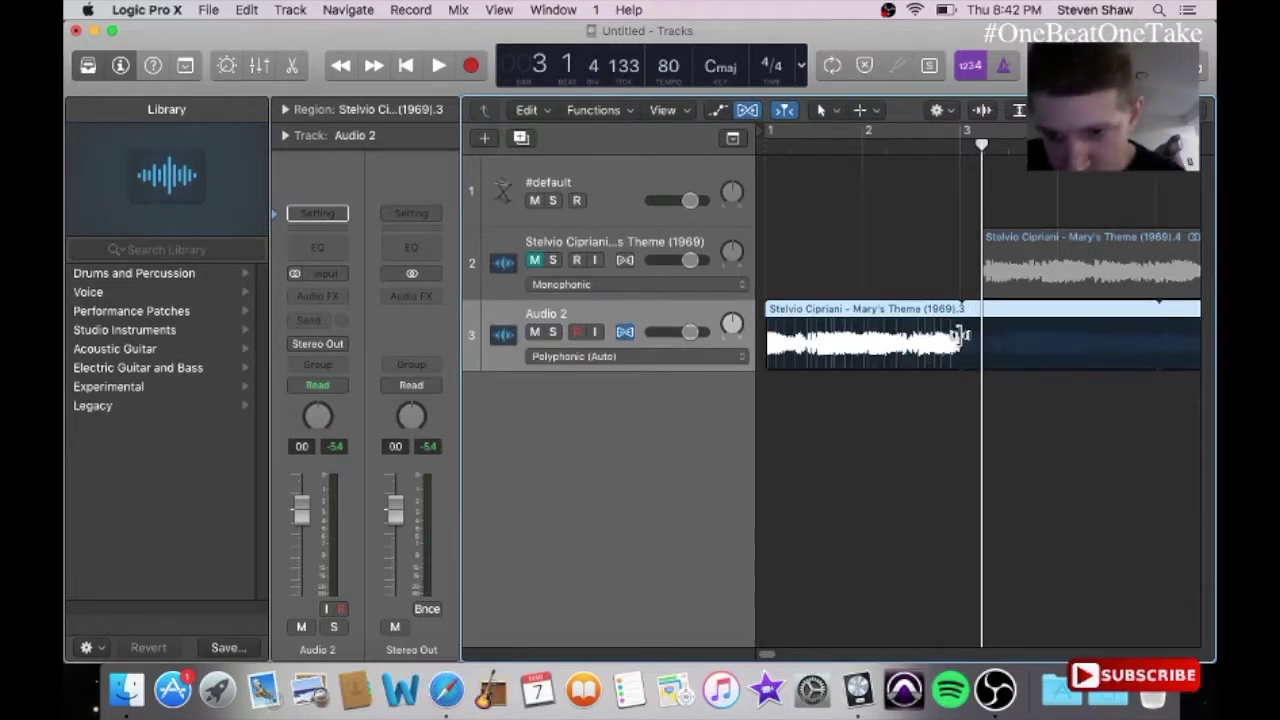
{"action": "left_click_drag", "start_coordinate": [959, 330], "coordinate": [962, 331]}
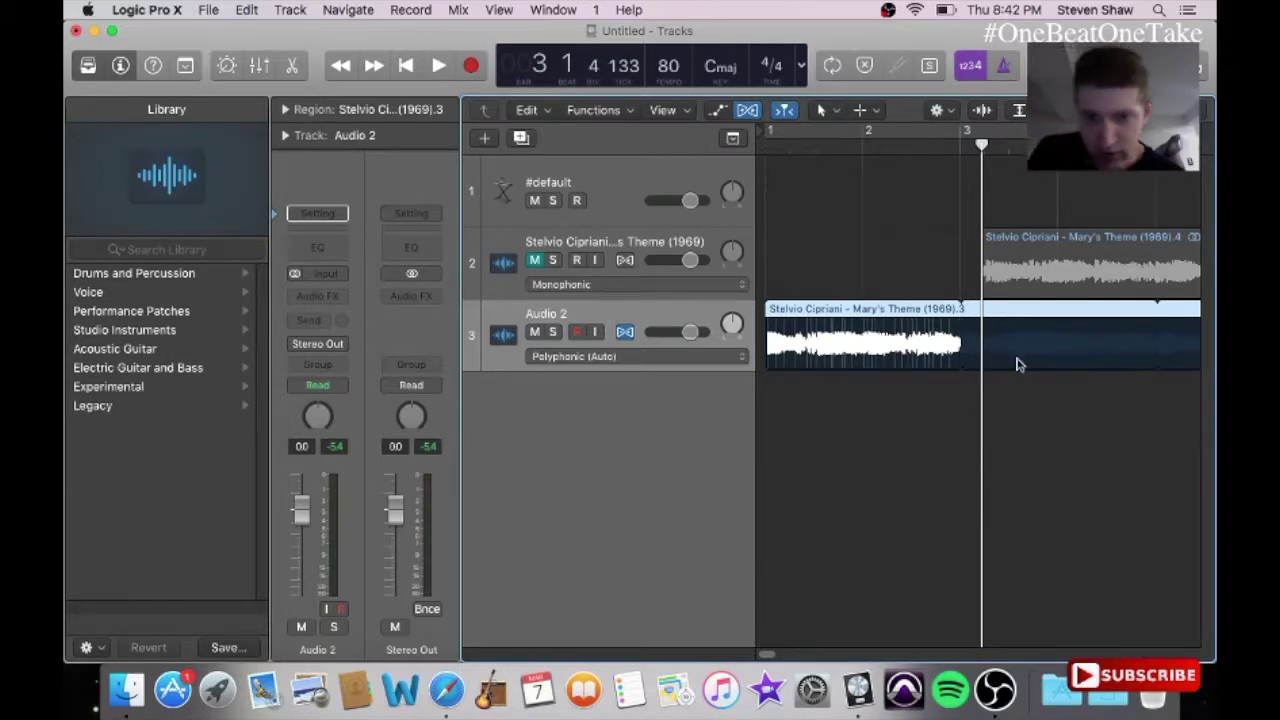
{"action": "key", "text": "Return"}
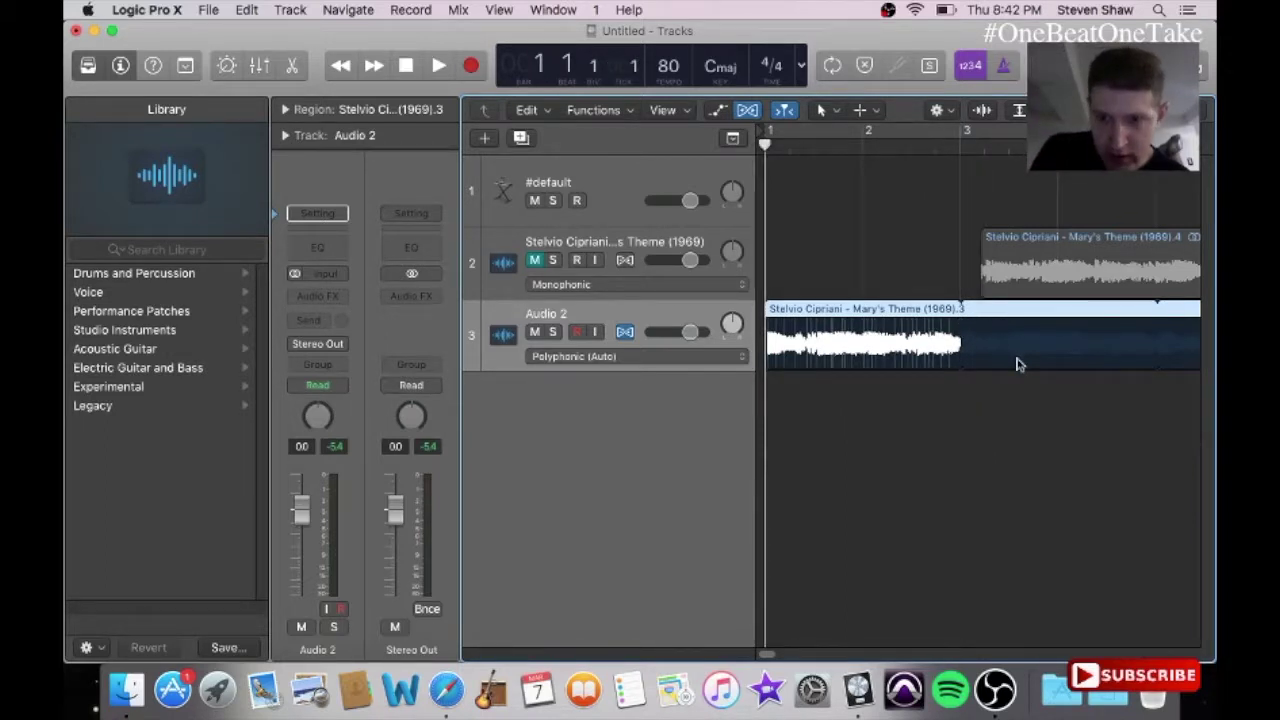
{"action": "key", "text": "space"}
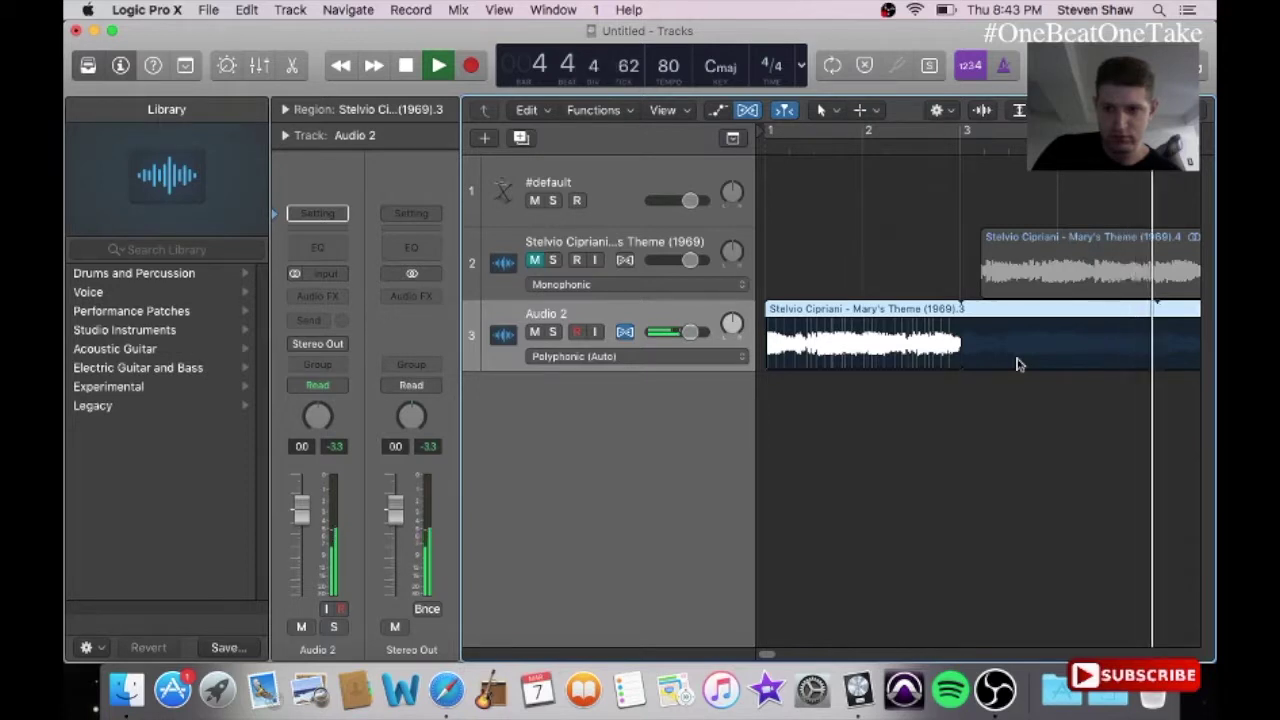
{"action": "key", "text": "Return"}
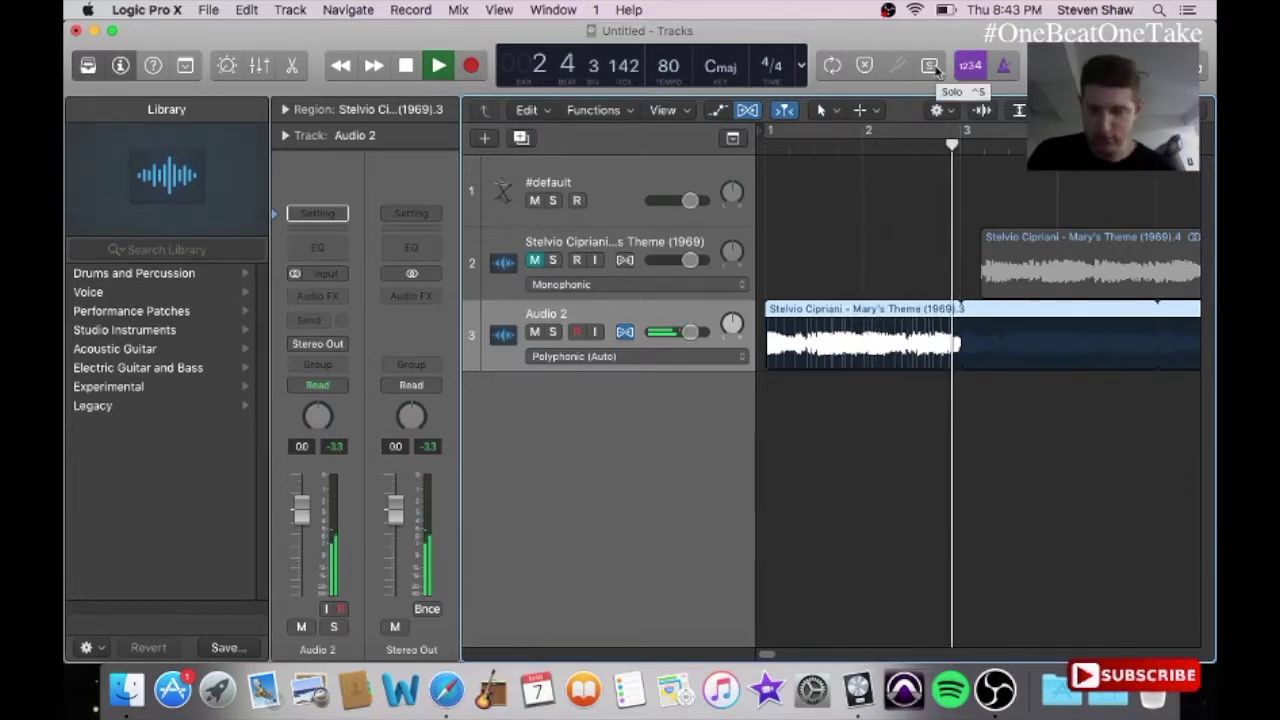
{"action": "key", "text": "space"}
Step: Try extending the Audio 2 region's end just past bar 3 with the Pointer Tool and replay the loop point
{"action": "left_click", "coordinate": [822, 110]}
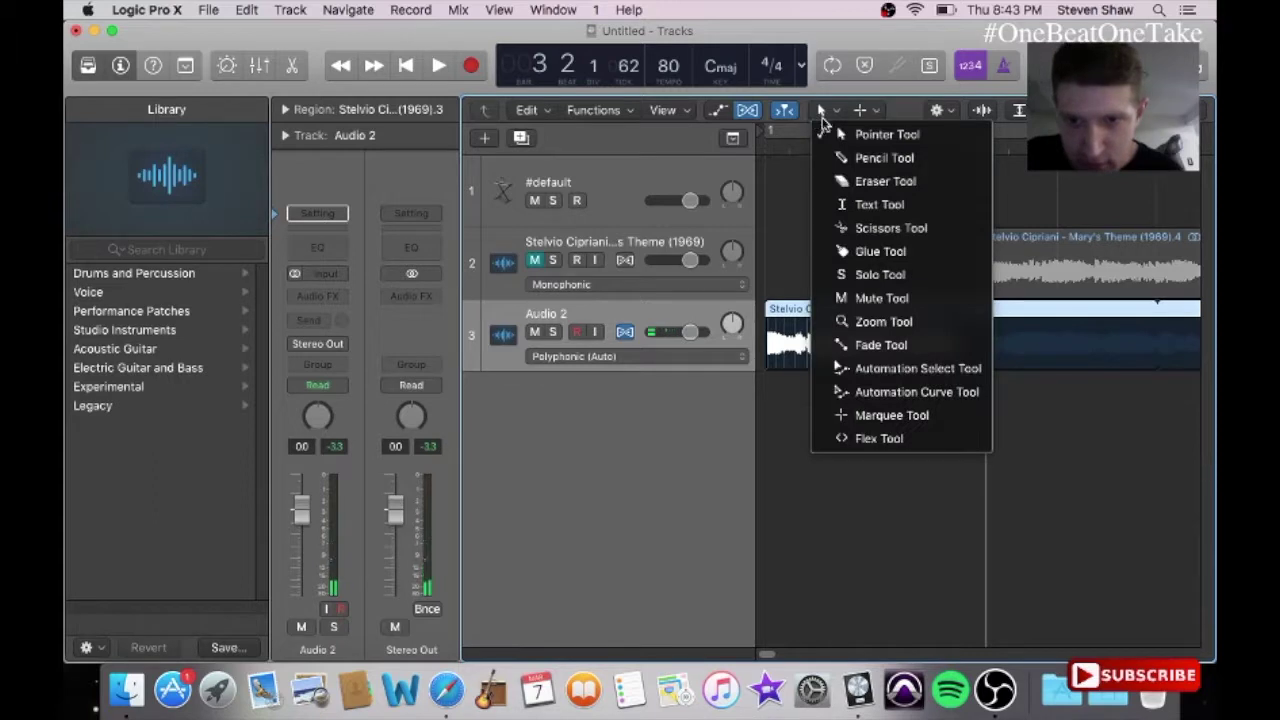
{"action": "left_click", "coordinate": [850, 134]}
{"action": "left_click", "coordinate": [811, 186]}
{"action": "left_click_drag", "start_coordinate": [957, 342], "coordinate": [962, 371]}
{"action": "left_click", "coordinate": [886, 148]}
{"action": "key", "text": "space"}
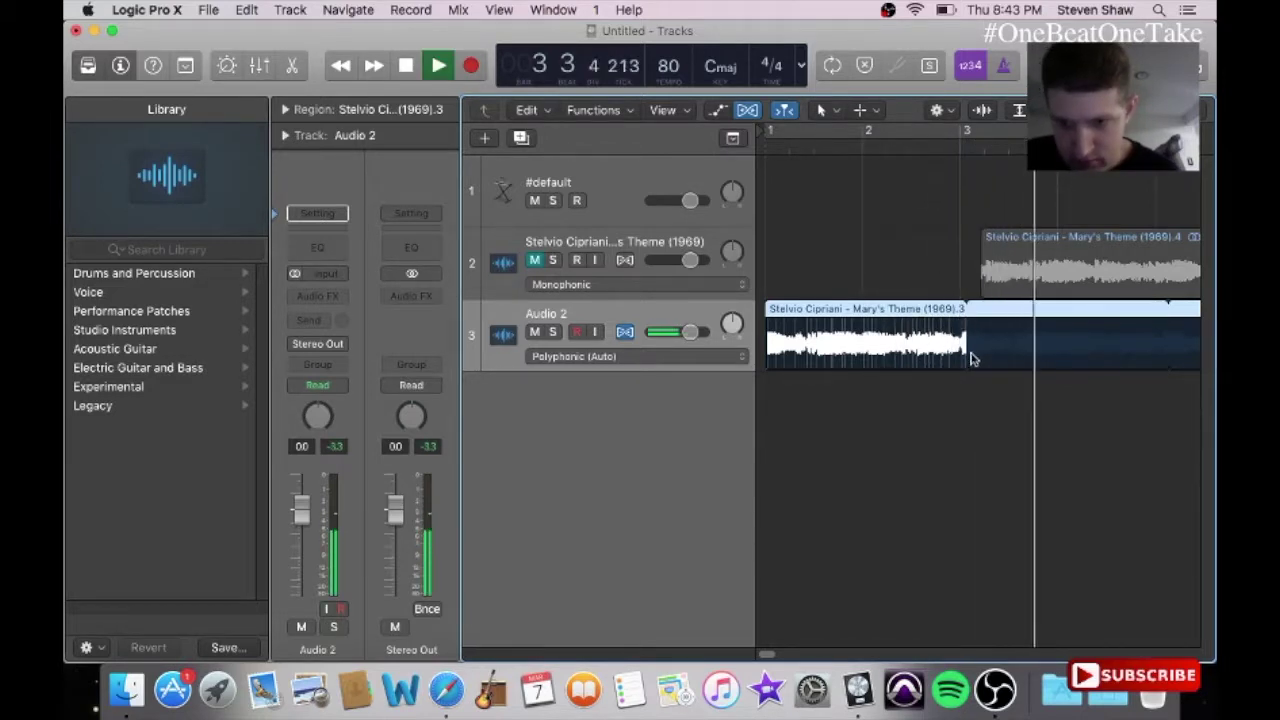
{"action": "key", "text": "Return"}
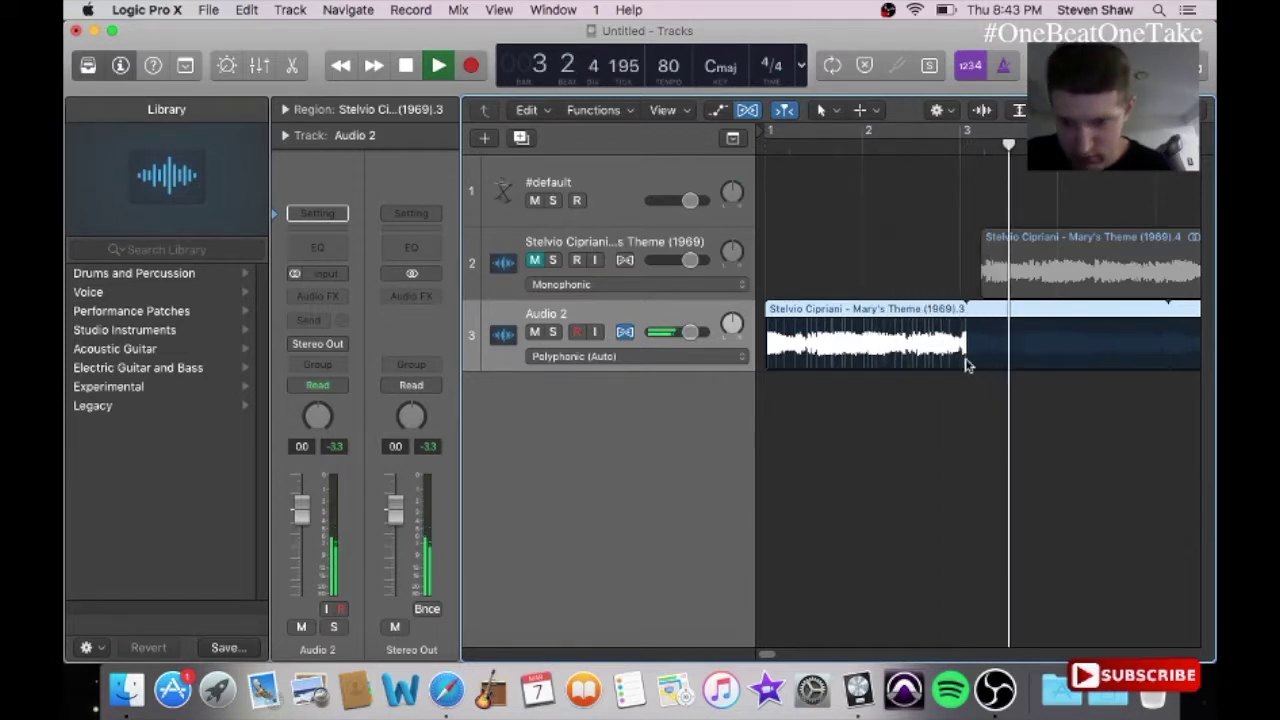
Step: Try lengthening the Audio 2 region by another sliver and audition it from around bar 3
{"action": "key", "text": "space"}
{"action": "left_click_drag", "start_coordinate": [965, 357], "coordinate": [970, 357]}
{"action": "left_click", "coordinate": [966, 138]}
{"action": "key", "text": "space"}
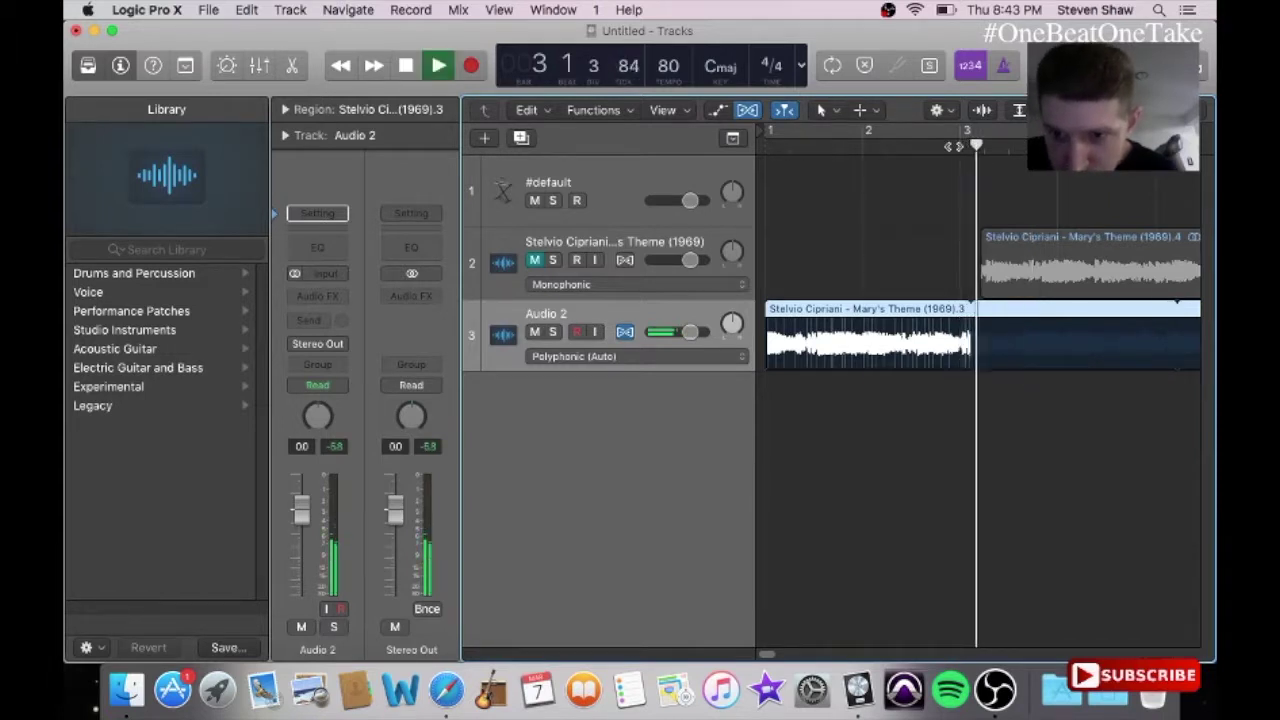
Step: Pull the Audio 2 region's end back slightly and undo the inserted flex marker
{"action": "left_click_drag", "start_coordinate": [968, 357], "coordinate": [960, 366]}
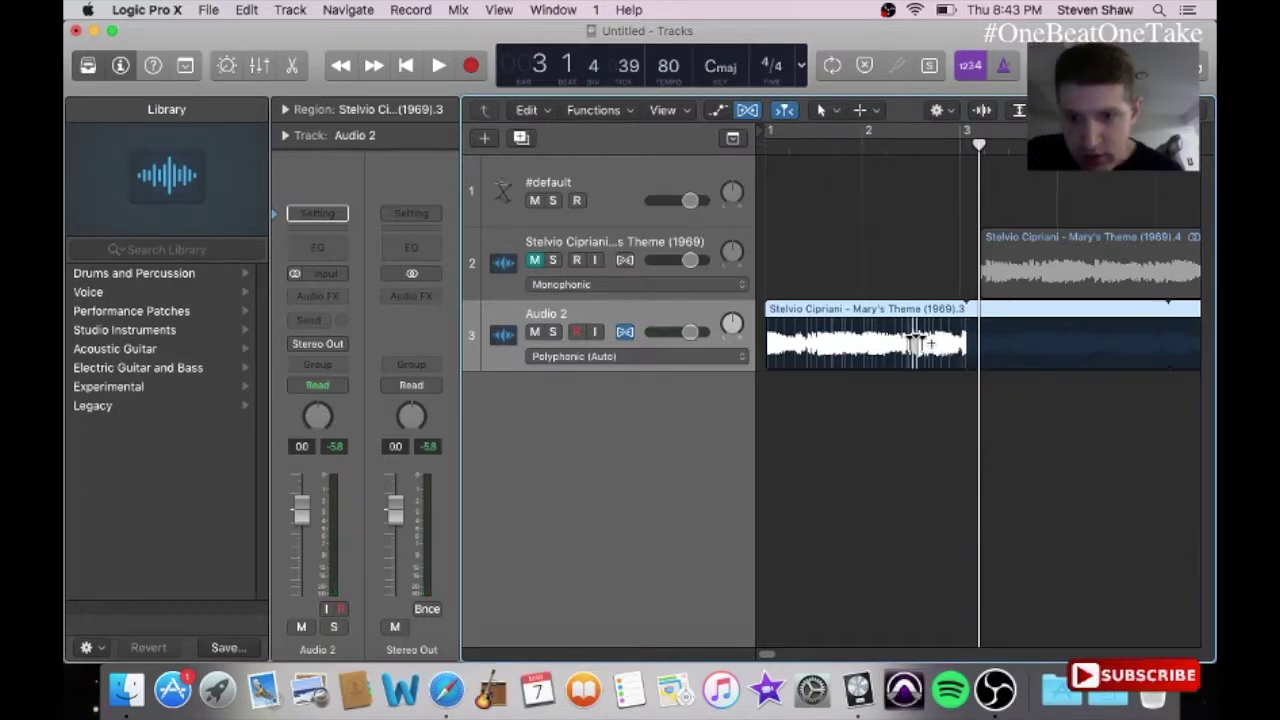
{"action": "left_click", "coordinate": [909, 449]}
{"action": "left_click", "coordinate": [248, 10]}
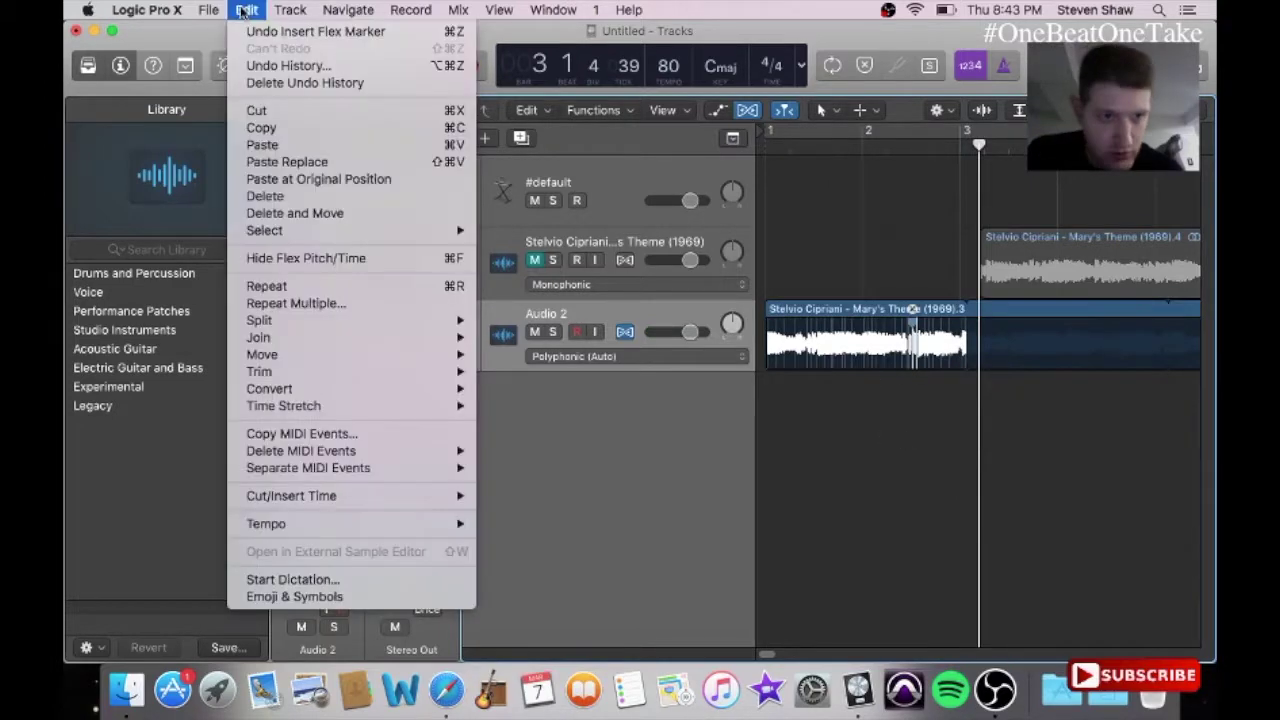
{"action": "left_click", "coordinate": [270, 35]}
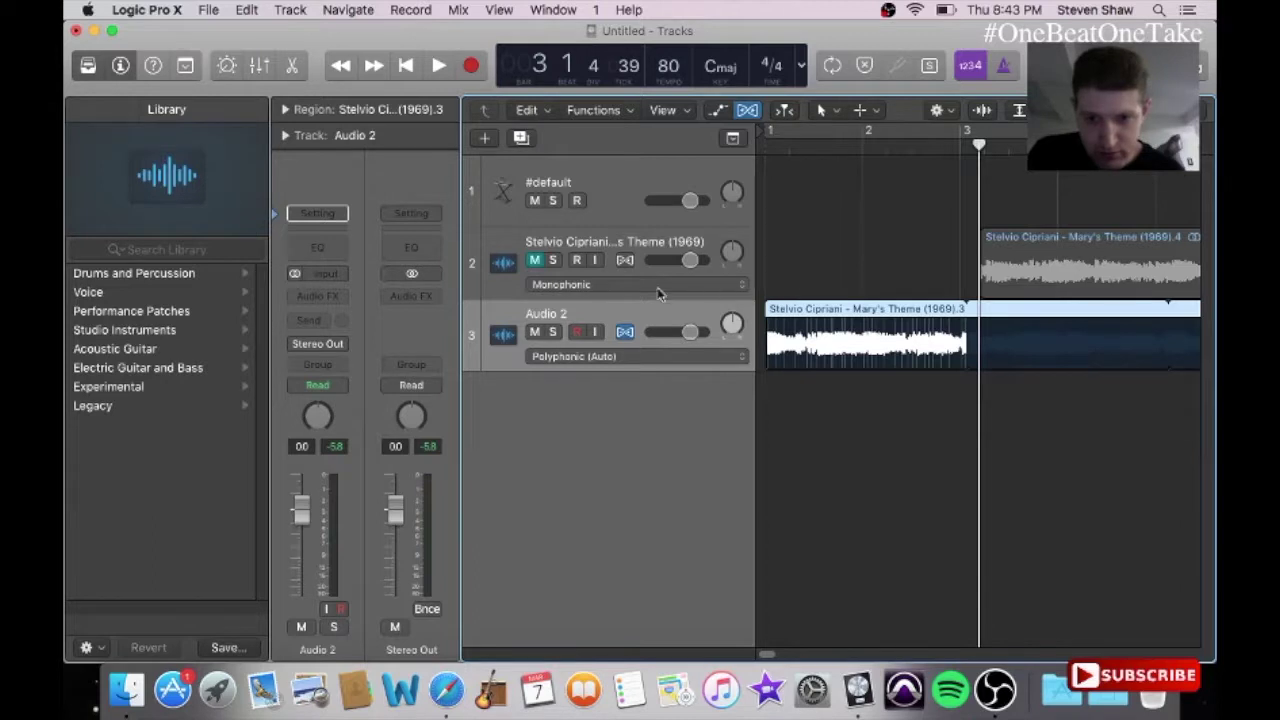
Step: Shorten the Audio 2 region so it ends at bar 3 and play the loop repeatedly from bar 1
{"action": "left_click_drag", "start_coordinate": [961, 336], "coordinate": [962, 341]}
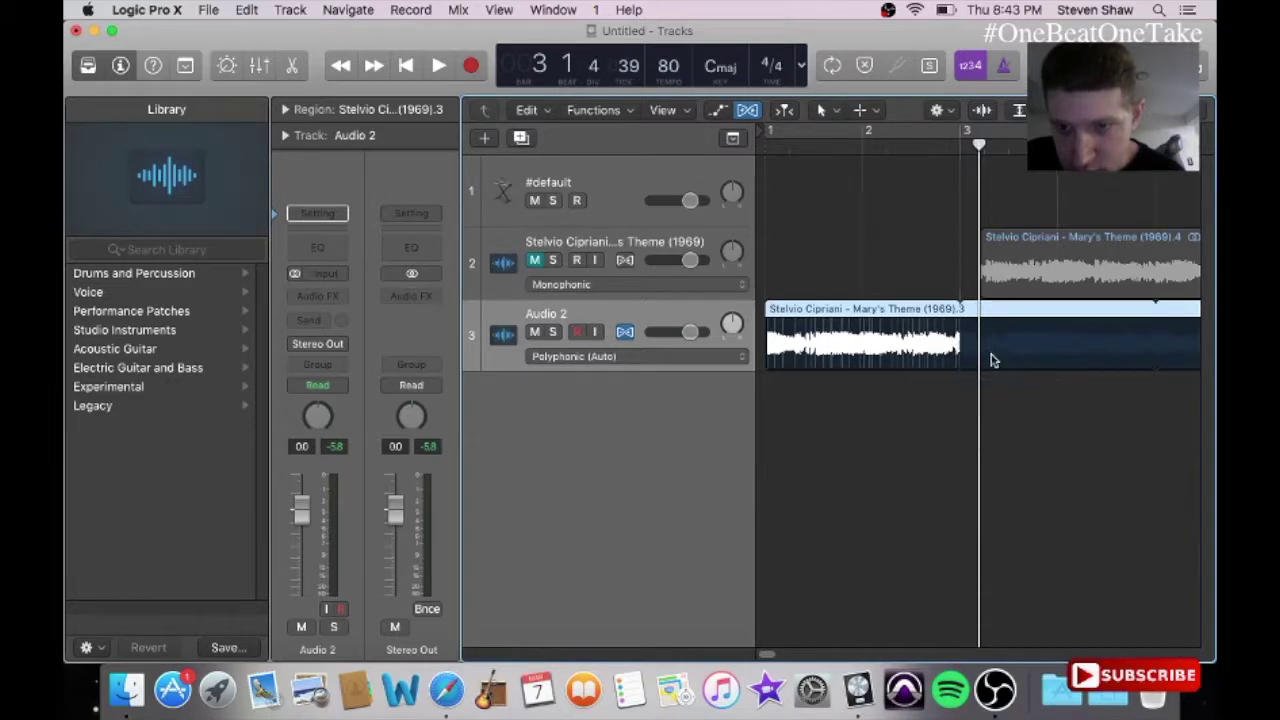
{"action": "key", "text": "Return"}
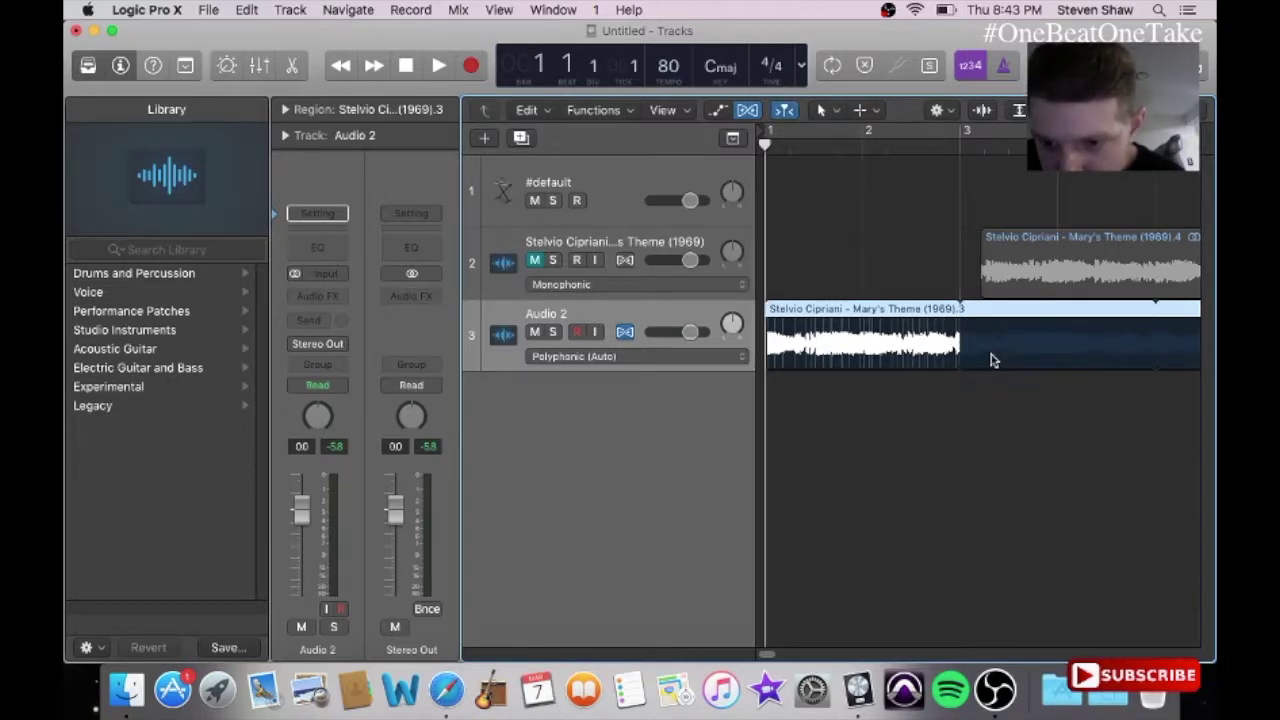
{"action": "key", "text": "space"}
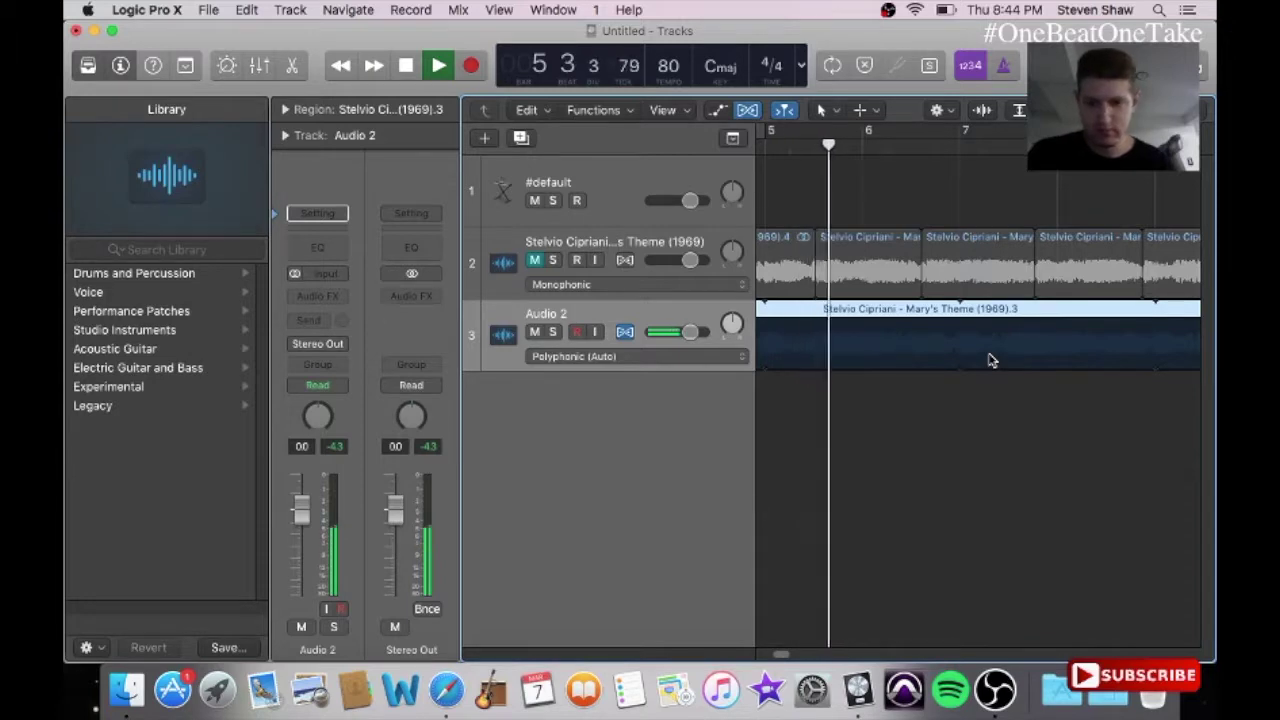
{"action": "key", "text": "Return"}
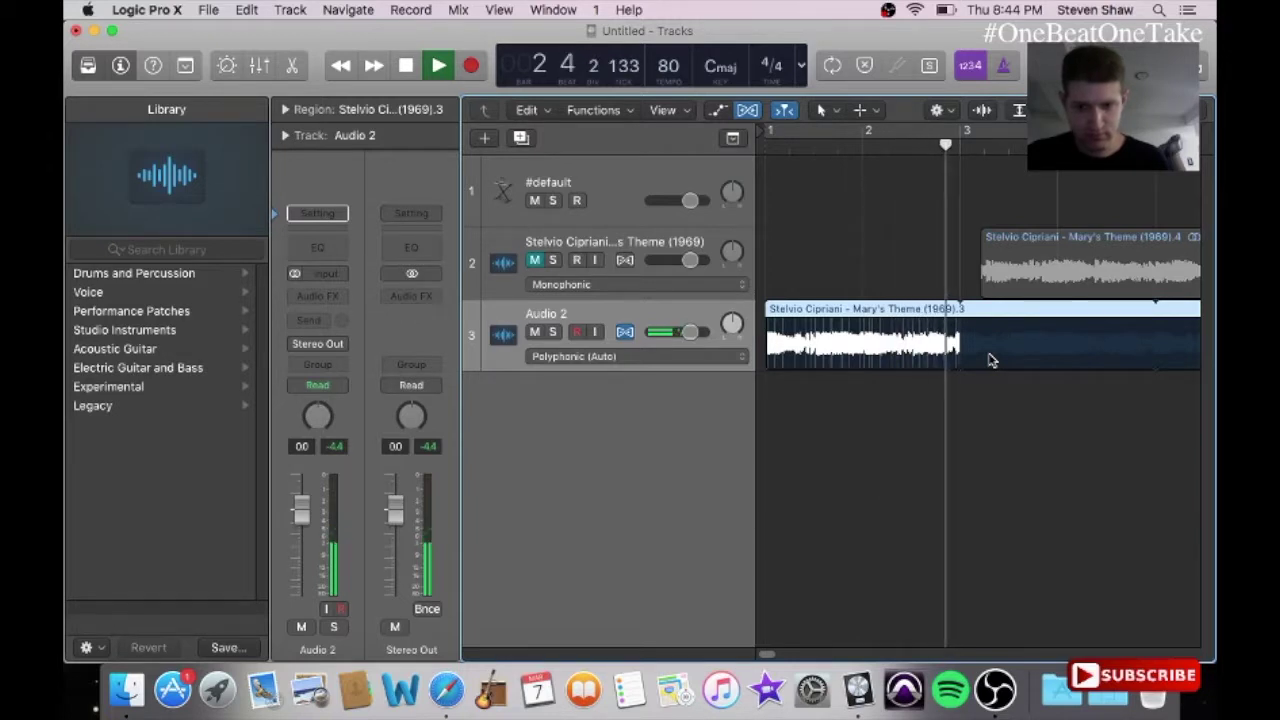
{"action": "key", "text": "space"}
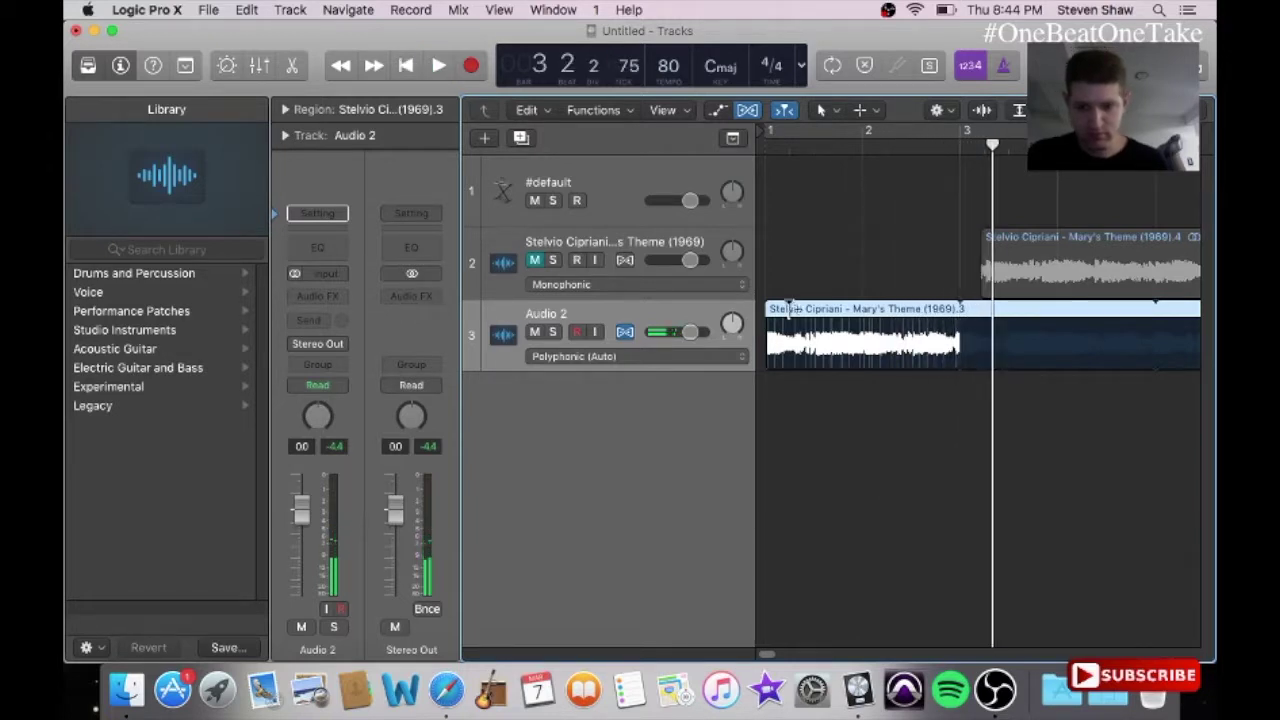
Step: Hide Flex editing, mute Audio 2 and unmute the Mary's Theme track
{"action": "left_click", "coordinate": [626, 333]}
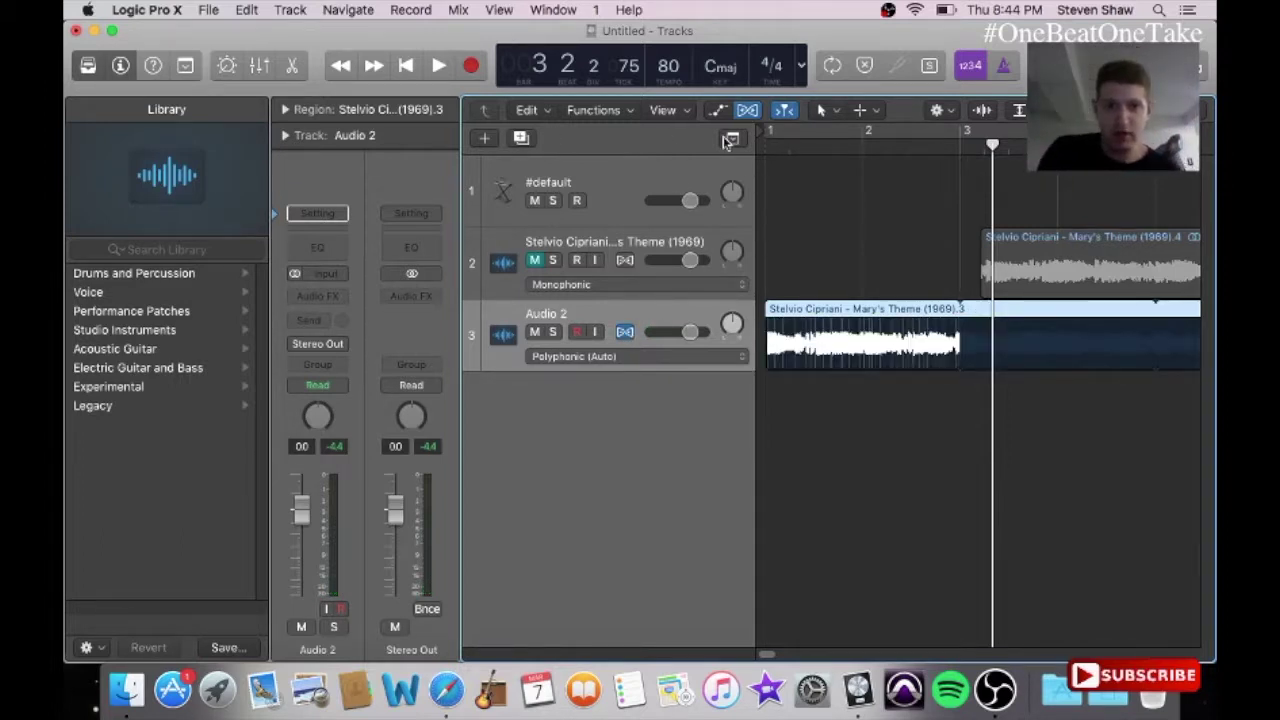
{"action": "left_click", "coordinate": [748, 113]}
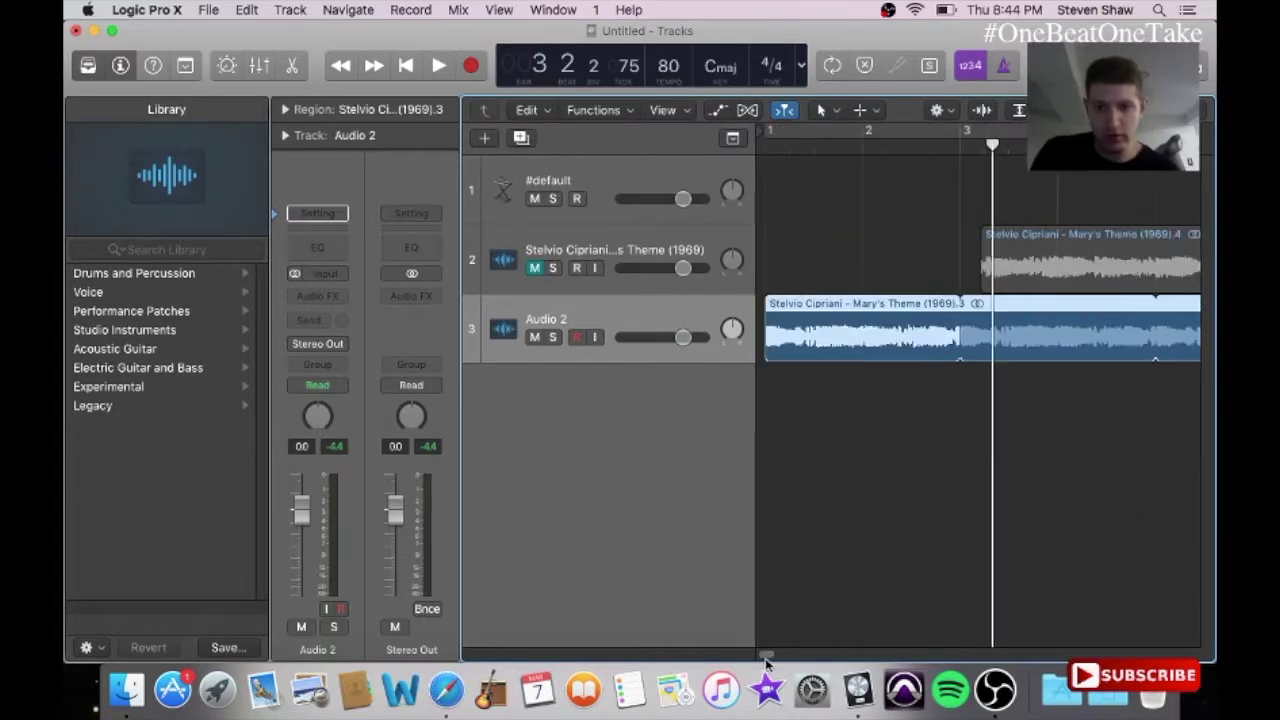
{"action": "left_click", "coordinate": [535, 338]}
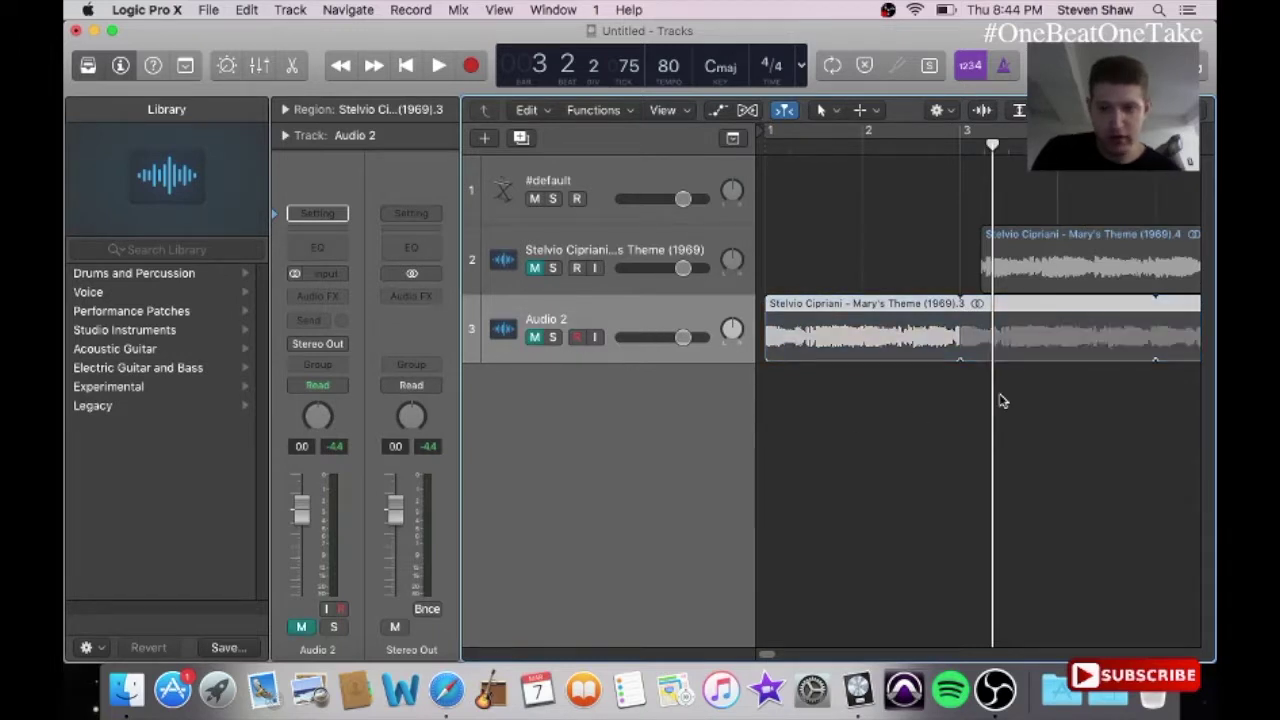
{"action": "left_click", "coordinate": [640, 245]}
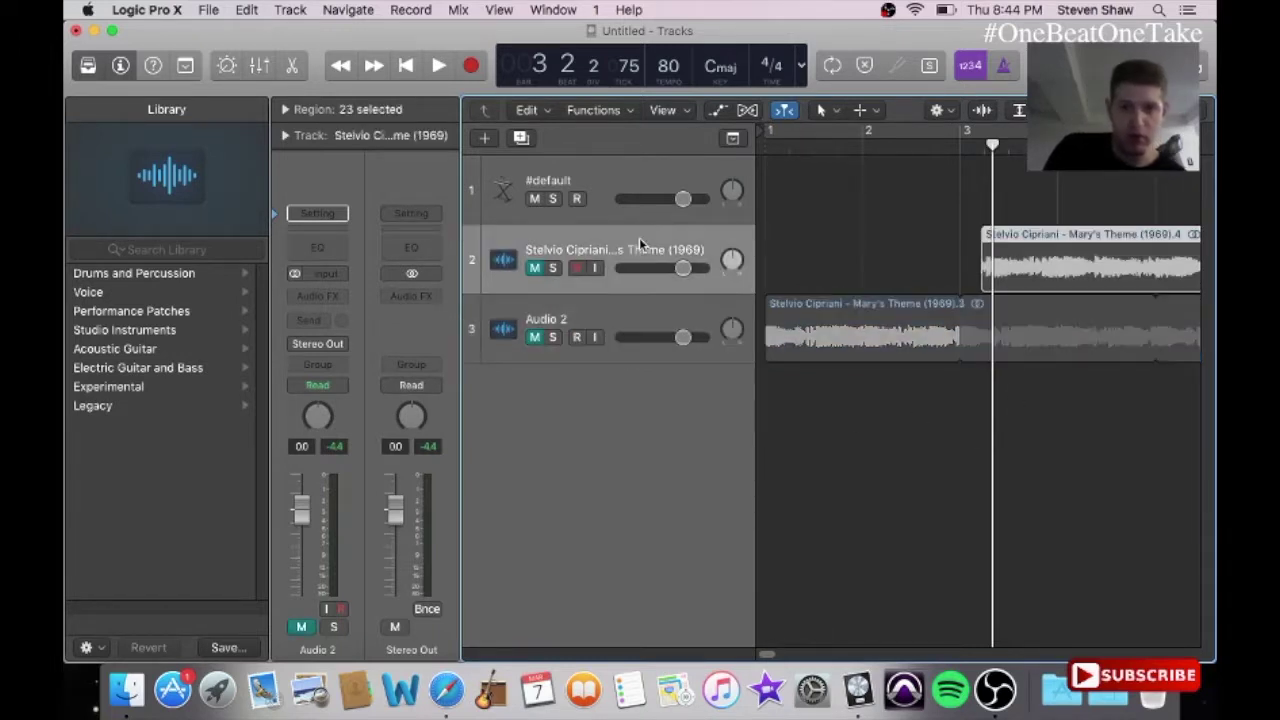
{"action": "left_click", "coordinate": [534, 268]}
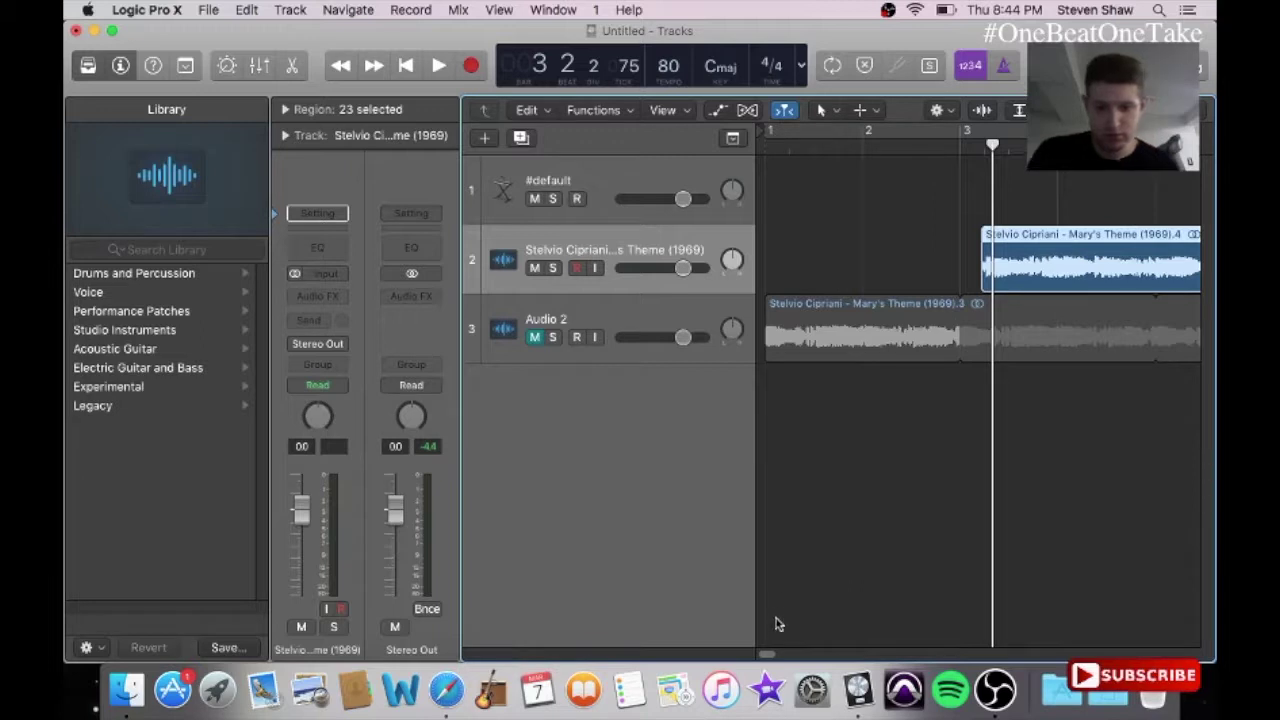
Step: Play the Mary's Theme chops from bar 3 to bar 7 and return the playhead to the start
{"action": "key", "text": "space"}
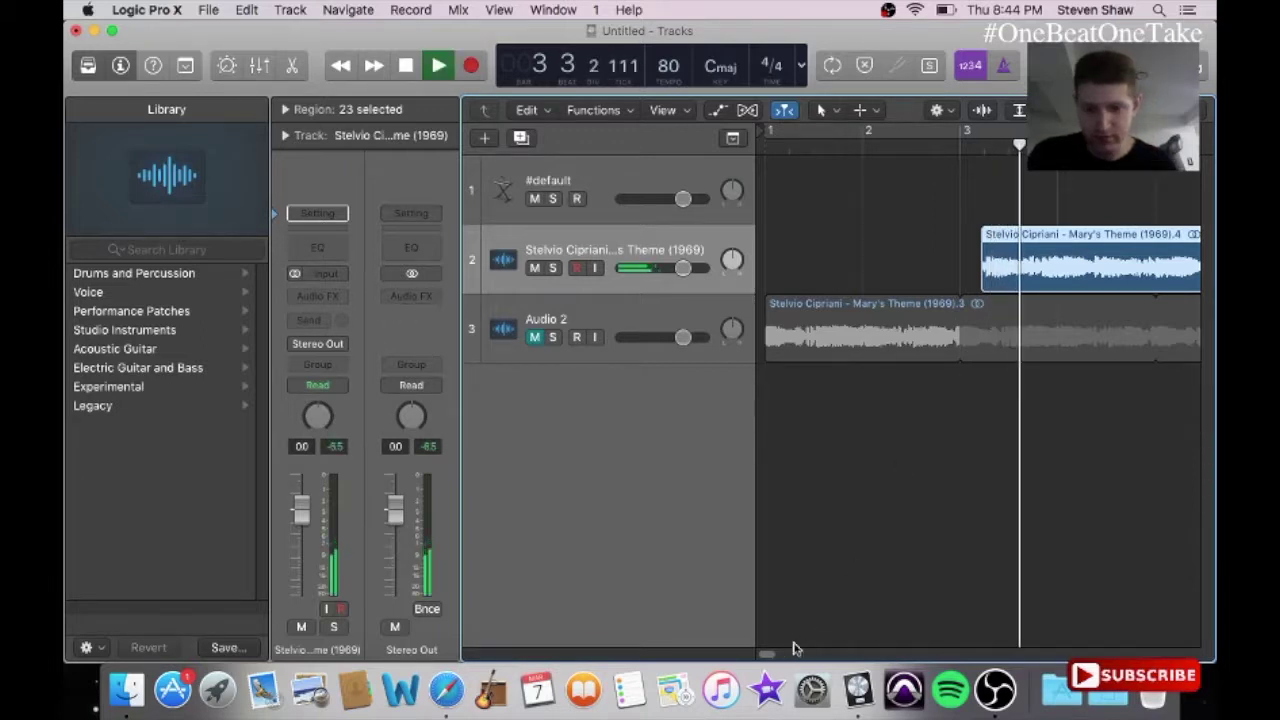
{"action": "left_click_drag", "start_coordinate": [773, 652], "coordinate": [782, 654]}
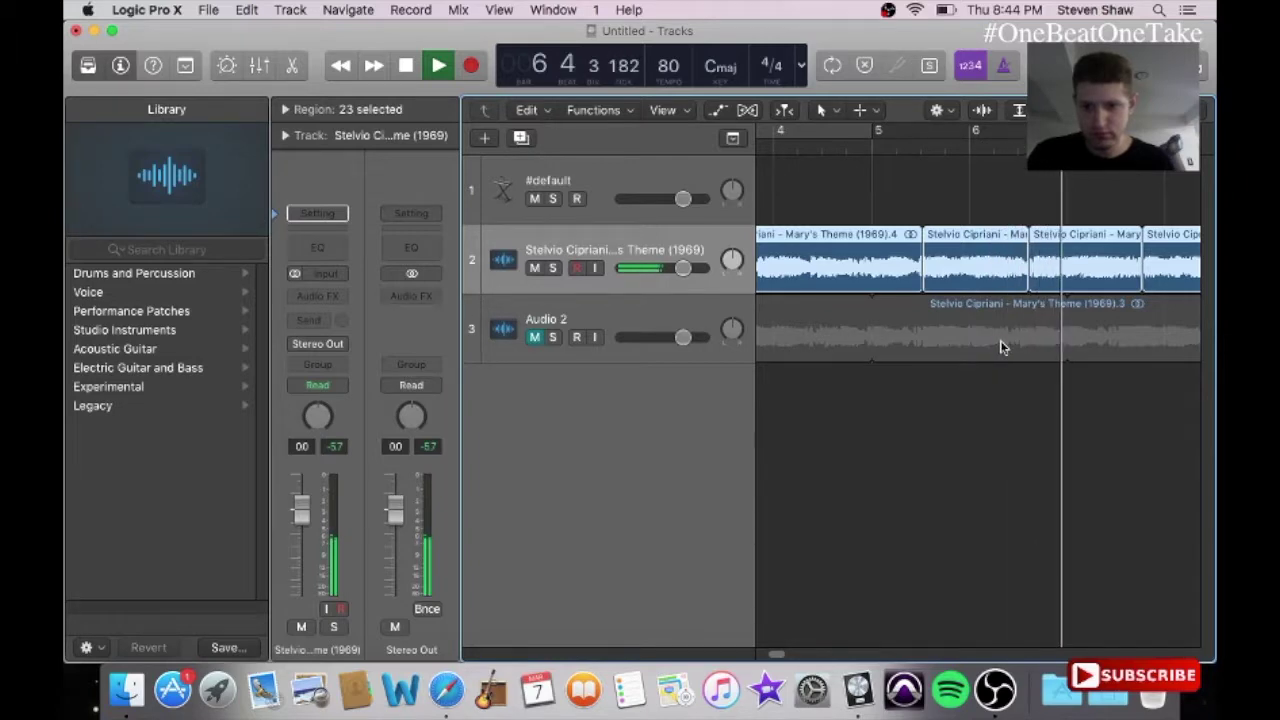
{"action": "key", "text": "space"}
{"action": "left_click", "coordinate": [987, 373]}
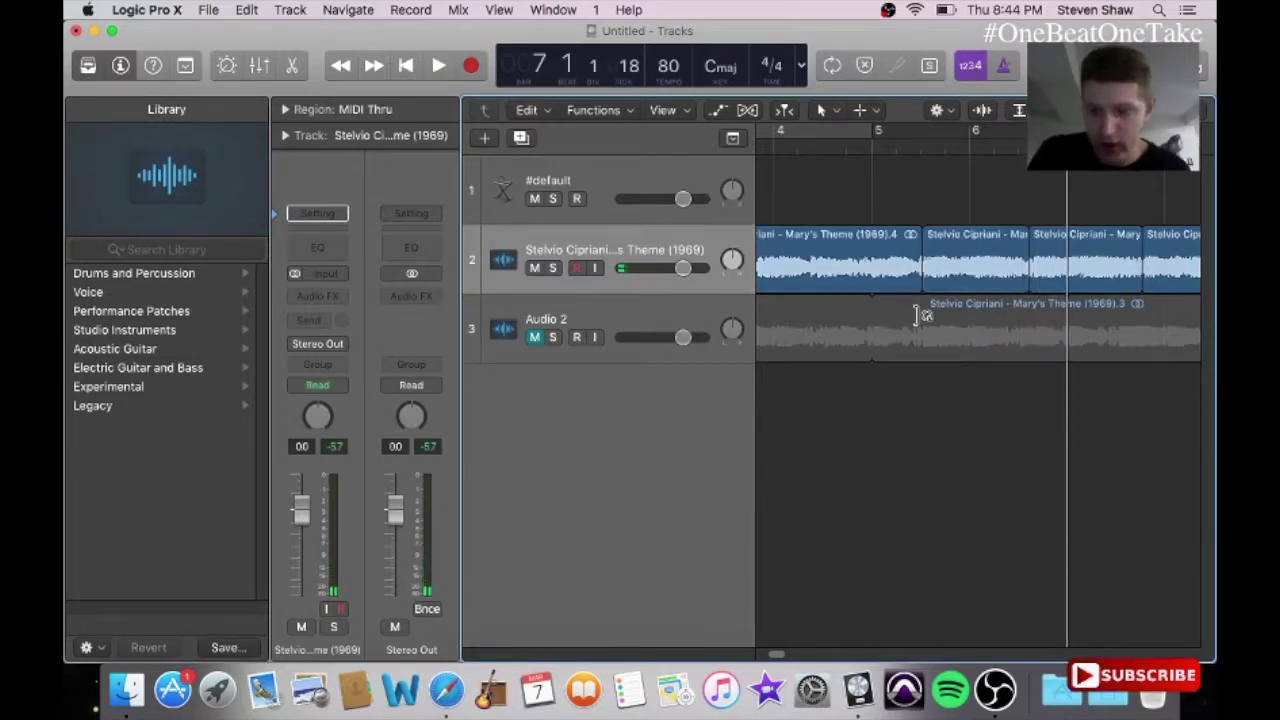
{"action": "key", "text": "Return"}
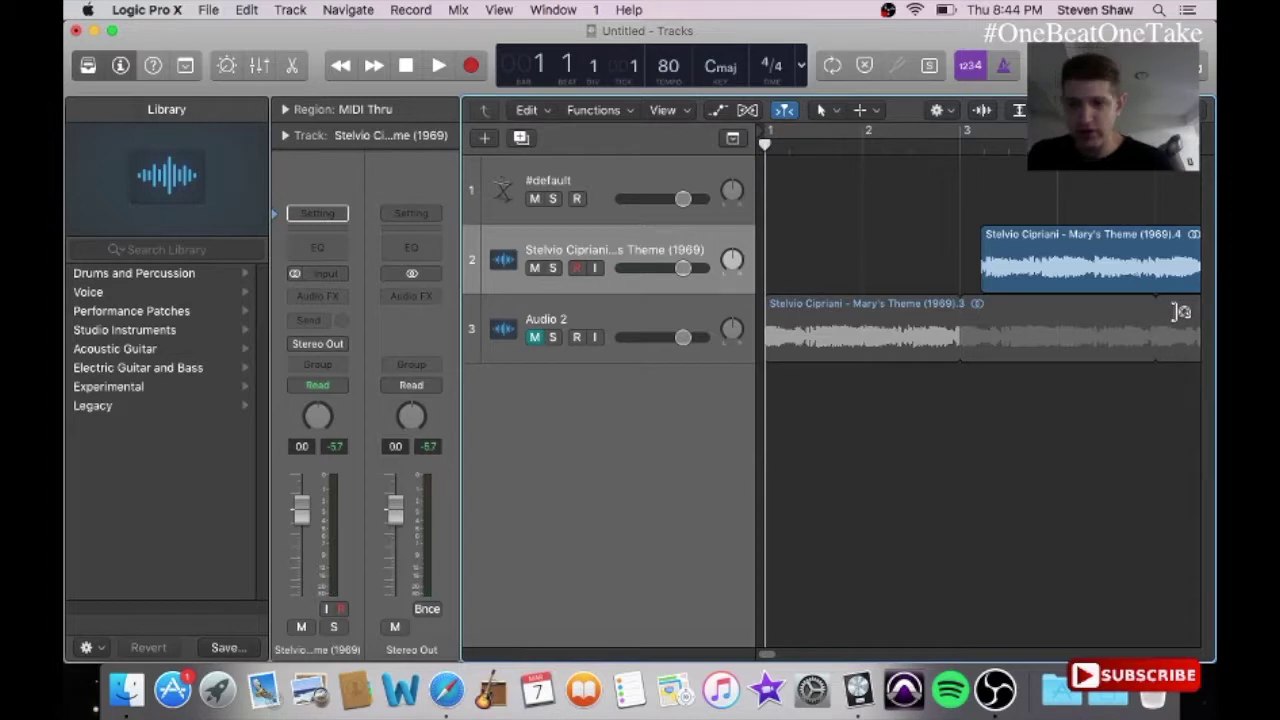
Step: Duplicate the Mary's Theme track to add an empty audio track directly below it
{"action": "left_click", "coordinate": [622, 317]}
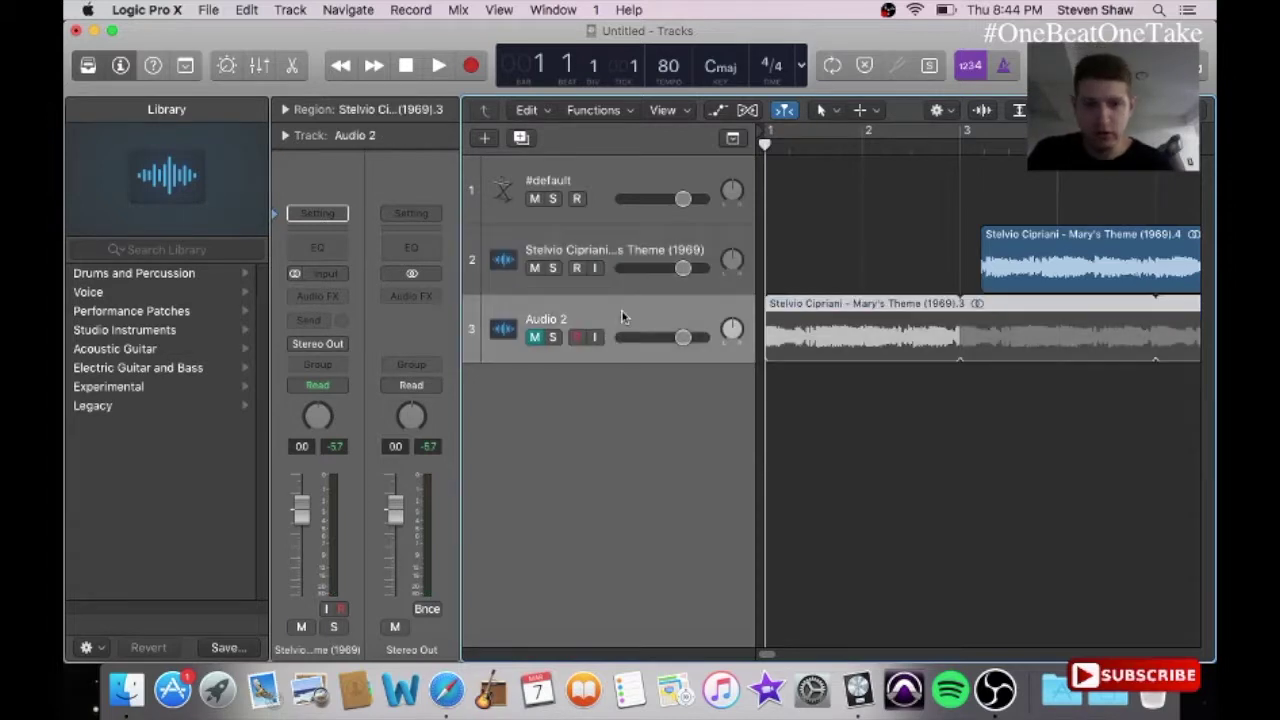
{"action": "left_click", "coordinate": [619, 240]}
{"action": "left_click", "coordinate": [521, 138]}
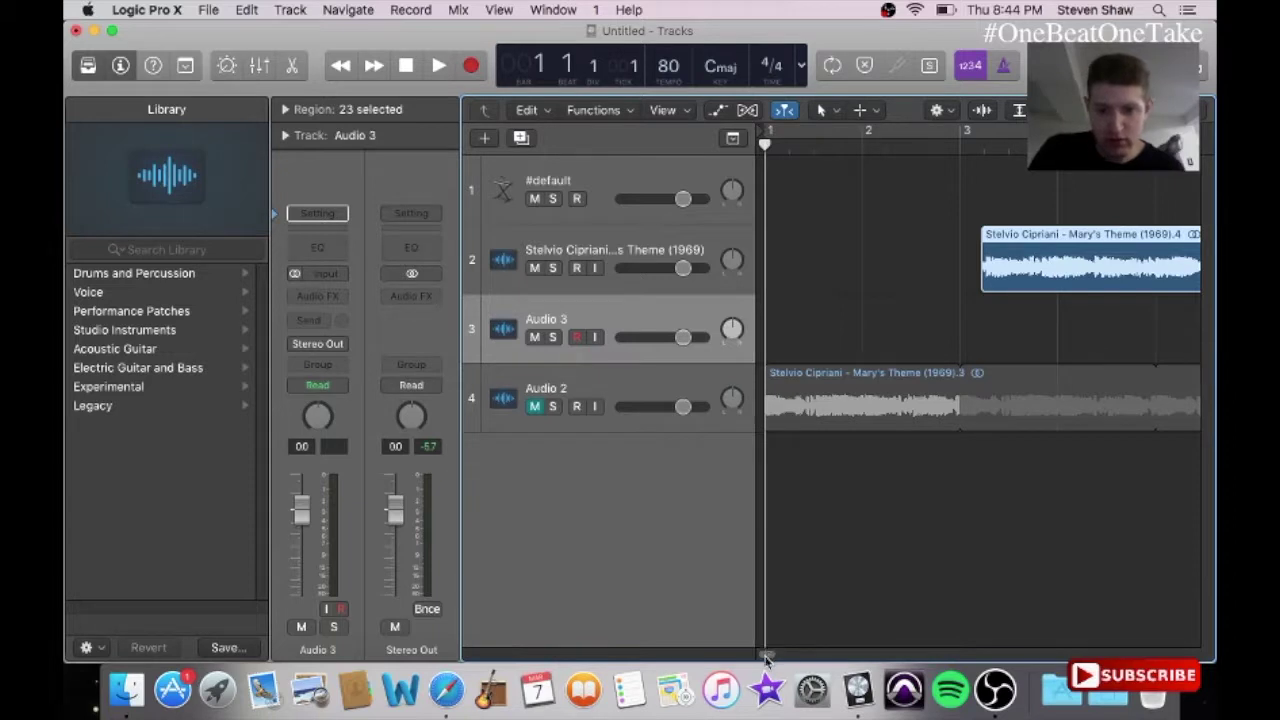
Step: Move the chop that starts midway through bar 5 down to Audio 3 and extend its end to match the following chop's end
{"action": "scroll", "coordinate": [766, 660], "scroll_direction": "right", "scroll_amount": 10}
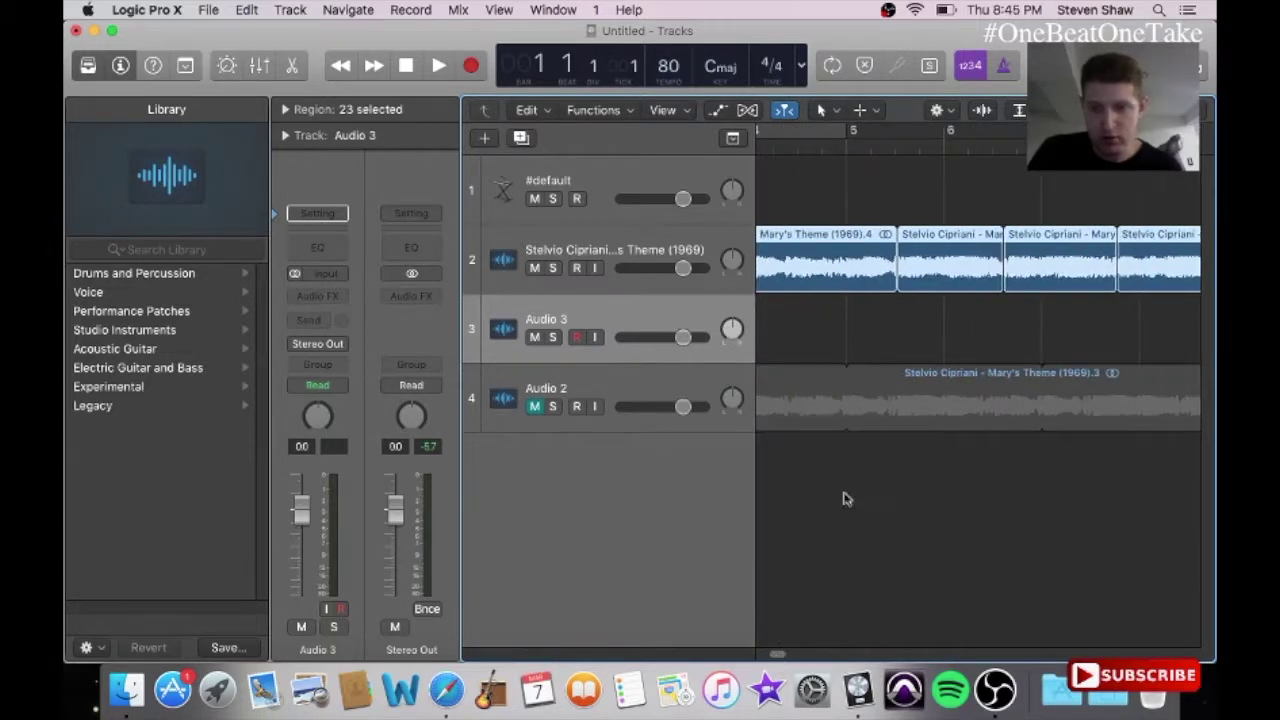
{"action": "key", "text": "space"}
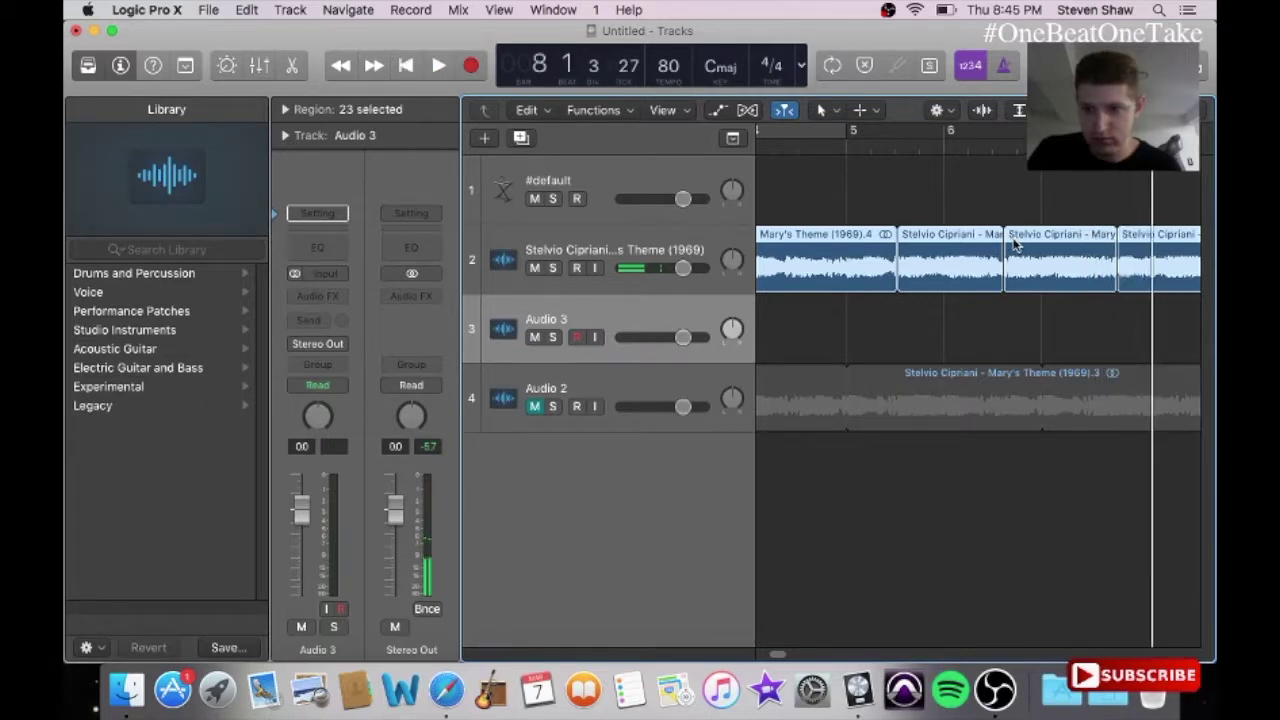
{"action": "left_click", "coordinate": [1020, 316]}
{"action": "left_click", "coordinate": [982, 265]}
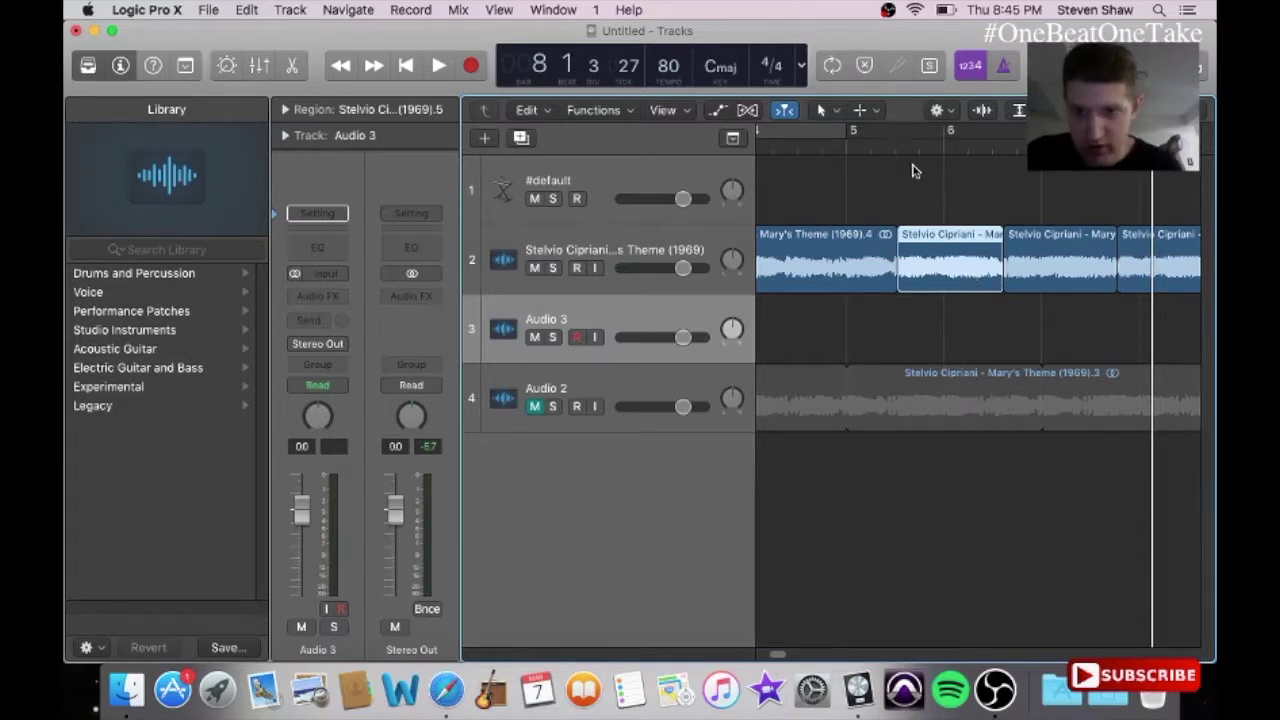
{"action": "left_click_drag", "start_coordinate": [963, 273], "coordinate": [1114, 350]}
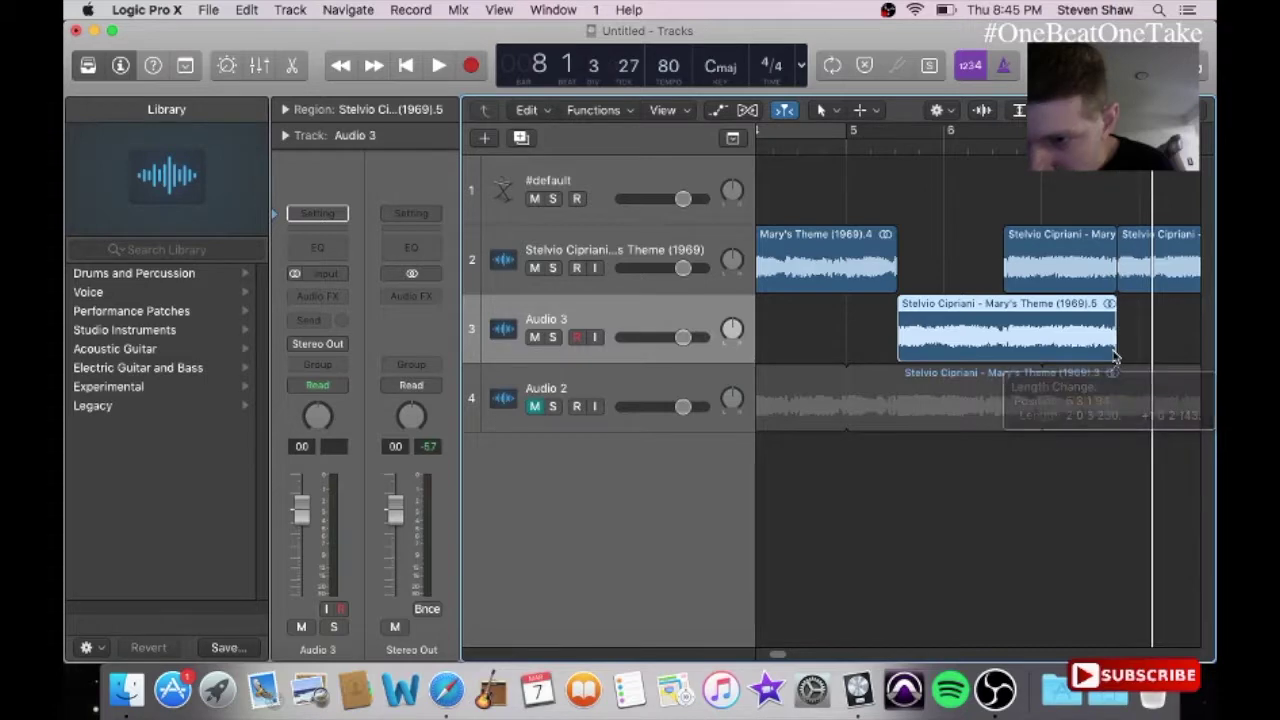
Step: Play the extended Audio 3 chop with the chop above it from within bar 6, raising the system volume
{"action": "left_click", "coordinate": [991, 141]}
{"action": "key", "text": "space"}
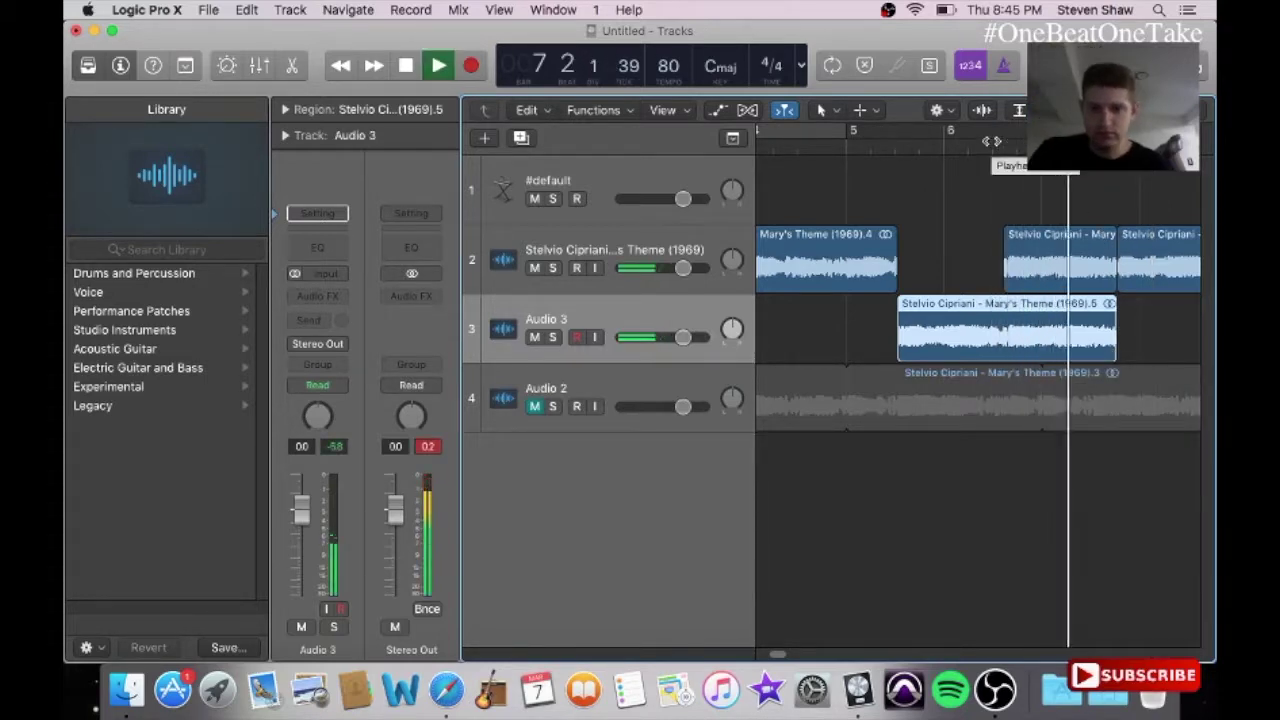
{"action": "key", "text": "XF86AudioRaiseVolume"}
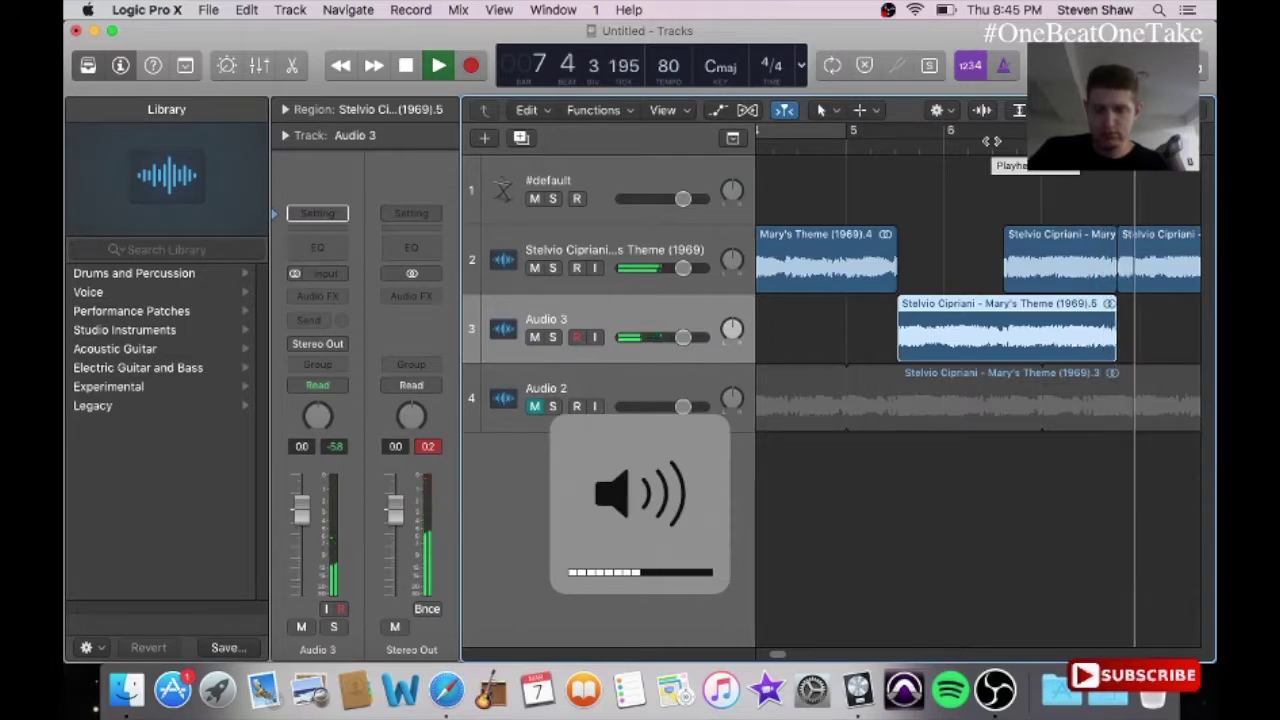
{"action": "key", "text": "space"}
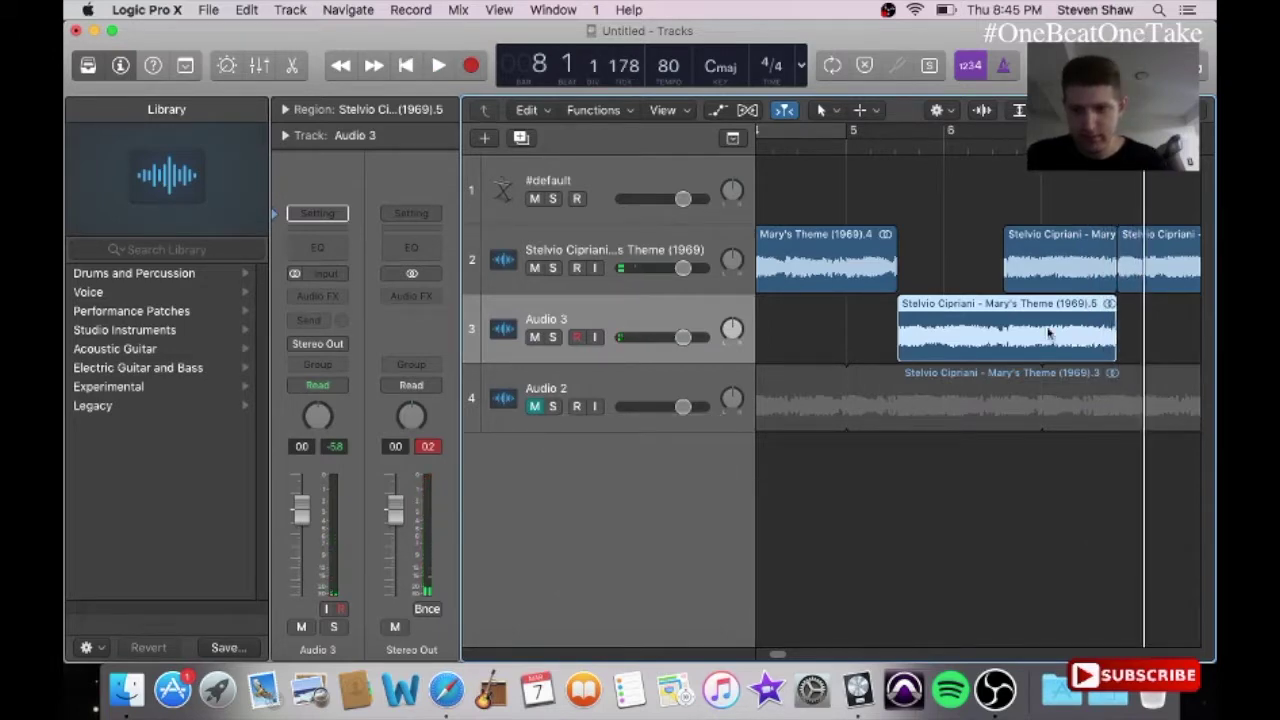
Step: Move the Audio 3 chop to the start of the project at bar 1
{"action": "left_click_drag", "start_coordinate": [1040, 335], "coordinate": [729, 341]}
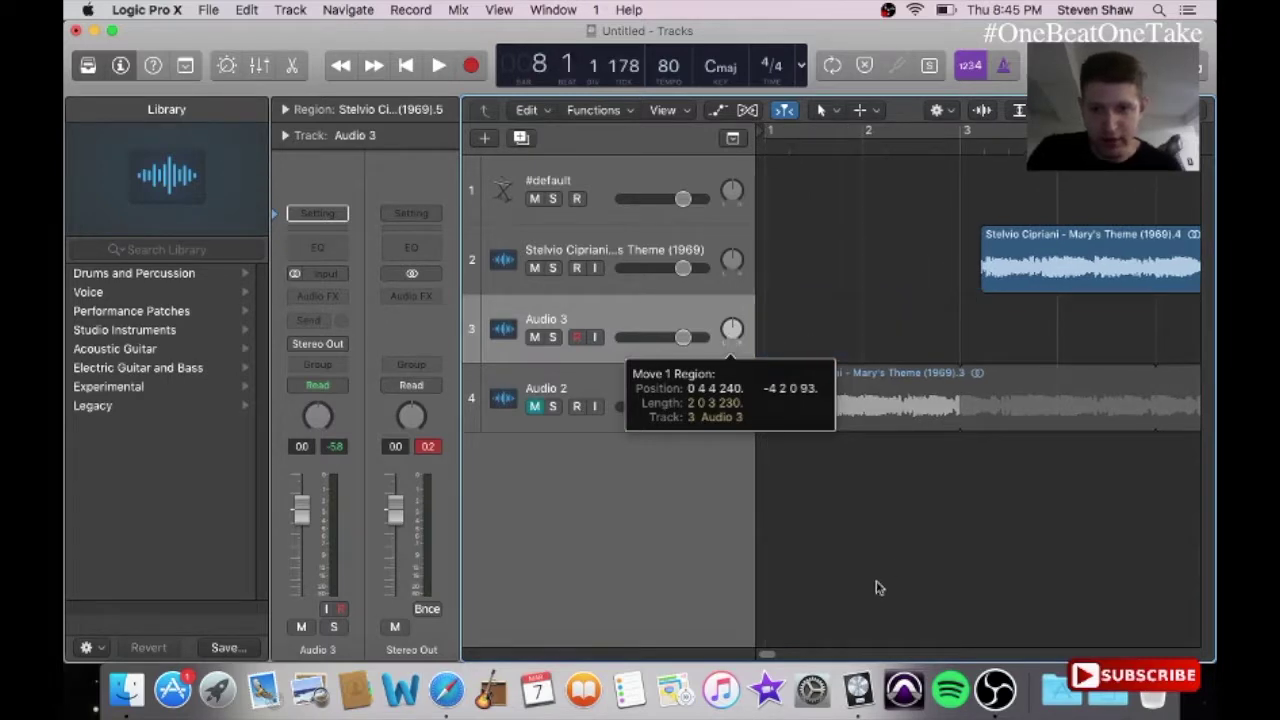
{"action": "left_click_drag", "start_coordinate": [769, 652], "coordinate": [779, 654]}
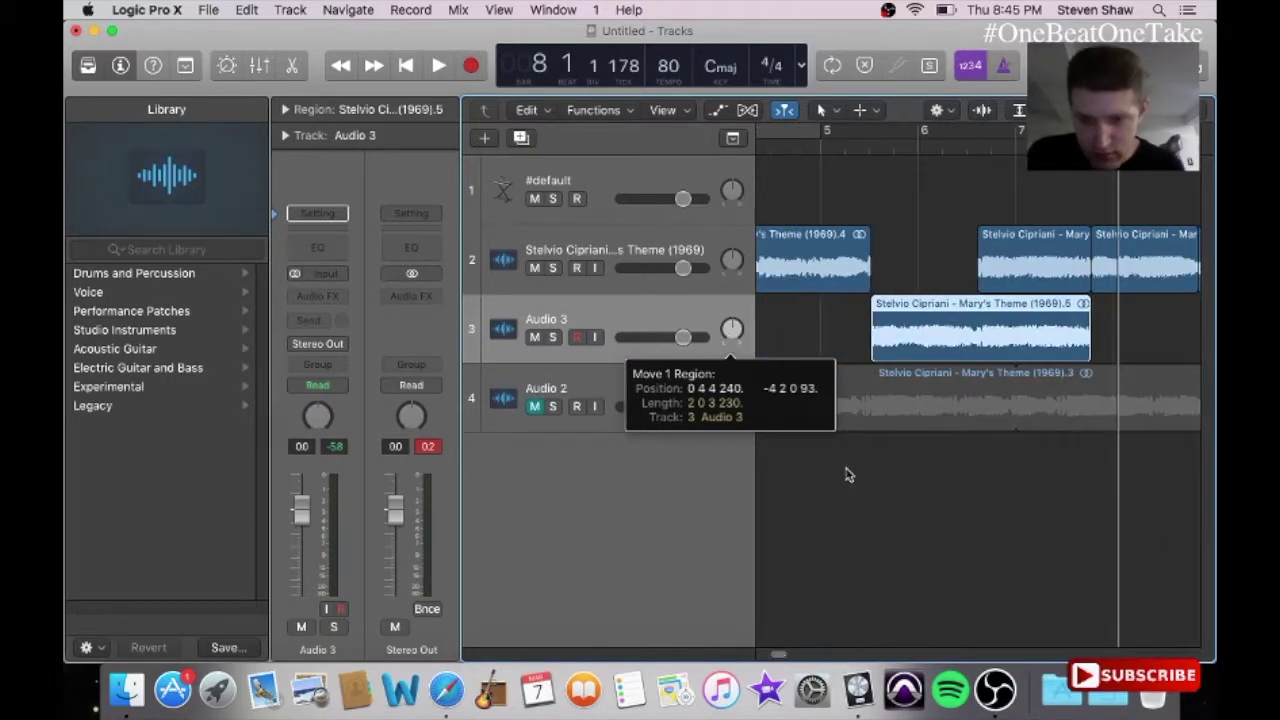
{"action": "left_click", "coordinate": [849, 339]}
{"action": "left_click_drag", "start_coordinate": [919, 317], "coordinate": [804, 332]}
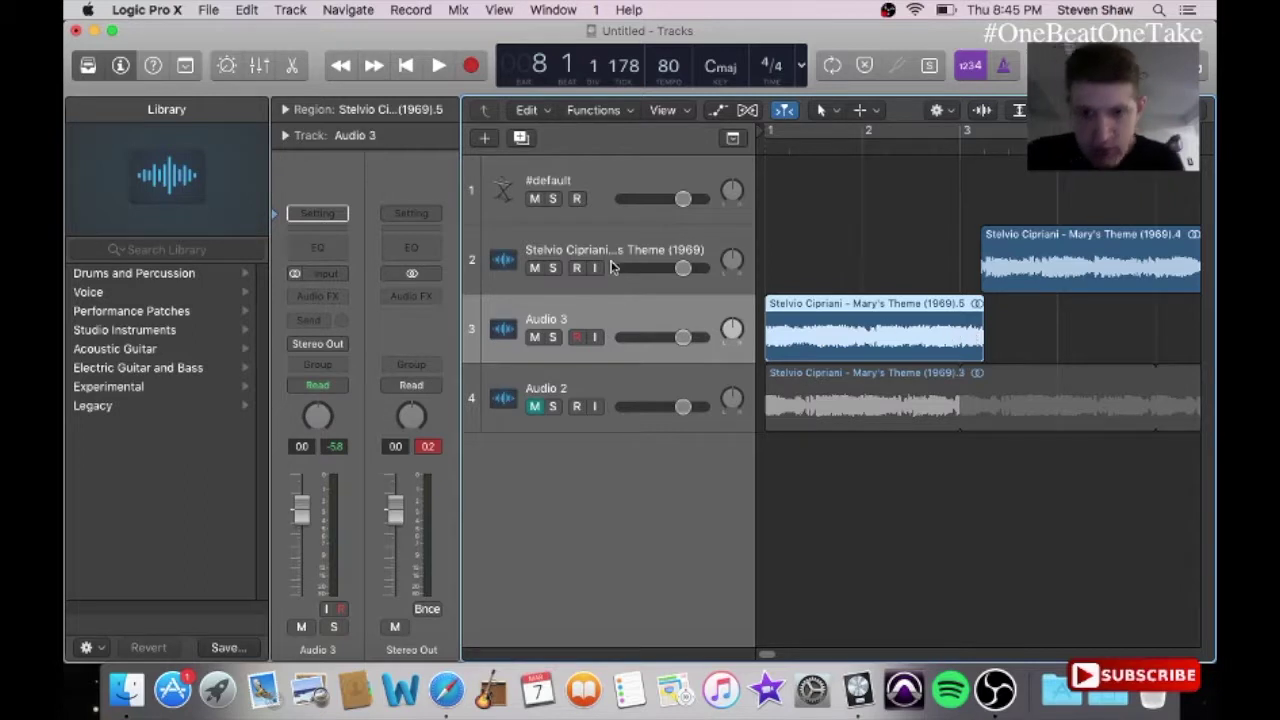
Step: Enable Flex on Audio 3 with Polyphonic (Auto) and compress its chop to end exactly at bar 3
{"action": "left_click", "coordinate": [748, 110]}
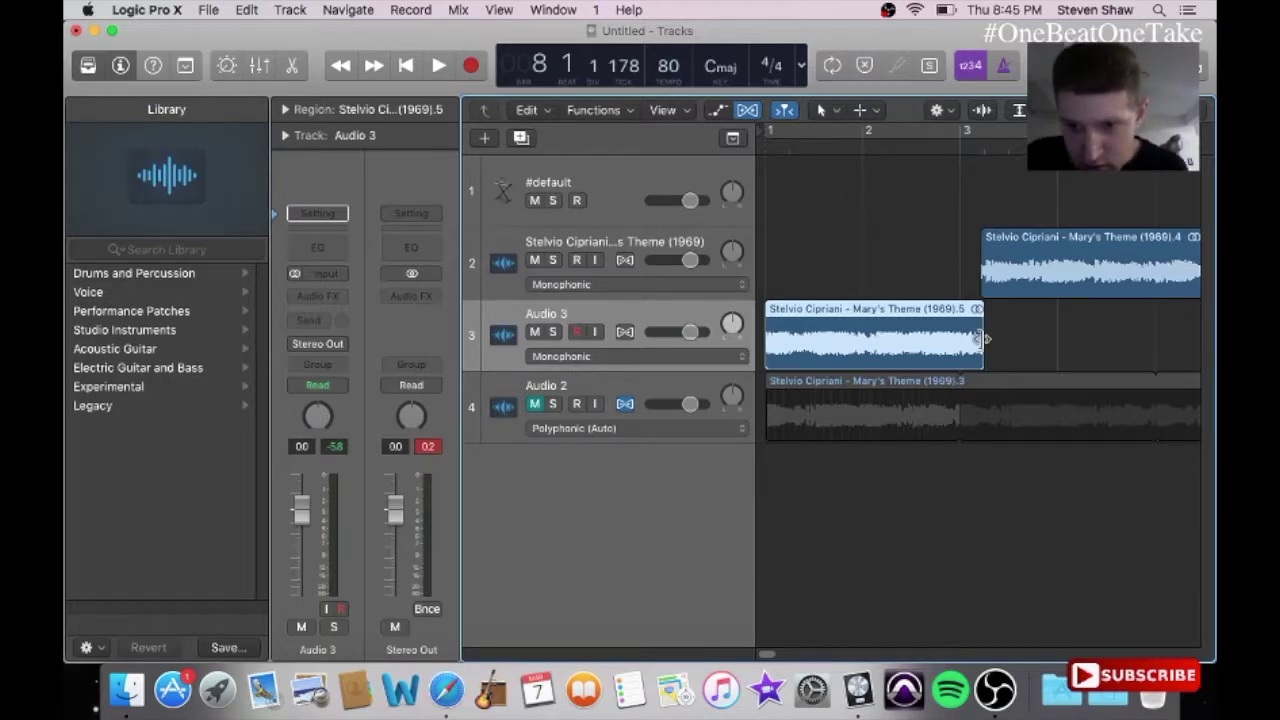
{"action": "left_click", "coordinate": [624, 331]}
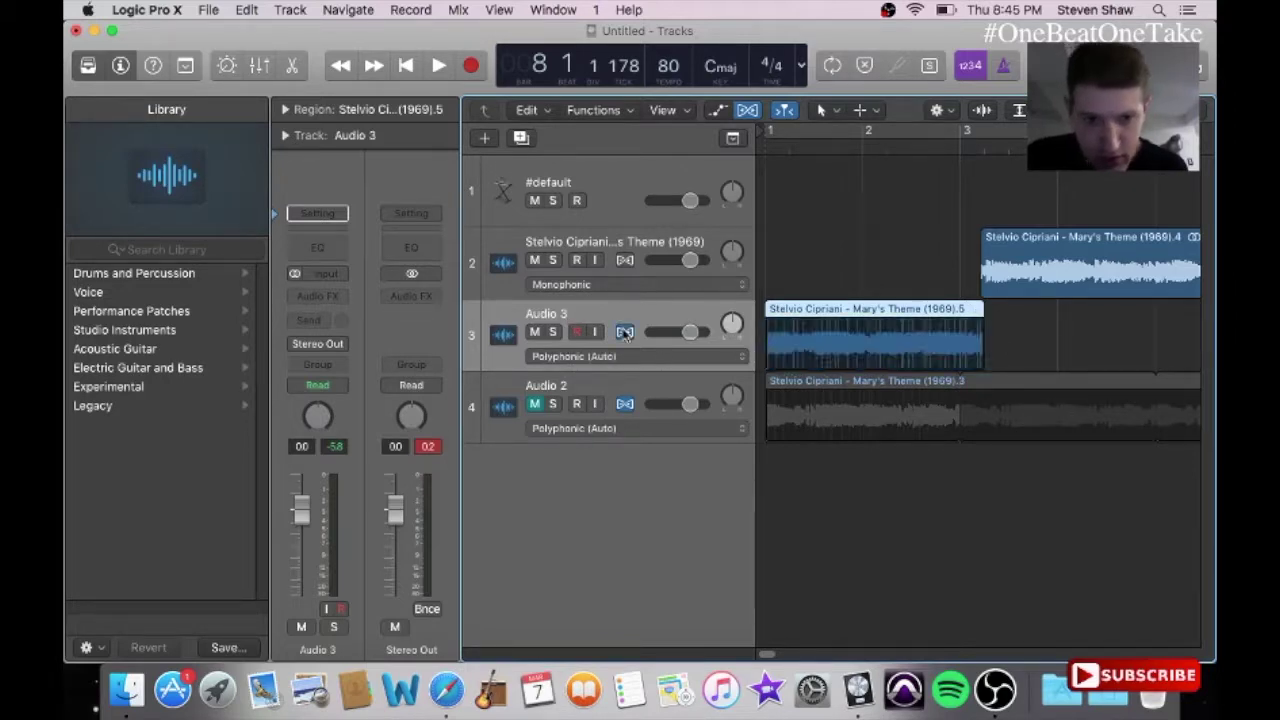
{"action": "left_click_drag", "start_coordinate": [982, 336], "coordinate": [958, 340]}
{"action": "left_click", "coordinate": [1011, 340]}
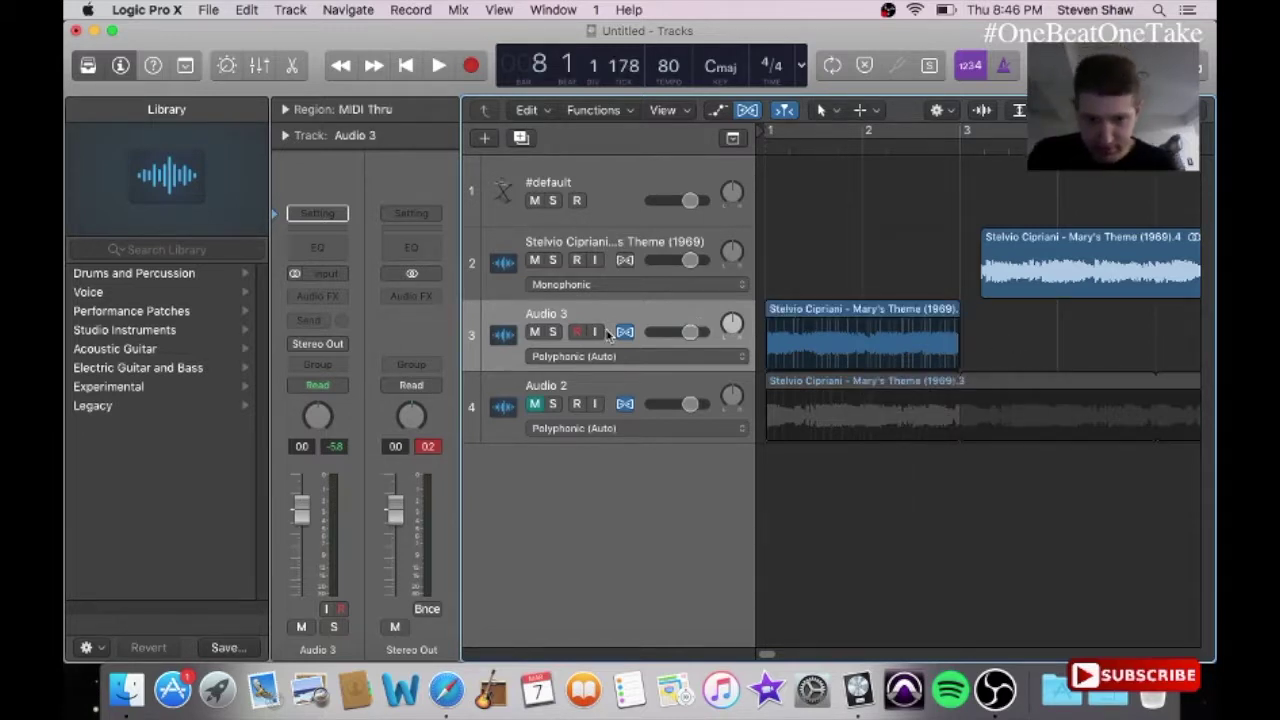
Step: Loop the Audio 3 chop, mute the Mary's Theme track, and play the loop from the start past bar 3
{"action": "left_click", "coordinate": [658, 320]}
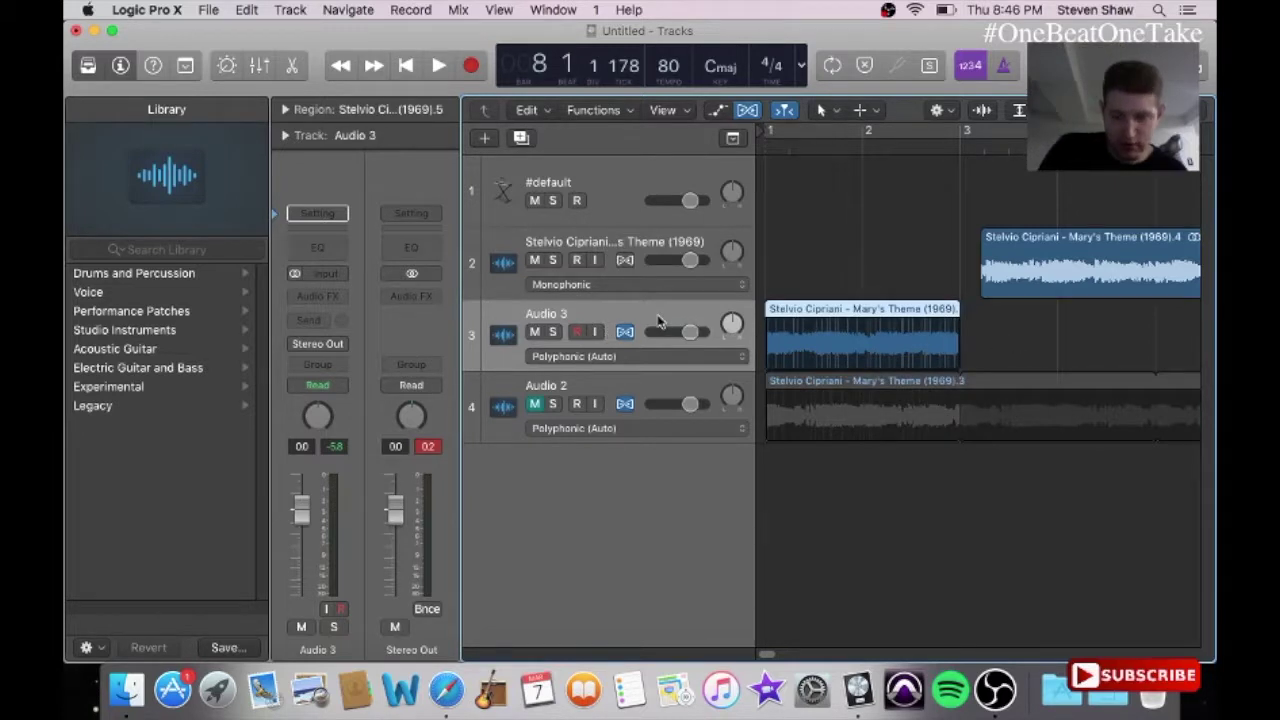
{"action": "key", "text": "l"}
{"action": "key", "text": "space"}
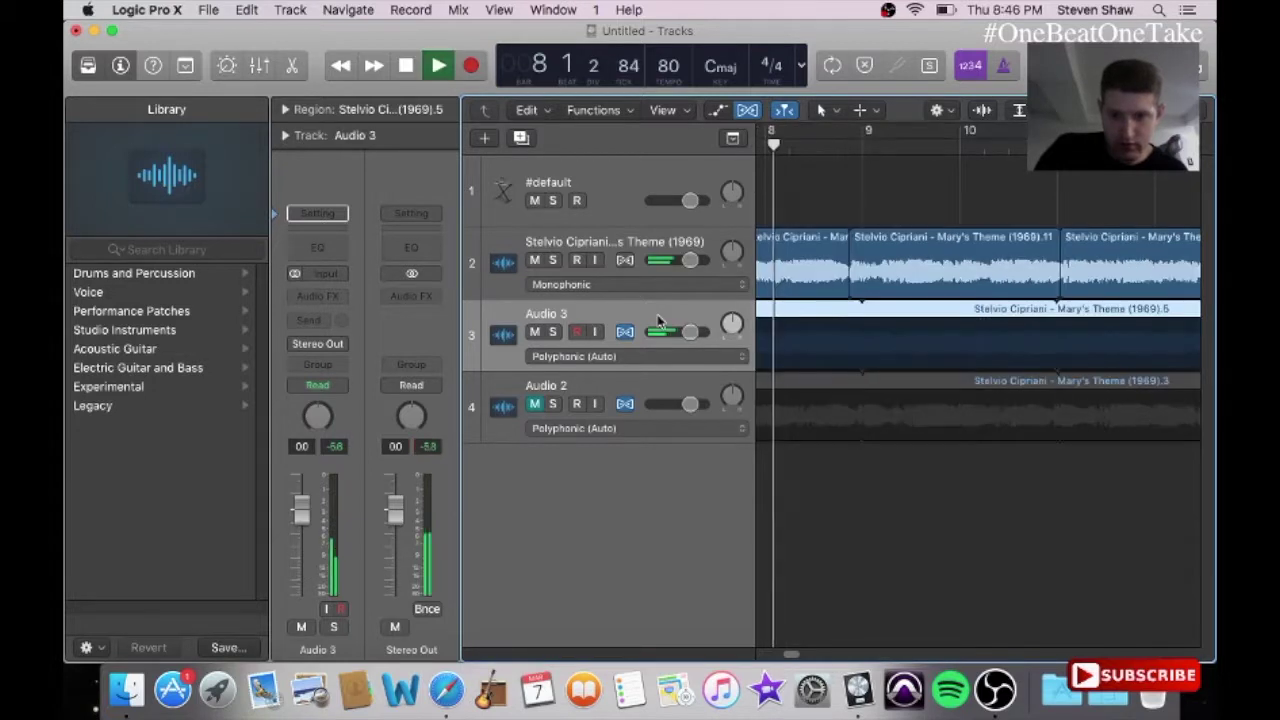
{"action": "key", "text": "Return"}
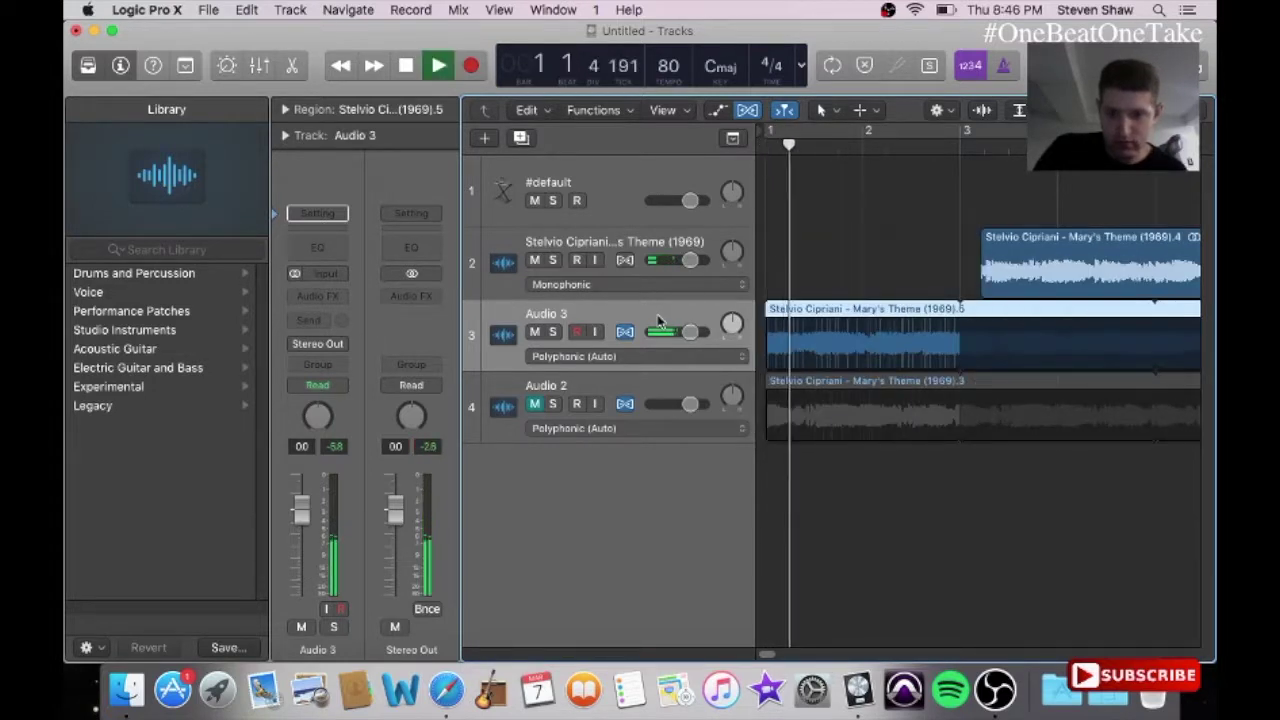
{"action": "left_click", "coordinate": [535, 260]}
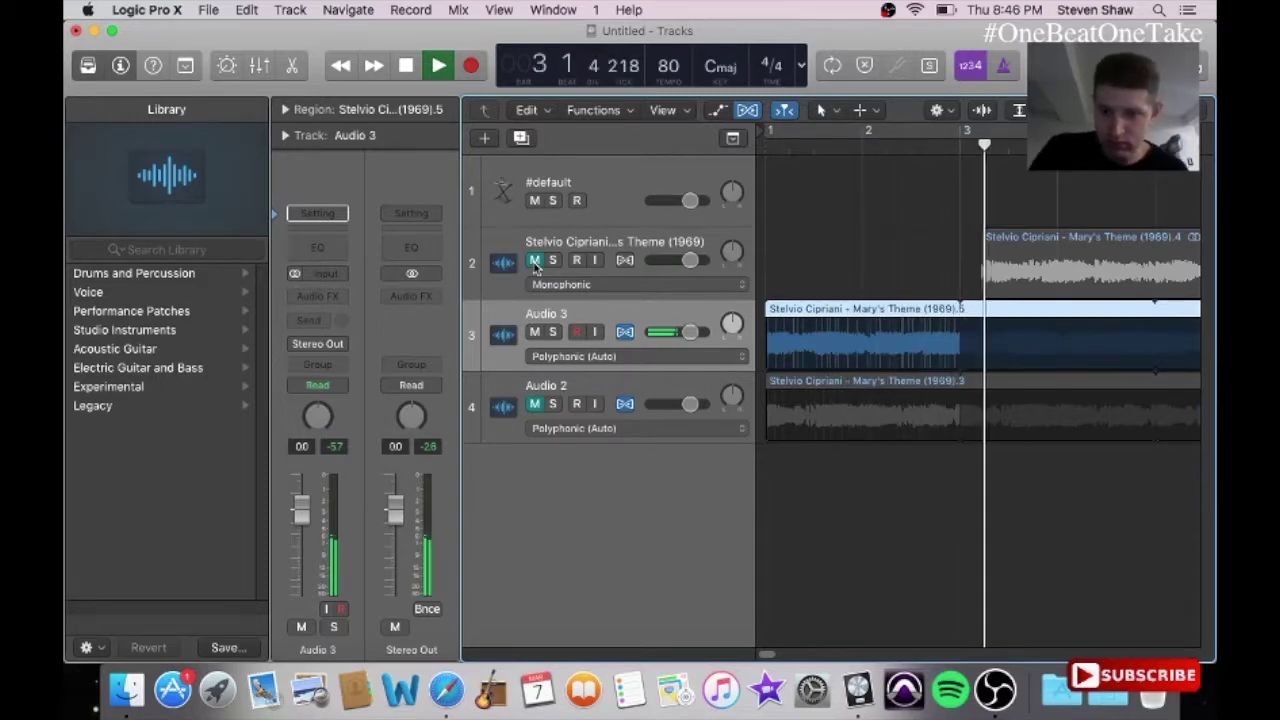
{"action": "key", "text": "space"}
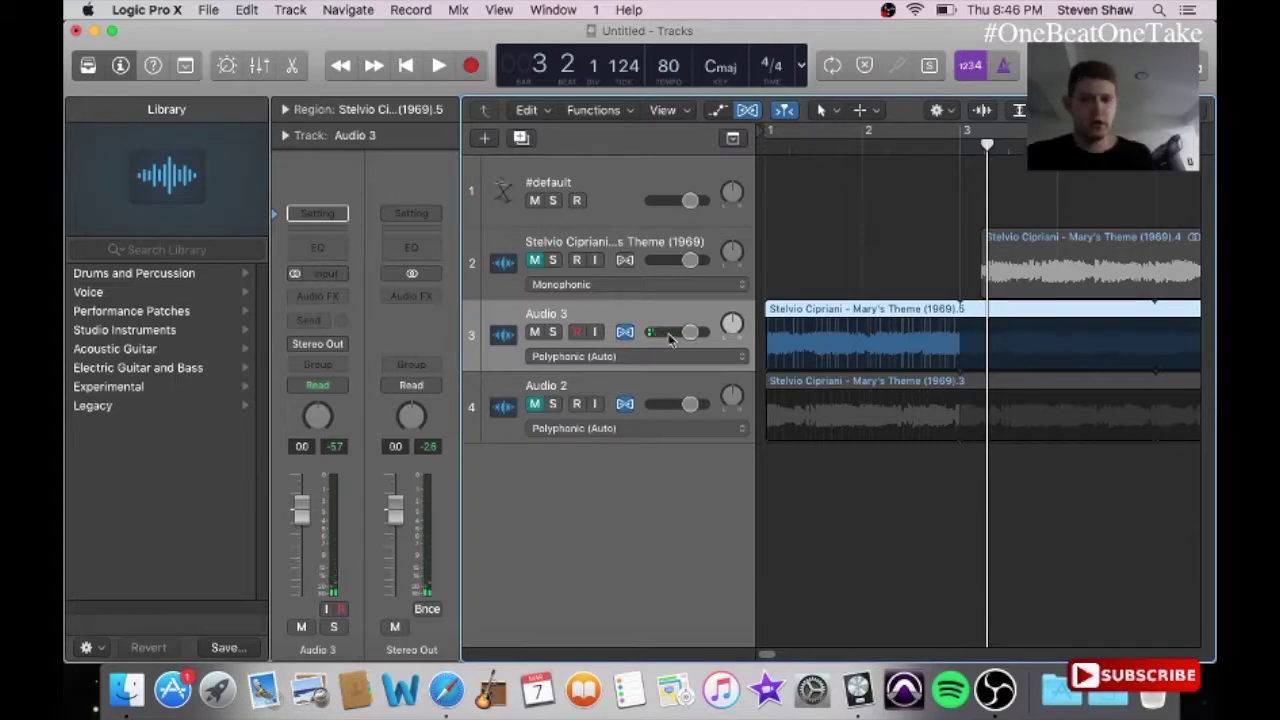
{"action": "key", "text": "Return"}
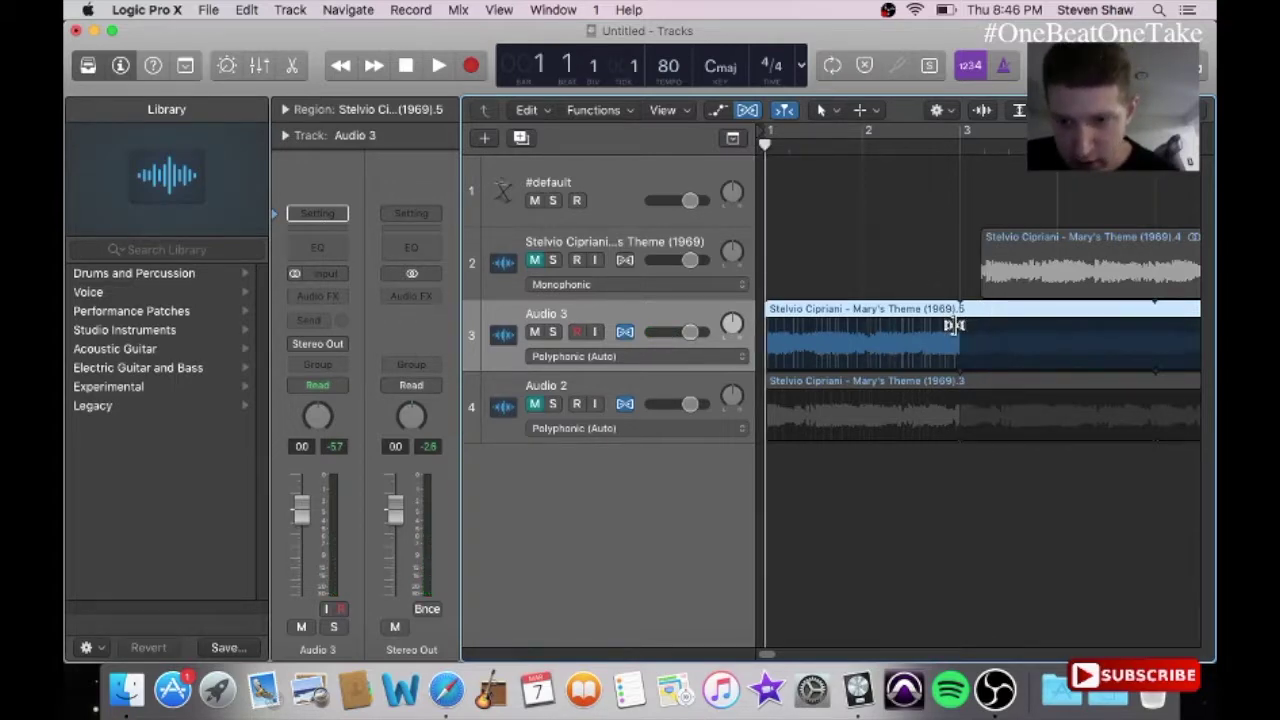
Step: Try stretching the looped Audio 3 chop slightly past bar 3 and play across the loop point and from the start
{"action": "left_click_drag", "start_coordinate": [957, 343], "coordinate": [965, 367]}
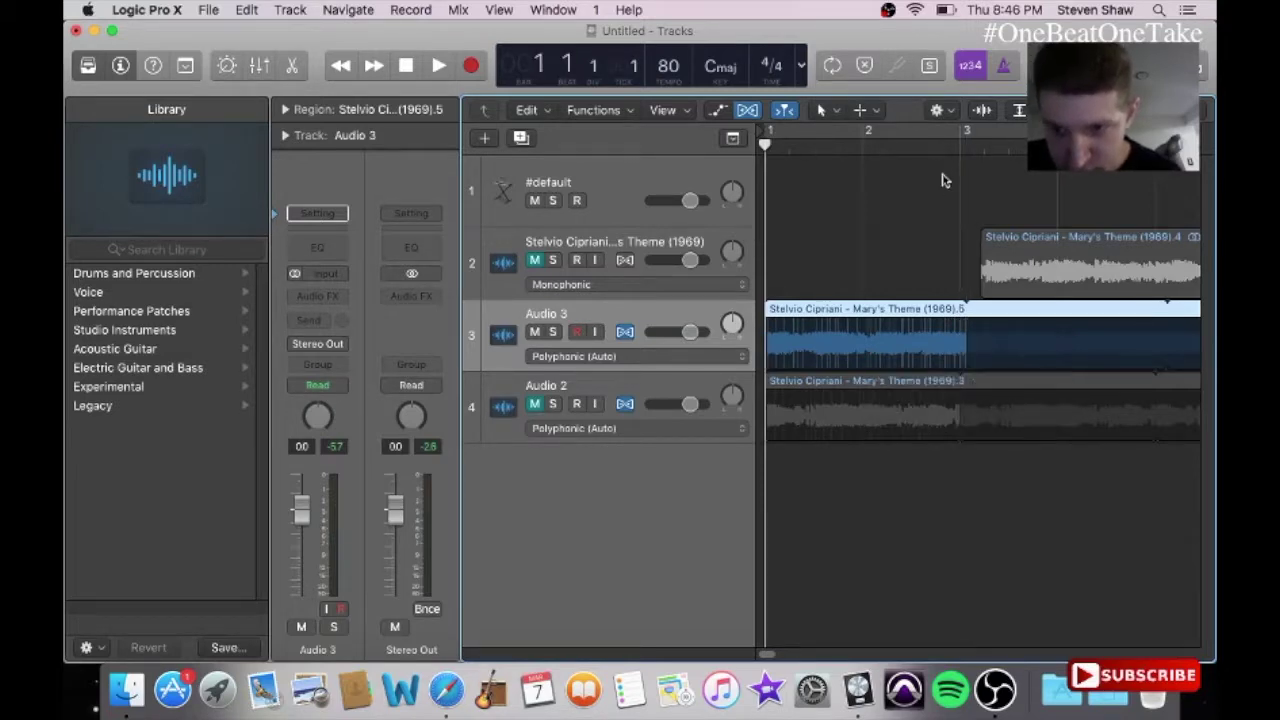
{"action": "left_click", "coordinate": [934, 145]}
{"action": "key", "text": "space"}
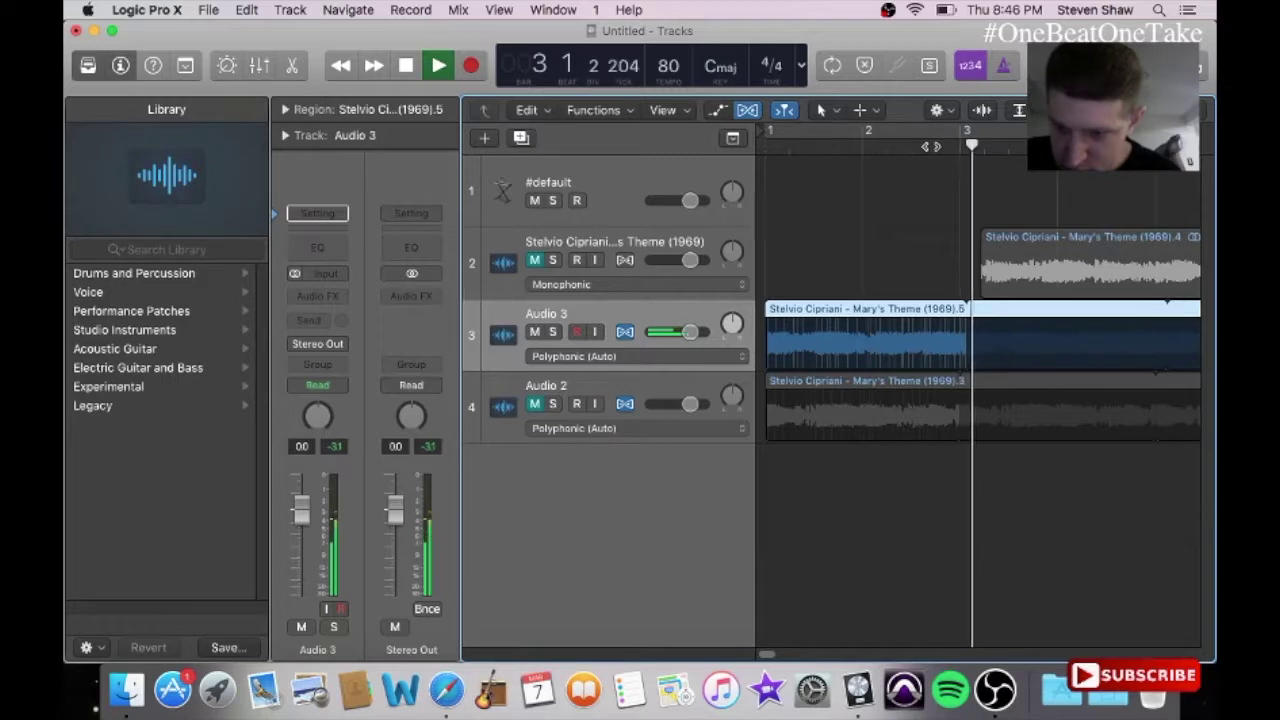
{"action": "key", "text": "space"}
{"action": "key", "text": "Return"}
{"action": "key", "text": "space"}
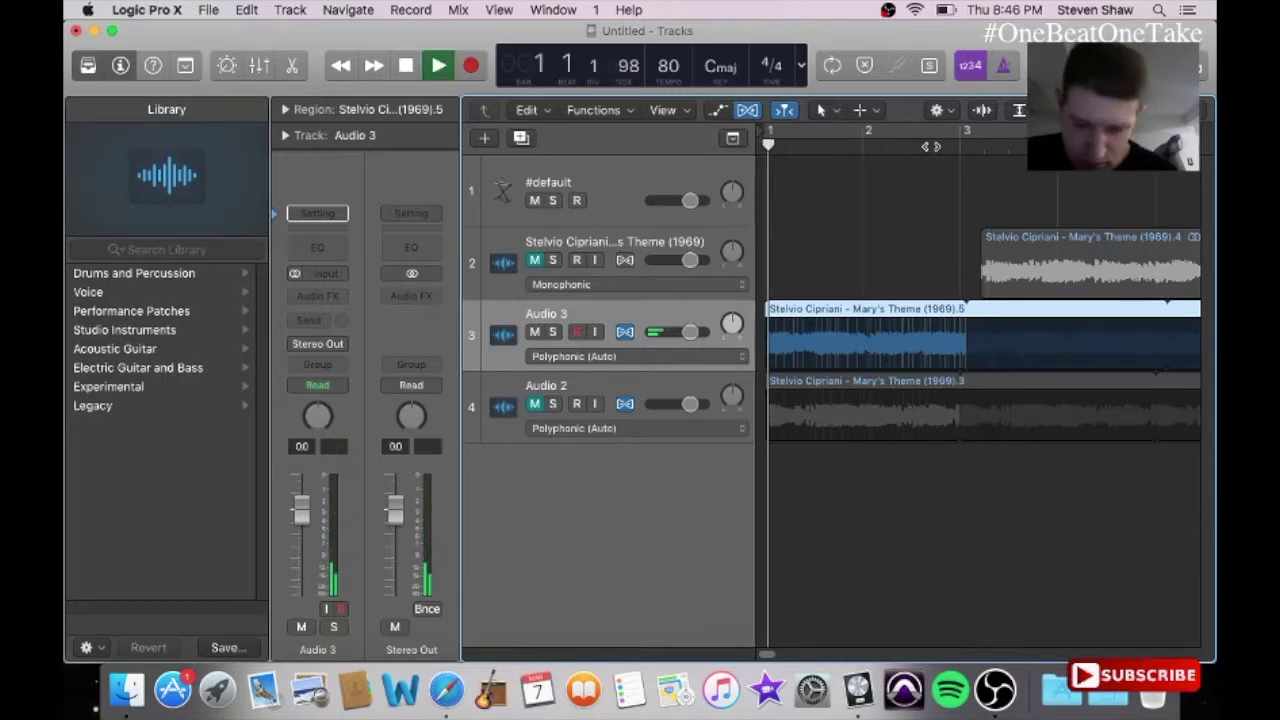
{"action": "key", "text": "XF86AudioRaiseVolume"}
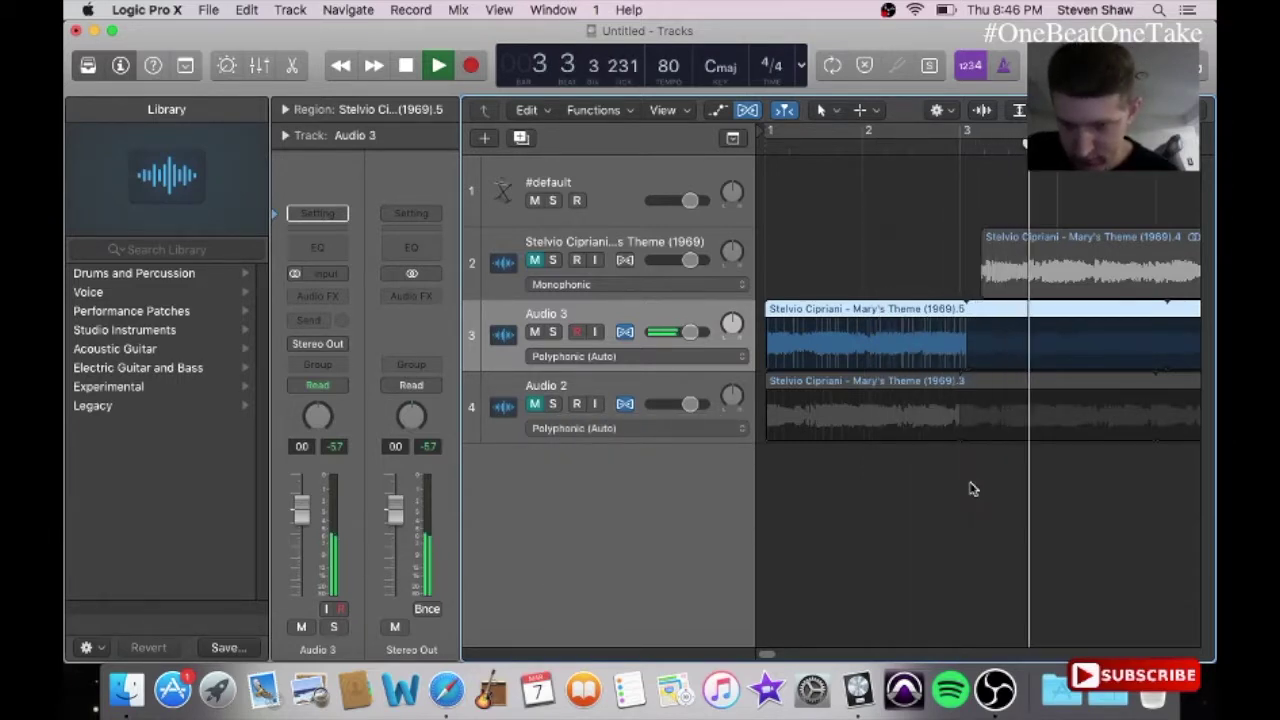
Step: Try adjusting the looped chop's end further past bar 3, play across the loop point, and undo the last flex edit
{"action": "left_click_drag", "start_coordinate": [965, 359], "coordinate": [971, 359]}
{"action": "double_click", "coordinate": [942, 153]}
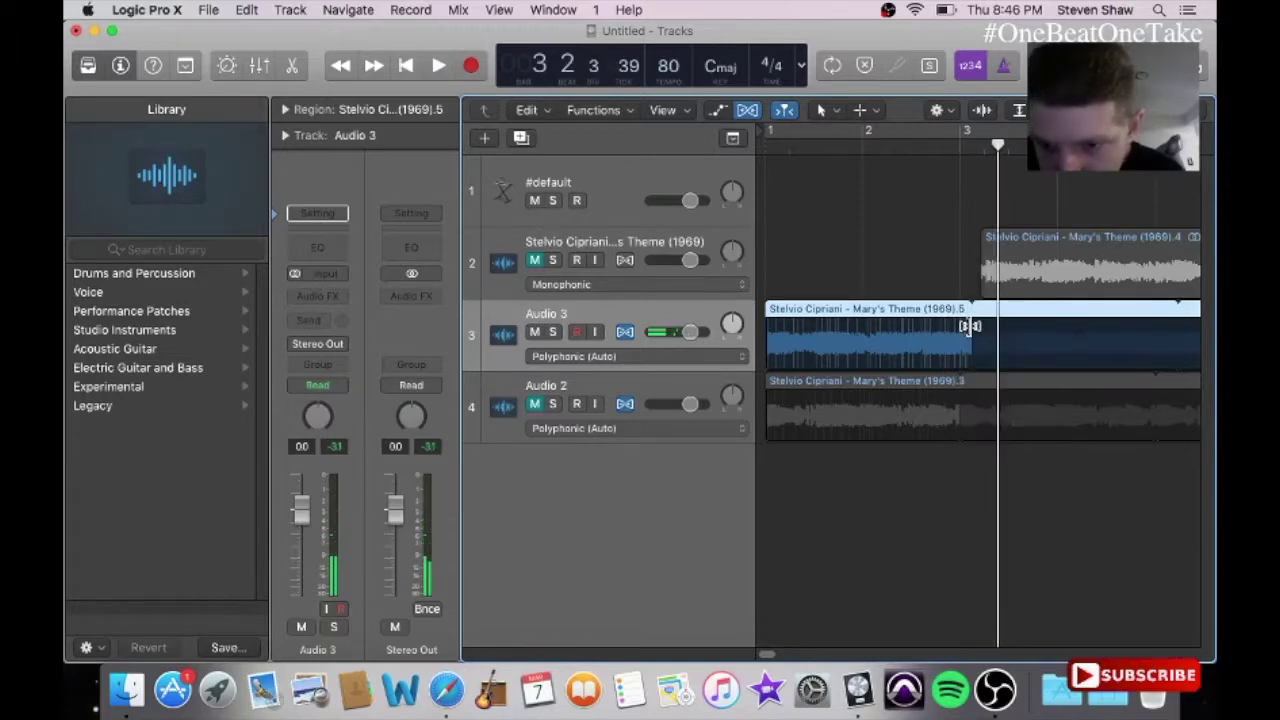
{"action": "left_click_drag", "start_coordinate": [969, 357], "coordinate": [966, 359]}
{"action": "left_click", "coordinate": [913, 343]}
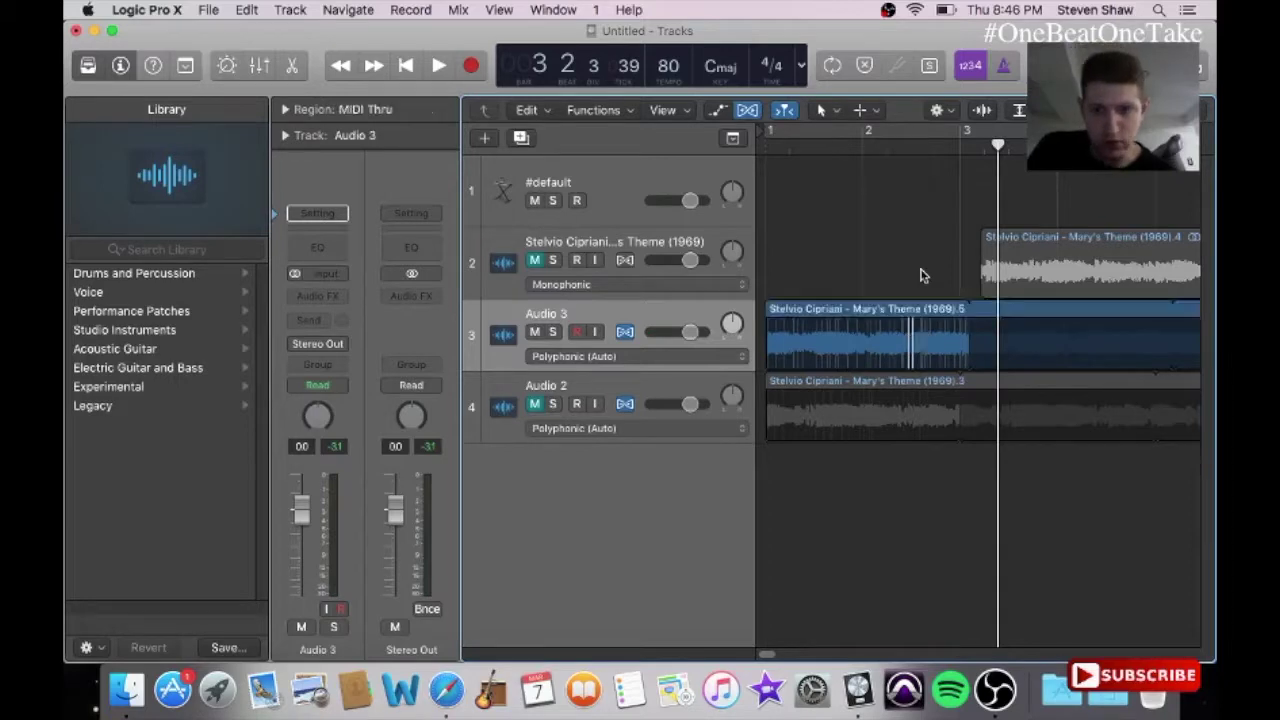
{"action": "left_click", "coordinate": [246, 11]}
{"action": "left_click", "coordinate": [269, 33]}
Step: Compress the Audio 3 chop so it ends at bar 3 and play its loop from the start to bar 7
{"action": "left_click_drag", "start_coordinate": [968, 332], "coordinate": [962, 342]}
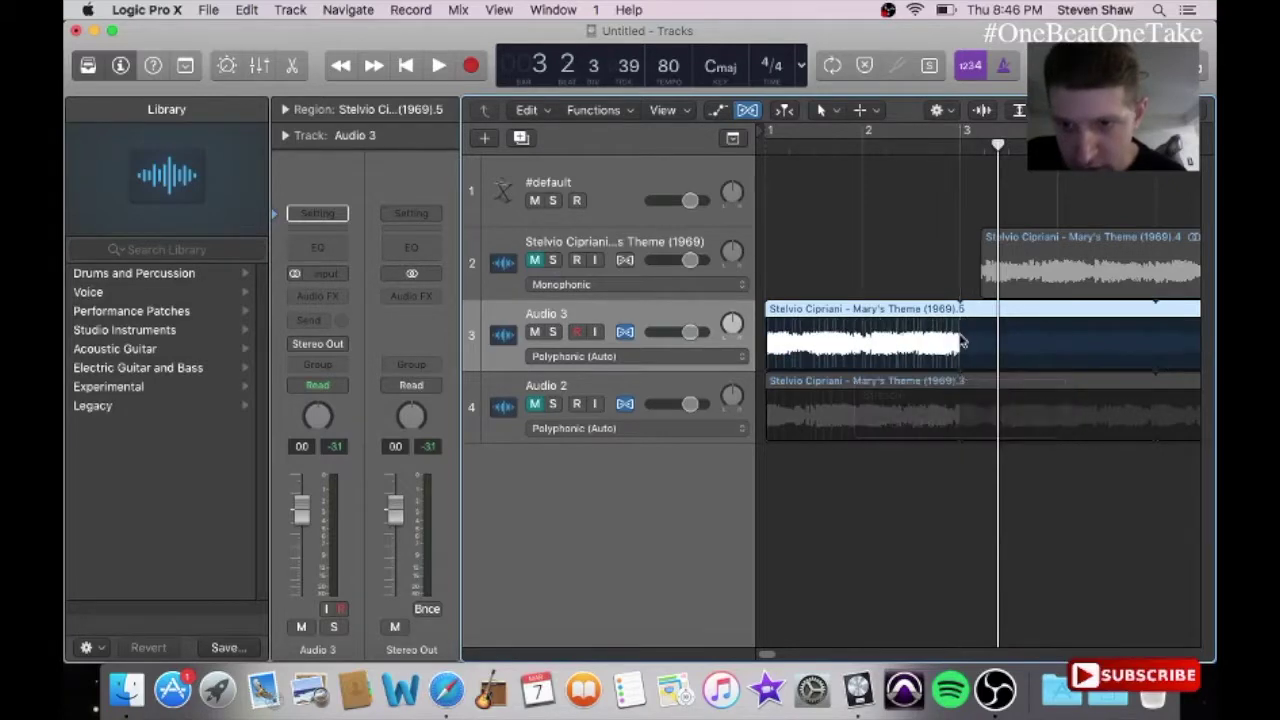
{"action": "left_click", "coordinate": [965, 292]}
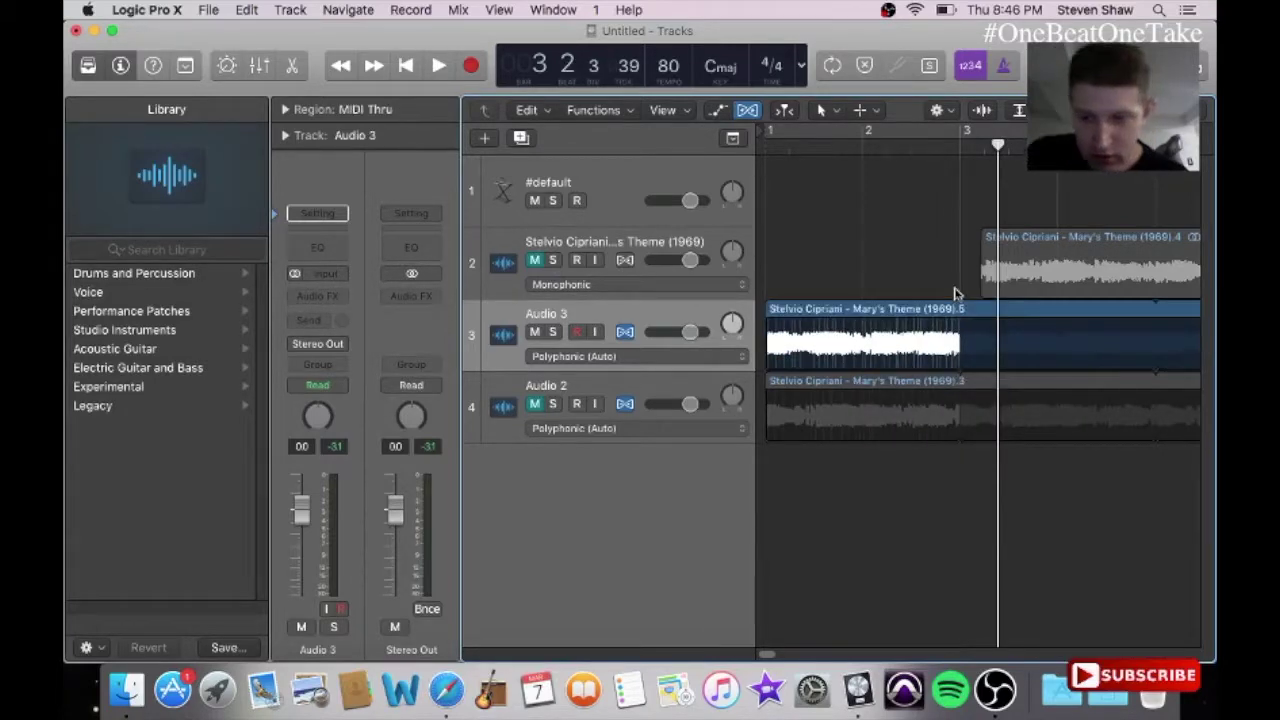
{"action": "key", "text": "Return"}
{"action": "key", "text": "space"}
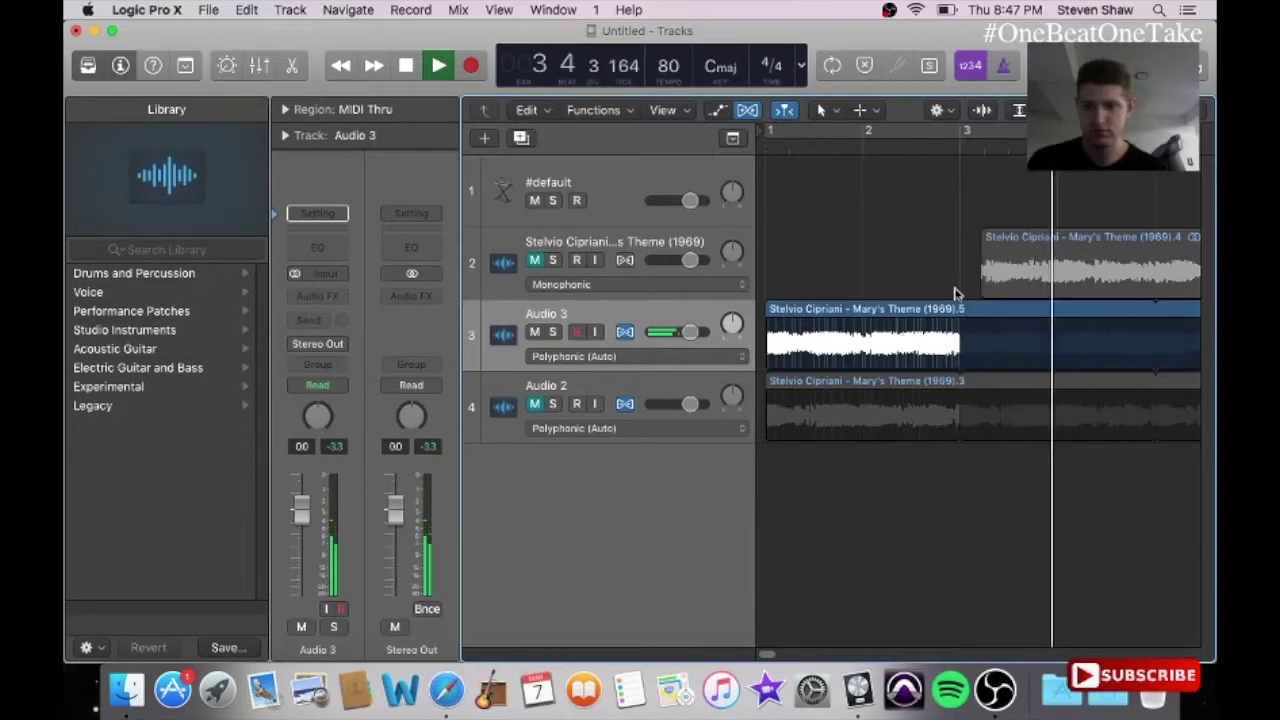
{"action": "left_click_drag", "start_coordinate": [766, 654], "coordinate": [762, 655]}
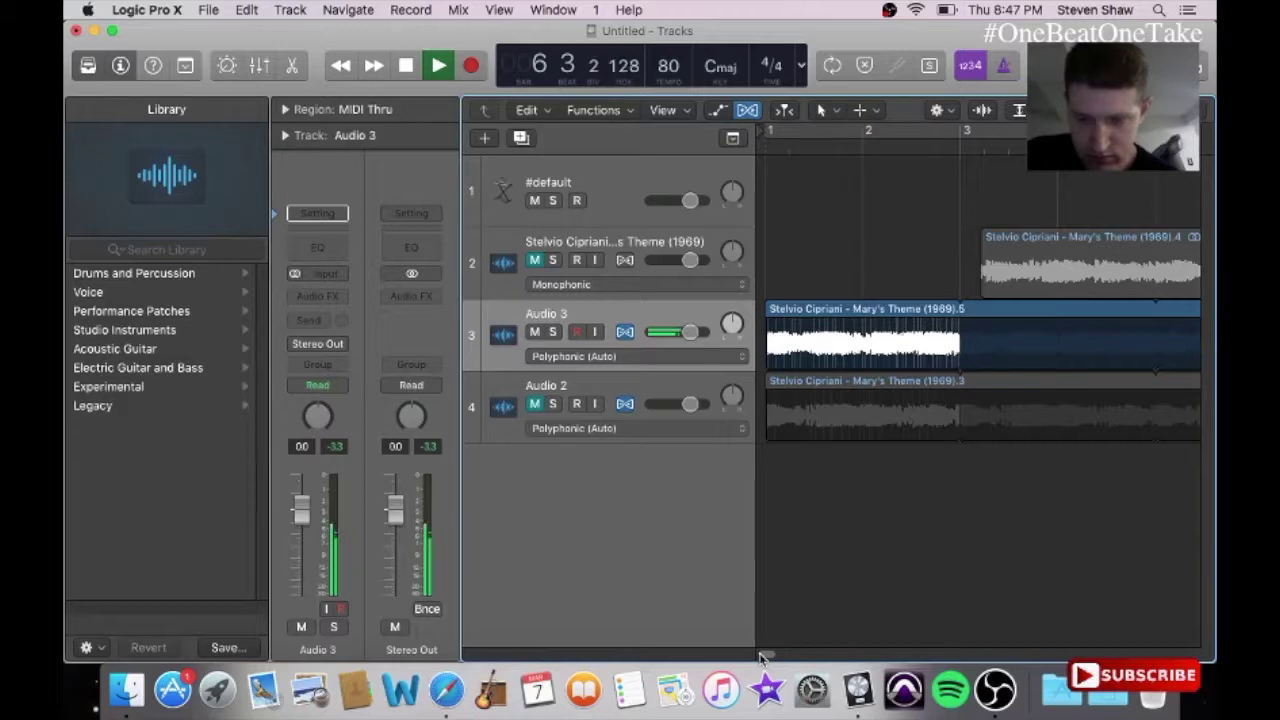
{"action": "key", "text": "space"}
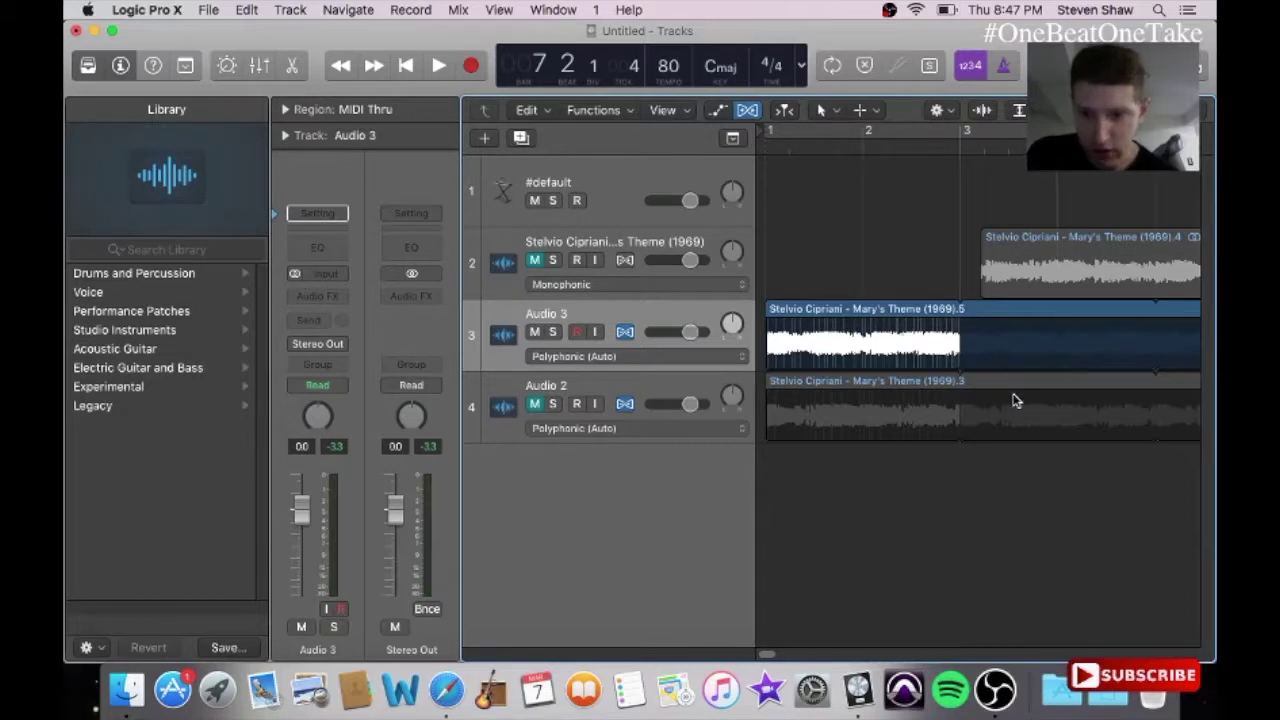
Step: Turn off looping for the Audio 2 and Audio 3 chops and set the grid snapping to Smart
{"action": "left_click_drag", "start_coordinate": [1026, 391], "coordinate": [960, 414]}
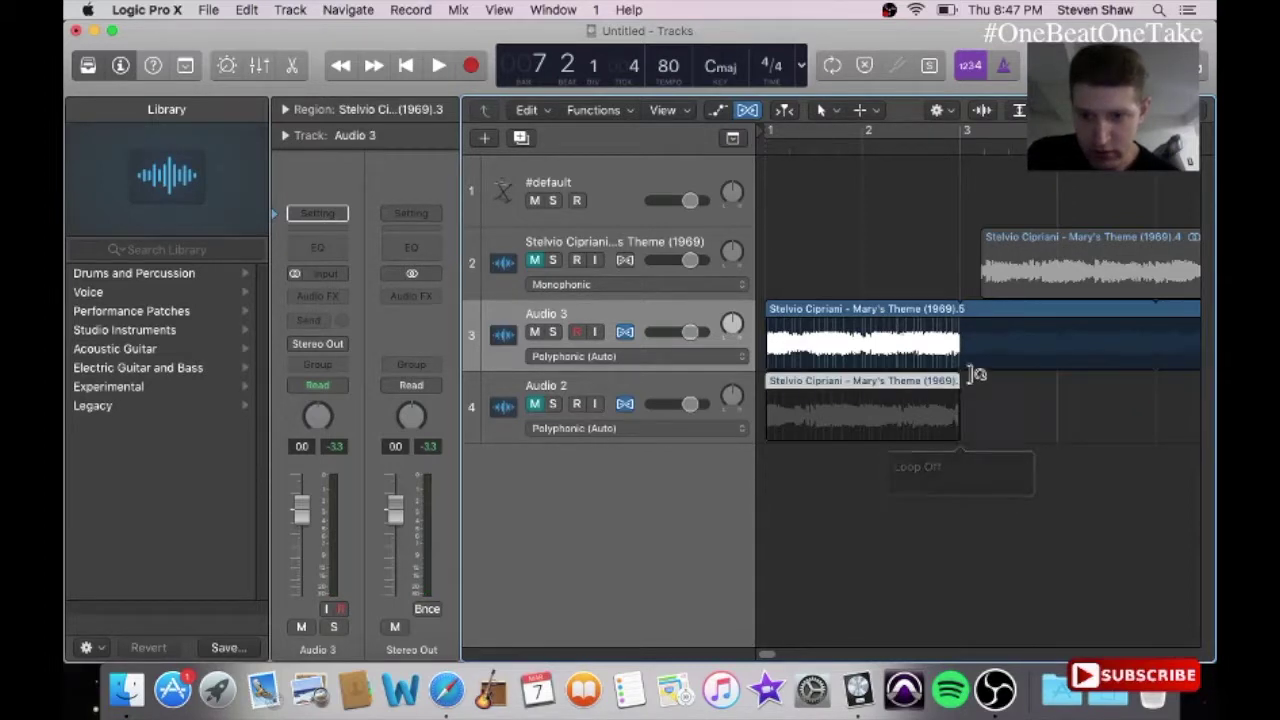
{"action": "left_click", "coordinate": [938, 110]}
{"action": "mouse_move", "coordinate": [963, 130]}
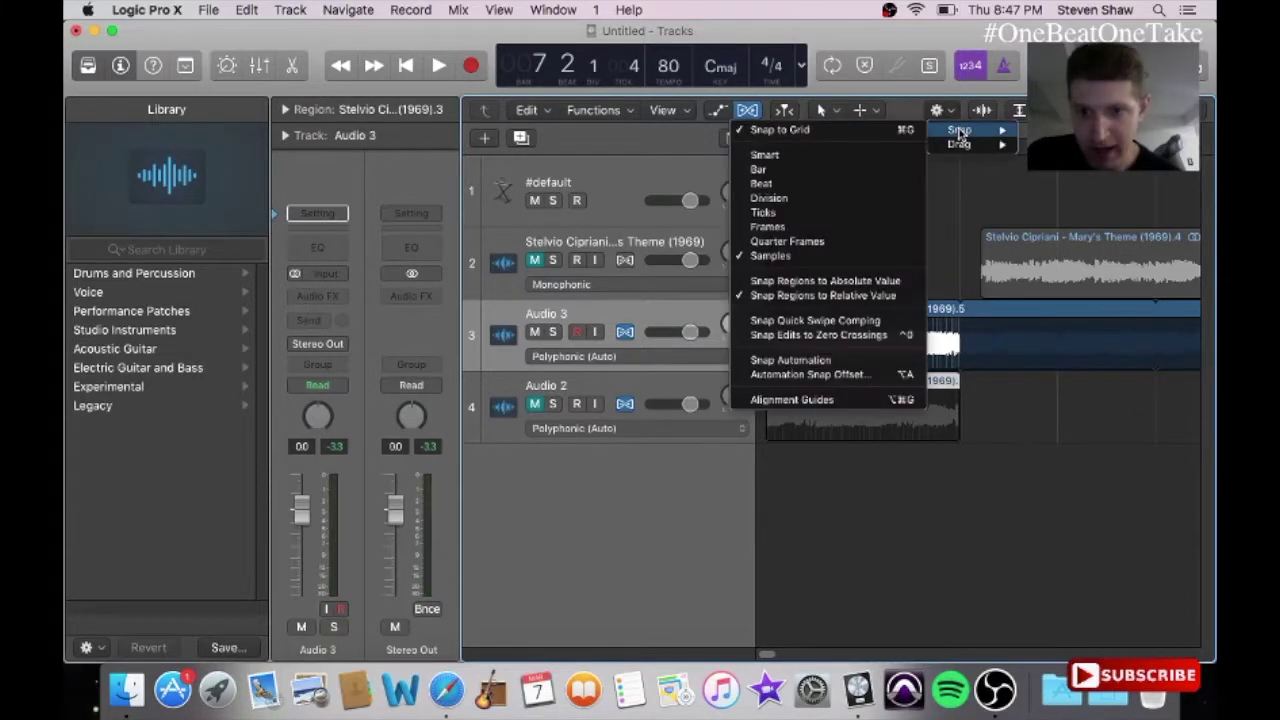
{"action": "left_click", "coordinate": [855, 156]}
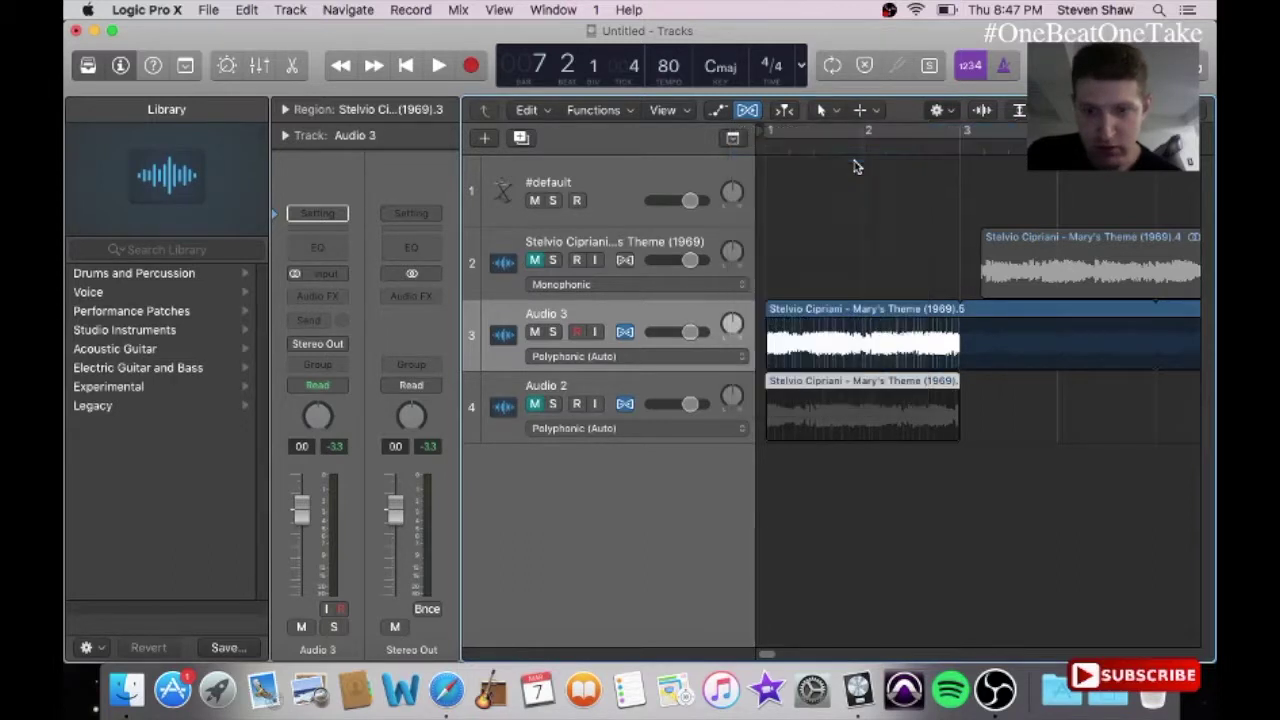
{"action": "left_click_drag", "start_coordinate": [1036, 311], "coordinate": [965, 340]}
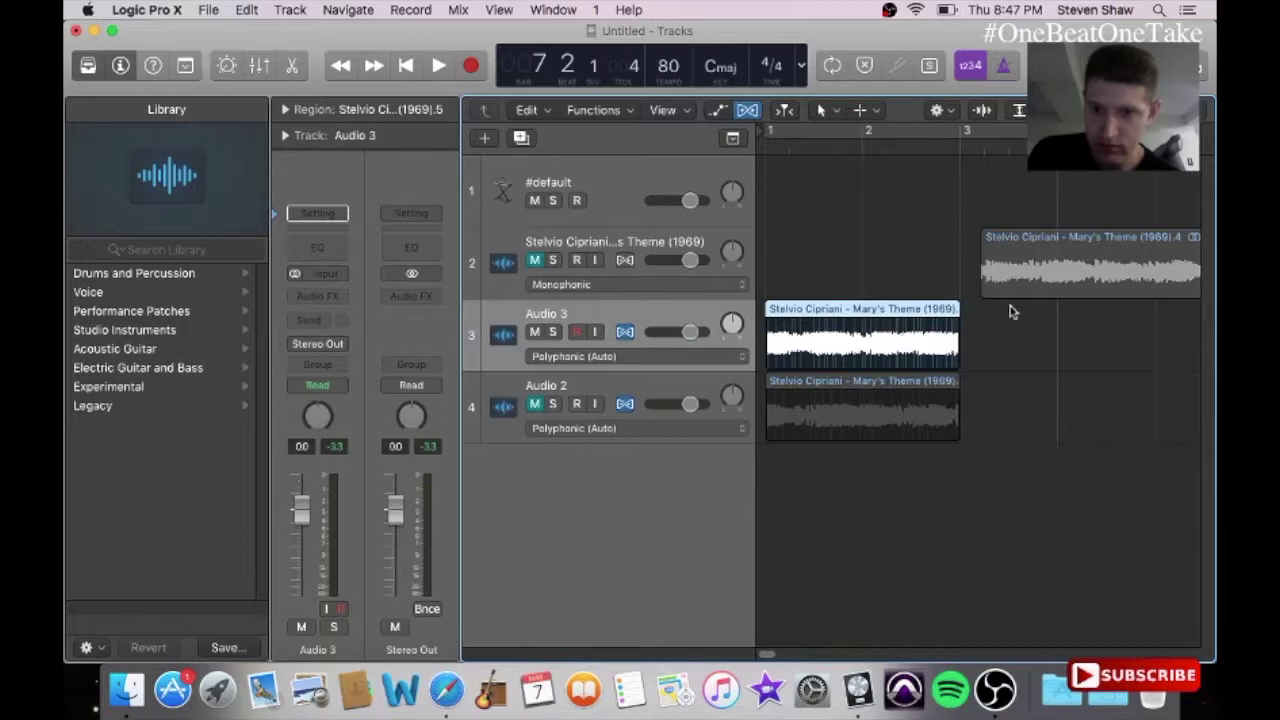
{"action": "left_click", "coordinate": [1020, 345]}
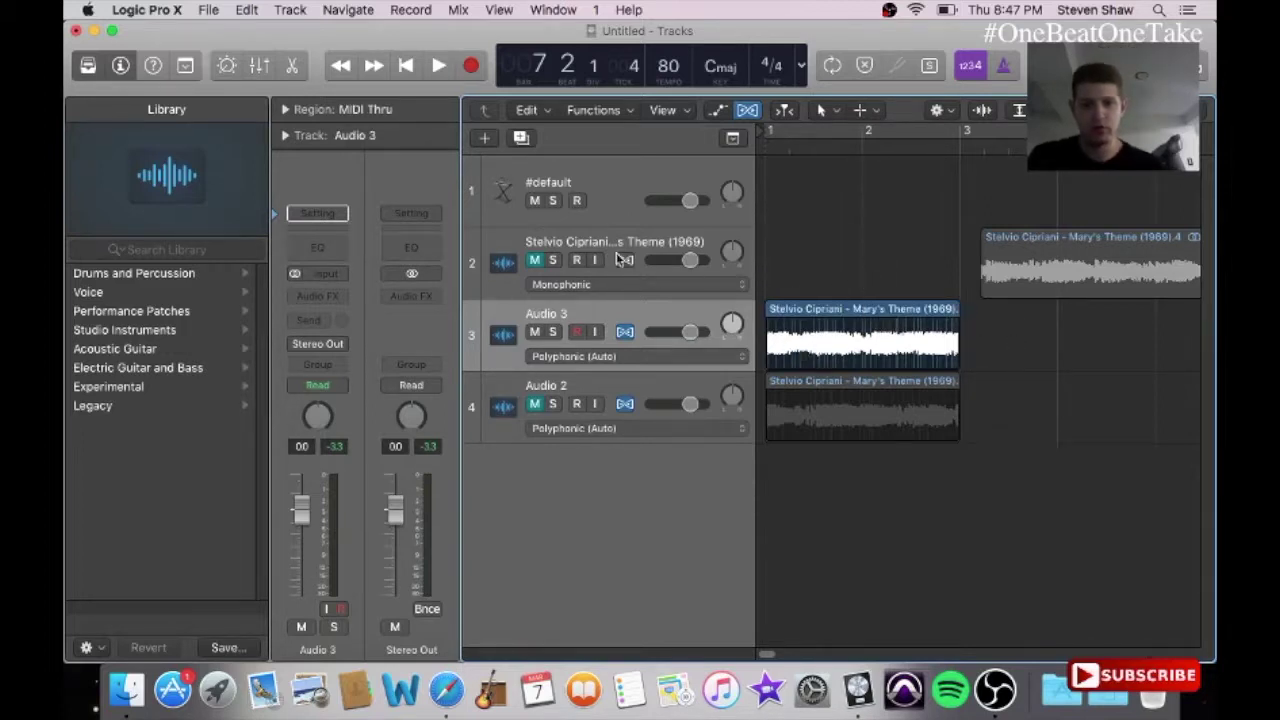
Step: Unmute the Mary's Theme track and Audio 2
{"action": "left_click", "coordinate": [537, 261]}
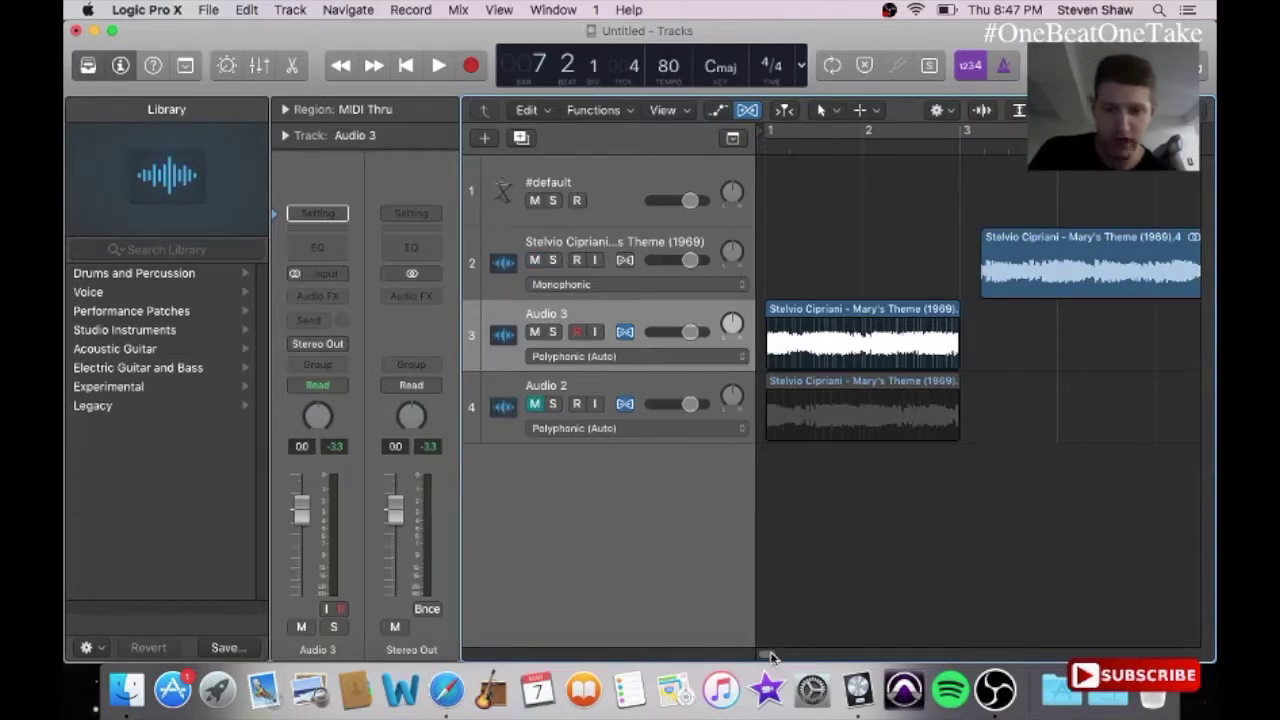
{"action": "left_click", "coordinate": [535, 405]}
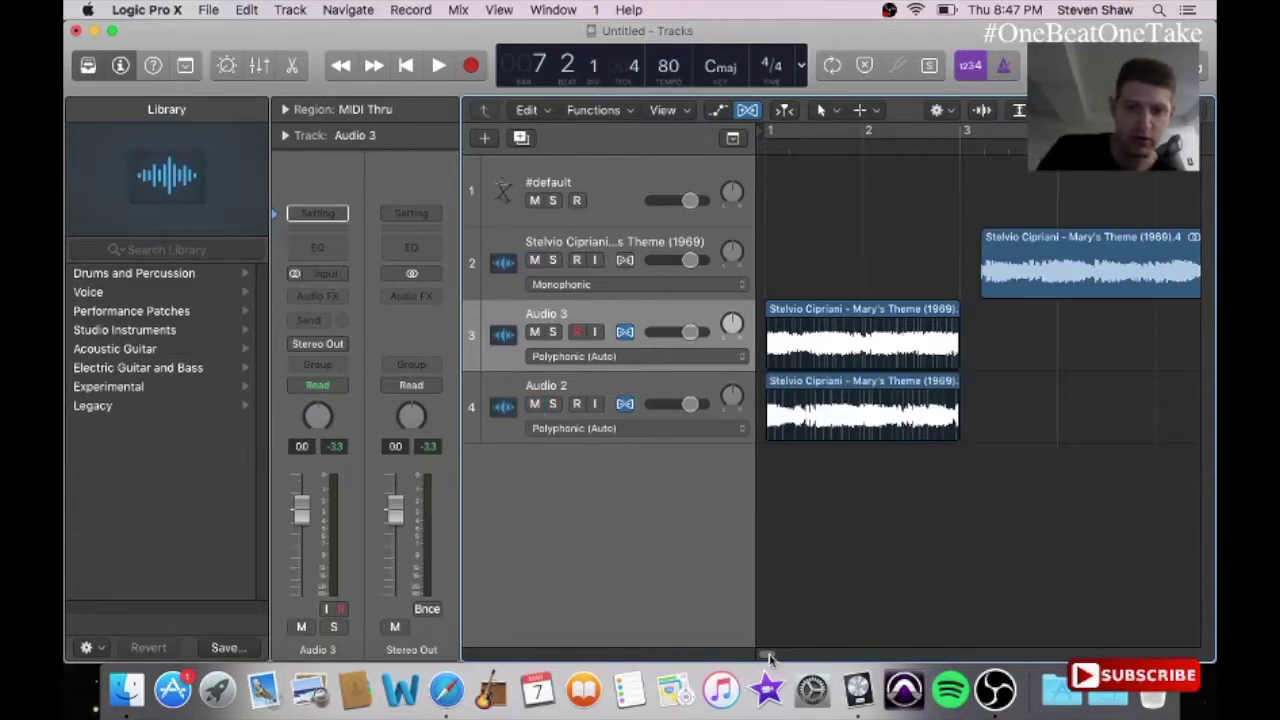
Step: Play the remaining Mary's Theme chops from bar 6 beat 3 to bar 11
{"action": "left_click_drag", "start_coordinate": [771, 657], "coordinate": [769, 656]}
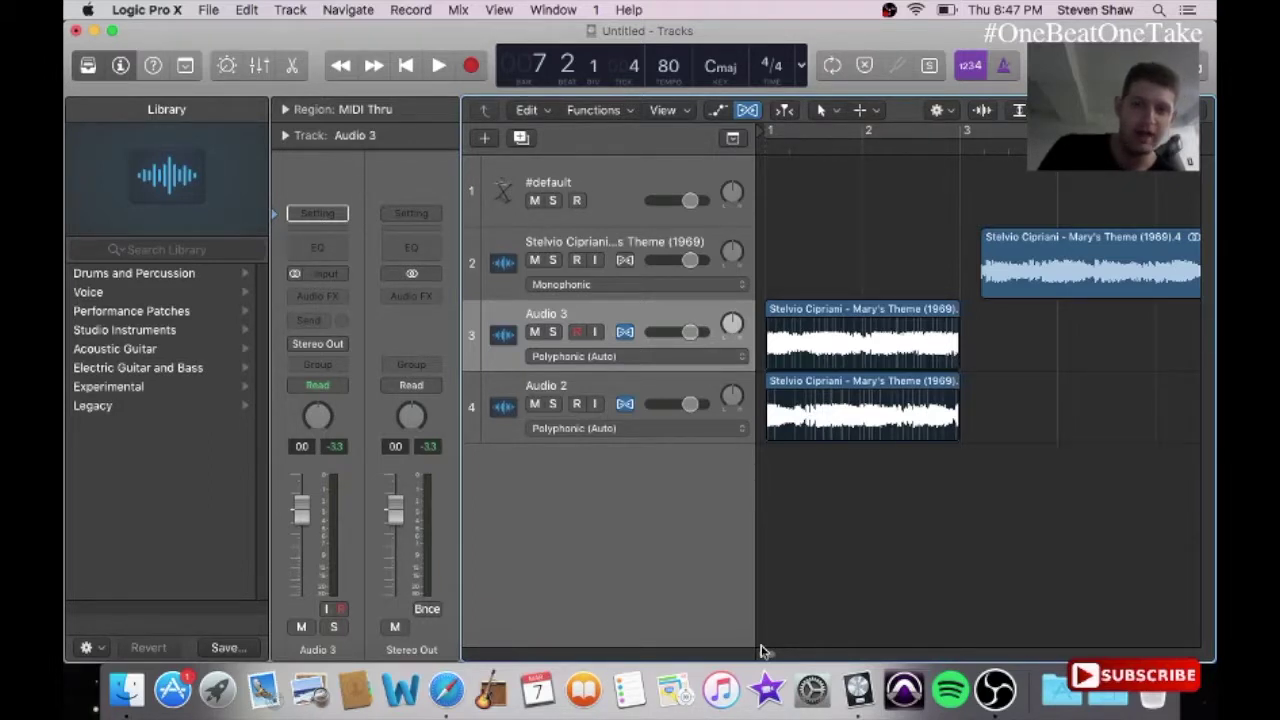
{"action": "scroll", "coordinate": [768, 652], "scroll_direction": "right", "scroll_amount": 3}
{"action": "scroll", "coordinate": [766, 651], "scroll_direction": "left", "scroll_amount": 3}
{"action": "scroll", "coordinate": [770, 650], "scroll_direction": "right", "scroll_amount": 3}
{"action": "scroll", "coordinate": [762, 647], "scroll_direction": "left", "scroll_amount": 3}
{"action": "scroll", "coordinate": [760, 642], "scroll_direction": "right", "scroll_amount": 3}
{"action": "scroll", "coordinate": [790, 638], "scroll_direction": "left", "scroll_amount": 2}
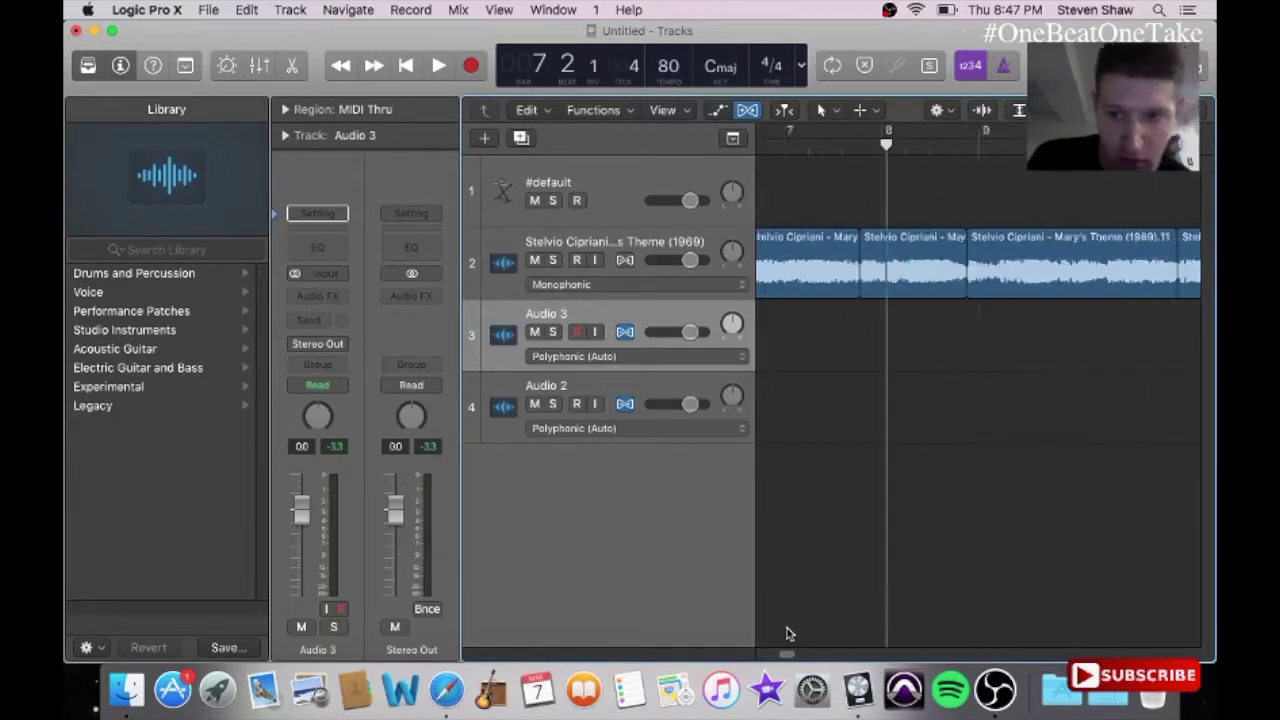
{"action": "left_click", "coordinate": [814, 138]}
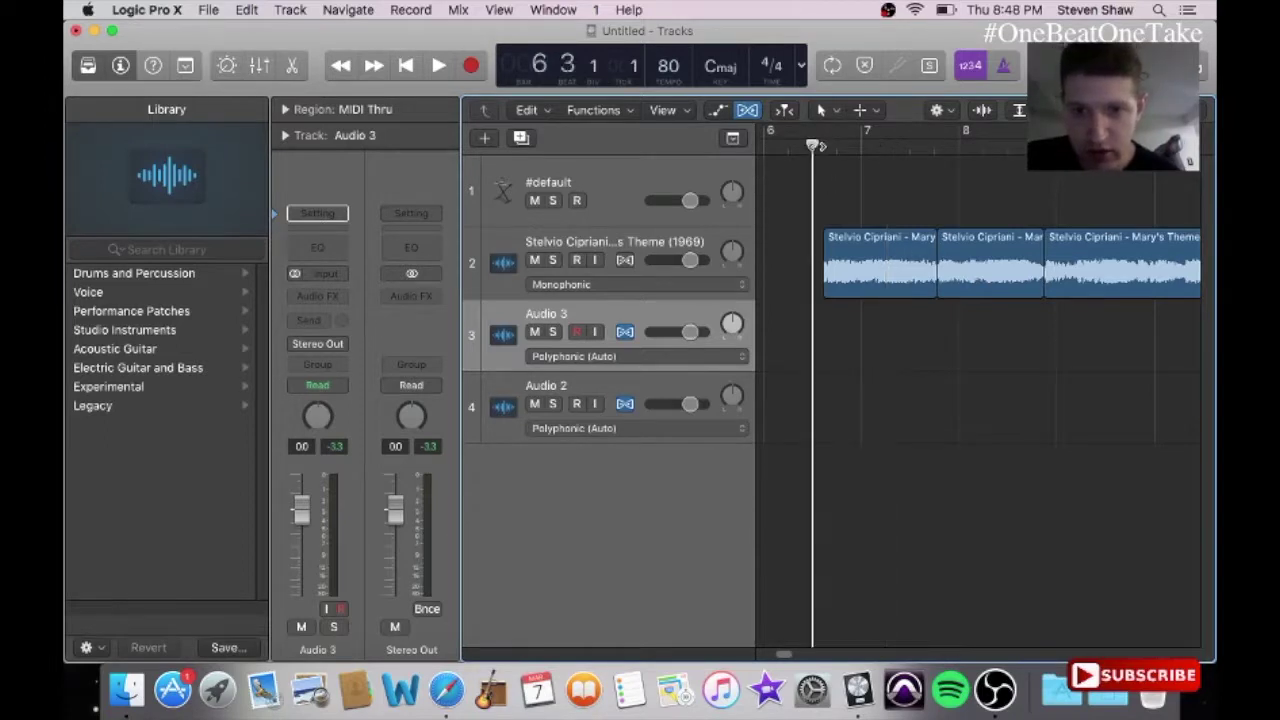
{"action": "key", "text": "space"}
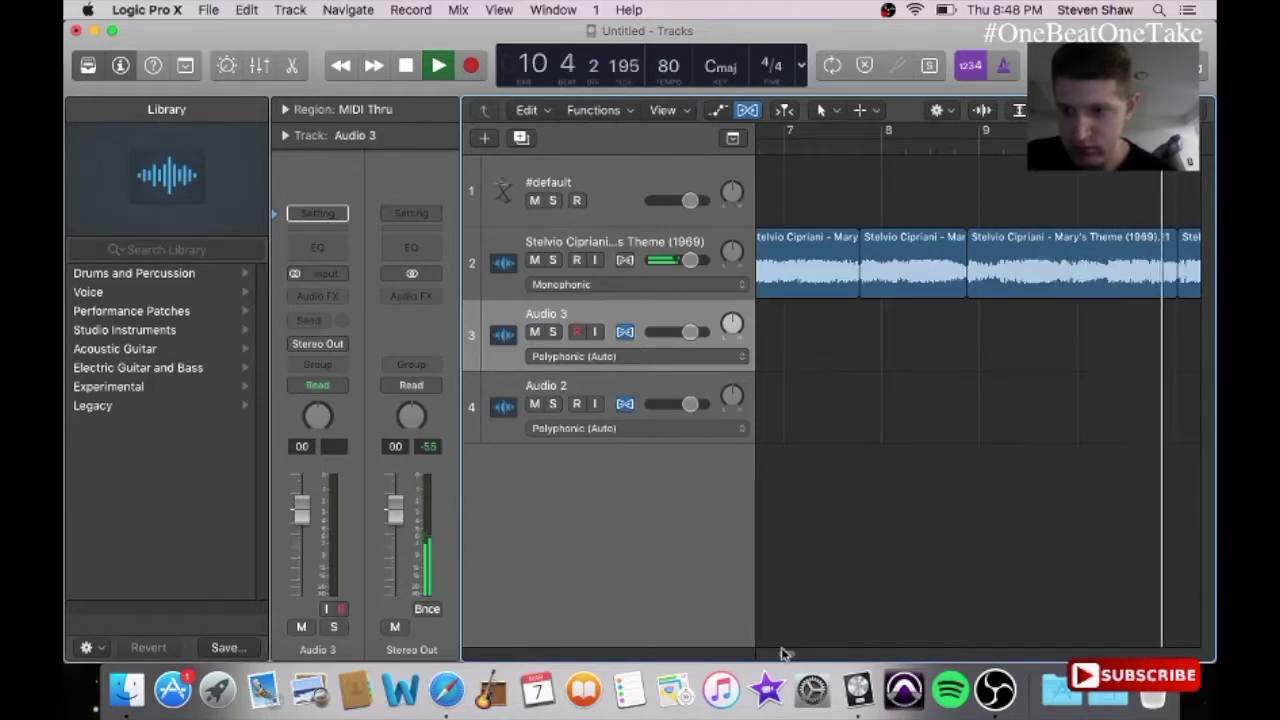
{"action": "key", "text": "space"}
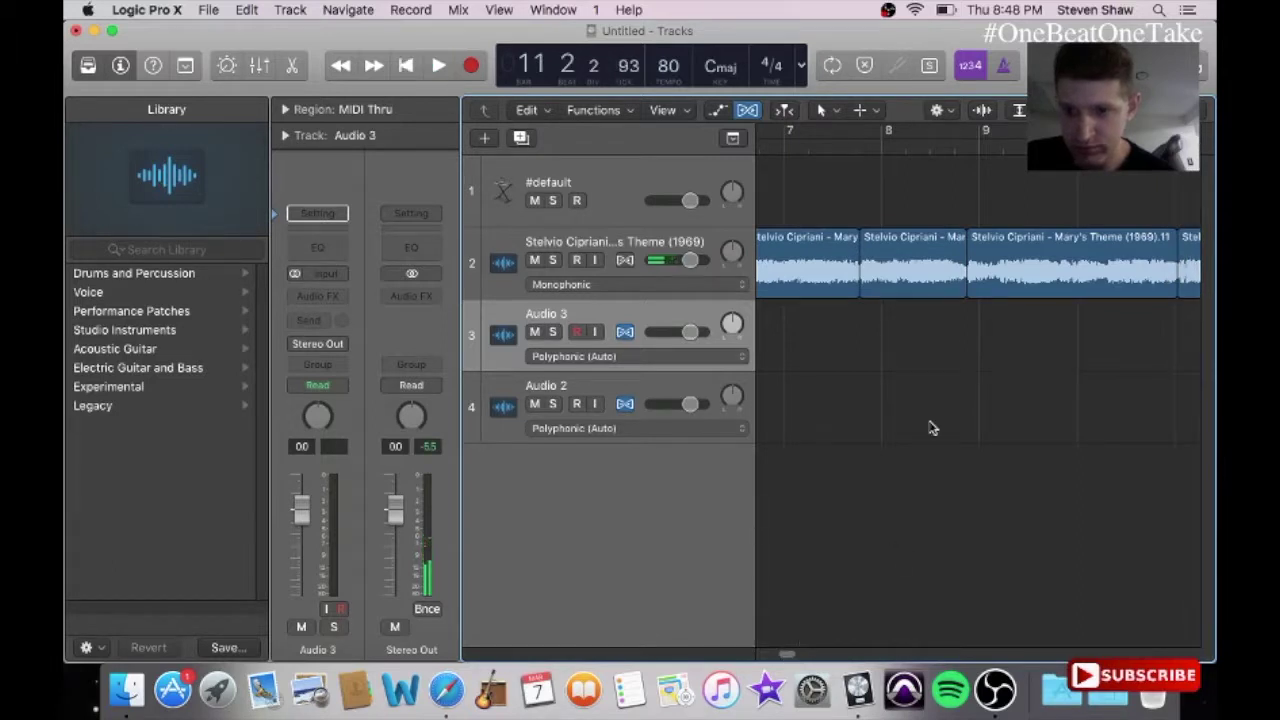
Step: Add a new audio track directly below the Mary's Theme track
{"action": "left_click_drag", "start_coordinate": [1011, 264], "coordinate": [1020, 296]}
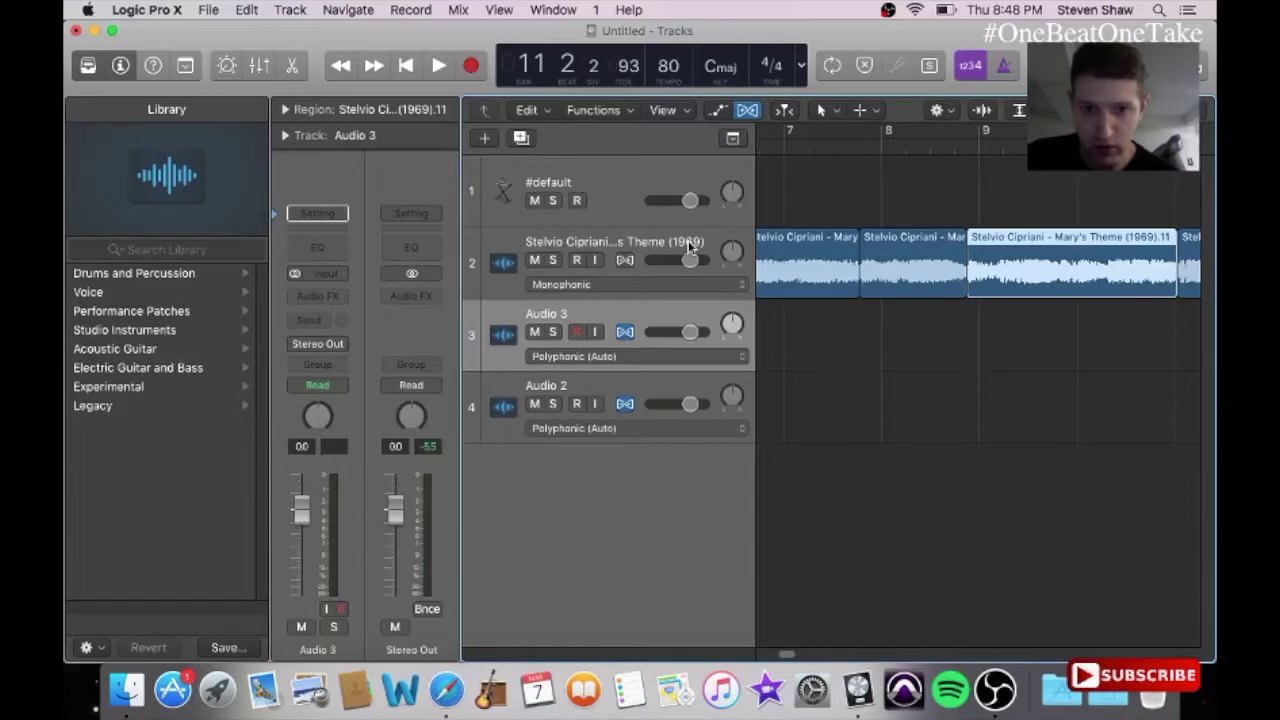
{"action": "left_click", "coordinate": [690, 248]}
{"action": "left_click", "coordinate": [518, 139]}
{"action": "left_click", "coordinate": [1035, 330]}
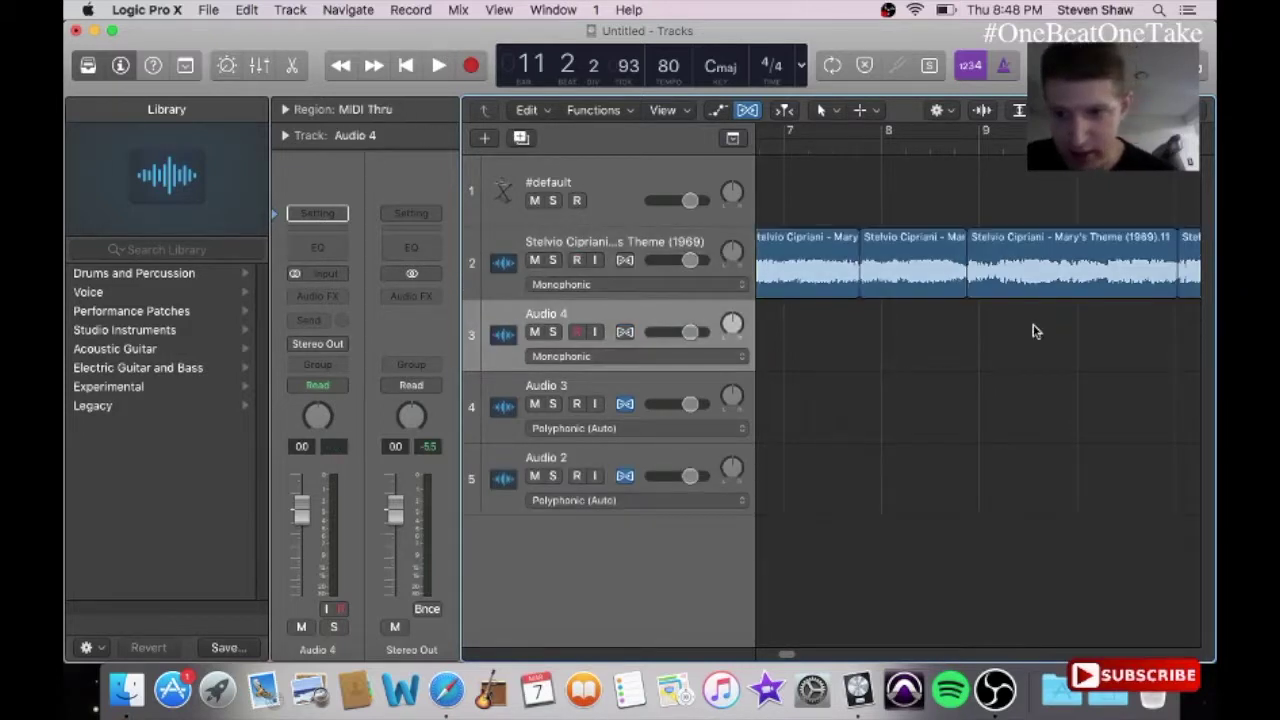
Step: Move the long Mary's Theme chop near bar 9 down to the Audio 4 track so it starts at bar 1
{"action": "left_click_drag", "start_coordinate": [1029, 293], "coordinate": [695, 335]}
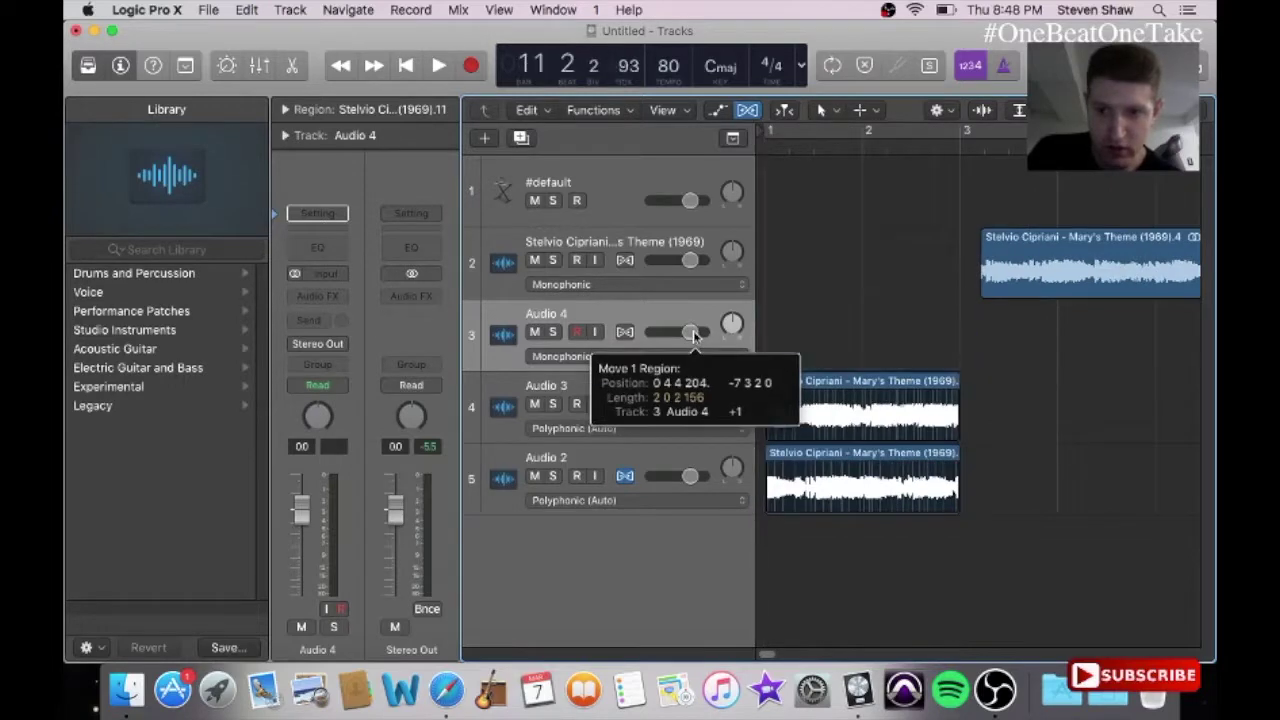
{"action": "left_click_drag", "start_coordinate": [766, 654], "coordinate": [790, 653]}
{"action": "left_click_drag", "start_coordinate": [922, 300], "coordinate": [817, 336]}
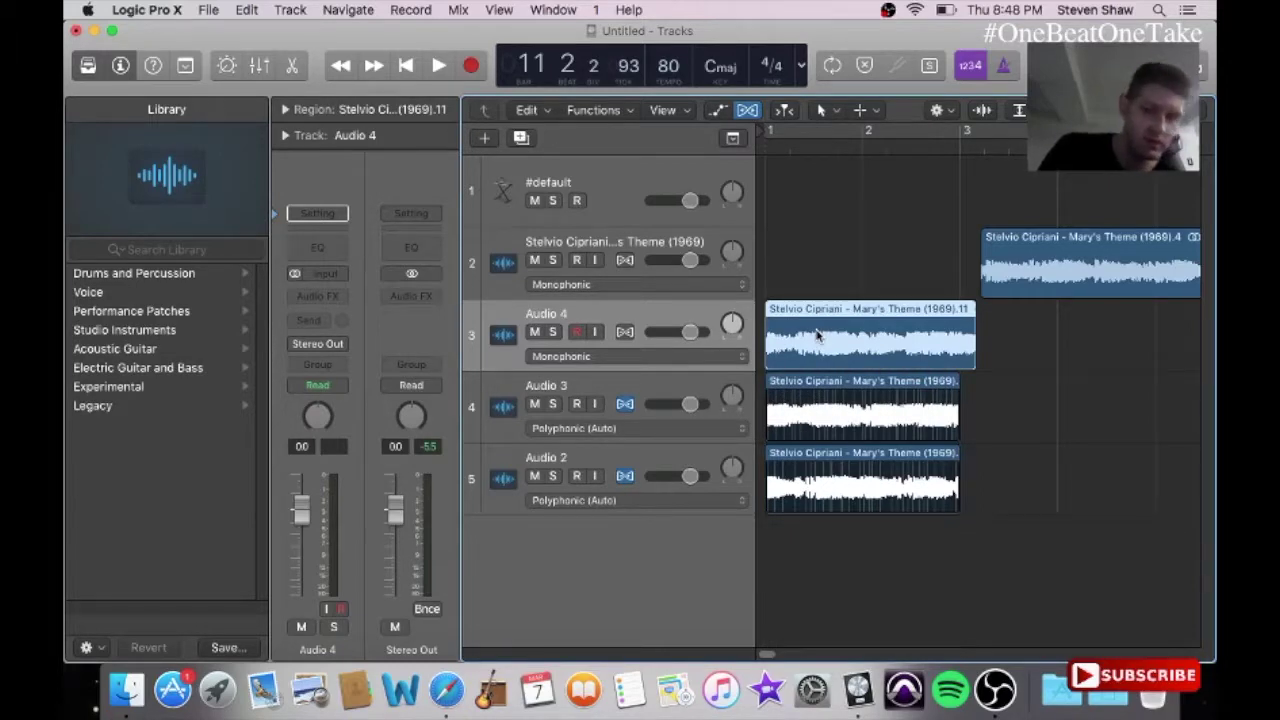
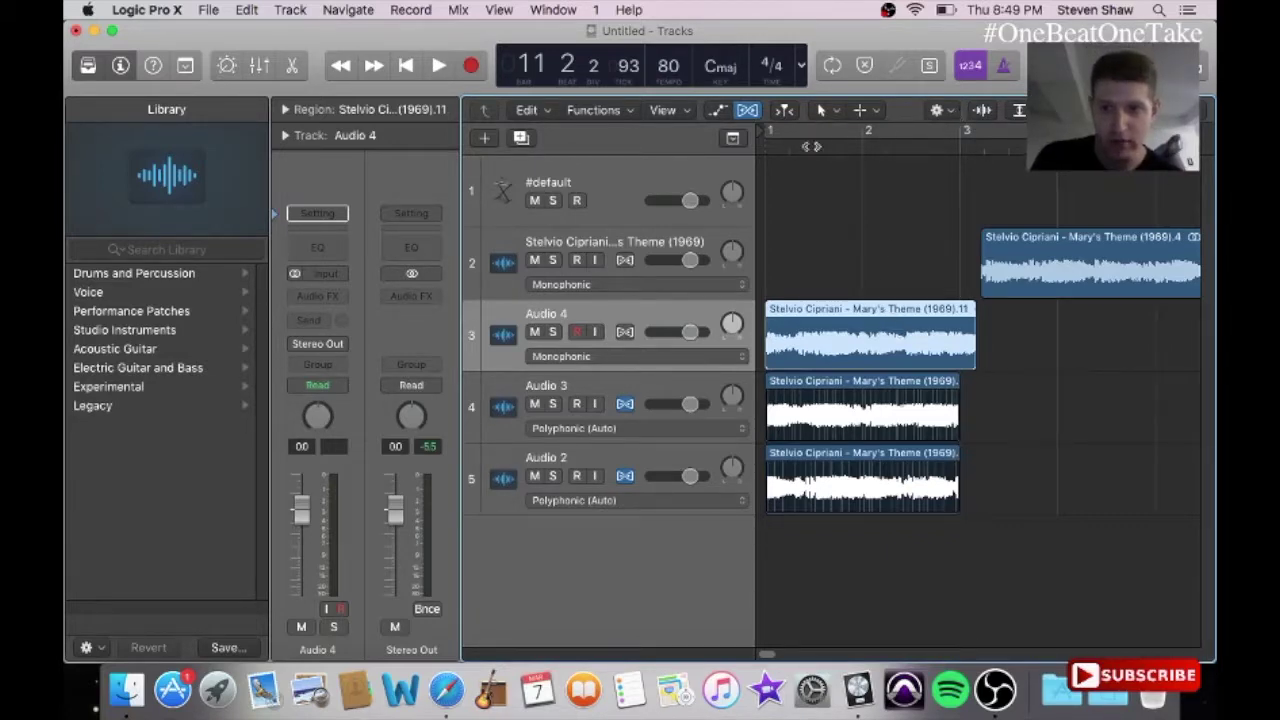
Step: Enable Polyphonic flex on Audio 4 and compress its chop so it ends at bar 3
{"action": "left_click", "coordinate": [747, 111]}
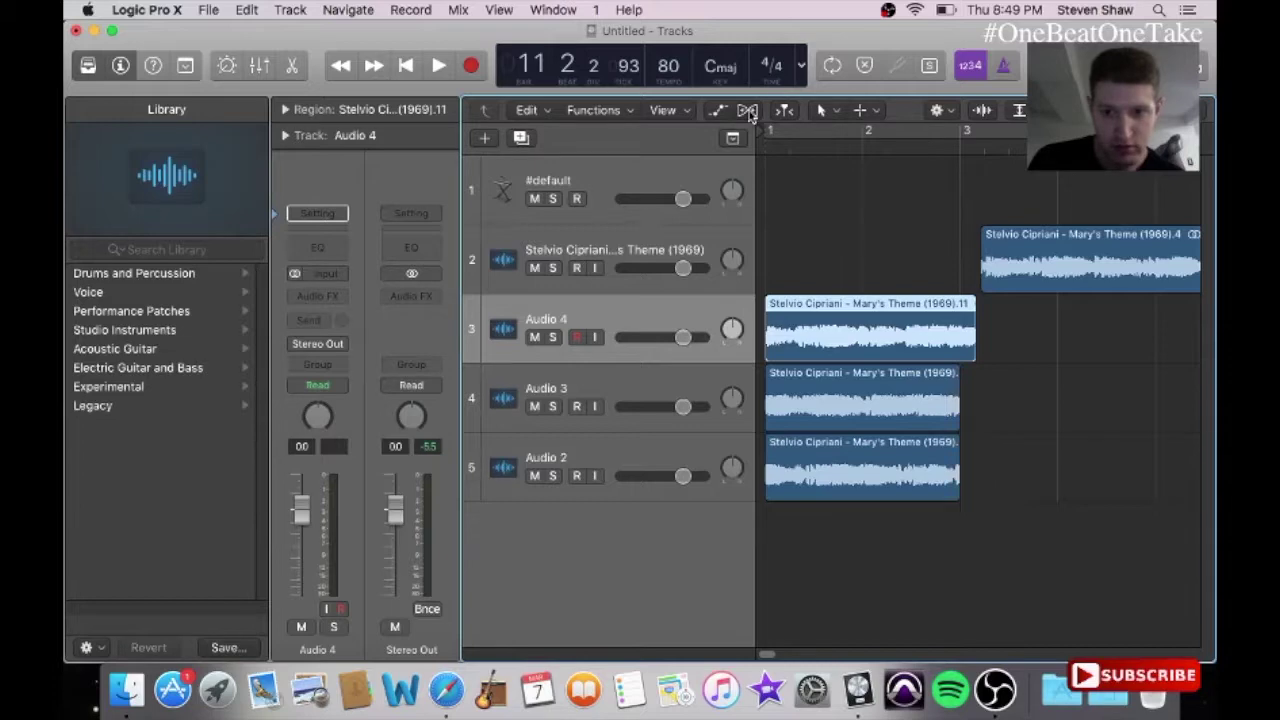
{"action": "left_click", "coordinate": [747, 111]}
{"action": "left_click", "coordinate": [625, 332]}
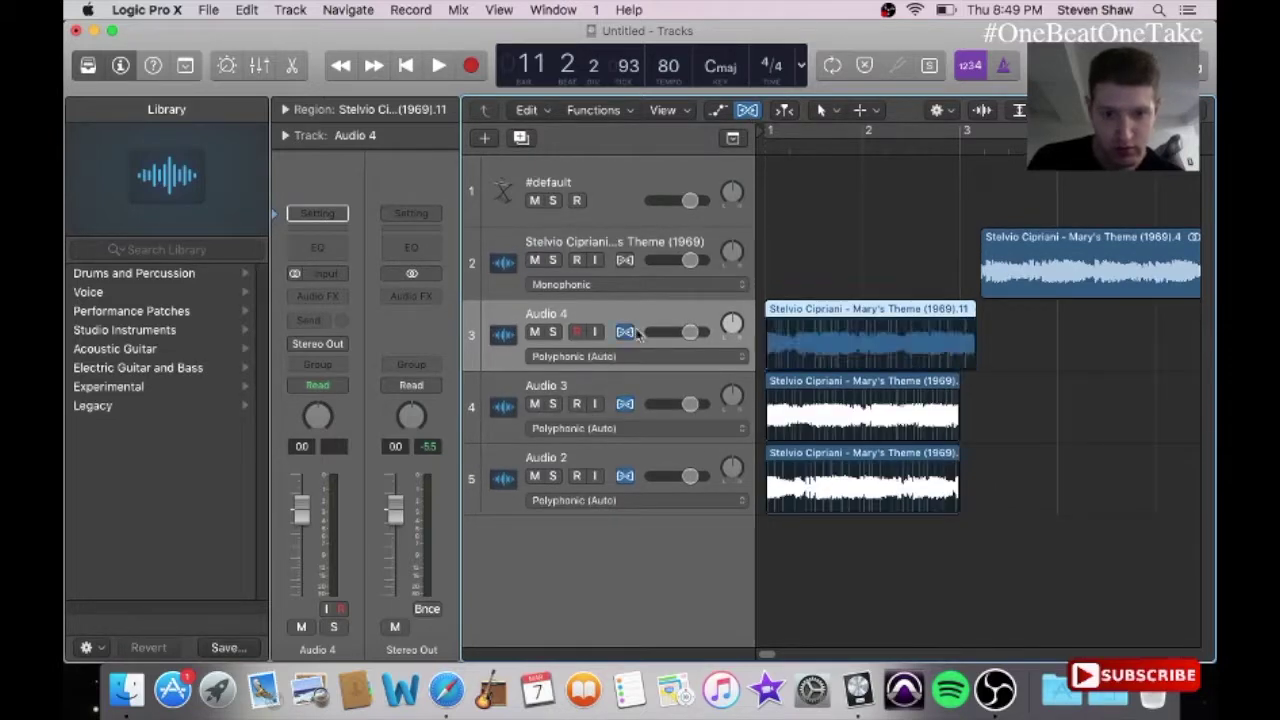
{"action": "left_click_drag", "start_coordinate": [970, 328], "coordinate": [958, 331]}
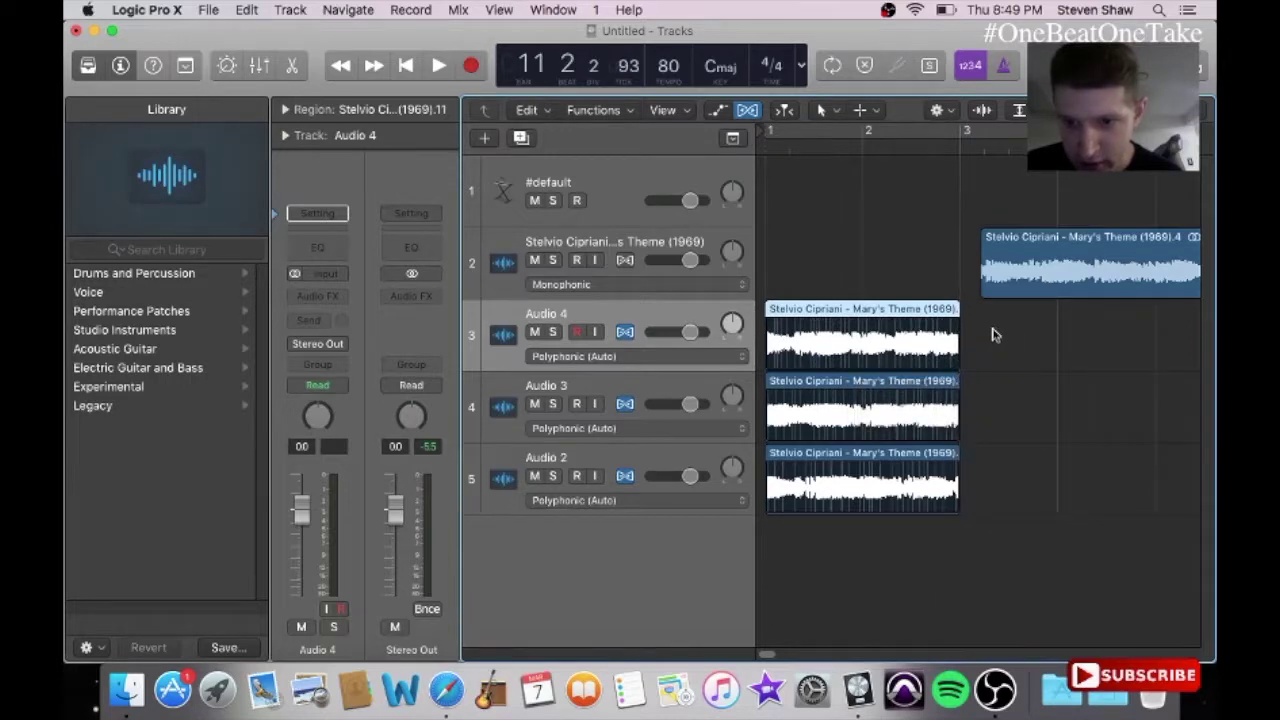
Step: Solo Audio 4, play its chop looped from the start into bar 3, and turn its looping off
{"action": "key", "text": "Return"}
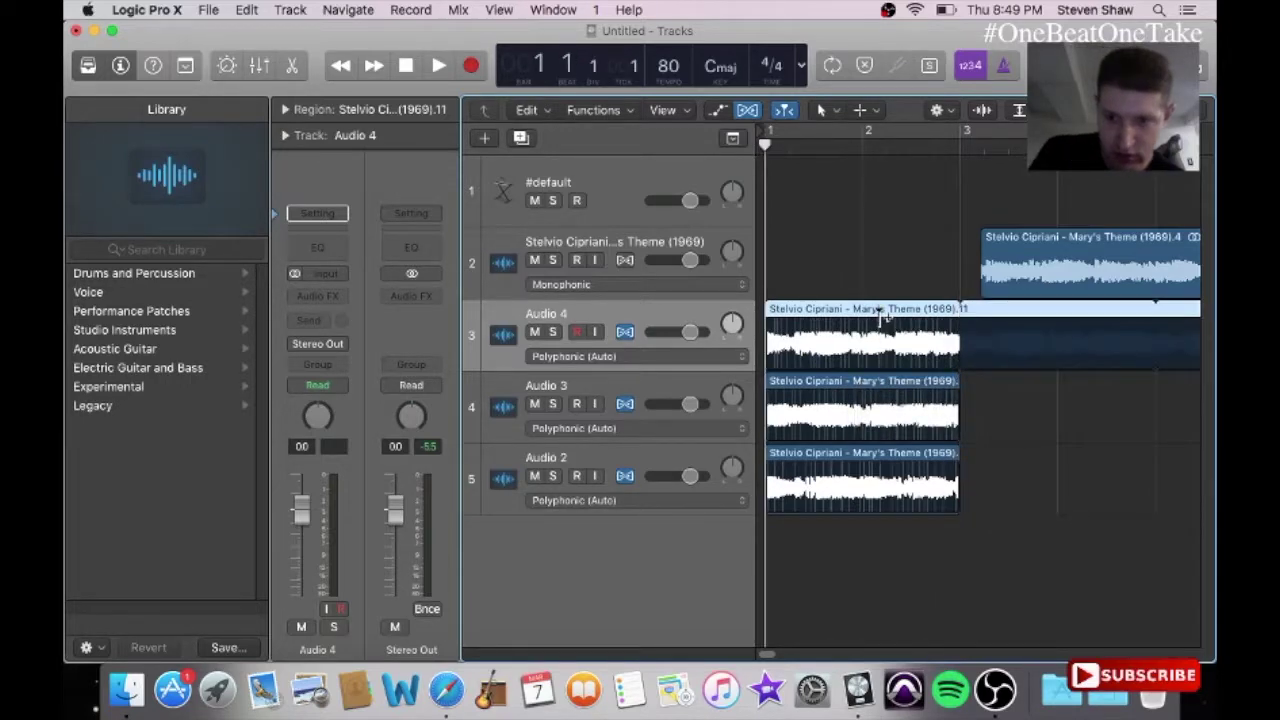
{"action": "key", "text": "space"}
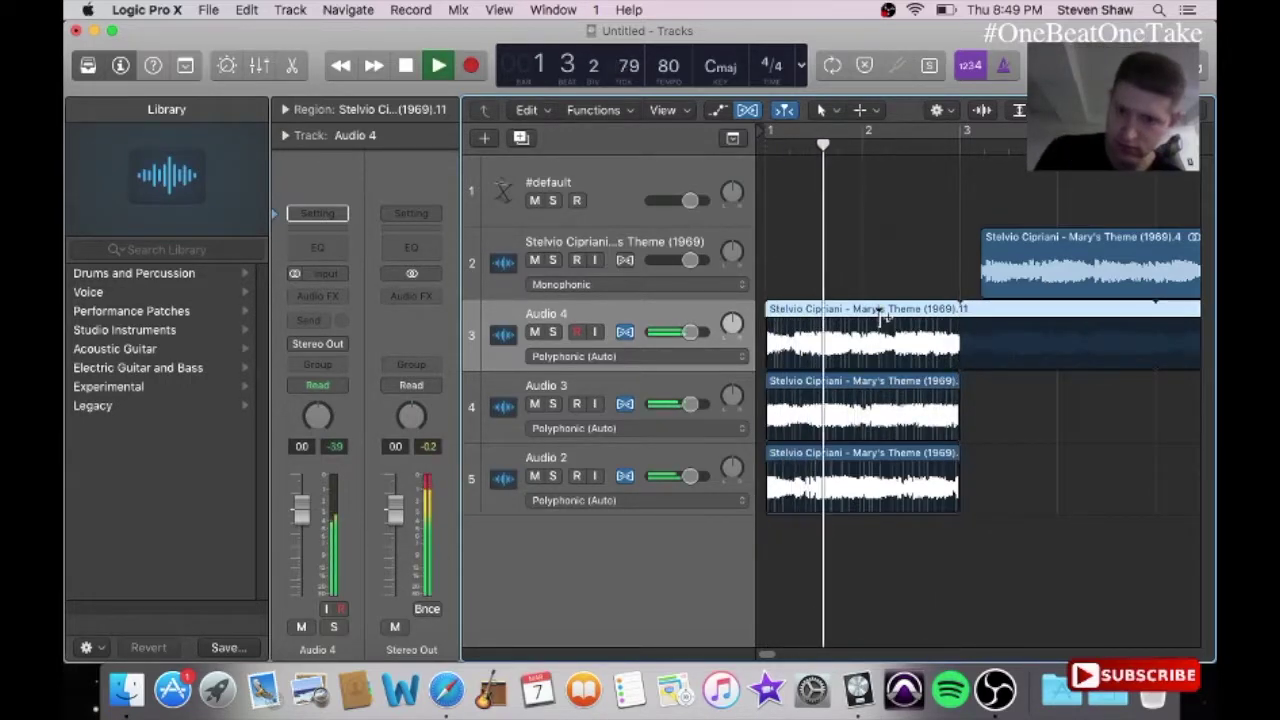
{"action": "key", "text": "space"}
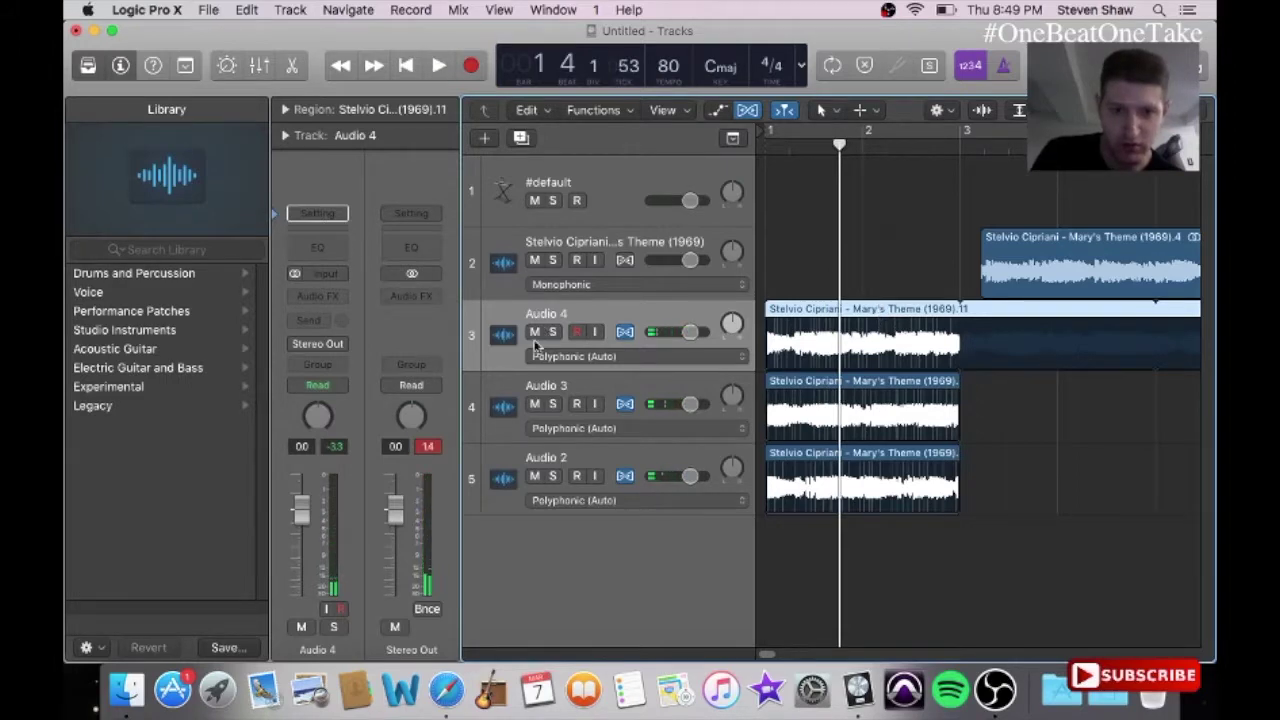
{"action": "left_click", "coordinate": [553, 332]}
{"action": "key", "text": "Return"}
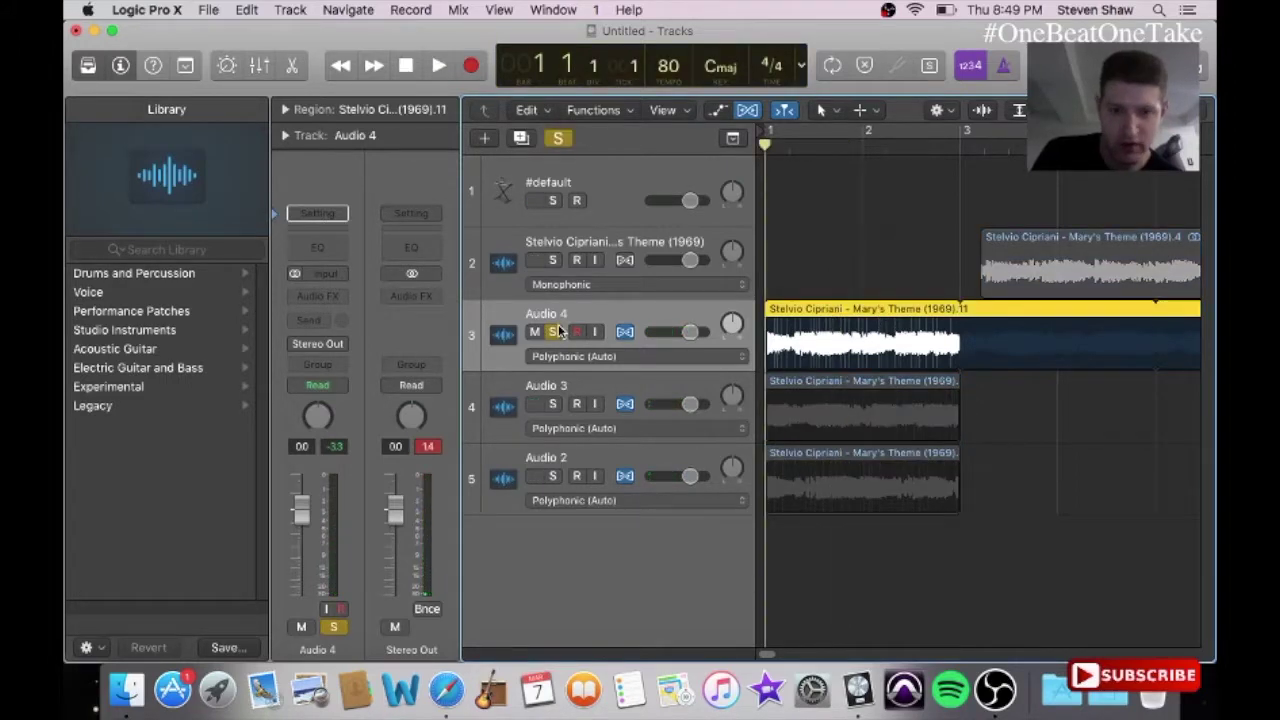
{"action": "key", "text": "space"}
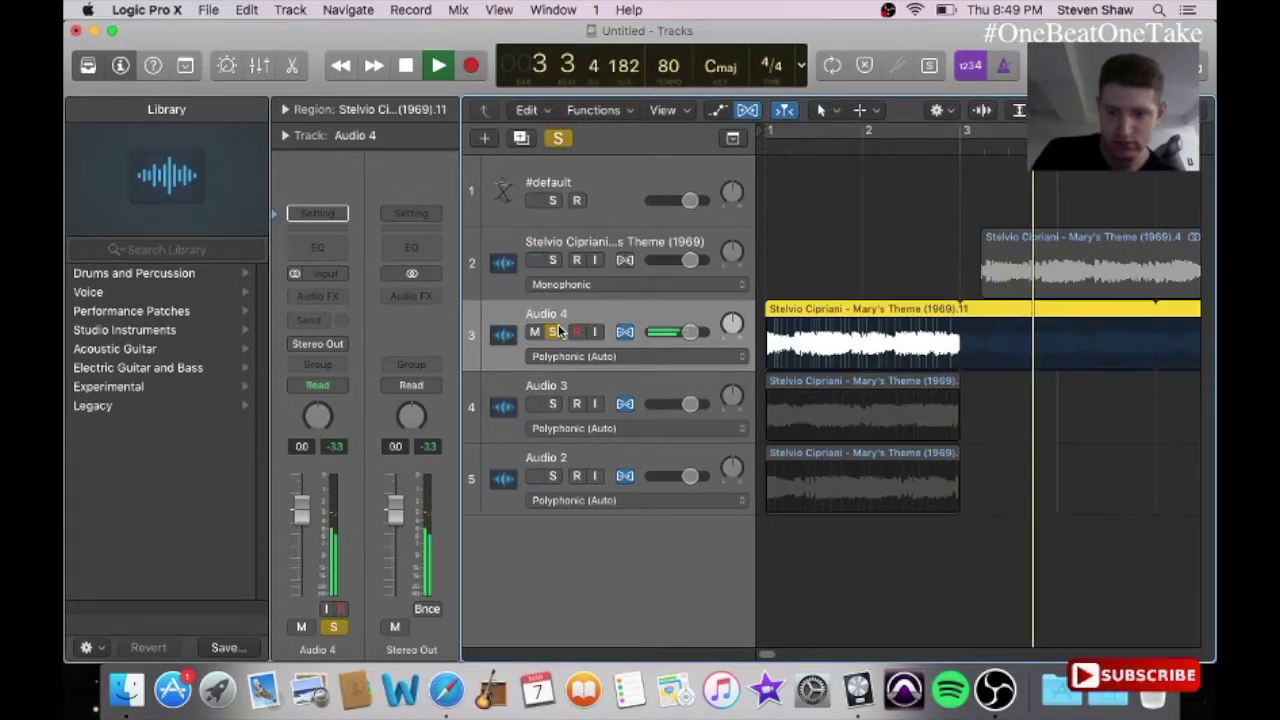
{"action": "key", "text": "space"}
{"action": "left_click_drag", "start_coordinate": [975, 302], "coordinate": [878, 372]}
Step: Move the Audio 3 track above Audio 4 and solo it as well
{"action": "left_click_drag", "start_coordinate": [628, 385], "coordinate": [621, 311]}
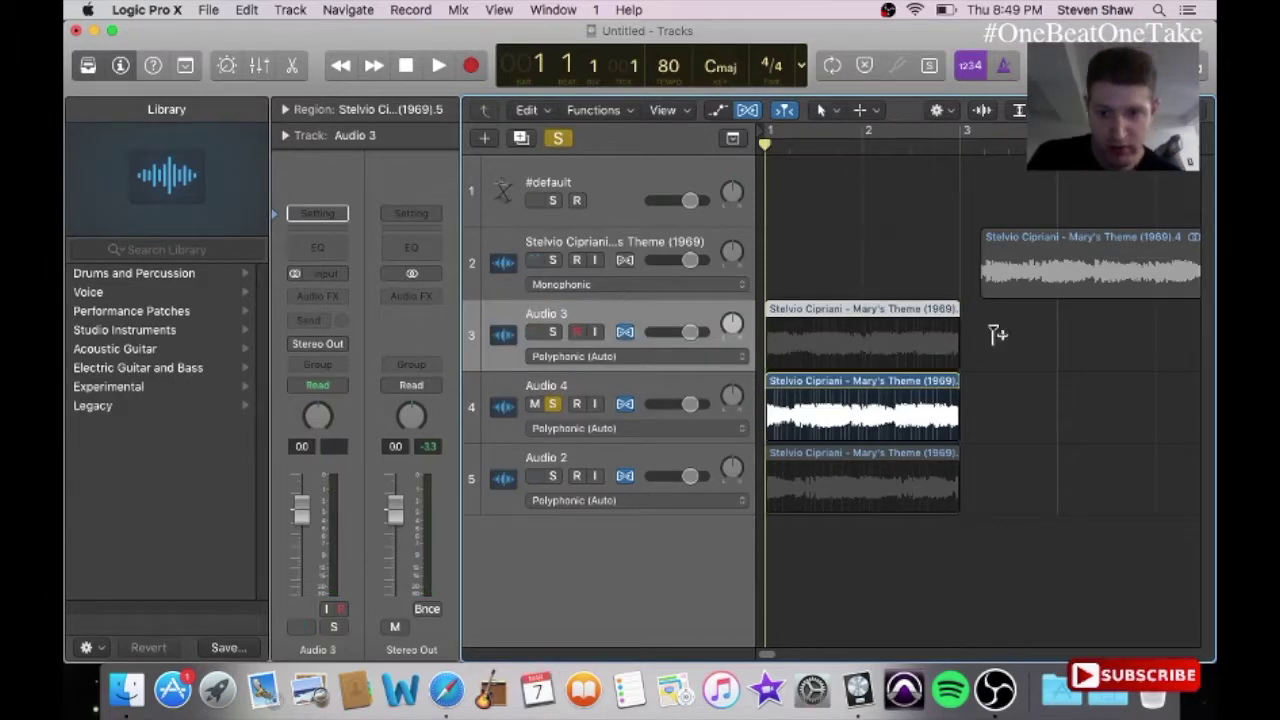
{"action": "left_click", "coordinate": [1041, 377]}
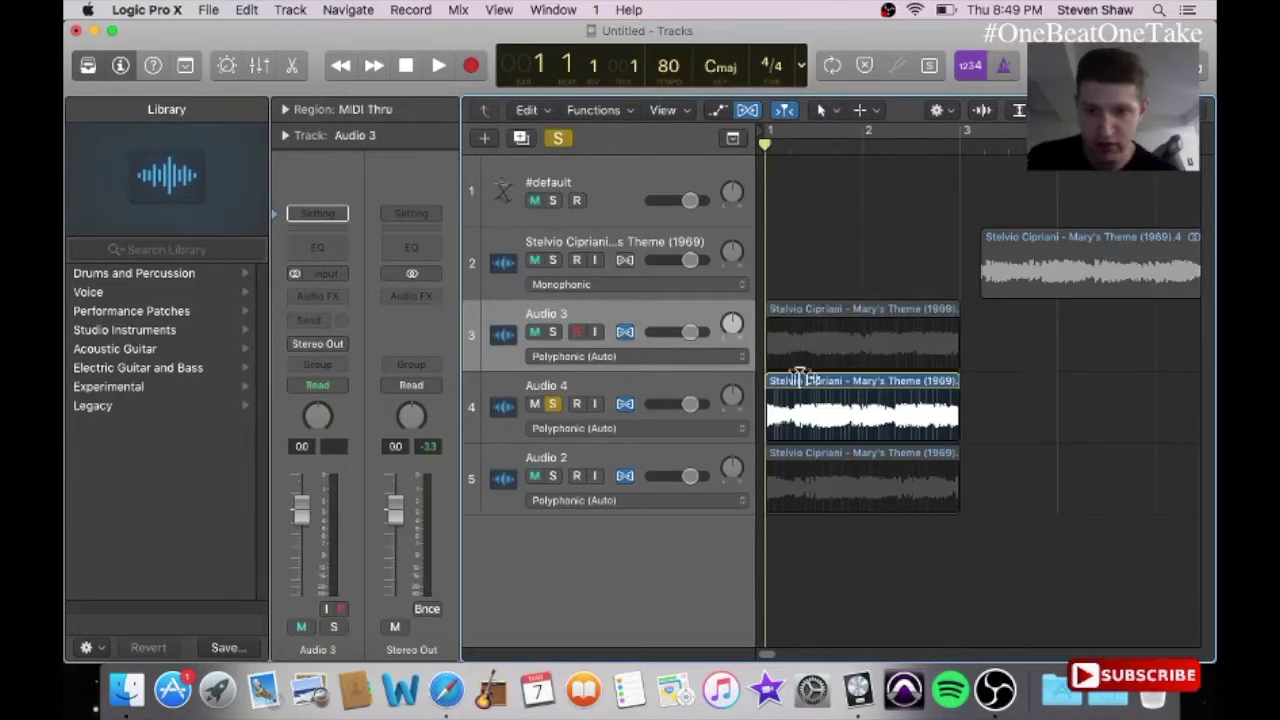
{"action": "left_click", "coordinate": [651, 309]}
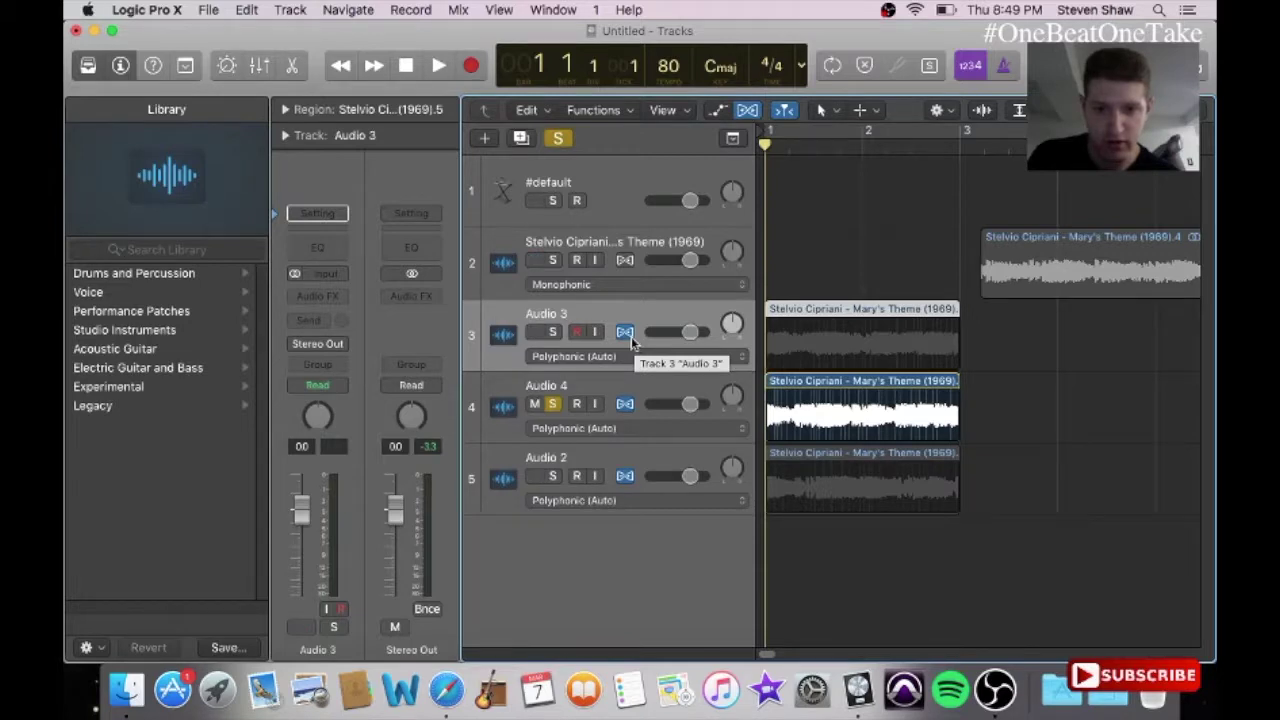
{"action": "left_click", "coordinate": [553, 332]}
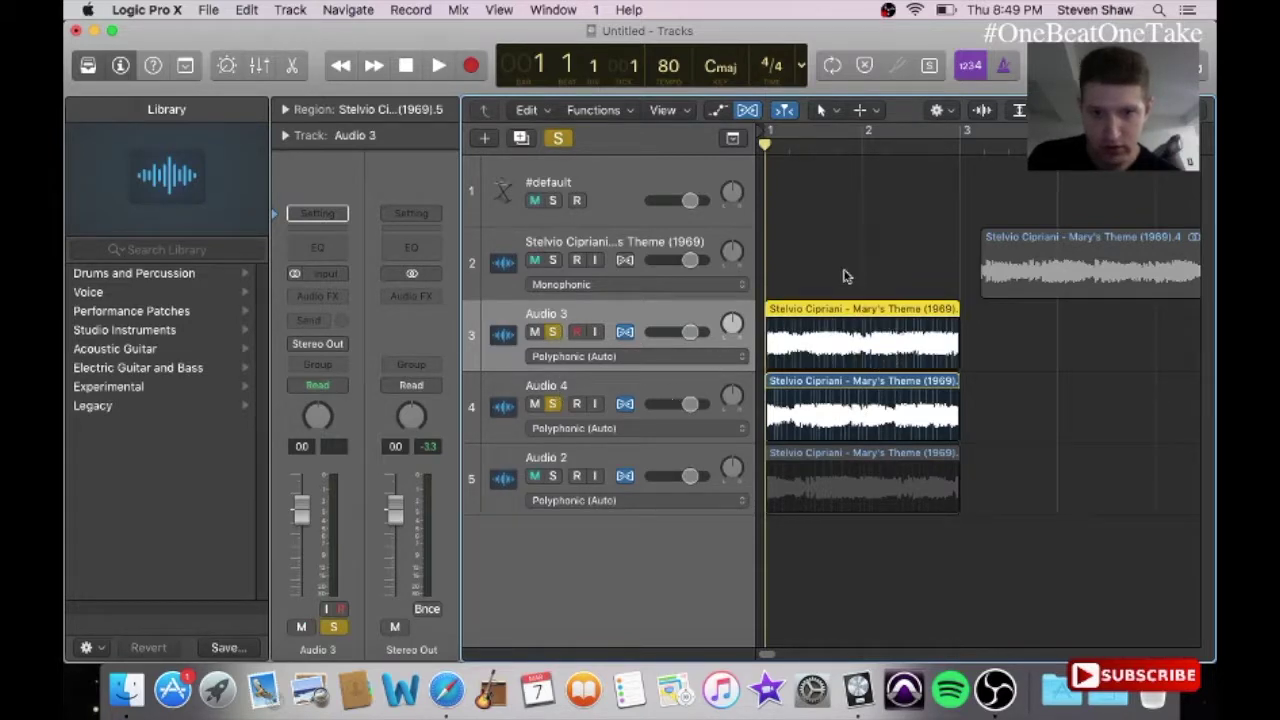
Step: Hide the flex view and move the Audio 4 chop onto the Audio 3 track at bar 5
{"action": "left_click", "coordinate": [747, 110]}
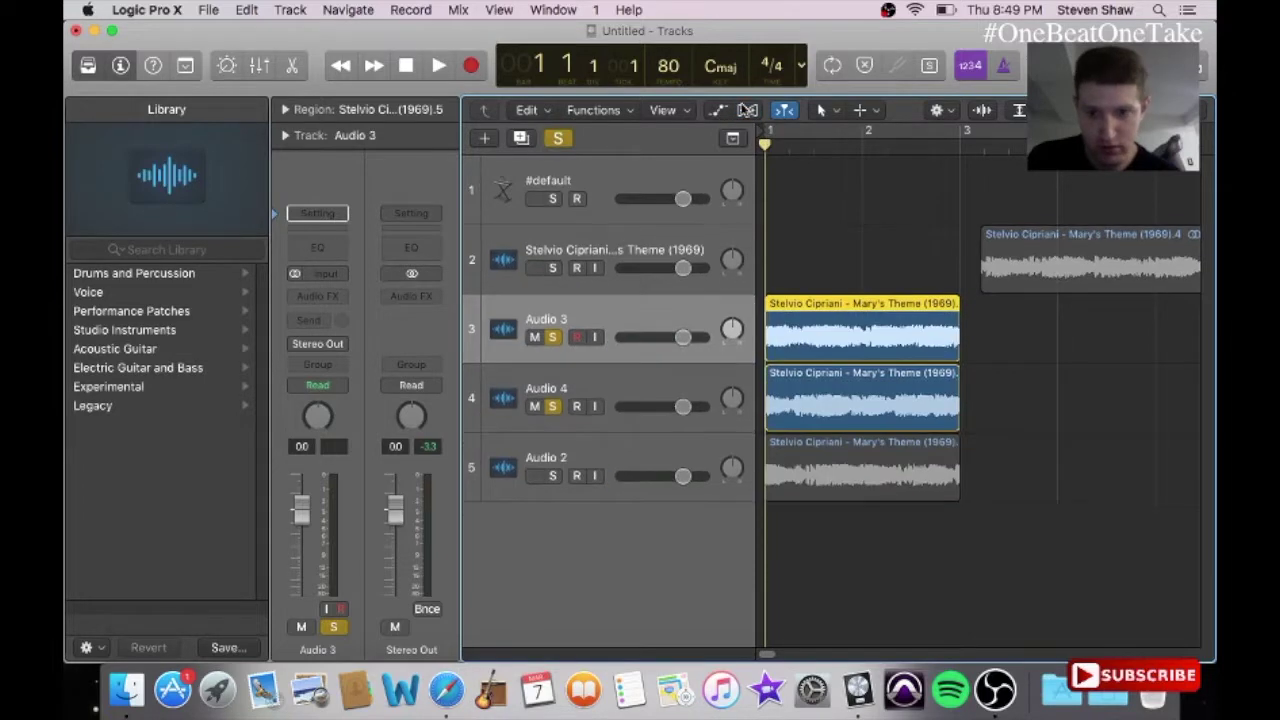
{"action": "left_click_drag", "start_coordinate": [862, 378], "coordinate": [970, 330]}
{"action": "key", "text": "Return"}
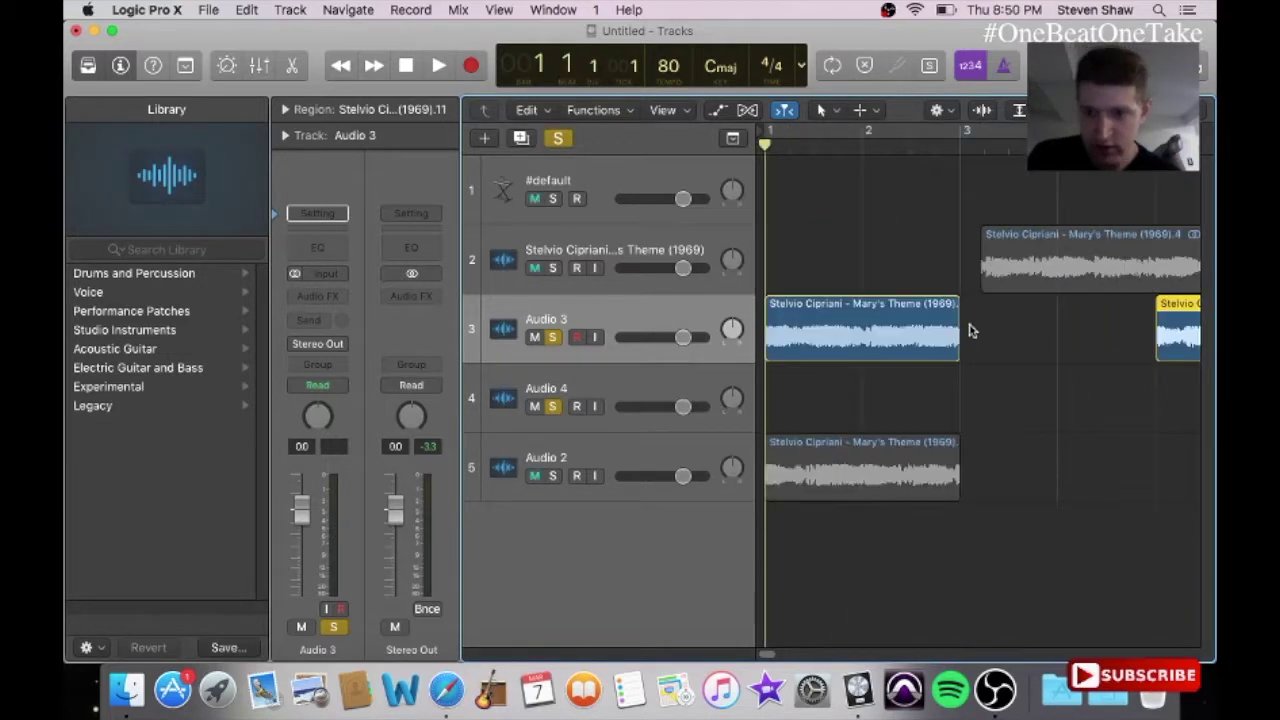
Step: Loop the first Audio 3 chop and, during playback from bar 1, move the second chop to start at bar 7
{"action": "left_click", "coordinate": [910, 351]}
{"action": "key", "text": "l"}
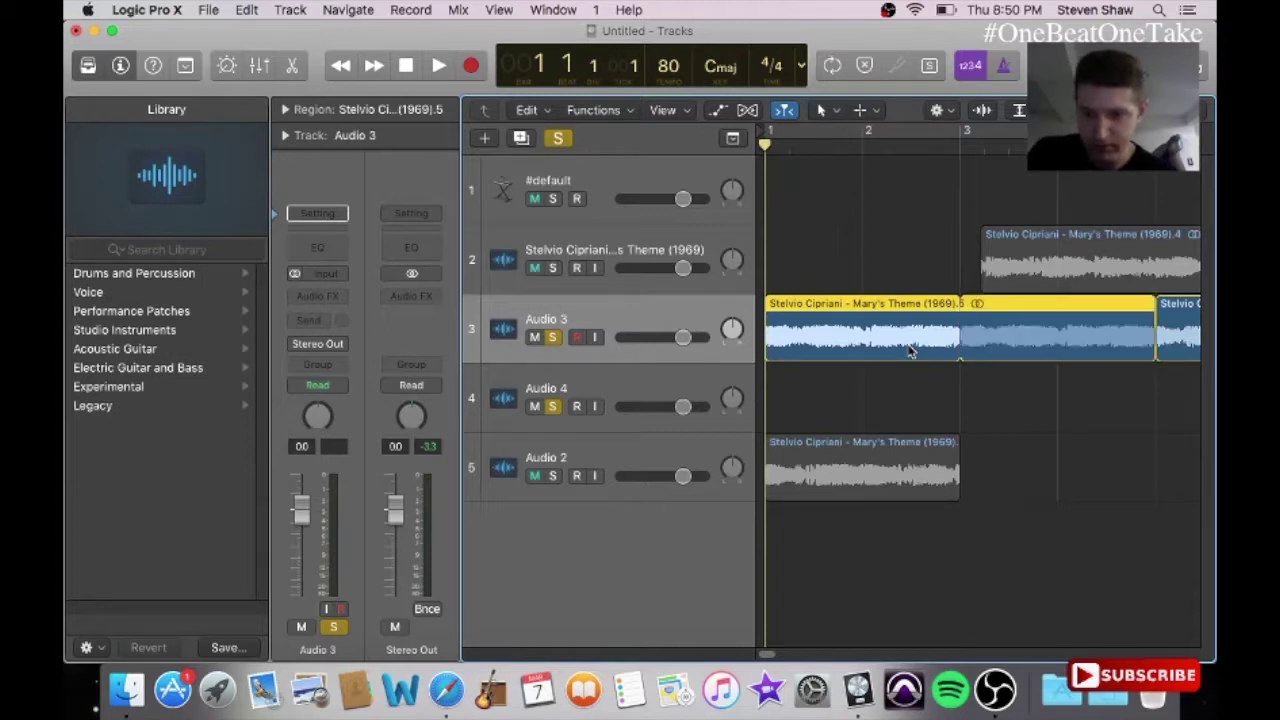
{"action": "key", "text": "space"}
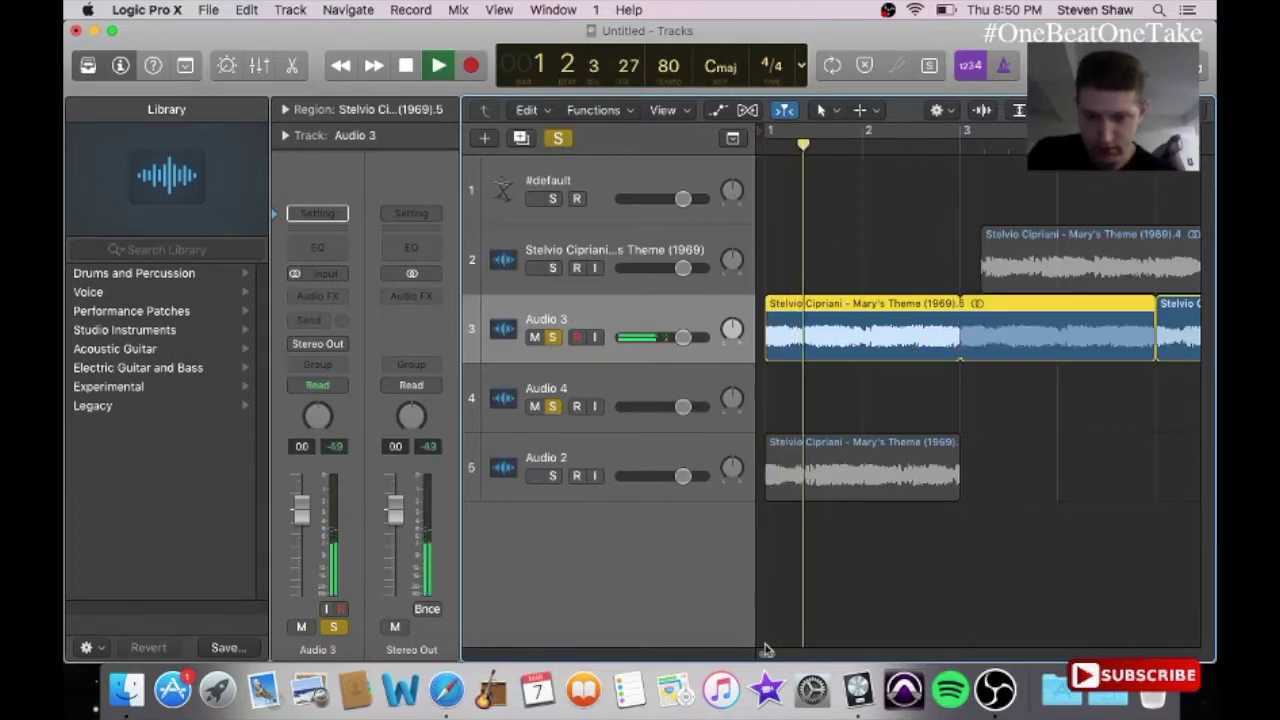
{"action": "left_click_drag", "start_coordinate": [765, 655], "coordinate": [785, 657]}
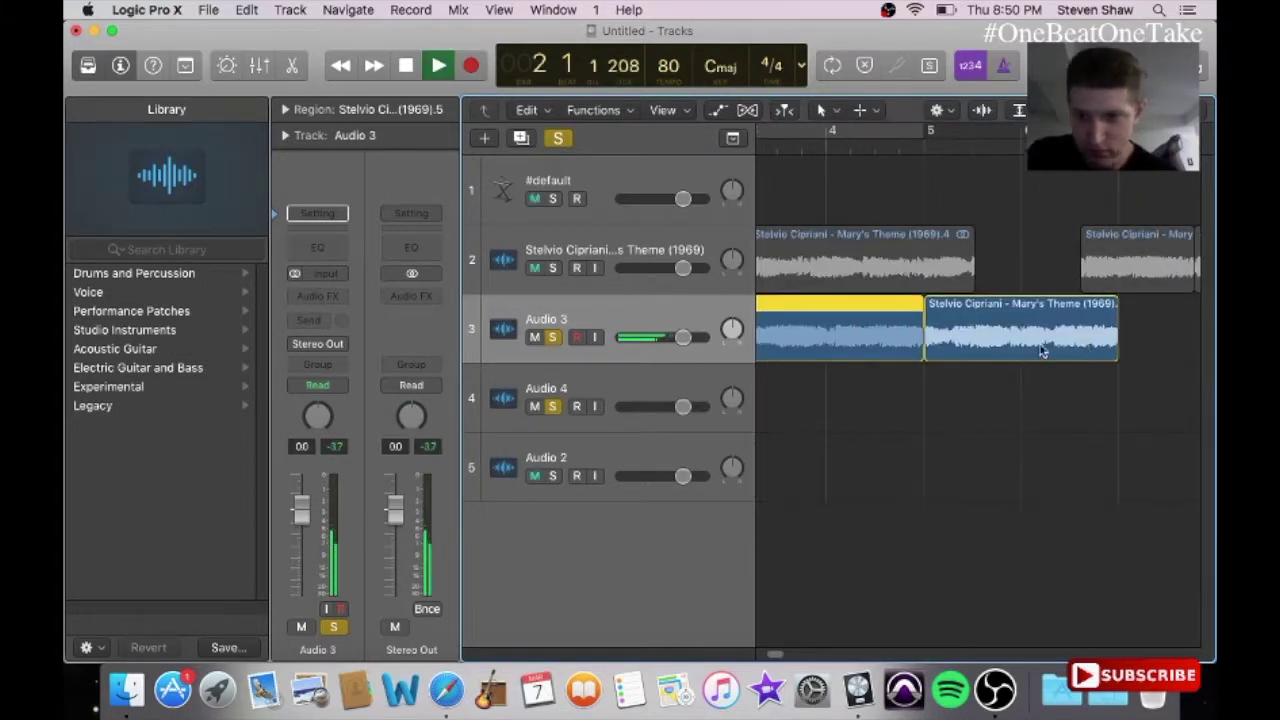
{"action": "left_click_drag", "start_coordinate": [1028, 347], "coordinate": [1200, 360]}
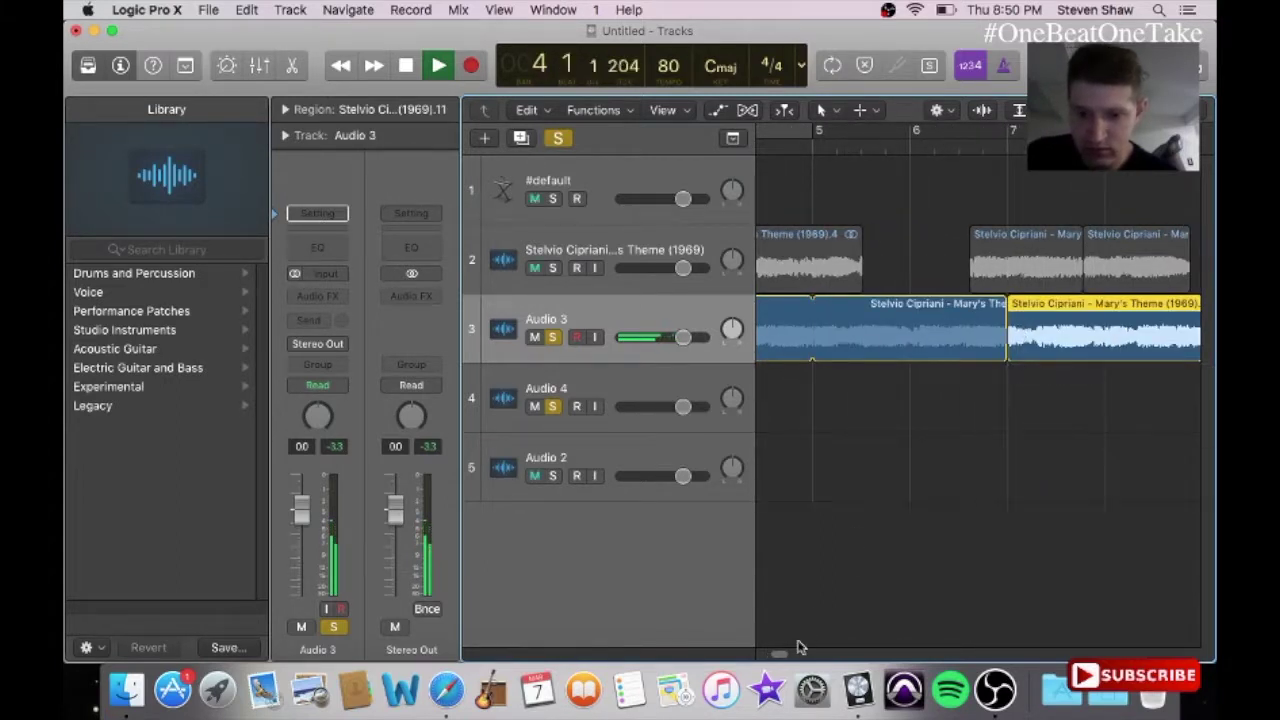
Step: Listen to the Audio 3 loop run into the second chop through bar 8, and return to the start
{"action": "left_click_drag", "start_coordinate": [783, 656], "coordinate": [782, 656]}
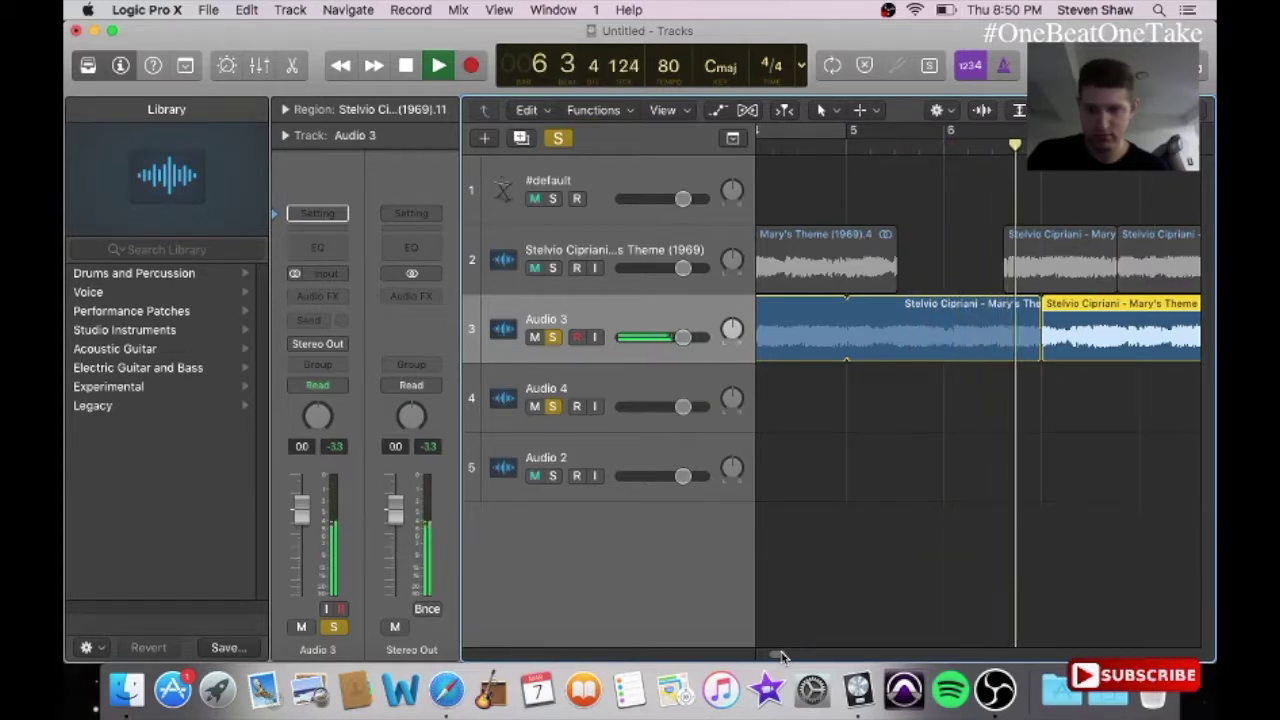
{"action": "left_click_drag", "start_coordinate": [782, 656], "coordinate": [788, 657]}
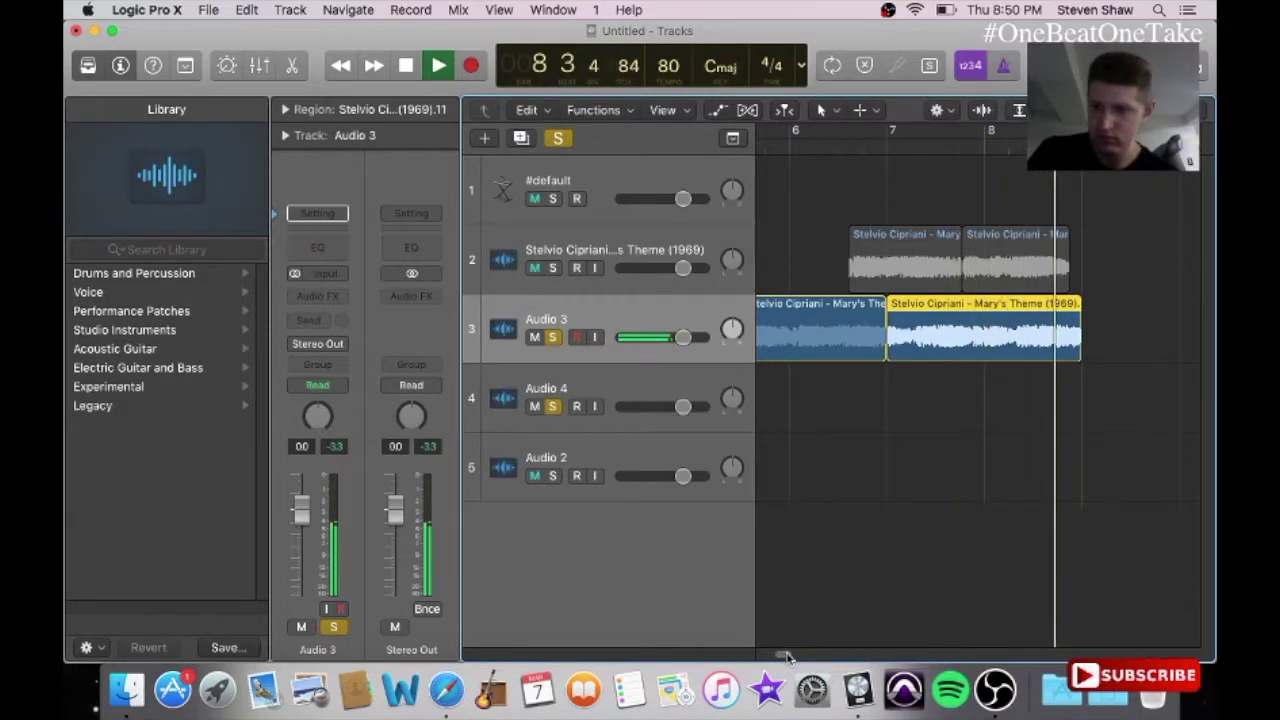
{"action": "key", "text": "space"}
{"action": "key", "text": "Return"}
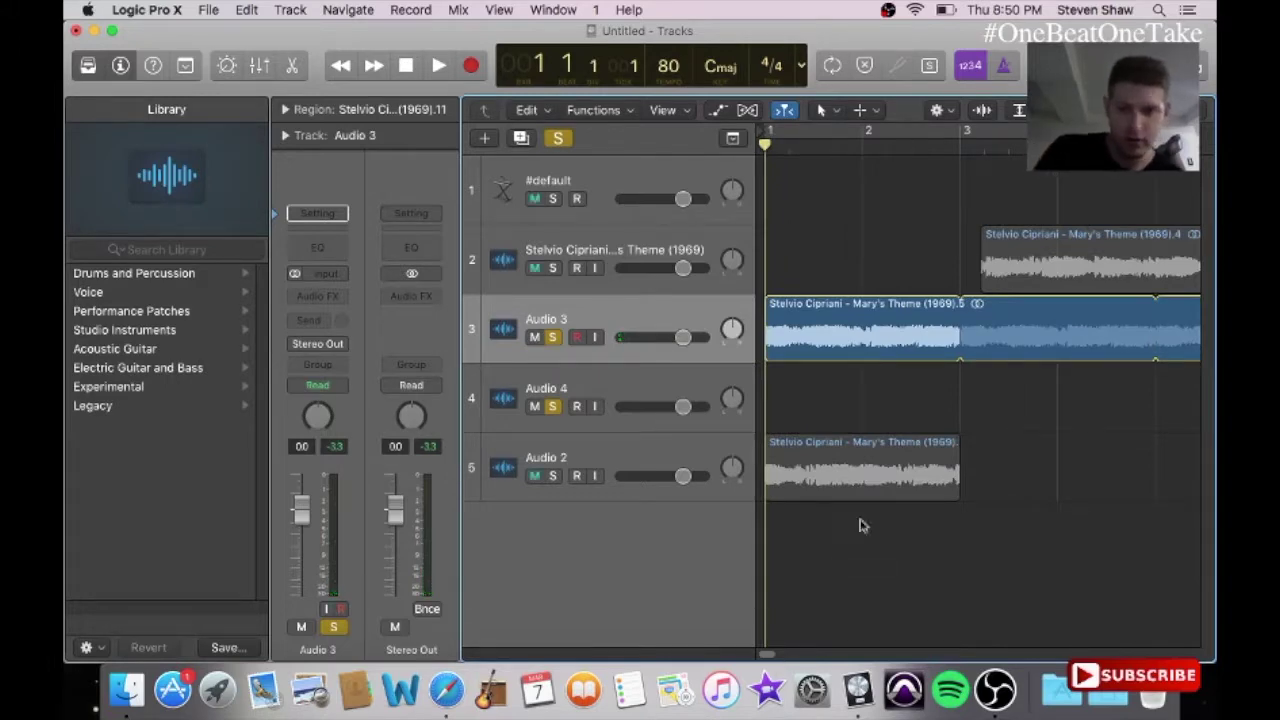
Step: Select both Audio 3 regions and move them together further along the timeline, clearing the opening bars
{"action": "left_click_drag", "start_coordinate": [862, 397], "coordinate": [1175, 337]}
{"action": "key", "text": "Return"}
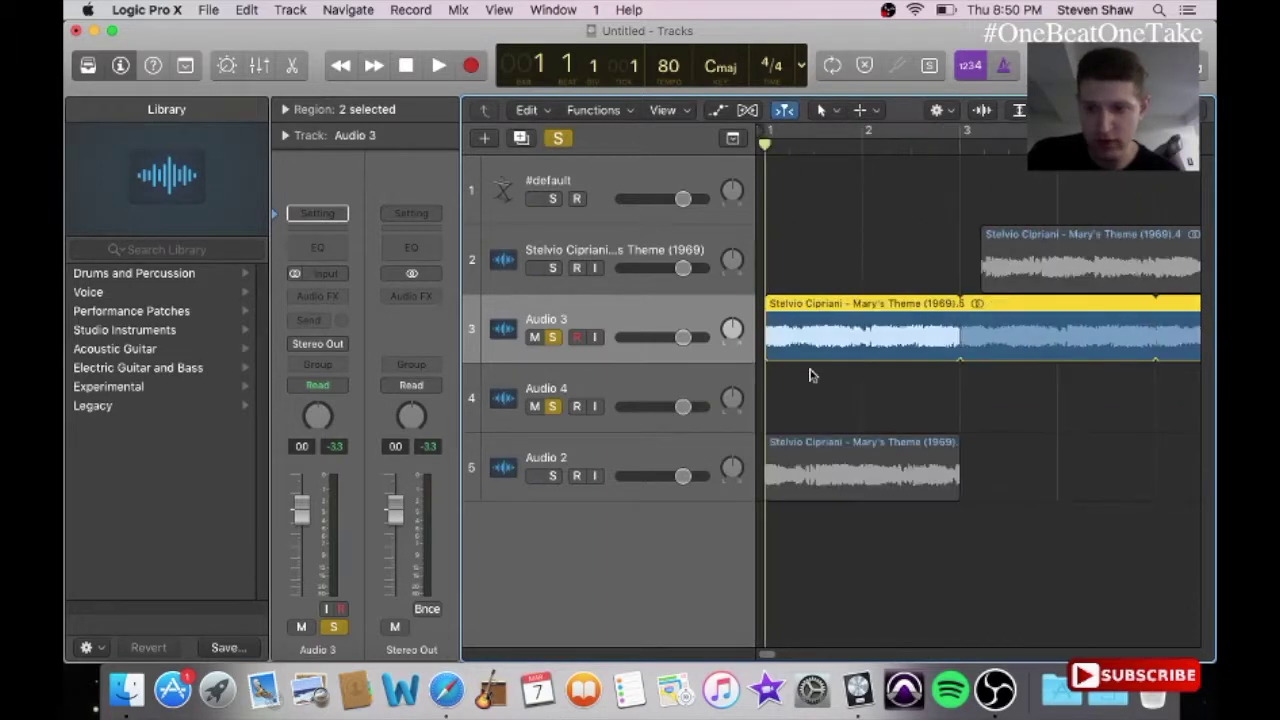
{"action": "left_click_drag", "start_coordinate": [798, 344], "coordinate": [1136, 360]}
{"action": "key", "text": "Return"}
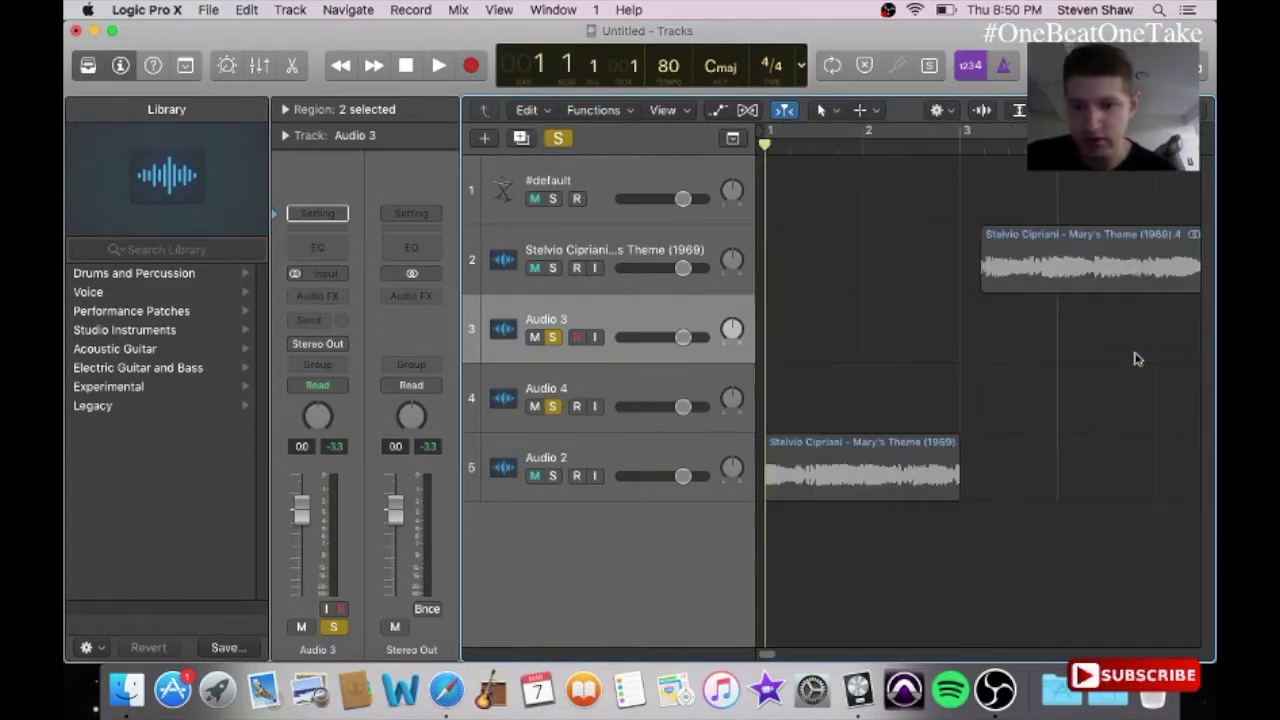
Step: Solo the Audio 2 track and loop its chop
{"action": "left_click", "coordinate": [699, 449]}
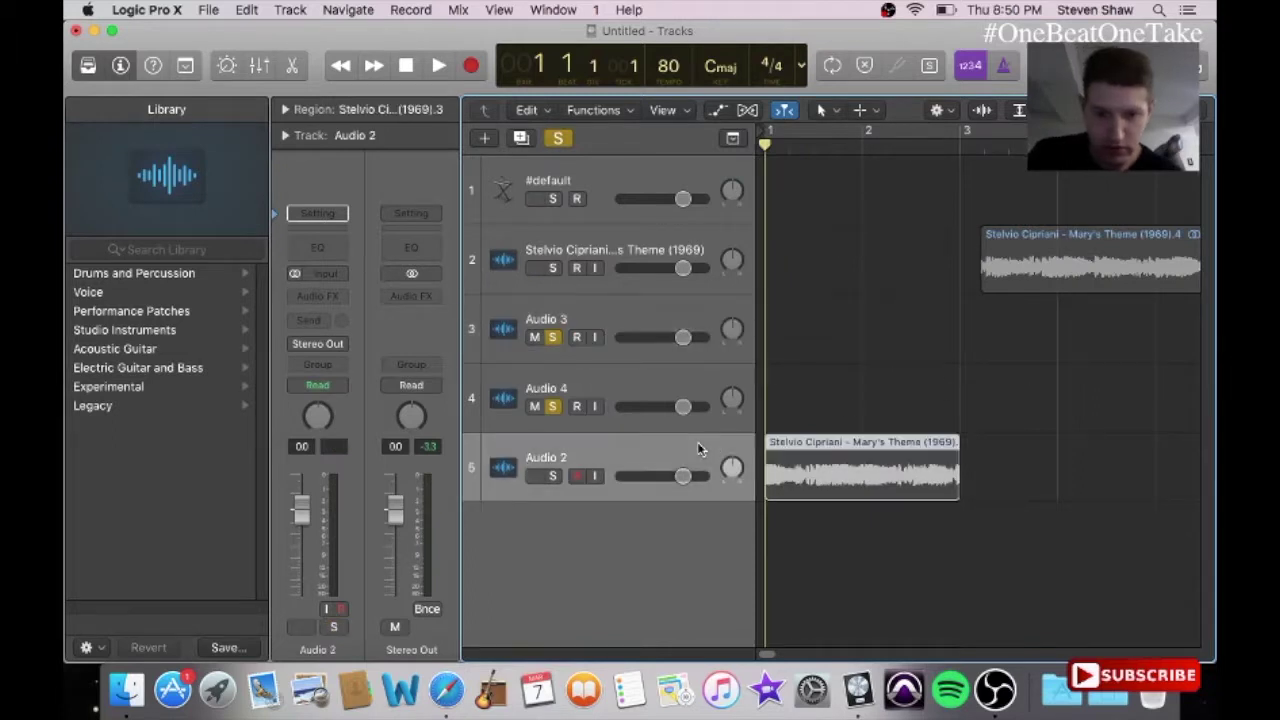
{"action": "left_click", "coordinate": [534, 476], "text": "alt"}
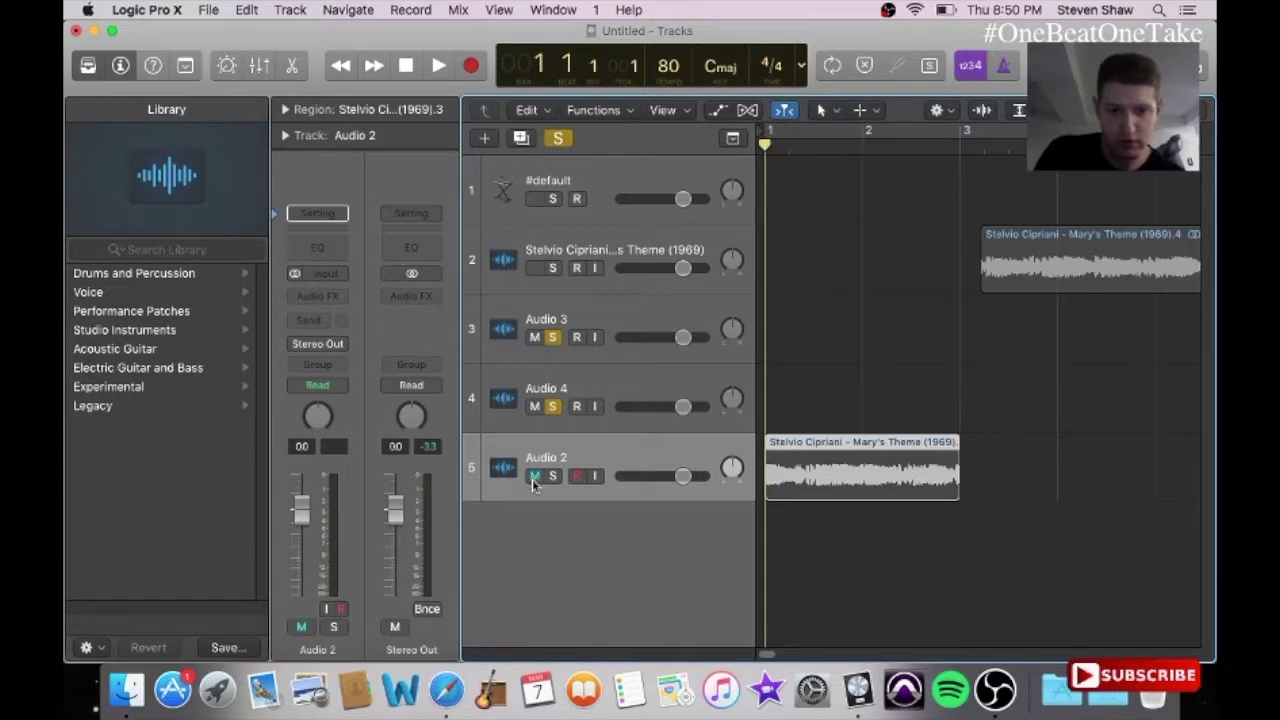
{"action": "left_click", "coordinate": [551, 477]}
{"action": "key", "text": "l"}
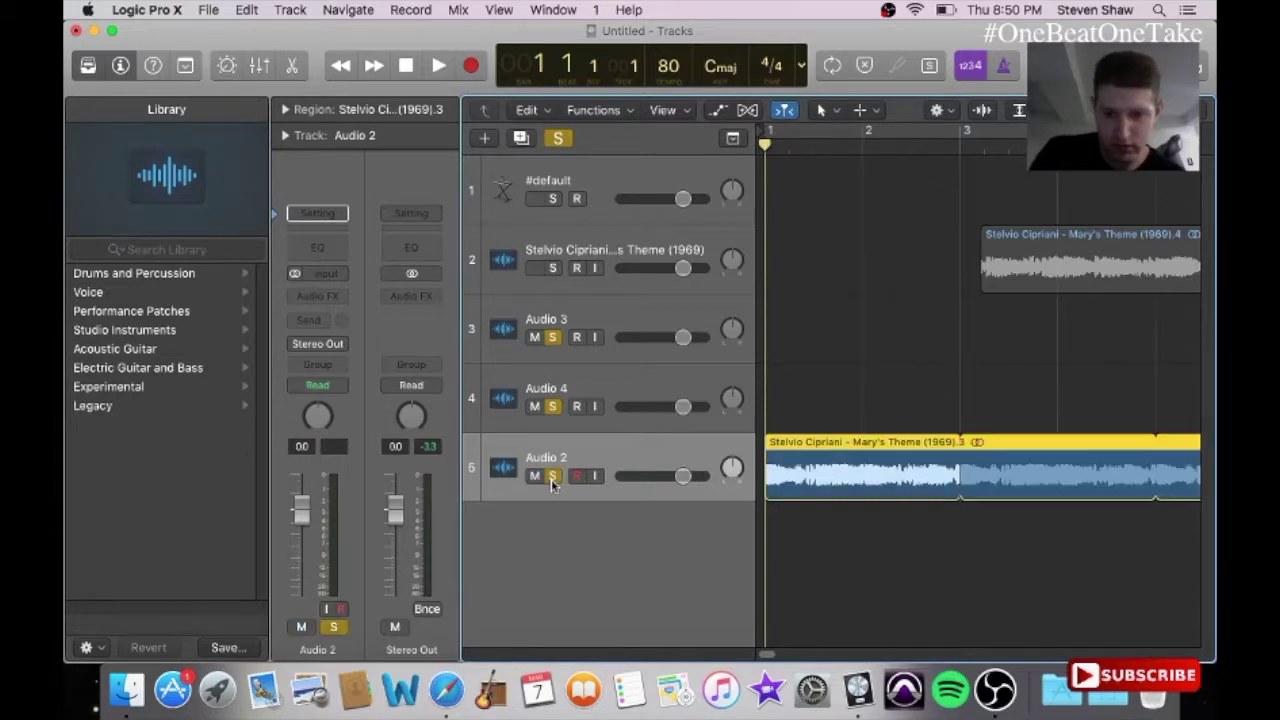
Step: Play the Audio 2 loop from the start to bar 4, turn off its looping and select the Audio 4 track
{"action": "key", "text": "space"}
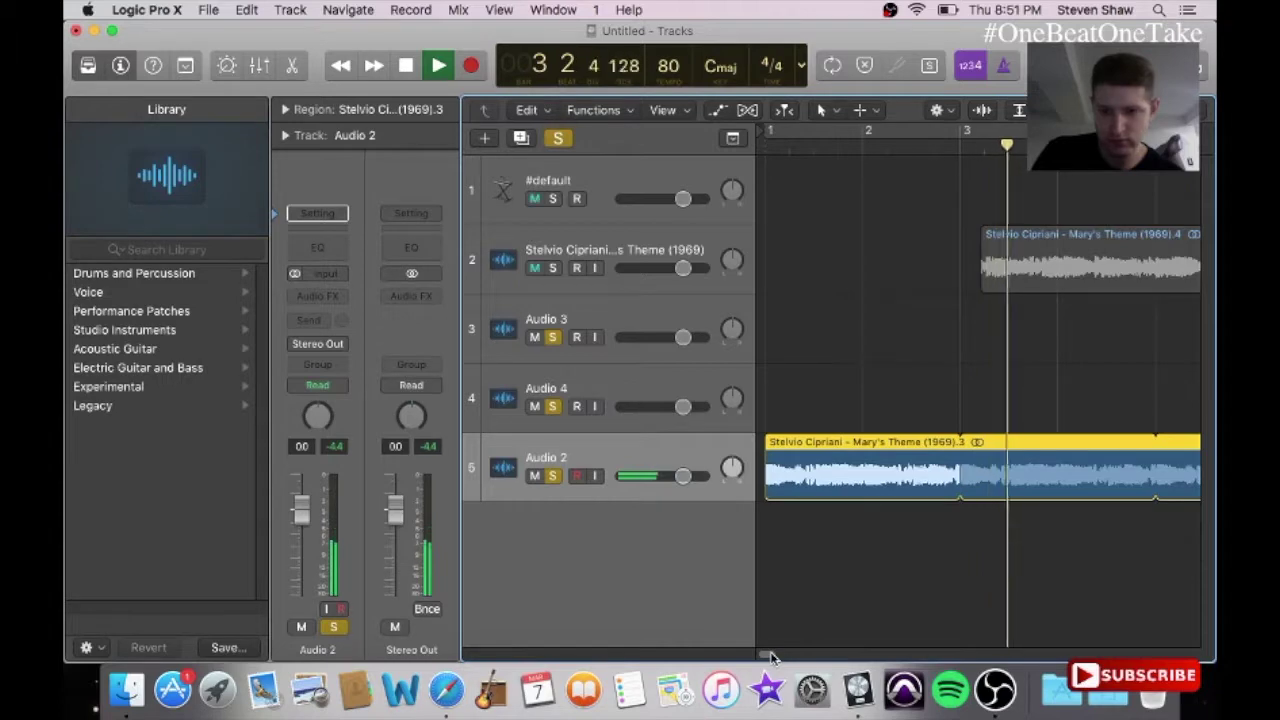
{"action": "key", "text": "space"}
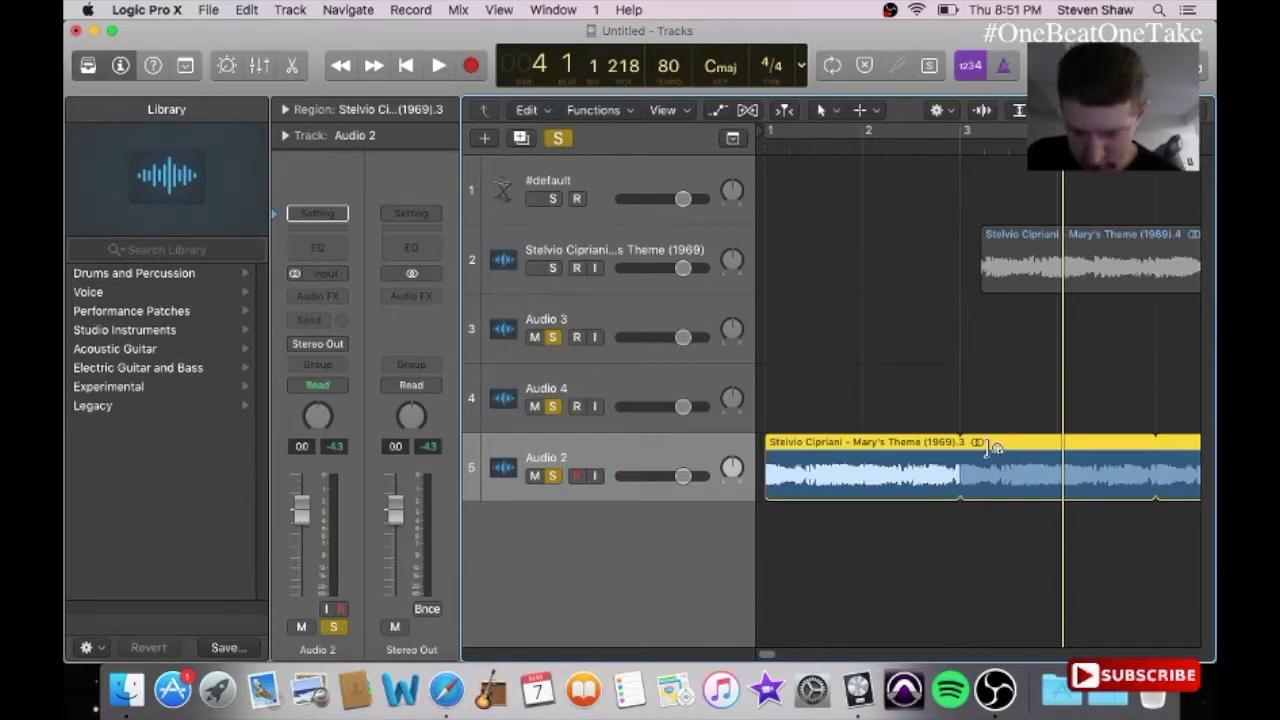
{"action": "left_click_drag", "start_coordinate": [983, 452], "coordinate": [960, 476]}
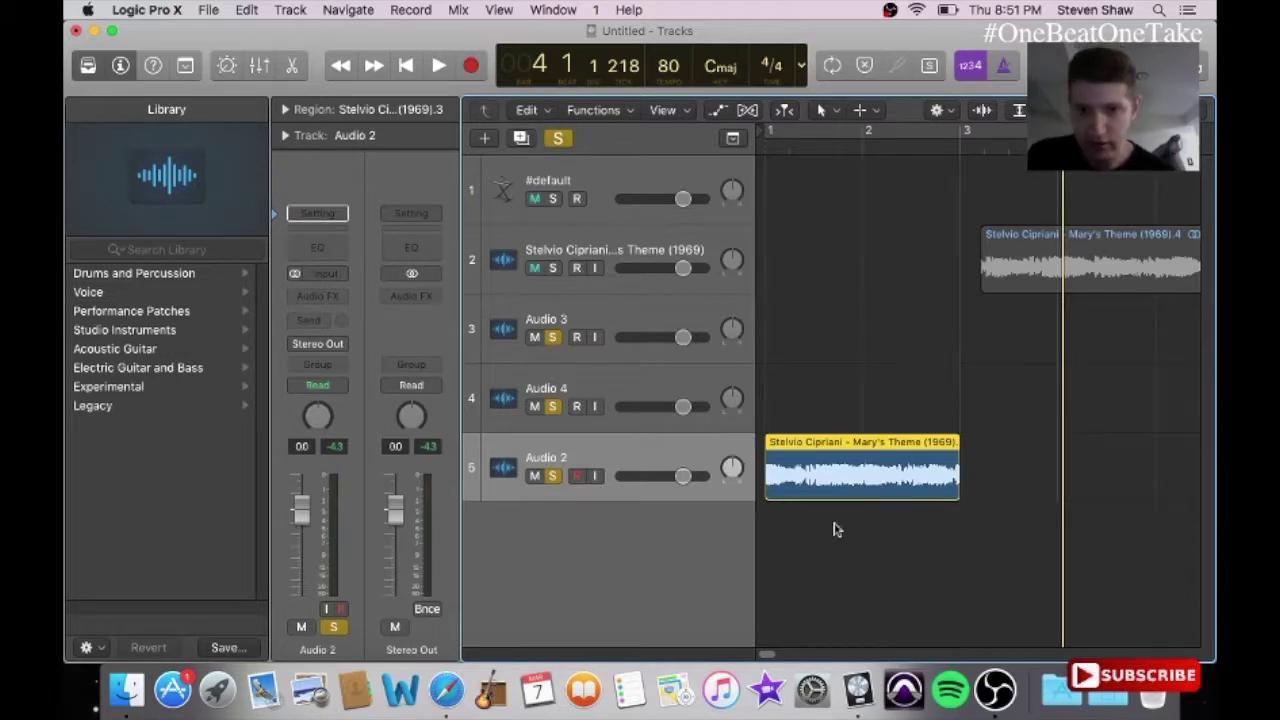
{"action": "key", "text": "Up"}
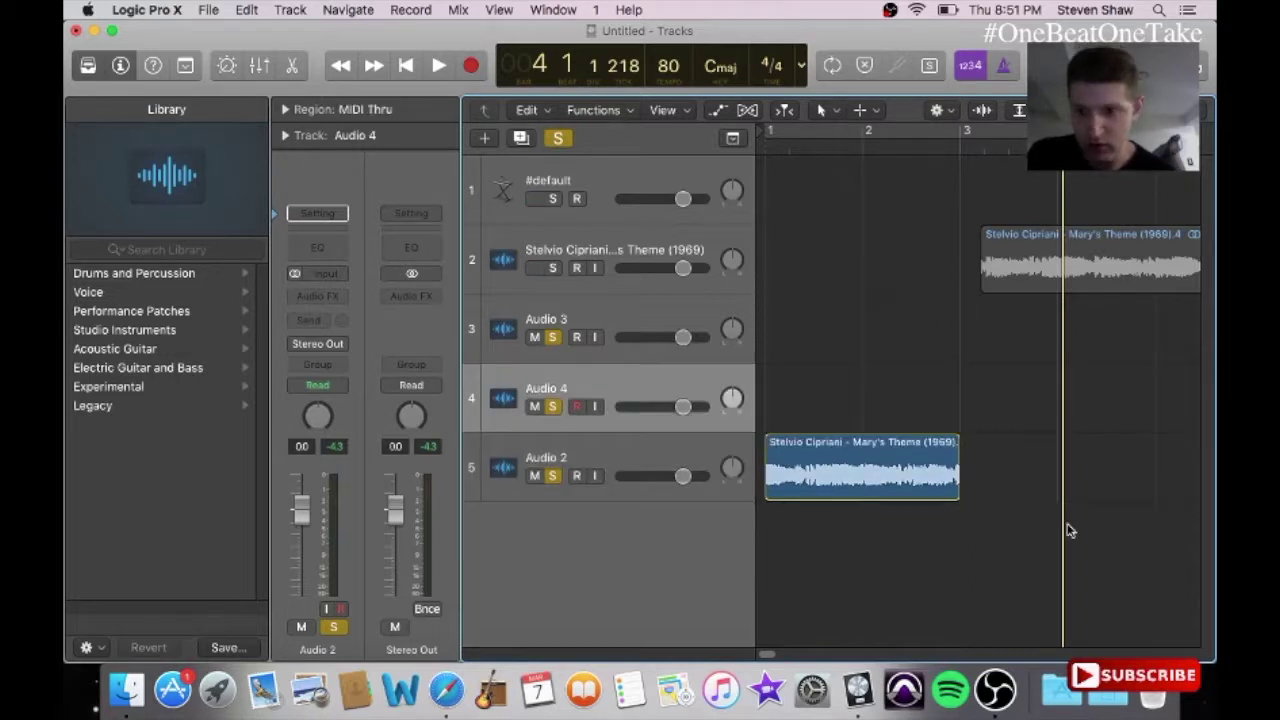
Step: Clear the solo on the chop tracks and solo the original "Mary's Theme" track instead
{"action": "key", "text": "Up"}
{"action": "key", "text": "Up"}
{"action": "key", "text": "Up"}
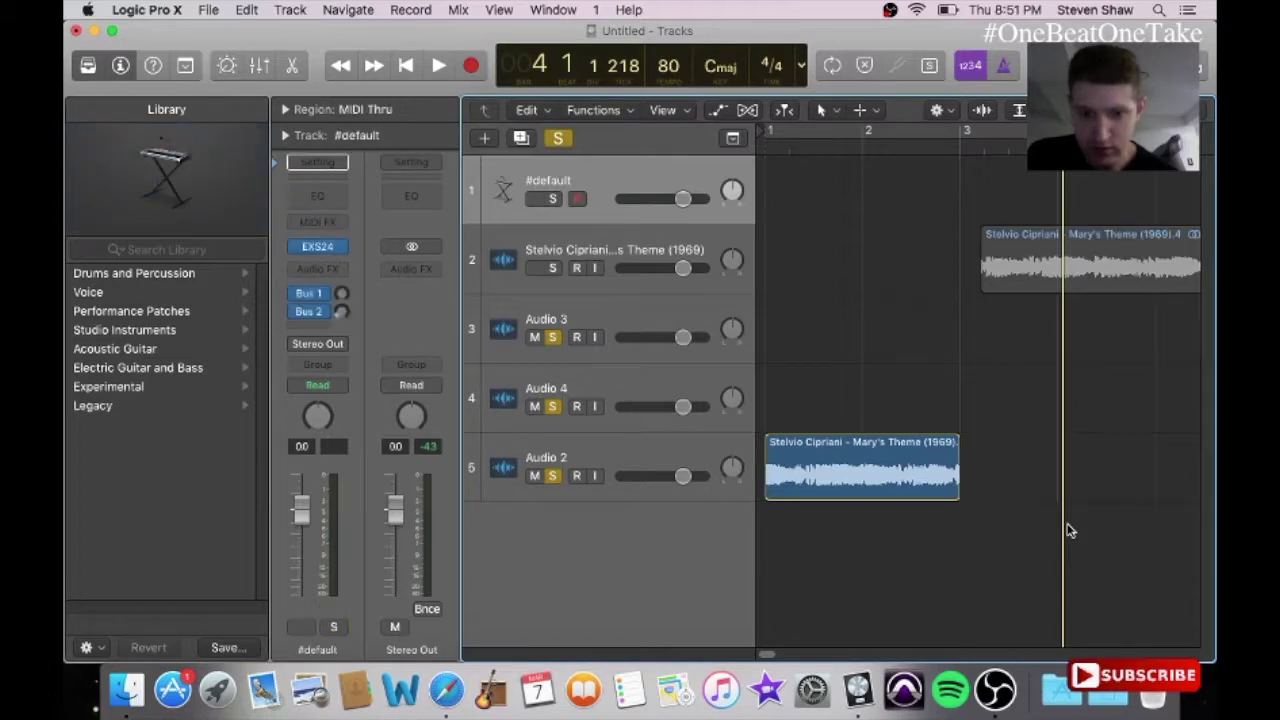
{"action": "mouse_move", "coordinate": [768, 655]}
{"action": "left_mouse_down"}
{"action": "mouse_move", "coordinate": [815, 651]}
{"action": "mouse_move", "coordinate": [783, 650]}
{"action": "left_mouse_up"}
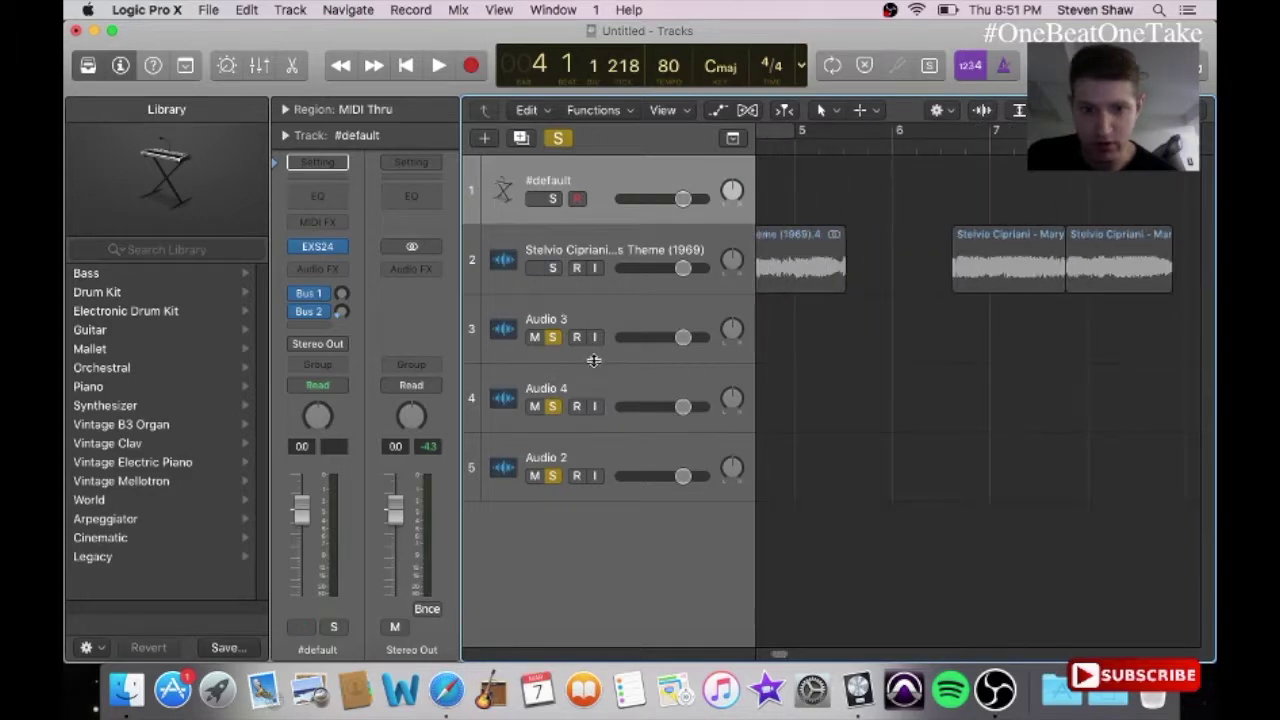
{"action": "left_click", "coordinate": [553, 475]}
{"action": "left_click", "coordinate": [552, 269]}
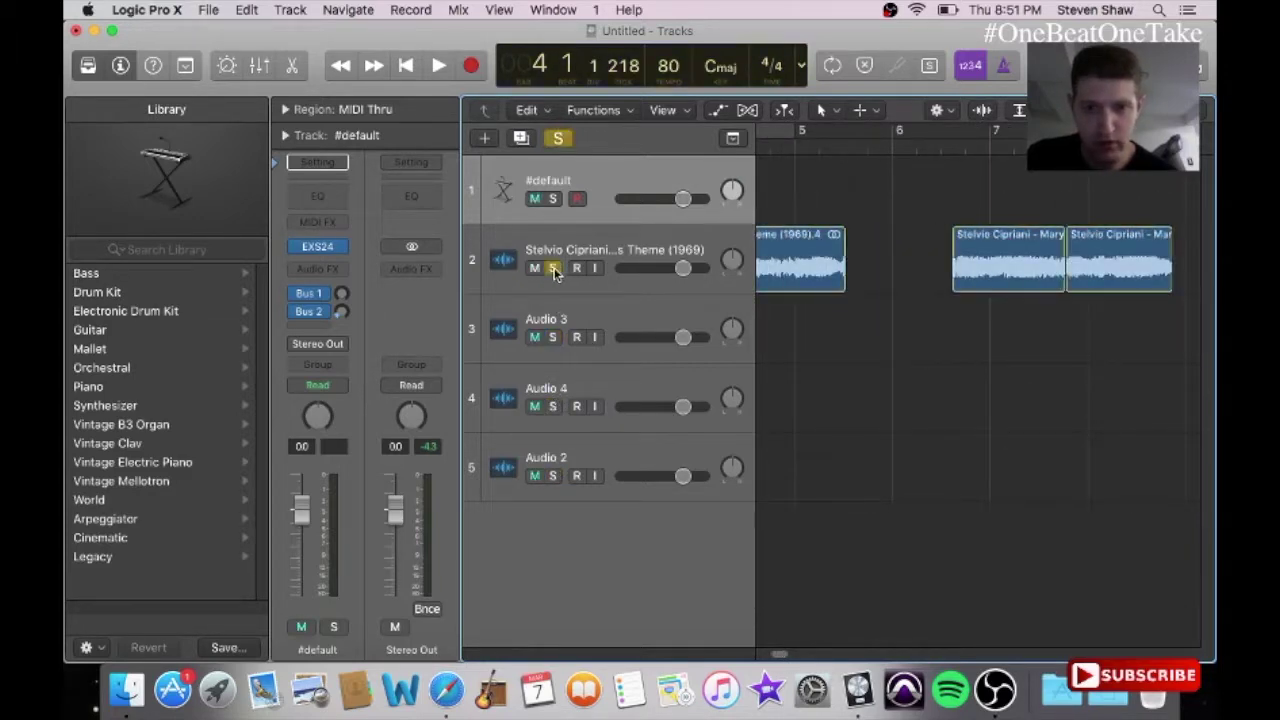
Step: Listen to the original track's first chop from bar 3 past its end in bar 5, and replay its opening
{"action": "key", "text": "Return"}
{"action": "left_click", "coordinate": [971, 152]}
{"action": "key", "text": "space"}
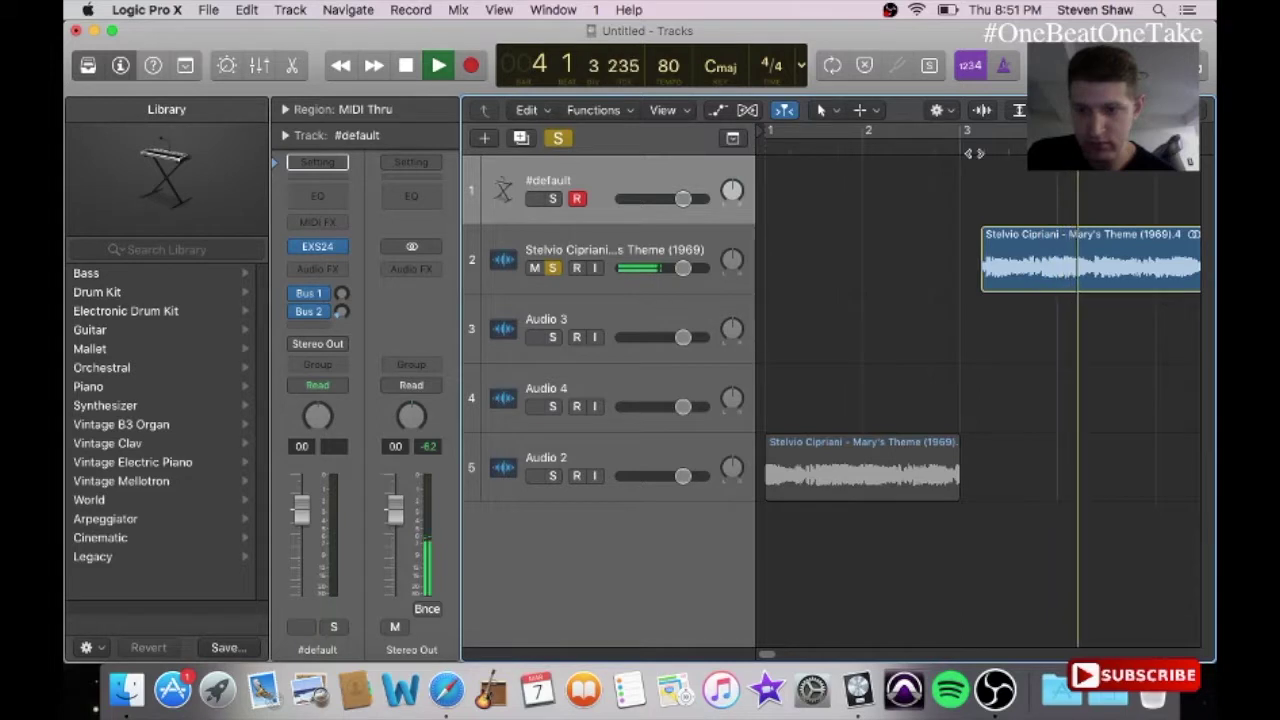
{"action": "left_click_drag", "start_coordinate": [771, 653], "coordinate": [779, 655]}
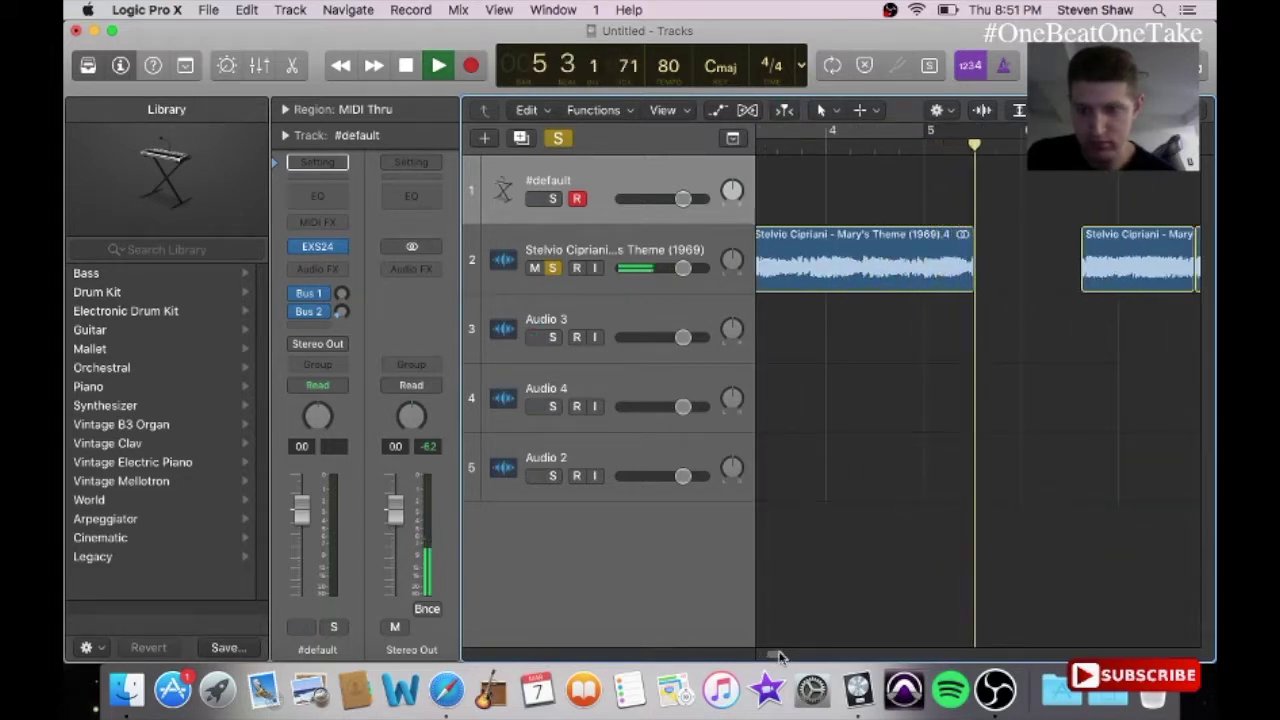
{"action": "key", "text": "space"}
{"action": "left_click_drag", "start_coordinate": [778, 655], "coordinate": [769, 659]}
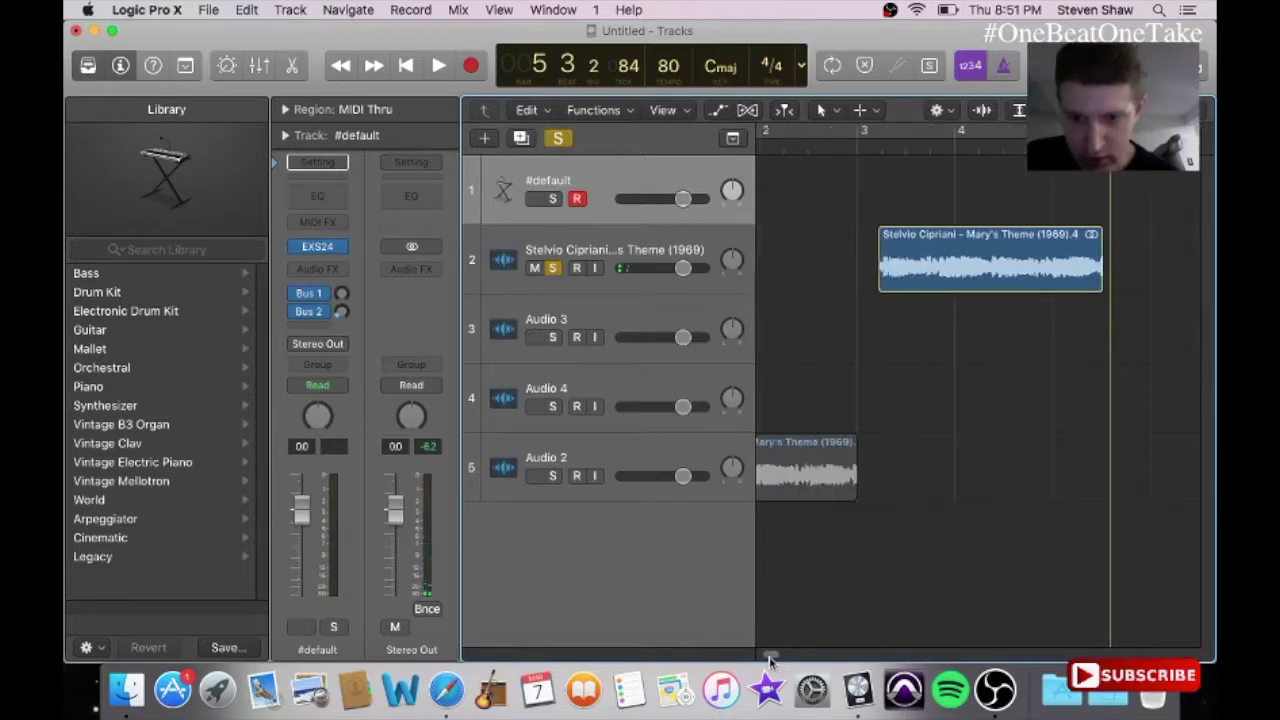
{"action": "left_click", "coordinate": [874, 152]}
{"action": "key", "text": "space"}
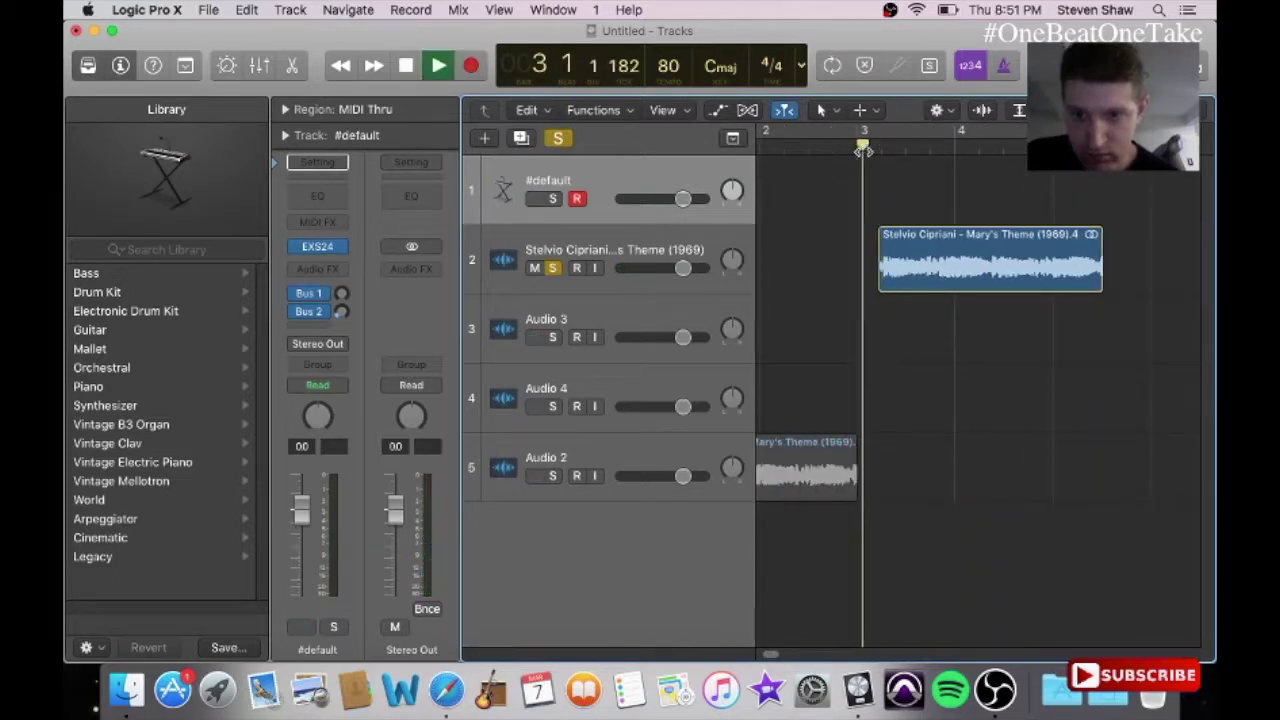
{"action": "key", "text": "space"}
Step: Select all regions on the original "Mary's Theme" track and set snapping to Samples
{"action": "left_click_drag", "start_coordinate": [887, 293], "coordinate": [882, 287]}
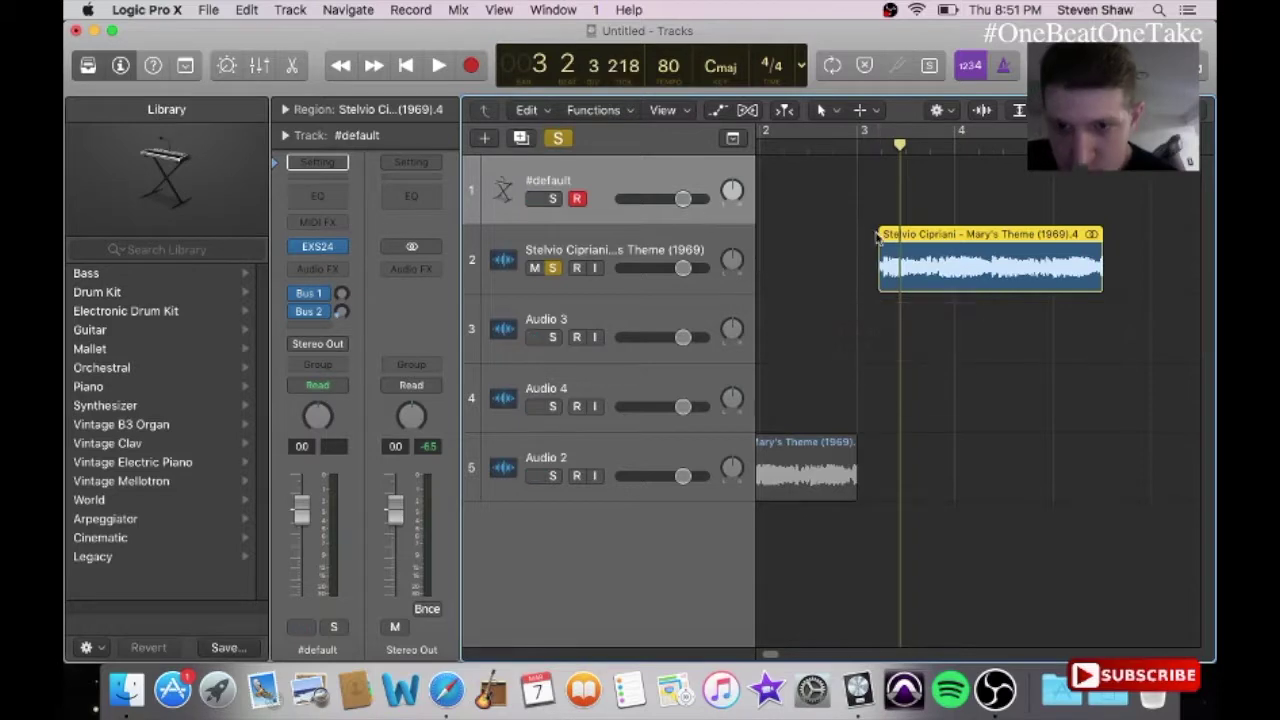
{"action": "left_click", "coordinate": [870, 222]}
{"action": "left_click", "coordinate": [705, 236]}
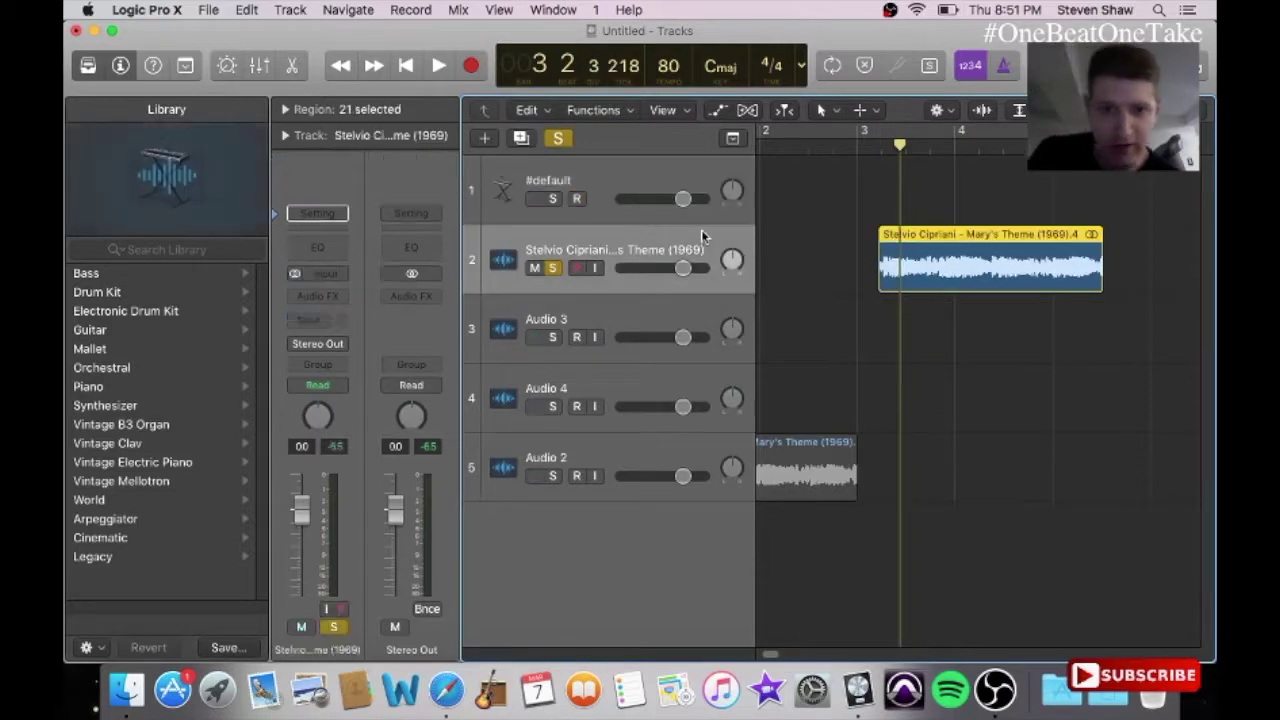
{"action": "left_click", "coordinate": [843, 111]}
{"action": "left_click", "coordinate": [815, 96]}
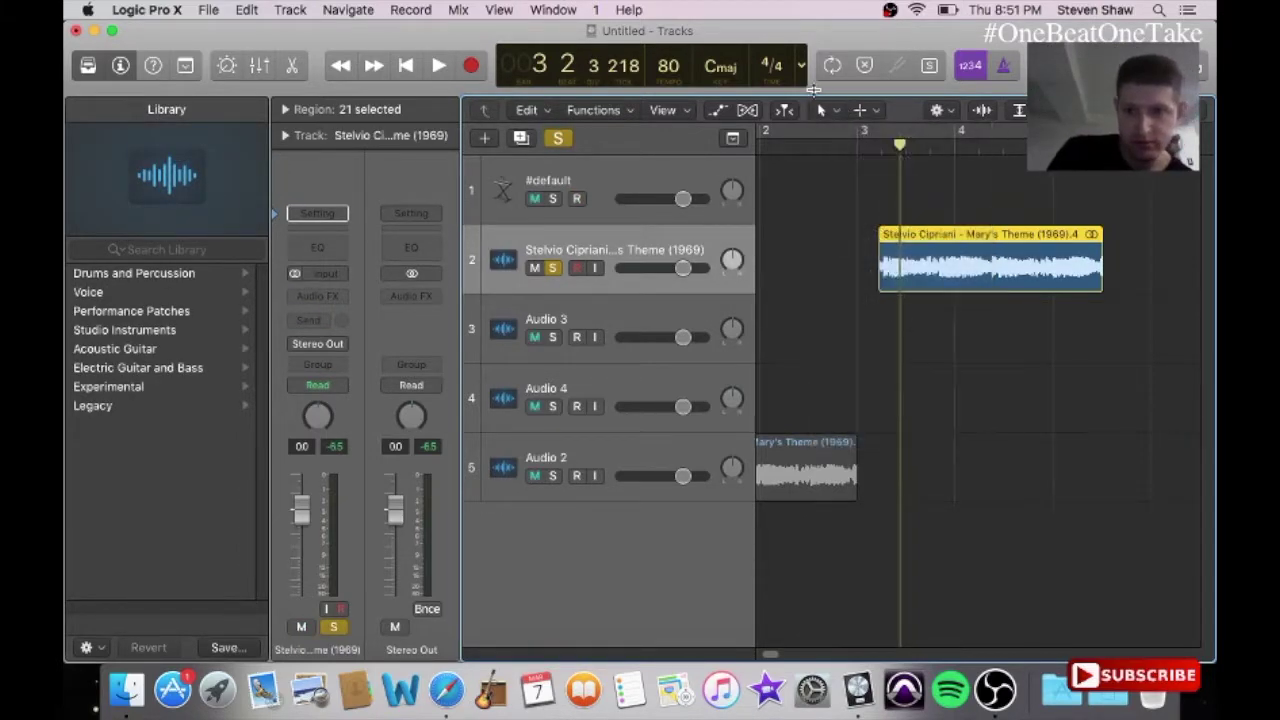
{"action": "mouse_move", "coordinate": [959, 131]}
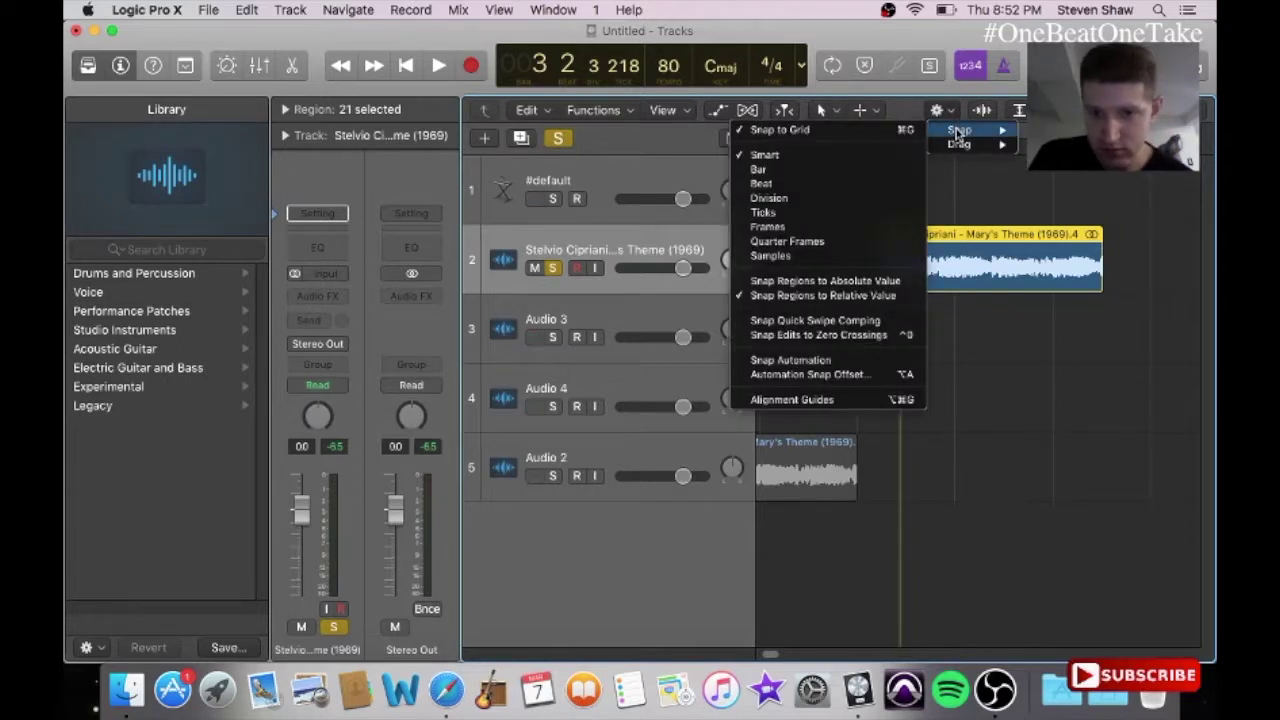
{"action": "left_click", "coordinate": [806, 256]}
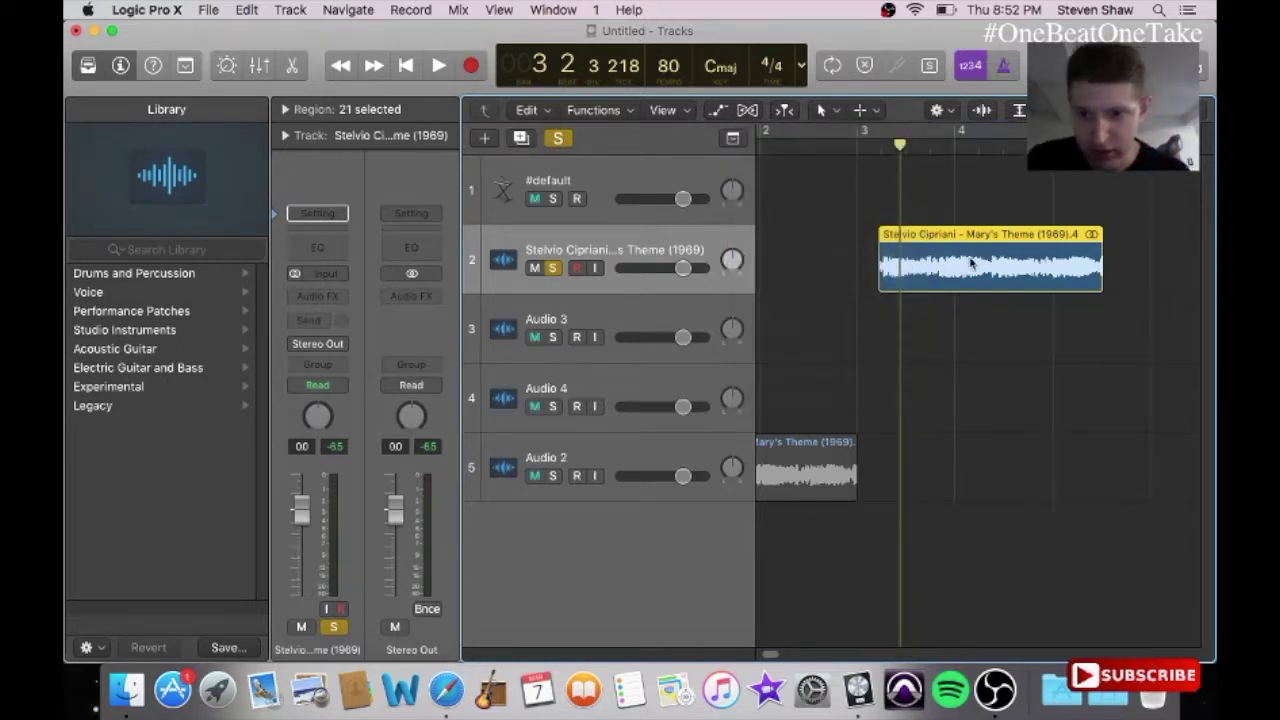
Step: Try moving the selected "Mary's Theme" regions slightly earlier onto the Audio 3 track, and undo the move
{"action": "left_click_drag", "start_coordinate": [957, 270], "coordinate": [942, 336]}
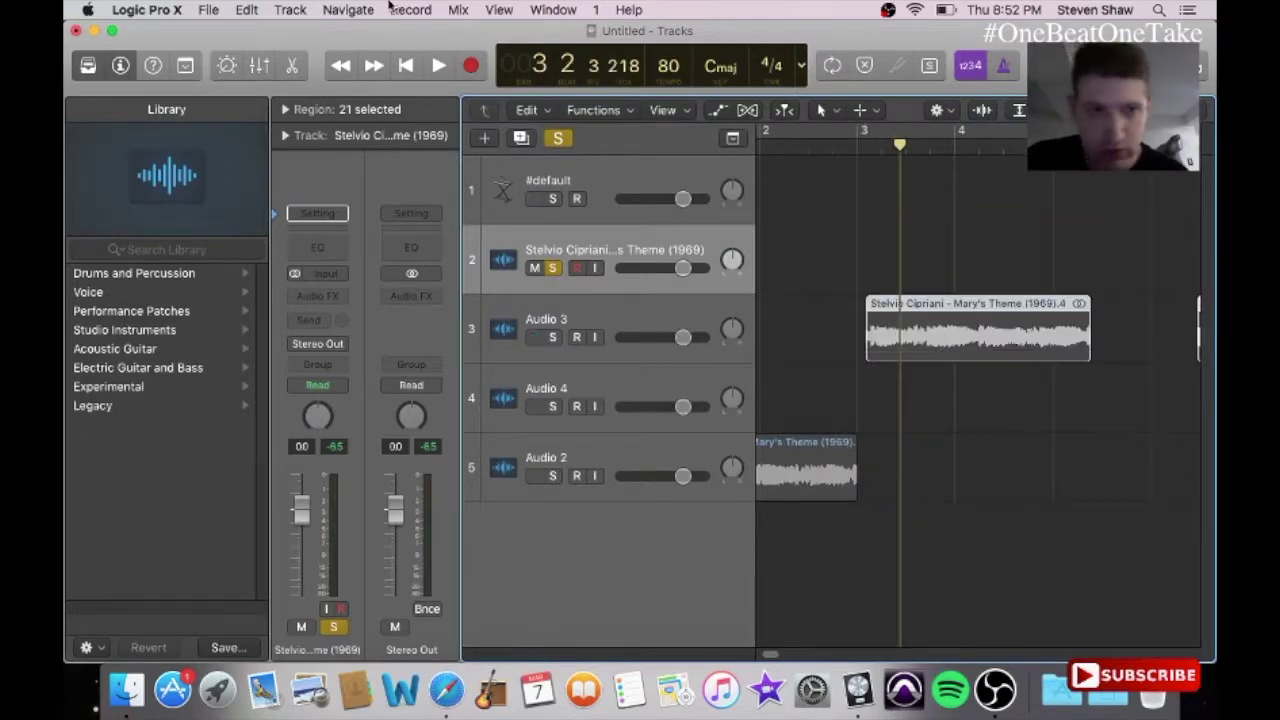
{"action": "left_click", "coordinate": [245, 10]}
{"action": "left_click", "coordinate": [268, 34]}
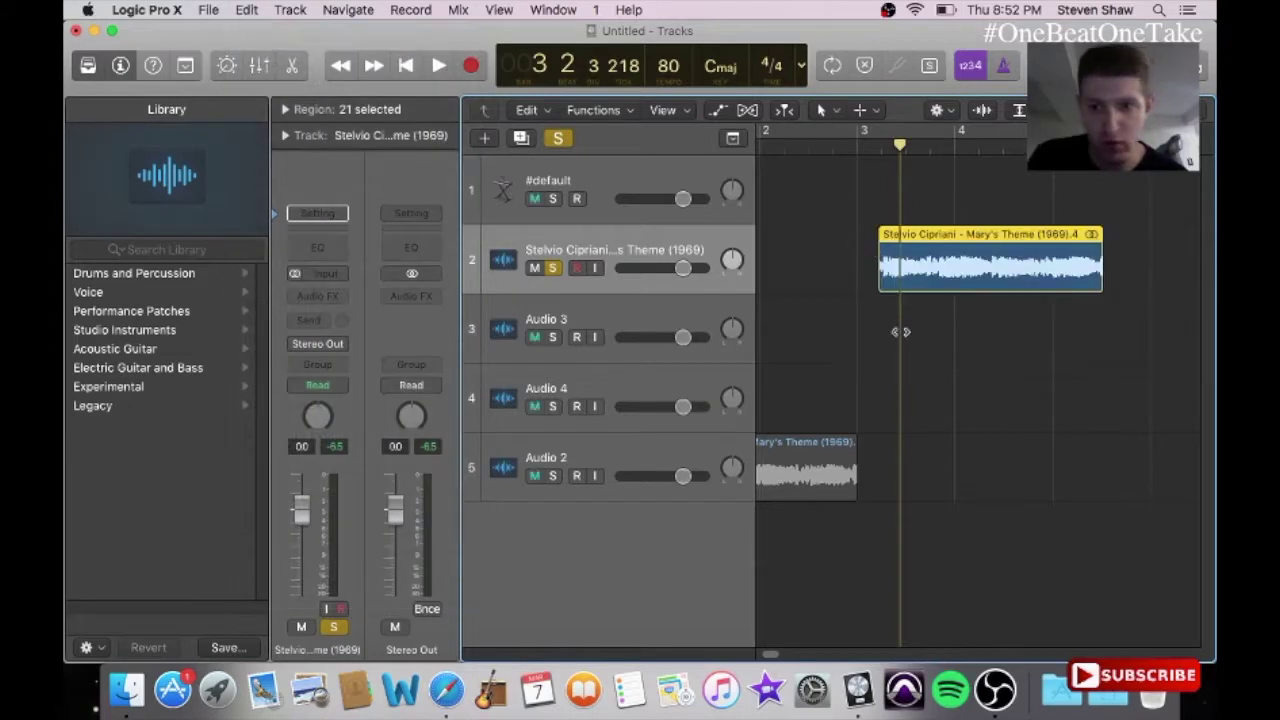
Step: Duplicate the original track's settings onto a new track and move the chop near bar 3 to its start at bar 1
{"action": "left_click", "coordinate": [949, 340]}
{"action": "mouse_move", "coordinate": [962, 290]}
{"action": "left_mouse_down"}
{"action": "mouse_move", "coordinate": [950, 290]}
{"action": "mouse_move", "coordinate": [950, 425]}
{"action": "mouse_move", "coordinate": [938, 272]}
{"action": "mouse_move", "coordinate": [953, 278]}
{"action": "left_mouse_up"}
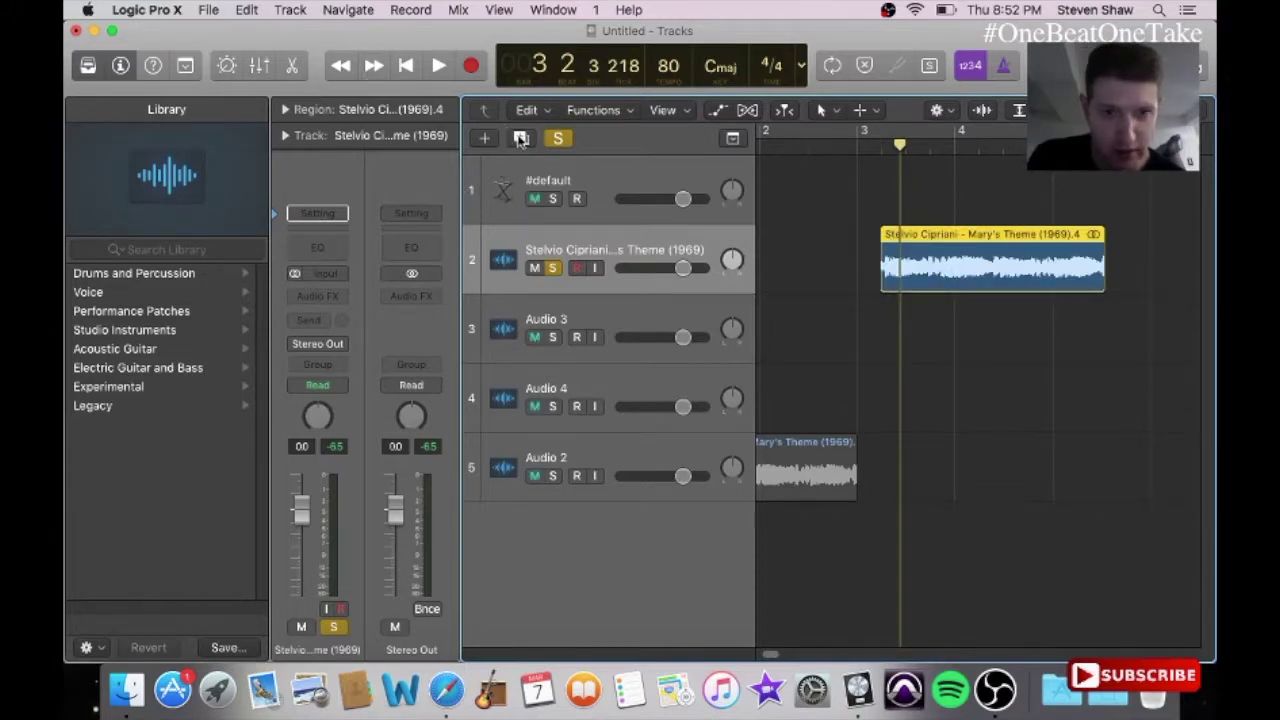
{"action": "left_click", "coordinate": [521, 139]}
{"action": "left_click_drag", "start_coordinate": [970, 283], "coordinate": [746, 357]}
{"action": "left_click_drag", "start_coordinate": [1053, 263], "coordinate": [825, 335]}
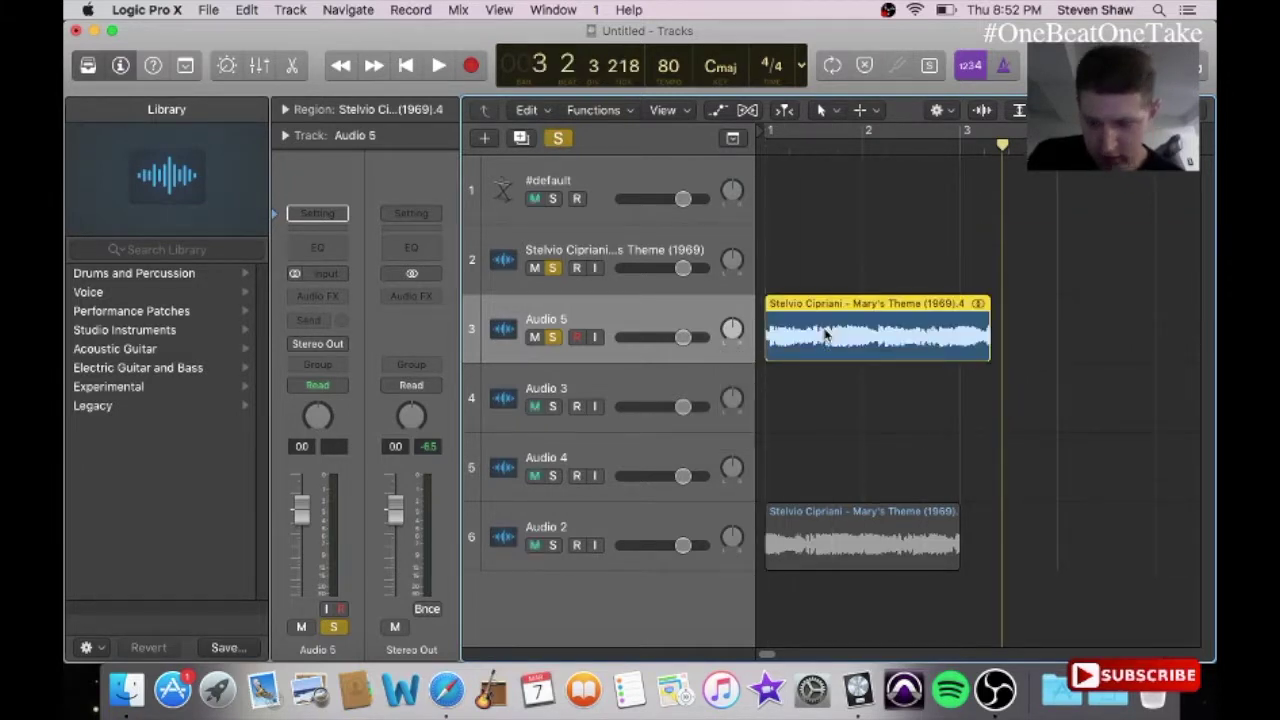
Step: Play the opening of the Audio 5 chop and trim a sliver off its beginning, keeping it at bar 1
{"action": "key", "text": "Return"}
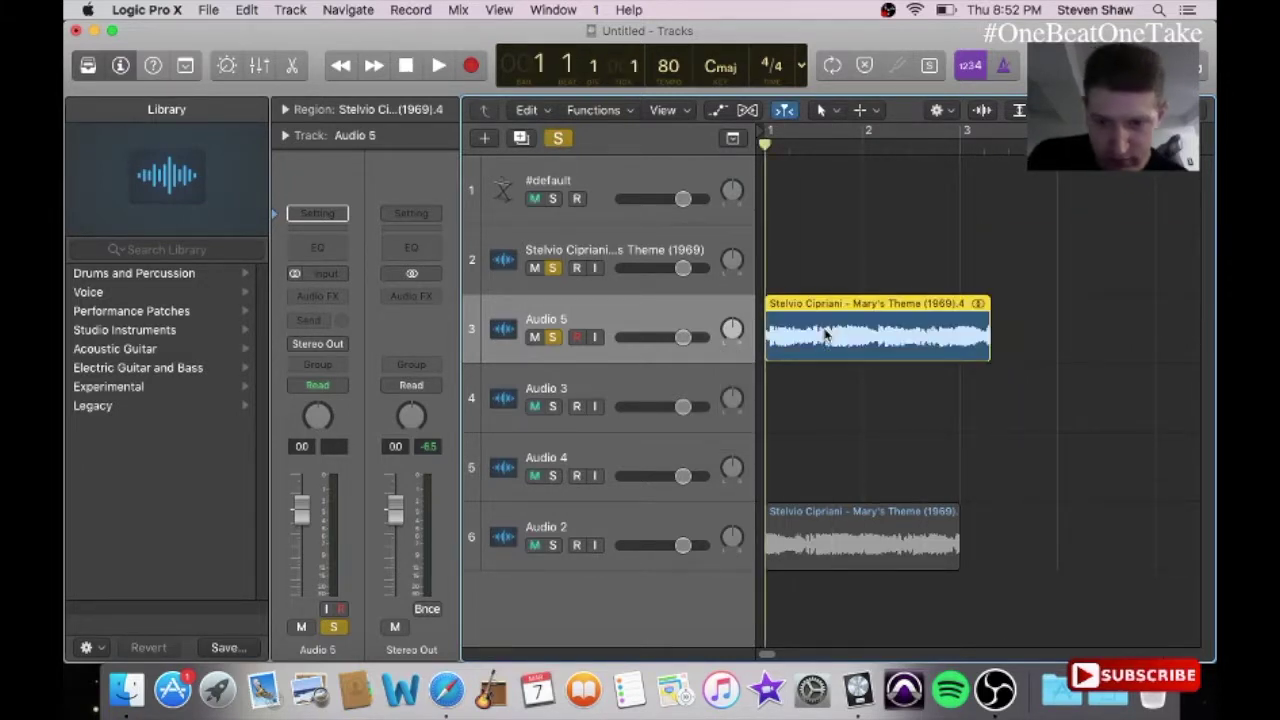
{"action": "key", "text": "space"}
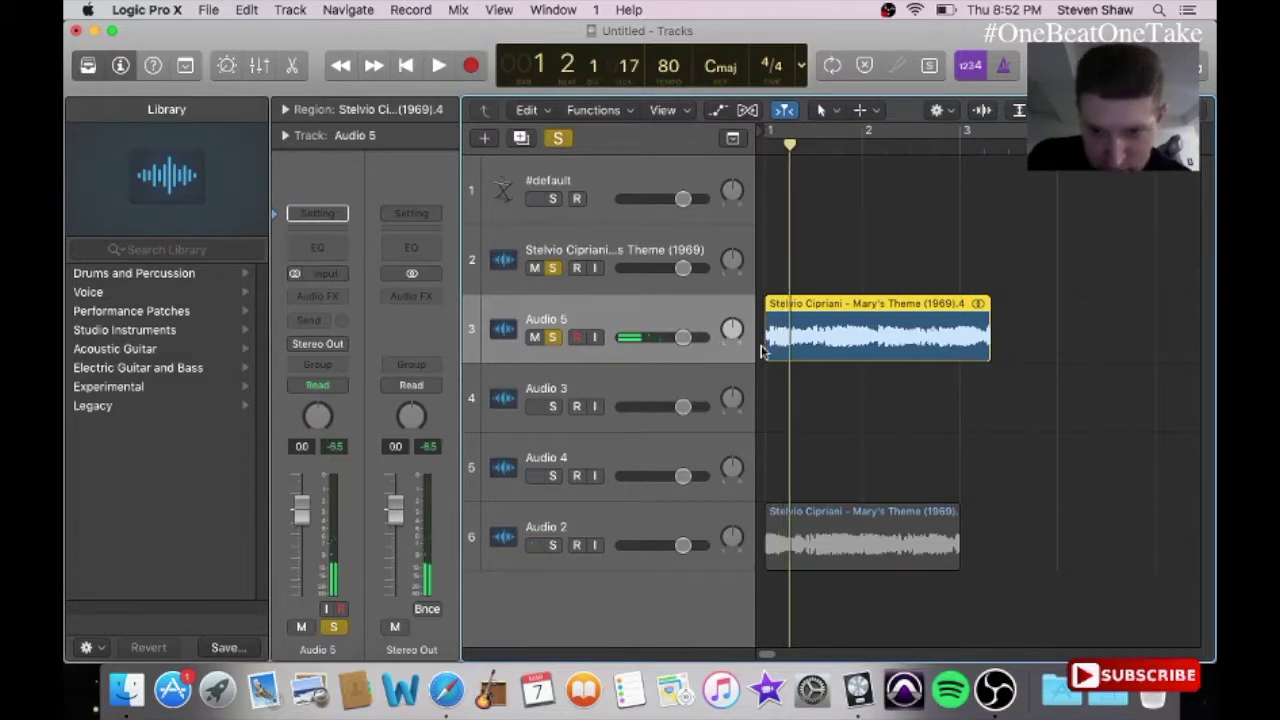
{"action": "key", "text": "space"}
{"action": "left_click_drag", "start_coordinate": [767, 352], "coordinate": [803, 328]}
Step: Listen to the trimmed Audio 5 chop from the start until past bar 3
{"action": "key", "text": "Return"}
{"action": "key", "text": "space"}
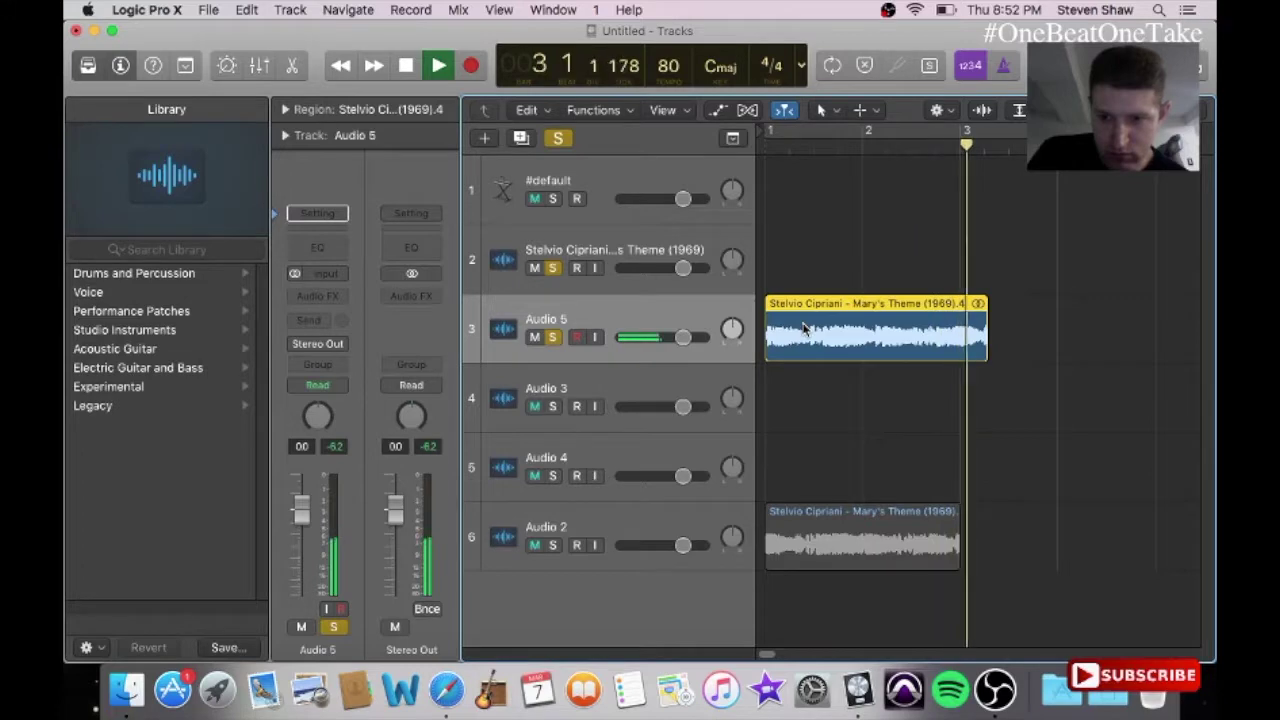
{"action": "key", "text": "space"}
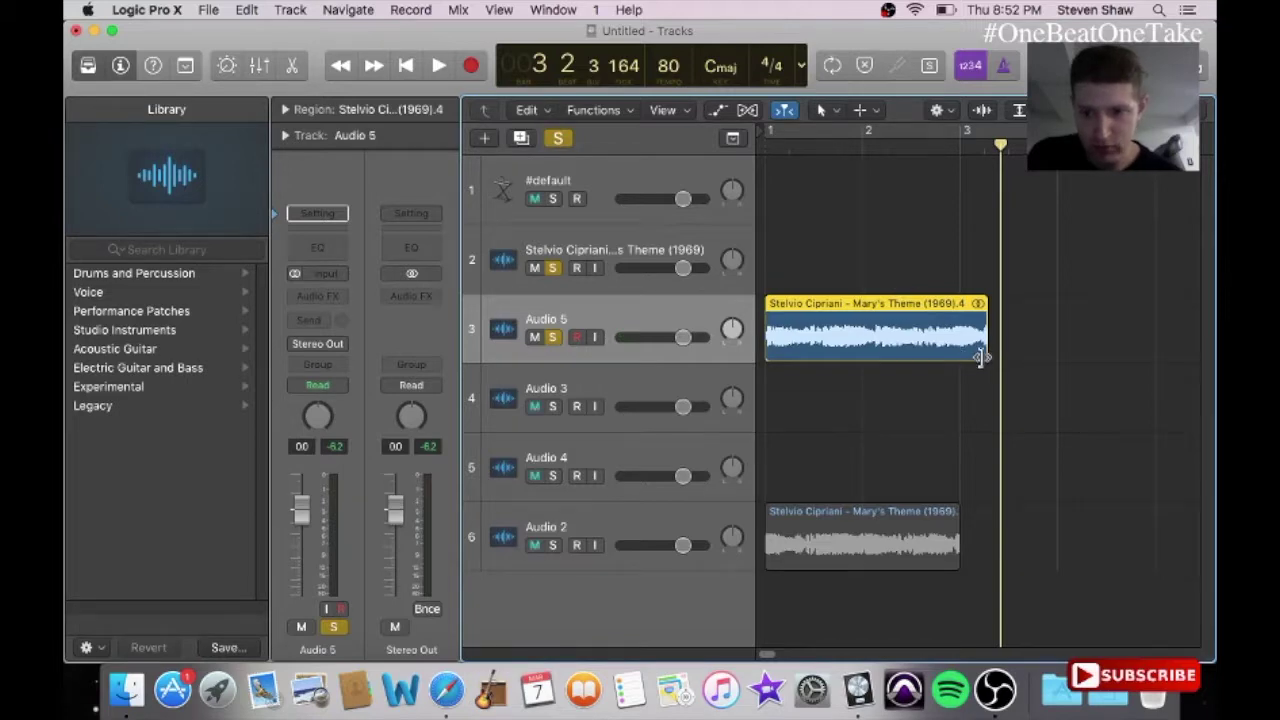
Step: Try shortening the Audio 5 chop to a length of 1 0 1 234 and looping it, playing it into bar 4
{"action": "left_click_drag", "start_coordinate": [981, 355], "coordinate": [868, 375]}
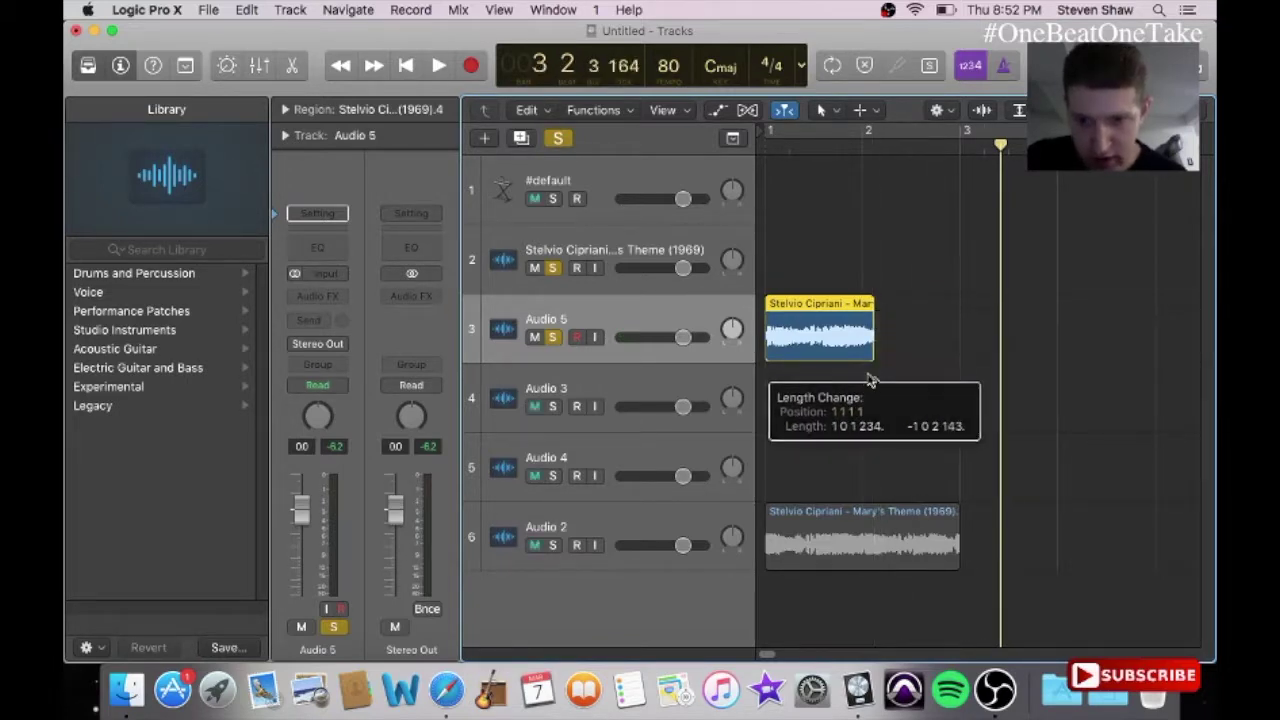
{"action": "key", "text": "Return"}
{"action": "key", "text": "space"}
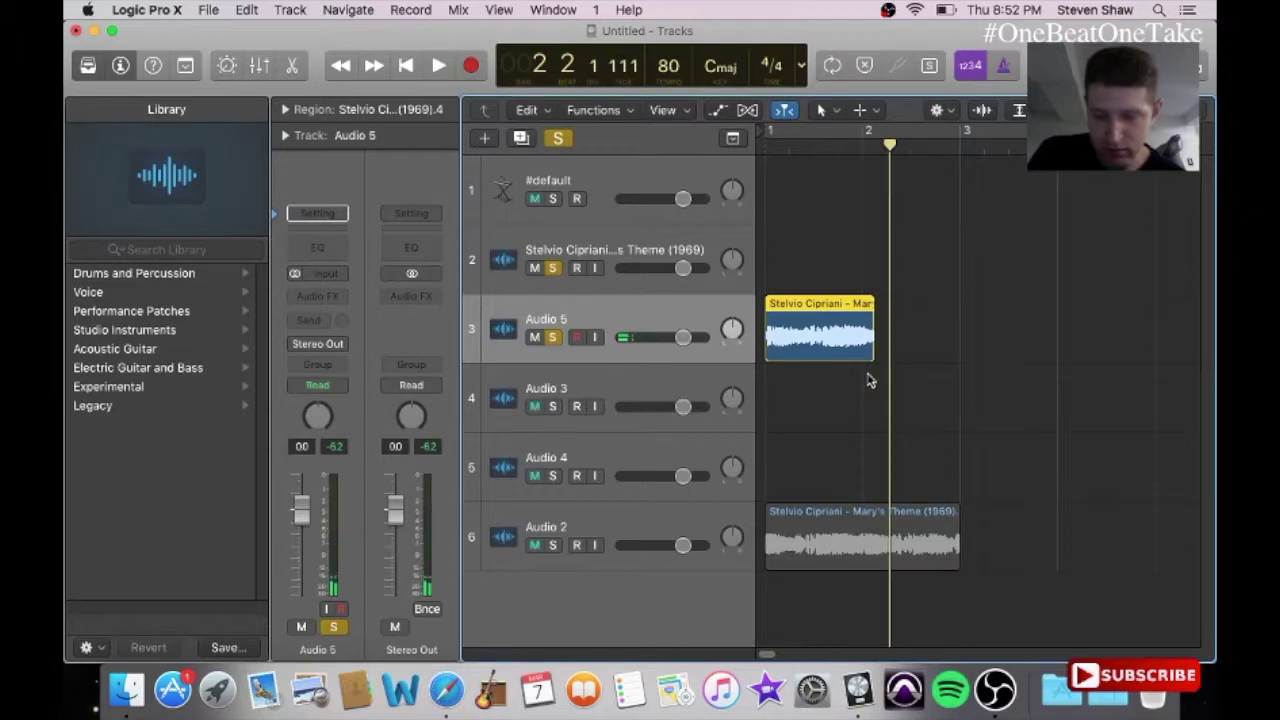
{"action": "key", "text": "l"}
{"action": "key", "text": "Return"}
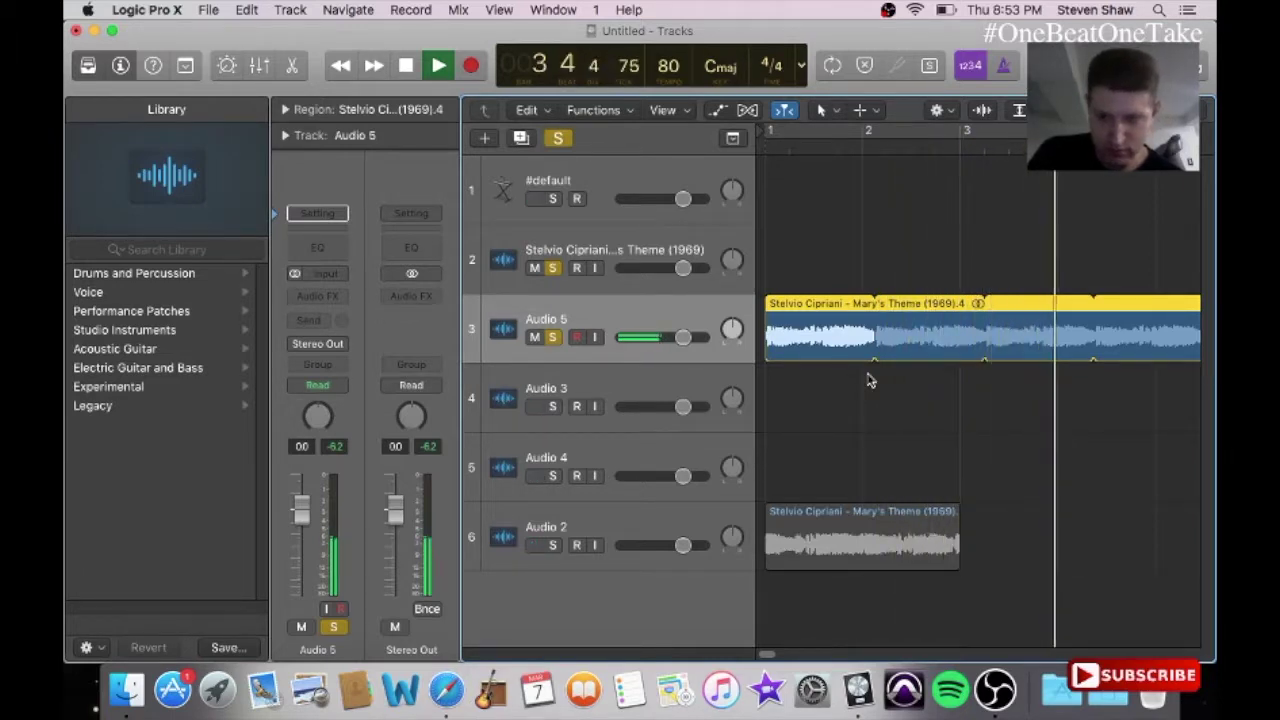
{"action": "key", "text": "space"}
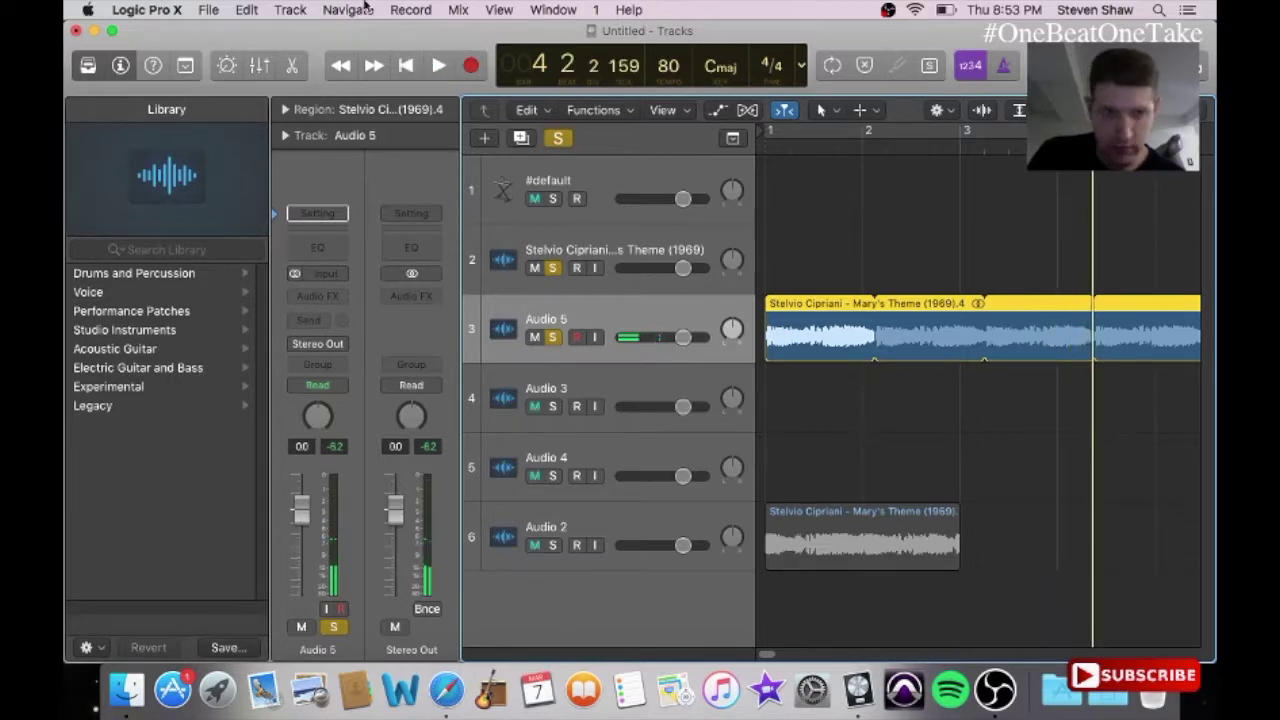
Step: Undo the looping and the shortening of the Audio 5 chop
{"action": "left_click", "coordinate": [246, 10]}
{"action": "left_click", "coordinate": [258, 30]}
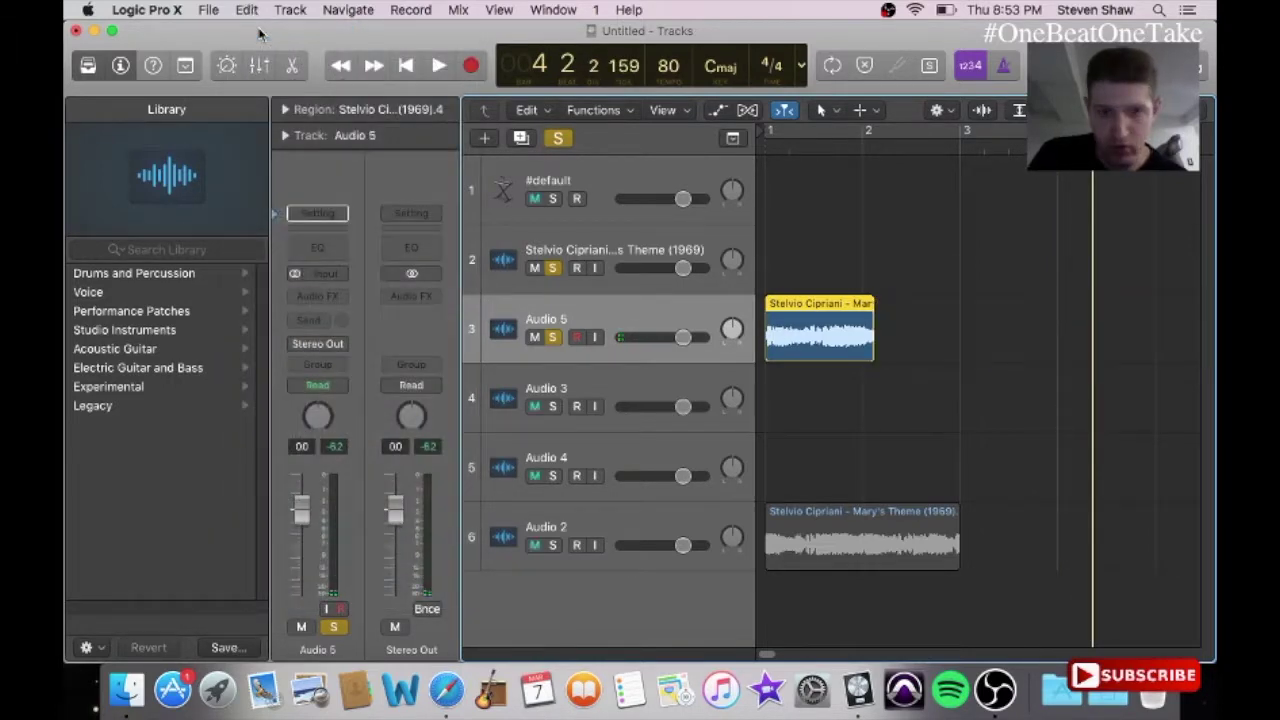
{"action": "left_click", "coordinate": [246, 10]}
{"action": "left_click", "coordinate": [258, 31]}
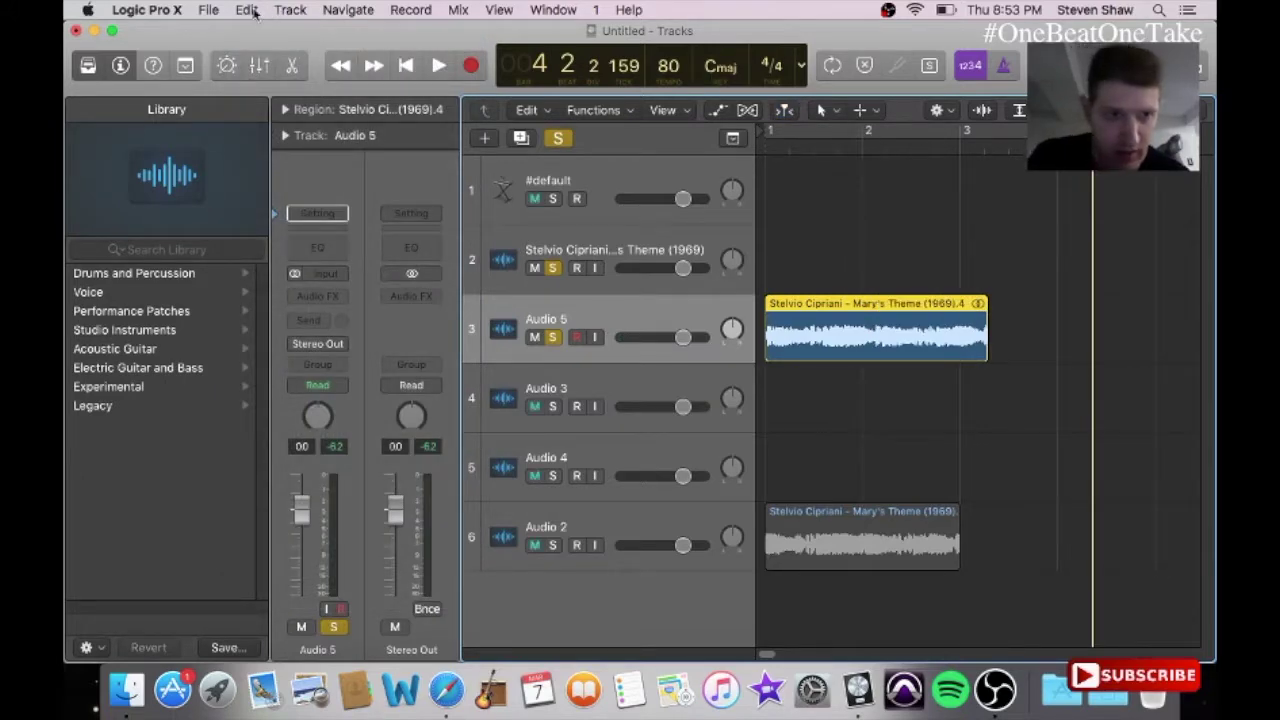
Step: Find the cut point by playing from bar 2, and split the Audio 5 chop at 2 1 3 1 with the Scissors Tool
{"action": "left_click", "coordinate": [860, 140]}
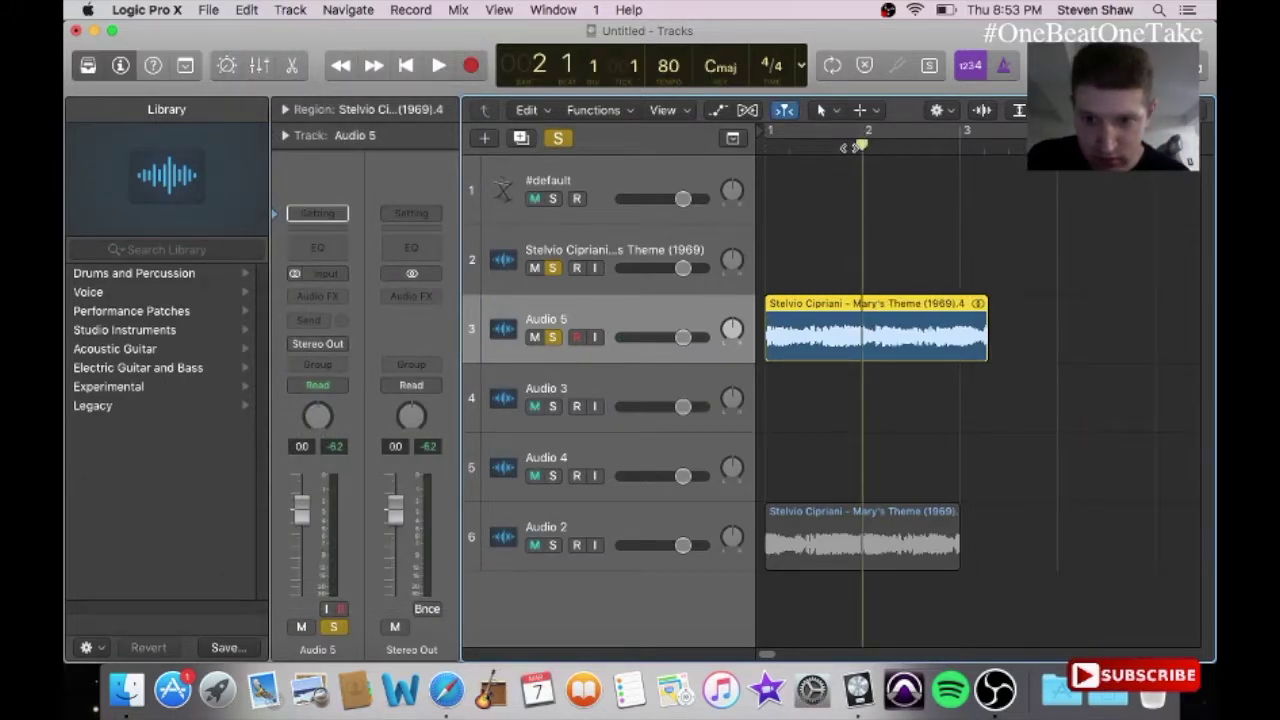
{"action": "key", "text": "space"}
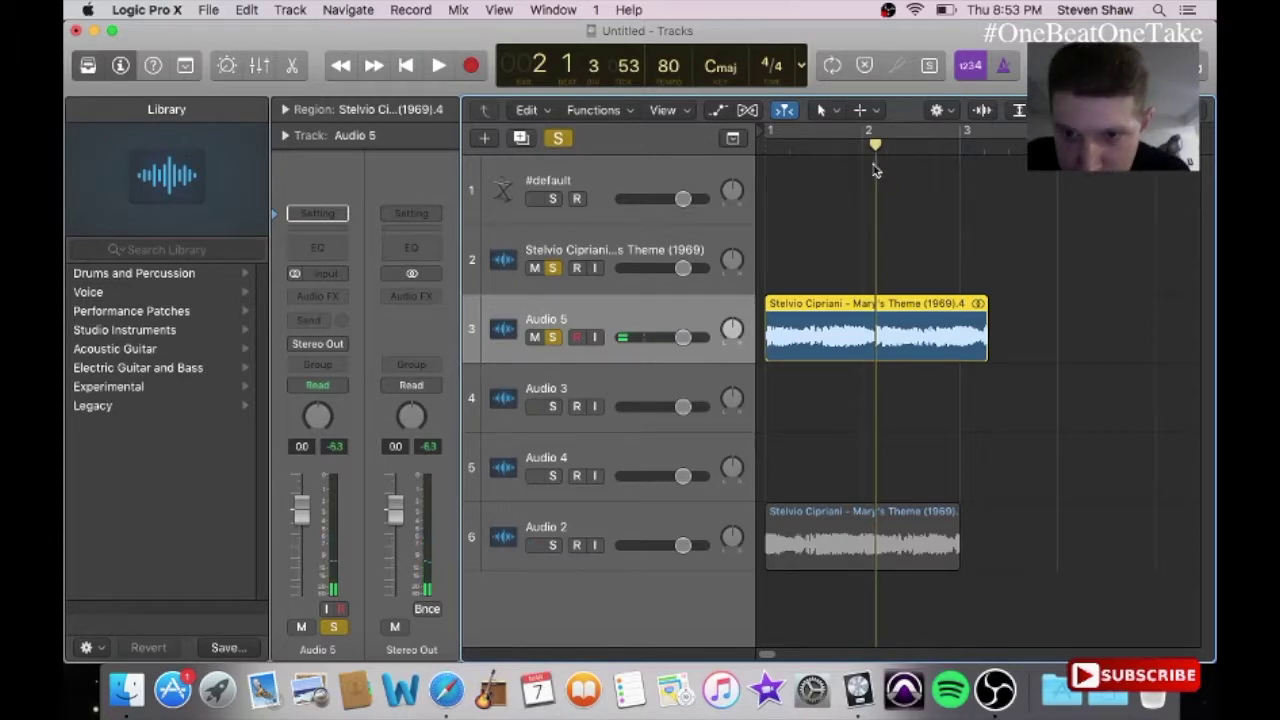
{"action": "left_click", "coordinate": [876, 167]}
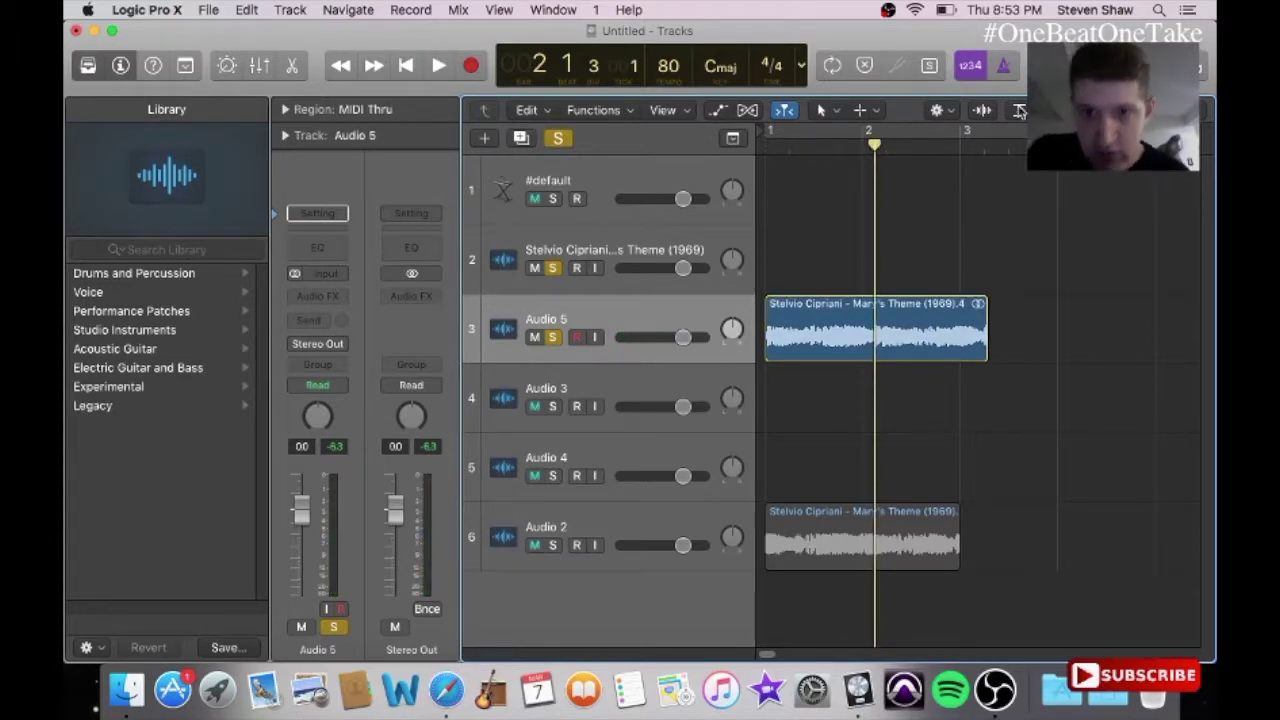
{"action": "left_click", "coordinate": [836, 112]}
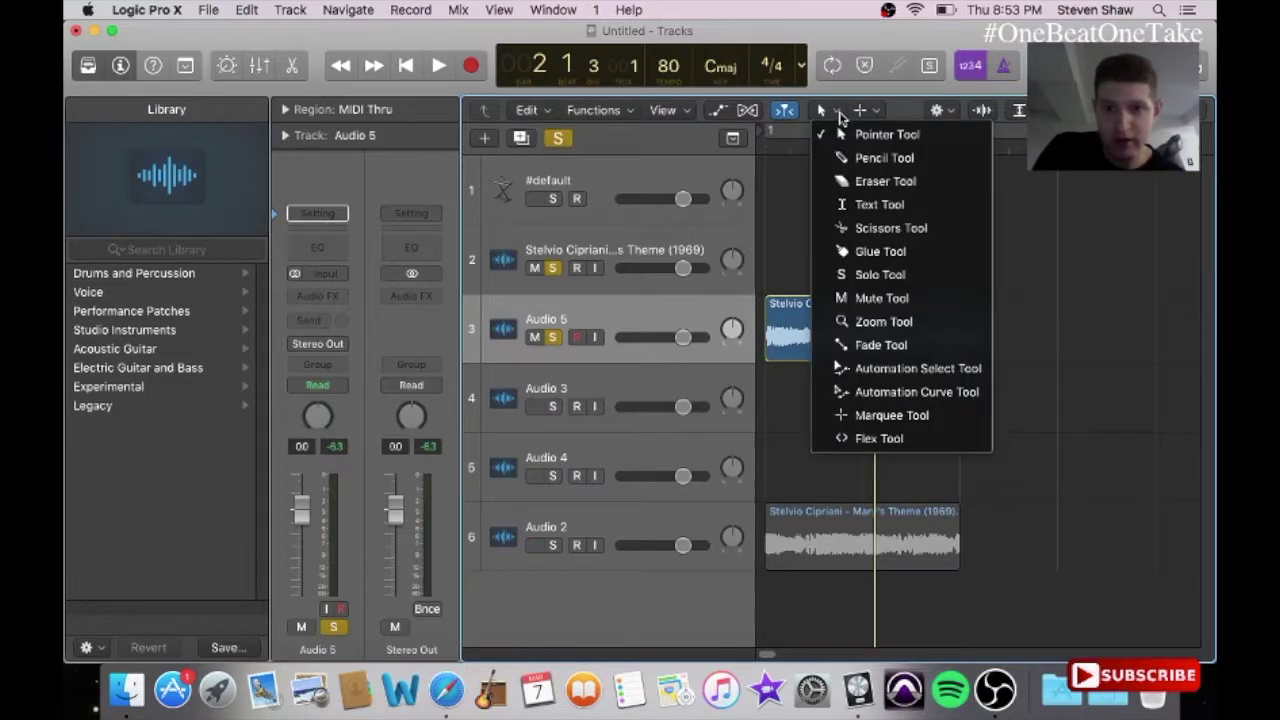
{"action": "left_click", "coordinate": [857, 227]}
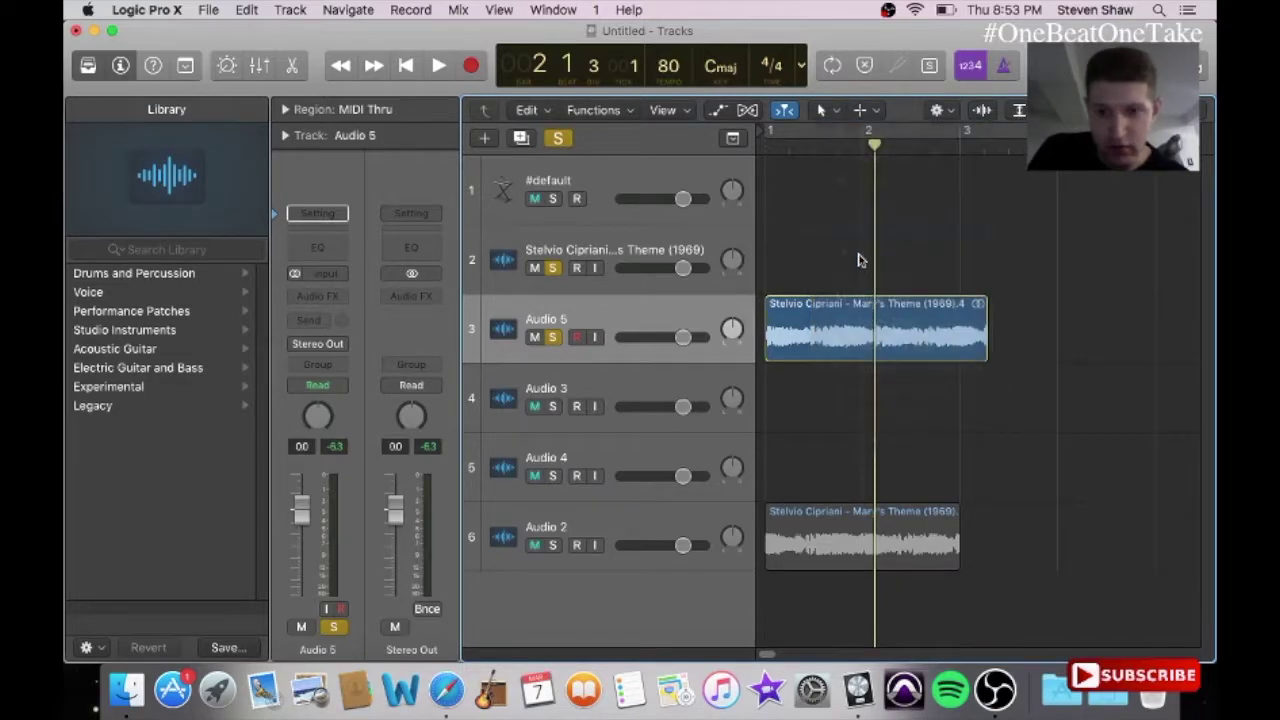
{"action": "left_click", "coordinate": [876, 335]}
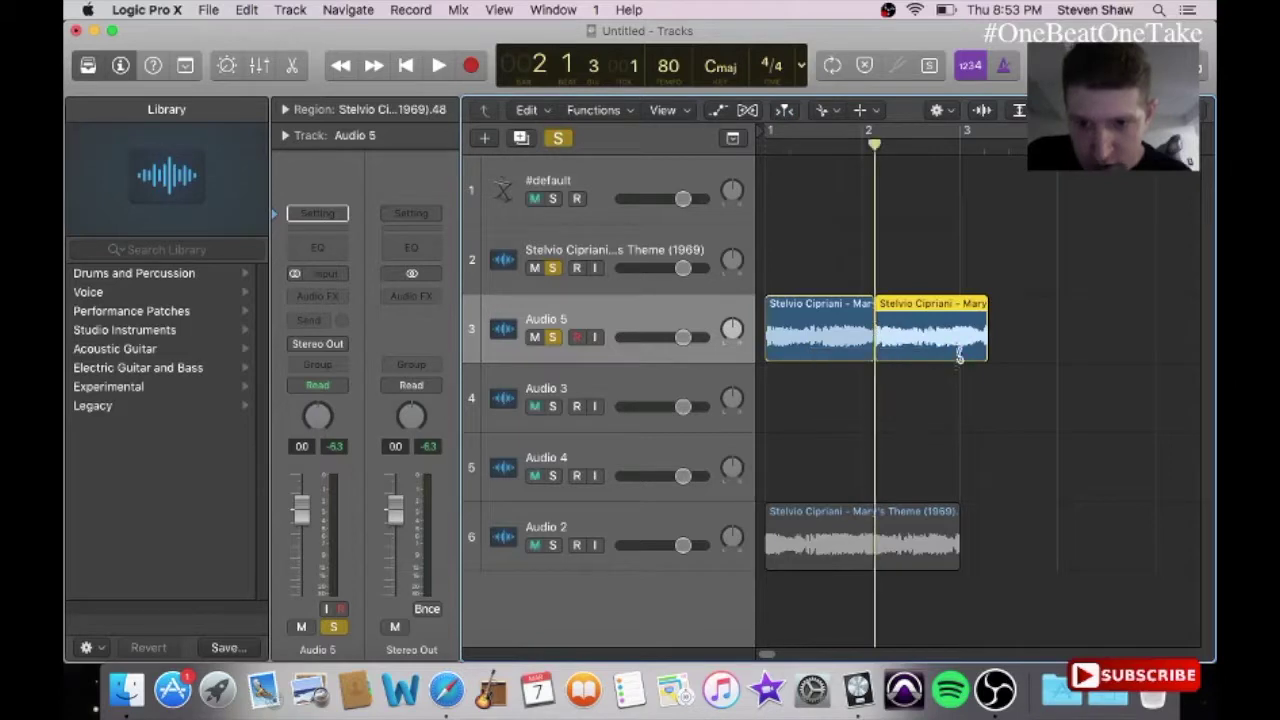
Step: Switch back to the Pointer Tool and move the second Audio 5 piece away to bar 5
{"action": "left_click", "coordinate": [836, 111]}
{"action": "left_click", "coordinate": [850, 131]}
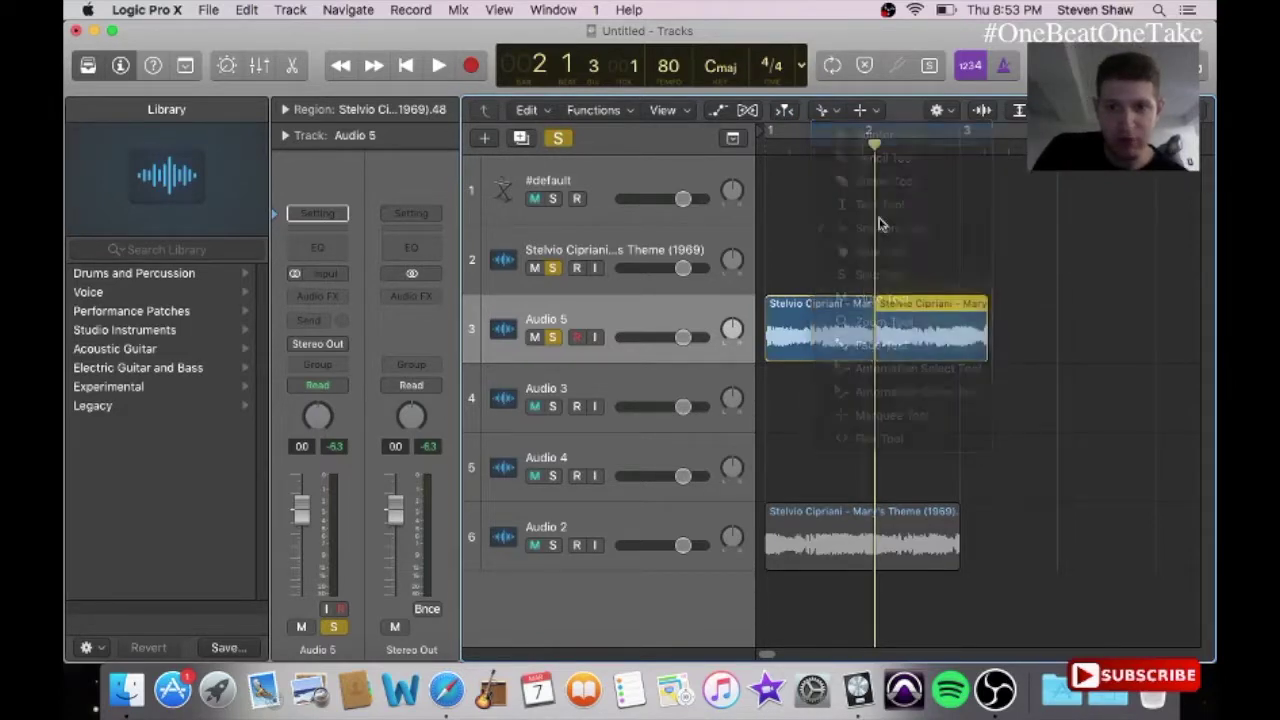
{"action": "left_click_drag", "start_coordinate": [903, 320], "coordinate": [1177, 354]}
Step: Loop the first Audio 5 piece and return the playhead to the start
{"action": "left_click", "coordinate": [825, 335]}
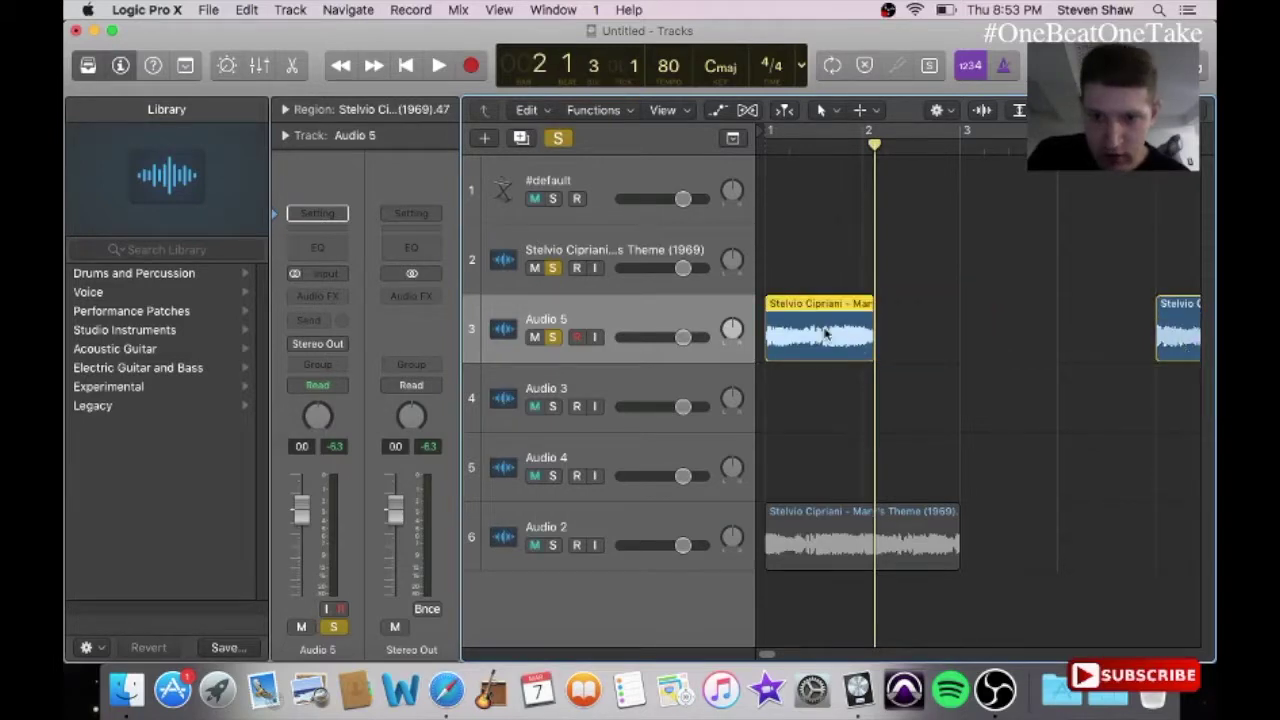
{"action": "key", "text": "Return"}
{"action": "key", "text": "l"}
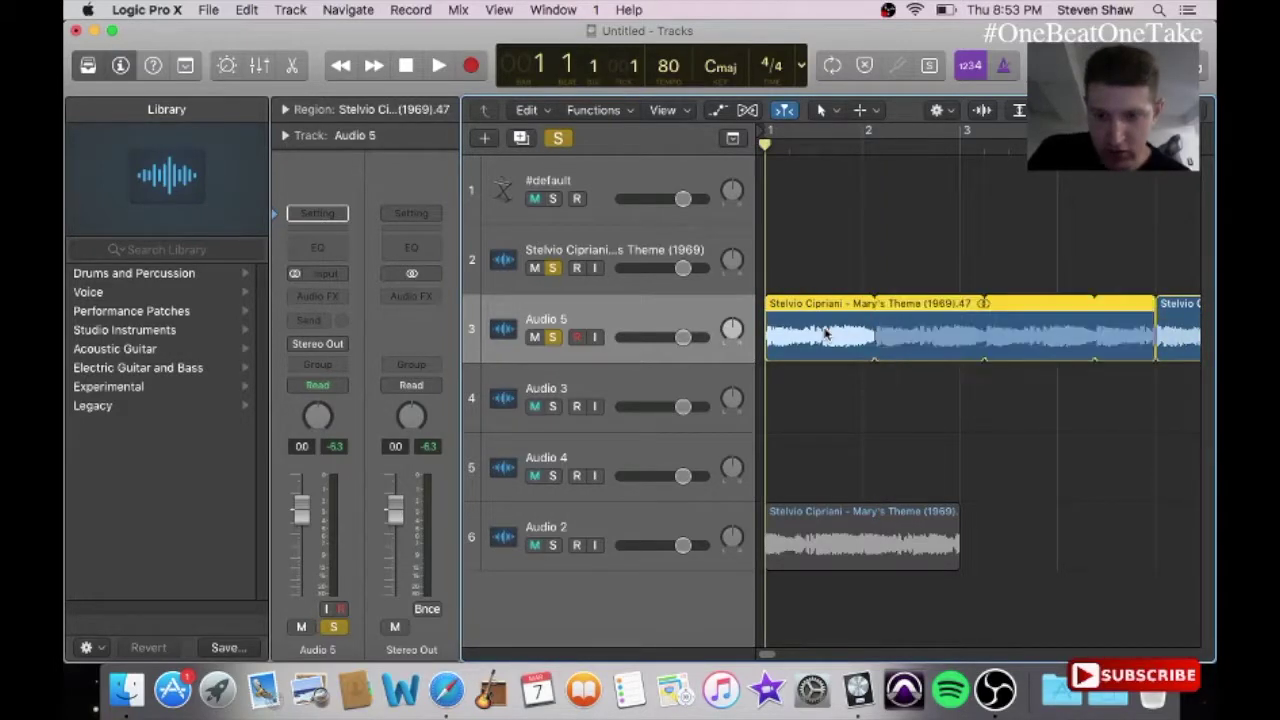
Step: Audition the looped first Audio 5 piece and return the playhead to the start
{"action": "key", "text": "space"}
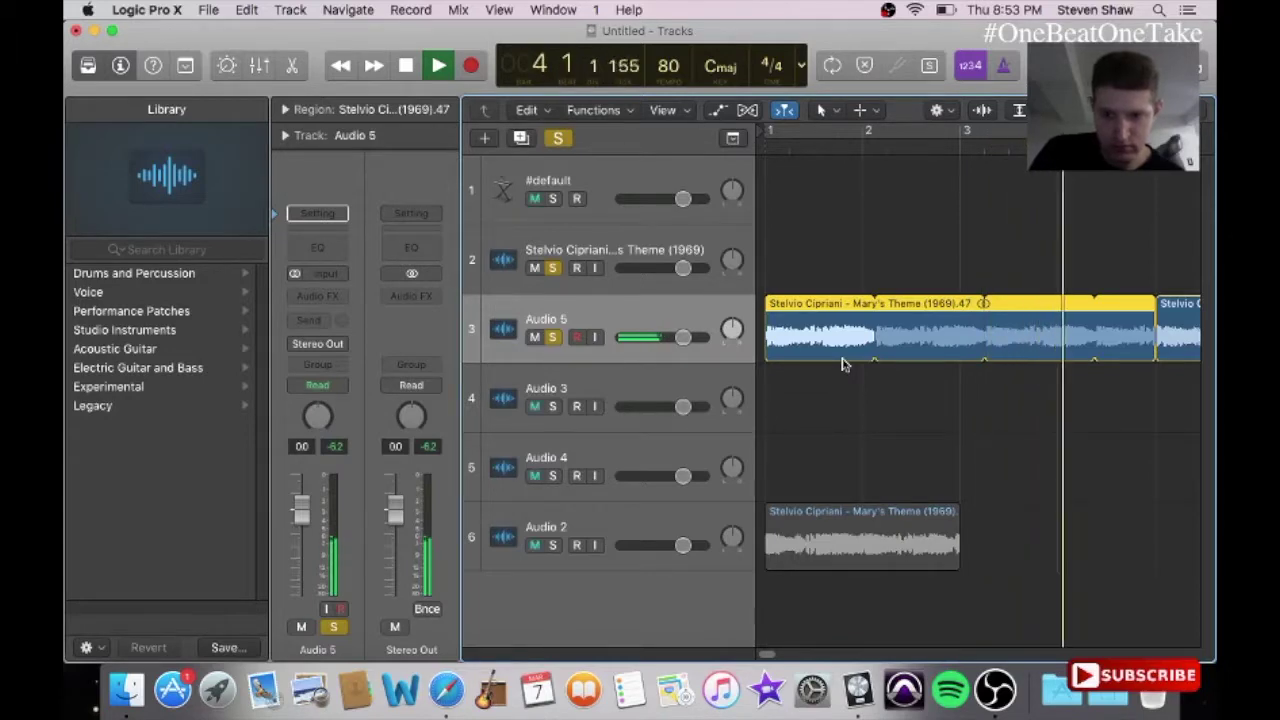
{"action": "key", "text": "space"}
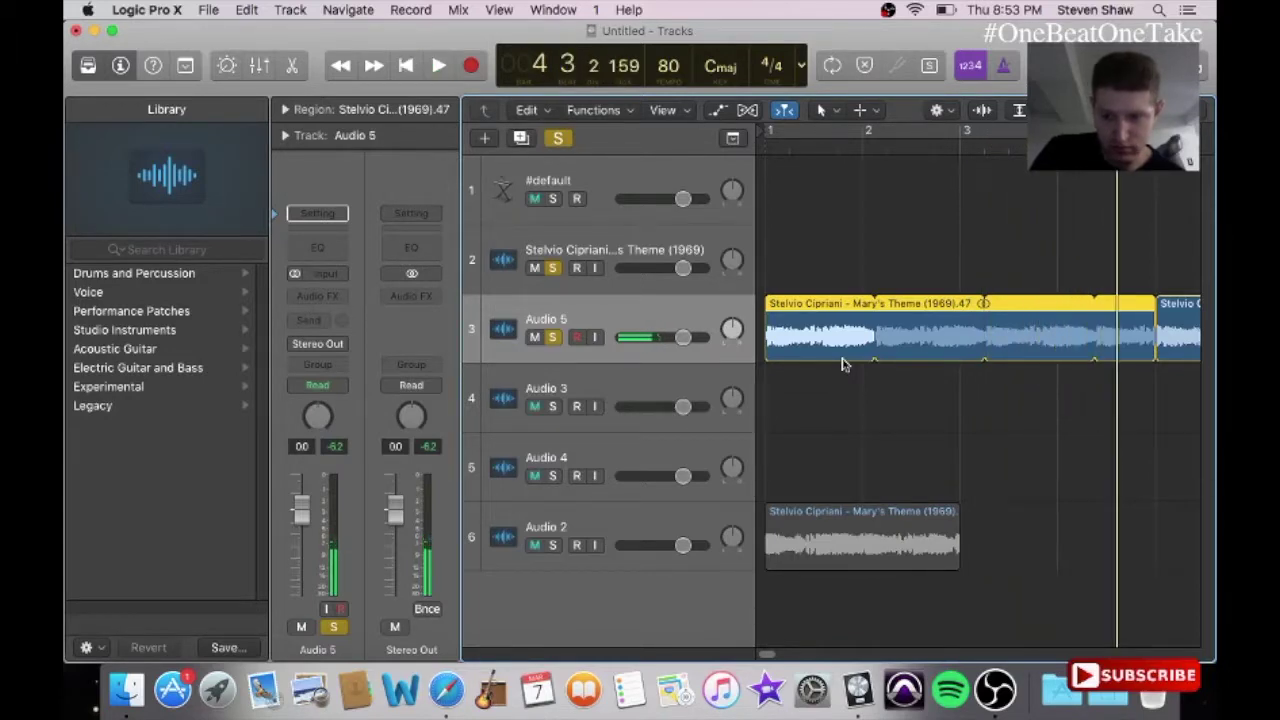
{"action": "key", "text": "Return"}
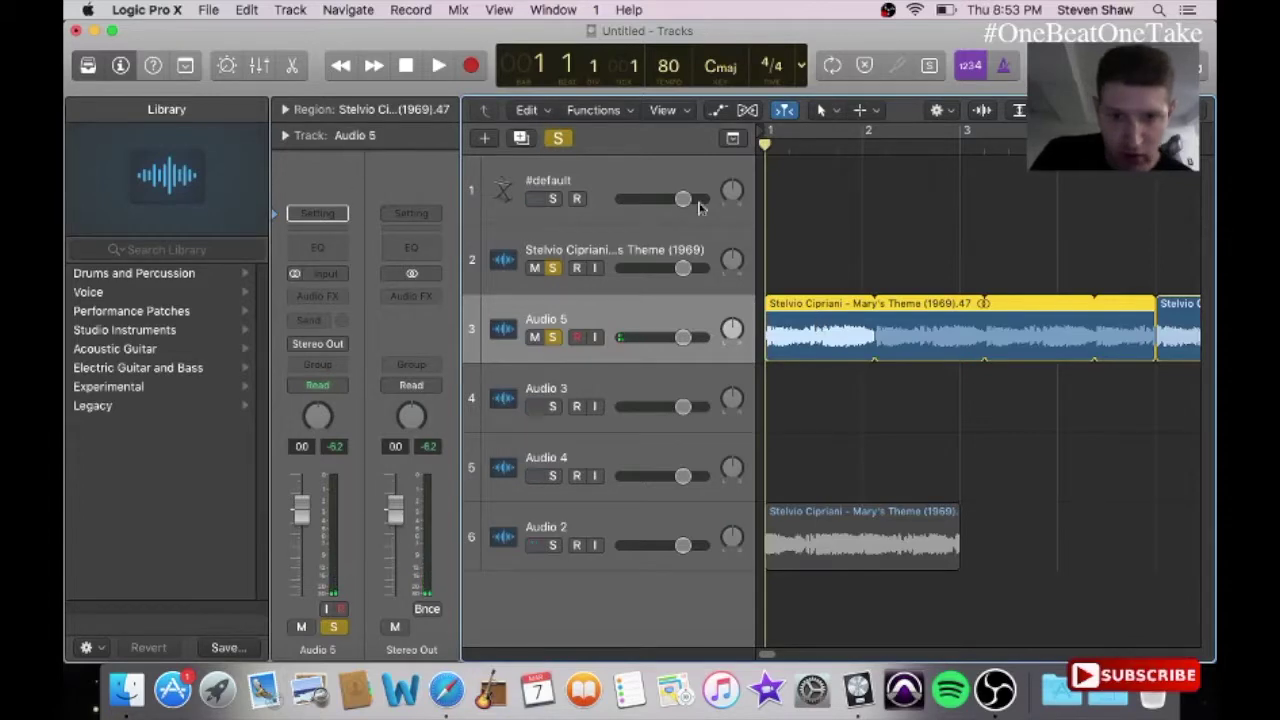
Step: Enable Polyphonic (Auto) flex on Audio 5, compress the first looped piece to one bar, and play the loop to check it before hiding Flex
{"action": "left_click", "coordinate": [746, 111]}
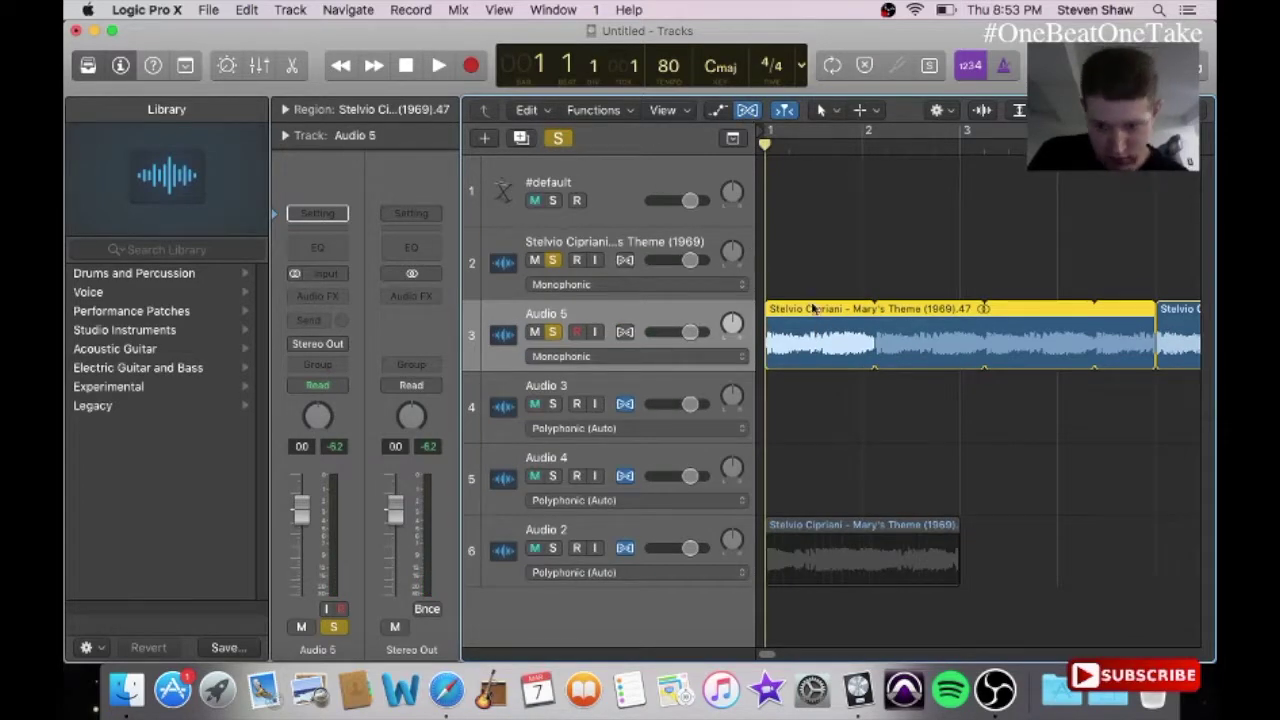
{"action": "left_click", "coordinate": [626, 333]}
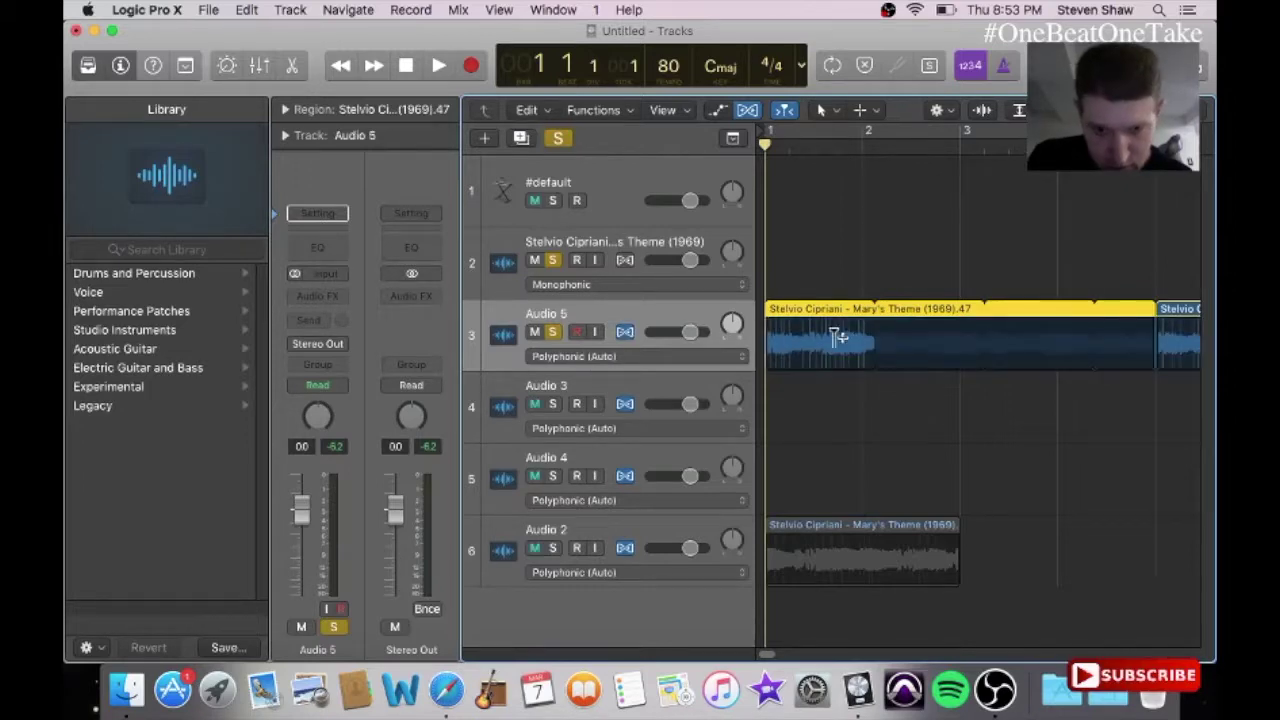
{"action": "left_click_drag", "start_coordinate": [870, 335], "coordinate": [861, 337]}
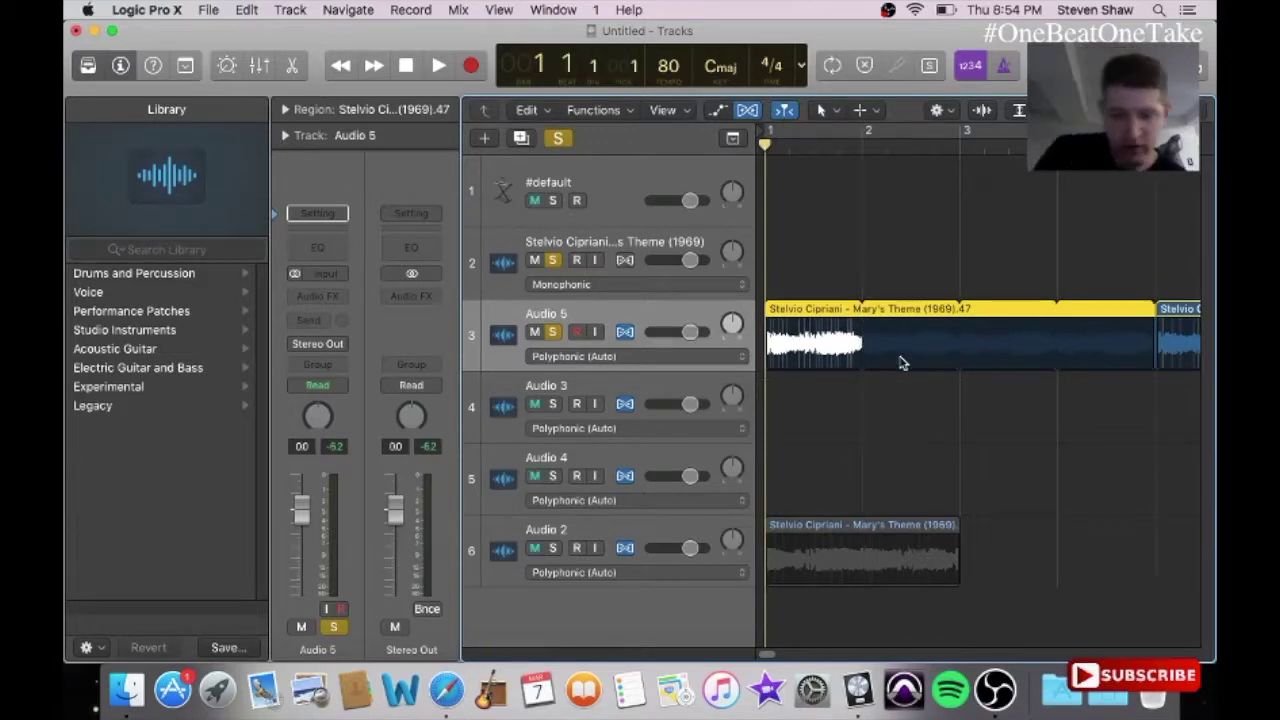
{"action": "key", "text": "space"}
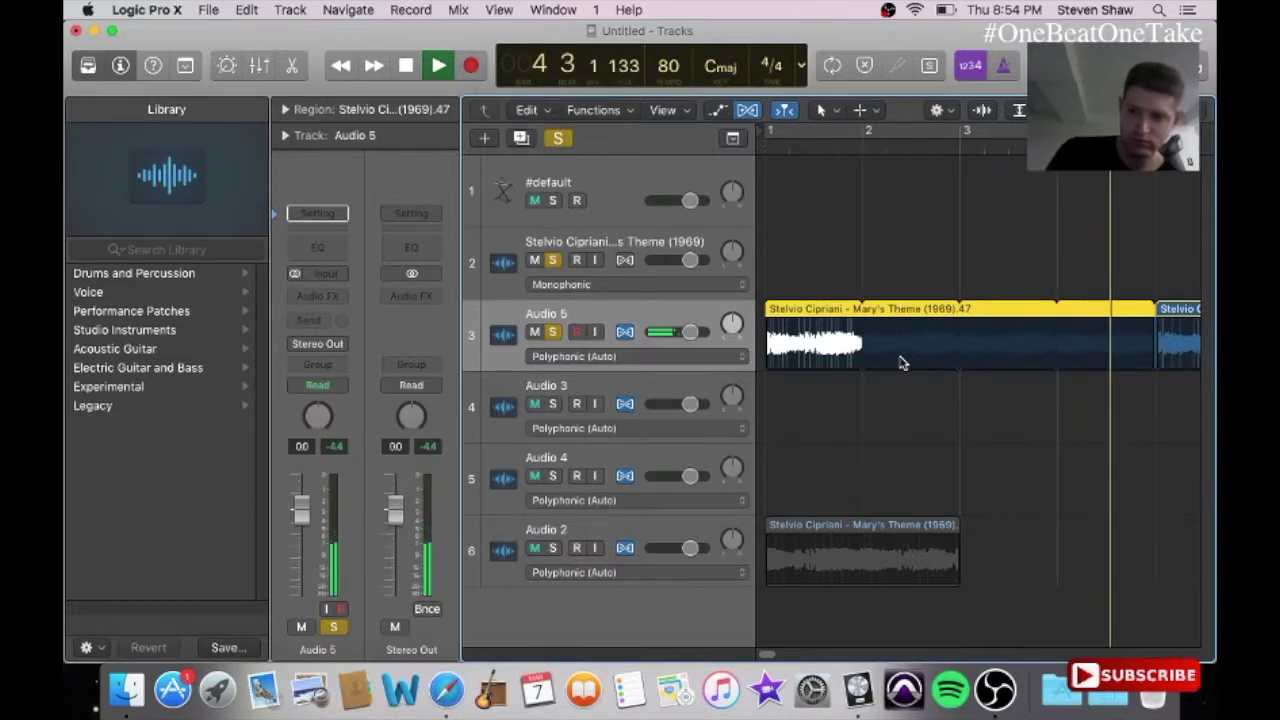
{"action": "key", "text": "space"}
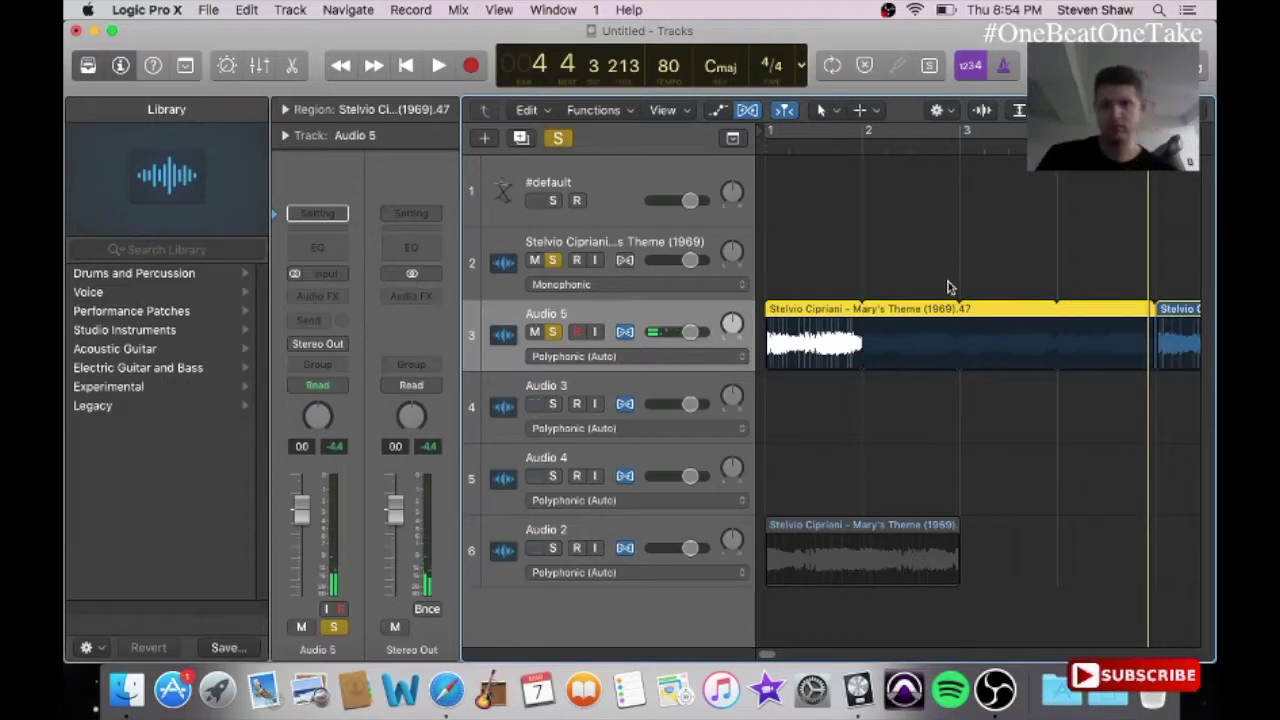
{"action": "left_click", "coordinate": [948, 254]}
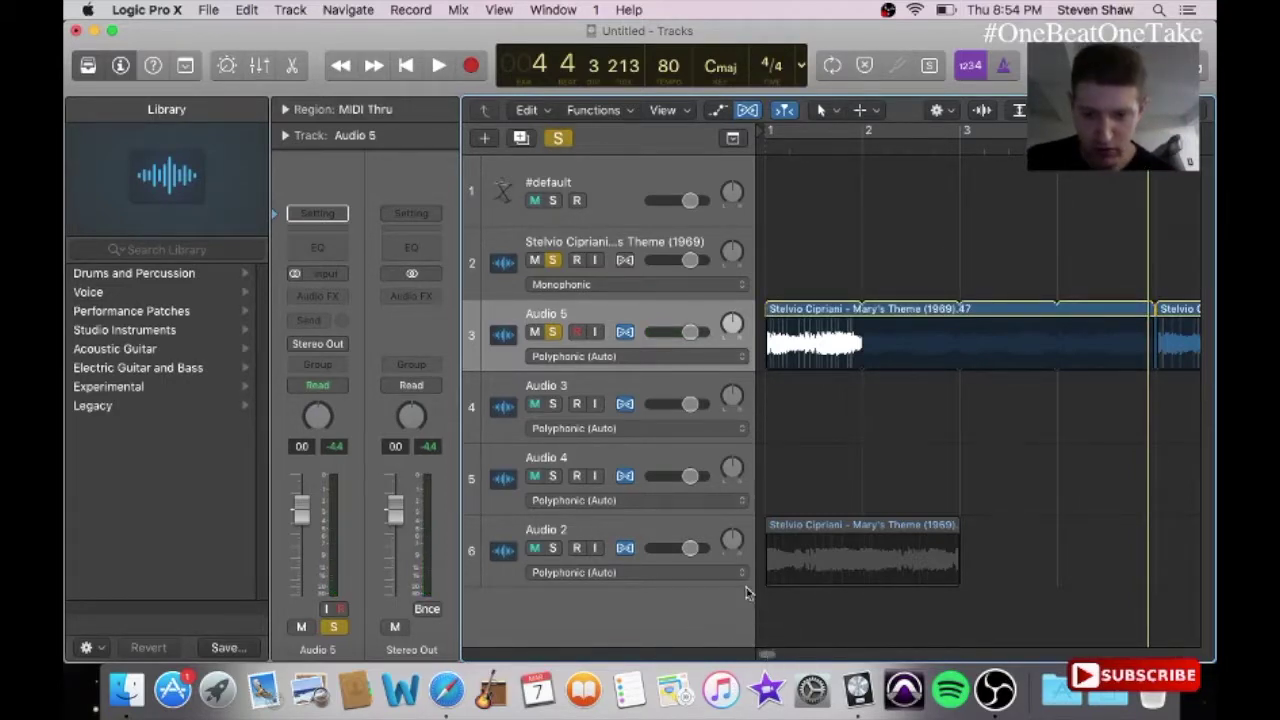
{"action": "left_click", "coordinate": [745, 111]}
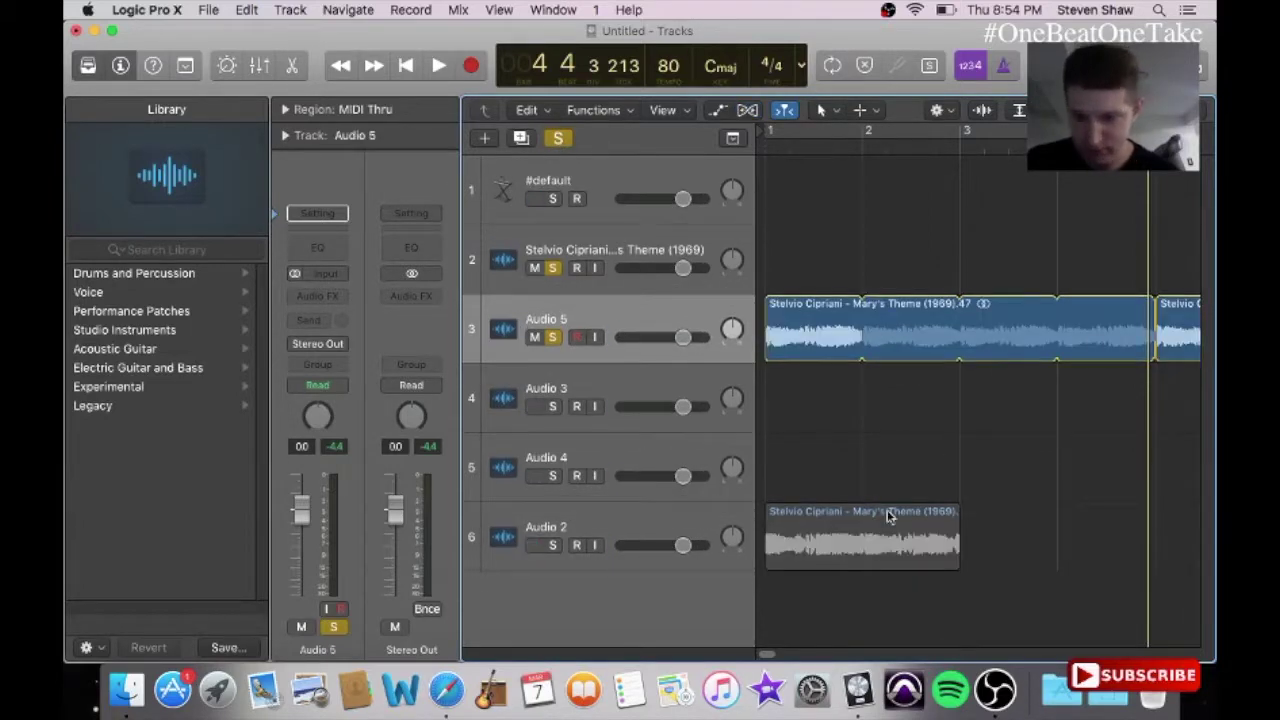
Step: Duplicate the Audio 5 track and move the second Audio 5 piece onto the new track at bar 1
{"action": "left_click_drag", "start_coordinate": [775, 660], "coordinate": [783, 657]}
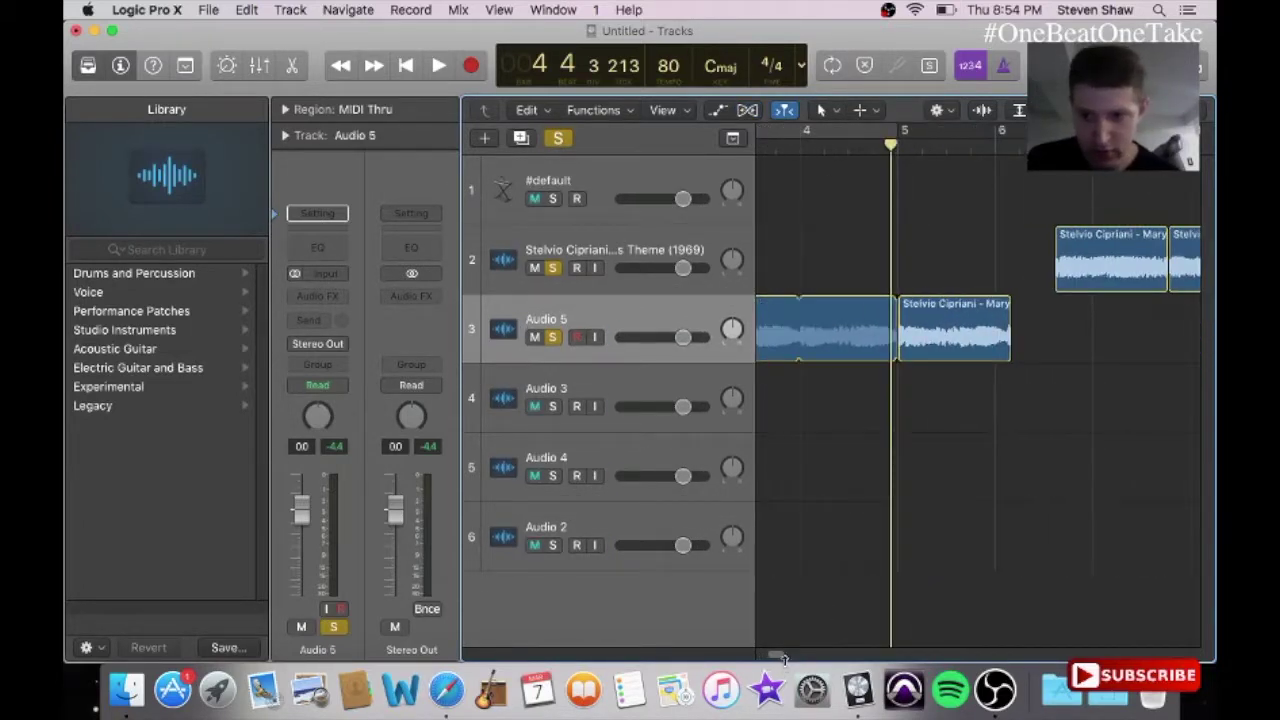
{"action": "mouse_move", "coordinate": [914, 332]}
{"action": "left_mouse_down"}
{"action": "mouse_move", "coordinate": [1034, 350]}
{"action": "mouse_move", "coordinate": [929, 352]}
{"action": "mouse_move", "coordinate": [957, 350]}
{"action": "mouse_move", "coordinate": [911, 325]}
{"action": "mouse_move", "coordinate": [928, 325]}
{"action": "mouse_move", "coordinate": [897, 325]}
{"action": "left_mouse_up"}
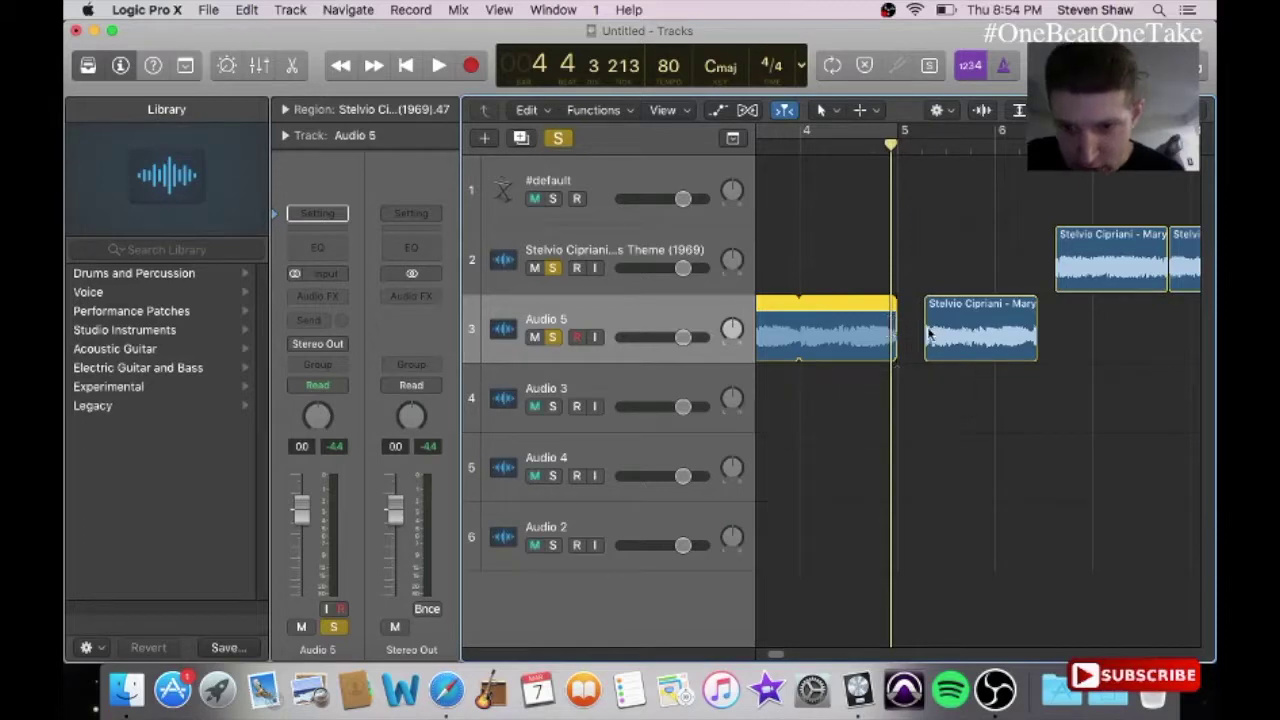
{"action": "left_click", "coordinate": [899, 324]}
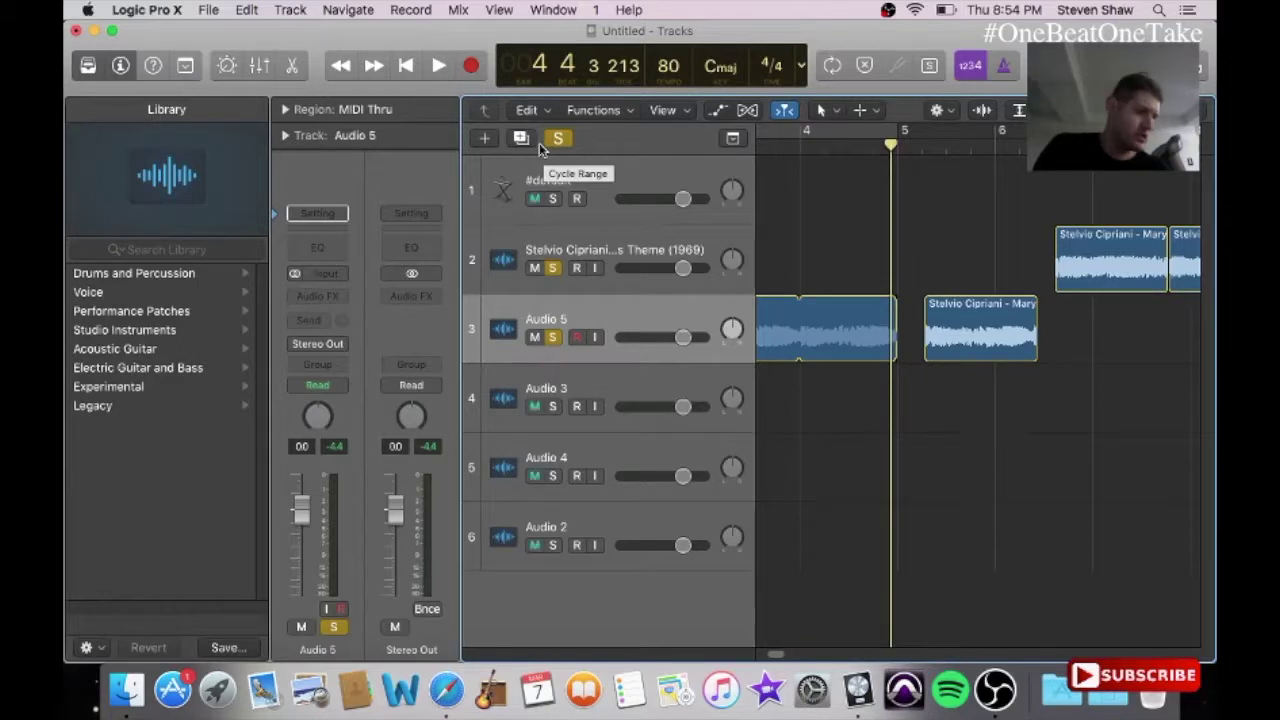
{"action": "left_click", "coordinate": [532, 144]}
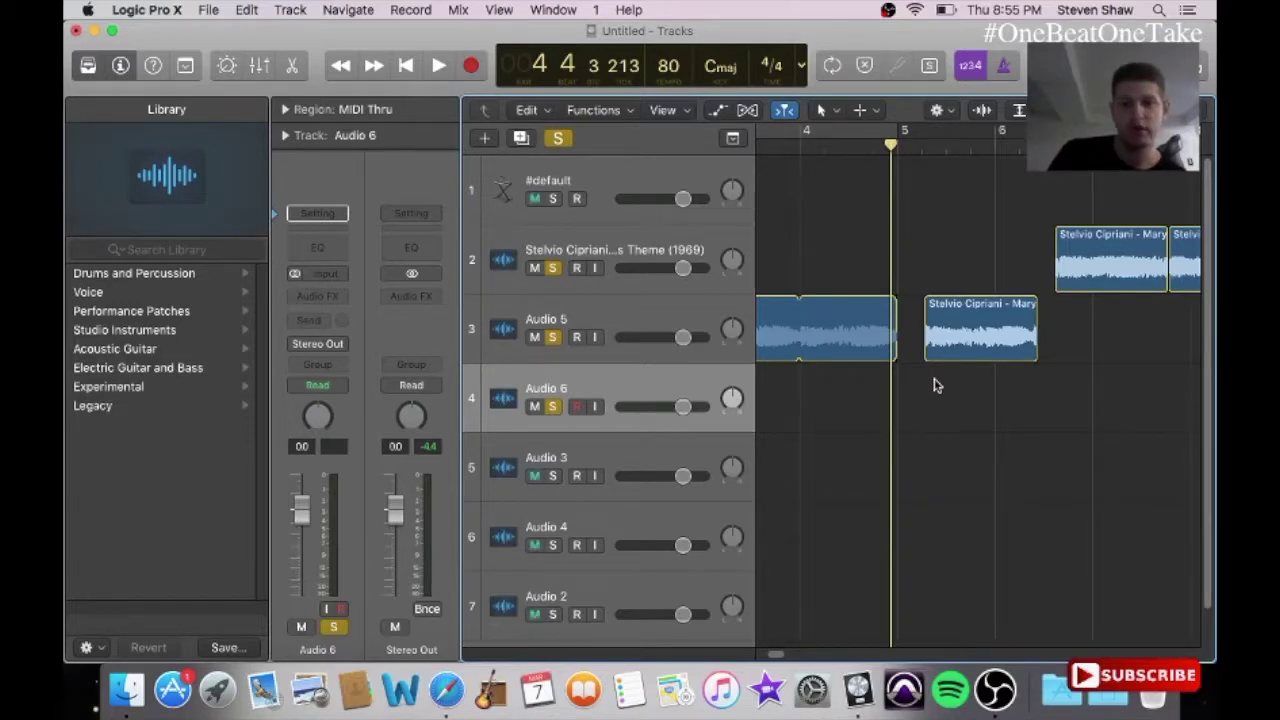
{"action": "left_click_drag", "start_coordinate": [968, 354], "coordinate": [808, 406]}
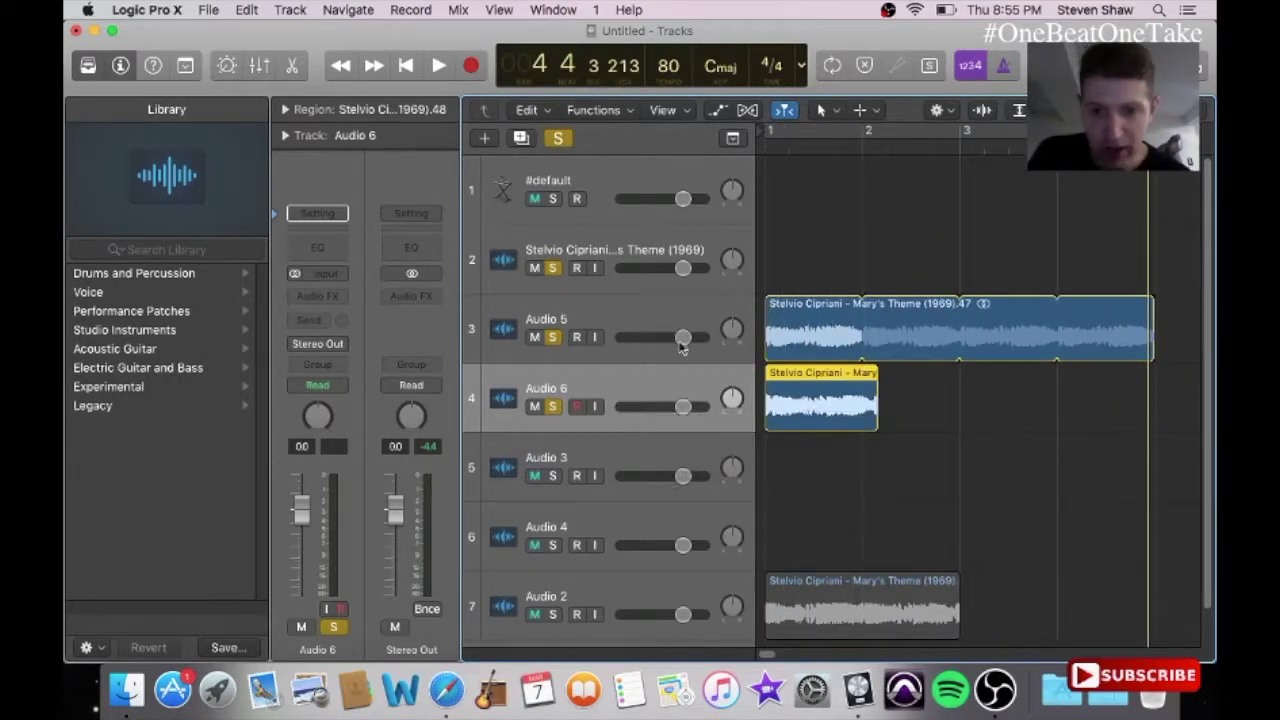
Step: Unsolo Audio 5 and audition the Audio 6 piece from the start
{"action": "left_click", "coordinate": [627, 319]}
{"action": "left_click", "coordinate": [552, 337]}
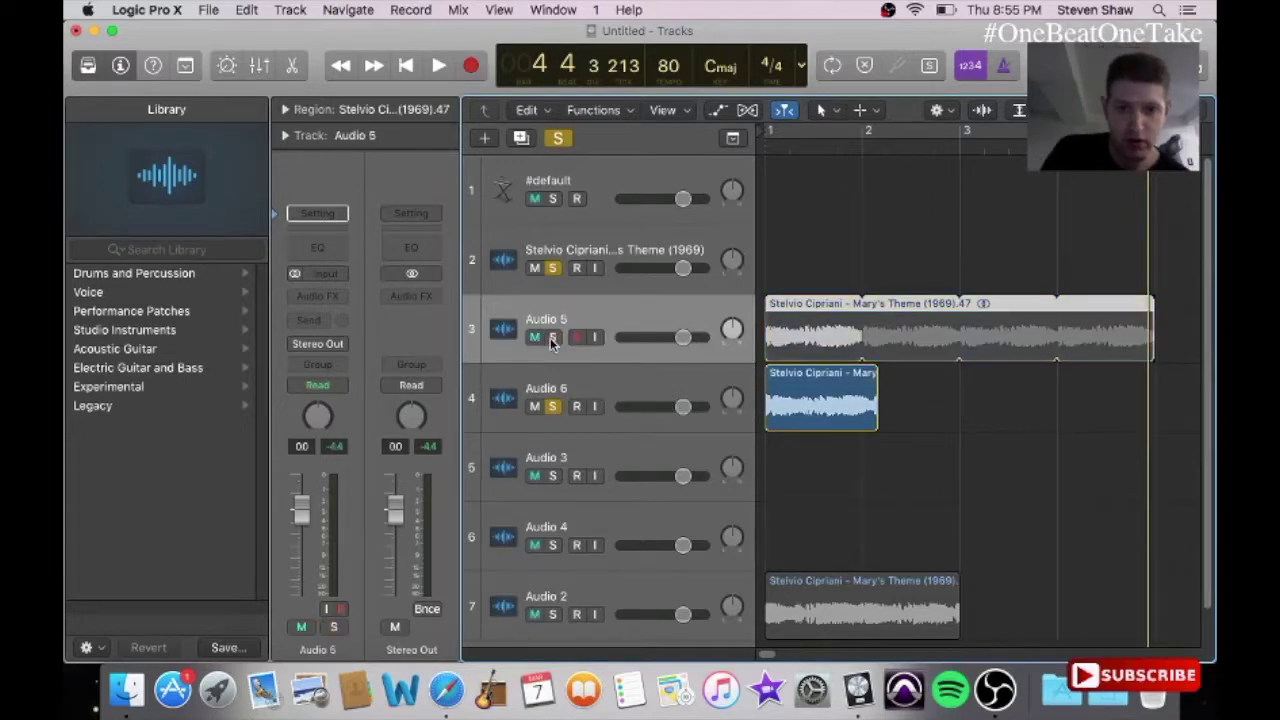
{"action": "key", "text": "Return"}
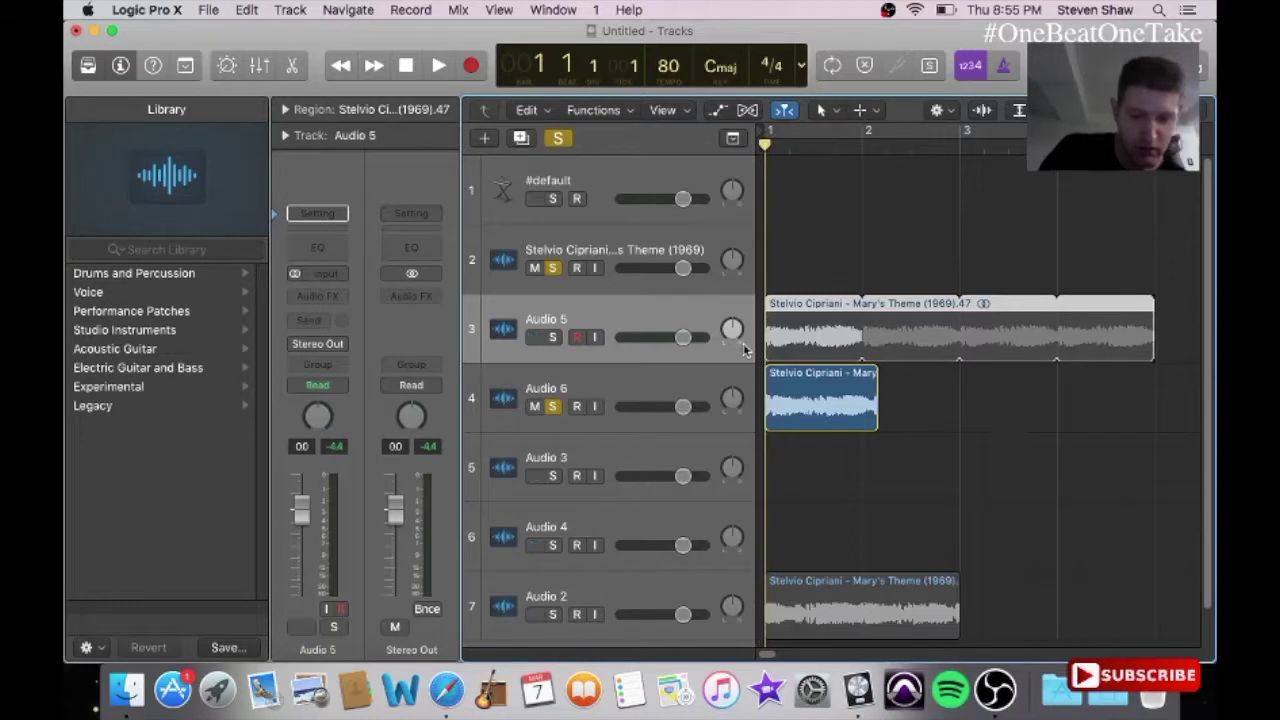
{"action": "key", "text": "space"}
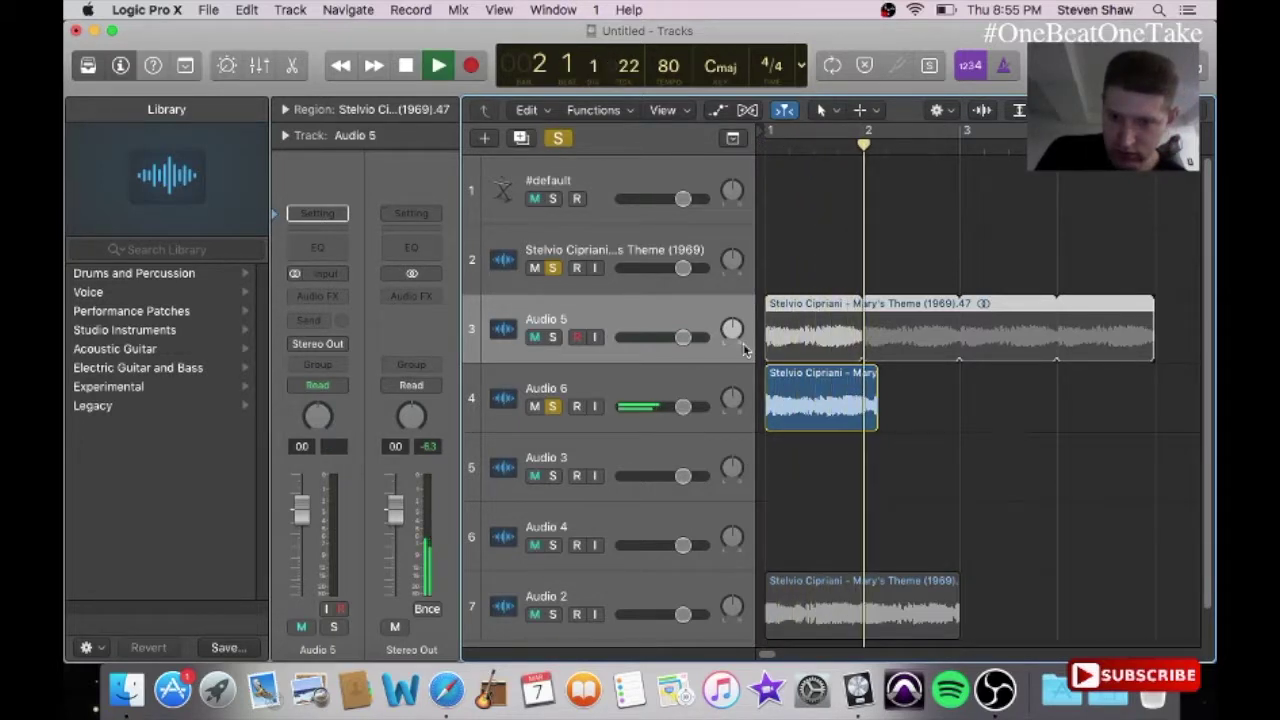
{"action": "key", "text": "space"}
{"action": "left_click", "coordinate": [838, 403]}
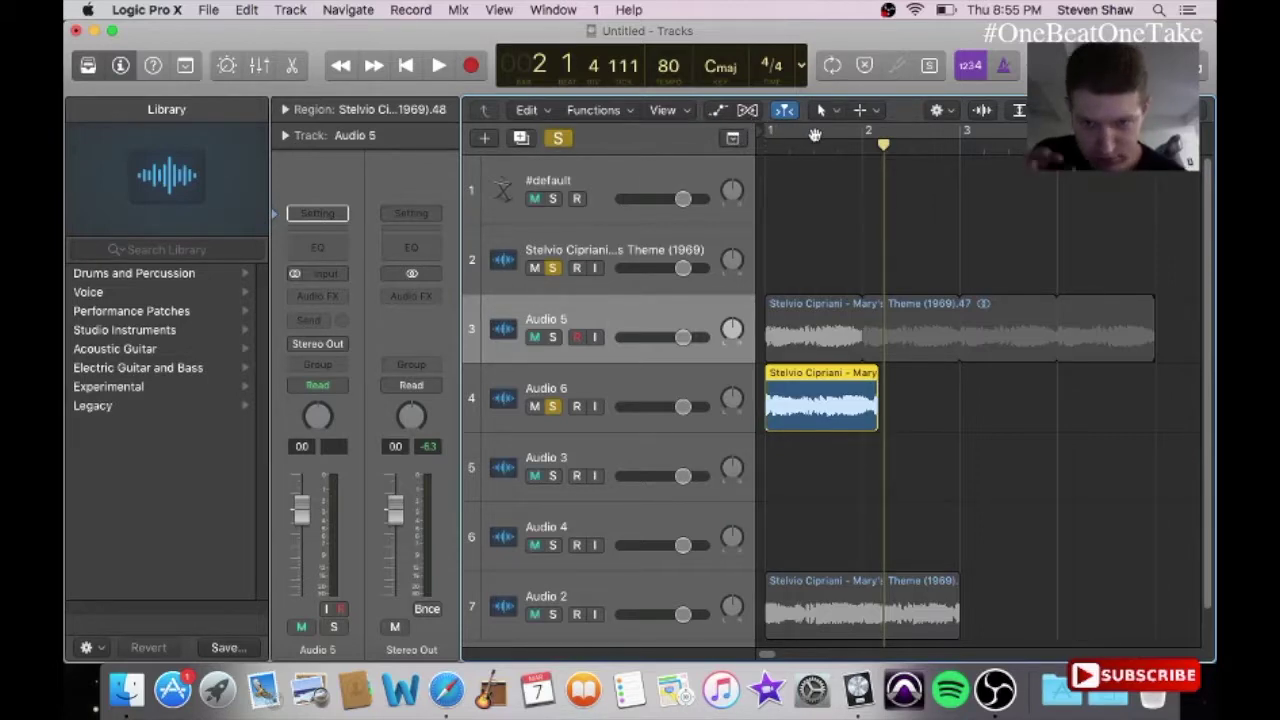
Step: Show Flex, compress the Audio 6 piece to one bar so it ends at bar 2, and hide Flex again
{"action": "left_click", "coordinate": [747, 110]}
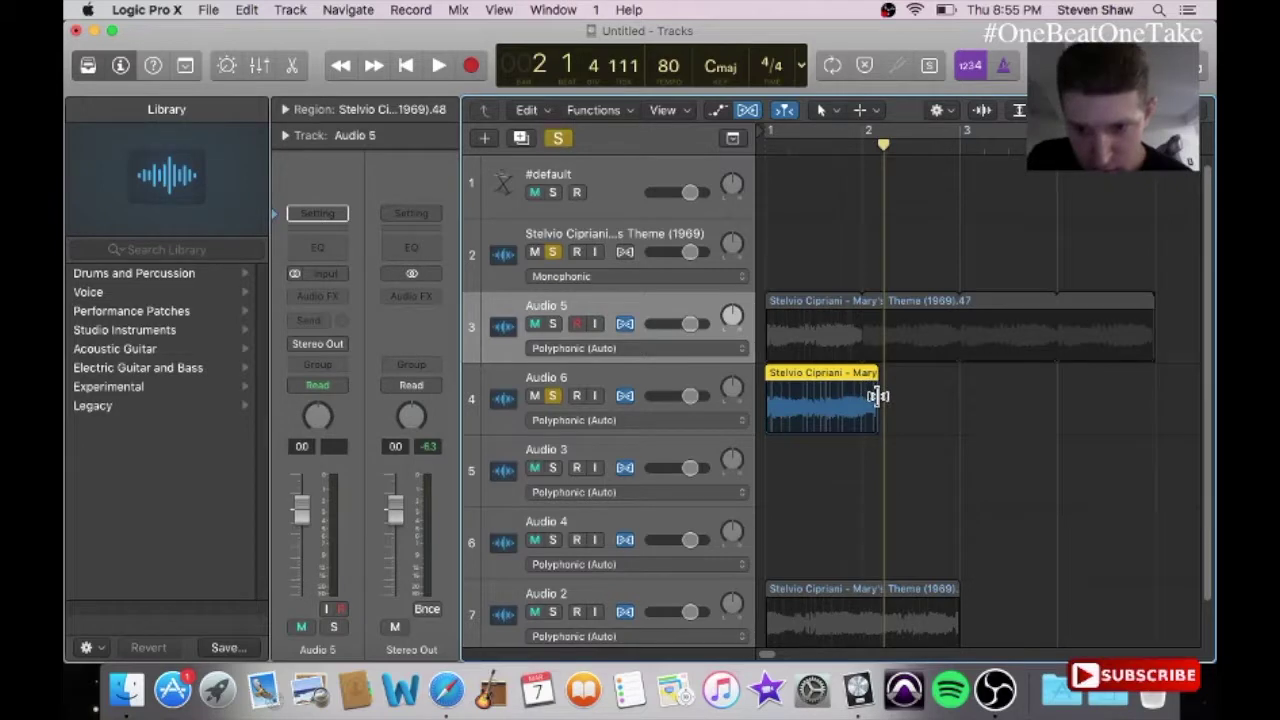
{"action": "left_click_drag", "start_coordinate": [876, 396], "coordinate": [861, 400]}
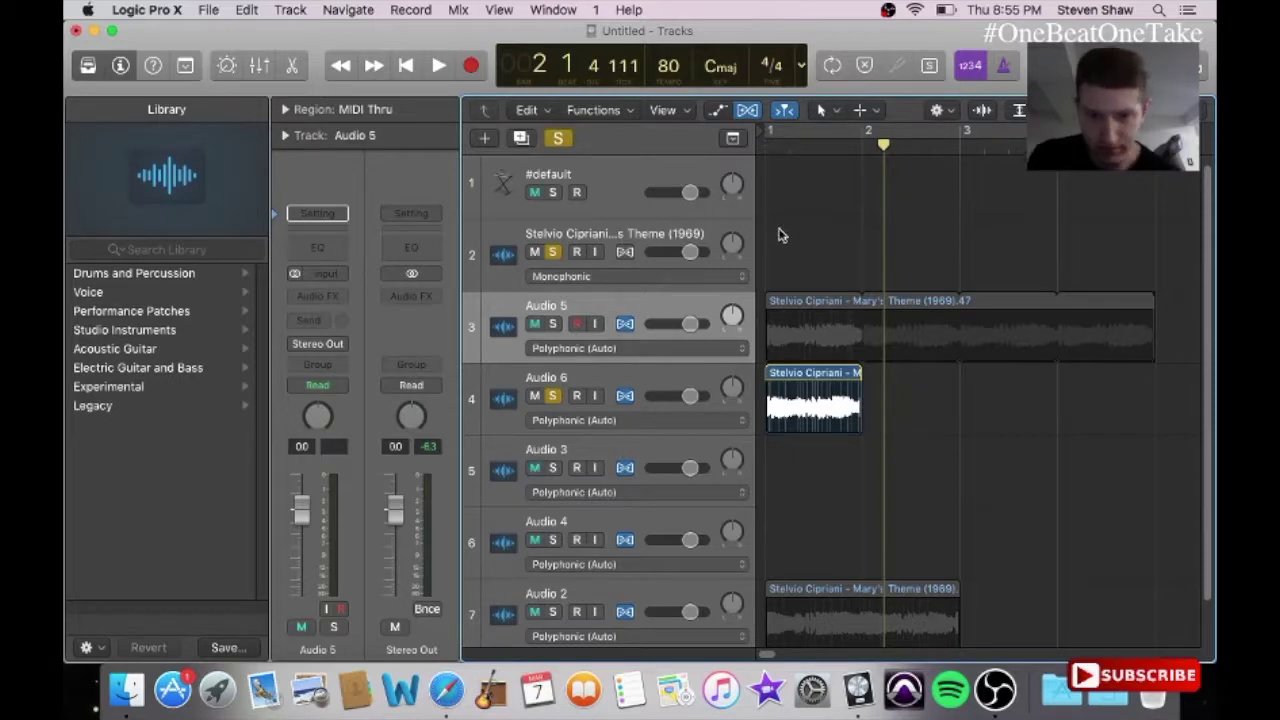
{"action": "left_click", "coordinate": [781, 110]}
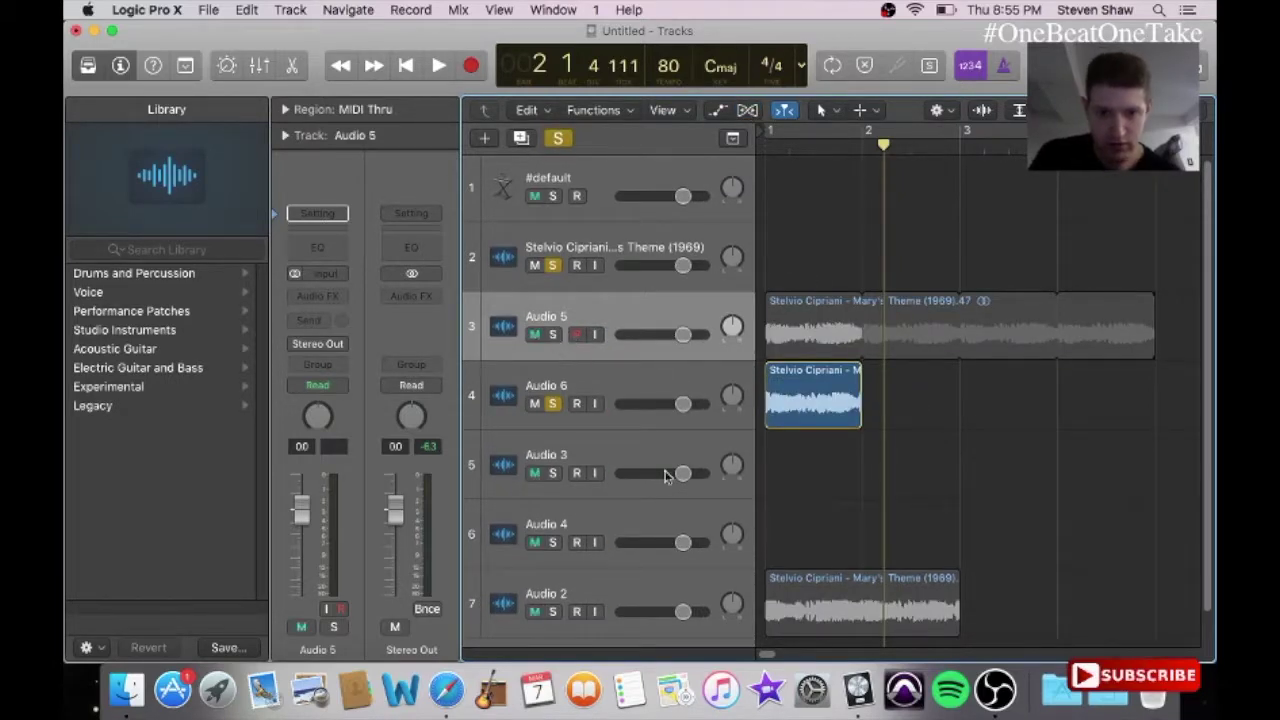
Step: Move the Audio 2 track directly below Audio 5, and clear the solo on all tracks
{"action": "left_click_drag", "start_coordinate": [660, 597], "coordinate": [623, 339]}
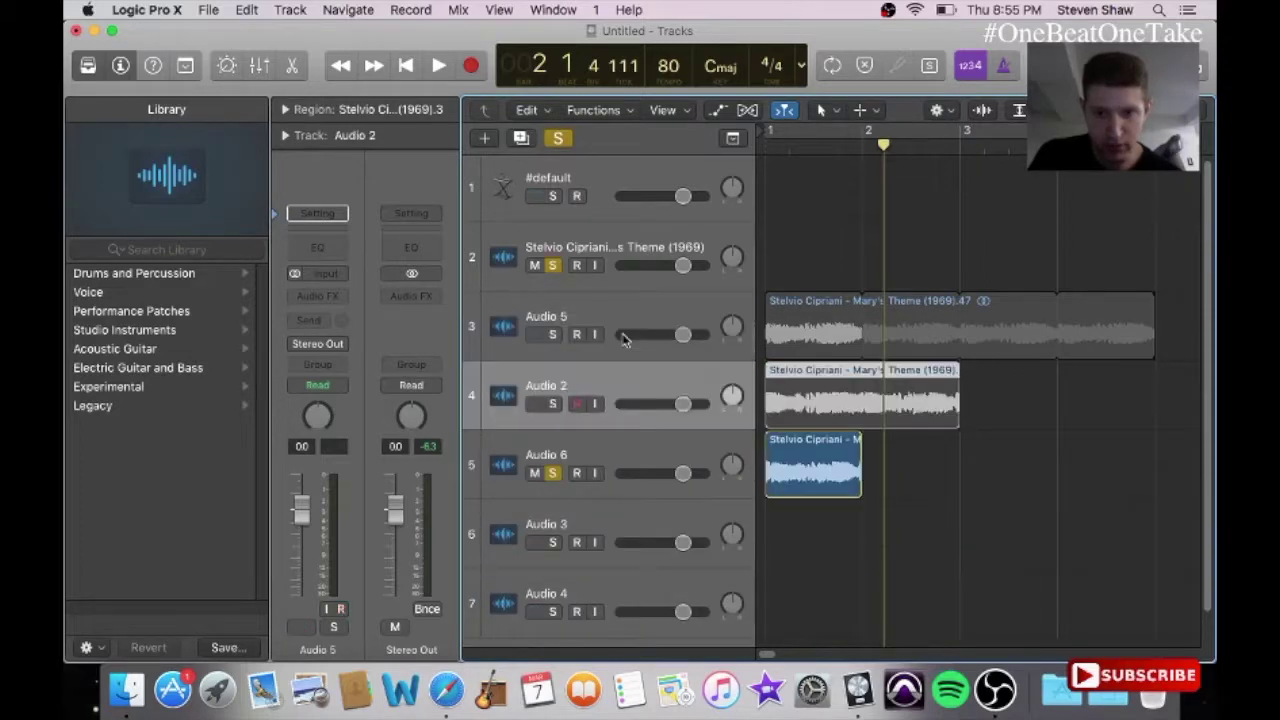
{"action": "left_click", "coordinate": [857, 272]}
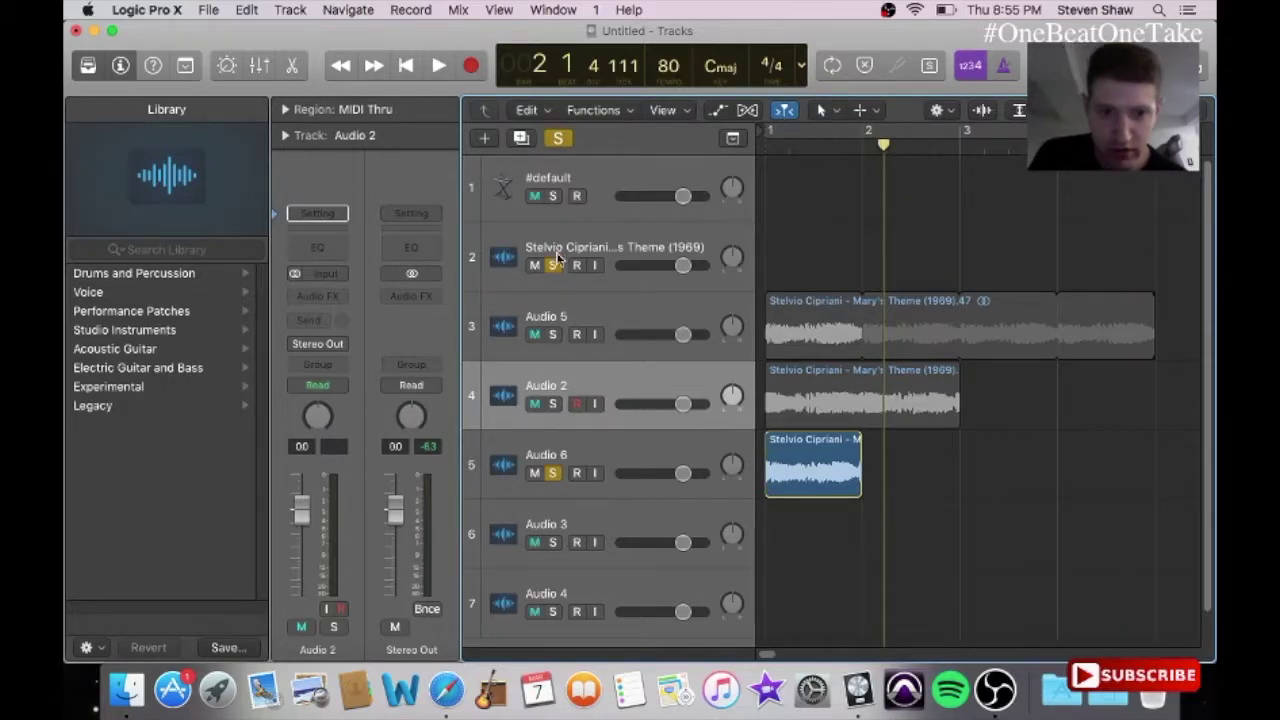
{"action": "left_click", "coordinate": [553, 474]}
{"action": "mouse_move", "coordinate": [800, 335]}
{"action": "left_mouse_down"}
{"action": "mouse_move", "coordinate": [1112, 398]}
{"action": "mouse_move", "coordinate": [993, 397]}
{"action": "mouse_move", "coordinate": [994, 380]}
{"action": "mouse_move", "coordinate": [914, 310]}
{"action": "mouse_move", "coordinate": [778, 337]}
{"action": "left_mouse_up"}
Step: Set the snap mode of the Tracks area to Smart
{"action": "left_click", "coordinate": [959, 111]}
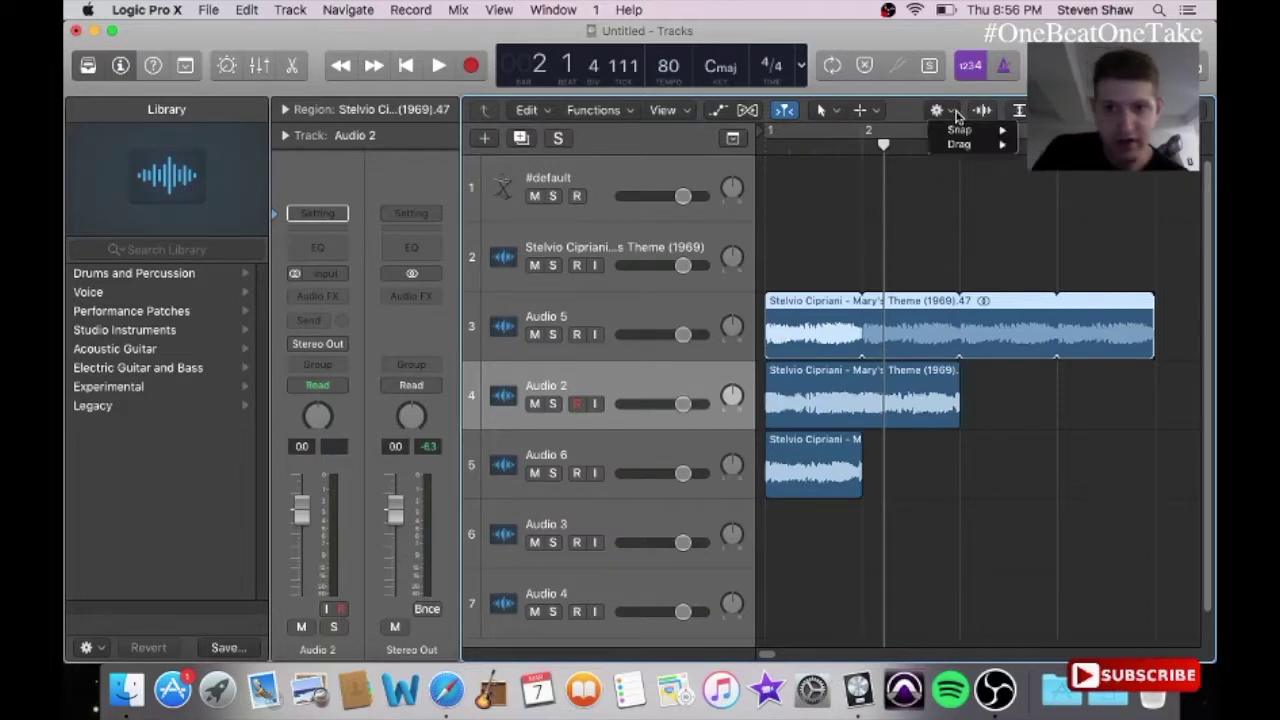
{"action": "mouse_move", "coordinate": [957, 133]}
{"action": "left_click", "coordinate": [836, 157]}
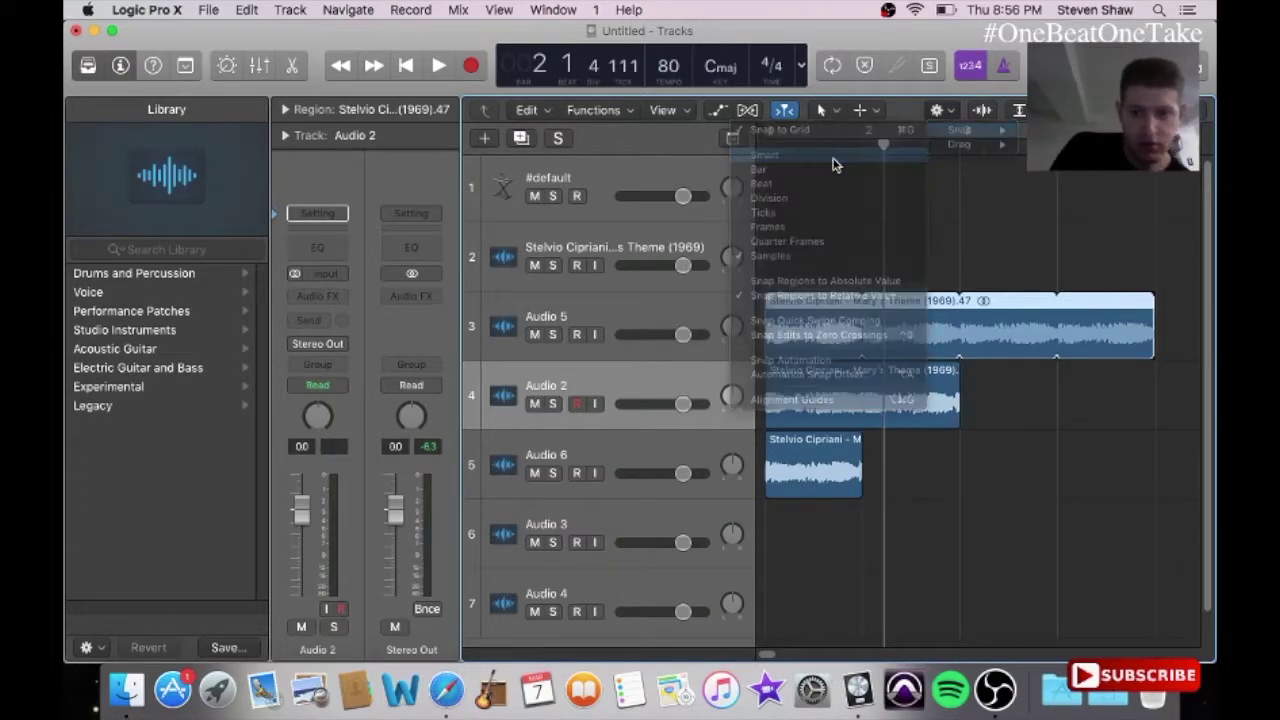
Step: Move the looped Mary's Theme .47 region from Audio 5 to bar 3 on Audio 2, and mute the original Mary's Theme track
{"action": "left_click_drag", "start_coordinate": [800, 310], "coordinate": [1000, 414]}
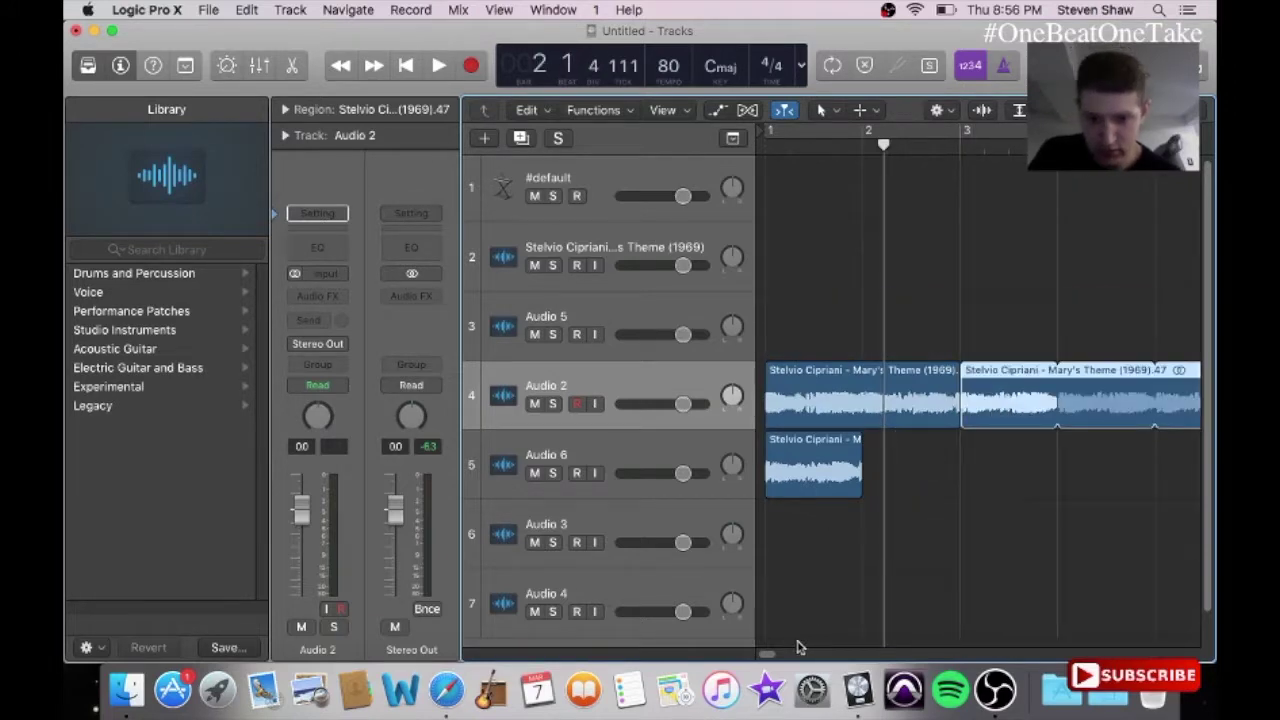
{"action": "left_click_drag", "start_coordinate": [768, 653], "coordinate": [786, 656]}
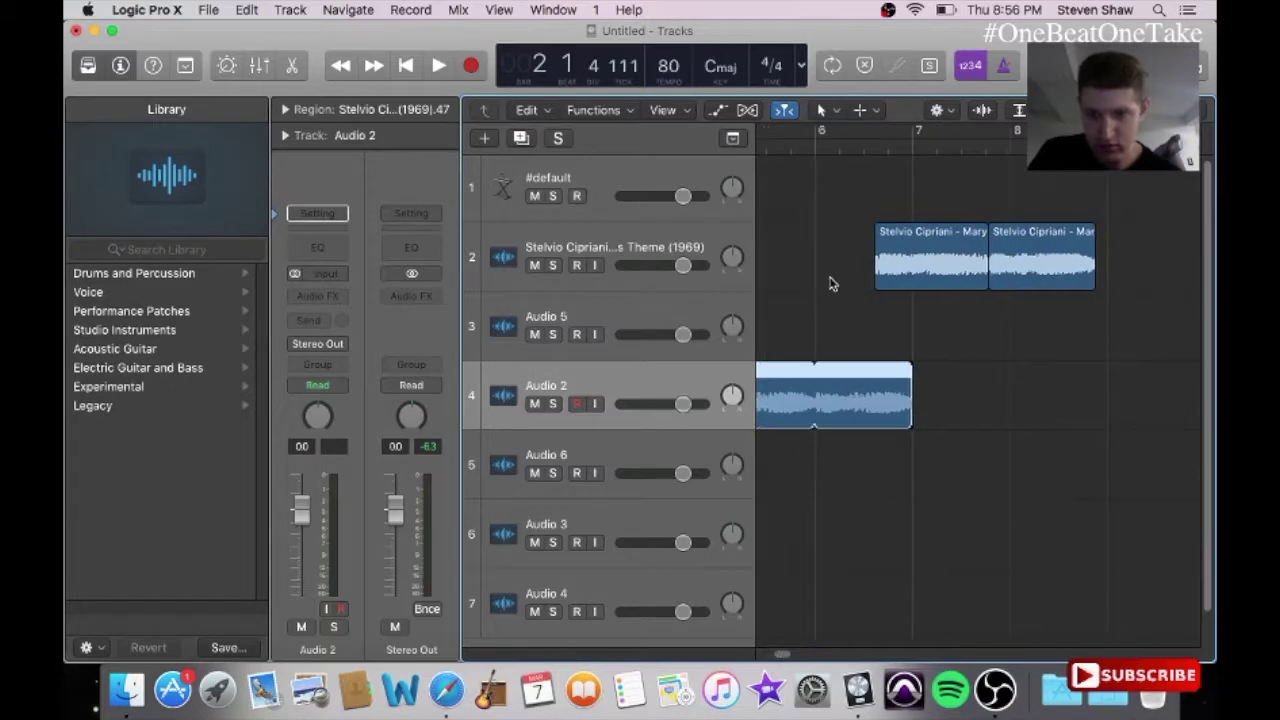
{"action": "left_click", "coordinate": [643, 254]}
{"action": "left_click", "coordinate": [534, 265]}
{"action": "key", "text": "Return"}
{"action": "key", "text": "space"}
Step: Move the short Audio 6 region onto Audio 2 at bar 7, right after the looped region, and play from the start
{"action": "left_click_drag", "start_coordinate": [794, 486], "coordinate": [1125, 386]}
{"action": "key", "text": "Return"}
{"action": "key", "text": "space"}
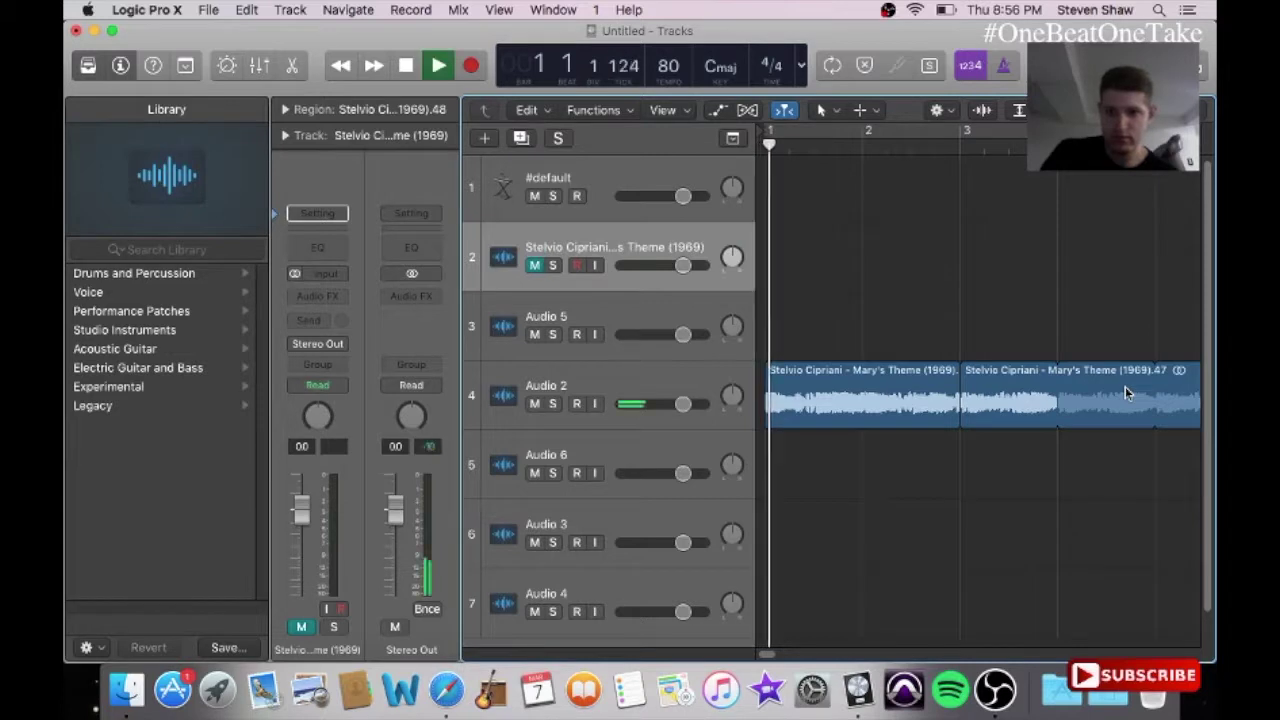
{"action": "key", "text": "space"}
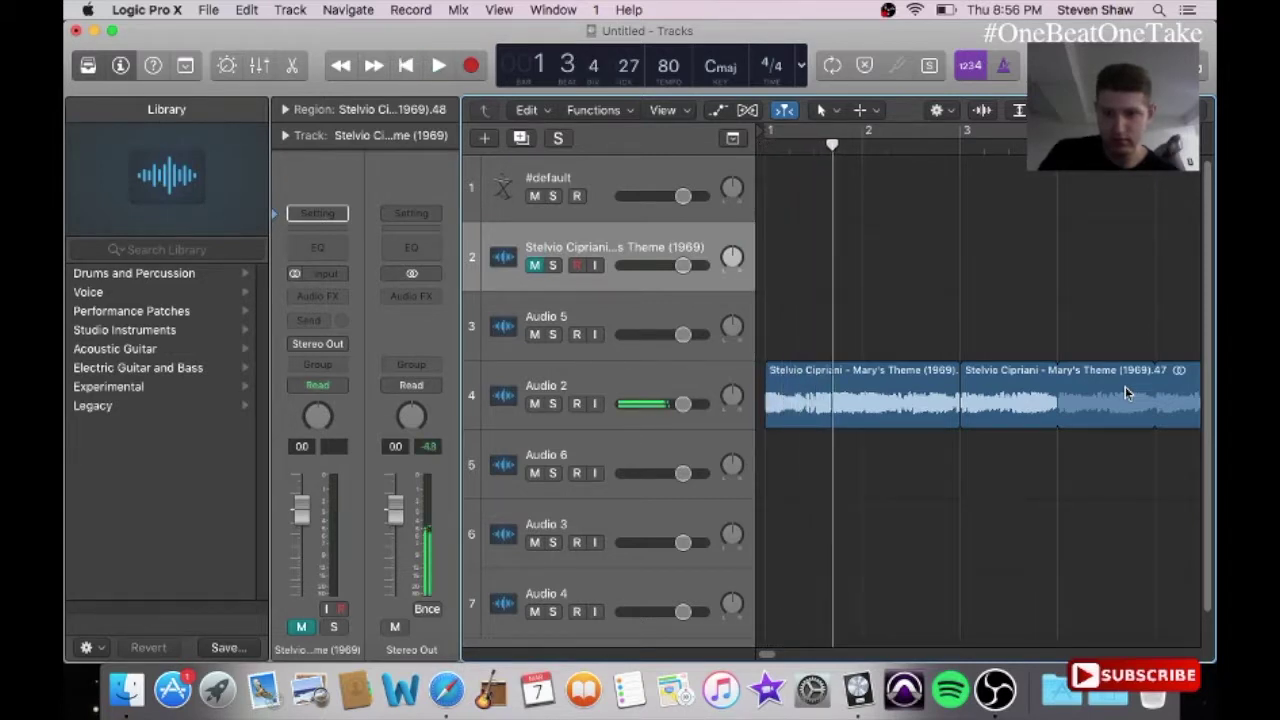
Step: Select the .47 and .48 regions on Audio 2 and move them together so they start at bar 5
{"action": "left_click_drag", "start_coordinate": [1004, 472], "coordinate": [1193, 400]}
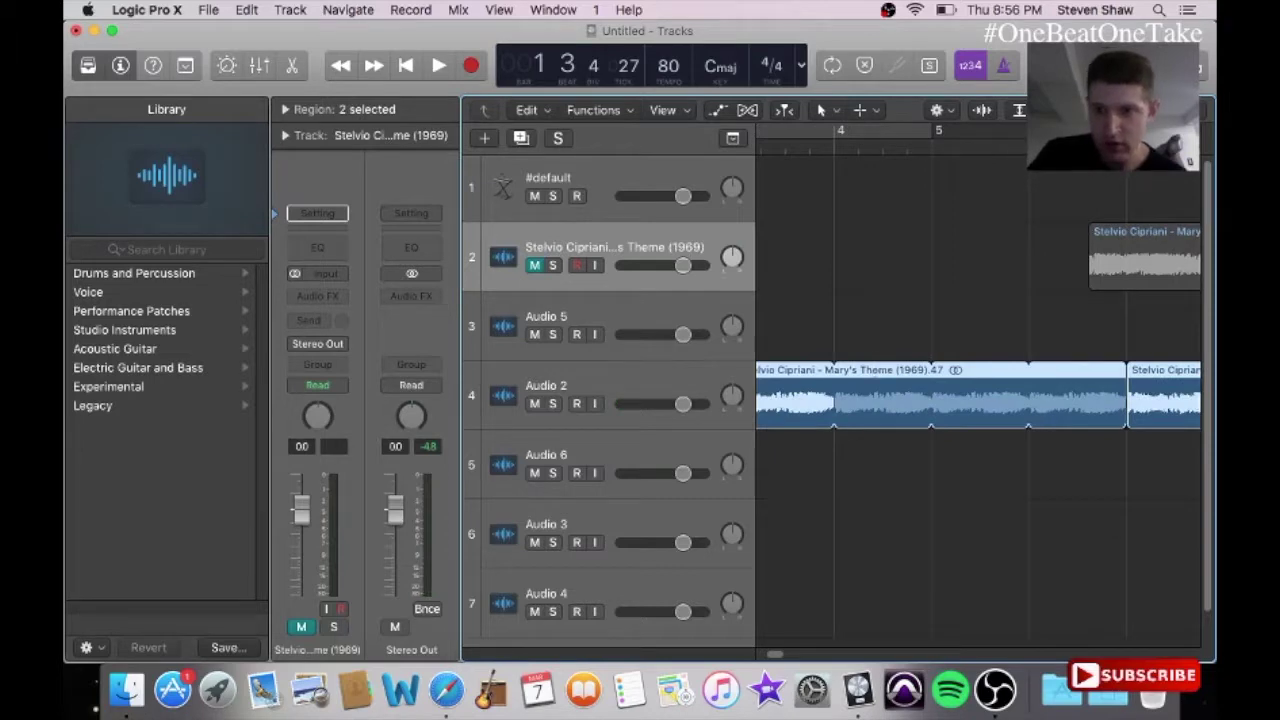
{"action": "key", "text": "super+Up"}
{"action": "key", "text": "super+Up"}
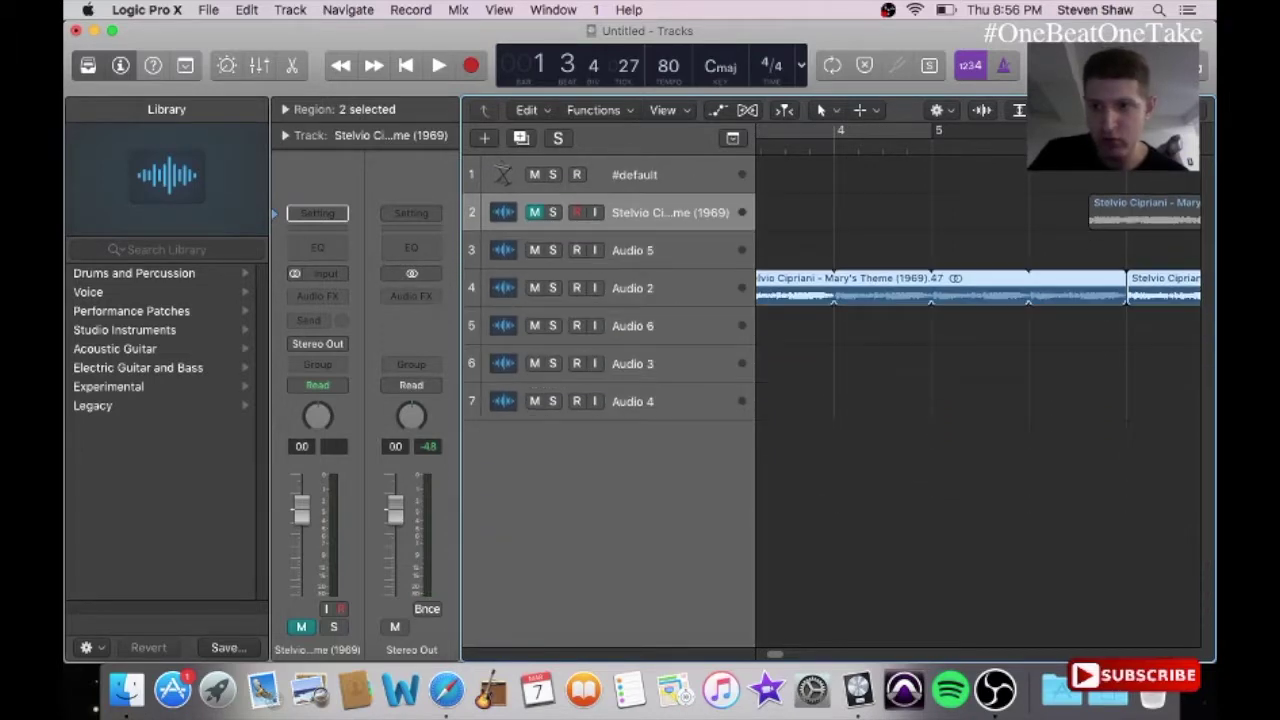
{"action": "key", "text": "super+Down"}
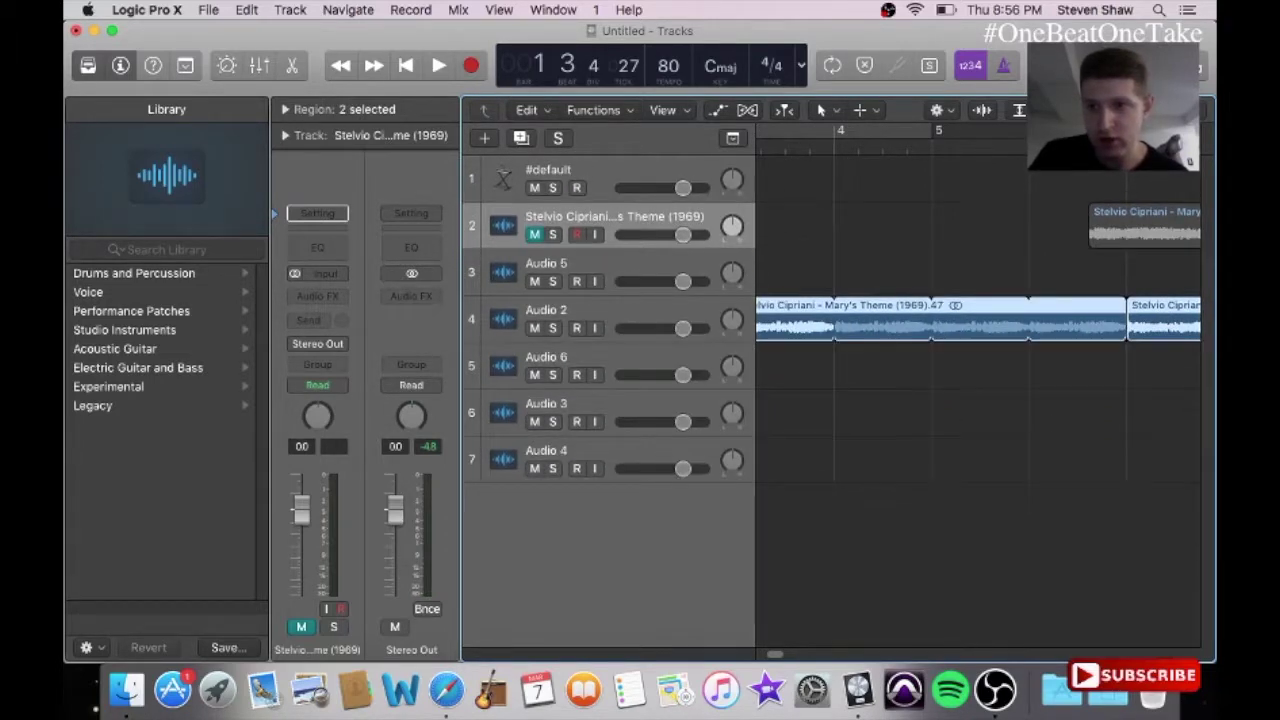
{"action": "key", "text": "super+Right"}
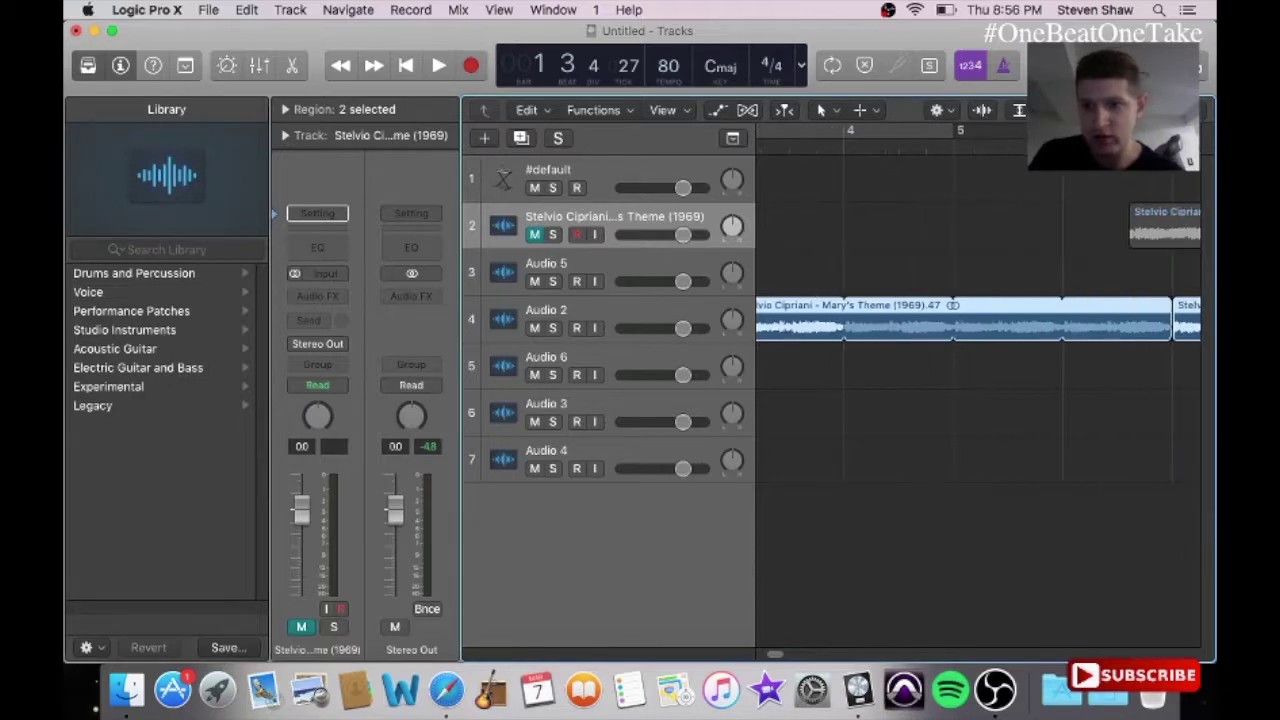
{"action": "left_click_drag", "start_coordinate": [766, 653], "coordinate": [755, 660]}
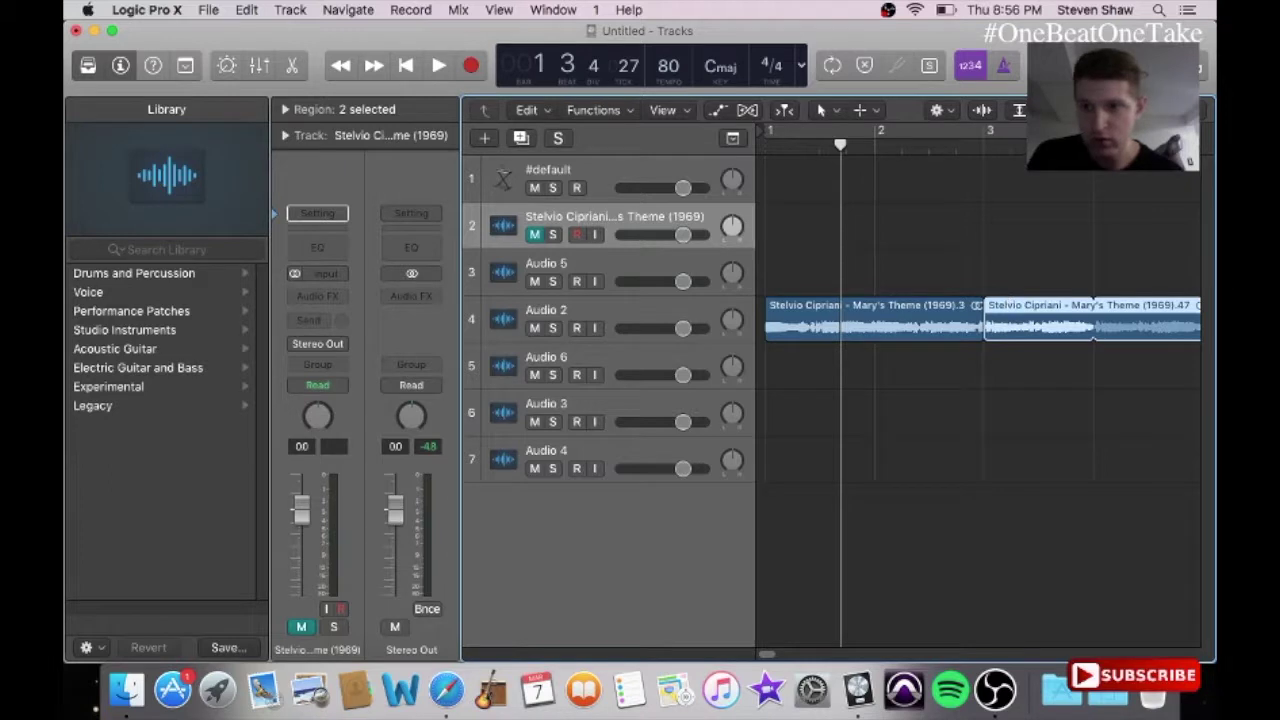
{"action": "key", "text": "super+Left"}
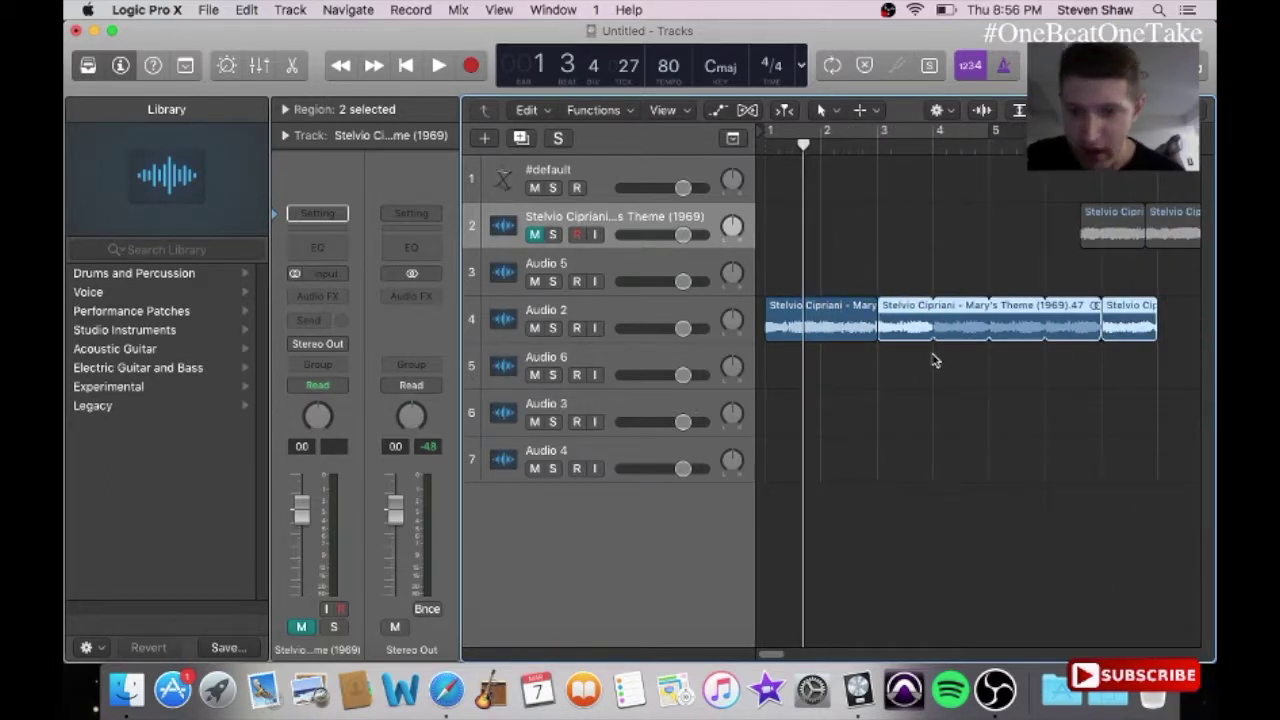
{"action": "left_click_drag", "start_coordinate": [909, 327], "coordinate": [1022, 315]}
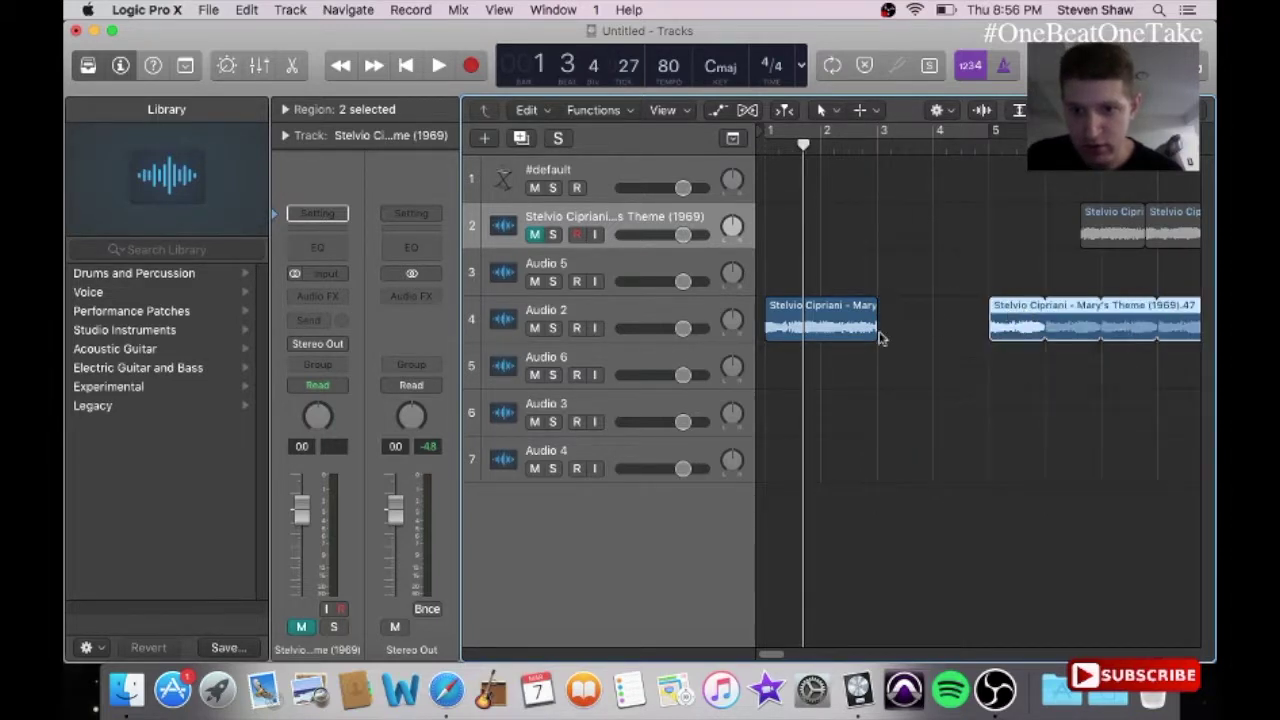
Step: Loop the first Audio 2 region to fill the gap up to bar 5, and play the arrangement from the start
{"action": "left_click", "coordinate": [810, 328]}
{"action": "key", "text": "l"}
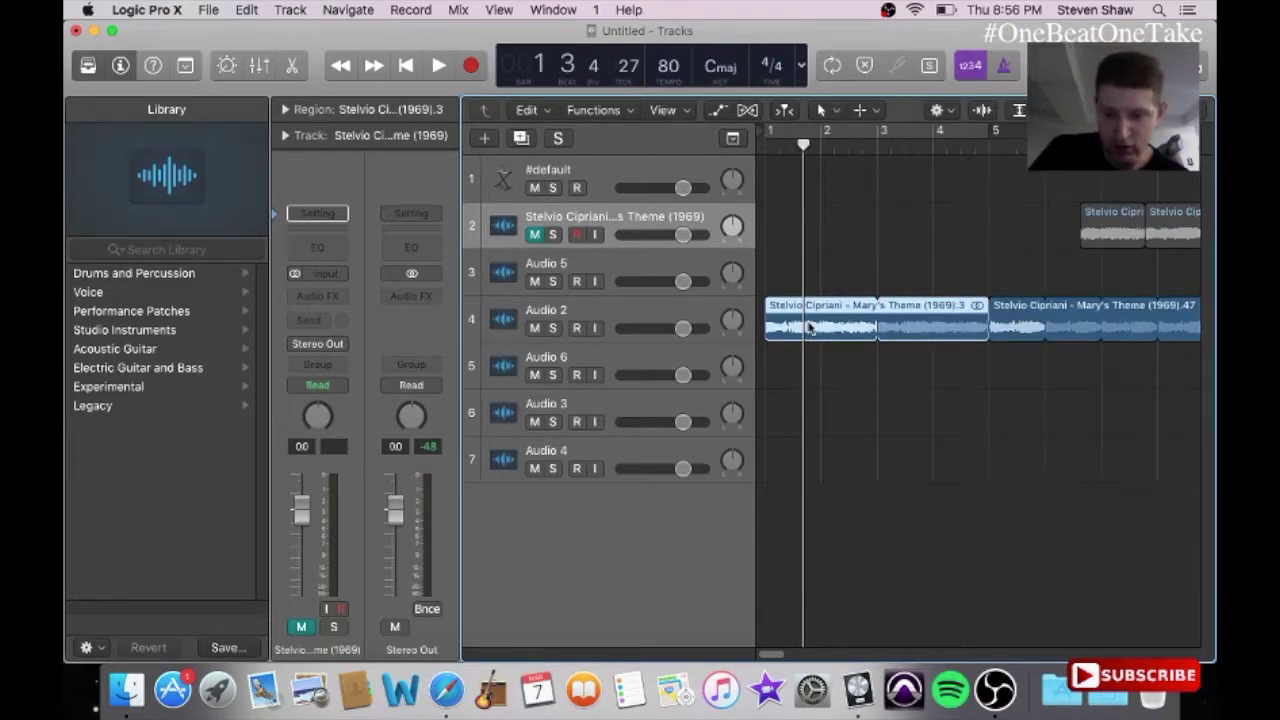
{"action": "key", "text": "Return"}
{"action": "key", "text": "space"}
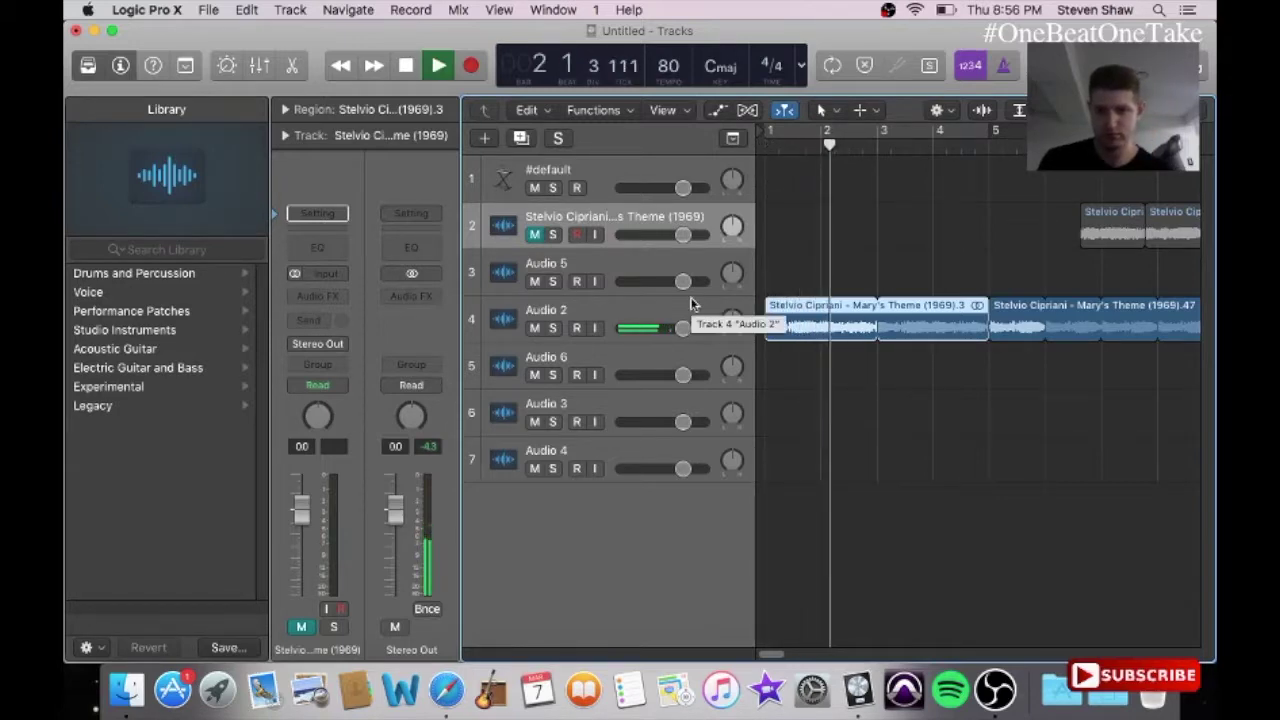
{"action": "left_click", "coordinate": [829, 261]}
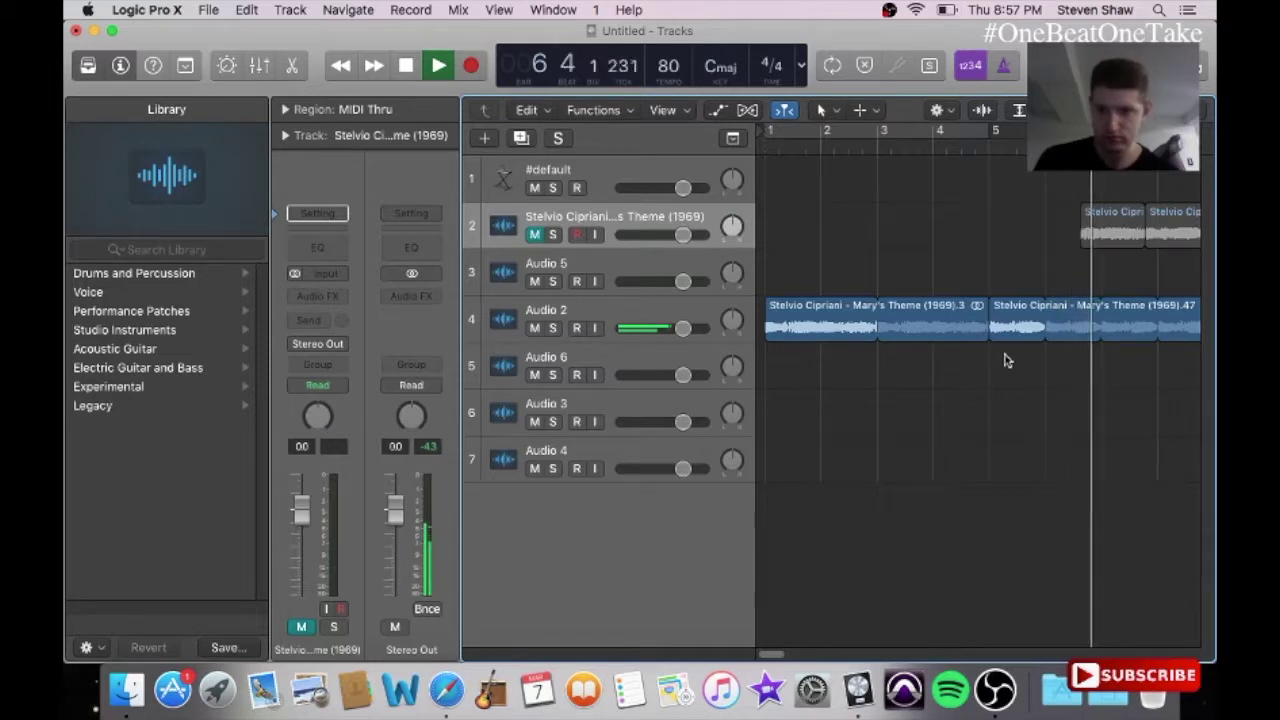
Step: Move the .47 and .48 regions on Audio 2 to bar 18, and end the first region's loop at bar 5
{"action": "scroll", "coordinate": [1150, 376], "scroll_direction": "right", "scroll_amount": 2}
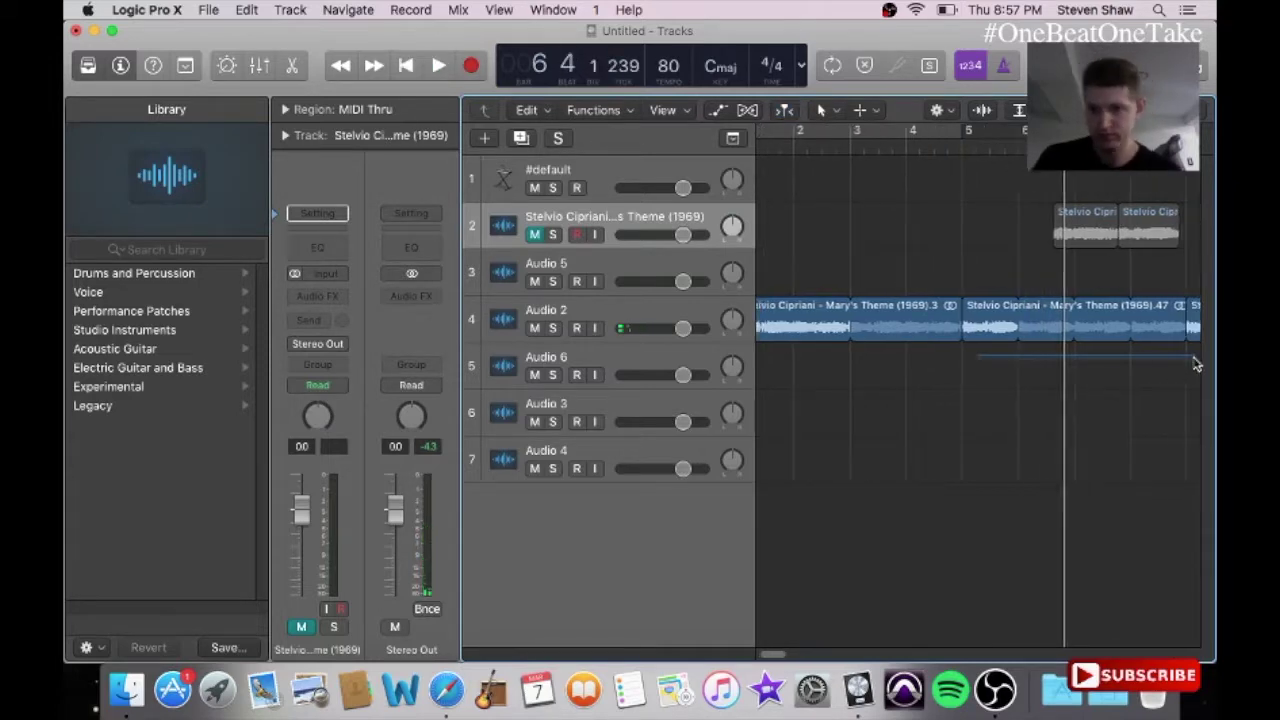
{"action": "left_click_drag", "start_coordinate": [1175, 341], "coordinate": [1152, 336]}
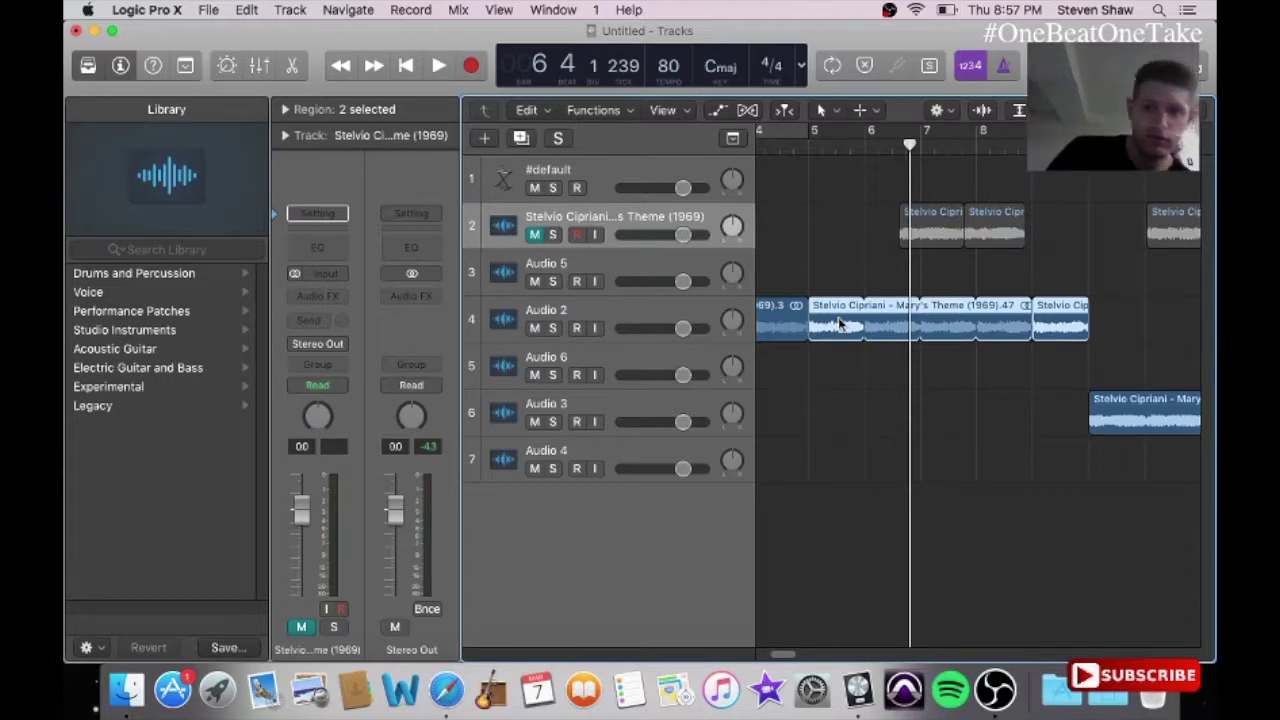
{"action": "left_click_drag", "start_coordinate": [840, 323], "coordinate": [1090, 322]}
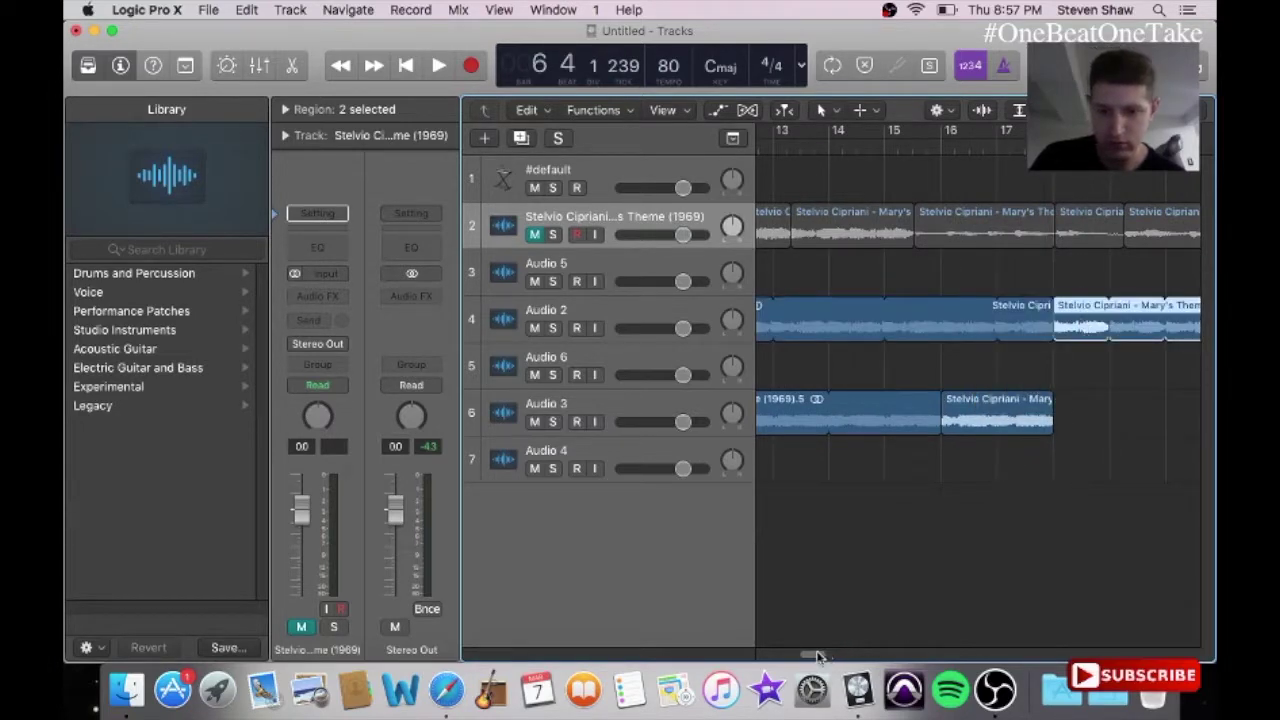
{"action": "left_click_drag", "start_coordinate": [816, 656], "coordinate": [767, 657]}
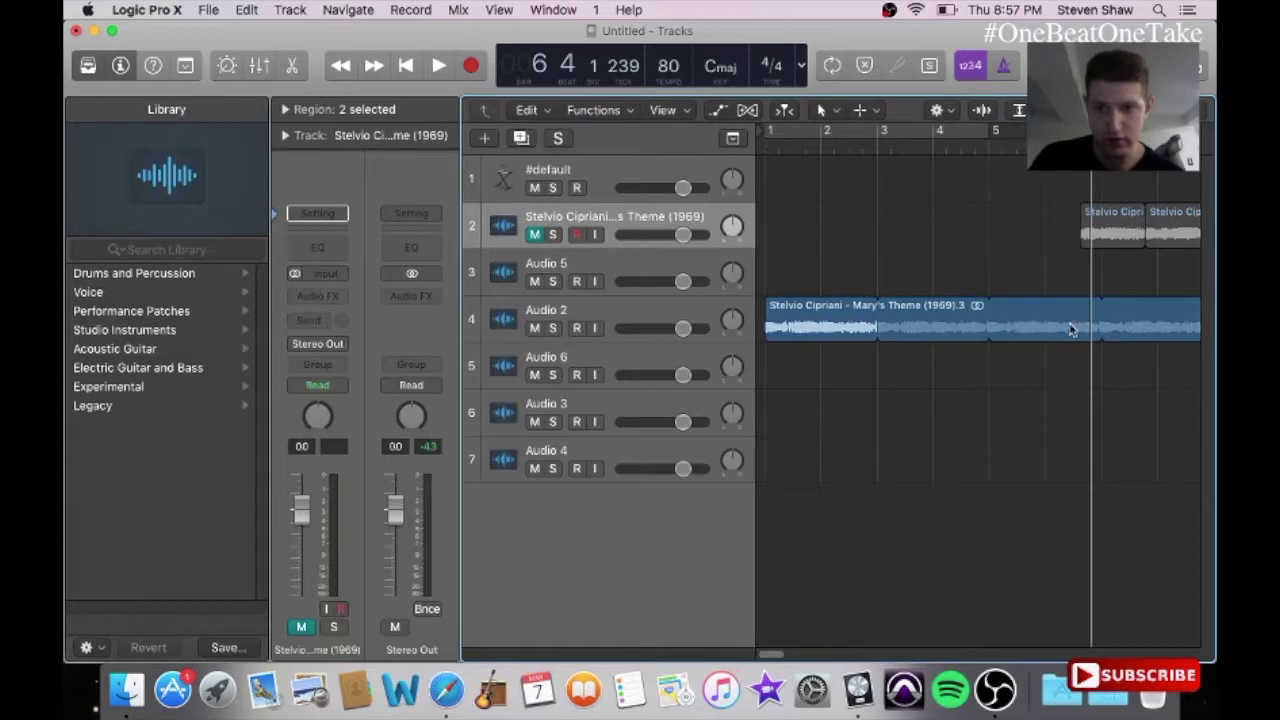
{"action": "left_click_drag", "start_coordinate": [1022, 309], "coordinate": [1000, 317]}
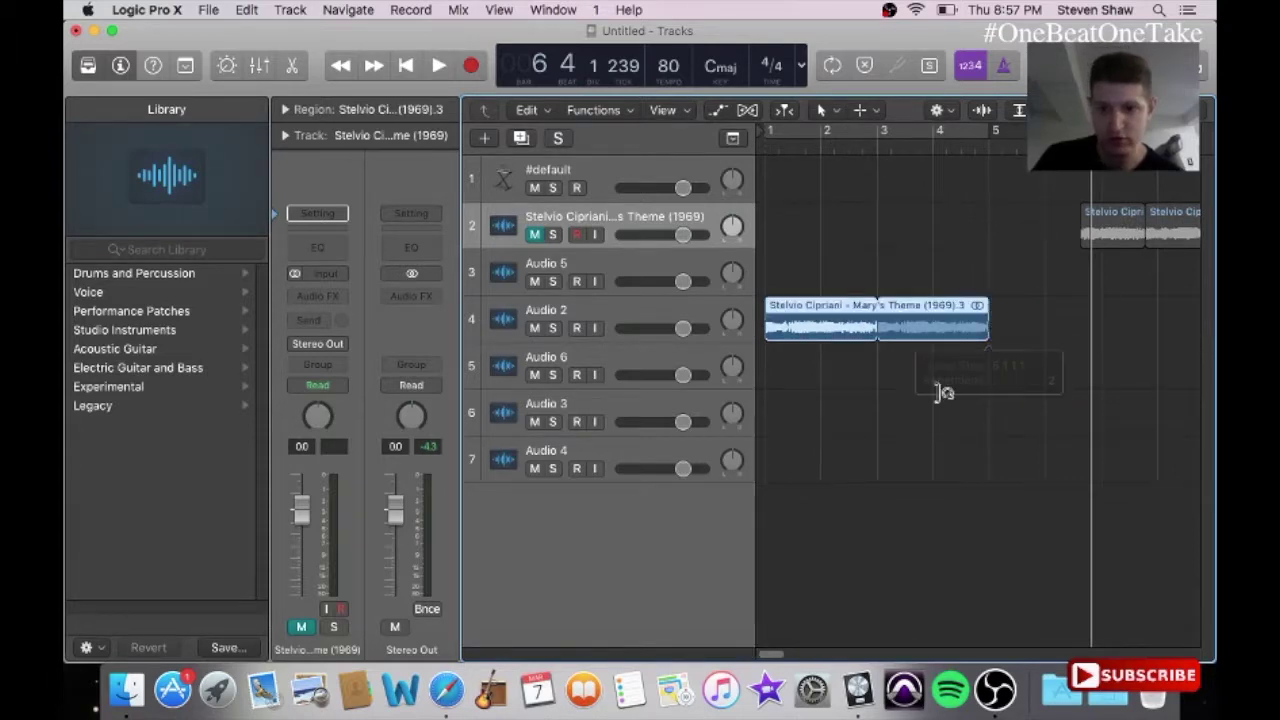
Step: Move both Audio 3 regions onto Audio 2 starting at bar 5, and play the arrangement from just before that transition
{"action": "left_click_drag", "start_coordinate": [766, 651], "coordinate": [805, 653]}
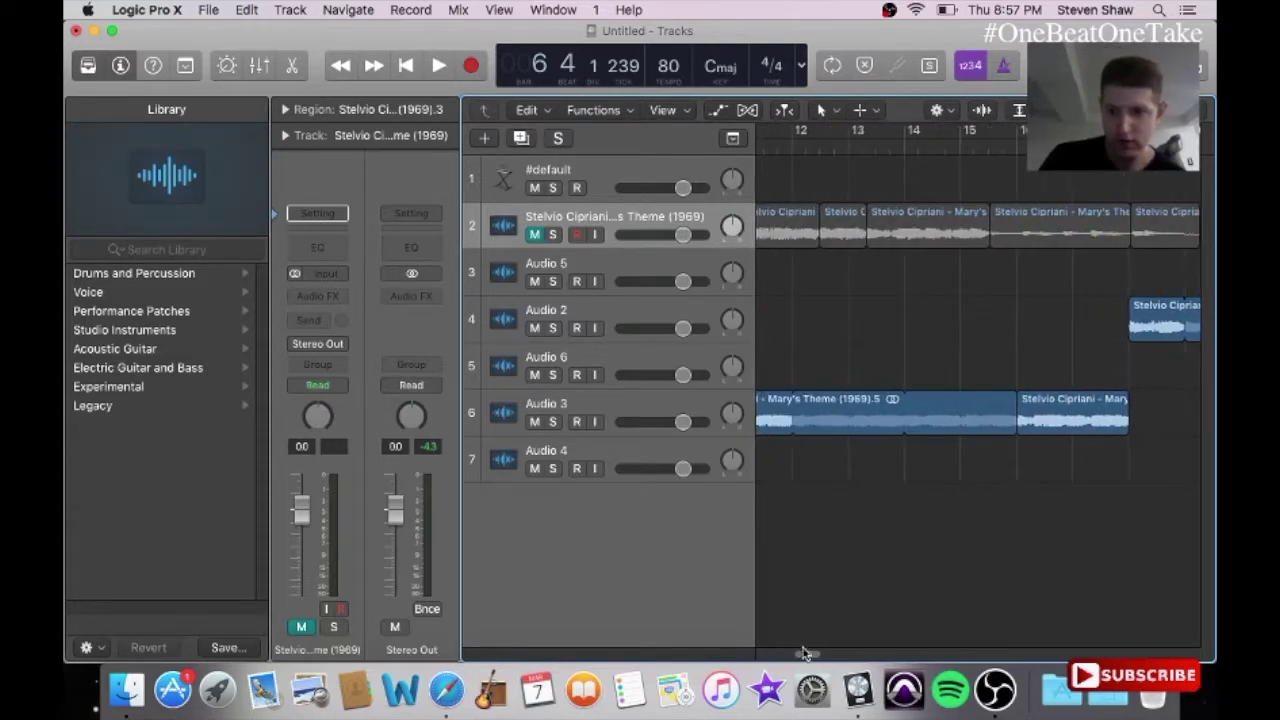
{"action": "left_click_drag", "start_coordinate": [812, 461], "coordinate": [748, 423]}
{"action": "left_click_drag", "start_coordinate": [980, 425], "coordinate": [955, 309]}
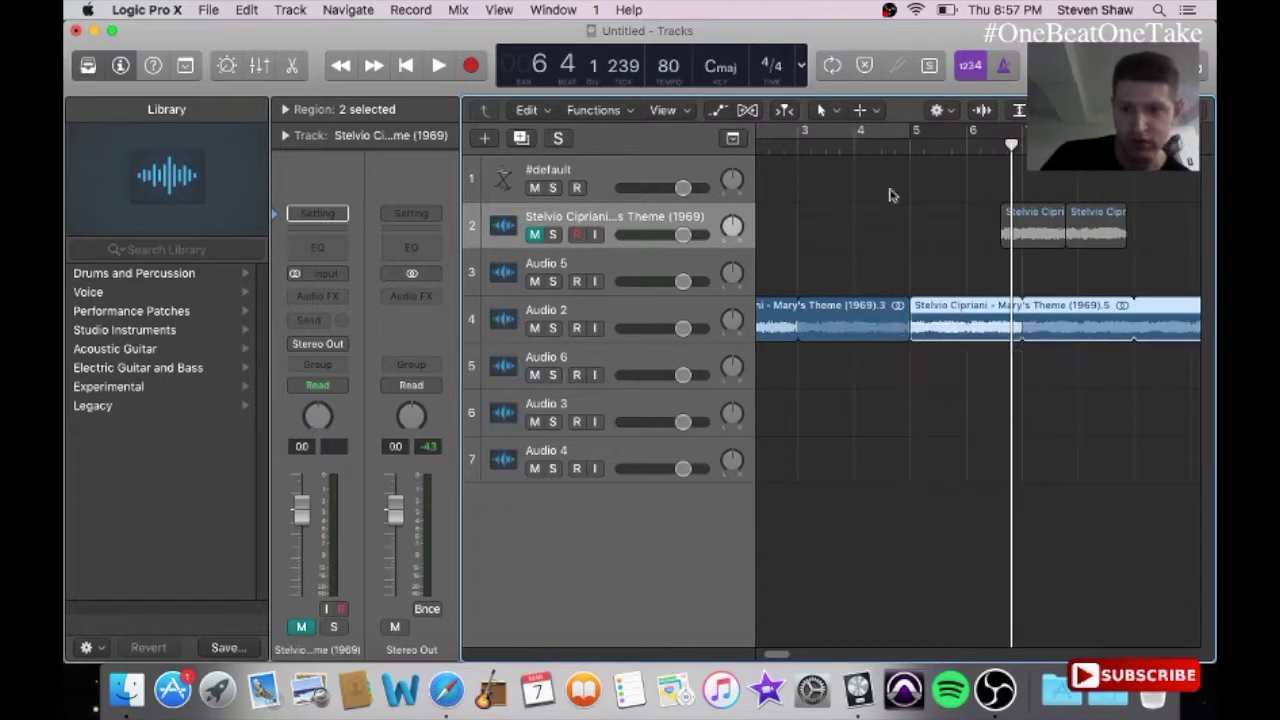
{"action": "left_click", "coordinate": [867, 151]}
{"action": "key", "text": "space"}
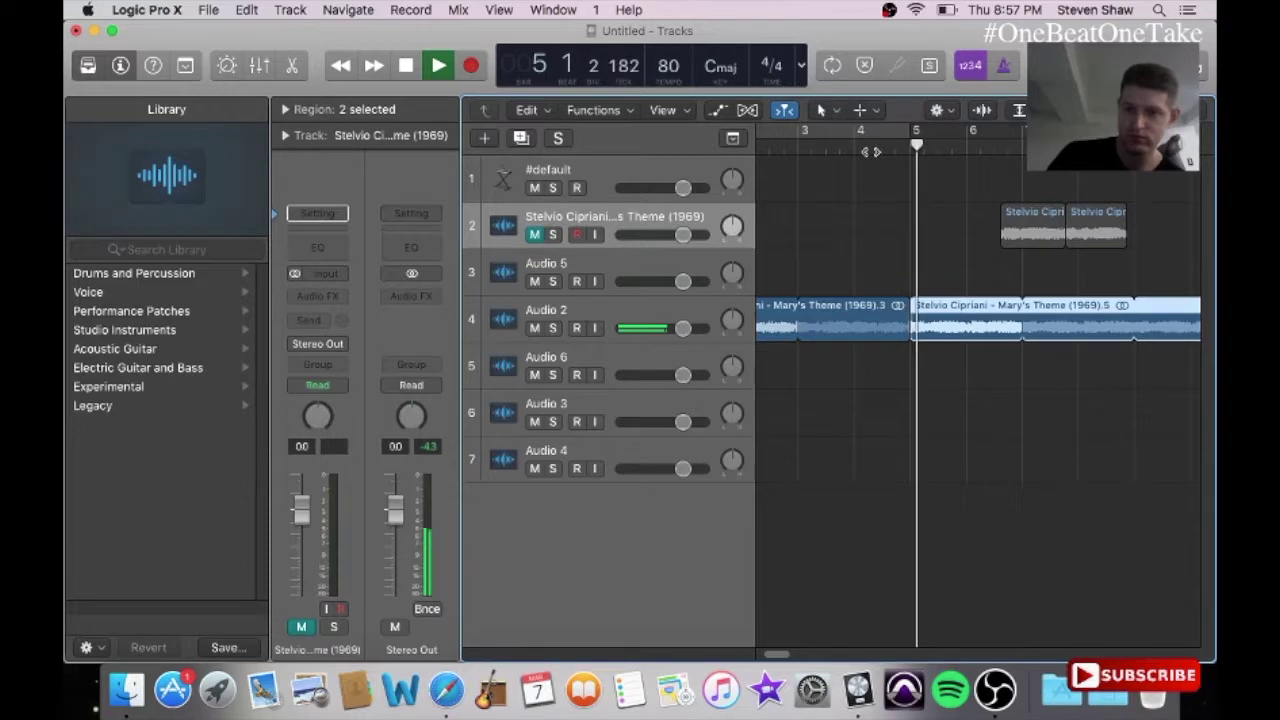
{"action": "left_click_drag", "start_coordinate": [779, 654], "coordinate": [808, 640]}
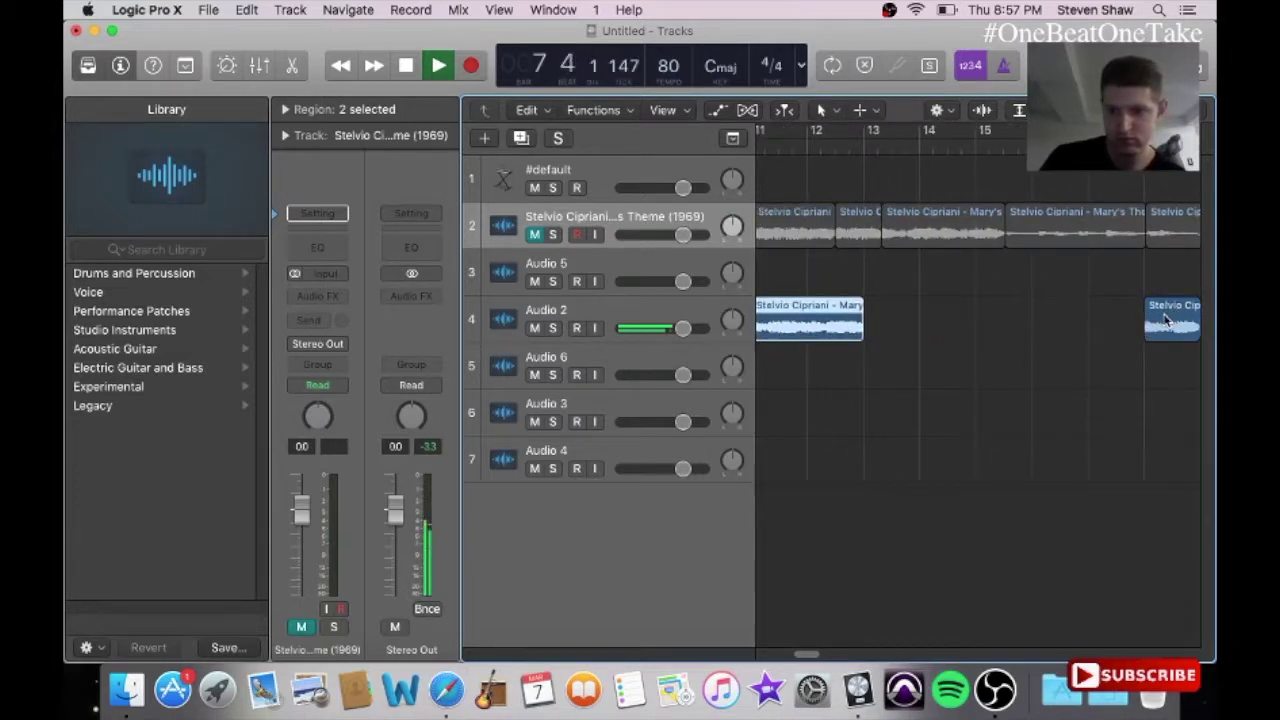
{"action": "mouse_move", "coordinate": [810, 658]}
{"action": "left_mouse_down"}
{"action": "mouse_move", "coordinate": [780, 660]}
{"action": "mouse_move", "coordinate": [806, 655]}
{"action": "left_mouse_up"}
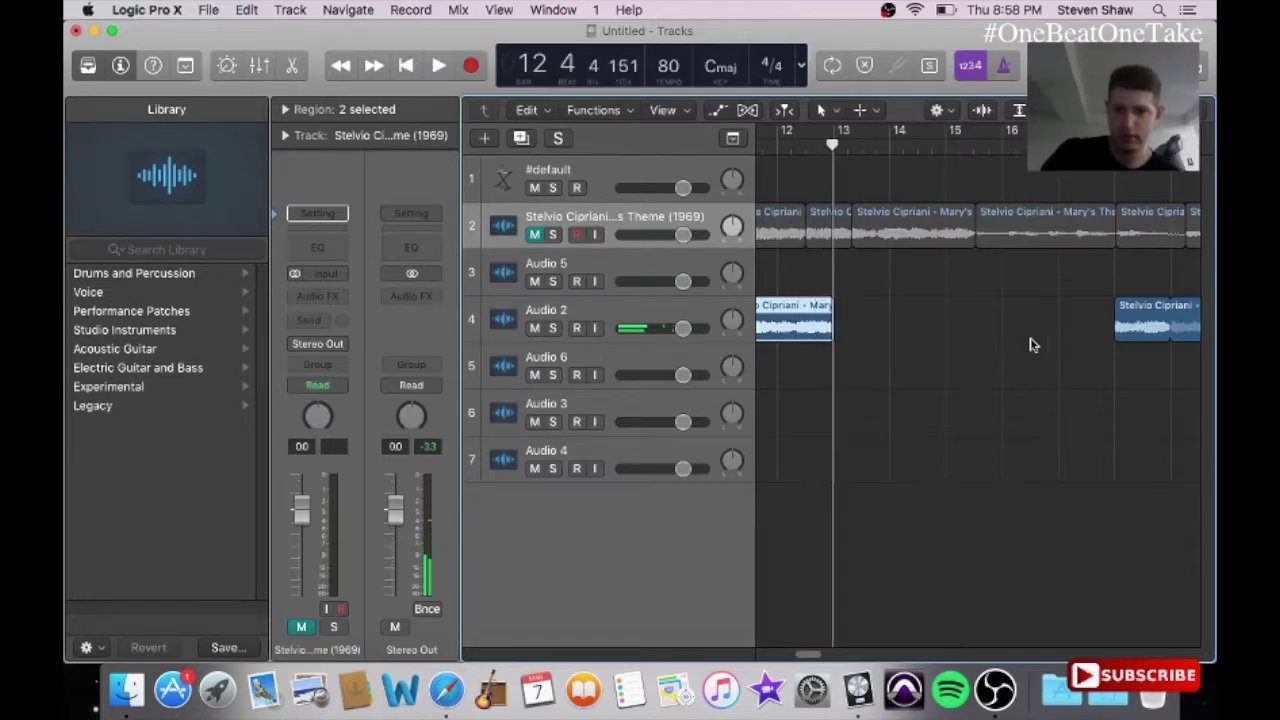
Step: Move the looped .47 region on Audio 2 back to bar 13 and extend its loop to bar 20
{"action": "left_click_drag", "start_coordinate": [1126, 328], "coordinate": [855, 321]}
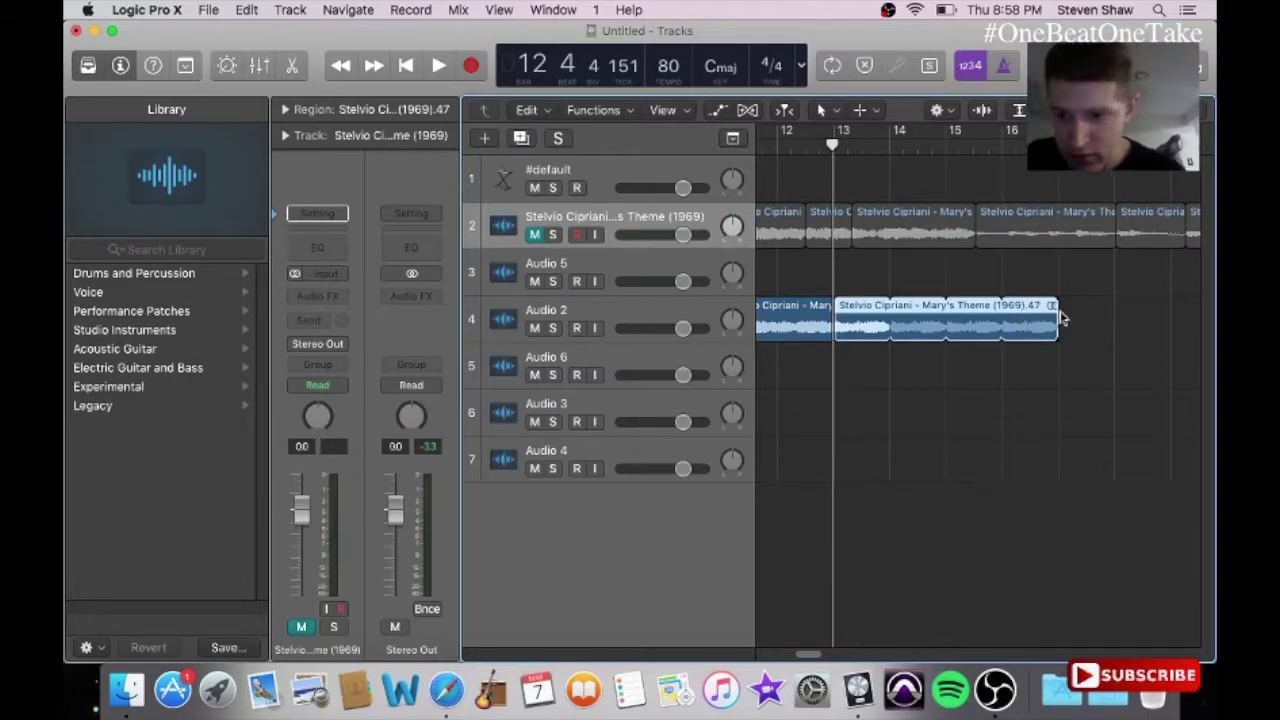
{"action": "left_click_drag", "start_coordinate": [1065, 316], "coordinate": [1167, 324]}
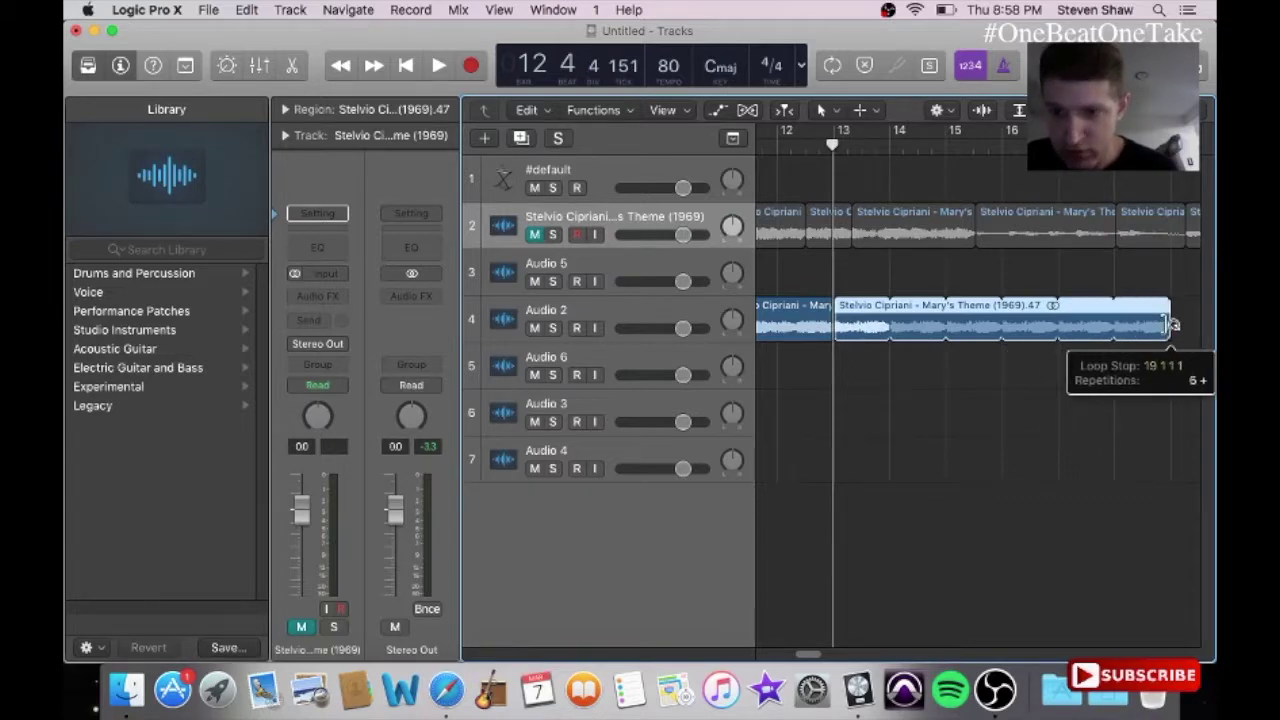
{"action": "left_click_drag", "start_coordinate": [1173, 324], "coordinate": [1173, 324]}
{"action": "left_click_drag", "start_coordinate": [806, 657], "coordinate": [826, 655]}
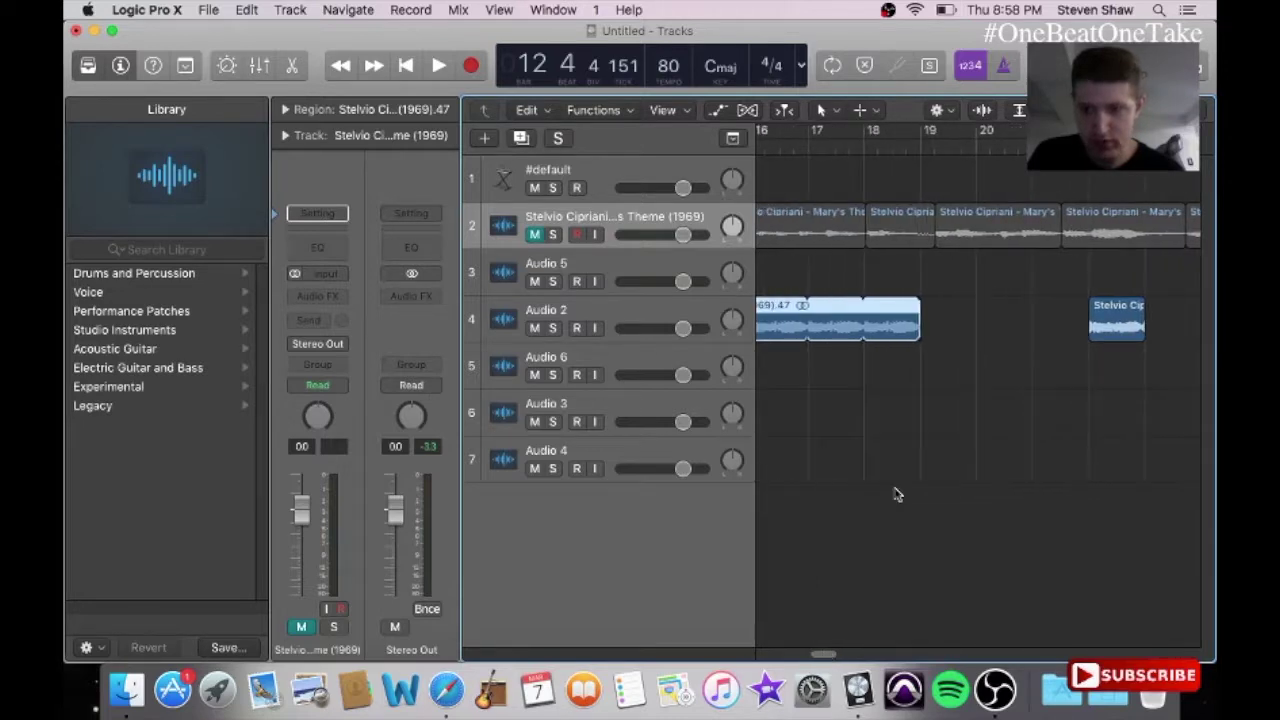
{"action": "left_click_drag", "start_coordinate": [926, 325], "coordinate": [980, 335]}
Step: Move the short .48 region on Audio 2 to bar 20, and play the arrangement from the start
{"action": "left_click_drag", "start_coordinate": [1112, 315], "coordinate": [1008, 316]}
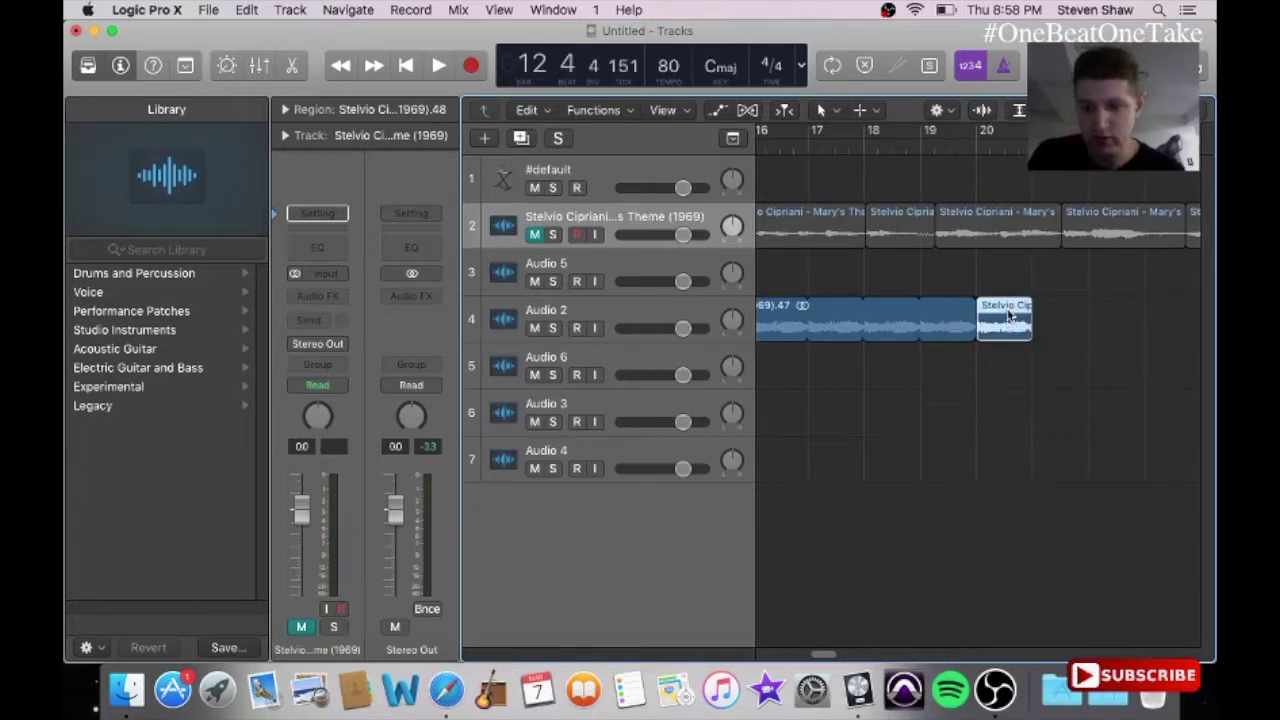
{"action": "key", "text": "Return"}
{"action": "key", "text": "space"}
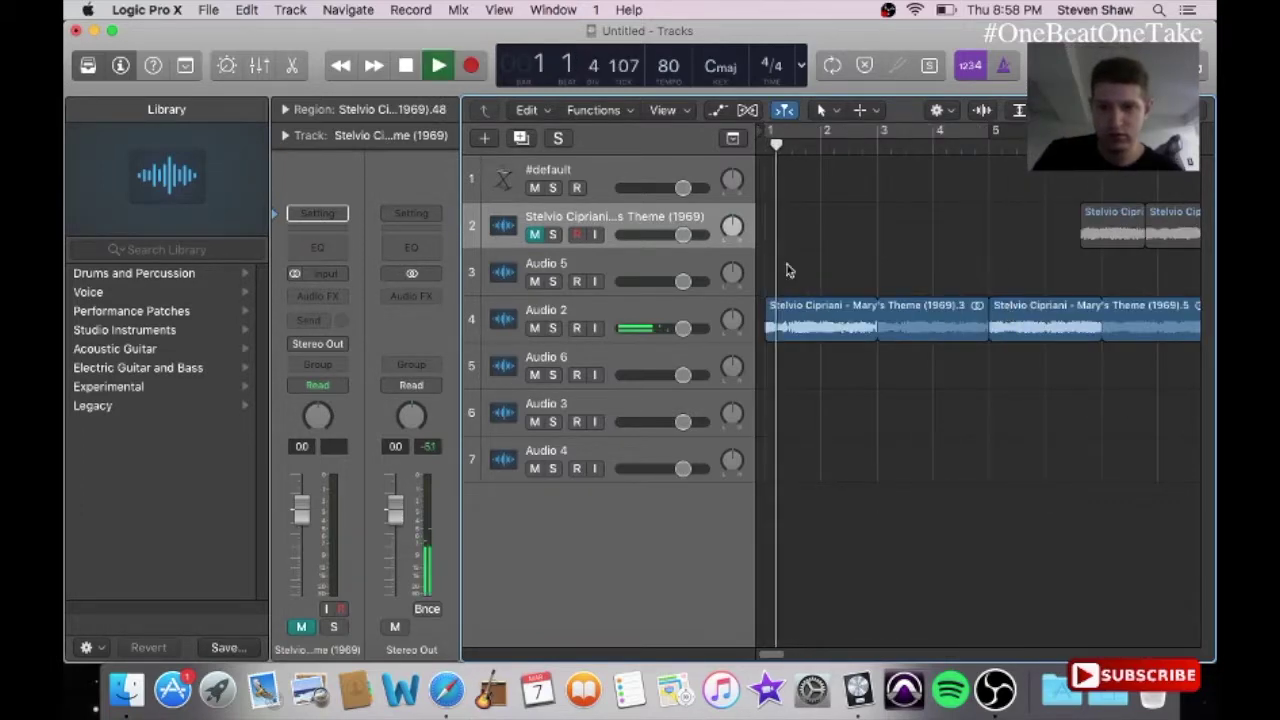
{"action": "mouse_move", "coordinate": [766, 655]}
{"action": "left_mouse_down"}
{"action": "mouse_move", "coordinate": [820, 653]}
{"action": "mouse_move", "coordinate": [775, 655]}
{"action": "left_mouse_up"}
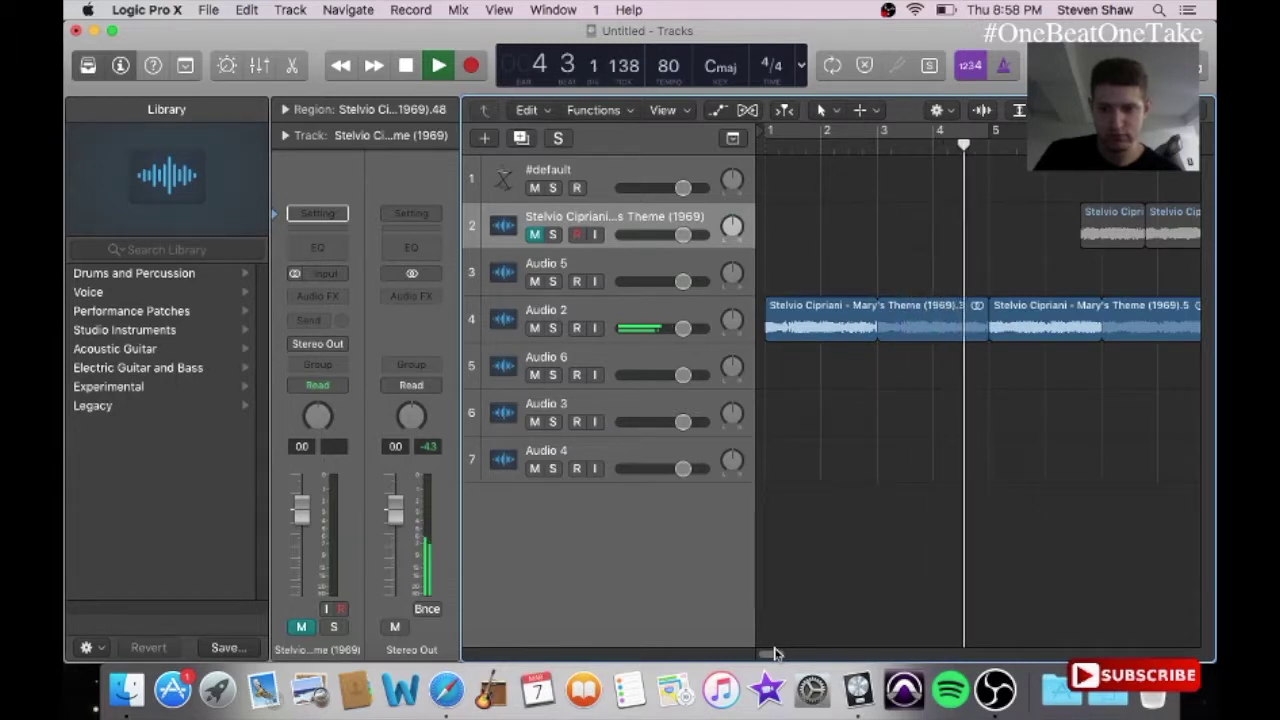
{"action": "mouse_move", "coordinate": [775, 654]}
{"action": "left_mouse_down"}
{"action": "mouse_move", "coordinate": [803, 643]}
{"action": "mouse_move", "coordinate": [783, 638]}
{"action": "left_mouse_up"}
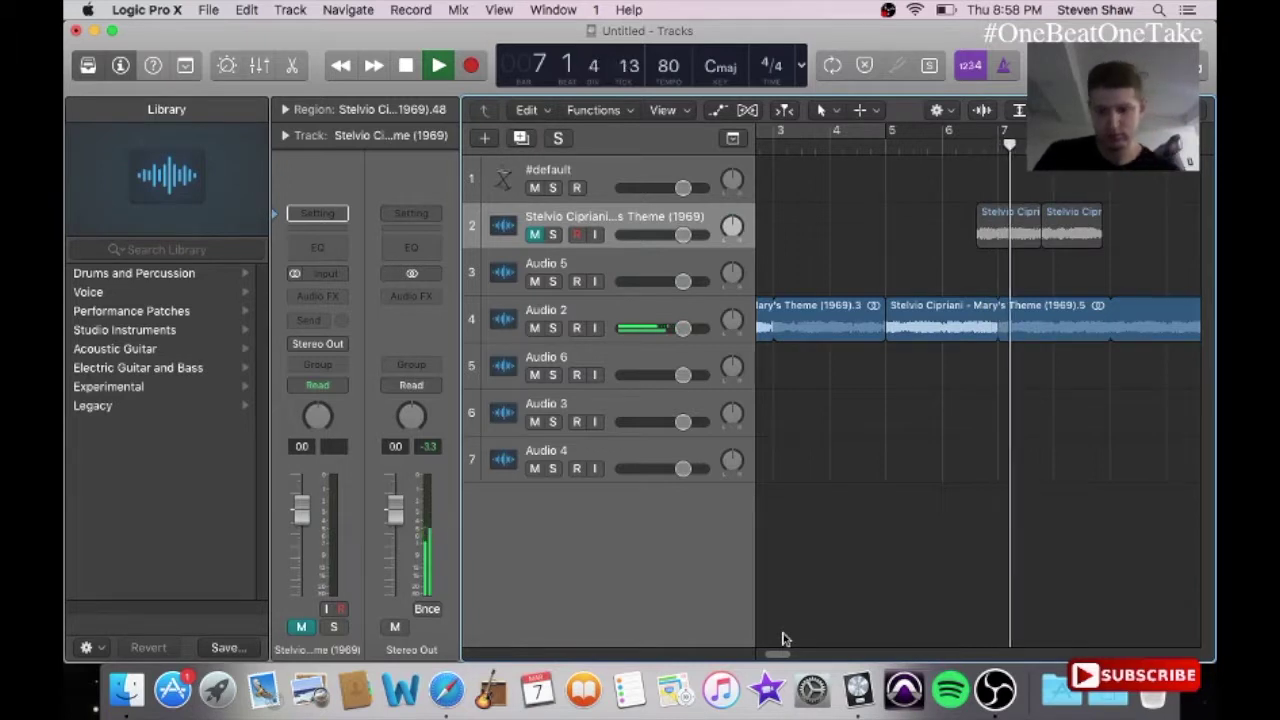
{"action": "key", "text": "space"}
Step: Listen to the transition into the .47 region at bar 13, replaying it from just before that bar
{"action": "left_click_drag", "start_coordinate": [790, 655], "coordinate": [810, 655]}
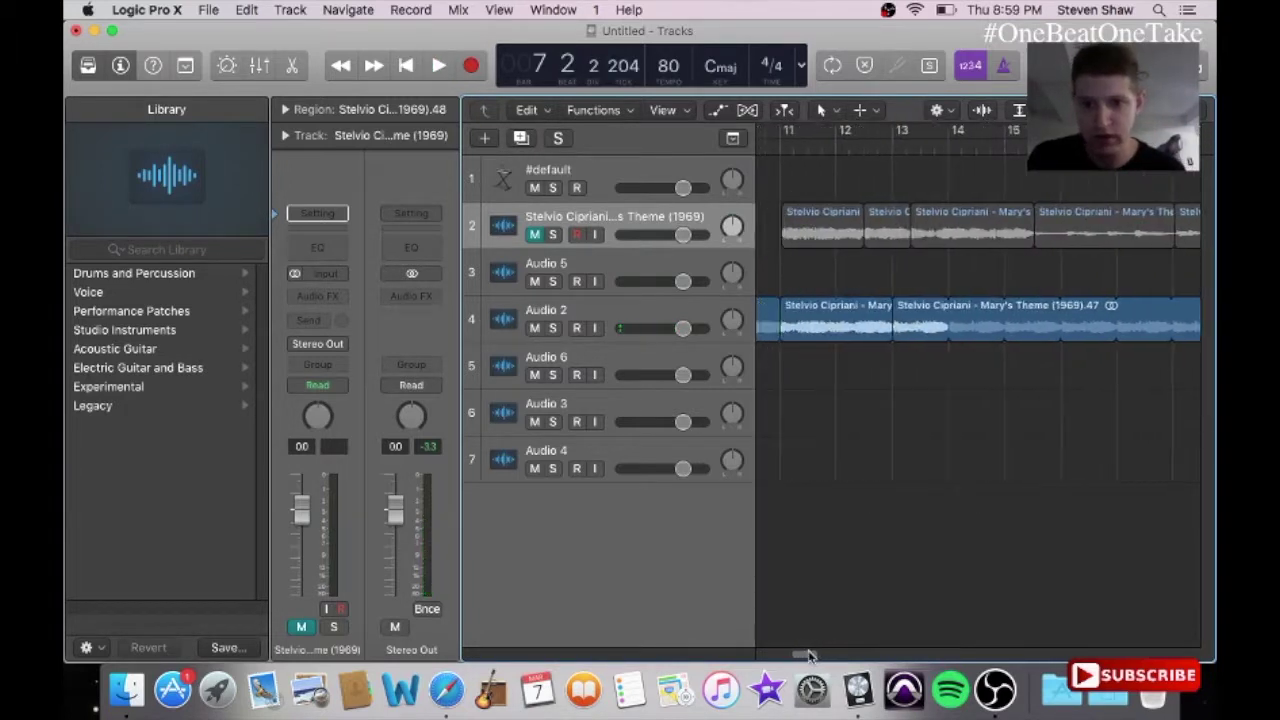
{"action": "left_click", "coordinate": [868, 143]}
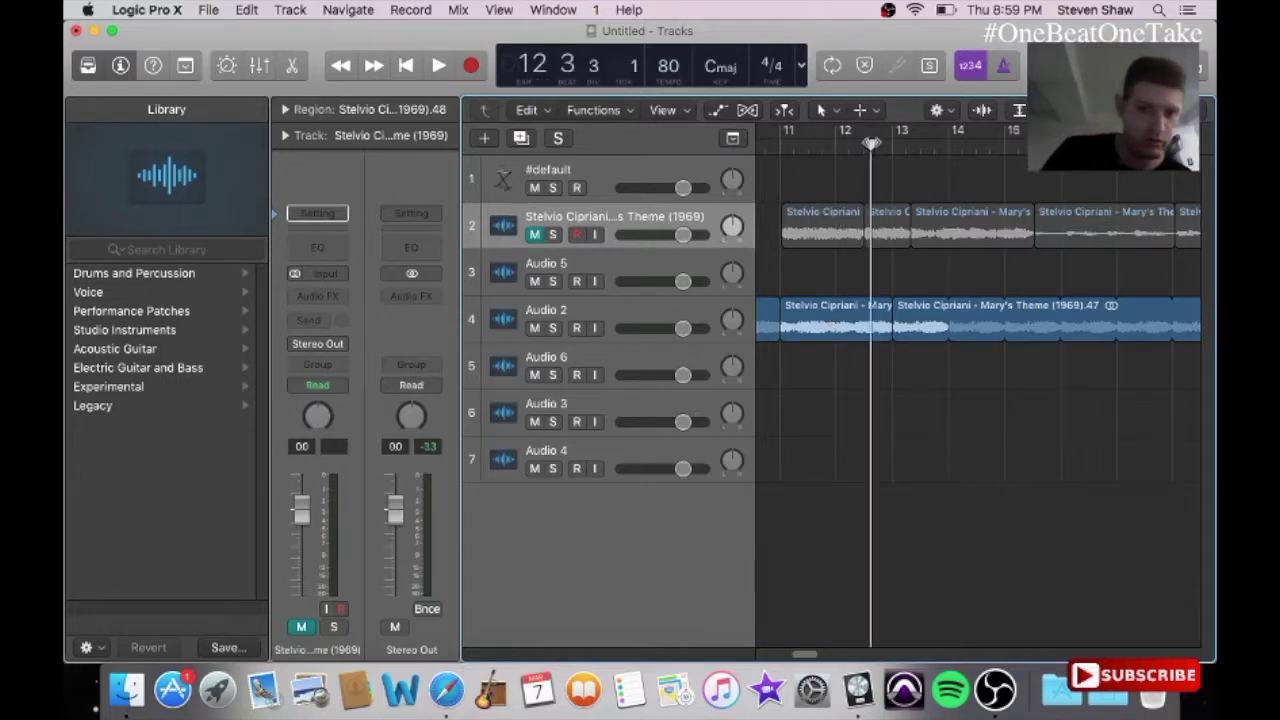
{"action": "key", "text": "space"}
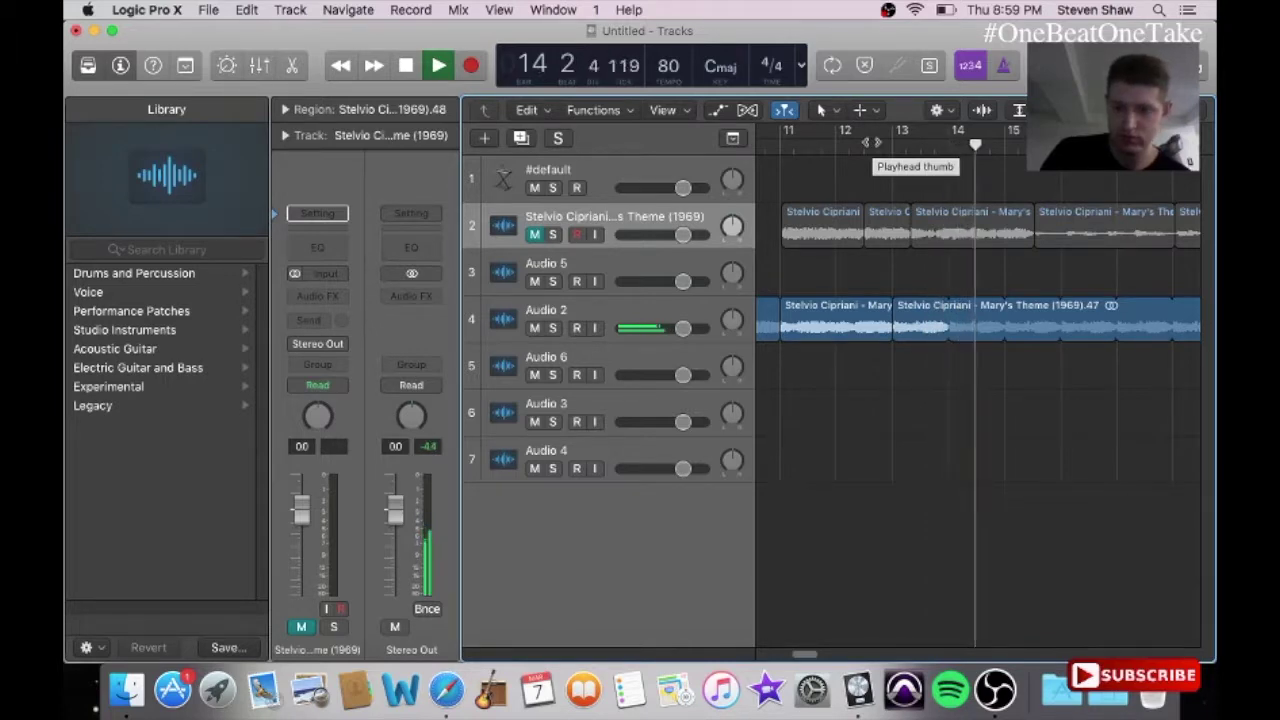
{"action": "left_click", "coordinate": [877, 143]}
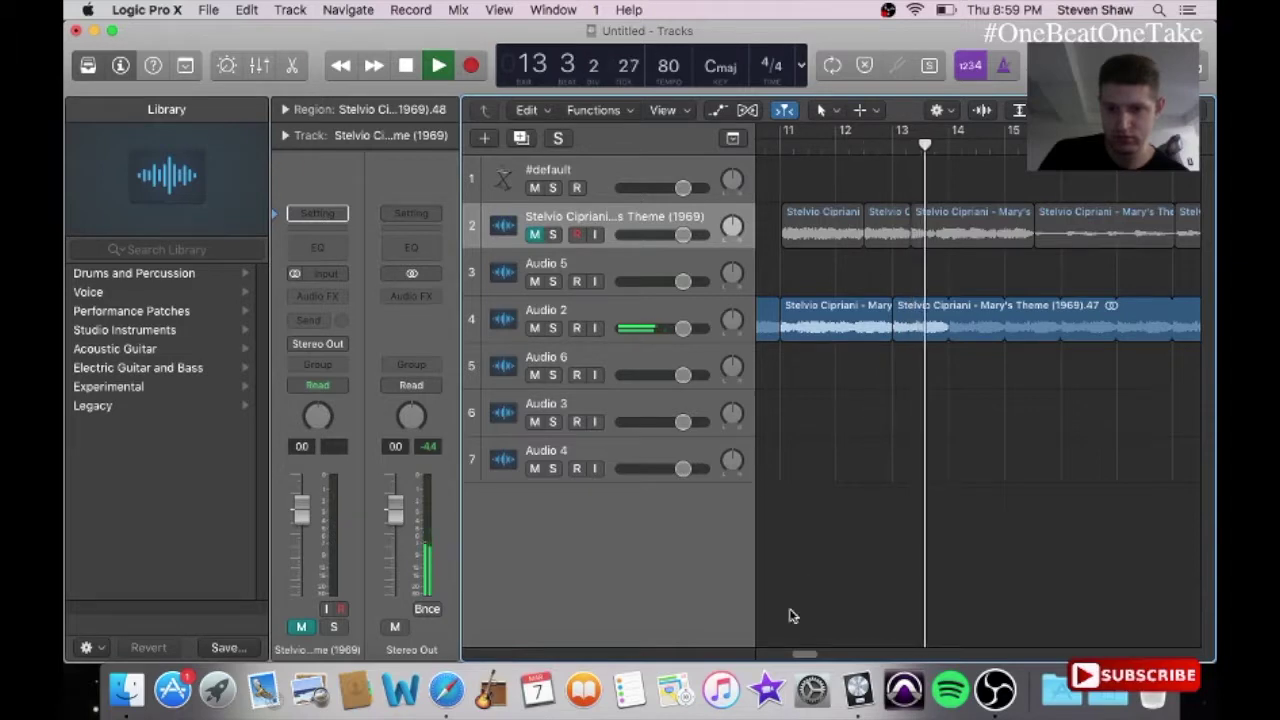
Step: Listen to the transition into the short .48 region at bar 20 on Audio 2, and return to the start
{"action": "left_click_drag", "start_coordinate": [809, 655], "coordinate": [834, 654]}
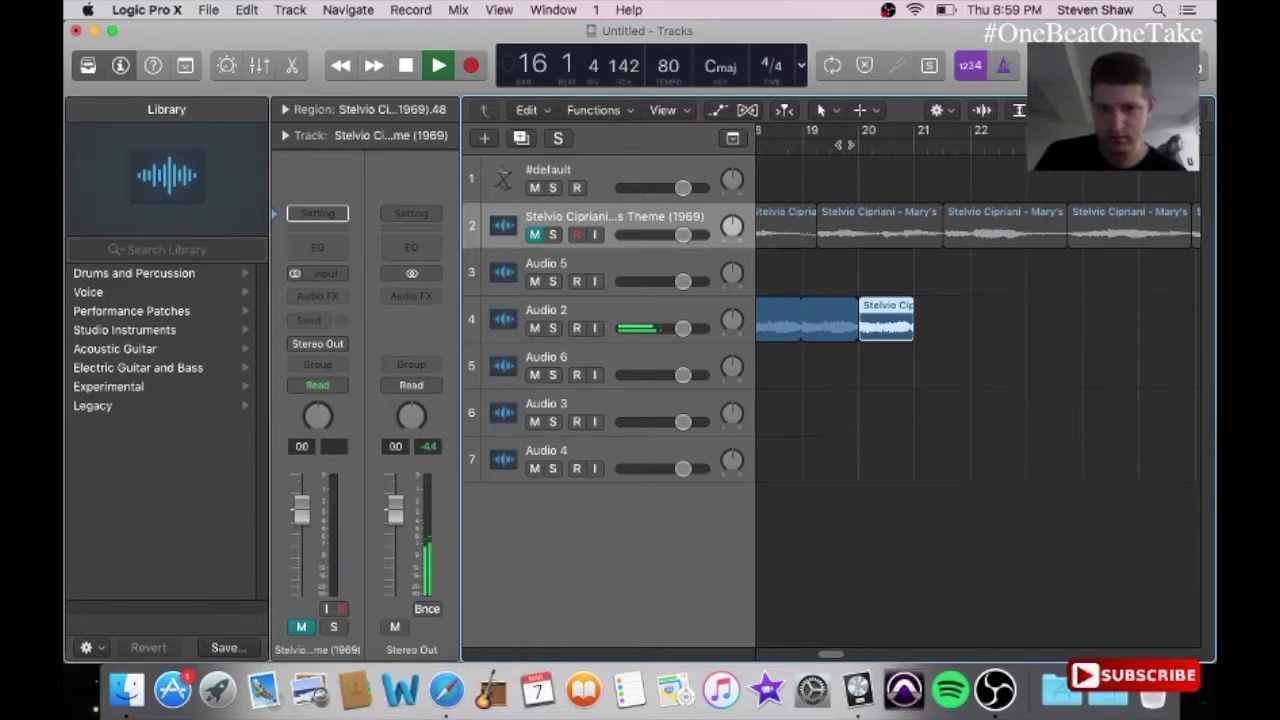
{"action": "left_click", "coordinate": [845, 146]}
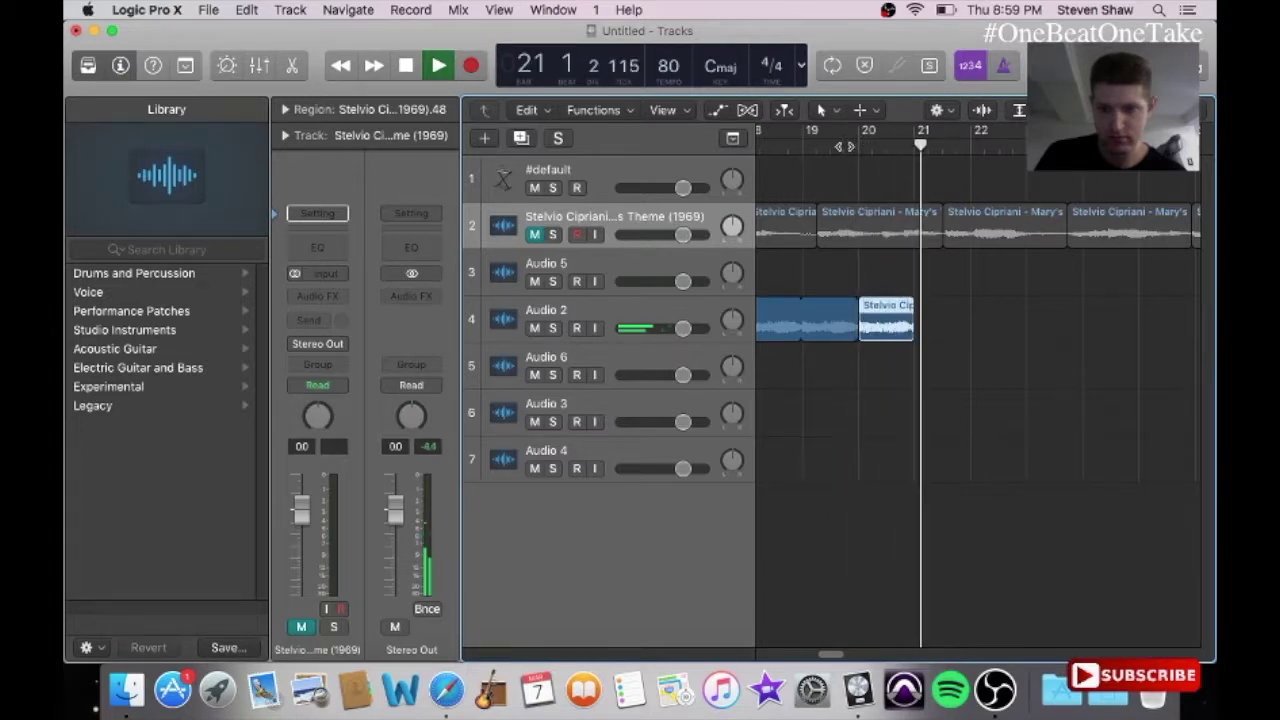
{"action": "key", "text": "Return"}
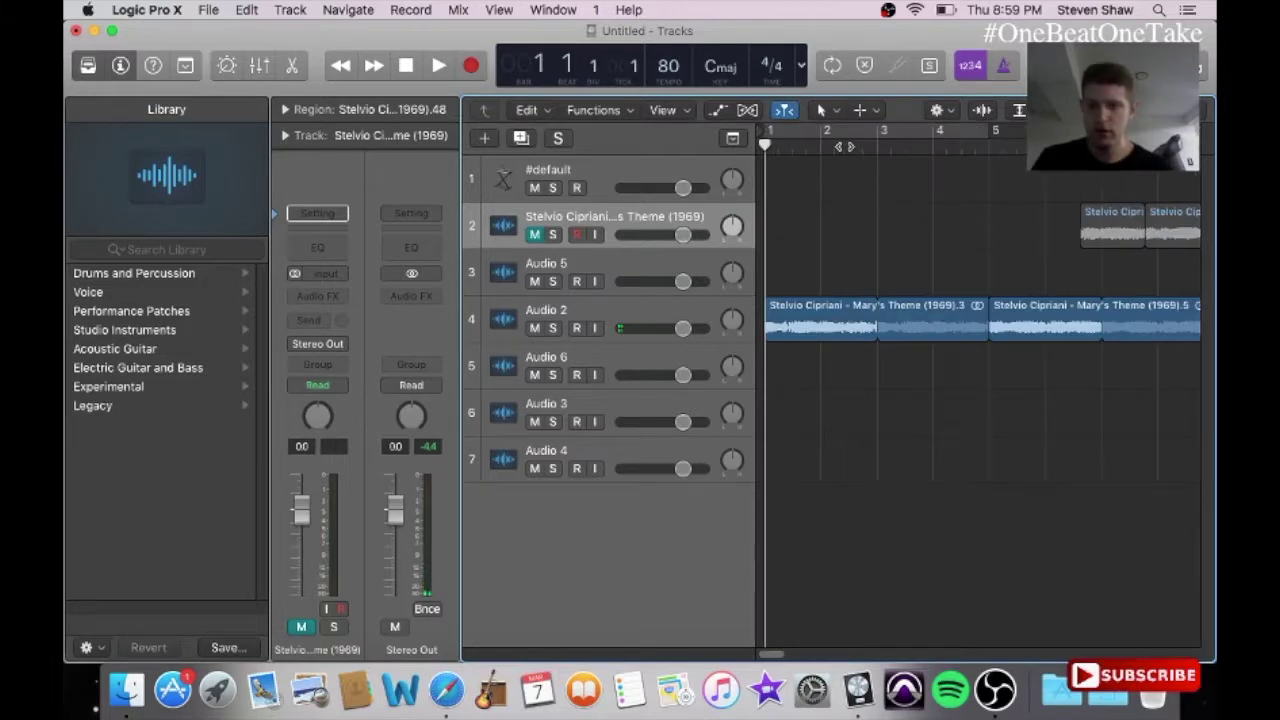
Step: Delete the empty tracks Audio 4, Audio 3, Audio 6 and Audio 5
{"action": "left_click", "coordinate": [675, 274]}
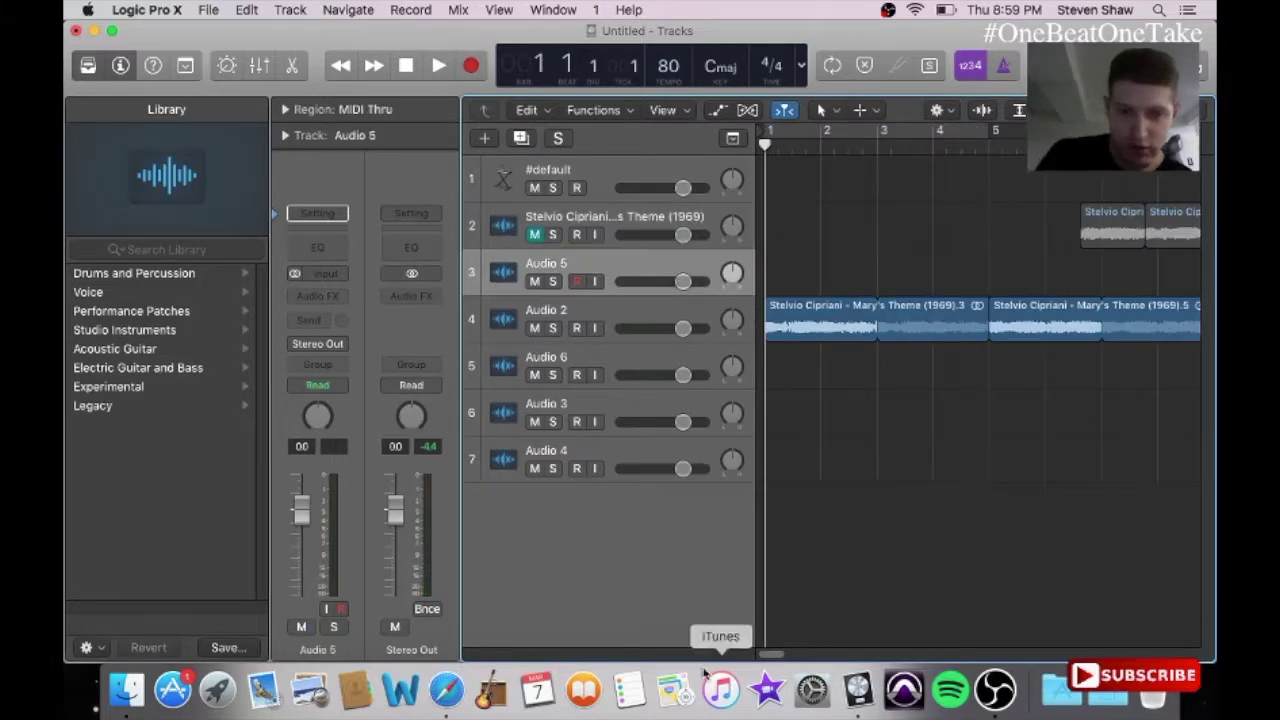
{"action": "scroll", "coordinate": [778, 657], "scroll_direction": "right", "scroll_amount": 10}
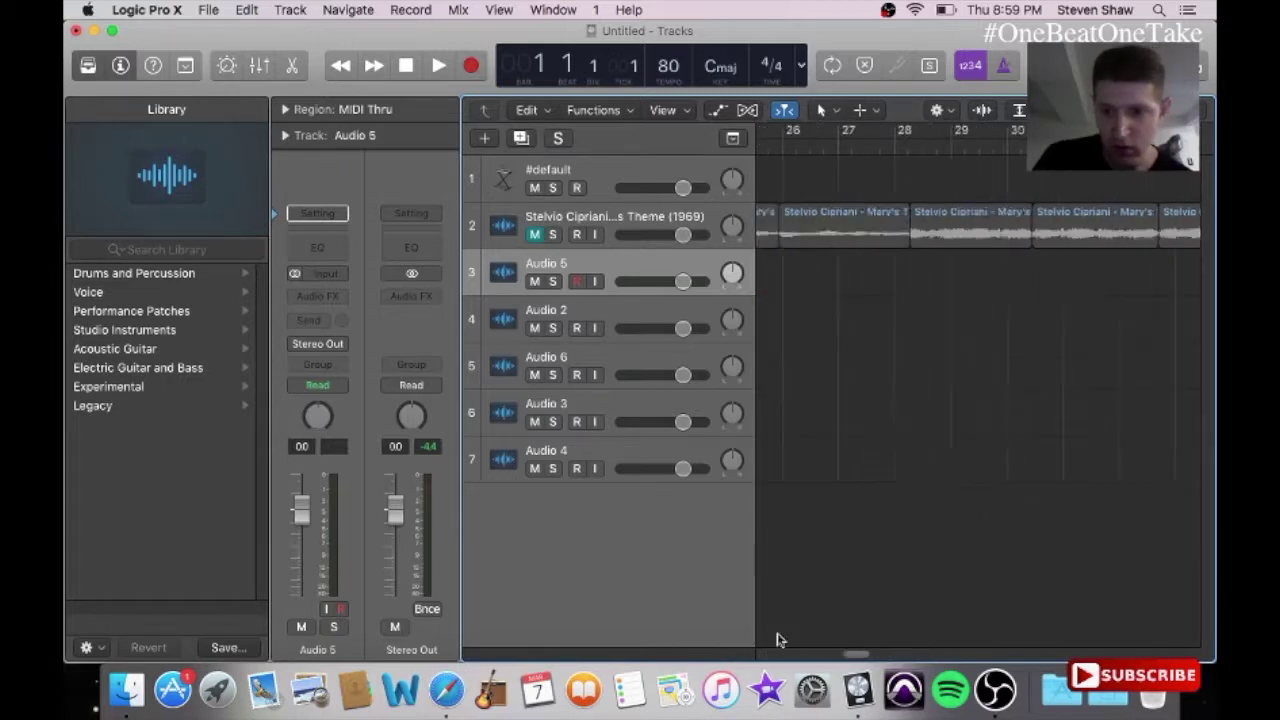
{"action": "scroll", "coordinate": [777, 640], "scroll_direction": "left", "scroll_amount": 10}
{"action": "left_click", "coordinate": [592, 366]}
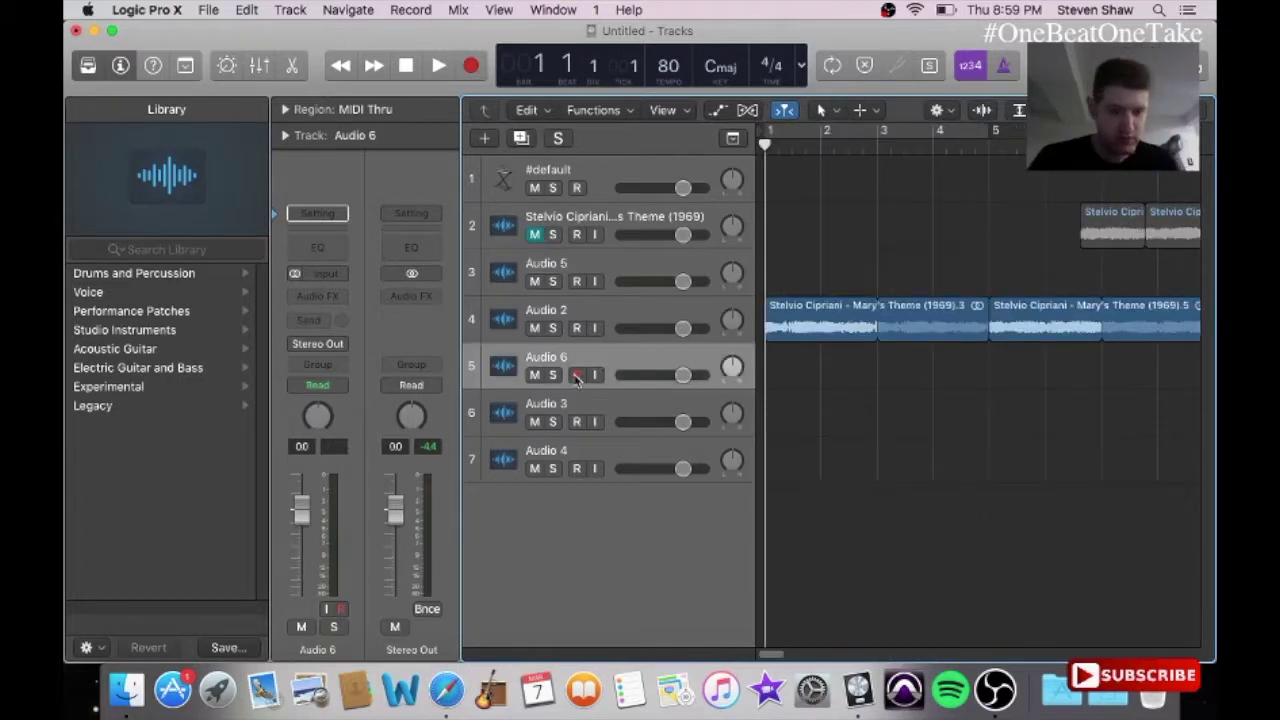
{"action": "left_click", "coordinate": [575, 403], "text": "shift"}
{"action": "left_click", "coordinate": [568, 455]}
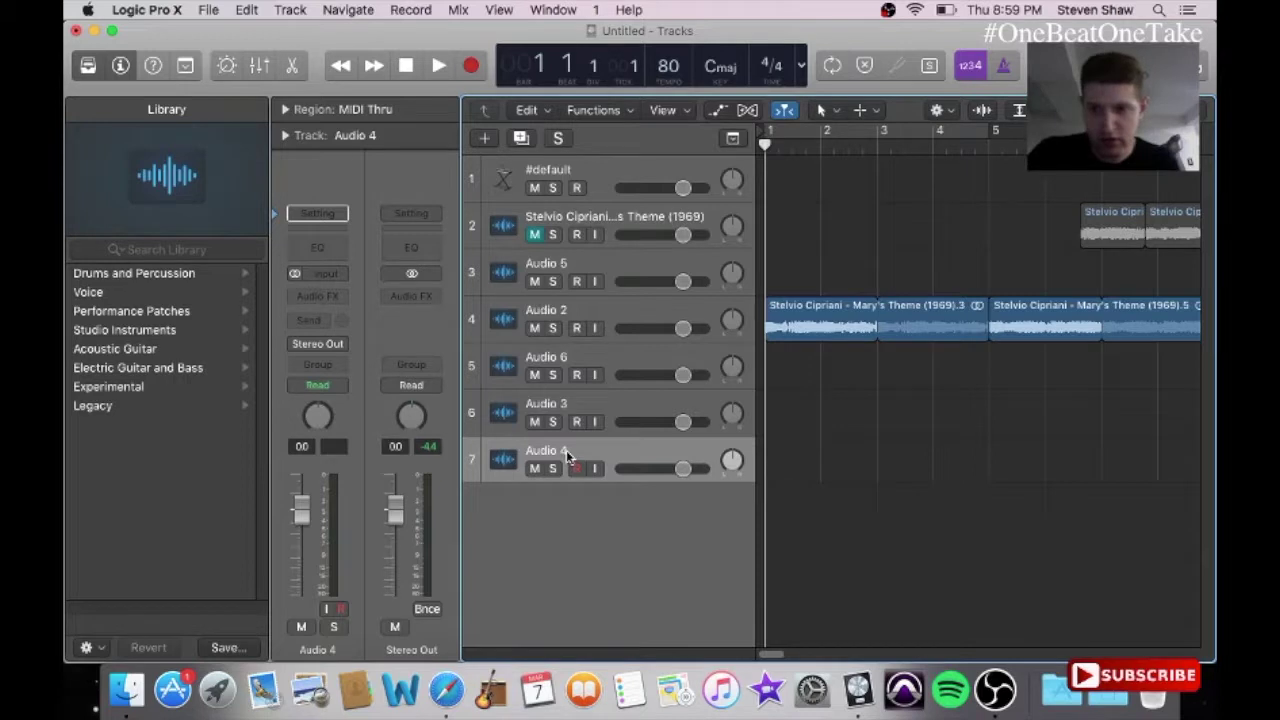
{"action": "key", "text": "super+BackSpace"}
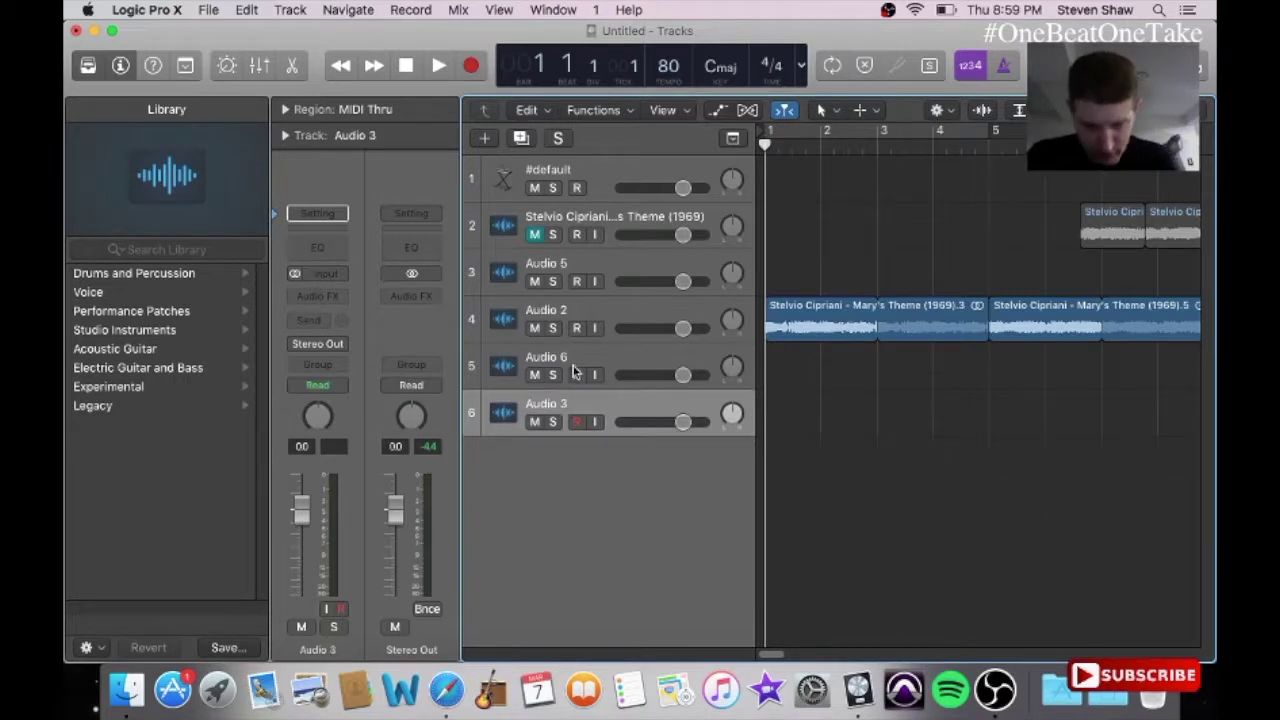
{"action": "key", "text": "super+BackSpace"}
{"action": "key", "text": "super+BackSpace"}
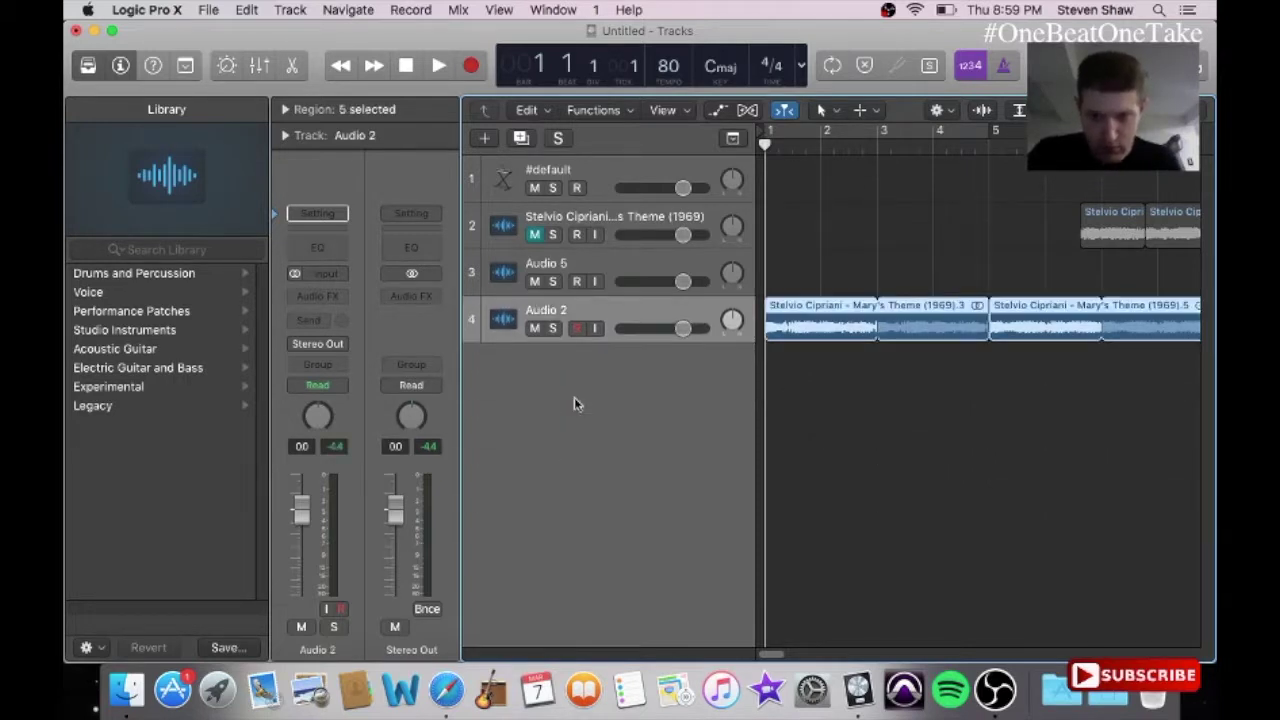
{"action": "mouse_move", "coordinate": [780, 657]}
{"action": "left_mouse_down"}
{"action": "mouse_move", "coordinate": [870, 645]}
{"action": "mouse_move", "coordinate": [794, 640]}
{"action": "left_mouse_up"}
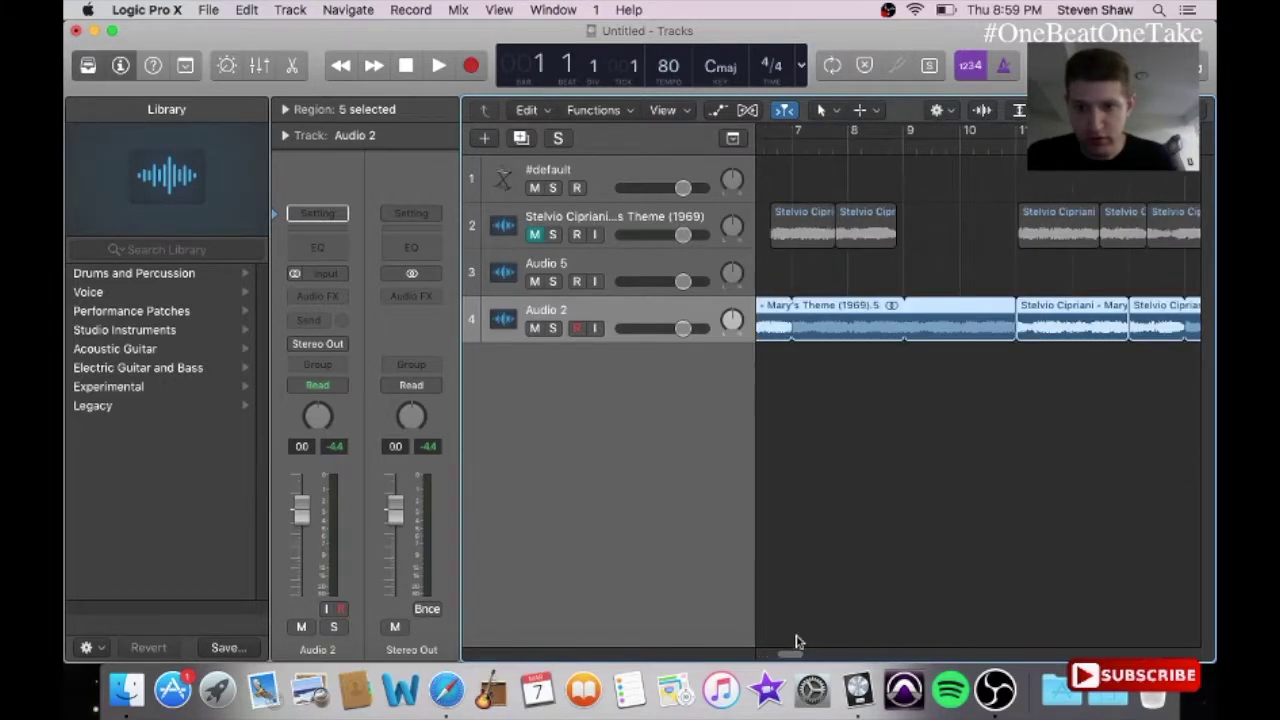
{"action": "left_click", "coordinate": [620, 260]}
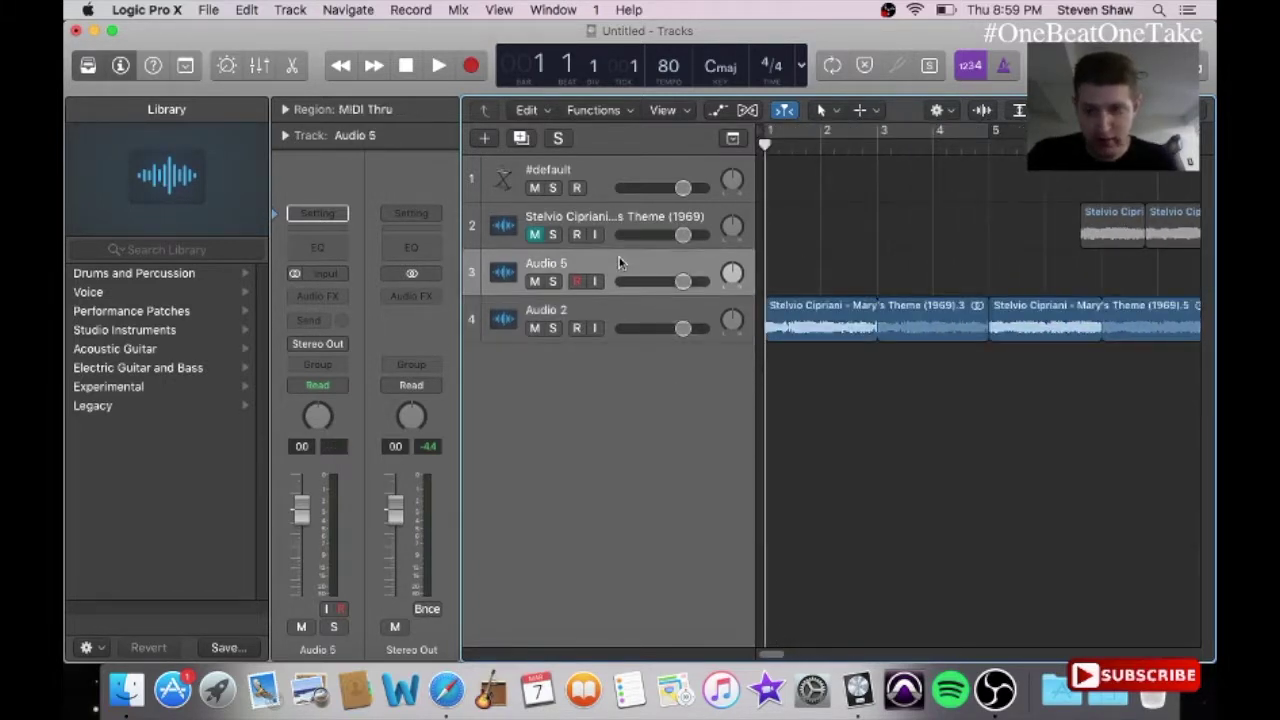
{"action": "key", "text": "super+BackSpace"}
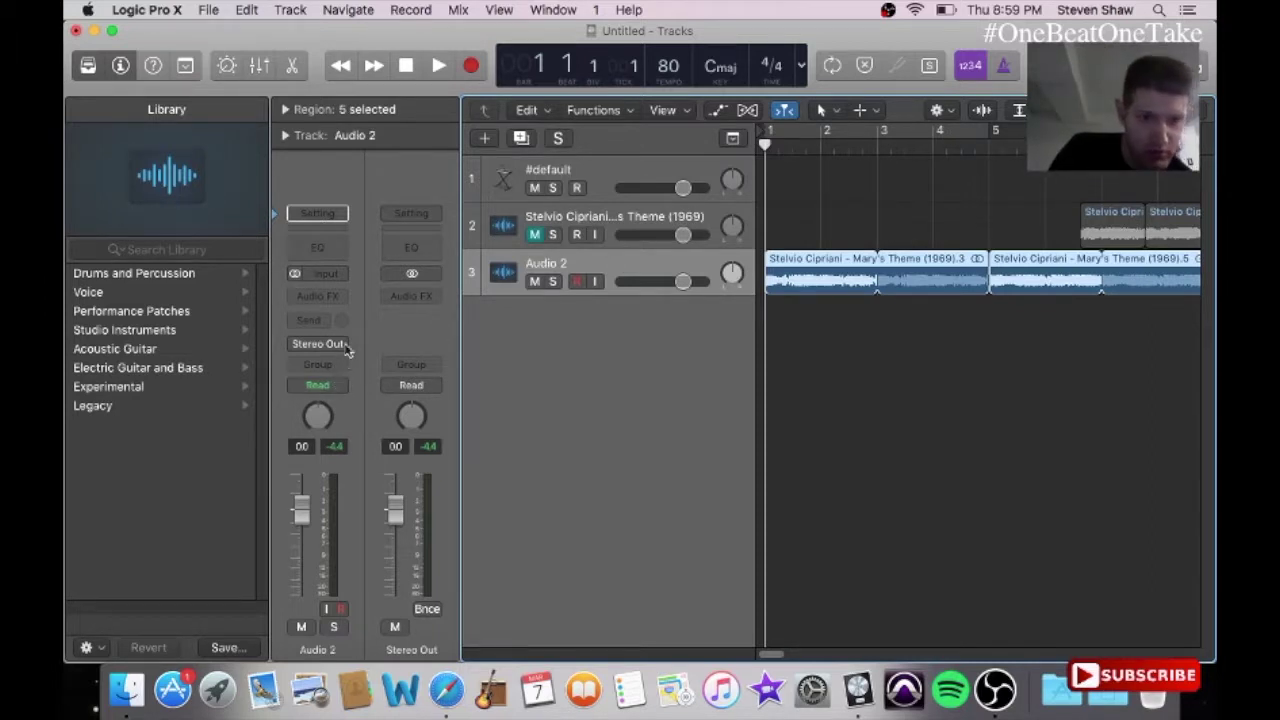
Step: Insert a Pitch Shifter on Audio 2 using the Fifth preset, with -2 semitones, -2 cents and 100% mix
{"action": "left_click", "coordinate": [344, 295]}
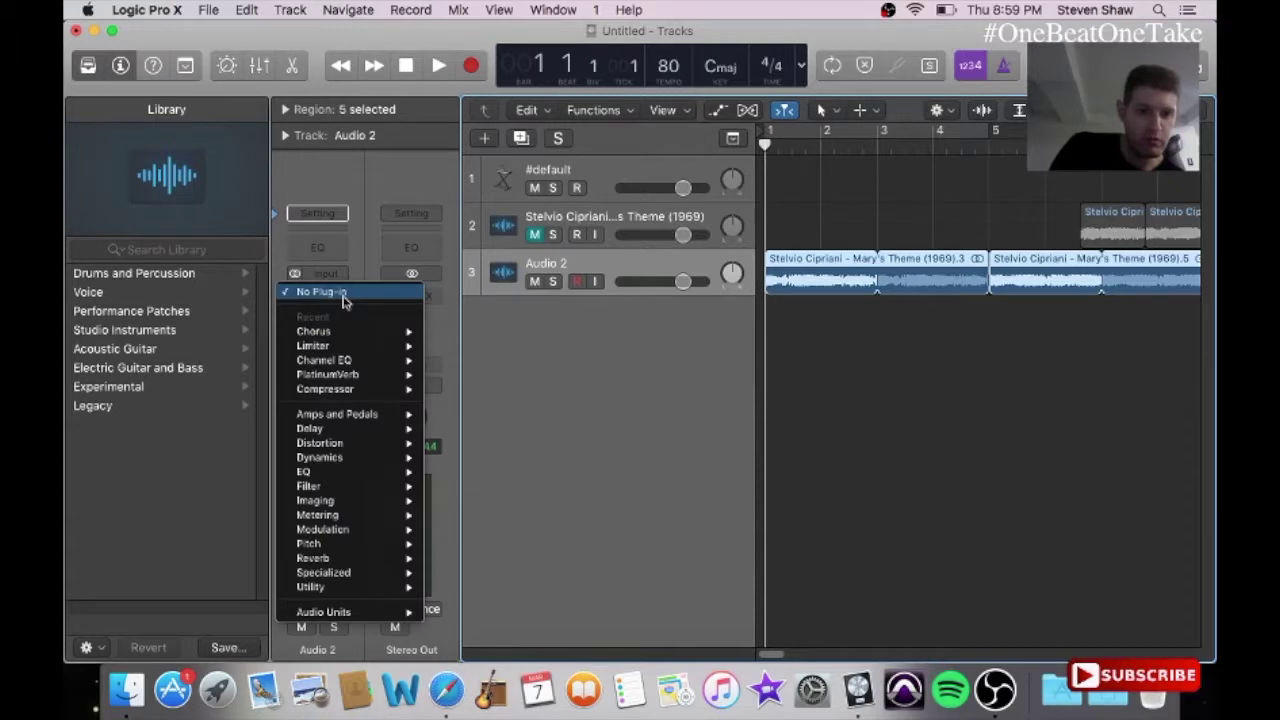
{"action": "mouse_move", "coordinate": [331, 546]}
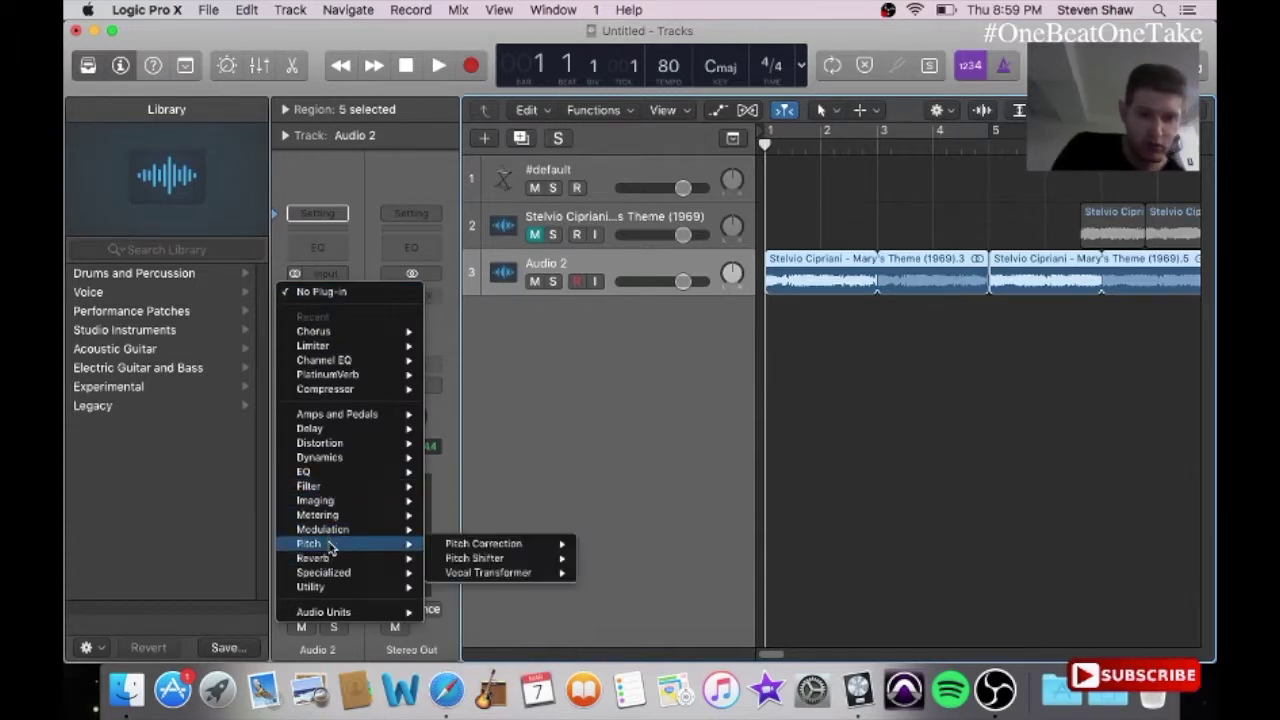
{"action": "left_click", "coordinate": [514, 559]}
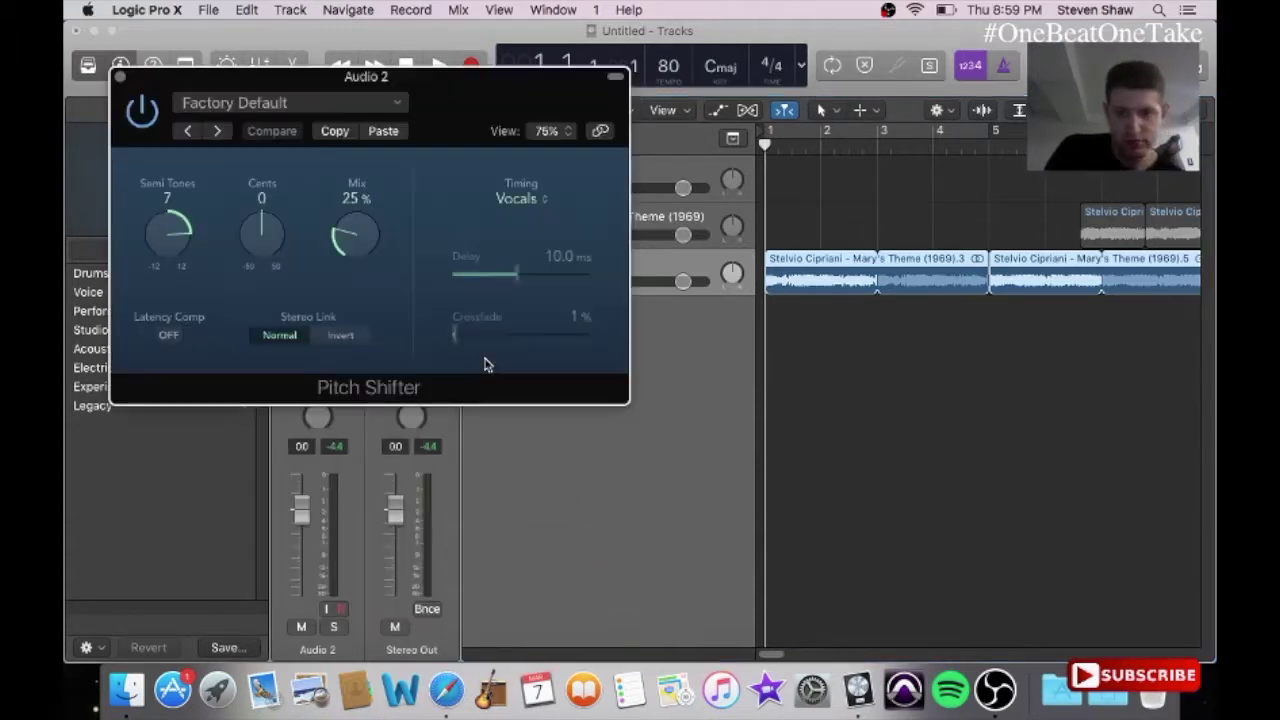
{"action": "left_click", "coordinate": [340, 103]}
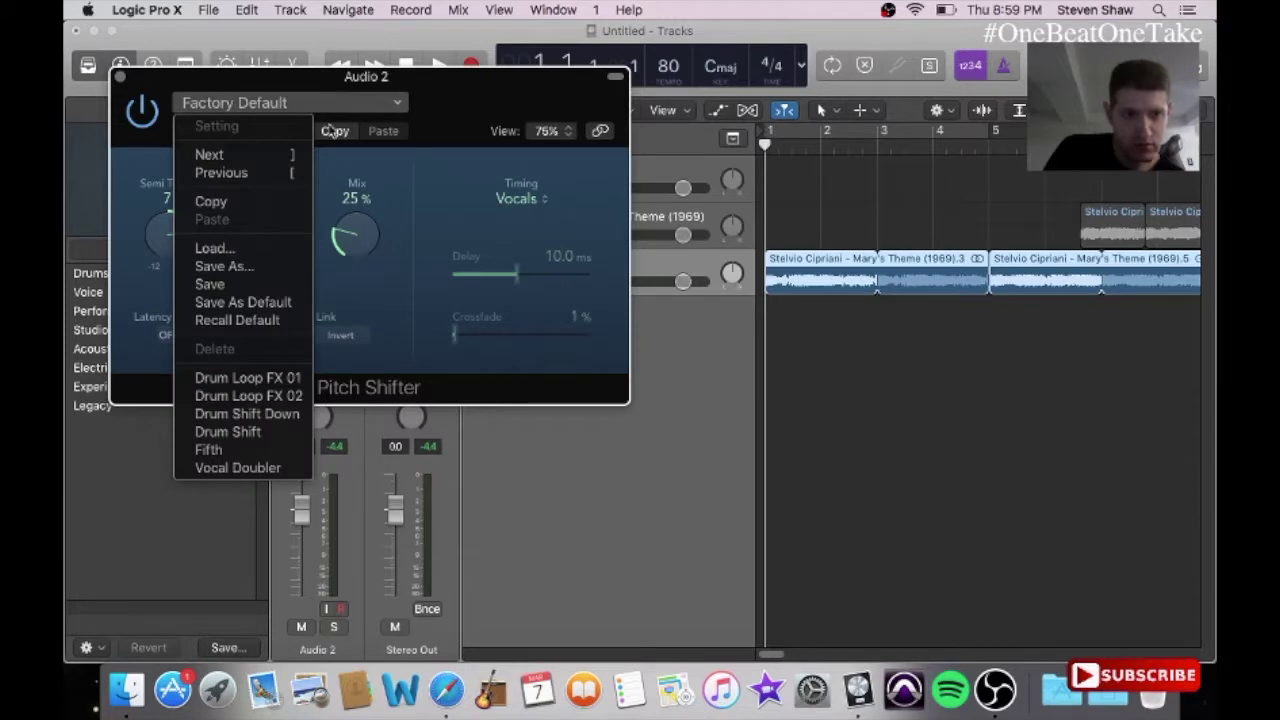
{"action": "left_click", "coordinate": [208, 450]}
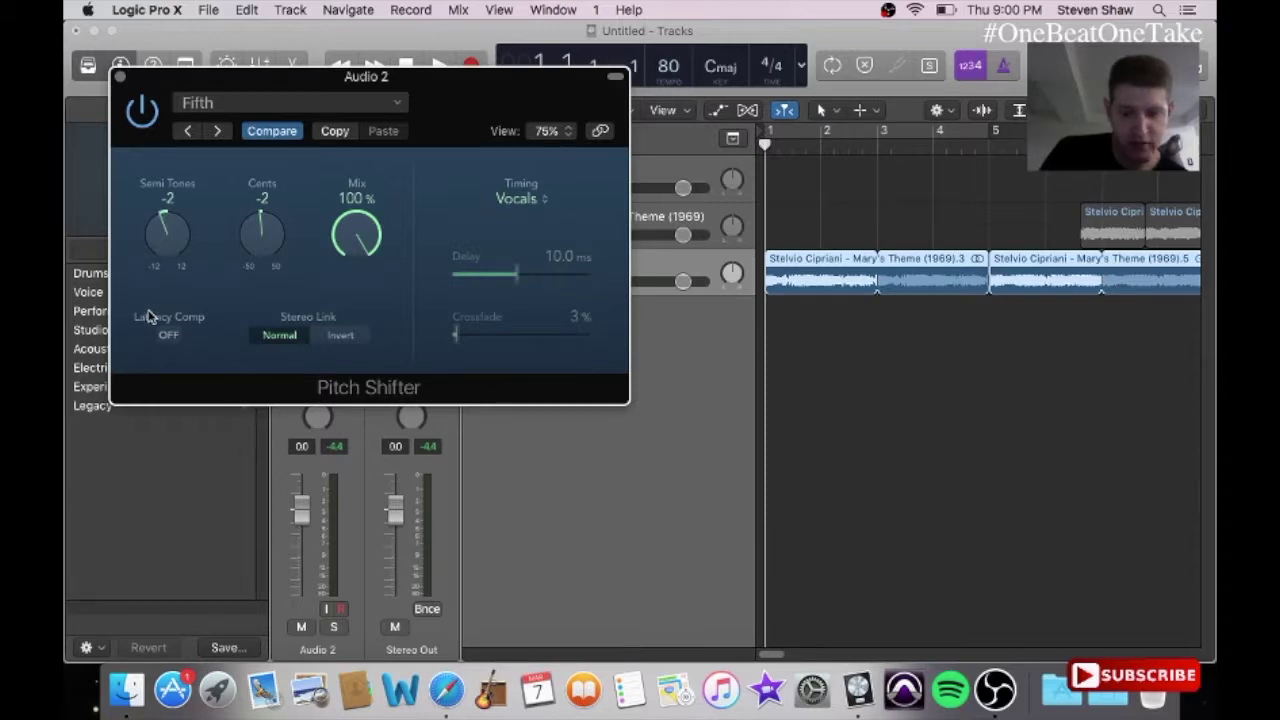
Step: Close the Pitch Shifter while playing the pitch-shifted arrangement through bar 14, and replay the opening bars
{"action": "key", "text": "space"}
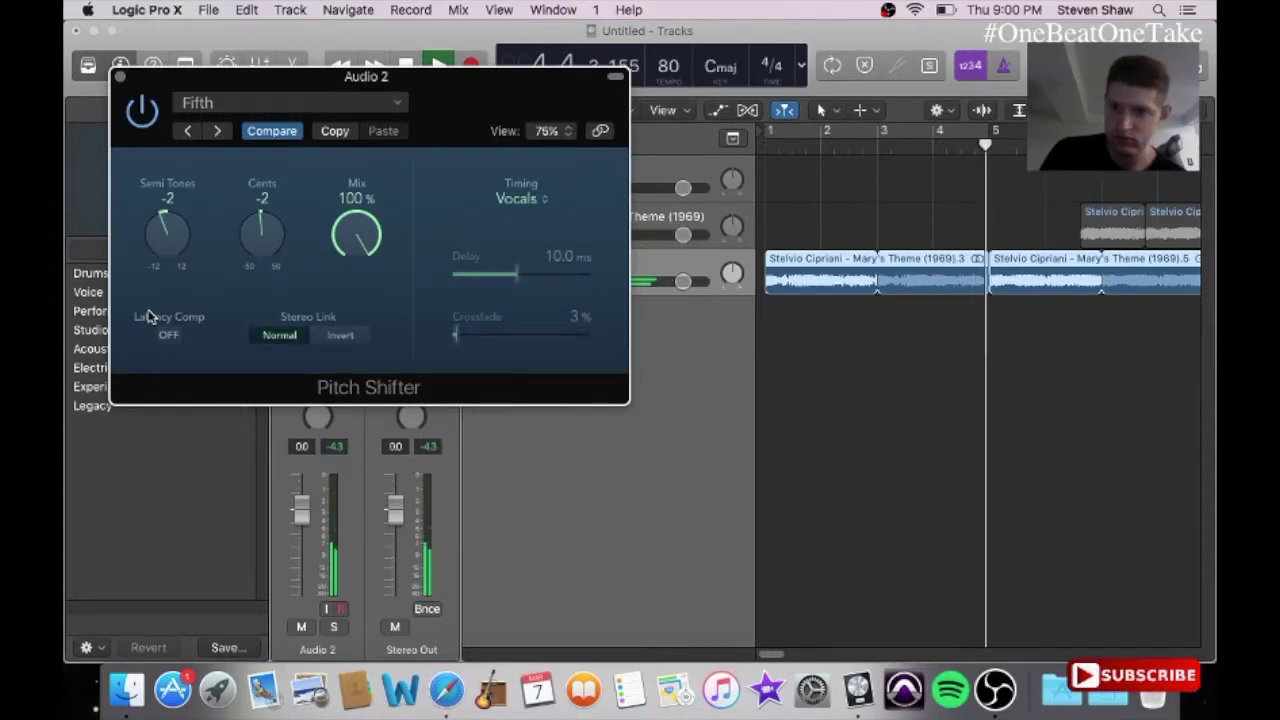
{"action": "left_click", "coordinate": [118, 78]}
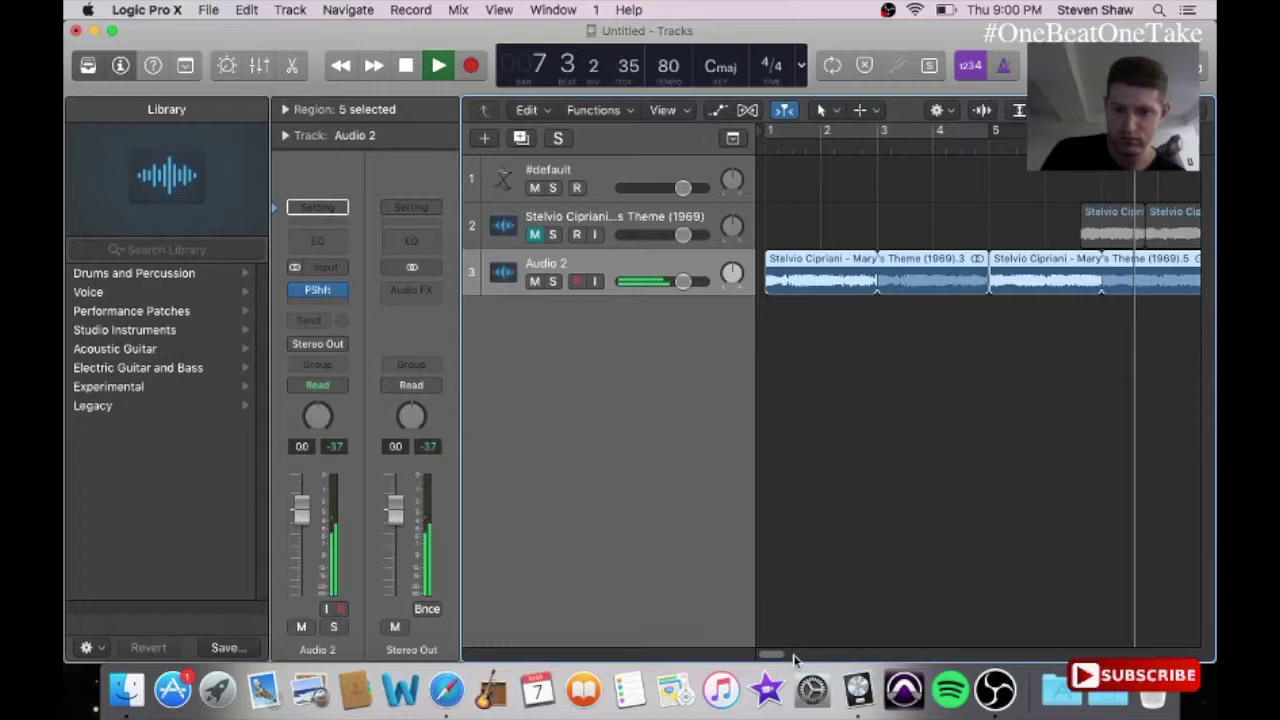
{"action": "mouse_move", "coordinate": [782, 655]}
{"action": "left_mouse_down"}
{"action": "mouse_move", "coordinate": [810, 655]}
{"action": "mouse_move", "coordinate": [770, 638]}
{"action": "left_mouse_up"}
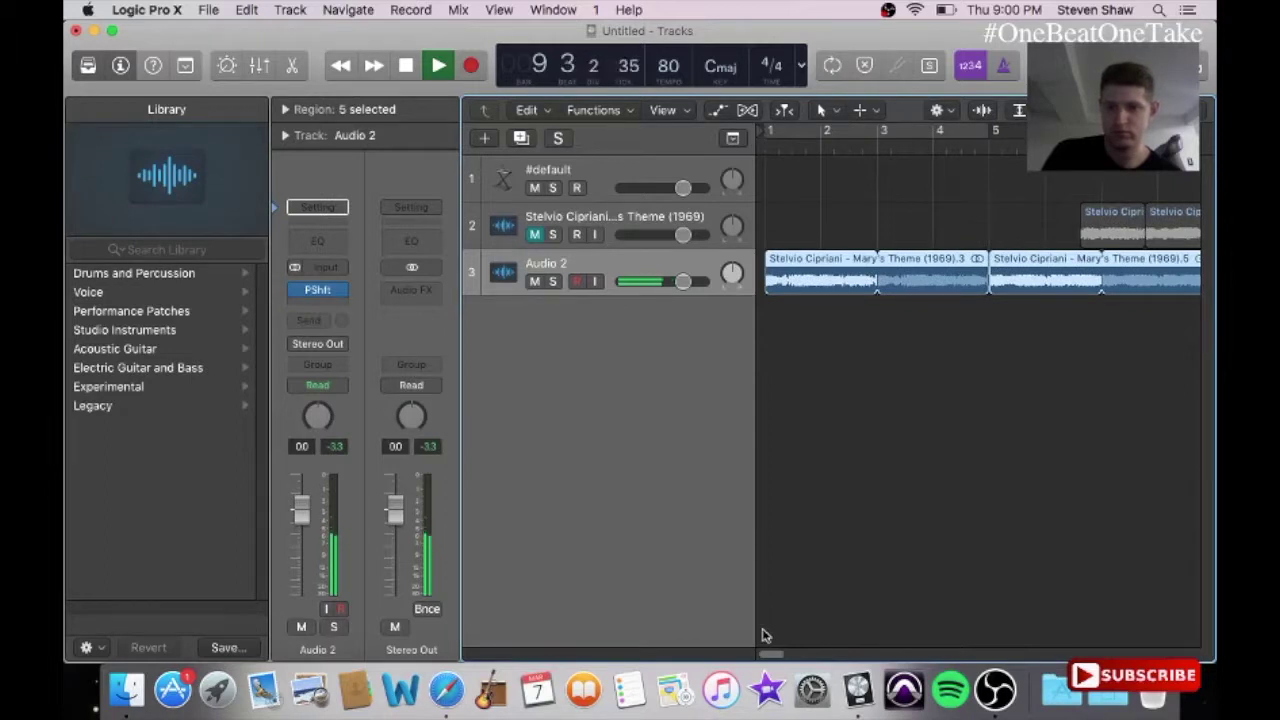
{"action": "left_click_drag", "start_coordinate": [763, 635], "coordinate": [808, 633]}
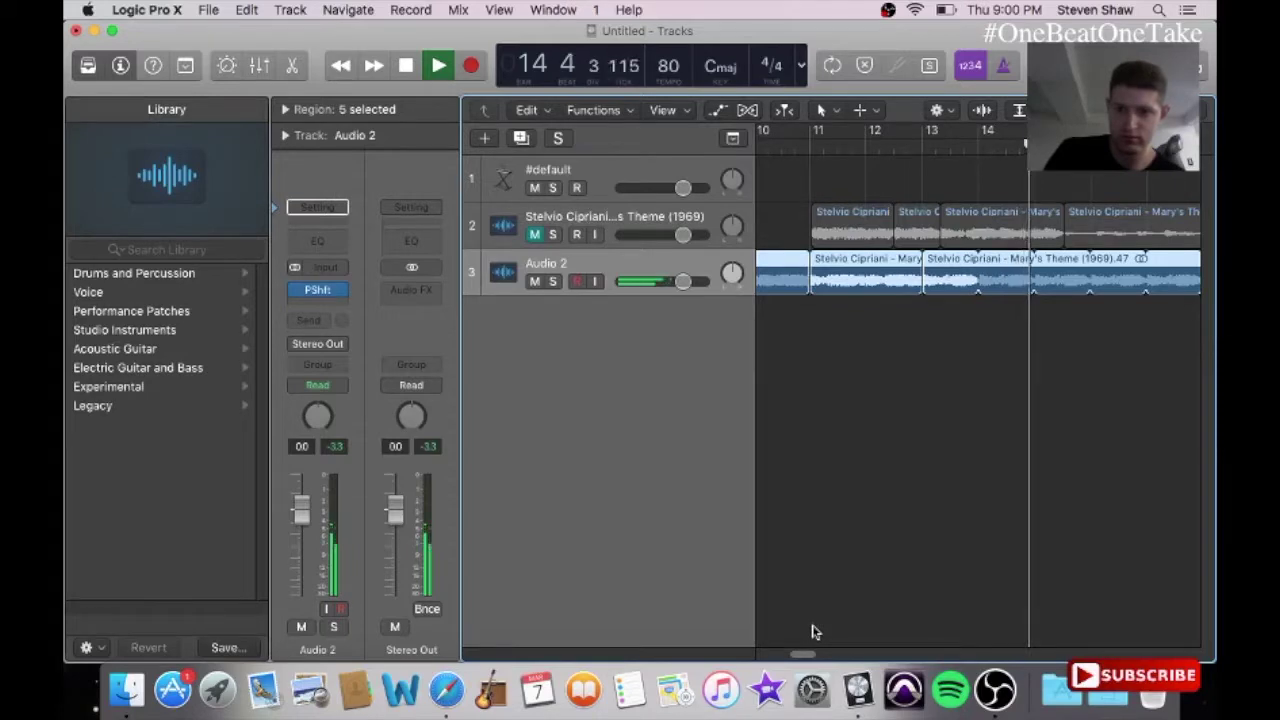
{"action": "key", "text": "space"}
{"action": "left_click_drag", "start_coordinate": [803, 654], "coordinate": [758, 652]}
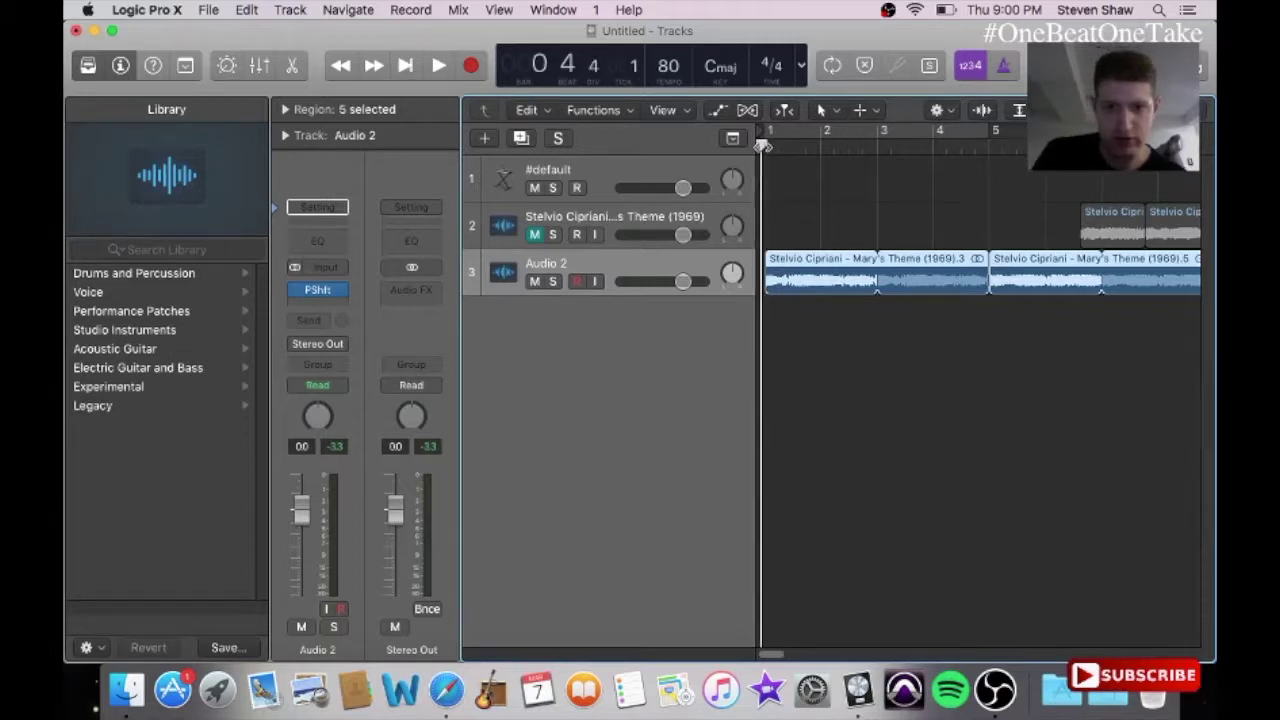
{"action": "key", "text": "space"}
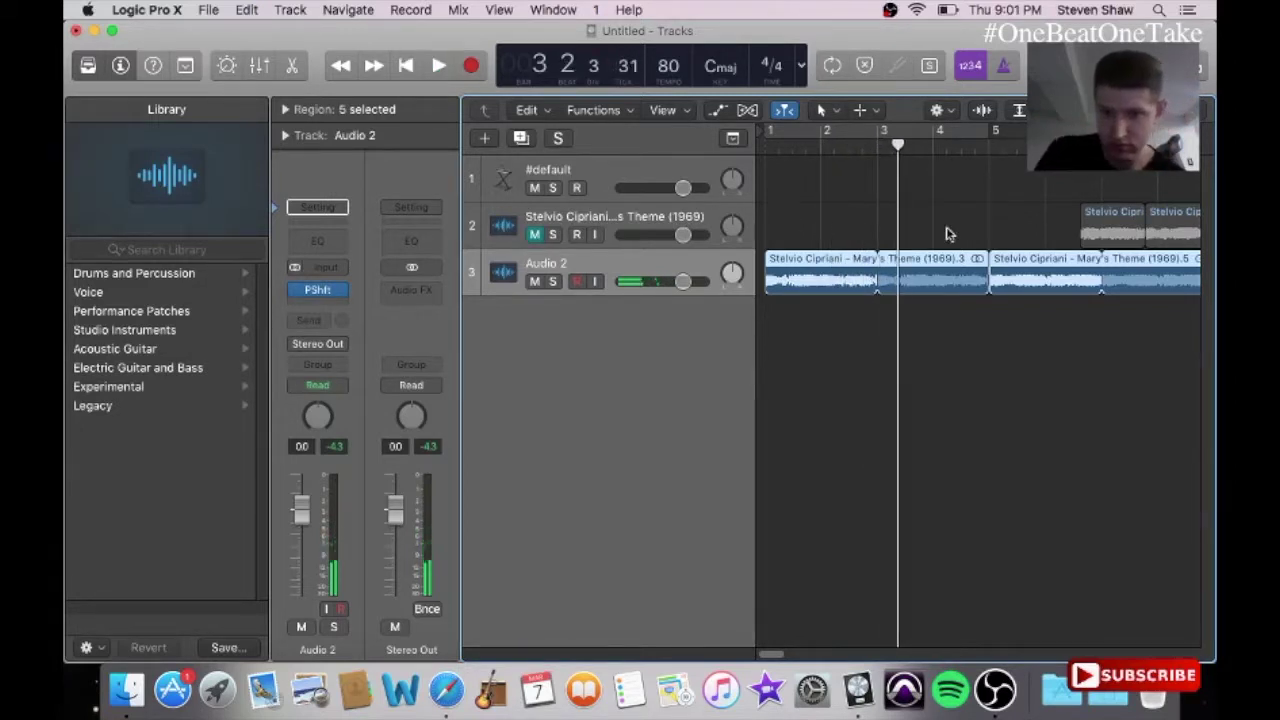
{"action": "left_click_drag", "start_coordinate": [921, 268], "coordinate": [877, 288]}
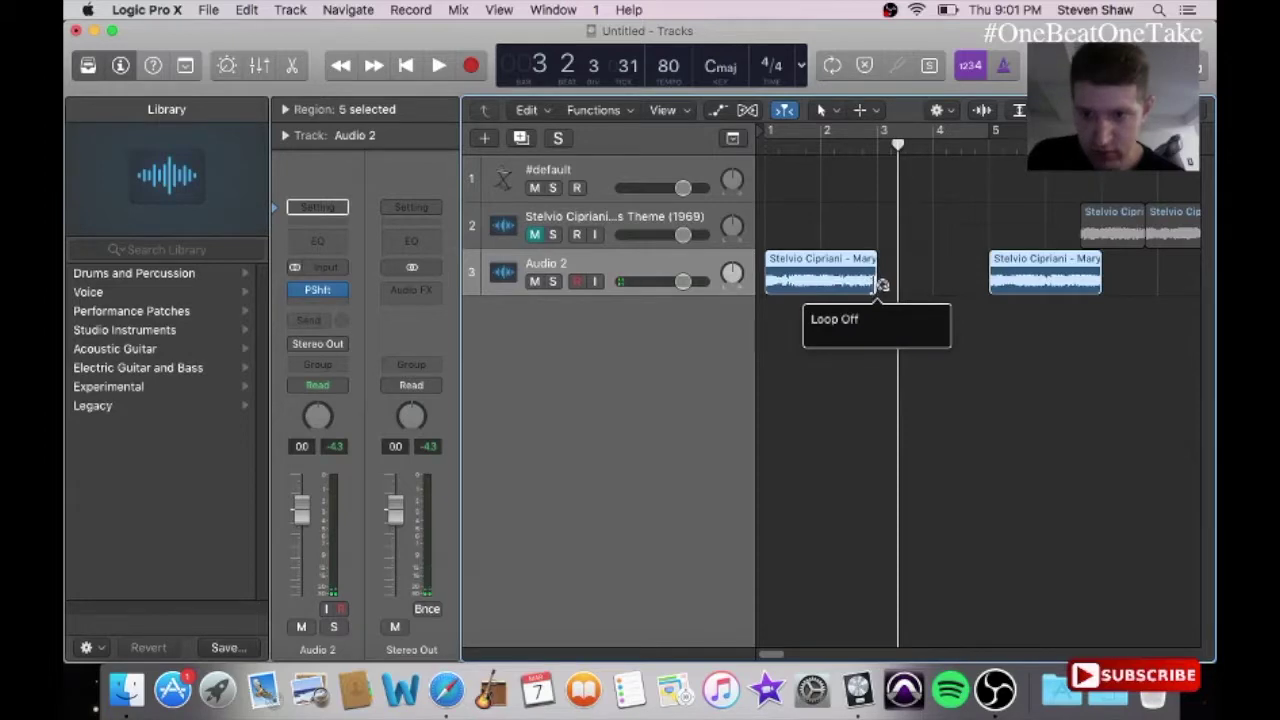
{"action": "left_click", "coordinate": [250, 10]}
{"action": "left_click", "coordinate": [252, 33]}
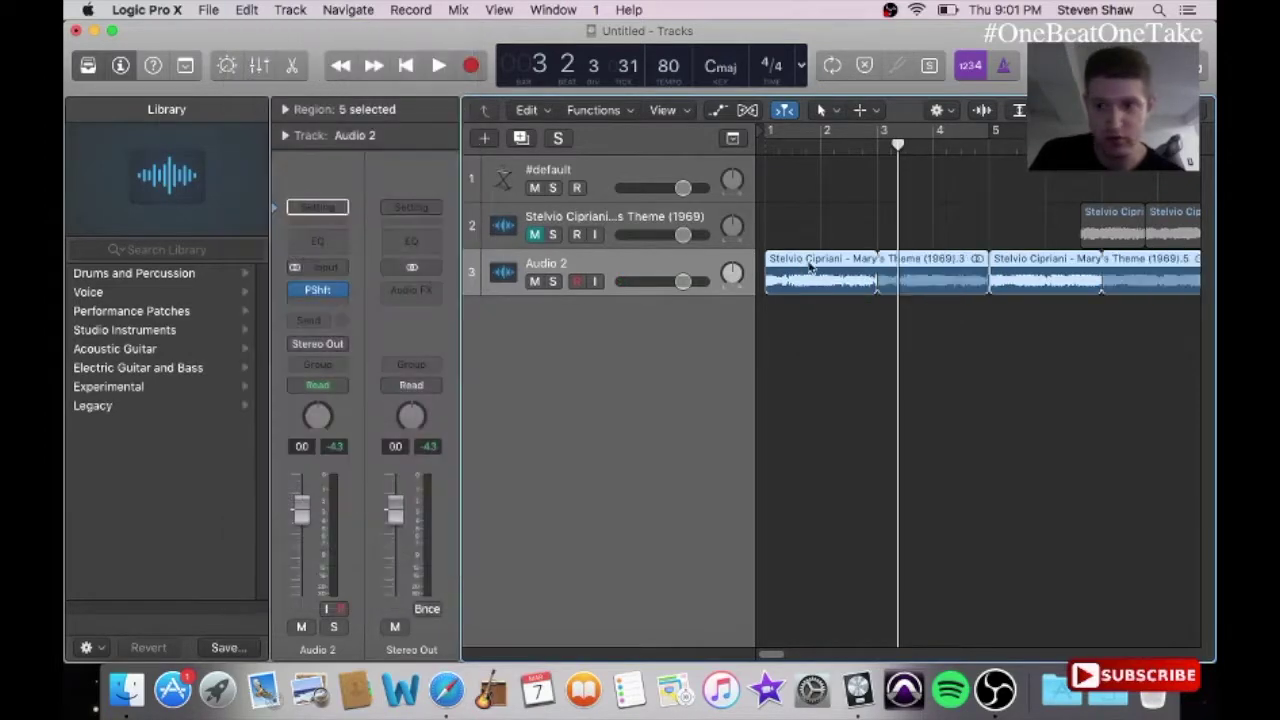
Step: Turn off looping on only the opening .3 region of Audio 2 and move the region to bar 3
{"action": "left_click", "coordinate": [868, 328]}
{"action": "left_click_drag", "start_coordinate": [925, 268], "coordinate": [955, 290]}
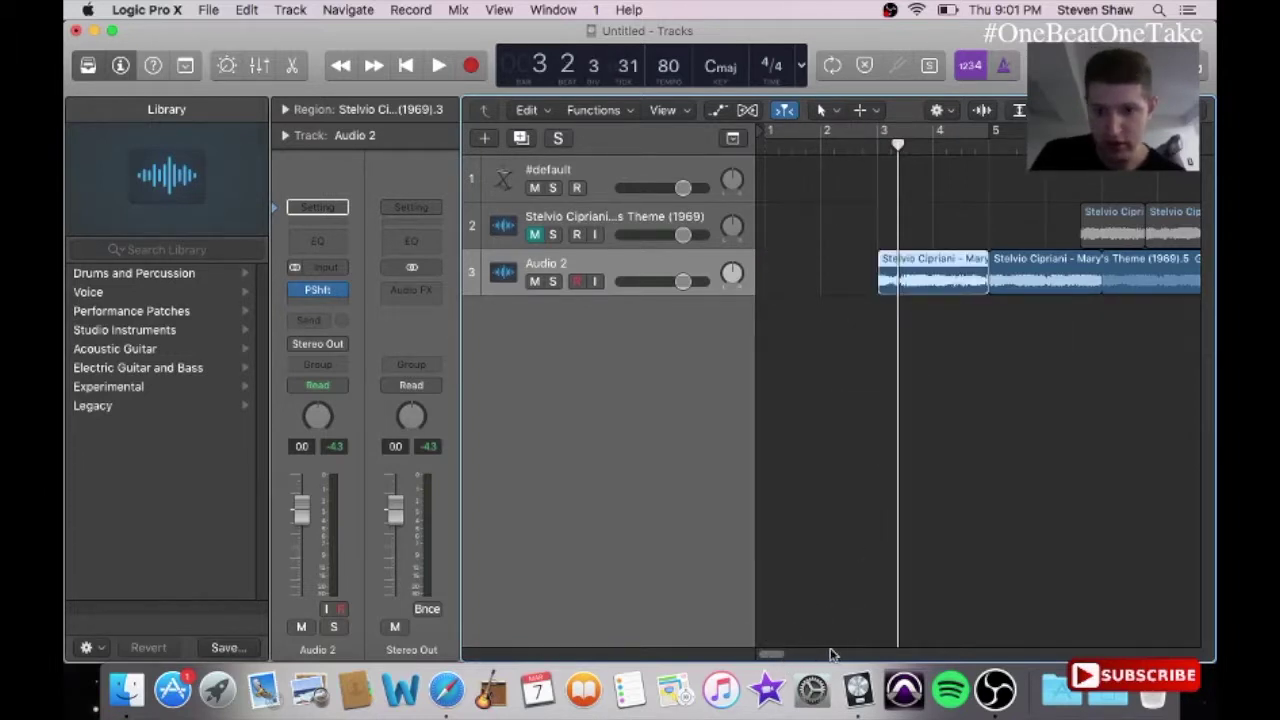
Step: Copy the looped .47 region at bar 13 to bar 1 of Audio 2, and play it from the start
{"action": "left_click_drag", "start_coordinate": [775, 655], "coordinate": [812, 653]}
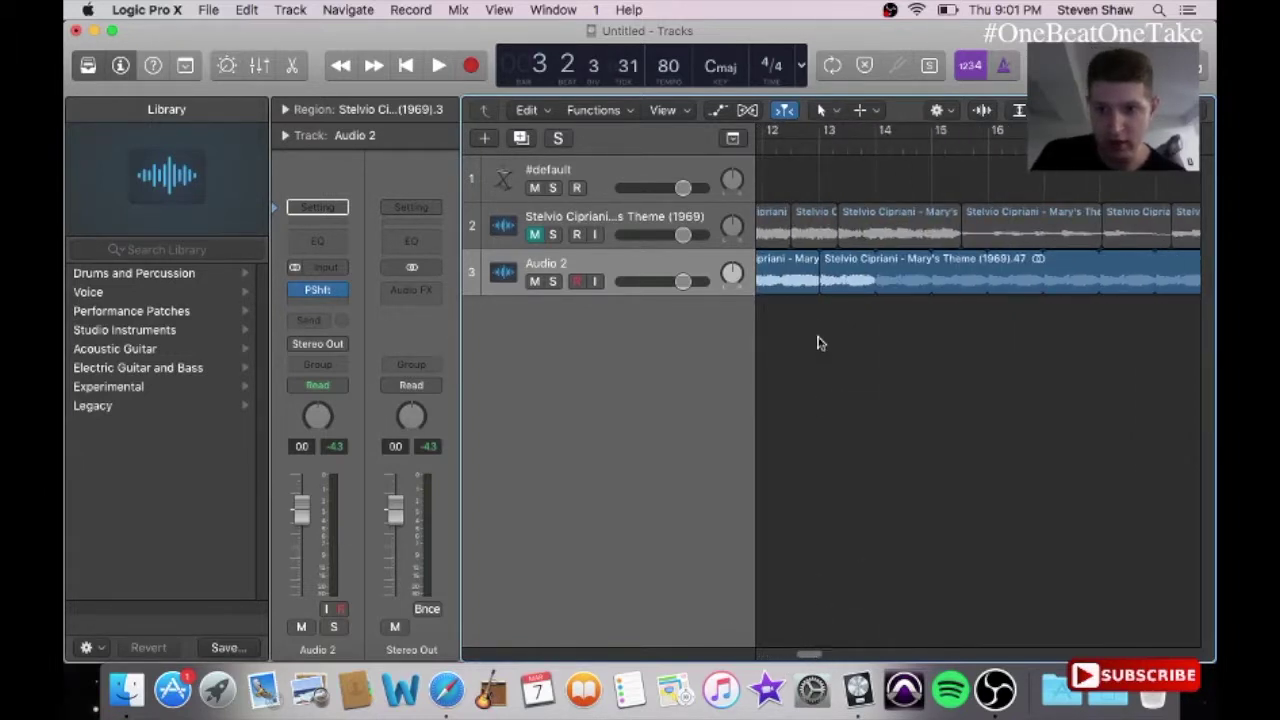
{"action": "left_click", "coordinate": [848, 279]}
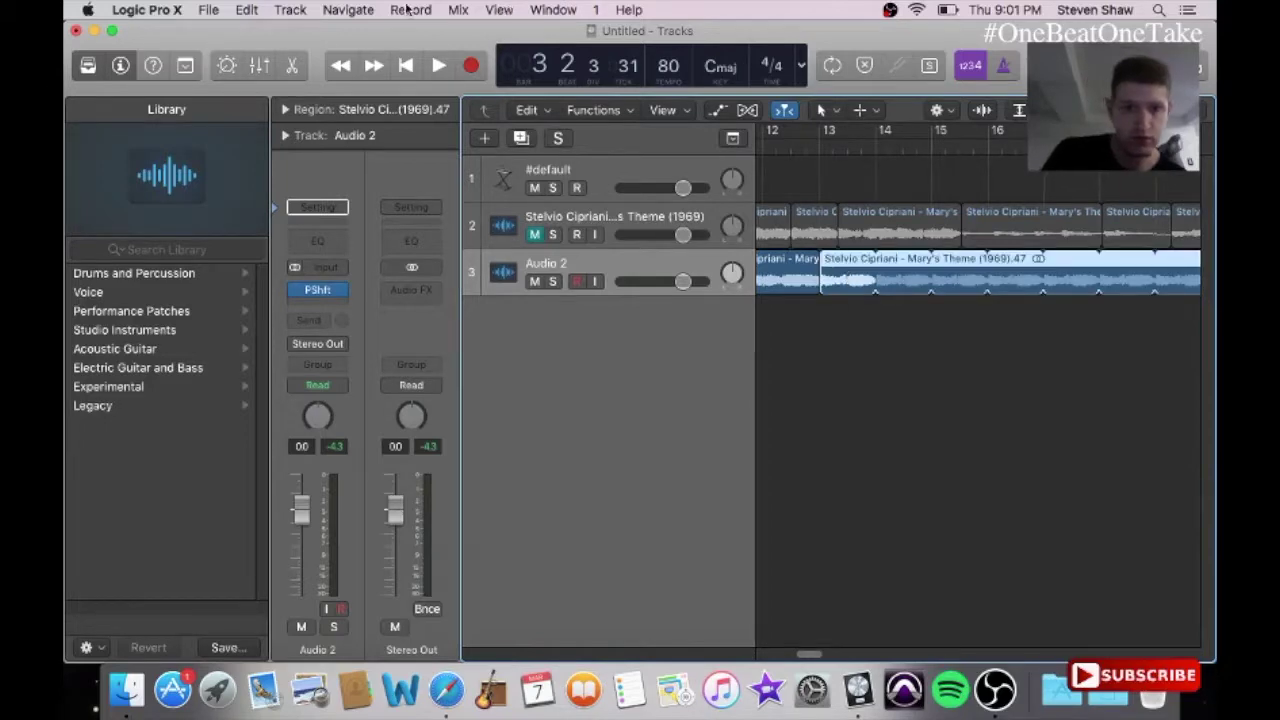
{"action": "left_click", "coordinate": [252, 12]}
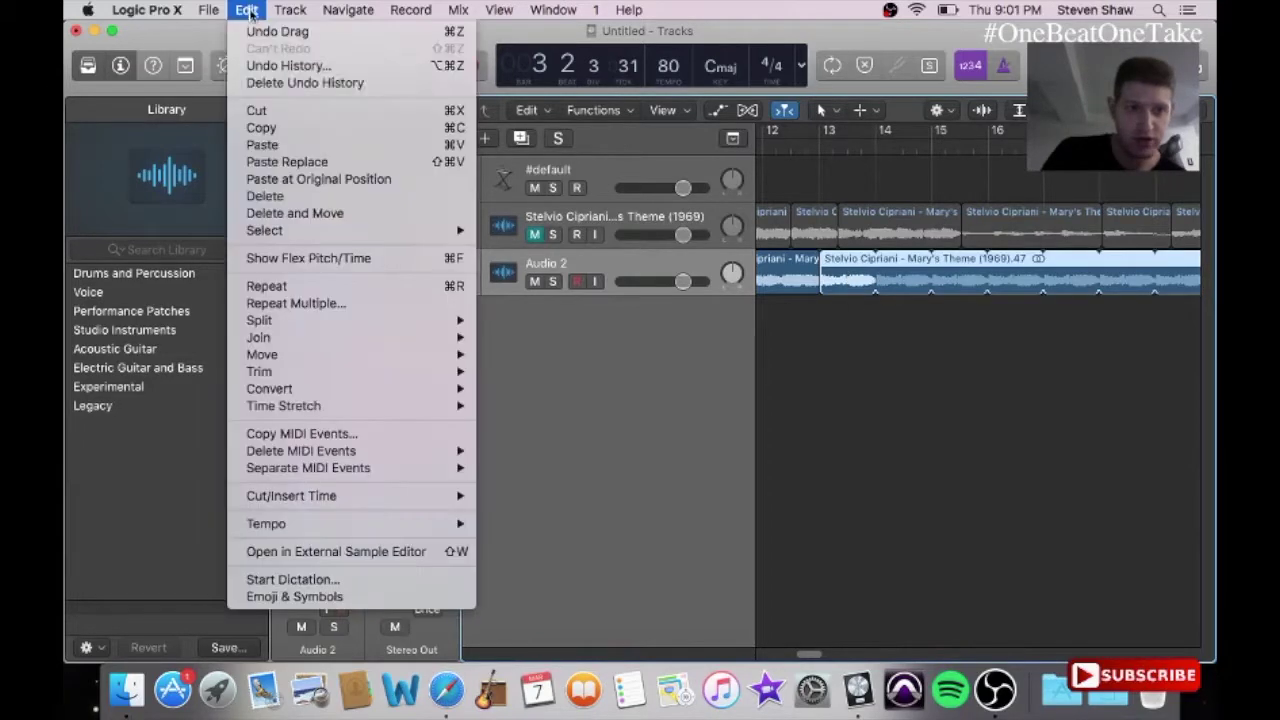
{"action": "left_click", "coordinate": [268, 125]}
{"action": "key", "text": "Return"}
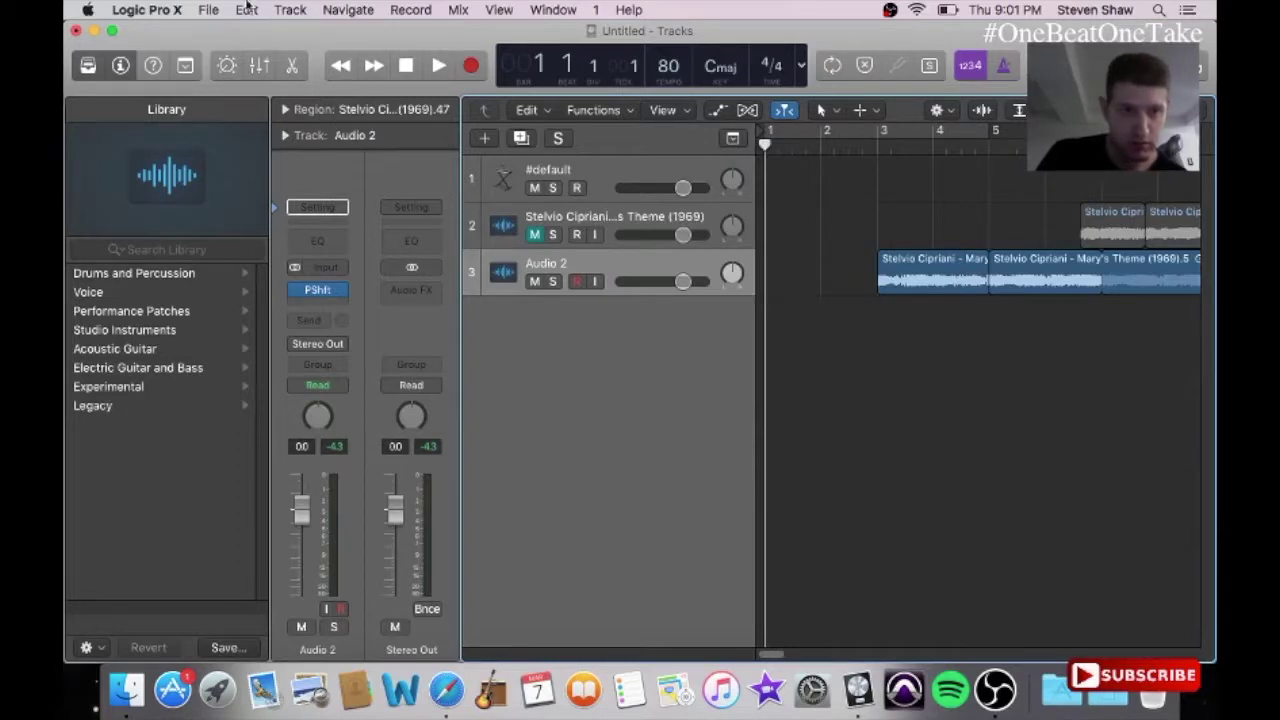
{"action": "left_click", "coordinate": [247, 10]}
{"action": "left_click", "coordinate": [263, 145]}
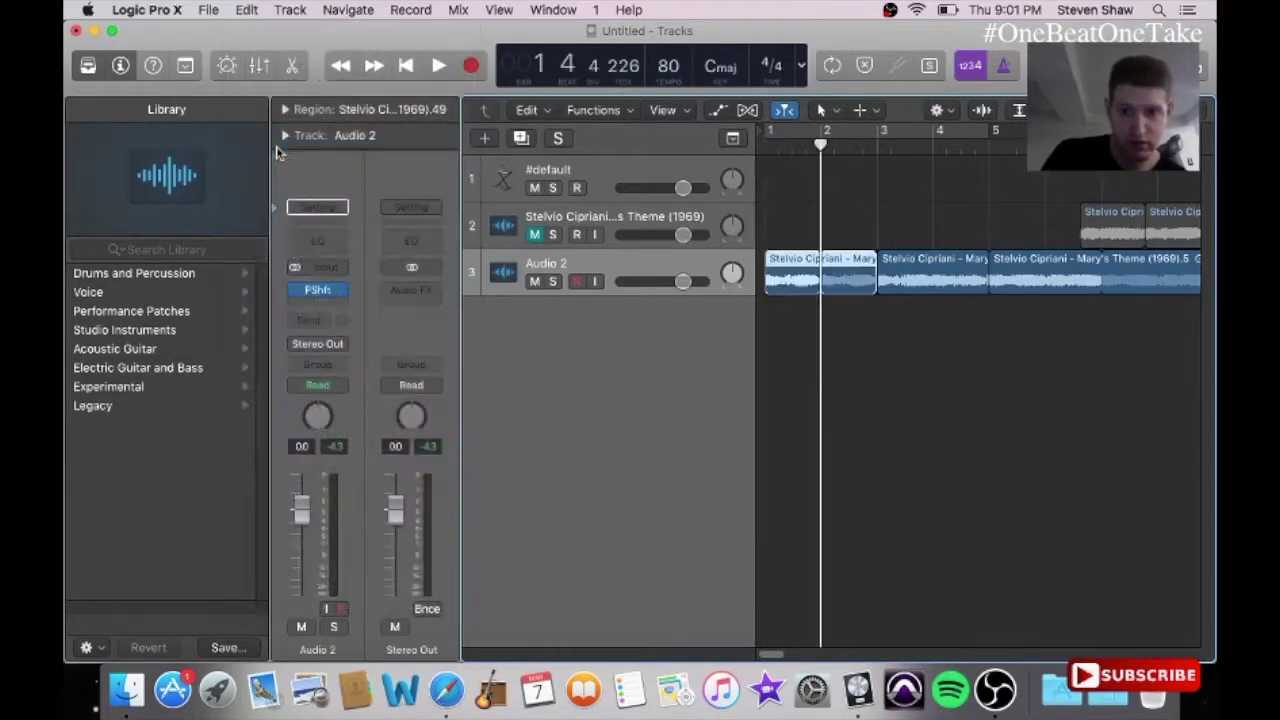
{"action": "key", "text": "Return"}
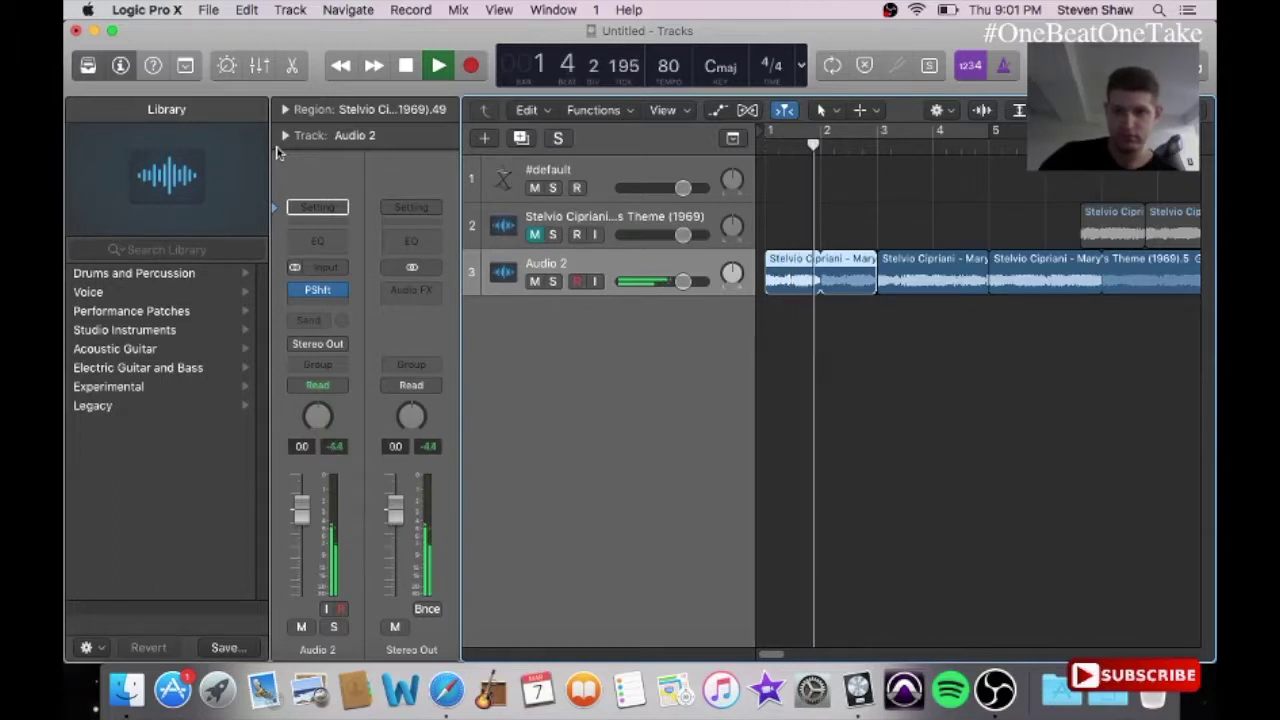
{"action": "key", "text": "space"}
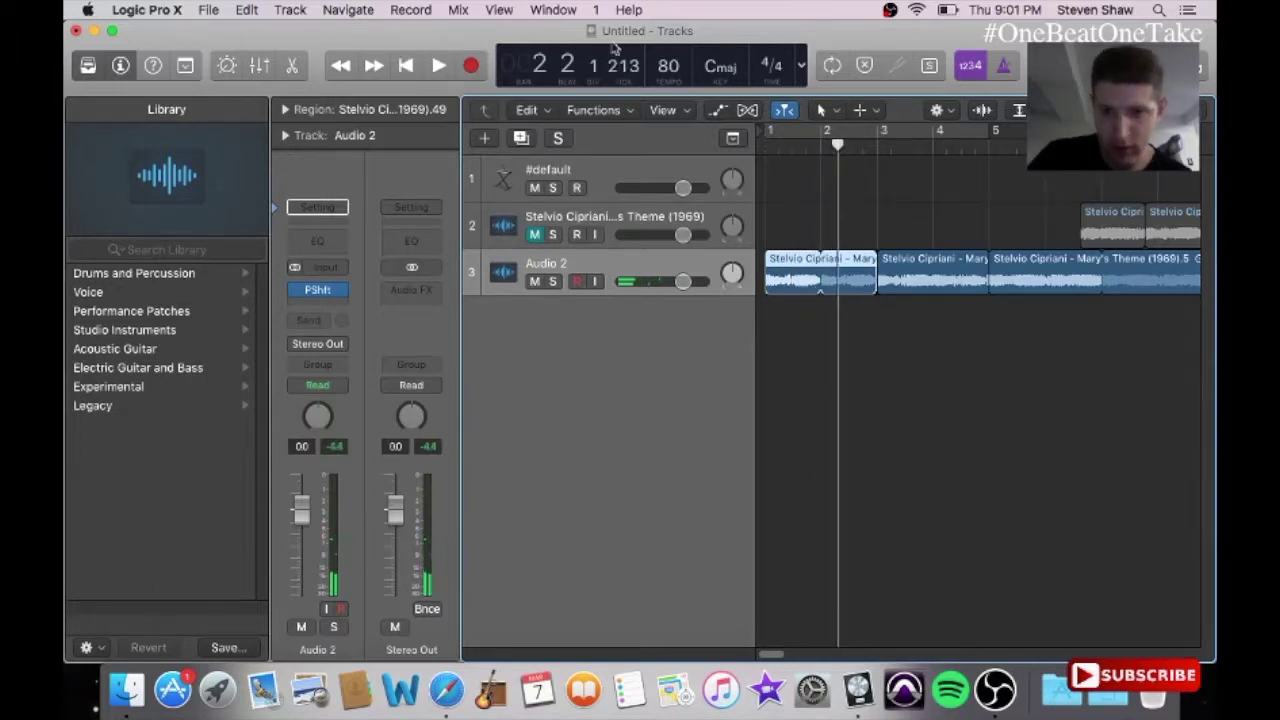
Step: Swap the first two Audio 2 regions so the .3 region starts at bar 1 and the pasted copy at bar 3, and play from the start
{"action": "mouse_move", "coordinate": [786, 277]}
{"action": "left_mouse_down"}
{"action": "mouse_move", "coordinate": [855, 242]}
{"action": "mouse_move", "coordinate": [775, 270]}
{"action": "left_mouse_up"}
{"action": "left_click_drag", "start_coordinate": [915, 212], "coordinate": [910, 260]}
{"action": "key", "text": "Return"}
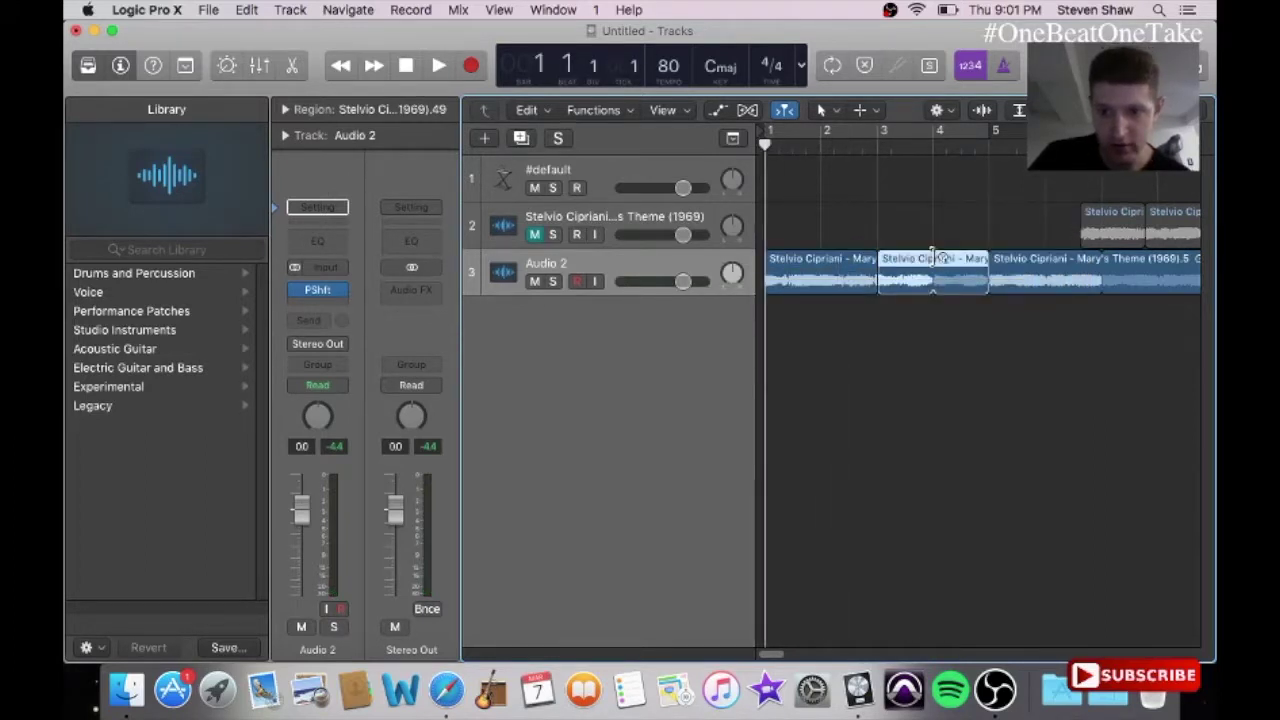
{"action": "key", "text": "space"}
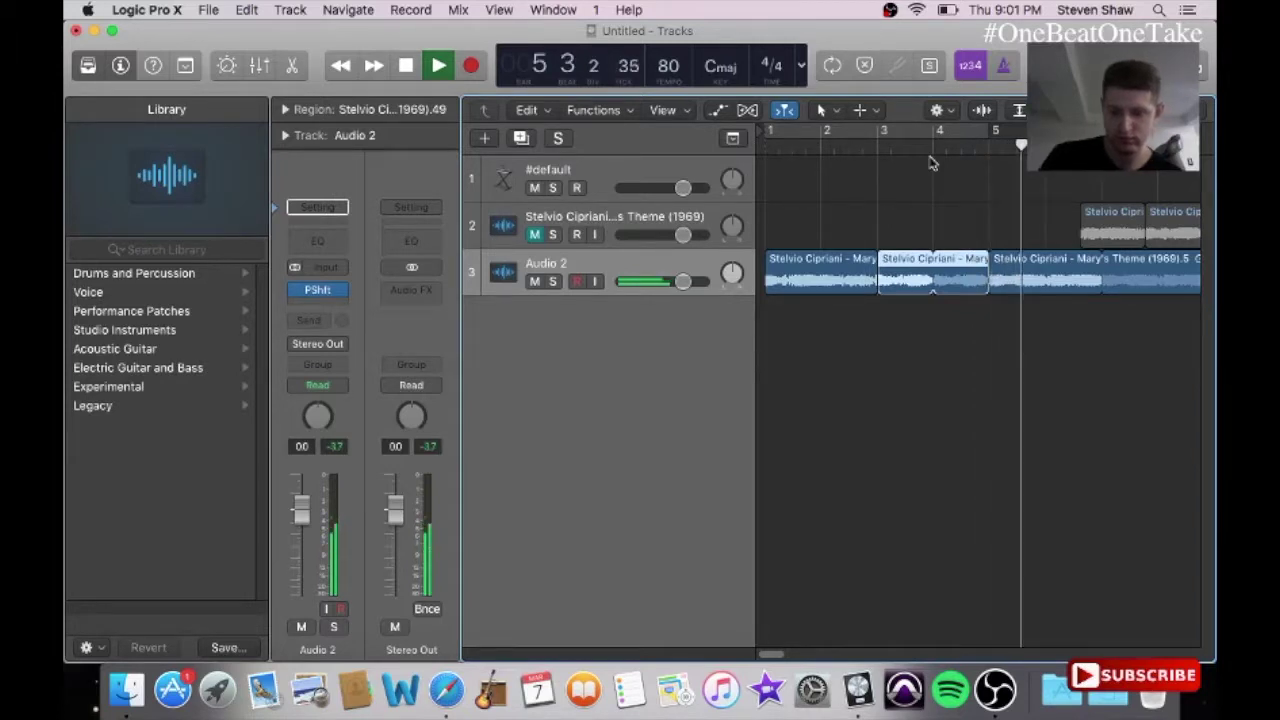
Step: Replay the Audio 2 arrangement from the start through the transition into the second region at bar 3
{"action": "key", "text": "space"}
{"action": "key", "text": "Return"}
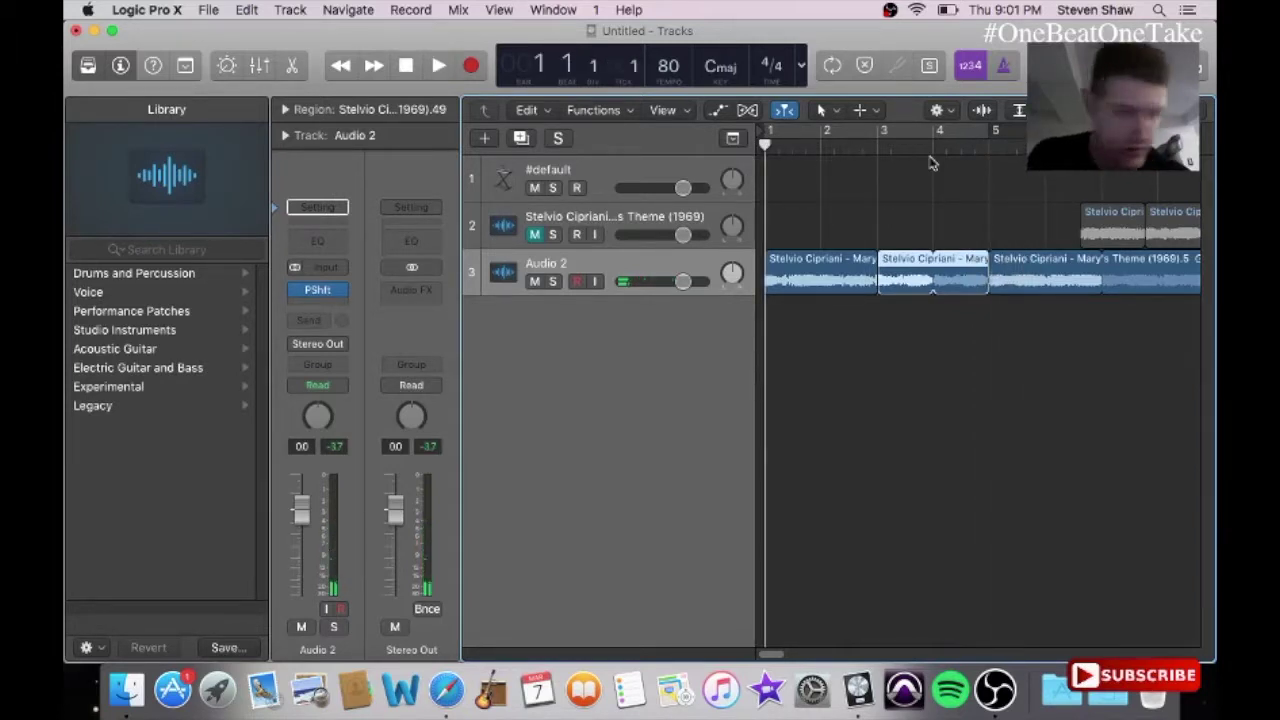
{"action": "key", "text": "space"}
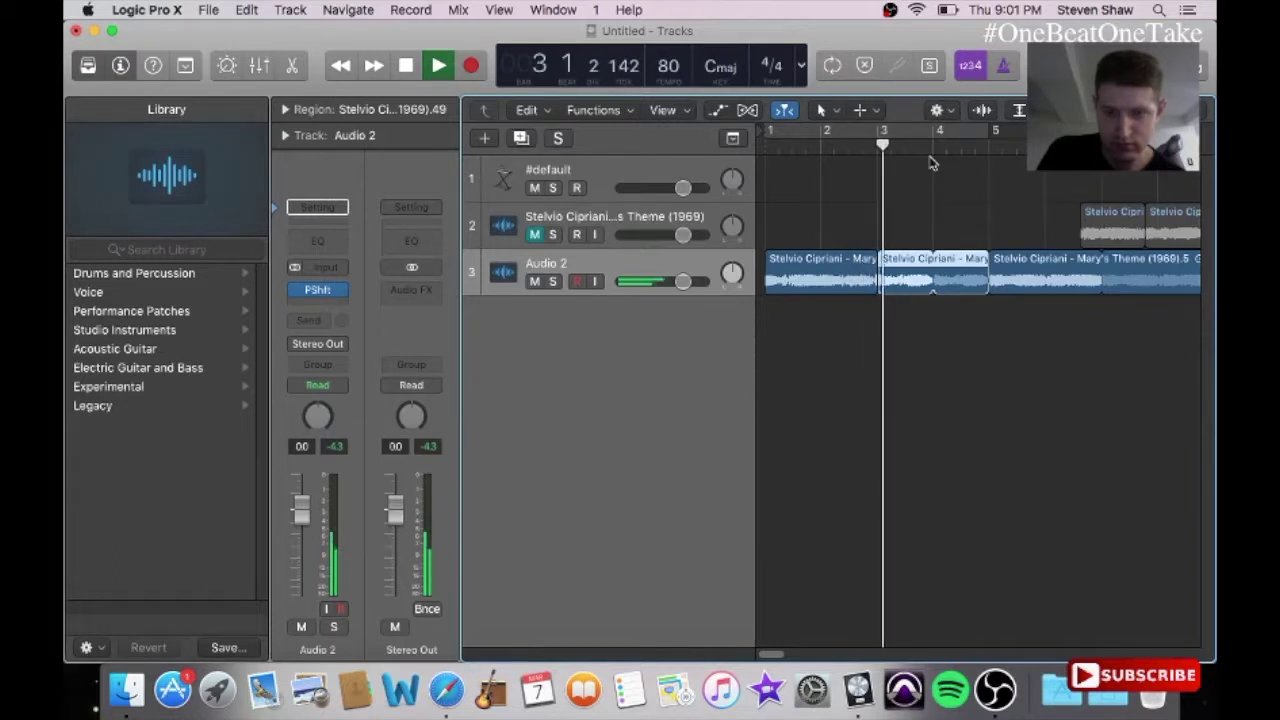
{"action": "key", "text": "space"}
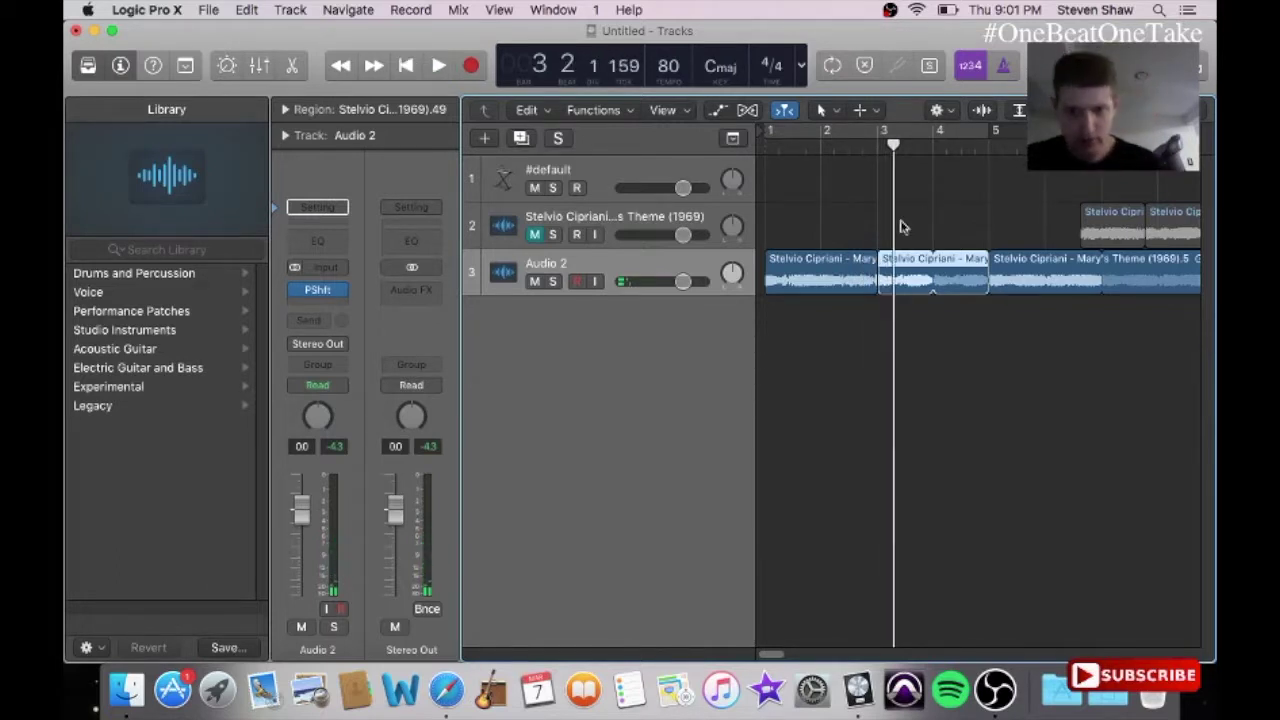
Step: Trim the end of the first Audio 2 region to slightly before bar 3, and play the shortened region
{"action": "left_click", "coordinate": [828, 260]}
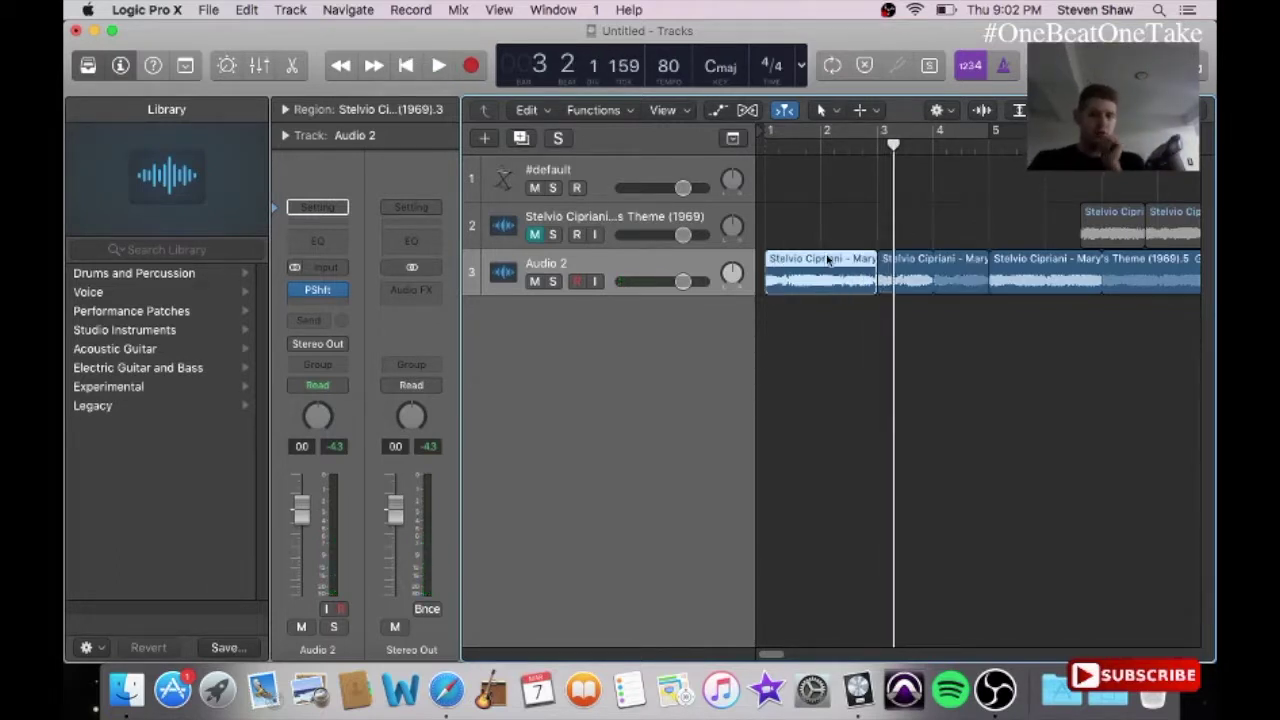
{"action": "key", "text": "z"}
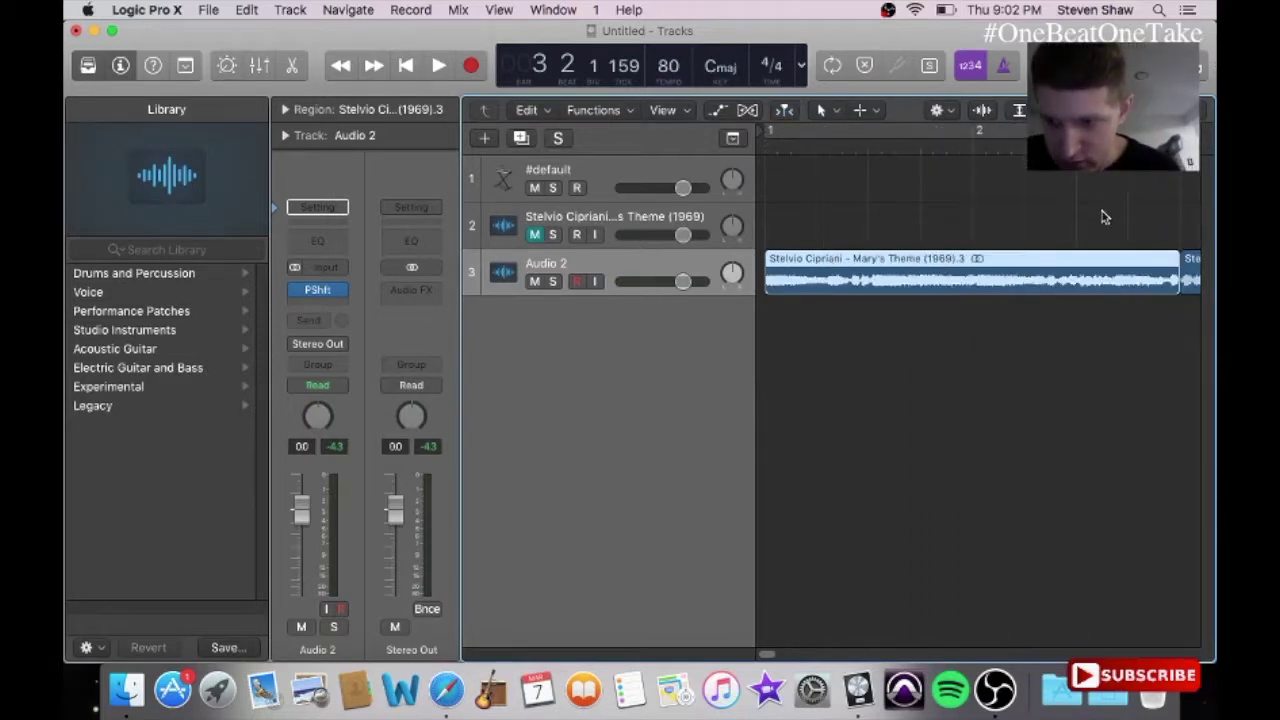
{"action": "left_click_drag", "start_coordinate": [1173, 287], "coordinate": [1160, 308]}
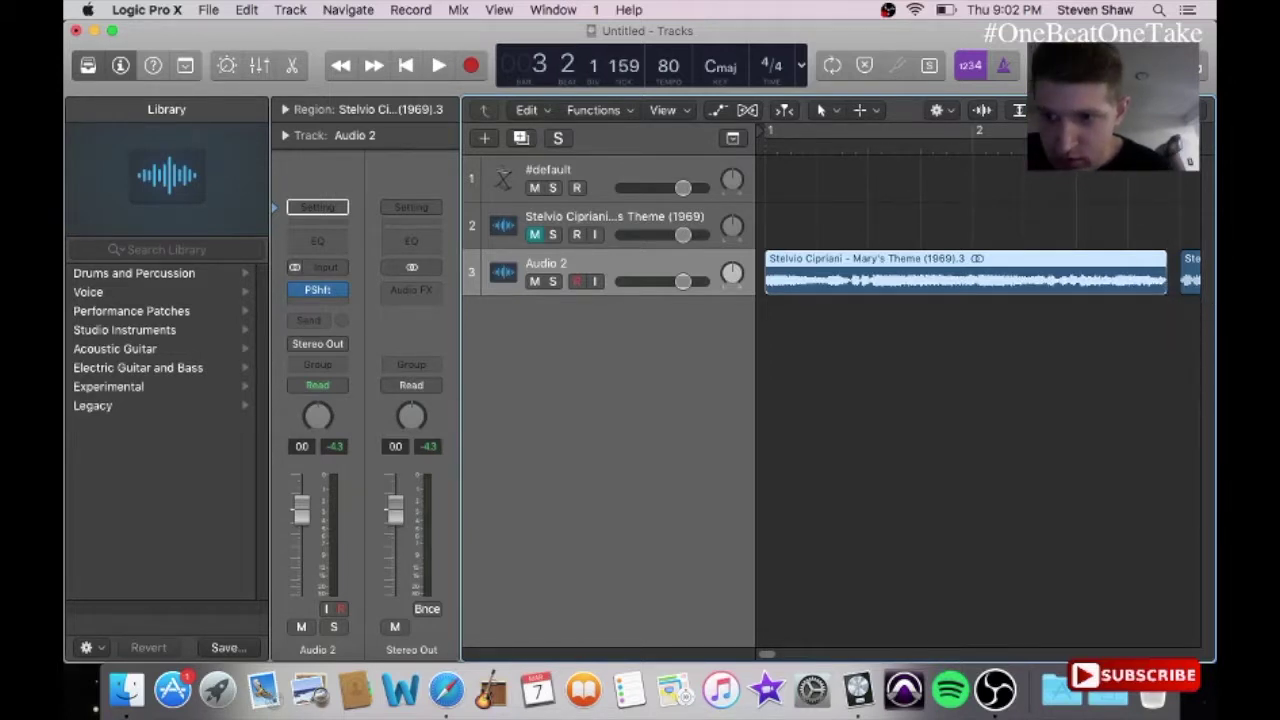
{"action": "key", "text": "space"}
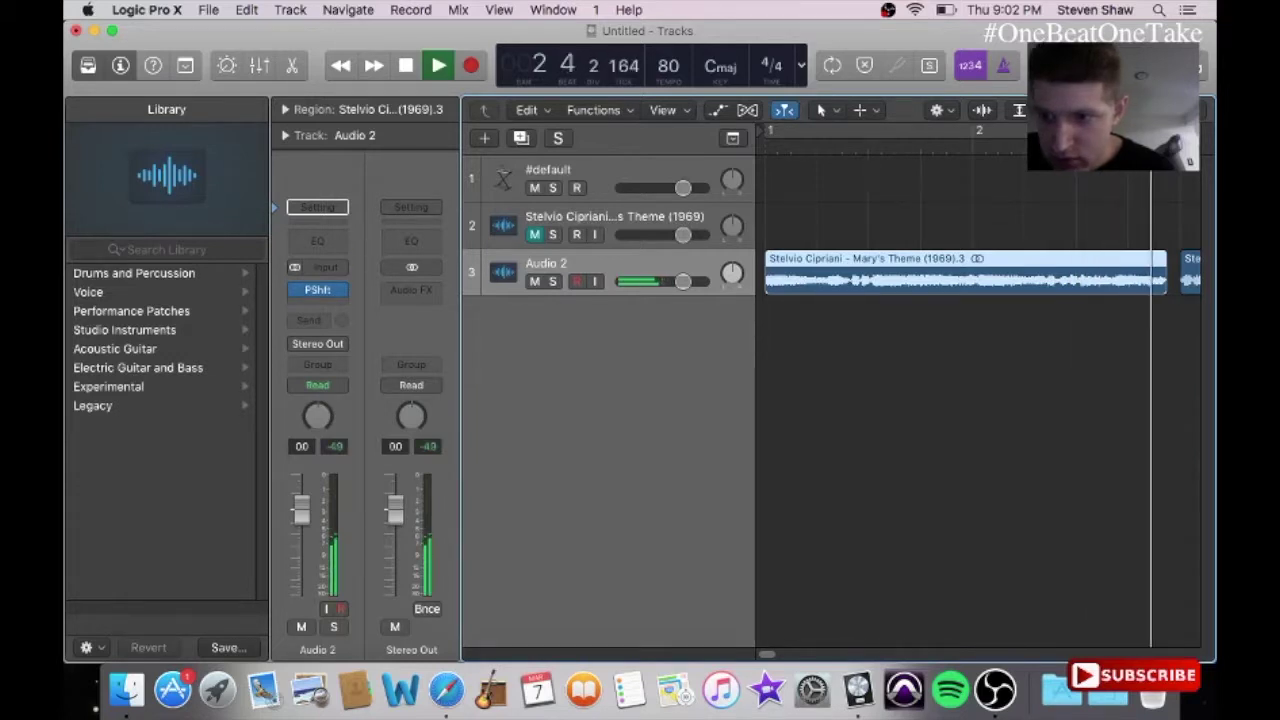
{"action": "key", "text": "space"}
{"action": "key", "text": "Return"}
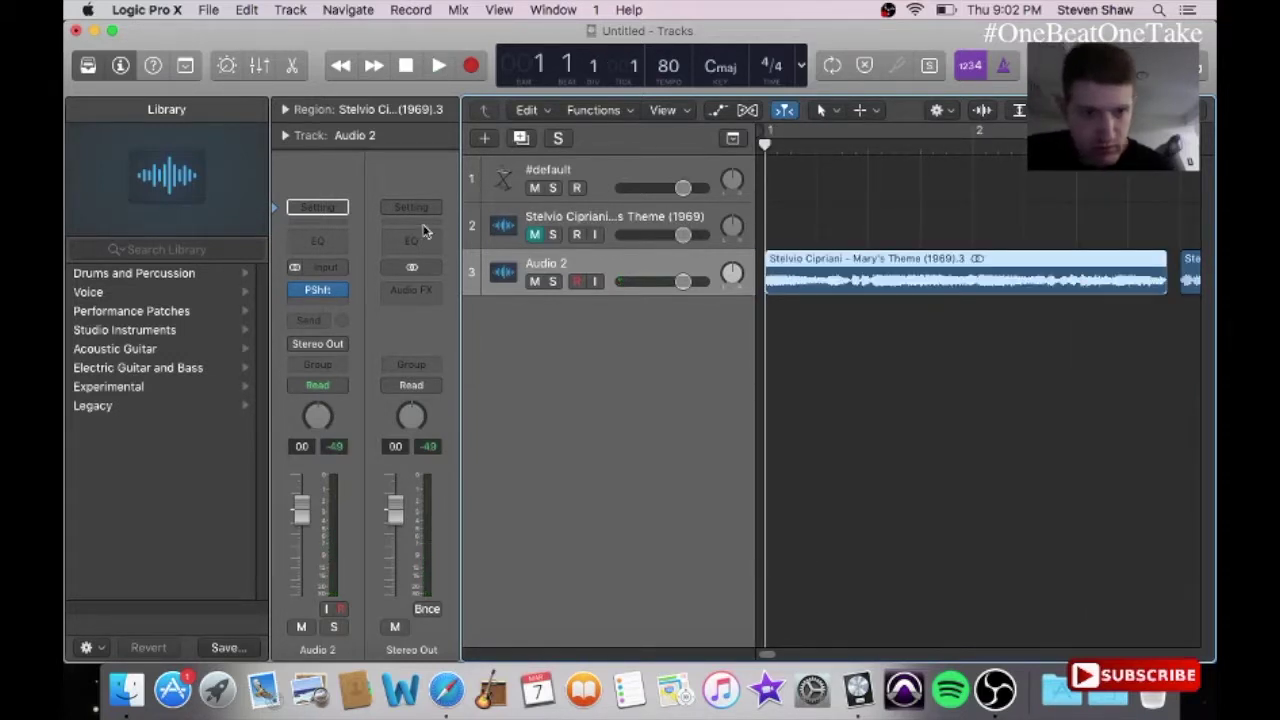
Step: Flex-stretch the end of the trimmed first Audio 2 region to meet the region at bar 3, and play the arrangement through bar 9
{"action": "left_click", "coordinate": [749, 110]}
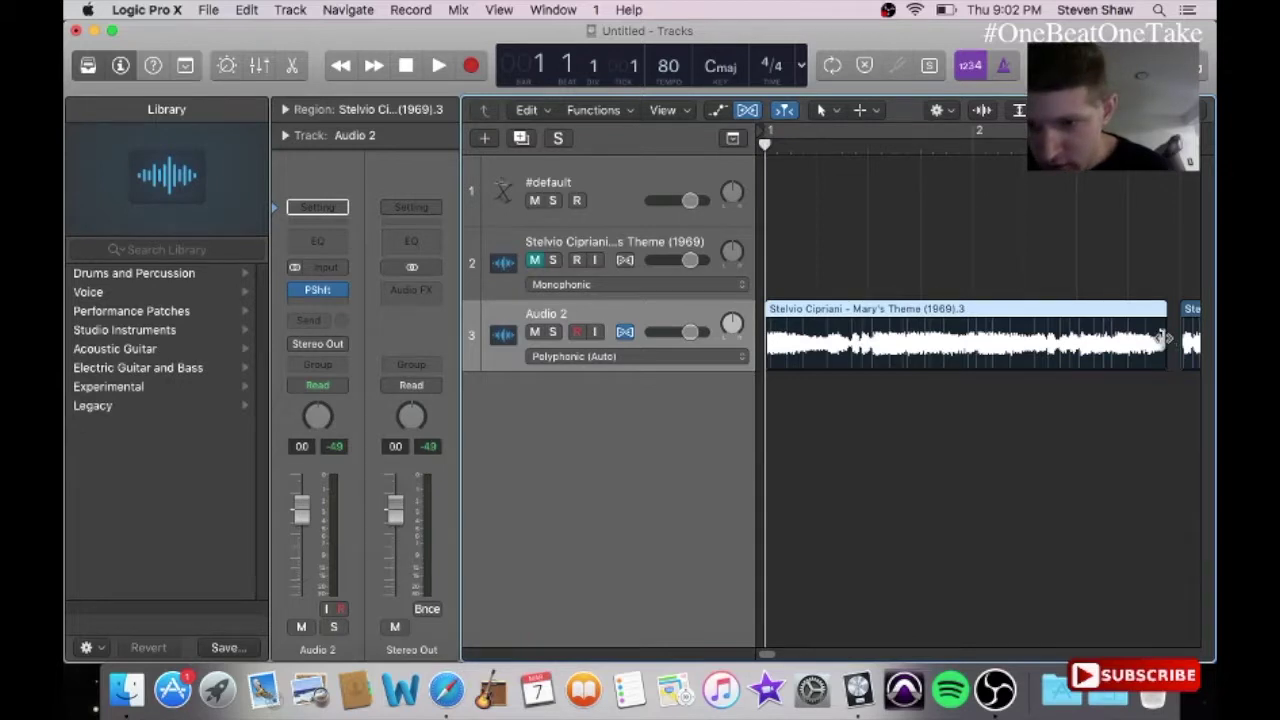
{"action": "left_click_drag", "start_coordinate": [1161, 330], "coordinate": [1178, 341]}
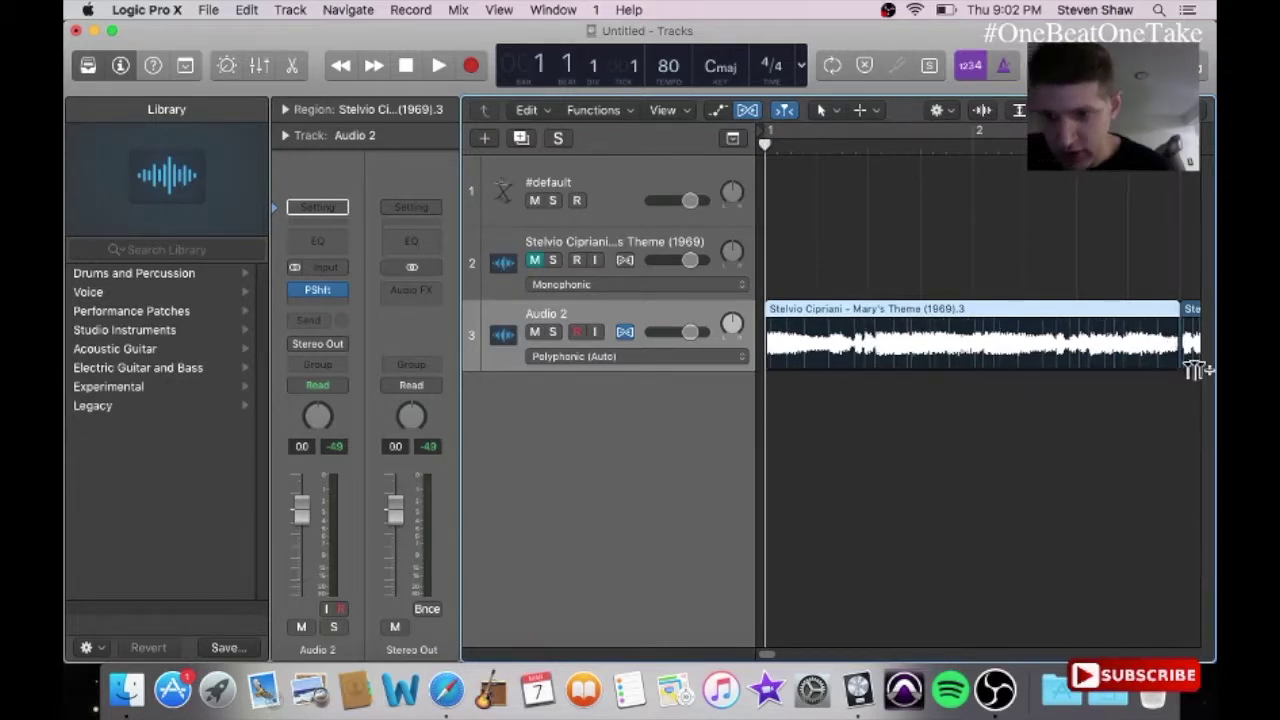
{"action": "key", "text": "space"}
{"action": "left_click_drag", "start_coordinate": [765, 659], "coordinate": [769, 660]}
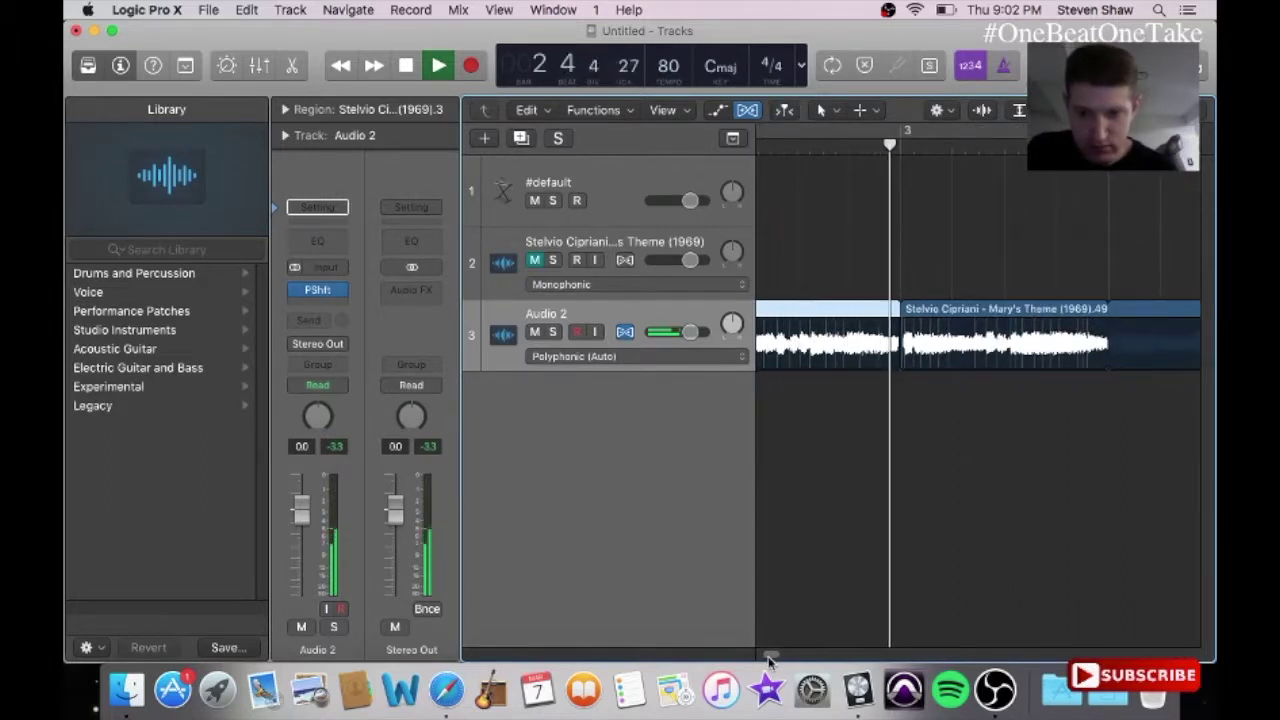
{"action": "left_click", "coordinate": [745, 112]}
{"action": "left_click", "coordinate": [988, 524]}
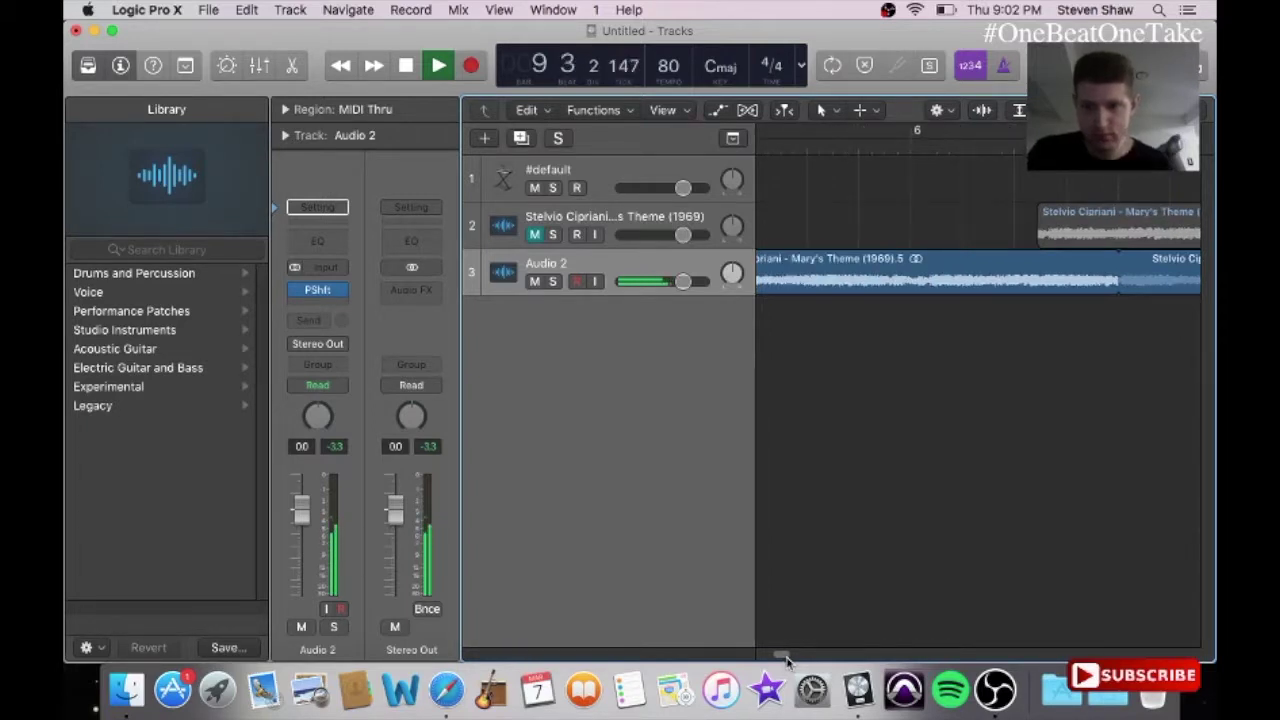
{"action": "key", "text": "Return"}
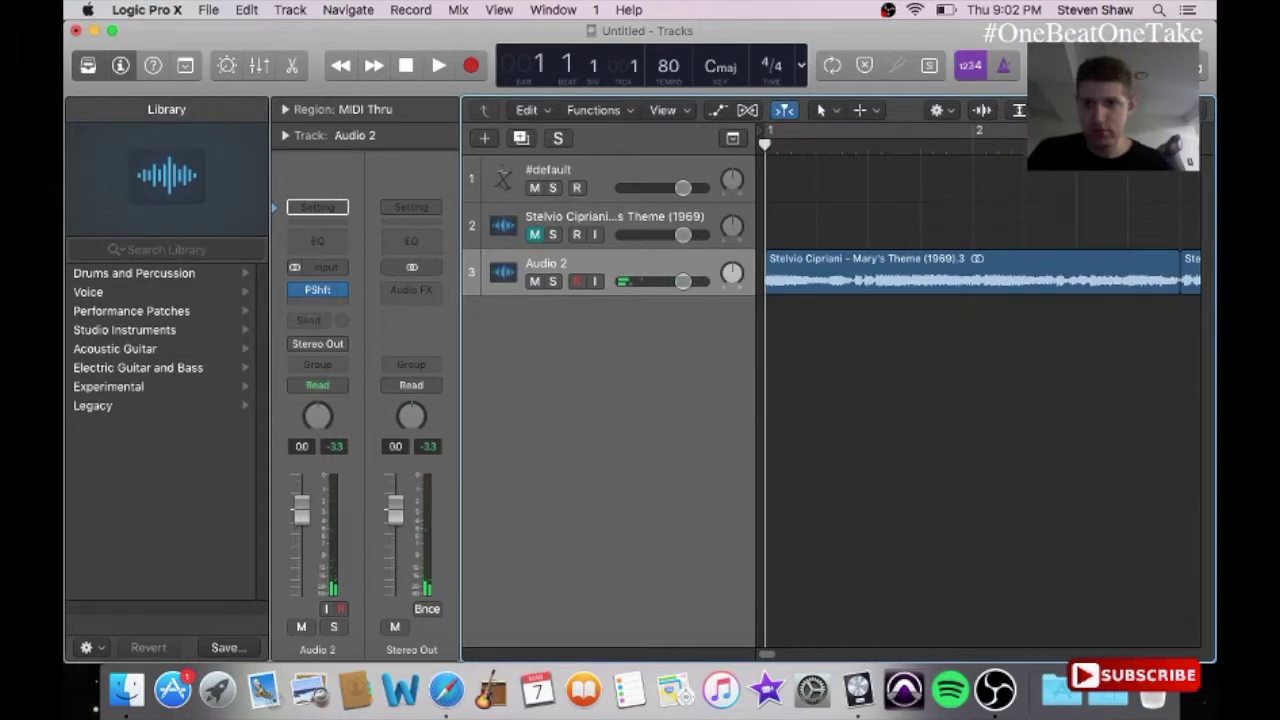
Step: Add a PlatinumVerb reverb with the Low Soft Reverb preset to Audio 2, and play the track from the start
{"action": "key", "text": "super+Up"}
{"action": "key", "text": "super+Up"}
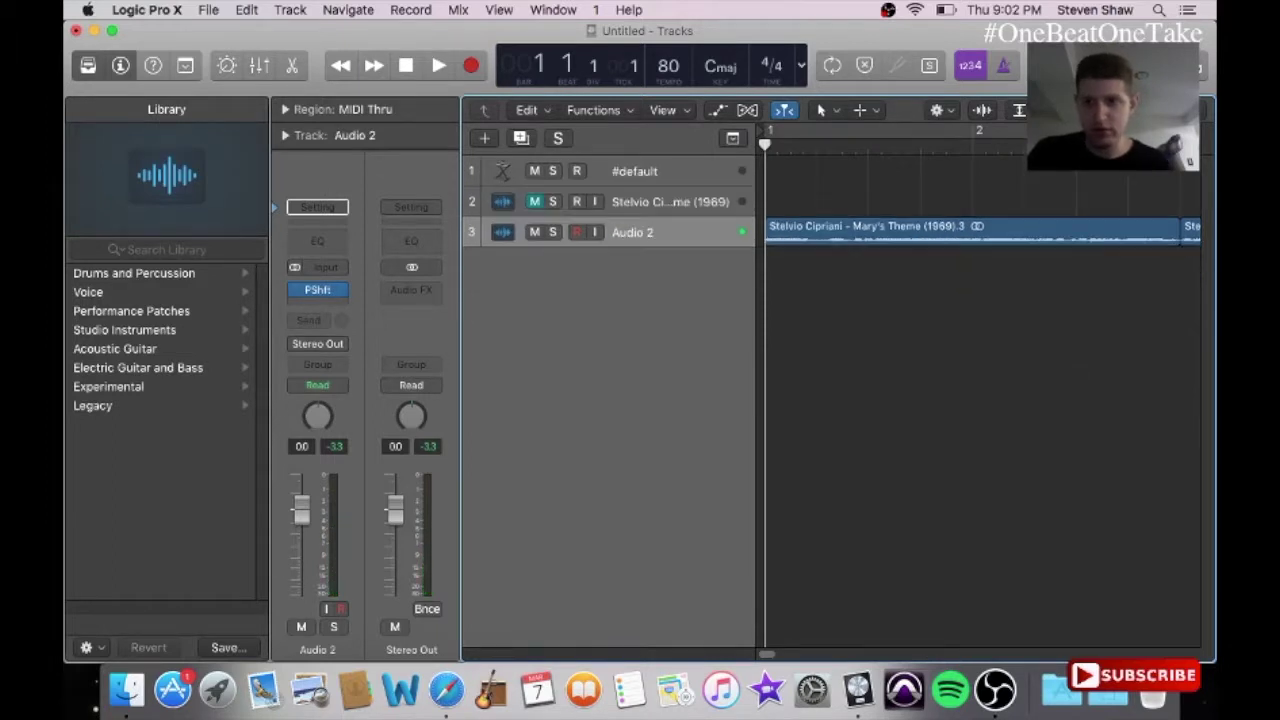
{"action": "key", "text": "super+Down"}
{"action": "key", "text": "super+Down"}
{"action": "key", "text": "super+Left"}
{"action": "key", "text": "super+Left"}
{"action": "key", "text": "super+Left"}
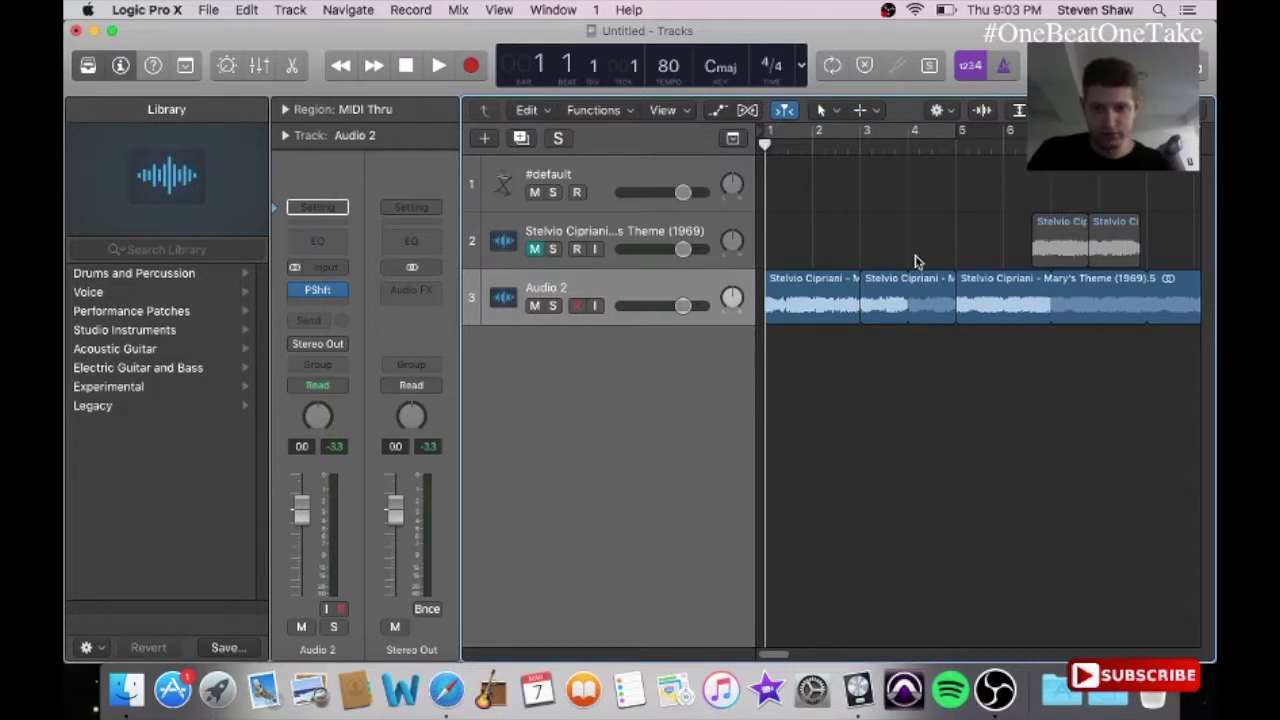
{"action": "left_click", "coordinate": [671, 289]}
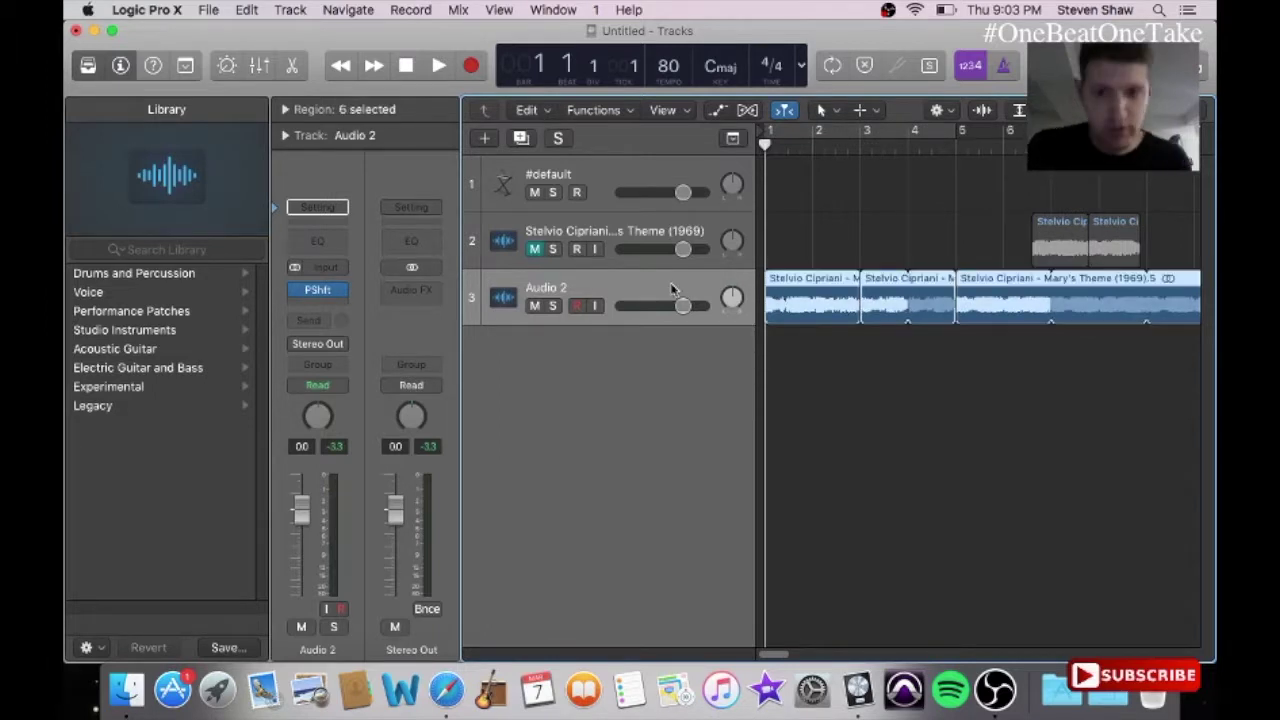
{"action": "left_click", "coordinate": [324, 314]}
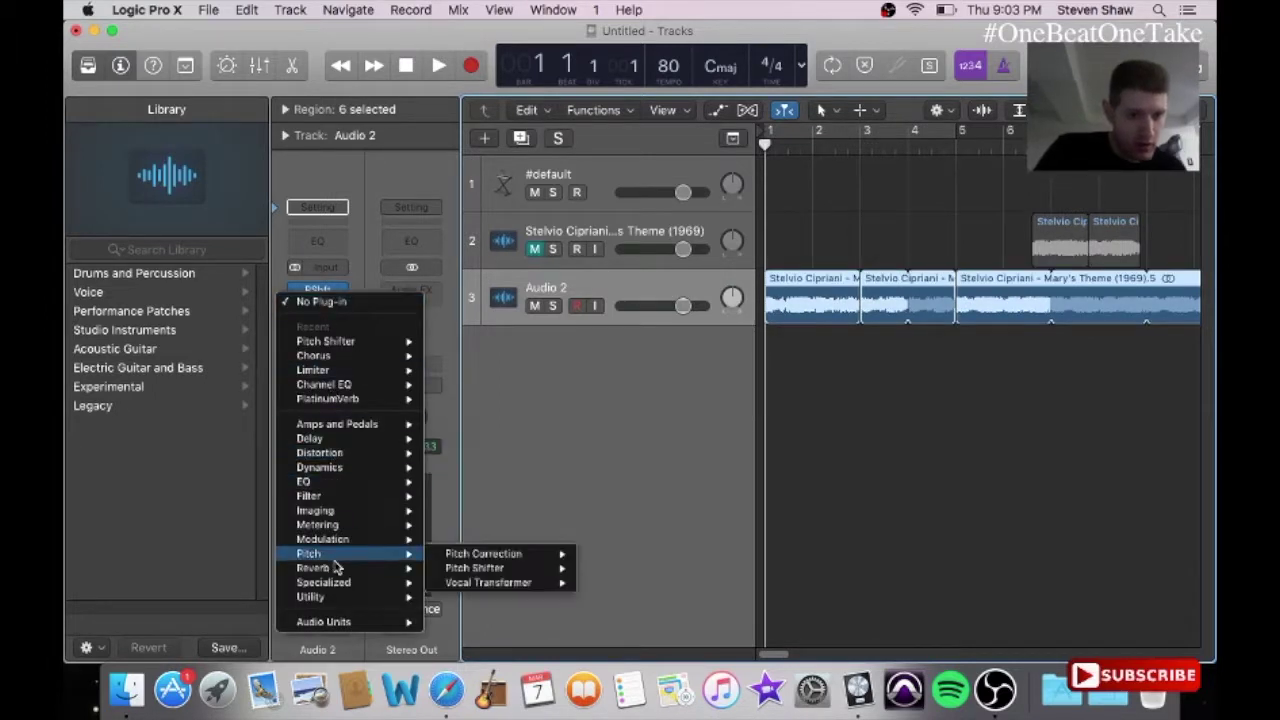
{"action": "mouse_move", "coordinate": [336, 568]}
{"action": "left_click", "coordinate": [493, 585]}
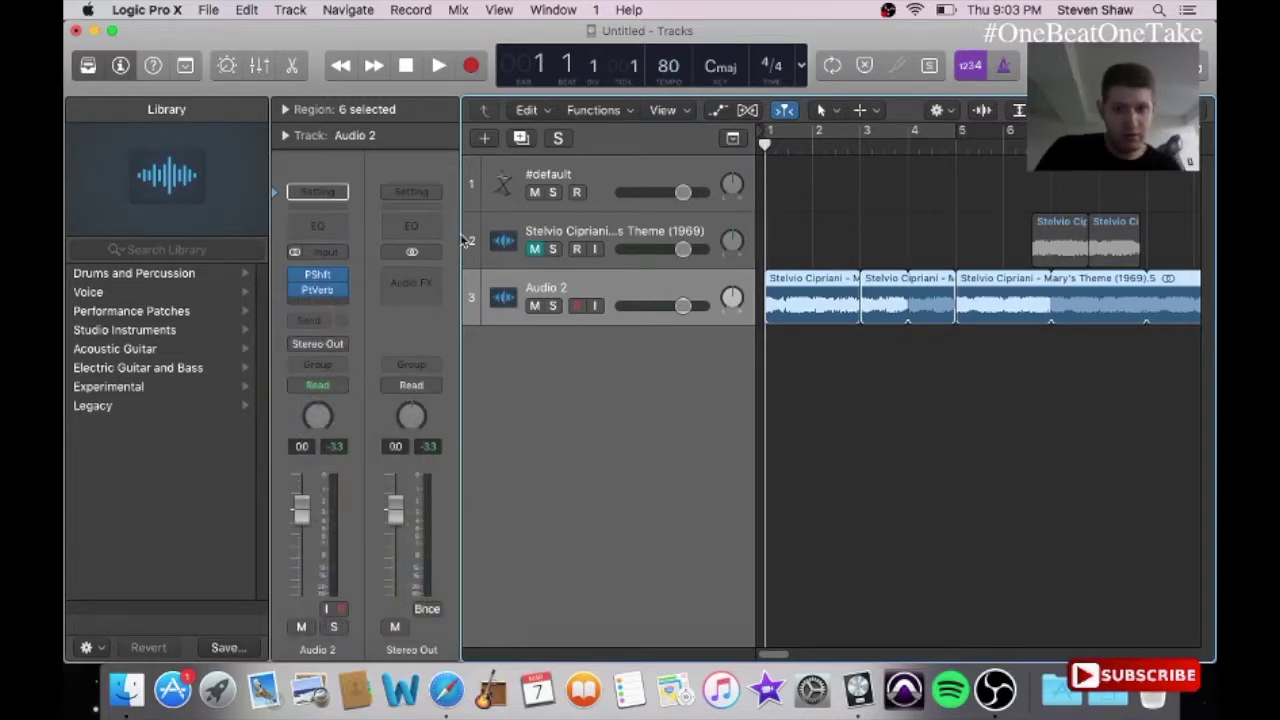
{"action": "left_click", "coordinate": [328, 105]}
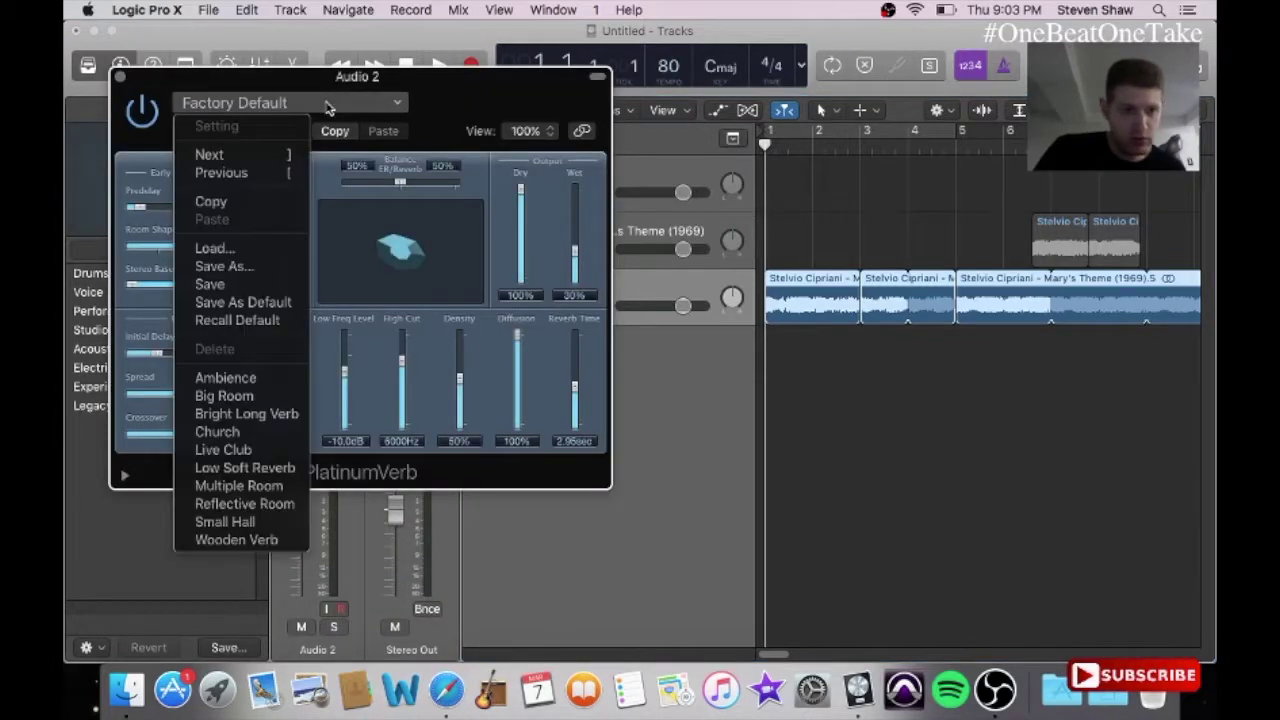
{"action": "left_click", "coordinate": [245, 467]}
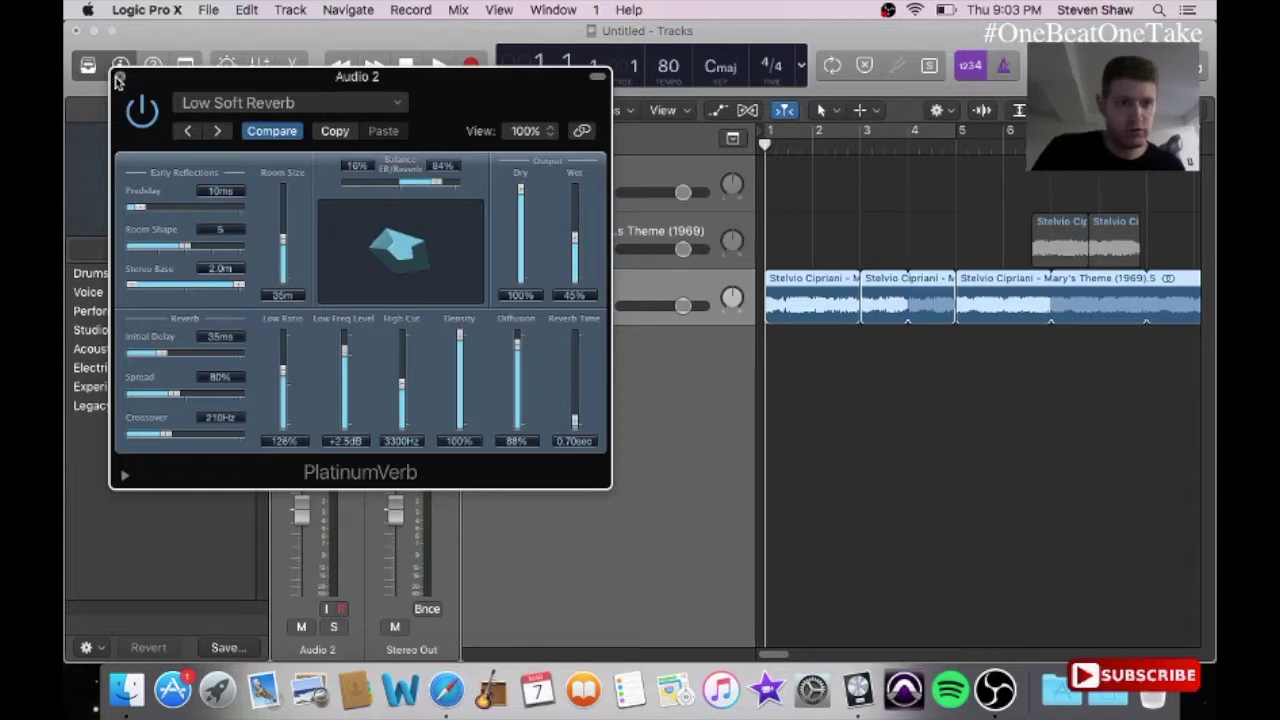
{"action": "left_click", "coordinate": [118, 77]}
{"action": "key", "text": "space"}
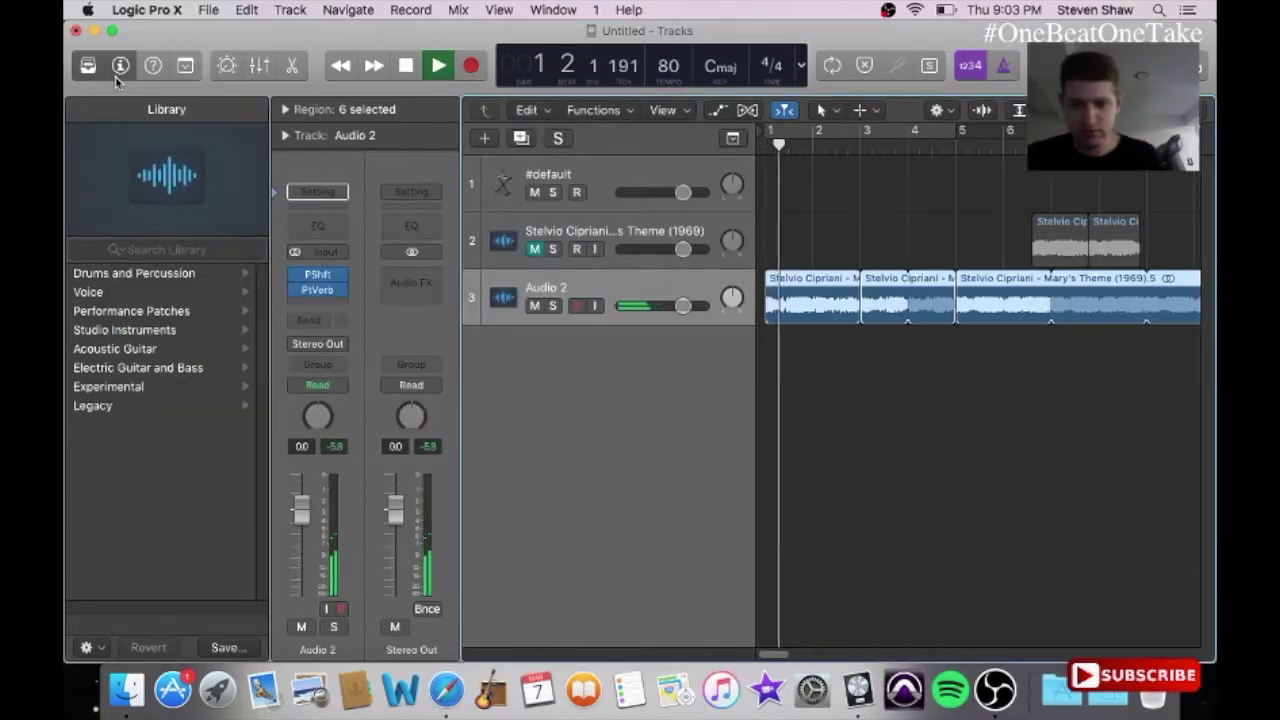
{"action": "key", "text": "XF86AudioRaiseVolume"}
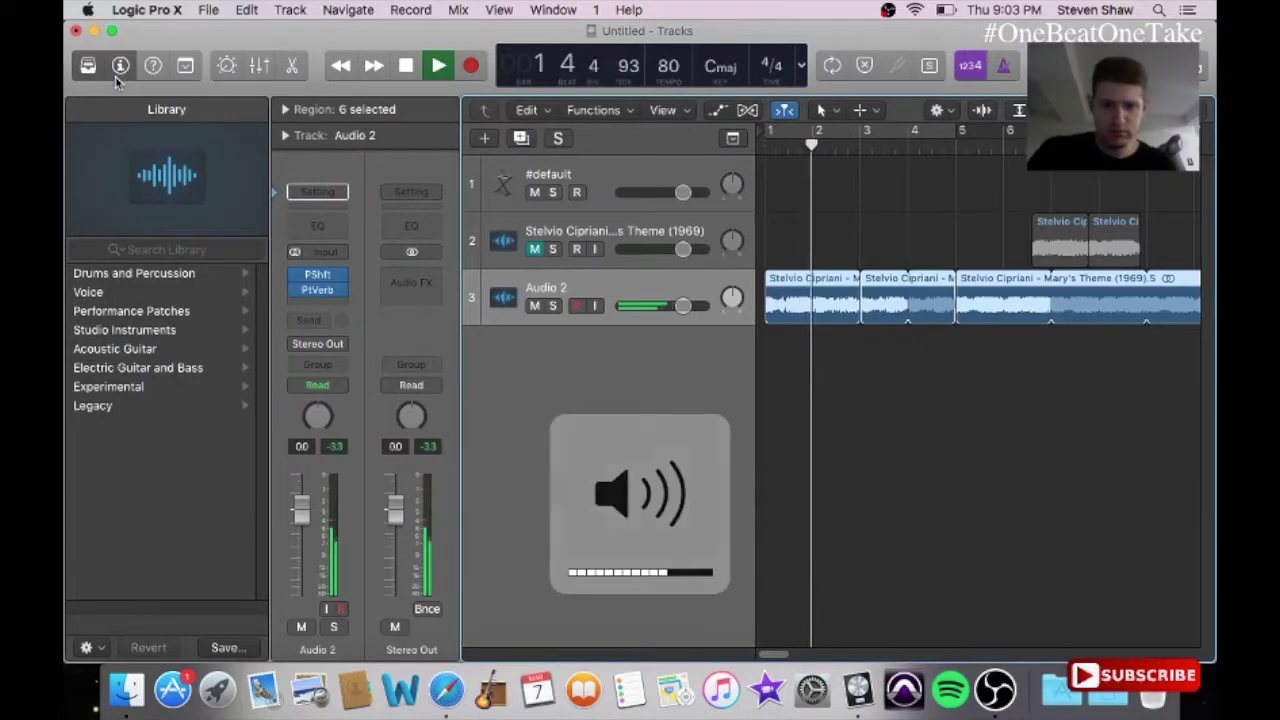
Step: Add a Channel EQ with the Grand Piano keyboard preset to Audio 2, and play the track from the start
{"action": "left_click", "coordinate": [317, 303]}
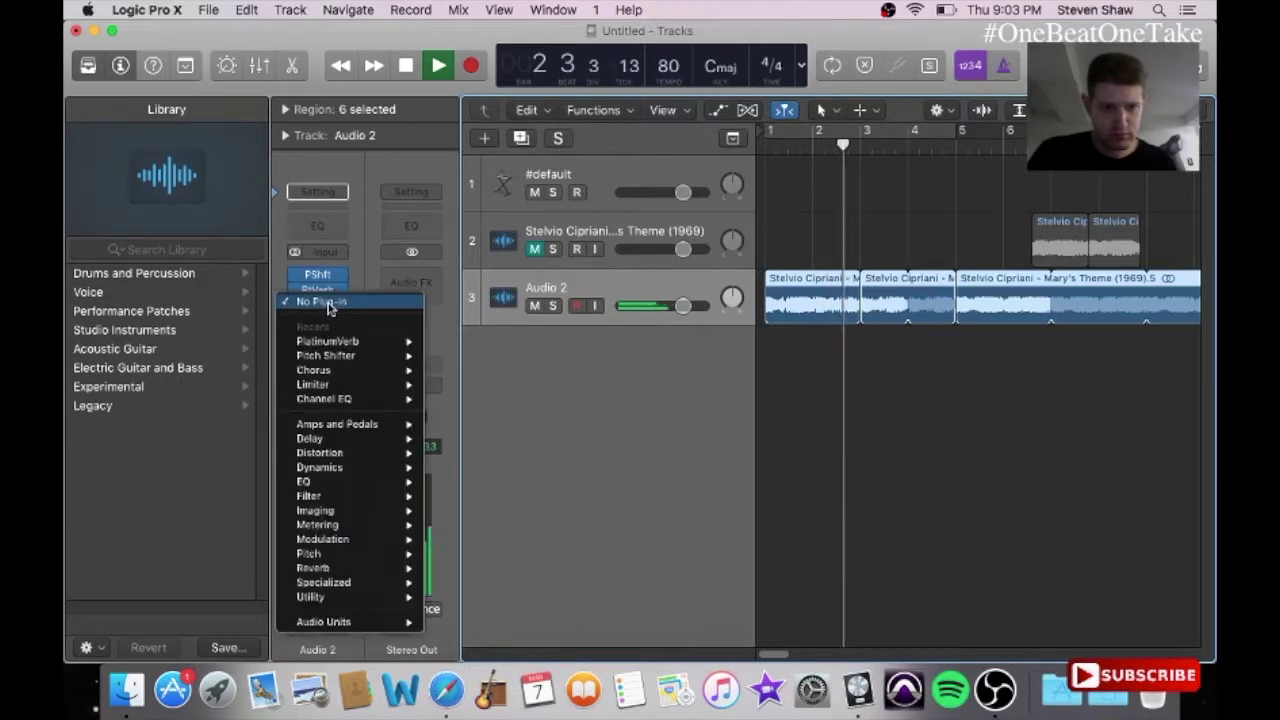
{"action": "mouse_move", "coordinate": [315, 541]}
{"action": "mouse_move", "coordinate": [305, 482]}
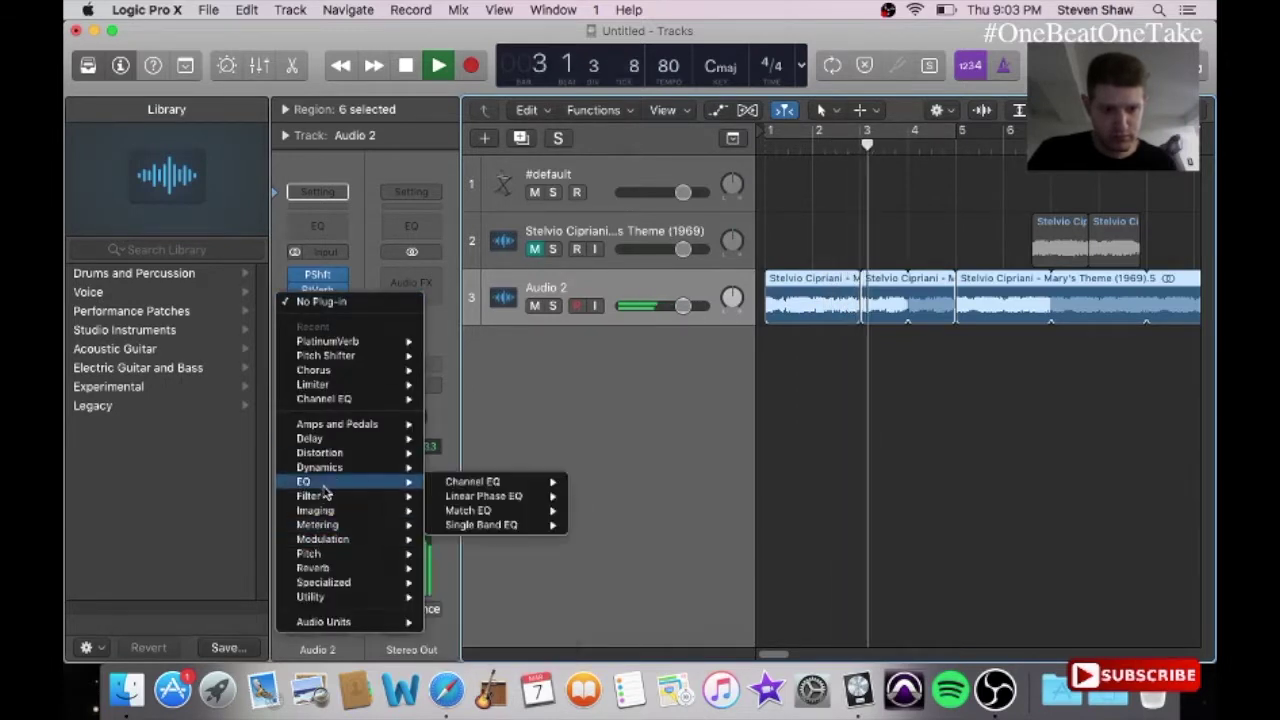
{"action": "left_click", "coordinate": [459, 482]}
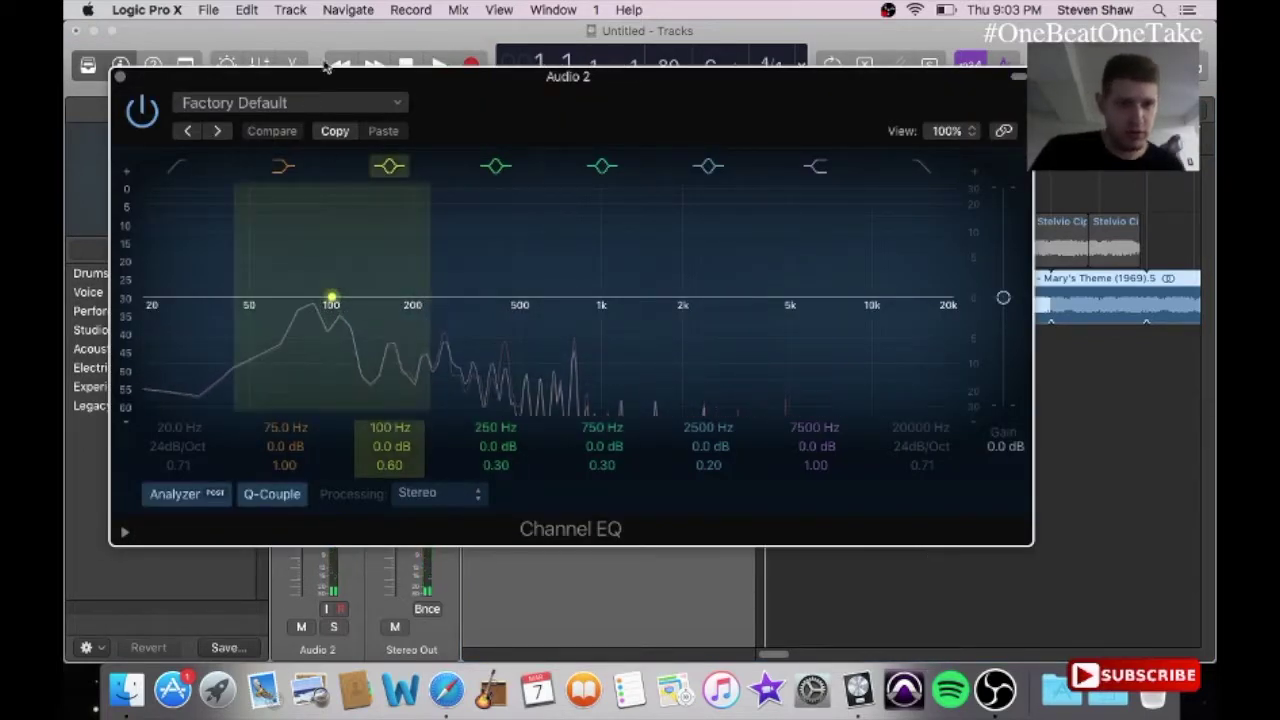
{"action": "left_click", "coordinate": [314, 102]}
{"action": "mouse_move", "coordinate": [236, 384]}
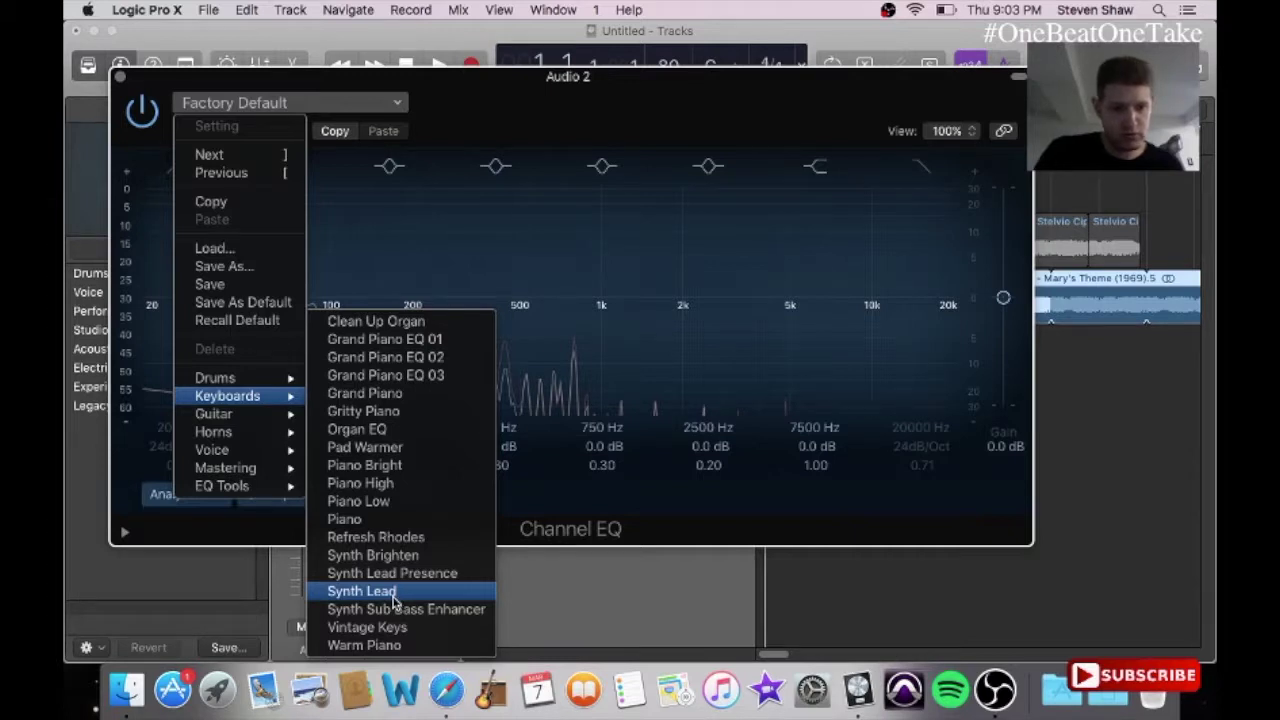
{"action": "left_click", "coordinate": [408, 400]}
{"action": "key", "text": "space"}
{"action": "key", "text": "XF86AudioRaiseVolume"}
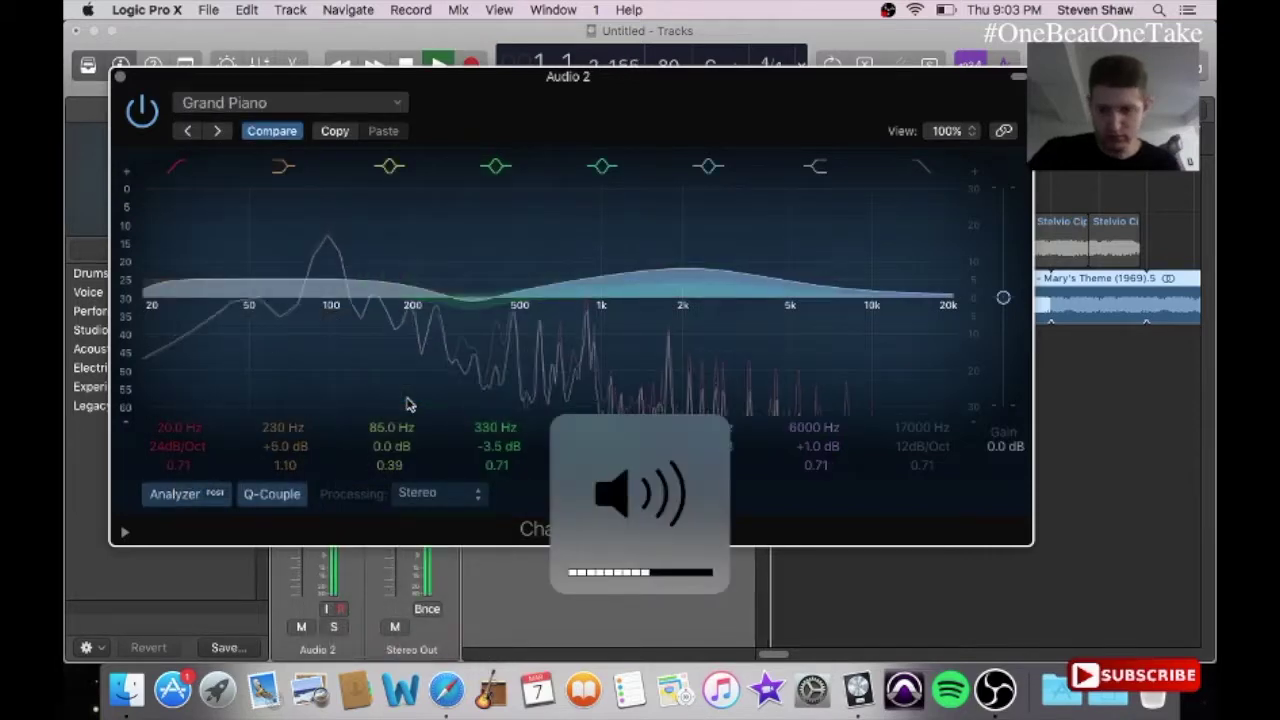
{"action": "key", "text": "XF86AudioRaiseVolume"}
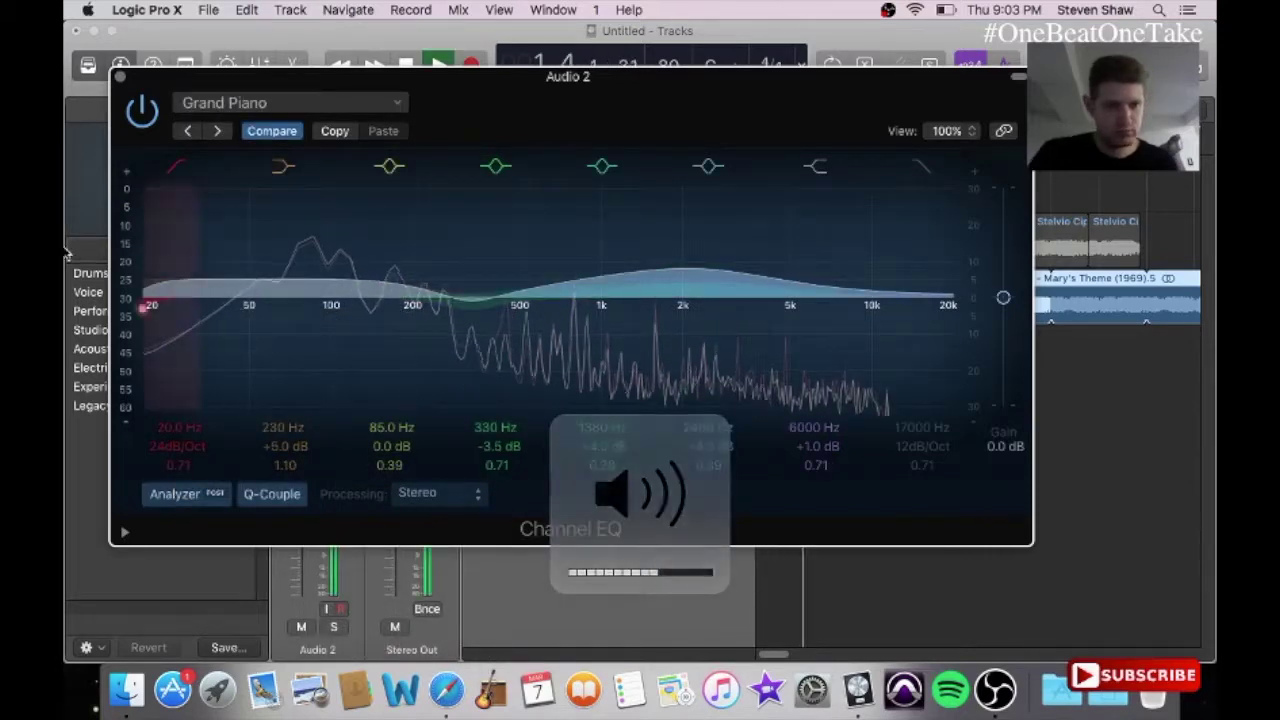
{"action": "left_click", "coordinate": [119, 77]}
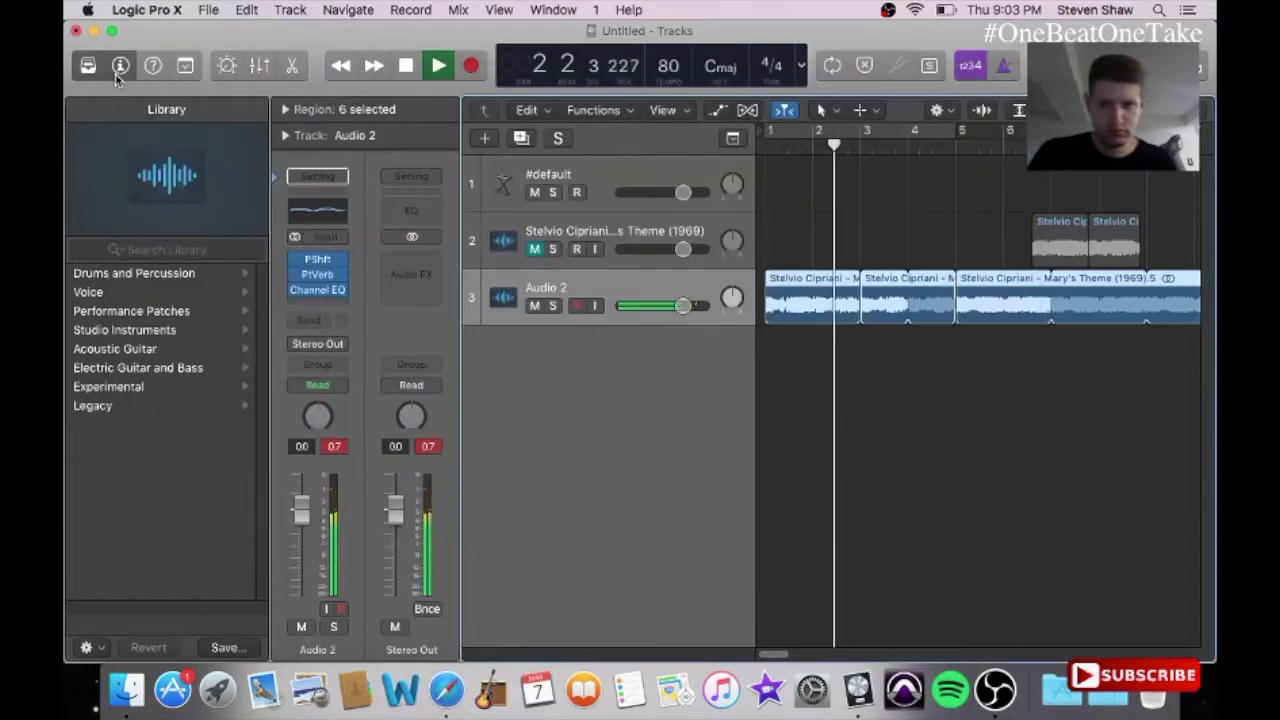
Step: Add a stereo Compressor with the Type U Electric Piano keyboard preset to Audio 2 during playback
{"action": "left_click", "coordinate": [309, 306]}
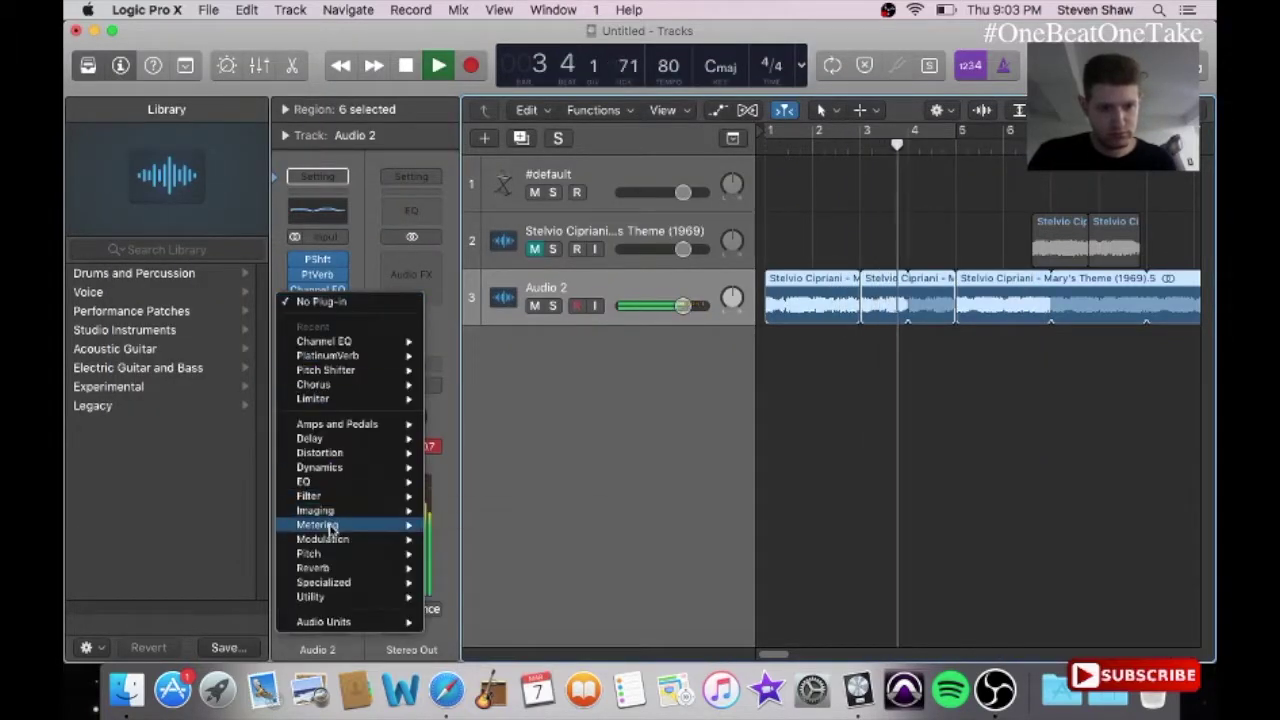
{"action": "mouse_move", "coordinate": [340, 467]}
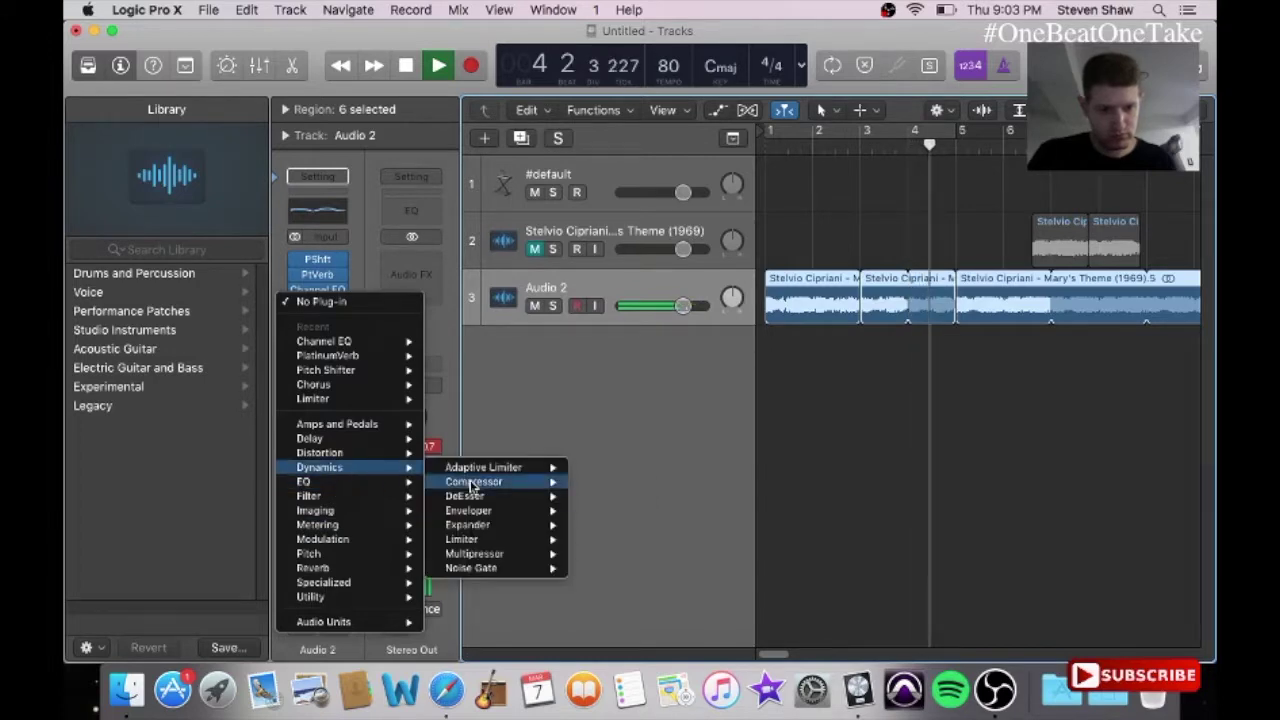
{"action": "mouse_move", "coordinate": [472, 484]}
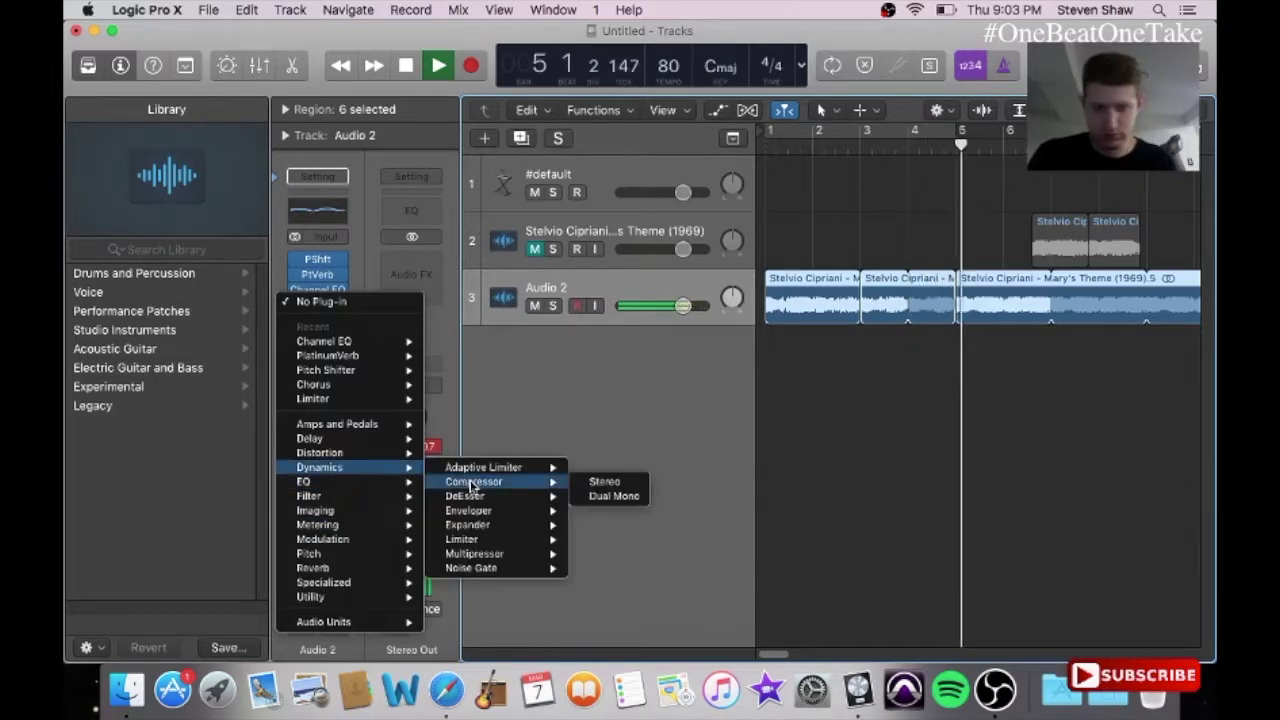
{"action": "left_click", "coordinate": [472, 485]}
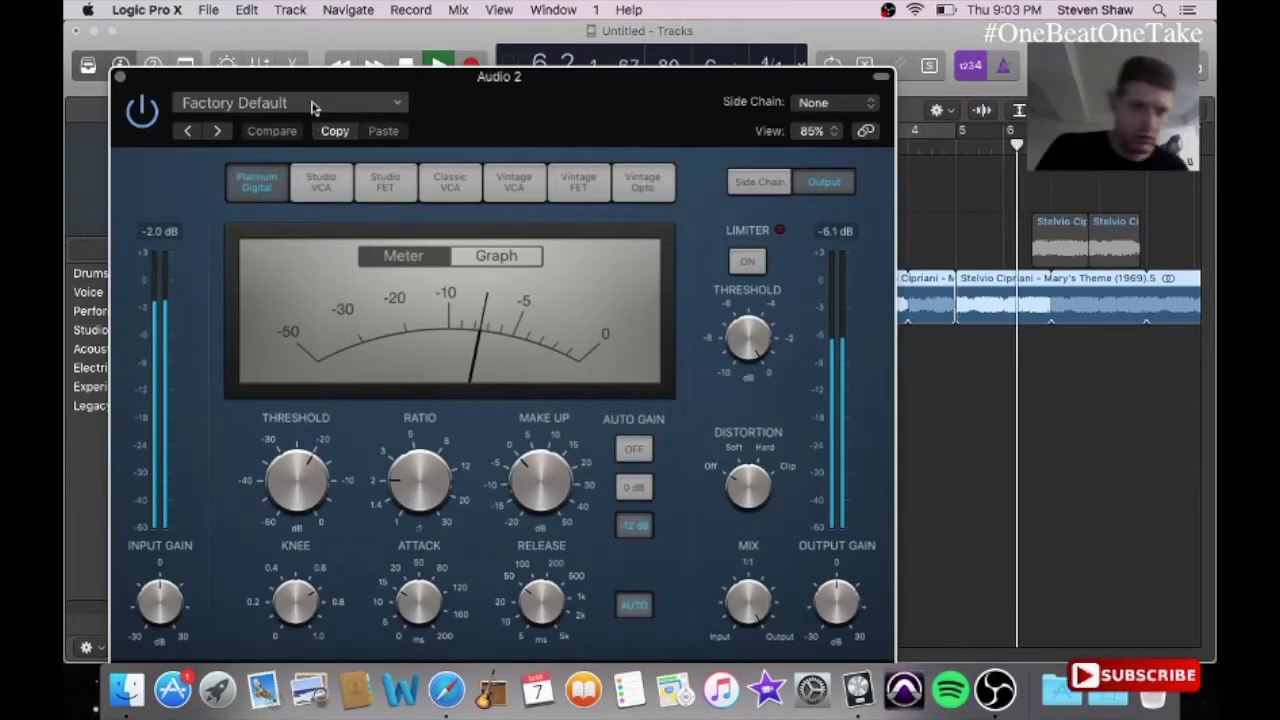
{"action": "left_click", "coordinate": [313, 103]}
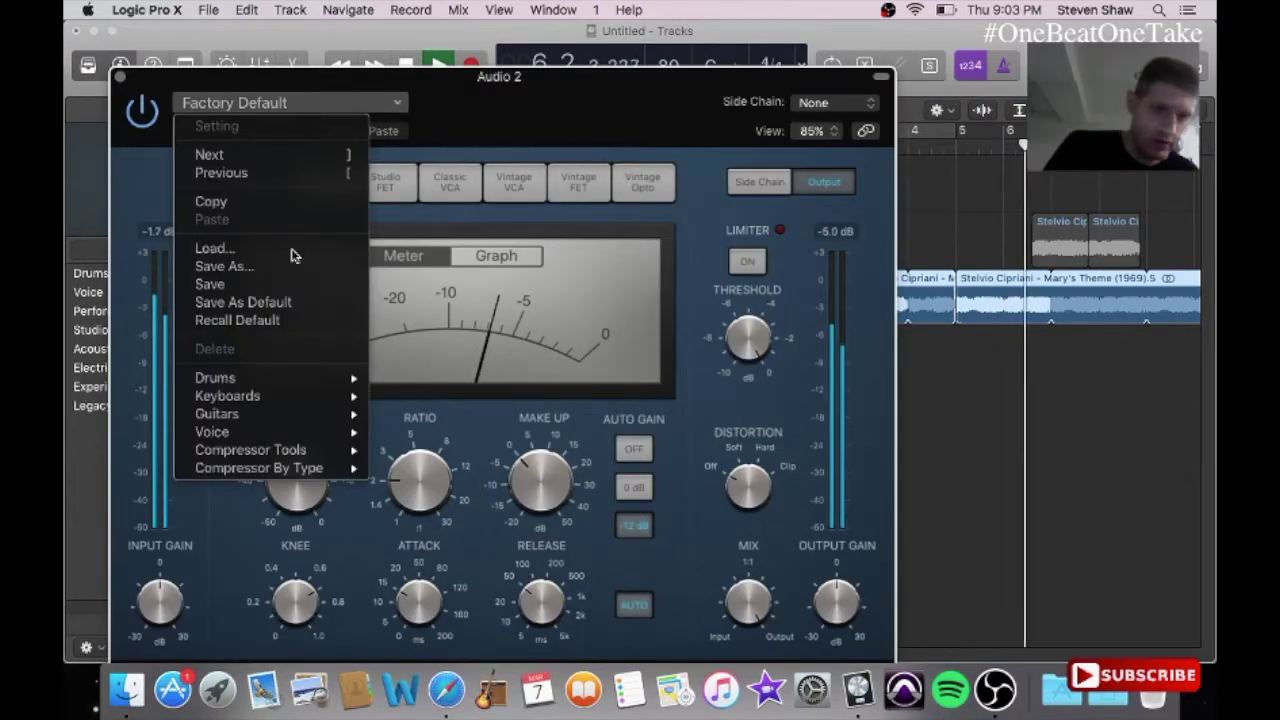
{"action": "mouse_move", "coordinate": [330, 396]}
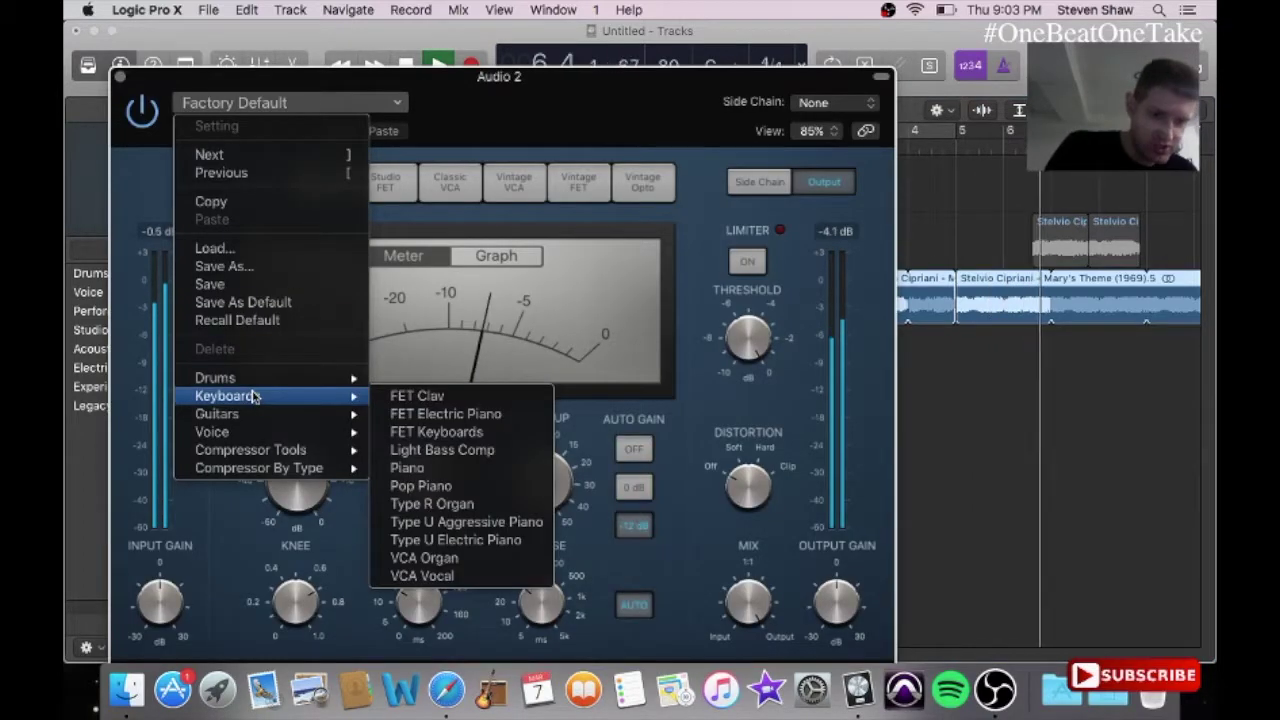
{"action": "left_click", "coordinate": [455, 540]}
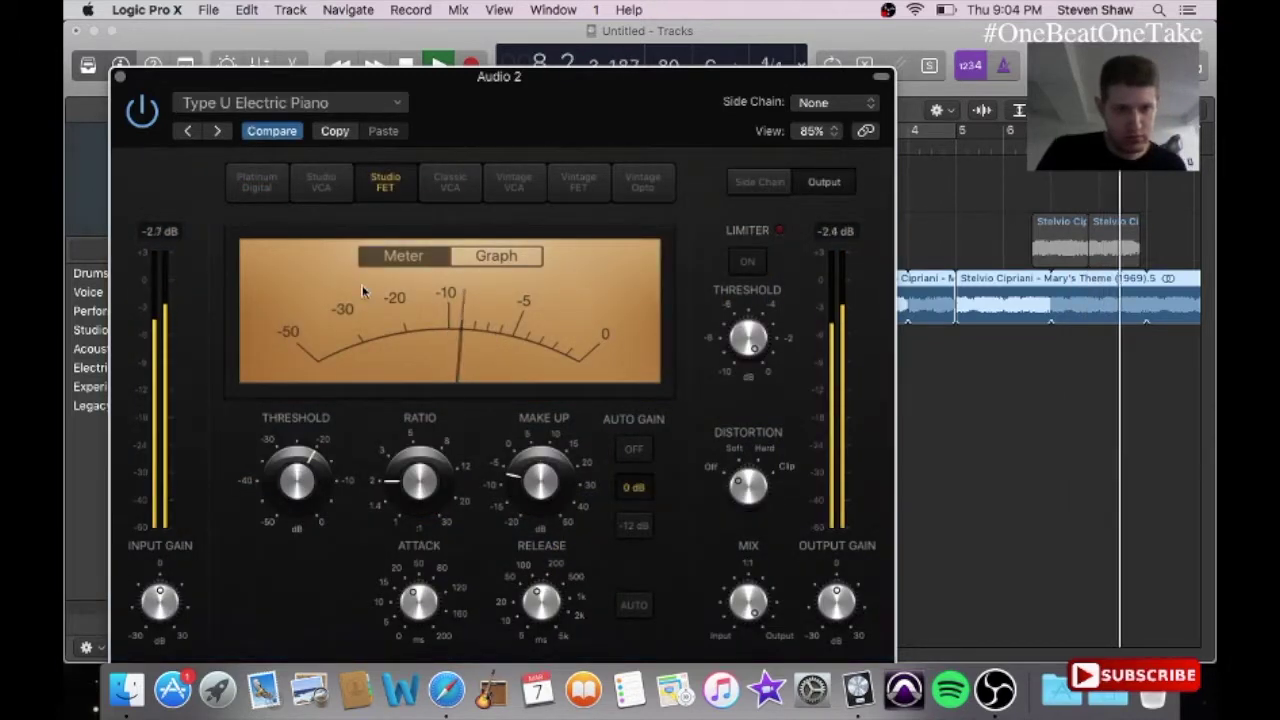
Step: Audition the VCA Vocal keyboard preset on the Audio 2 compressor, and switch back to Type U Electric Piano
{"action": "left_click", "coordinate": [230, 105]}
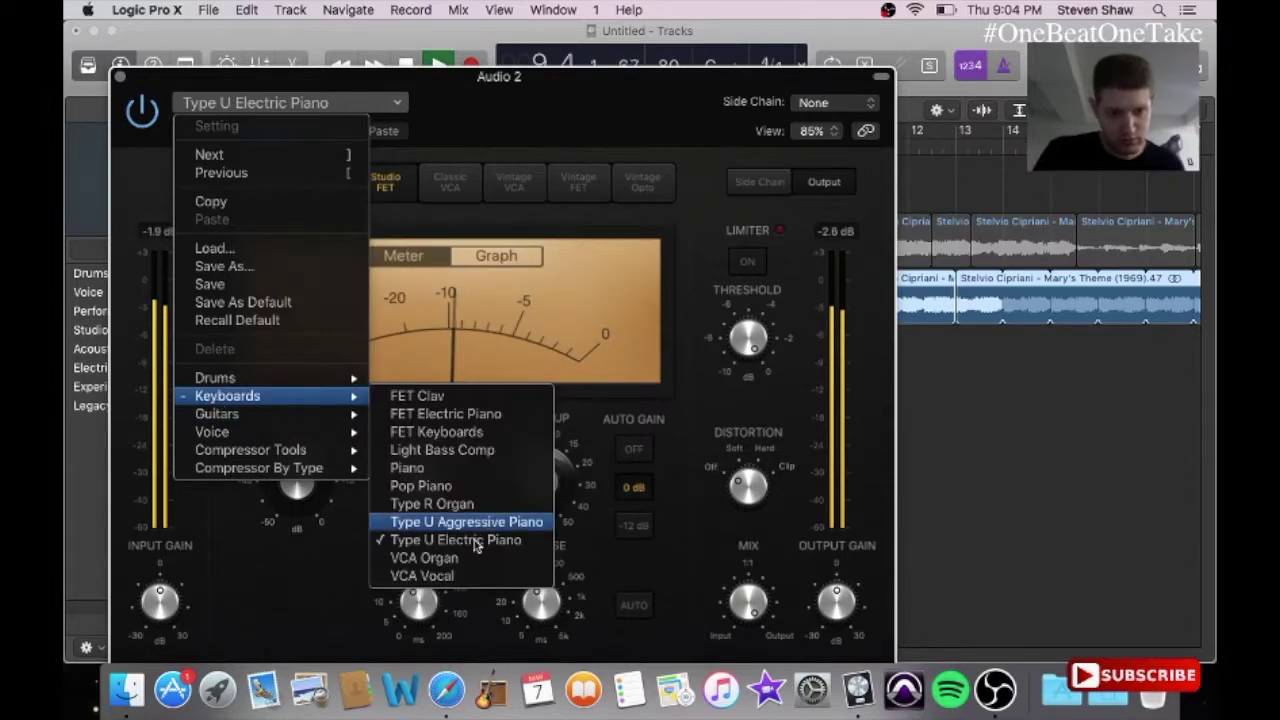
{"action": "left_click", "coordinate": [448, 576]}
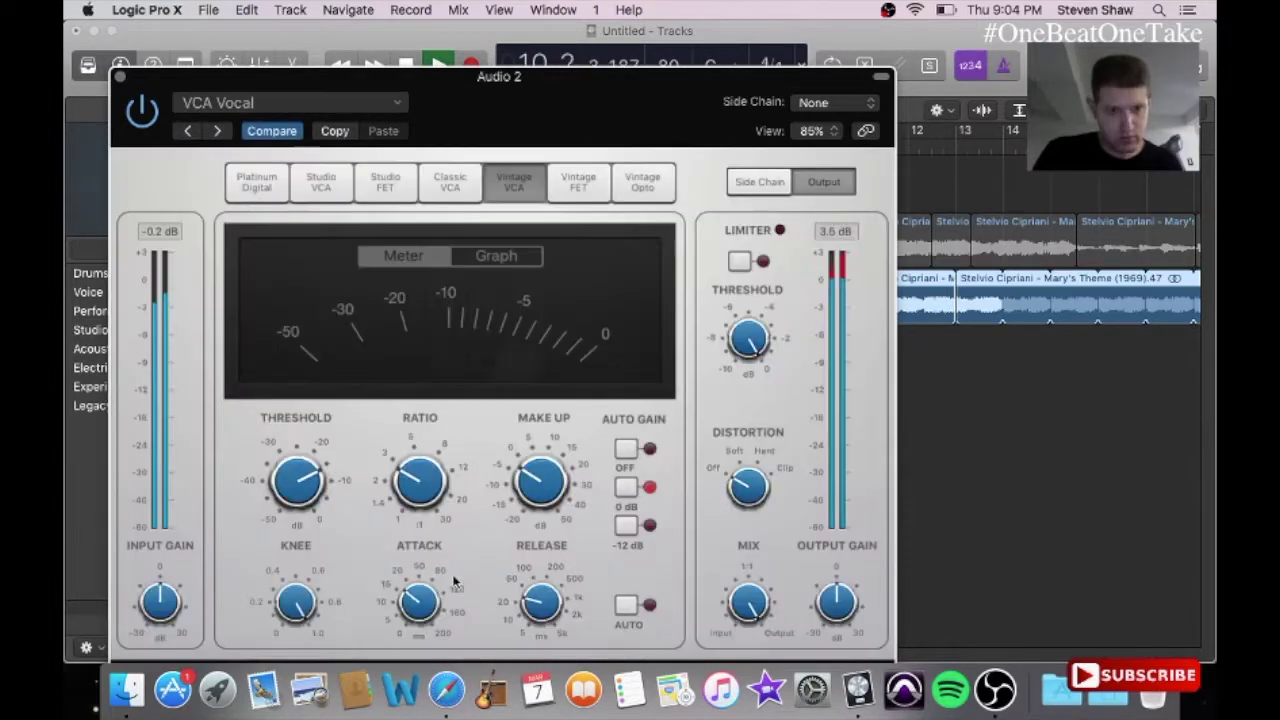
{"action": "left_click", "coordinate": [309, 105]}
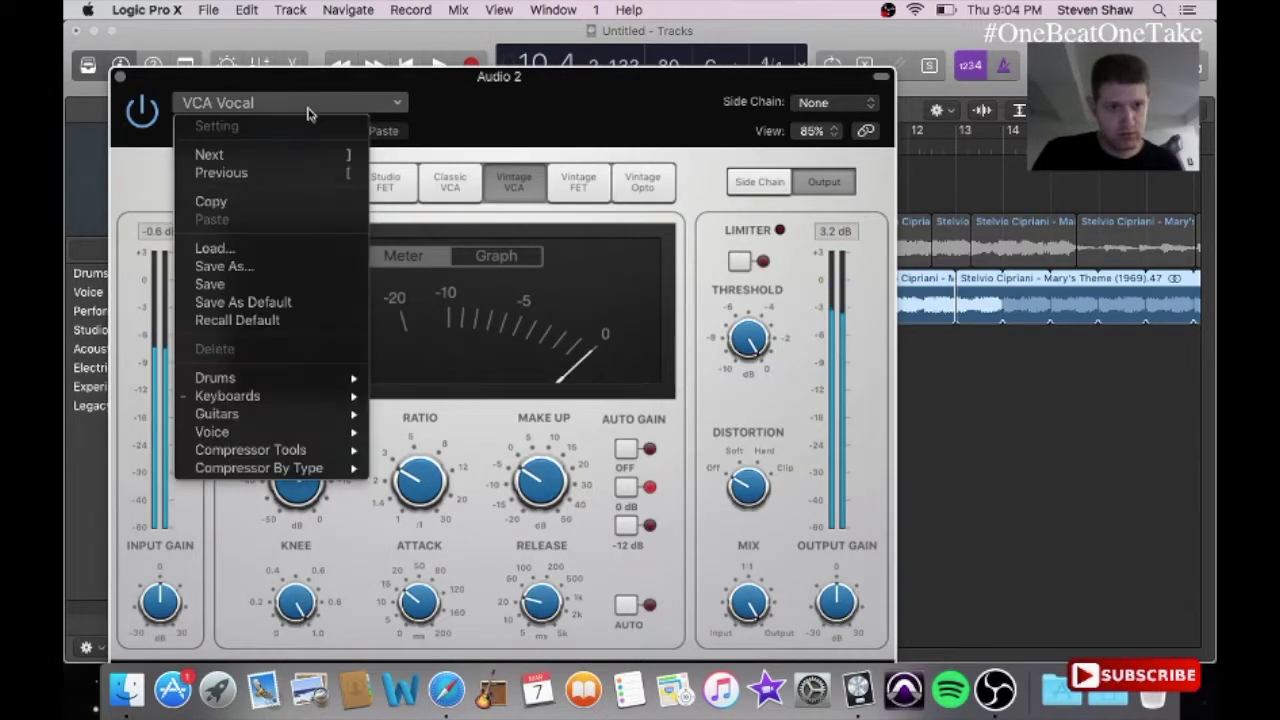
{"action": "mouse_move", "coordinate": [255, 396]}
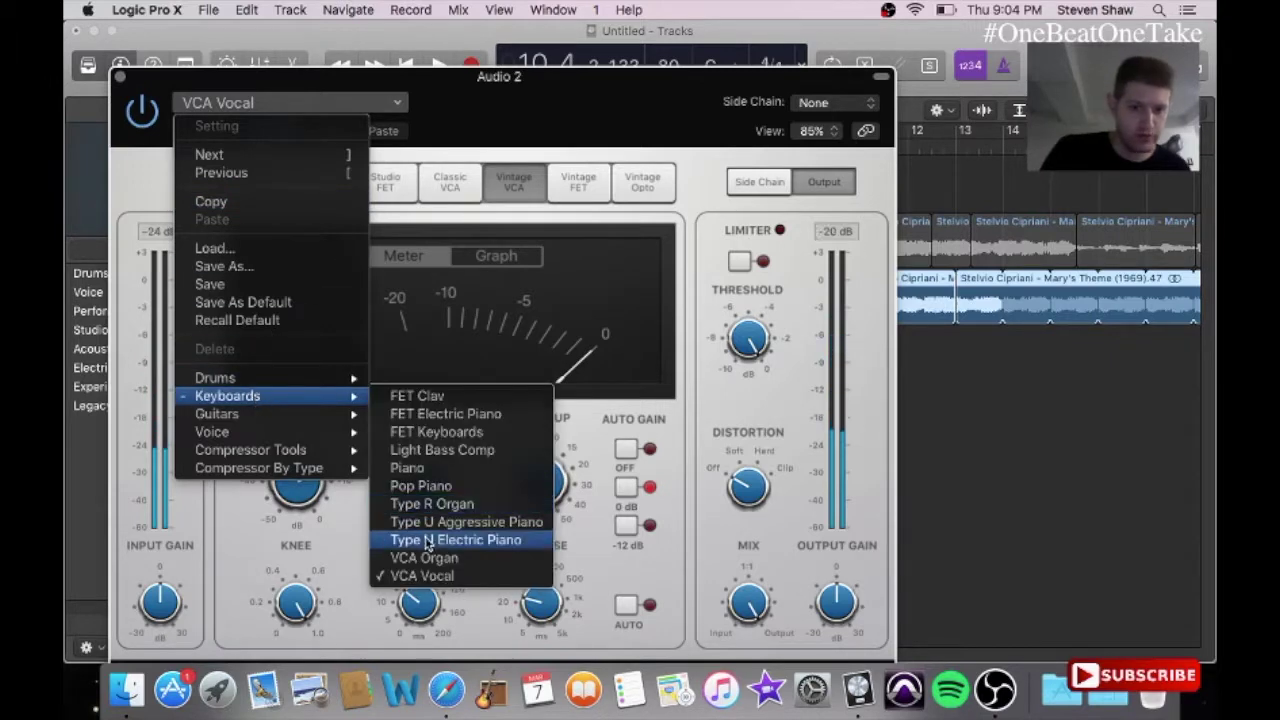
{"action": "left_click", "coordinate": [430, 540]}
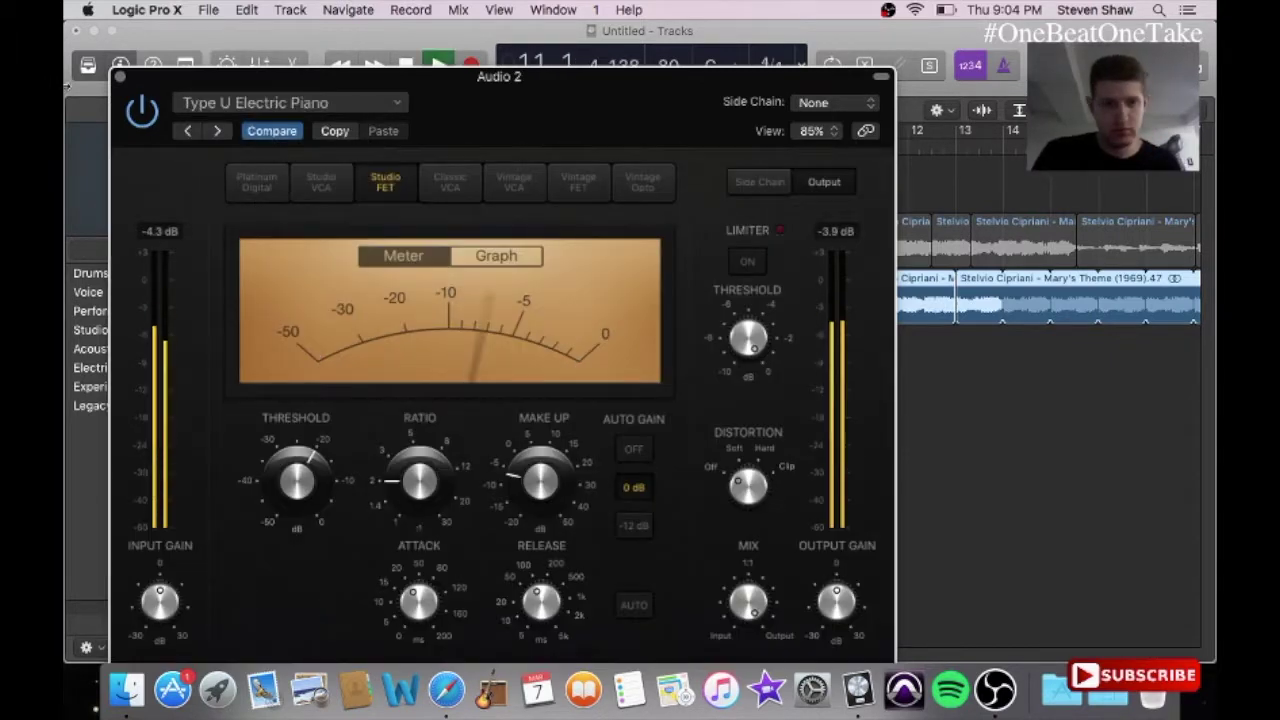
{"action": "left_click", "coordinate": [118, 78]}
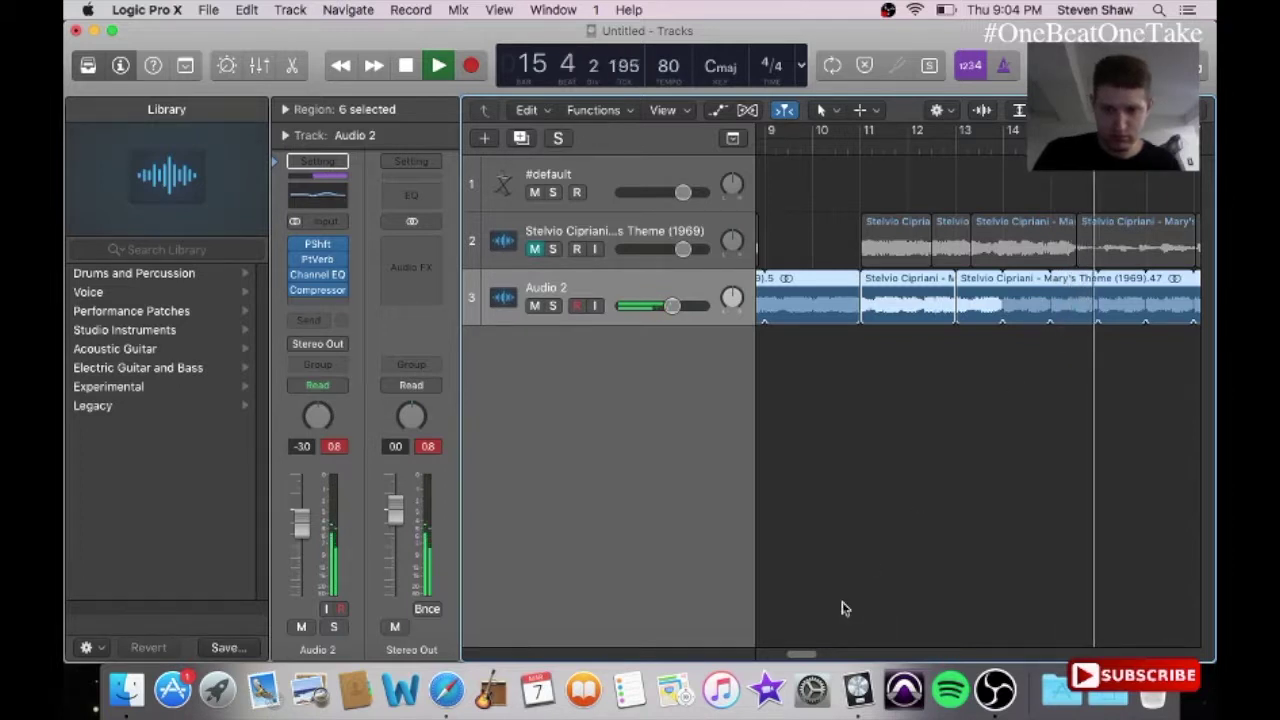
Step: Add a Chorus with the Slow Chorus preset to Audio 2, and play the track from the start
{"action": "left_click_drag", "start_coordinate": [800, 655], "coordinate": [770, 655]}
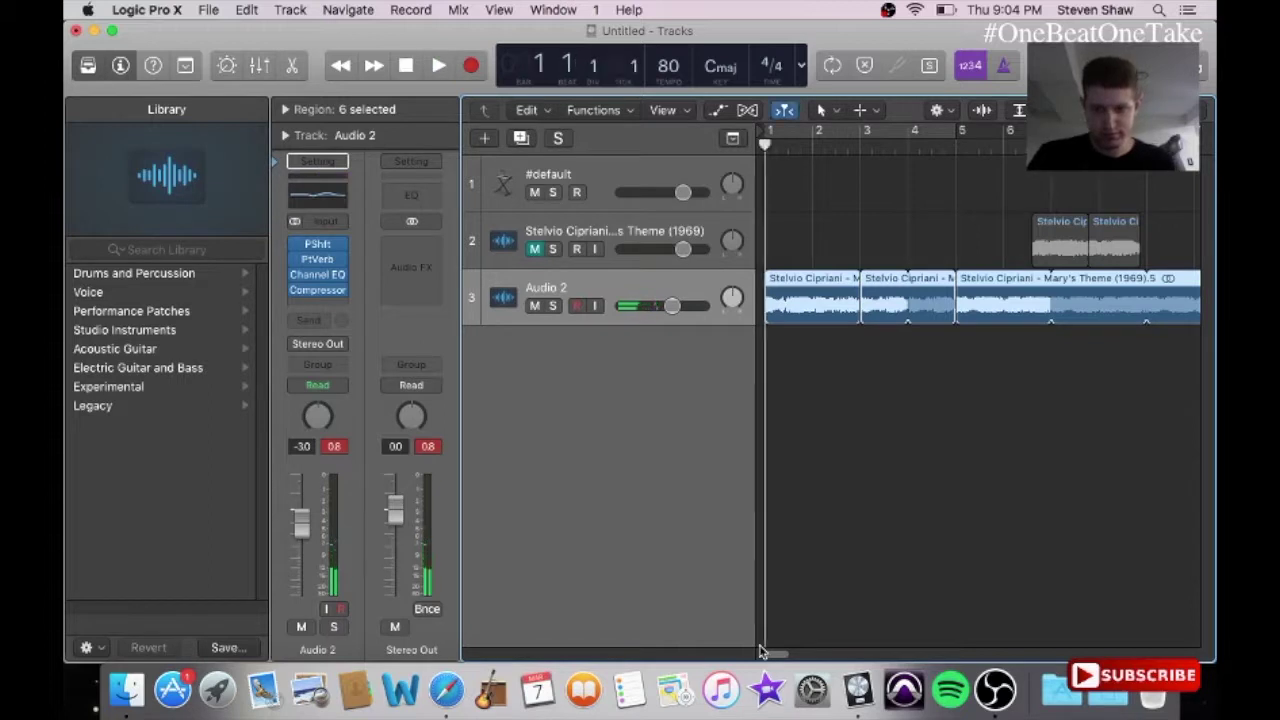
{"action": "left_click", "coordinate": [338, 304]}
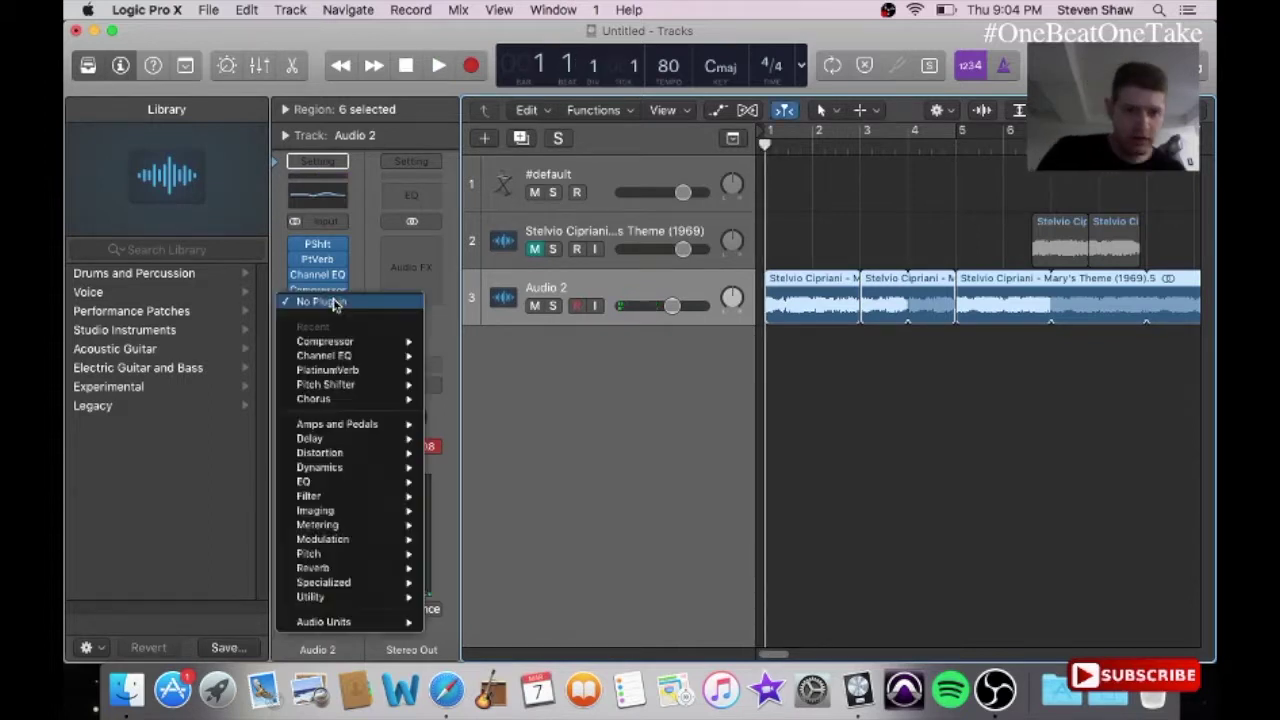
{"action": "mouse_move", "coordinate": [357, 545]}
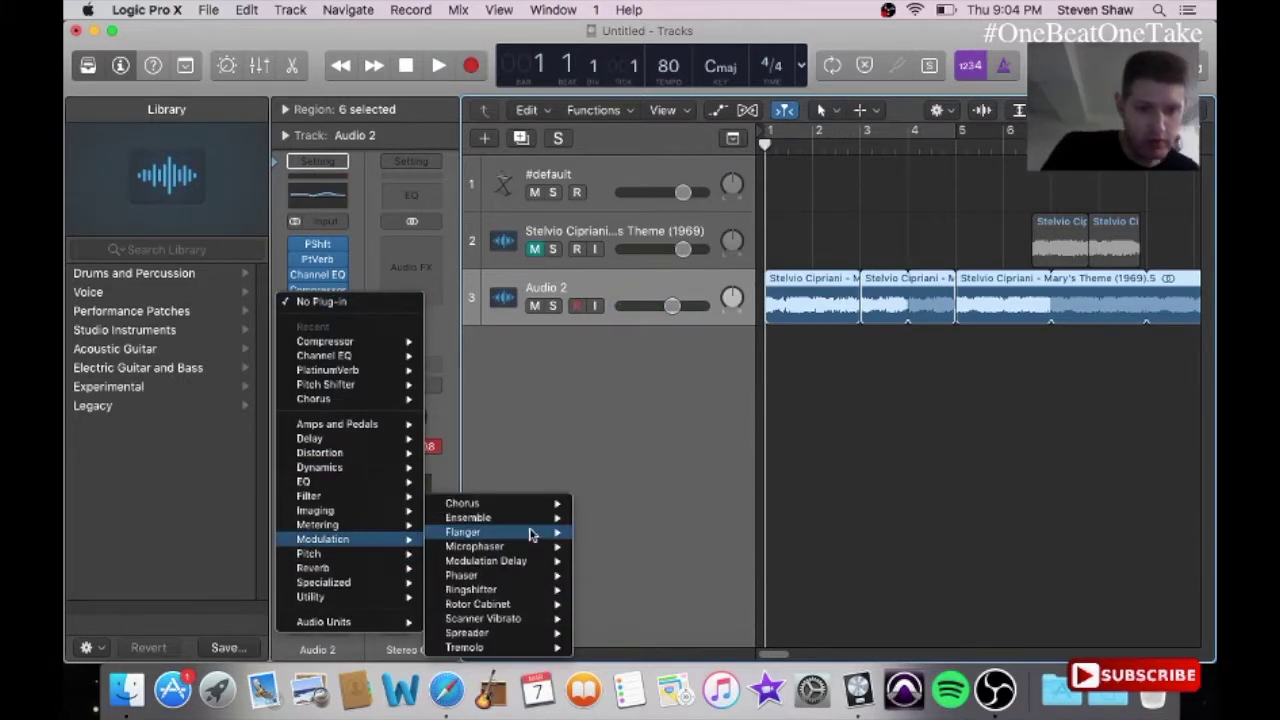
{"action": "mouse_move", "coordinate": [512, 504]}
{"action": "left_click", "coordinate": [512, 504]}
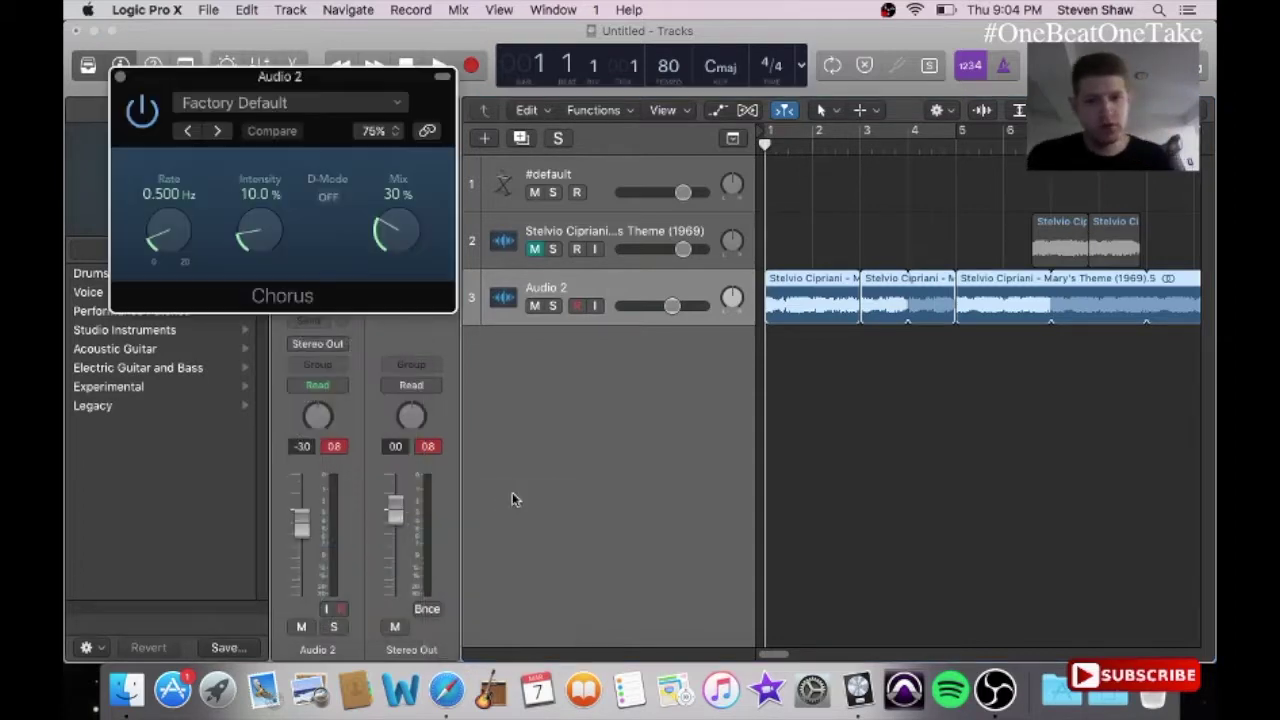
{"action": "left_click", "coordinate": [297, 105]}
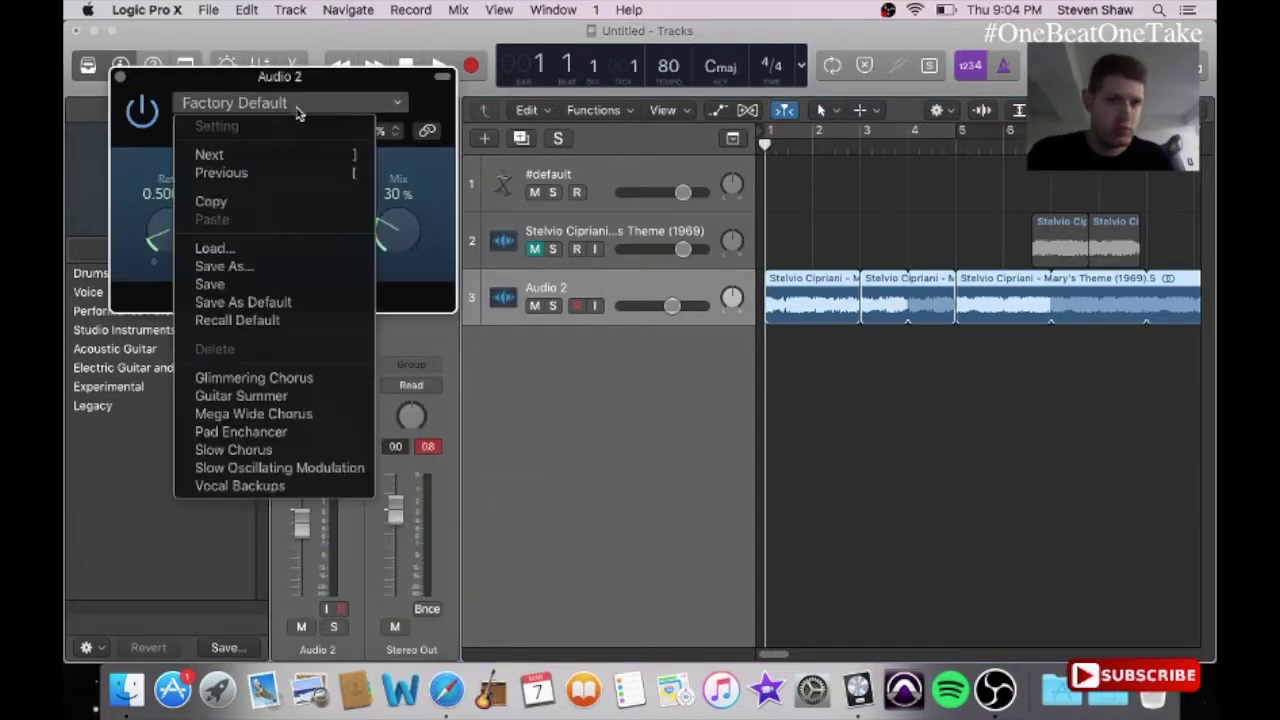
{"action": "left_click", "coordinate": [270, 451]}
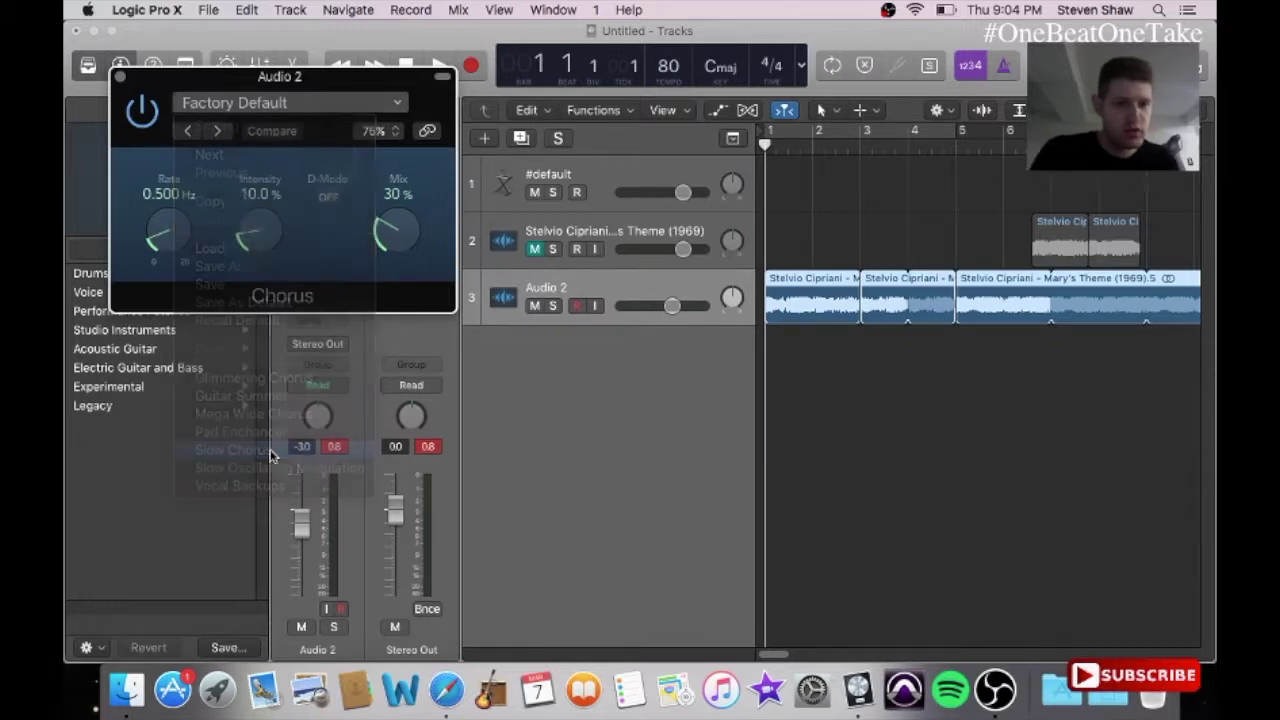
{"action": "key", "text": "space"}
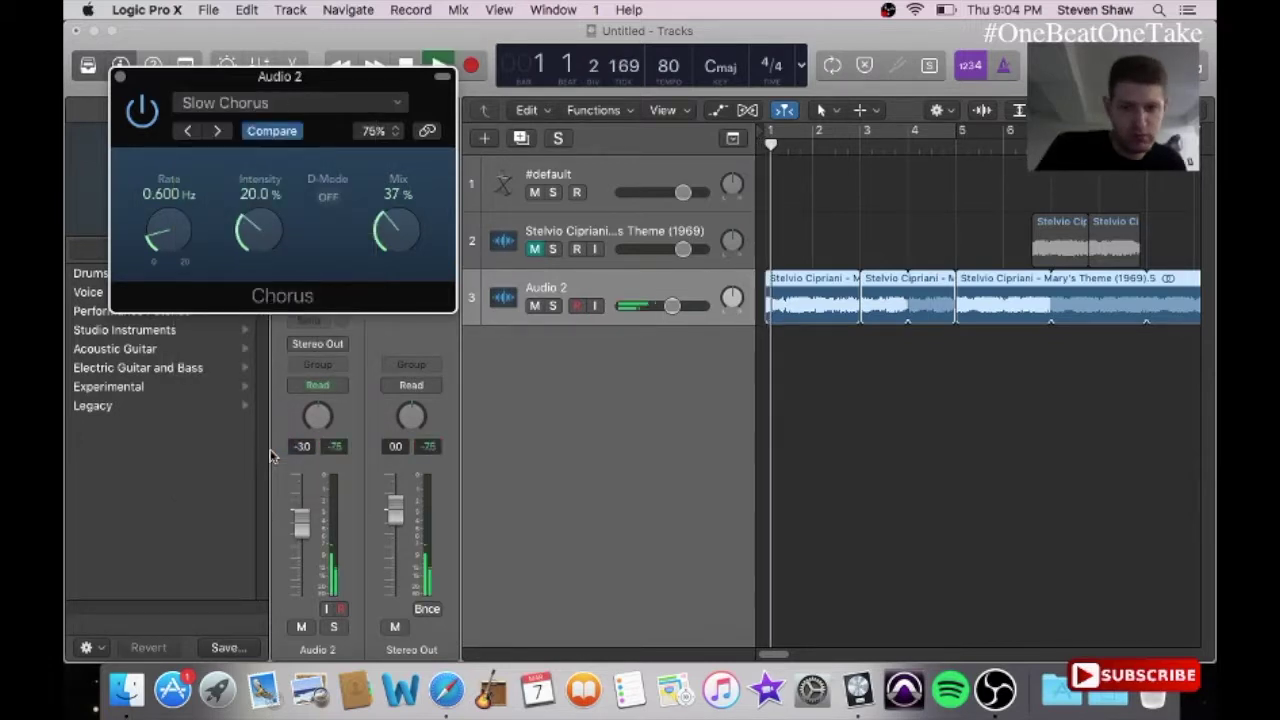
{"action": "key", "text": "XF86AudioRaiseVolume"}
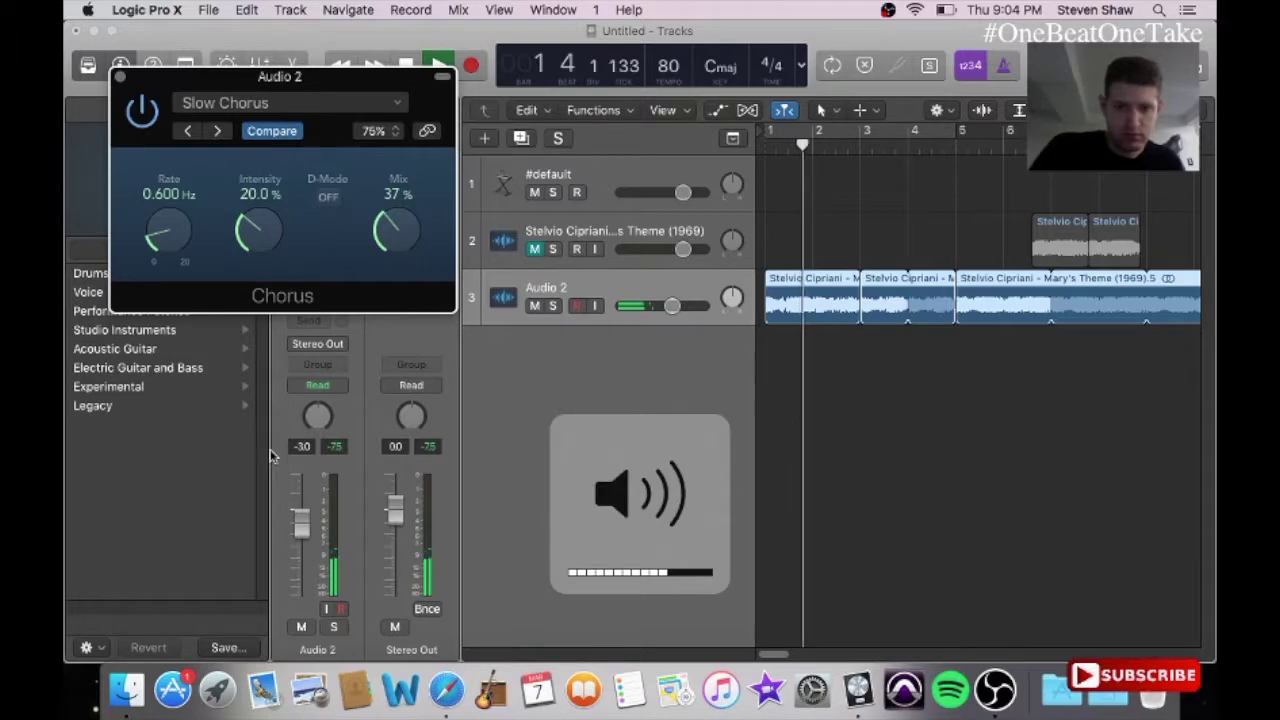
Step: Audition the Vocal Backups, Glimmering Chorus, Mega Wide Chorus and Pad Enchancer presets on the Audio 2 chorus, and return to Slow Chorus
{"action": "left_click", "coordinate": [230, 104]}
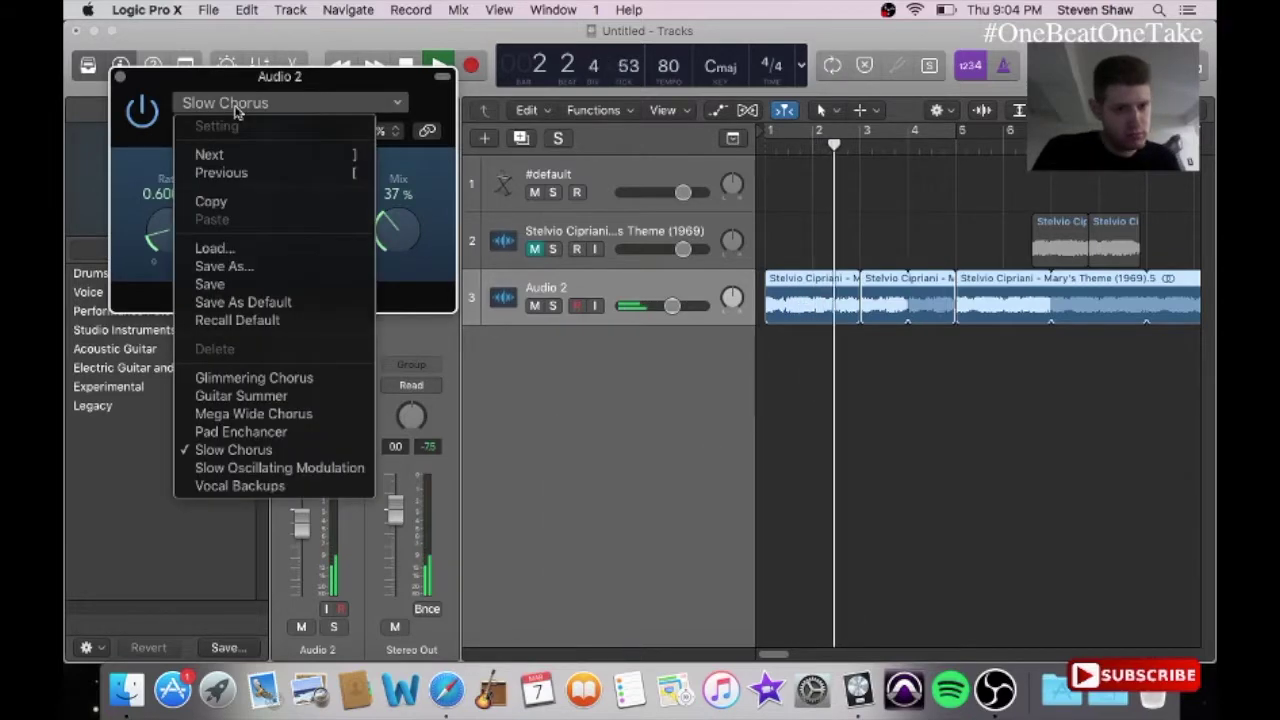
{"action": "left_click", "coordinate": [241, 486]}
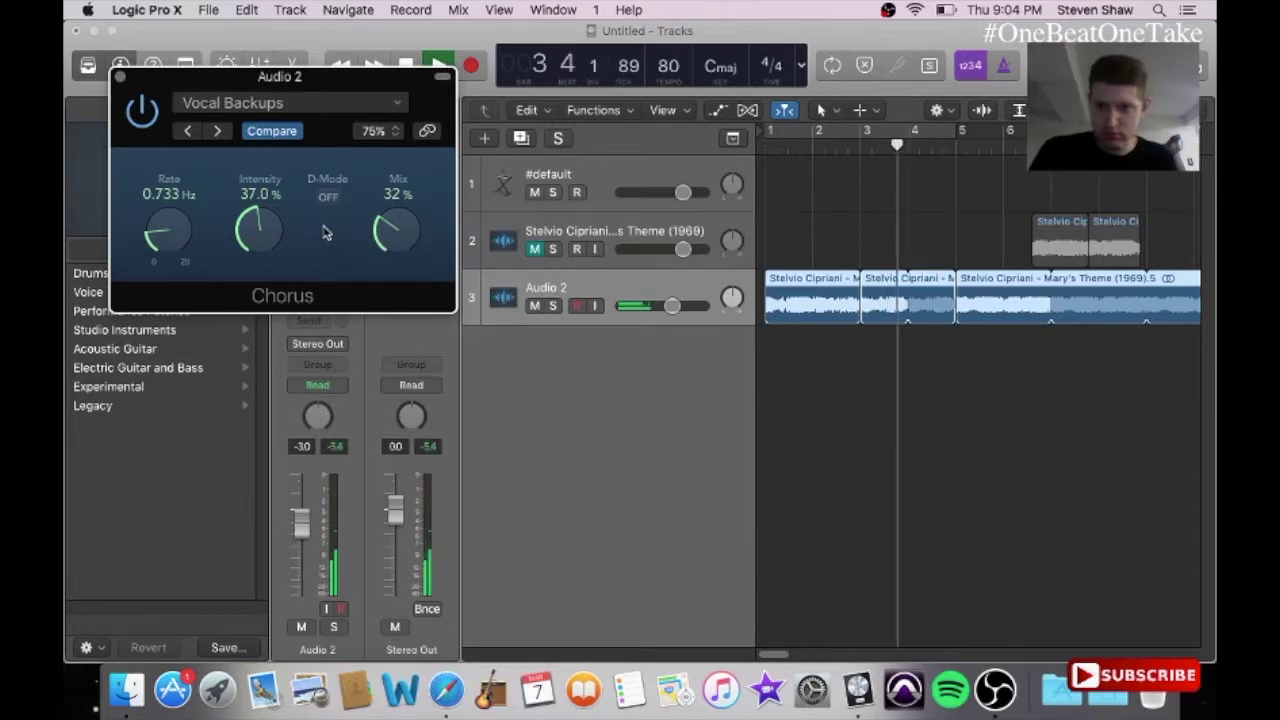
{"action": "left_click", "coordinate": [323, 108]}
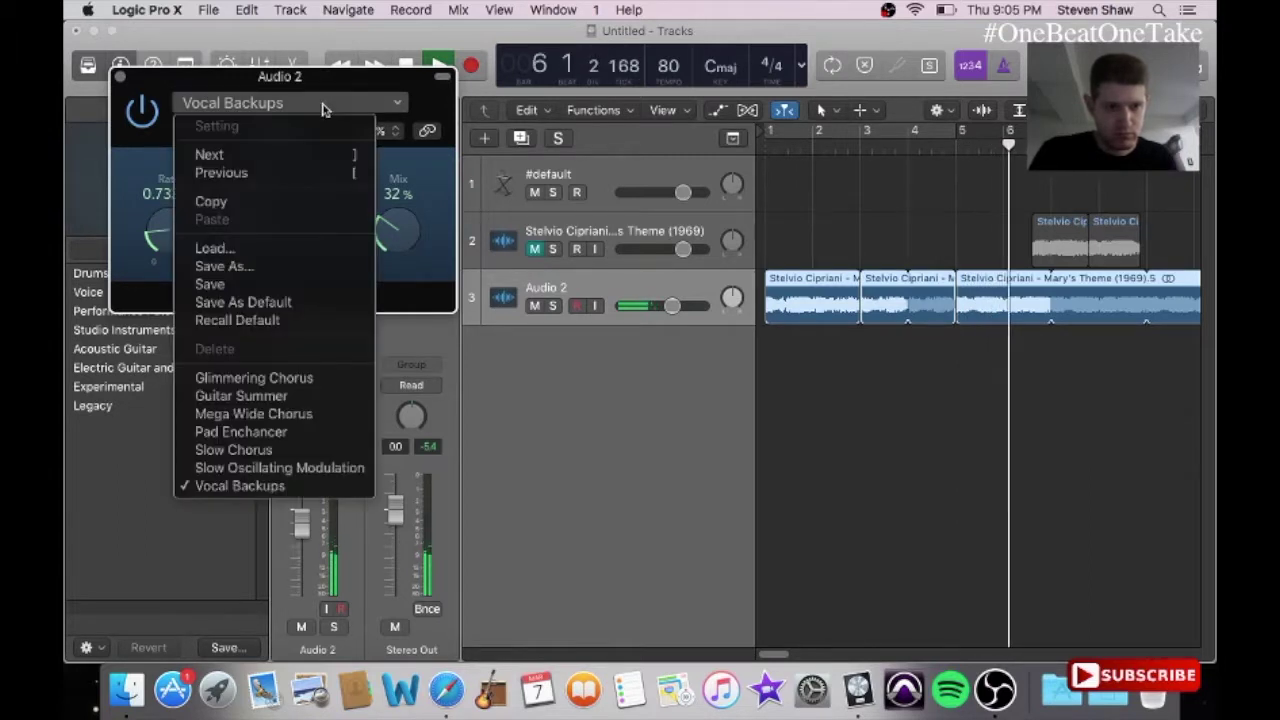
{"action": "left_click", "coordinate": [287, 378]}
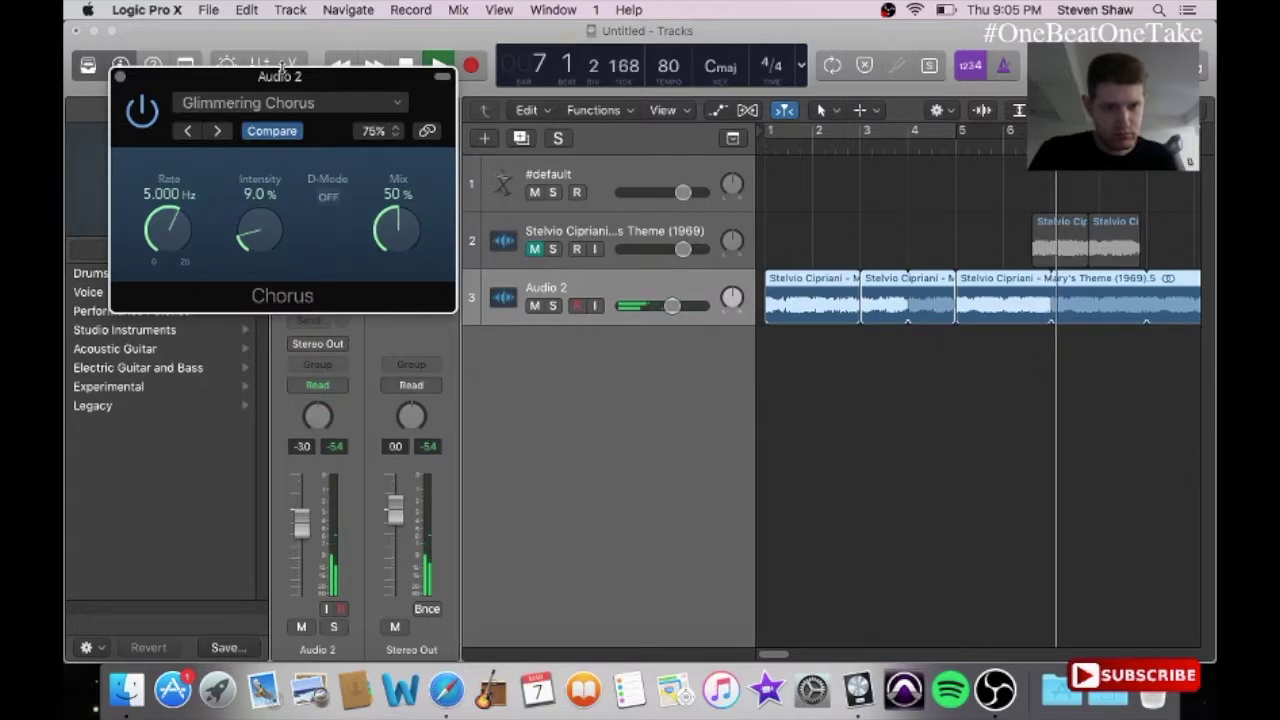
{"action": "left_click", "coordinate": [255, 103]}
{"action": "left_click", "coordinate": [232, 414]}
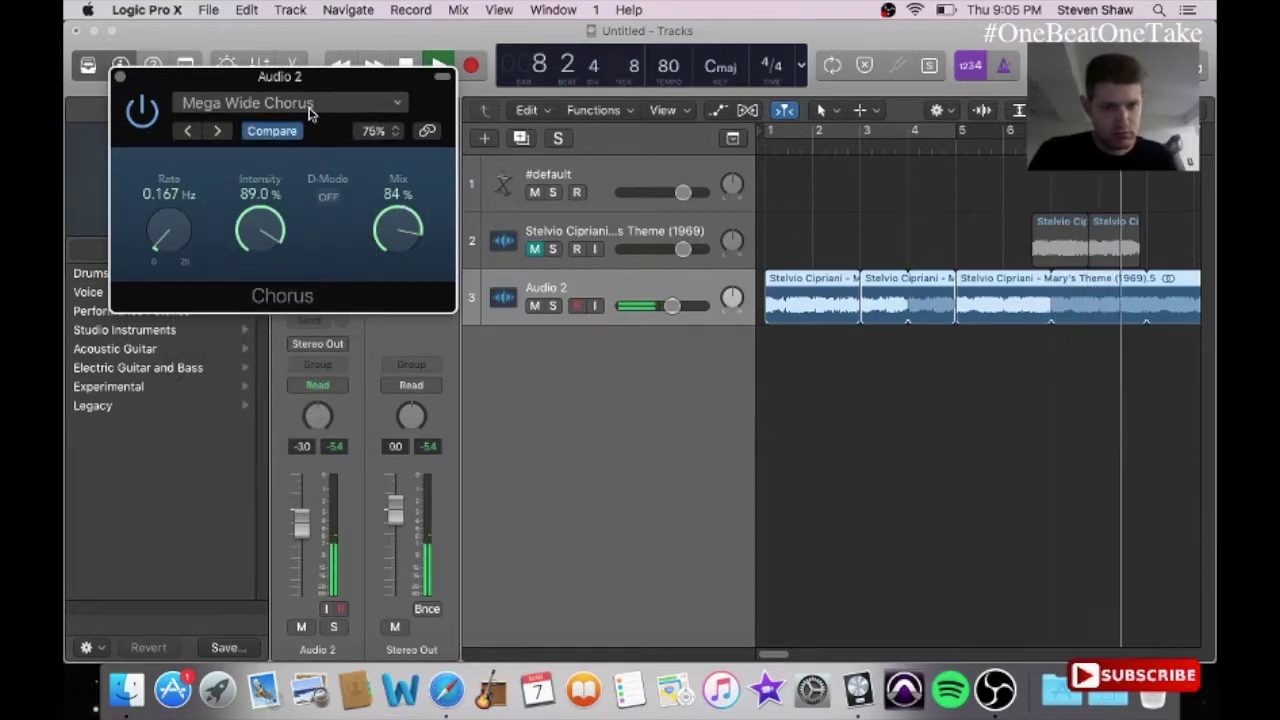
{"action": "key", "text": "Return"}
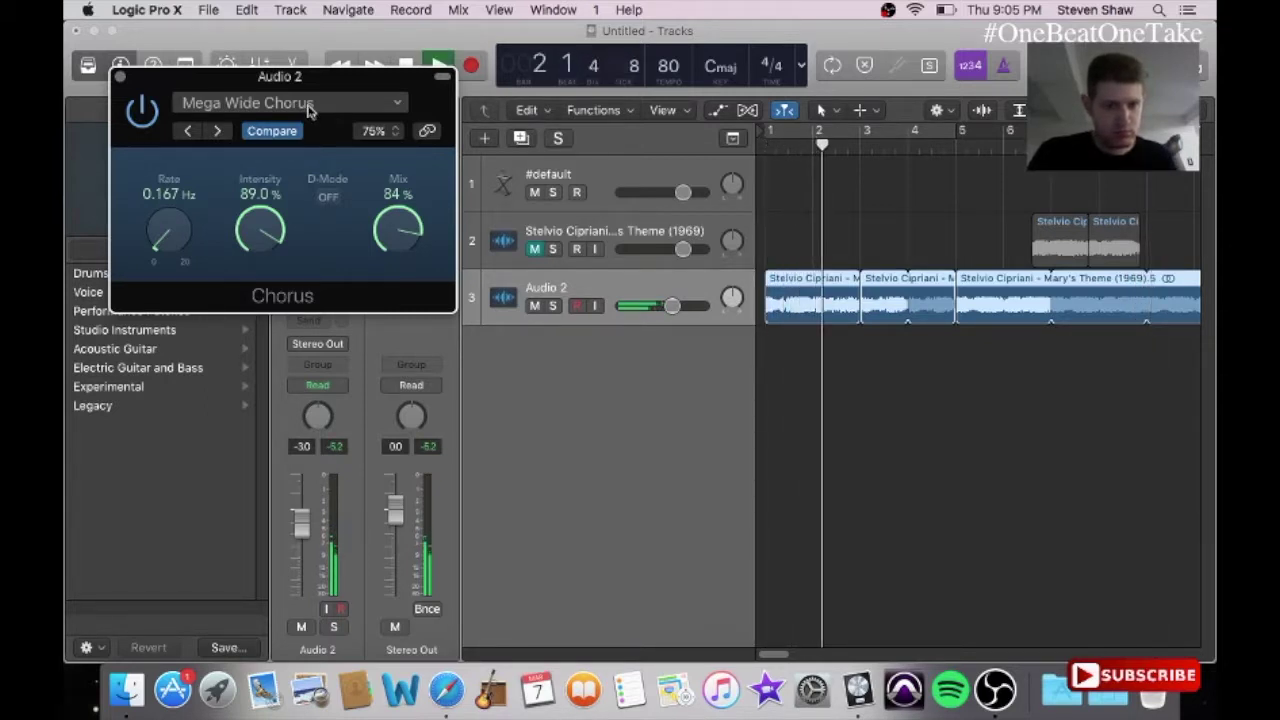
{"action": "left_click", "coordinate": [308, 106]}
{"action": "left_click", "coordinate": [275, 431]}
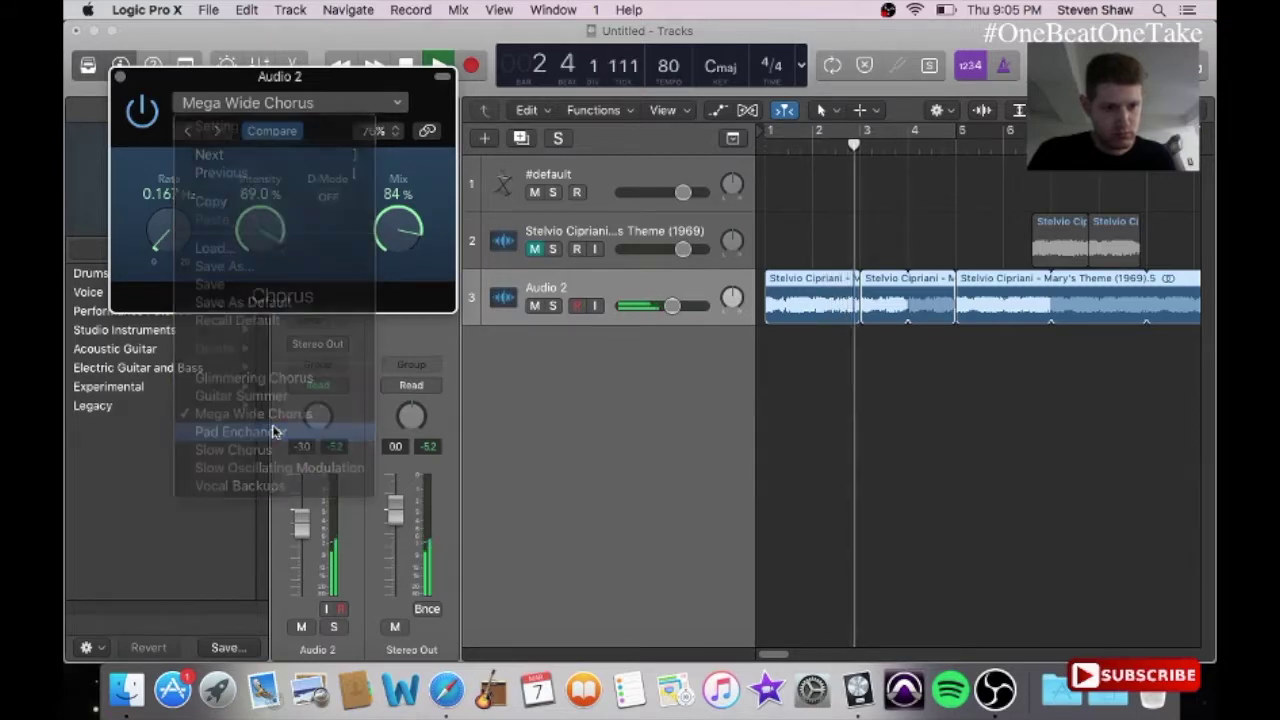
{"action": "left_click", "coordinate": [300, 103]}
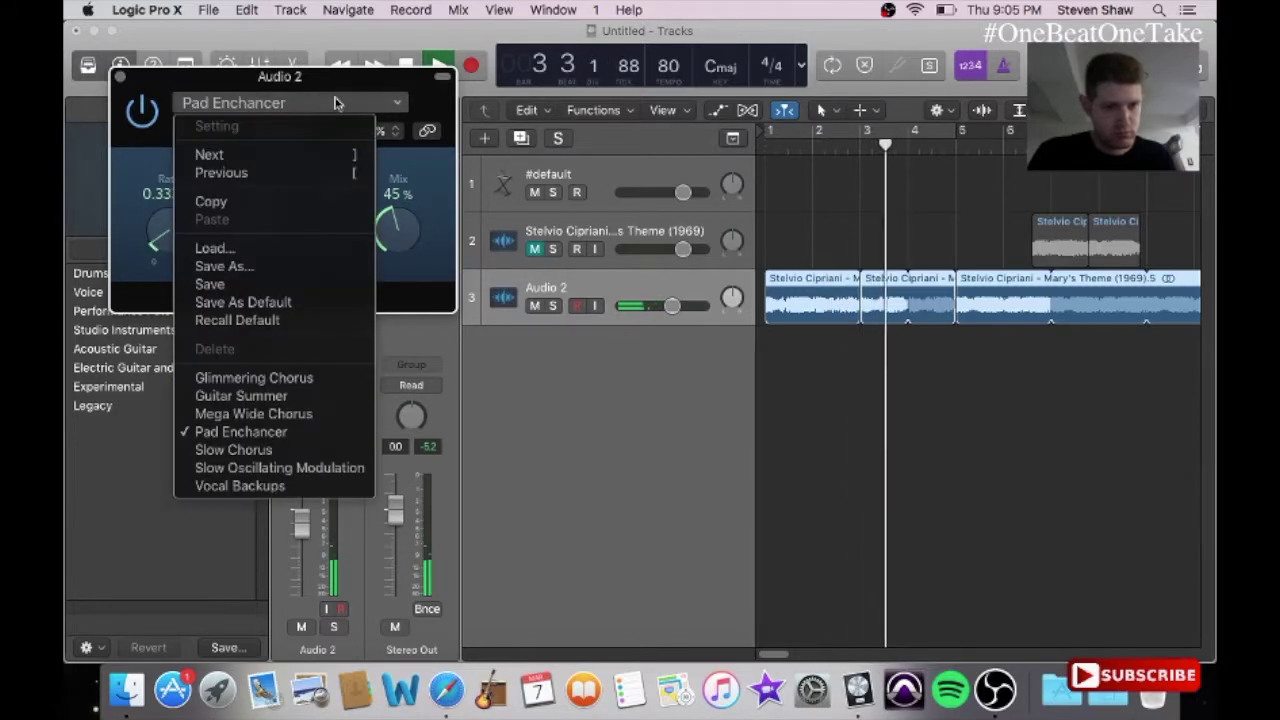
{"action": "left_click", "coordinate": [257, 450]}
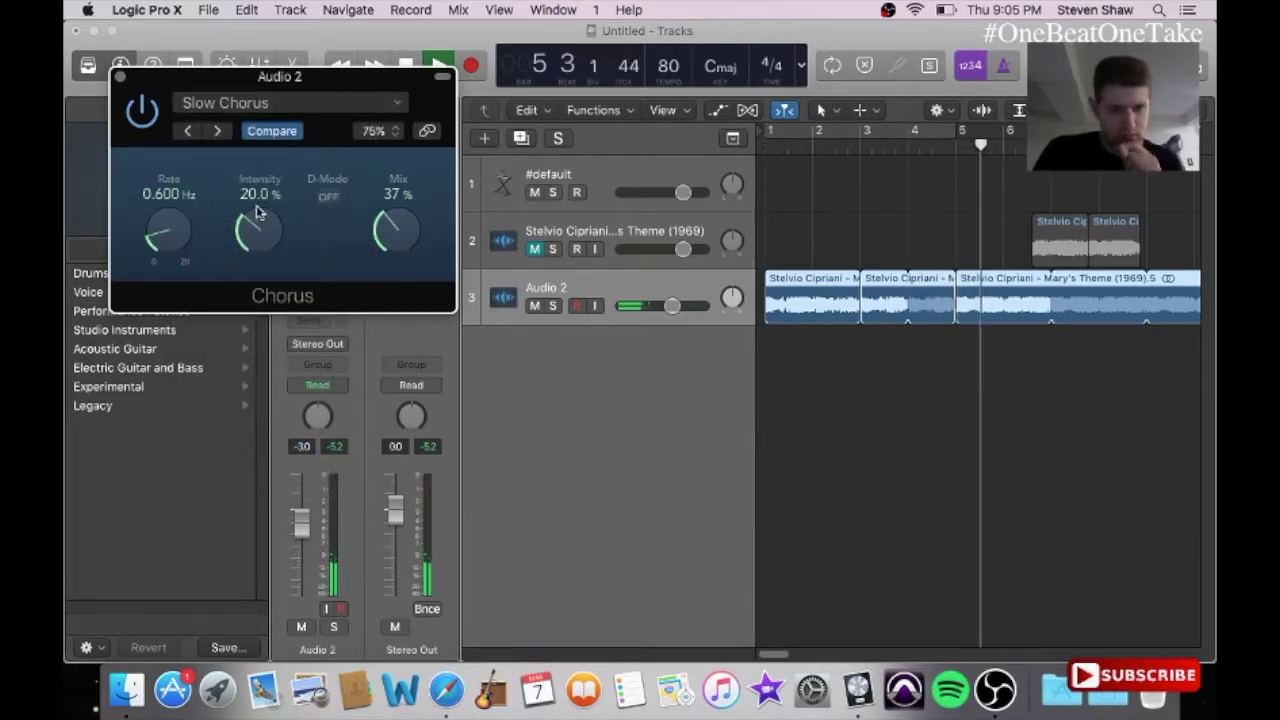
{"action": "left_click", "coordinate": [118, 77]}
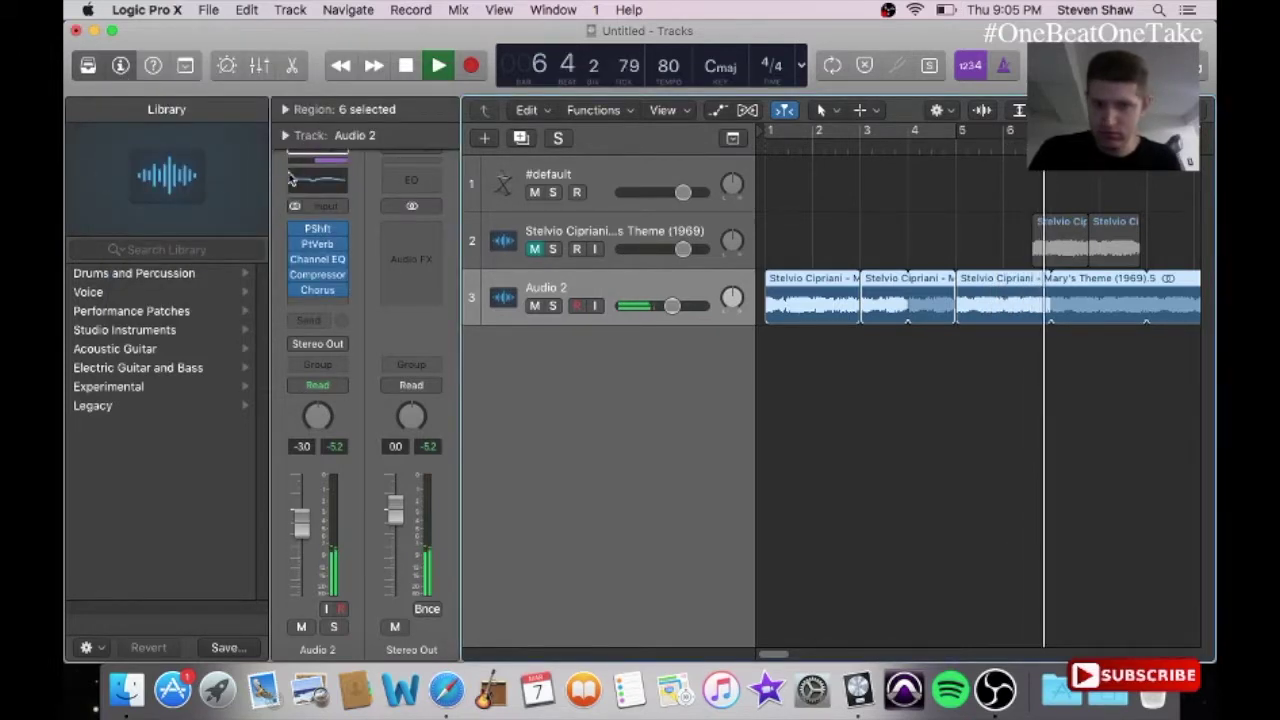
Step: Set the project tempo to 72, and play the arrangement from the start
{"action": "mouse_move", "coordinate": [297, 292]}
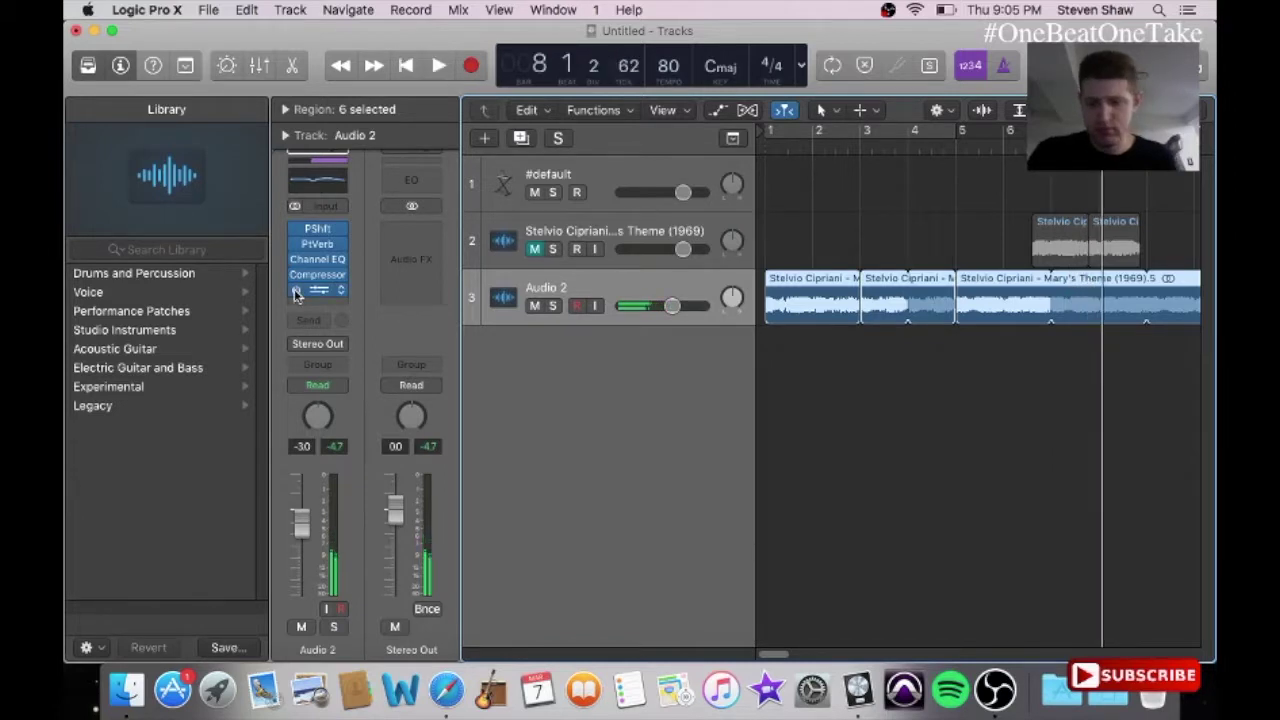
{"action": "key", "text": "space"}
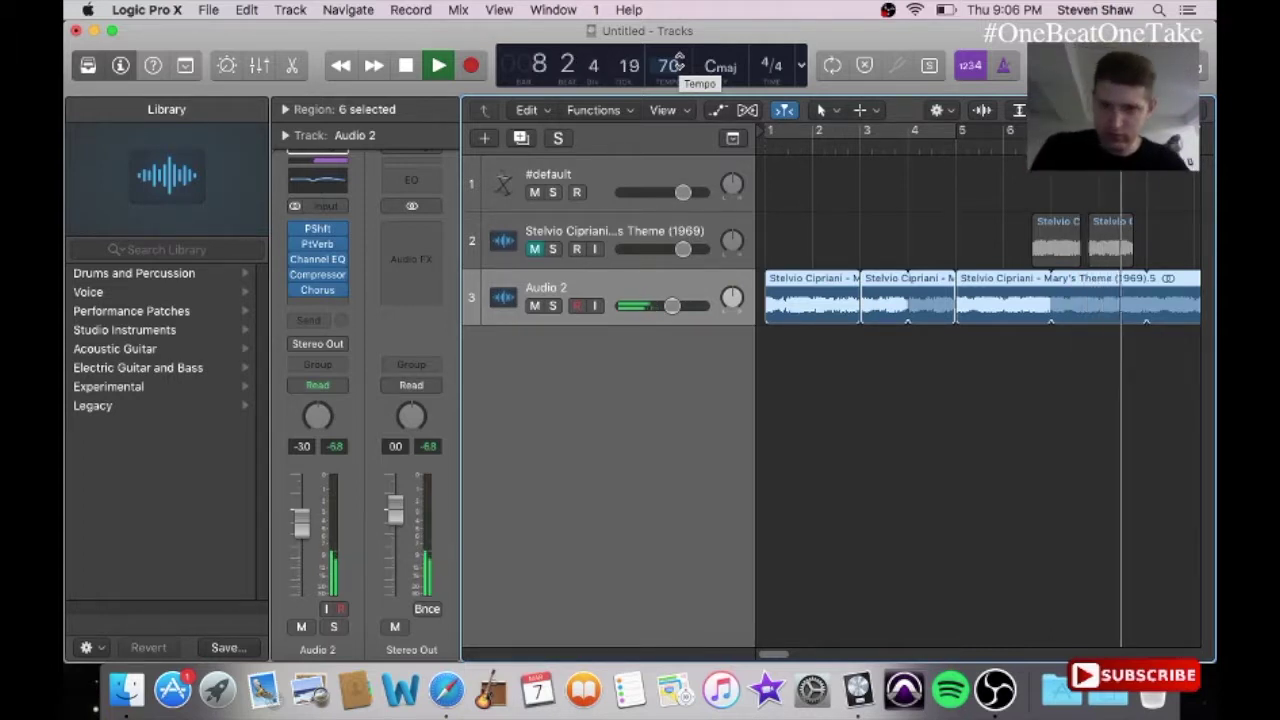
{"action": "key", "text": "space"}
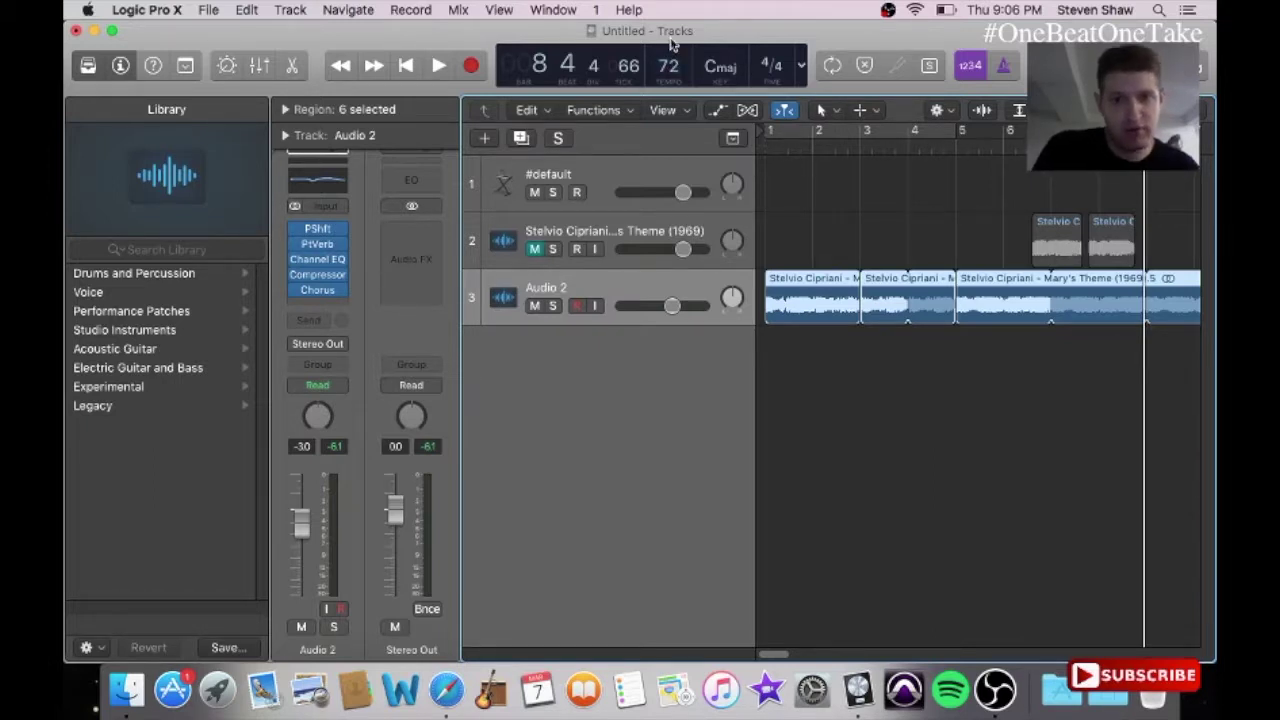
{"action": "key", "text": "Return"}
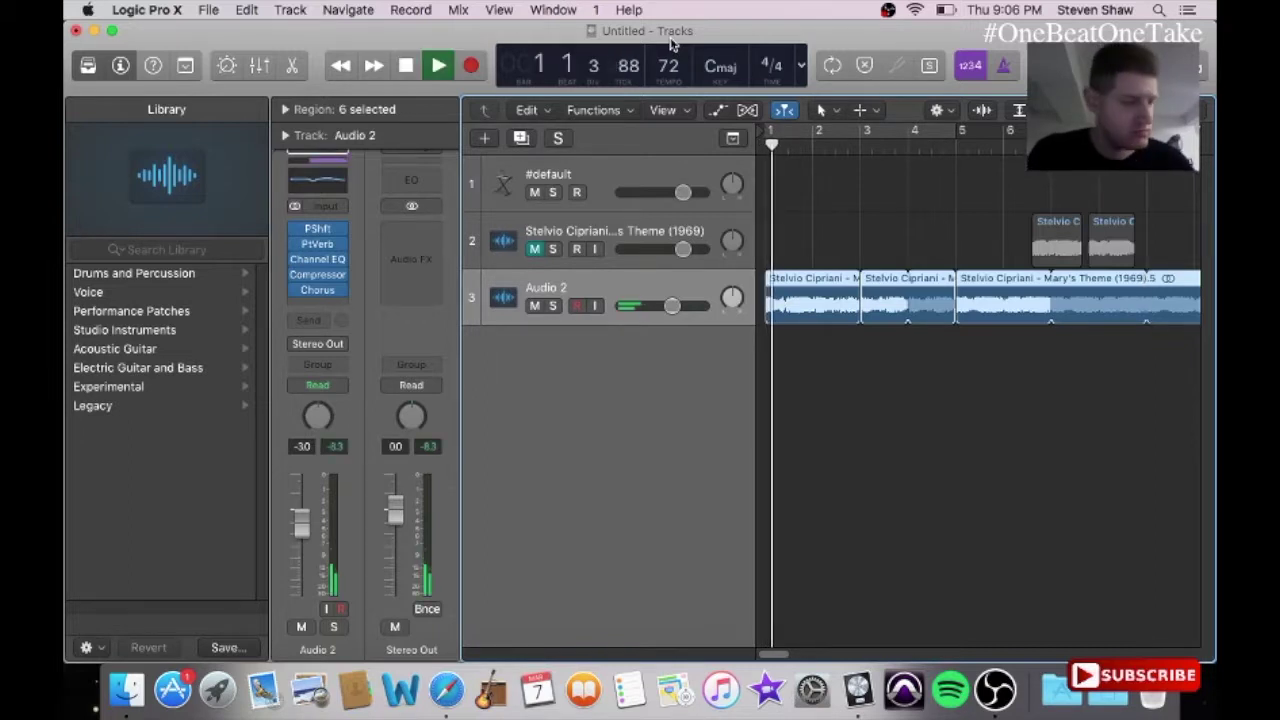
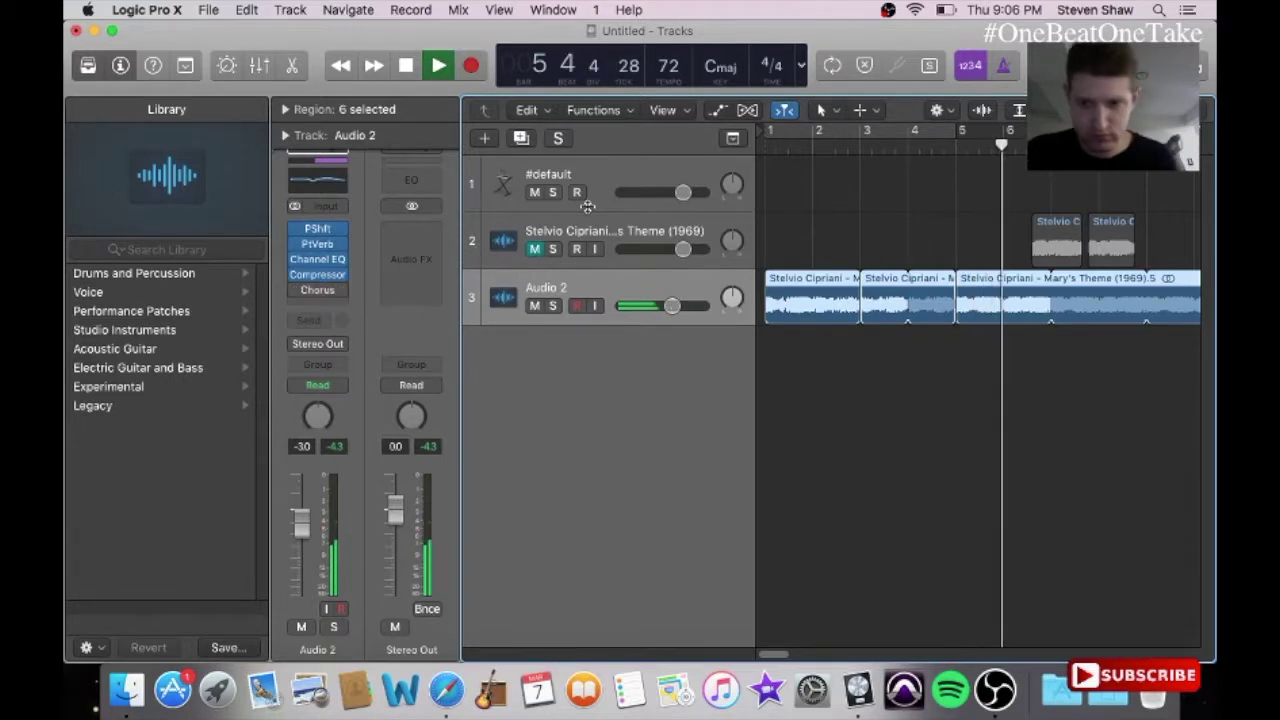
Step: Stop playback, return to the project start, deselect the regions, and select the #default track
{"action": "key", "text": "space"}
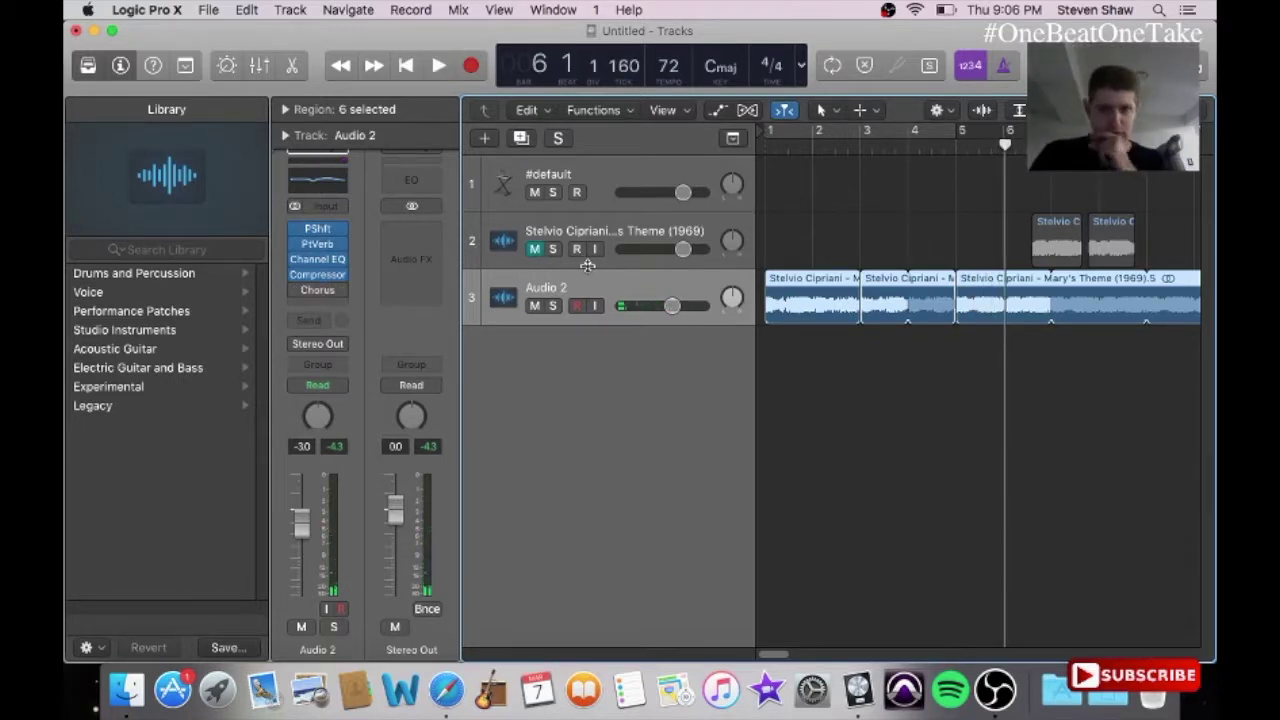
{"action": "key", "text": "Return"}
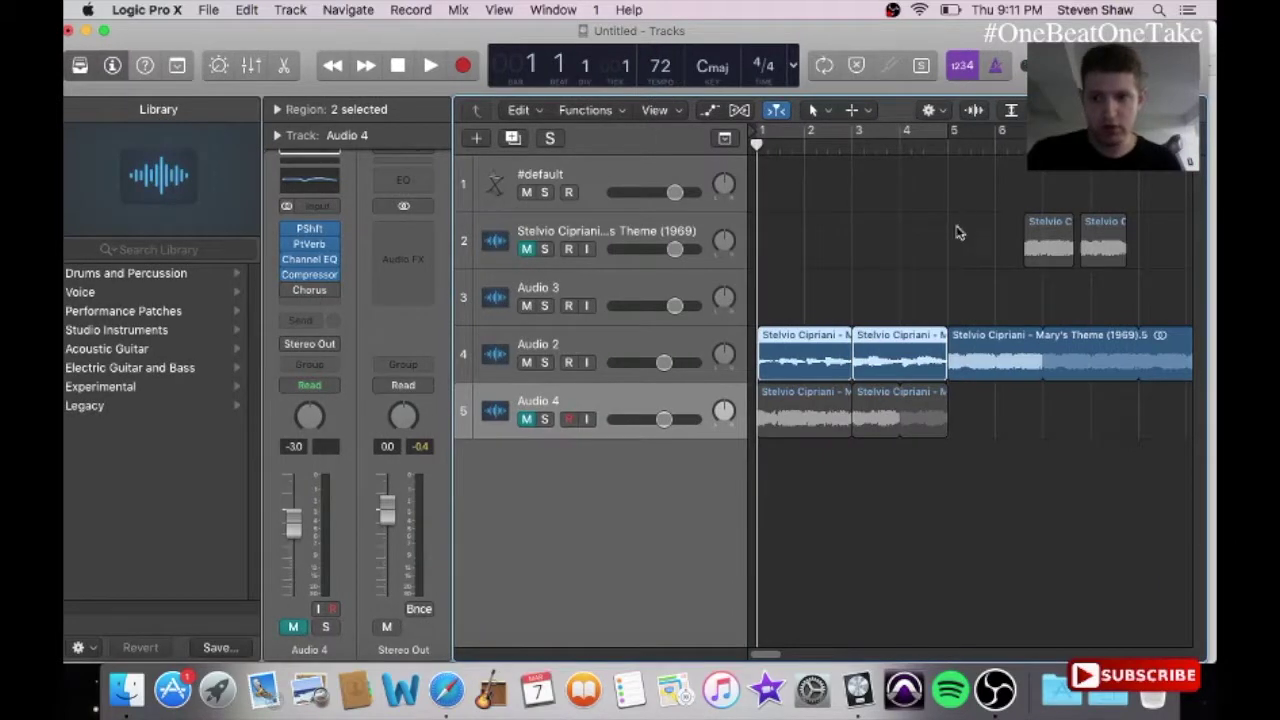
{"action": "left_click", "coordinate": [958, 229]}
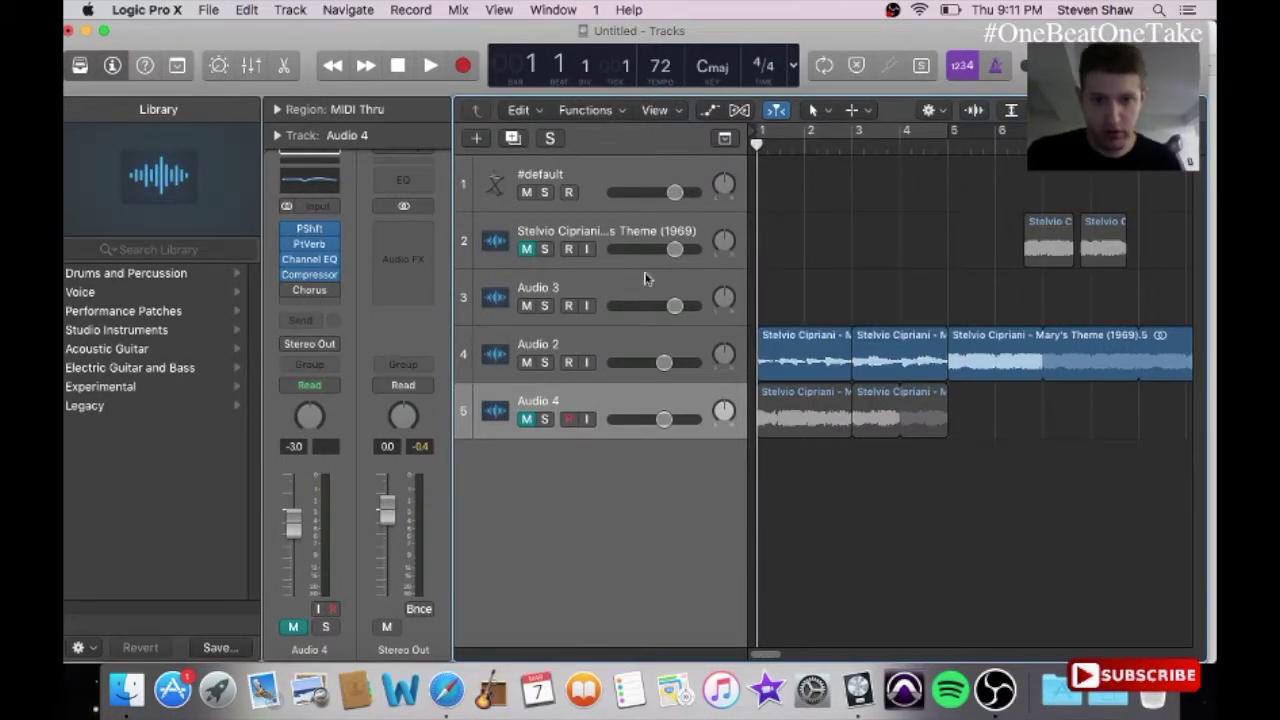
{"action": "left_click", "coordinate": [631, 160]}
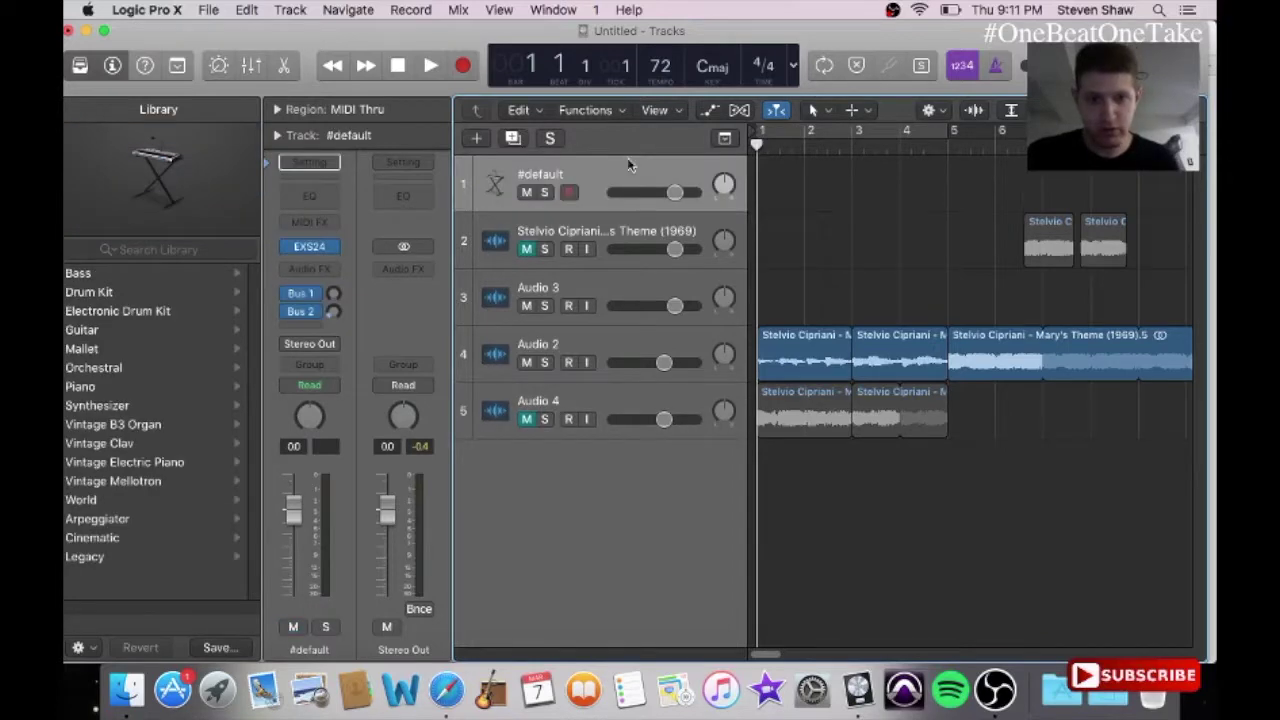
{"action": "left_click", "coordinate": [316, 254]}
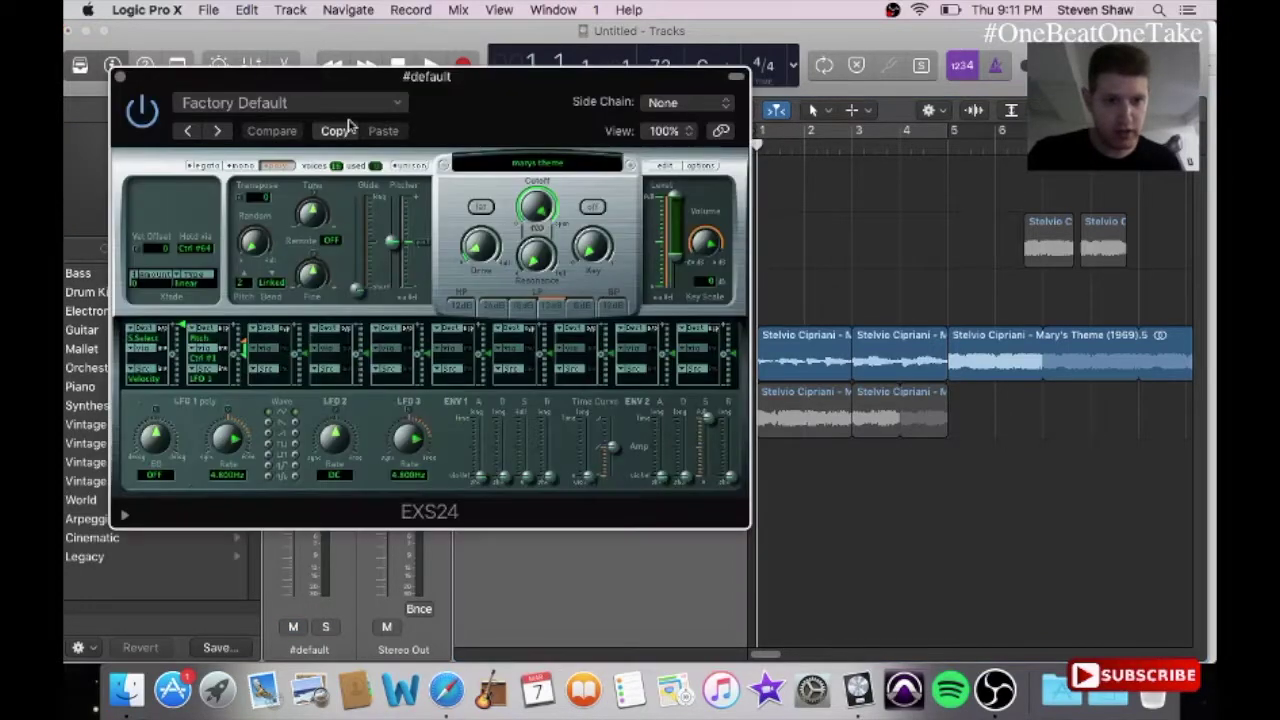
{"action": "left_click", "coordinate": [548, 160]}
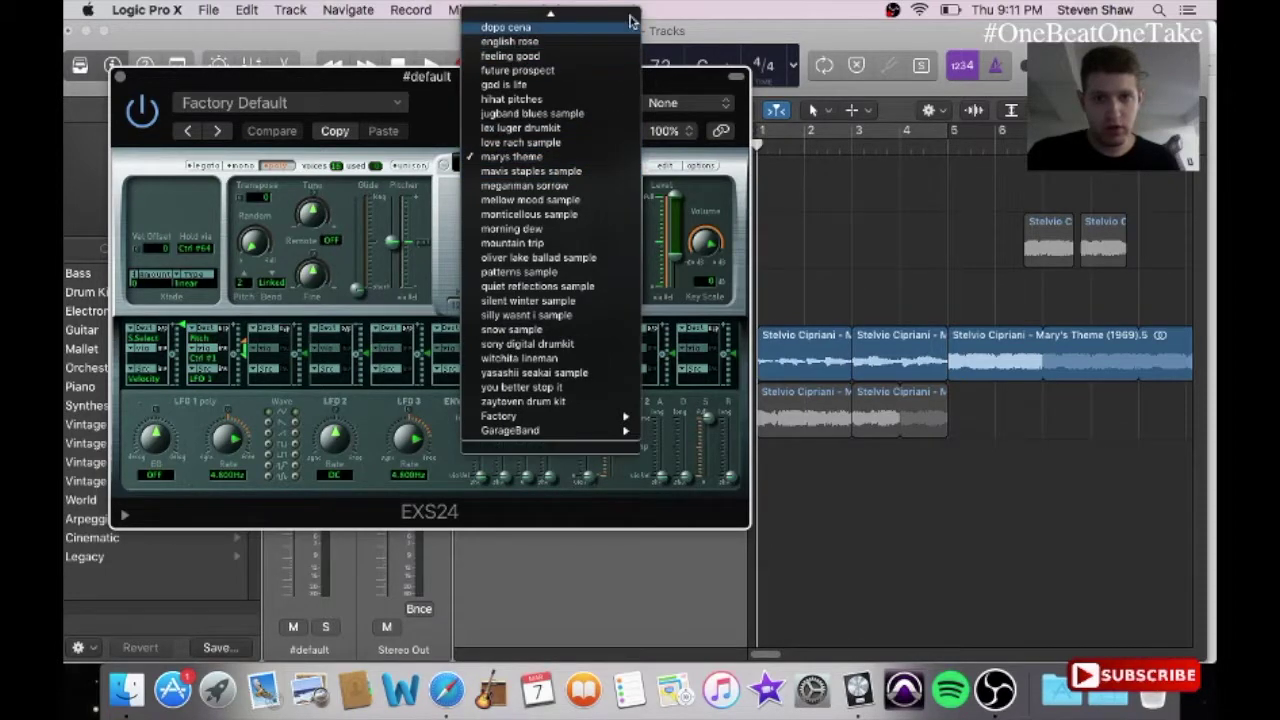
{"action": "left_click", "coordinate": [724, 34]}
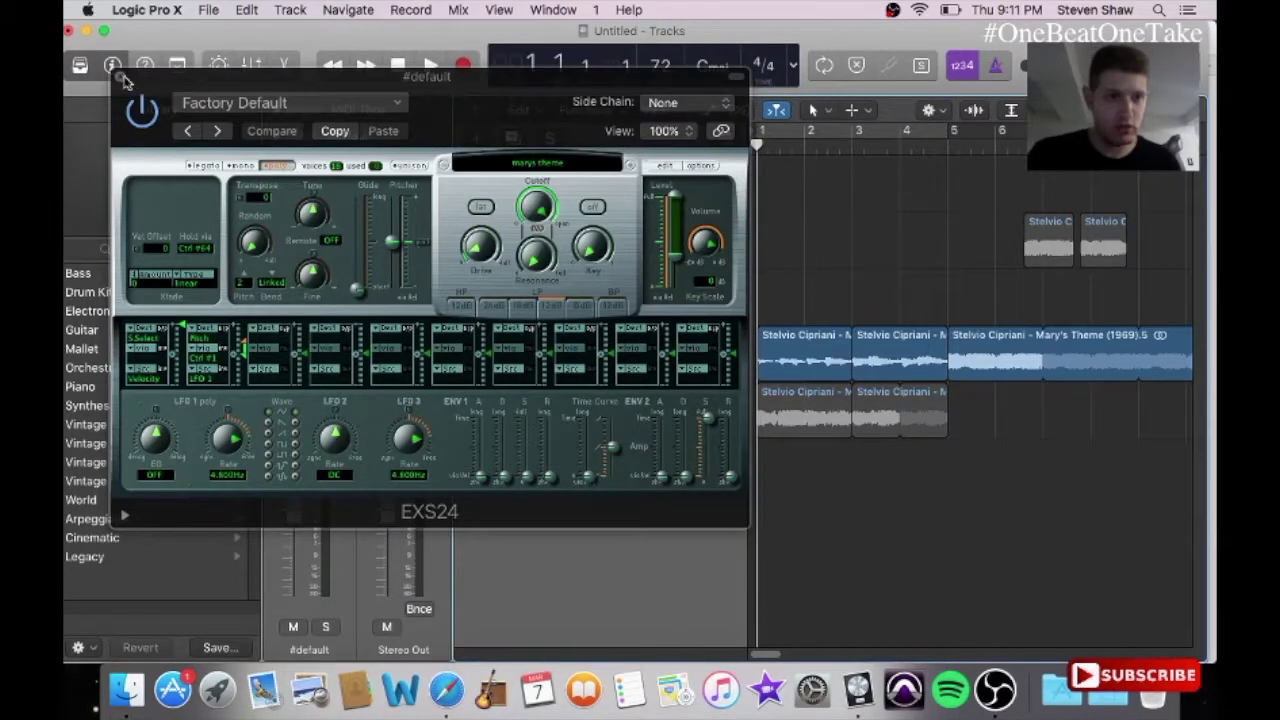
{"action": "left_click", "coordinate": [120, 77]}
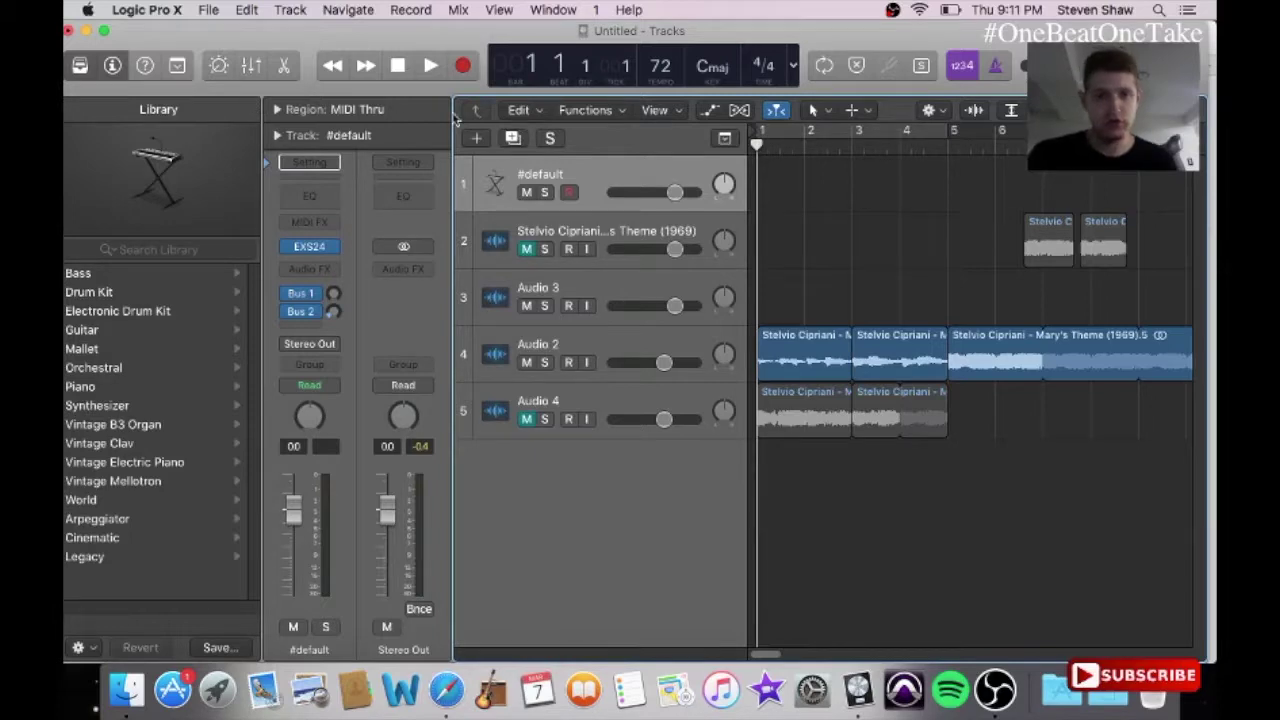
Step: Duplicate the #default instrument track and load the lex luger drumkit into the new track's EXS24
{"action": "left_click", "coordinate": [513, 140]}
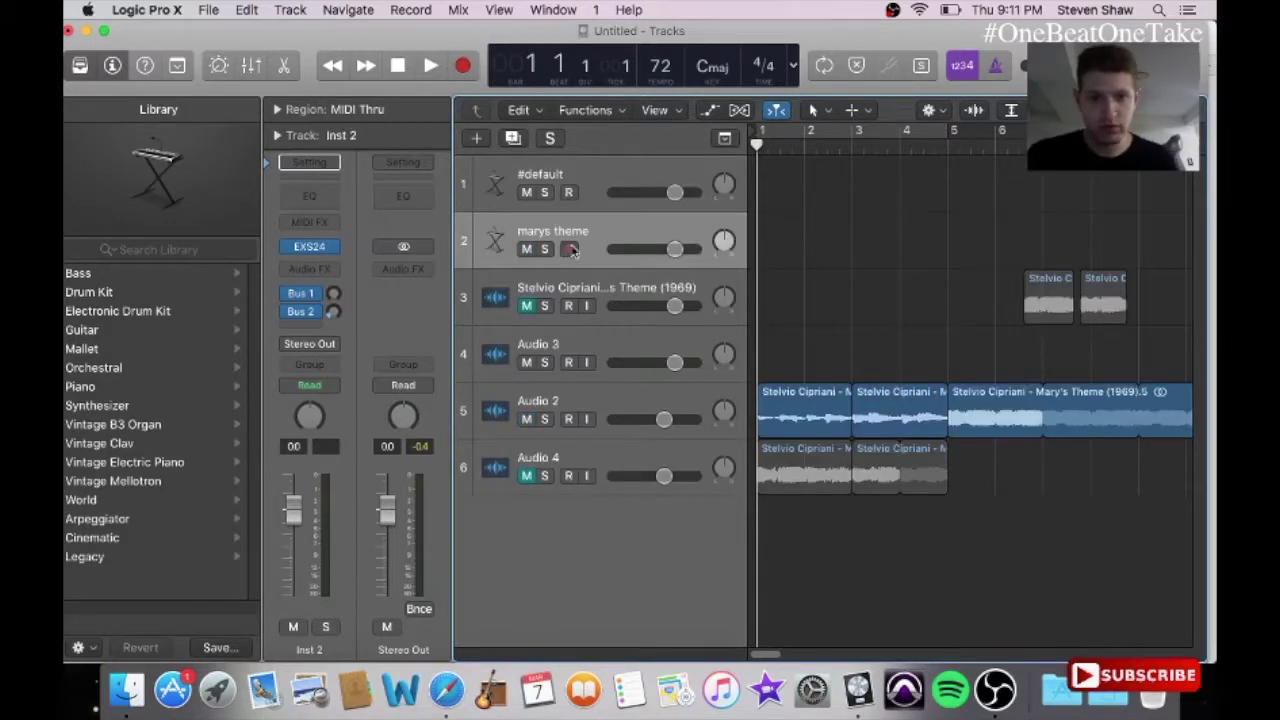
{"action": "left_click", "coordinate": [311, 248]}
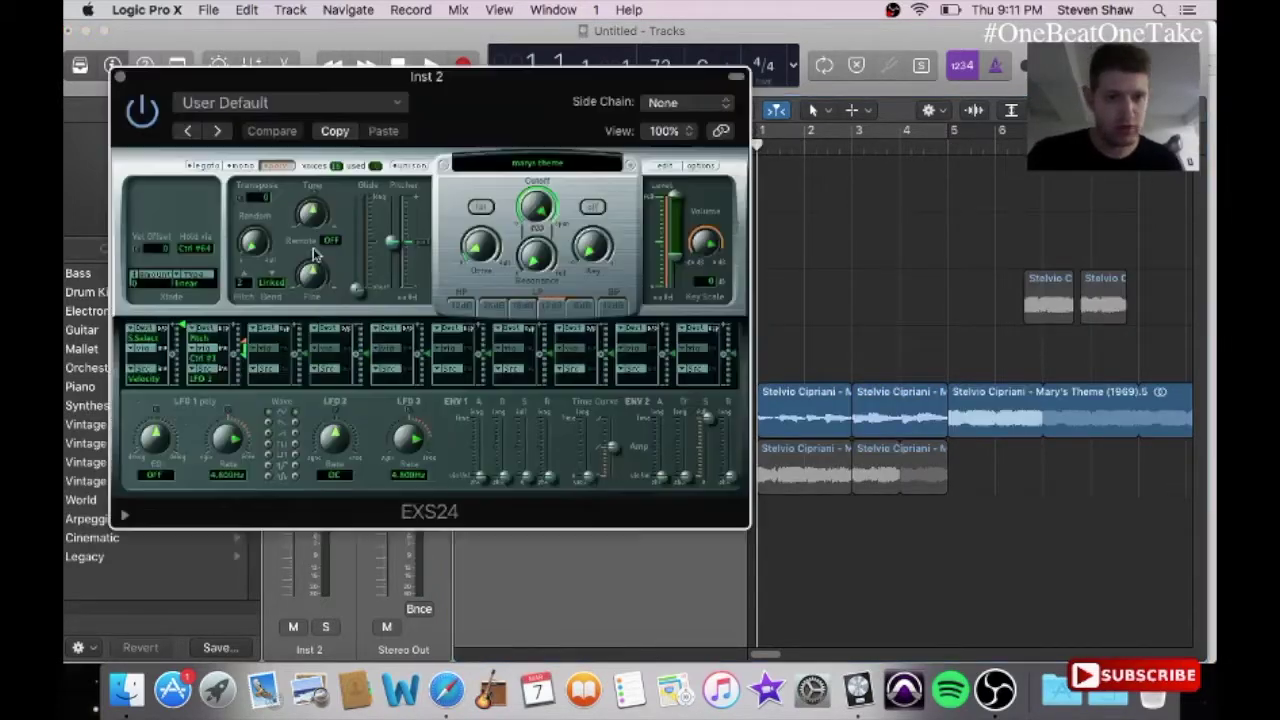
{"action": "left_click", "coordinate": [549, 166]}
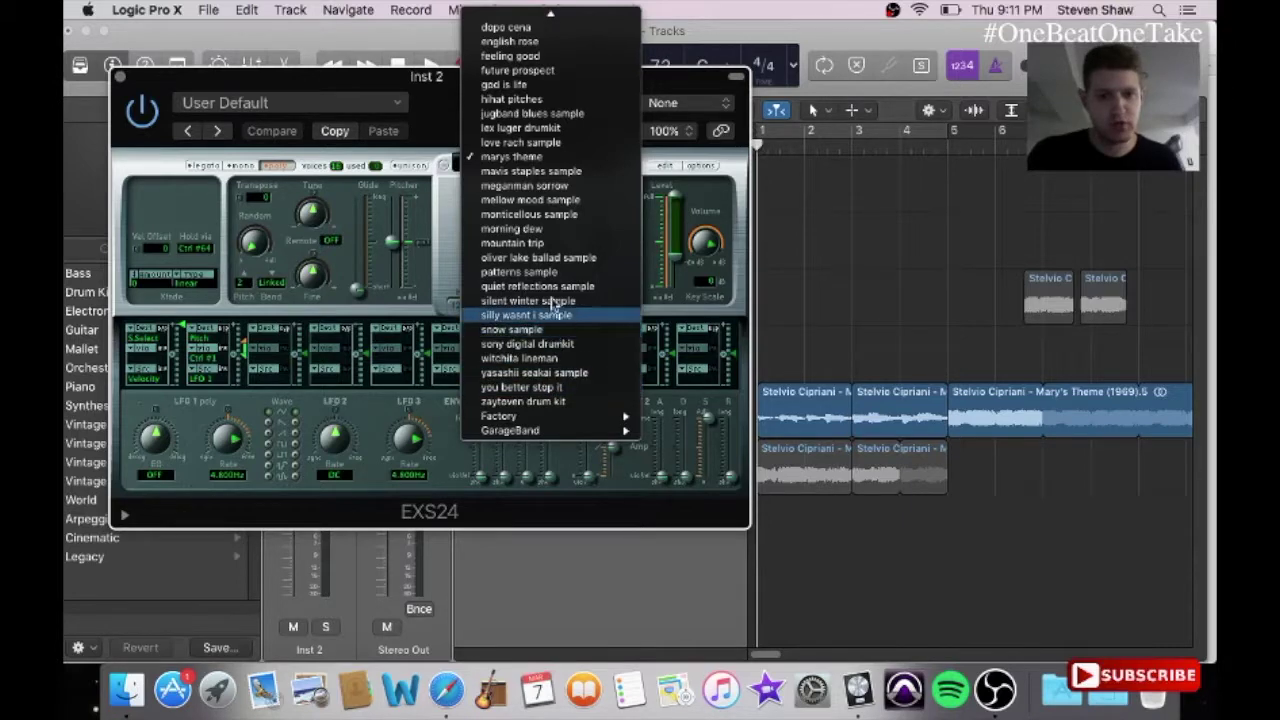
{"action": "left_click", "coordinate": [537, 130]}
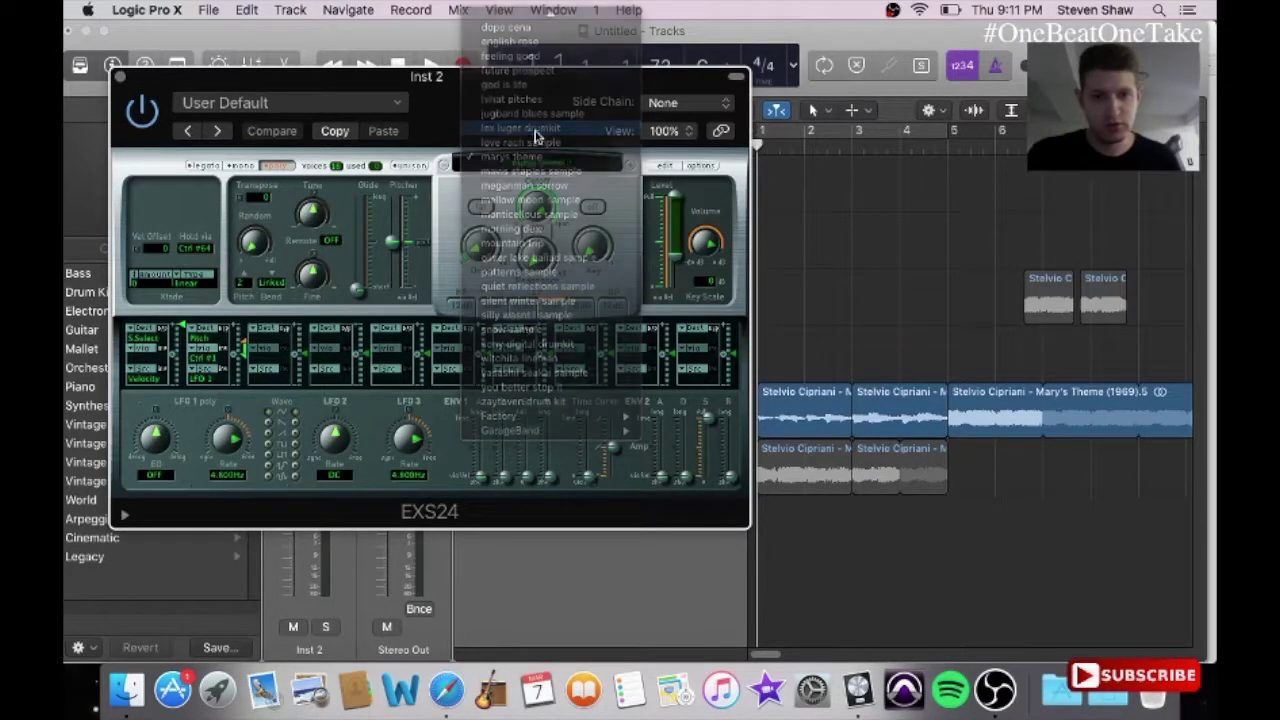
{"action": "left_click", "coordinate": [121, 79]}
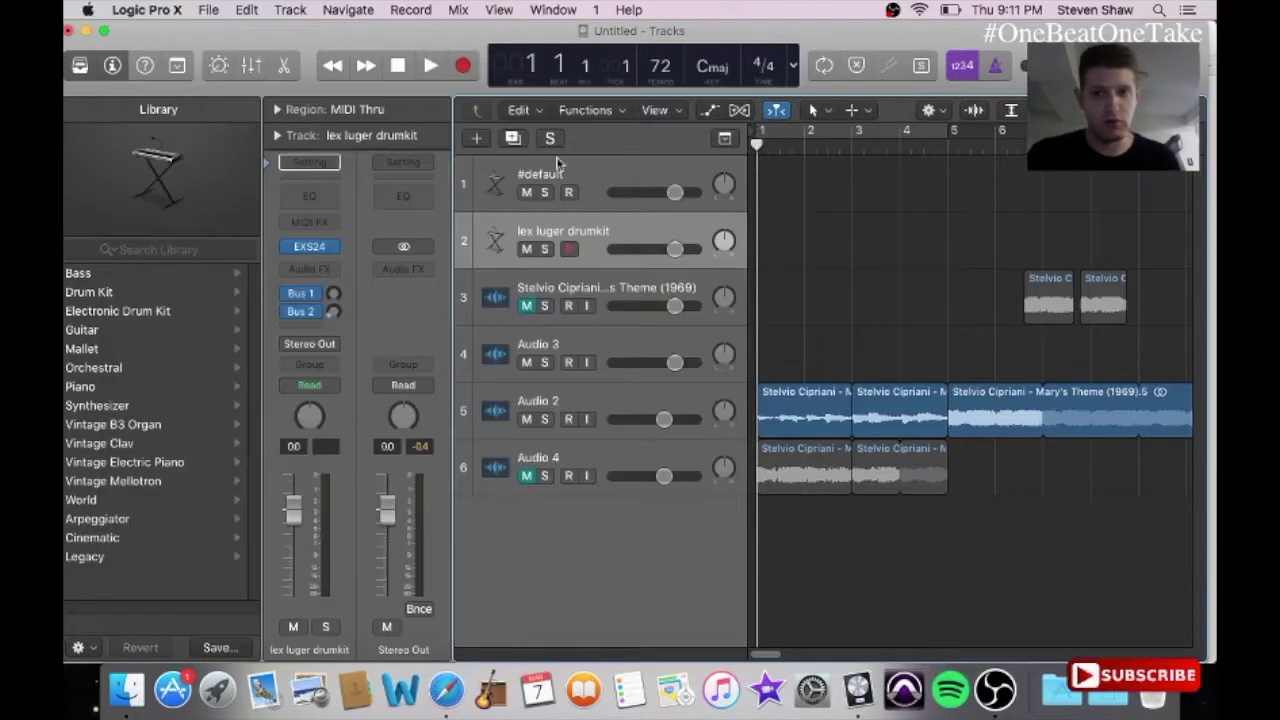
Step: In the Piano Roll, draw a one-bar C3 note in bar 1 of the lex luger drumkit track, and play it briefly
{"action": "left_click", "coordinate": [552, 9]}
{"action": "left_click", "coordinate": [605, 193]}
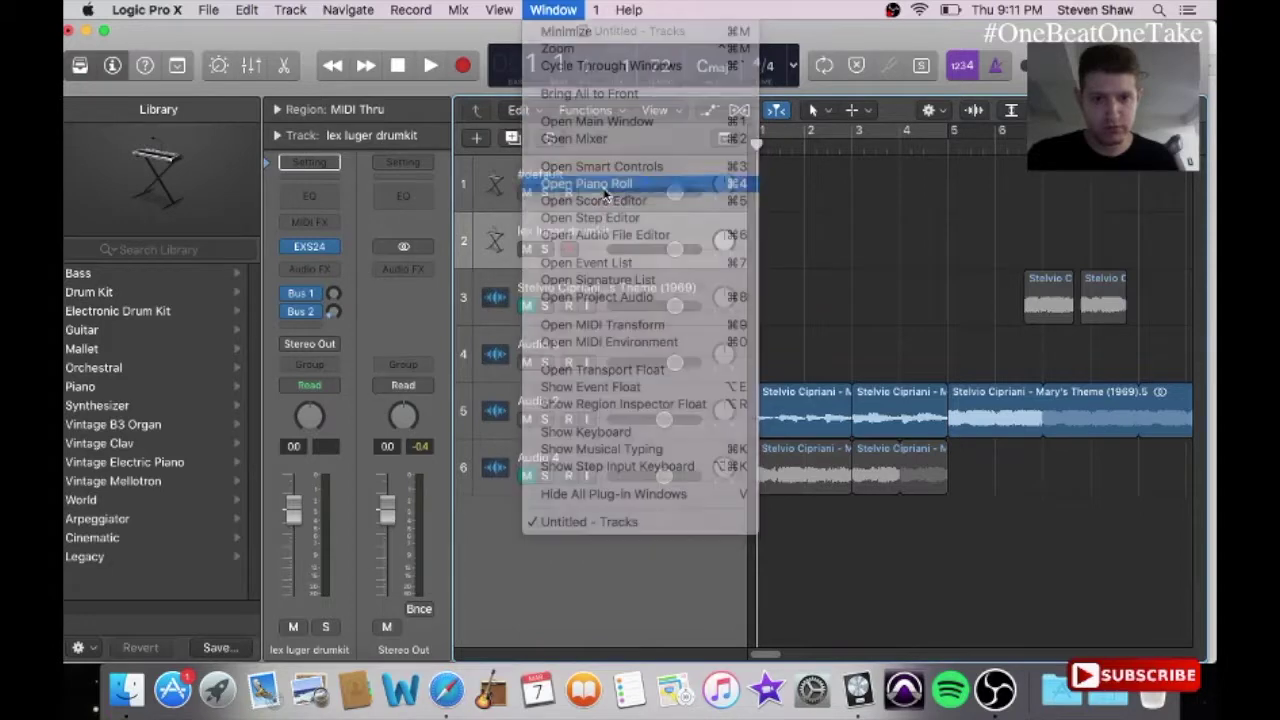
{"action": "left_click", "coordinate": [501, 57]}
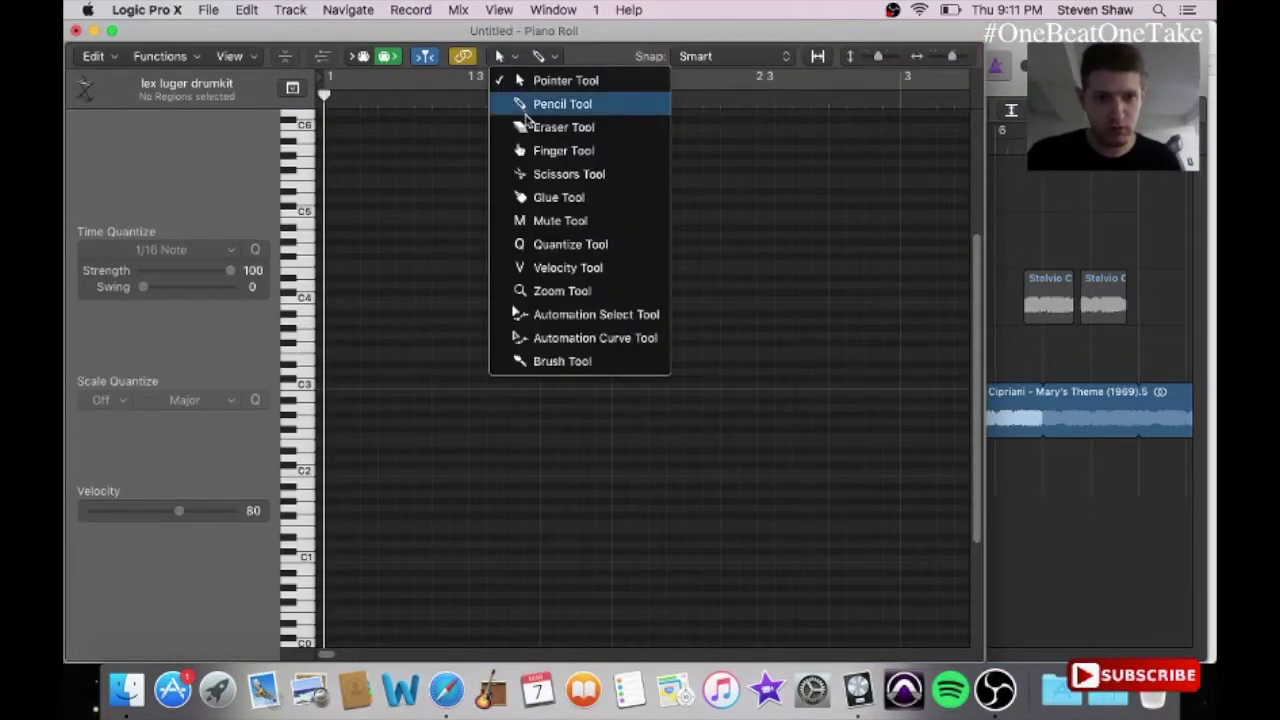
{"action": "left_click", "coordinate": [528, 106]}
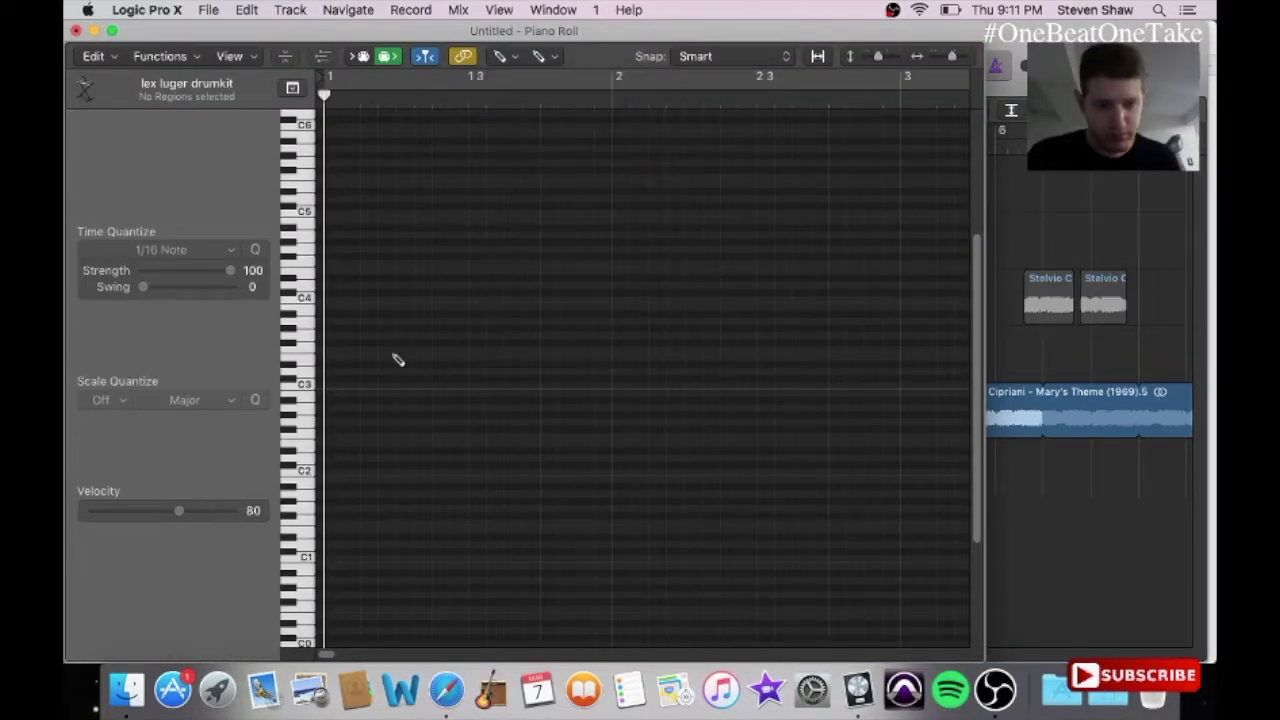
{"action": "left_click", "coordinate": [338, 388]}
{"action": "left_click_drag", "start_coordinate": [334, 384], "coordinate": [609, 431]}
{"action": "key", "text": "space"}
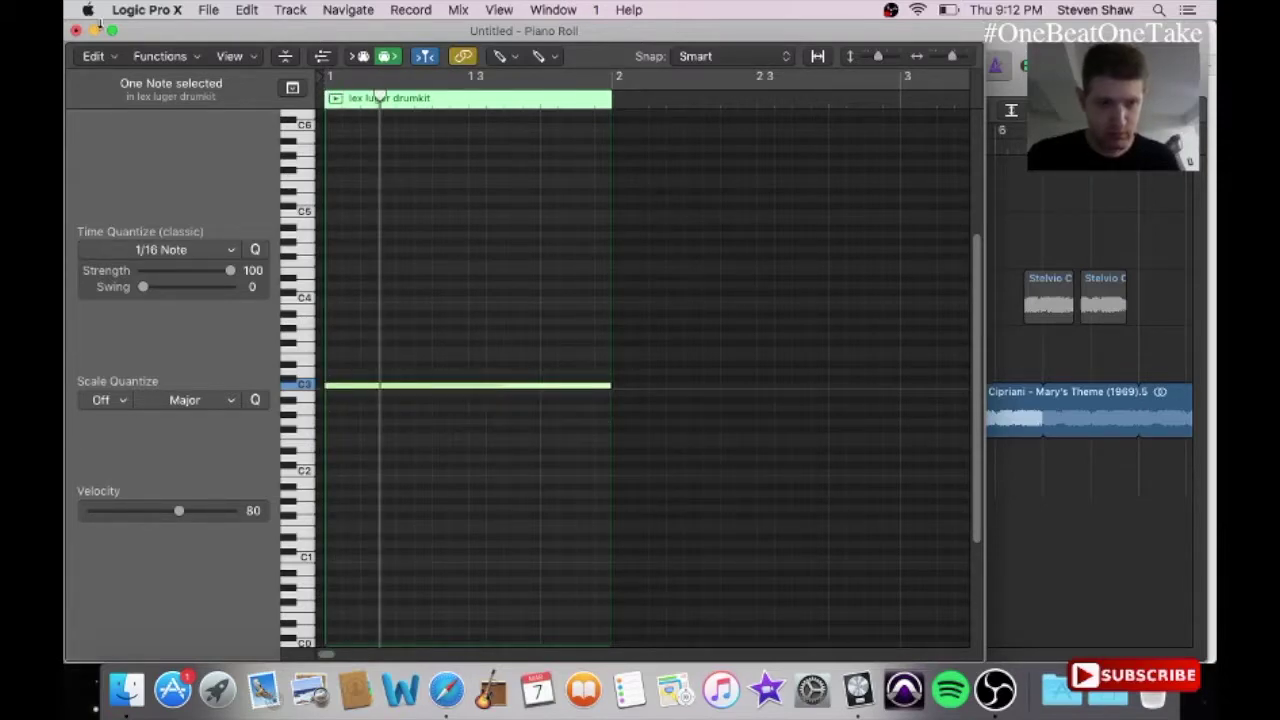
{"action": "left_click", "coordinate": [75, 31]}
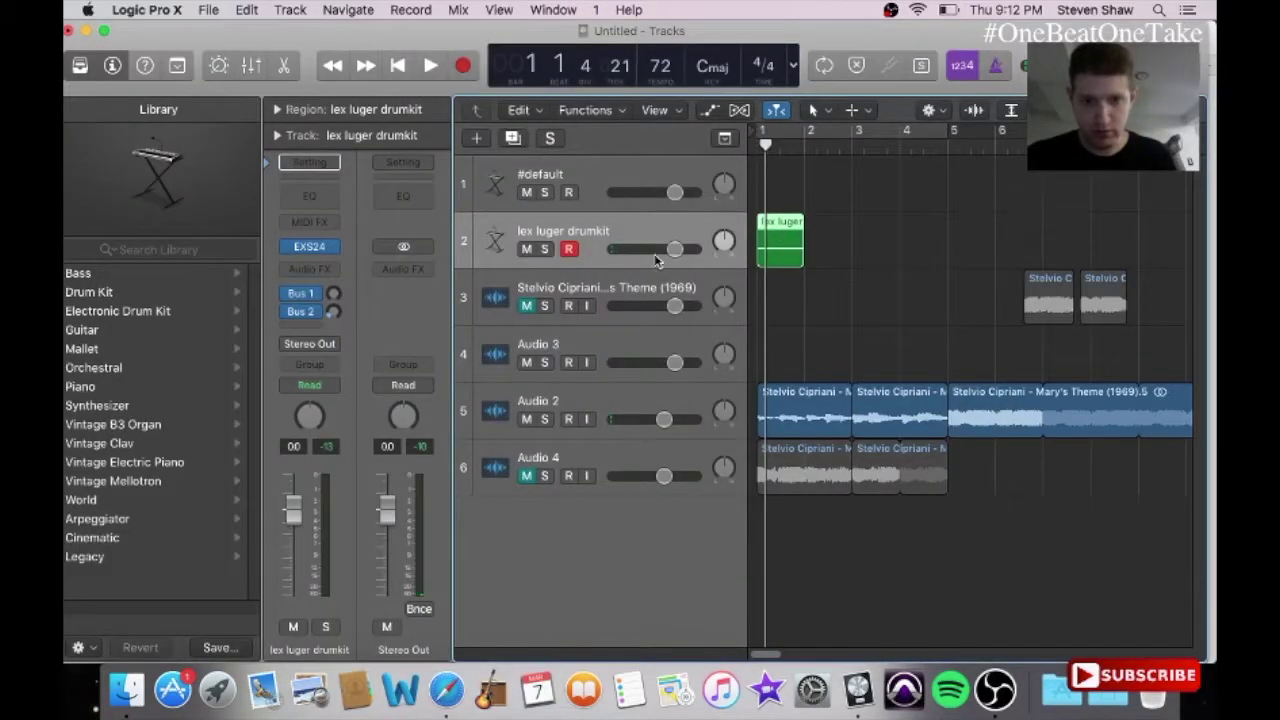
Step: Delete the empty Audio 3 track
{"action": "left_click", "coordinate": [643, 290]}
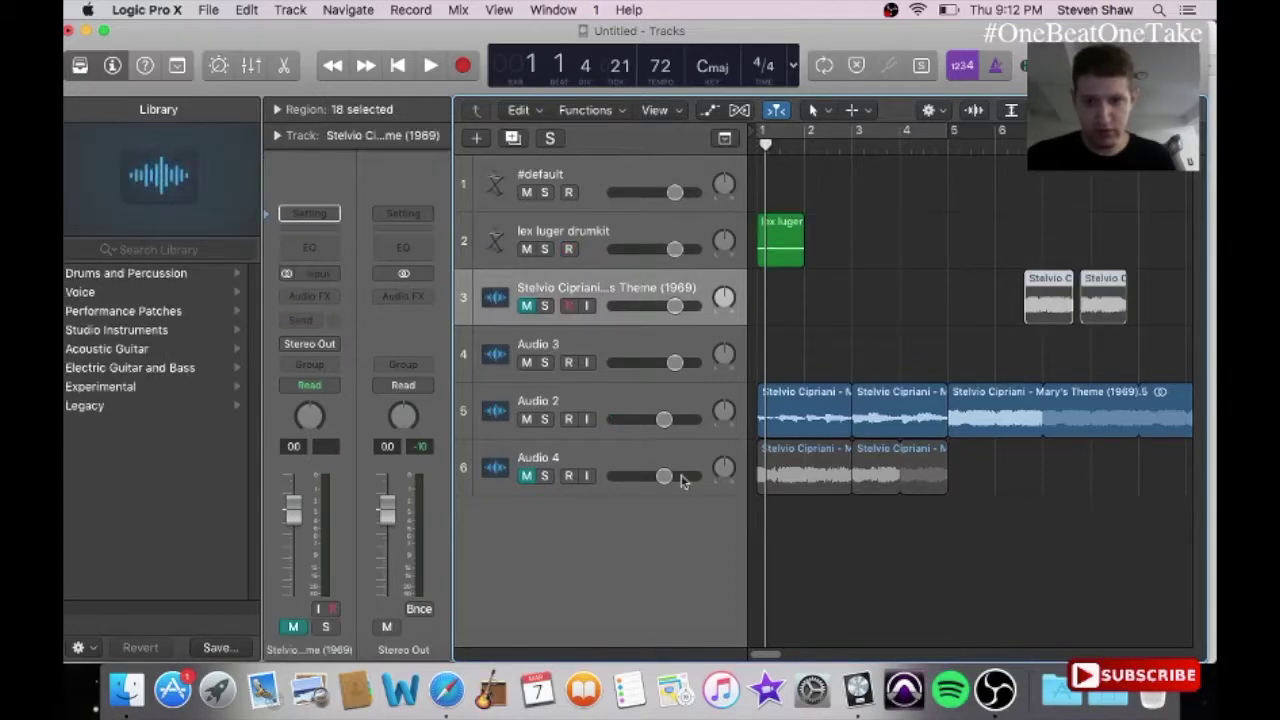
{"action": "left_click_drag", "start_coordinate": [763, 656], "coordinate": [778, 660]}
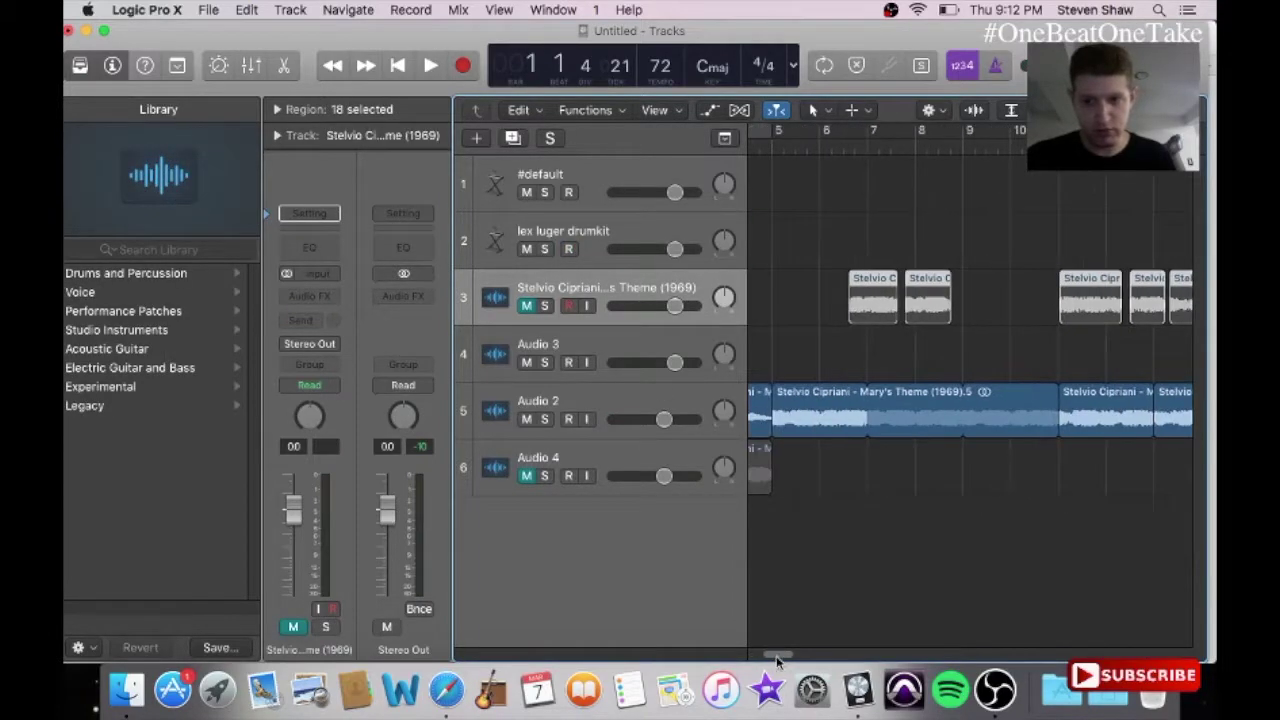
{"action": "left_click", "coordinate": [641, 348]}
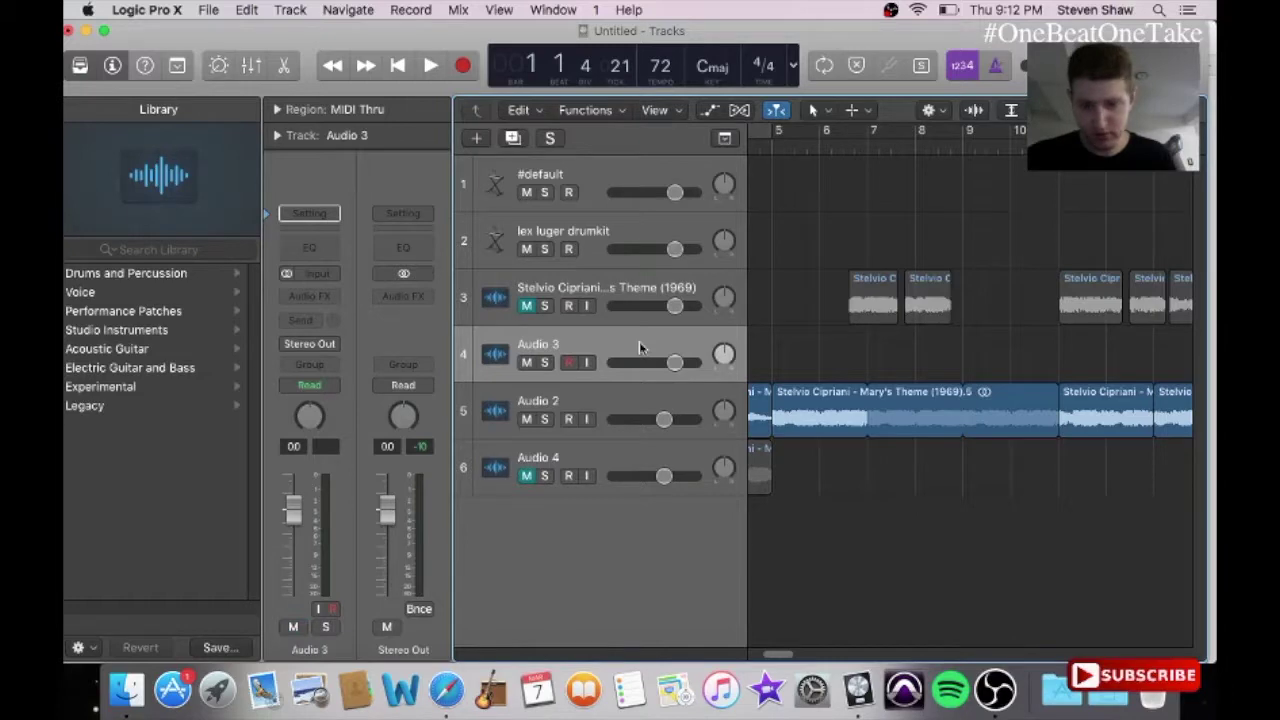
{"action": "key", "text": "super+BackSpace"}
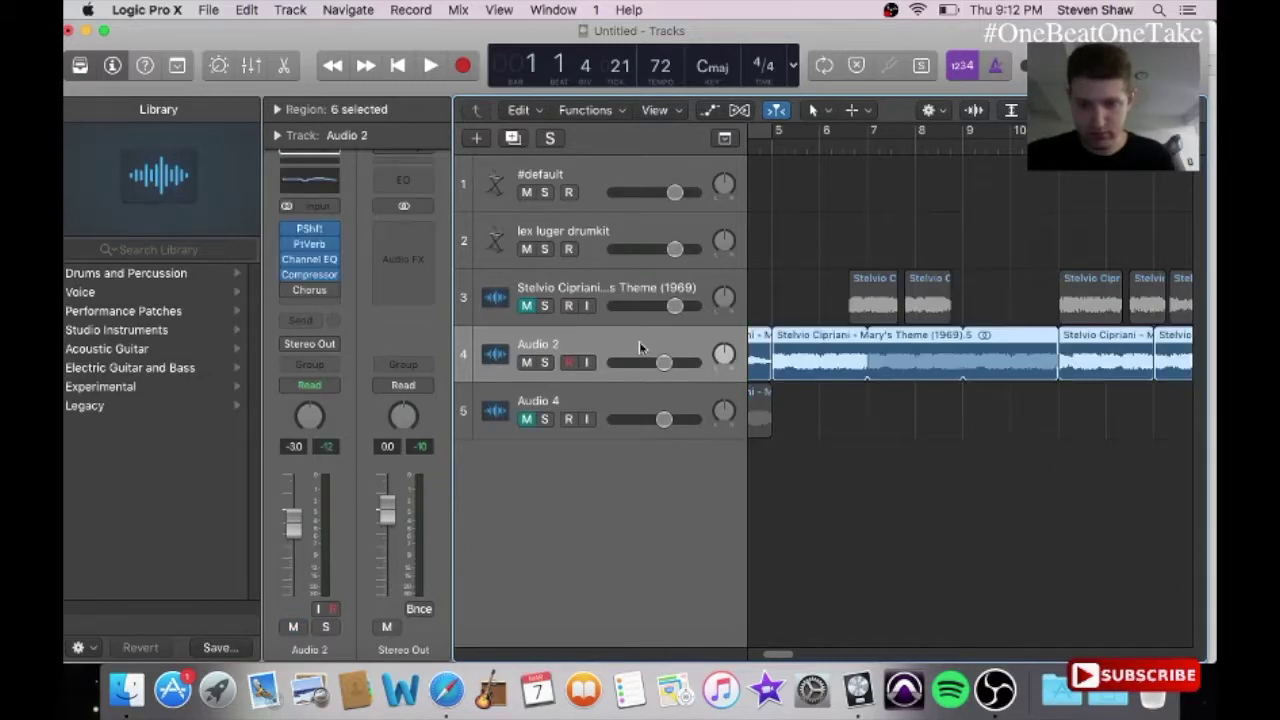
Step: Delete all regions on the muted Stelvio Cipriani Mary's Theme (1969) track, and remove the track itself
{"action": "left_click", "coordinate": [620, 280]}
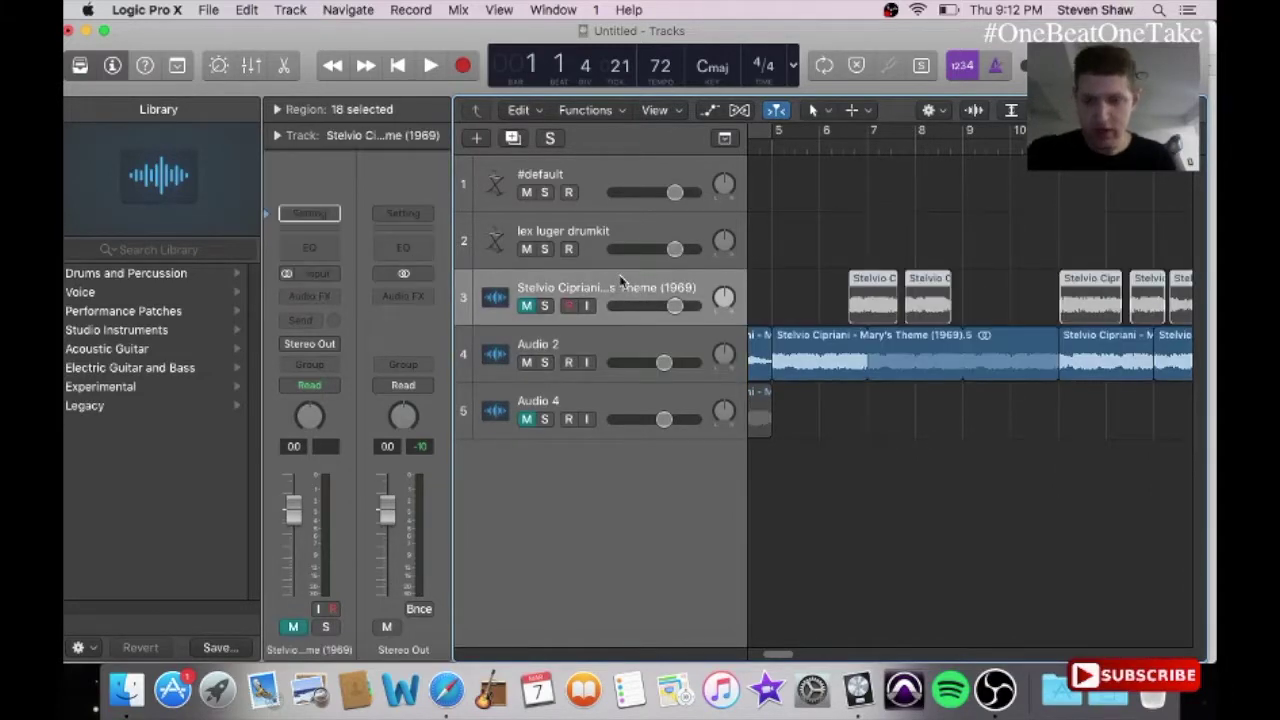
{"action": "key", "text": "BackSpace"}
{"action": "key", "text": "Return"}
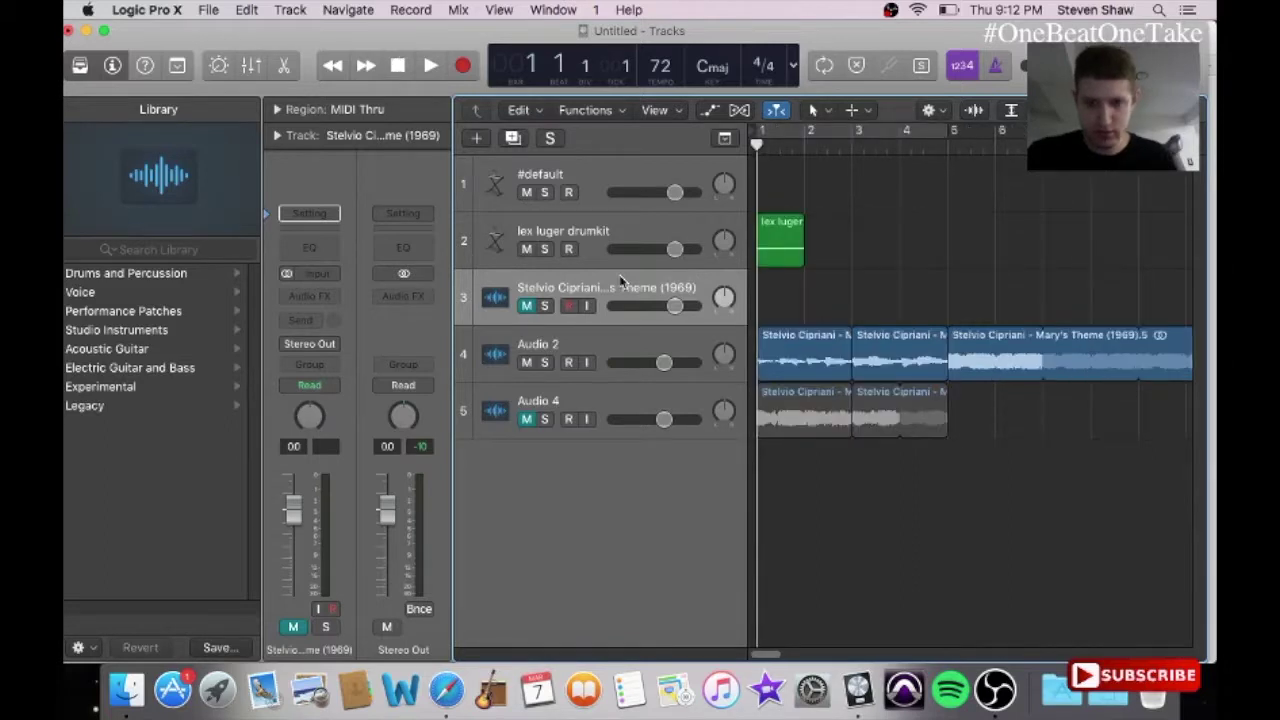
{"action": "key", "text": "super+BackSpace"}
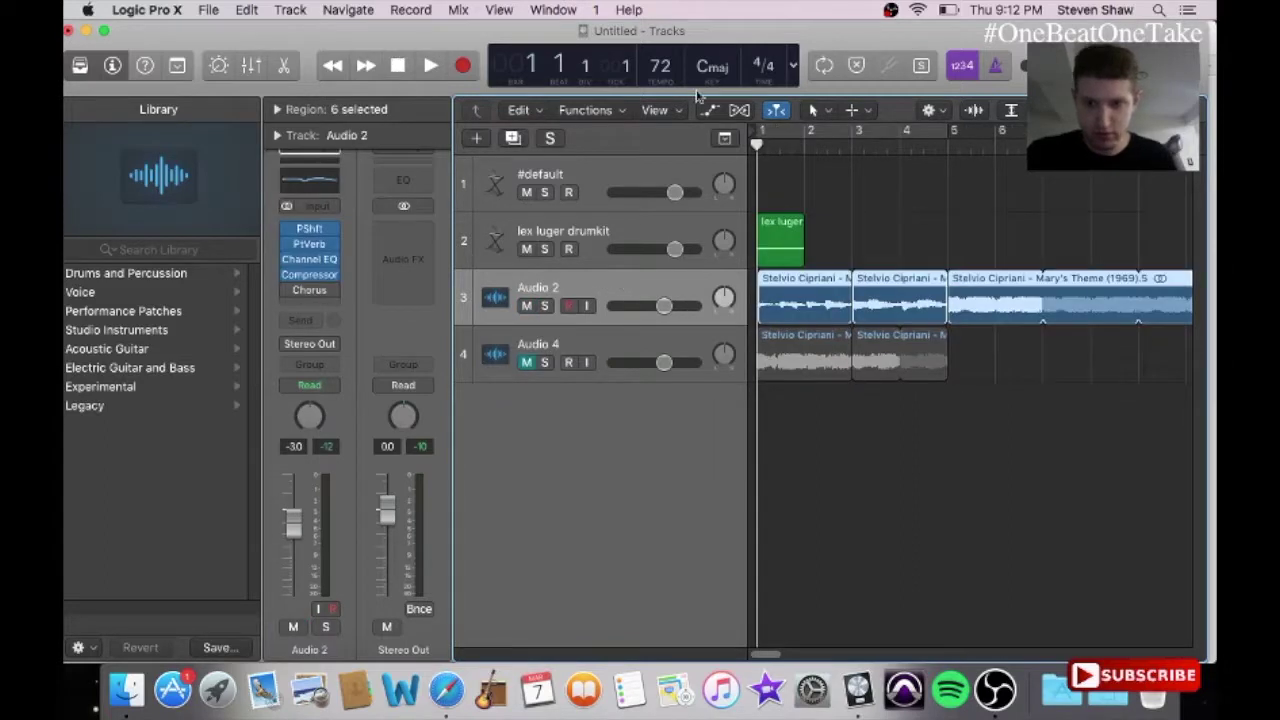
Step: Move the lex luger drumkit region to bar 5, and set the playhead back to bar 1
{"action": "left_click", "coordinate": [779, 247]}
{"action": "left_click_drag", "start_coordinate": [779, 243], "coordinate": [968, 245]}
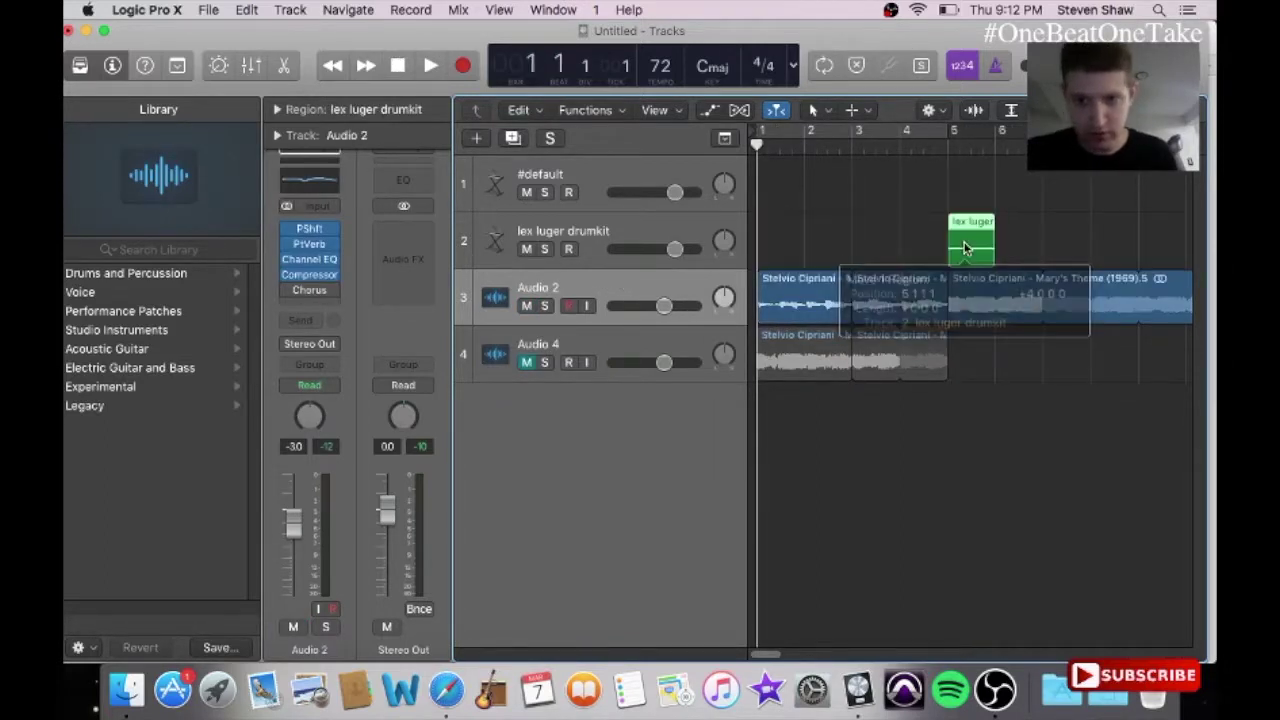
{"action": "left_click", "coordinate": [944, 148]}
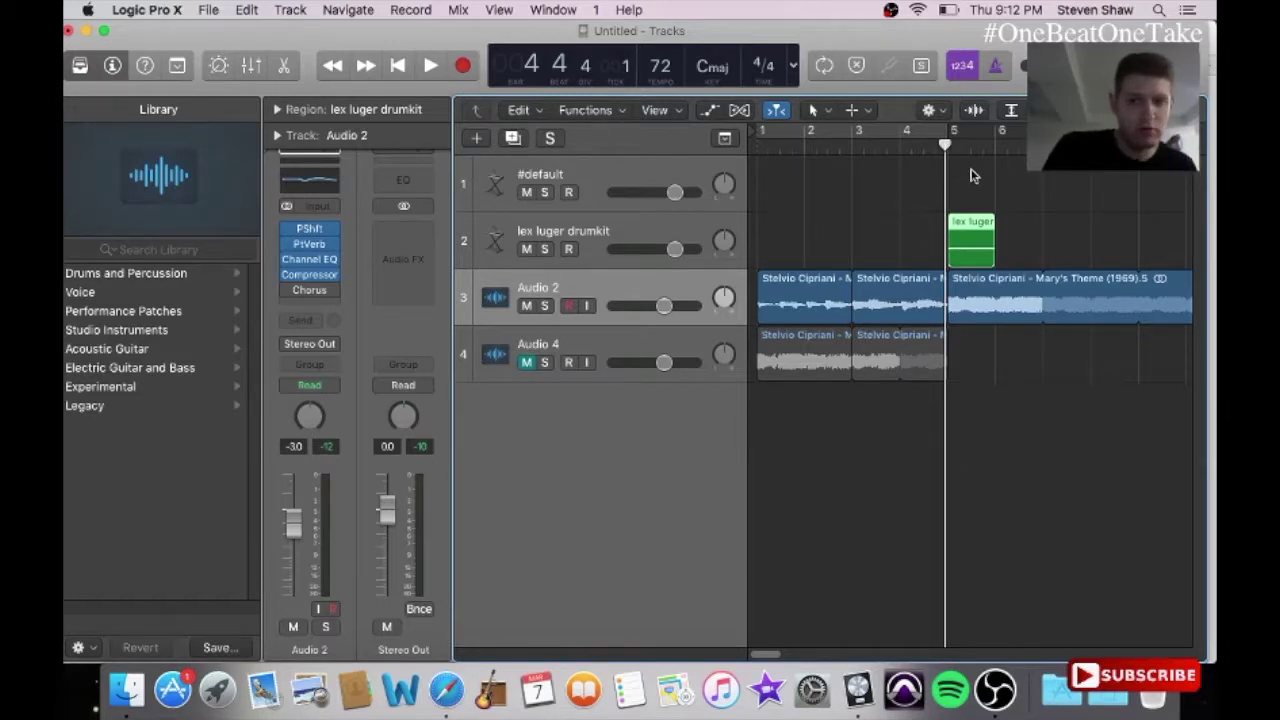
{"action": "left_click", "coordinate": [757, 148]}
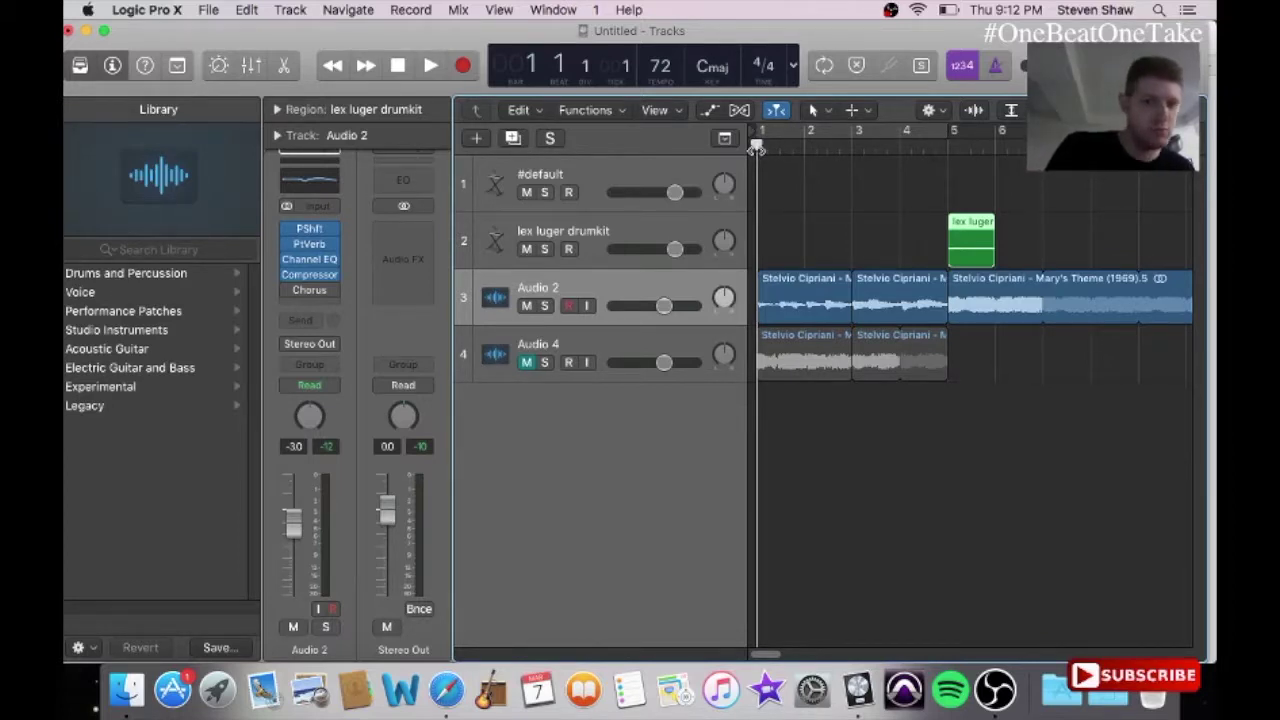
Step: Duplicate the lex luger drumkit track, and place the copy above the original
{"action": "left_click", "coordinate": [577, 216]}
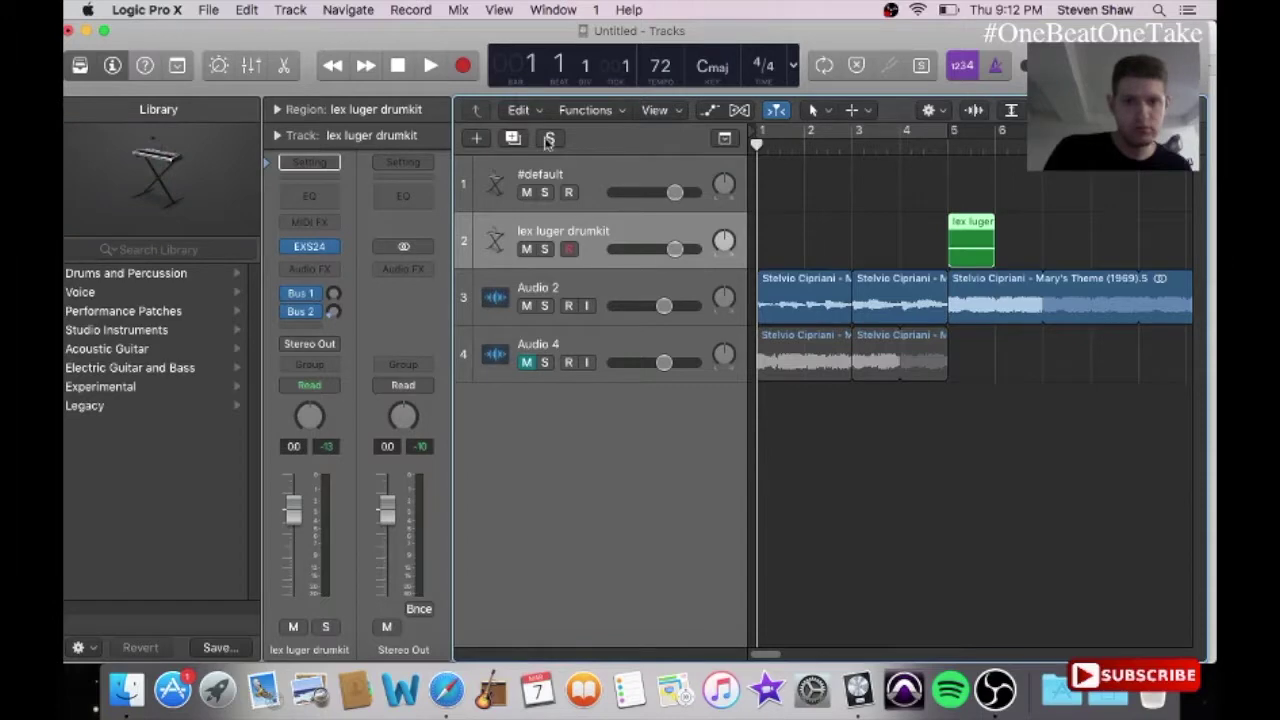
{"action": "left_click", "coordinate": [513, 138]}
{"action": "left_click_drag", "start_coordinate": [625, 286], "coordinate": [619, 227]}
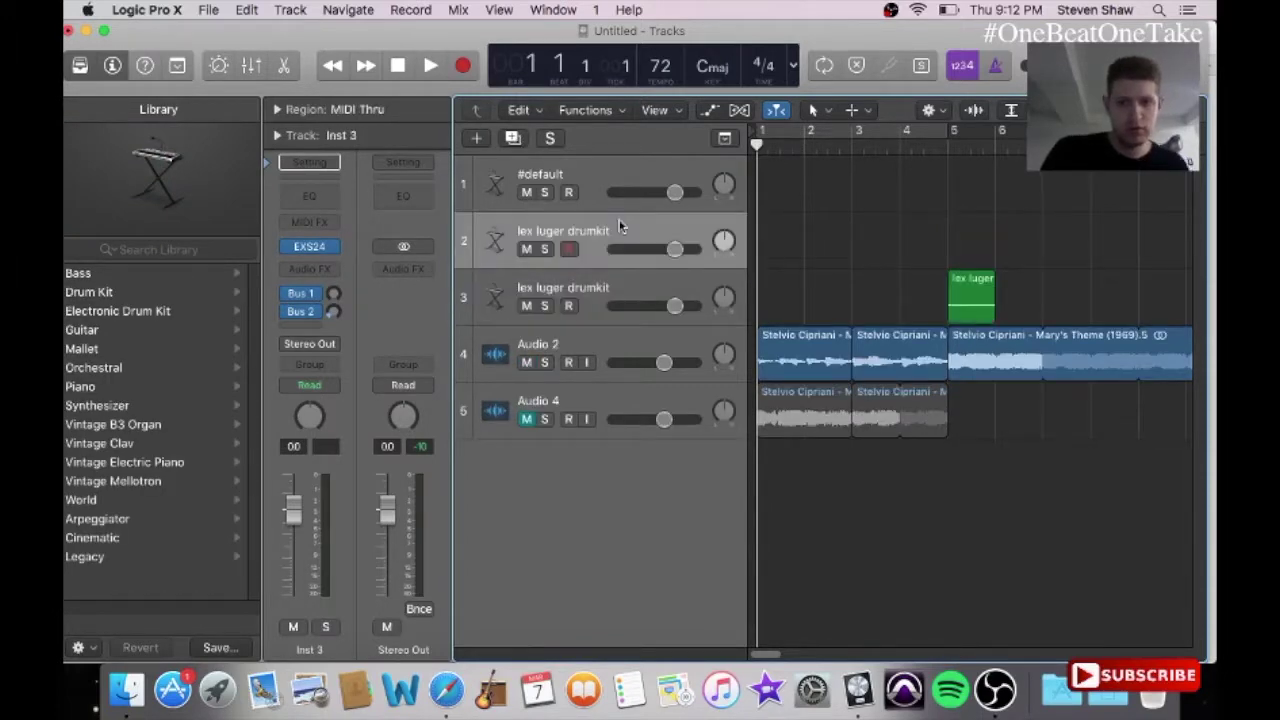
Step: Open the piano roll for the duplicated lex luger drumkit track, and draw a bar 1 pattern of sixteenth notes on D#1 and A#1
{"action": "left_click", "coordinate": [553, 9]}
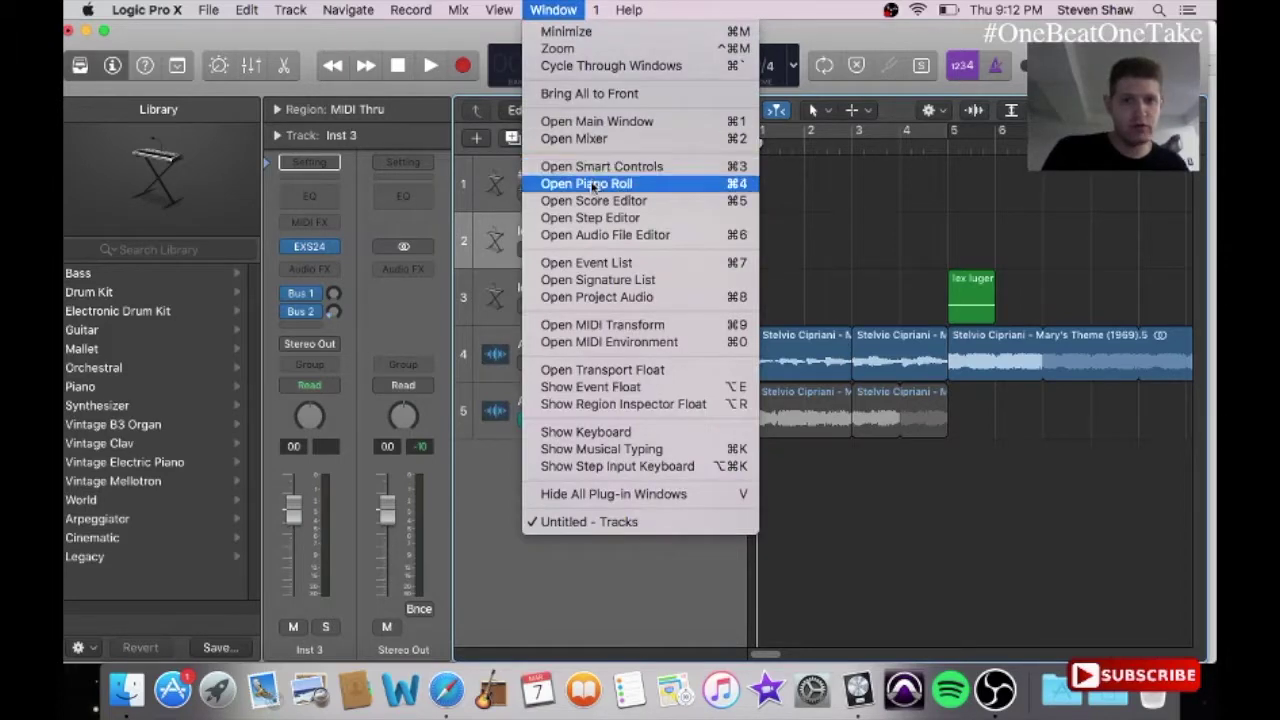
{"action": "left_click", "coordinate": [593, 178]}
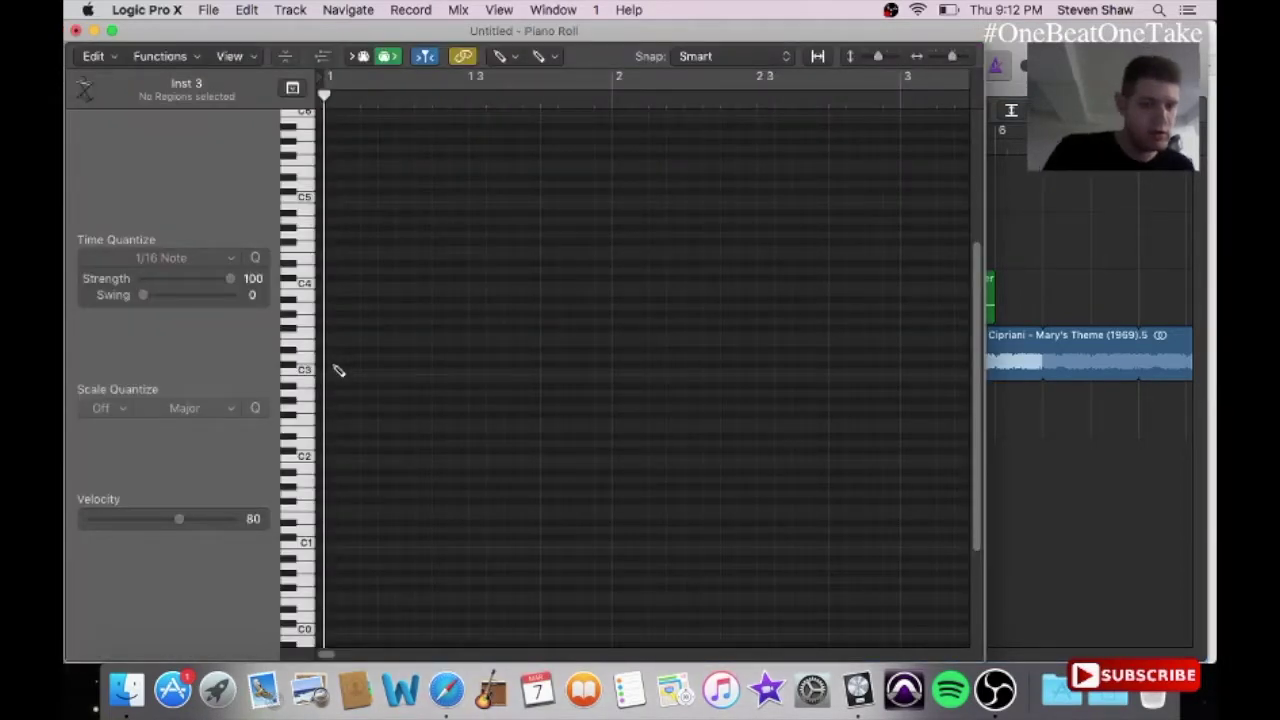
{"action": "left_click", "coordinate": [335, 521]}
{"action": "left_click_drag", "start_coordinate": [610, 521], "coordinate": [339, 556]}
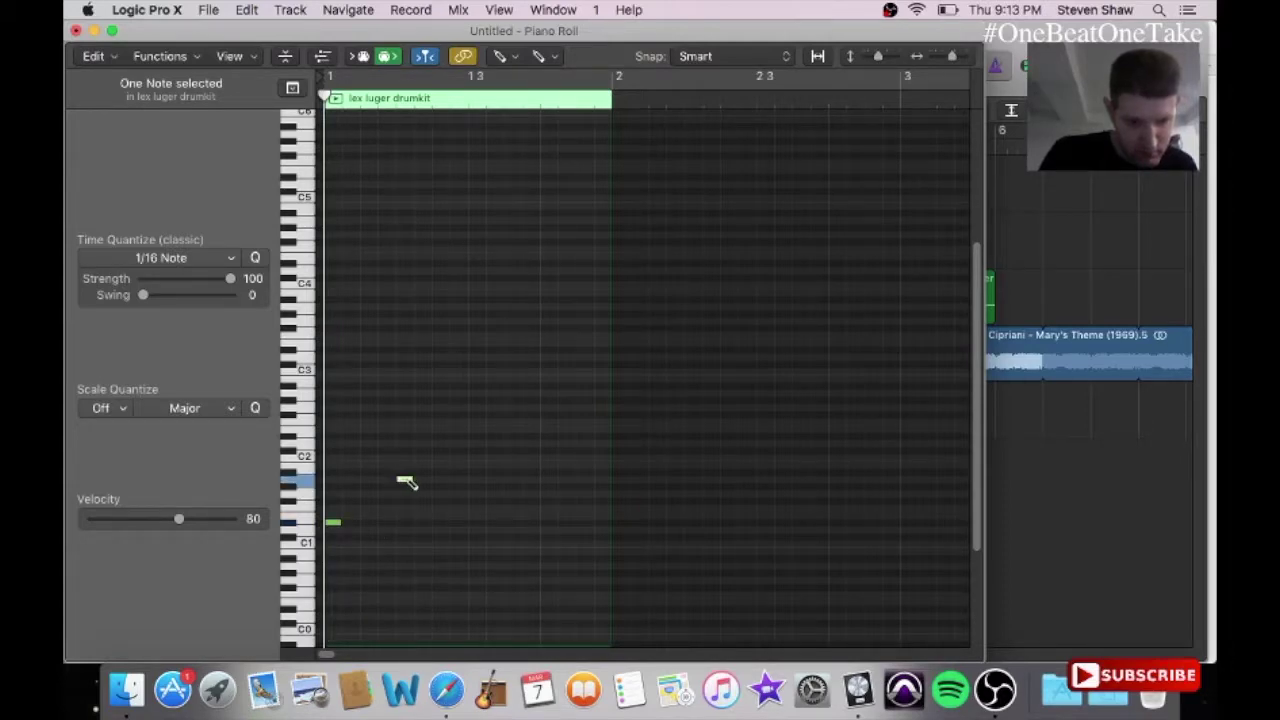
{"action": "left_click", "coordinate": [403, 477]}
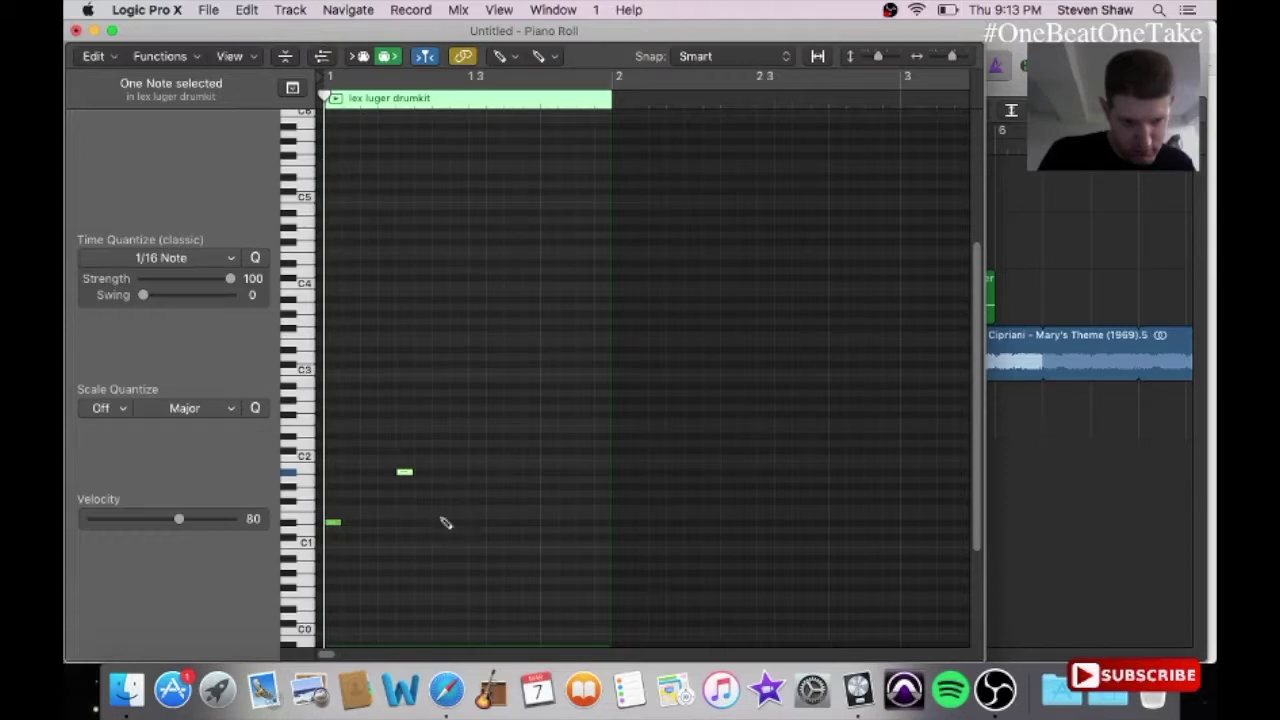
{"action": "left_click", "coordinate": [459, 473]}
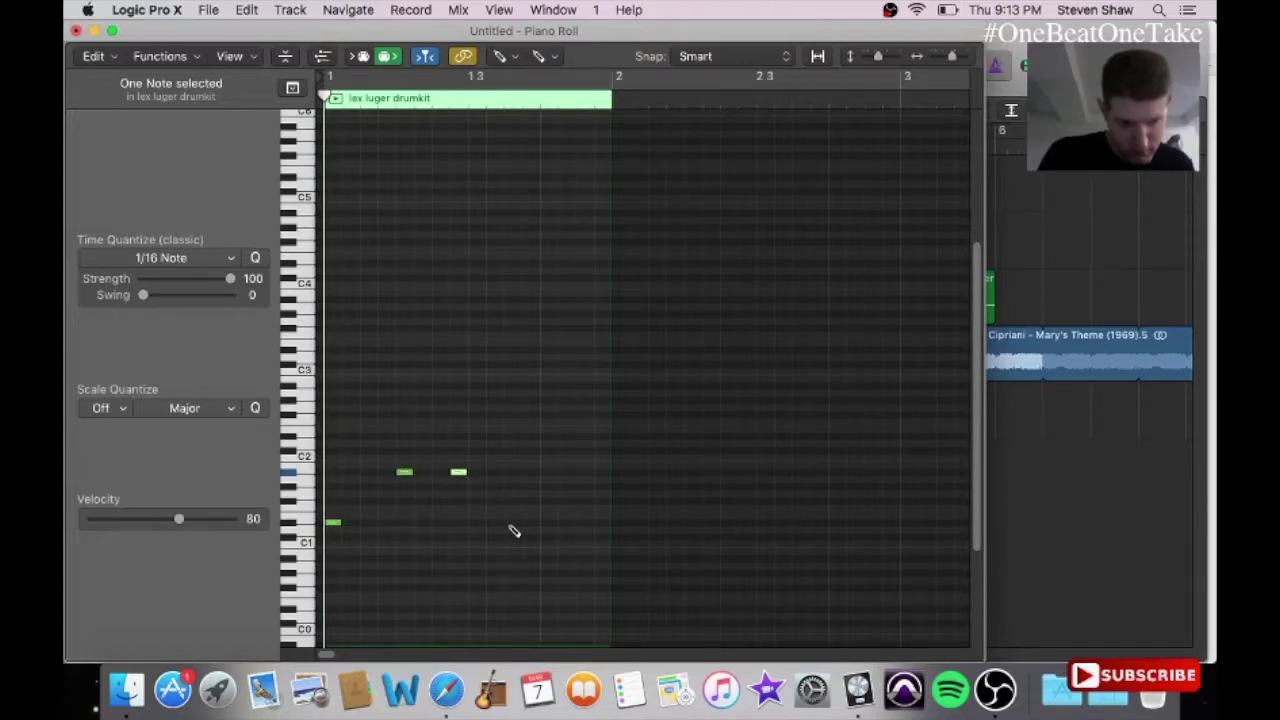
{"action": "left_click", "coordinate": [512, 522]}
{"action": "left_click", "coordinate": [549, 472]}
{"action": "left_click", "coordinate": [603, 522]}
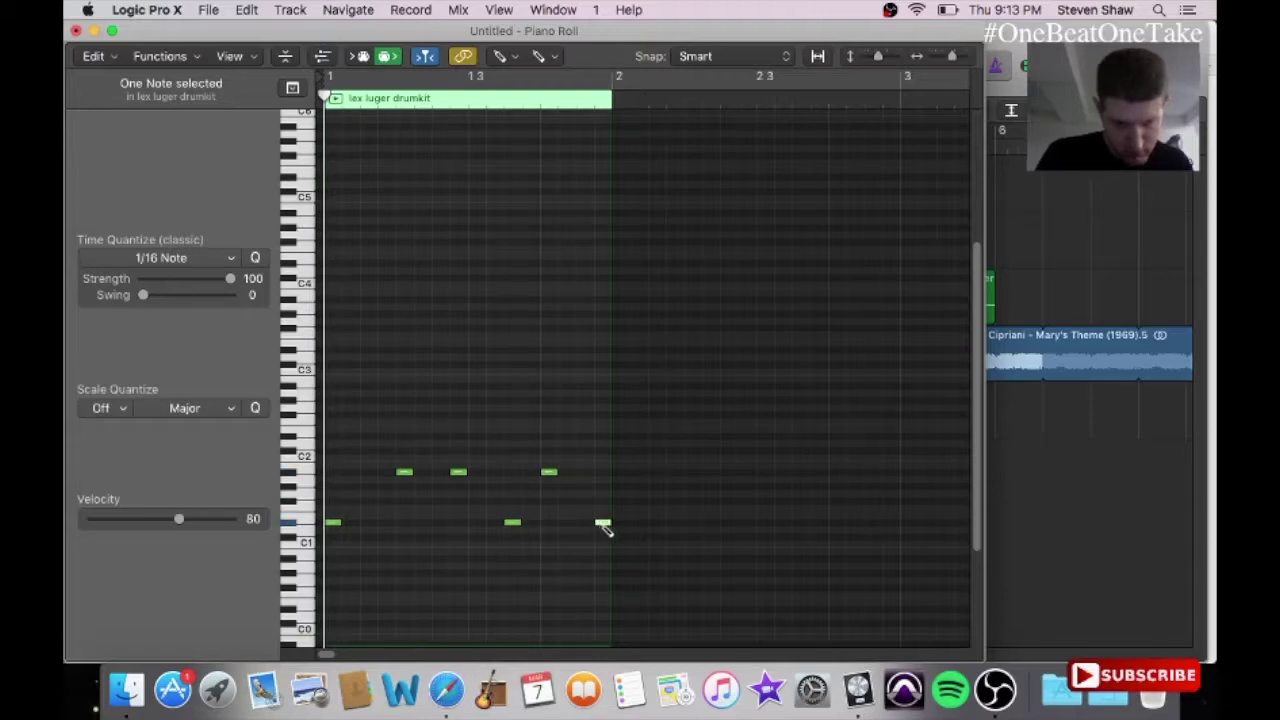
Step: Extend the pattern through the first half of bar 2 with D#1 and A#1 notes, and add a D#1 just before beat 2 of bar 1
{"action": "left_click", "coordinate": [620, 522]}
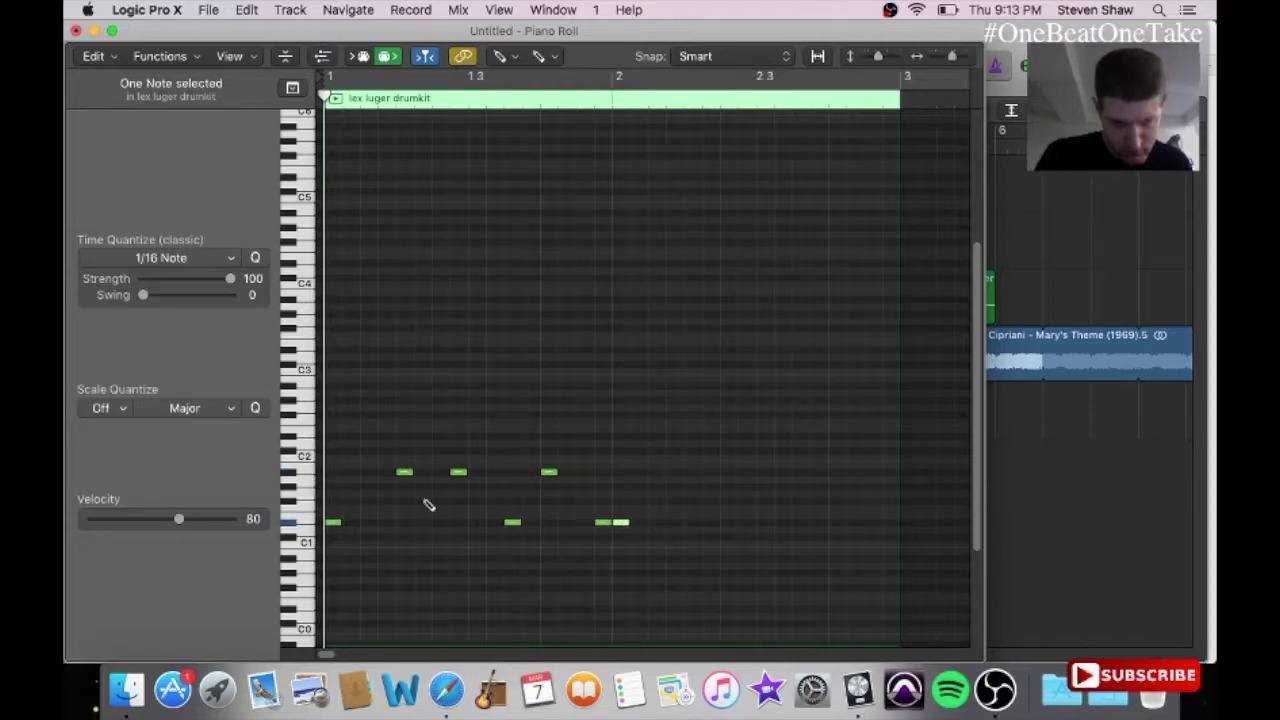
{"action": "left_click", "coordinate": [386, 522]}
{"action": "key", "text": "space"}
{"action": "left_click", "coordinate": [675, 522]}
{"action": "left_click", "coordinate": [693, 471]}
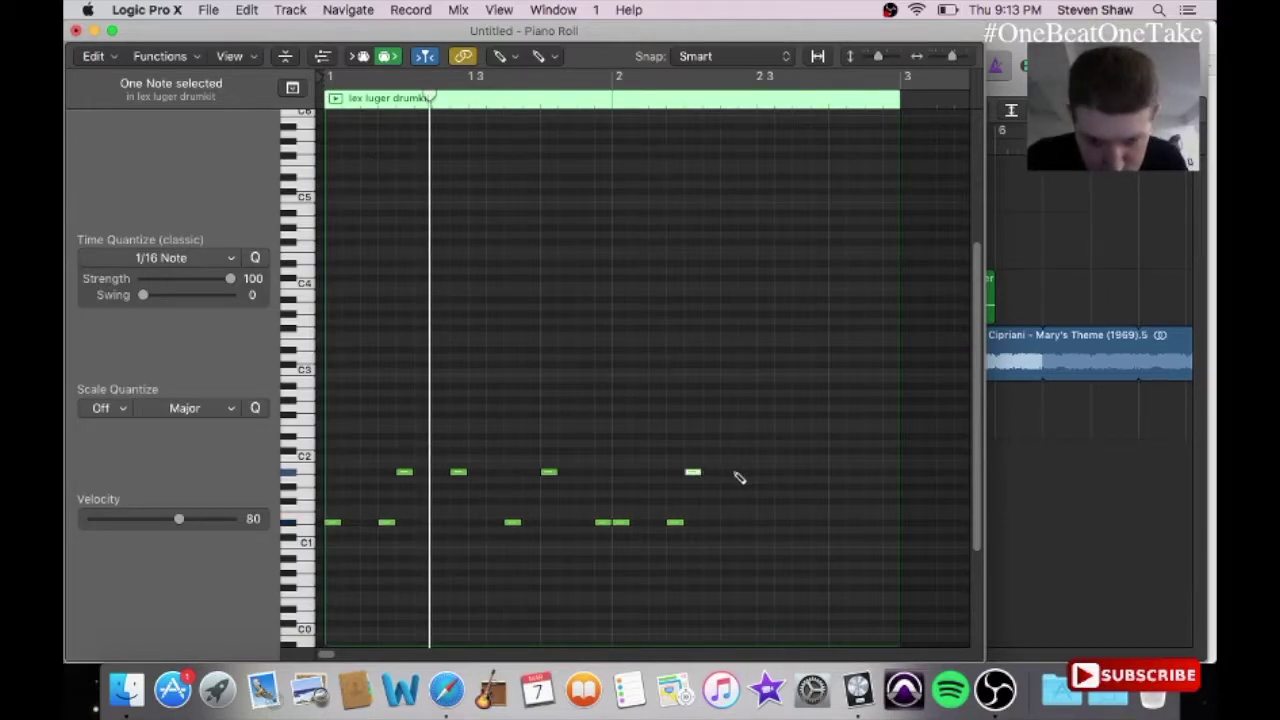
{"action": "left_click", "coordinate": [744, 471]}
{"action": "left_click", "coordinate": [797, 522]}
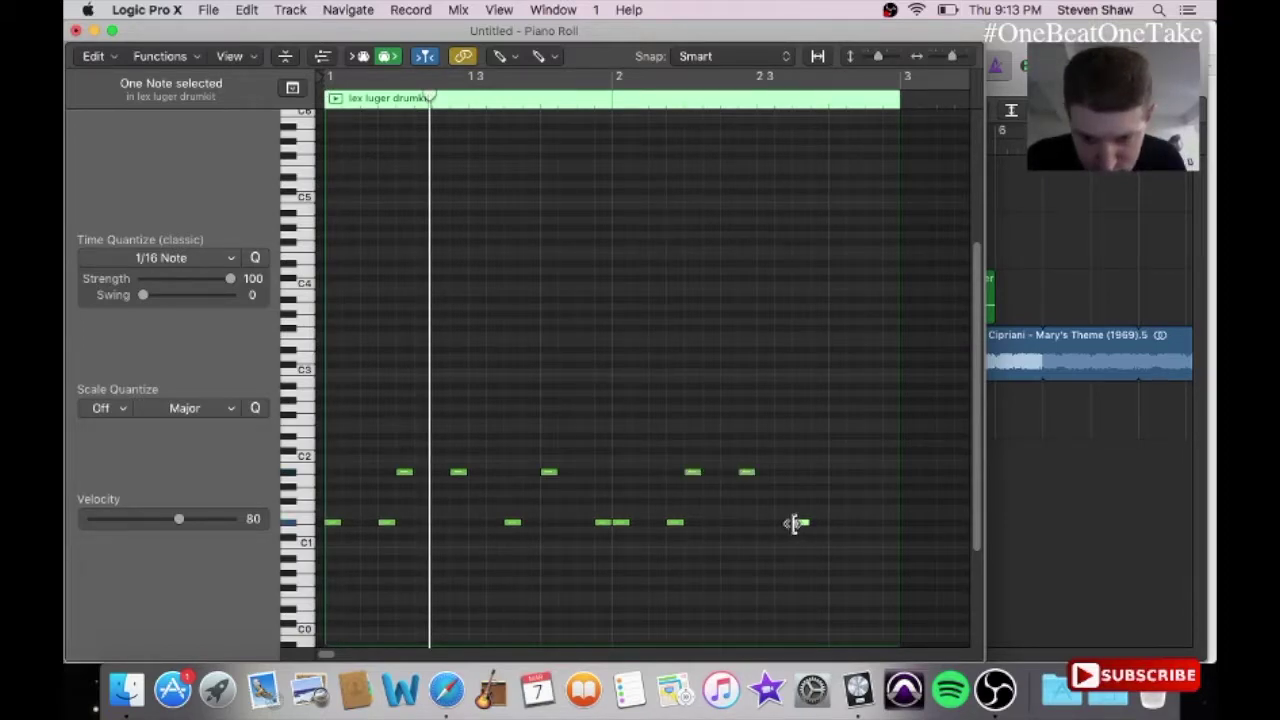
Step: Finish bar 2 with A#1 notes just after beat 3 and on beat 4, and D#1 notes a sixteenth before beat 4 and the bar's end
{"action": "left_click", "coordinate": [783, 472]}
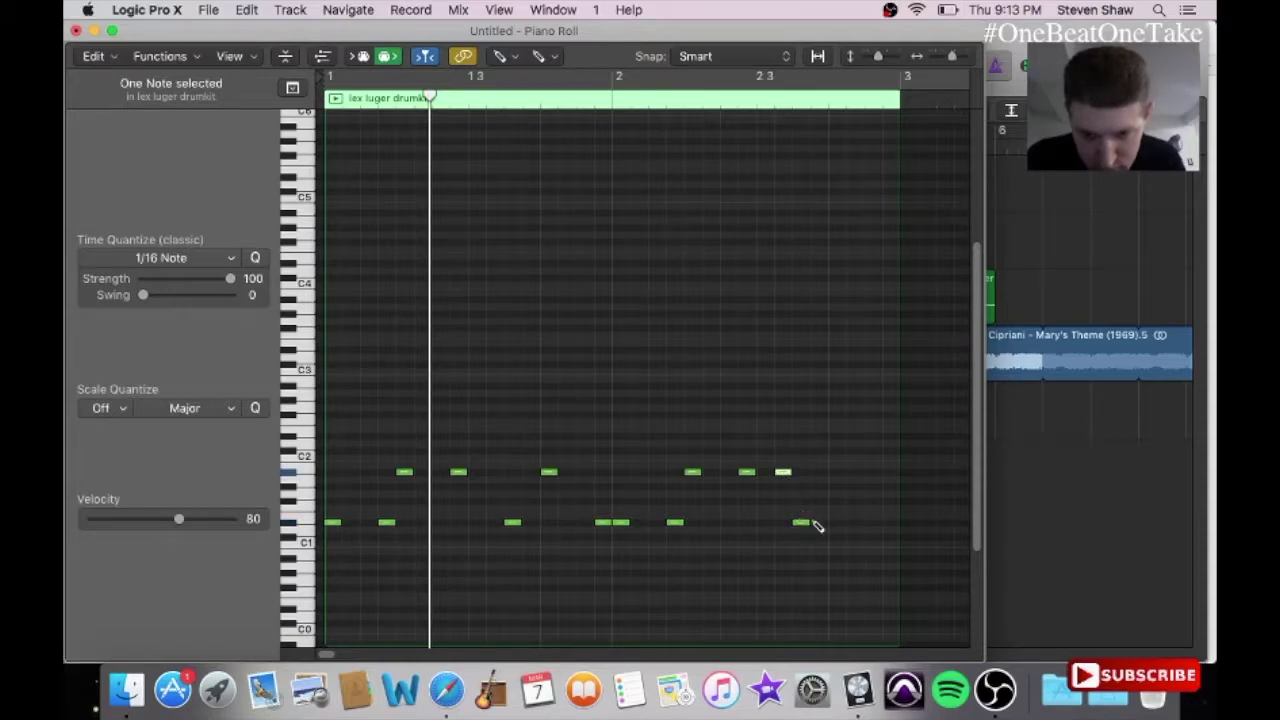
{"action": "left_click_drag", "start_coordinate": [812, 524], "coordinate": [830, 524]}
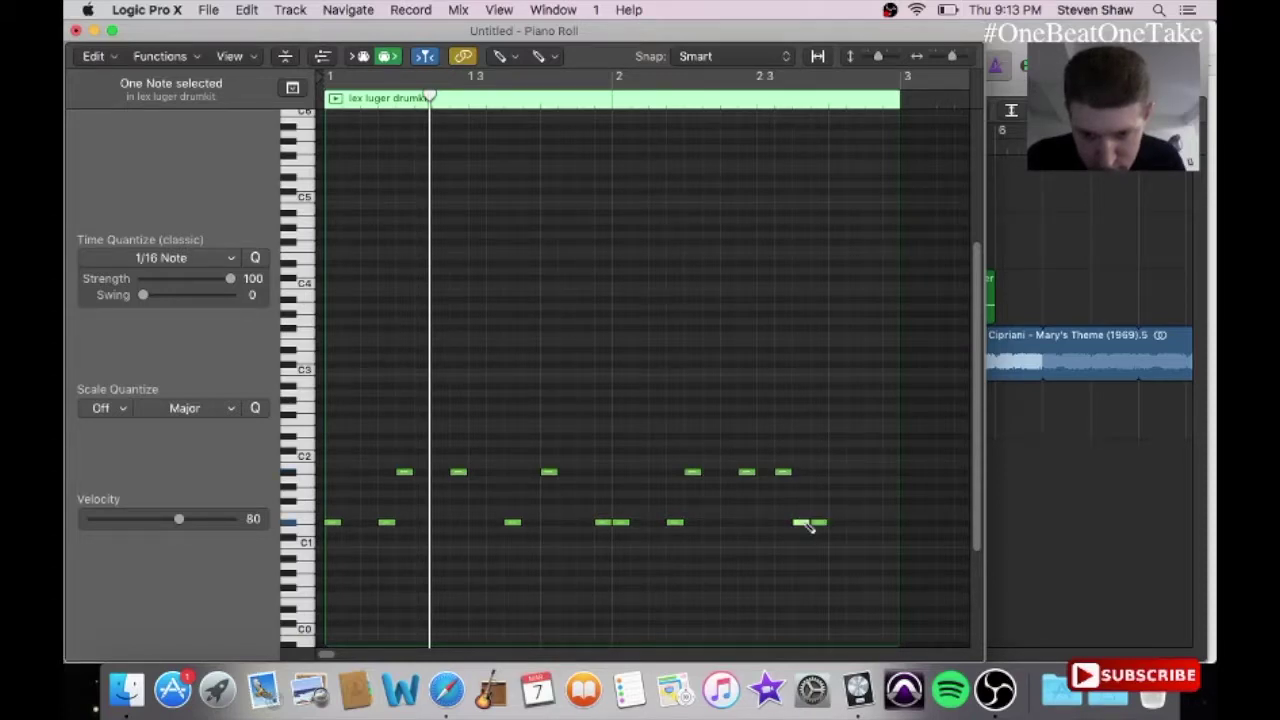
{"action": "left_click", "coordinate": [800, 473]}
{"action": "left_click", "coordinate": [803, 478]}
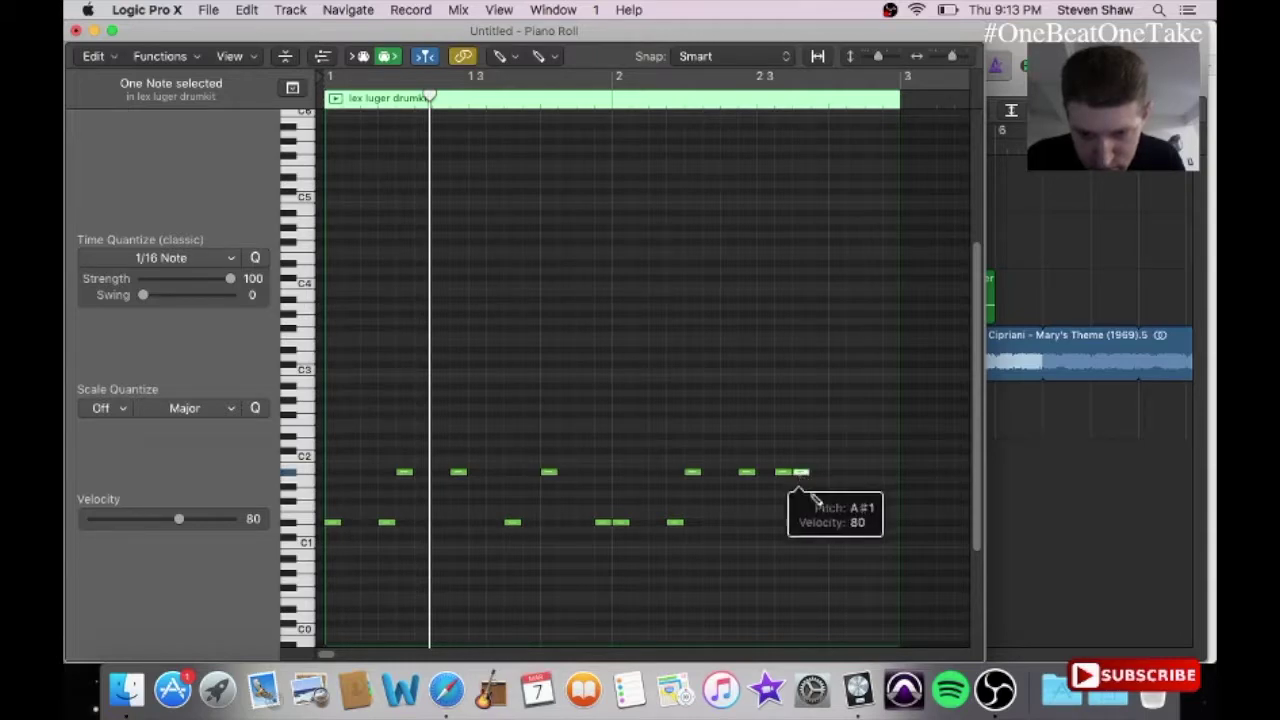
{"action": "double_click", "coordinate": [801, 474]}
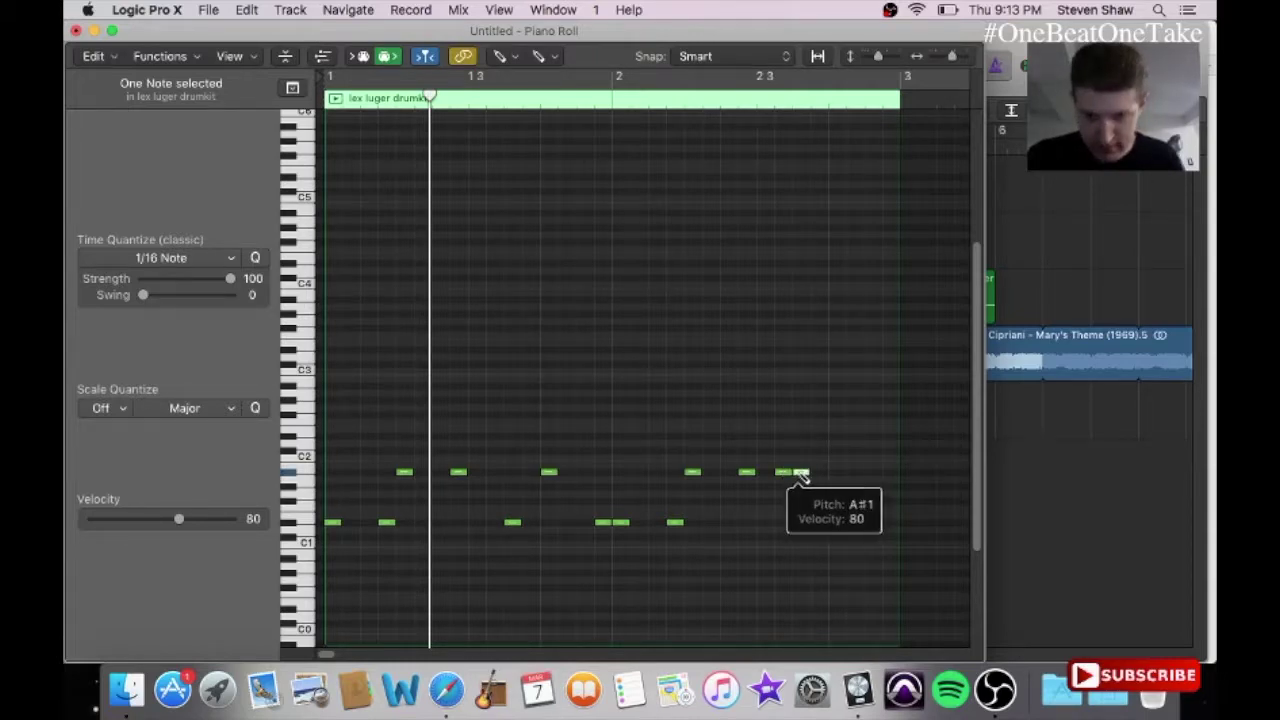
{"action": "left_click", "coordinate": [838, 473]}
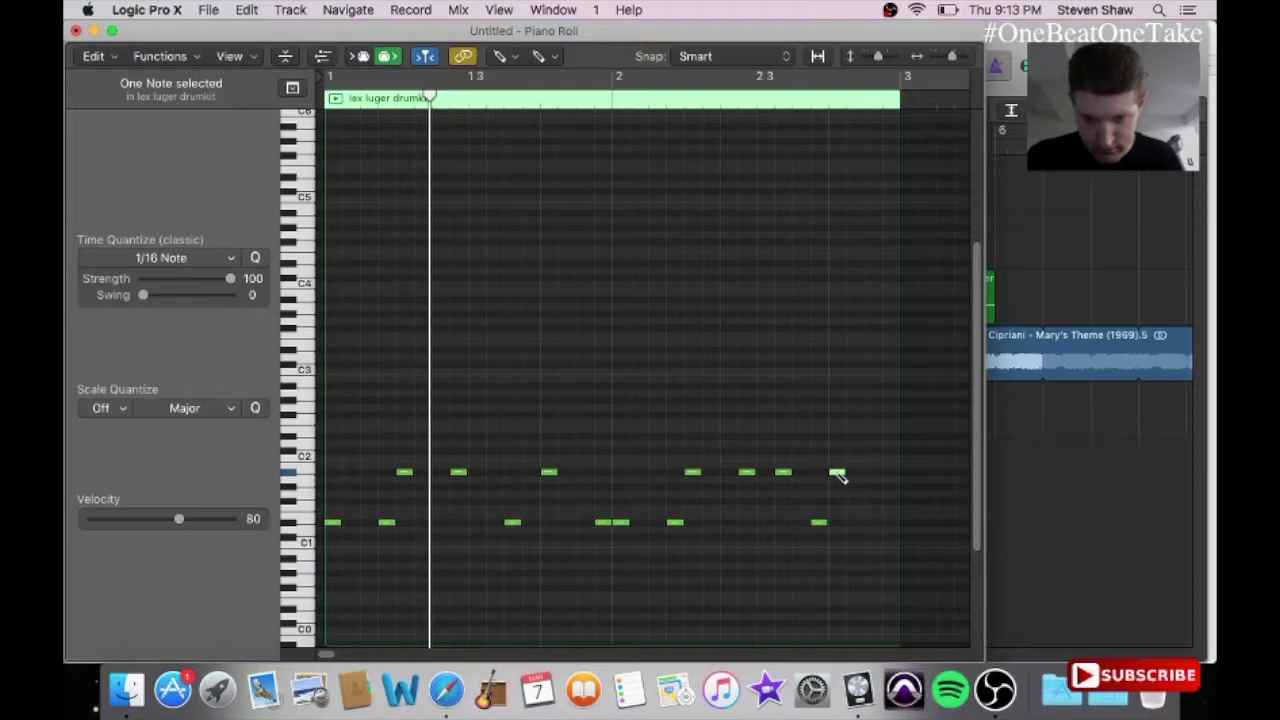
{"action": "left_click", "coordinate": [889, 526]}
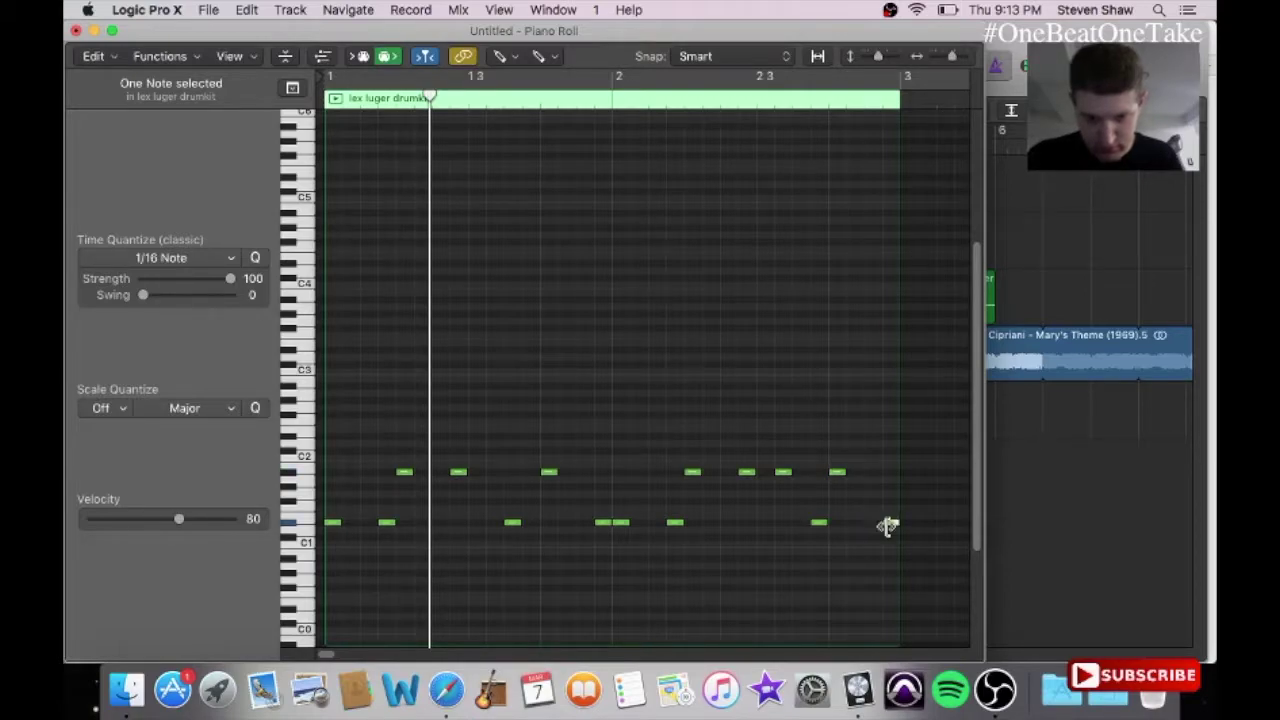
{"action": "left_click", "coordinate": [76, 31]}
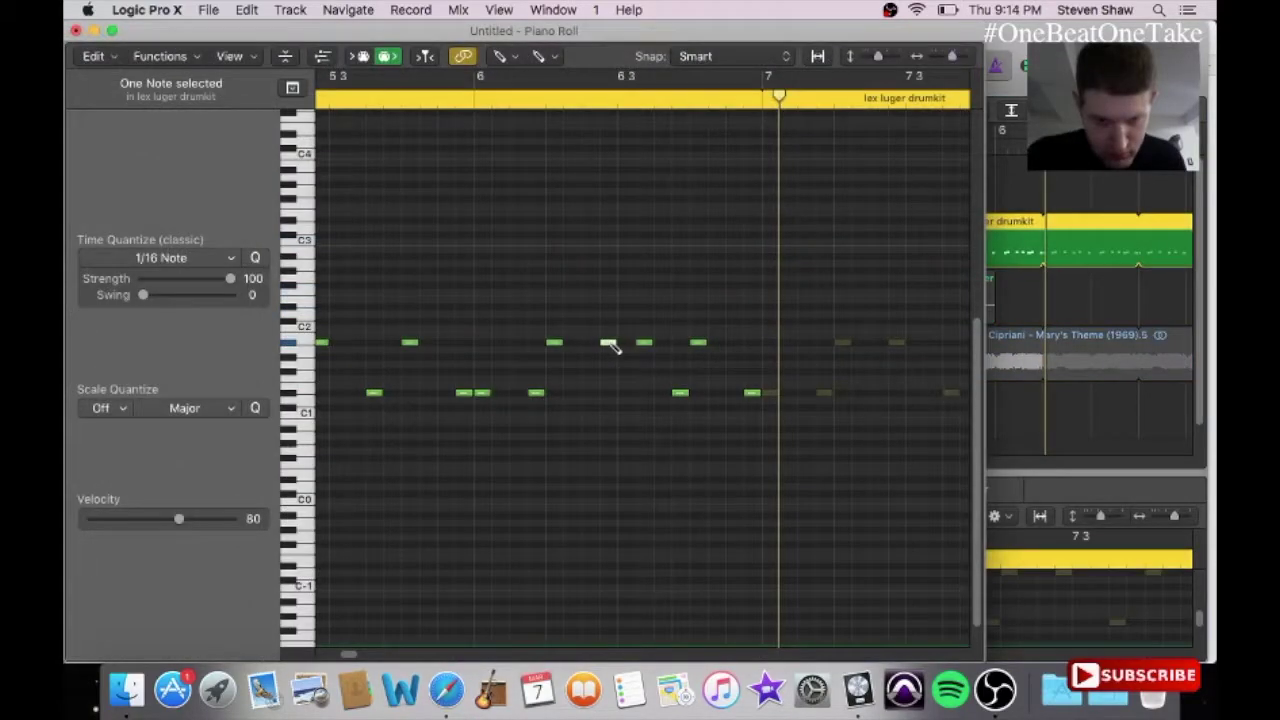
Step: Lower the two A#1 notes around beat 3 of bar 6 by one semitone to A1, and play the pattern from bar 5
{"action": "left_click_drag", "start_coordinate": [608, 343], "coordinate": [645, 352]}
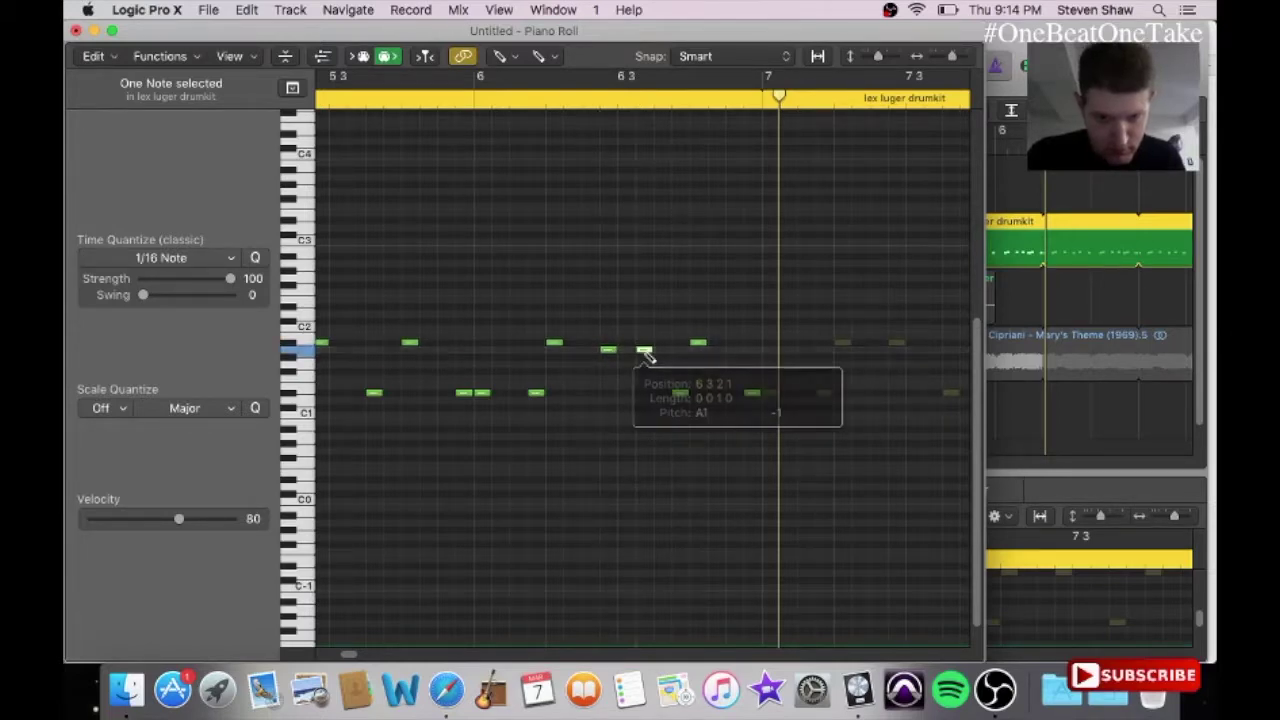
{"action": "scroll", "coordinate": [348, 657], "scroll_direction": "left", "scroll_amount": 5}
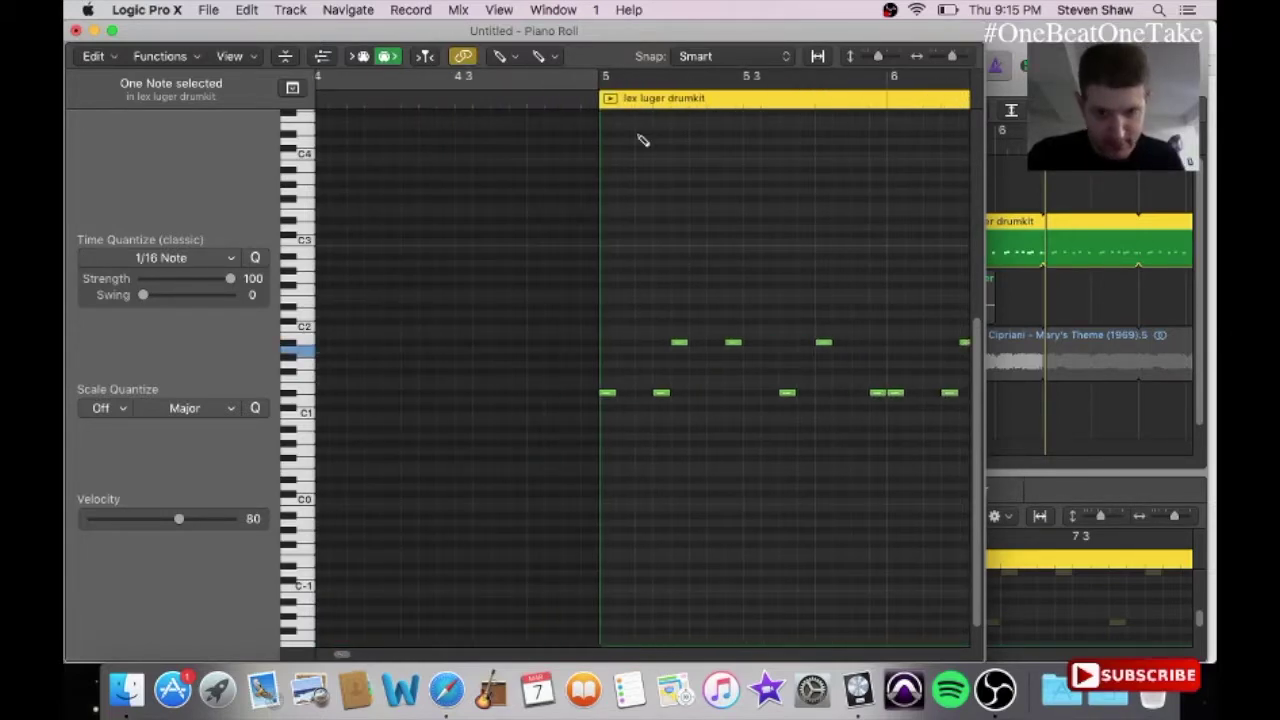
{"action": "key", "text": "space"}
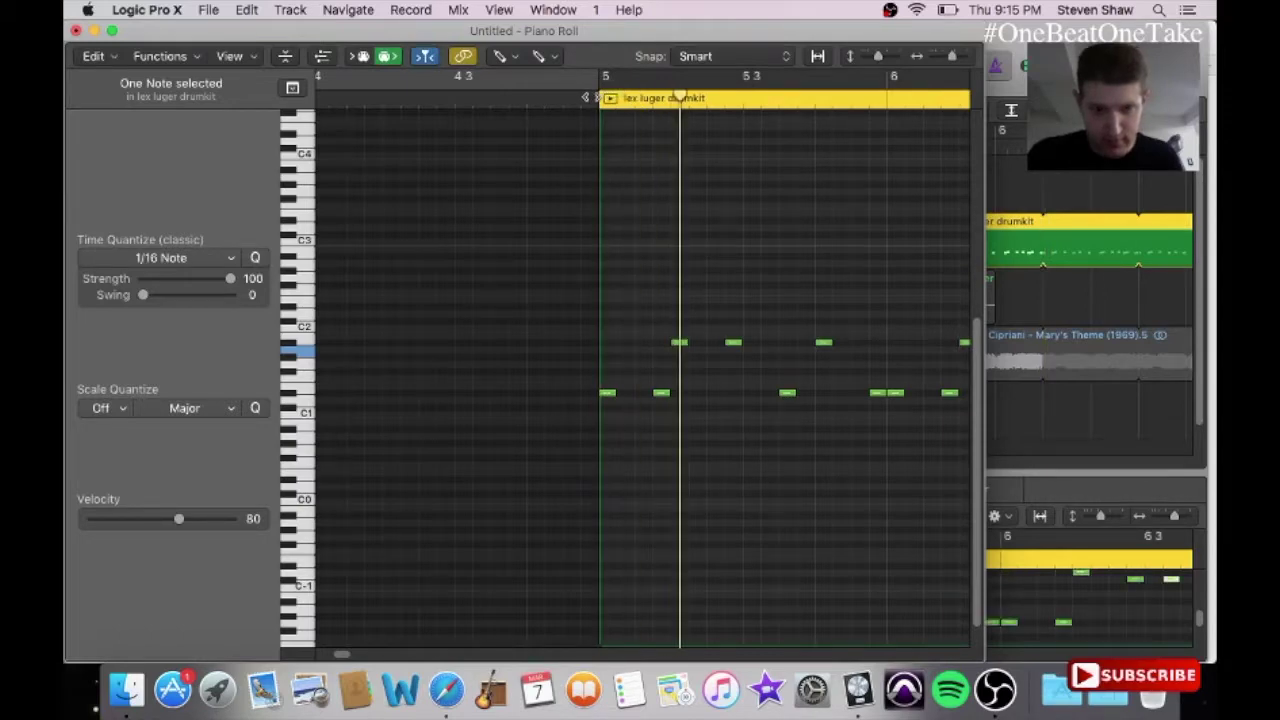
{"action": "key", "text": "space"}
Step: Try deleting the second A#1 note in bar 5, and play the pattern from bar 5 without it
{"action": "double_click", "coordinate": [730, 342]}
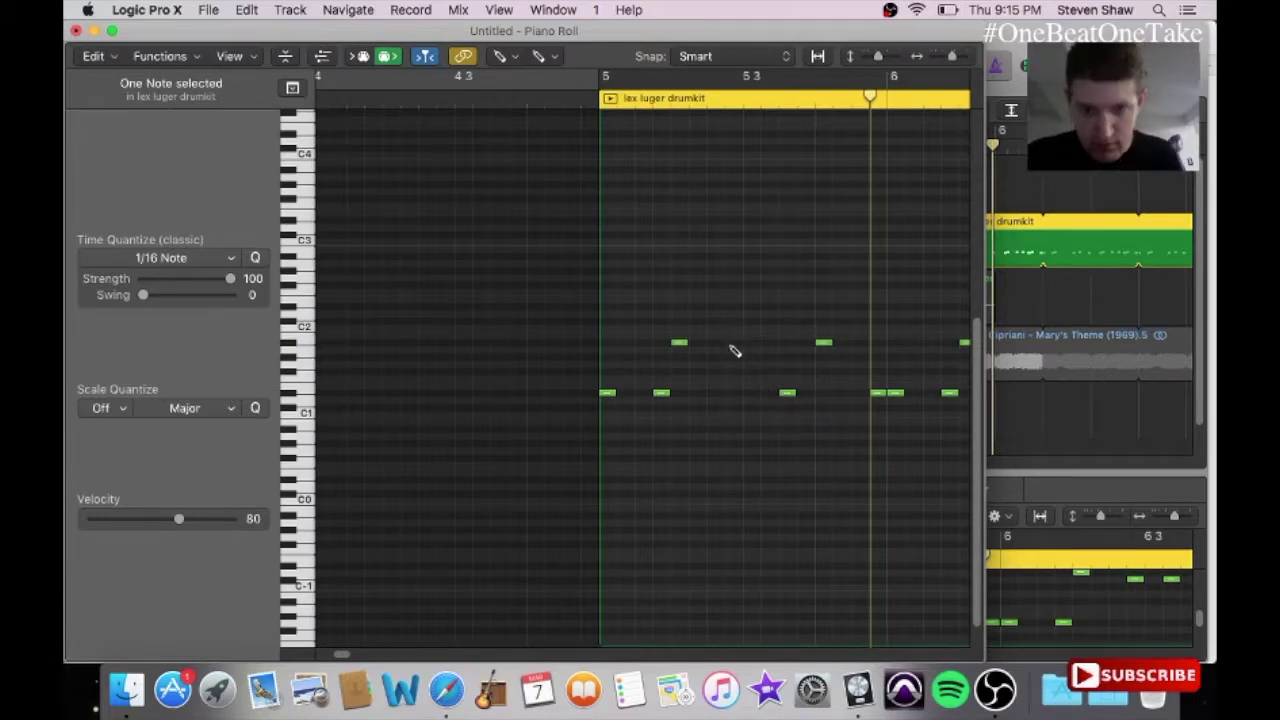
{"action": "left_click", "coordinate": [603, 100]}
{"action": "key", "text": "space"}
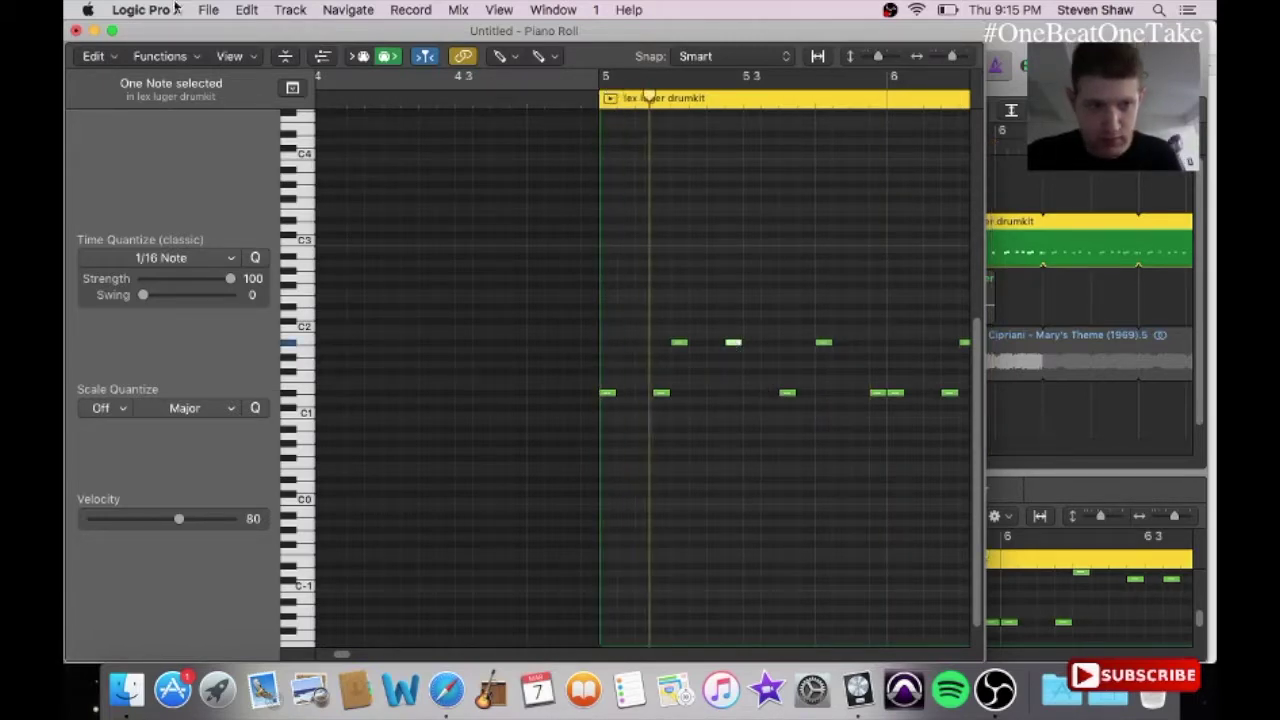
Step: Close the piano roll, set the project tempo to 72 BPM, and play the soloed drum pattern from bar 5
{"action": "left_click", "coordinate": [76, 31]}
{"action": "key", "text": "space"}
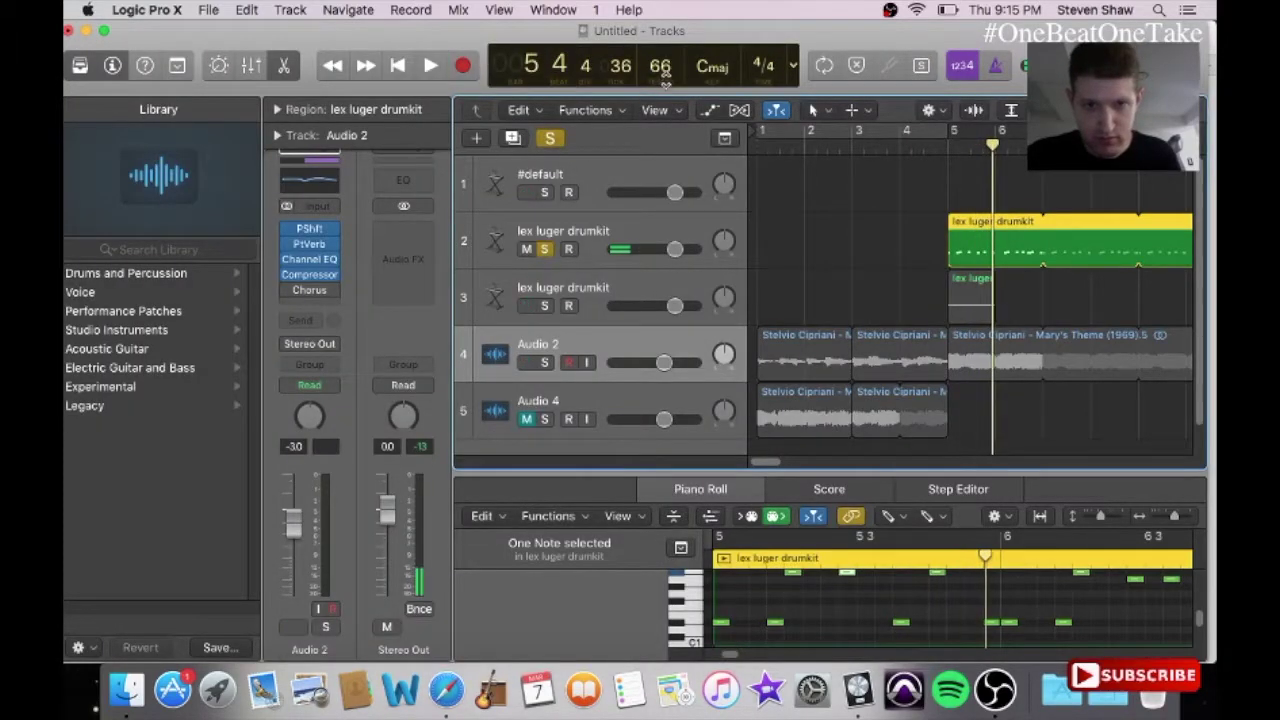
{"action": "left_click_drag", "start_coordinate": [660, 66], "coordinate": [660, 69]}
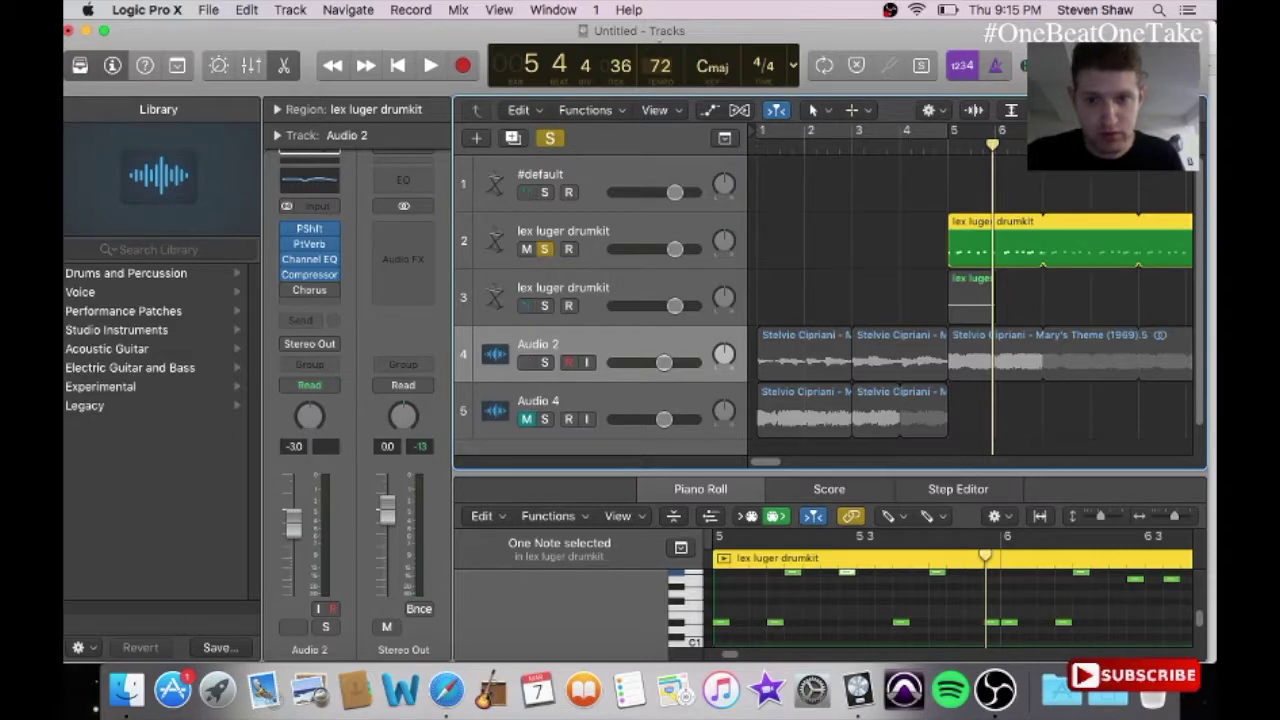
{"action": "left_click", "coordinate": [950, 150]}
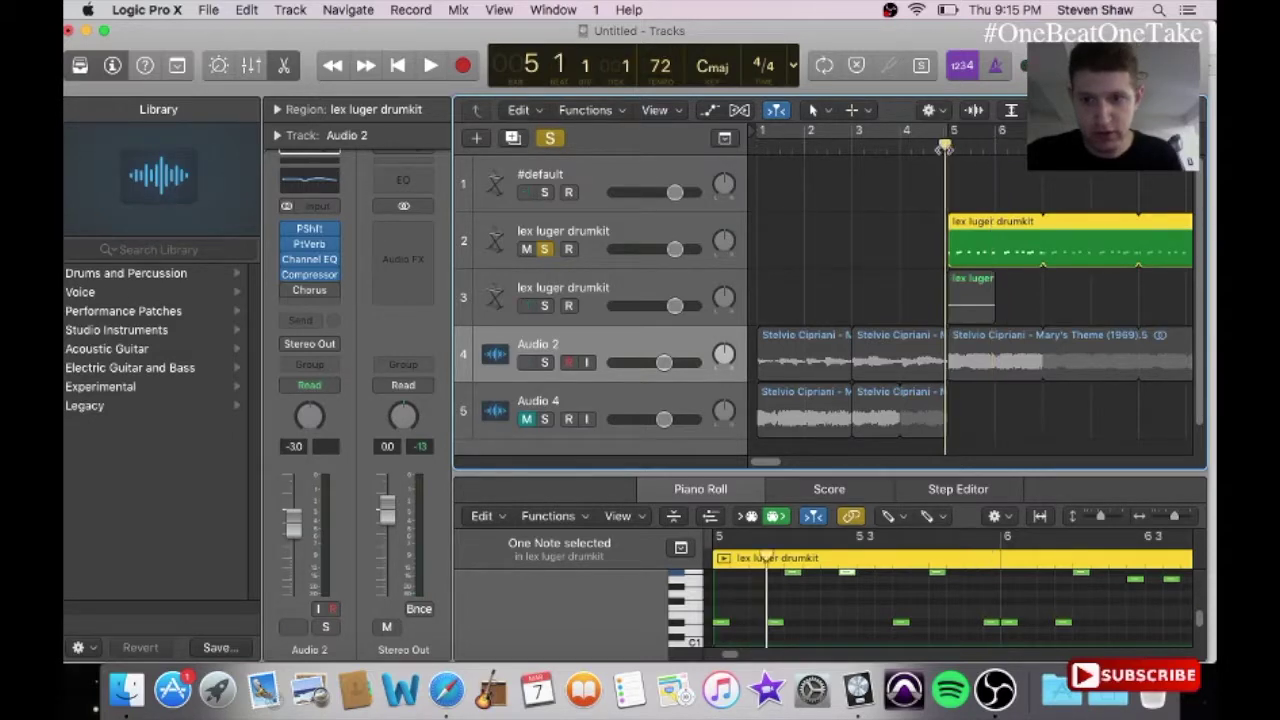
{"action": "key", "text": "space"}
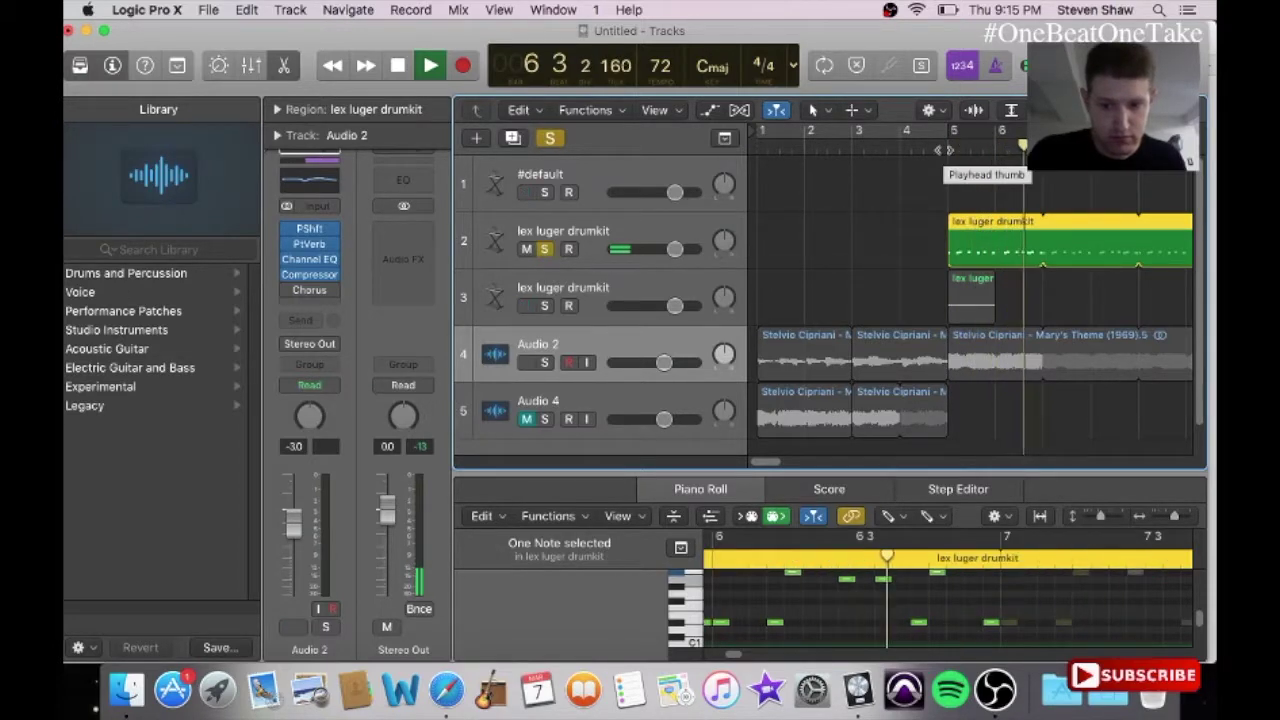
Step: Duplicate the lex luger drumkit track holding the two-bar pattern, and return the playhead to bar 1
{"action": "key", "text": "Up"}
{"action": "left_click", "coordinate": [515, 138]}
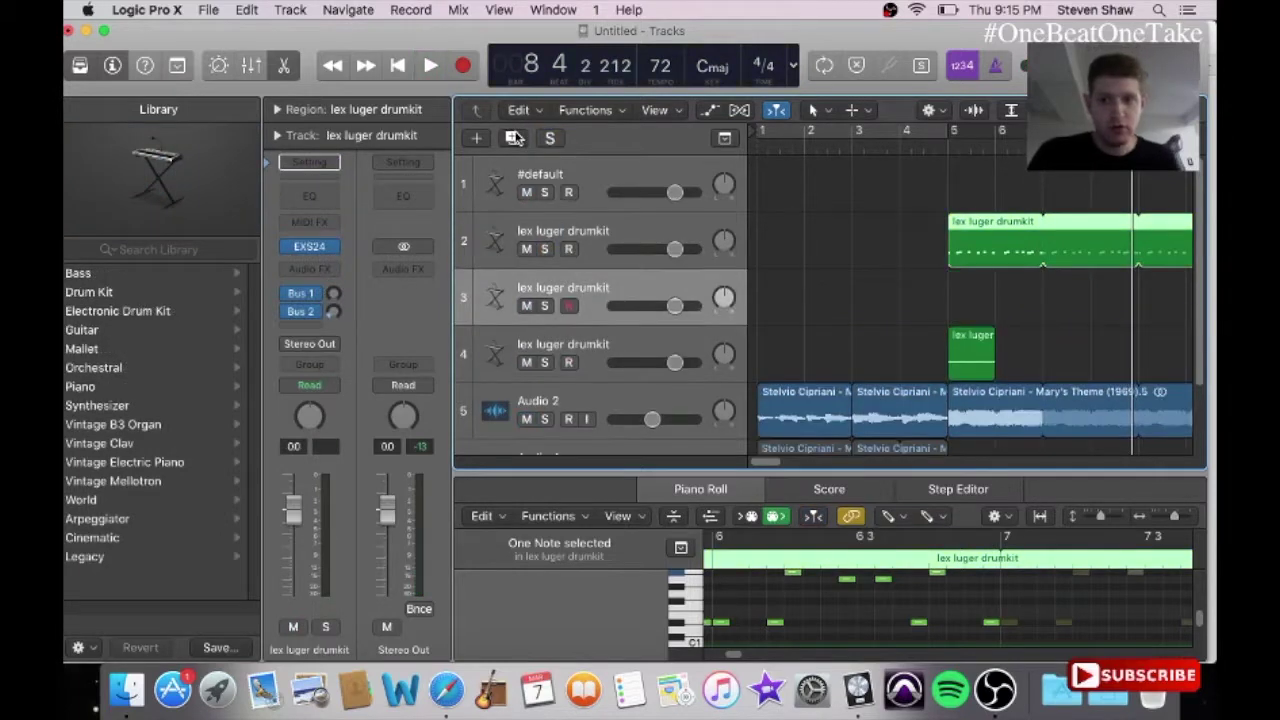
{"action": "left_click", "coordinate": [837, 260]}
{"action": "key", "text": "Return"}
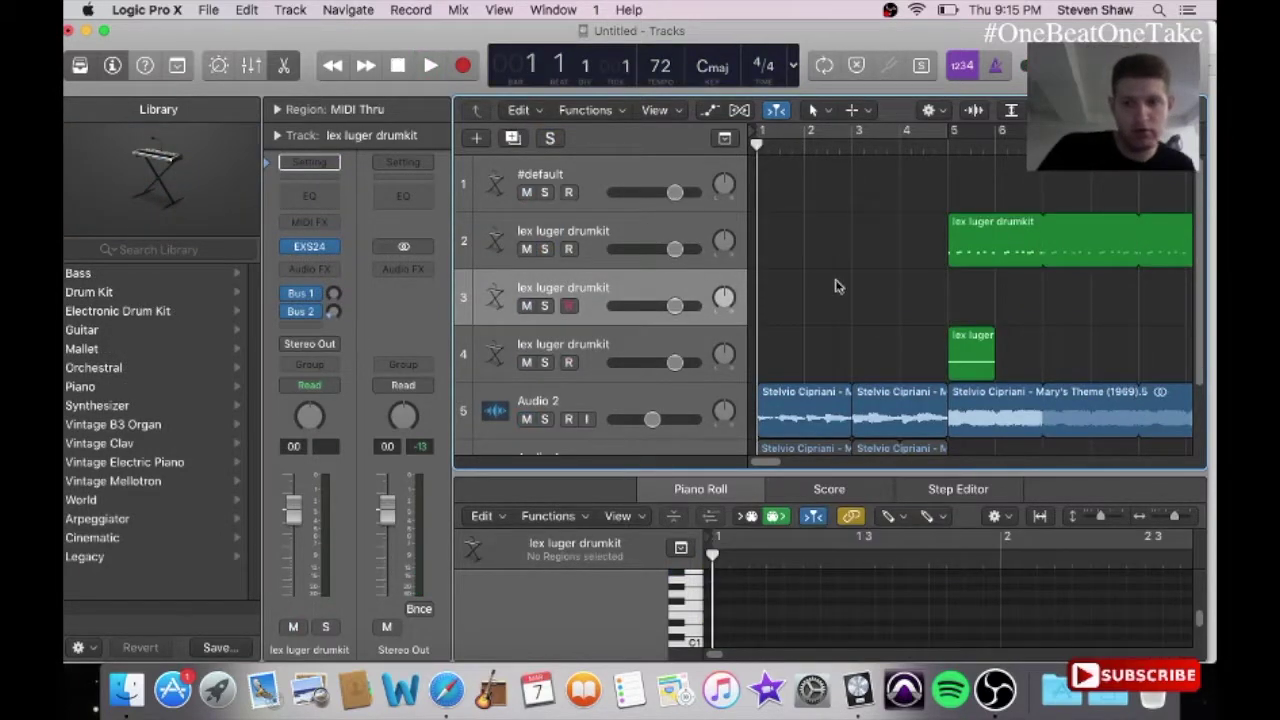
Step: Draw two A2 eighth notes, halfway through beats 1 and 3 of bar 1, on the new drumkit track, and move the region to bar 5
{"action": "left_click", "coordinate": [553, 9]}
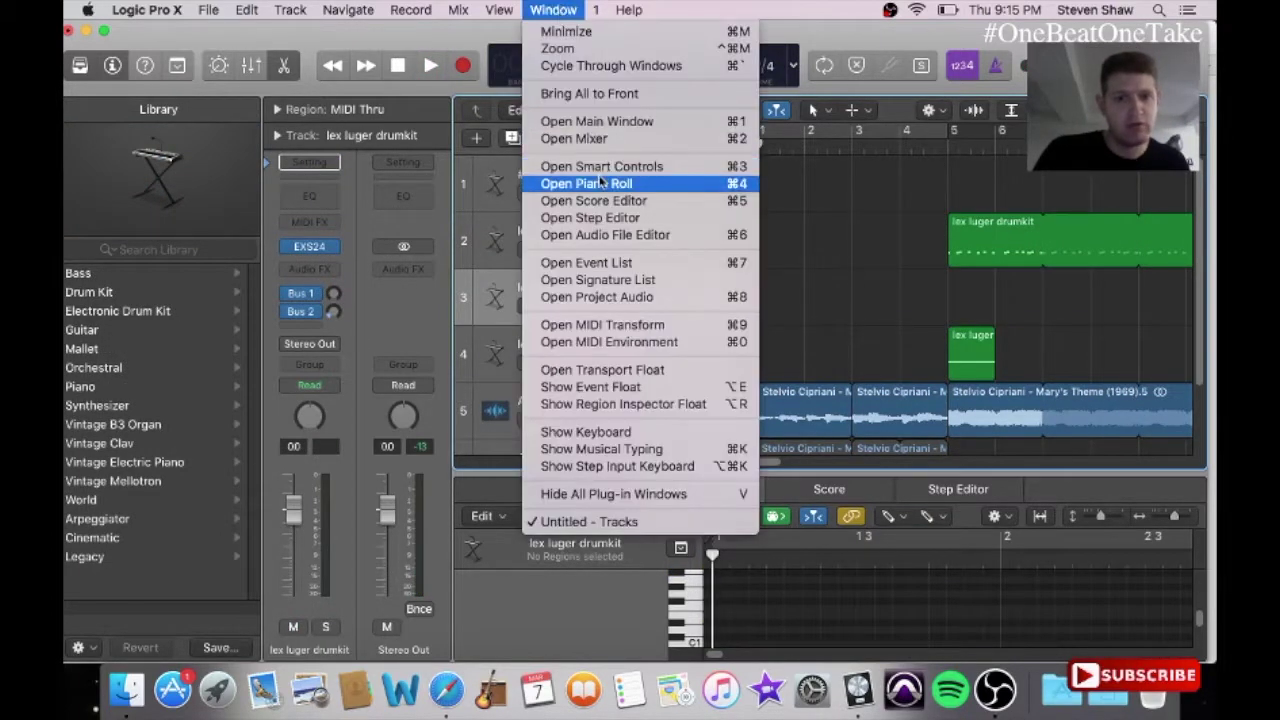
{"action": "left_click", "coordinate": [598, 181]}
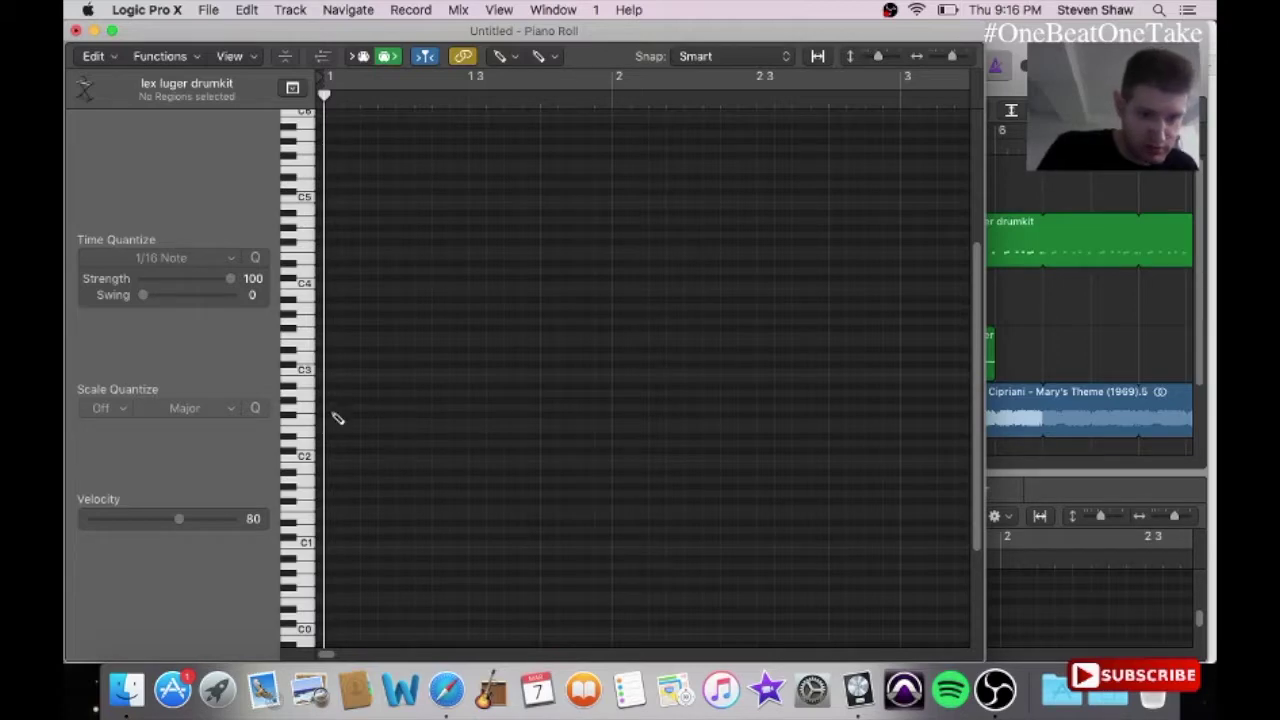
{"action": "left_click", "coordinate": [331, 339]}
{"action": "left_click_drag", "start_coordinate": [333, 339], "coordinate": [393, 410]}
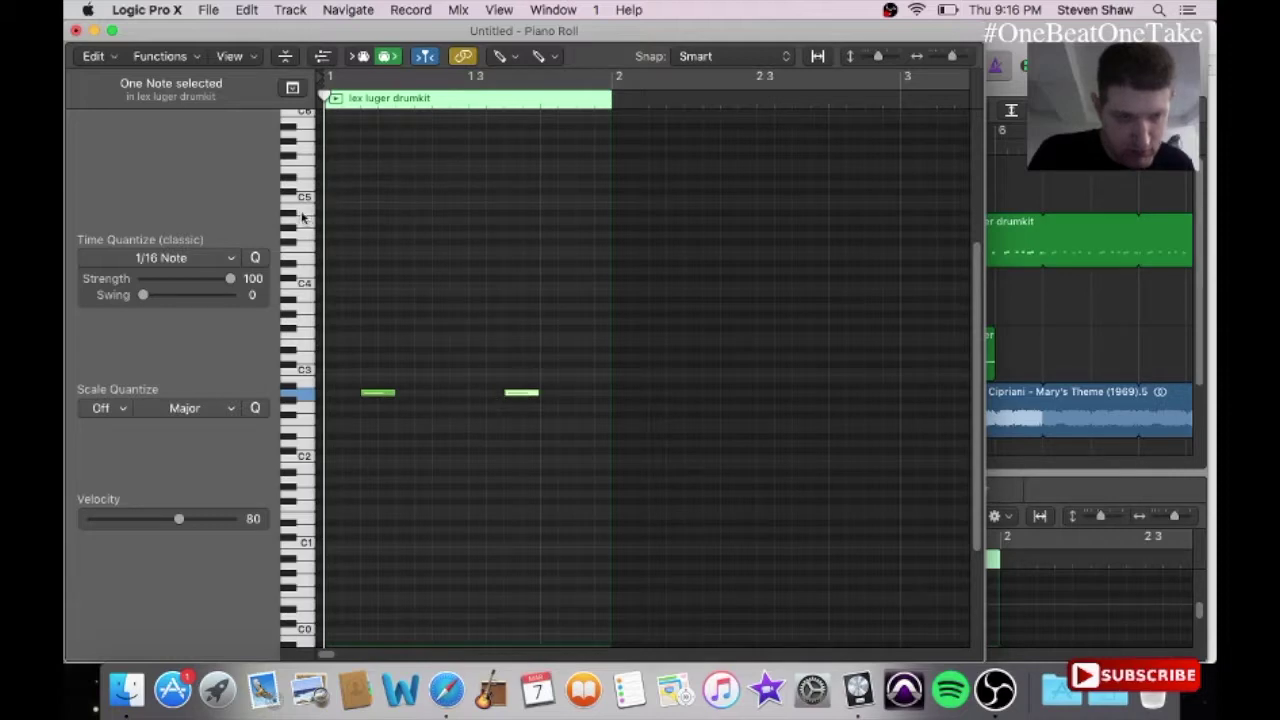
{"action": "left_click", "coordinate": [76, 31]}
{"action": "left_click_drag", "start_coordinate": [786, 300], "coordinate": [976, 300]}
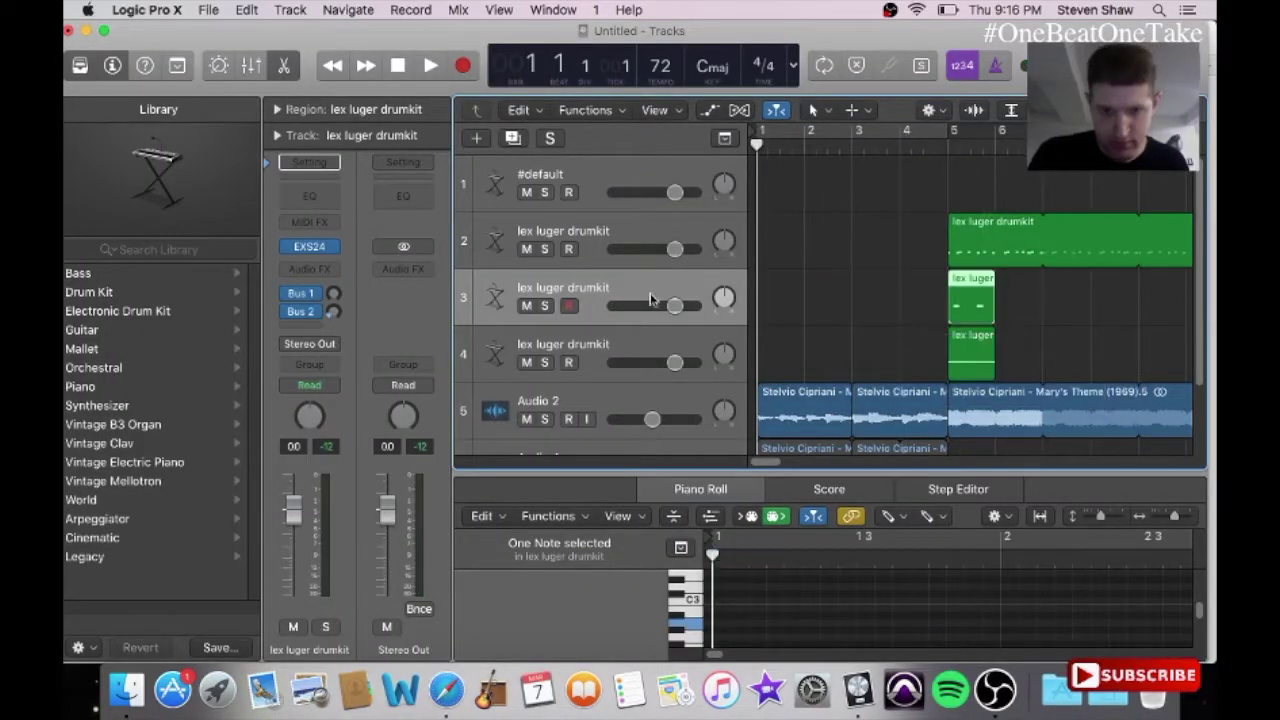
Step: Duplicate the lex luger drumkit track holding the two A2 notes, and open the empty new track's piano roll in a separate window
{"action": "left_click", "coordinate": [515, 140]}
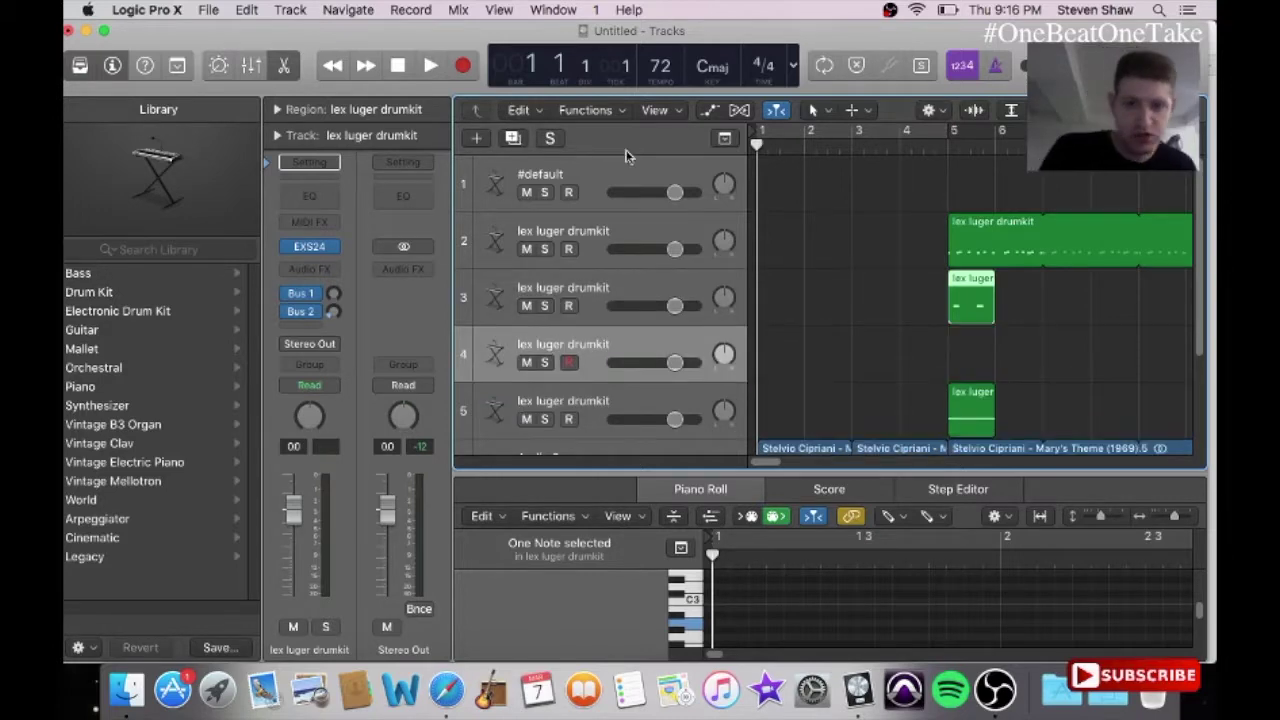
{"action": "left_click", "coordinate": [864, 372]}
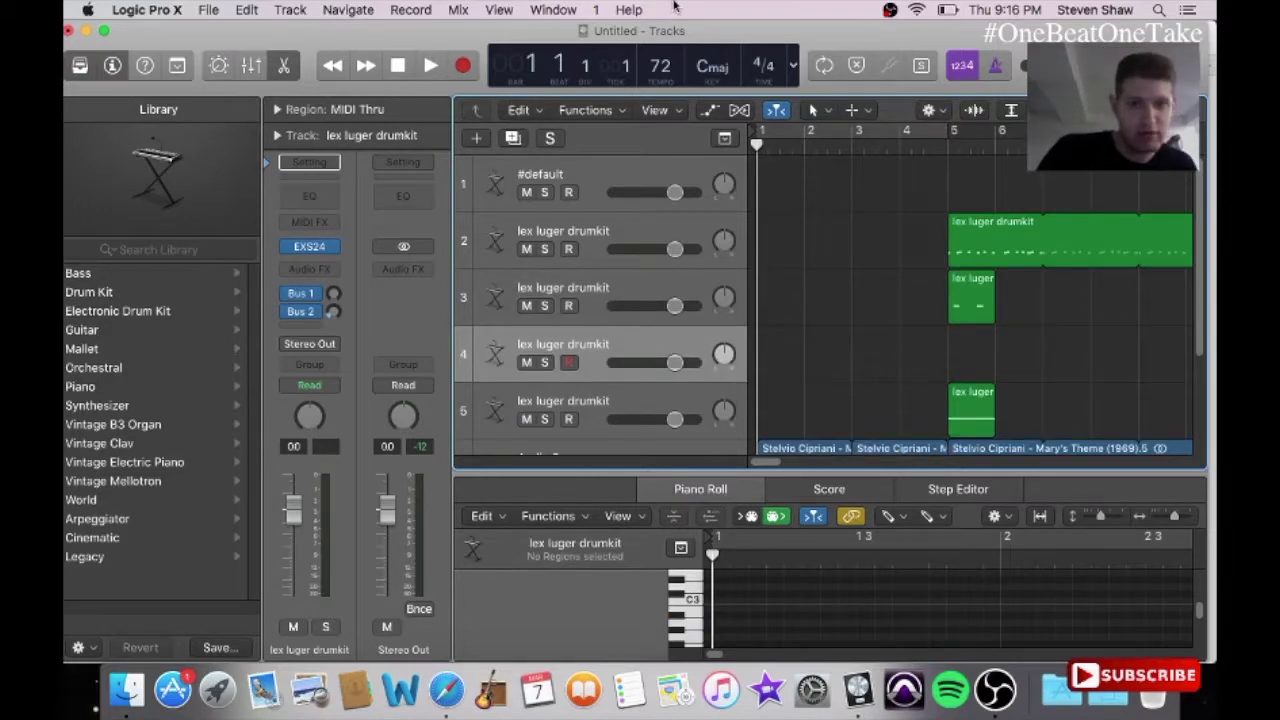
{"action": "left_click", "coordinate": [553, 10]}
{"action": "left_click", "coordinate": [590, 186]}
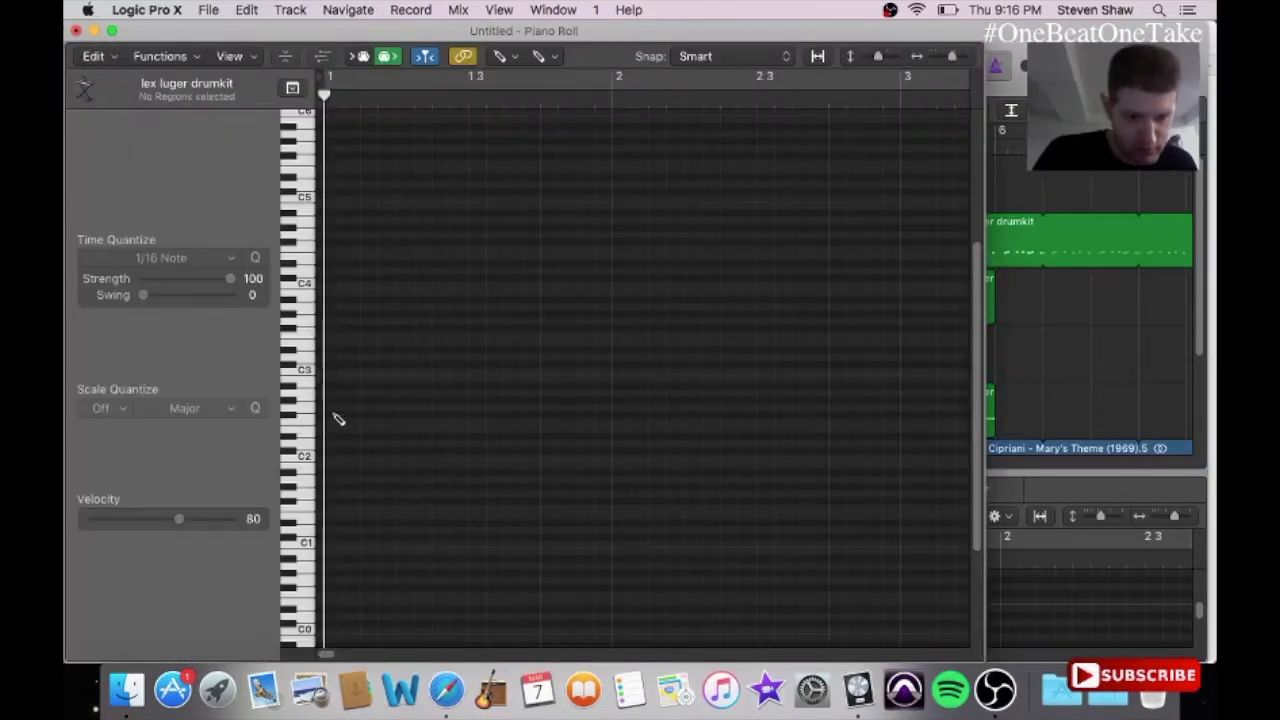
Step: Fill bar 1 with a continuous row of sixteen E2 sixteenth notes on the new drumkit track, and close the piano roll
{"action": "left_click", "coordinate": [338, 416]}
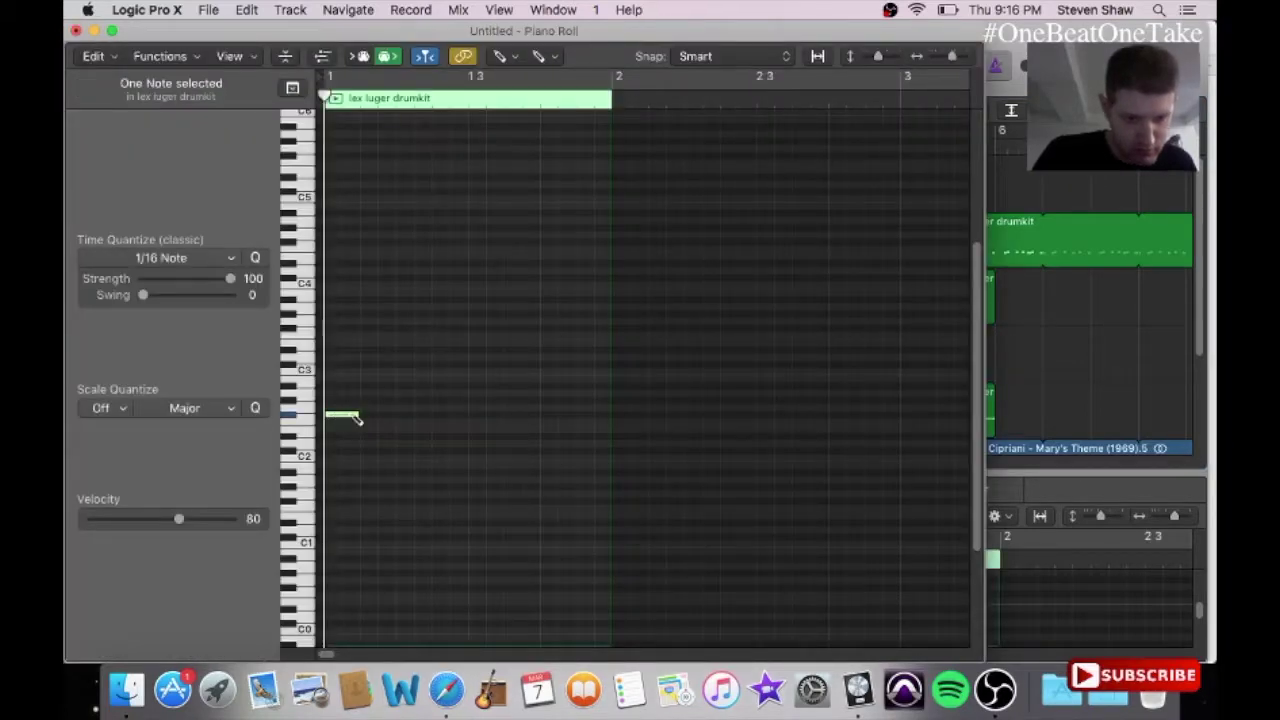
{"action": "mouse_move", "coordinate": [352, 420]}
{"action": "left_mouse_down"}
{"action": "mouse_move", "coordinate": [346, 398]}
{"action": "mouse_move", "coordinate": [342, 440]}
{"action": "left_mouse_up"}
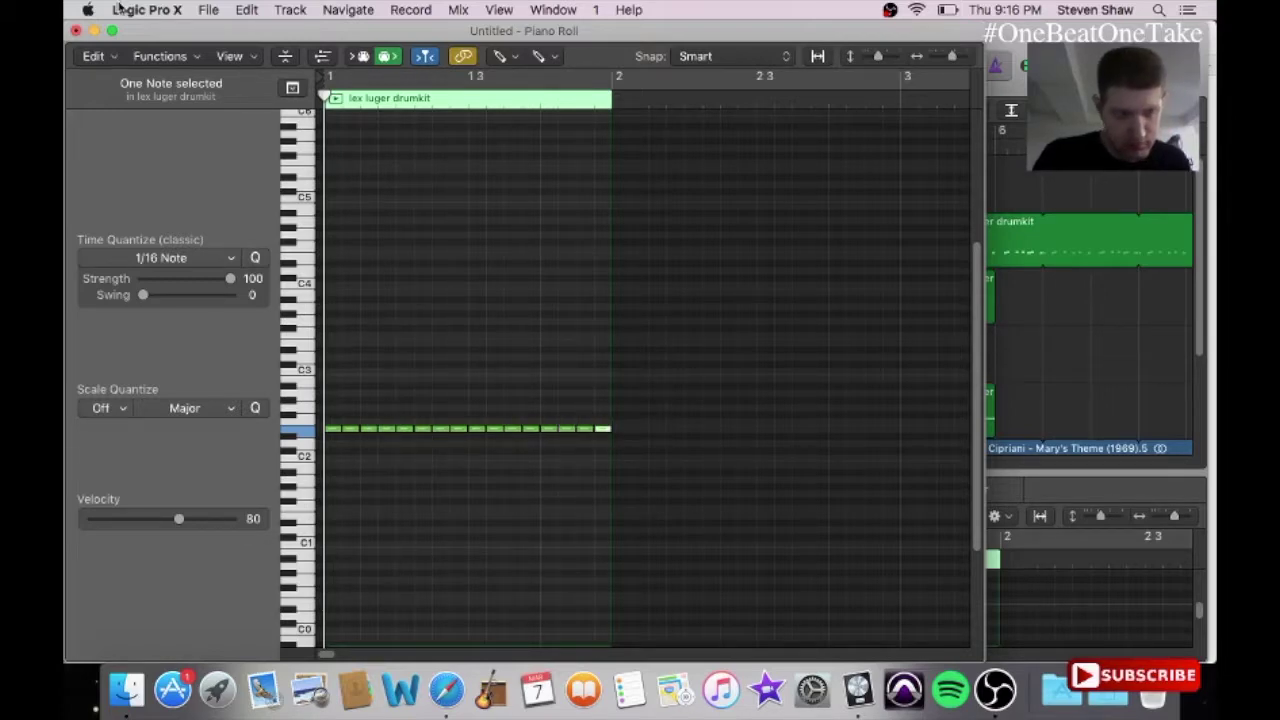
{"action": "left_click", "coordinate": [75, 31]}
Step: Try to move the sixteenth-note region with snapping set to Samples
{"action": "mouse_move", "coordinate": [775, 340]}
{"action": "left_mouse_down"}
{"action": "mouse_move", "coordinate": [971, 349]}
{"action": "mouse_move", "coordinate": [770, 350]}
{"action": "left_mouse_up"}
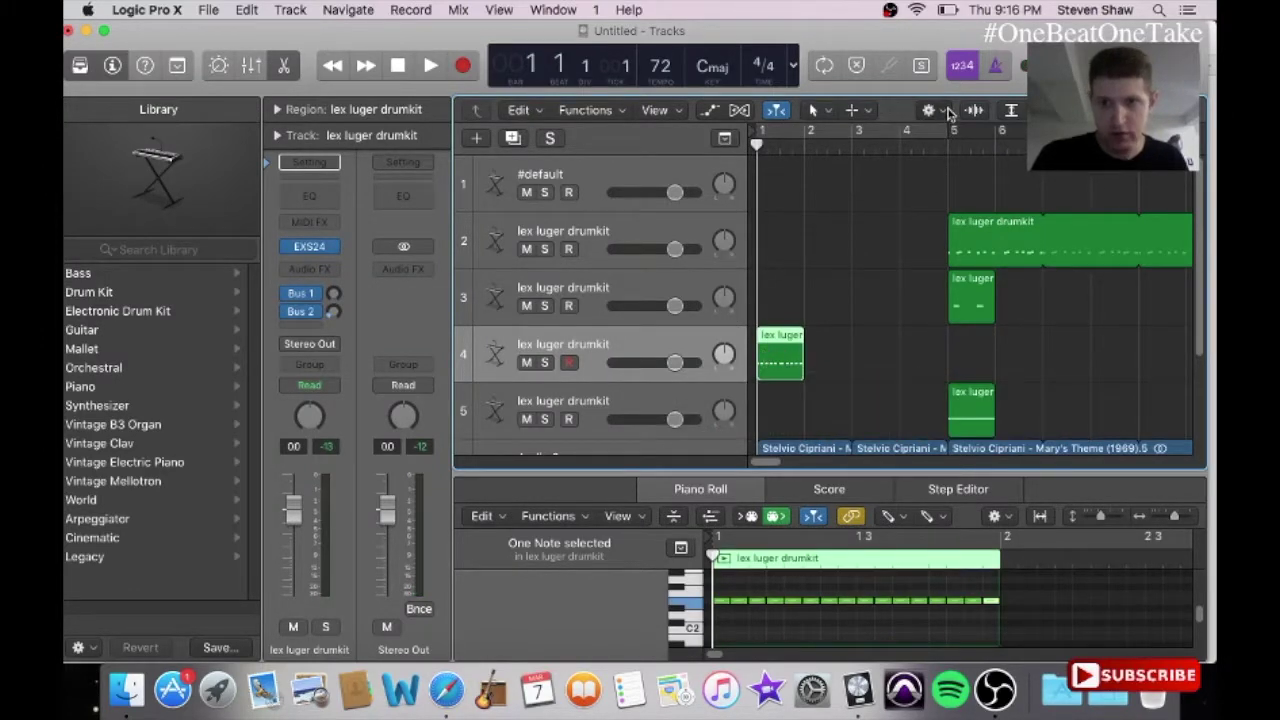
{"action": "mouse_move", "coordinate": [950, 130]}
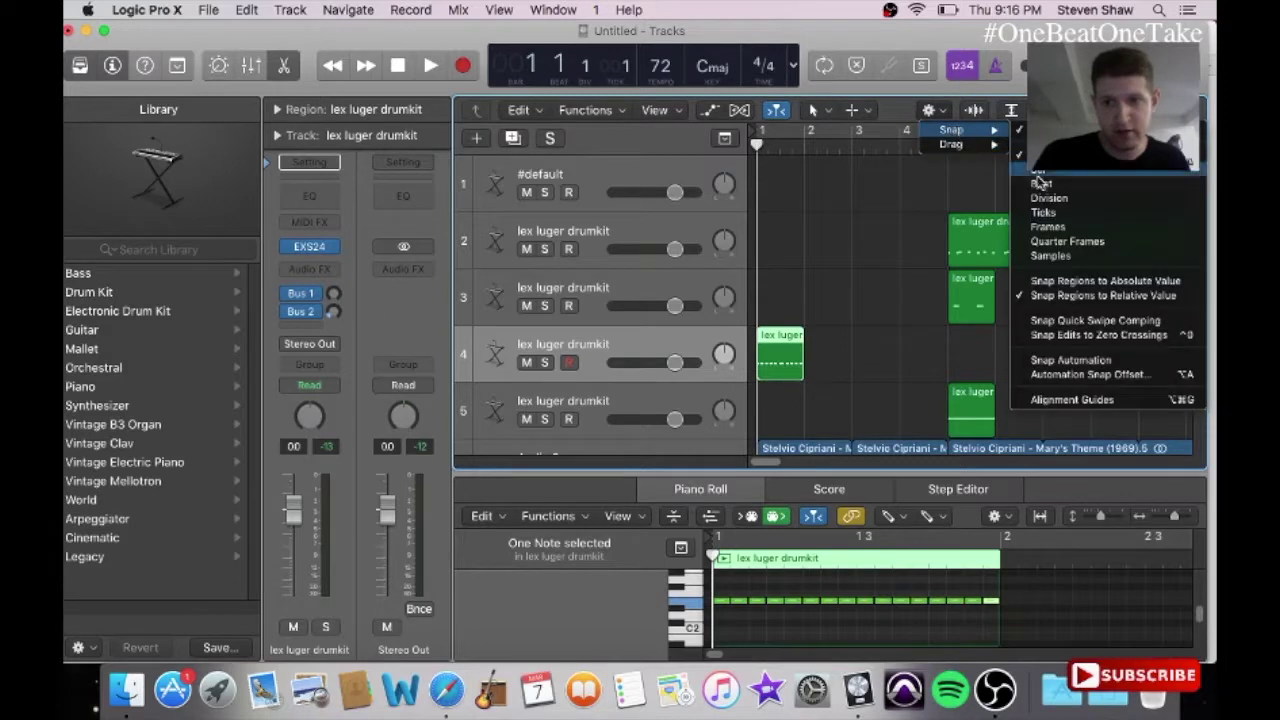
{"action": "left_click", "coordinate": [1037, 254]}
{"action": "left_click_drag", "start_coordinate": [1162, 110], "coordinate": [1169, 110]}
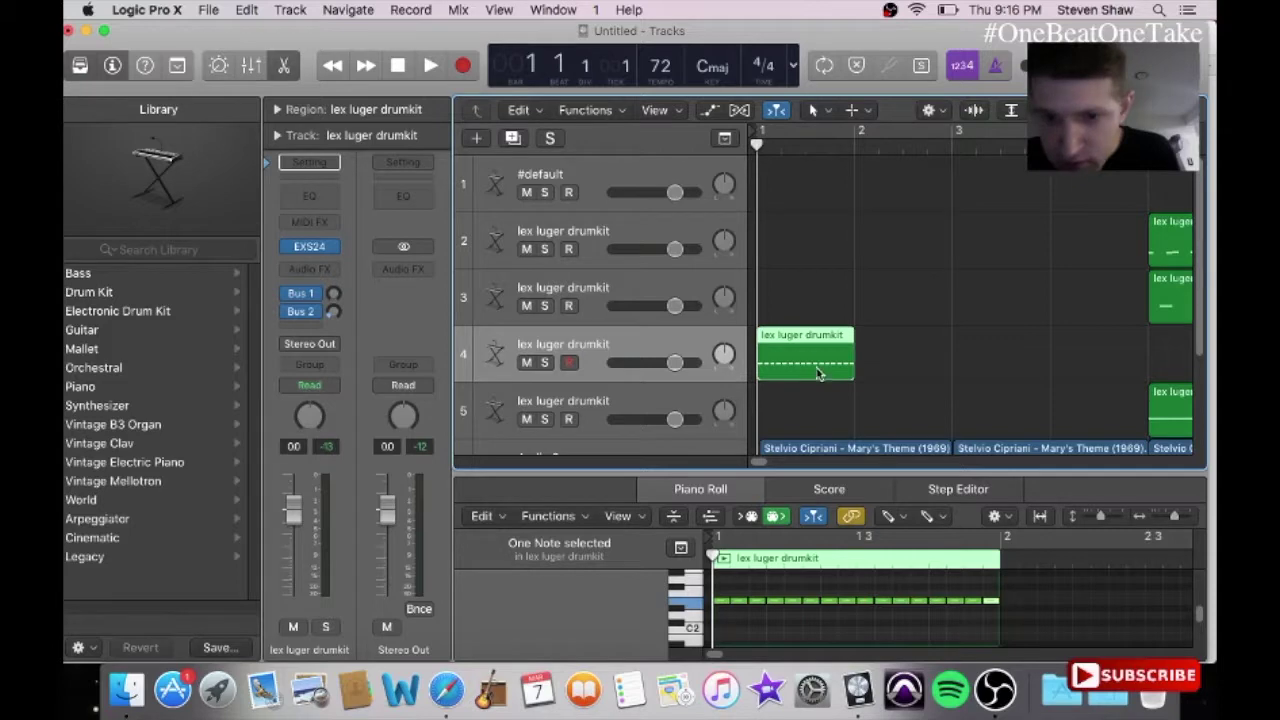
{"action": "left_click_drag", "start_coordinate": [815, 362], "coordinate": [757, 382]}
{"action": "scroll", "coordinate": [1040, 346], "scroll_direction": "left", "scroll_amount": 2}
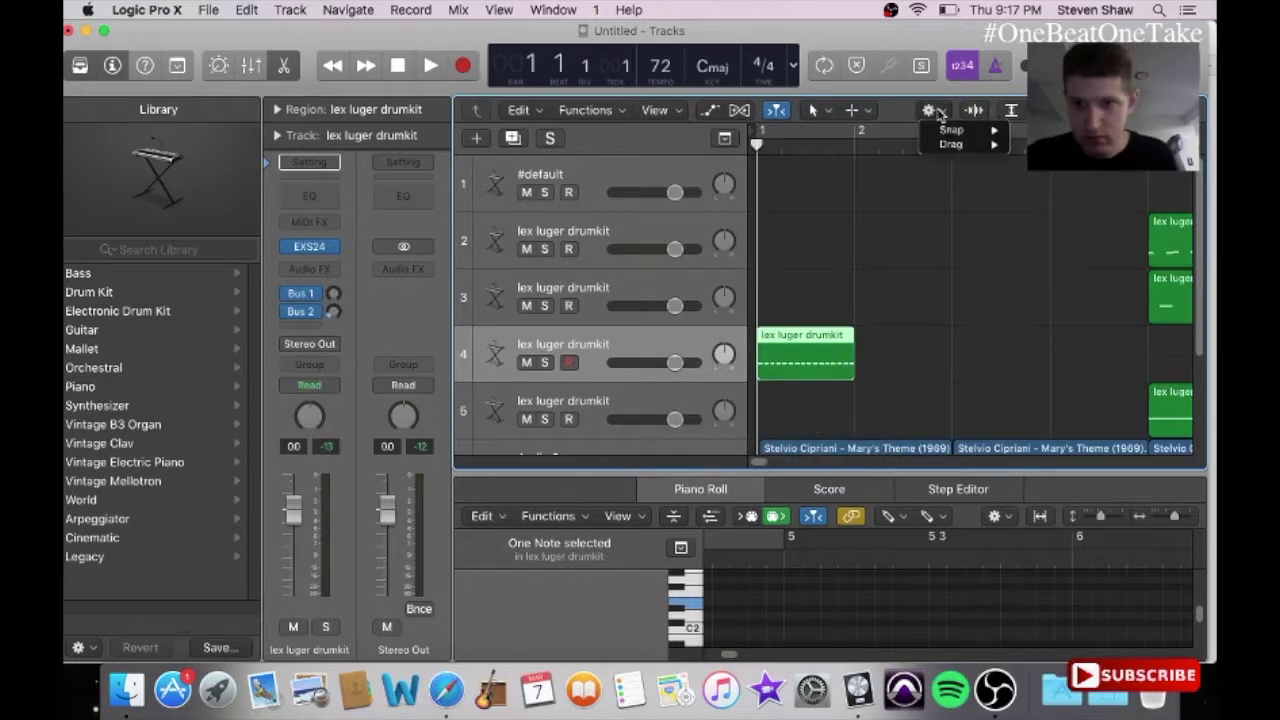
Step: Set snapping to Smart, move the sixteenth-note region to bar 5, and loop it through the following bars
{"action": "mouse_move", "coordinate": [952, 132]}
{"action": "left_click", "coordinate": [1050, 155]}
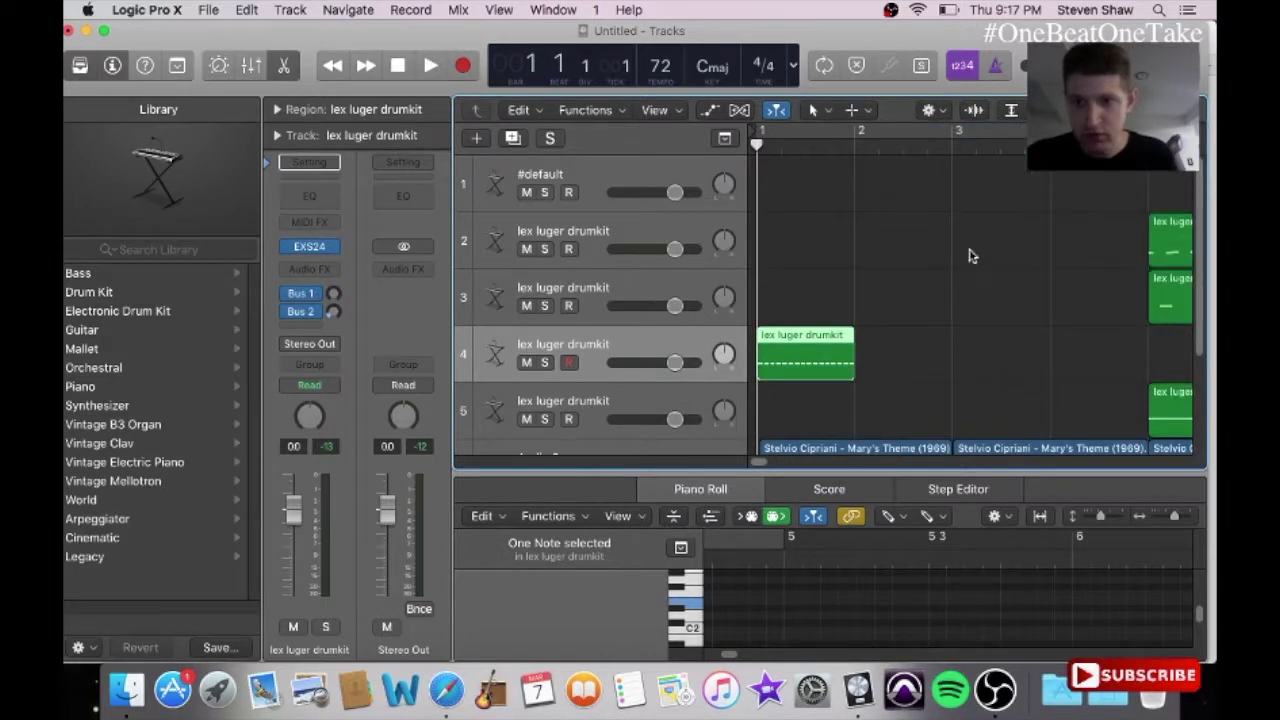
{"action": "left_click", "coordinate": [959, 256]}
{"action": "left_click_drag", "start_coordinate": [785, 355], "coordinate": [1156, 362]}
{"action": "left_click_drag", "start_coordinate": [756, 461], "coordinate": [762, 461]}
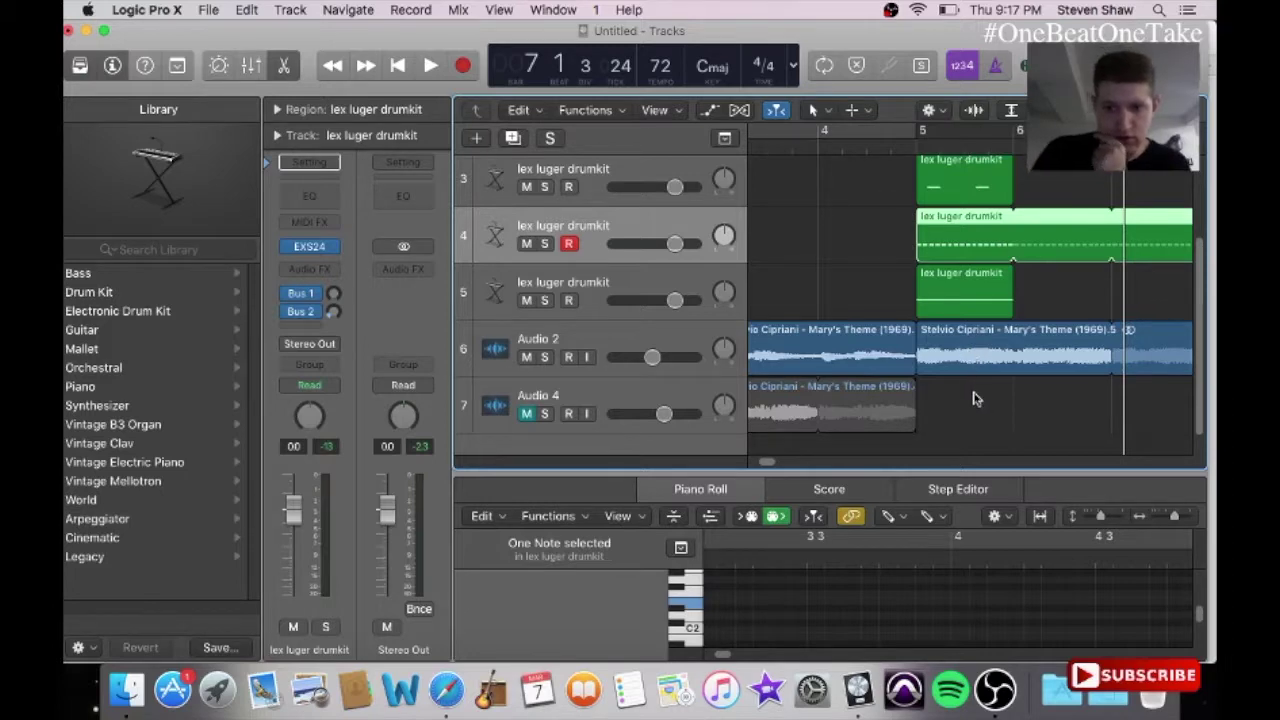
Step: Select the Audio 2 track with its Mary's Theme regions, and show the flex controls in the arrangement
{"action": "left_click", "coordinate": [977, 398]}
{"action": "left_click", "coordinate": [975, 340]}
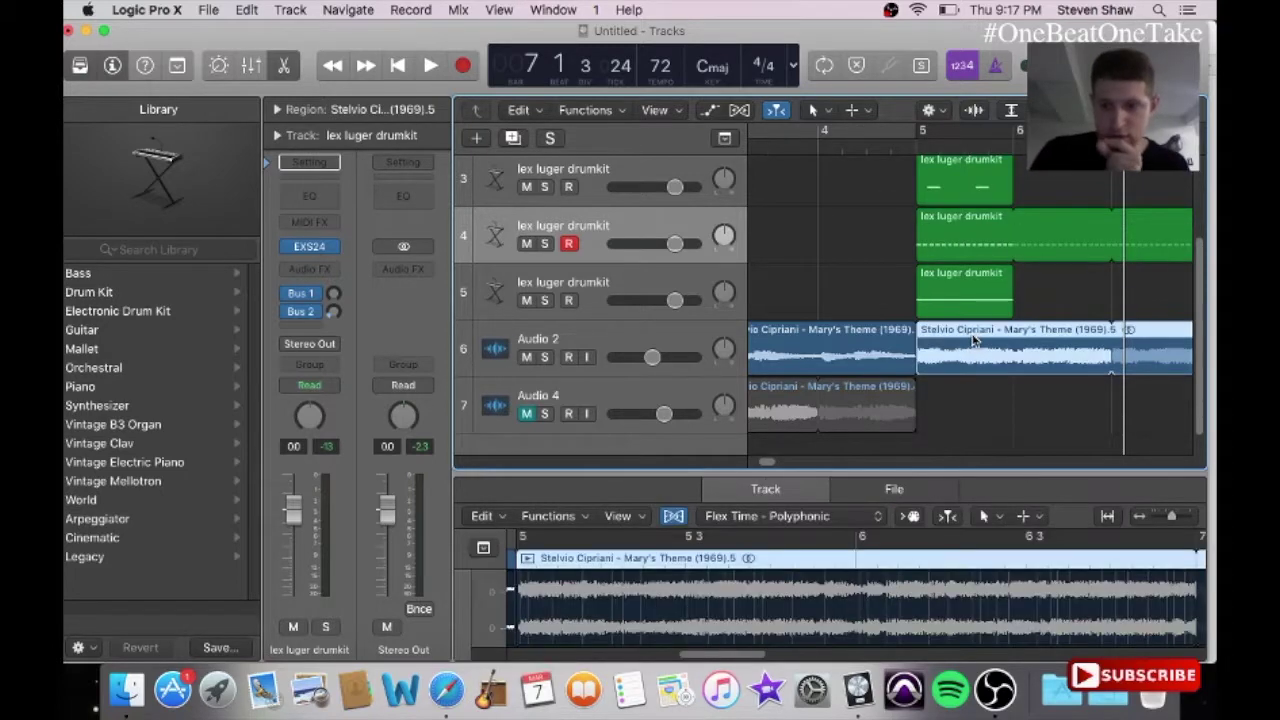
{"action": "left_click", "coordinate": [636, 332]}
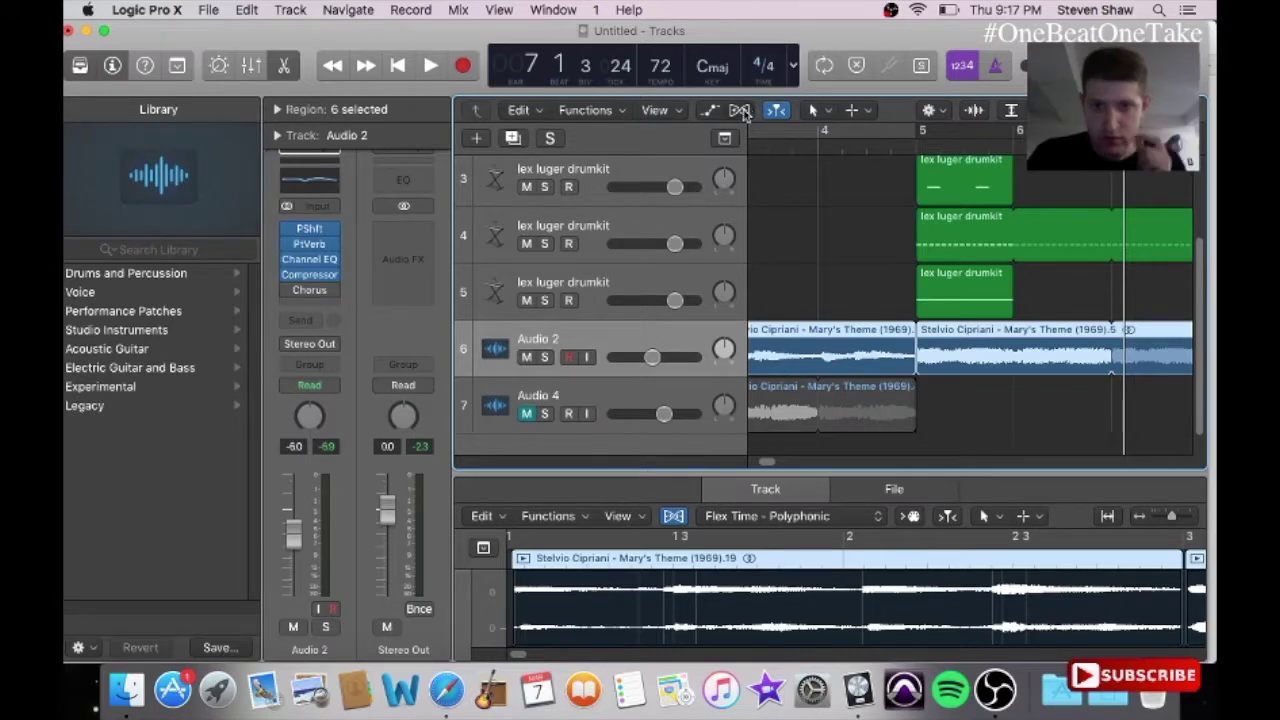
{"action": "left_click", "coordinate": [740, 110]}
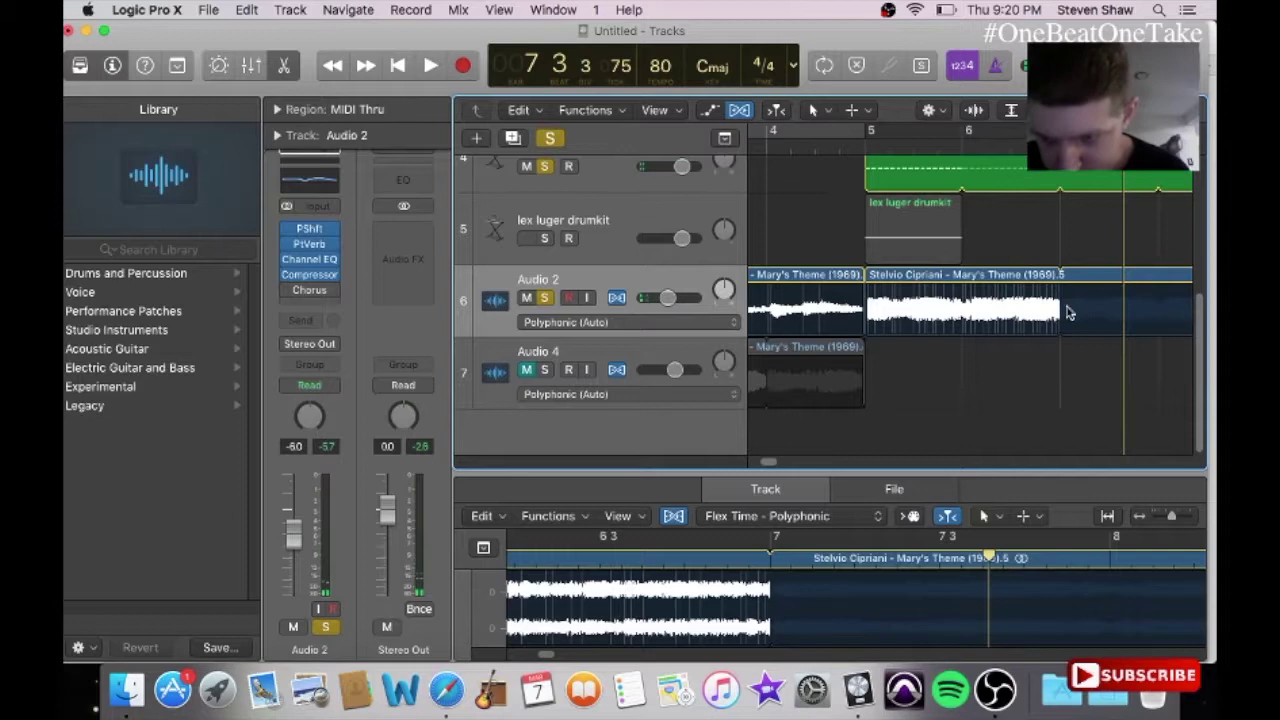
Step: Shorten the Mary's Theme region starting at bar 5 so it ends at bar 6, and play it with the soloed drums
{"action": "left_click_drag", "start_coordinate": [1055, 305], "coordinate": [961, 320]}
{"action": "key", "text": "space"}
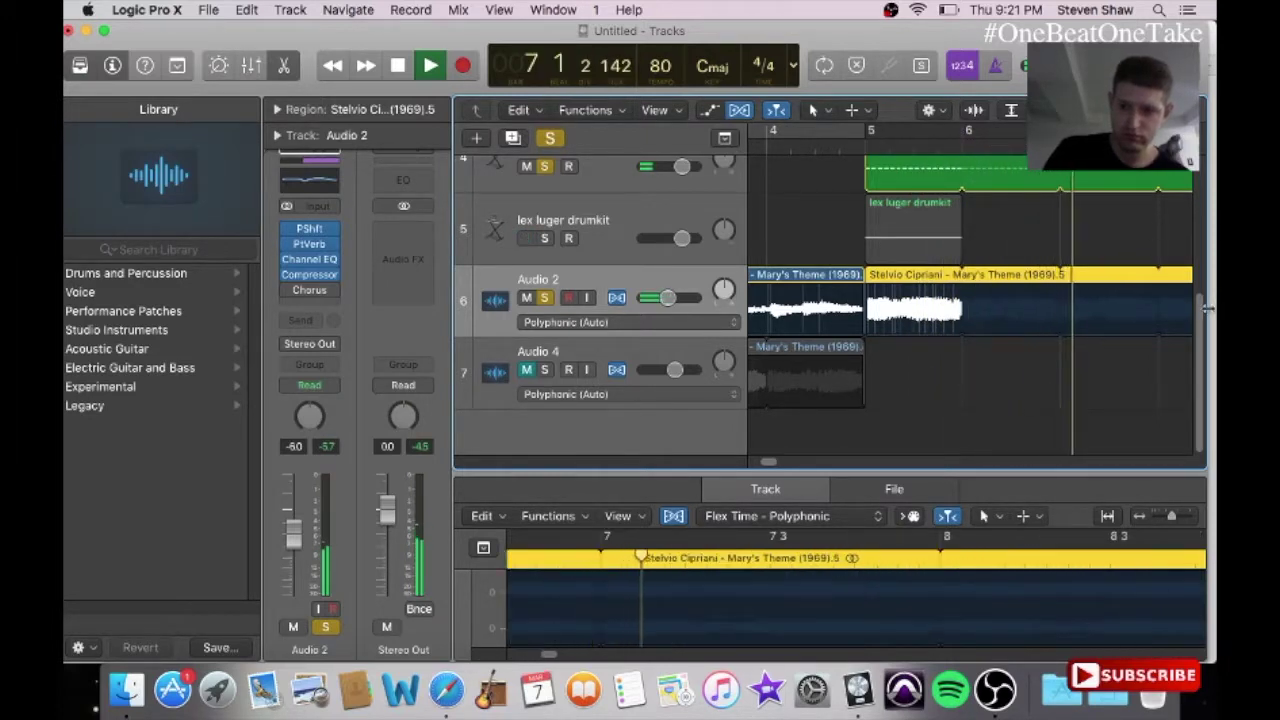
{"action": "scroll", "coordinate": [1200, 303], "scroll_direction": "up", "scroll_amount": 2}
{"action": "left_click_drag", "start_coordinate": [1200, 303], "coordinate": [1199, 192]}
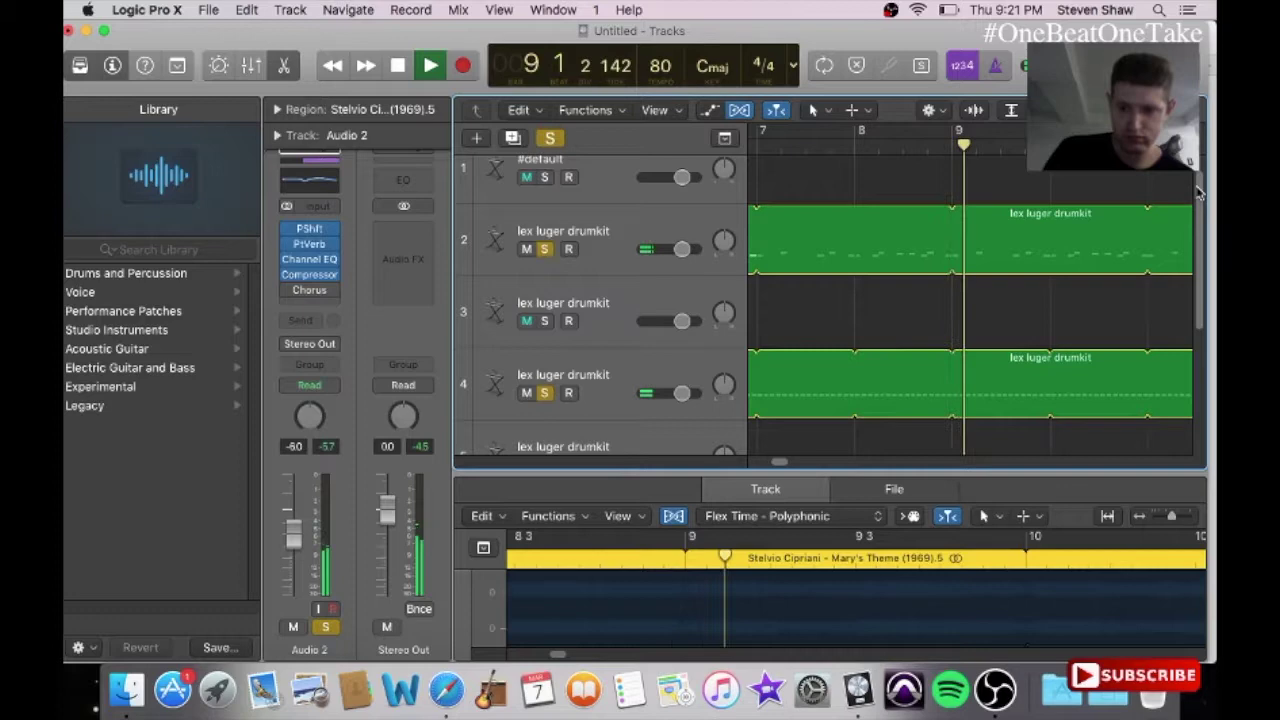
{"action": "left_click_drag", "start_coordinate": [1199, 192], "coordinate": [1198, 289]}
{"action": "left_click_drag", "start_coordinate": [780, 463], "coordinate": [764, 463]}
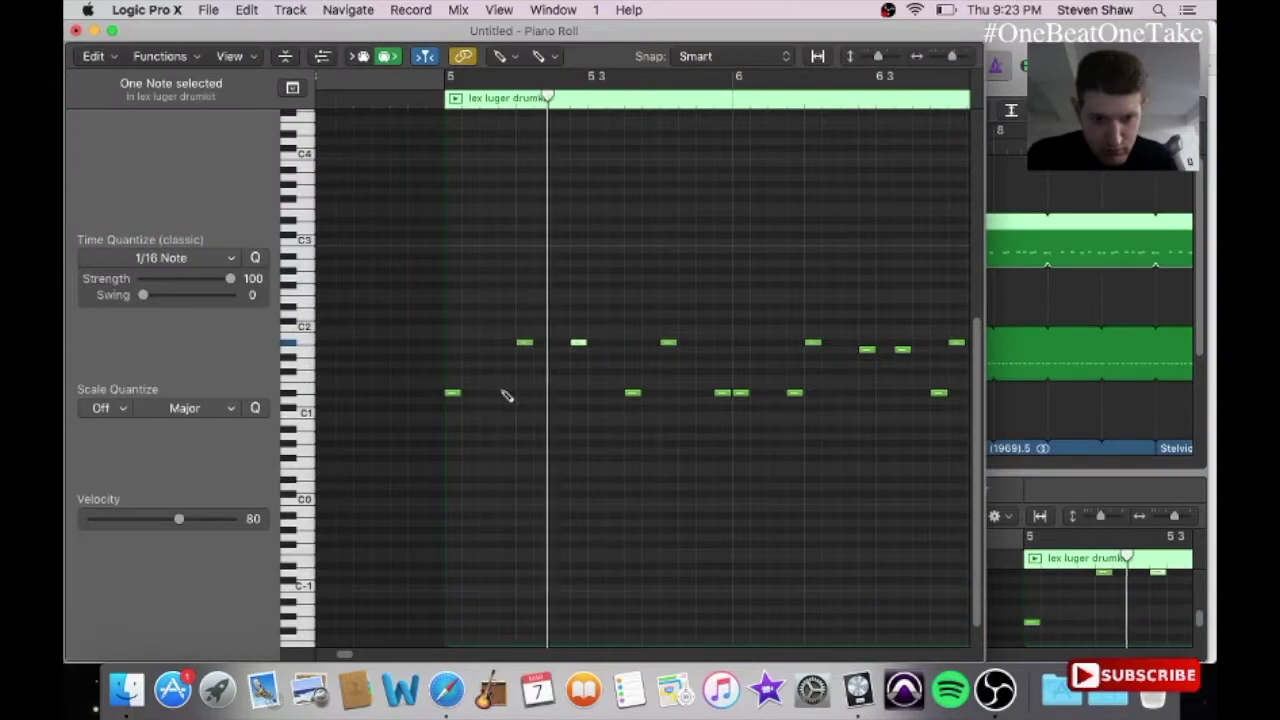
Step: Add a D#1 sixteenth note on the last sixteenth of beat 1 in bar 5, and close the piano roll
{"action": "left_click", "coordinate": [506, 393]}
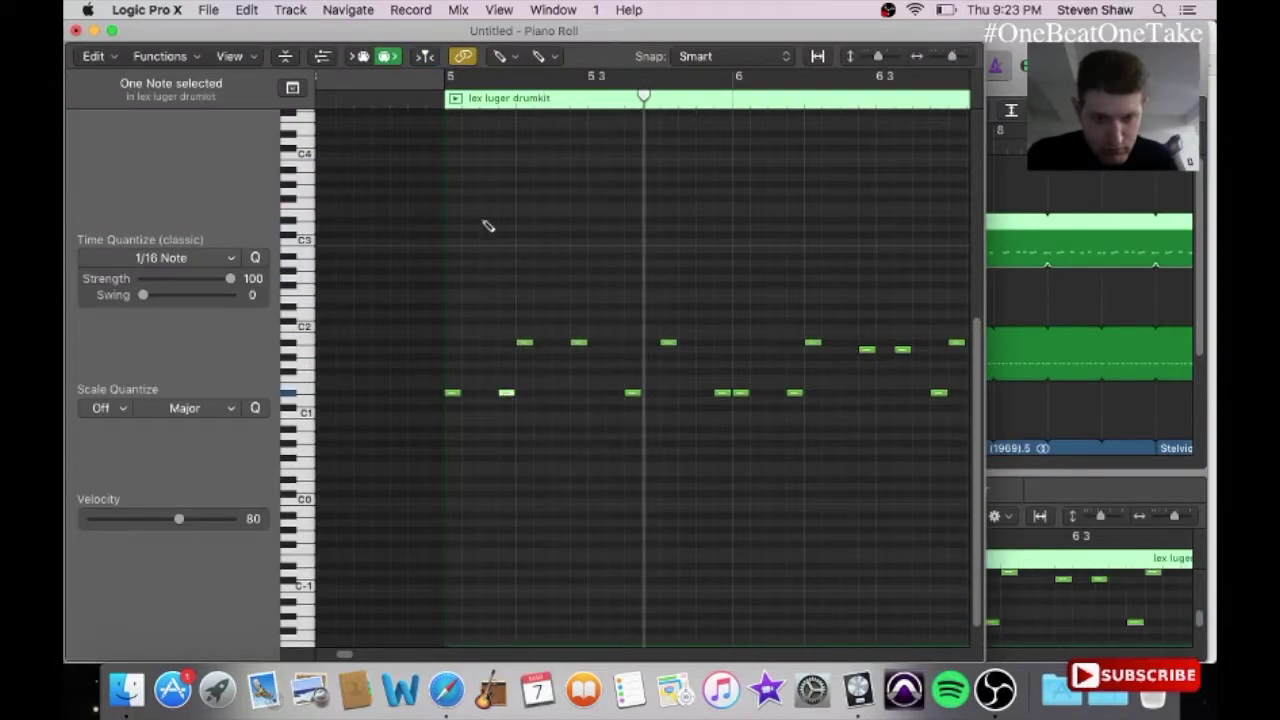
{"action": "left_click", "coordinate": [425, 56]}
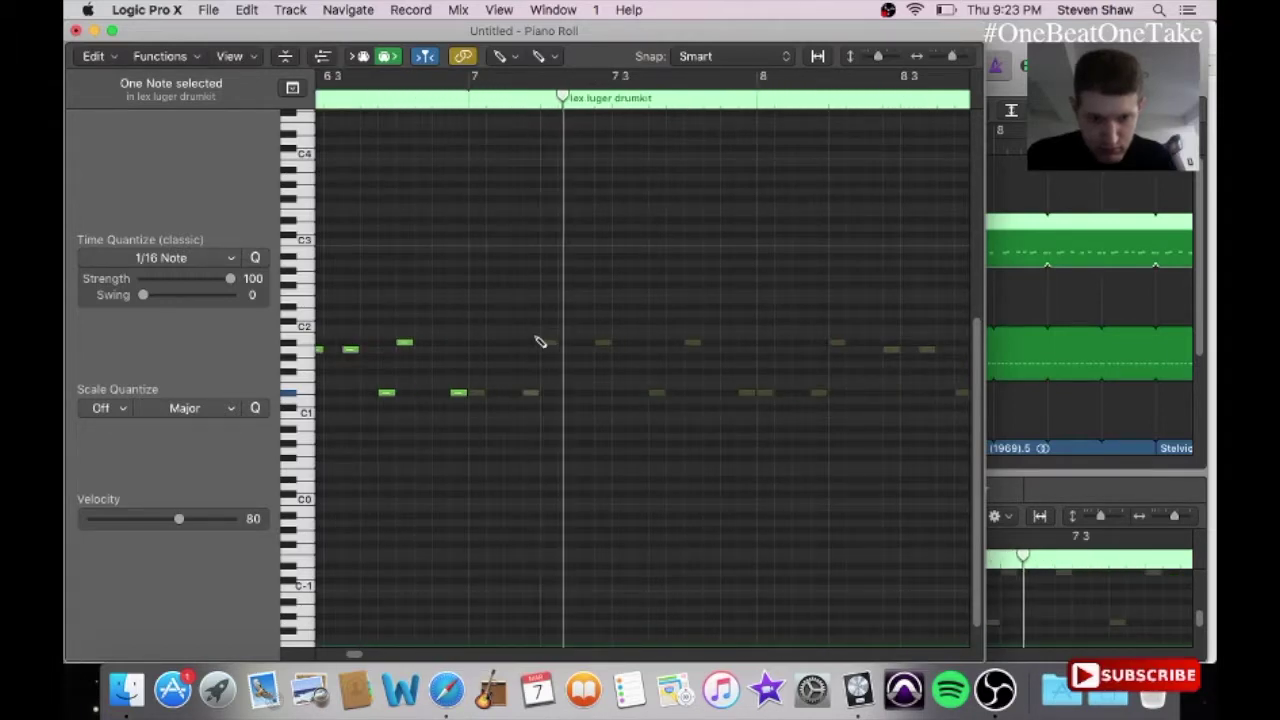
{"action": "left_click", "coordinate": [76, 31]}
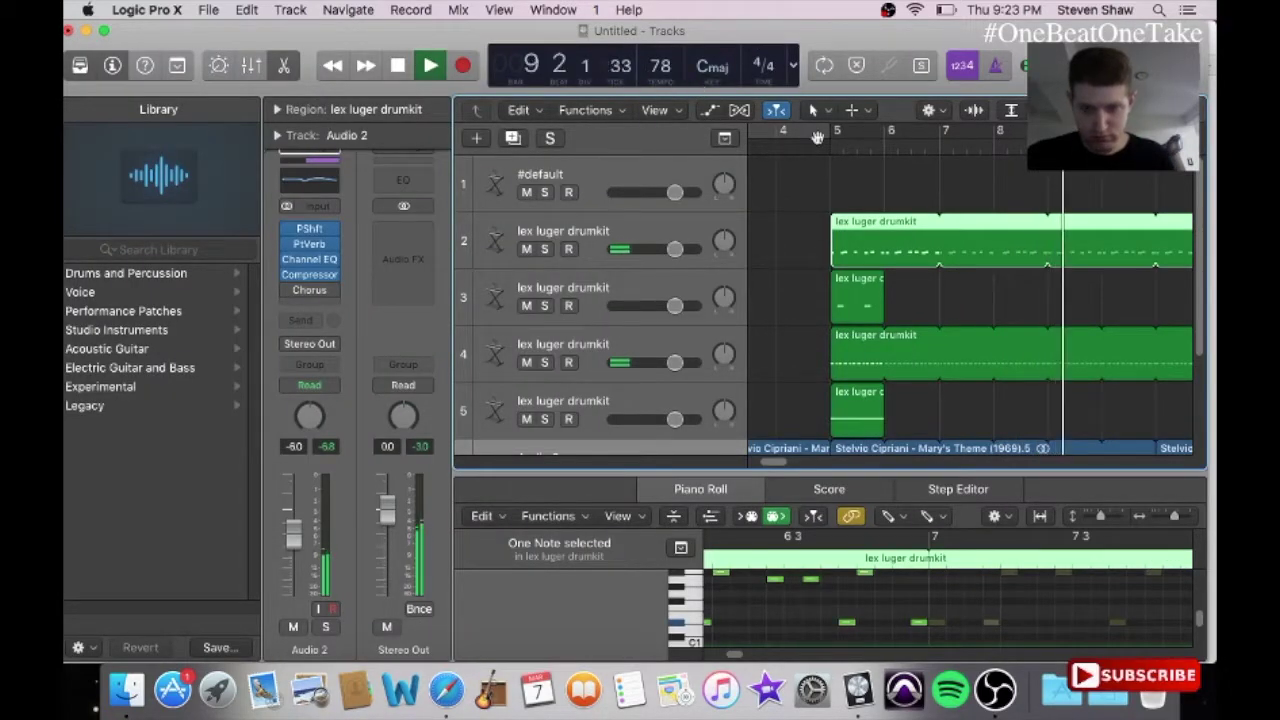
Step: Loop the one-bar A2 region on the third track, and play the layered drums from bar 5
{"action": "left_click_drag", "start_coordinate": [1205, 237], "coordinate": [1211, 303]}
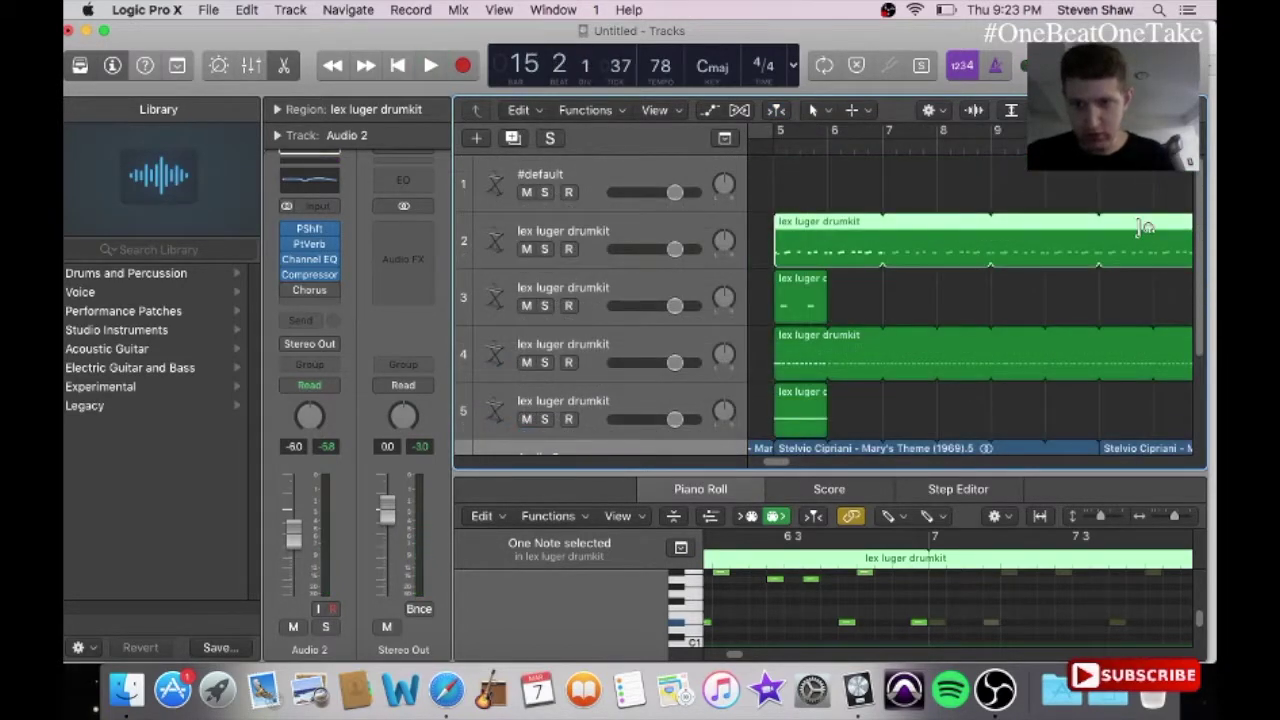
{"action": "scroll", "coordinate": [784, 468], "scroll_direction": "right", "scroll_amount": 2}
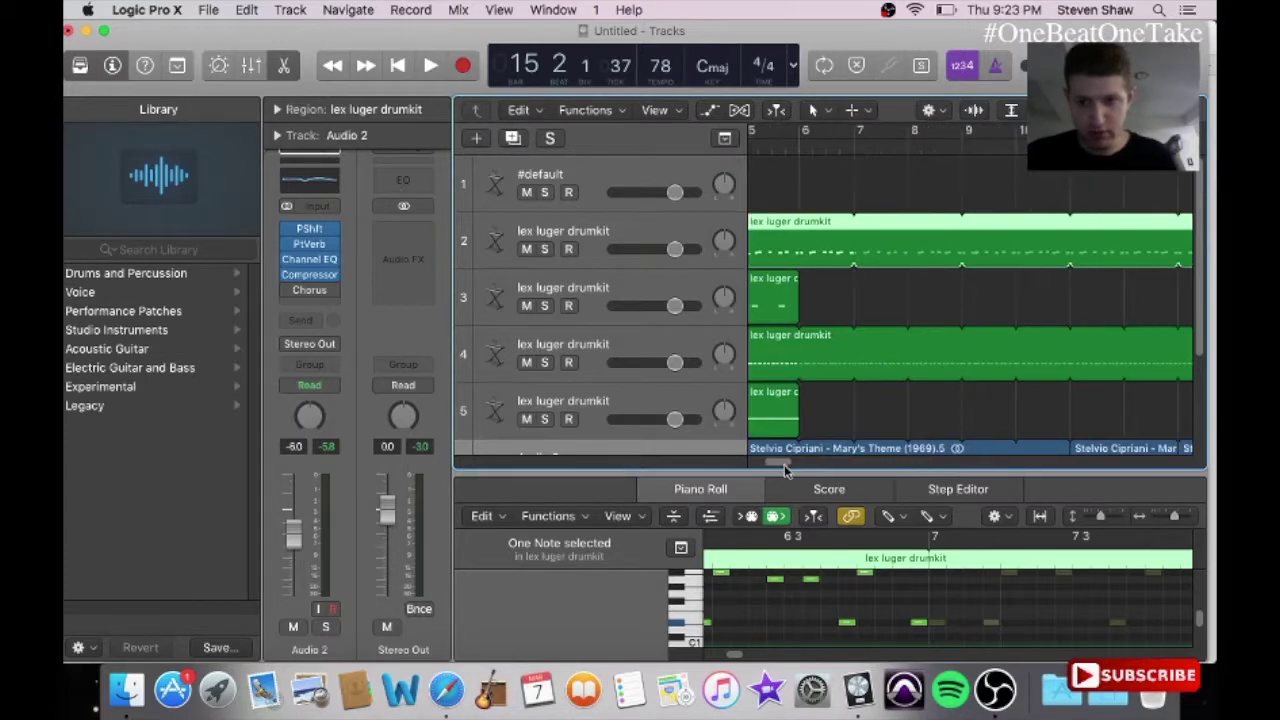
{"action": "left_click", "coordinate": [763, 306]}
{"action": "key", "text": "l"}
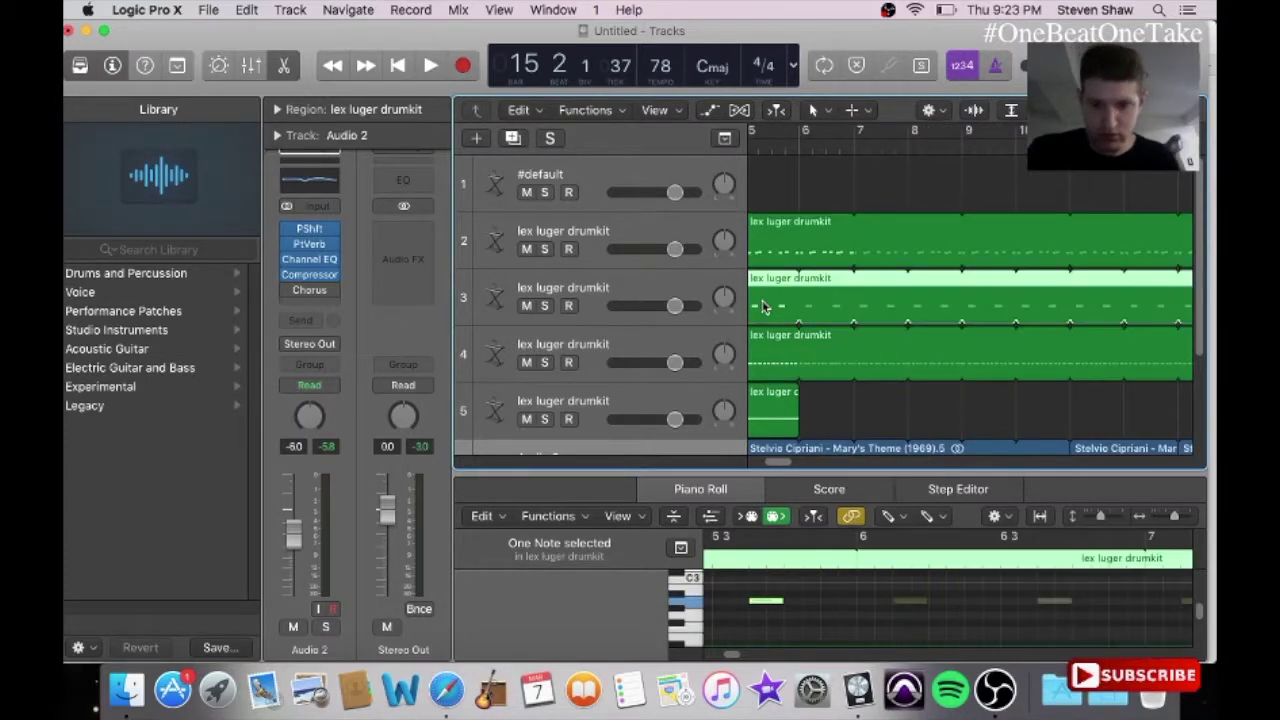
{"action": "double_click", "coordinate": [772, 151]}
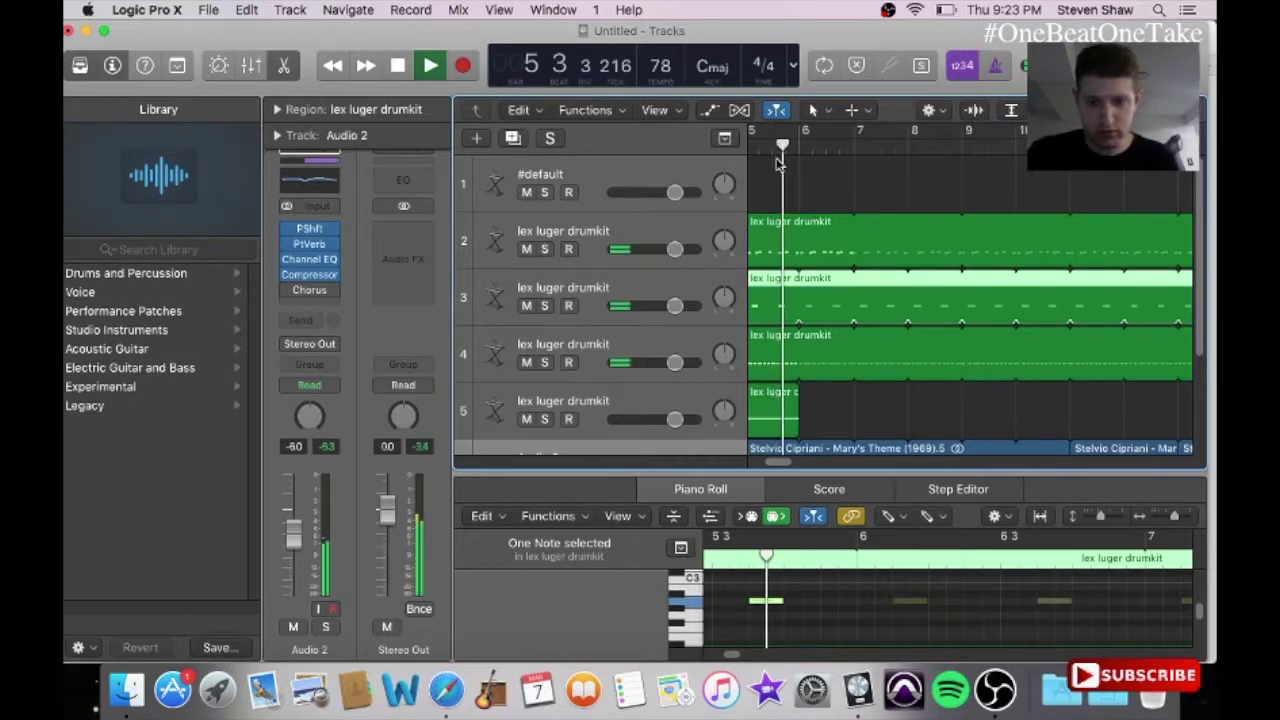
{"action": "scroll", "coordinate": [775, 460], "scroll_direction": "left", "scroll_amount": 2}
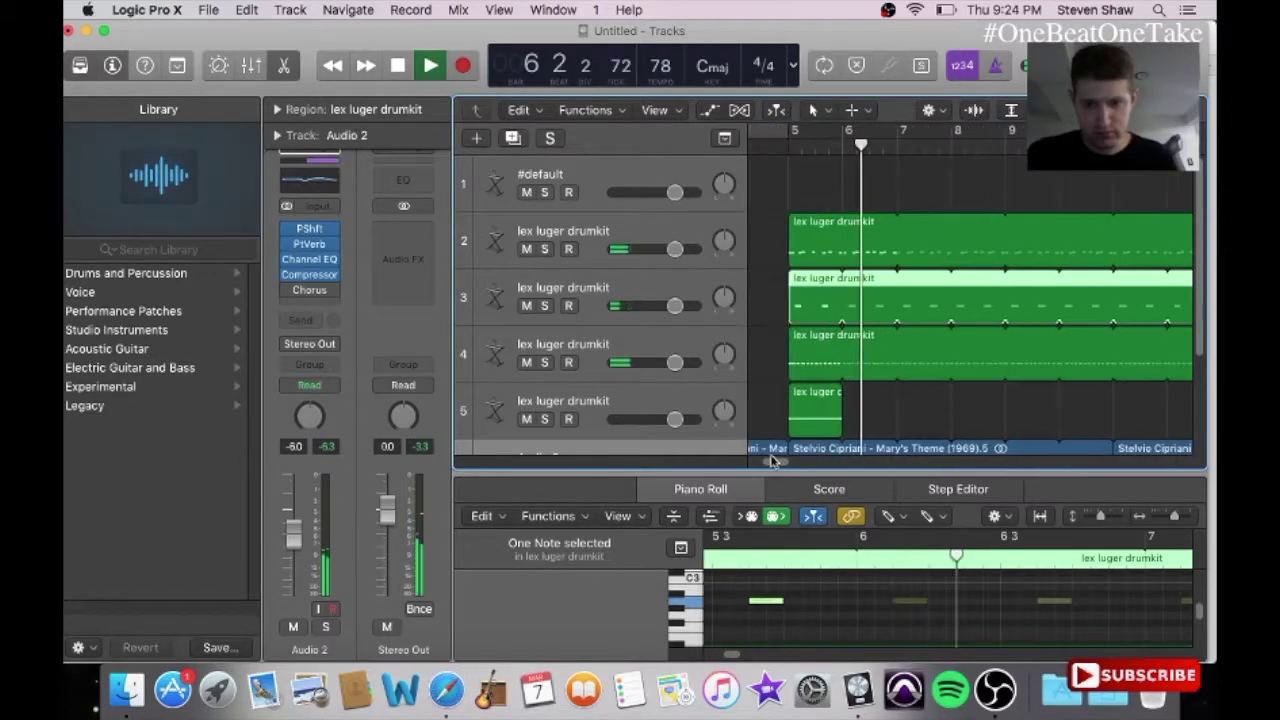
{"action": "scroll", "coordinate": [772, 460], "scroll_direction": "left", "scroll_amount": 1}
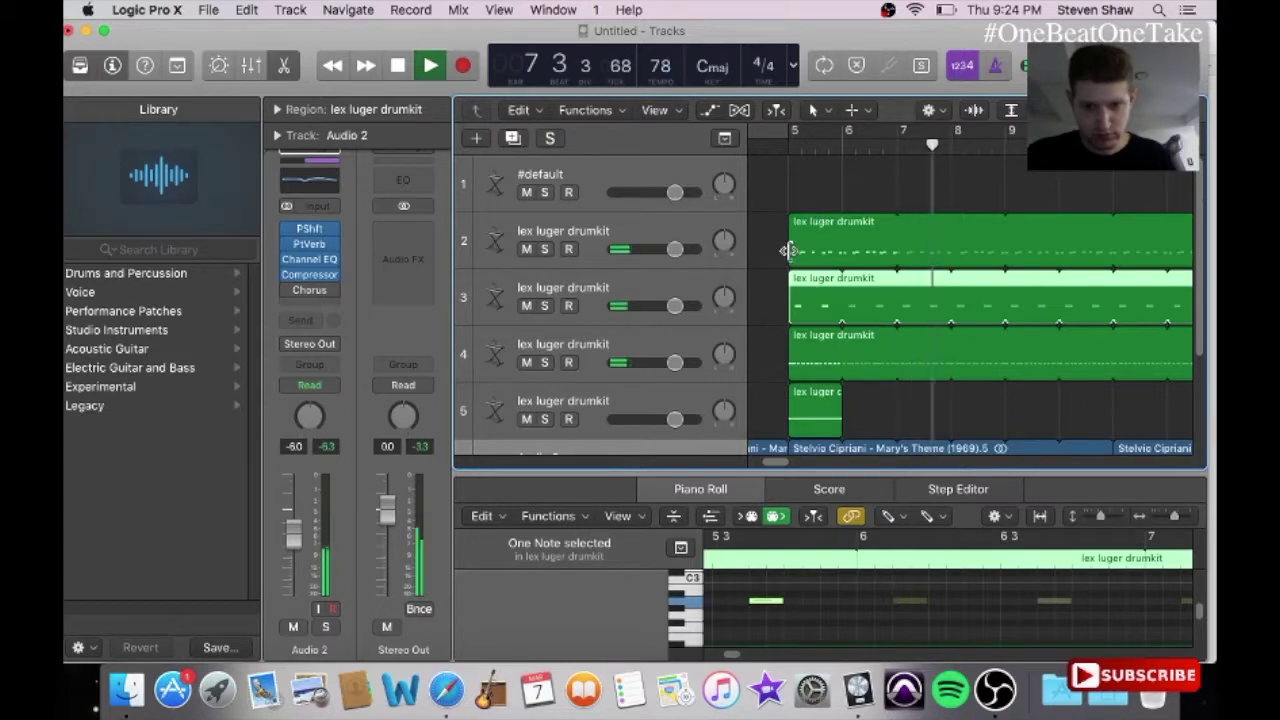
Step: Select the Mary's Theme region at bar 5 on Audio 2, and place the playhead just before bar 5
{"action": "left_click", "coordinate": [783, 214]}
{"action": "left_click_drag", "start_coordinate": [780, 218], "coordinate": [906, 368]}
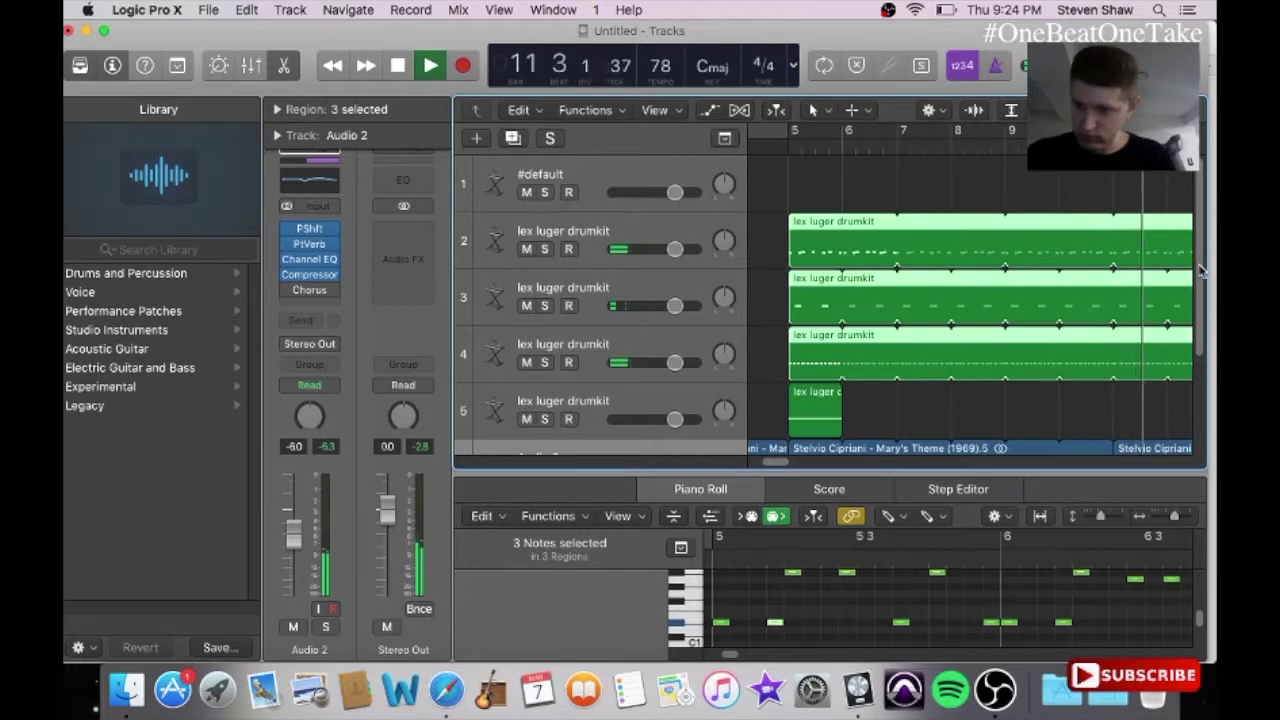
{"action": "left_click_drag", "start_coordinate": [1203, 270], "coordinate": [1203, 366]}
{"action": "left_click_drag", "start_coordinate": [793, 345], "coordinate": [842, 352]}
{"action": "left_click", "coordinate": [785, 146]}
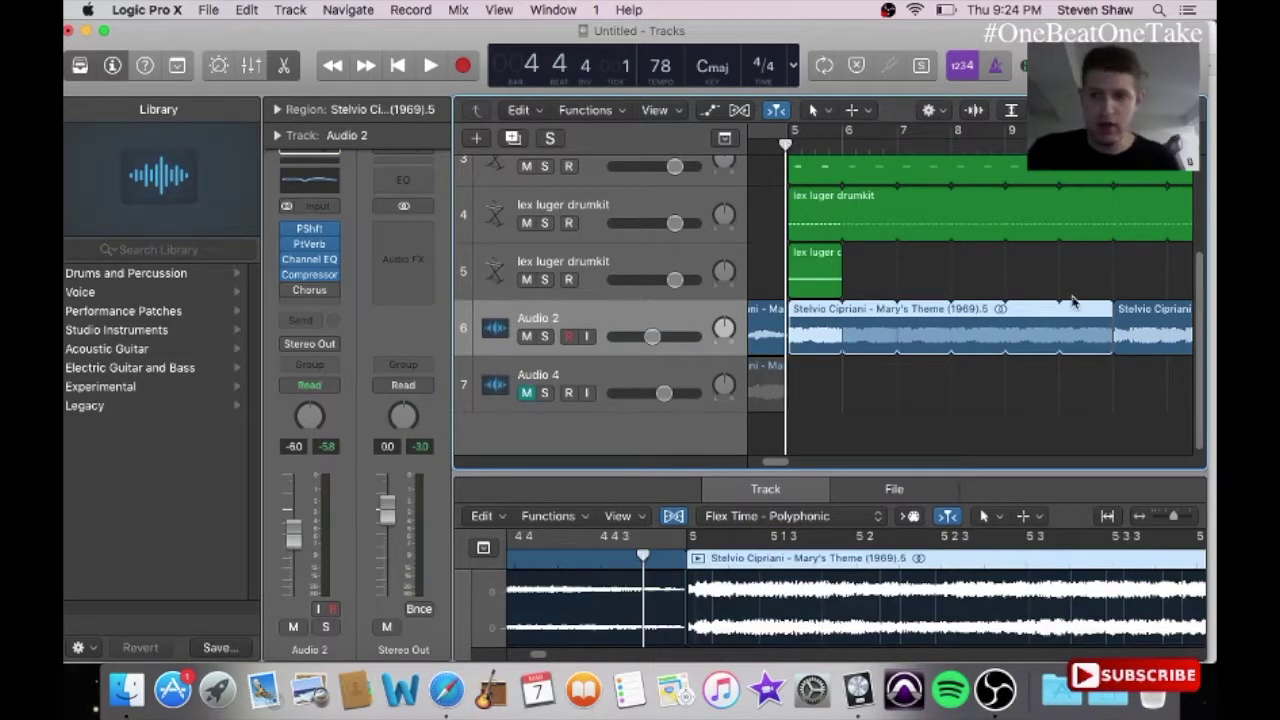
Step: Trim the start of the Mary's Theme region at bar 11 to bar 12, and play from bar 11
{"action": "left_click_drag", "start_coordinate": [787, 463], "coordinate": [798, 467]}
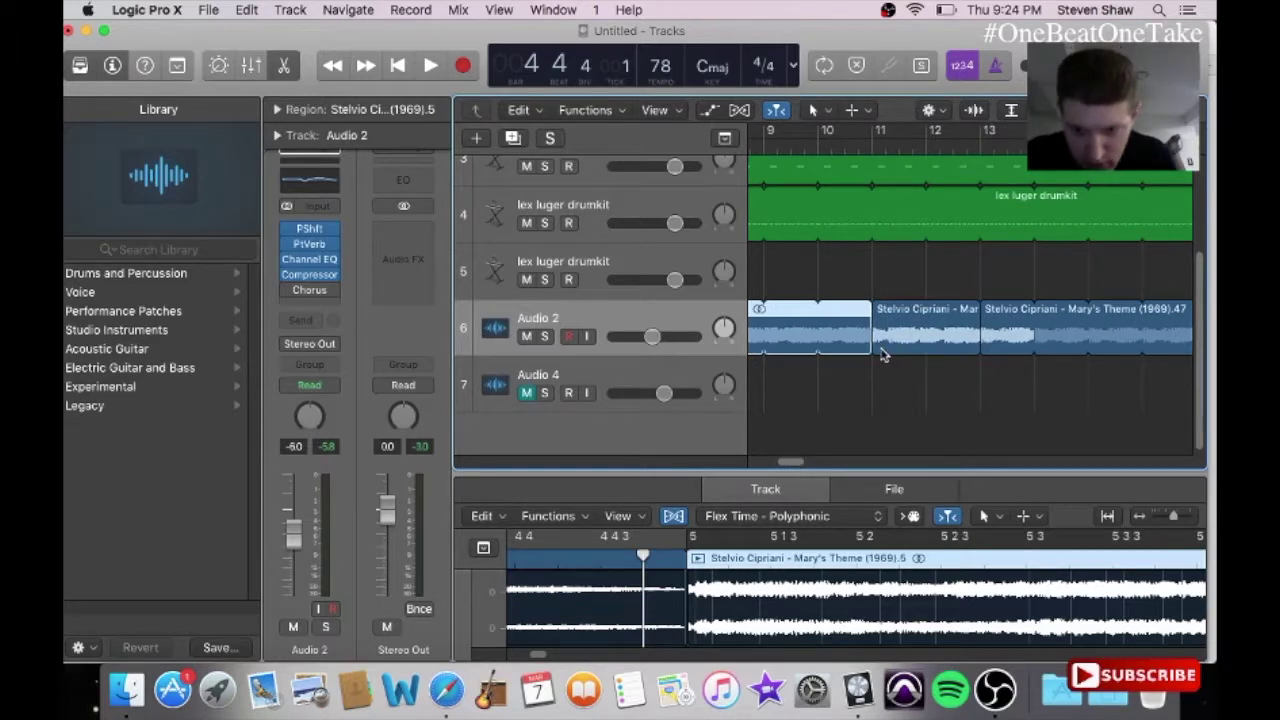
{"action": "left_click_drag", "start_coordinate": [882, 352], "coordinate": [926, 357]}
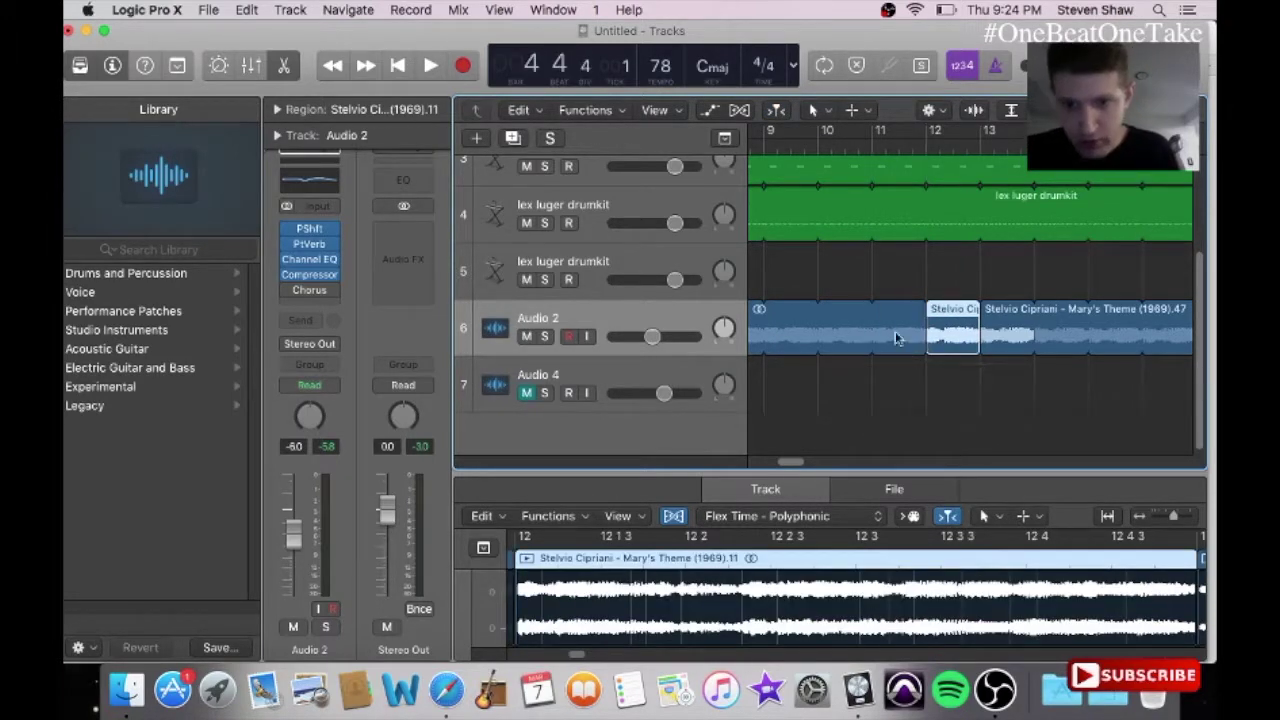
{"action": "left_click", "coordinate": [888, 152]}
{"action": "key", "text": "space"}
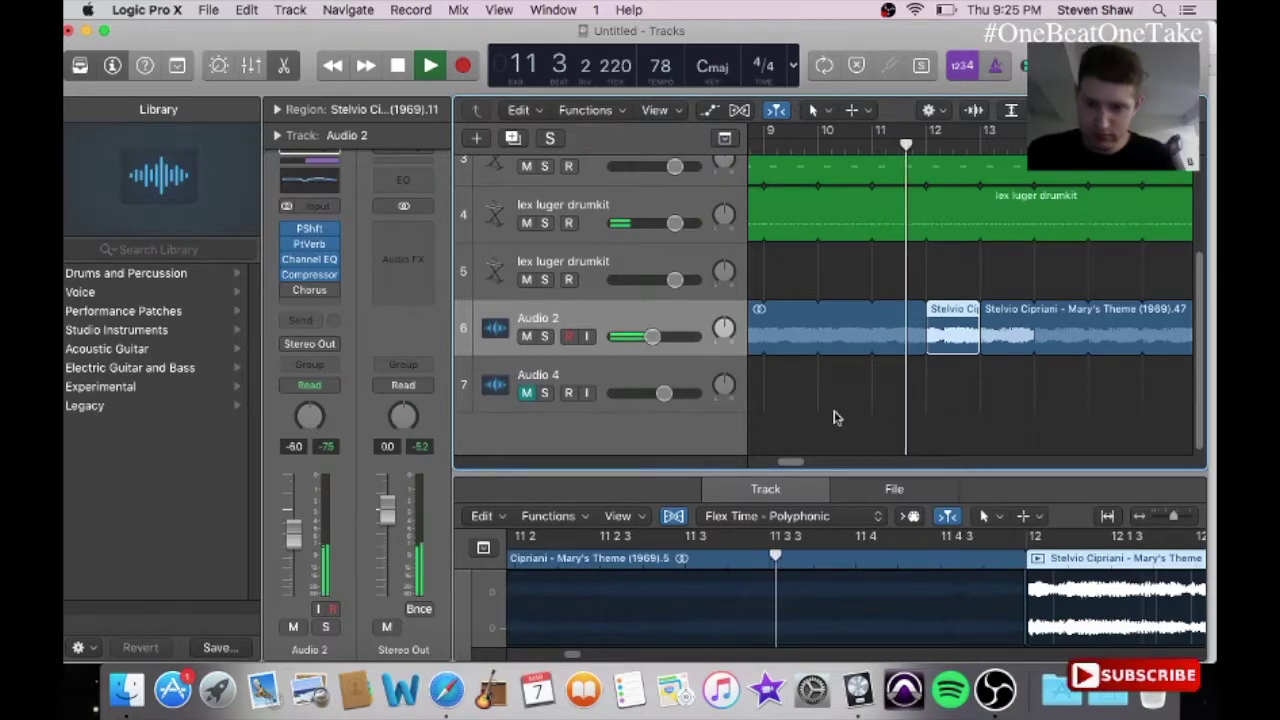
Step: Duplicate the lex luger drumkit track holding the main two-bar pattern, and select that pattern's region
{"action": "left_click_drag", "start_coordinate": [795, 461], "coordinate": [780, 460]}
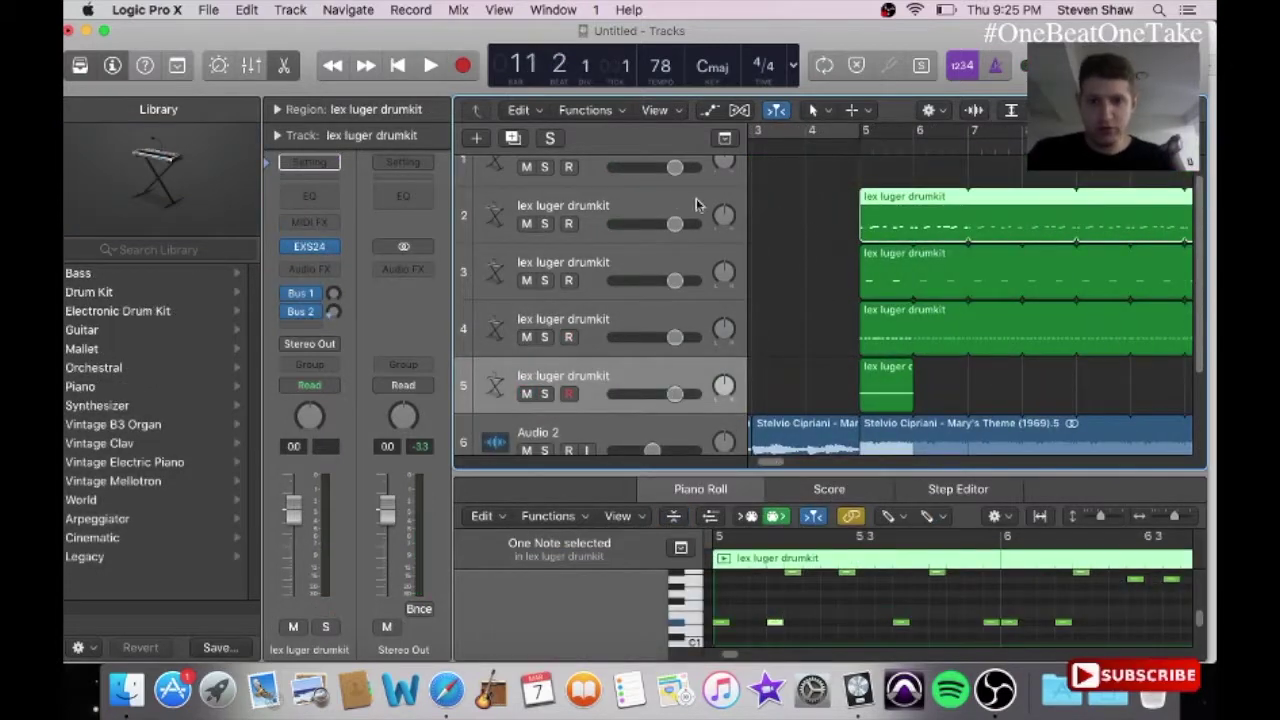
{"action": "left_click", "coordinate": [670, 198]}
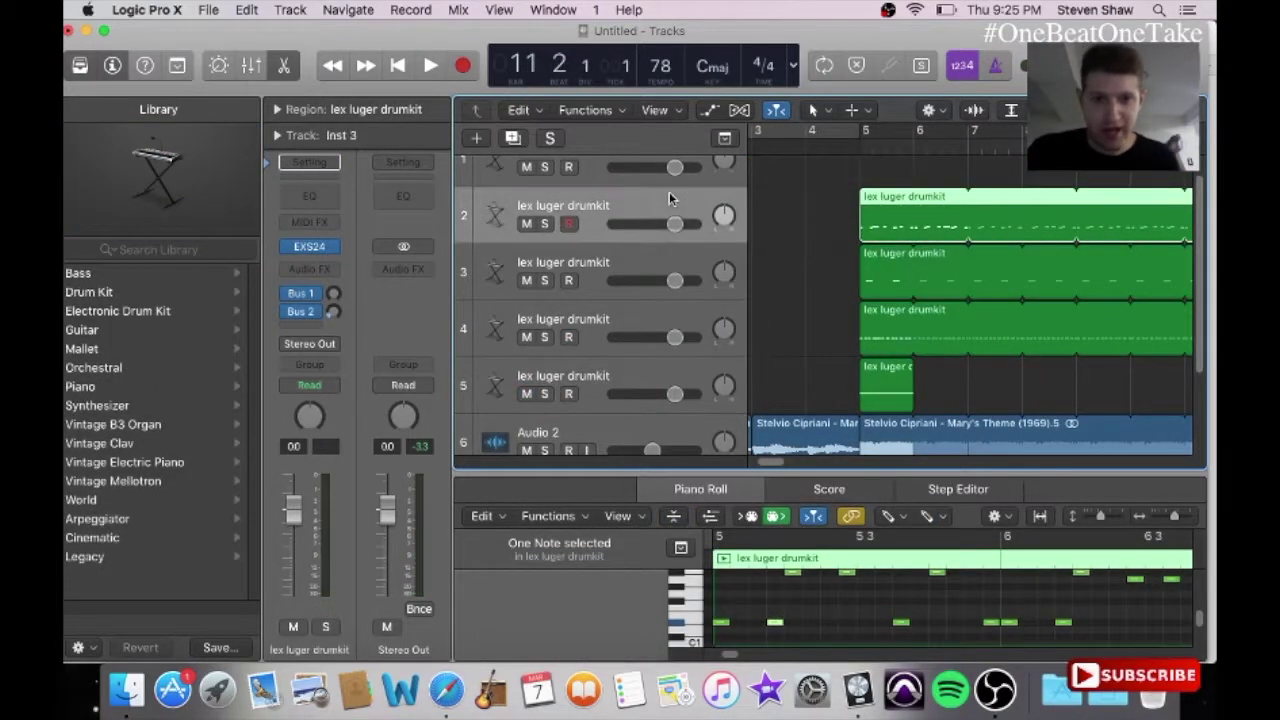
{"action": "left_click", "coordinate": [513, 139]}
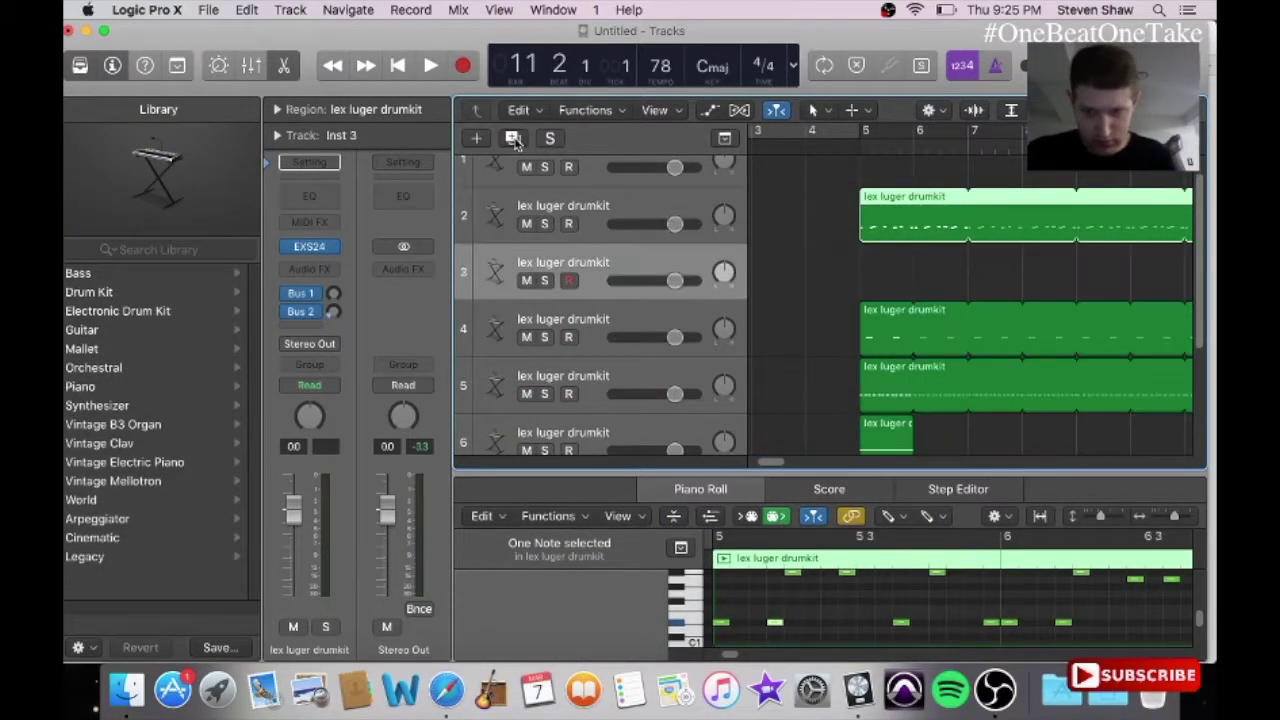
{"action": "left_click", "coordinate": [908, 234]}
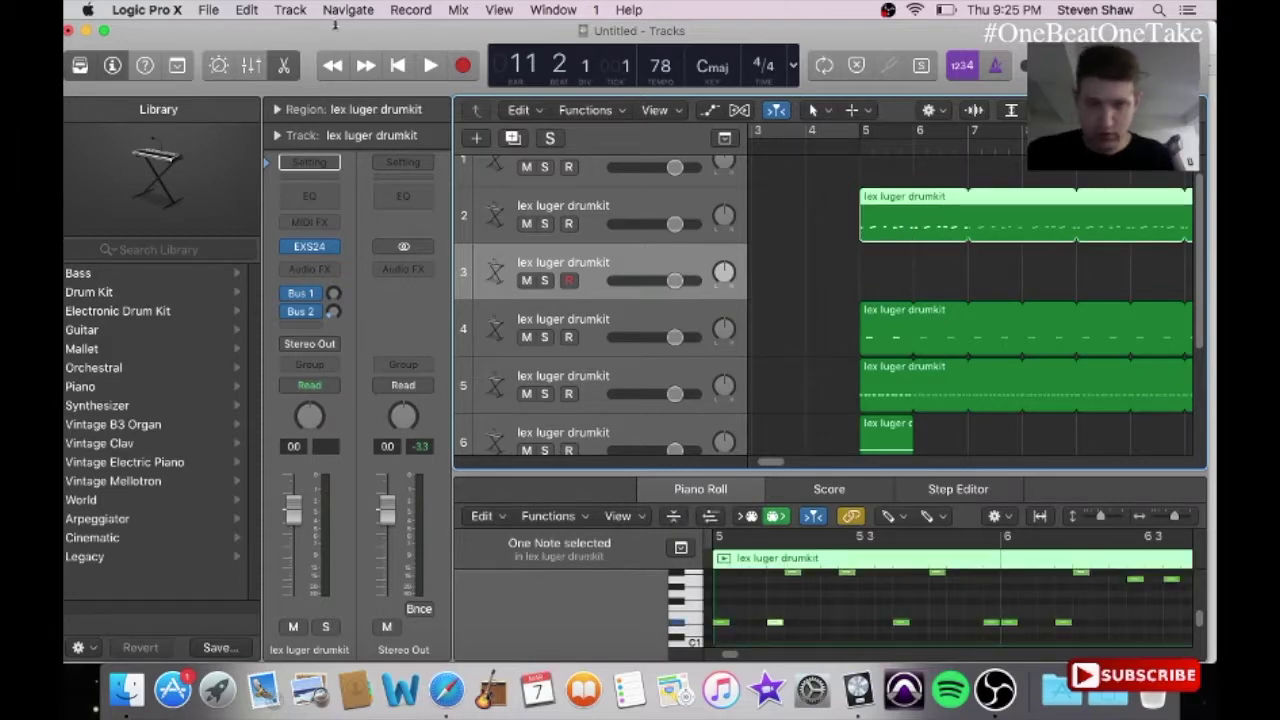
Step: Copy the main two-bar drum pattern from track 2 and paste it at bar 5 on the duplicate track 3
{"action": "left_click", "coordinate": [244, 9]}
{"action": "left_click", "coordinate": [272, 126]}
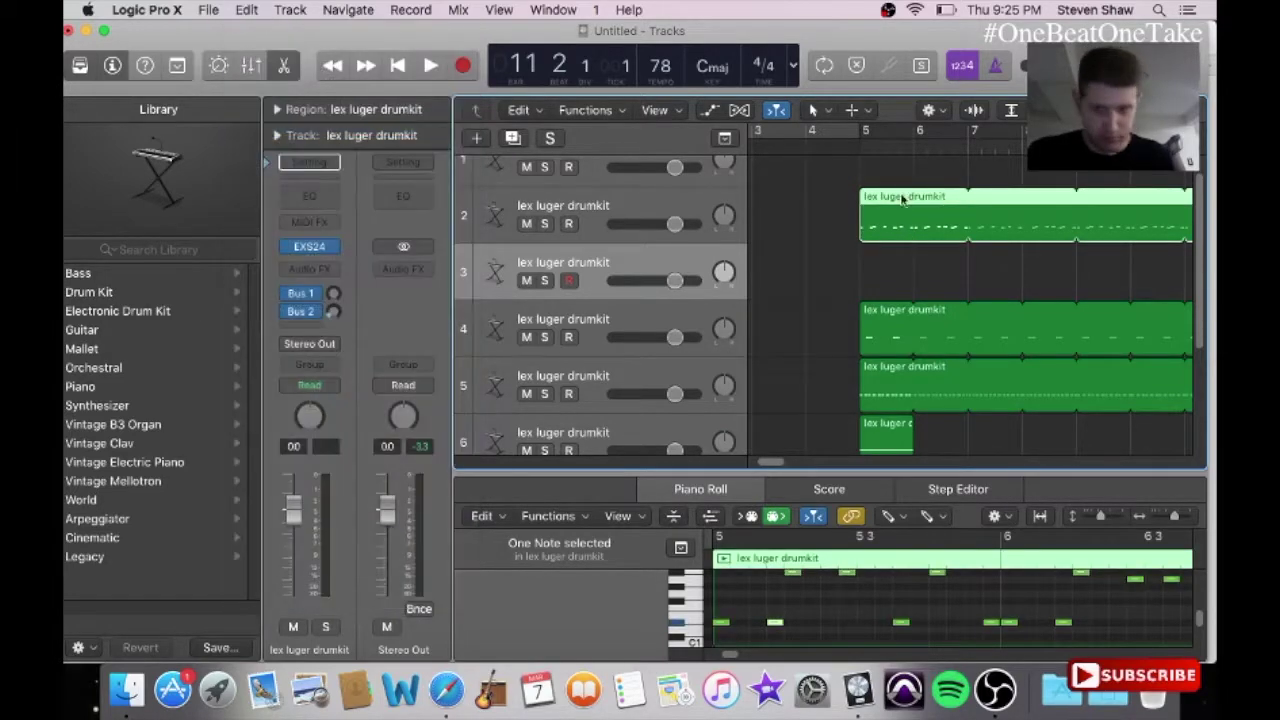
{"action": "left_click_drag", "start_coordinate": [880, 140], "coordinate": [858, 146]}
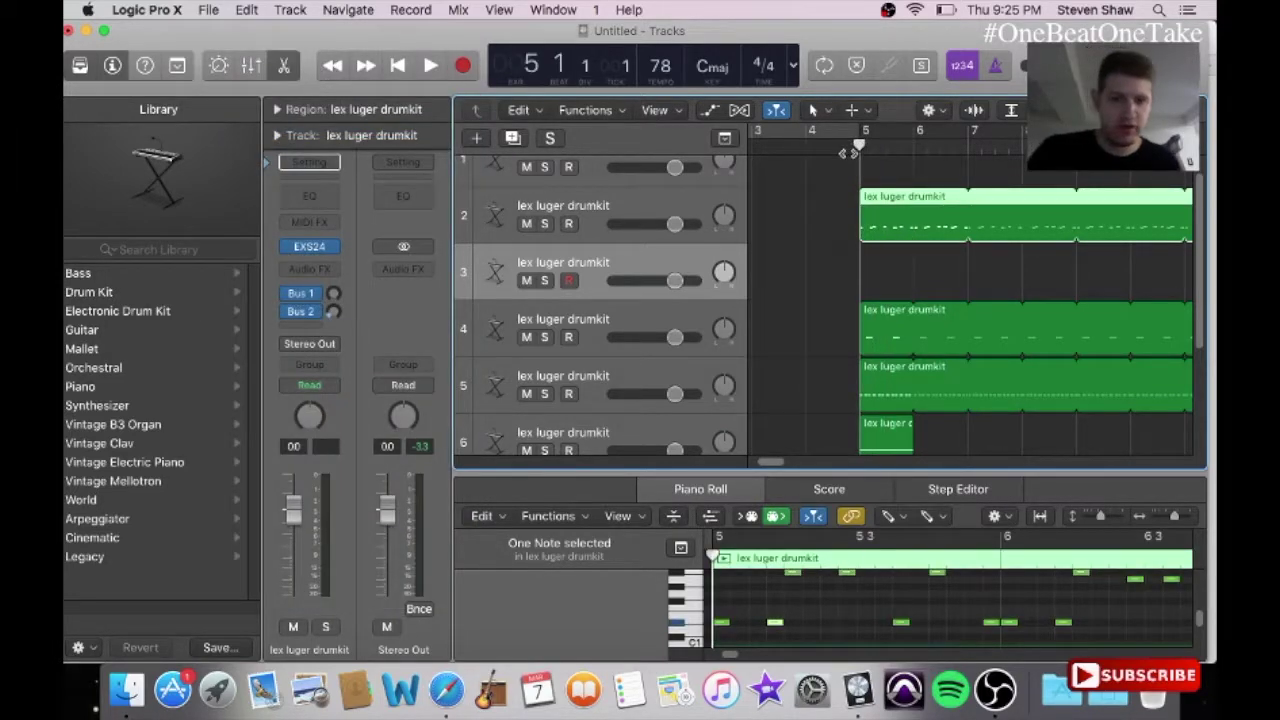
{"action": "left_click", "coordinate": [244, 9]}
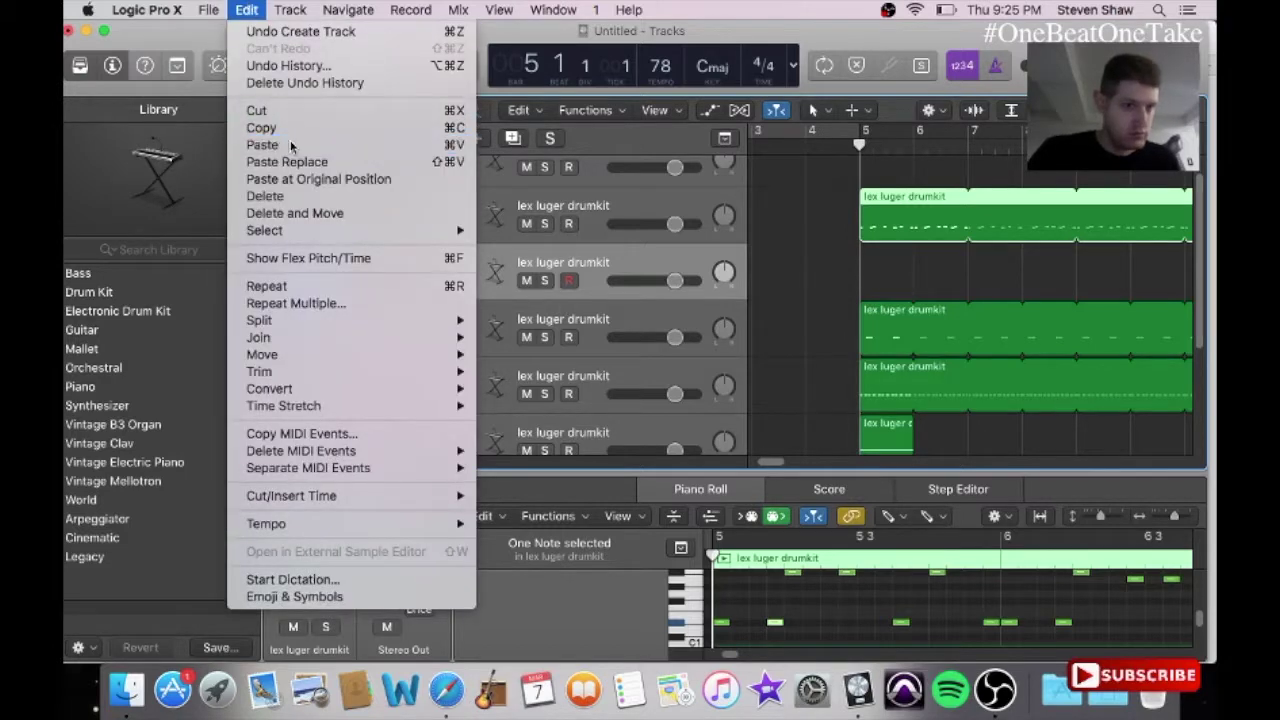
{"action": "left_click", "coordinate": [251, 140]}
Step: Delete the seven upper notes from track 2's pattern in the Piano Roll, keeping only the low row near C1
{"action": "left_click", "coordinate": [938, 234]}
{"action": "left_click", "coordinate": [553, 9]}
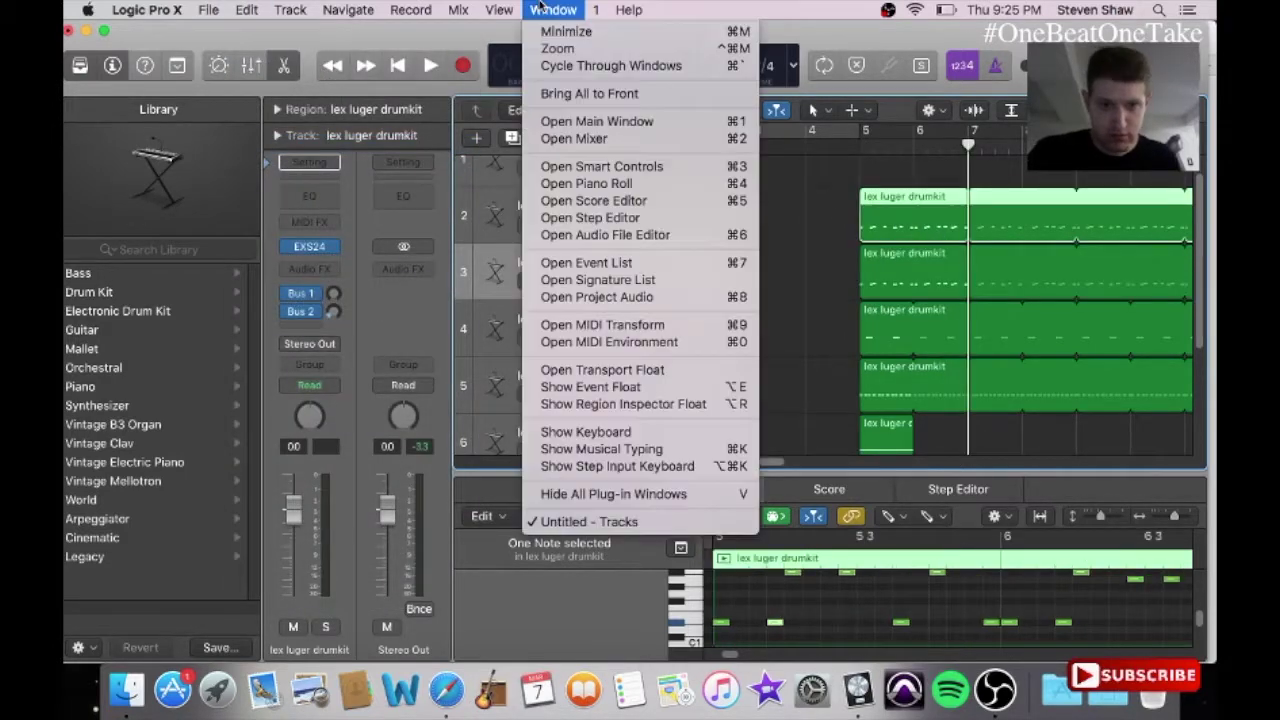
{"action": "left_click", "coordinate": [619, 186]}
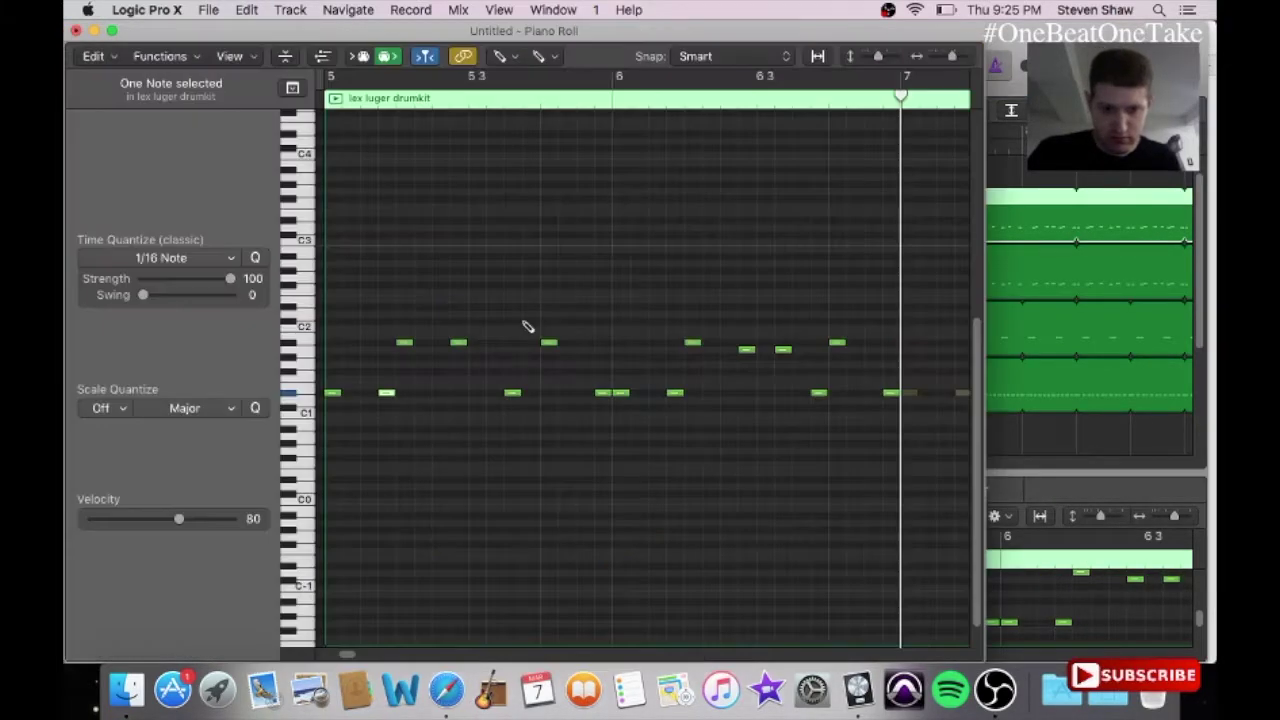
{"action": "left_click", "coordinate": [505, 56]}
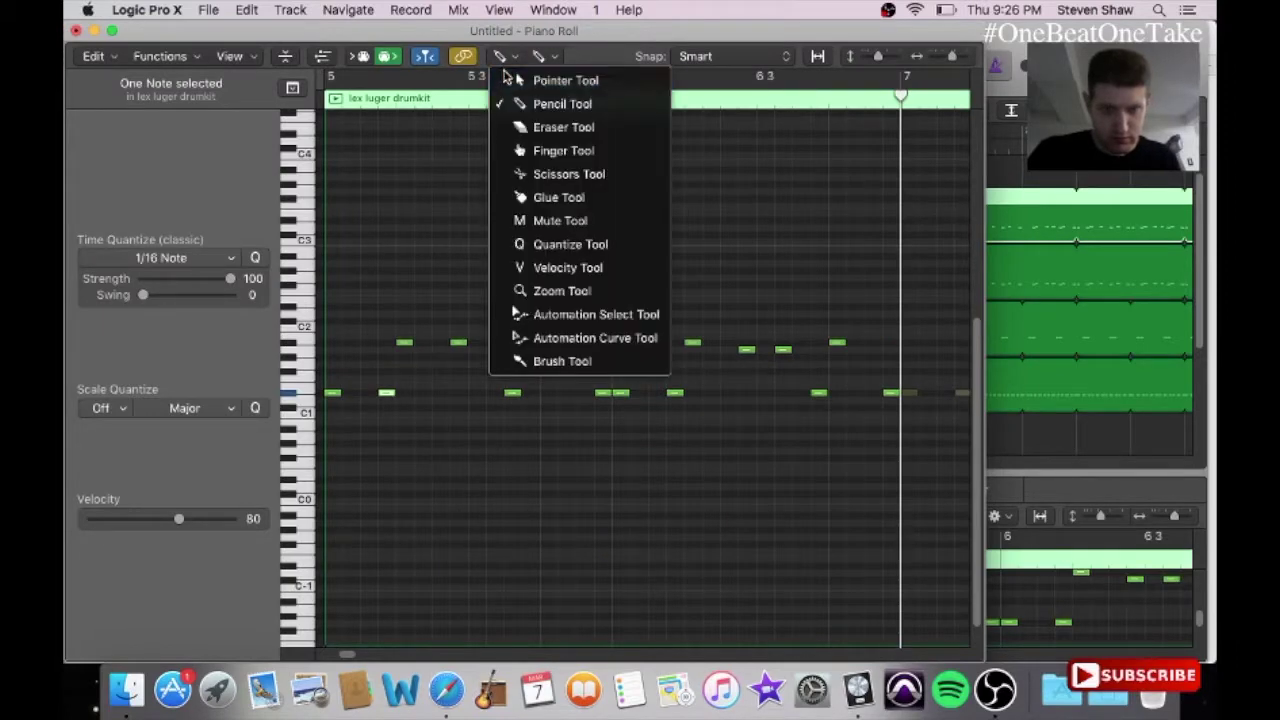
{"action": "left_click", "coordinate": [507, 77]}
{"action": "left_click", "coordinate": [382, 292]}
{"action": "left_click_drag", "start_coordinate": [382, 287], "coordinate": [877, 371]}
{"action": "key", "text": "Delete"}
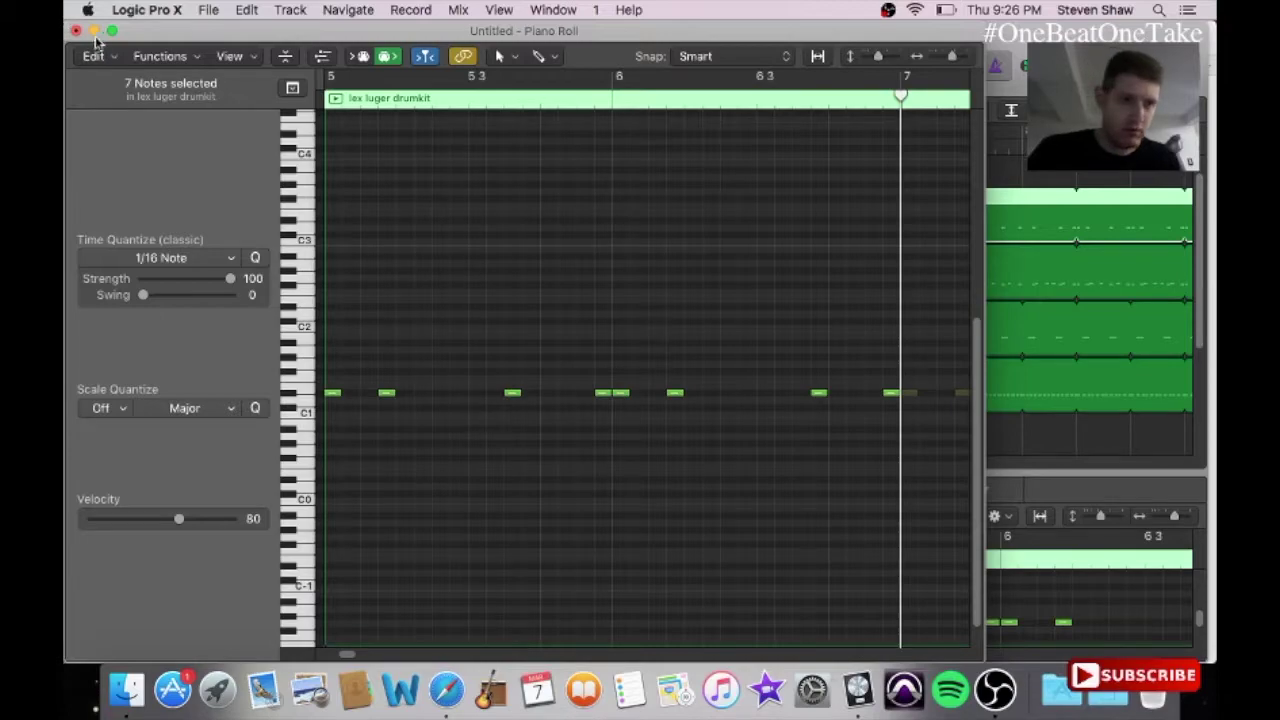
{"action": "left_click", "coordinate": [75, 32]}
Step: Delete the eight low-row notes near C1 from track 3's copied pattern in the Piano Roll, keeping only the upper notes
{"action": "left_click", "coordinate": [869, 268]}
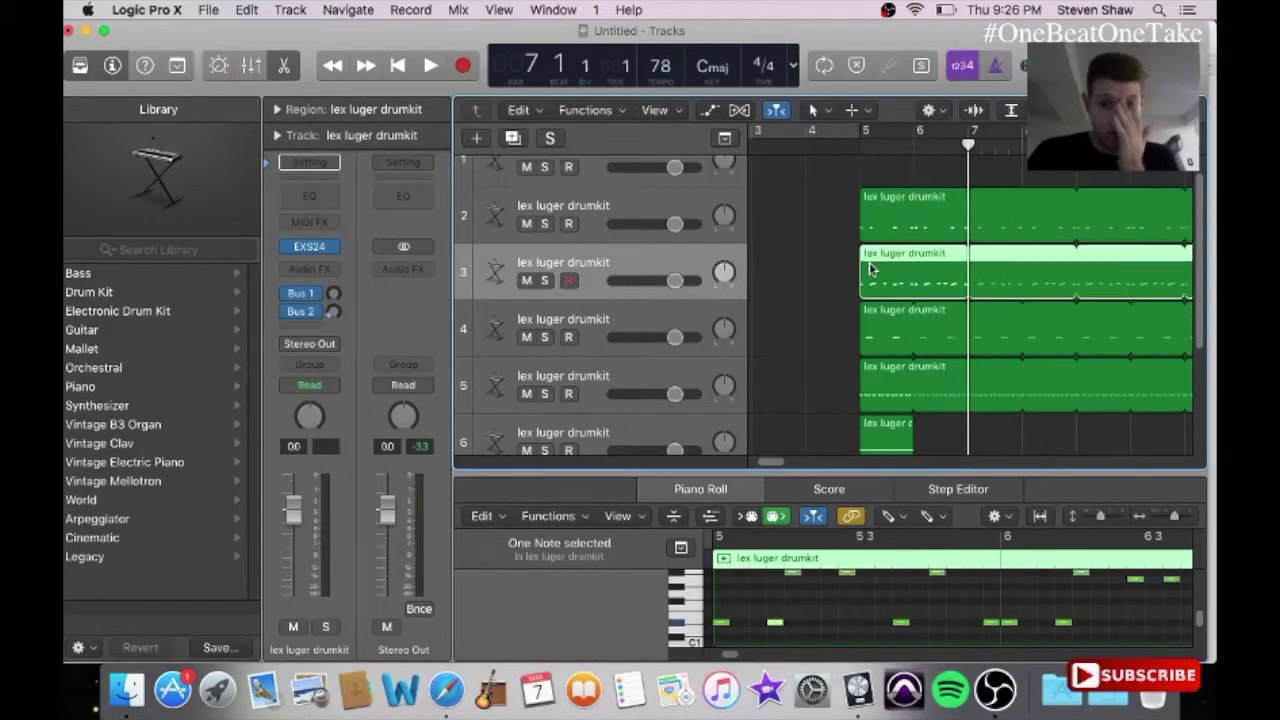
{"action": "left_click", "coordinate": [553, 9]}
{"action": "left_click", "coordinate": [606, 183]}
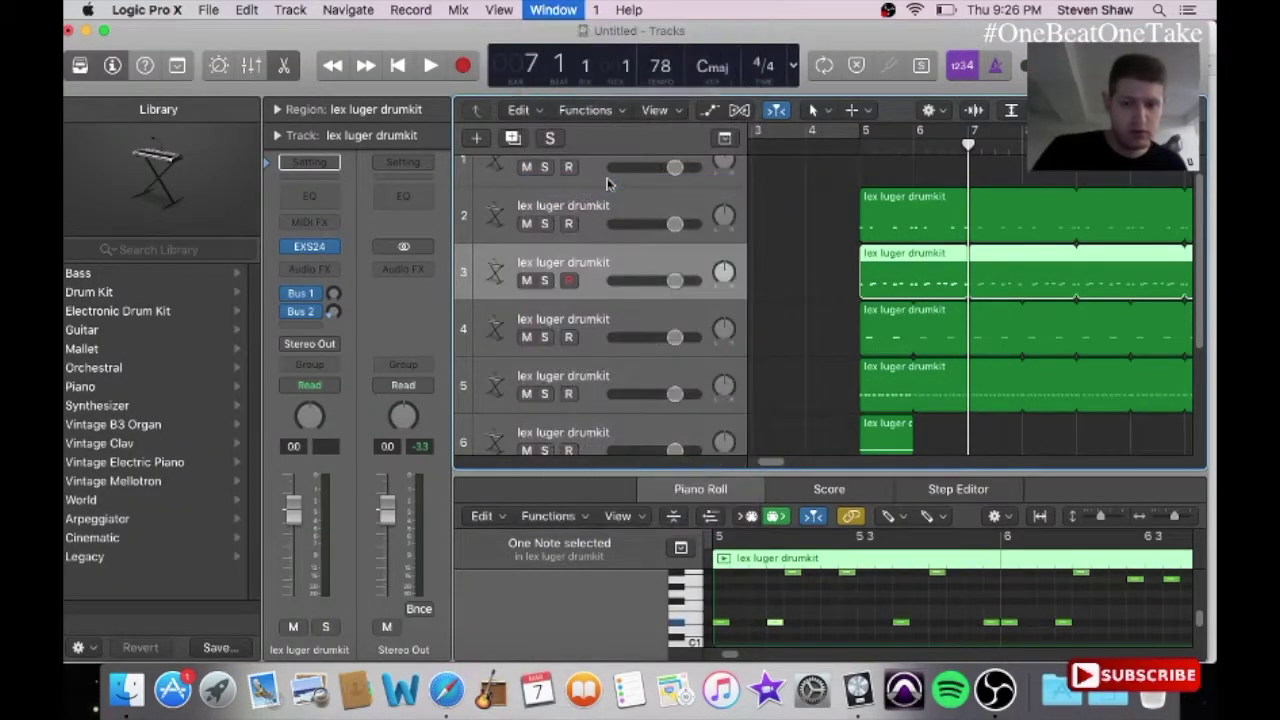
{"action": "left_click_drag", "start_coordinate": [341, 385], "coordinate": [935, 506]}
{"action": "key", "text": "Delete"}
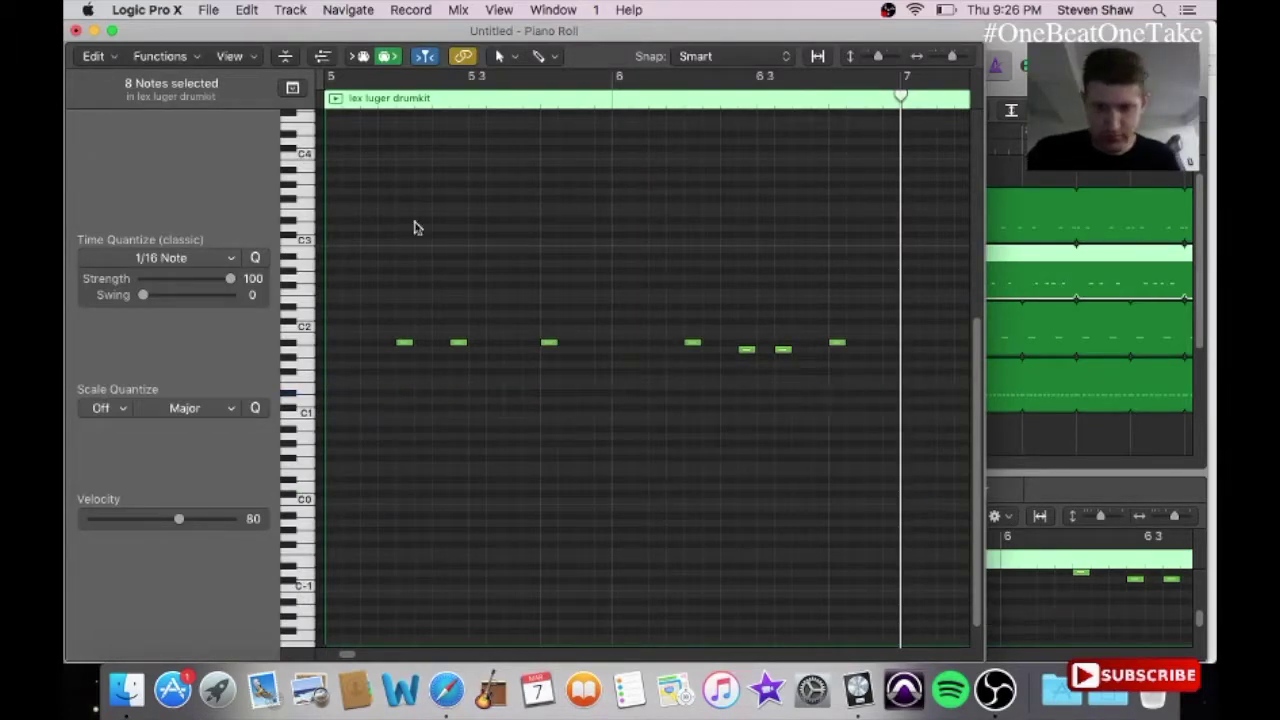
{"action": "left_click", "coordinate": [75, 31]}
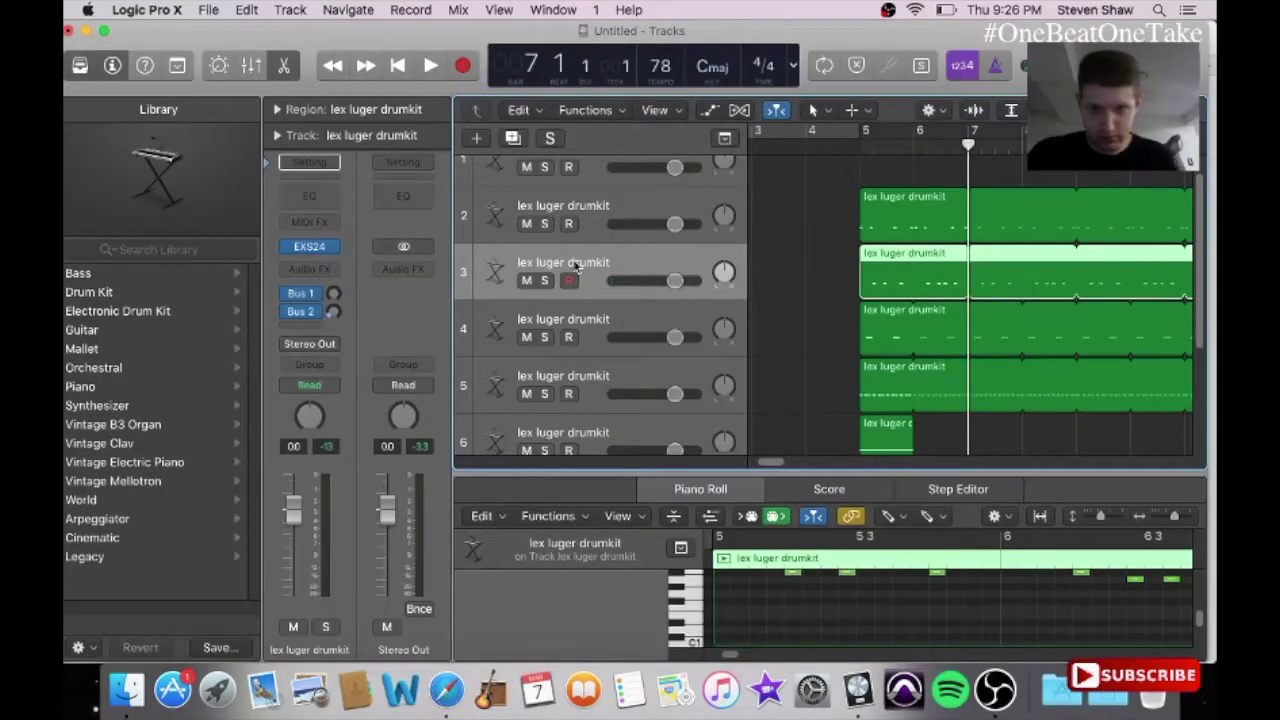
Step: Add another lex luger drumkit track below track 3, and return the playhead to bar 1
{"action": "key", "text": "Down"}
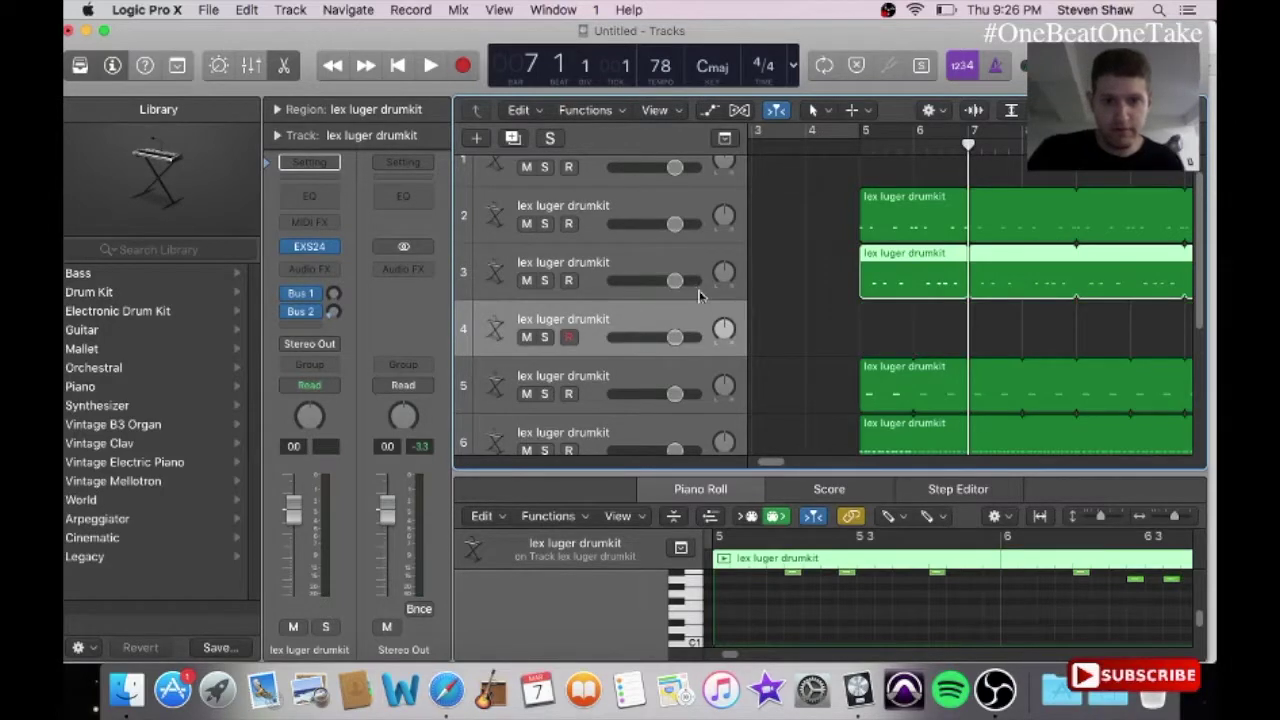
{"action": "left_click", "coordinate": [778, 332]}
{"action": "key", "text": "Return"}
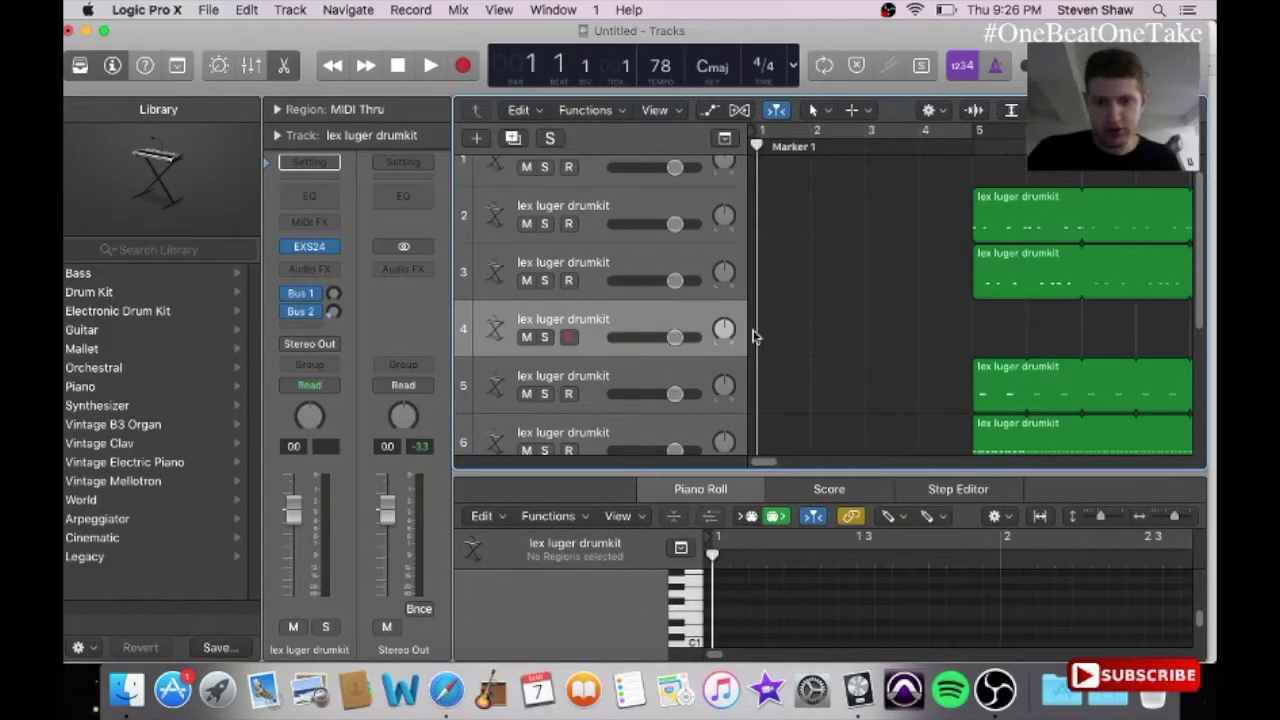
Step: Draw one-beat notes of the same pitch above C4 on beats 2 and 4 of bar 1 for the new track 4
{"action": "left_click", "coordinate": [550, 9]}
{"action": "left_click", "coordinate": [620, 191]}
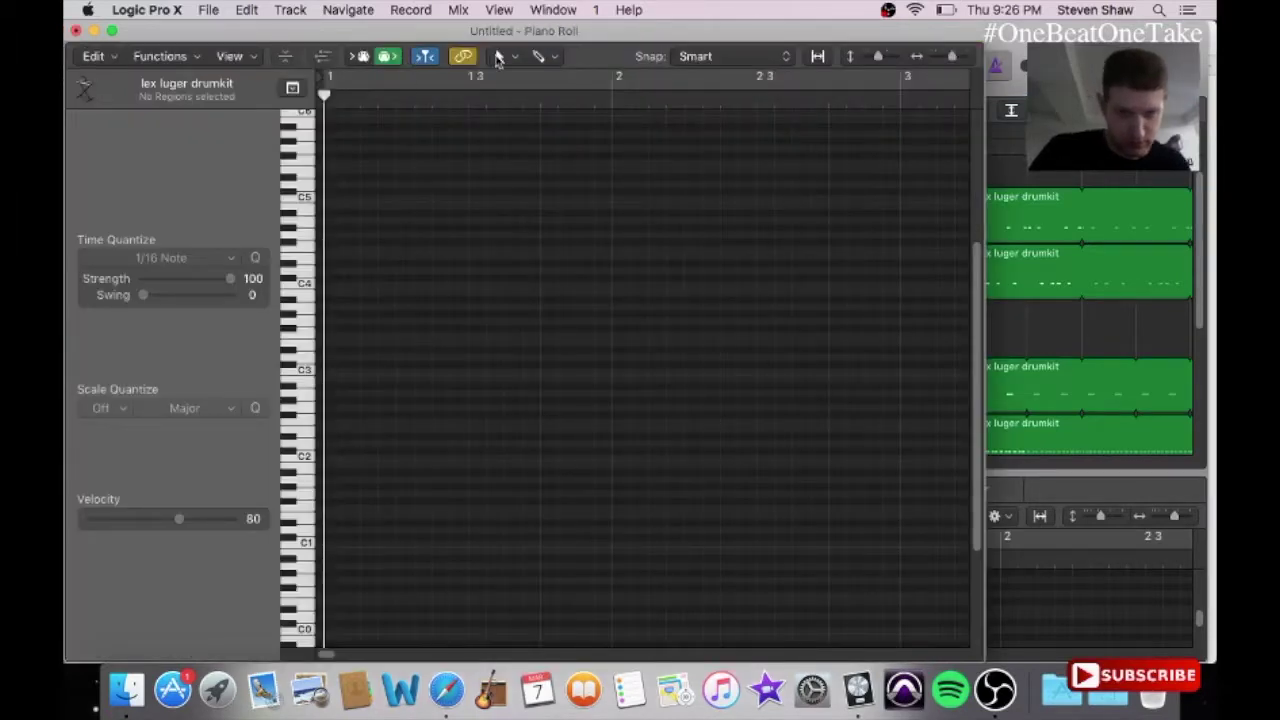
{"action": "left_click", "coordinate": [498, 58]}
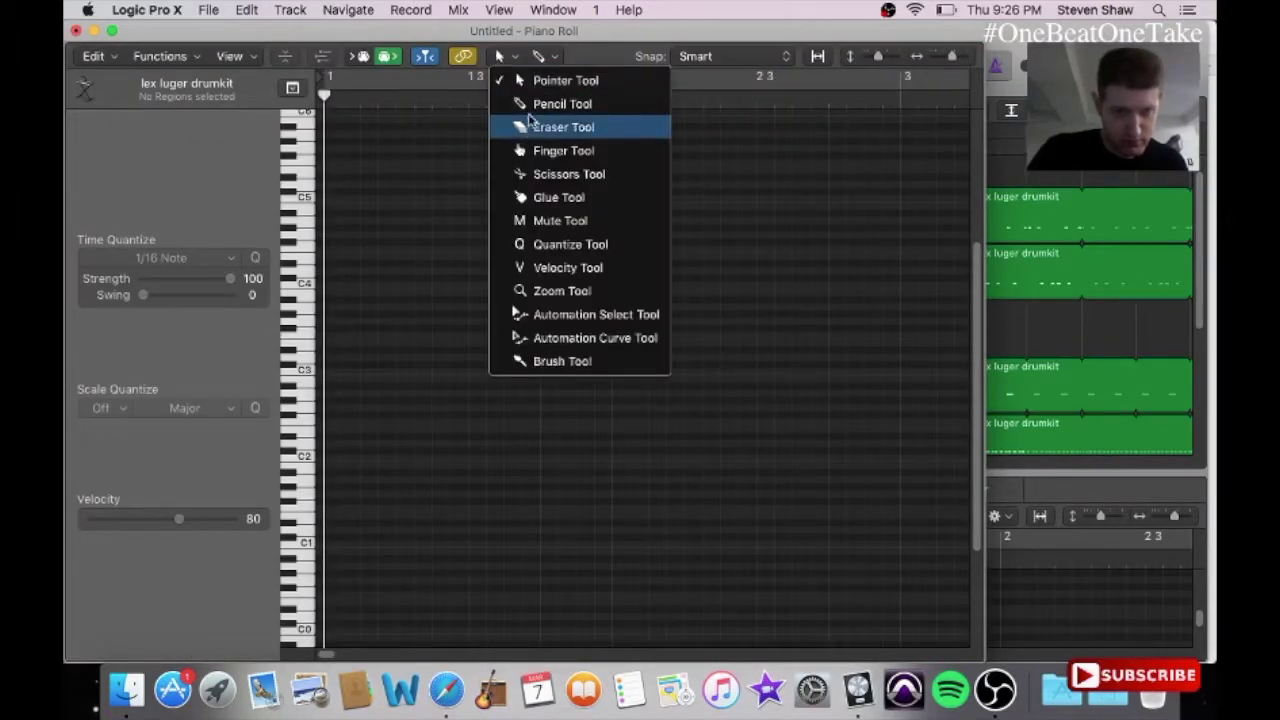
{"action": "left_click", "coordinate": [535, 102]}
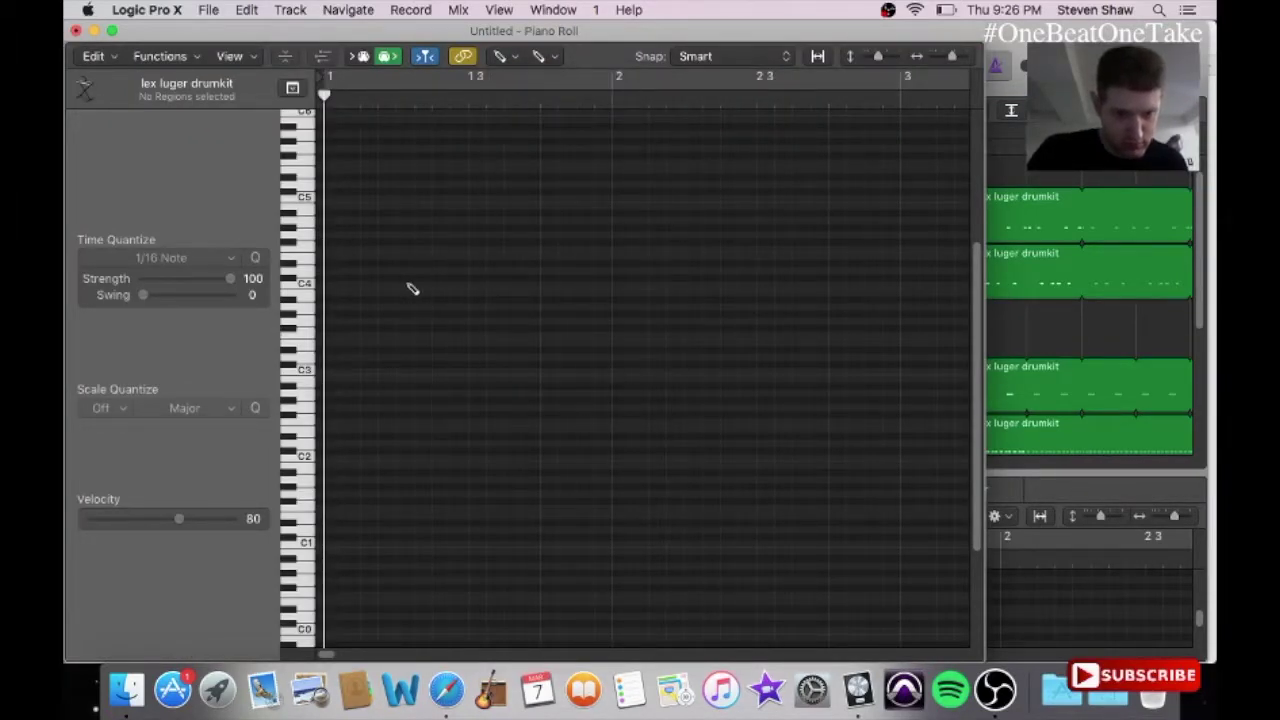
{"action": "left_click", "coordinate": [410, 288]}
{"action": "mouse_move", "coordinate": [410, 288]}
{"action": "left_mouse_down"}
{"action": "mouse_move", "coordinate": [480, 293]}
{"action": "mouse_move", "coordinate": [468, 302]}
{"action": "mouse_move", "coordinate": [456, 256]}
{"action": "left_mouse_up"}
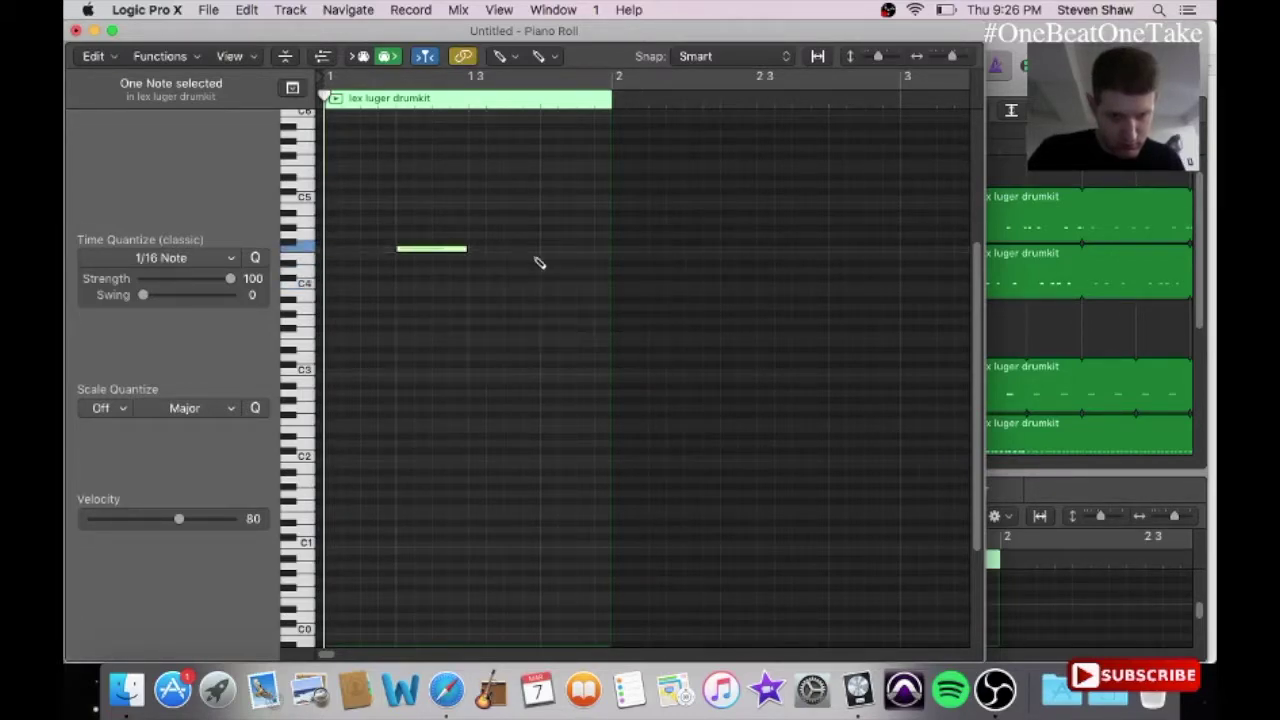
{"action": "left_click", "coordinate": [547, 254]}
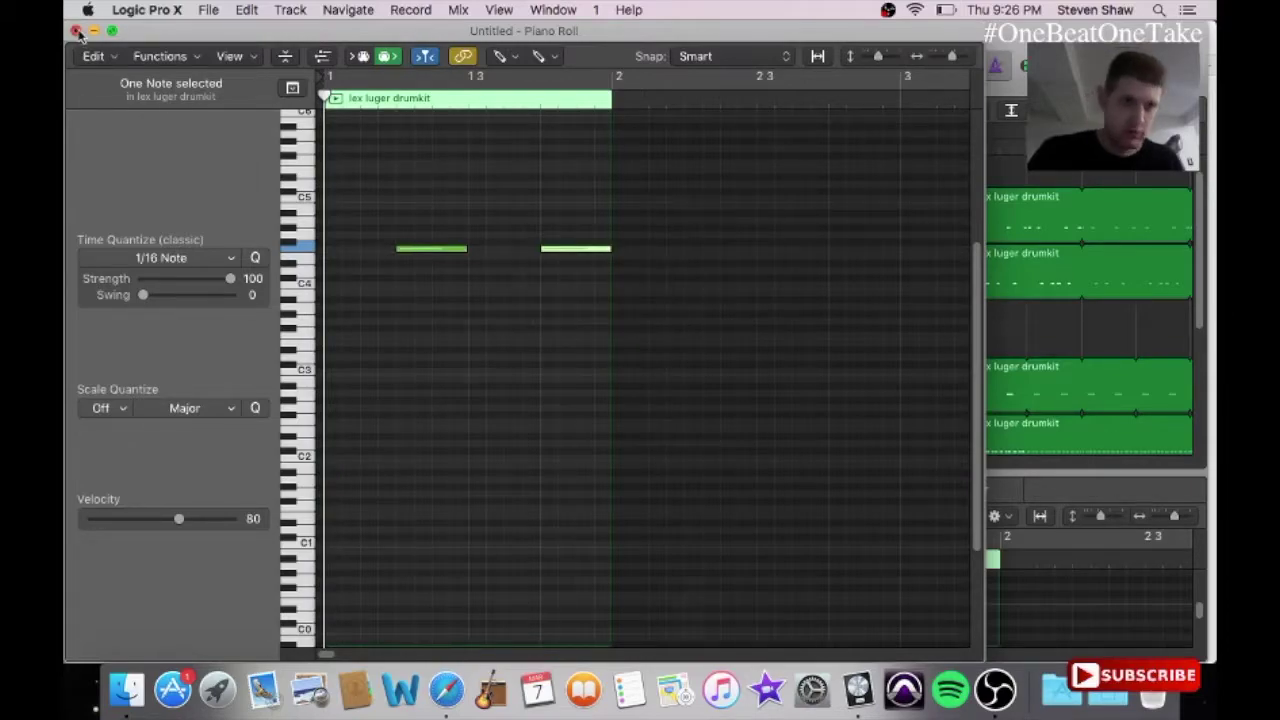
{"action": "key", "text": "super+w"}
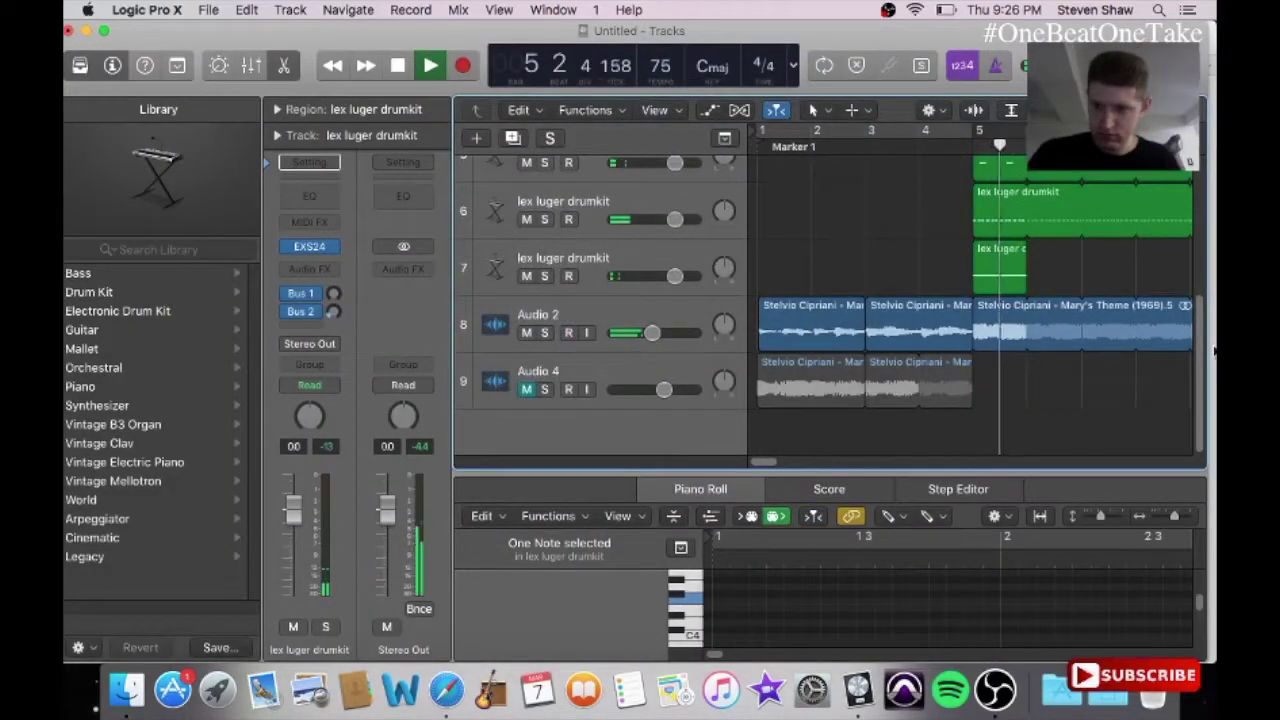
Step: Set the tempo to 78 BPM during playback, and end track 4's looped region at bar 13
{"action": "left_click_drag", "start_coordinate": [1200, 356], "coordinate": [1203, 200]}
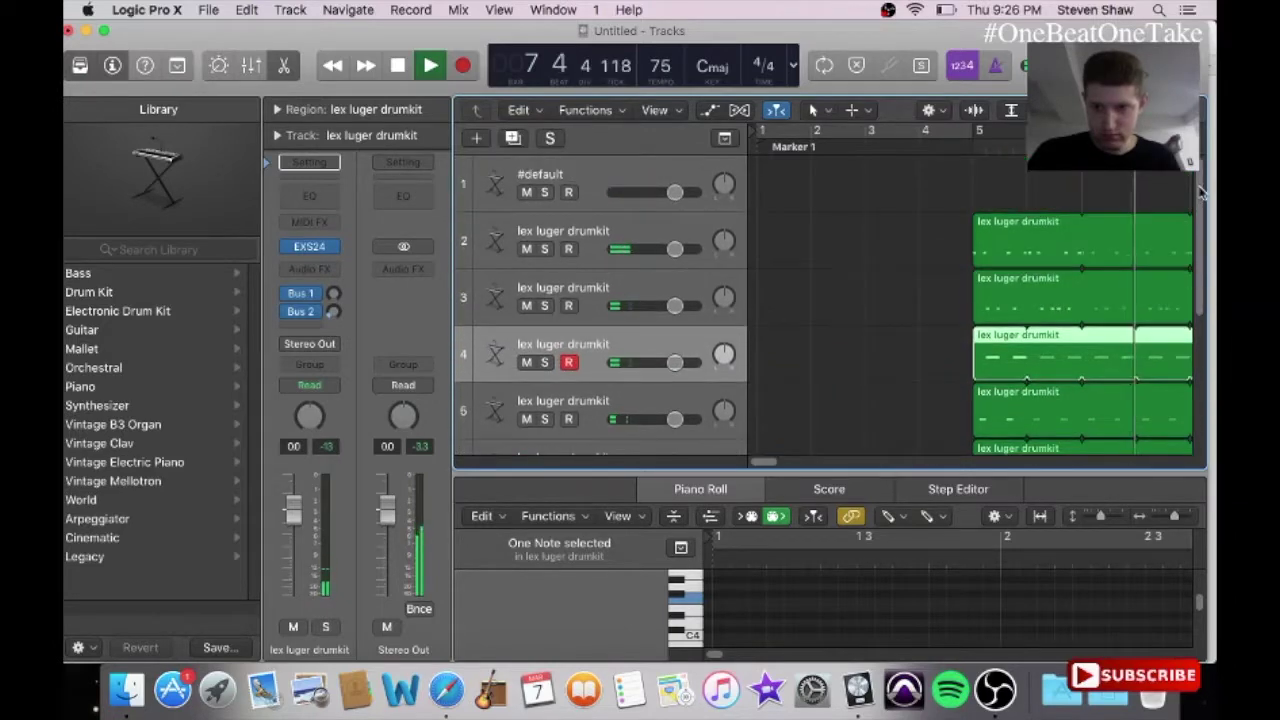
{"action": "left_click_drag", "start_coordinate": [669, 79], "coordinate": [669, 76]}
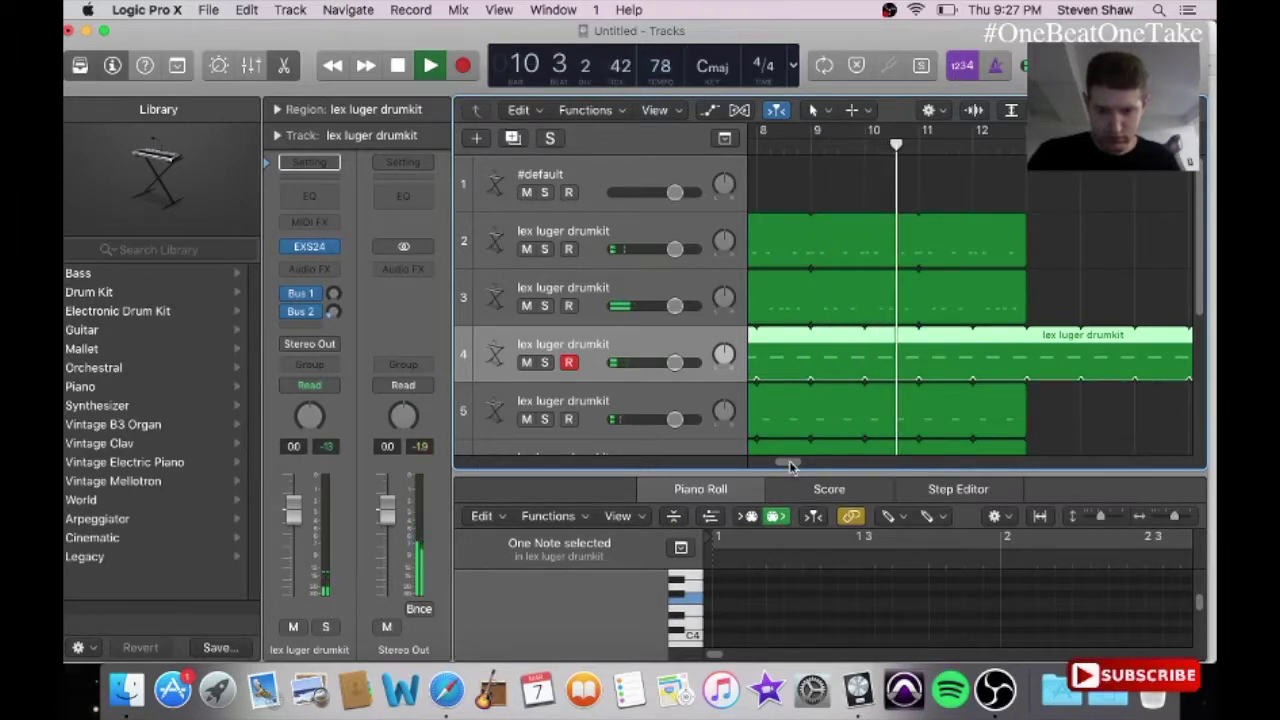
{"action": "scroll", "coordinate": [780, 467], "scroll_direction": "left", "scroll_amount": 3}
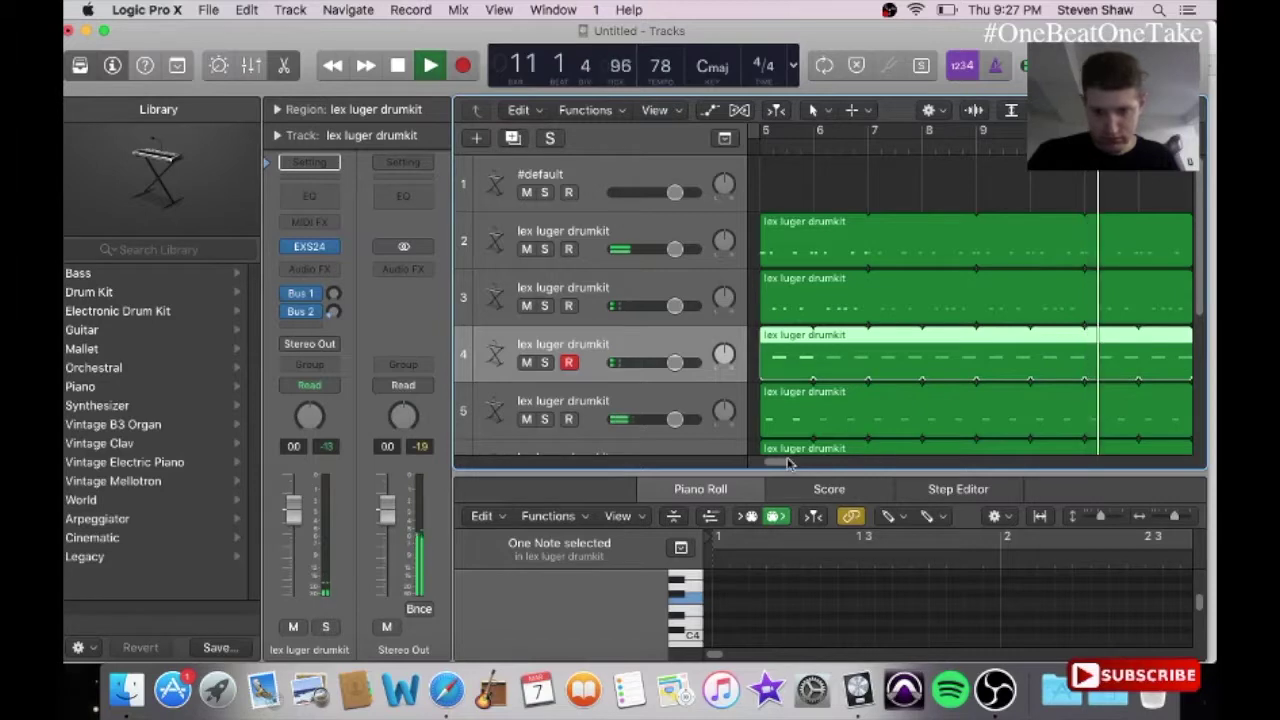
{"action": "left_click_drag", "start_coordinate": [780, 467], "coordinate": [797, 465]}
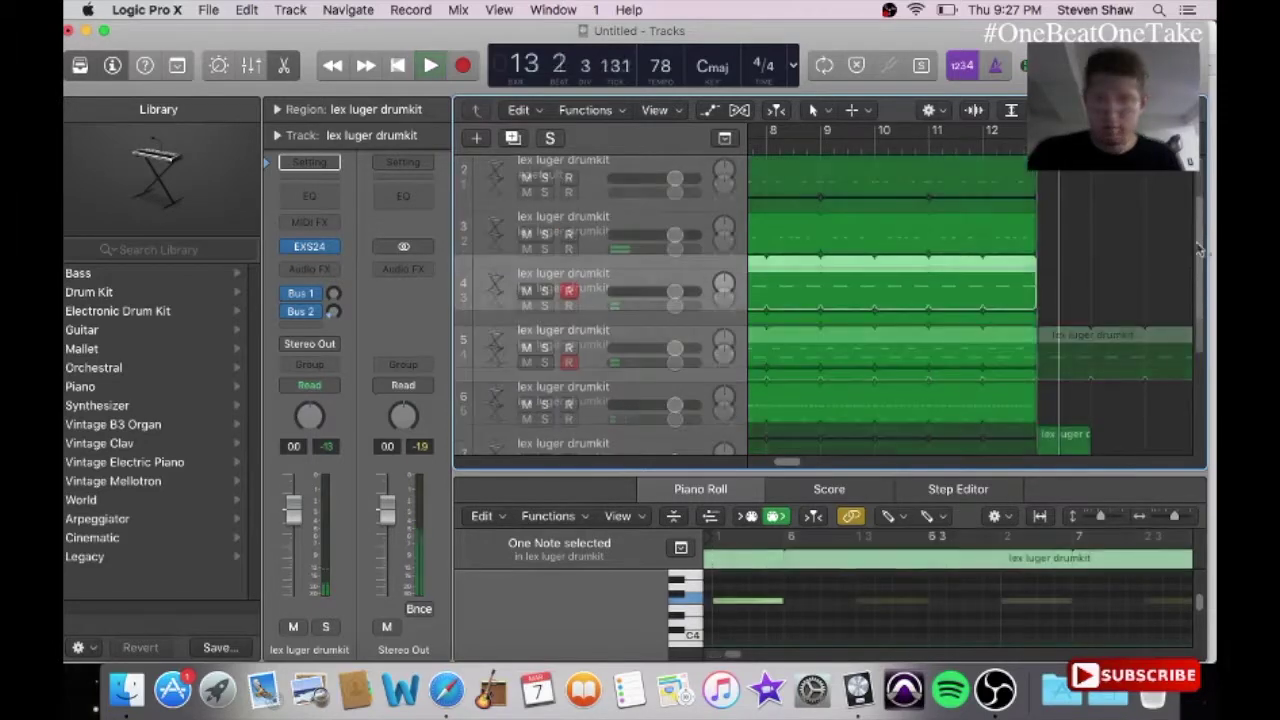
Step: Extend the sixteenth-note region on track 6 so that it runs two bars, from bar 5 to bar 7
{"action": "left_click_drag", "start_coordinate": [1200, 250], "coordinate": [1200, 227]}
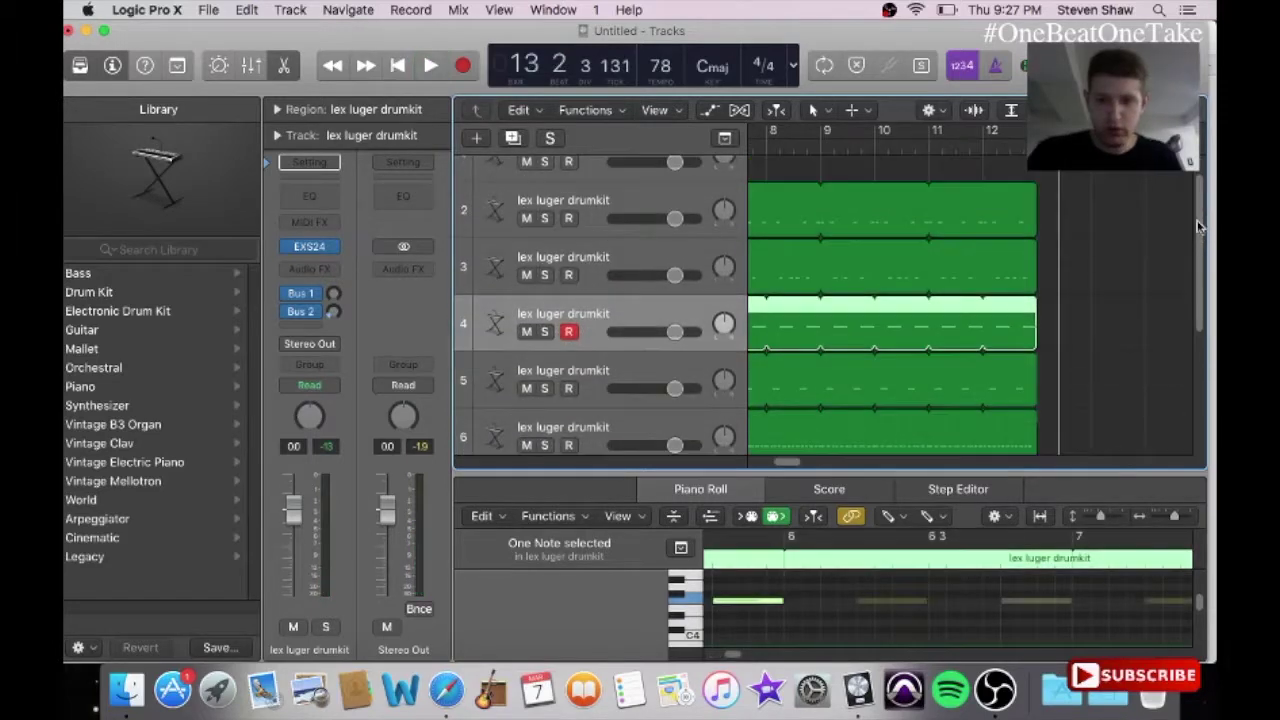
{"action": "left_click_drag", "start_coordinate": [795, 456], "coordinate": [780, 459]}
{"action": "left_click_drag", "start_coordinate": [1203, 205], "coordinate": [1203, 278]}
{"action": "left_click_drag", "start_coordinate": [893, 309], "coordinate": [920, 325]}
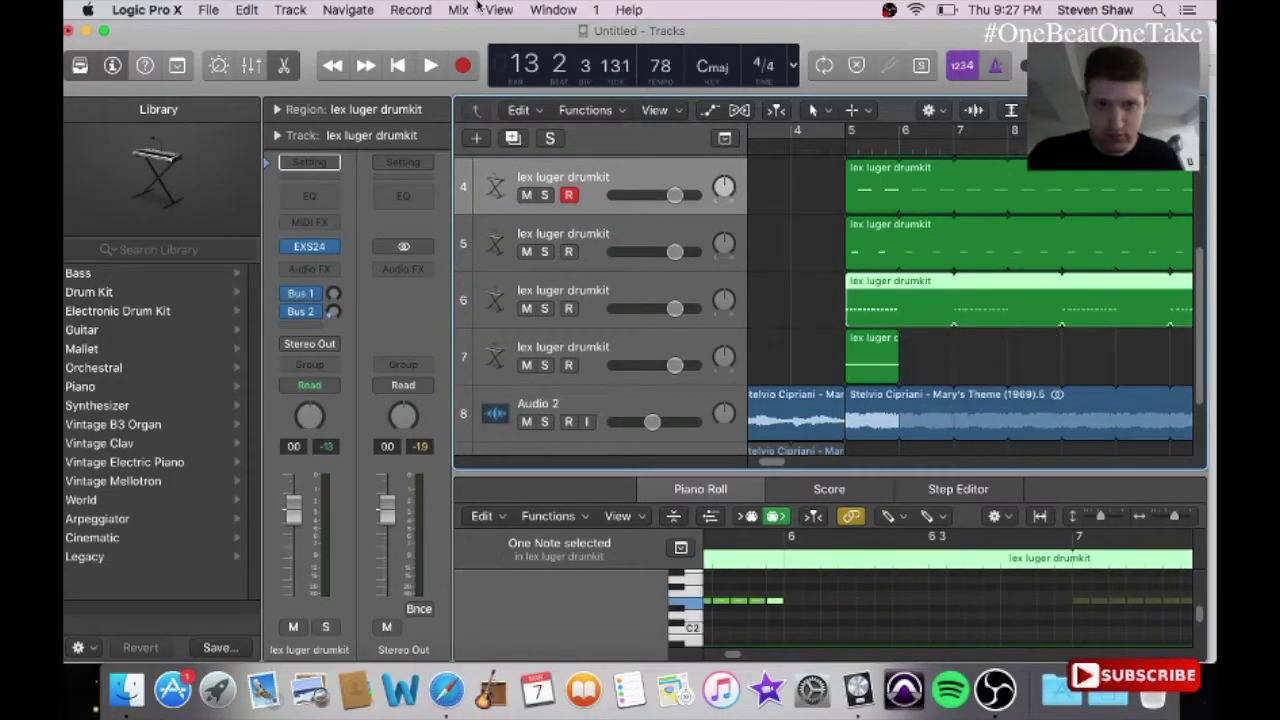
Step: Copy the sixteen E2 notes of bar 5 in track 6's region and paste them at bar 6
{"action": "left_click", "coordinate": [553, 10]}
{"action": "left_click", "coordinate": [620, 192]}
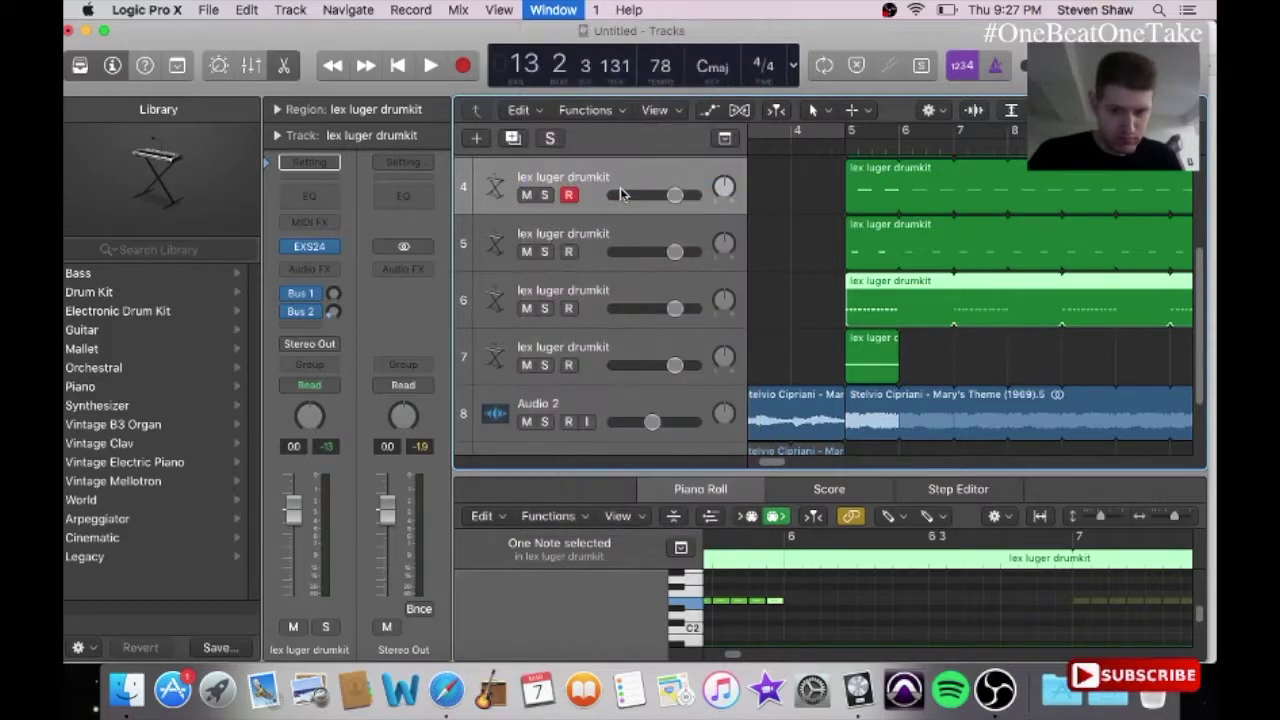
{"action": "left_click", "coordinate": [499, 57]}
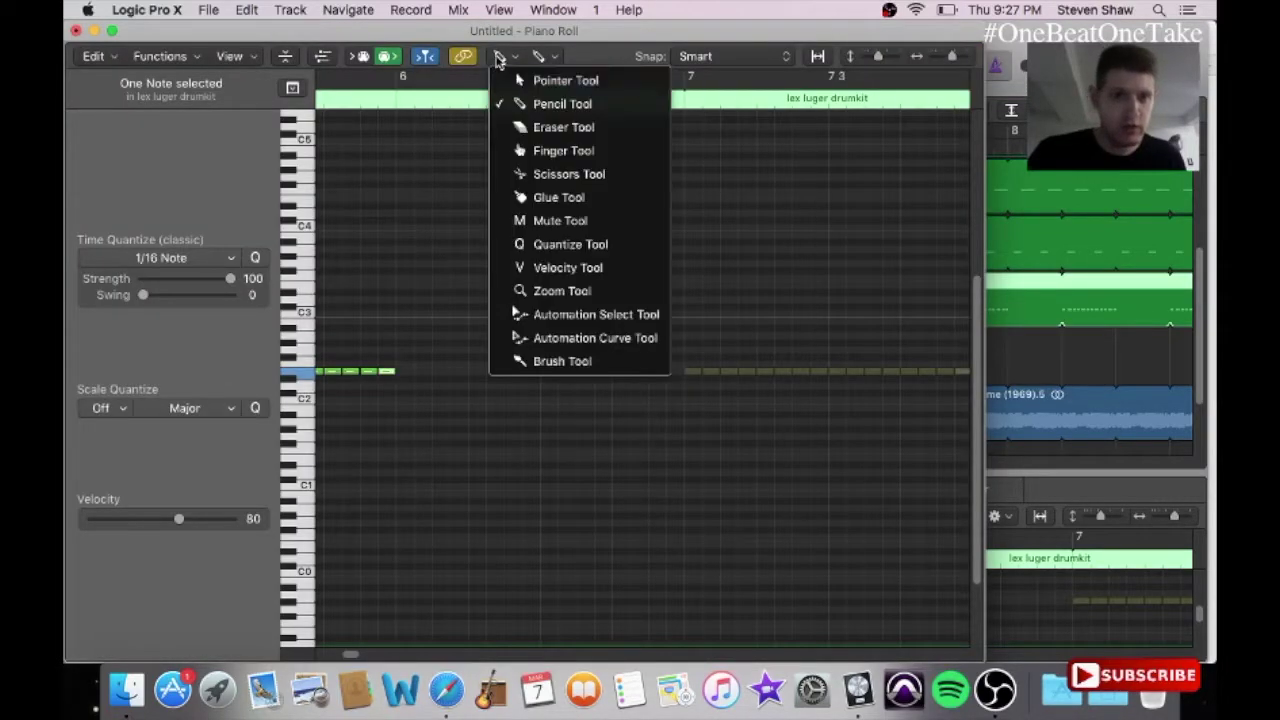
{"action": "left_click", "coordinate": [543, 80]}
{"action": "left_click_drag", "start_coordinate": [410, 364], "coordinate": [383, 417]}
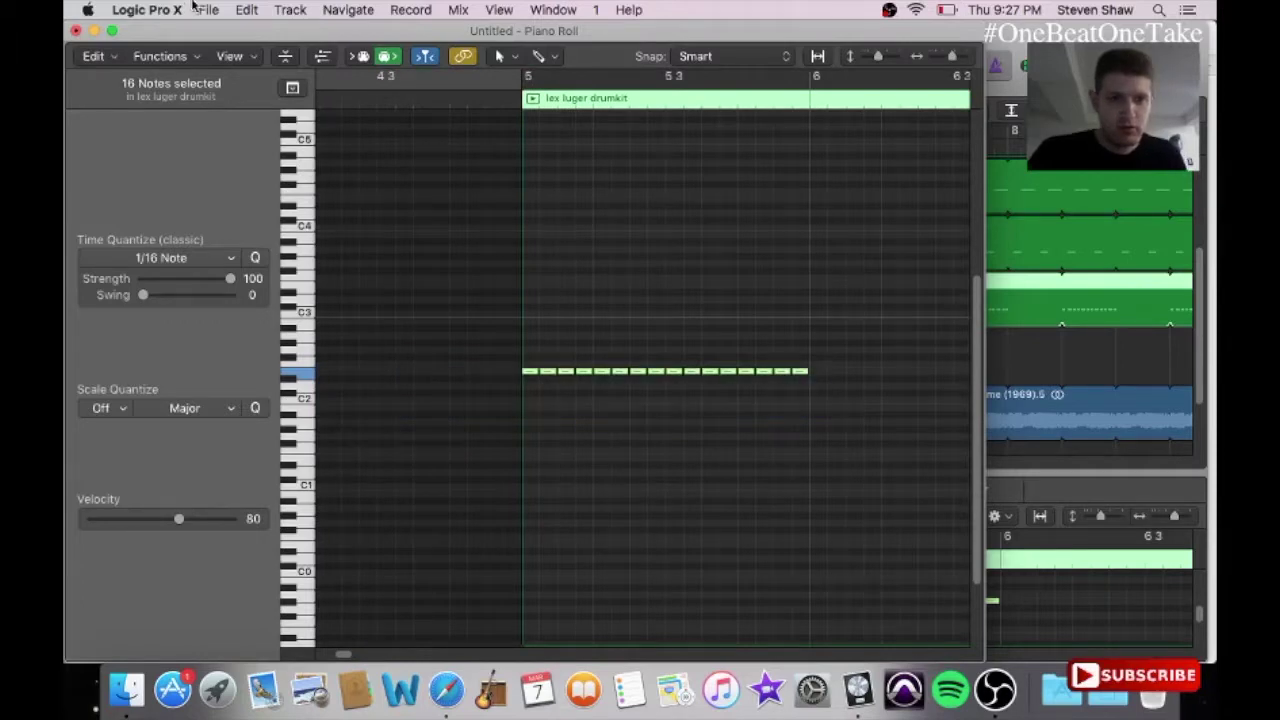
{"action": "left_click", "coordinate": [247, 10]}
{"action": "left_click", "coordinate": [280, 129]}
{"action": "left_click", "coordinate": [808, 97]}
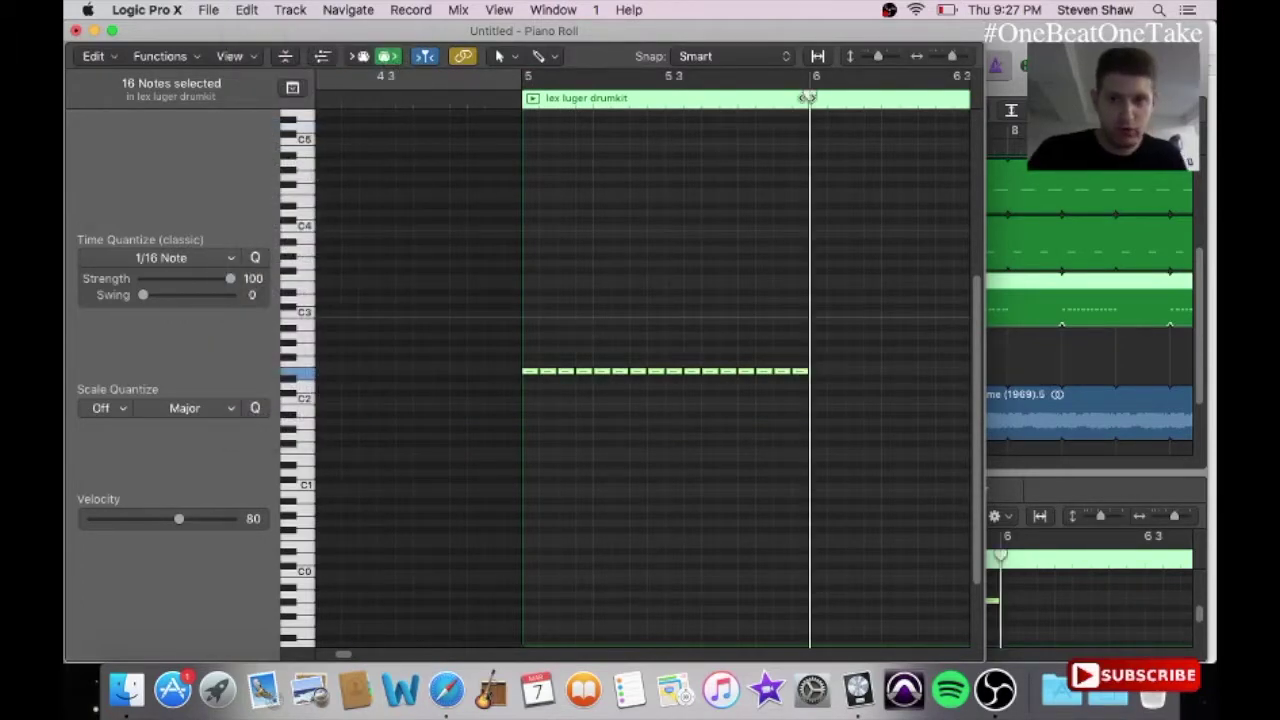
{"action": "left_click", "coordinate": [247, 10]}
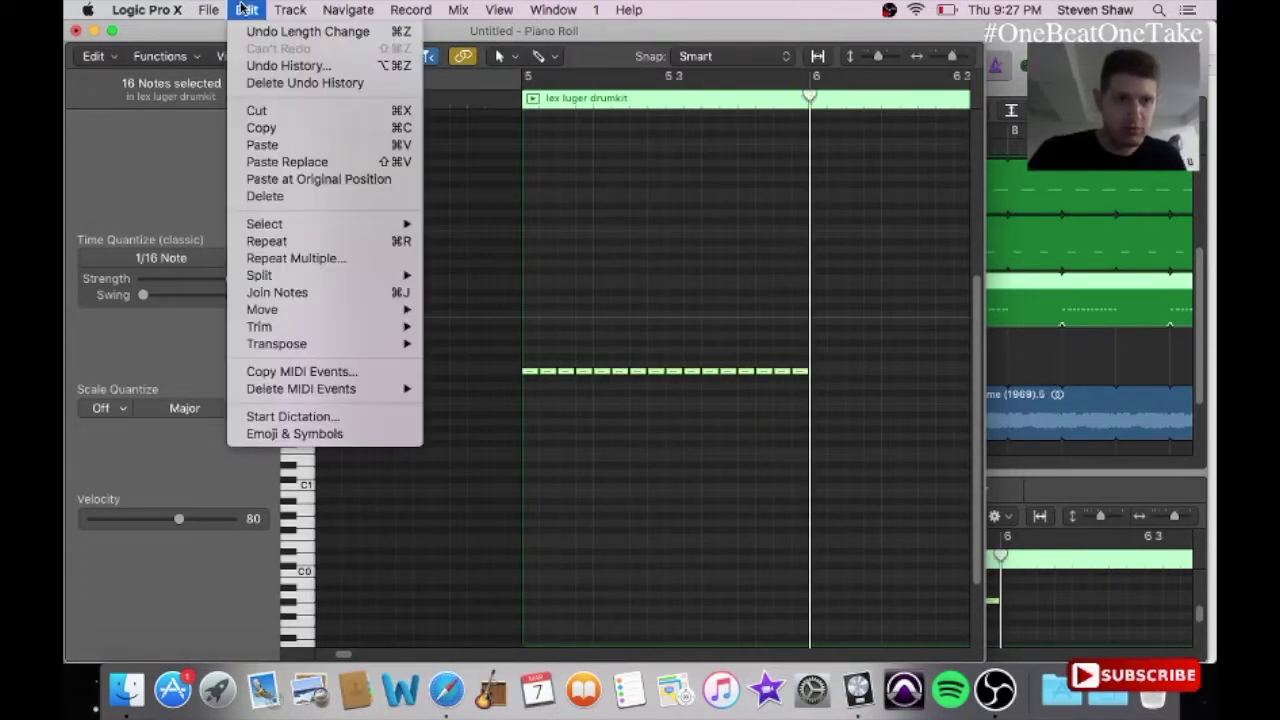
{"action": "left_click", "coordinate": [282, 150]}
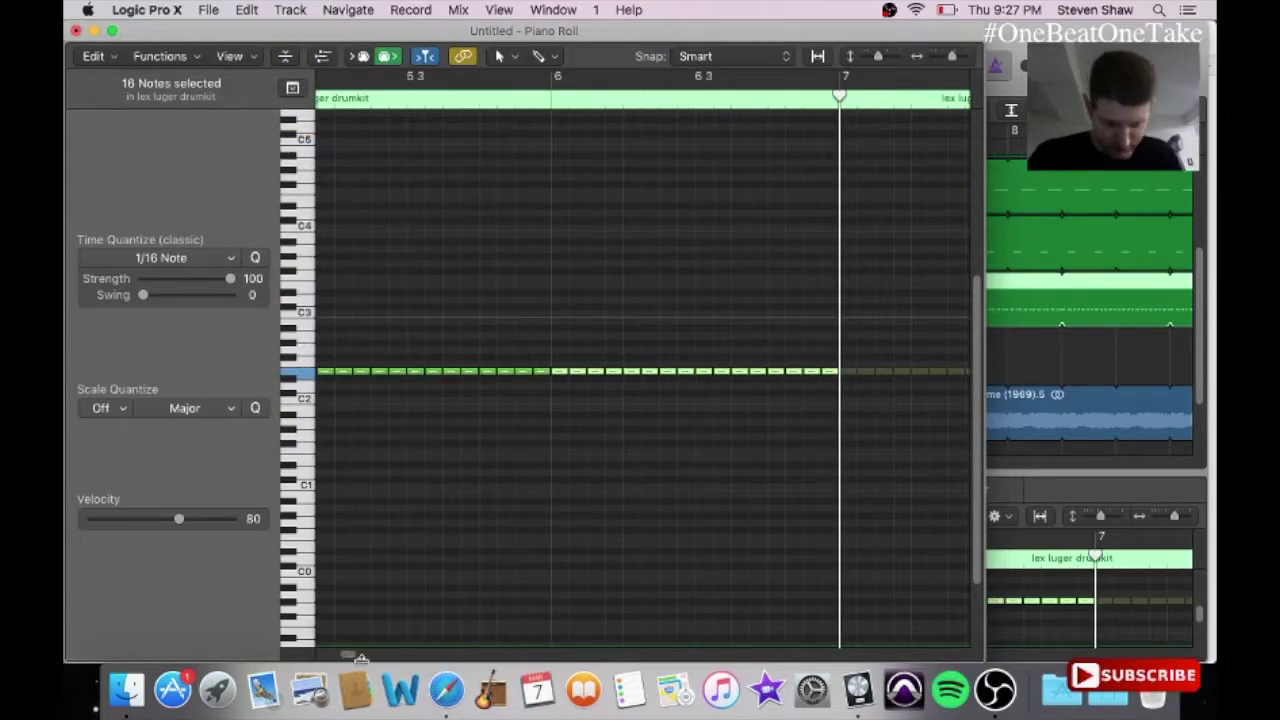
Step: Try halving the length of the two E2 notes just before beat 3 of bar 5, and undo that change
{"action": "left_click_drag", "start_coordinate": [352, 655], "coordinate": [349, 656]}
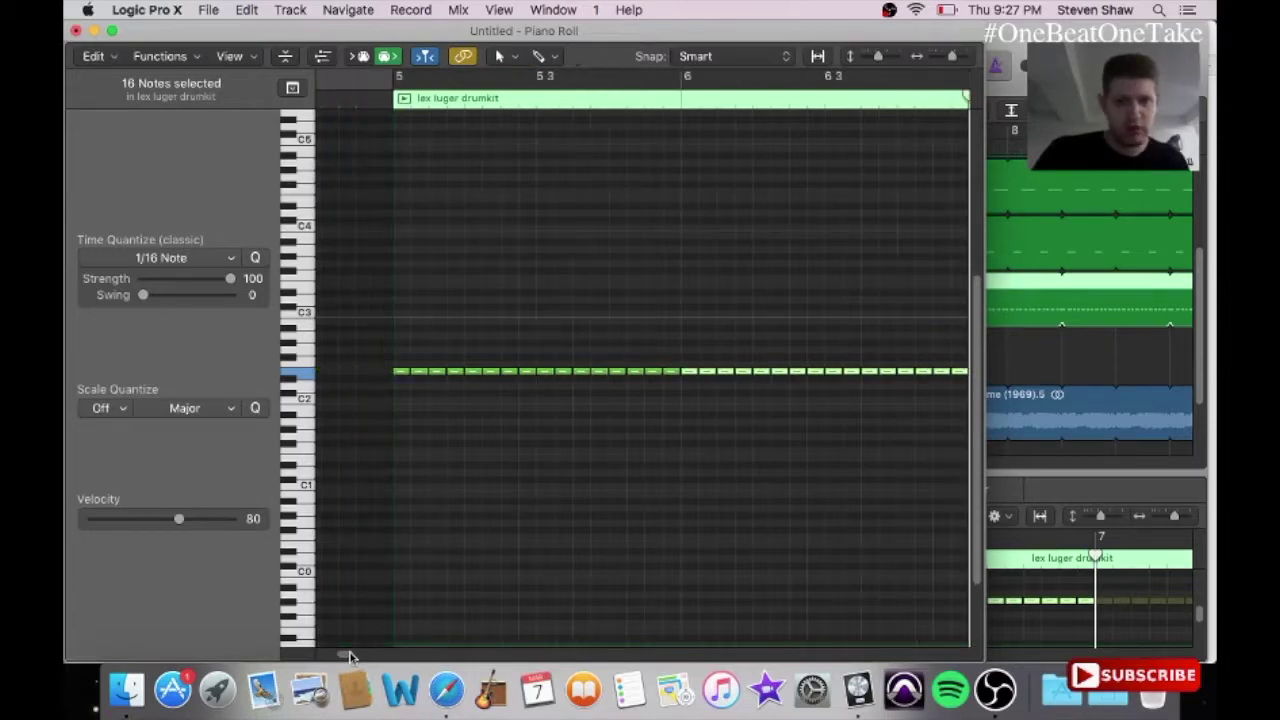
{"action": "left_click", "coordinate": [506, 357]}
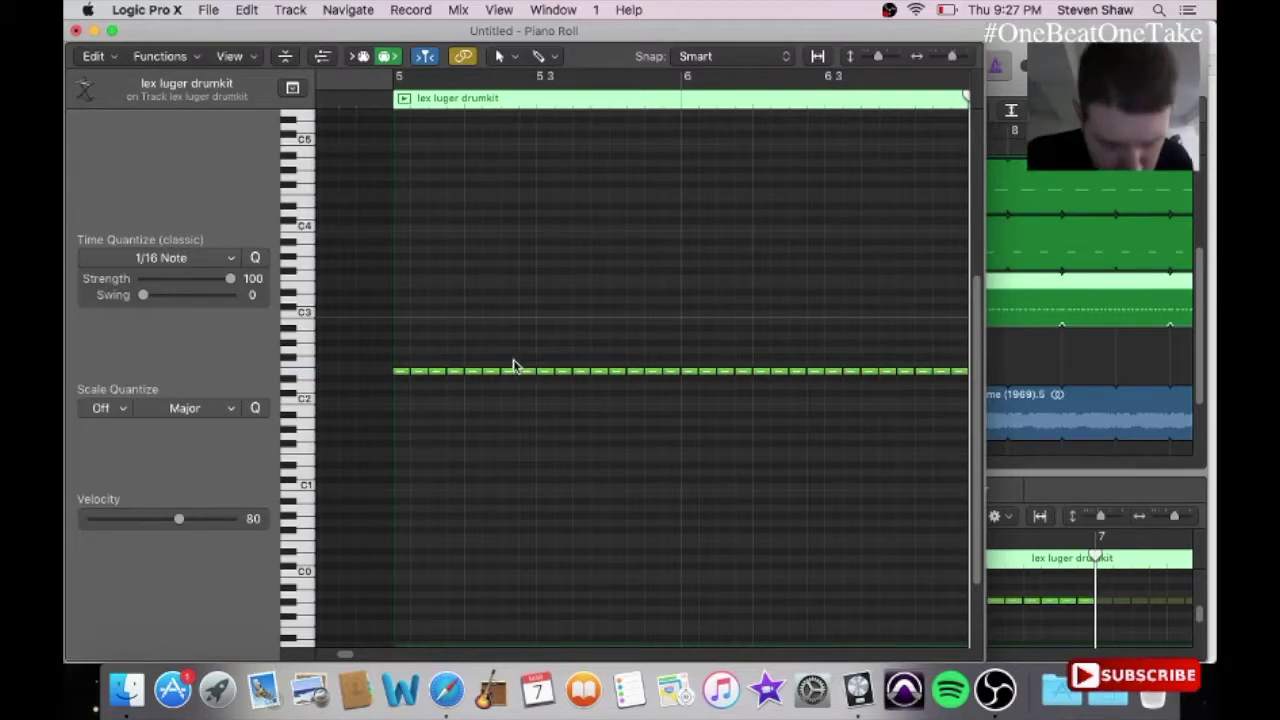
{"action": "left_click_drag", "start_coordinate": [513, 367], "coordinate": [526, 396]}
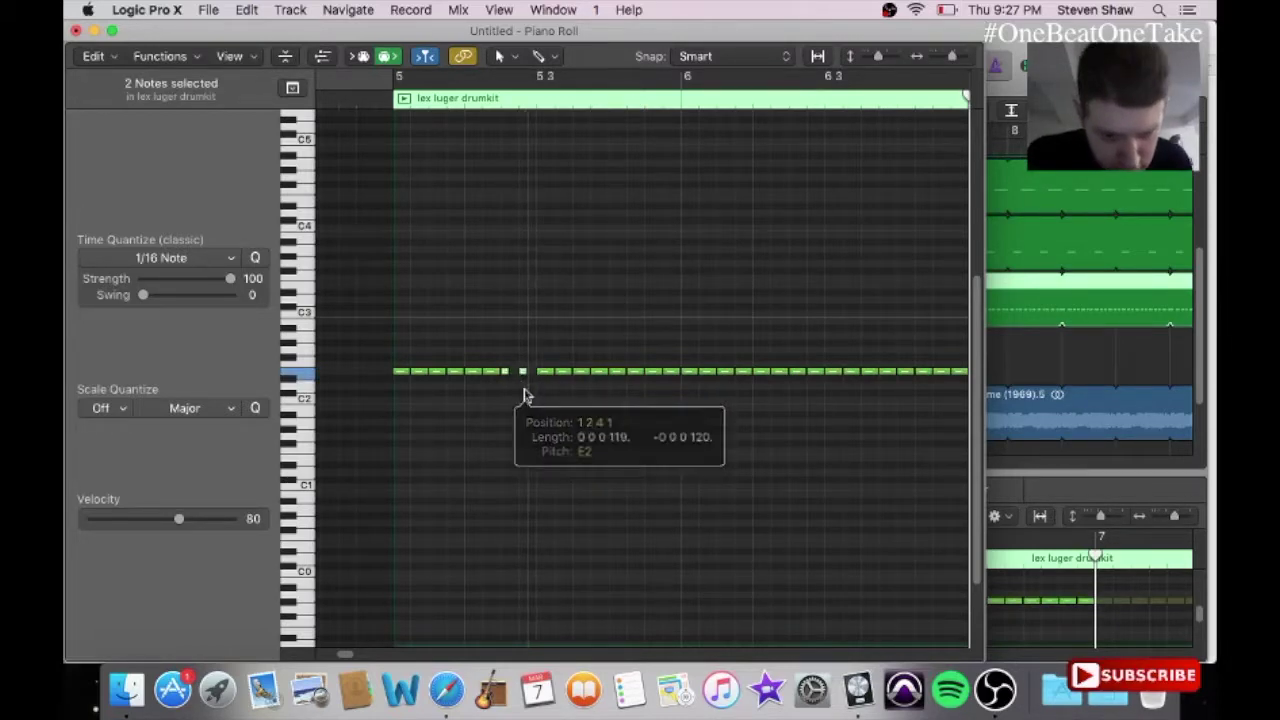
{"action": "left_click", "coordinate": [248, 9]}
{"action": "left_click", "coordinate": [252, 29]}
{"action": "left_click", "coordinate": [606, 240]}
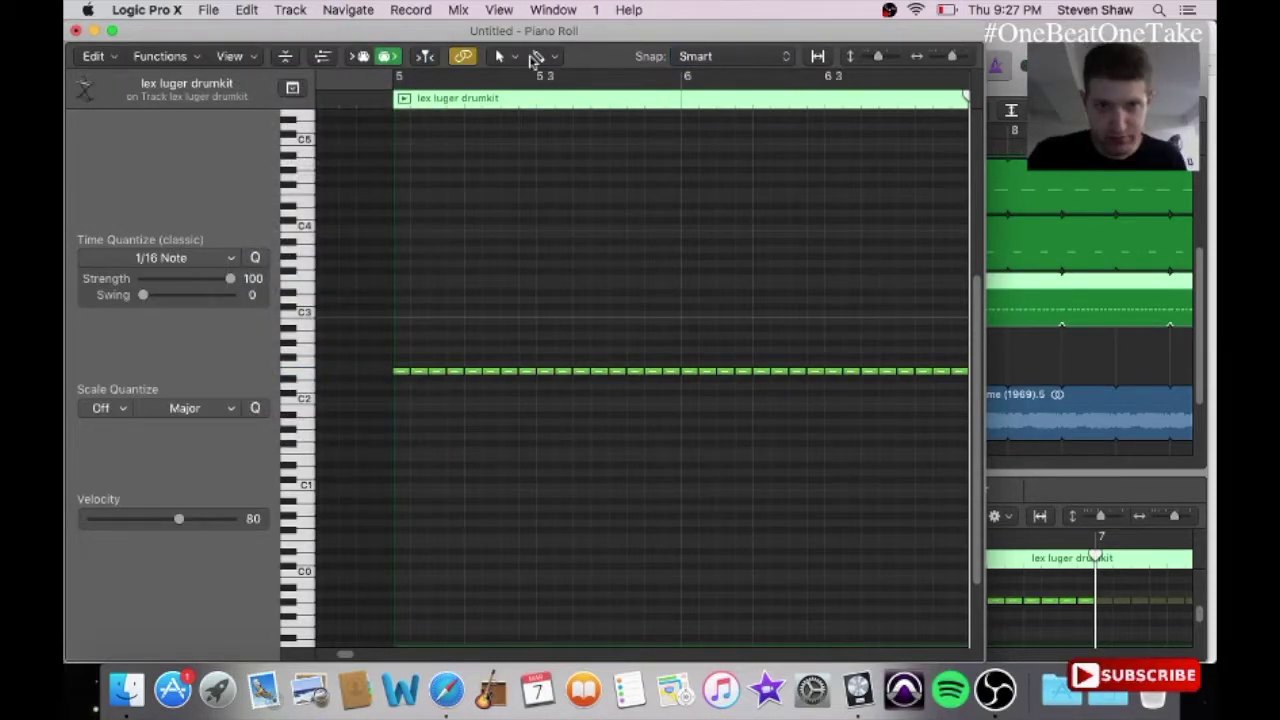
Step: Split each of the two E2 notes just before beat 3 of bar 5 in half with the Scissors tool
{"action": "left_click", "coordinate": [502, 56]}
{"action": "left_click", "coordinate": [506, 171]}
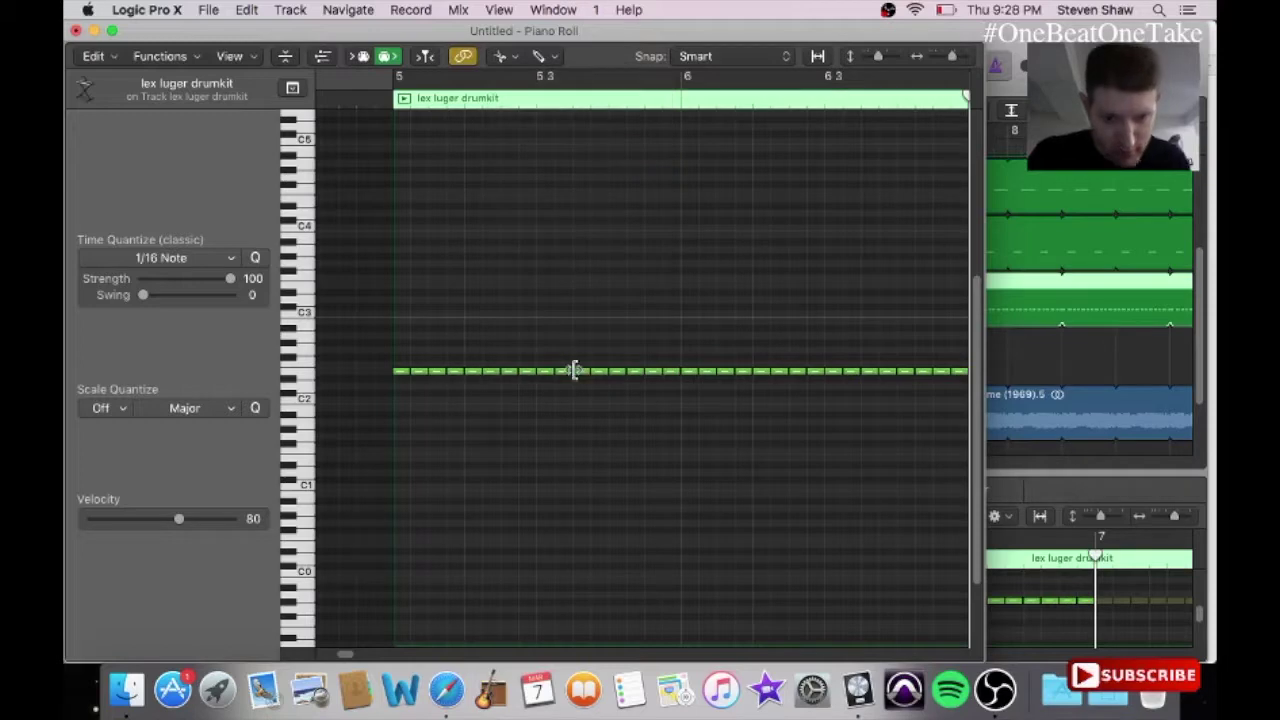
{"action": "left_click", "coordinate": [510, 378]}
{"action": "left_click", "coordinate": [530, 375]}
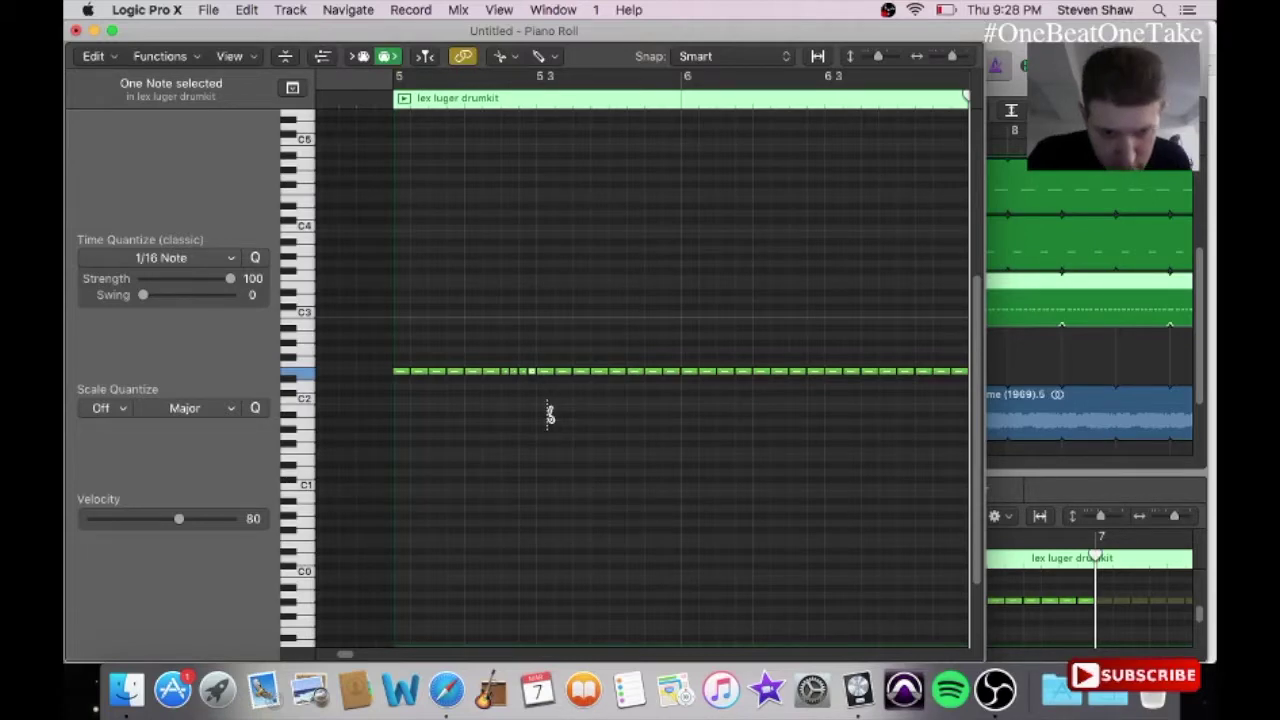
Step: Select the four split notes before beat 3 of bar 5 and apply the Double Speed MIDI transform to them
{"action": "left_click", "coordinate": [503, 56]}
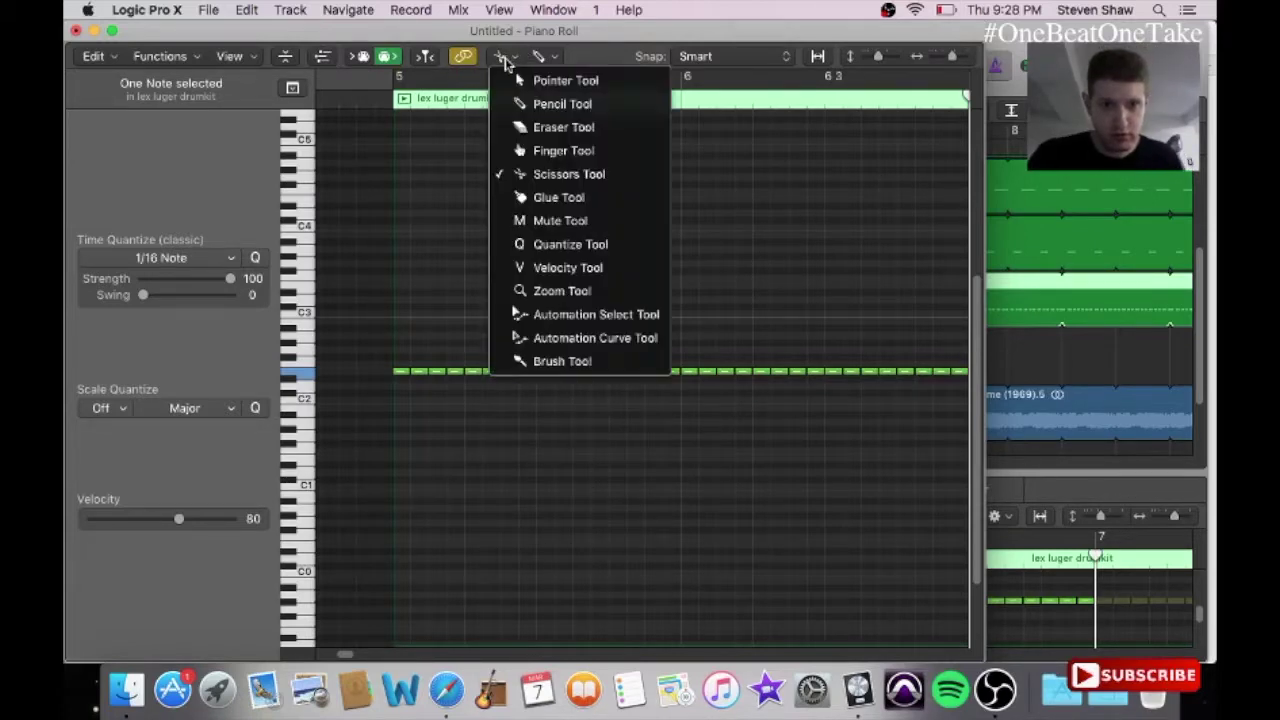
{"action": "left_click", "coordinate": [527, 102]}
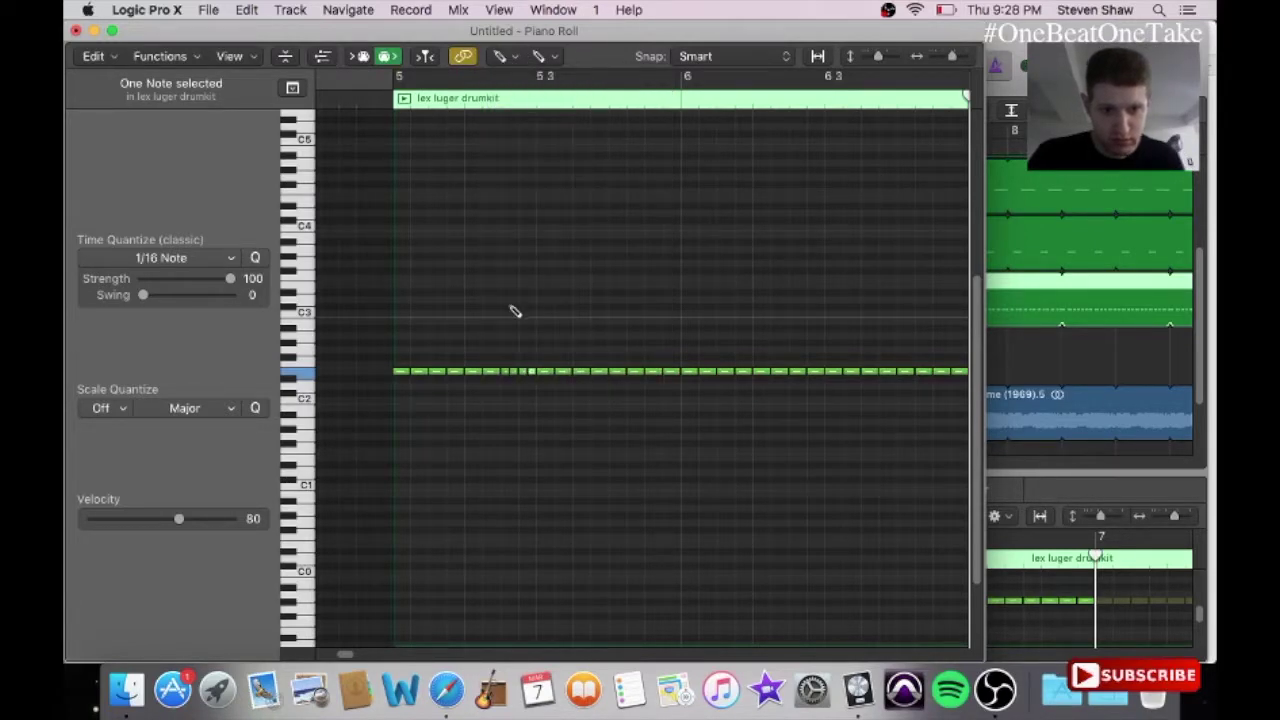
{"action": "left_click", "coordinate": [504, 60]}
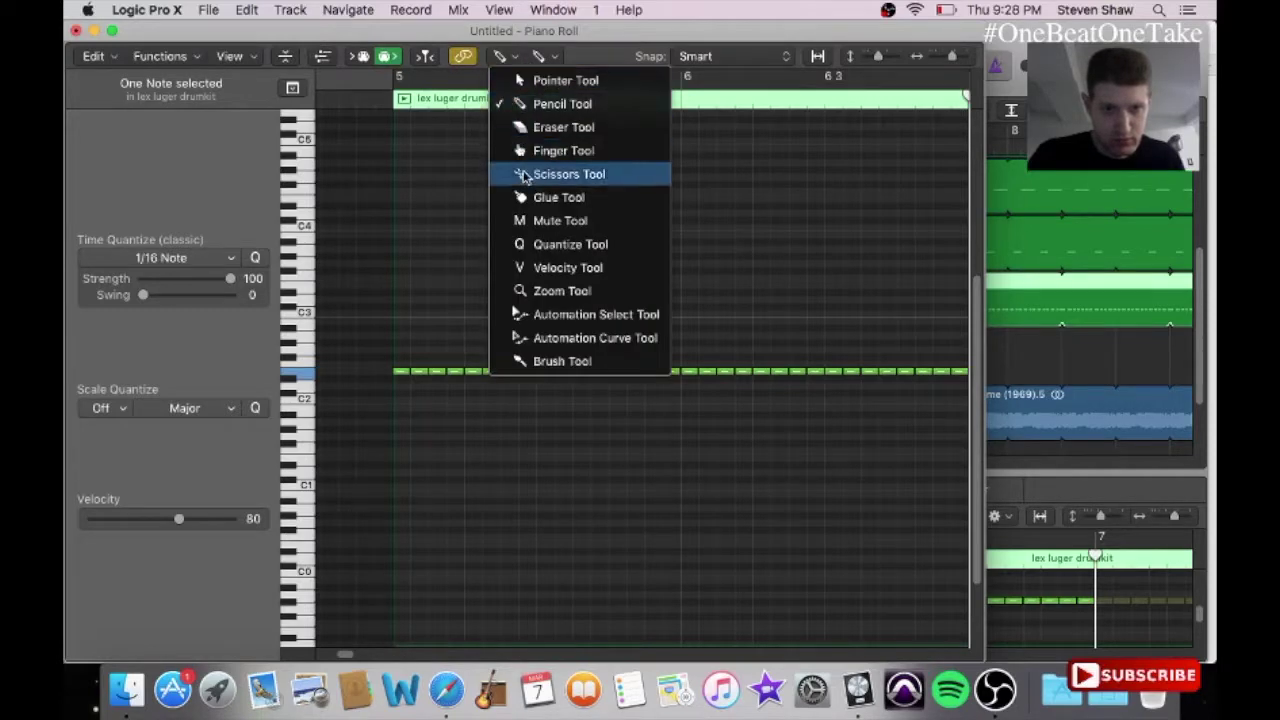
{"action": "left_click", "coordinate": [535, 82]}
{"action": "left_click_drag", "start_coordinate": [509, 355], "coordinate": [533, 410]}
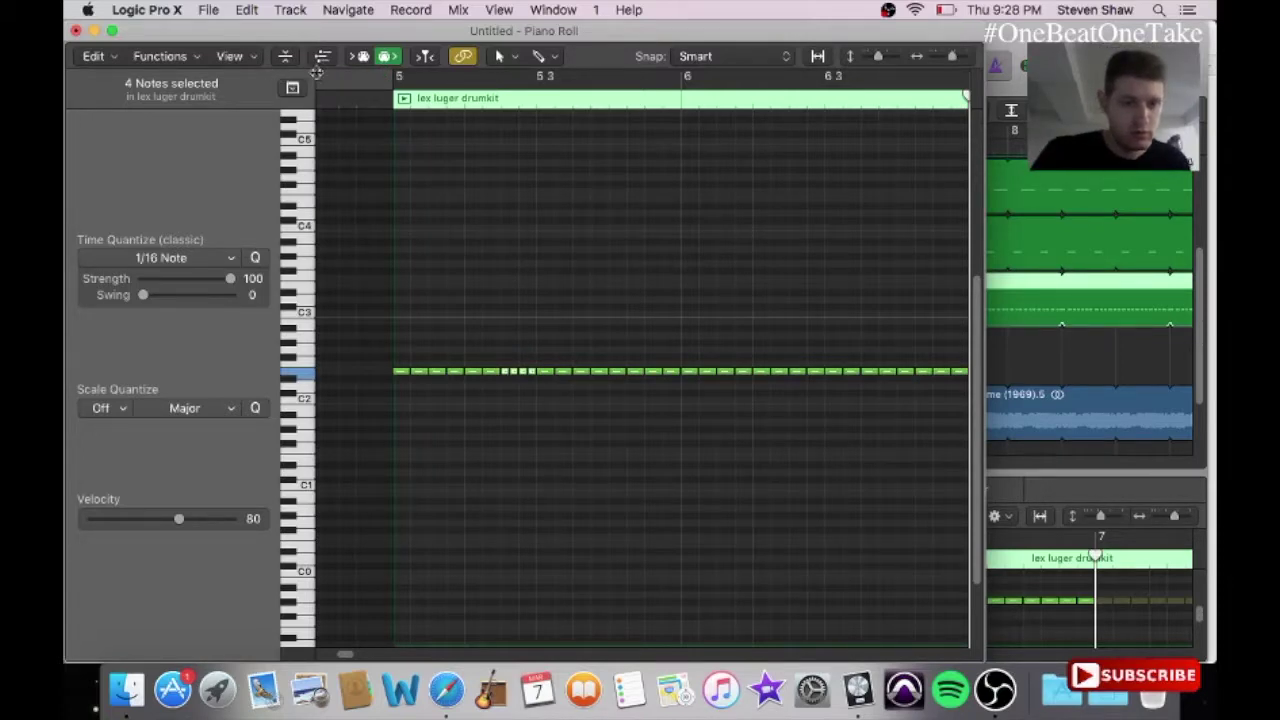
{"action": "left_click", "coordinate": [190, 57]}
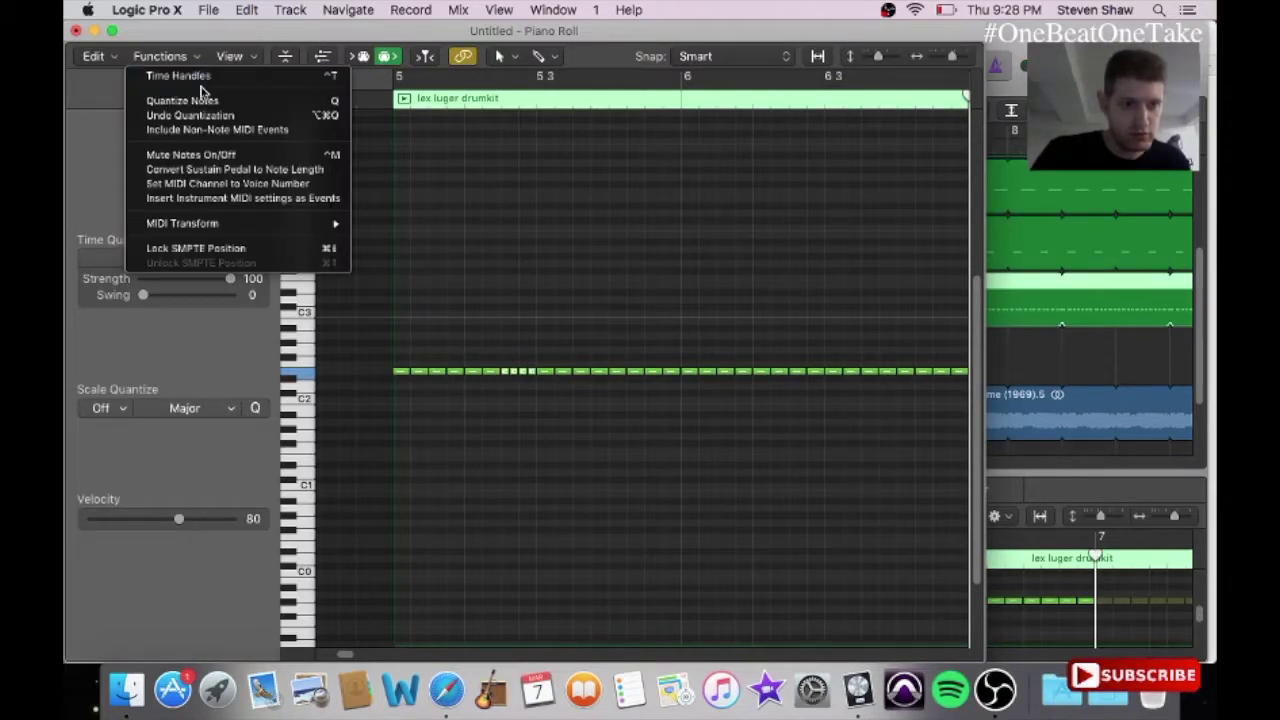
{"action": "mouse_move", "coordinate": [183, 230]}
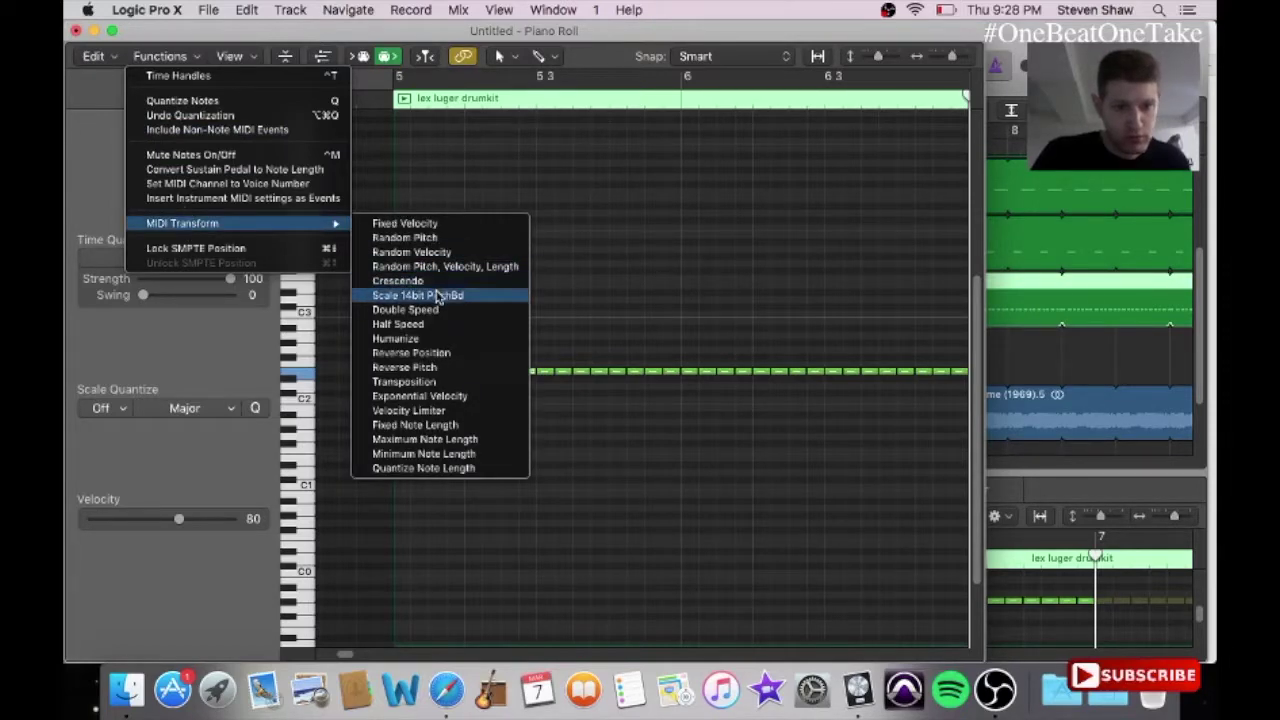
{"action": "left_click", "coordinate": [432, 309]}
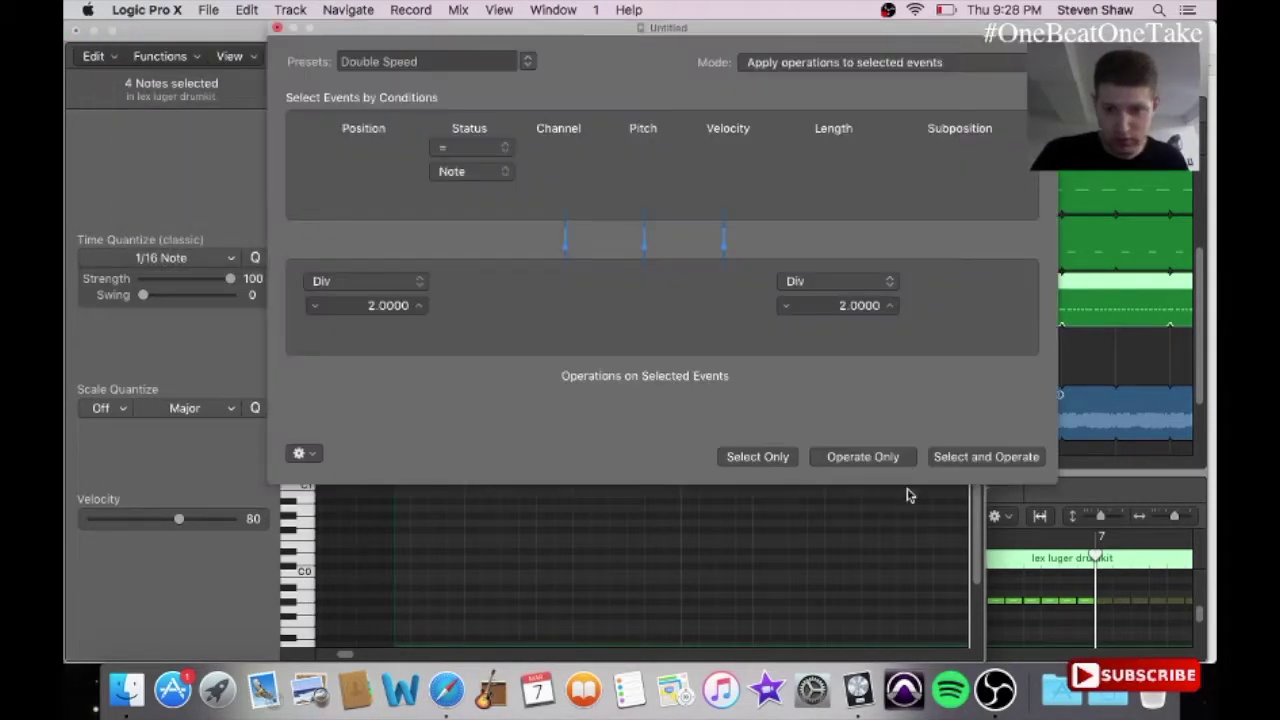
{"action": "left_click", "coordinate": [891, 462]}
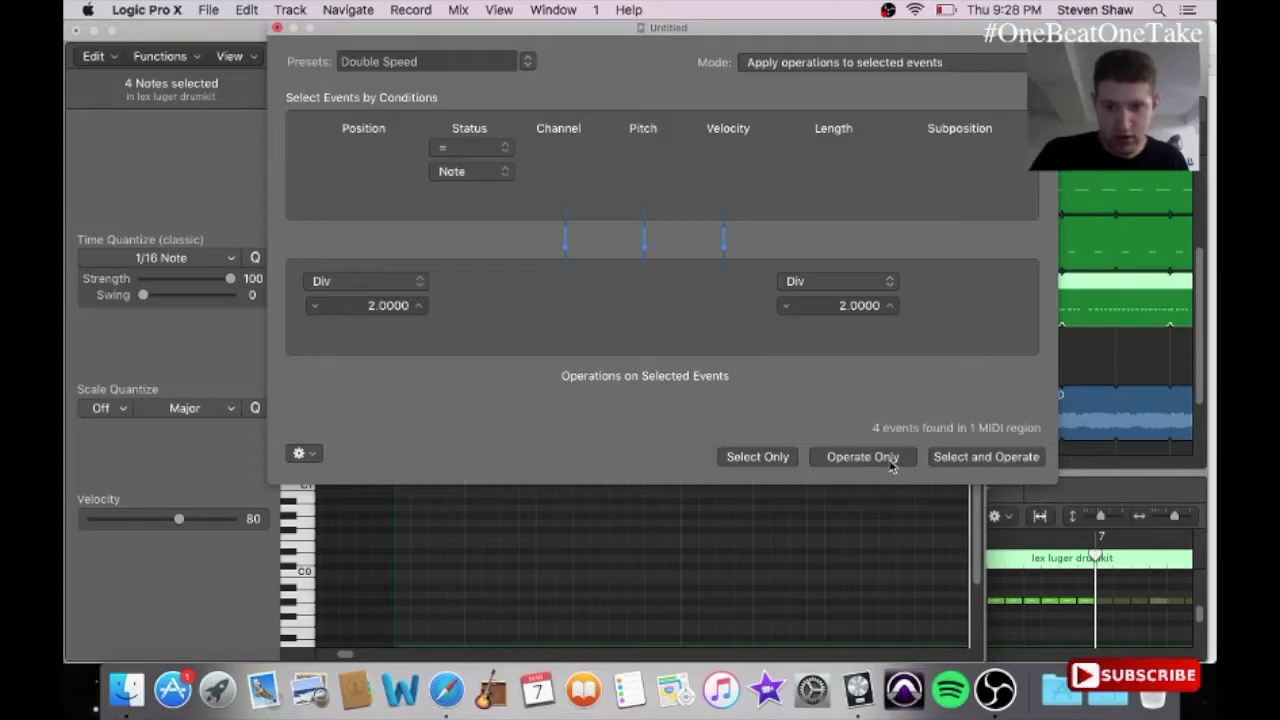
{"action": "left_click", "coordinate": [277, 29]}
Step: Copy the four sped-up notes and paste them directly behind the originals to fill the gap before beat 3 of bar 5
{"action": "left_click_drag", "start_coordinate": [464, 375], "coordinate": [506, 395]}
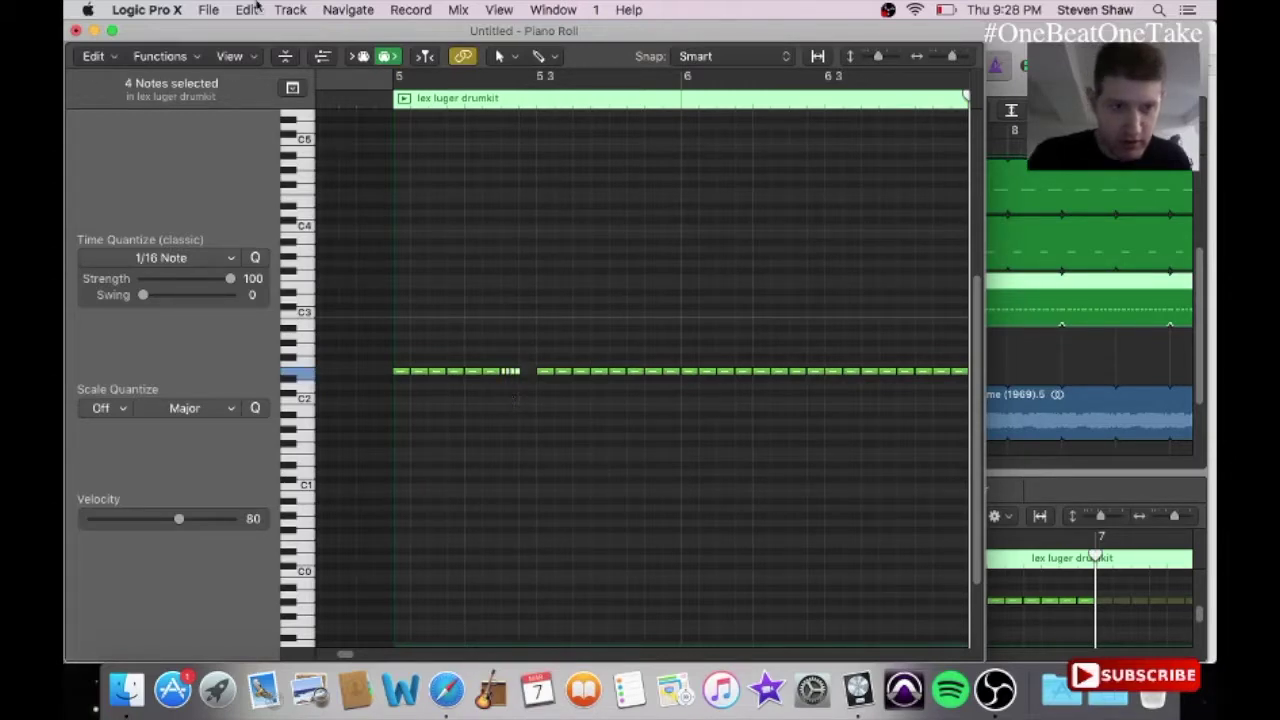
{"action": "left_click", "coordinate": [247, 10]}
{"action": "left_click", "coordinate": [286, 128]}
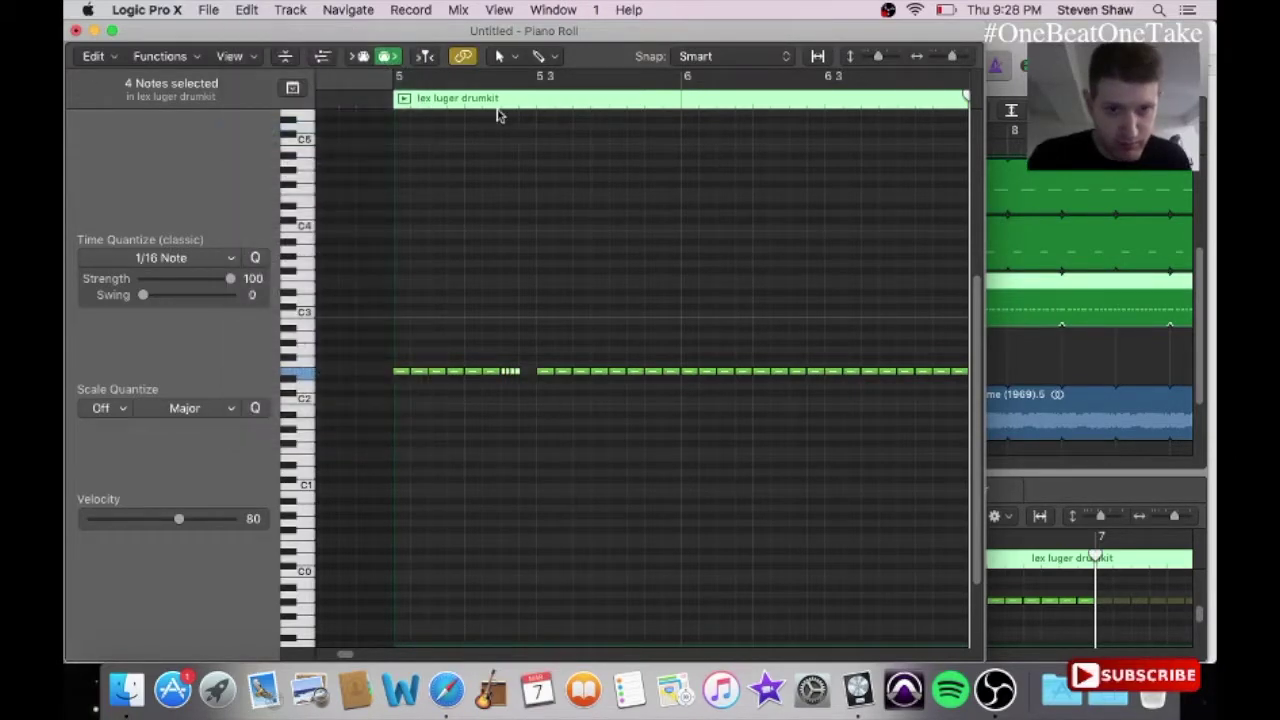
{"action": "left_click", "coordinate": [502, 102]}
{"action": "left_click_drag", "start_coordinate": [501, 98], "coordinate": [518, 102]}
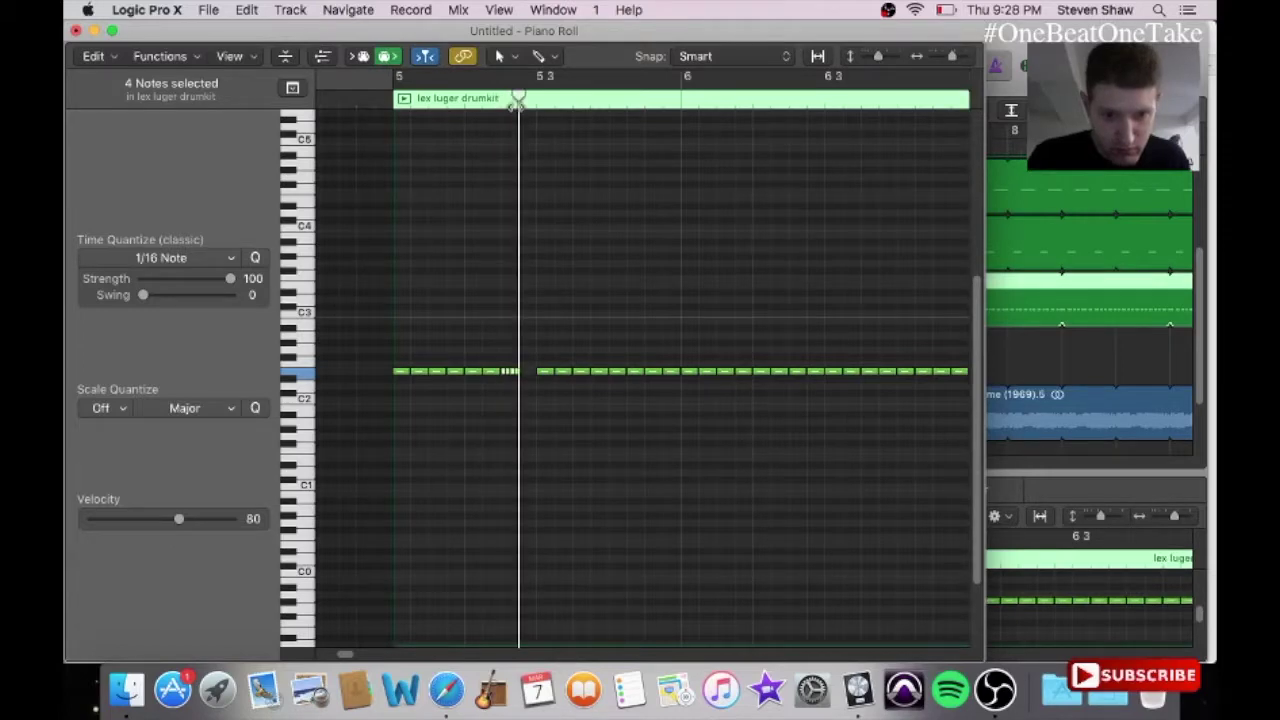
{"action": "left_click", "coordinate": [246, 9]}
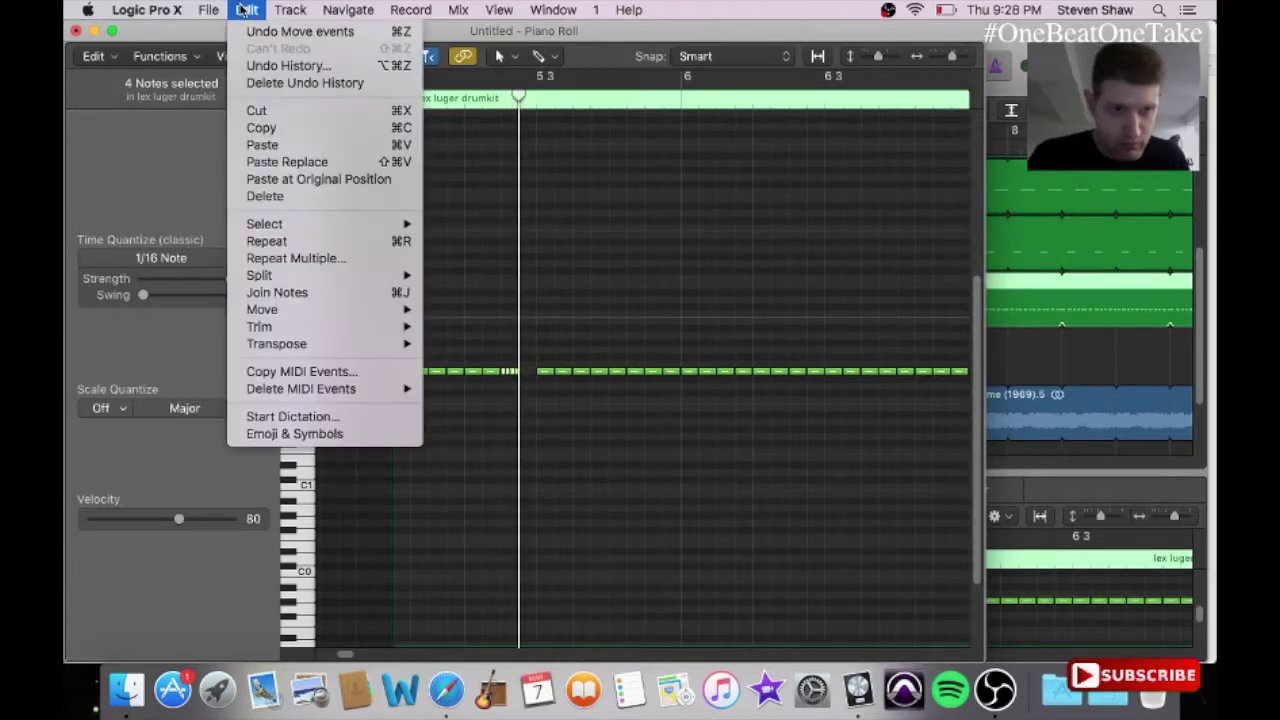
{"action": "left_click", "coordinate": [262, 145]}
Step: Delete the last two sixteenth notes of bar 5
{"action": "left_click_drag", "start_coordinate": [648, 358], "coordinate": [675, 392]}
{"action": "left_click", "coordinate": [677, 331]}
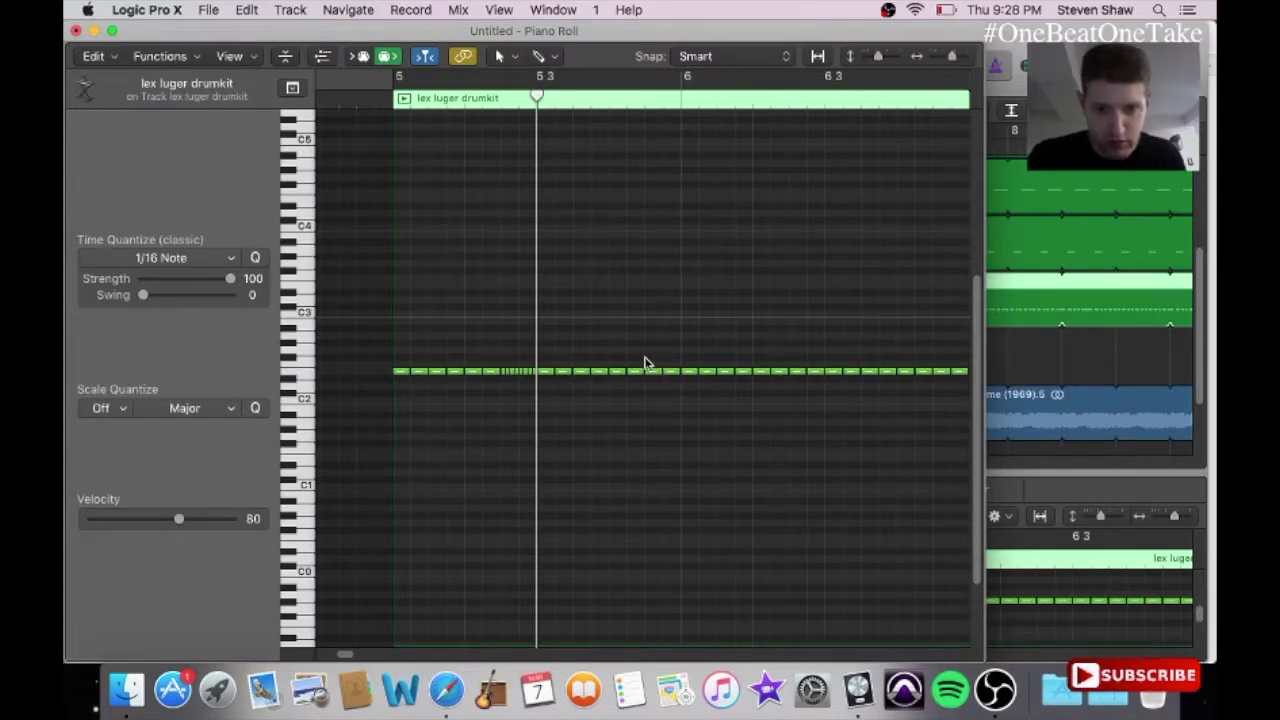
{"action": "left_click_drag", "start_coordinate": [652, 357], "coordinate": [677, 408]}
{"action": "key", "text": "Delete"}
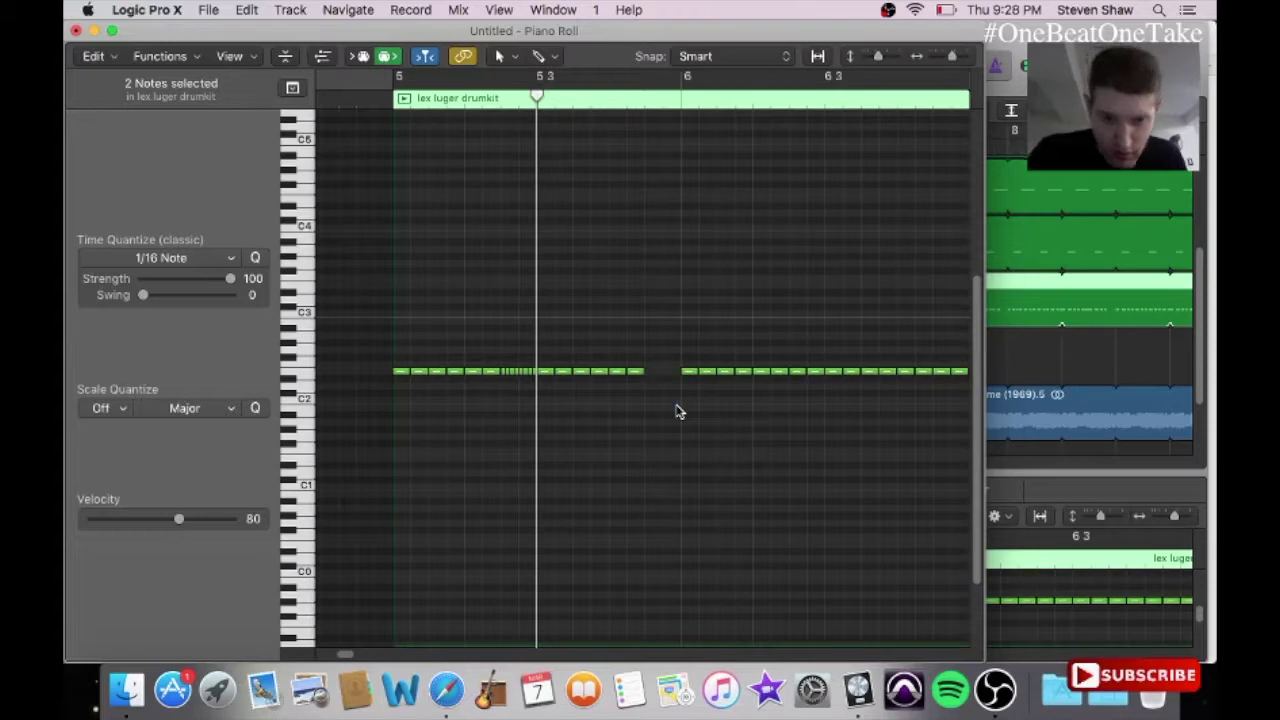
Step: Copy the eight-note roll before beat 3 of bar 5 and paste it into the gap at the end of bar 5
{"action": "left_click_drag", "start_coordinate": [505, 358], "coordinate": [537, 414]}
{"action": "left_click", "coordinate": [247, 10]}
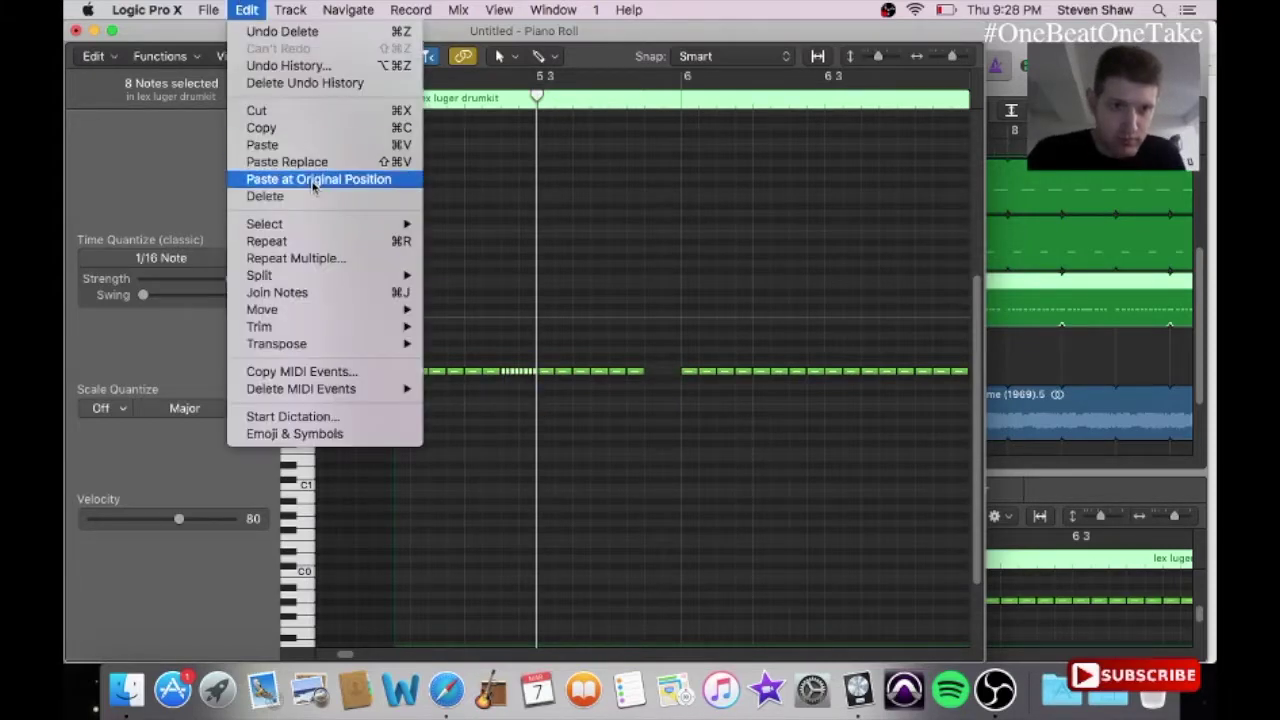
{"action": "left_click", "coordinate": [311, 128]}
{"action": "left_click_drag", "start_coordinate": [537, 94], "coordinate": [640, 118]}
{"action": "left_click", "coordinate": [262, 11]}
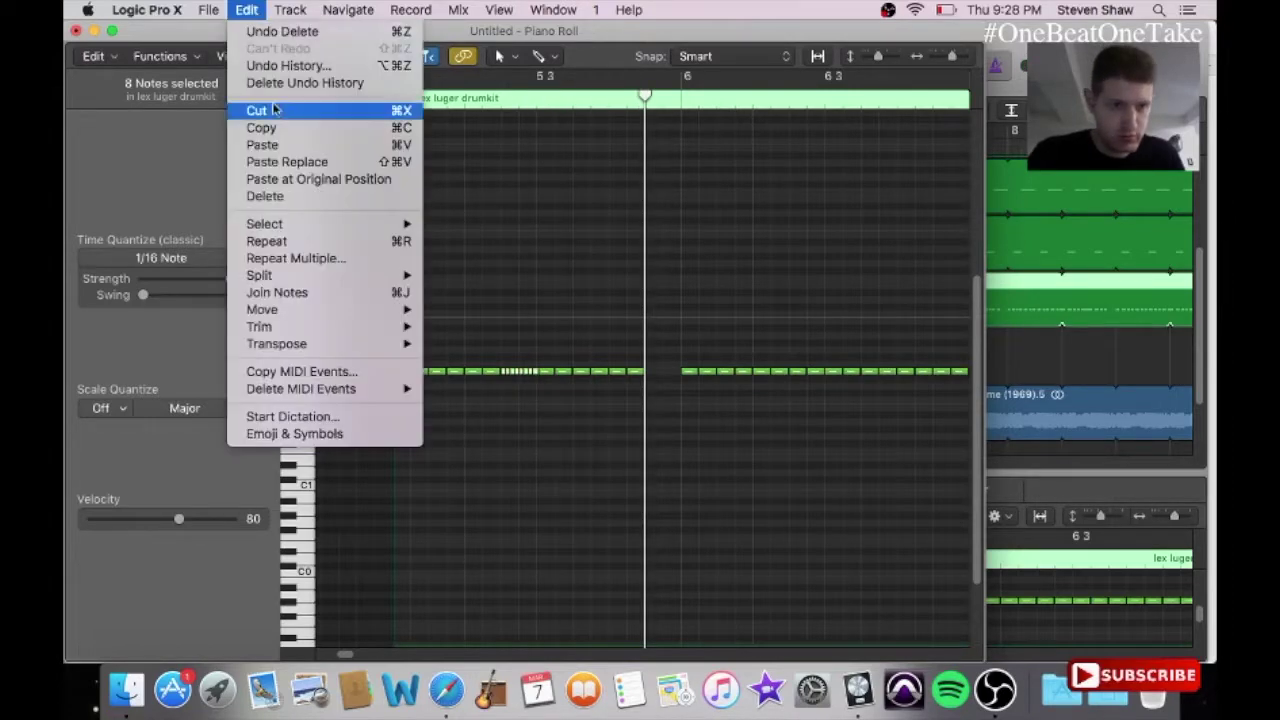
{"action": "left_click", "coordinate": [274, 143]}
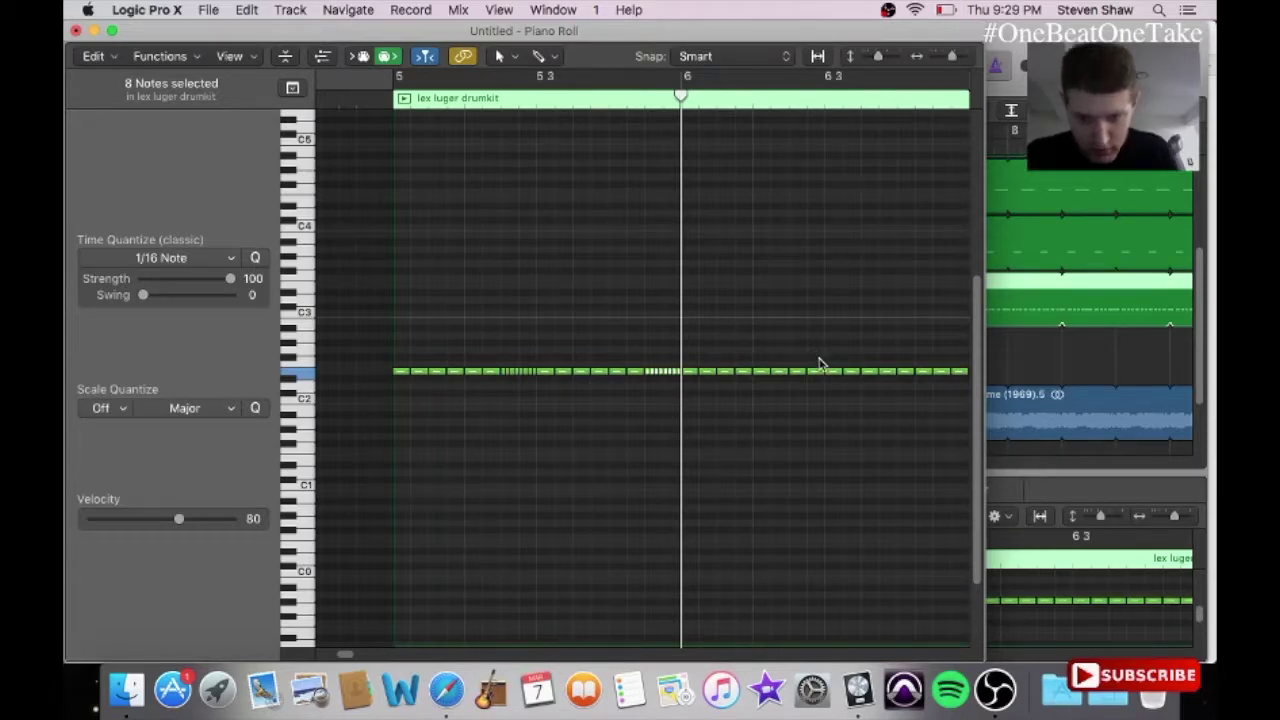
Step: Replace the two sixteenth notes just before beat 3 of bar 6 with the copied eight-note roll
{"action": "left_click_drag", "start_coordinate": [798, 365], "coordinate": [811, 423]}
{"action": "key", "text": "Delete"}
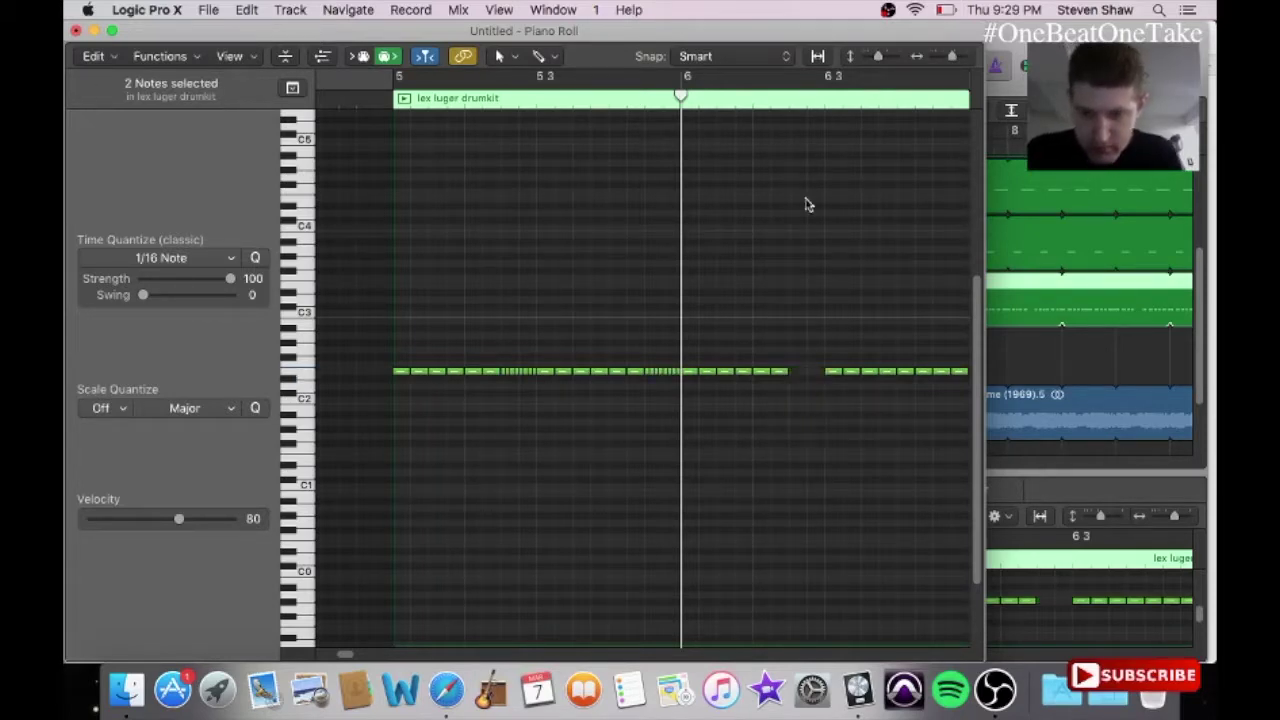
{"action": "left_click", "coordinate": [774, 99]}
{"action": "left_click_drag", "start_coordinate": [770, 99], "coordinate": [788, 104]}
{"action": "left_click", "coordinate": [247, 9]}
{"action": "left_click", "coordinate": [265, 148]}
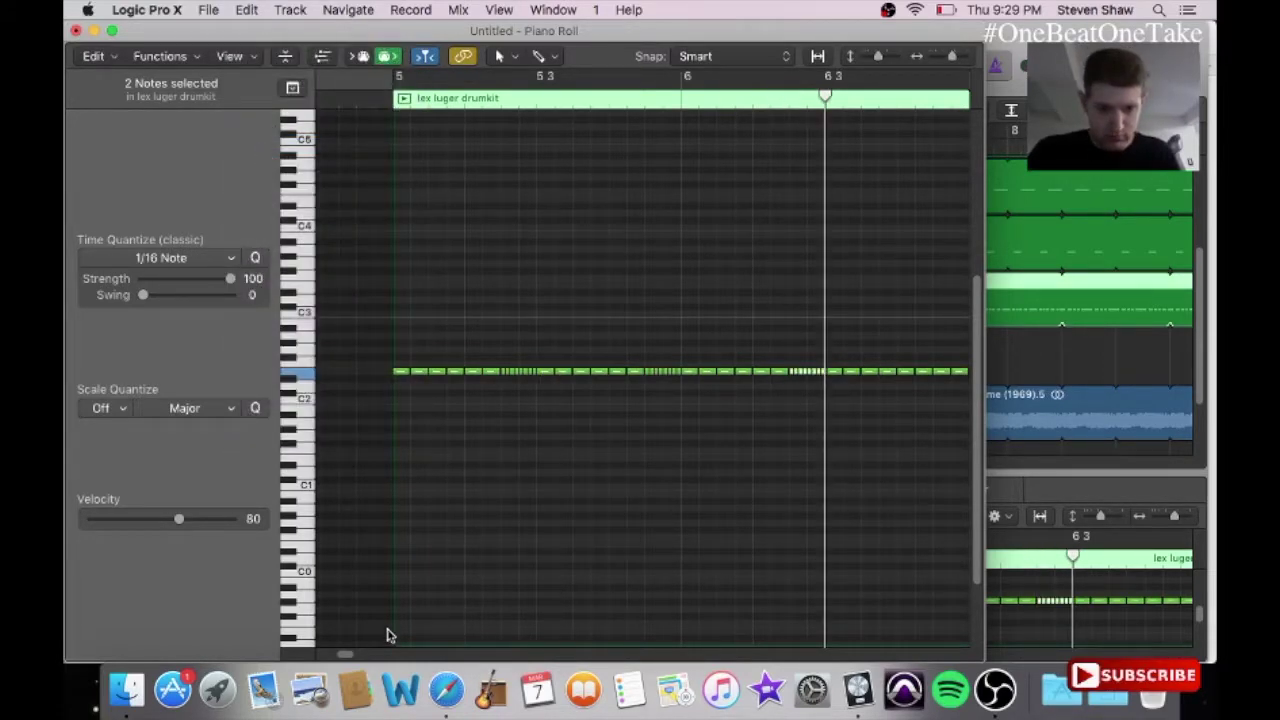
Step: Replace the last four sixteenth notes of bar 6 with two consecutive pastes of the eight-note roll
{"action": "scroll", "coordinate": [350, 655], "scroll_direction": "right", "scroll_amount": 5}
{"action": "left_click", "coordinate": [545, 337]}
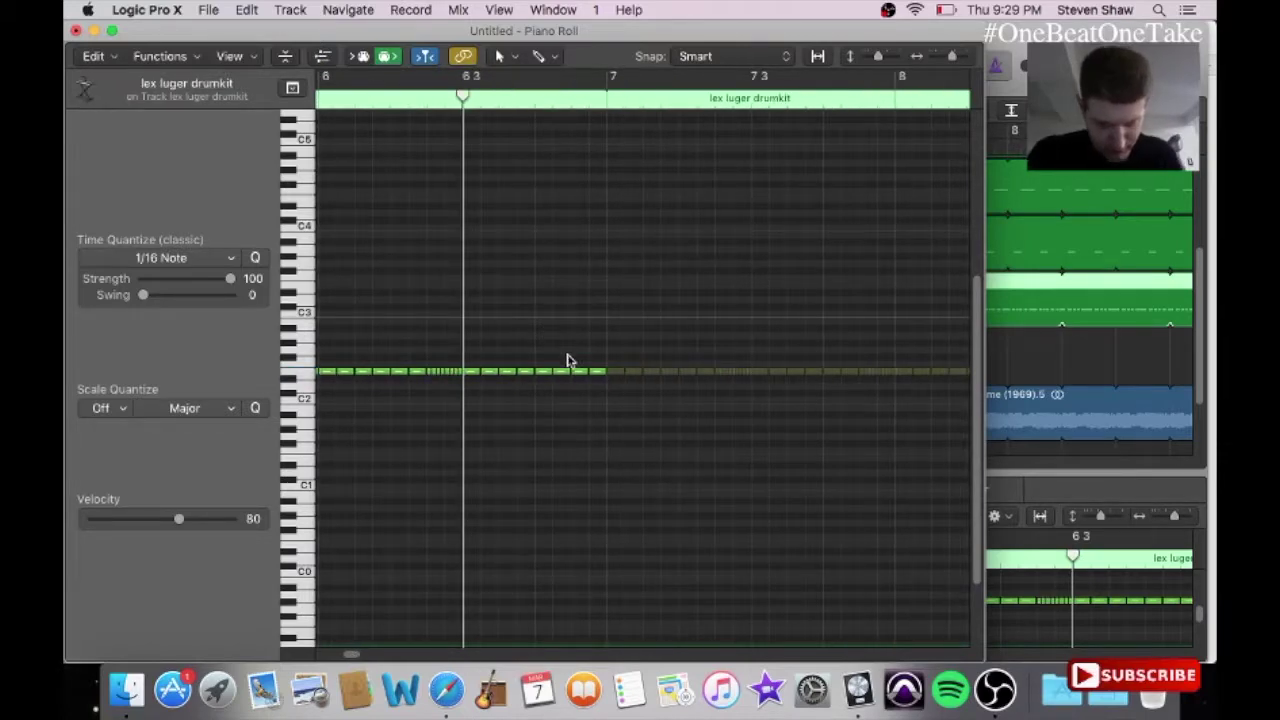
{"action": "left_click_drag", "start_coordinate": [549, 366], "coordinate": [603, 391]}
{"action": "key", "text": "Delete"}
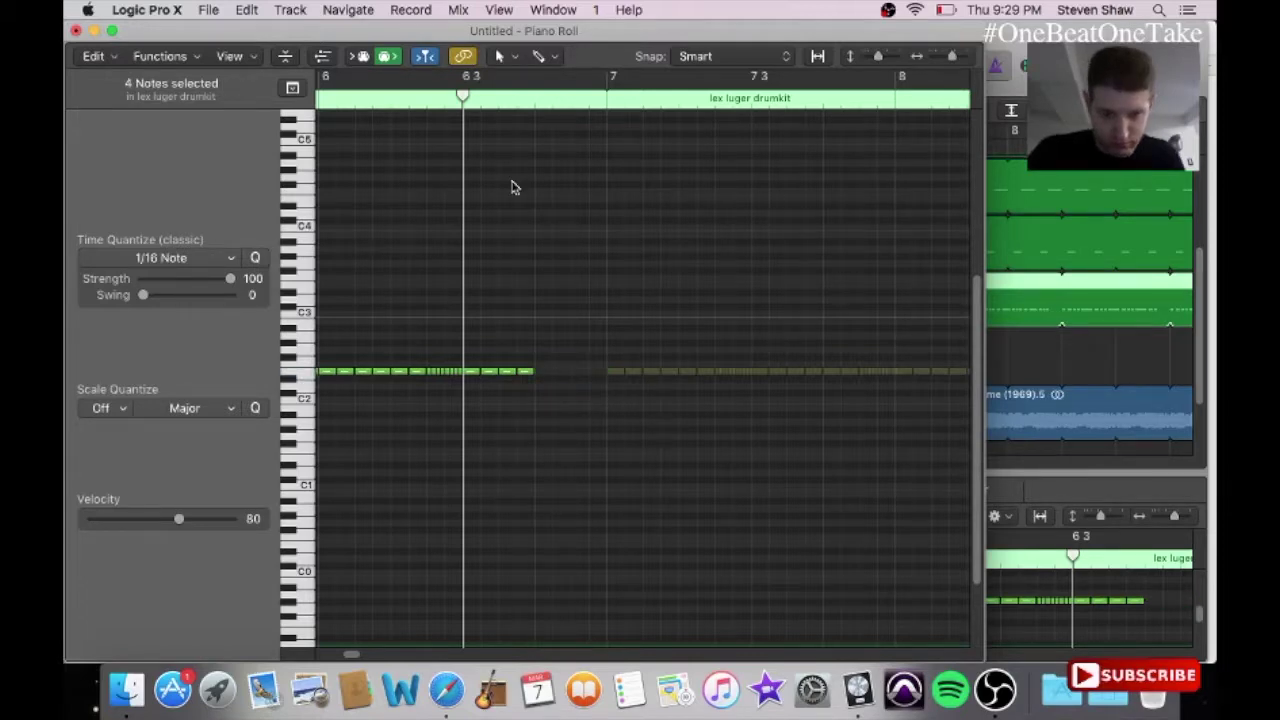
{"action": "left_click", "coordinate": [537, 98]}
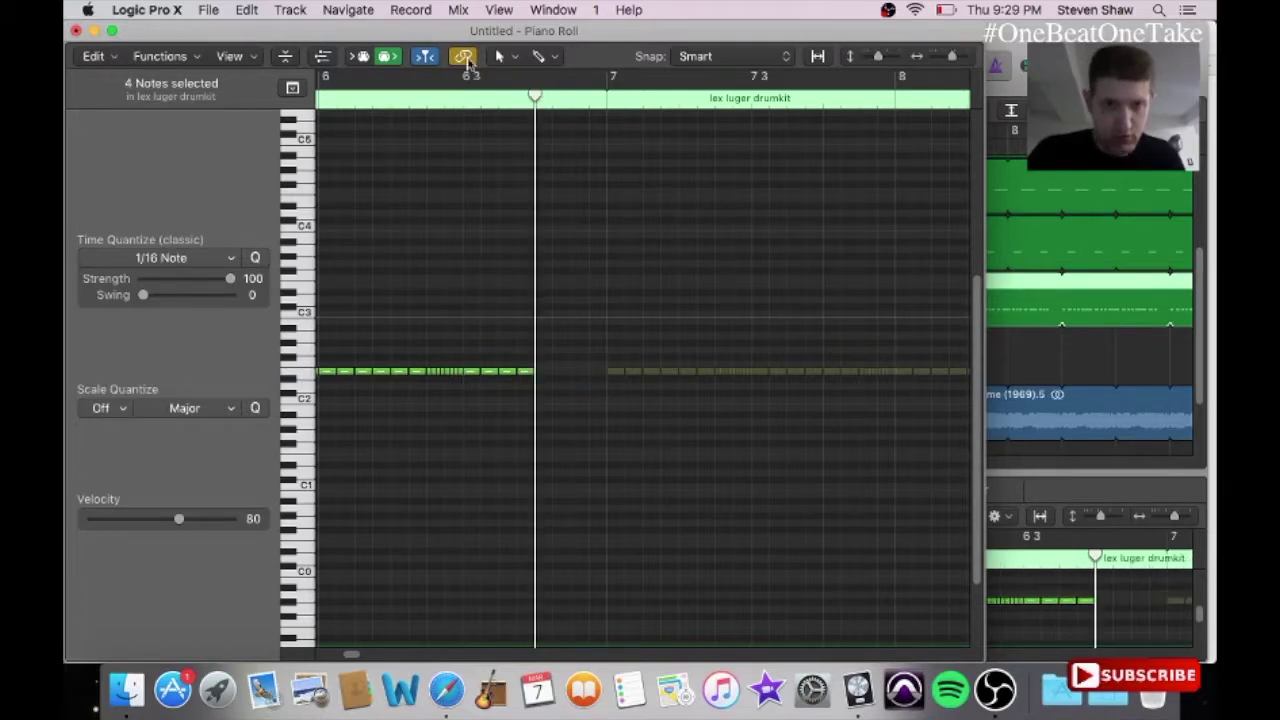
{"action": "left_click", "coordinate": [245, 10]}
{"action": "left_click", "coordinate": [272, 142]}
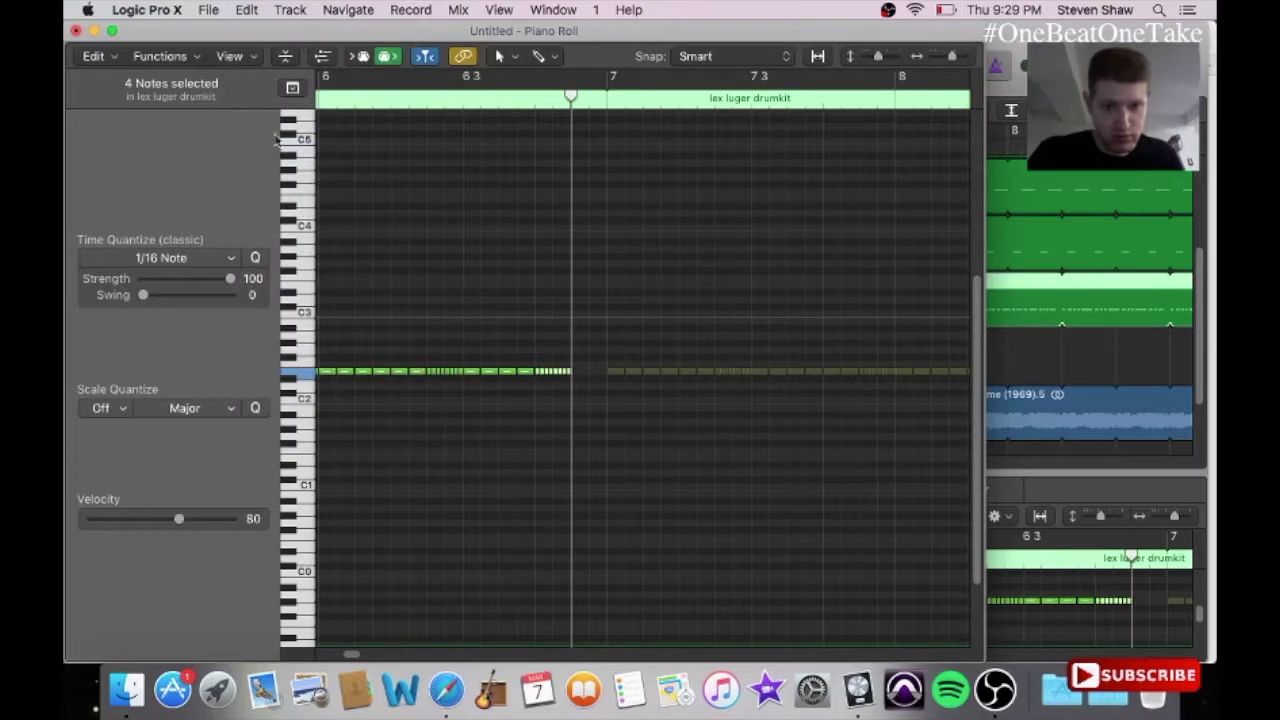
{"action": "left_click", "coordinate": [245, 10]}
{"action": "left_click", "coordinate": [268, 146]}
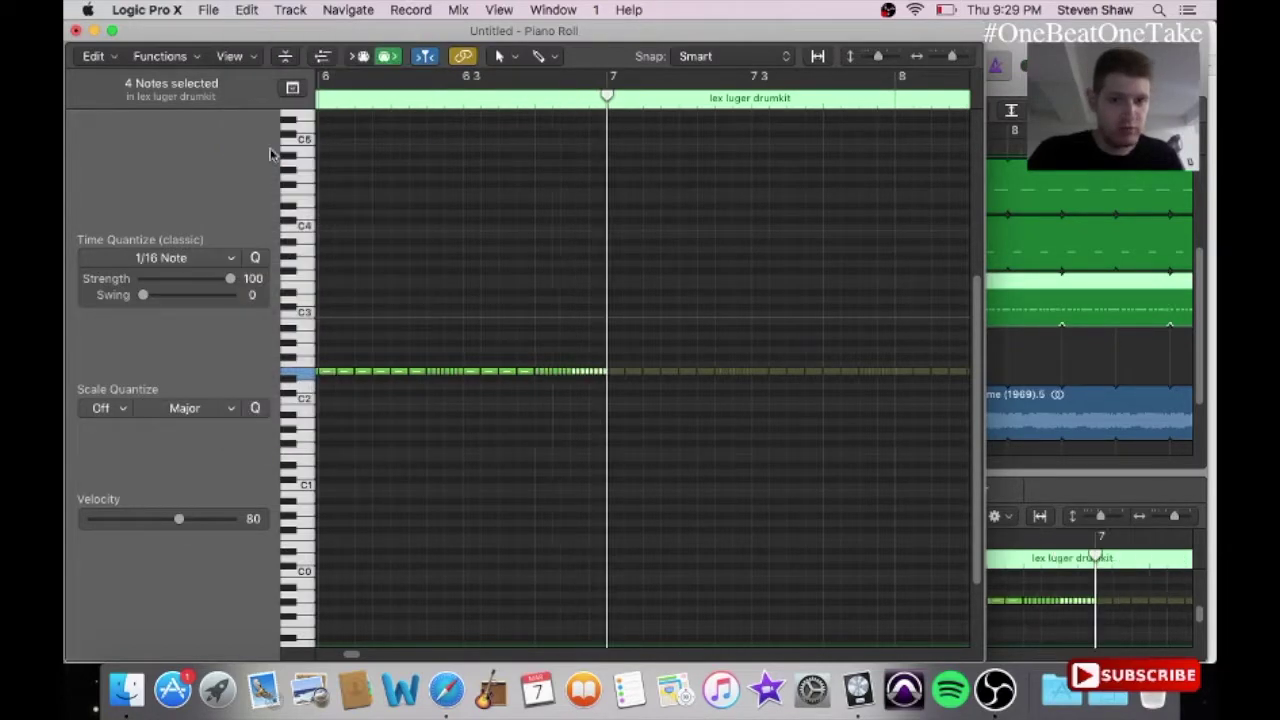
Step: Close the Piano Roll window and play the arrangement from bar 5
{"action": "left_click", "coordinate": [75, 31]}
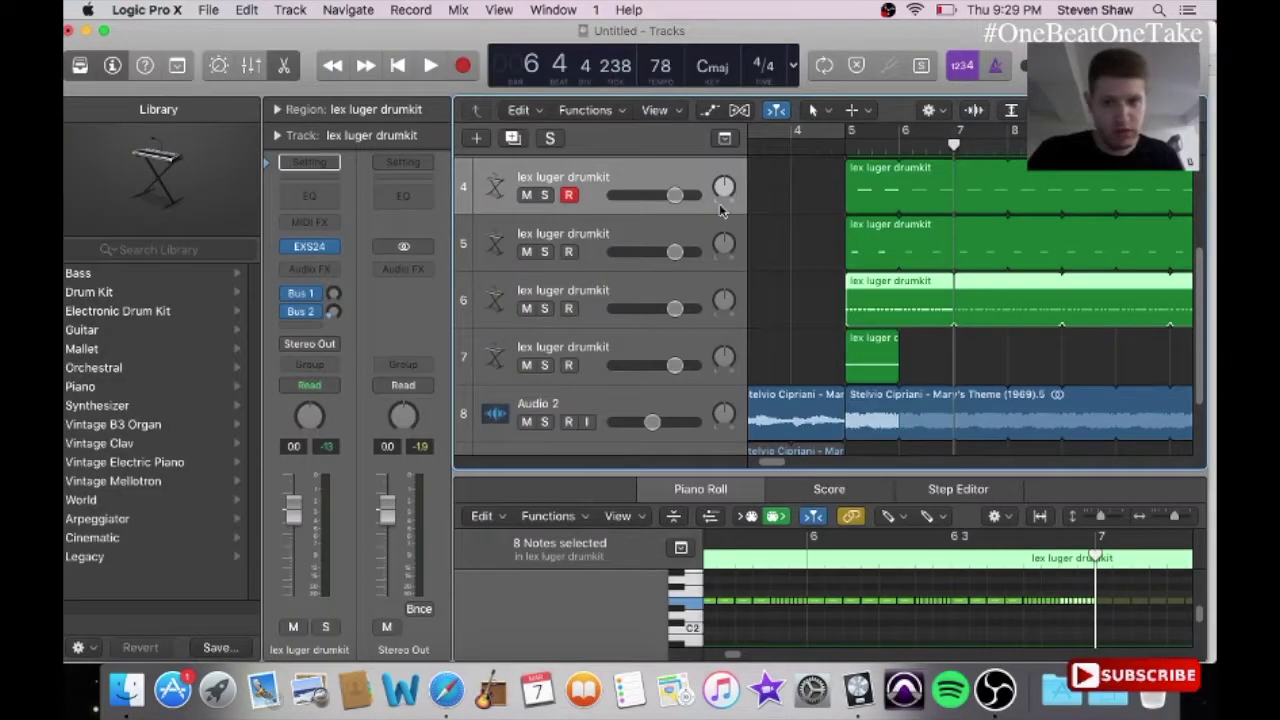
{"action": "left_click", "coordinate": [838, 153]}
{"action": "key", "text": "space"}
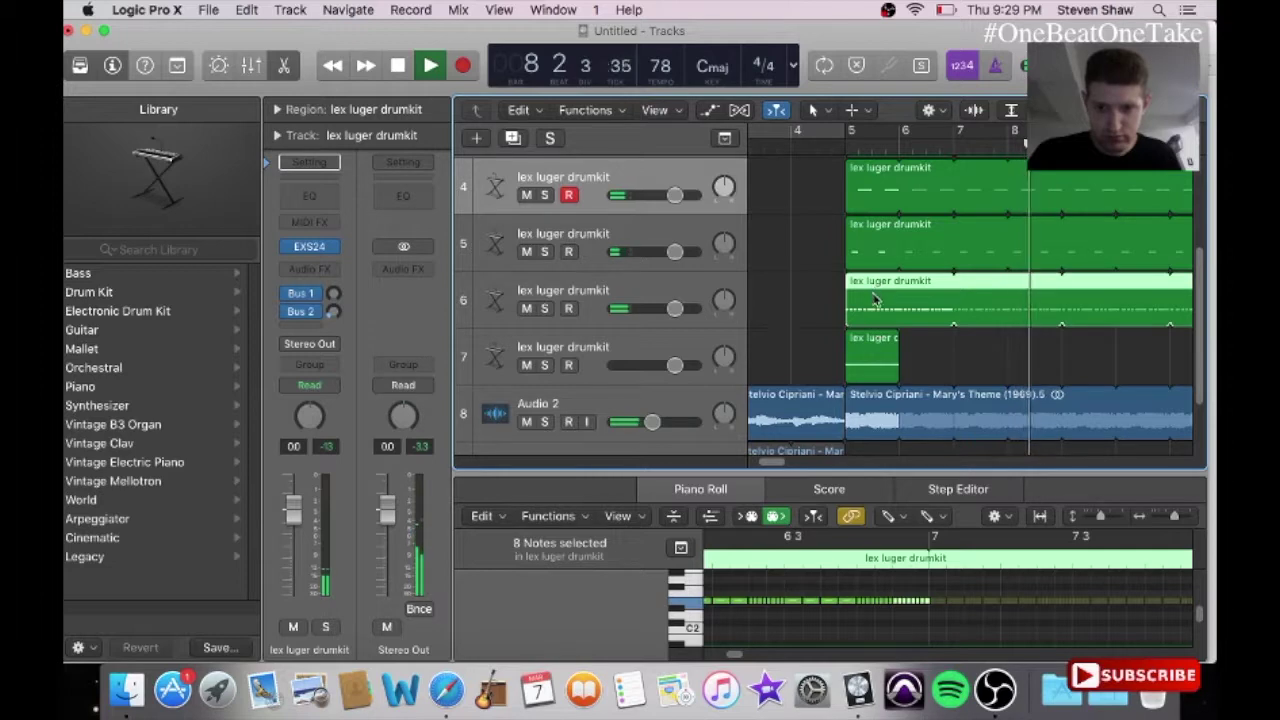
Step: Select the eight-note roll before beat 3 of bar 5 in the Piano Roll window while the beat plays, and stop playback
{"action": "left_click", "coordinate": [553, 9]}
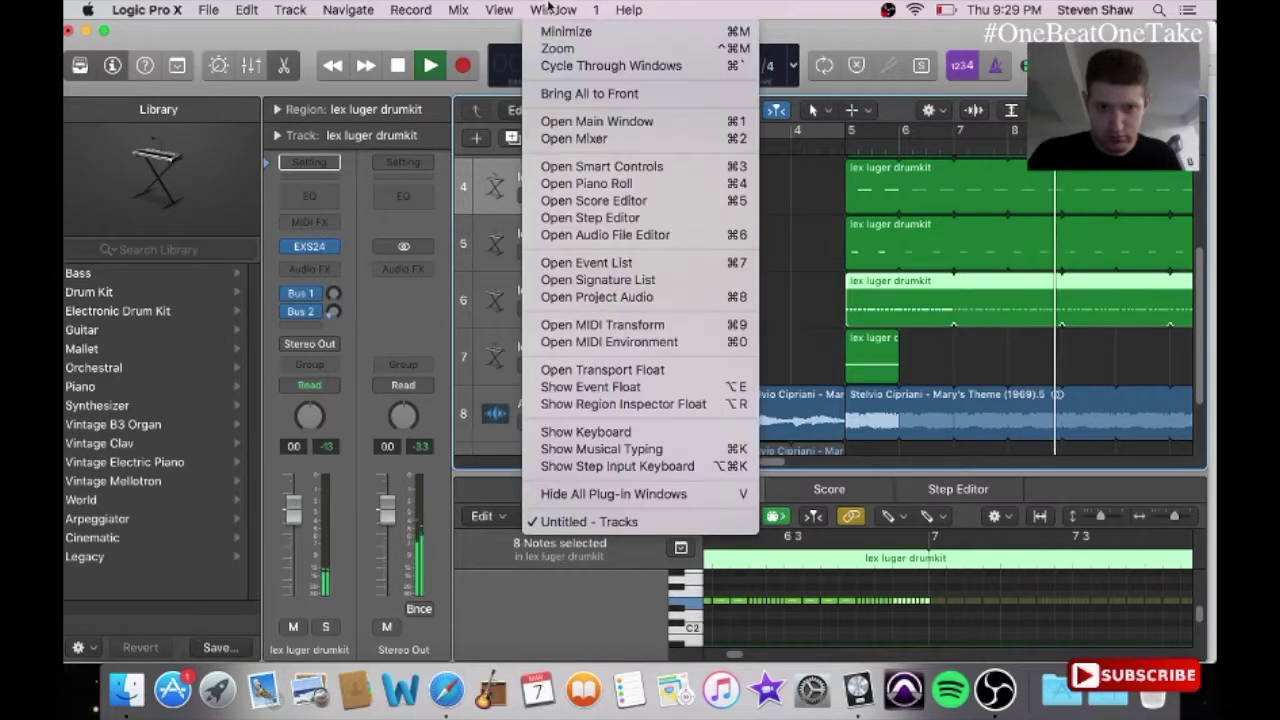
{"action": "left_click", "coordinate": [625, 190]}
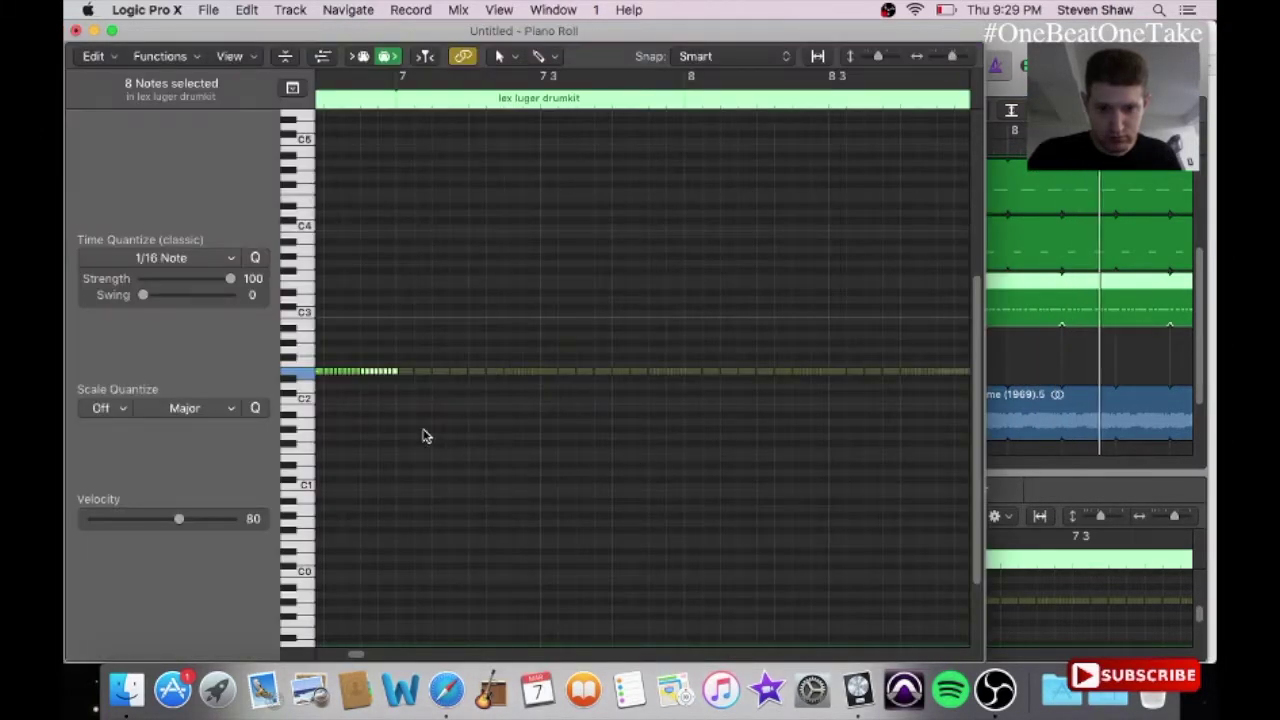
{"action": "left_click_drag", "start_coordinate": [356, 658], "coordinate": [344, 656]}
{"action": "left_click_drag", "start_coordinate": [557, 357], "coordinate": [574, 384]}
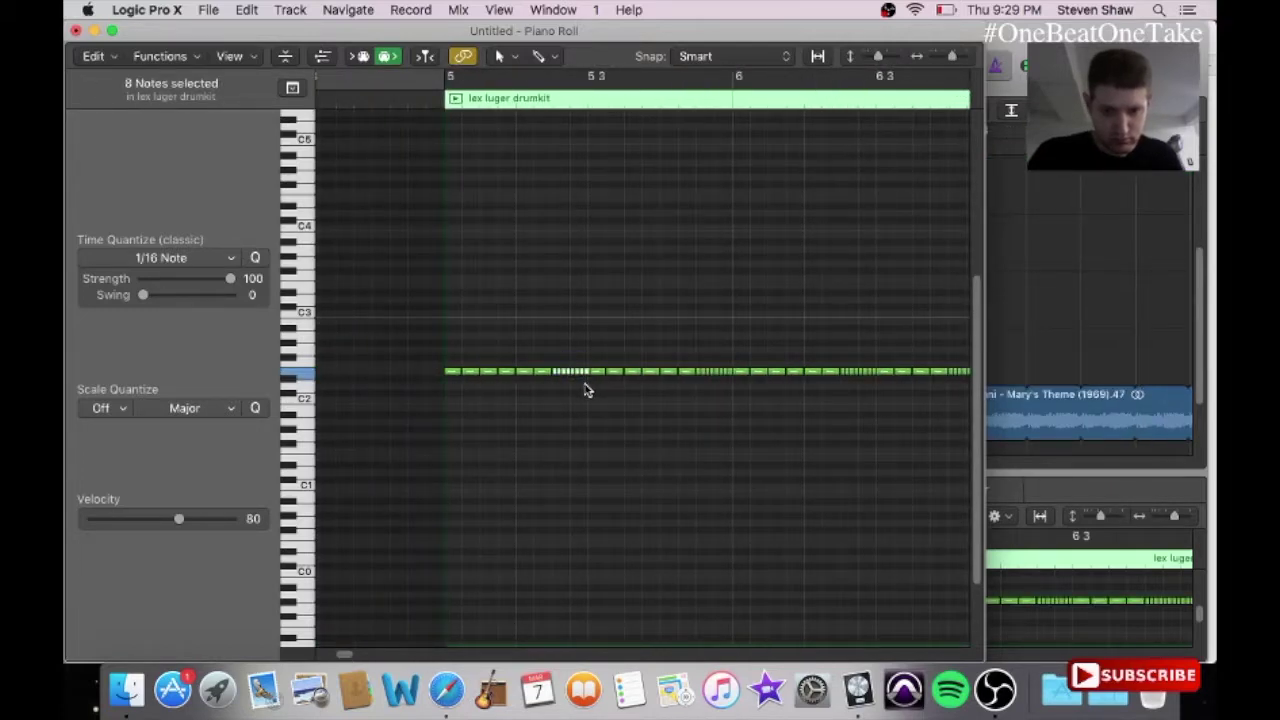
{"action": "left_click", "coordinate": [76, 31]}
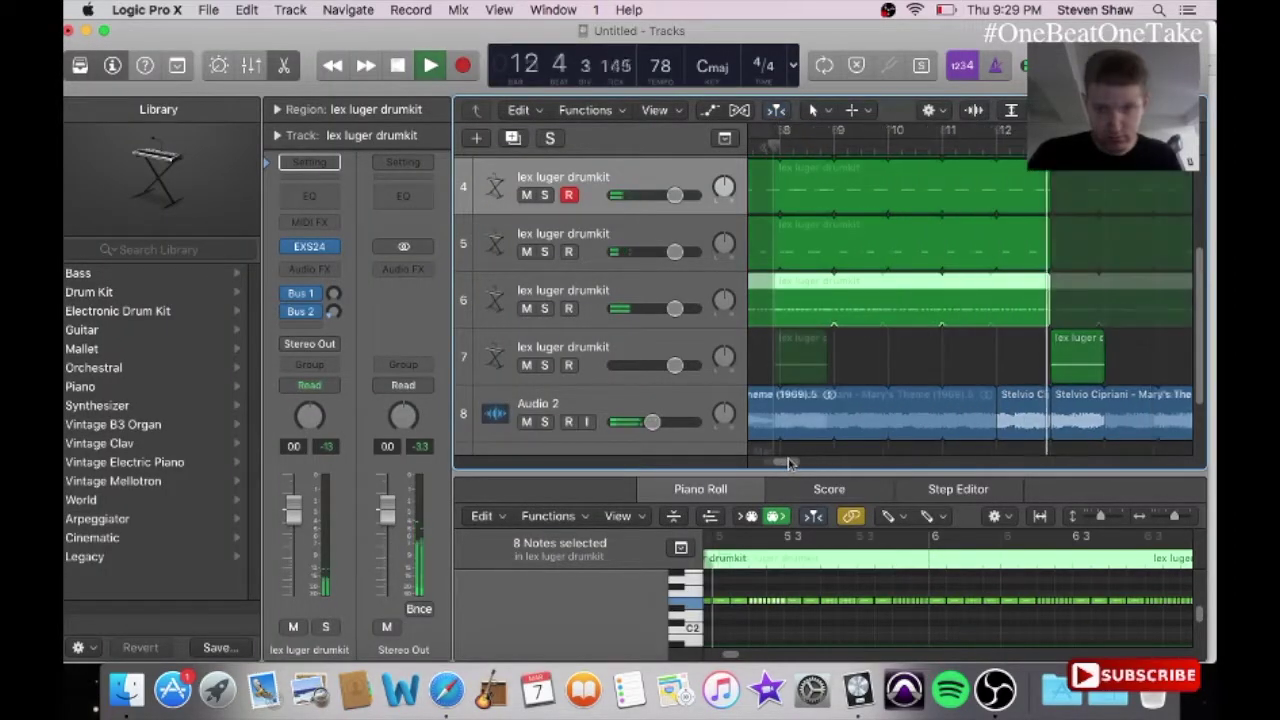
{"action": "key", "text": "space"}
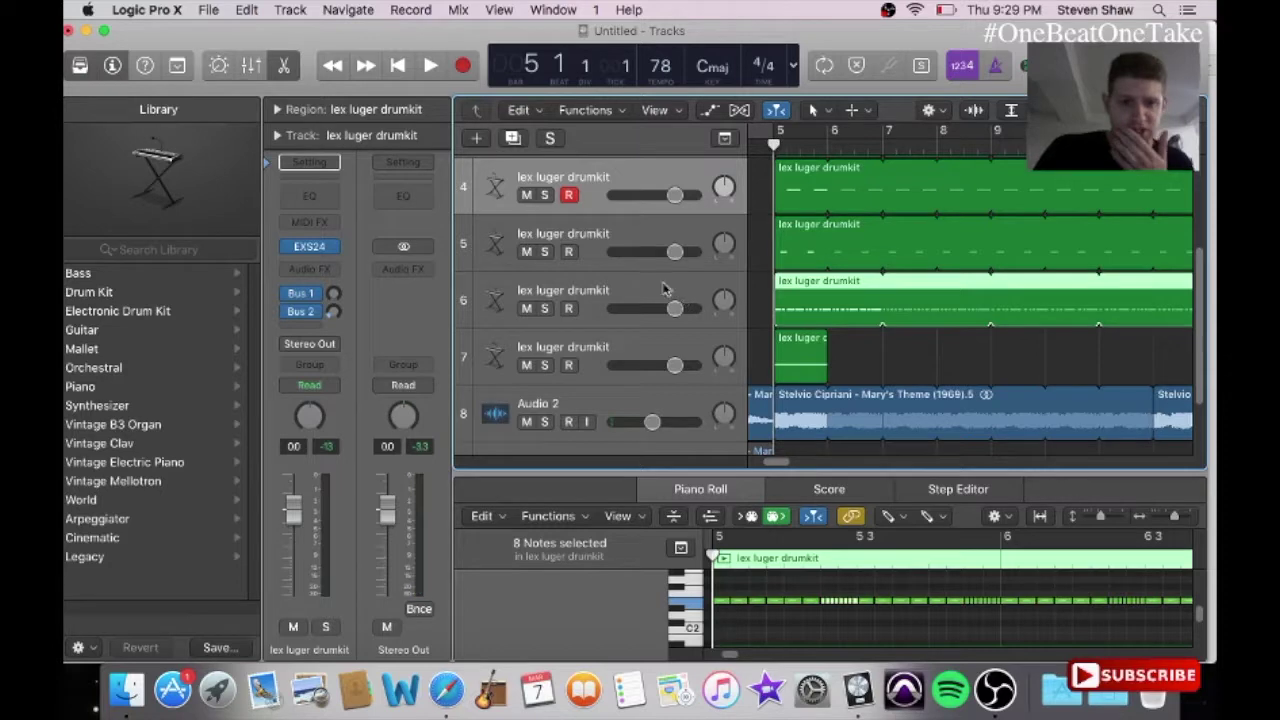
Step: Duplicate track 6 as a new lex luger drumkit track below it and open an EXS24 sampler on the new track
{"action": "left_click", "coordinate": [664, 288]}
{"action": "left_click", "coordinate": [511, 140]}
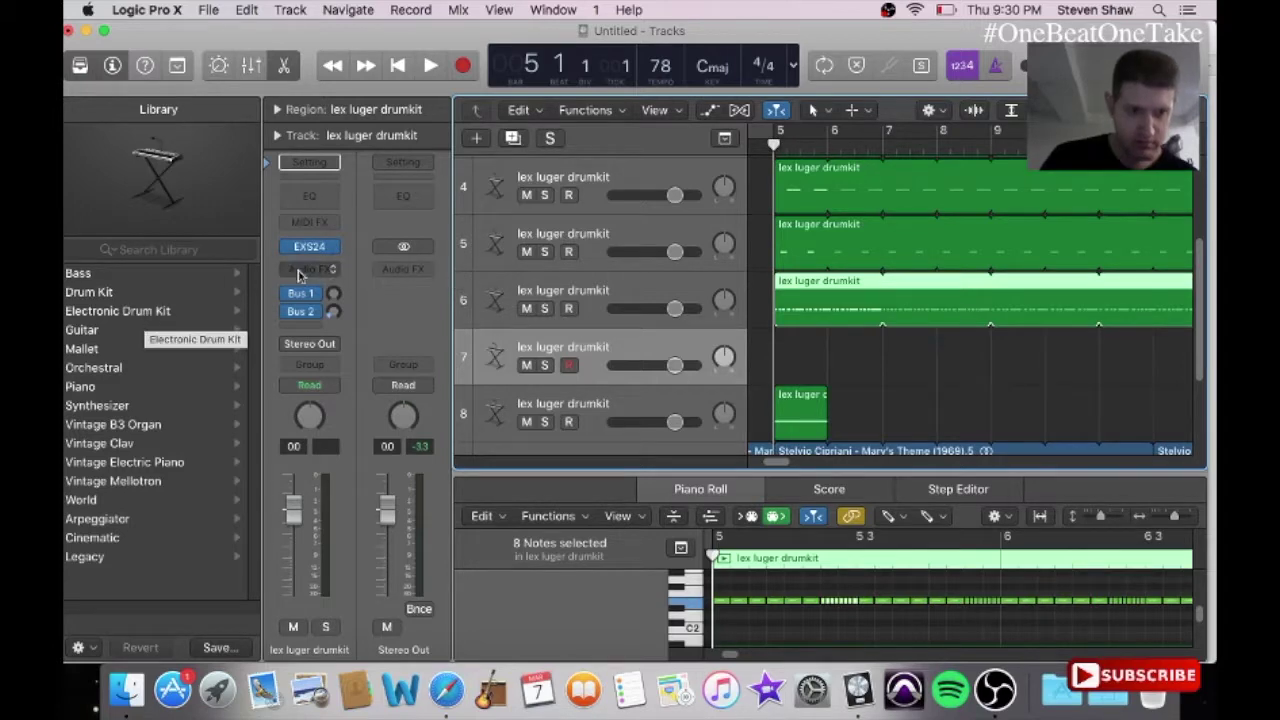
{"action": "left_click", "coordinate": [325, 246]}
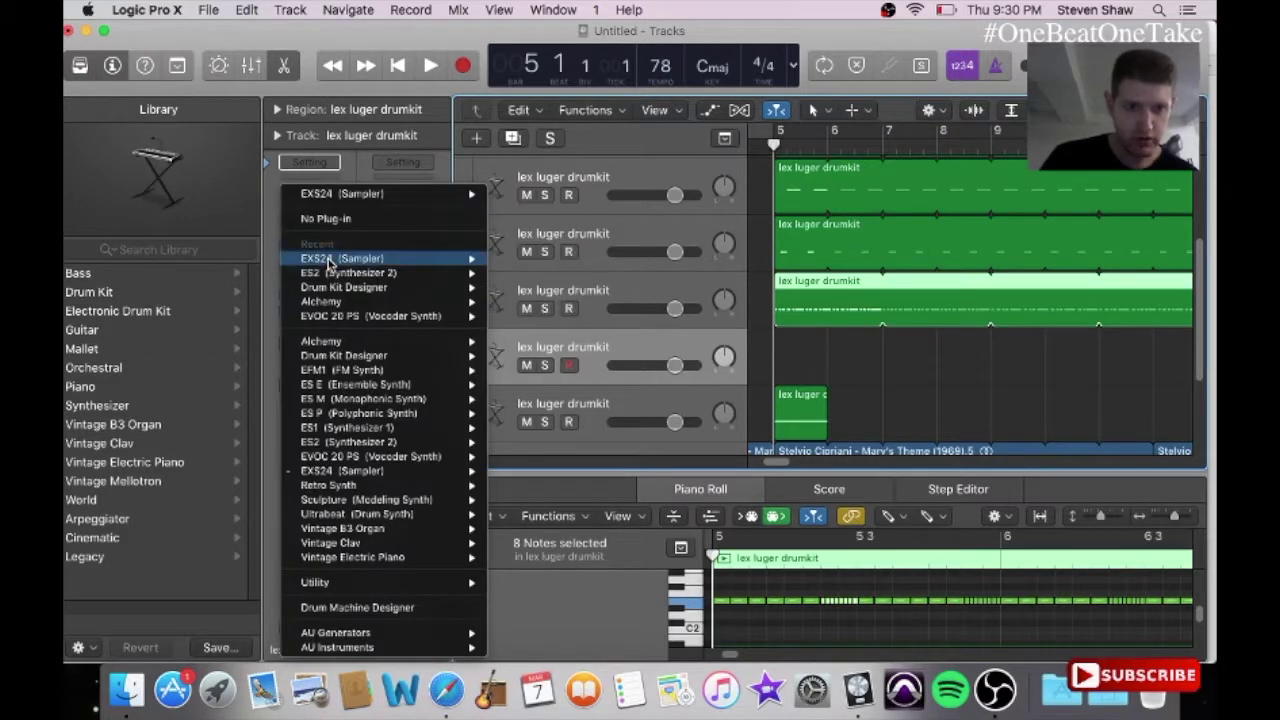
{"action": "left_click", "coordinate": [330, 262]}
Step: Load the factory electronic drum kit Roland TR-808 Kit into the new track's EXS24 sampler and close the plug-in window
{"action": "left_click", "coordinate": [300, 104]}
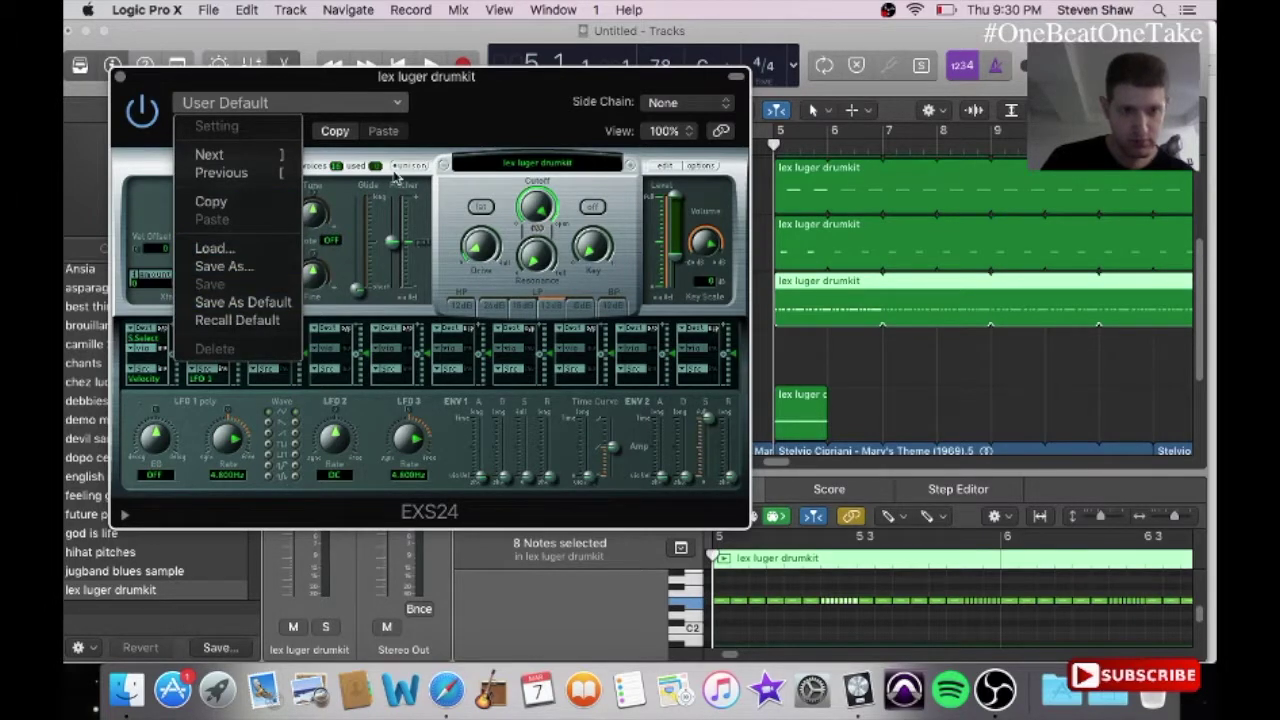
{"action": "left_click", "coordinate": [480, 122]}
{"action": "left_click", "coordinate": [534, 164]}
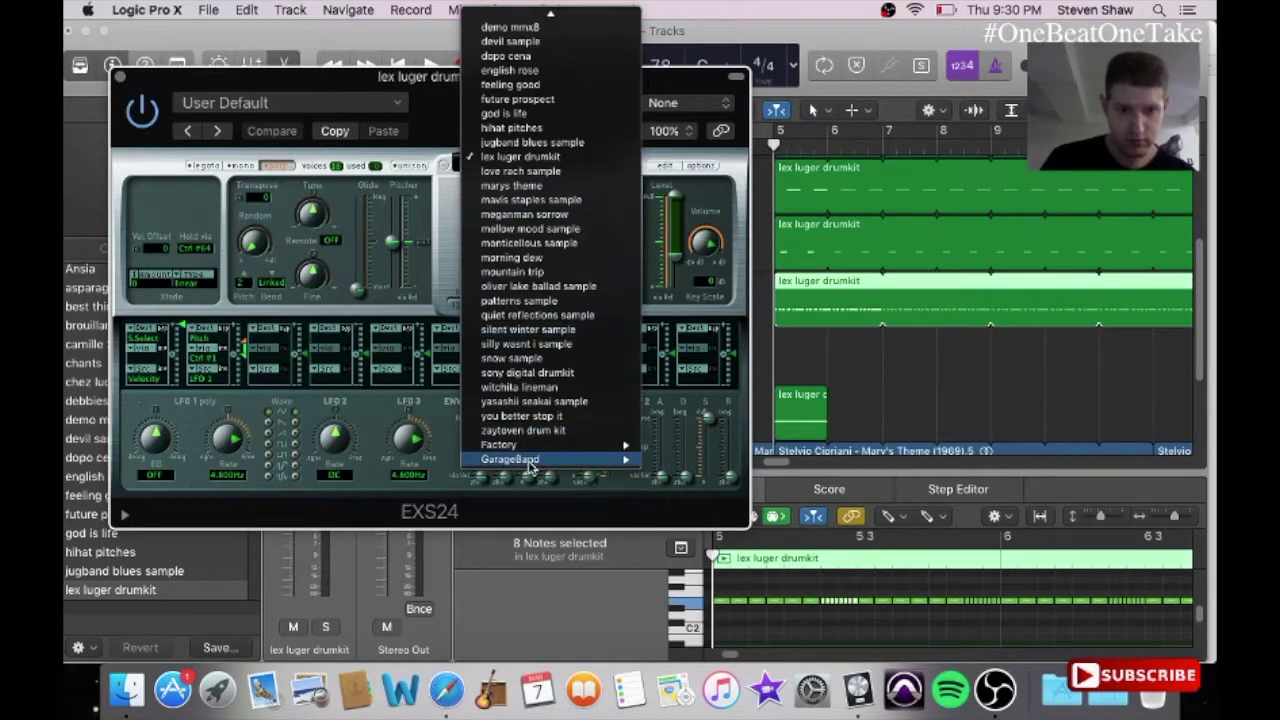
{"action": "mouse_move", "coordinate": [530, 445]}
{"action": "mouse_move", "coordinate": [777, 489]}
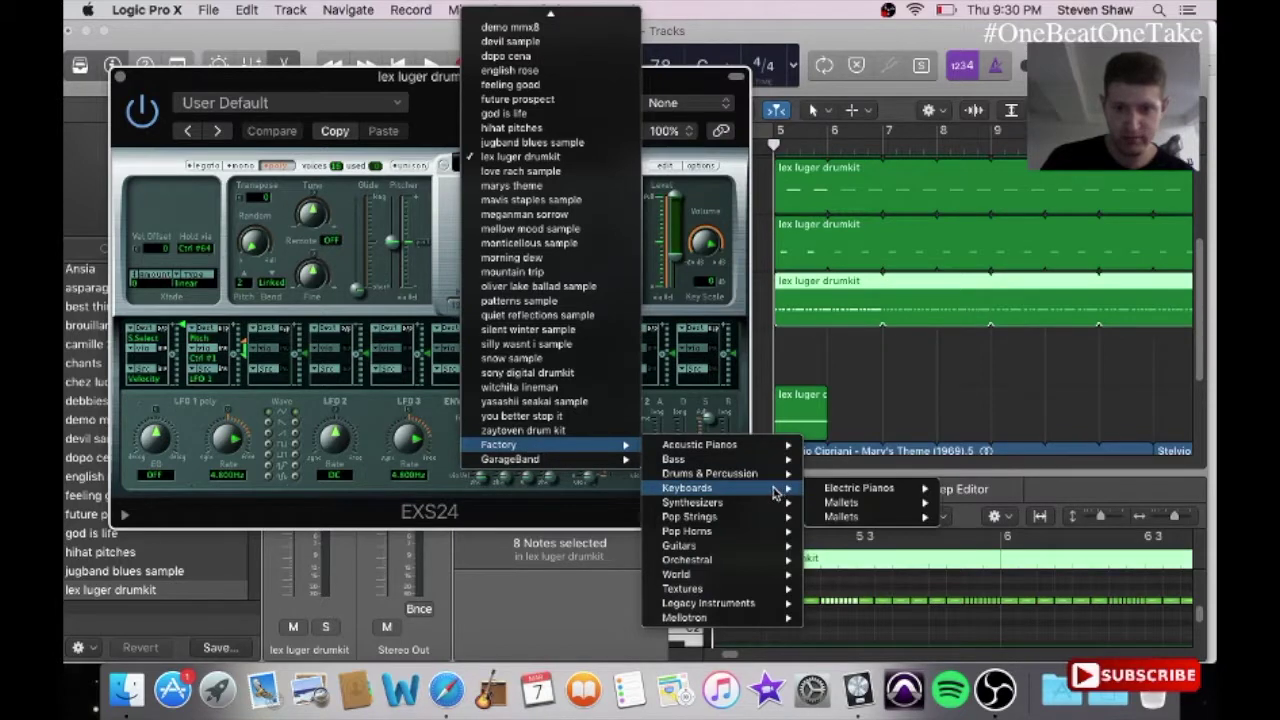
{"action": "mouse_move", "coordinate": [845, 489]}
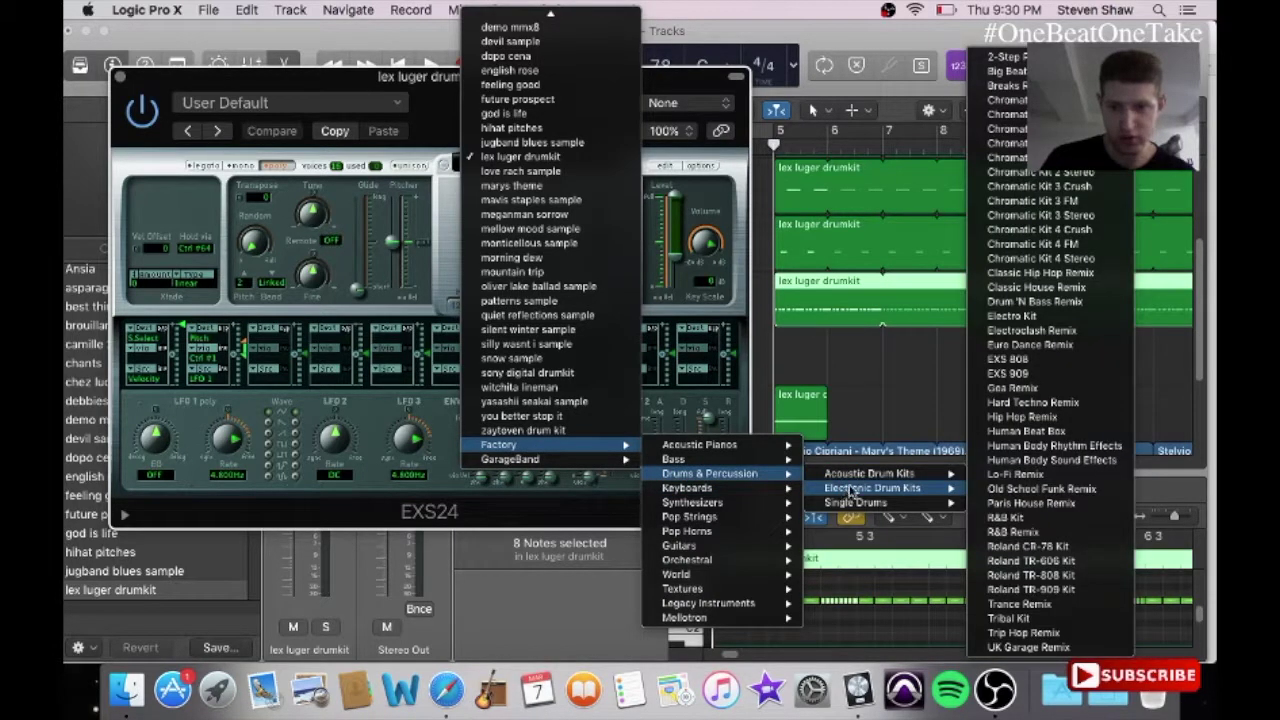
{"action": "left_click", "coordinate": [1058, 578]}
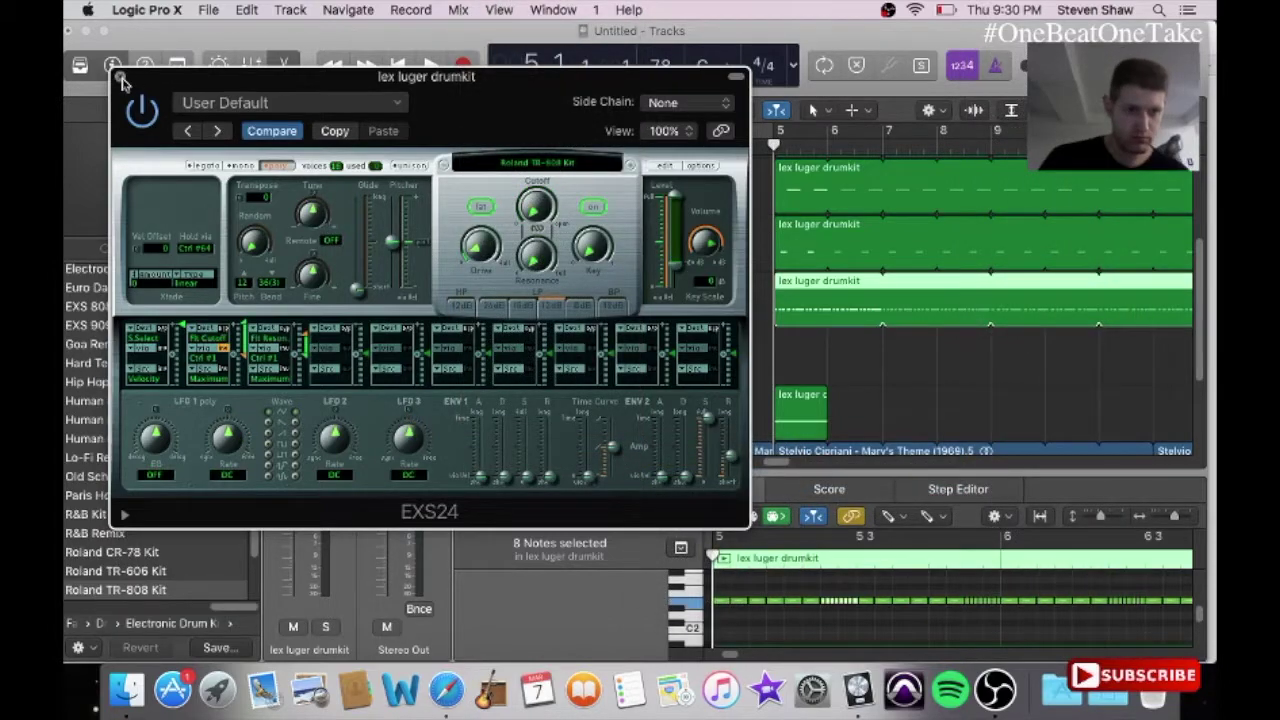
{"action": "left_click", "coordinate": [120, 78]}
Step: Open track 7 in a separate Piano Roll window, choose the Pencil tool and return the playhead to bar 1
{"action": "key", "text": "Return"}
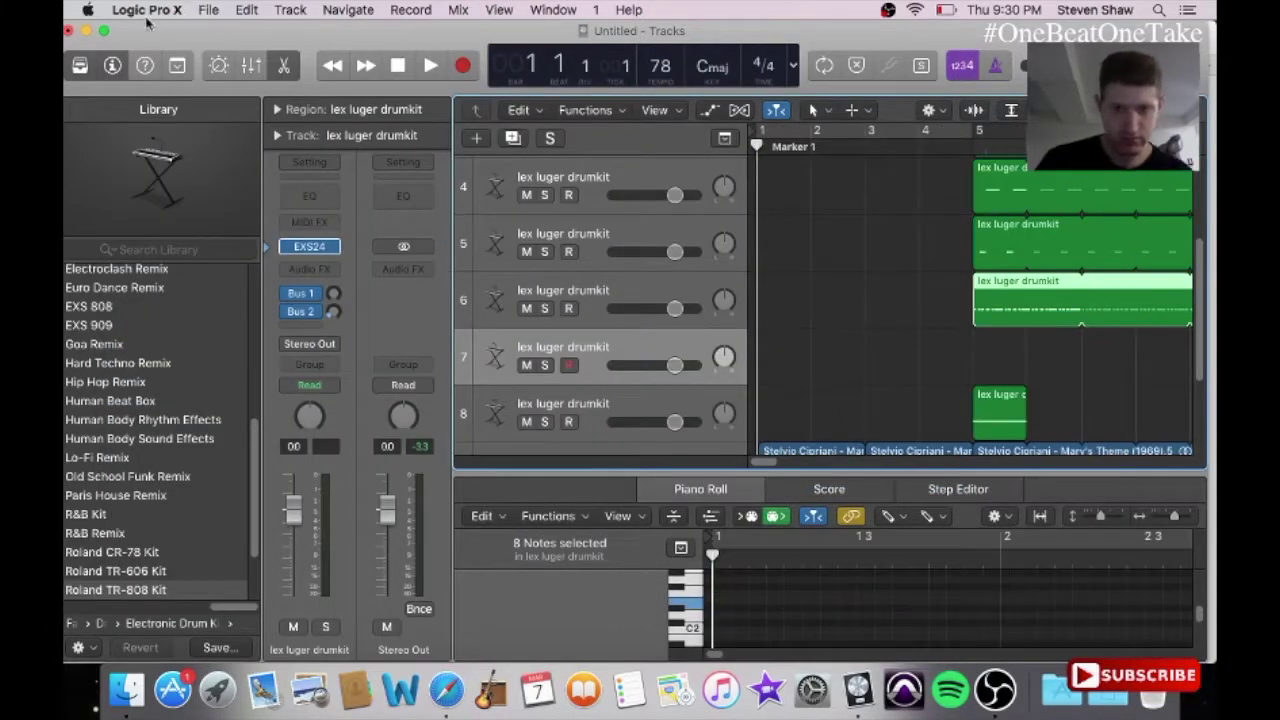
{"action": "left_click", "coordinate": [553, 9]}
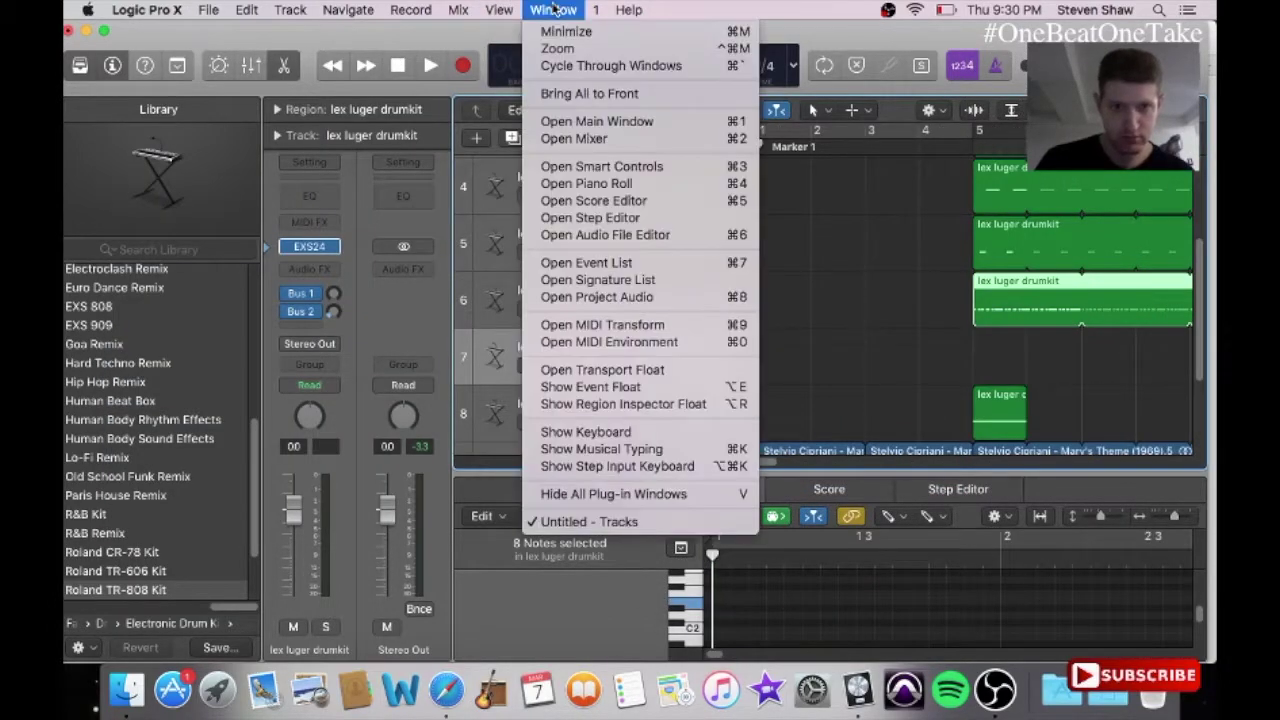
{"action": "left_click", "coordinate": [588, 183]}
{"action": "left_click", "coordinate": [1009, 349]}
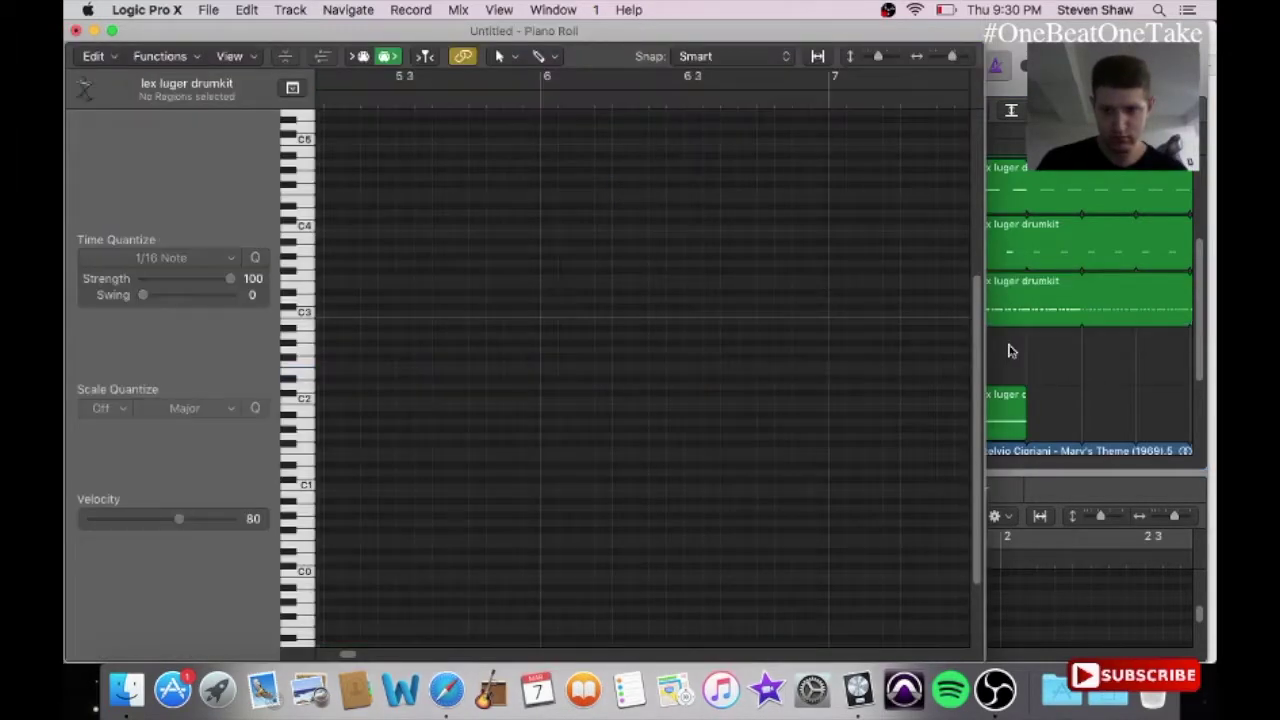
{"action": "left_click", "coordinate": [553, 9]}
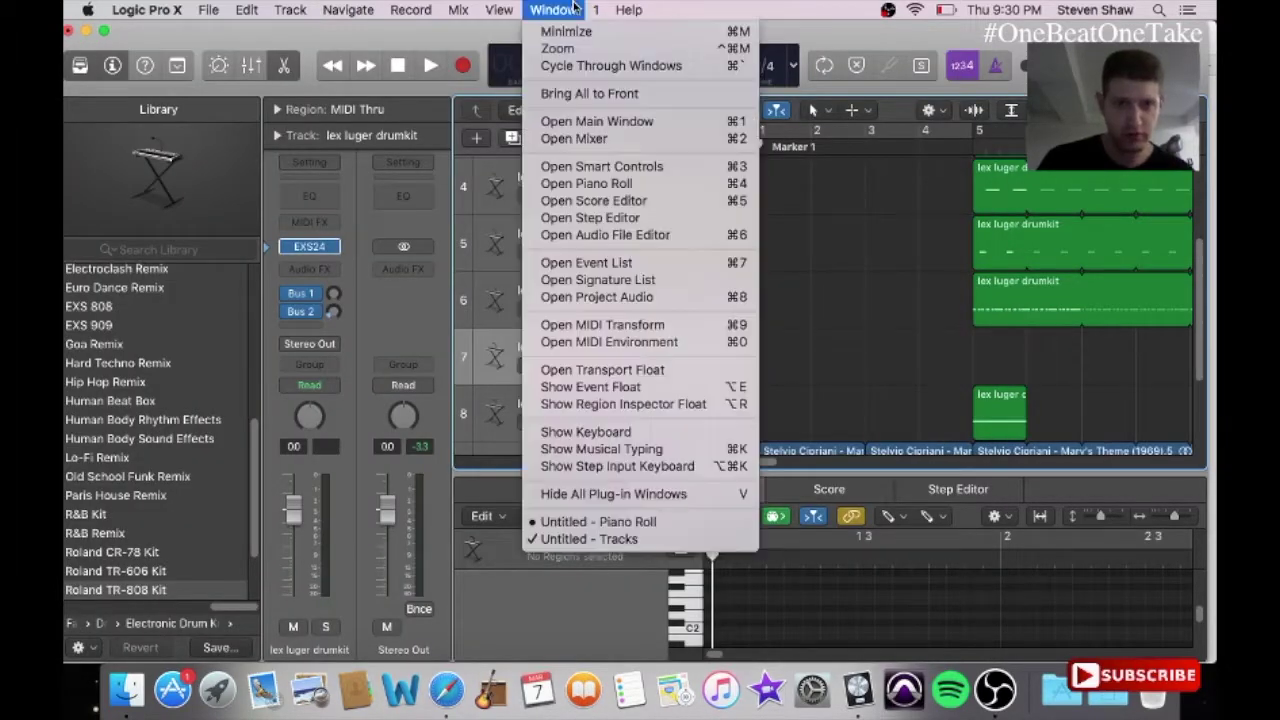
{"action": "left_click", "coordinate": [593, 185]}
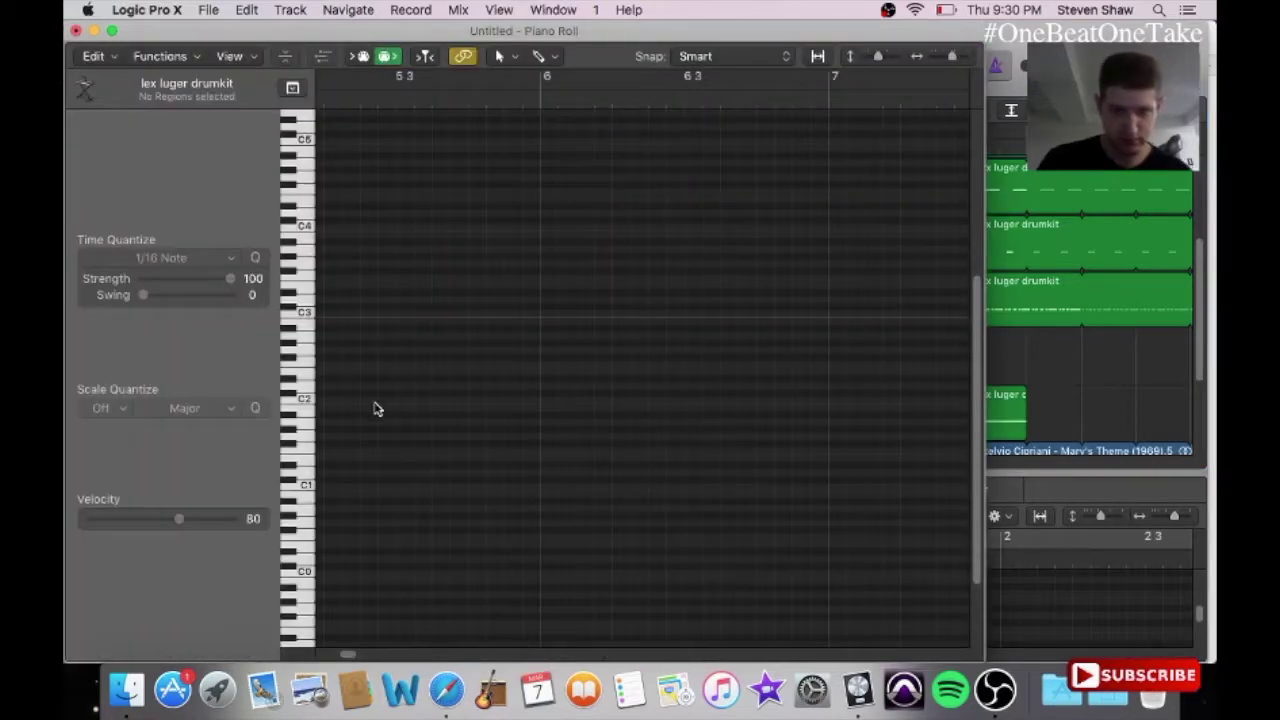
{"action": "left_click", "coordinate": [505, 59]}
{"action": "left_click", "coordinate": [560, 104]}
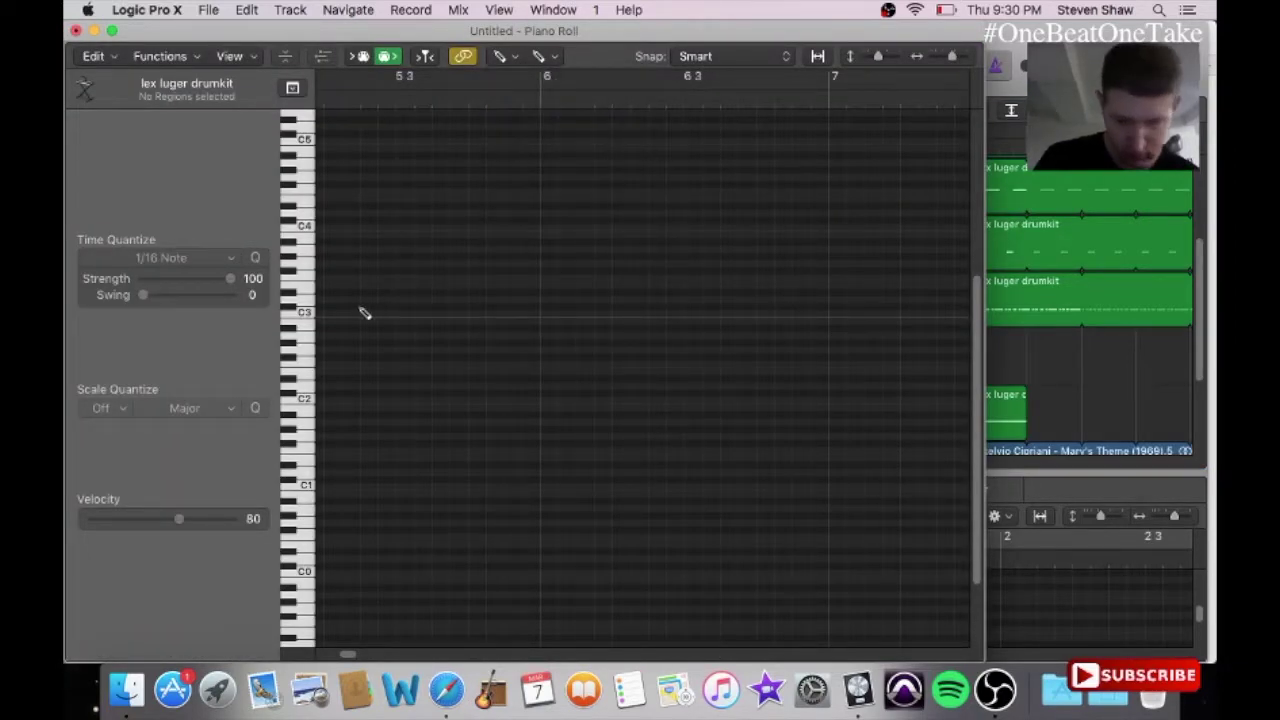
{"action": "key", "text": "Return"}
Step: Draw four off-beat sixteenth notes just below C4 in bar 1 of track 7, and move the resulting region to bar 5
{"action": "left_click", "coordinate": [364, 301]}
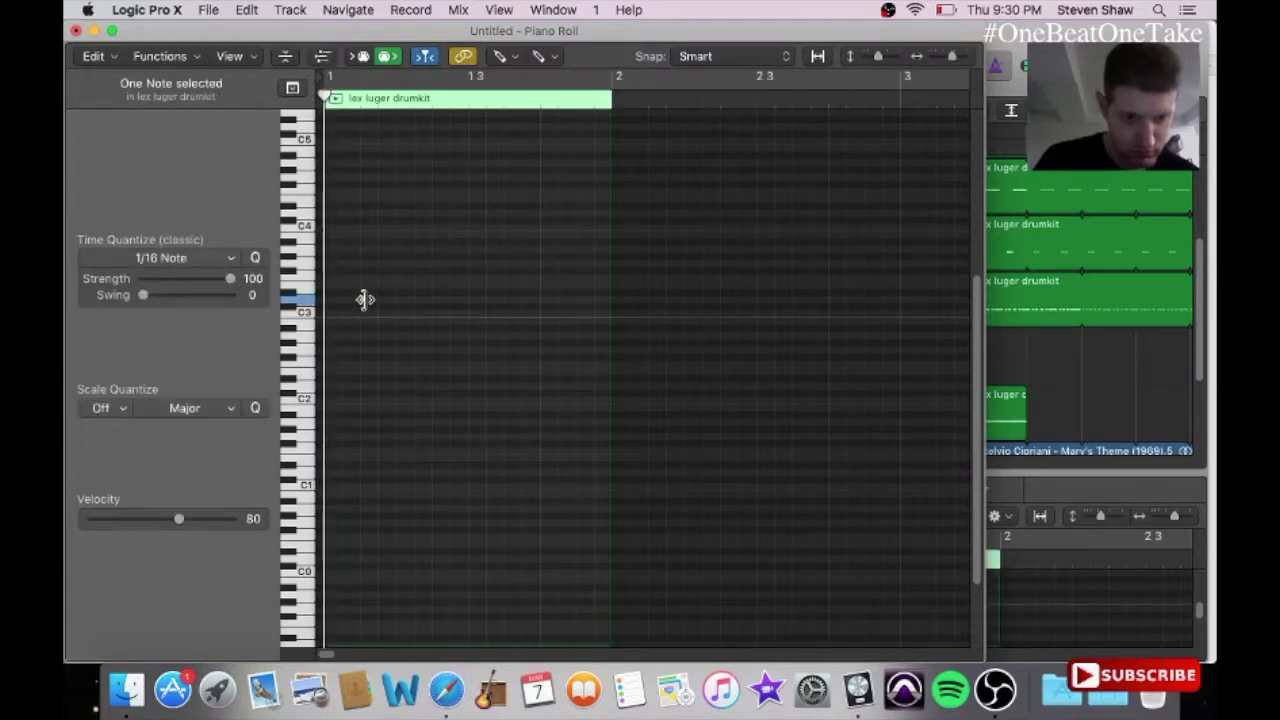
{"action": "left_click_drag", "start_coordinate": [364, 300], "coordinate": [372, 303]}
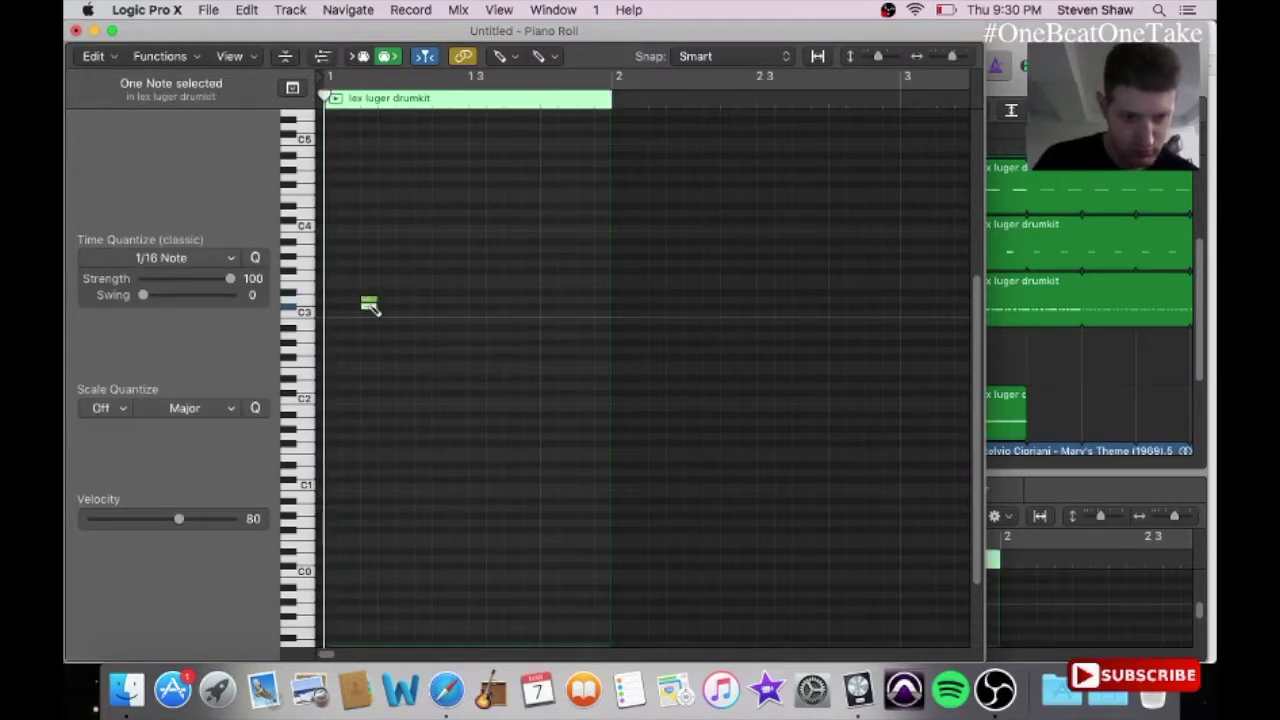
{"action": "left_click_drag", "start_coordinate": [370, 309], "coordinate": [367, 244]}
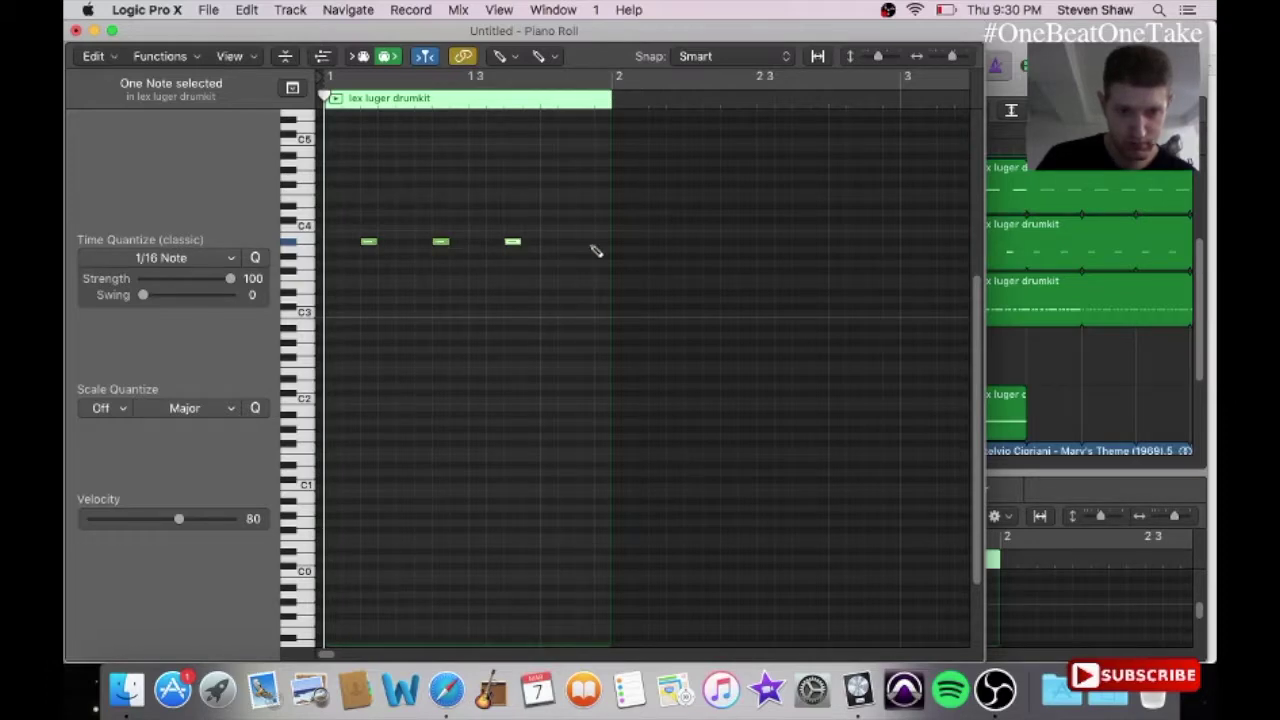
{"action": "left_click", "coordinate": [75, 31]}
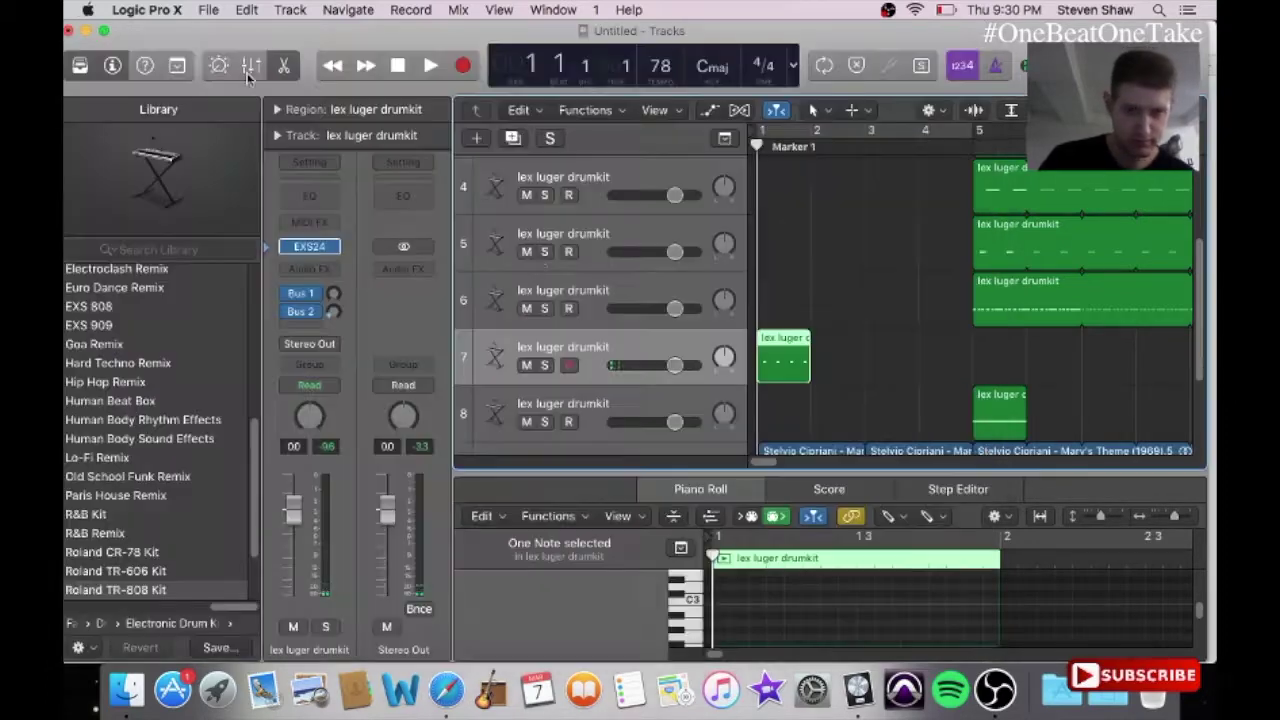
{"action": "left_click_drag", "start_coordinate": [797, 362], "coordinate": [1012, 362]}
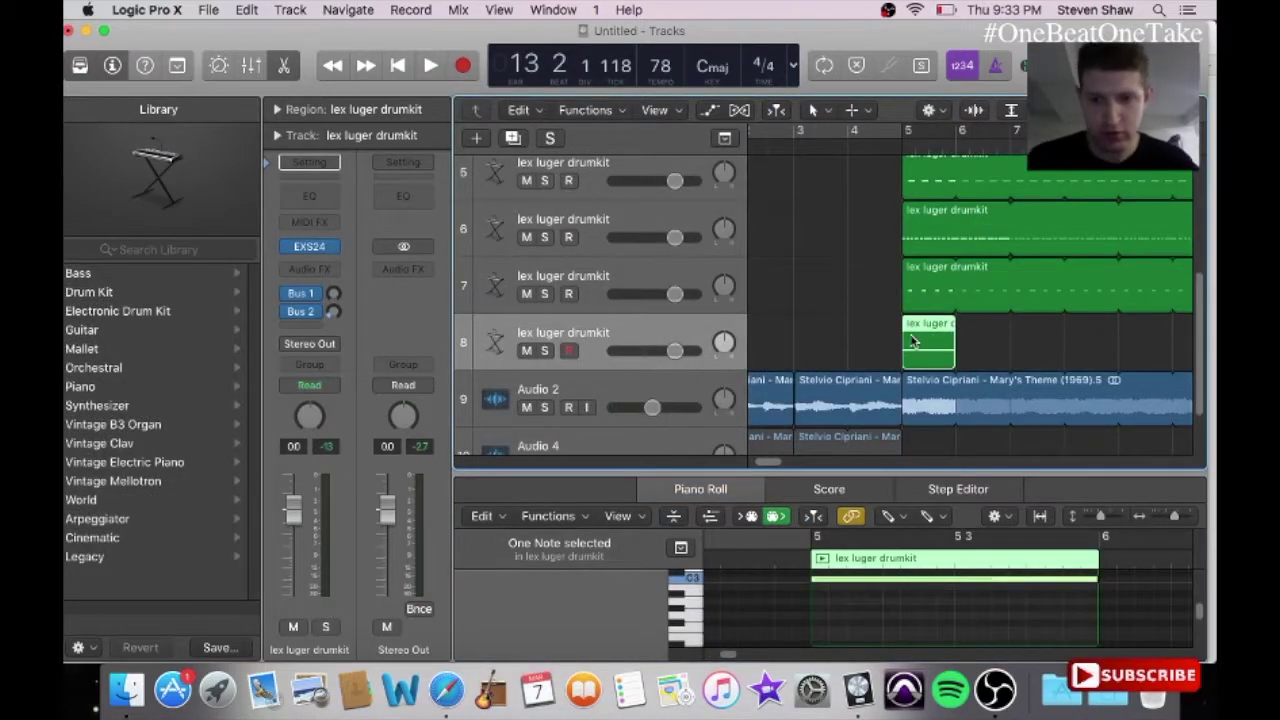
Step: Copy the one-bar region on track 8 at bar 5 and paste it at bar 13
{"action": "left_click", "coordinate": [247, 9]}
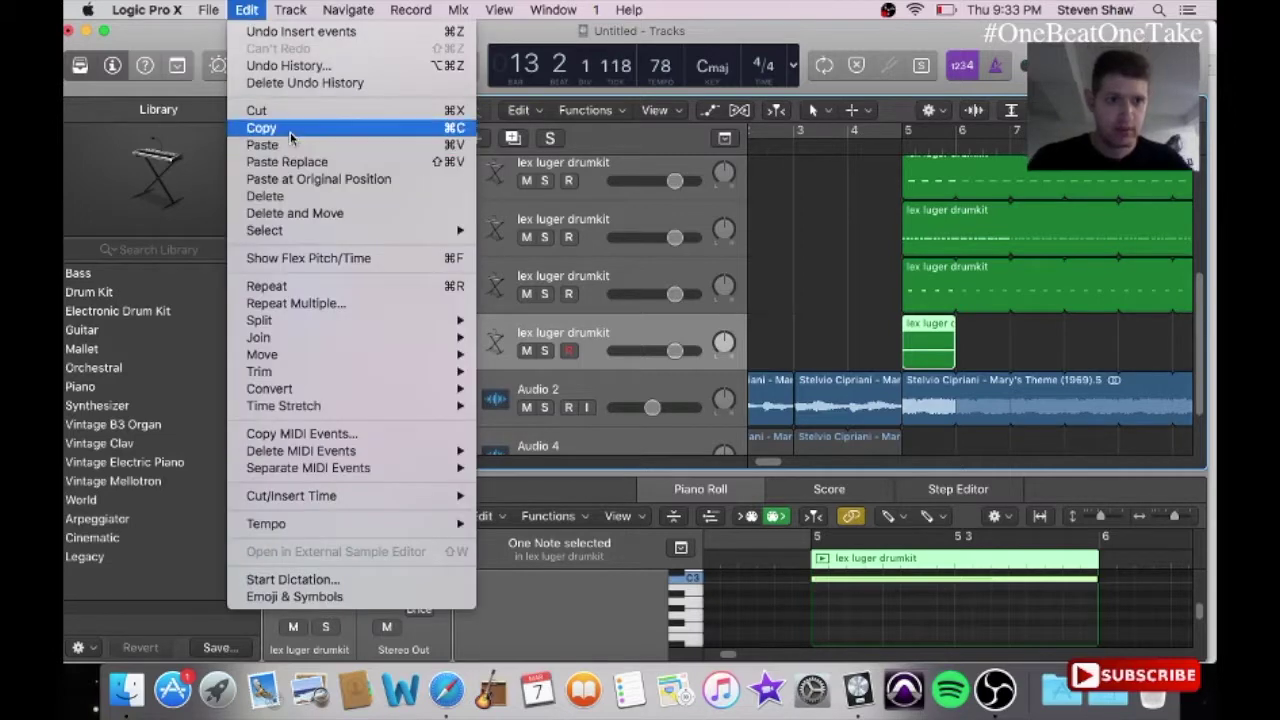
{"action": "left_click", "coordinate": [300, 127]}
{"action": "left_click_drag", "start_coordinate": [771, 462], "coordinate": [797, 463]}
{"action": "left_click_drag", "start_coordinate": [949, 152], "coordinate": [936, 147]}
{"action": "left_click", "coordinate": [218, 12]}
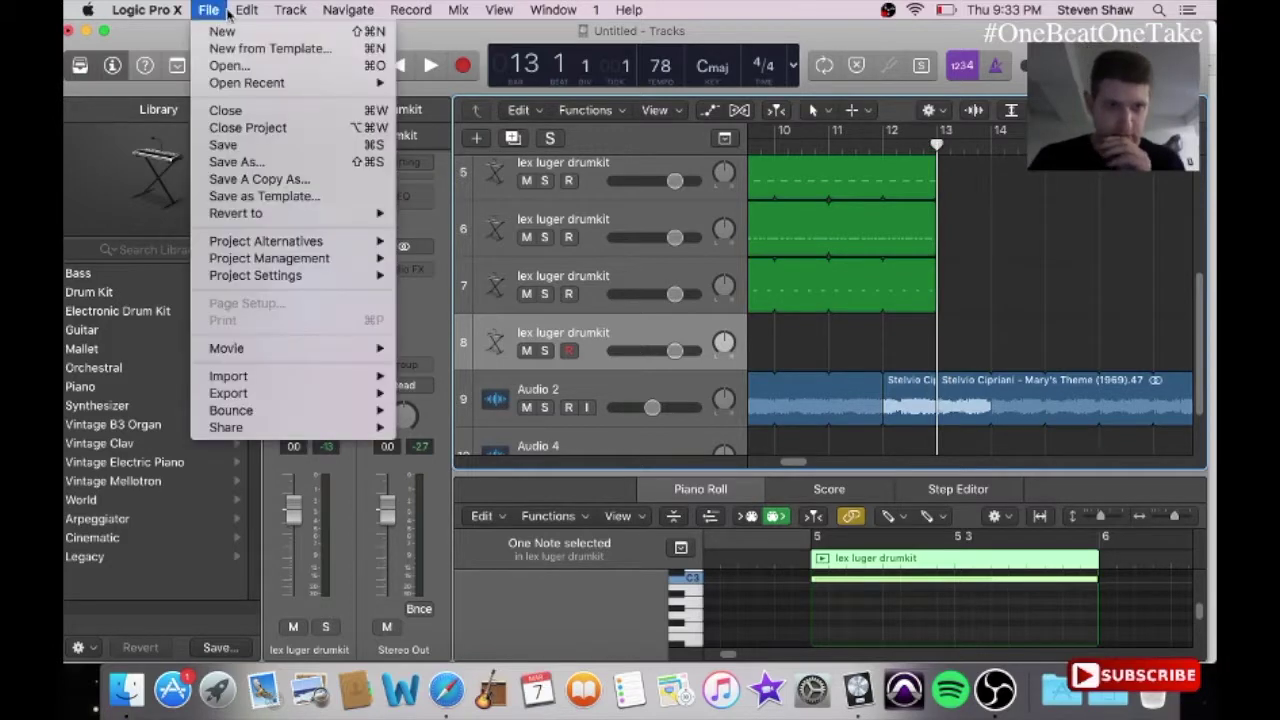
{"action": "mouse_move", "coordinate": [246, 10]}
{"action": "left_click", "coordinate": [281, 152]}
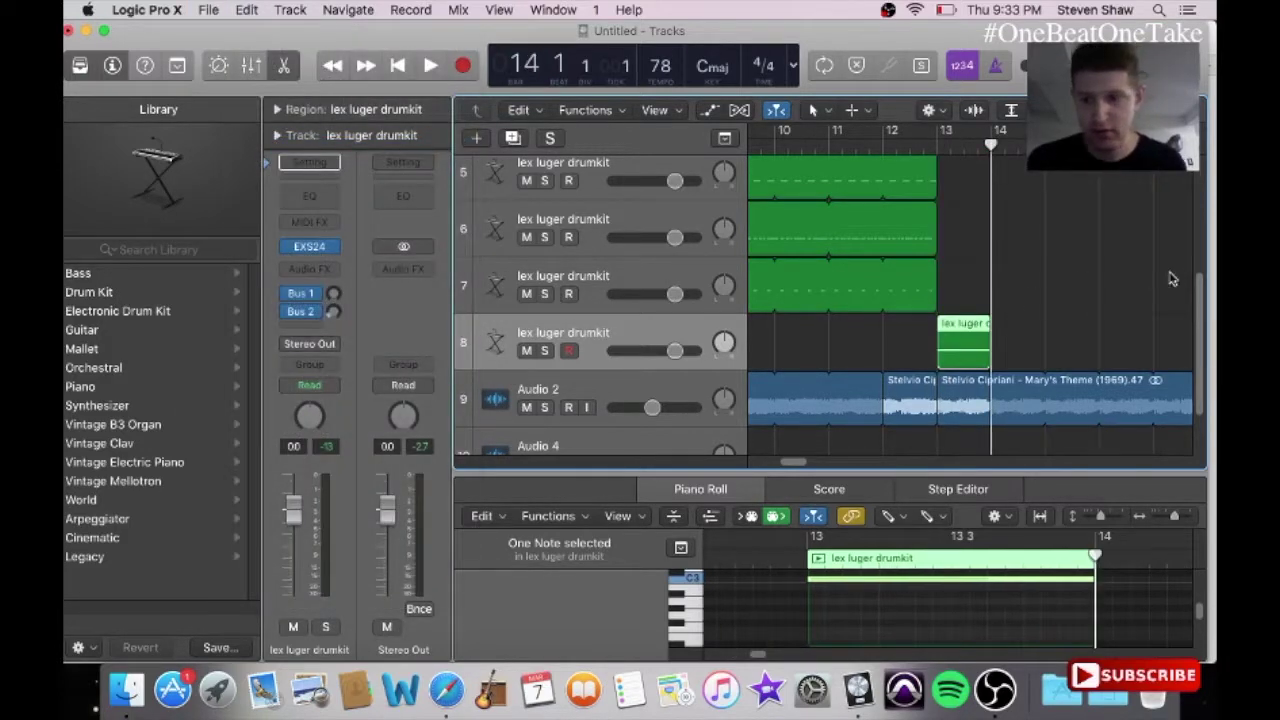
Step: Shorten the looped regions on tracks 2 and 3 so their loops end at bar 11
{"action": "left_click_drag", "start_coordinate": [1200, 291], "coordinate": [1191, 206]}
{"action": "left_click_drag", "start_coordinate": [806, 467], "coordinate": [781, 459]}
{"action": "left_click", "coordinate": [860, 188]}
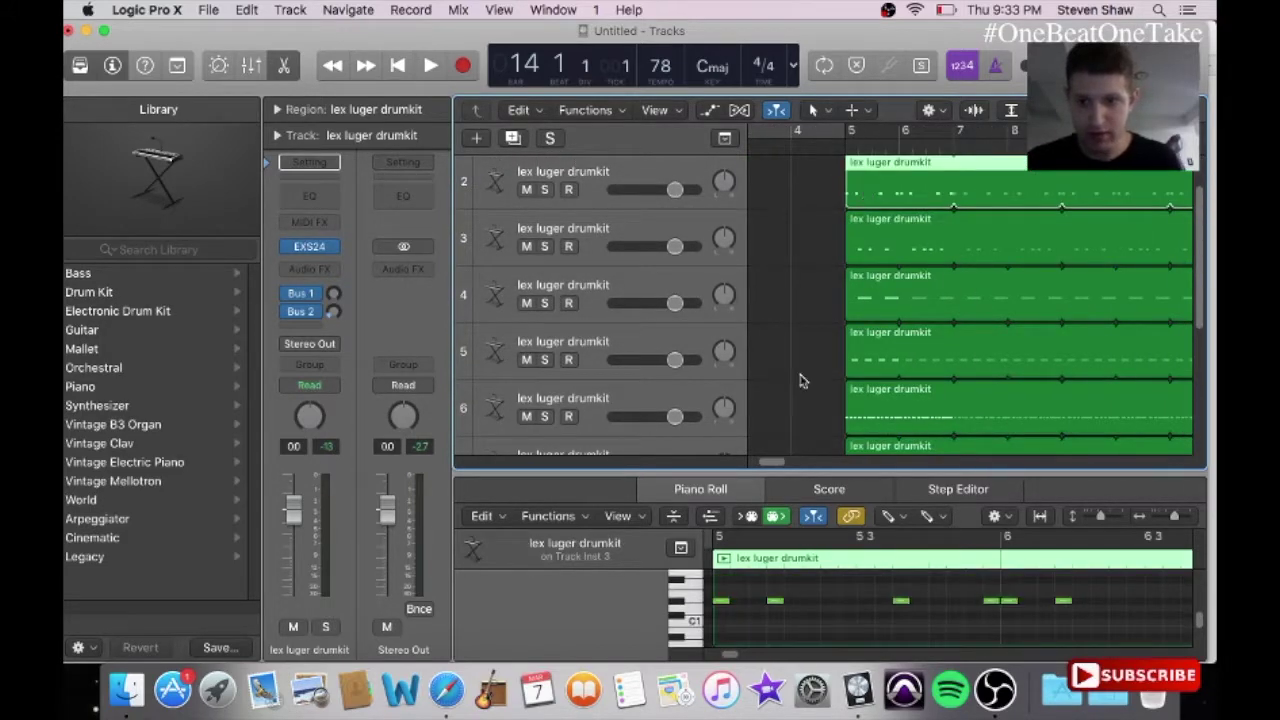
{"action": "left_click_drag", "start_coordinate": [773, 465], "coordinate": [789, 466]}
{"action": "left_click_drag", "start_coordinate": [970, 218], "coordinate": [897, 265]}
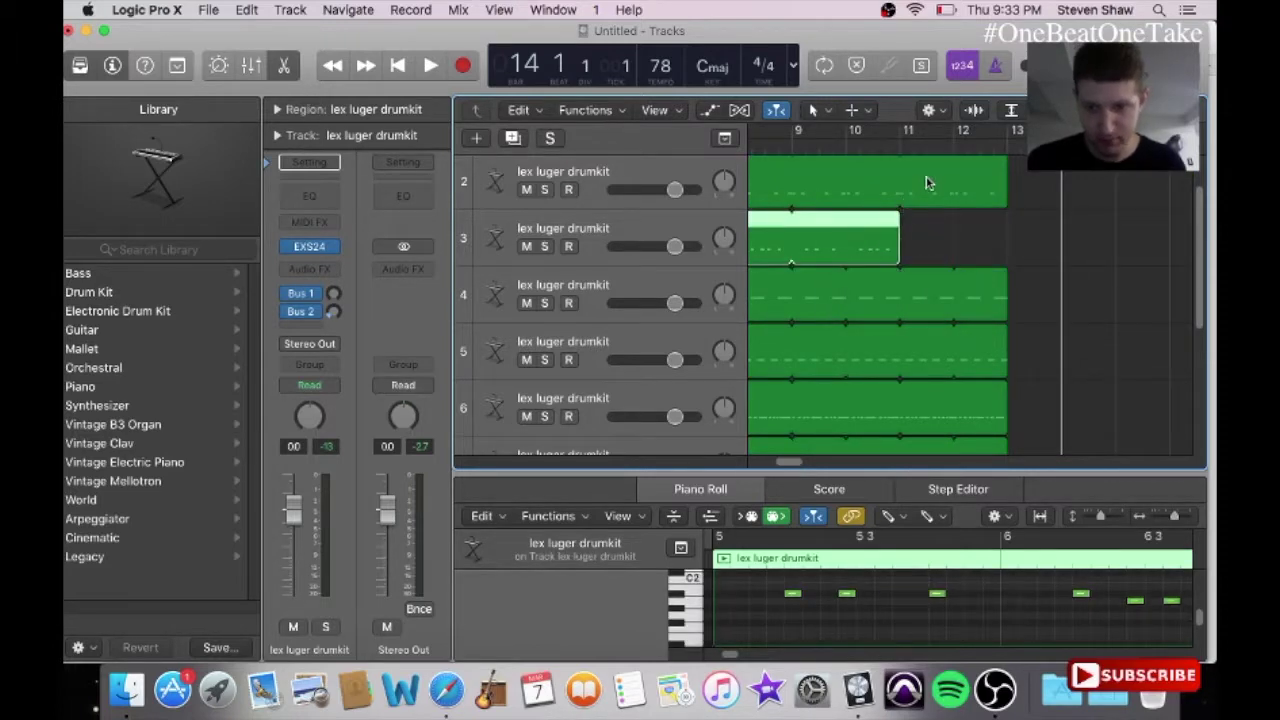
{"action": "left_click_drag", "start_coordinate": [937, 171], "coordinate": [900, 195]}
Step: Copy the track 3 region from bar 5, paste it at bar 11 and turn off the pasted region's looping
{"action": "left_click_drag", "start_coordinate": [781, 459], "coordinate": [771, 463]}
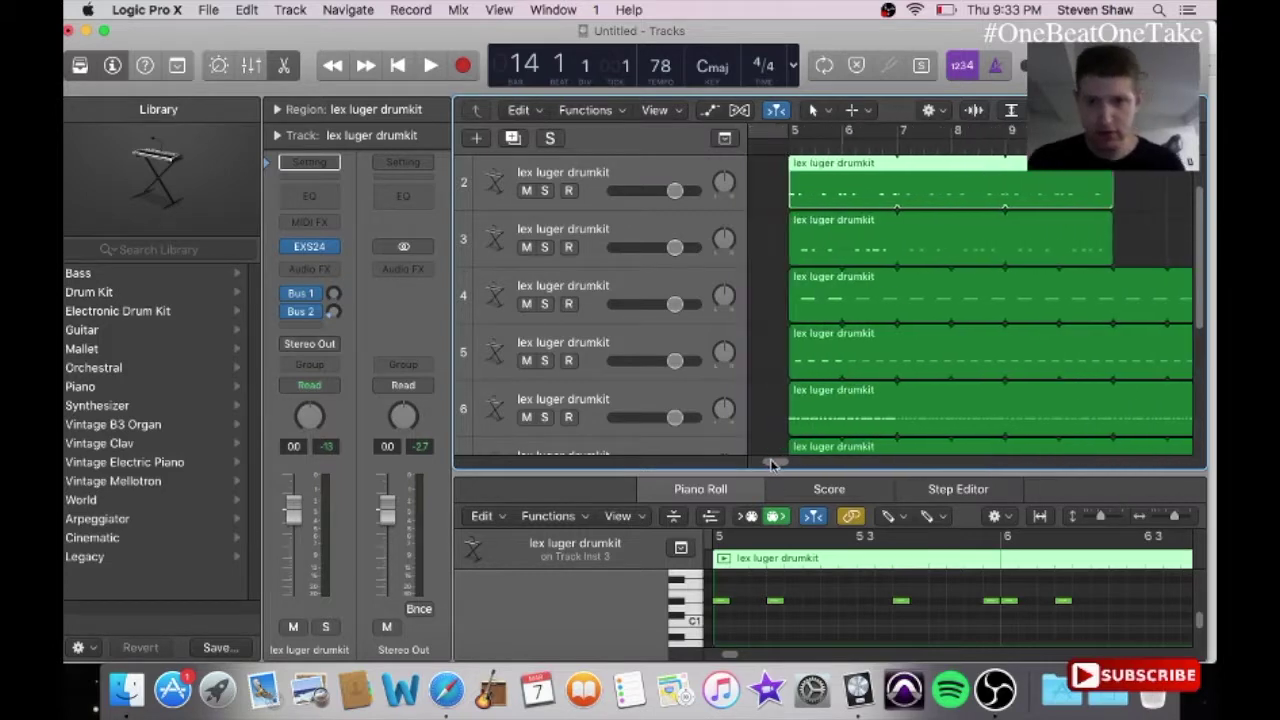
{"action": "left_click", "coordinate": [686, 224]}
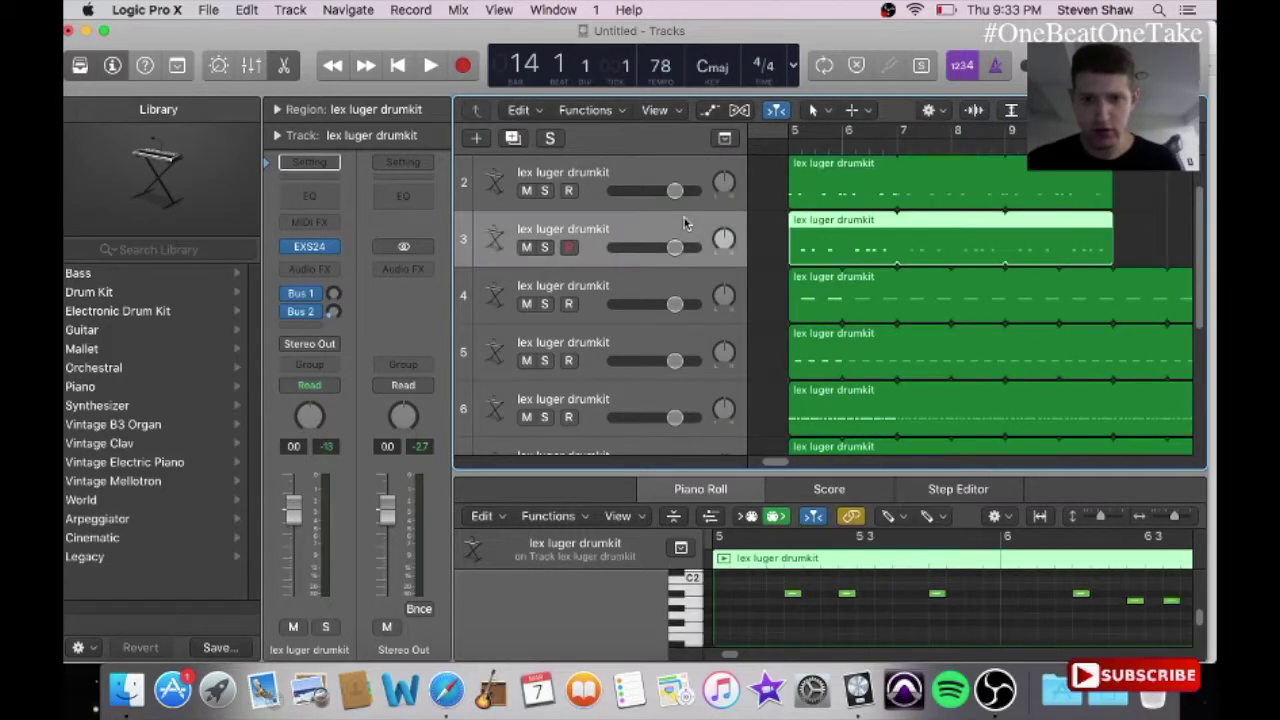
{"action": "left_click", "coordinate": [248, 9]}
{"action": "left_click", "coordinate": [265, 126]}
{"action": "left_click_drag", "start_coordinate": [1145, 145], "coordinate": [1113, 145]}
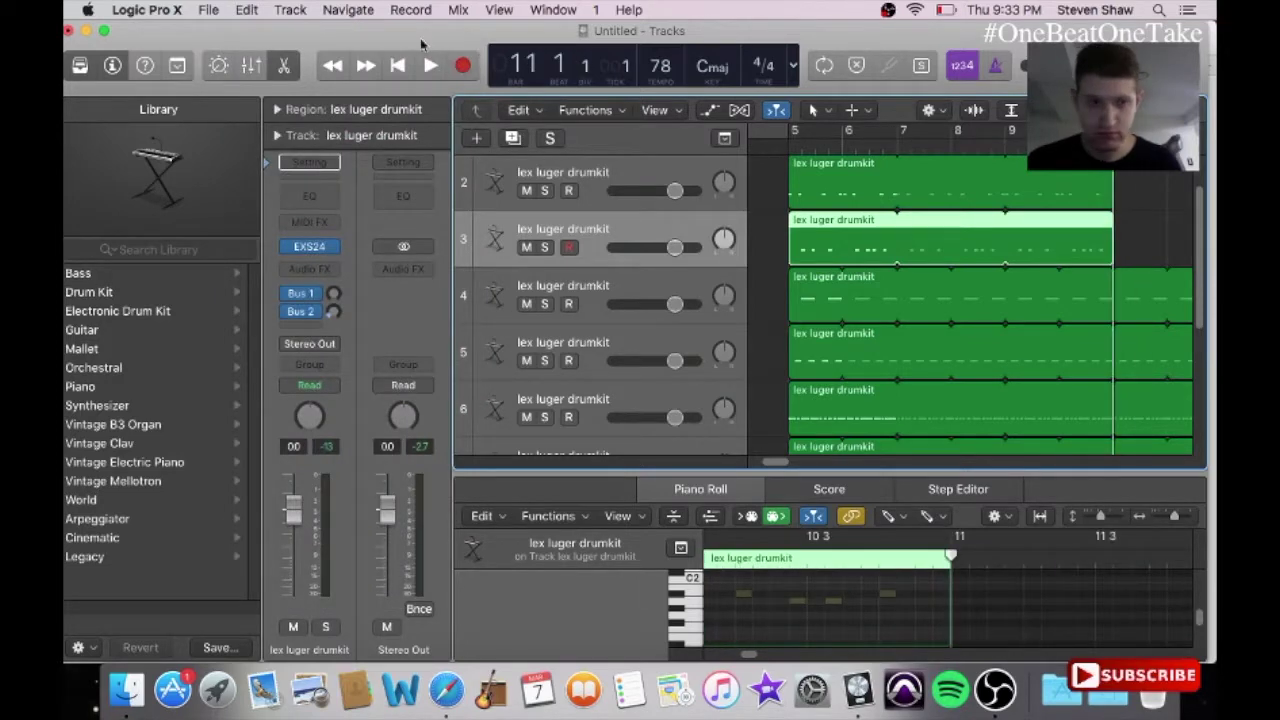
{"action": "left_click", "coordinate": [208, 9]}
{"action": "mouse_move", "coordinate": [246, 9]}
{"action": "left_click", "coordinate": [283, 143]}
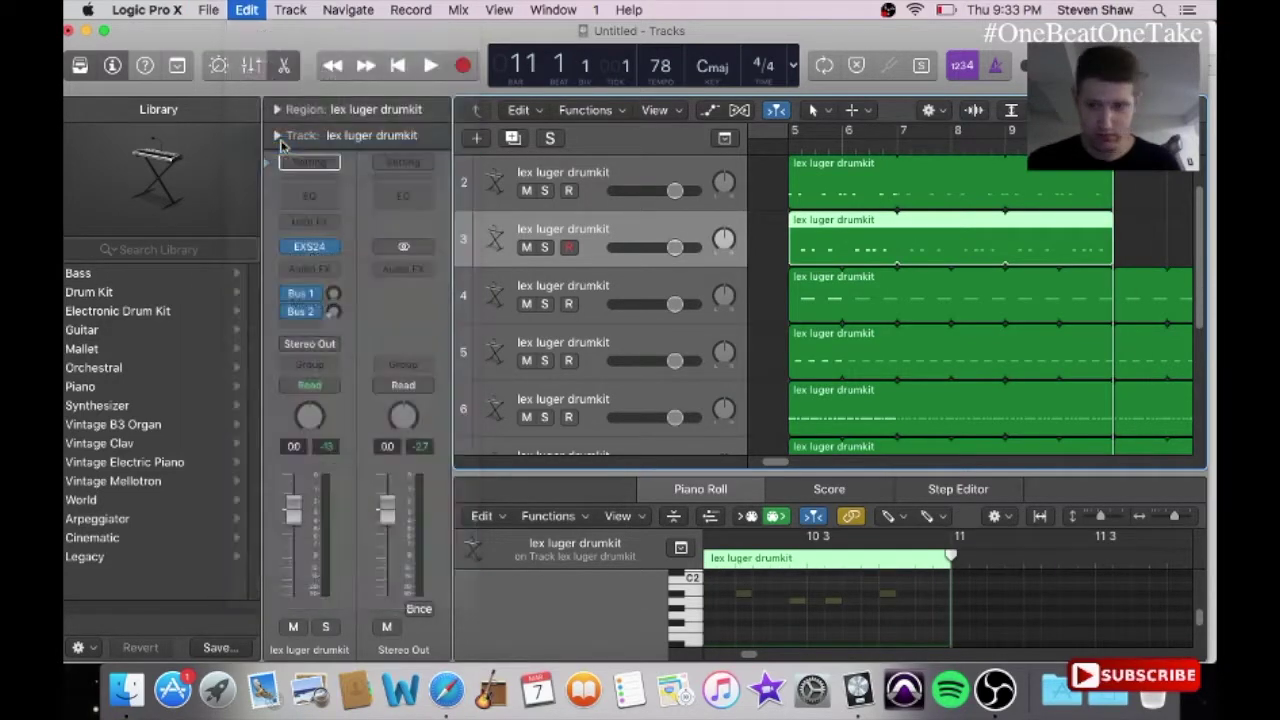
{"action": "left_click_drag", "start_coordinate": [1133, 226], "coordinate": [1100, 241]}
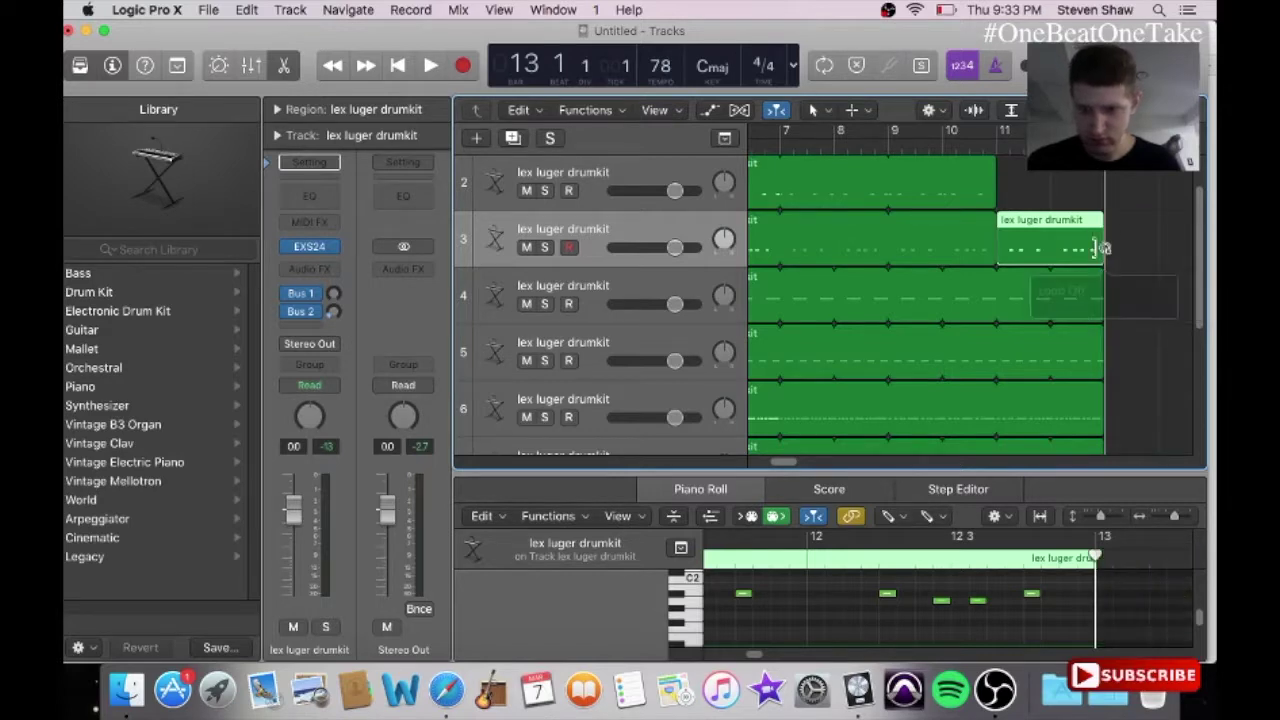
Step: Add a sixteenth note and four thirty-second notes of the same pitch after the last note of bar 12 on track 3
{"action": "left_click", "coordinate": [1057, 597]}
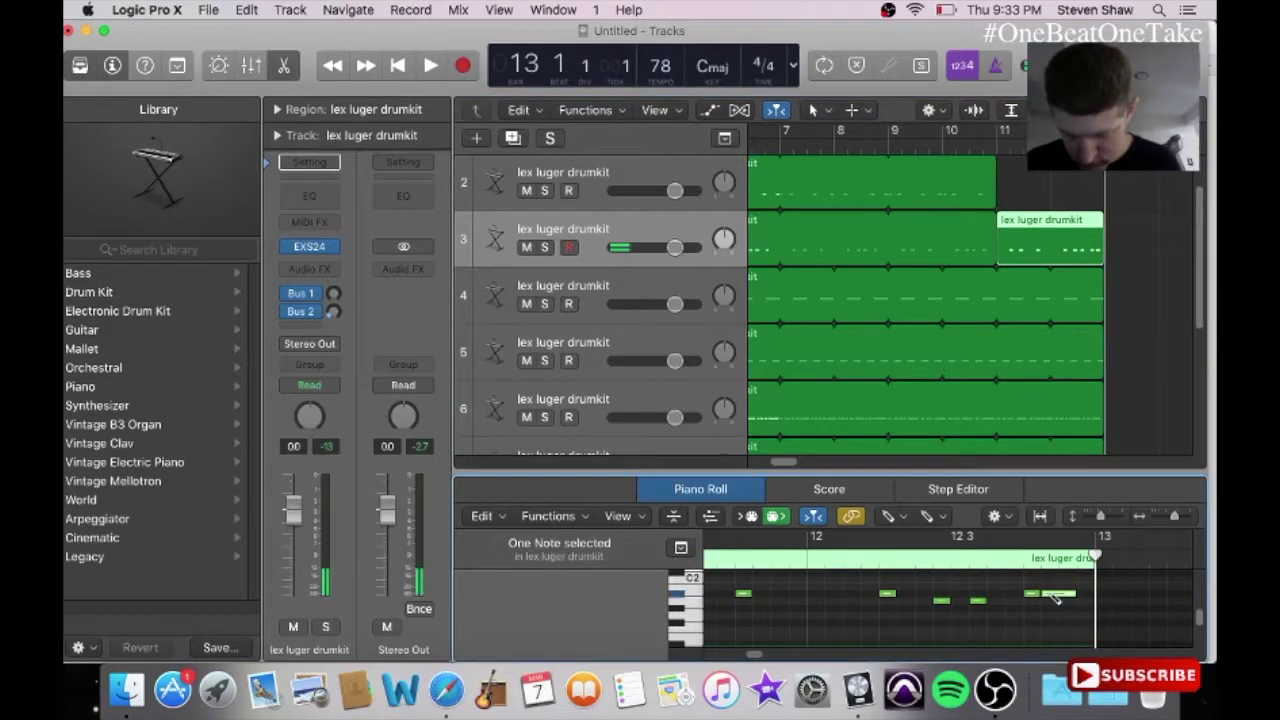
{"action": "mouse_move", "coordinate": [1075, 598]}
{"action": "left_mouse_down"}
{"action": "mouse_move", "coordinate": [1058, 597]}
{"action": "mouse_move", "coordinate": [1066, 612]}
{"action": "left_mouse_up"}
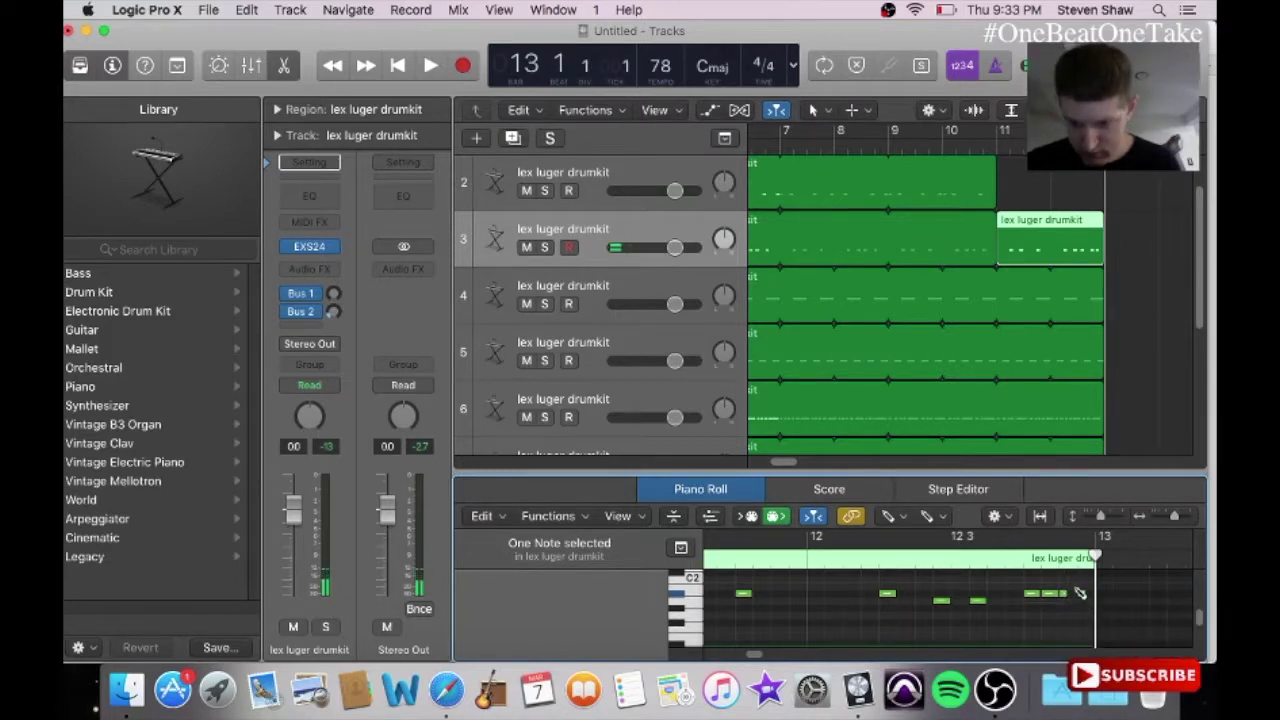
{"action": "mouse_move", "coordinate": [1084, 591]}
{"action": "left_mouse_down"}
{"action": "mouse_move", "coordinate": [1071, 598]}
{"action": "mouse_move", "coordinate": [1092, 596]}
{"action": "left_mouse_up"}
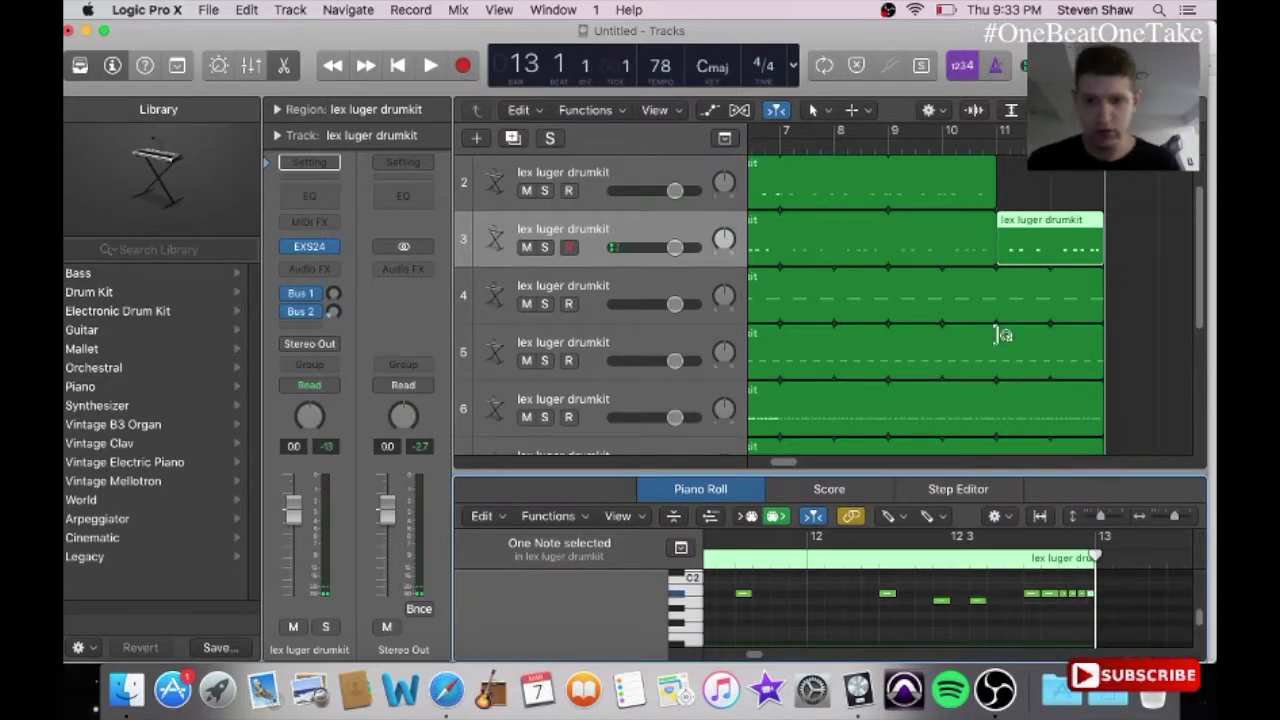
Step: Copy the track 2 region from bar 5, paste it at bar 11 and cut back the pasted region's looping to bar 13
{"action": "left_click_drag", "start_coordinate": [788, 466], "coordinate": [773, 466]}
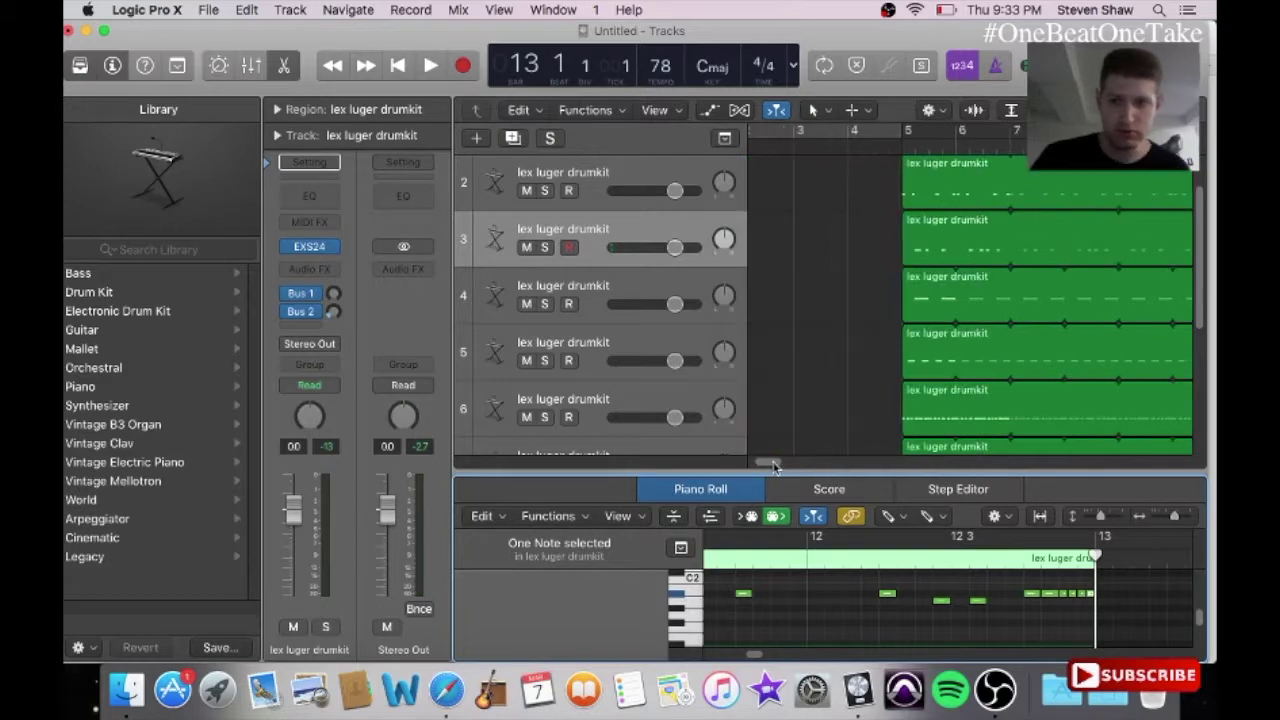
{"action": "left_click", "coordinate": [829, 175]}
{"action": "left_click", "coordinate": [928, 178]}
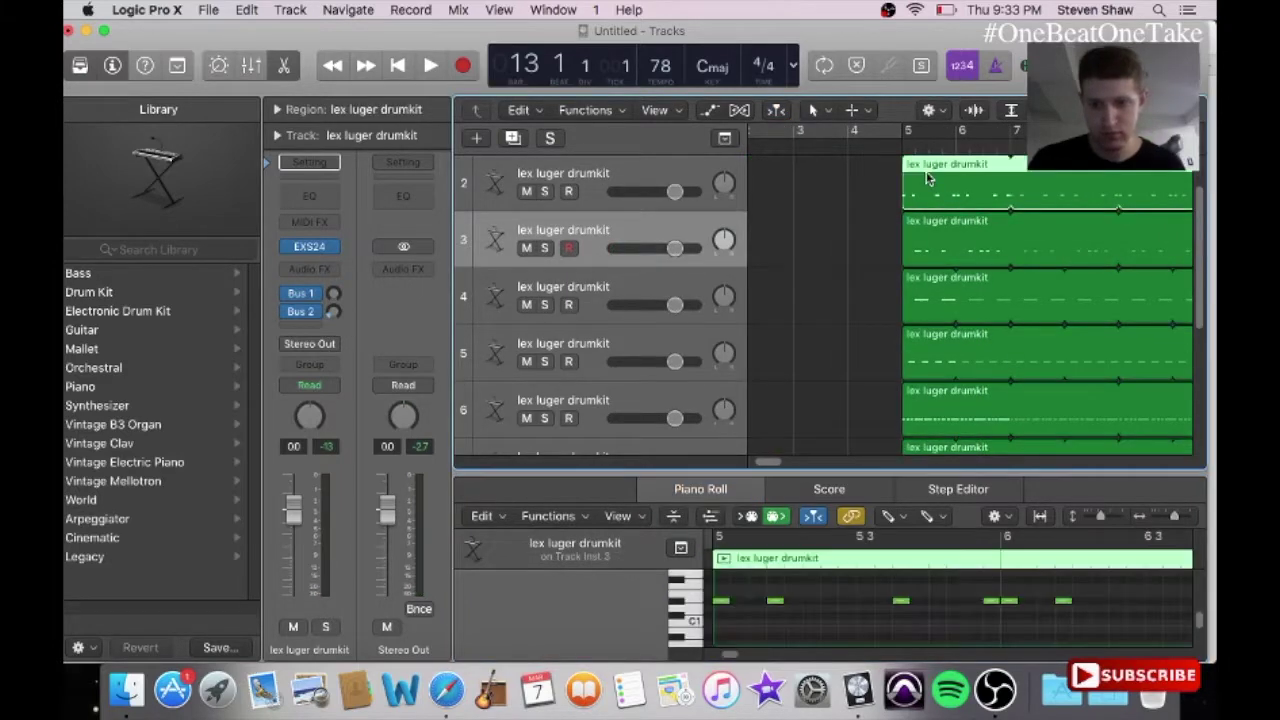
{"action": "left_click", "coordinate": [244, 10]}
{"action": "left_click", "coordinate": [263, 126]}
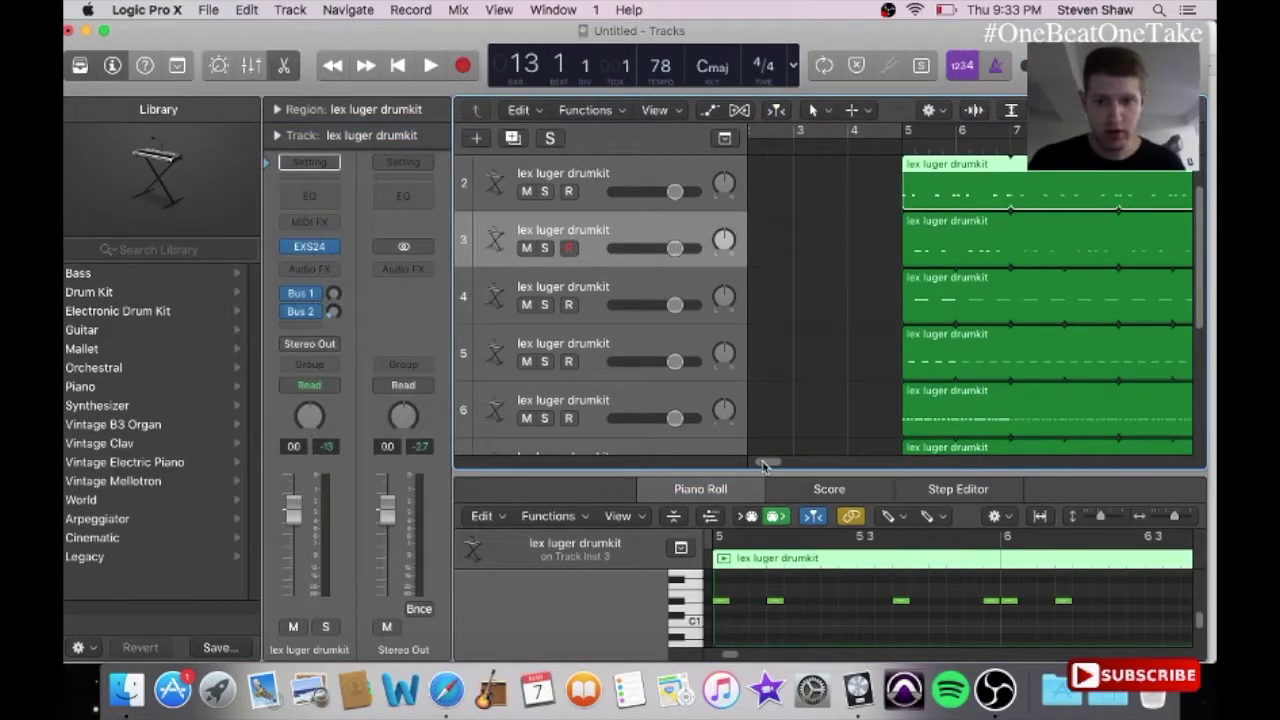
{"action": "left_click_drag", "start_coordinate": [764, 466], "coordinate": [785, 466]}
{"action": "left_click_drag", "start_coordinate": [923, 148], "coordinate": [900, 149]}
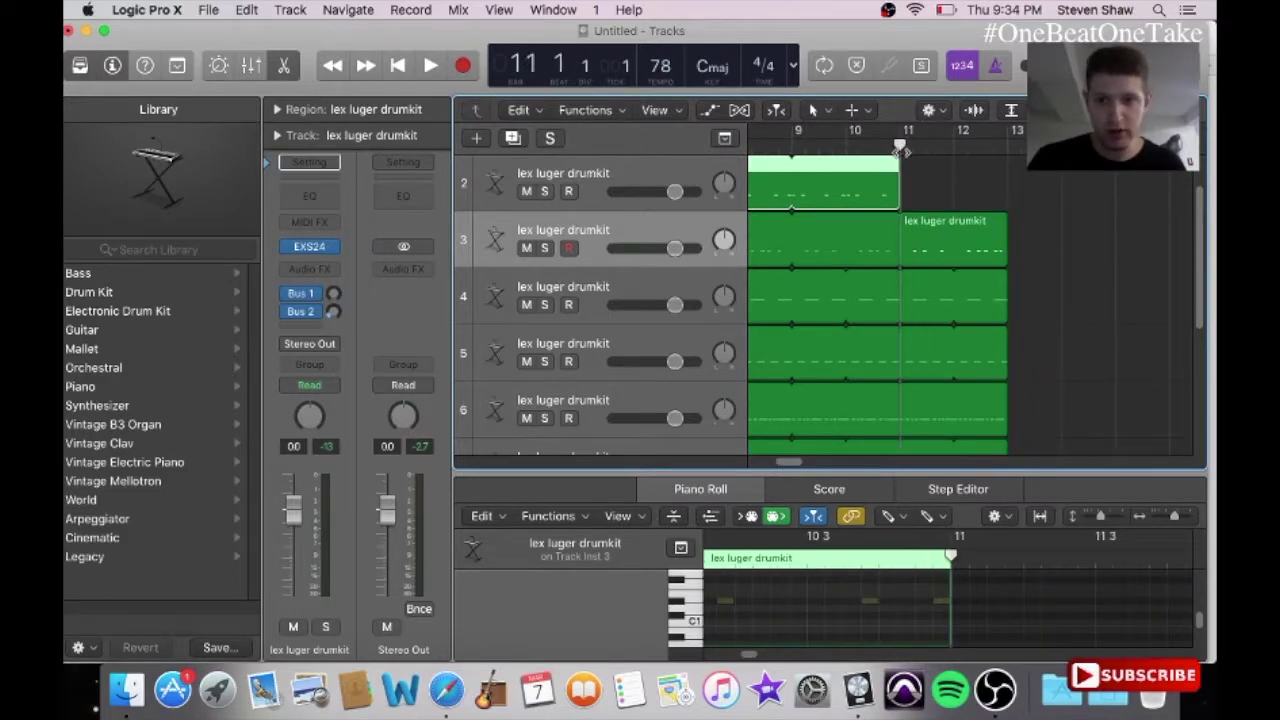
{"action": "left_click", "coordinate": [632, 167]}
{"action": "left_click", "coordinate": [246, 9]}
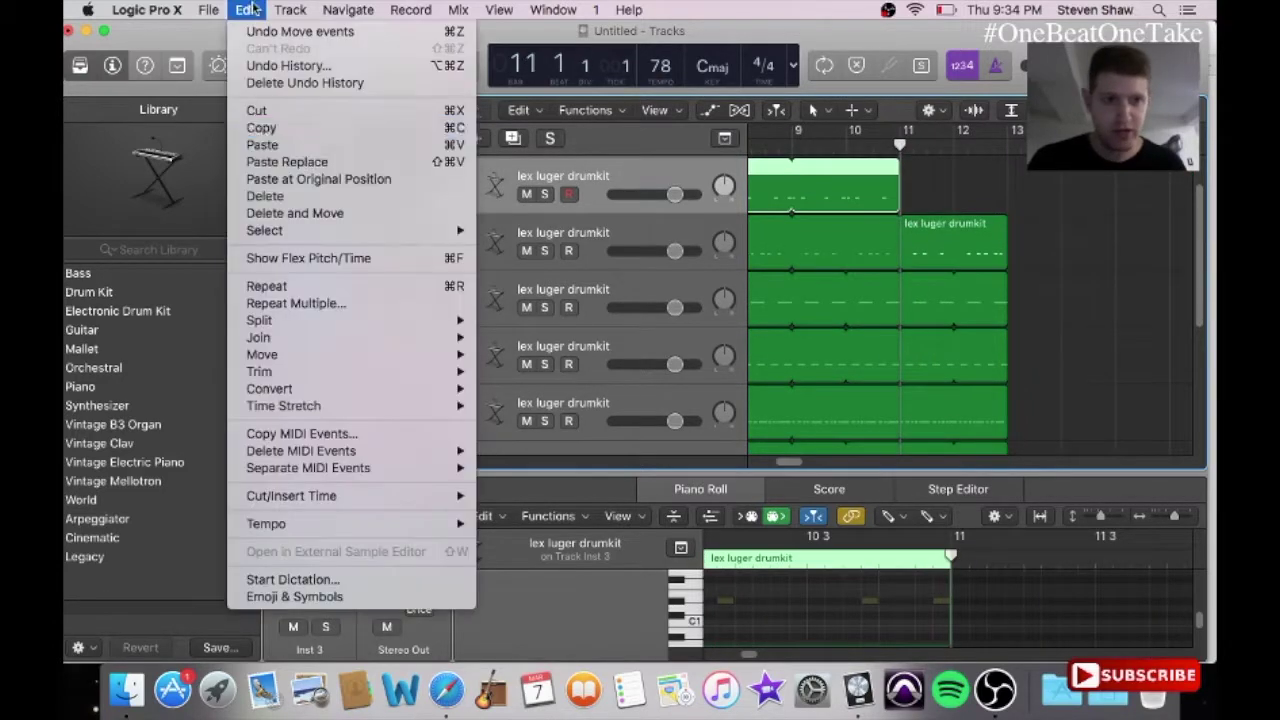
{"action": "left_click", "coordinate": [310, 163]}
{"action": "left_click_drag", "start_coordinate": [1045, 172], "coordinate": [1003, 200]}
Step: Remove the last note before bar 13 from the pasted track 2 region and play it back from bar 12
{"action": "left_click", "coordinate": [1091, 605]}
{"action": "left_click", "coordinate": [951, 150]}
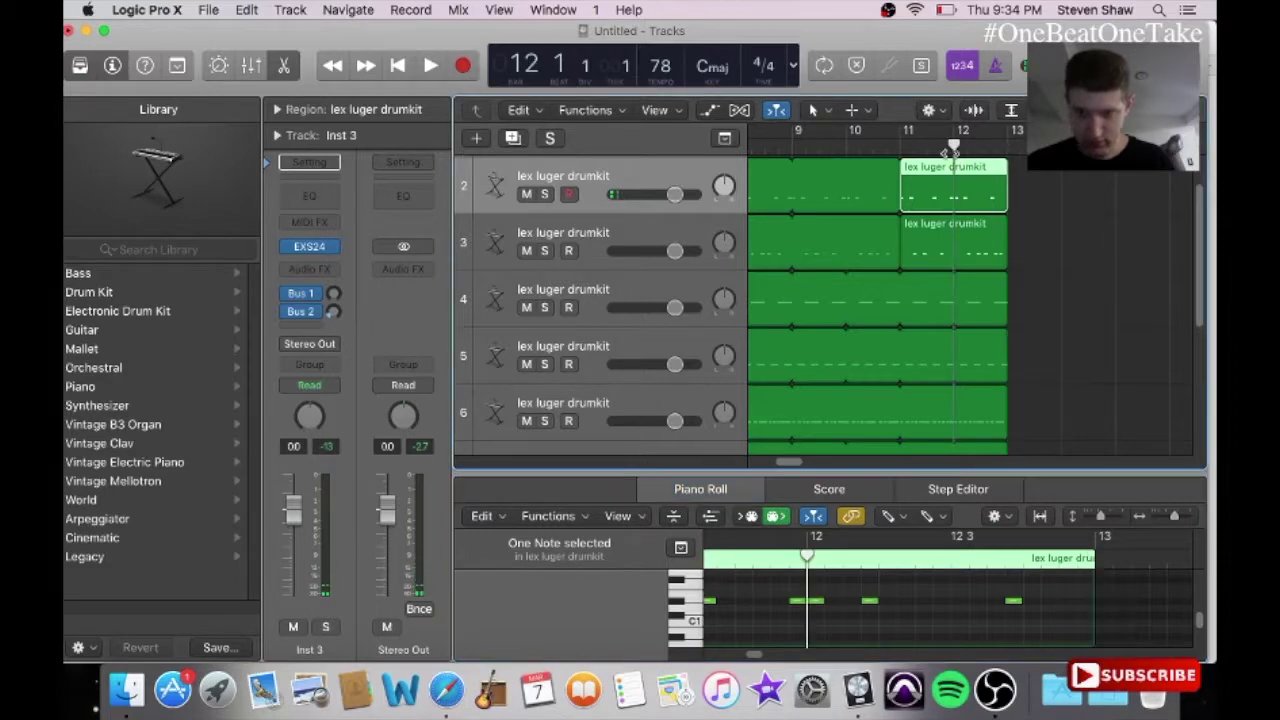
{"action": "key", "text": "space"}
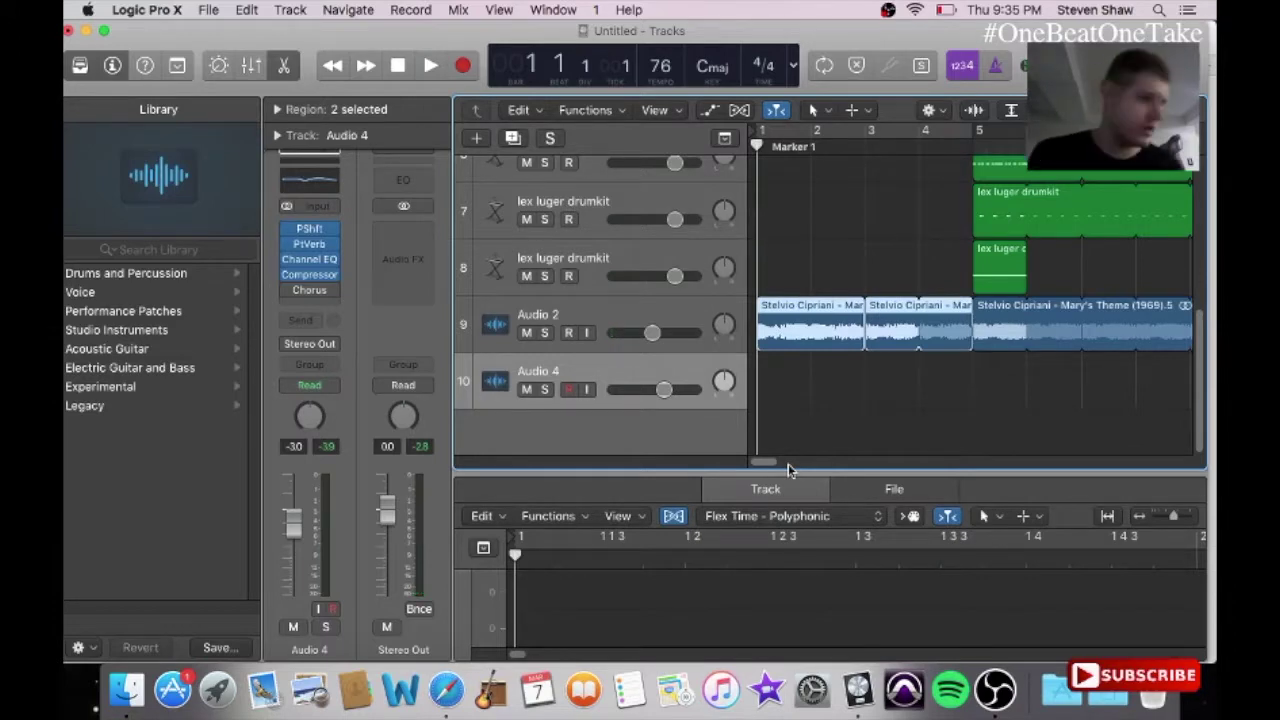
Step: Delete the empty Audio 4 track and play the arrangement from bar 1
{"action": "left_click", "coordinate": [612, 367]}
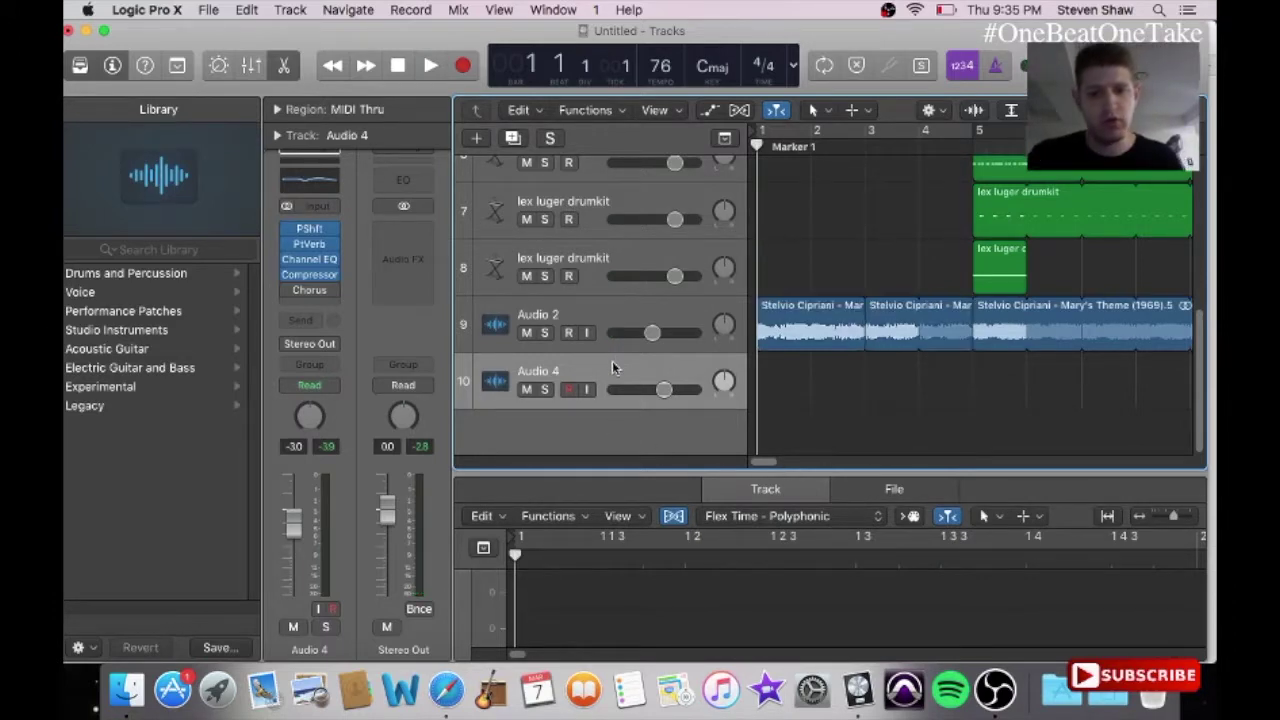
{"action": "key", "text": "super+BackSpace"}
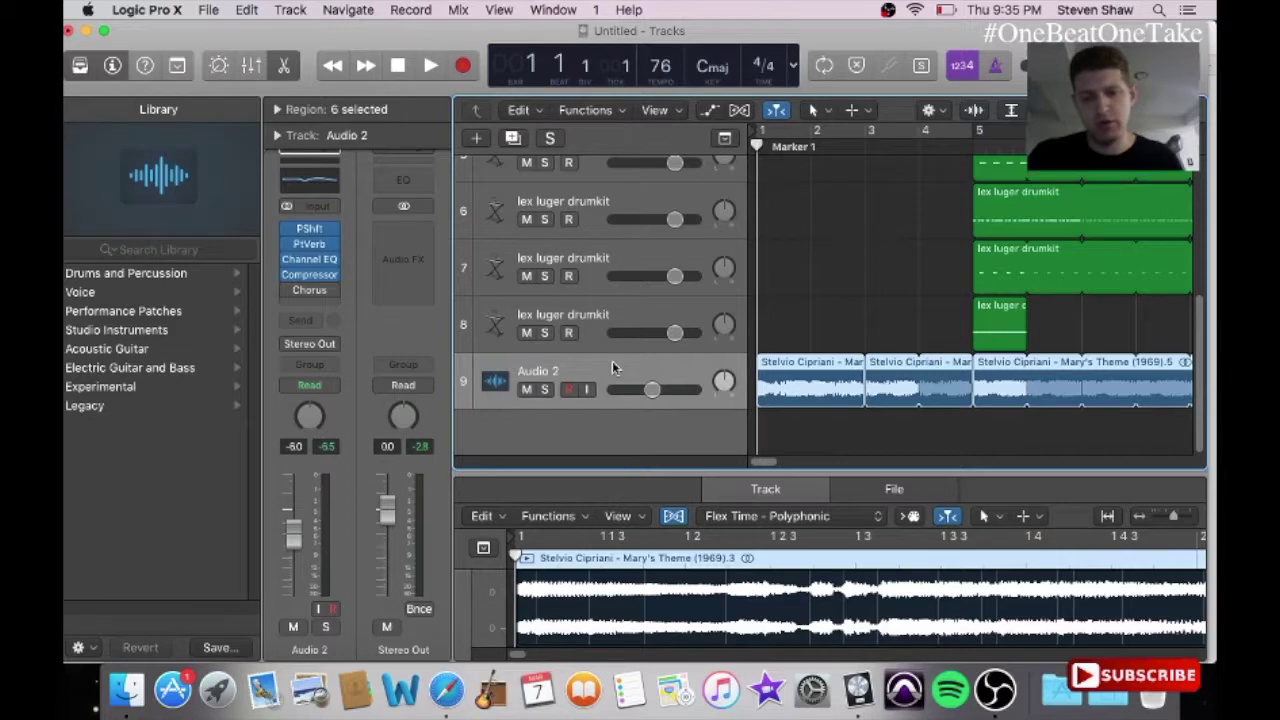
{"action": "key", "text": "space"}
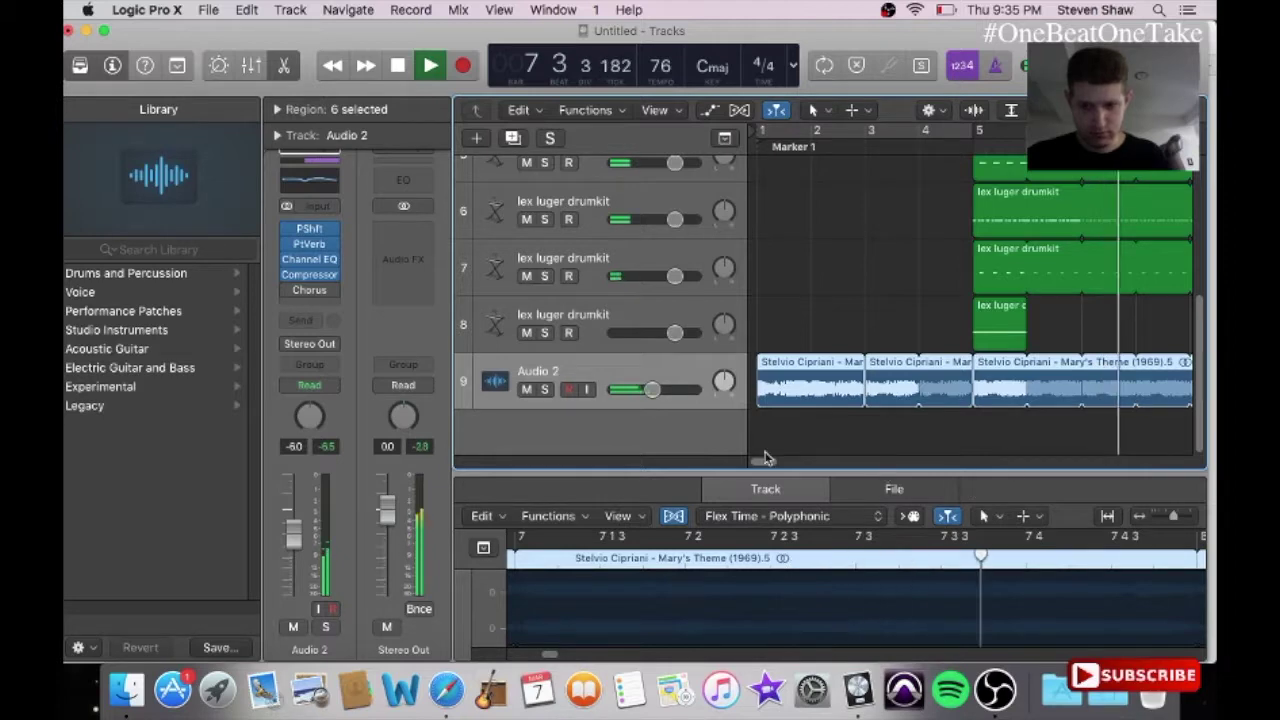
Step: Shorten the looped Audio 2 sample to end at bar 8 and paste a copy of the one-bar chop from bar 12 there
{"action": "left_click_drag", "start_coordinate": [769, 464], "coordinate": [782, 471]}
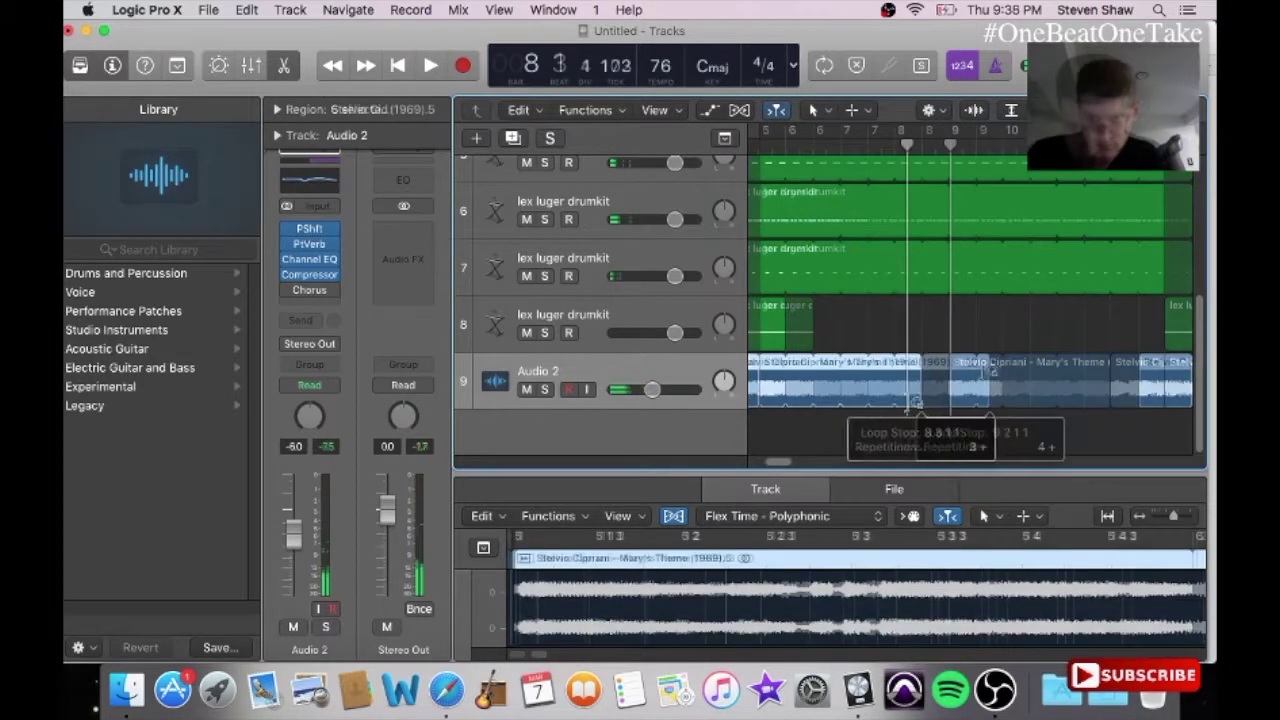
{"action": "left_click_drag", "start_coordinate": [920, 415], "coordinate": [890, 415]}
{"action": "left_click", "coordinate": [1120, 378]}
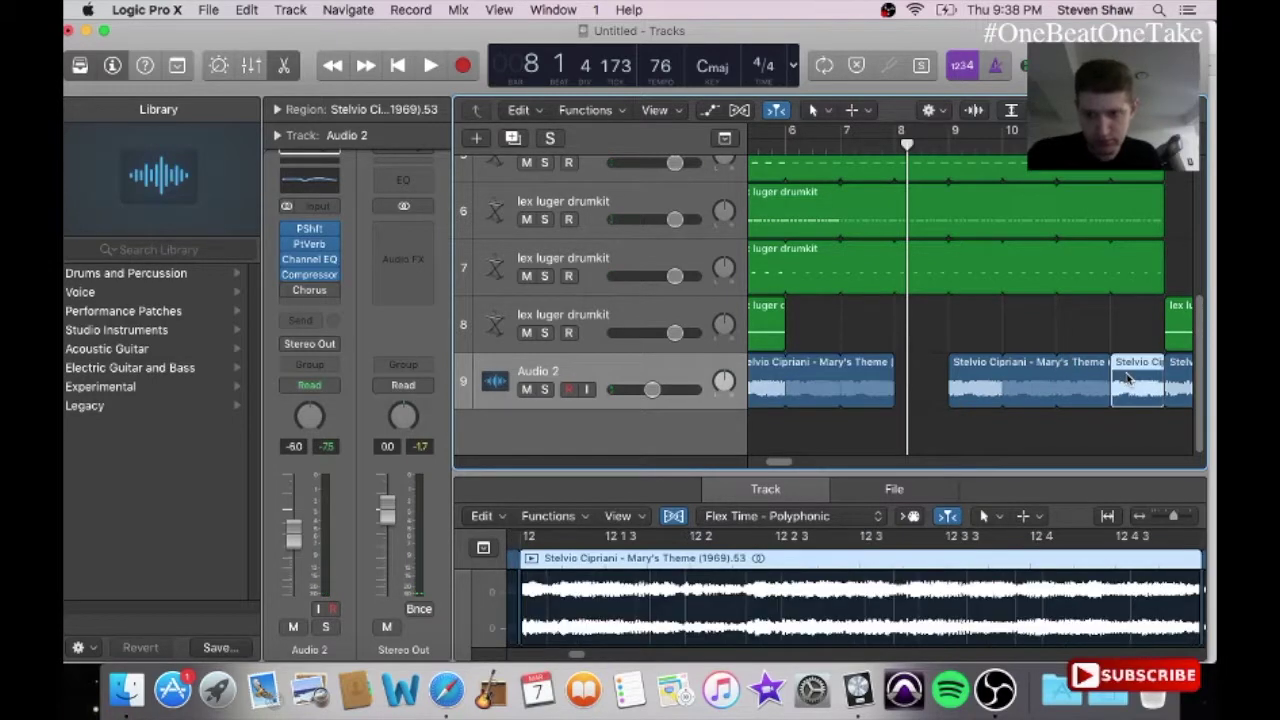
{"action": "left_click", "coordinate": [246, 10]}
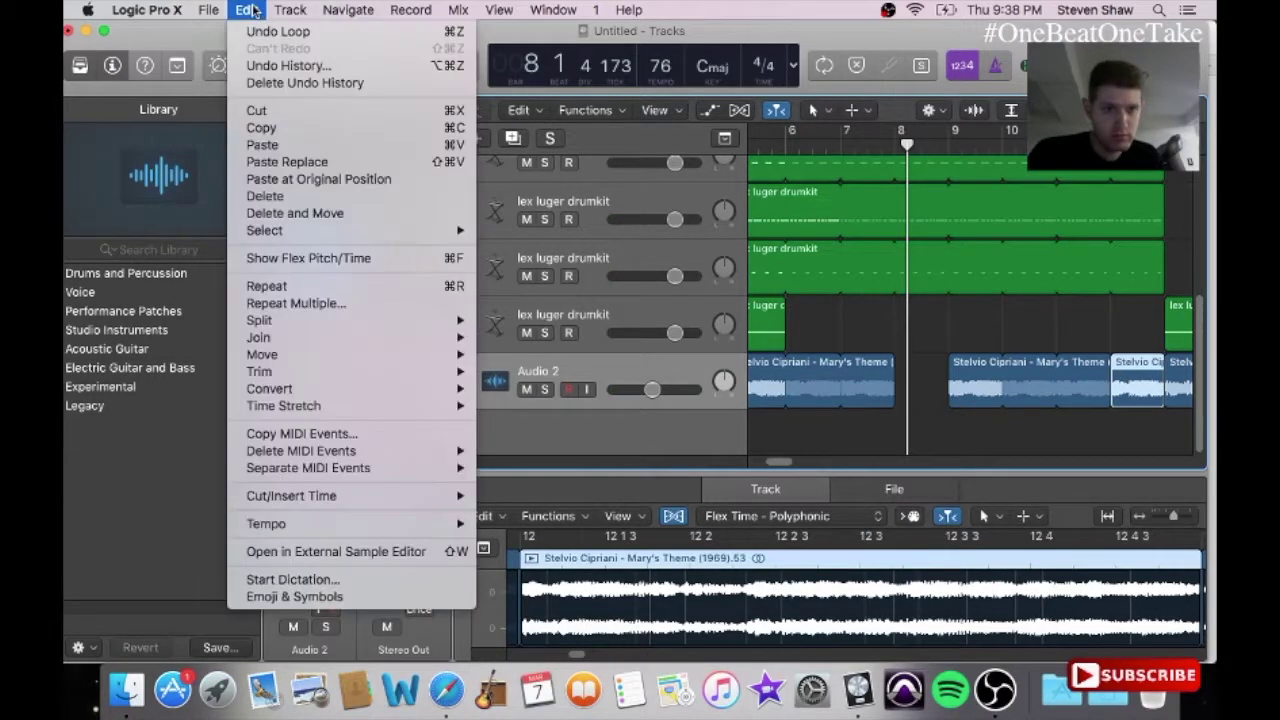
{"action": "left_click", "coordinate": [265, 129]}
{"action": "left_click_drag", "start_coordinate": [904, 145], "coordinate": [886, 145]}
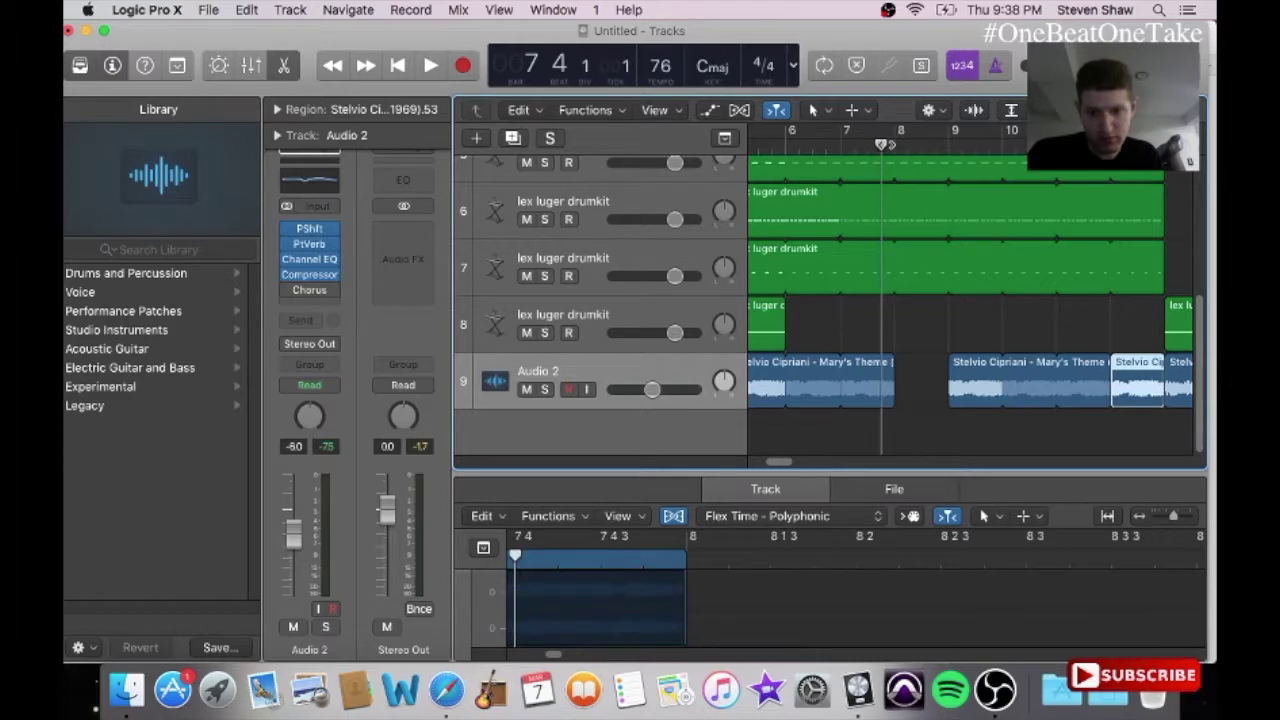
{"action": "left_click", "coordinate": [246, 9]}
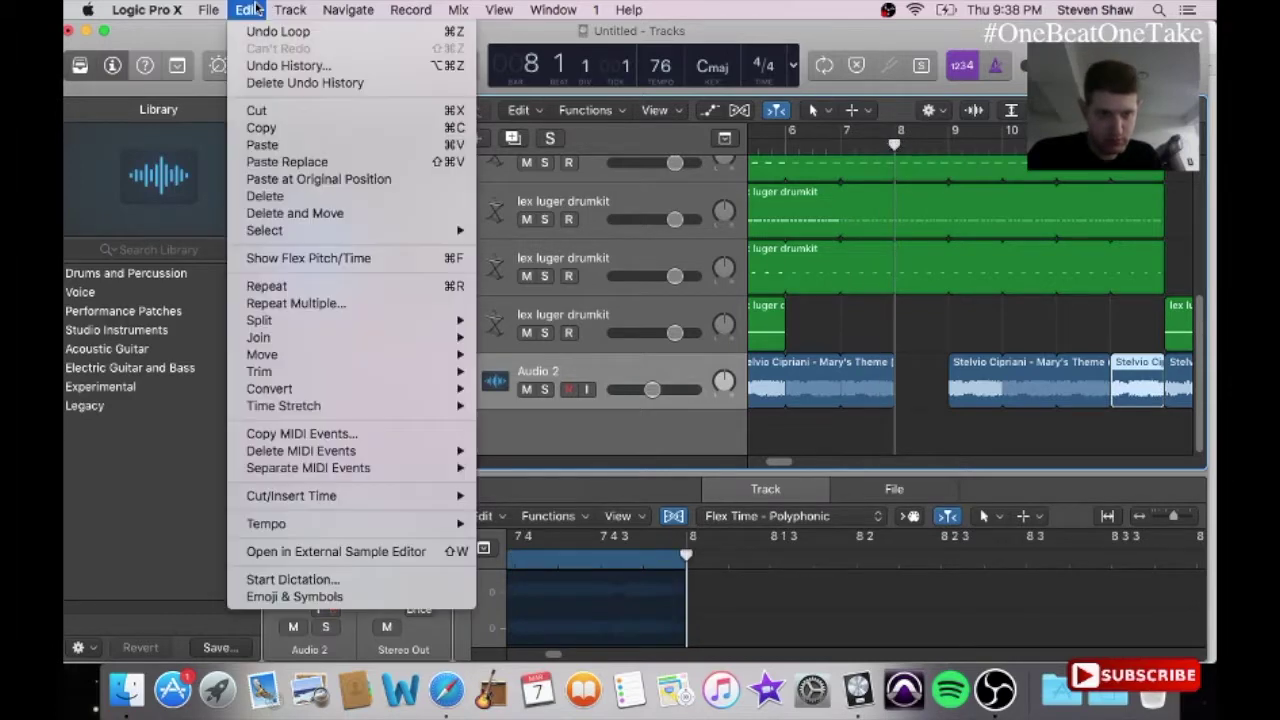
{"action": "left_click", "coordinate": [285, 148]}
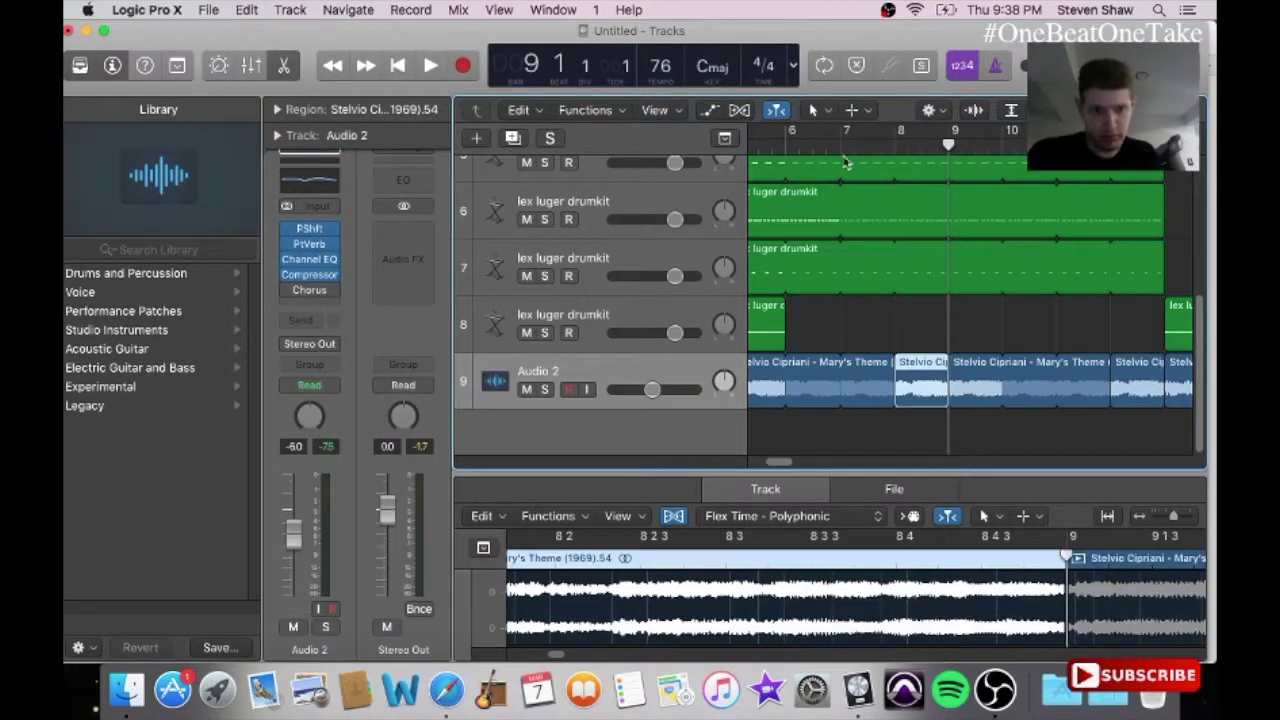
Step: Play the arrangement from the middle of bar 7 to hear the new chop at bar 8 in context
{"action": "left_click", "coordinate": [871, 149]}
{"action": "key", "text": "space"}
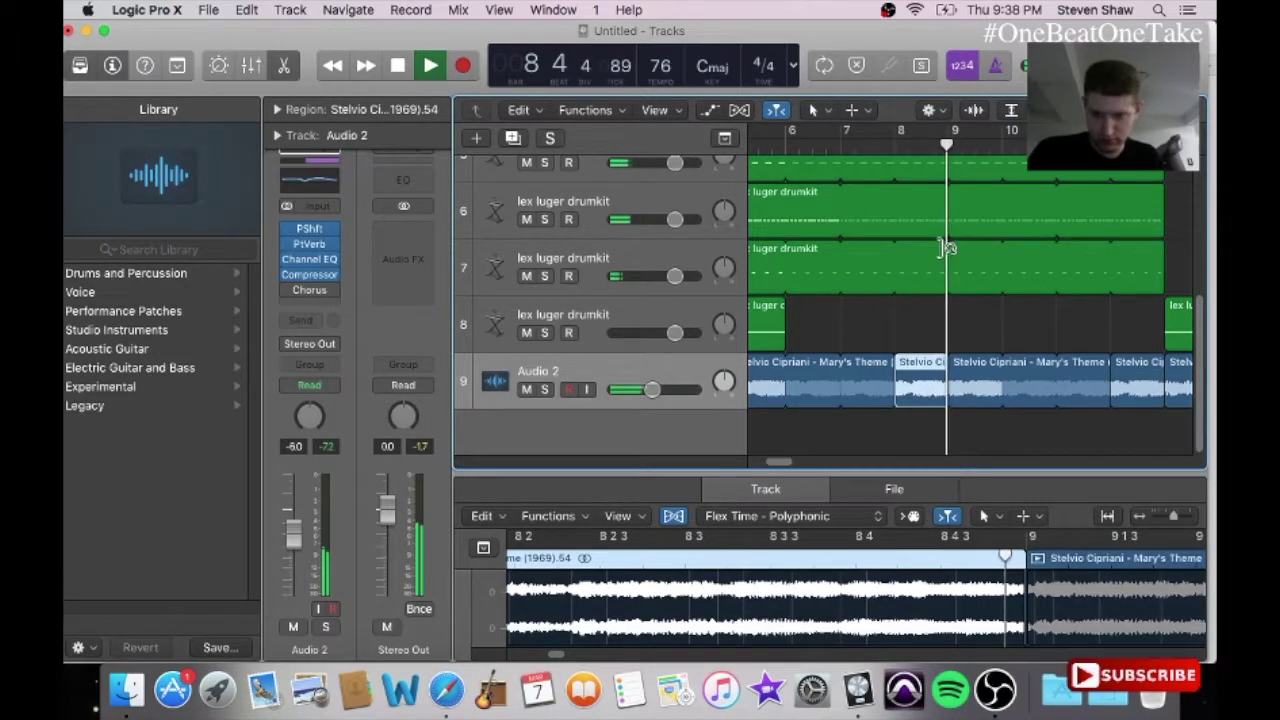
{"action": "left_click_drag", "start_coordinate": [785, 460], "coordinate": [781, 460]}
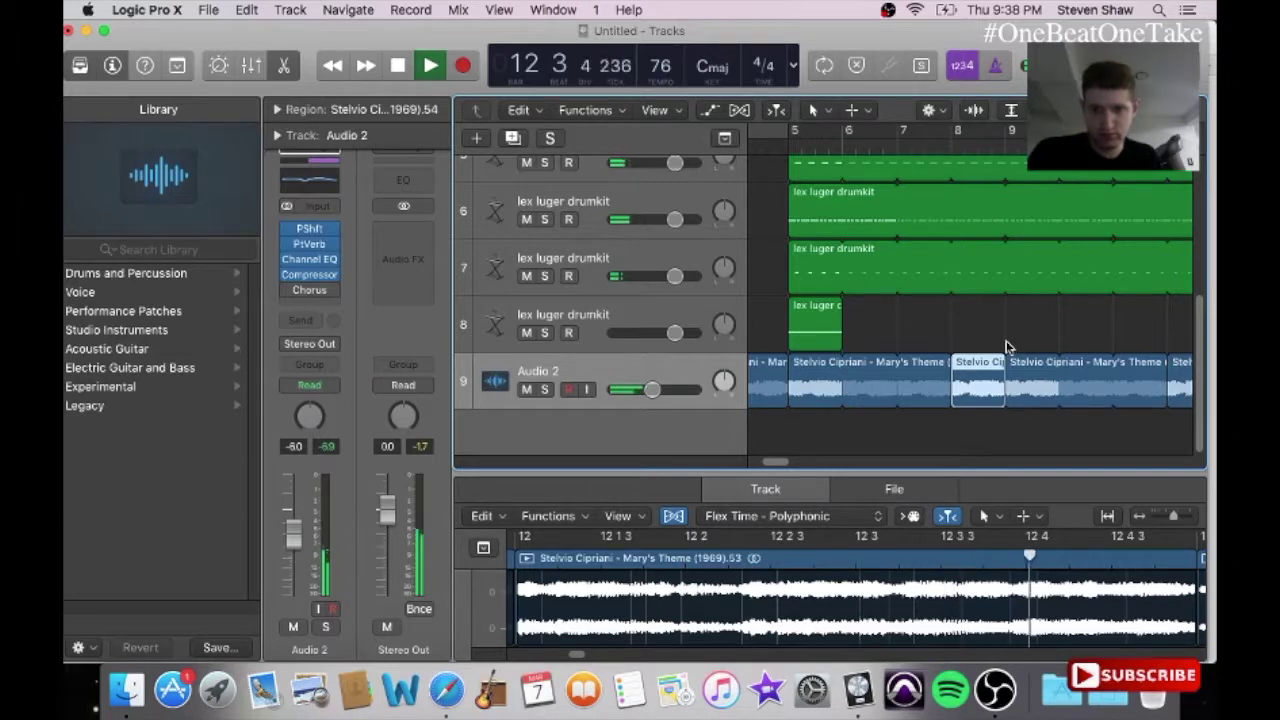
Step: Copy the looped drumkit regions on tracks 2 and 3 from bar 5 and paste them at bar 13
{"action": "left_click", "coordinate": [247, 10]}
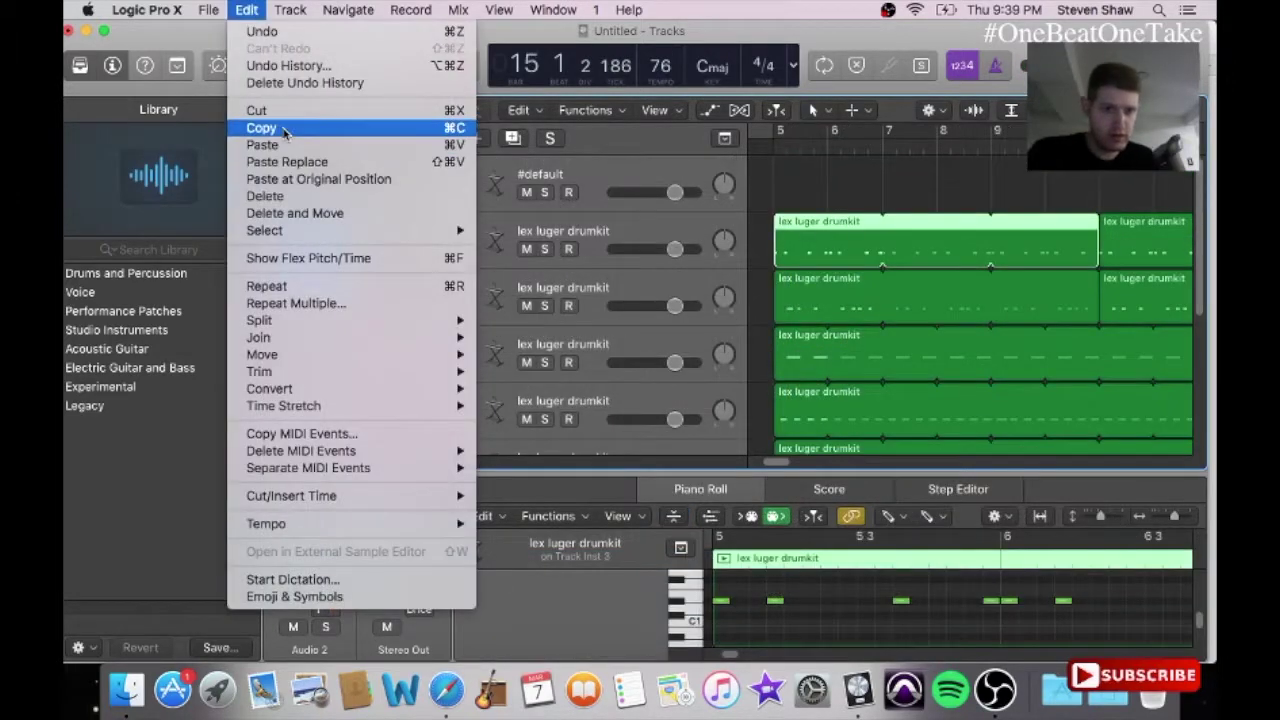
{"action": "left_click", "coordinate": [283, 133]}
{"action": "left_click_drag", "start_coordinate": [768, 198], "coordinate": [824, 298]}
{"action": "left_click", "coordinate": [252, 10]}
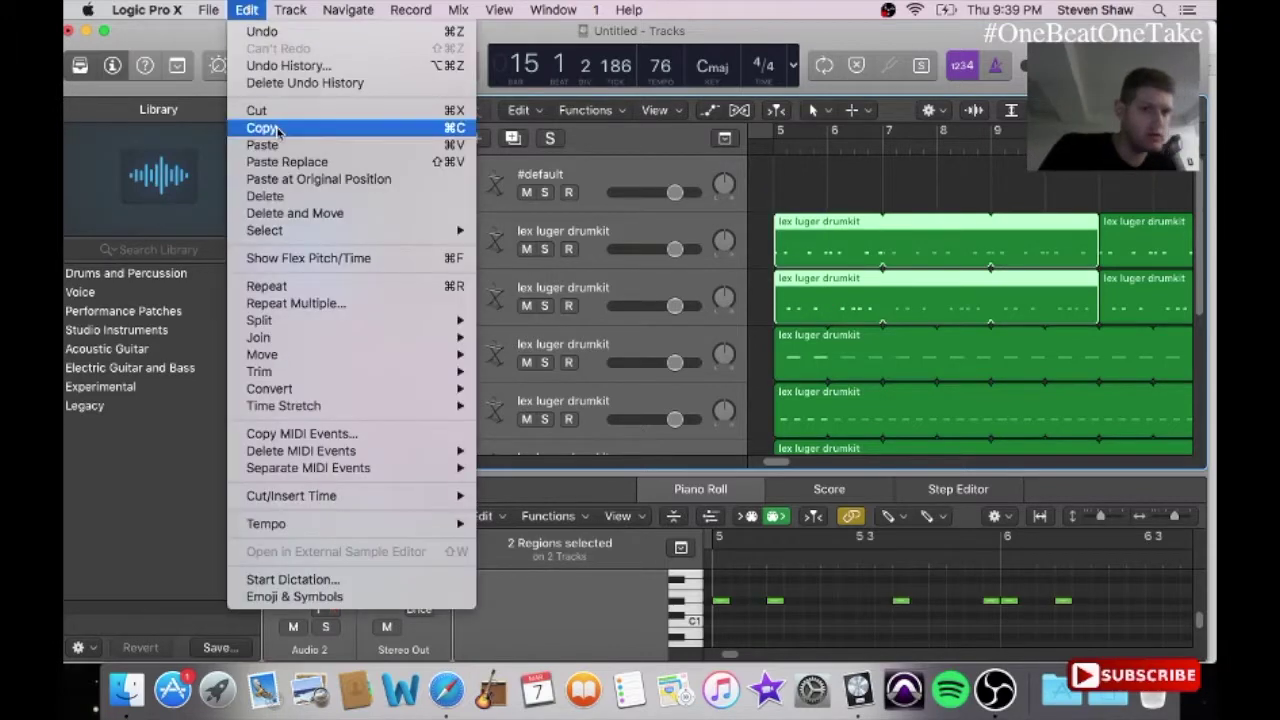
{"action": "left_click", "coordinate": [330, 128]}
{"action": "left_click_drag", "start_coordinate": [777, 461], "coordinate": [800, 464]}
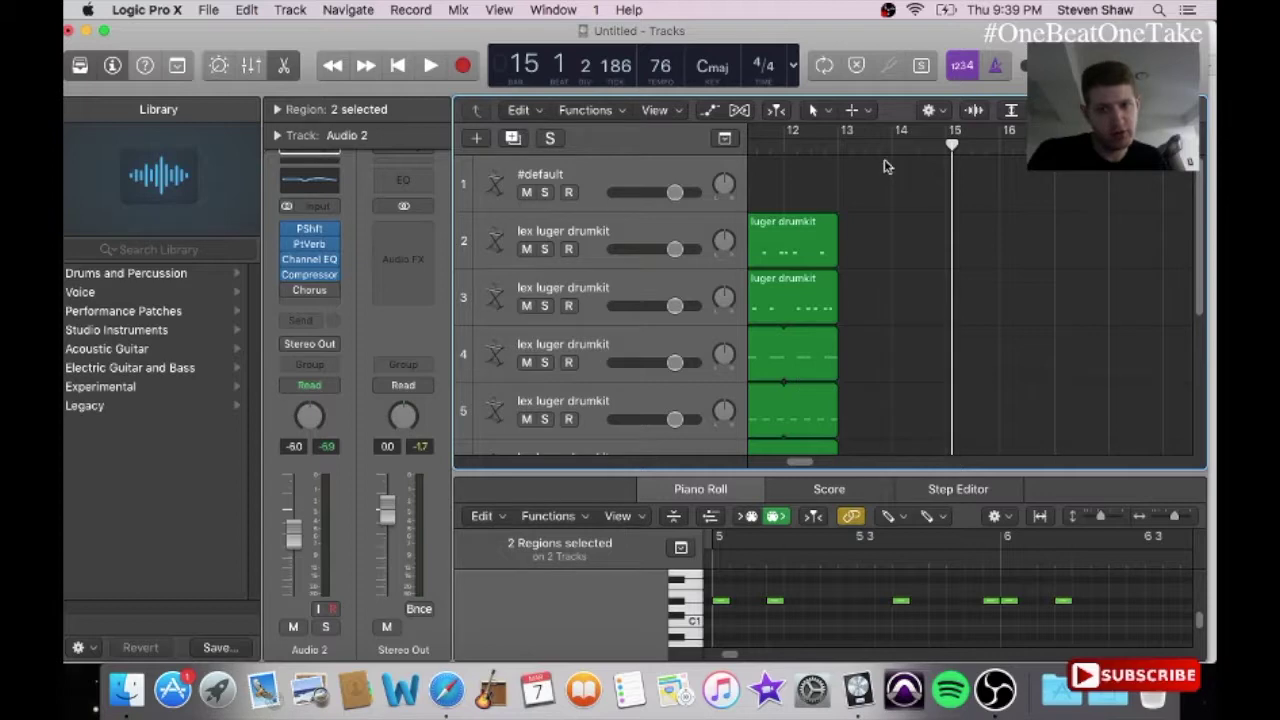
{"action": "left_click_drag", "start_coordinate": [887, 145], "coordinate": [852, 145]}
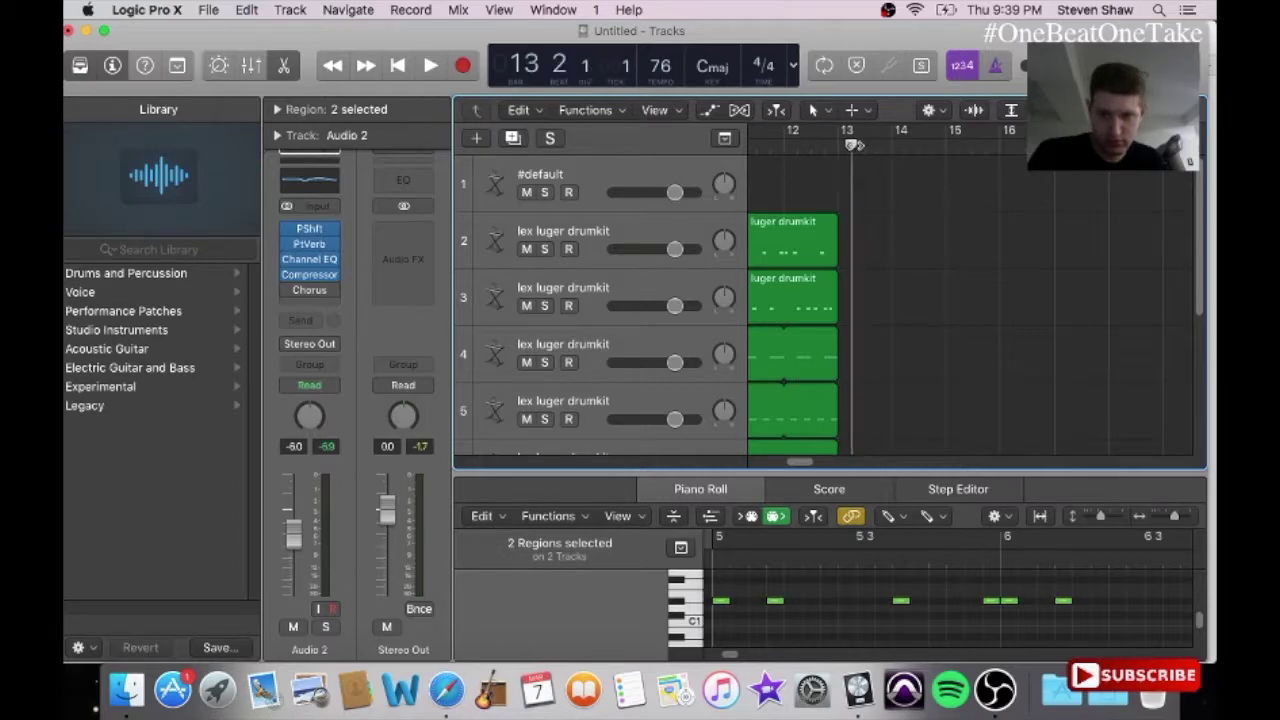
{"action": "left_click", "coordinate": [650, 232]}
{"action": "left_click", "coordinate": [914, 232]}
{"action": "left_click", "coordinate": [247, 10]}
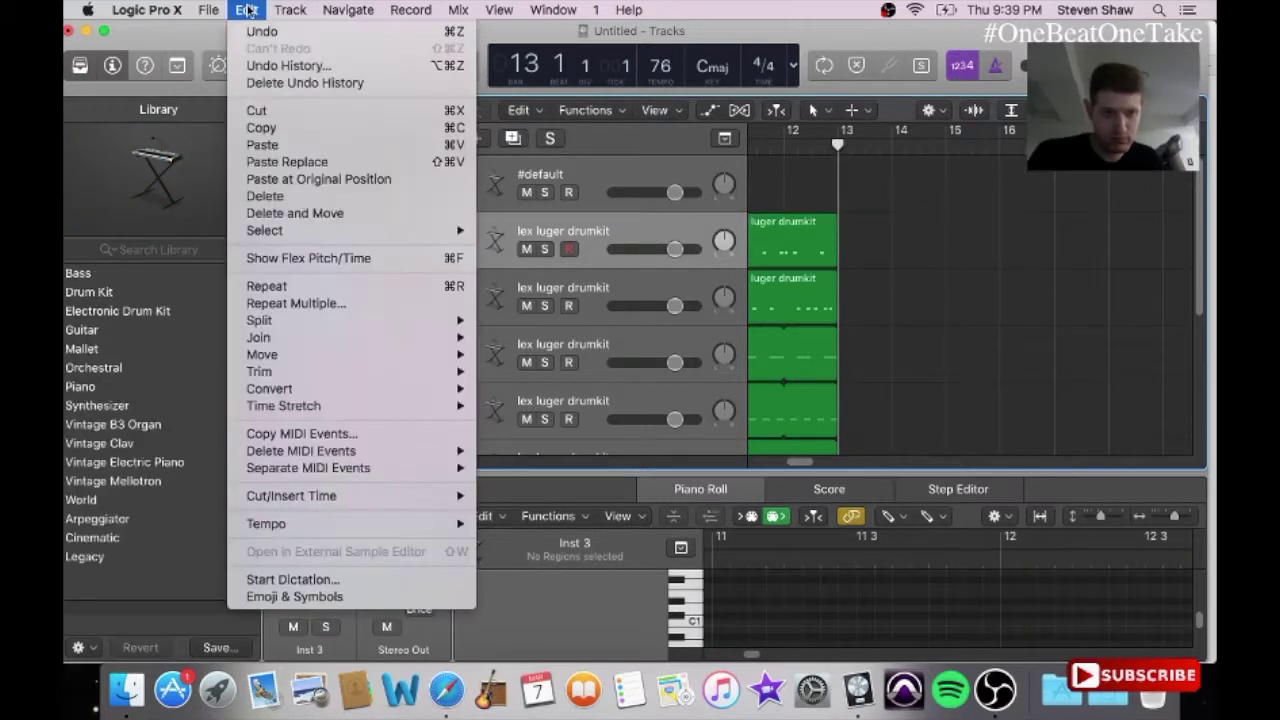
{"action": "left_click", "coordinate": [262, 145]}
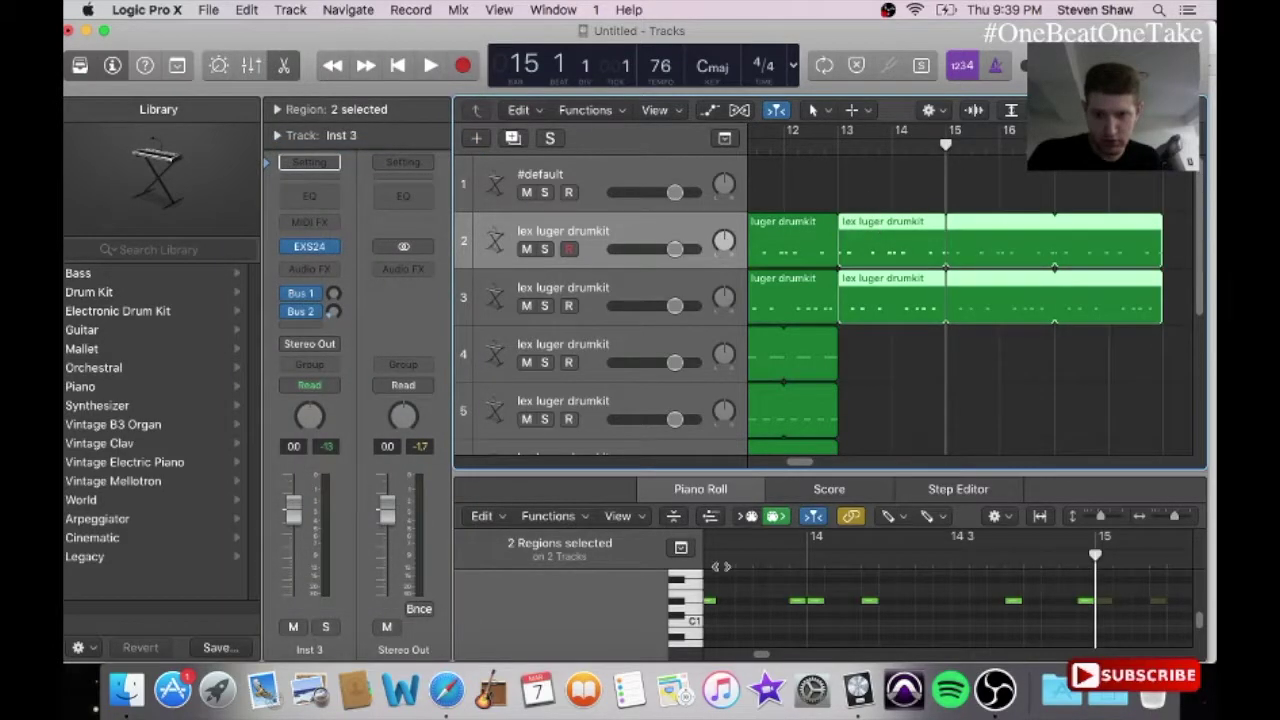
Step: Remove the second note of bar 13 from the track 2 copy, open the track 3 copy's notes and play the section
{"action": "left_click_drag", "start_coordinate": [760, 660], "coordinate": [757, 658]}
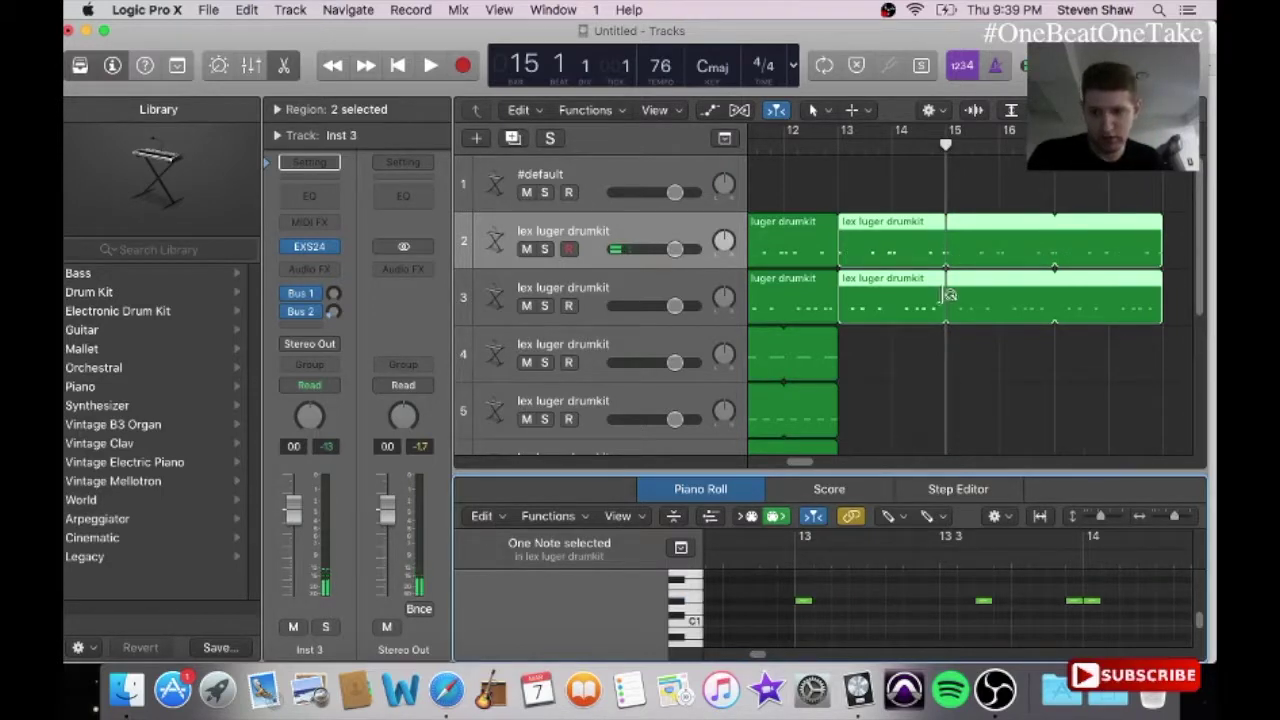
{"action": "left_click", "coordinate": [840, 298]}
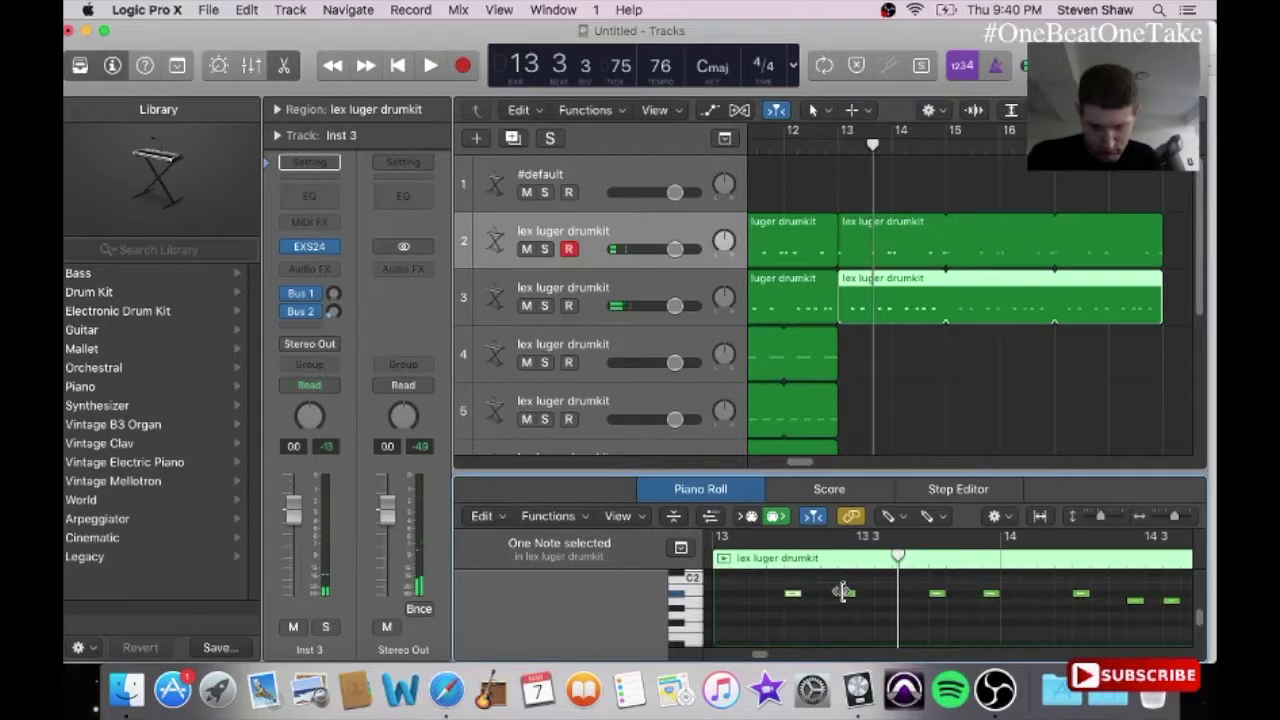
{"action": "key", "text": "space"}
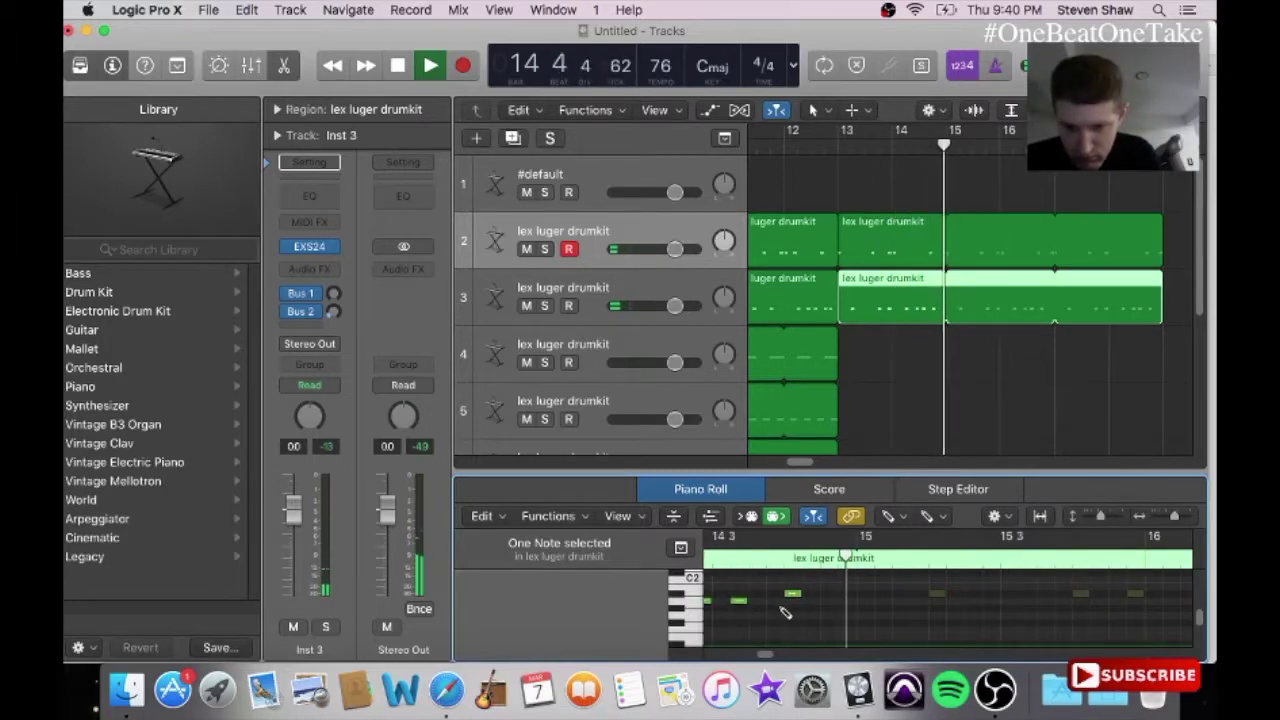
{"action": "scroll", "coordinate": [1190, 320], "scroll_direction": "down", "scroll_amount": 4}
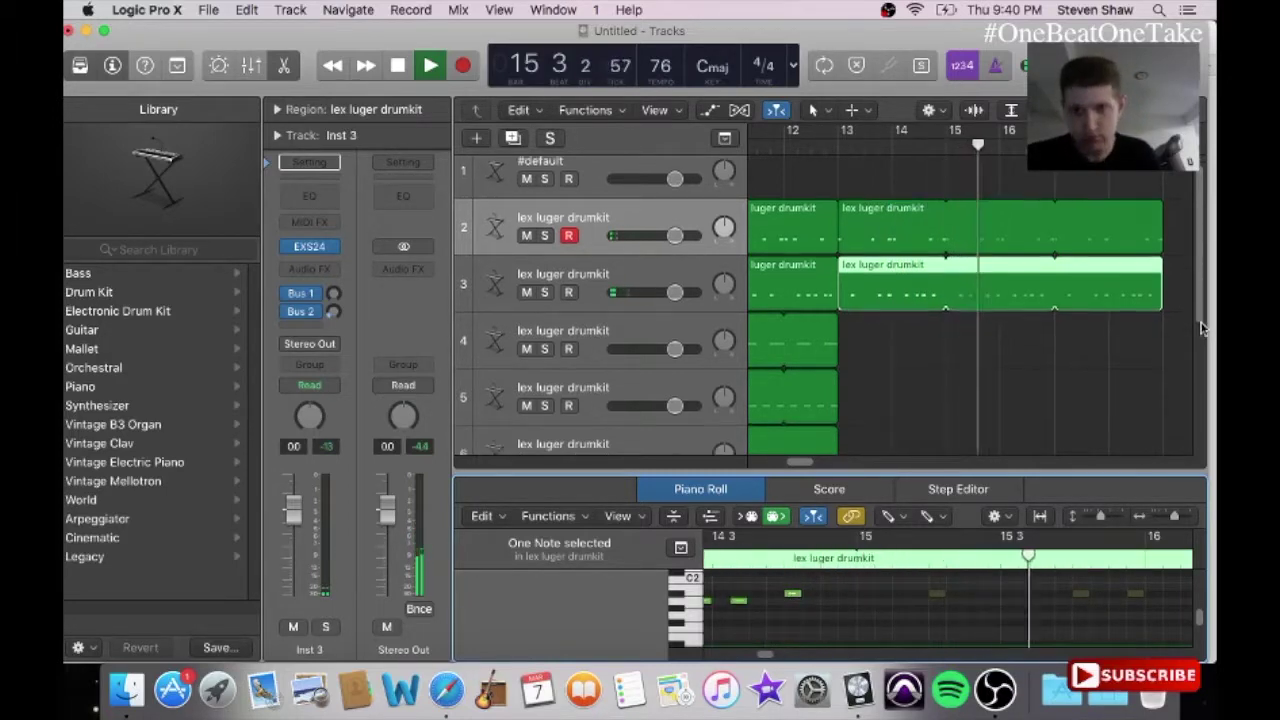
Step: Copy the looped drum region that starts at bar 5 on track 5
{"action": "scroll", "coordinate": [1203, 350], "scroll_direction": "down", "scroll_amount": 2}
{"action": "scroll", "coordinate": [1200, 347], "scroll_direction": "up", "scroll_amount": 3}
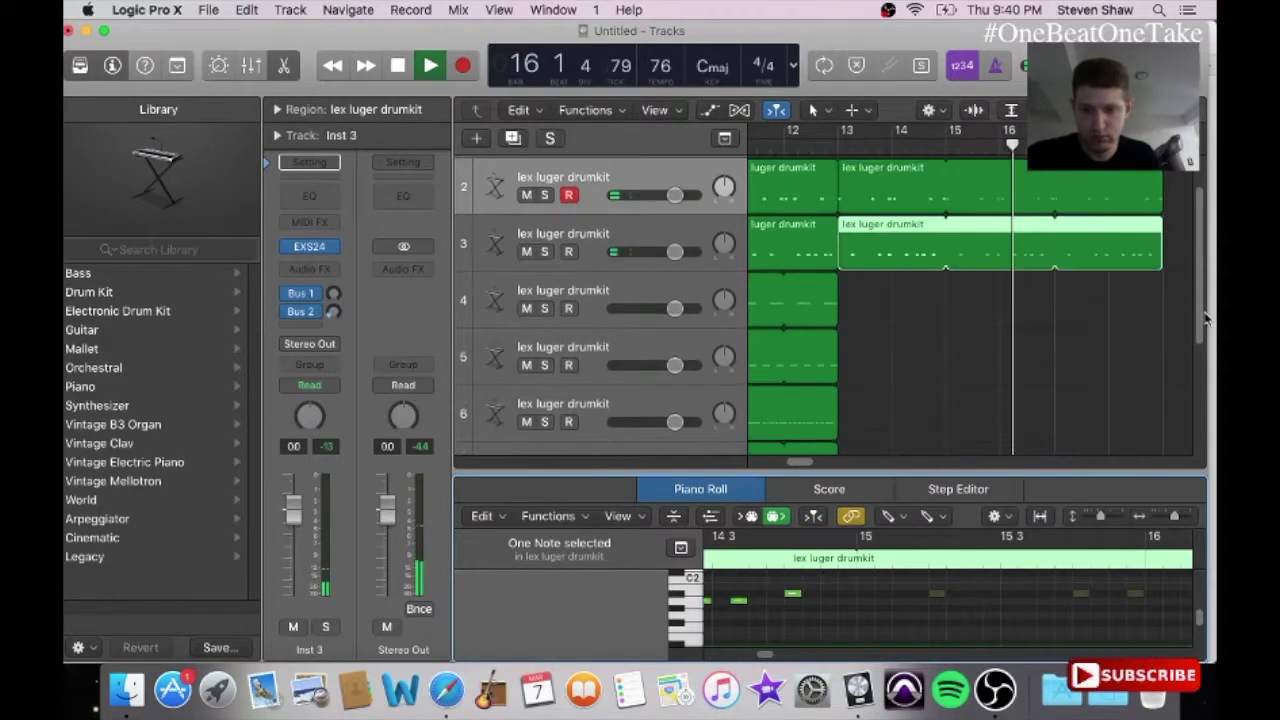
{"action": "left_click_drag", "start_coordinate": [1200, 346], "coordinate": [1202, 316]}
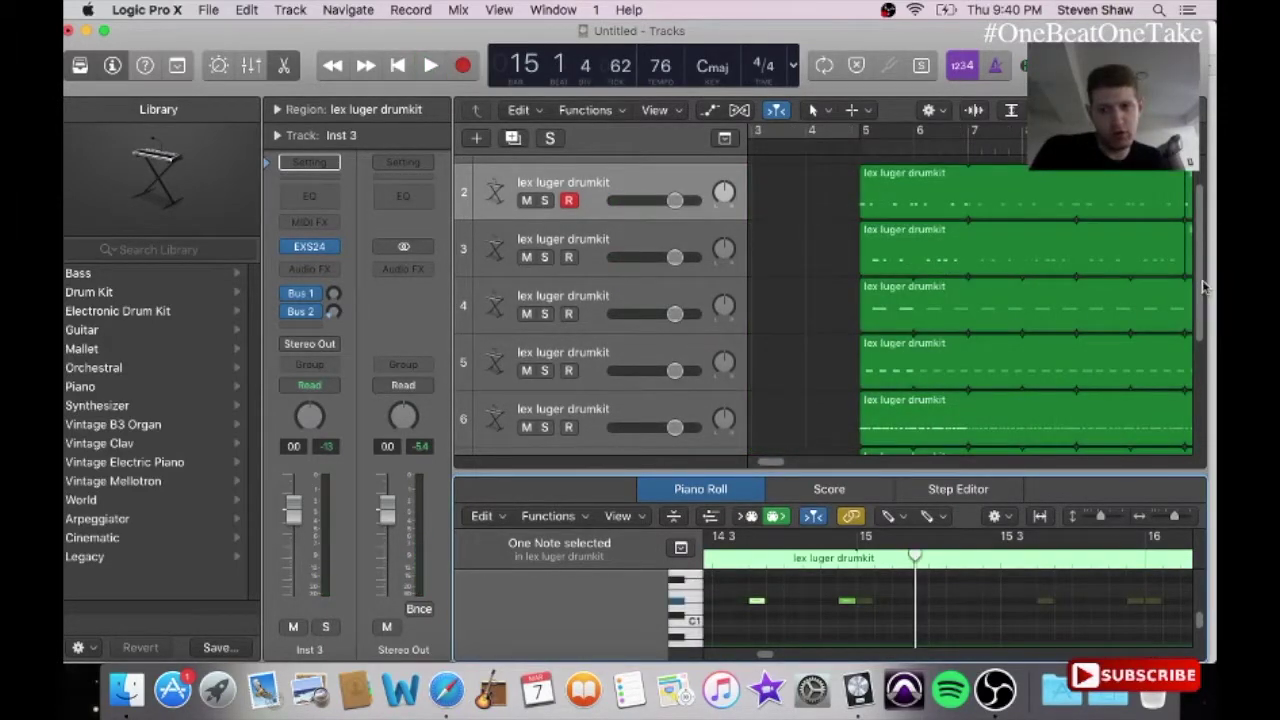
{"action": "scroll", "coordinate": [1203, 288], "scroll_direction": "down", "scroll_amount": 2}
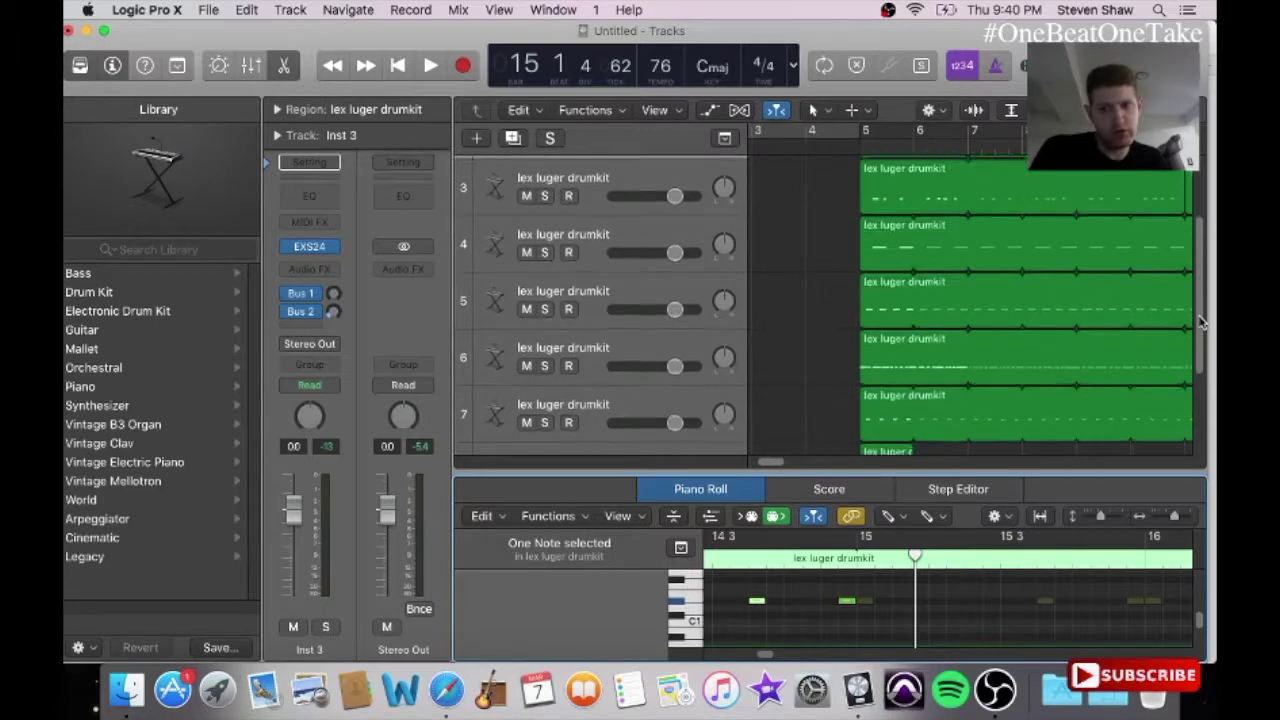
{"action": "left_click", "coordinate": [698, 288]}
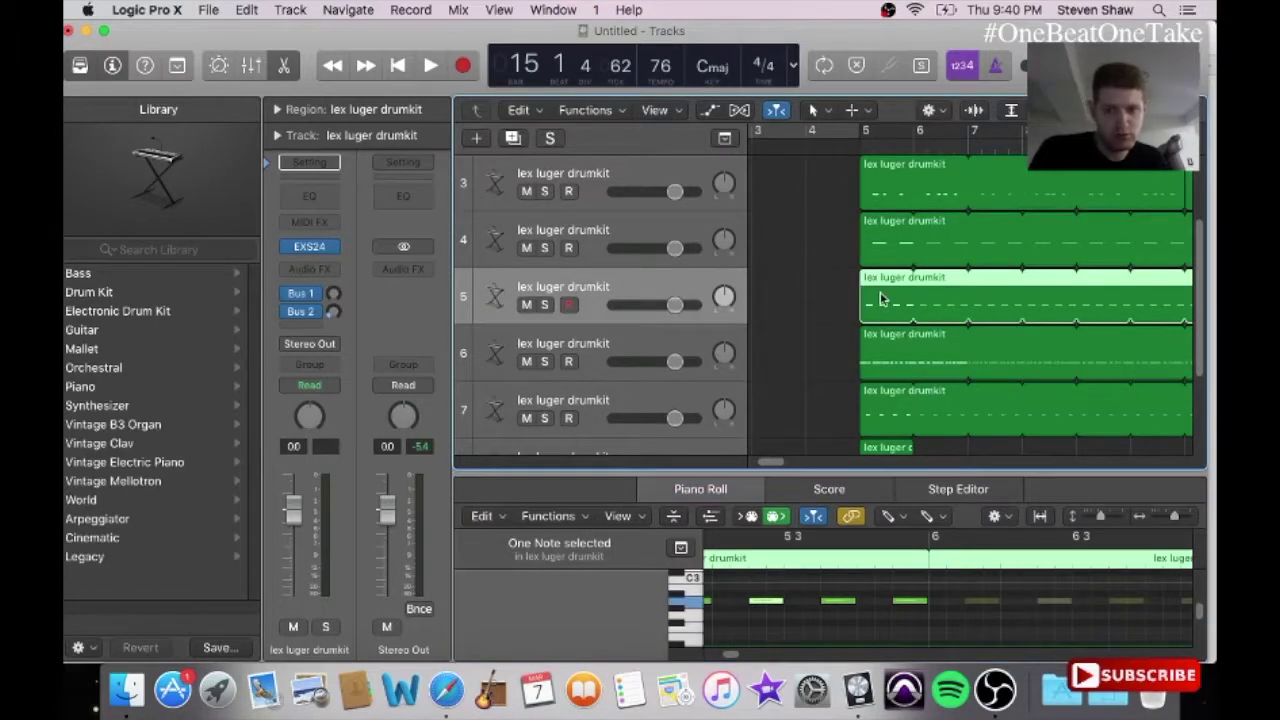
{"action": "left_click", "coordinate": [246, 9]}
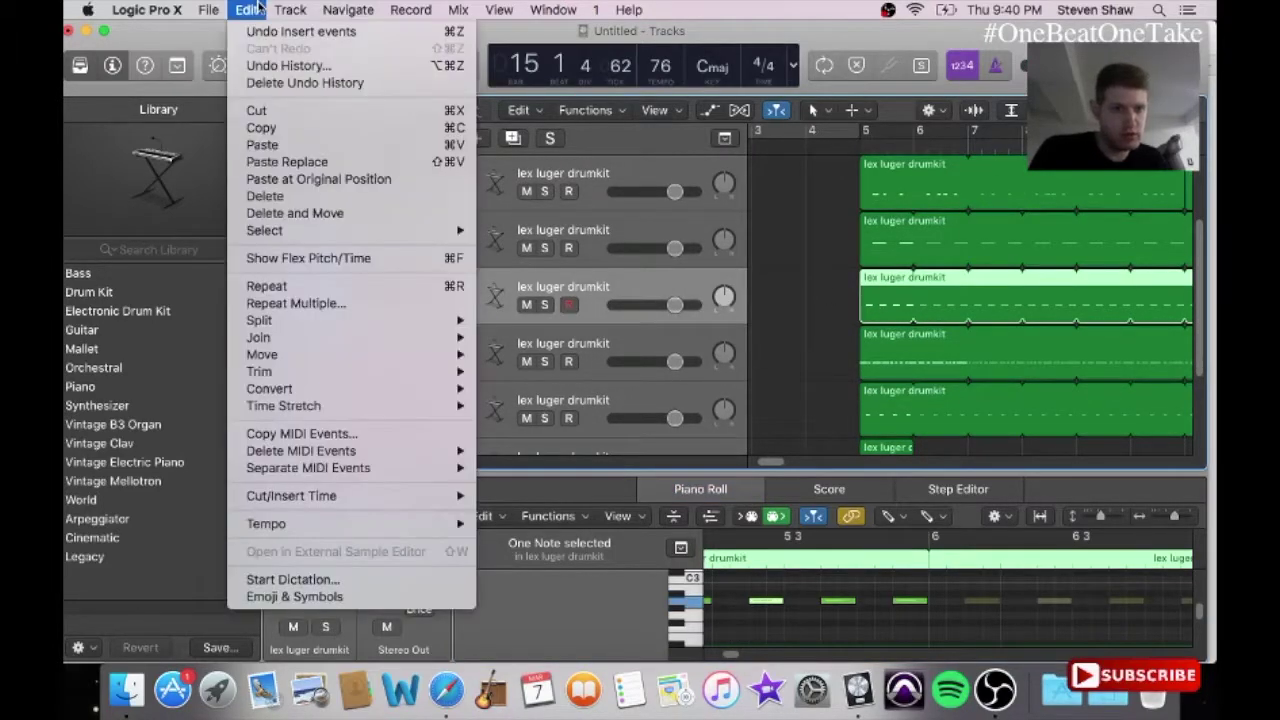
{"action": "left_click", "coordinate": [286, 121]}
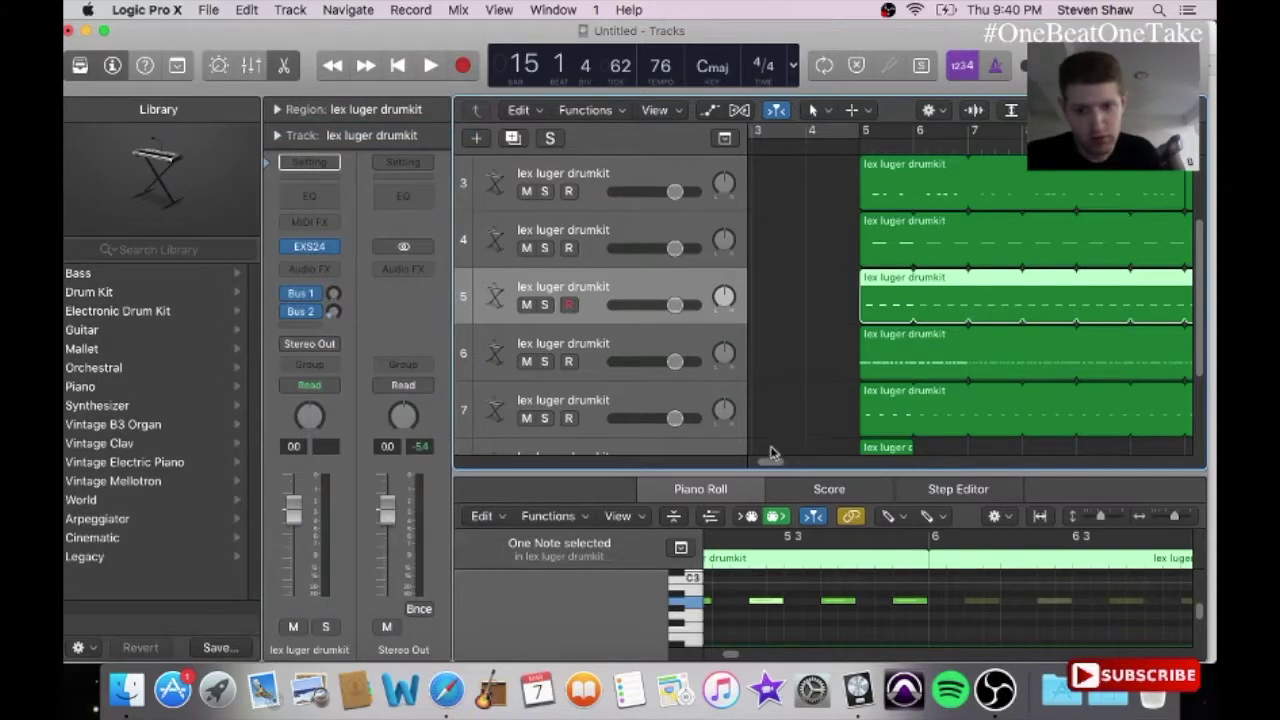
Step: Paste the copied drum region at bar 13 on track 5
{"action": "left_click_drag", "start_coordinate": [771, 462], "coordinate": [797, 465]}
{"action": "left_click", "coordinate": [909, 147]}
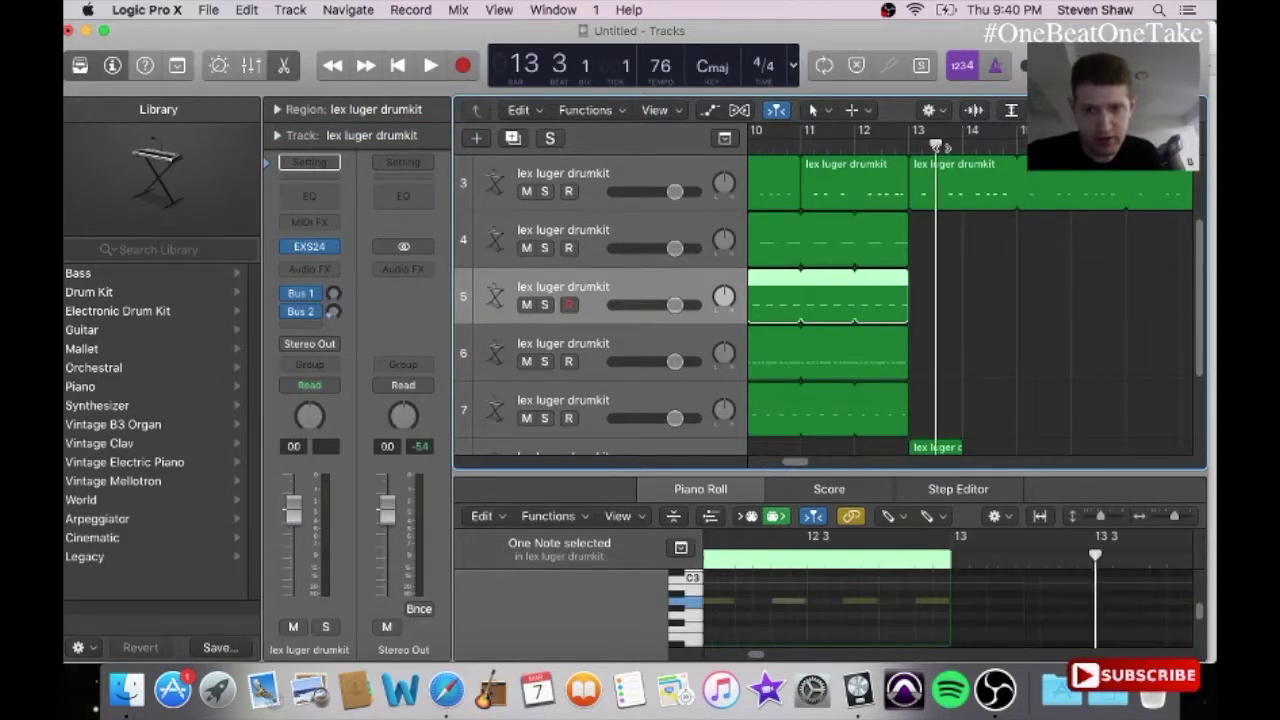
{"action": "left_click", "coordinate": [246, 9]}
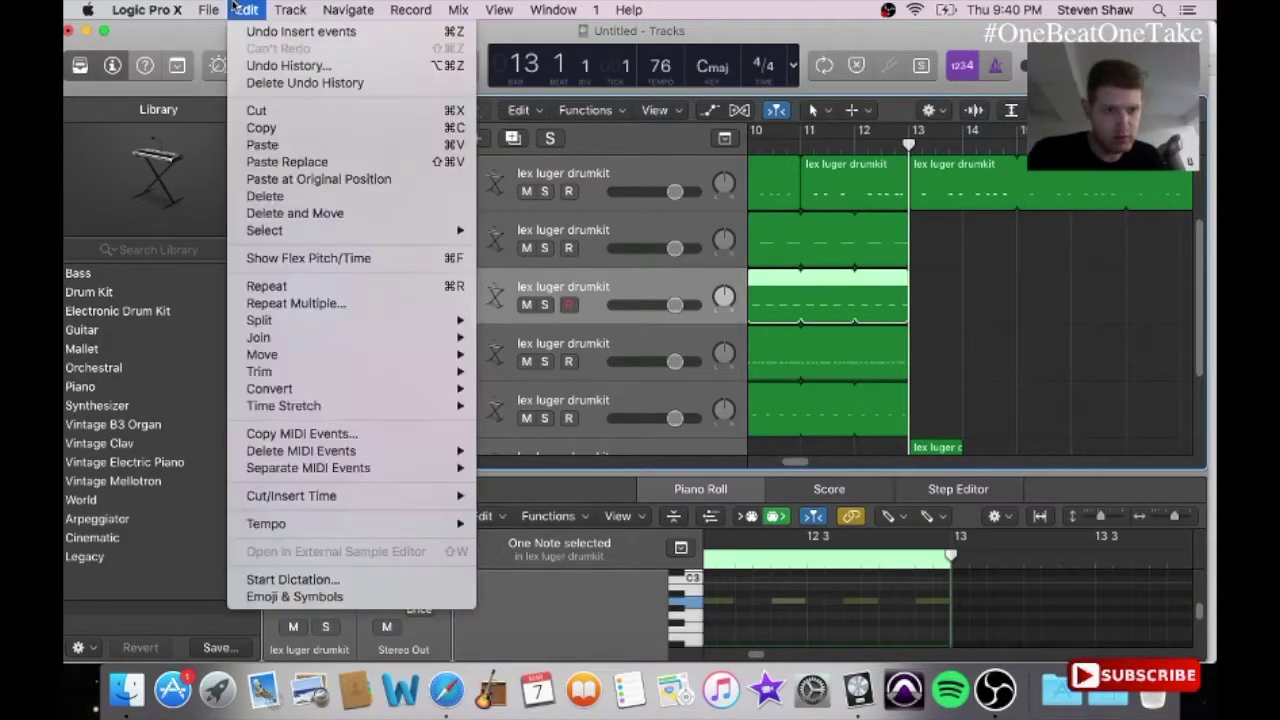
{"action": "left_click", "coordinate": [262, 145]}
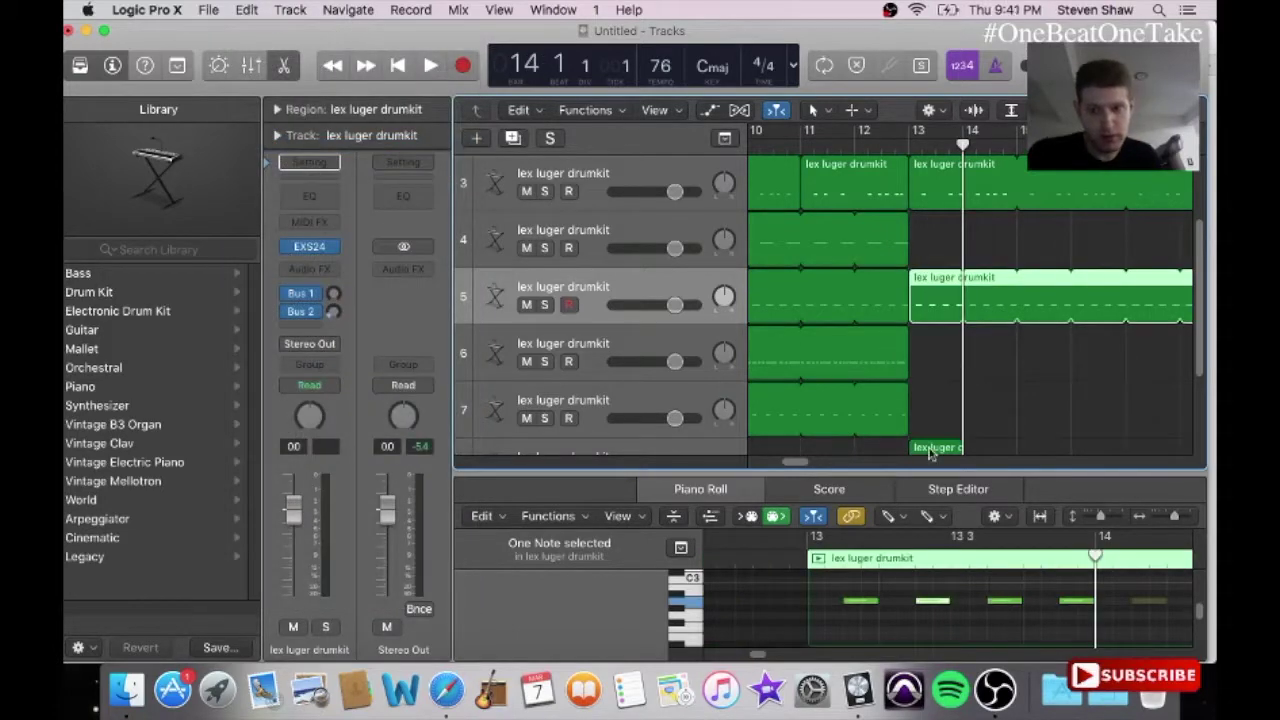
Step: Delete the second and fourth notes from the track 5 region at bar 13 and play it back from there
{"action": "double_click", "coordinate": [938, 604]}
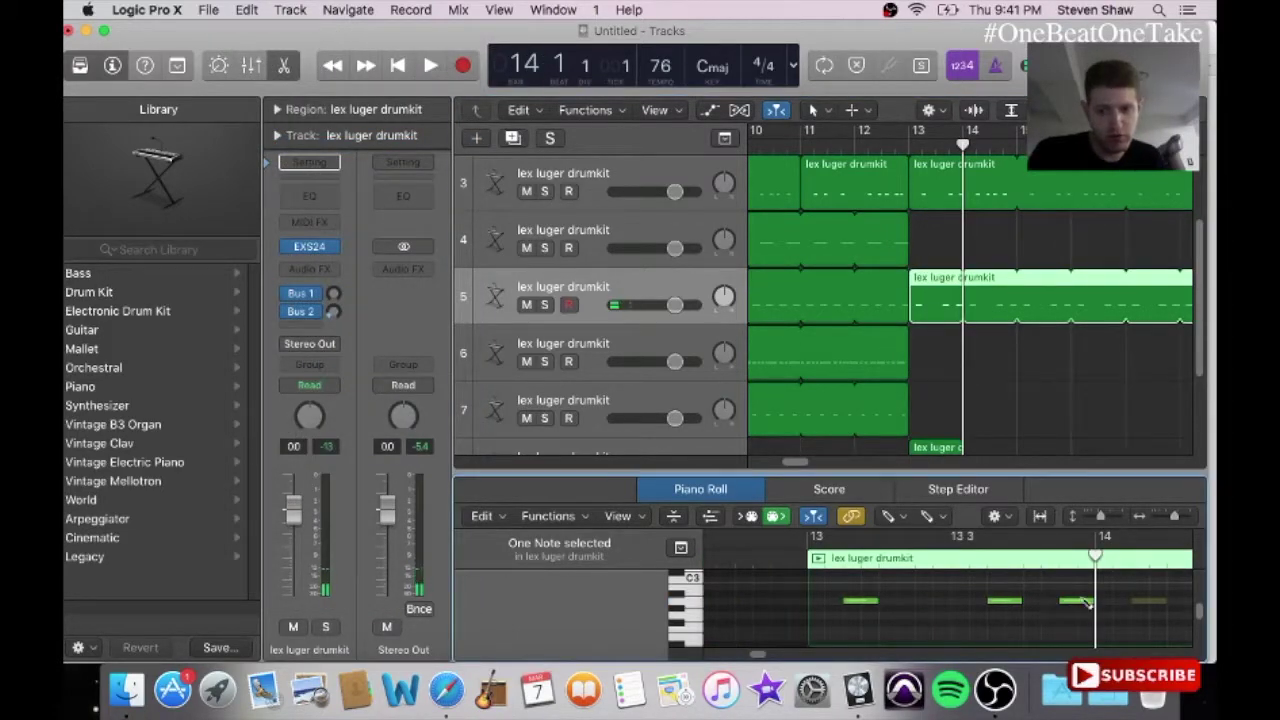
{"action": "left_click", "coordinate": [908, 147]}
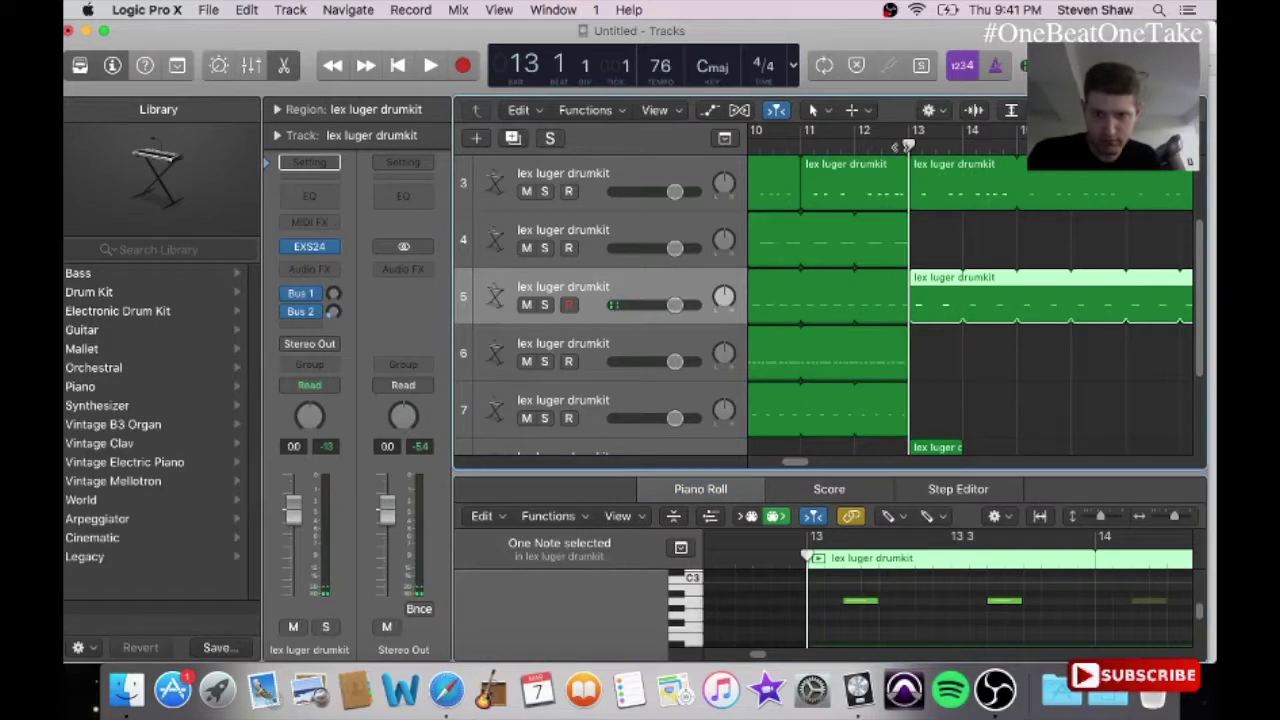
{"action": "key", "text": "space"}
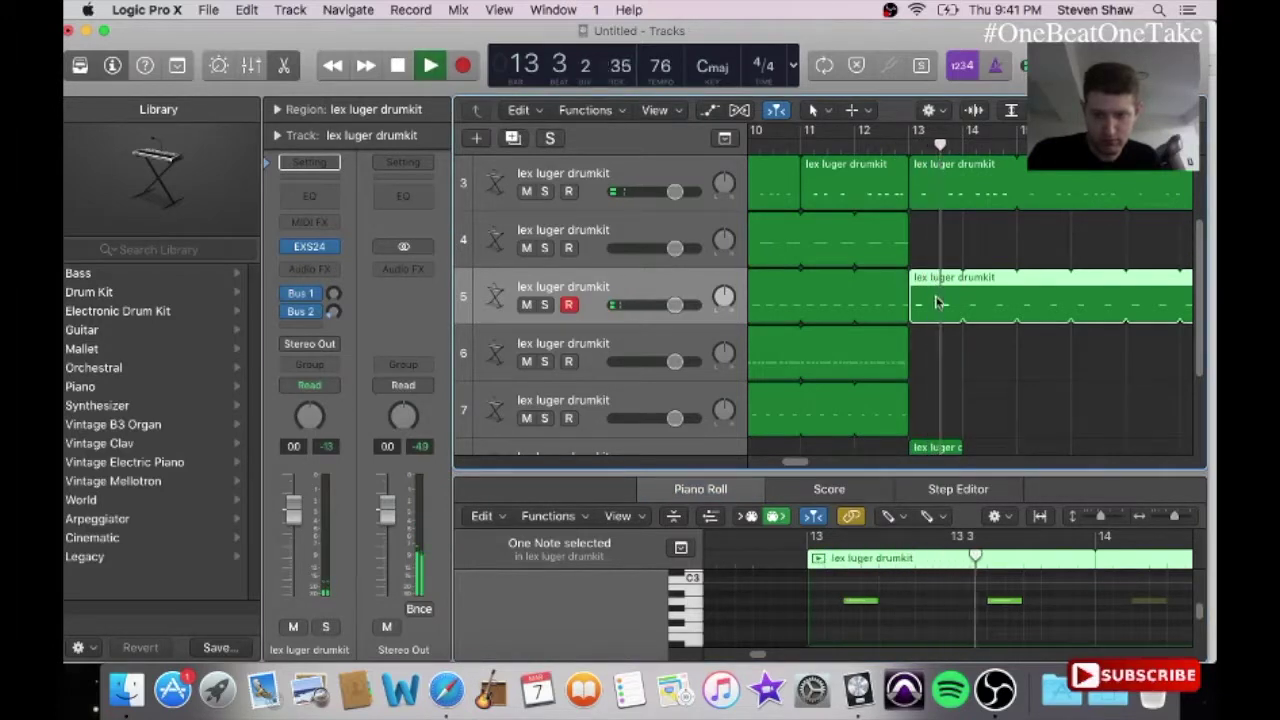
{"action": "key", "text": "space"}
Step: Move the edited track 5 region to bar 17 and play the arrangement from that bar
{"action": "left_click_drag", "start_coordinate": [965, 298], "coordinate": [1150, 311]}
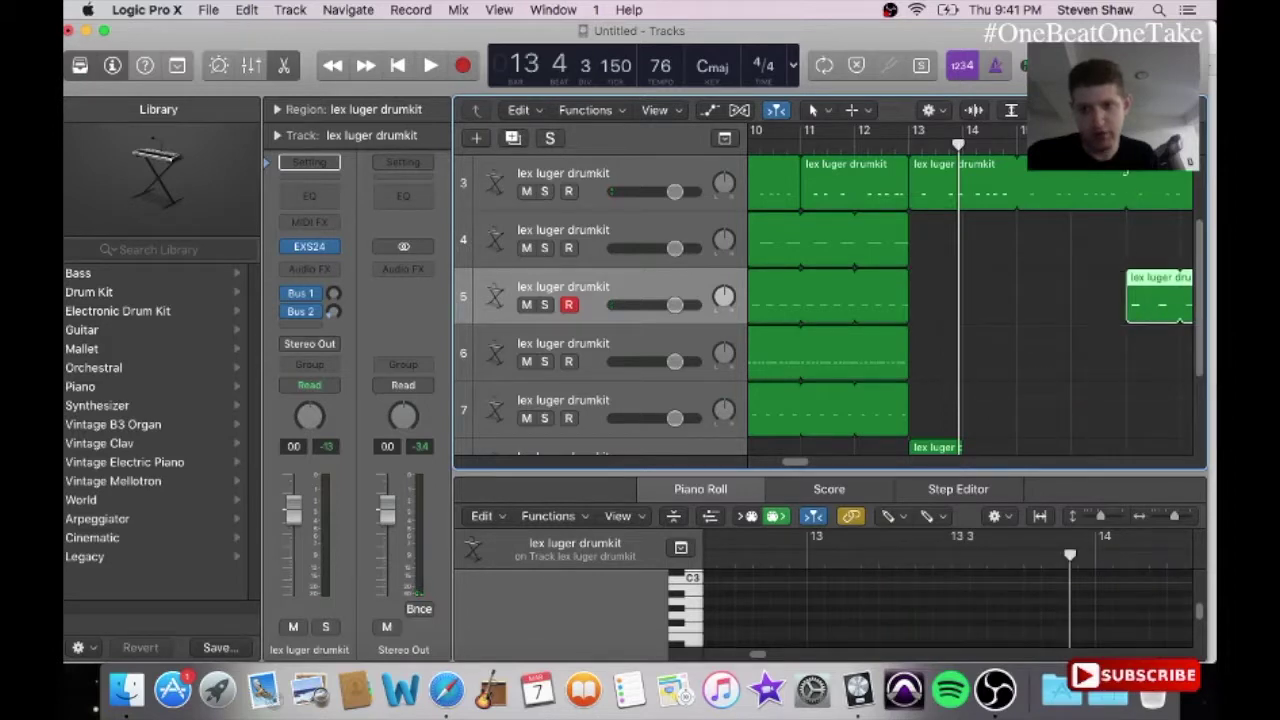
{"action": "left_click", "coordinate": [1126, 145]}
{"action": "key", "text": "space"}
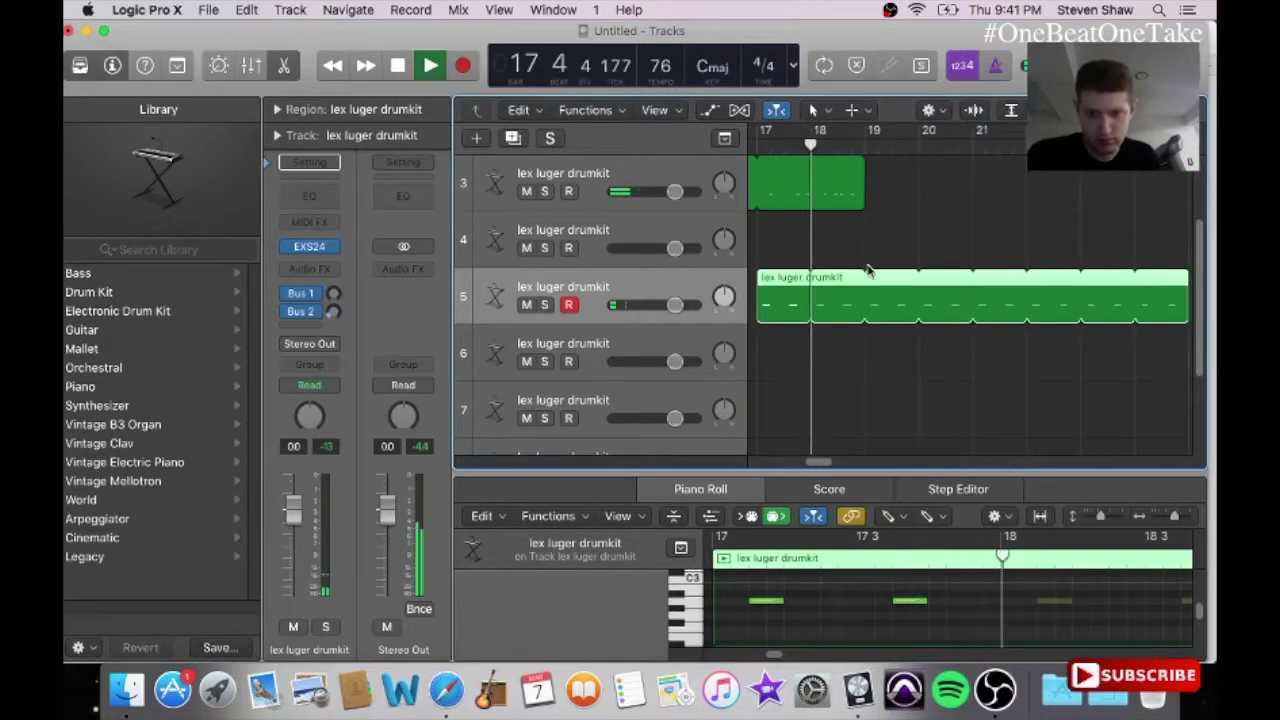
Step: Shorten the track 5 region's loop to end at bar 19 and lower the track's volume slightly
{"action": "left_click", "coordinate": [863, 279]}
{"action": "left_click_drag", "start_coordinate": [293, 510], "coordinate": [293, 524]}
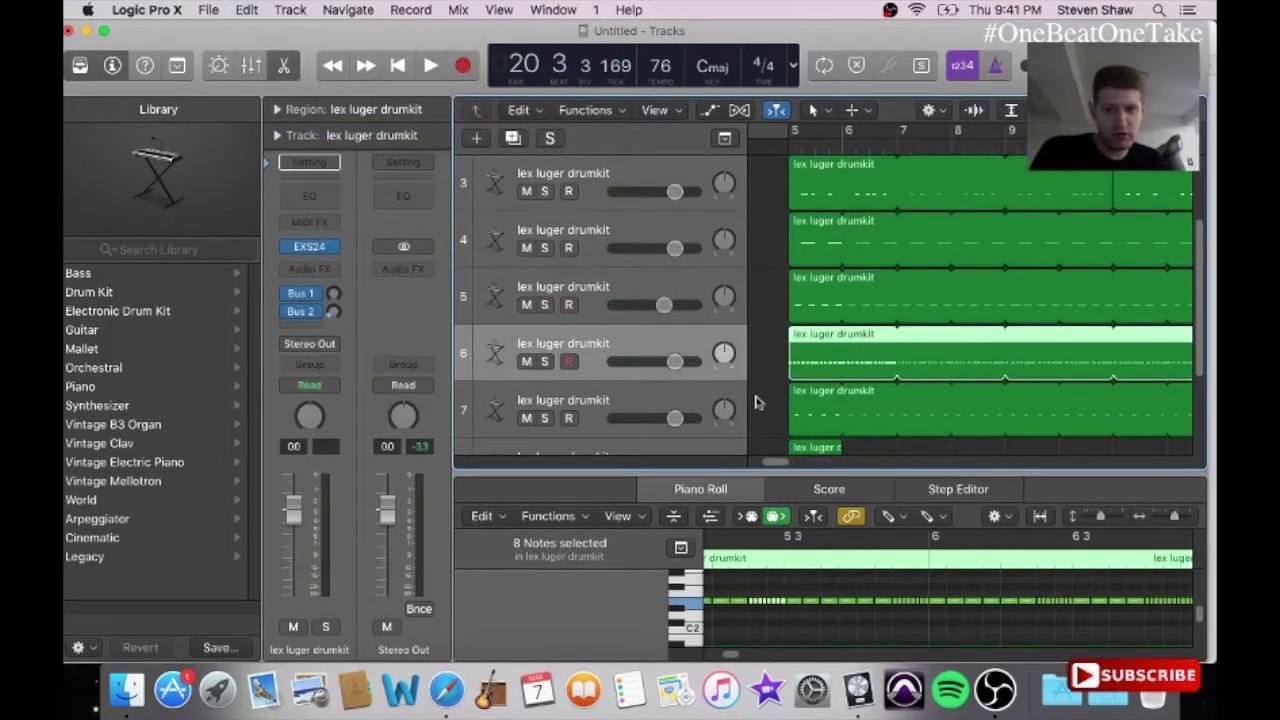
Step: Copy the looped drum region on track 7 from bar 5 and paste it at bar 13 on the same track
{"action": "left_click", "coordinate": [766, 405]}
{"action": "left_click", "coordinate": [822, 405]}
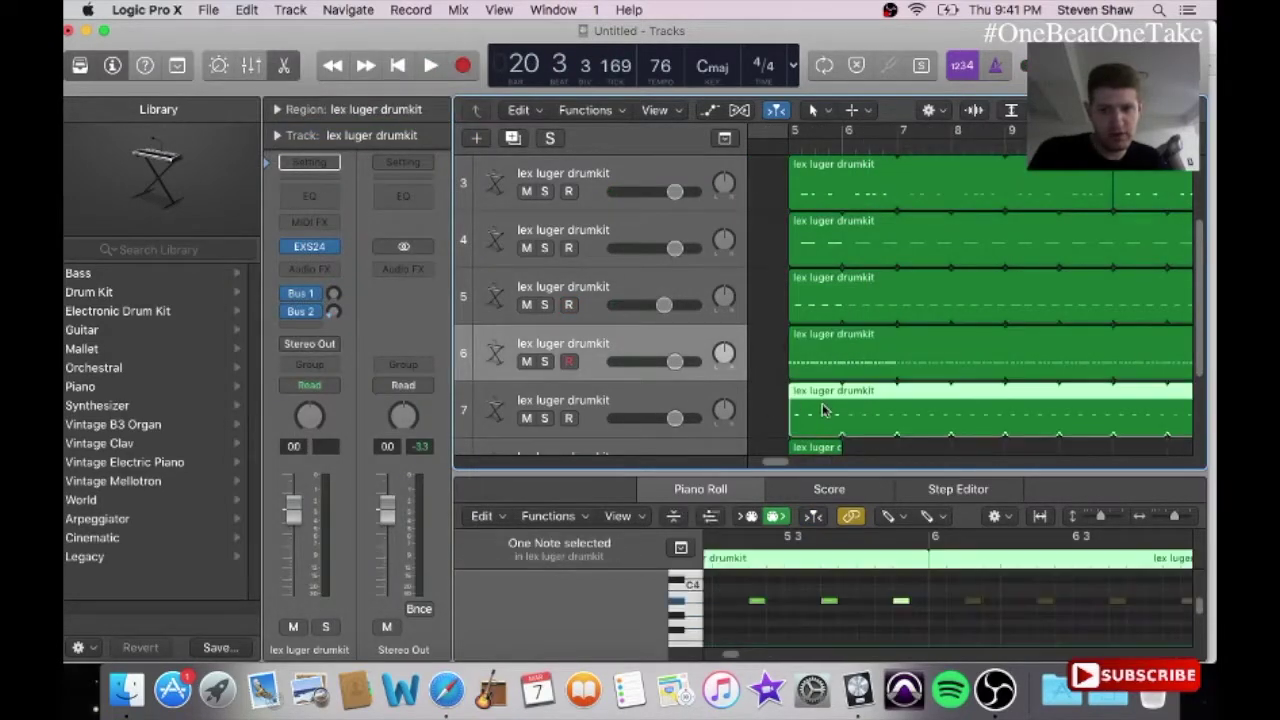
{"action": "left_click", "coordinate": [249, 9]}
{"action": "left_click", "coordinate": [268, 126]}
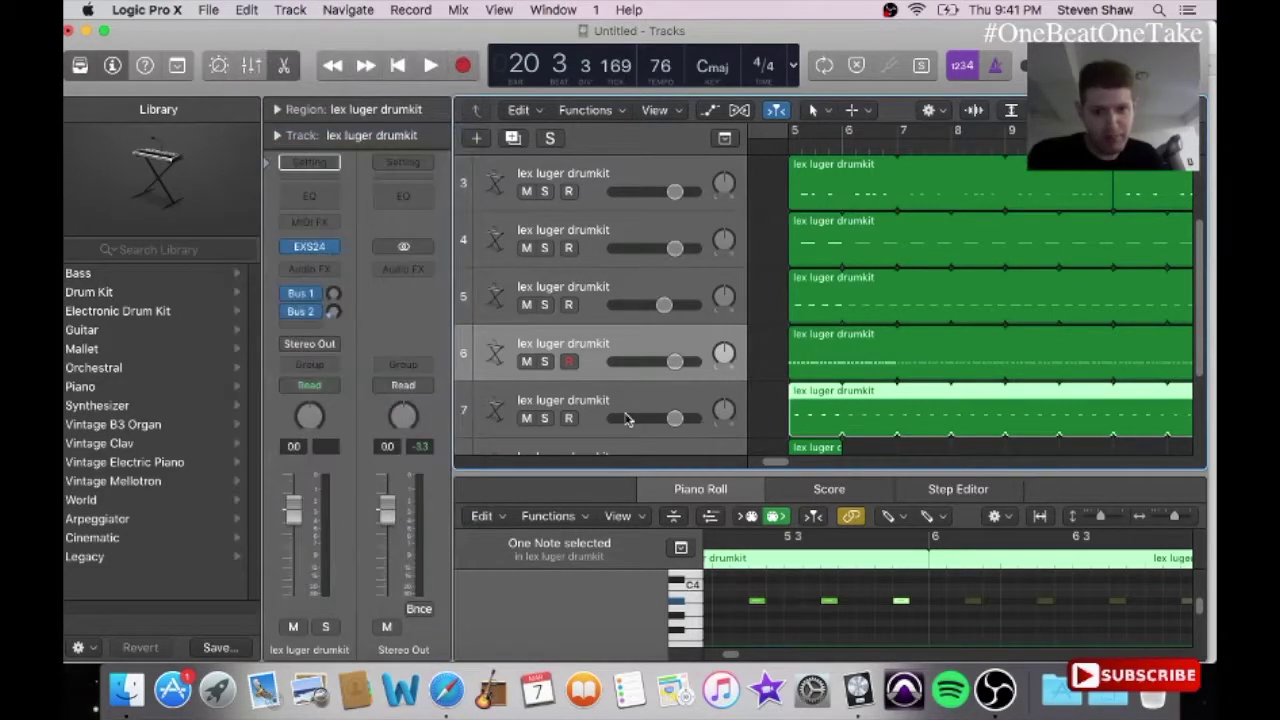
{"action": "left_click", "coordinate": [628, 402]}
{"action": "left_click_drag", "start_coordinate": [785, 463], "coordinate": [810, 470]}
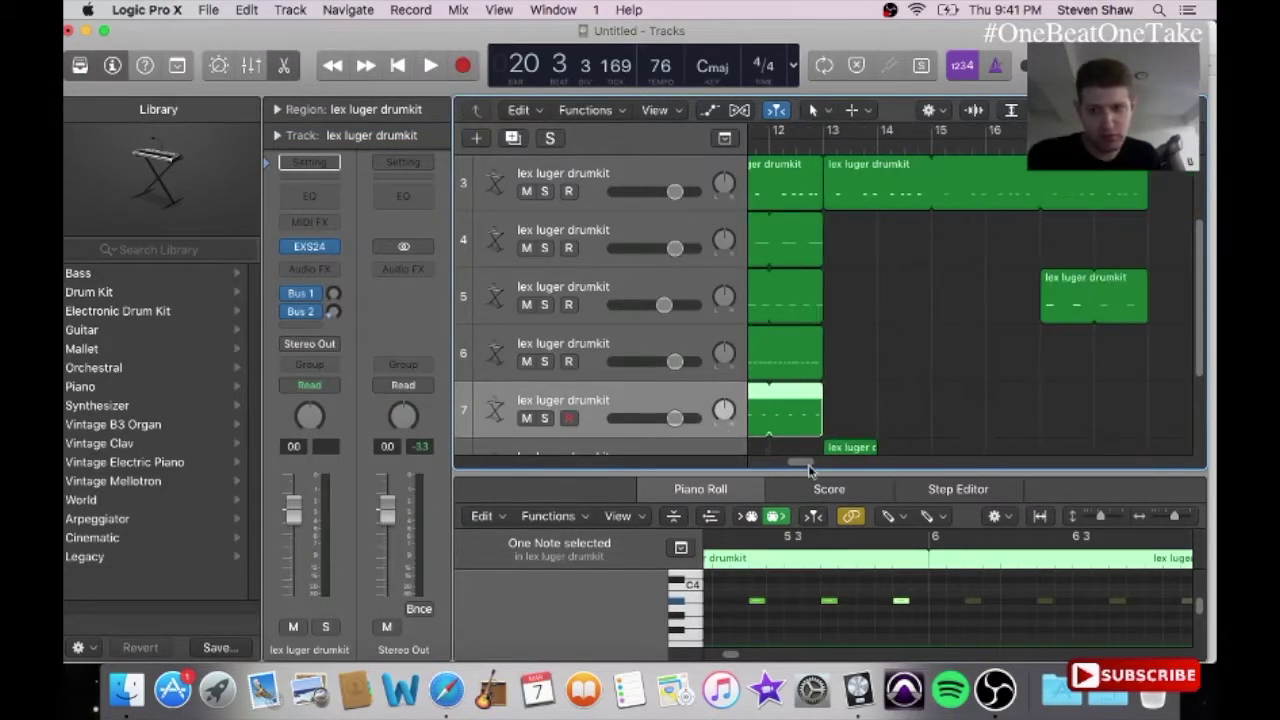
{"action": "left_click_drag", "start_coordinate": [849, 146], "coordinate": [812, 148]}
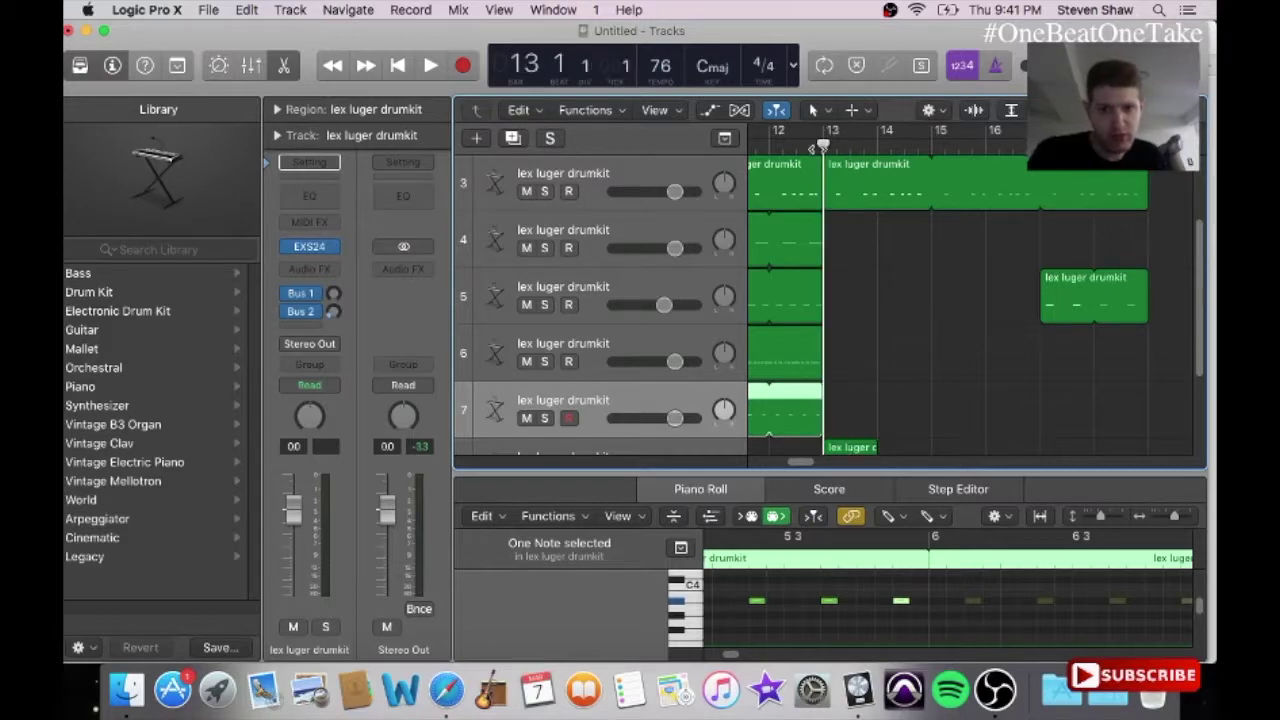
{"action": "left_click", "coordinate": [247, 9]}
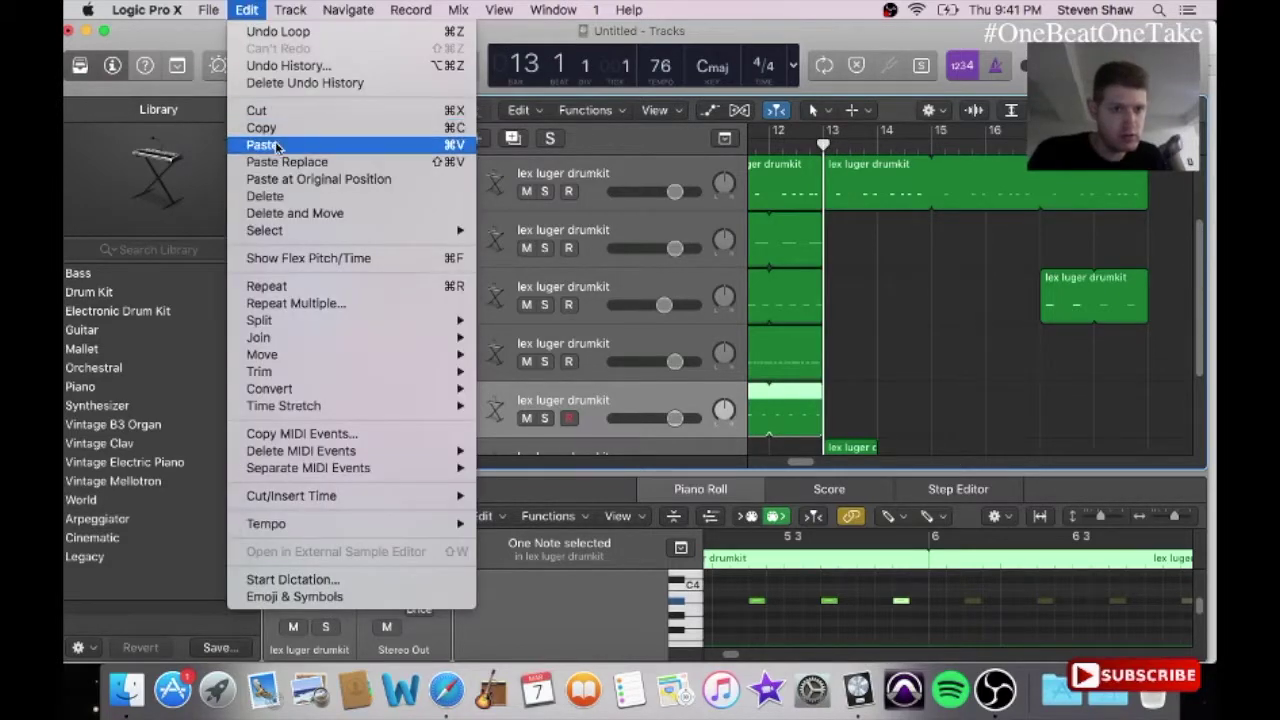
{"action": "left_click", "coordinate": [270, 141]}
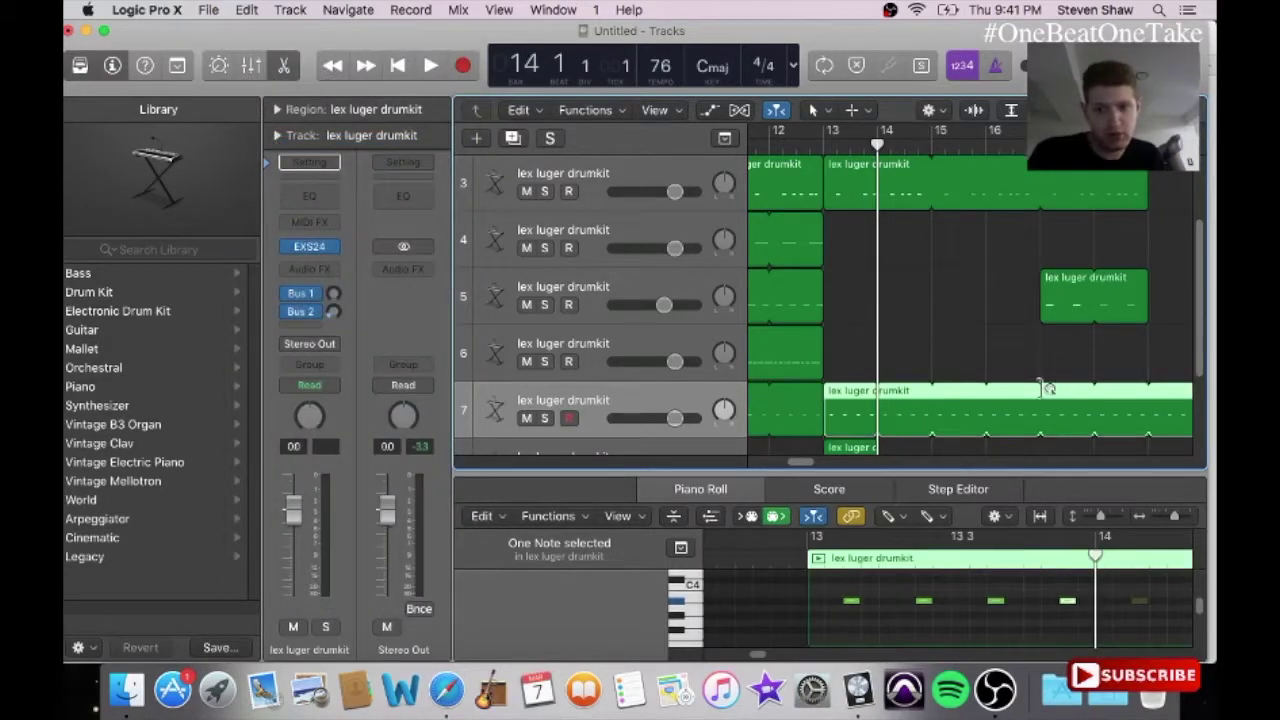
Step: Shorten the pasted track 7 region's loop to end at bar 17 and play it from bar 13
{"action": "left_click_drag", "start_coordinate": [1045, 388], "coordinate": [1040, 389]}
{"action": "left_click", "coordinate": [812, 148]}
{"action": "key", "text": "space"}
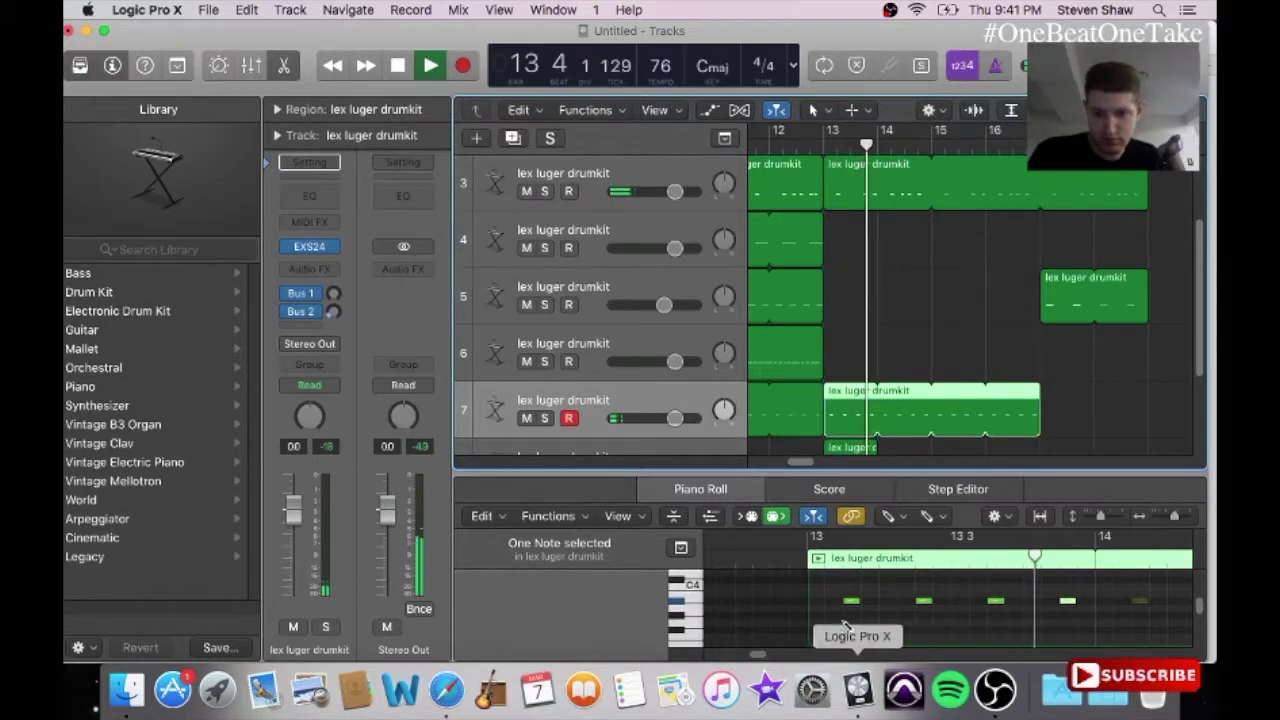
{"action": "left_click_drag", "start_coordinate": [818, 602], "coordinate": [840, 606]}
{"action": "double_click", "coordinate": [830, 603]}
{"action": "double_click", "coordinate": [853, 603]}
{"action": "left_click", "coordinate": [852, 603]}
{"action": "left_click", "coordinate": [887, 601]}
{"action": "left_click", "coordinate": [959, 601]}
{"action": "left_click", "coordinate": [1034, 601]}
{"action": "key", "text": "space"}
Step: Duplicate track 7 as a new drumkit track below it and return the playhead to bar 1
{"action": "left_click", "coordinate": [631, 402]}
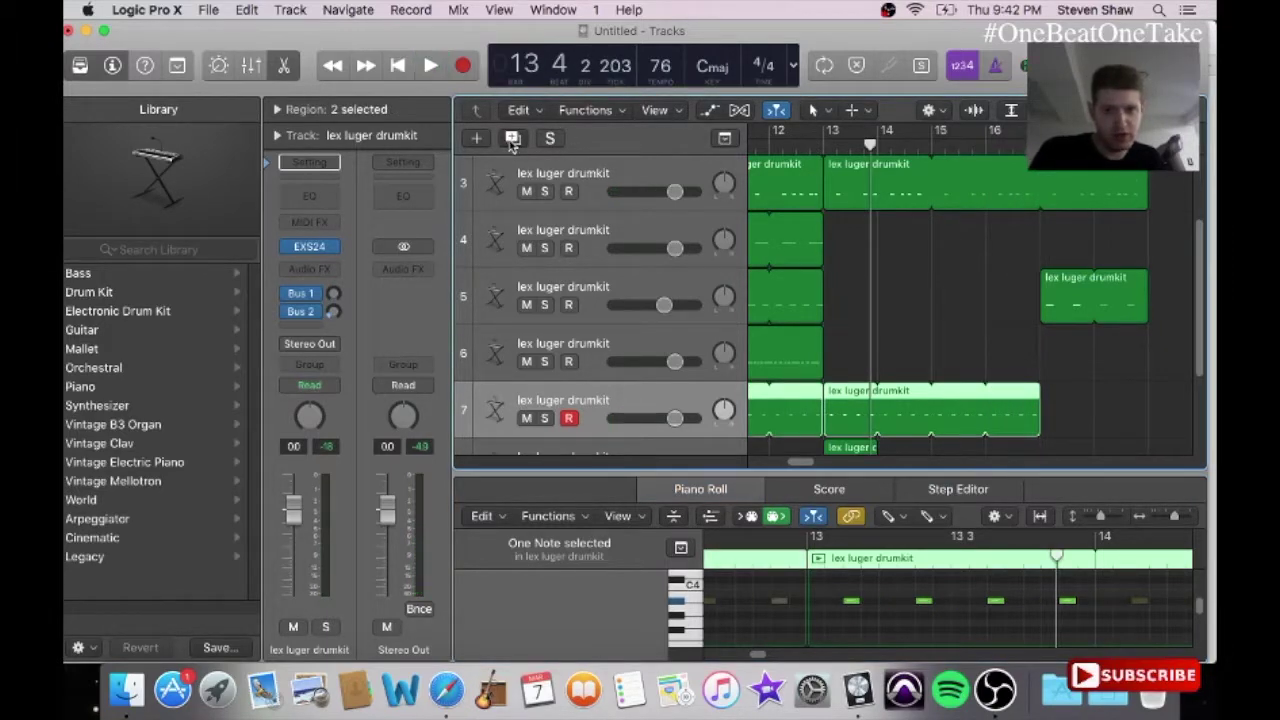
{"action": "left_click", "coordinate": [512, 139]}
{"action": "key", "text": "Return"}
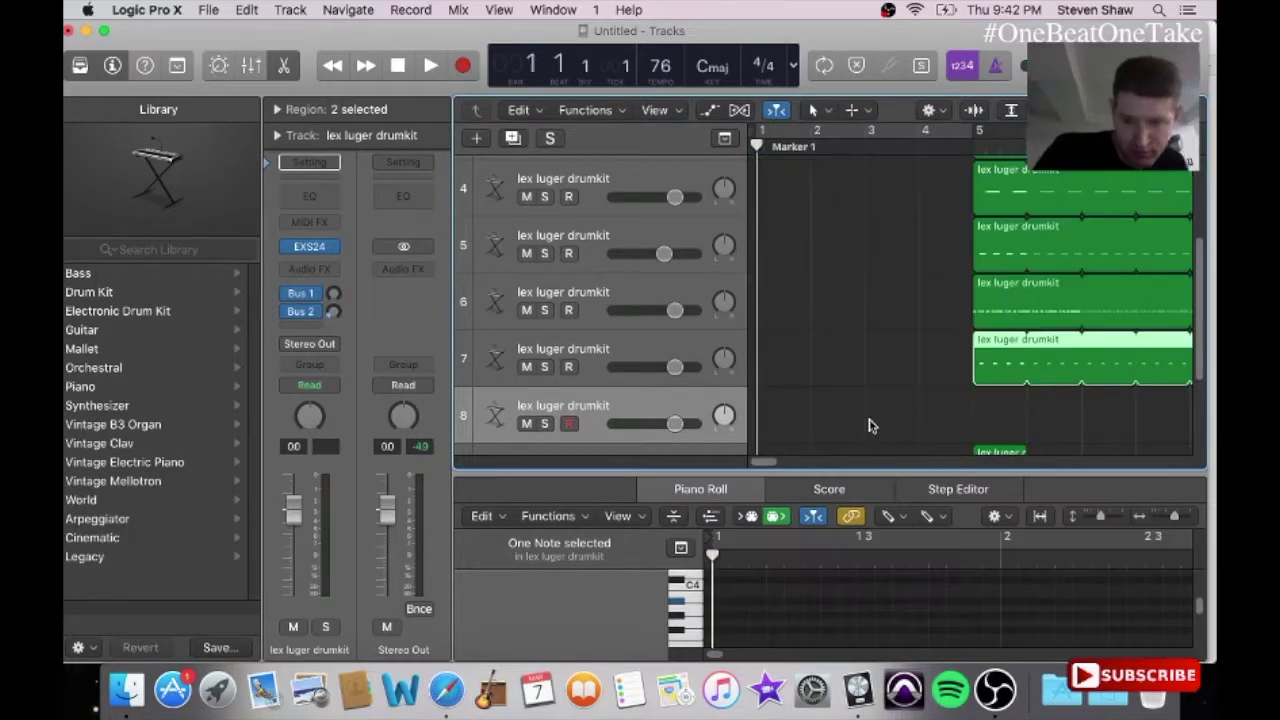
Step: In a separate Piano Roll window, add four notes just above C2 on track 8, one on each beat of bar 1
{"action": "left_click", "coordinate": [868, 426]}
{"action": "left_click", "coordinate": [553, 9]}
{"action": "left_click", "coordinate": [600, 184]}
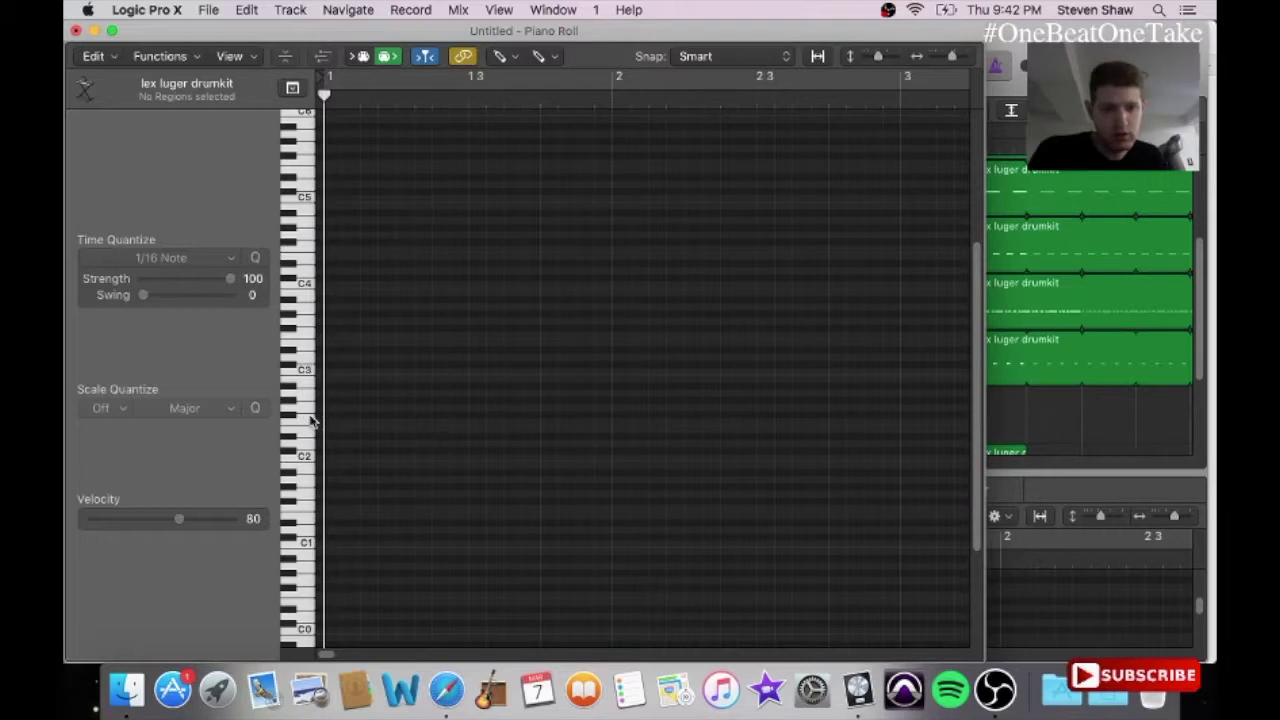
{"action": "left_click", "coordinate": [336, 325]}
{"action": "left_click_drag", "start_coordinate": [334, 325], "coordinate": [331, 441]}
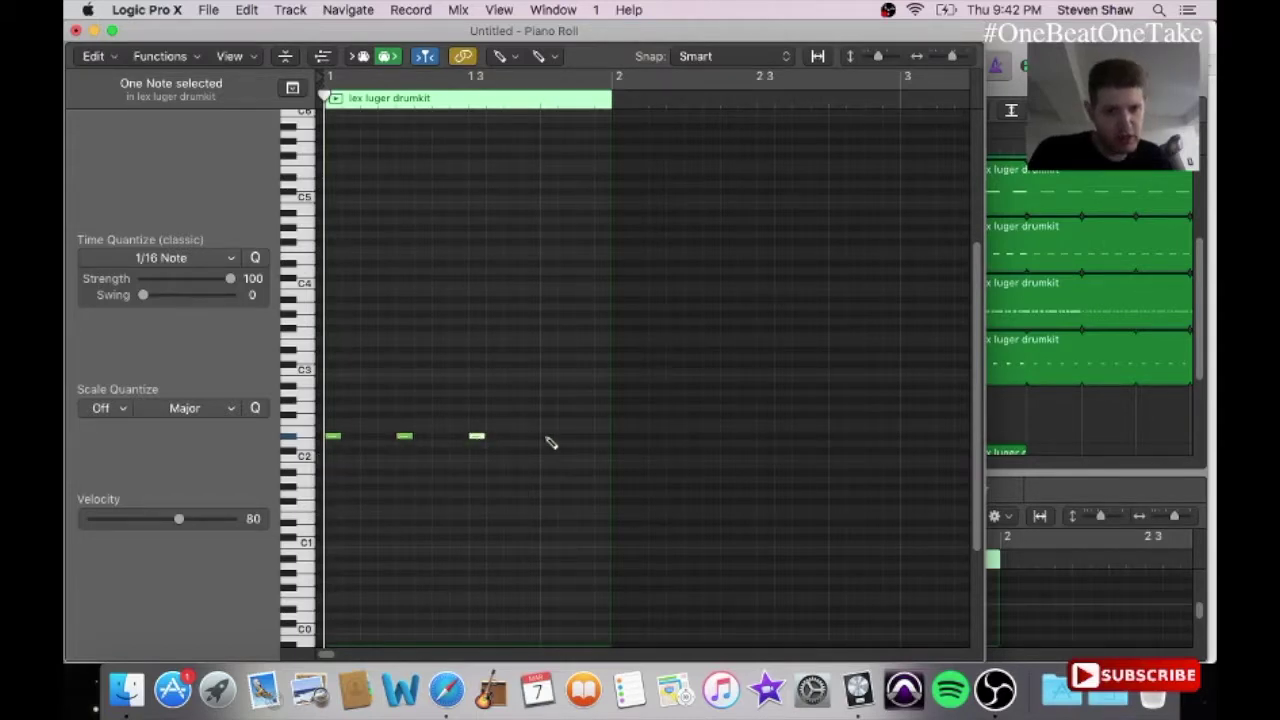
{"action": "left_click", "coordinate": [78, 31]}
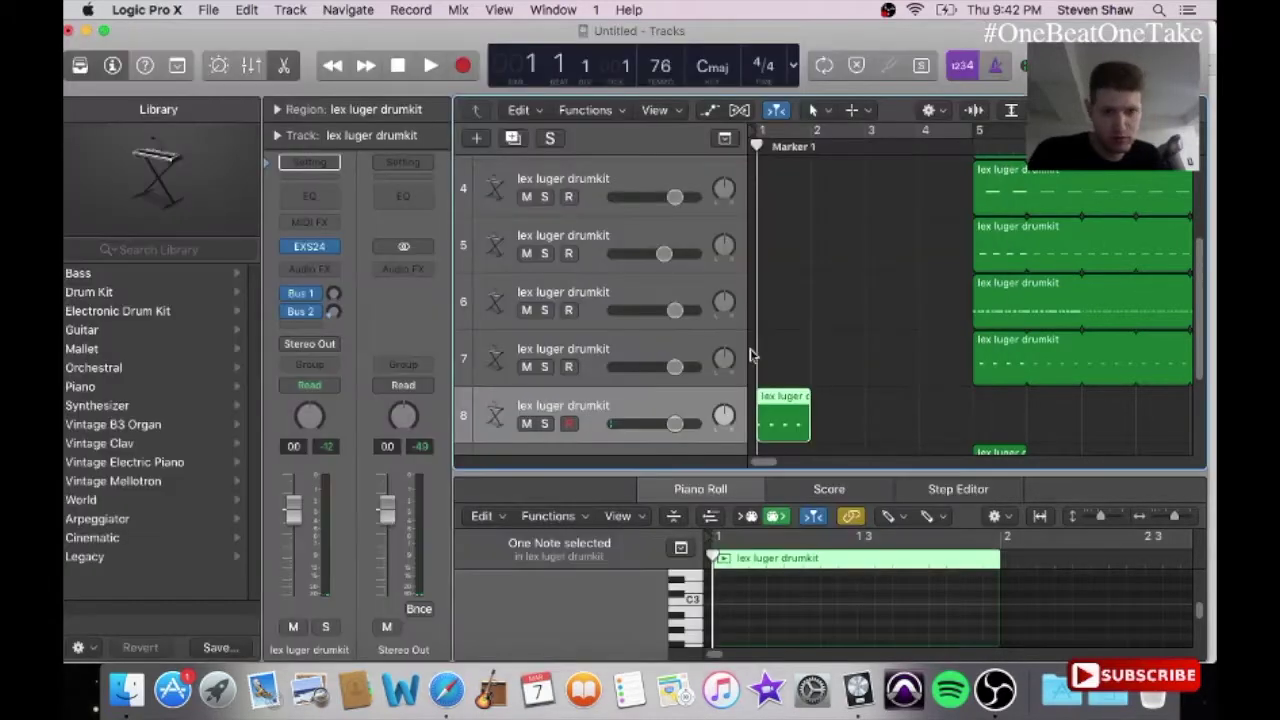
Step: Move the new track 8 region to bar 5, loop it, and play the arrangement from there
{"action": "left_click_drag", "start_coordinate": [797, 403], "coordinate": [995, 420]}
{"action": "left_click", "coordinate": [968, 150]}
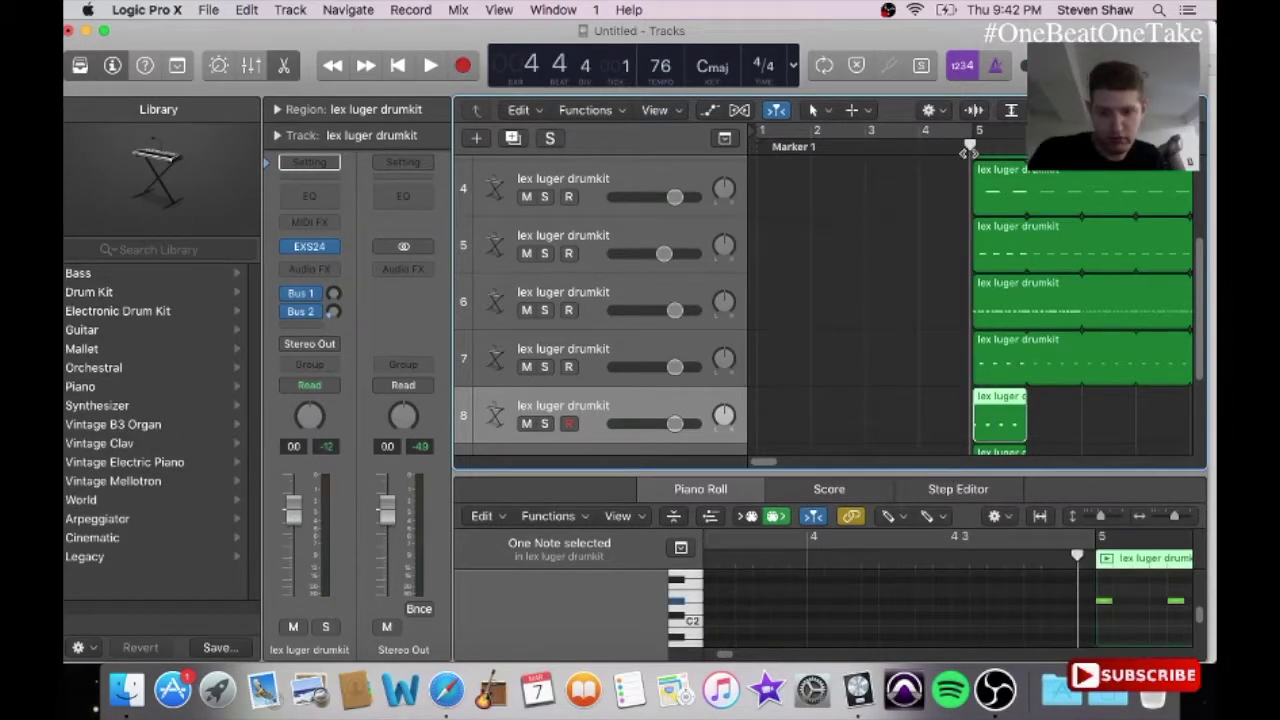
{"action": "key", "text": "l"}
{"action": "key", "text": "space"}
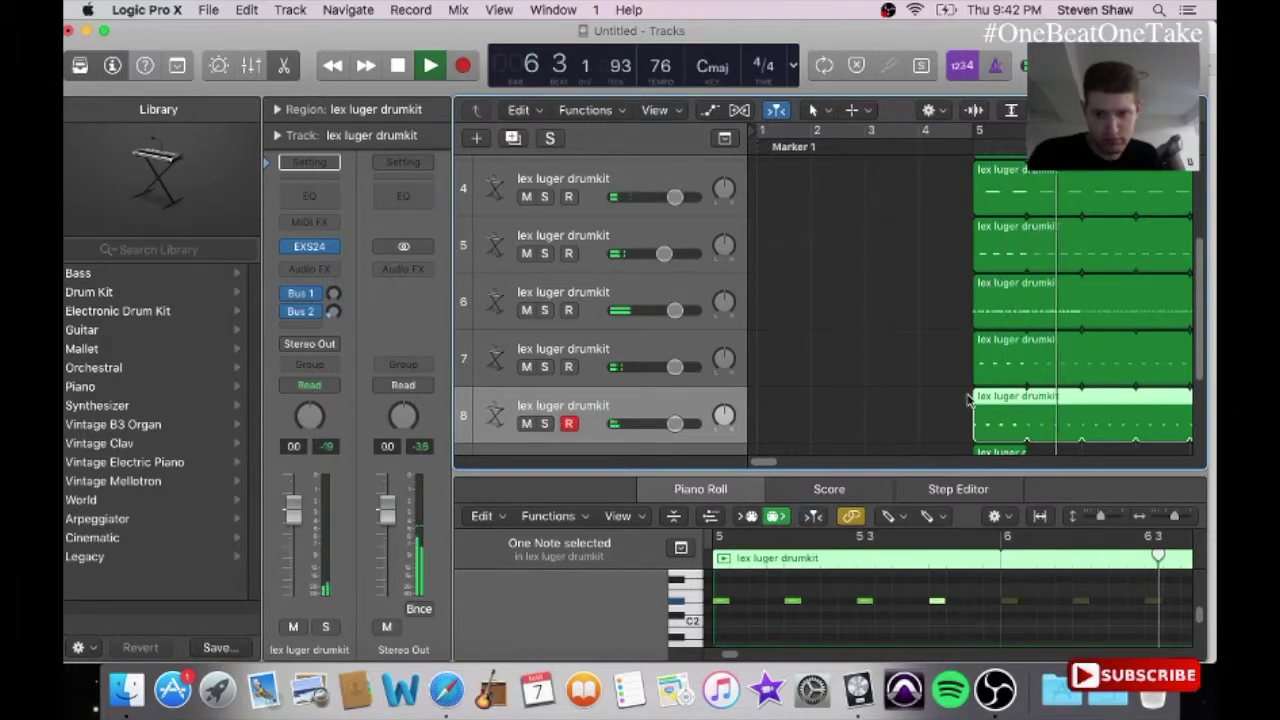
Step: Copy the track 8 region and end its loop at bar 13
{"action": "left_click", "coordinate": [247, 9]}
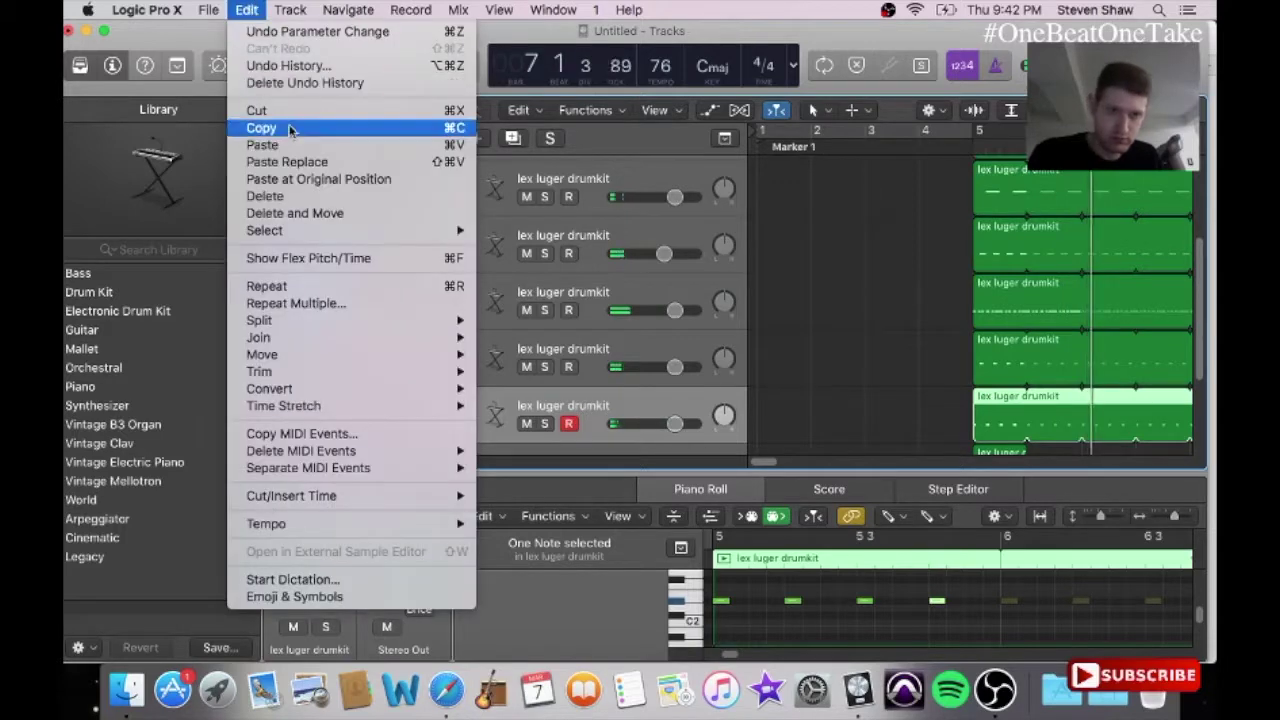
{"action": "left_click", "coordinate": [257, 126]}
{"action": "left_click_drag", "start_coordinate": [757, 467], "coordinate": [784, 462]}
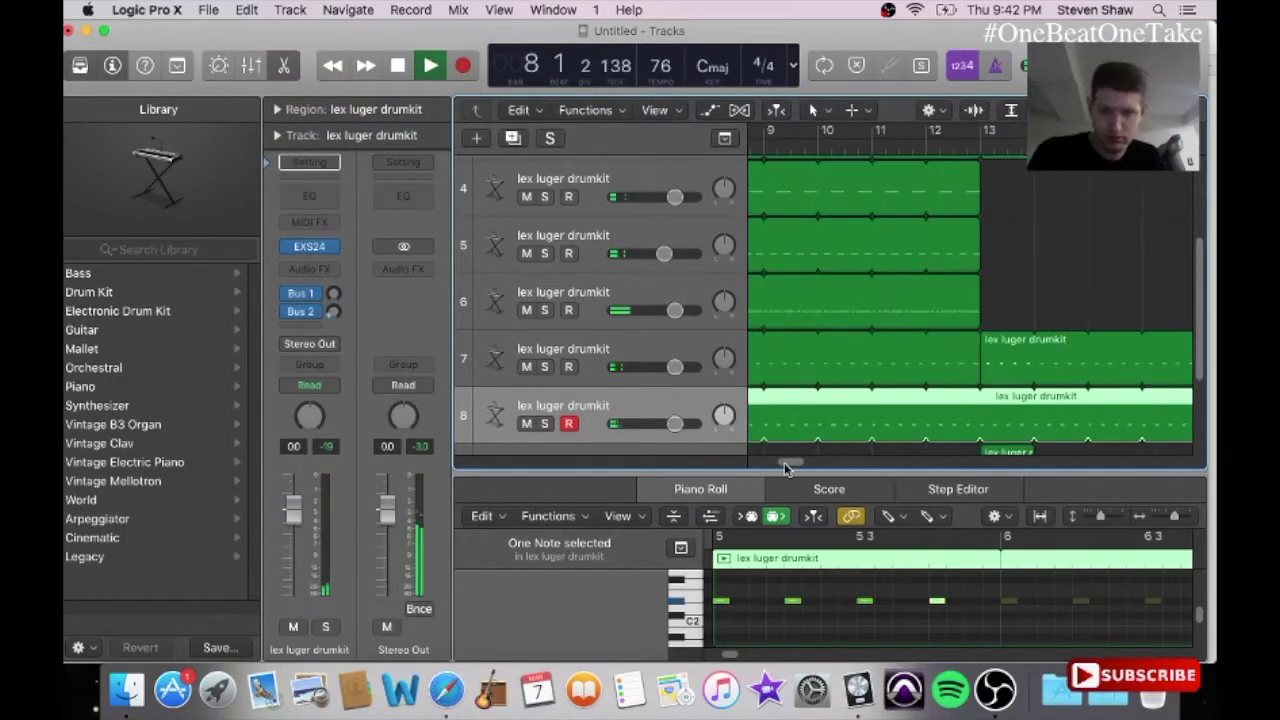
{"action": "left_click", "coordinate": [984, 390]}
Step: Delete the Audio 2 region at bar 8 and extend the looped sample region before it to bar 9
{"action": "left_click_drag", "start_coordinate": [797, 465], "coordinate": [784, 465]}
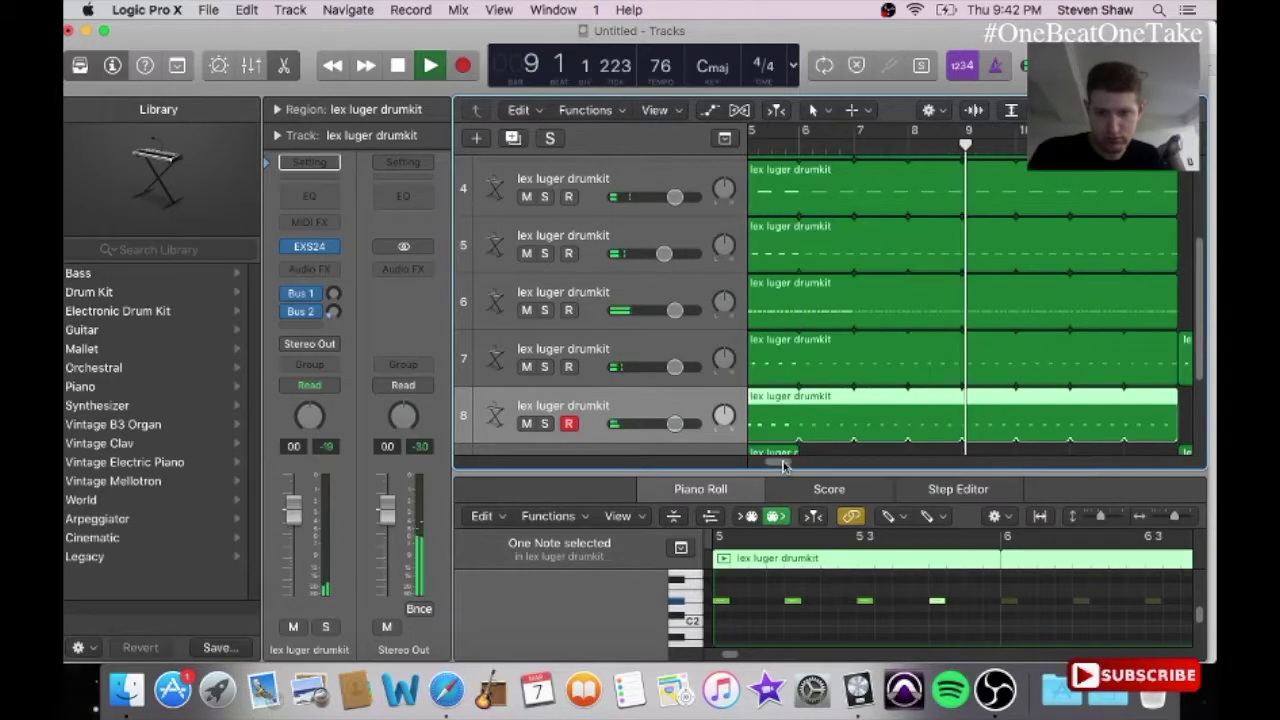
{"action": "scroll", "coordinate": [1200, 252], "scroll_direction": "down", "scroll_amount": 3}
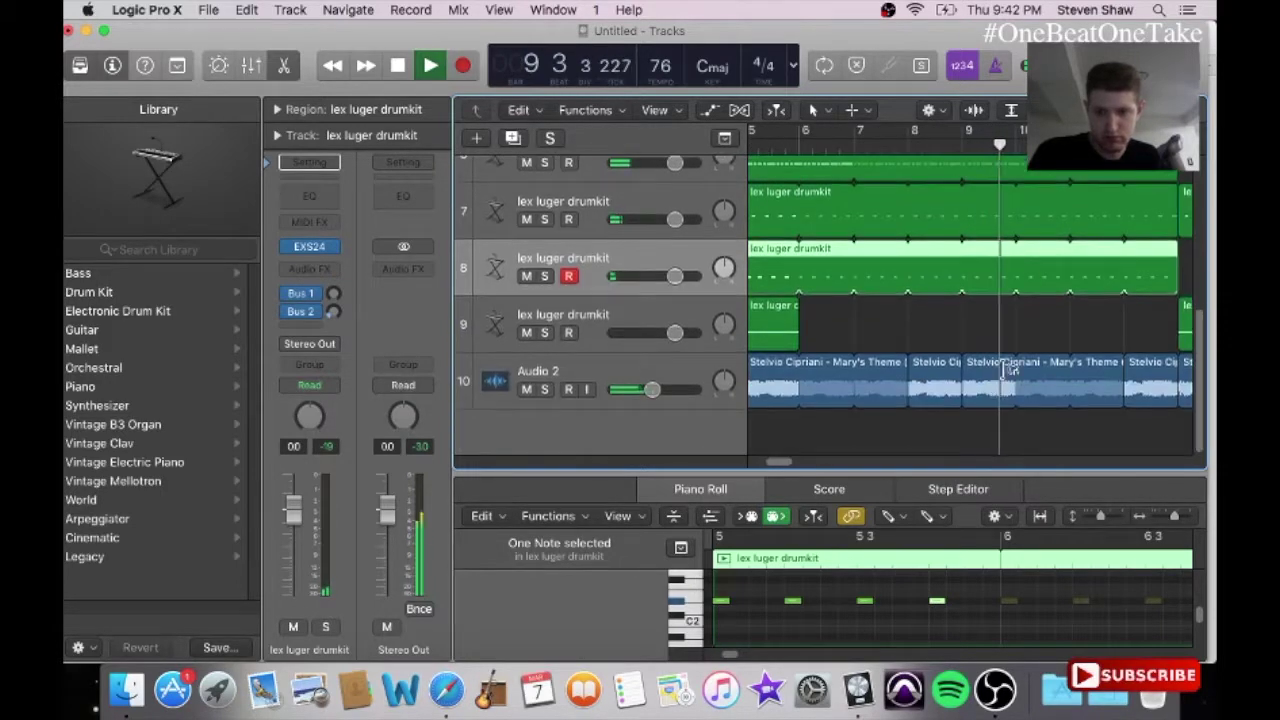
{"action": "left_click", "coordinate": [922, 376]}
{"action": "key", "text": "Delete"}
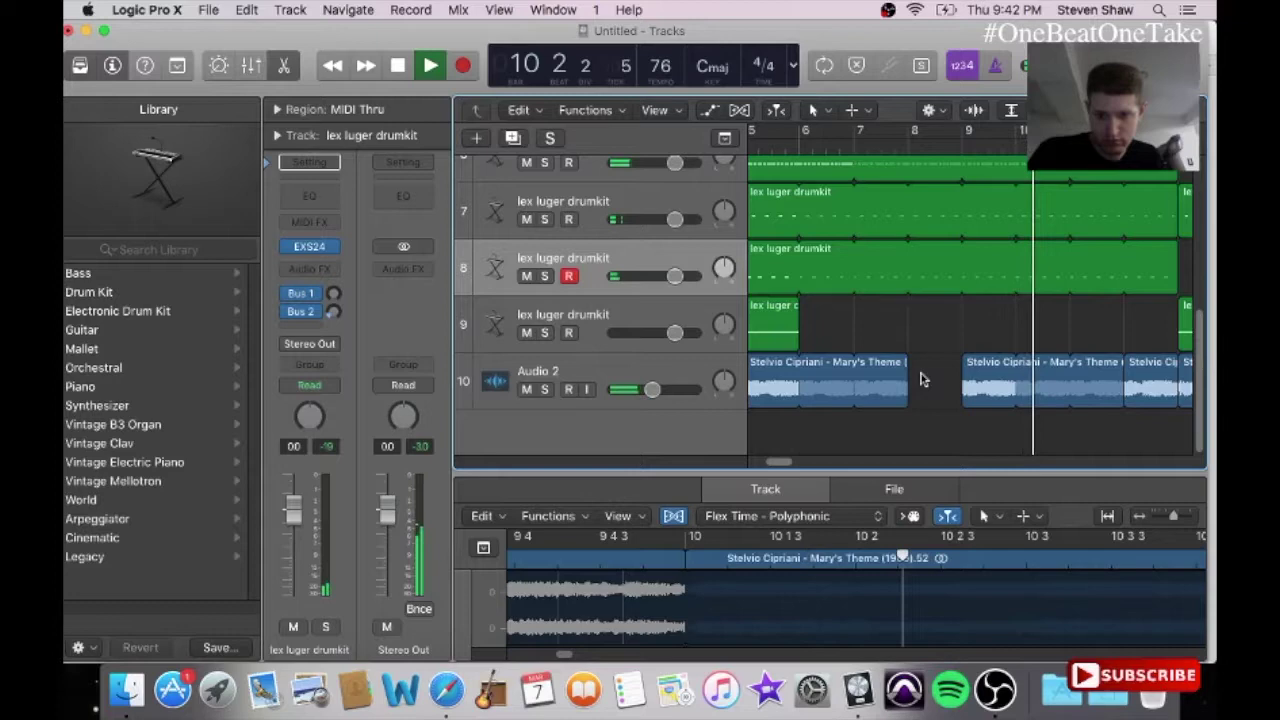
{"action": "left_click_drag", "start_coordinate": [907, 392], "coordinate": [963, 398]}
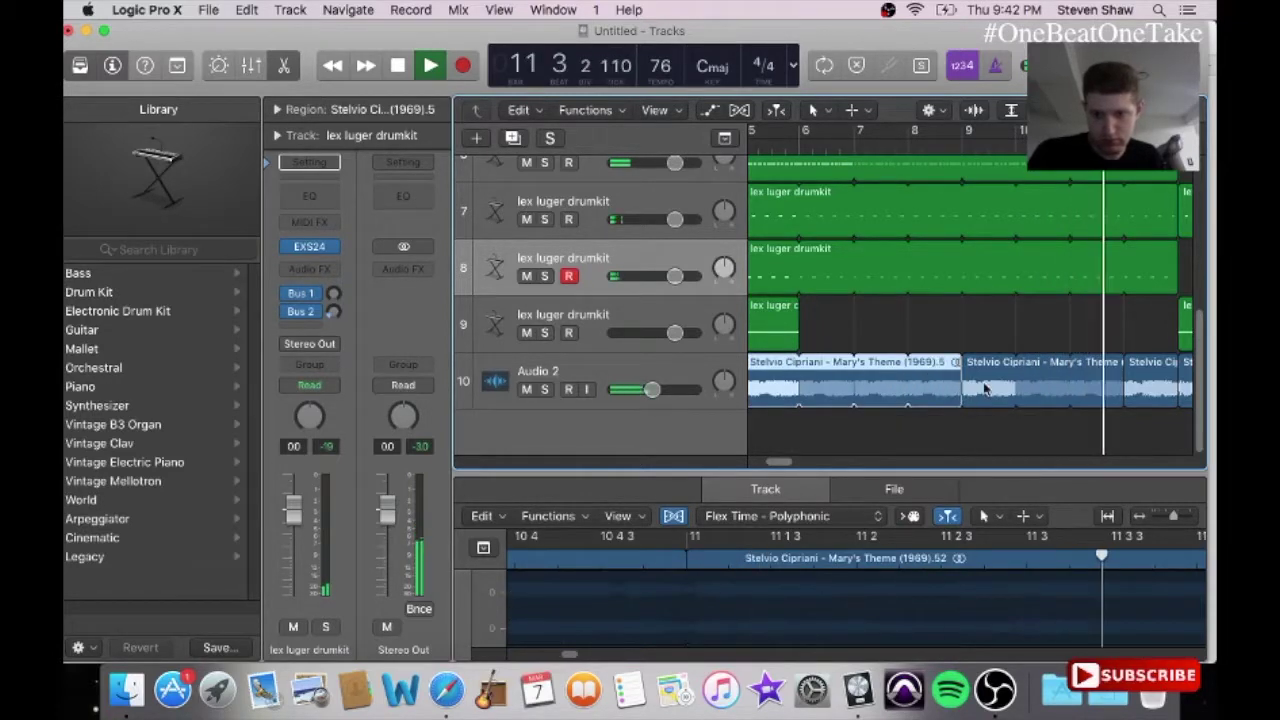
Step: Delete the Audio 2 region at bar 9 and extend the looped sample region before it to bar 12
{"action": "left_click", "coordinate": [985, 389]}
{"action": "key", "text": "Delete"}
{"action": "left_click_drag", "start_coordinate": [962, 390], "coordinate": [1119, 410]}
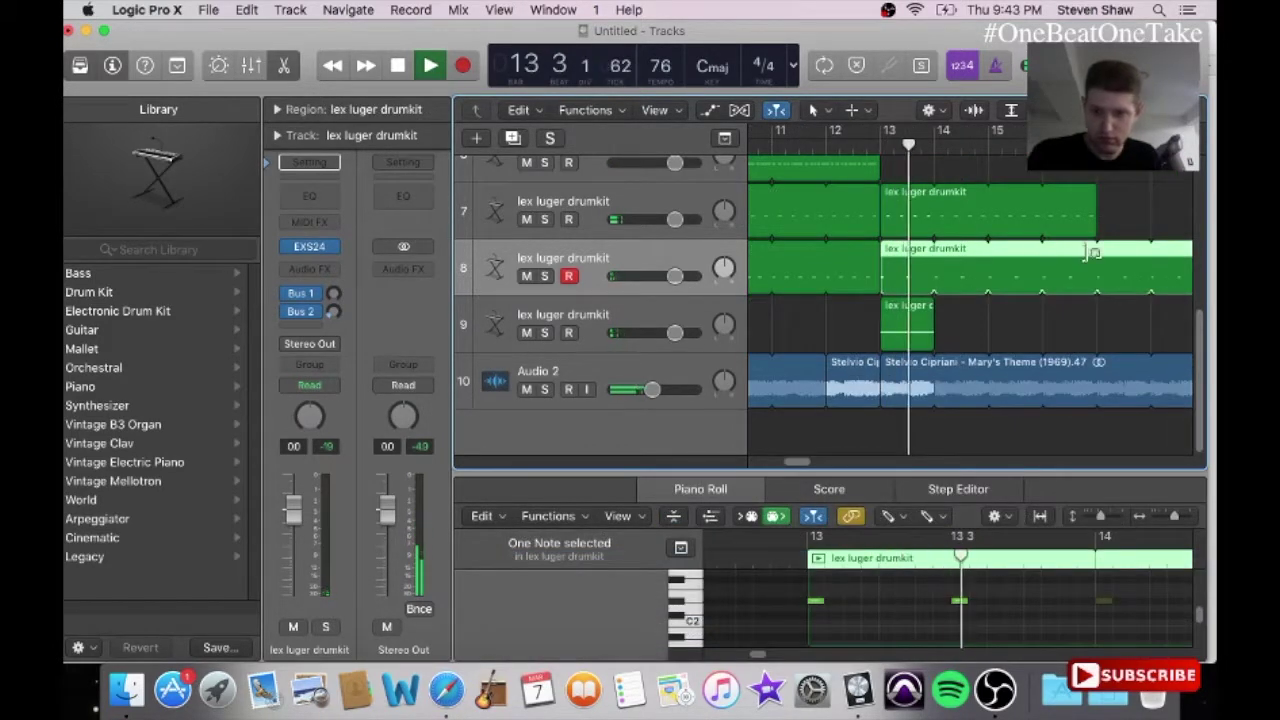
Step: Delete the first and third notes of the track 7 region at bar 13 and play from just before that region
{"action": "left_click", "coordinate": [990, 212]}
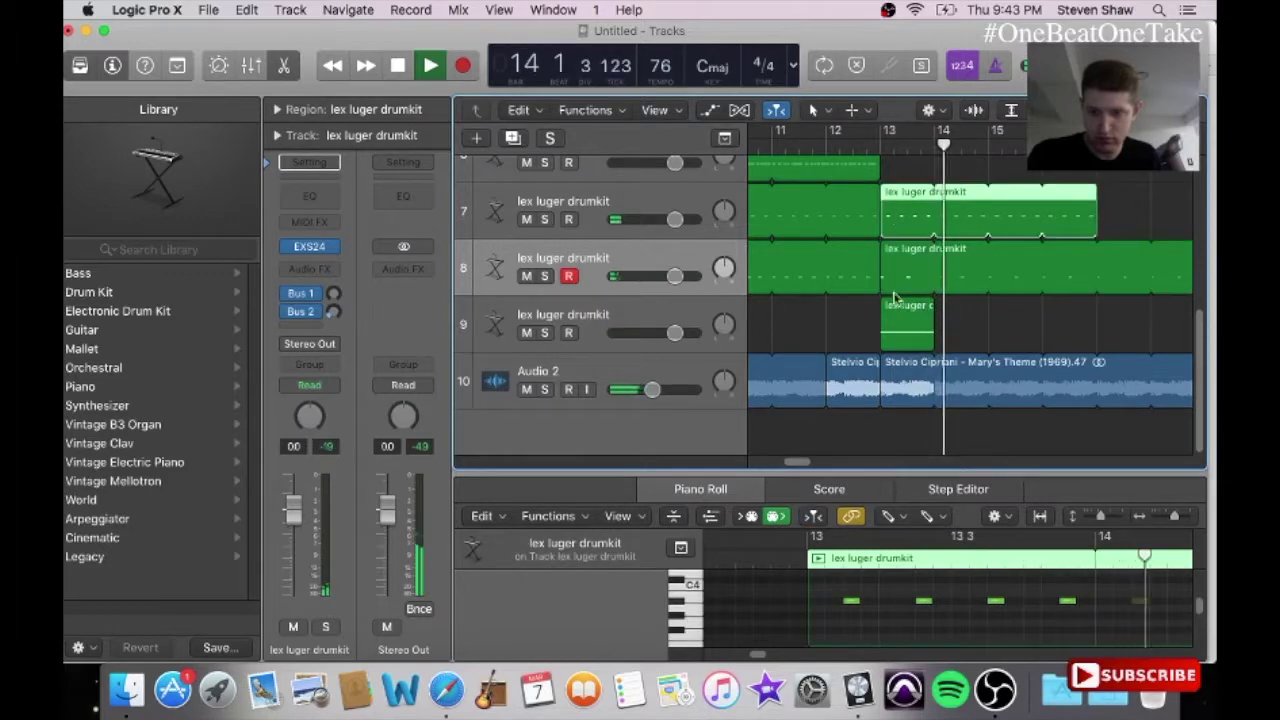
{"action": "left_click_drag", "start_coordinate": [853, 604], "coordinate": [996, 603]}
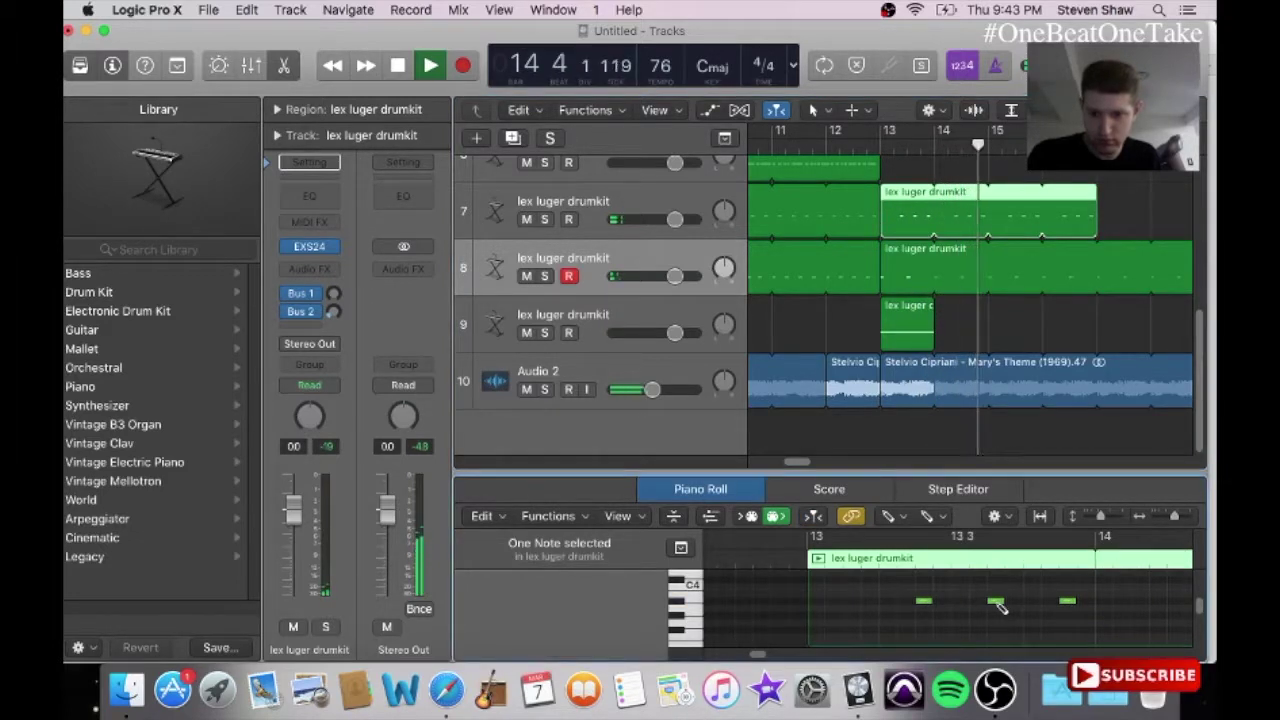
{"action": "left_click", "coordinate": [867, 148]}
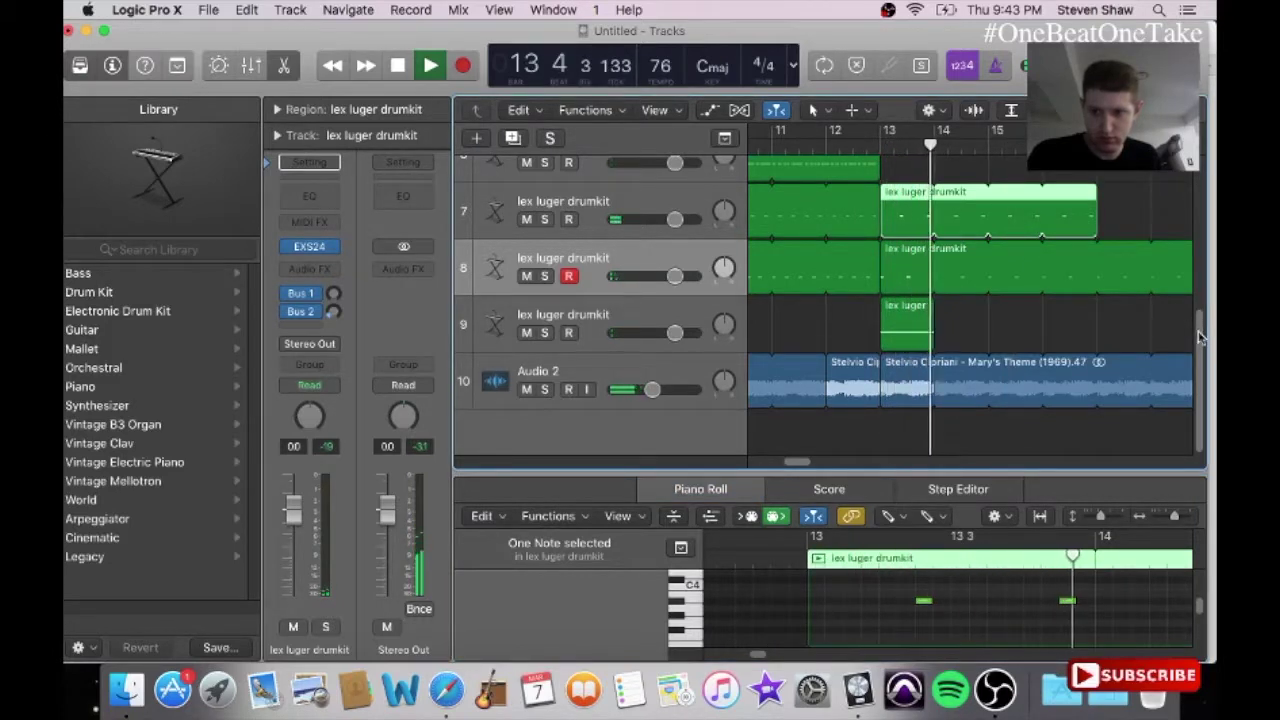
Step: Delete the note just before bar 14 in the track 3 region at bar 13 and stop playback
{"action": "scroll", "coordinate": [1175, 314], "scroll_direction": "up", "scroll_amount": 2}
{"action": "scroll", "coordinate": [1190, 300], "scroll_direction": "up", "scroll_amount": 3}
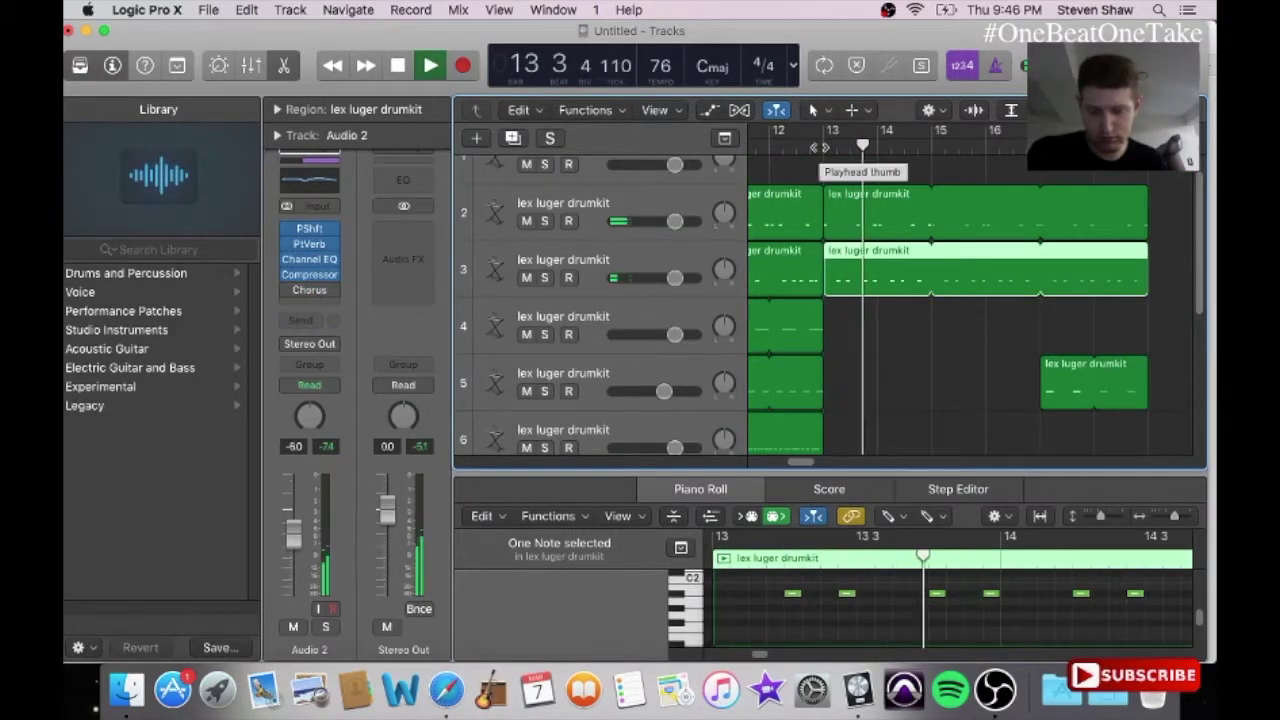
{"action": "double_click", "coordinate": [993, 595]}
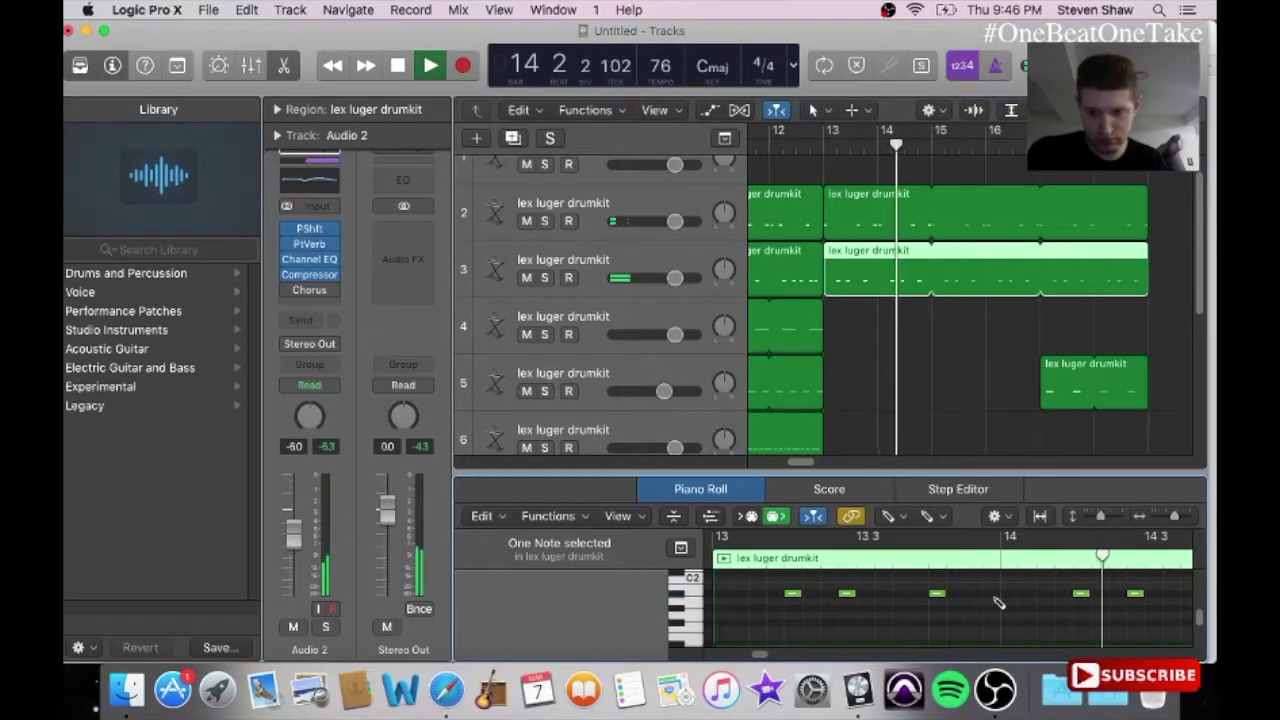
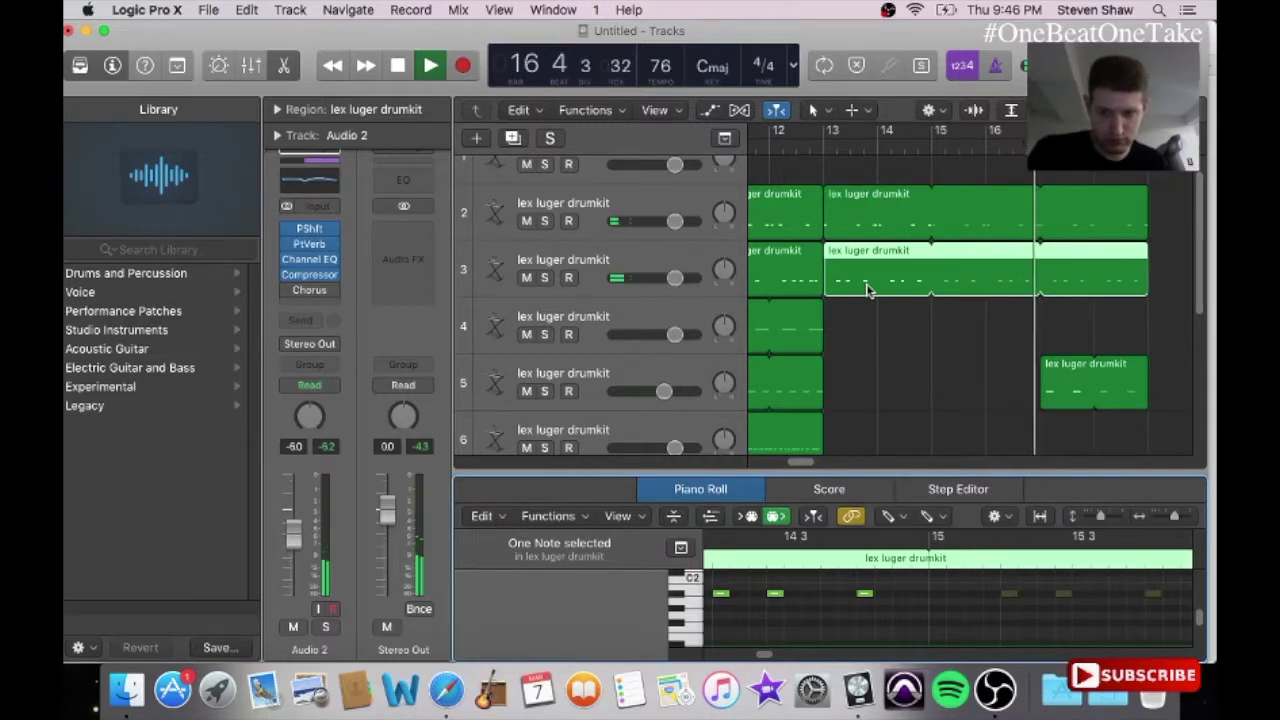
{"action": "key", "text": "space"}
Step: Copy the four Audio 2 regions spanning bars 13 to 17 and paste them at bar 17
{"action": "left_click_drag", "start_coordinate": [1204, 262], "coordinate": [1194, 378]}
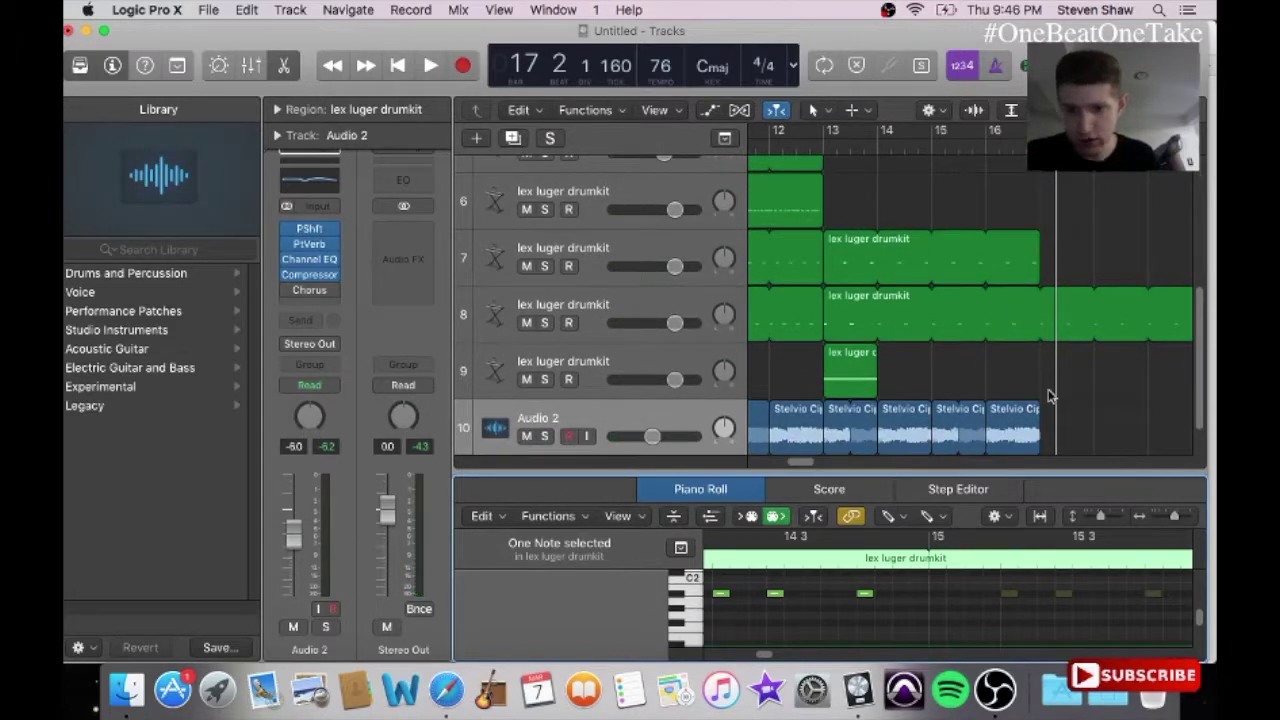
{"action": "left_click_drag", "start_coordinate": [1064, 421], "coordinate": [865, 430]}
{"action": "left_click", "coordinate": [838, 433]}
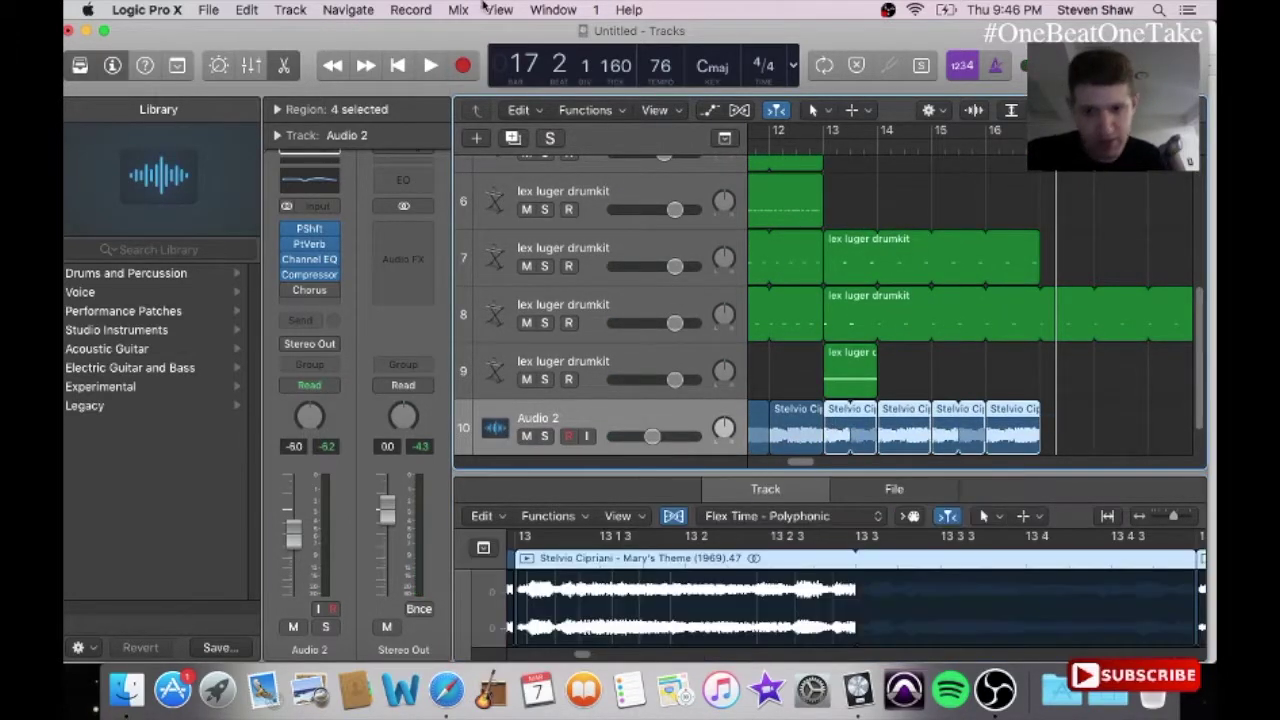
{"action": "left_click", "coordinate": [246, 9]}
{"action": "left_click", "coordinate": [290, 126]}
{"action": "left_click_drag", "start_coordinate": [1080, 148], "coordinate": [1041, 148]}
{"action": "left_click", "coordinate": [252, 9]}
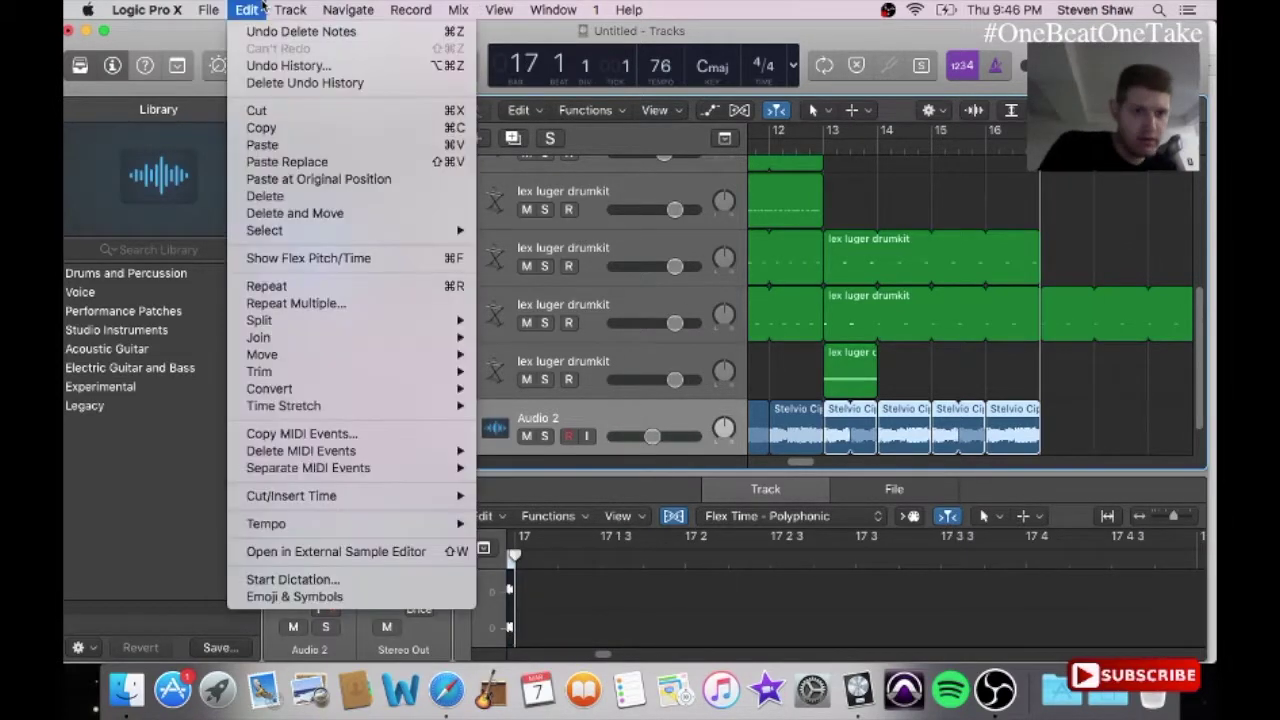
{"action": "left_click", "coordinate": [296, 143]}
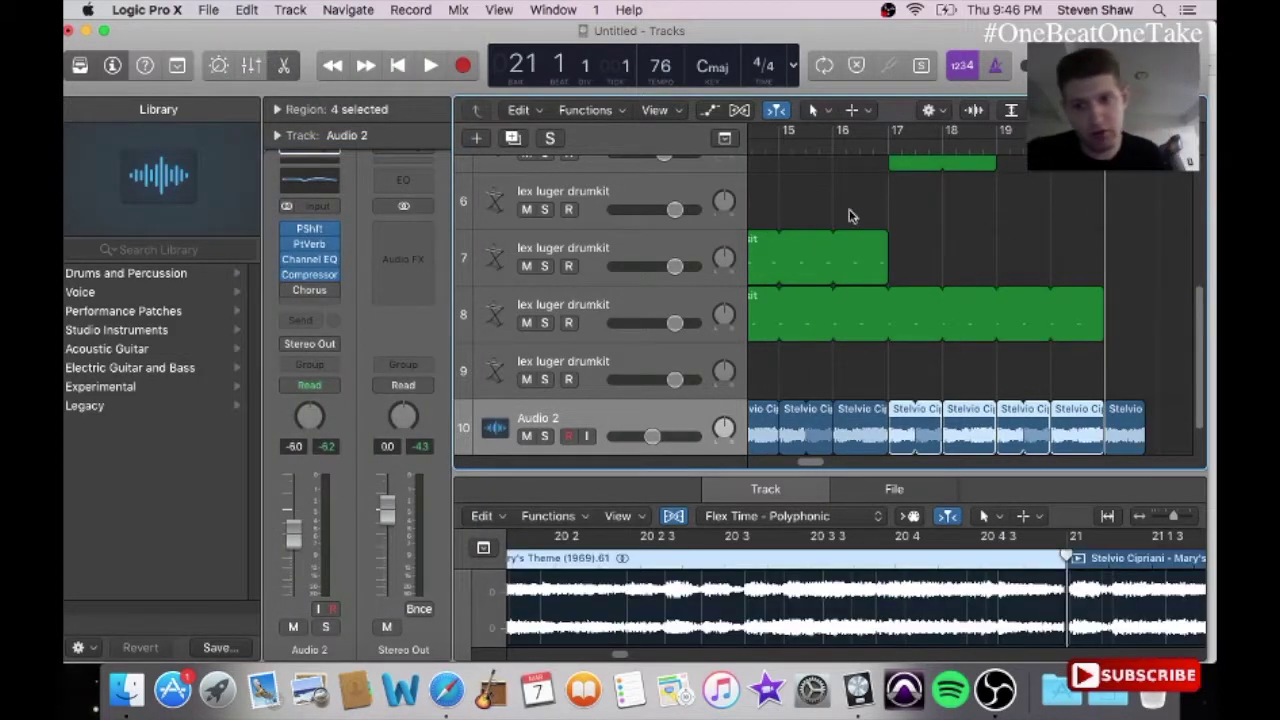
Step: Loop the track 5 region from bar 17 to bar 21 and extend the track 7 loop to bar 21
{"action": "left_click_drag", "start_coordinate": [1201, 314], "coordinate": [1194, 254]}
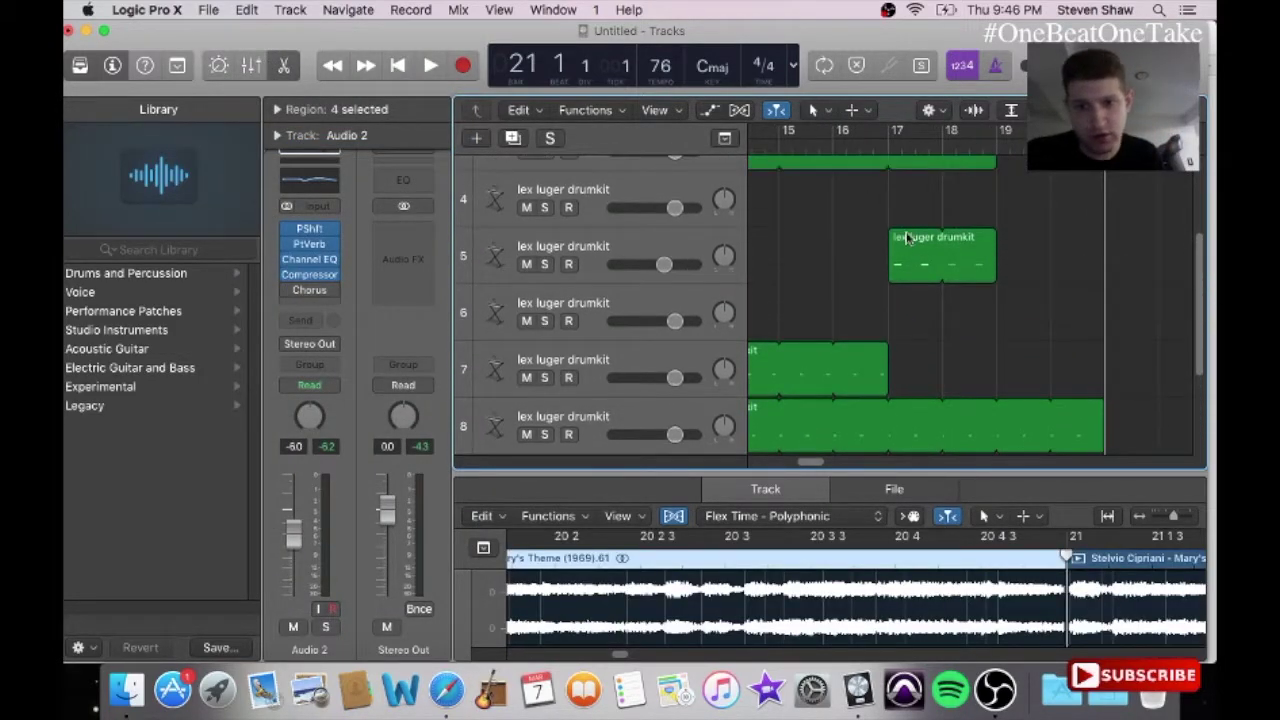
{"action": "left_click", "coordinate": [907, 237]}
{"action": "key", "text": "l"}
{"action": "key", "text": "l"}
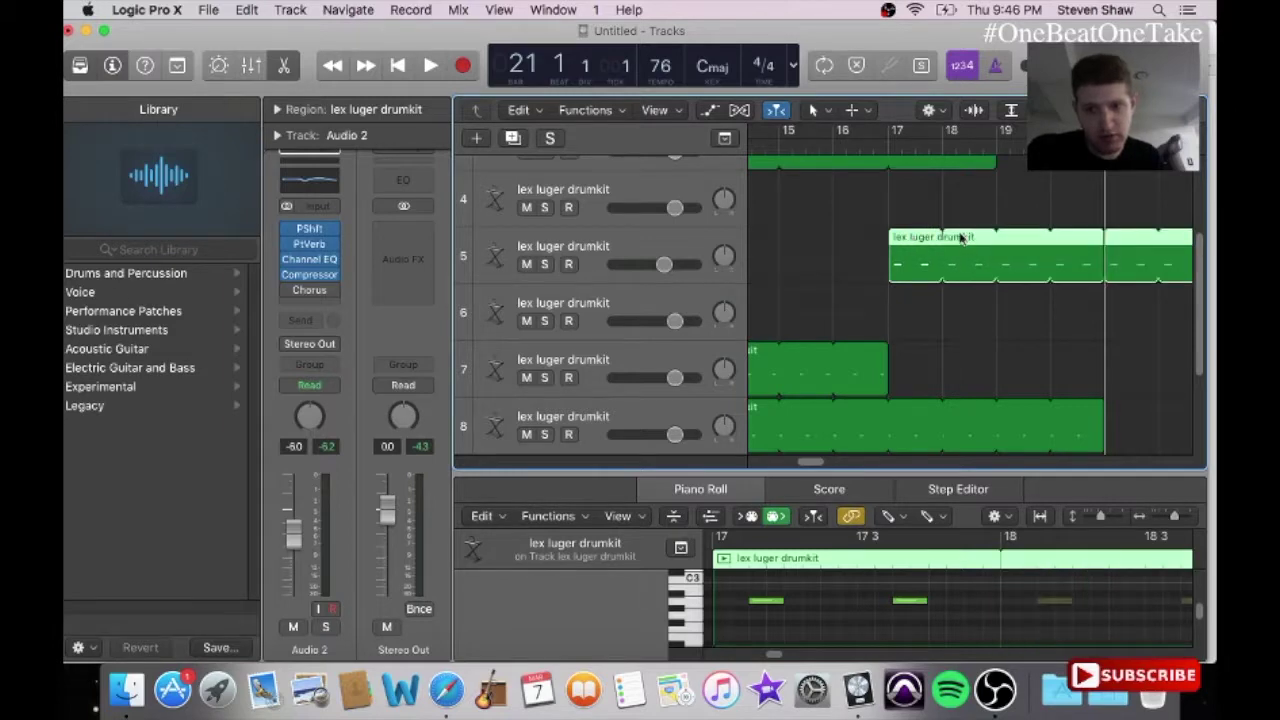
{"action": "left_click_drag", "start_coordinate": [1116, 244], "coordinate": [1110, 244]}
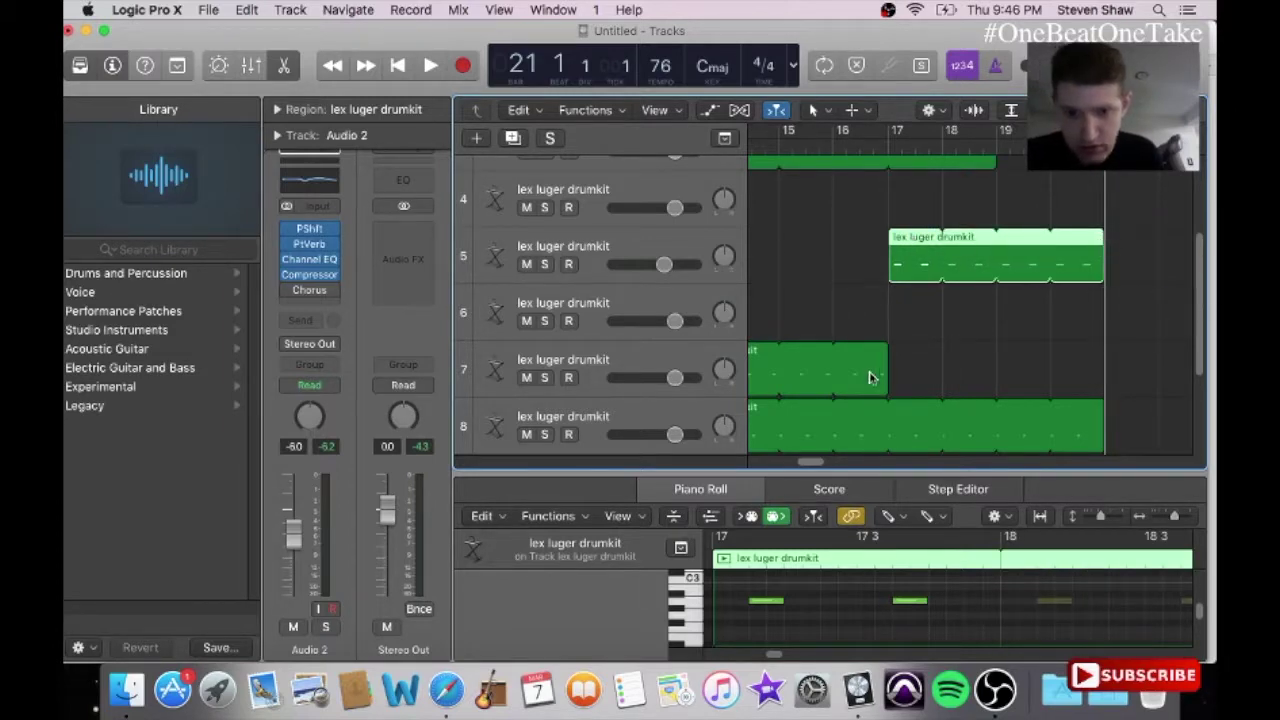
{"action": "left_click_drag", "start_coordinate": [884, 366], "coordinate": [1106, 384]}
Step: Copy the looped track 2 region that starts at bar 13
{"action": "scroll", "coordinate": [1203, 317], "scroll_direction": "up", "scroll_amount": 3}
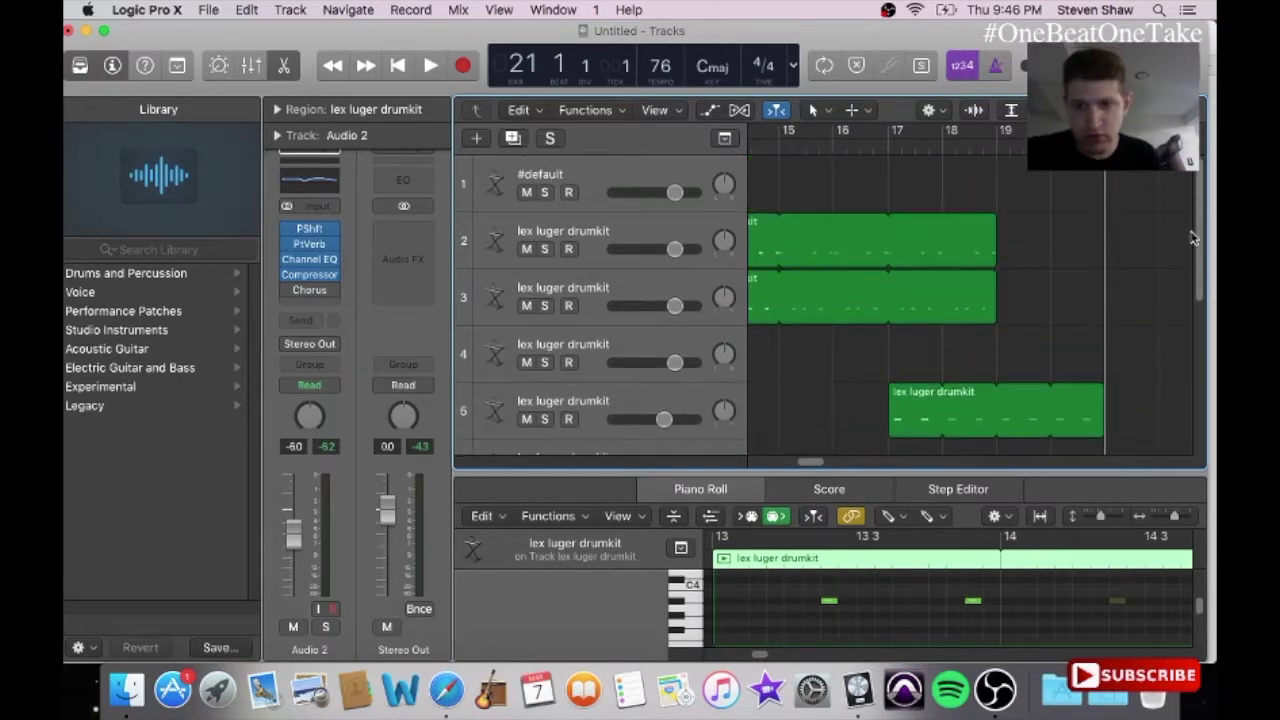
{"action": "left_click", "coordinate": [642, 234]}
{"action": "left_click_drag", "start_coordinate": [810, 462], "coordinate": [795, 461]}
{"action": "left_click", "coordinate": [955, 392]}
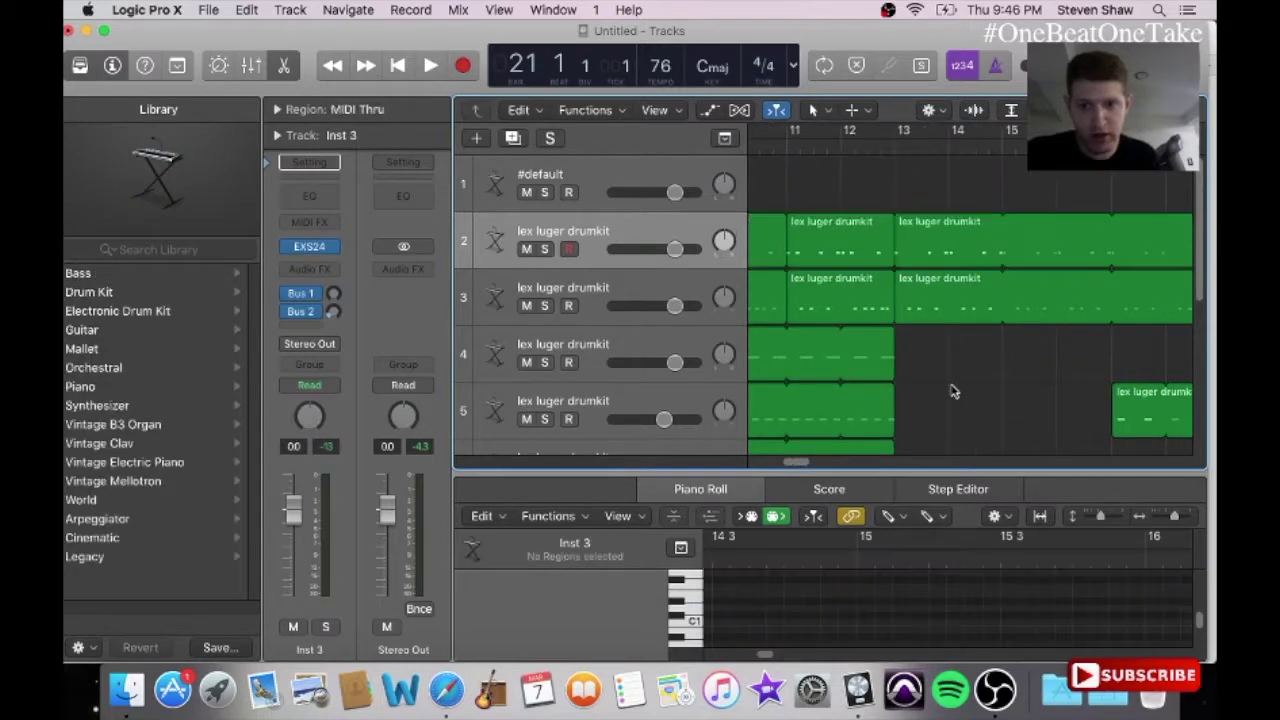
{"action": "left_click", "coordinate": [923, 218]}
{"action": "left_click", "coordinate": [250, 9]}
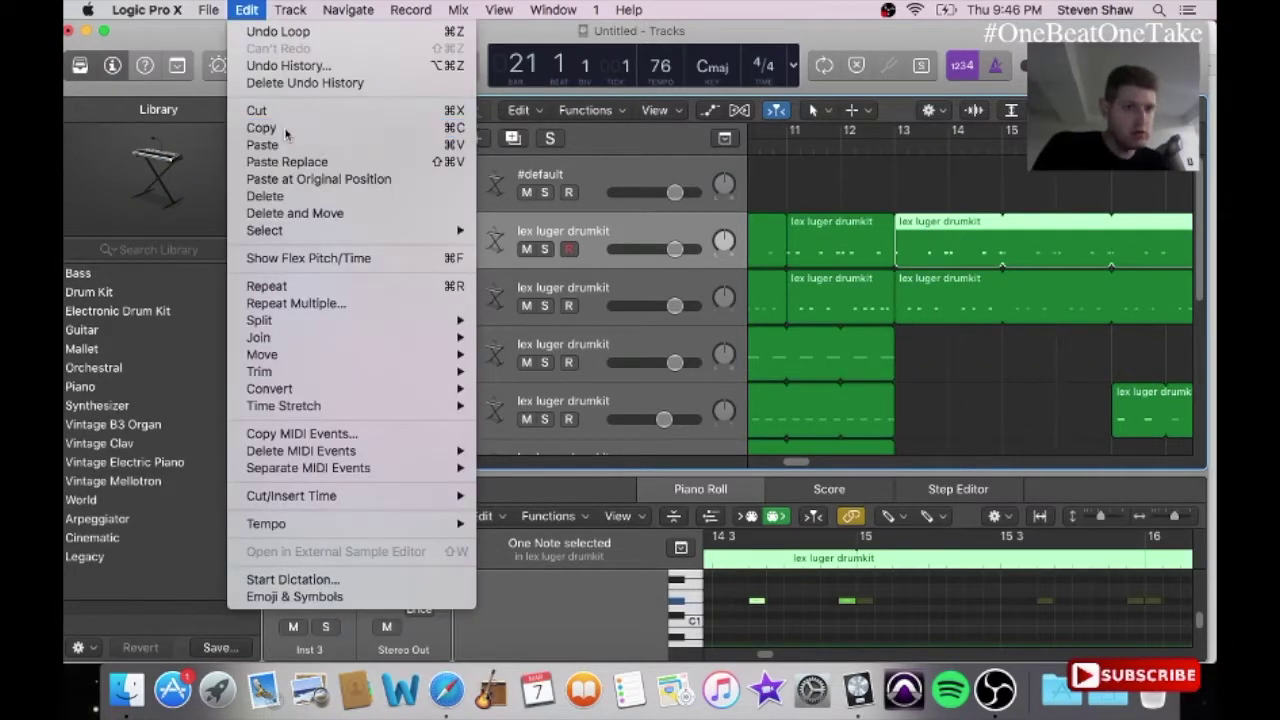
{"action": "left_click", "coordinate": [285, 128]}
Step: Paste the copied region on track 2 at bar 19 without looping and delete its last note before bar 21
{"action": "left_click_drag", "start_coordinate": [808, 462], "coordinate": [826, 462]}
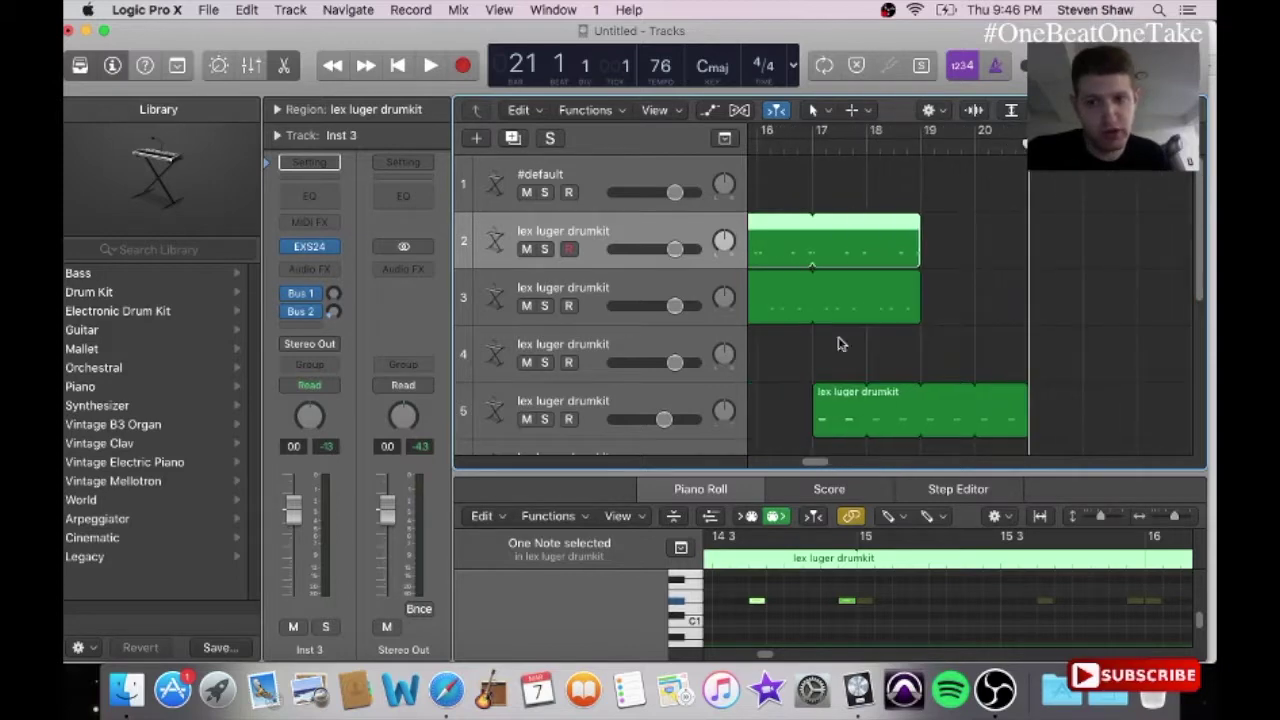
{"action": "left_click_drag", "start_coordinate": [947, 147], "coordinate": [920, 145]}
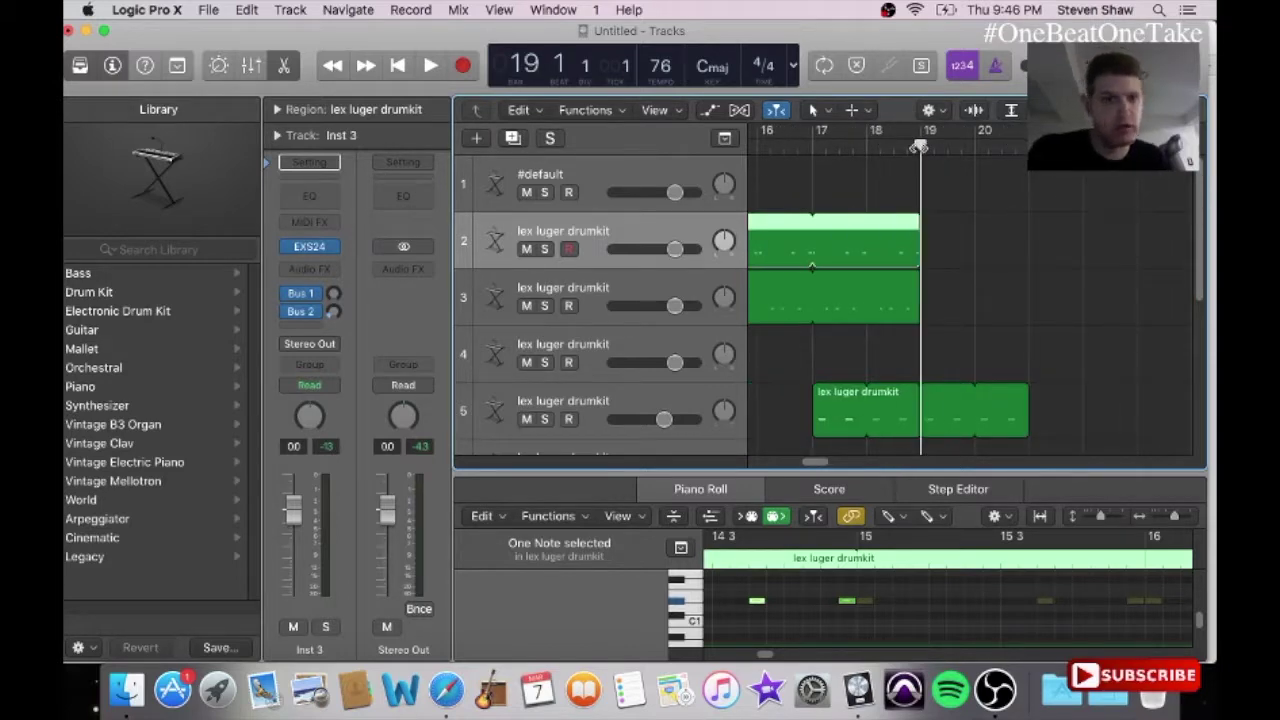
{"action": "left_click", "coordinate": [246, 9]}
{"action": "left_click", "coordinate": [288, 137]}
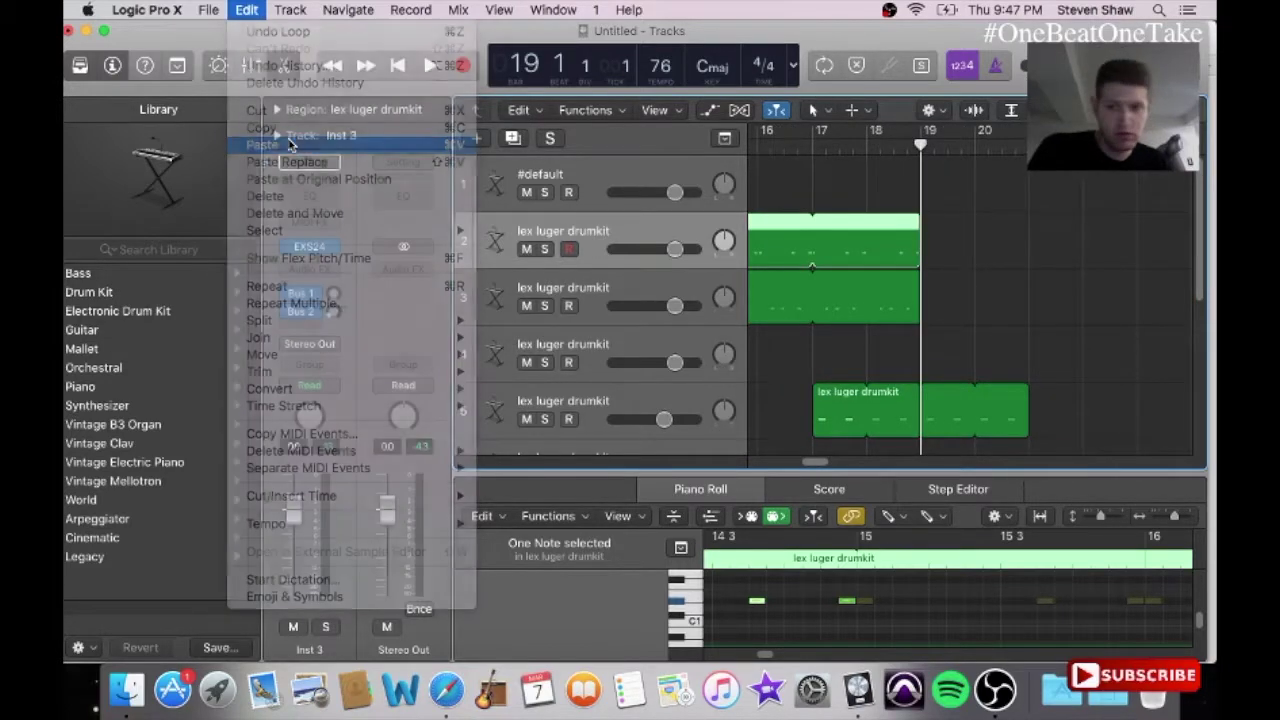
{"action": "left_click_drag", "start_coordinate": [1047, 235], "coordinate": [1034, 240]}
{"action": "left_click", "coordinate": [1086, 600]}
{"action": "key", "text": "Delete"}
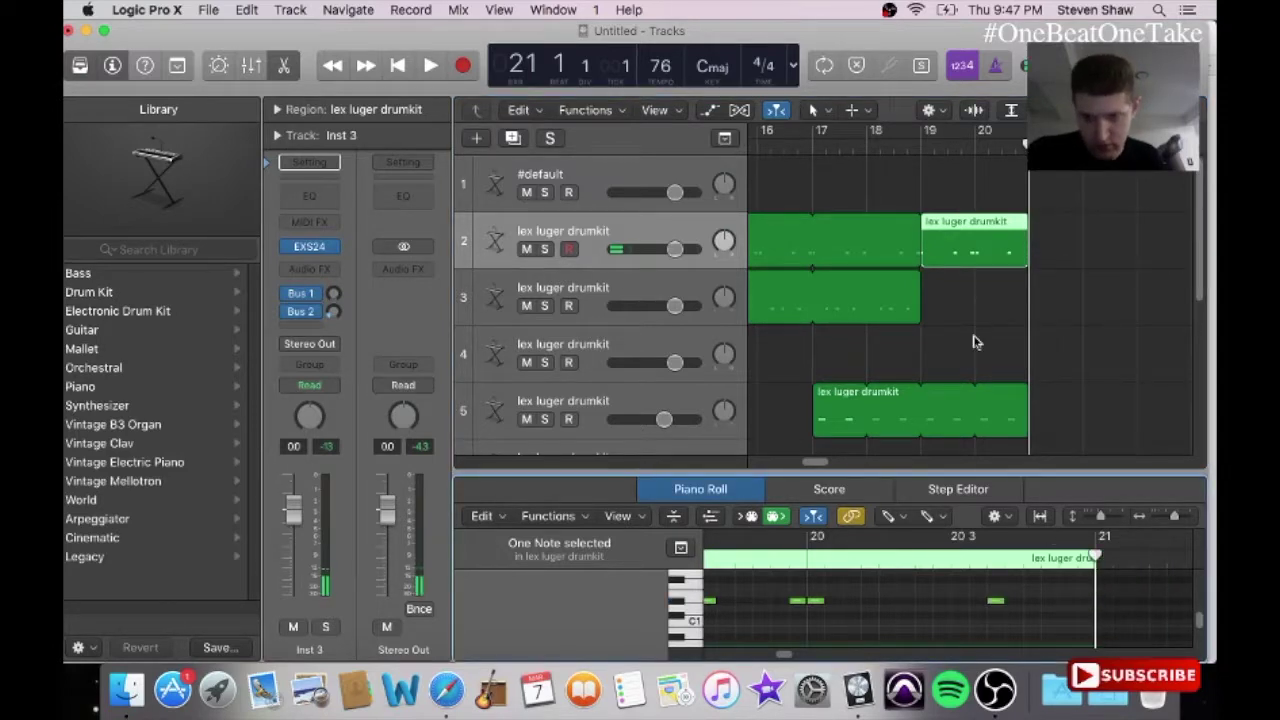
Step: Copy the looped track 3 region that starts at bar 13
{"action": "left_click_drag", "start_coordinate": [810, 458], "coordinate": [798, 466]}
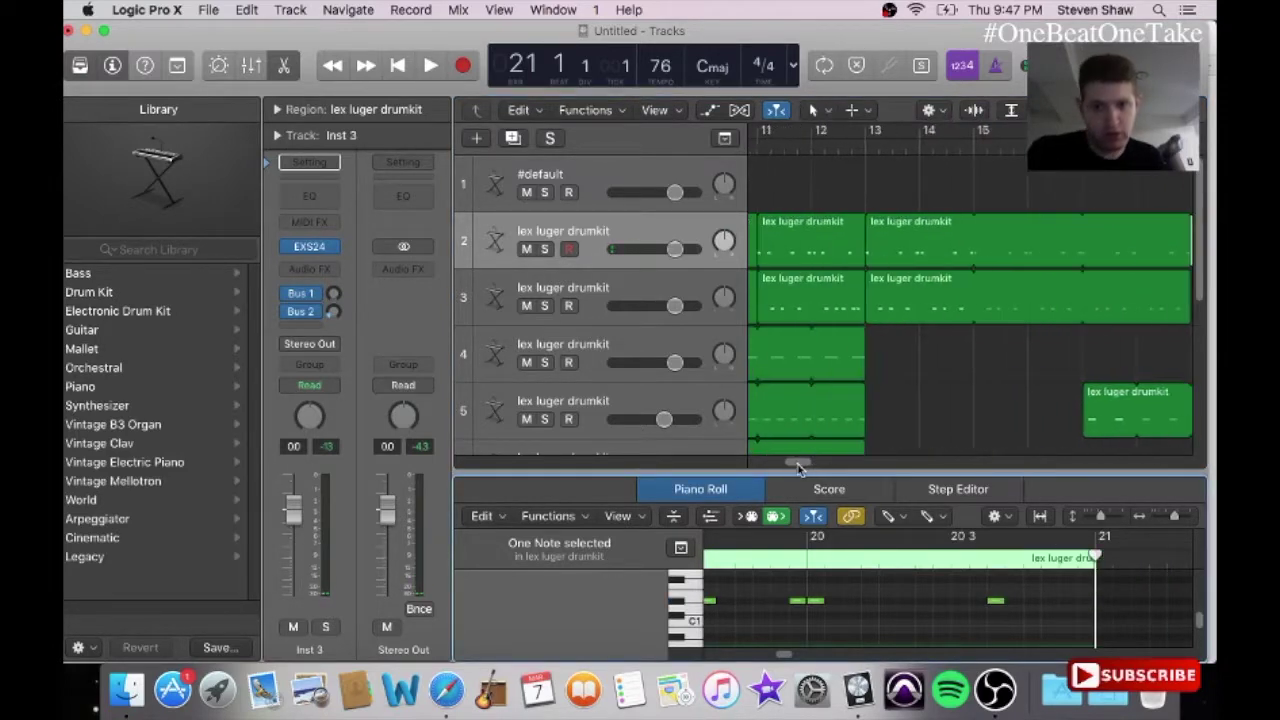
{"action": "left_click", "coordinate": [910, 313]}
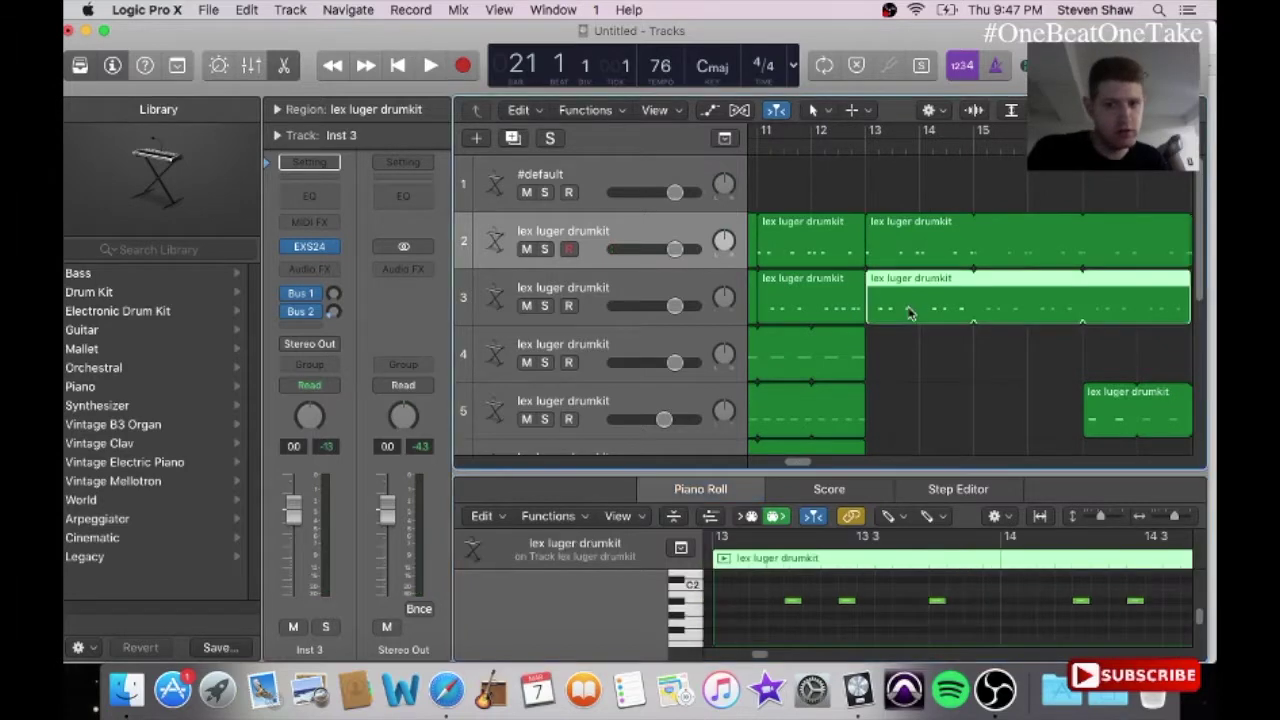
{"action": "left_click", "coordinate": [247, 9]}
{"action": "left_click", "coordinate": [288, 130]}
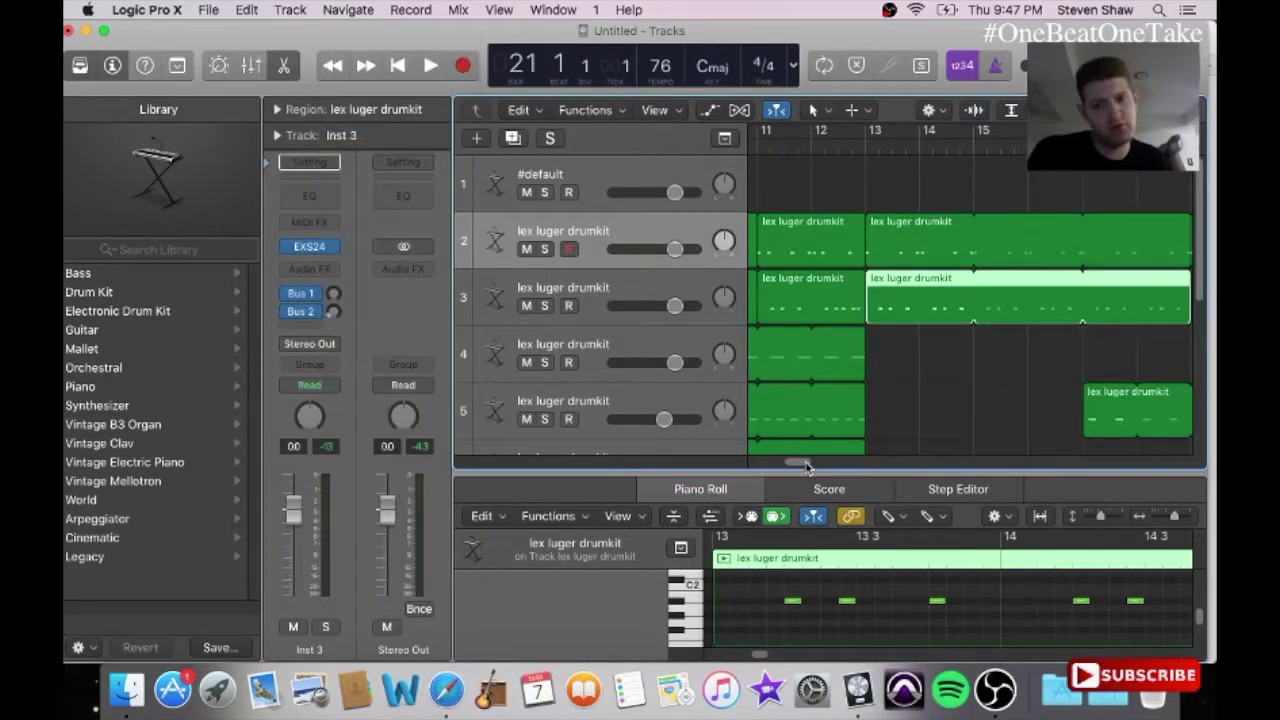
Step: Paste the copied region on track 3 at bar 19 and turn off its looping so it ends at bar 21
{"action": "left_click_drag", "start_coordinate": [806, 467], "coordinate": [825, 462]}
{"action": "left_click", "coordinate": [914, 165]}
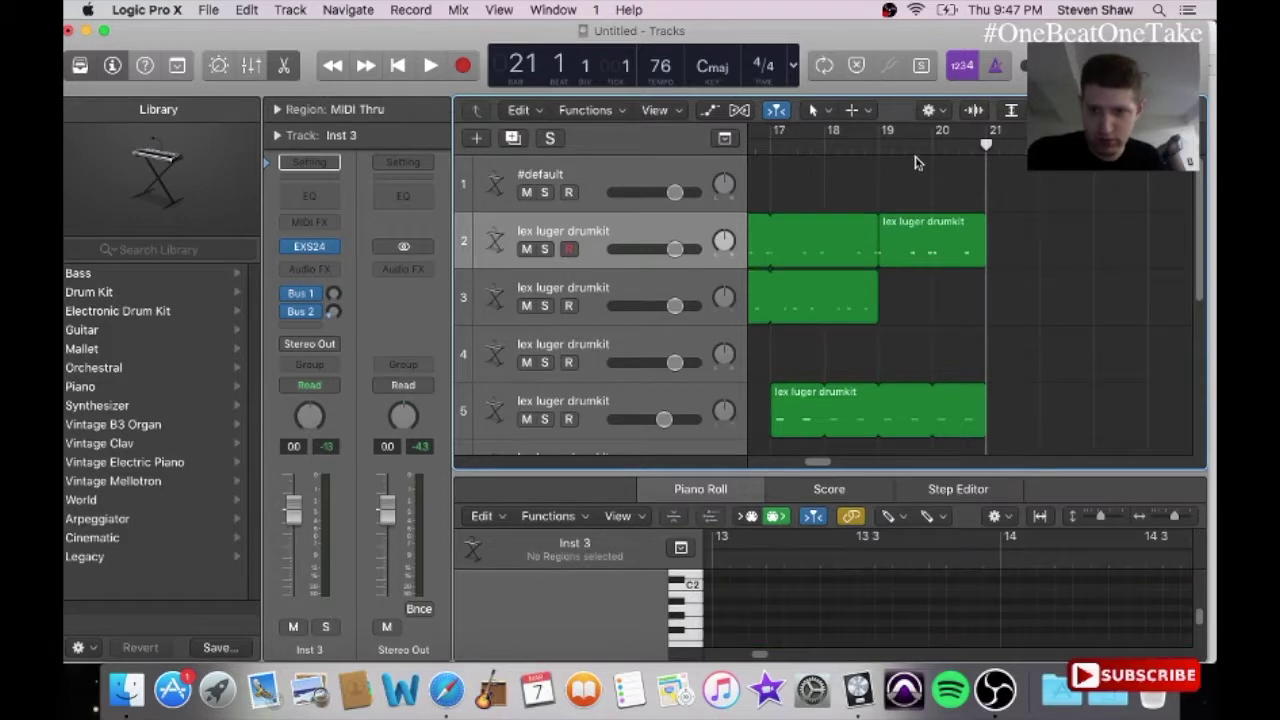
{"action": "left_click_drag", "start_coordinate": [916, 152], "coordinate": [878, 158]}
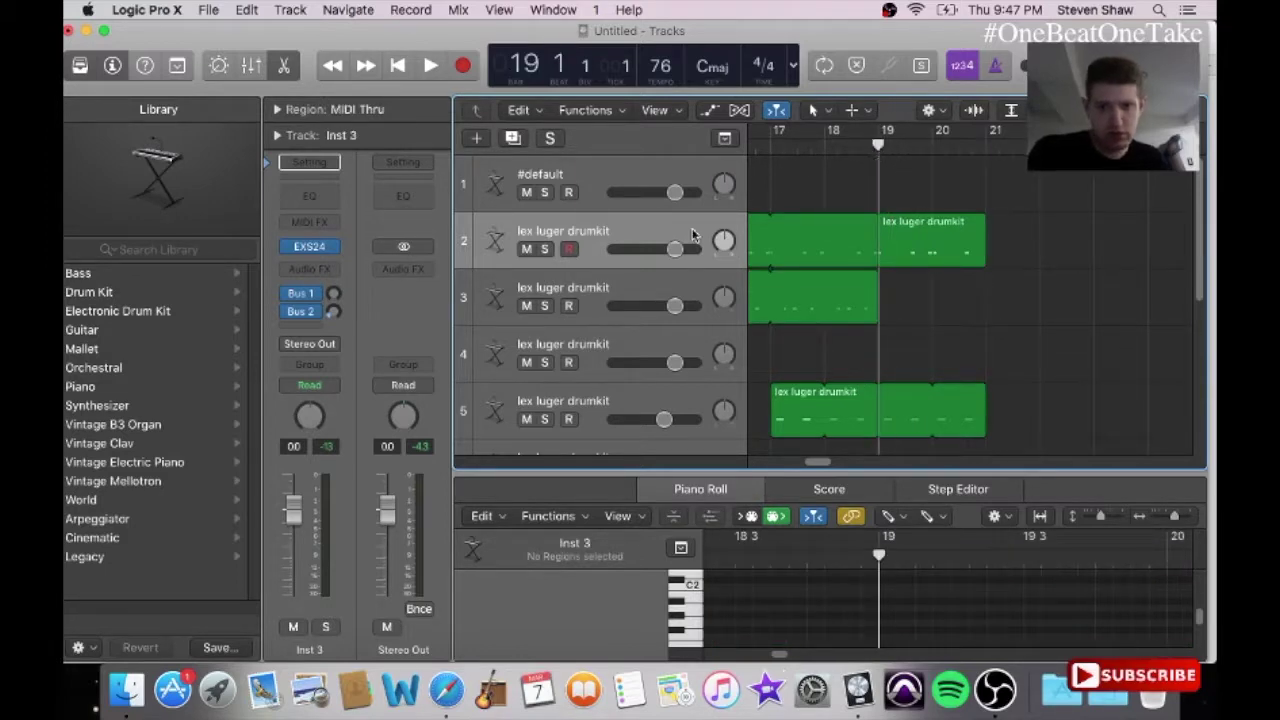
{"action": "left_click", "coordinate": [655, 291]}
{"action": "left_click", "coordinate": [247, 9]}
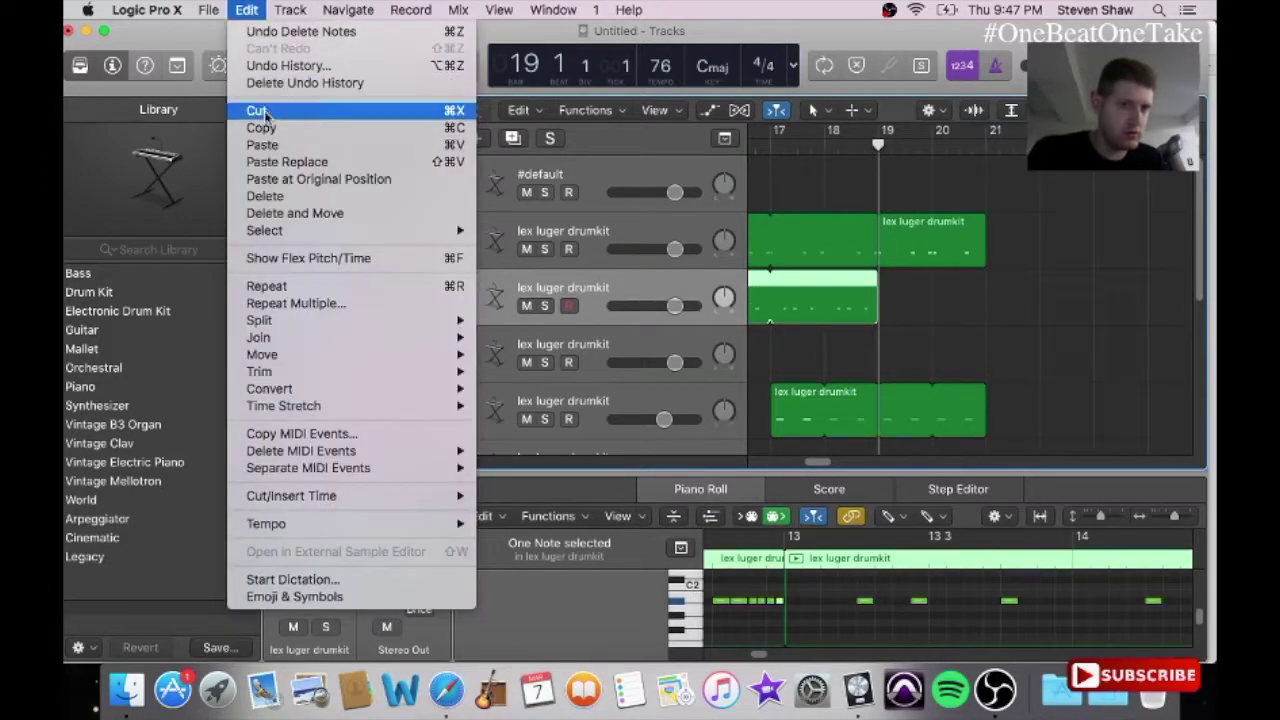
{"action": "left_click", "coordinate": [270, 145]}
{"action": "left_click_drag", "start_coordinate": [1028, 289], "coordinate": [993, 303]}
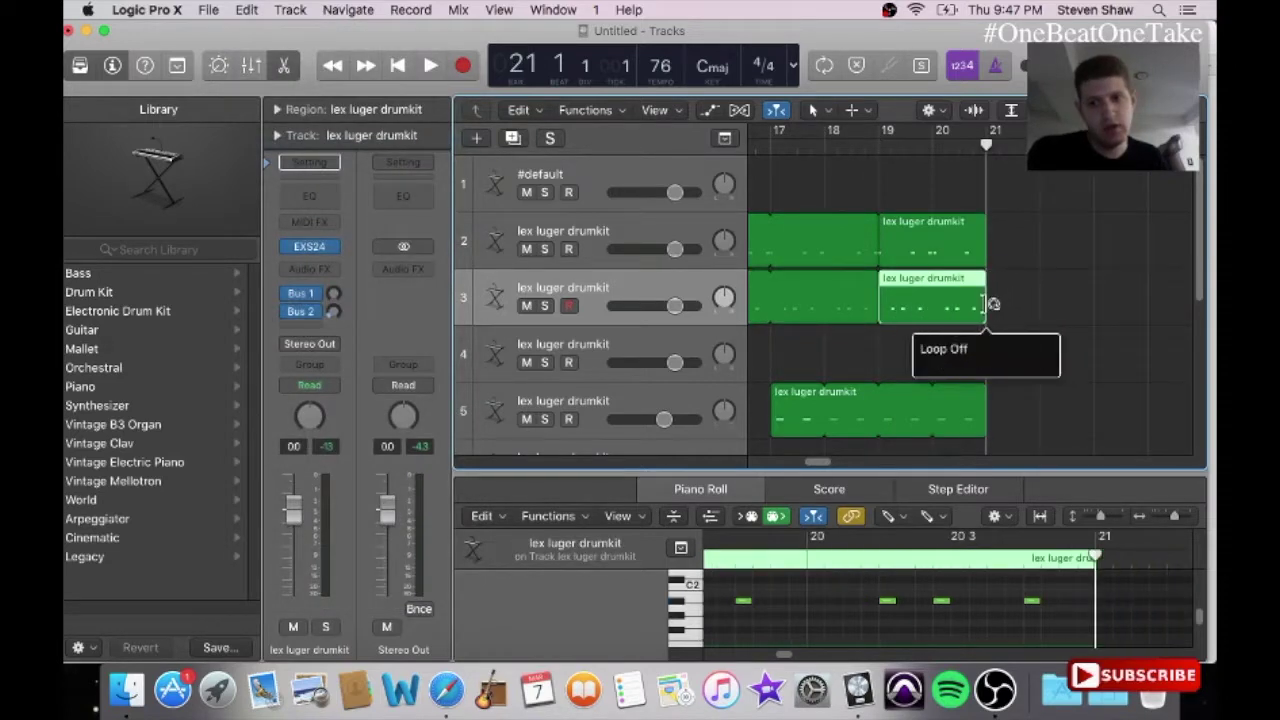
Step: Add three notes just before bar 21 in the pasted track 3 region and split the last two with the Scissors tool
{"action": "left_click", "coordinate": [1050, 601]}
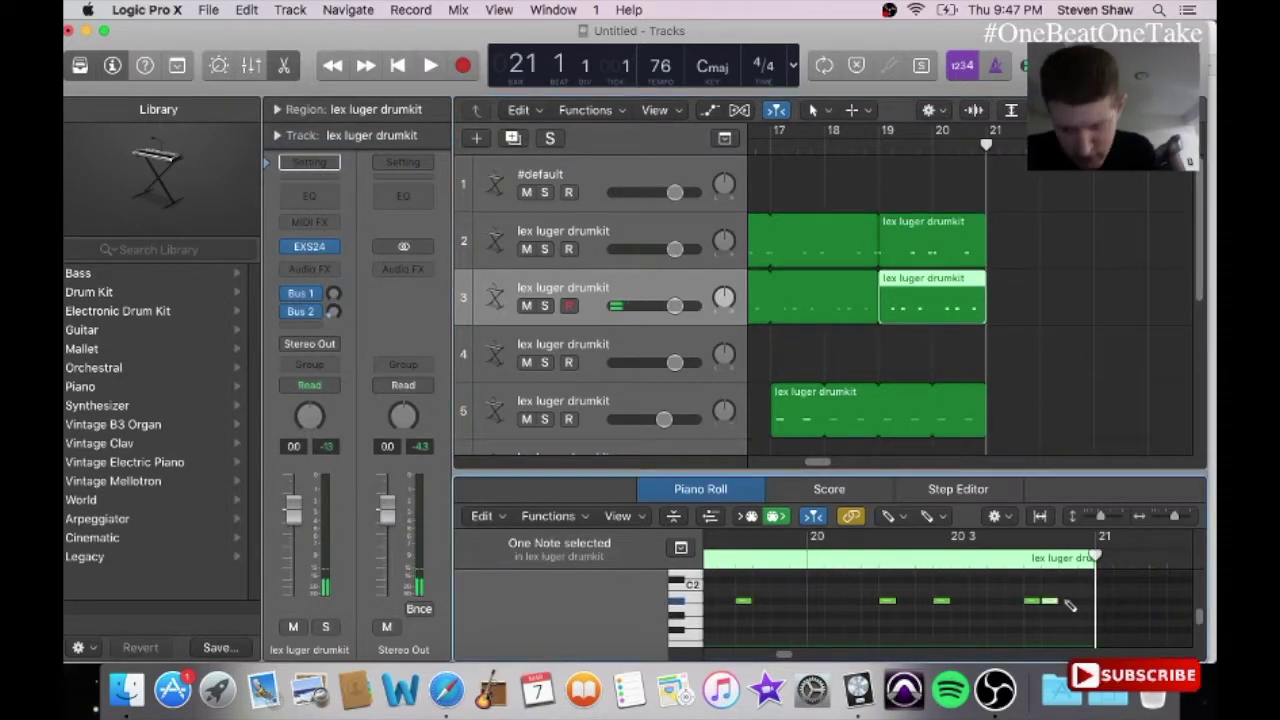
{"action": "left_click", "coordinate": [1084, 601]}
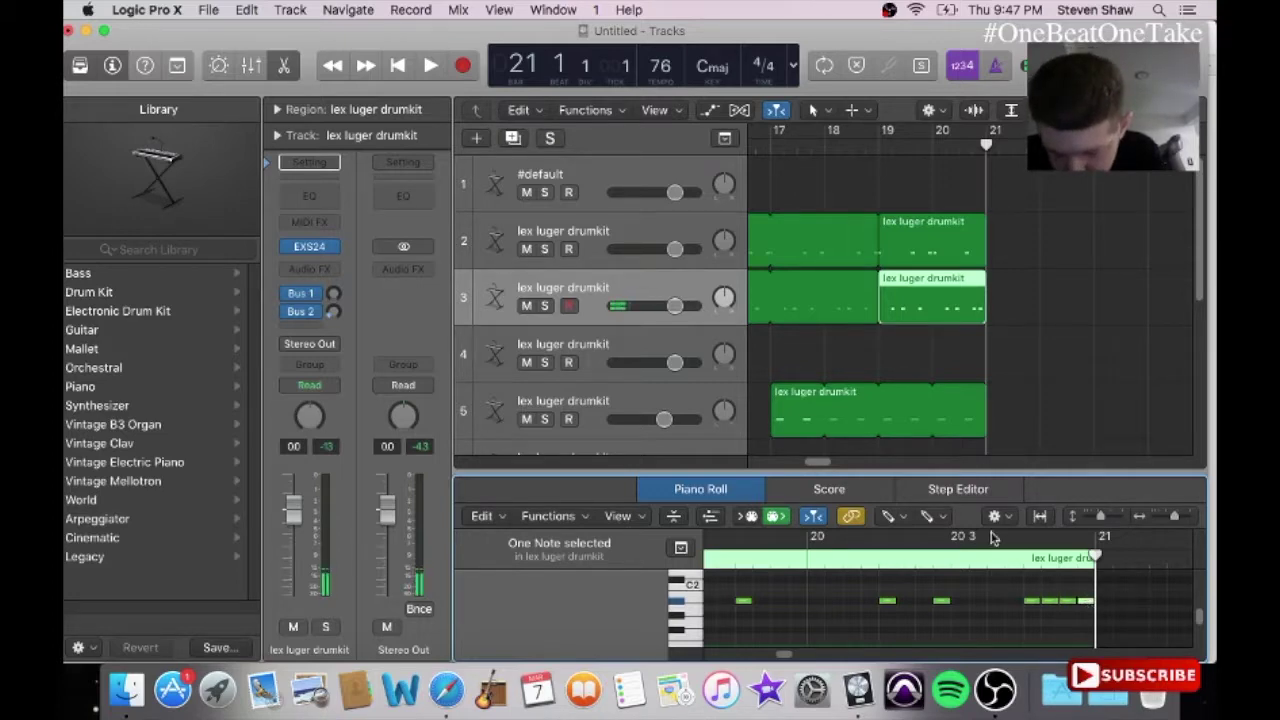
{"action": "left_click", "coordinate": [886, 516]}
{"action": "left_click", "coordinate": [955, 634]}
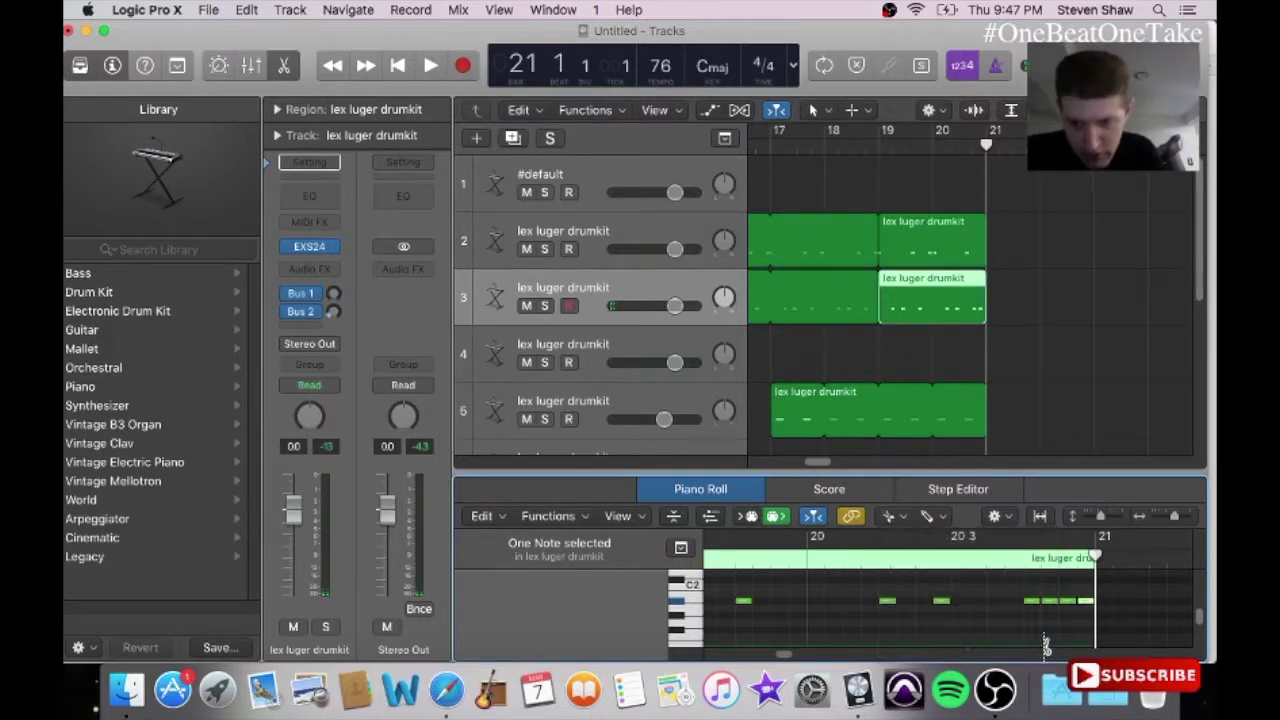
{"action": "left_click", "coordinate": [1069, 603]}
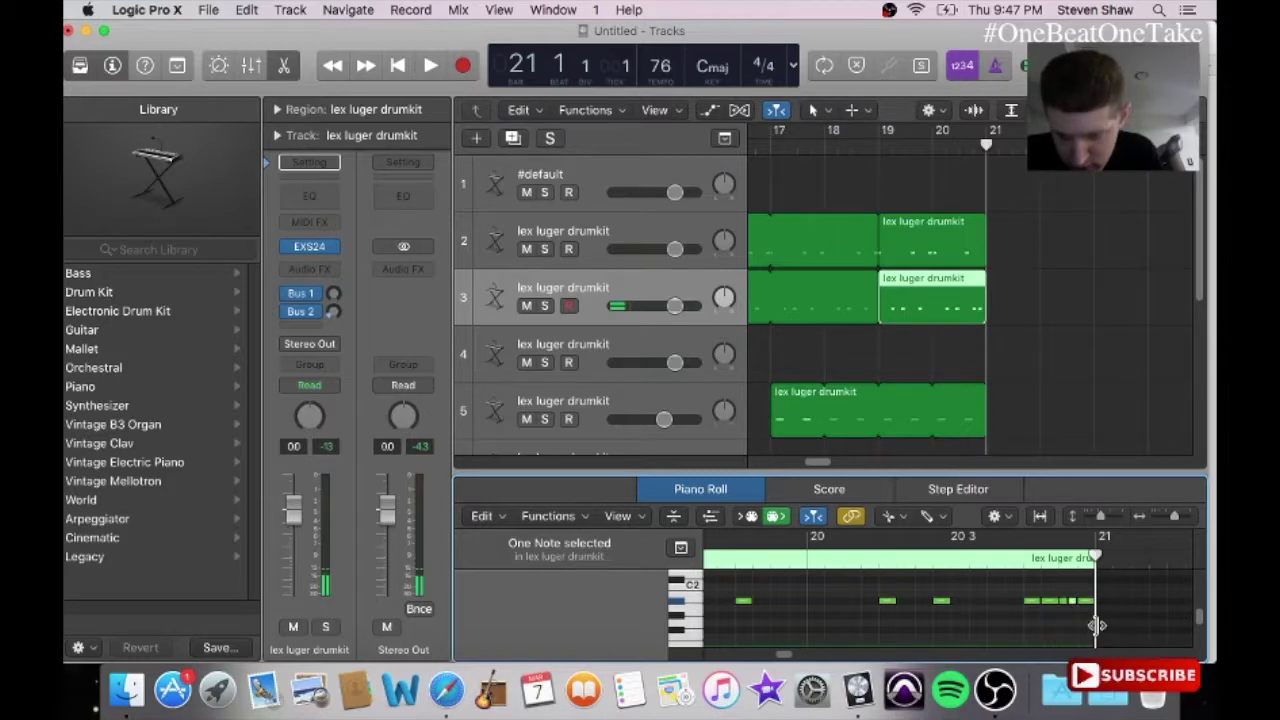
{"action": "left_click", "coordinate": [1088, 605]}
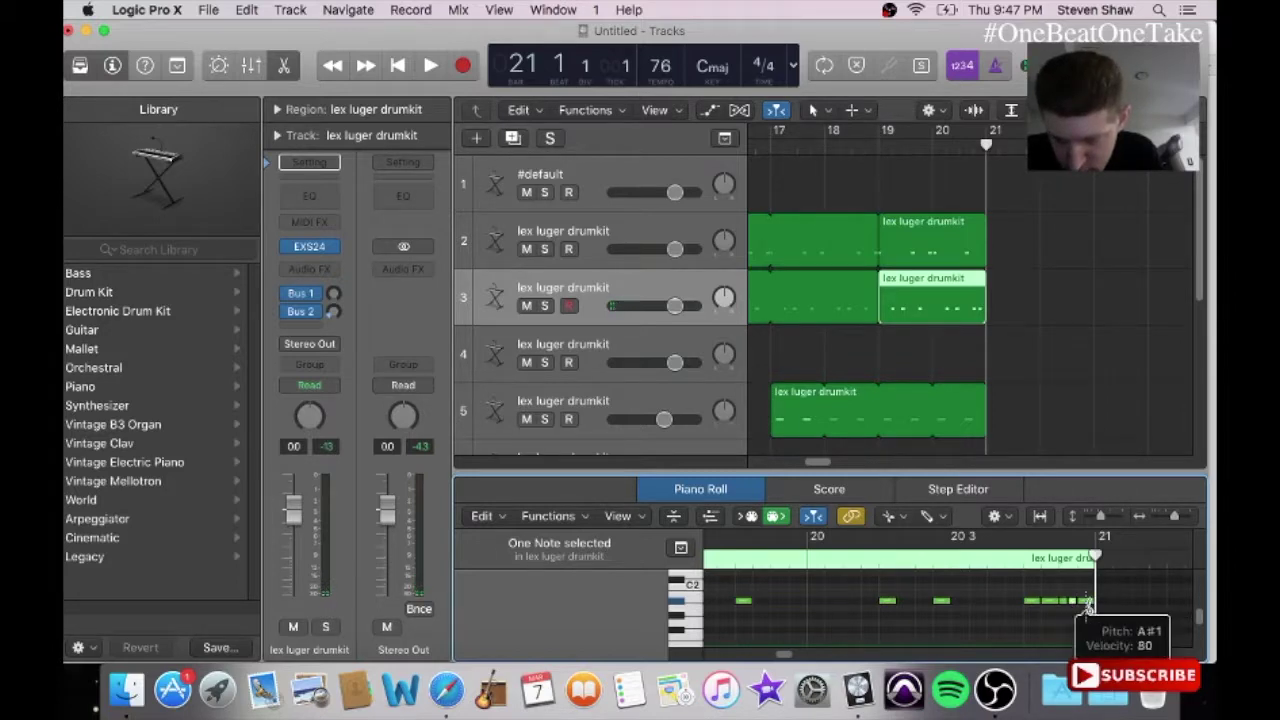
Step: Play the arrangement from around bar 19 to check the edited regions up to bar 21
{"action": "left_click", "coordinate": [903, 145]}
{"action": "key", "text": "space"}
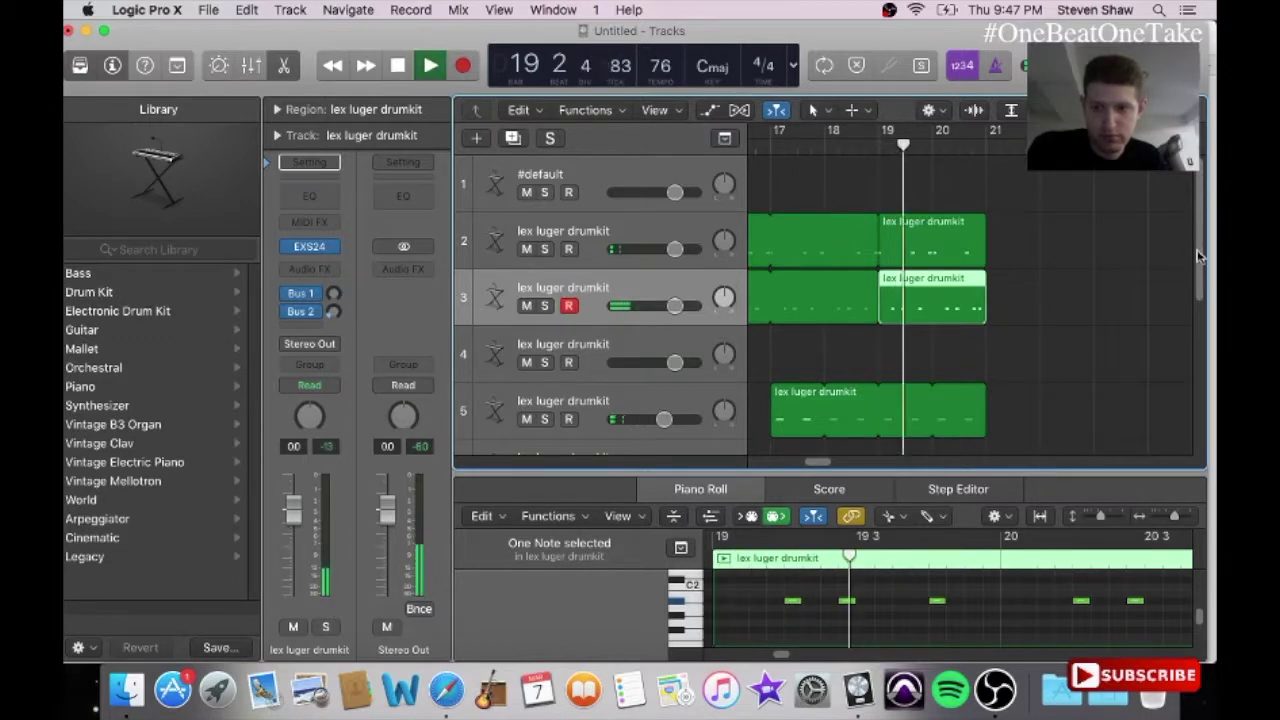
{"action": "scroll", "coordinate": [500, 230], "scroll_direction": "down", "scroll_amount": 5}
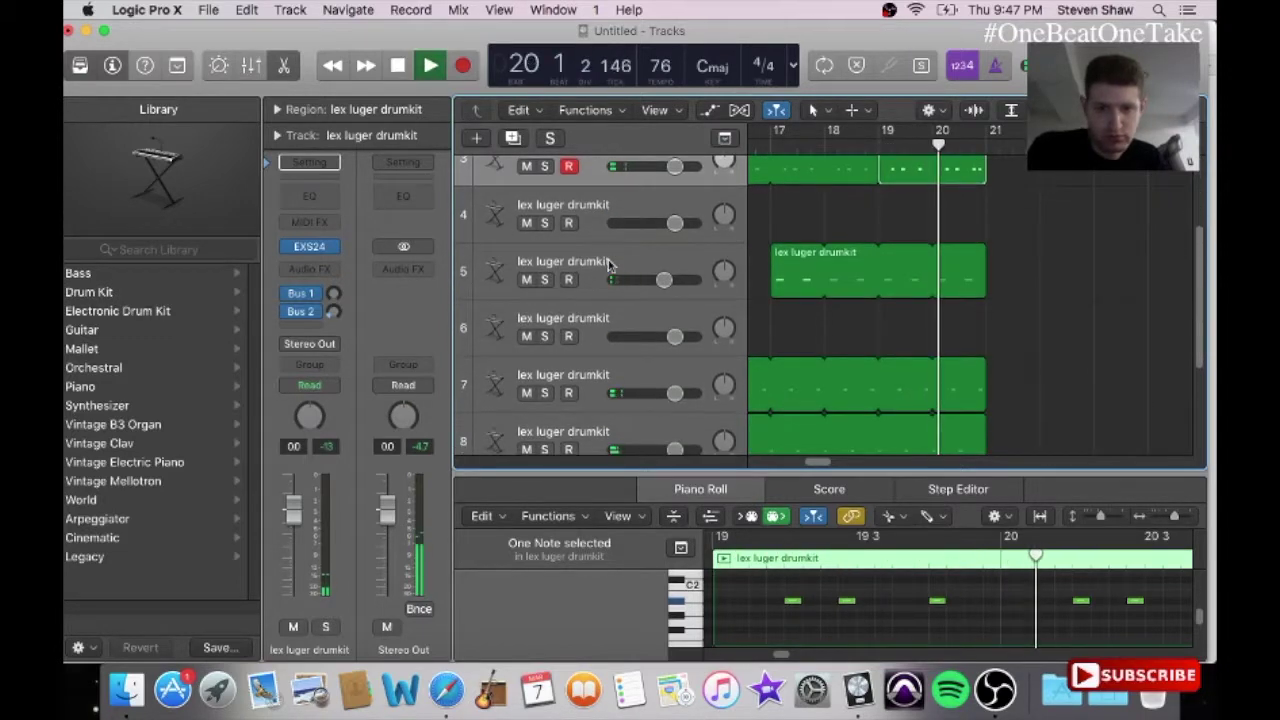
Step: Lower the volume of track 5 to -5.0 dB
{"action": "left_click", "coordinate": [500, 258]}
{"action": "left_click_drag", "start_coordinate": [293, 510], "coordinate": [298, 532]}
Step: Copy the looped track 6 region that starts at bar 5
{"action": "left_click_drag", "start_coordinate": [768, 468], "coordinate": [767, 468]}
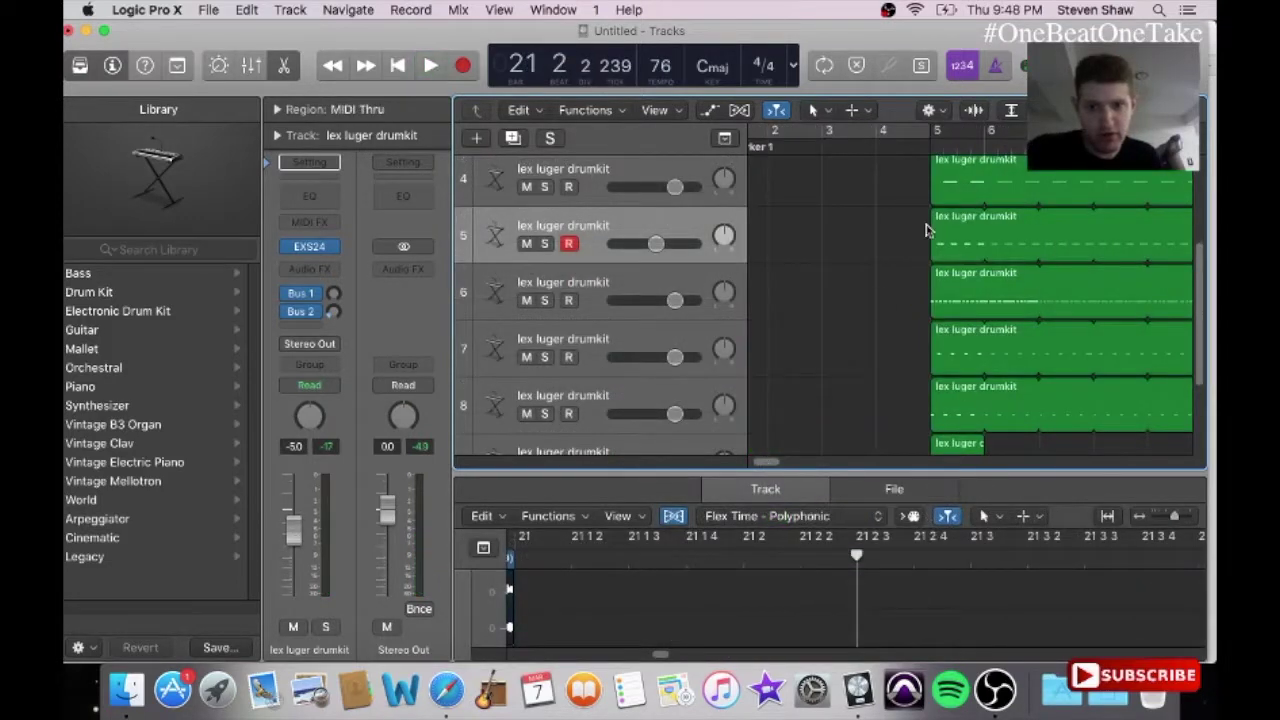
{"action": "left_click", "coordinate": [965, 306]}
{"action": "left_click", "coordinate": [246, 9]}
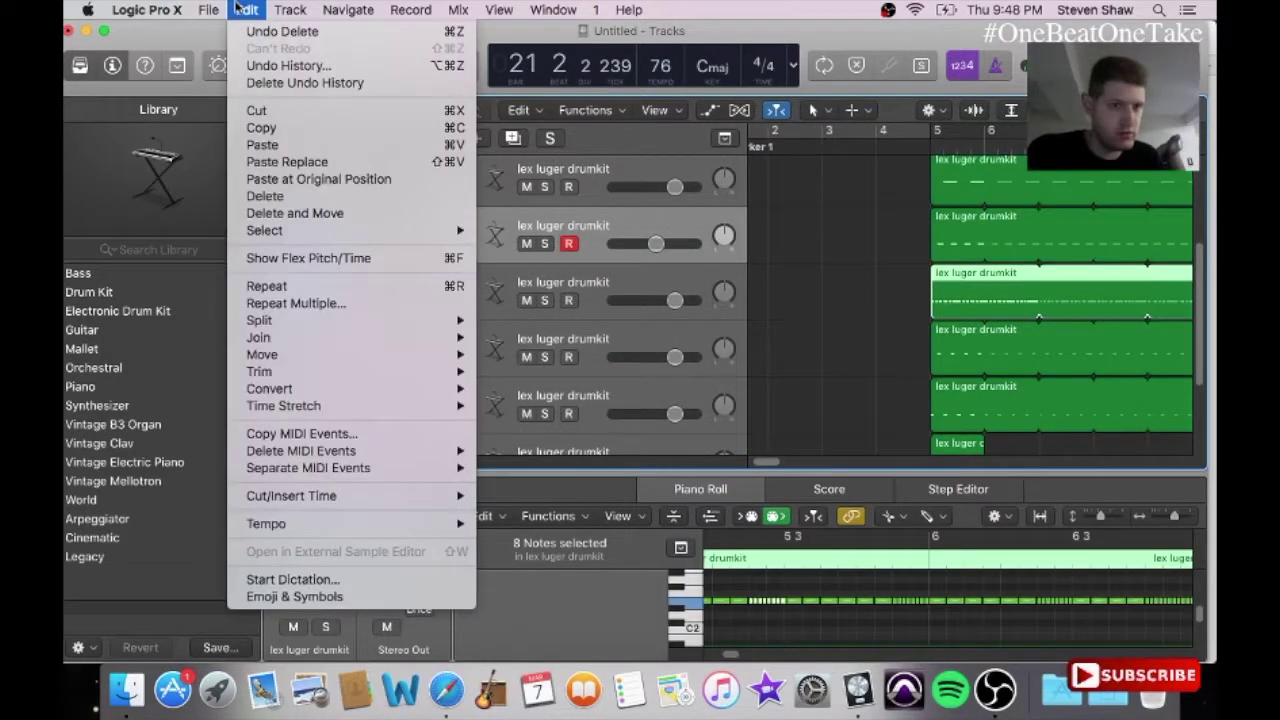
{"action": "left_click", "coordinate": [264, 126]}
Step: Paste the copied region on track 6 at bar 17 and shorten its loop to end at bar 21
{"action": "left_click_drag", "start_coordinate": [768, 463], "coordinate": [812, 470]}
{"action": "left_click", "coordinate": [857, 148]}
{"action": "left_click", "coordinate": [683, 276]}
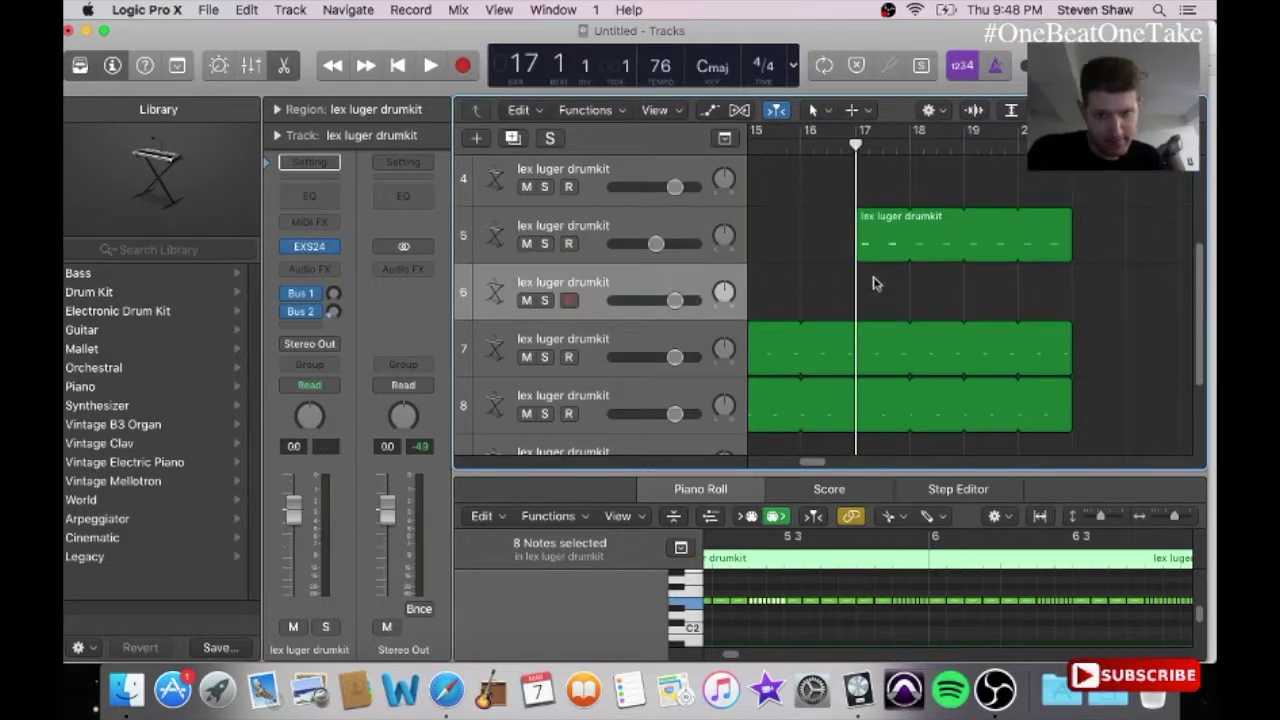
{"action": "left_click", "coordinate": [878, 285]}
{"action": "left_click", "coordinate": [245, 9]}
{"action": "left_click", "coordinate": [288, 141]}
{"action": "left_click_drag", "start_coordinate": [1080, 272], "coordinate": [1071, 275]}
Step: Play the arrangement from just before bar 17 to check the pasted track 6 region
{"action": "left_click", "coordinate": [845, 150]}
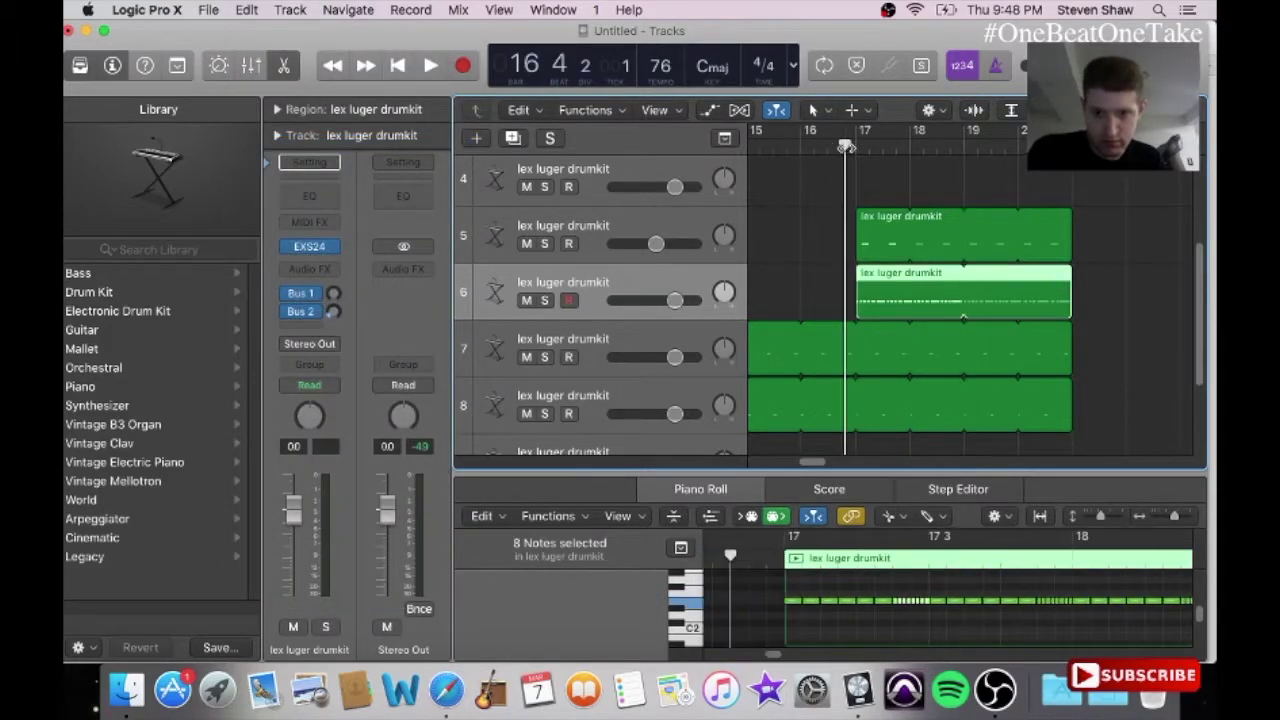
{"action": "key", "text": "space"}
{"action": "key", "text": "space"}
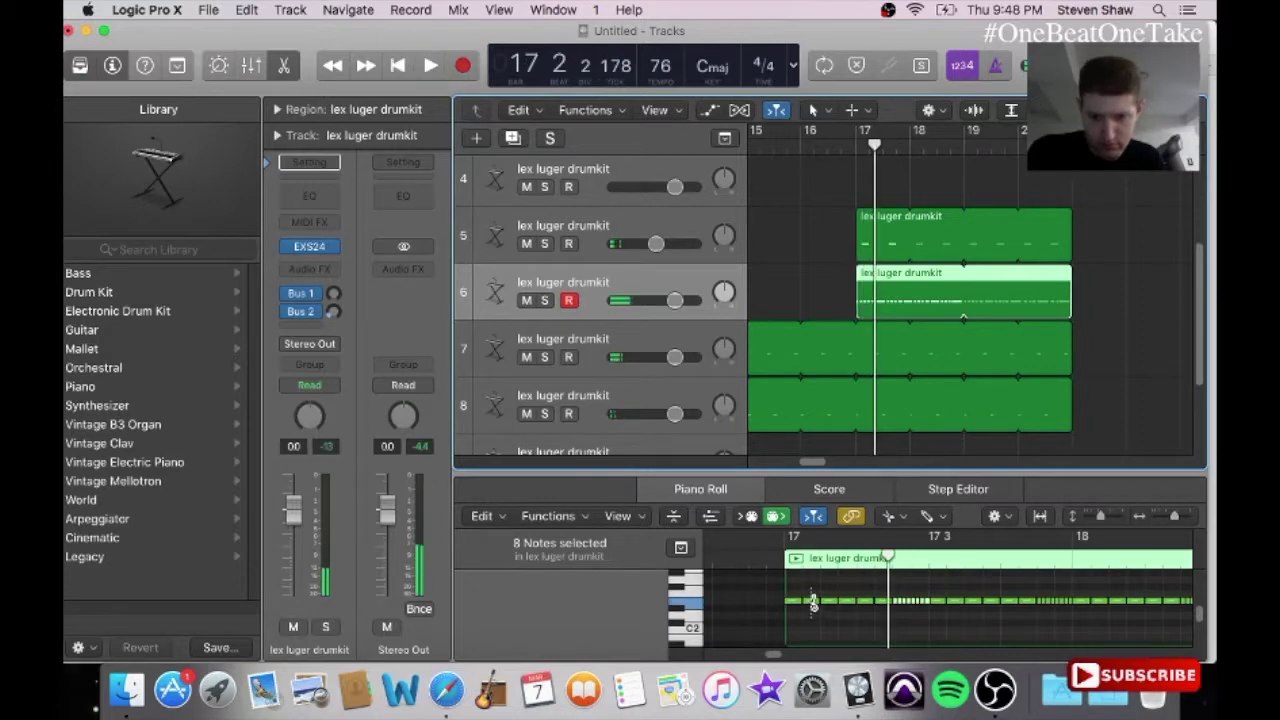
Step: Delete every second single note in the first half of bar 17 of the track 6 region and play it back from bar 17
{"action": "left_click", "coordinate": [890, 516]}
{"action": "left_click", "coordinate": [900, 541]}
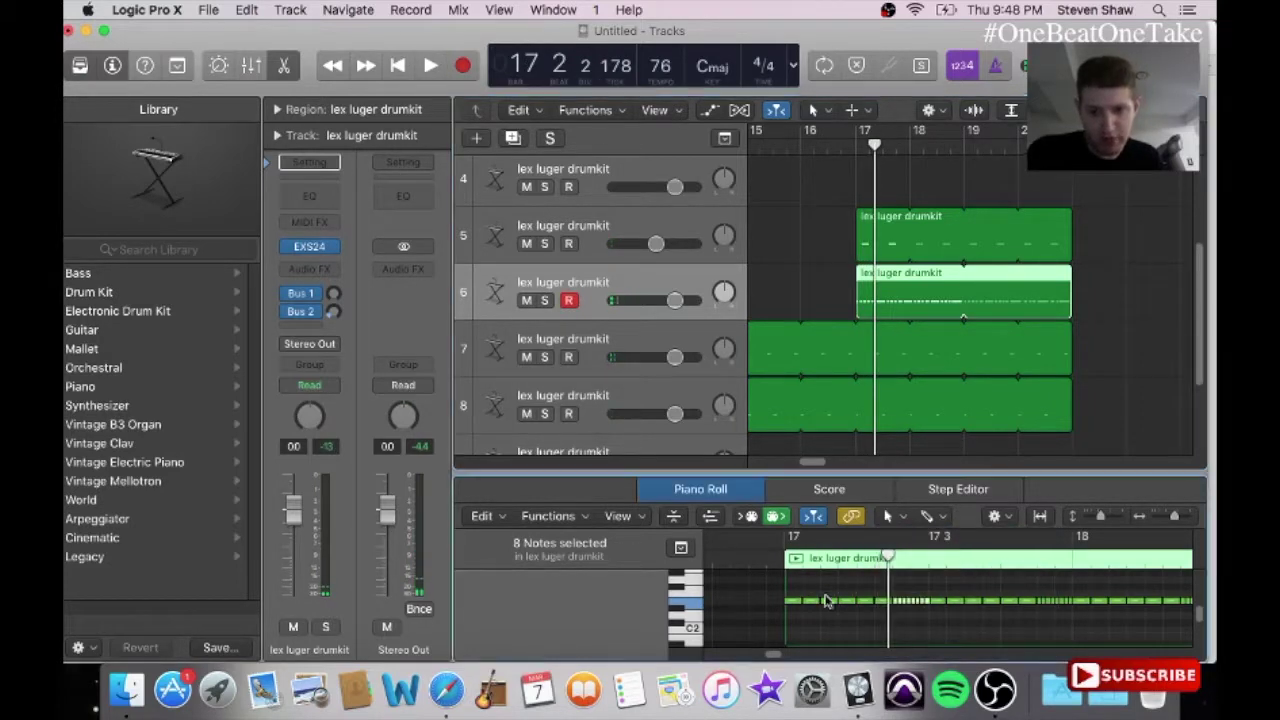
{"action": "left_click", "coordinate": [809, 601]}
{"action": "left_click", "coordinate": [848, 602]}
{"action": "key", "text": "Delete"}
{"action": "left_click", "coordinate": [886, 602]}
{"action": "key", "text": "Delete"}
{"action": "left_click", "coordinate": [785, 565]}
{"action": "key", "text": "space"}
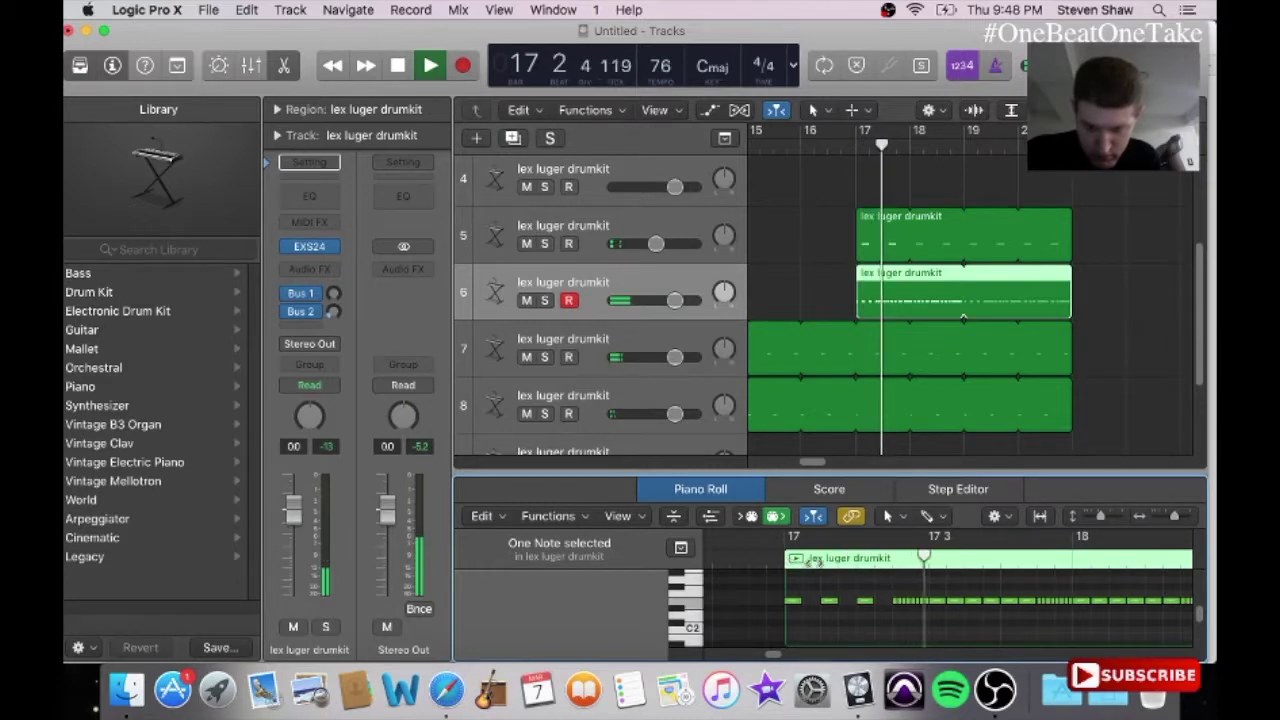
{"action": "key", "text": "space"}
Step: Delete every second single note in the second half of bar 17 of the track 6 region and replay from bar 17
{"action": "left_click", "coordinate": [956, 603]}
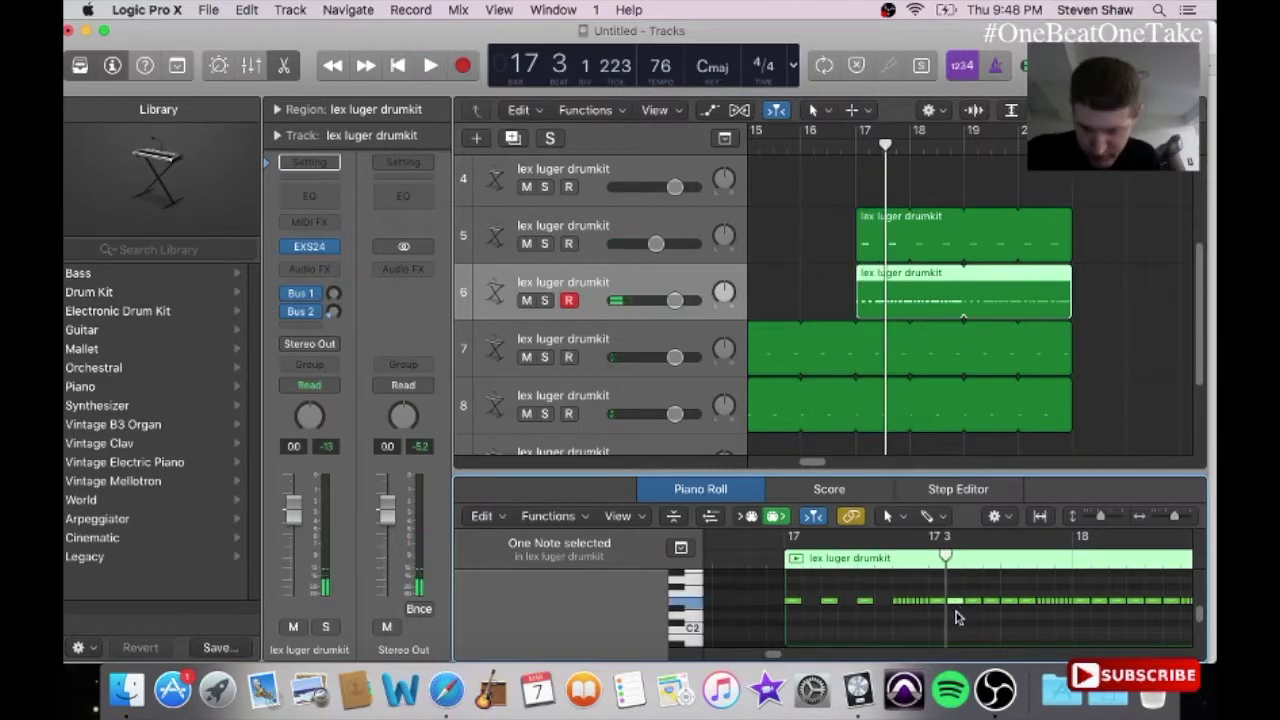
{"action": "key", "text": "Delete"}
{"action": "left_click", "coordinate": [988, 604]}
{"action": "key", "text": "Delete"}
{"action": "key", "text": "Delete"}
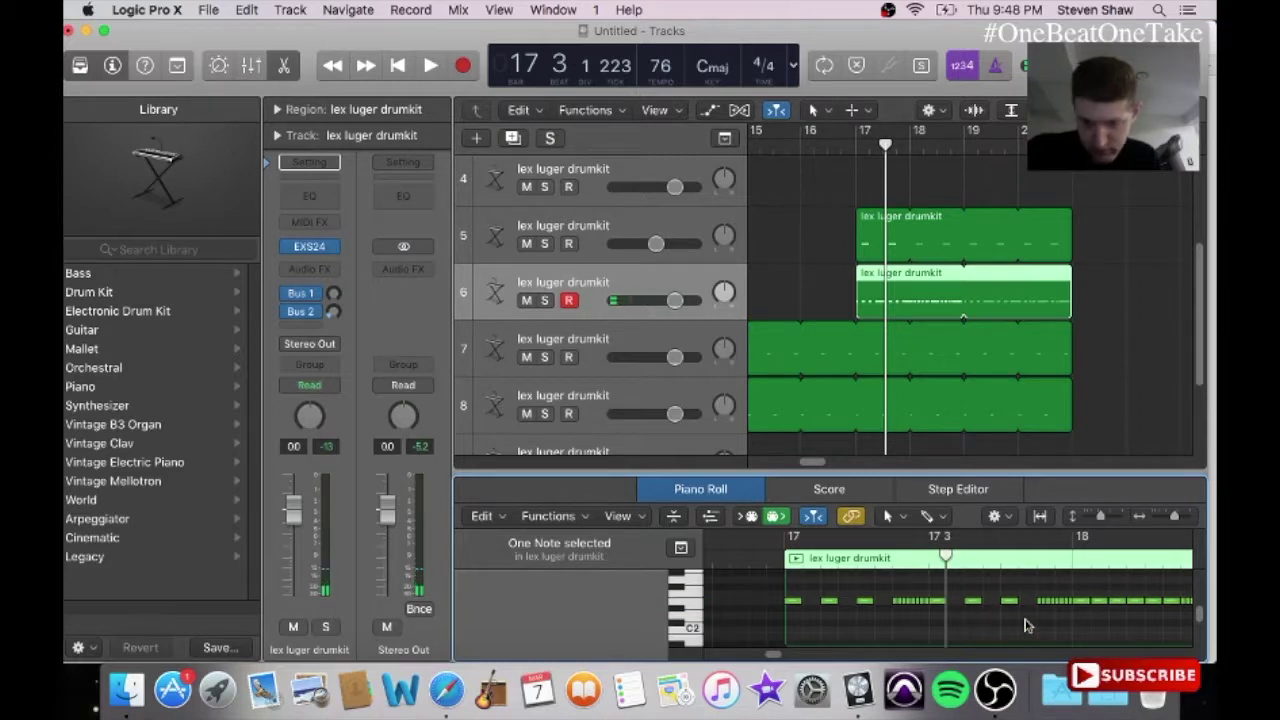
{"action": "left_click", "coordinate": [790, 558]}
{"action": "key", "text": "space"}
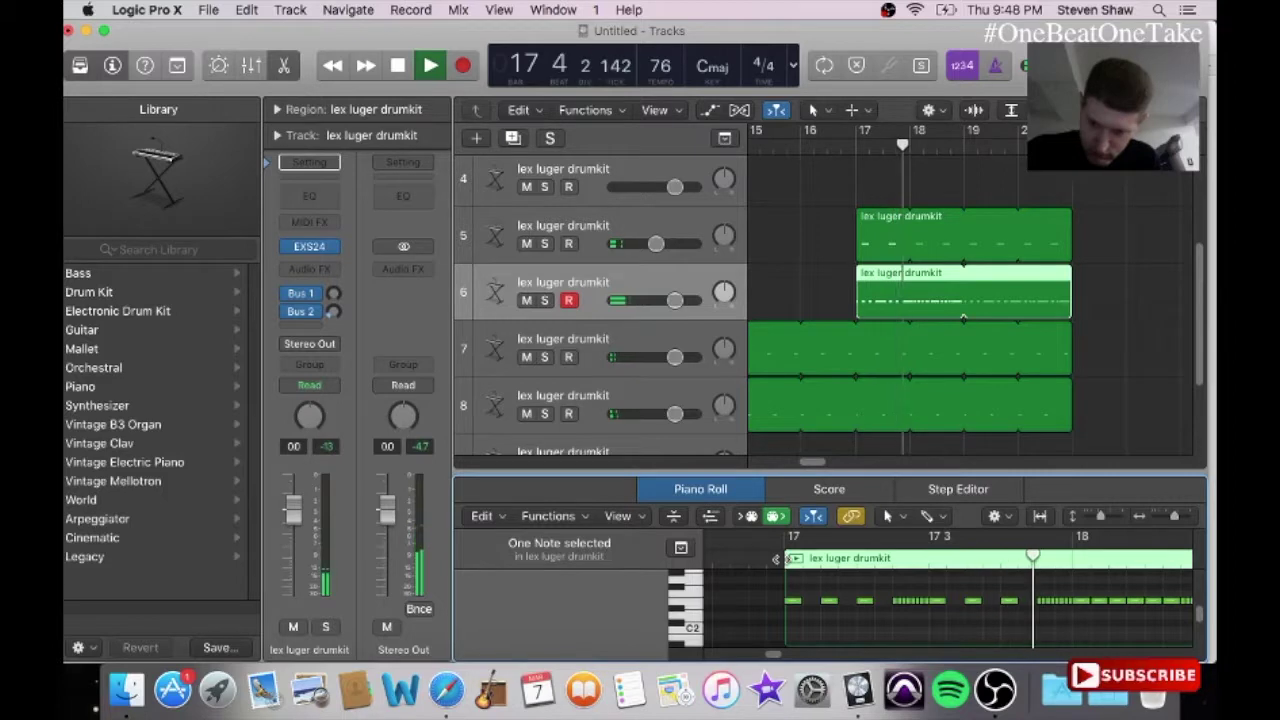
{"action": "key", "text": "space"}
Step: Thin out bar 18 of the track 6 region by deleting five single notes between the fast rolls
{"action": "left_click", "coordinate": [1099, 601]}
{"action": "key", "text": "Delete"}
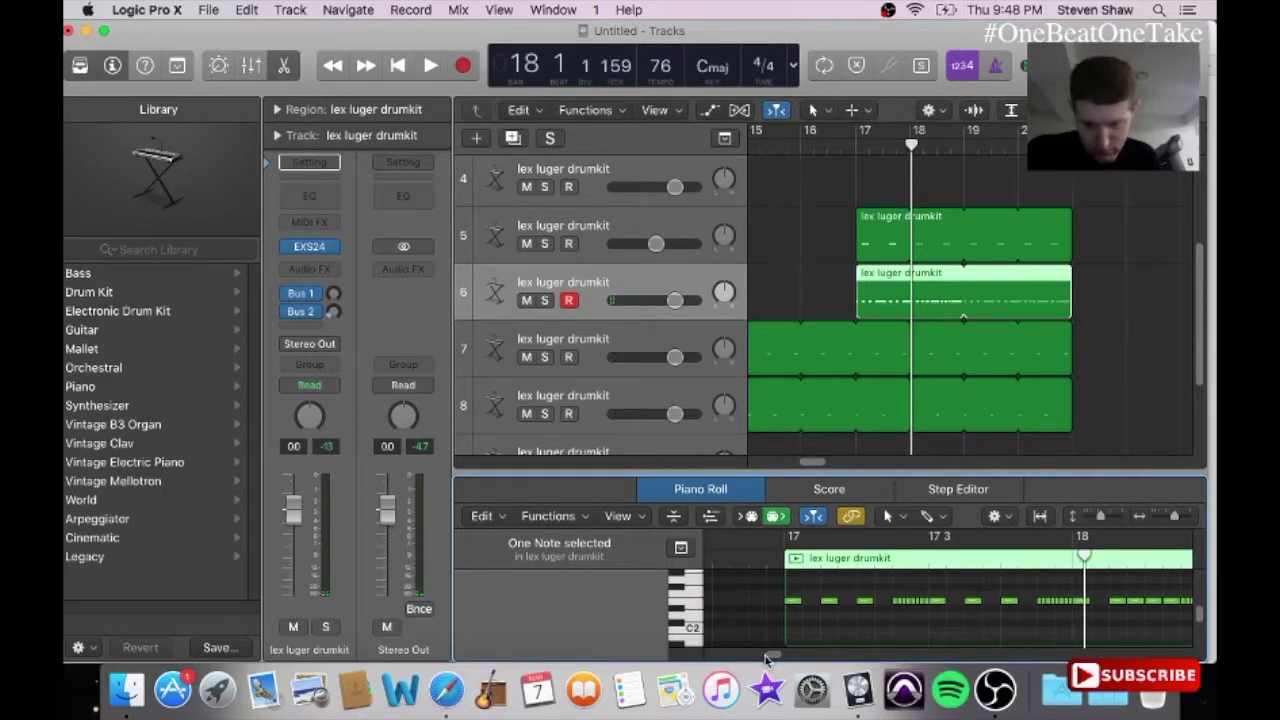
{"action": "left_click_drag", "start_coordinate": [764, 657], "coordinate": [770, 660]}
{"action": "left_click", "coordinate": [822, 602]}
{"action": "key", "text": "Delete"}
{"action": "left_click", "coordinate": [857, 598]}
{"action": "key", "text": "Delete"}
{"action": "left_click", "coordinate": [928, 600]}
{"action": "key", "text": "Delete"}
{"action": "left_click", "coordinate": [960, 599]}
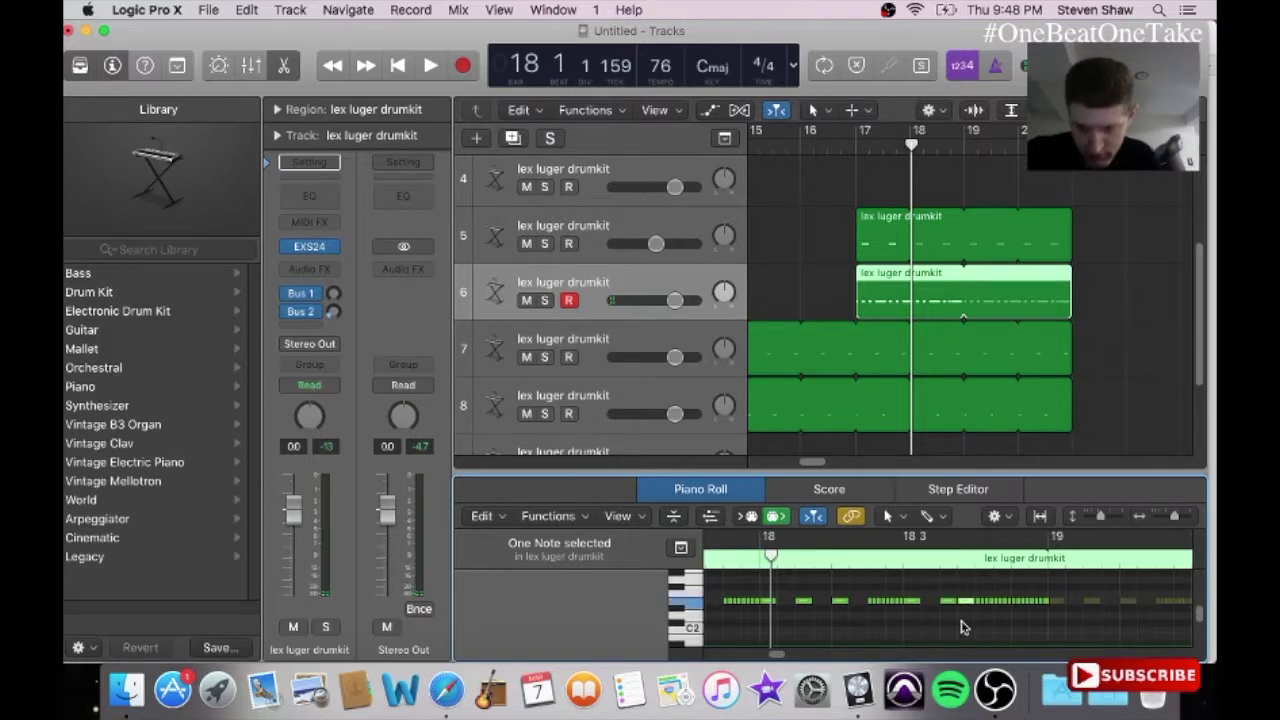
{"action": "key", "text": "Delete"}
Step: Apply the Double Speed MIDI transform to the 16-note roll before bar 19 and move the roll back to end at bar 19
{"action": "left_click_drag", "start_coordinate": [975, 596], "coordinate": [1058, 644]}
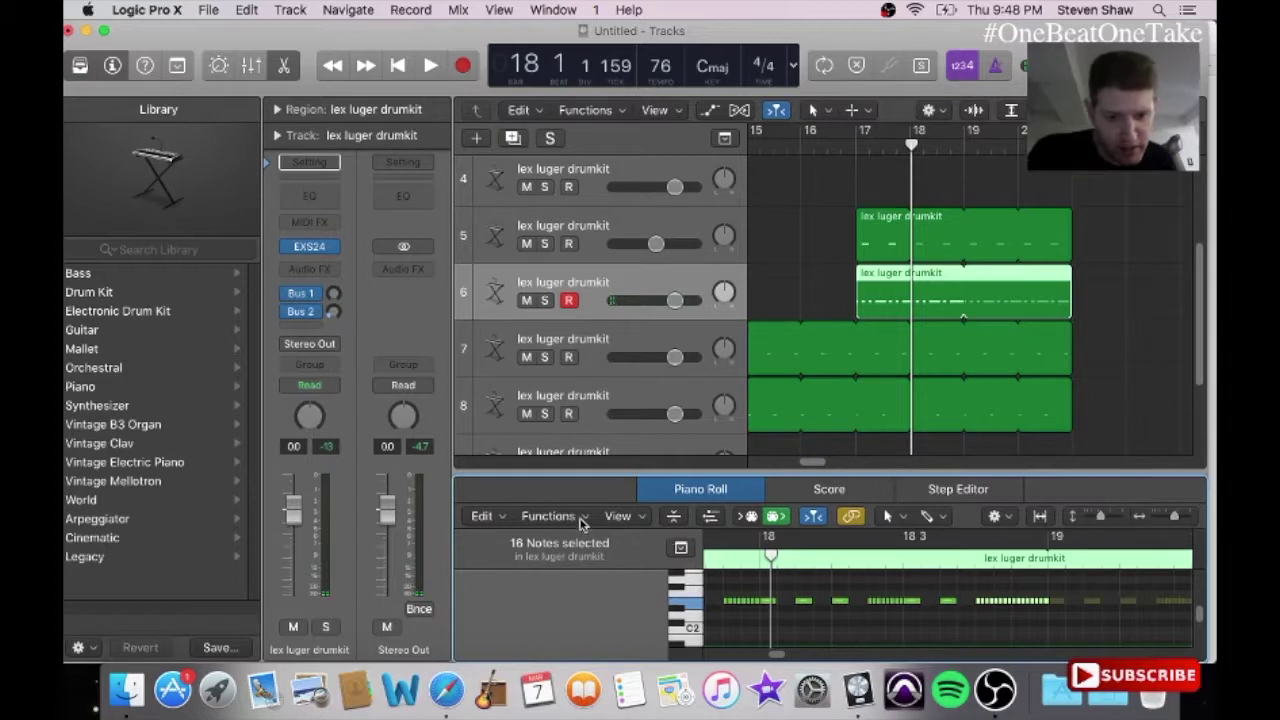
{"action": "left_click", "coordinate": [580, 520]}
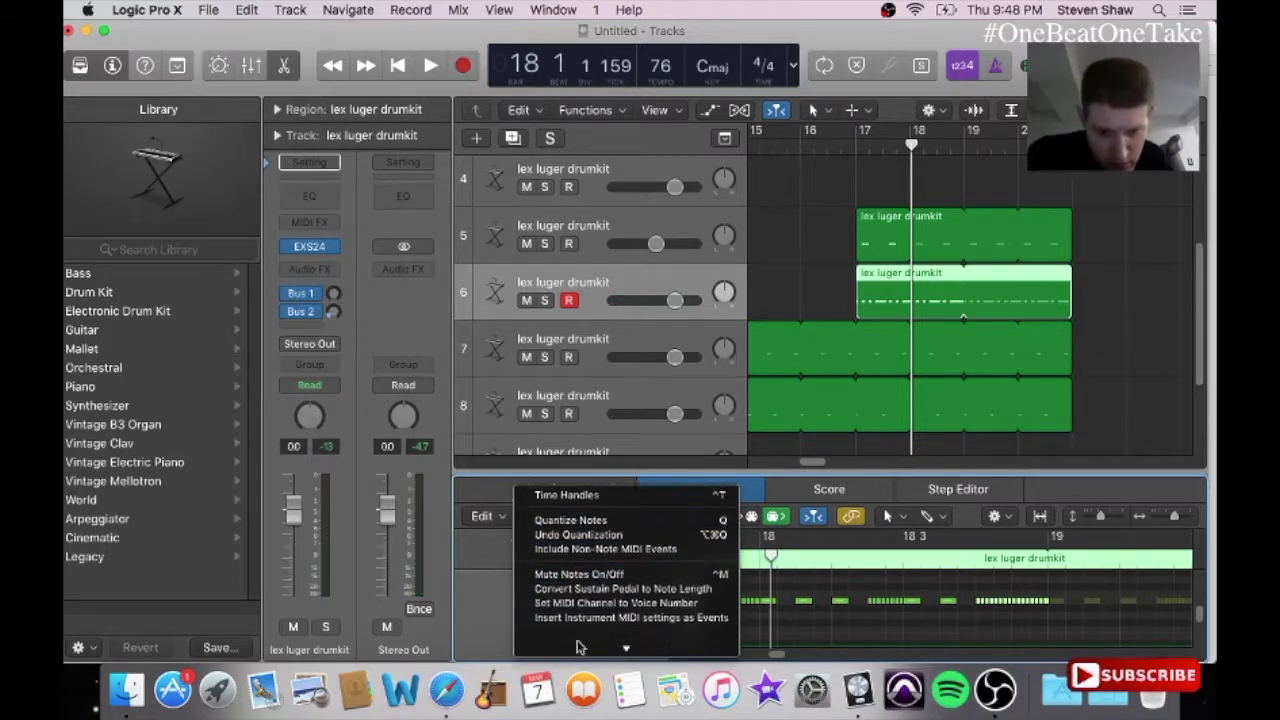
{"action": "mouse_move", "coordinate": [594, 607]}
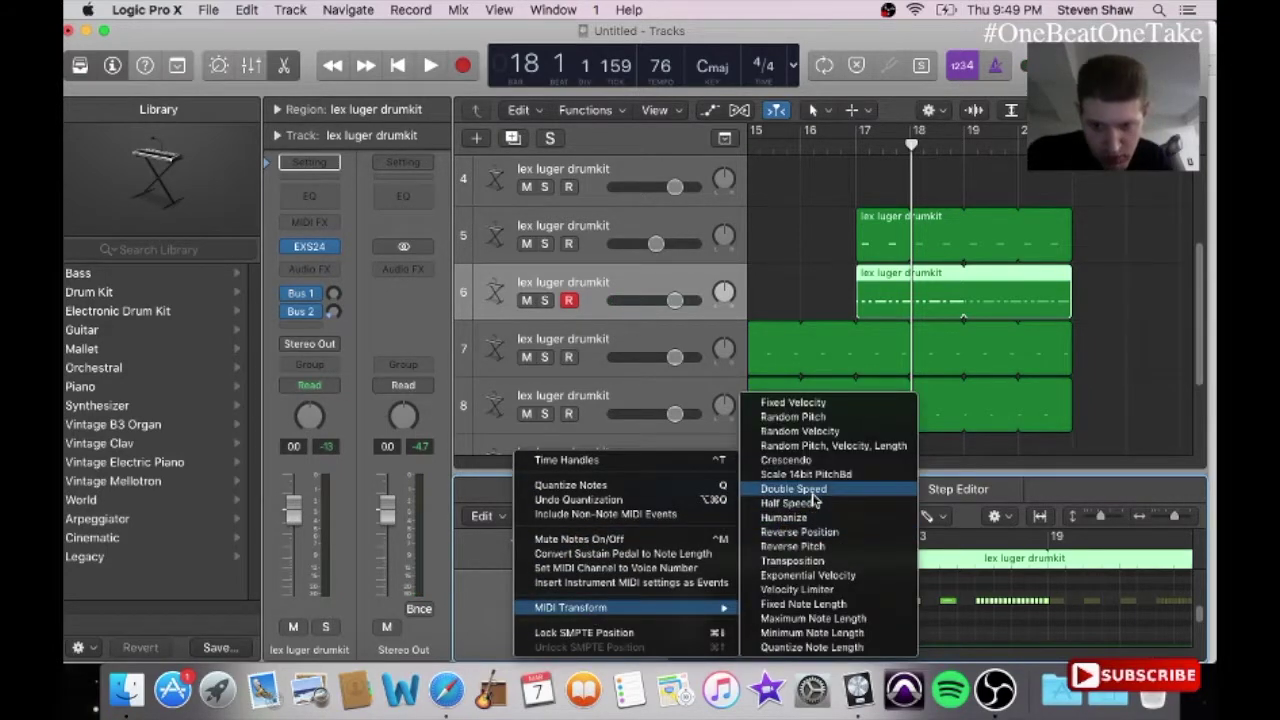
{"action": "left_click", "coordinate": [812, 492]}
{"action": "left_click", "coordinate": [876, 457]}
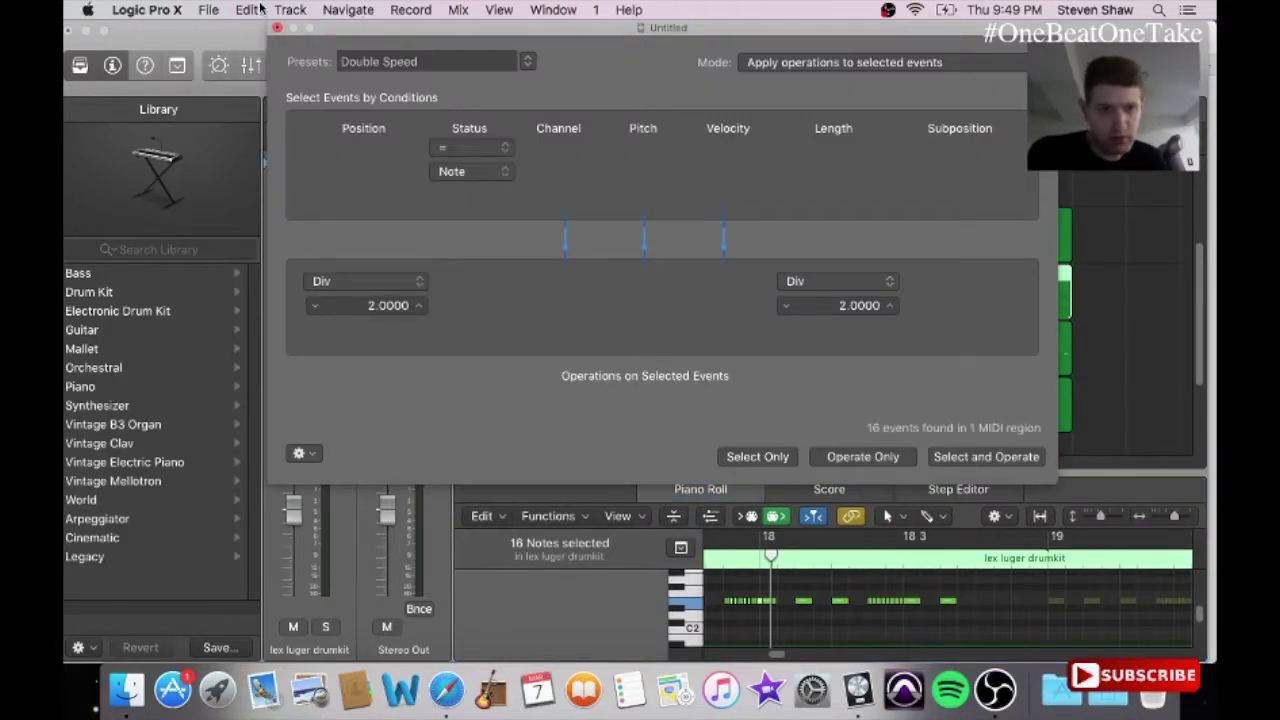
{"action": "left_click", "coordinate": [278, 30]}
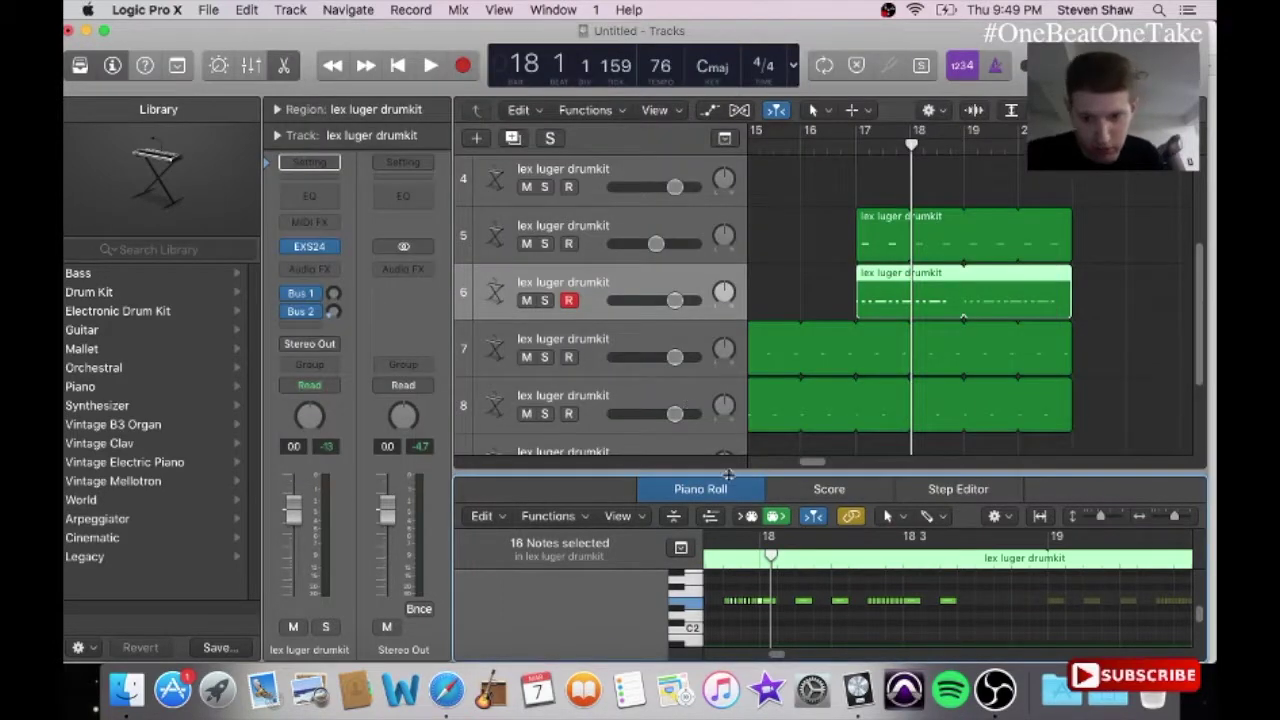
{"action": "left_click_drag", "start_coordinate": [760, 608], "coordinate": [1048, 606]}
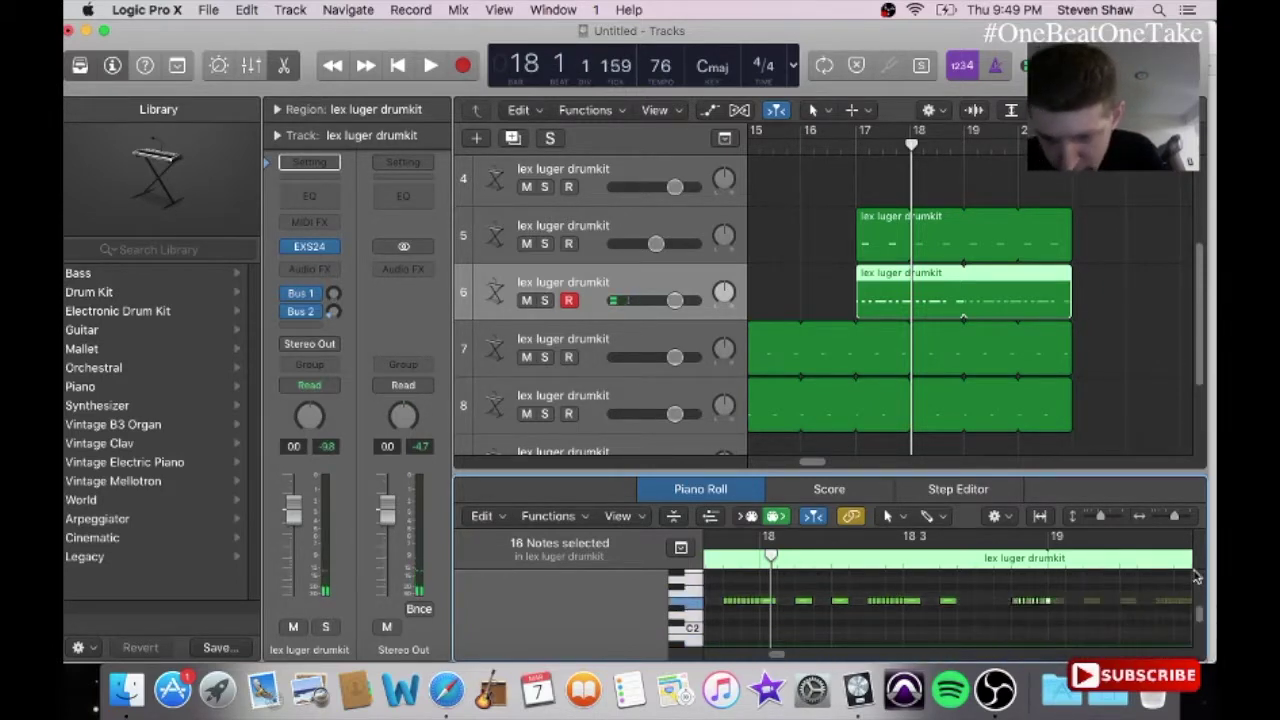
{"action": "left_click", "coordinate": [1029, 579]}
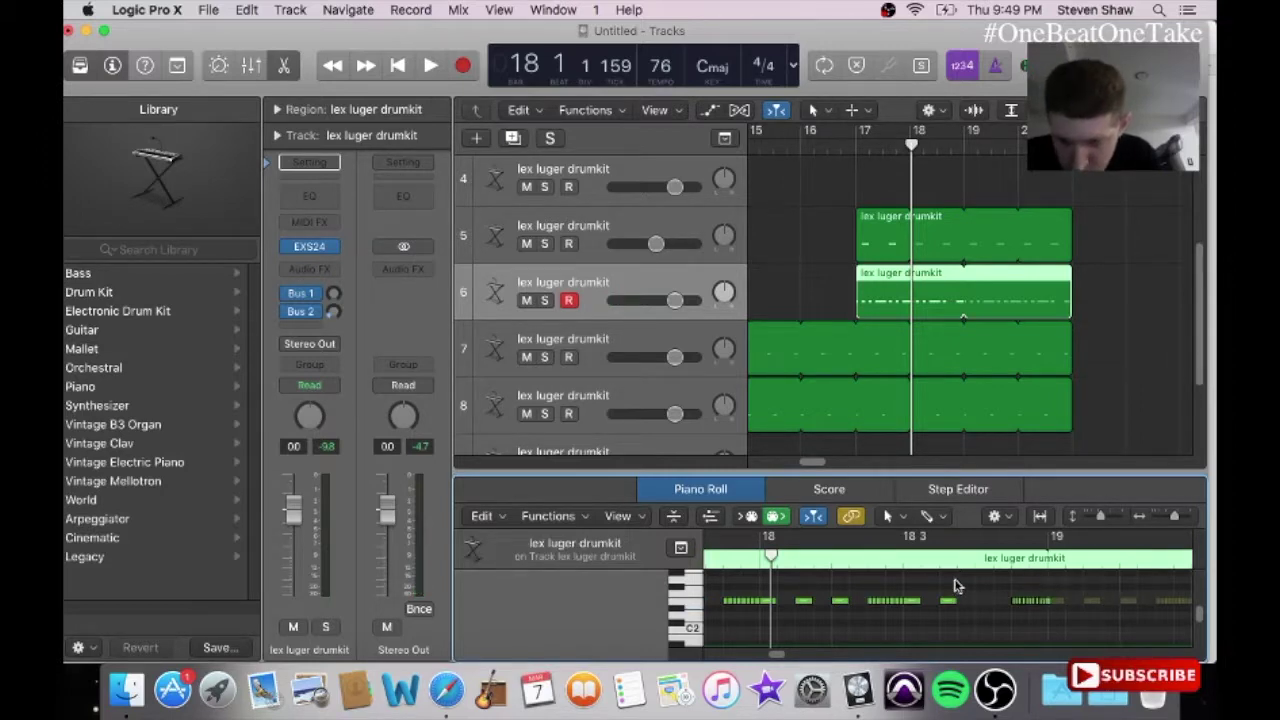
Step: Draw a note on beat 4 of bar 18 in the track 6 region with the Pencil tool, keeping the note before it
{"action": "left_click", "coordinate": [895, 516]}
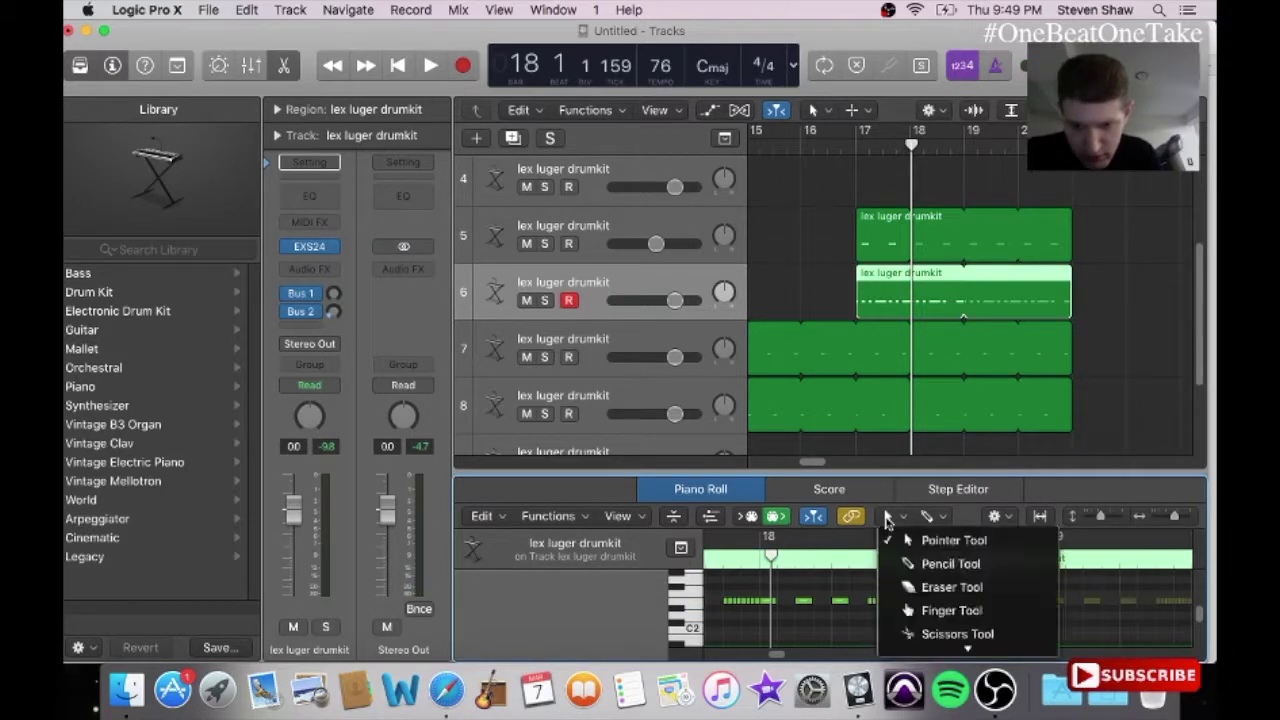
{"action": "left_click", "coordinate": [915, 562]}
{"action": "left_click", "coordinate": [951, 601]}
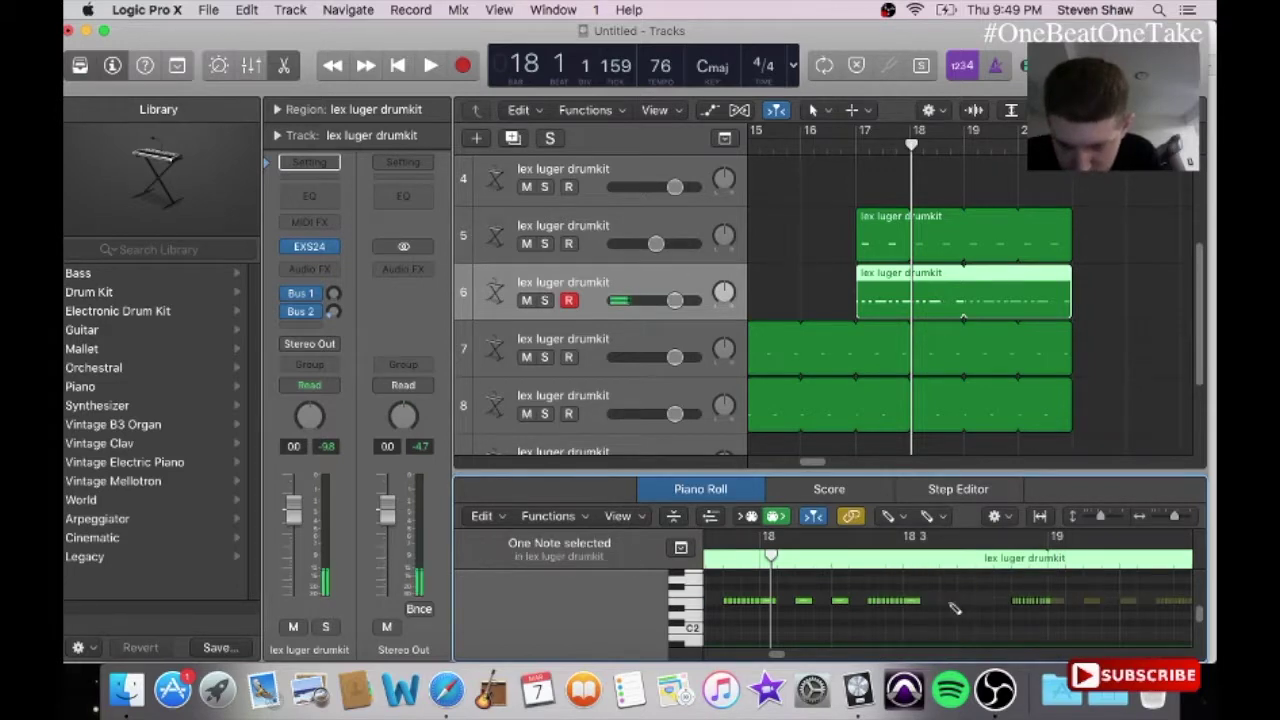
{"action": "left_click", "coordinate": [988, 604]}
Step: Play the arrangement from the middle of bar 18 to bar 21 to check the thinned track 6 pattern
{"action": "left_click", "coordinate": [934, 560]}
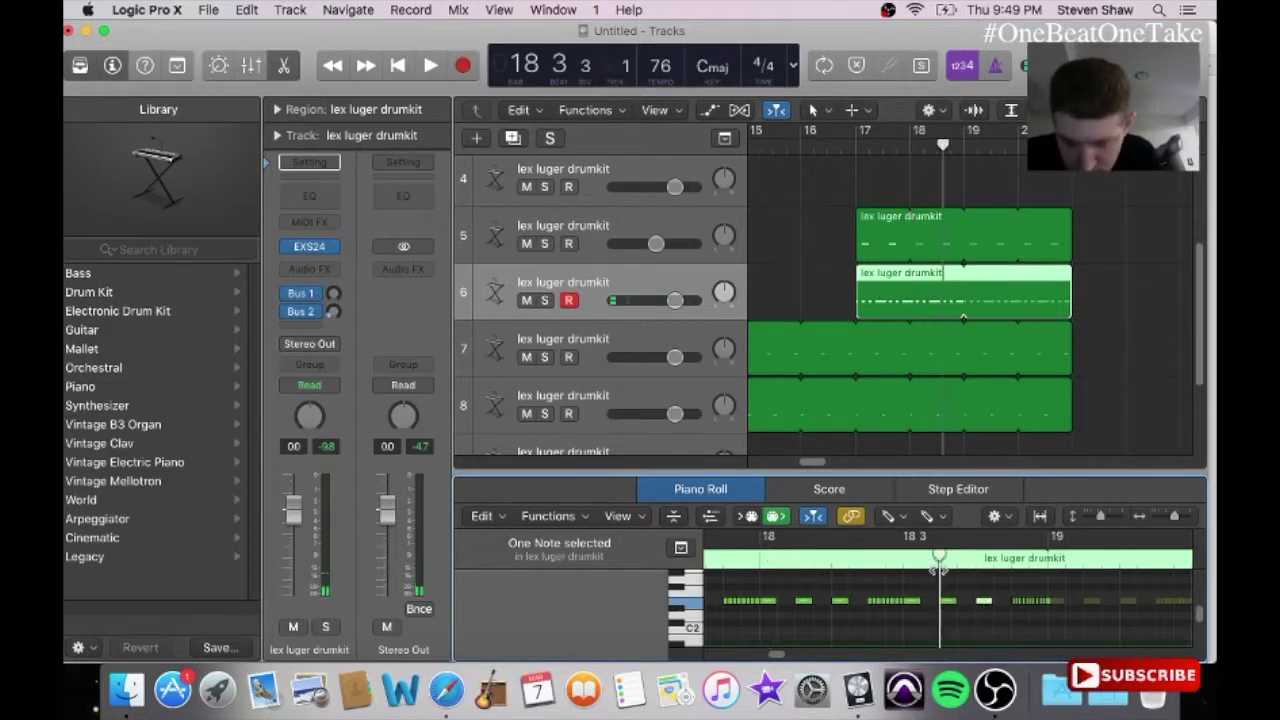
{"action": "key", "text": "space"}
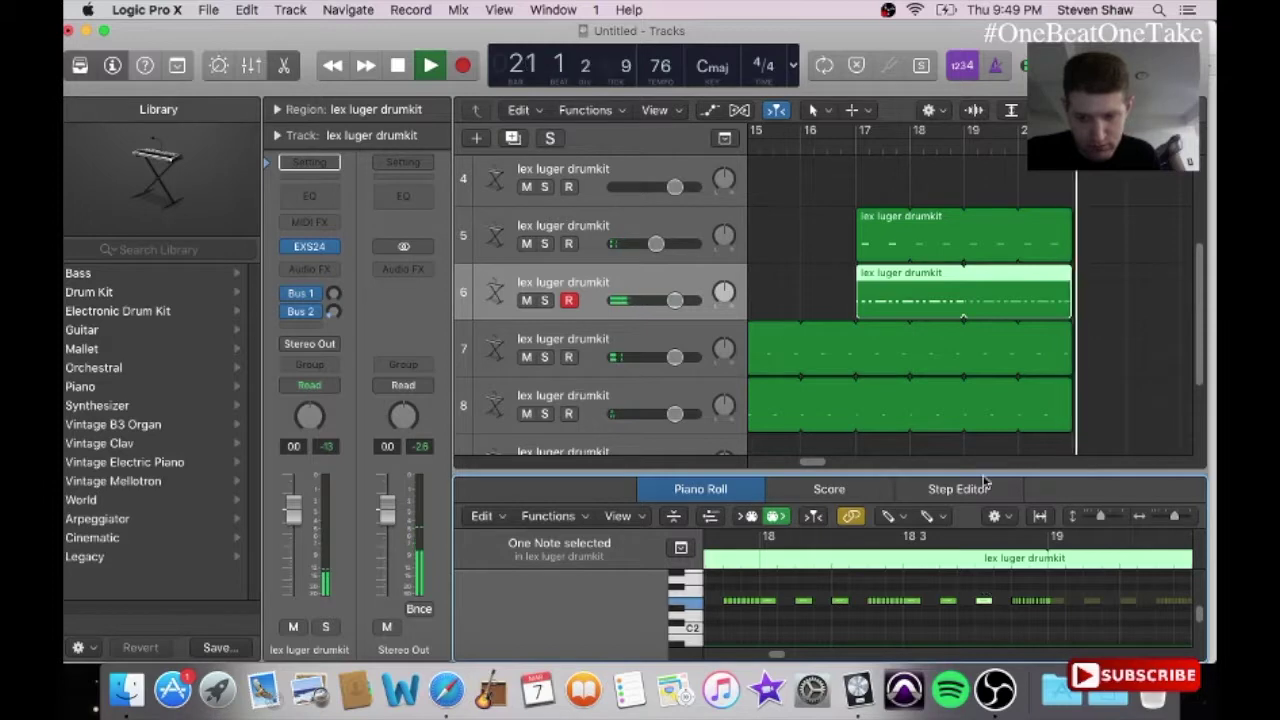
{"action": "key", "text": "space"}
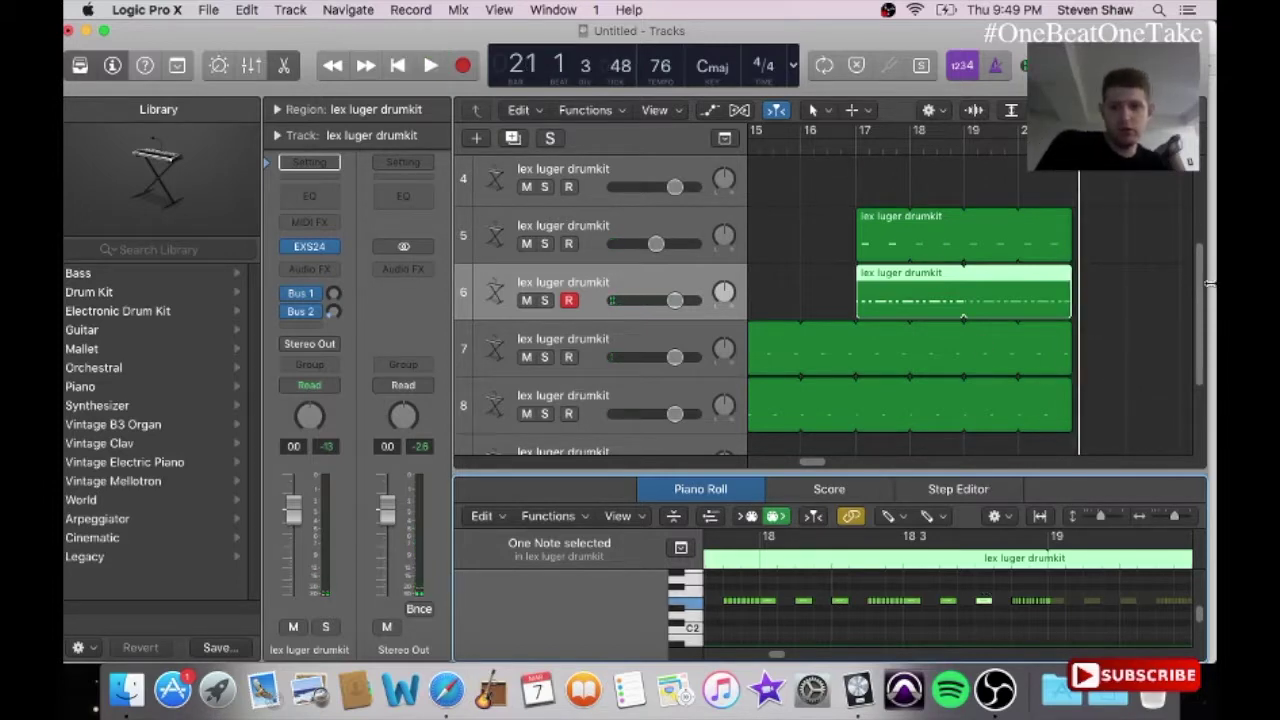
Step: Move the lex luger drumkit track 4 down to position 9, directly above the Audio 2 track
{"action": "left_click_drag", "start_coordinate": [1203, 292], "coordinate": [1200, 370]}
{"action": "left_click_drag", "start_coordinate": [812, 462], "coordinate": [778, 462]}
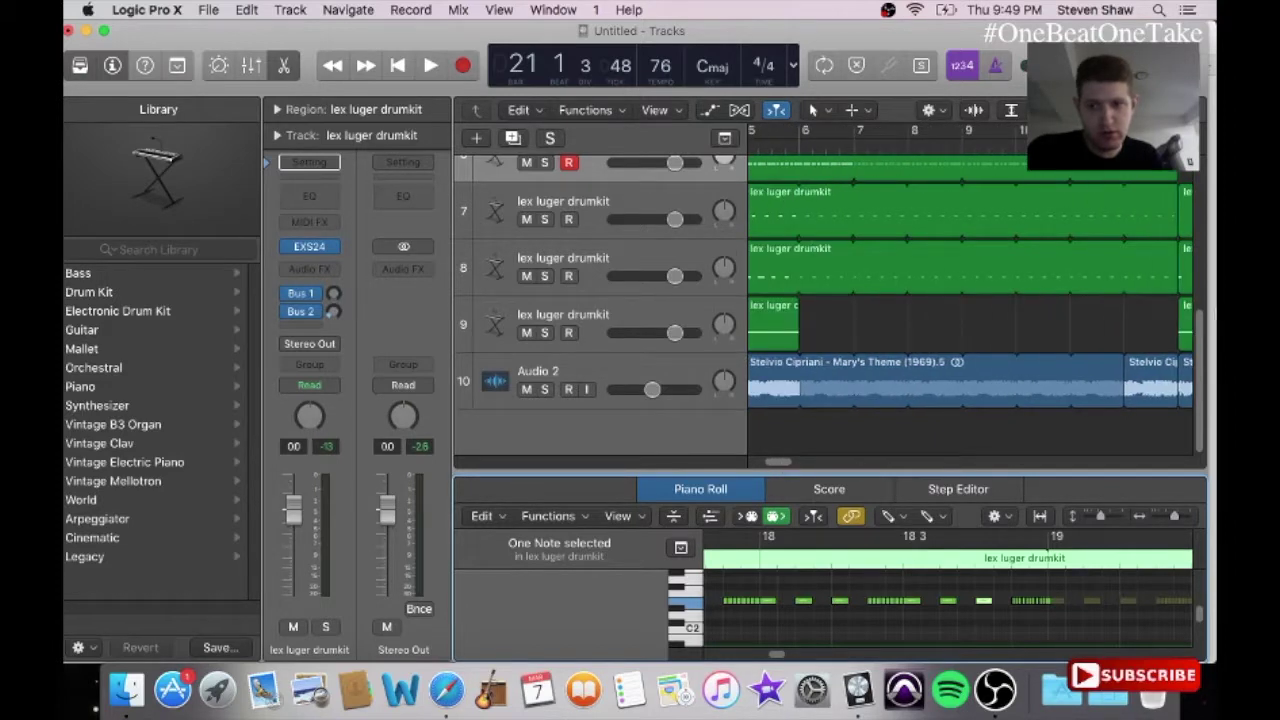
{"action": "left_click_drag", "start_coordinate": [1208, 368], "coordinate": [1186, 269]}
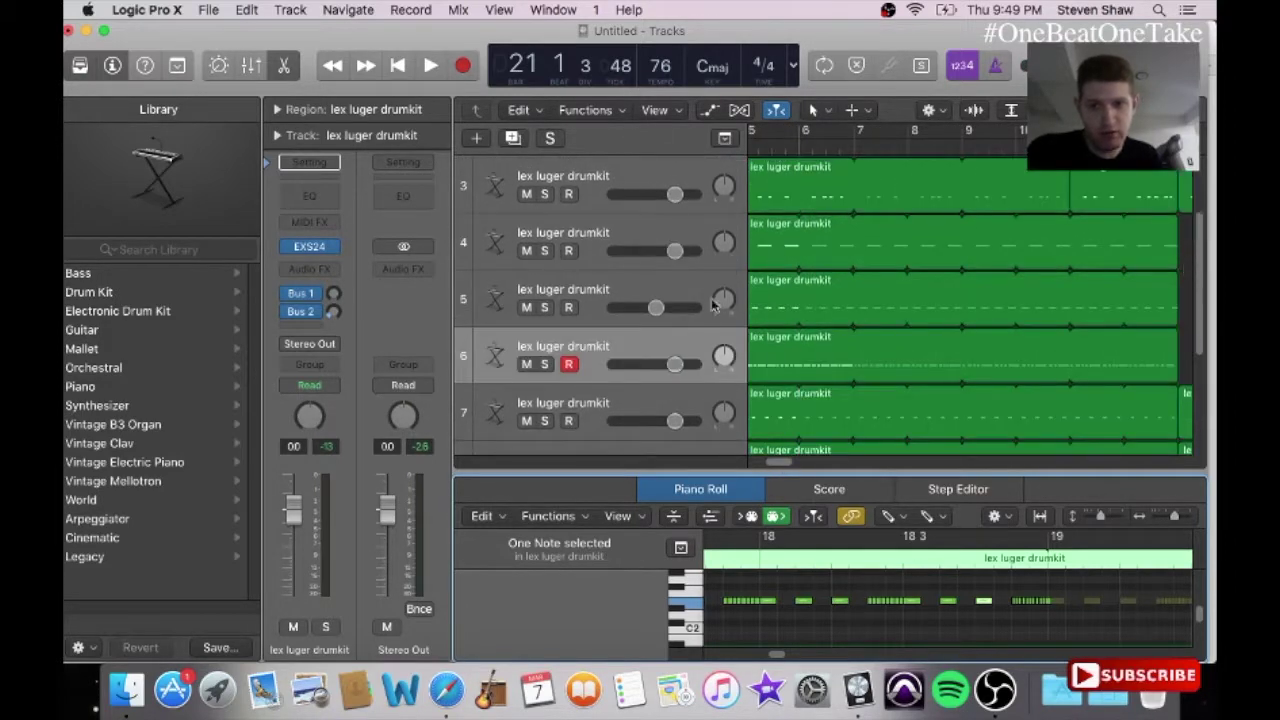
{"action": "left_click", "coordinate": [650, 286]}
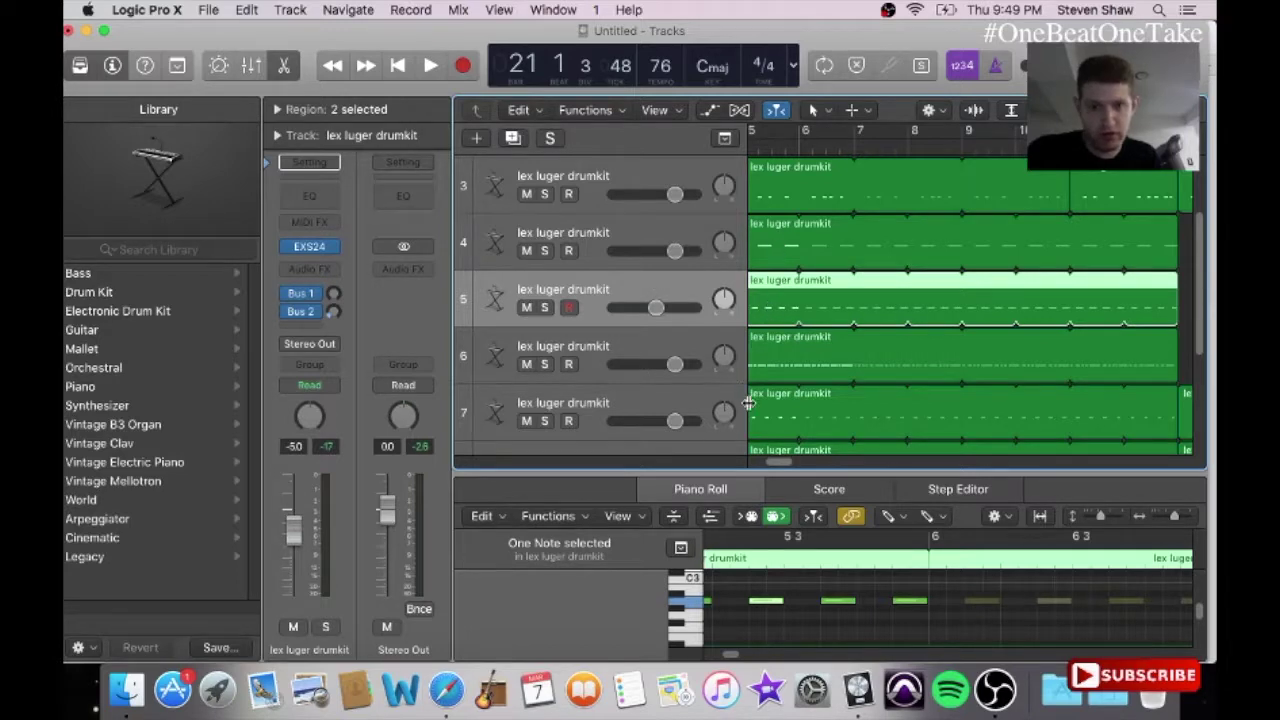
{"action": "mouse_move", "coordinate": [780, 455]}
{"action": "left_mouse_down"}
{"action": "mouse_move", "coordinate": [806, 457]}
{"action": "mouse_move", "coordinate": [775, 465]}
{"action": "left_mouse_up"}
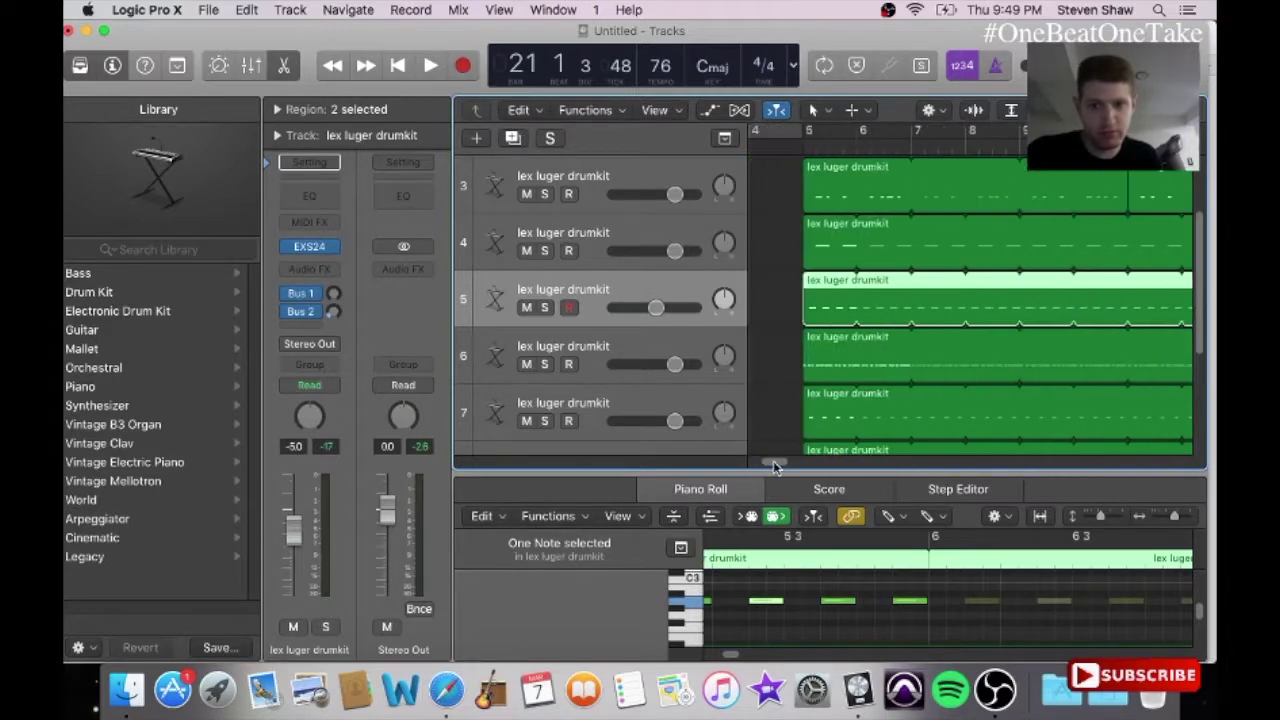
{"action": "left_click", "coordinate": [660, 230]}
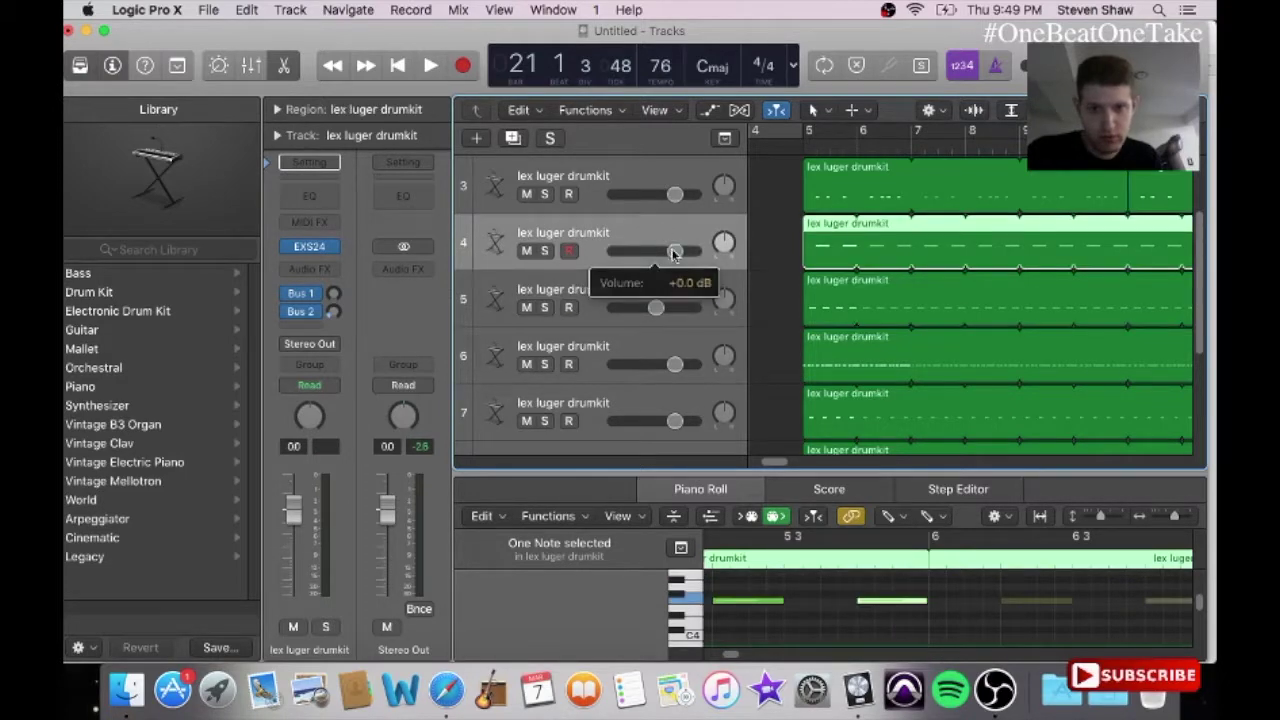
{"action": "scroll", "coordinate": [655, 300], "scroll_direction": "down", "scroll_amount": 5}
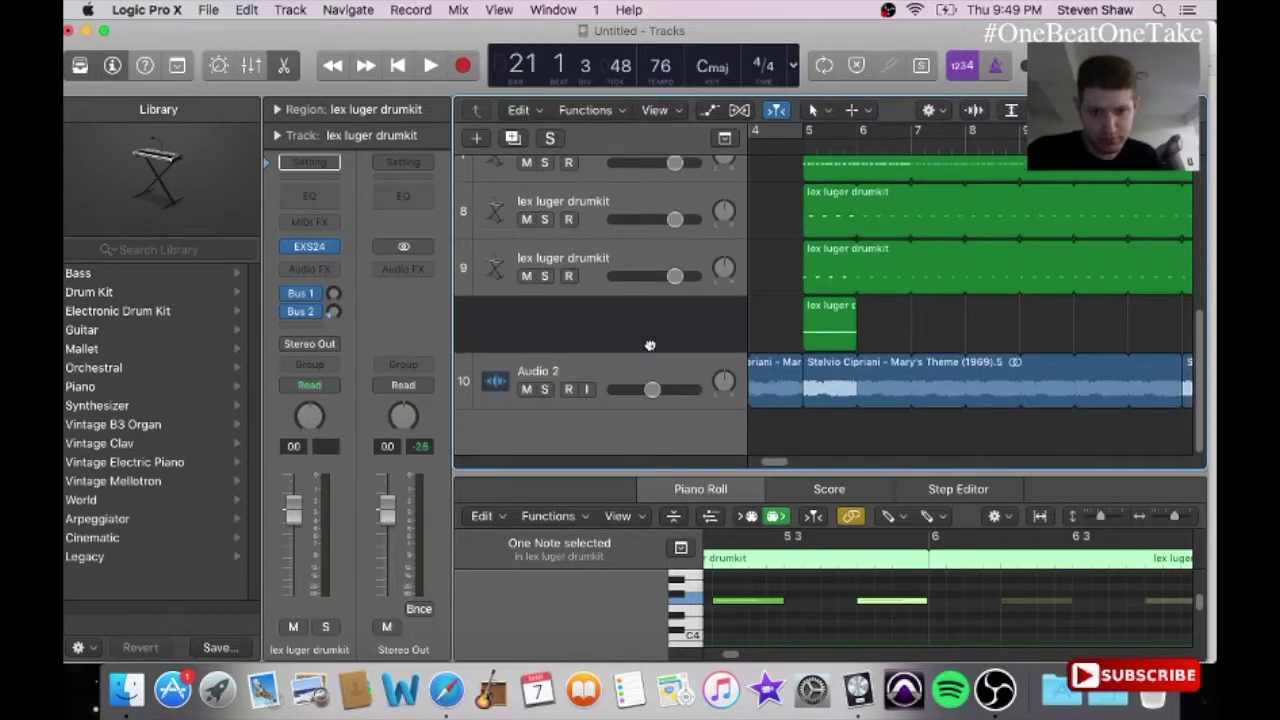
{"action": "left_click", "coordinate": [648, 348]}
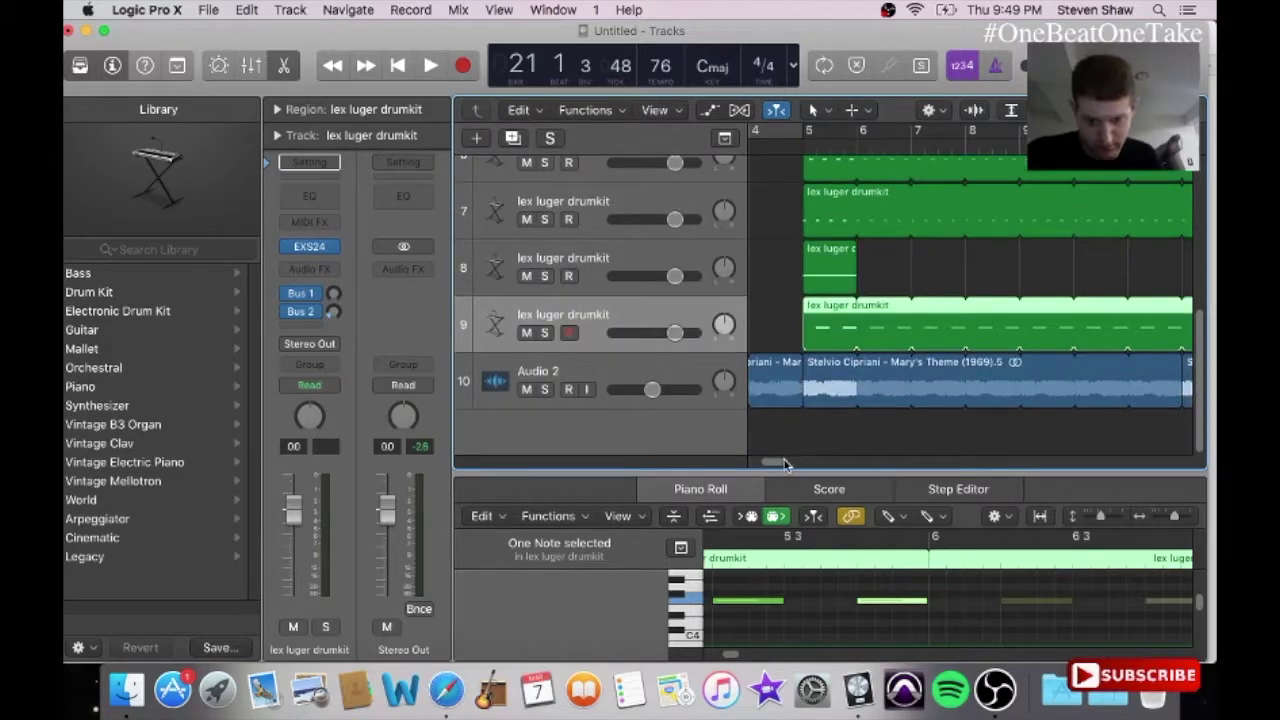
Step: Duplicate track 9 as a new track below it and copy the looped track 9 region that starts at bar 5
{"action": "left_click_drag", "start_coordinate": [784, 462], "coordinate": [800, 463]}
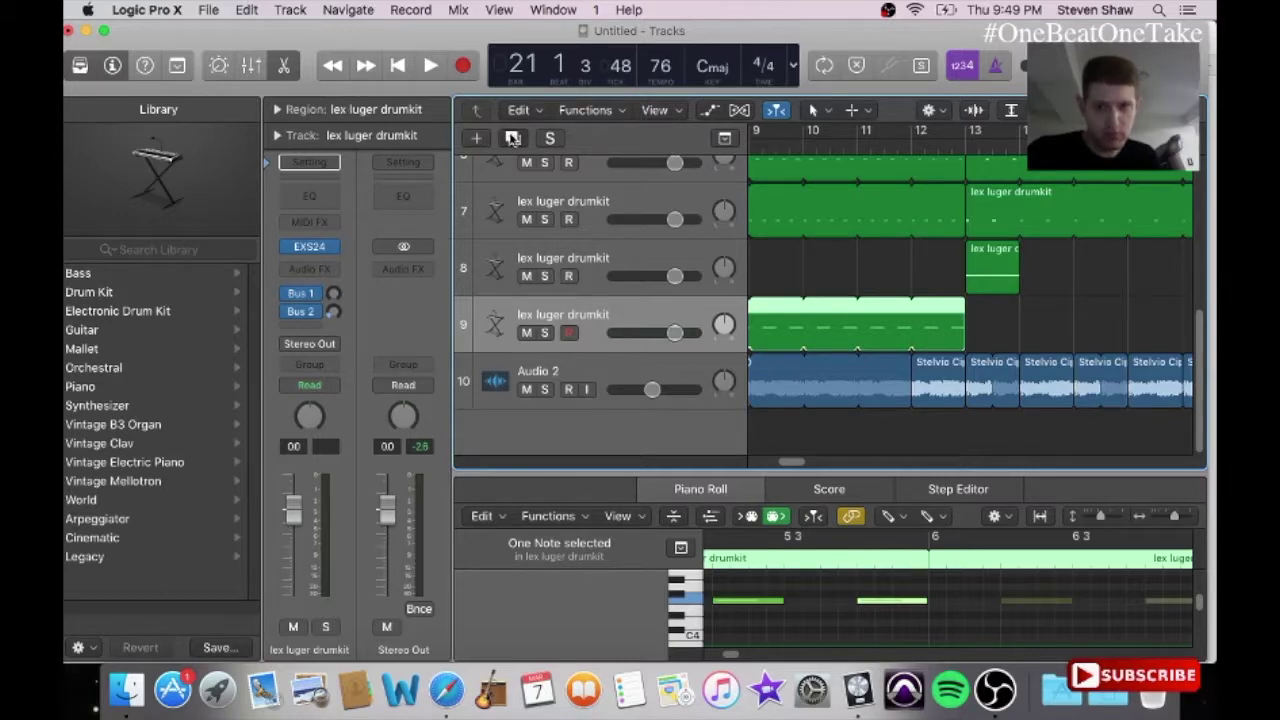
{"action": "left_click", "coordinate": [512, 138]}
{"action": "left_click_drag", "start_coordinate": [803, 462], "coordinate": [780, 466]}
{"action": "left_click", "coordinate": [847, 360]}
{"action": "left_click", "coordinate": [840, 333]}
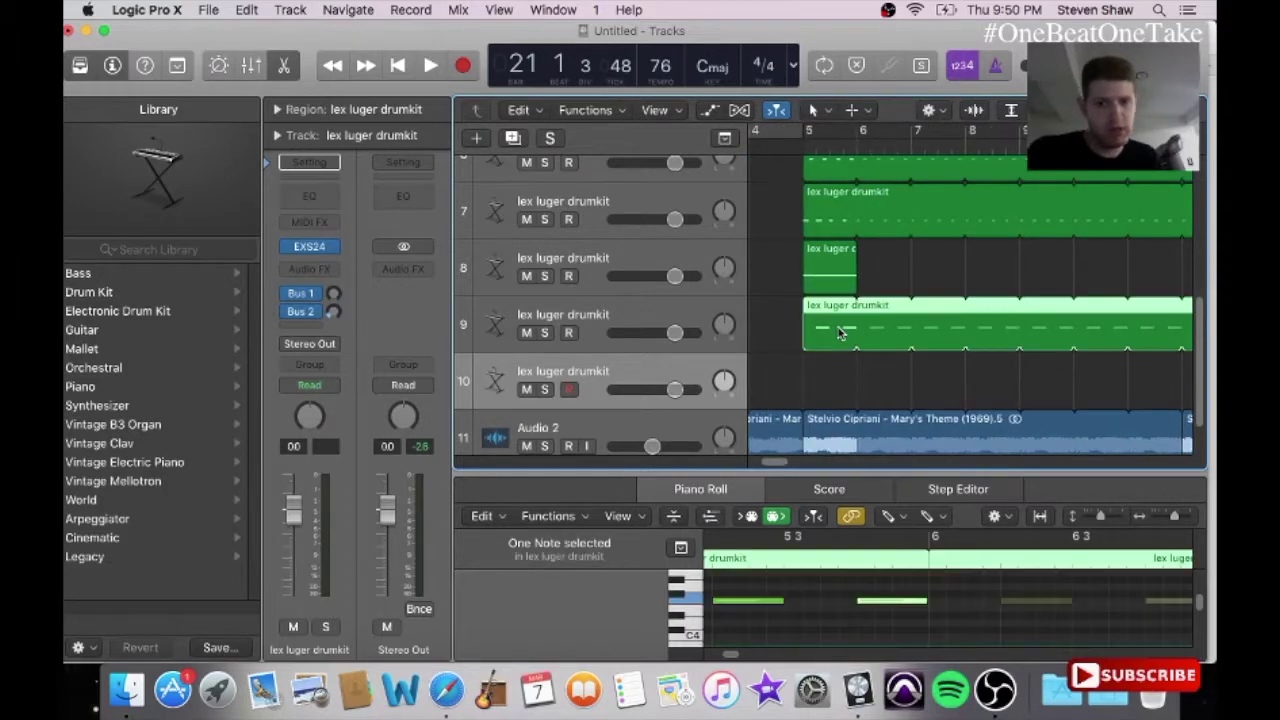
{"action": "left_click", "coordinate": [248, 9]}
{"action": "left_click", "coordinate": [265, 128]}
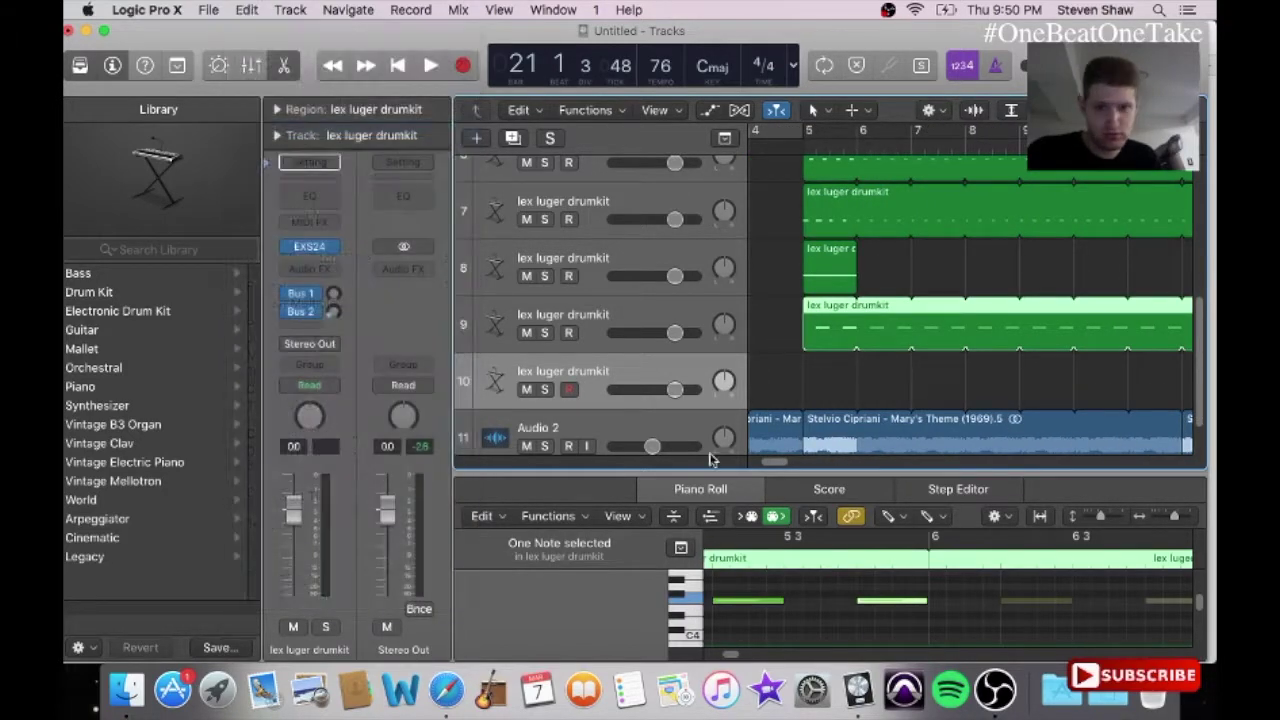
{"action": "left_click_drag", "start_coordinate": [780, 466], "coordinate": [816, 464]}
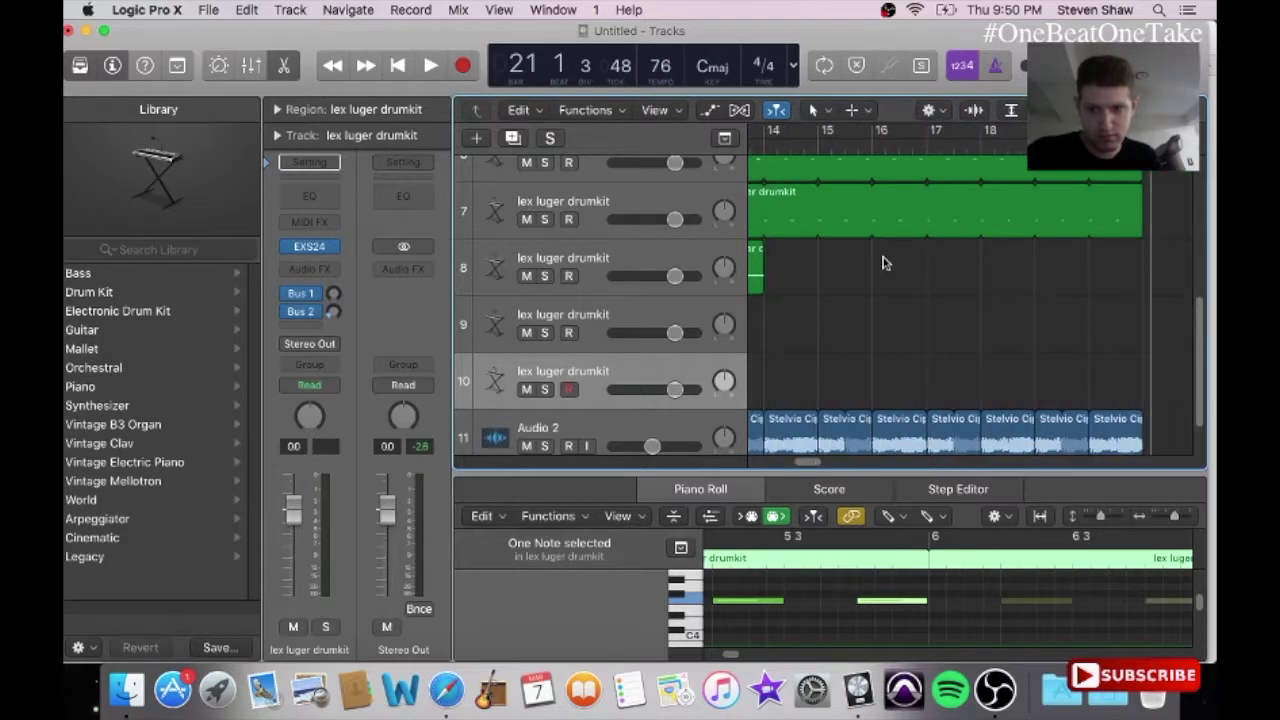
Step: Paste the copied looped region onto track 10 at bar 17 and shorten its loop to end at bar 21
{"action": "left_click_drag", "start_coordinate": [972, 157], "coordinate": [927, 157]}
{"action": "left_click", "coordinate": [248, 9]}
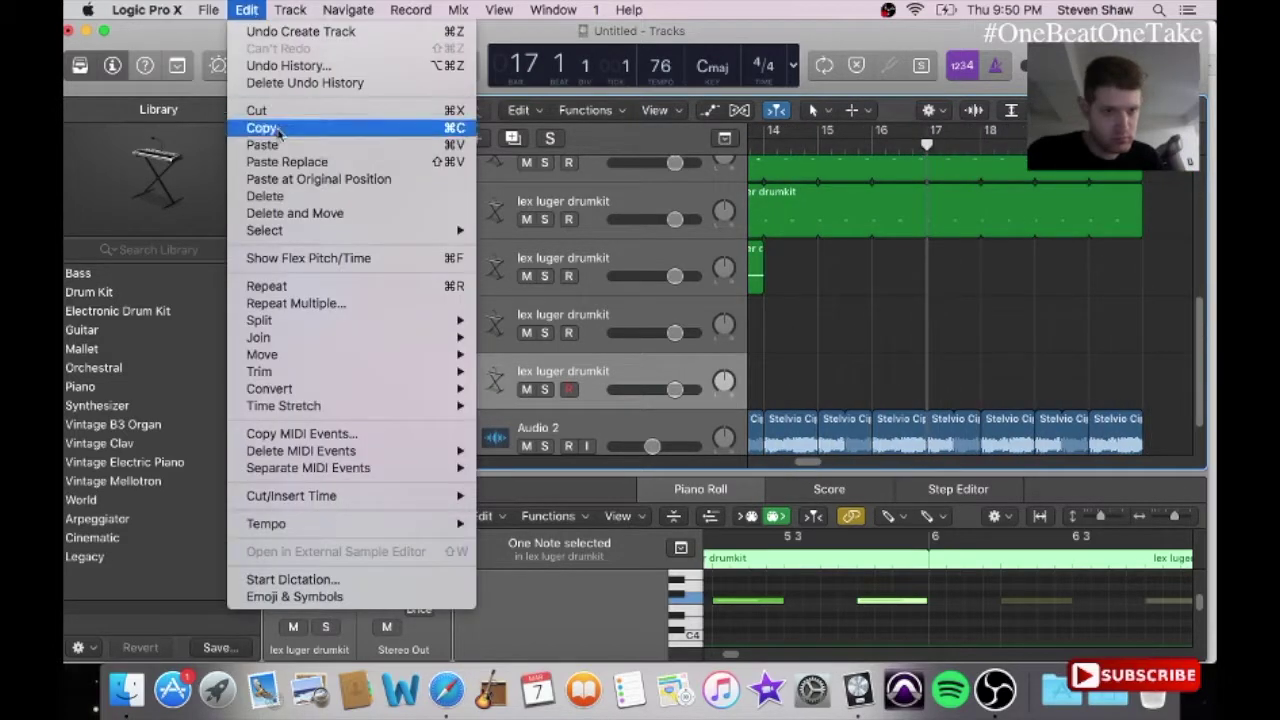
{"action": "left_click", "coordinate": [275, 149]}
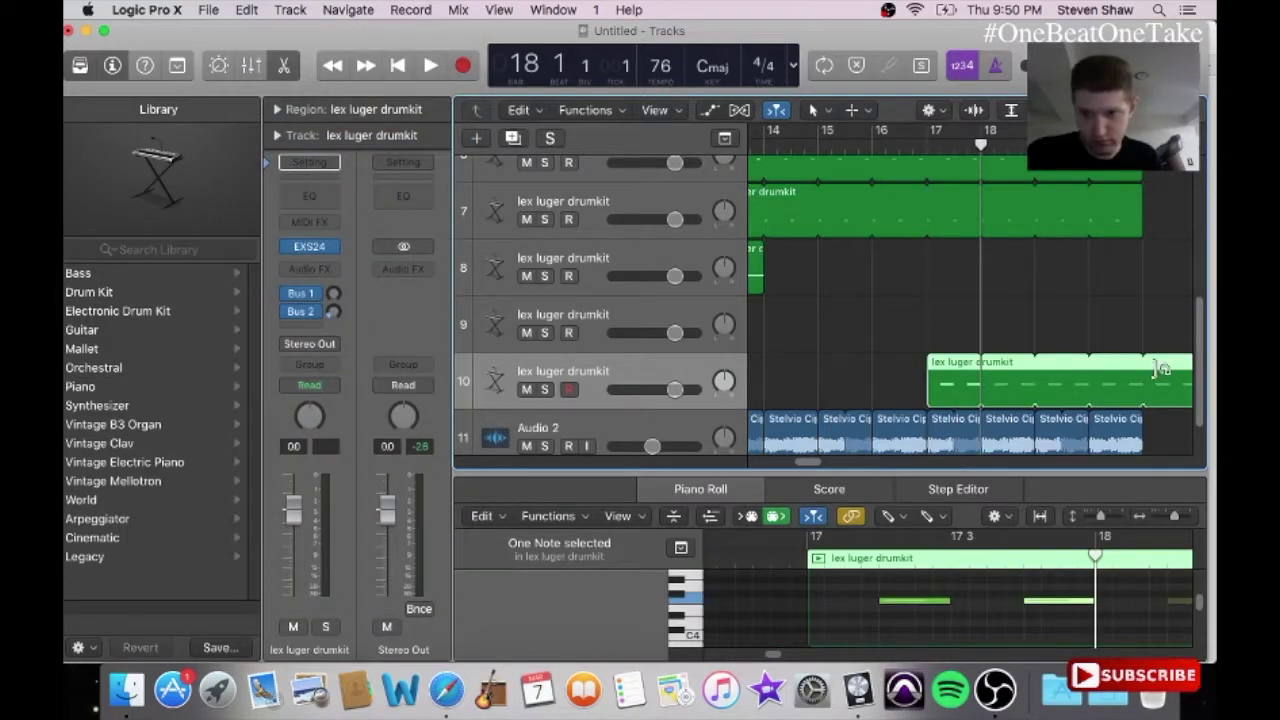
{"action": "left_click_drag", "start_coordinate": [1160, 370], "coordinate": [1142, 370]}
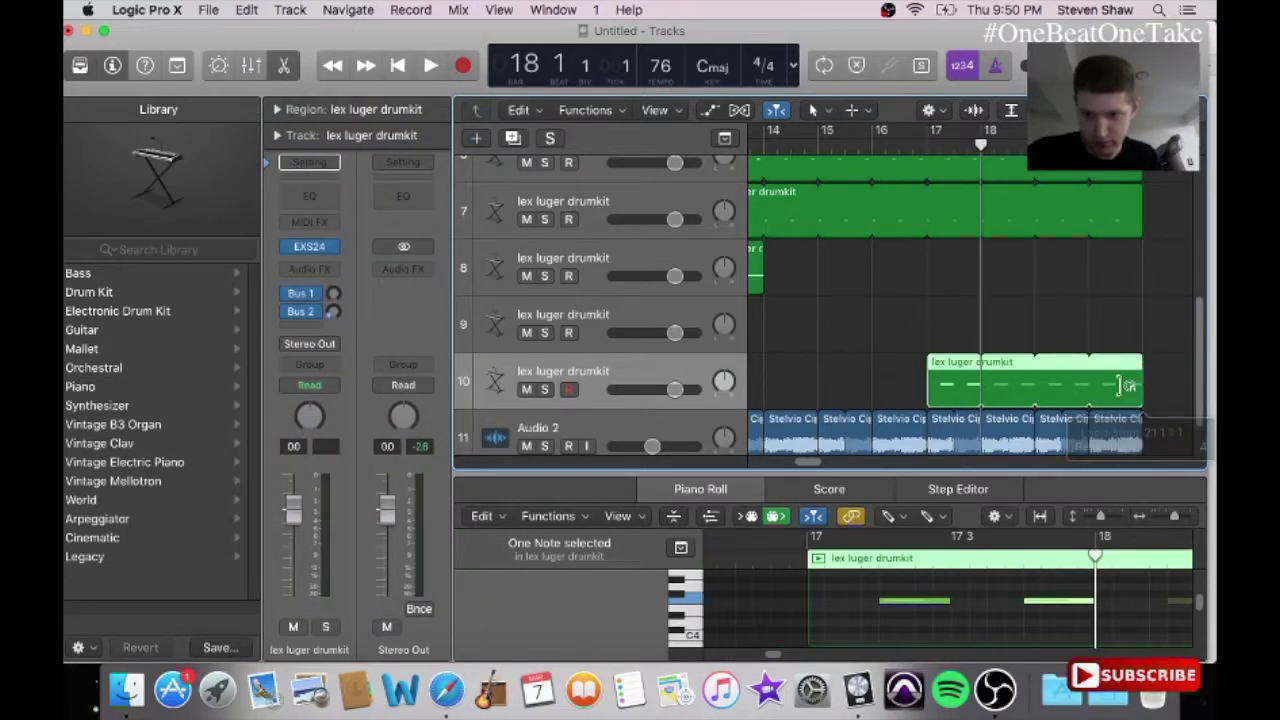
Step: Move both notes of the track 10 region at bar 17 down to a lower pitch with the Pointer tool
{"action": "left_click", "coordinate": [548, 9]}
{"action": "left_click", "coordinate": [626, 185]}
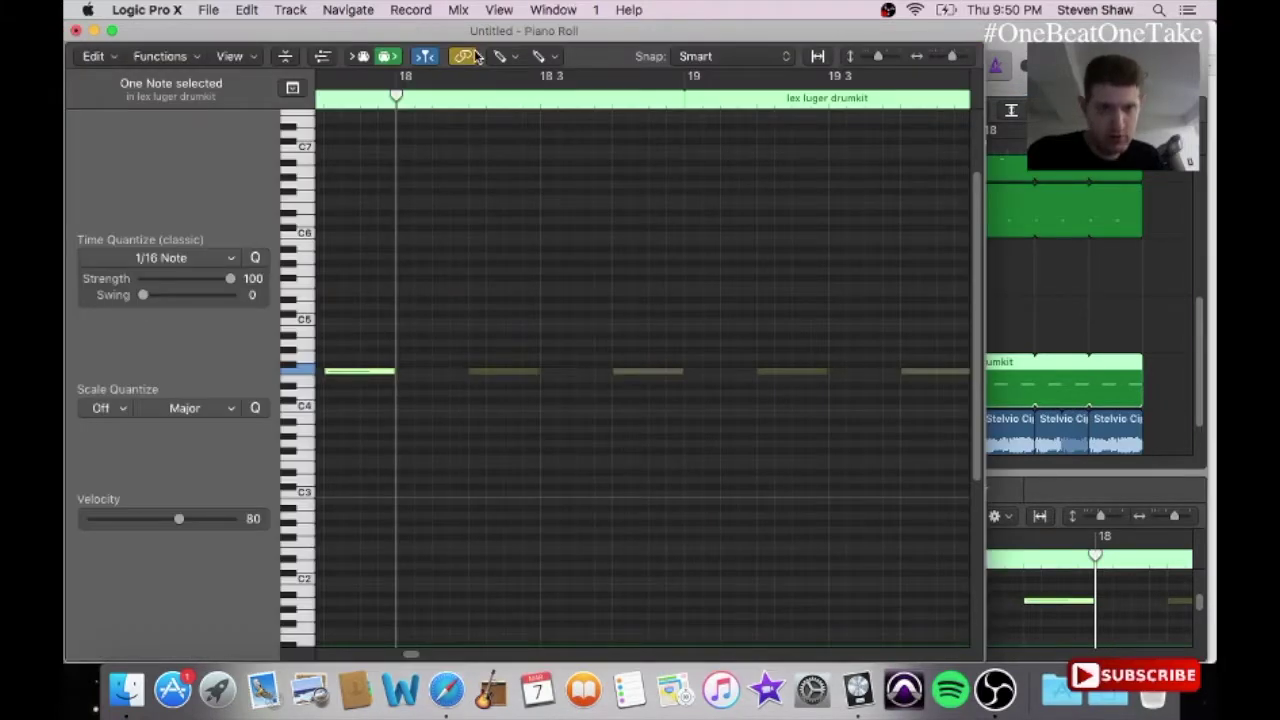
{"action": "left_click", "coordinate": [498, 56]}
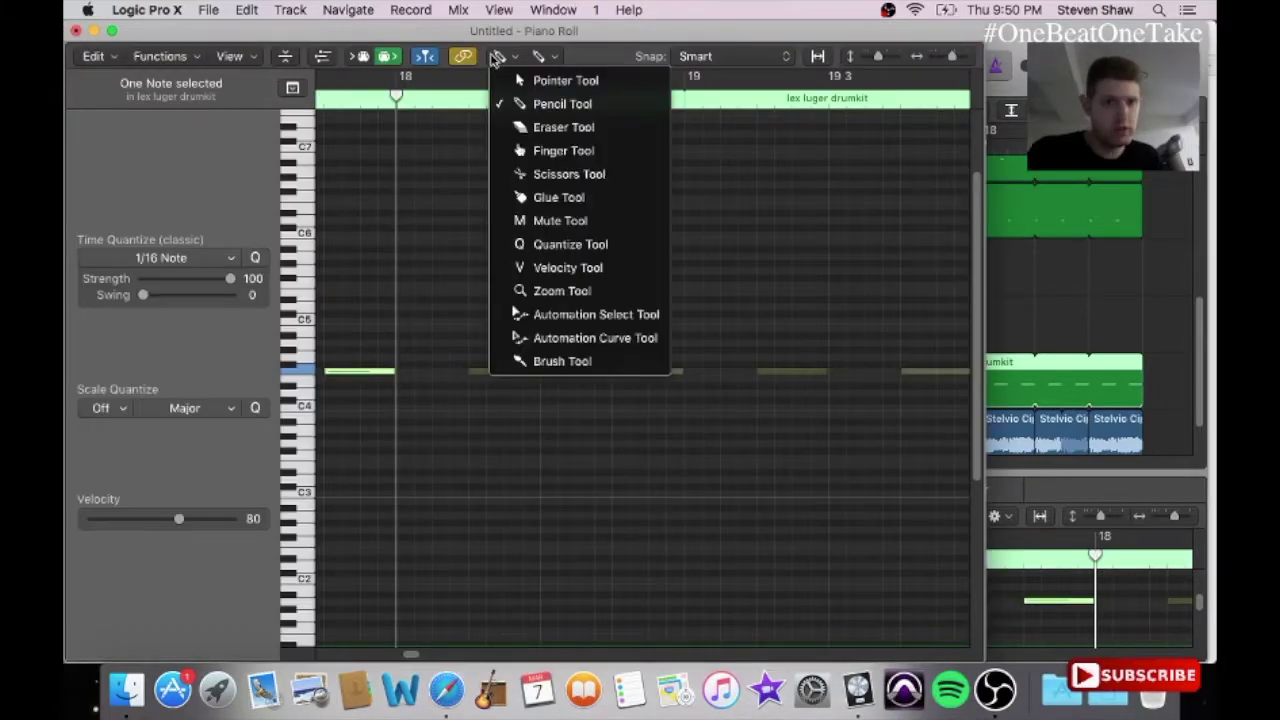
{"action": "left_click", "coordinate": [508, 80]}
{"action": "left_click", "coordinate": [368, 350]}
{"action": "left_click_drag", "start_coordinate": [368, 350], "coordinate": [337, 397]}
{"action": "left_click_drag", "start_coordinate": [481, 377], "coordinate": [481, 441]}
Step: Play the arrangement from bar 17 to hear the lowered track 10 notes, and close the separate Piano Roll
{"action": "left_click", "coordinate": [370, 97]}
{"action": "key", "text": "space"}
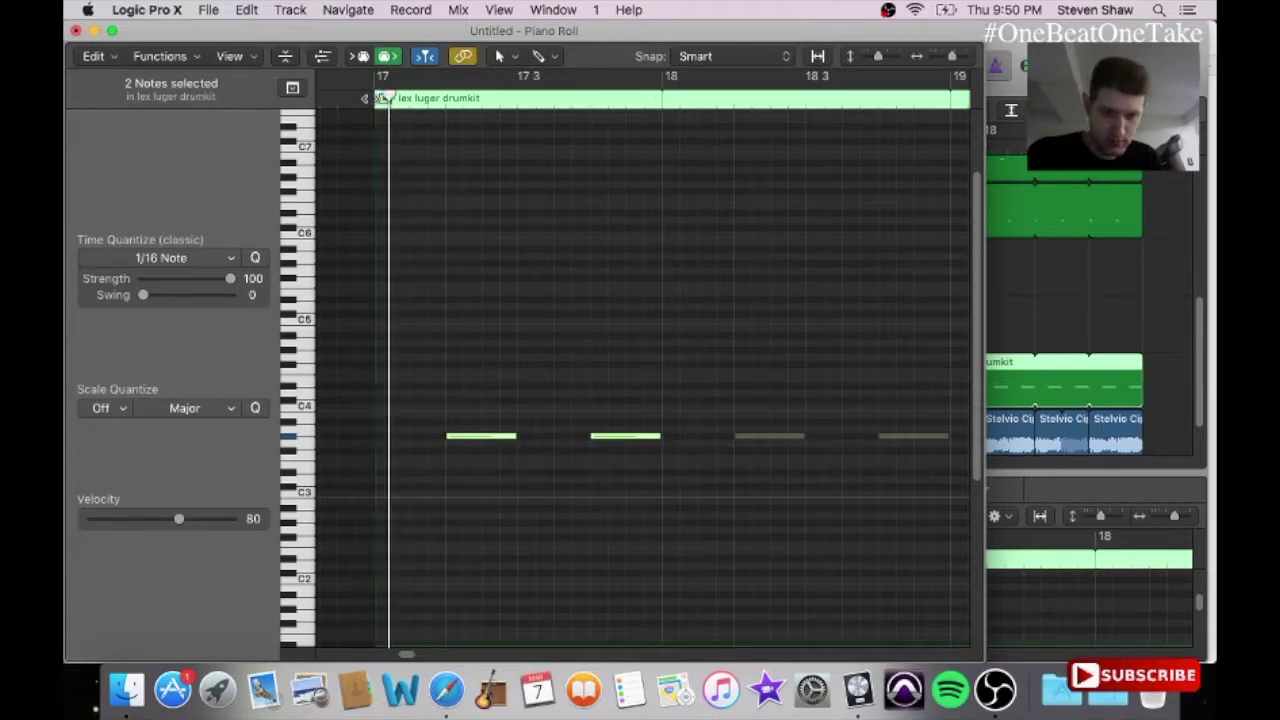
{"action": "left_click", "coordinate": [75, 30]}
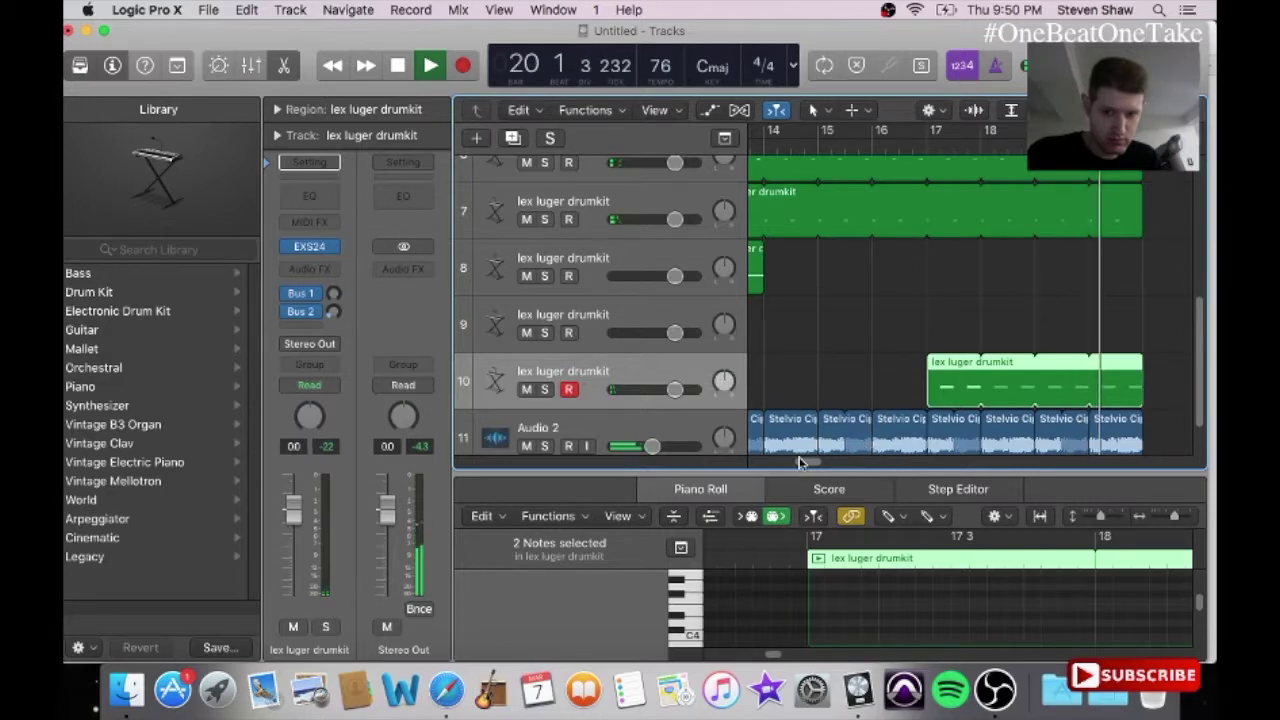
Step: Select the regions on all tracks between bars 13 and 21 and copy them
{"action": "left_click_drag", "start_coordinate": [798, 458], "coordinate": [788, 466]}
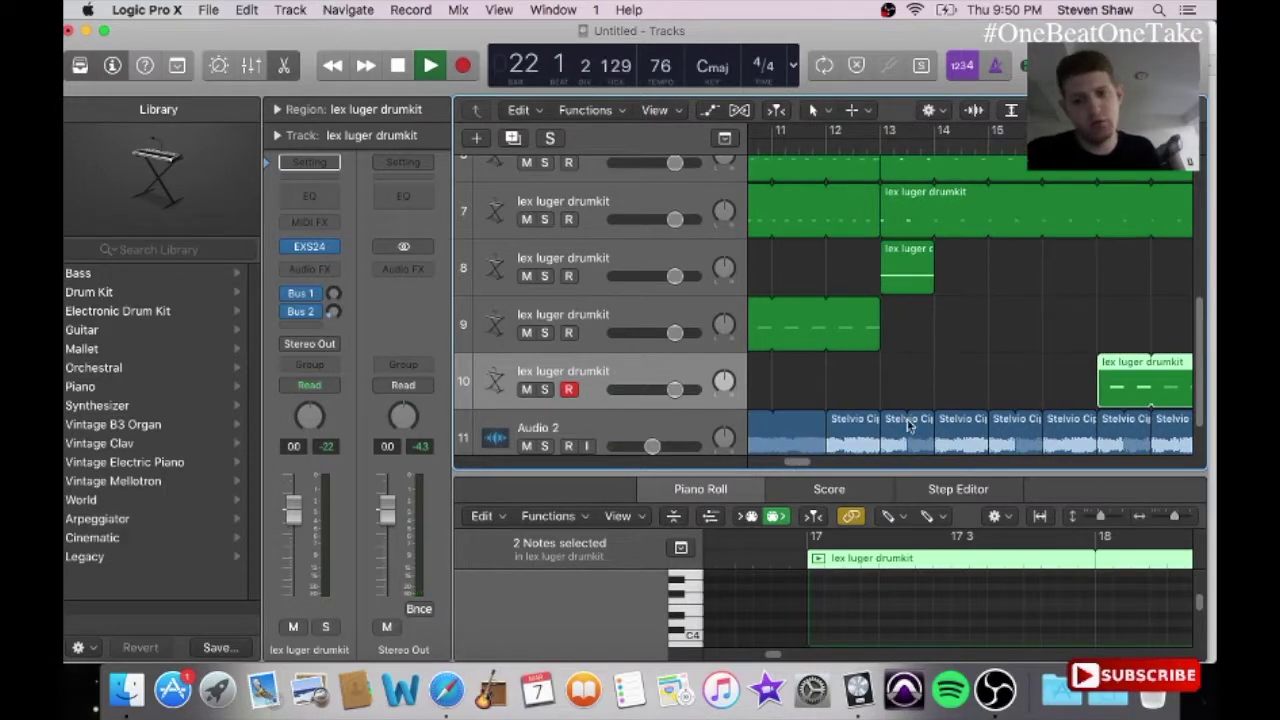
{"action": "left_click_drag", "start_coordinate": [800, 457], "coordinate": [806, 462]}
{"action": "left_click_drag", "start_coordinate": [1200, 325], "coordinate": [1200, 372]}
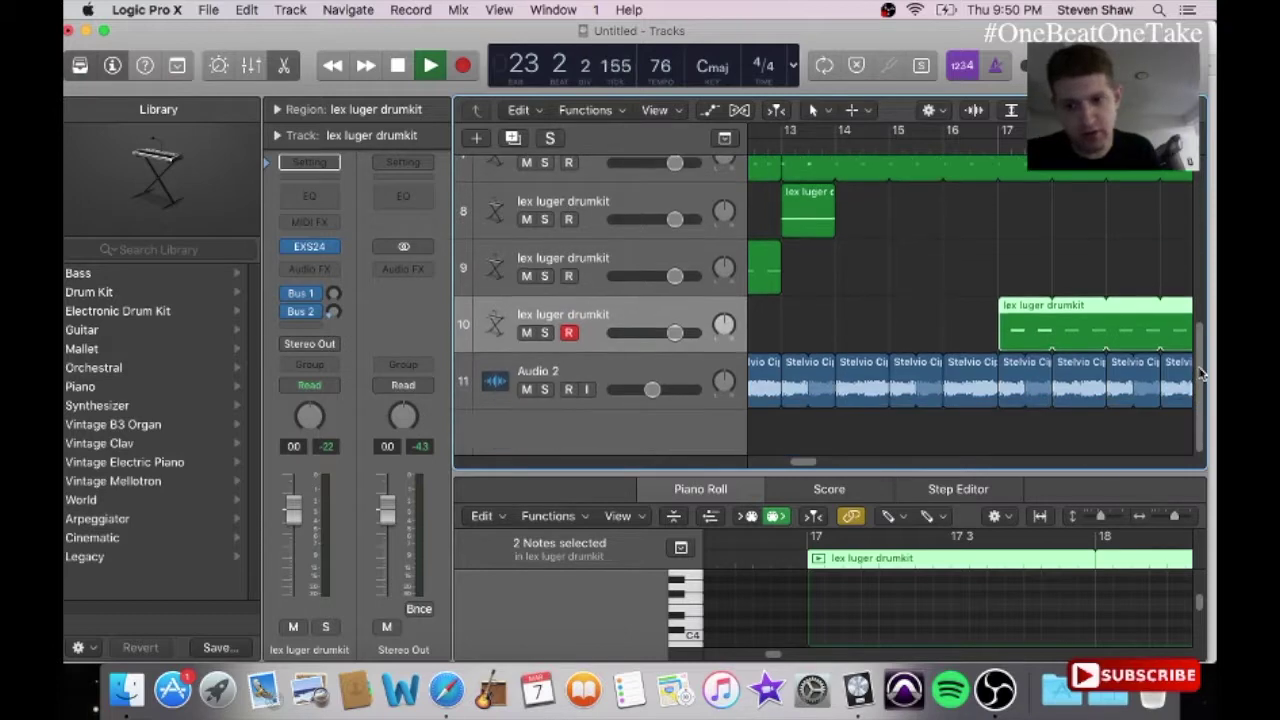
{"action": "left_click_drag", "start_coordinate": [806, 418], "coordinate": [1028, 232]}
{"action": "left_click", "coordinate": [247, 10]}
{"action": "left_click", "coordinate": [261, 128]}
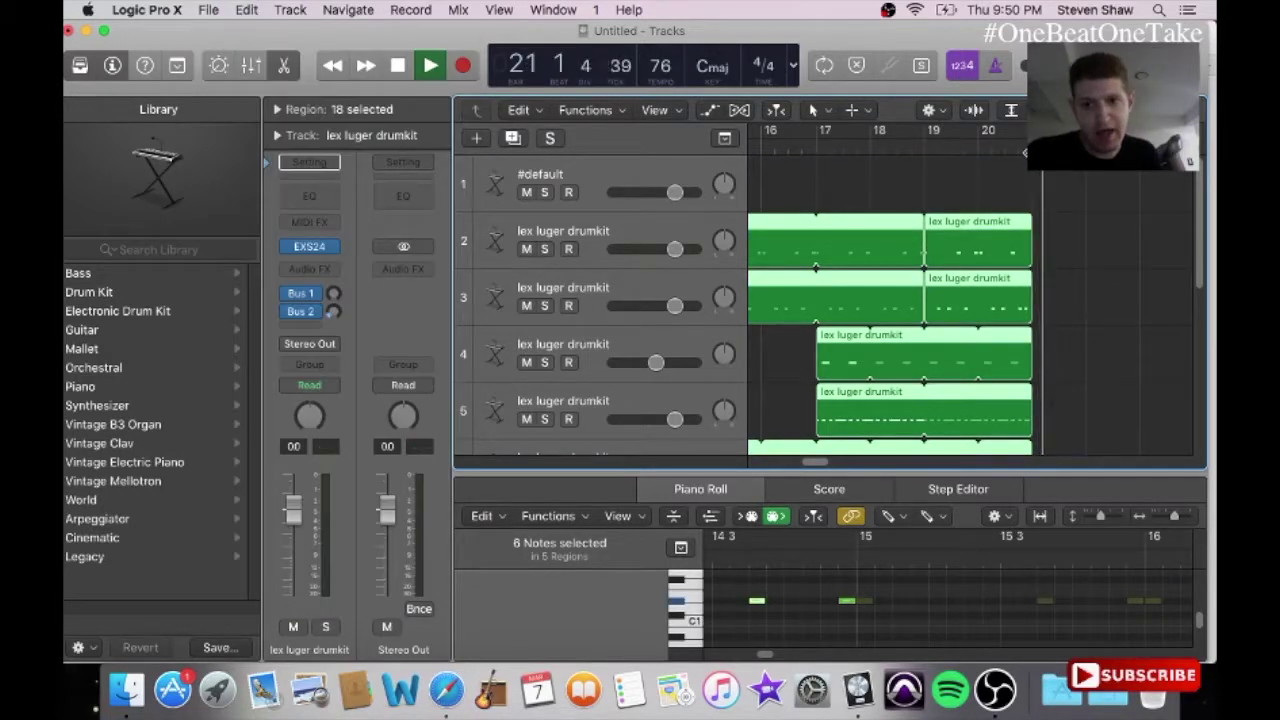
Step: Paste the copied regions at bar 21, with track 2 as the target track
{"action": "left_click_drag", "start_coordinate": [1056, 145], "coordinate": [1032, 145]}
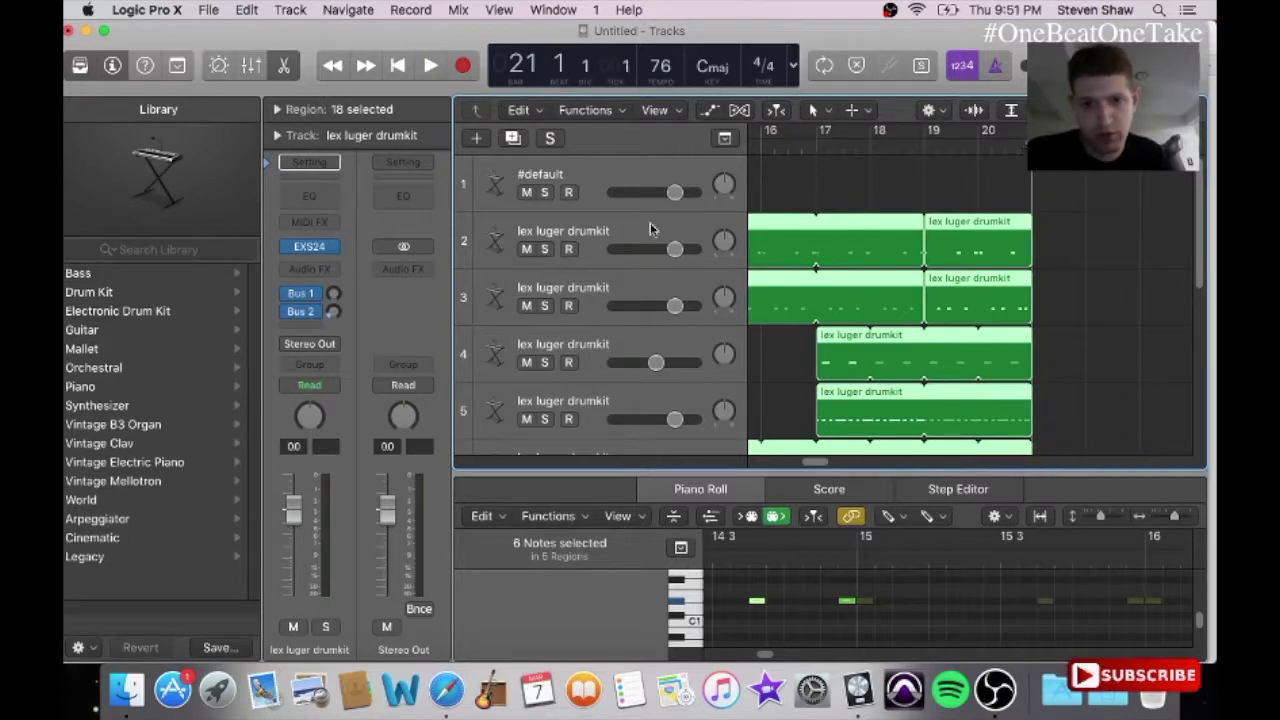
{"action": "left_click", "coordinate": [619, 233]}
{"action": "left_click", "coordinate": [1060, 288]}
{"action": "left_click", "coordinate": [250, 9]}
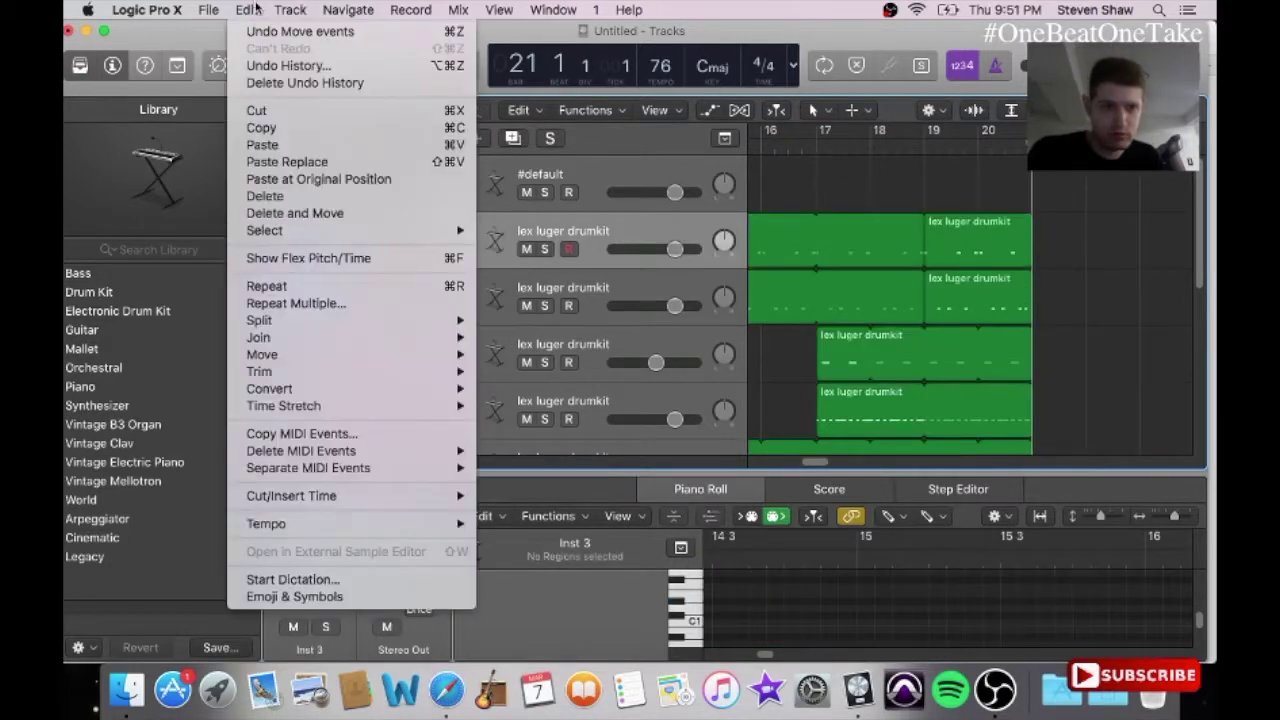
{"action": "left_click", "coordinate": [294, 140]}
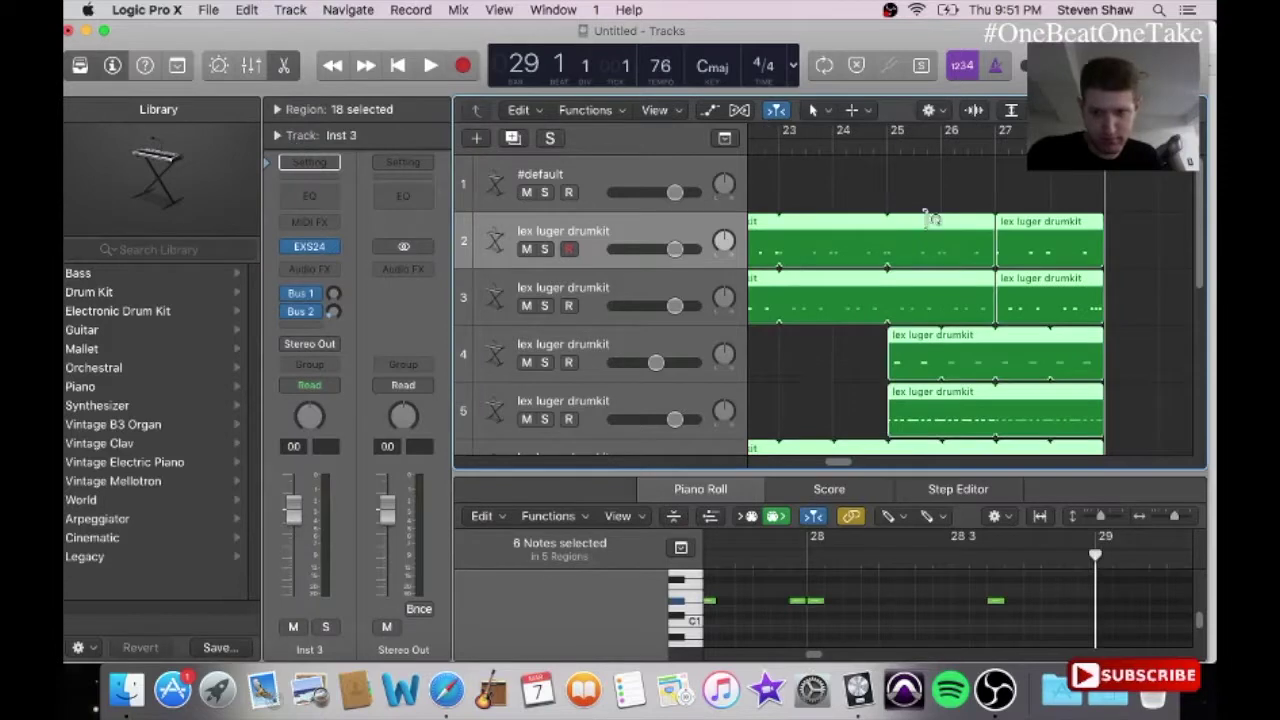
Step: Delete the pasted lex luger drumkit region at bar 25 on track 10
{"action": "left_click_drag", "start_coordinate": [1204, 212], "coordinate": [1201, 326]}
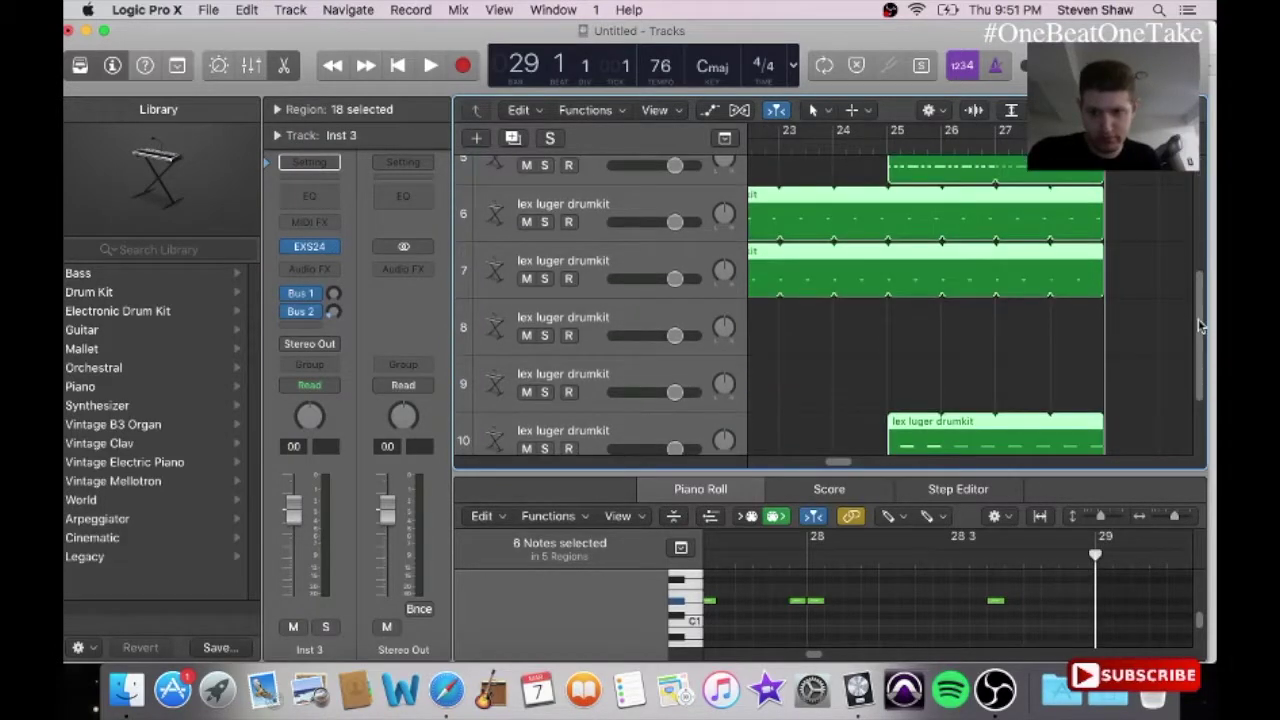
{"action": "left_click", "coordinate": [1188, 337]}
{"action": "left_click_drag", "start_coordinate": [838, 466], "coordinate": [824, 466]}
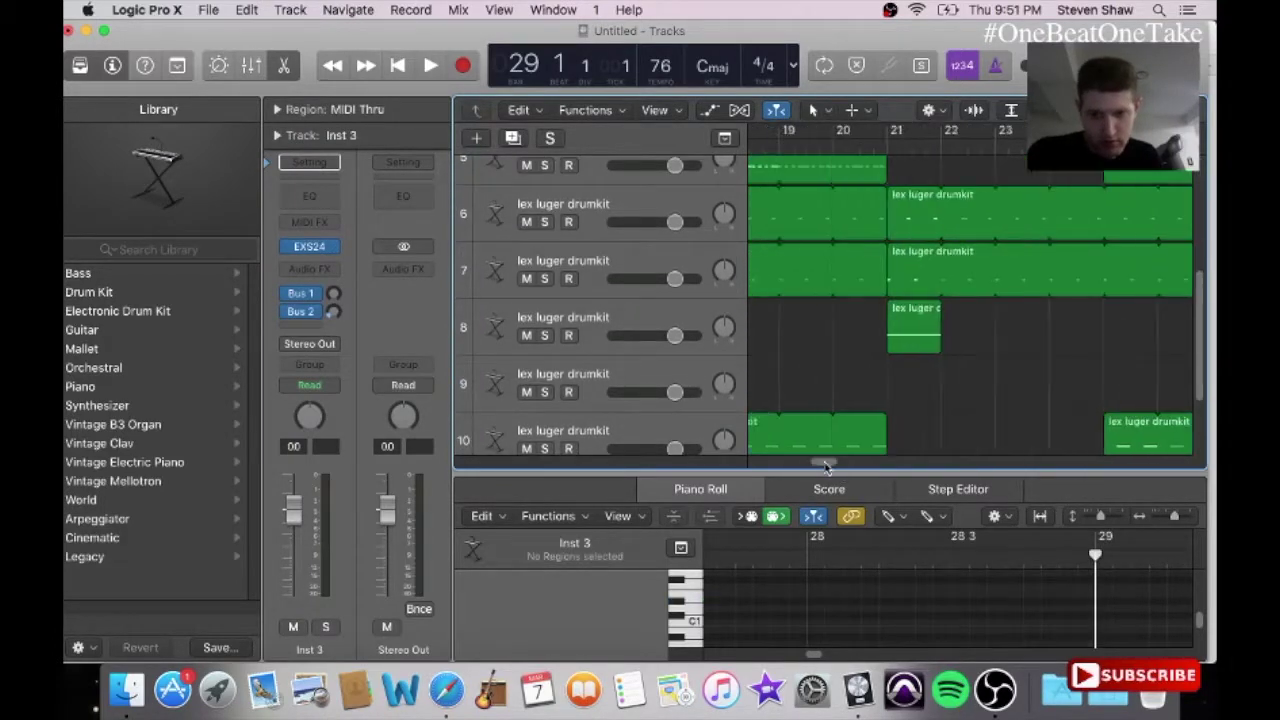
{"action": "left_click", "coordinate": [1118, 432]}
{"action": "key", "text": "Delete"}
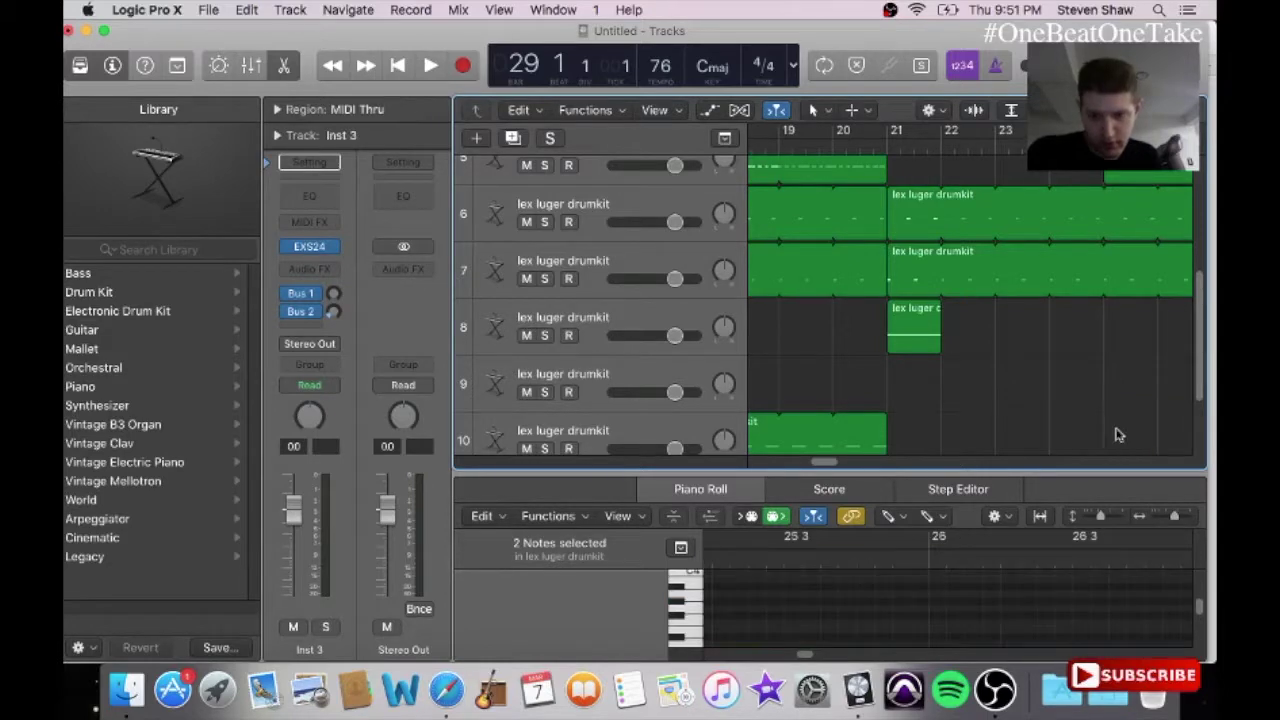
Step: Duplicate track 10 as a new track below it and load the zaytoven drum kit into its EXS24 sampler
{"action": "left_click", "coordinate": [687, 430]}
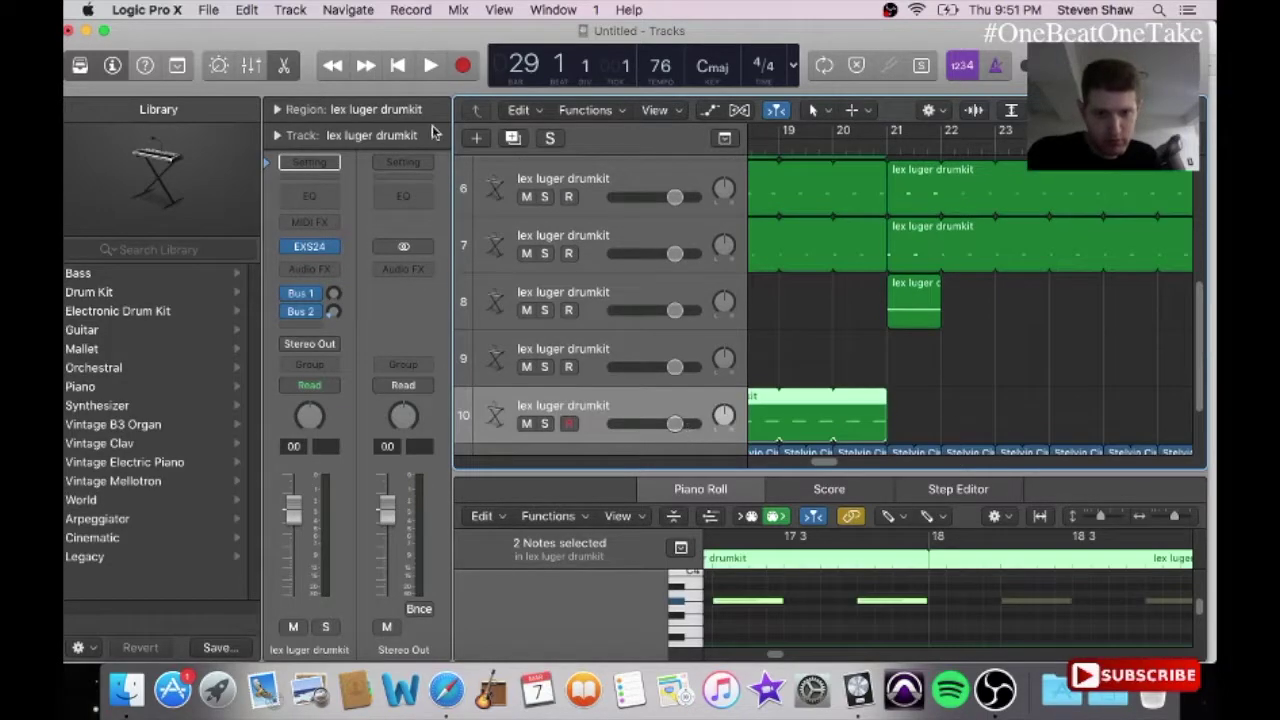
{"action": "left_click", "coordinate": [513, 137]}
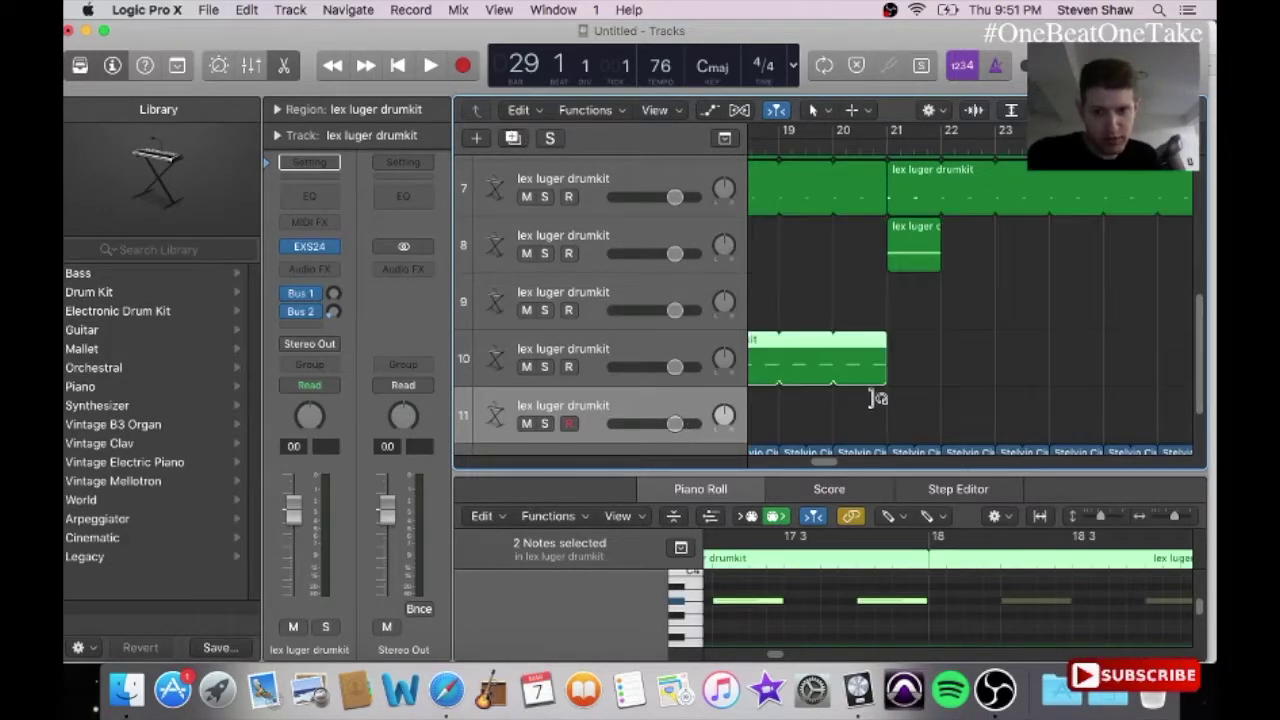
{"action": "left_click", "coordinate": [311, 249]}
{"action": "left_click", "coordinate": [530, 163]}
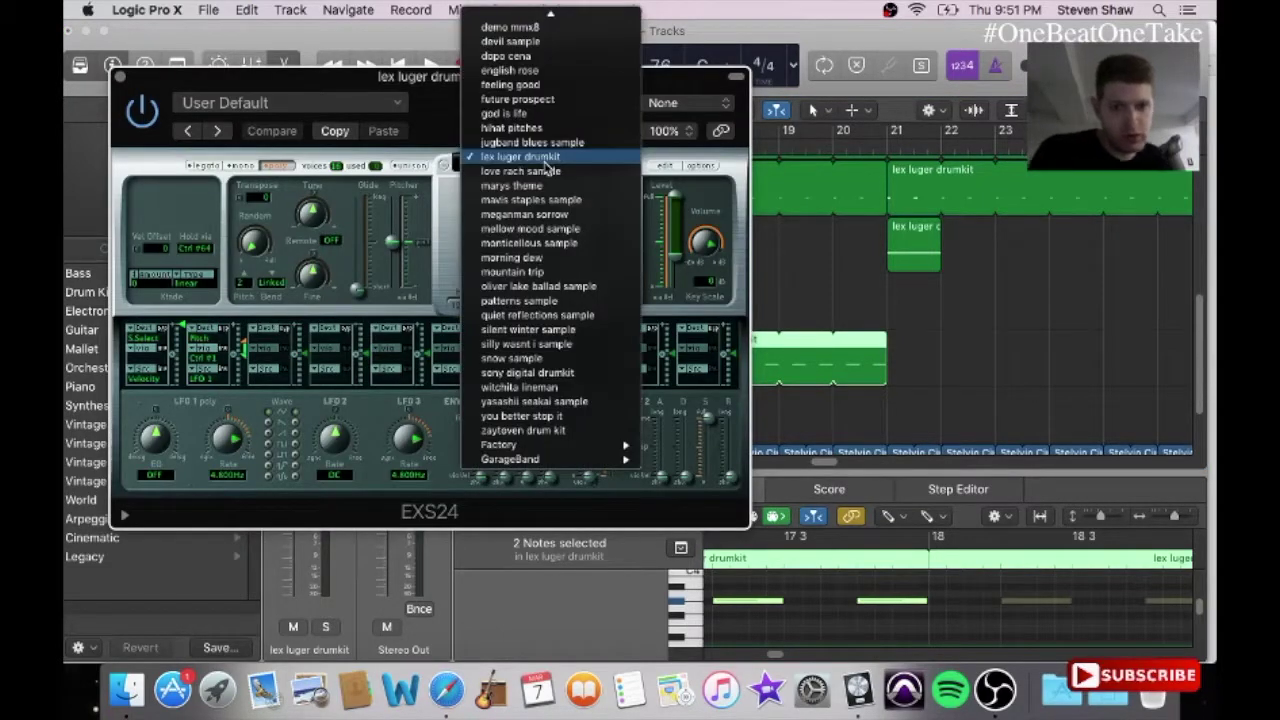
{"action": "left_click", "coordinate": [527, 431]}
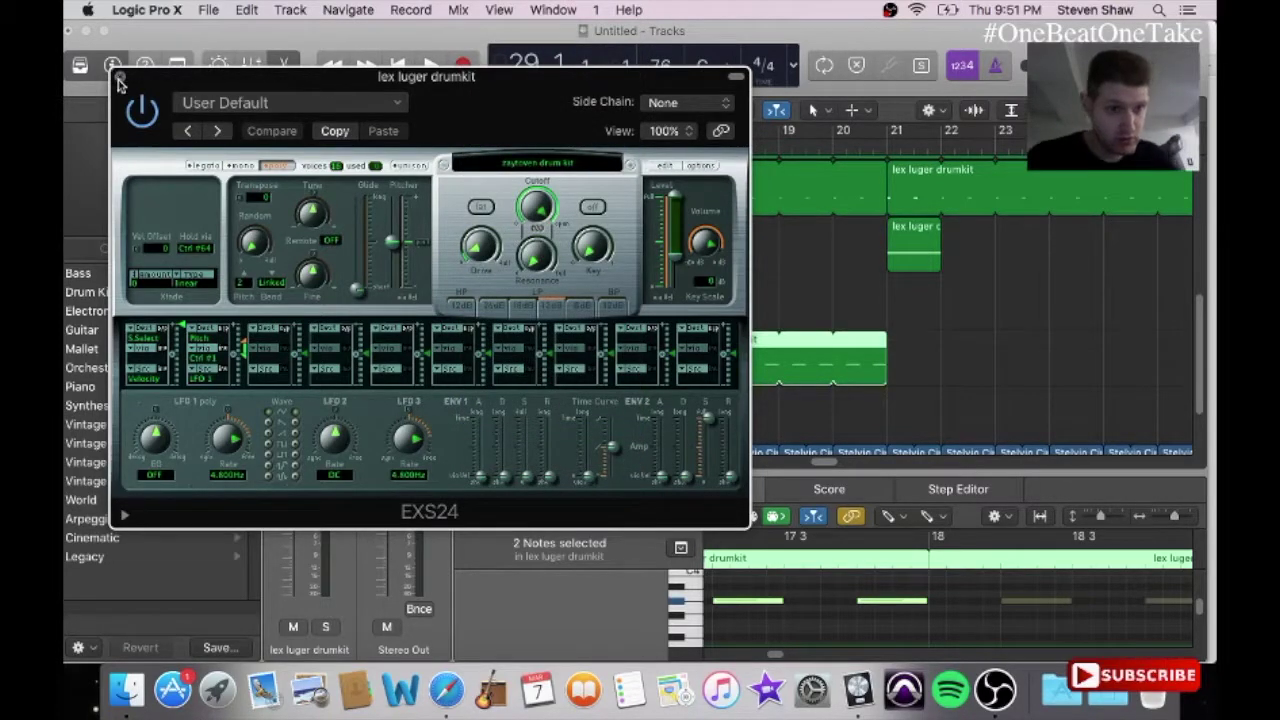
{"action": "left_click", "coordinate": [119, 78]}
{"action": "left_click", "coordinate": [532, 9]}
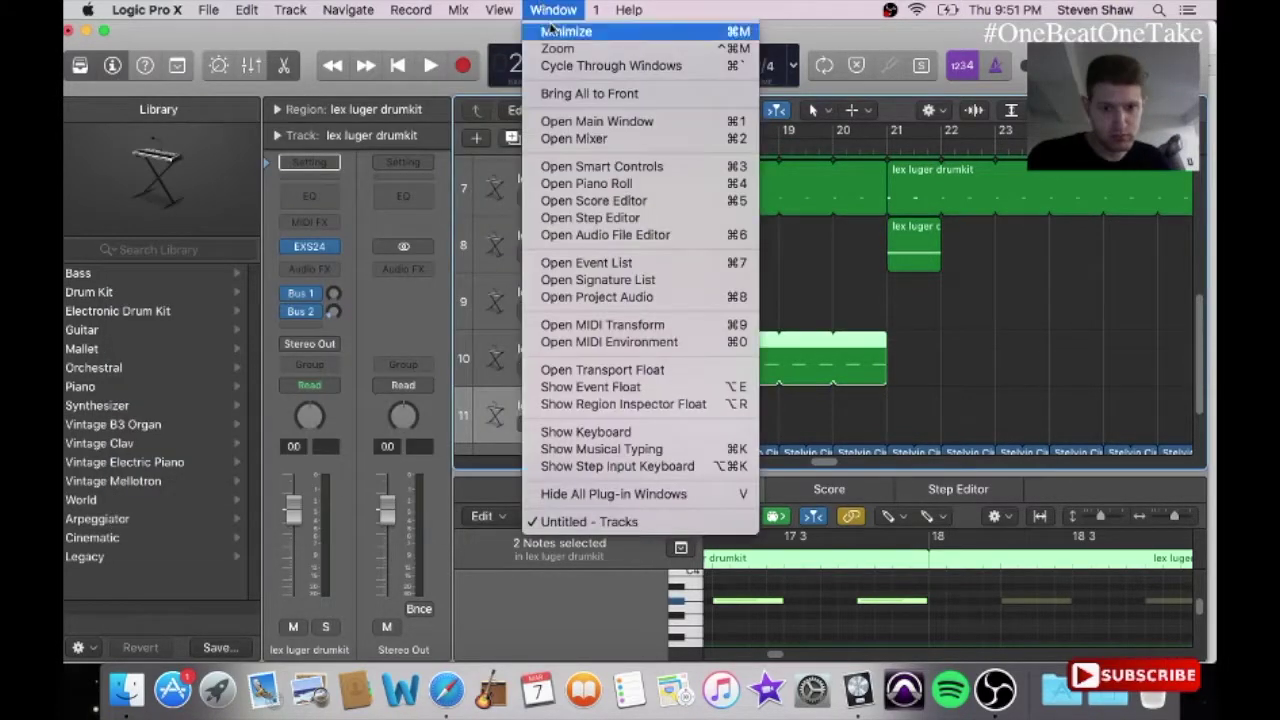
{"action": "left_click", "coordinate": [614, 184]}
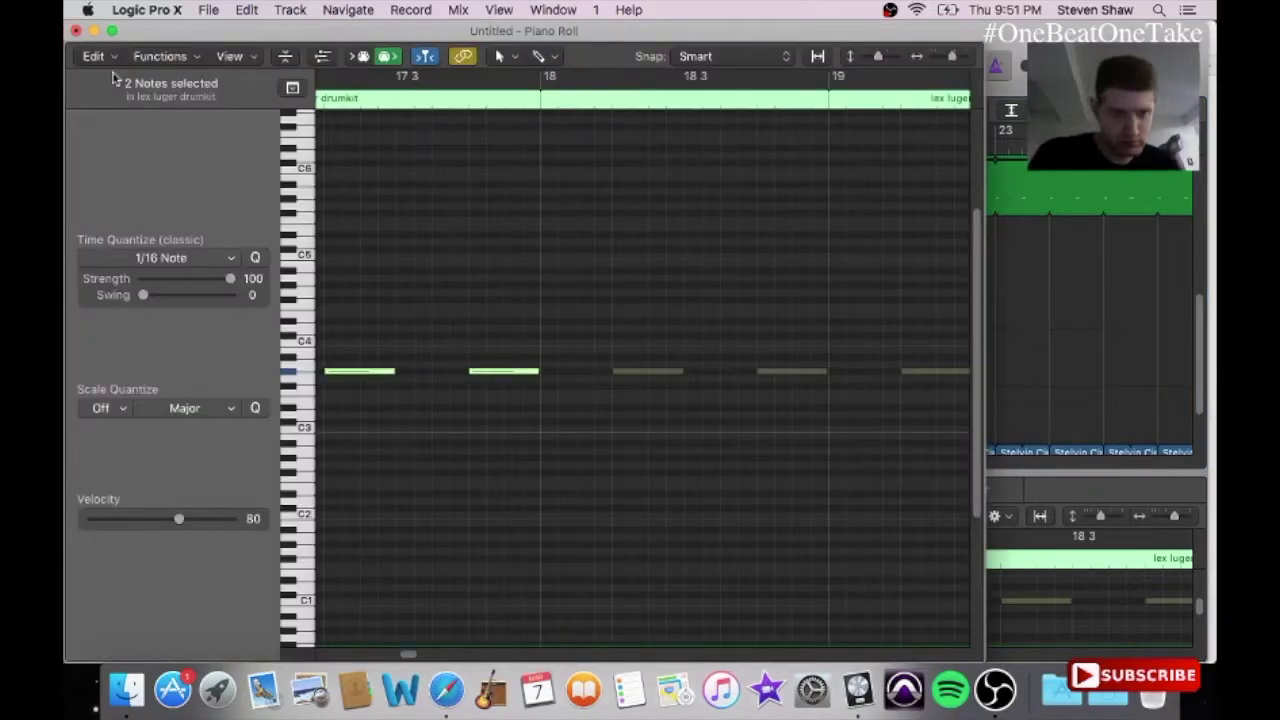
{"action": "left_click", "coordinate": [74, 31]}
Step: Return the playhead to bar 1 and try drawing a note for the new track 11 in the Piano Roll with the Pencil tool
{"action": "left_click", "coordinate": [794, 403]}
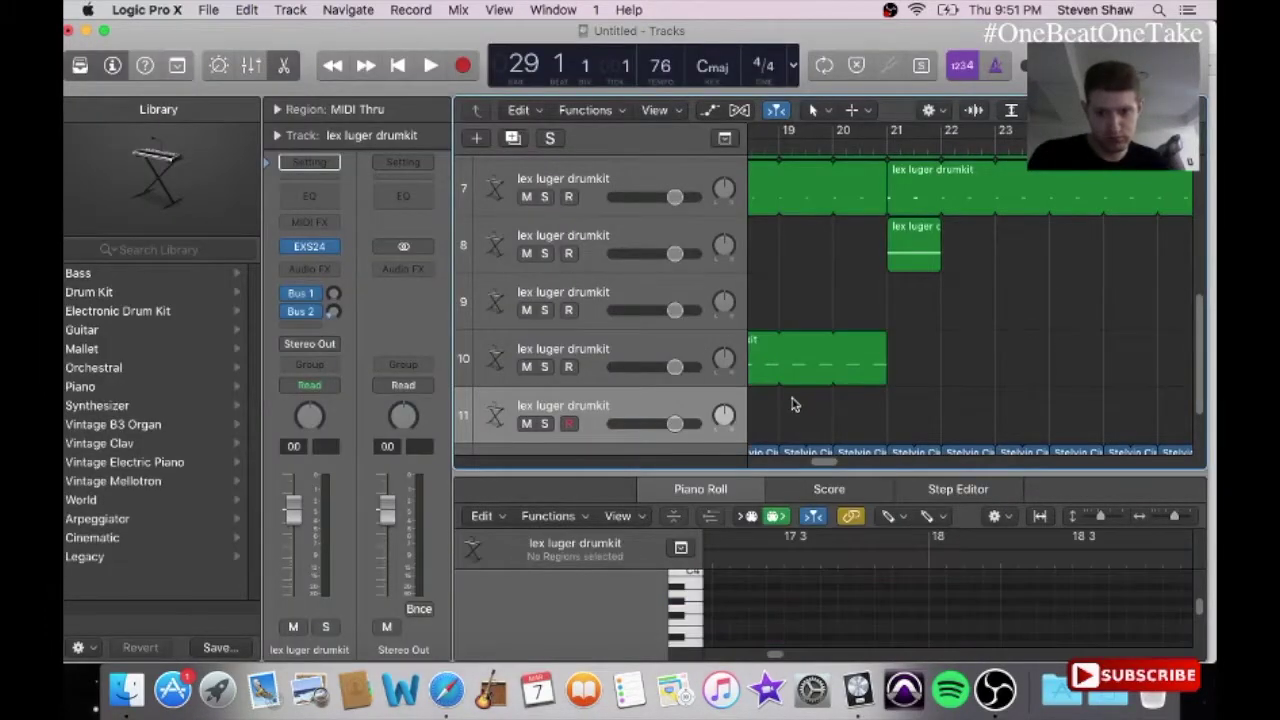
{"action": "key", "text": "Return"}
{"action": "left_click", "coordinate": [532, 9]}
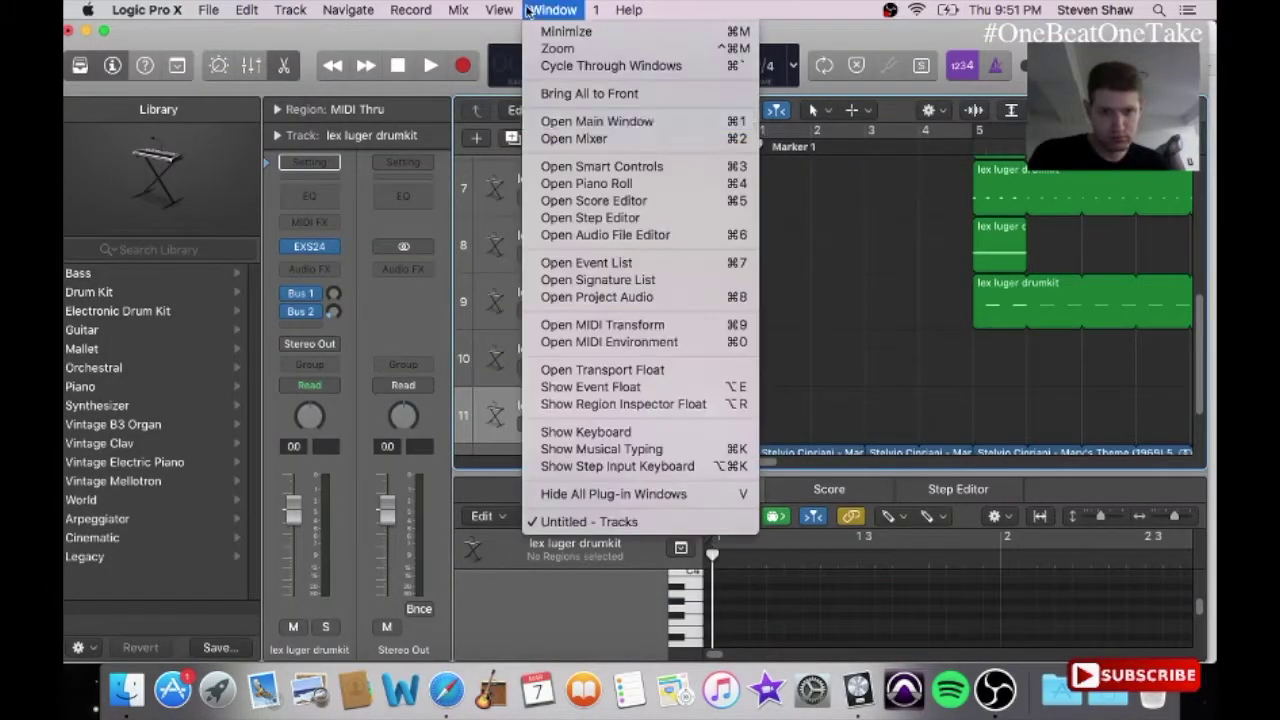
{"action": "left_click", "coordinate": [607, 184]}
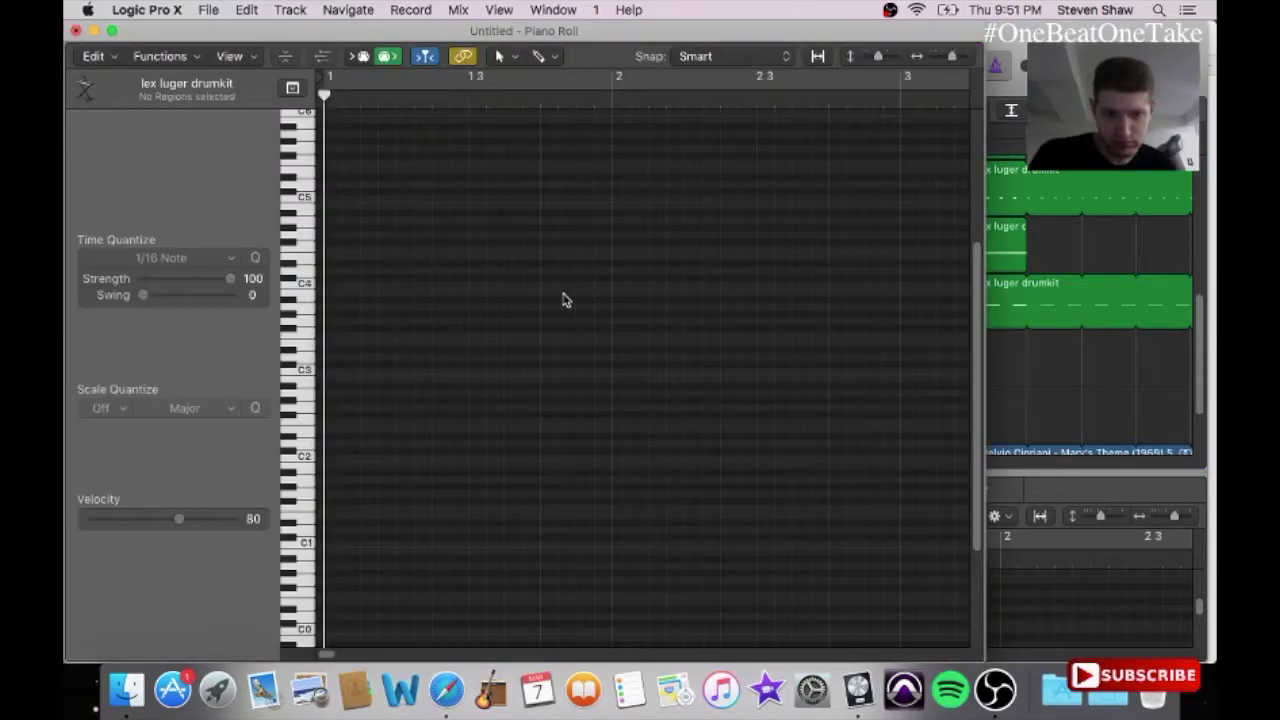
{"action": "left_click", "coordinate": [499, 56]}
{"action": "left_click", "coordinate": [450, 263]}
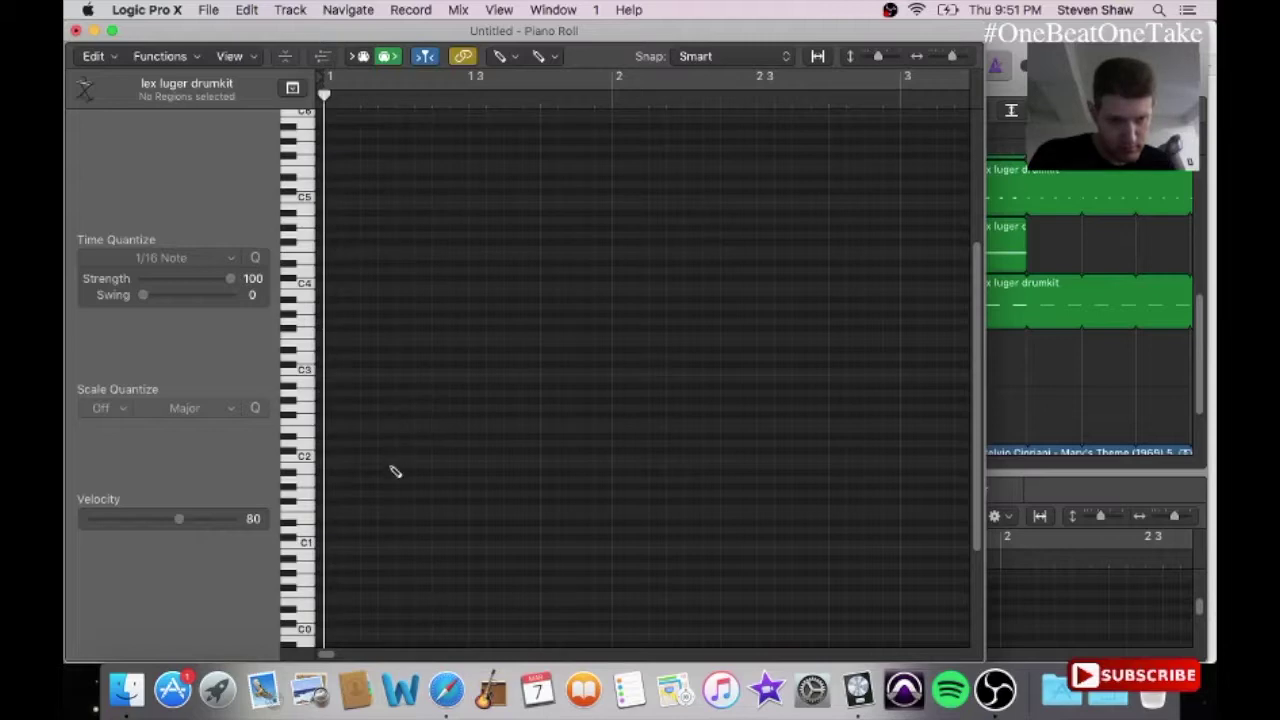
{"action": "left_click", "coordinate": [398, 356]}
{"action": "left_click_drag", "start_coordinate": [432, 362], "coordinate": [429, 315]}
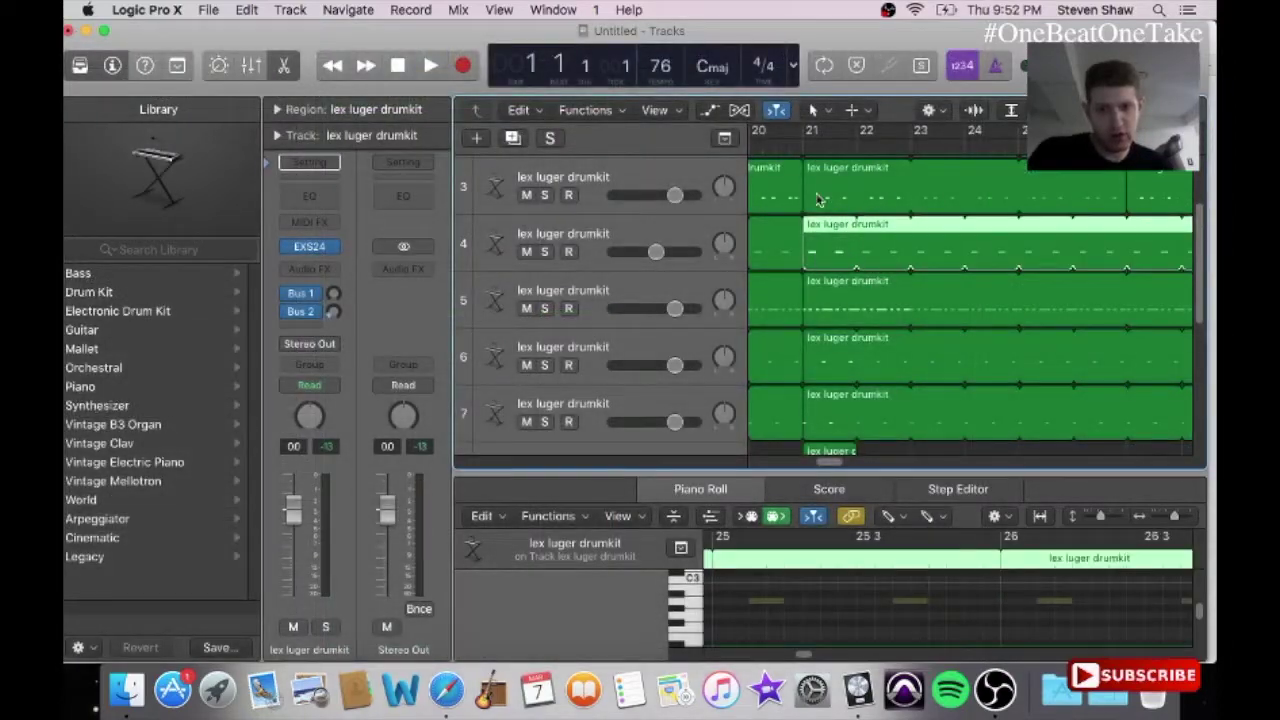
Step: Fill the sixteenth-note gaps in bars 21 and 22 of the track 5 region with added notes using the Pencil tool
{"action": "left_click_drag", "start_coordinate": [801, 144], "coordinate": [793, 146]}
{"action": "left_click", "coordinate": [862, 288]}
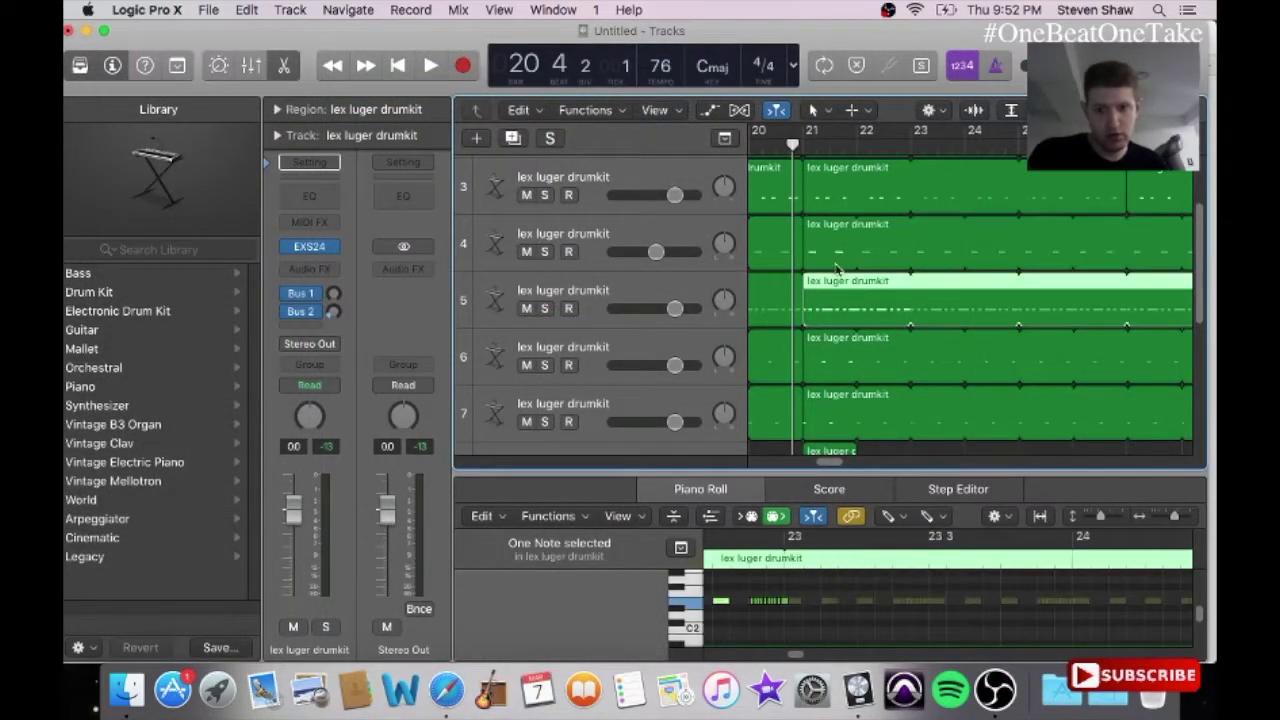
{"action": "left_click", "coordinate": [555, 10]}
{"action": "left_click", "coordinate": [588, 180]}
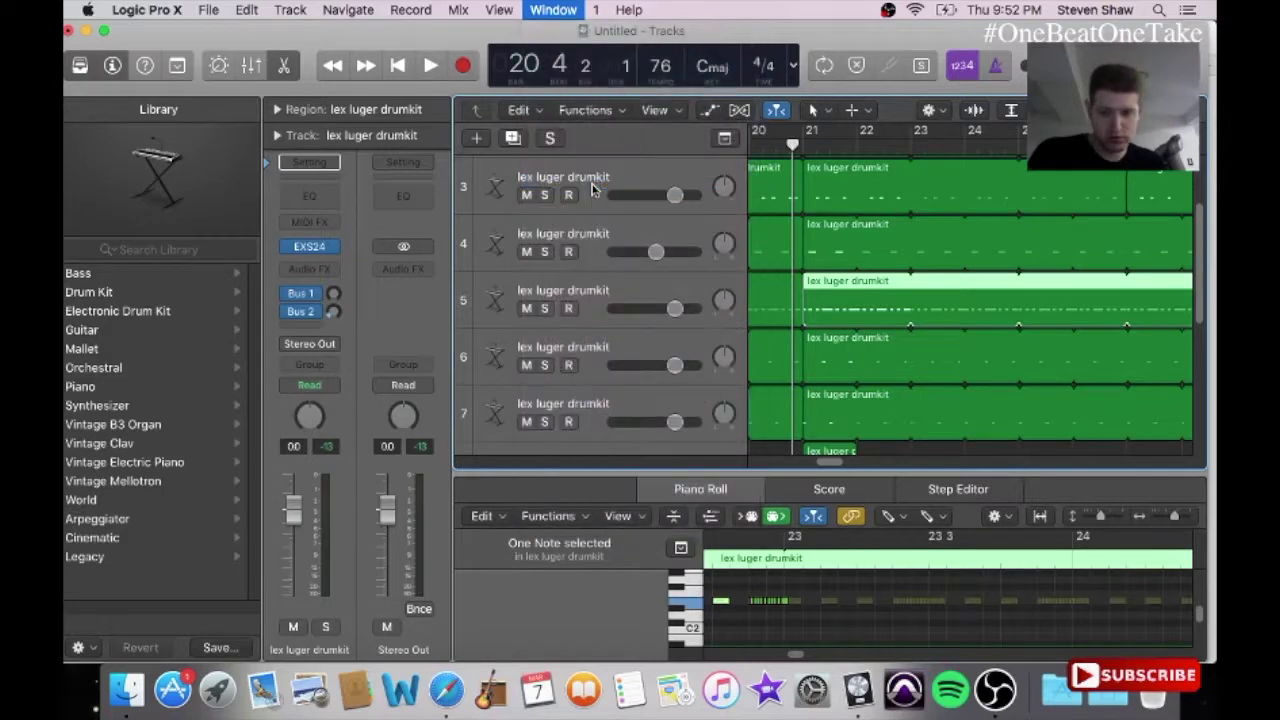
{"action": "left_click_drag", "start_coordinate": [437, 656], "coordinate": [424, 656]}
{"action": "left_click", "coordinate": [484, 372]}
{"action": "double_click", "coordinate": [480, 372]}
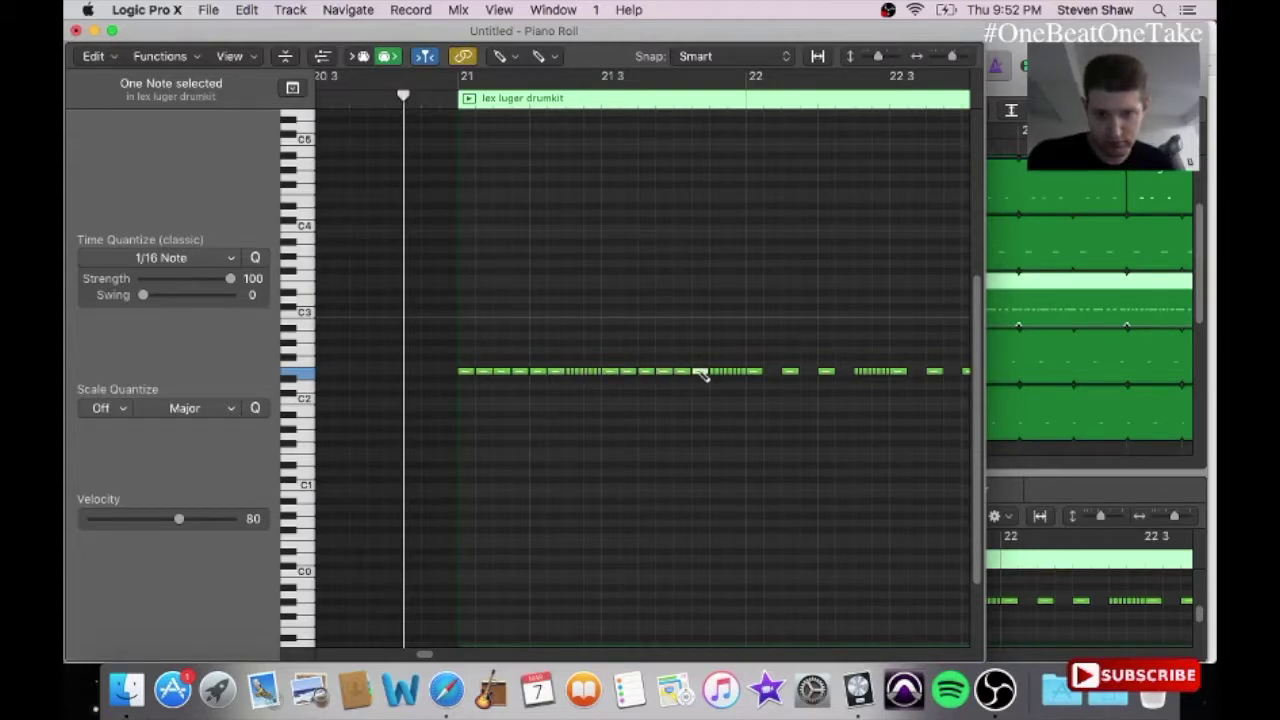
{"action": "left_click", "coordinate": [758, 372]}
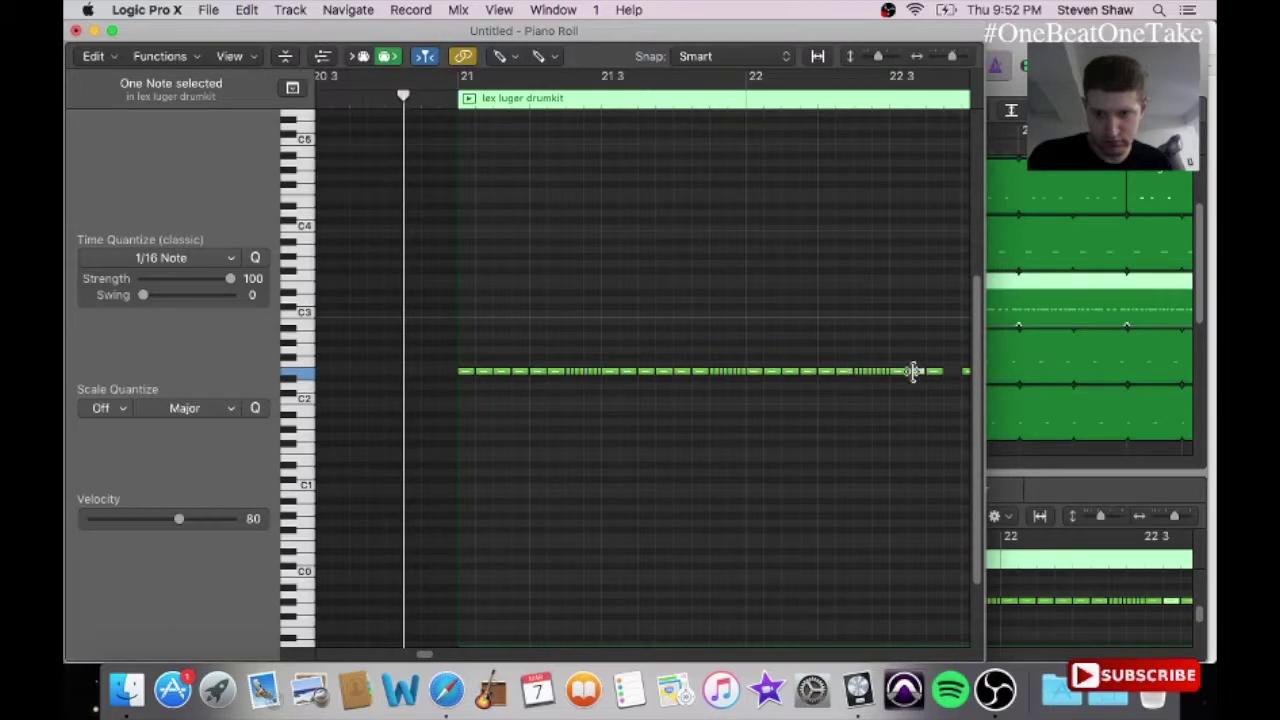
{"action": "scroll", "coordinate": [432, 655], "scroll_direction": "right", "scroll_amount": 5}
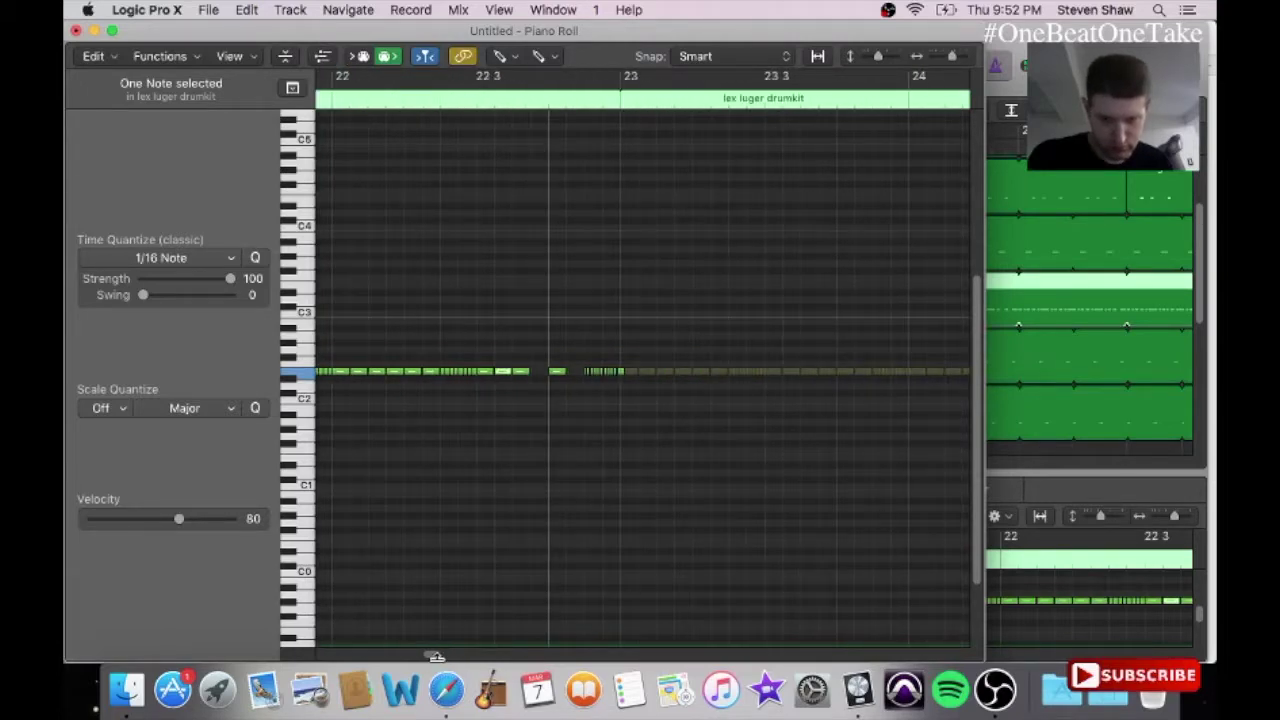
{"action": "left_click_drag", "start_coordinate": [529, 372], "coordinate": [540, 372]}
{"action": "left_click", "coordinate": [75, 31]}
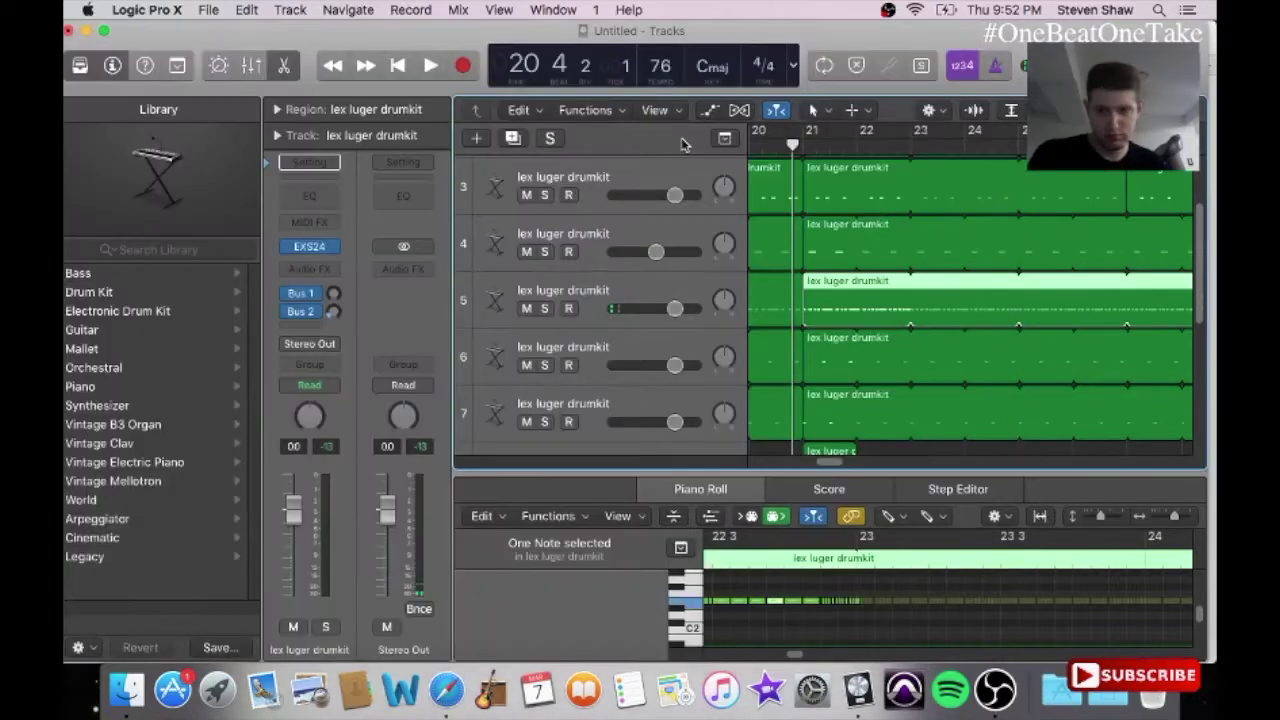
Step: Start playback just before bar 21 and open the track 4 lex luger drumkit region in a separate Piano Roll window
{"action": "key", "text": "space"}
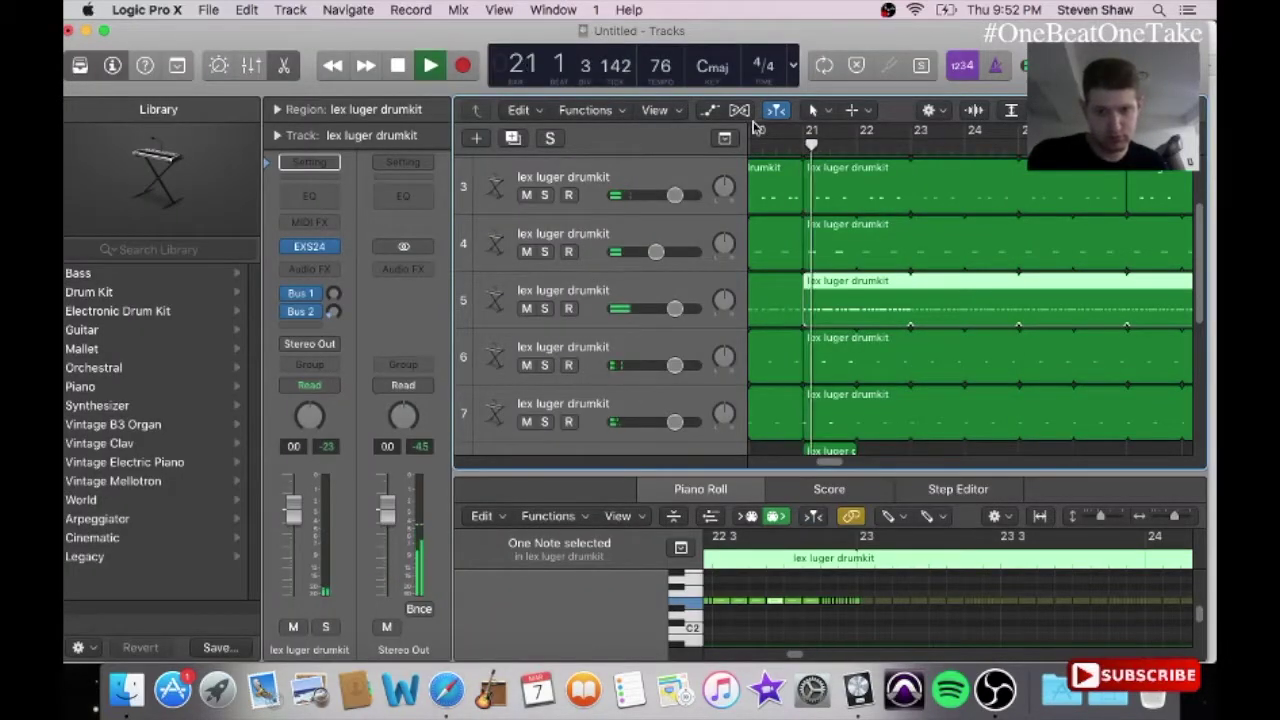
{"action": "left_click", "coordinate": [829, 247]}
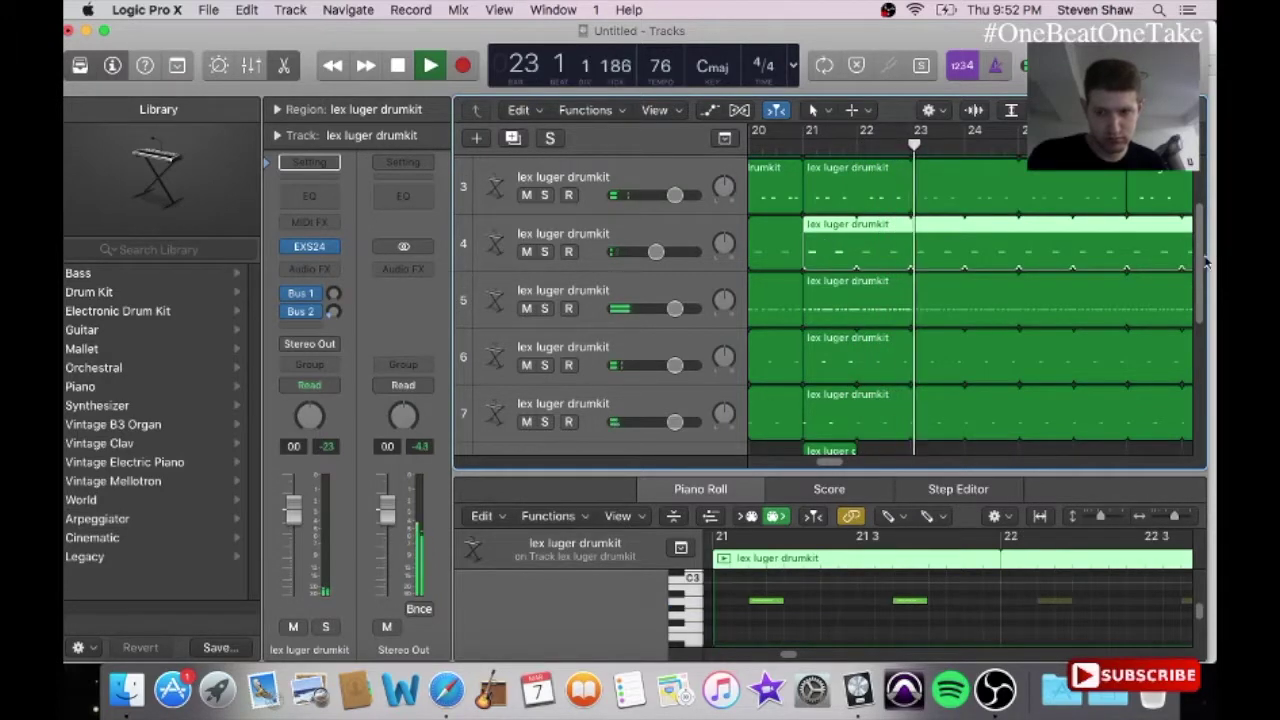
{"action": "left_click_drag", "start_coordinate": [1202, 260], "coordinate": [1202, 283]}
{"action": "key", "text": "Down"}
{"action": "key", "text": "Down"}
{"action": "key", "text": "Down"}
{"action": "key", "text": "Down"}
{"action": "key", "text": "Down"}
{"action": "key", "text": "Down"}
{"action": "key", "text": "Down"}
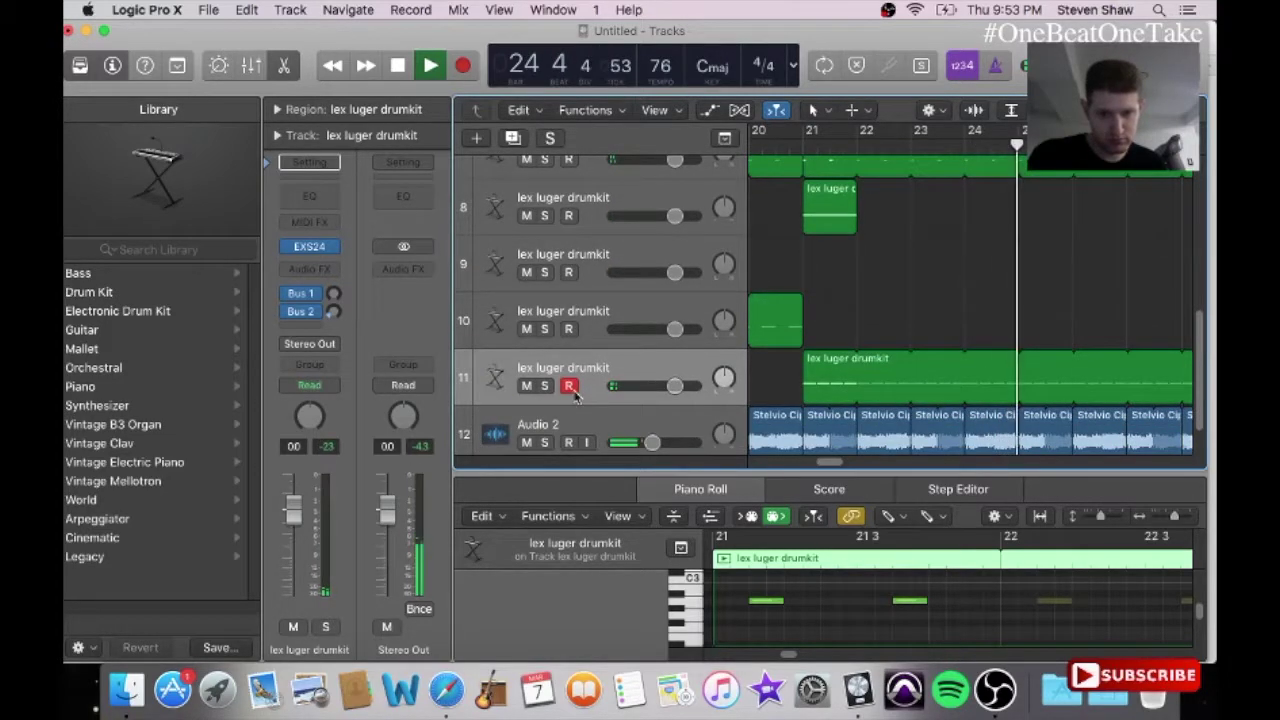
{"action": "left_click", "coordinate": [535, 10]}
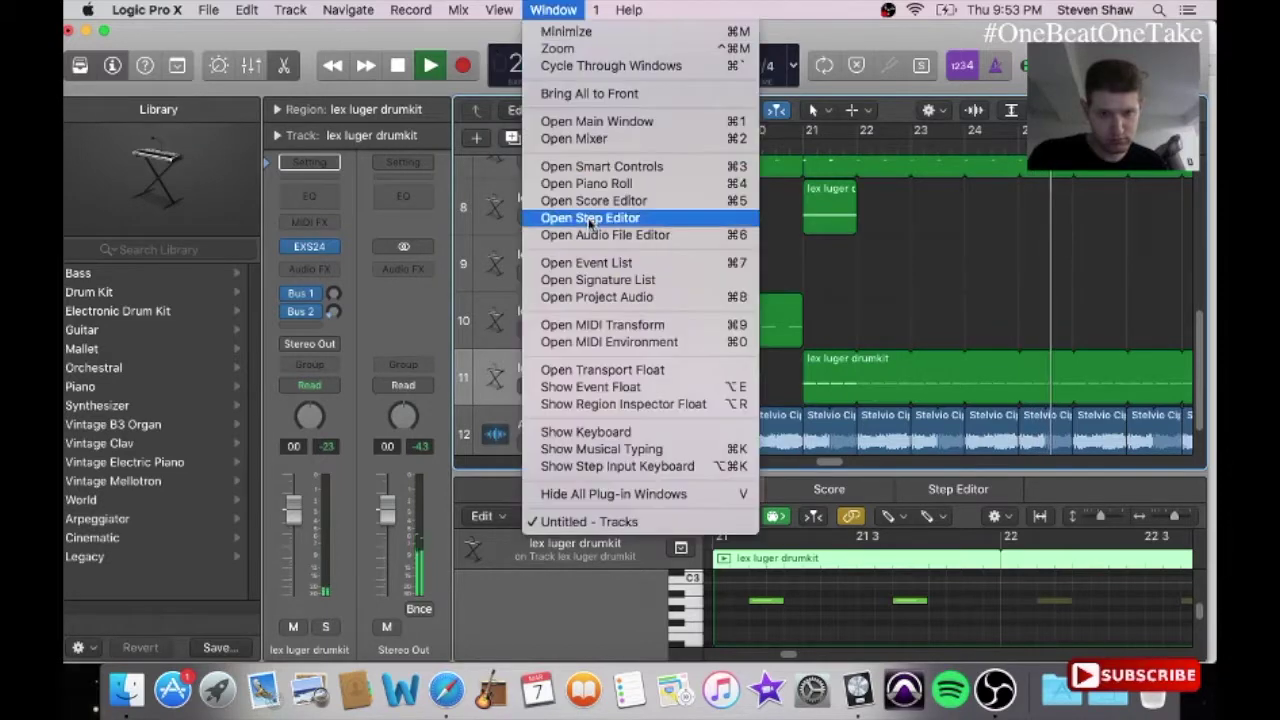
{"action": "left_click", "coordinate": [605, 186]}
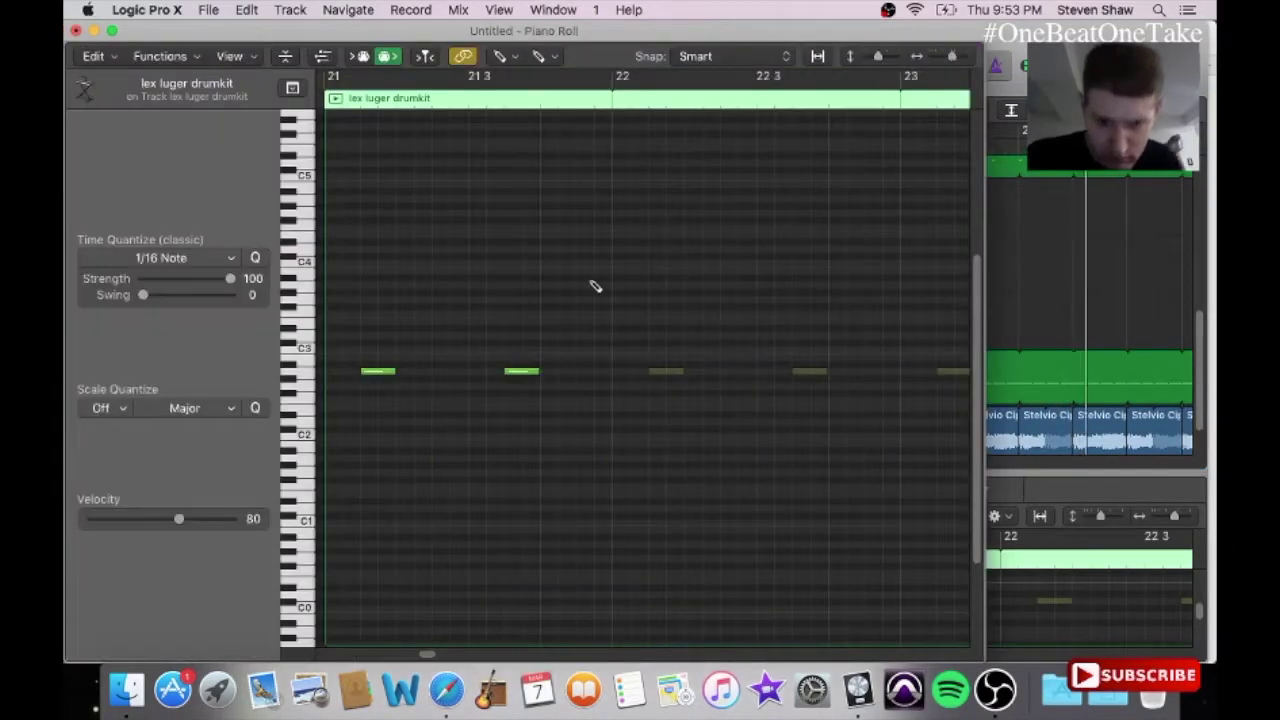
{"action": "left_click", "coordinate": [500, 56]}
{"action": "left_click", "coordinate": [525, 80]}
{"action": "left_click_drag", "start_coordinate": [536, 346], "coordinate": [368, 383]}
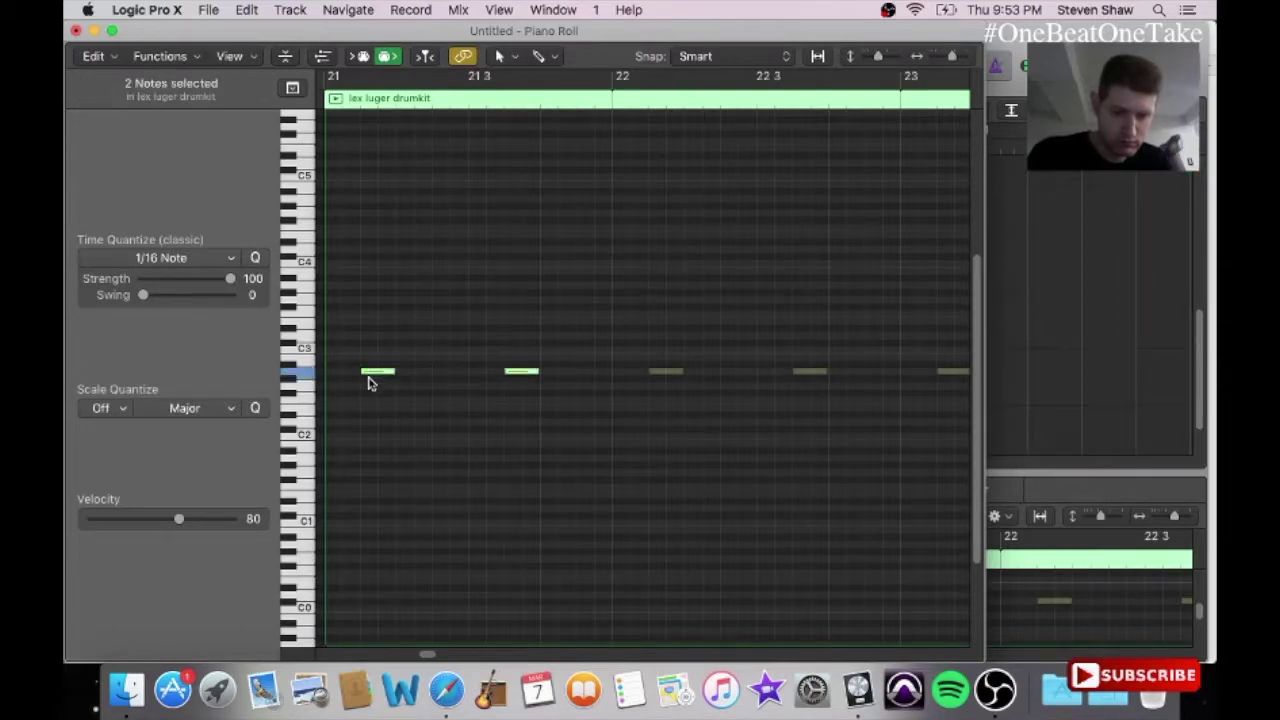
{"action": "left_click_drag", "start_coordinate": [380, 374], "coordinate": [381, 376]}
{"action": "left_click", "coordinate": [425, 358]}
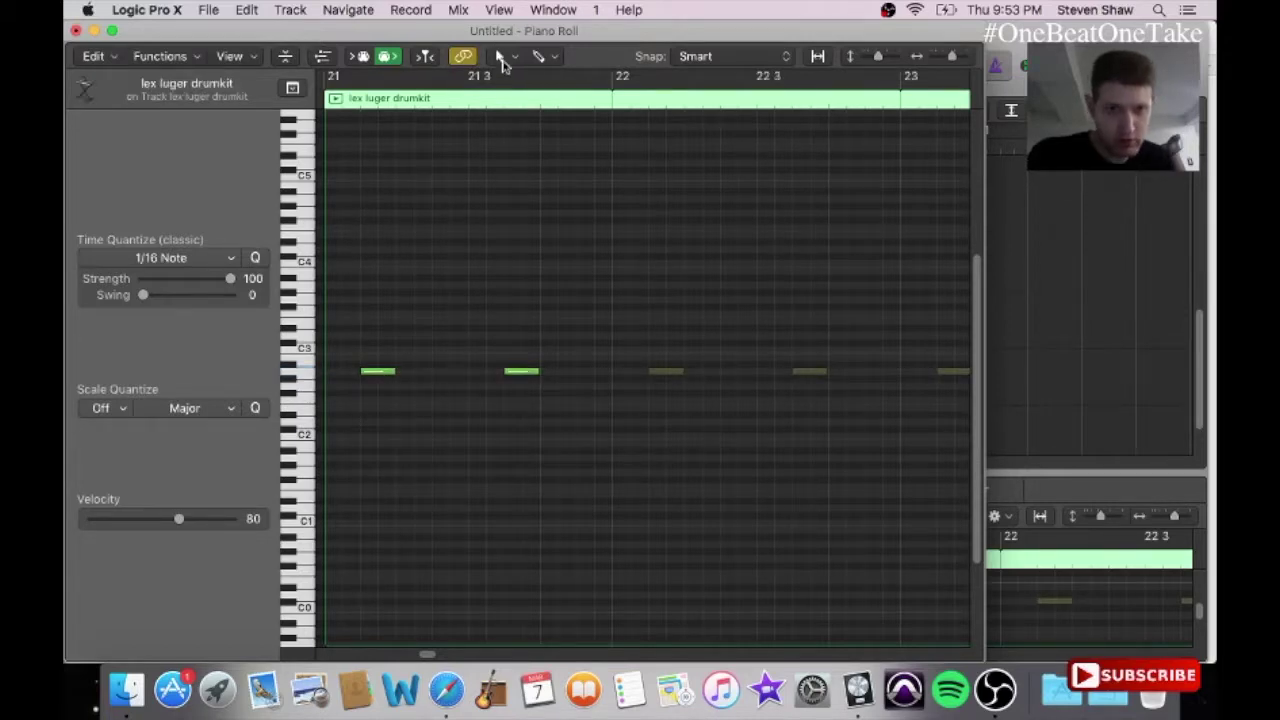
Step: Add notes at 21 2 3 and 21 4 3 to the track 4 region with the Pencil tool, replay it and close the window
{"action": "left_click", "coordinate": [502, 58]}
{"action": "left_click", "coordinate": [529, 104]}
{"action": "left_click", "coordinate": [449, 372]}
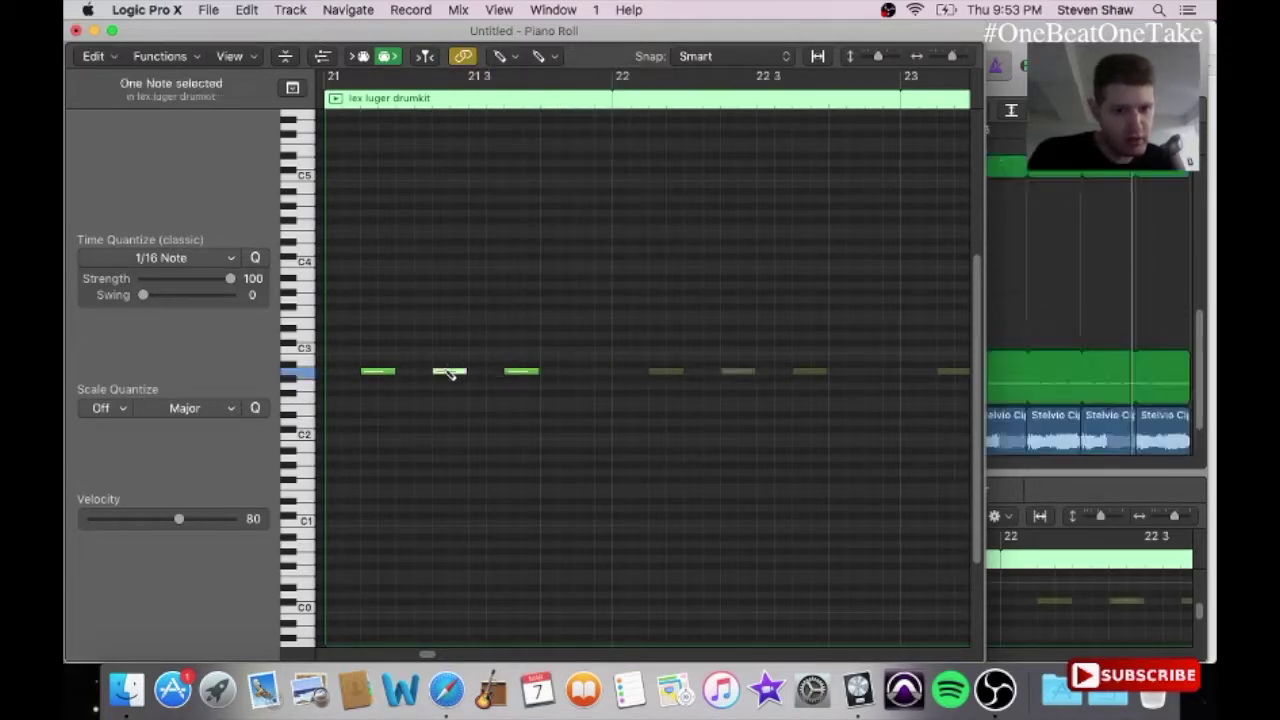
{"action": "key", "text": "space"}
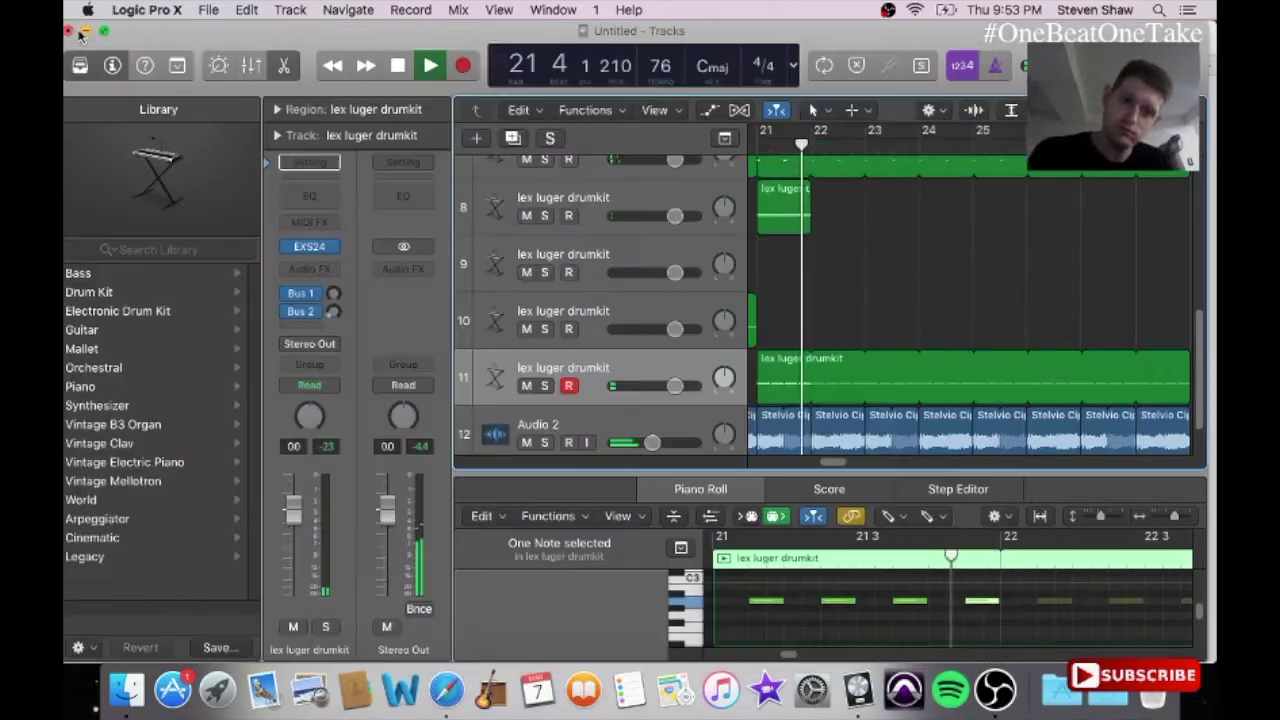
{"action": "left_click", "coordinate": [76, 31]}
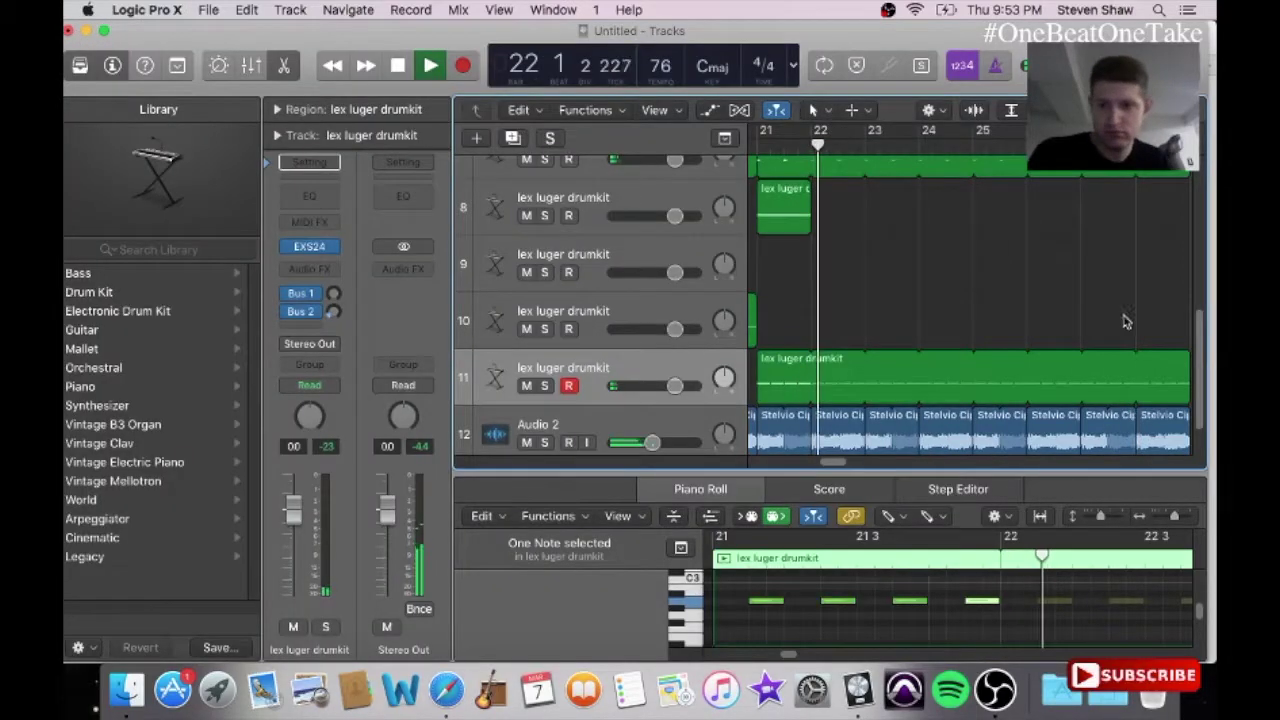
Step: Add notes on beats 2 and 4 of bar 21 in the track 7 lex luger drumkit region
{"action": "scroll", "coordinate": [1205, 365], "scroll_direction": "up", "scroll_amount": 3}
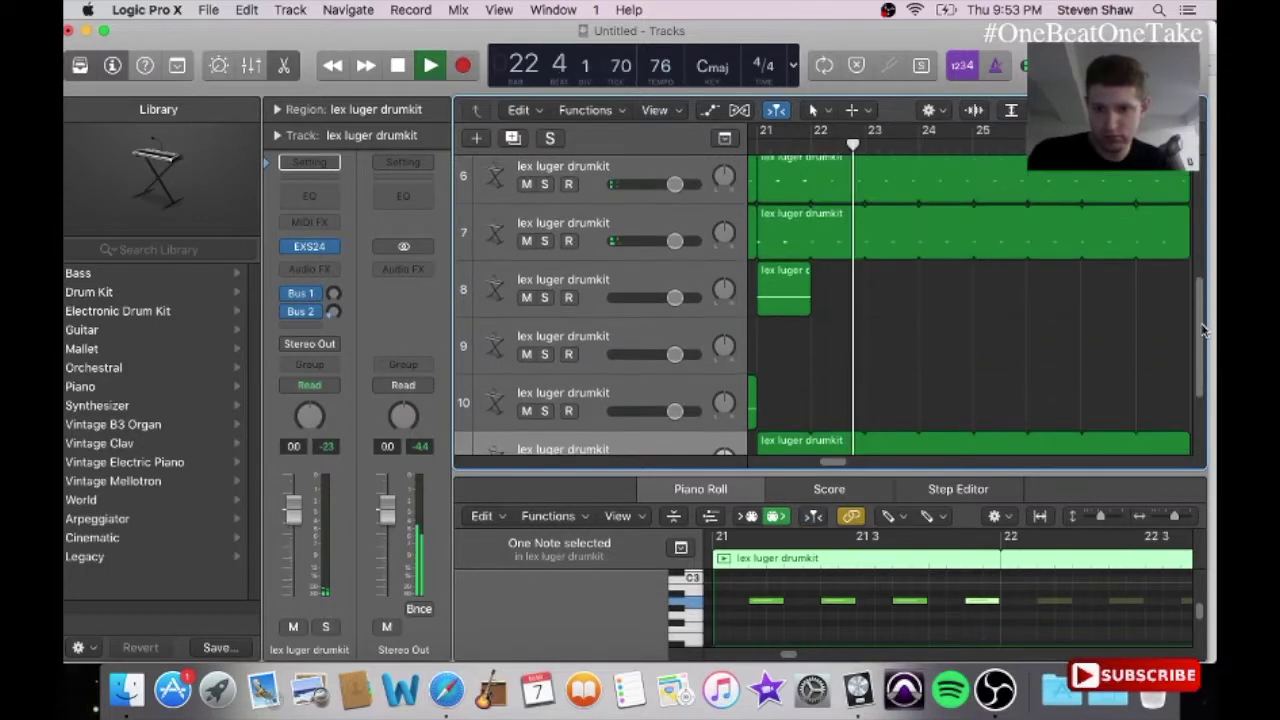
{"action": "left_click", "coordinate": [781, 238]}
{"action": "left_click", "coordinate": [800, 601]}
{"action": "left_click_drag", "start_coordinate": [802, 603], "coordinate": [815, 601]}
{"action": "double_click", "coordinate": [812, 601]}
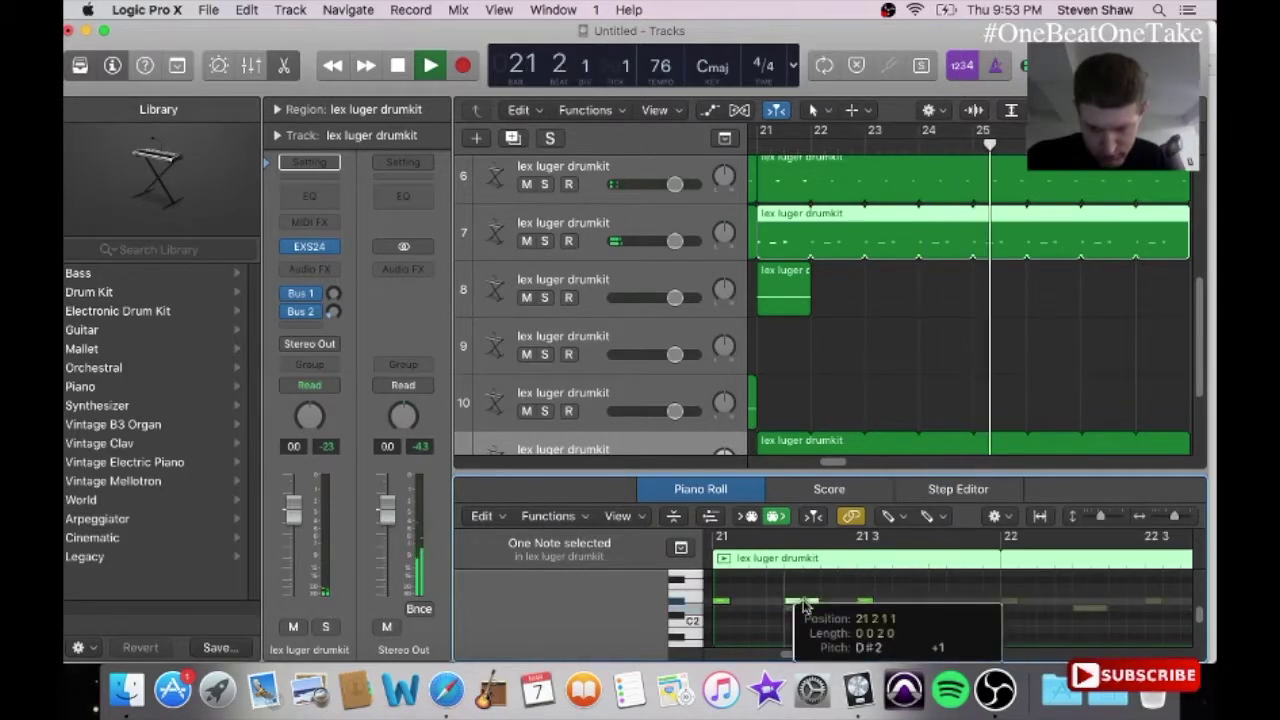
{"action": "left_click", "coordinate": [815, 601]}
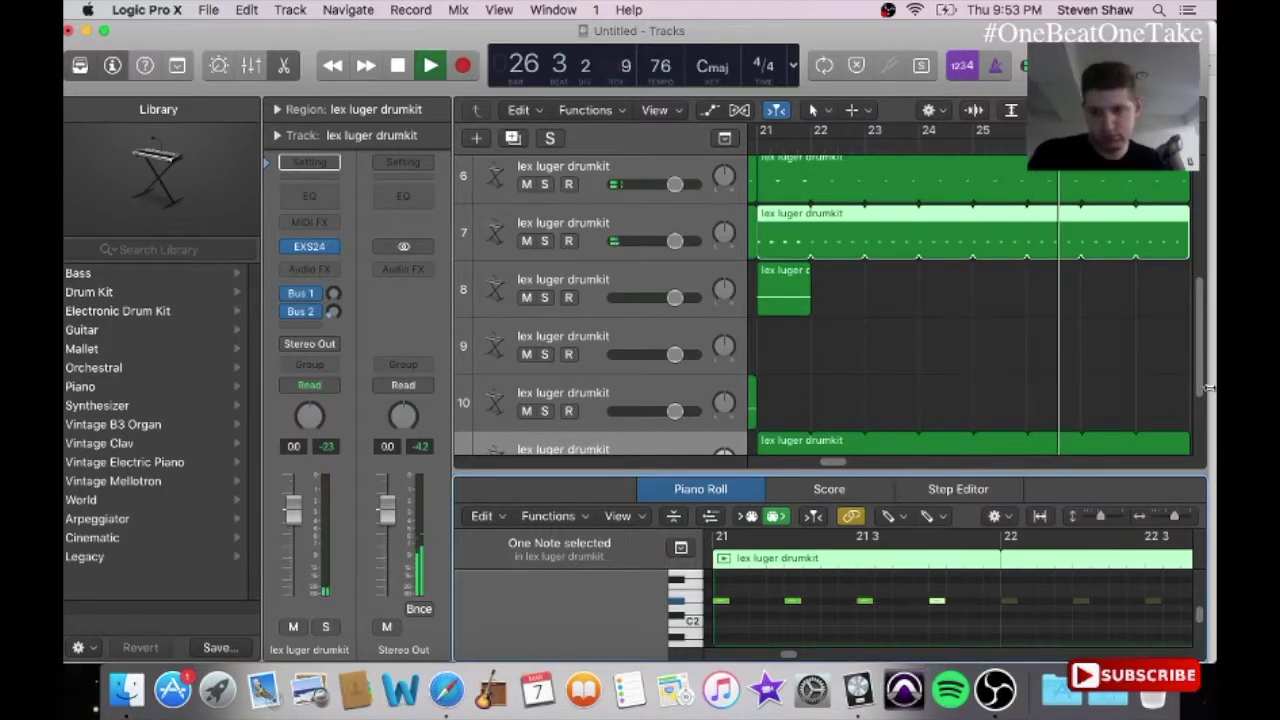
Step: Shorten the loop of the track 4 lex luger drumkit region to end at bar 29 and stop playback
{"action": "scroll", "coordinate": [1203, 428], "scroll_direction": "down", "scroll_amount": 2}
{"action": "left_click_drag", "start_coordinate": [1201, 427], "coordinate": [1211, 279]}
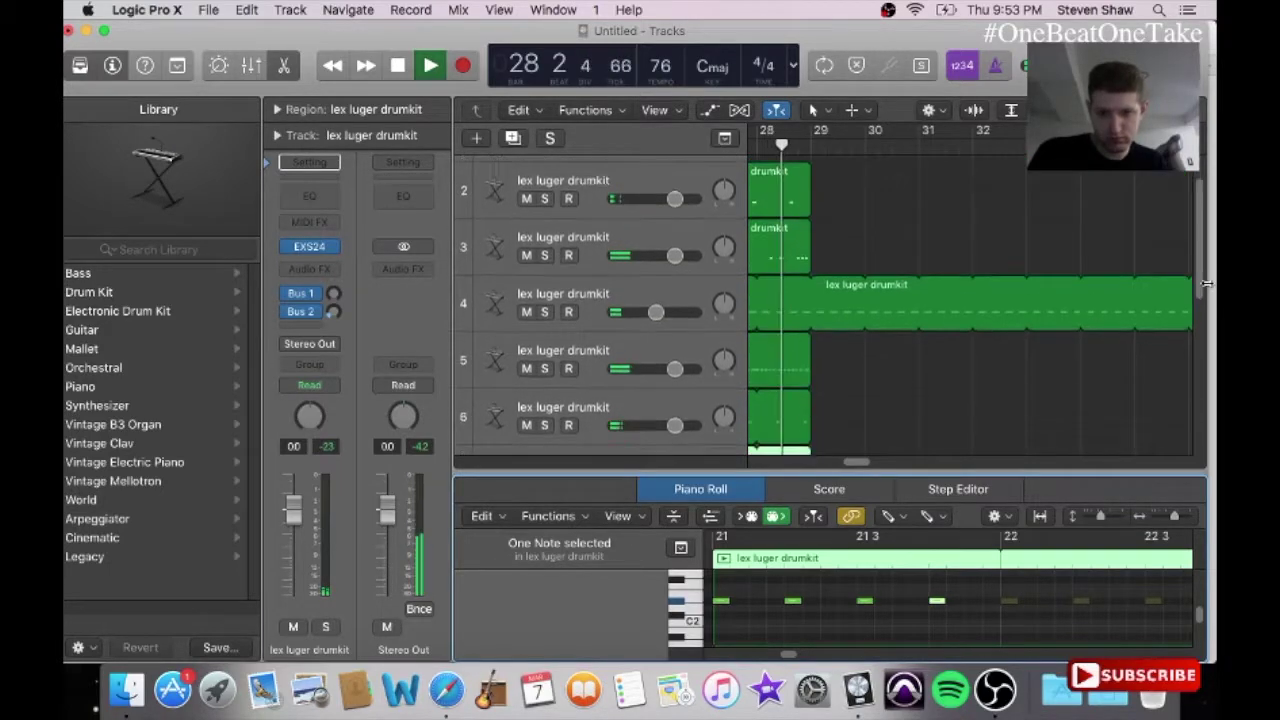
{"action": "left_click", "coordinate": [812, 288]}
{"action": "key", "text": "space"}
Step: Add a pair of lower-pitched notes around beat 3 of both bars 21 and 22 in the track 3 region and play back the result
{"action": "left_click_drag", "start_coordinate": [857, 463], "coordinate": [820, 463]}
{"action": "left_click_drag", "start_coordinate": [842, 603], "coordinate": [845, 625]}
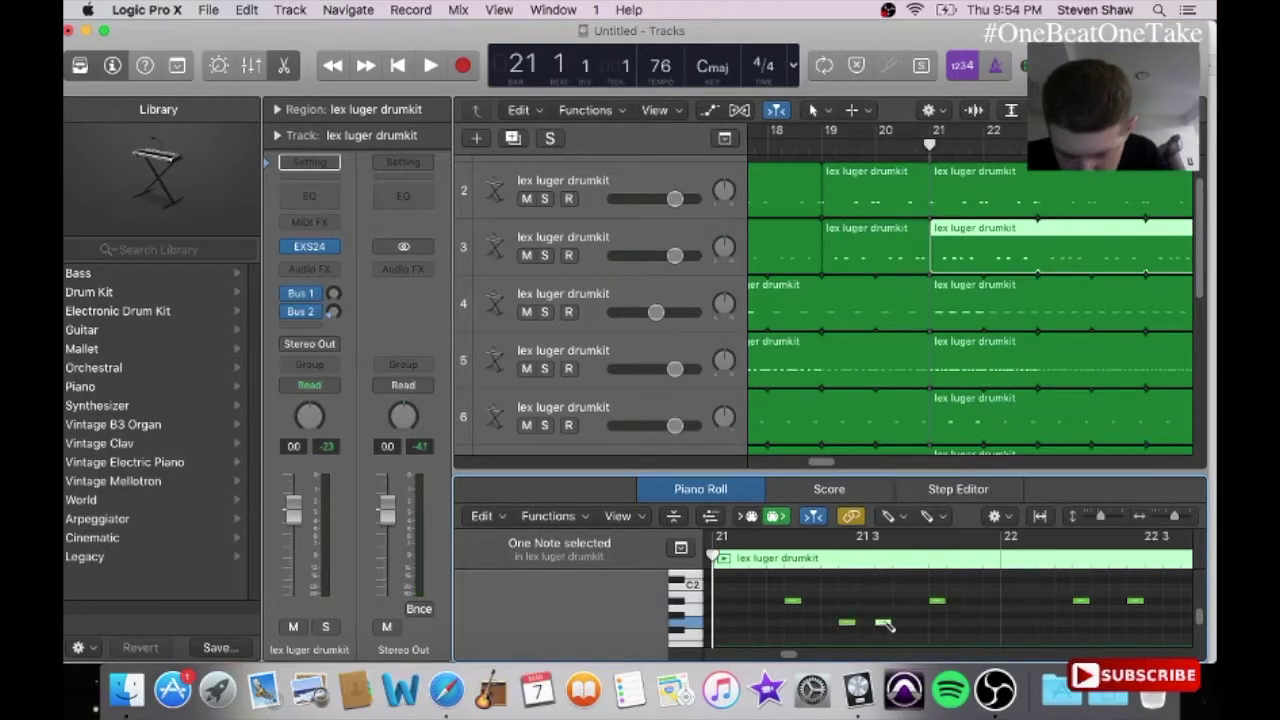
{"action": "key", "text": "space"}
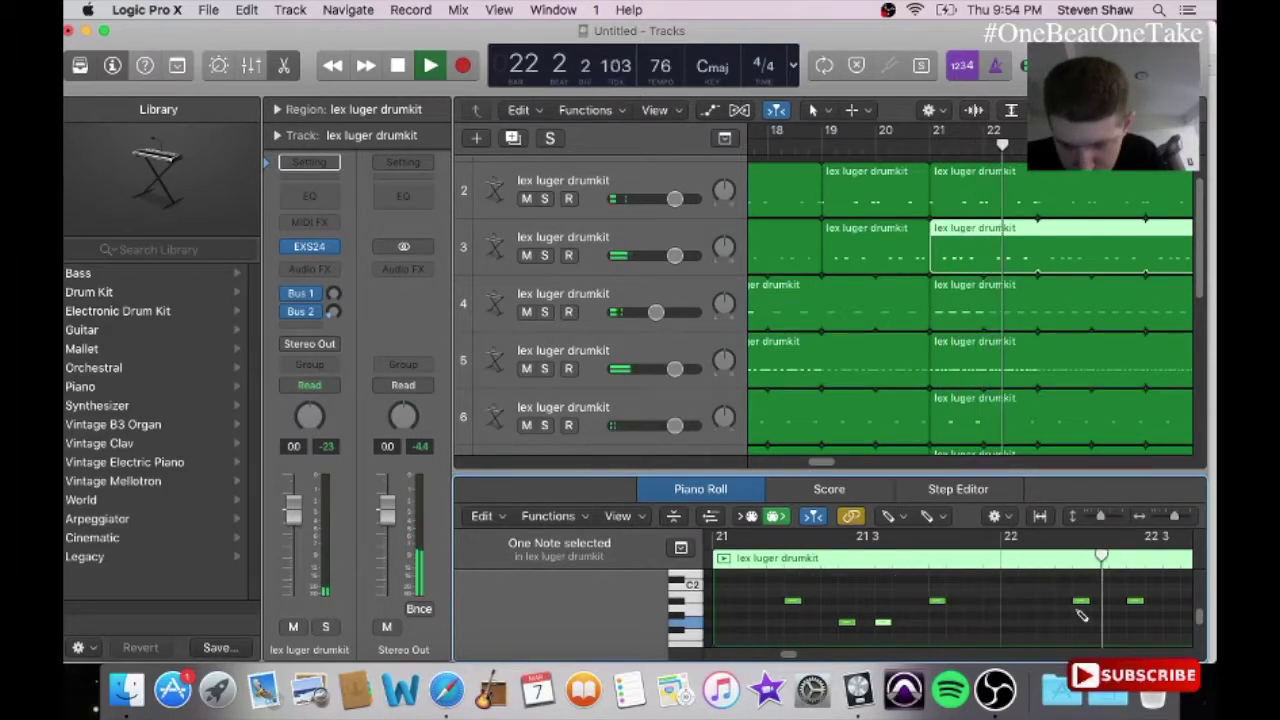
{"action": "key", "text": "space"}
{"action": "left_click_drag", "start_coordinate": [989, 602], "coordinate": [989, 622]}
{"action": "left_click", "coordinate": [993, 624]}
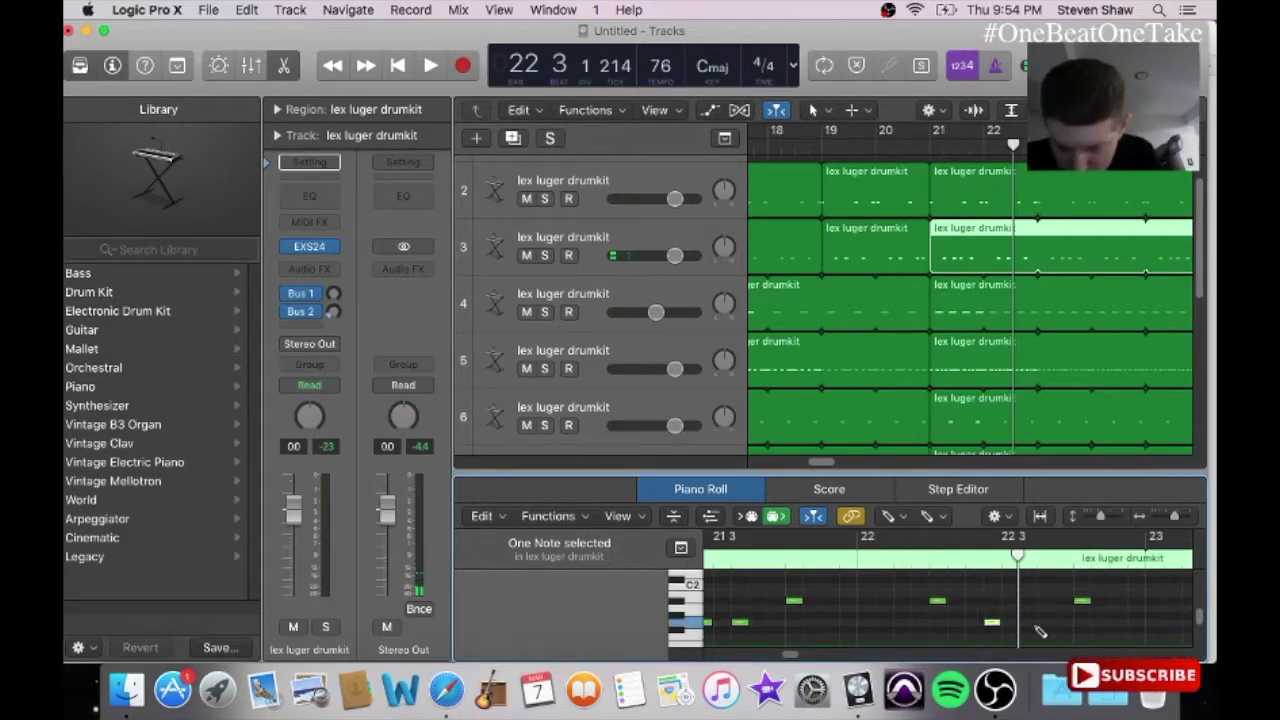
{"action": "left_click", "coordinate": [921, 560]}
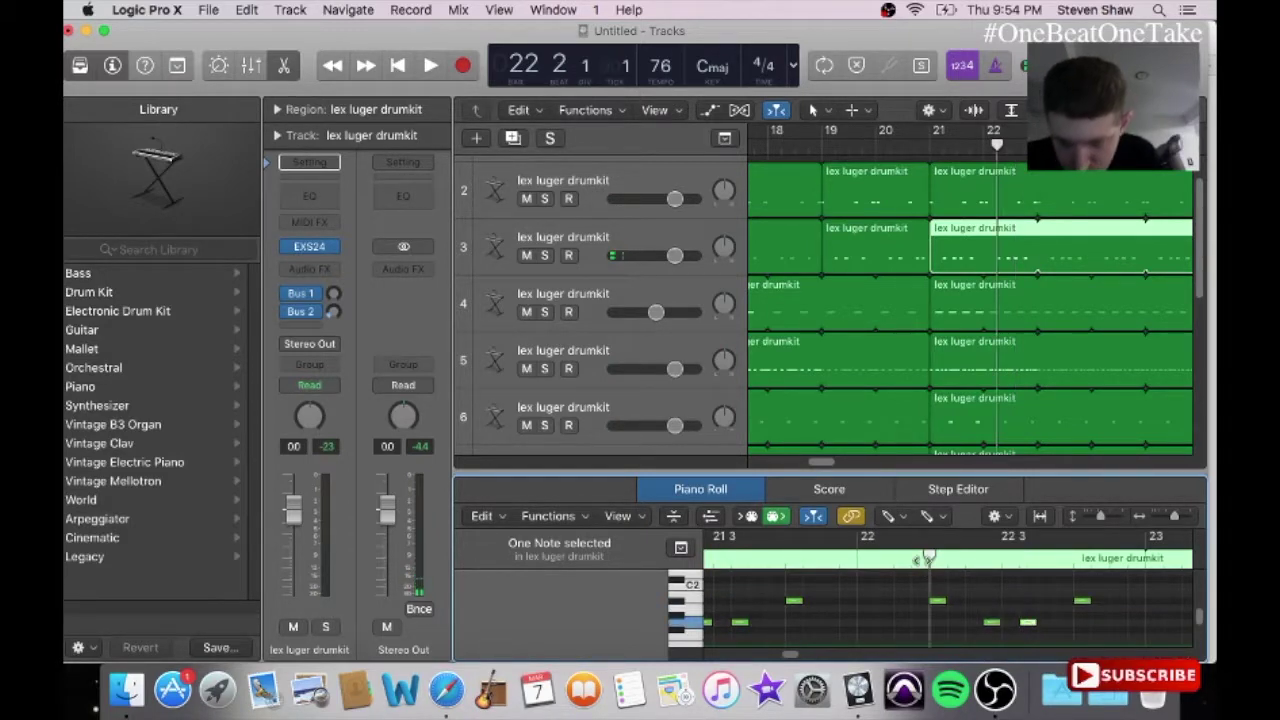
{"action": "key", "text": "space"}
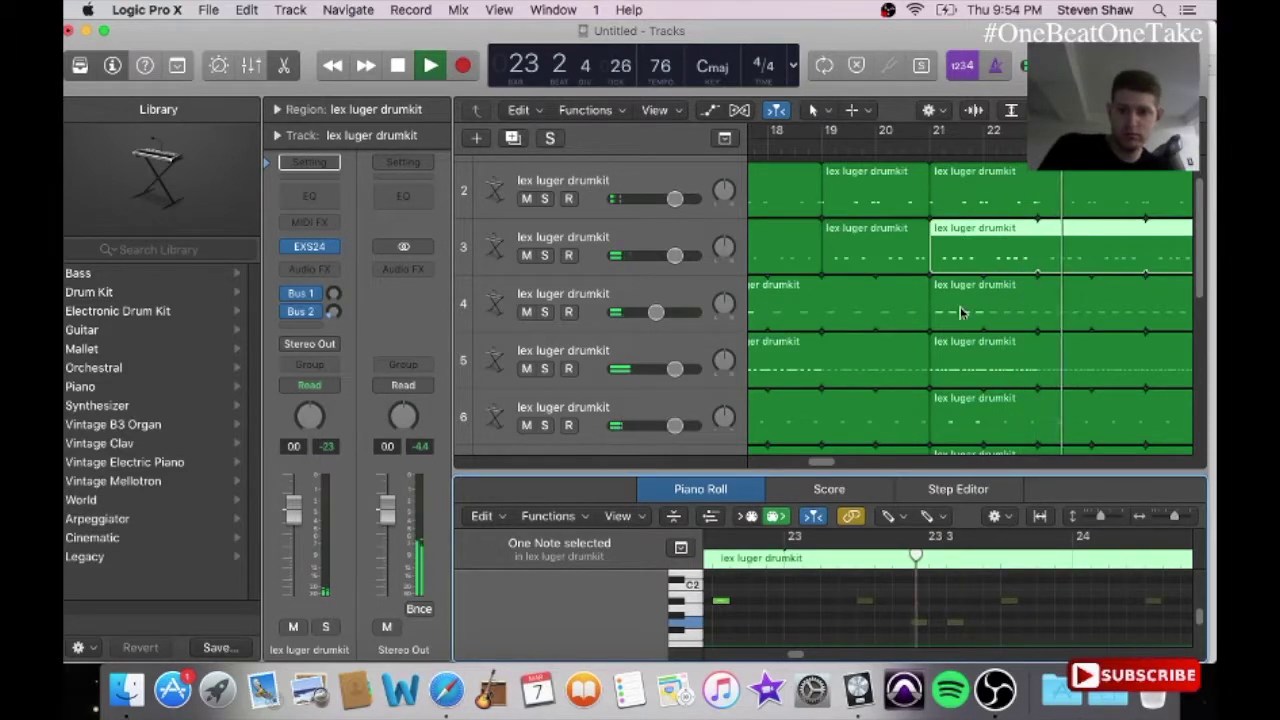
Step: Delete the note on beat 3 of bar 21 in the track 11 region and play from bar 21
{"action": "left_click", "coordinate": [965, 374]}
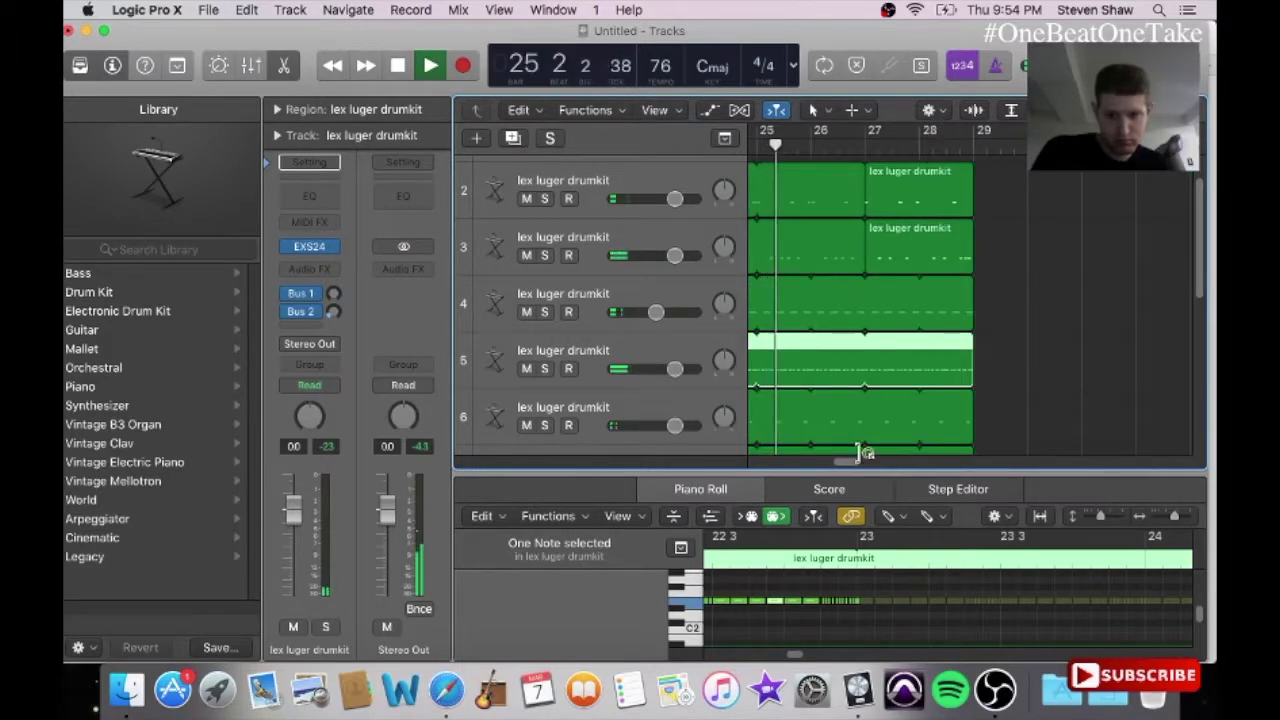
{"action": "left_click_drag", "start_coordinate": [846, 460], "coordinate": [823, 471]}
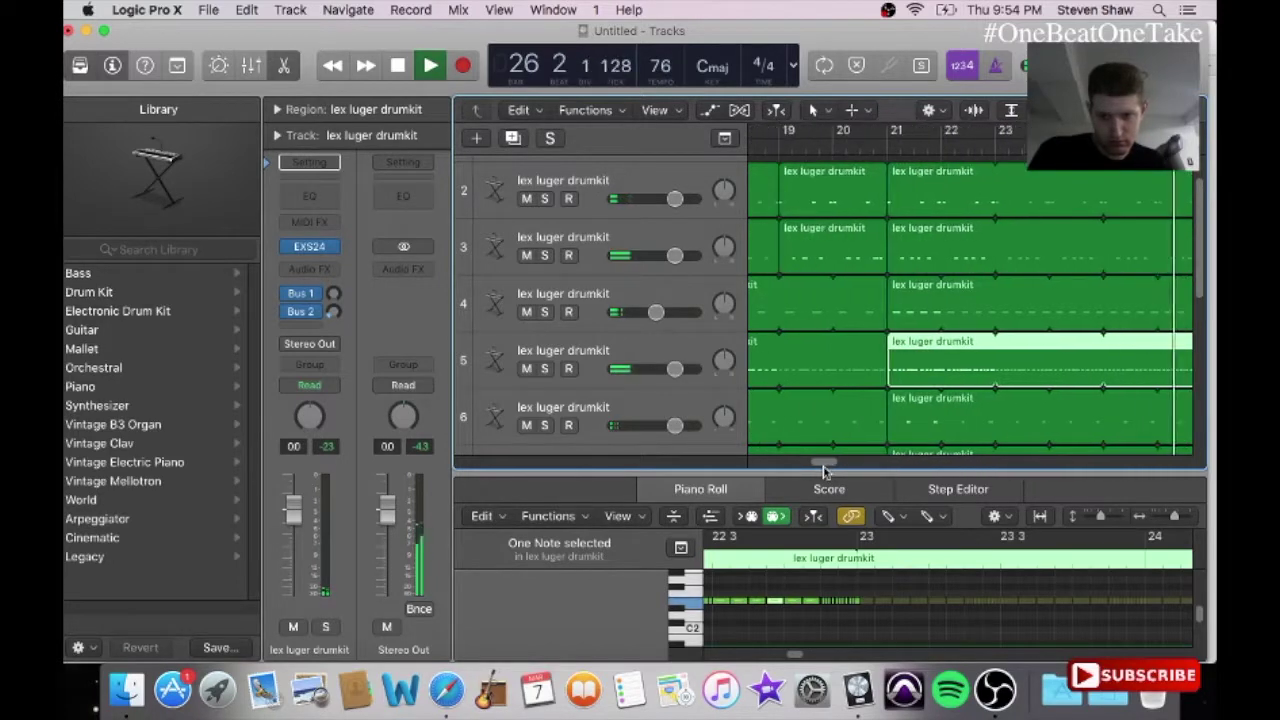
{"action": "left_click", "coordinate": [904, 411]}
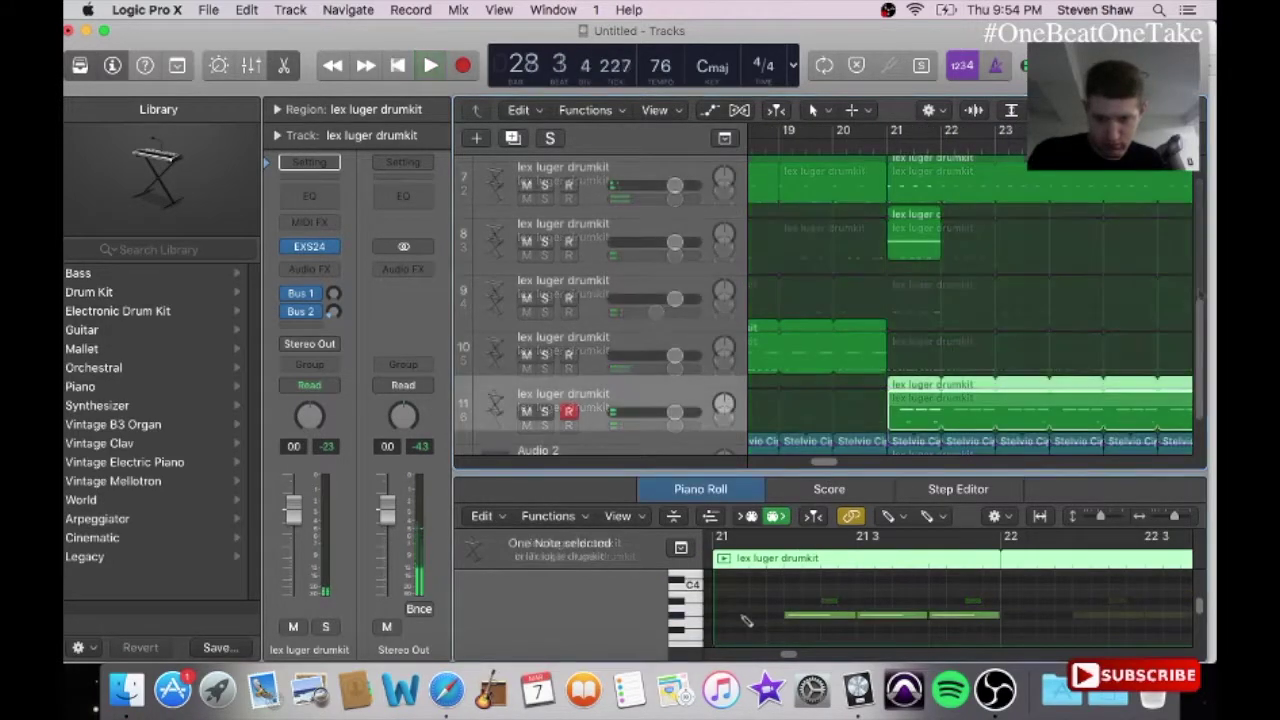
{"action": "left_click", "coordinate": [857, 614]}
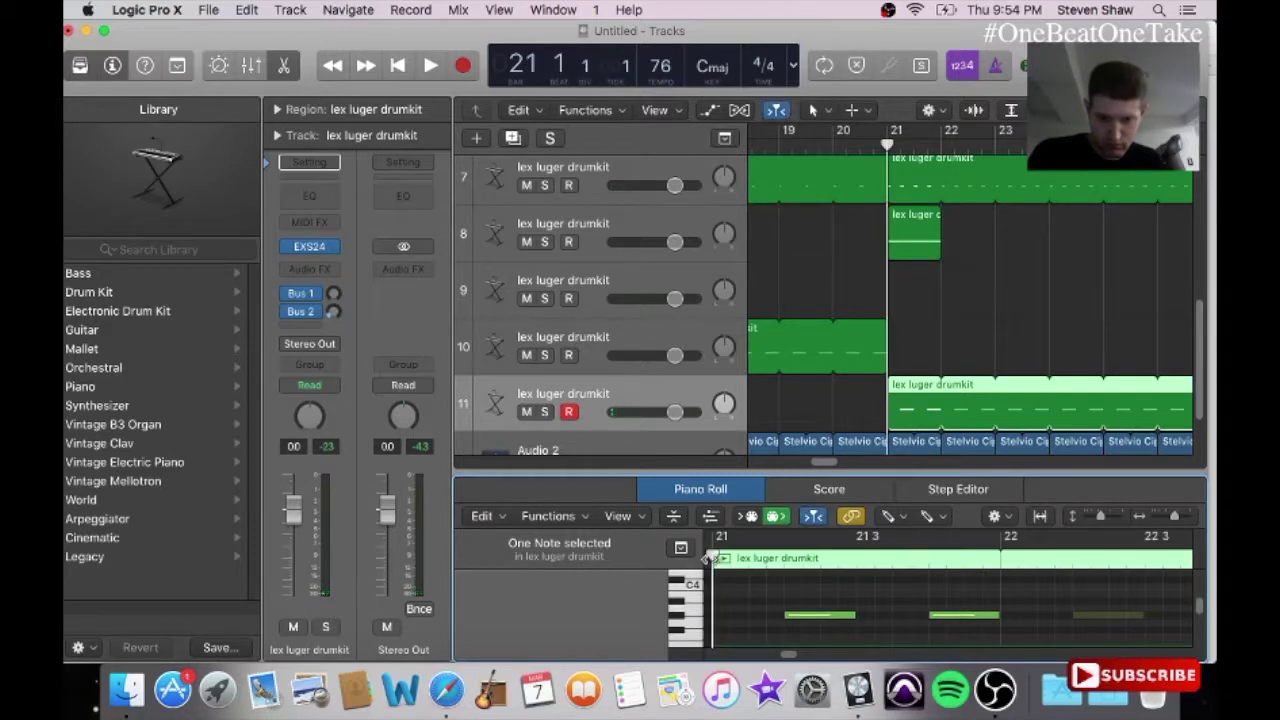
{"action": "key", "text": "space"}
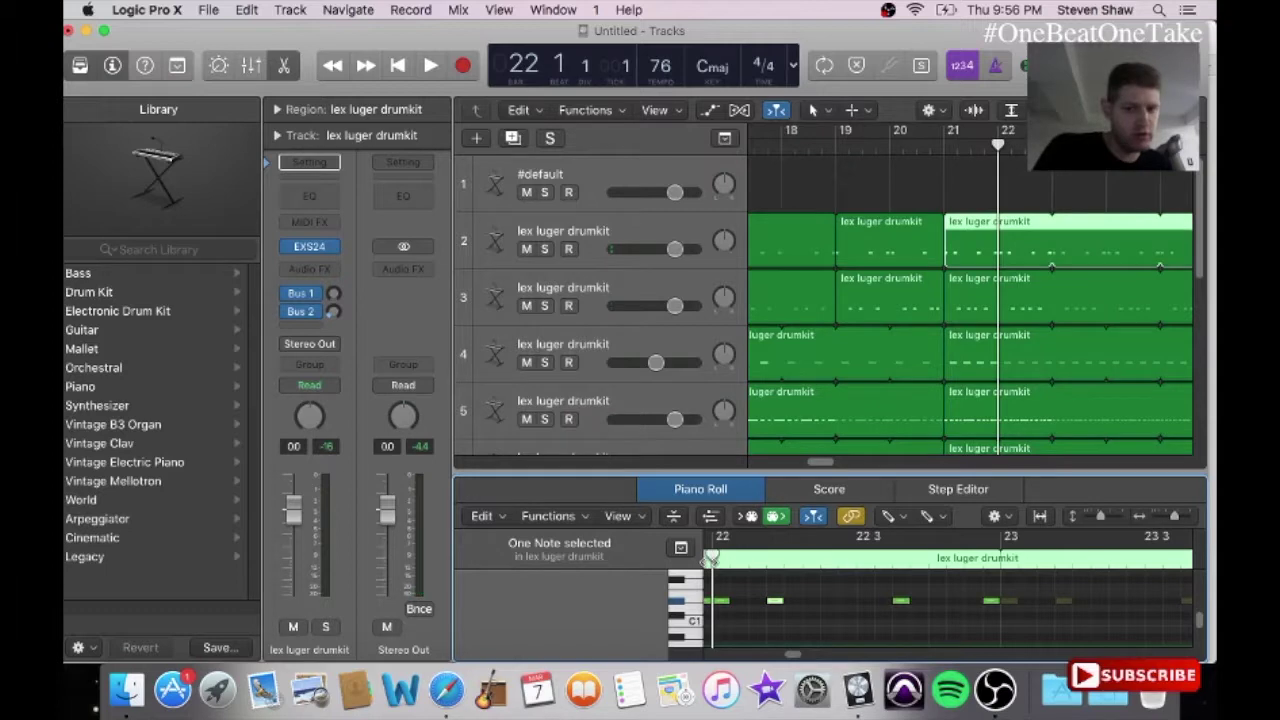
Step: Play the arrangement from bar 22 and review the lower tracks and the track 5 region's notes
{"action": "key", "text": "space"}
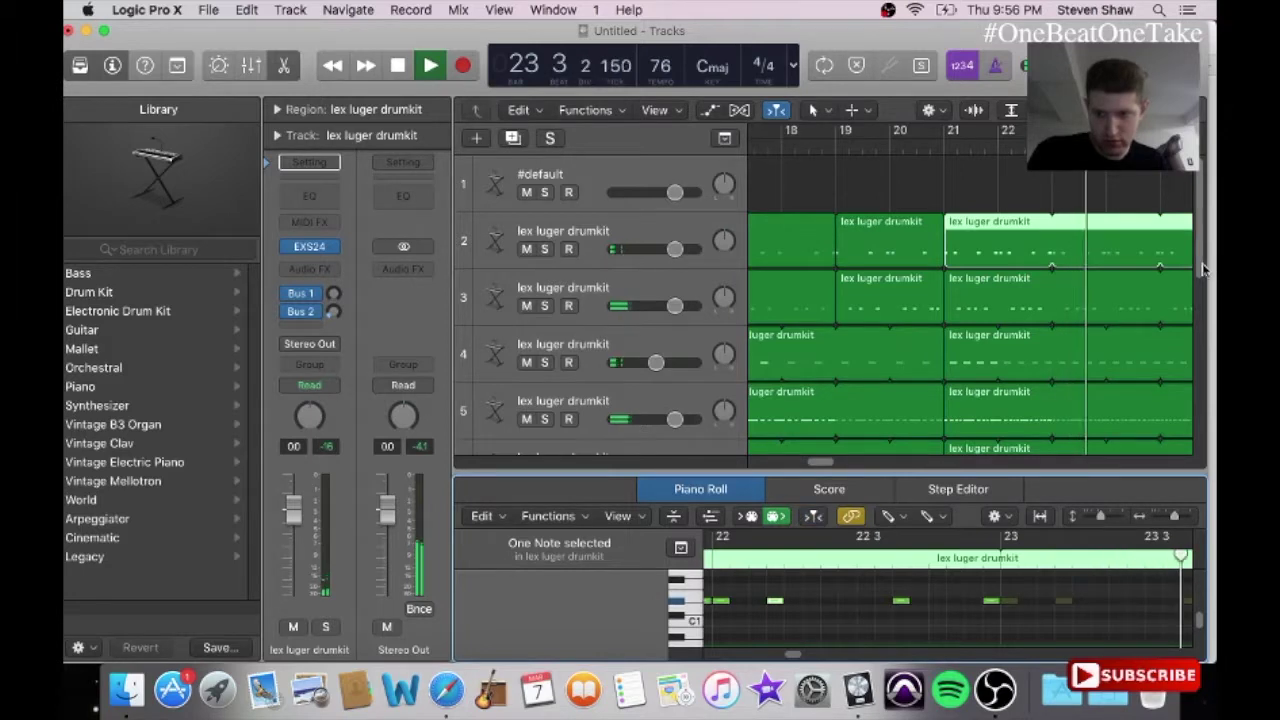
{"action": "left_click_drag", "start_coordinate": [1208, 270], "coordinate": [1195, 445]}
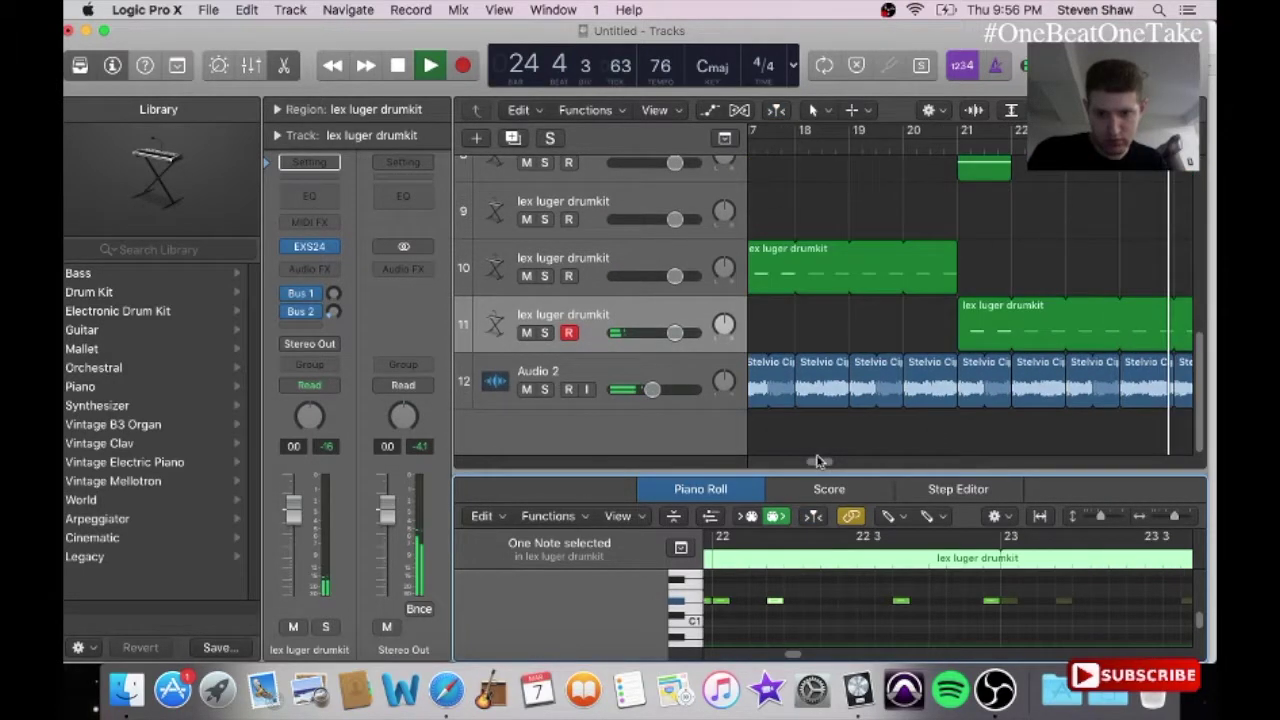
{"action": "left_click_drag", "start_coordinate": [832, 461], "coordinate": [835, 461]}
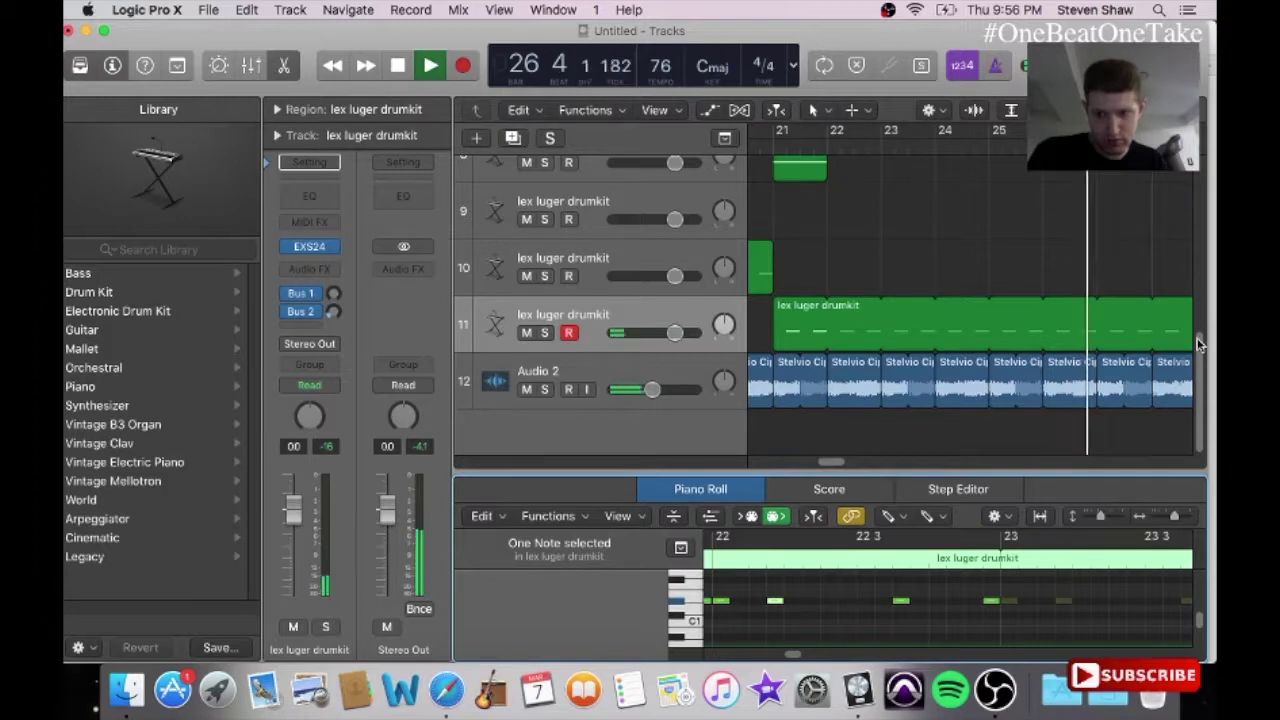
{"action": "left_click_drag", "start_coordinate": [1199, 345], "coordinate": [1191, 238]}
{"action": "left_click", "coordinate": [838, 237]}
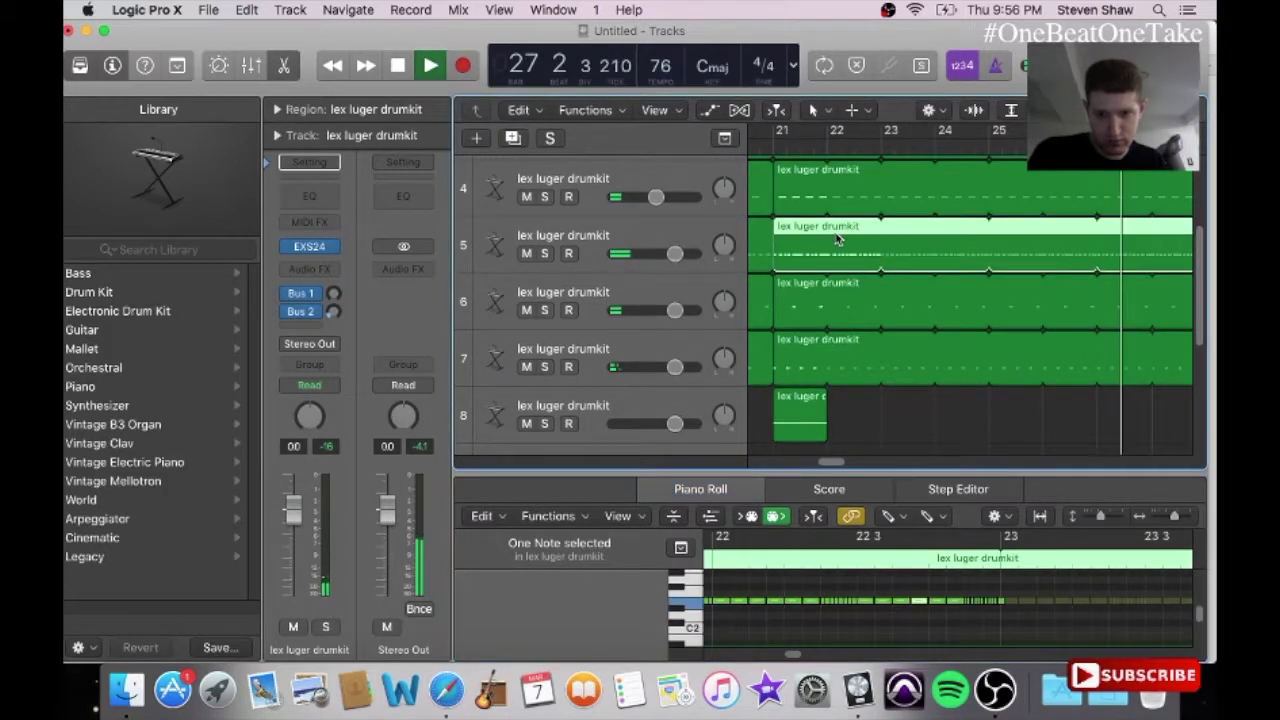
{"action": "left_click_drag", "start_coordinate": [795, 652], "coordinate": [787, 657]}
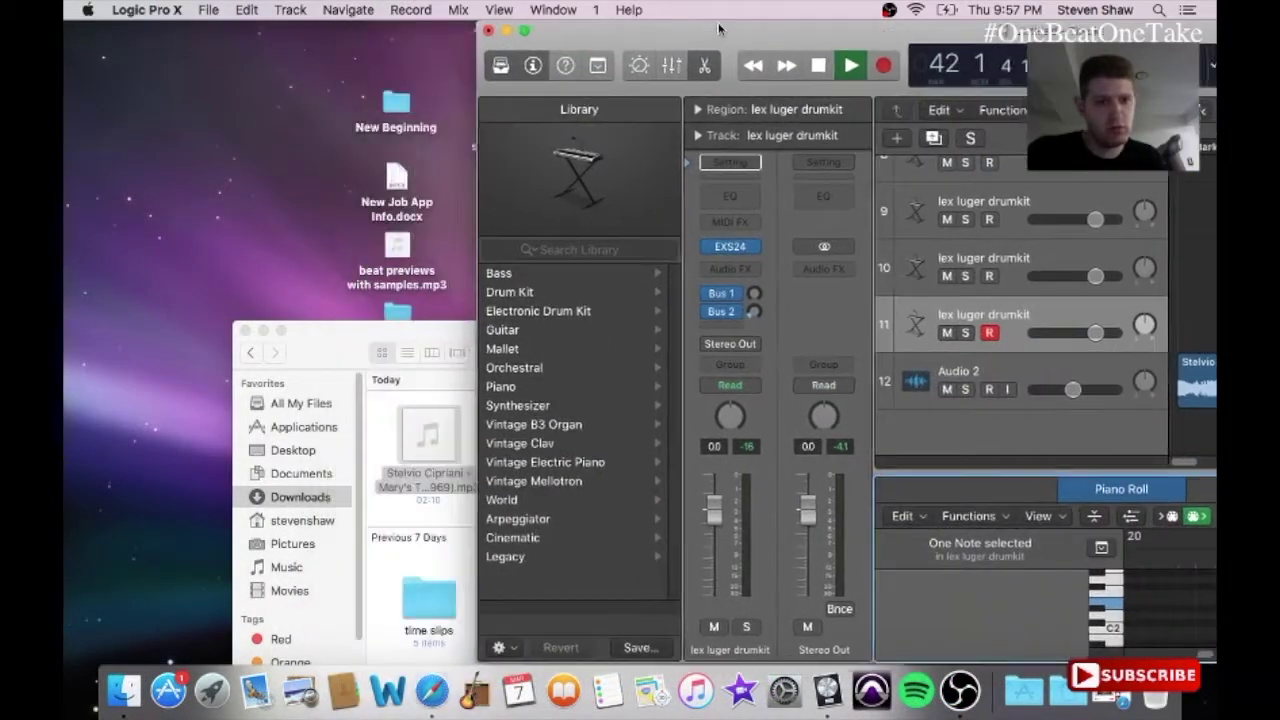
Step: Import new_tag.mp3 from the desktop onto a new audio track below Audio 2 and move its region to bar 4 beat 3
{"action": "left_click_drag", "start_coordinate": [718, 30], "coordinate": [724, 30]}
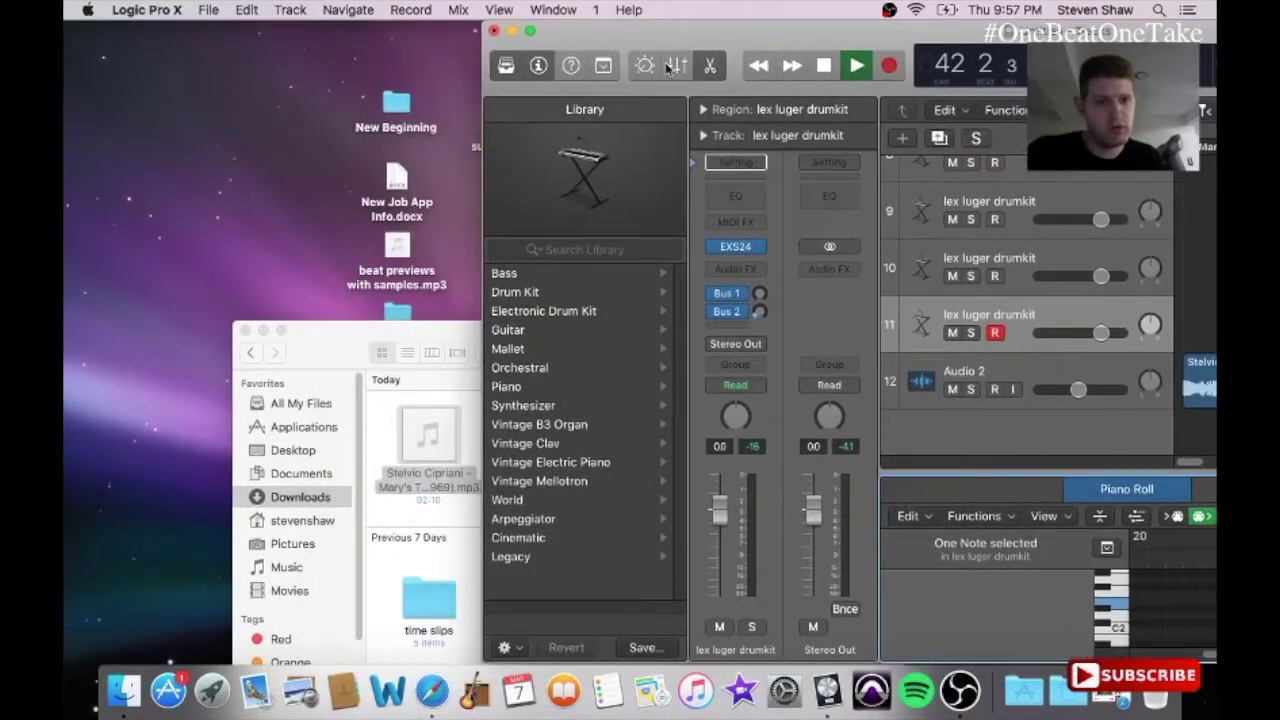
{"action": "left_click", "coordinate": [263, 331]}
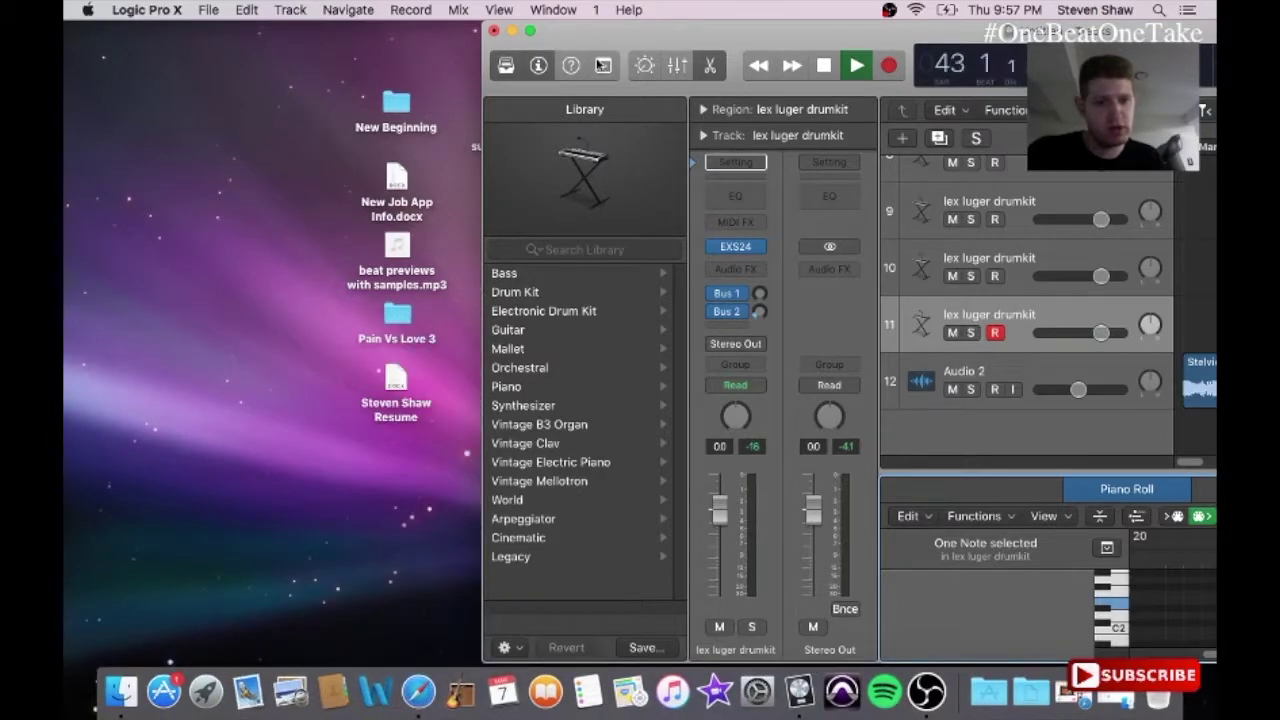
{"action": "left_click_drag", "start_coordinate": [615, 38], "coordinate": [722, 30]}
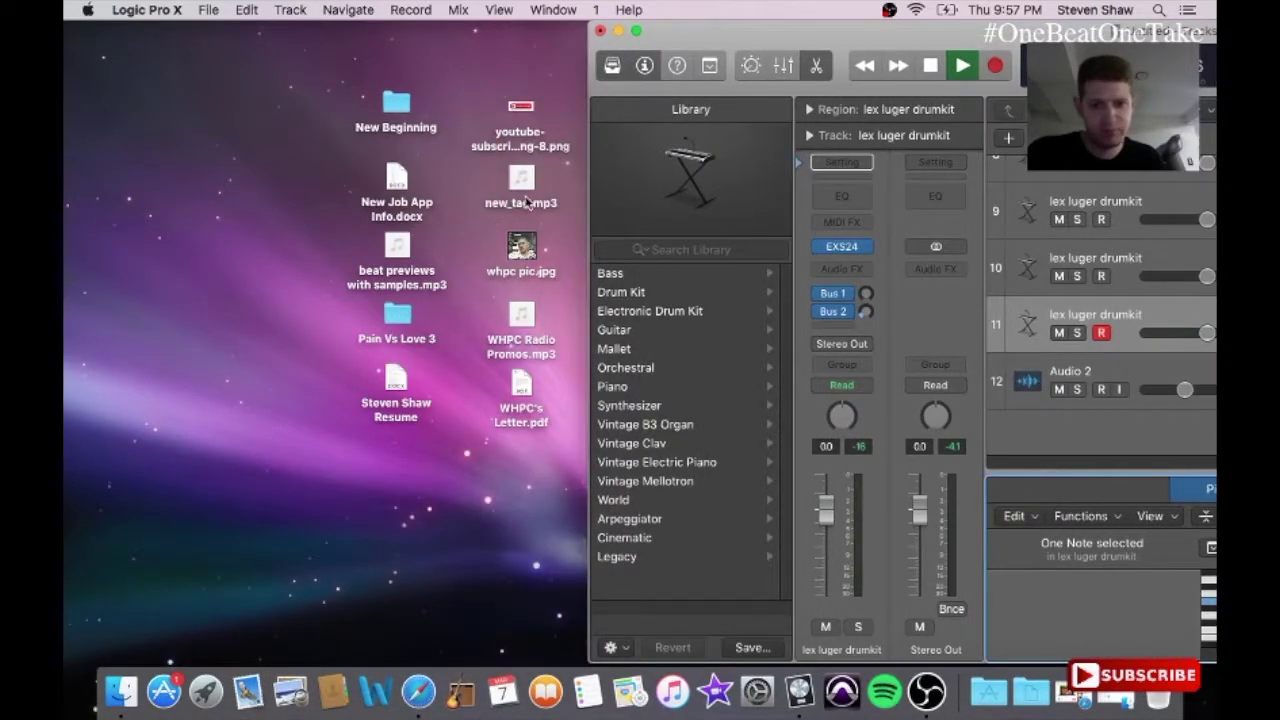
{"action": "left_click_drag", "start_coordinate": [1030, 471], "coordinate": [1094, 431]}
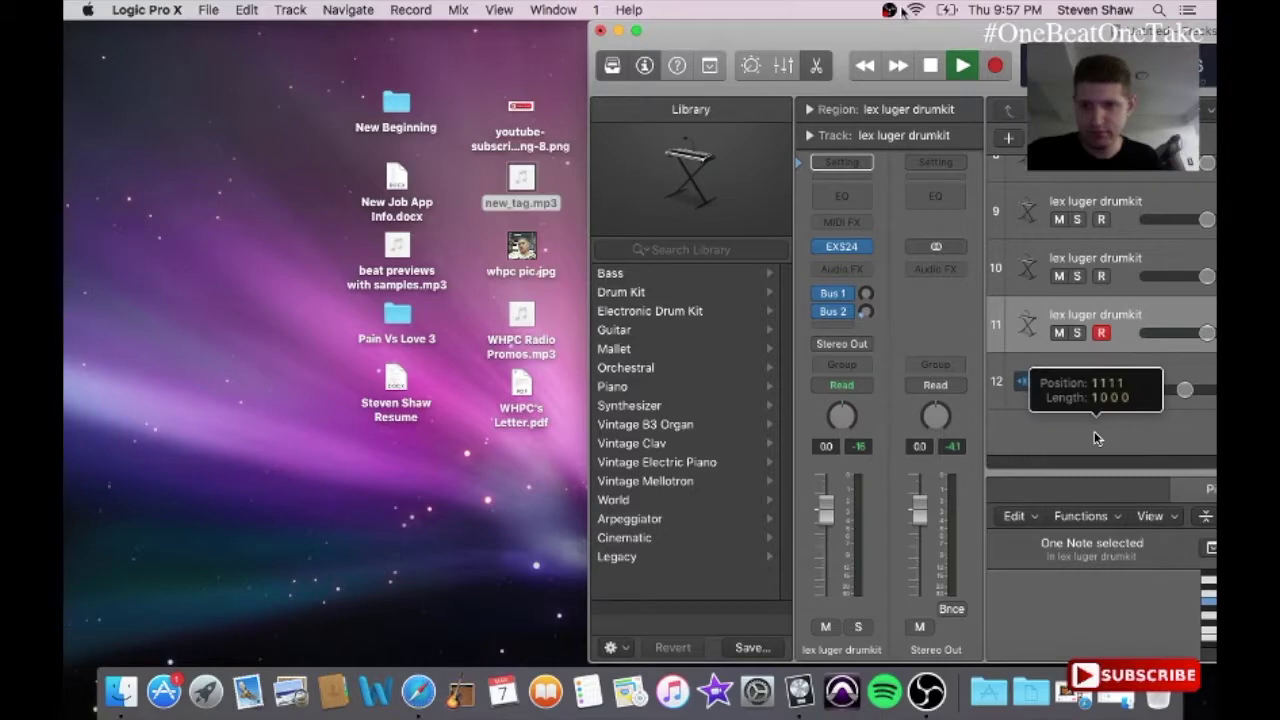
{"action": "left_click_drag", "start_coordinate": [895, 28], "coordinate": [378, 18]}
{"action": "left_click_drag", "start_coordinate": [760, 416], "coordinate": [947, 436]}
Step: Add PlatinumVerb to the new_tag track with the Ambience preset and lower the track's volume to -5.0 dB
{"action": "left_click", "coordinate": [697, 421]}
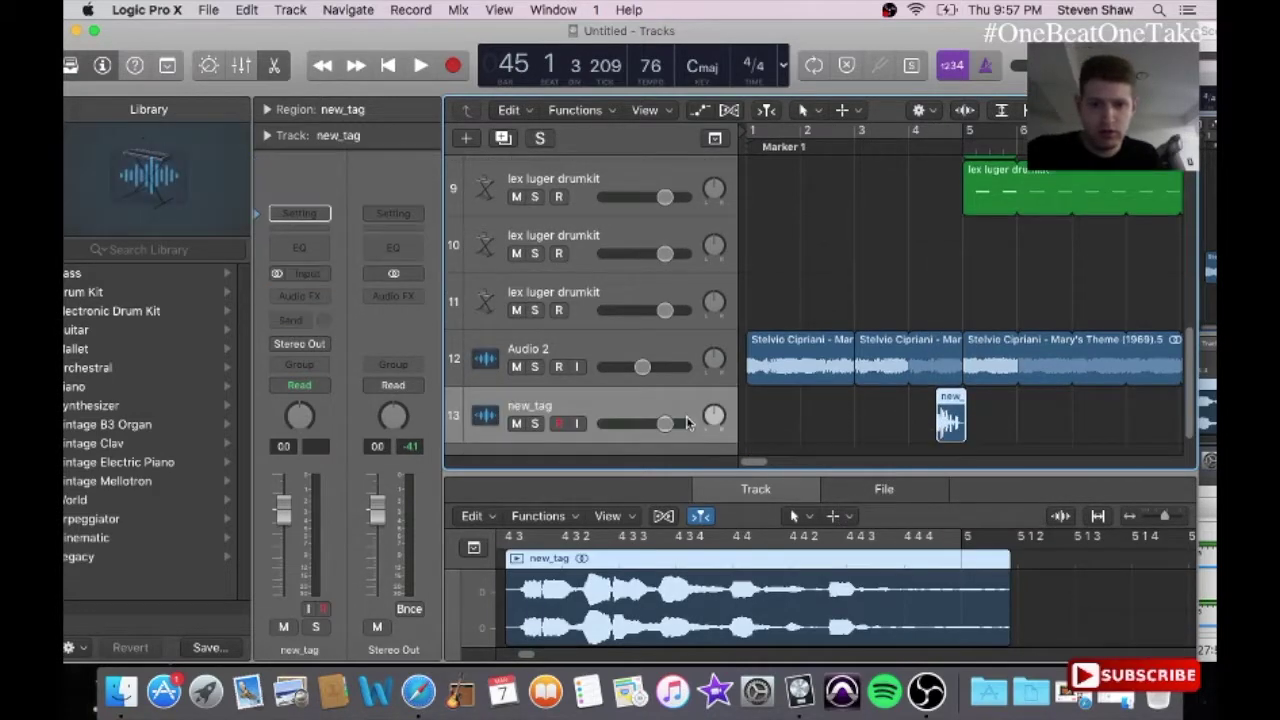
{"action": "left_click", "coordinate": [324, 297]}
{"action": "mouse_move", "coordinate": [308, 490]}
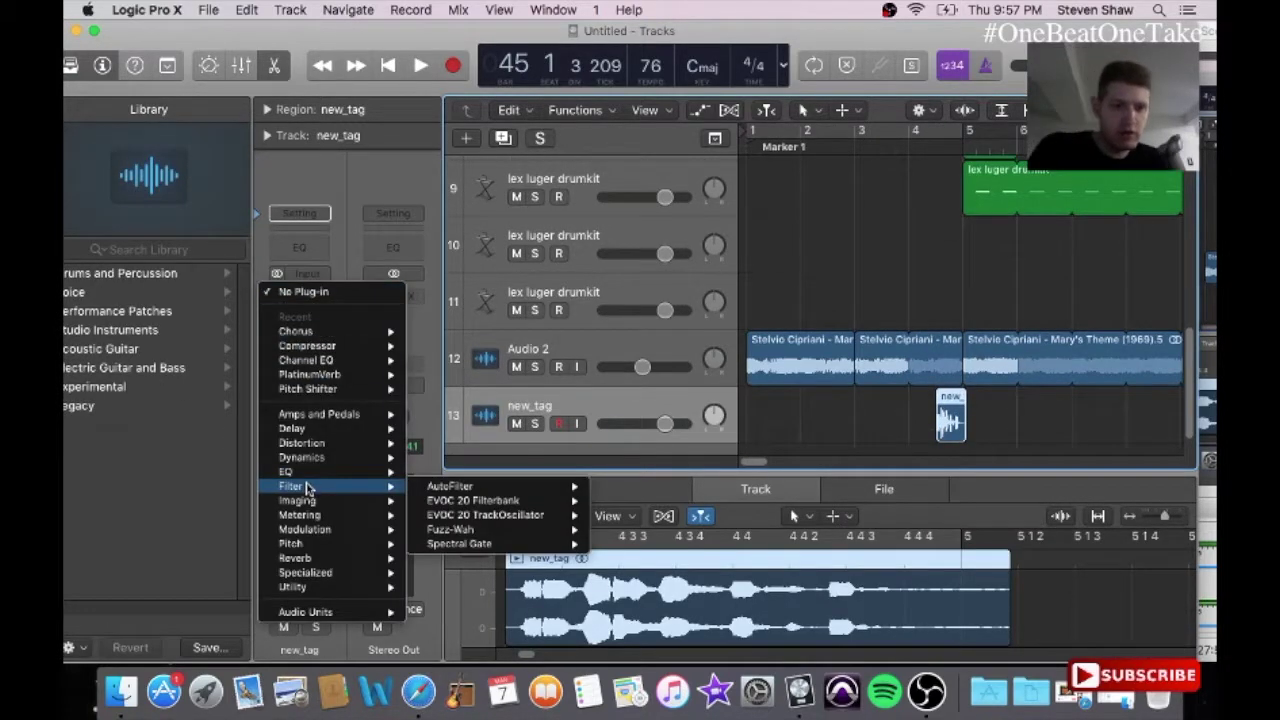
{"action": "mouse_move", "coordinate": [301, 557]}
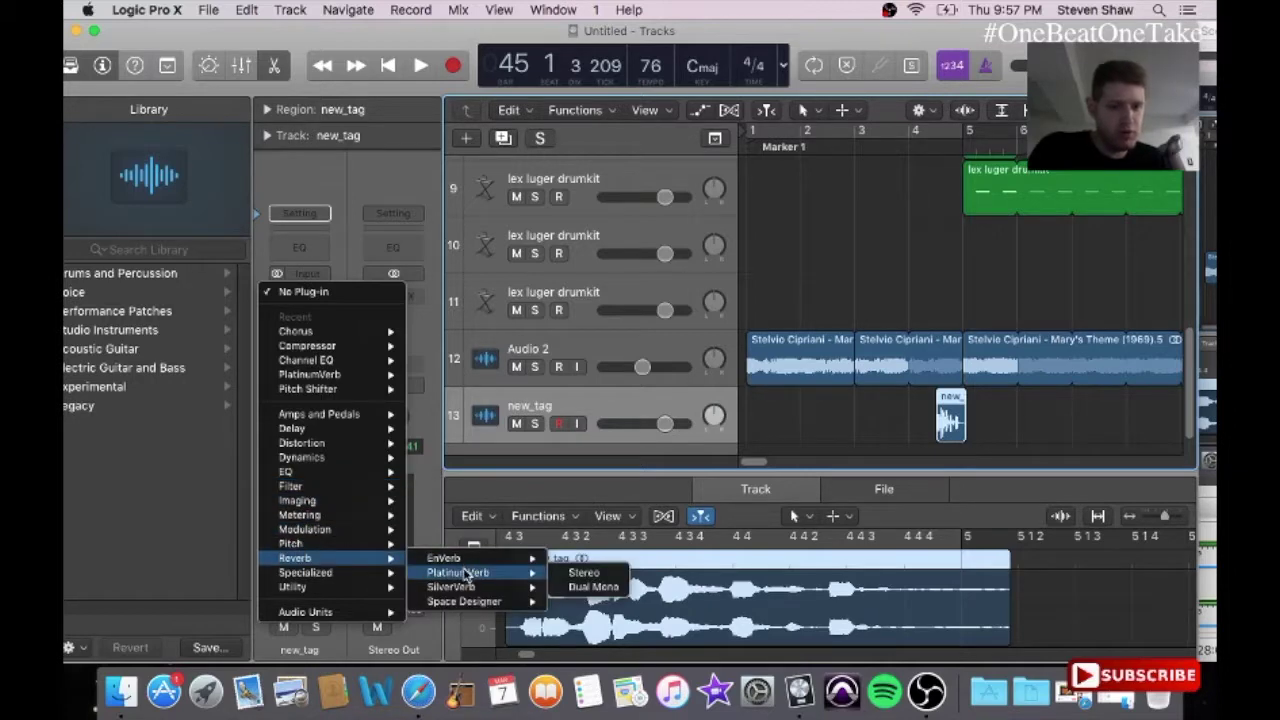
{"action": "left_click", "coordinate": [463, 574]}
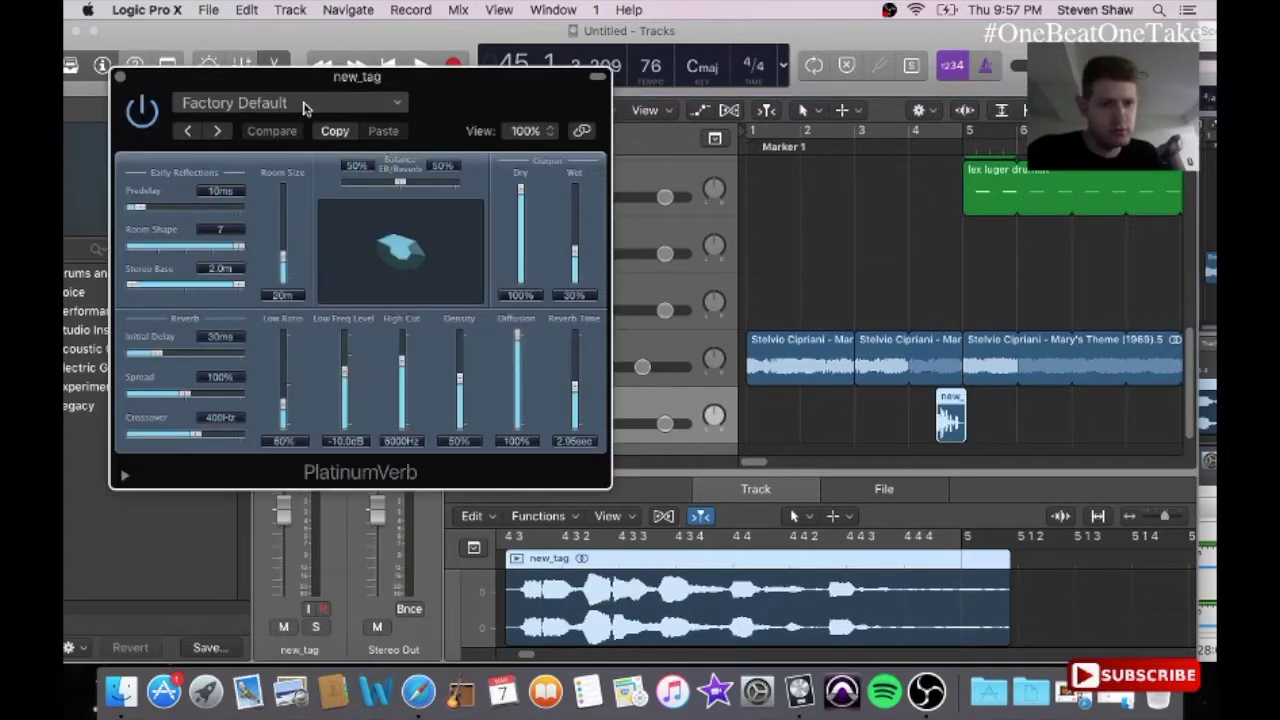
{"action": "left_click", "coordinate": [302, 104]}
{"action": "left_click", "coordinate": [226, 377]}
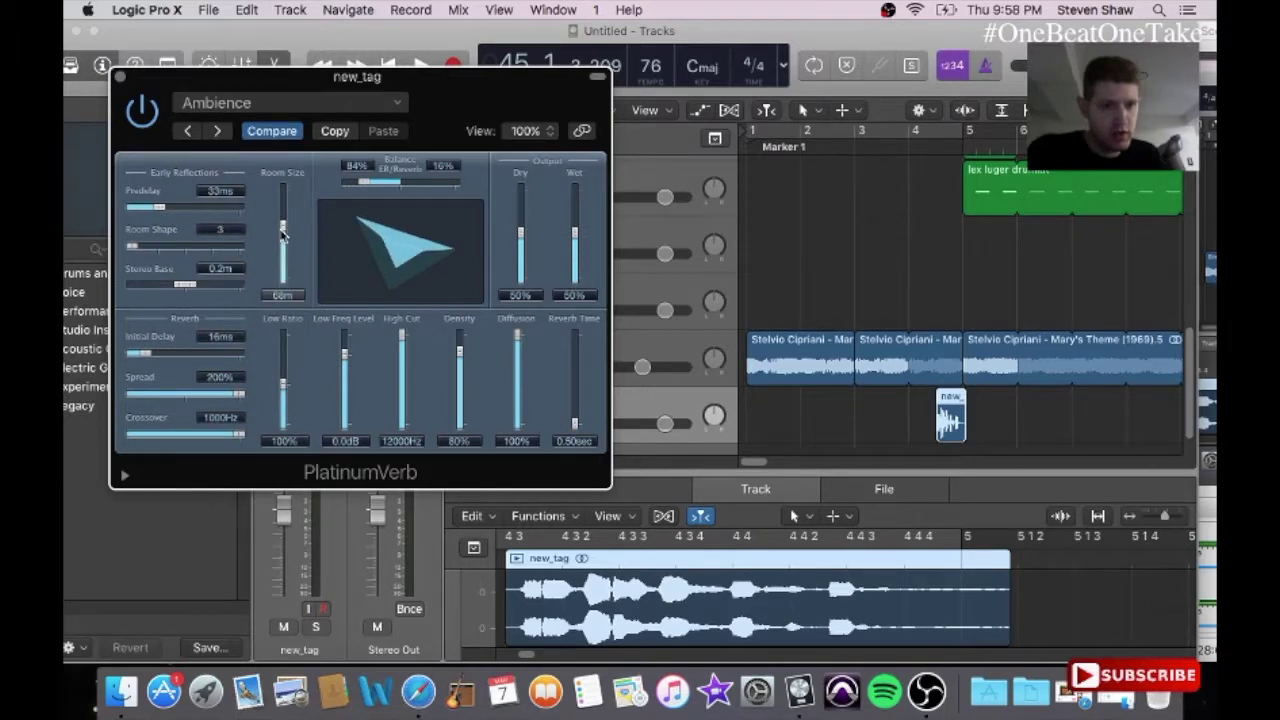
{"action": "left_click", "coordinate": [121, 77]}
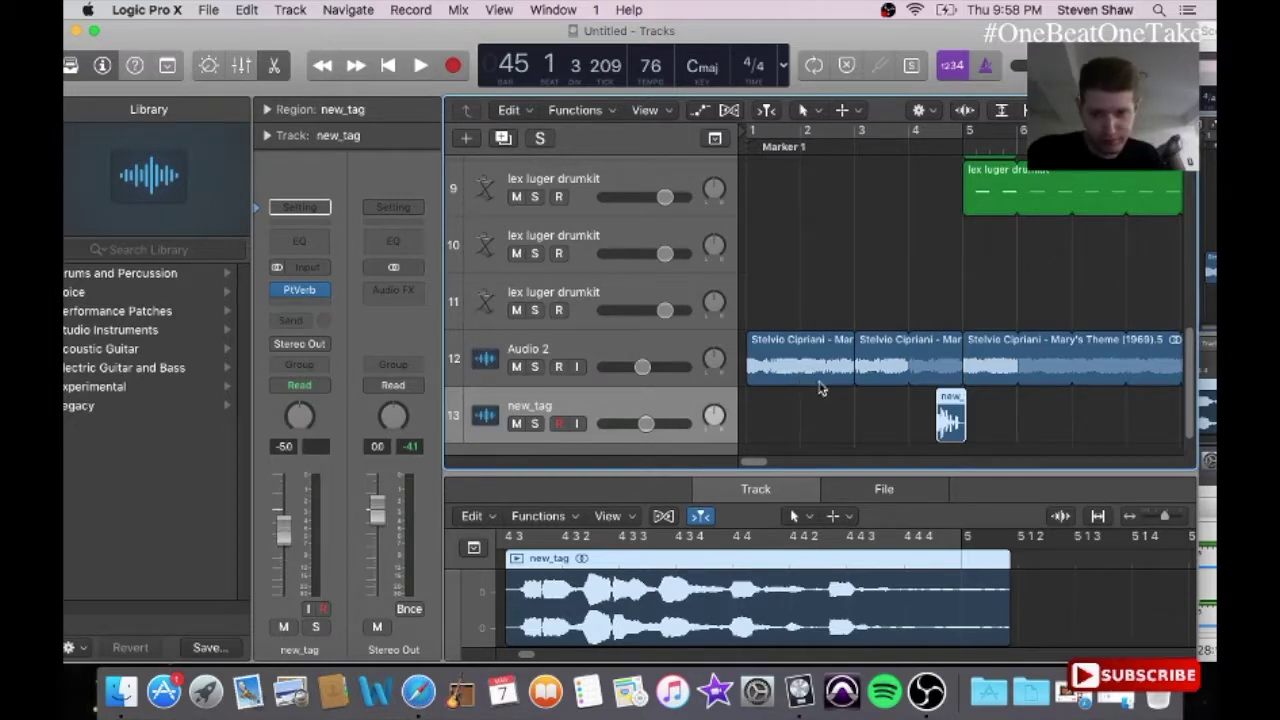
Step: Copy the drum and Audio 2 regions spanning bars 5 to 13 and paste them at bar 29 with track 2 selected
{"action": "left_click_drag", "start_coordinate": [983, 398], "coordinate": [1102, 162]}
{"action": "left_click", "coordinate": [246, 9]}
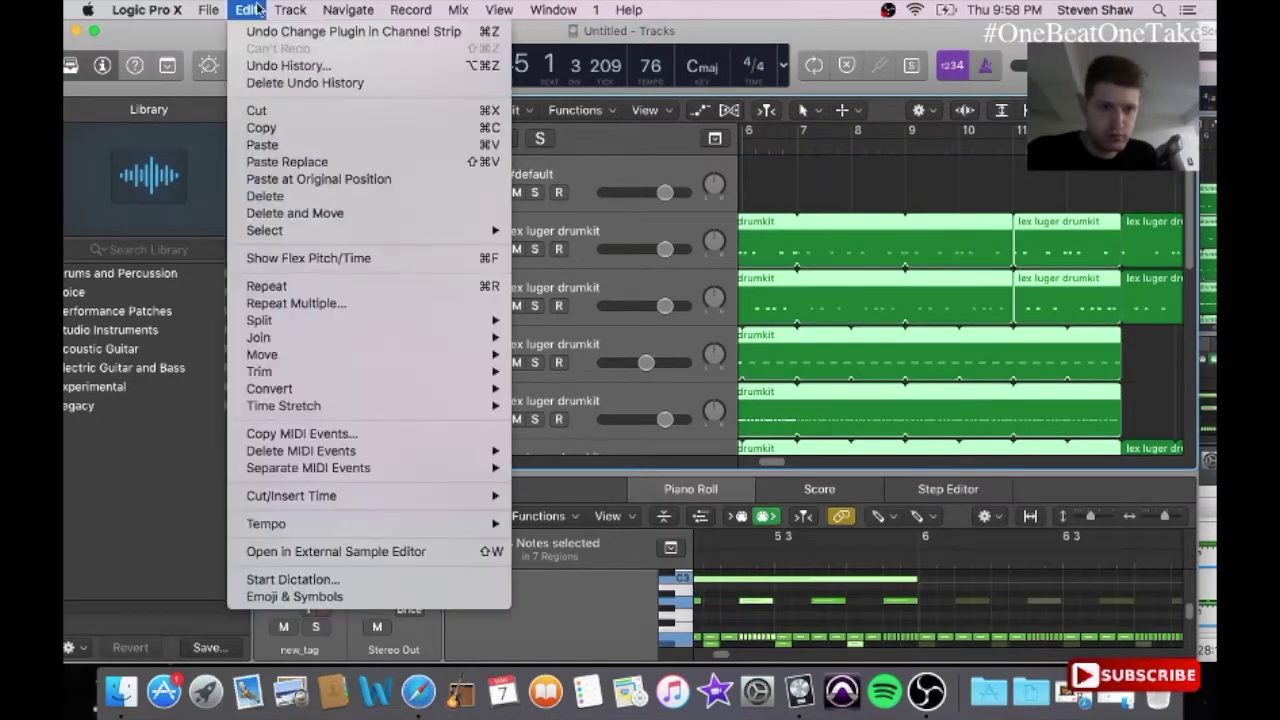
{"action": "left_click", "coordinate": [287, 131]}
{"action": "left_click_drag", "start_coordinate": [771, 465], "coordinate": [838, 476]}
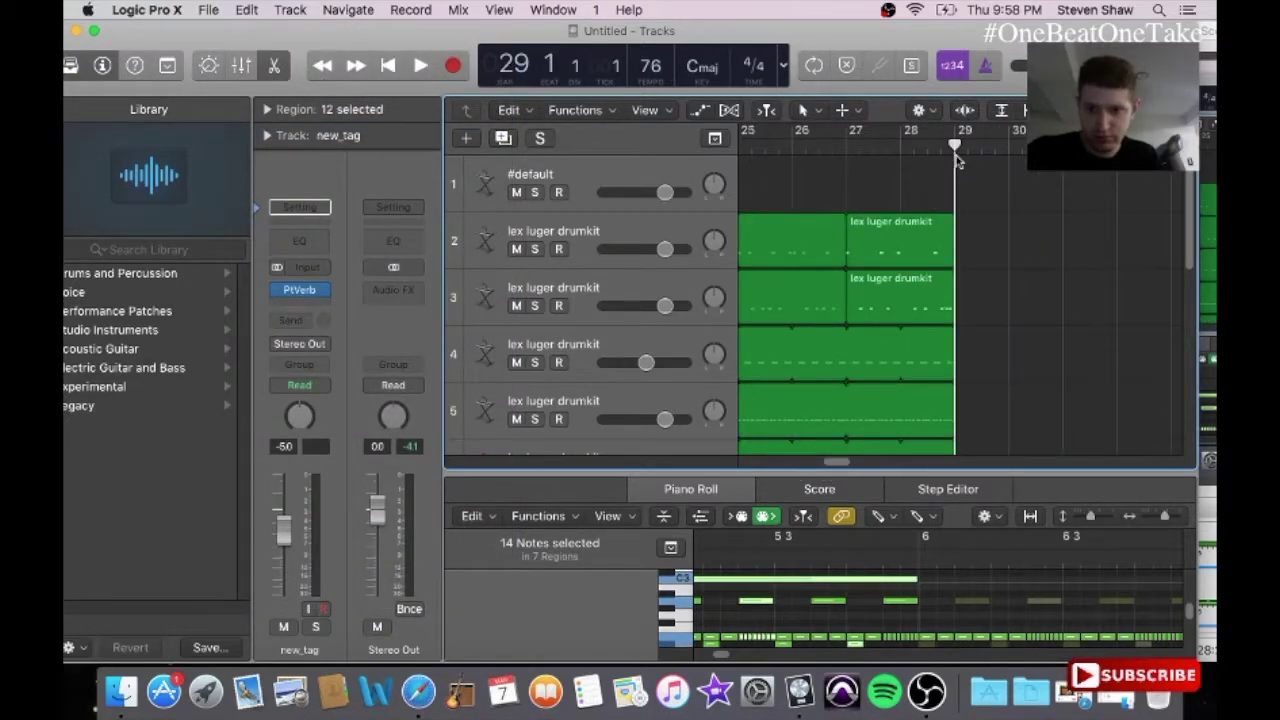
{"action": "left_click", "coordinate": [610, 241]}
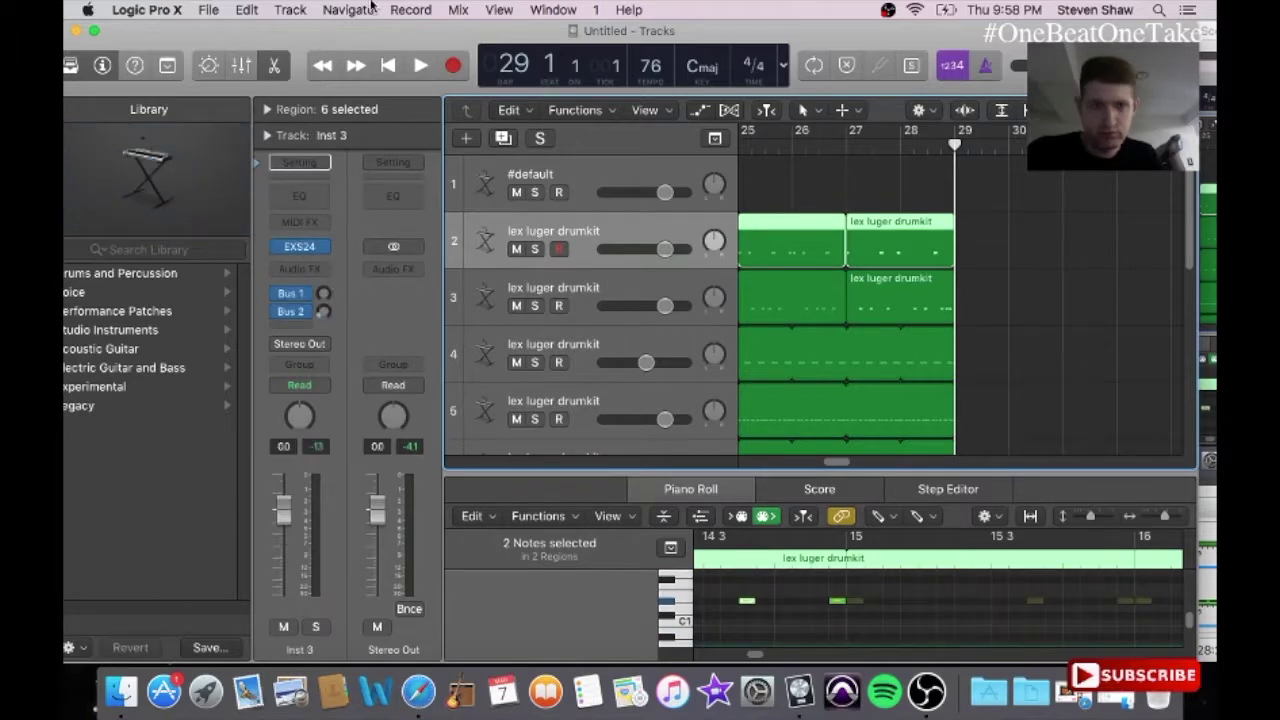
{"action": "left_click", "coordinate": [246, 9]}
{"action": "left_click", "coordinate": [284, 143]}
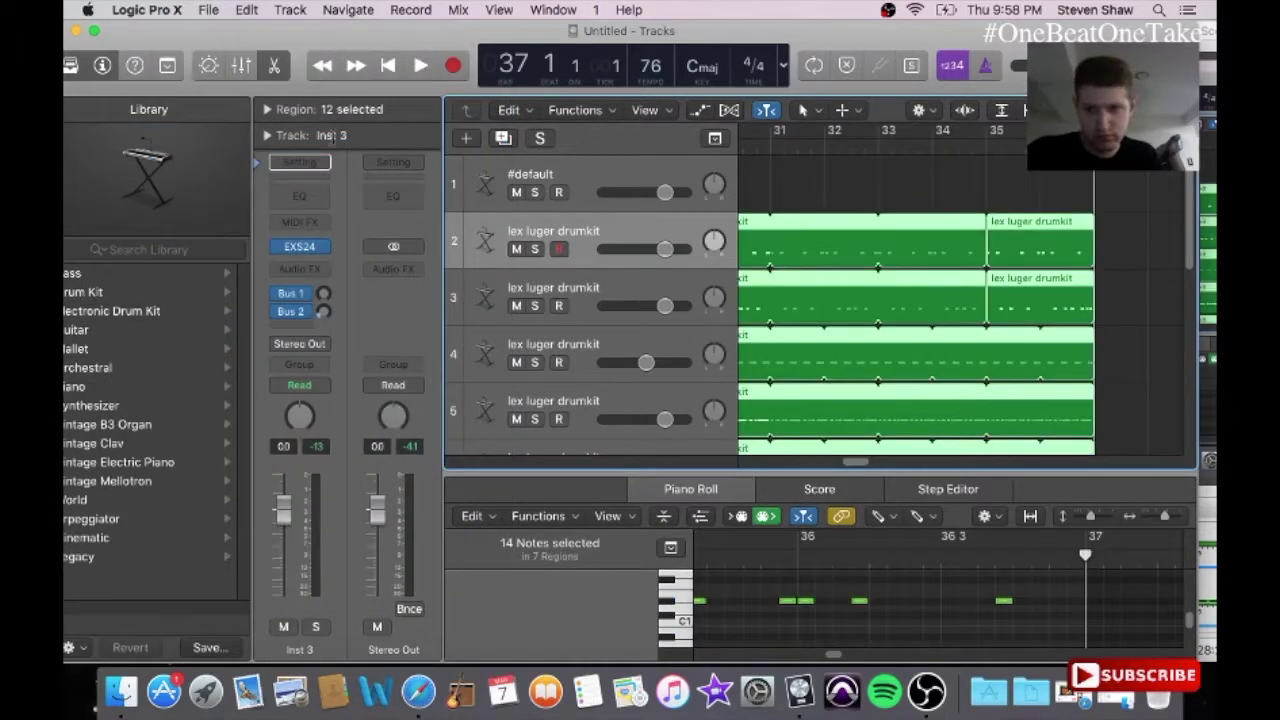
{"action": "left_click_drag", "start_coordinate": [1190, 228], "coordinate": [1182, 411]}
{"action": "left_click_drag", "start_coordinate": [865, 470], "coordinate": [845, 468]}
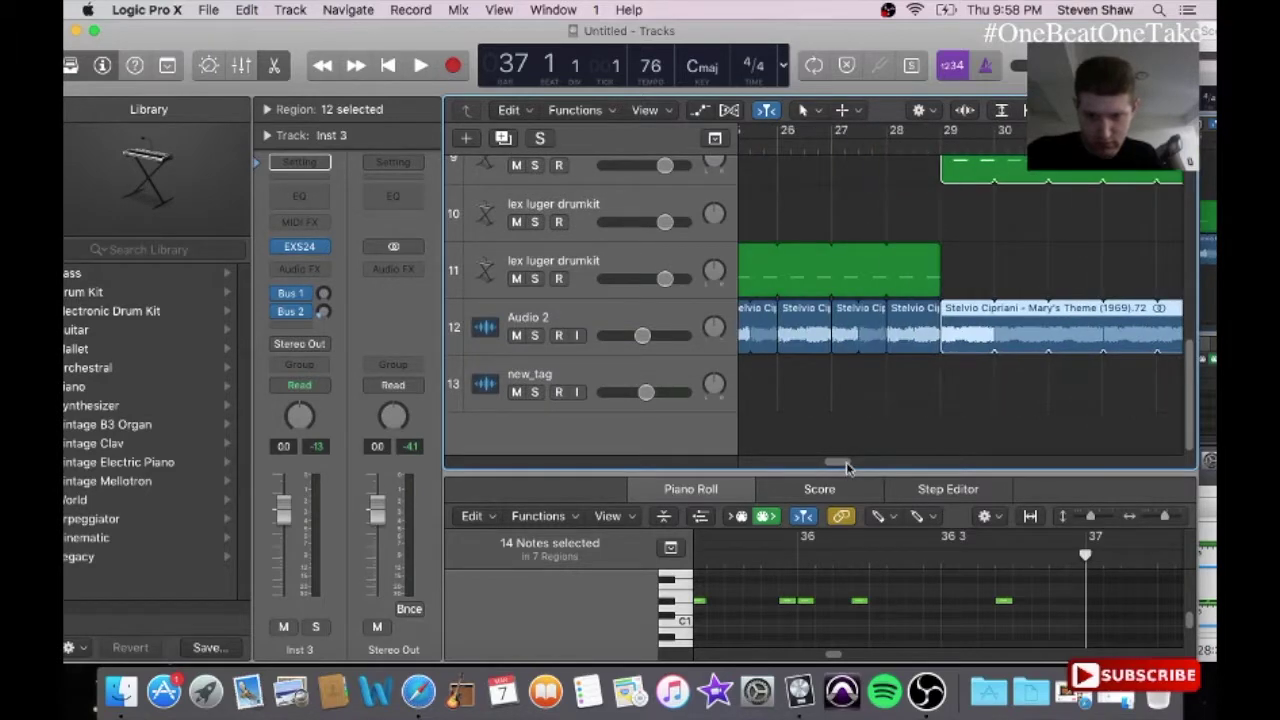
{"action": "left_click_drag", "start_coordinate": [830, 463], "coordinate": [854, 461]}
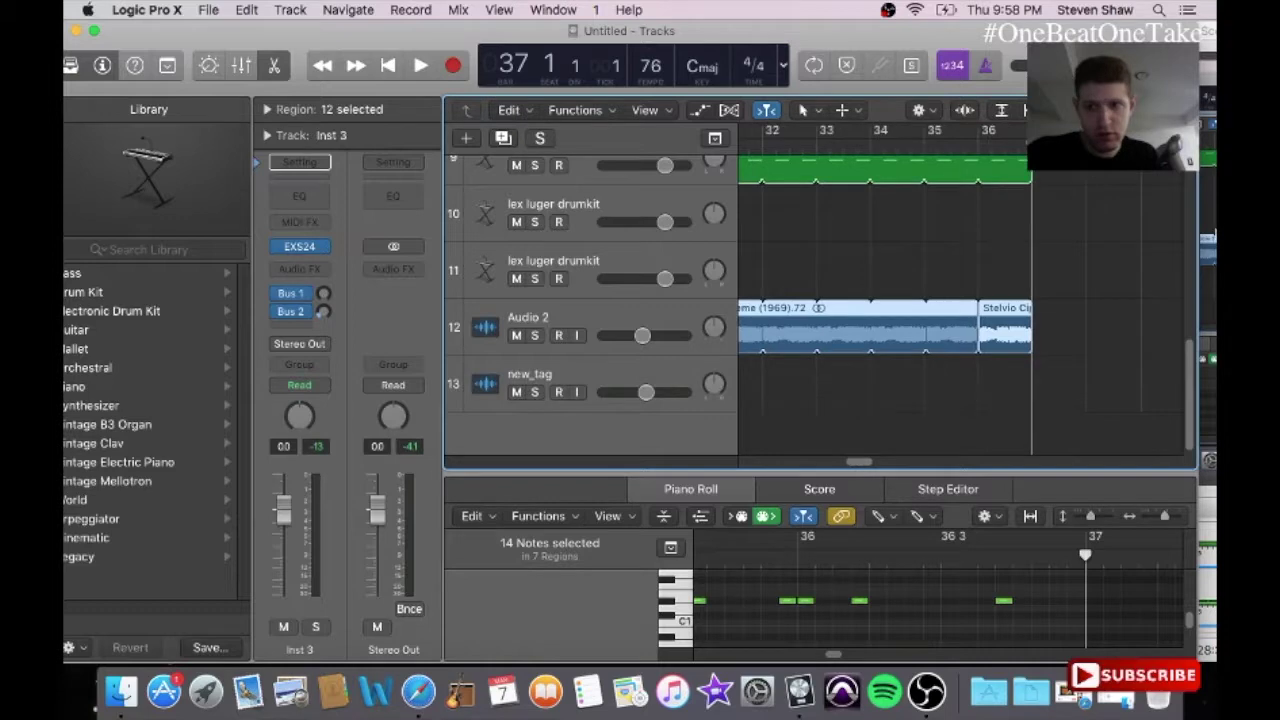
{"action": "left_click_drag", "start_coordinate": [1188, 360], "coordinate": [1180, 255]}
{"action": "left_click_drag", "start_coordinate": [862, 458], "coordinate": [715, 456]}
Step: Play the arrangement from the start and lower the new_tag track's volume to -7.0 dB
{"action": "key", "text": "Return"}
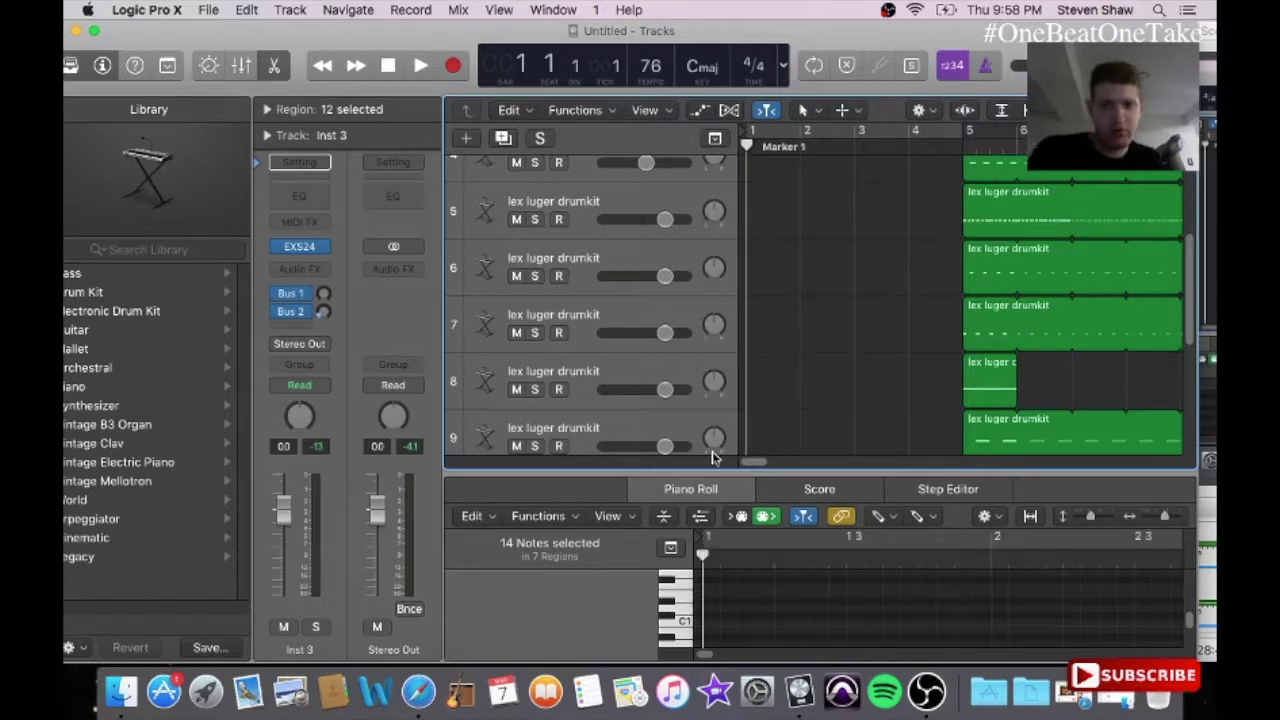
{"action": "key", "text": "space"}
{"action": "left_click_drag", "start_coordinate": [1189, 337], "coordinate": [1193, 430]}
{"action": "scroll", "coordinate": [598, 428], "scroll_direction": "up", "scroll_amount": 1}
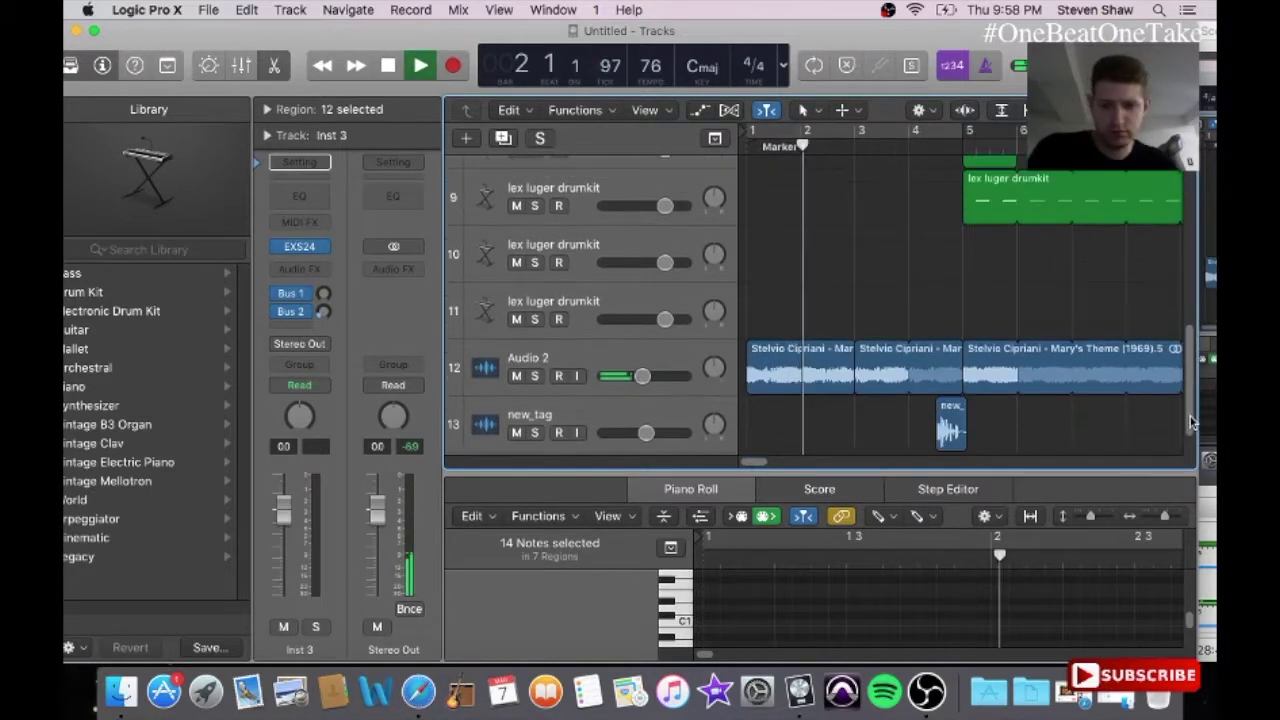
{"action": "left_click", "coordinate": [616, 404]}
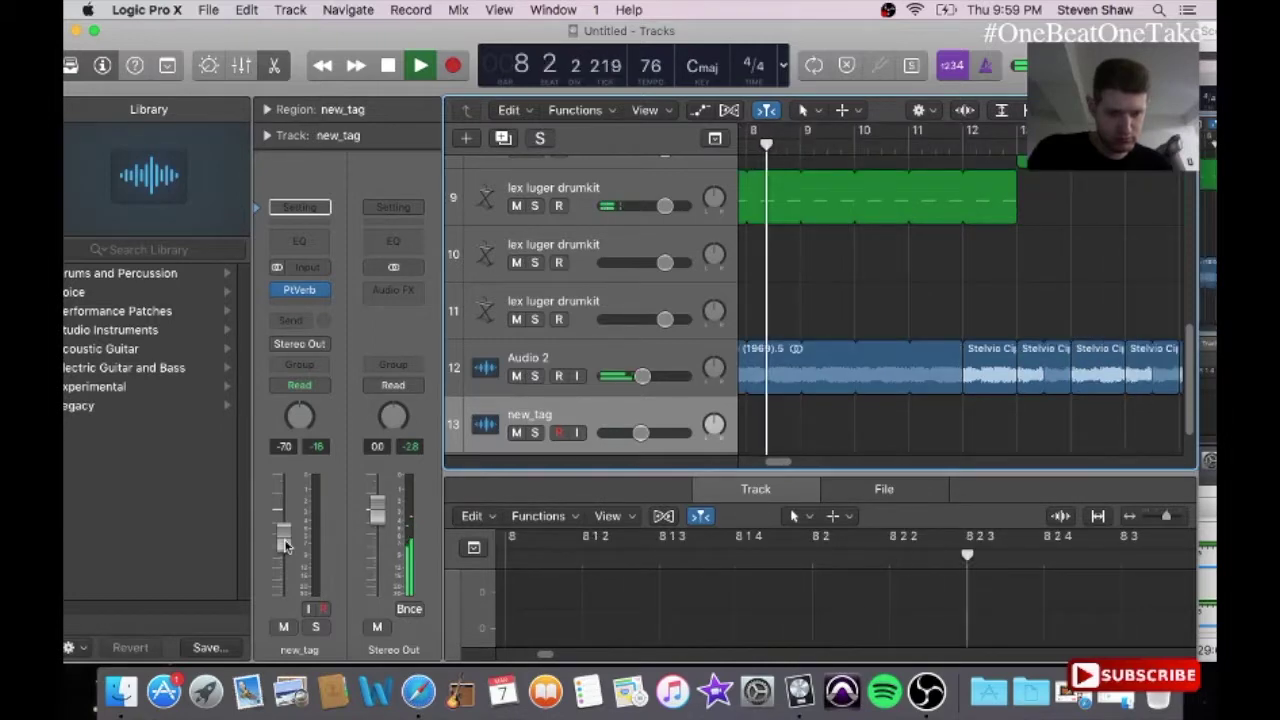
{"action": "left_click_drag", "start_coordinate": [285, 545], "coordinate": [285, 545]}
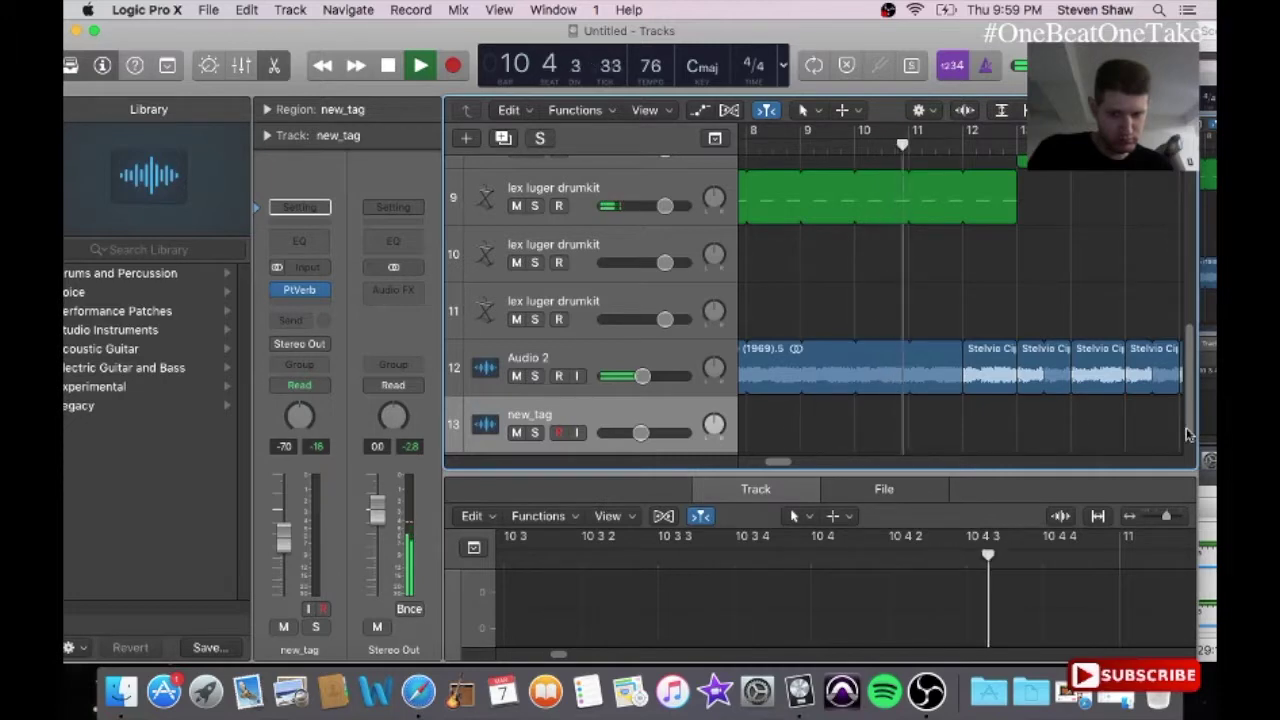
Step: Play from bar 13, remove the Audio 2 region there, and move the bar 14 region back to bar 13
{"action": "left_click_drag", "start_coordinate": [1190, 433], "coordinate": [1183, 286]}
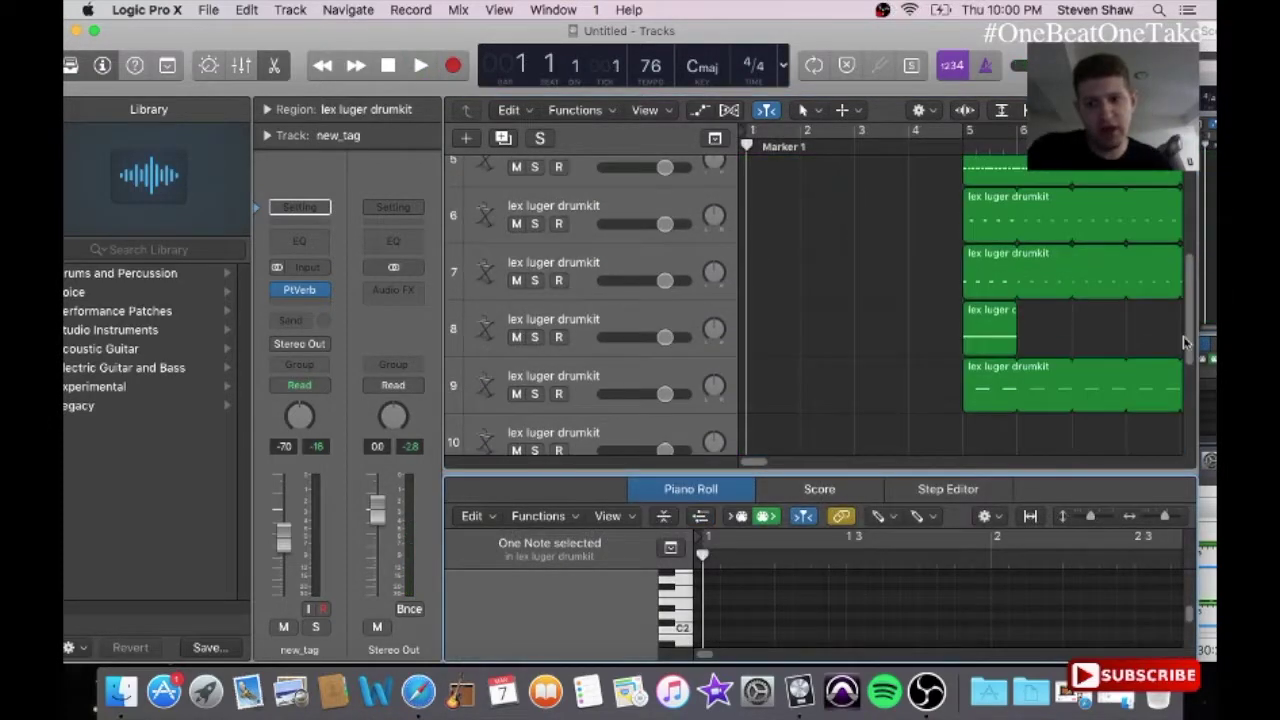
{"action": "left_click_drag", "start_coordinate": [1183, 340], "coordinate": [1179, 360]}
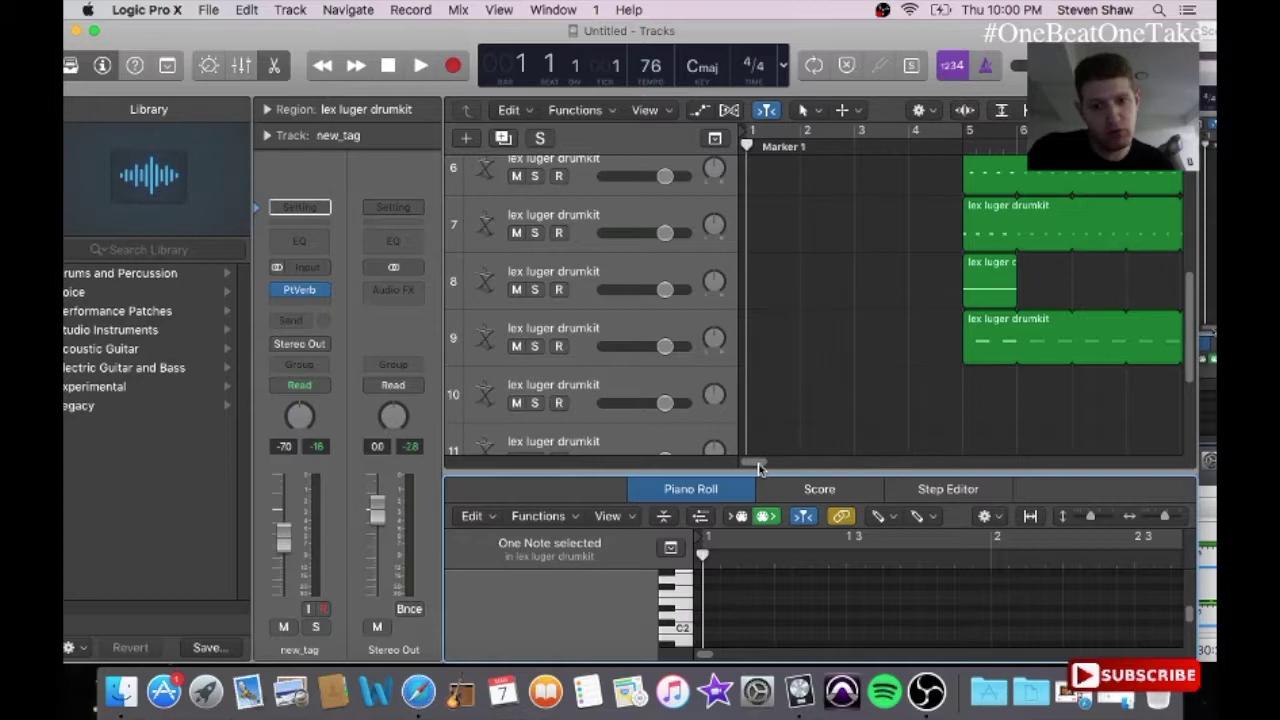
{"action": "scroll", "coordinate": [758, 468], "scroll_direction": "right", "scroll_amount": 3}
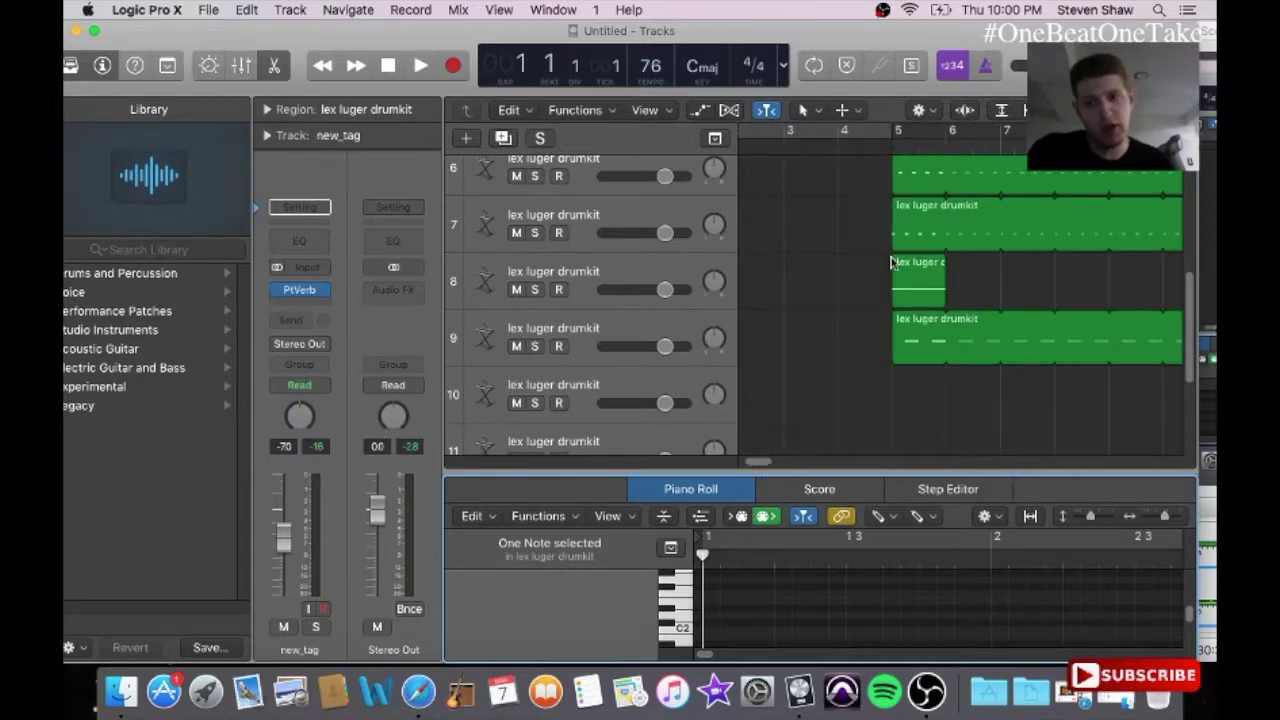
{"action": "left_click_drag", "start_coordinate": [758, 468], "coordinate": [781, 470]}
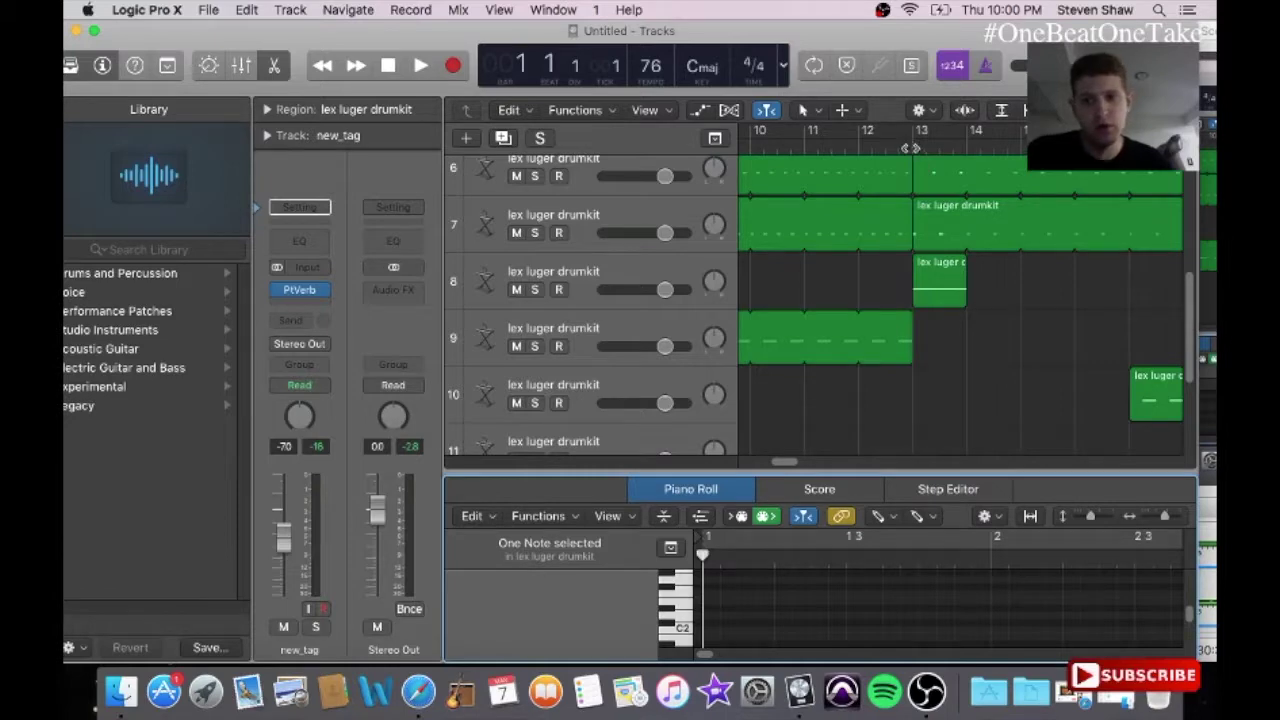
{"action": "left_click", "coordinate": [909, 146]}
{"action": "left_click_drag", "start_coordinate": [1196, 296], "coordinate": [1196, 380]}
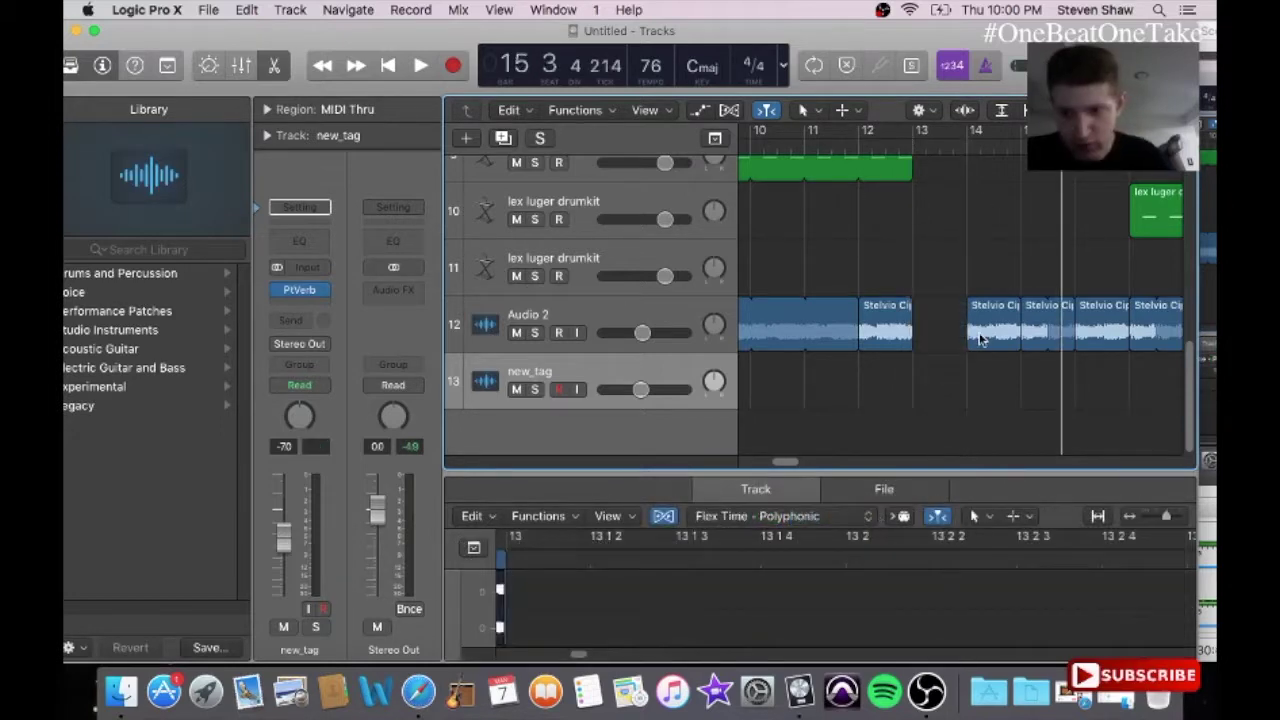
{"action": "left_click", "coordinate": [982, 340]}
{"action": "left_click_drag", "start_coordinate": [982, 340], "coordinate": [950, 328]}
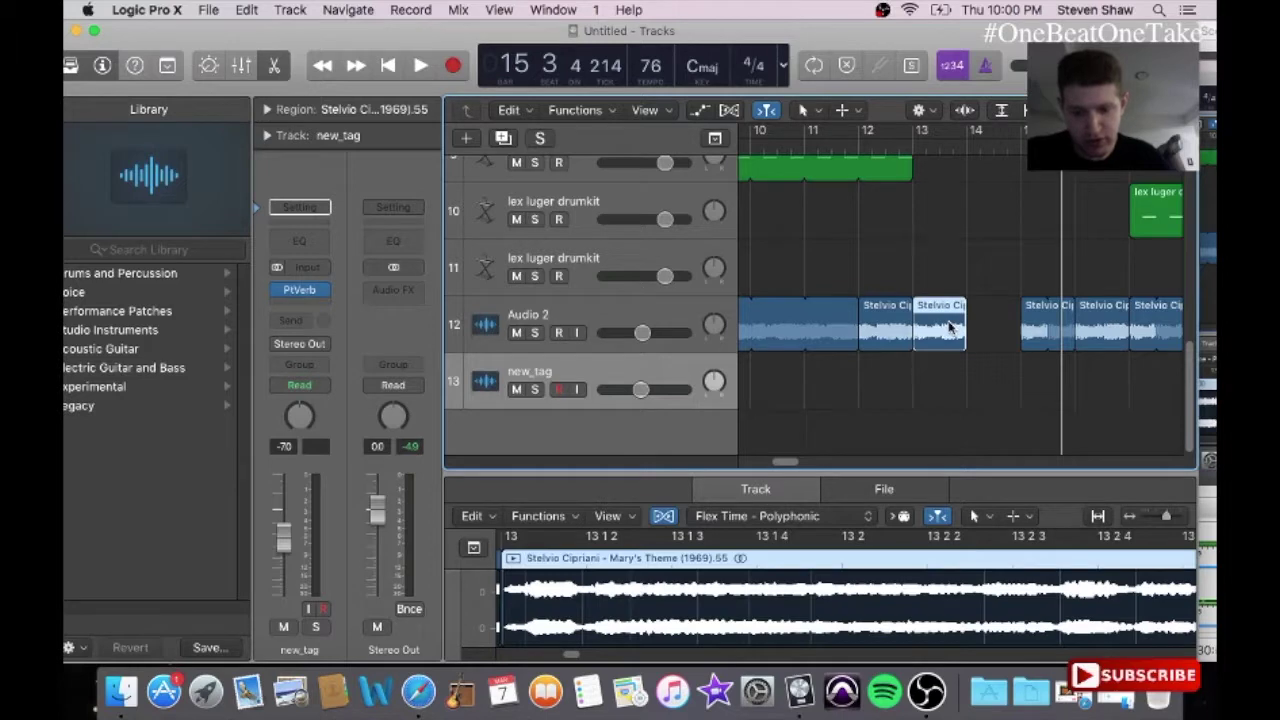
Step: Play from bar 13 and loop its Audio 2 region onward, deleting the regions at bars 15 and 16
{"action": "left_click", "coordinate": [905, 141]}
{"action": "key", "text": "space"}
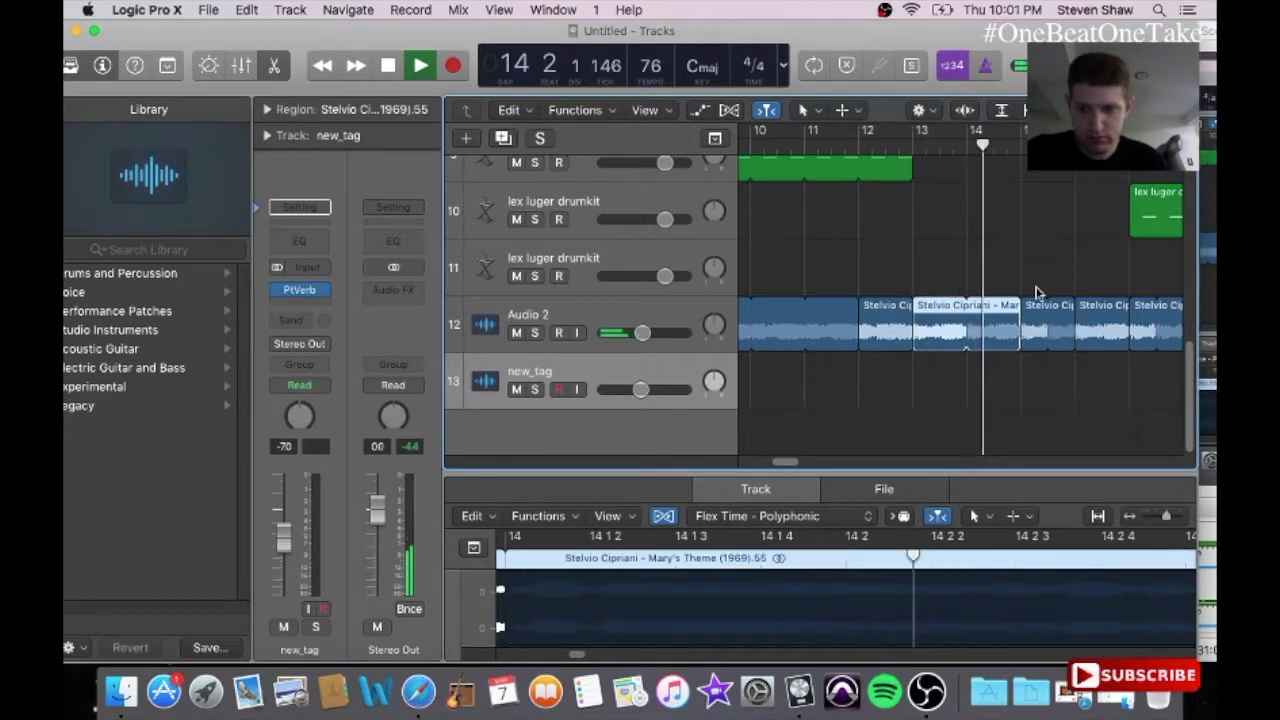
{"action": "left_click", "coordinate": [1036, 318]}
{"action": "key", "text": "Delete"}
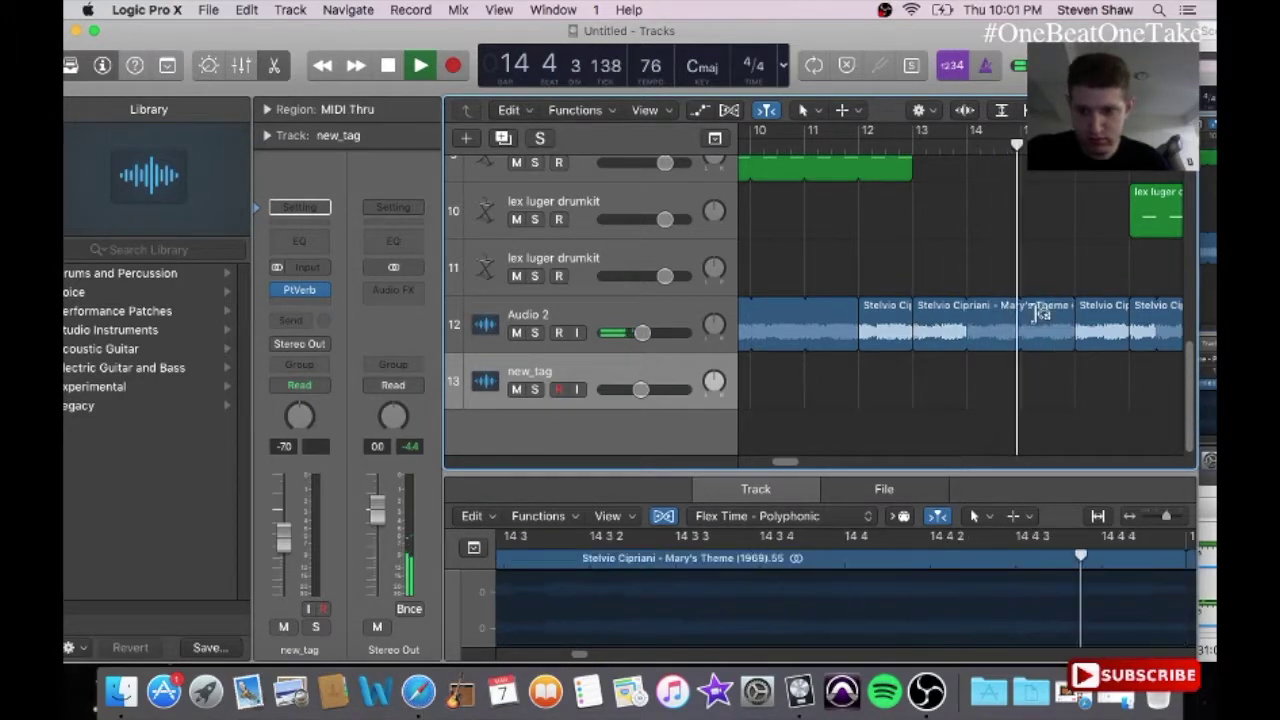
{"action": "left_click", "coordinate": [1090, 338]}
{"action": "key", "text": "Delete"}
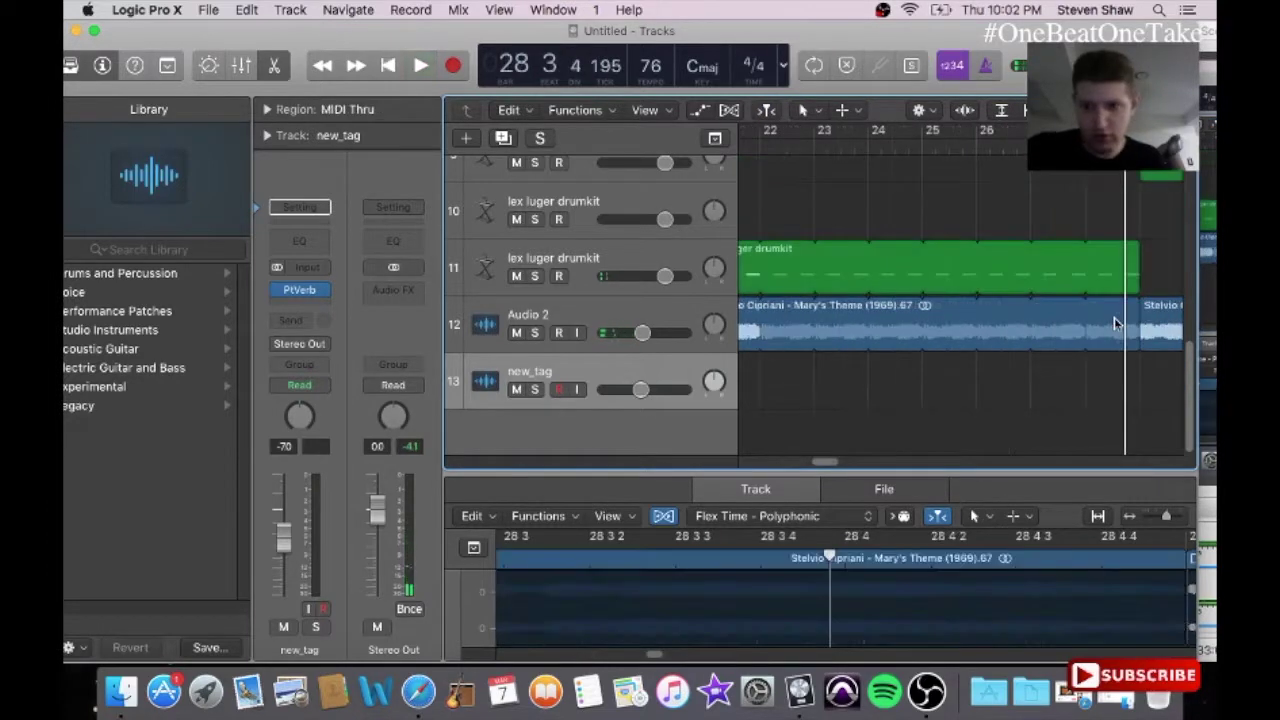
Step: Shorten the looped Audio 2 region from bar 21 to end at bar 28 and copy the one-bar region at bar 20
{"action": "left_click_drag", "start_coordinate": [1134, 330], "coordinate": [1055, 343]}
{"action": "scroll", "coordinate": [820, 463], "scroll_direction": "left", "scroll_amount": 5}
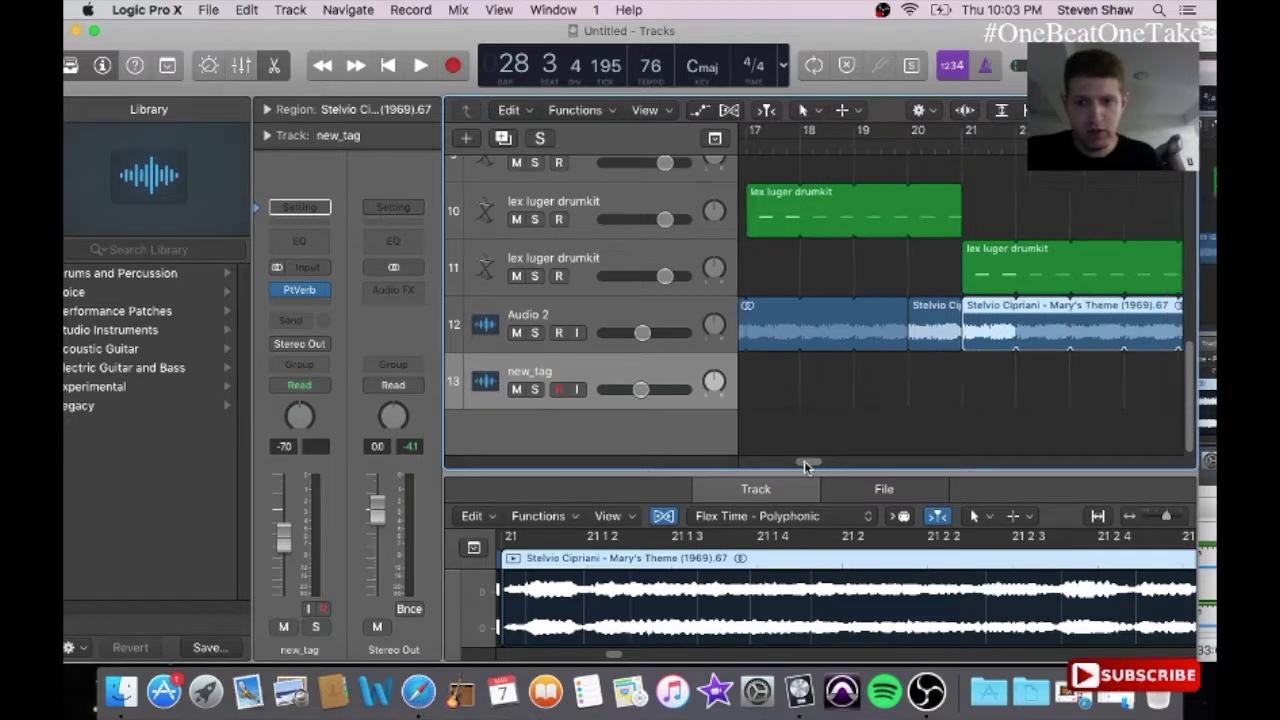
{"action": "left_click", "coordinate": [918, 340]}
{"action": "left_click", "coordinate": [250, 10]}
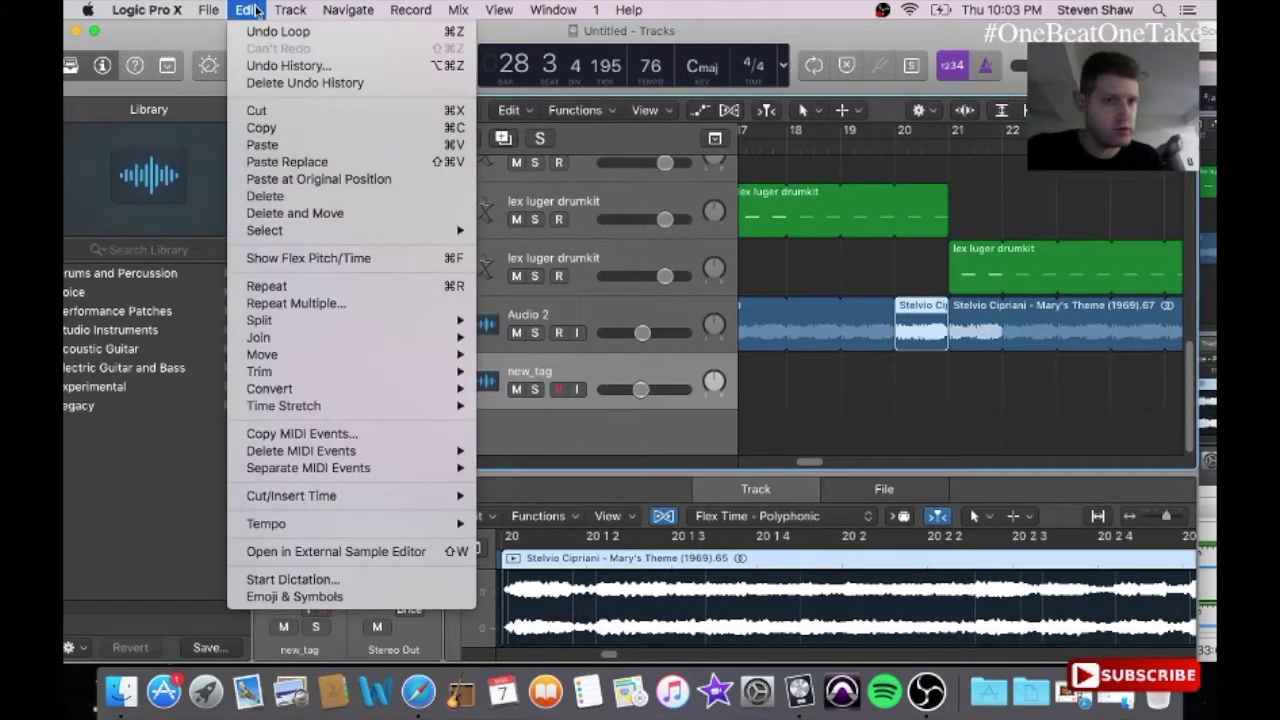
{"action": "left_click", "coordinate": [283, 126]}
Step: Paste the copied one-bar region at bar 28 on Audio 2 and play back the transition into bar 29
{"action": "left_click_drag", "start_coordinate": [825, 459], "coordinate": [842, 460]}
{"action": "left_click_drag", "start_coordinate": [1097, 147], "coordinate": [1058, 147]}
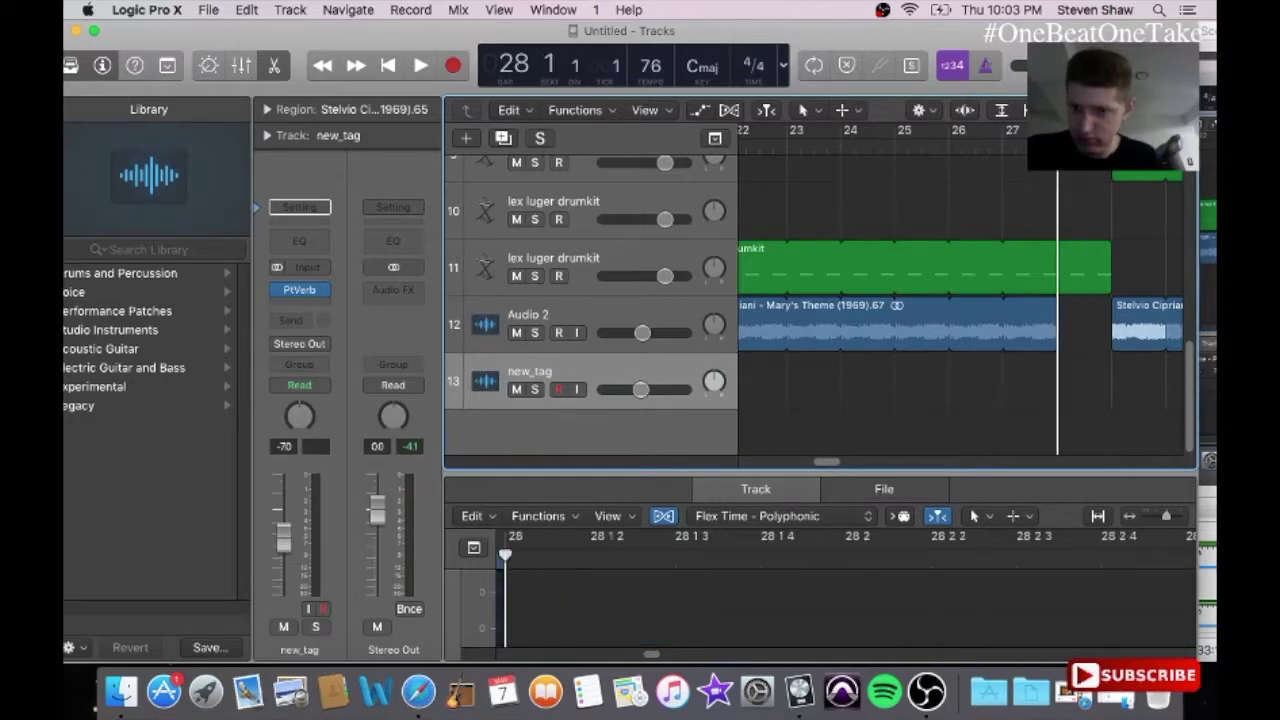
{"action": "left_click", "coordinate": [608, 303]}
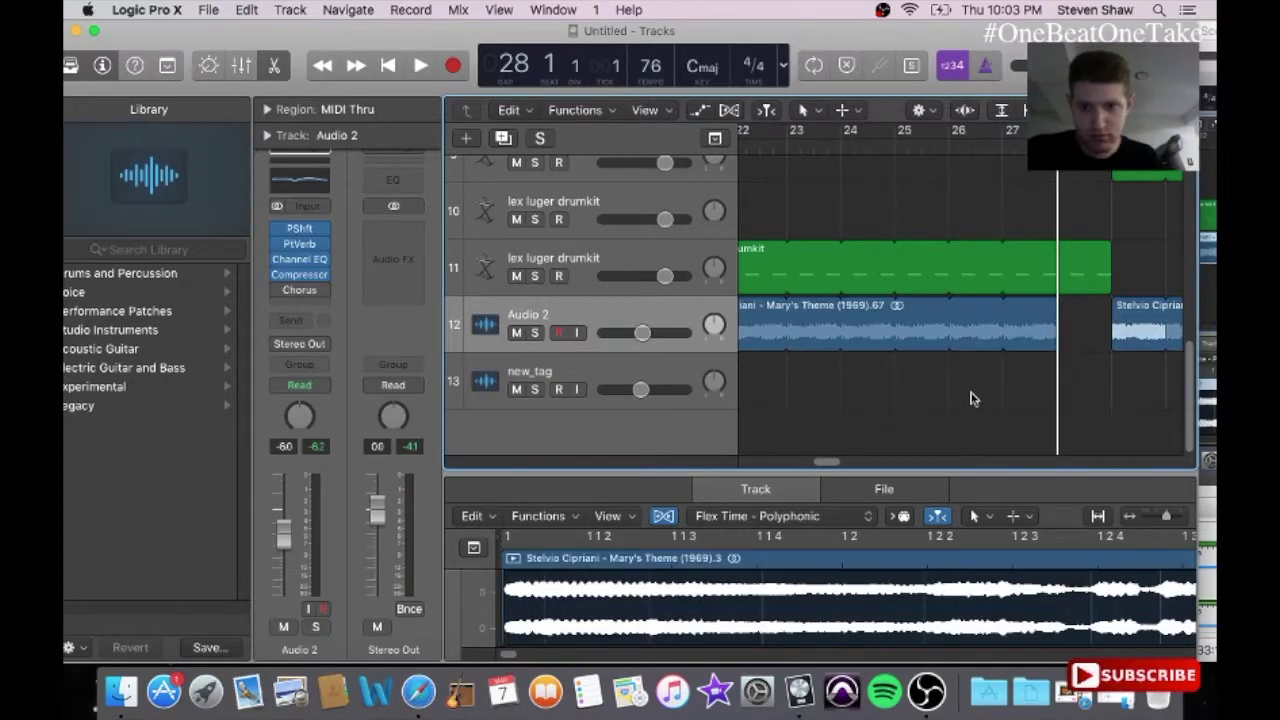
{"action": "left_click", "coordinate": [246, 10]}
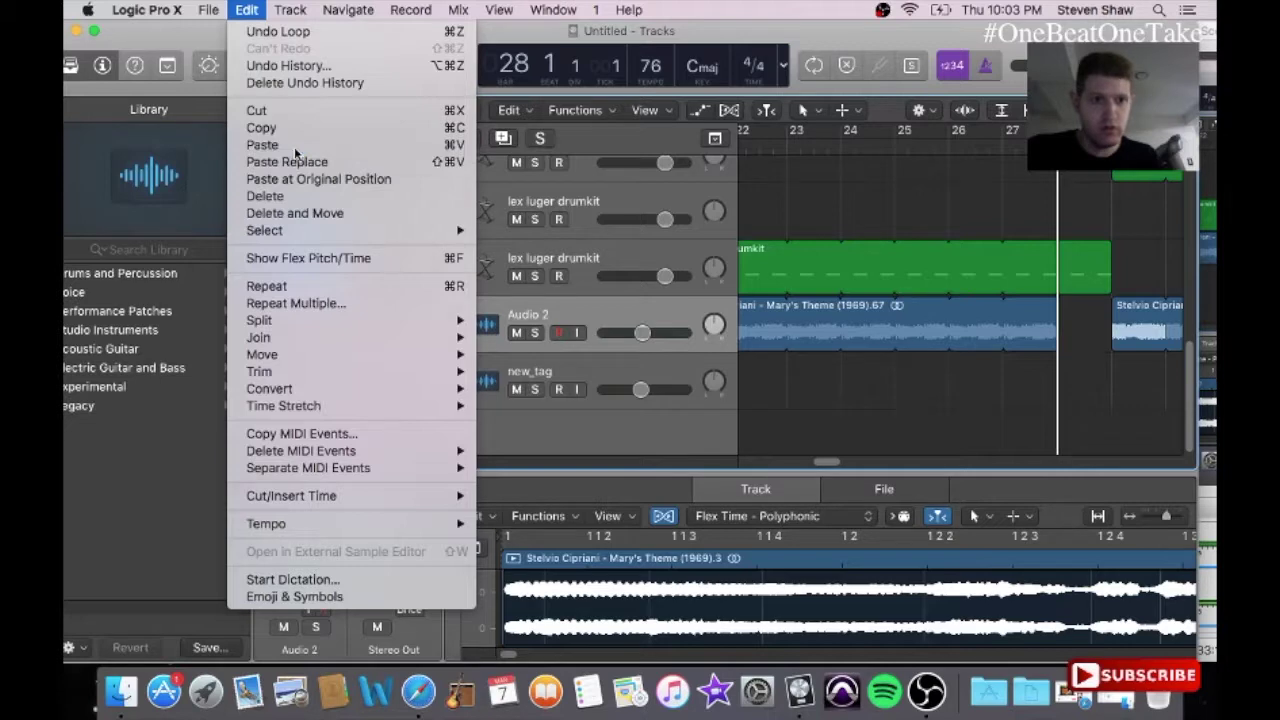
{"action": "left_click", "coordinate": [300, 145]}
{"action": "key", "text": "space"}
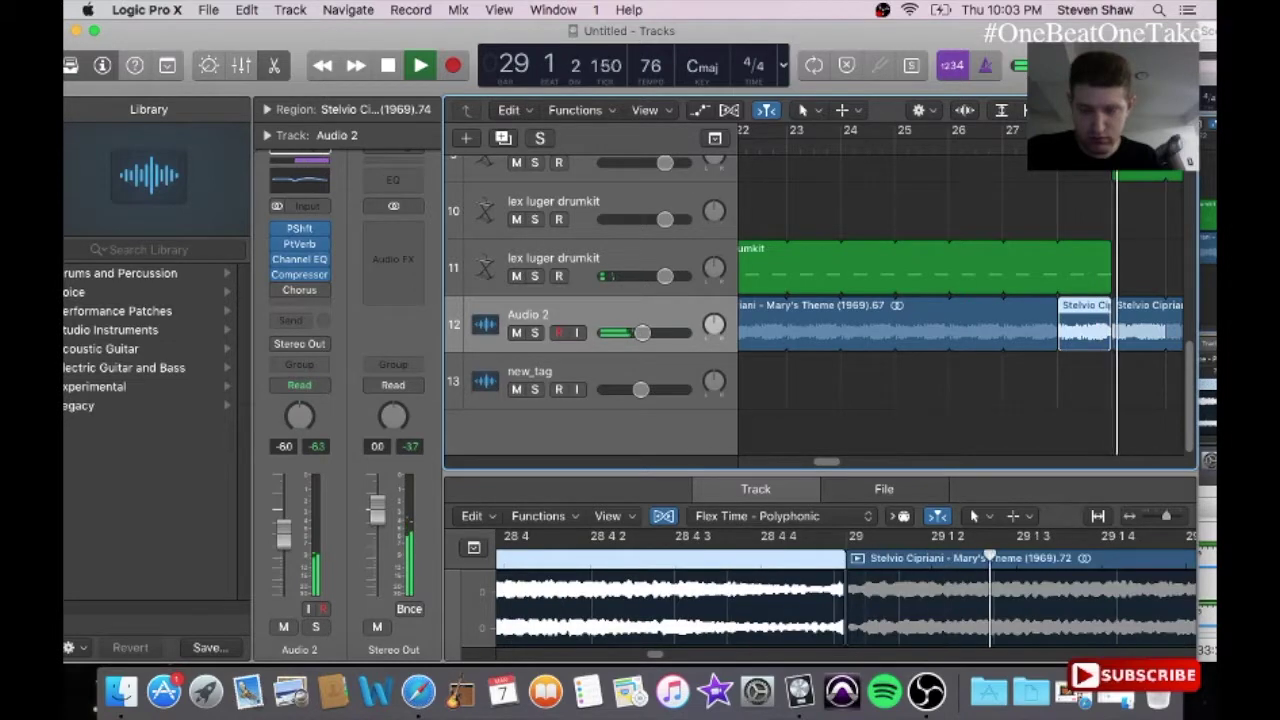
Step: Listen to the section after bar 29 while reviewing the drum tracks, and return to the new_tag region in bar 4
{"action": "left_click_drag", "start_coordinate": [838, 461], "coordinate": [760, 462]}
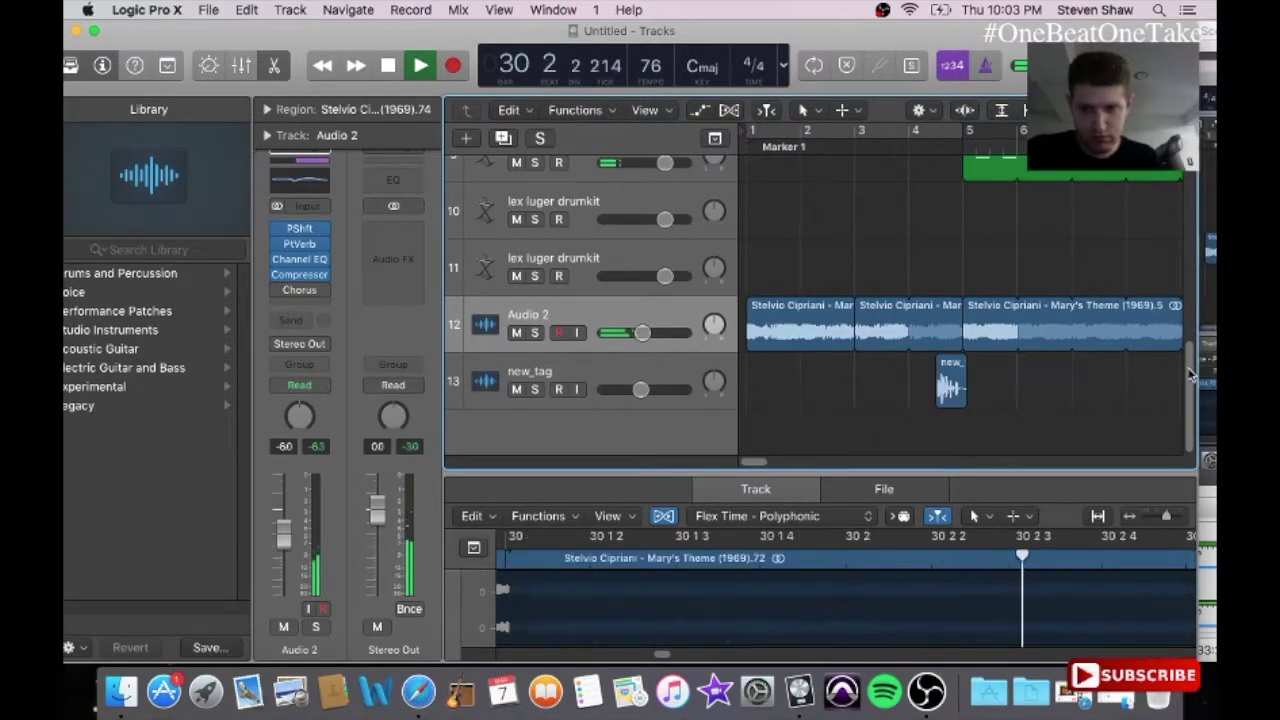
{"action": "left_click_drag", "start_coordinate": [1186, 370], "coordinate": [1178, 278]}
{"action": "scroll", "coordinate": [986, 192], "scroll_direction": "up", "scroll_amount": 3}
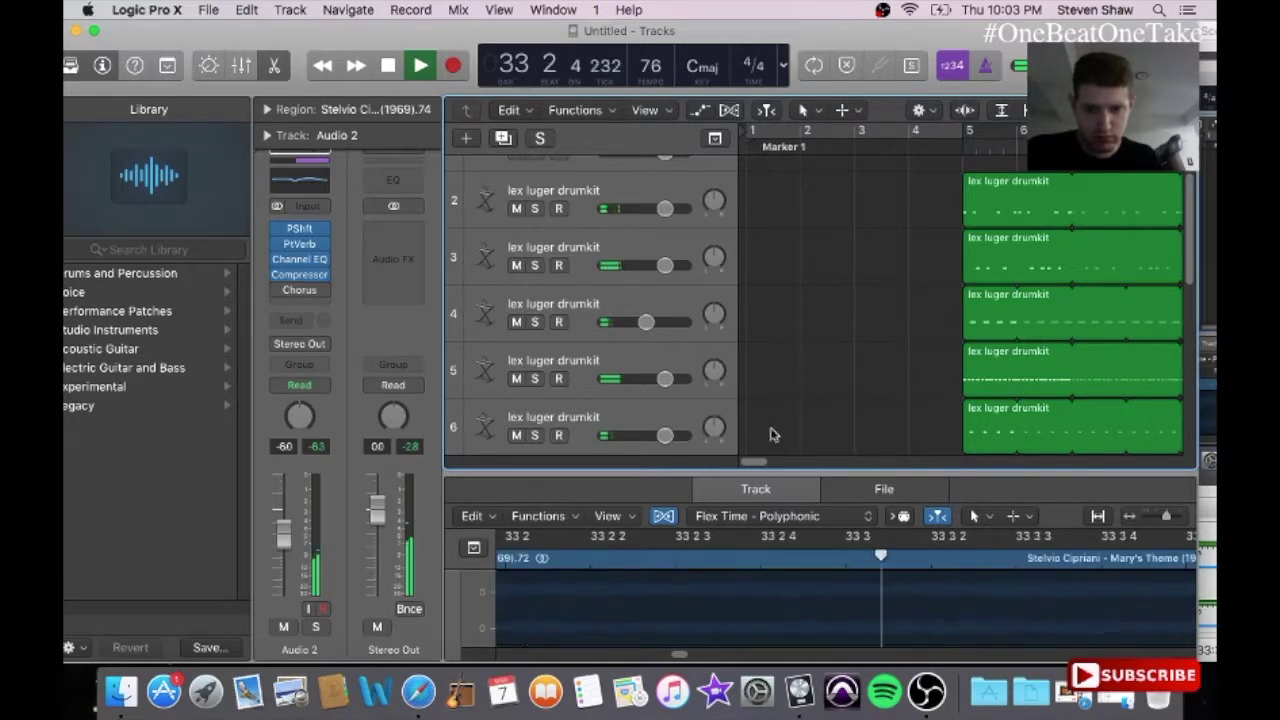
{"action": "mouse_move", "coordinate": [757, 454]}
{"action": "left_mouse_down"}
{"action": "mouse_move", "coordinate": [812, 461]}
{"action": "mouse_move", "coordinate": [759, 461]}
{"action": "left_mouse_up"}
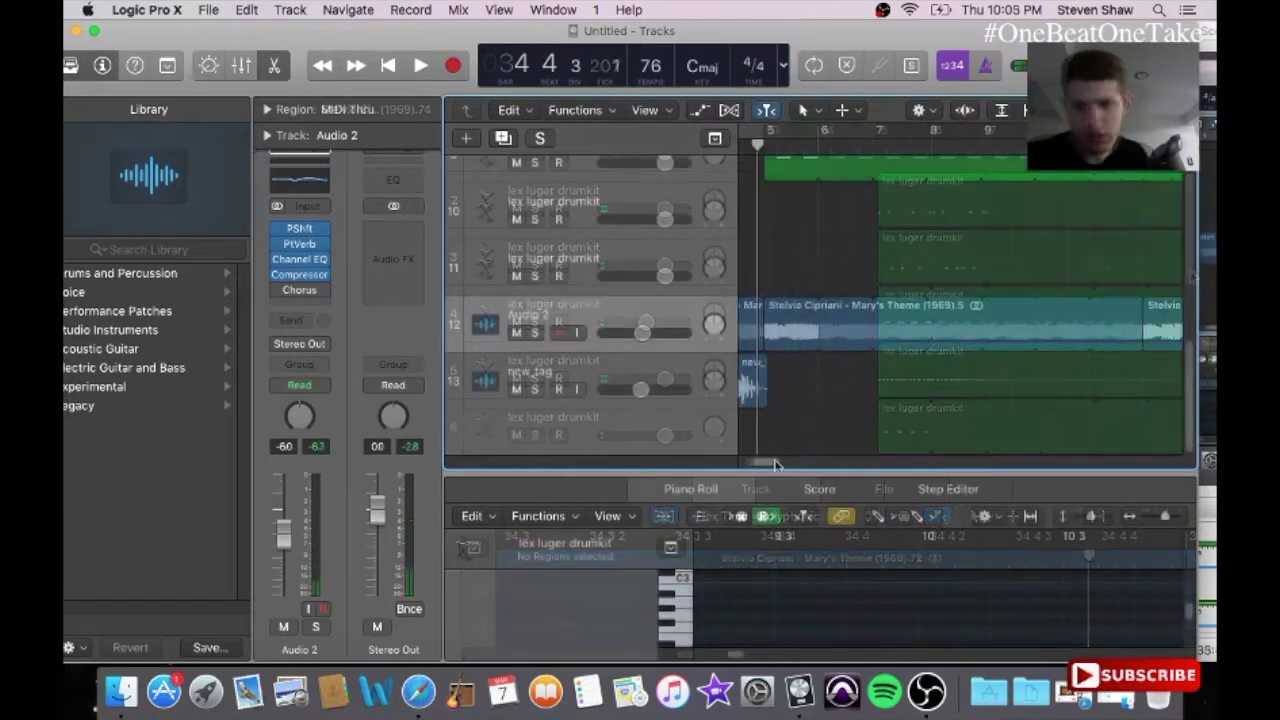
{"action": "mouse_move", "coordinate": [790, 462]}
{"action": "left_mouse_down"}
{"action": "mouse_move", "coordinate": [850, 475]}
{"action": "mouse_move", "coordinate": [855, 462]}
{"action": "mouse_move", "coordinate": [730, 460]}
{"action": "left_mouse_up"}
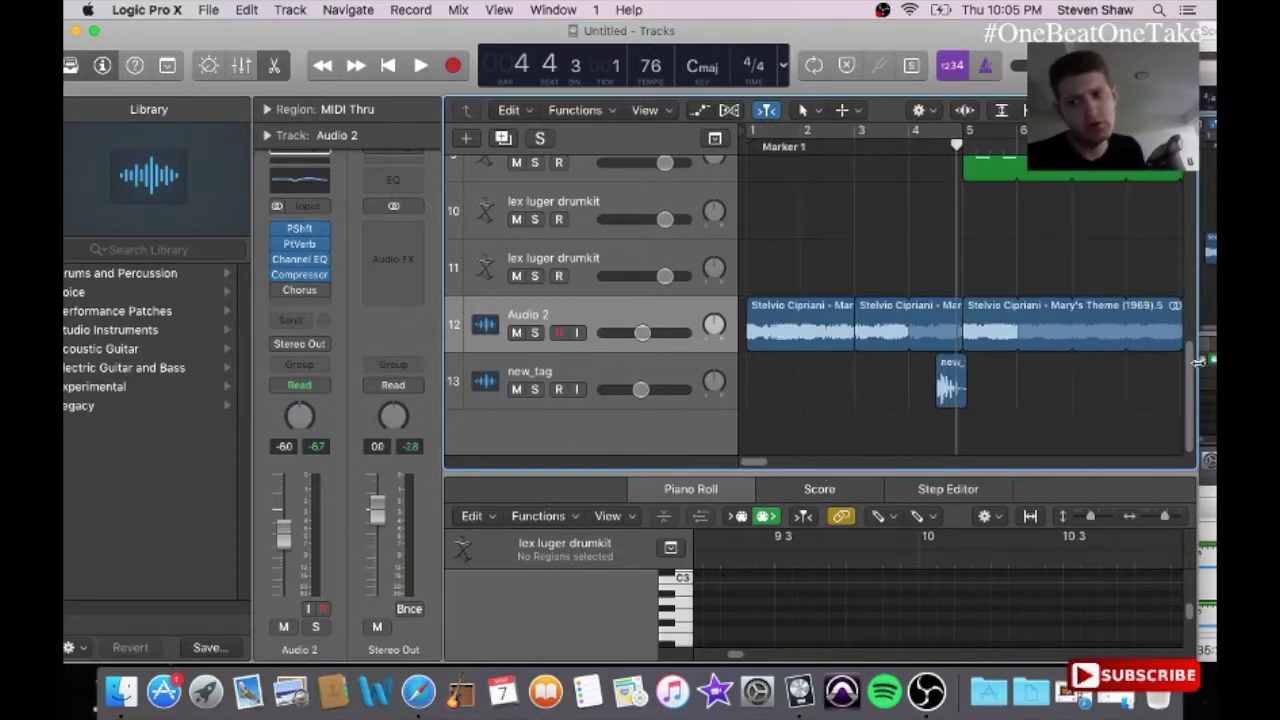
Step: Move the eight notes of track 2's drum region at bar 5 to C1 in a separate Piano Roll window and play them back
{"action": "left_click_drag", "start_coordinate": [1195, 368], "coordinate": [1201, 103]}
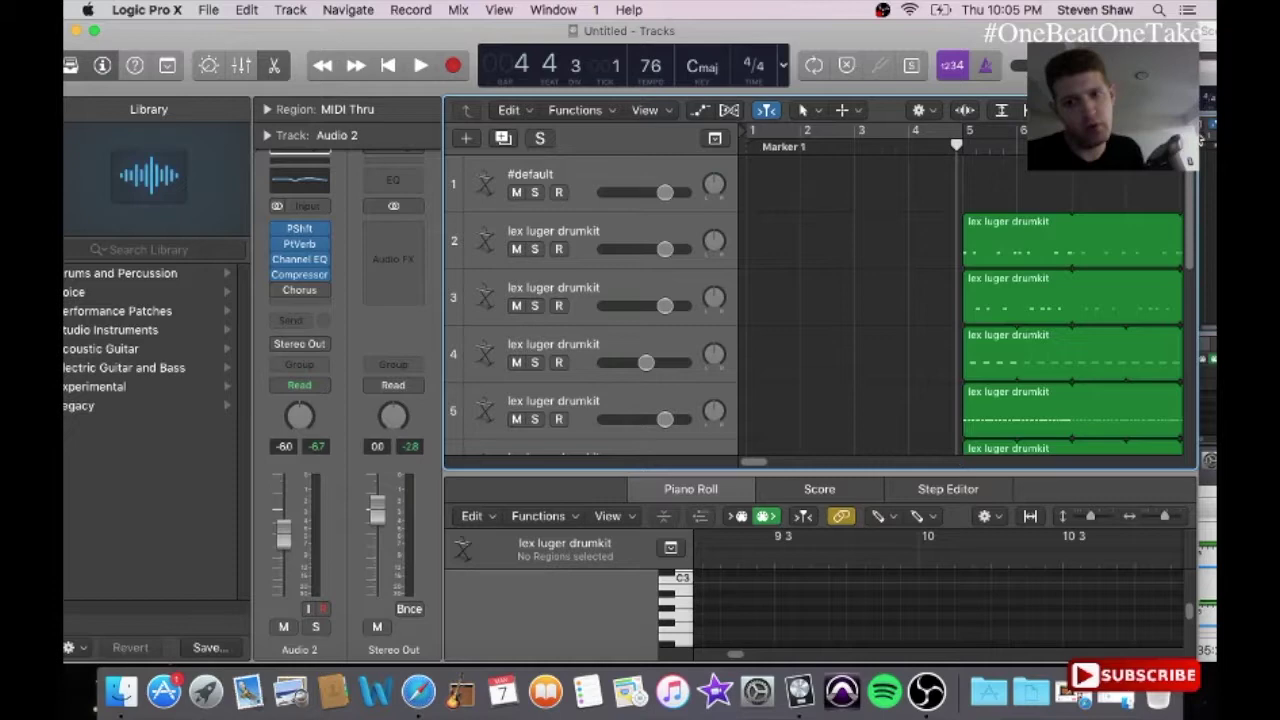
{"action": "left_click_drag", "start_coordinate": [1195, 182], "coordinate": [1188, 216]}
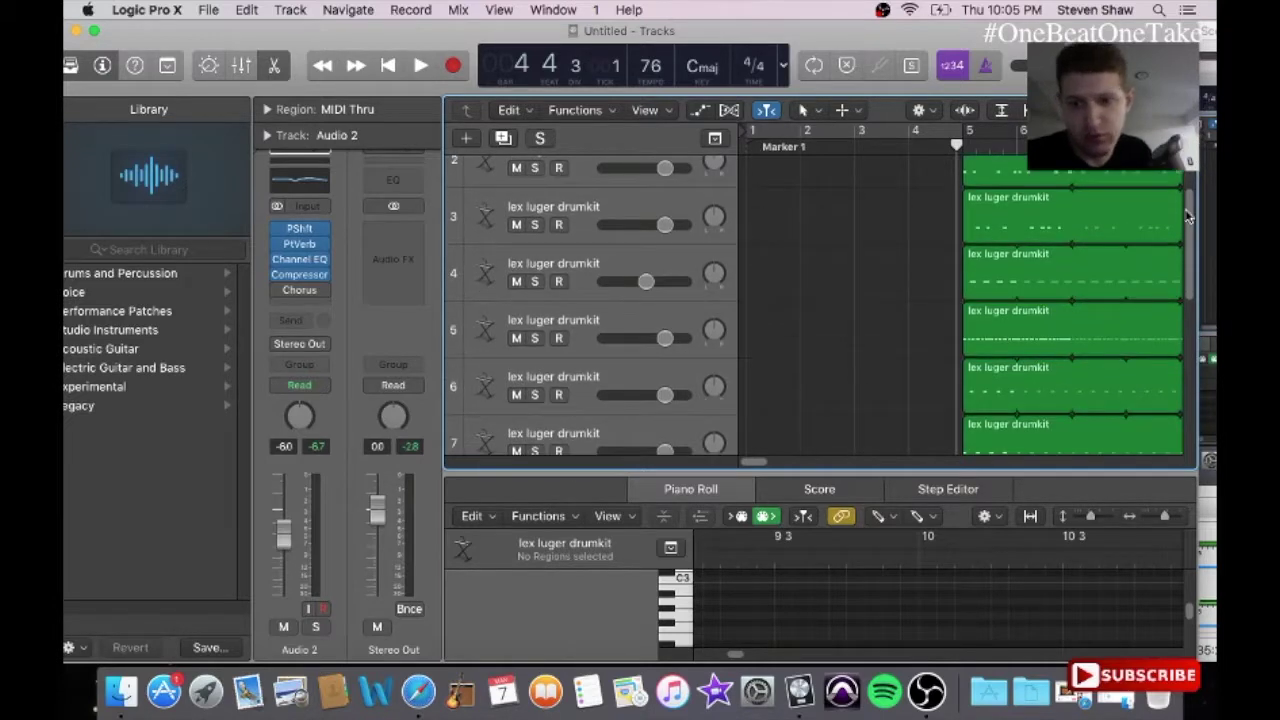
{"action": "left_click", "coordinate": [1017, 170]}
{"action": "left_click", "coordinate": [562, 10]}
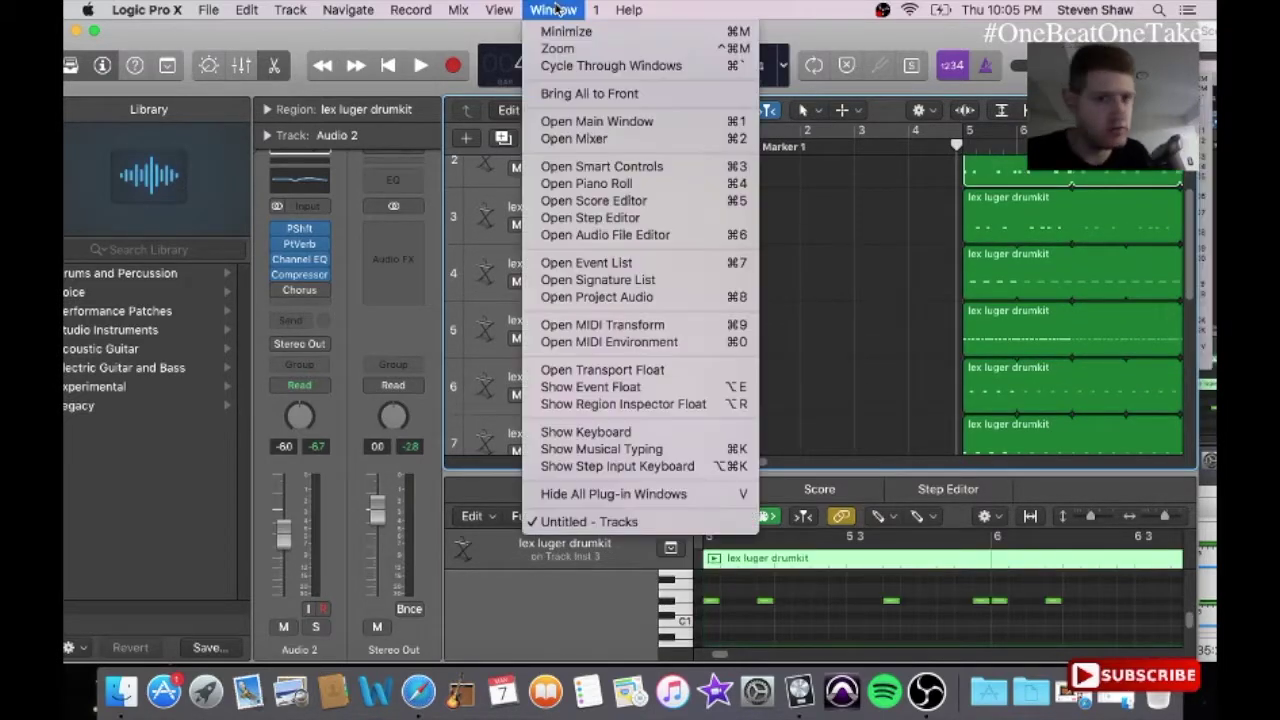
{"action": "left_click", "coordinate": [607, 195]}
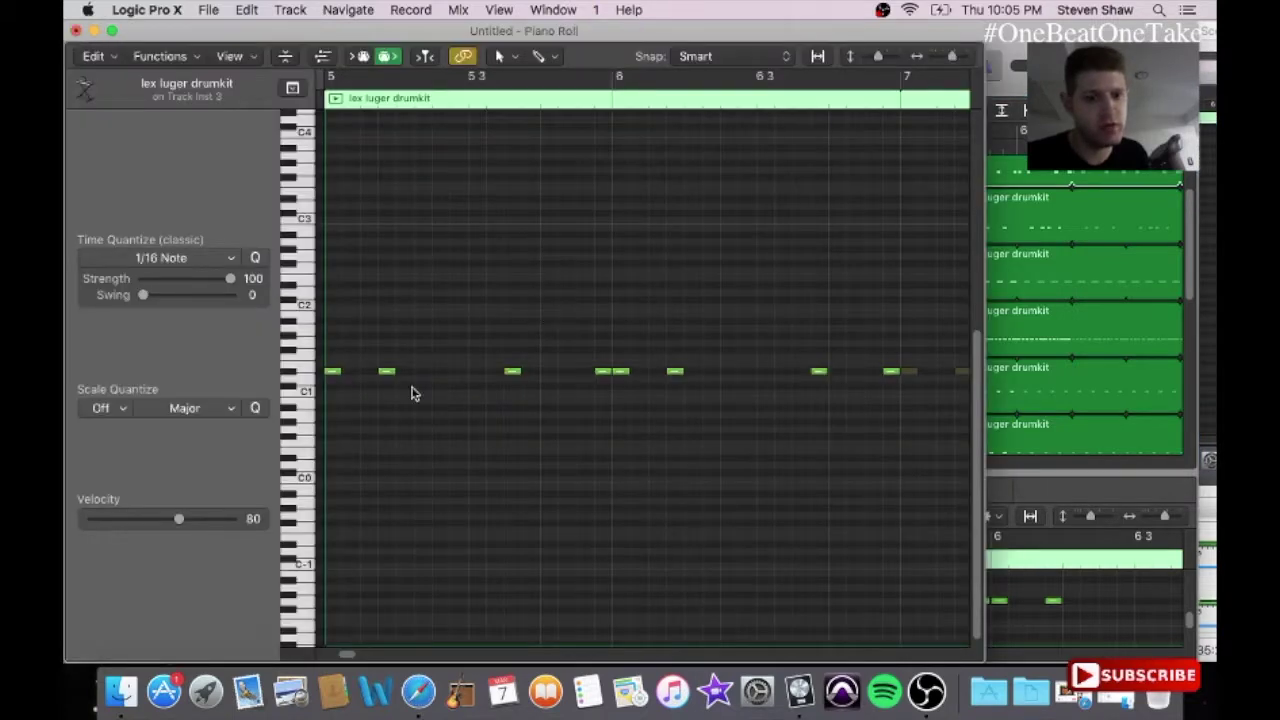
{"action": "left_click_drag", "start_coordinate": [336, 366], "coordinate": [926, 478]}
{"action": "left_click_drag", "start_coordinate": [893, 376], "coordinate": [891, 393]}
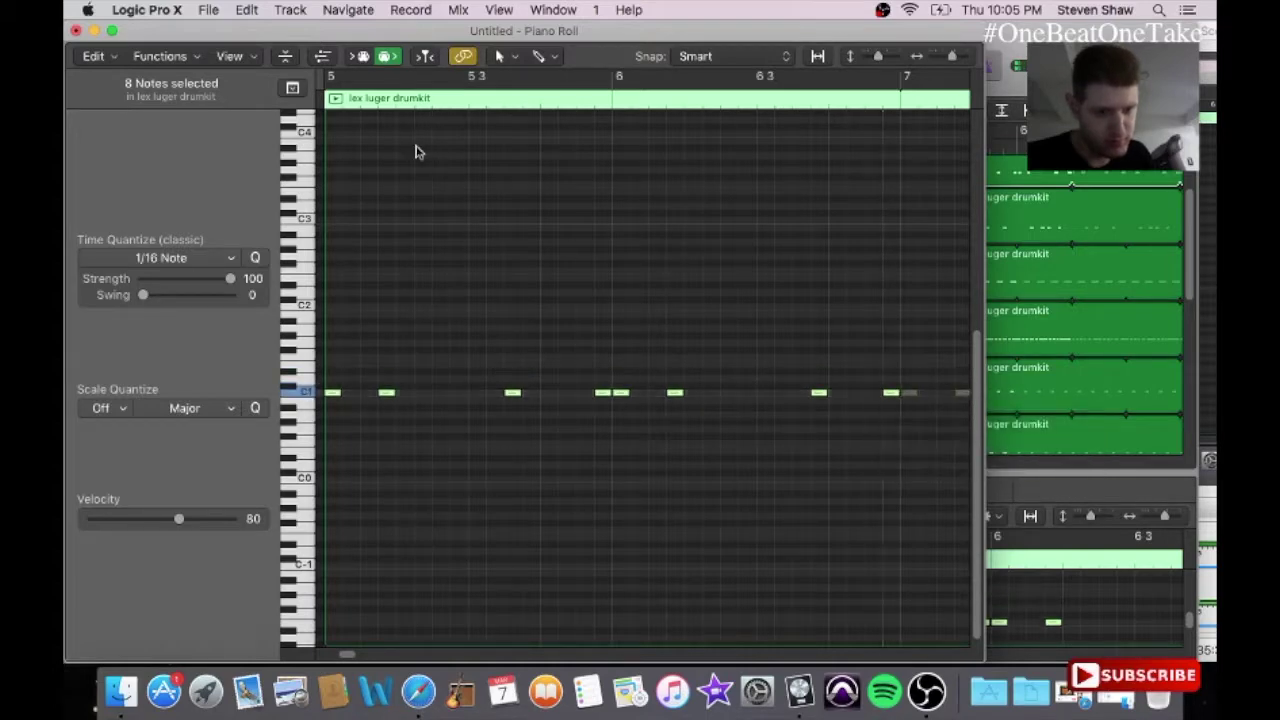
{"action": "key", "text": "space"}
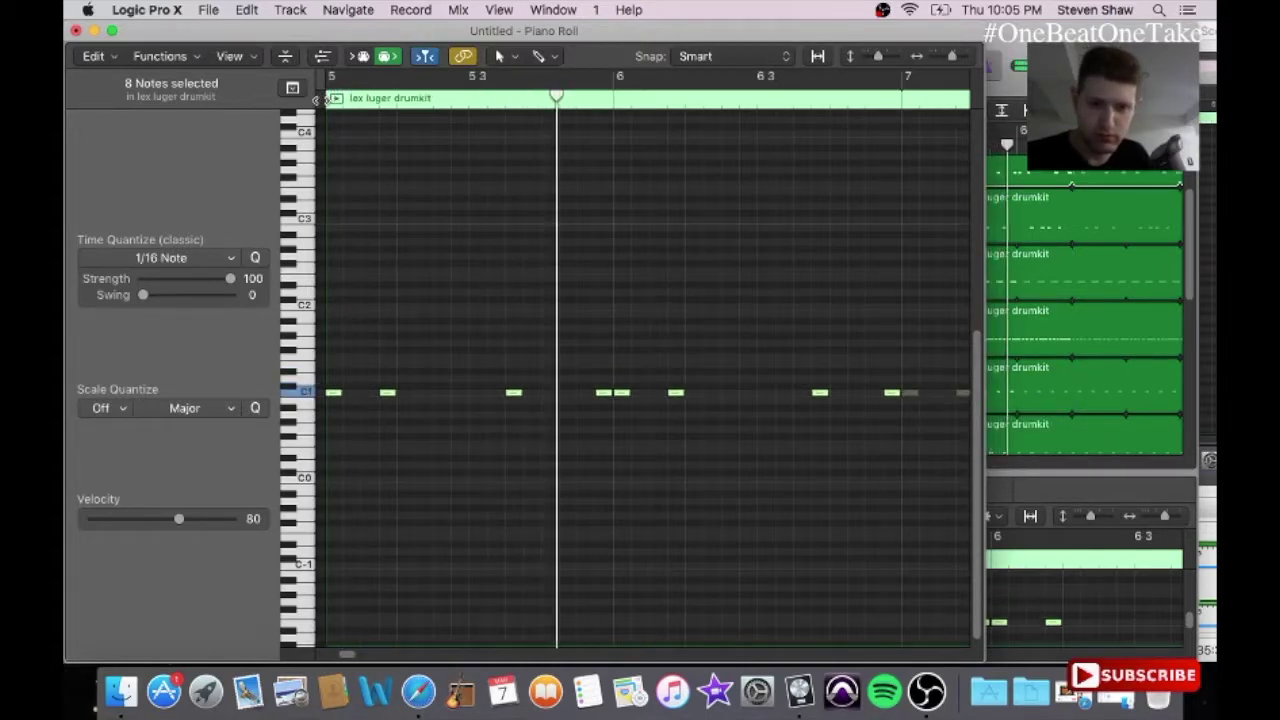
{"action": "left_click", "coordinate": [76, 32]}
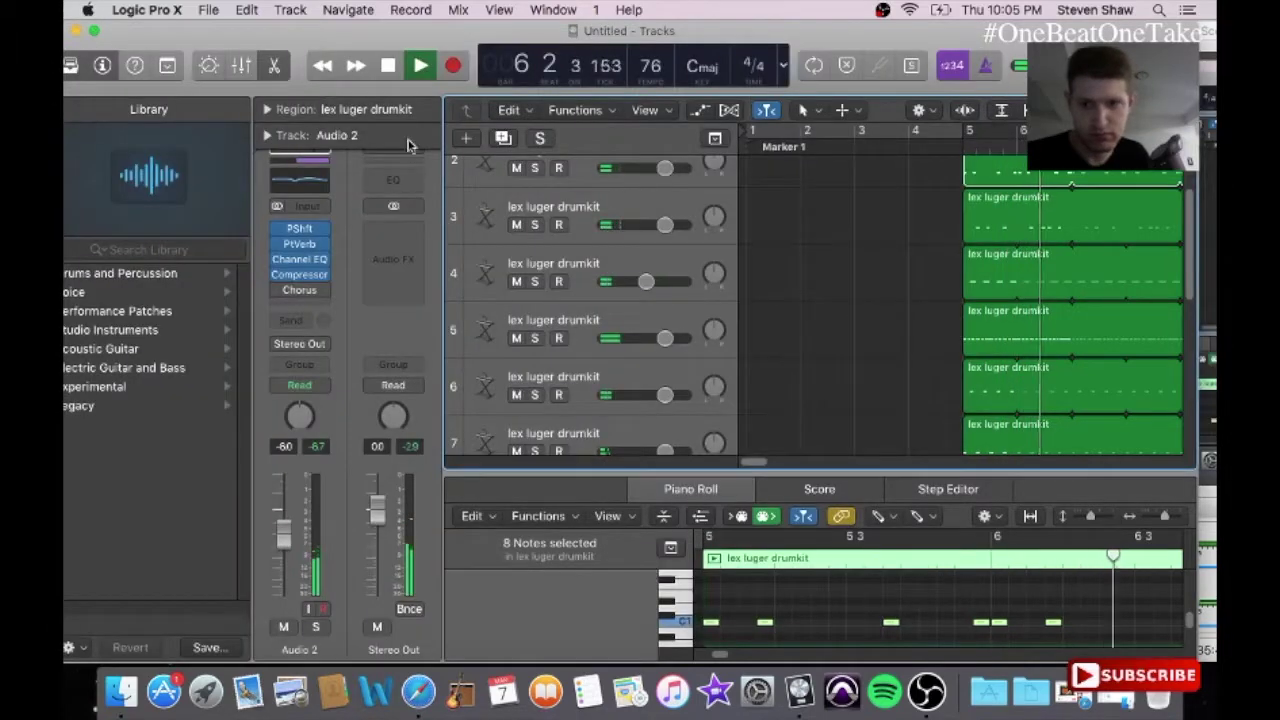
Step: Add a Channel EQ with the Punchy Kick 02 drum preset to the track 2 lex luger drumkit
{"action": "left_click_drag", "start_coordinate": [755, 462], "coordinate": [767, 462]}
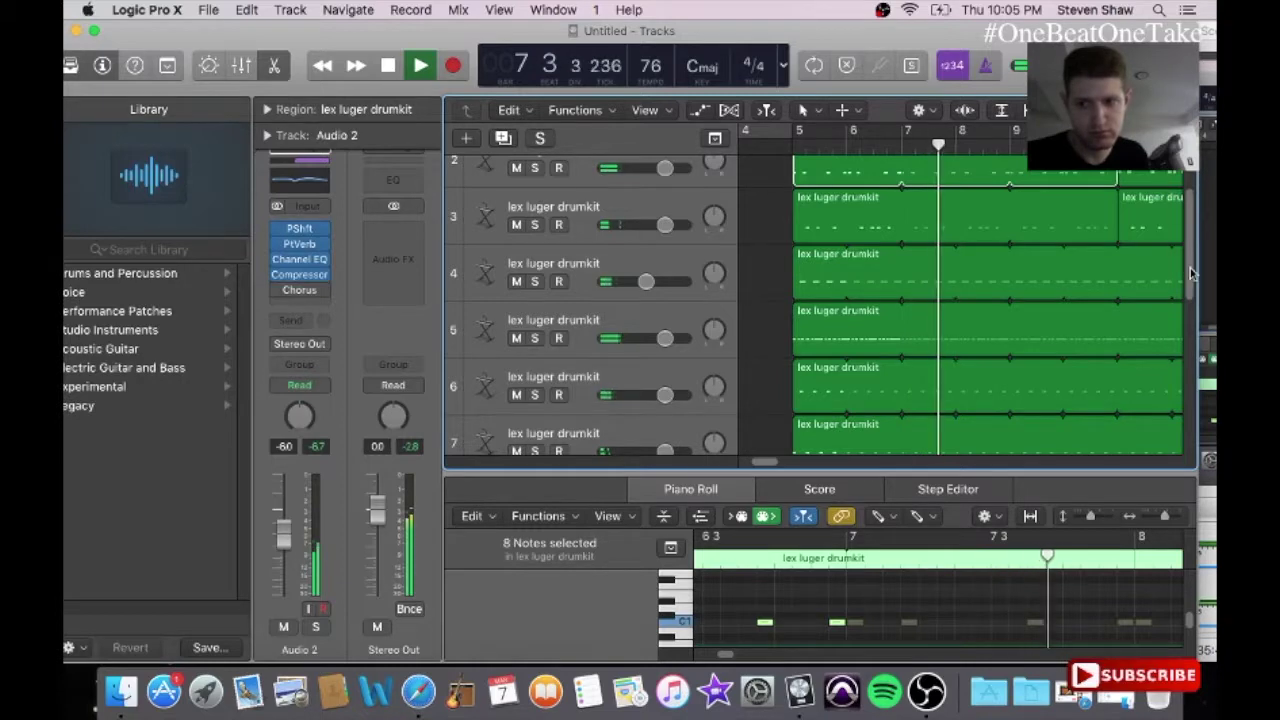
{"action": "scroll", "coordinate": [1191, 272], "scroll_direction": "up", "scroll_amount": 2}
{"action": "left_click", "coordinate": [578, 221]}
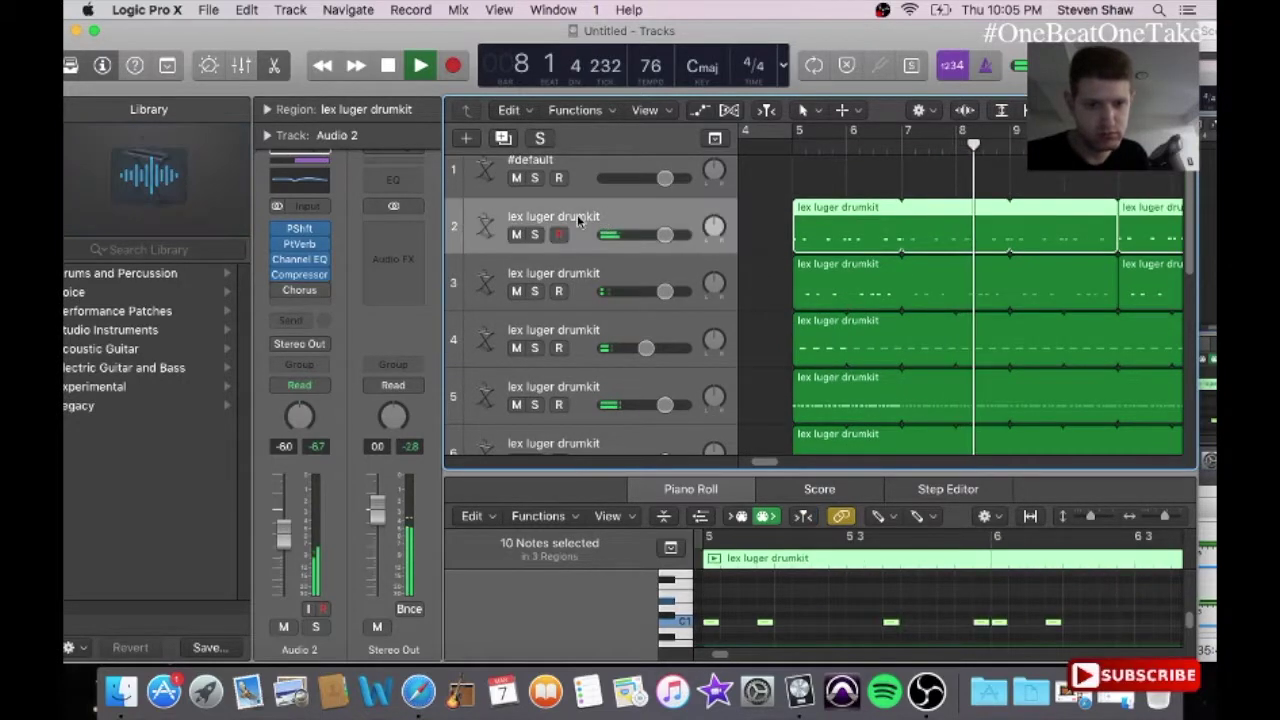
{"action": "left_click", "coordinate": [299, 269]}
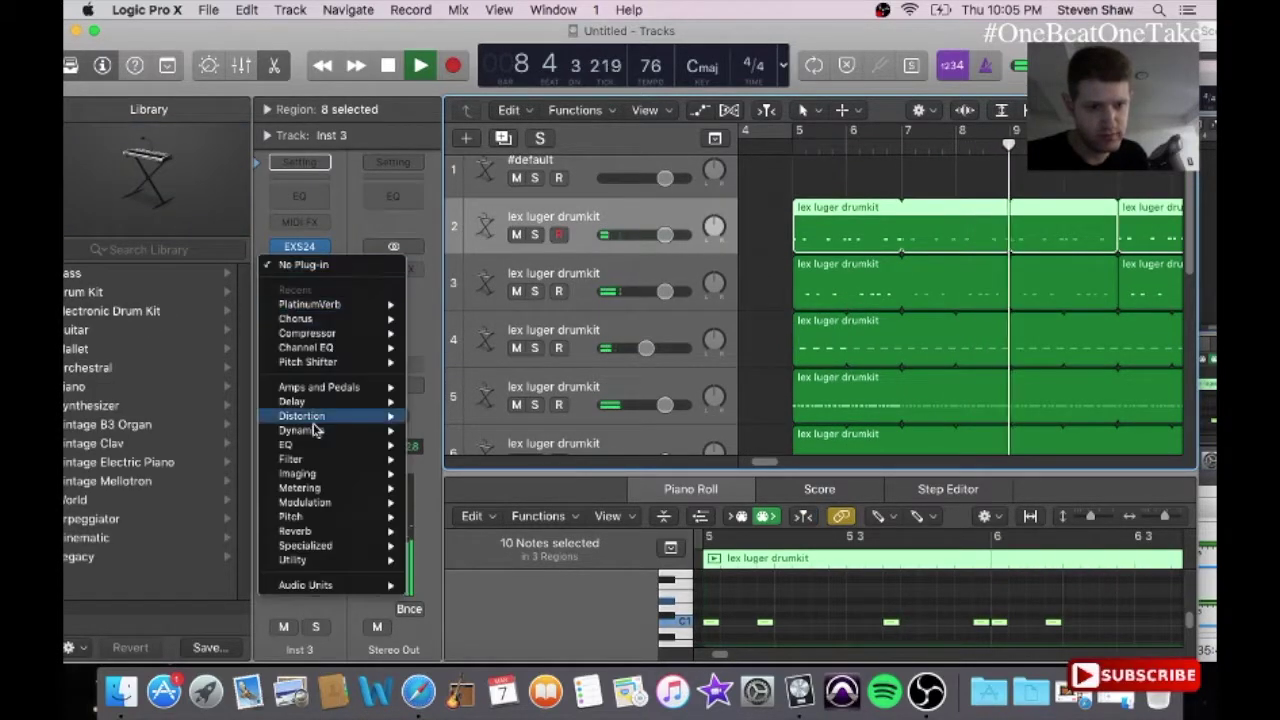
{"action": "mouse_move", "coordinate": [315, 438]}
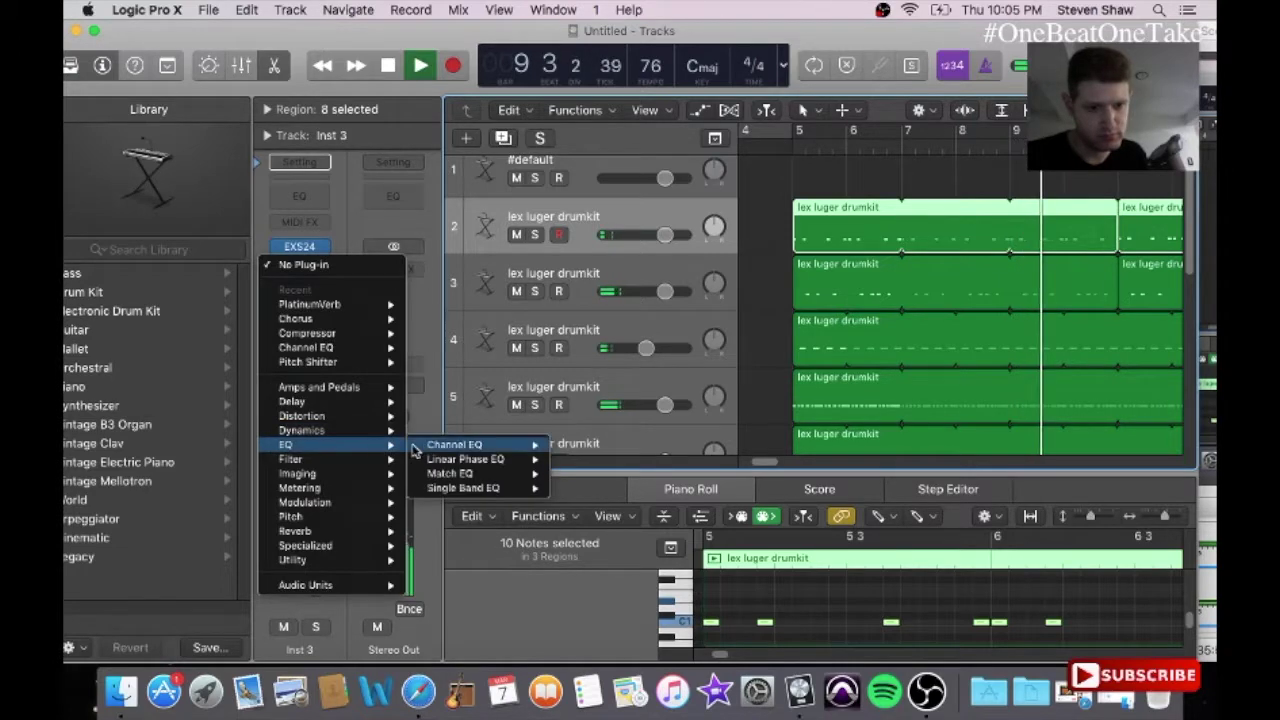
{"action": "left_click", "coordinate": [422, 449]}
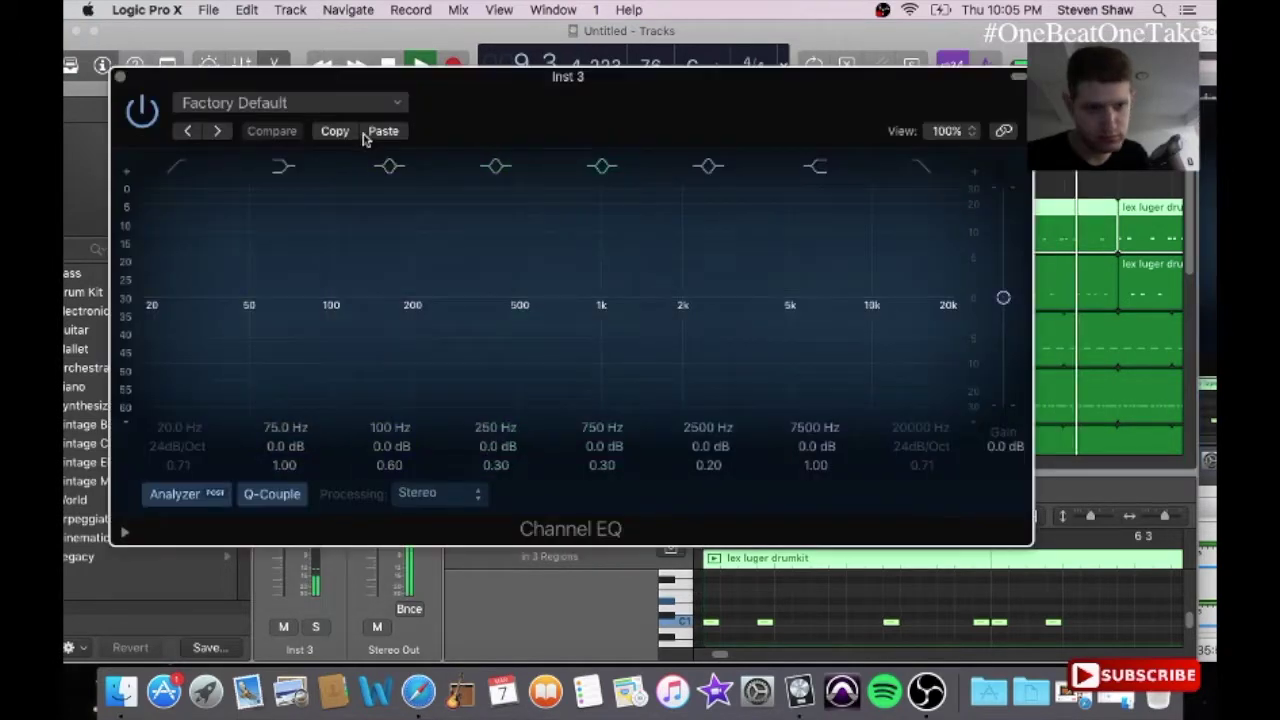
{"action": "left_click", "coordinate": [334, 104]}
{"action": "mouse_move", "coordinate": [268, 380]}
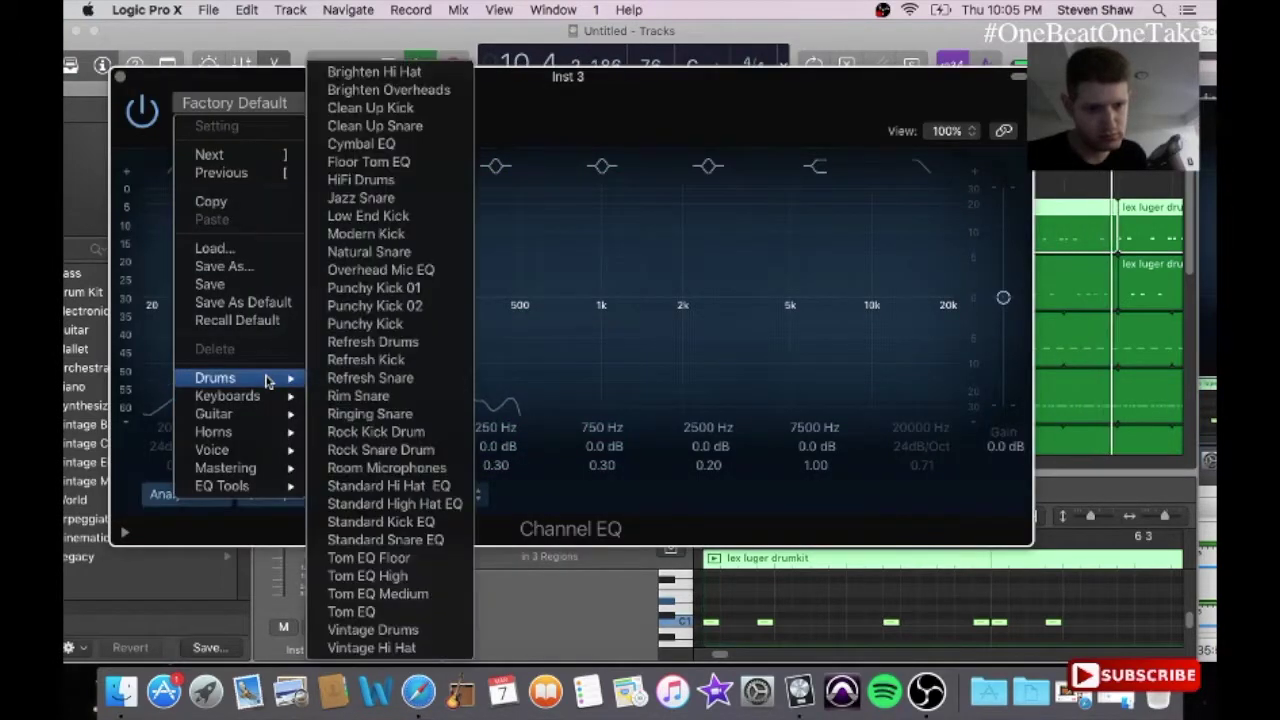
{"action": "left_click", "coordinate": [410, 305]}
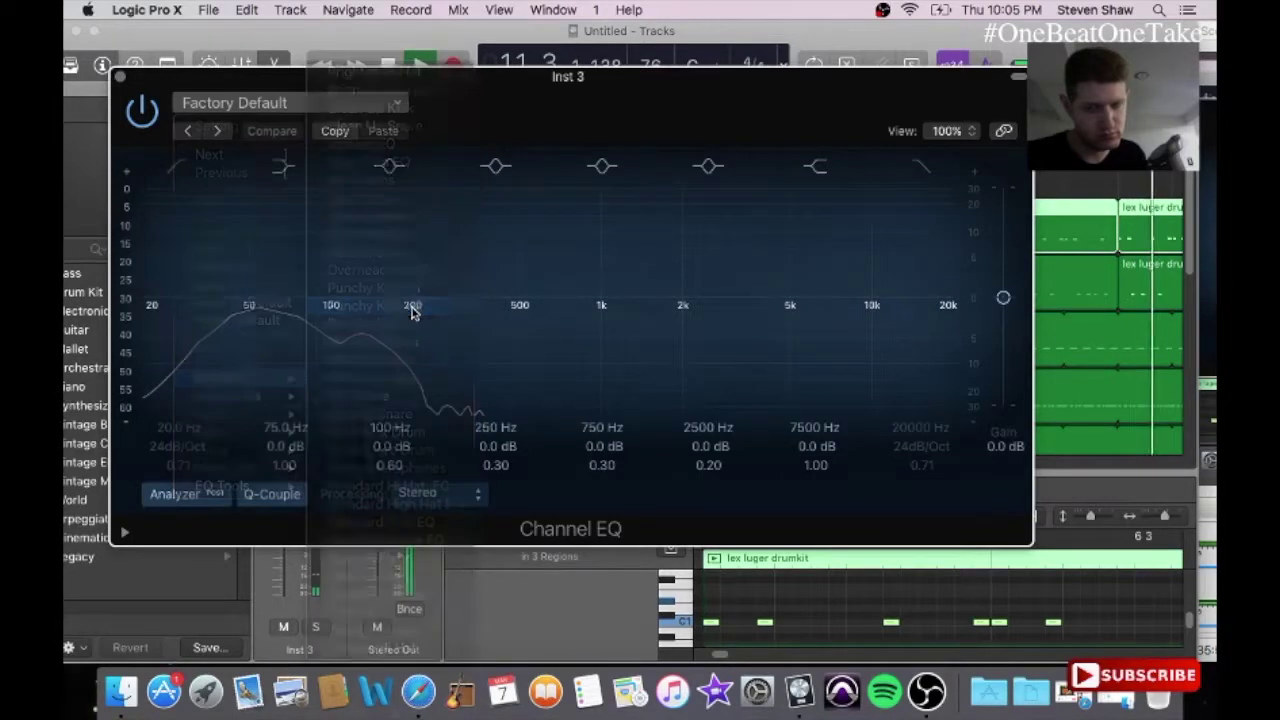
{"action": "left_click", "coordinate": [120, 78]}
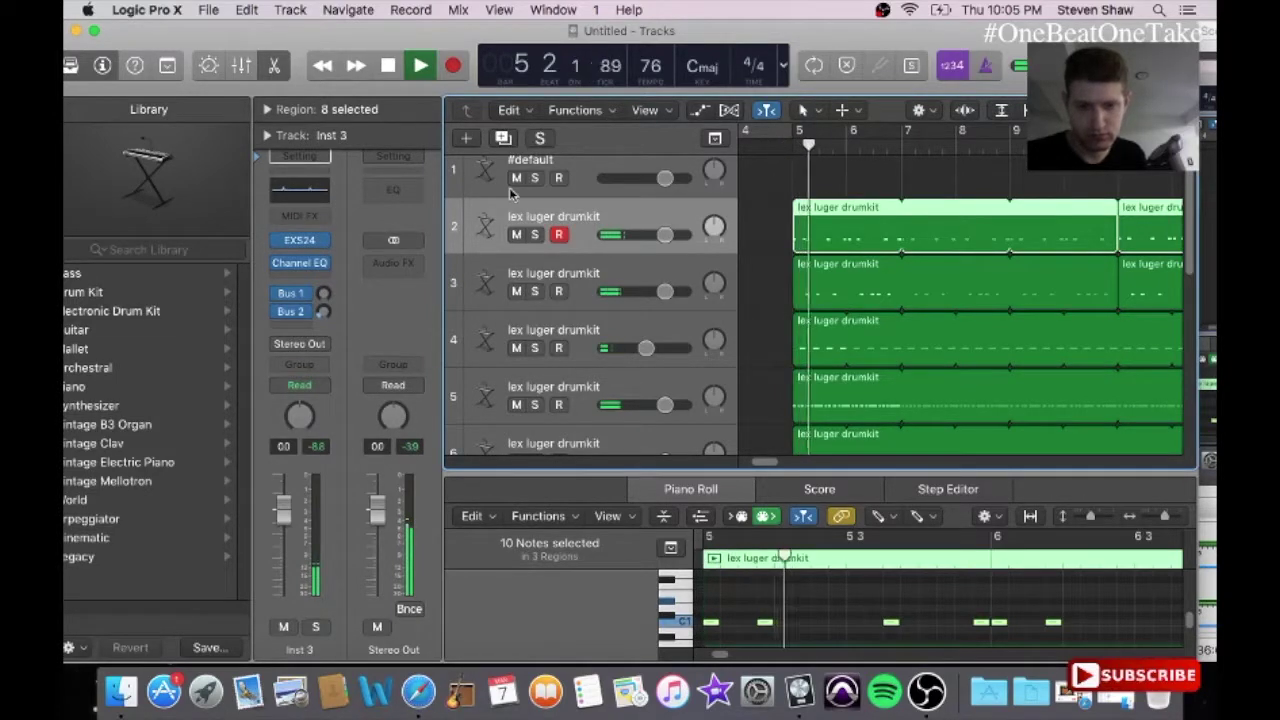
Step: Insert a Compressor after the Channel EQ on track 2 and load the Rock Kick drum preset
{"action": "left_click", "coordinate": [276, 287]}
{"action": "mouse_move", "coordinate": [329, 441]}
{"action": "mouse_move", "coordinate": [432, 456]}
{"action": "left_click", "coordinate": [454, 230]}
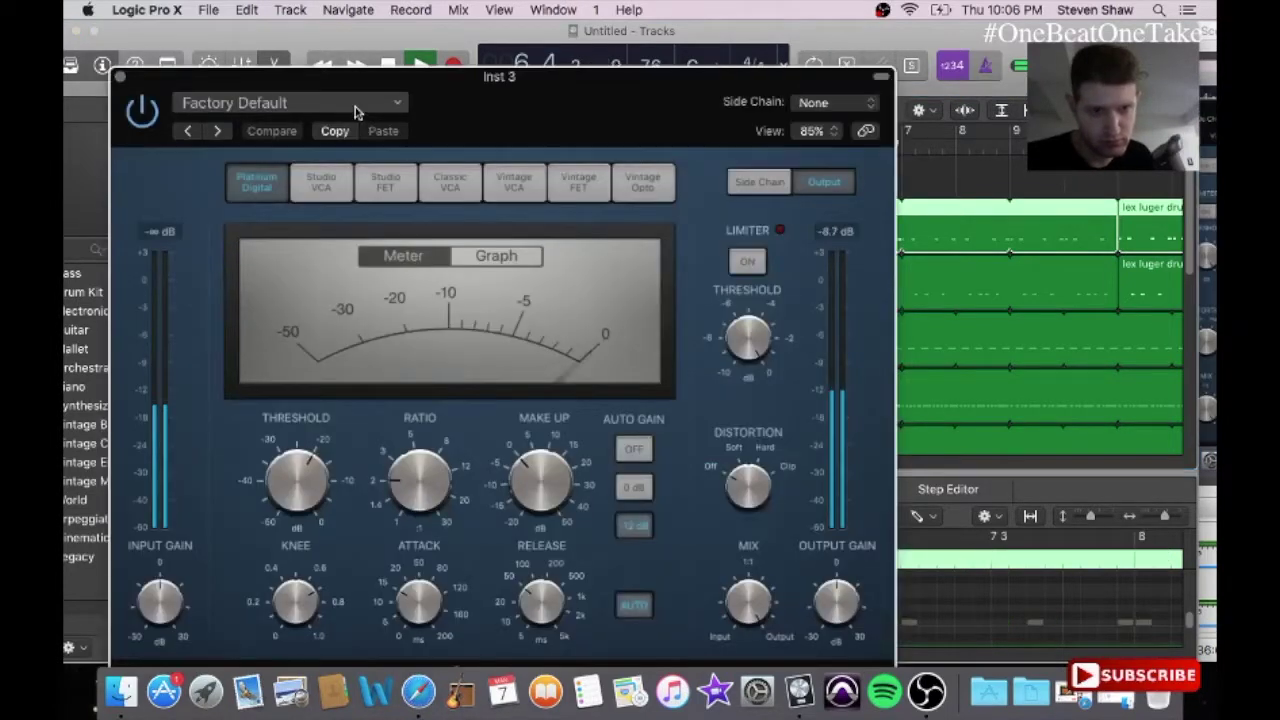
{"action": "left_click", "coordinate": [280, 103]}
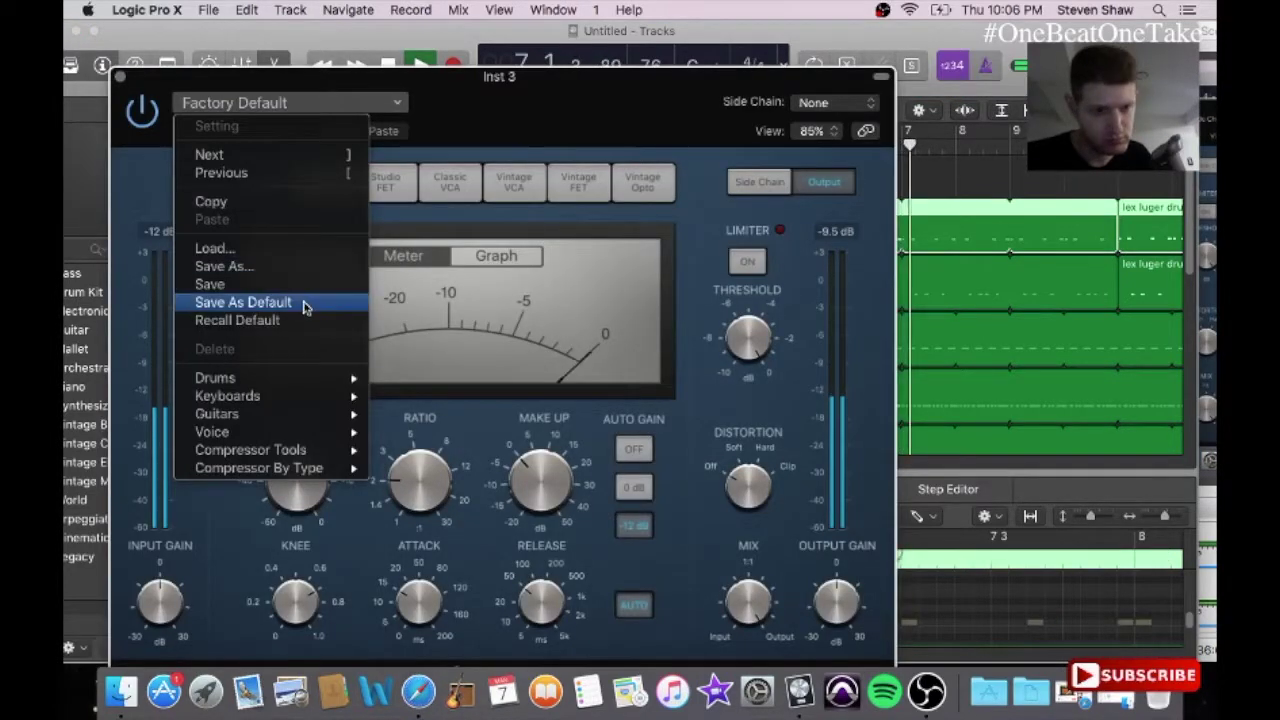
{"action": "mouse_move", "coordinate": [300, 378]}
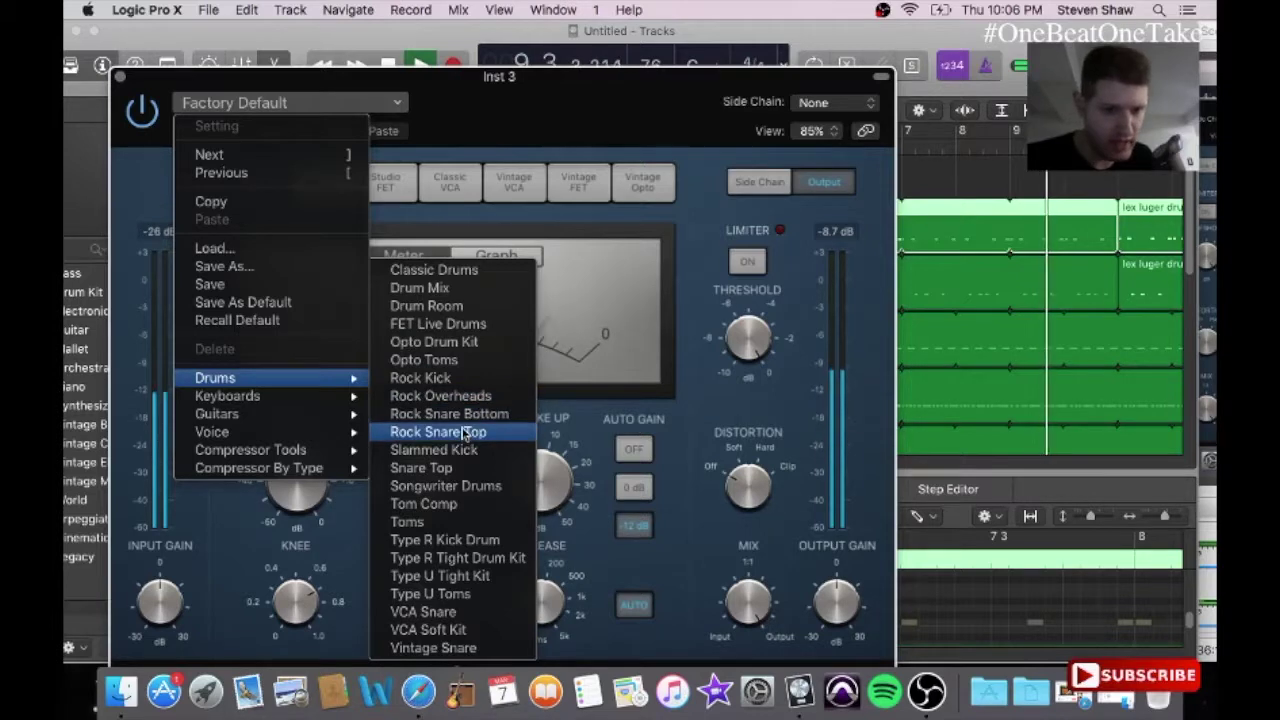
{"action": "left_click", "coordinate": [462, 379]}
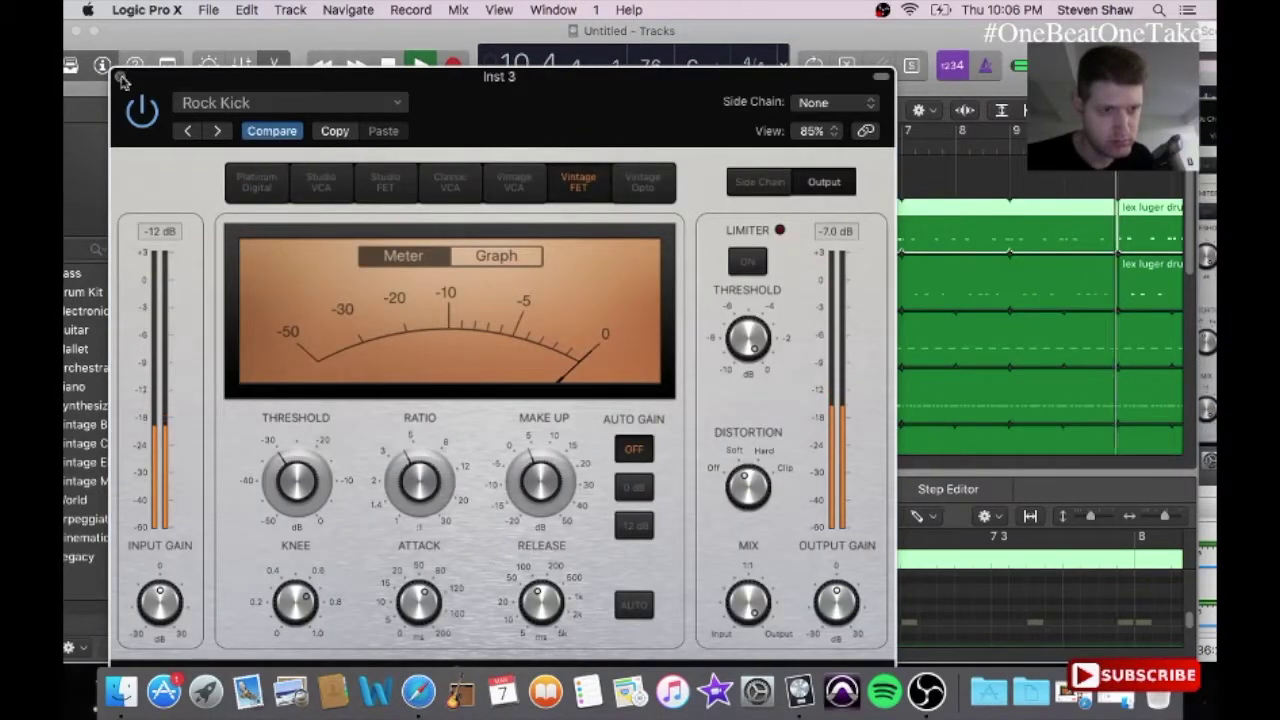
{"action": "left_click", "coordinate": [120, 77]}
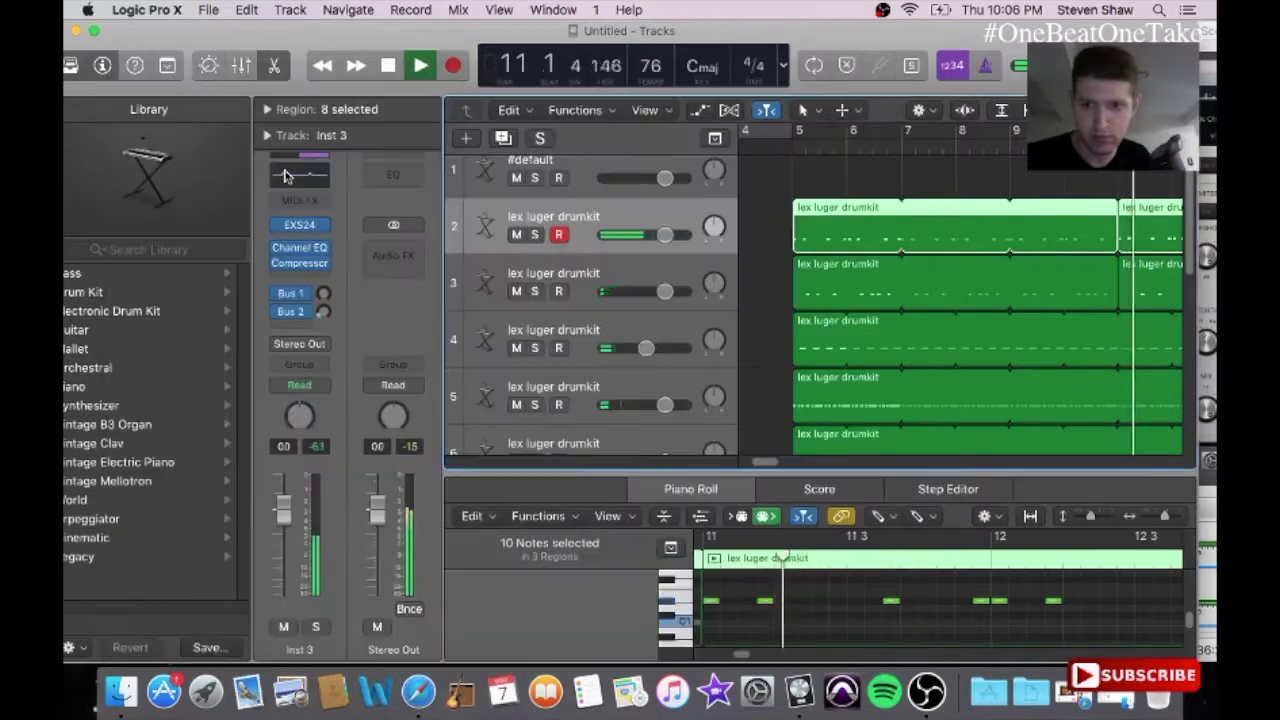
Step: Add a PlatinumVerb reverb to track 2 with the Low Soft Reverb preset
{"action": "left_click", "coordinate": [303, 274]}
{"action": "mouse_move", "coordinate": [407, 541]}
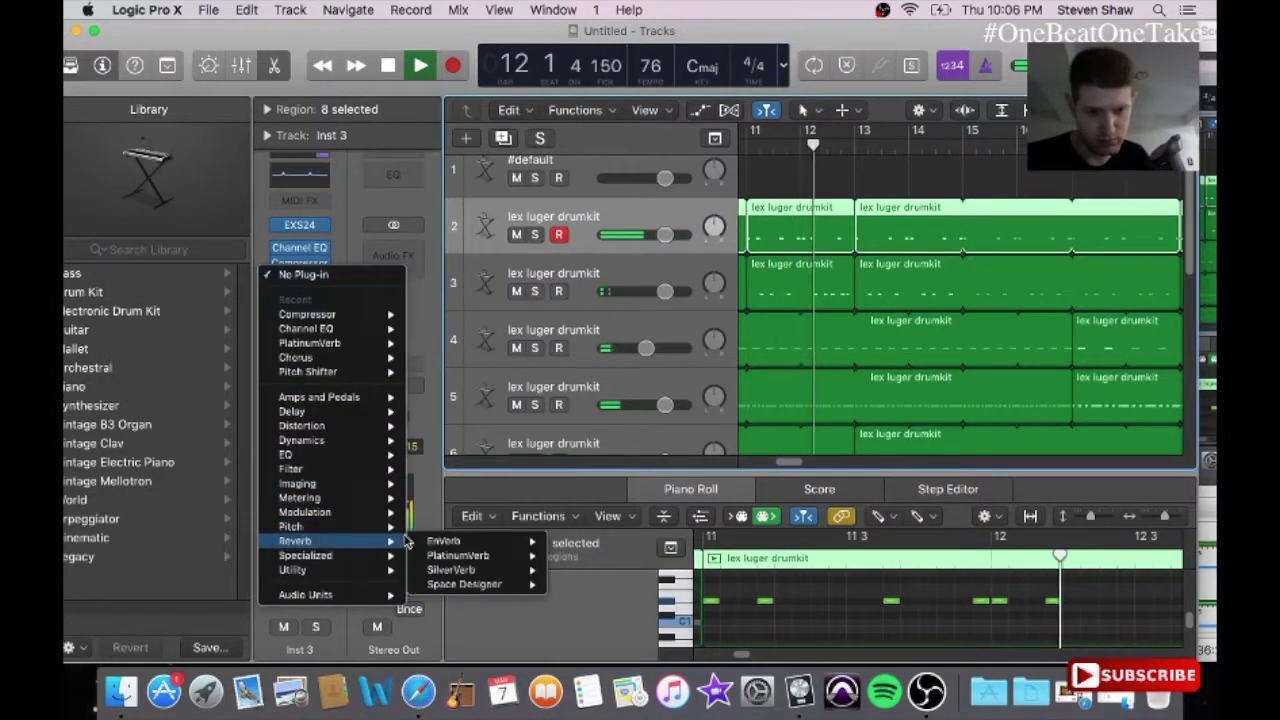
{"action": "left_click", "coordinate": [449, 555]}
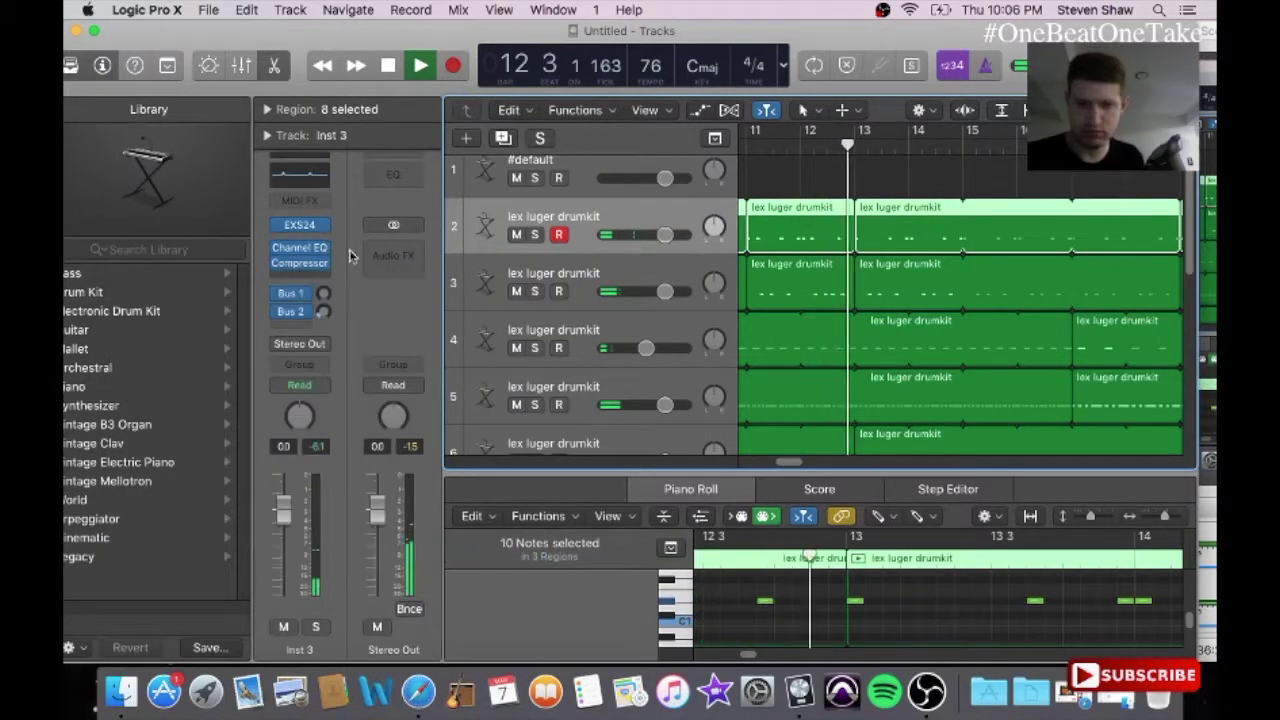
{"action": "left_click", "coordinate": [290, 102]}
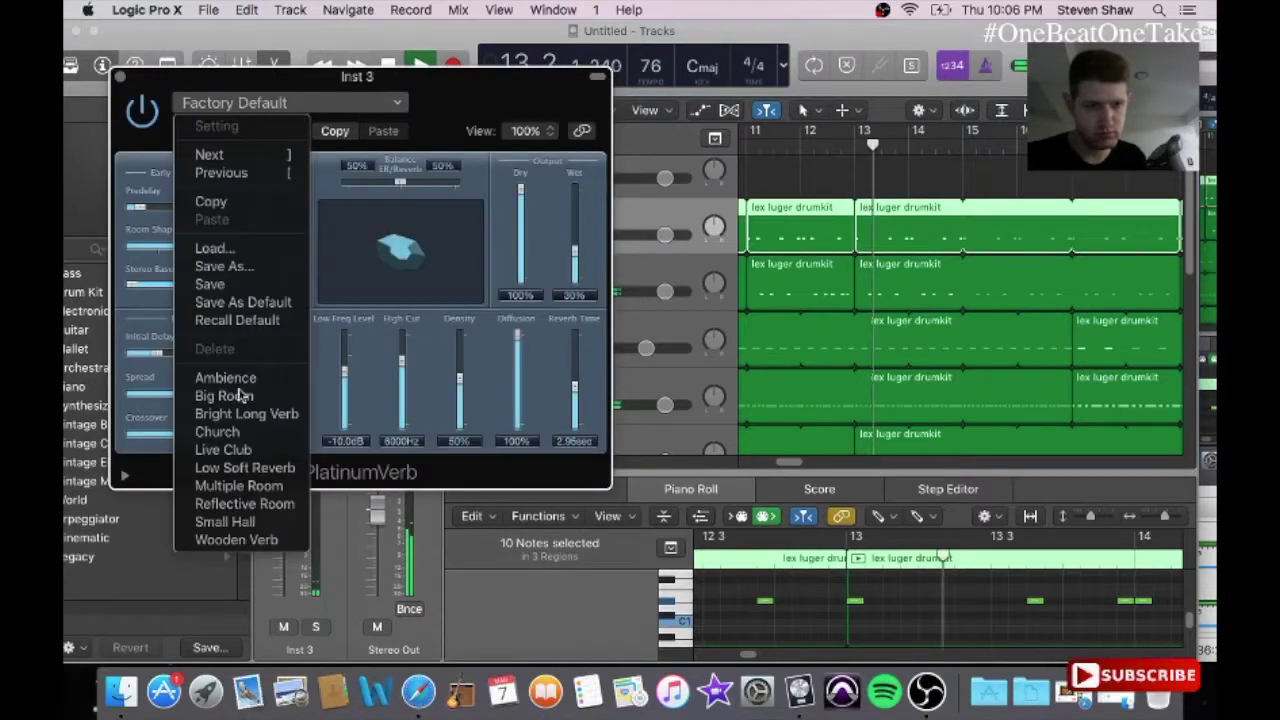
{"action": "left_click", "coordinate": [234, 468]}
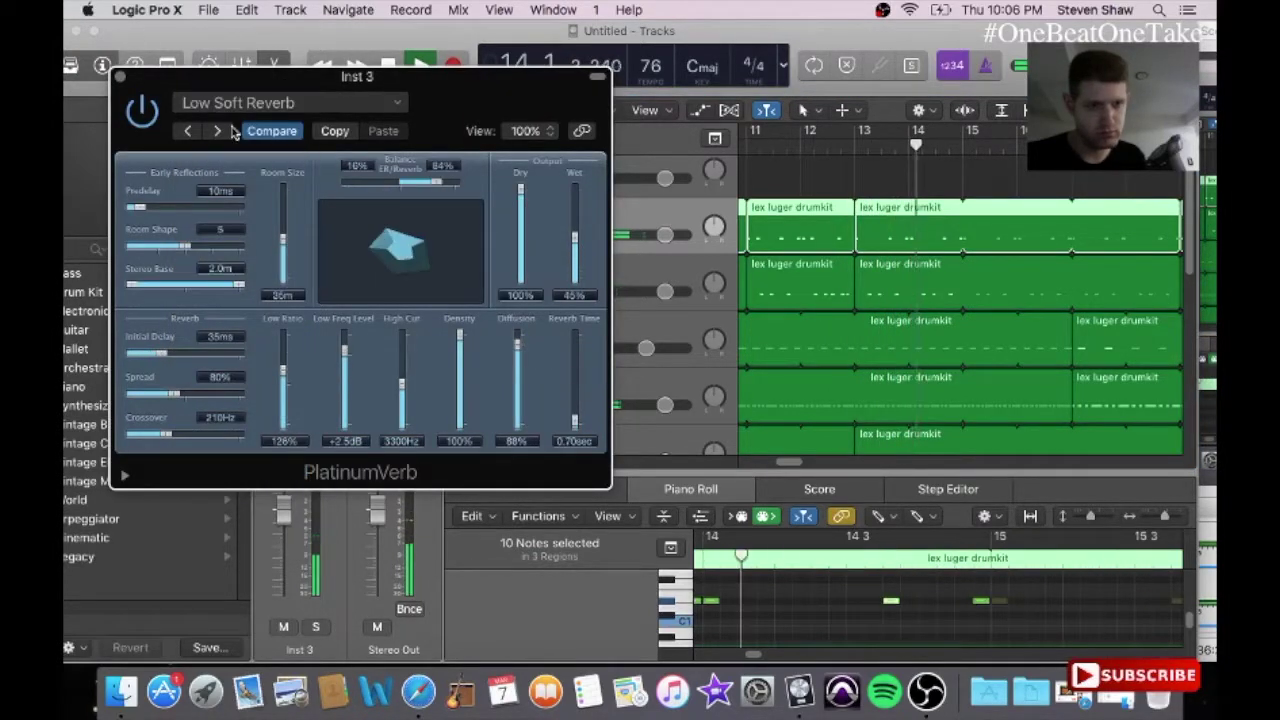
{"action": "left_click", "coordinate": [120, 79]}
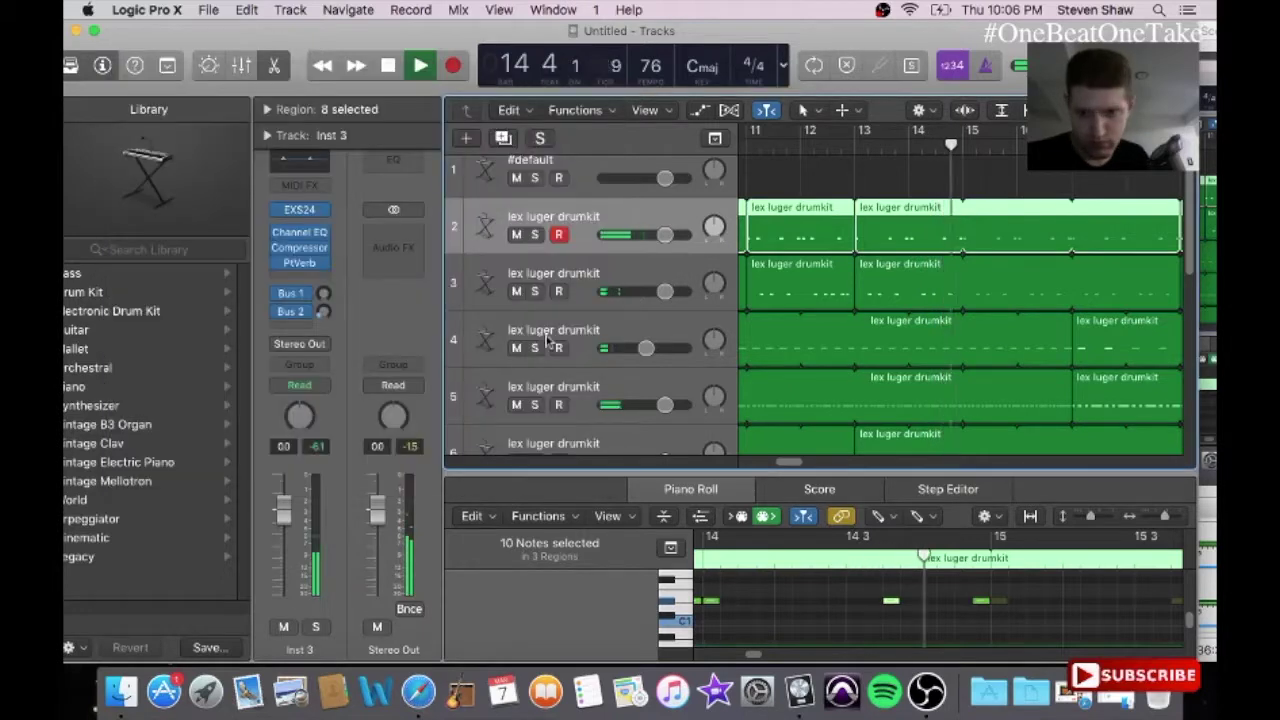
Step: Replay the section around bar 13 and switch track 2's Compressor to the Drum Mix preset
{"action": "mouse_move", "coordinate": [790, 462]}
{"action": "left_mouse_down"}
{"action": "mouse_move", "coordinate": [768, 463]}
{"action": "mouse_move", "coordinate": [785, 467]}
{"action": "left_mouse_up"}
{"action": "left_click_drag", "start_coordinate": [1080, 330], "coordinate": [1078, 377]}
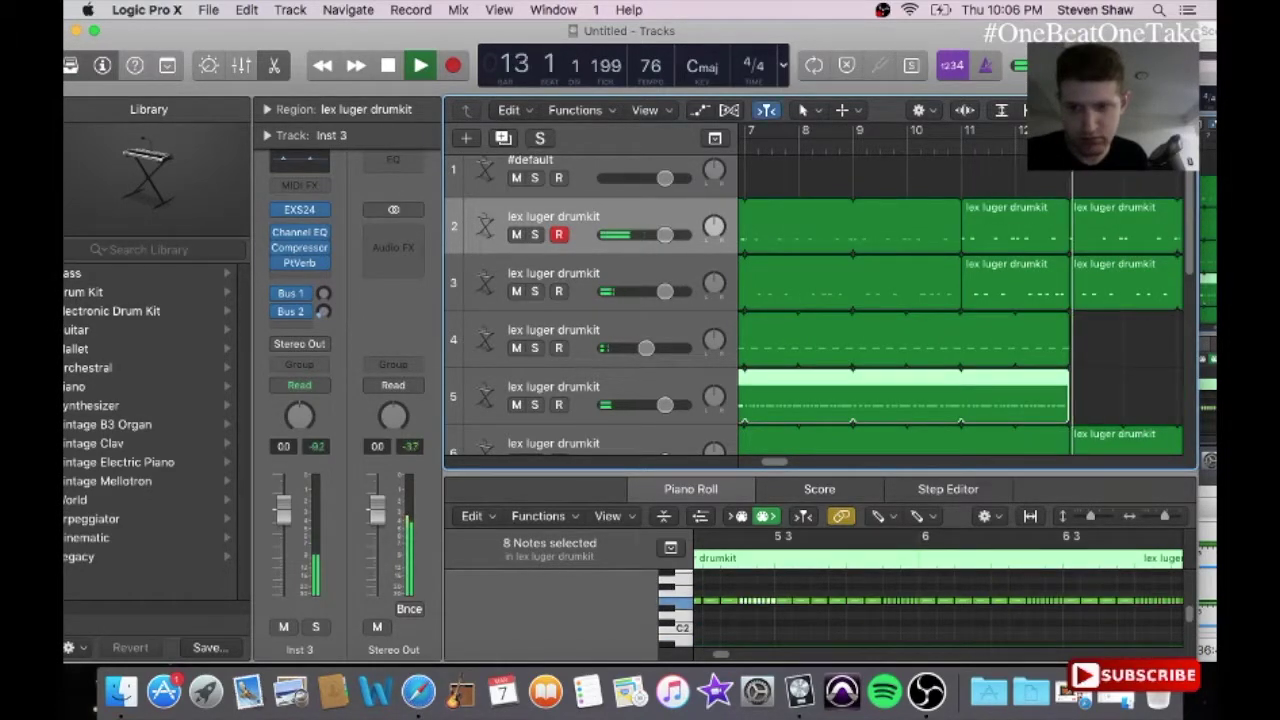
{"action": "left_click_drag", "start_coordinate": [1189, 261], "coordinate": [1184, 215]}
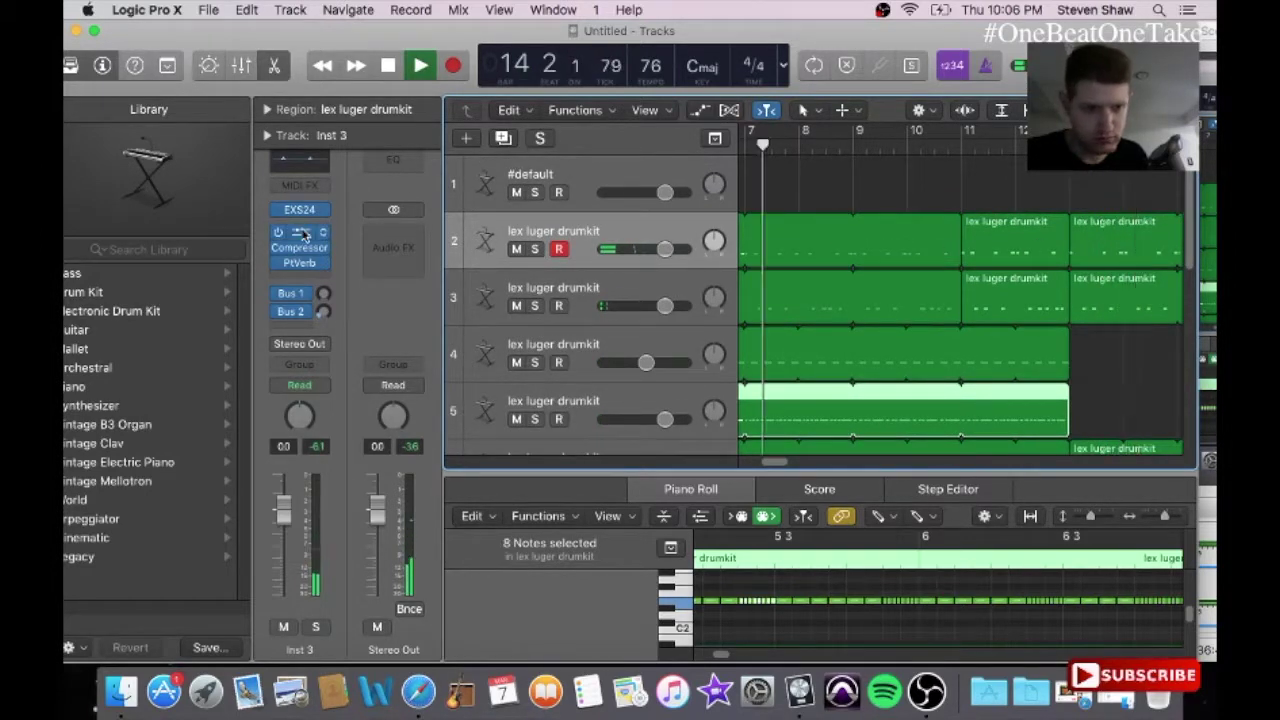
{"action": "left_click", "coordinate": [306, 180]}
{"action": "left_click", "coordinate": [310, 104]}
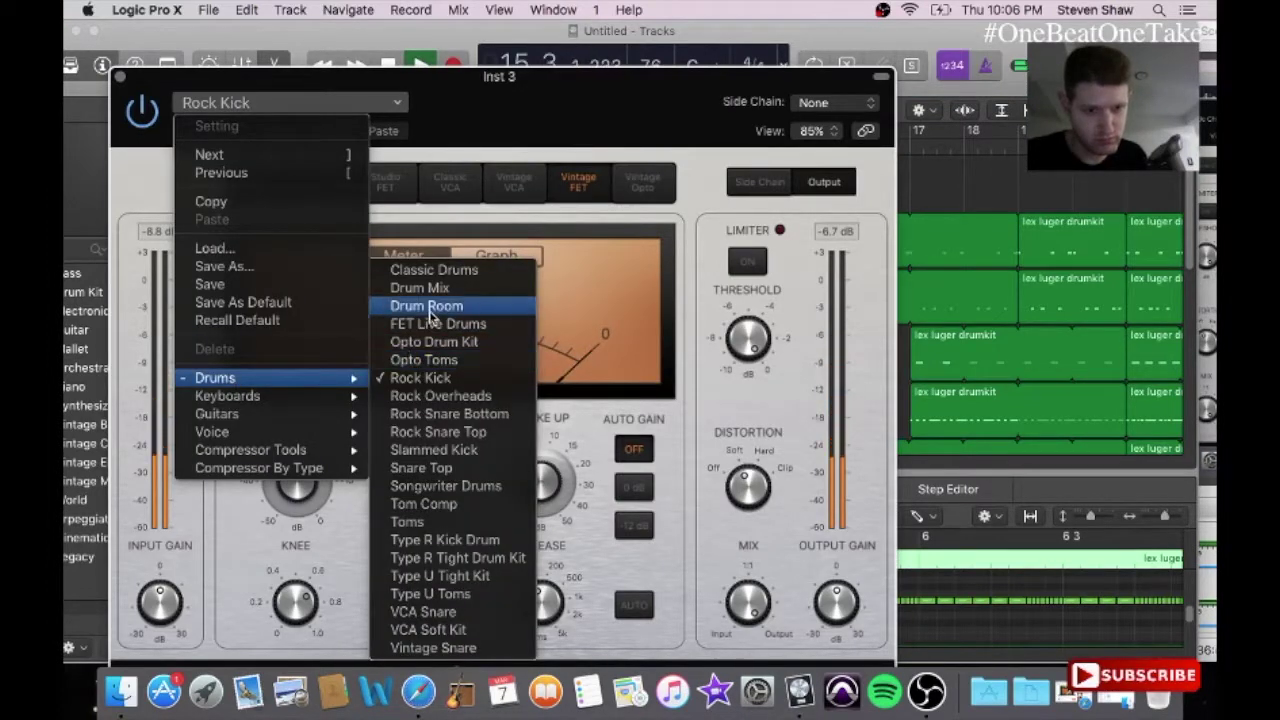
{"action": "left_click", "coordinate": [437, 291]}
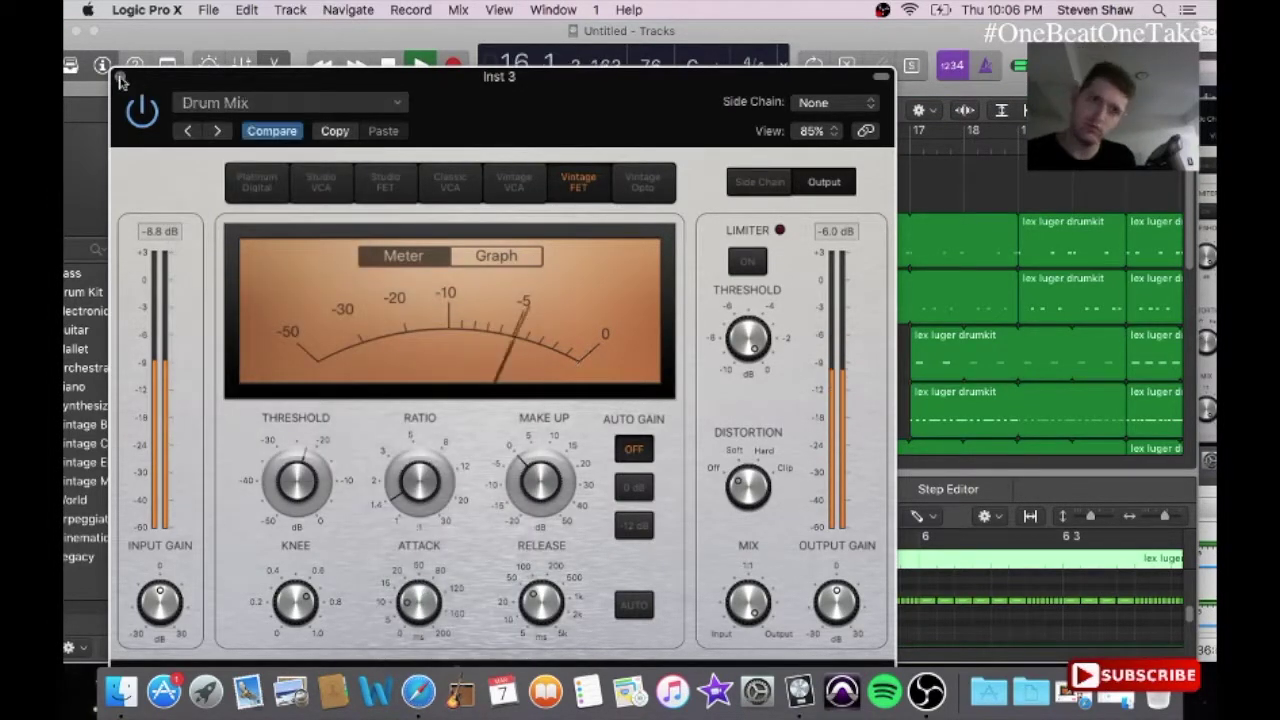
{"action": "key", "text": "super+w"}
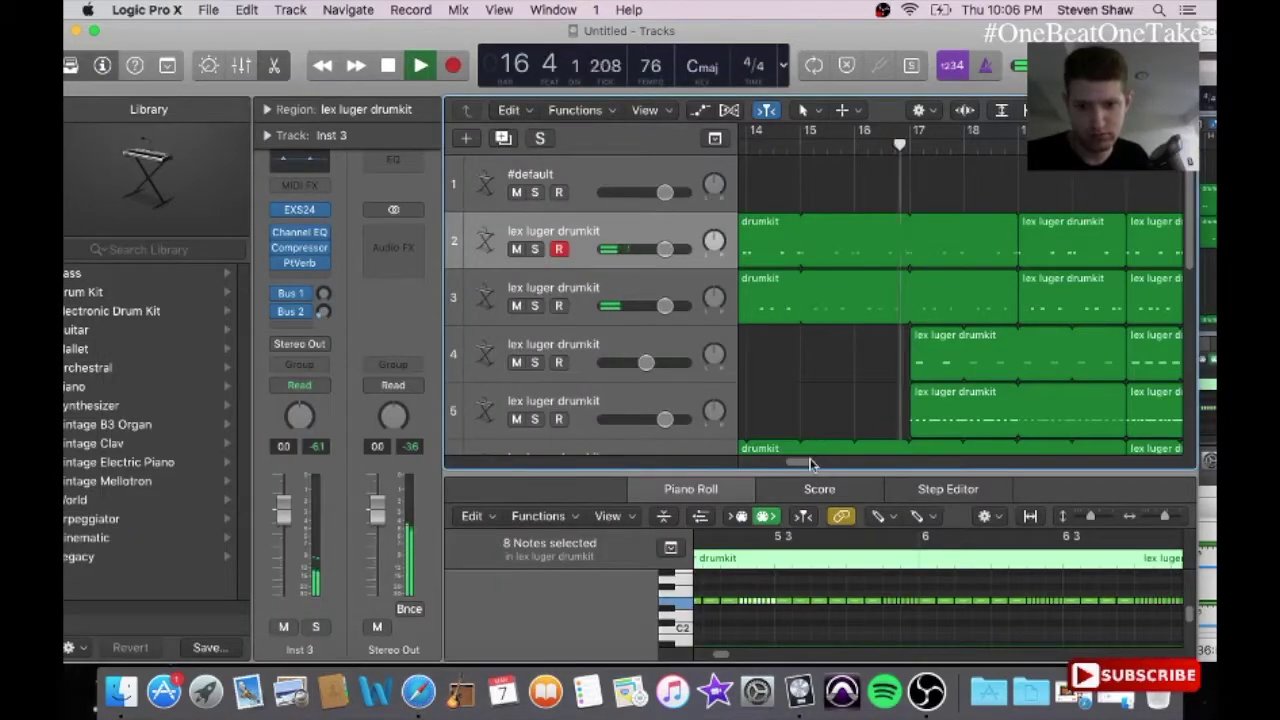
Step: Open track 2's drum region at bar 13 in a separate Piano Roll window and move its six notes to C1
{"action": "scroll", "coordinate": [810, 463], "scroll_direction": "left", "scroll_amount": 10}
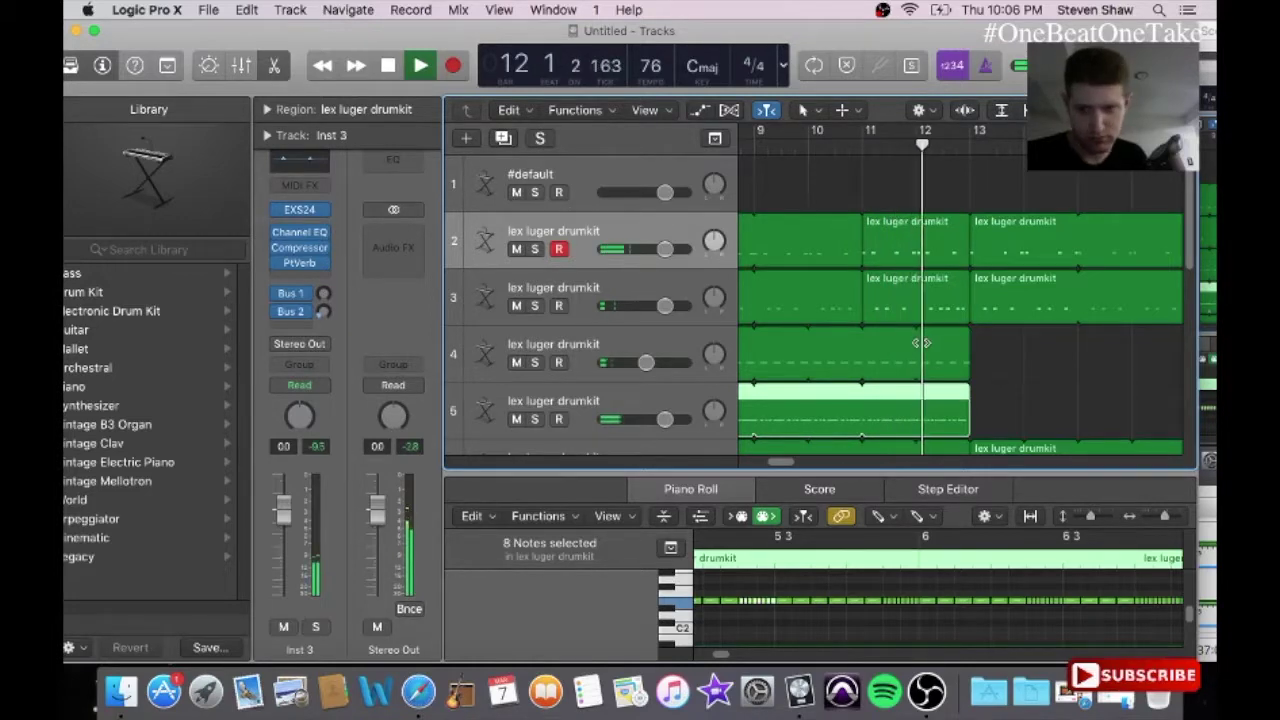
{"action": "left_click", "coordinate": [991, 254]}
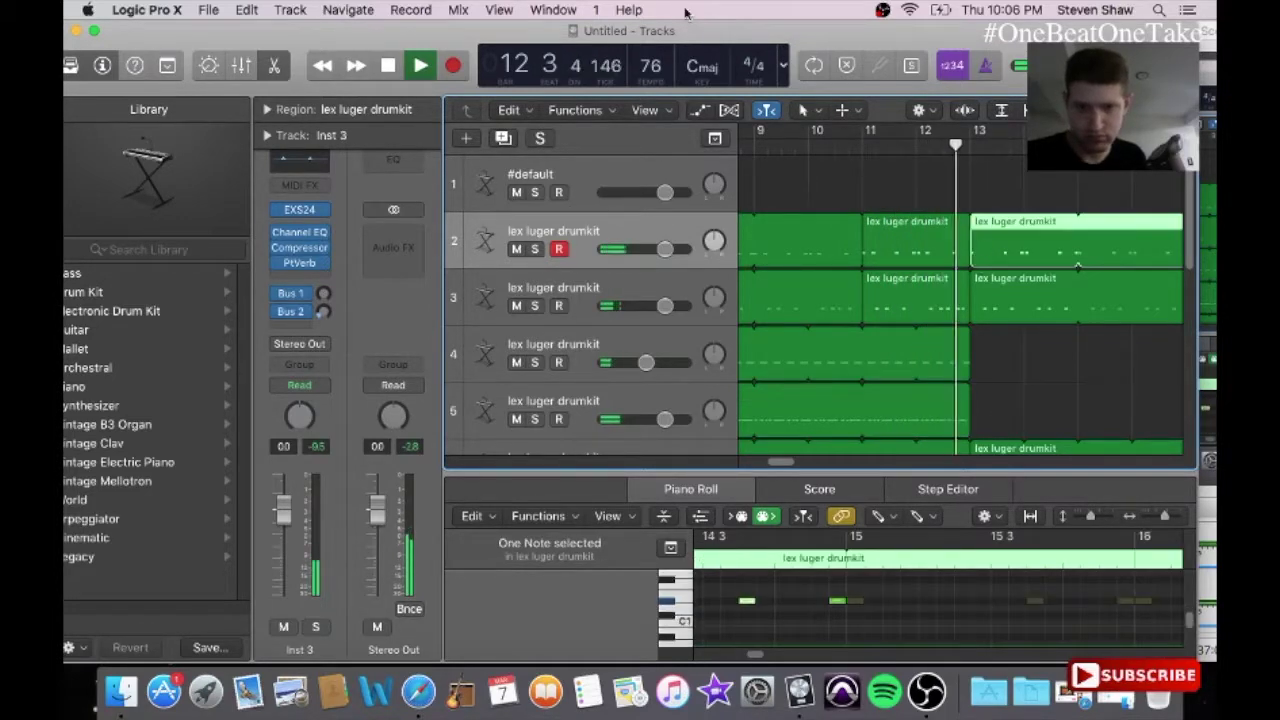
{"action": "left_click", "coordinate": [553, 10]}
{"action": "left_click", "coordinate": [586, 180]}
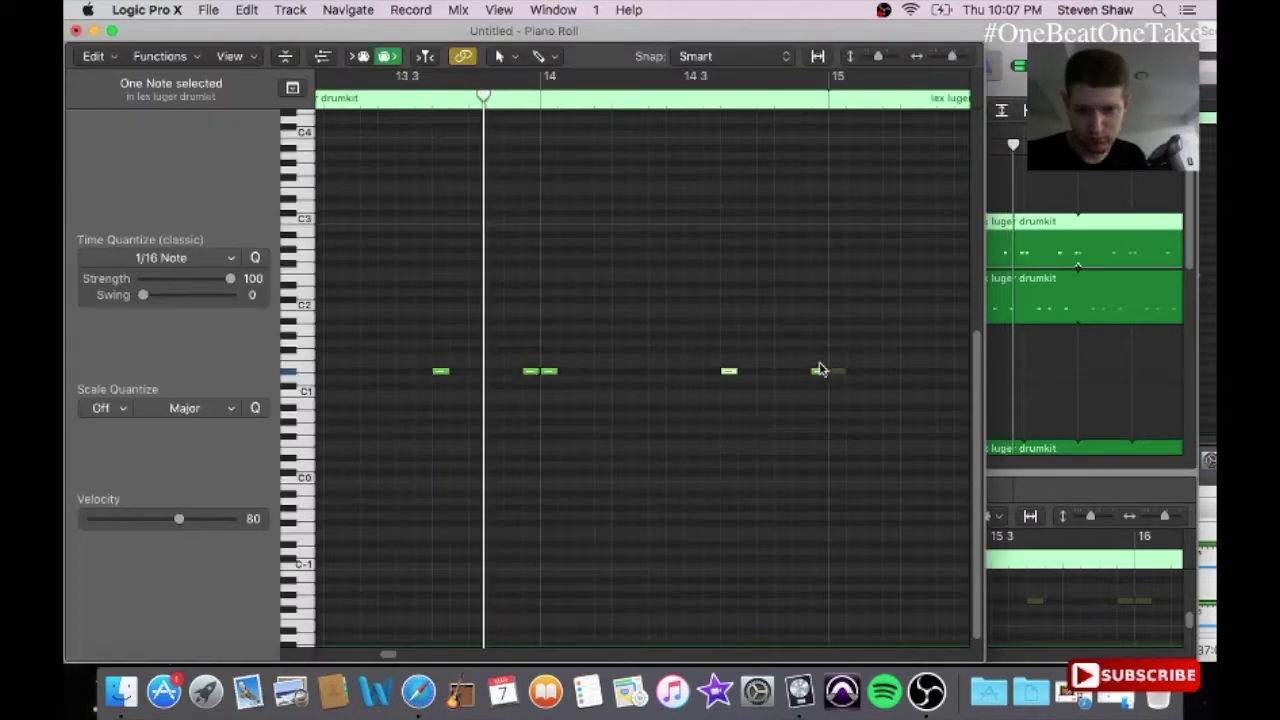
{"action": "left_click_drag", "start_coordinate": [820, 362], "coordinate": [316, 400]}
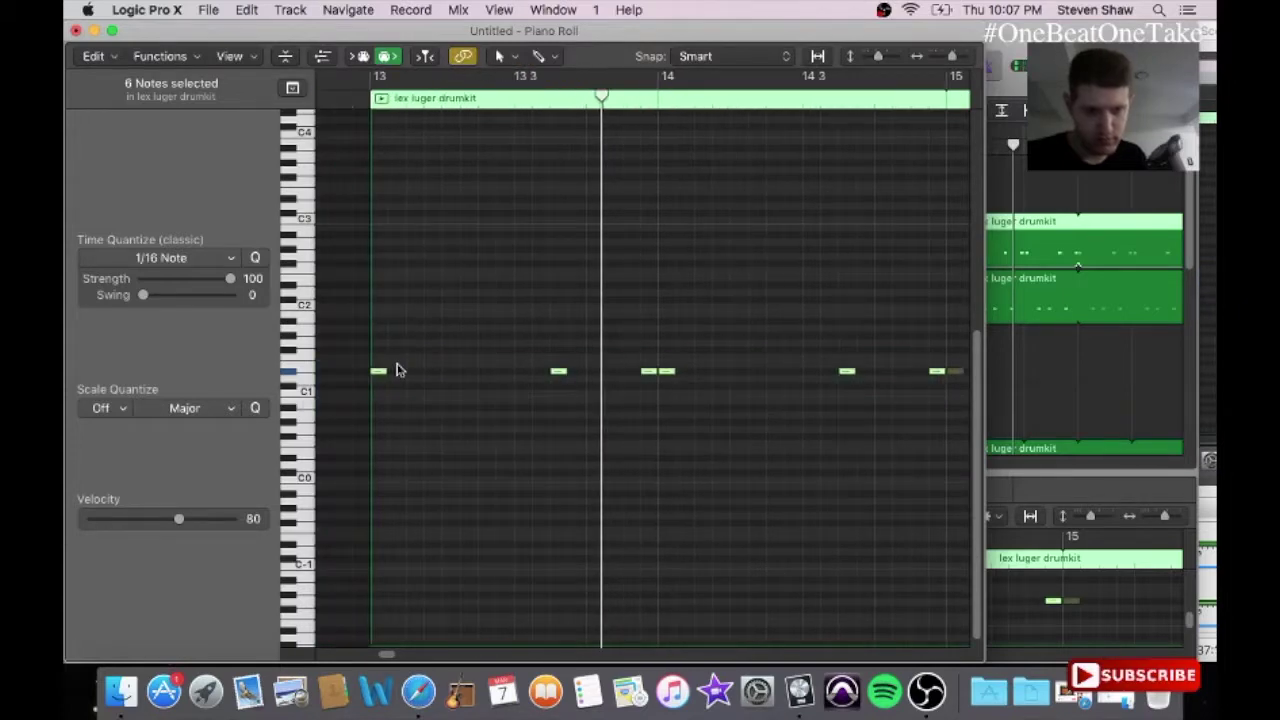
{"action": "left_click_drag", "start_coordinate": [378, 374], "coordinate": [374, 398]}
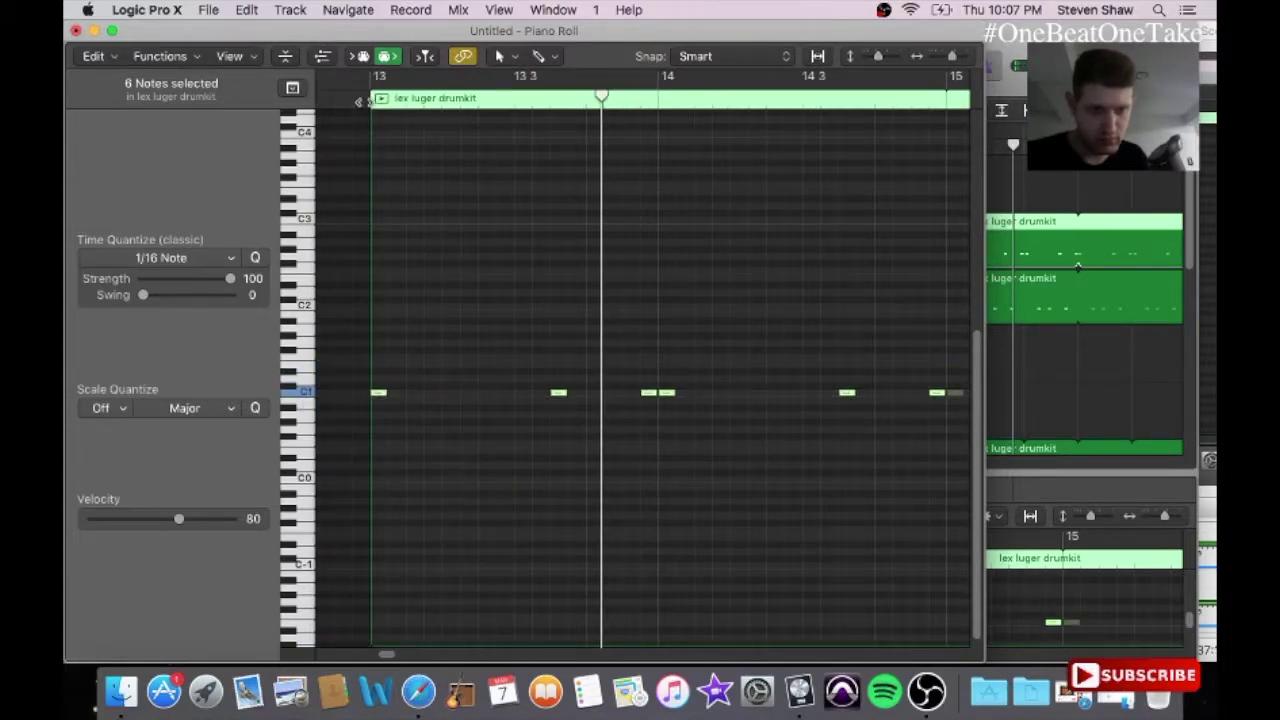
Step: Play back track 2's retuned notes, close the separate Piano Roll window and stop playback
{"action": "key", "text": "shift+space"}
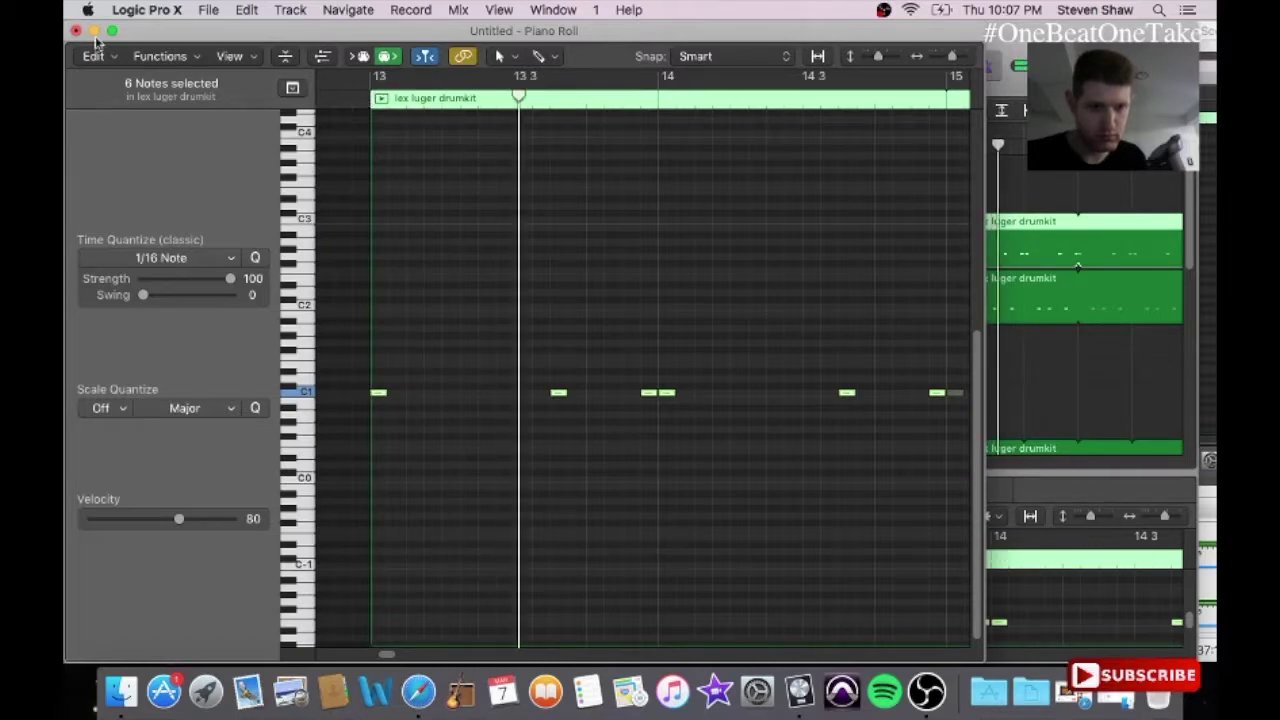
{"action": "left_click", "coordinate": [76, 31]}
{"action": "key", "text": "space"}
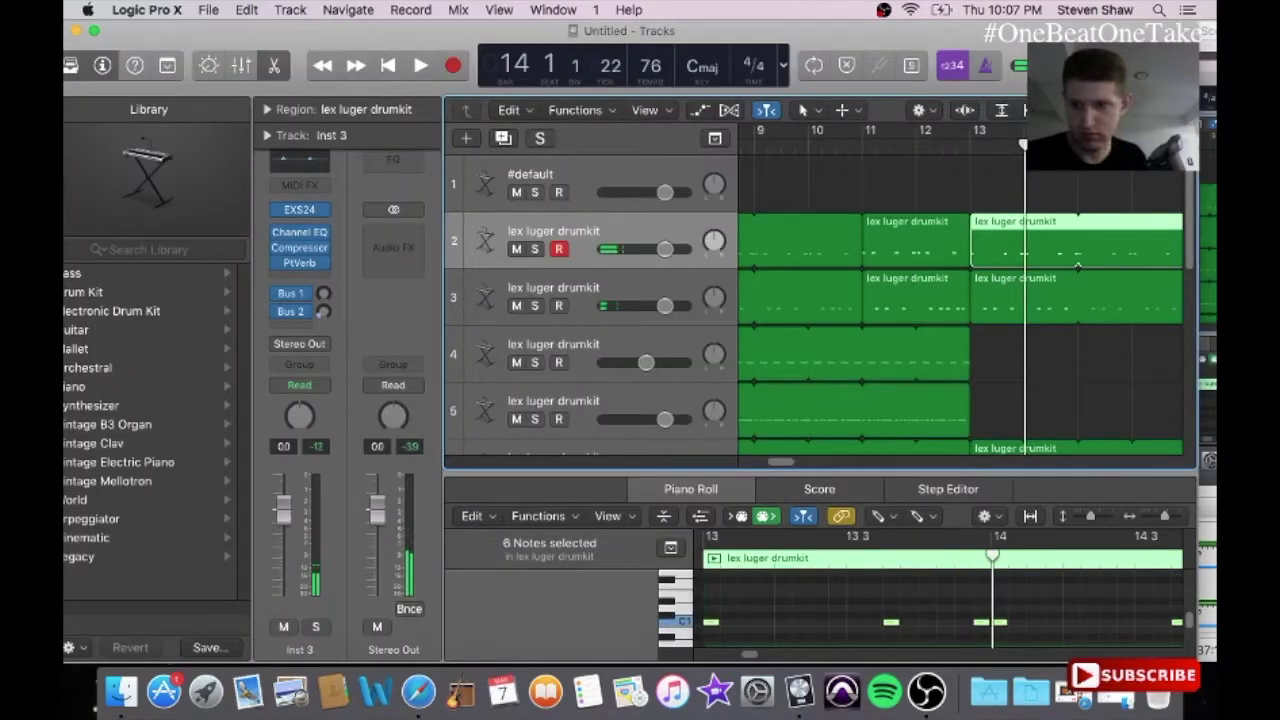
Step: Shorten the looped region on track 9 so it ends at bar 13, and play the arrangement from there
{"action": "left_click_drag", "start_coordinate": [1191, 210], "coordinate": [1192, 308]}
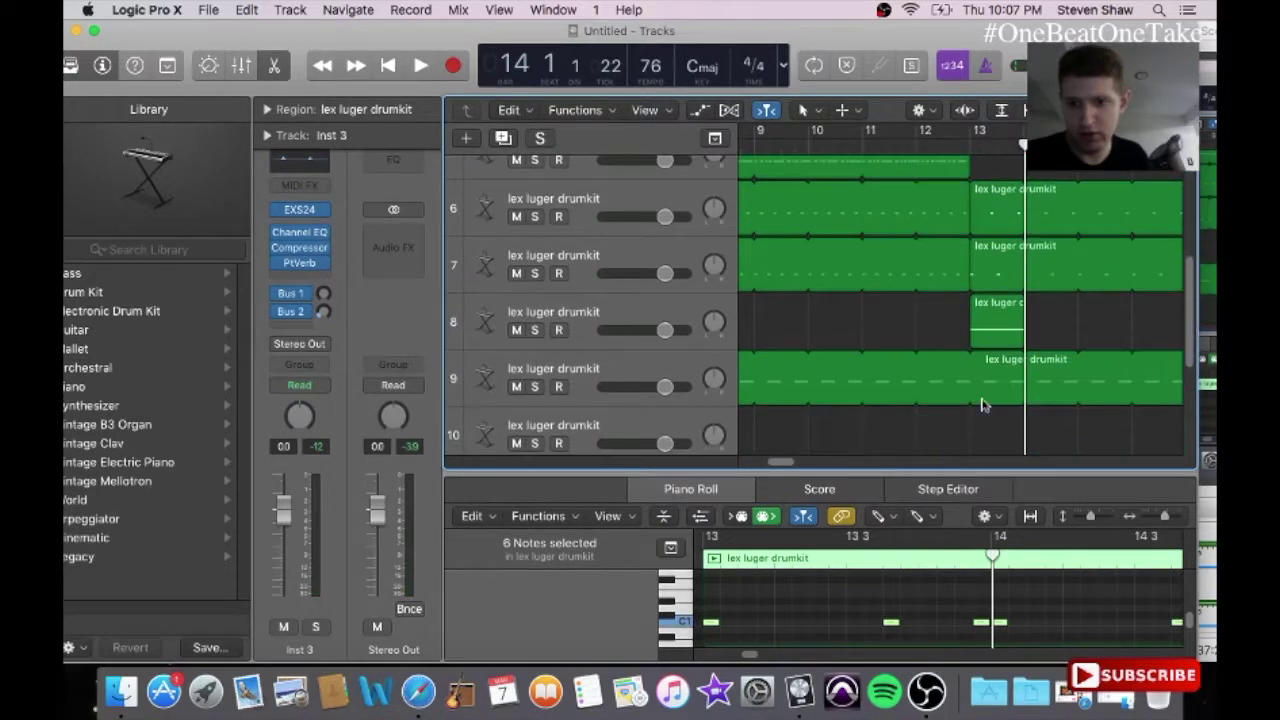
{"action": "left_click_drag", "start_coordinate": [981, 358], "coordinate": [971, 251]}
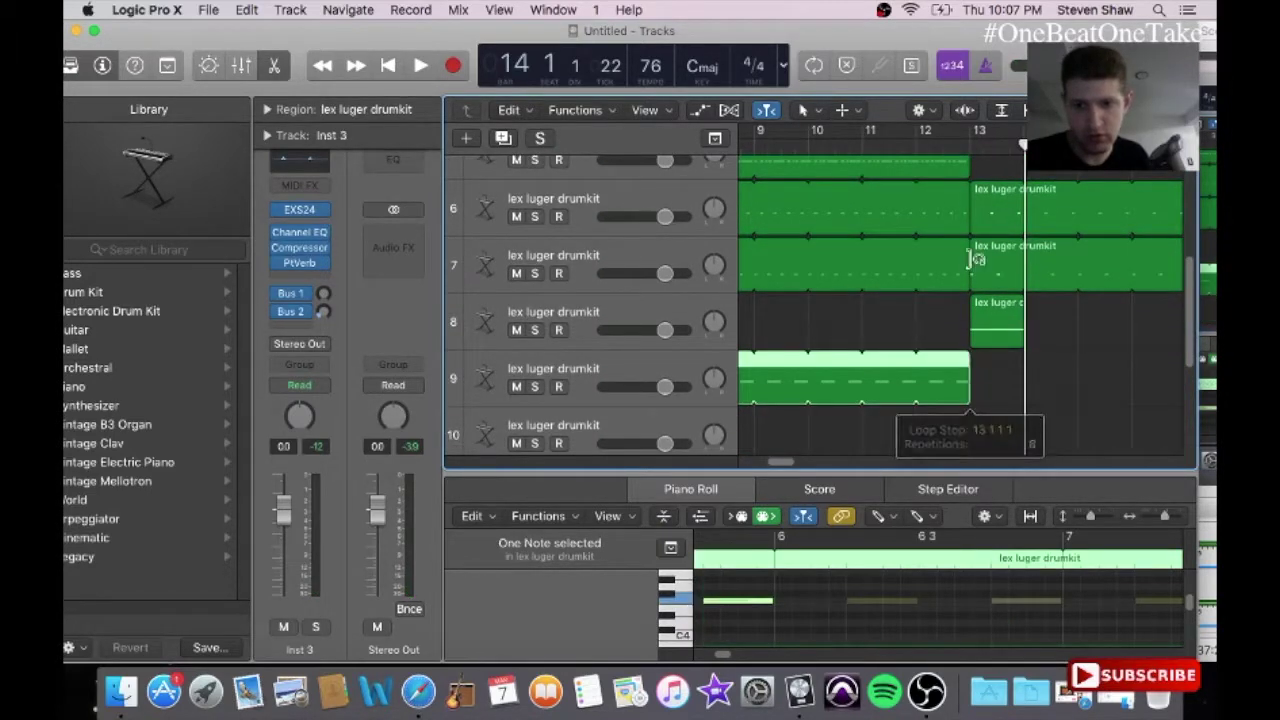
{"action": "left_click", "coordinate": [975, 141]}
{"action": "key", "text": "space"}
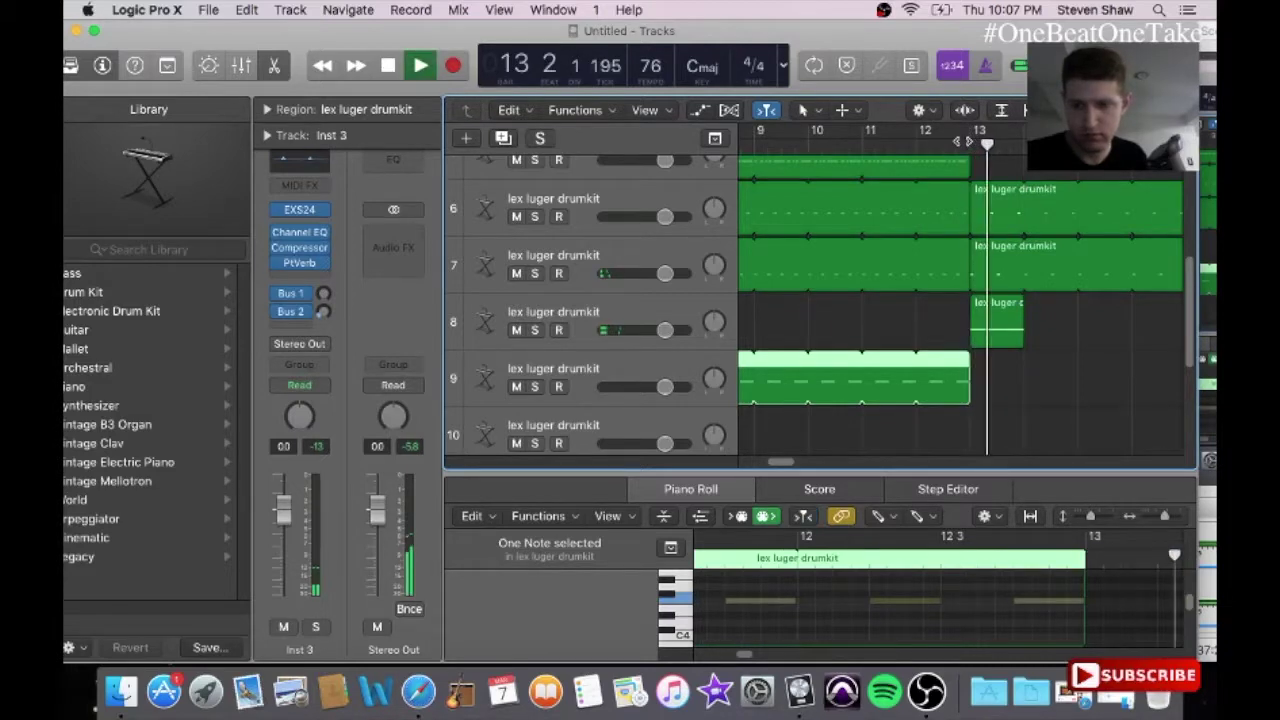
{"action": "scroll", "coordinate": [1186, 351], "scroll_direction": "down", "scroll_amount": 5}
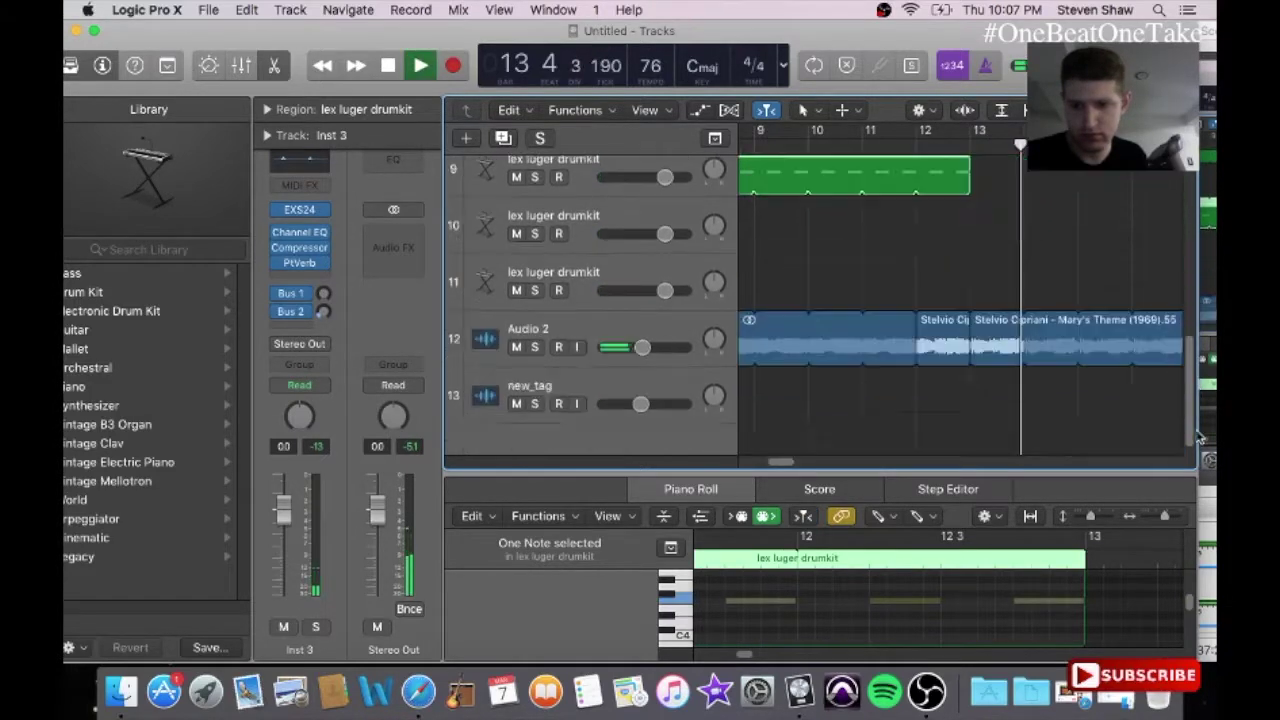
{"action": "scroll", "coordinate": [1193, 341], "scroll_direction": "up", "scroll_amount": 4}
{"action": "scroll", "coordinate": [1193, 341], "scroll_direction": "up", "scroll_amount": 5}
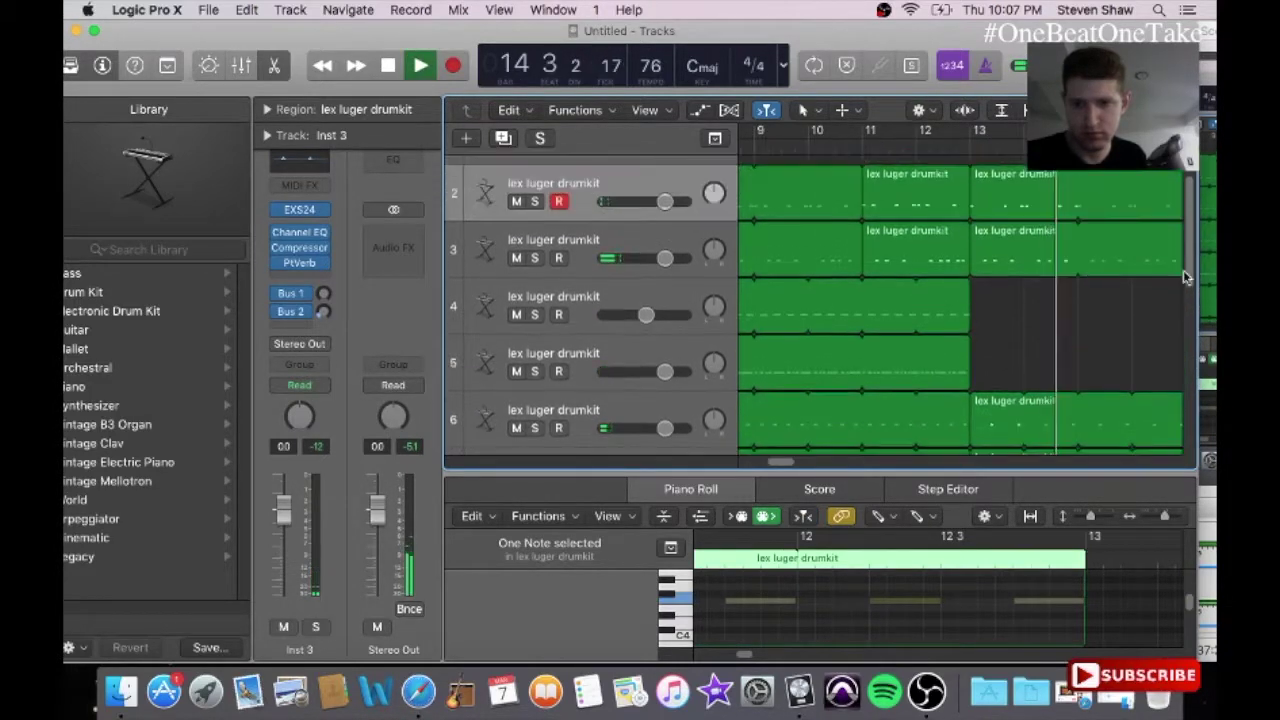
Step: Insert a Channel EQ on track 3 and load the Clean Up Snare drum preset
{"action": "left_click", "coordinate": [643, 284]}
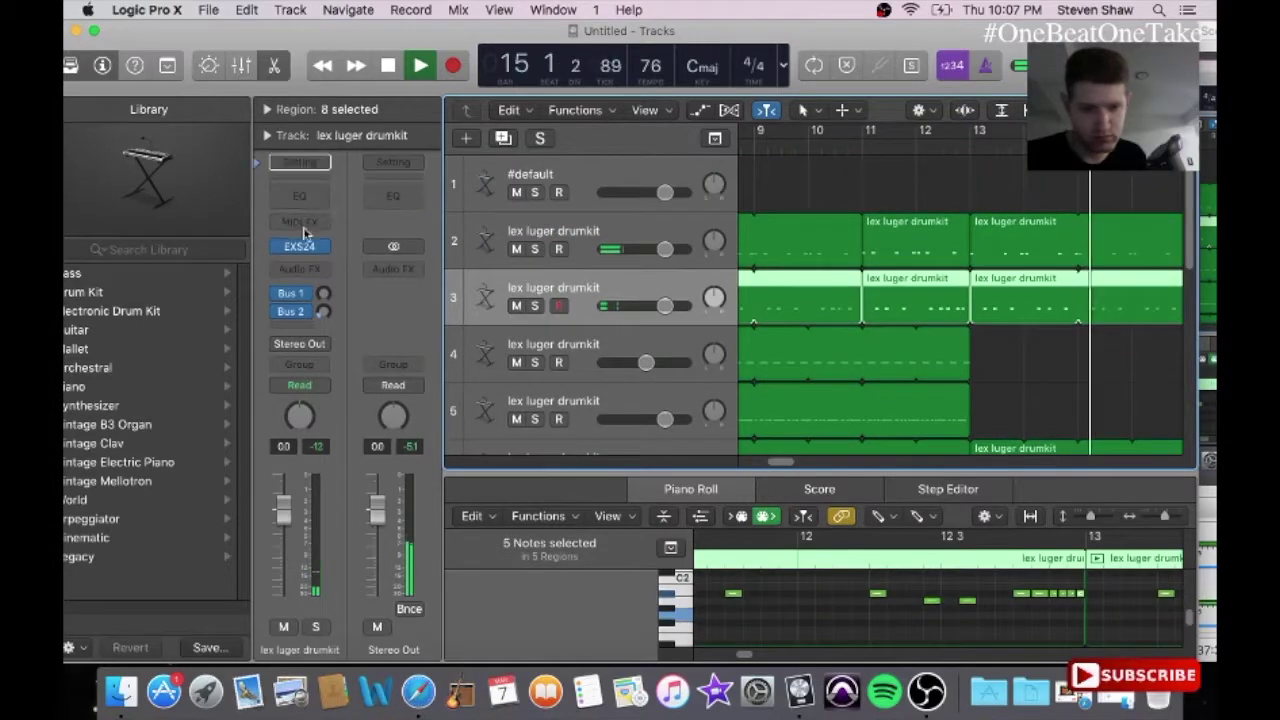
{"action": "left_click", "coordinate": [298, 266]}
{"action": "mouse_move", "coordinate": [307, 447]}
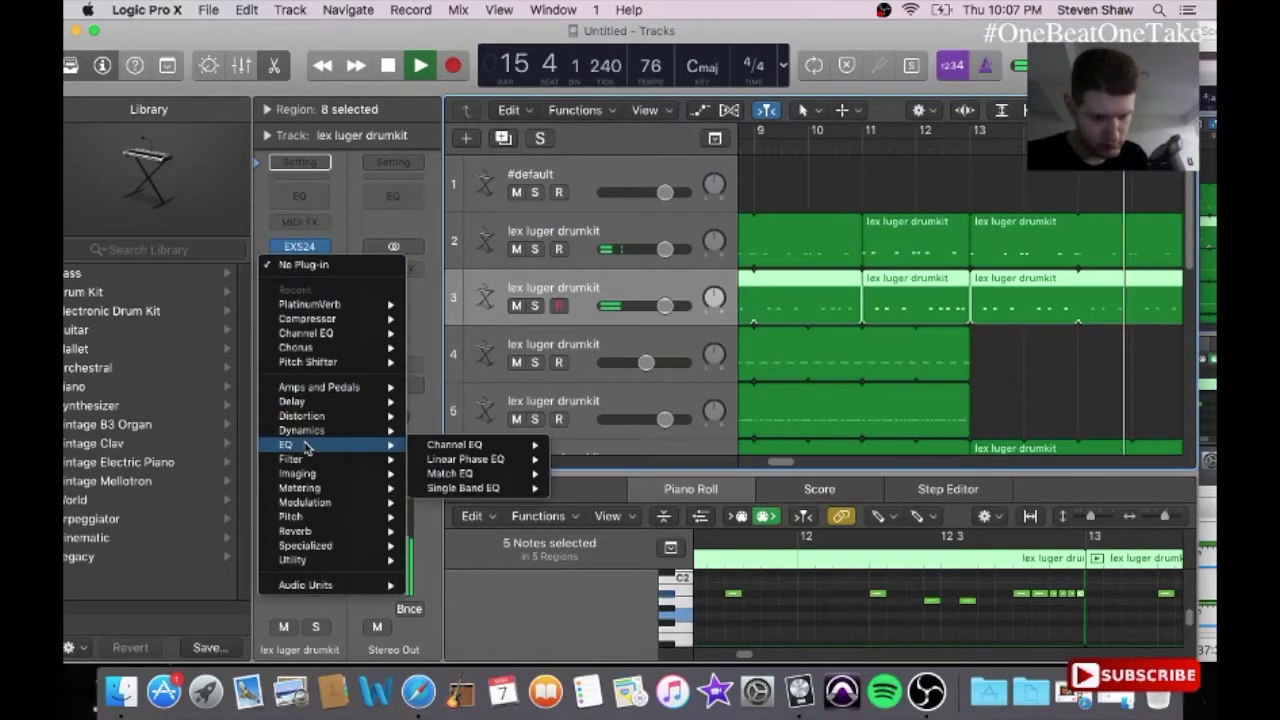
{"action": "left_click", "coordinate": [425, 452]}
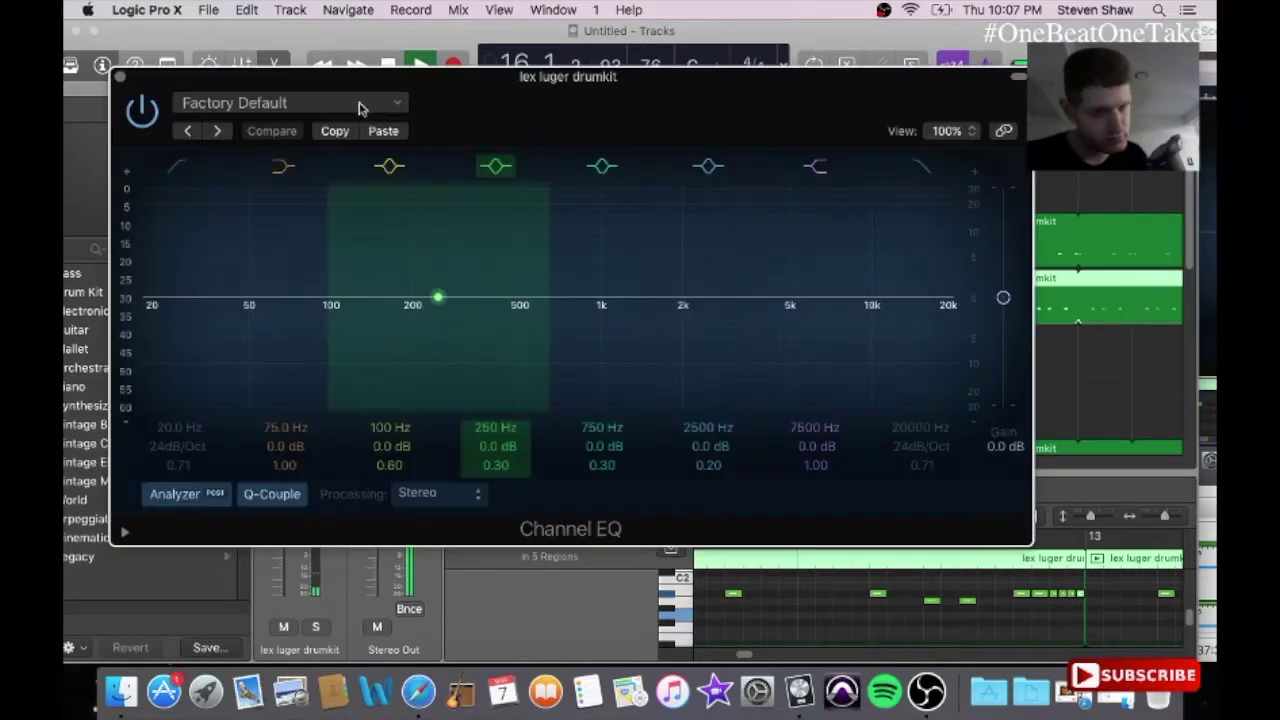
{"action": "left_click", "coordinate": [370, 103]}
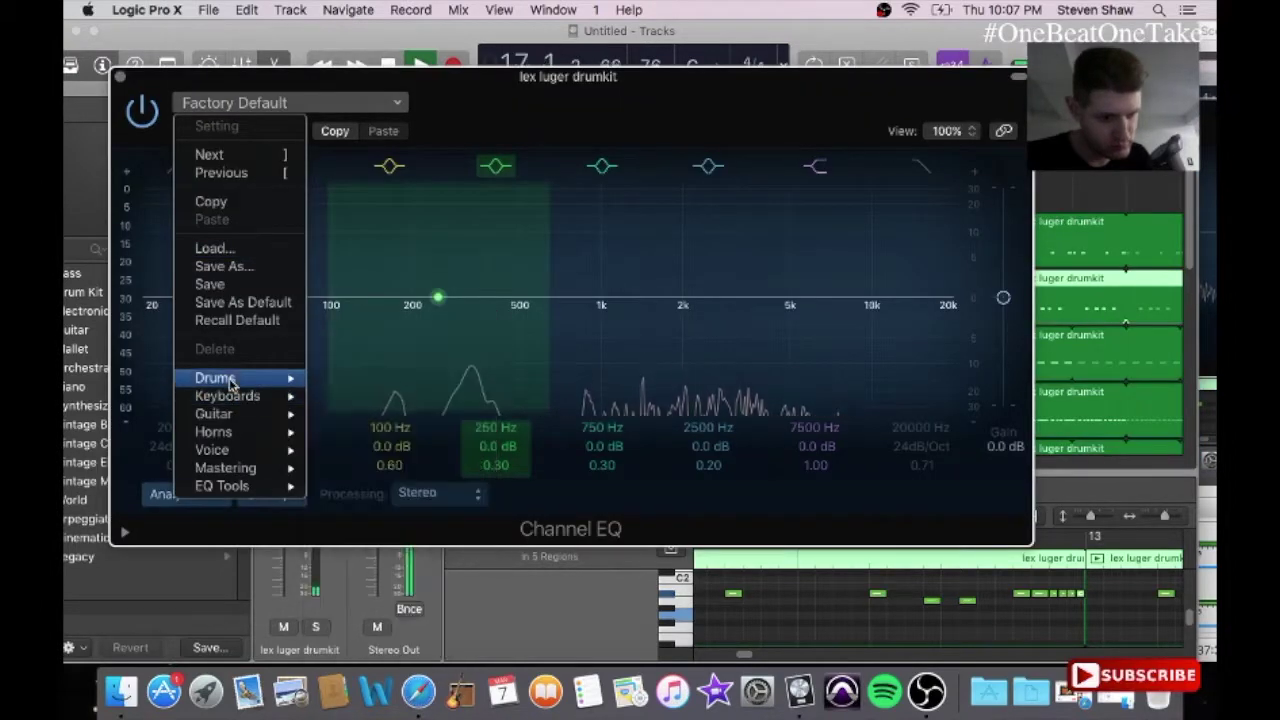
{"action": "mouse_move", "coordinate": [229, 381]}
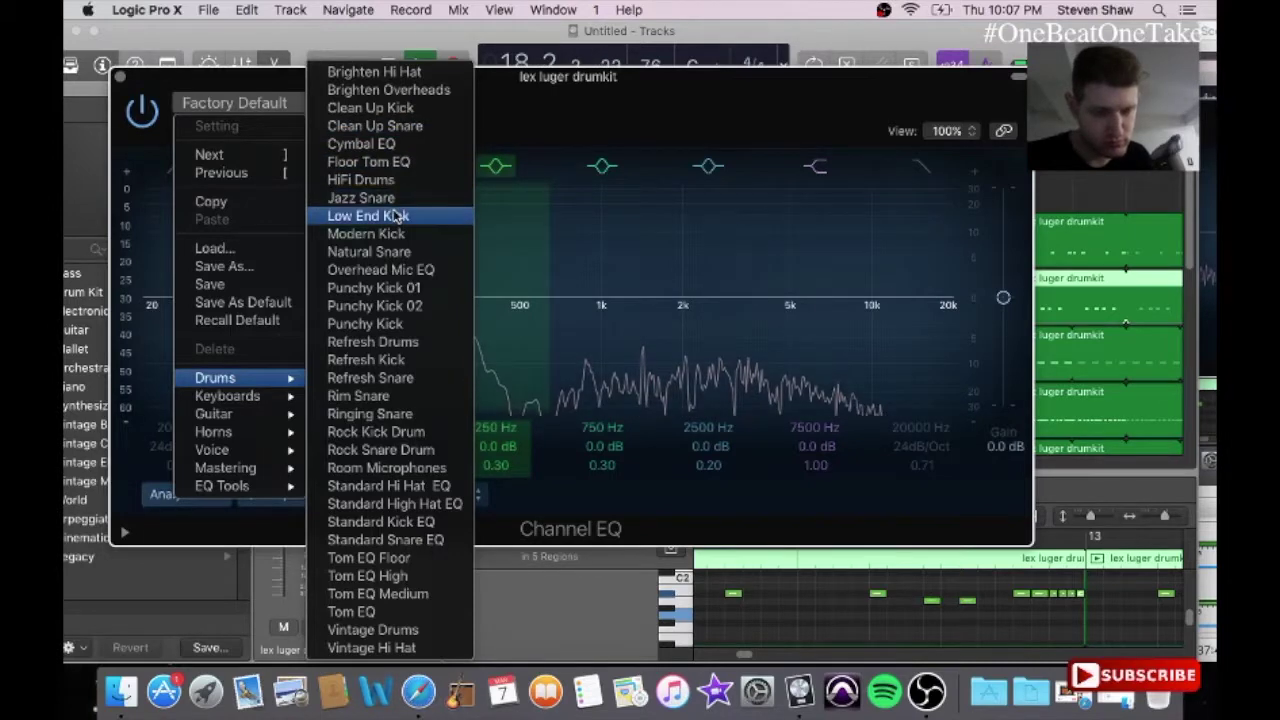
{"action": "left_click", "coordinate": [406, 129]}
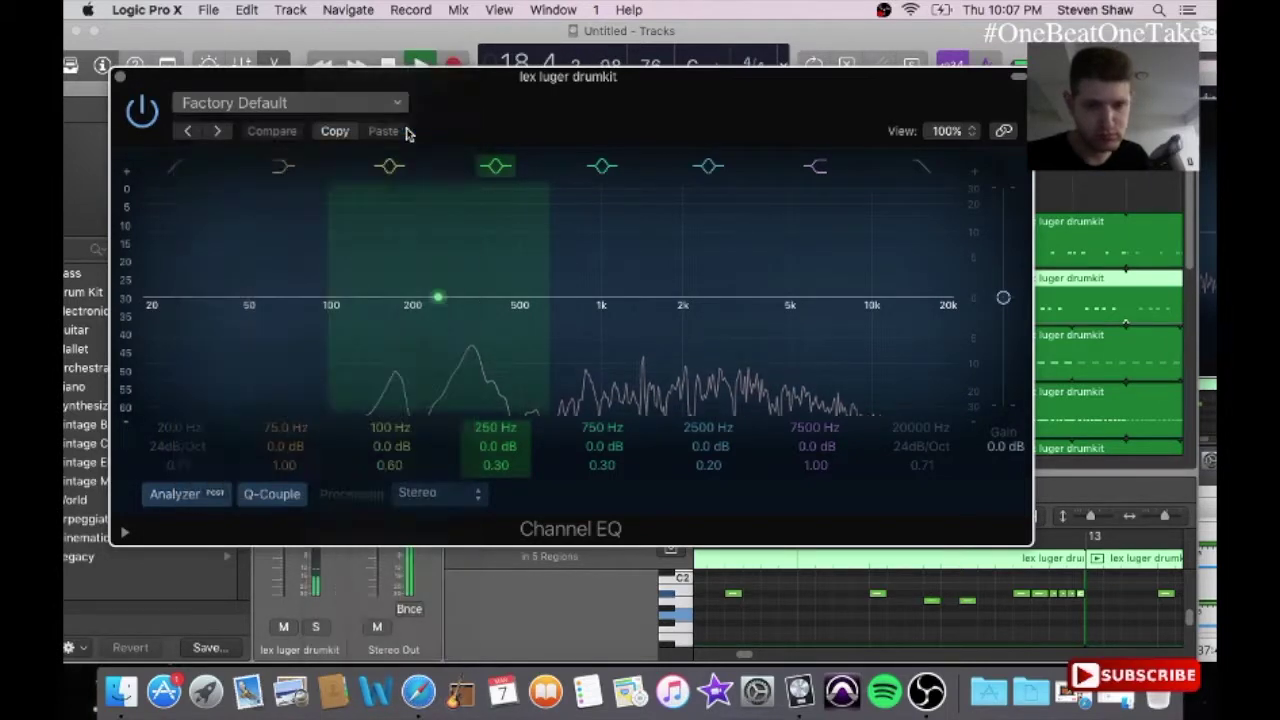
{"action": "left_click", "coordinate": [290, 103]}
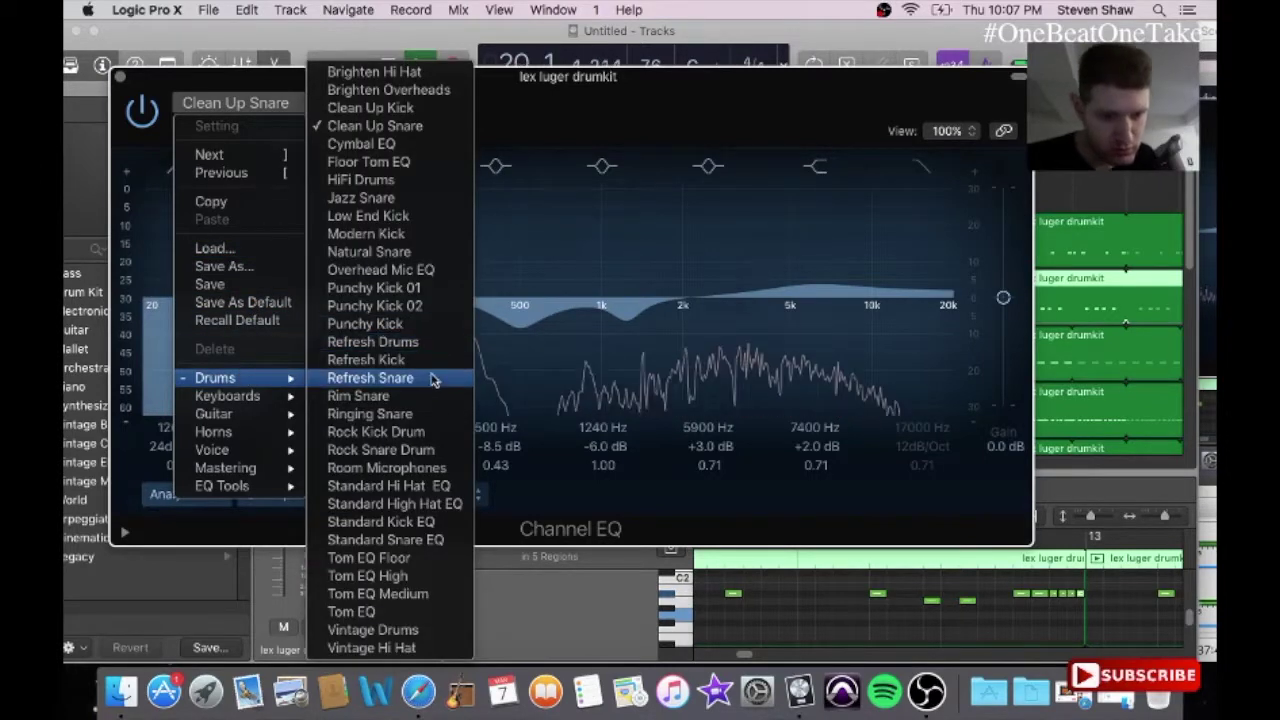
{"action": "left_click", "coordinate": [425, 378]}
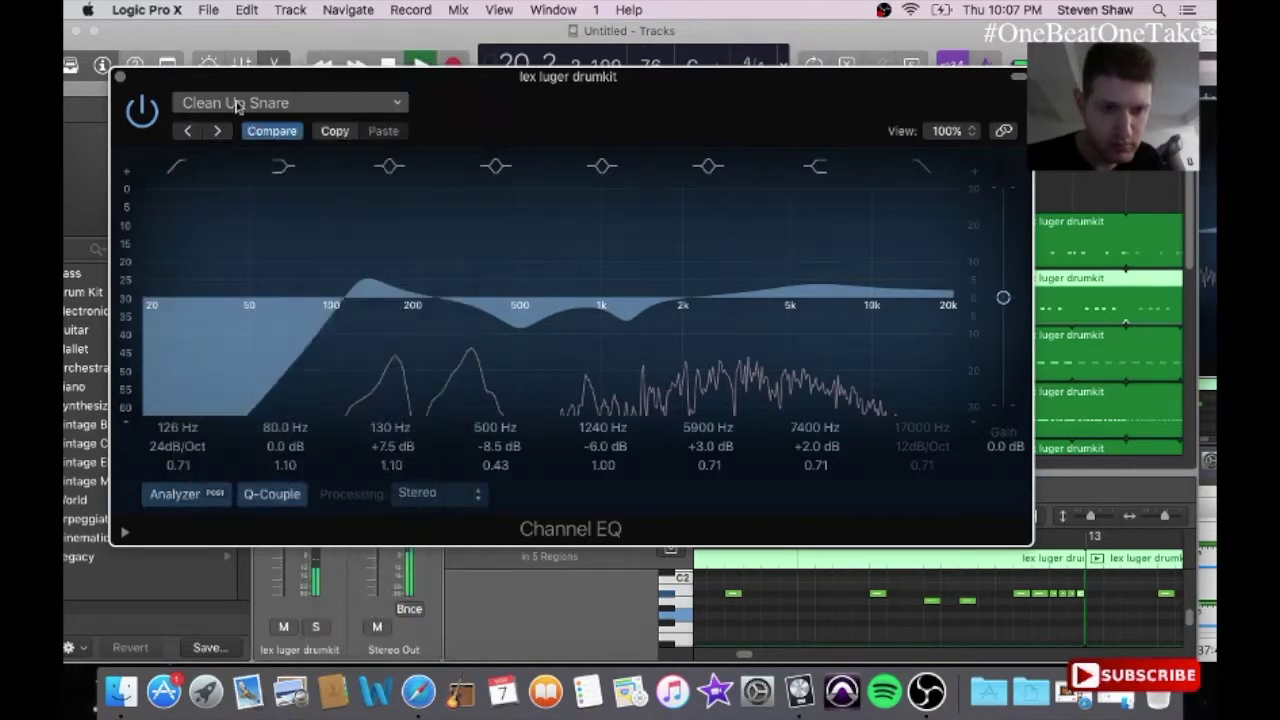
{"action": "left_click", "coordinate": [121, 79]}
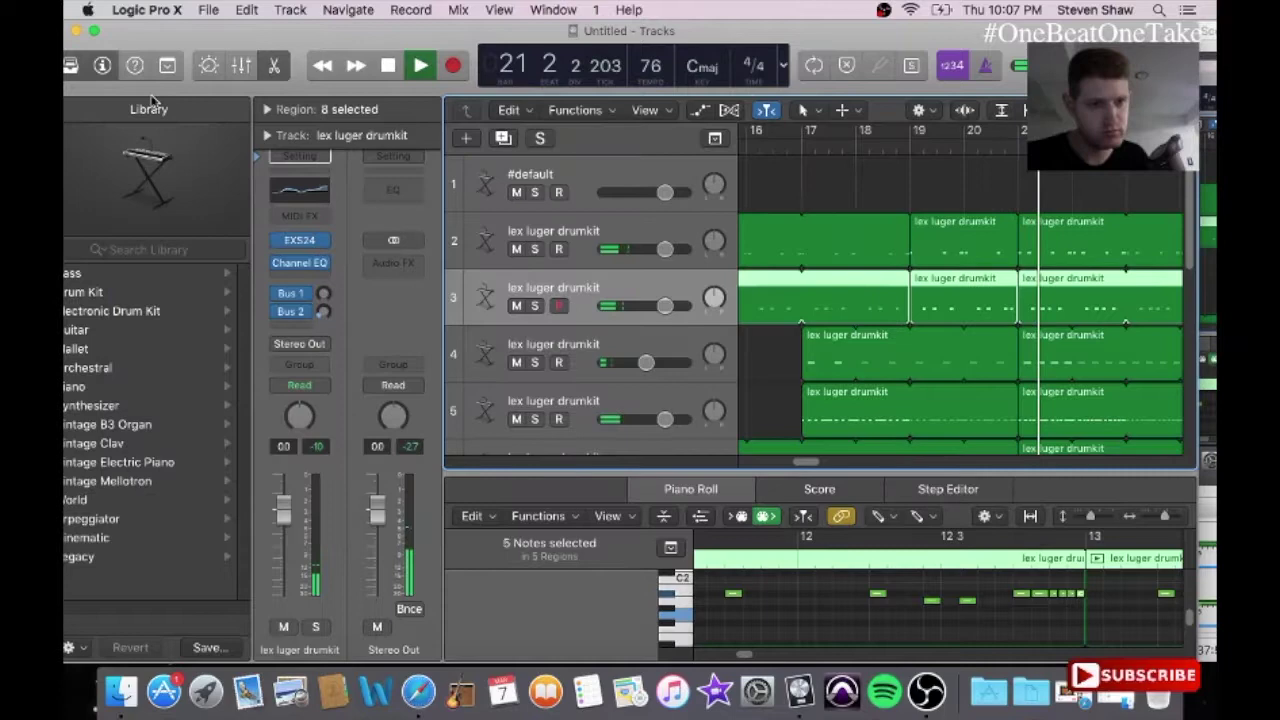
Step: Add a Compressor after the Channel EQ on track 3 with the Vintage Snare preset
{"action": "left_click", "coordinate": [304, 280]}
{"action": "mouse_move", "coordinate": [310, 440]}
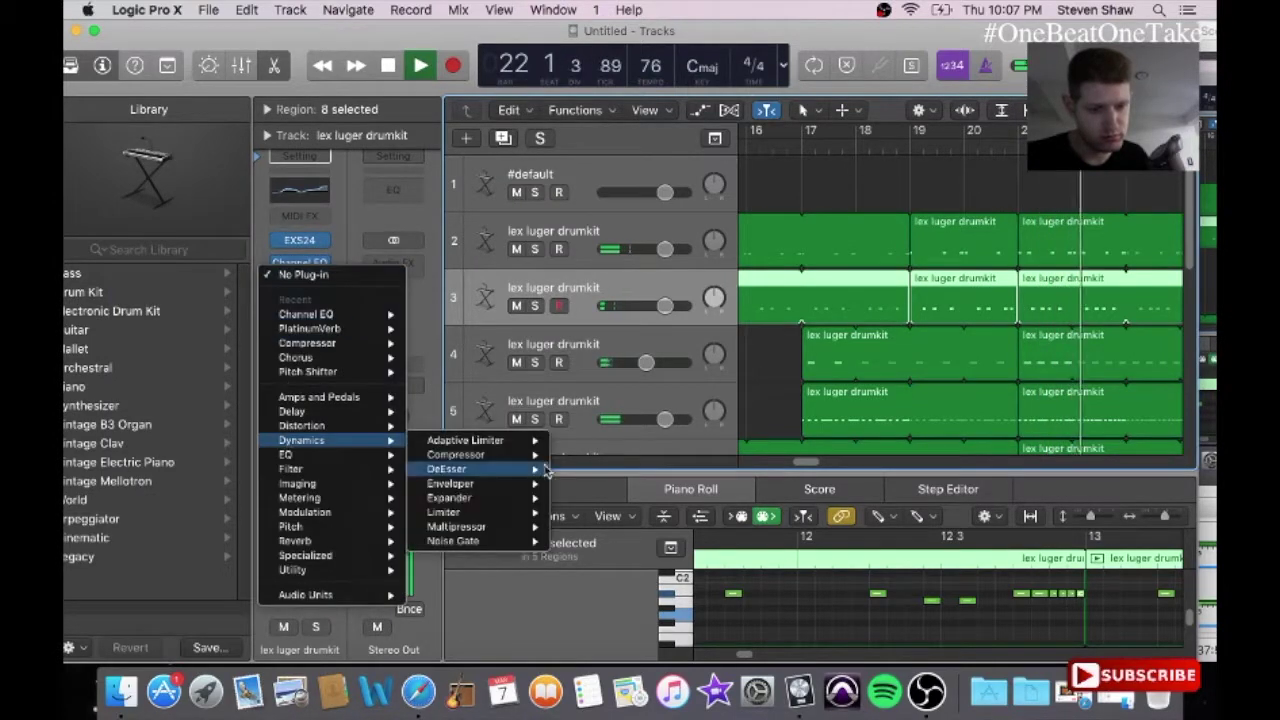
{"action": "left_click", "coordinate": [500, 458]}
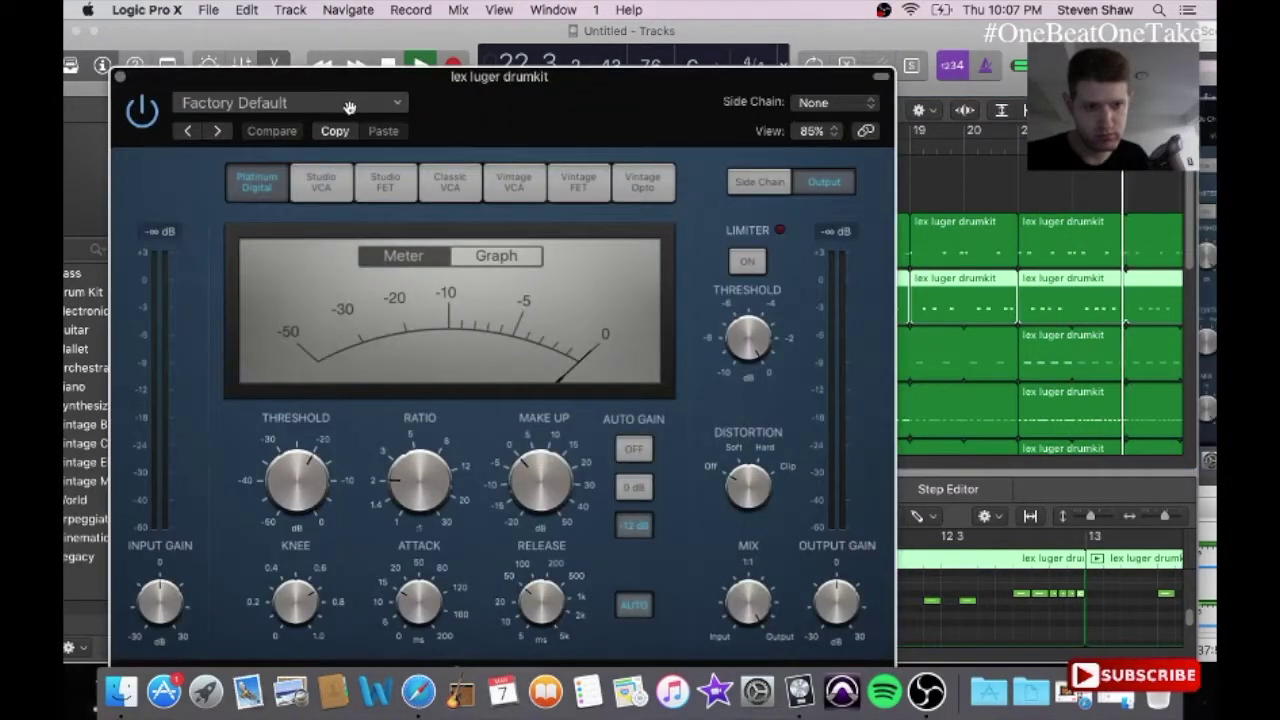
{"action": "left_click", "coordinate": [349, 107]}
{"action": "mouse_move", "coordinate": [284, 385]}
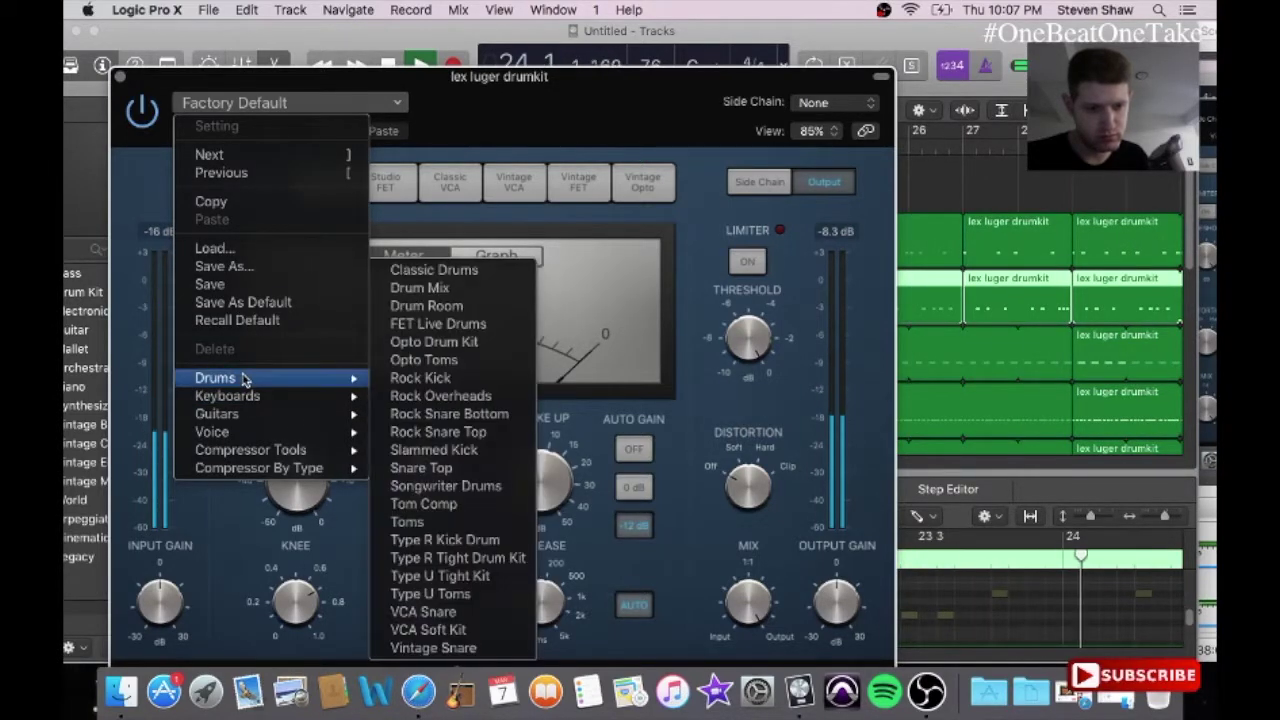
{"action": "left_click", "coordinate": [402, 648]}
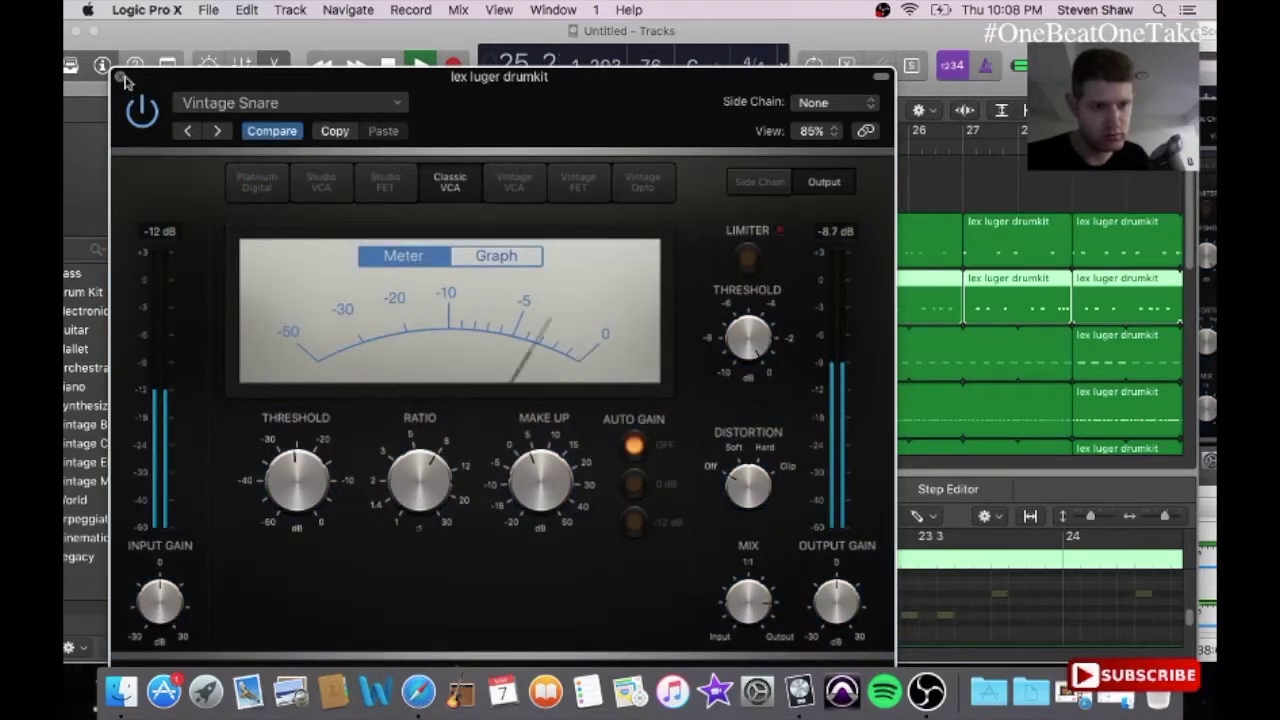
{"action": "left_click", "coordinate": [120, 77]}
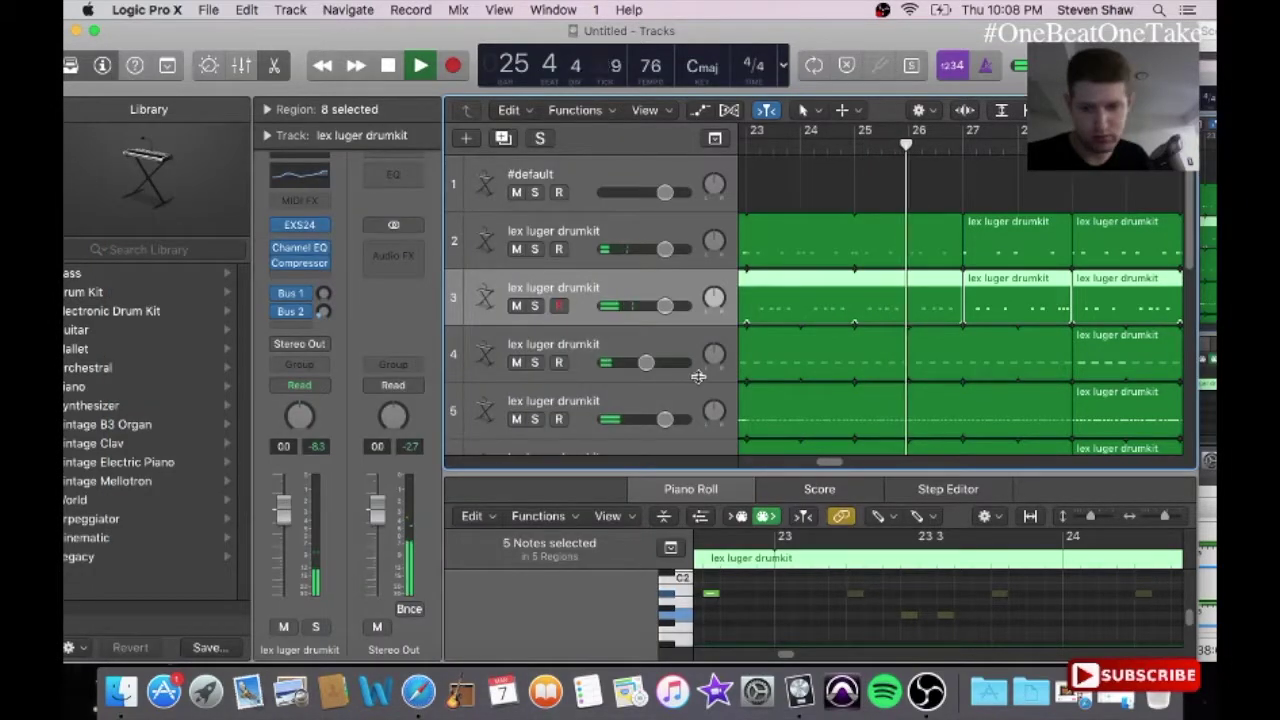
Step: Try deleting track 7's region that starts at bar 21, and play the arrangement from bar 21
{"action": "left_click_drag", "start_coordinate": [830, 462], "coordinate": [815, 462]}
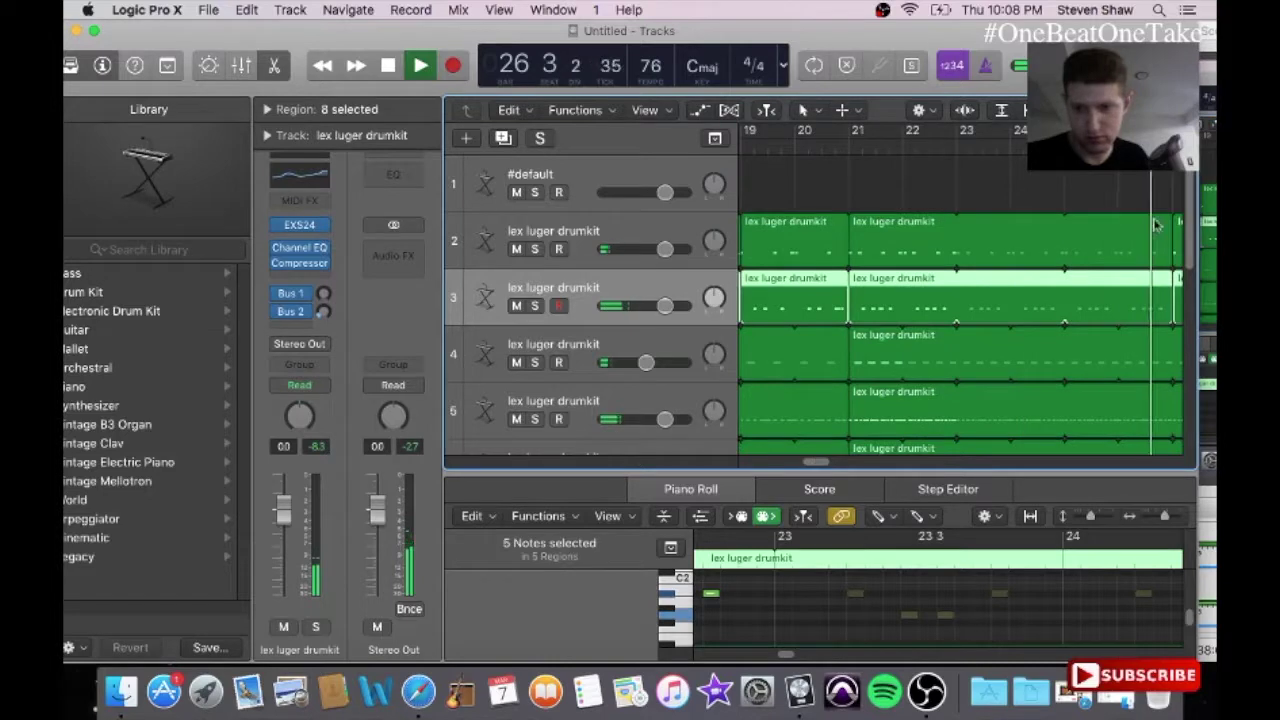
{"action": "left_click_drag", "start_coordinate": [1188, 233], "coordinate": [1187, 270]}
{"action": "key", "text": "space"}
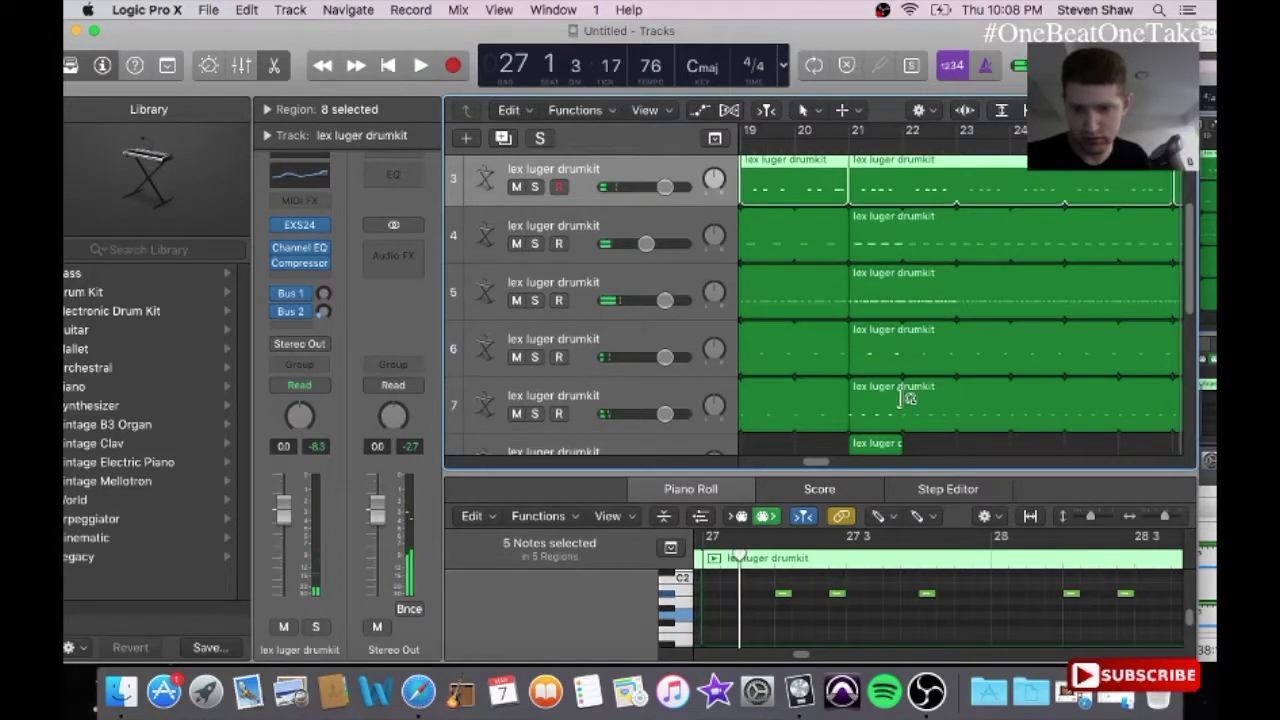
{"action": "left_click", "coordinate": [880, 407]}
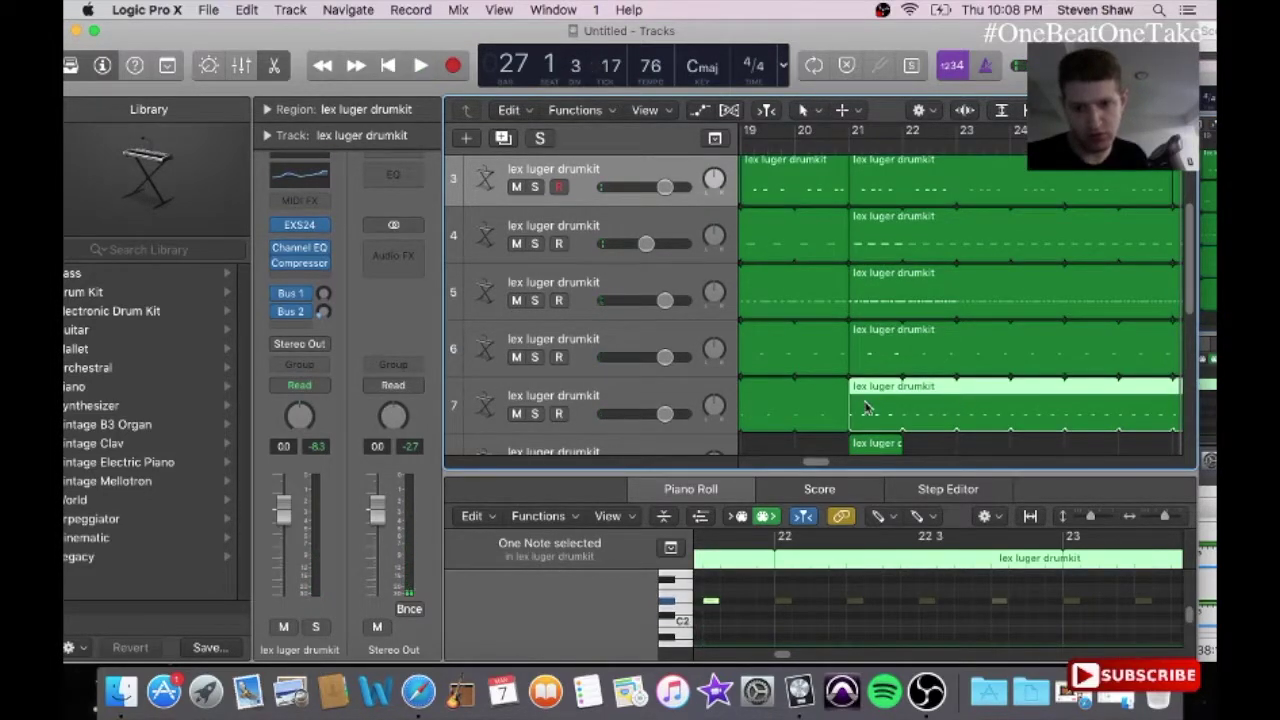
{"action": "key", "text": "Delete"}
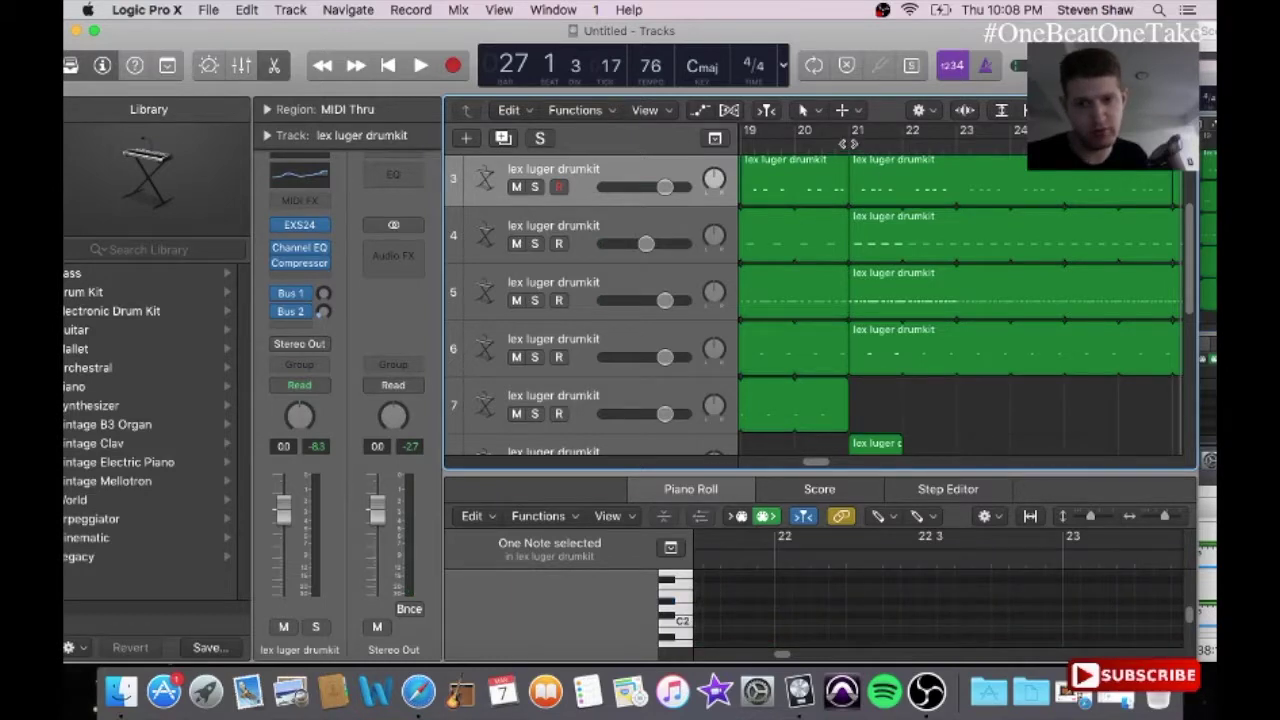
{"action": "left_click", "coordinate": [846, 145]}
{"action": "key", "text": "space"}
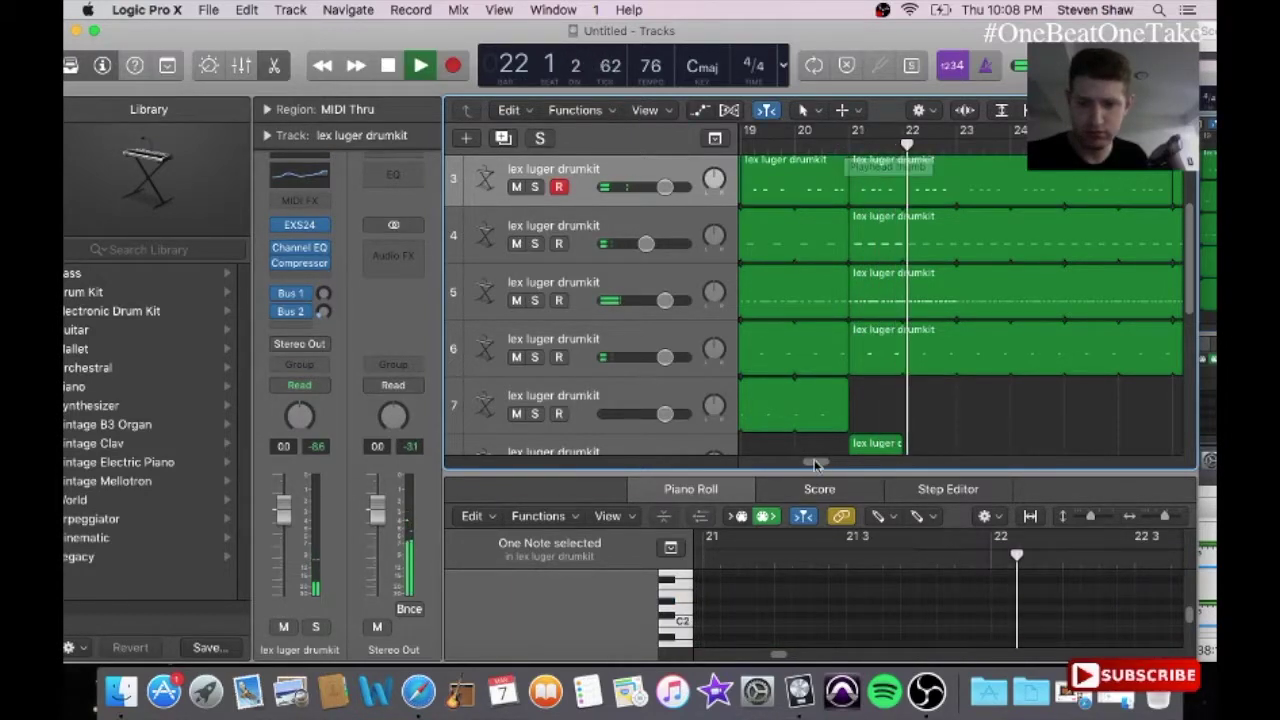
Step: Undo the deletion of track 7's region at bar 21
{"action": "left_click_drag", "start_coordinate": [814, 459], "coordinate": [788, 461]}
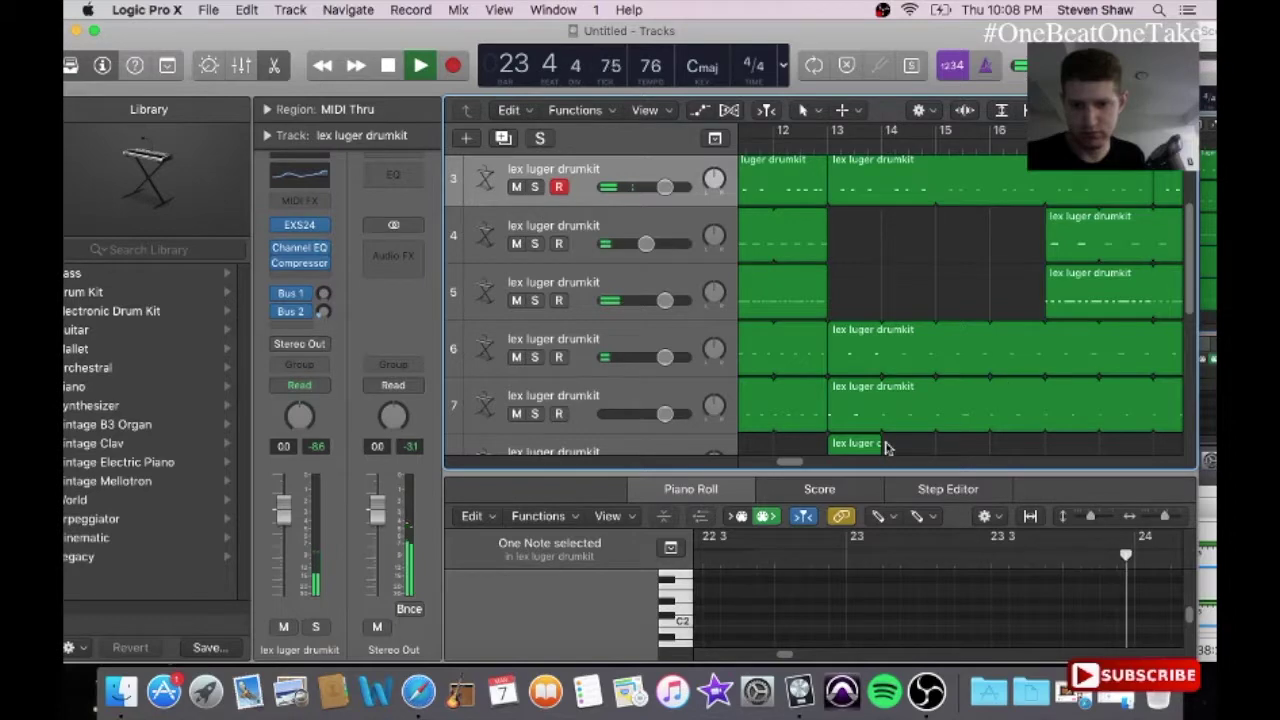
{"action": "left_click_drag", "start_coordinate": [798, 465], "coordinate": [816, 466]}
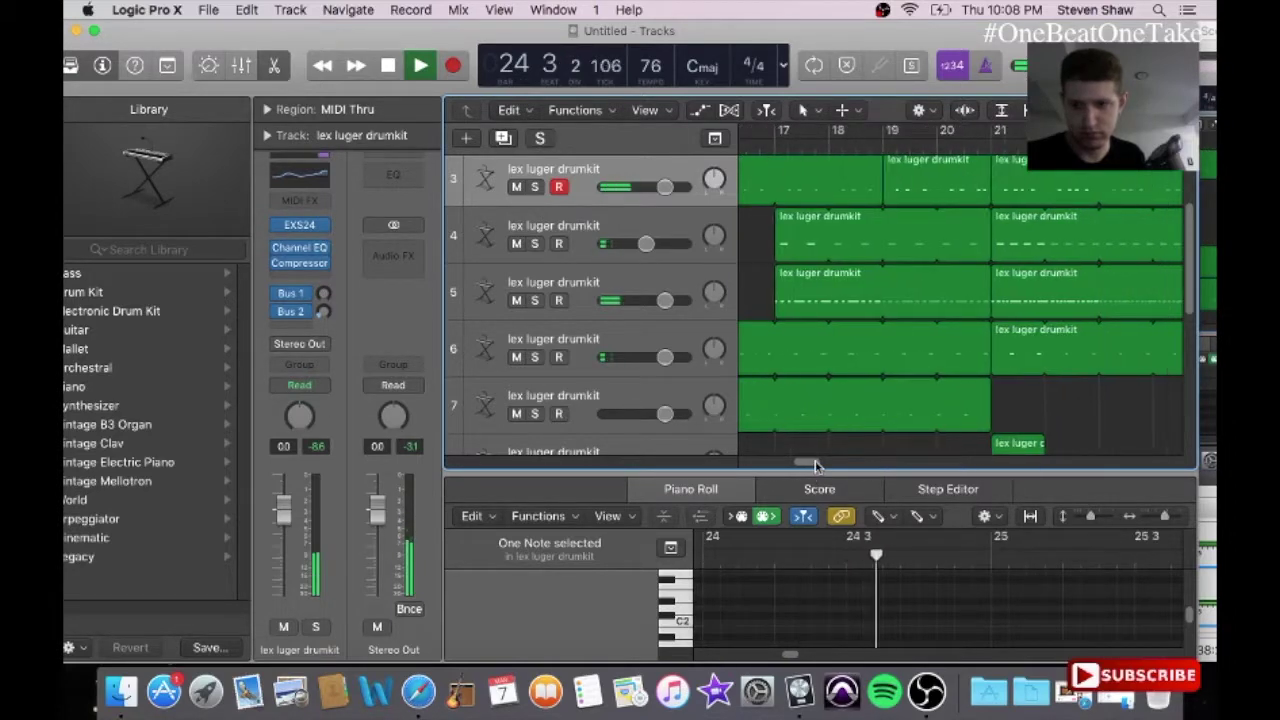
{"action": "left_click", "coordinate": [250, 10]}
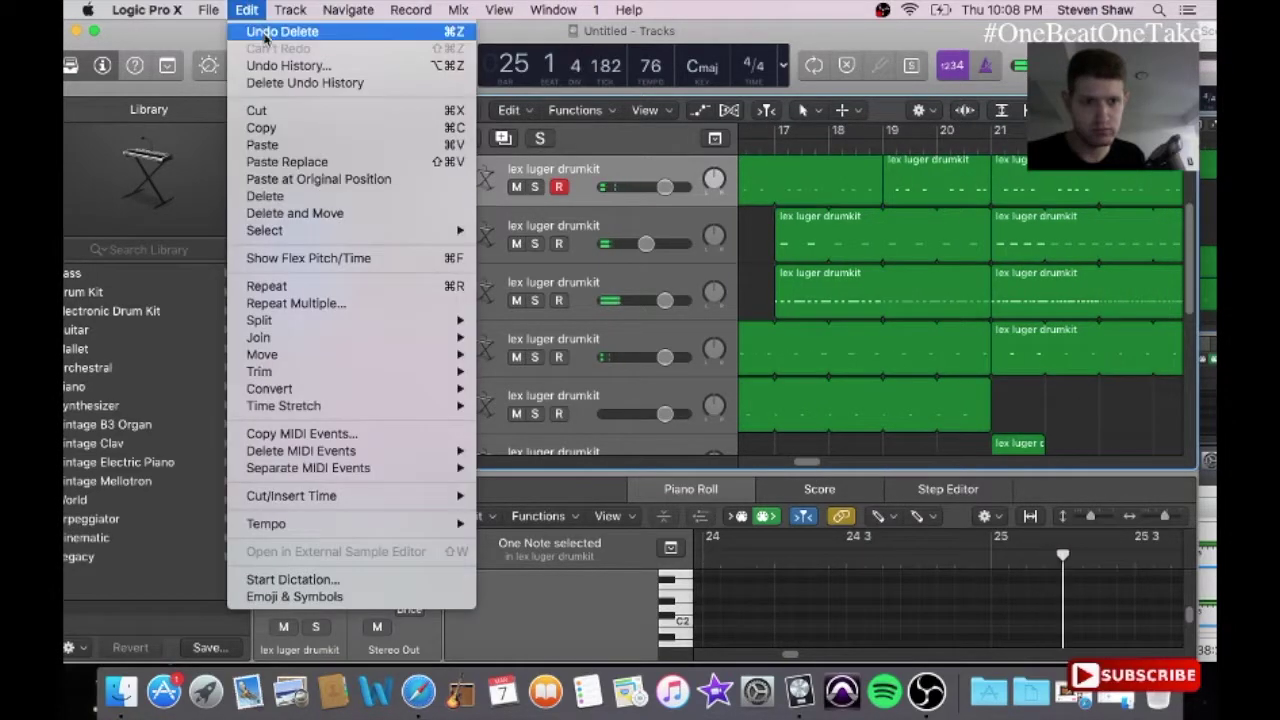
{"action": "left_click", "coordinate": [268, 33]}
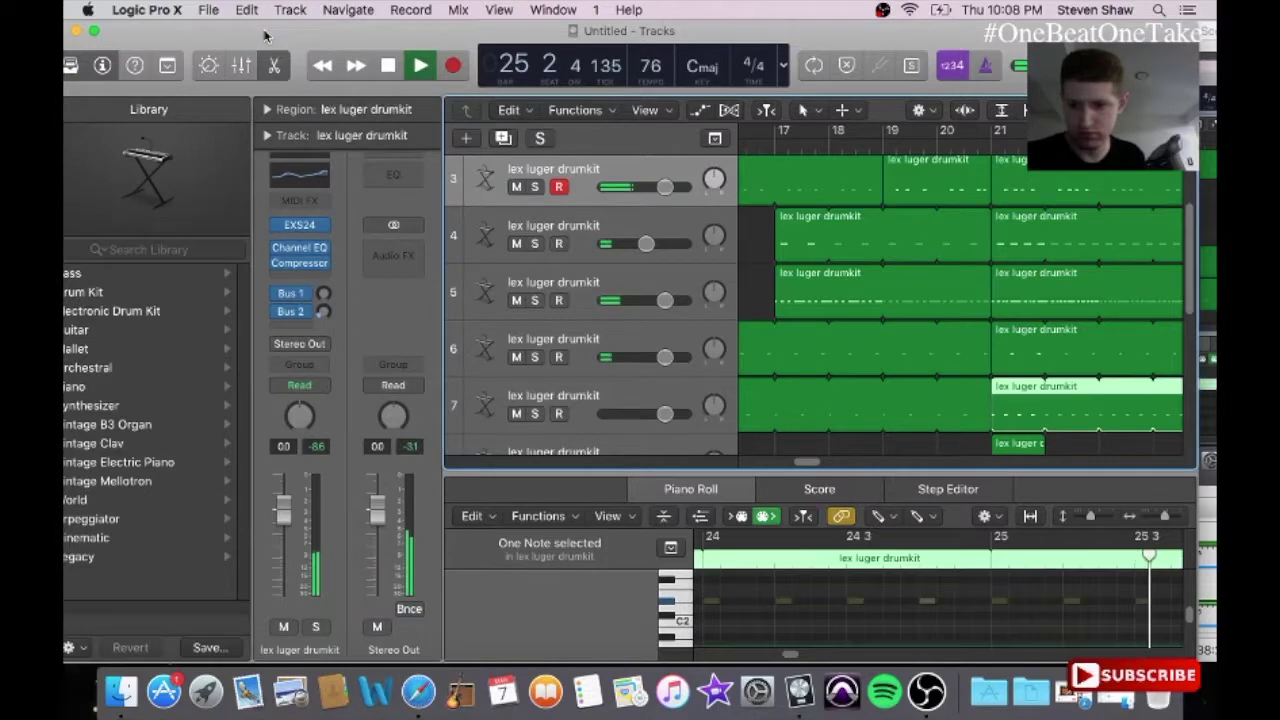
Step: Delete track 6's region that starts at bar 21
{"action": "left_click", "coordinate": [1007, 346]}
{"action": "key", "text": "Delete"}
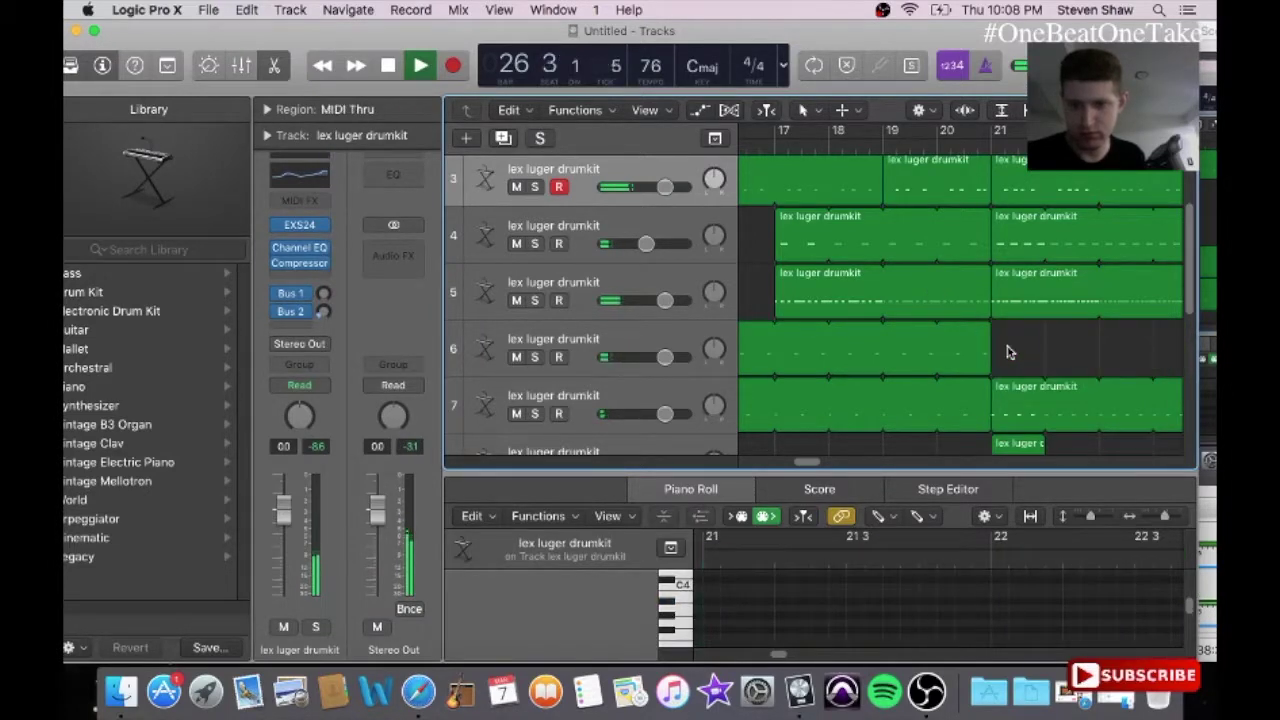
{"action": "mouse_move", "coordinate": [806, 460]}
{"action": "left_mouse_down"}
{"action": "mouse_move", "coordinate": [838, 458]}
{"action": "mouse_move", "coordinate": [838, 472]}
{"action": "mouse_move", "coordinate": [806, 462]}
{"action": "left_mouse_up"}
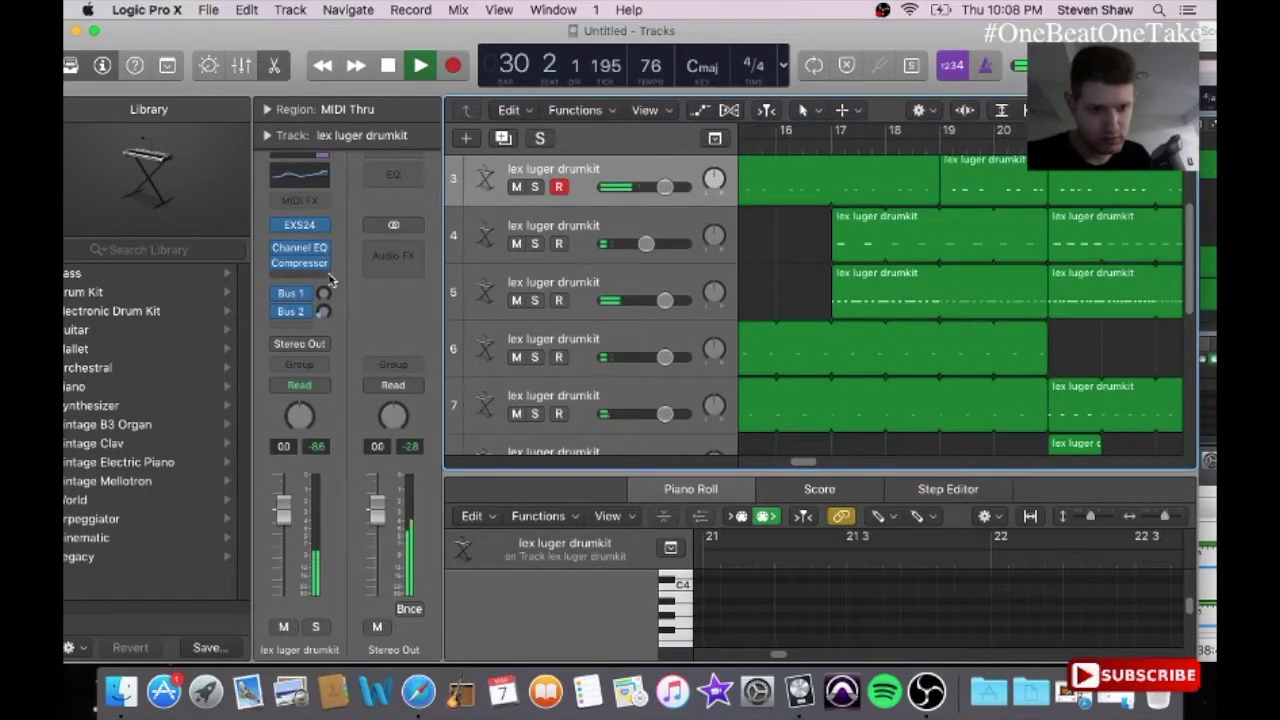
Step: Add a PlatinumVerb reverb to track 3 with the Low Soft Reverb preset
{"action": "left_click", "coordinate": [333, 280]}
{"action": "mouse_move", "coordinate": [300, 542]}
{"action": "mouse_move", "coordinate": [471, 551]}
{"action": "left_click", "coordinate": [586, 554]}
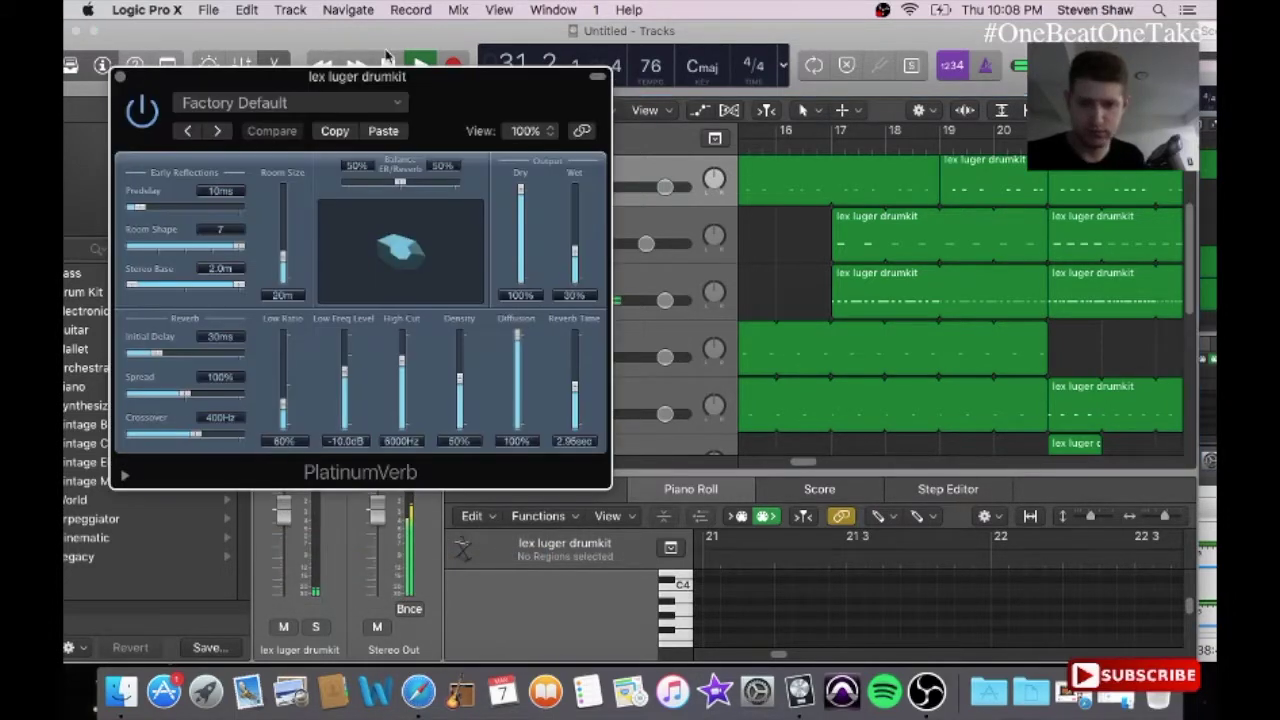
{"action": "left_click", "coordinate": [358, 103]}
{"action": "left_click", "coordinate": [266, 474]}
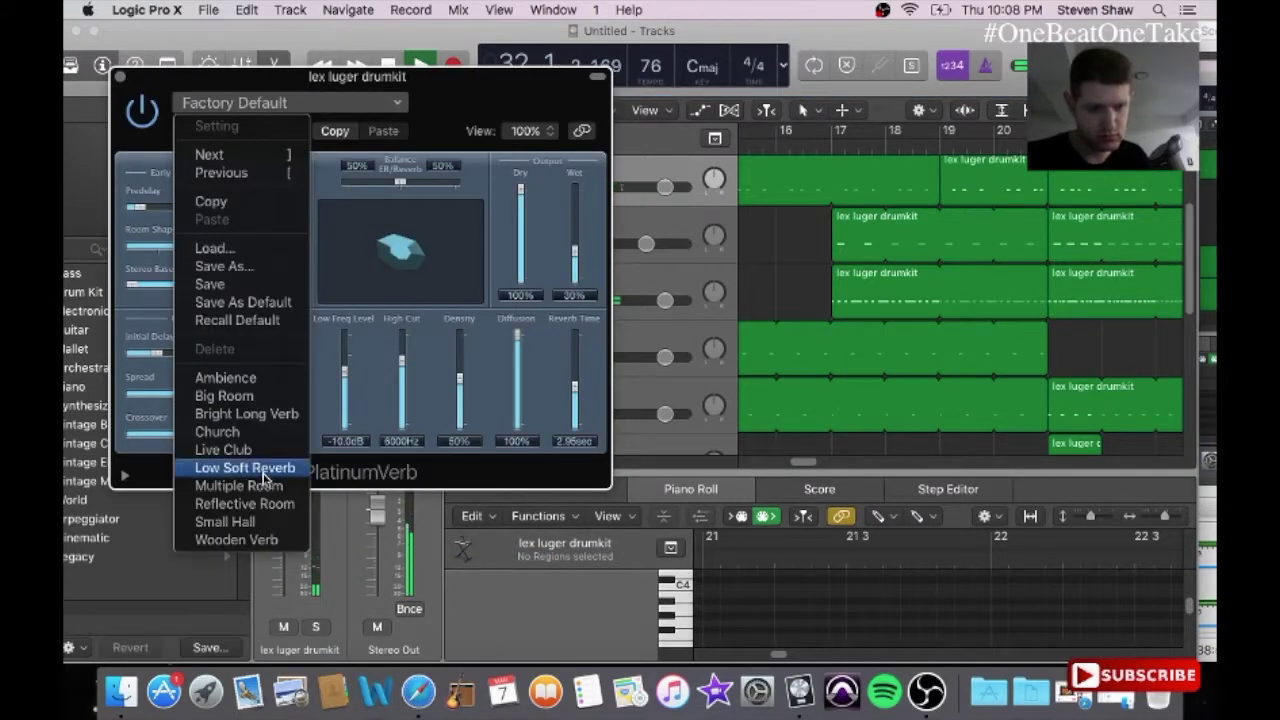
{"action": "left_click", "coordinate": [120, 78]}
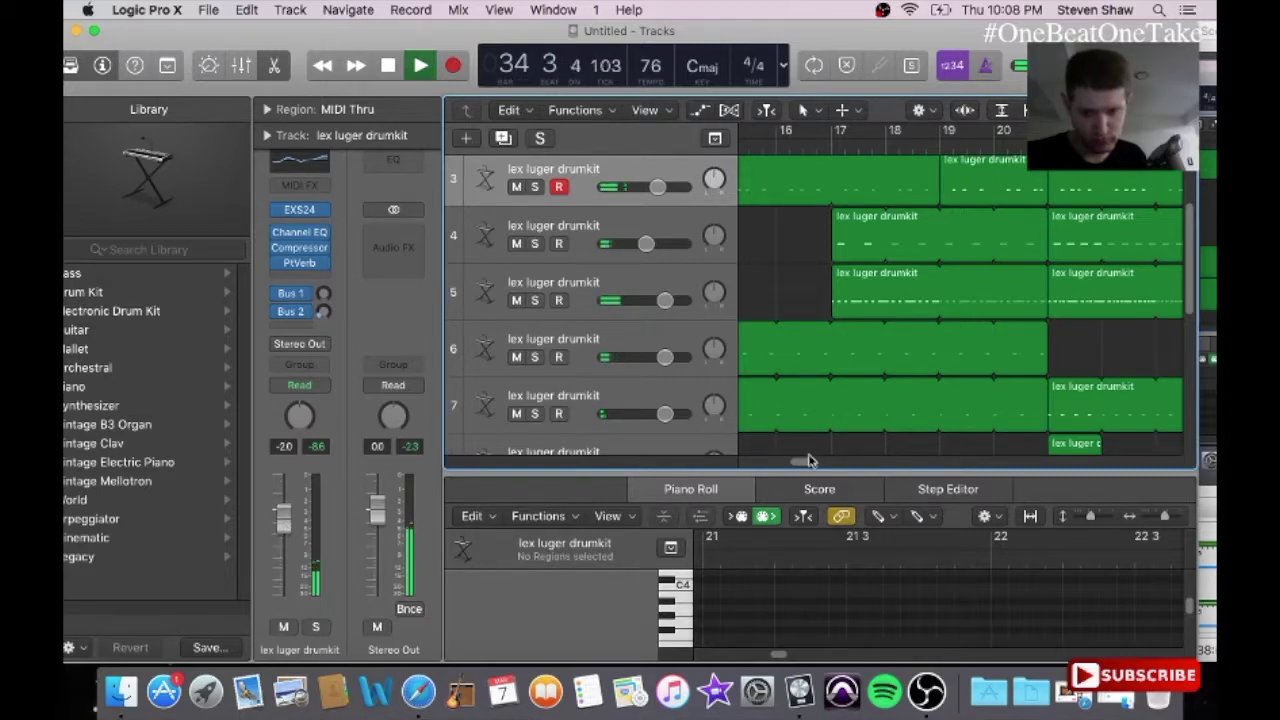
Step: Play the arrangement from bar 5 to review the drum tracks, and stop playback
{"action": "left_click_drag", "start_coordinate": [806, 463], "coordinate": [758, 466]}
{"action": "left_click_drag", "start_coordinate": [1190, 298], "coordinate": [1188, 272]}
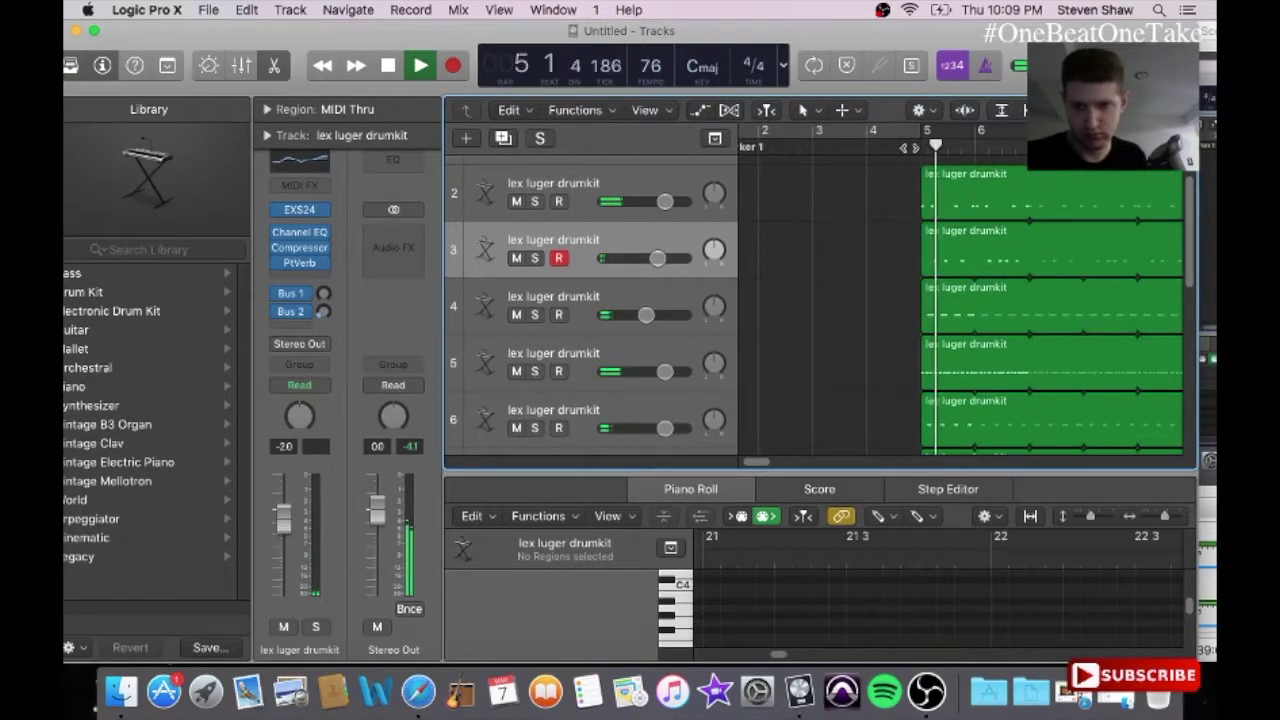
{"action": "key", "text": "space"}
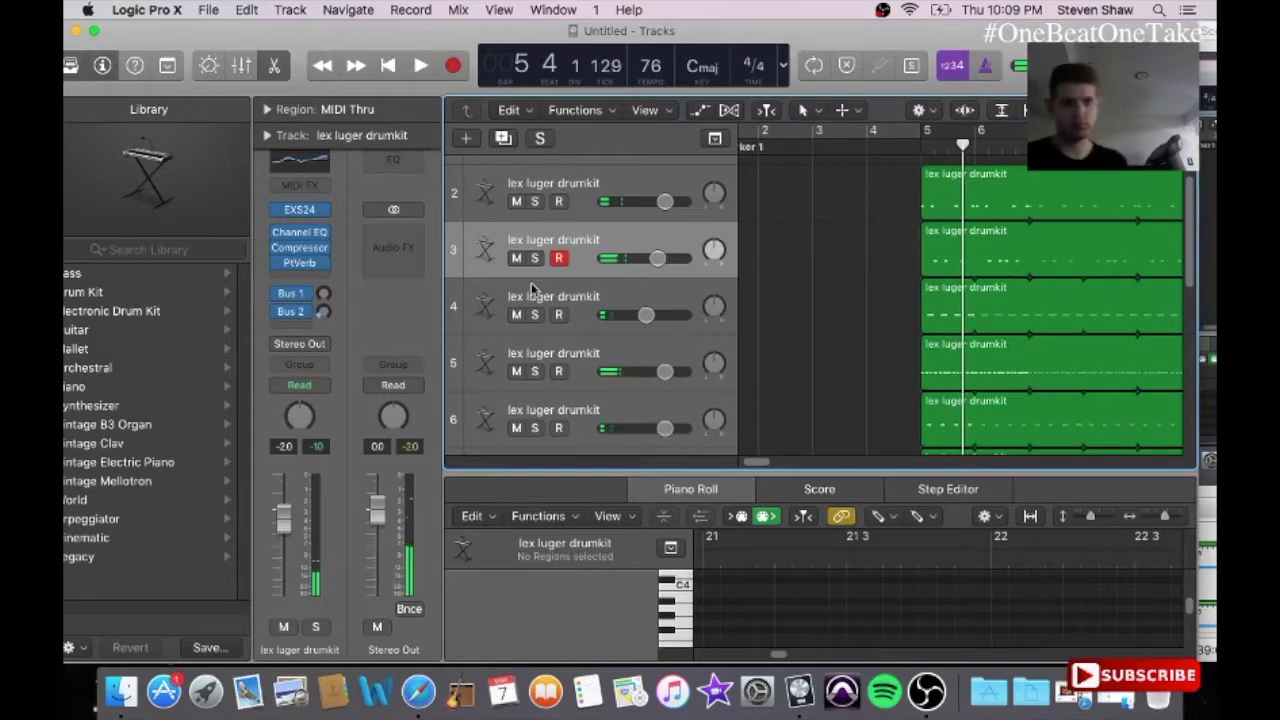
Step: Add a Channel EQ to track 5 with the Standard Hi Hat EQ drum preset
{"action": "left_click", "coordinate": [580, 353]}
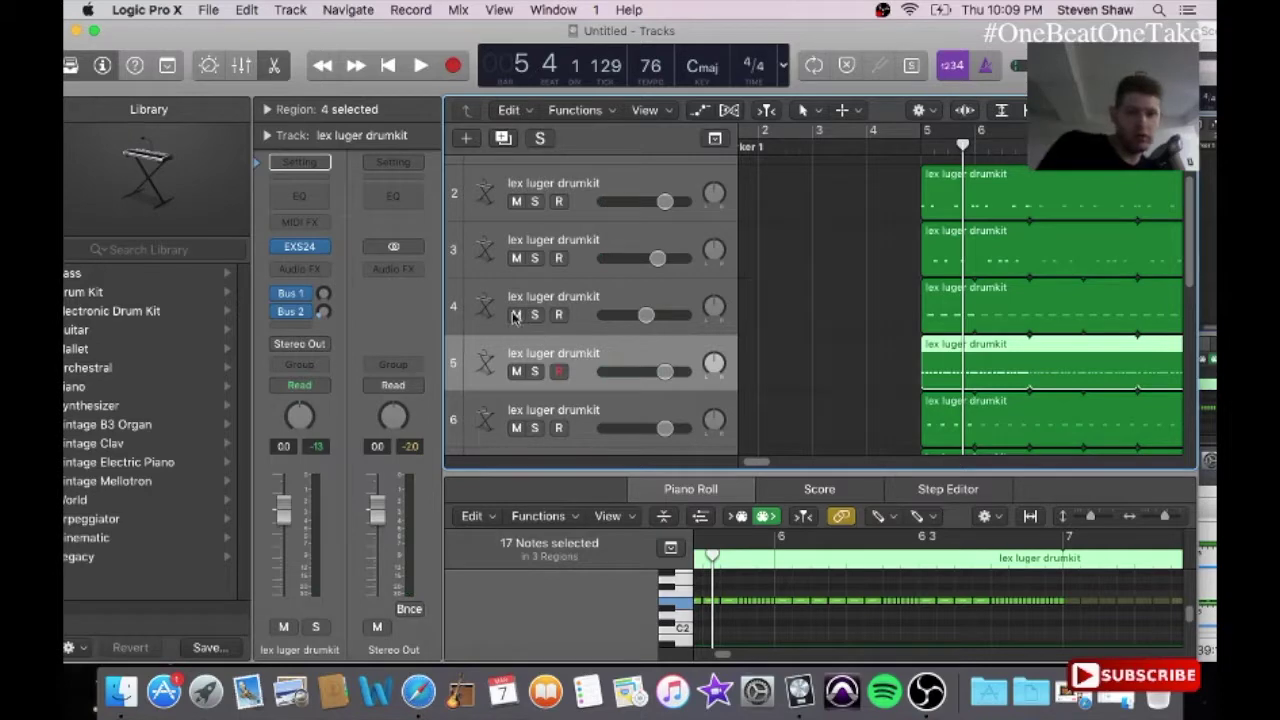
{"action": "left_click", "coordinate": [310, 270]}
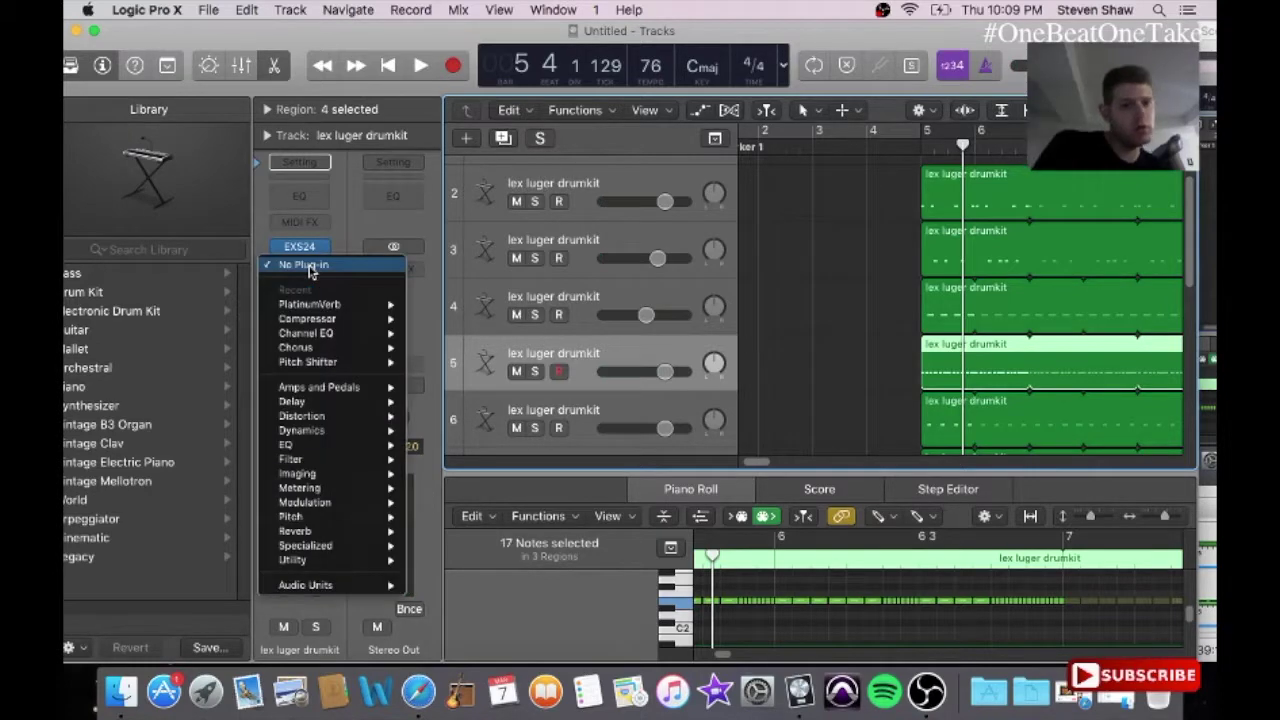
{"action": "mouse_move", "coordinate": [310, 444]}
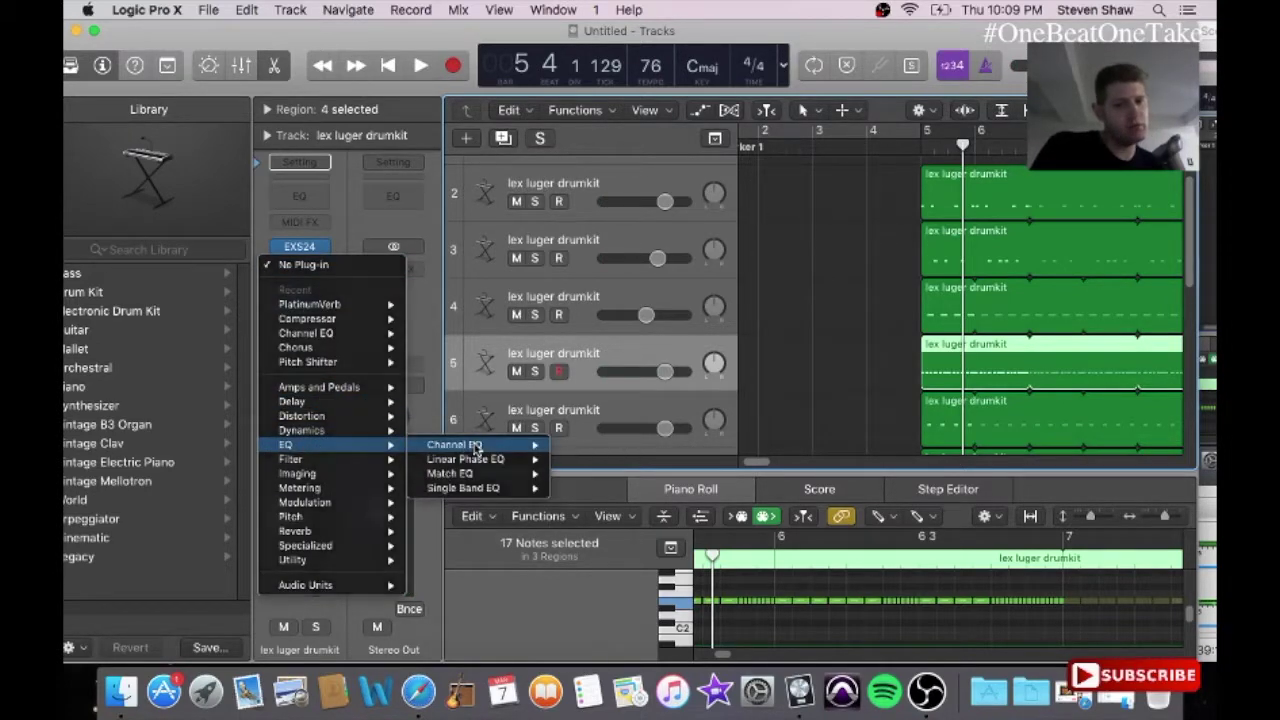
{"action": "left_click", "coordinate": [476, 446]}
{"action": "left_click", "coordinate": [313, 106]}
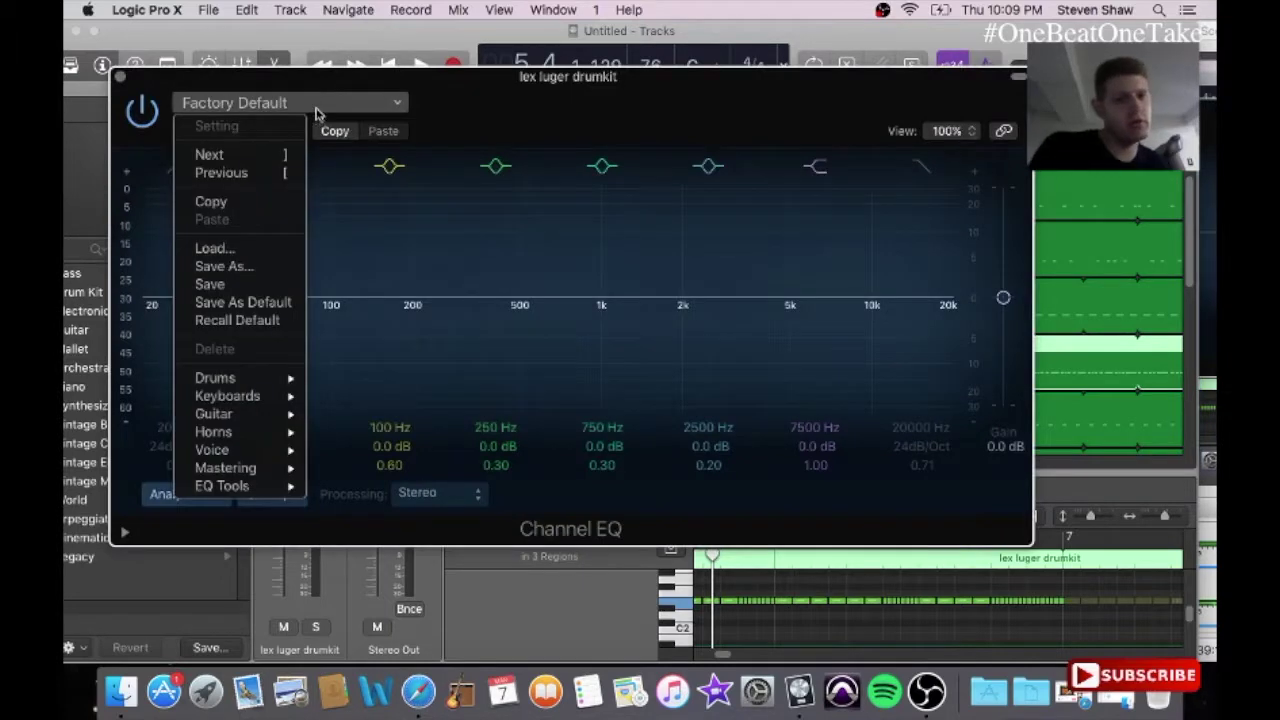
{"action": "mouse_move", "coordinate": [218, 377]}
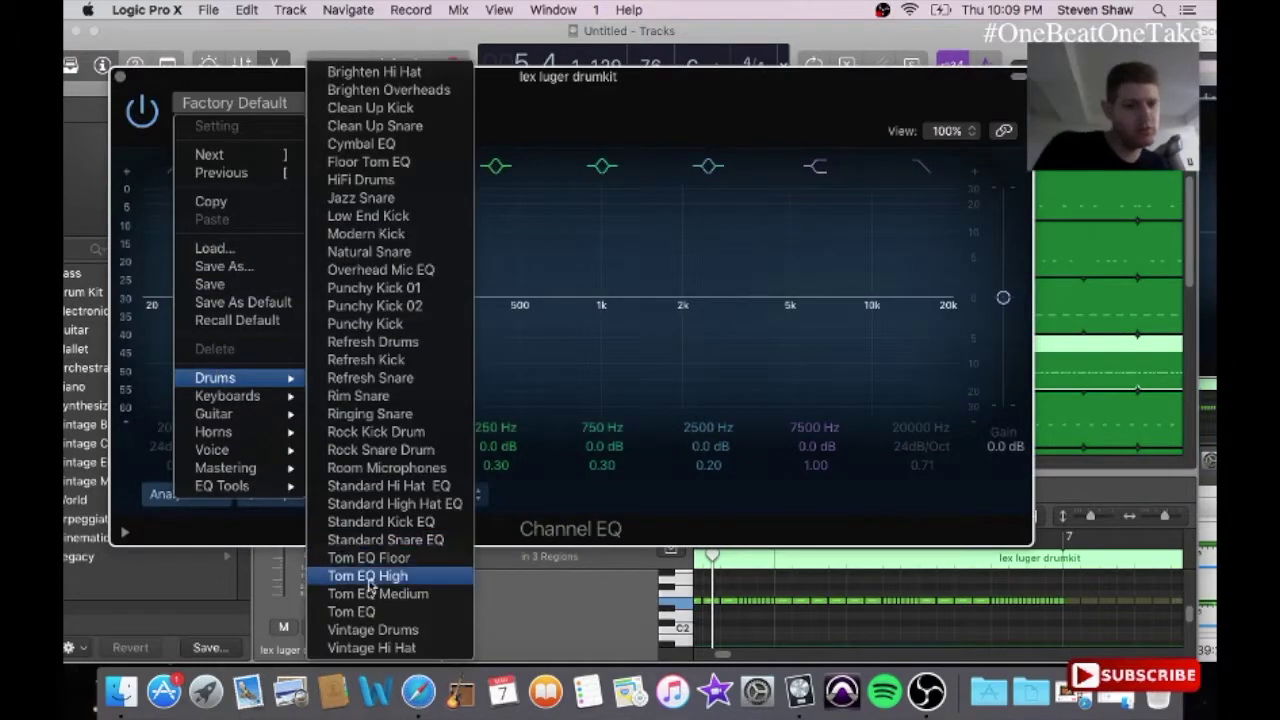
{"action": "left_click", "coordinate": [400, 486]}
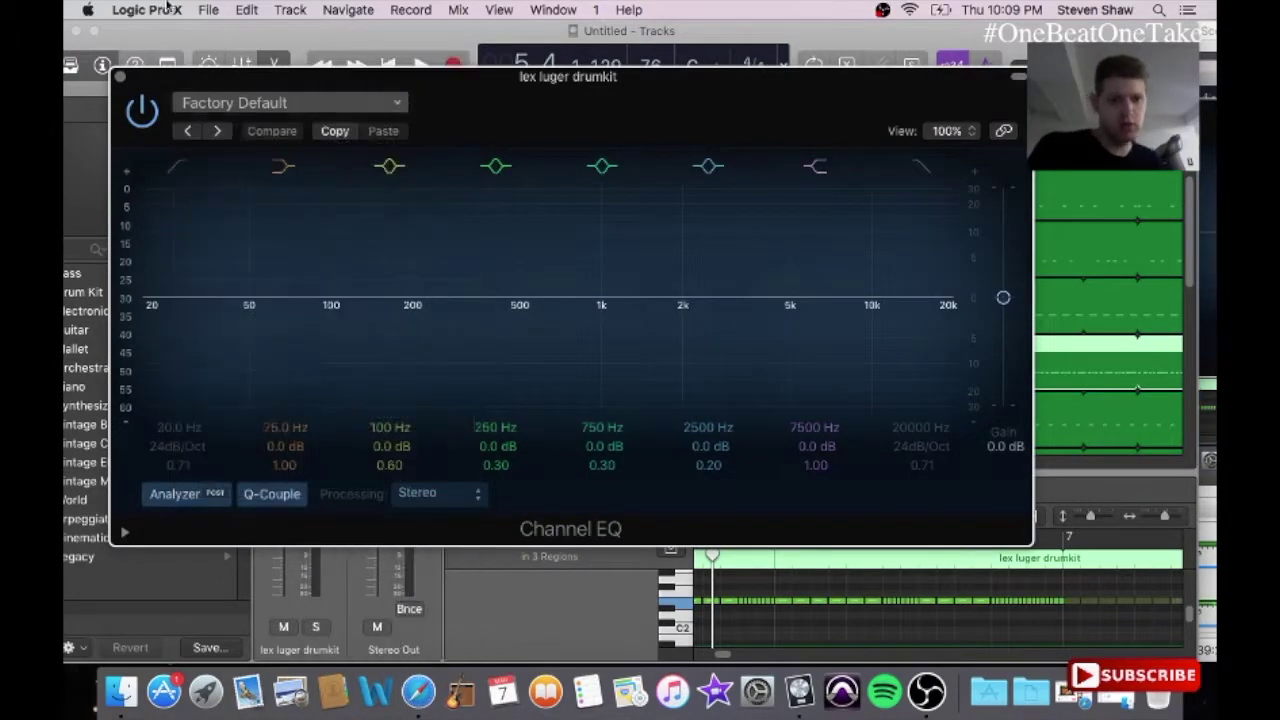
{"action": "left_click", "coordinate": [120, 78]}
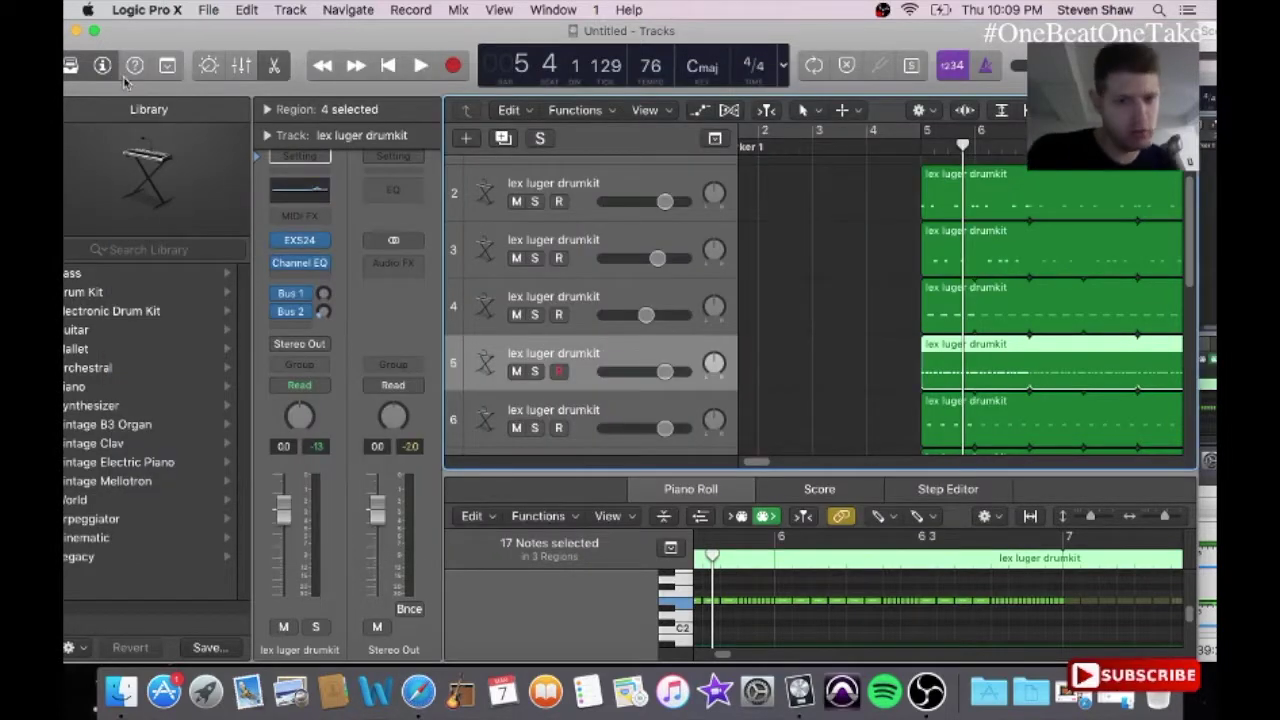
Step: Add a Compressor to track 5 with the VCA Soft Kit drum preset
{"action": "left_click", "coordinate": [292, 280]}
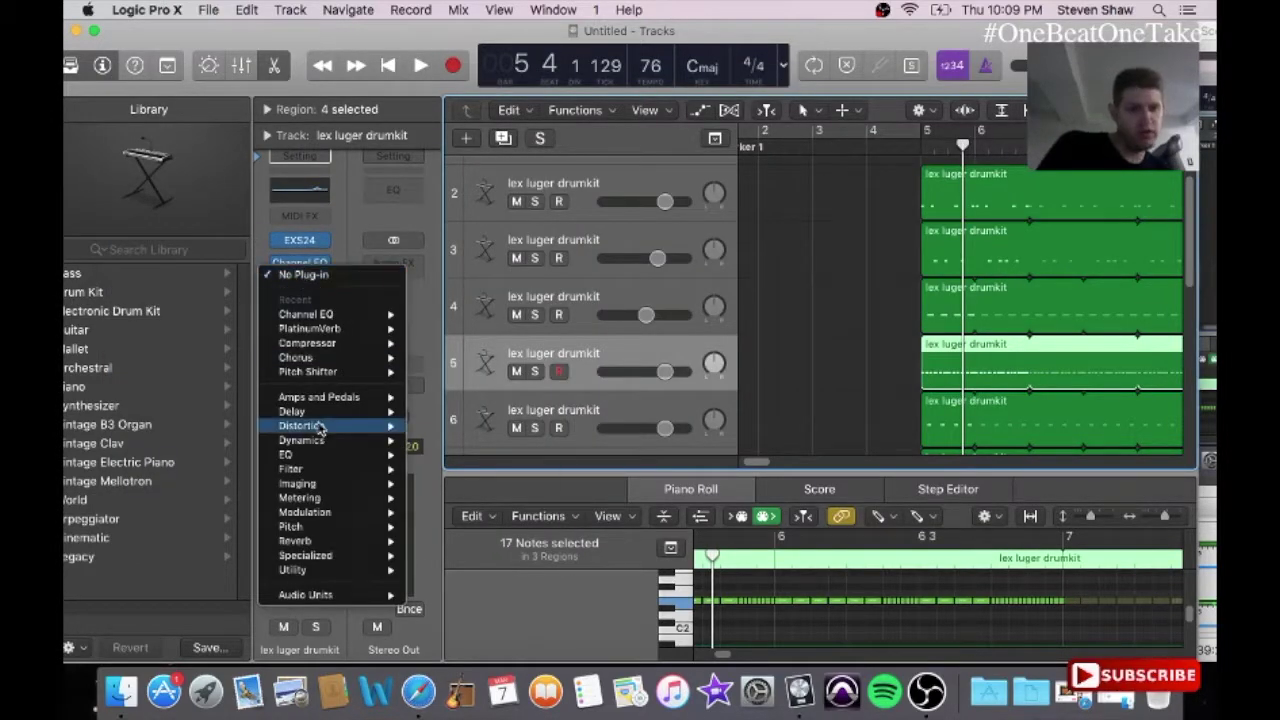
{"action": "mouse_move", "coordinate": [320, 428]}
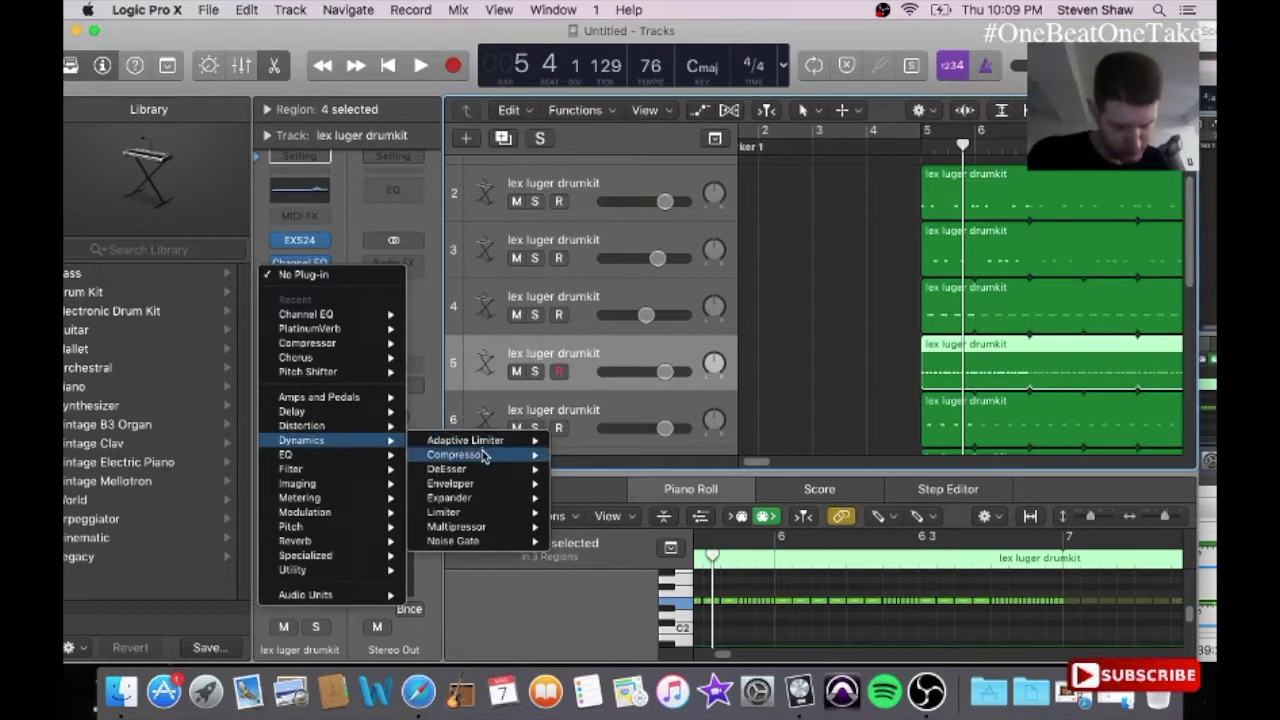
{"action": "left_click", "coordinate": [483, 455]}
{"action": "left_click", "coordinate": [281, 103]}
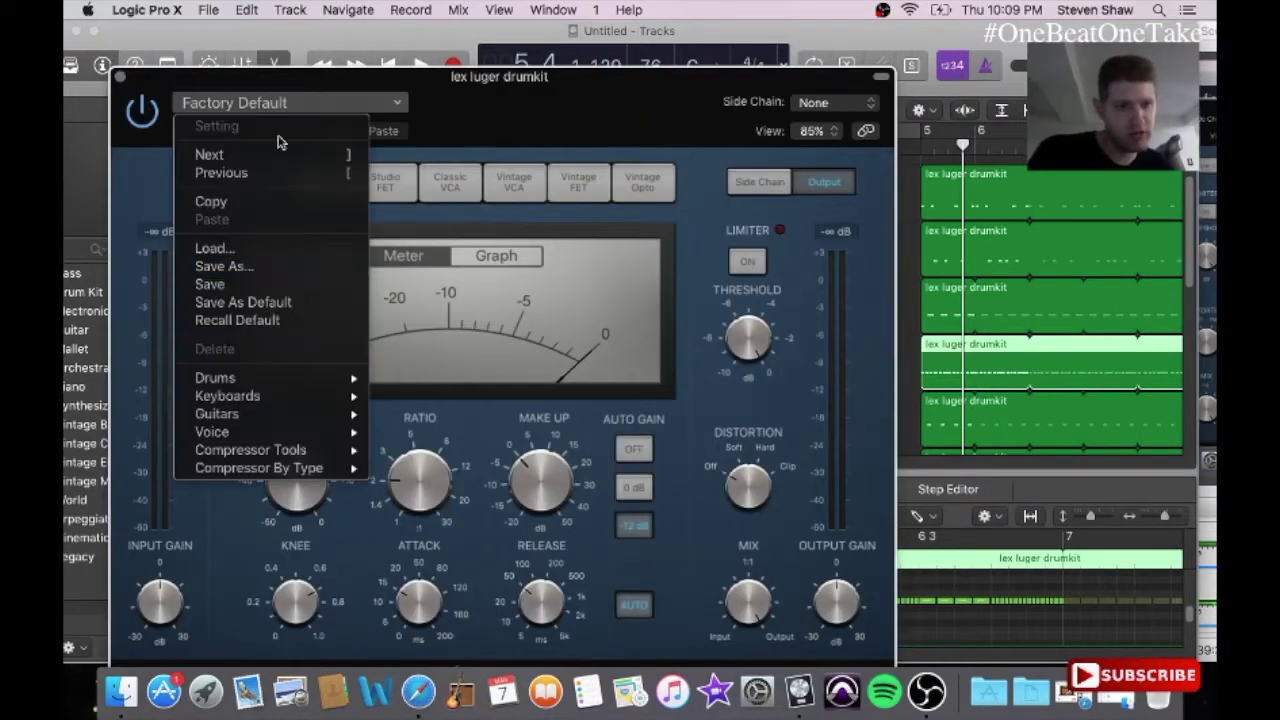
{"action": "mouse_move", "coordinate": [255, 378]}
{"action": "left_click", "coordinate": [443, 630]}
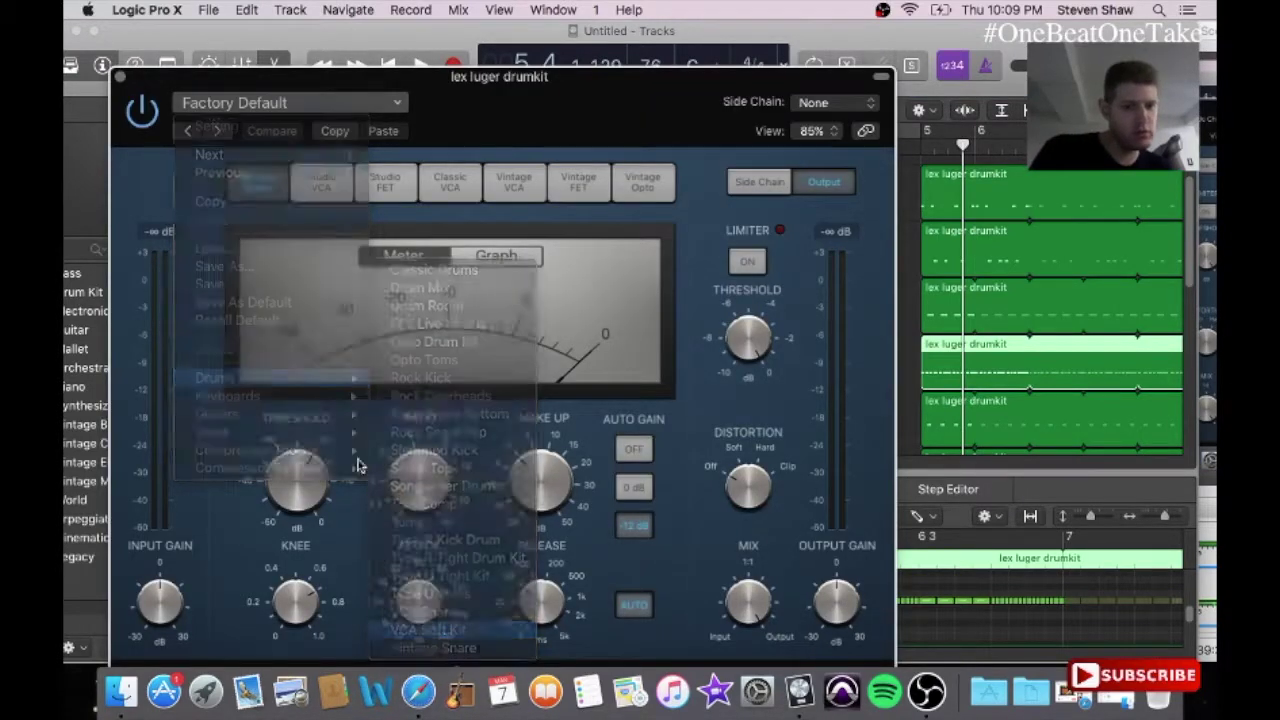
{"action": "left_click", "coordinate": [118, 77]}
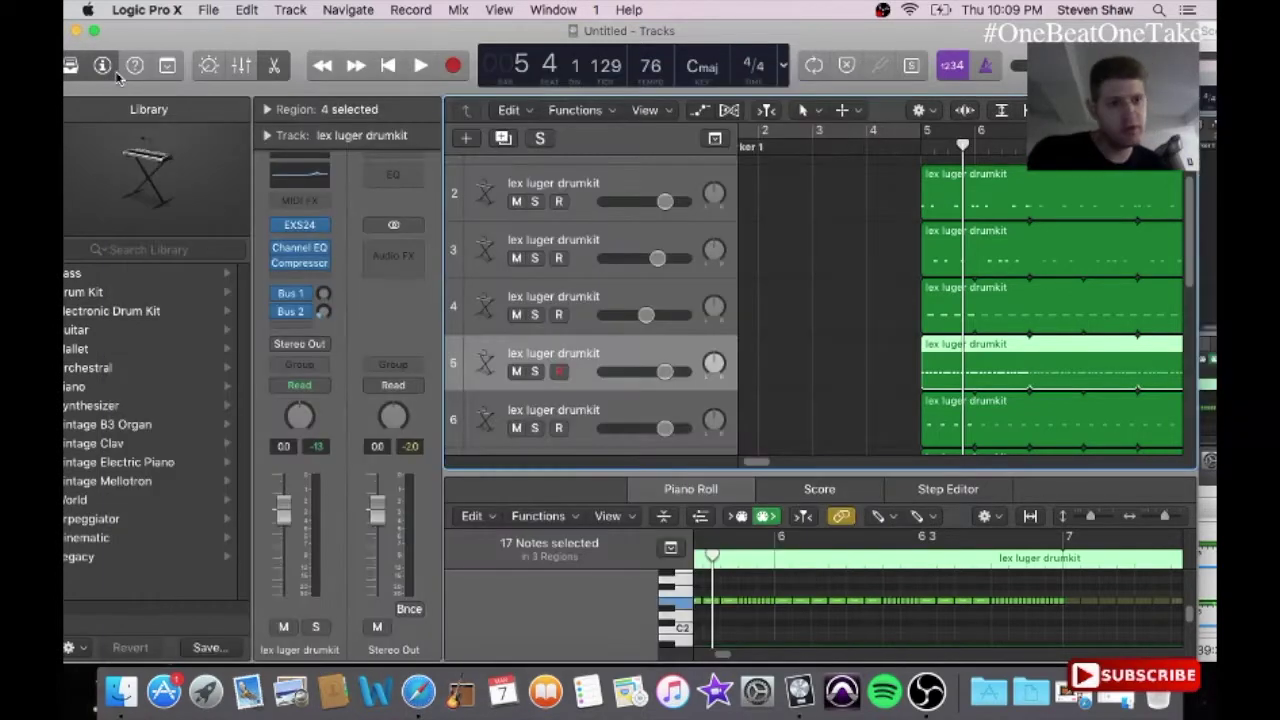
Step: Add a PlatinumVerb reverb to track 5 with the Low Soft Reverb preset, and set its volume to -3.0 dB during playback
{"action": "left_click", "coordinate": [286, 279]}
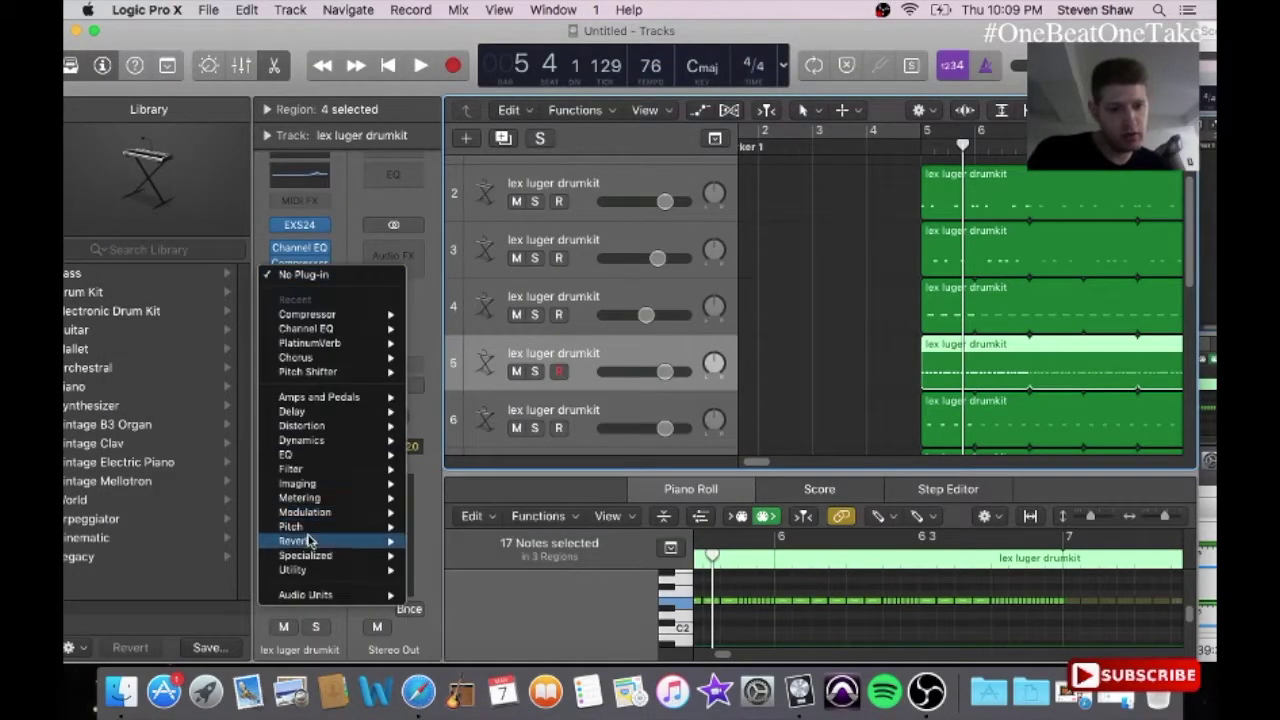
{"action": "mouse_move", "coordinate": [310, 541]}
{"action": "mouse_move", "coordinate": [519, 561]}
{"action": "left_click", "coordinate": [582, 556]}
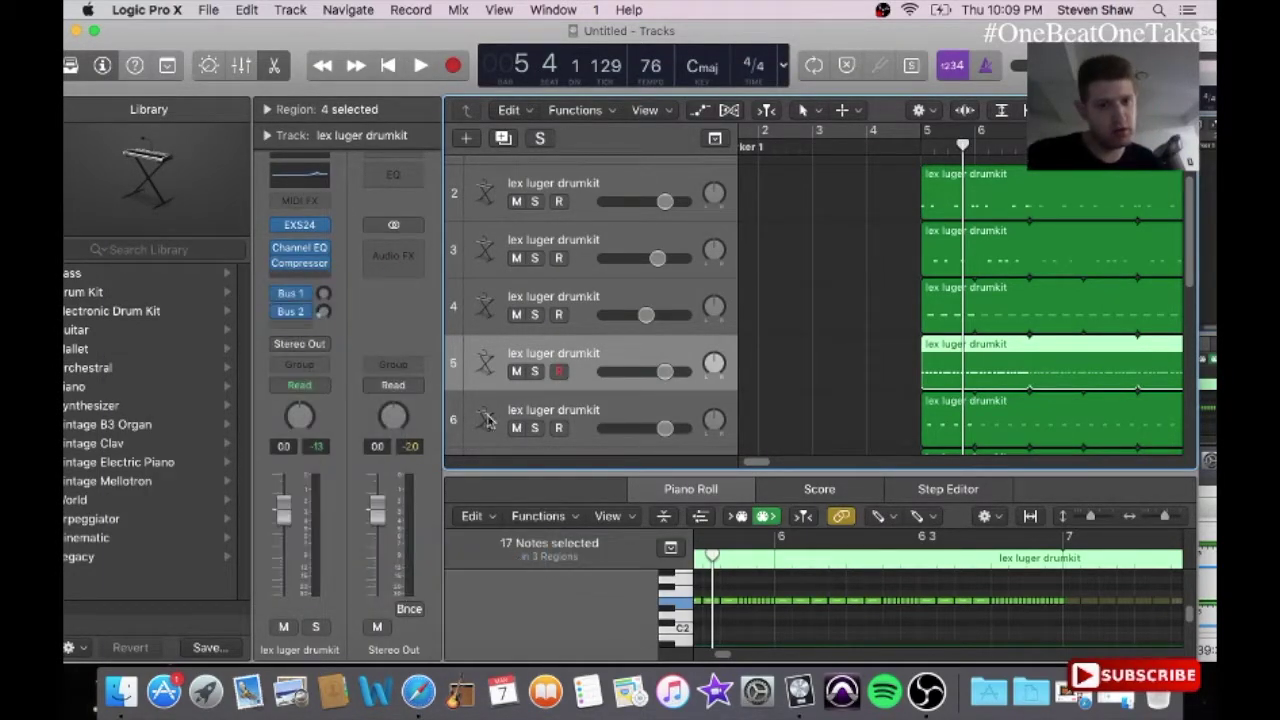
{"action": "left_click", "coordinate": [295, 105]}
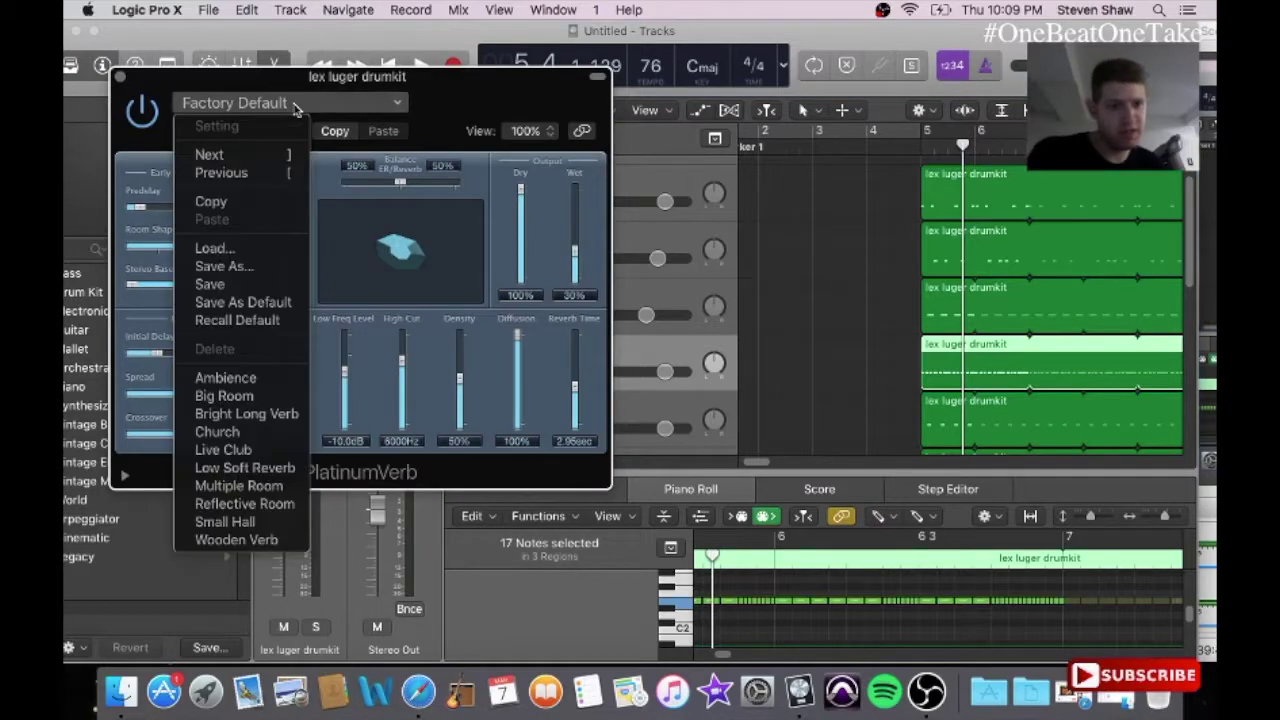
{"action": "left_click", "coordinate": [245, 467]}
{"action": "left_click", "coordinate": [120, 77]}
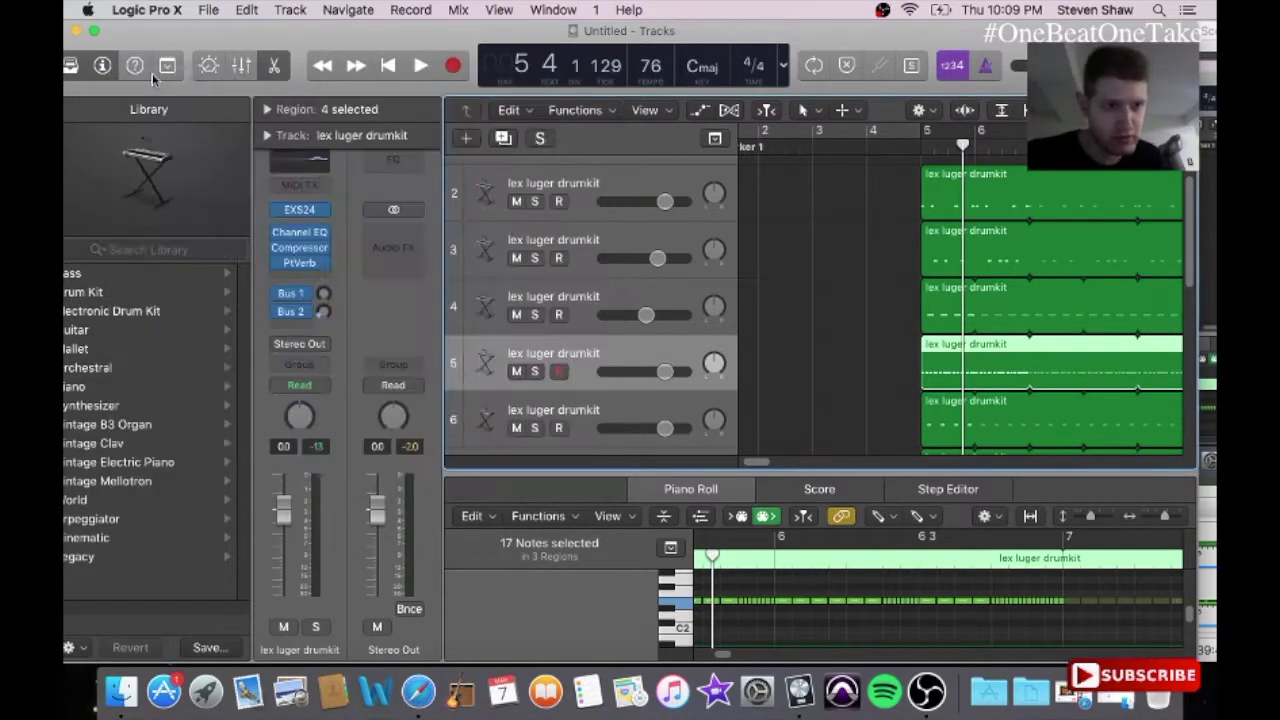
{"action": "key", "text": "space"}
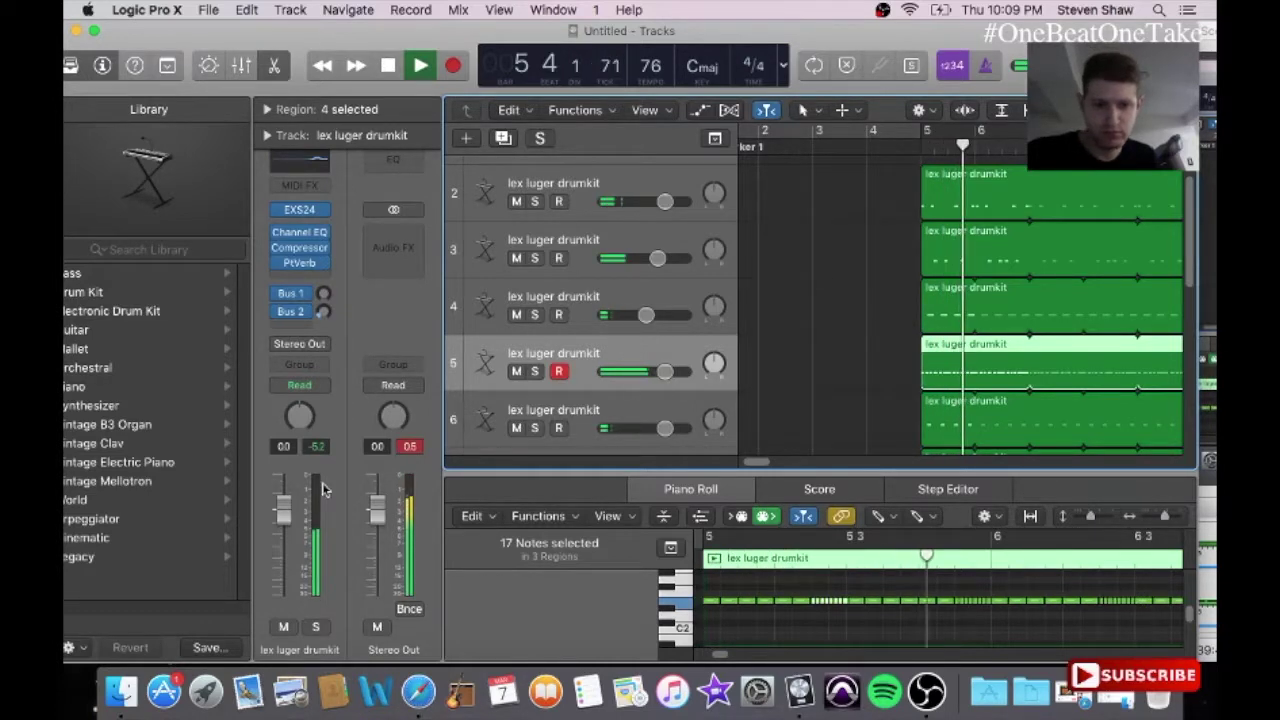
{"action": "left_click_drag", "start_coordinate": [285, 513], "coordinate": [284, 522]}
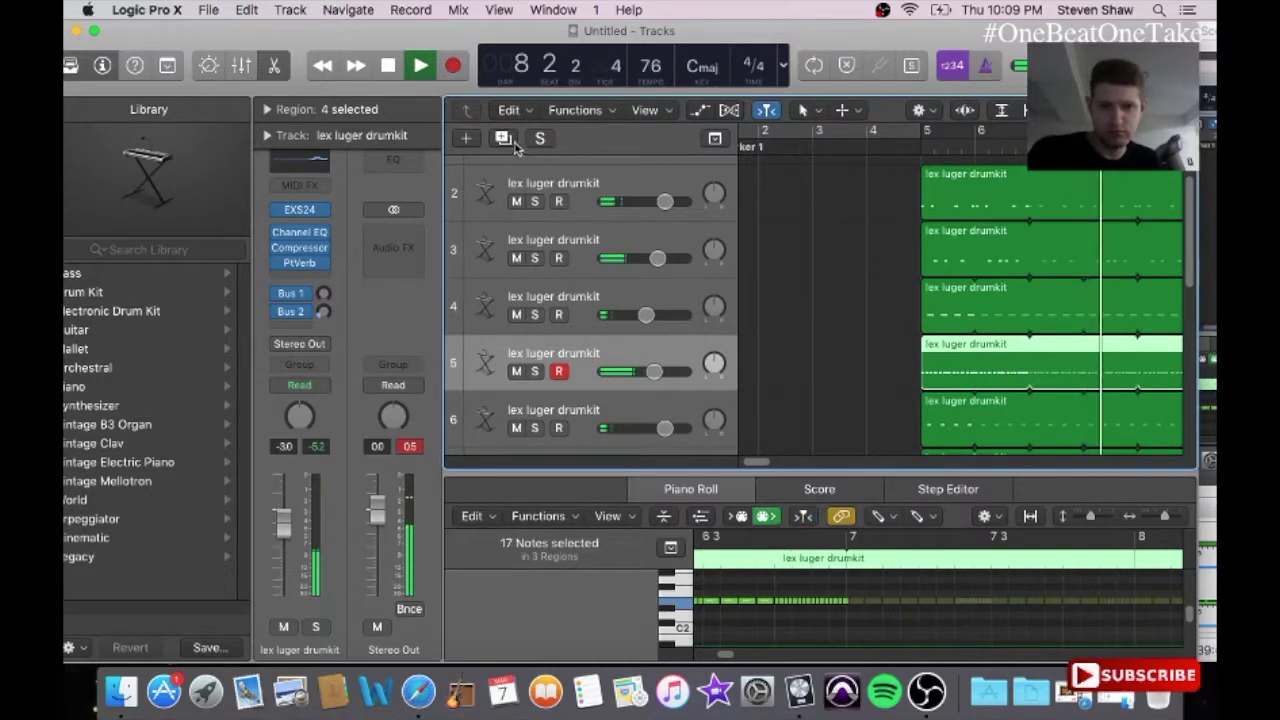
Step: Add two new tracks with track 5's duplicated settings, and copy track 5's selected regions
{"action": "left_click", "coordinate": [510, 142]}
{"action": "key", "text": "XF86AudioLowerVolume"}
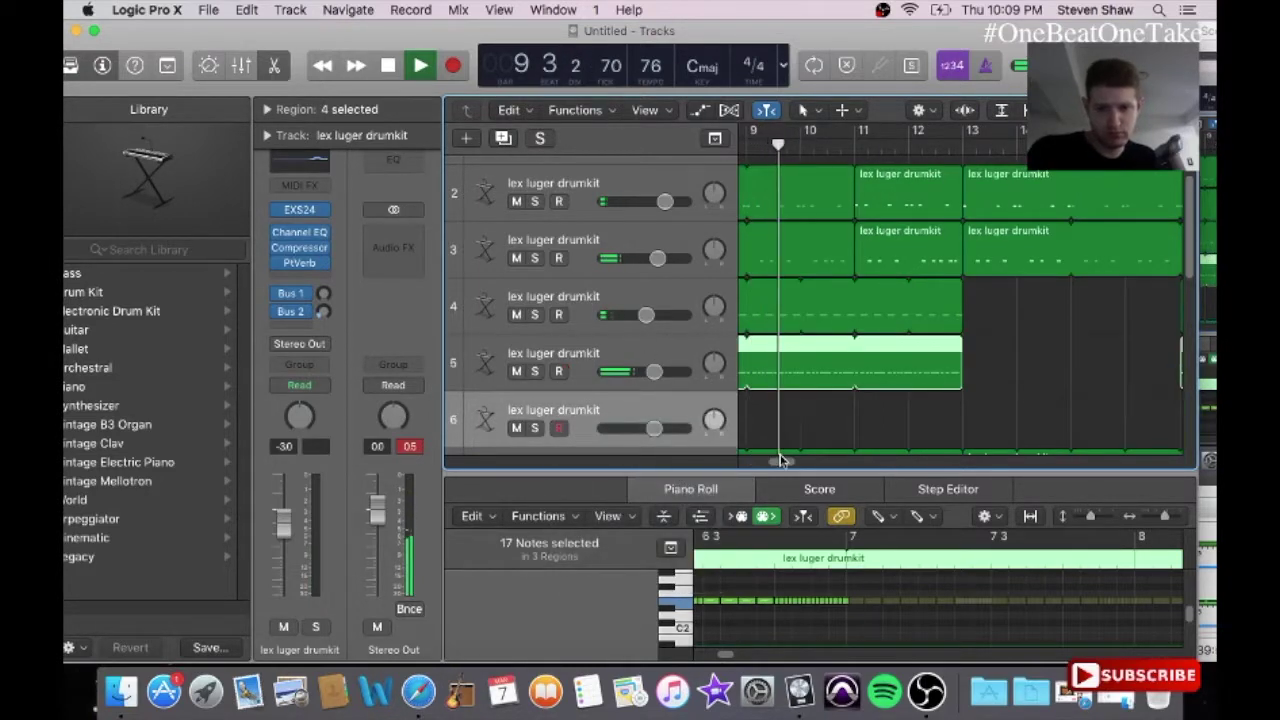
{"action": "left_click_drag", "start_coordinate": [785, 457], "coordinate": [757, 459]}
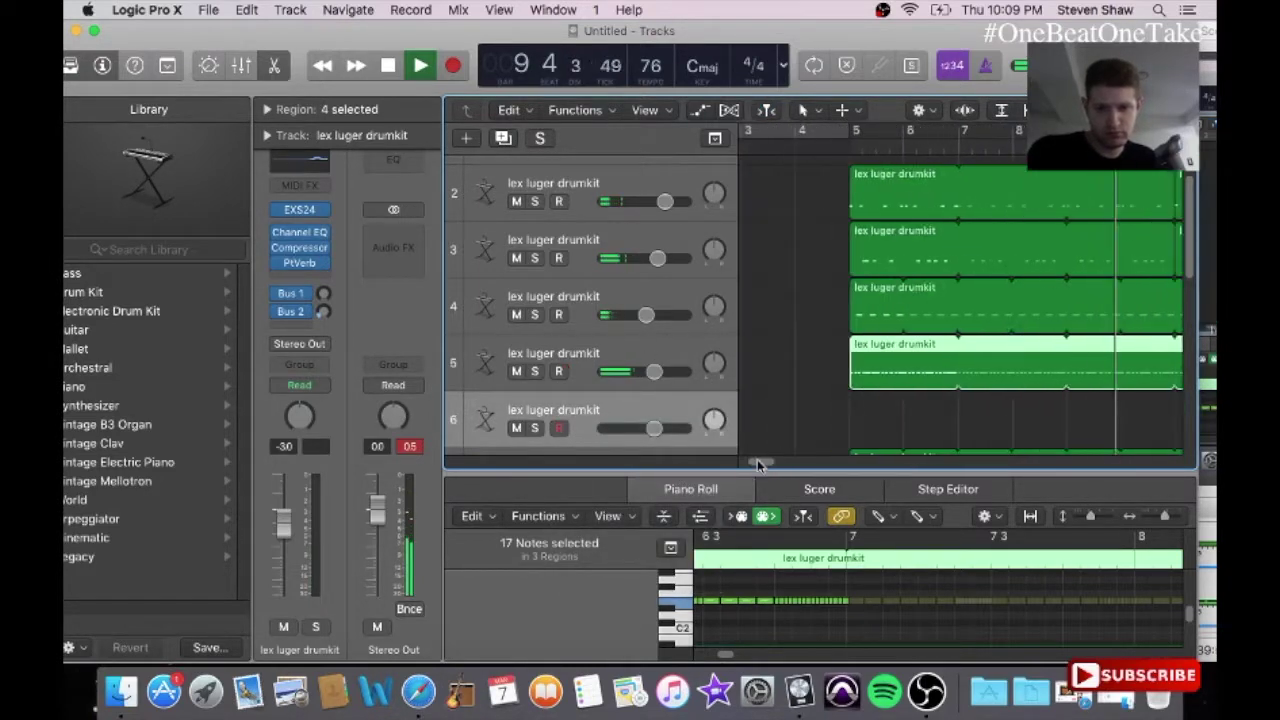
{"action": "left_click", "coordinate": [503, 139]}
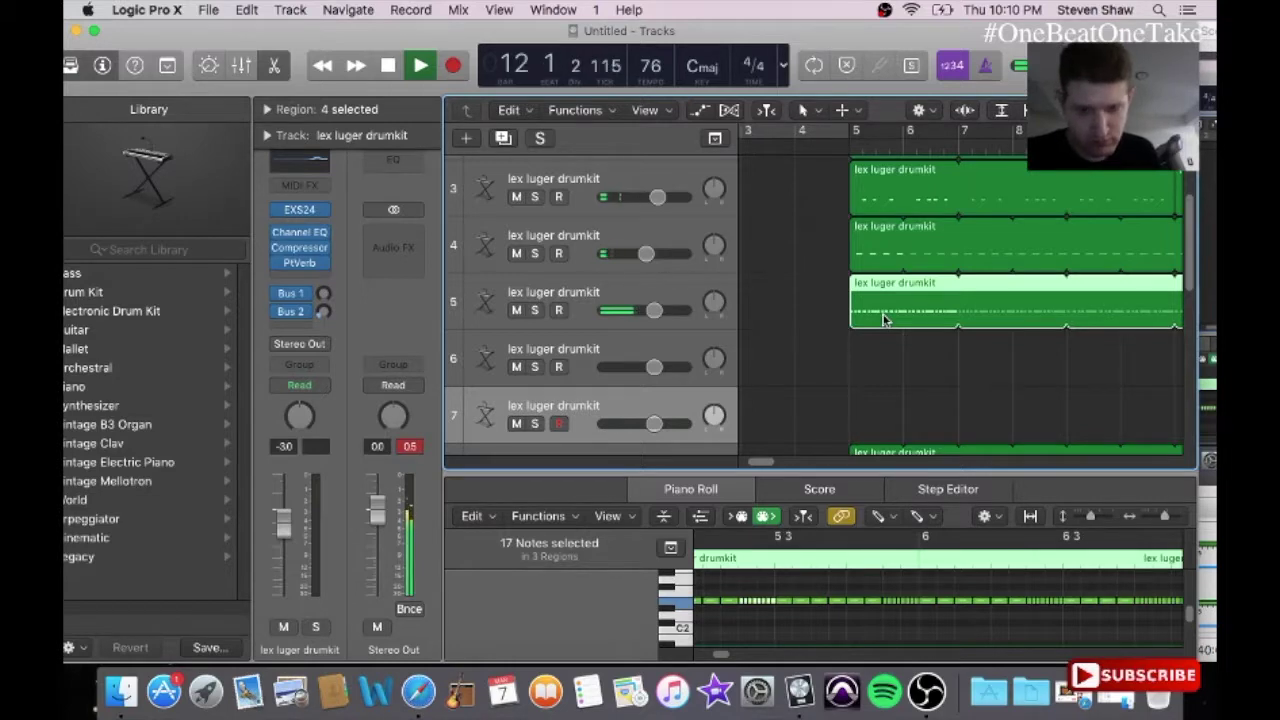
{"action": "left_click", "coordinate": [255, 10]}
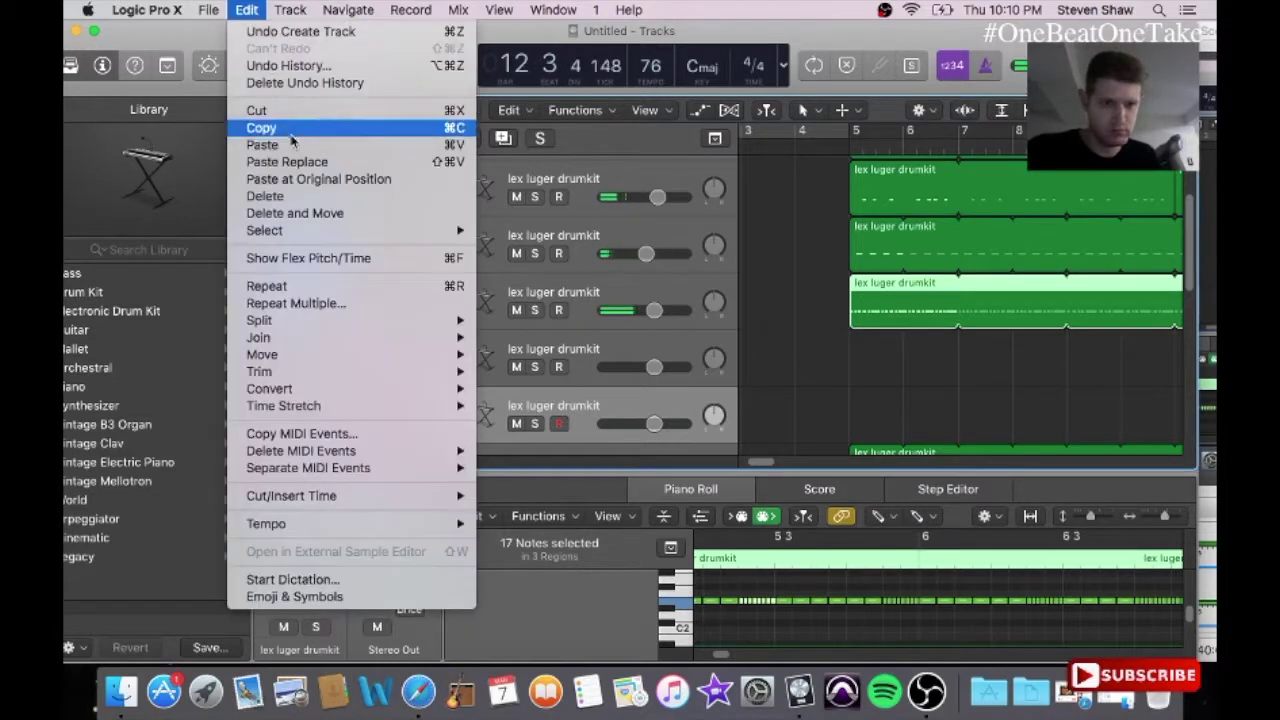
{"action": "left_click", "coordinate": [265, 126]}
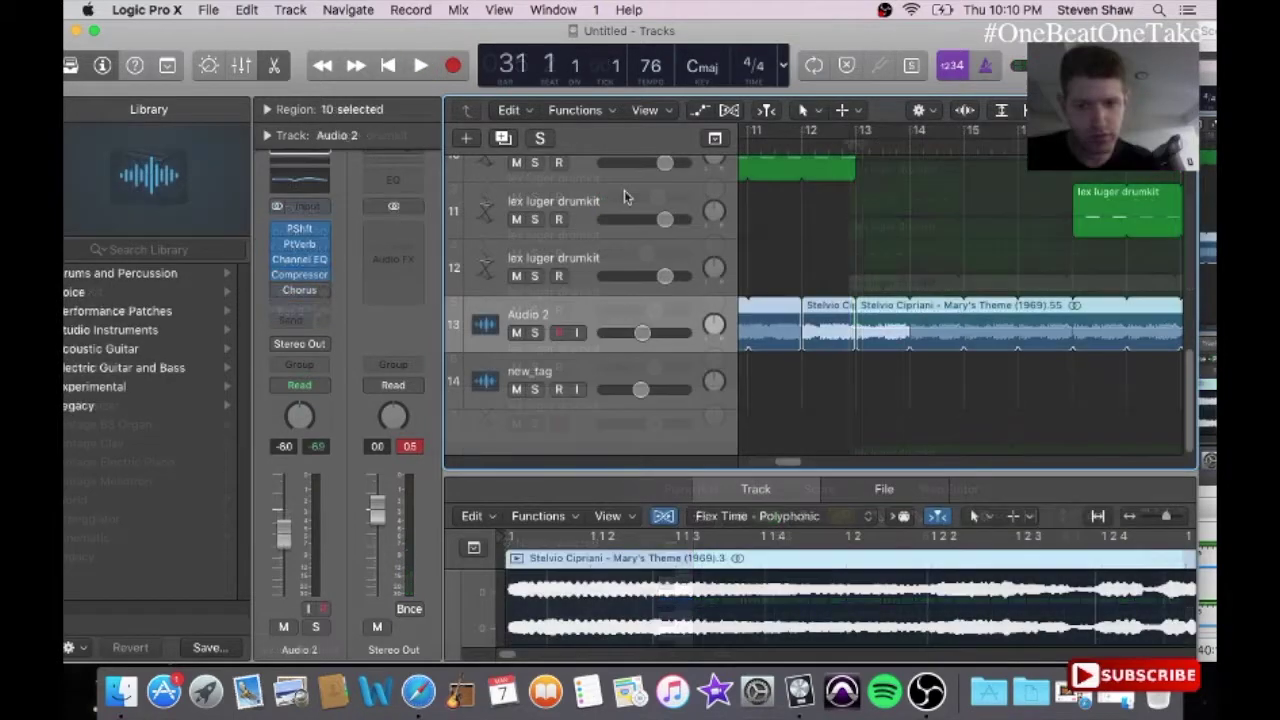
Step: Create a duplicate of the Audio 2 track's settings and move the sample region starting at bar 13 onto the new track
{"action": "left_click", "coordinate": [504, 138]}
{"action": "left_click", "coordinate": [852, 408]}
{"action": "left_click_drag", "start_coordinate": [885, 333], "coordinate": [882, 368]}
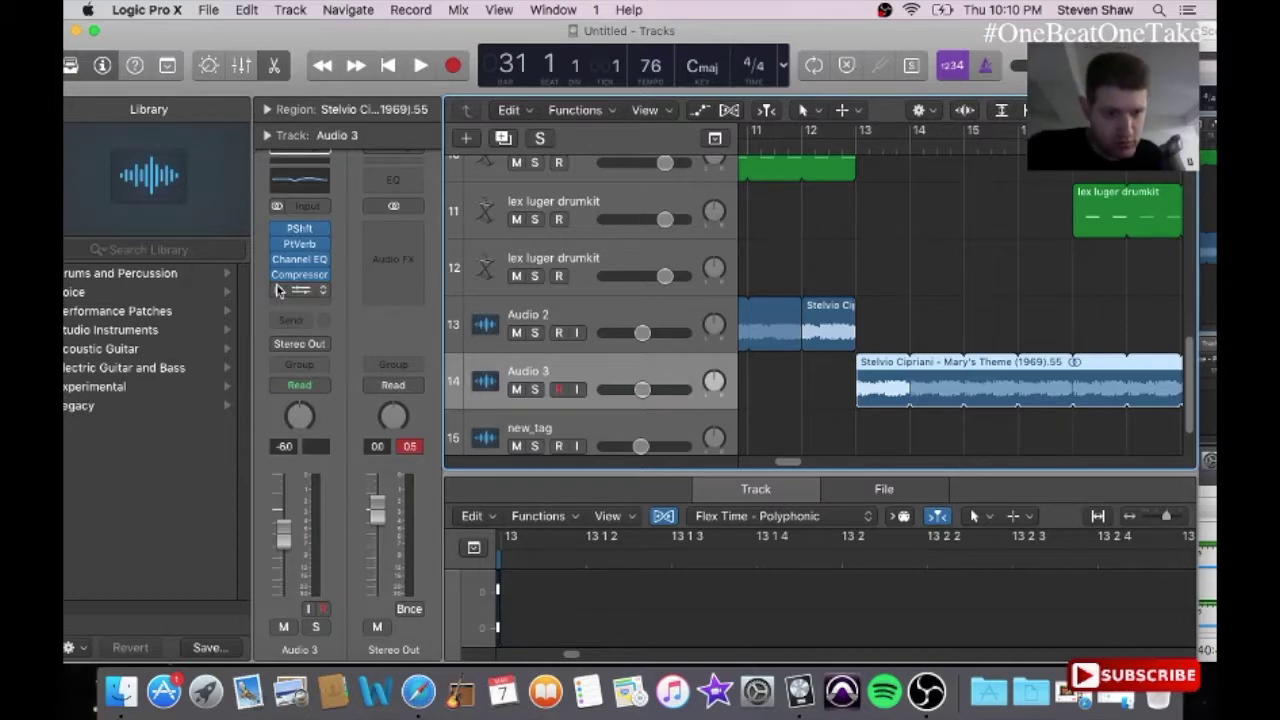
Step: Replace the Chorus on Audio 3 with a Phaser using the Phase Filter 01 preset, and play from bar 13
{"action": "left_click", "coordinate": [322, 291]}
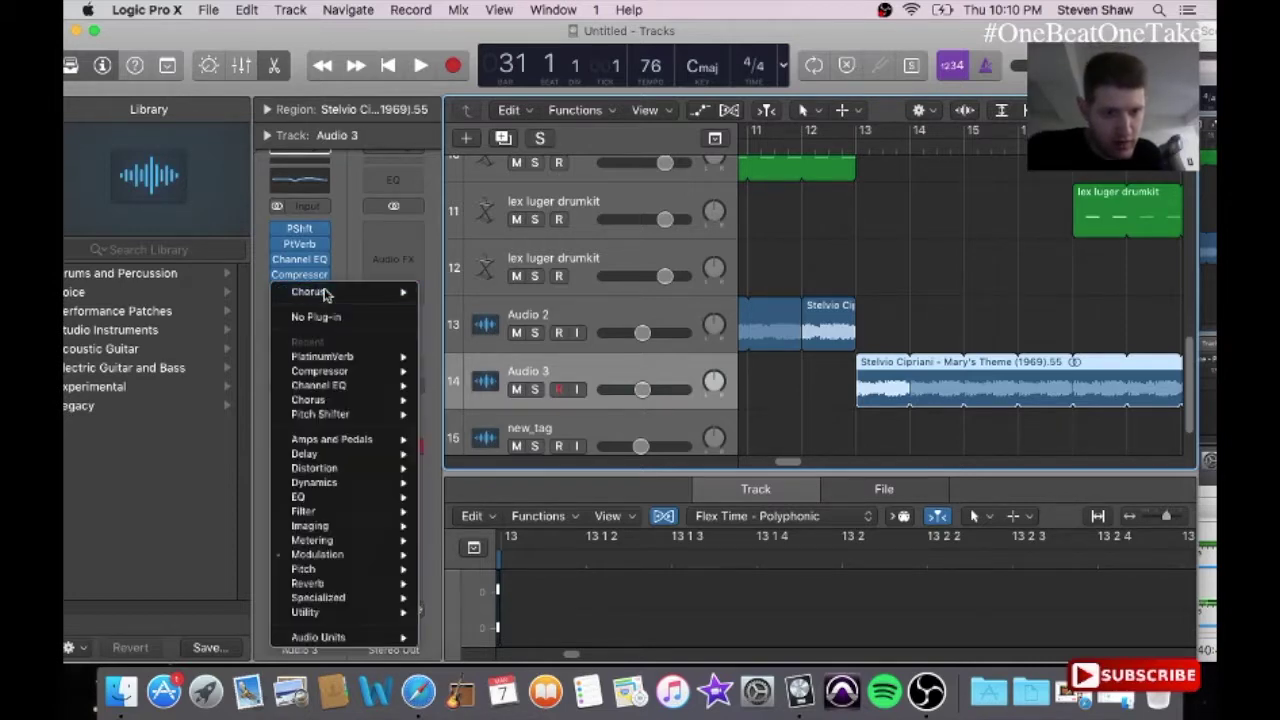
{"action": "left_click", "coordinate": [330, 318]}
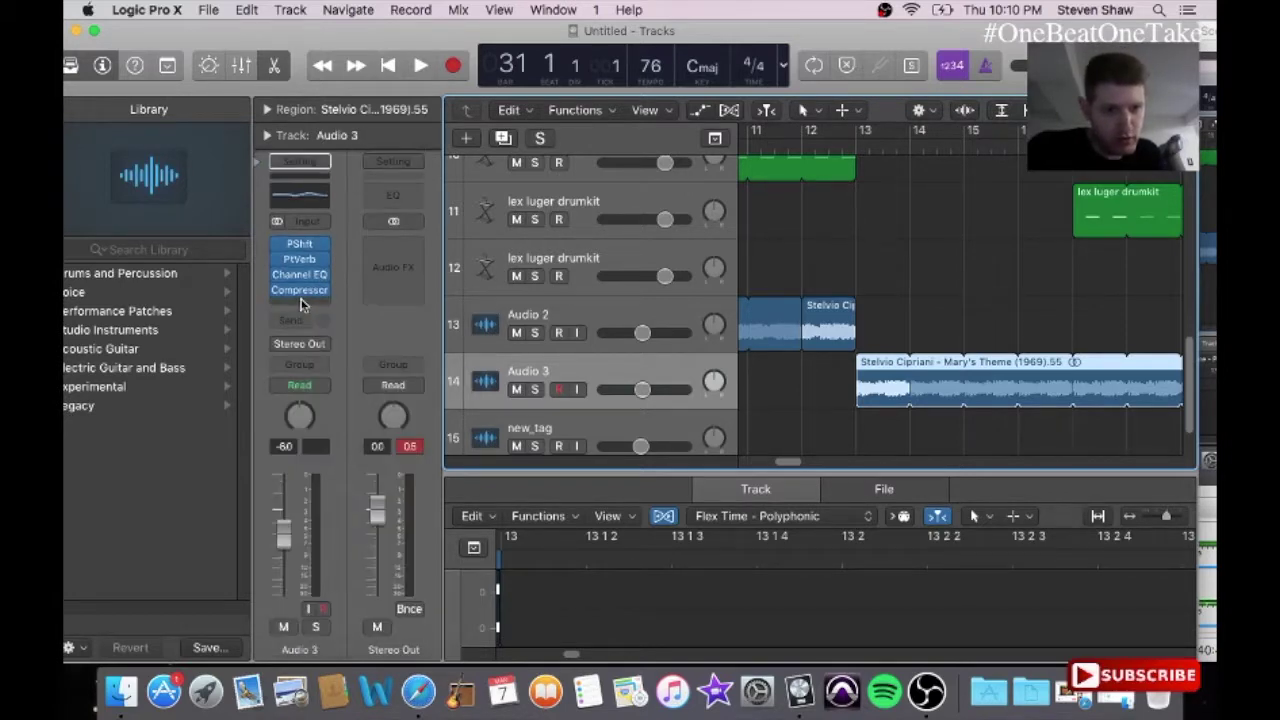
{"action": "left_click", "coordinate": [300, 303]}
{"action": "mouse_move", "coordinate": [337, 542]}
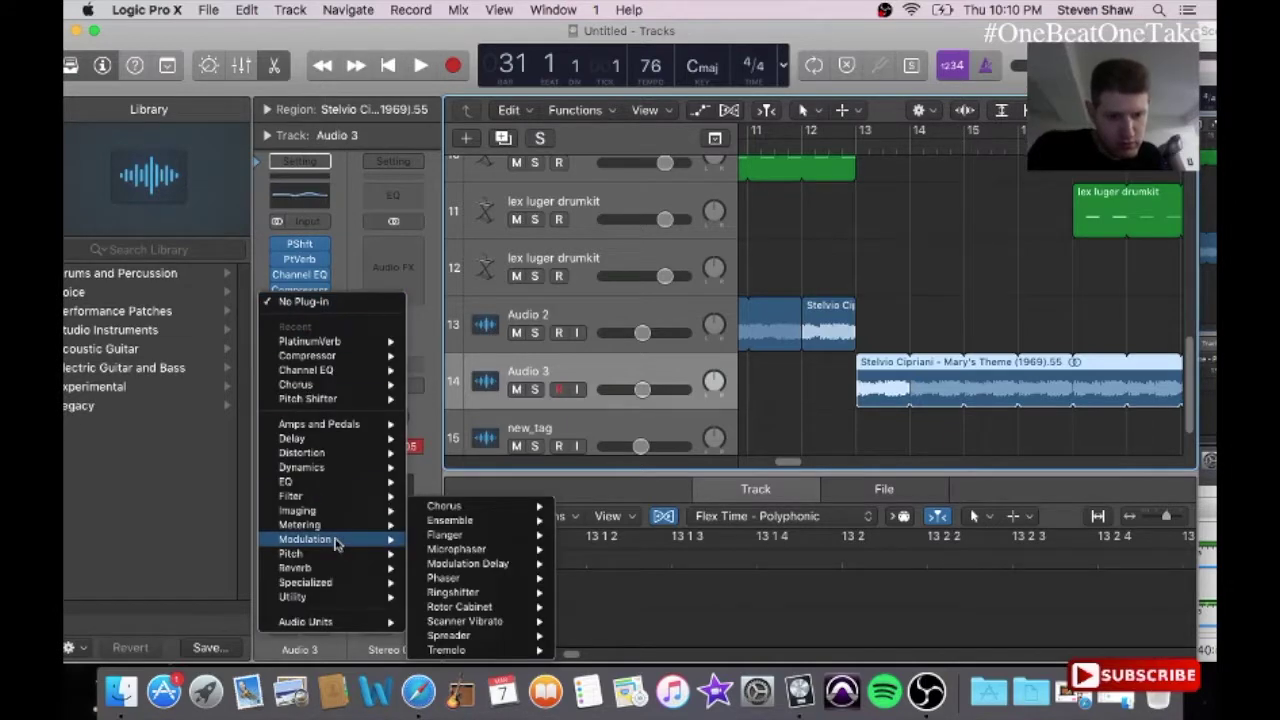
{"action": "left_click", "coordinate": [466, 583]}
{"action": "left_click", "coordinate": [250, 103]}
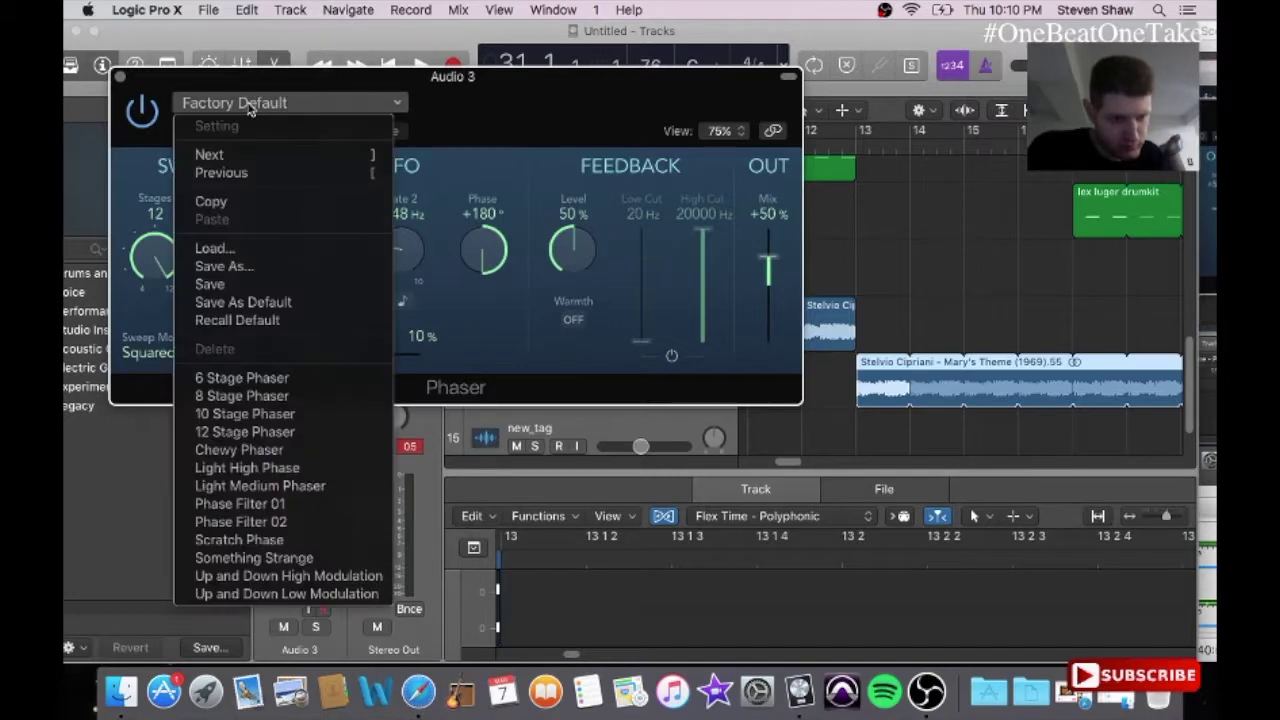
{"action": "left_click", "coordinate": [275, 505]}
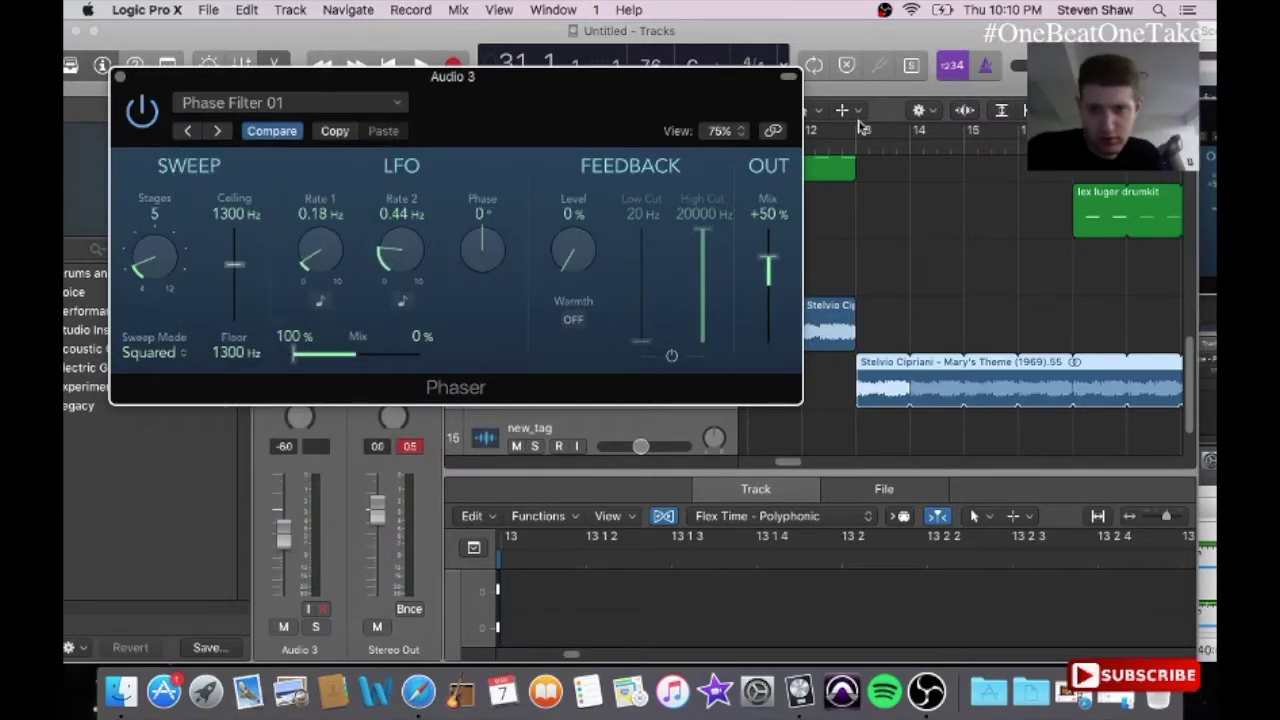
{"action": "key", "text": "space"}
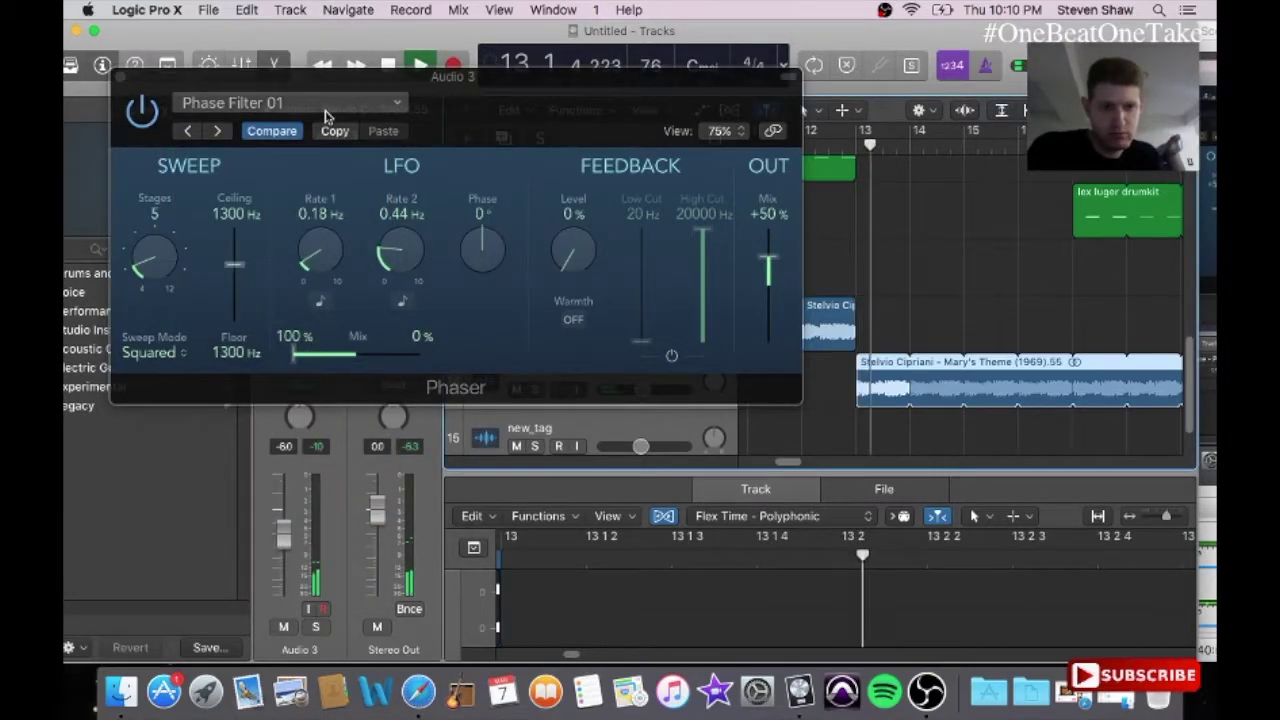
{"action": "left_click", "coordinate": [121, 77]}
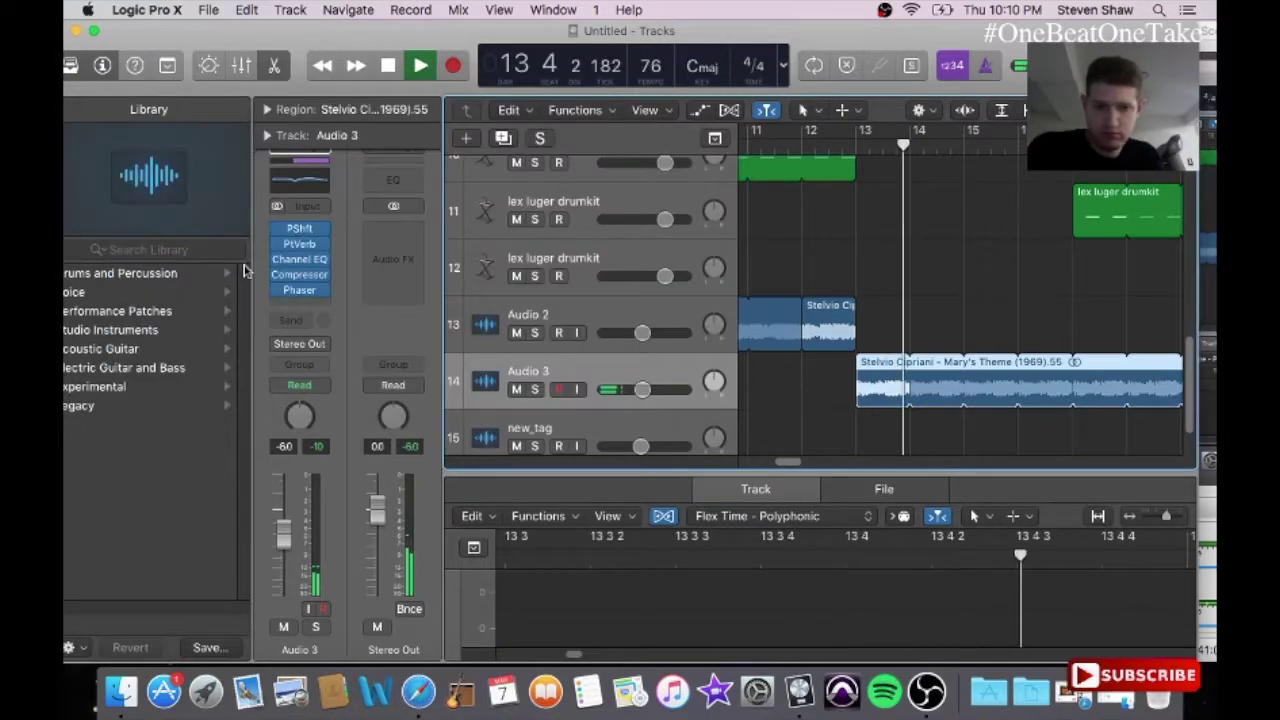
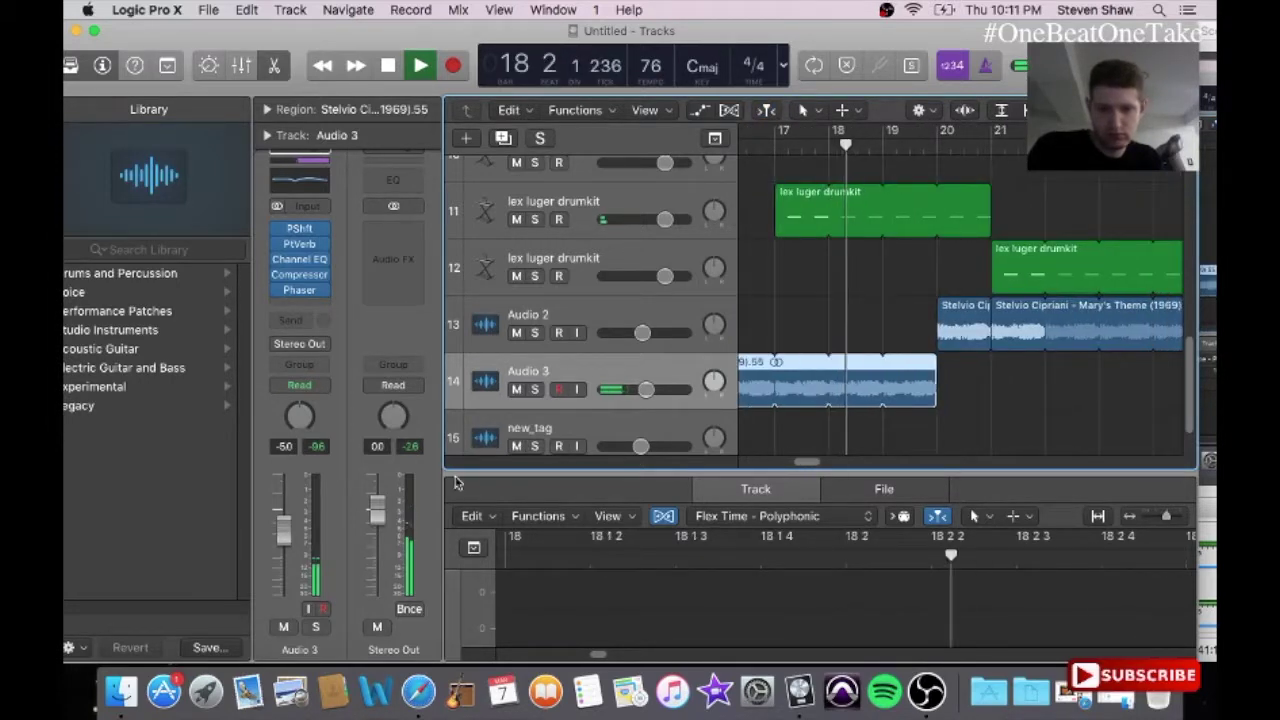
Step: Set Audio 3's volume to -4.0 dB and move the sample region at bar 20 from Audio 2 onto Audio 3
{"action": "left_click_drag", "start_coordinate": [290, 520], "coordinate": [292, 514]}
{"action": "left_click_drag", "start_coordinate": [963, 325], "coordinate": [963, 381]}
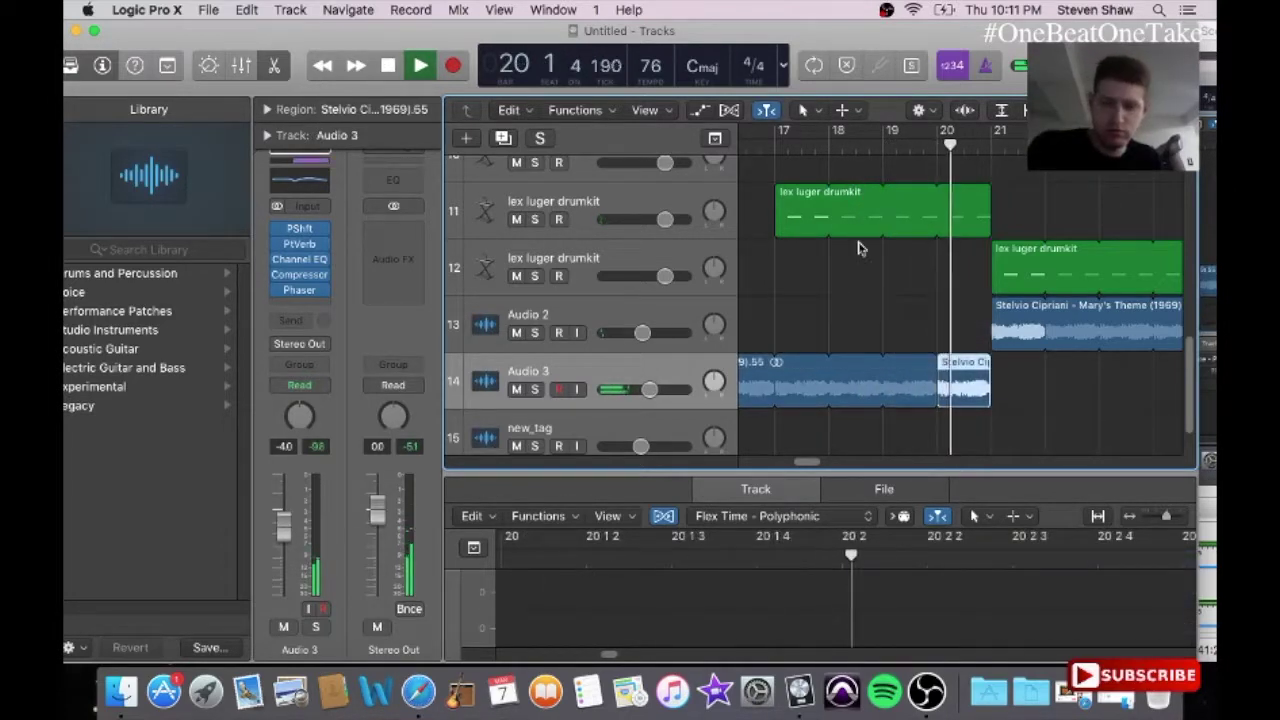
Step: Set Audio 3's volume to -2.0 dB and replay the passage leading into bar 21
{"action": "left_click_drag", "start_coordinate": [283, 520], "coordinate": [284, 508]}
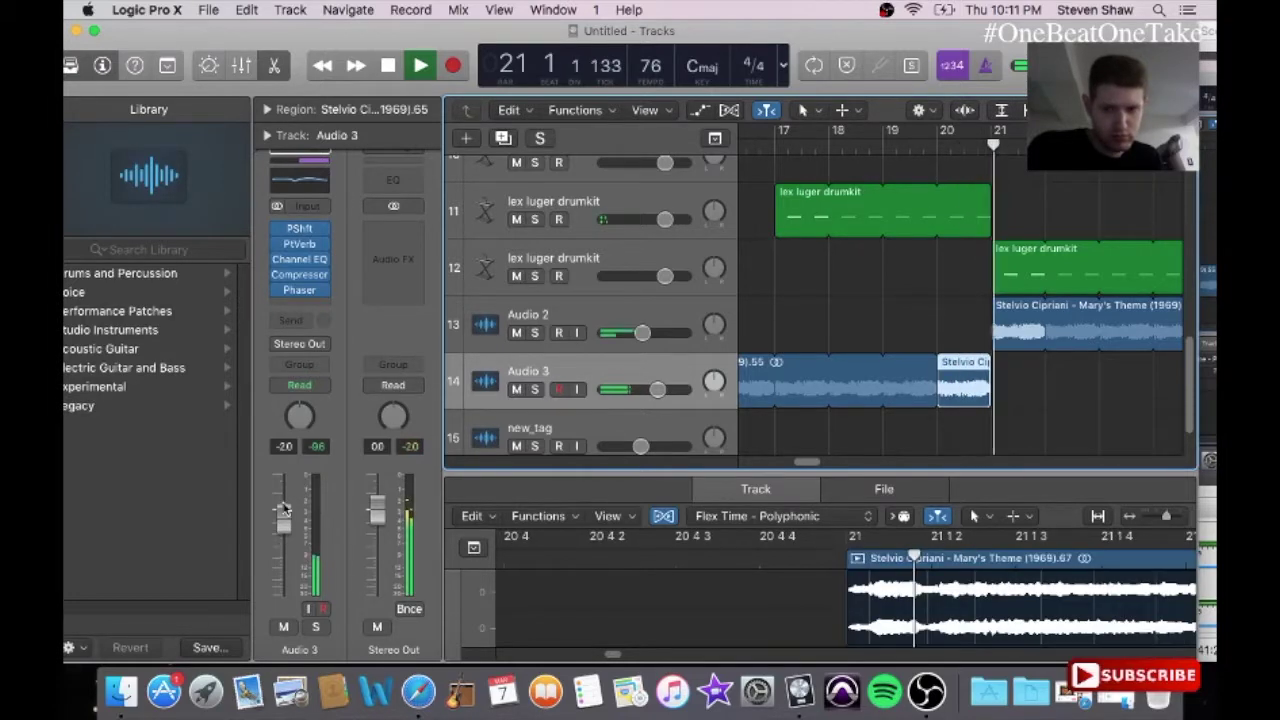
{"action": "left_click", "coordinate": [870, 148]}
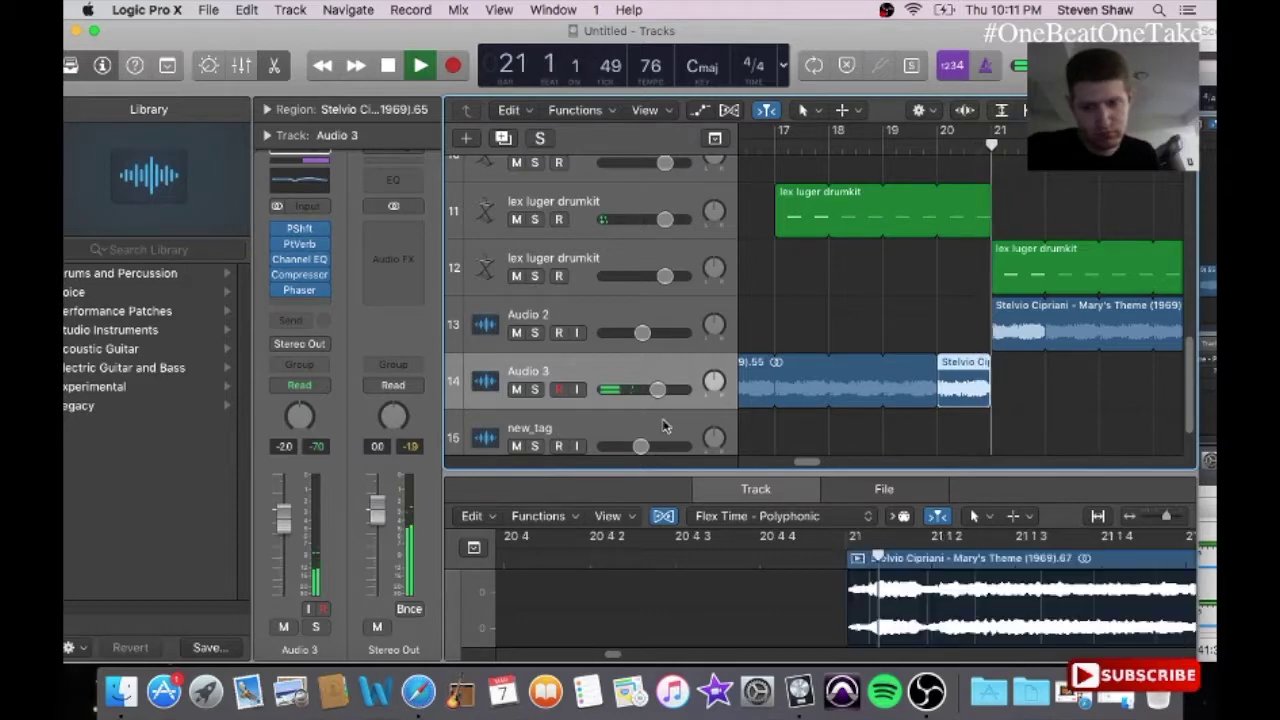
Step: Paste the copied drum regions onto track 6 at bar 5, undo the paste and restore it
{"action": "left_click", "coordinate": [512, 312]}
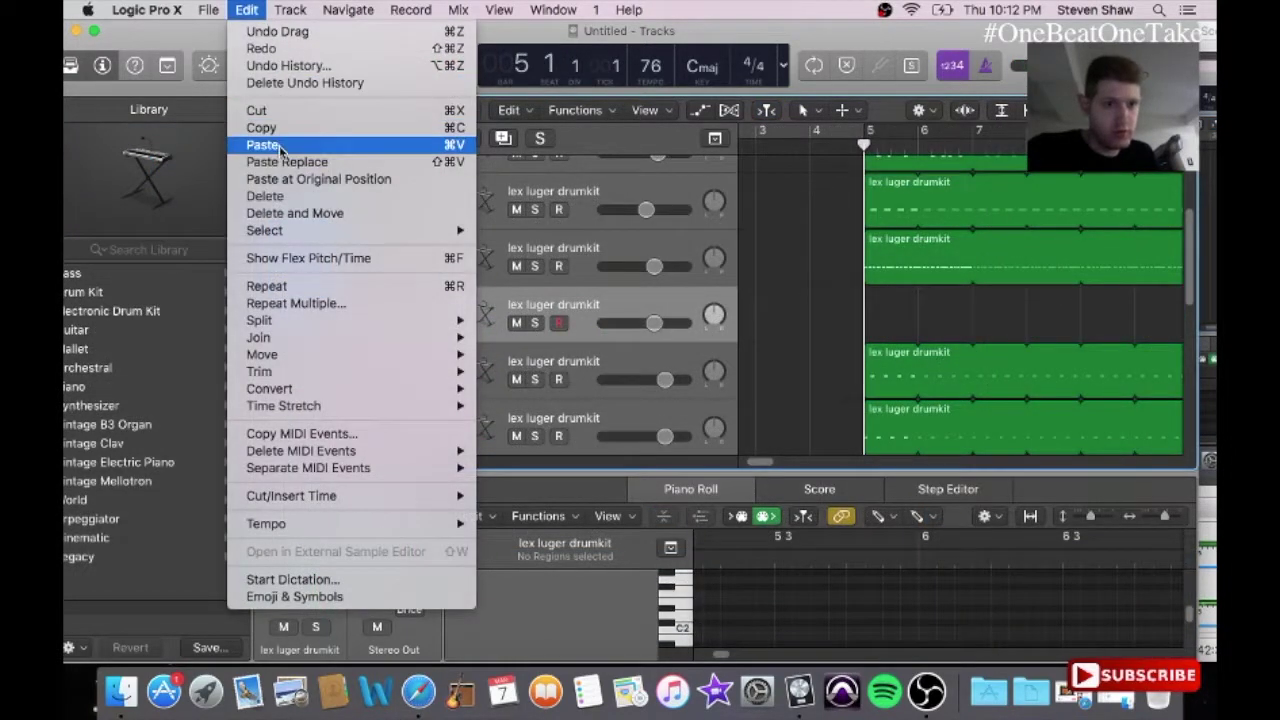
{"action": "left_click", "coordinate": [280, 150]}
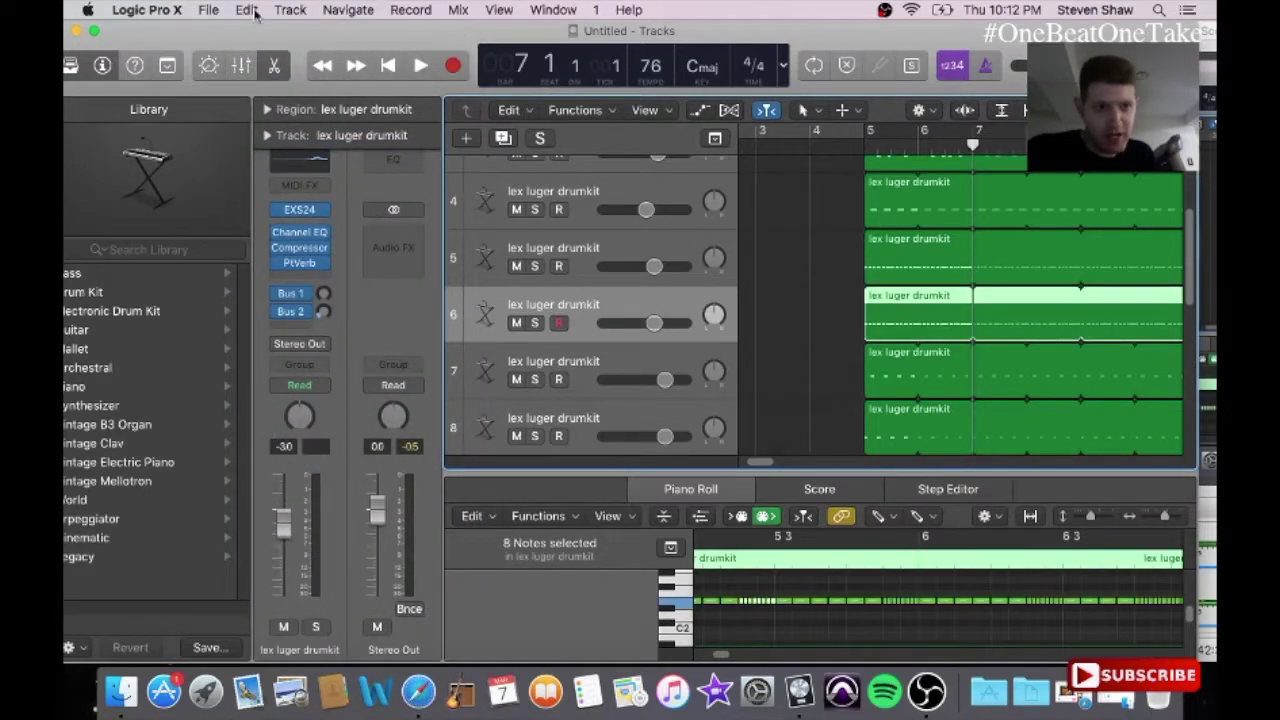
{"action": "left_click", "coordinate": [247, 10]}
{"action": "left_click", "coordinate": [264, 33]}
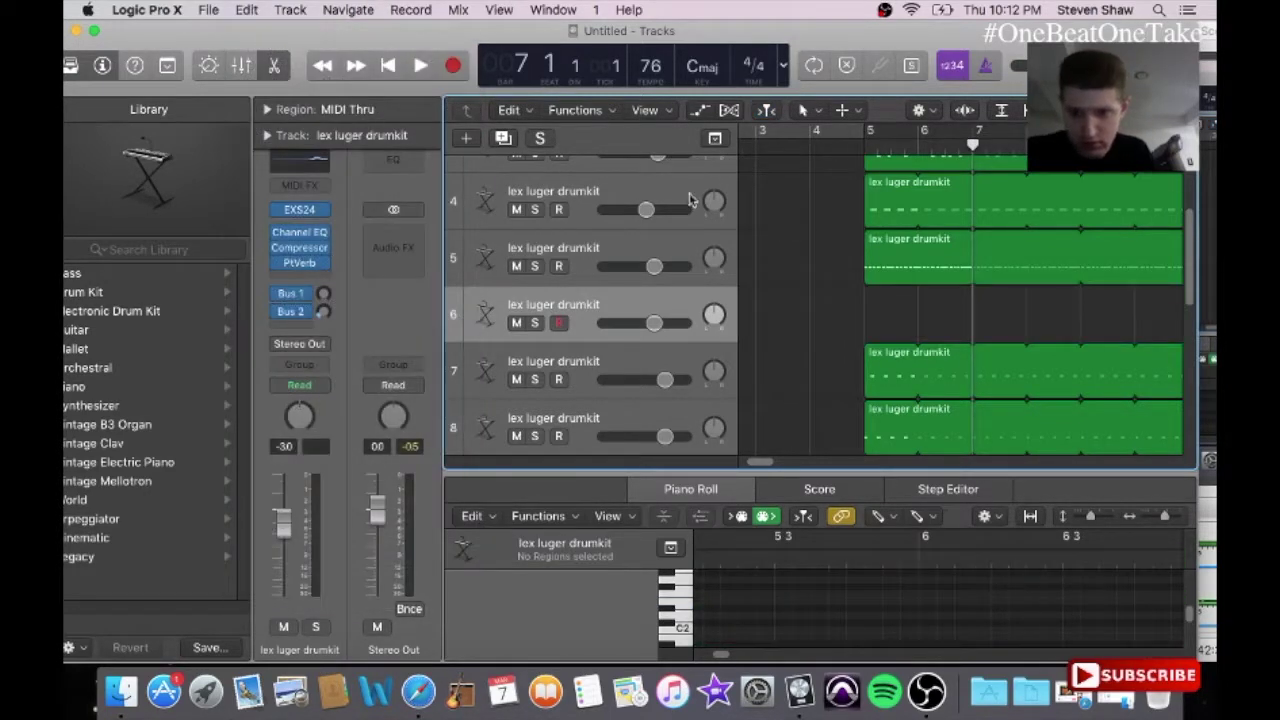
{"action": "left_click", "coordinate": [247, 10]}
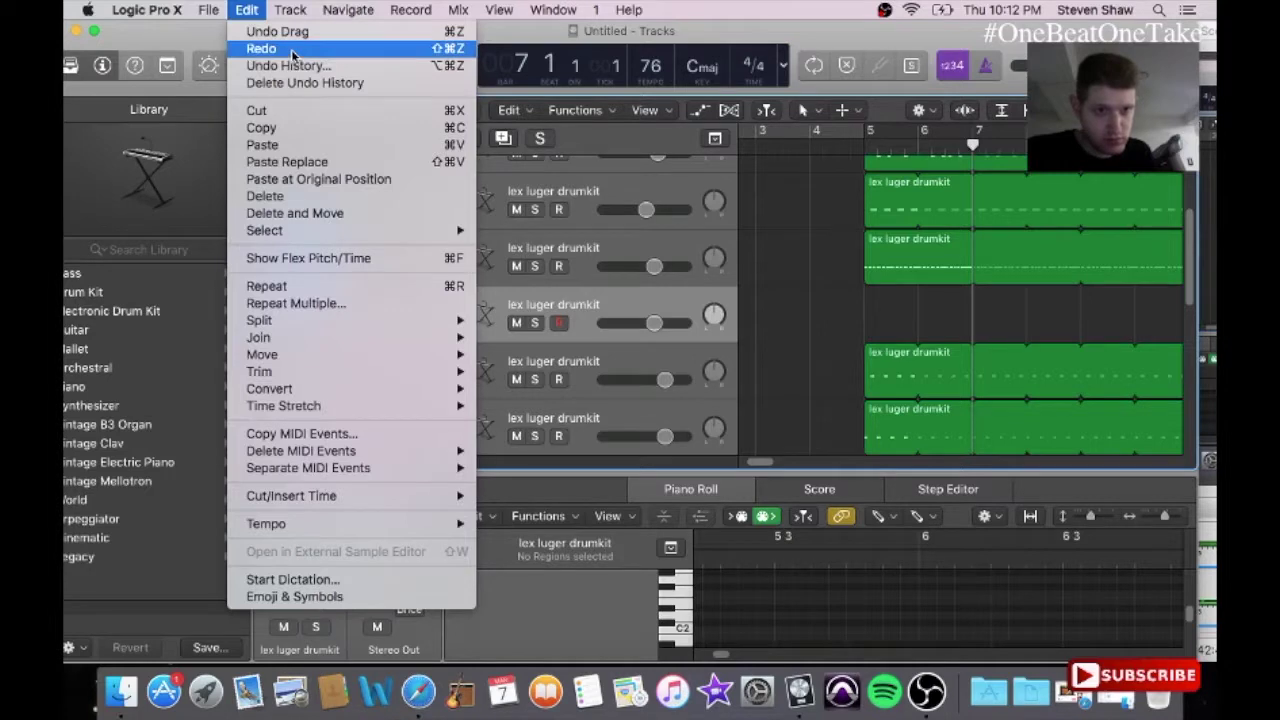
{"action": "left_click", "coordinate": [265, 46]}
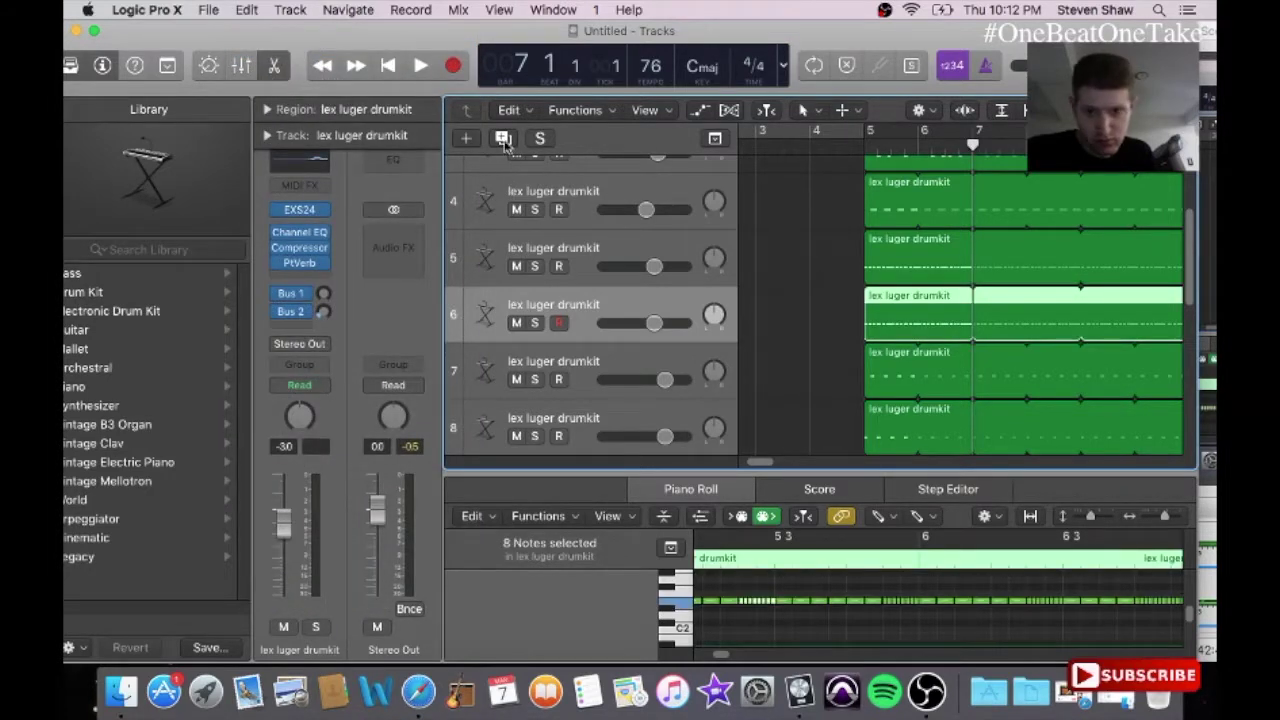
Step: Add a new track with track 6's duplicated settings below it and paste the copied drum regions there at bar 5
{"action": "key", "text": "super+d"}
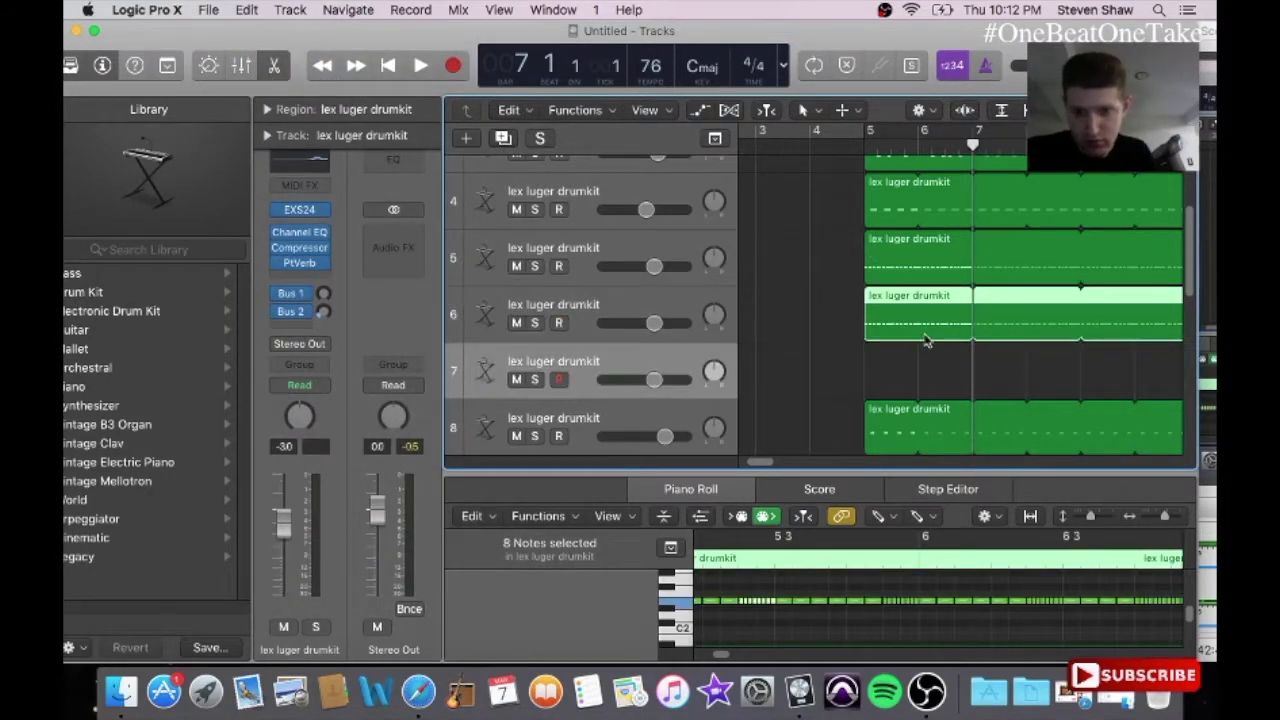
{"action": "left_click", "coordinate": [864, 152]}
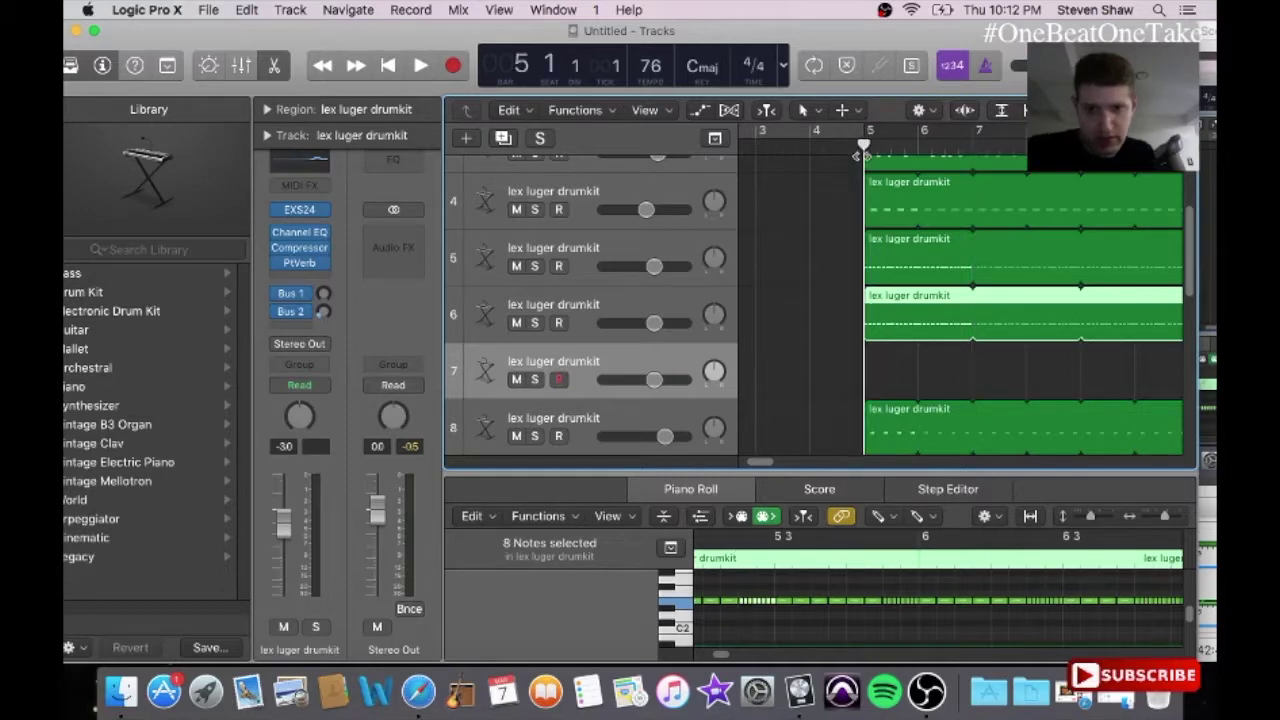
{"action": "left_click", "coordinate": [245, 8]}
{"action": "left_click", "coordinate": [265, 146]}
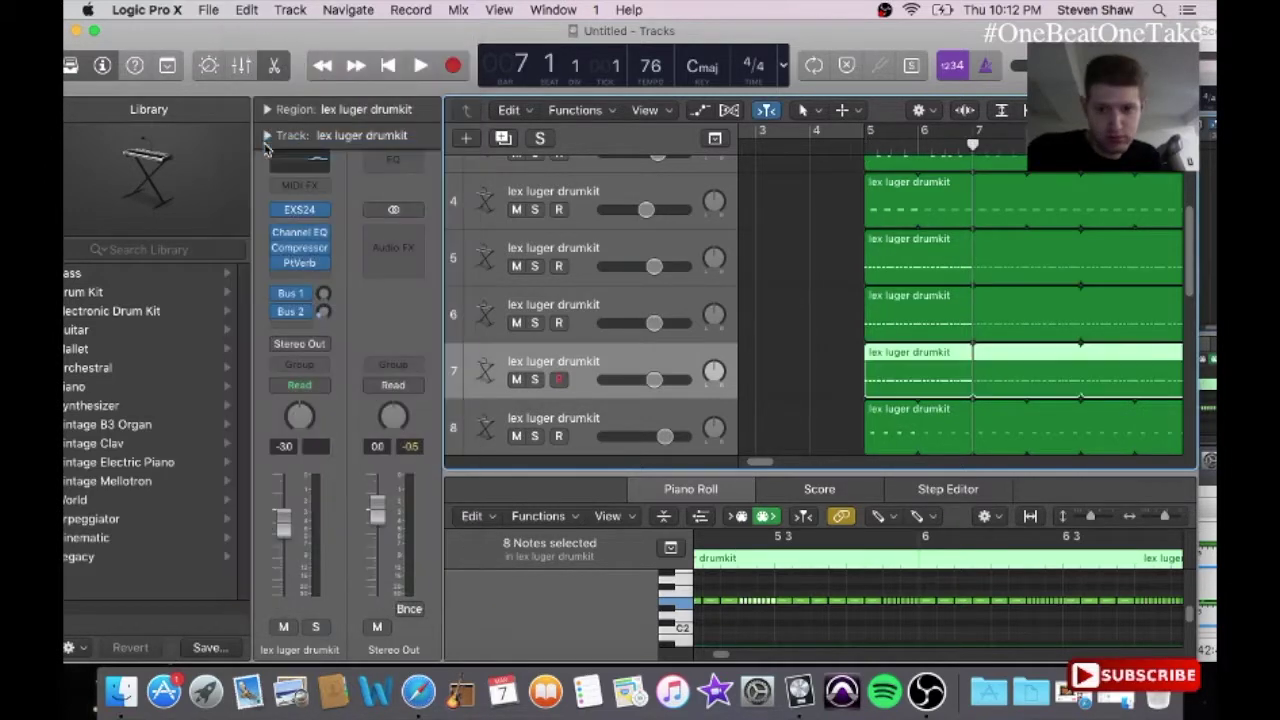
Step: Open track 5's region in a separate Piano Roll window and delete the four fast note rolls, keeping the longer notes
{"action": "left_click", "coordinate": [910, 264]}
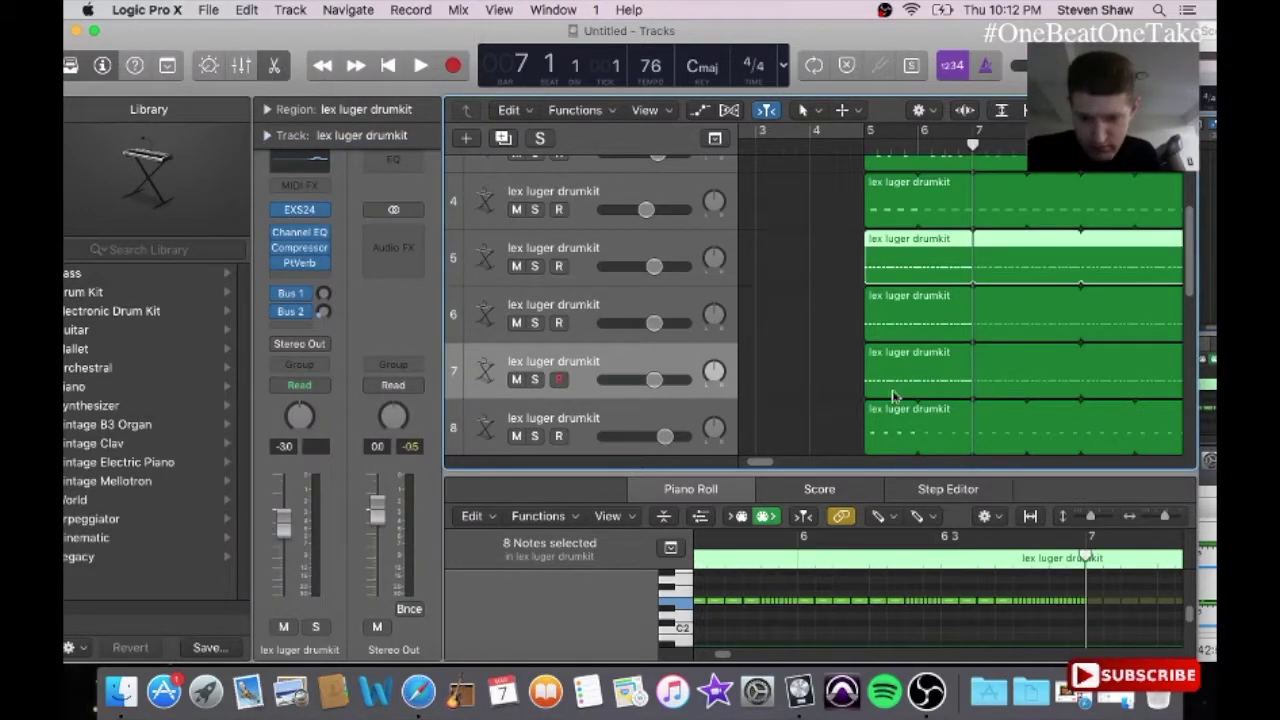
{"action": "left_click", "coordinate": [550, 9]}
{"action": "left_click", "coordinate": [590, 179]}
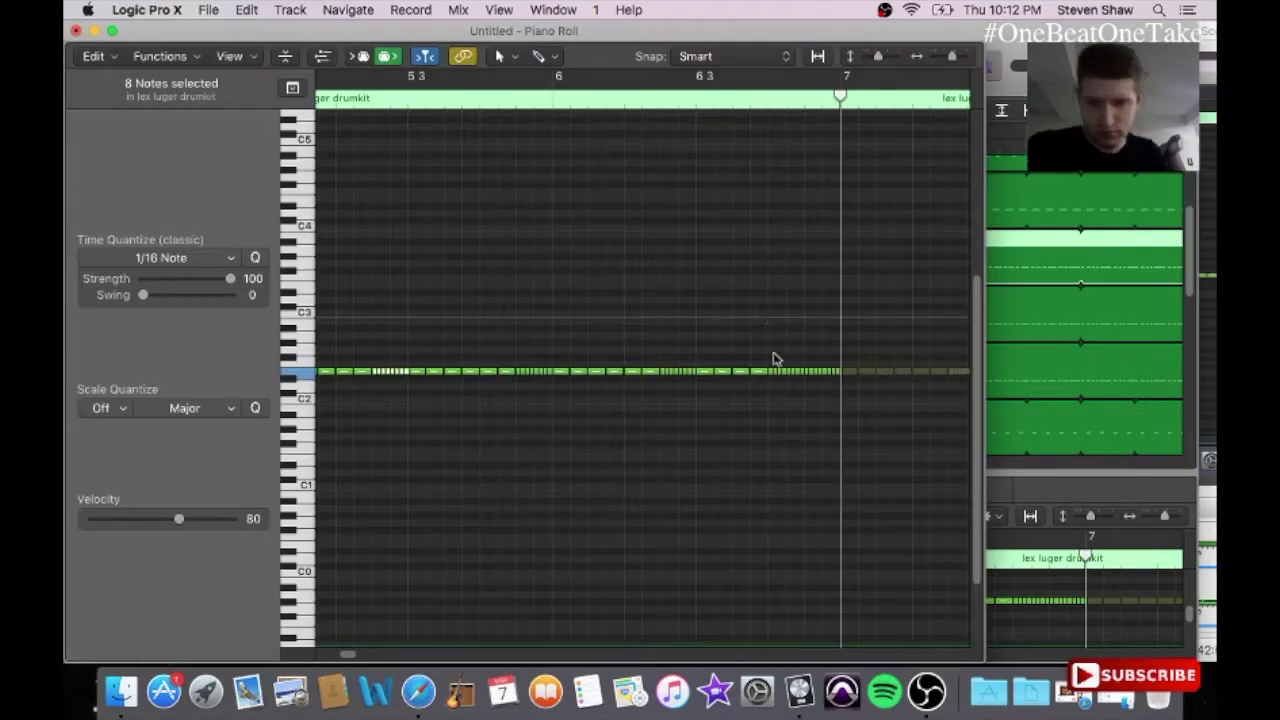
{"action": "left_click_drag", "start_coordinate": [773, 358], "coordinate": [852, 420]}
{"action": "key", "text": "Delete"}
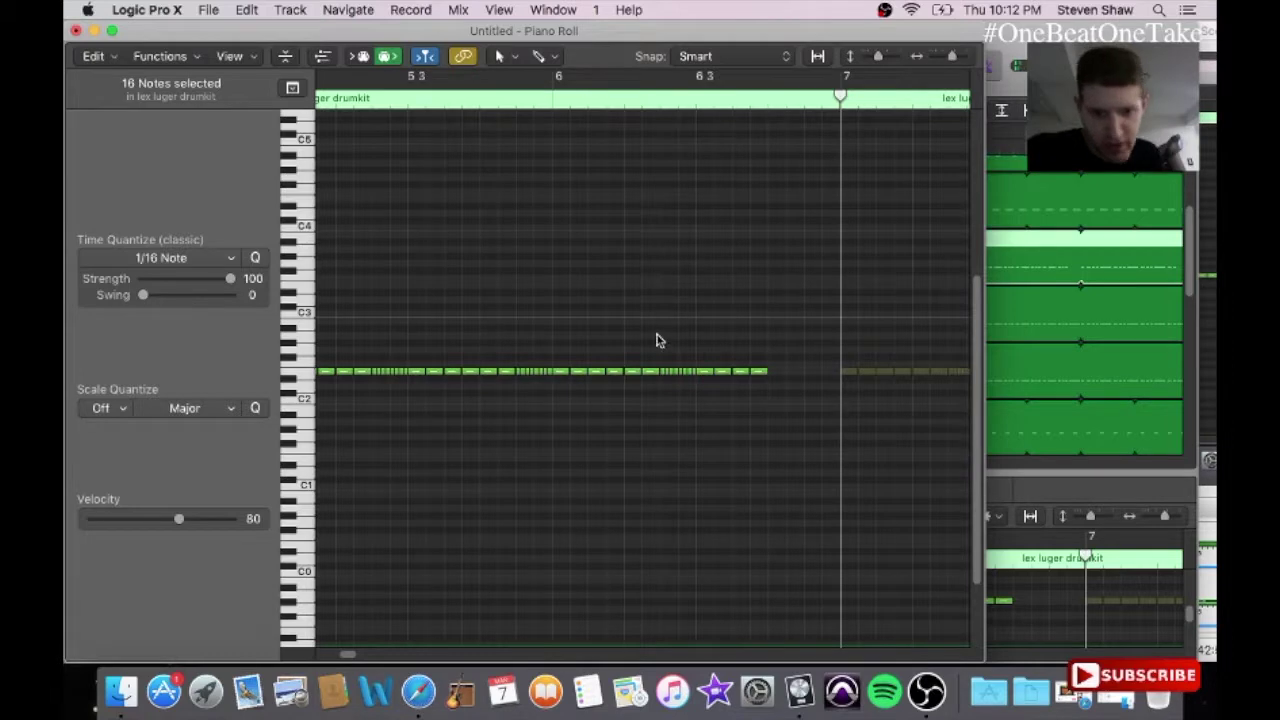
{"action": "left_click_drag", "start_coordinate": [659, 358], "coordinate": [696, 404]}
{"action": "key", "text": "Delete"}
{"action": "left_click_drag", "start_coordinate": [519, 365], "coordinate": [548, 403]}
{"action": "key", "text": "Delete"}
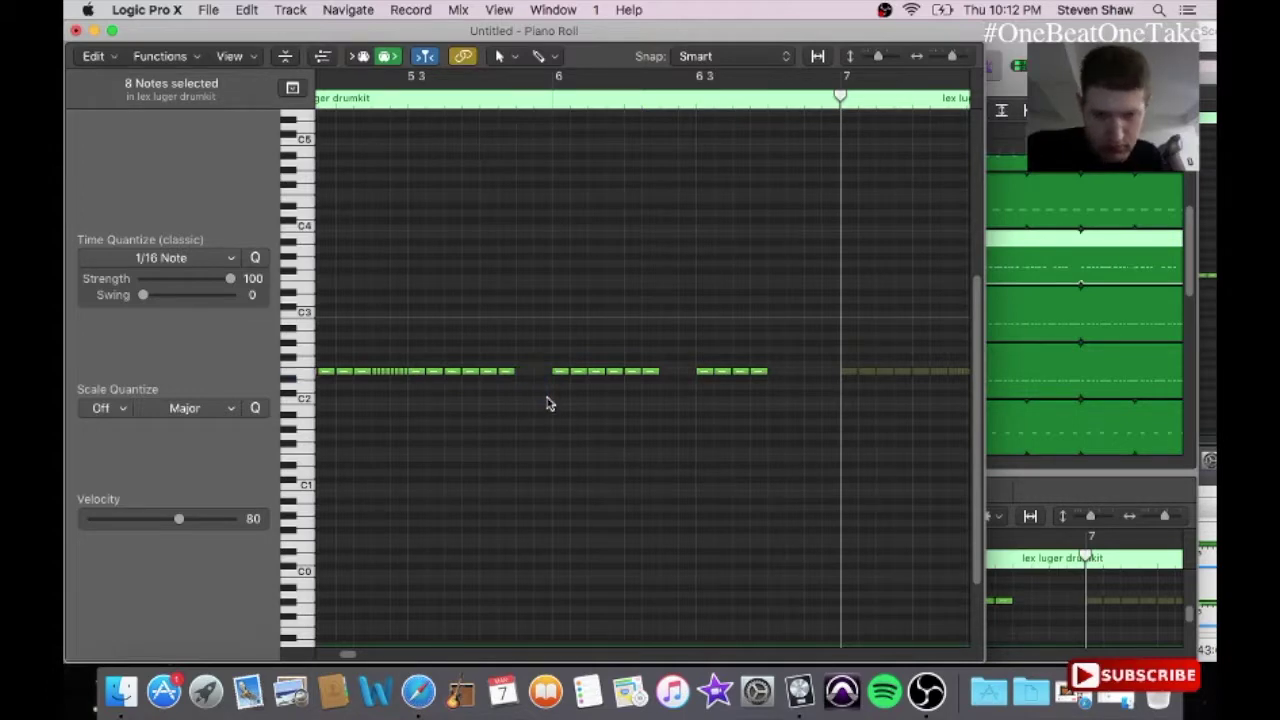
{"action": "left_click_drag", "start_coordinate": [377, 397], "coordinate": [403, 409]}
{"action": "key", "text": "Delete"}
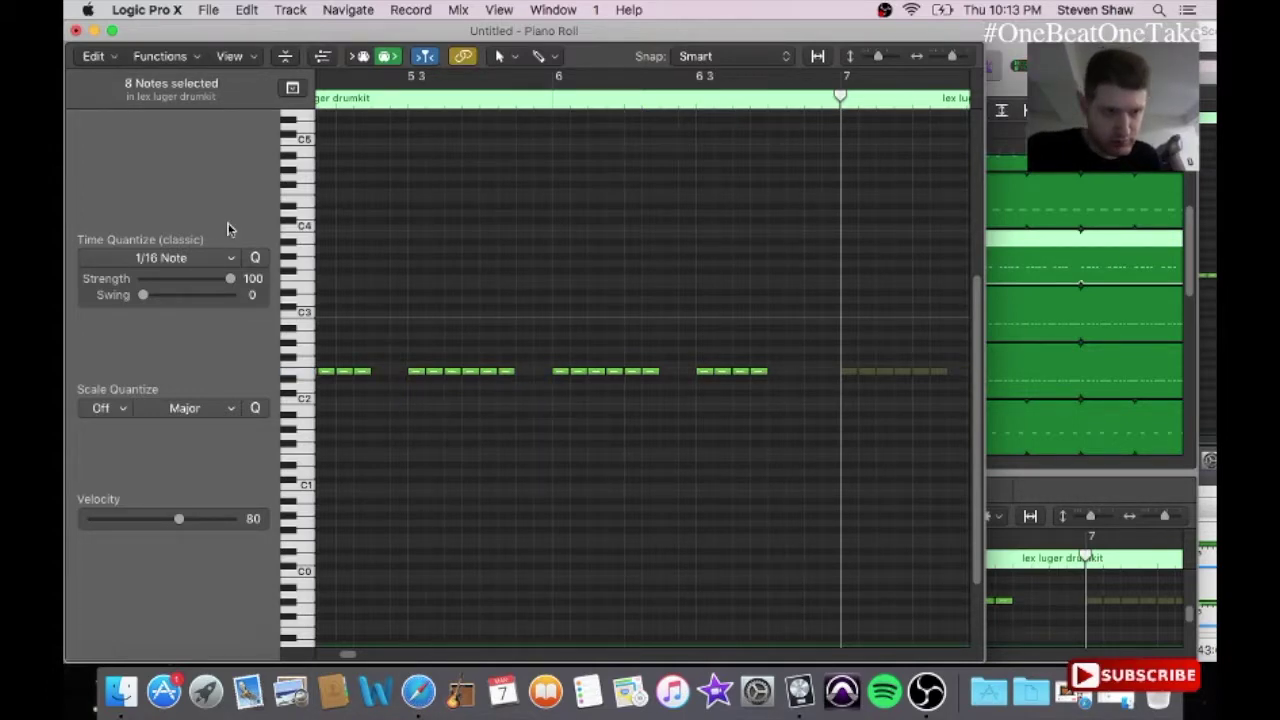
{"action": "left_click", "coordinate": [76, 31]}
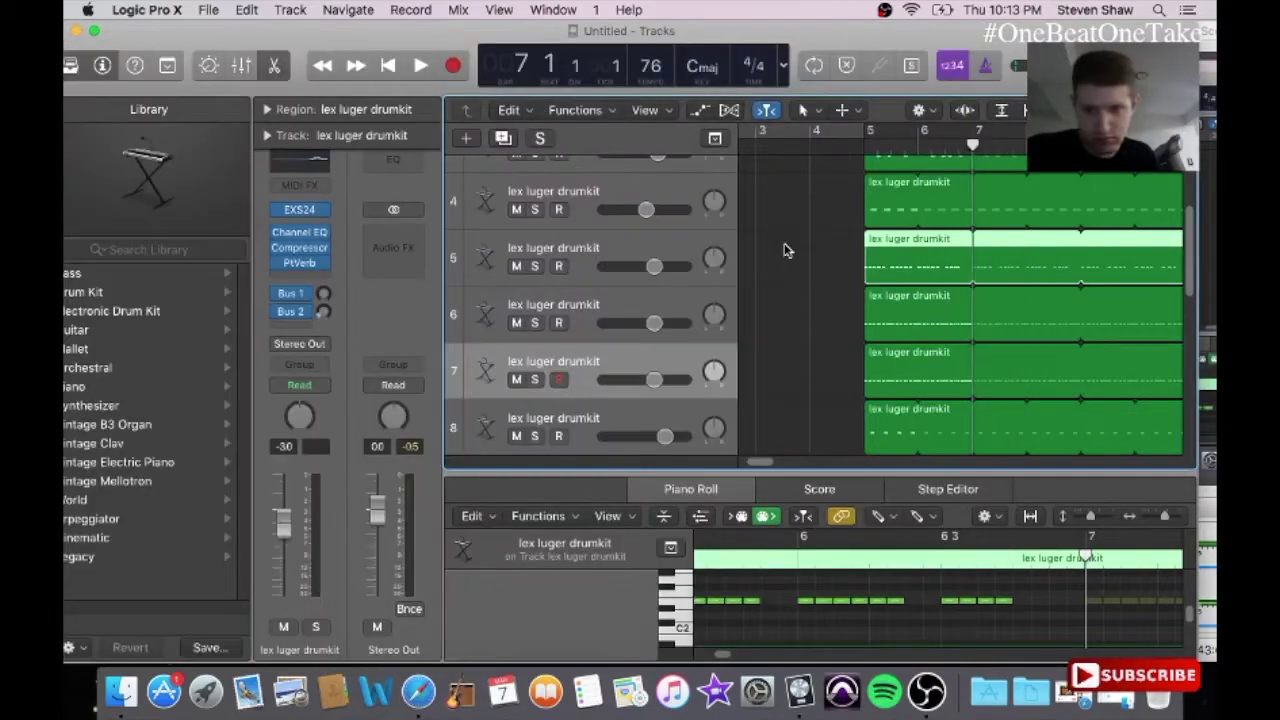
Step: Edit track 6's region in the Piano Roll window, deleting all longer notes and the final roll to keep only the first three rolls
{"action": "left_click", "coordinate": [897, 306]}
{"action": "left_click", "coordinate": [553, 9]}
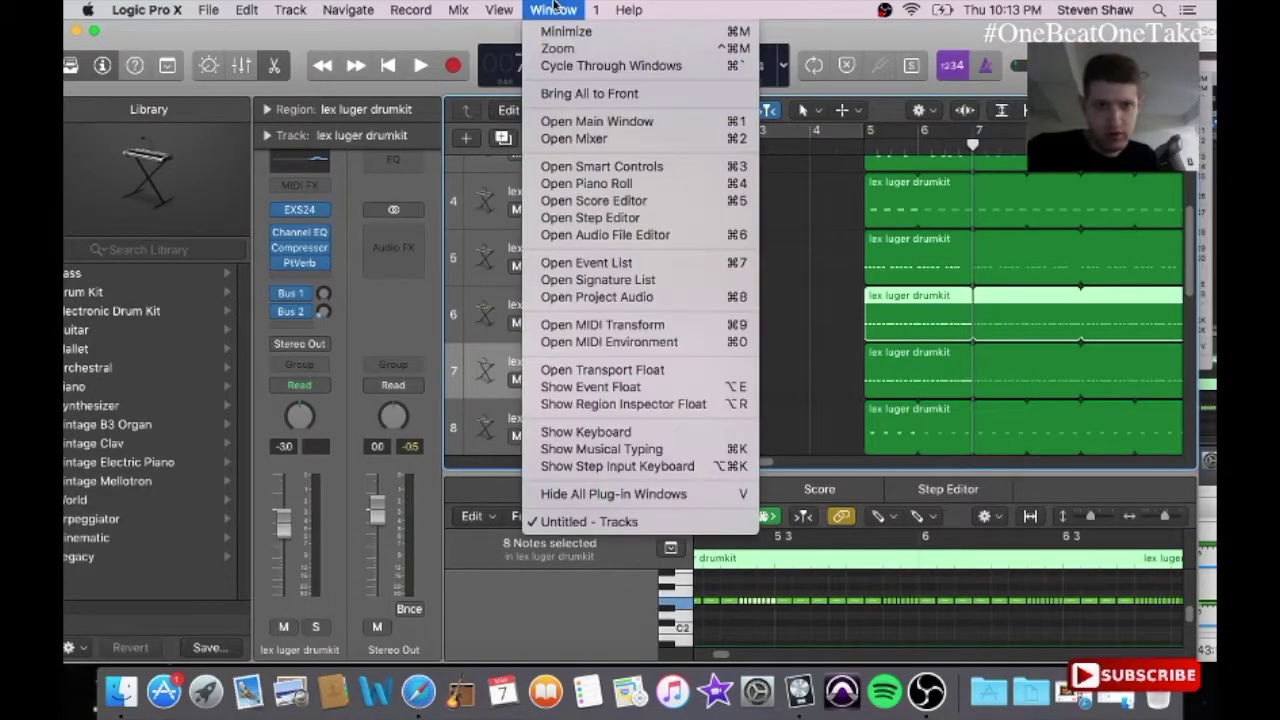
{"action": "left_click", "coordinate": [603, 191]}
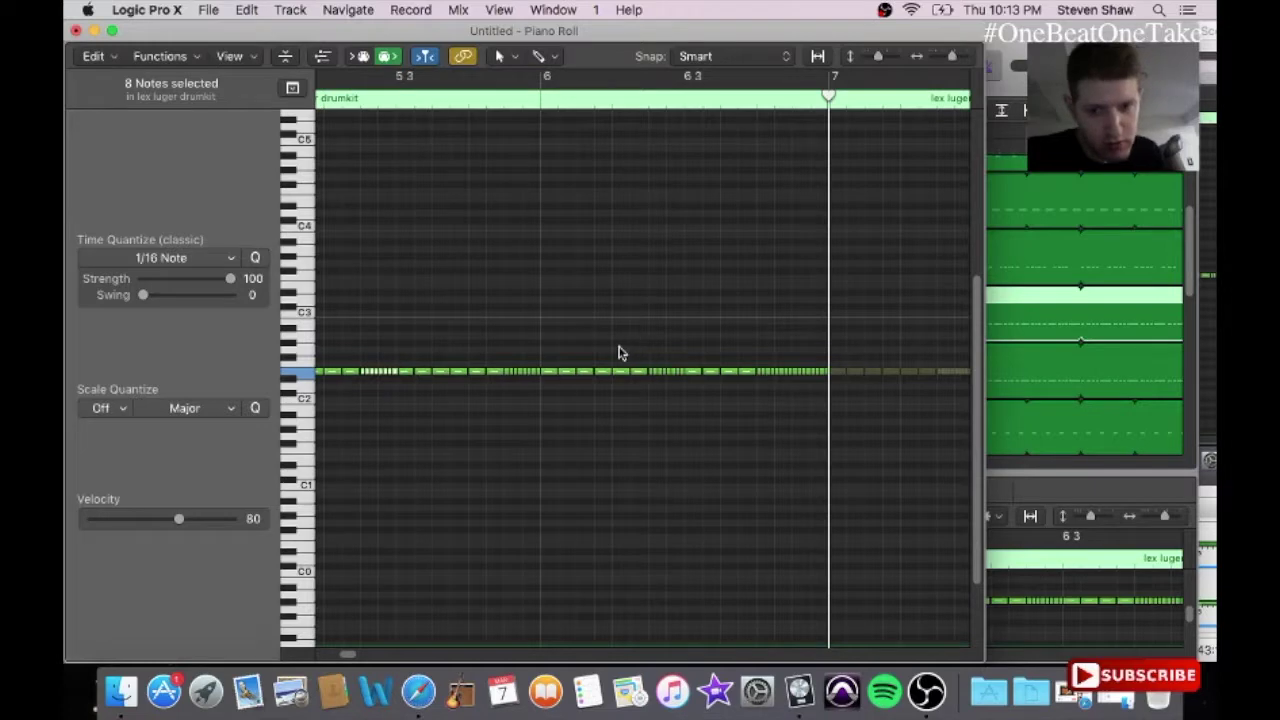
{"action": "left_click_drag", "start_coordinate": [552, 345], "coordinate": [634, 420]}
{"action": "key", "text": "Delete"}
{"action": "left_click_drag", "start_coordinate": [697, 338], "coordinate": [828, 444]}
{"action": "key", "text": "Delete"}
{"action": "left_click_drag", "start_coordinate": [494, 366], "coordinate": [403, 417]}
{"action": "key", "text": "Delete"}
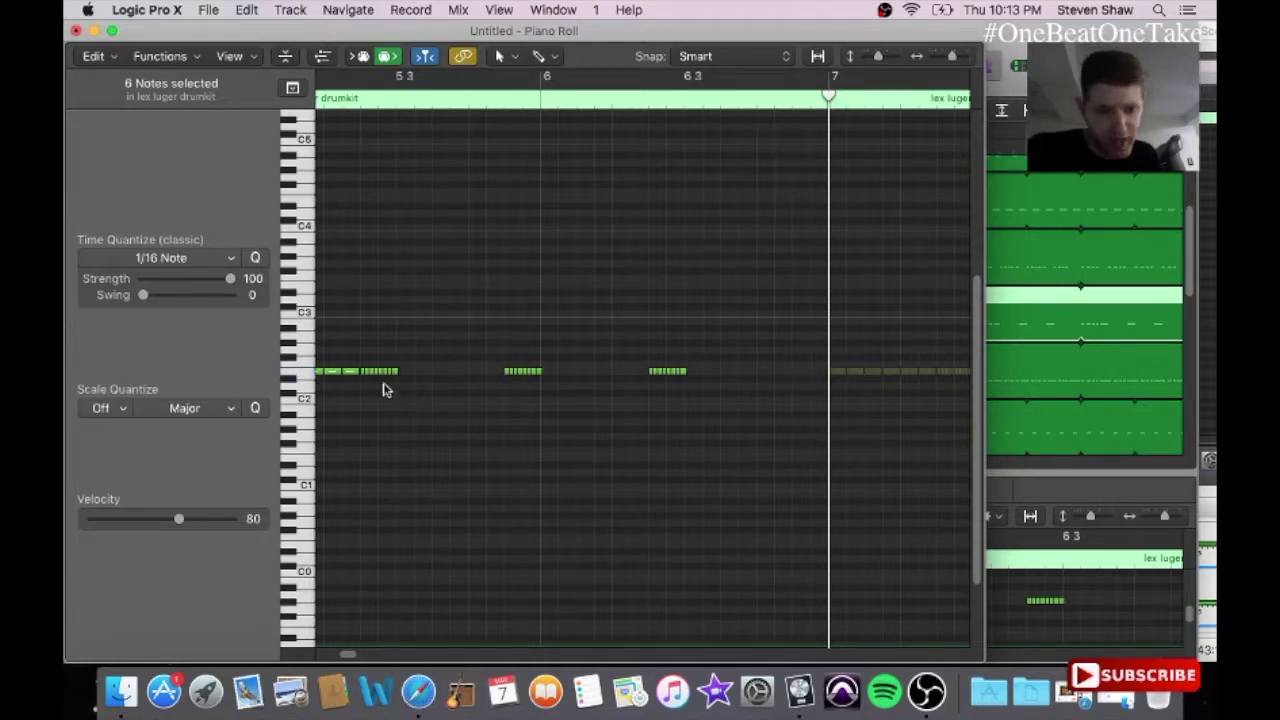
{"action": "left_click_drag", "start_coordinate": [357, 367], "coordinate": [290, 418]}
{"action": "key", "text": "Delete"}
{"action": "left_click", "coordinate": [76, 32]}
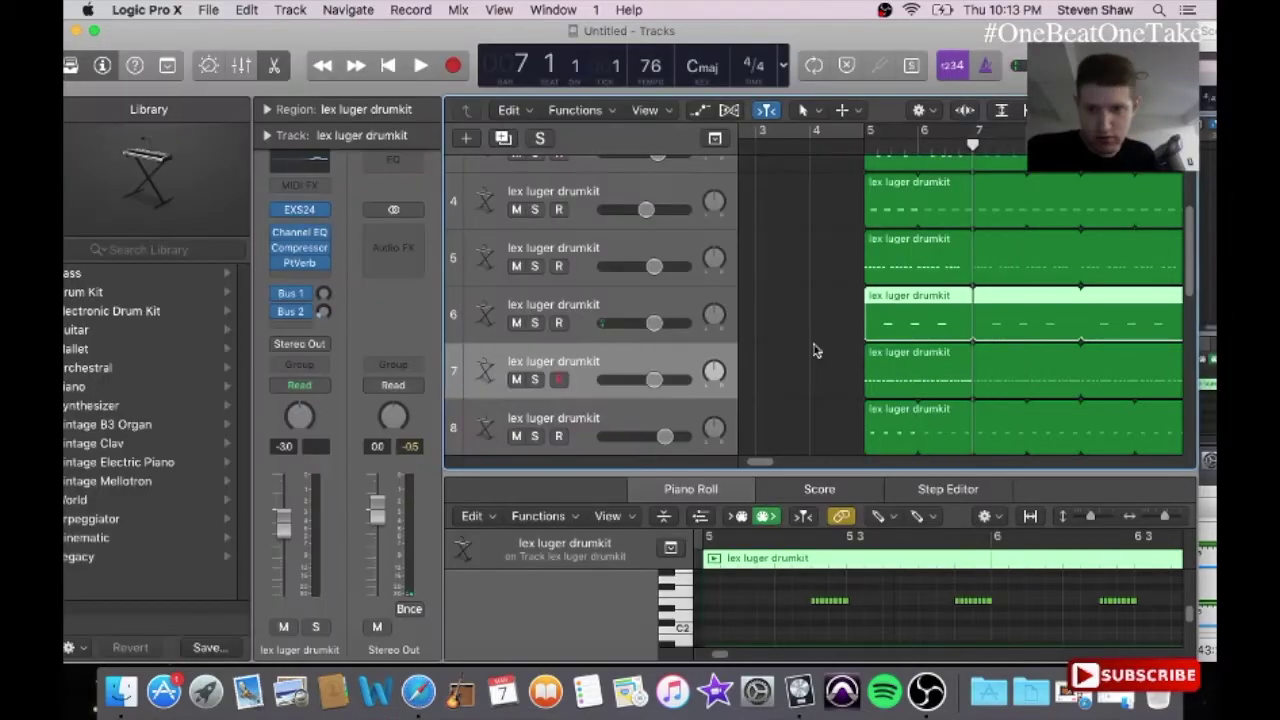
Step: Edit track 7's region in the Piano Roll window, deleting every note before the final roll that leads into bar 7
{"action": "left_click", "coordinate": [928, 375]}
{"action": "left_click", "coordinate": [545, 10]}
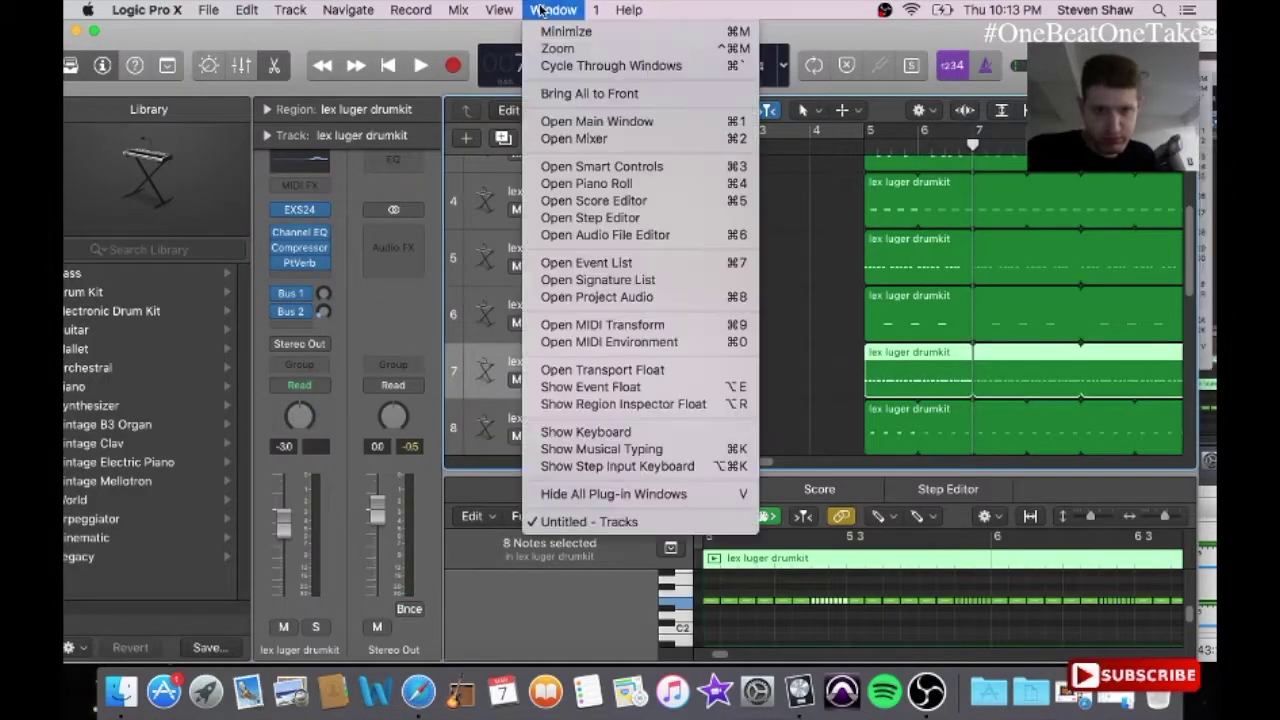
{"action": "left_click", "coordinate": [614, 190]}
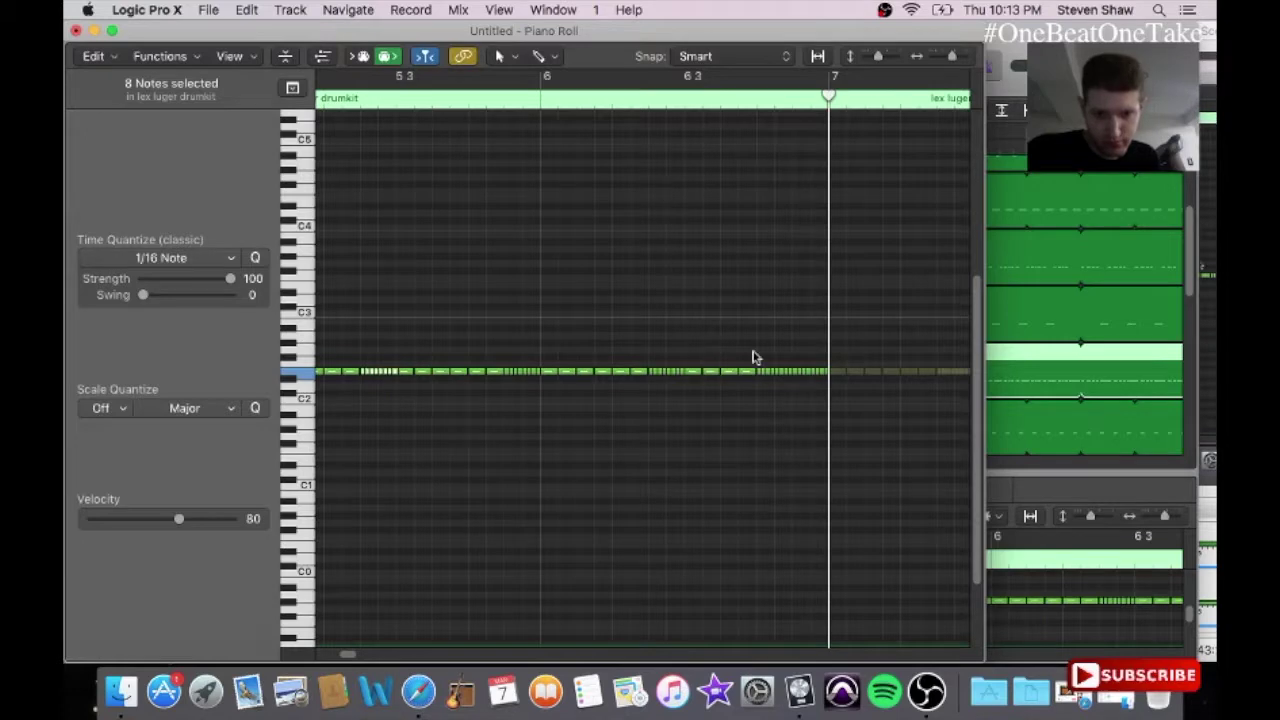
{"action": "left_click_drag", "start_coordinate": [755, 357], "coordinate": [287, 420]}
{"action": "key", "text": "Delete"}
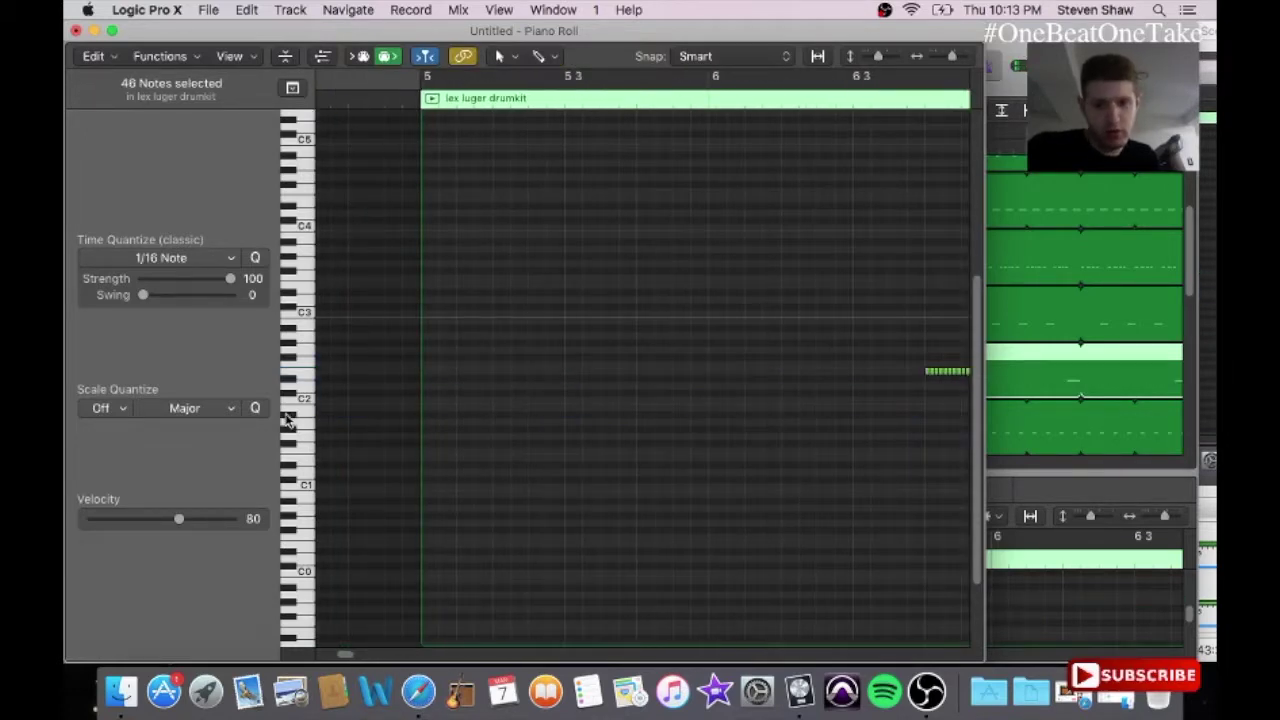
{"action": "left_click", "coordinate": [77, 31]}
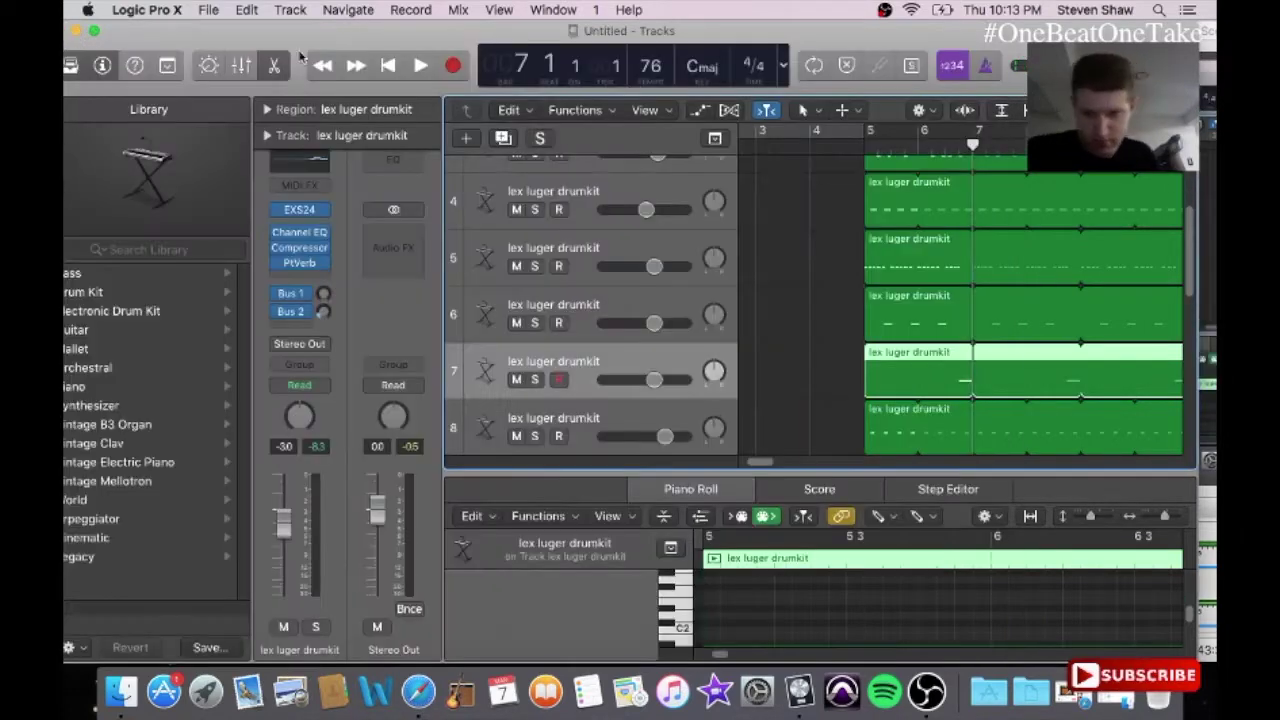
Step: Insert a Pitch Shifter on track 6 and load its Drum Shift preset
{"action": "left_click", "coordinate": [606, 308]}
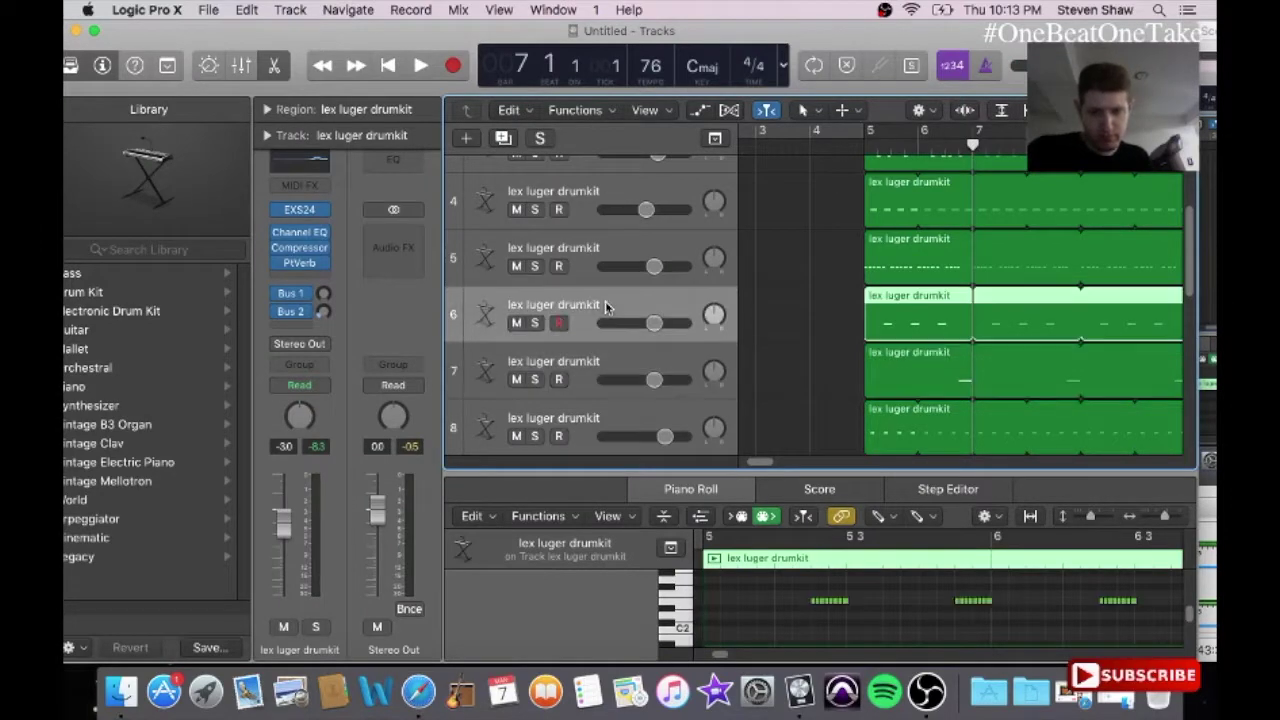
{"action": "left_click", "coordinate": [310, 283]}
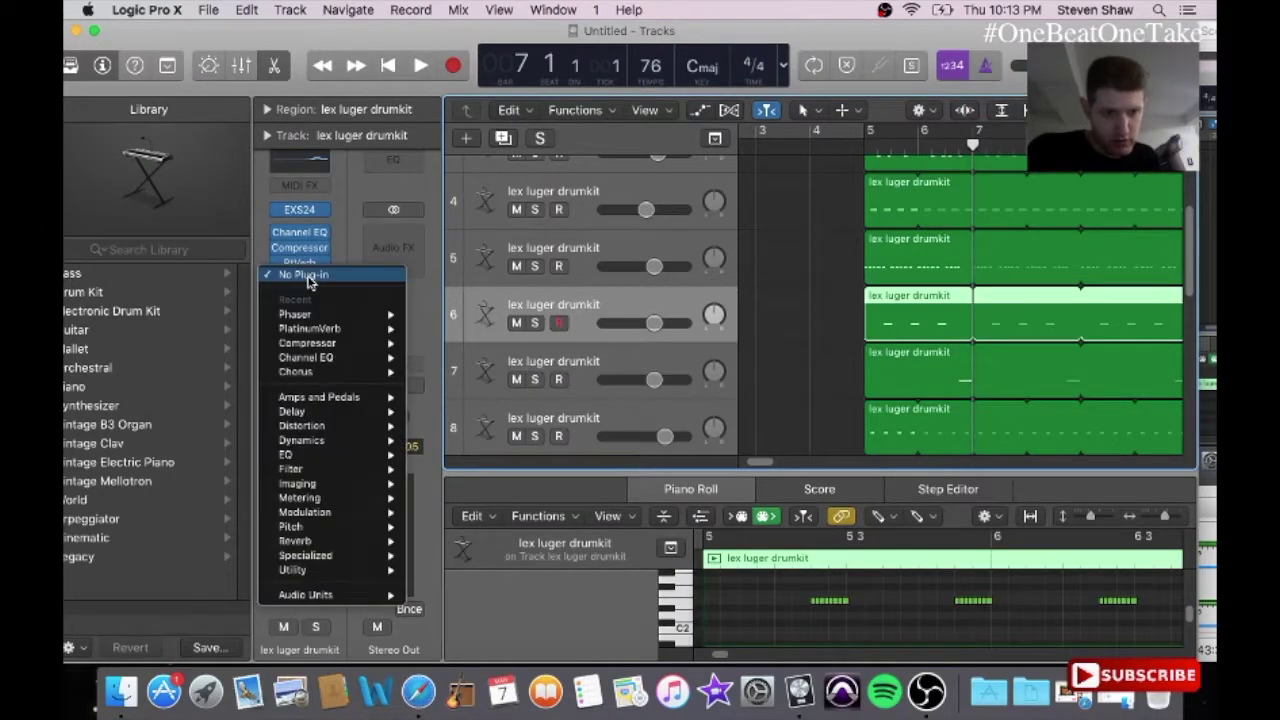
{"action": "mouse_move", "coordinate": [300, 526]}
{"action": "left_click", "coordinate": [471, 544]}
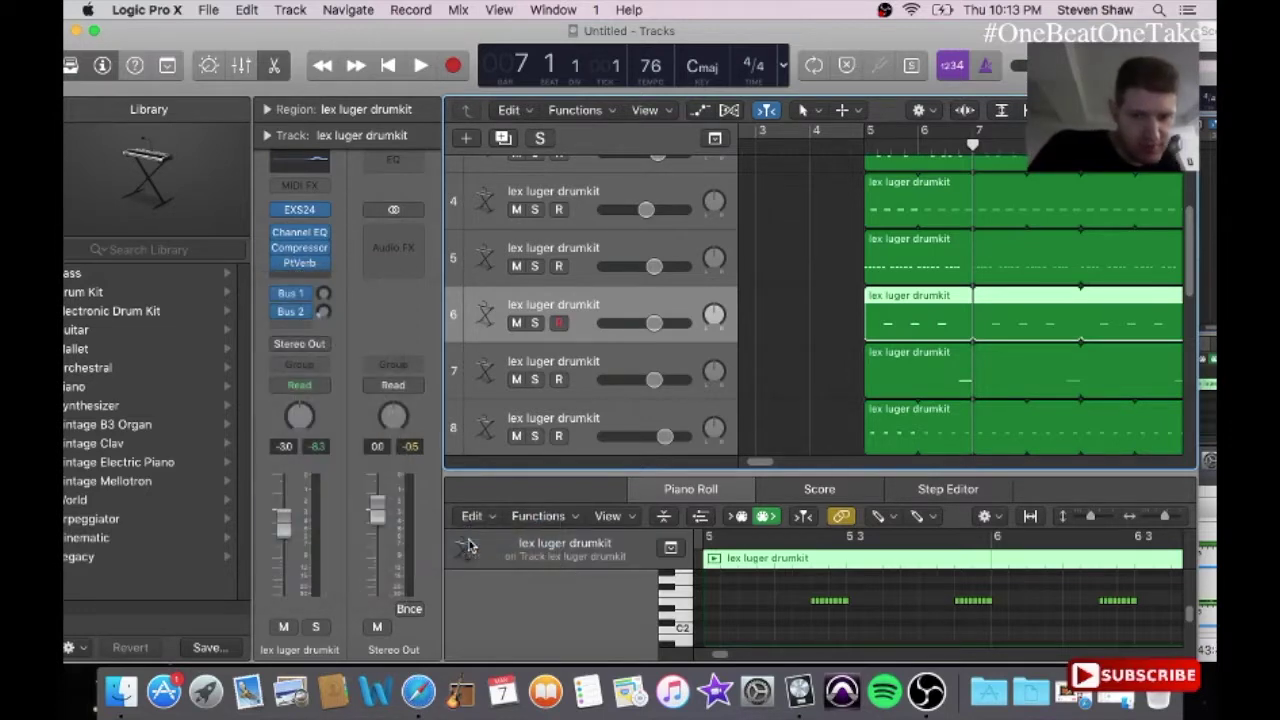
{"action": "left_click", "coordinate": [275, 103]}
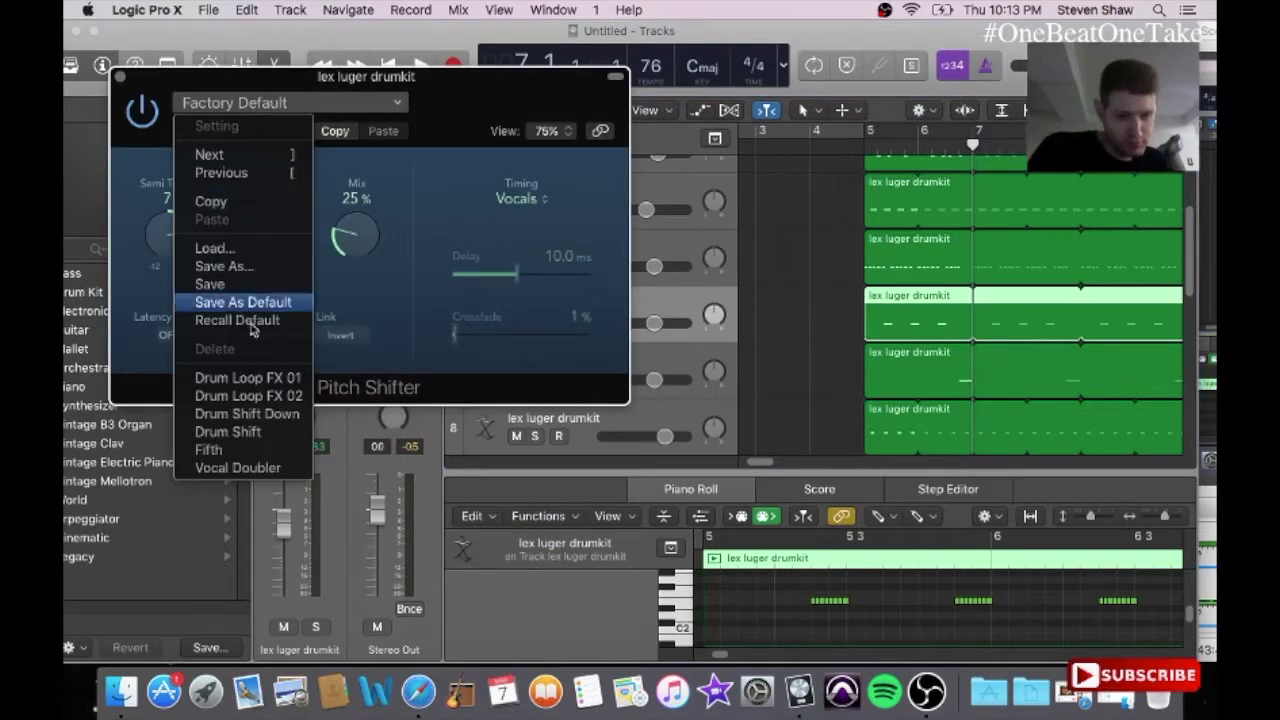
{"action": "left_click", "coordinate": [230, 432]}
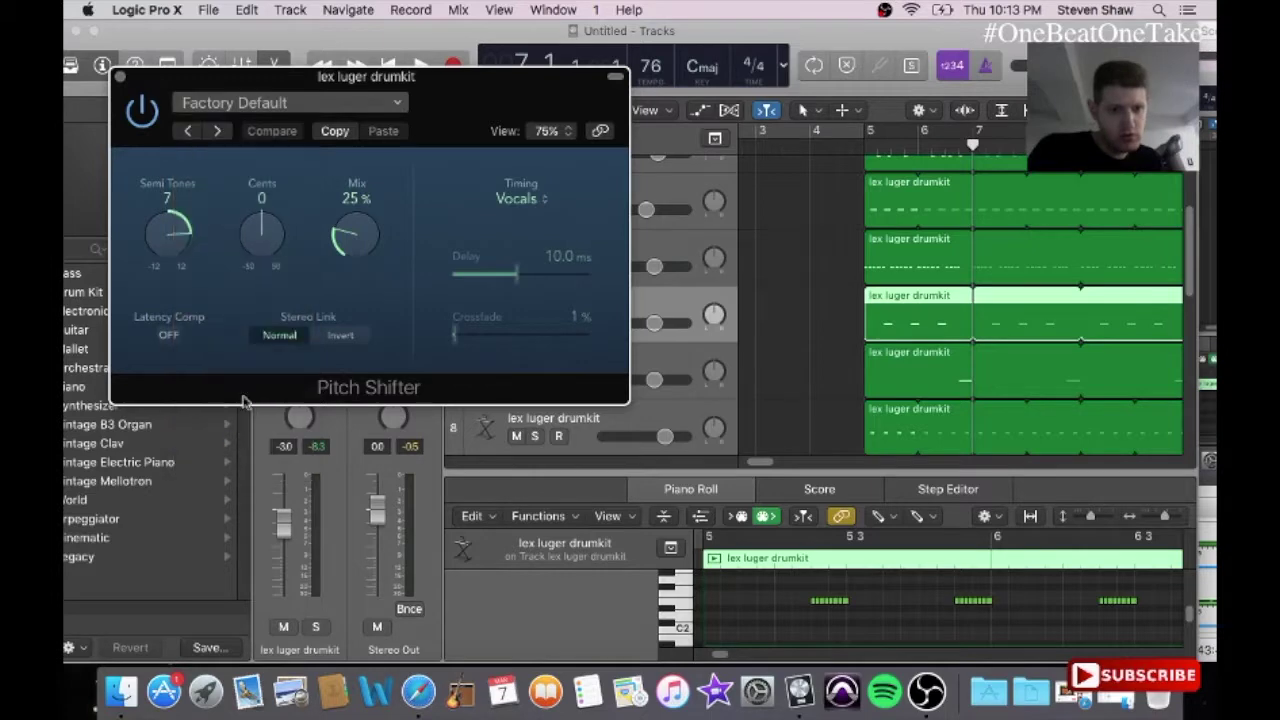
Step: Set track 6's Pitch Shifter to 100% mix and -1 semitone, play from bar 5 and close the plug-in window
{"action": "left_click_drag", "start_coordinate": [343, 252], "coordinate": [298, 8]}
{"action": "left_click_drag", "start_coordinate": [167, 235], "coordinate": [160, 375]}
{"action": "left_click", "coordinate": [862, 152]}
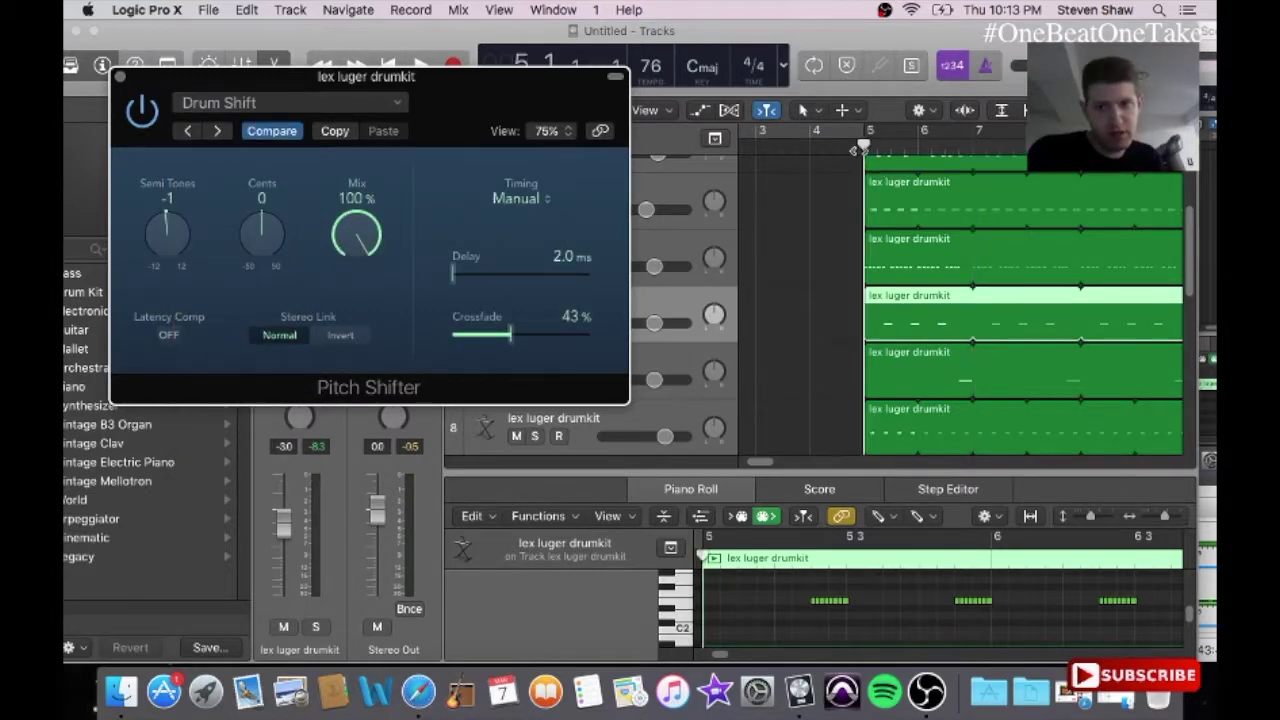
{"action": "key", "text": "space"}
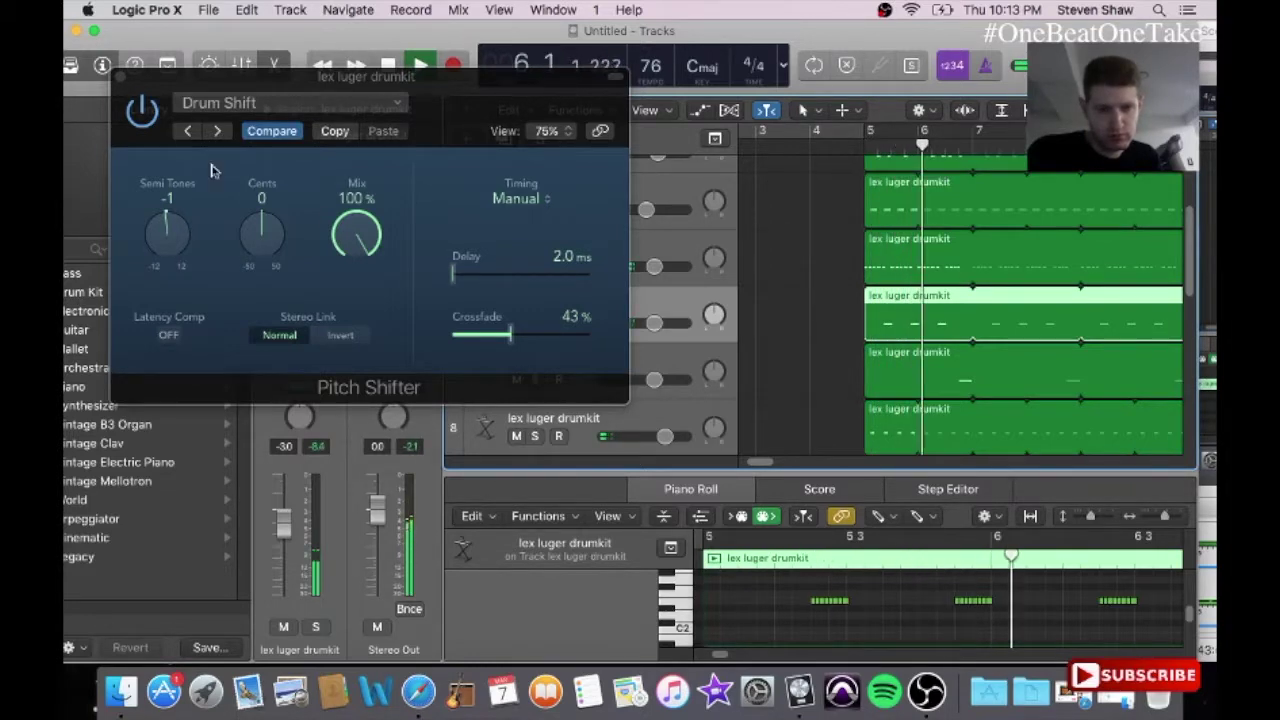
{"action": "left_click", "coordinate": [120, 77]}
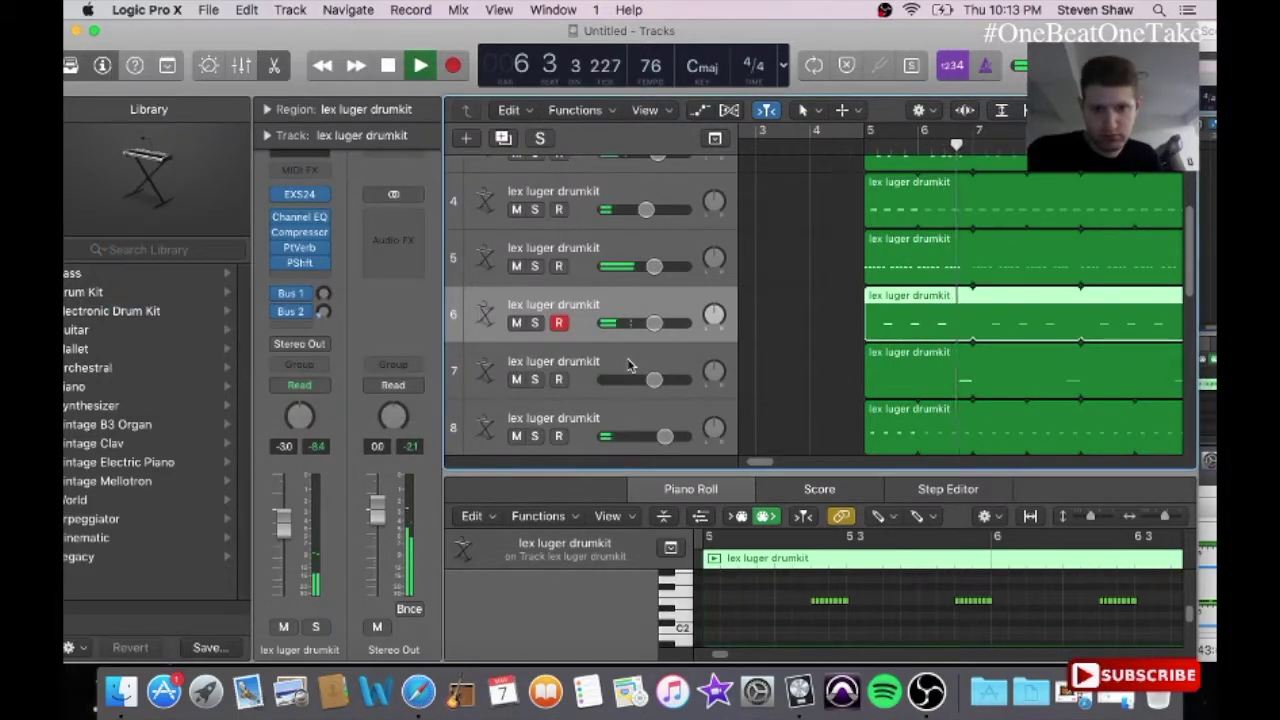
Step: Insert a Pitch Shifter on track 7 using the Drum Shift preset, with 100% mix and -2 semitones
{"action": "key", "text": "Down"}
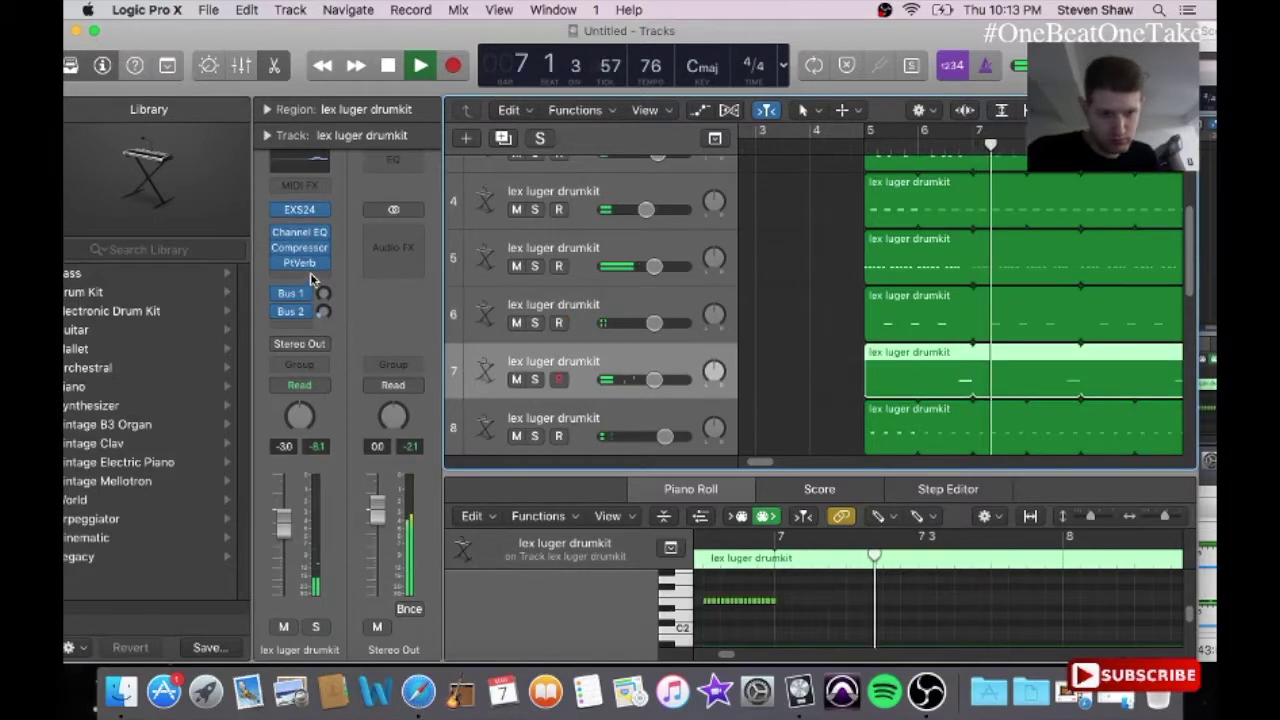
{"action": "left_click", "coordinate": [310, 272]}
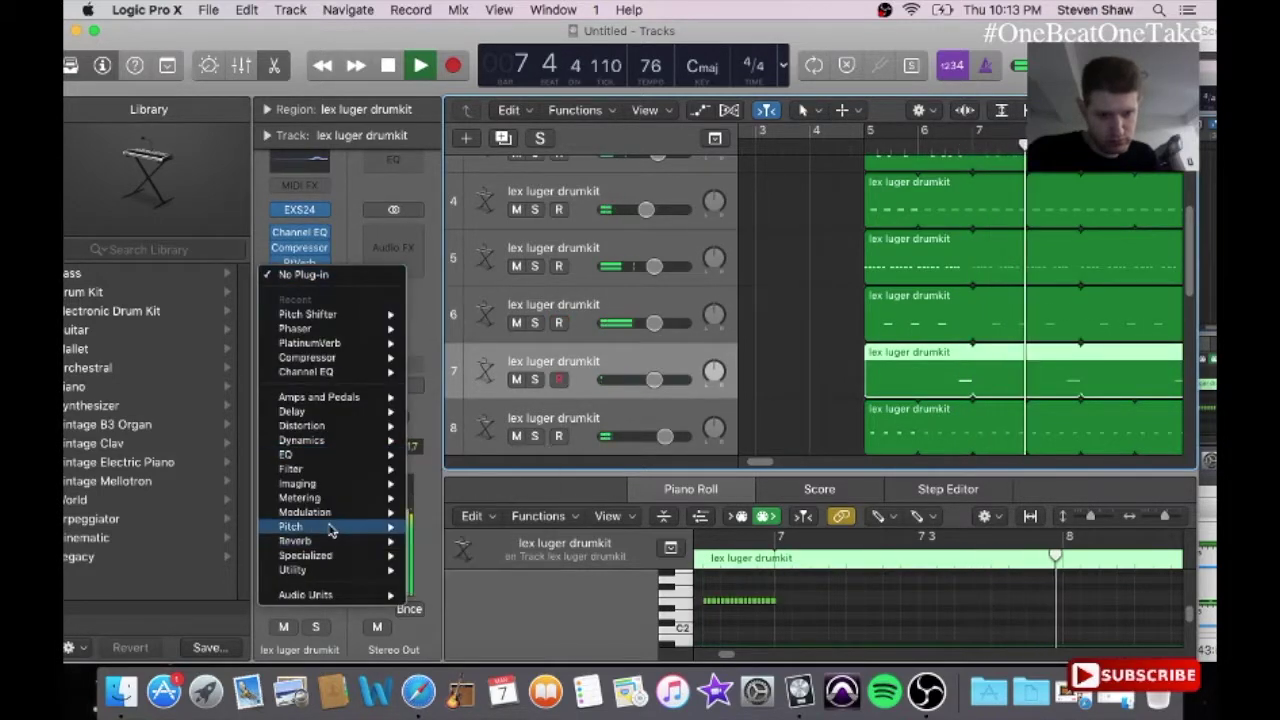
{"action": "mouse_move", "coordinate": [331, 528]}
{"action": "left_click", "coordinate": [456, 542]}
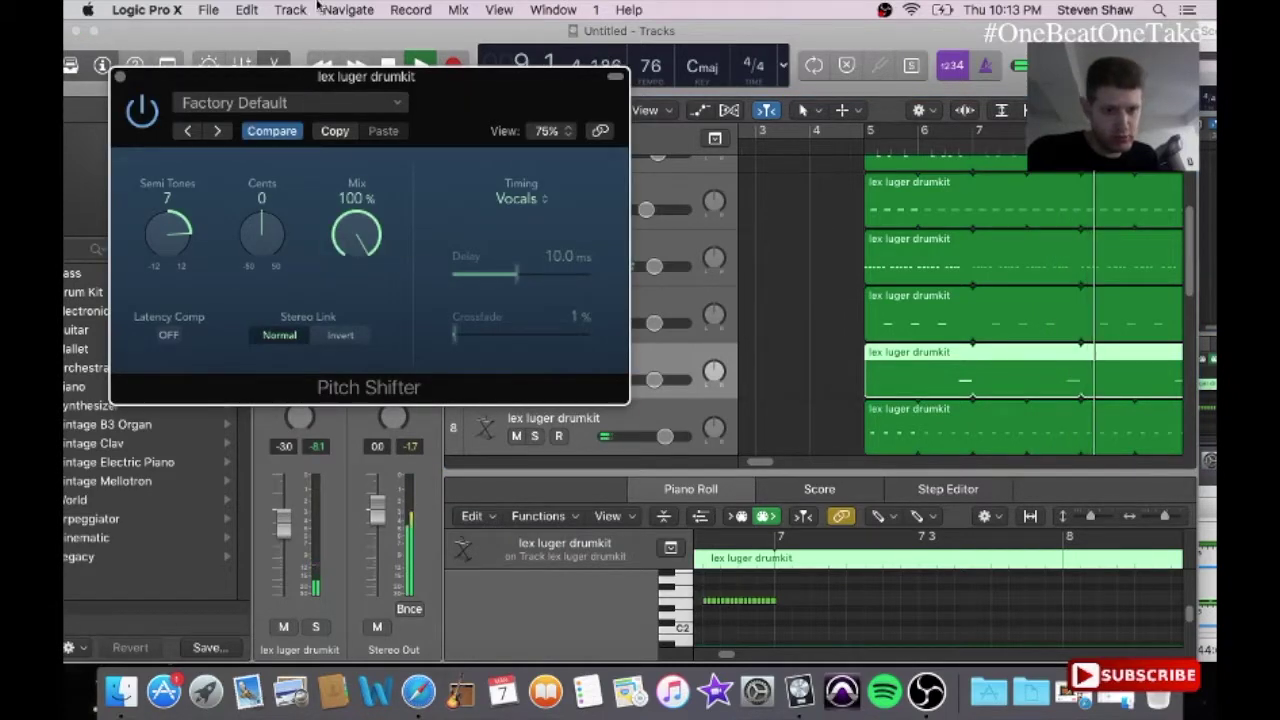
{"action": "left_click", "coordinate": [295, 102]}
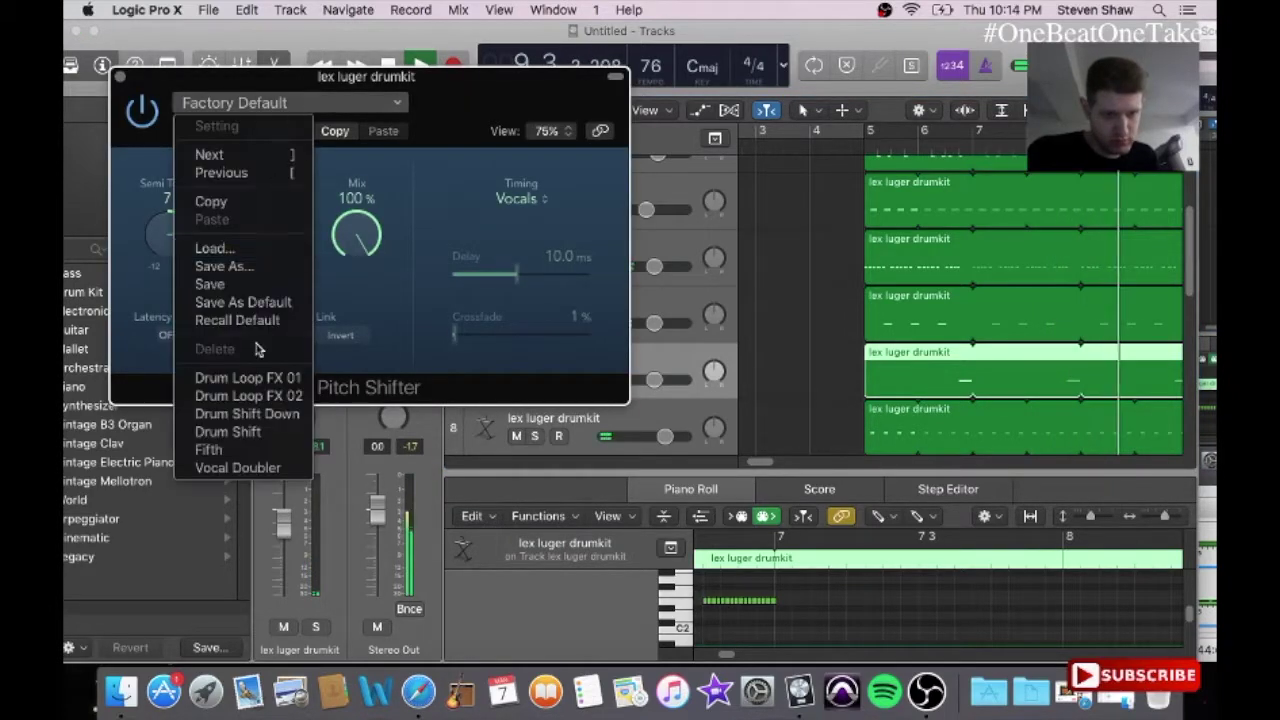
{"action": "left_click", "coordinate": [230, 431]}
{"action": "left_click_drag", "start_coordinate": [356, 246], "coordinate": [308, 70]}
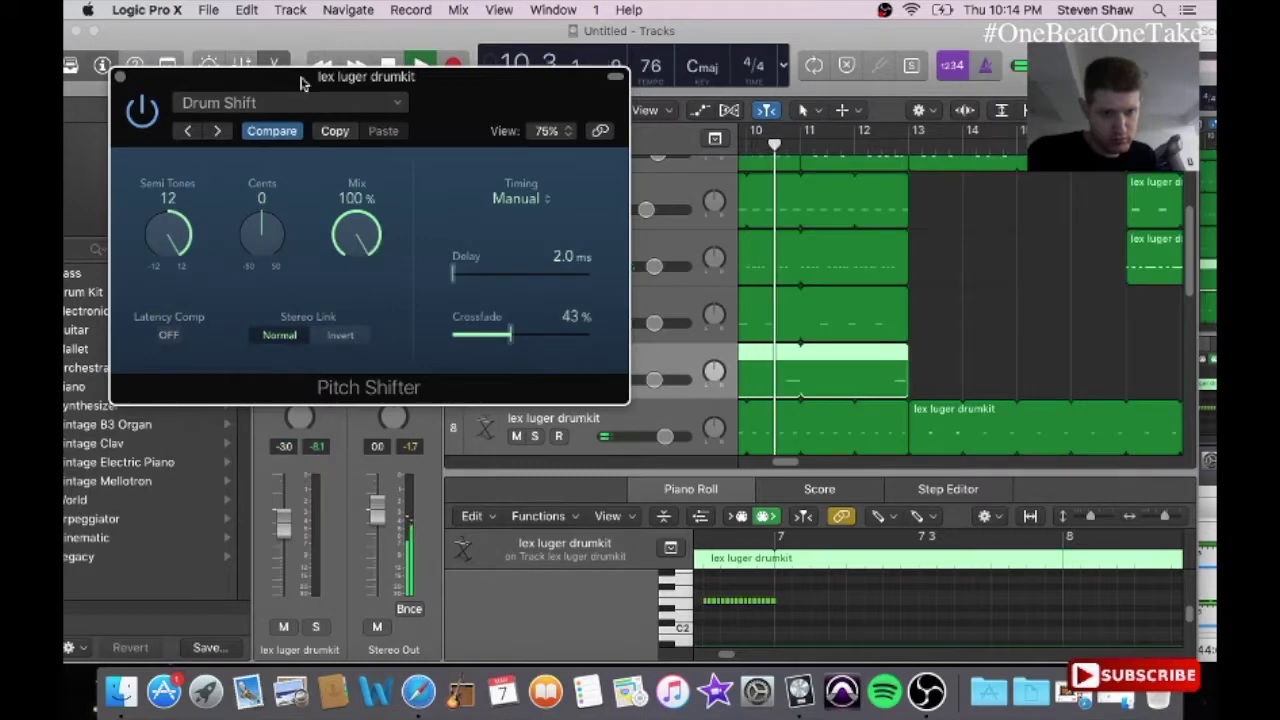
{"action": "left_click_drag", "start_coordinate": [169, 238], "coordinate": [156, 396]}
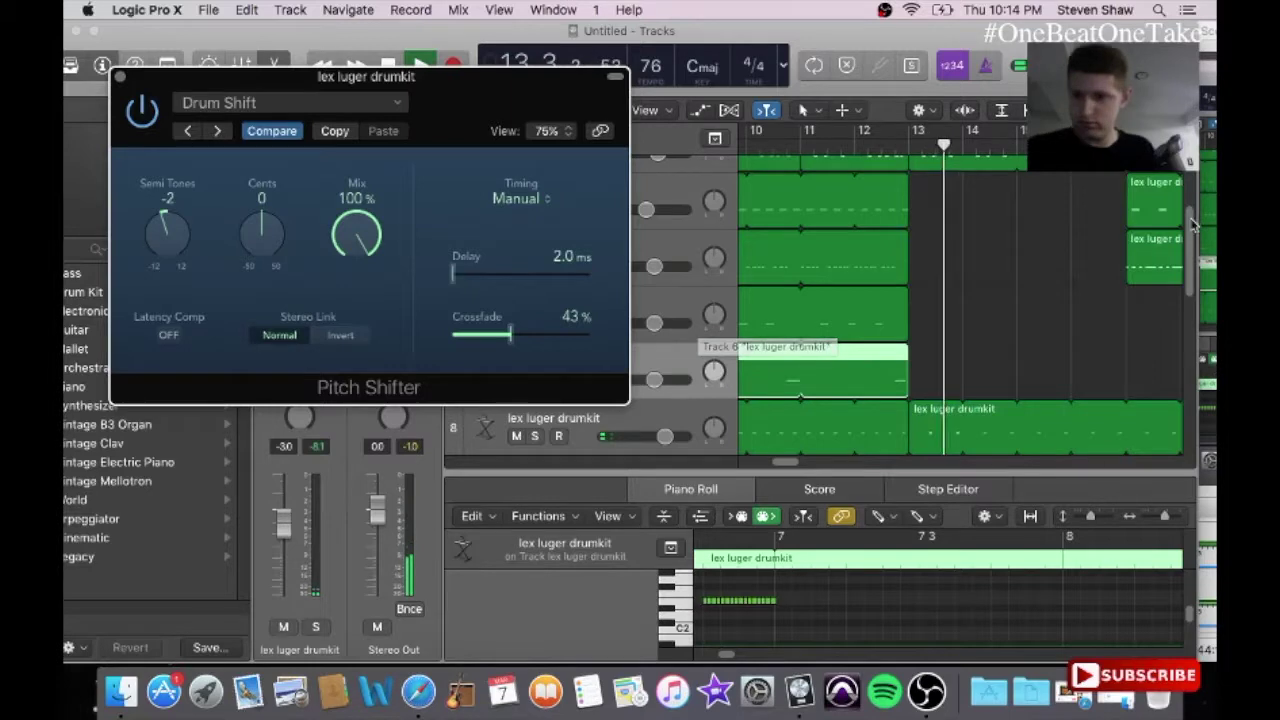
Step: Copy track 5's region that starts at bar 17 and paste it onto track 6 at bar 17
{"action": "left_click_drag", "start_coordinate": [1188, 236], "coordinate": [1154, 380]}
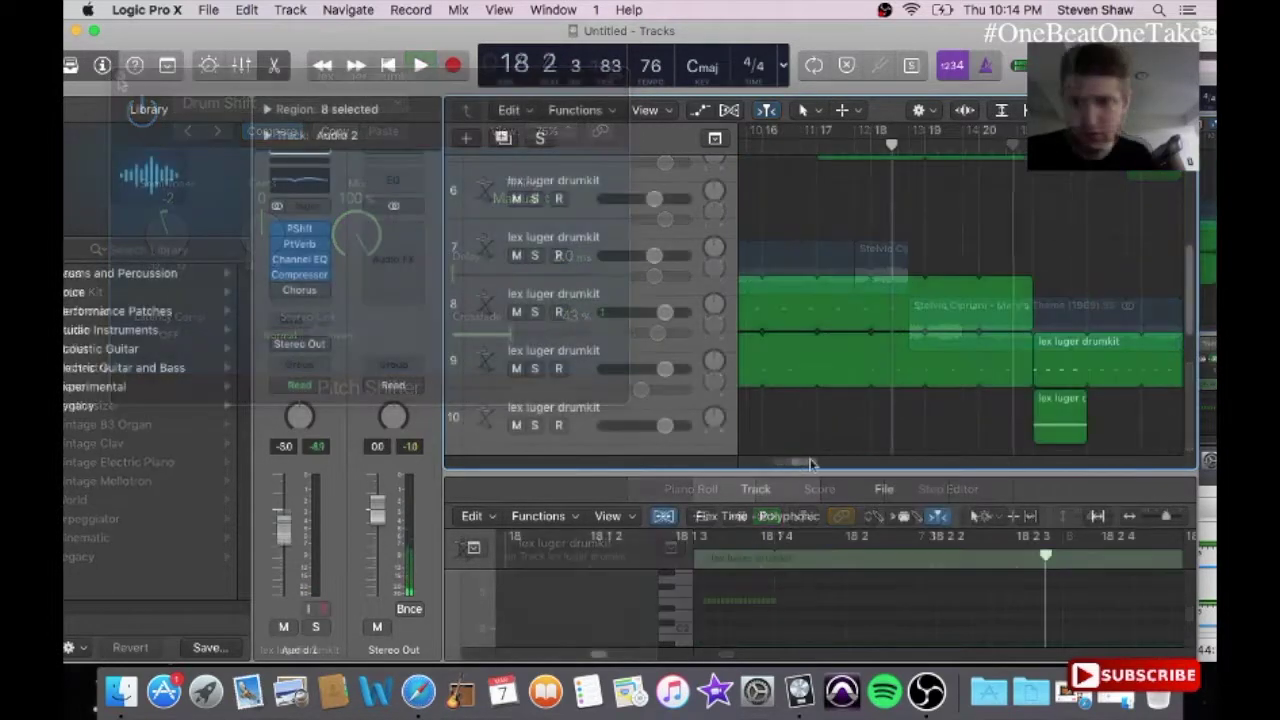
{"action": "scroll", "coordinate": [1190, 311], "scroll_direction": "up", "scroll_amount": 3}
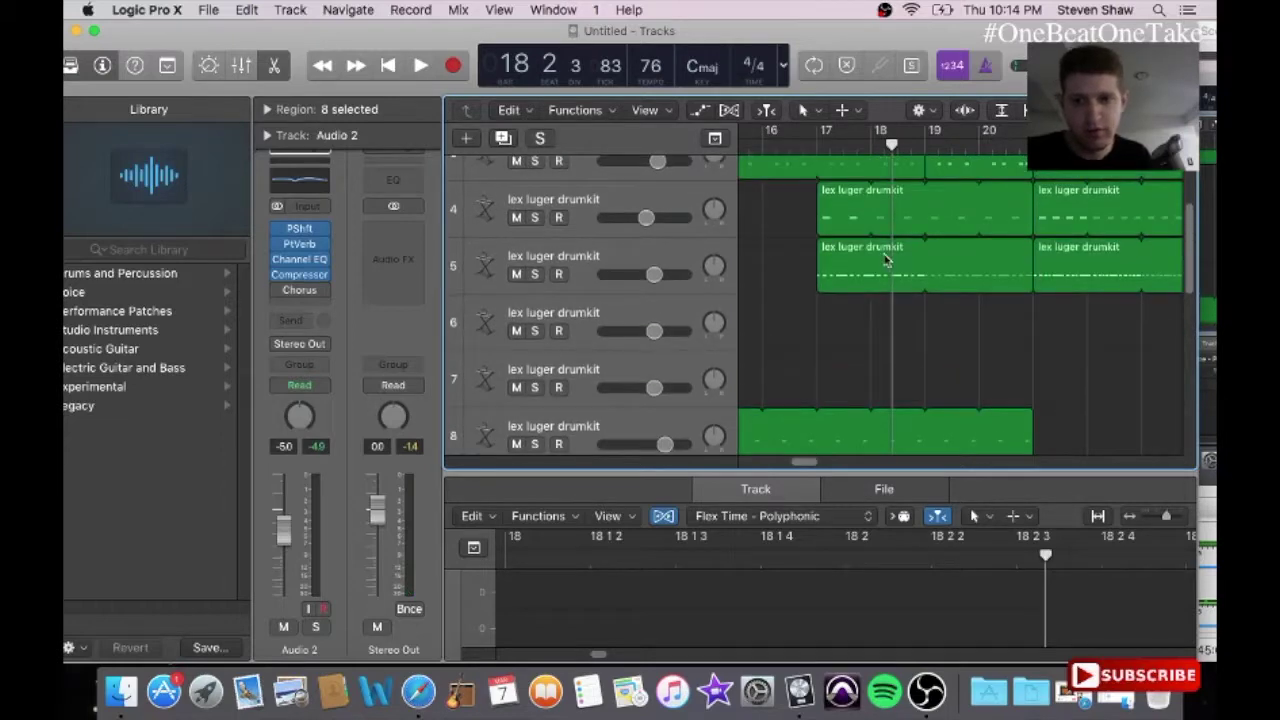
{"action": "left_click", "coordinate": [884, 260]}
{"action": "left_click", "coordinate": [246, 9]}
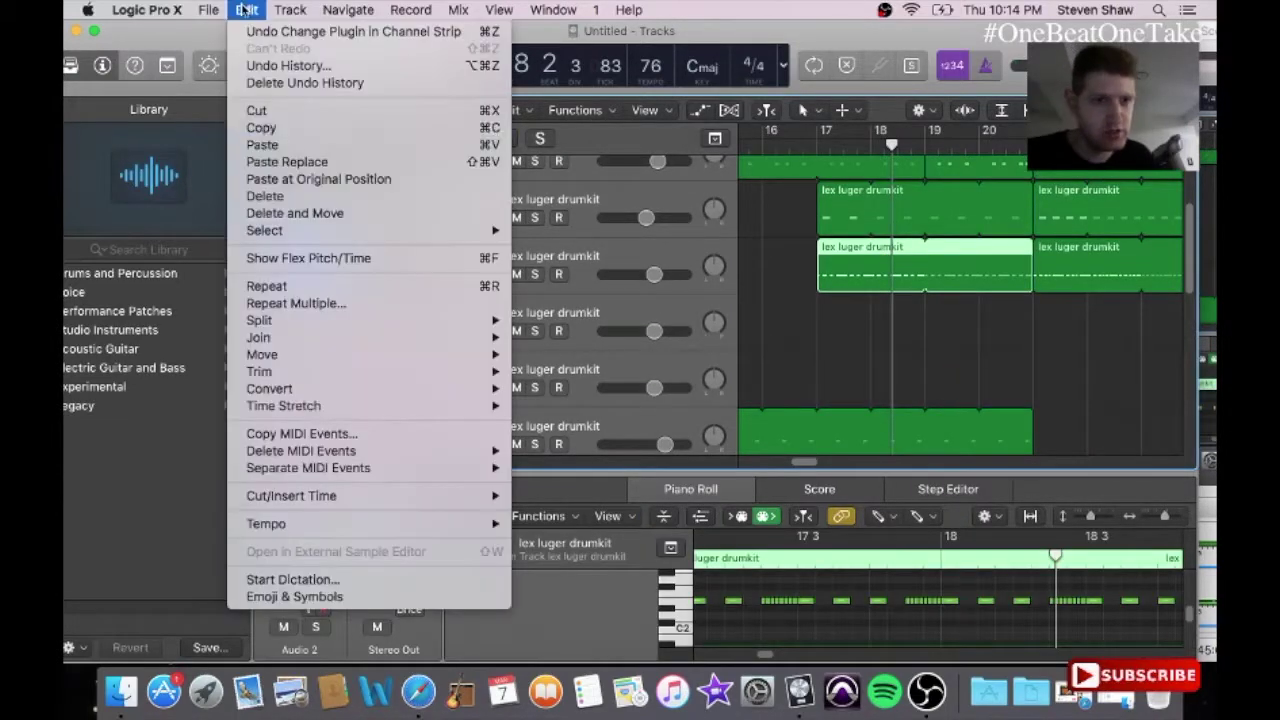
{"action": "left_click", "coordinate": [265, 126]}
{"action": "left_click_drag", "start_coordinate": [866, 141], "coordinate": [818, 146]}
{"action": "left_click", "coordinate": [622, 312]}
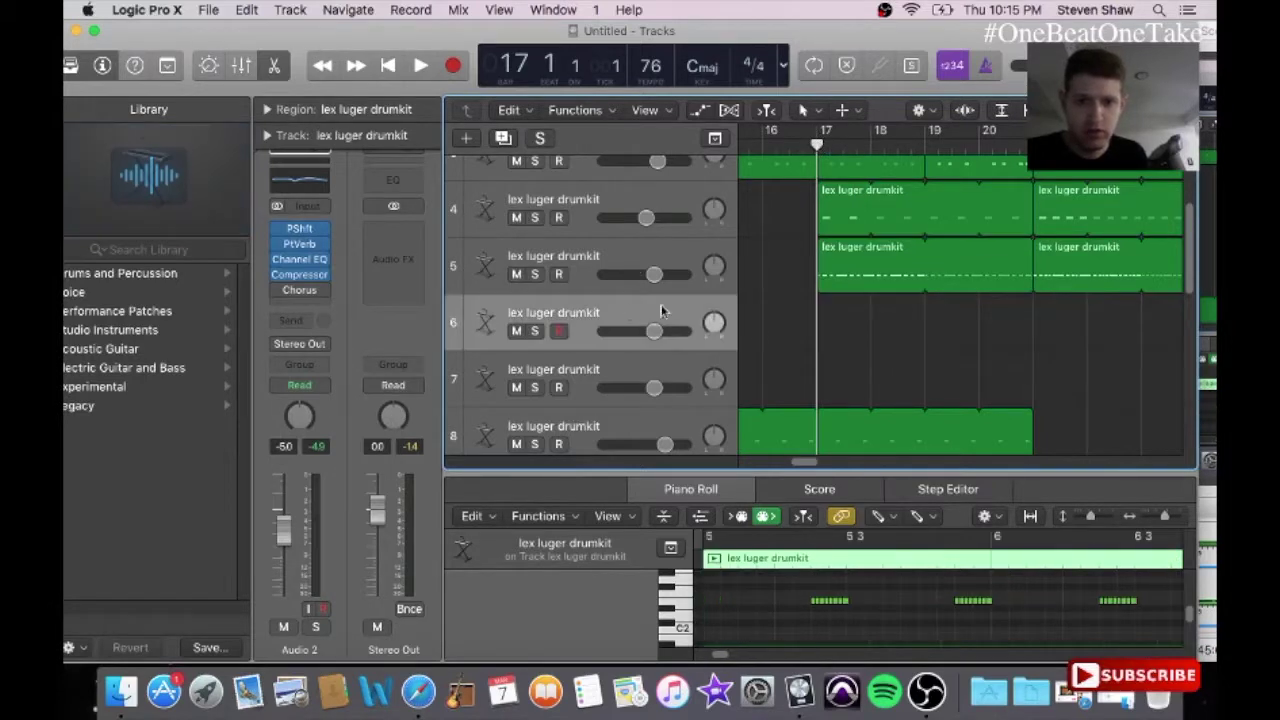
{"action": "left_click", "coordinate": [250, 9]}
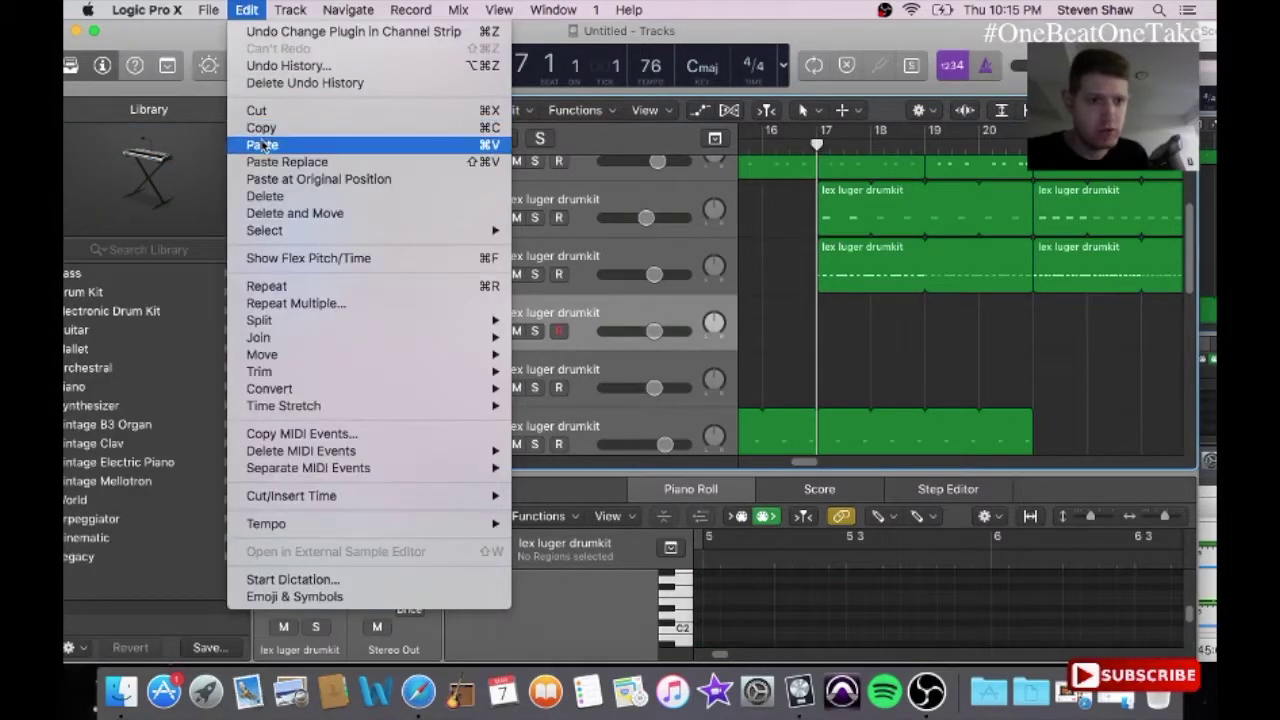
{"action": "left_click", "coordinate": [340, 146]}
Step: Paste the same copied region onto track 7, starting at bar 17
{"action": "left_click_drag", "start_coordinate": [874, 146], "coordinate": [818, 146]}
{"action": "left_click", "coordinate": [567, 357]}
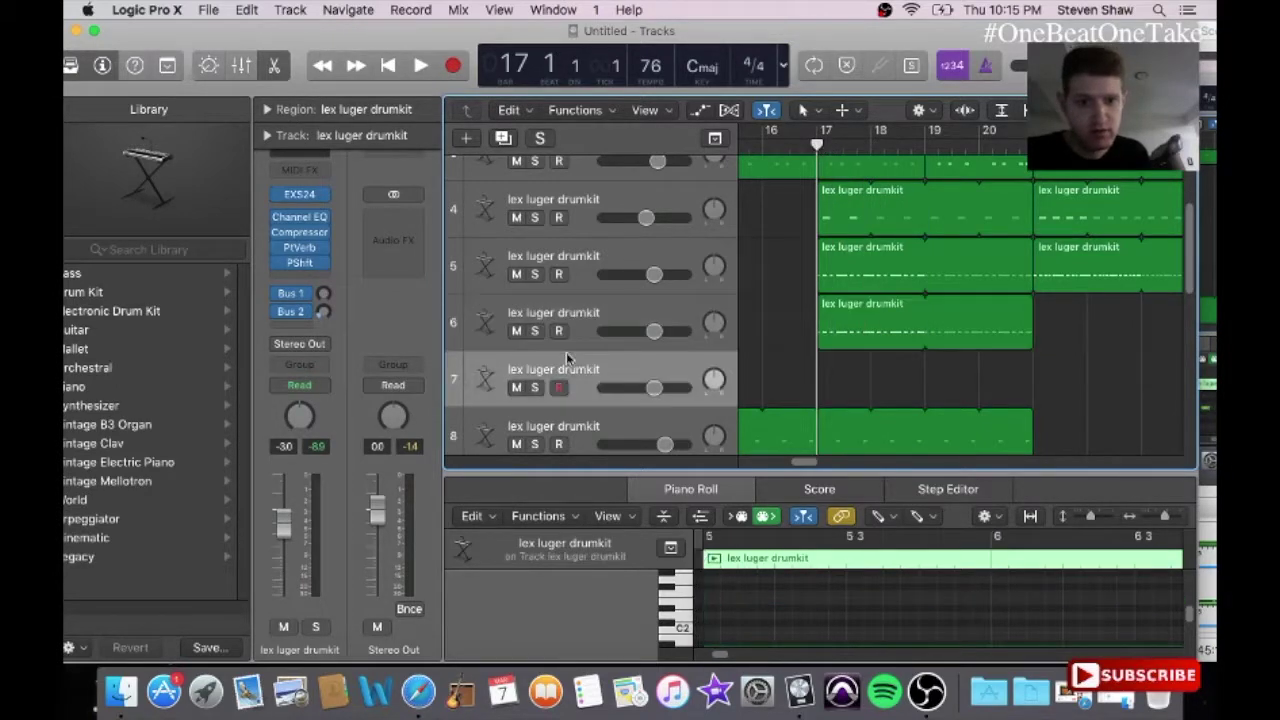
{"action": "left_click", "coordinate": [246, 9]}
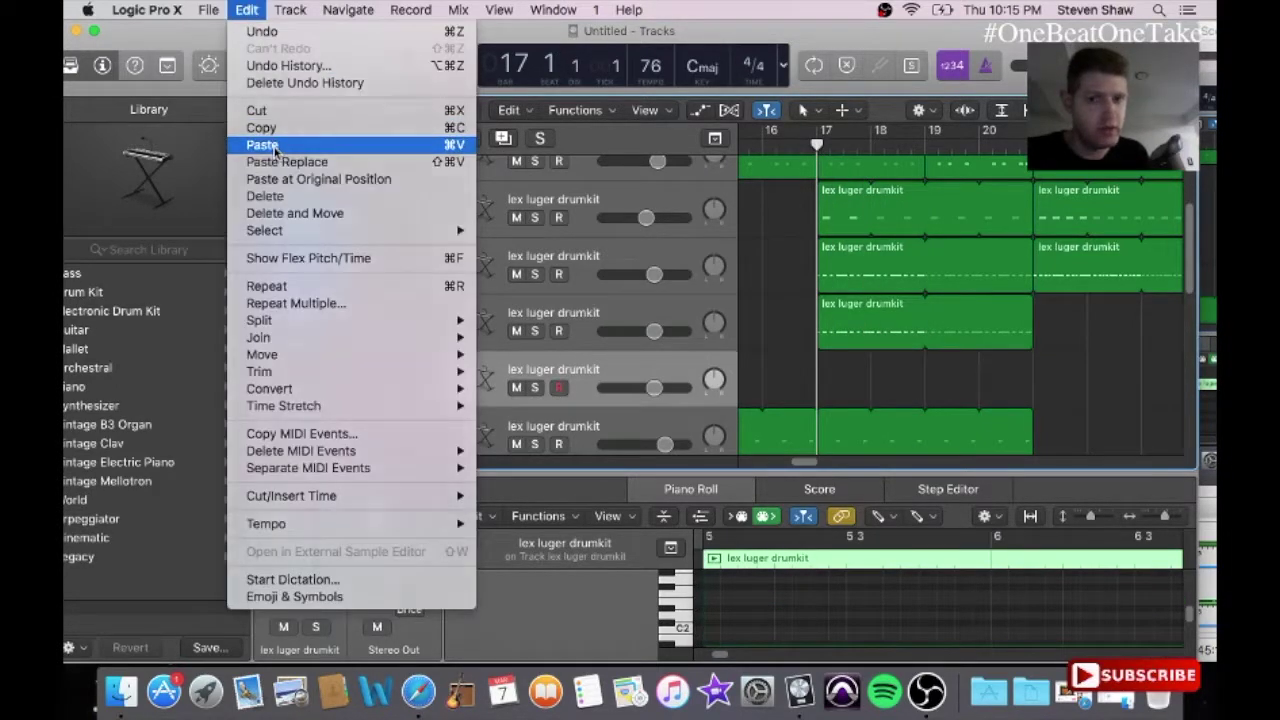
{"action": "left_click", "coordinate": [276, 149]}
Step: Open track 5's bar 17 region in the Piano Roll window and delete the three notes before its first roll
{"action": "left_click", "coordinate": [857, 282]}
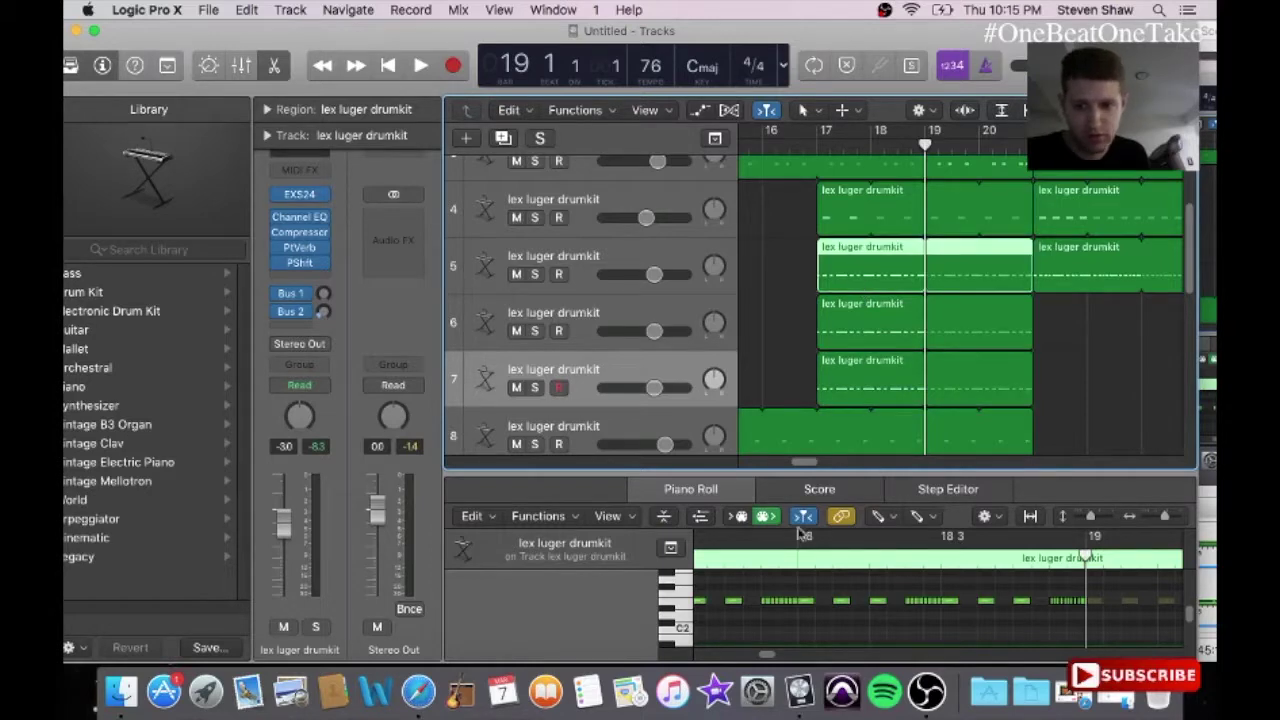
{"action": "left_click", "coordinate": [553, 9]}
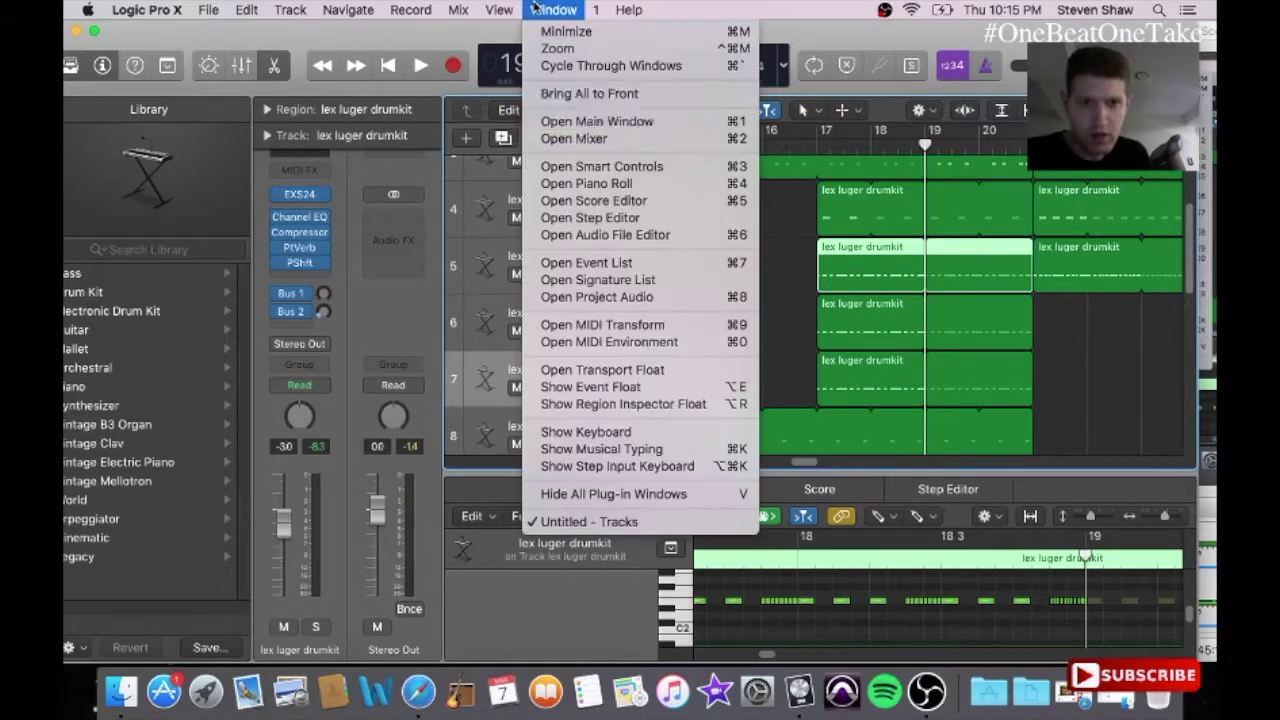
{"action": "left_click", "coordinate": [595, 170]}
{"action": "left_click_drag", "start_coordinate": [337, 362], "coordinate": [416, 420]}
{"action": "key", "text": "Delete"}
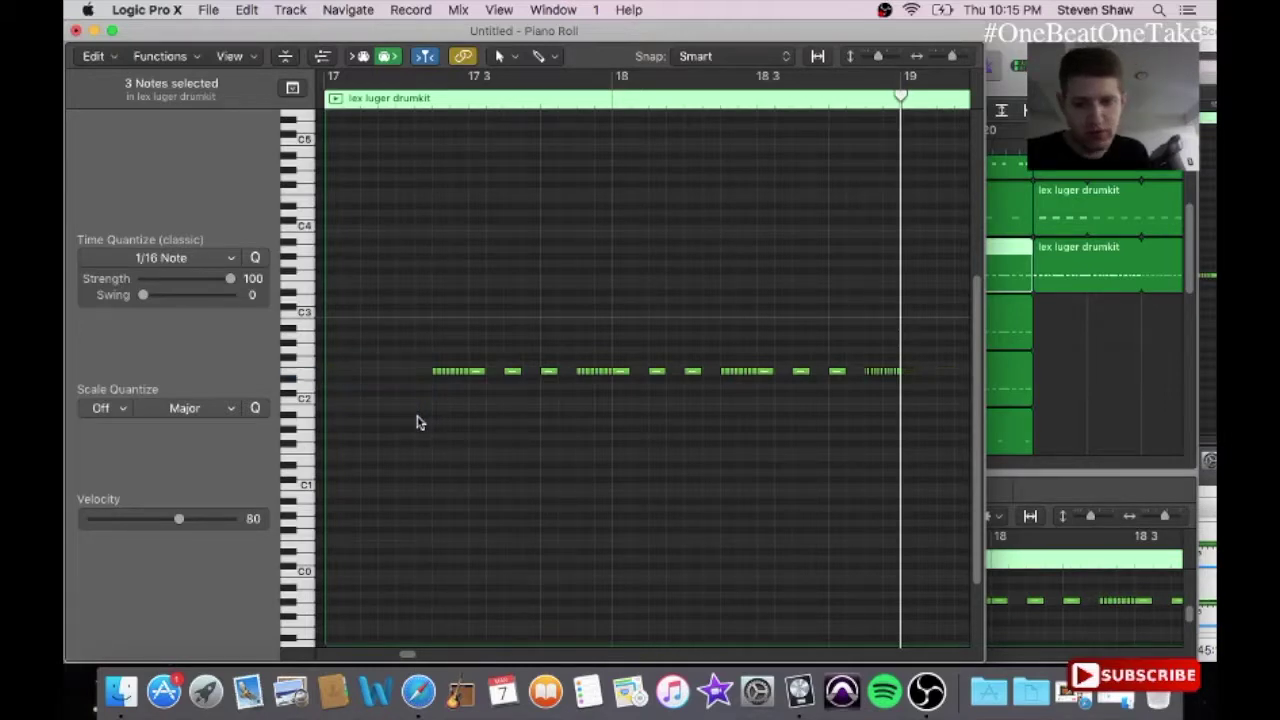
Step: Undo the deletion of the first three notes at the start of bar 17 in the track 5 region
{"action": "left_click_drag", "start_coordinate": [480, 340], "coordinate": [560, 426]}
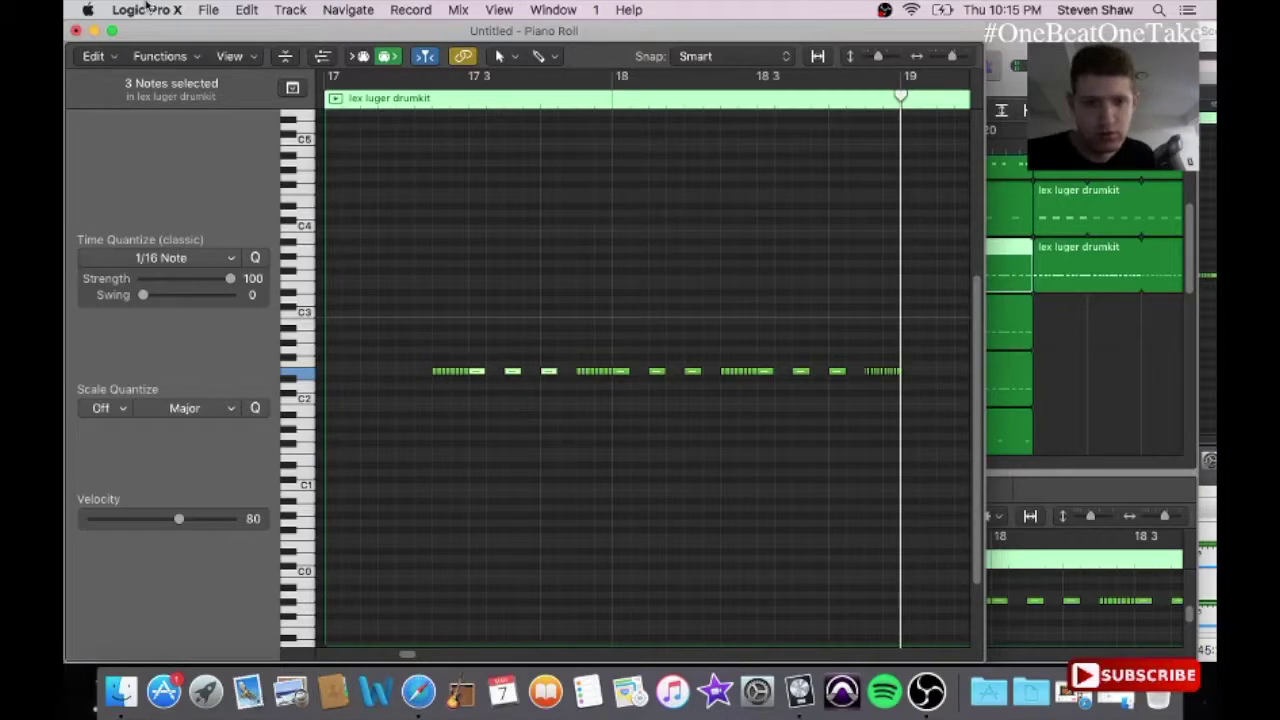
{"action": "left_click", "coordinate": [246, 9]}
{"action": "left_click", "coordinate": [258, 22]}
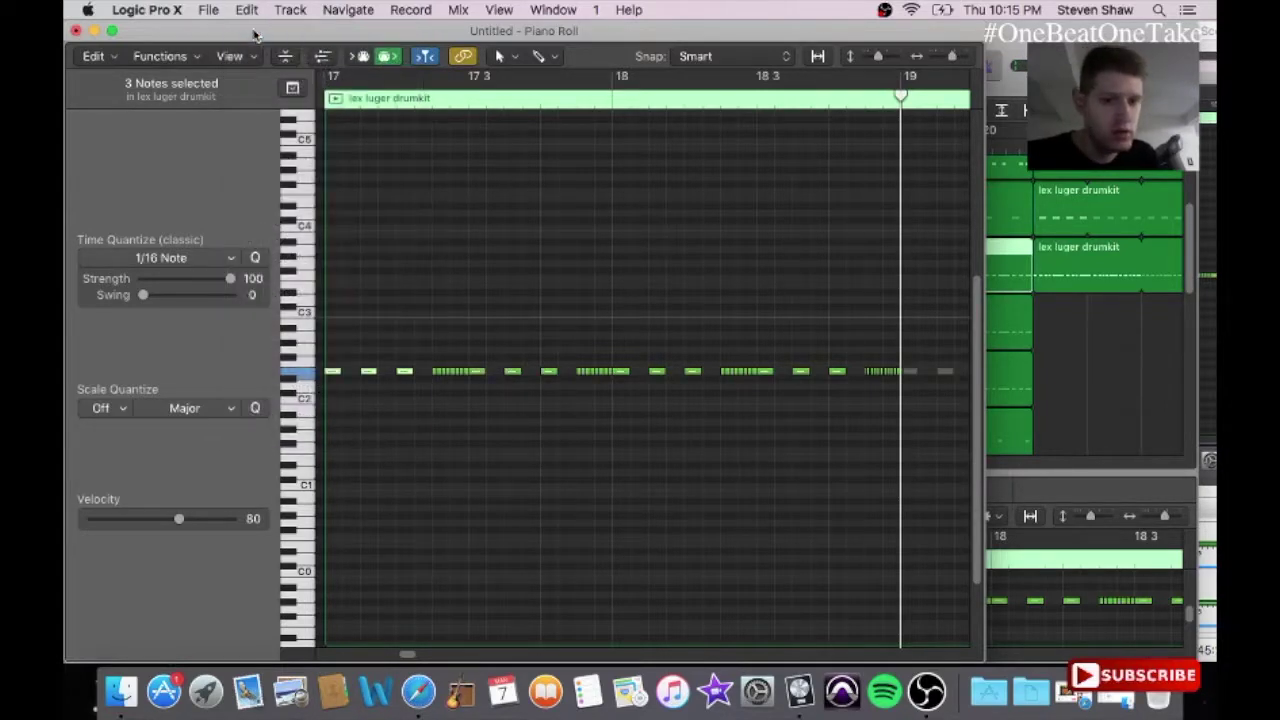
Step: Delete the four fast note rolls between bars 17 and 19 in the track 5 region, keeping the longer notes
{"action": "left_click_drag", "start_coordinate": [434, 352], "coordinate": [463, 409]}
{"action": "key", "text": "Delete"}
{"action": "left_click_drag", "start_coordinate": [577, 361], "coordinate": [606, 392]}
{"action": "key", "text": "Delete"}
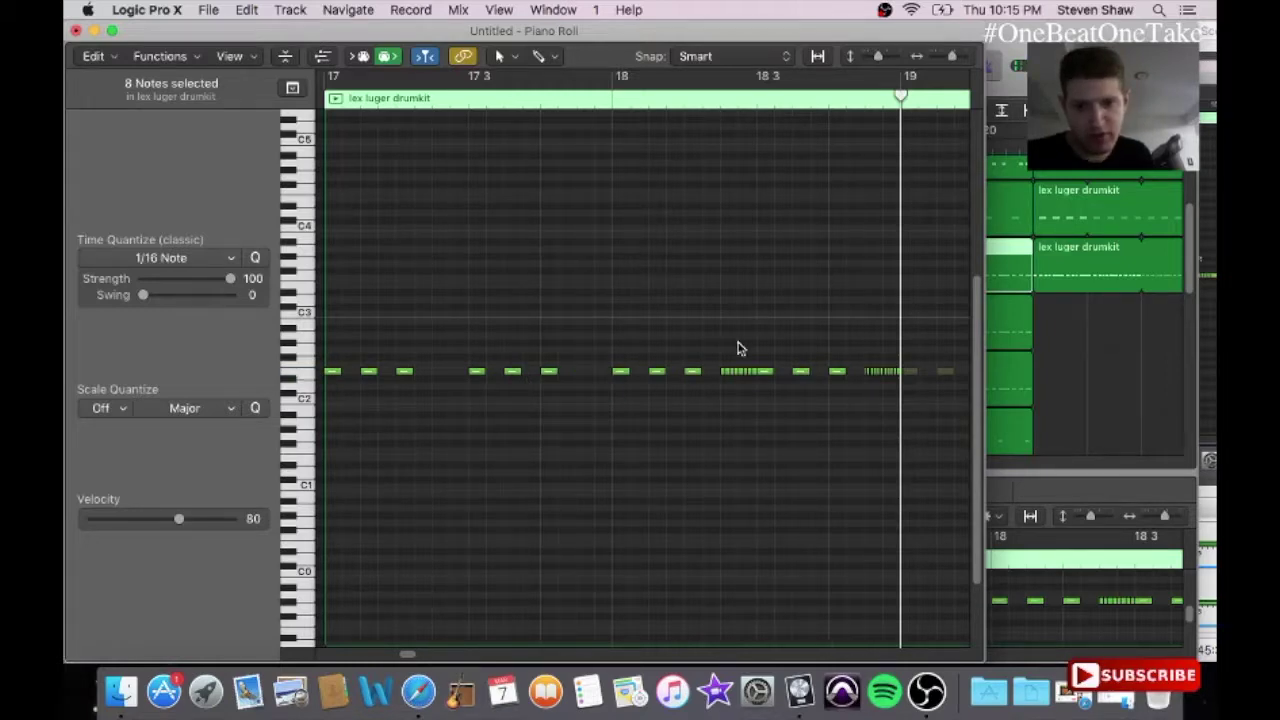
{"action": "left_click_drag", "start_coordinate": [720, 366], "coordinate": [754, 400]}
{"action": "key", "text": "Delete"}
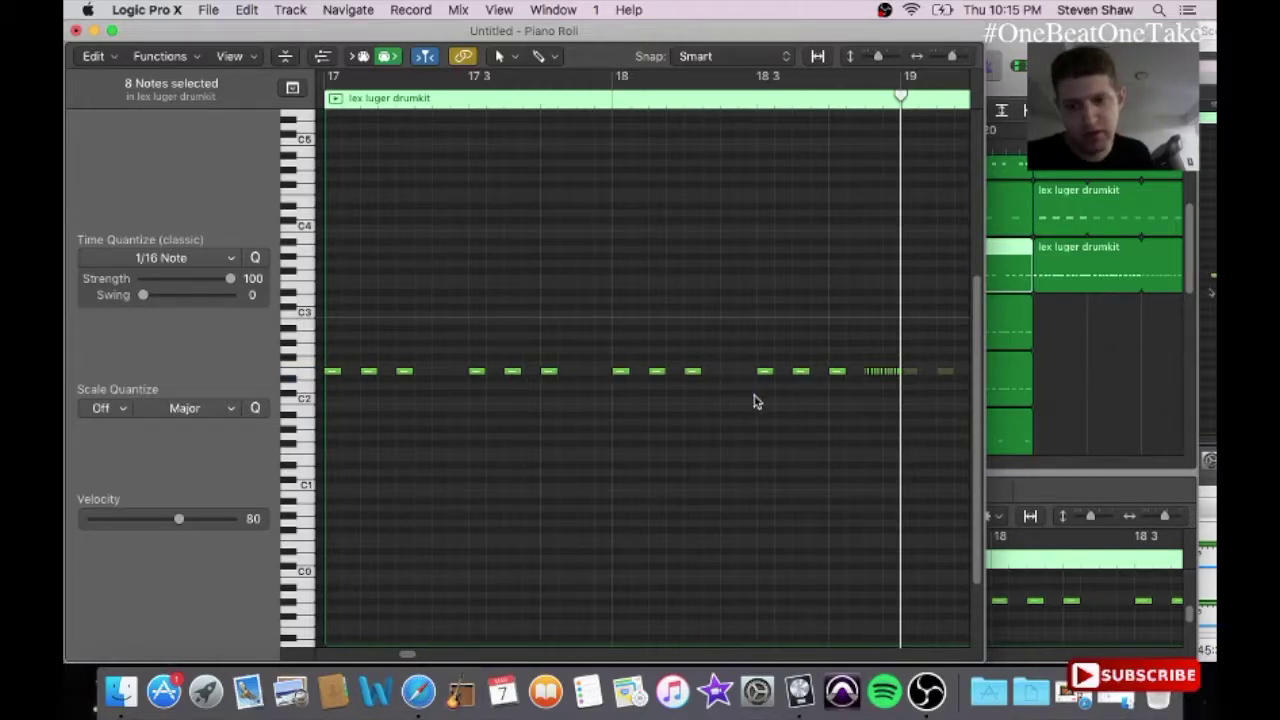
{"action": "left_click_drag", "start_coordinate": [866, 364], "coordinate": [920, 410]}
{"action": "key", "text": "Delete"}
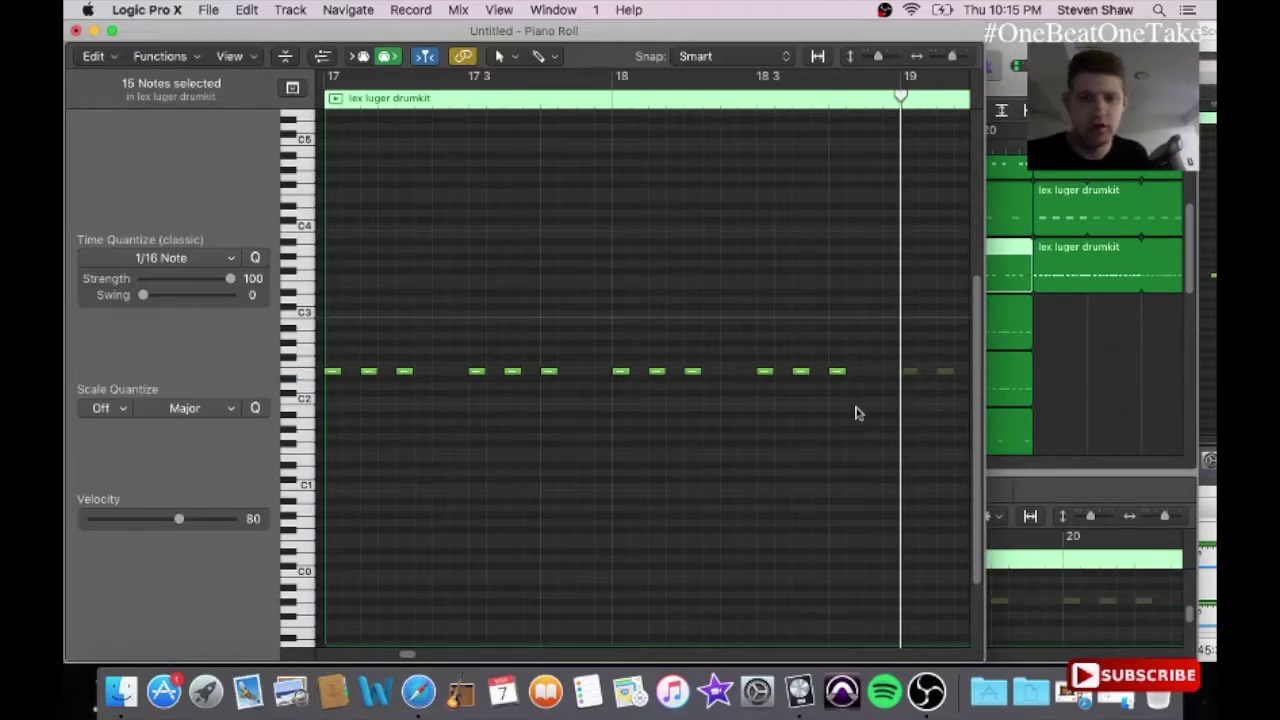
Step: Open the track 6 region at bar 17 in a Piano Roll window and delete its first three longer notes
{"action": "left_click", "coordinate": [76, 31]}
{"action": "left_click", "coordinate": [852, 336]}
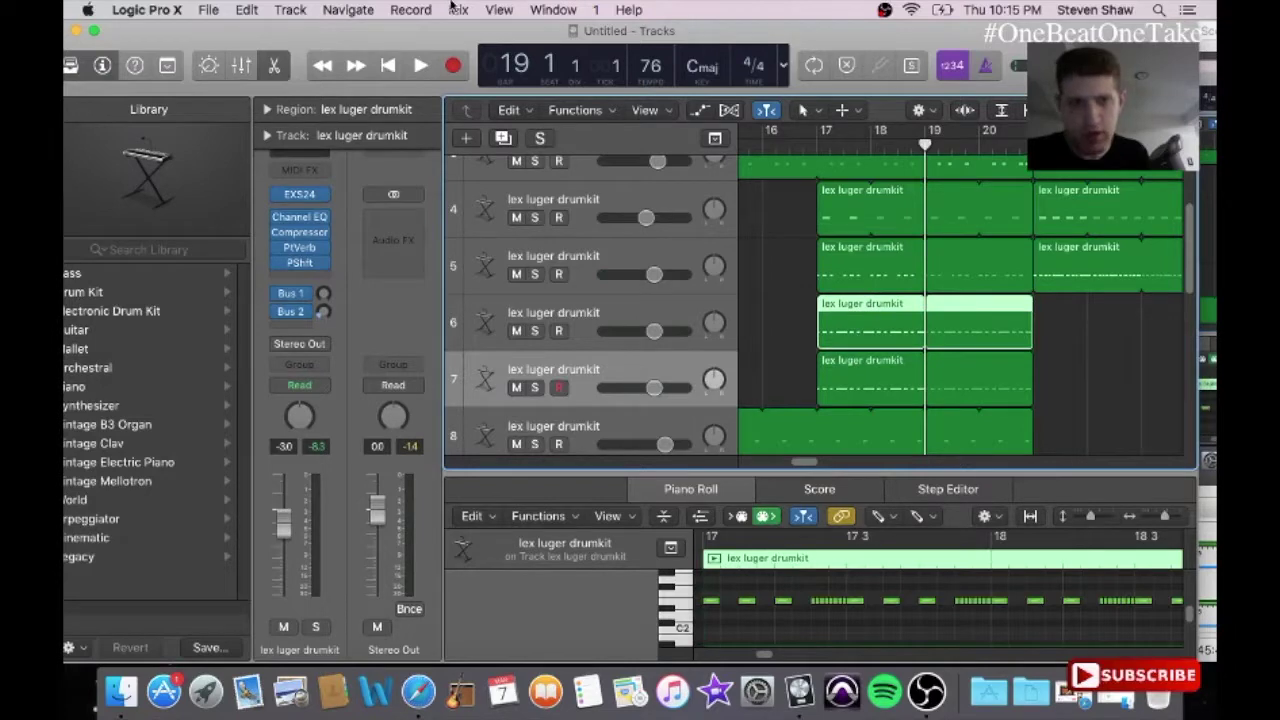
{"action": "left_click", "coordinate": [550, 13]}
{"action": "left_click", "coordinate": [586, 183]}
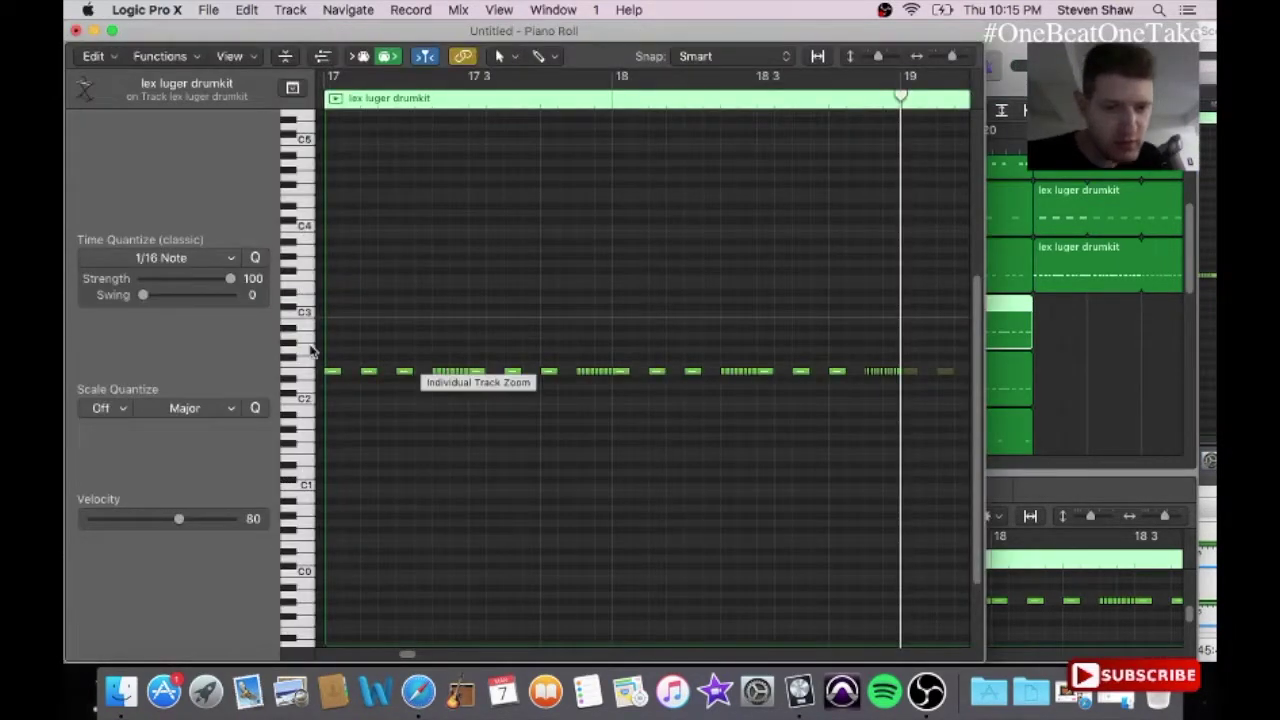
{"action": "left_click_drag", "start_coordinate": [336, 360], "coordinate": [417, 420]}
{"action": "key", "text": "Delete"}
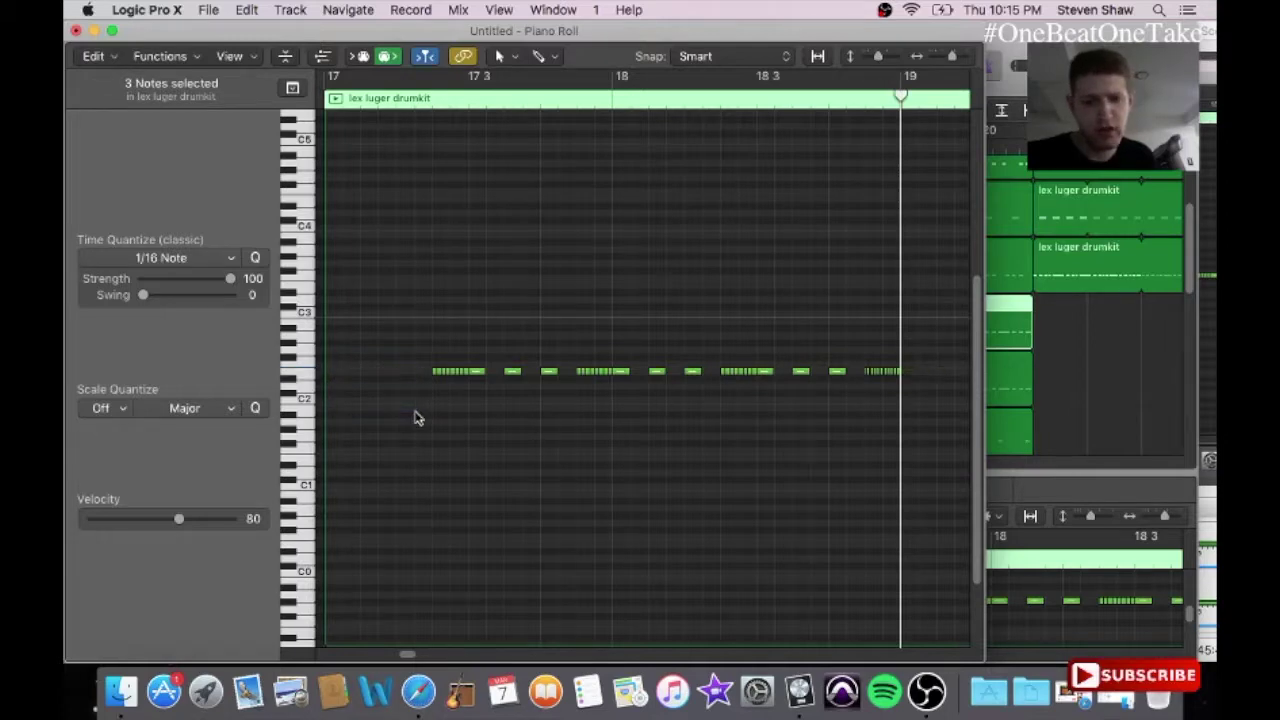
Step: Delete the remaining longer notes and the last roll before bar 19 in the track 6 region, keeping the first three rolls
{"action": "left_click_drag", "start_coordinate": [484, 357], "coordinate": [557, 441]}
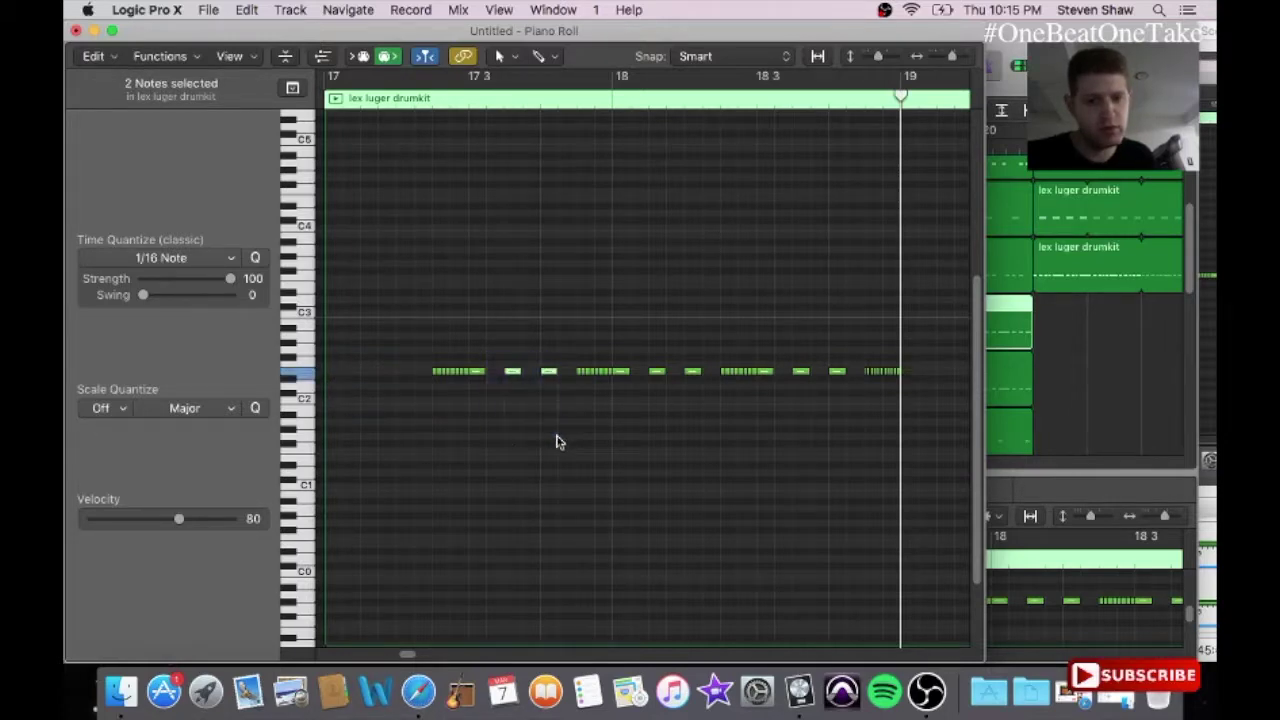
{"action": "left_click_drag", "start_coordinate": [485, 366], "coordinate": [566, 420]}
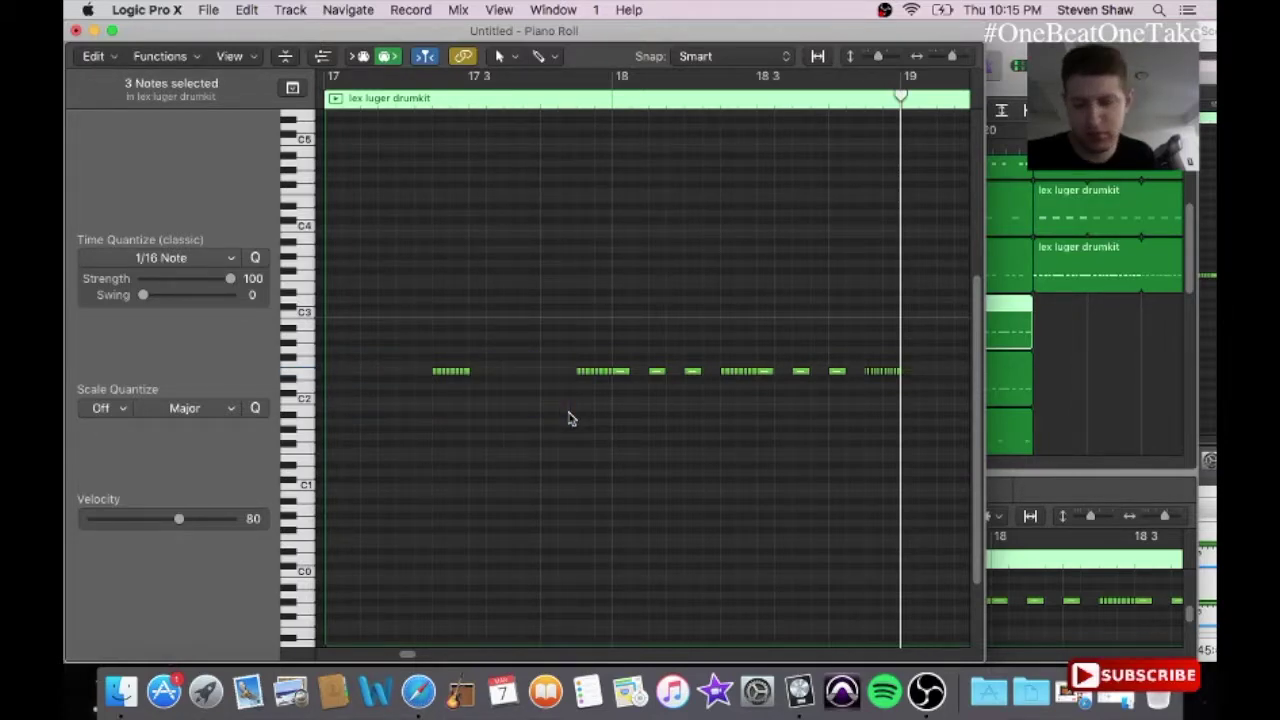
{"action": "key", "text": "Delete"}
{"action": "left_click_drag", "start_coordinate": [622, 356], "coordinate": [700, 406]}
{"action": "key", "text": "Delete"}
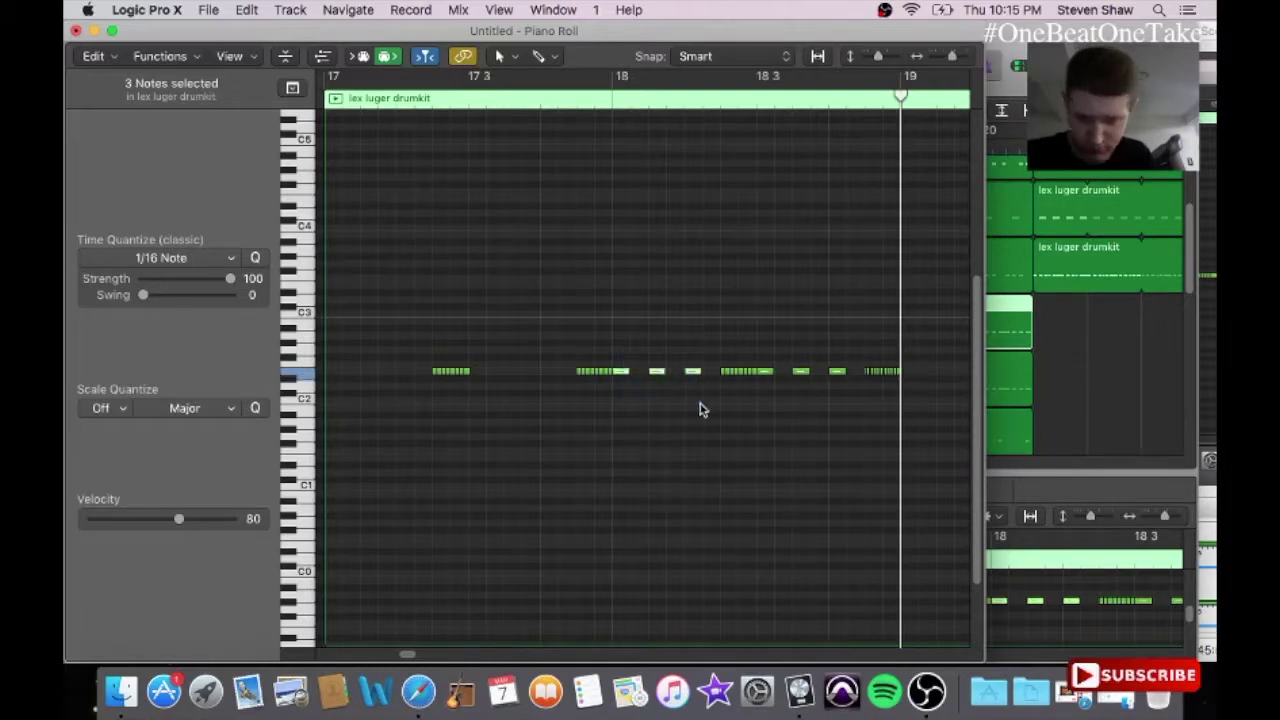
{"action": "left_click_drag", "start_coordinate": [766, 360], "coordinate": [904, 427]}
{"action": "key", "text": "Delete"}
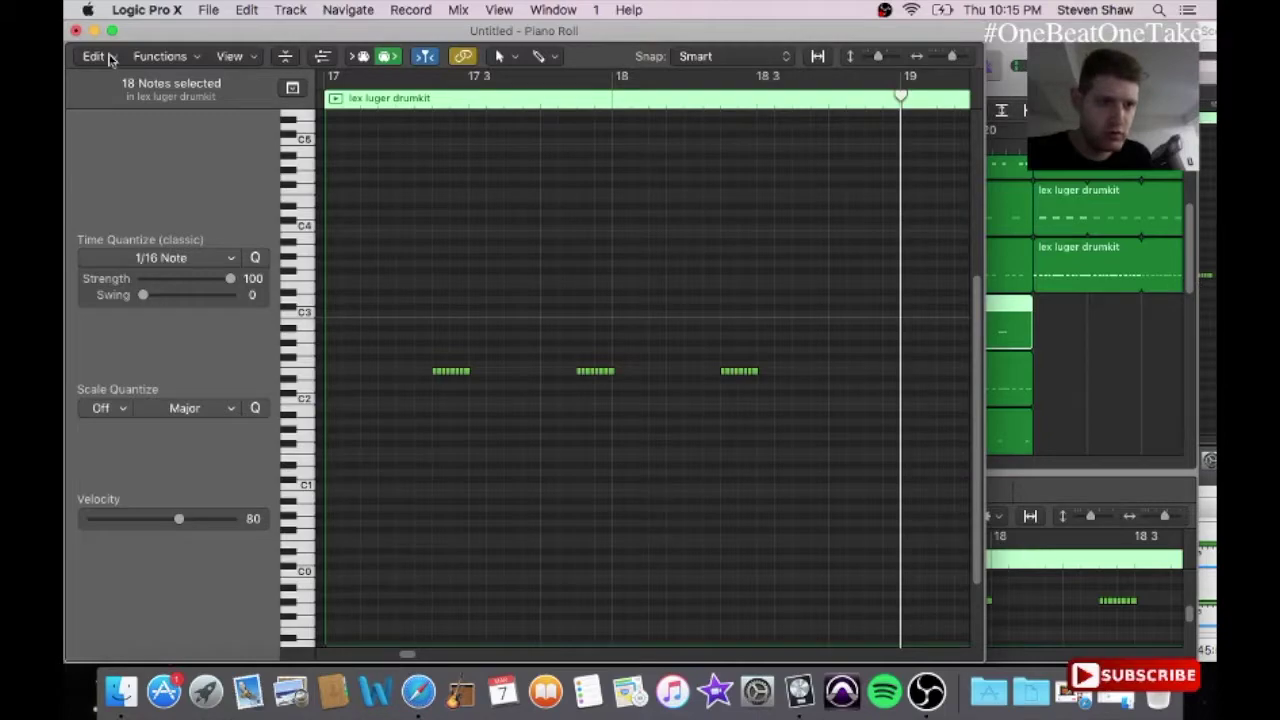
Step: In the track 7 region at bar 17, delete every note except the last fast roll before bar 19
{"action": "left_click", "coordinate": [76, 31]}
{"action": "left_click", "coordinate": [820, 393]}
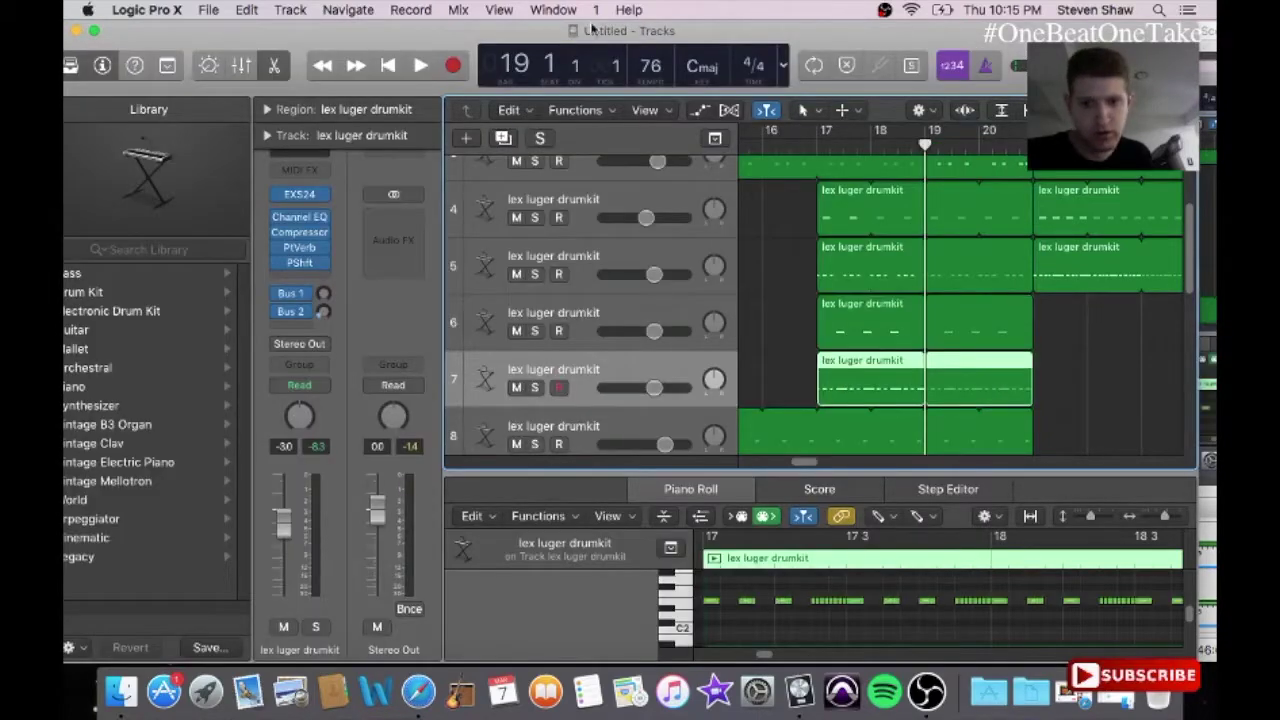
{"action": "left_click", "coordinate": [545, 9]}
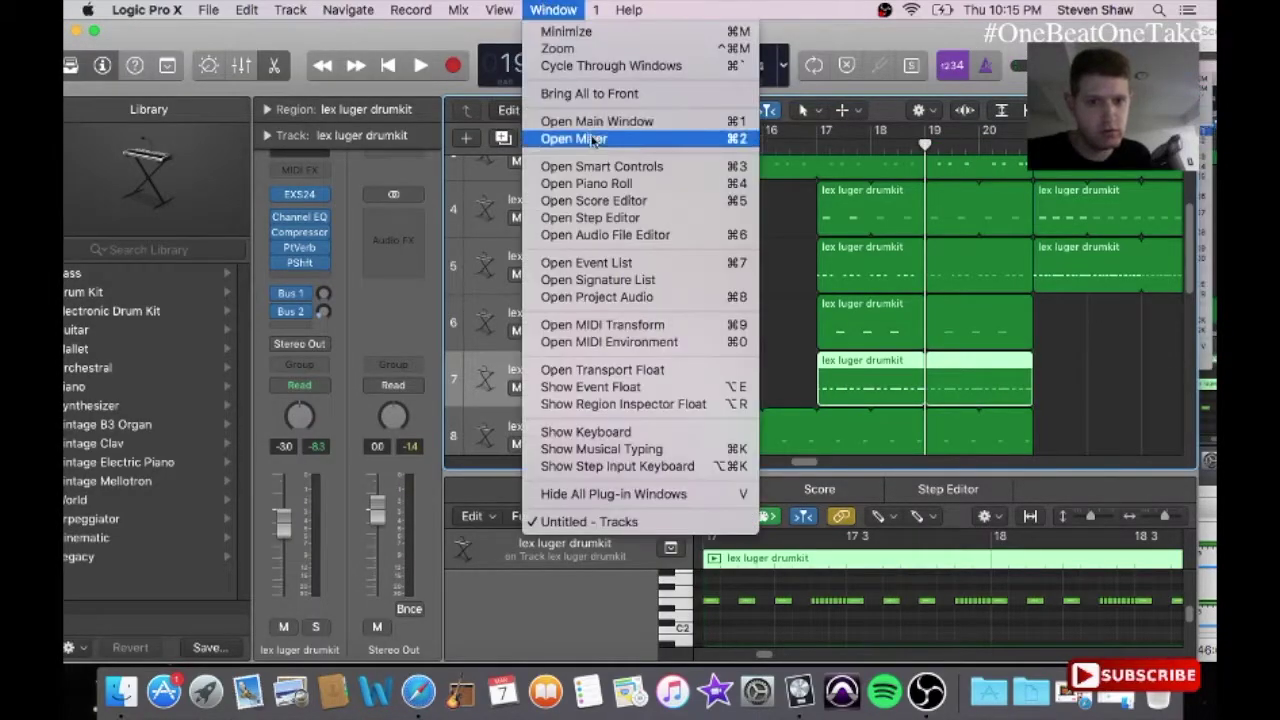
{"action": "left_click", "coordinate": [601, 187]}
{"action": "left_click_drag", "start_coordinate": [837, 358], "coordinate": [323, 380]}
{"action": "key", "text": "Delete"}
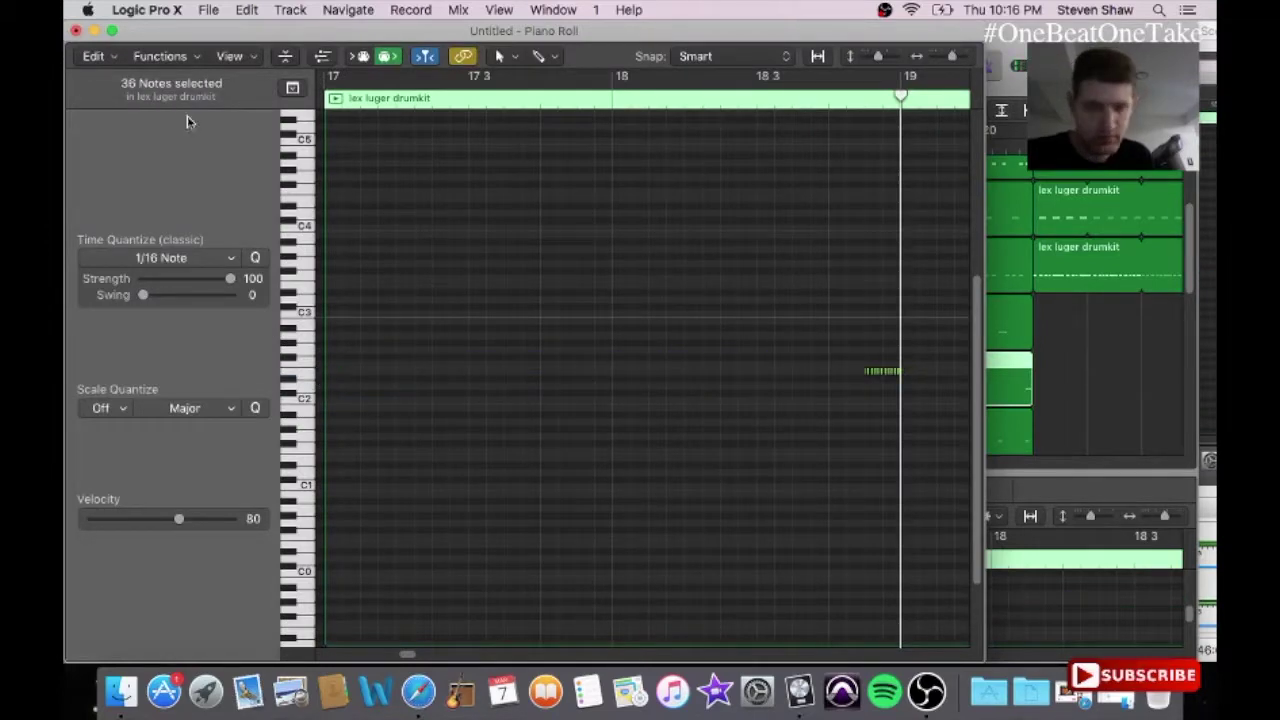
{"action": "left_click", "coordinate": [75, 31]}
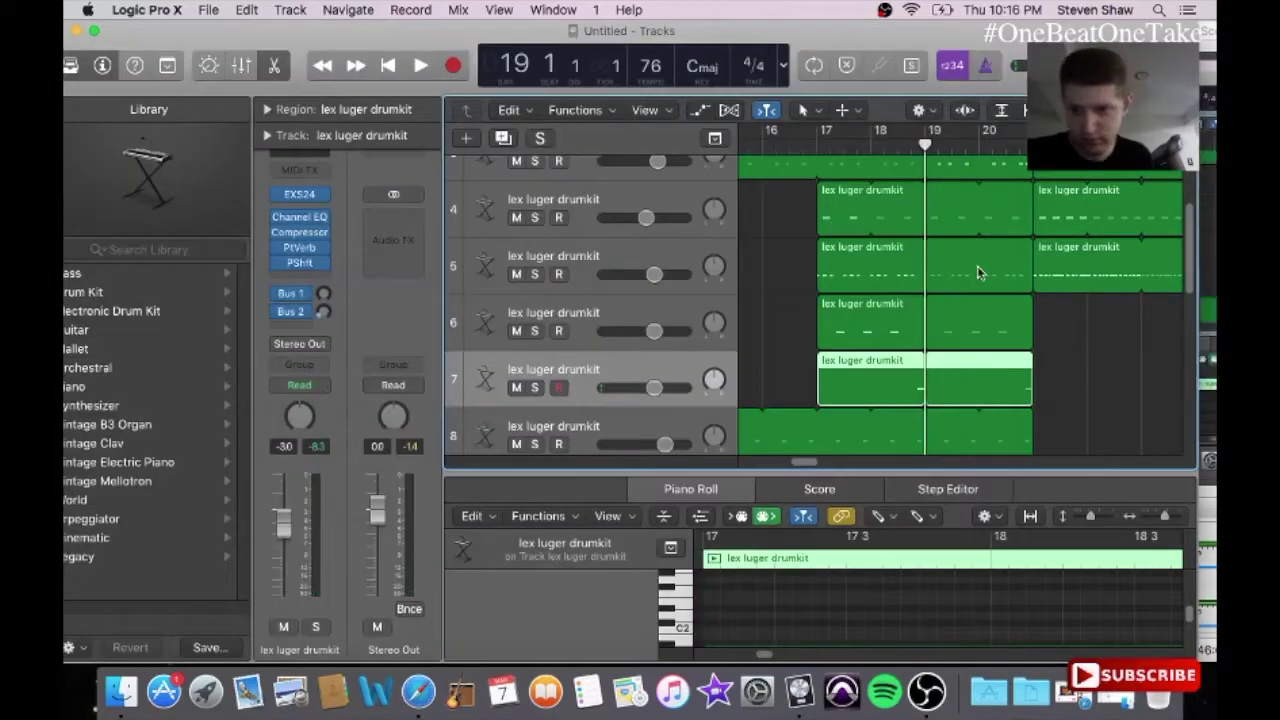
Step: Copy the track 5 region that starts at bar 21 and paste it onto track 6 at bar 21
{"action": "left_click_drag", "start_coordinate": [822, 462], "coordinate": [831, 464]}
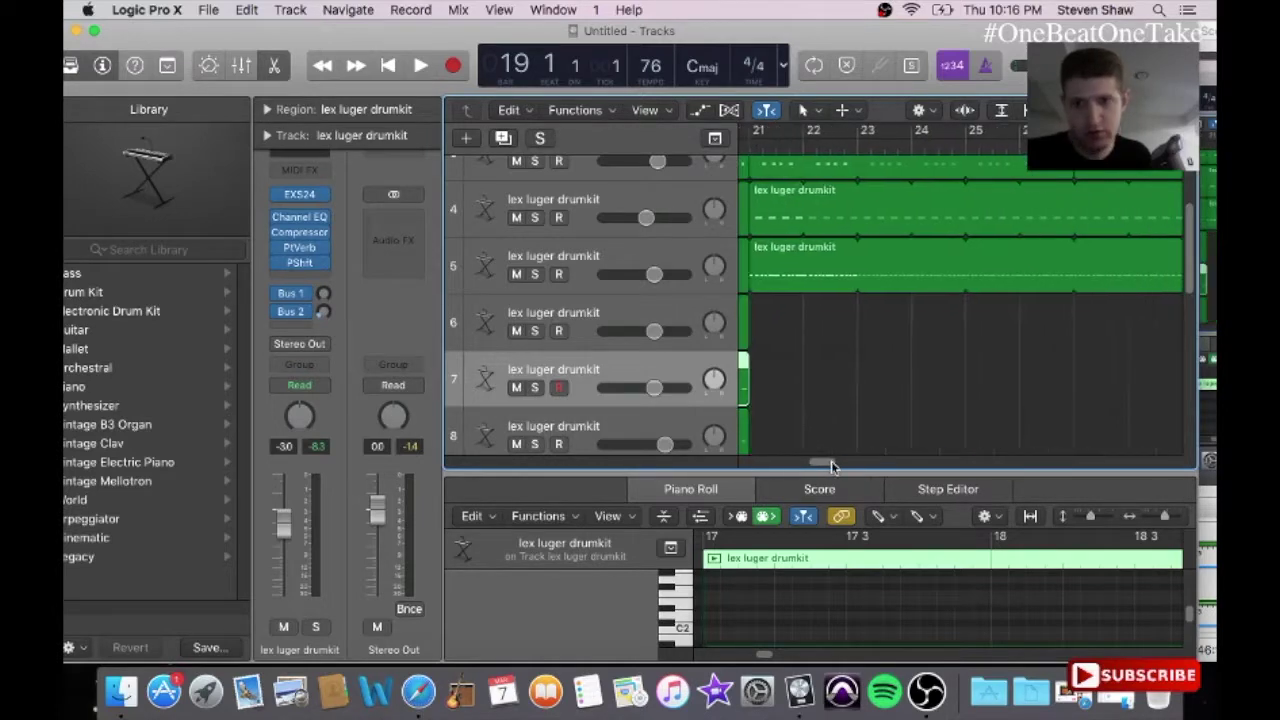
{"action": "left_click", "coordinate": [862, 287]}
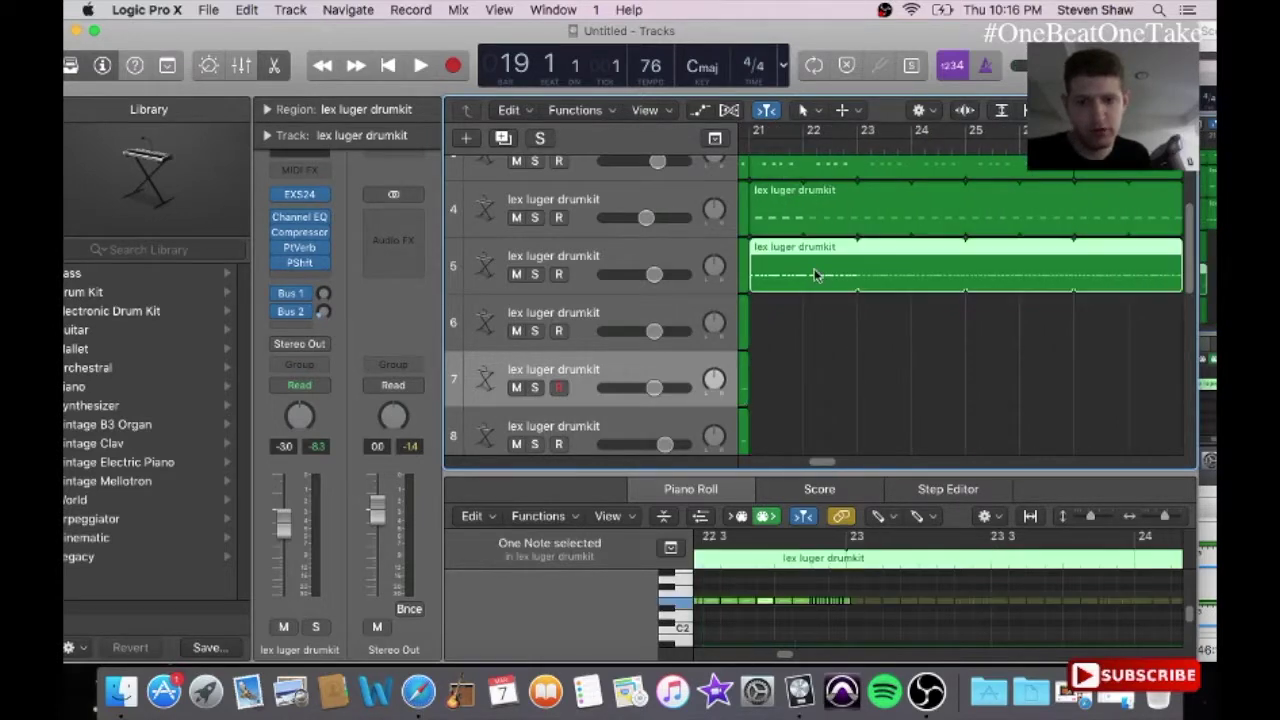
{"action": "left_click", "coordinate": [240, 9]}
{"action": "left_click", "coordinate": [268, 127]}
{"action": "left_click_drag", "start_coordinate": [822, 150], "coordinate": [750, 146]}
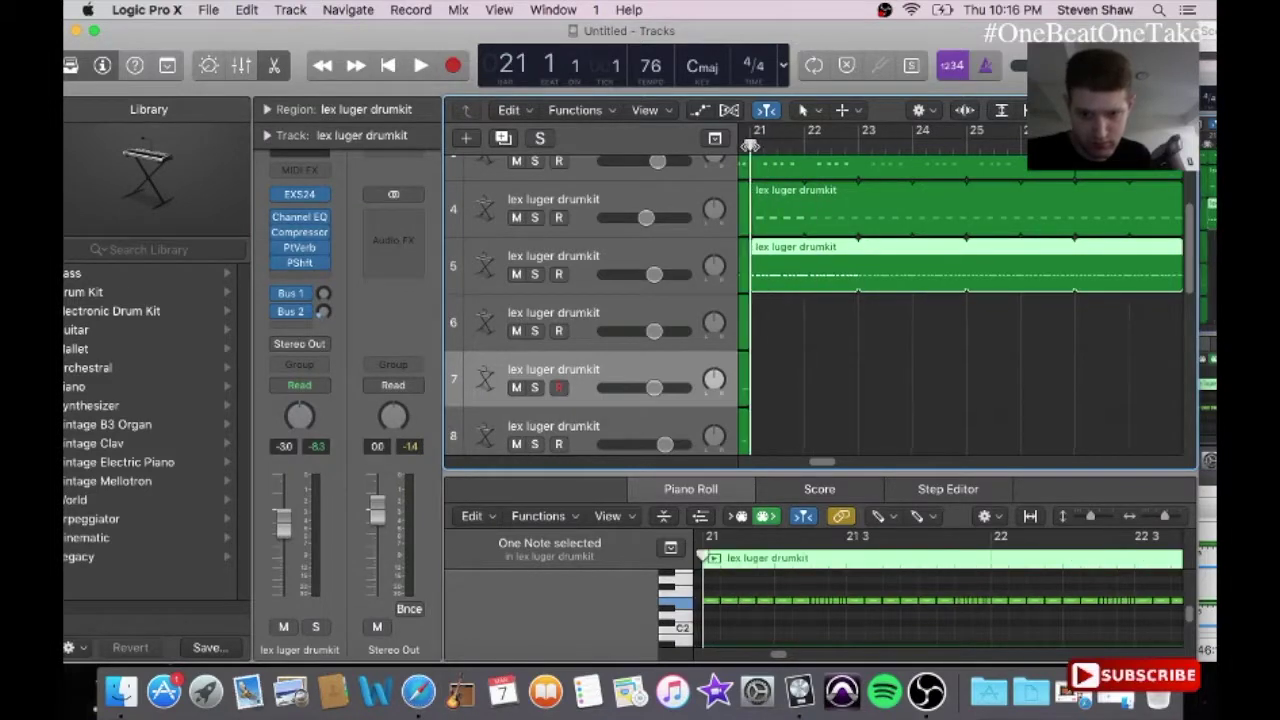
{"action": "left_click", "coordinate": [608, 303]}
{"action": "left_click", "coordinate": [257, 9]}
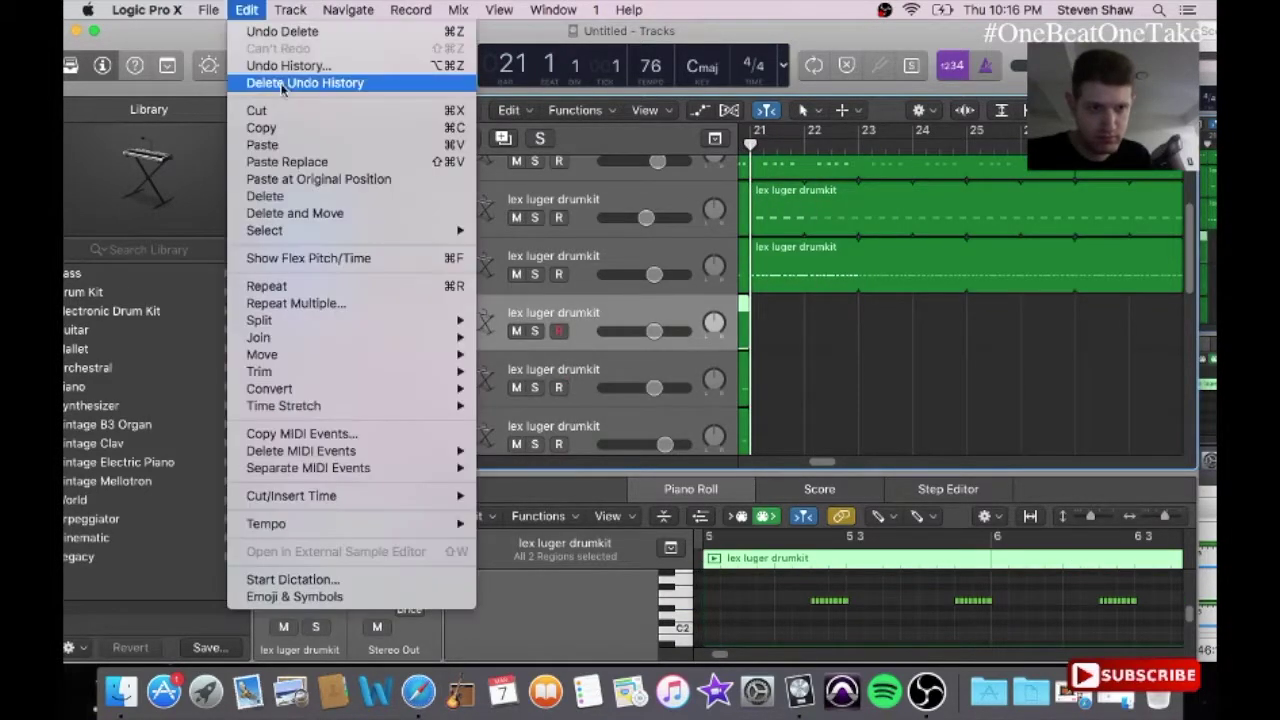
{"action": "left_click", "coordinate": [265, 140]}
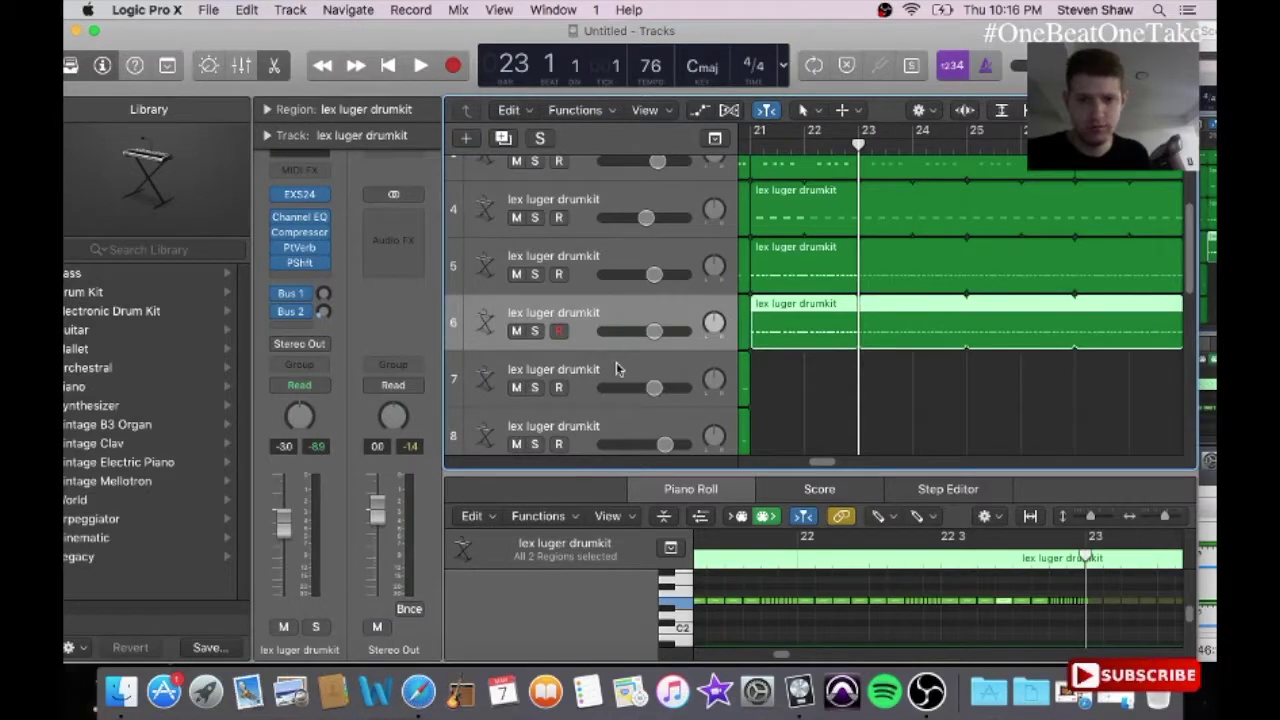
Step: Paste the copied region onto track 7 at bar 21 as well
{"action": "left_click", "coordinate": [614, 369]}
{"action": "left_click_drag", "start_coordinate": [791, 149], "coordinate": [755, 148]}
{"action": "left_click", "coordinate": [246, 9]}
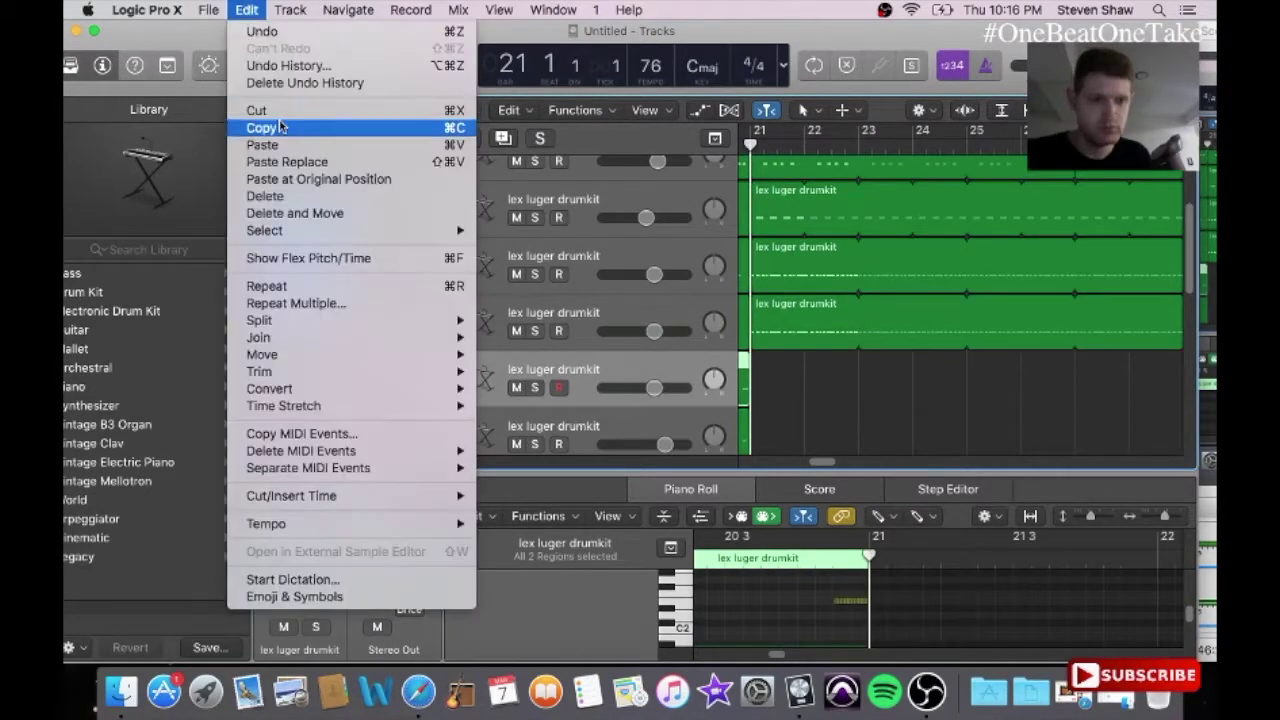
{"action": "left_click", "coordinate": [262, 139]}
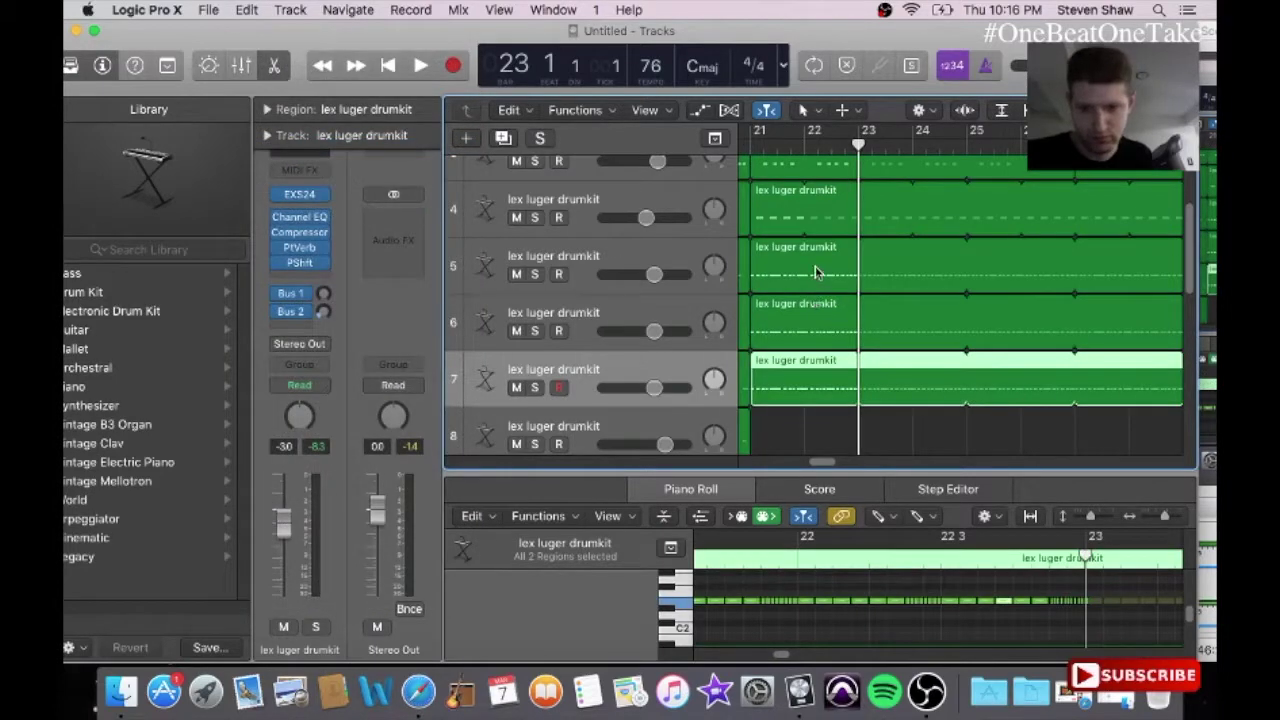
Step: Delete all fast note rolls between bars 21 and 23 in the track 5 region, keeping the longer notes
{"action": "left_click", "coordinate": [815, 272]}
{"action": "left_click", "coordinate": [553, 9]}
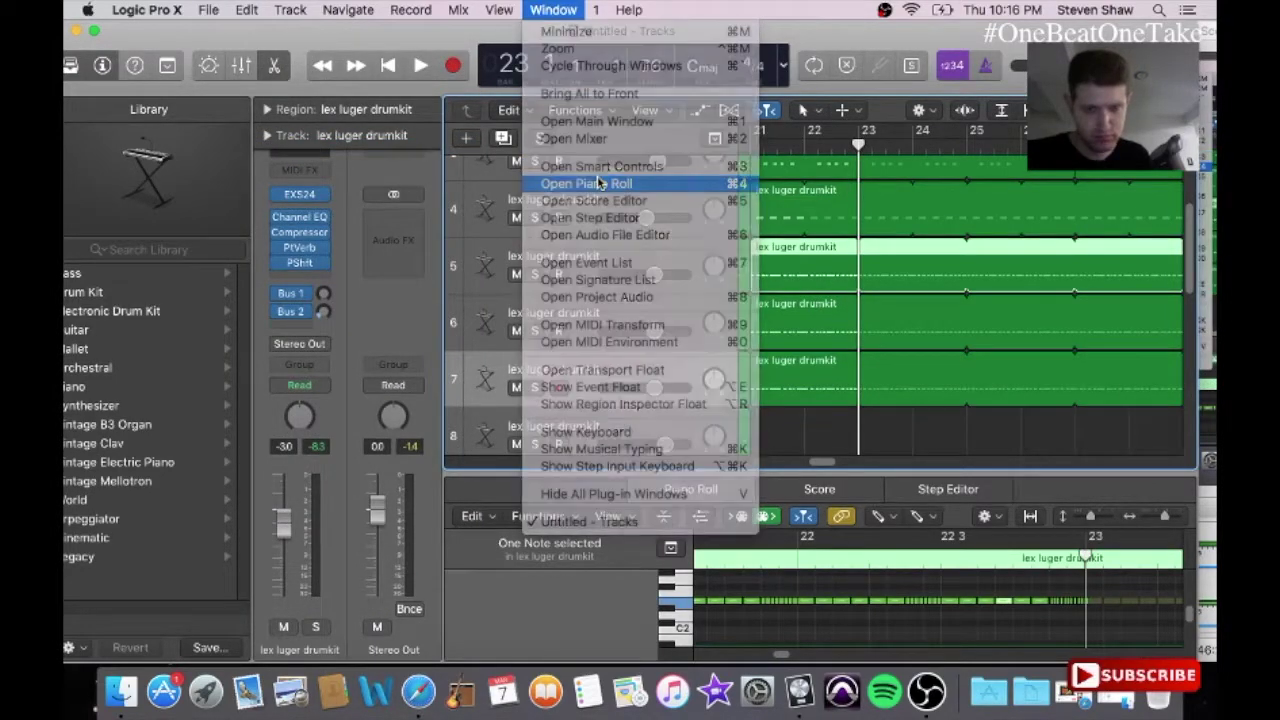
{"action": "left_click", "coordinate": [600, 184]}
{"action": "left_click_drag", "start_coordinate": [432, 360], "coordinate": [489, 400]}
{"action": "key", "text": "Delete"}
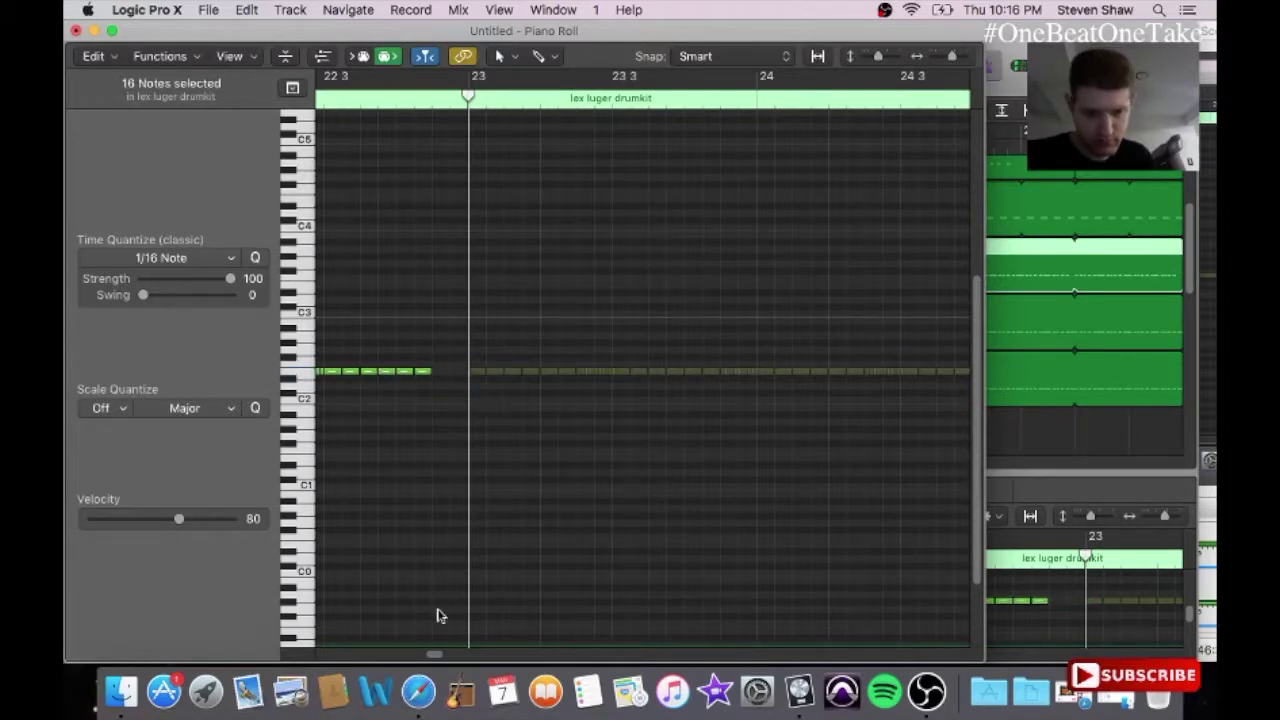
{"action": "left_click_drag", "start_coordinate": [432, 655], "coordinate": [426, 654]}
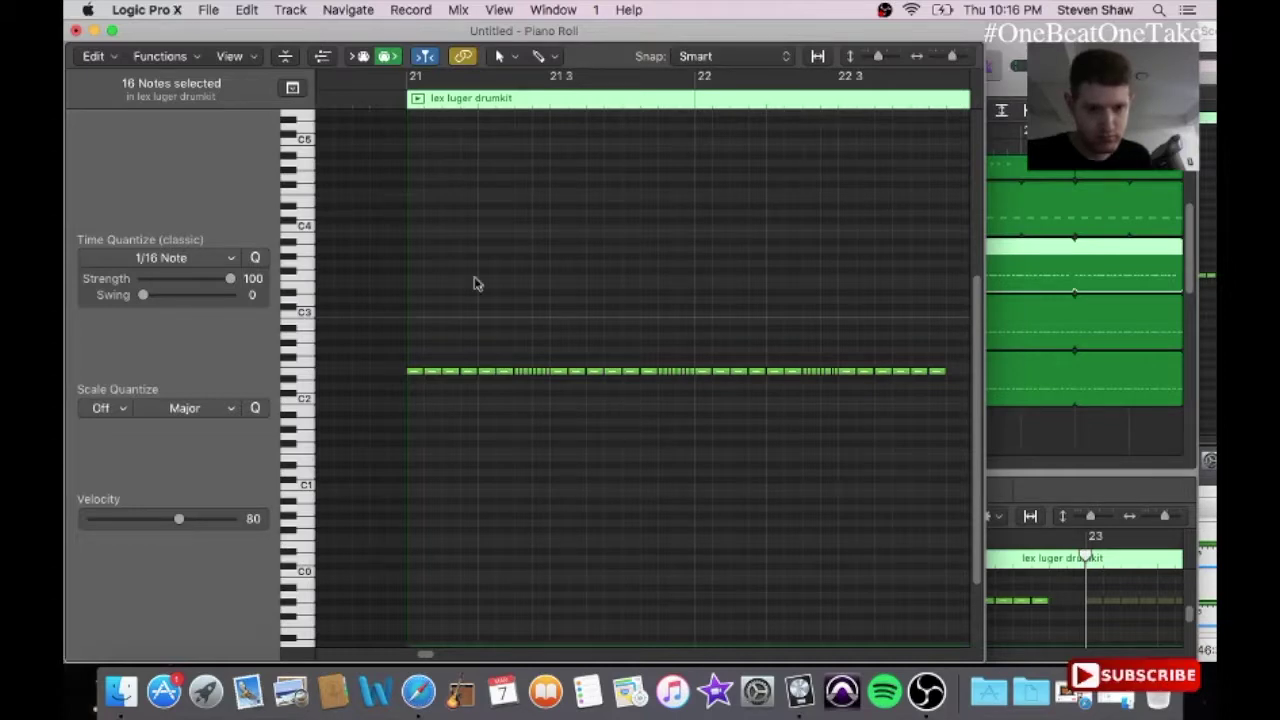
{"action": "left_click_drag", "start_coordinate": [512, 358], "coordinate": [551, 397]}
{"action": "key", "text": "Delete"}
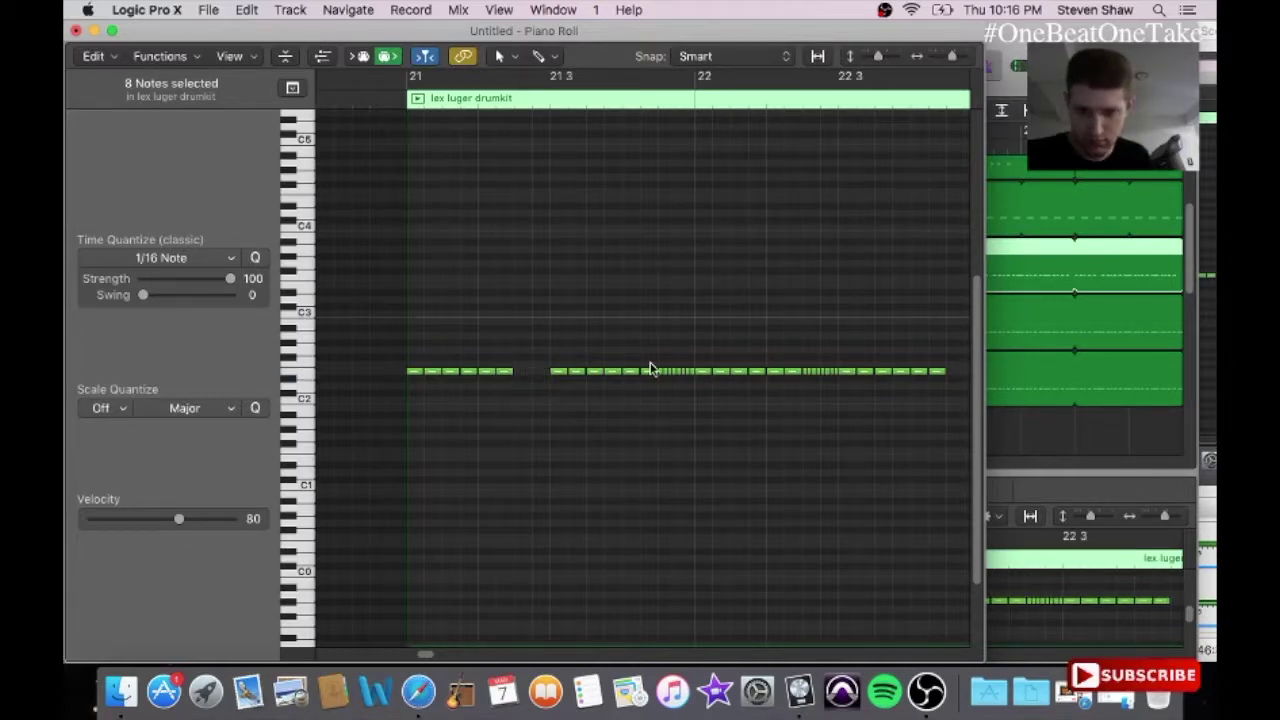
{"action": "left_click_drag", "start_coordinate": [660, 362], "coordinate": [702, 410]}
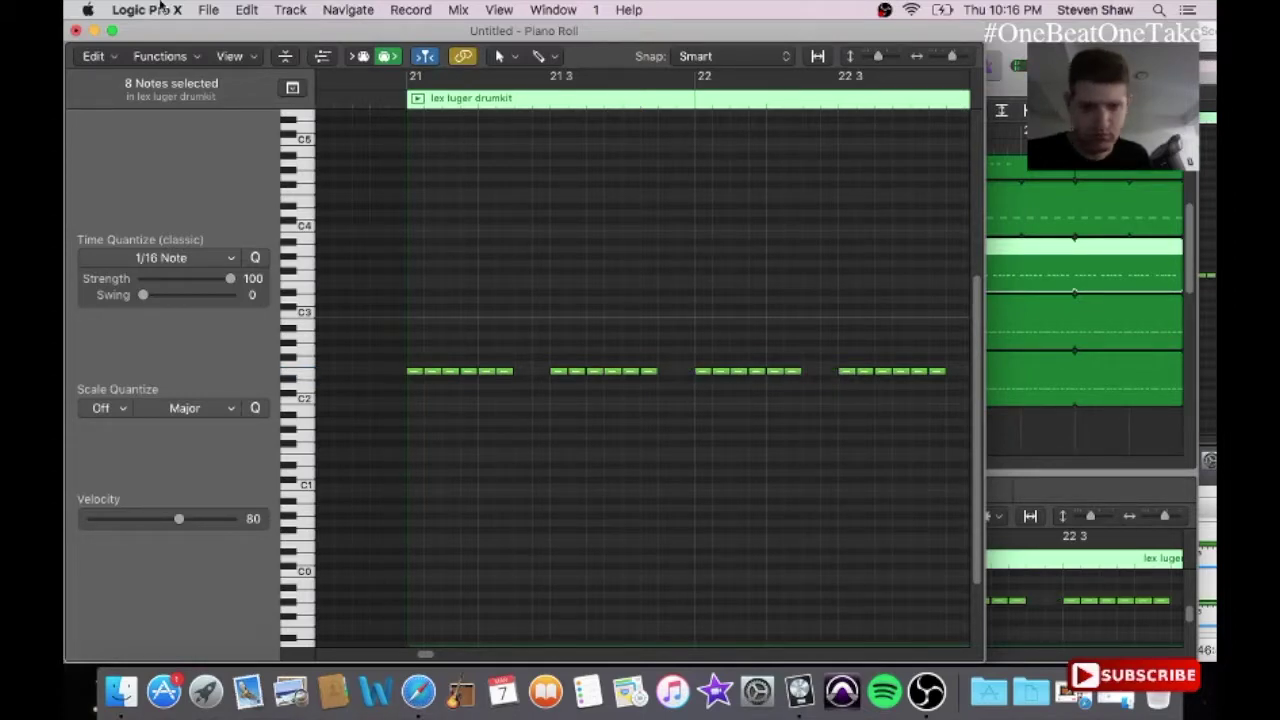
{"action": "left_click", "coordinate": [77, 32]}
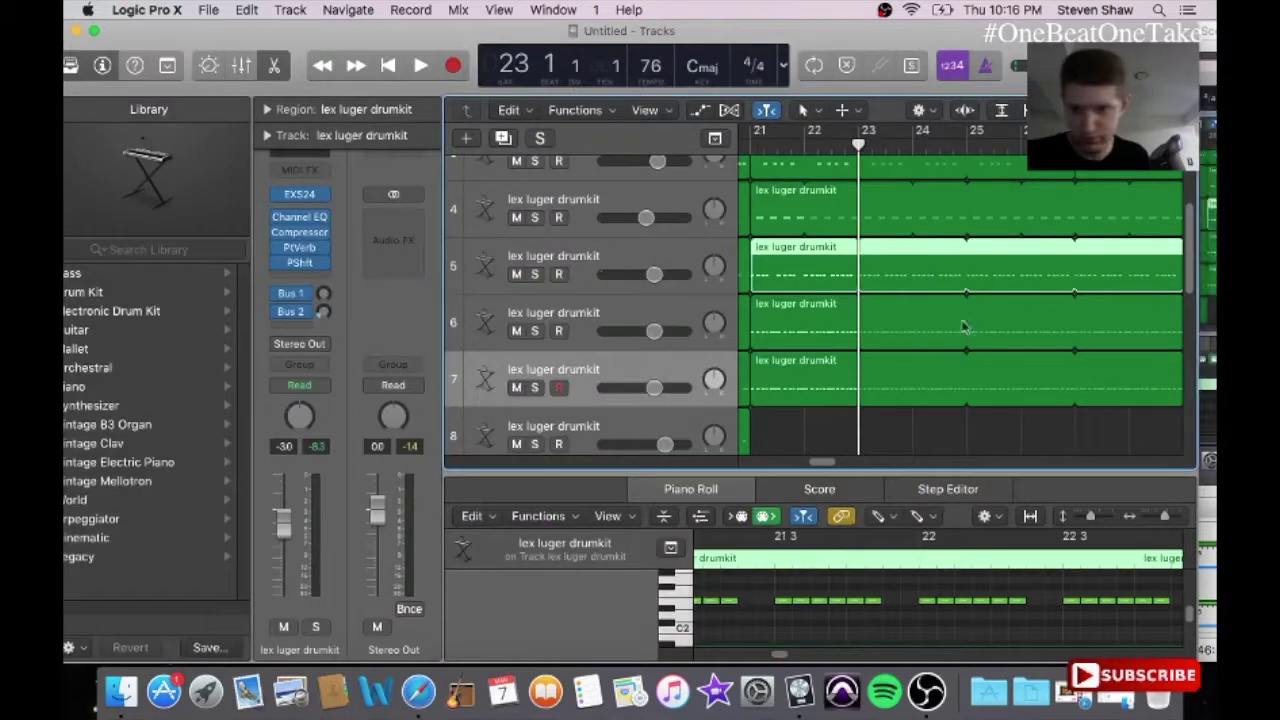
Step: Open the track 6 region at bar 21 in a separate Piano Roll and delete the last fast roll before bar 23
{"action": "left_click", "coordinate": [808, 328]}
{"action": "left_click", "coordinate": [553, 9]}
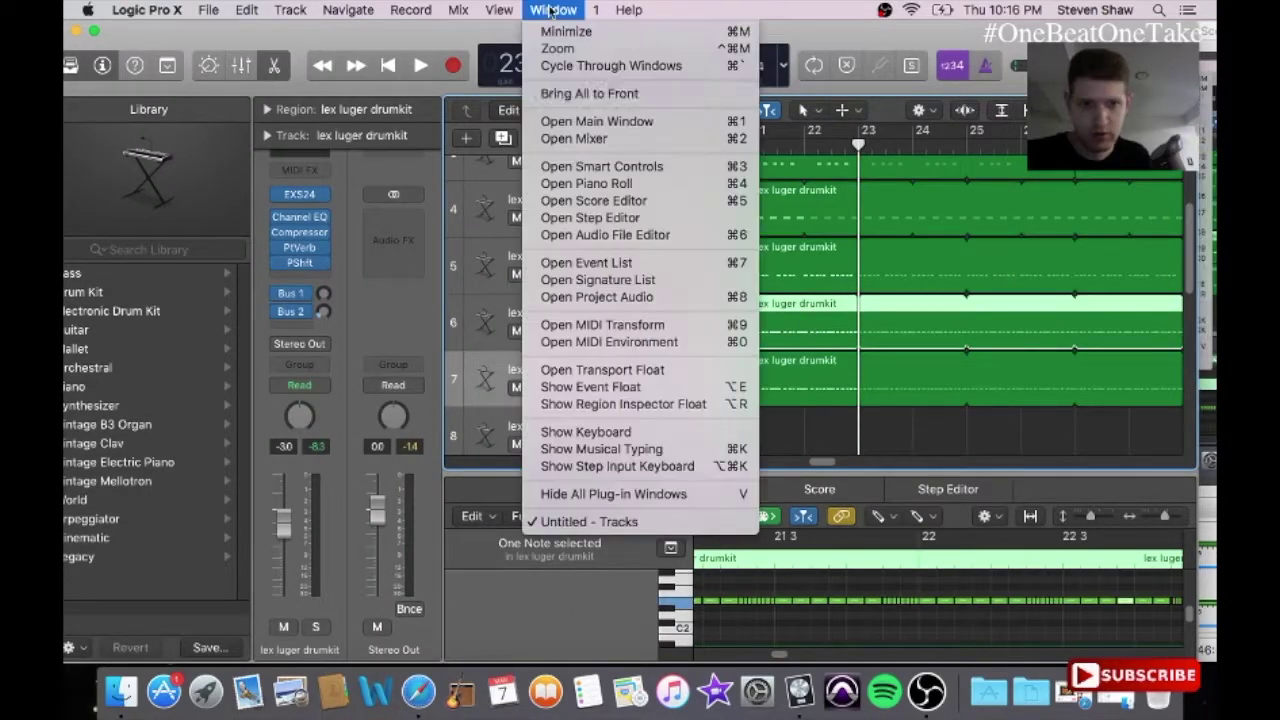
{"action": "left_click", "coordinate": [584, 189]}
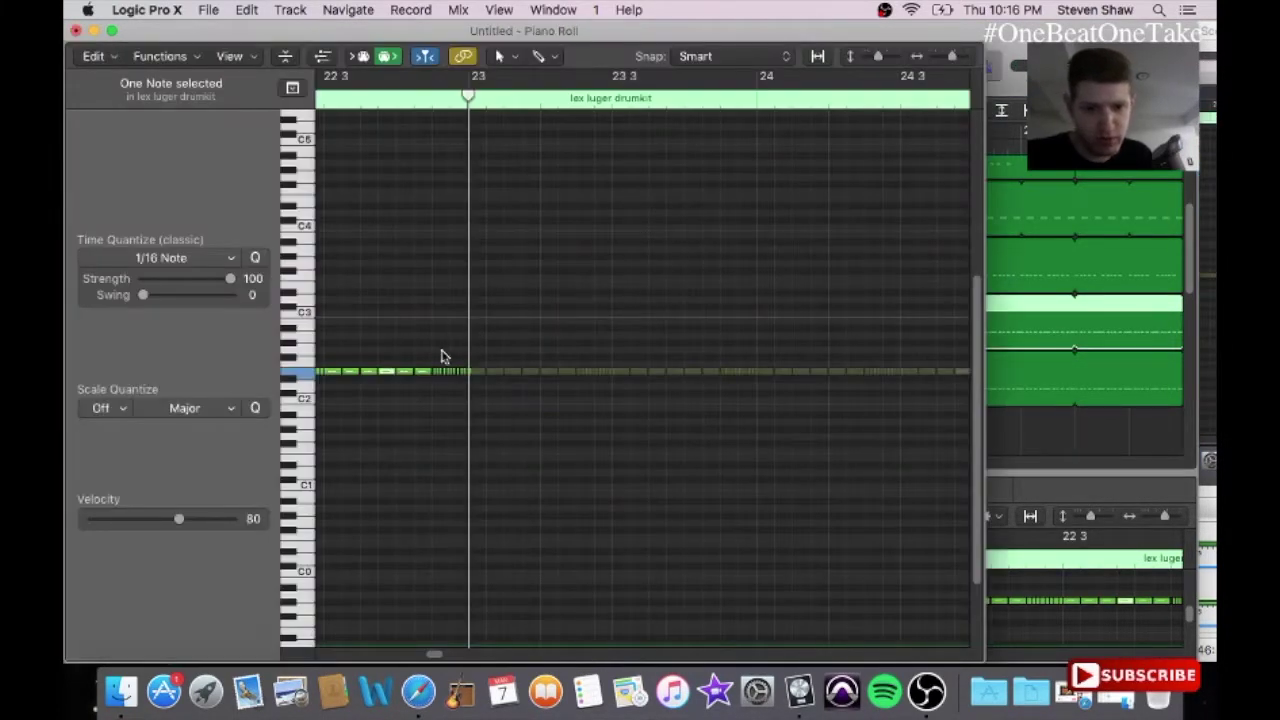
{"action": "left_click_drag", "start_coordinate": [435, 357], "coordinate": [489, 407]}
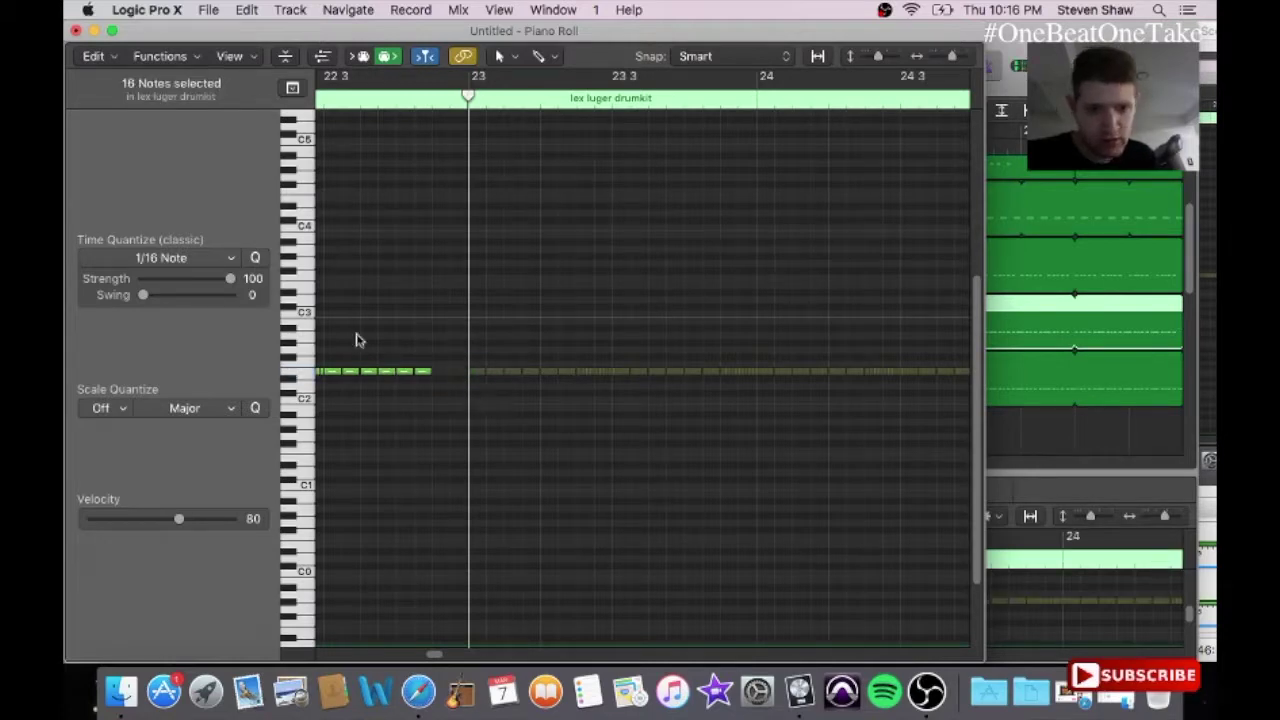
{"action": "left_click_drag", "start_coordinate": [322, 378], "coordinate": [370, 405]}
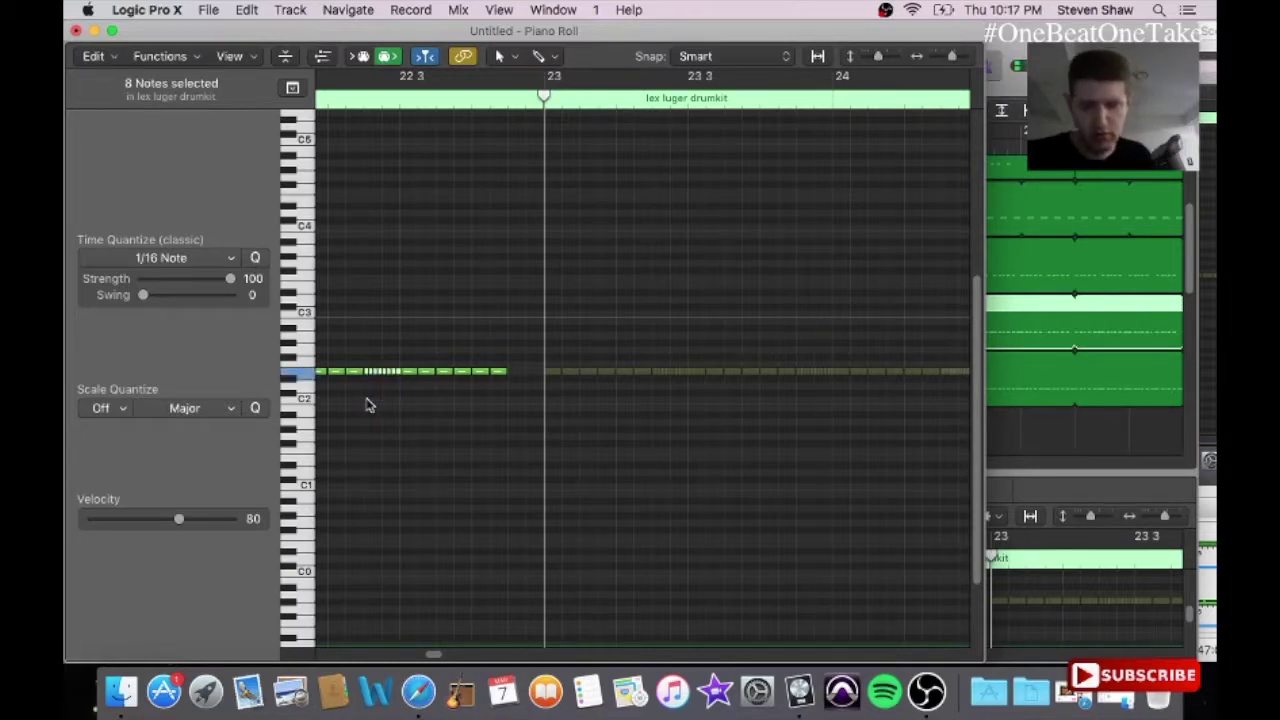
{"action": "scroll", "coordinate": [432, 654], "scroll_direction": "left", "scroll_amount": 5}
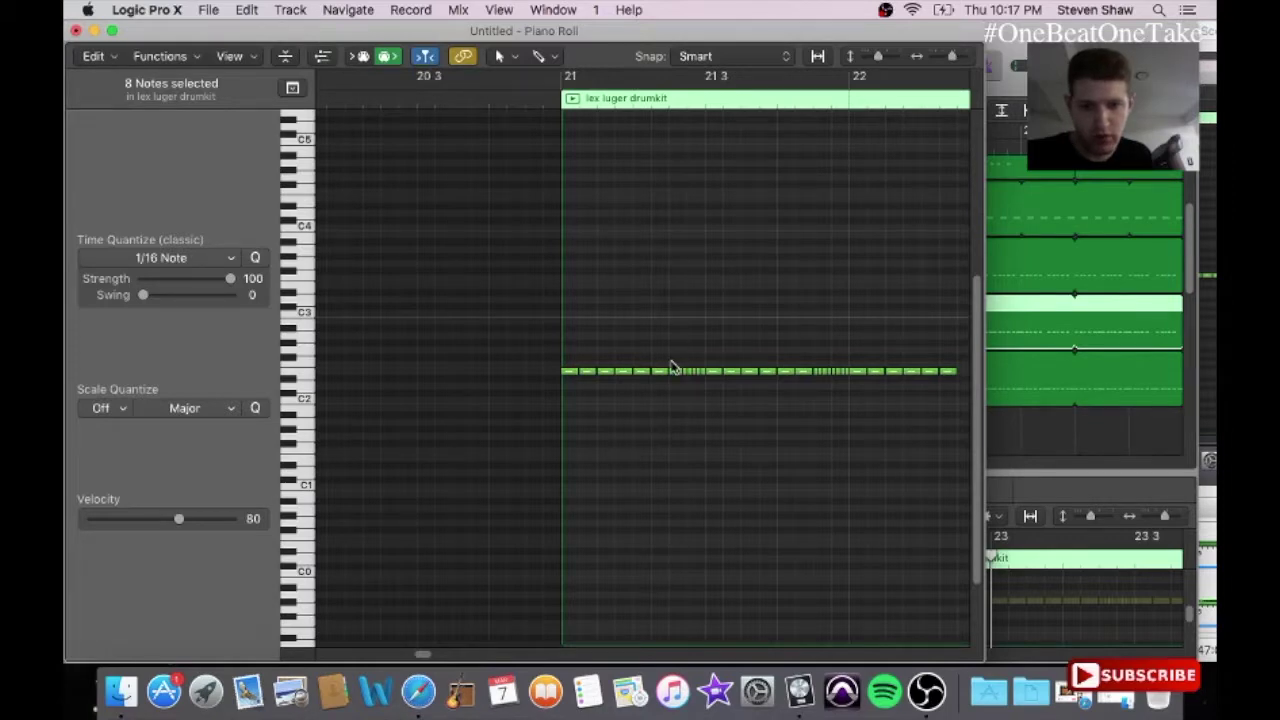
{"action": "left_click_drag", "start_coordinate": [672, 368], "coordinate": [700, 400]}
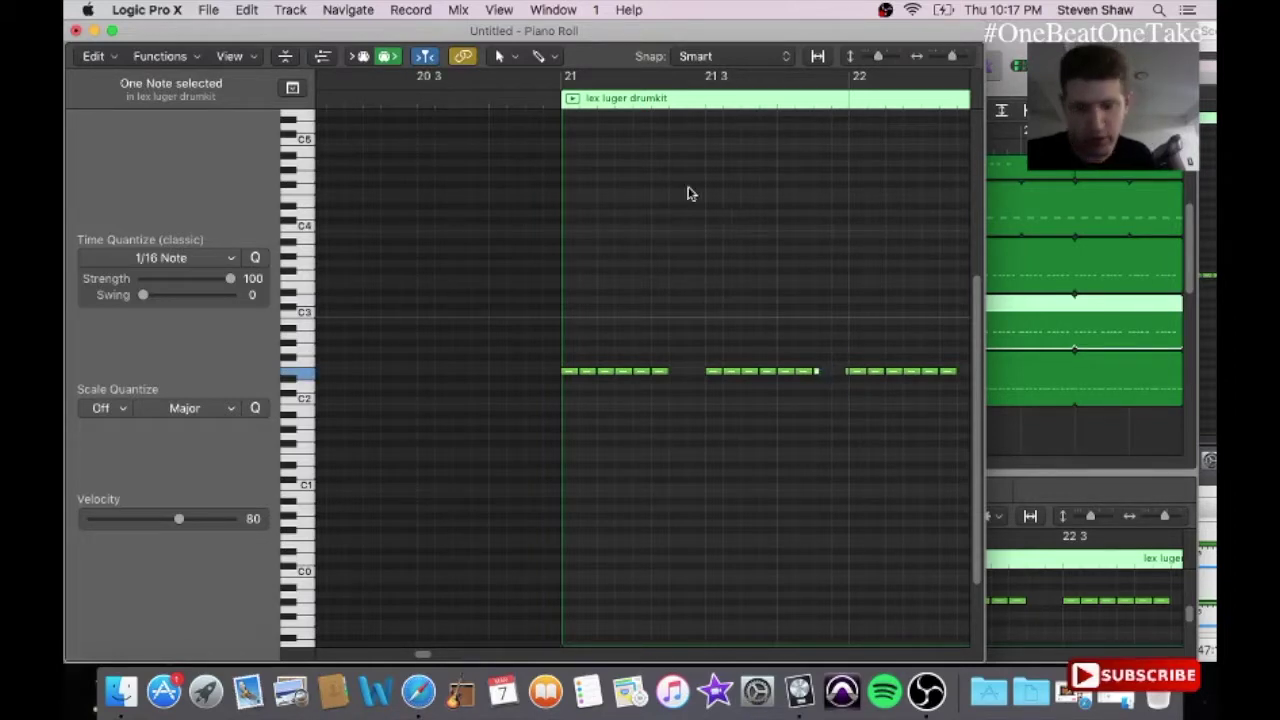
{"action": "left_click", "coordinate": [246, 10]}
{"action": "left_click", "coordinate": [257, 36]}
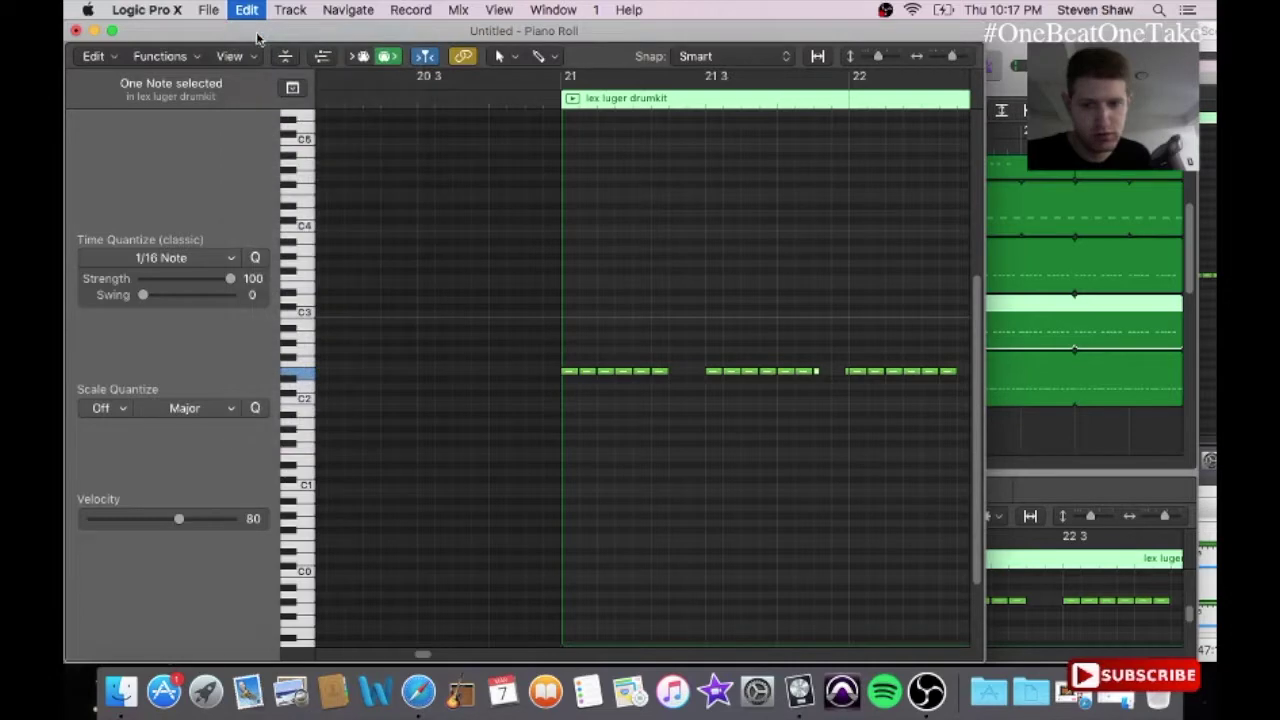
{"action": "left_click", "coordinate": [247, 10]}
{"action": "left_click", "coordinate": [250, 35]}
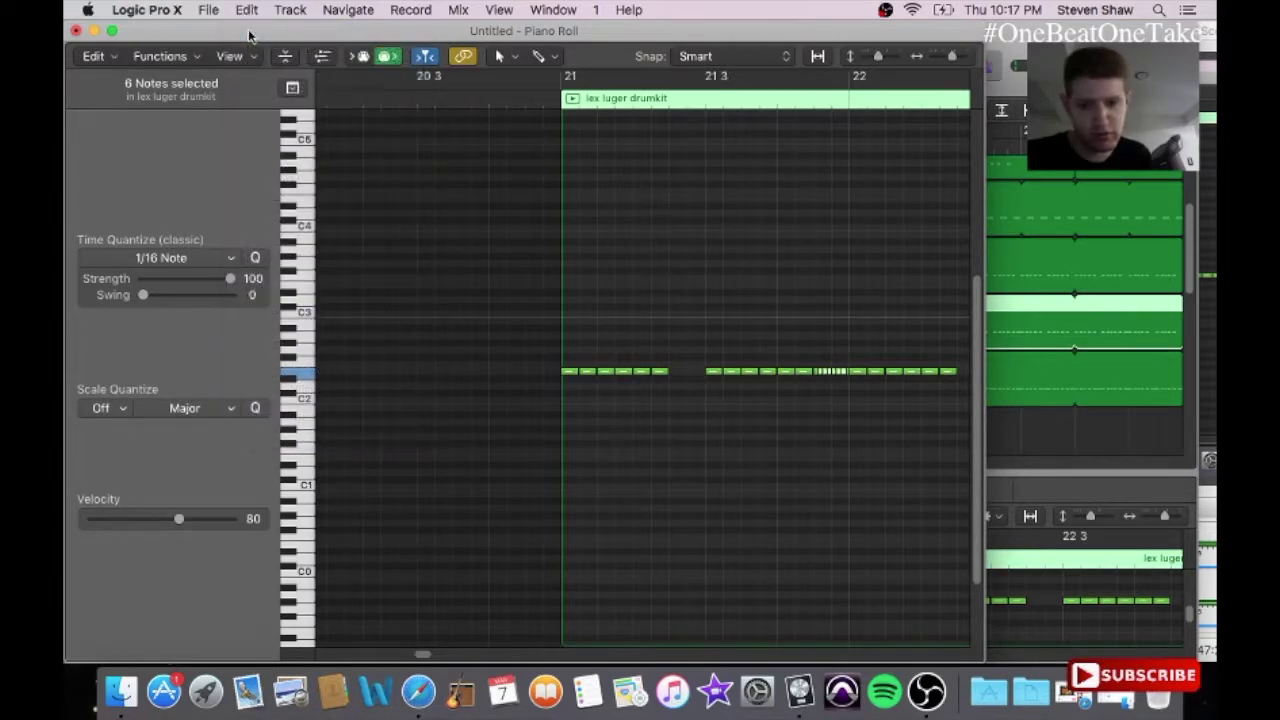
{"action": "left_click_drag", "start_coordinate": [568, 355], "coordinate": [658, 406]}
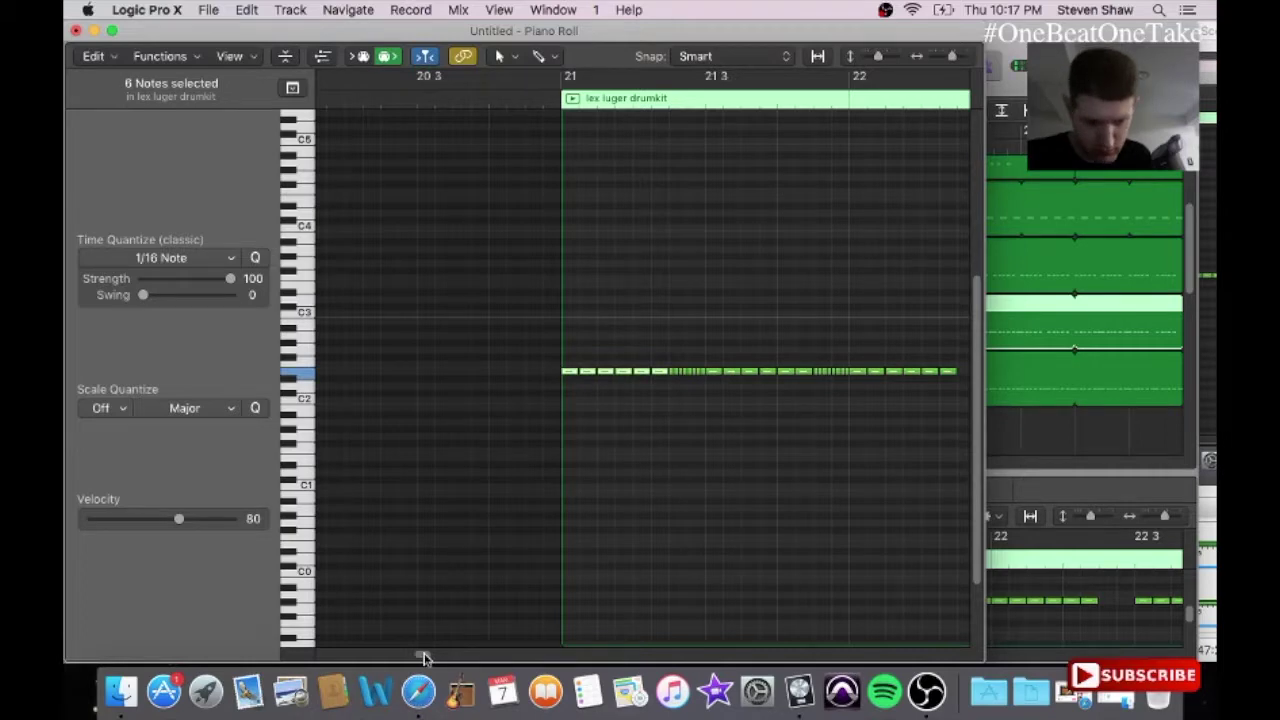
{"action": "left_click_drag", "start_coordinate": [424, 657], "coordinate": [433, 660]}
{"action": "left_click", "coordinate": [247, 9]}
{"action": "left_click", "coordinate": [282, 31]}
{"action": "left_click", "coordinate": [250, 9]}
{"action": "left_click", "coordinate": [262, 31]}
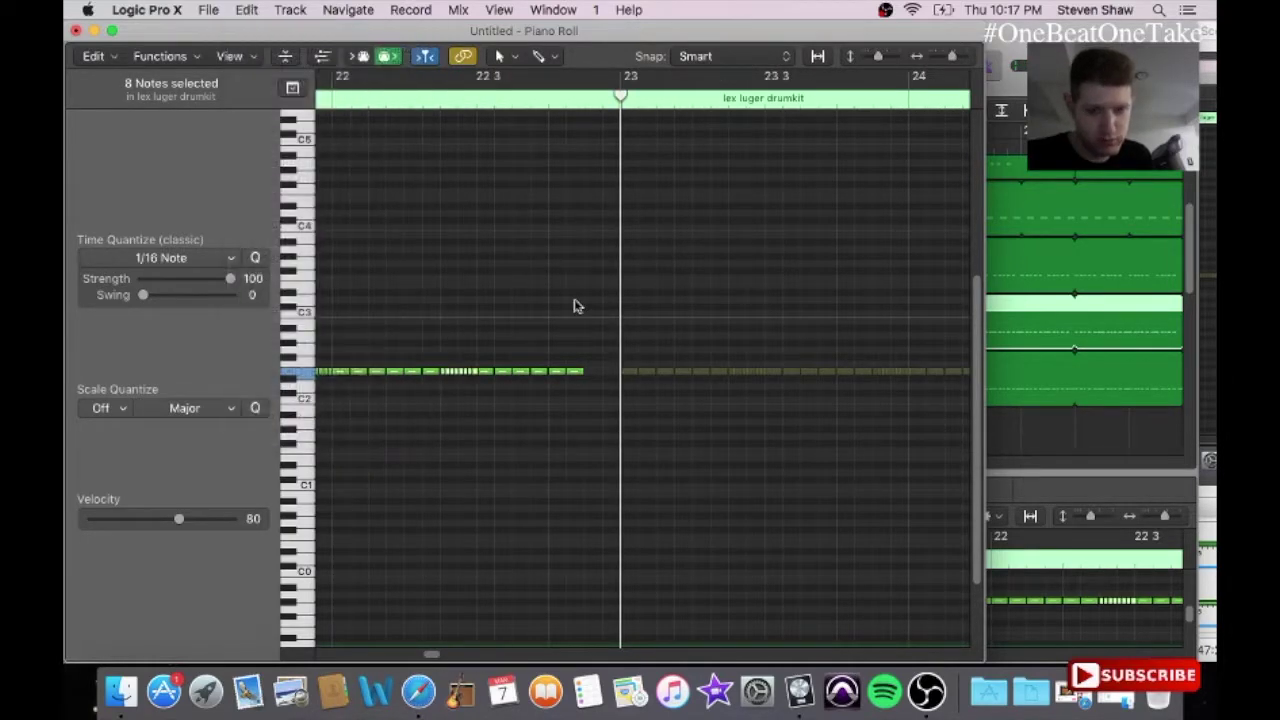
Step: Delete all longer notes between bars 21 and 23 in the track 6 region, keeping its remaining fast rolls, and close the Piano Roll window
{"action": "left_click_drag", "start_coordinate": [640, 359], "coordinate": [345, 422]}
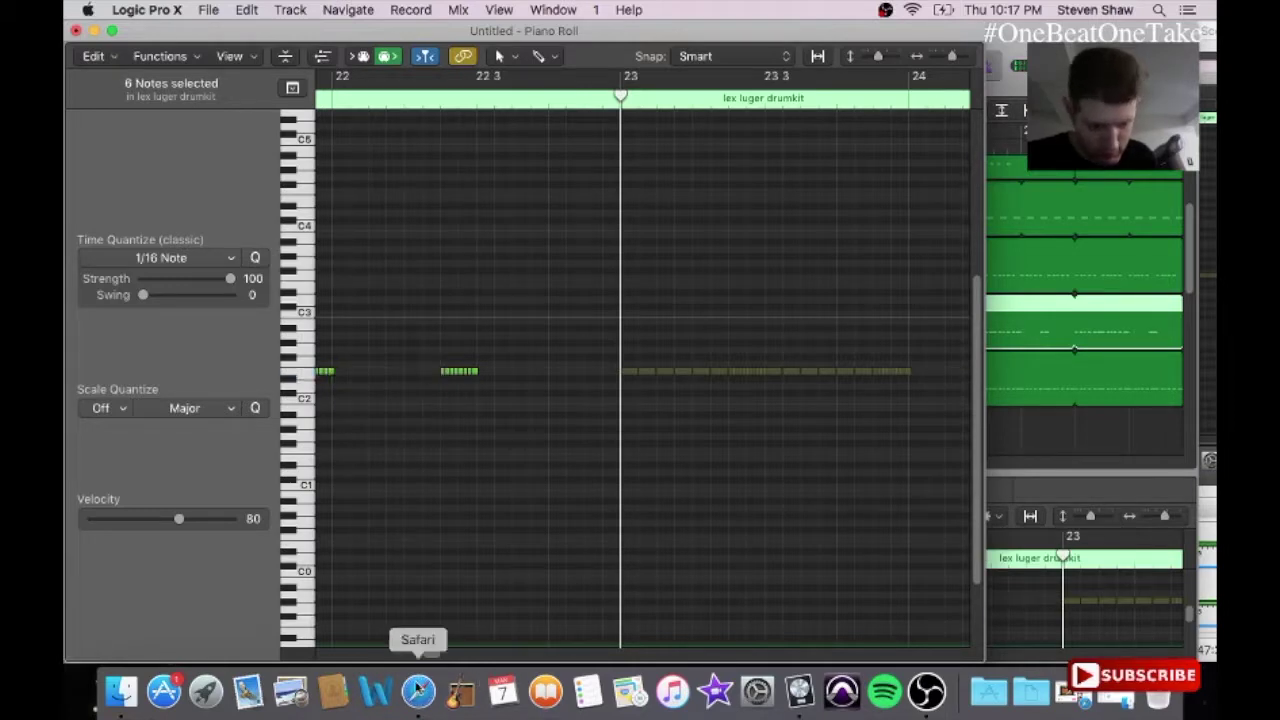
{"action": "scroll", "coordinate": [432, 653], "scroll_direction": "left", "scroll_amount": 10}
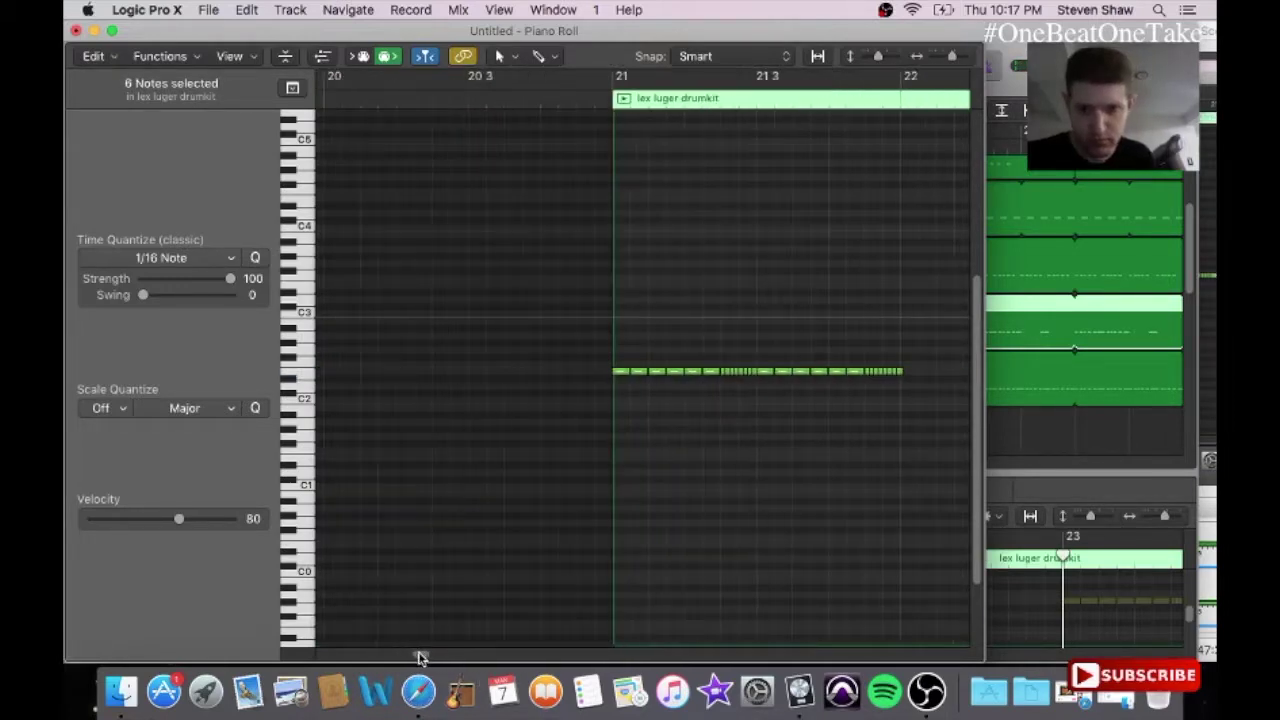
{"action": "left_click_drag", "start_coordinate": [722, 366], "coordinate": [800, 412]}
{"action": "left_click_drag", "start_coordinate": [614, 423], "coordinate": [568, 431]}
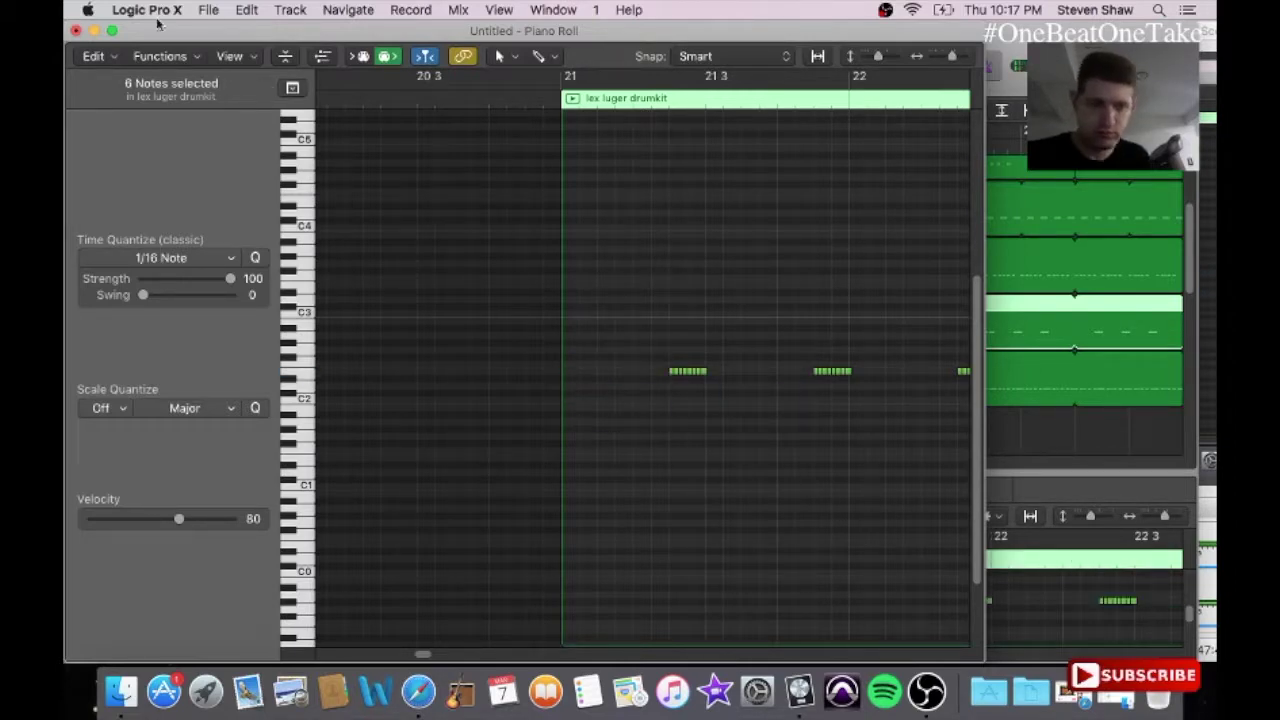
{"action": "left_click", "coordinate": [76, 31]}
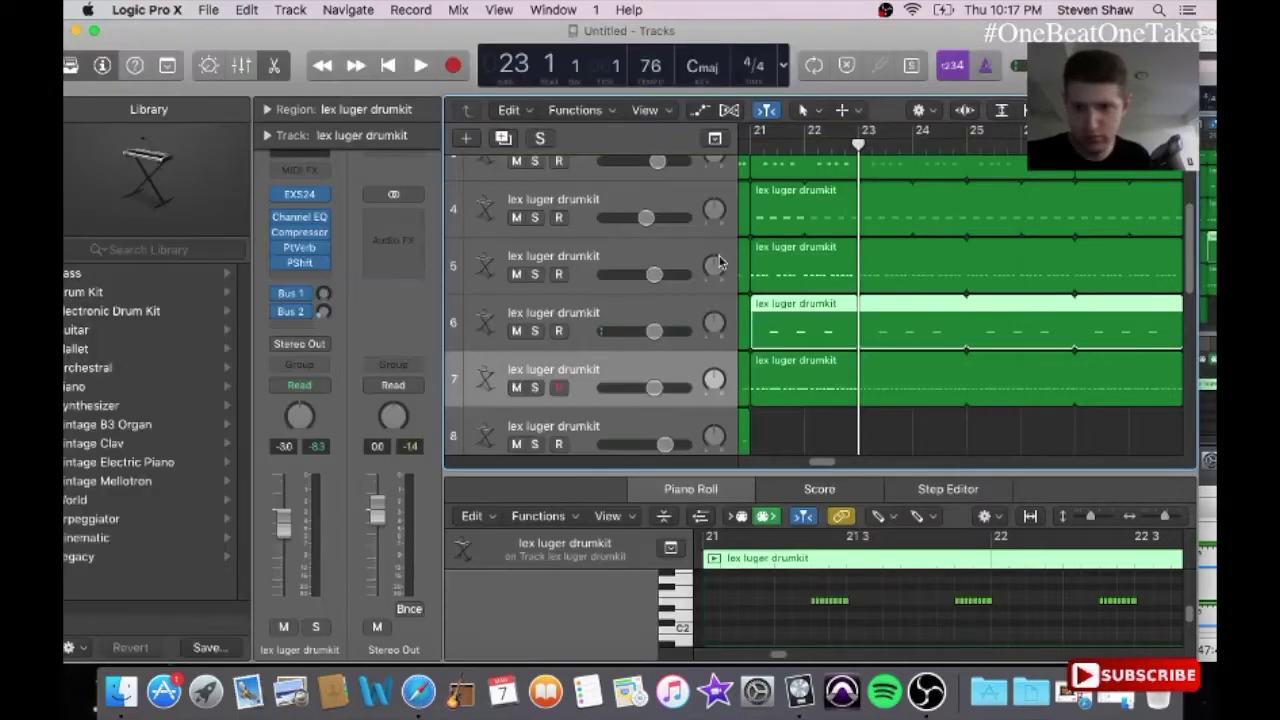
Step: In the track 7 region at bar 21, delete every note except the last fast roll before bar 23, then close the Piano Roll window
{"action": "left_click", "coordinate": [799, 369]}
{"action": "left_click", "coordinate": [553, 9]}
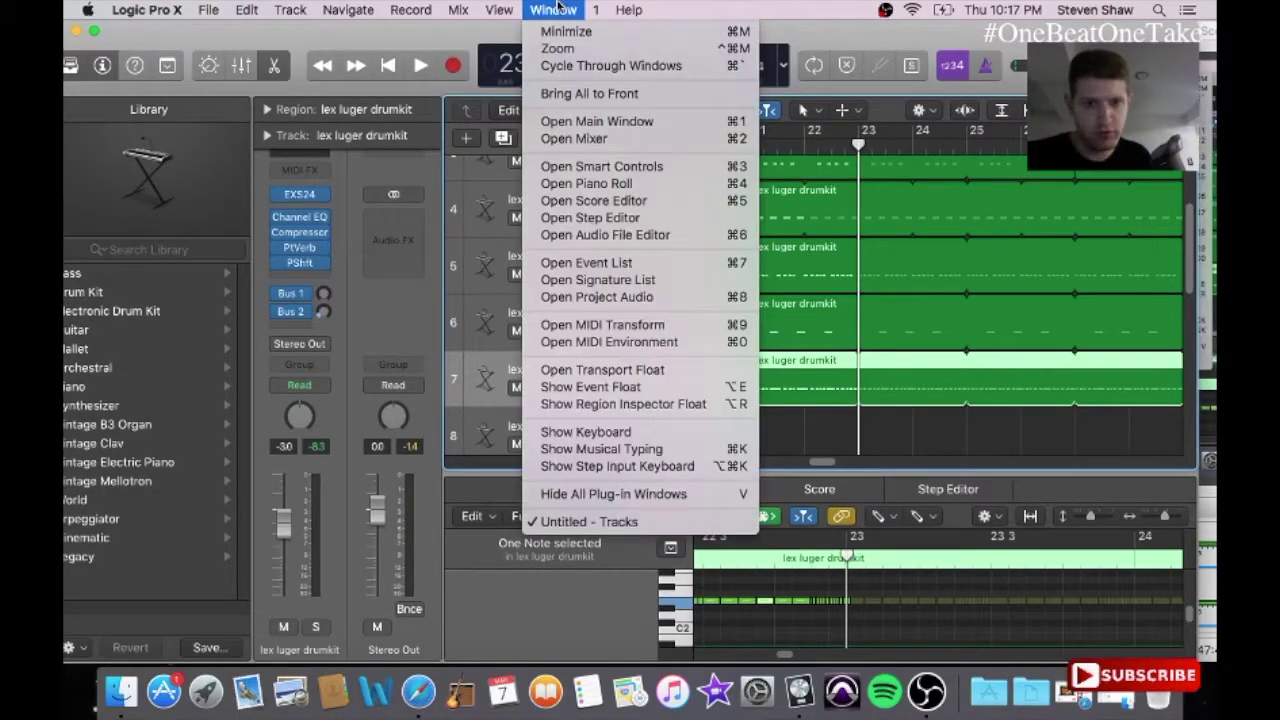
{"action": "left_click", "coordinate": [608, 189]}
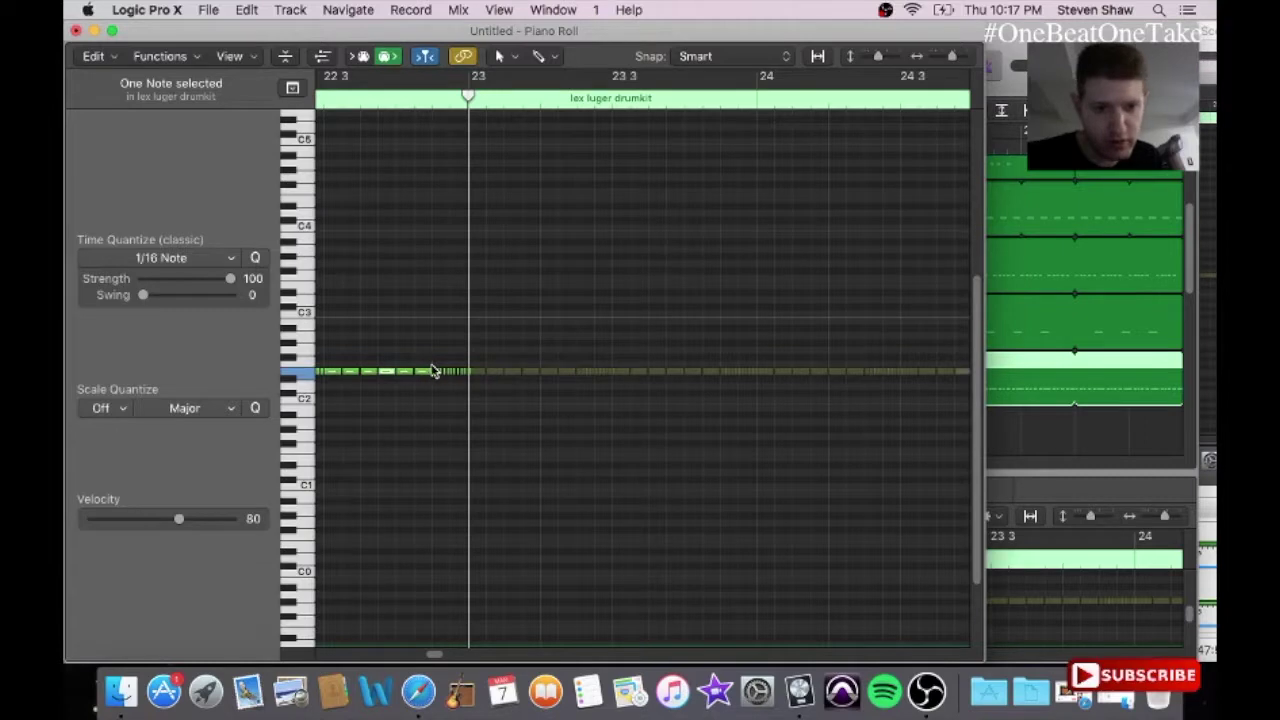
{"action": "left_click_drag", "start_coordinate": [426, 366], "coordinate": [242, 400]}
{"action": "key", "text": "Delete"}
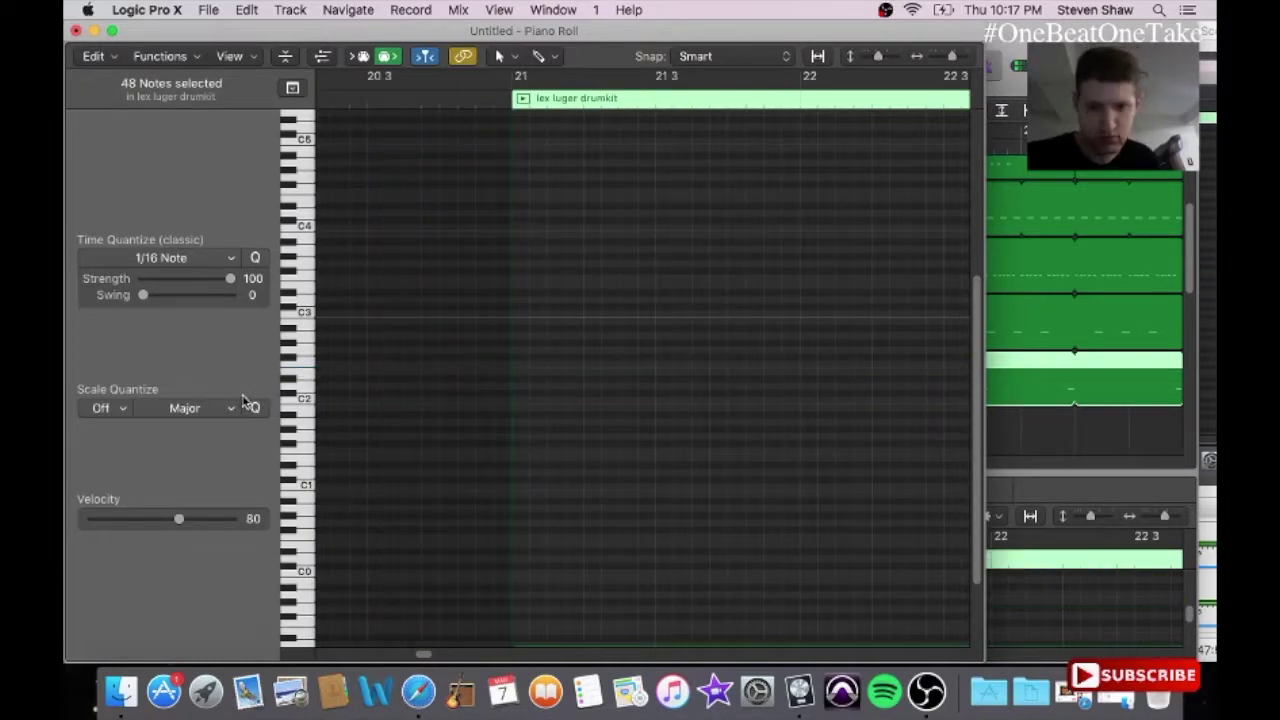
{"action": "left_click", "coordinate": [75, 31]}
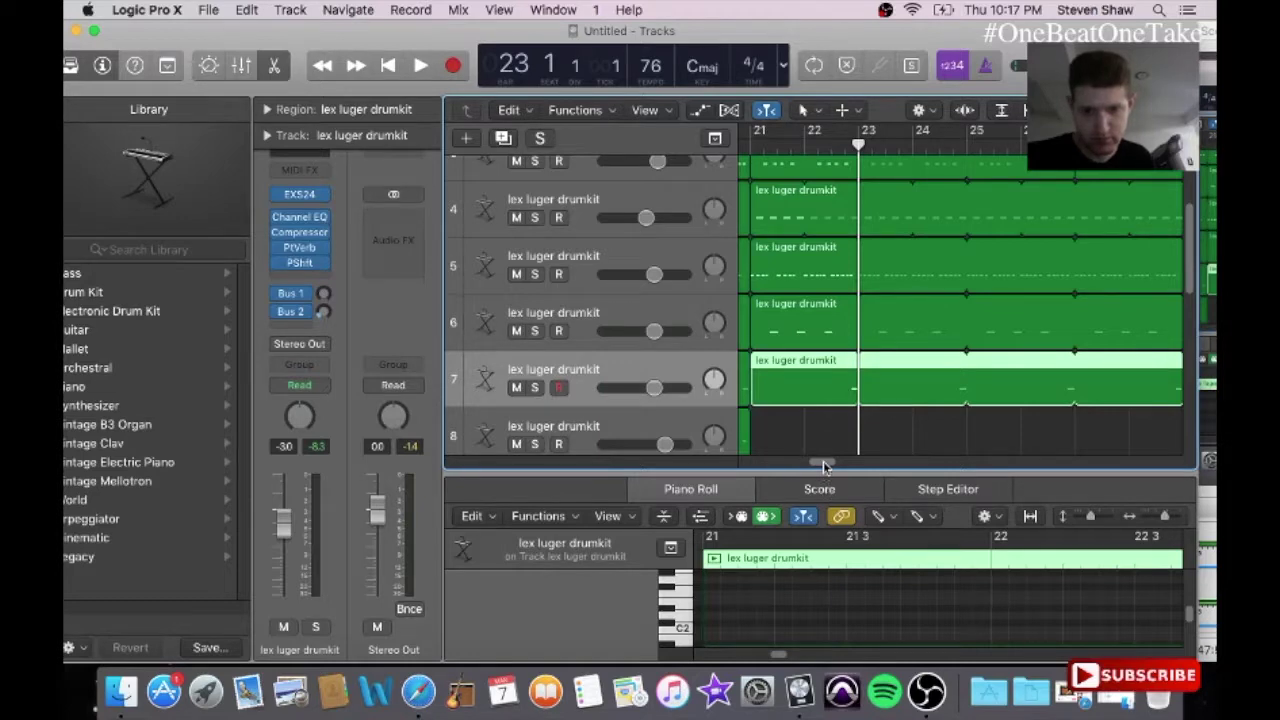
Step: Play the arrangement from bar 20 beat 3 to hear the split drum rolls
{"action": "scroll", "coordinate": [800, 300], "scroll_direction": "left", "scroll_amount": 3}
{"action": "left_click", "coordinate": [785, 141]}
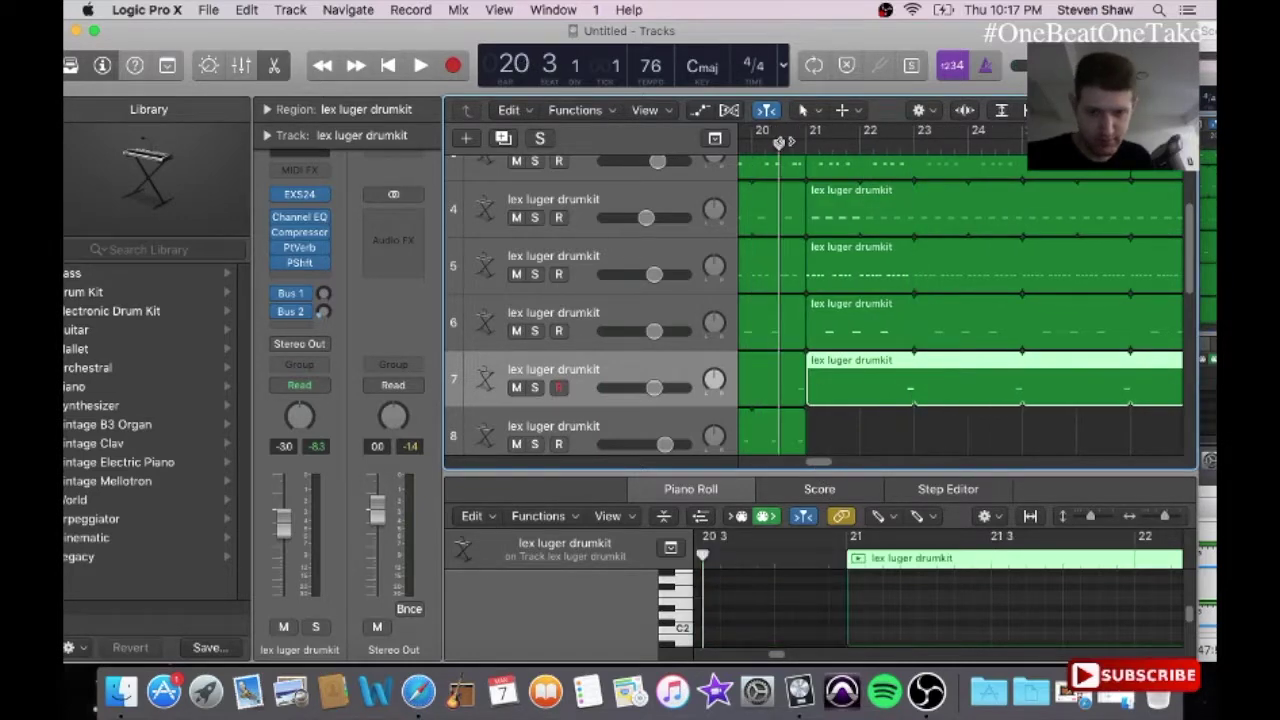
{"action": "key", "text": "space"}
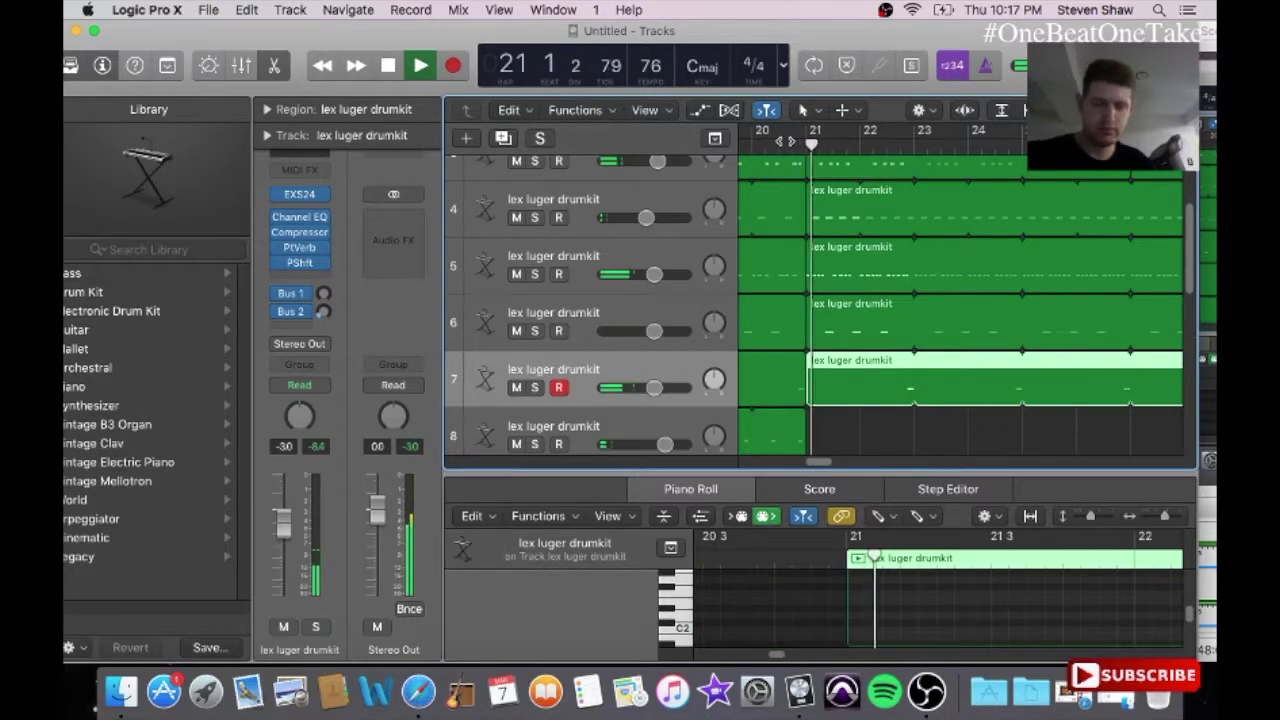
Step: Lower the volume of drumkit tracks 6 and 7 to about -4 dB each during playback
{"action": "scroll", "coordinate": [1200, 252], "scroll_direction": "down", "scroll_amount": 2}
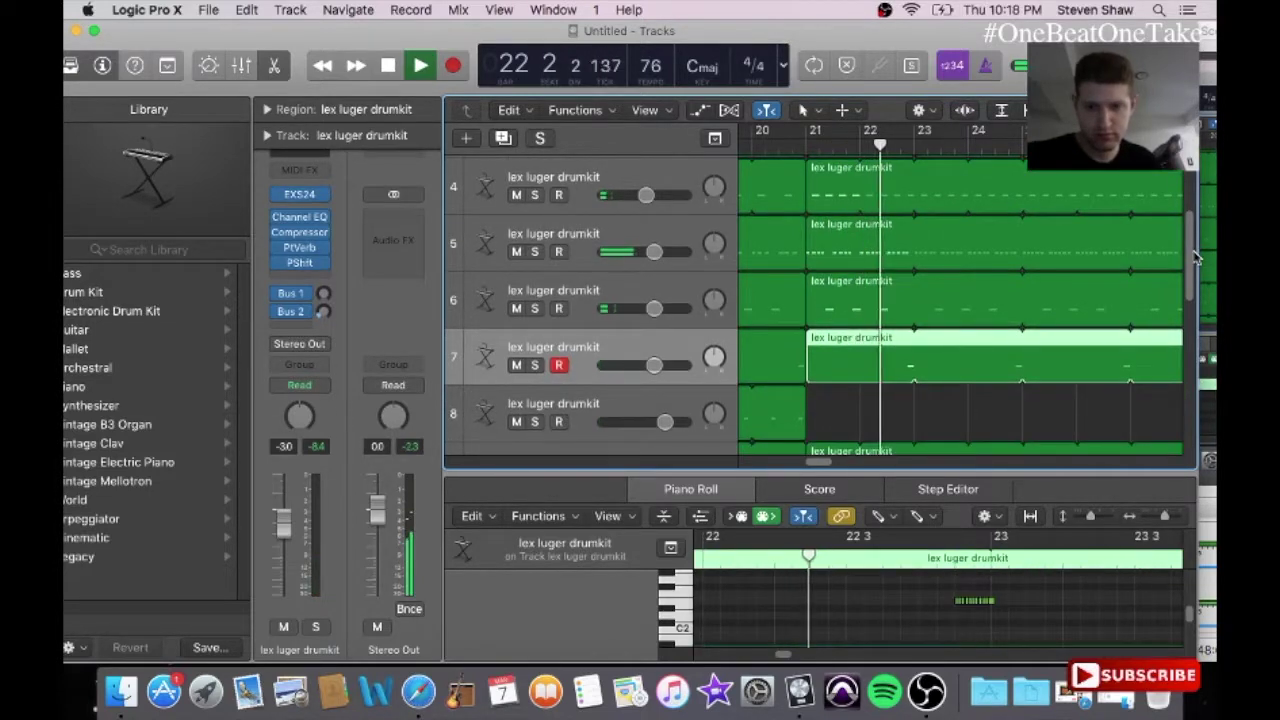
{"action": "left_click", "coordinate": [637, 285]}
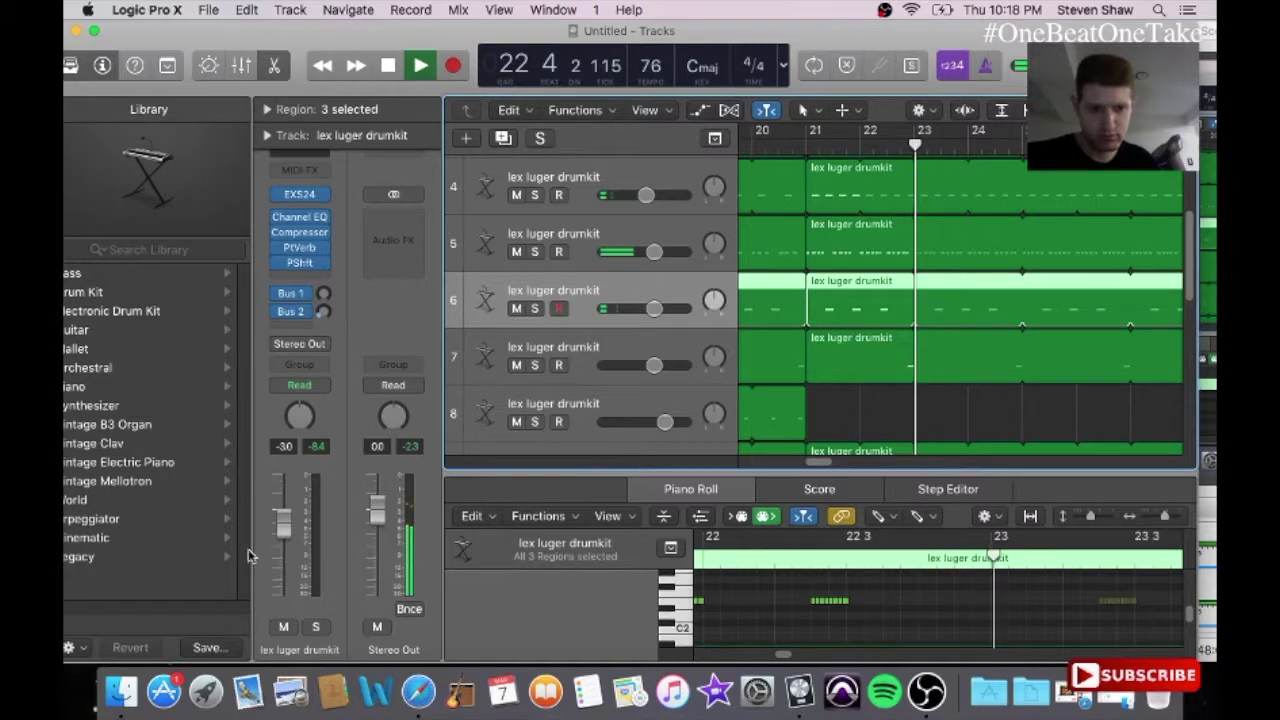
{"action": "left_click_drag", "start_coordinate": [283, 520], "coordinate": [283, 535]}
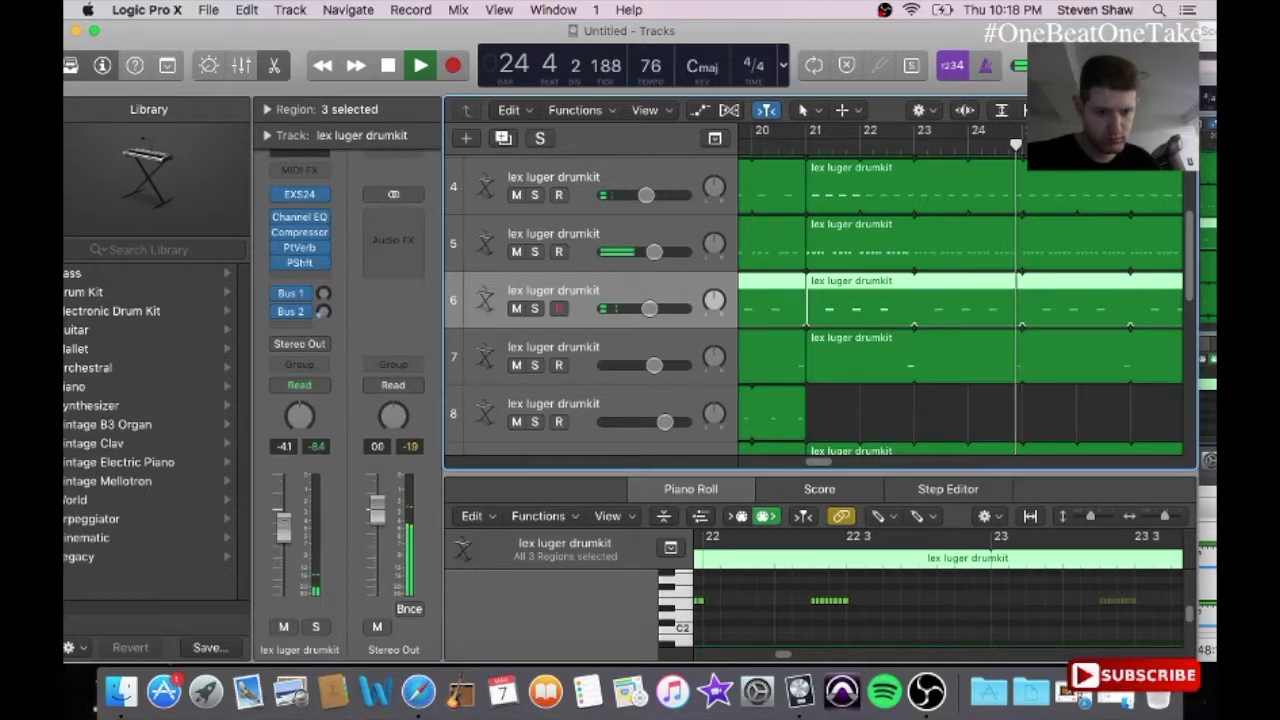
{"action": "left_click", "coordinate": [586, 357]}
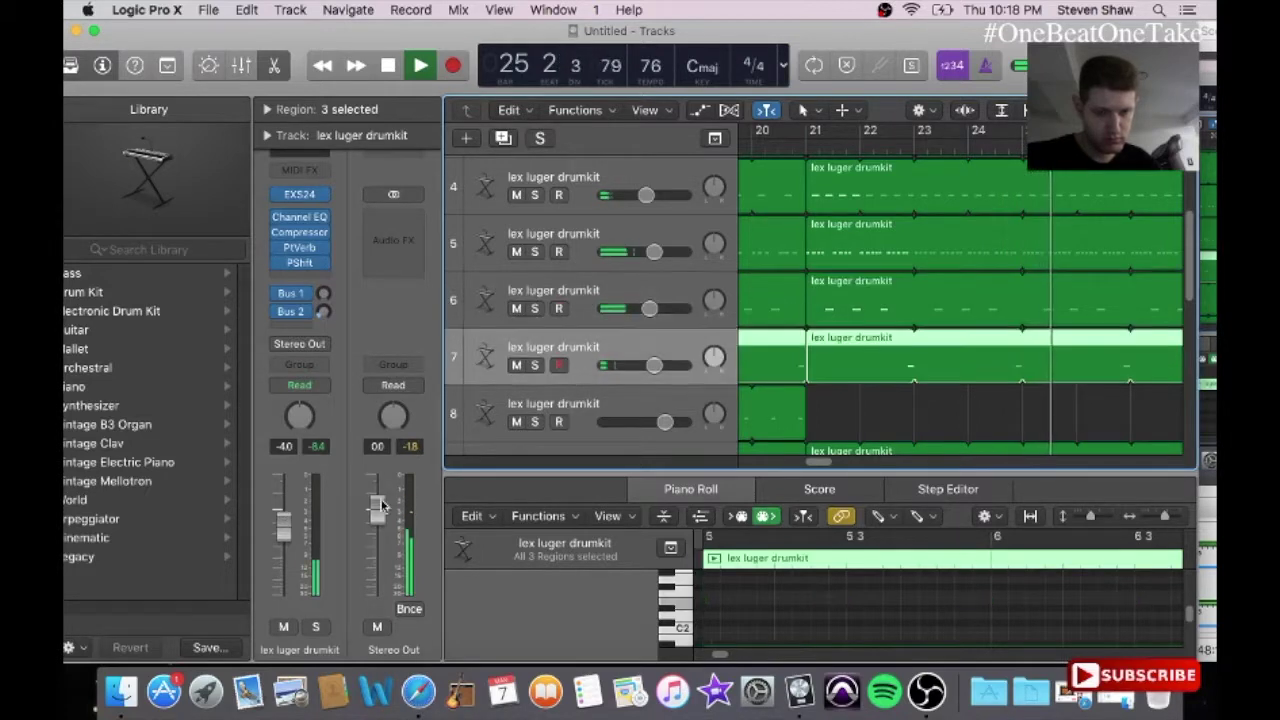
{"action": "left_click_drag", "start_coordinate": [290, 525], "coordinate": [284, 530]}
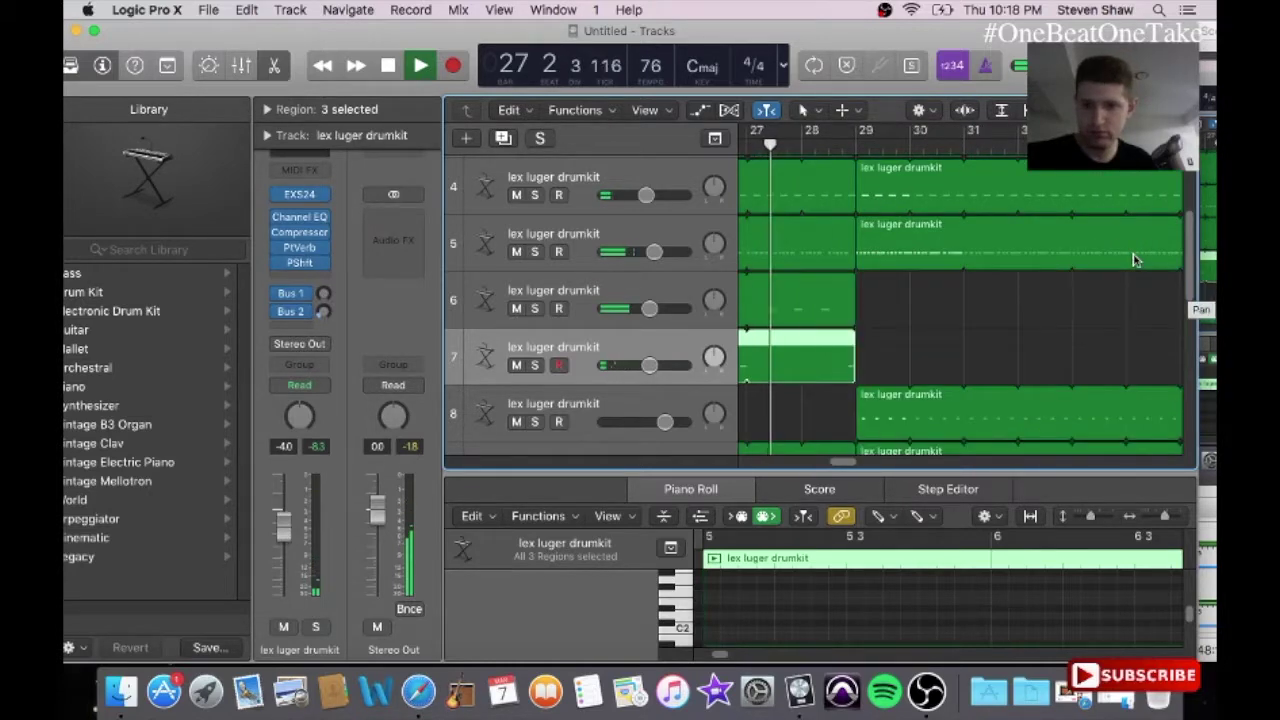
Step: Select drumkit track 5 during playback and turn the computer's output volume down
{"action": "left_click", "coordinate": [624, 228]}
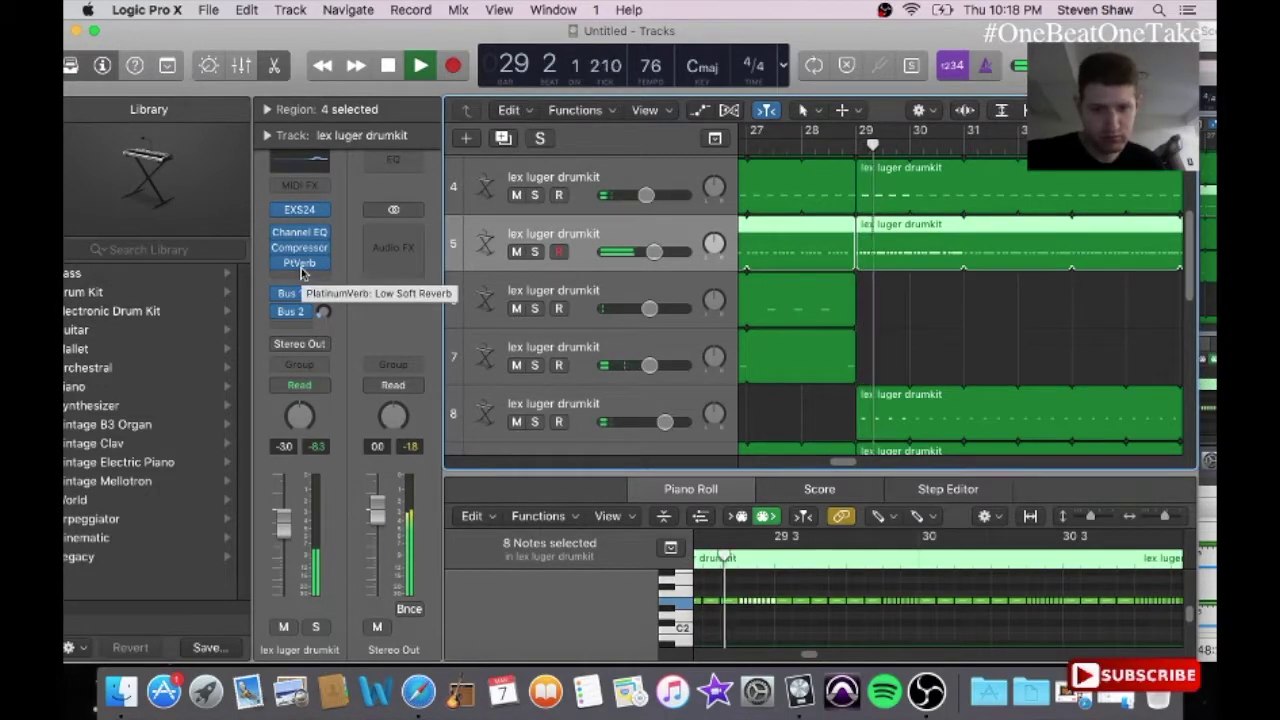
{"action": "scroll", "coordinate": [1190, 238], "scroll_direction": "up", "scroll_amount": 2}
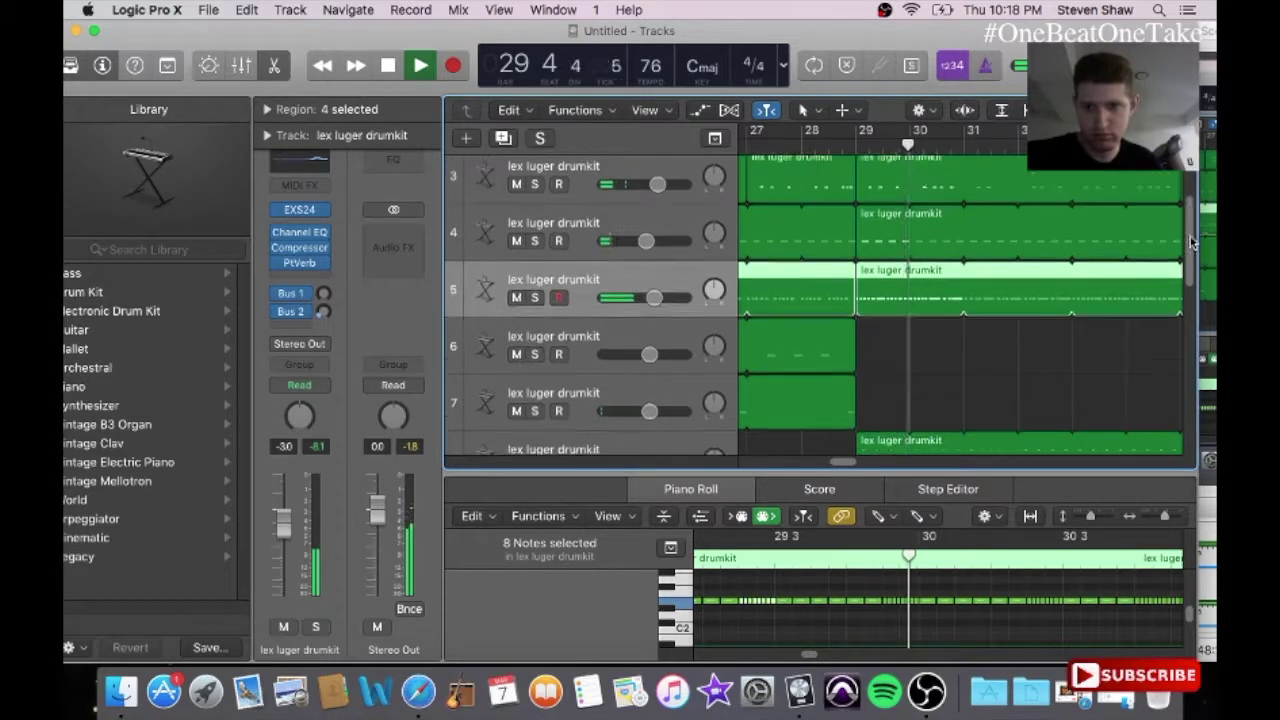
{"action": "key", "text": "XF86AudioLowerVolume"}
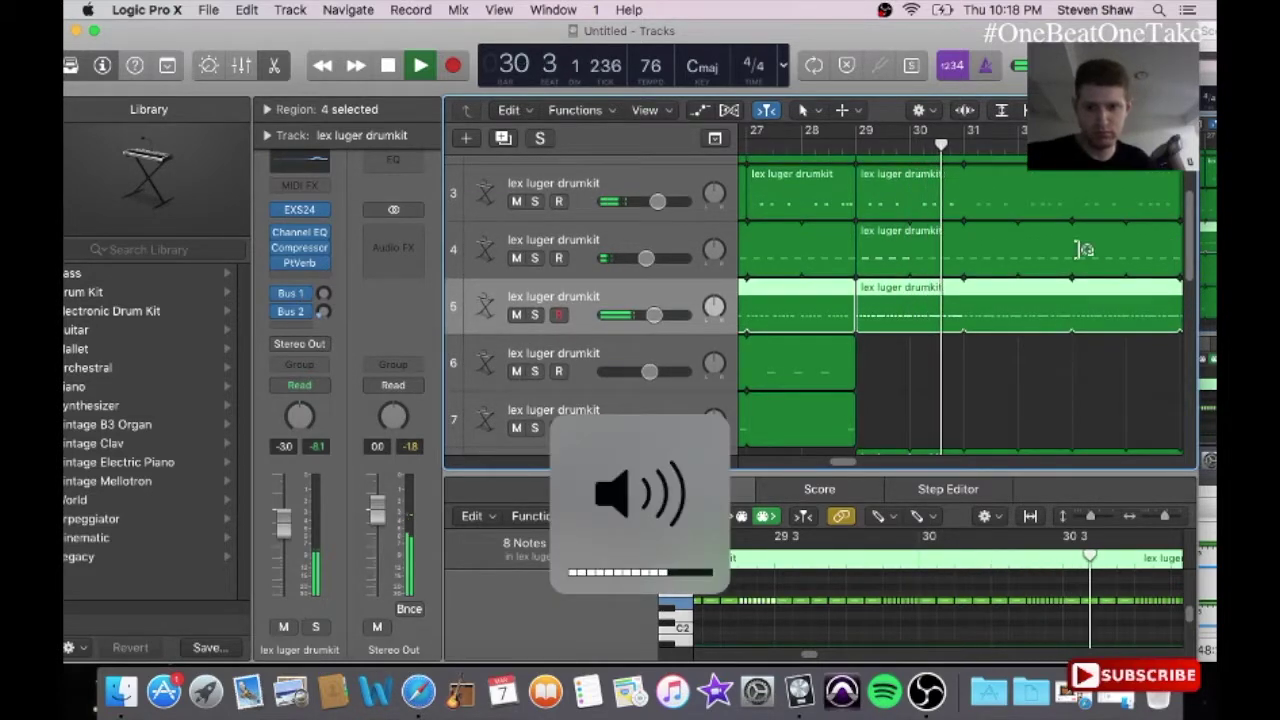
Step: Select track 3, stop playback and change its Compressor preset to the drum setting Rock Snare Top
{"action": "left_click", "coordinate": [770, 212]}
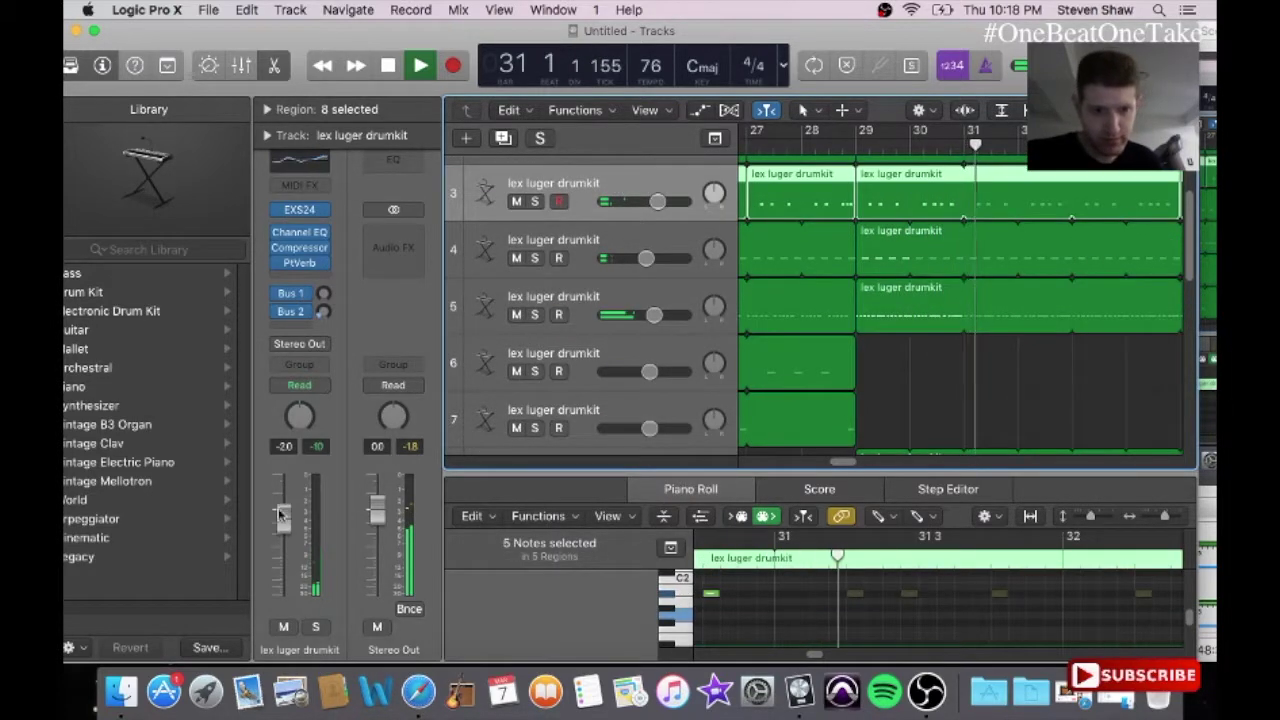
{"action": "key", "text": "space"}
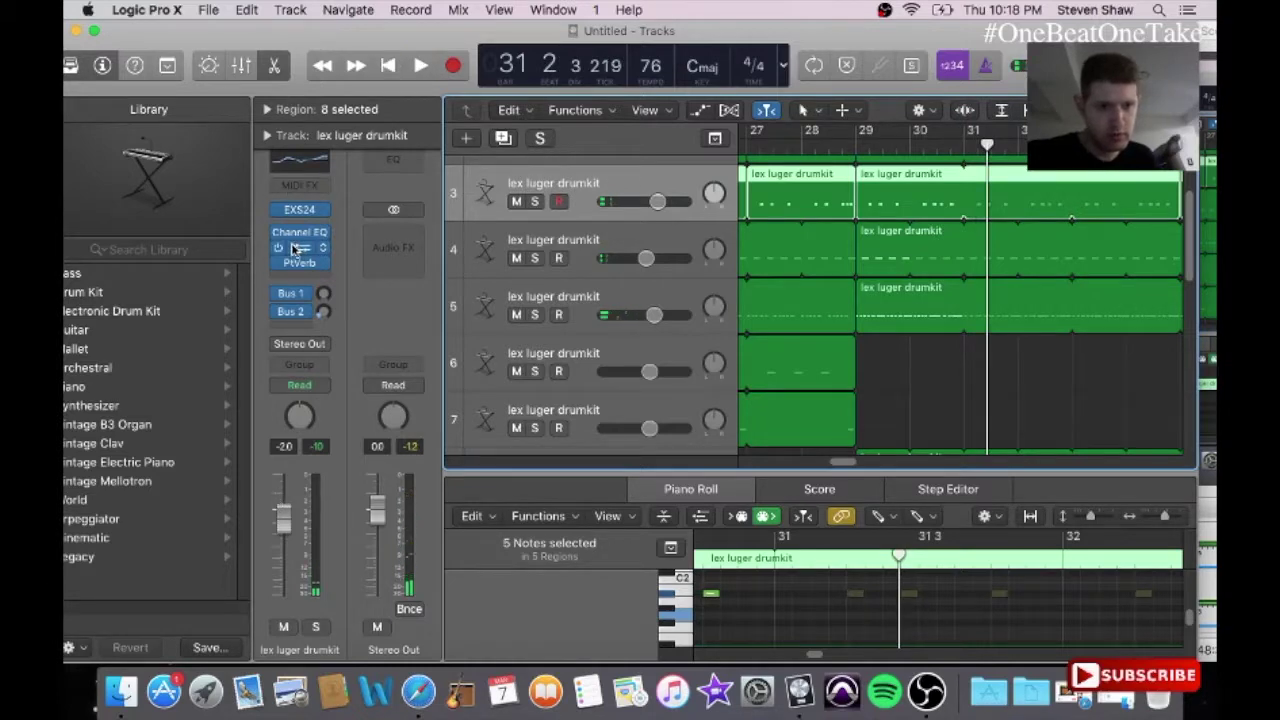
{"action": "left_click", "coordinate": [293, 248]}
{"action": "left_click", "coordinate": [315, 110]}
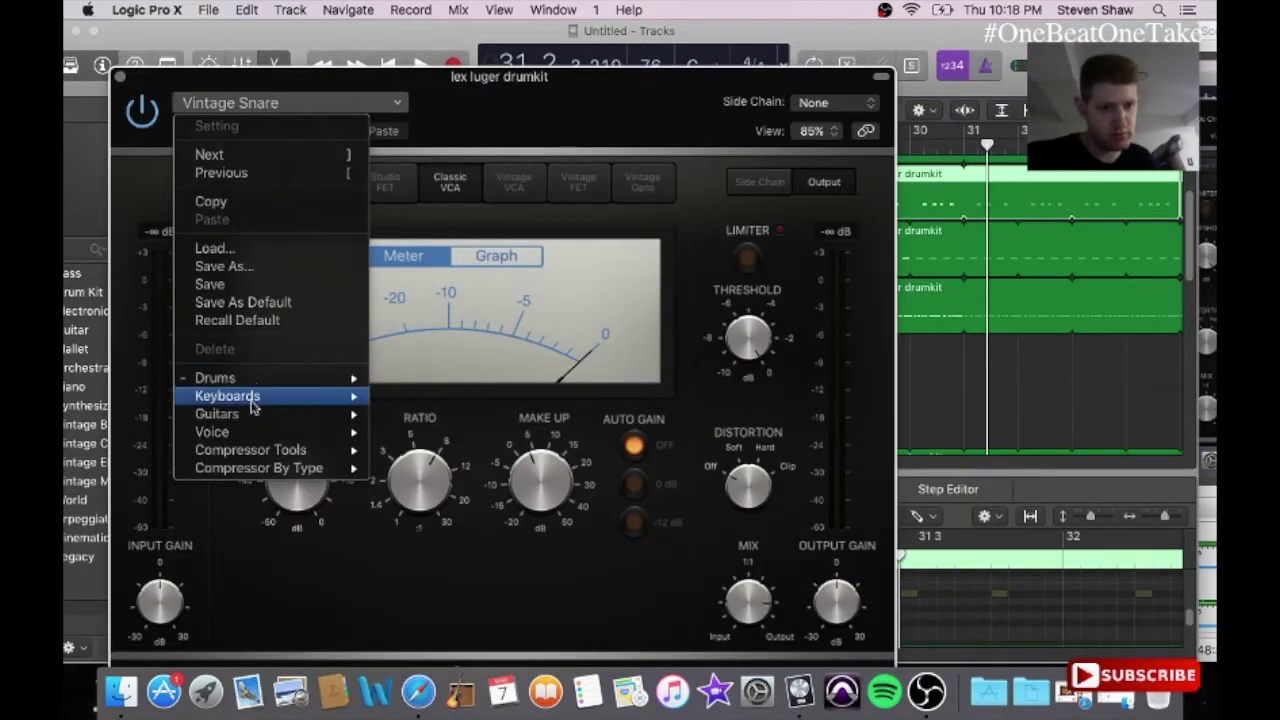
{"action": "mouse_move", "coordinate": [253, 398]}
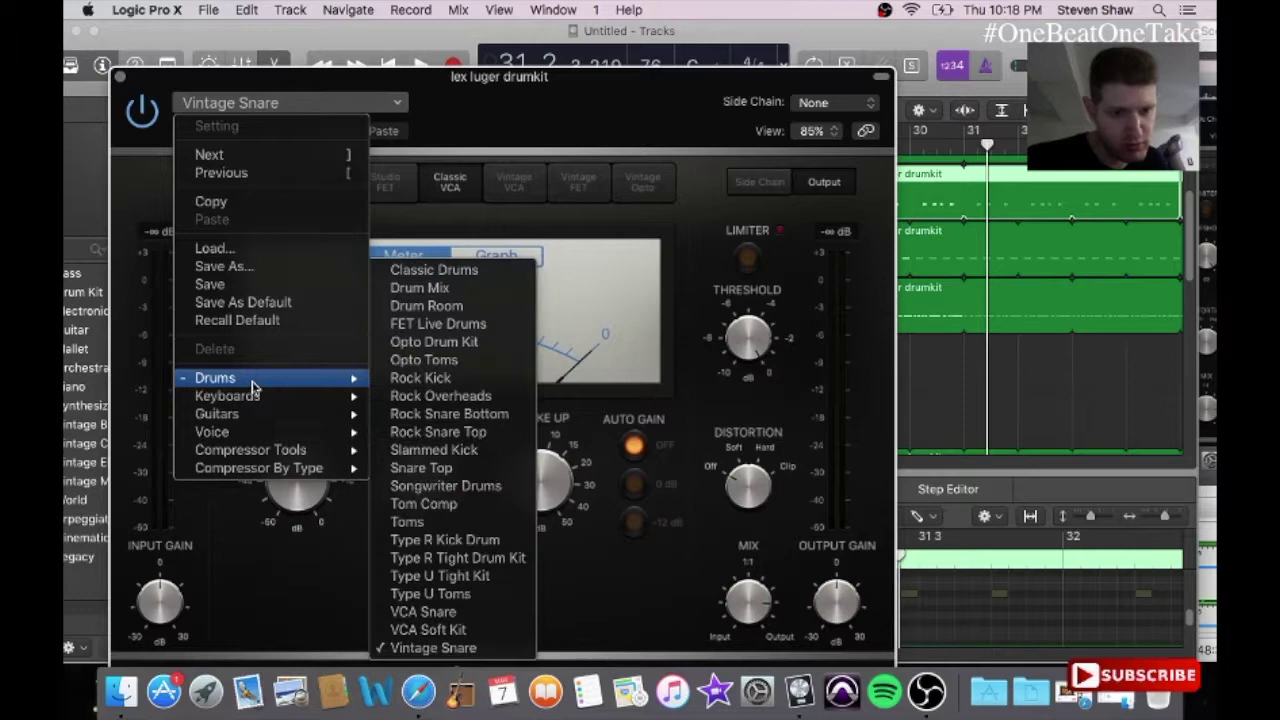
{"action": "mouse_move", "coordinate": [355, 378]}
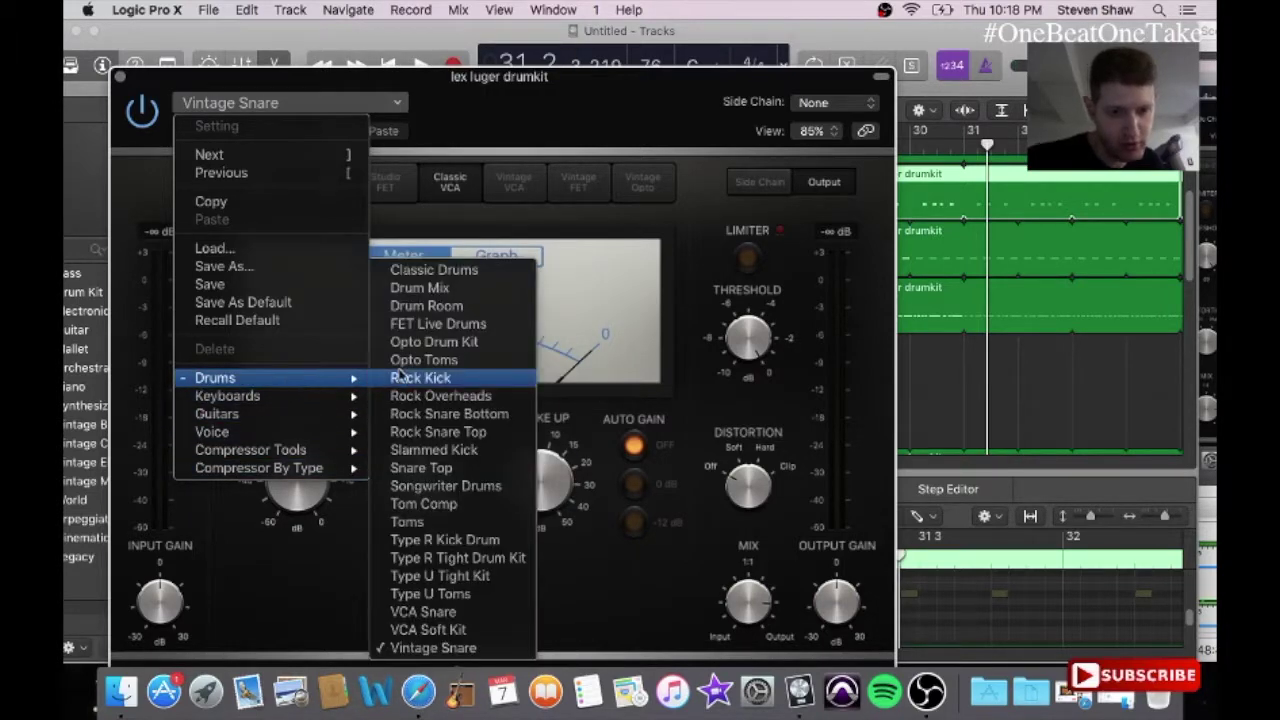
{"action": "left_click", "coordinate": [438, 432]}
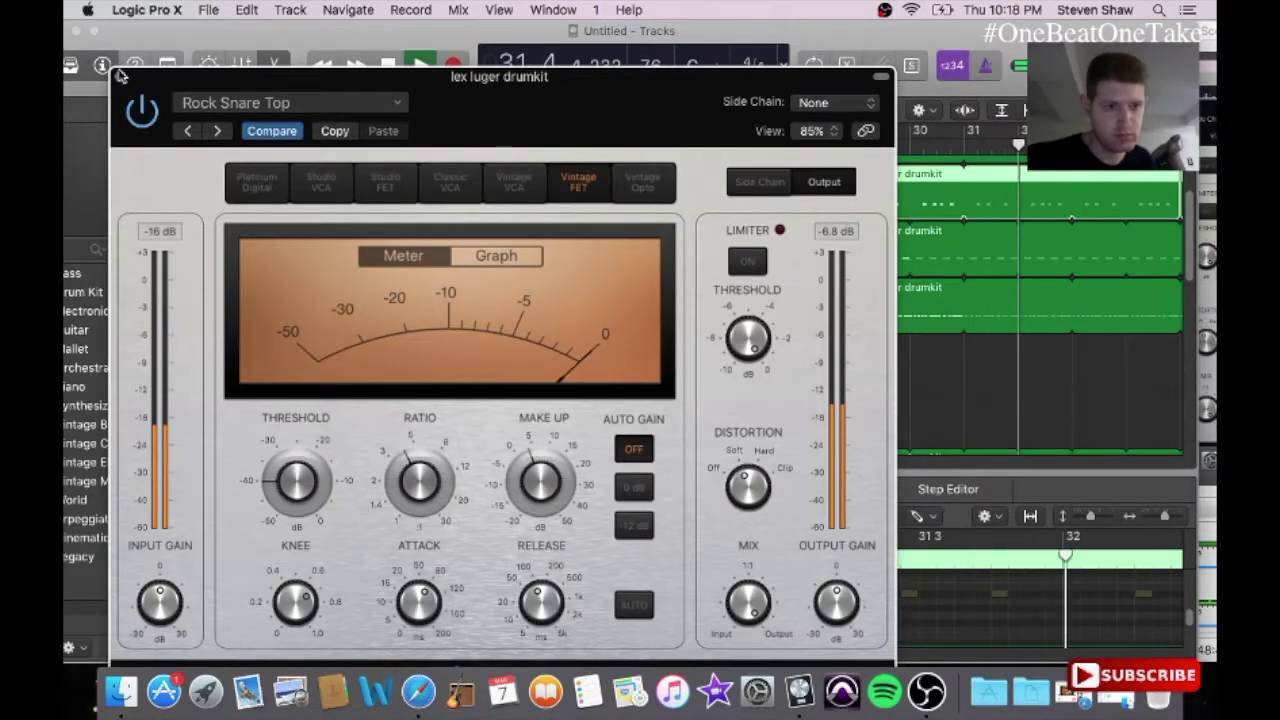
Step: Change track 3's Compressor preset to the drum setting VCA Soft Kit and close the plug-in window
{"action": "left_click", "coordinate": [295, 107]}
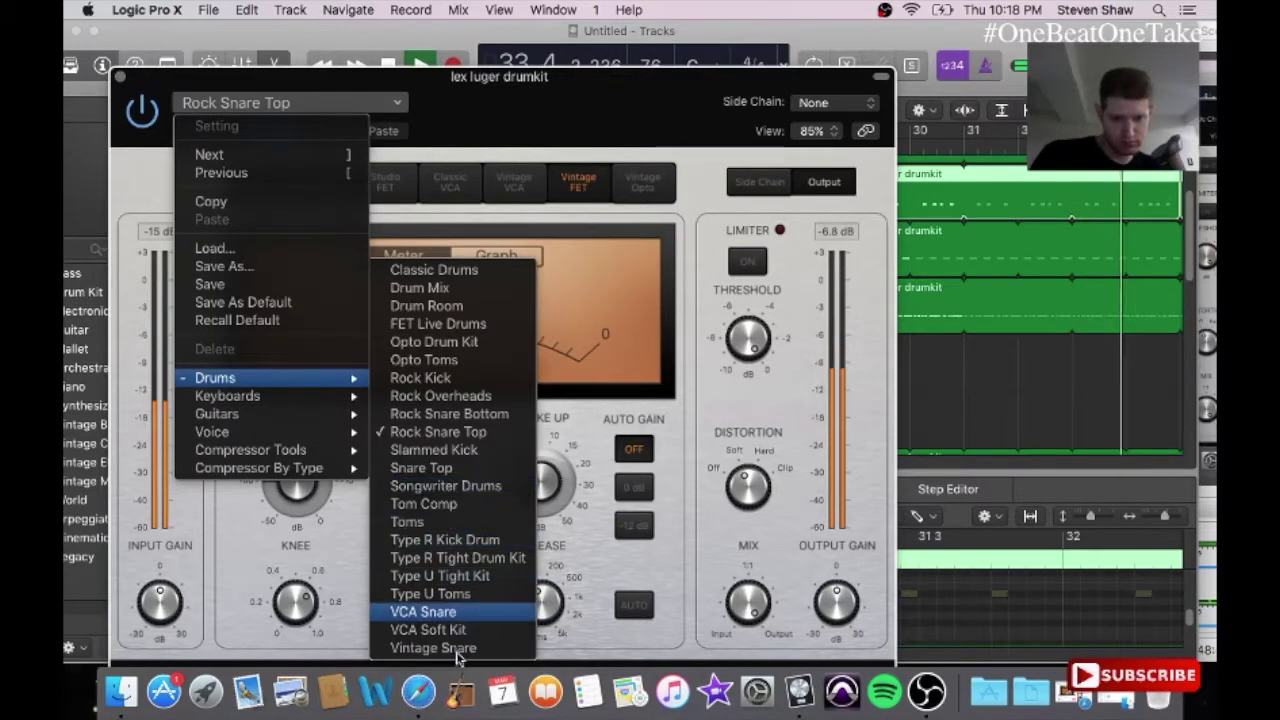
{"action": "left_click", "coordinate": [460, 630]}
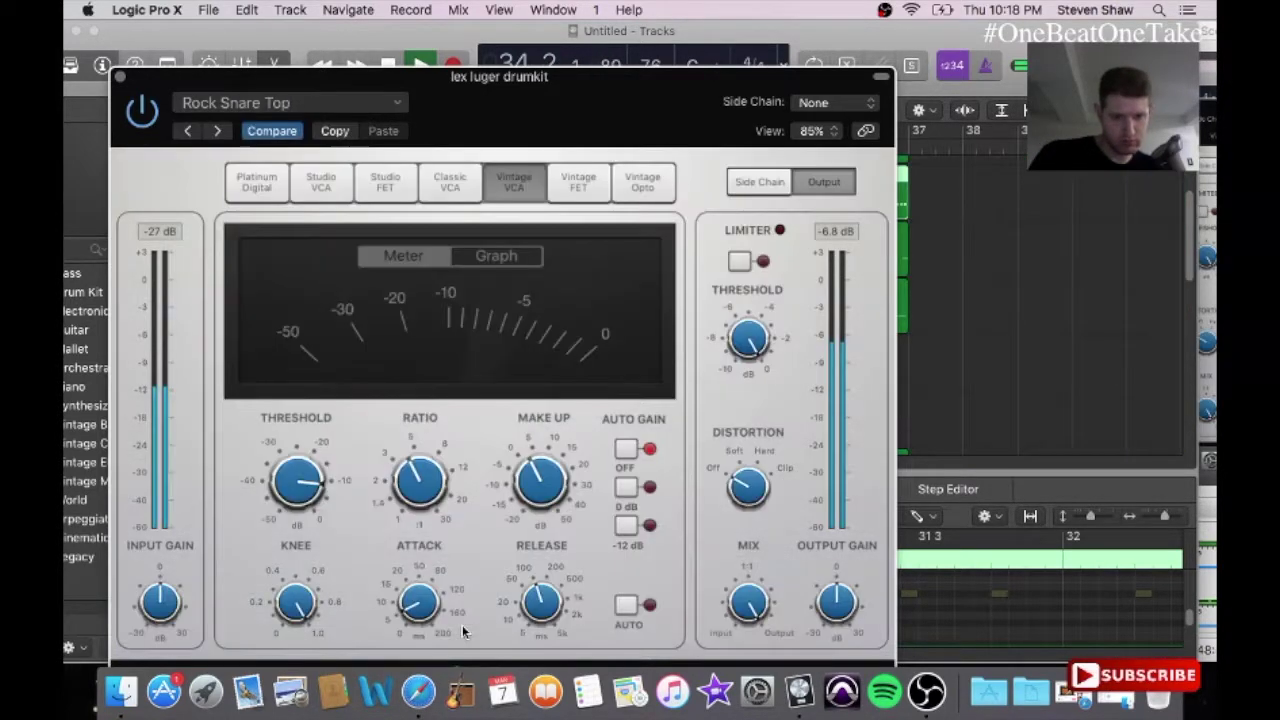
{"action": "left_click", "coordinate": [119, 78]}
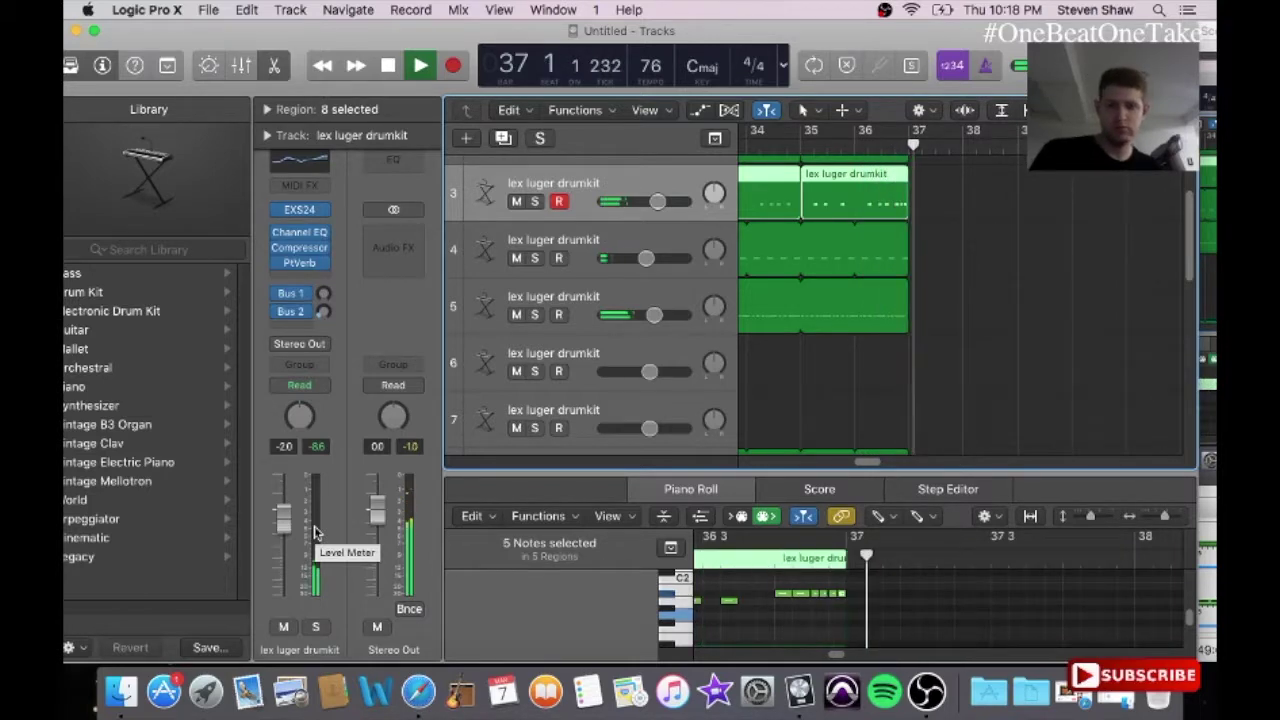
Step: Play the arrangement from the beginning while reviewing the audio tracks and drumkit tracks 10 and 9
{"action": "key", "text": "space"}
{"action": "key", "text": "space"}
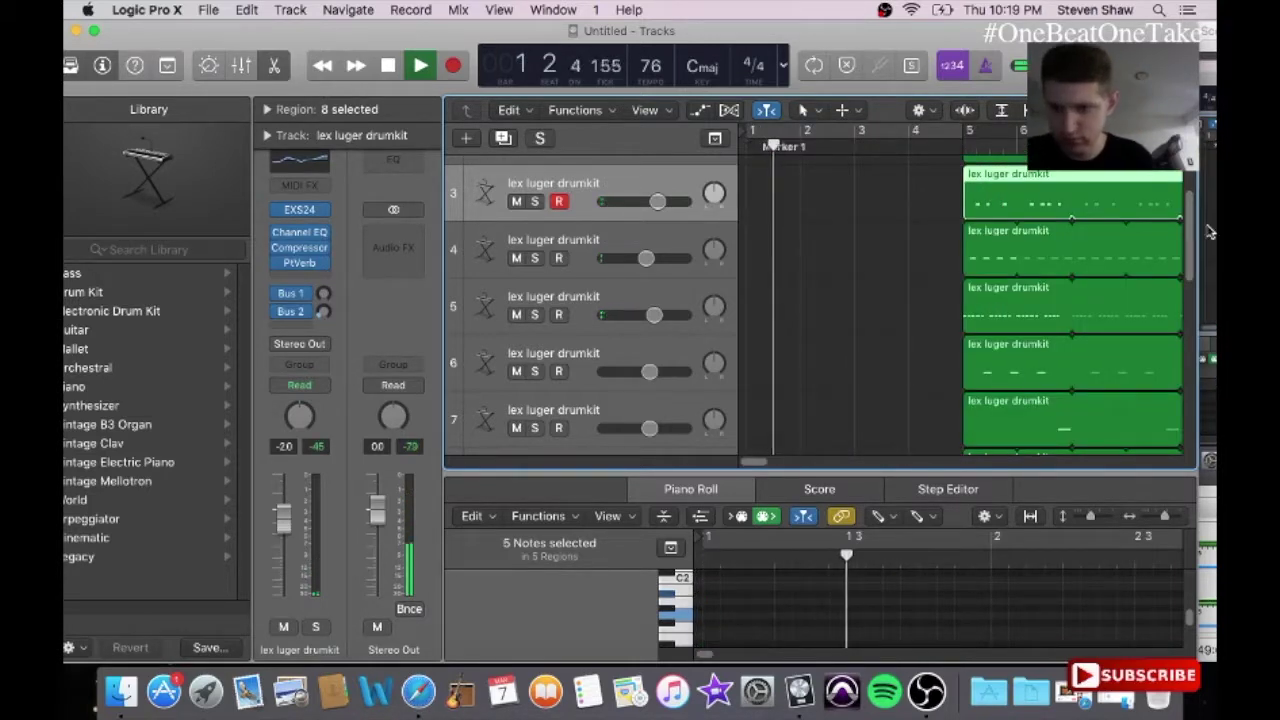
{"action": "left_click_drag", "start_coordinate": [1192, 244], "coordinate": [1185, 421]}
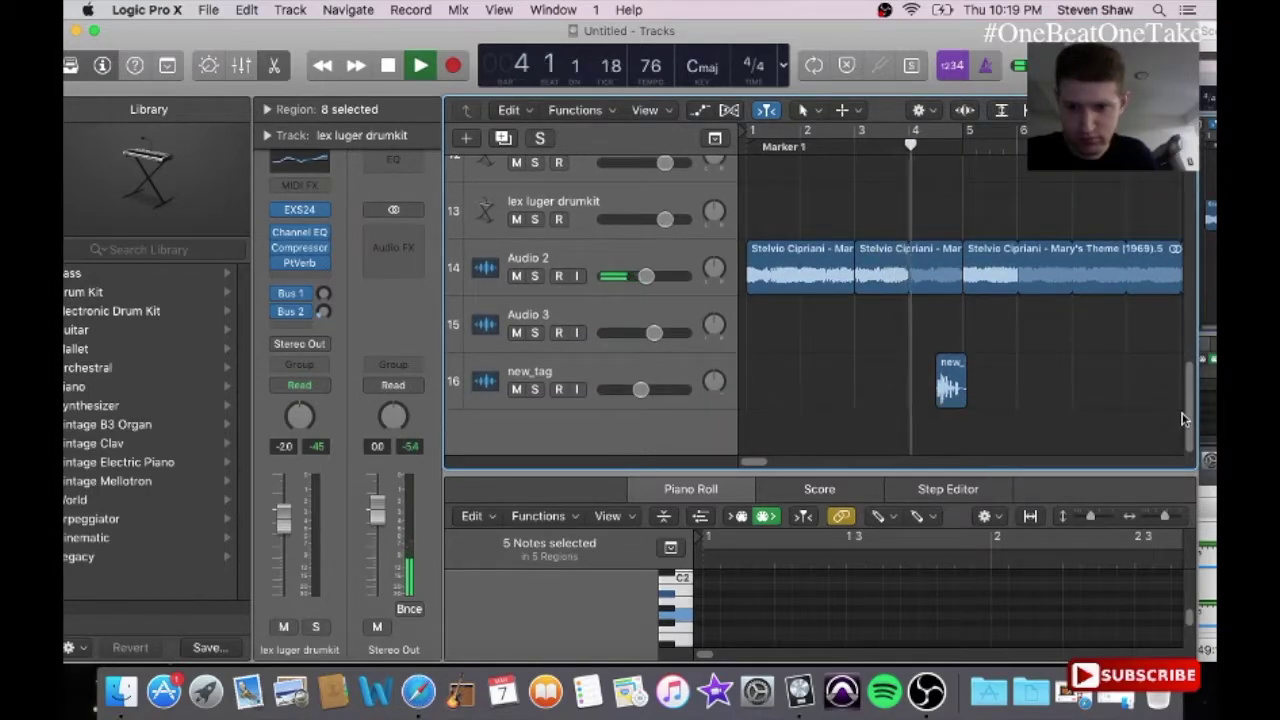
{"action": "mouse_move", "coordinate": [760, 461]}
{"action": "left_mouse_down"}
{"action": "mouse_move", "coordinate": [826, 472]}
{"action": "mouse_move", "coordinate": [763, 450]}
{"action": "left_mouse_up"}
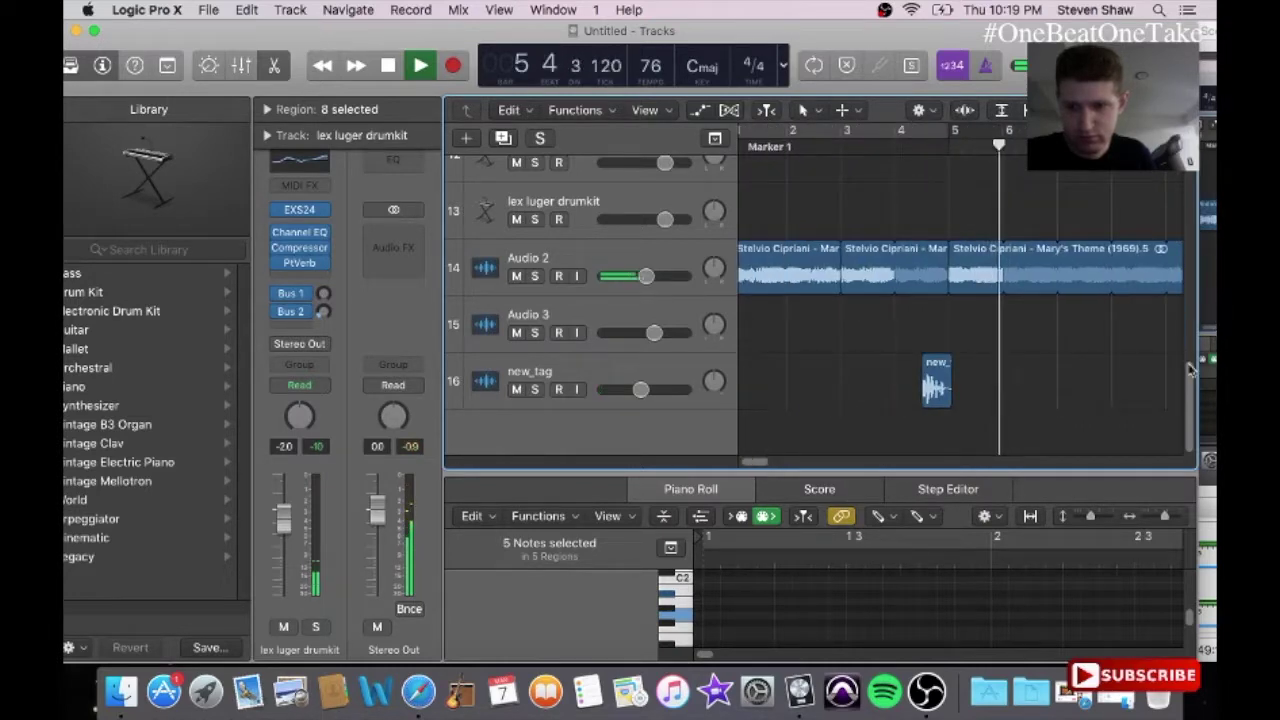
{"action": "left_click_drag", "start_coordinate": [1188, 353], "coordinate": [1183, 275]}
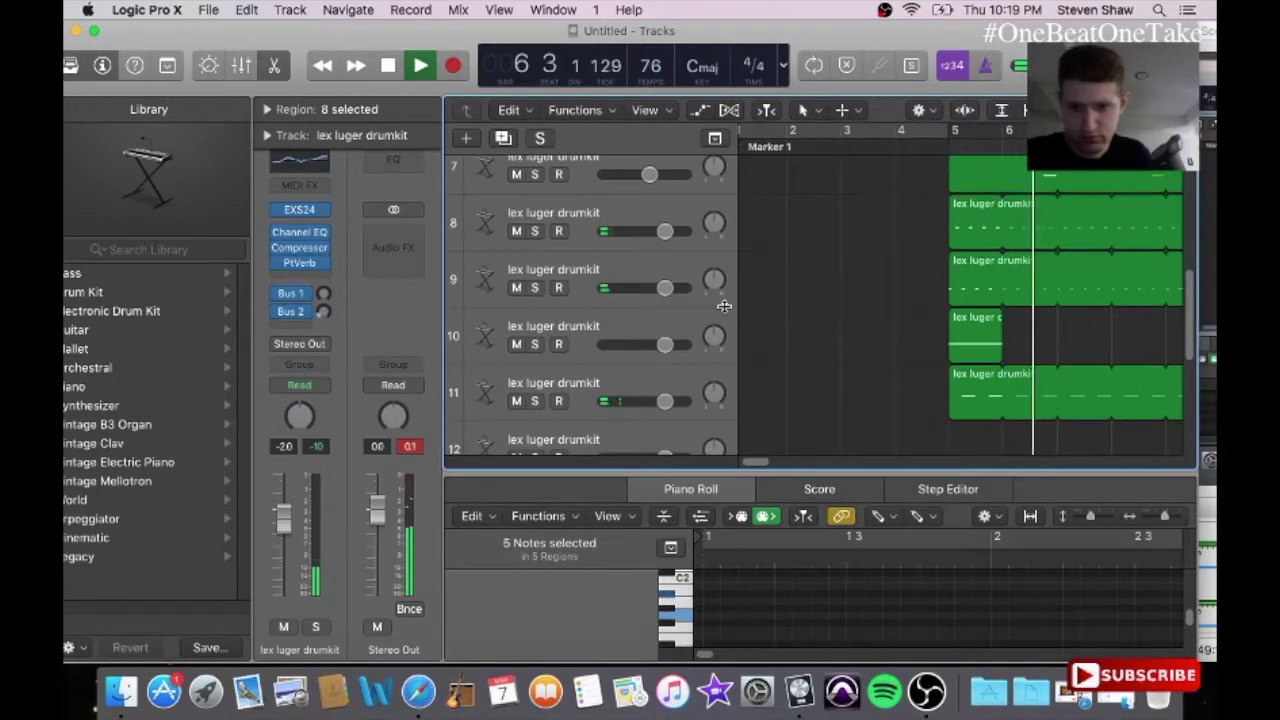
{"action": "left_click", "coordinate": [659, 324]}
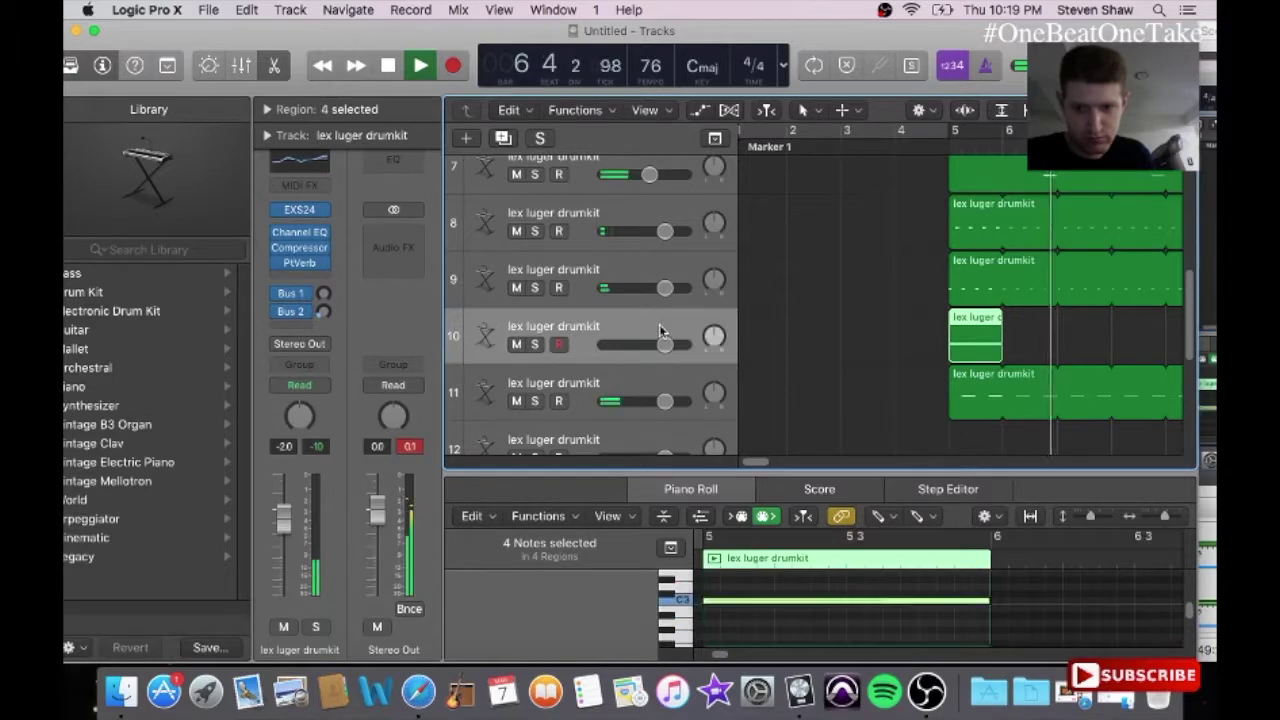
{"action": "left_click", "coordinate": [569, 267]}
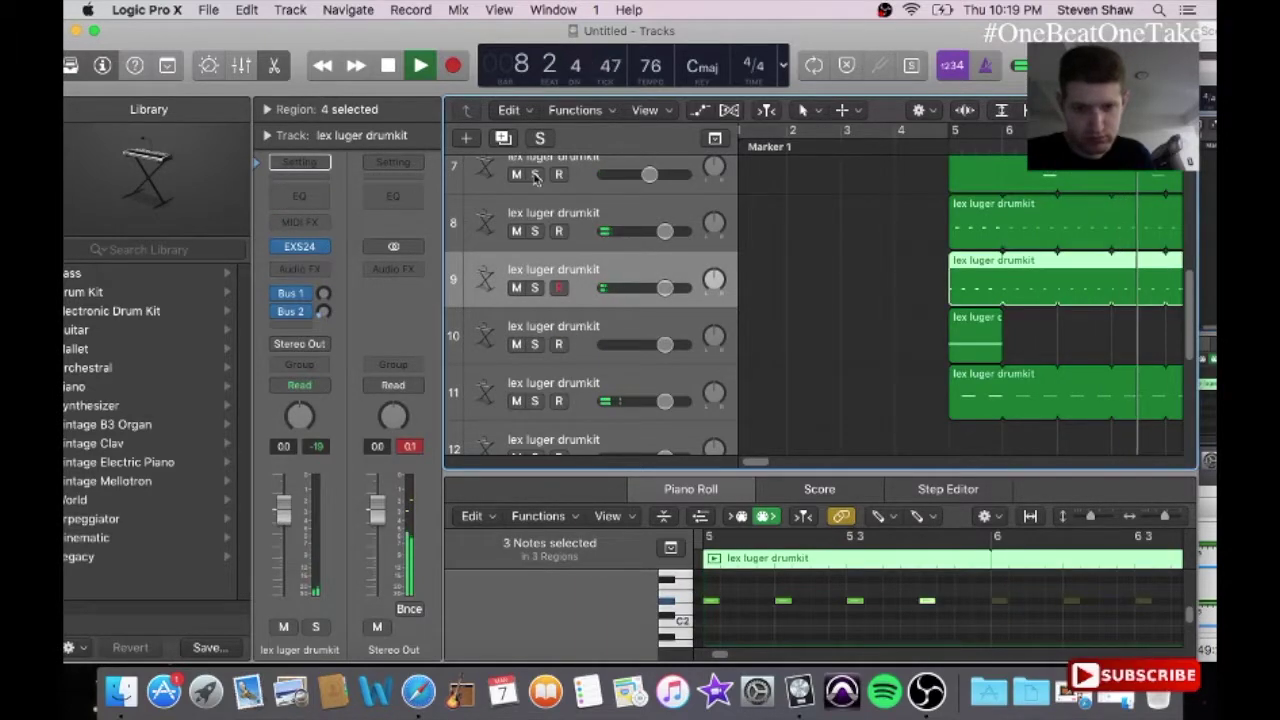
Step: Add a PlatinumVerb reverb to drumkit track 8 and load its Low Soft Reverb preset
{"action": "left_click", "coordinate": [565, 207]}
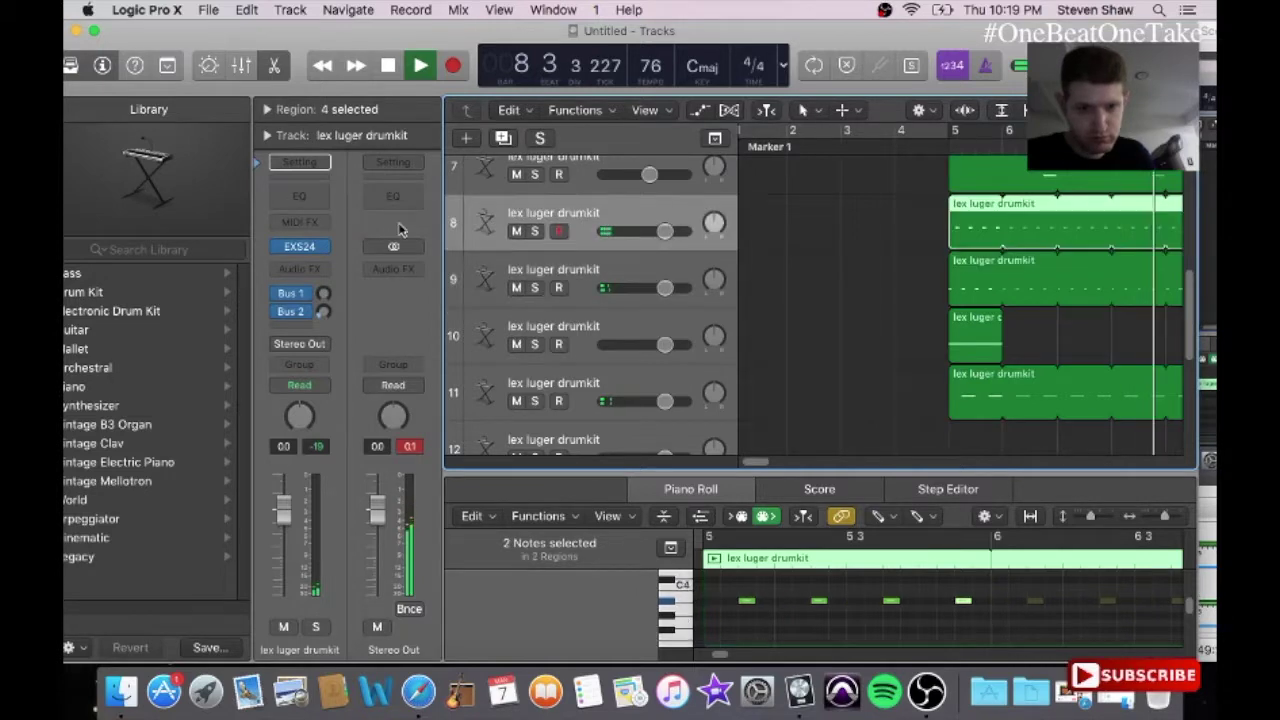
{"action": "left_click", "coordinate": [300, 269]}
{"action": "mouse_move", "coordinate": [310, 343]}
{"action": "mouse_move", "coordinate": [300, 531]}
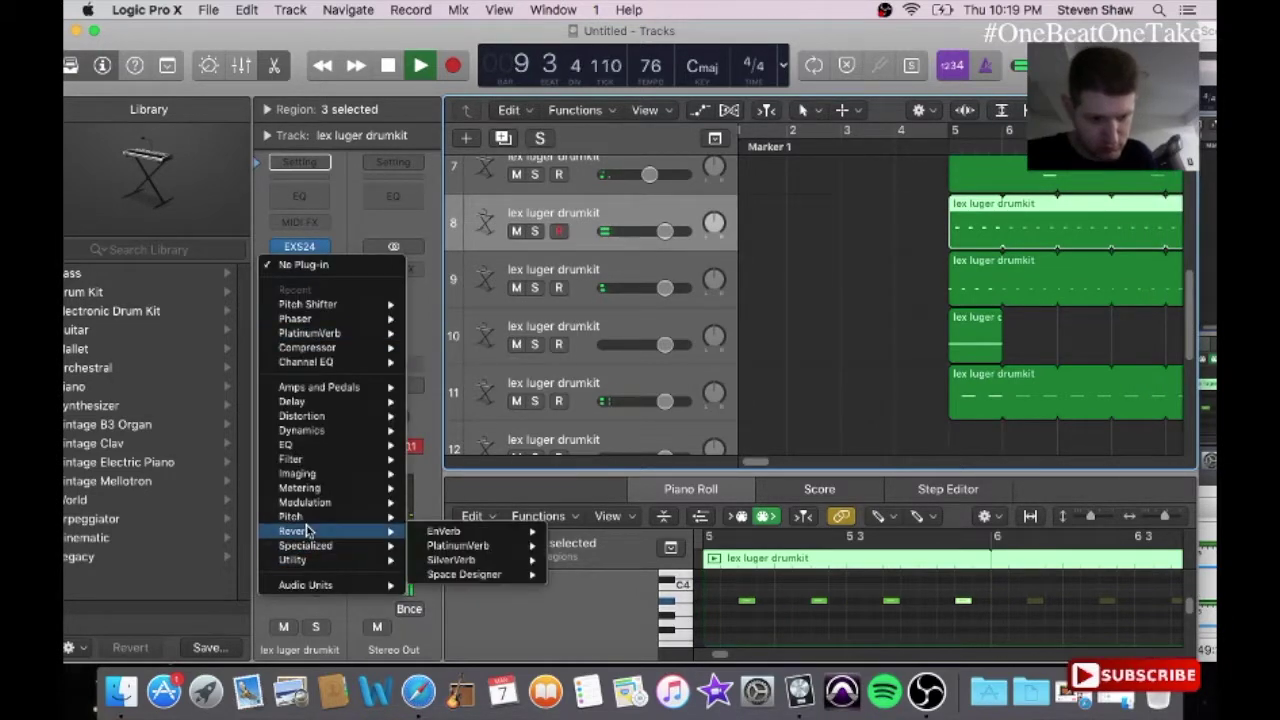
{"action": "mouse_move", "coordinate": [460, 545]}
{"action": "left_click", "coordinate": [575, 545]}
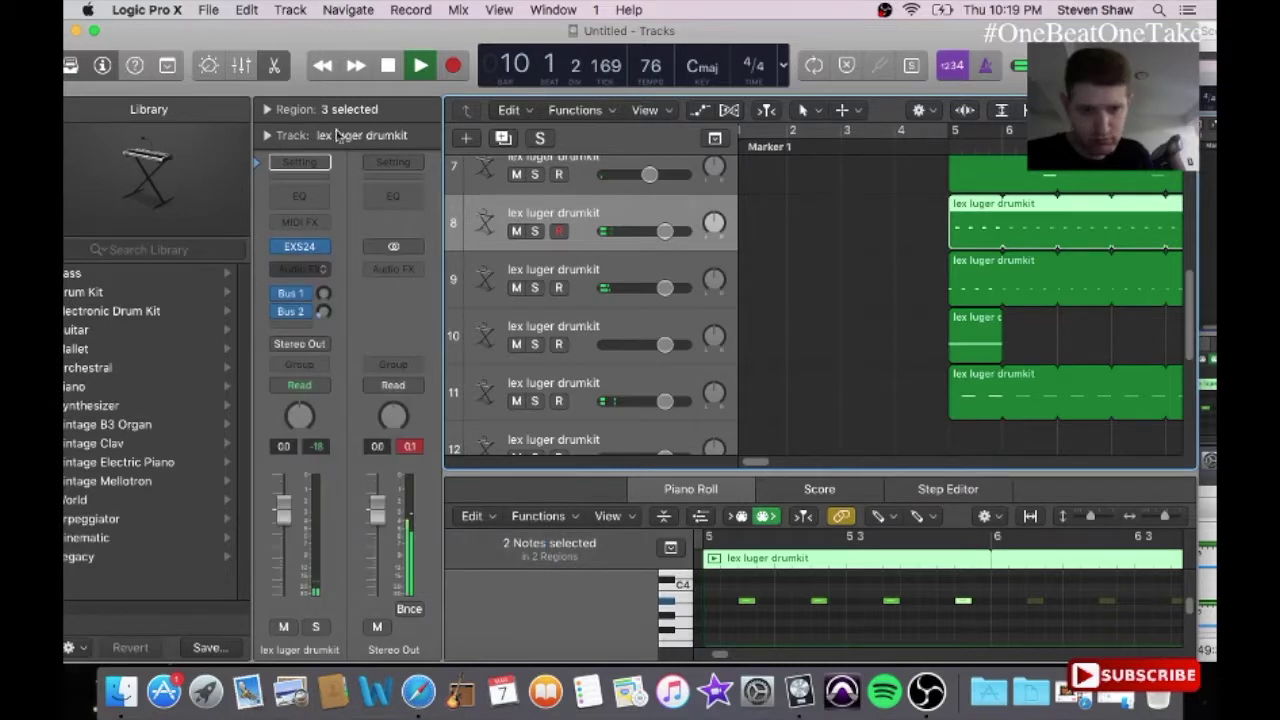
{"action": "left_click", "coordinate": [322, 108]}
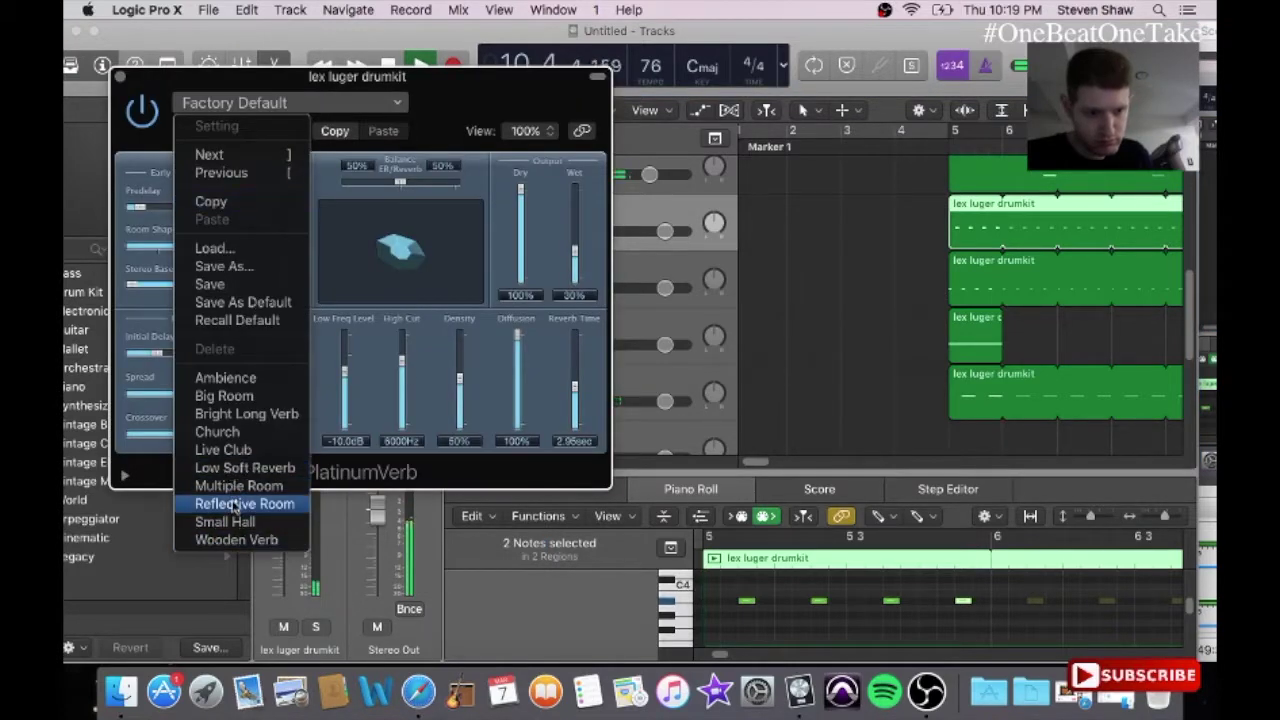
{"action": "left_click", "coordinate": [243, 467]}
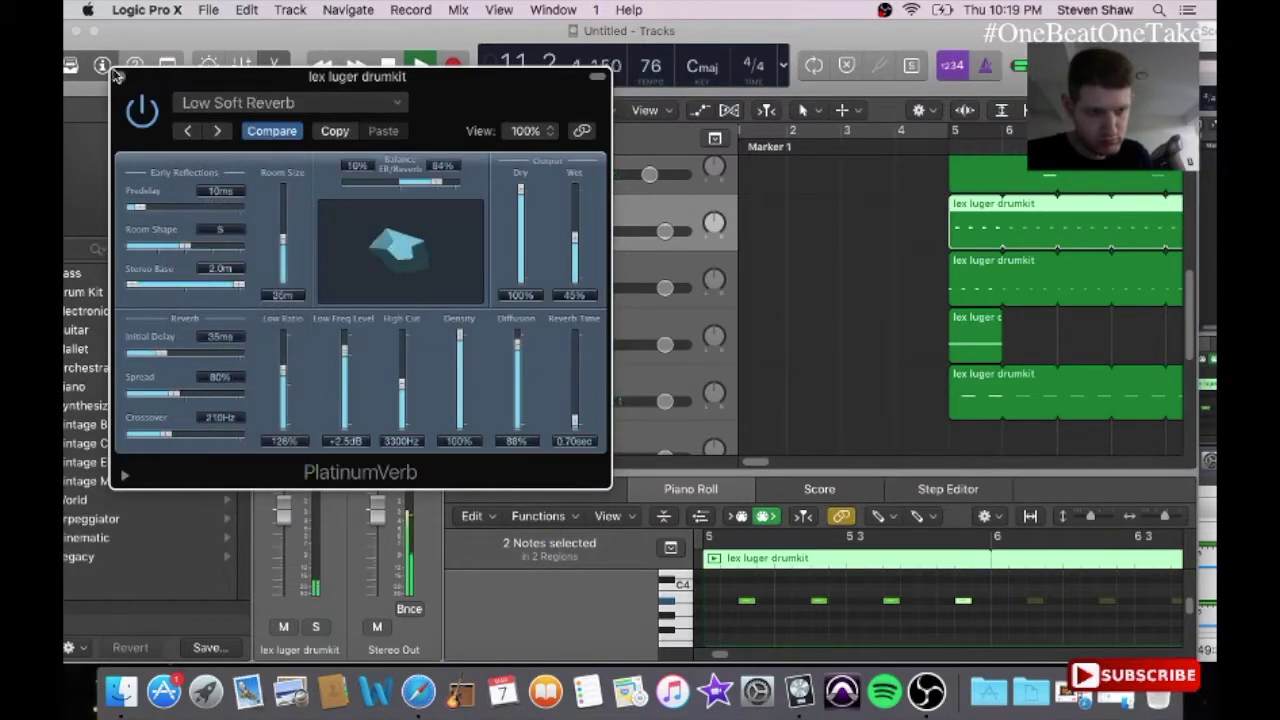
{"action": "left_click", "coordinate": [118, 77]}
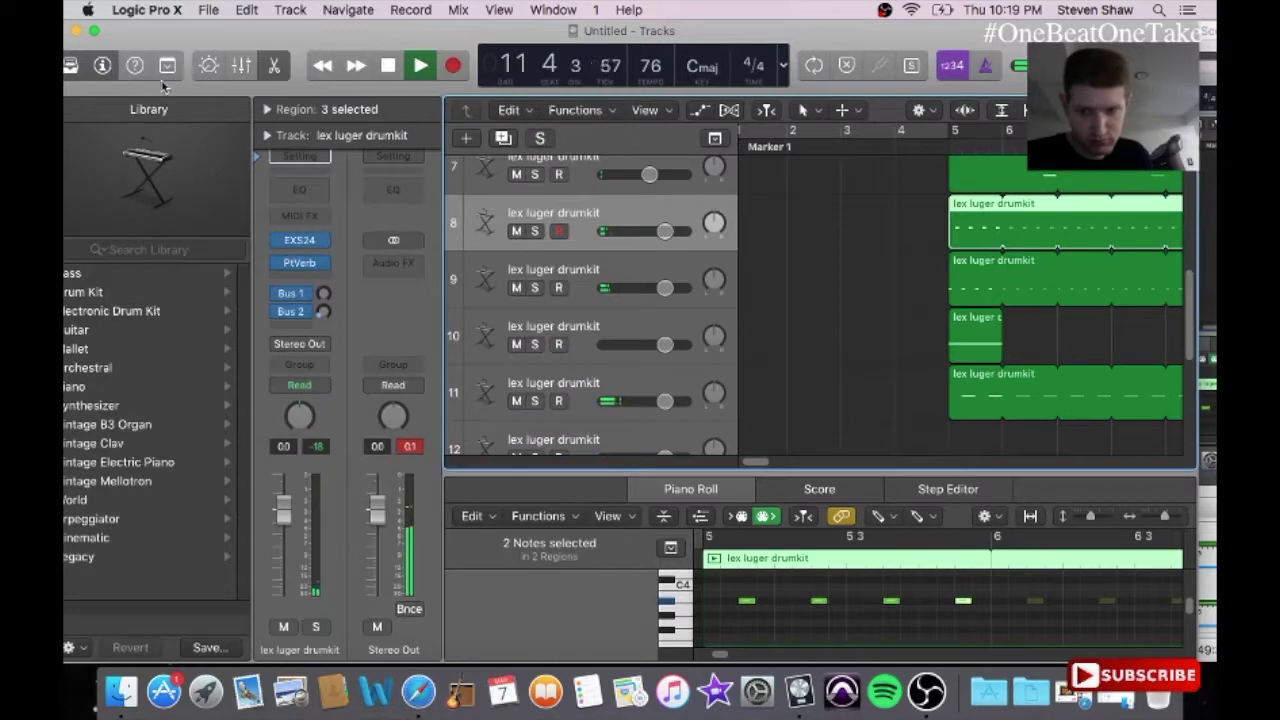
{"action": "left_click", "coordinate": [306, 282]}
{"action": "mouse_move", "coordinate": [305, 457]}
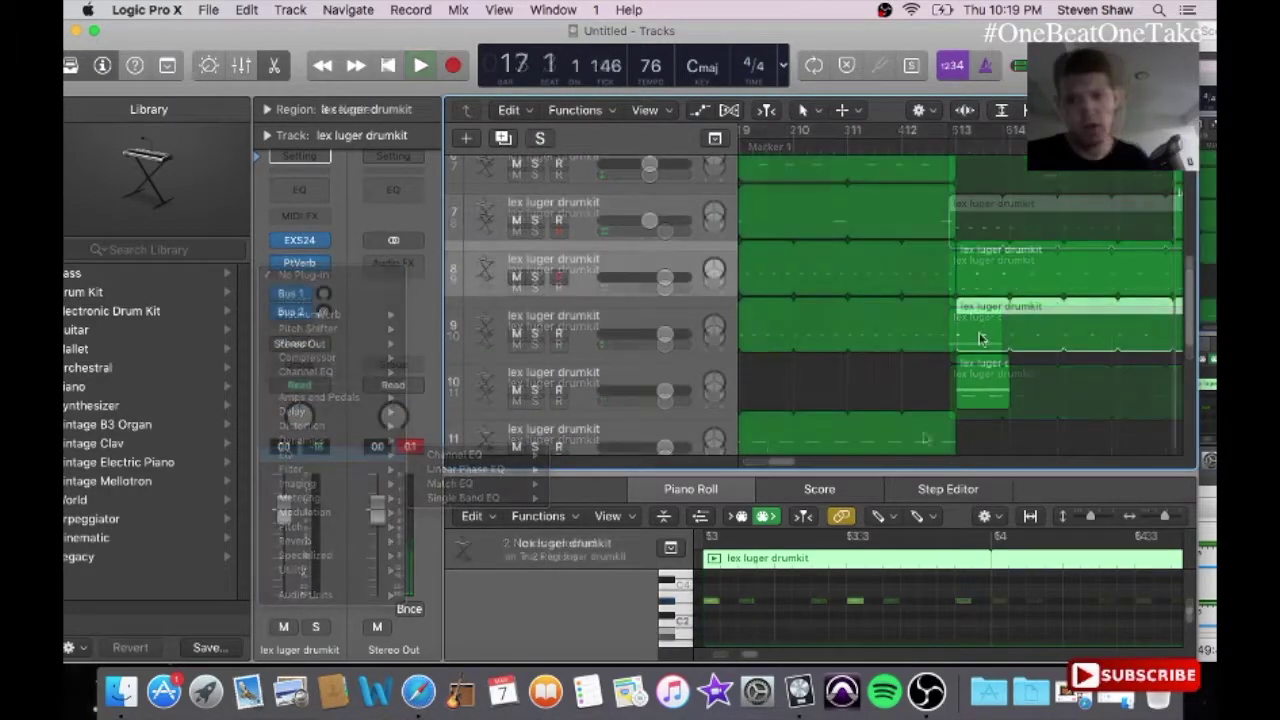
Step: Delete track 9's region starting at bar 13, end the preceding loop at bar 13, and play from there
{"action": "key", "text": "Delete"}
{"action": "mouse_move", "coordinate": [976, 305]}
{"action": "left_mouse_down"}
{"action": "mouse_move", "coordinate": [960, 314]}
{"action": "mouse_move", "coordinate": [955, 300]}
{"action": "left_mouse_up"}
{"action": "left_click", "coordinate": [948, 147]}
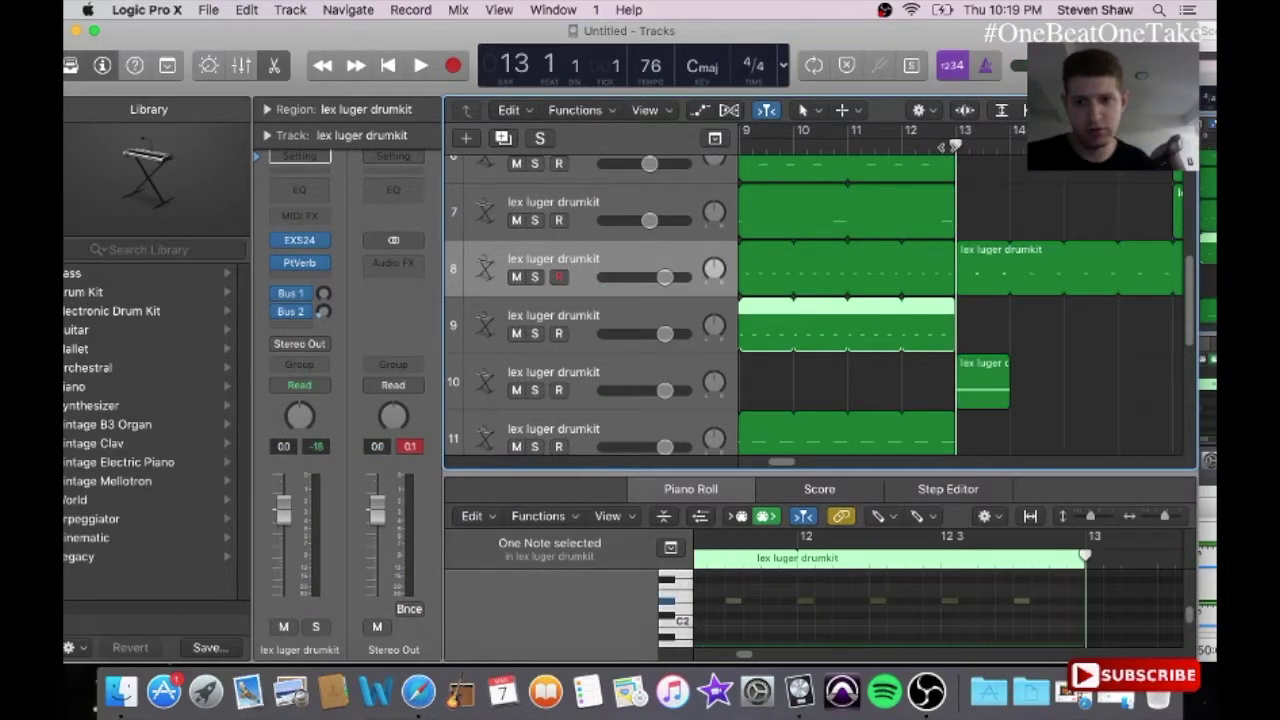
{"action": "key", "text": "space"}
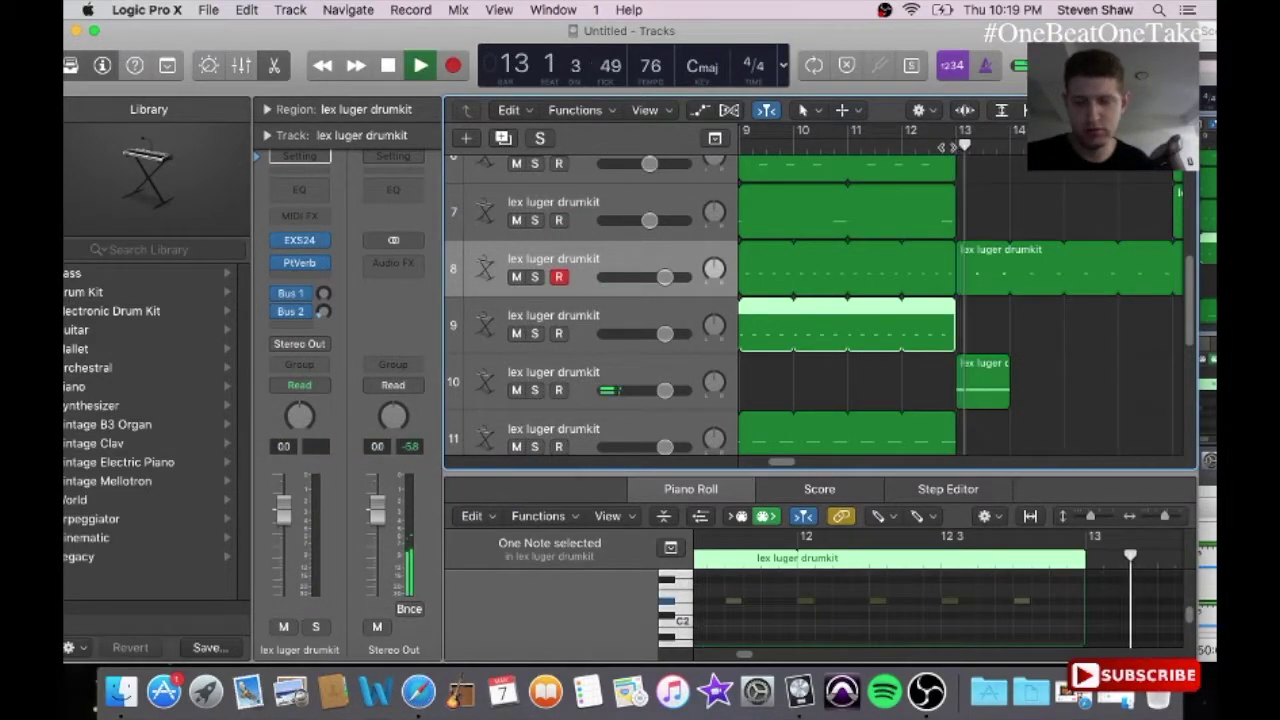
Step: Remove track 8's region starting at bar 13, trim the earlier loop to bar 13, and continue playback from bar 12
{"action": "left_click", "coordinate": [980, 273]}
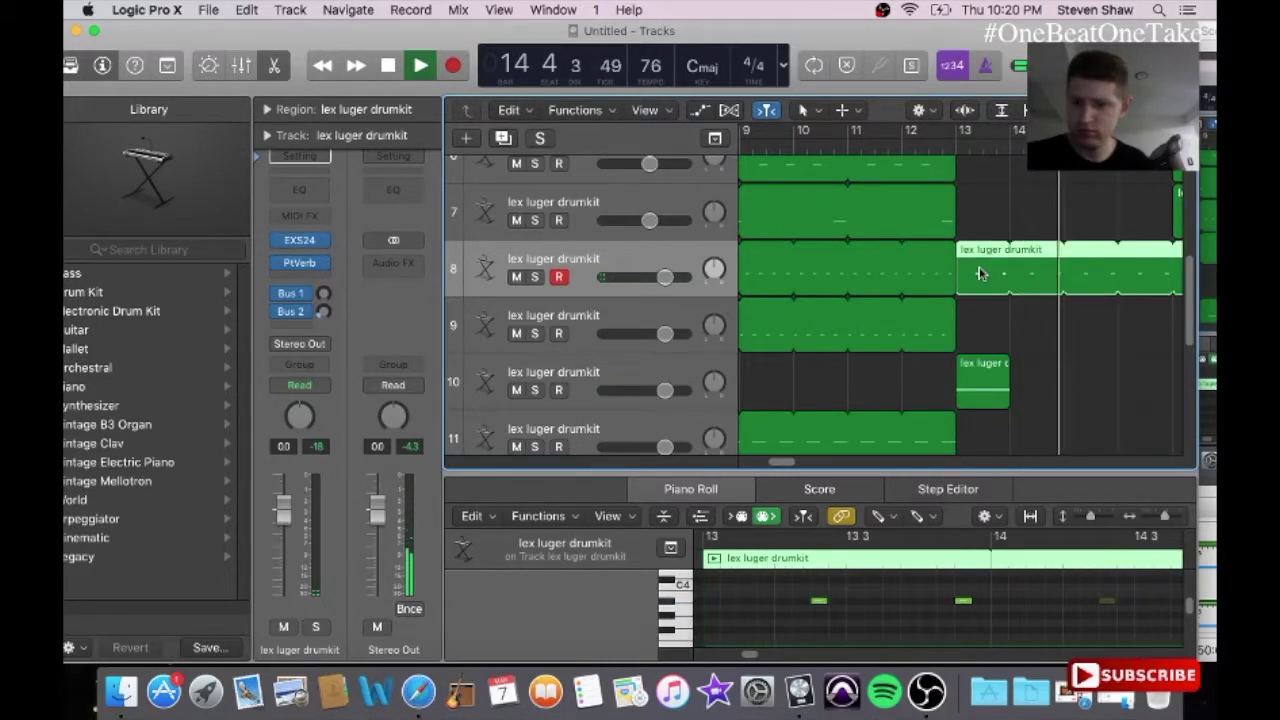
{"action": "key", "text": "Delete"}
{"action": "left_click_drag", "start_coordinate": [965, 255], "coordinate": [956, 252]}
{"action": "left_click", "coordinate": [917, 146]}
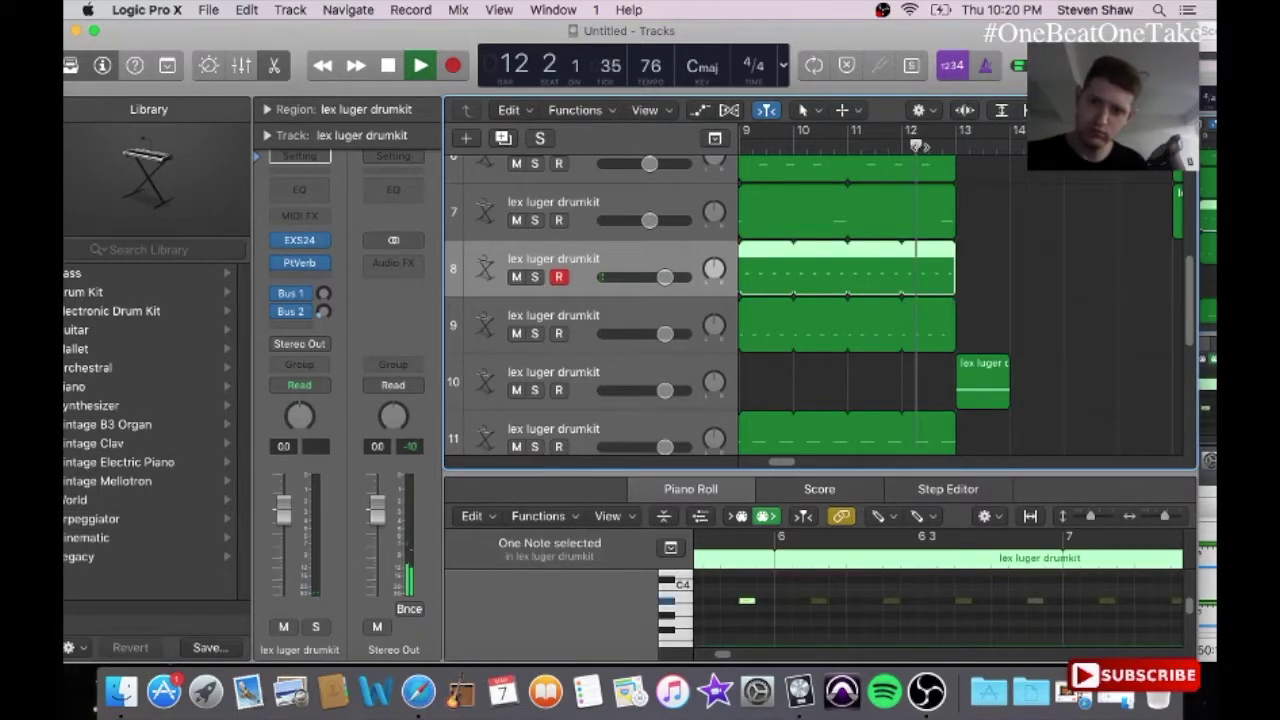
Step: Stop playback and delete the Mary's Theme region starting at bar 13 on the Audio 3 track
{"action": "left_click", "coordinate": [1176, 225]}
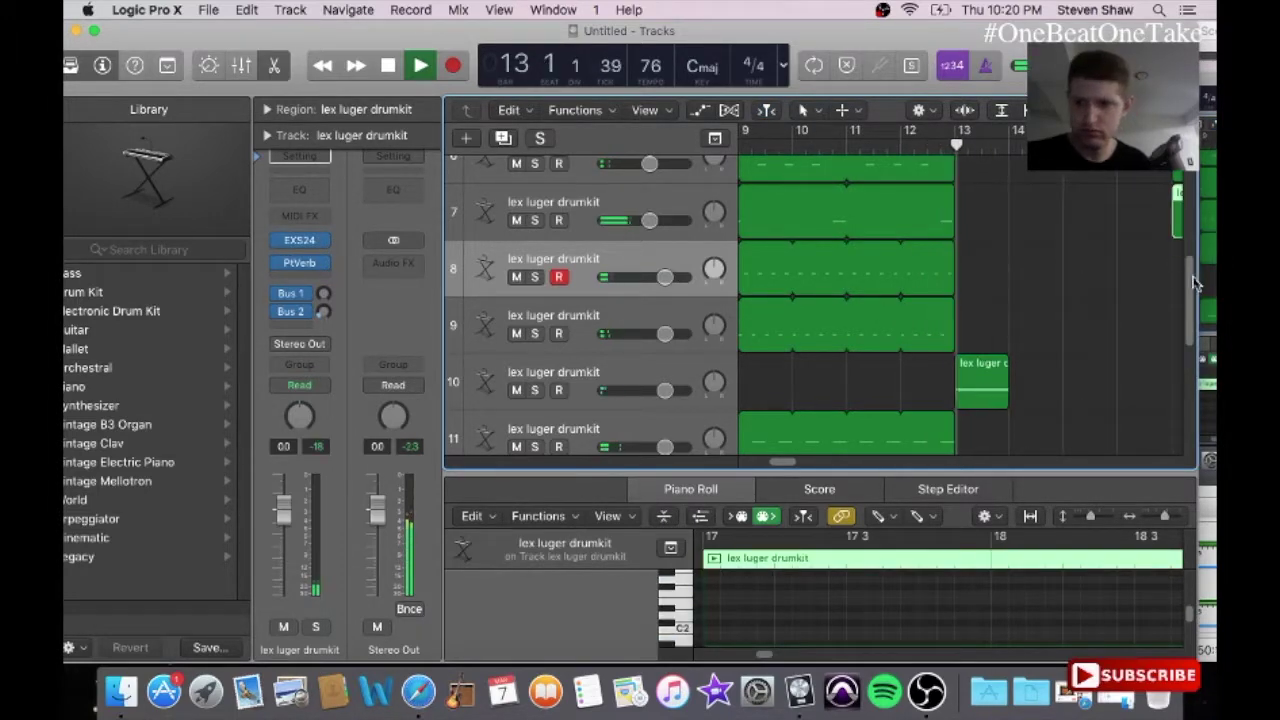
{"action": "left_click_drag", "start_coordinate": [1185, 280], "coordinate": [1190, 420]}
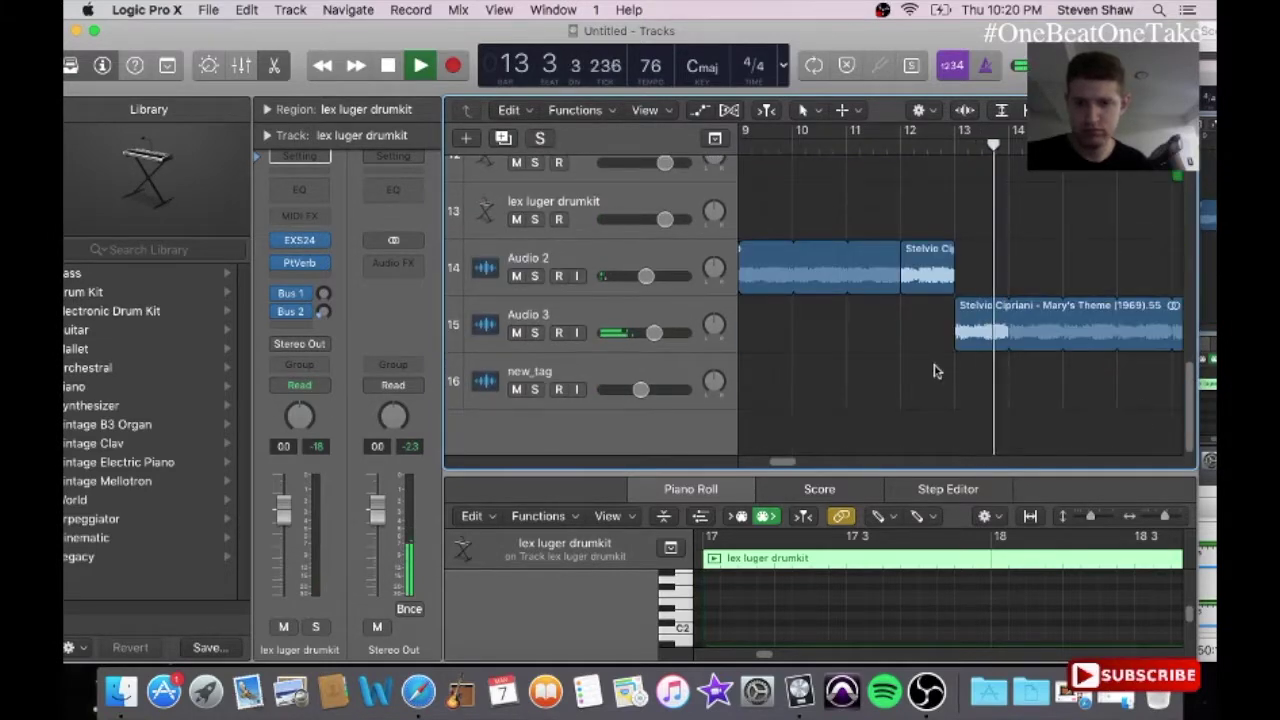
{"action": "left_click", "coordinate": [970, 335]}
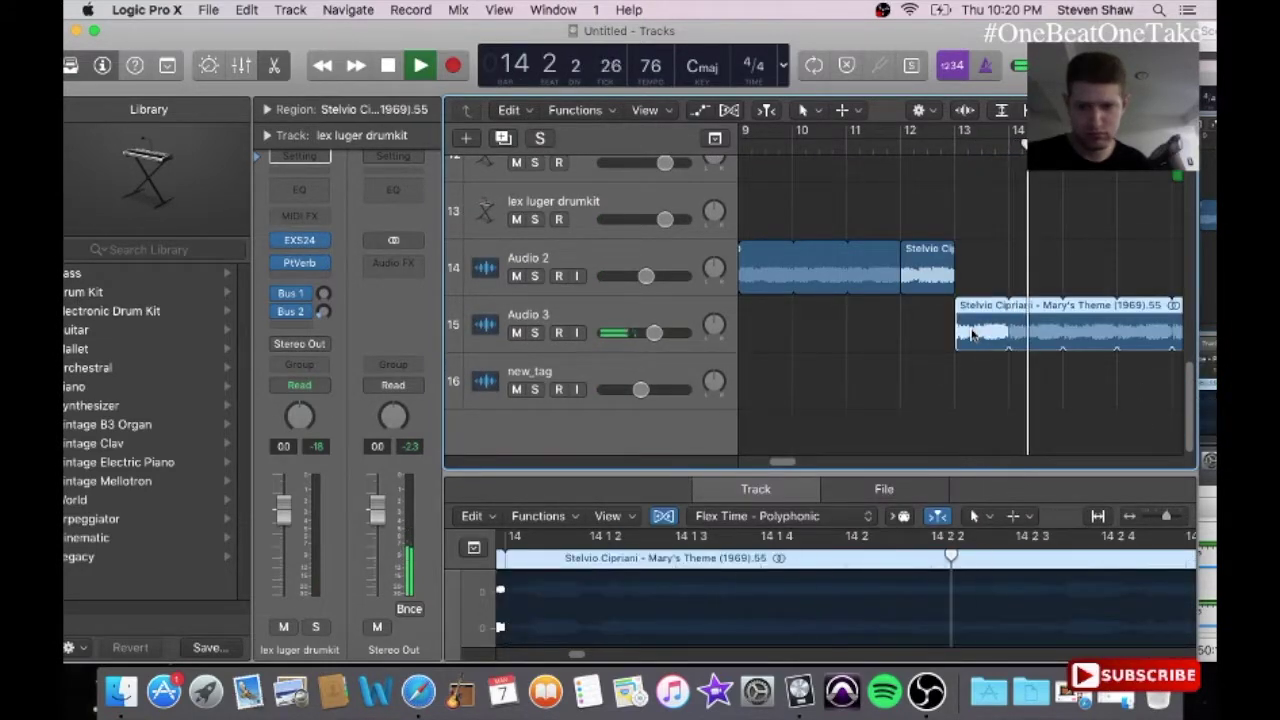
{"action": "key", "text": "space"}
{"action": "key", "text": "Delete"}
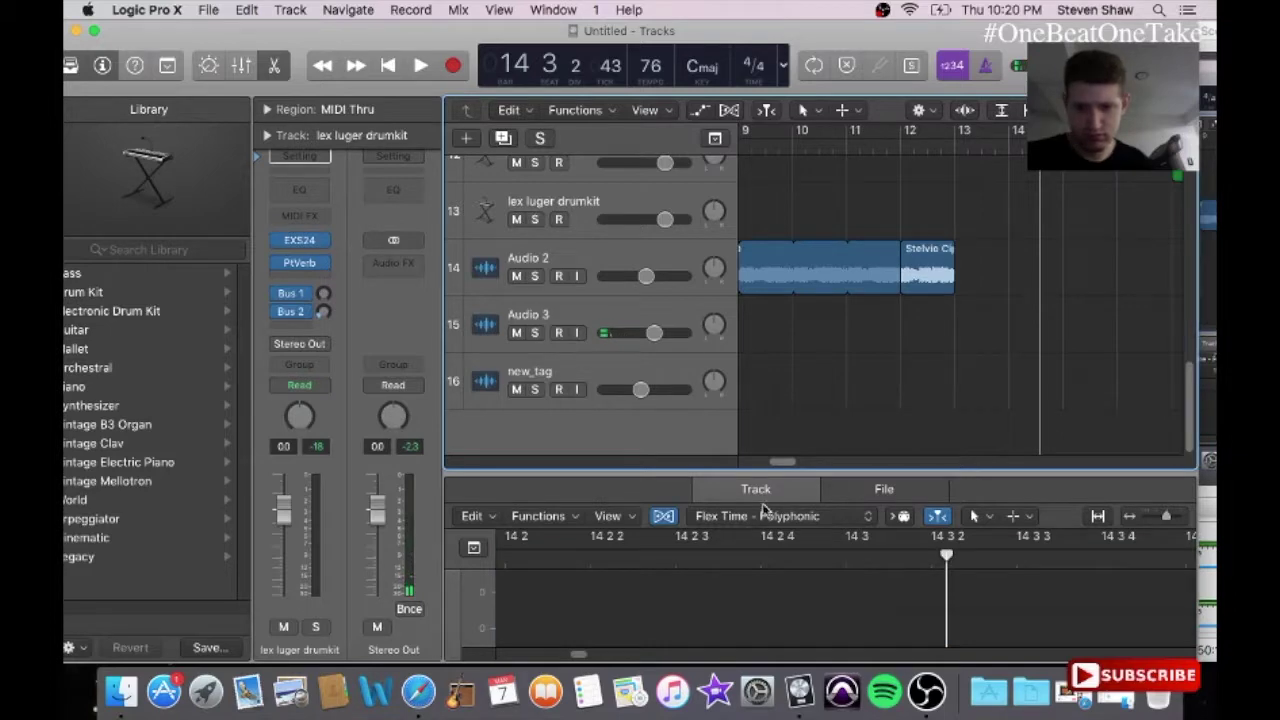
Step: Copy the first two Mary's Theme regions, covering bars 1 to 4, on the Audio 2 track
{"action": "left_click_drag", "start_coordinate": [778, 463], "coordinate": [686, 447]}
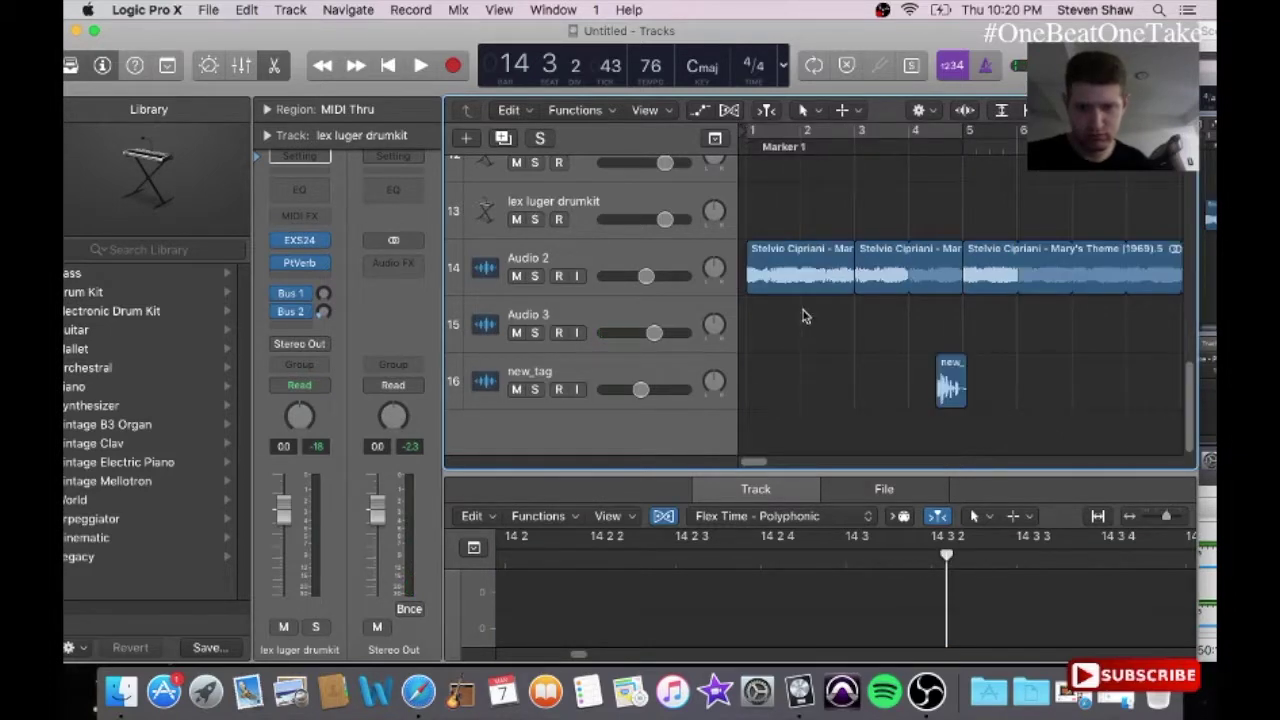
{"action": "left_click_drag", "start_coordinate": [802, 316], "coordinate": [900, 283]}
{"action": "left_click", "coordinate": [247, 10]}
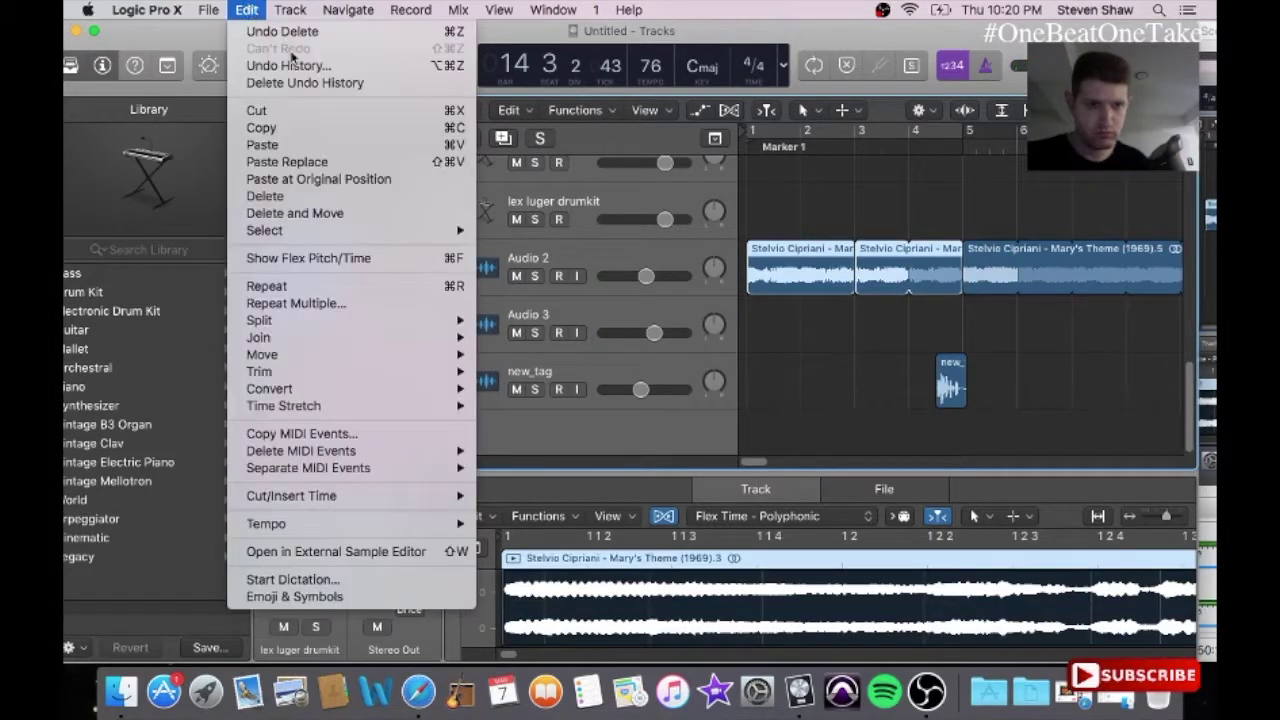
{"action": "left_click", "coordinate": [290, 129]}
Step: Paste the copied regions onto the Audio 2 track at bar 13 and play from bar 12 beat 4
{"action": "left_click_drag", "start_coordinate": [758, 462], "coordinate": [797, 411]}
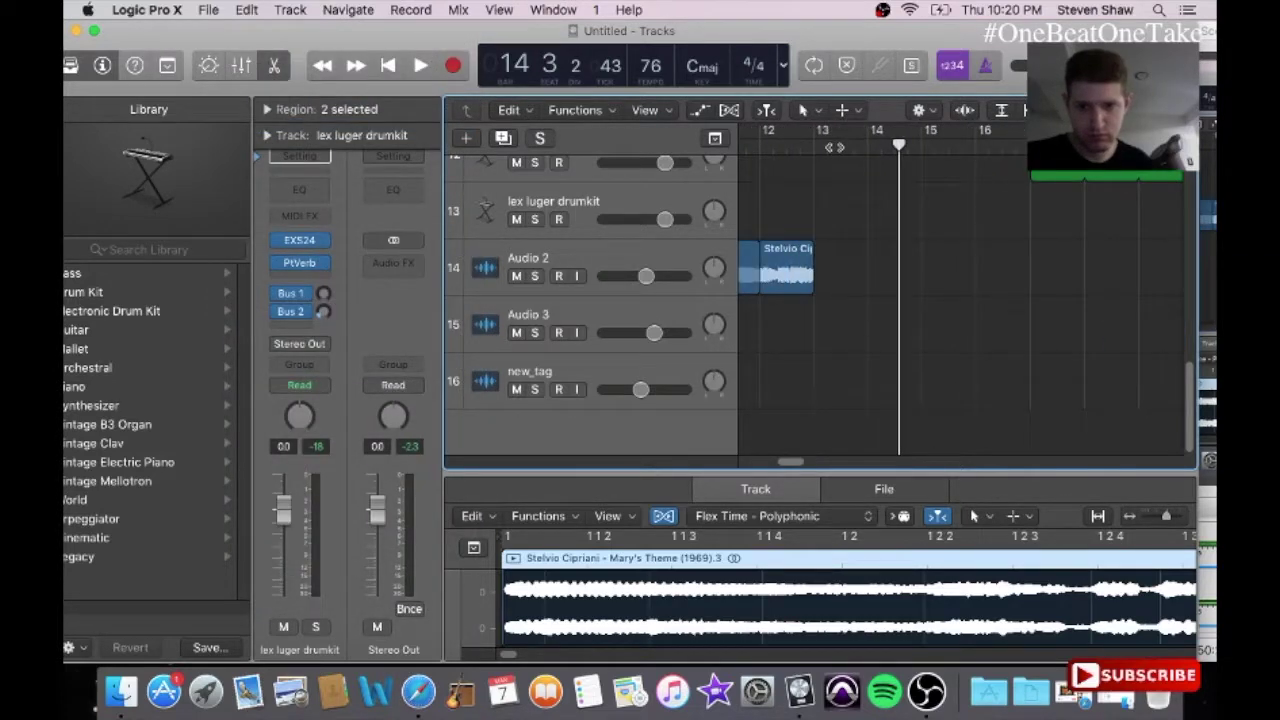
{"action": "left_click", "coordinate": [815, 146]}
{"action": "left_click", "coordinate": [648, 257]}
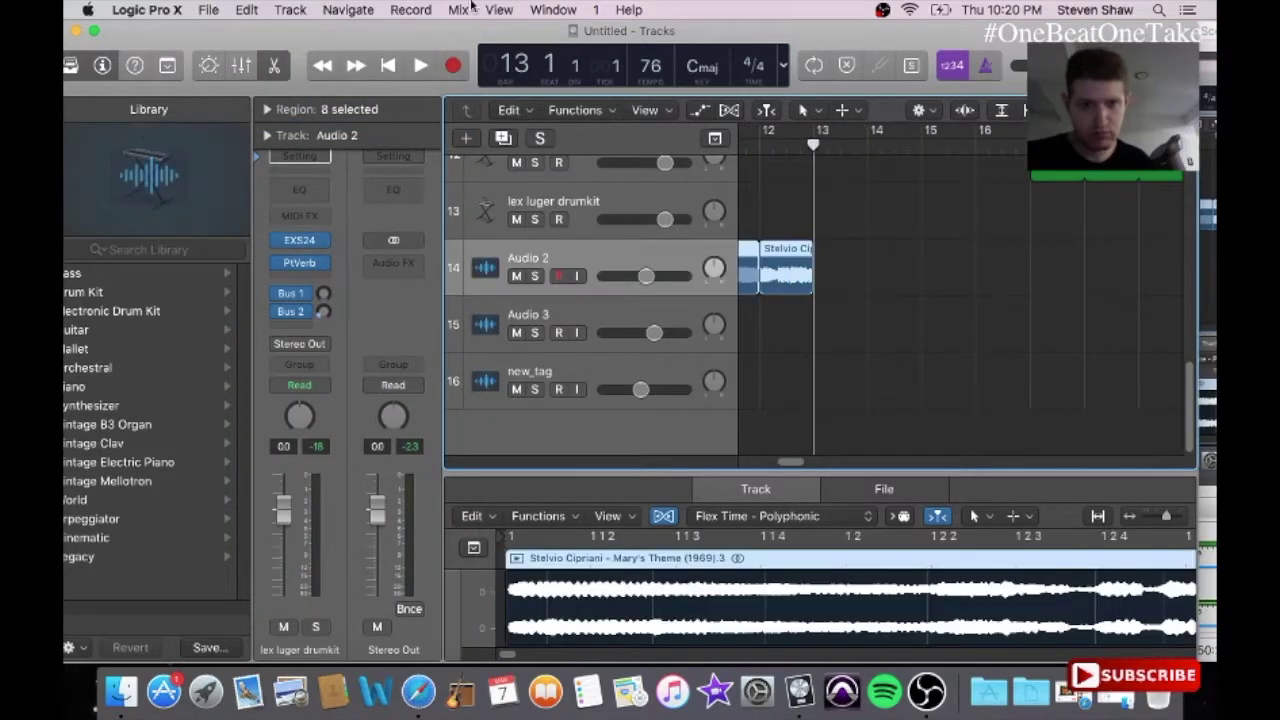
{"action": "left_click", "coordinate": [247, 10]}
{"action": "left_click", "coordinate": [292, 145]}
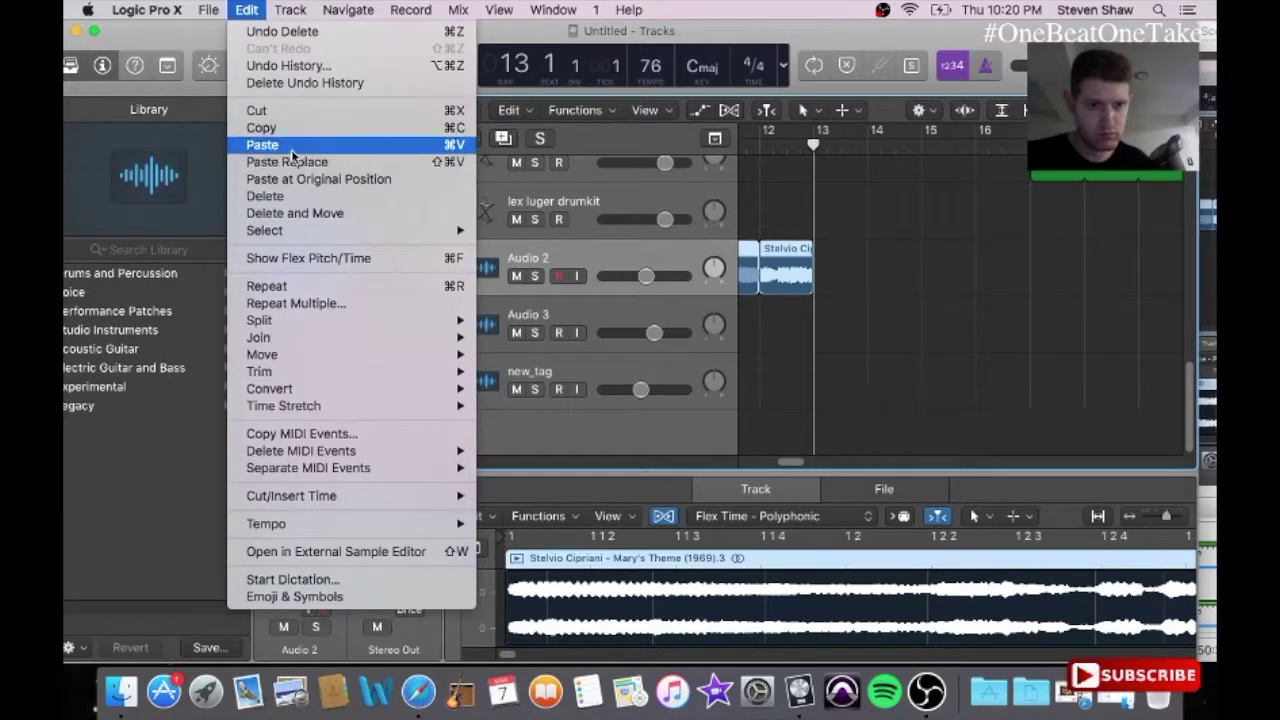
{"action": "left_click", "coordinate": [798, 148]}
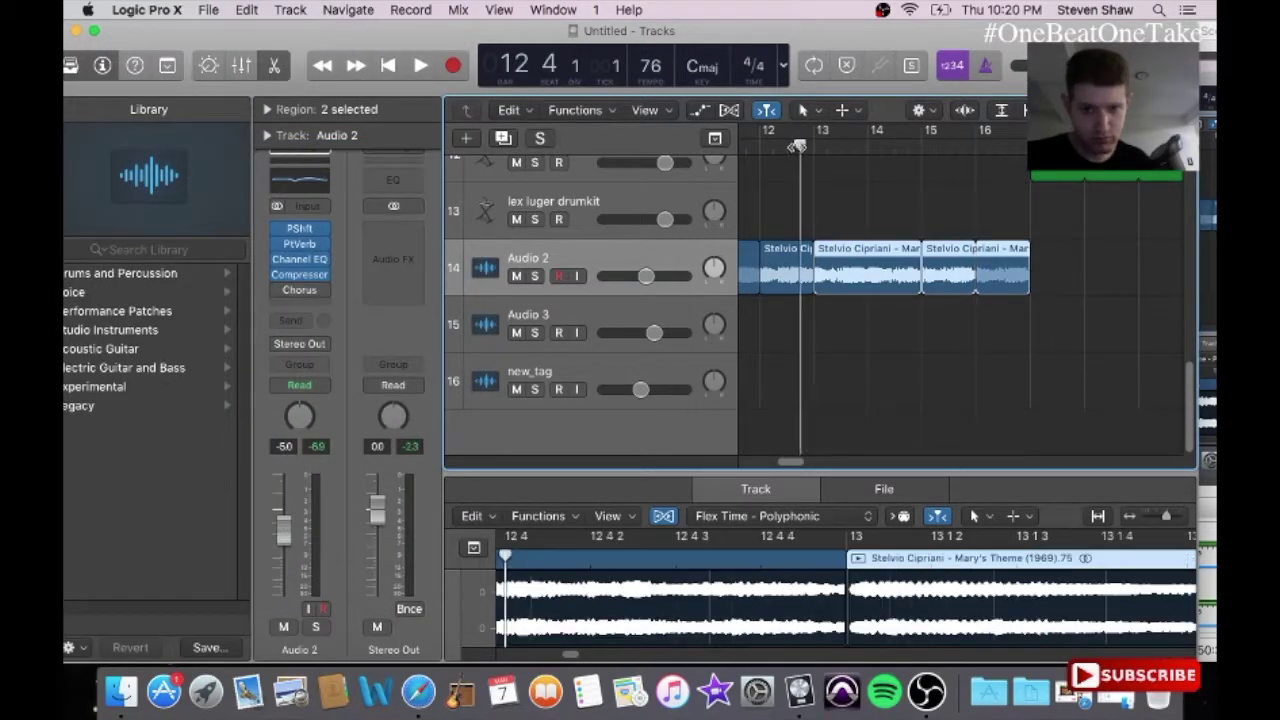
{"action": "key", "text": "space"}
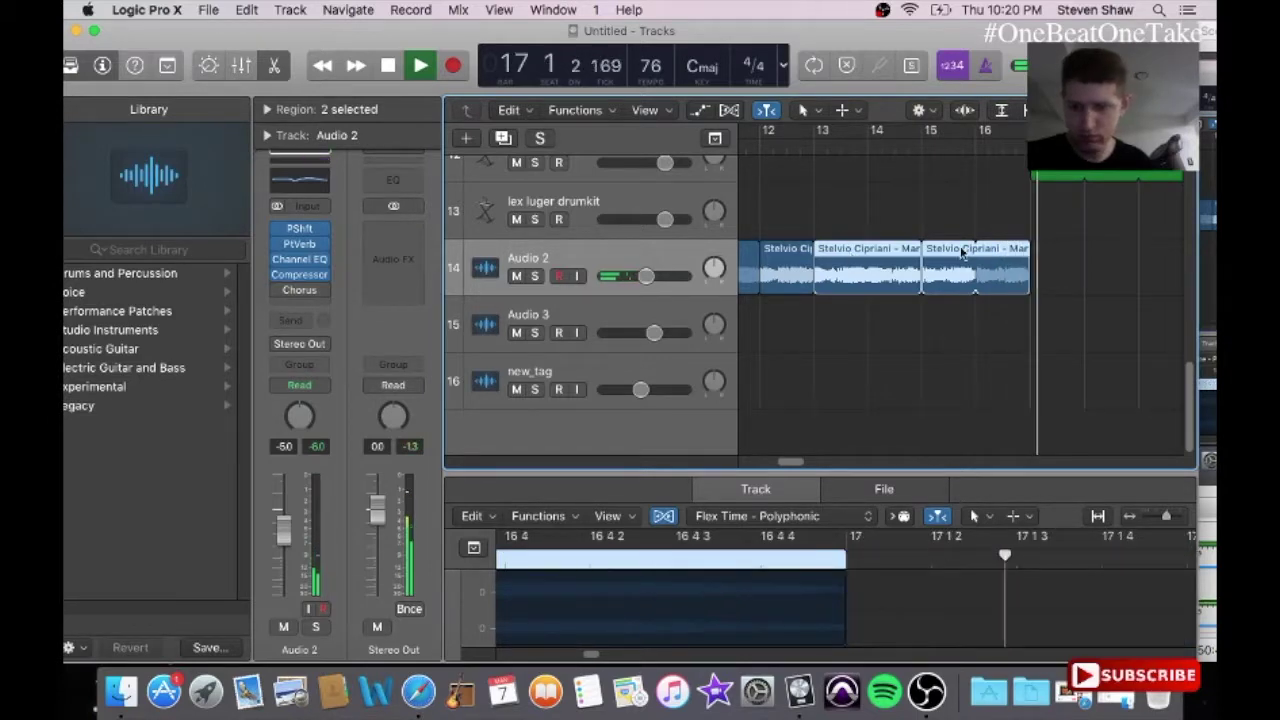
Step: Copy the two Audio 2 regions in bars 13 to 16 and paste them at bar 17
{"action": "left_click_drag", "start_coordinate": [1064, 258], "coordinate": [876, 268]}
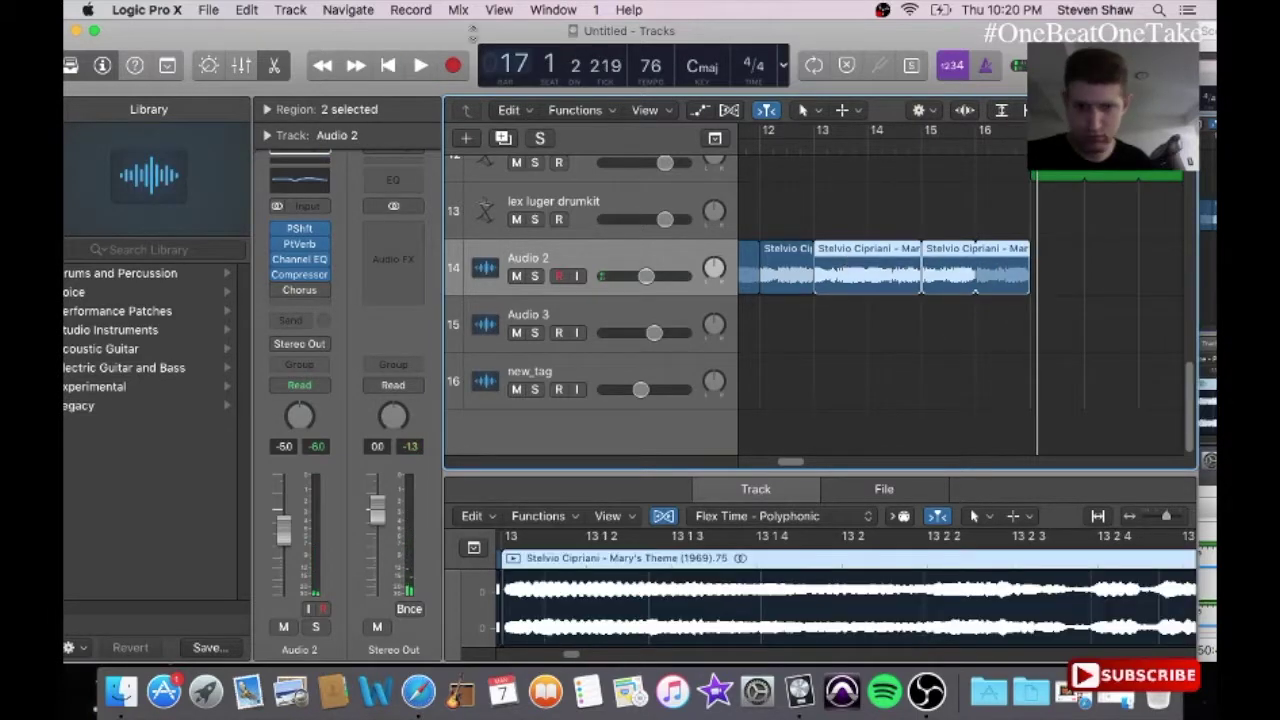
{"action": "left_click", "coordinate": [258, 9]}
{"action": "left_click", "coordinate": [277, 129]}
{"action": "left_click_drag", "start_coordinate": [1038, 144], "coordinate": [1031, 144]}
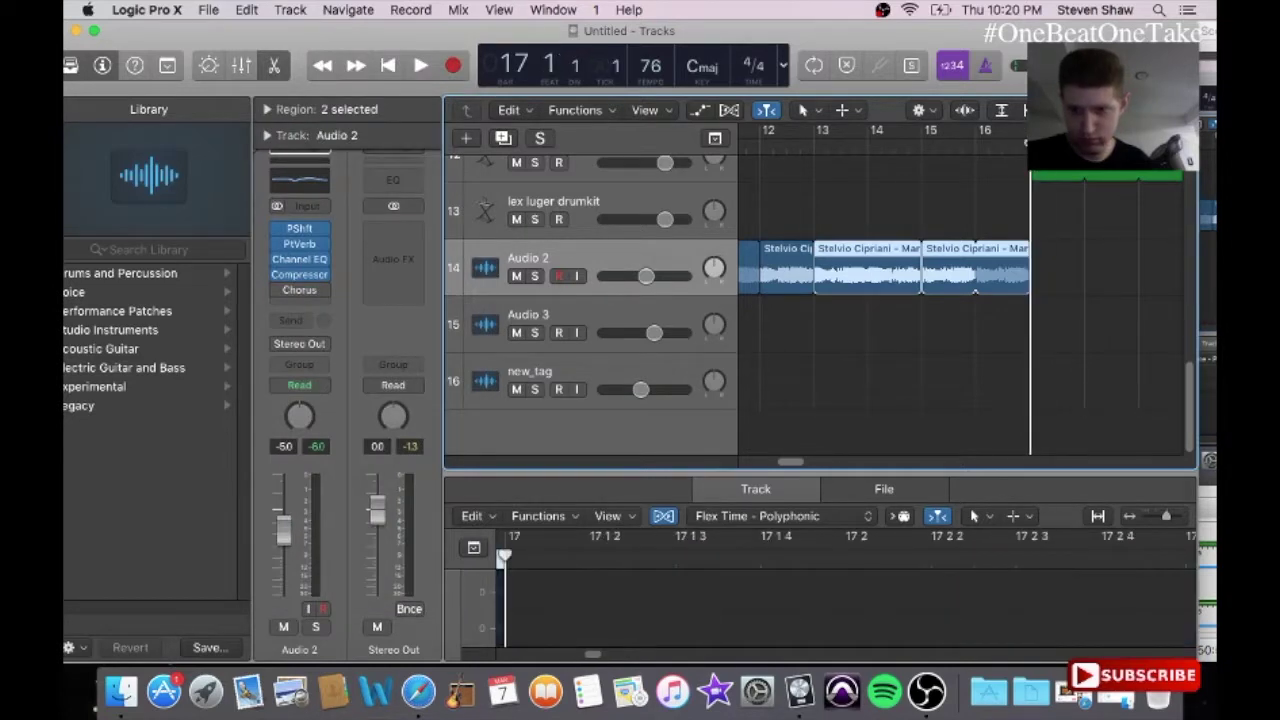
{"action": "left_click", "coordinate": [248, 9]}
{"action": "left_click", "coordinate": [263, 145]}
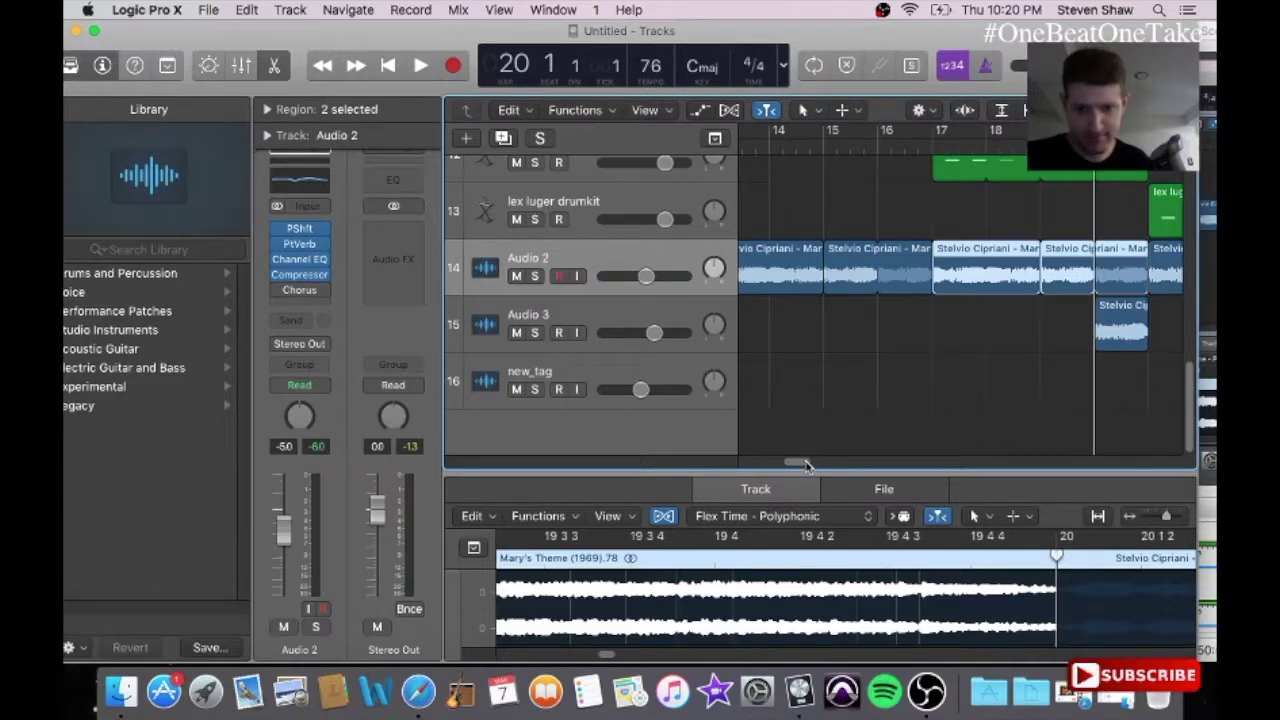
{"action": "scroll", "coordinate": [808, 463], "scroll_direction": "right", "scroll_amount": 5}
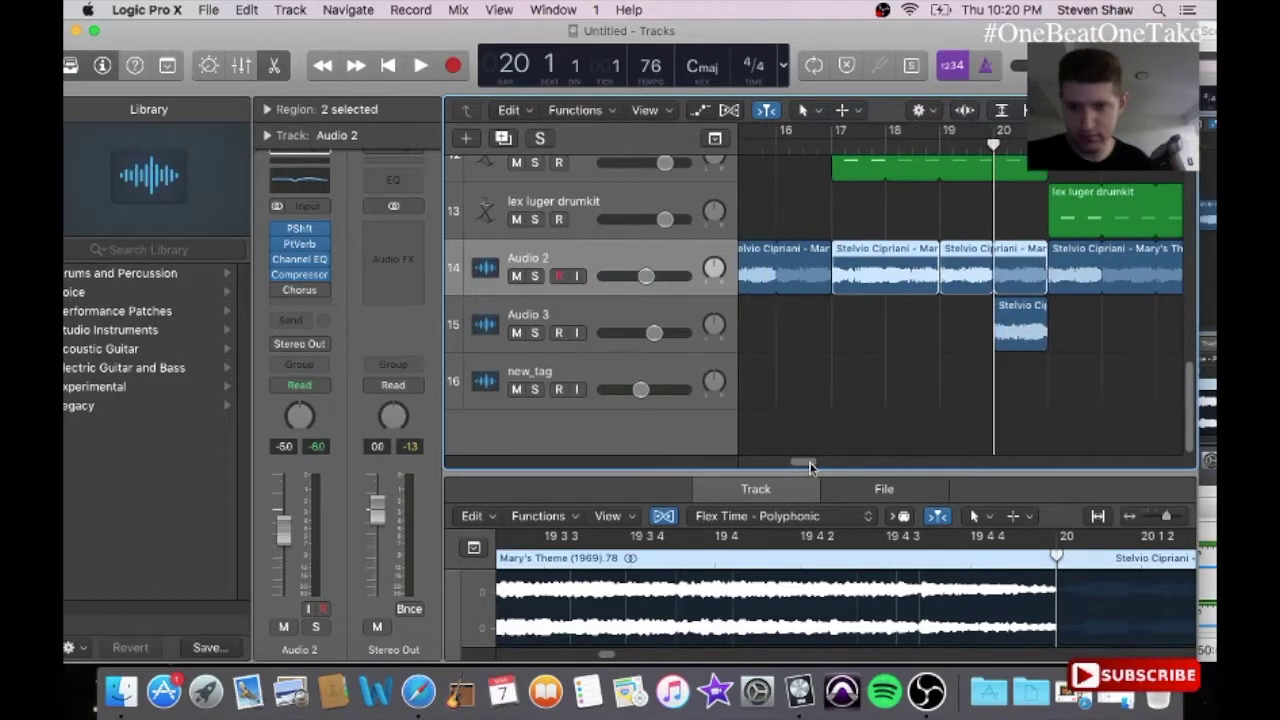
Step: Delete the leftover Audio 3 region at bar 20 and move the four Mary's Theme regions in bars 13 to 20 from Audio 2 to Audio 3
{"action": "left_click", "coordinate": [1015, 327]}
{"action": "key", "text": "Delete"}
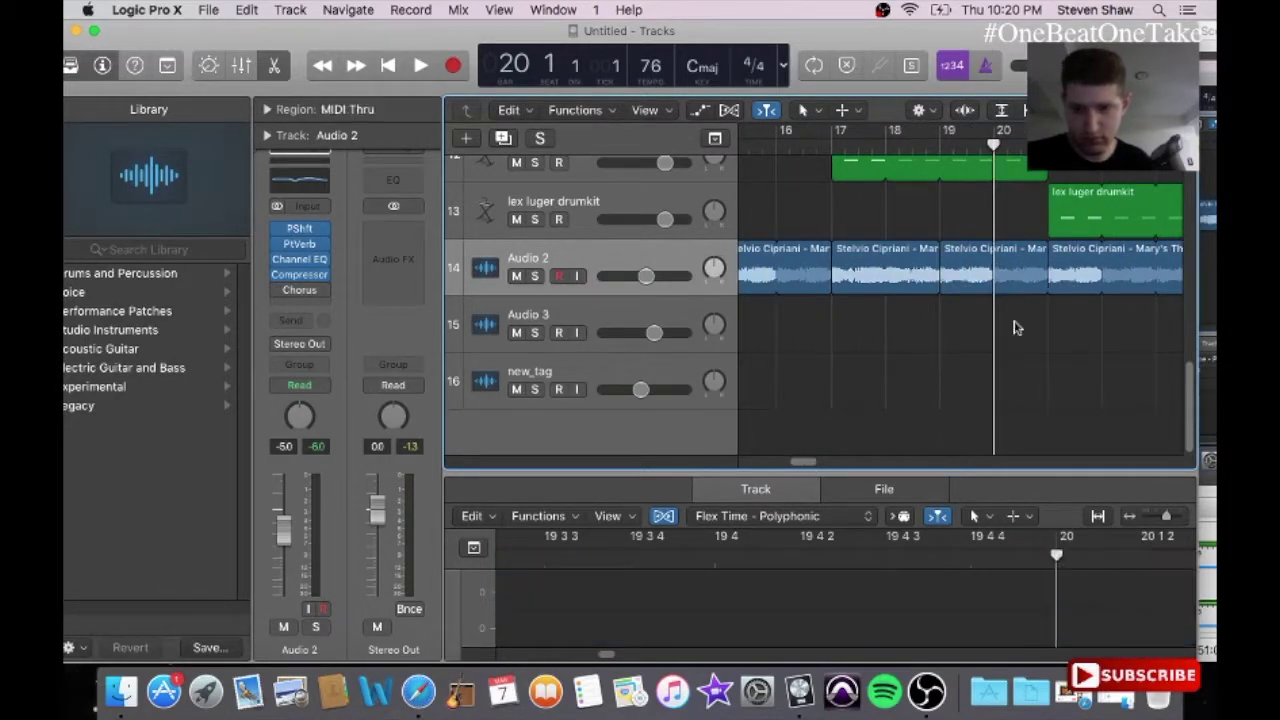
{"action": "left_click_drag", "start_coordinate": [1017, 317], "coordinate": [872, 330]}
Step: Play from bar 12 beat 2 and review how the Audio 3 sample sits with the drumkit regions up to bar 21
{"action": "left_click", "coordinate": [808, 143]}
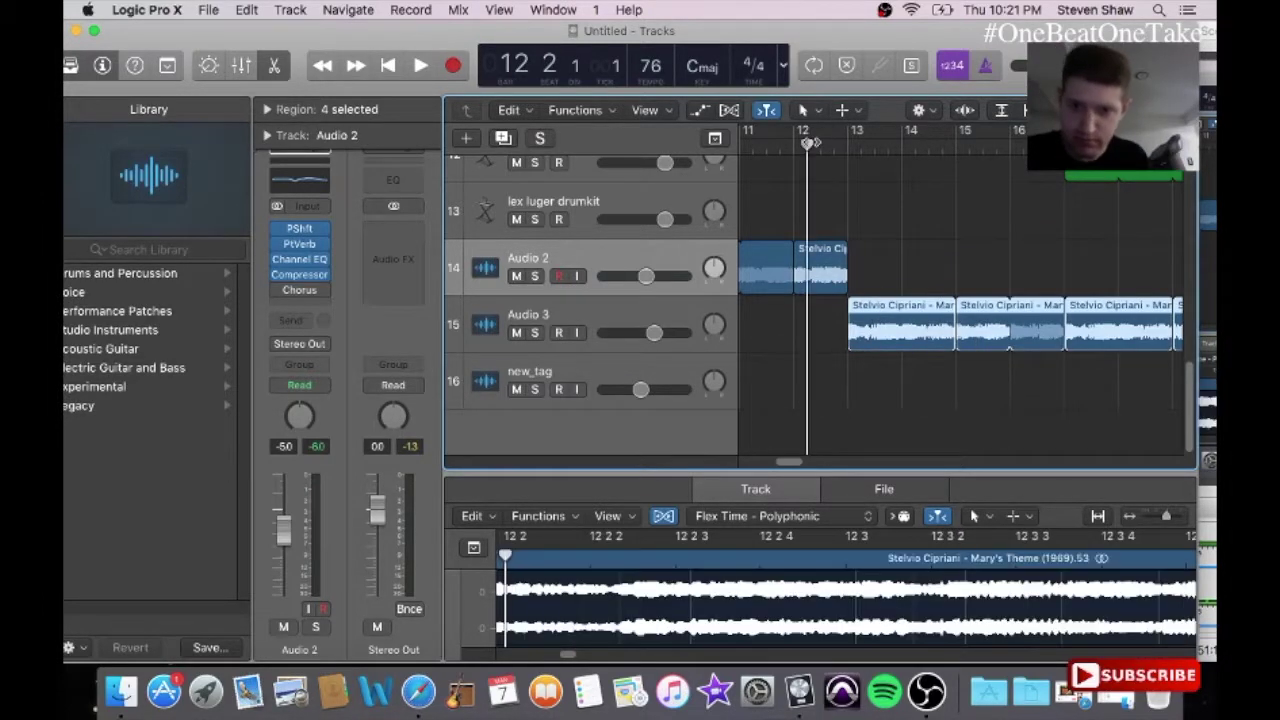
{"action": "key", "text": "space"}
{"action": "left_click", "coordinate": [670, 316]}
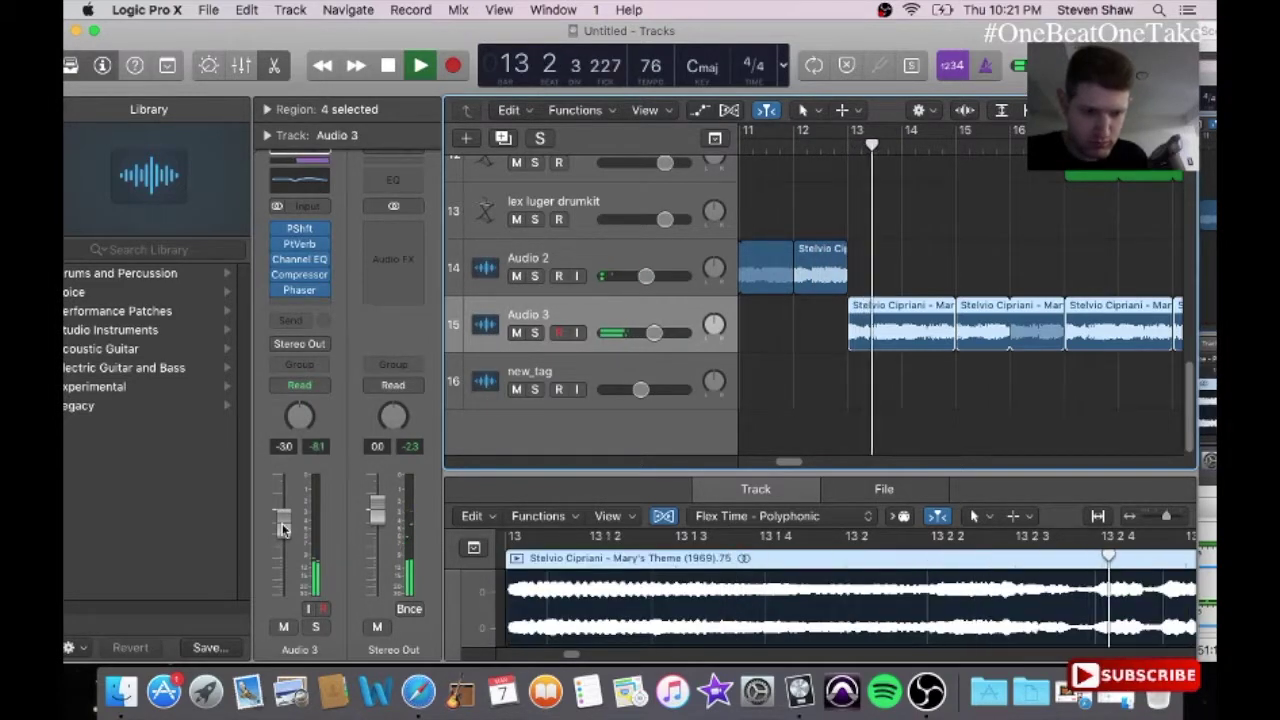
{"action": "left_click_drag", "start_coordinate": [282, 530], "coordinate": [282, 531]}
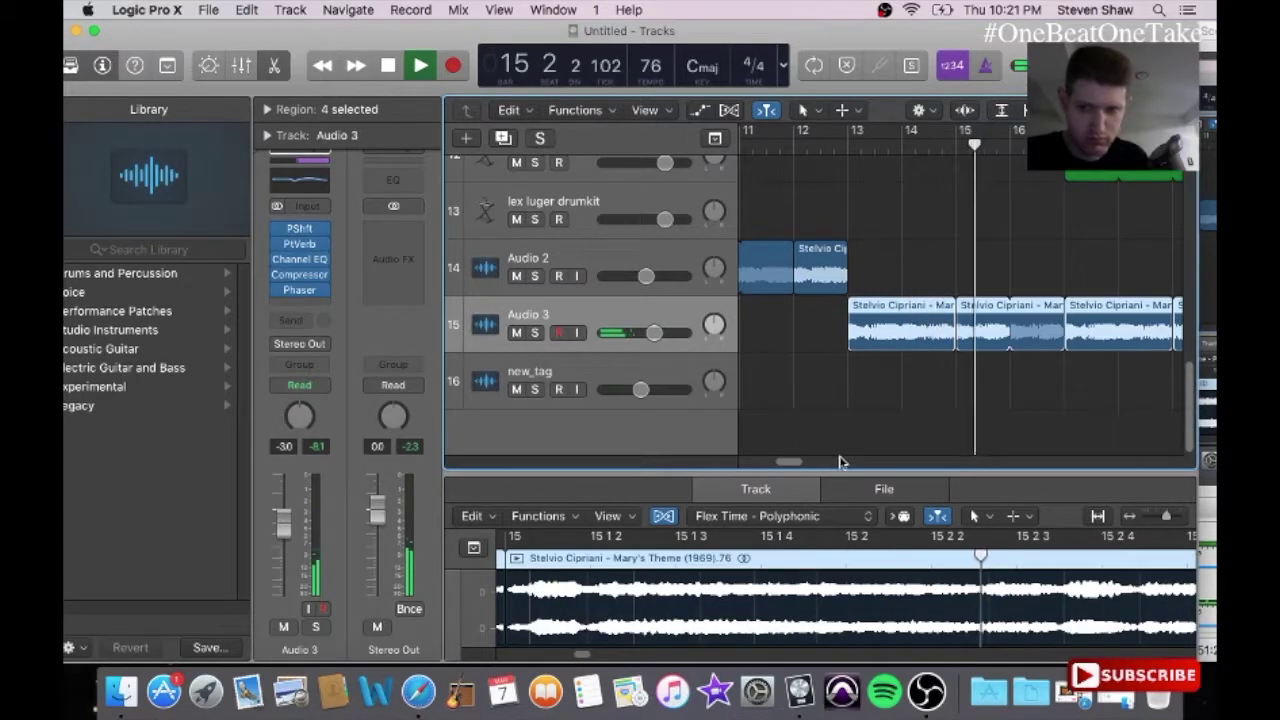
{"action": "scroll", "coordinate": [1196, 394], "scroll_direction": "up", "scroll_amount": 3}
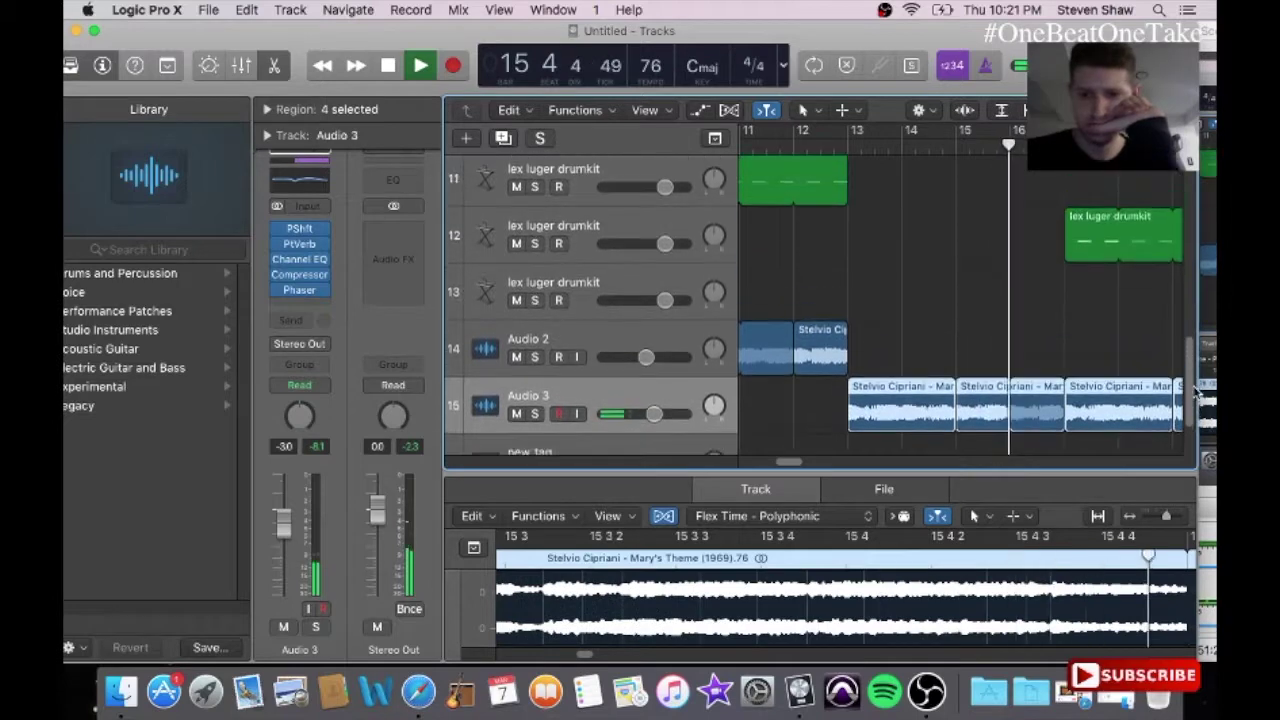
{"action": "scroll", "coordinate": [1190, 370], "scroll_direction": "up", "scroll_amount": 4}
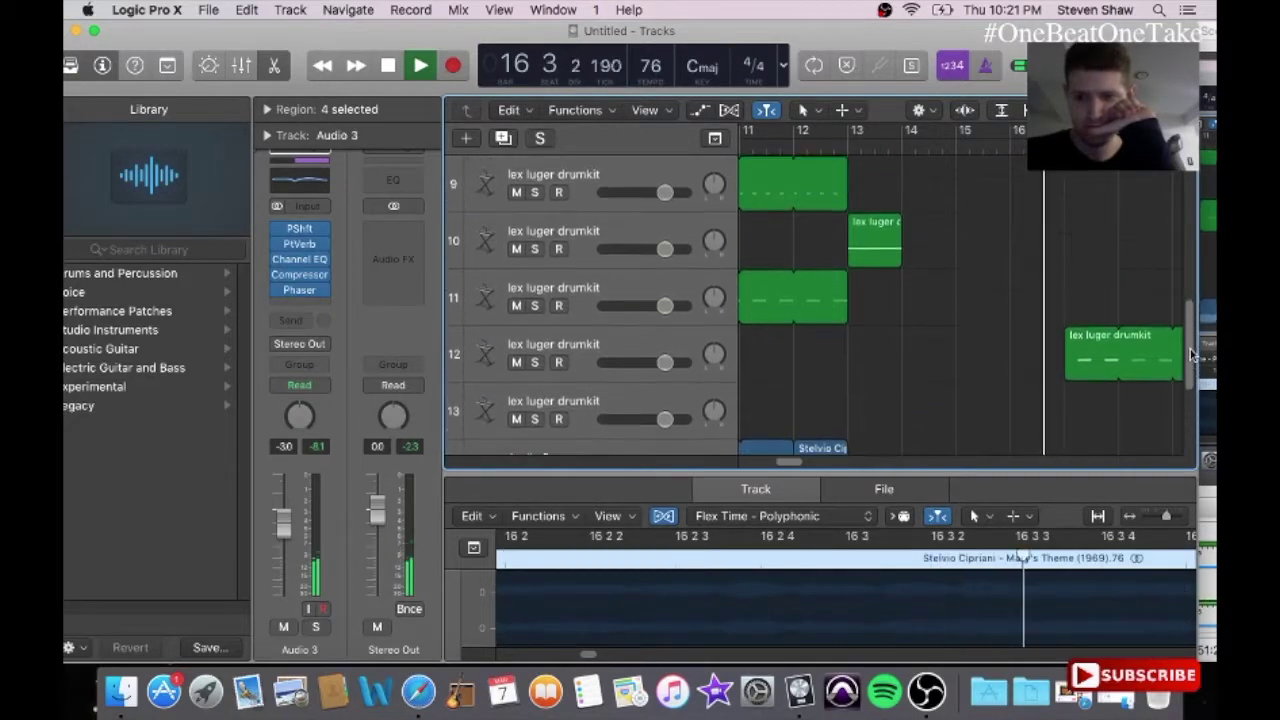
{"action": "scroll", "coordinate": [1190, 340], "scroll_direction": "up", "scroll_amount": 5}
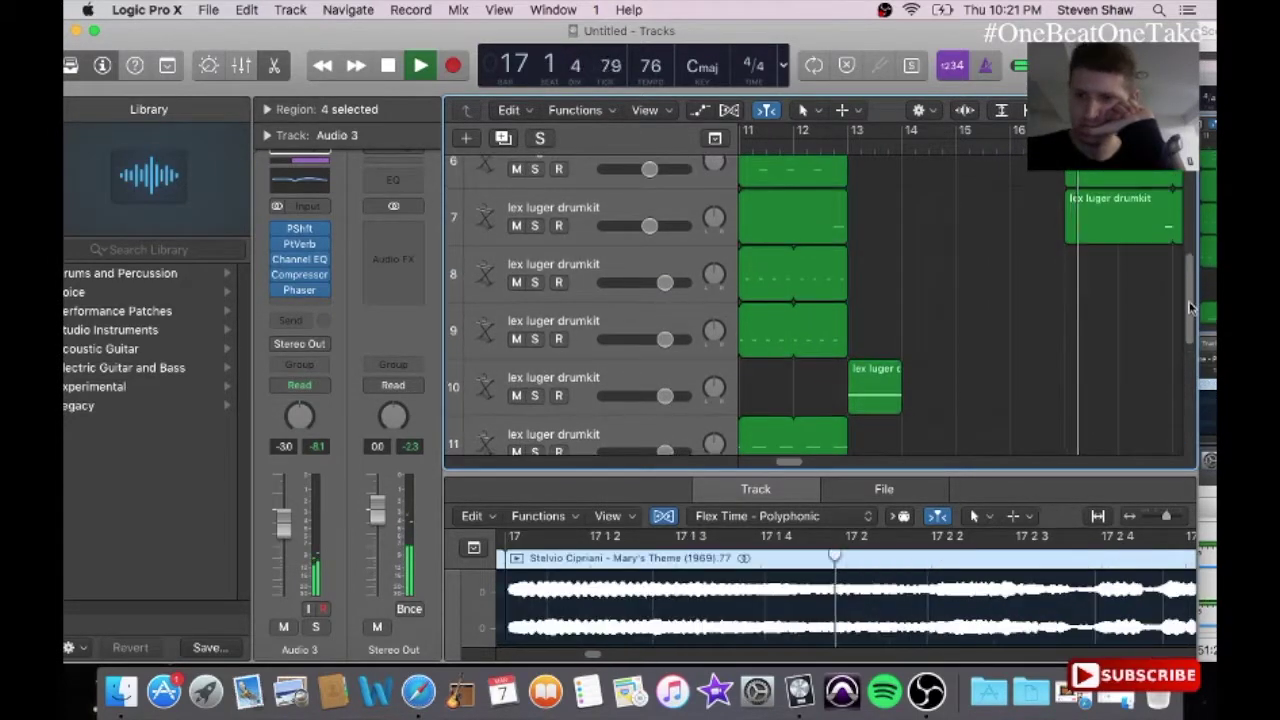
{"action": "scroll", "coordinate": [1190, 310], "scroll_direction": "down", "scroll_amount": 5}
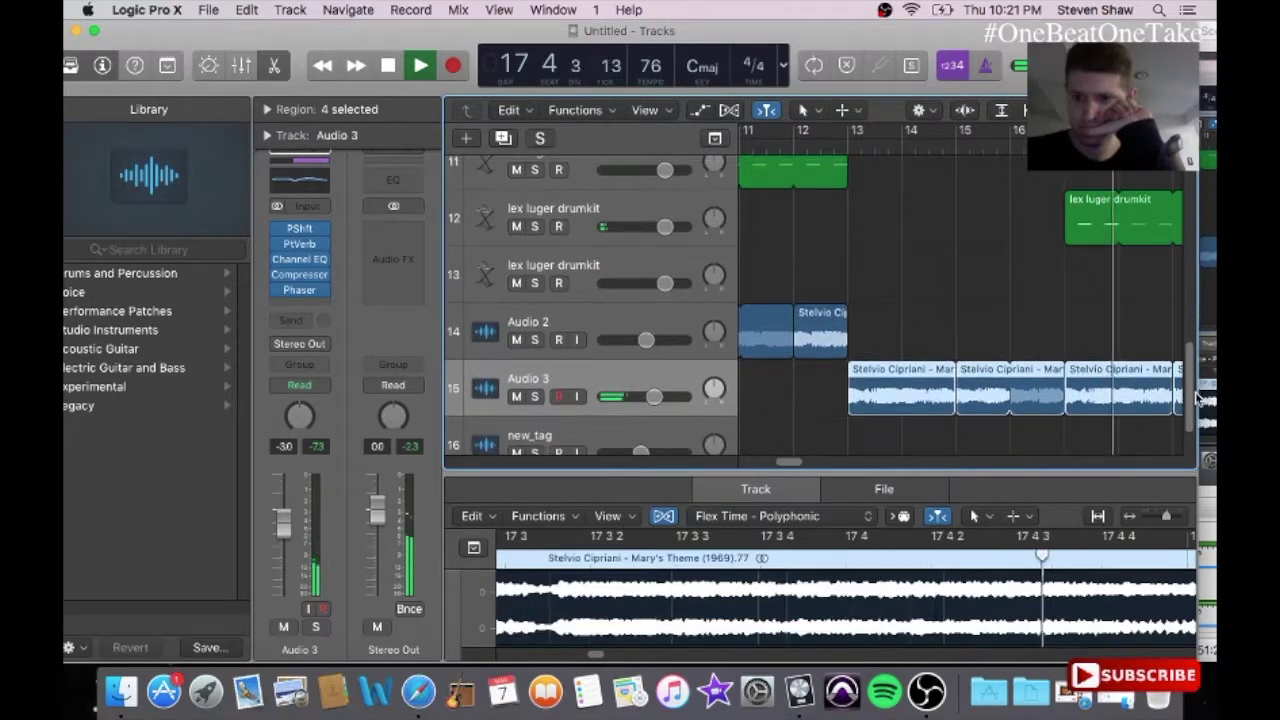
{"action": "scroll", "coordinate": [1197, 398], "scroll_direction": "up", "scroll_amount": 1}
{"action": "scroll", "coordinate": [1197, 393], "scroll_direction": "right", "scroll_amount": 7}
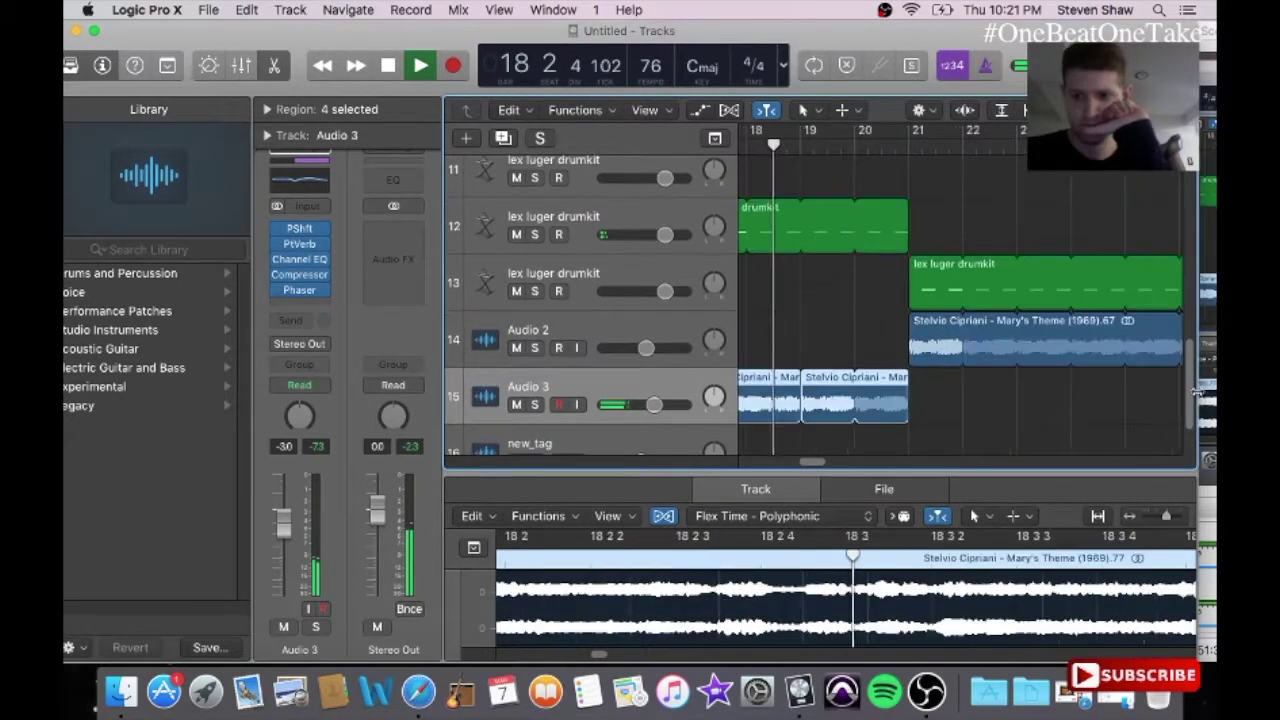
{"action": "scroll", "coordinate": [808, 462], "scroll_direction": "right", "scroll_amount": 5}
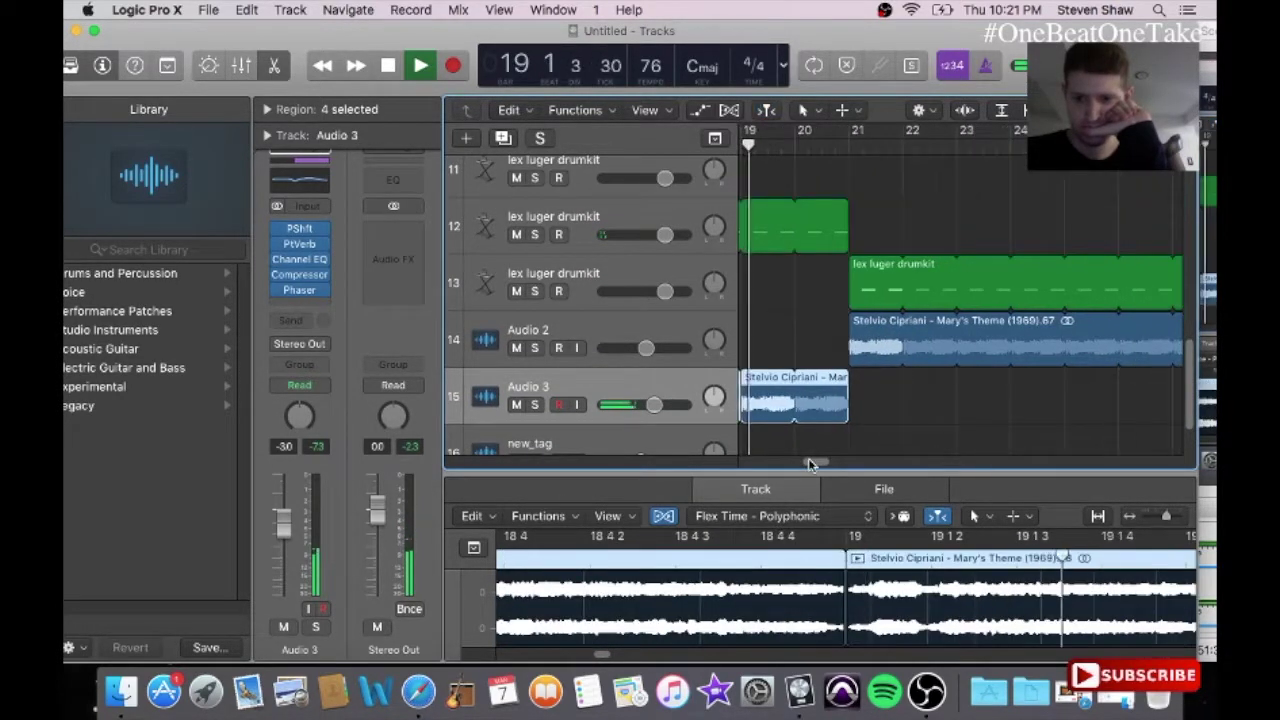
Step: Delete the two Mary's Theme regions covering bars 21 to 28 on the Audio 2 track
{"action": "left_click", "coordinate": [780, 348]}
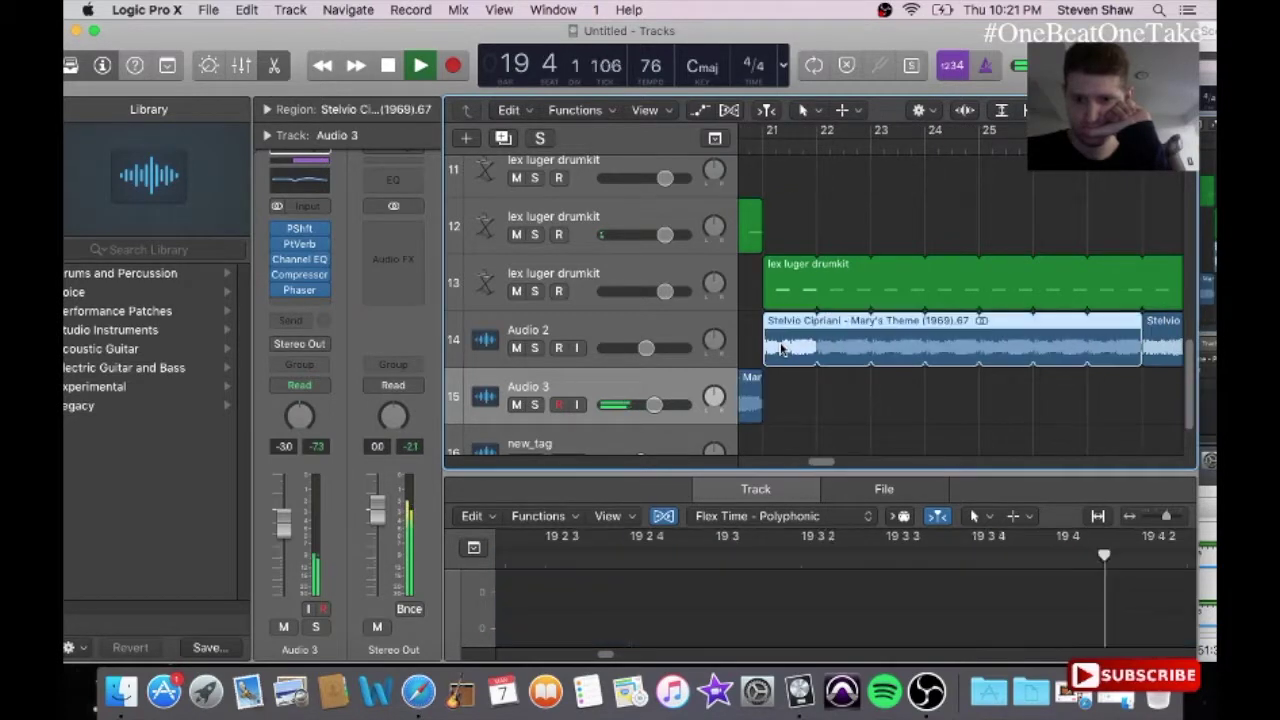
{"action": "key", "text": "Delete"}
{"action": "left_click_drag", "start_coordinate": [828, 462], "coordinate": [845, 465]}
{"action": "left_click", "coordinate": [913, 343]}
{"action": "key", "text": "Delete"}
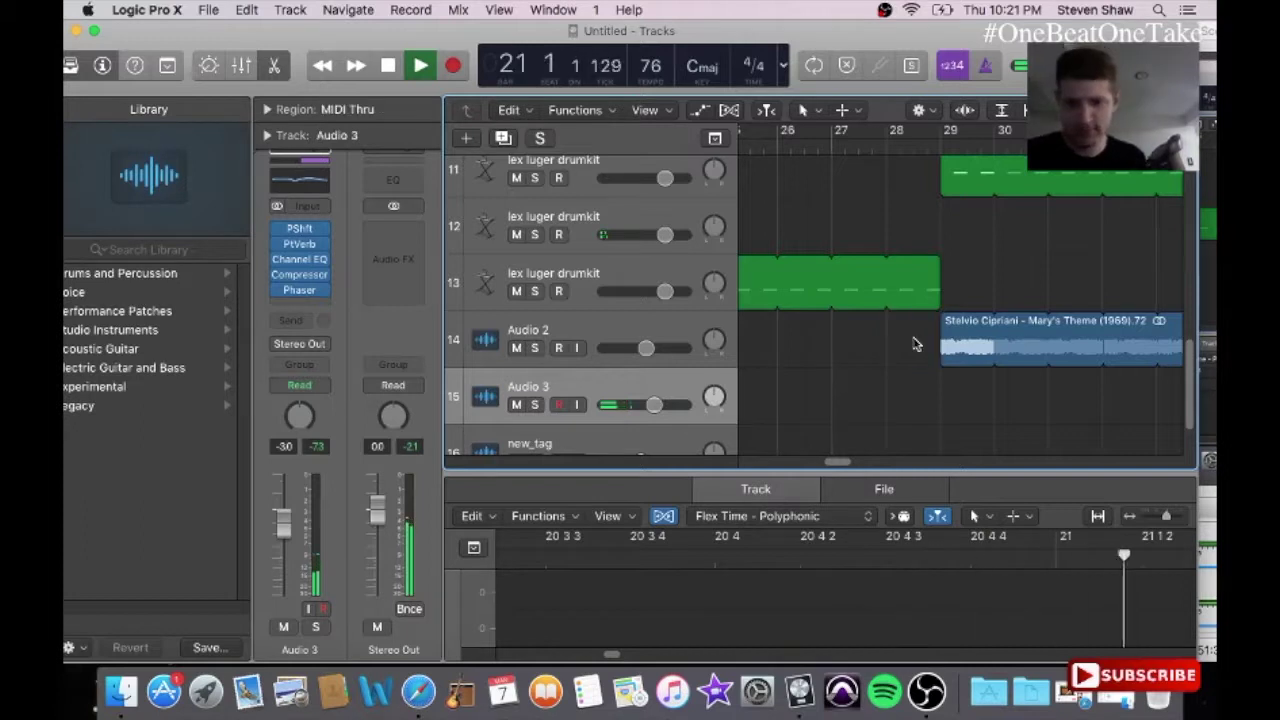
Step: Stop playback and paste the two copied Mary's Theme regions onto the Audio 2 track at bar 21
{"action": "mouse_move", "coordinate": [850, 464]}
{"action": "left_mouse_down"}
{"action": "mouse_move", "coordinate": [806, 462]}
{"action": "mouse_move", "coordinate": [825, 464]}
{"action": "left_mouse_up"}
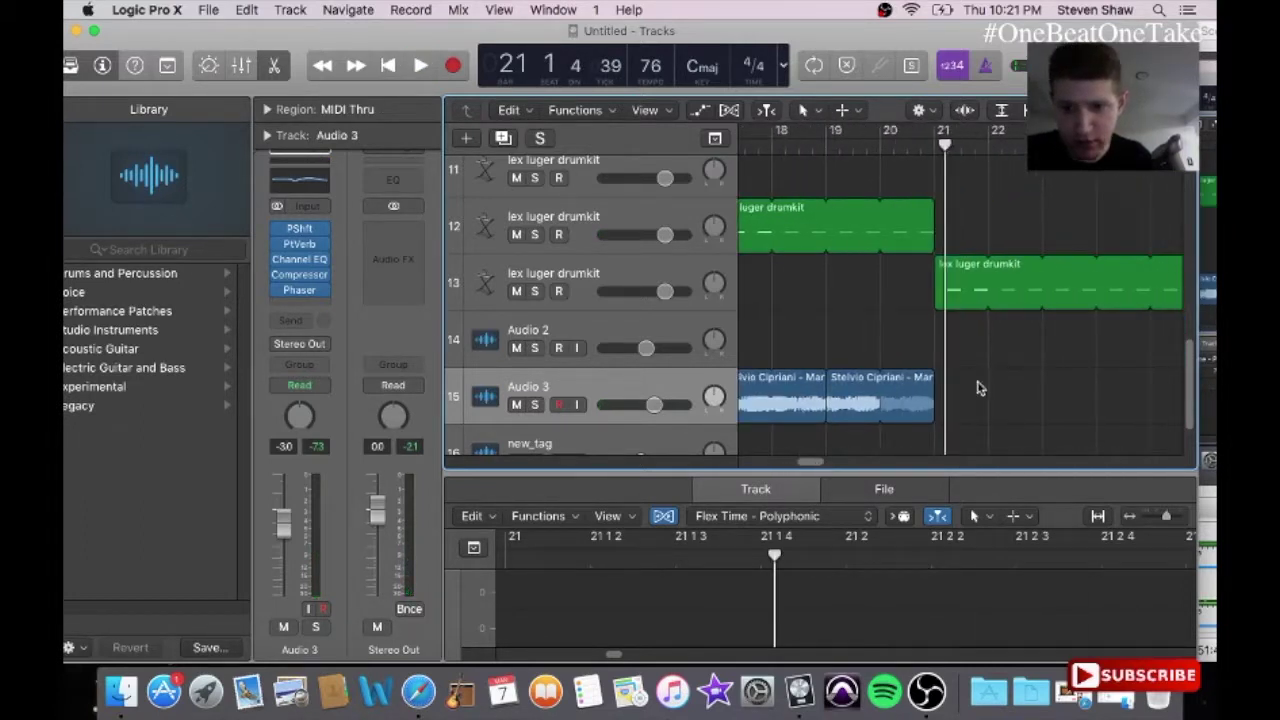
{"action": "left_click_drag", "start_coordinate": [963, 402], "coordinate": [760, 405]}
{"action": "scroll", "coordinate": [900, 400], "scroll_direction": "left", "scroll_amount": 5}
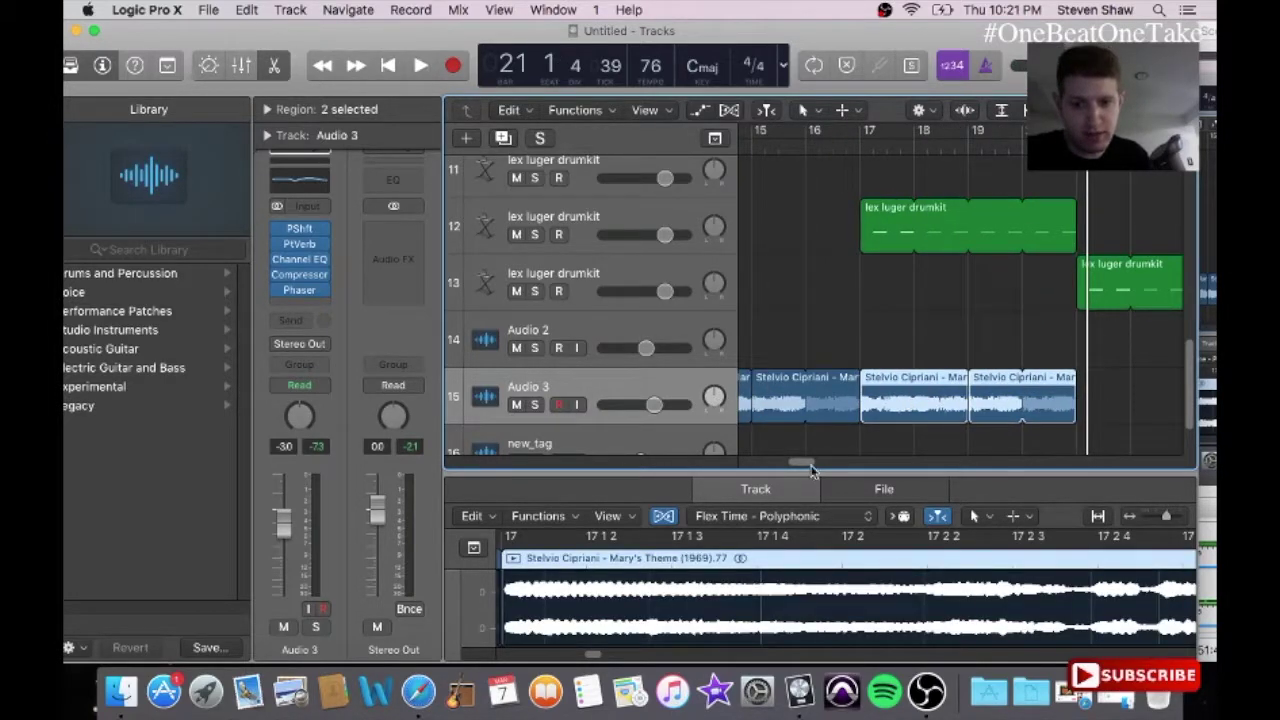
{"action": "mouse_move", "coordinate": [810, 466]}
{"action": "left_mouse_down"}
{"action": "mouse_move", "coordinate": [792, 468]}
{"action": "mouse_move", "coordinate": [823, 470]}
{"action": "left_mouse_up"}
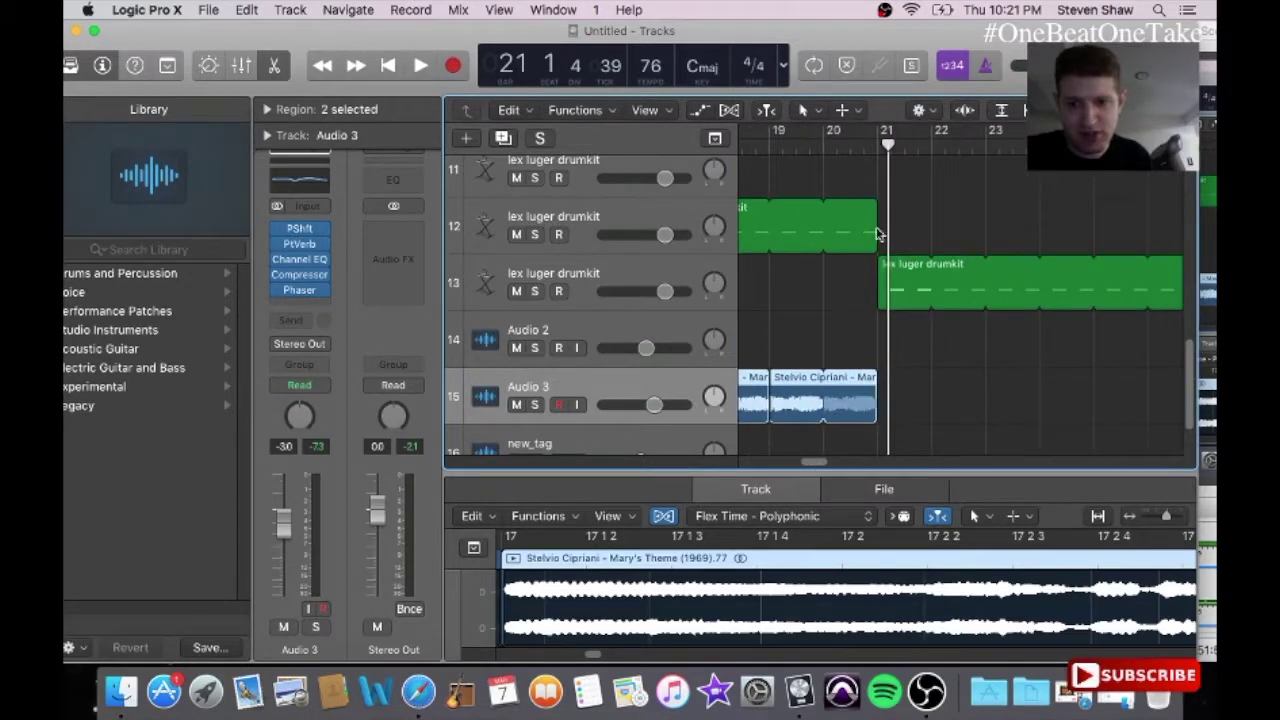
{"action": "left_click_drag", "start_coordinate": [901, 147], "coordinate": [873, 152]}
{"action": "left_click", "coordinate": [568, 316]}
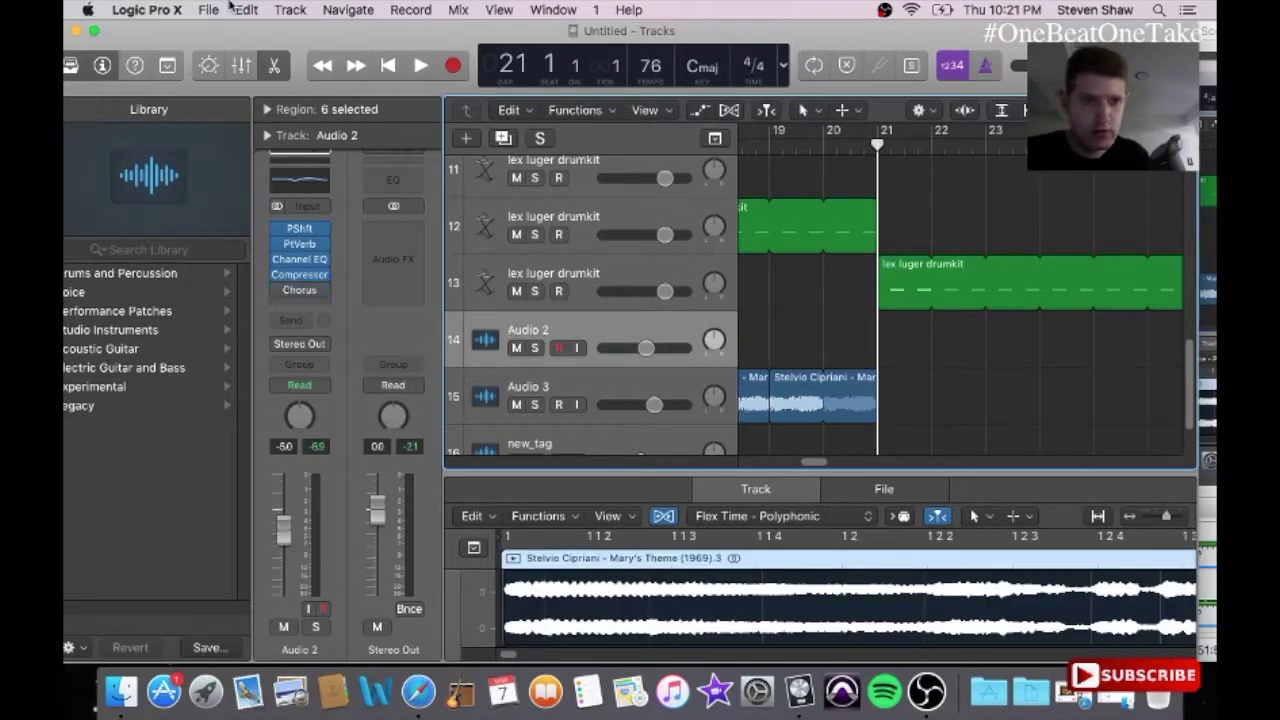
{"action": "left_click", "coordinate": [245, 9]}
{"action": "left_click", "coordinate": [262, 143]}
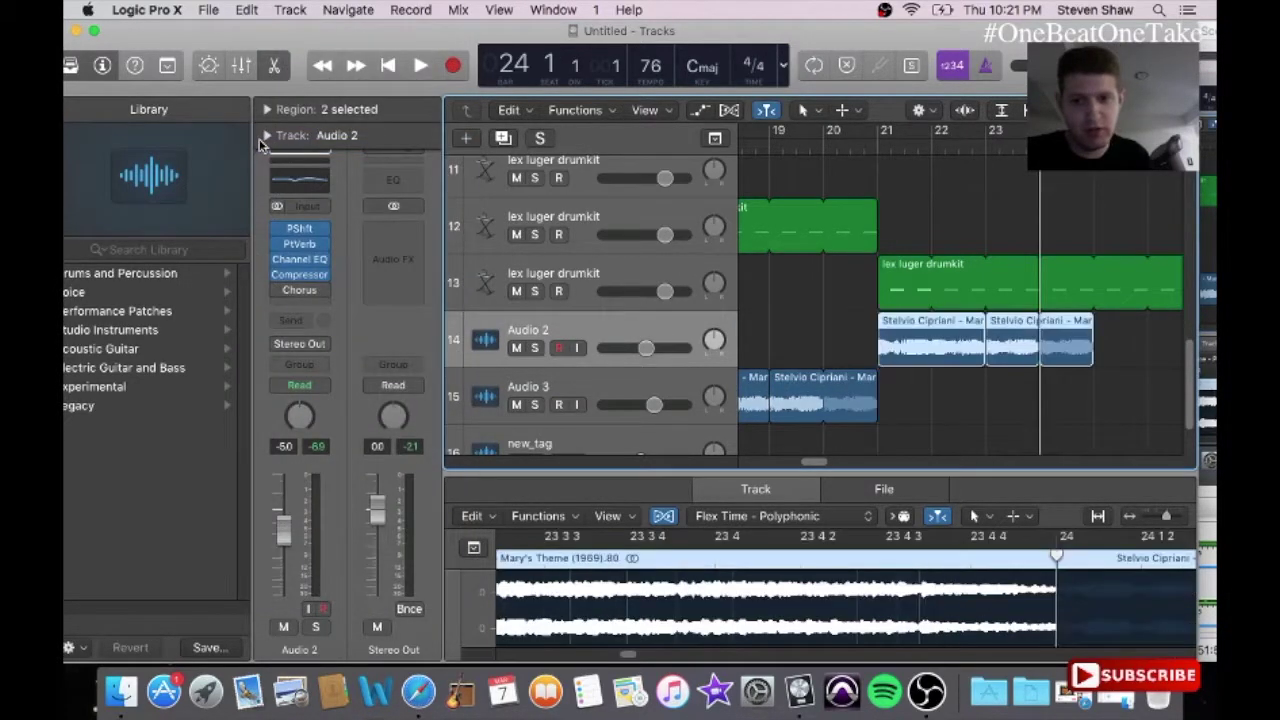
Step: Play from just before bar 21, stop, and paste the same two regions onto the Audio 2 track at bar 25
{"action": "left_click", "coordinate": [859, 148]}
{"action": "key", "text": "space"}
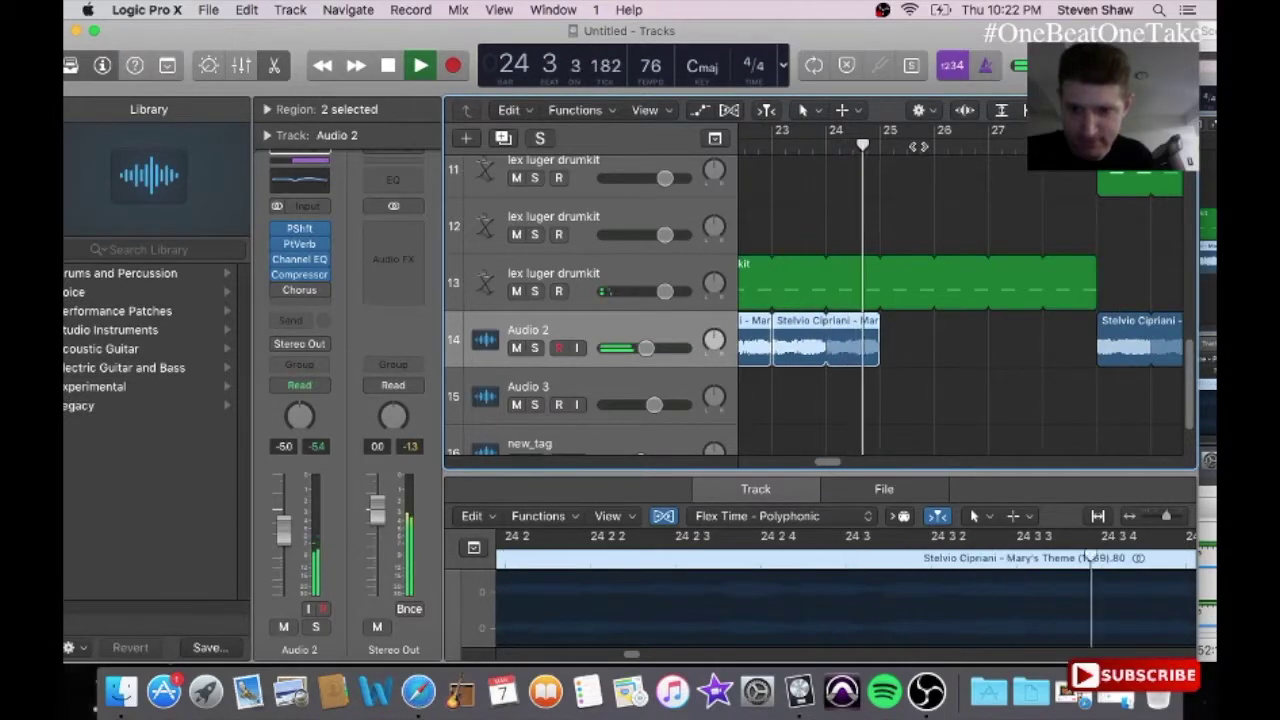
{"action": "key", "text": "space"}
{"action": "left_click", "coordinate": [876, 148]}
{"action": "left_click", "coordinate": [874, 149]}
{"action": "left_click", "coordinate": [246, 9]}
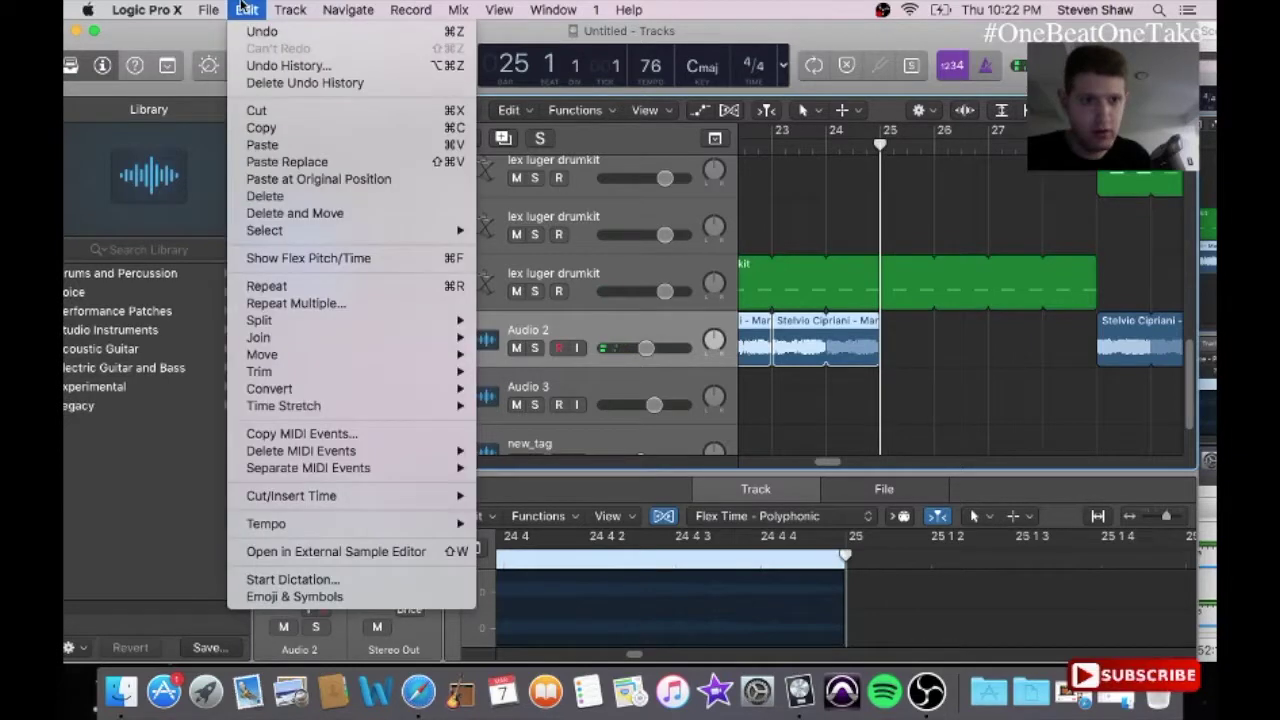
{"action": "left_click", "coordinate": [300, 142]}
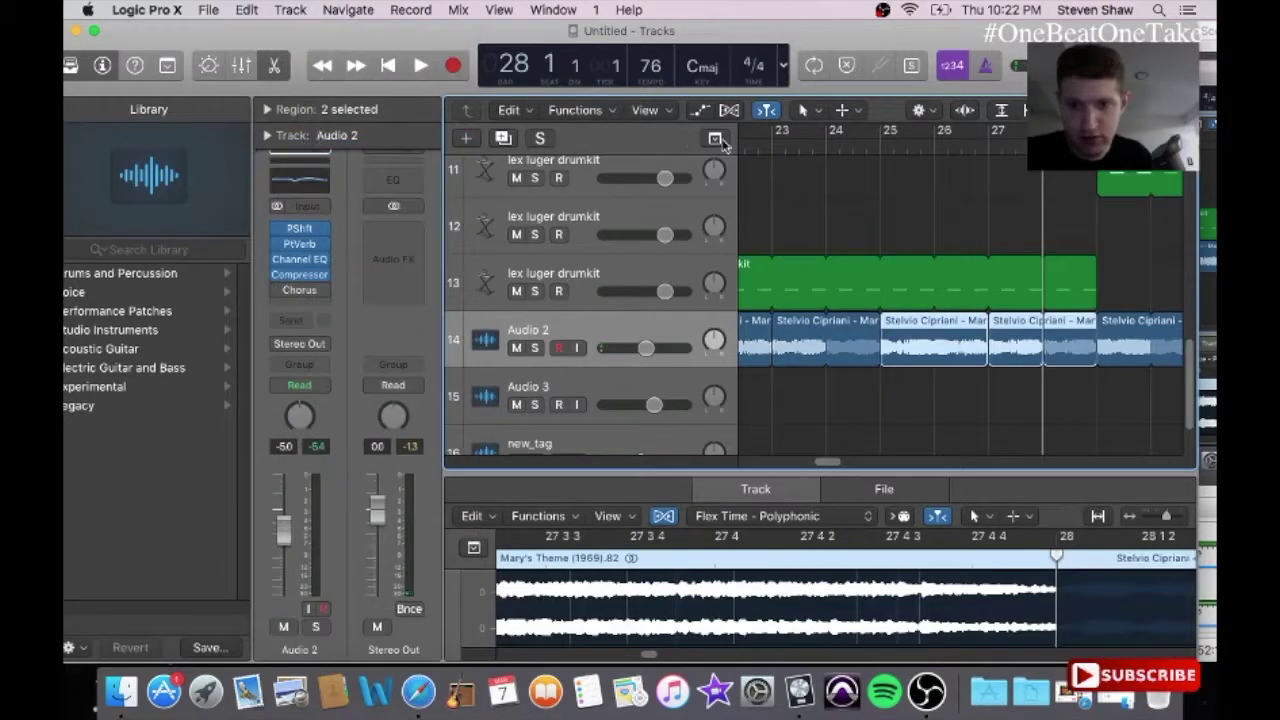
Step: Audition the transition into bar 25 by playing from bar 24, raising the volume, and replaying from bar 24 beat 3
{"action": "left_click", "coordinate": [839, 151]}
{"action": "key", "text": "space"}
{"action": "key", "text": "XF86AudioRaiseVolume"}
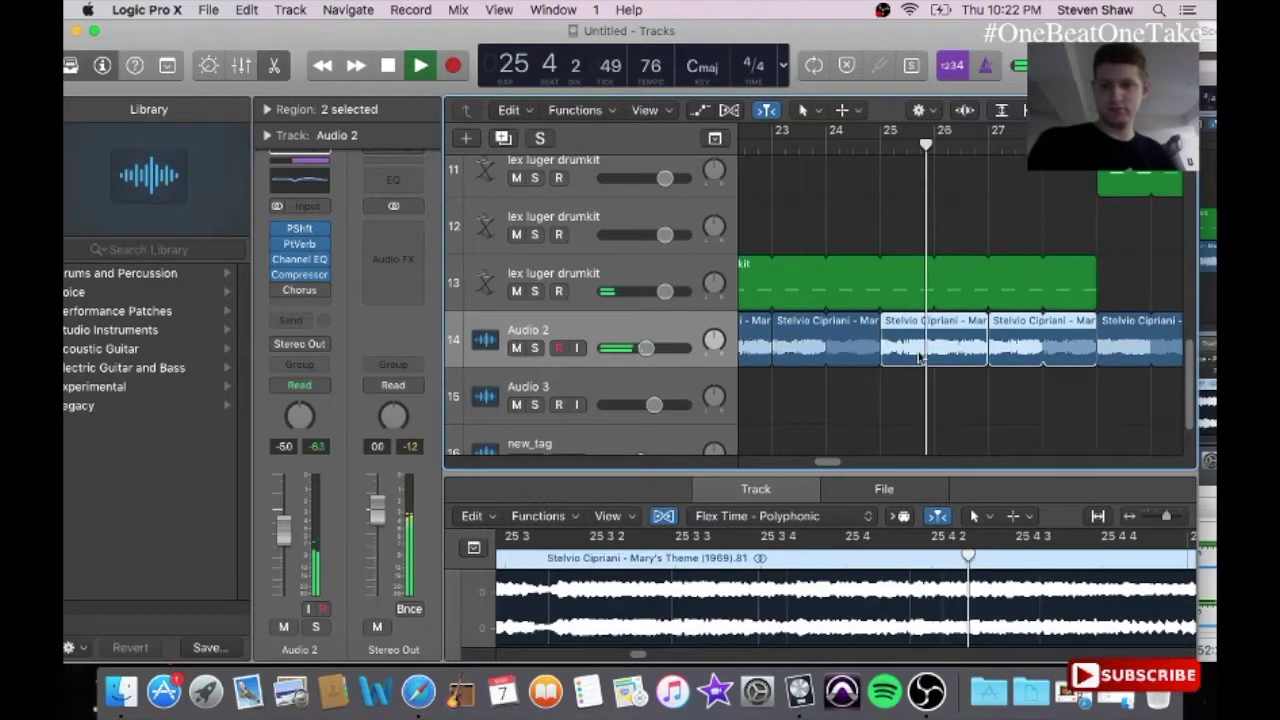
{"action": "key", "text": "space"}
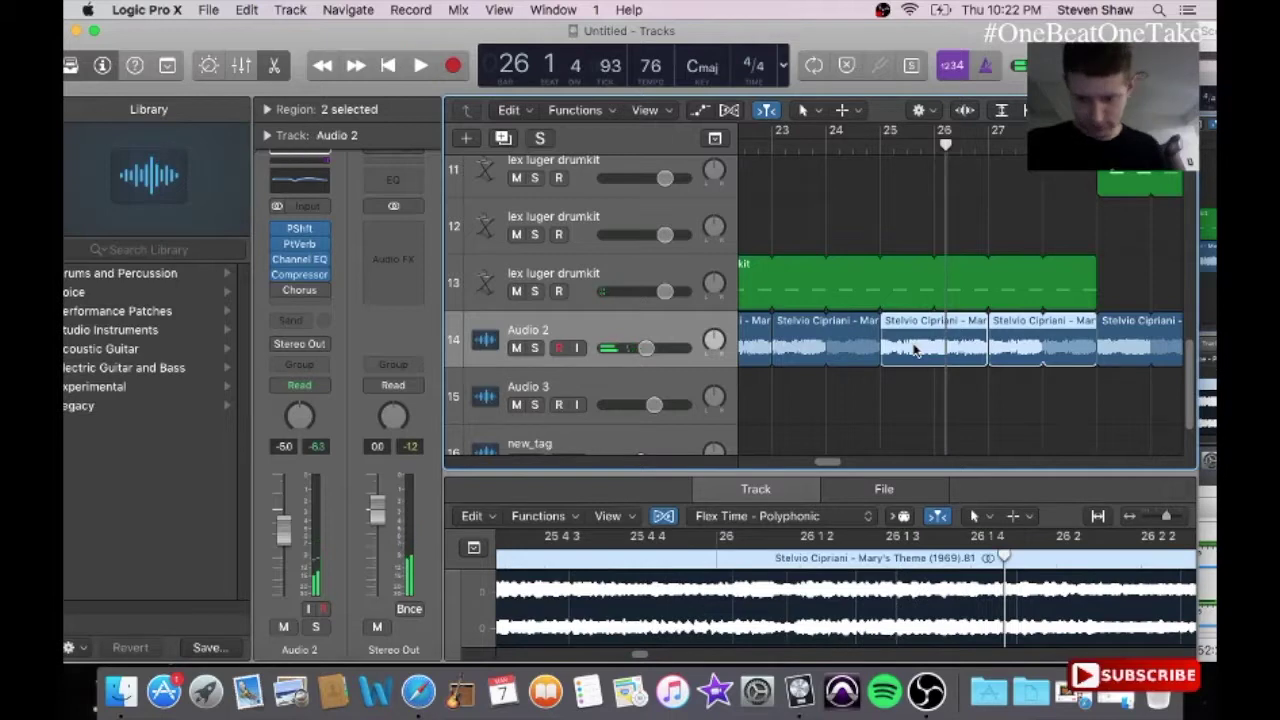
{"action": "left_click", "coordinate": [848, 144]}
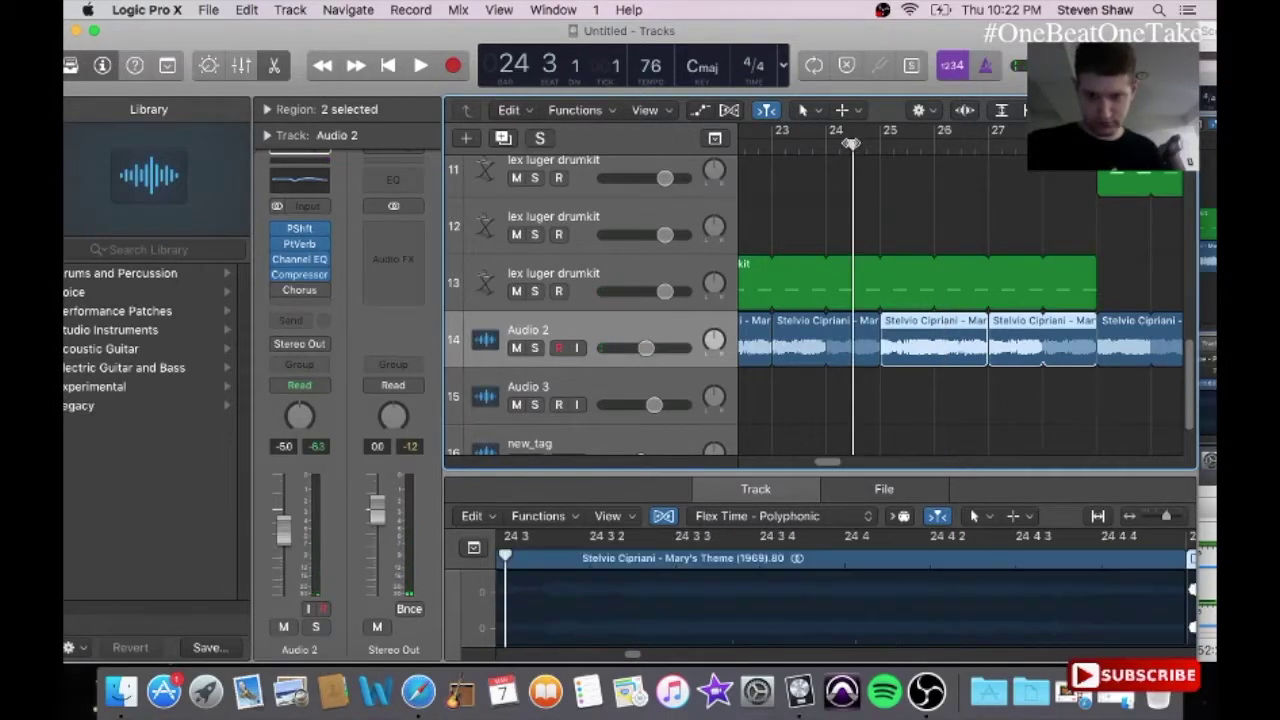
{"action": "key", "text": "space"}
Step: Delete the Audio 2 region at bar 25, loop the bar 23 region up to bar 27, and replay from just before bar 25
{"action": "left_click", "coordinate": [905, 380]}
{"action": "left_click", "coordinate": [932, 347]}
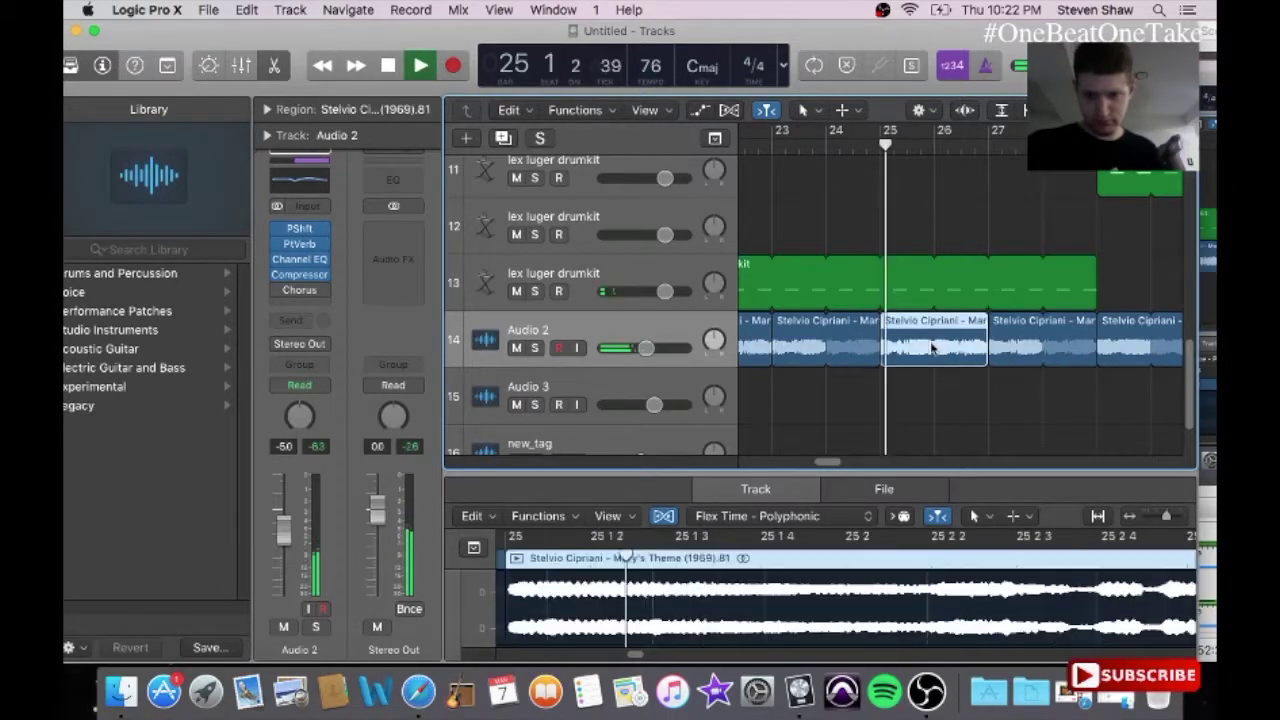
{"action": "key", "text": "Delete"}
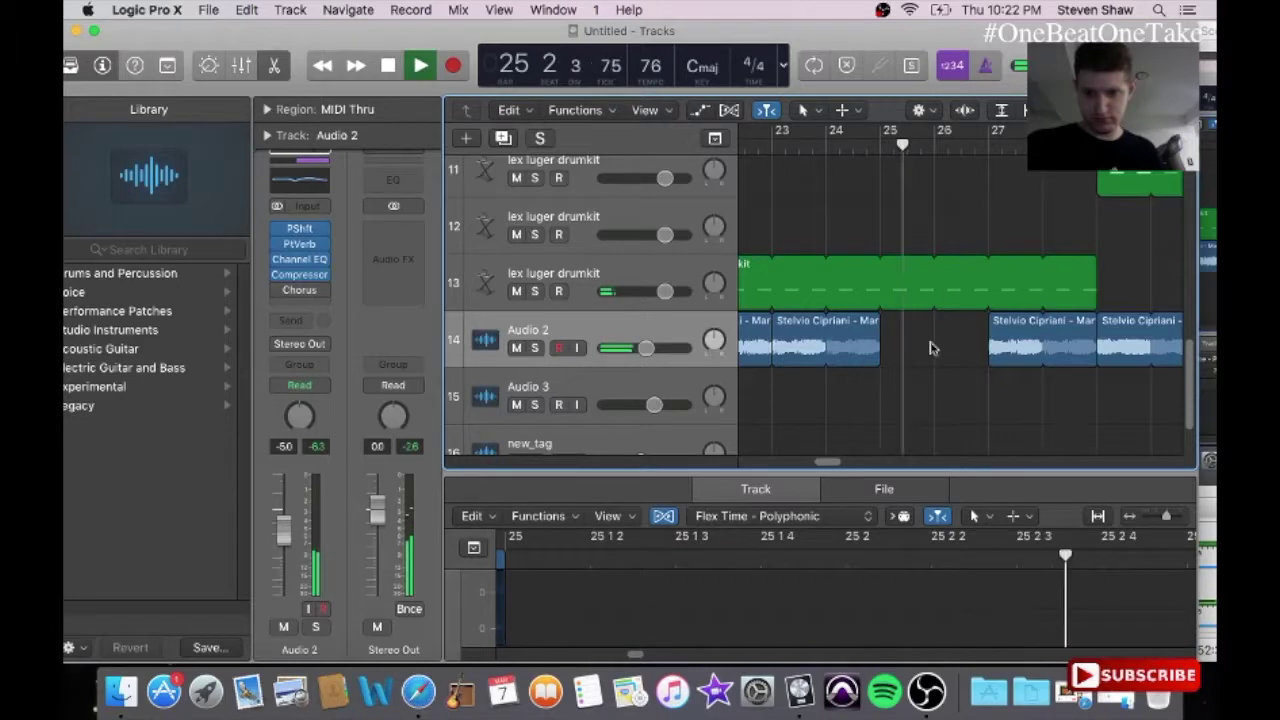
{"action": "left_click", "coordinate": [810, 351]}
{"action": "key", "text": "l"}
{"action": "key", "text": "l"}
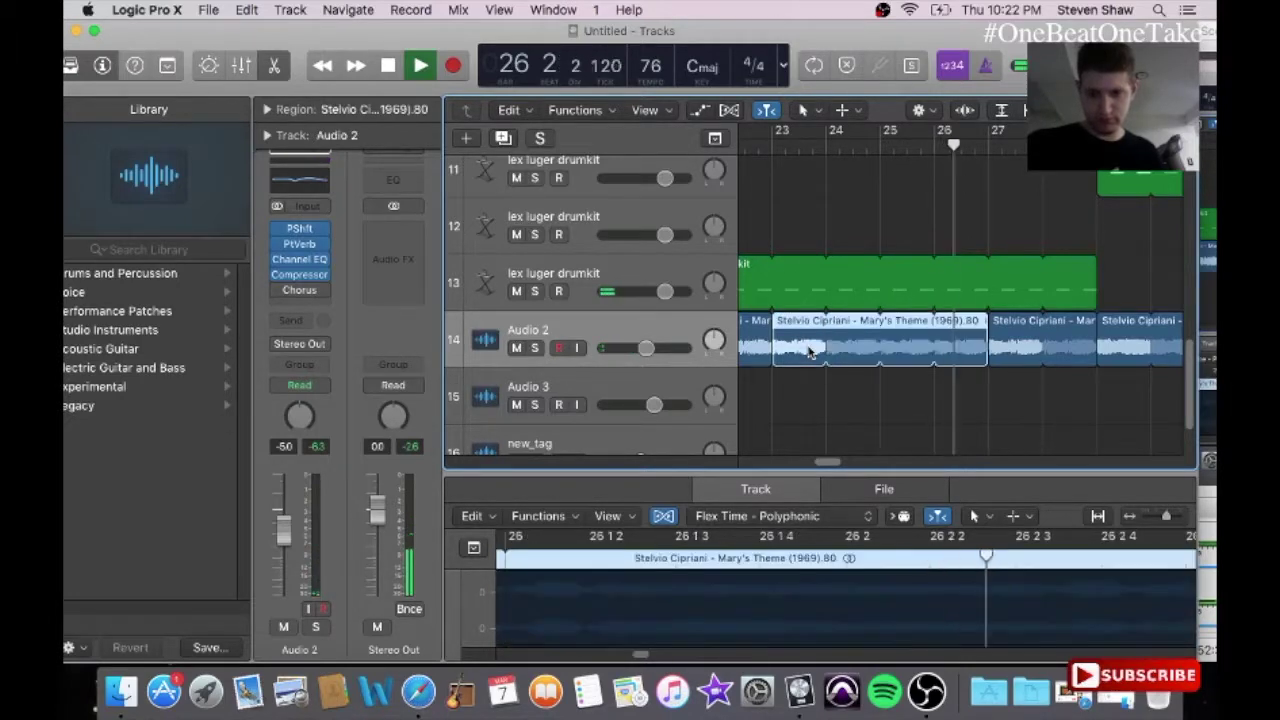
{"action": "left_click", "coordinate": [875, 147]}
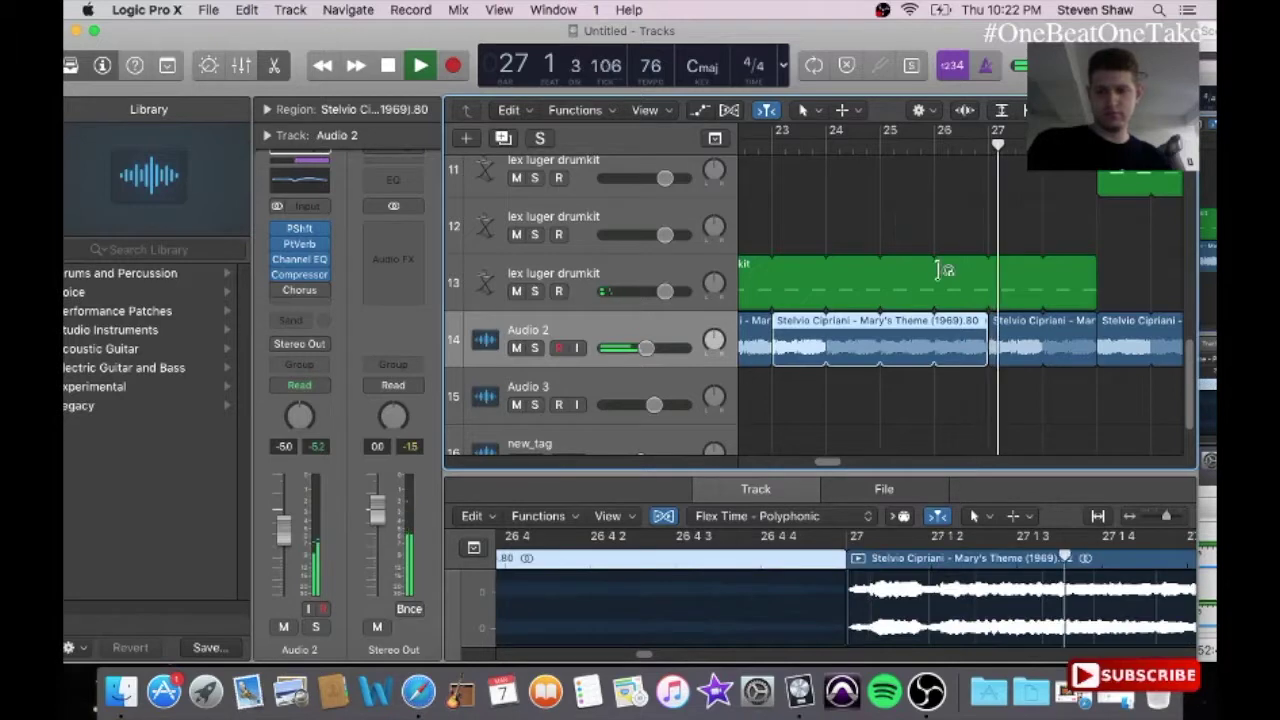
Step: Delete the Audio 3 region at bar 17 and loop the bar 15 region across the gap up to bar 19
{"action": "mouse_move", "coordinate": [829, 461]}
{"action": "left_mouse_down"}
{"action": "mouse_move", "coordinate": [789, 463]}
{"action": "mouse_move", "coordinate": [806, 470]}
{"action": "left_mouse_up"}
{"action": "left_click", "coordinate": [937, 399]}
{"action": "key", "text": "Delete"}
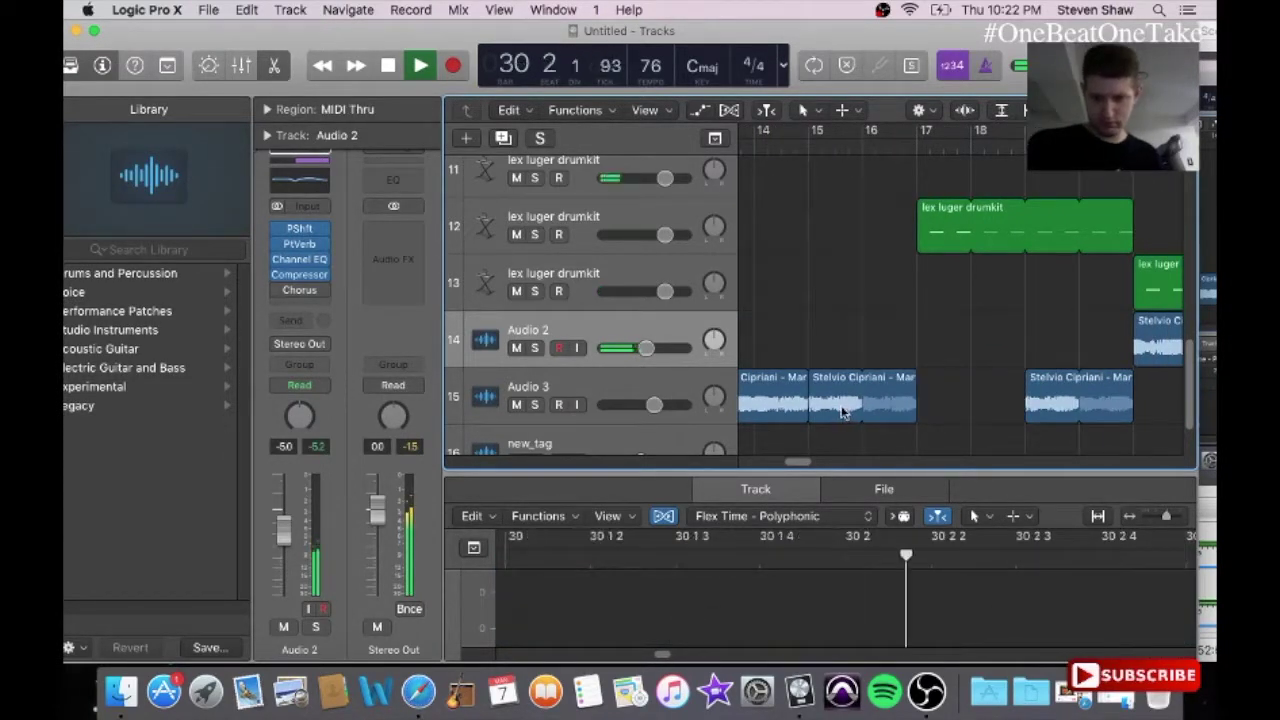
{"action": "left_click", "coordinate": [842, 412]}
{"action": "key", "text": "l"}
{"action": "key", "text": "l"}
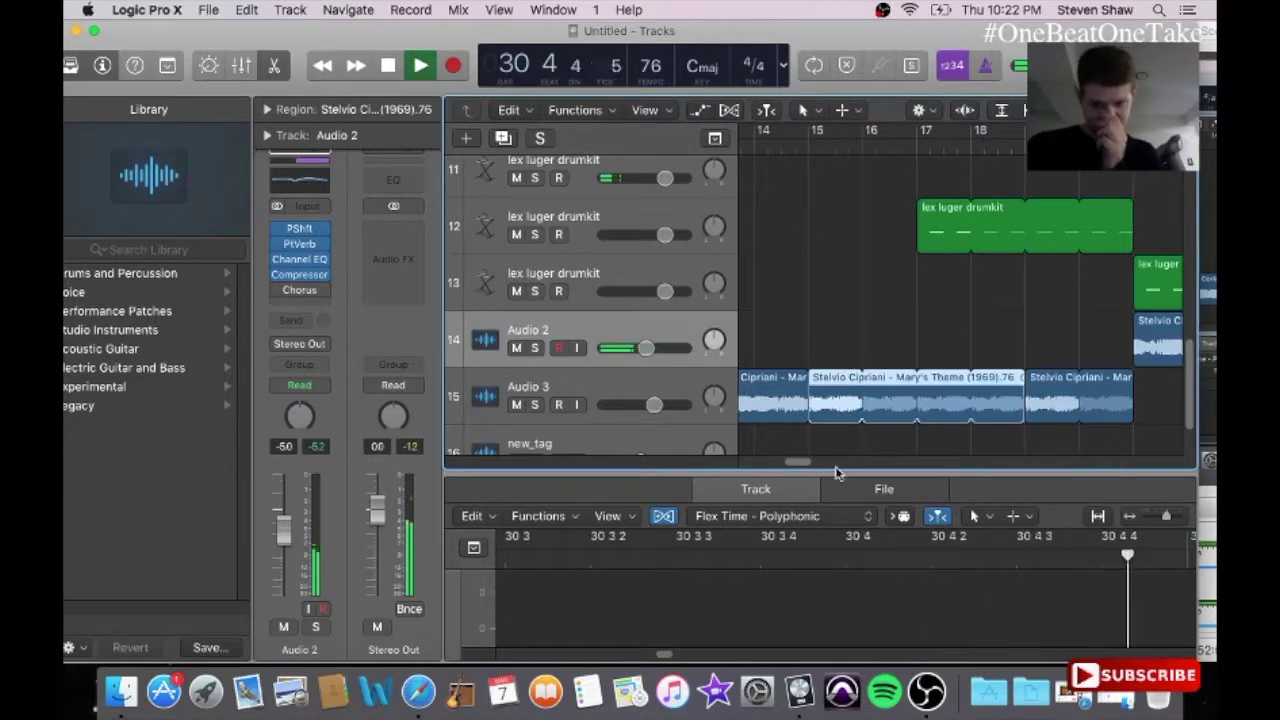
Step: Listen to the arrangement through bar 37, stop playback, and return the playhead to bar 1
{"action": "left_click_drag", "start_coordinate": [801, 466], "coordinate": [864, 470]}
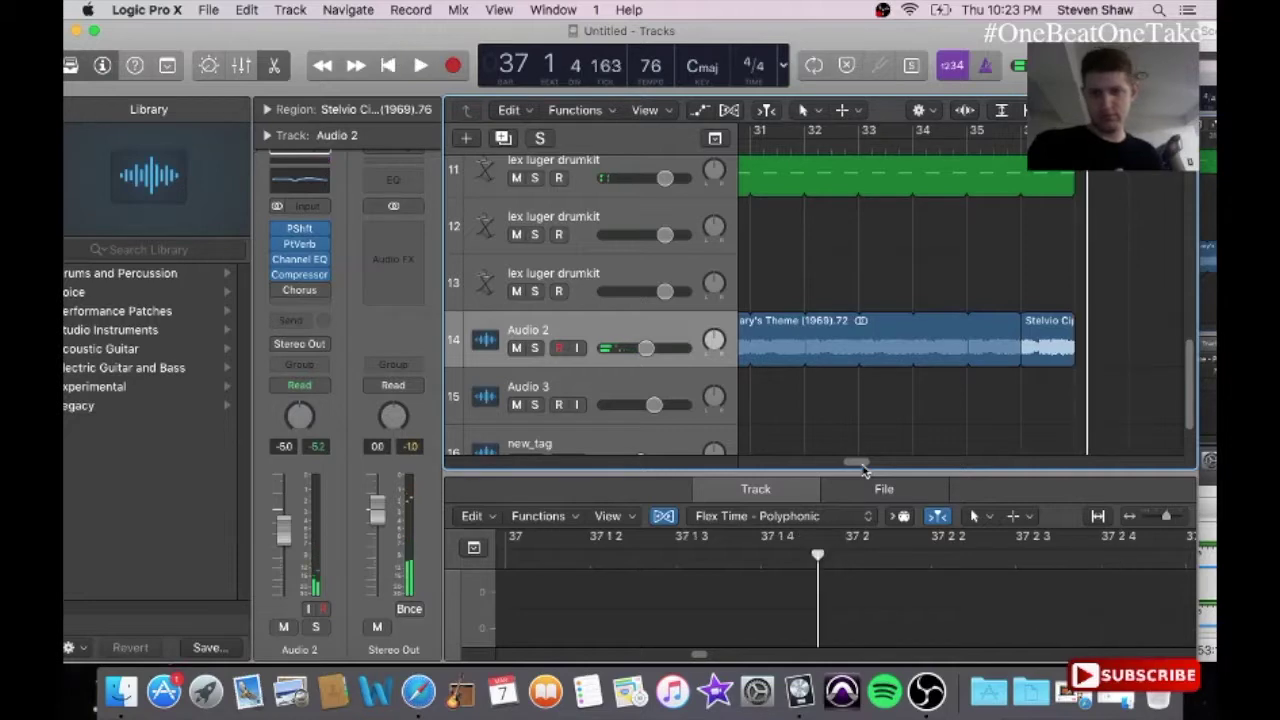
{"action": "key", "text": "space"}
{"action": "key", "text": "Return"}
Step: Play from bar 12 and select the two Mary's Theme regions starting at bars 13 and 15 on the Audio 3 track
{"action": "left_click_drag", "start_coordinate": [758, 464], "coordinate": [790, 466]}
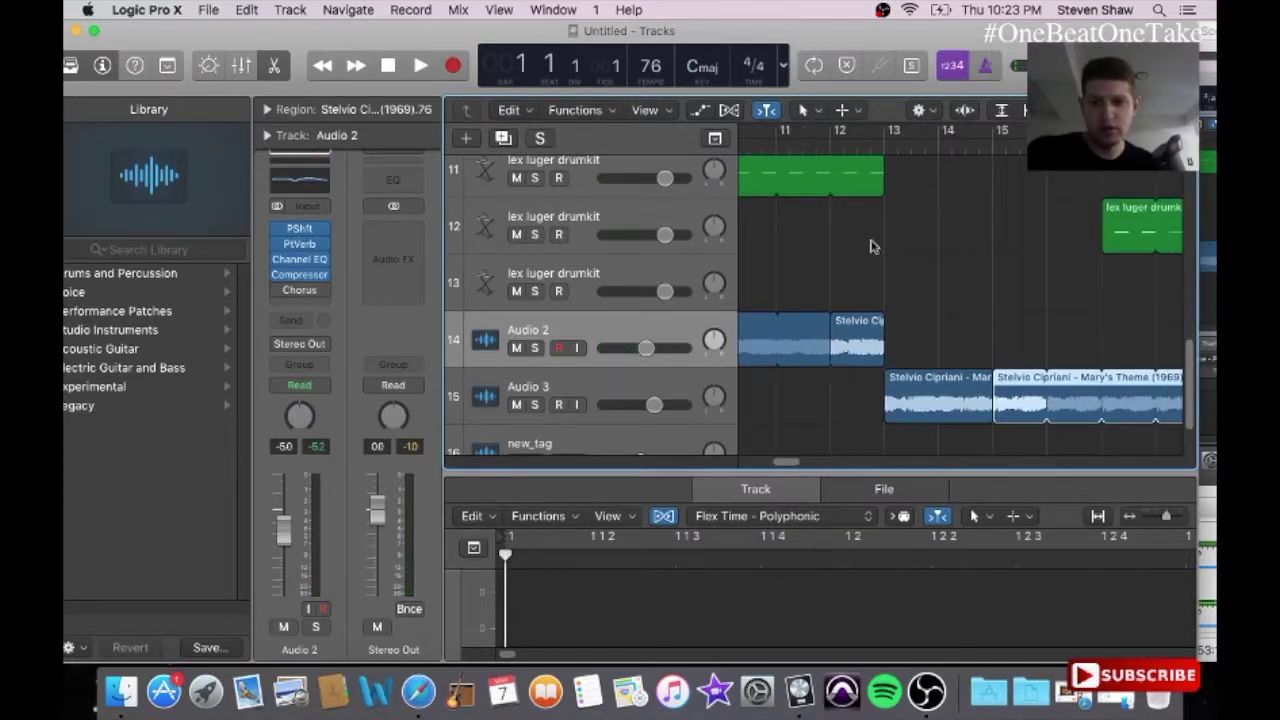
{"action": "left_click", "coordinate": [836, 148]}
{"action": "key", "text": "space"}
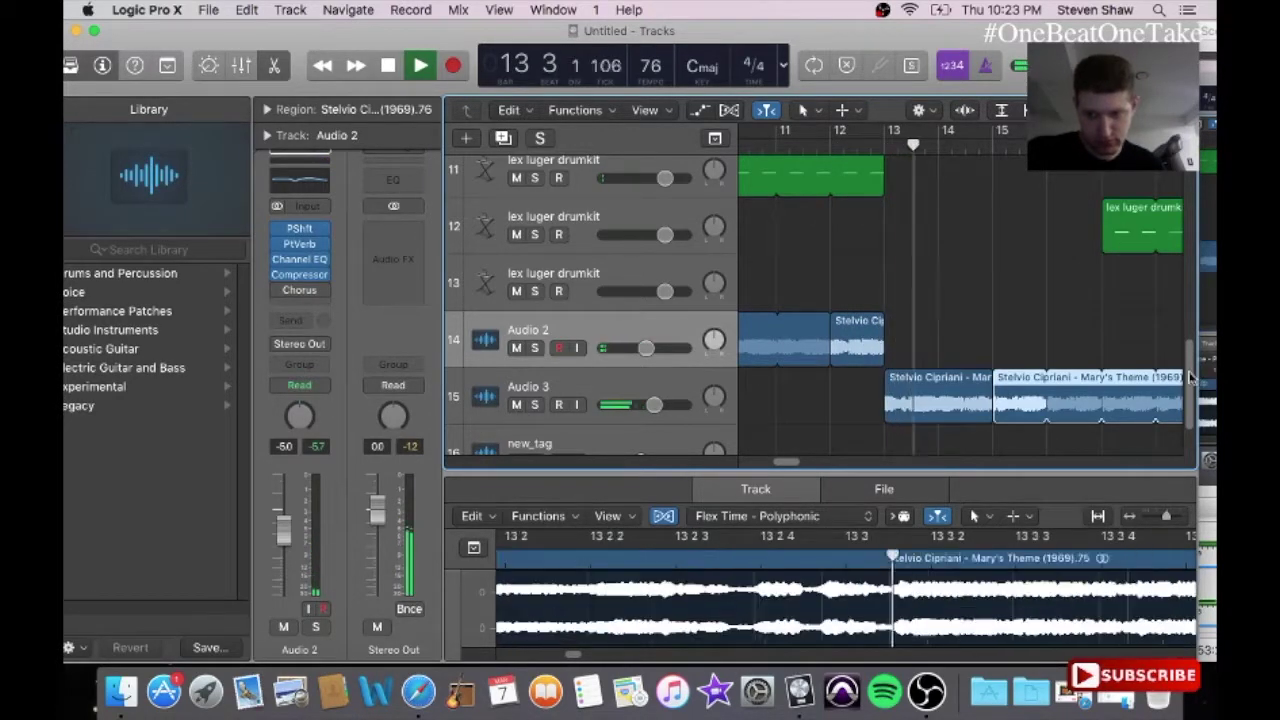
{"action": "scroll", "coordinate": [955, 367], "scroll_direction": "down", "scroll_amount": 2}
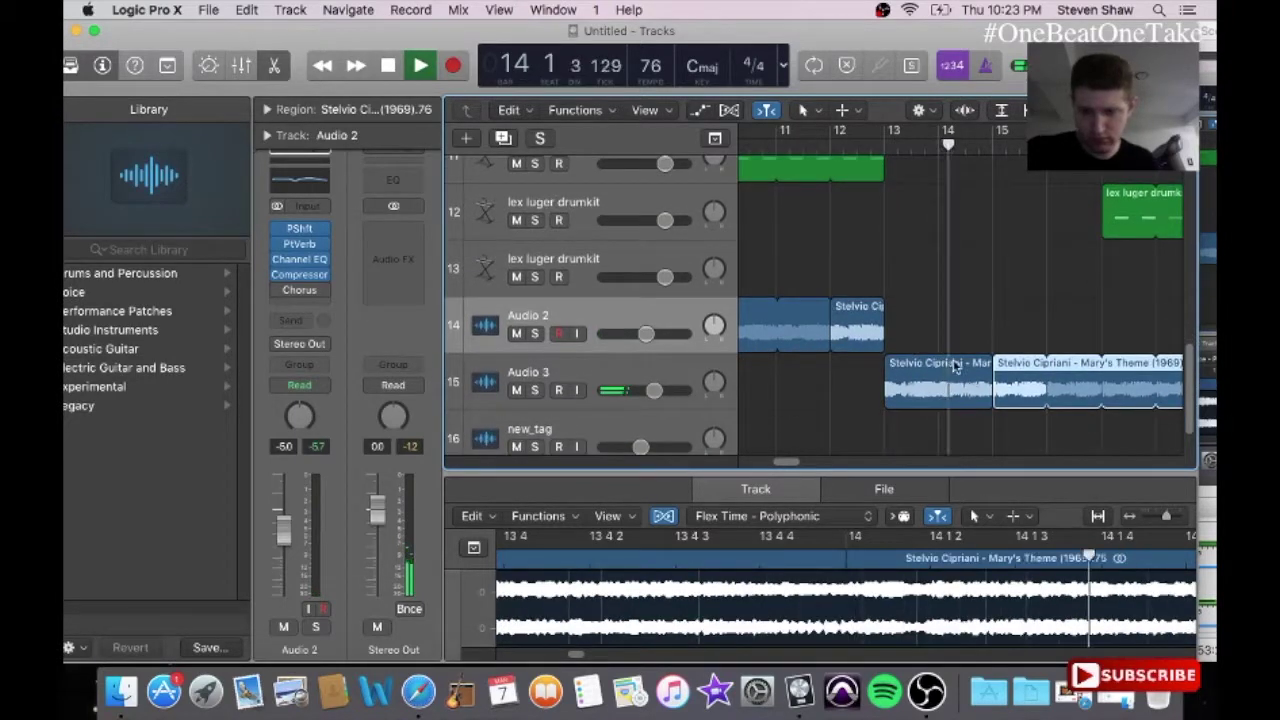
{"action": "left_click_drag", "start_coordinate": [910, 344], "coordinate": [1020, 387]}
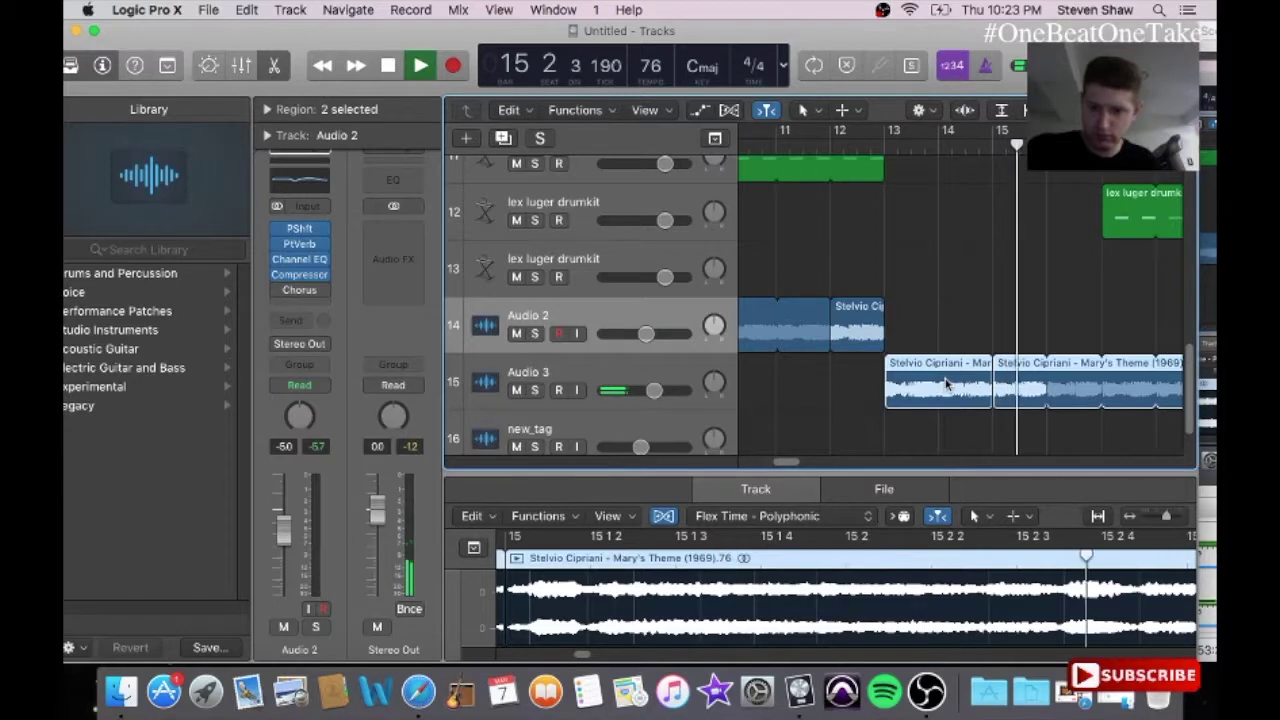
{"action": "left_click_drag", "start_coordinate": [792, 462], "coordinate": [806, 468]}
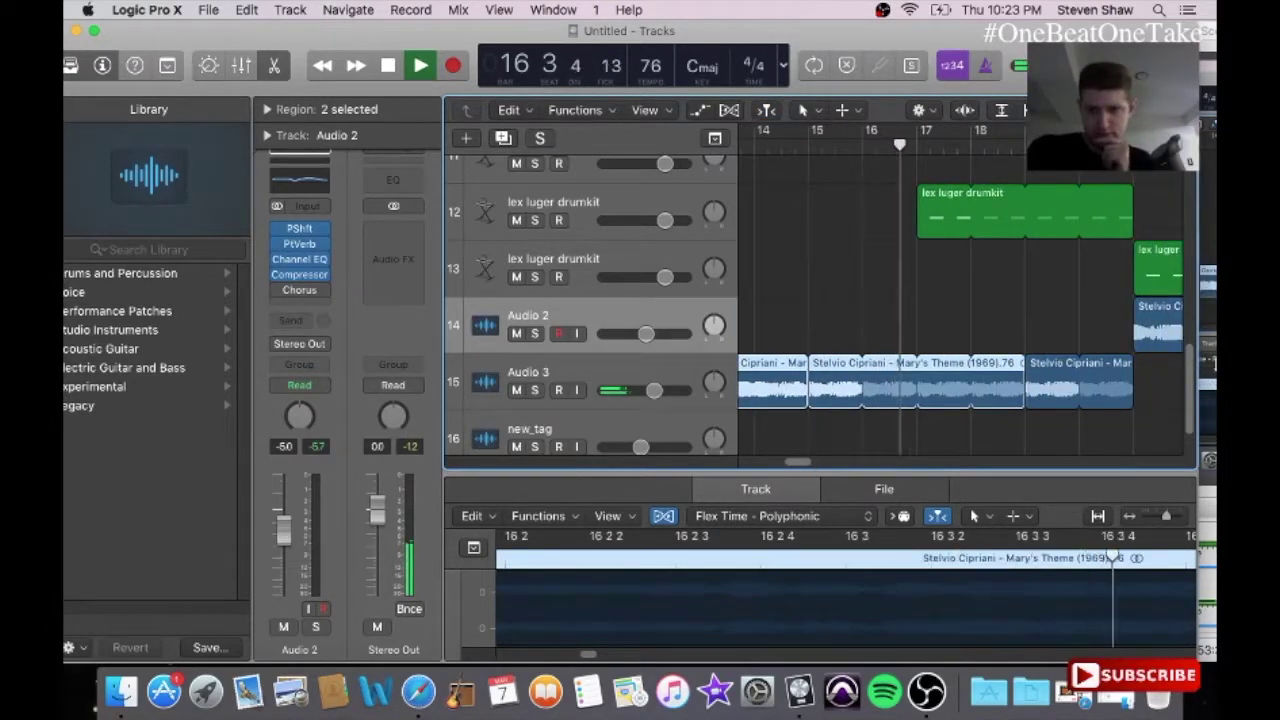
Step: Move the three Mary's Theme regions at bars 13, 15 and 19 from Audio 3 up to Audio 2 and replay from bar 12
{"action": "scroll", "coordinate": [1189, 385], "scroll_direction": "up", "scroll_amount": 2}
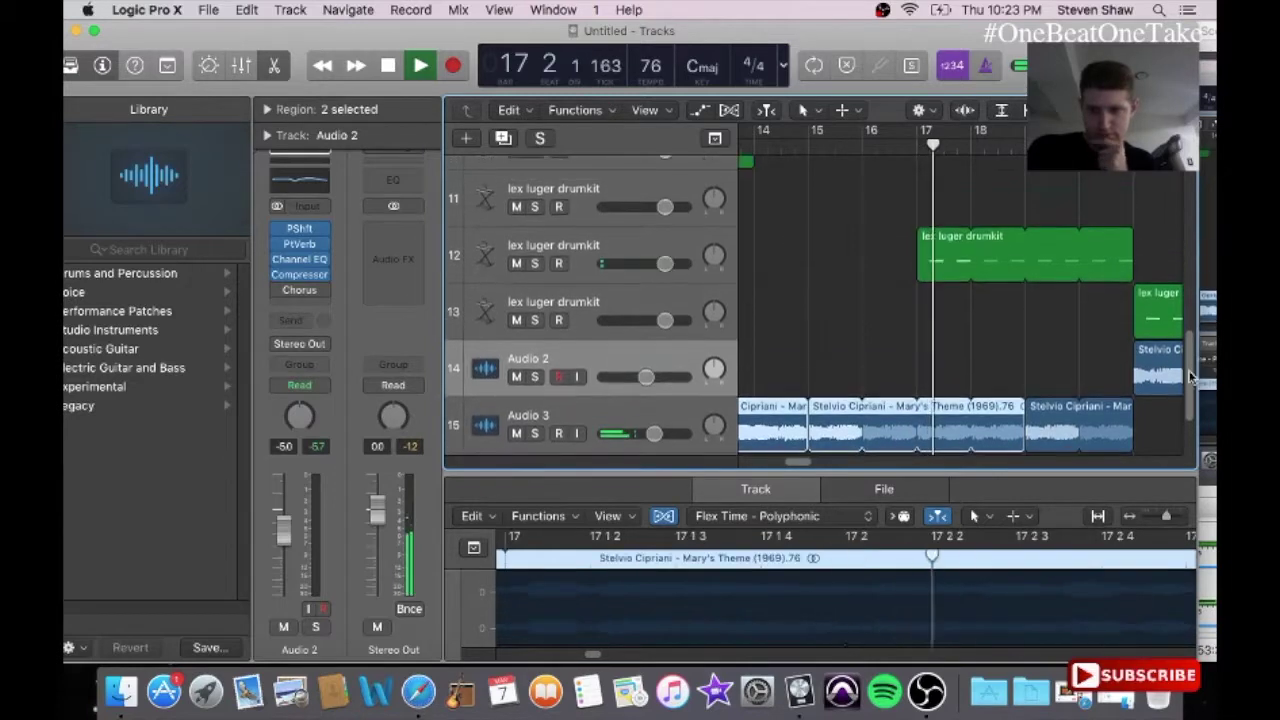
{"action": "scroll", "coordinate": [1189, 392], "scroll_direction": "down", "scroll_amount": 3}
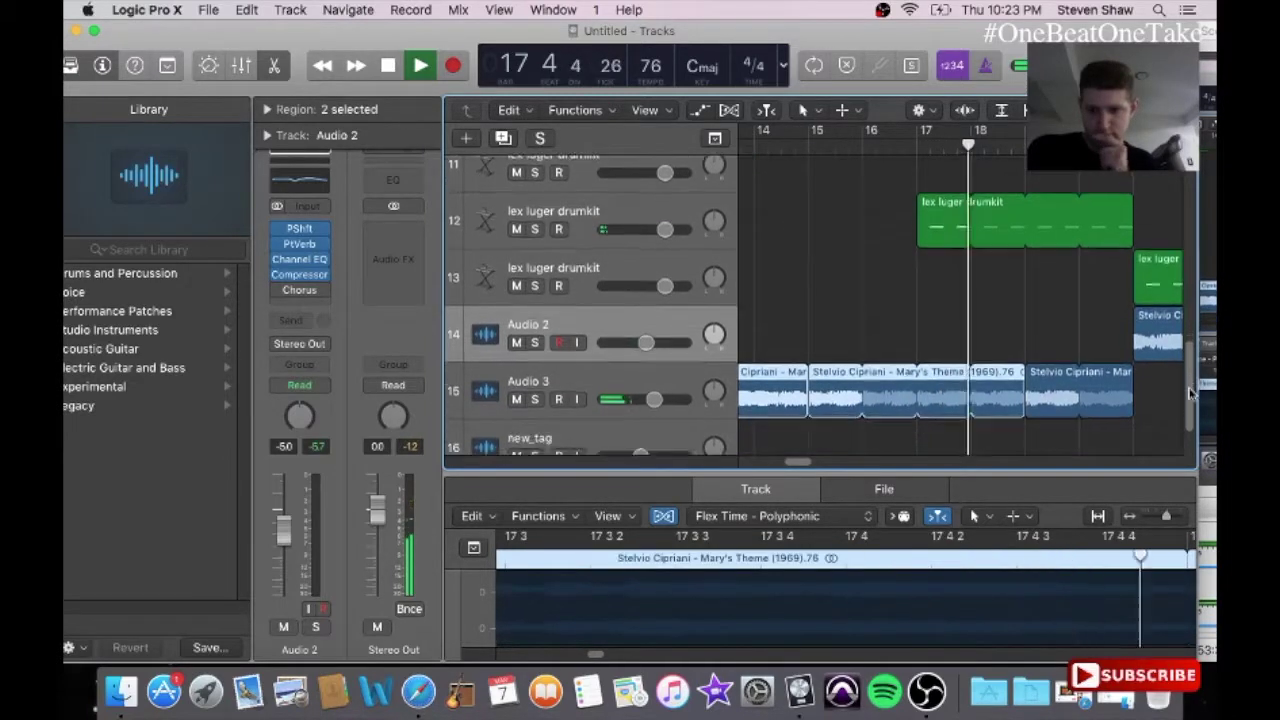
{"action": "scroll", "coordinate": [1189, 399], "scroll_direction": "up", "scroll_amount": 1}
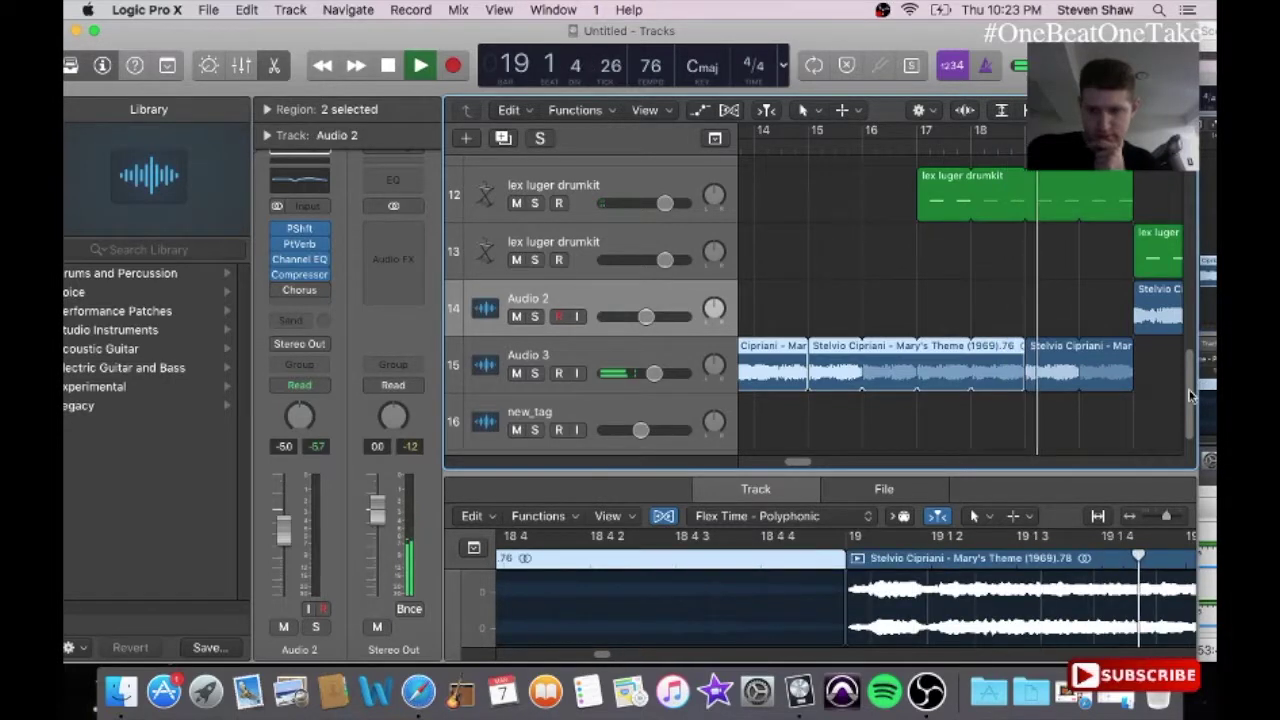
{"action": "scroll", "coordinate": [1190, 385], "scroll_direction": "up", "scroll_amount": 2}
{"action": "left_click_drag", "start_coordinate": [1190, 371], "coordinate": [1212, 423]}
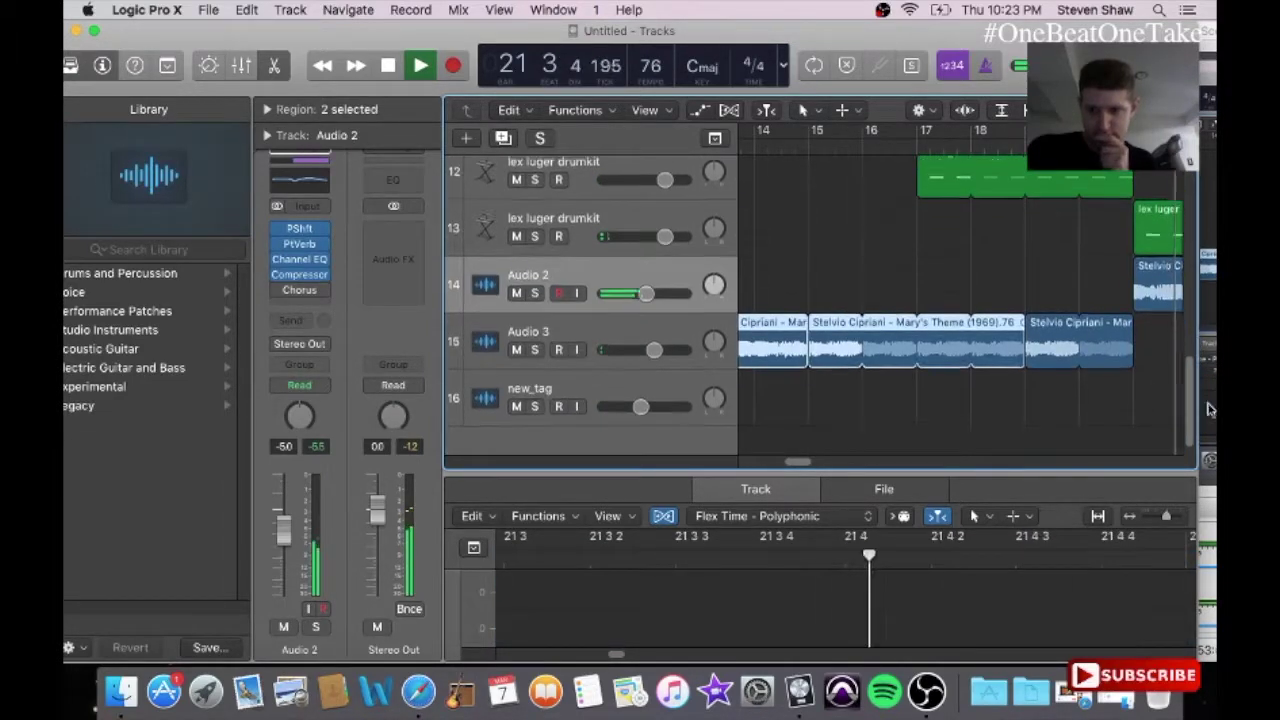
{"action": "key", "text": "space"}
{"action": "left_click_drag", "start_coordinate": [1098, 362], "coordinate": [791, 274]}
{"action": "key", "text": "space"}
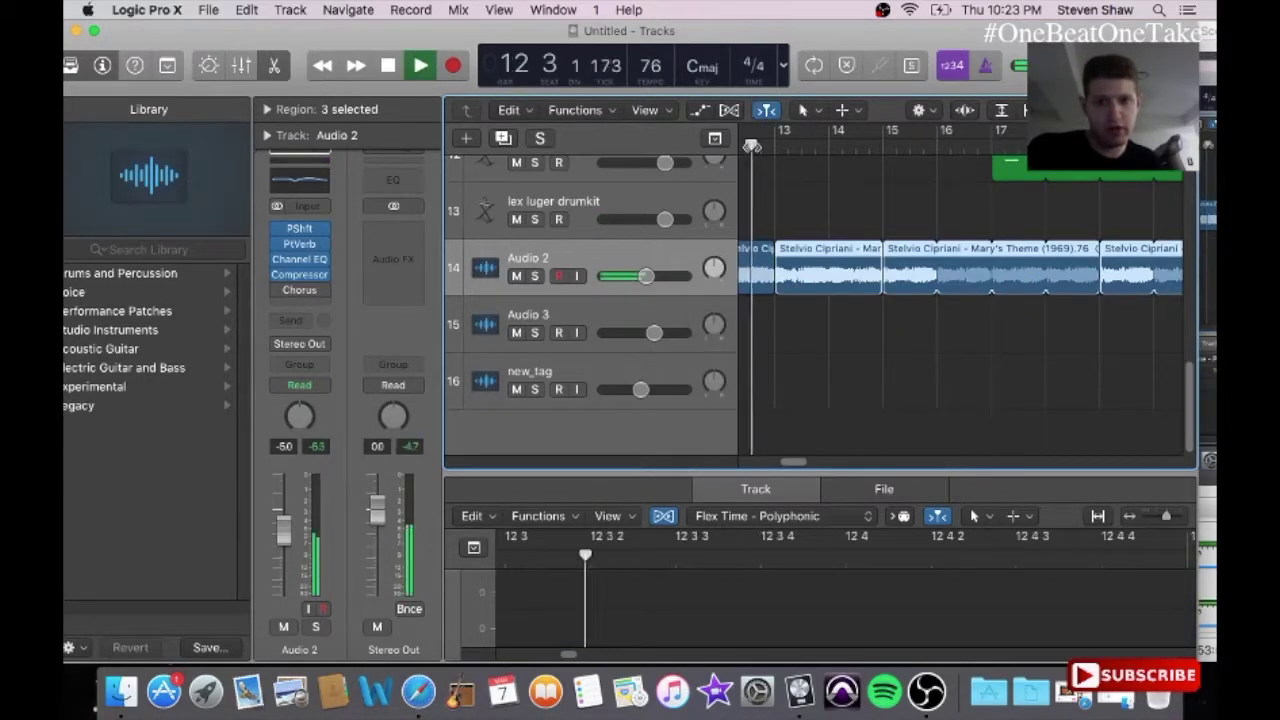
Step: Deselect the moved regions and listen to the transition into bar 21, starting from bar 20
{"action": "left_click", "coordinate": [786, 193]}
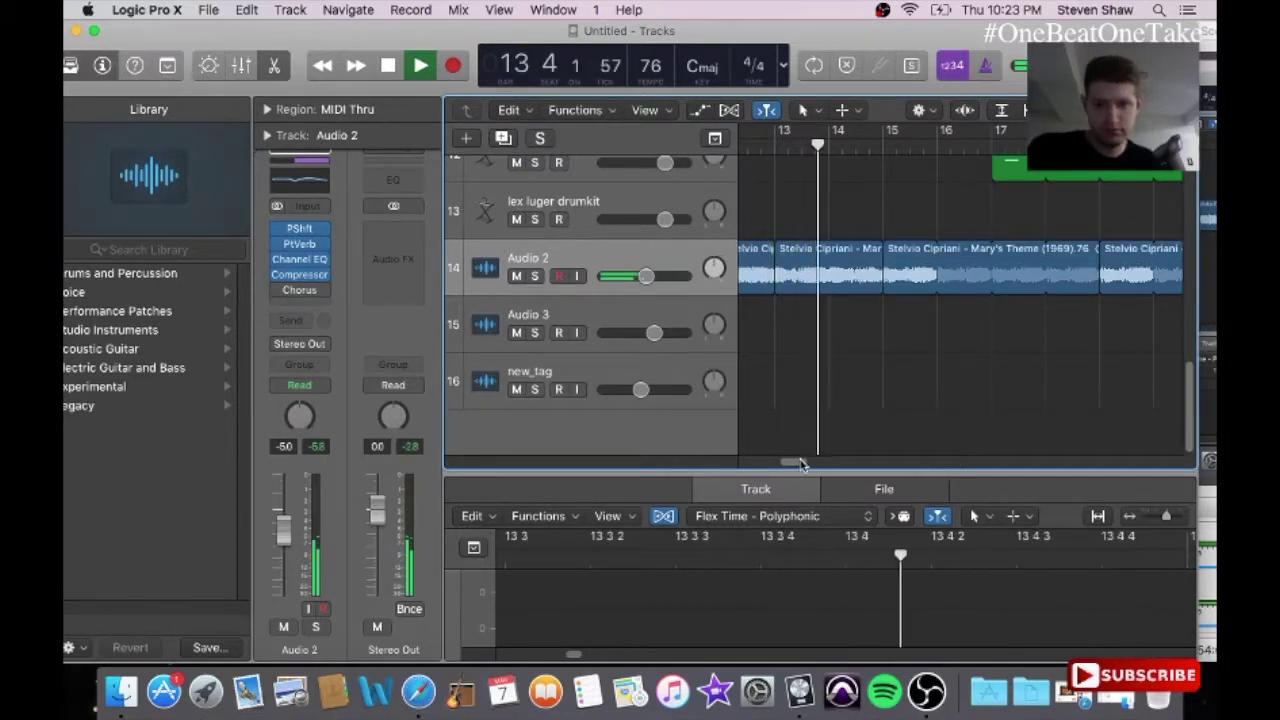
{"action": "left_click_drag", "start_coordinate": [795, 462], "coordinate": [816, 466]}
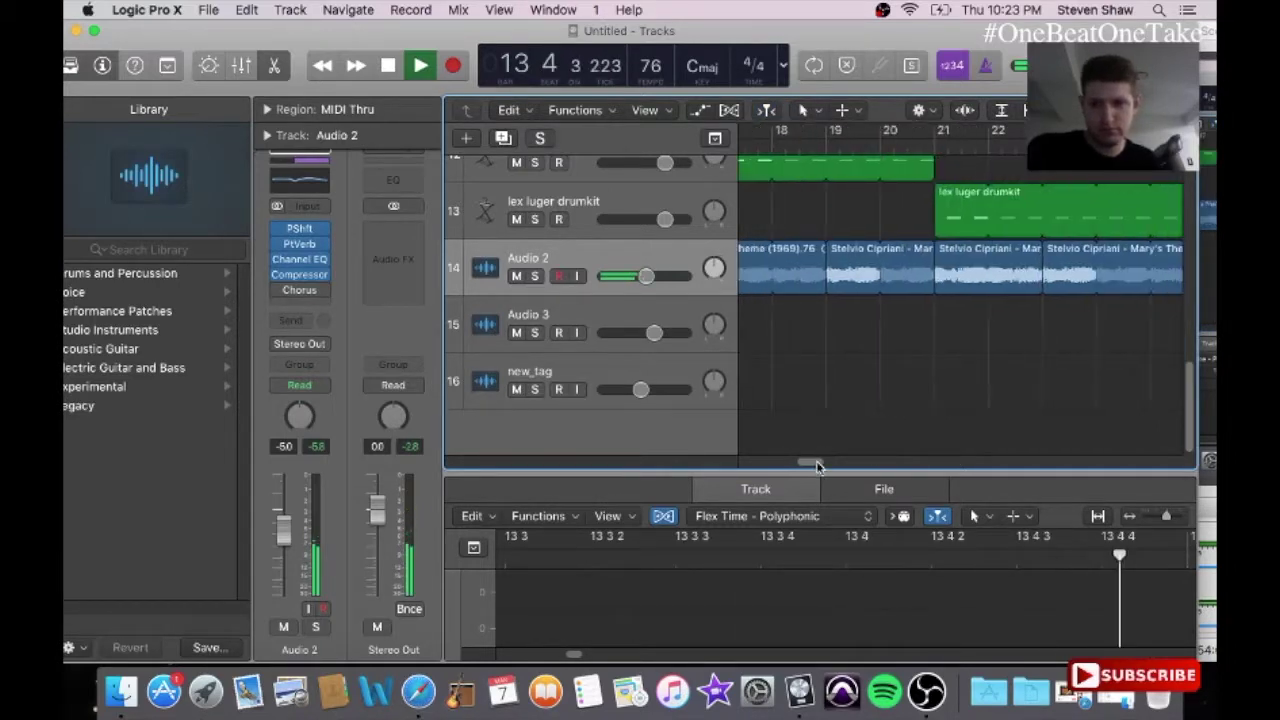
{"action": "left_click", "coordinate": [905, 145]}
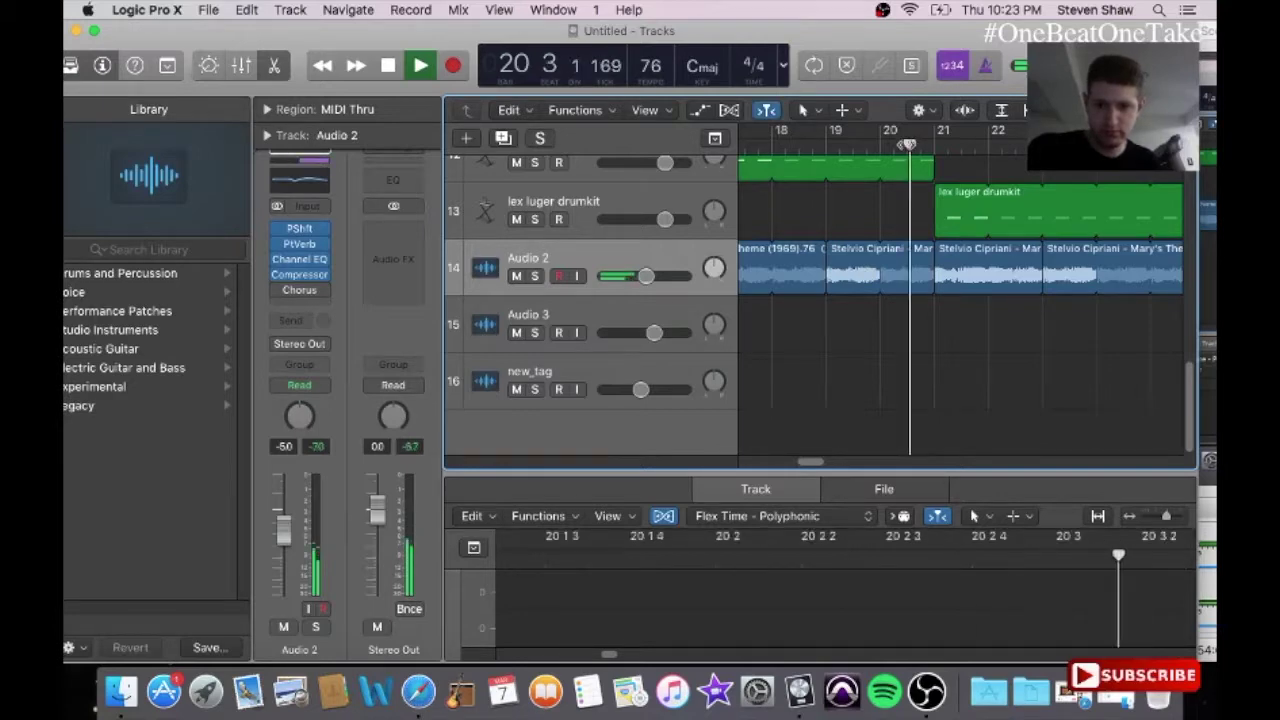
Step: Delete the empty Audio 3 track and lower the Audio 2 track's volume to -8.0 dB
{"action": "left_click", "coordinate": [655, 316]}
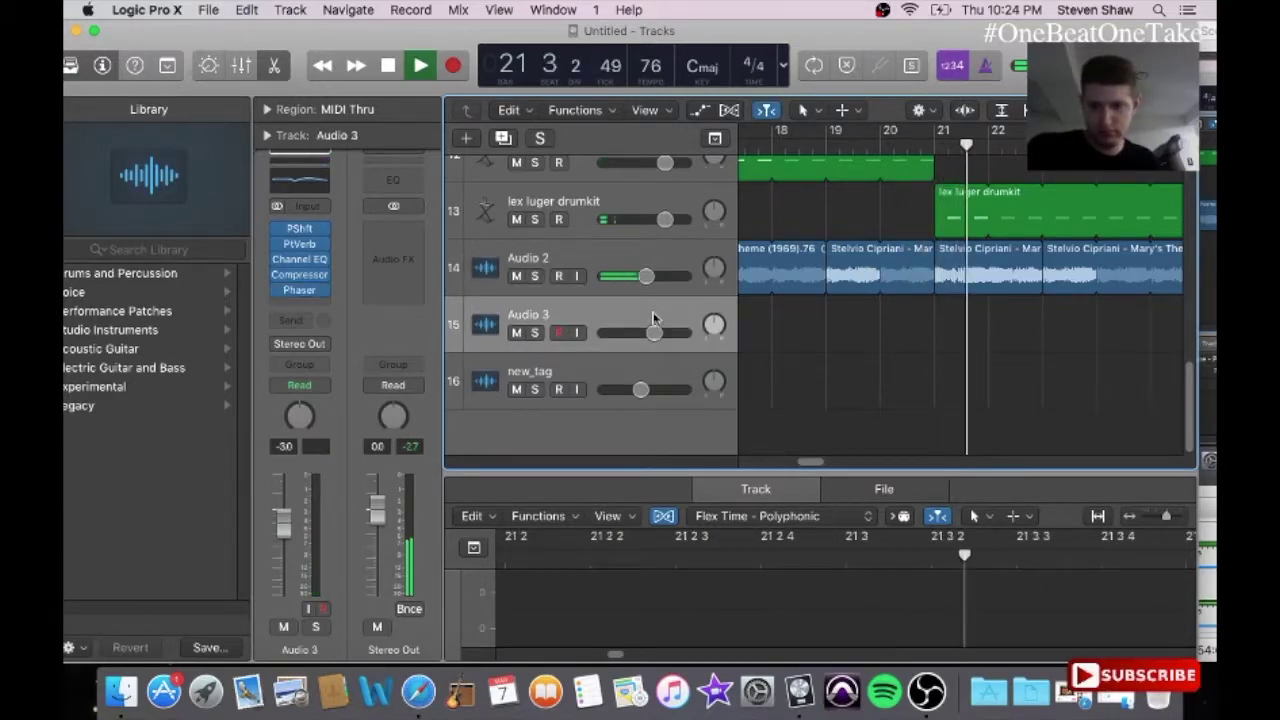
{"action": "key", "text": "super+BackSpace"}
{"action": "left_click", "coordinate": [615, 322]}
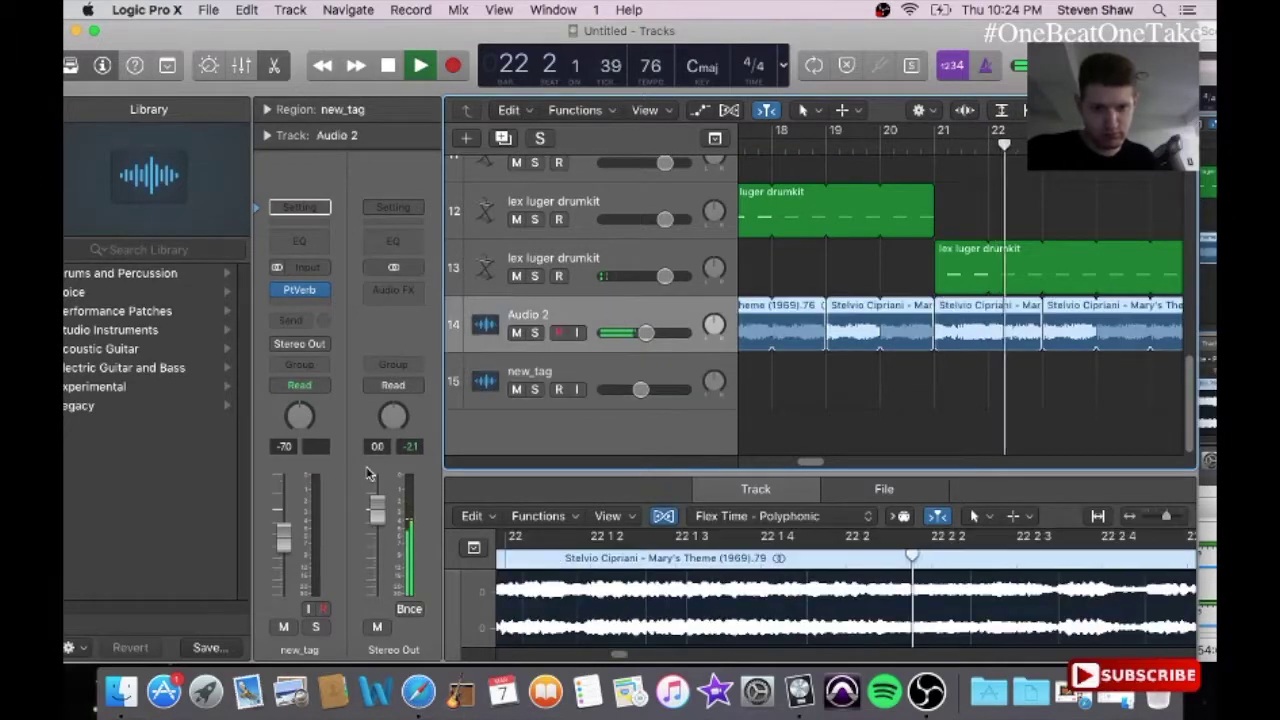
{"action": "left_click_drag", "start_coordinate": [290, 538], "coordinate": [290, 551]}
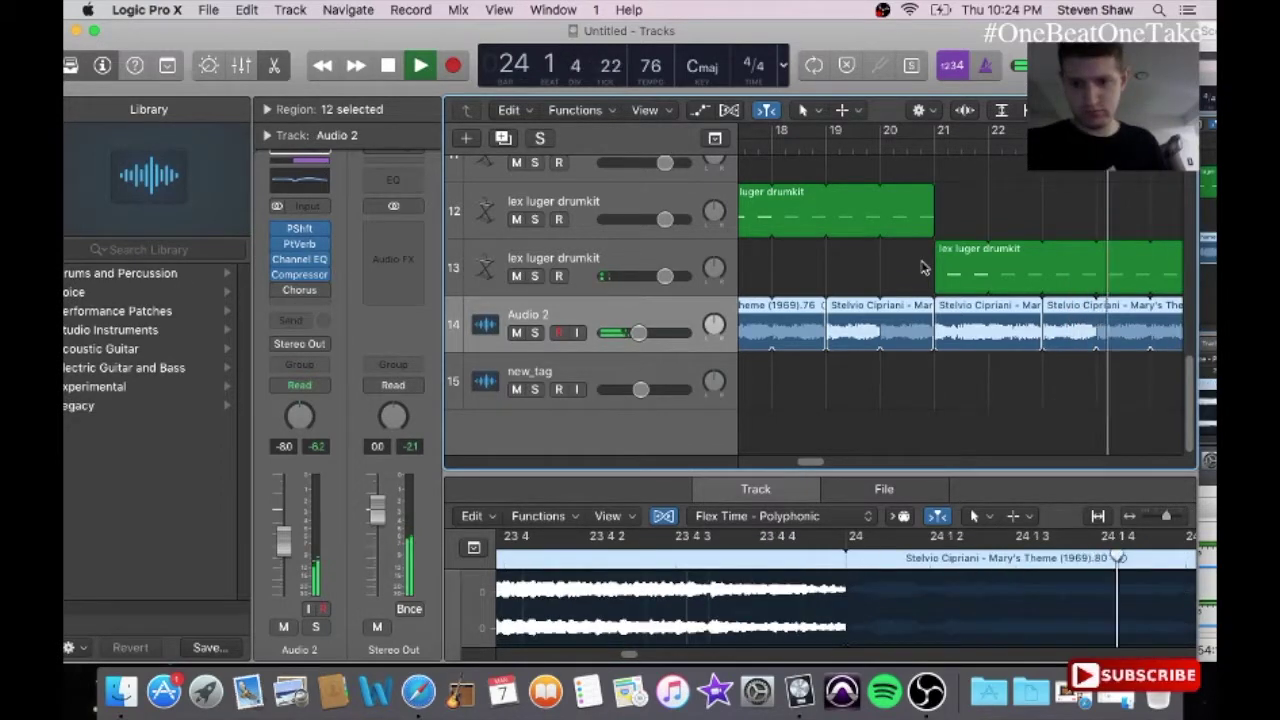
Step: Listen to the arrangement past bar 28 while checking the drum tracks, stop playback, and return the playhead to bar 1
{"action": "left_click_drag", "start_coordinate": [811, 461], "coordinate": [826, 463]}
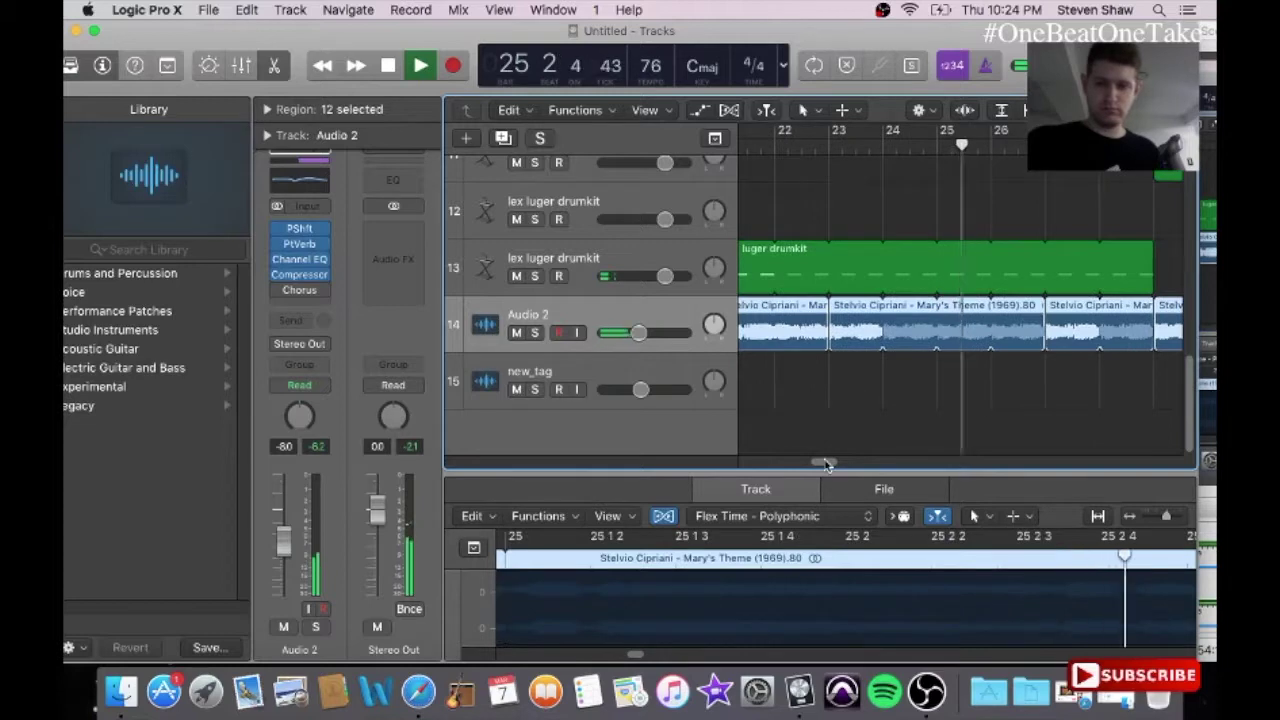
{"action": "scroll", "coordinate": [1184, 369], "scroll_direction": "up", "scroll_amount": 1}
{"action": "left_click_drag", "start_coordinate": [1188, 369], "coordinate": [1188, 234]}
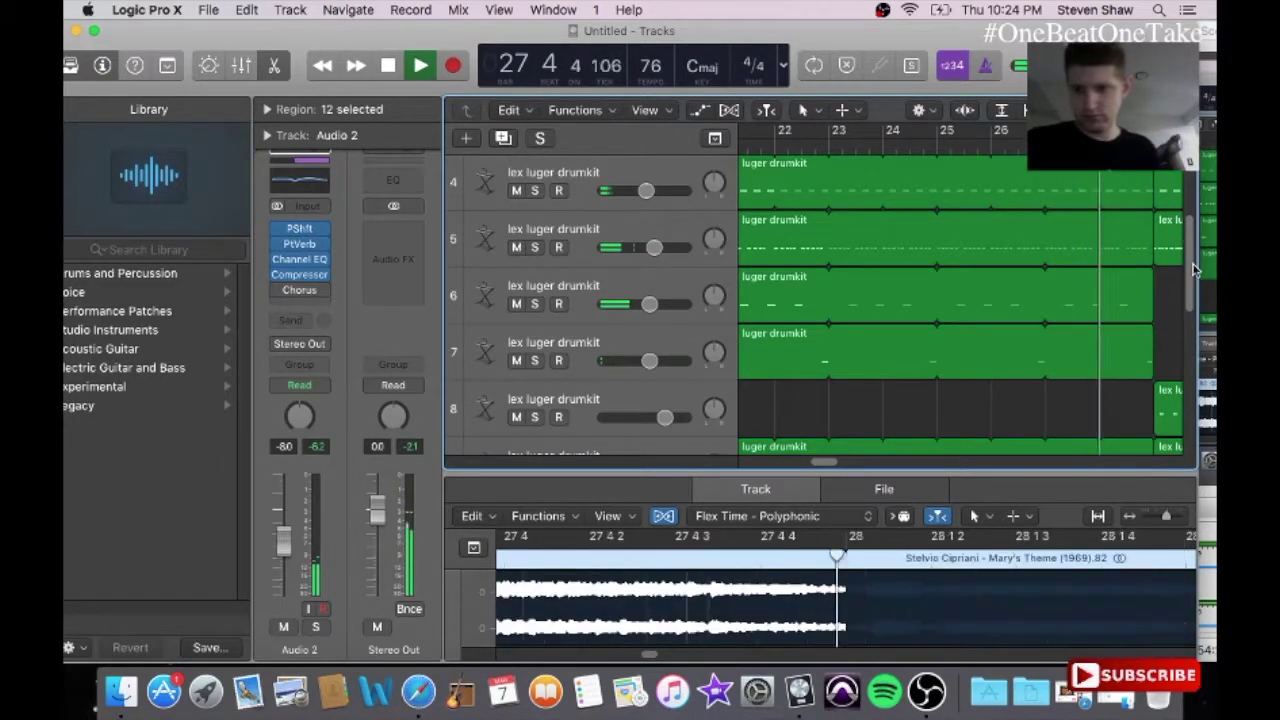
{"action": "left_click_drag", "start_coordinate": [1190, 268], "coordinate": [1200, 378]}
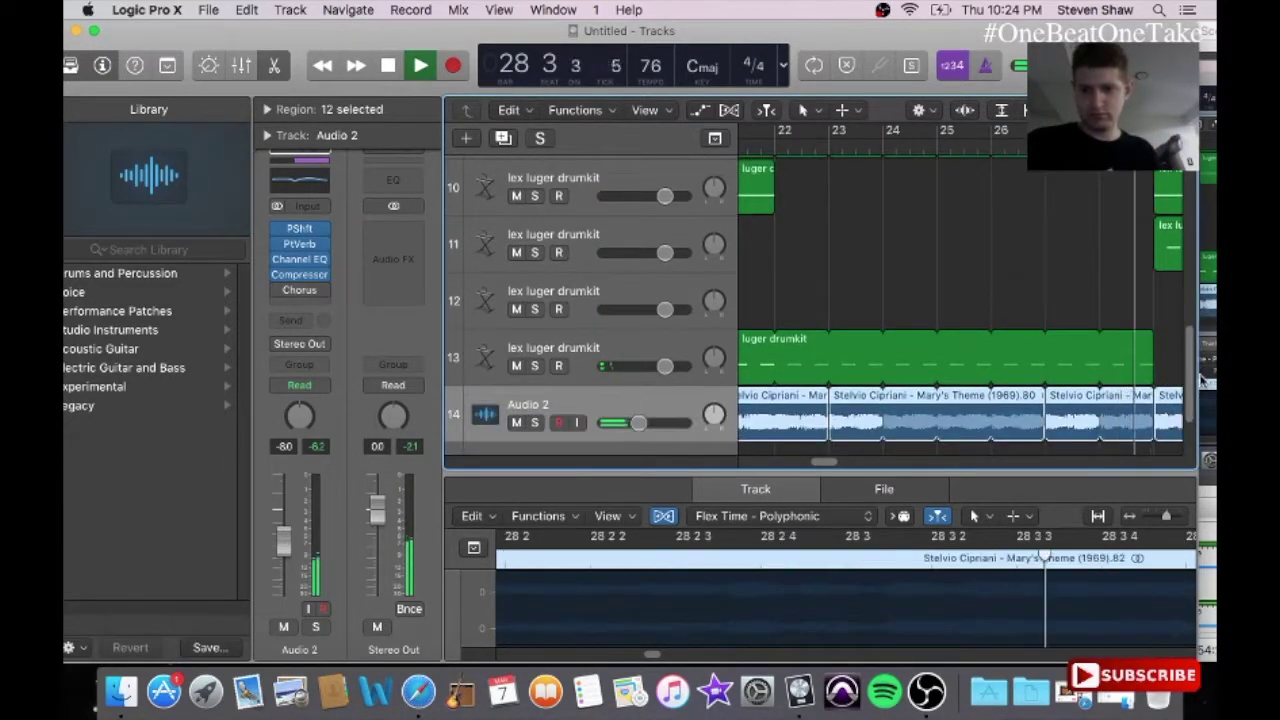
{"action": "left_click", "coordinate": [1168, 340]}
{"action": "key", "text": "space"}
{"action": "key", "text": "Return"}
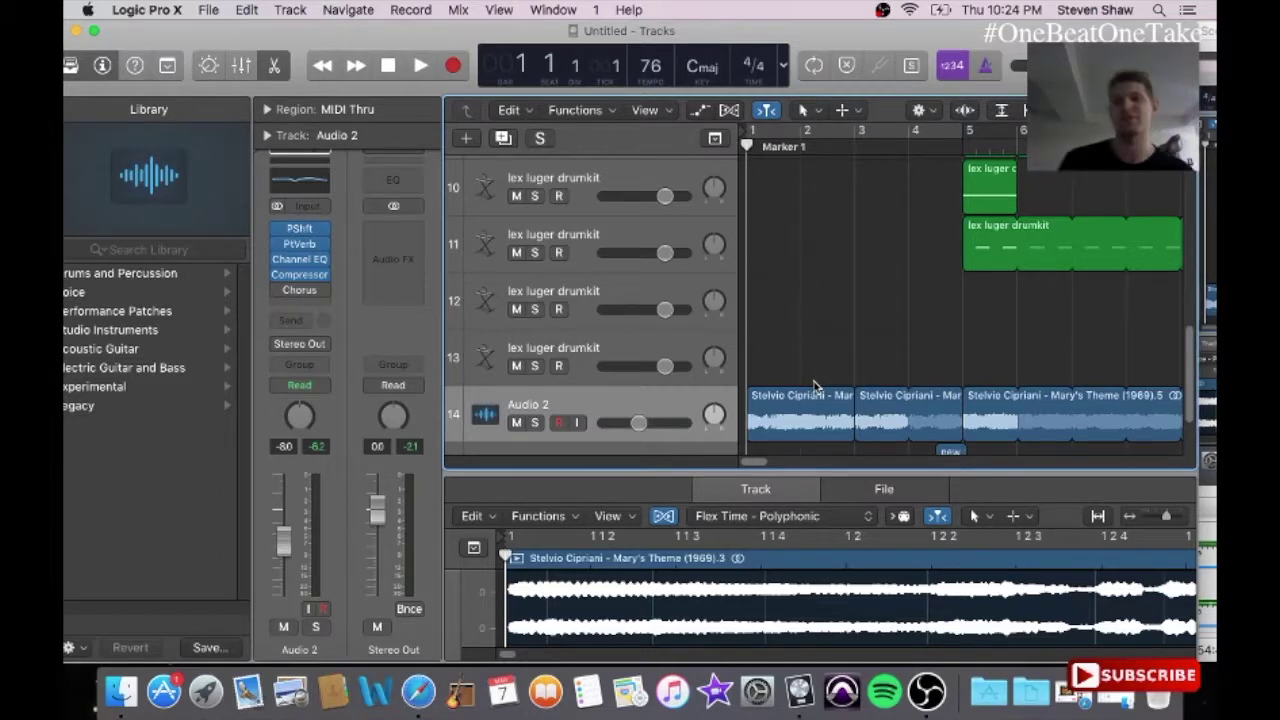
Step: Insert a Channel EQ on drumkit track 10 and load one of its Drums presets
{"action": "left_click_drag", "start_coordinate": [1191, 355], "coordinate": [1170, 313]}
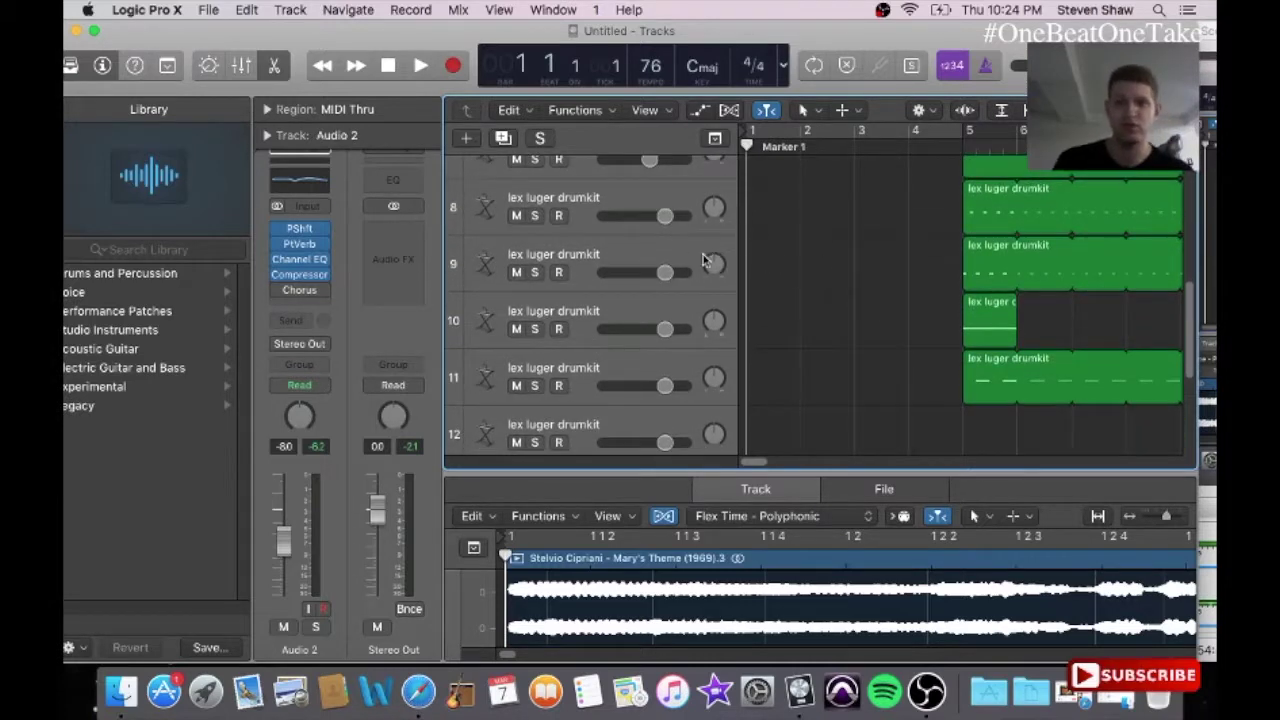
{"action": "left_click", "coordinate": [652, 305]}
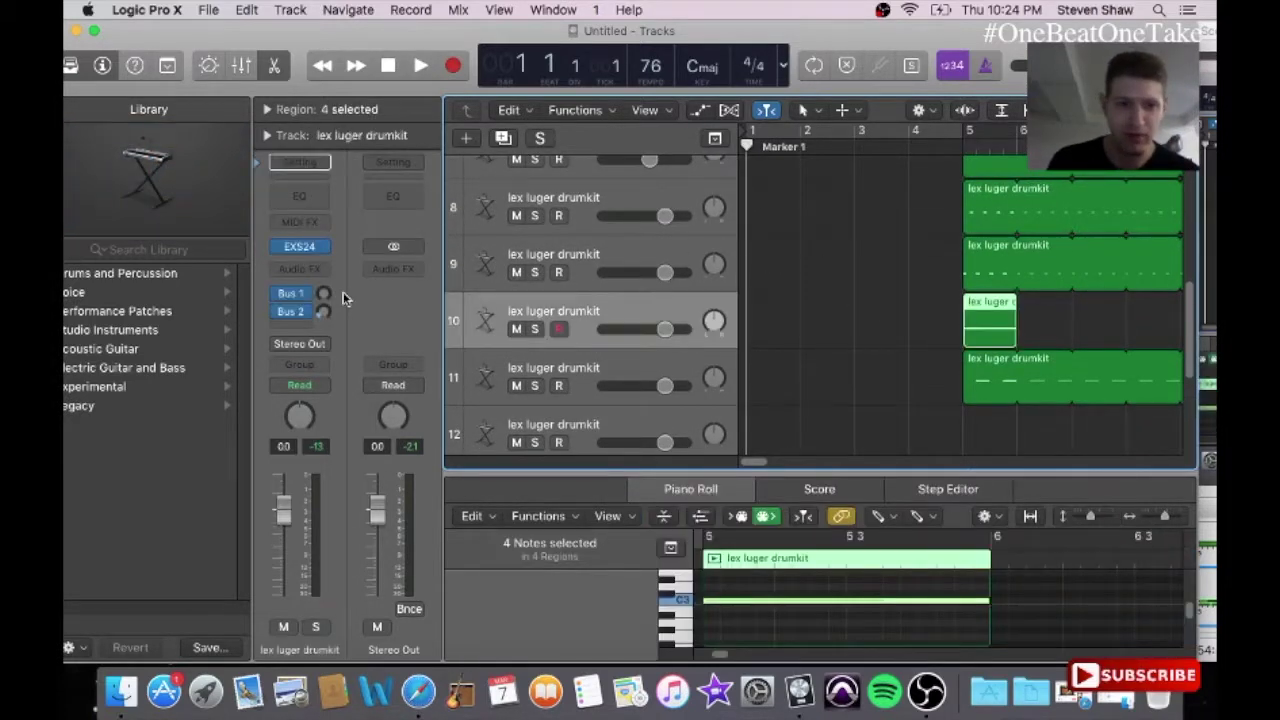
{"action": "left_click", "coordinate": [300, 270]}
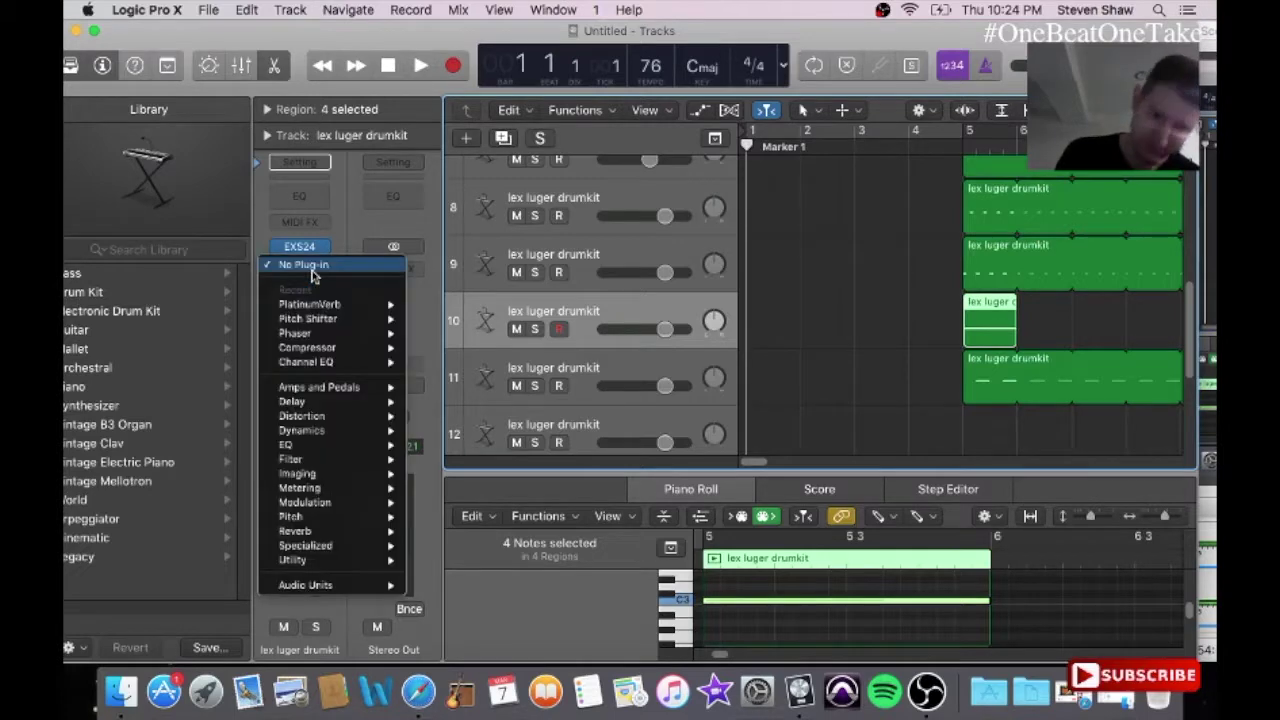
{"action": "left_click", "coordinate": [451, 447]}
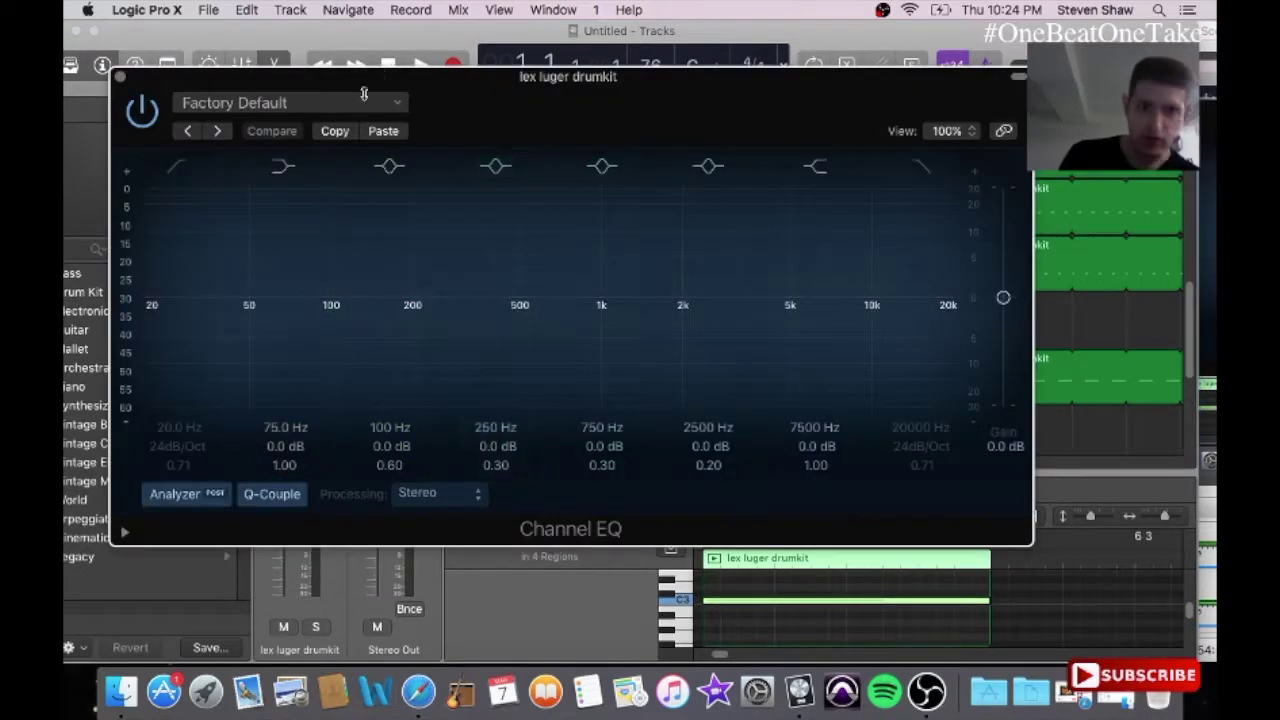
{"action": "left_click", "coordinate": [355, 104]}
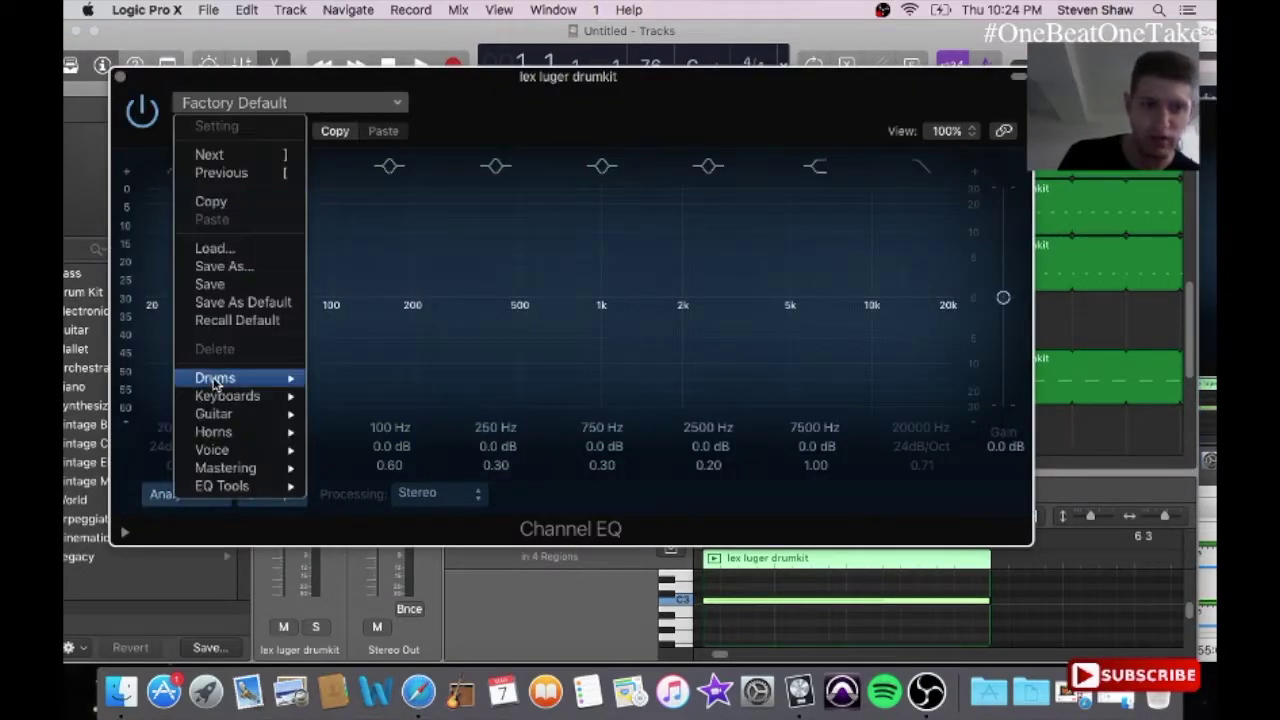
{"action": "mouse_move", "coordinate": [215, 380]}
{"action": "left_click", "coordinate": [370, 648]}
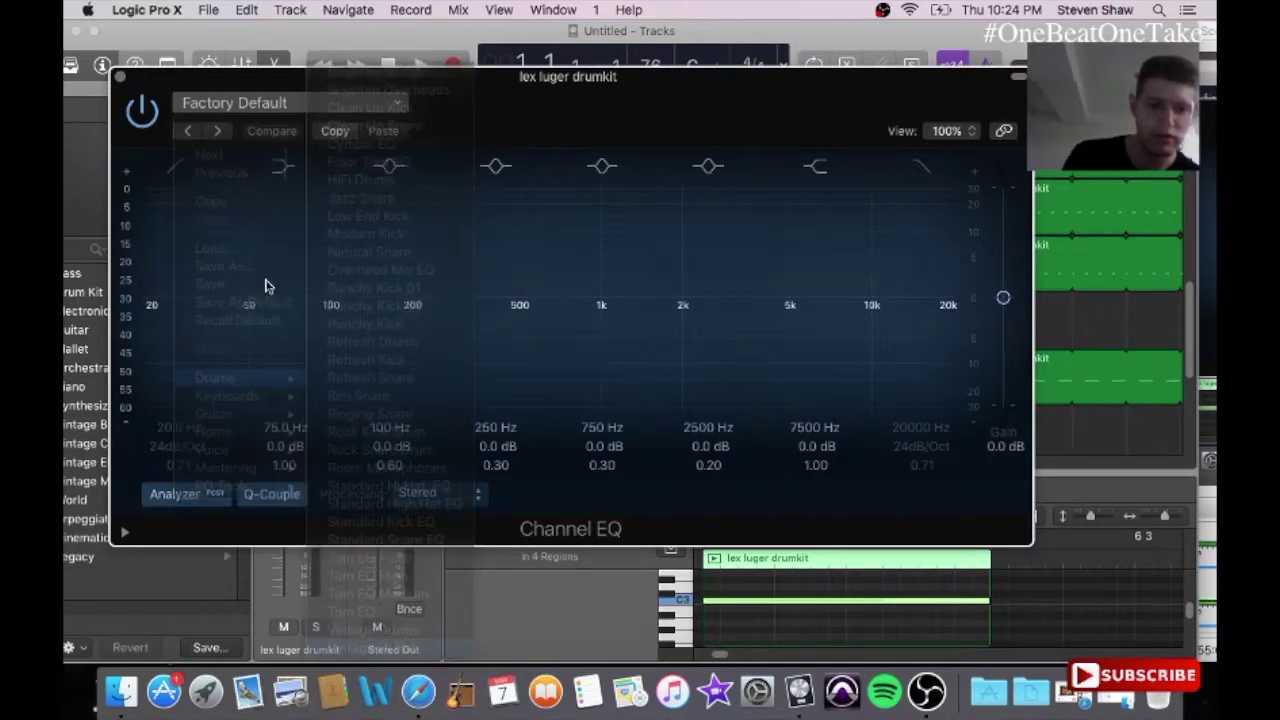
{"action": "left_click", "coordinate": [120, 78]}
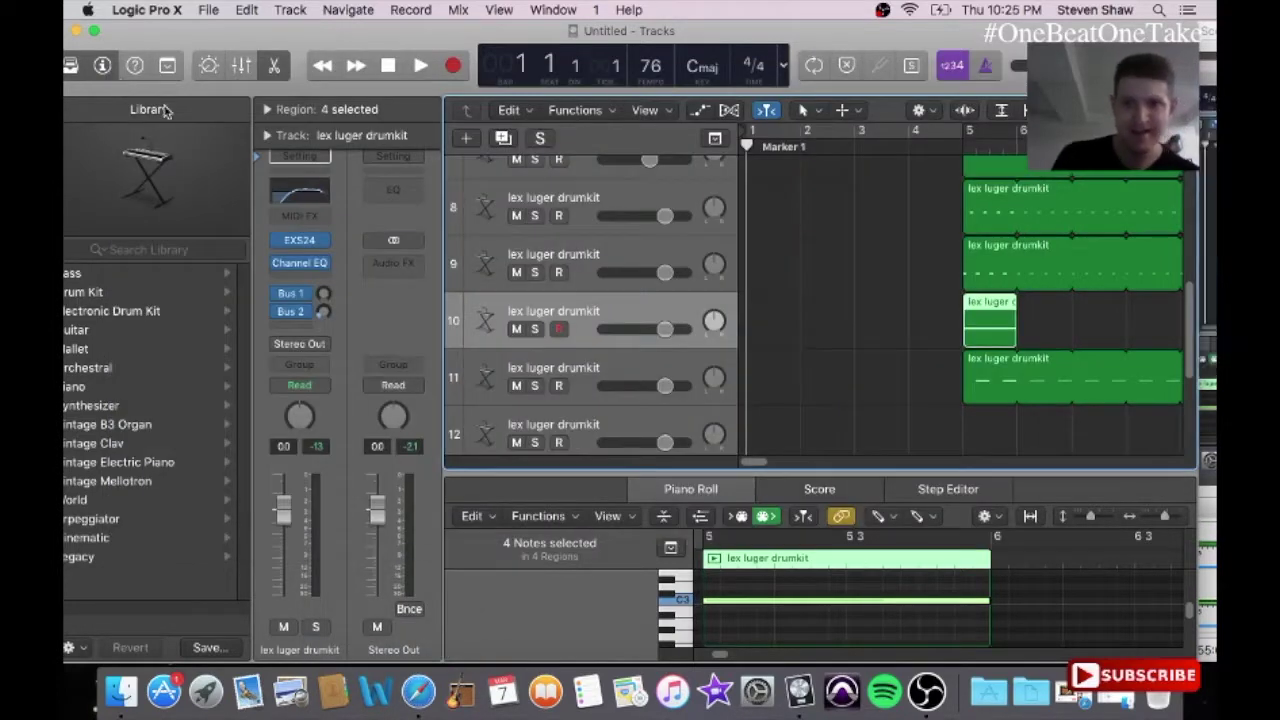
Step: Add a Compressor to drumkit track 10 and load the VCA Soft Kit drum preset
{"action": "left_click", "coordinate": [290, 278]}
{"action": "mouse_move", "coordinate": [308, 440]}
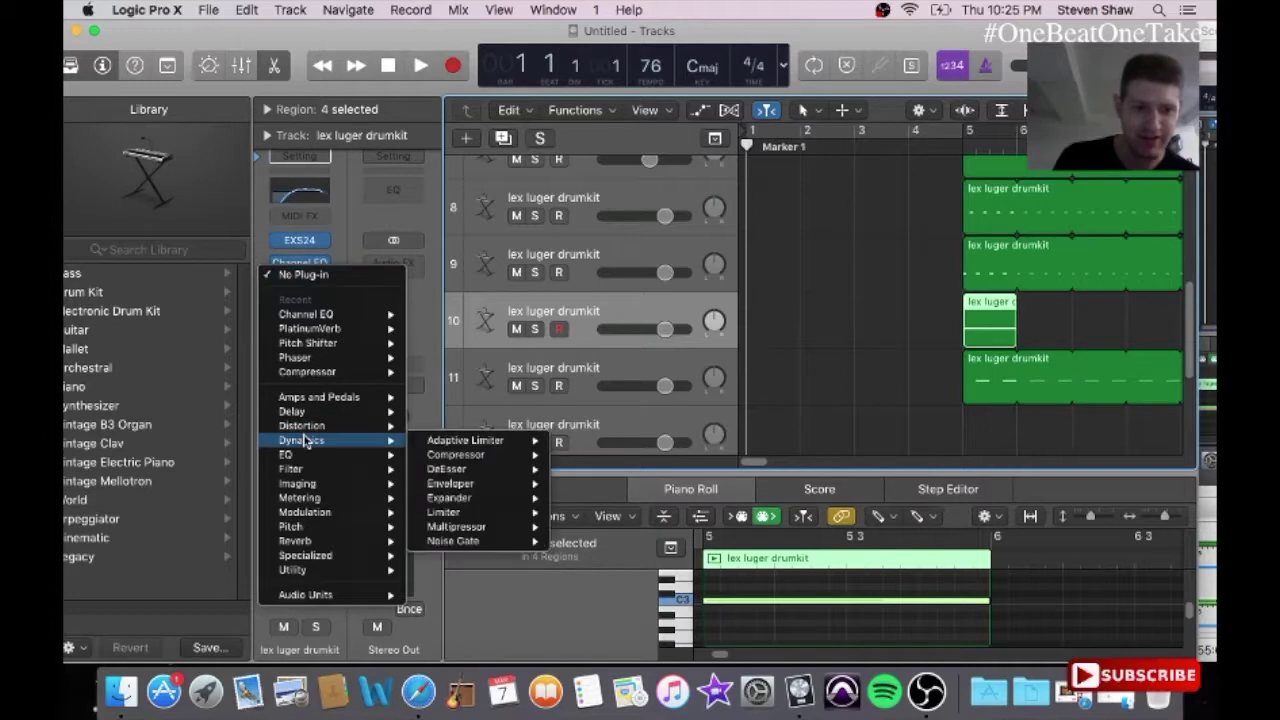
{"action": "left_click", "coordinate": [477, 454]}
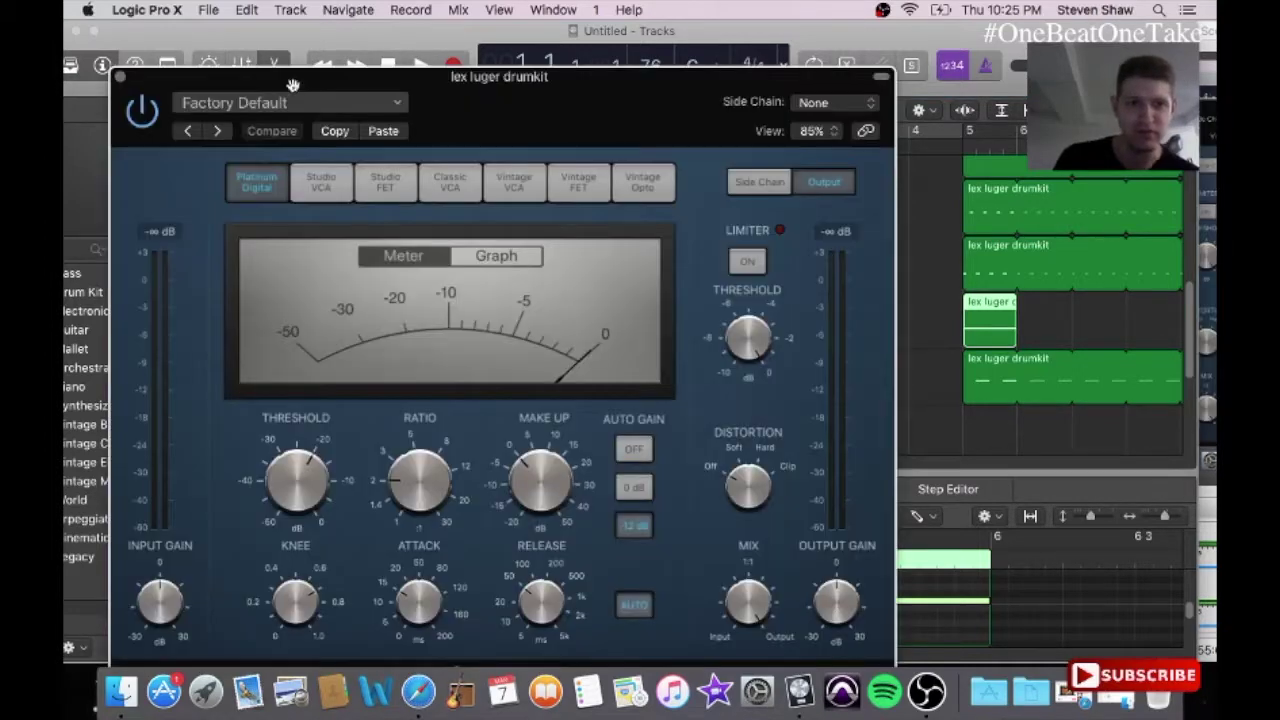
{"action": "left_click", "coordinate": [290, 104]}
{"action": "mouse_move", "coordinate": [250, 377]}
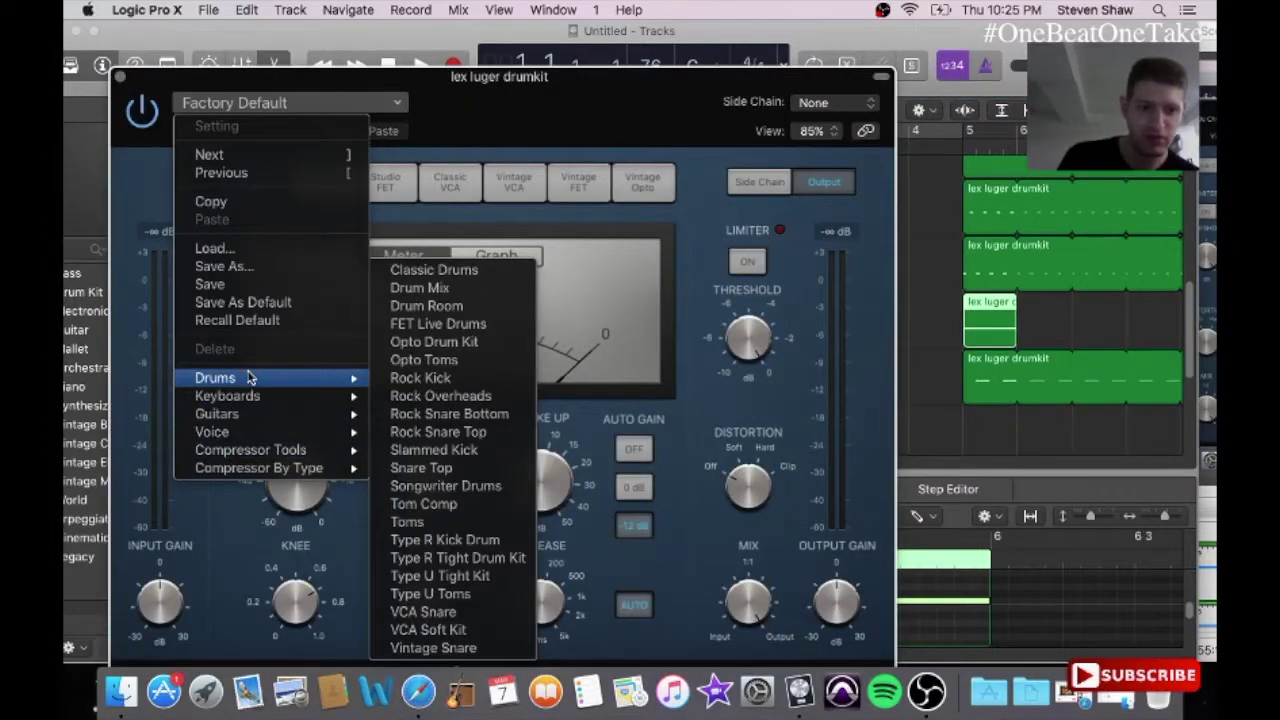
{"action": "left_click", "coordinate": [430, 629]}
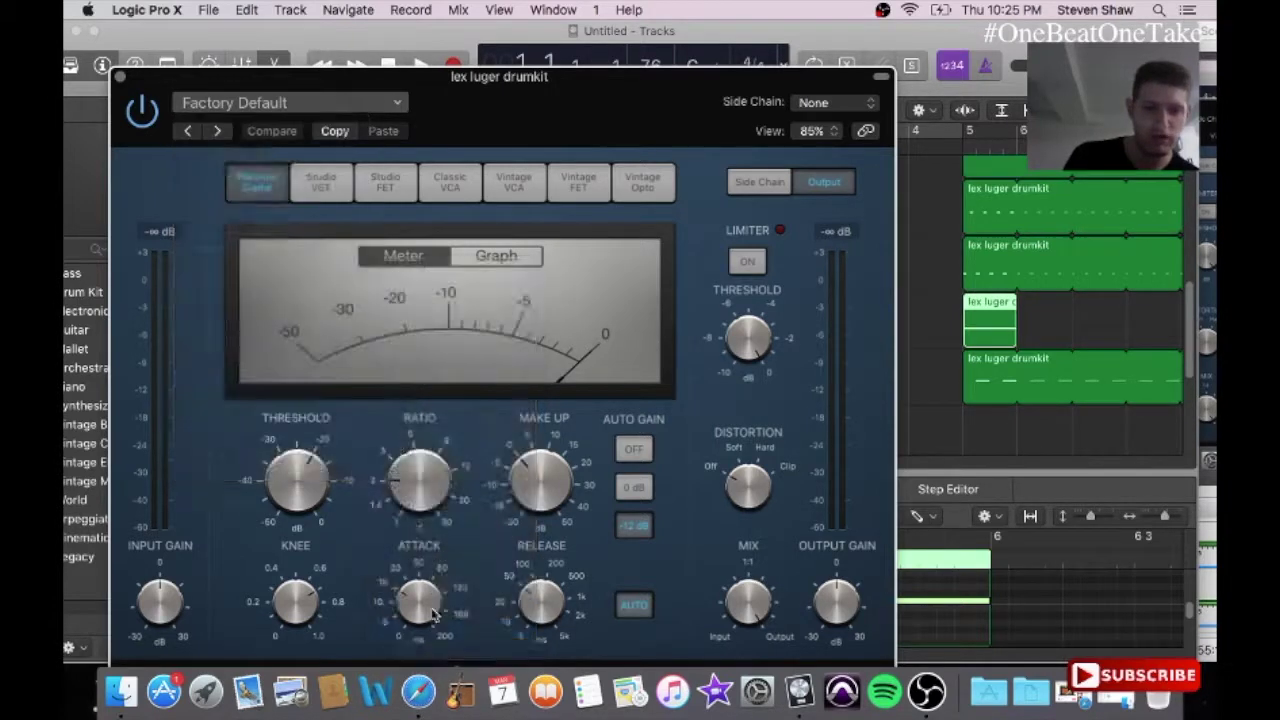
{"action": "left_click", "coordinate": [120, 77]}
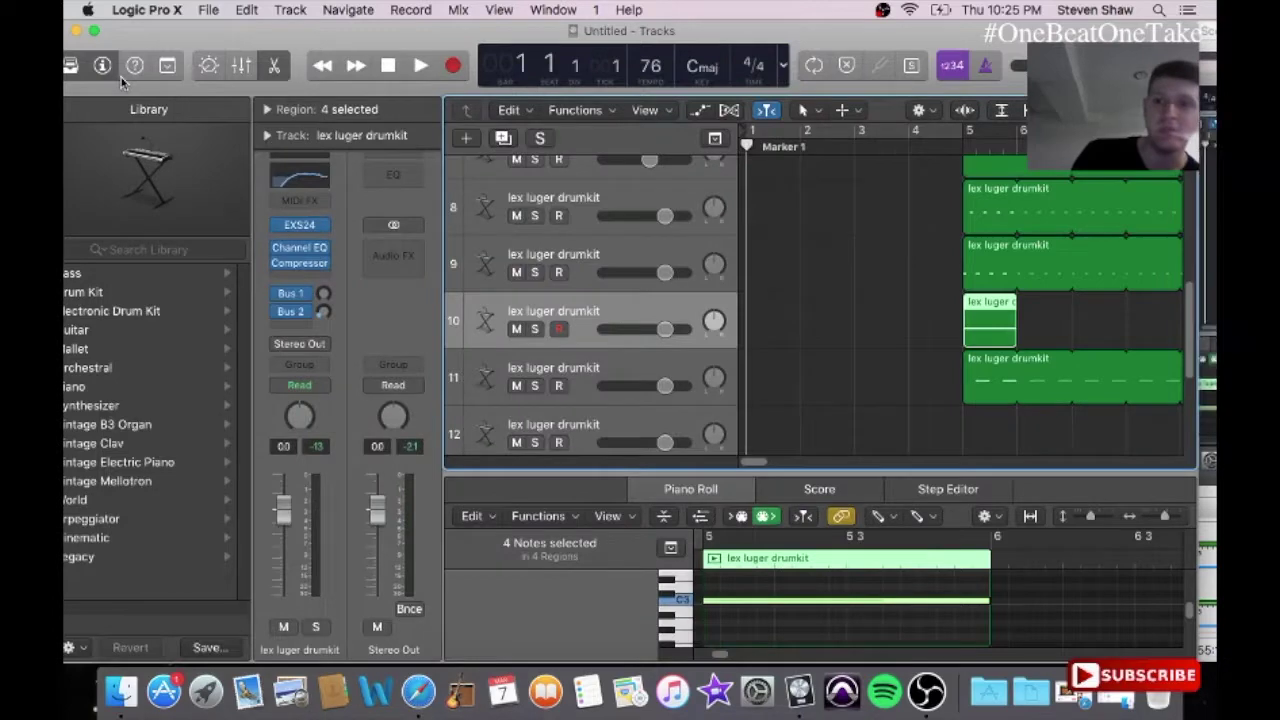
Step: Add a PlatinumVerb reverb to drumkit track 10 and load the Low Soft Reverb preset
{"action": "left_click", "coordinate": [297, 279]}
{"action": "mouse_move", "coordinate": [318, 543]}
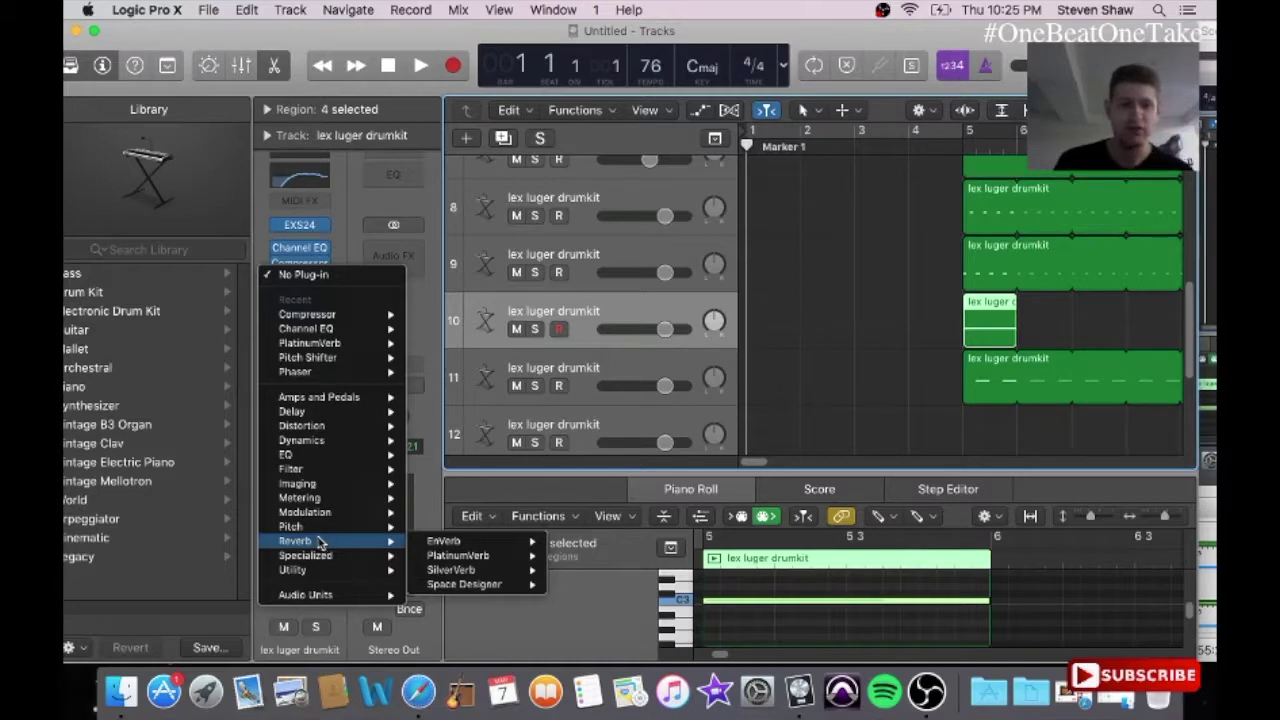
{"action": "left_click", "coordinate": [432, 556]}
{"action": "left_click", "coordinate": [310, 108]}
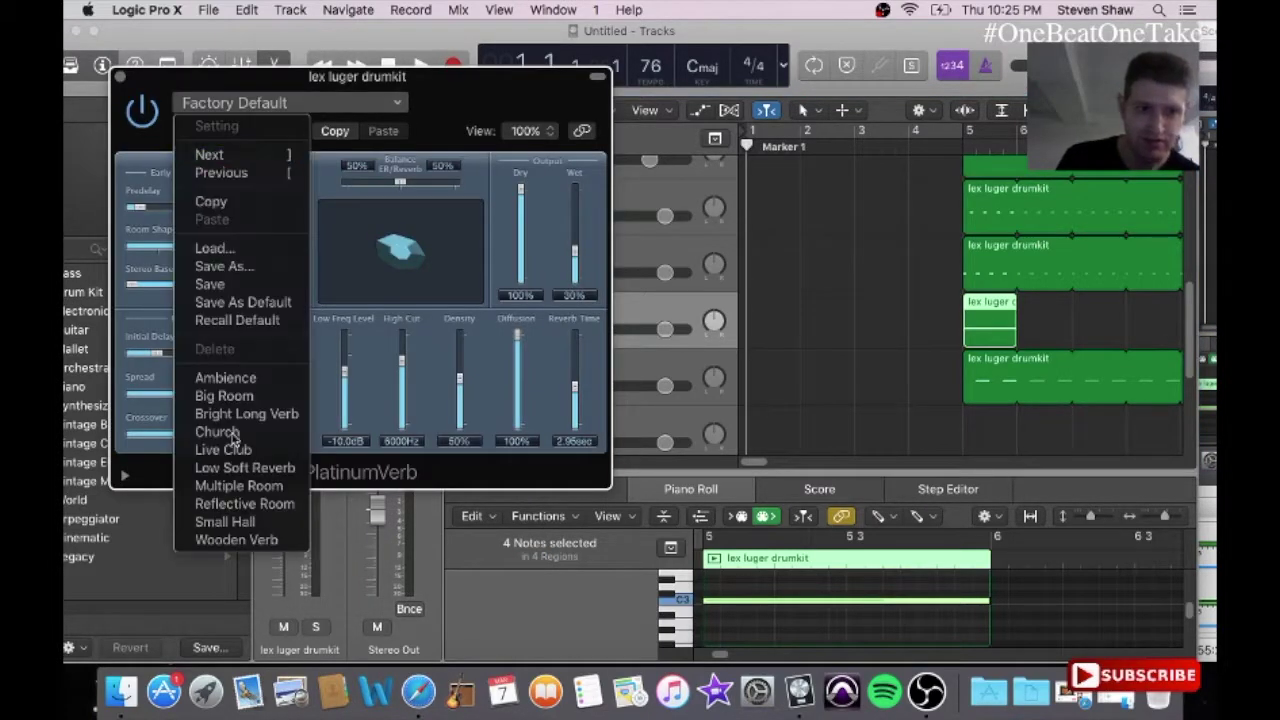
{"action": "left_click", "coordinate": [248, 469]}
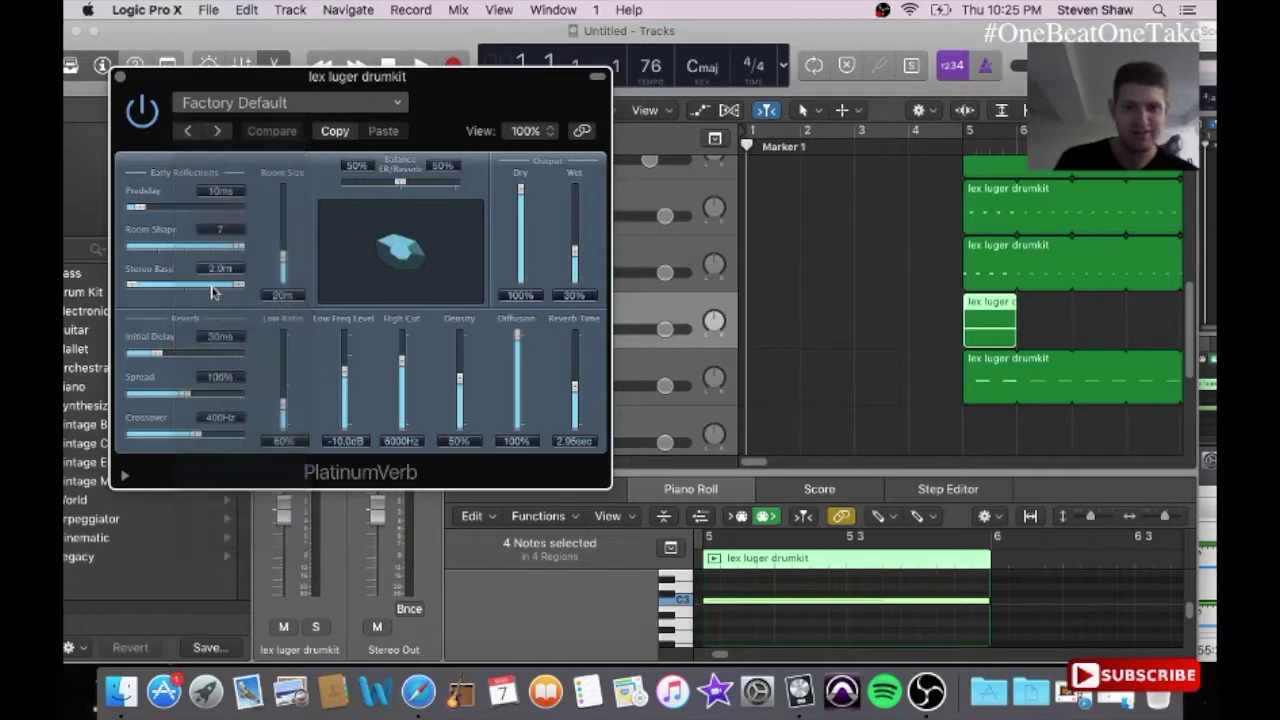
{"action": "left_click", "coordinate": [120, 78]}
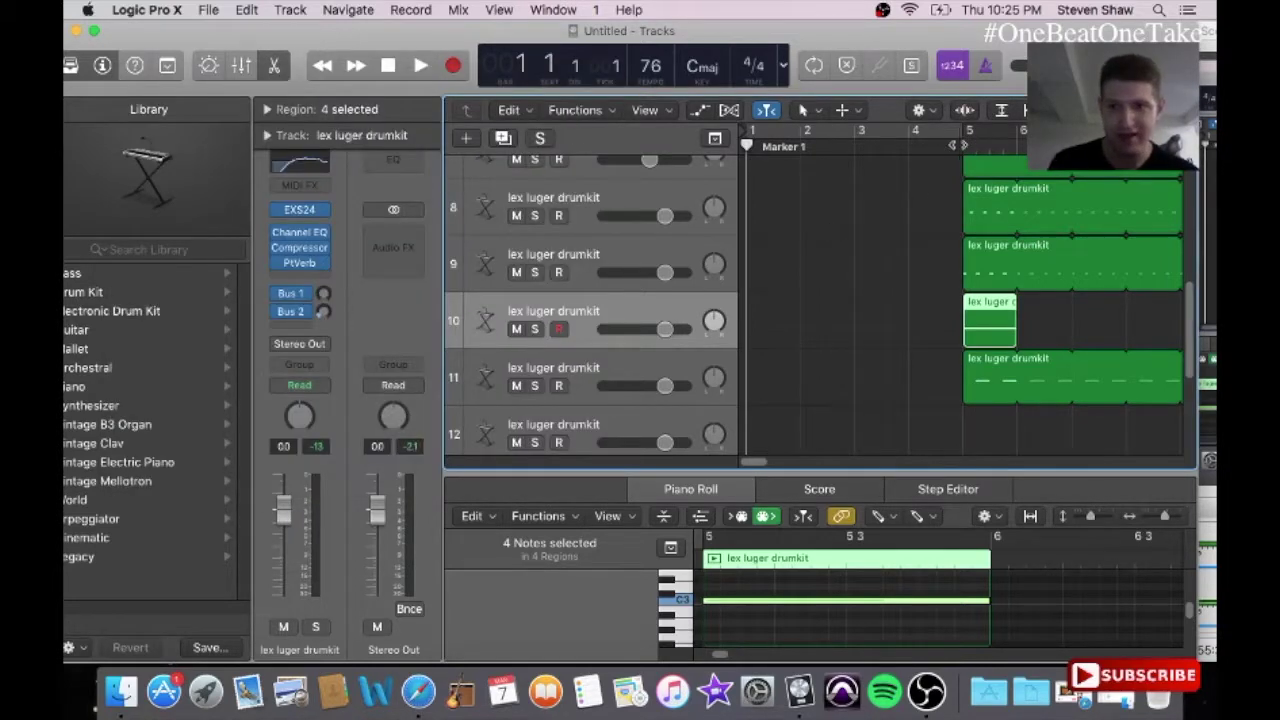
Step: Lower drumkit track 10's volume to -6.0 dB and play the mix from bar 4, beat 3
{"action": "key", "text": "shift+Return"}
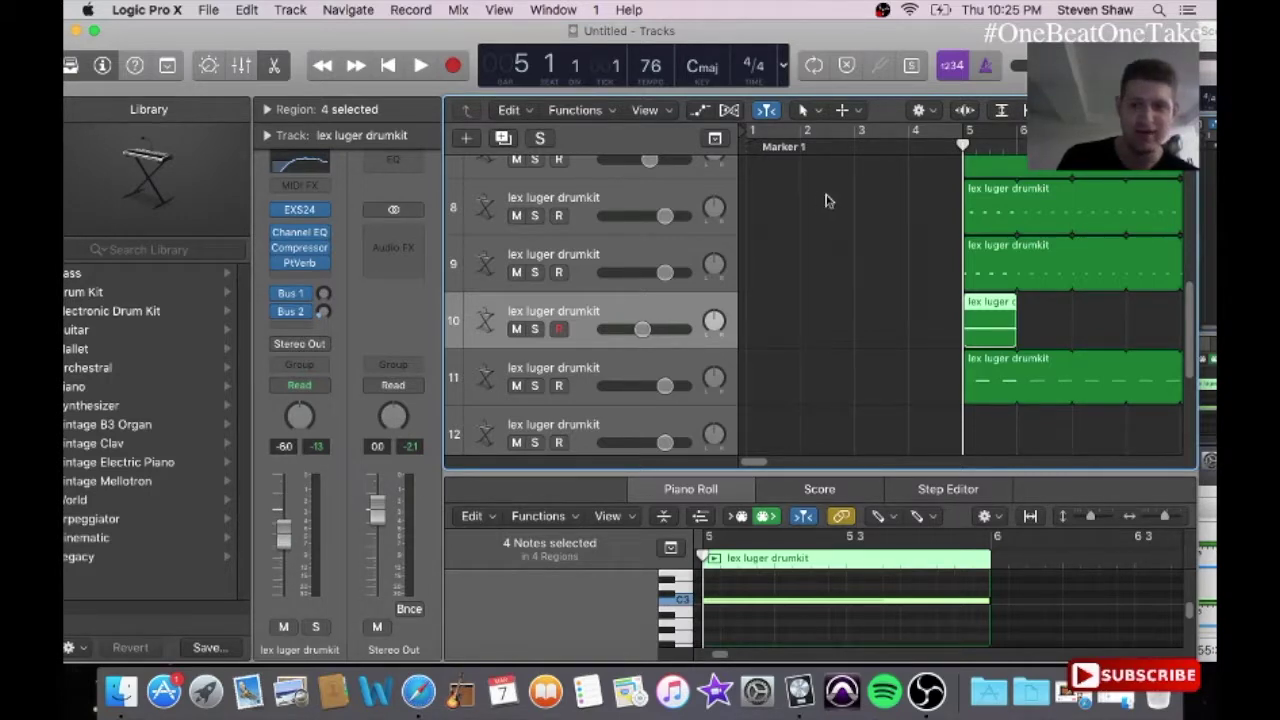
{"action": "left_click", "coordinate": [935, 145]}
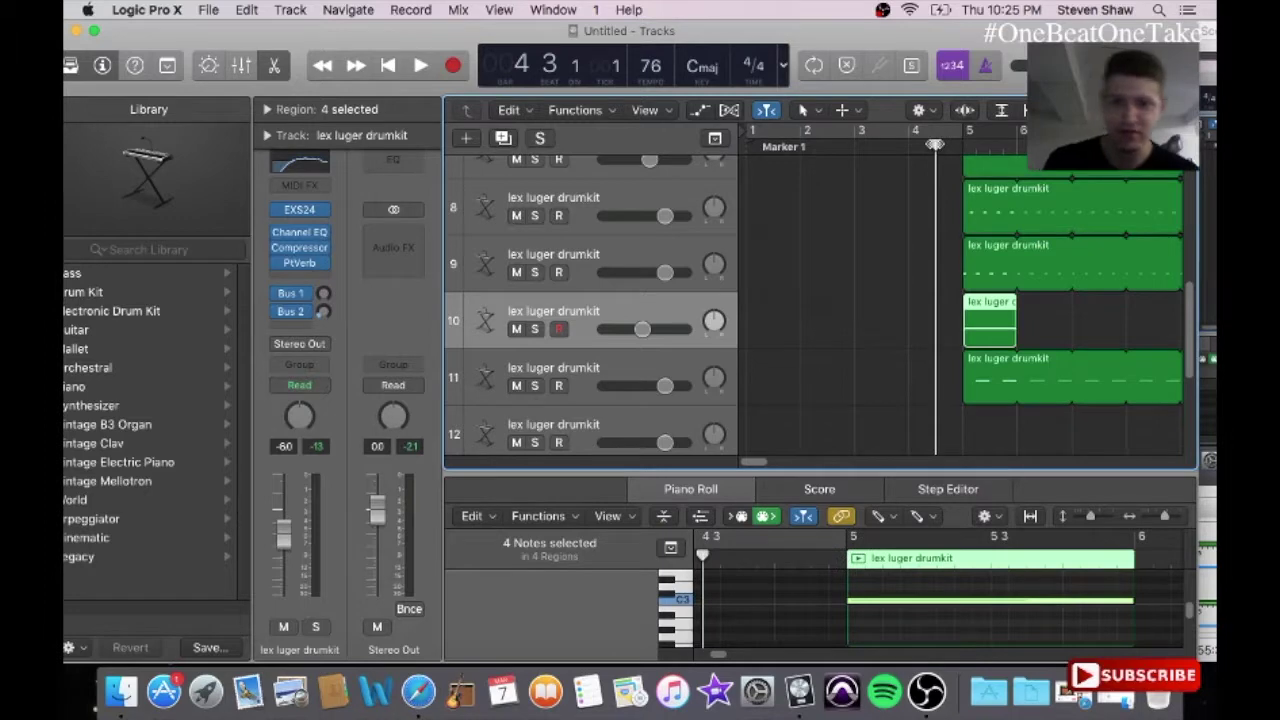
{"action": "key", "text": "space"}
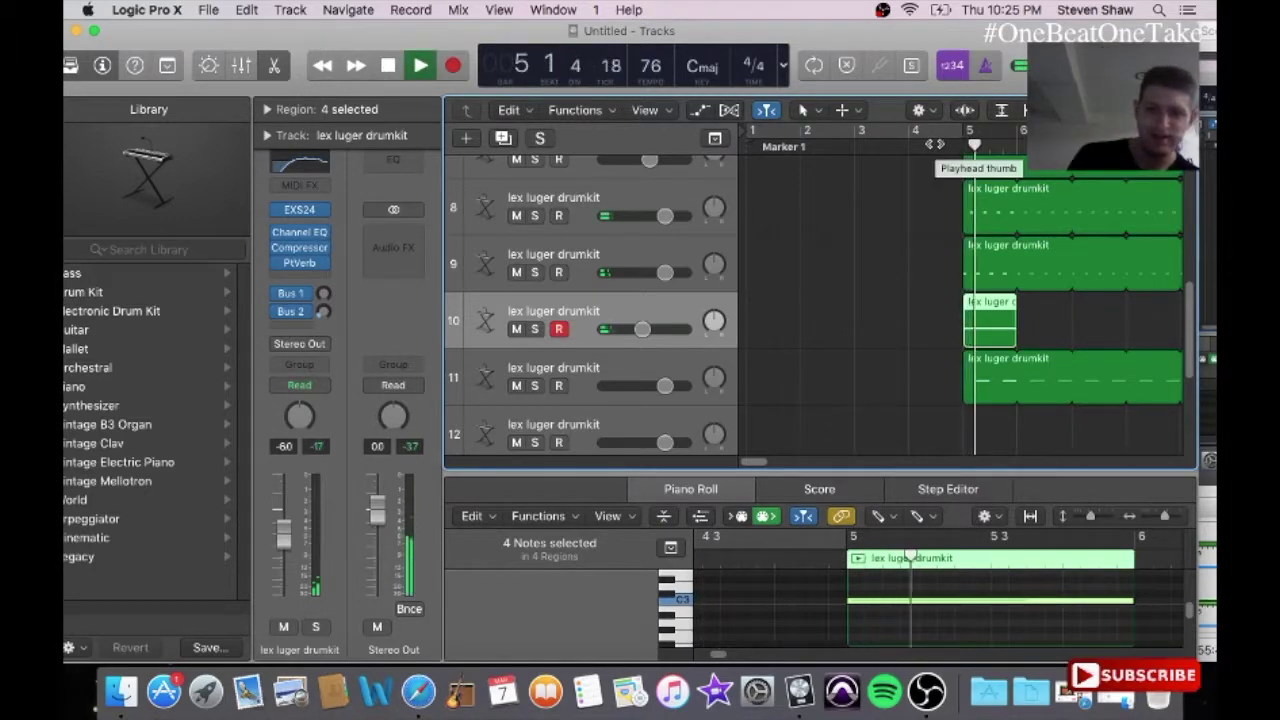
{"action": "mouse_move", "coordinate": [762, 462]}
{"action": "left_mouse_down"}
{"action": "mouse_move", "coordinate": [790, 464]}
{"action": "mouse_move", "coordinate": [780, 470]}
{"action": "left_mouse_up"}
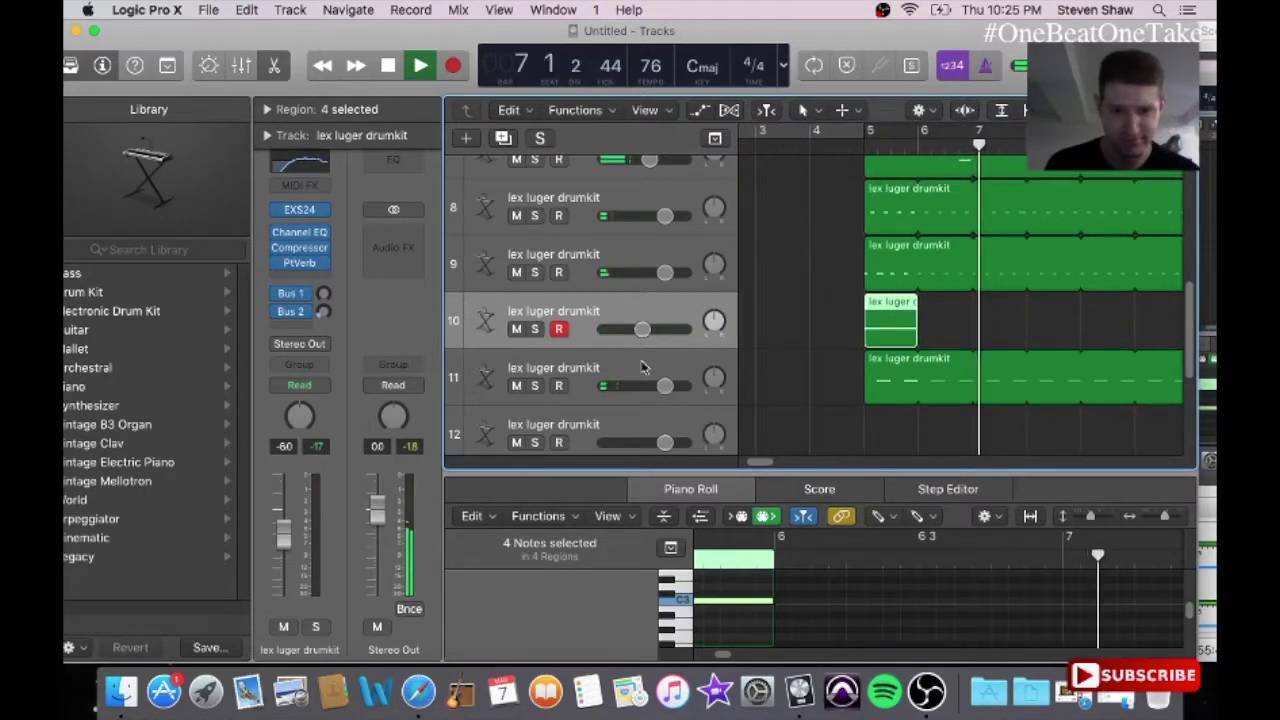
Step: Add a PlatinumVerb reverb to drumkit track 11 and load the Low Soft Reverb preset
{"action": "left_click", "coordinate": [630, 396]}
{"action": "left_click", "coordinate": [306, 273]}
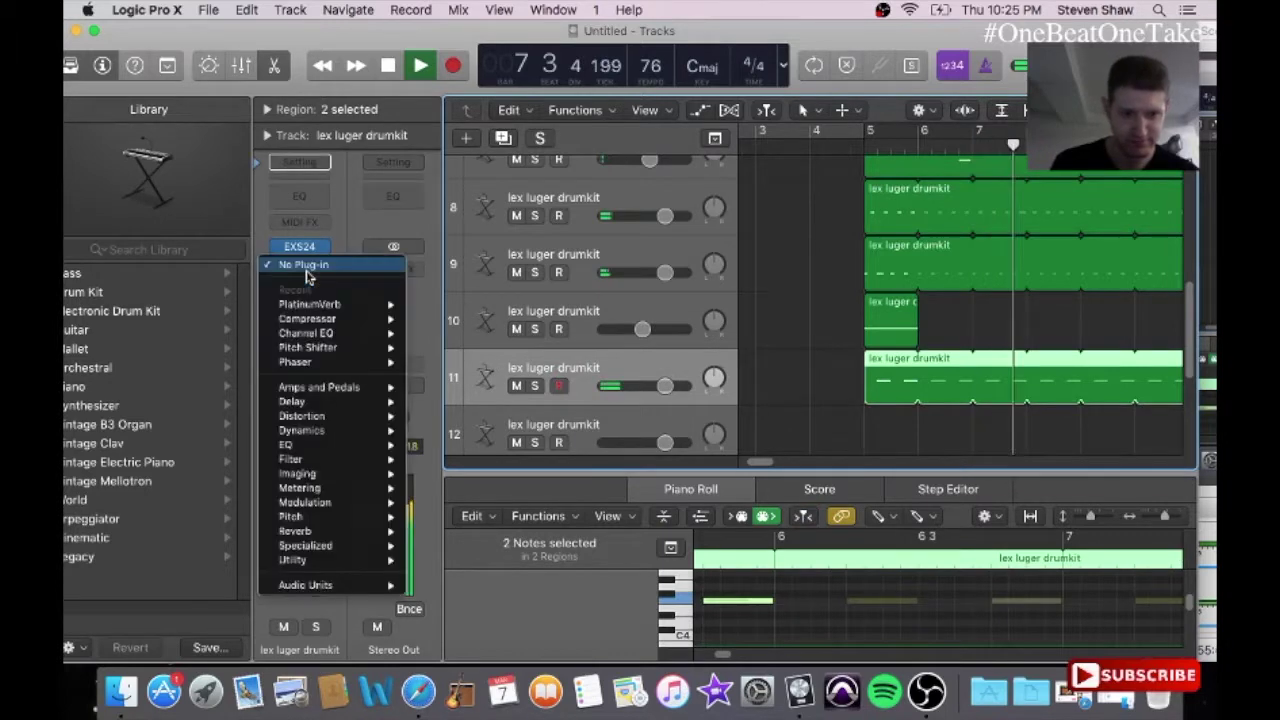
{"action": "mouse_move", "coordinate": [318, 535]}
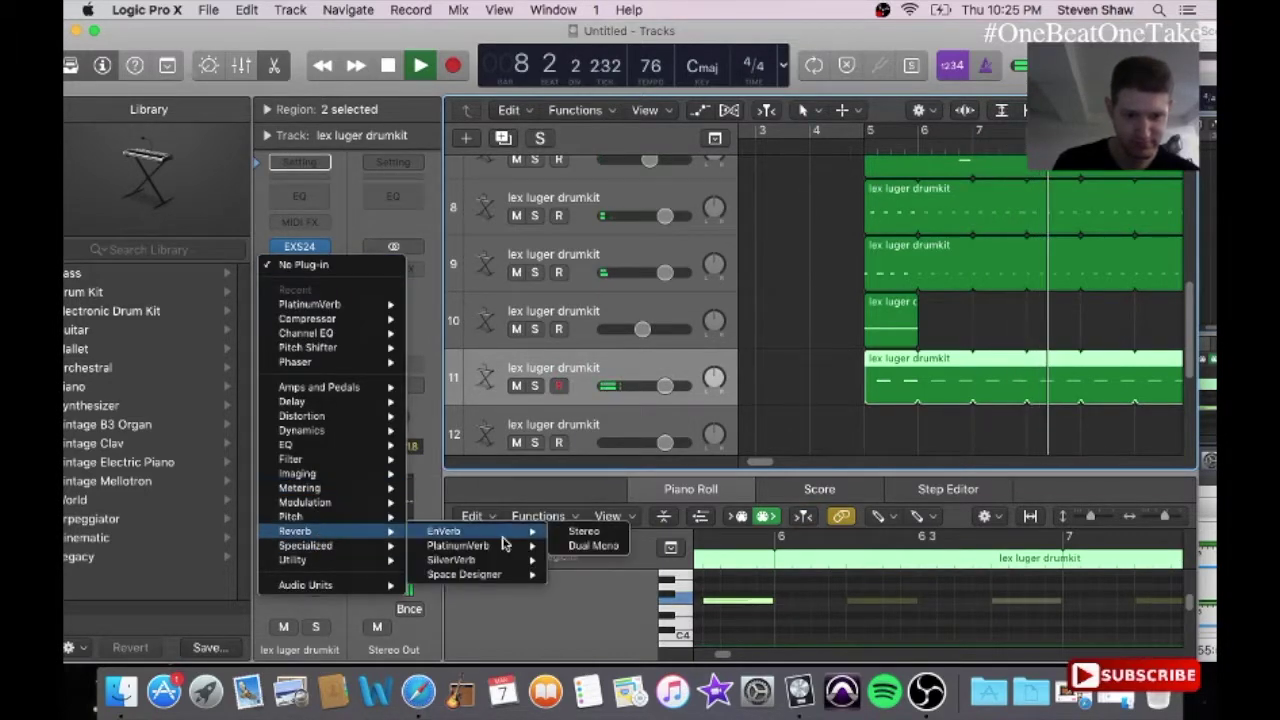
{"action": "left_click", "coordinate": [501, 549]}
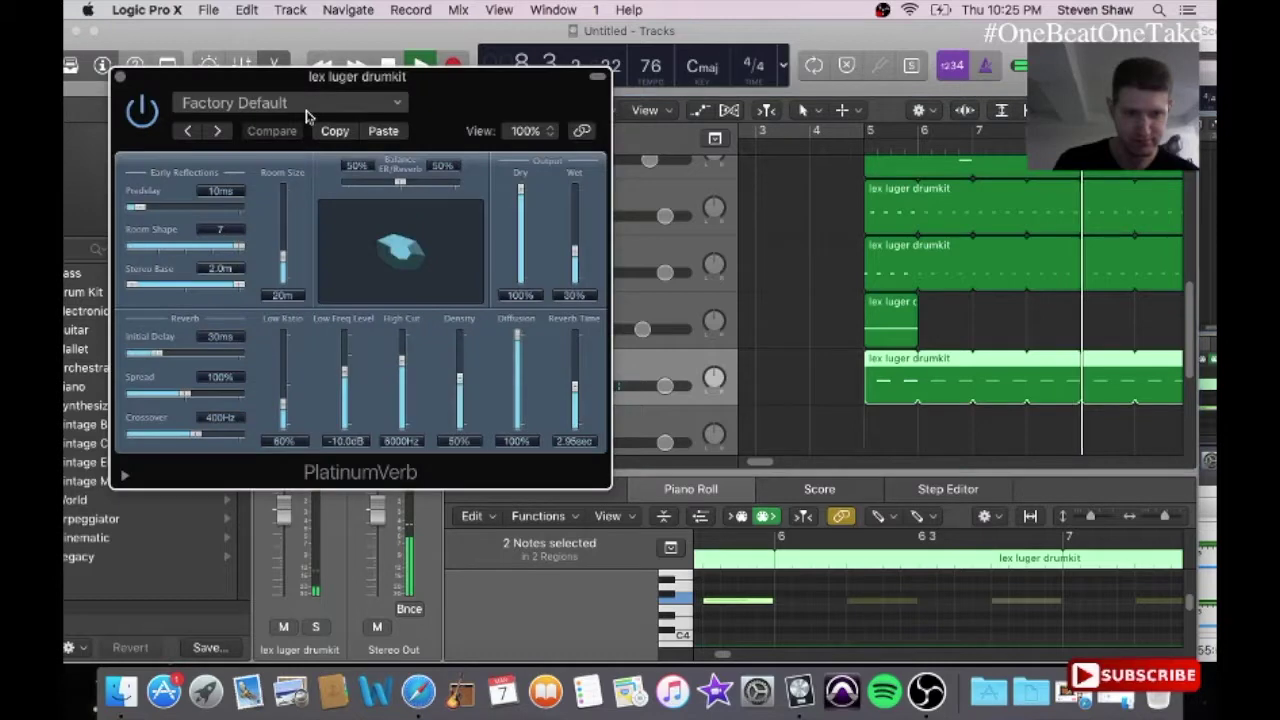
{"action": "left_click", "coordinate": [309, 107]}
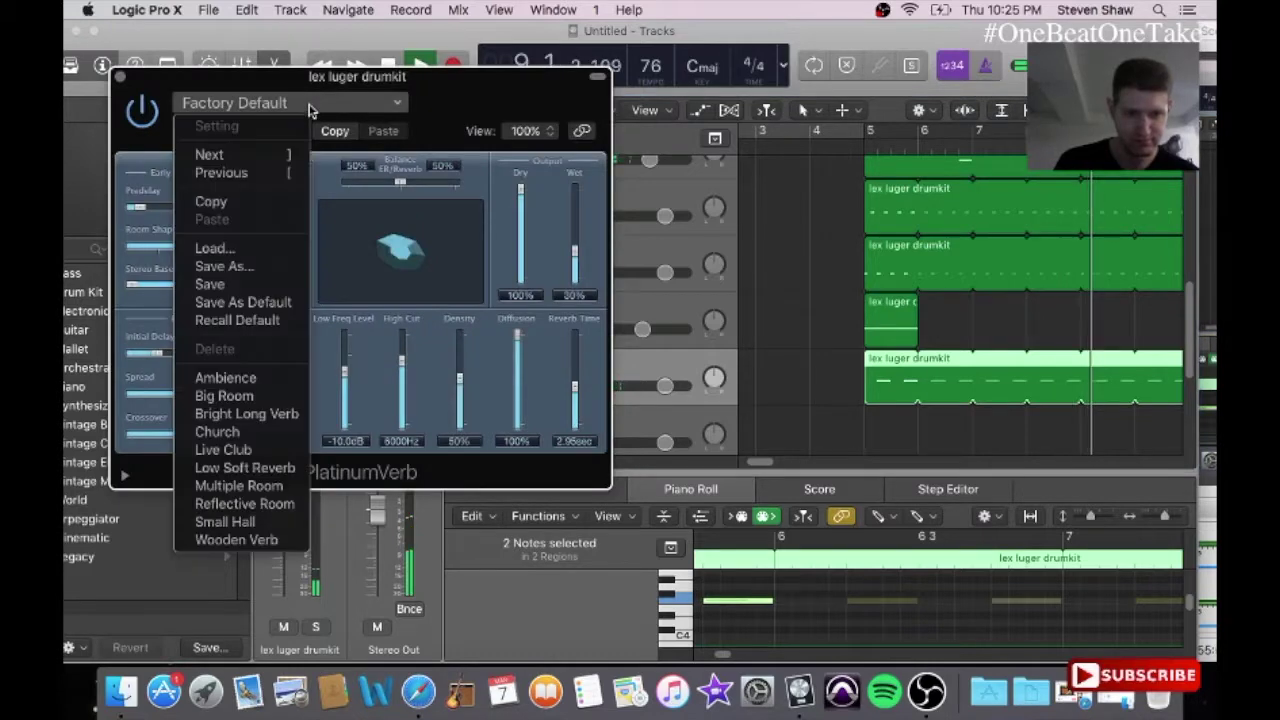
{"action": "left_click", "coordinate": [262, 468]}
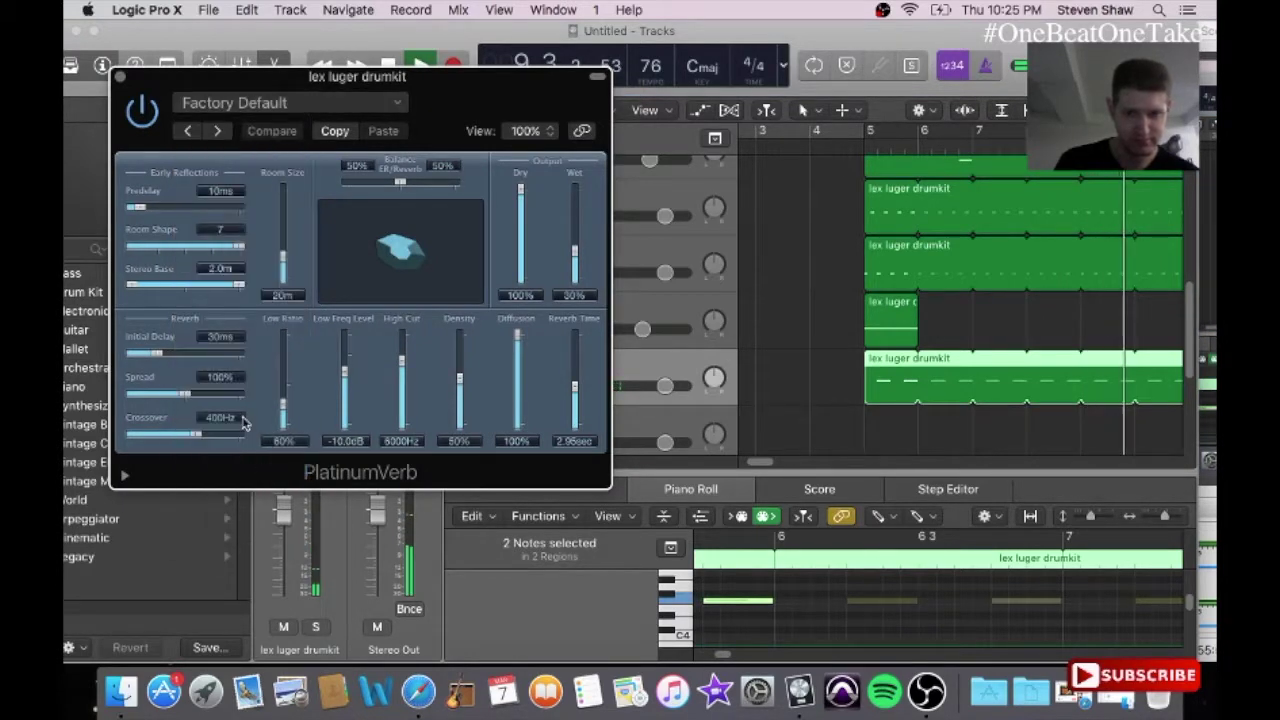
{"action": "left_click", "coordinate": [121, 77]}
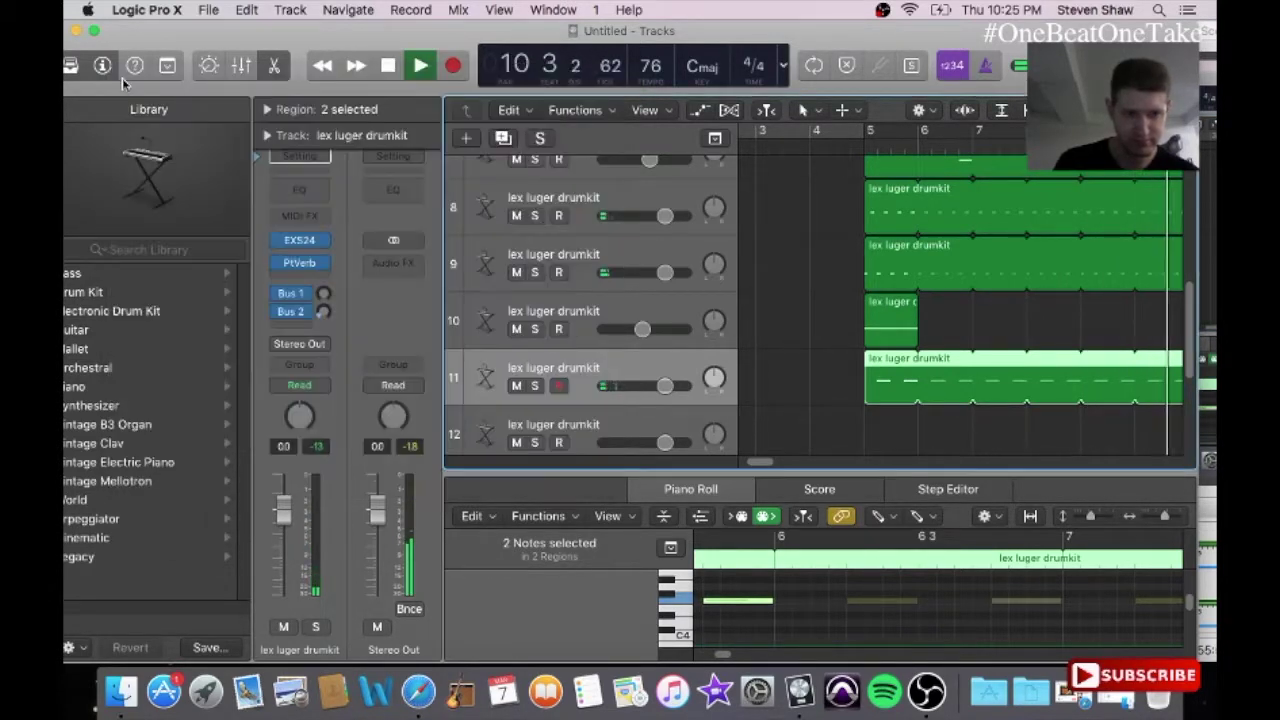
Step: Add a Channel EQ to drumkit track 11 and load the Vintage Hi Hat drum preset
{"action": "left_click", "coordinate": [293, 277]}
{"action": "mouse_move", "coordinate": [340, 460]}
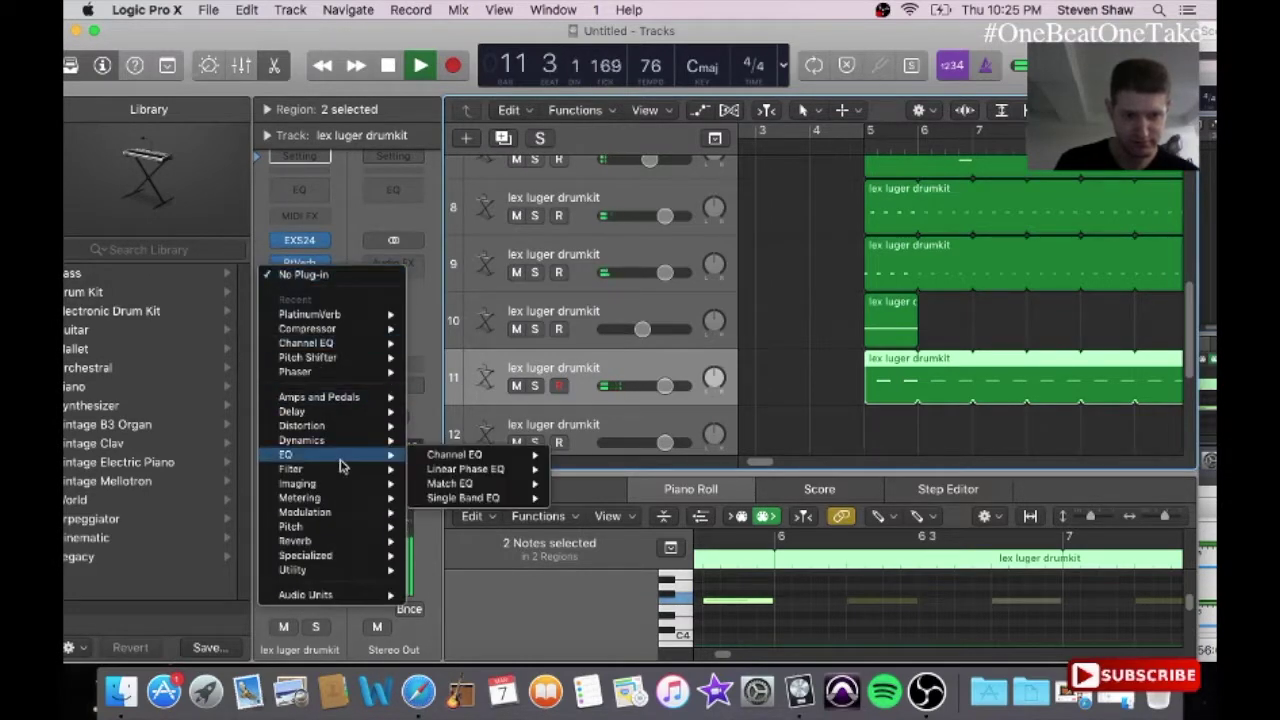
{"action": "mouse_move", "coordinate": [461, 461]}
{"action": "key", "text": "Escape"}
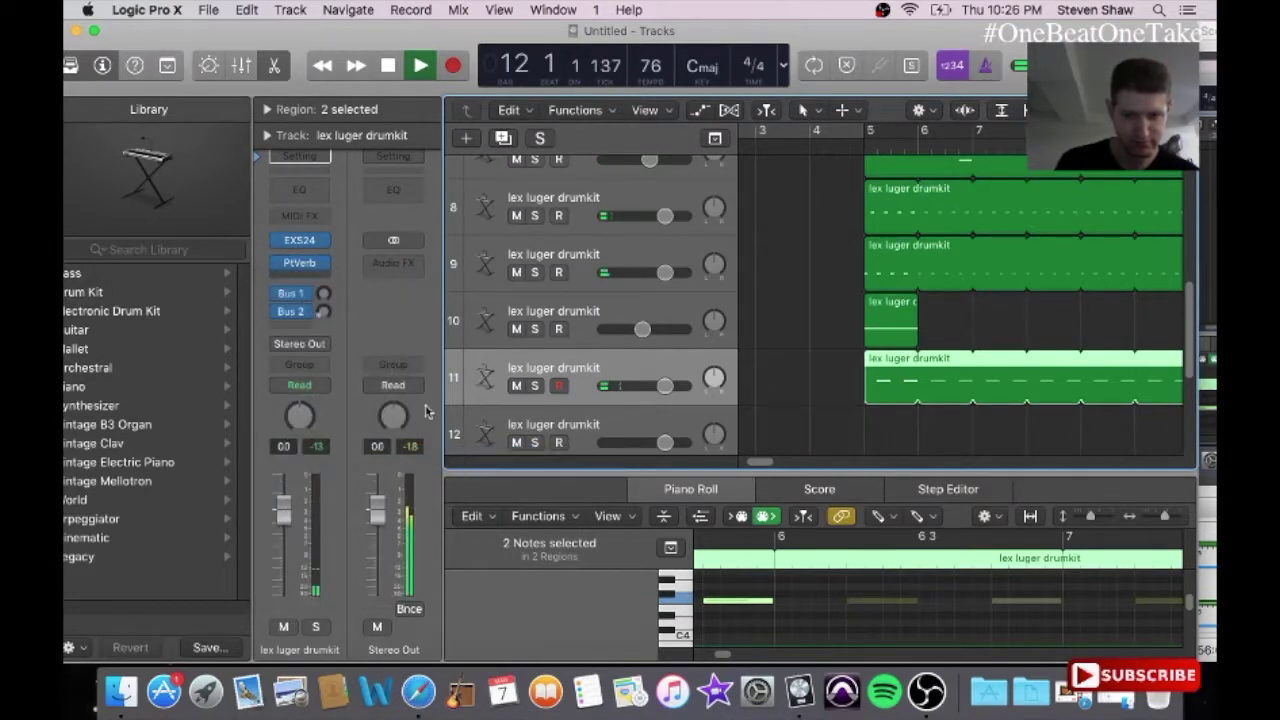
{"action": "left_click", "coordinate": [295, 187]}
{"action": "left_click", "coordinate": [253, 106]}
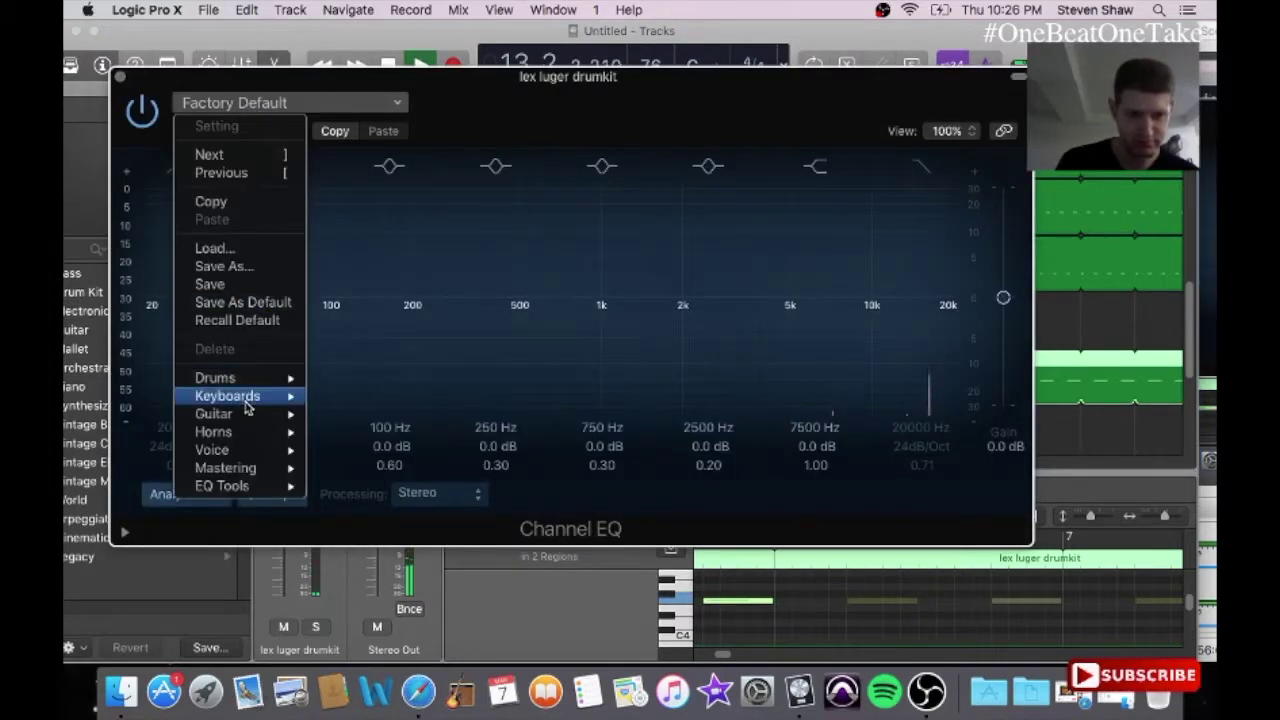
{"action": "mouse_move", "coordinate": [248, 384]}
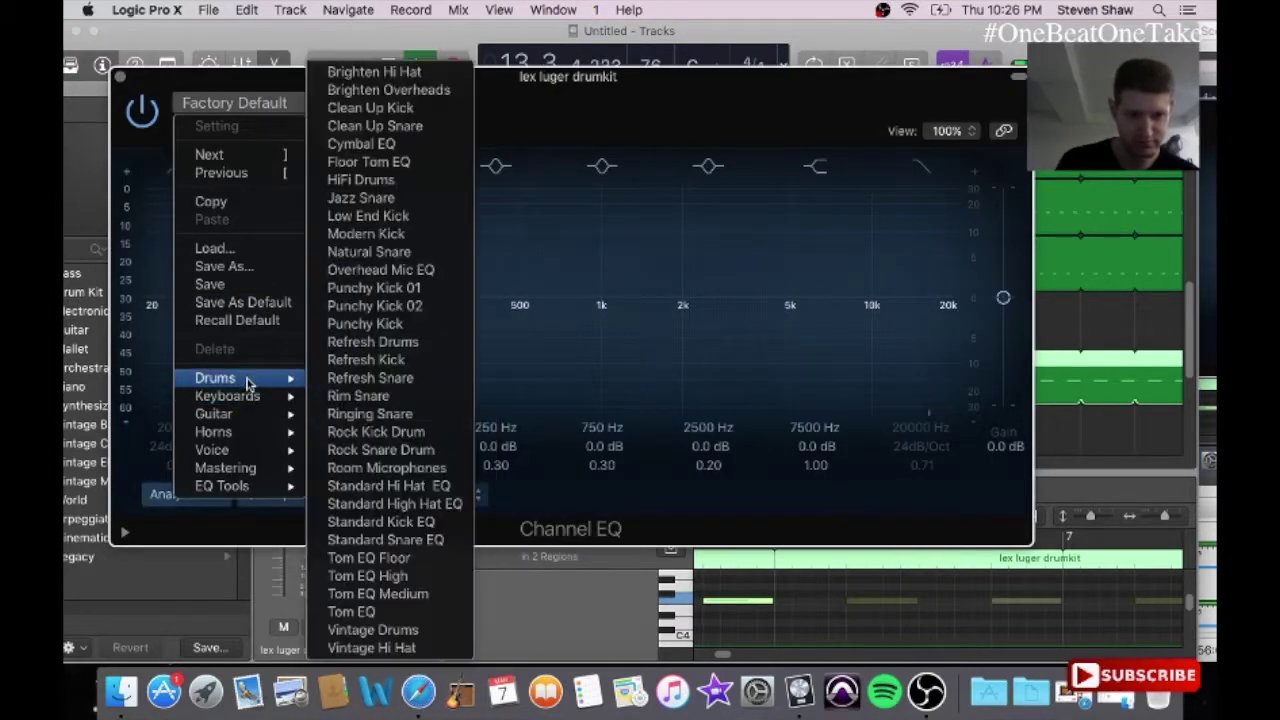
{"action": "left_click", "coordinate": [400, 647]}
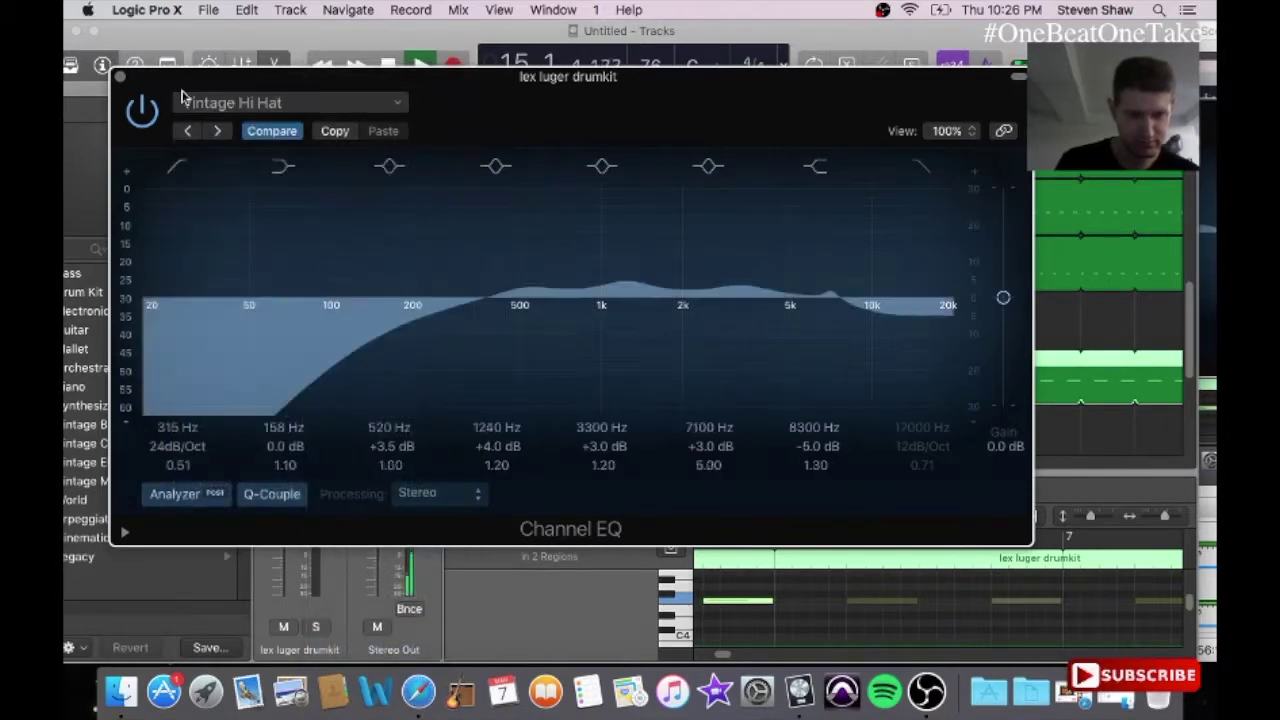
{"action": "left_click", "coordinate": [121, 78]}
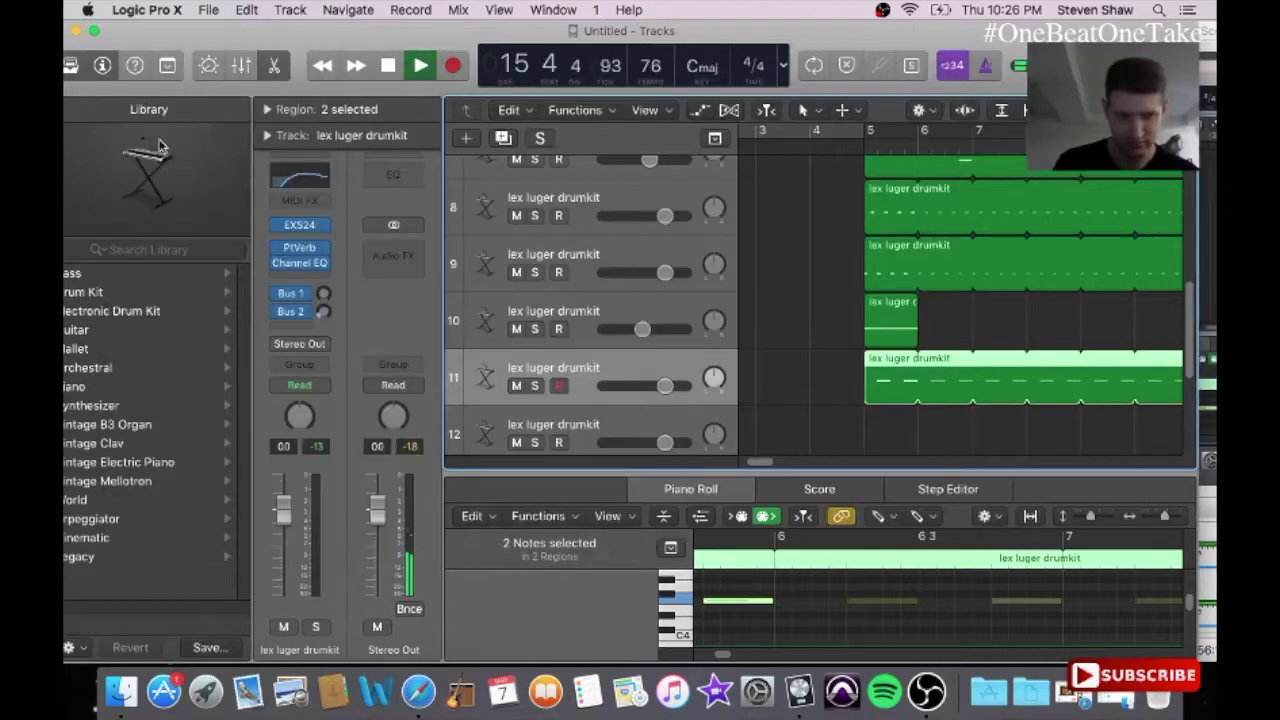
Step: Add a second PlatinumVerb reverb to drumkit track 11, keeping the Factory Default setting
{"action": "left_click", "coordinate": [302, 274]}
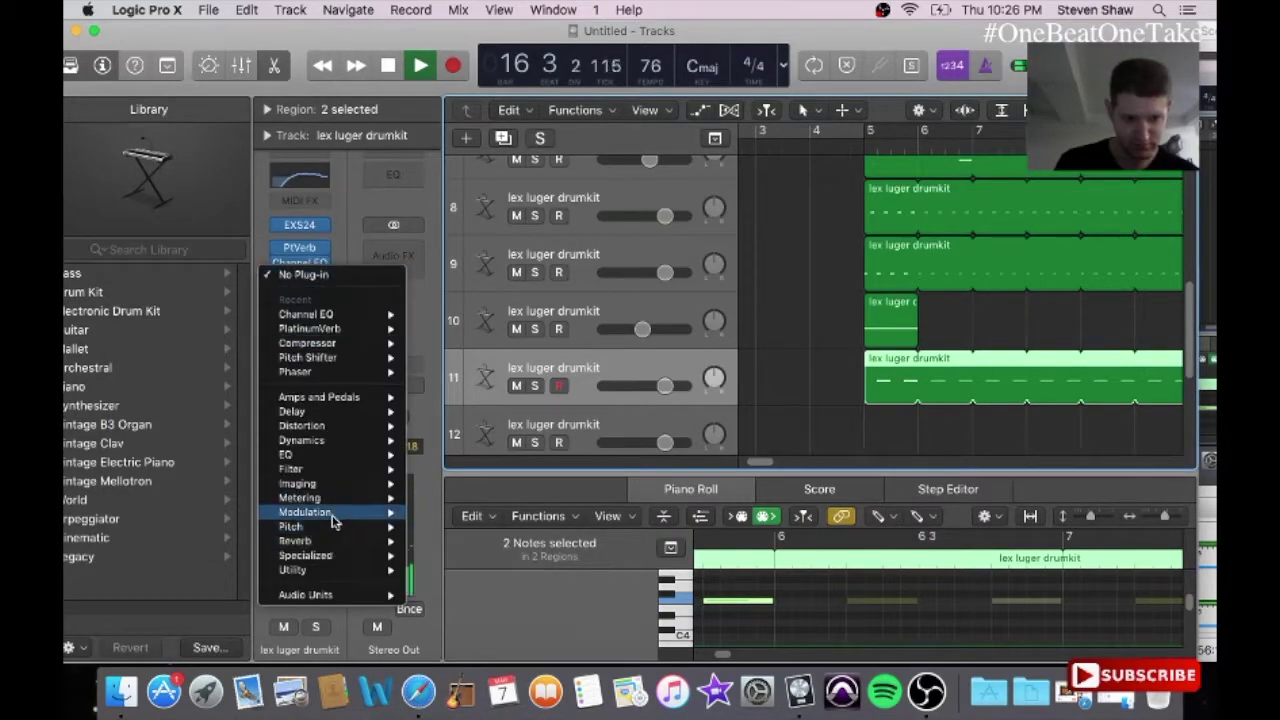
{"action": "mouse_move", "coordinate": [330, 541]}
{"action": "left_click", "coordinate": [462, 560]}
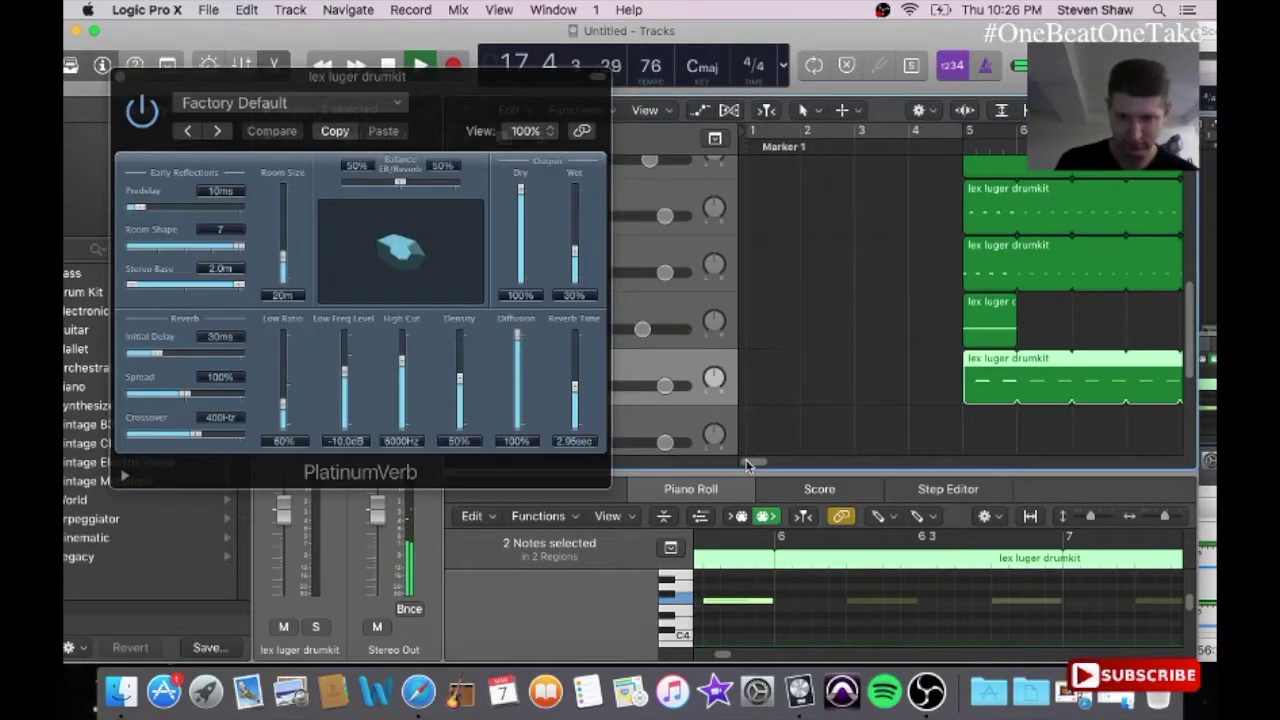
{"action": "left_click", "coordinate": [121, 79]}
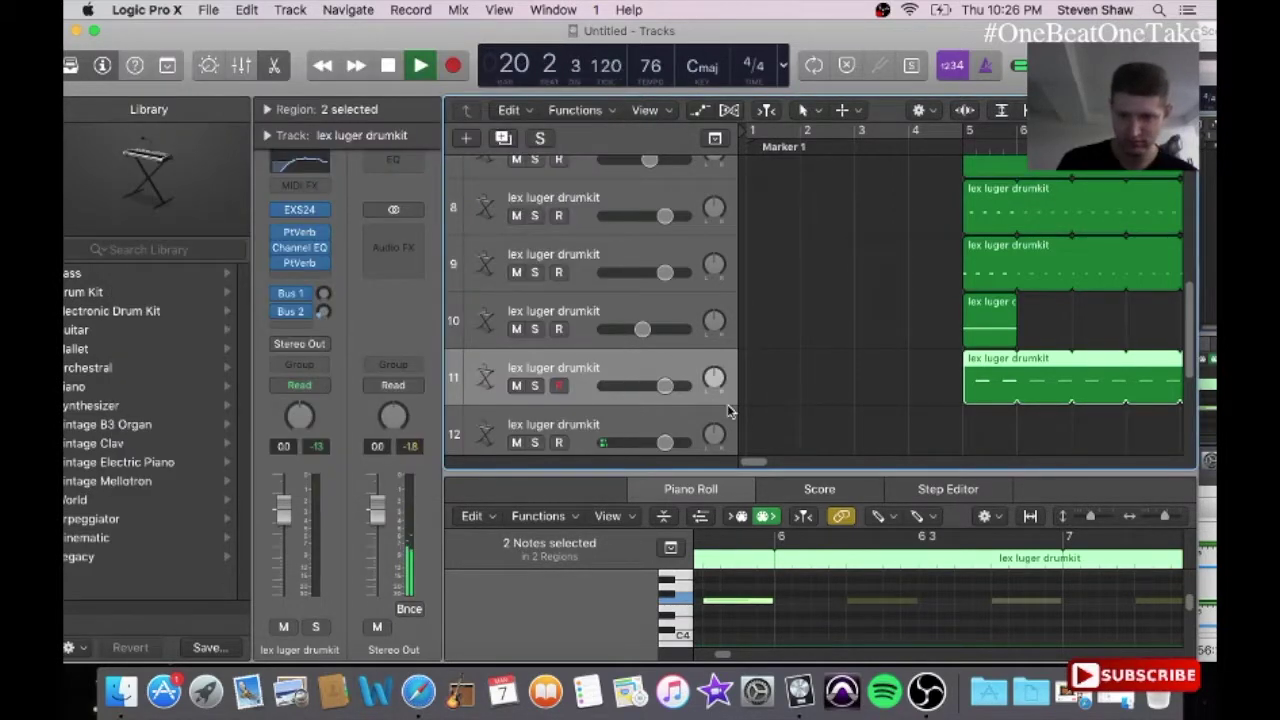
Step: Move the drumkit region at bar 17 onto a duplicate of track 11 with the same settings, and delete the emptied track
{"action": "left_click_drag", "start_coordinate": [751, 467], "coordinate": [815, 462]}
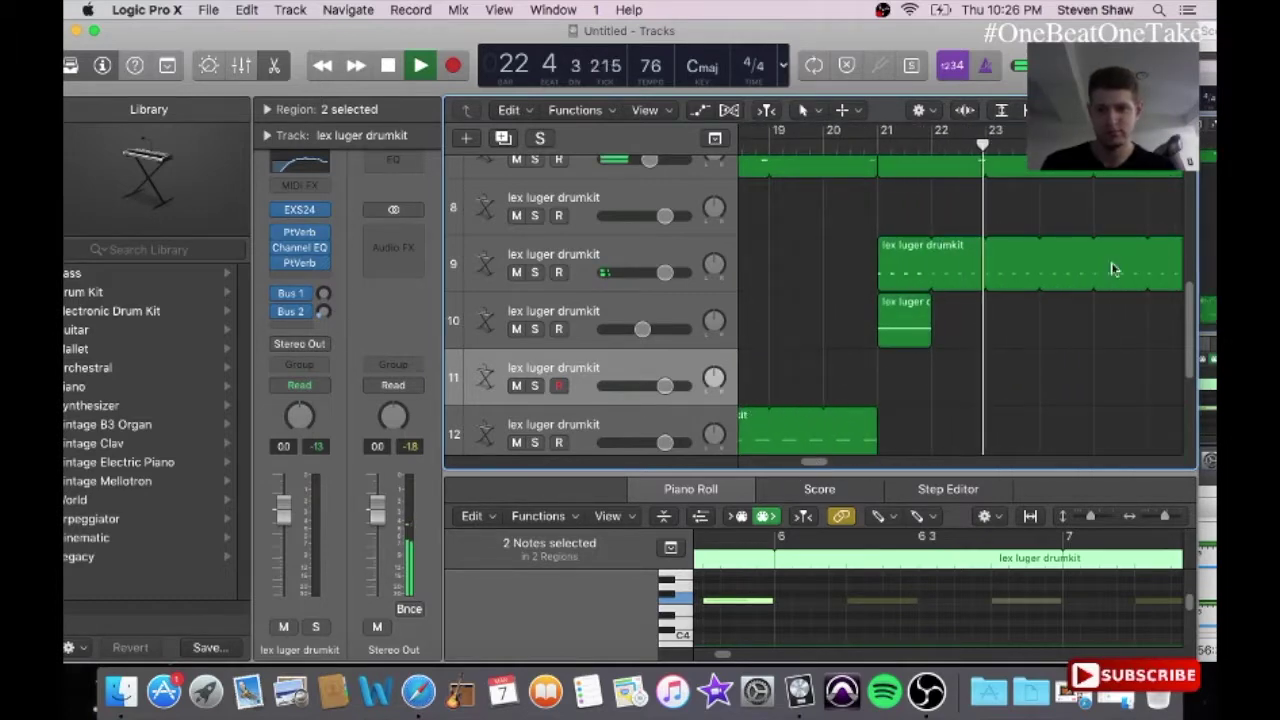
{"action": "left_click_drag", "start_coordinate": [1192, 336], "coordinate": [1197, 376]}
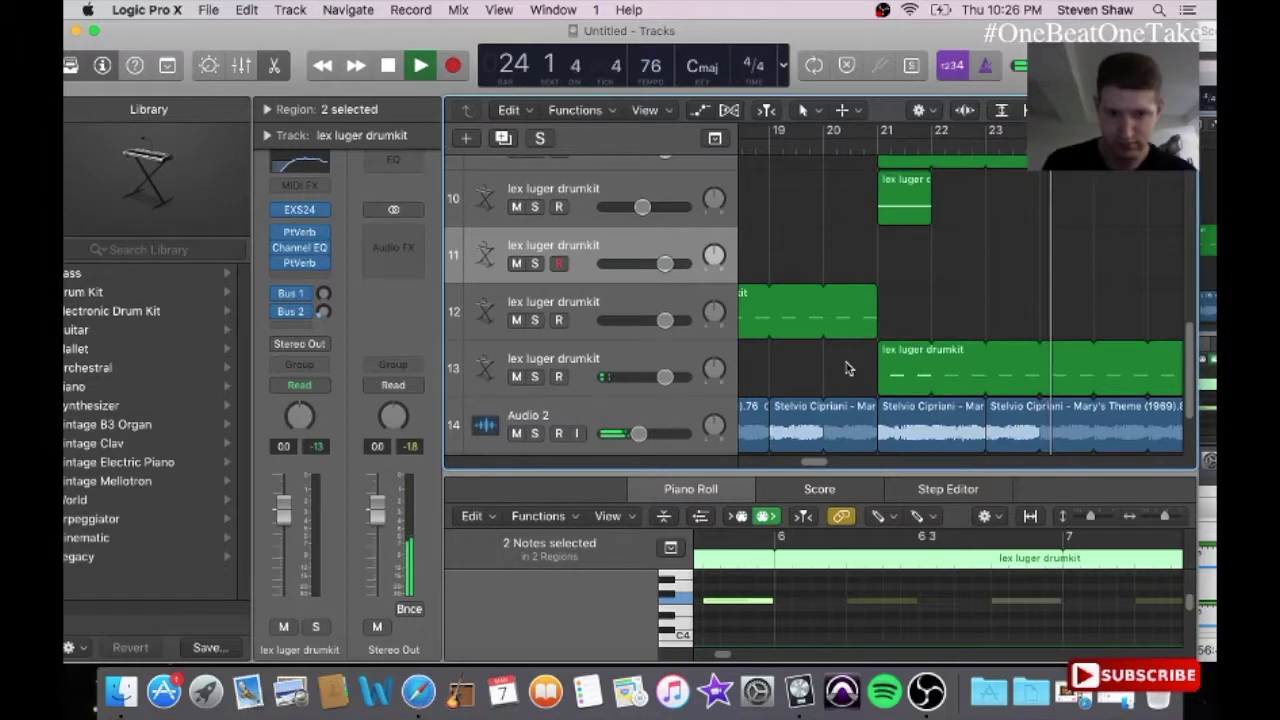
{"action": "mouse_move", "coordinate": [823, 467]}
{"action": "left_mouse_down"}
{"action": "mouse_move", "coordinate": [778, 465]}
{"action": "mouse_move", "coordinate": [803, 462]}
{"action": "left_mouse_up"}
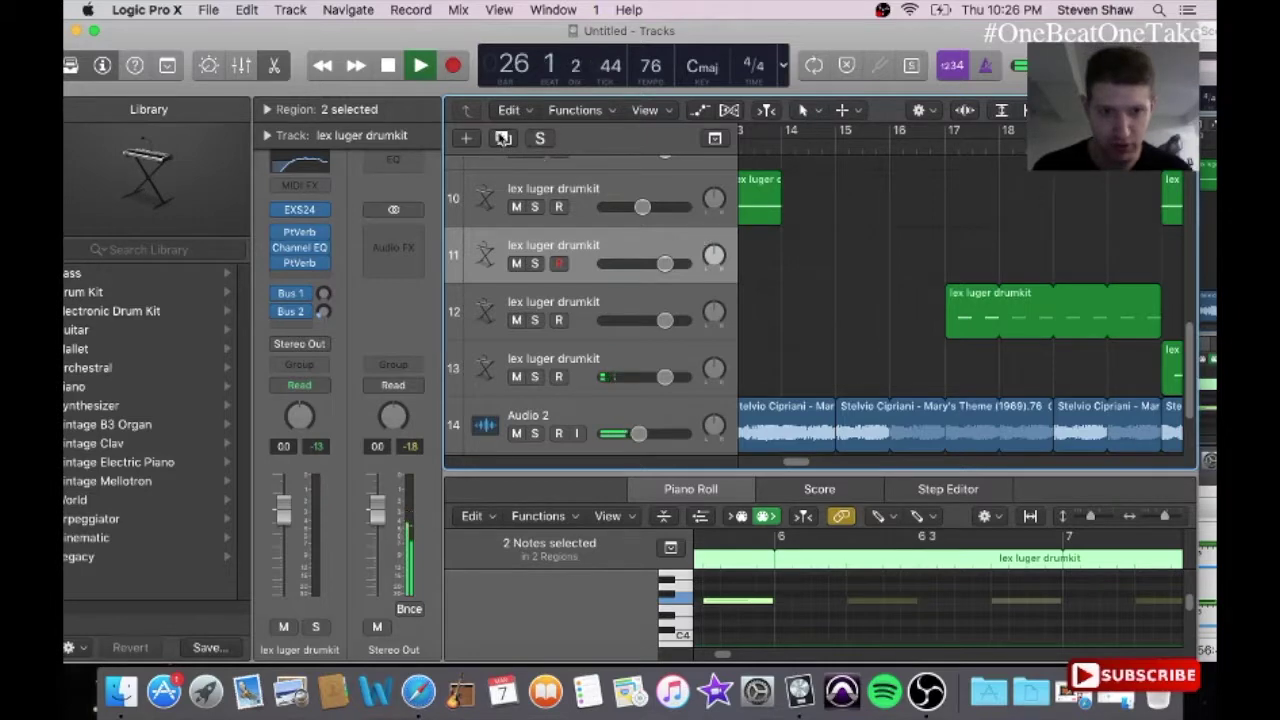
{"action": "key", "text": "super+d"}
{"action": "left_click_drag", "start_coordinate": [976, 368], "coordinate": [976, 311]}
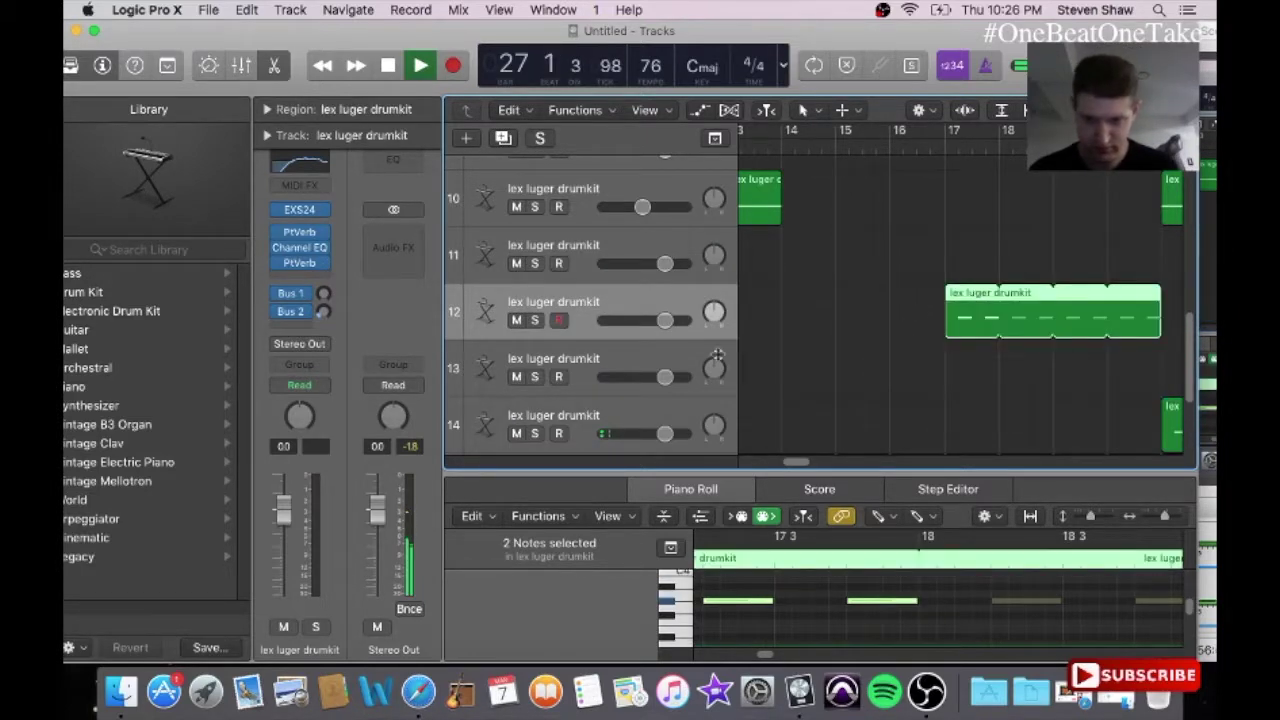
{"action": "left_click", "coordinate": [655, 358]}
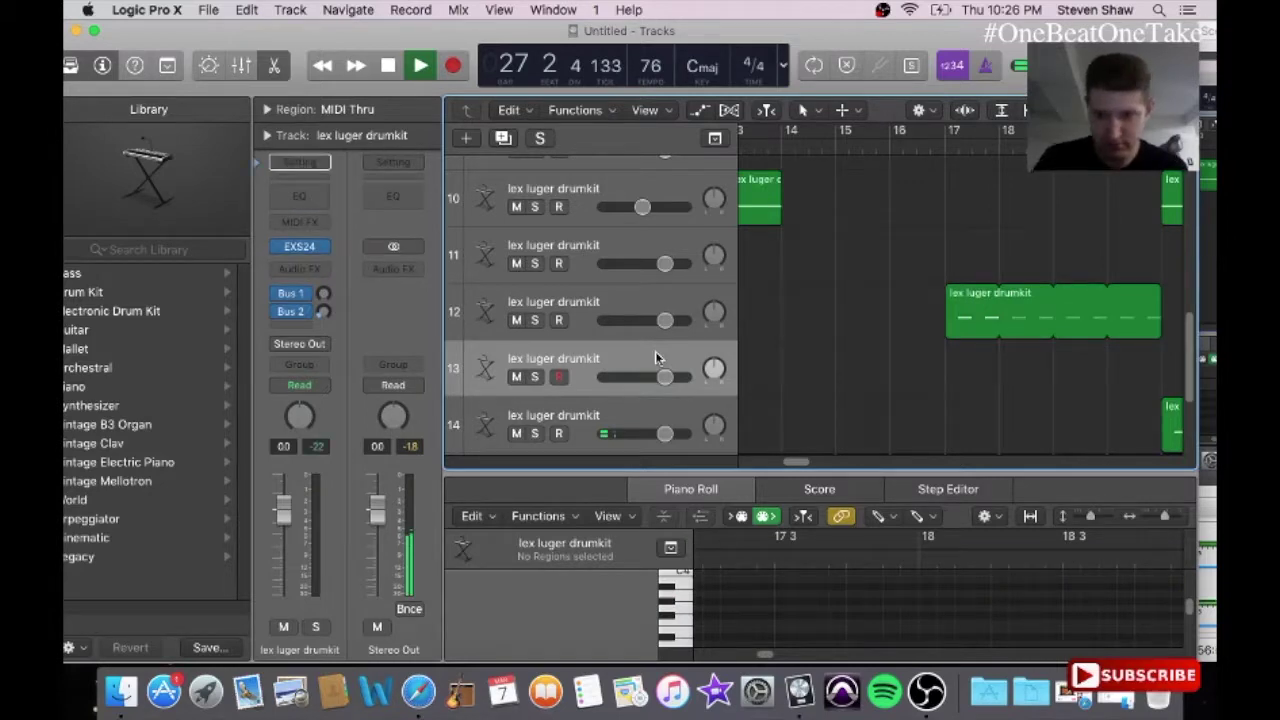
{"action": "key", "text": "super+BackSpace"}
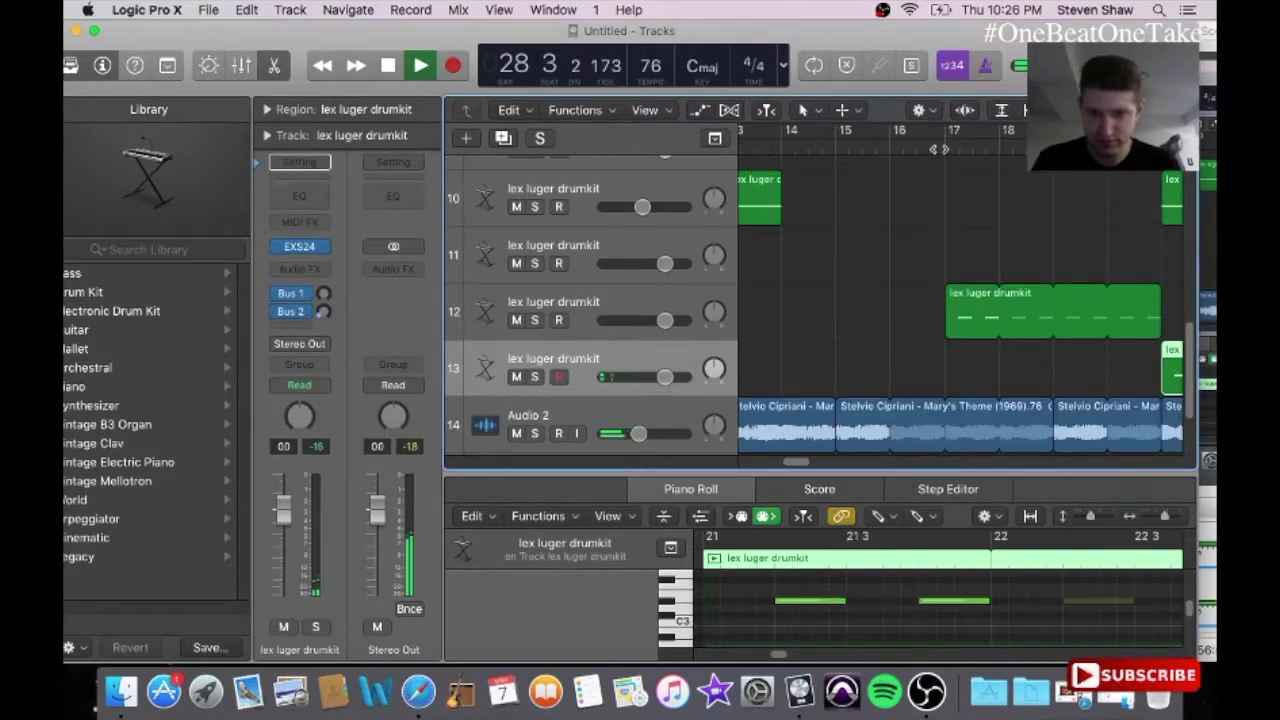
Step: Play the mix from just before bar 17 and lower drumkit track 12's volume to -2.0 dB
{"action": "left_click", "coordinate": [940, 146]}
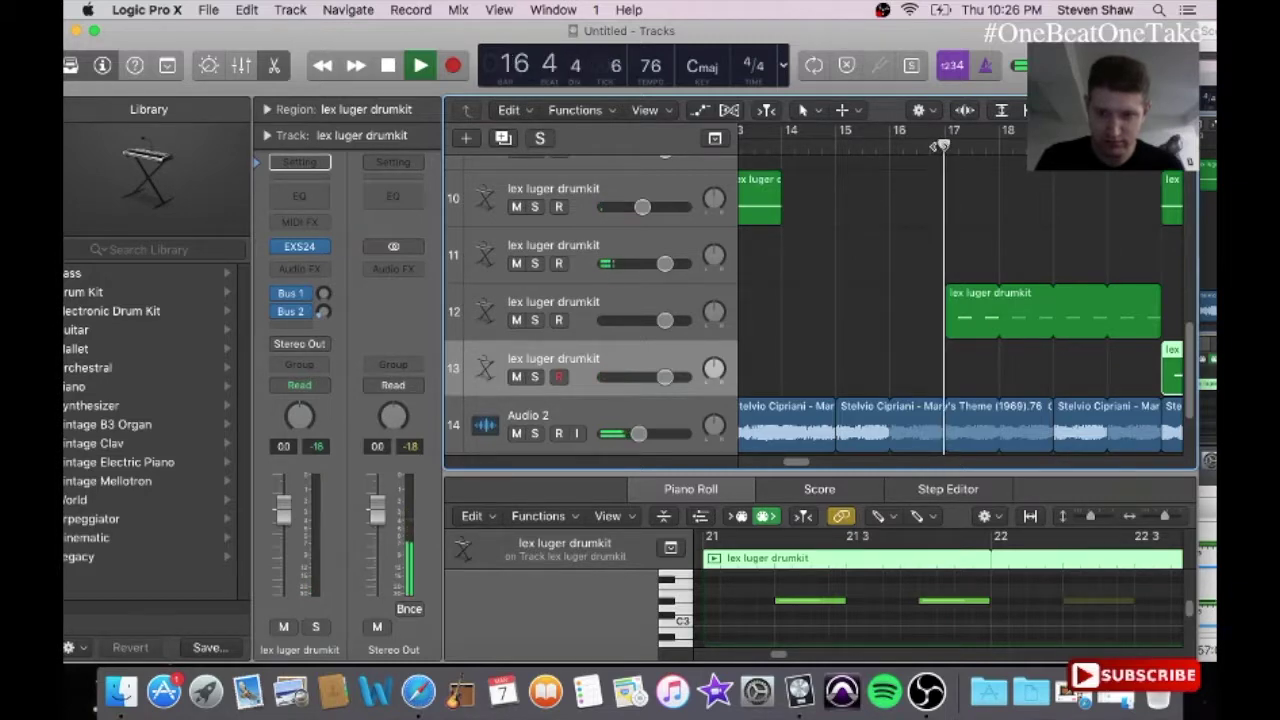
{"action": "left_click", "coordinate": [650, 292]}
{"action": "left_click_drag", "start_coordinate": [287, 527], "coordinate": [285, 532]}
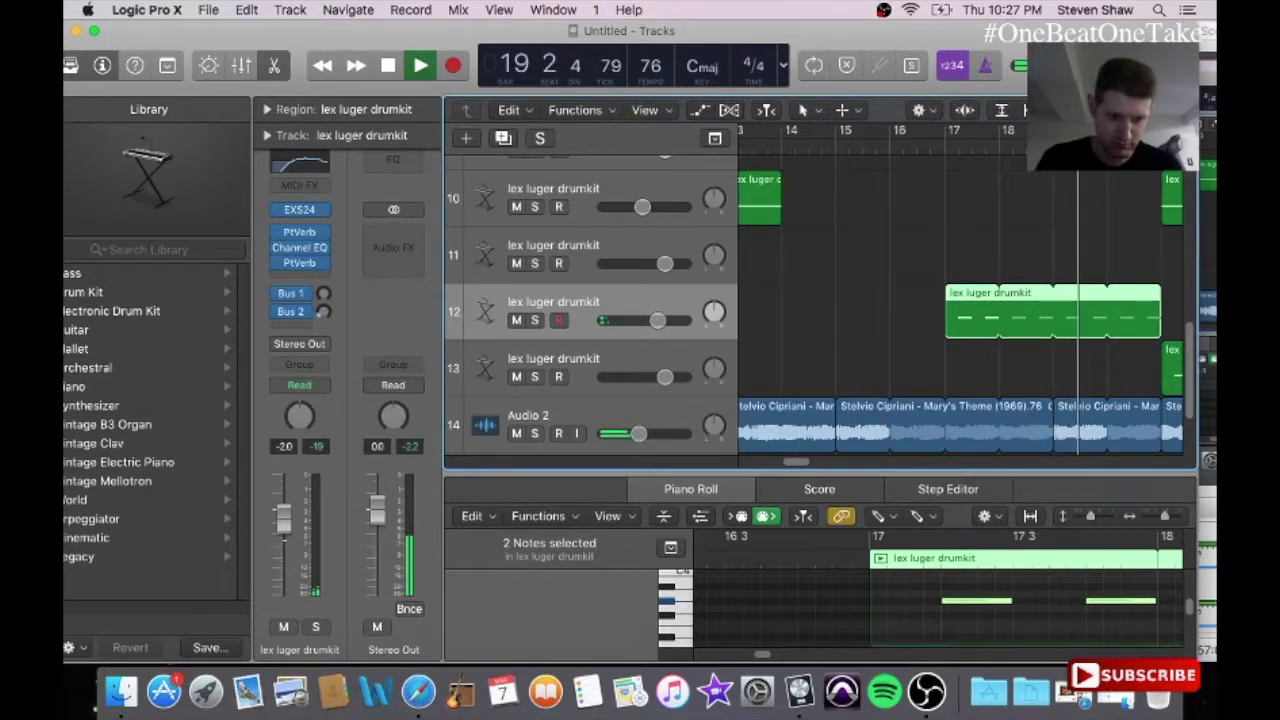
Step: Add a PlatinumVerb reverb to drumkit track 13 and load the Low Soft Reverb preset
{"action": "left_click", "coordinate": [595, 348]}
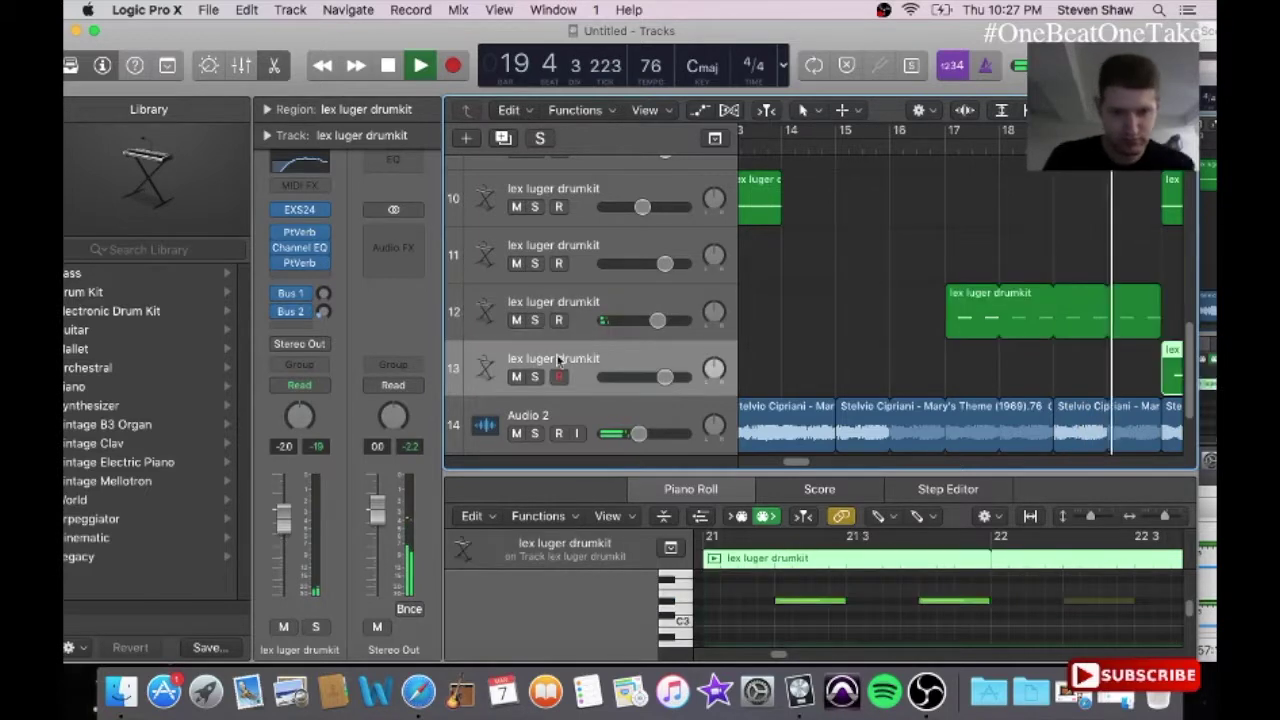
{"action": "left_click", "coordinate": [312, 272]}
{"action": "mouse_move", "coordinate": [330, 532]}
{"action": "left_click", "coordinate": [450, 547]}
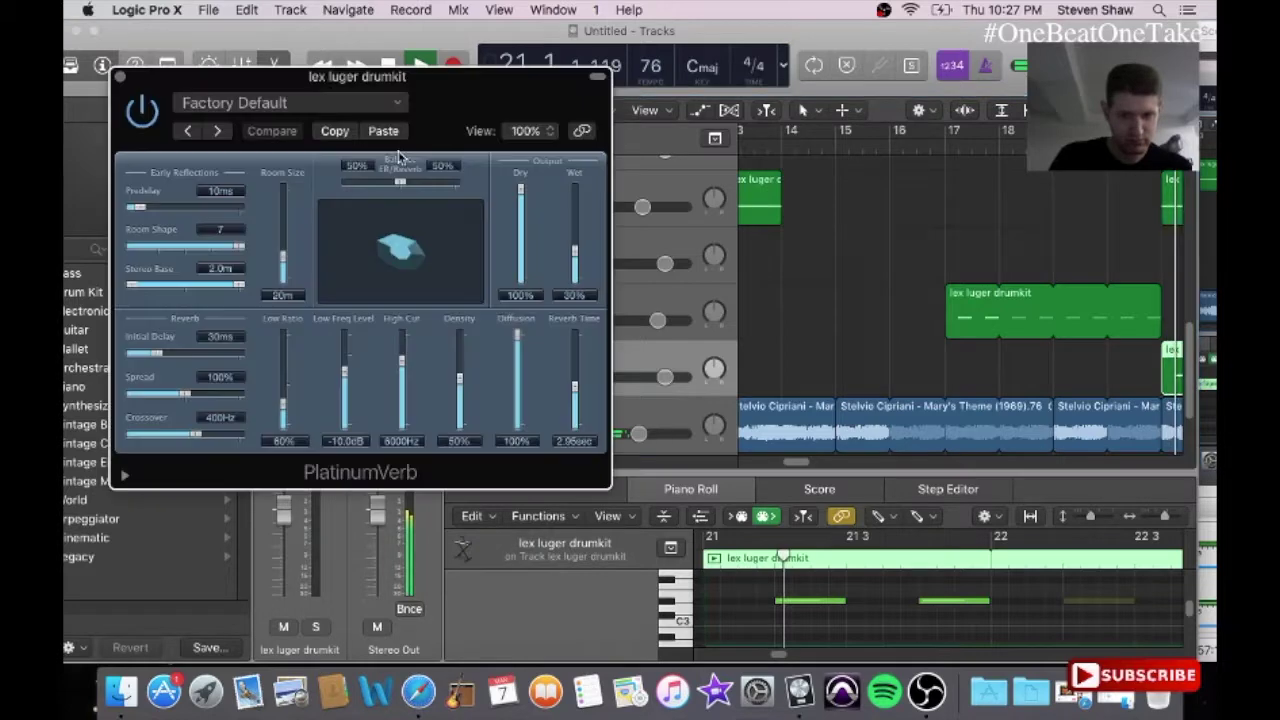
{"action": "left_click", "coordinate": [312, 103]}
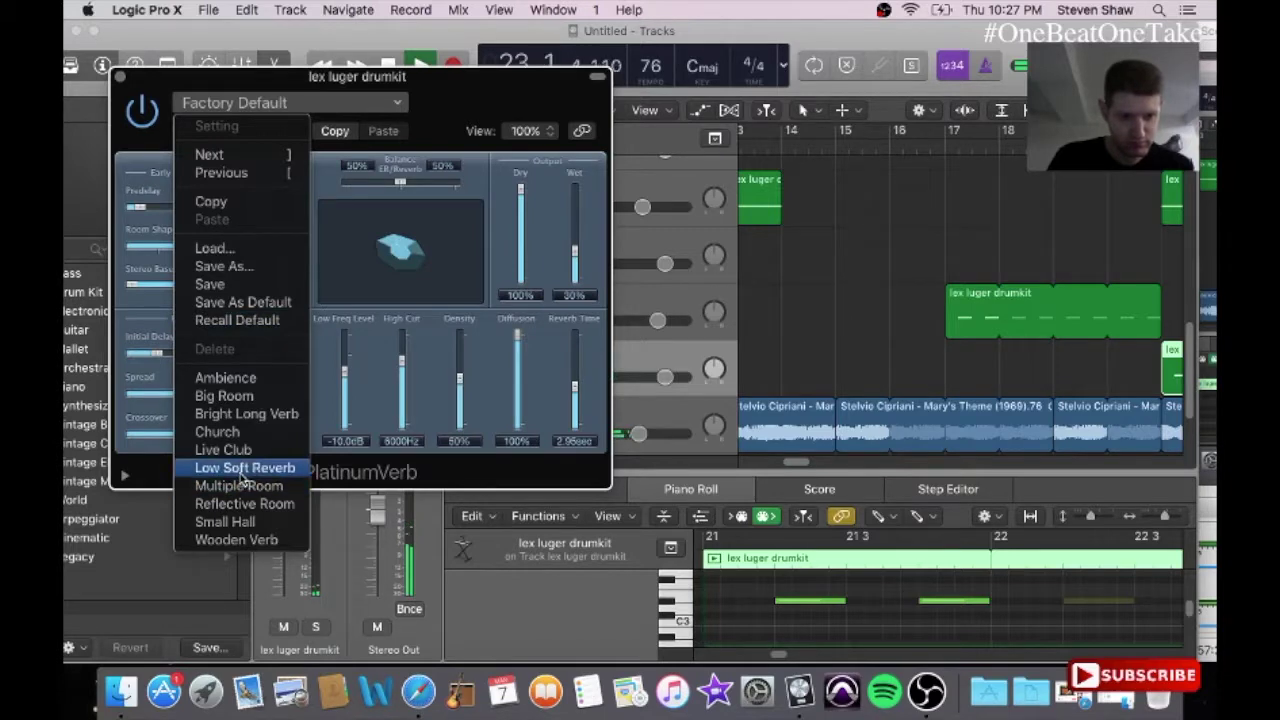
{"action": "left_click", "coordinate": [160, 108]}
{"action": "left_click", "coordinate": [119, 78]}
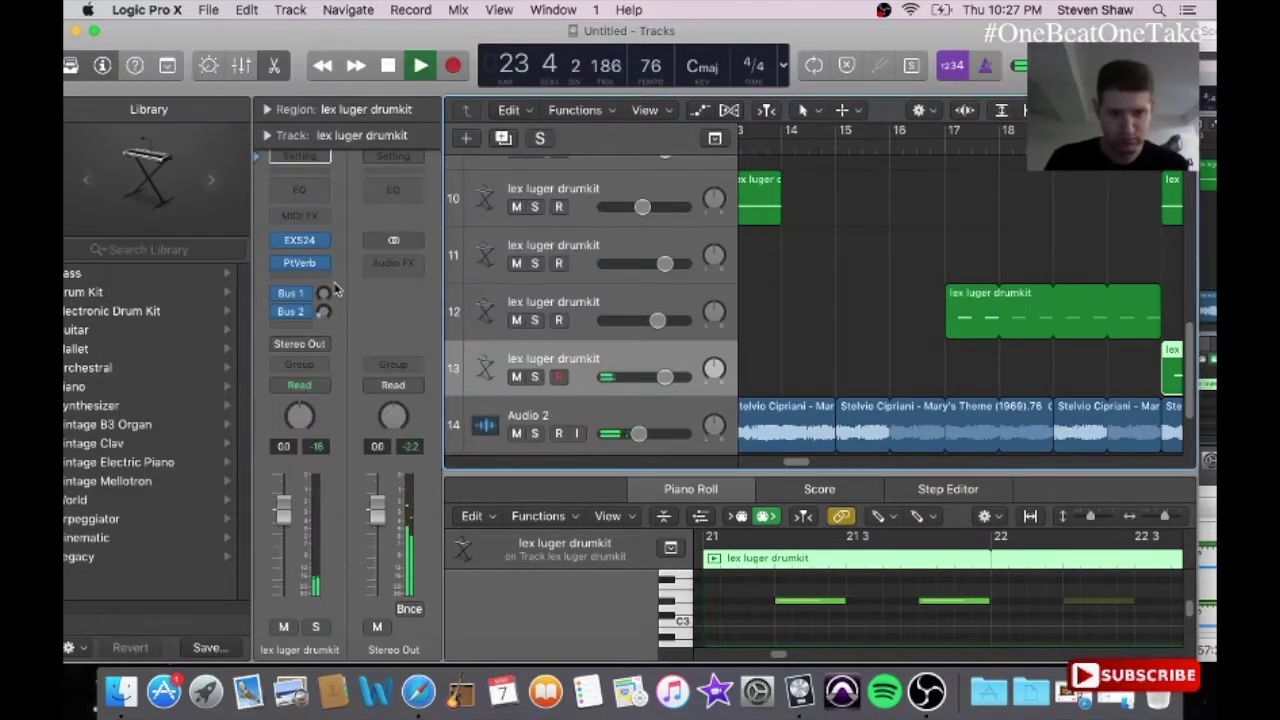
Step: Add a Compressor to drumkit track 13 and load the Vintage Snare drum preset
{"action": "left_click", "coordinate": [320, 282]}
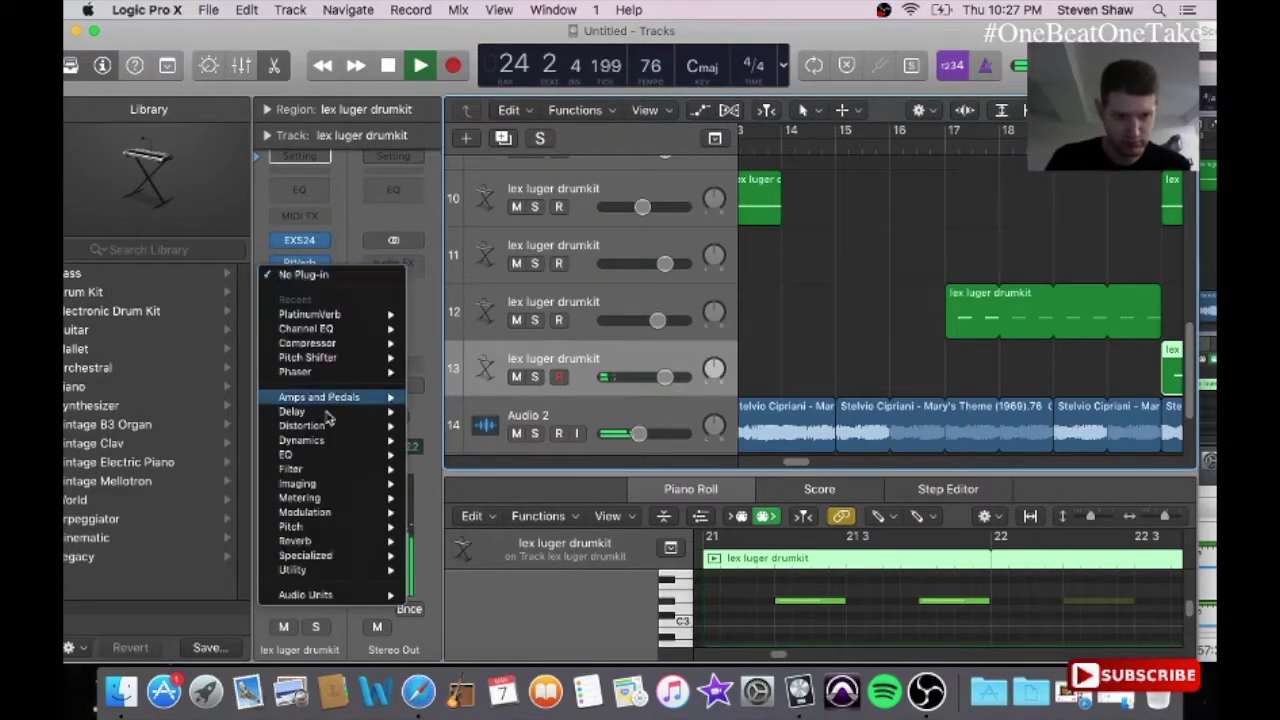
{"action": "mouse_move", "coordinate": [317, 442]}
{"action": "left_click", "coordinate": [475, 457]}
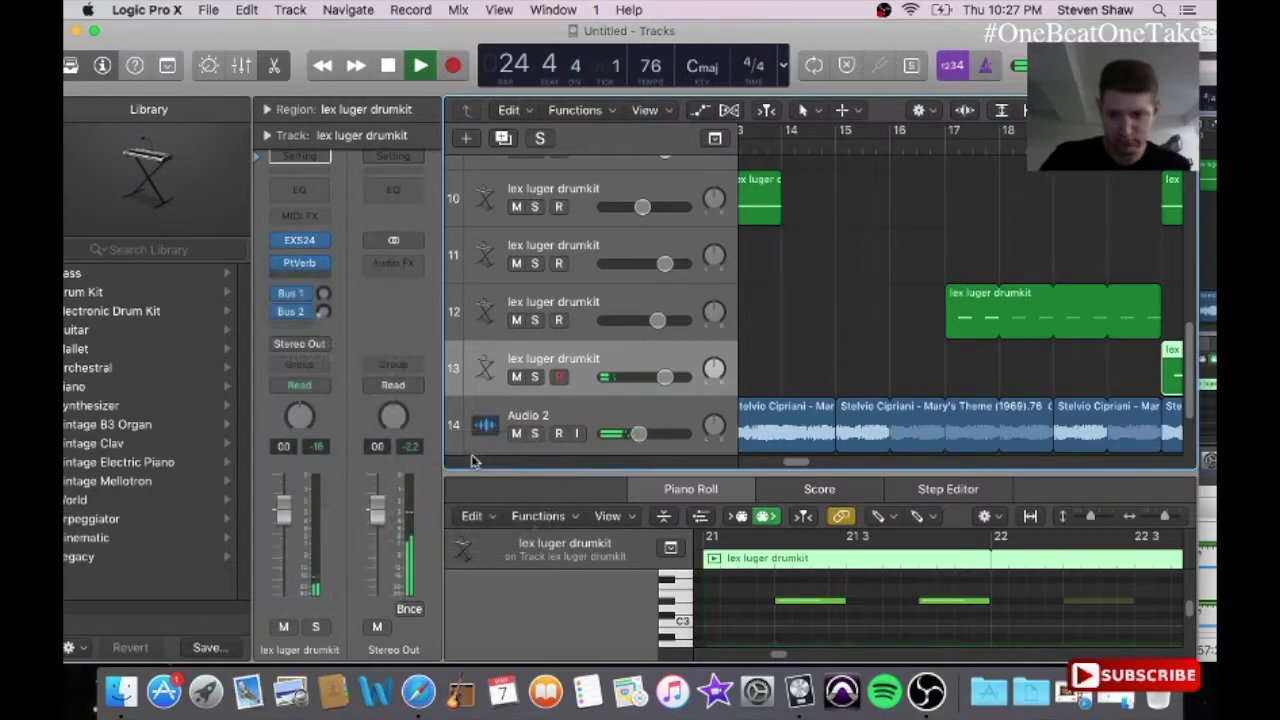
{"action": "key", "text": "XF86AudioRaiseVolume"}
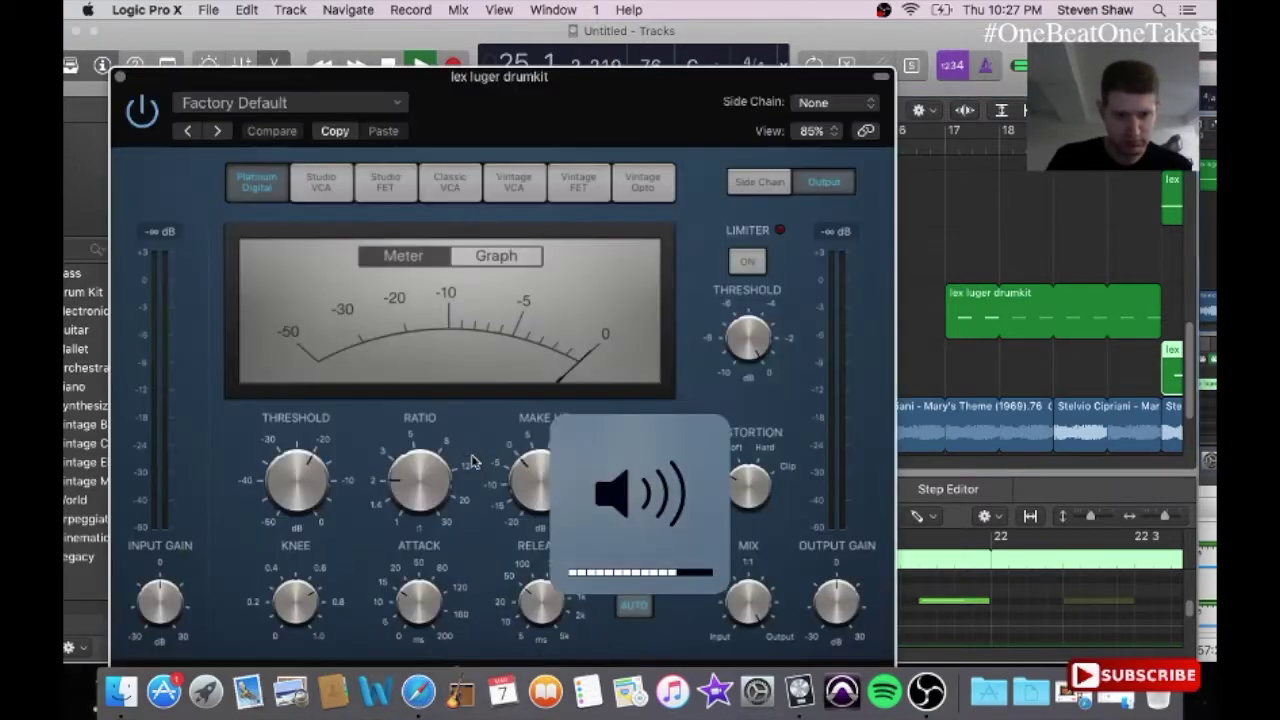
{"action": "left_click", "coordinate": [312, 104]}
{"action": "mouse_move", "coordinate": [246, 382]}
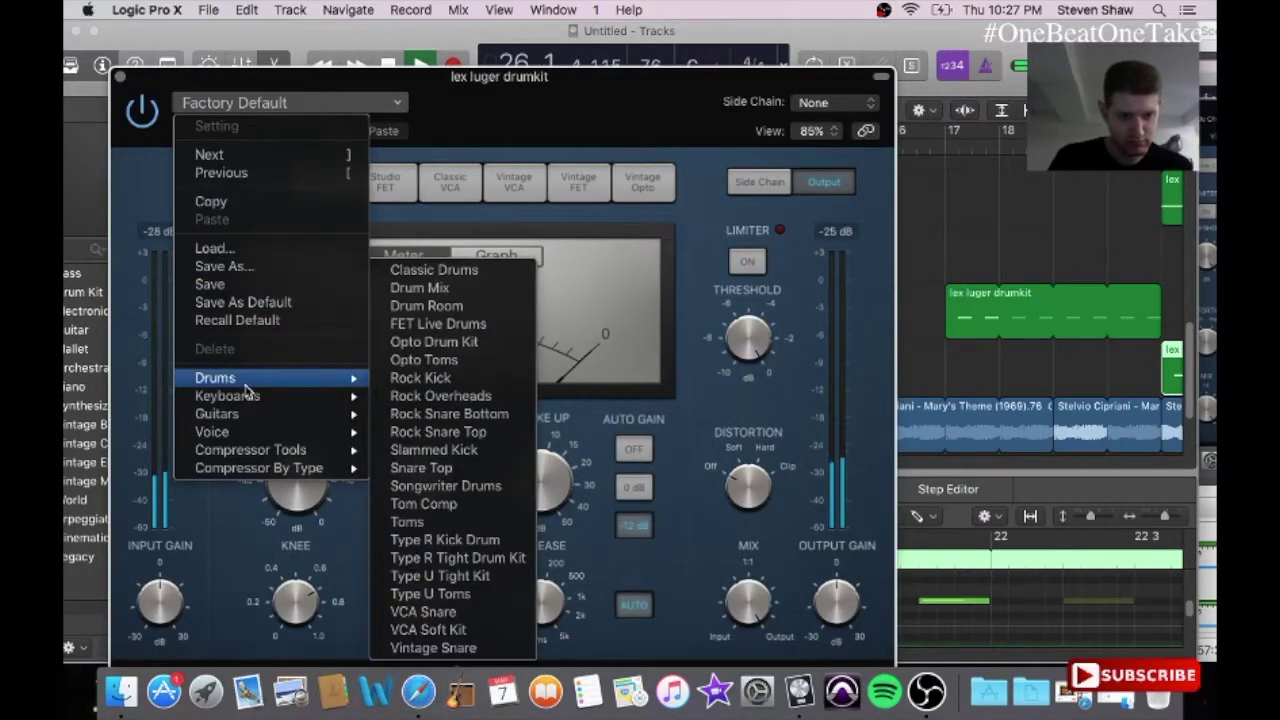
{"action": "left_click", "coordinate": [425, 647]}
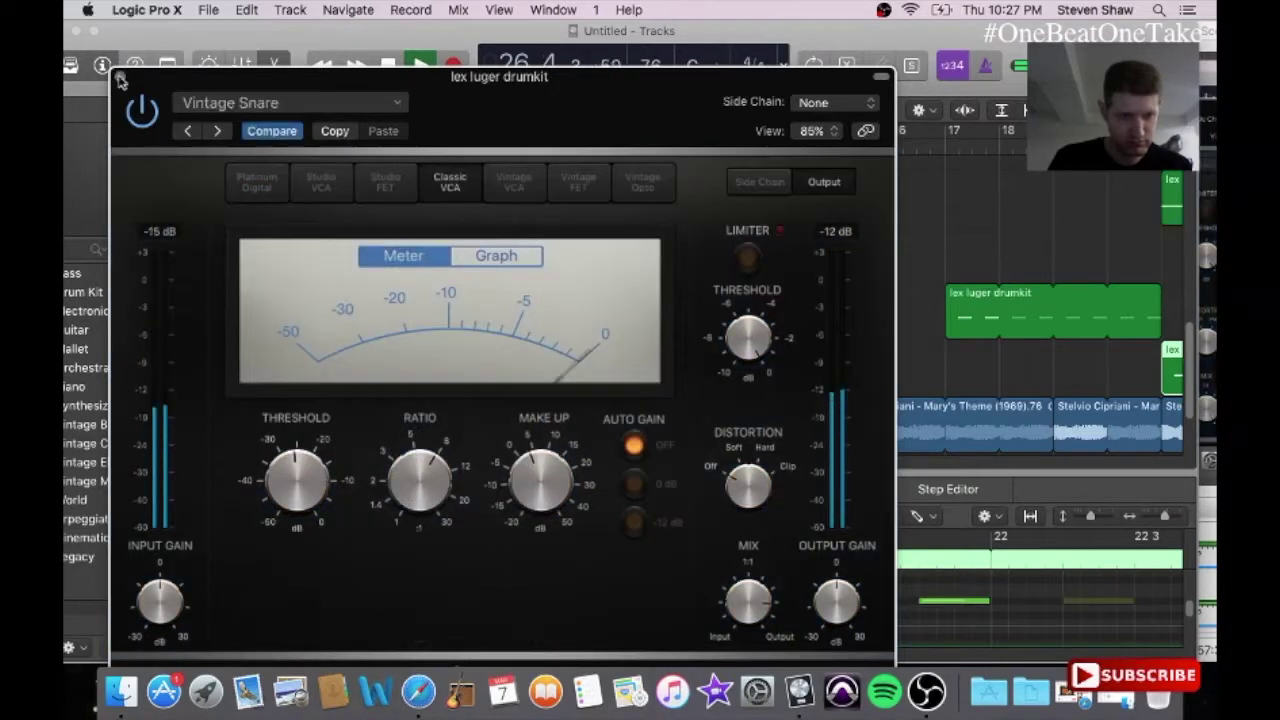
{"action": "key", "text": "super+w"}
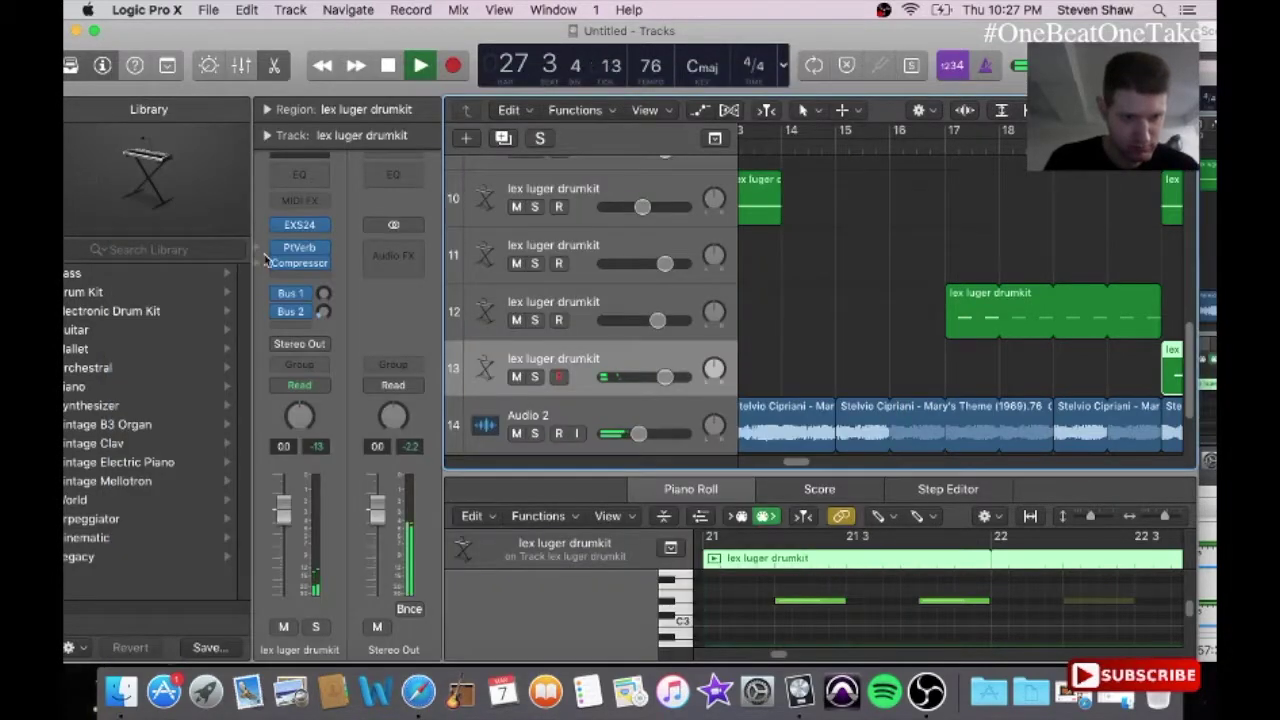
Step: Add a Channel EQ to drumkit track 13 and load the Vintage Hi Hat preset
{"action": "left_click", "coordinate": [295, 281]}
{"action": "mouse_move", "coordinate": [292, 454]}
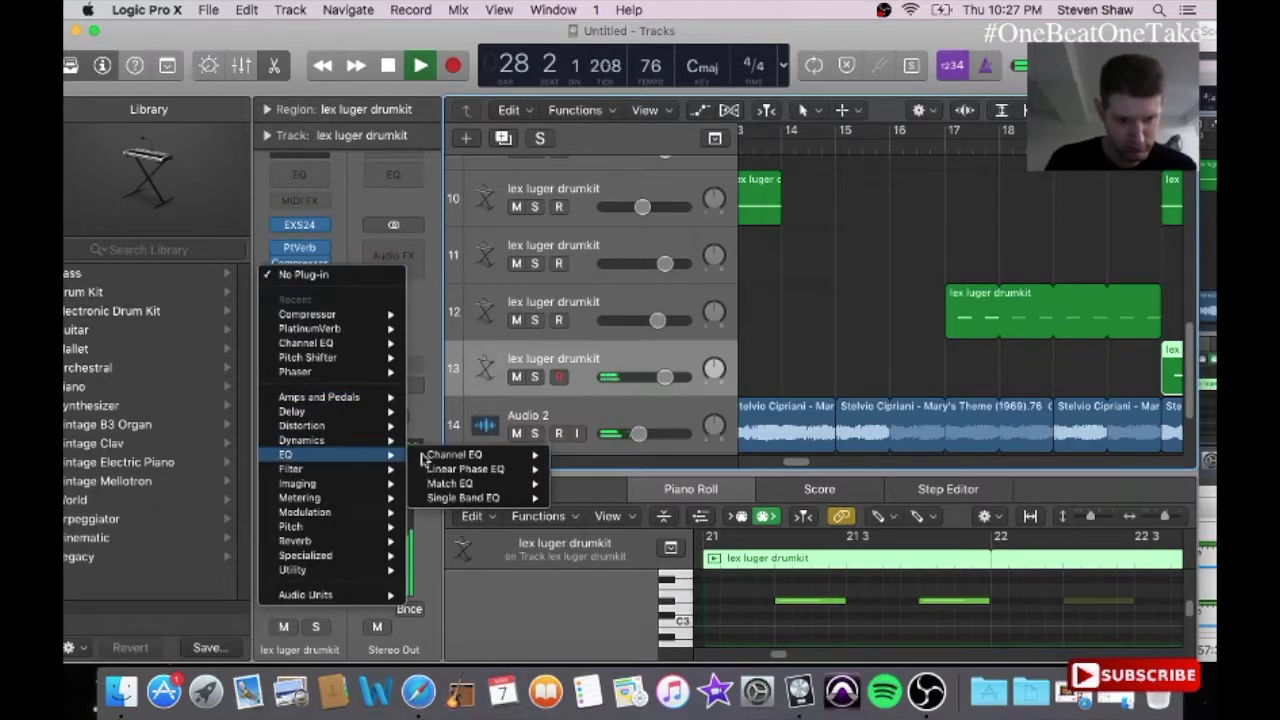
{"action": "left_click", "coordinate": [431, 457]}
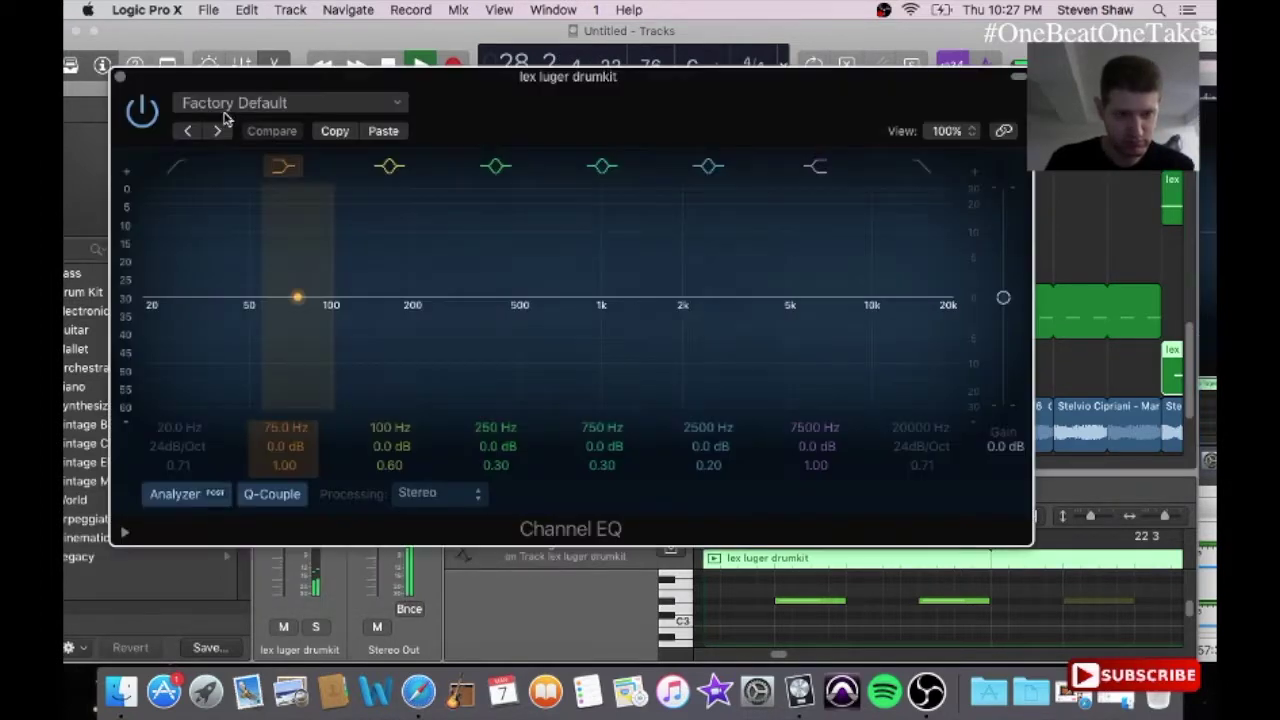
{"action": "left_click", "coordinate": [225, 105]}
{"action": "mouse_move", "coordinate": [240, 392]}
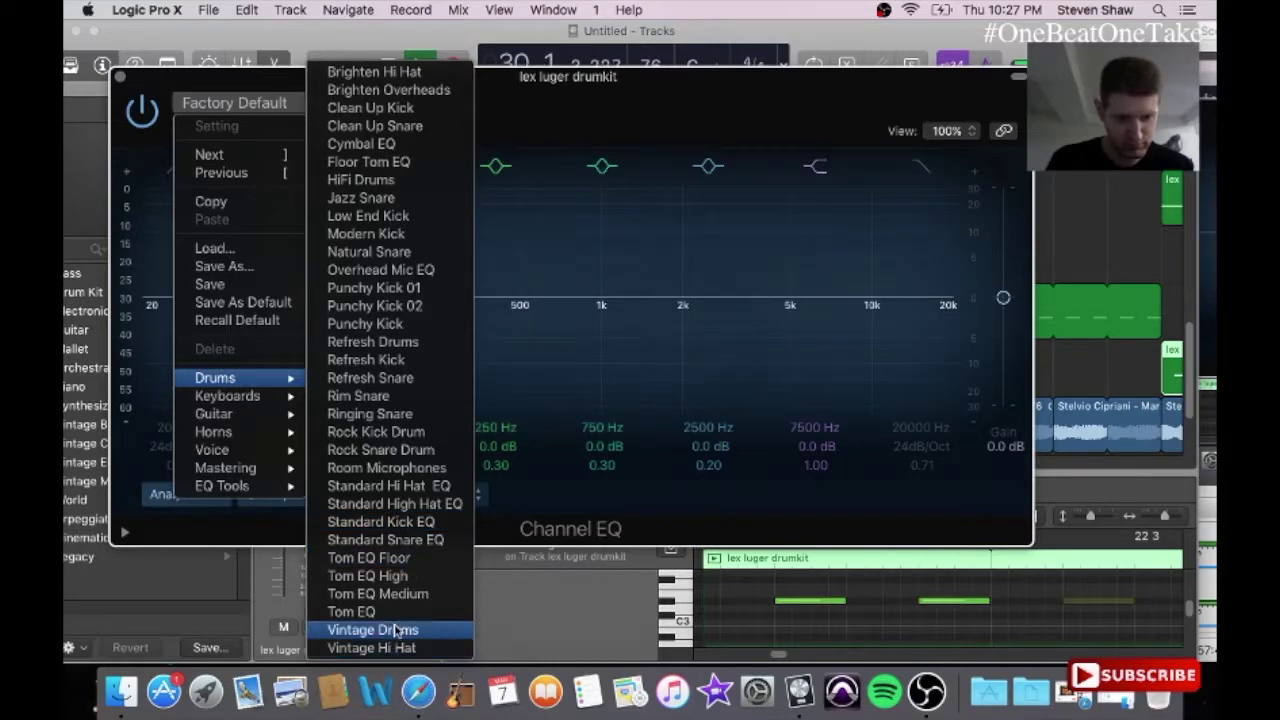
{"action": "left_click", "coordinate": [398, 650]}
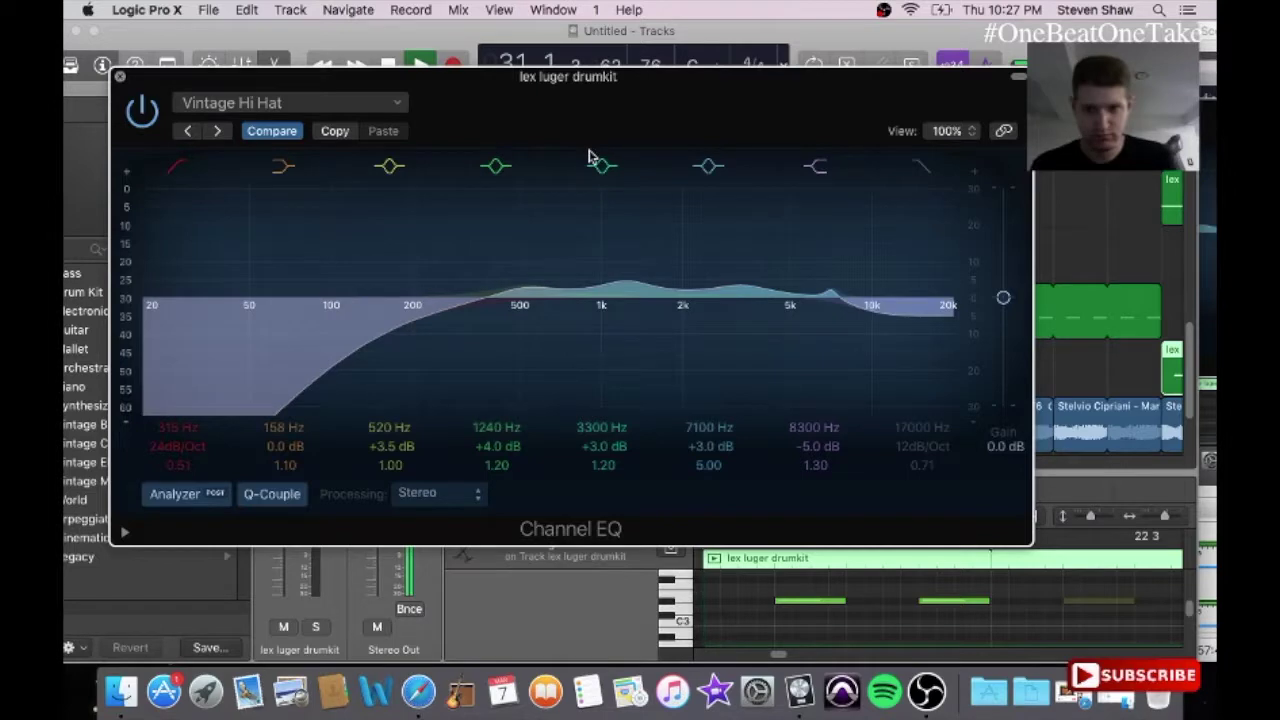
{"action": "key", "text": "super+w"}
Step: Delete the drumkit region on track 5 in the section starting at bar 29
{"action": "scroll", "coordinate": [800, 455], "scroll_direction": "right", "scroll_amount": 5}
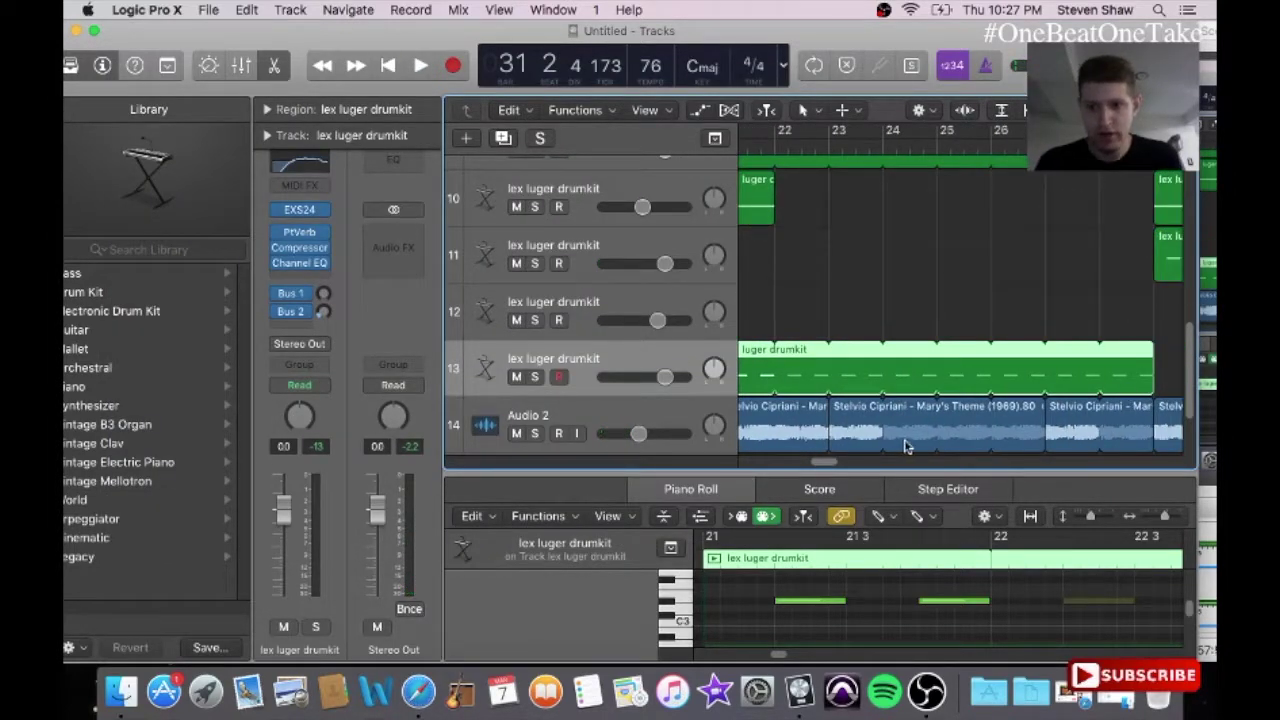
{"action": "scroll", "coordinate": [840, 461], "scroll_direction": "right", "scroll_amount": 5}
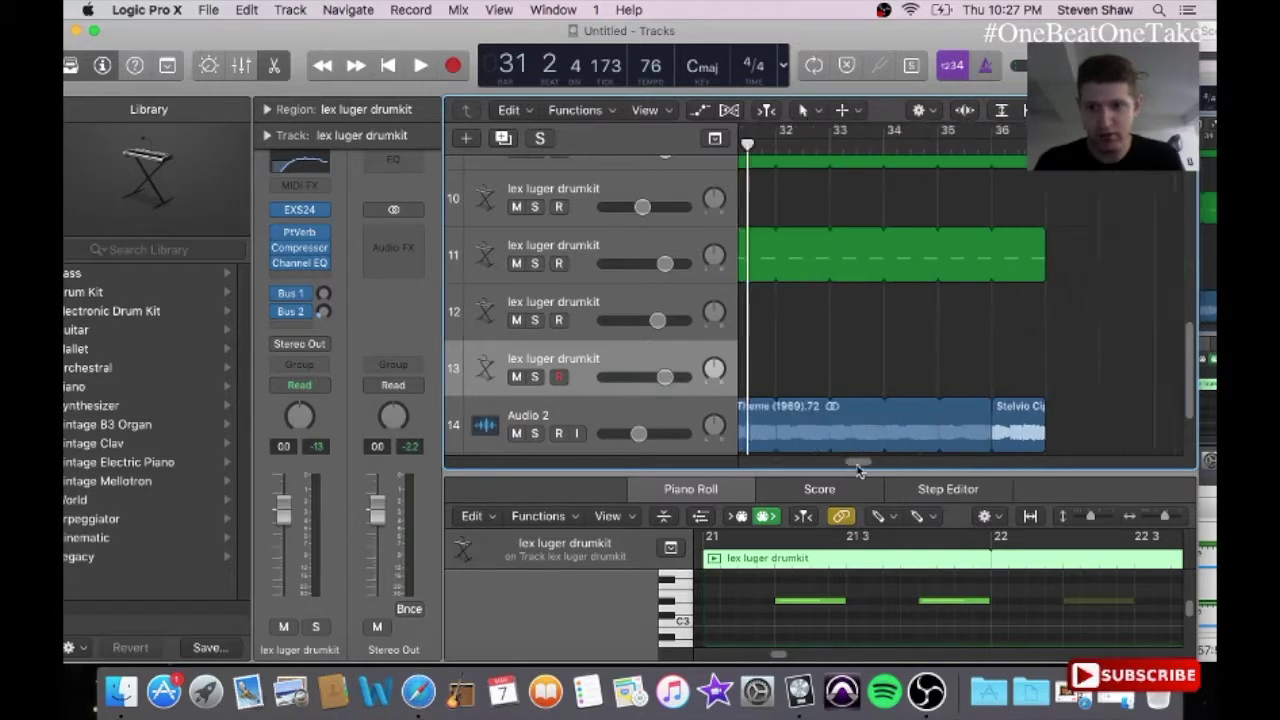
{"action": "left_click_drag", "start_coordinate": [1183, 341], "coordinate": [1174, 241]}
{"action": "left_click", "coordinate": [784, 208]}
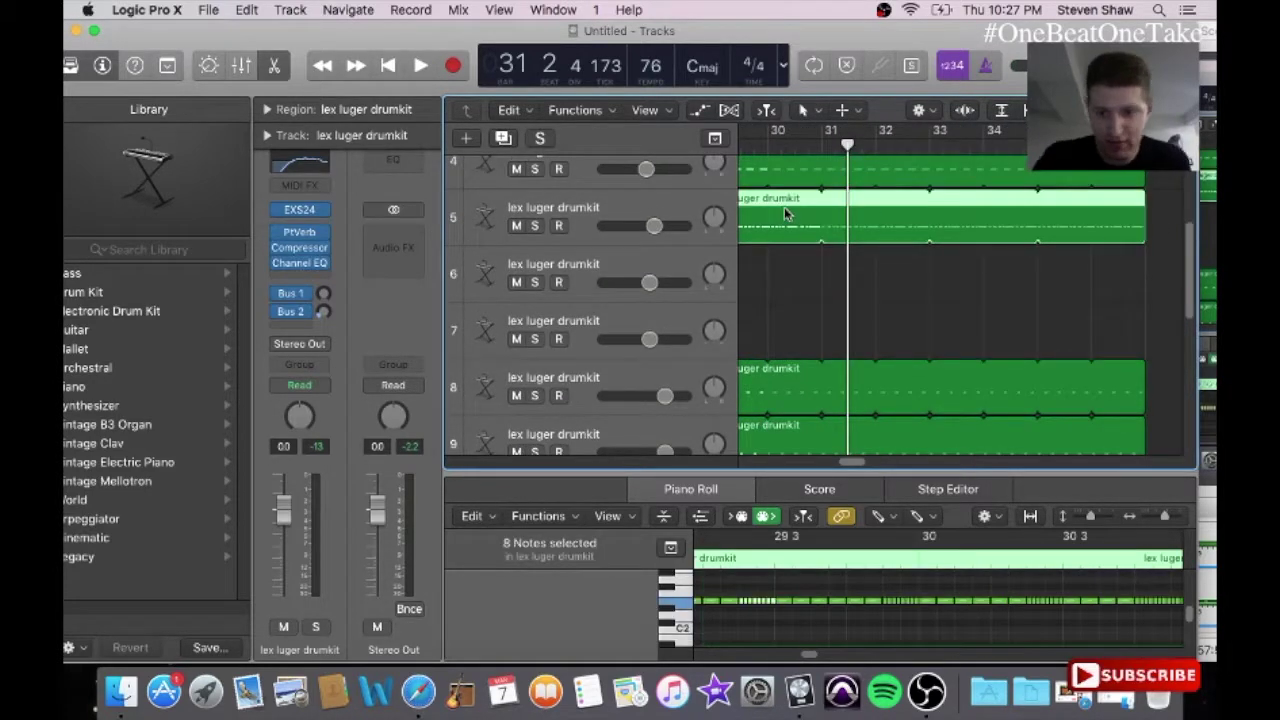
{"action": "key", "text": "Delete"}
Step: Copy the three drumkit regions at bar 5 on tracks 5, 6 and 7 and paste them at bar 29
{"action": "left_click_drag", "start_coordinate": [848, 463], "coordinate": [758, 461]}
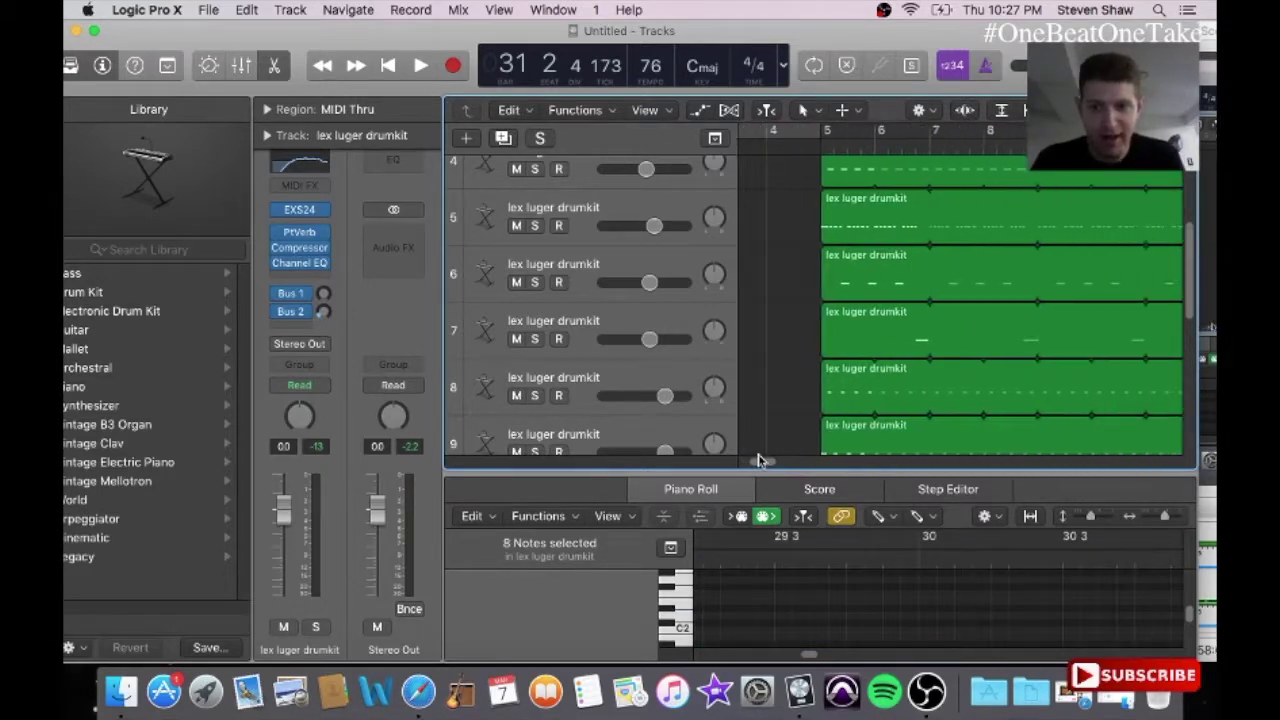
{"action": "left_click_drag", "start_coordinate": [805, 208], "coordinate": [888, 327]}
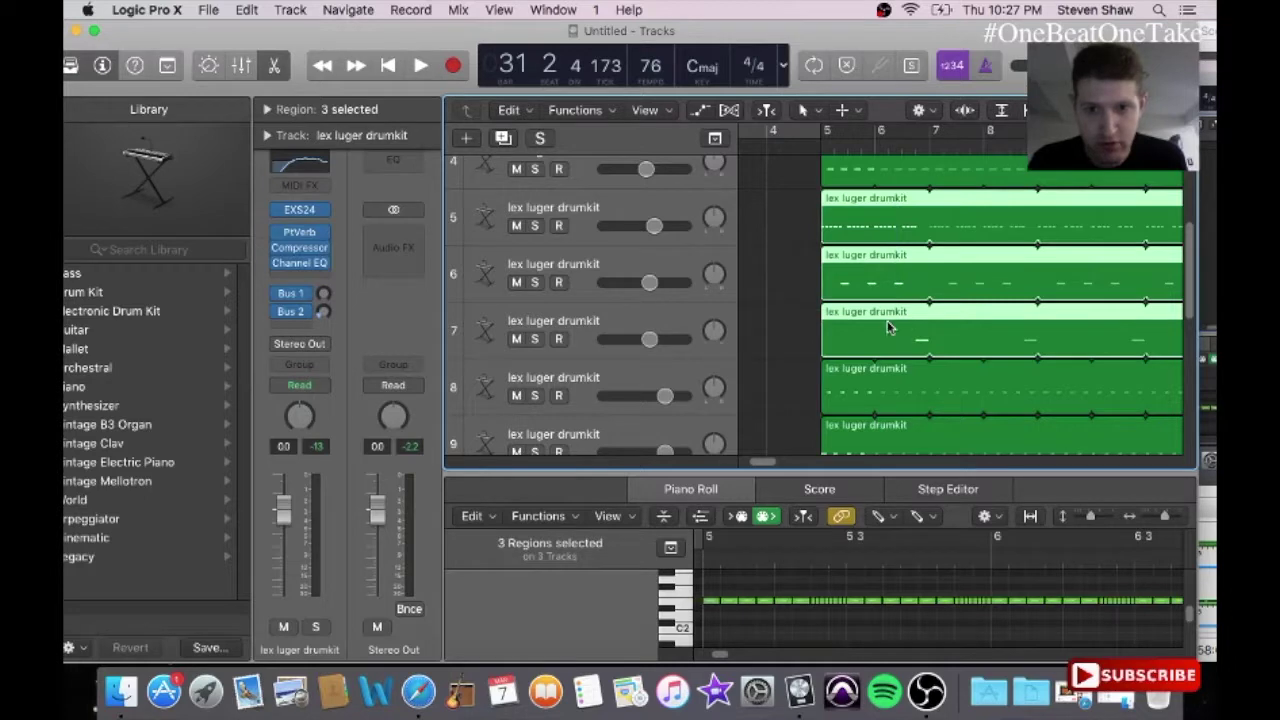
{"action": "left_click", "coordinate": [245, 10]}
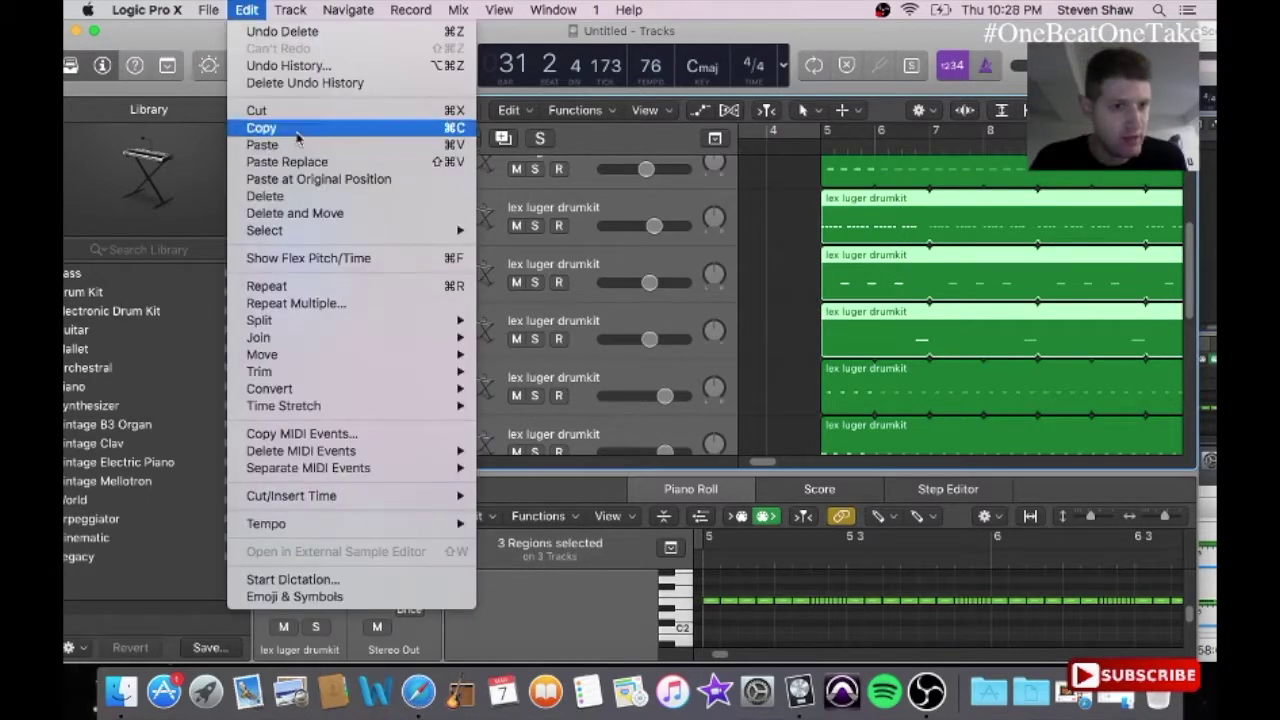
{"action": "left_click", "coordinate": [270, 126]}
{"action": "left_click", "coordinate": [561, 207]}
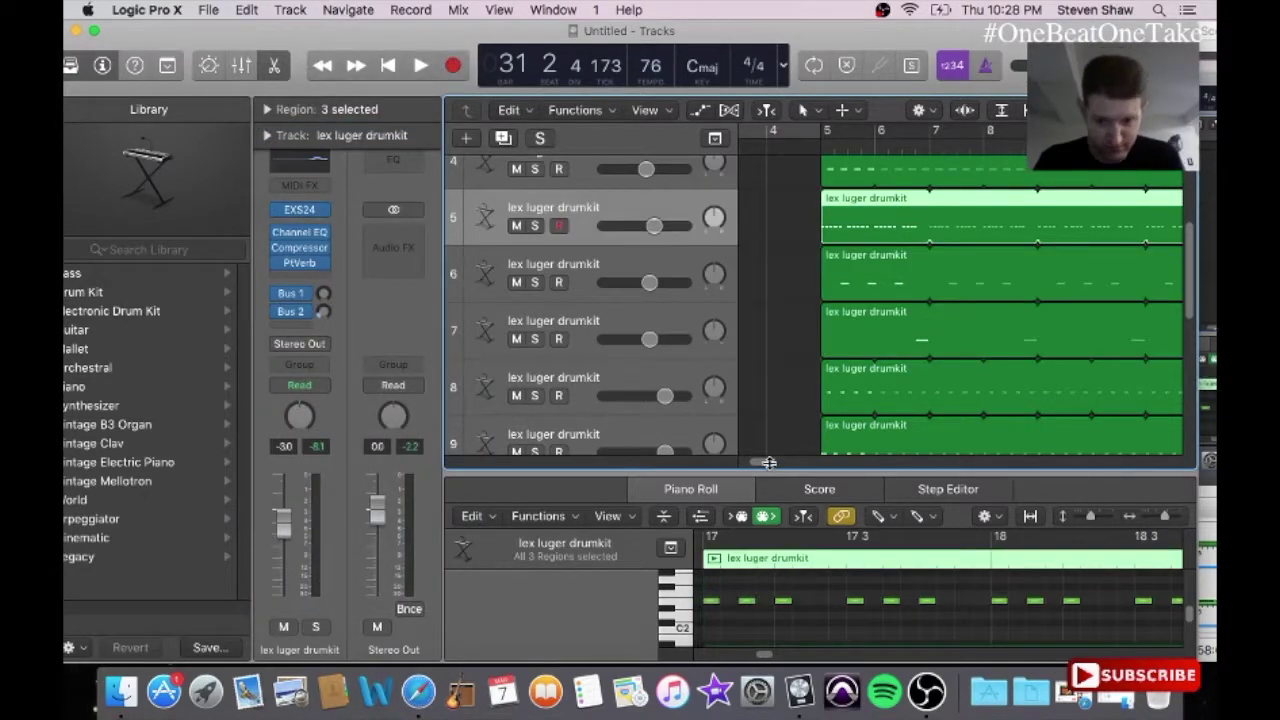
{"action": "left_click_drag", "start_coordinate": [766, 466], "coordinate": [846, 470]}
{"action": "left_click_drag", "start_coordinate": [835, 151], "coordinate": [826, 148]}
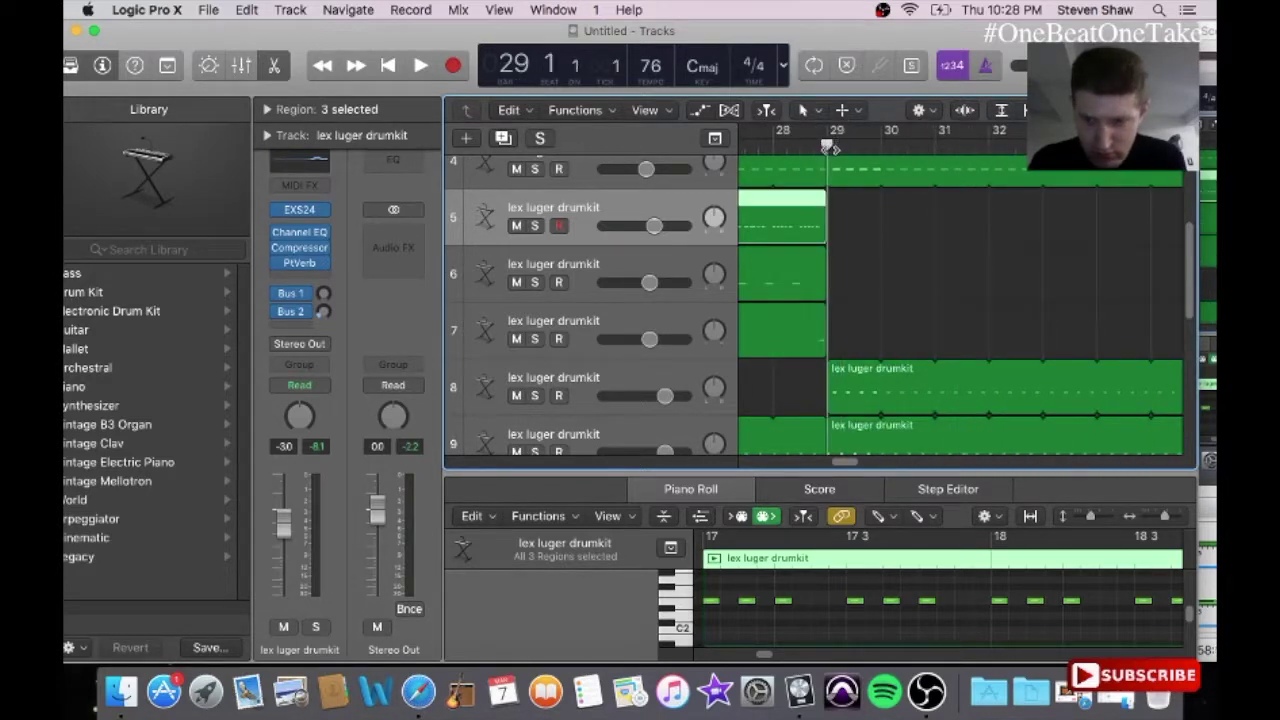
{"action": "left_click", "coordinate": [240, 9]}
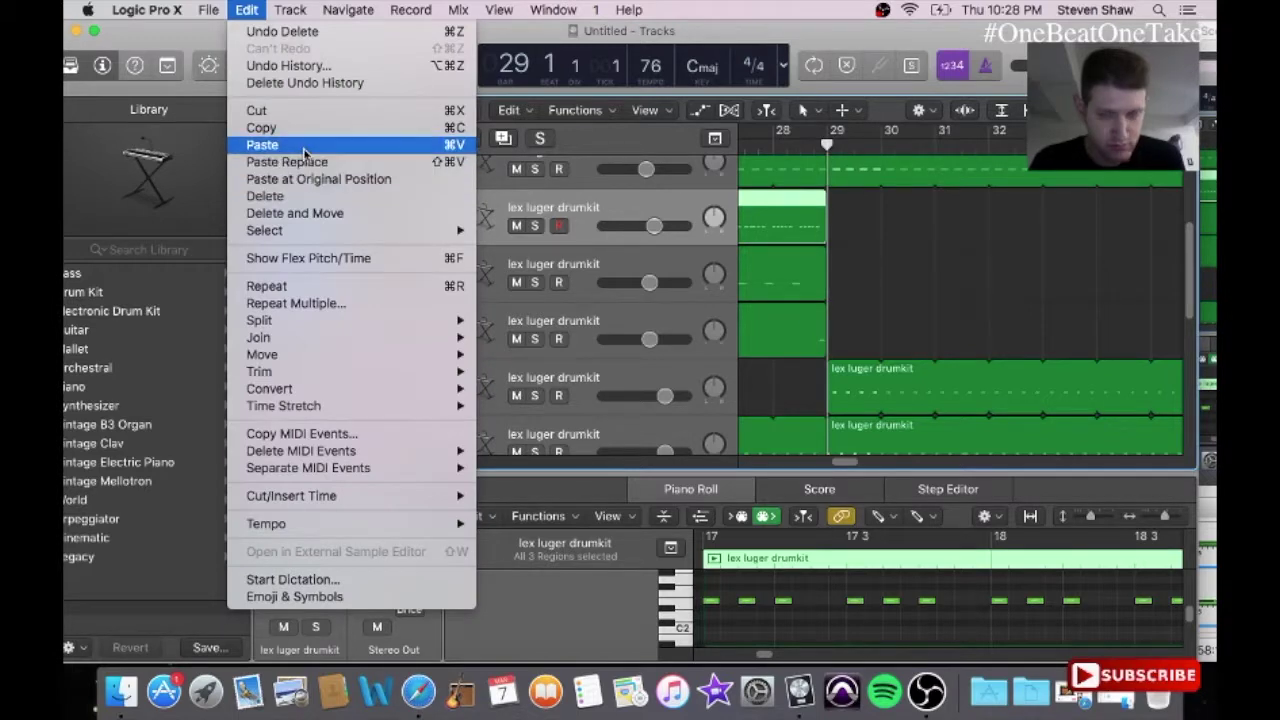
{"action": "left_click", "coordinate": [307, 161]}
Step: Play the arrangement from bar 29 to check the pasted drumkit regions
{"action": "left_click", "coordinate": [826, 149]}
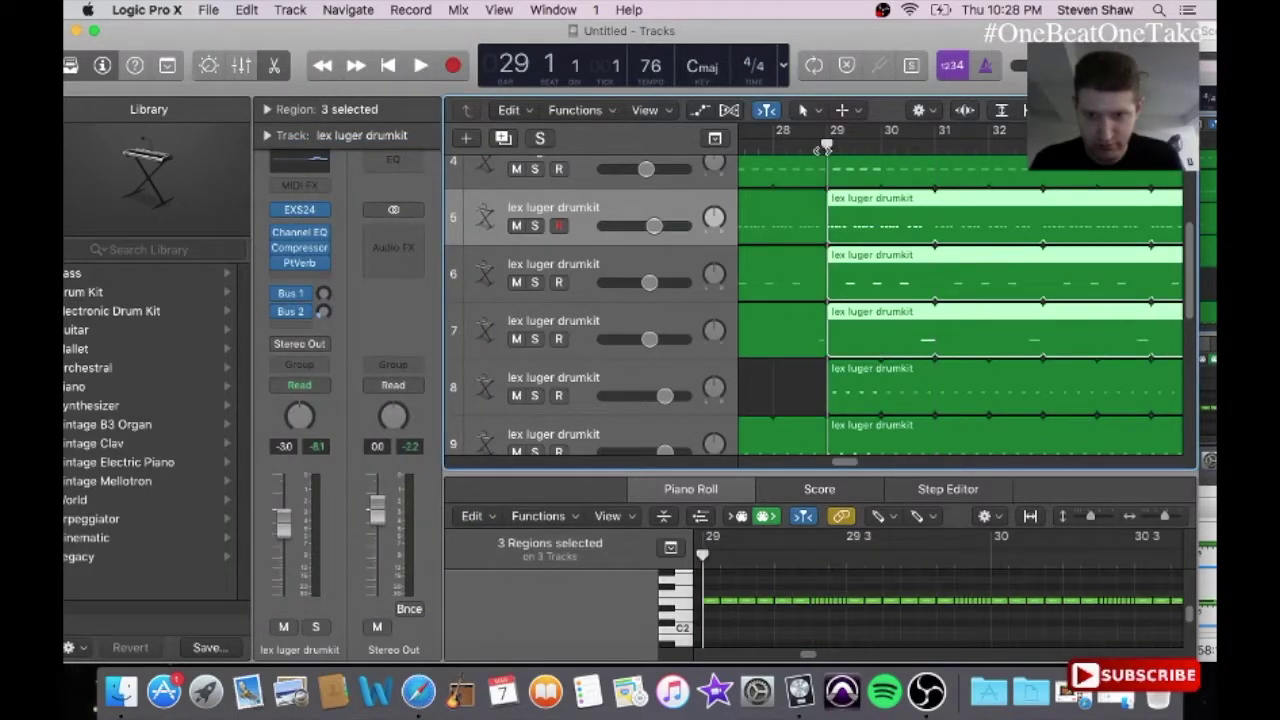
{"action": "key", "text": "space"}
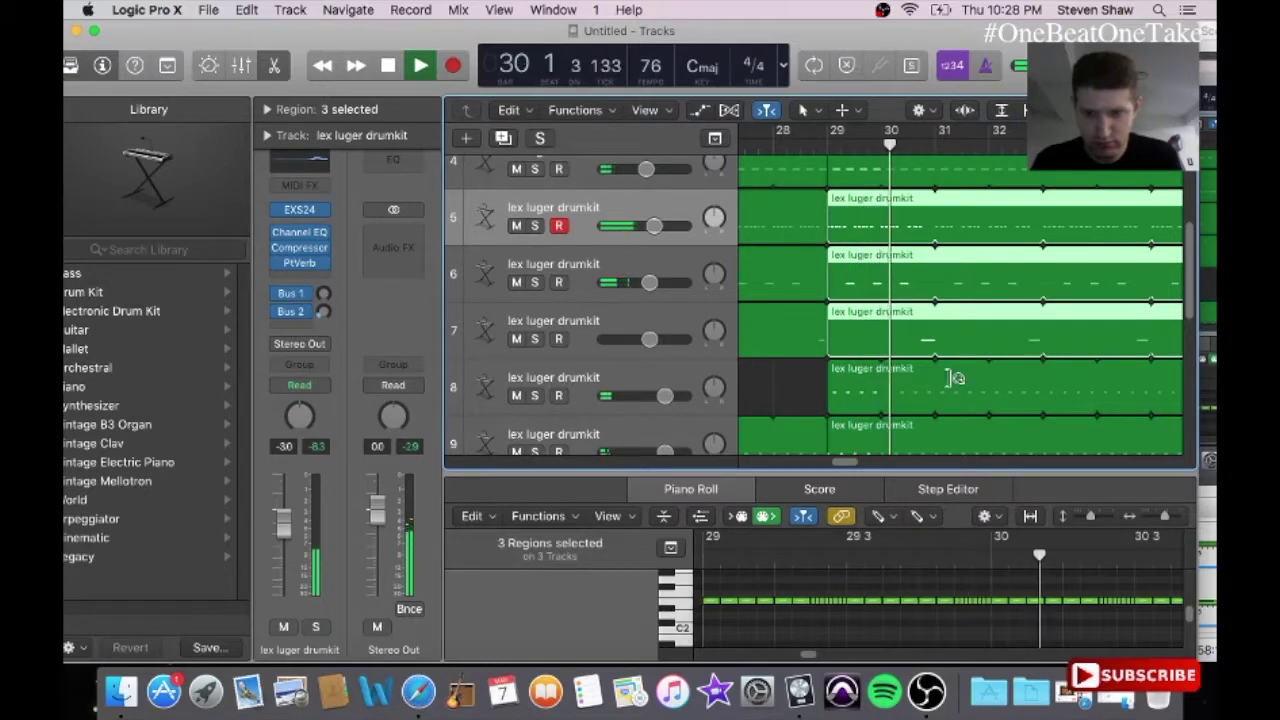
{"action": "mouse_move", "coordinate": [845, 461]}
{"action": "left_mouse_down"}
{"action": "mouse_move", "coordinate": [868, 466]}
{"action": "mouse_move", "coordinate": [854, 461]}
{"action": "left_mouse_up"}
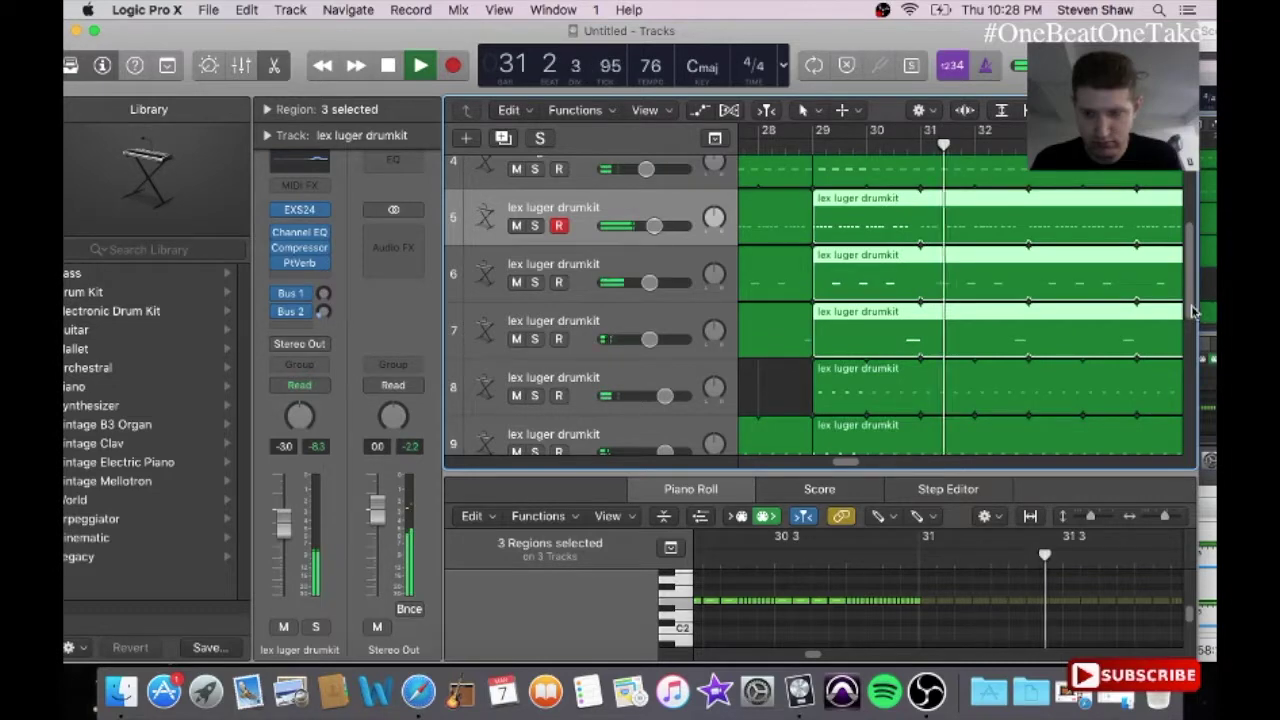
Step: Add a stereo Channel EQ to drumkit track 8 and load the Vintage Hi Hat preset
{"action": "scroll", "coordinate": [1120, 340], "scroll_direction": "down", "scroll_amount": 5}
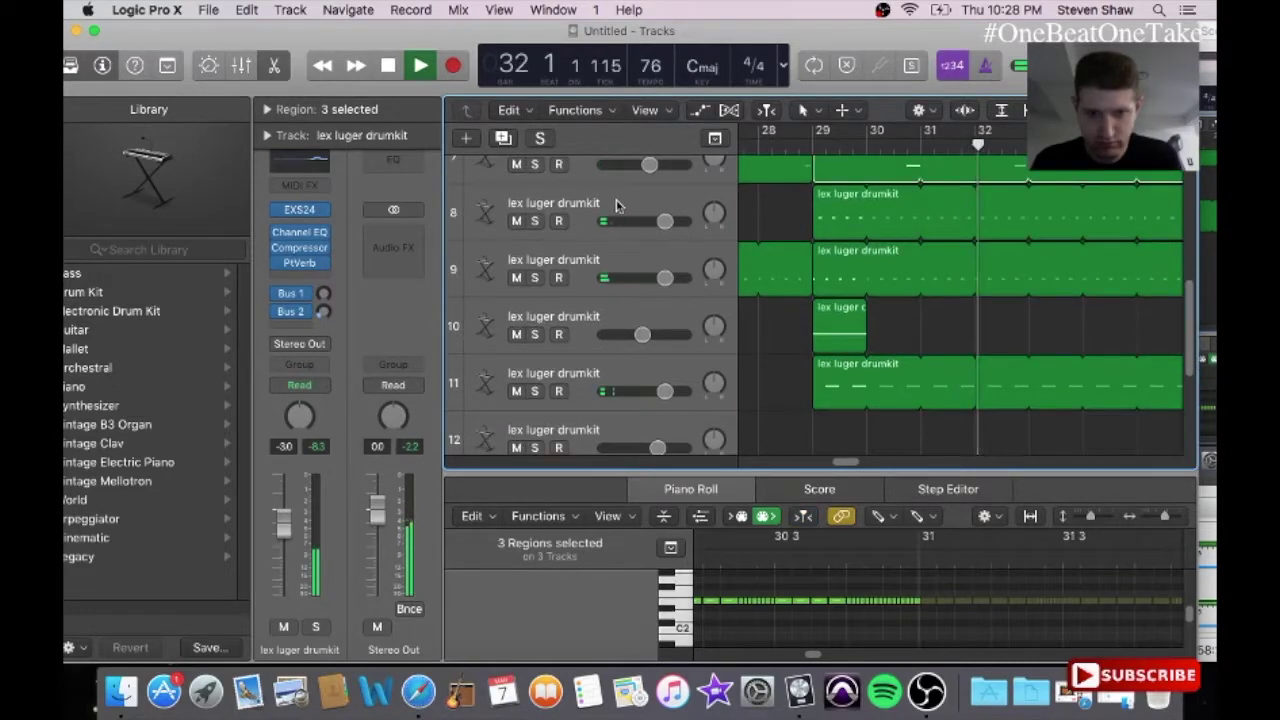
{"action": "left_click", "coordinate": [617, 207]}
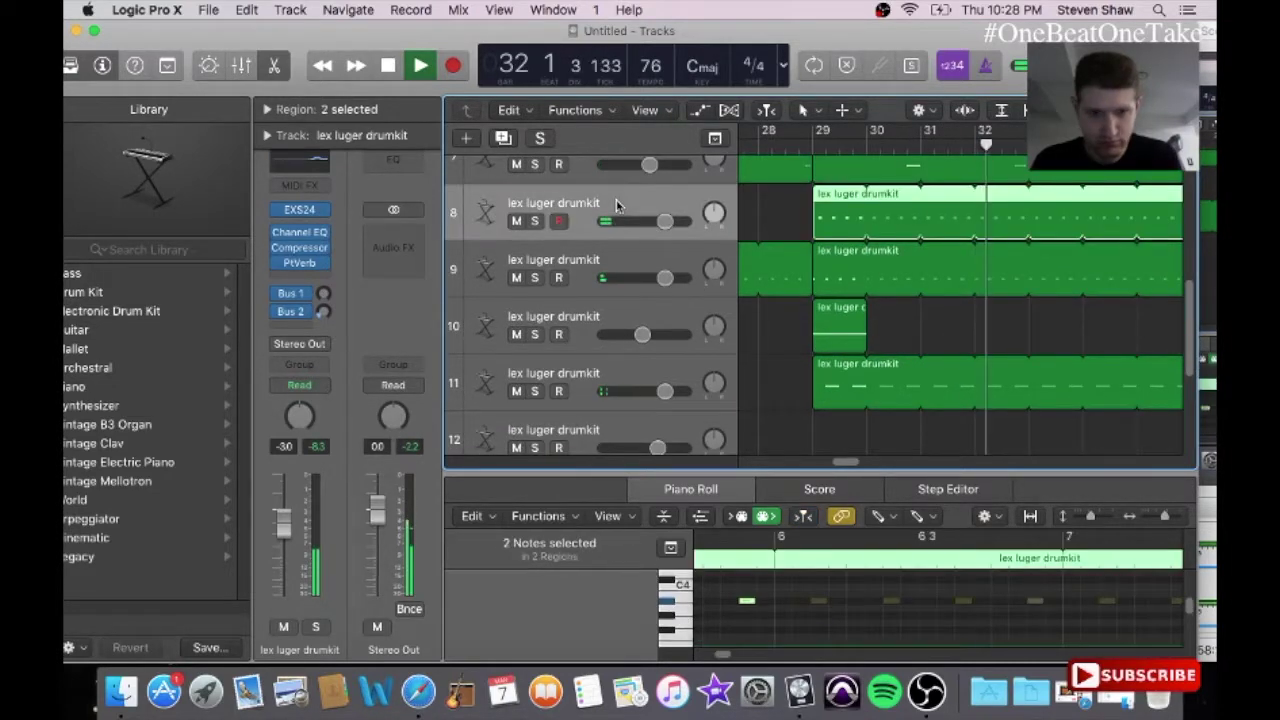
{"action": "left_click", "coordinate": [299, 278]}
{"action": "mouse_move", "coordinate": [292, 458]}
{"action": "mouse_move", "coordinate": [454, 454]}
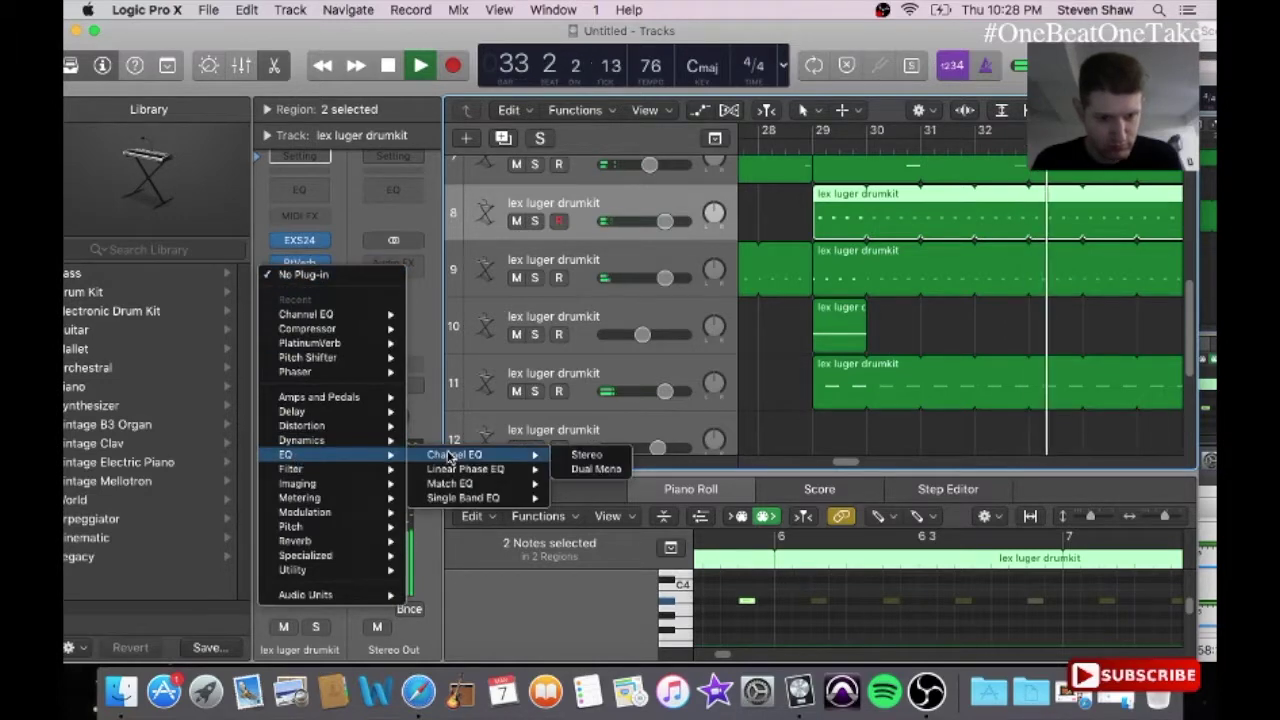
{"action": "left_click", "coordinate": [585, 454]}
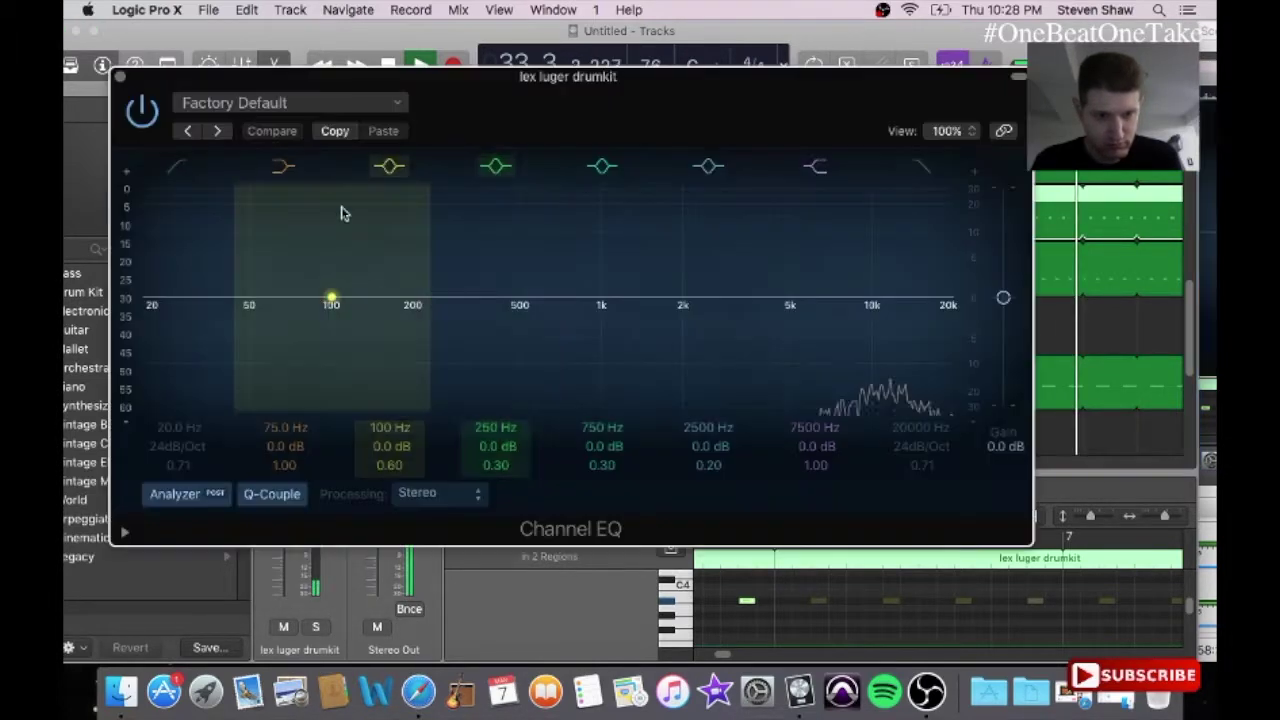
{"action": "left_click", "coordinate": [300, 103]}
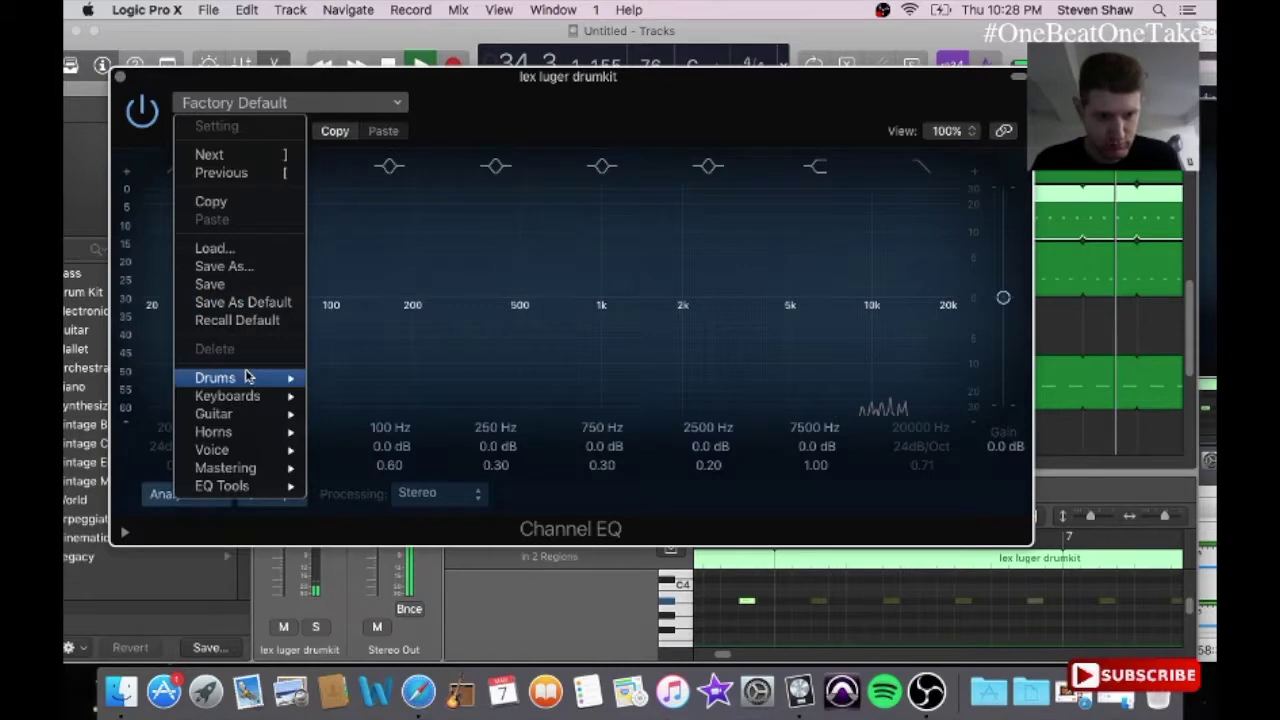
{"action": "mouse_move", "coordinate": [245, 378]}
{"action": "left_click", "coordinate": [390, 650]}
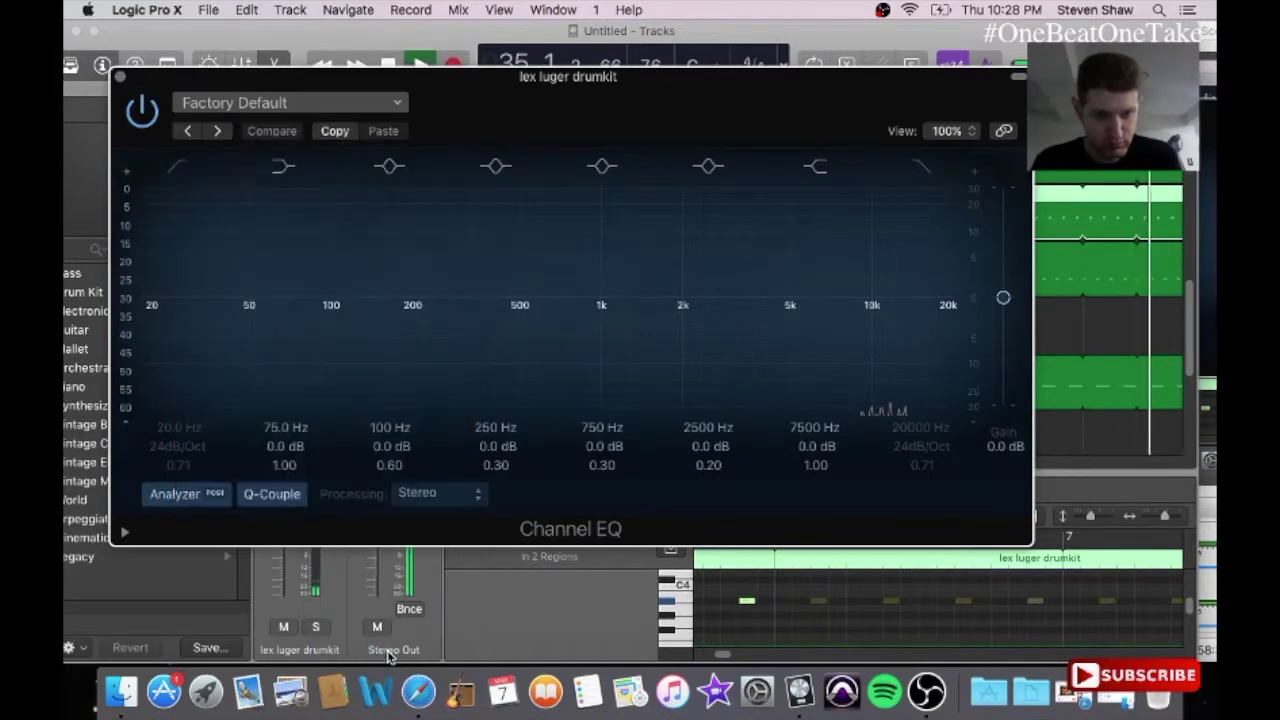
{"action": "left_click", "coordinate": [120, 78]}
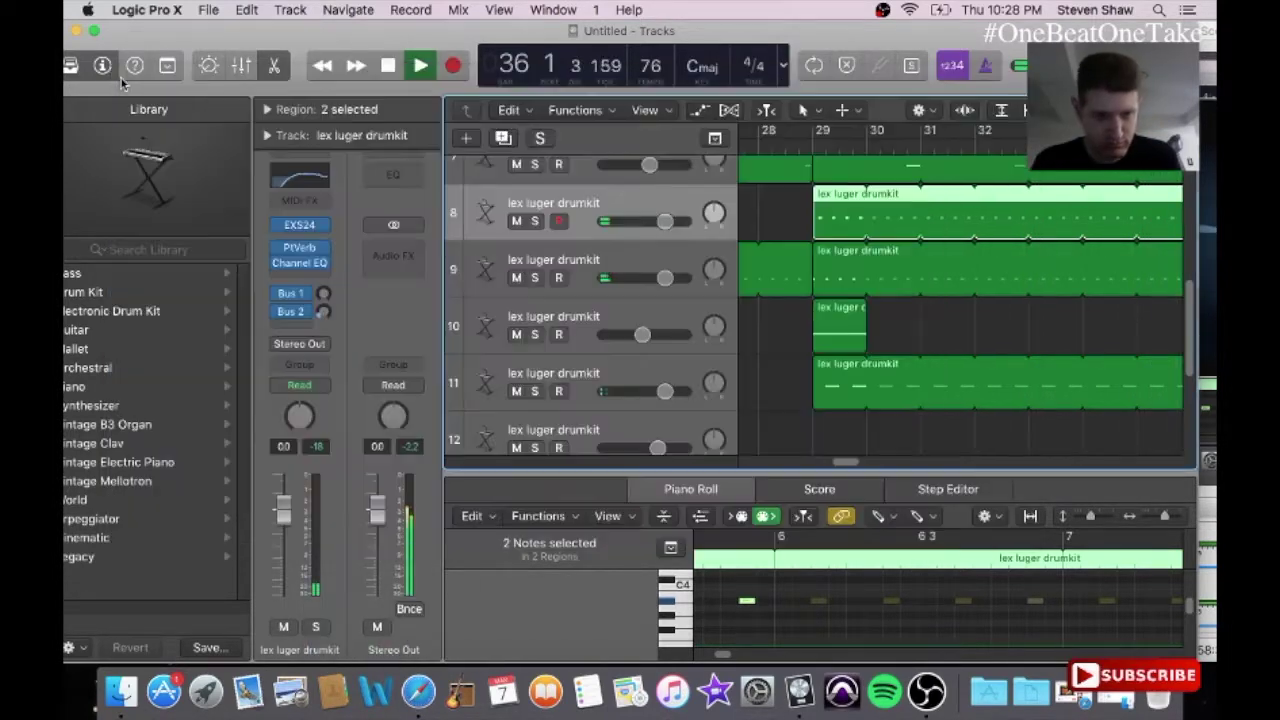
Step: Add a Compressor to drumkit track 8 and load the VCA Soft Kit drum preset
{"action": "left_click", "coordinate": [285, 278]}
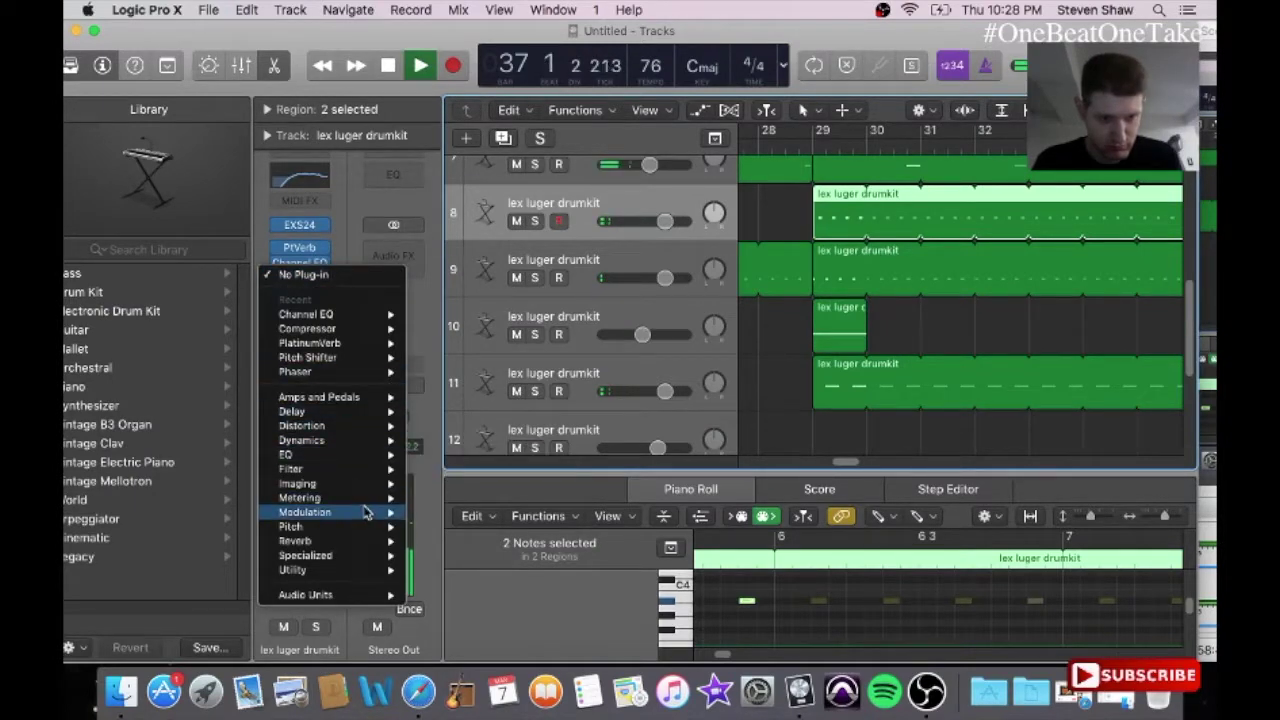
{"action": "mouse_move", "coordinate": [366, 440]}
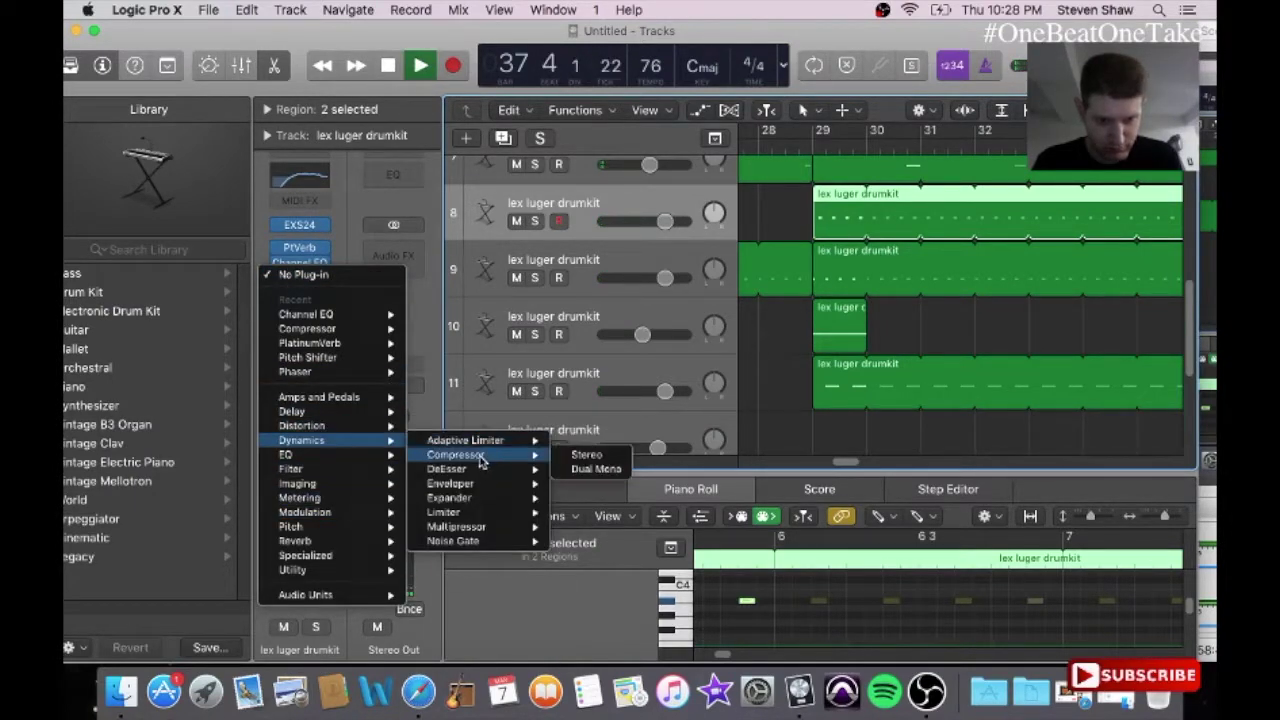
{"action": "left_click", "coordinate": [482, 457]}
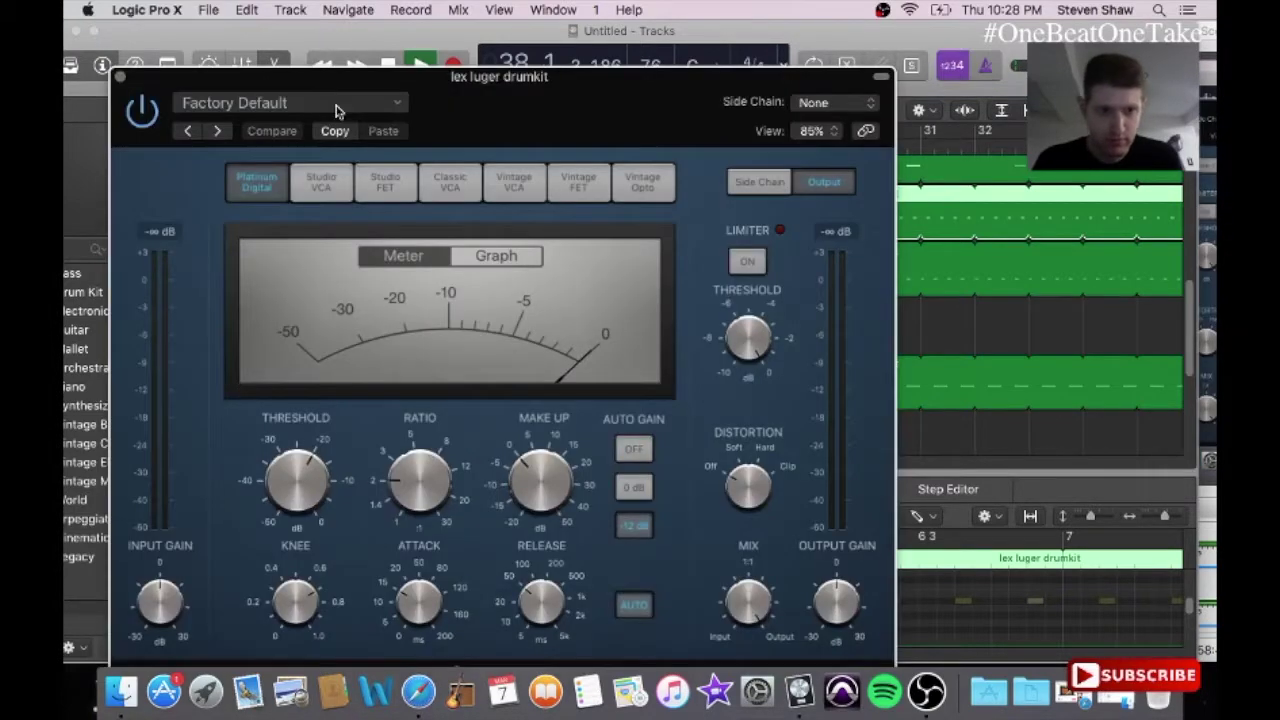
{"action": "left_click", "coordinate": [337, 111]}
{"action": "mouse_move", "coordinate": [246, 378]}
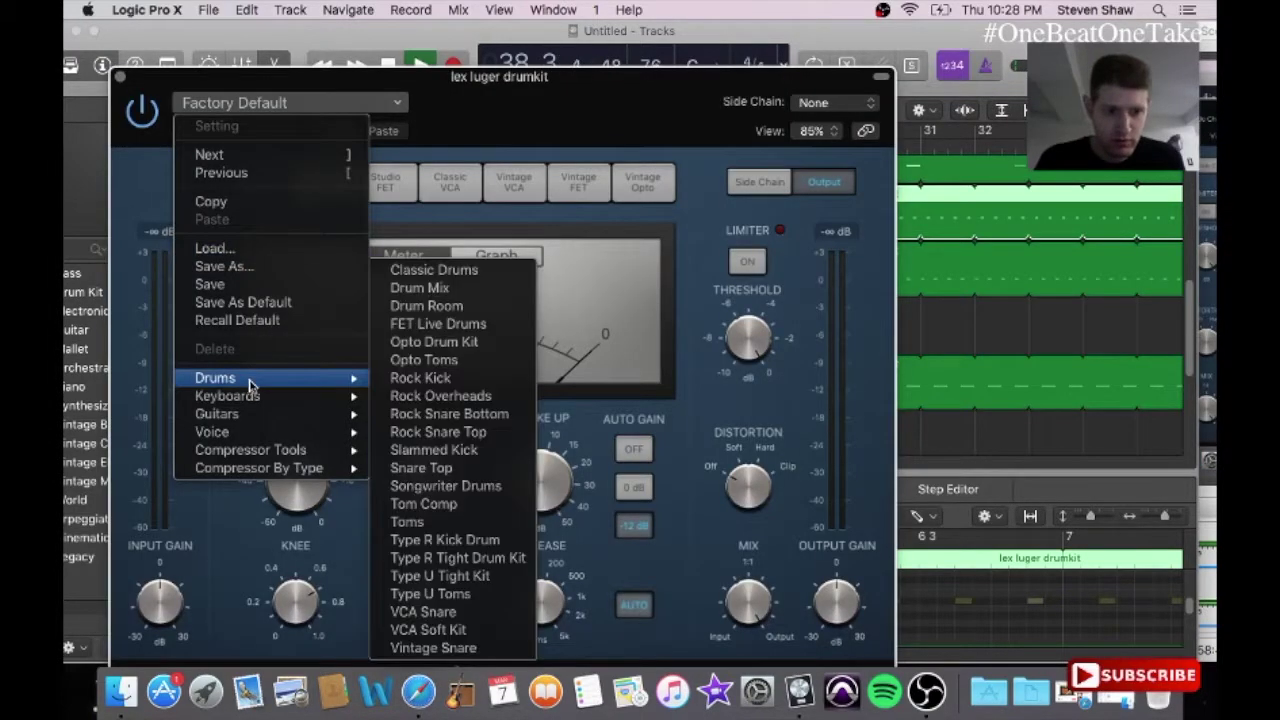
{"action": "left_click", "coordinate": [437, 637]}
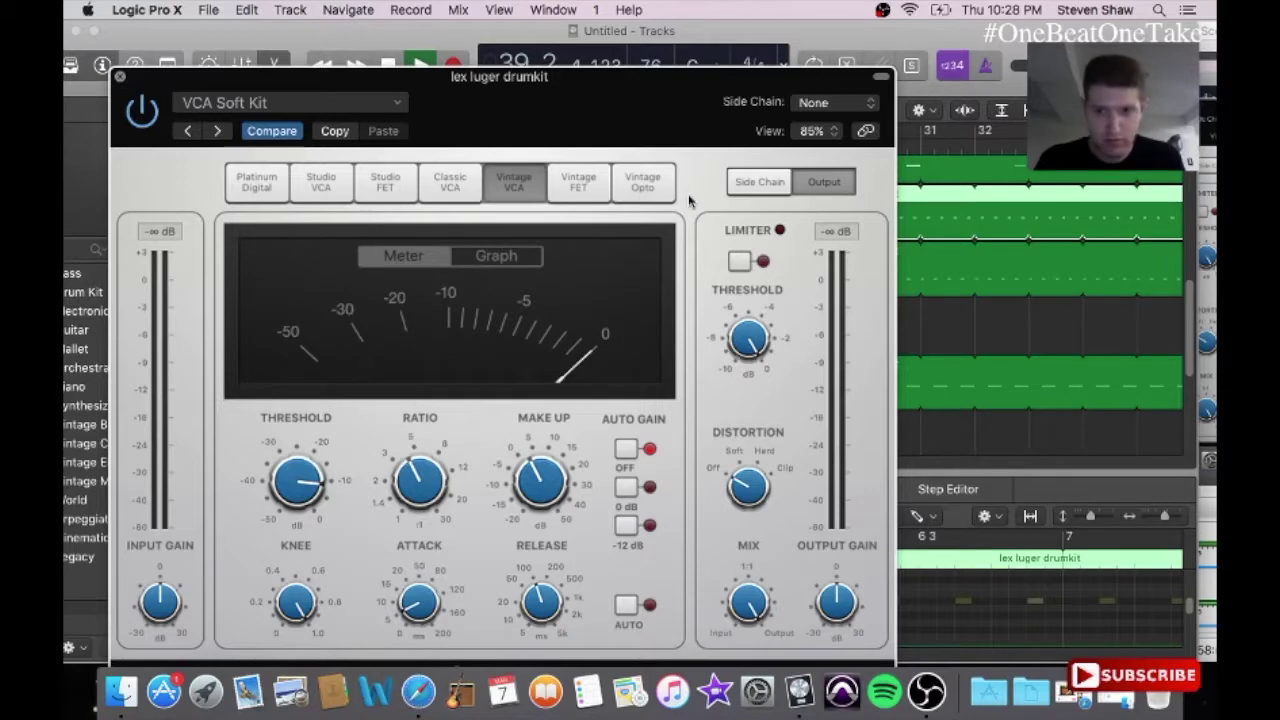
{"action": "key", "text": "super+w"}
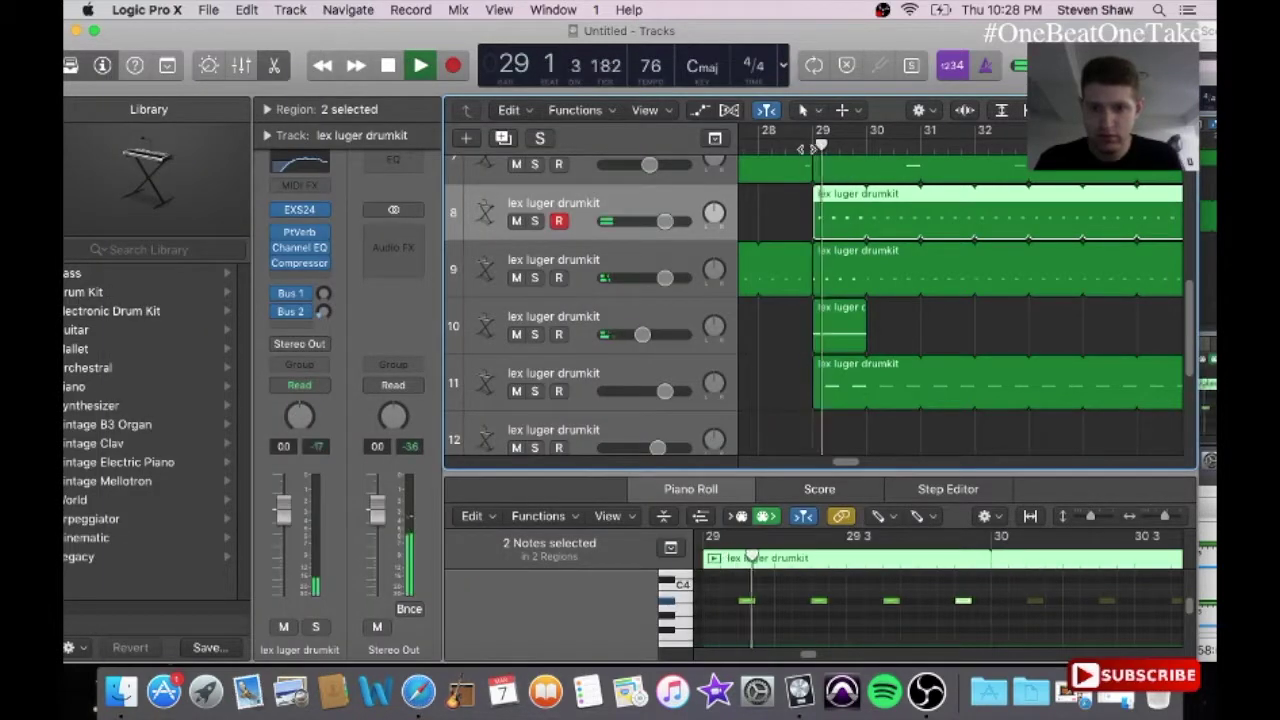
Step: Load the VCA Soft Kit drum preset in the Compressor on drumkit track 13
{"action": "scroll", "coordinate": [1196, 358], "scroll_direction": "down", "scroll_amount": 5}
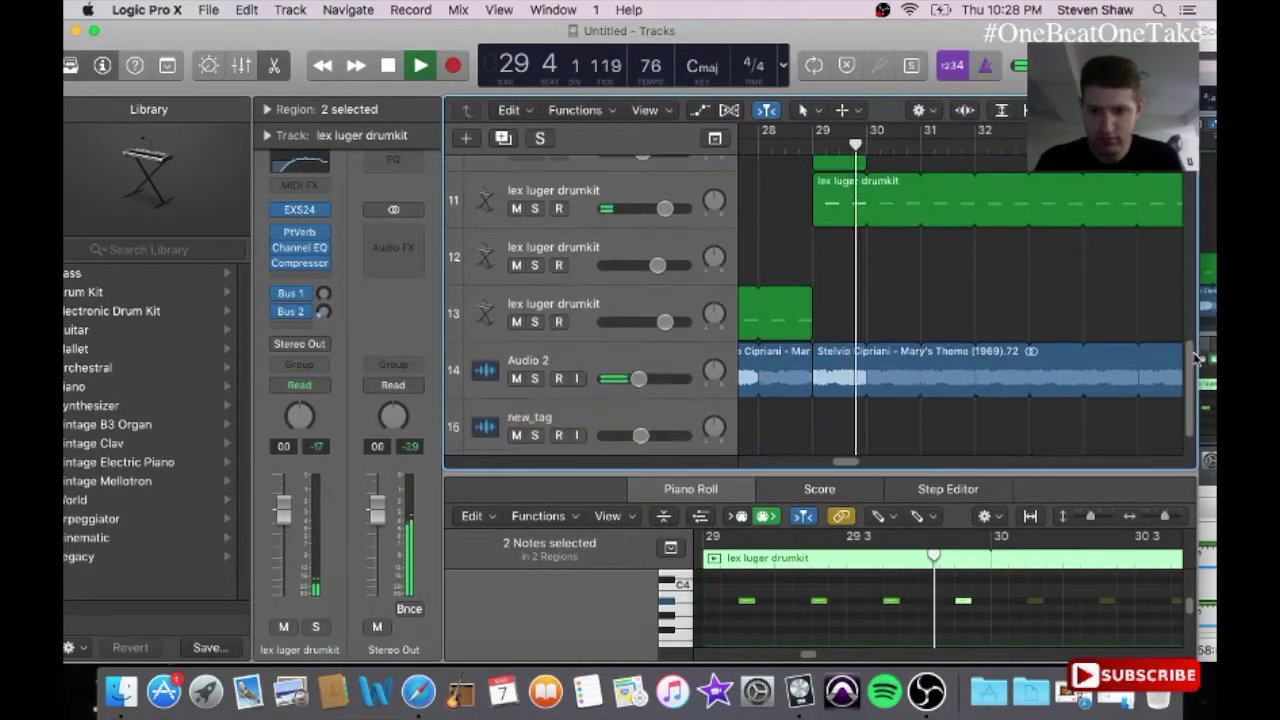
{"action": "scroll", "coordinate": [655, 260], "scroll_direction": "up", "scroll_amount": 1}
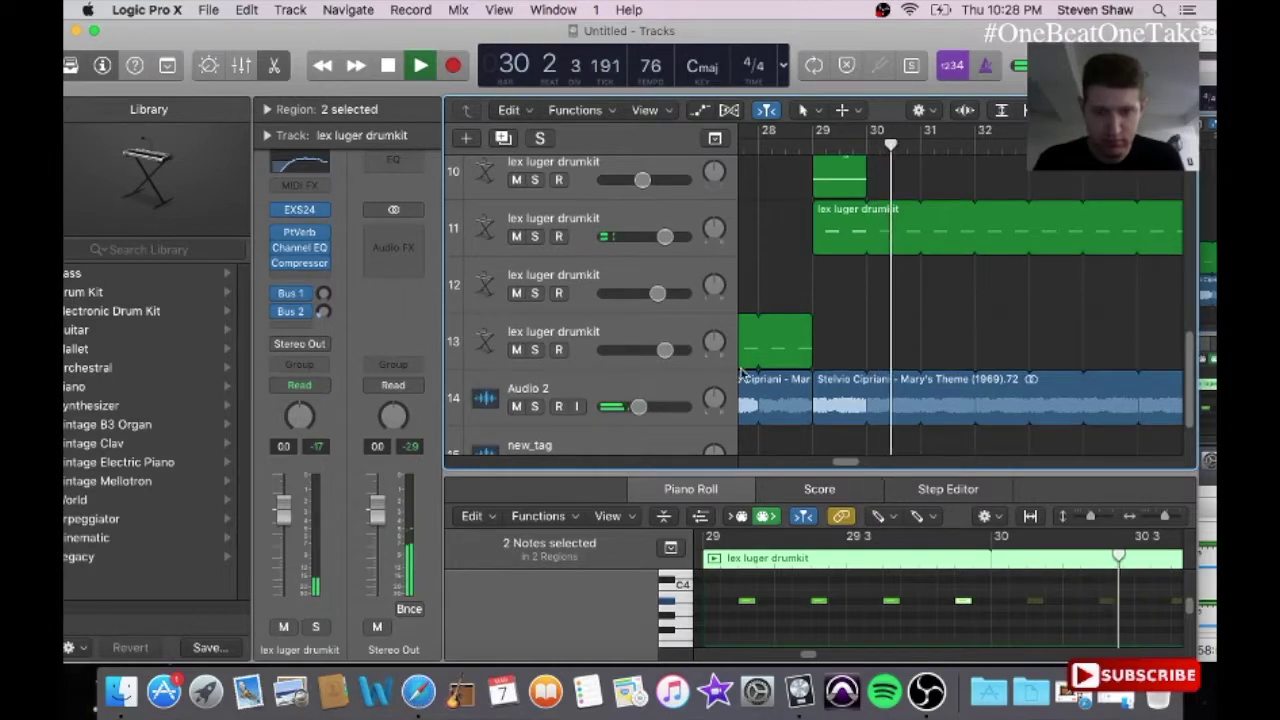
{"action": "left_click_drag", "start_coordinate": [845, 462], "coordinate": [805, 465]}
{"action": "left_click", "coordinate": [647, 336]}
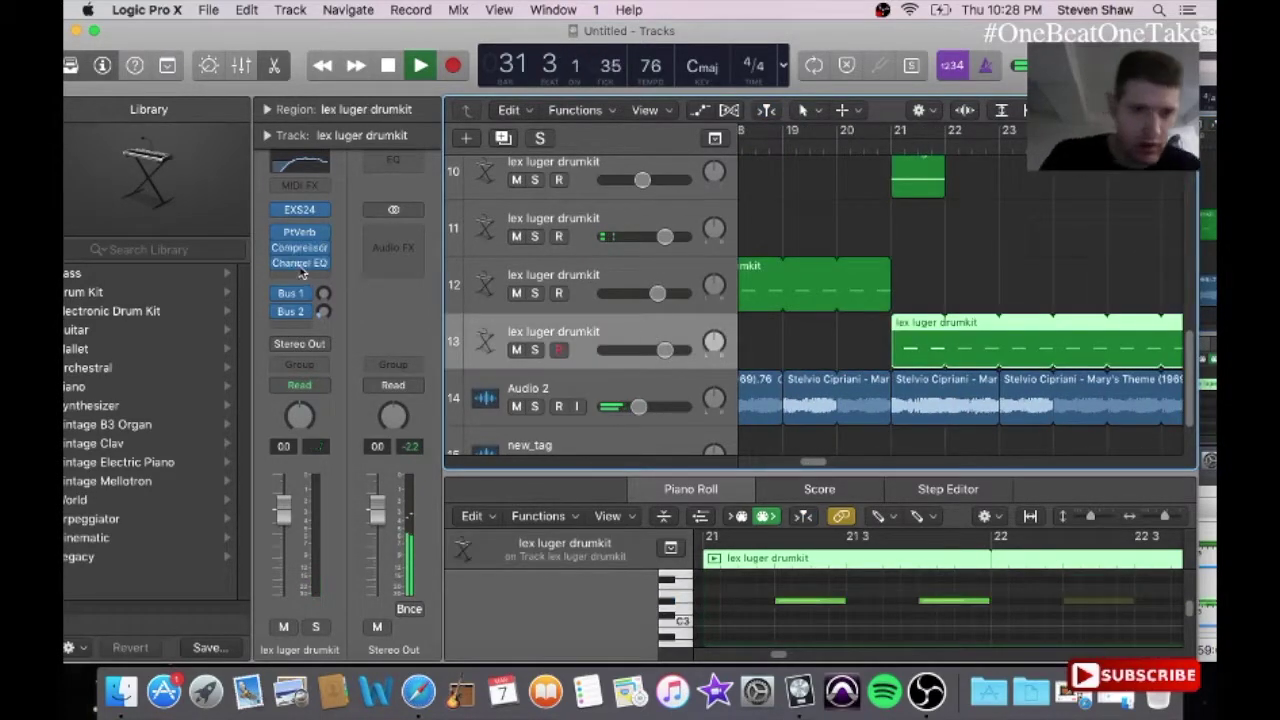
{"action": "left_click_drag", "start_coordinate": [300, 276], "coordinate": [304, 250]}
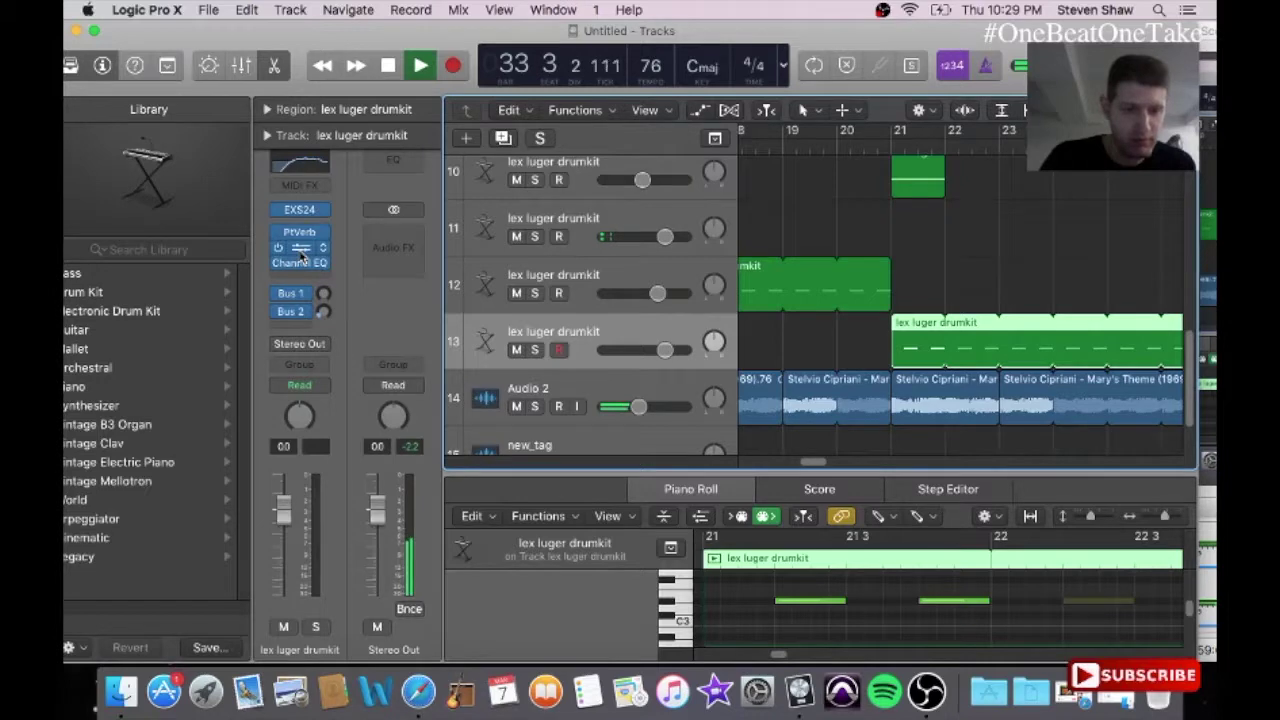
{"action": "left_click", "coordinate": [300, 252]}
{"action": "left_click", "coordinate": [270, 103]}
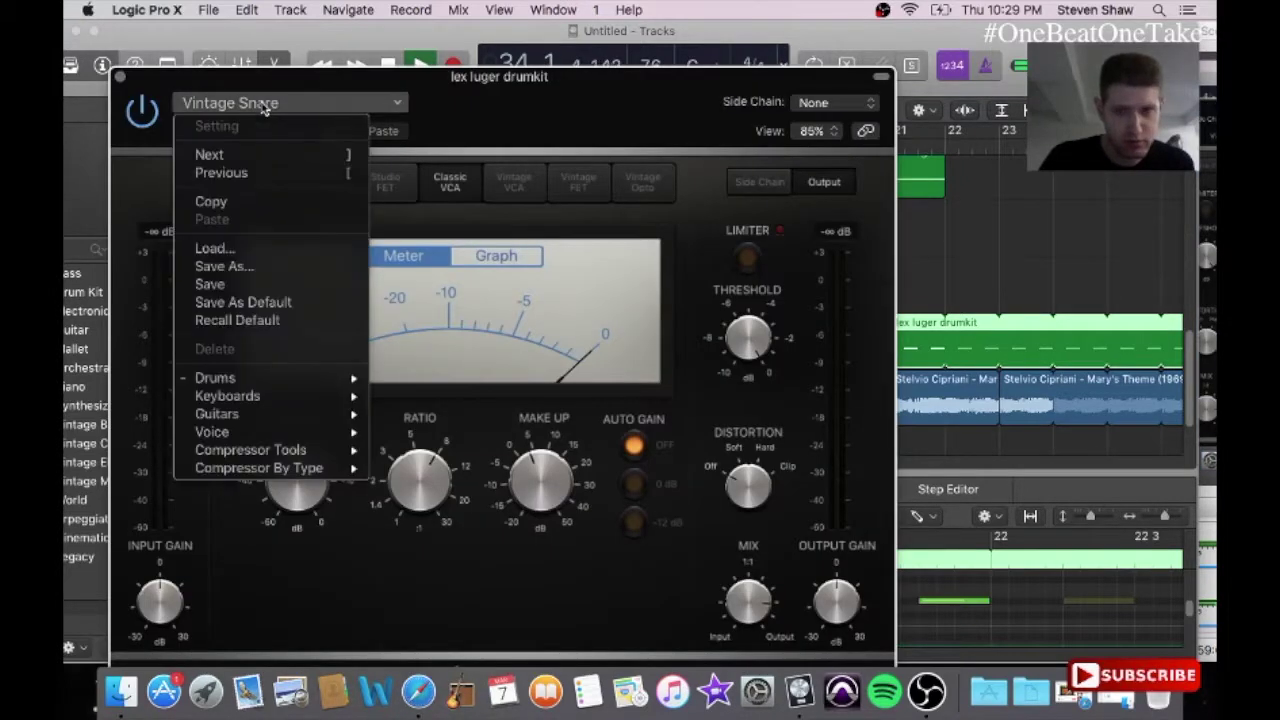
{"action": "mouse_move", "coordinate": [265, 381]}
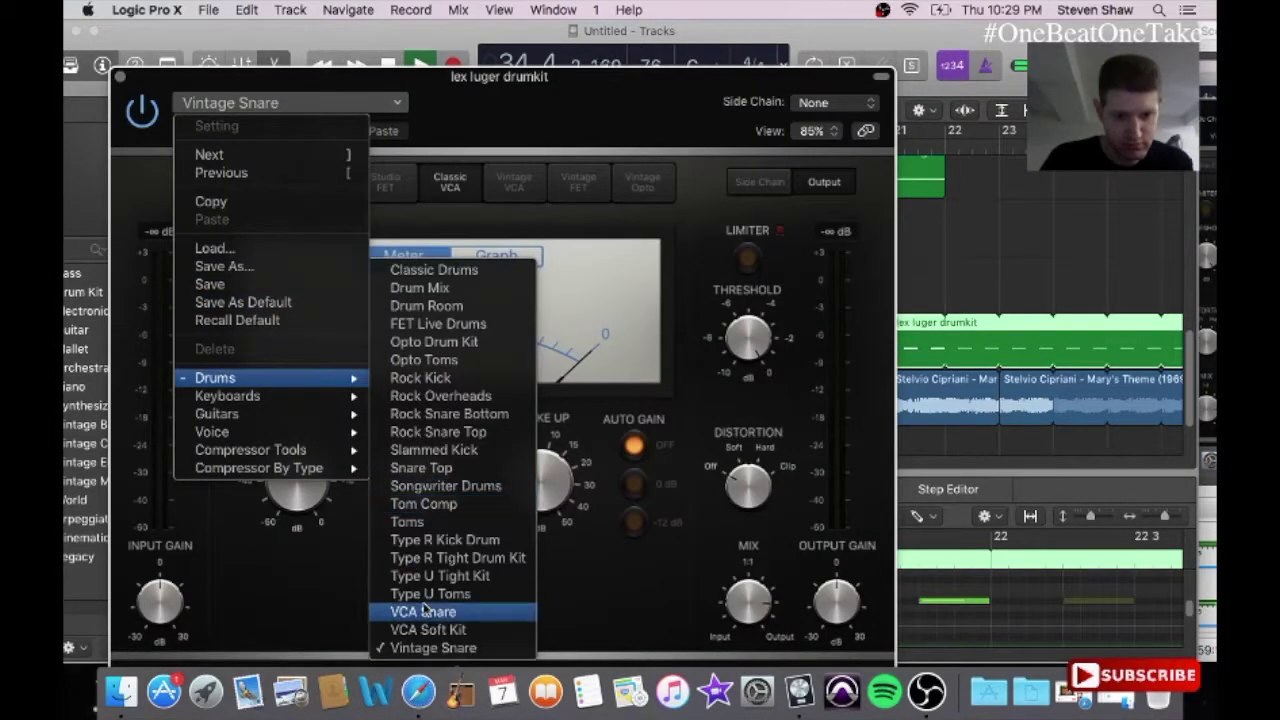
{"action": "left_click", "coordinate": [357, 514]}
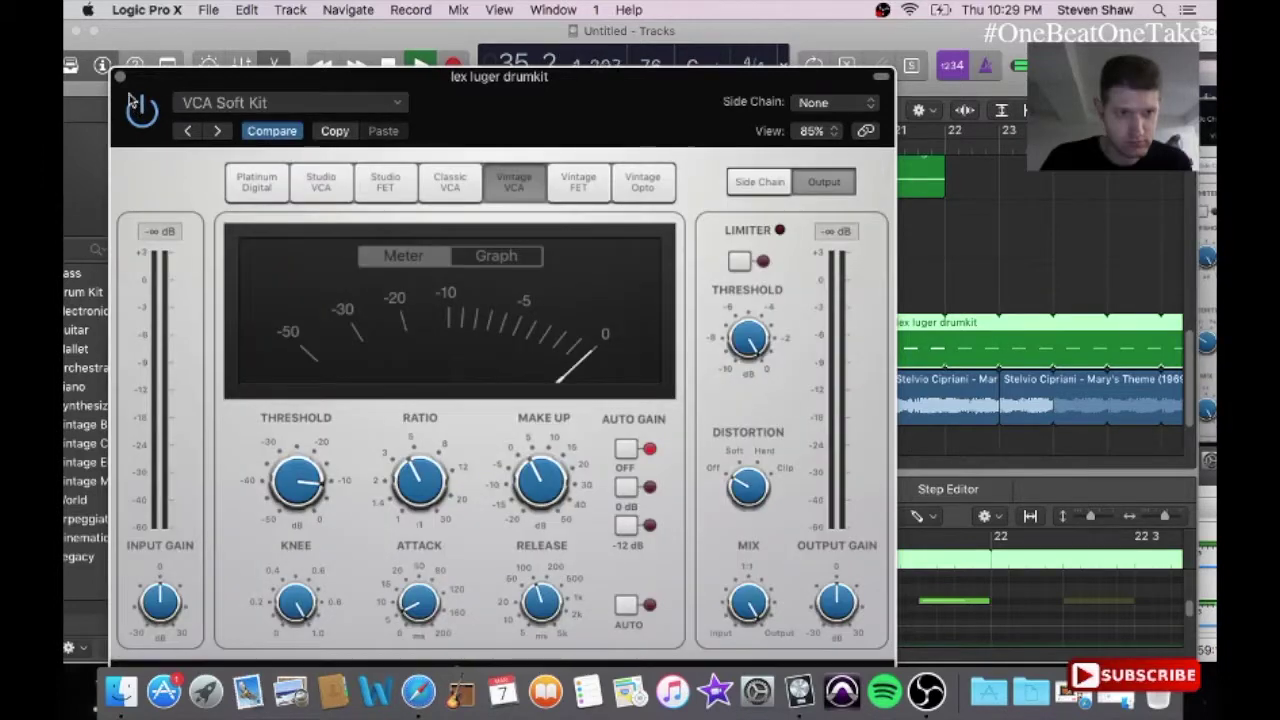
{"action": "left_click", "coordinate": [121, 78]}
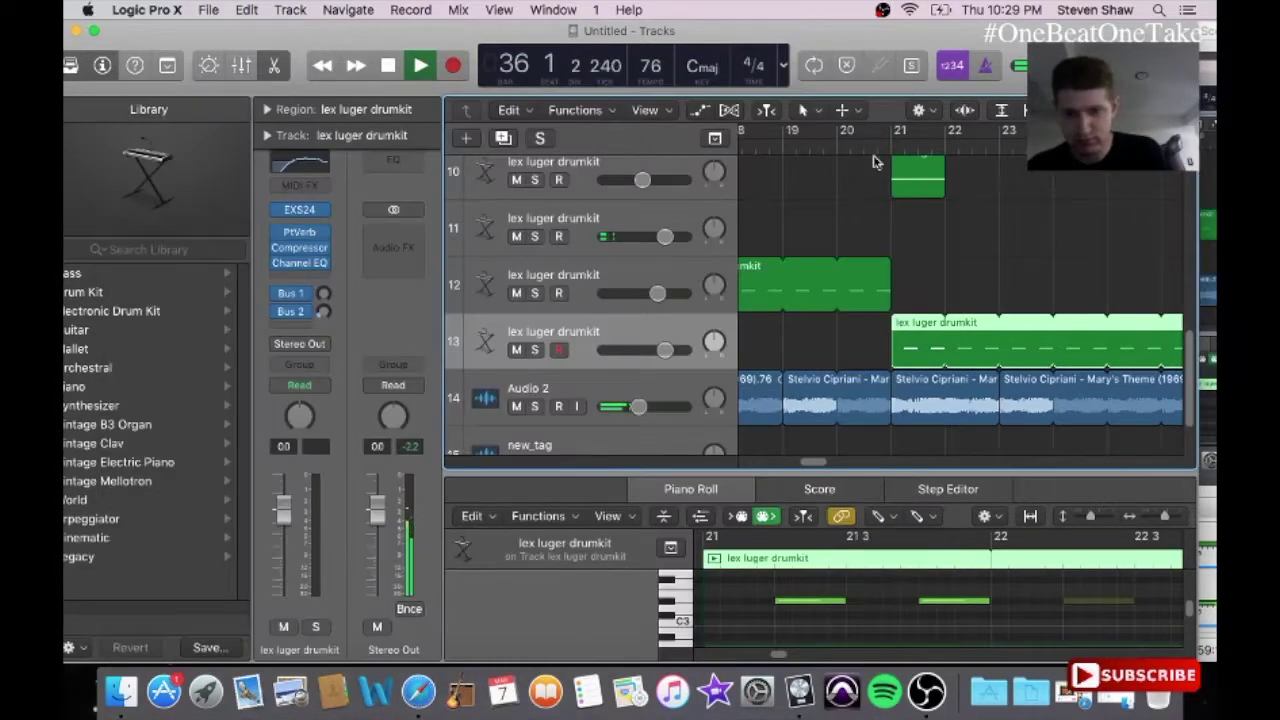
Step: Stop playback and return the playhead to the start of the project
{"action": "mouse_move", "coordinate": [818, 463]}
{"action": "left_mouse_down"}
{"action": "mouse_move", "coordinate": [877, 468]}
{"action": "mouse_move", "coordinate": [822, 459]}
{"action": "left_mouse_up"}
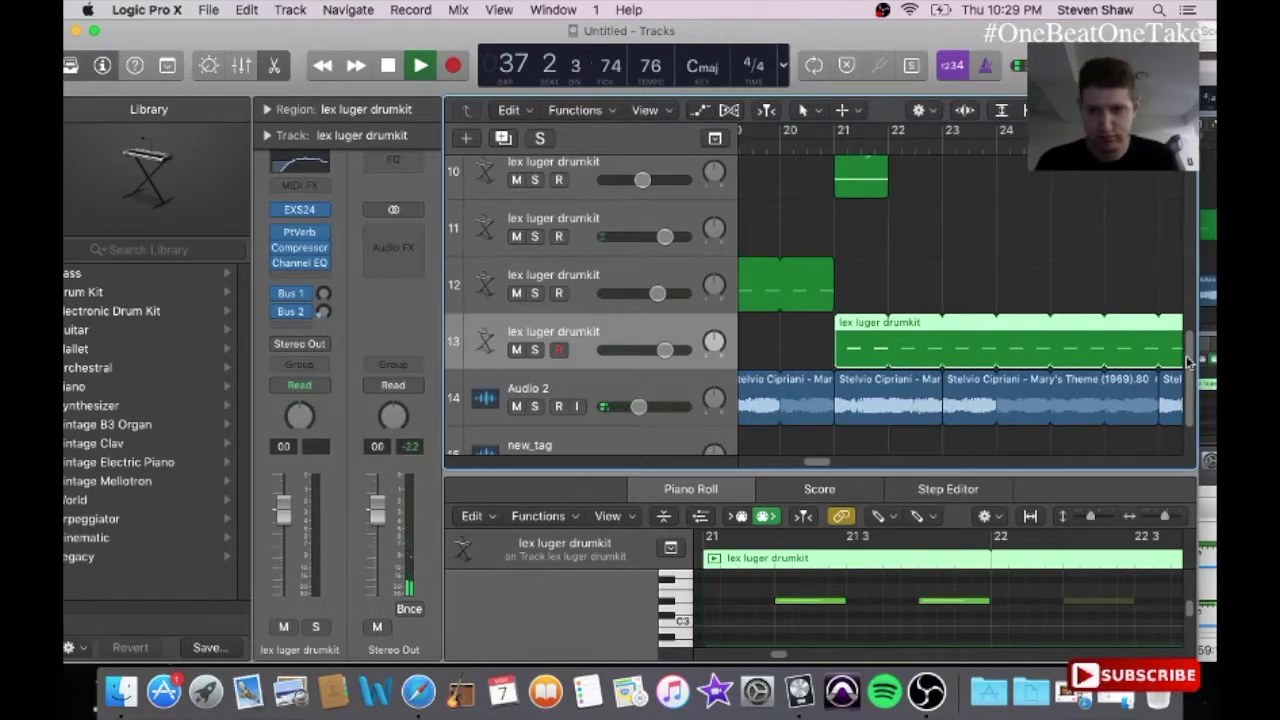
{"action": "key", "text": "space"}
{"action": "left_click_drag", "start_coordinate": [1186, 355], "coordinate": [1168, 174]}
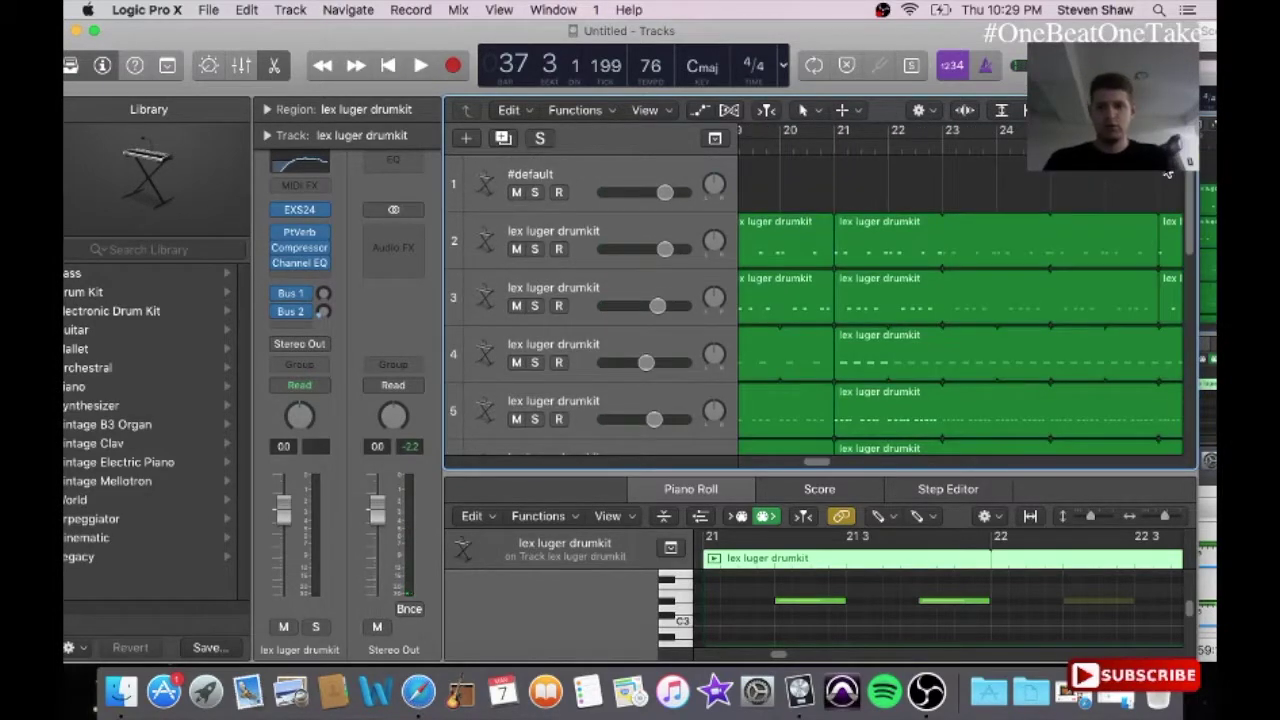
{"action": "key", "text": "Return"}
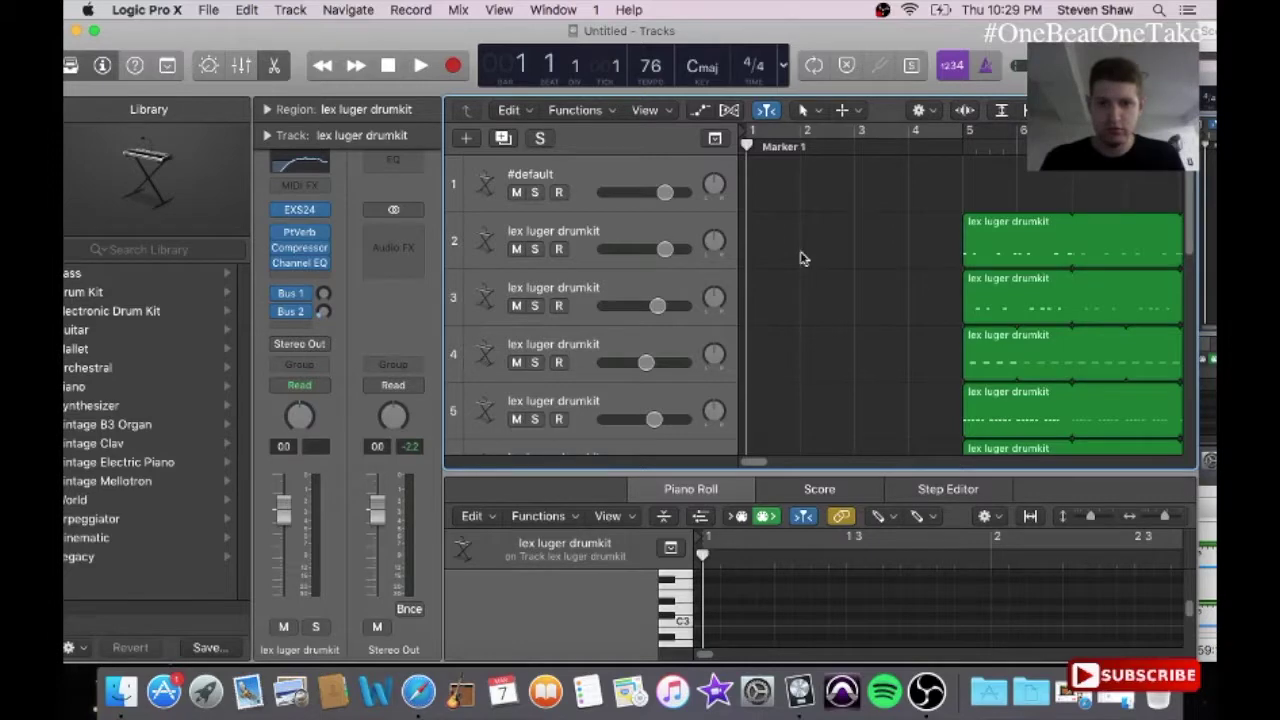
Step: Add a software instrument track below drumkit track 2 and replace its instrument with the ES2 synthesizer
{"action": "left_click", "coordinate": [655, 237]}
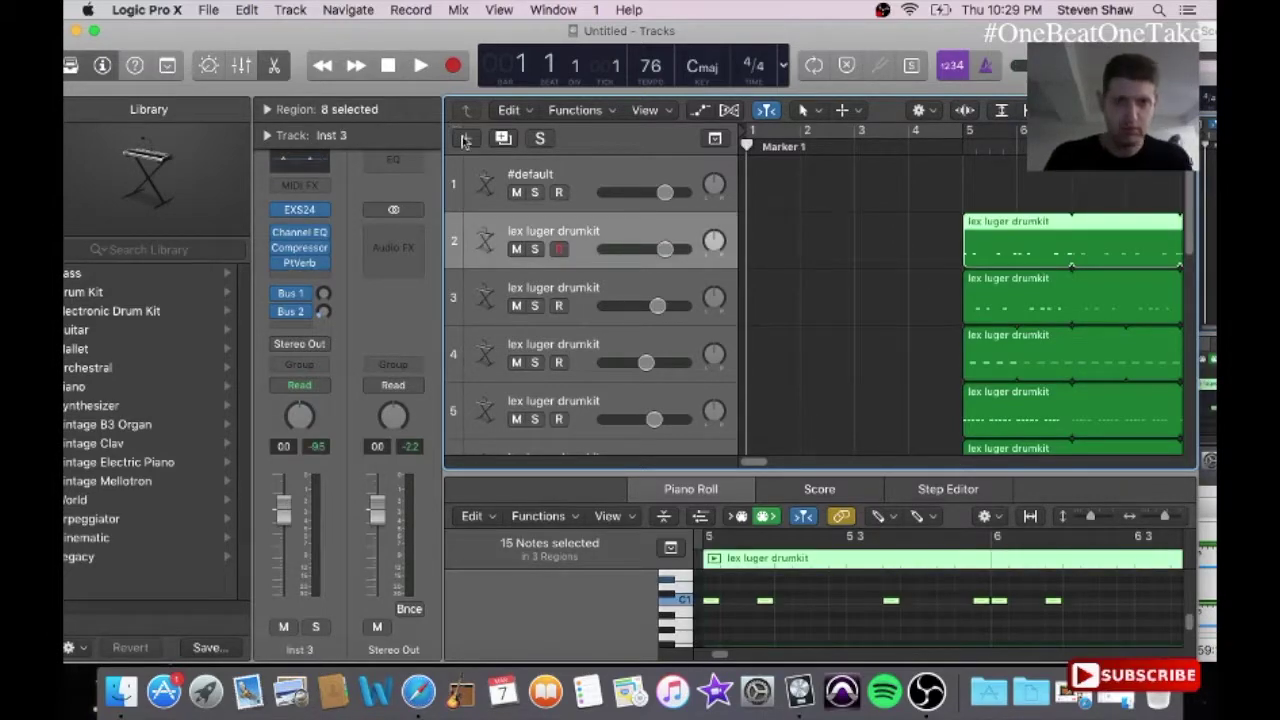
{"action": "left_click", "coordinate": [465, 139]}
{"action": "left_click", "coordinate": [846, 320]}
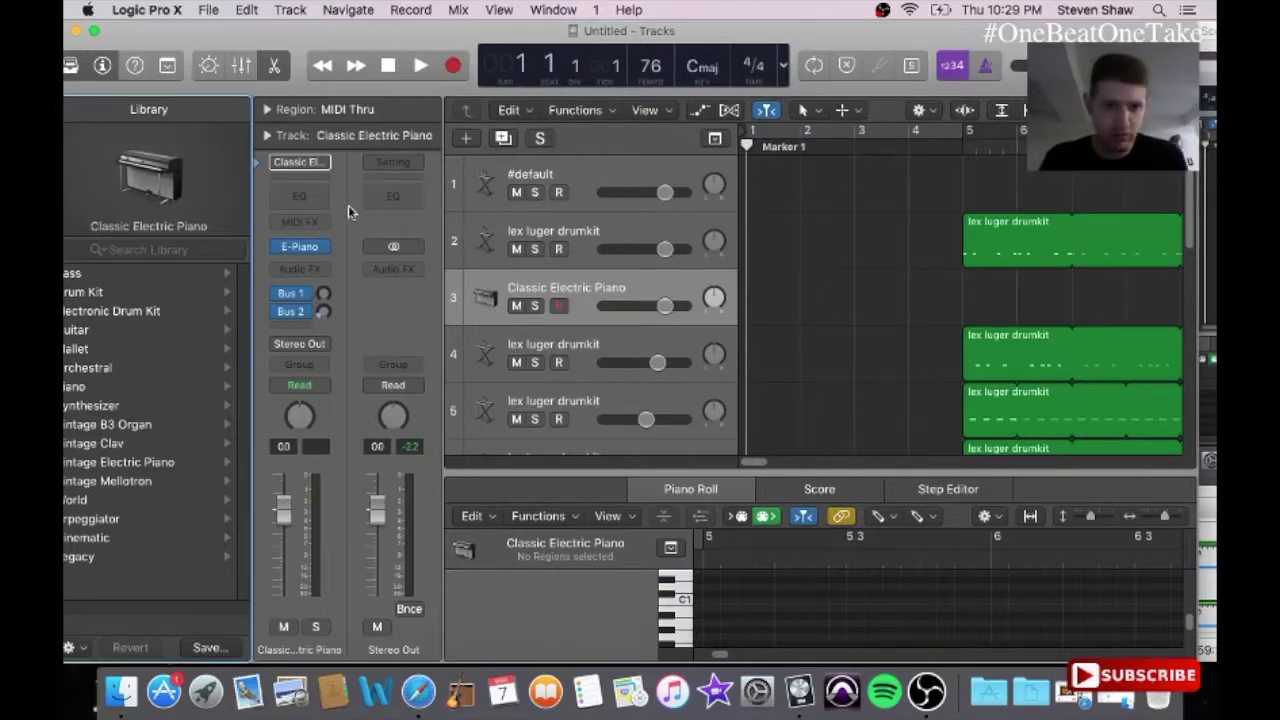
{"action": "left_click", "coordinate": [322, 250]}
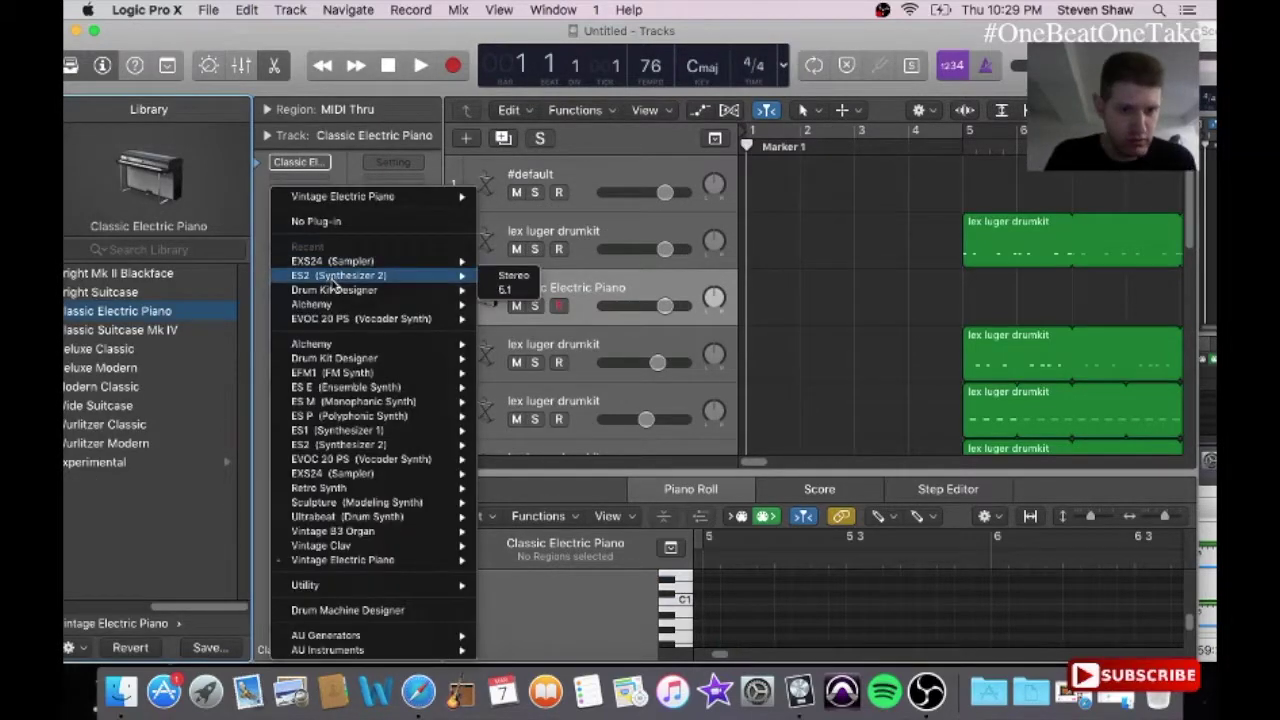
{"action": "left_click", "coordinate": [335, 280]}
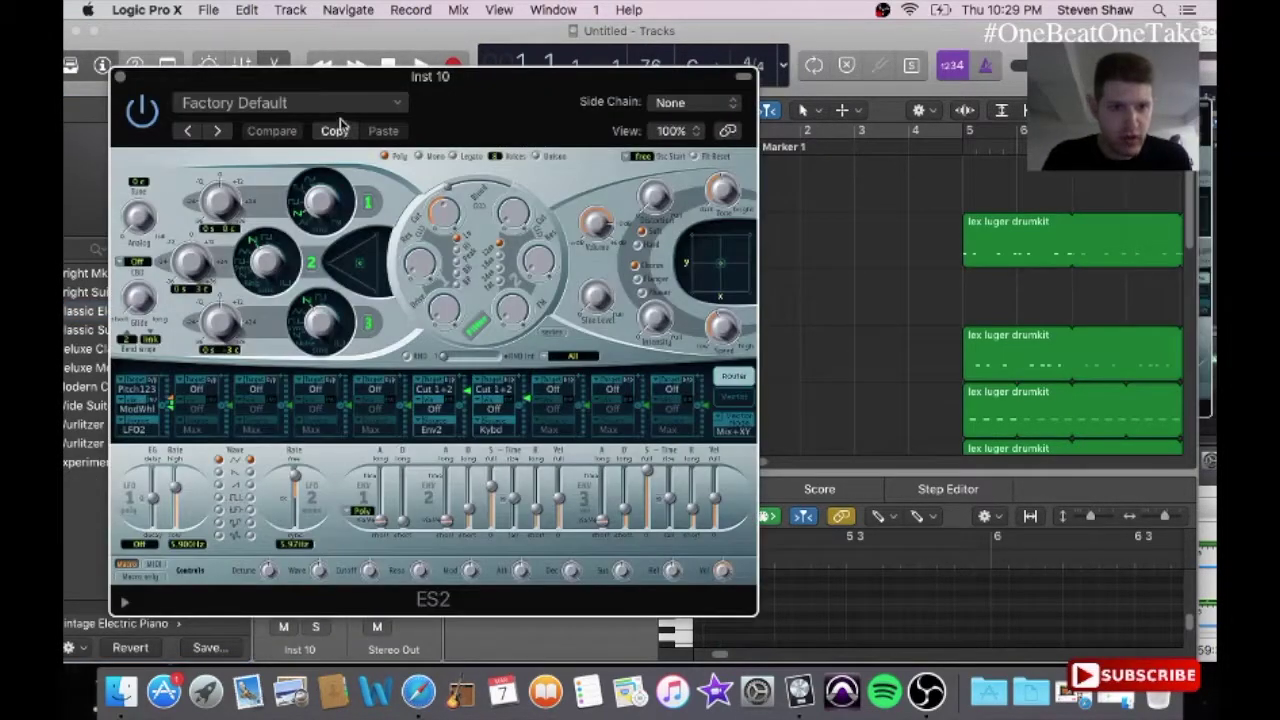
Step: Load the Analog Saw Init preset from the ES2's tutorial settings
{"action": "left_click", "coordinate": [342, 106]}
{"action": "mouse_move", "coordinate": [240, 580]}
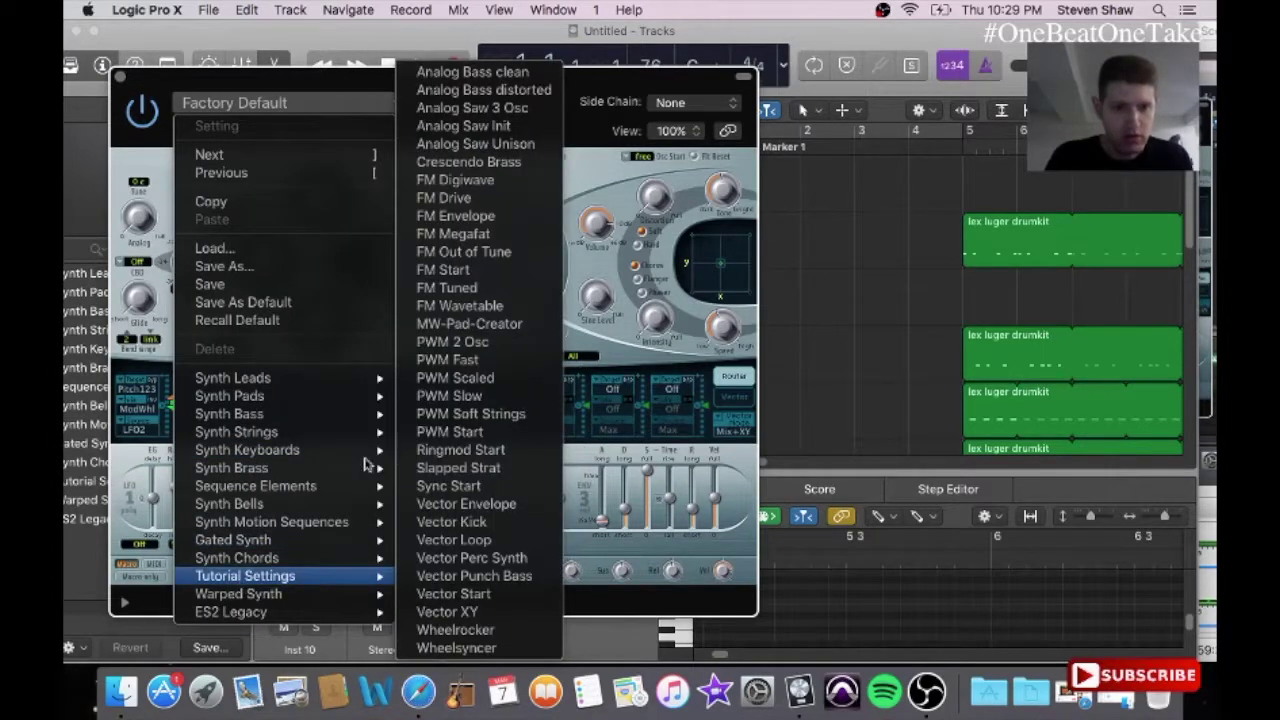
{"action": "left_click", "coordinate": [502, 126]}
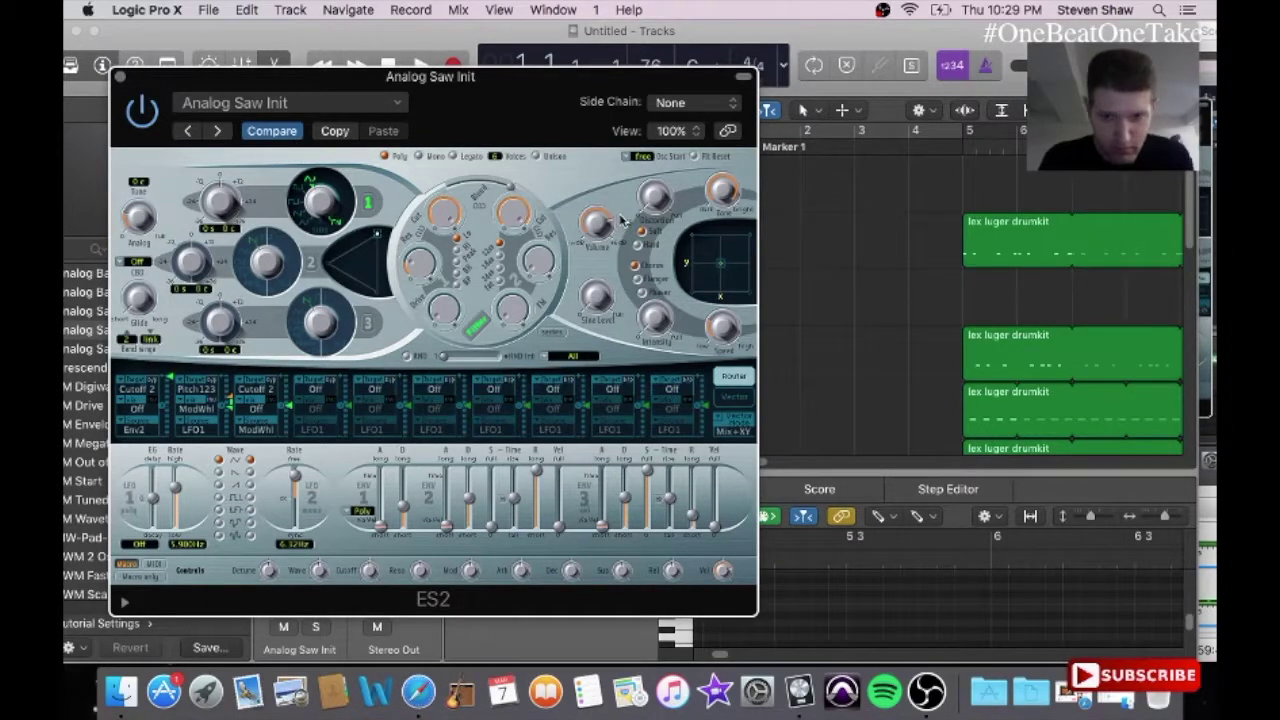
{"action": "left_click_drag", "start_coordinate": [647, 198], "coordinate": [643, 190]}
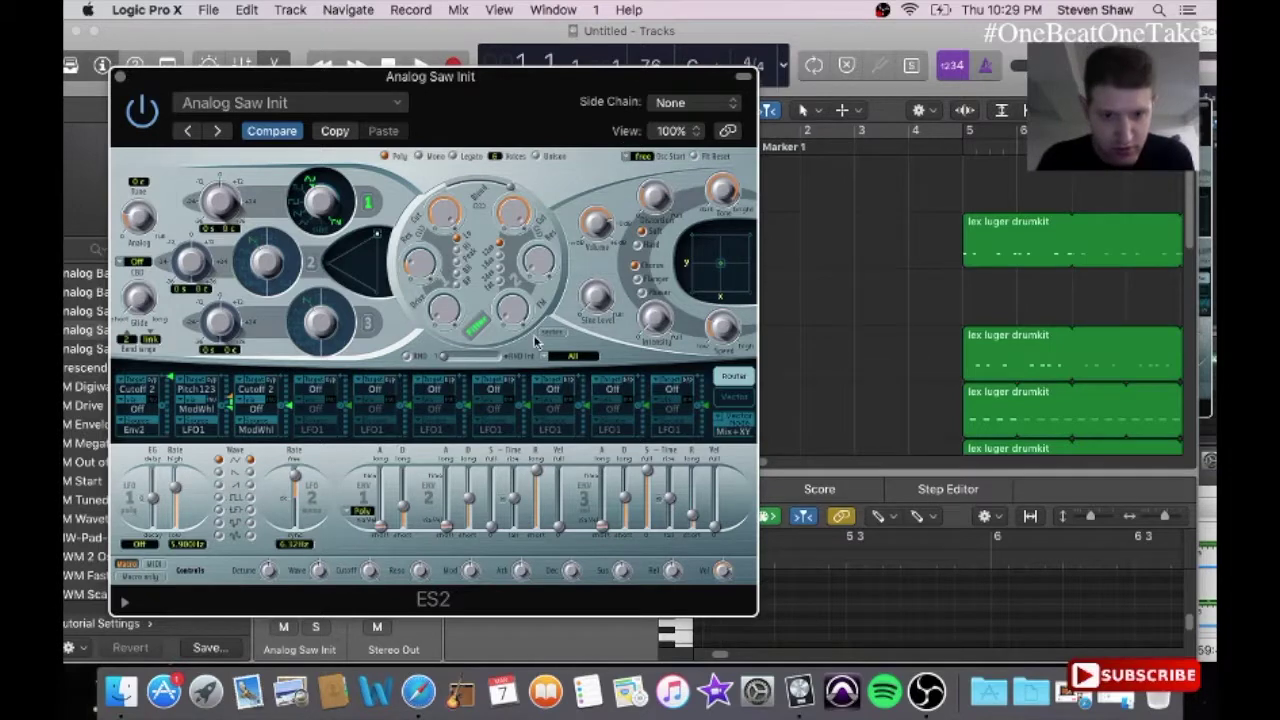
Step: Set the ES2's Pitch123 modulation to source Env1, via Off and amount 1.00, and switch the synth to Mono
{"action": "left_click", "coordinate": [200, 408]}
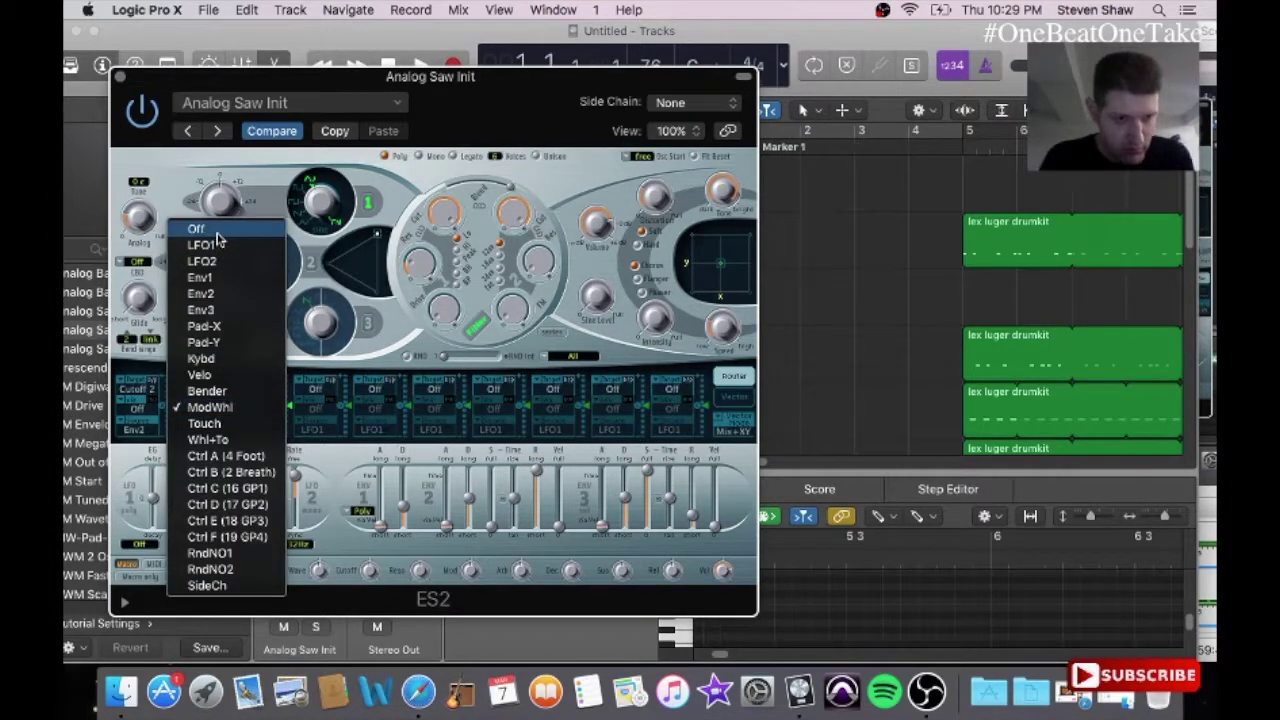
{"action": "left_click", "coordinate": [201, 245]}
{"action": "left_click", "coordinate": [200, 428]}
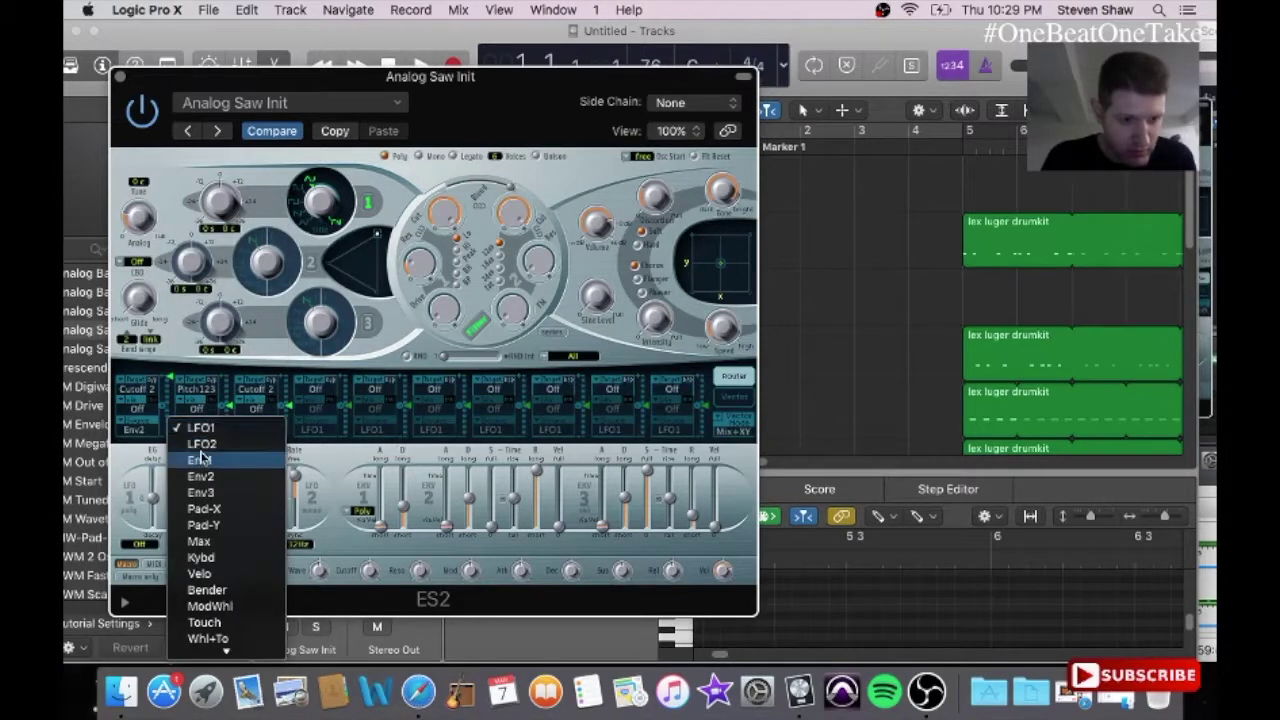
{"action": "left_click", "coordinate": [200, 461]}
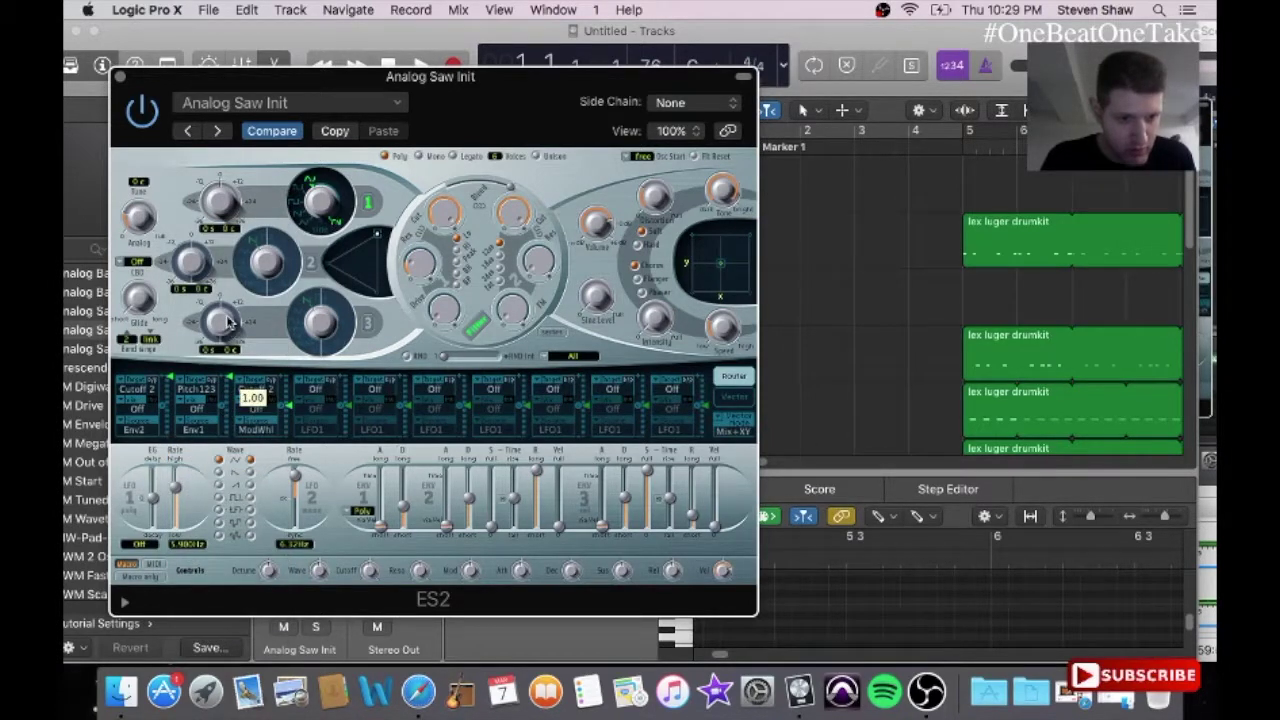
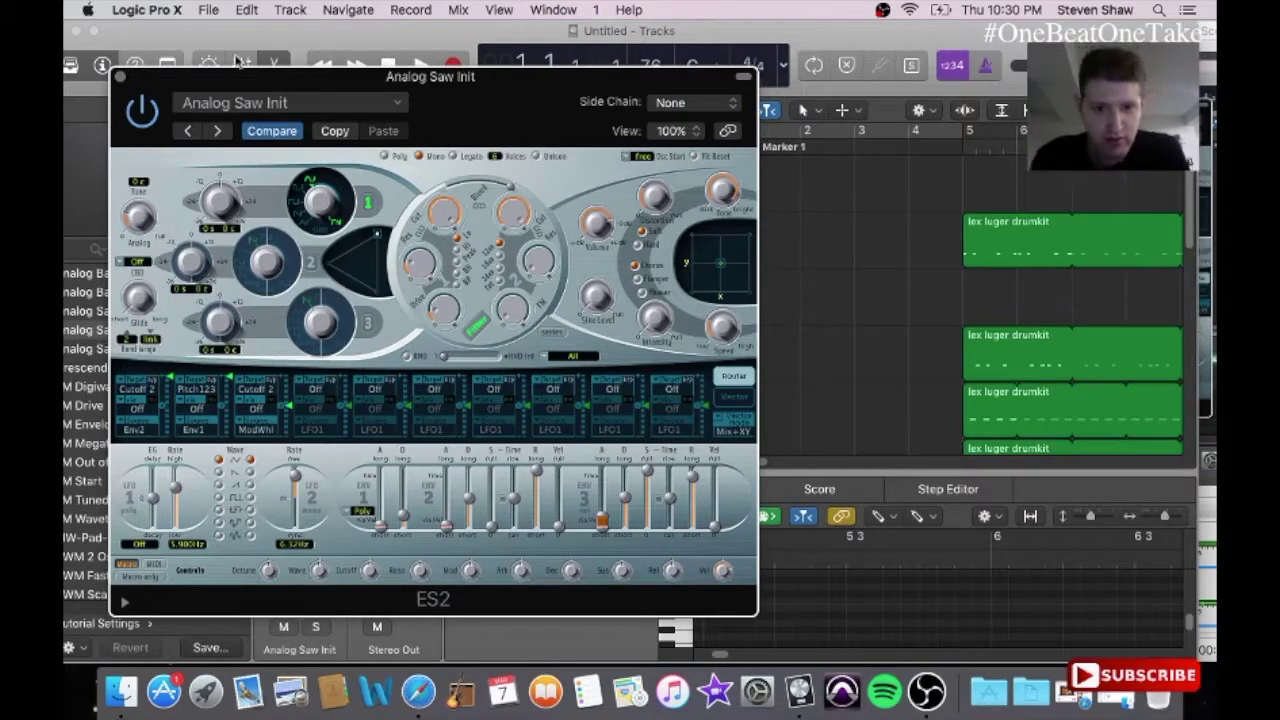
{"action": "left_click", "coordinate": [119, 77]}
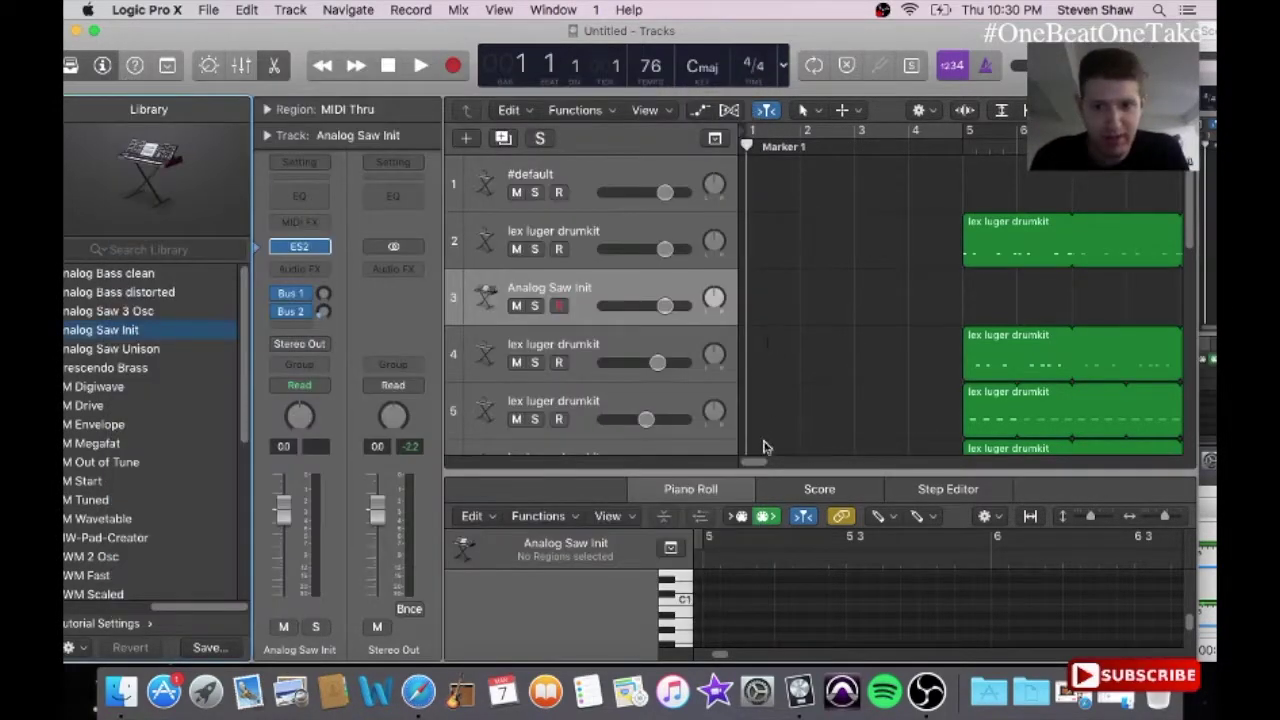
Step: Copy the drumkit region at bar 5 on track 2 and paste it at bar 5 on the Analog Saw Init track
{"action": "left_click_drag", "start_coordinate": [753, 470], "coordinate": [762, 468]}
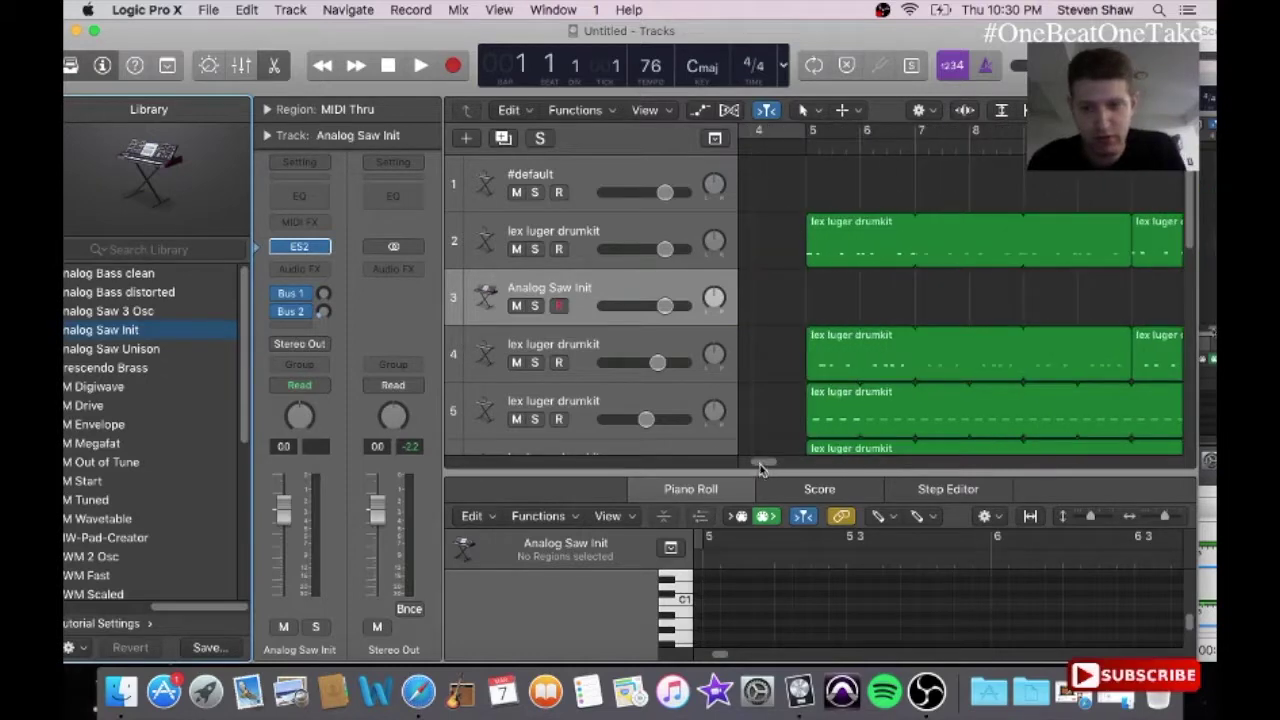
{"action": "left_click", "coordinate": [848, 245]}
{"action": "left_click", "coordinate": [247, 10]}
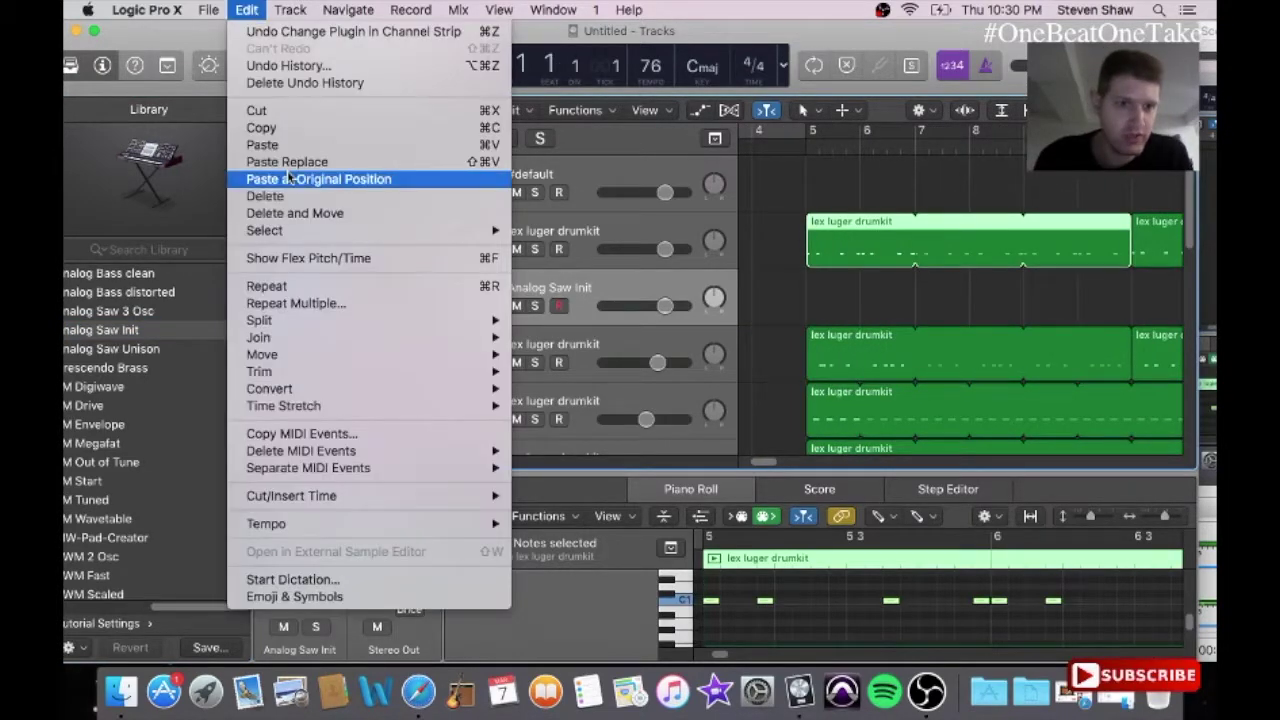
{"action": "left_click", "coordinate": [286, 126]}
{"action": "left_click_drag", "start_coordinate": [838, 146], "coordinate": [808, 149]}
{"action": "left_click", "coordinate": [247, 10]}
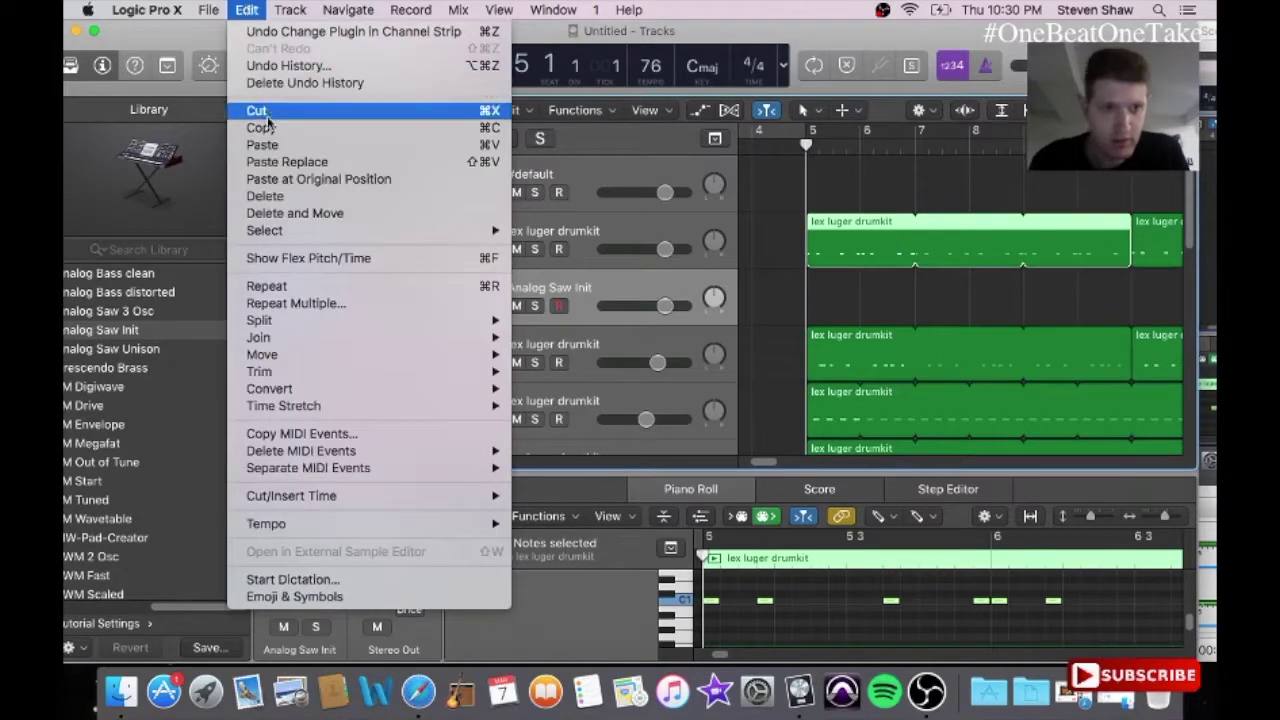
{"action": "left_click", "coordinate": [268, 145]}
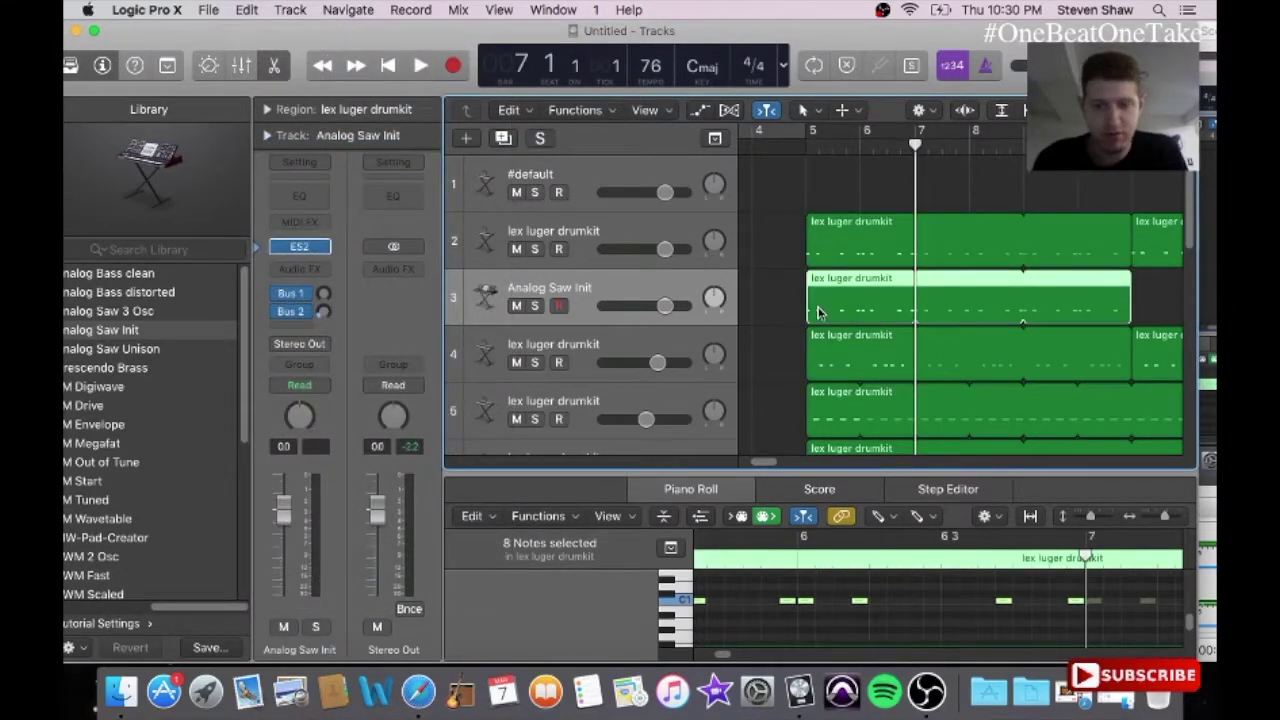
Step: In a separate Piano Roll window, lengthen the third note of the pasted bar 5 region to about an eighth note
{"action": "left_click", "coordinate": [553, 10]}
{"action": "left_click", "coordinate": [586, 184]}
{"action": "left_click", "coordinate": [415, 371]}
{"action": "left_click_drag", "start_coordinate": [516, 386], "coordinate": [535, 407]}
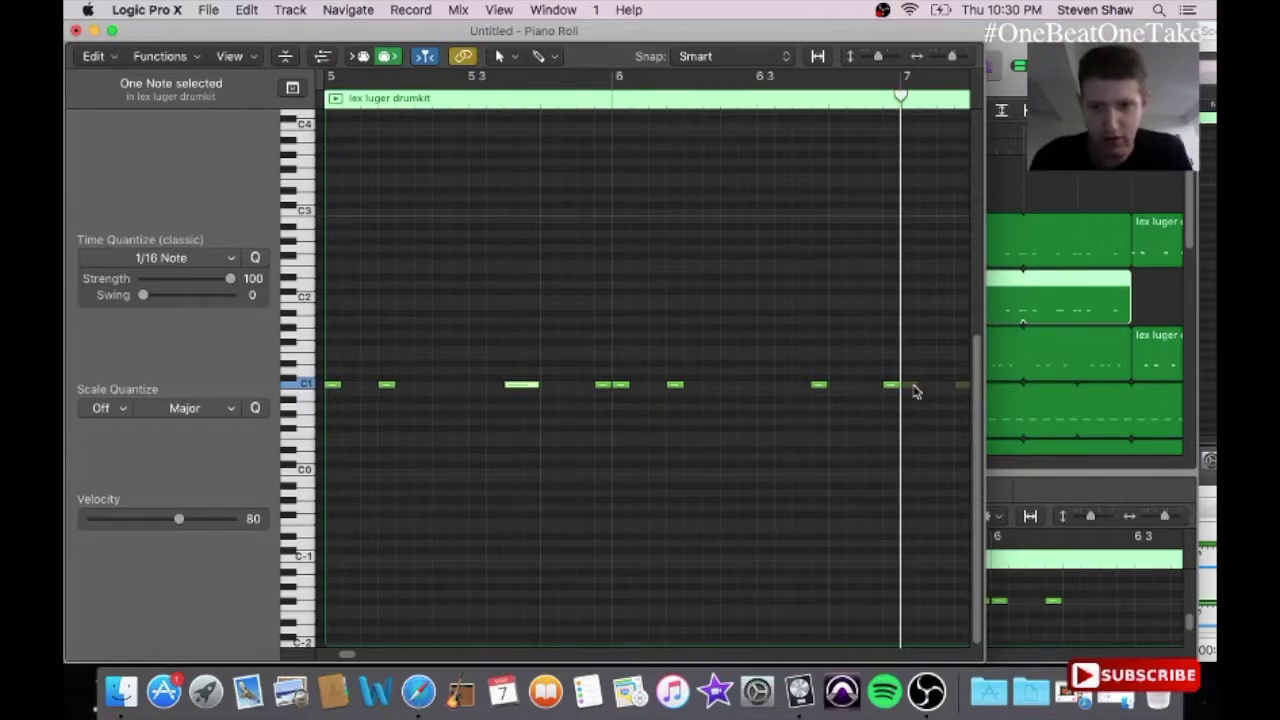
{"action": "left_click", "coordinate": [76, 30]}
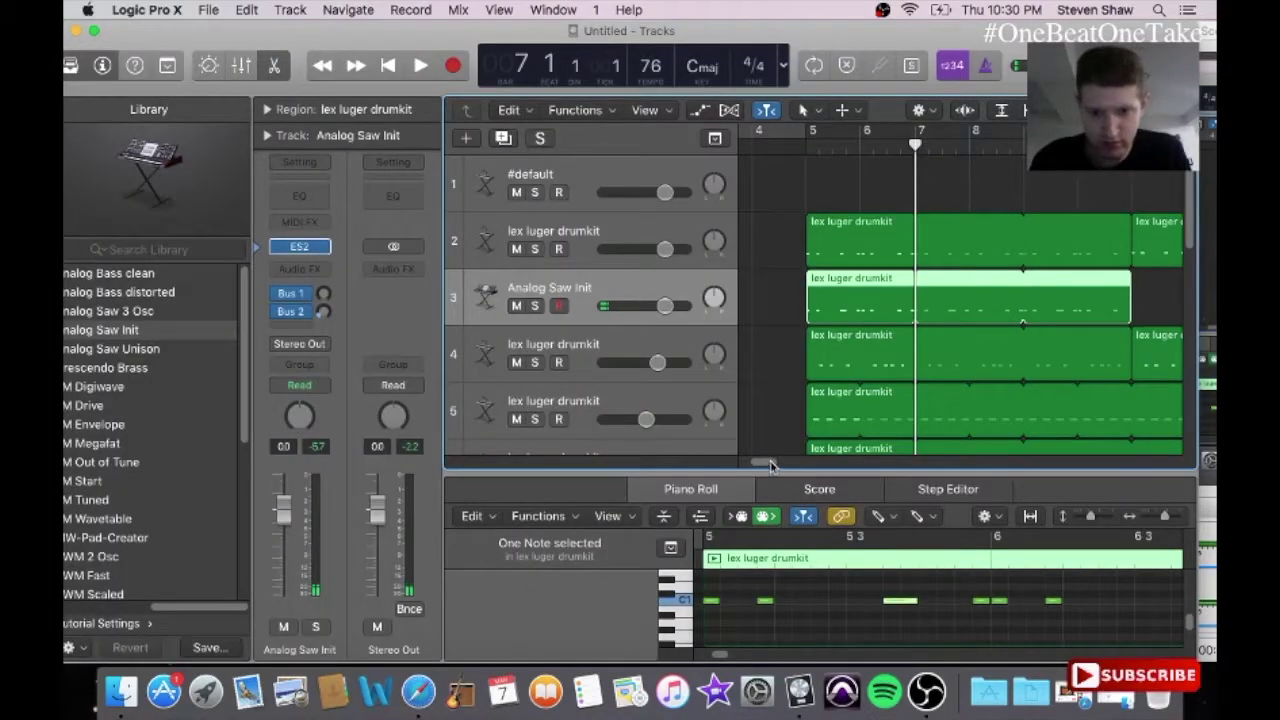
Step: Copy the drumkit region at bar 11 on track 2 and paste it at bar 11 on the Analog Saw Init track
{"action": "left_click_drag", "start_coordinate": [770, 464], "coordinate": [783, 466]}
{"action": "left_click", "coordinate": [985, 255]}
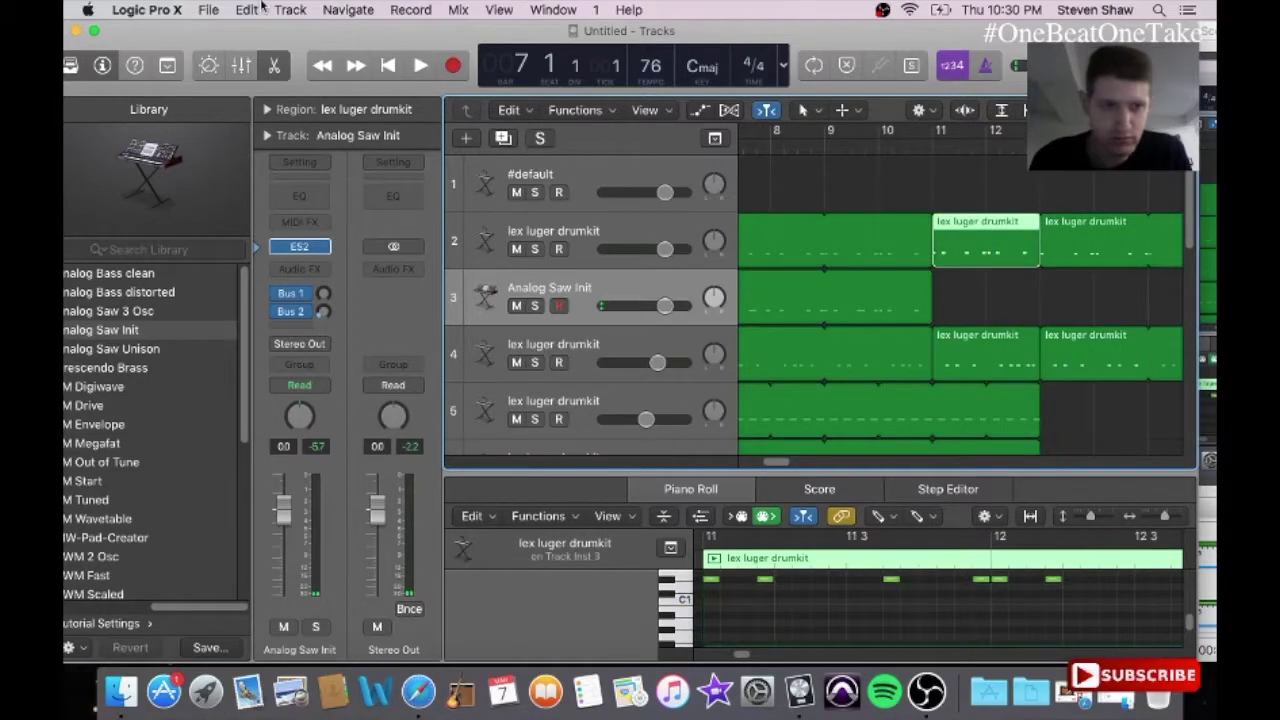
{"action": "left_click", "coordinate": [261, 8]}
{"action": "left_click", "coordinate": [271, 126]}
{"action": "left_click", "coordinate": [945, 148]}
{"action": "left_click_drag", "start_coordinate": [945, 150], "coordinate": [932, 152]}
{"action": "left_click", "coordinate": [264, 8]}
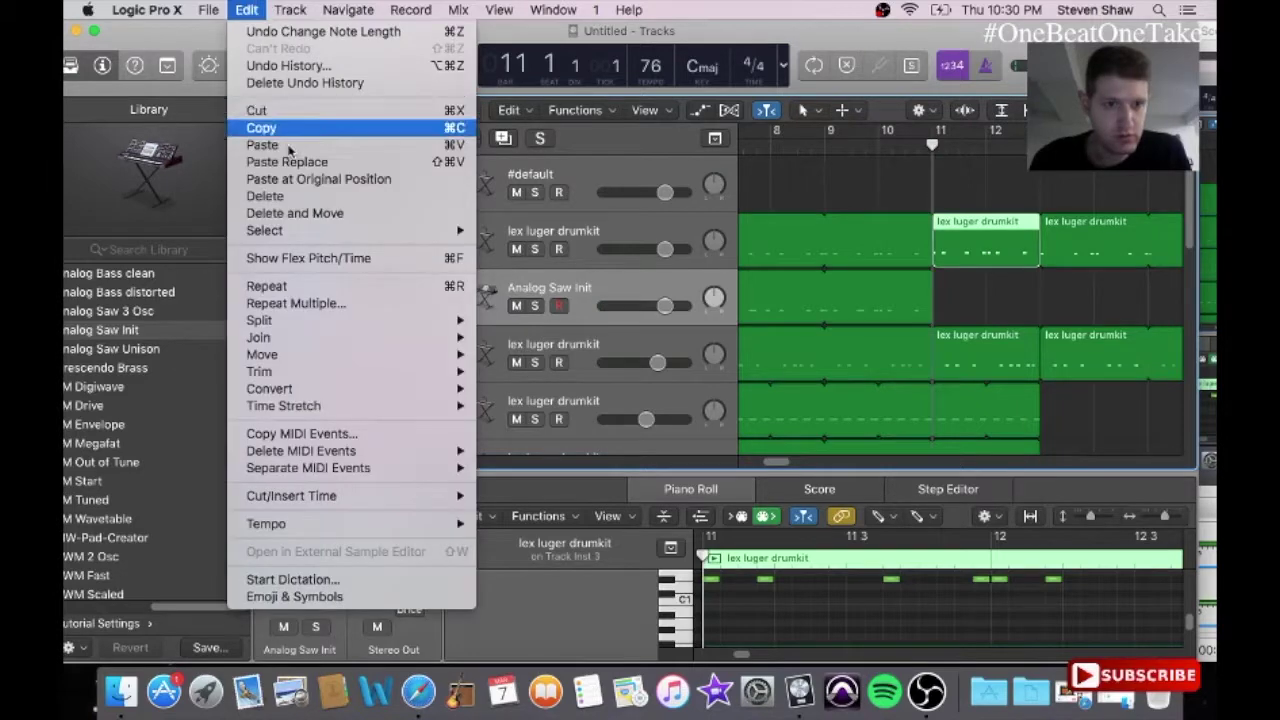
{"action": "left_click", "coordinate": [287, 149]}
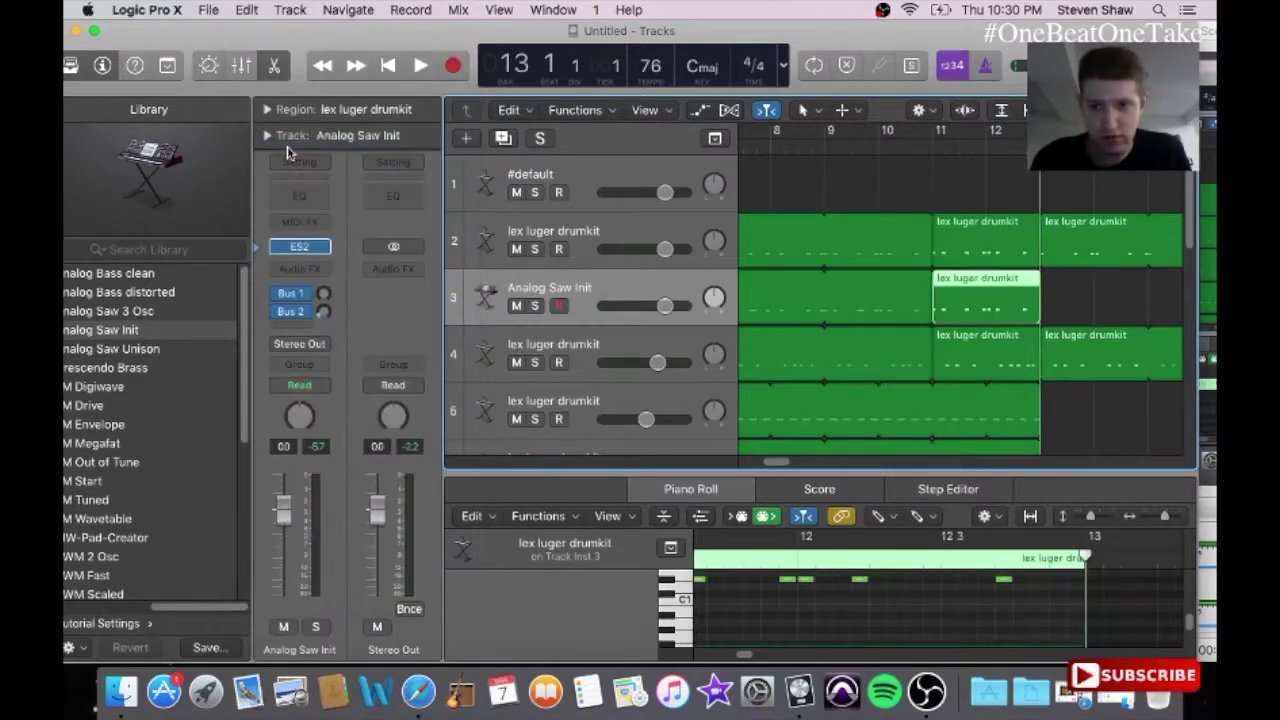
Step: In a separate Piano Roll window, move all seven notes of the pasted bar 11 region down to C1
{"action": "left_click", "coordinate": [540, 9]}
{"action": "left_click", "coordinate": [590, 182]}
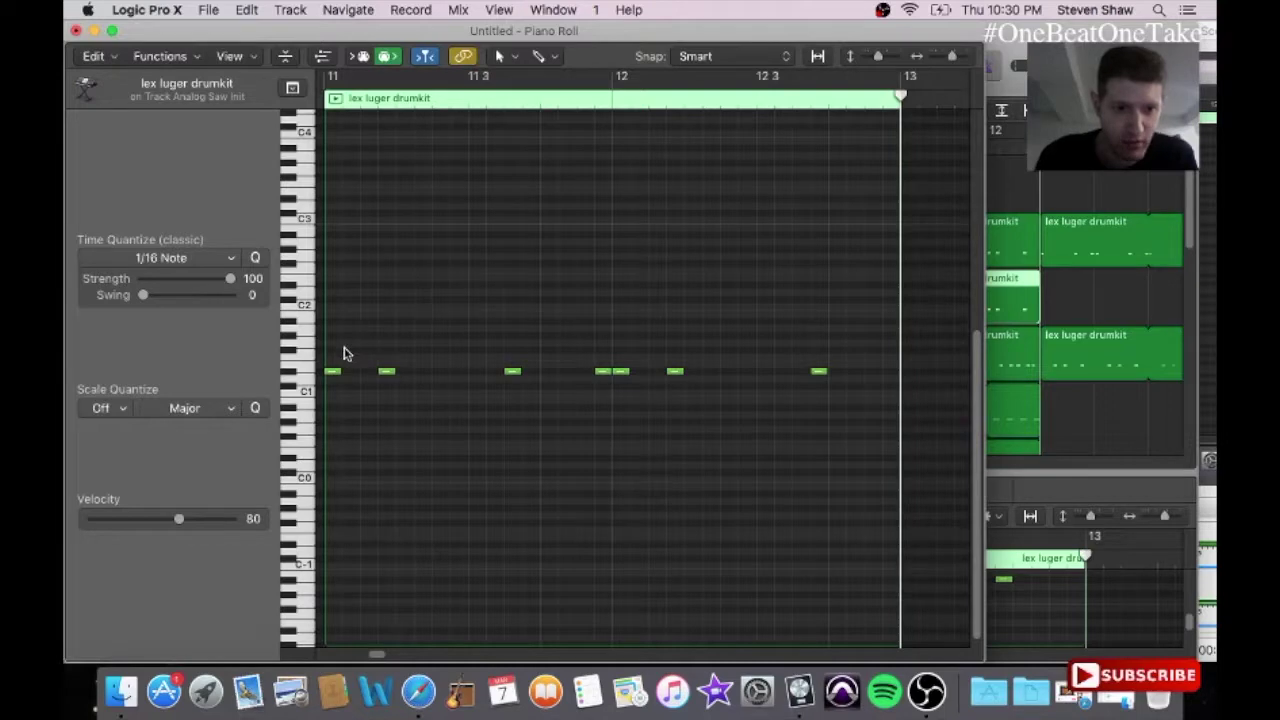
{"action": "left_click_drag", "start_coordinate": [341, 351], "coordinate": [813, 491]}
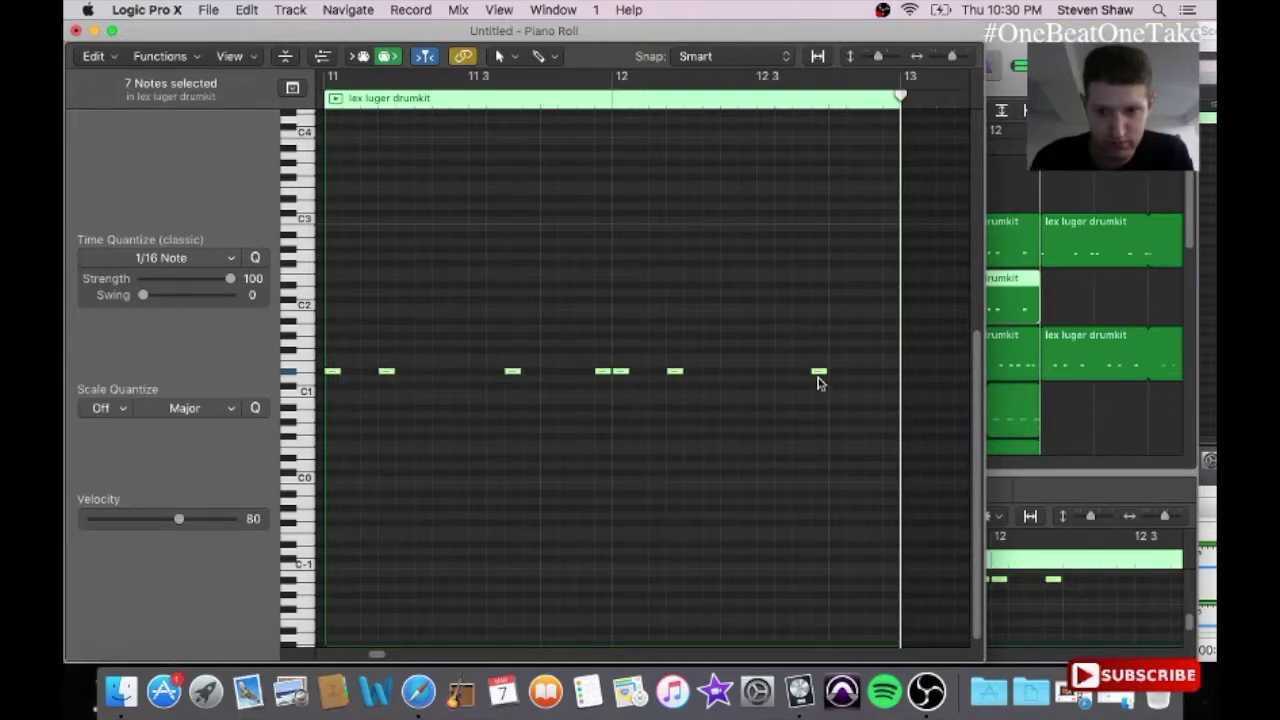
{"action": "left_click_drag", "start_coordinate": [819, 378], "coordinate": [819, 397]}
{"action": "left_click", "coordinate": [545, 391]}
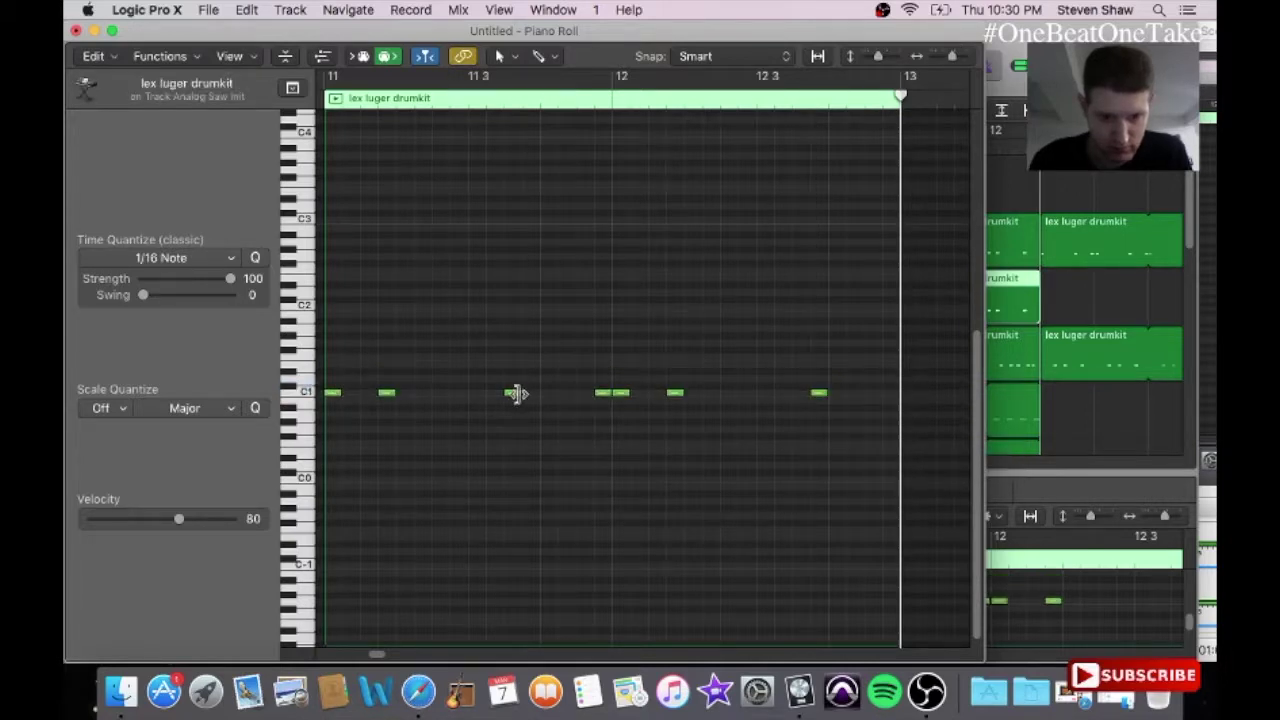
Step: Lengthen the third note of the bar 11 region on the Analog Saw Init track to about an eighth note
{"action": "left_click_drag", "start_coordinate": [516, 393], "coordinate": [537, 393]}
{"action": "left_click", "coordinate": [788, 358]}
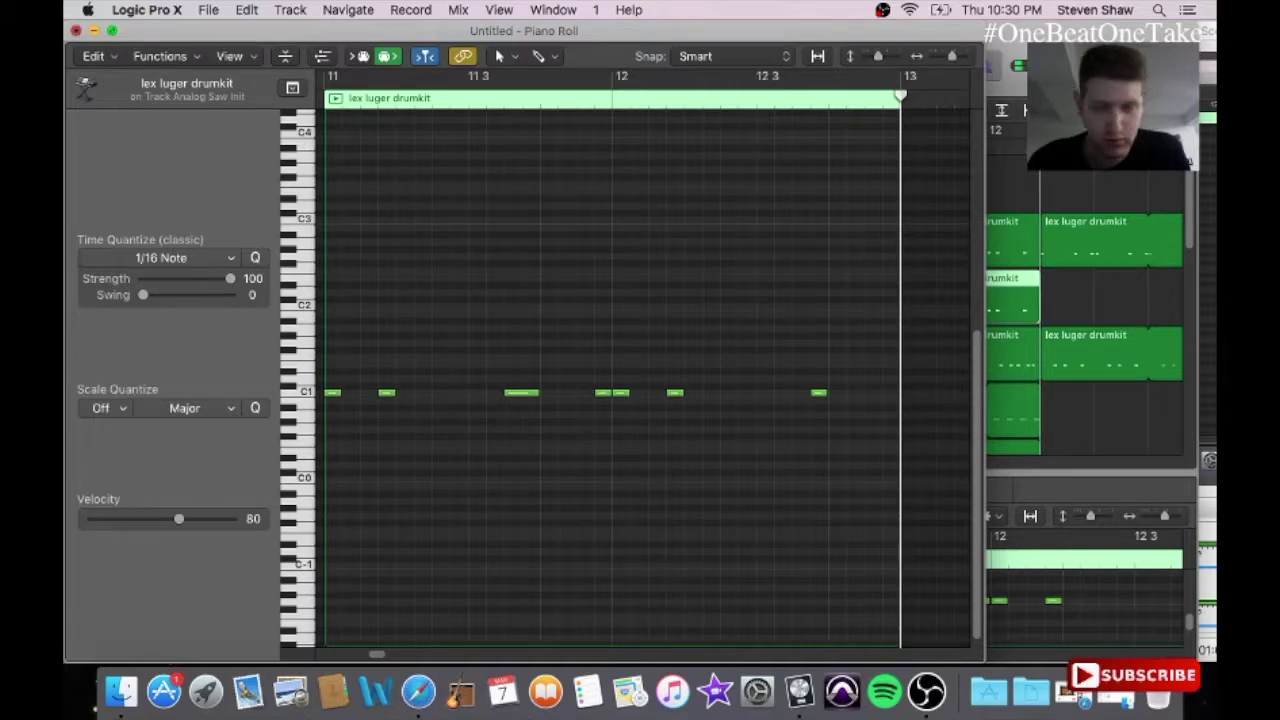
{"action": "key", "text": "super+w"}
Step: Move all seven notes of the bar 11 drumkit region on track 2 down to C1
{"action": "left_click", "coordinate": [979, 241]}
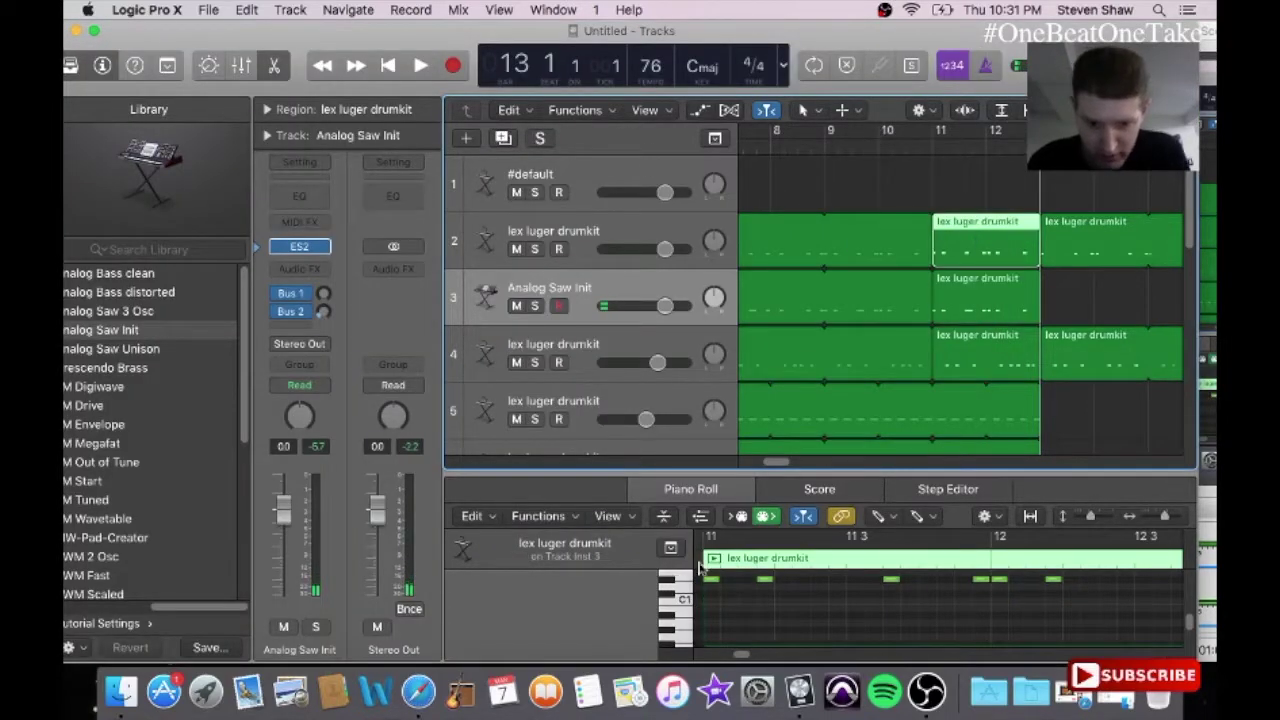
{"action": "left_click", "coordinate": [888, 518]}
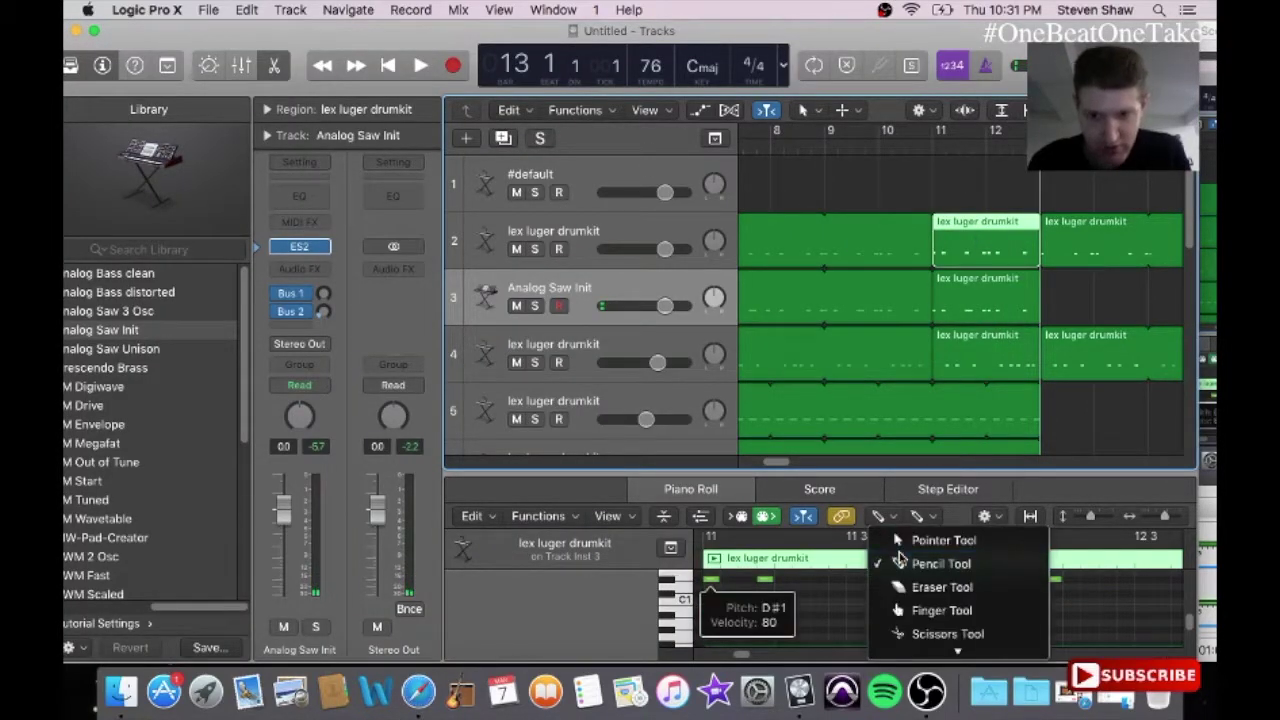
{"action": "left_click", "coordinate": [900, 560]}
{"action": "left_click", "coordinate": [886, 518]}
{"action": "left_click", "coordinate": [896, 539]}
{"action": "left_click_drag", "start_coordinate": [1048, 601], "coordinate": [711, 606]}
{"action": "scroll", "coordinate": [743, 656], "scroll_direction": "right", "scroll_amount": 5}
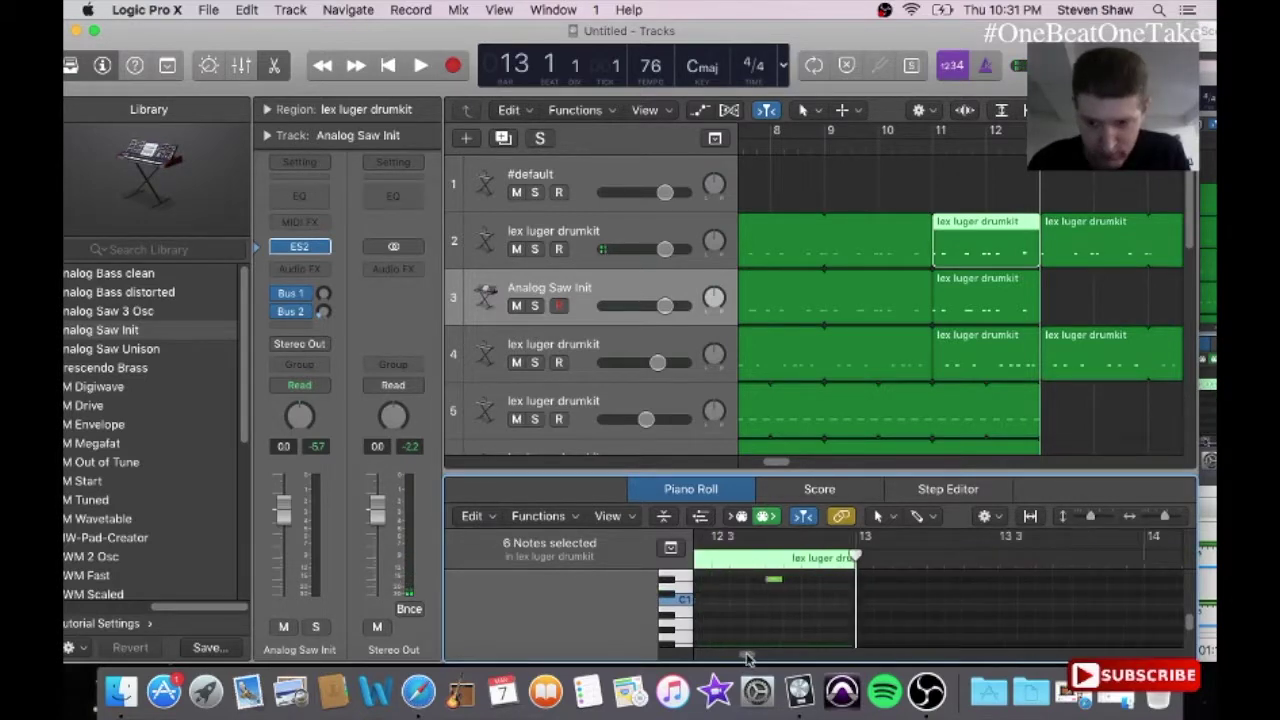
{"action": "left_click", "coordinate": [910, 597]}
{"action": "left_click_drag", "start_coordinate": [912, 581], "coordinate": [912, 601]}
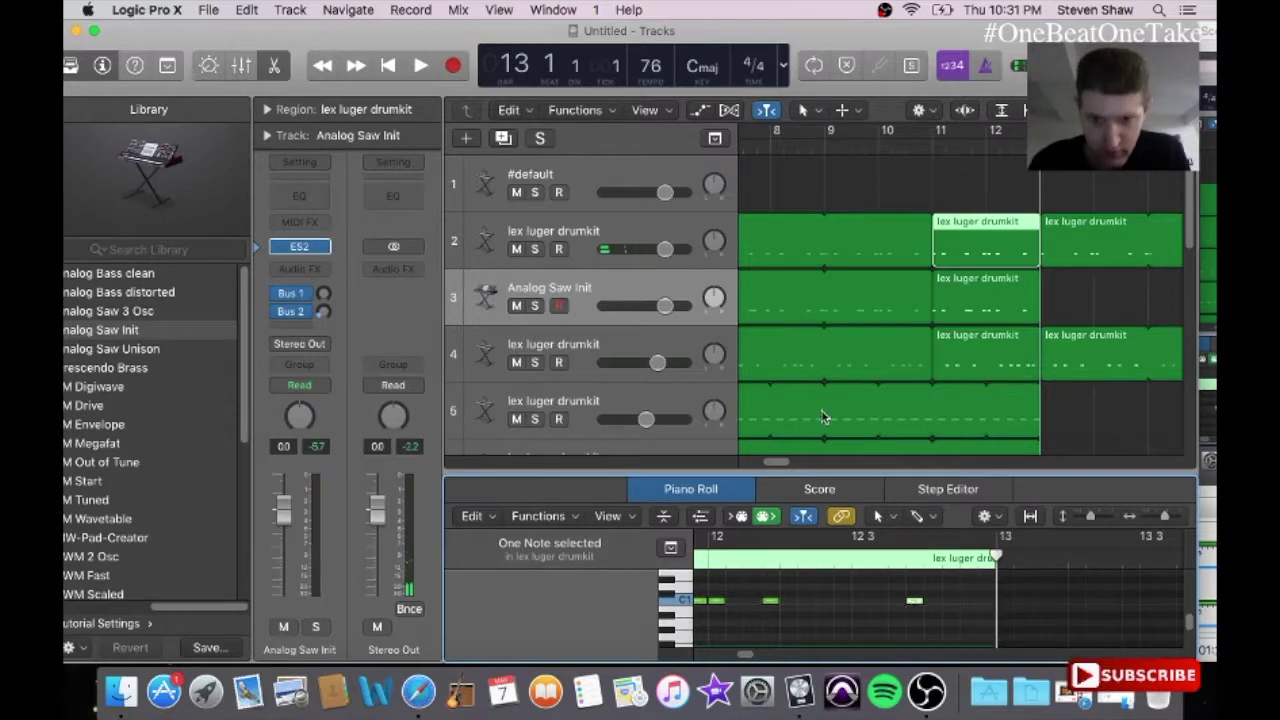
Step: Play the arrangement from bar 11 to hear the synth layer together with the drums
{"action": "scroll", "coordinate": [780, 461], "scroll_direction": "left", "scroll_amount": 5}
{"action": "left_click", "coordinate": [838, 248]}
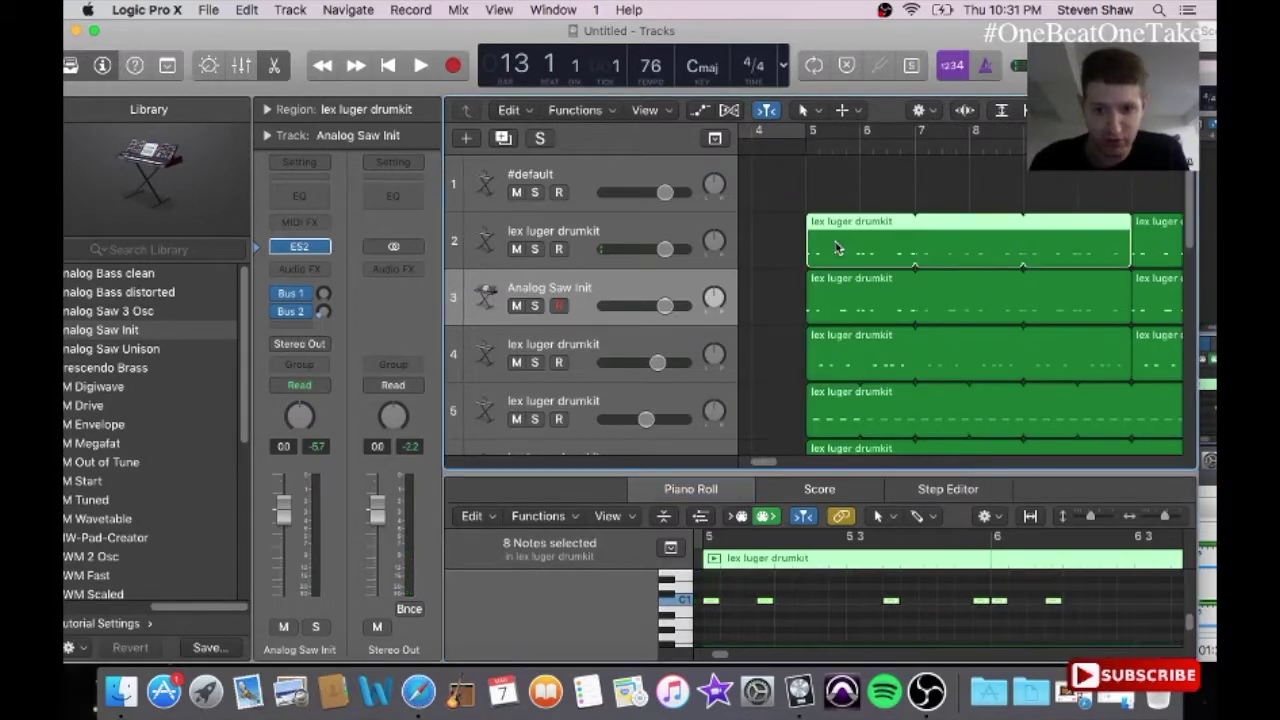
{"action": "key", "text": "comma"}
{"action": "key", "text": "comma"}
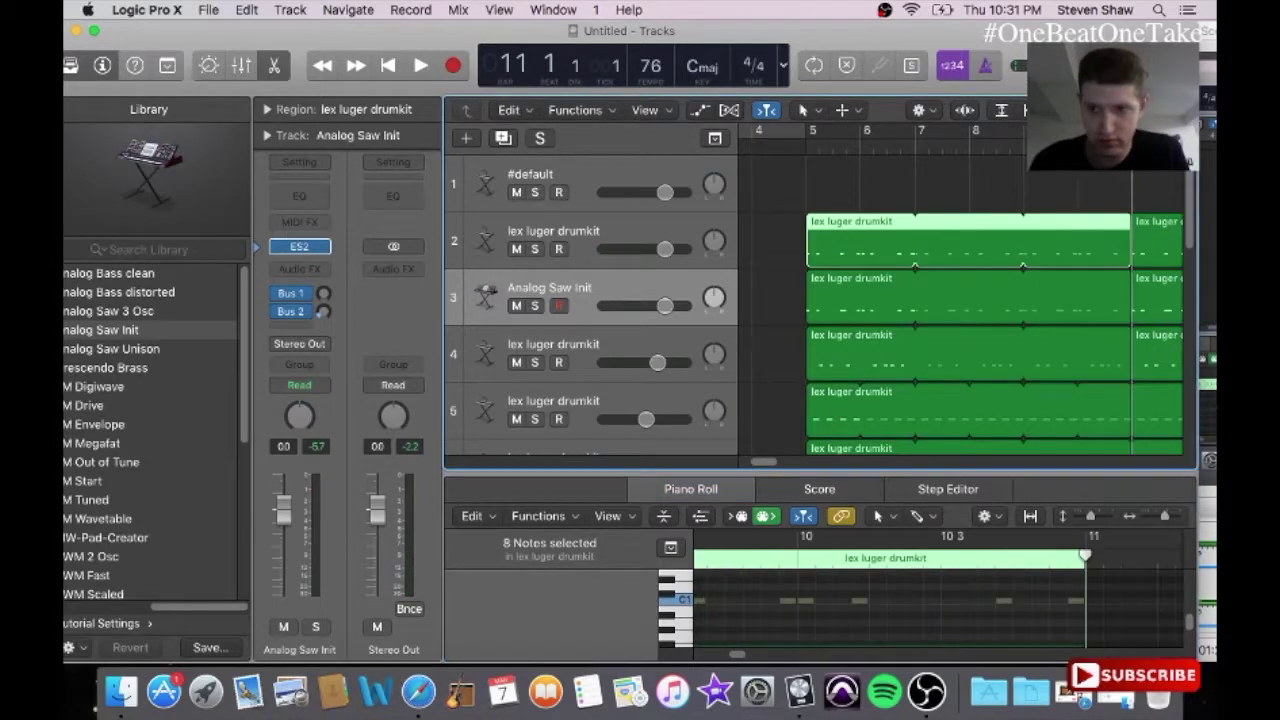
{"action": "key", "text": "space"}
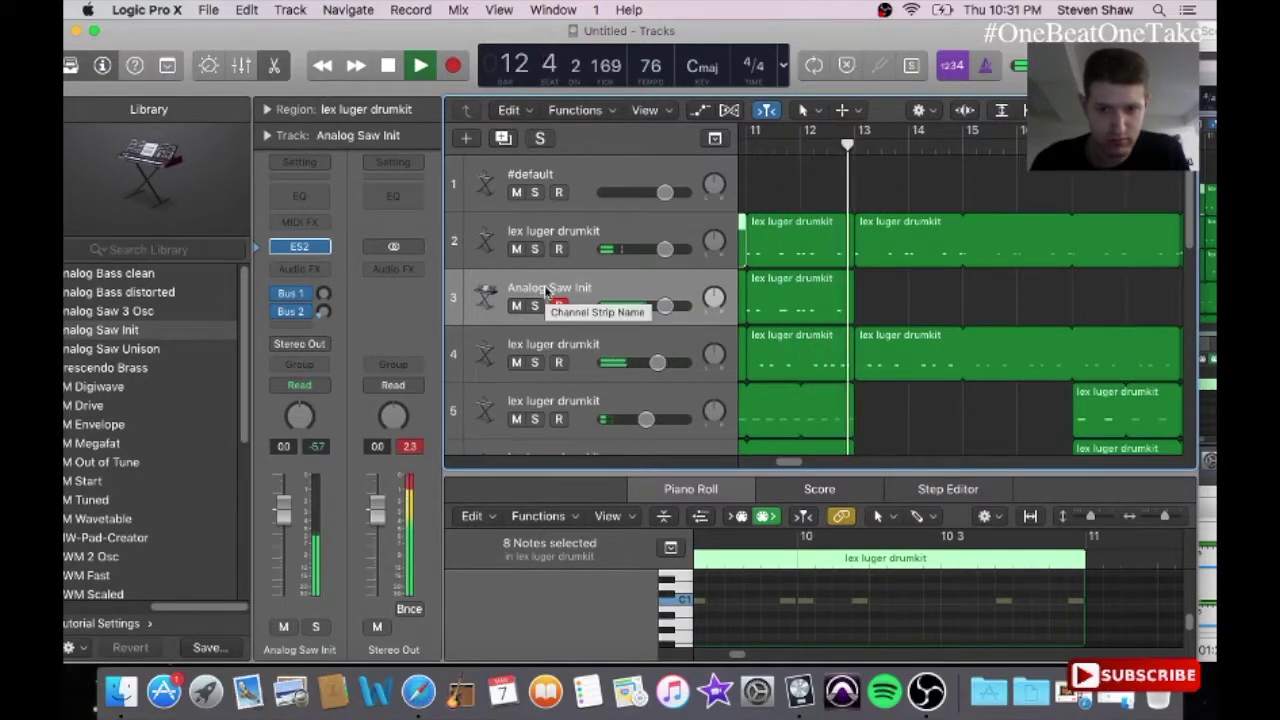
{"action": "key", "text": "space"}
Step: Copy the drumkit region at bar 13 on track 2 and paste it at bar 13 on the Analog Saw Init track
{"action": "left_click", "coordinate": [885, 242]}
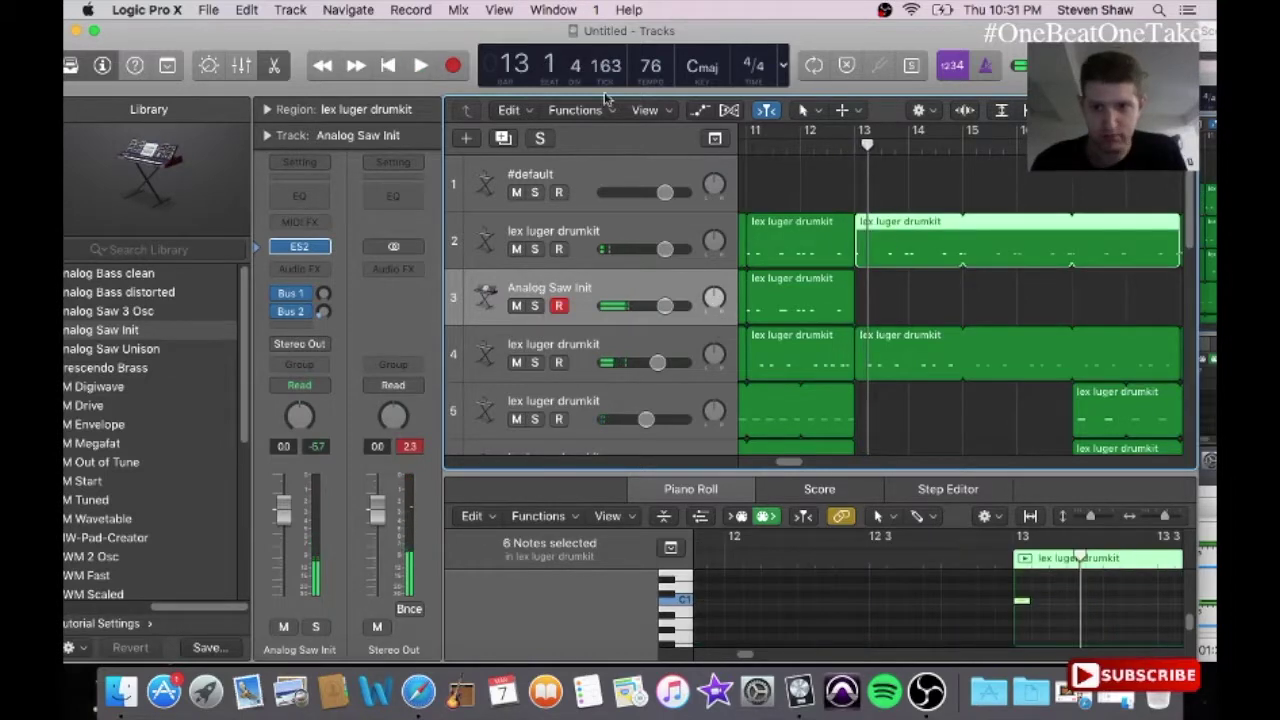
{"action": "left_click", "coordinate": [246, 10]}
{"action": "left_click", "coordinate": [272, 126]}
{"action": "left_click", "coordinate": [853, 133]}
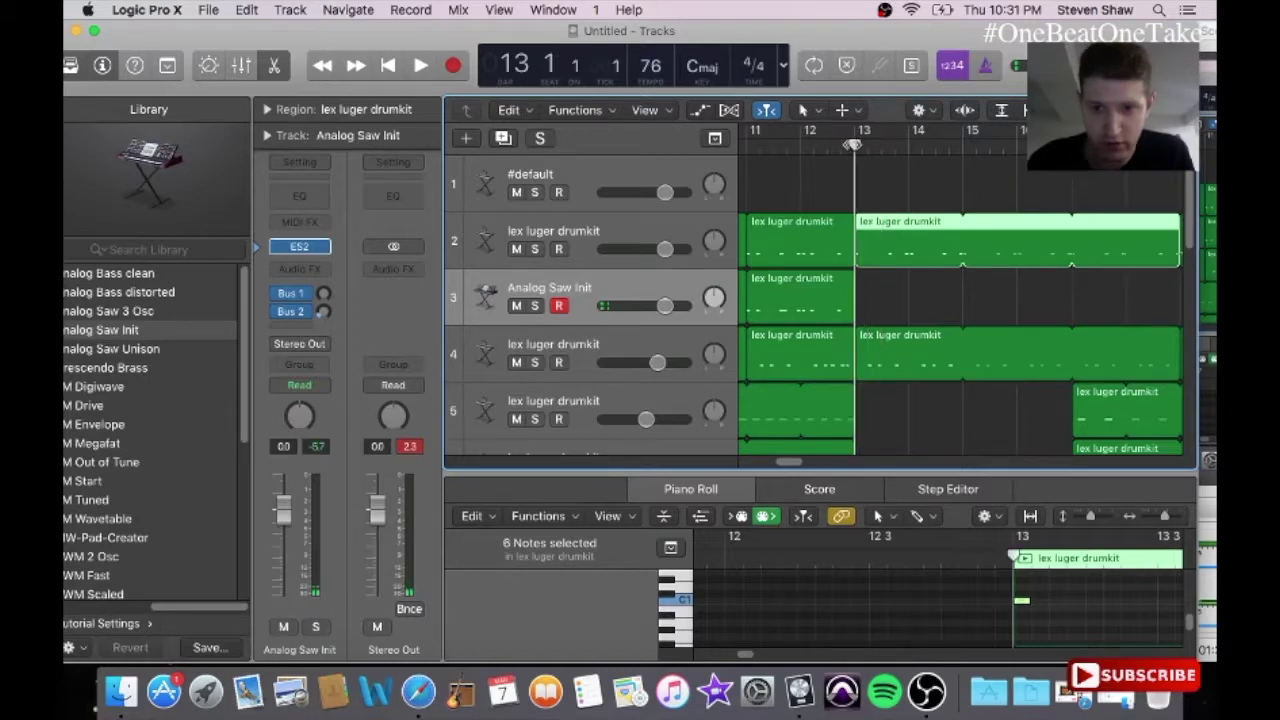
{"action": "left_click", "coordinate": [246, 10]}
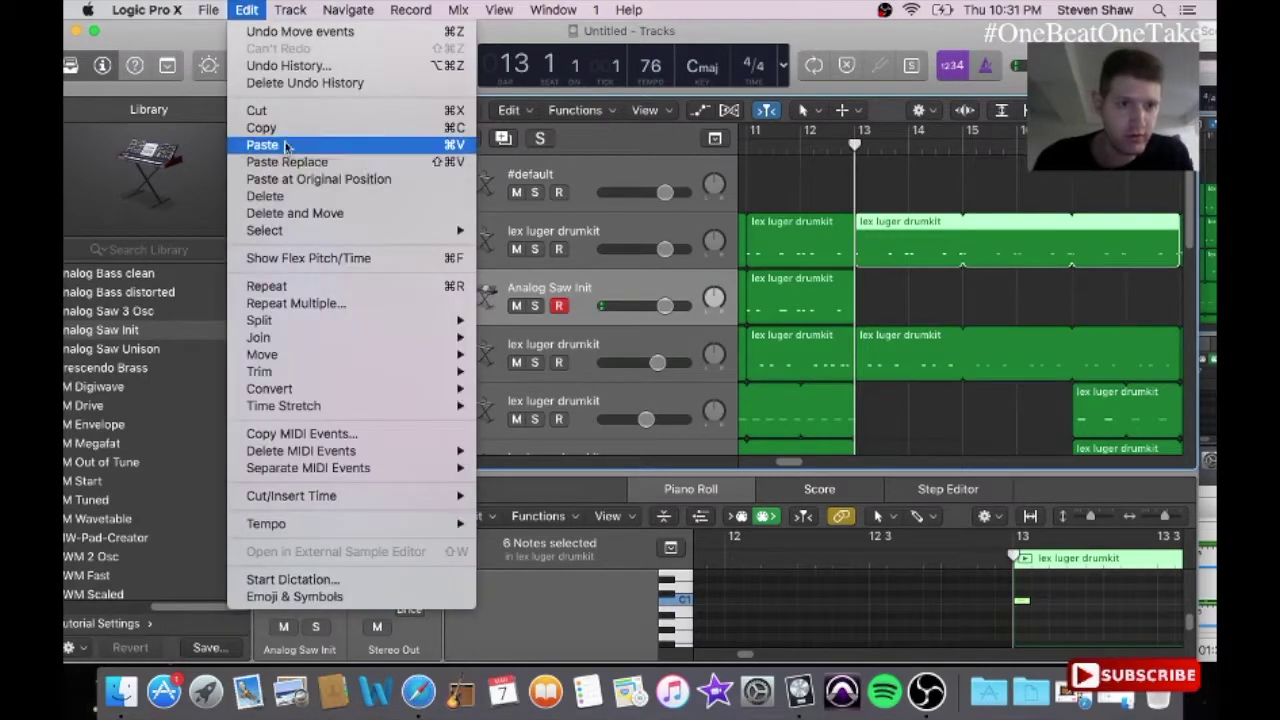
{"action": "left_click", "coordinate": [285, 136]}
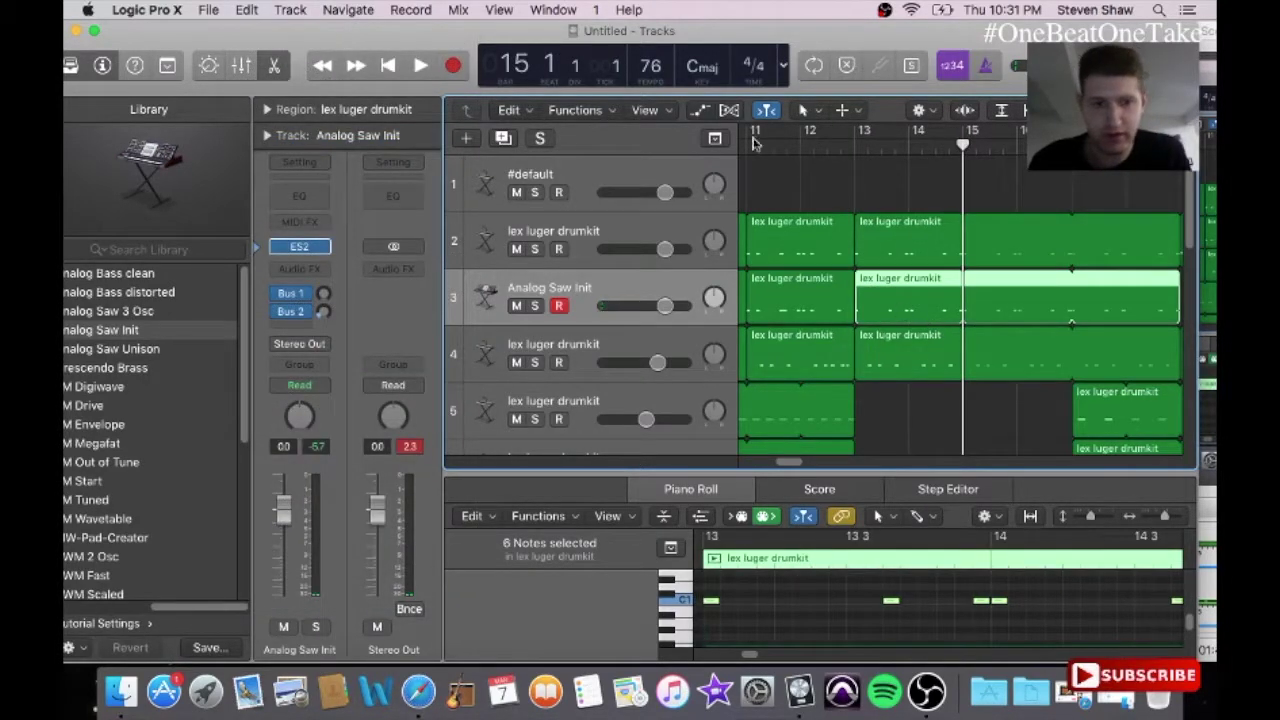
Step: In a separate Piano Roll window, lengthen the pasted bar 13 region's first and fourth notes to quarter notes and its second and fifth to eighth notes
{"action": "left_click", "coordinate": [578, 8]}
{"action": "left_click", "coordinate": [595, 185]}
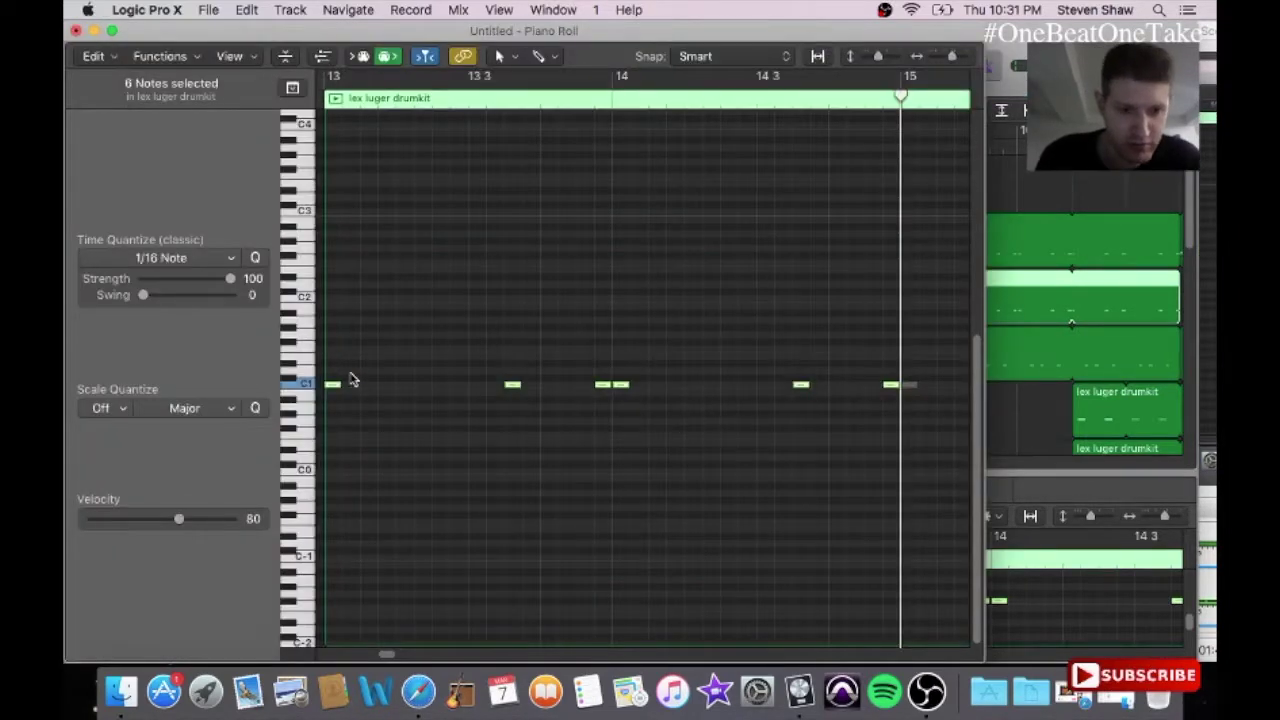
{"action": "left_click", "coordinate": [351, 384]}
{"action": "left_click_drag", "start_coordinate": [340, 384], "coordinate": [394, 405]}
{"action": "left_click_drag", "start_coordinate": [516, 386], "coordinate": [538, 386]}
{"action": "left_click_drag", "start_coordinate": [625, 384], "coordinate": [683, 415]}
{"action": "mouse_move", "coordinate": [806, 386]}
{"action": "left_mouse_down"}
{"action": "mouse_move", "coordinate": [832, 425]}
{"action": "mouse_move", "coordinate": [814, 394]}
{"action": "mouse_move", "coordinate": [827, 399]}
{"action": "left_mouse_up"}
{"action": "left_click", "coordinate": [94, 32]}
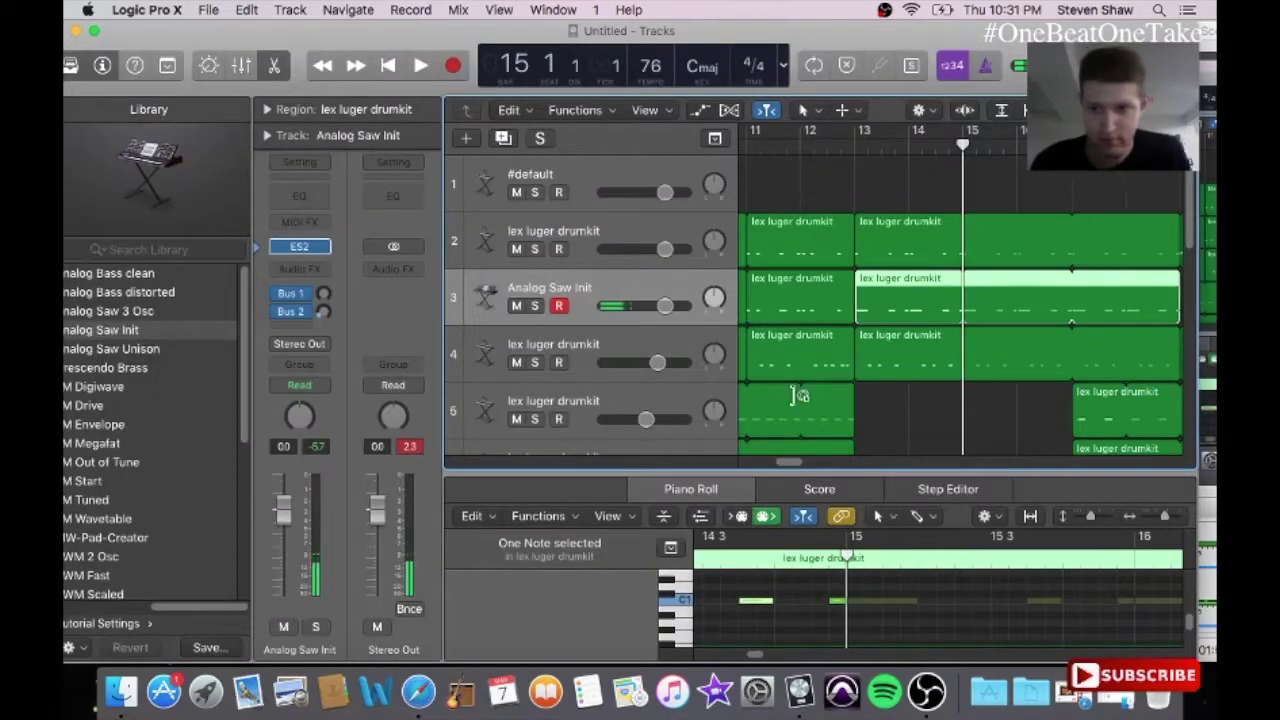
Step: Copy the drumkit region at bar 19 on track 2 and paste it at bar 19 on the Analog Saw Init track
{"action": "scroll", "coordinate": [802, 466], "scroll_direction": "right", "scroll_amount": 10}
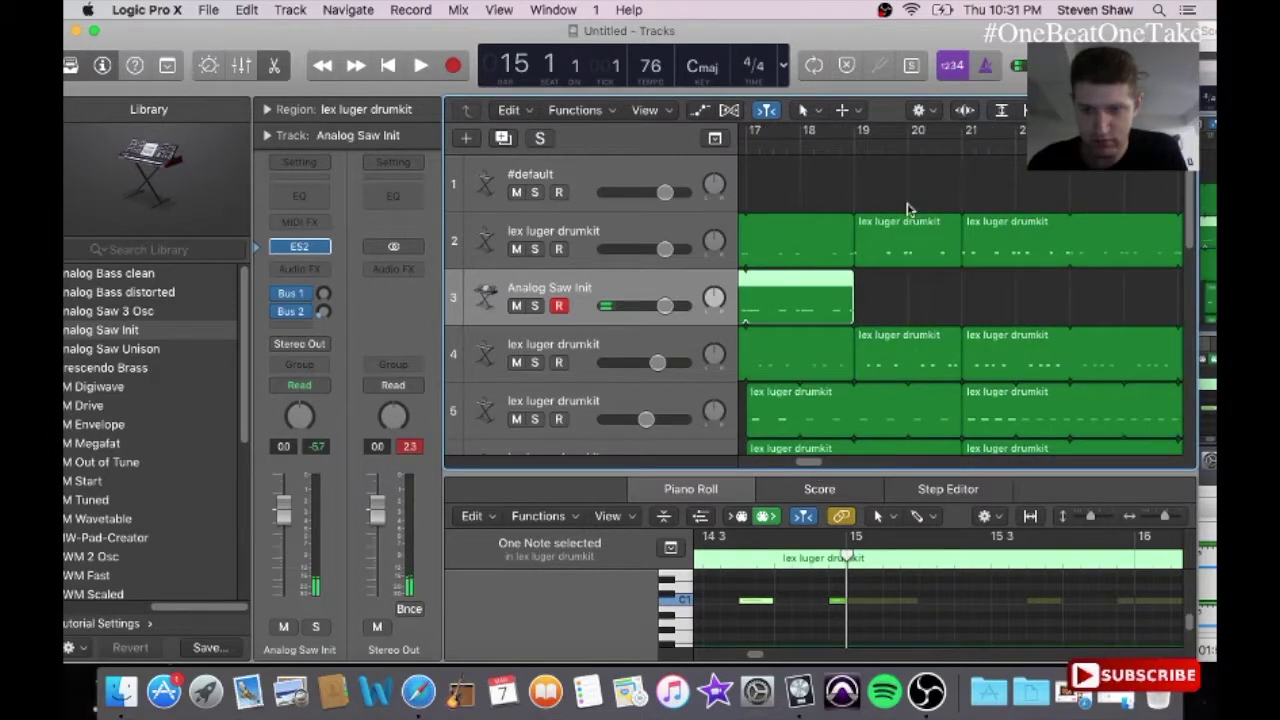
{"action": "left_click", "coordinate": [897, 237]}
{"action": "left_click", "coordinate": [291, 9]}
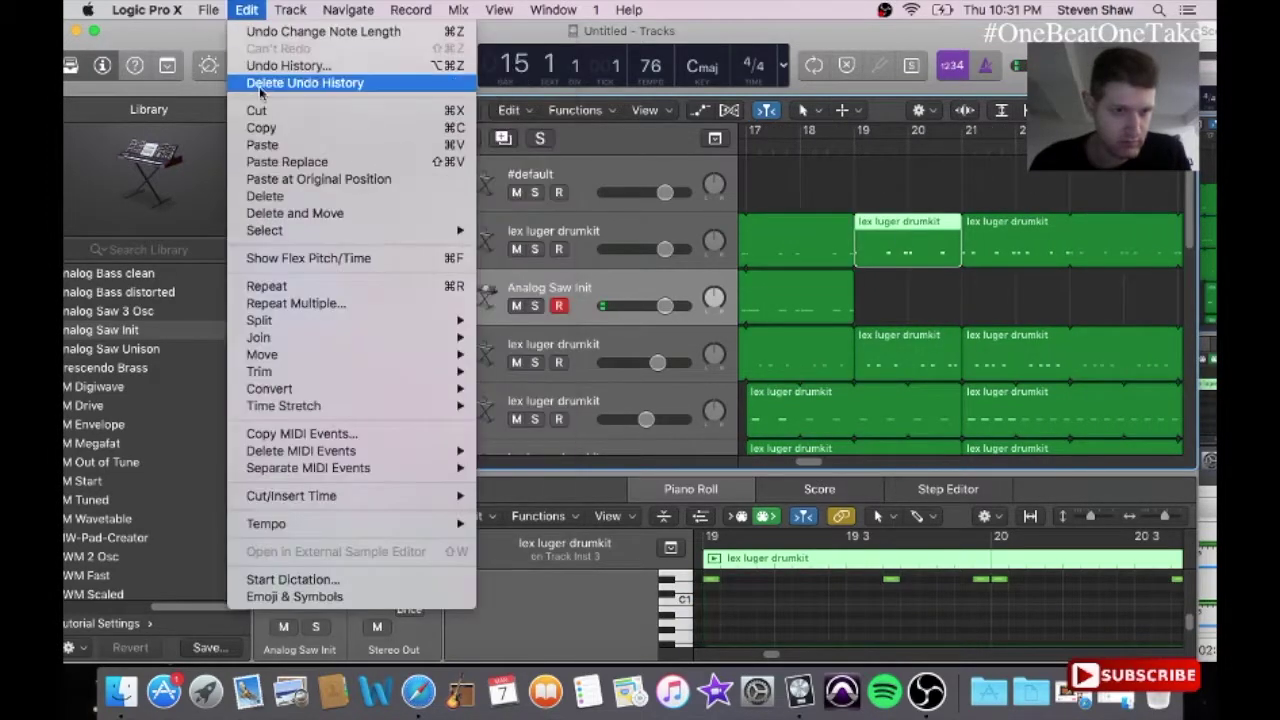
{"action": "left_click", "coordinate": [274, 126]}
{"action": "left_click", "coordinate": [855, 142]}
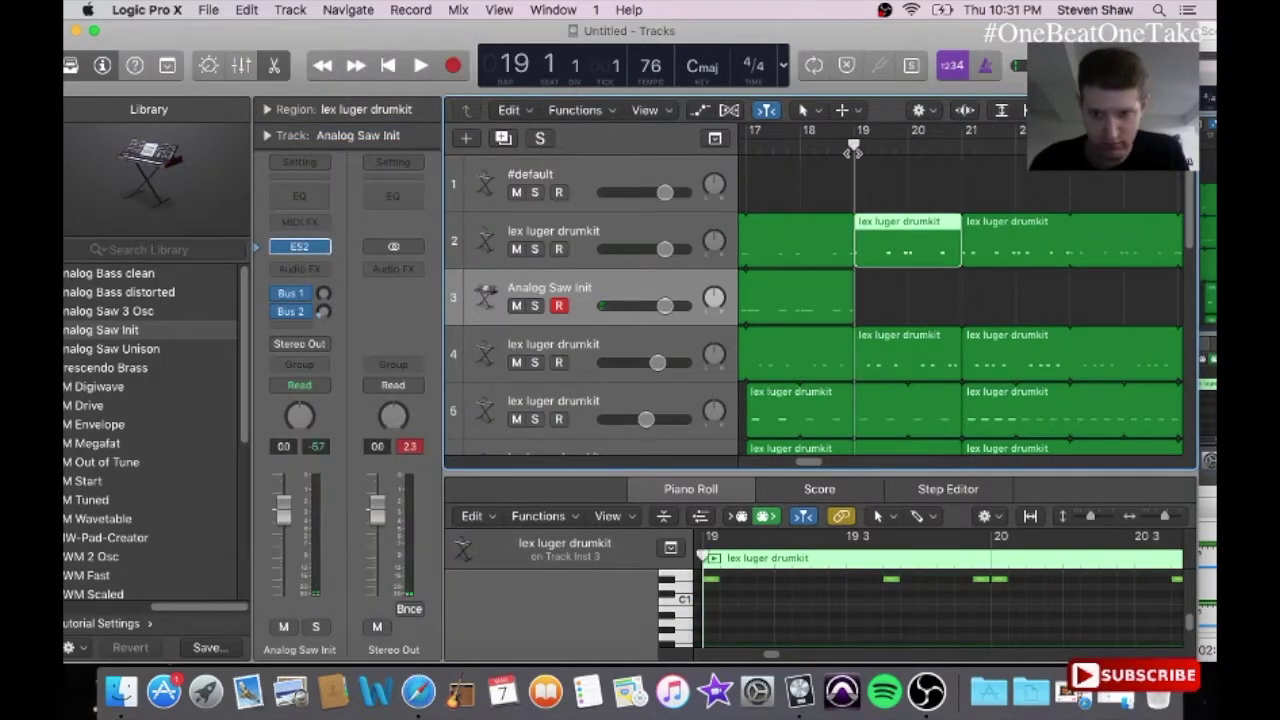
{"action": "left_click", "coordinate": [250, 10]}
{"action": "left_click", "coordinate": [264, 145]}
Step: In a separate Piano Roll window, move all five notes of the pasted bar 19 region down to C1
{"action": "left_click", "coordinate": [553, 10]}
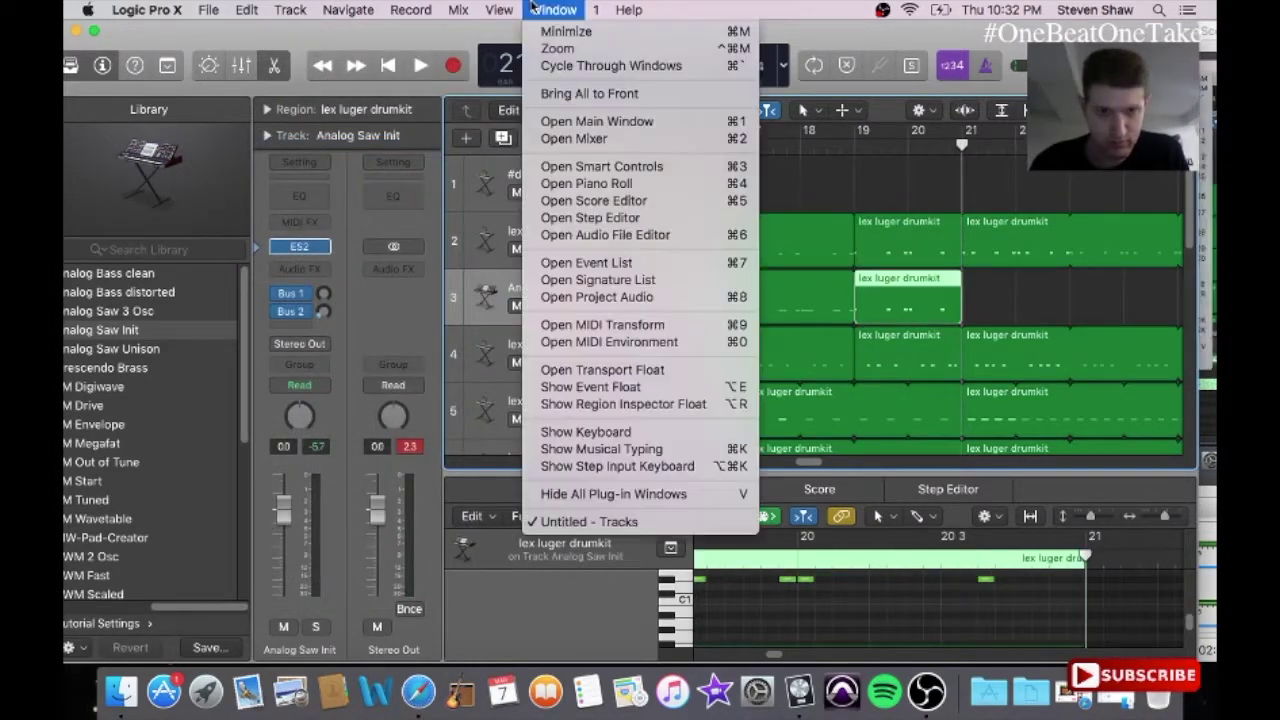
{"action": "left_click", "coordinate": [600, 194]}
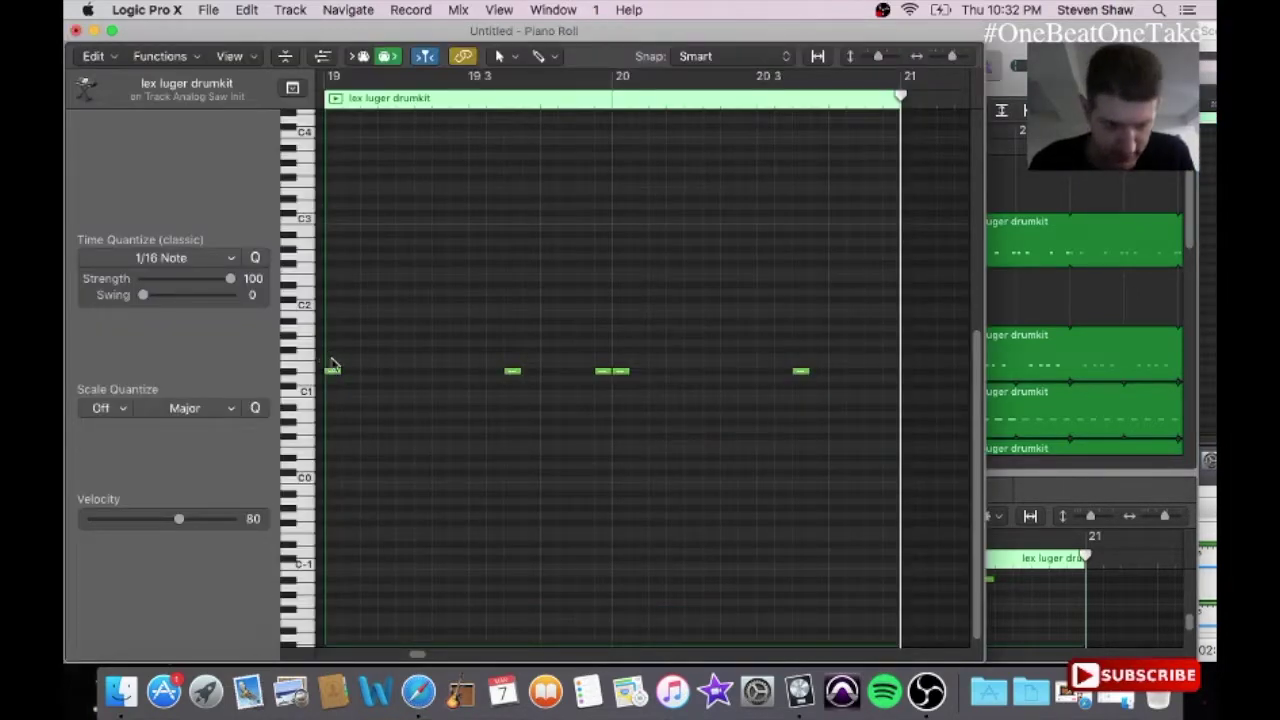
{"action": "left_click_drag", "start_coordinate": [332, 364], "coordinate": [804, 541]}
{"action": "left_click_drag", "start_coordinate": [801, 375], "coordinate": [801, 396]}
{"action": "left_click", "coordinate": [435, 387]}
Step: Lengthen the bar 19 region's first and fourth notes to about a quarter note and its second and fifth to about an eighth note
{"action": "left_click_drag", "start_coordinate": [338, 392], "coordinate": [395, 398]}
{"action": "left_click_drag", "start_coordinate": [516, 395], "coordinate": [548, 413]}
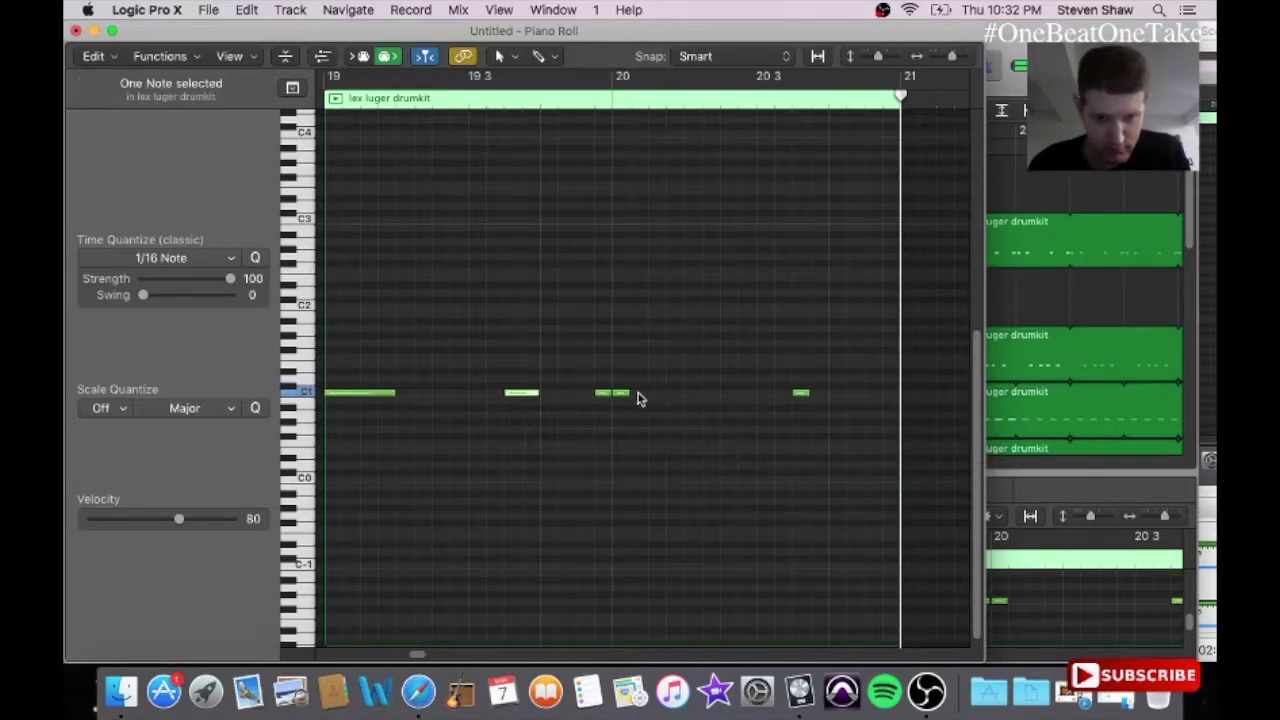
{"action": "left_click_drag", "start_coordinate": [628, 397], "coordinate": [686, 437]}
{"action": "left_click_drag", "start_coordinate": [806, 394], "coordinate": [831, 423]}
{"action": "left_click", "coordinate": [78, 31]}
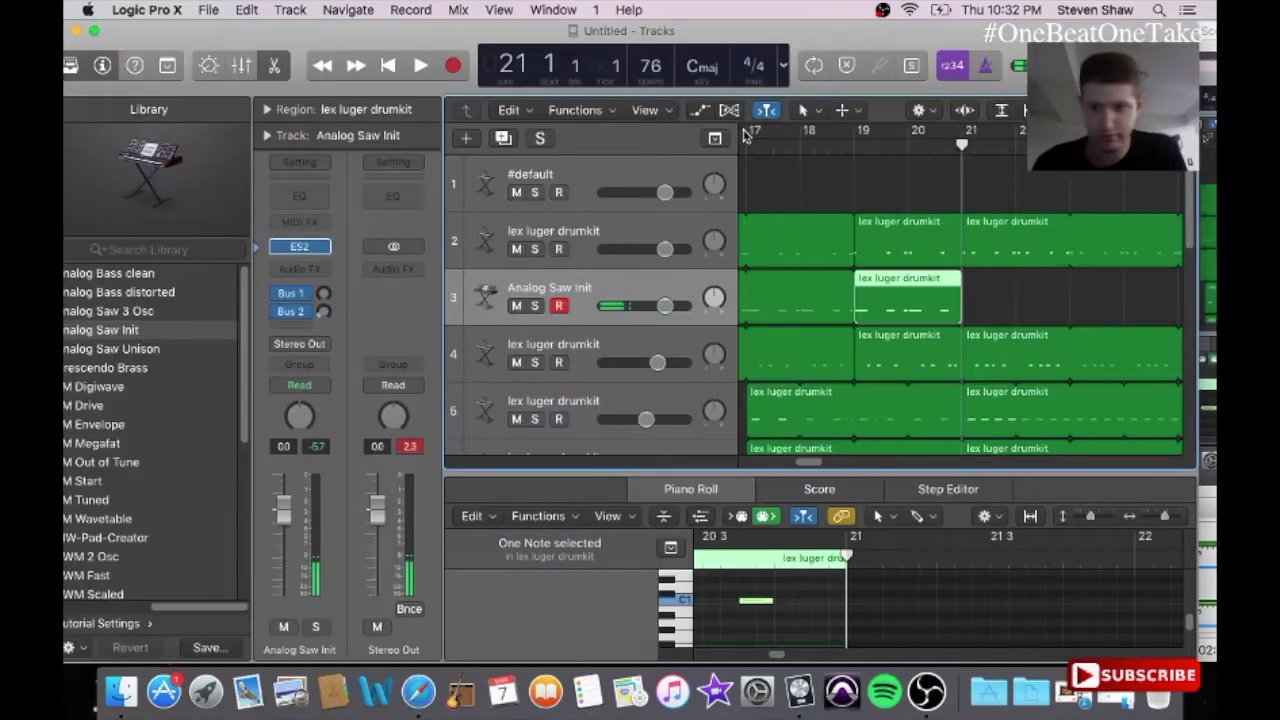
Step: Copy the drumkit region at bar 21 on track 2 and paste it at bar 21 on the Analog Saw Init track
{"action": "left_click_drag", "start_coordinate": [812, 460], "coordinate": [825, 467]}
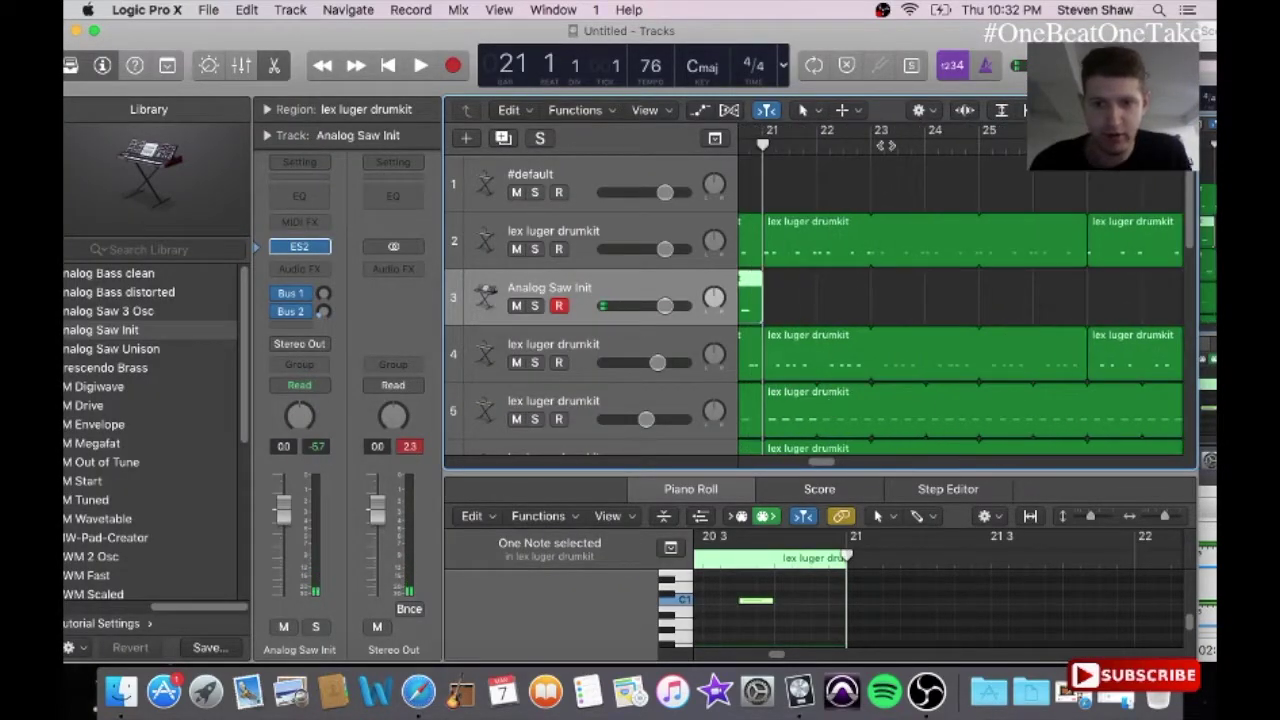
{"action": "left_click", "coordinate": [841, 226]}
{"action": "left_click", "coordinate": [246, 10]}
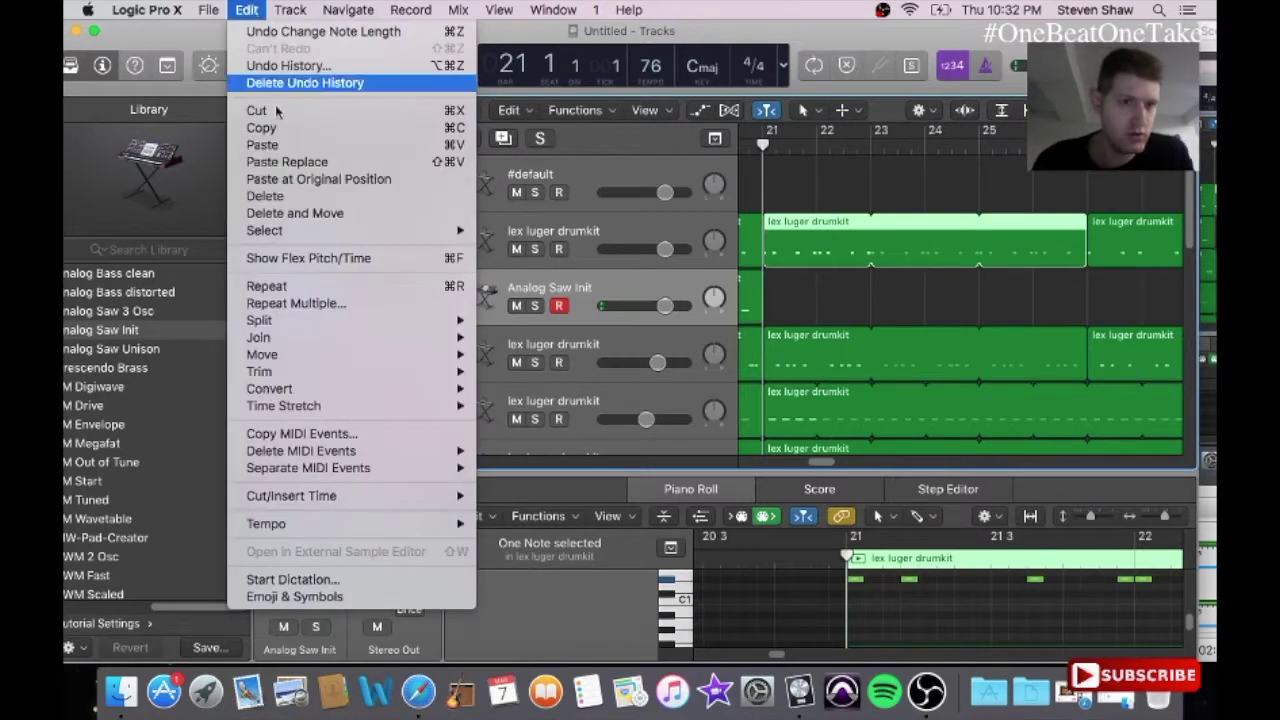
{"action": "left_click", "coordinate": [246, 10]}
{"action": "left_click", "coordinate": [240, 10]}
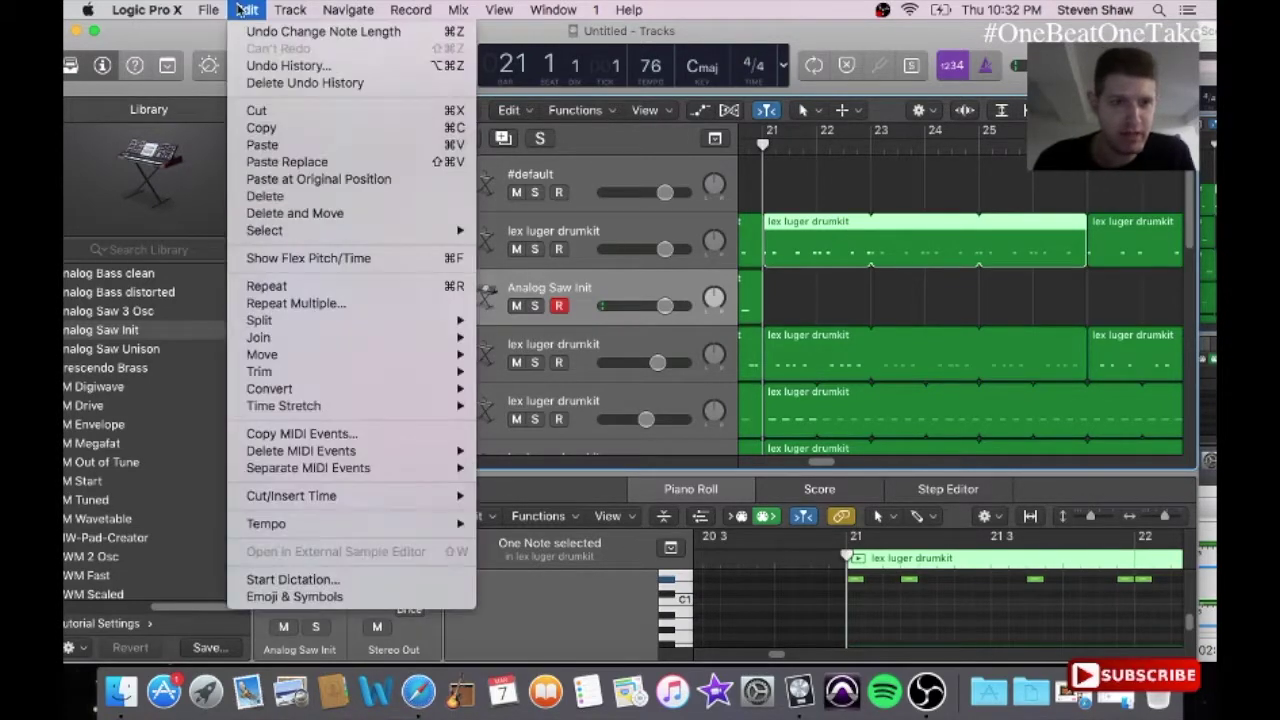
{"action": "left_click", "coordinate": [262, 145]}
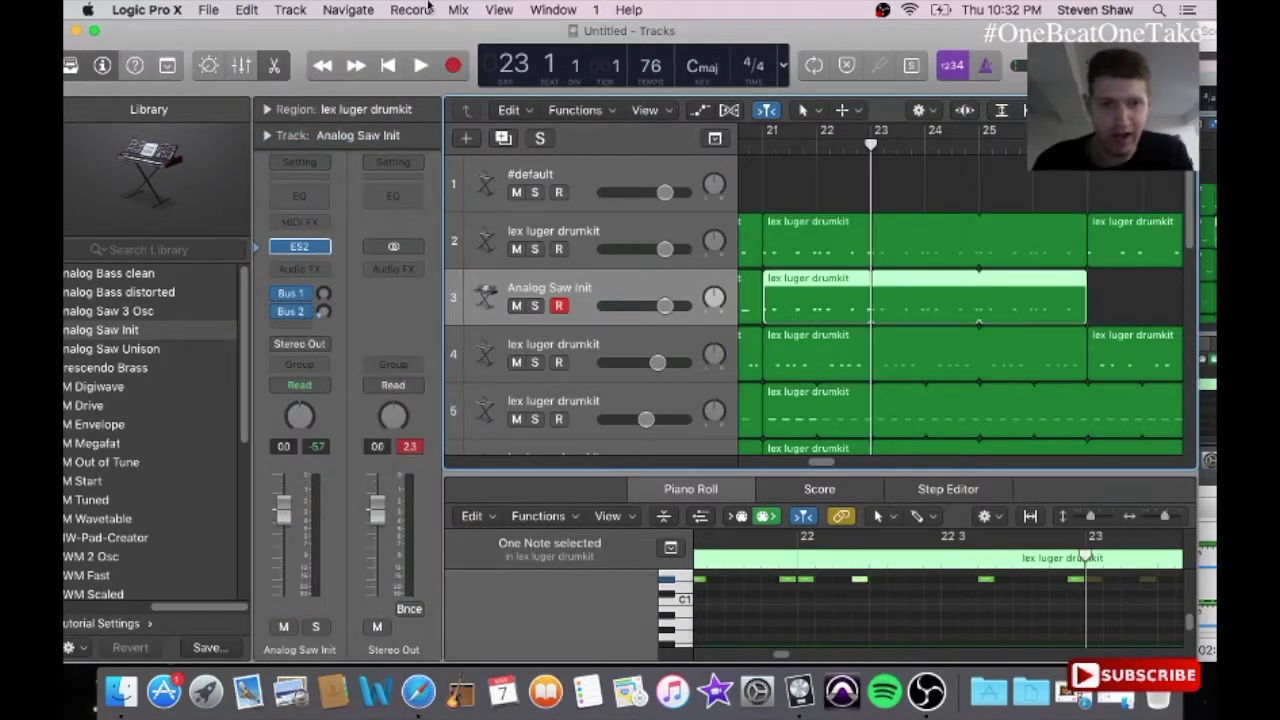
Step: In a separate Piano Roll window, move all the notes of the pasted bar 21 region down to C1
{"action": "left_click", "coordinate": [538, 9]}
{"action": "left_click", "coordinate": [583, 186]}
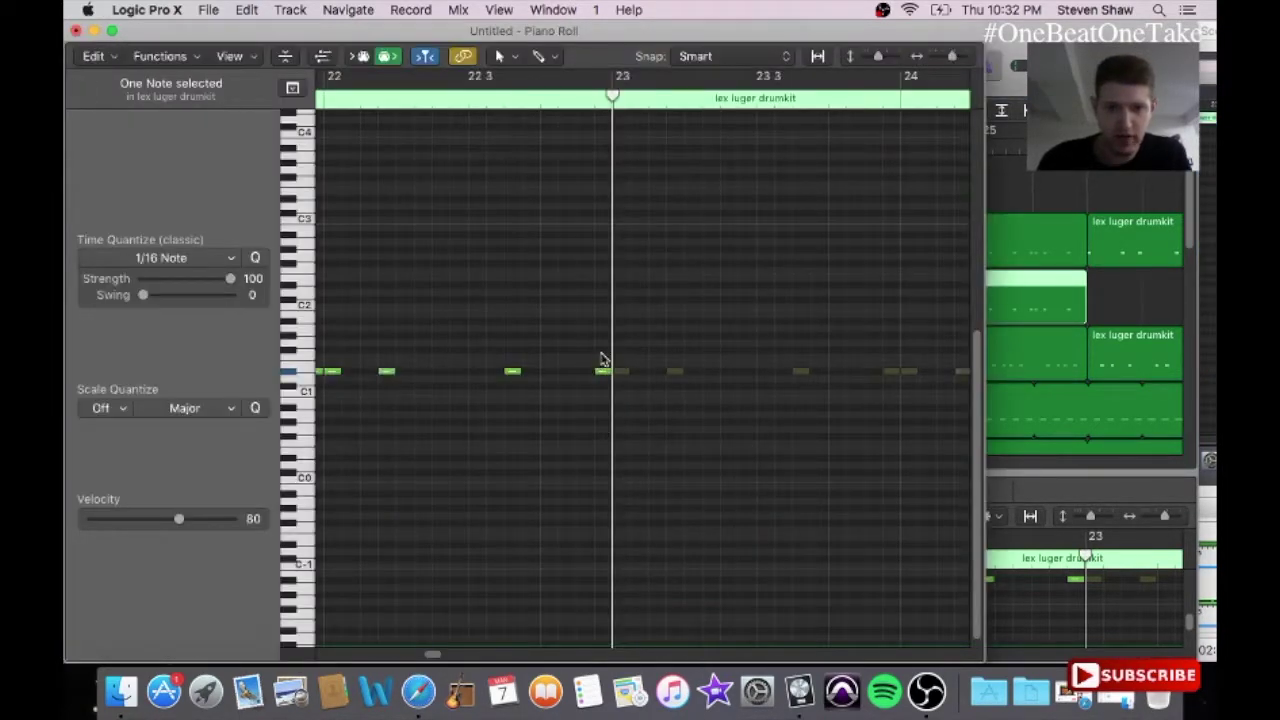
{"action": "left_click_drag", "start_coordinate": [600, 358], "coordinate": [299, 422]}
{"action": "left_click_drag", "start_coordinate": [356, 376], "coordinate": [354, 393]}
{"action": "left_click", "coordinate": [463, 391]}
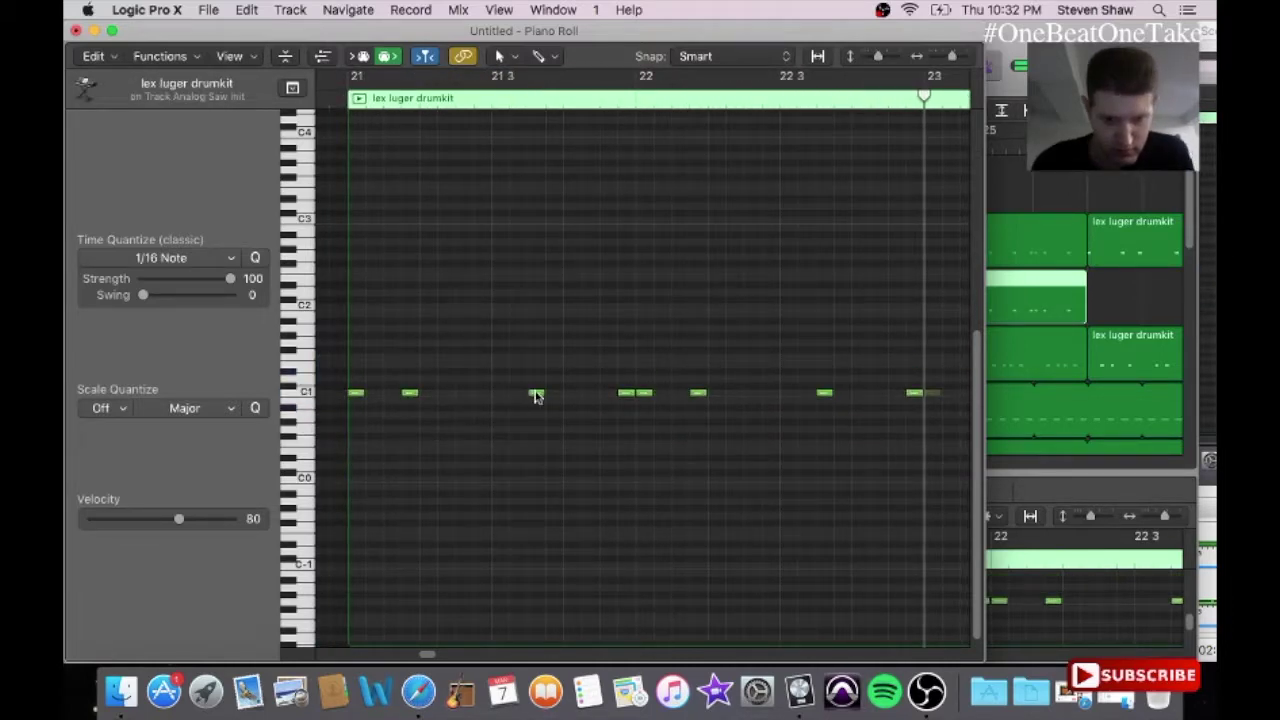
Step: Lengthen the third and seventh notes of the bar 21 region on the Analog Saw Init track to eighth notes
{"action": "left_click_drag", "start_coordinate": [537, 394], "coordinate": [562, 395]}
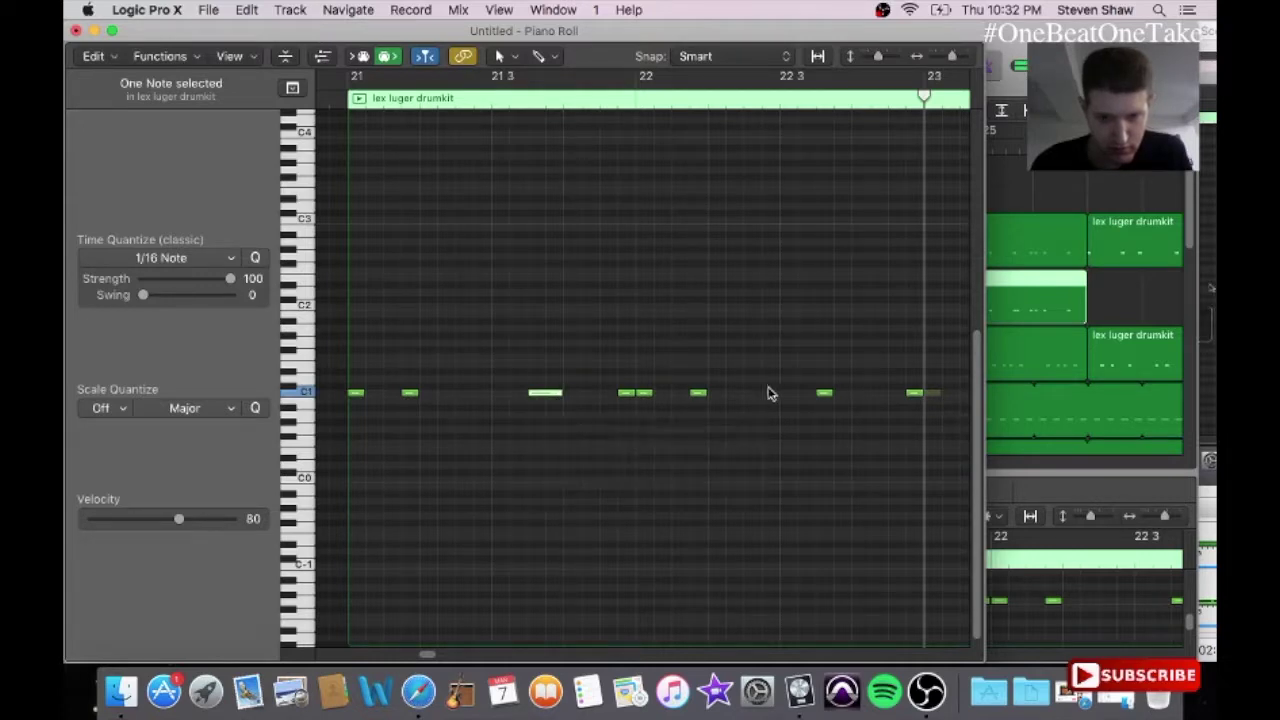
{"action": "mouse_move", "coordinate": [828, 393]}
{"action": "left_mouse_down"}
{"action": "mouse_move", "coordinate": [843, 411]}
{"action": "mouse_move", "coordinate": [849, 397]}
{"action": "left_mouse_up"}
{"action": "left_click", "coordinate": [843, 395]}
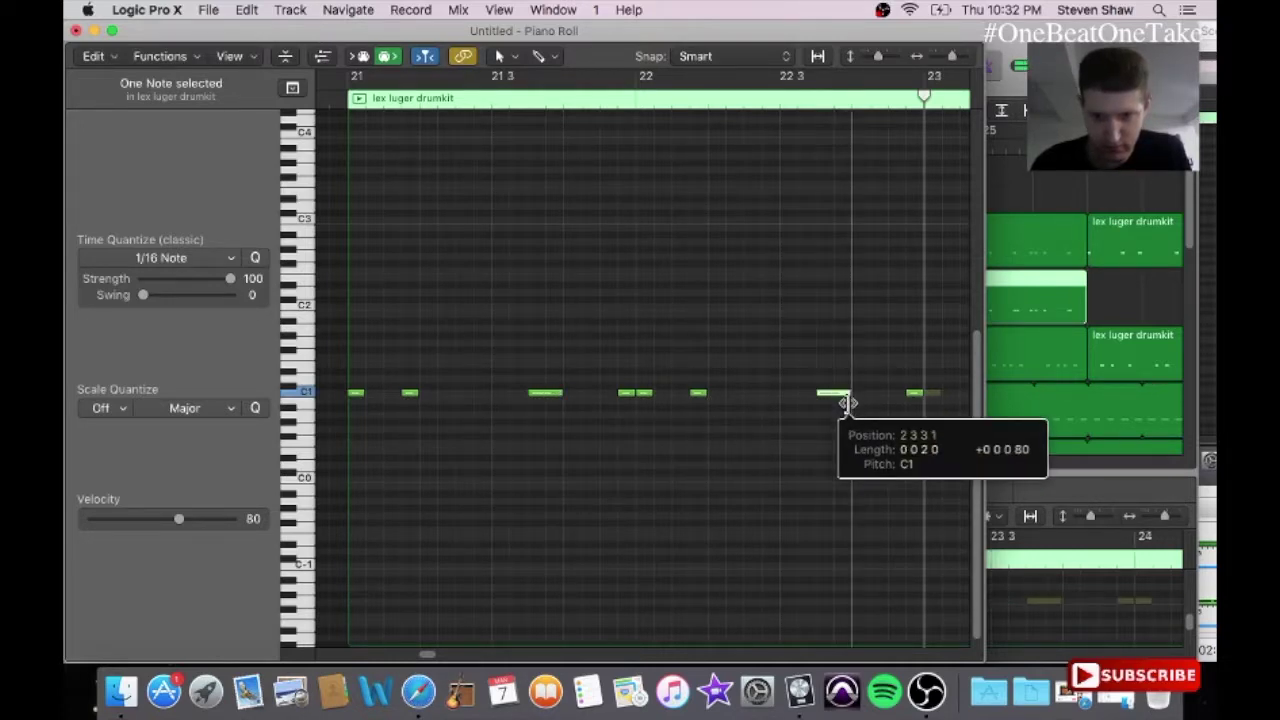
{"action": "left_click", "coordinate": [76, 31]}
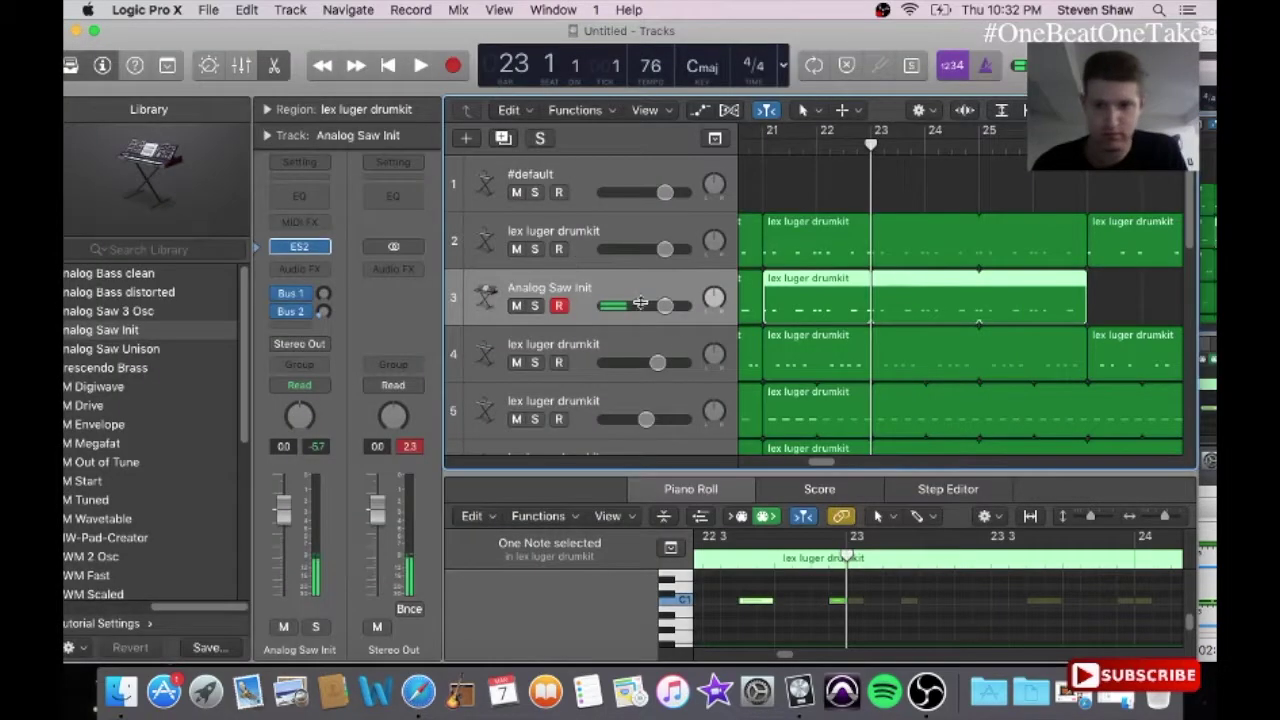
{"action": "left_click_drag", "start_coordinate": [826, 467], "coordinate": [845, 469]}
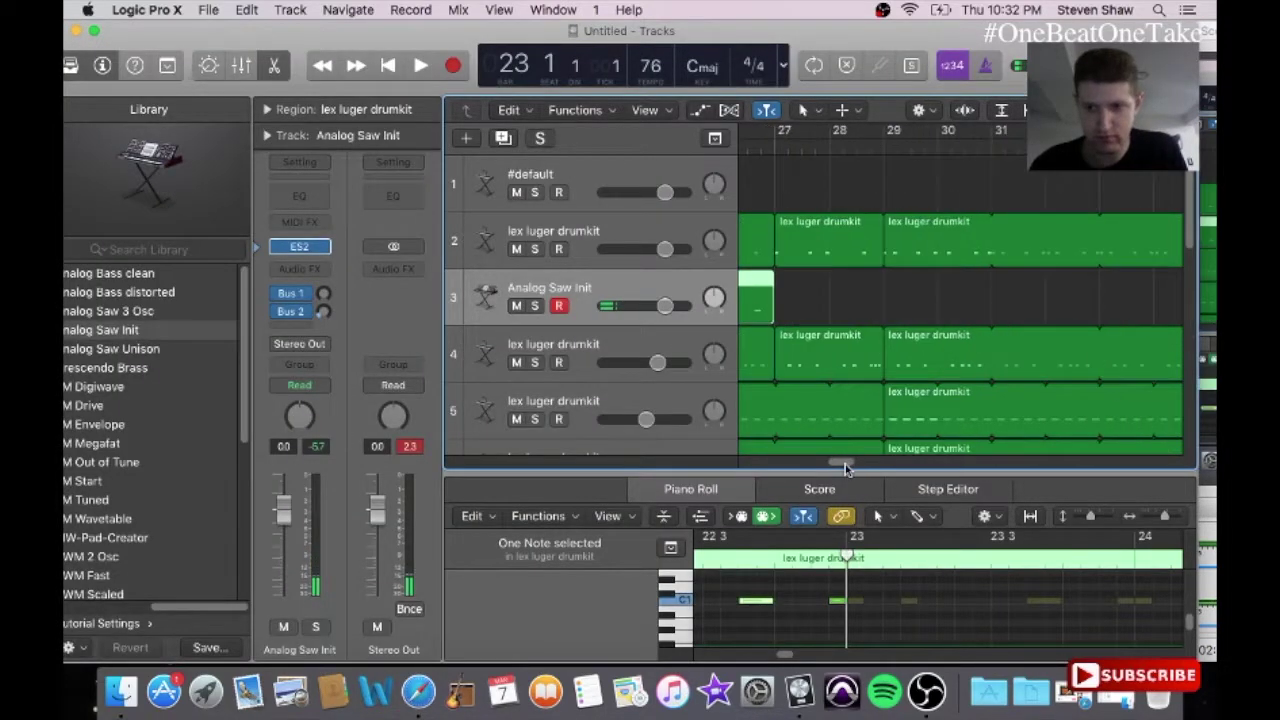
{"action": "left_click", "coordinate": [843, 256]}
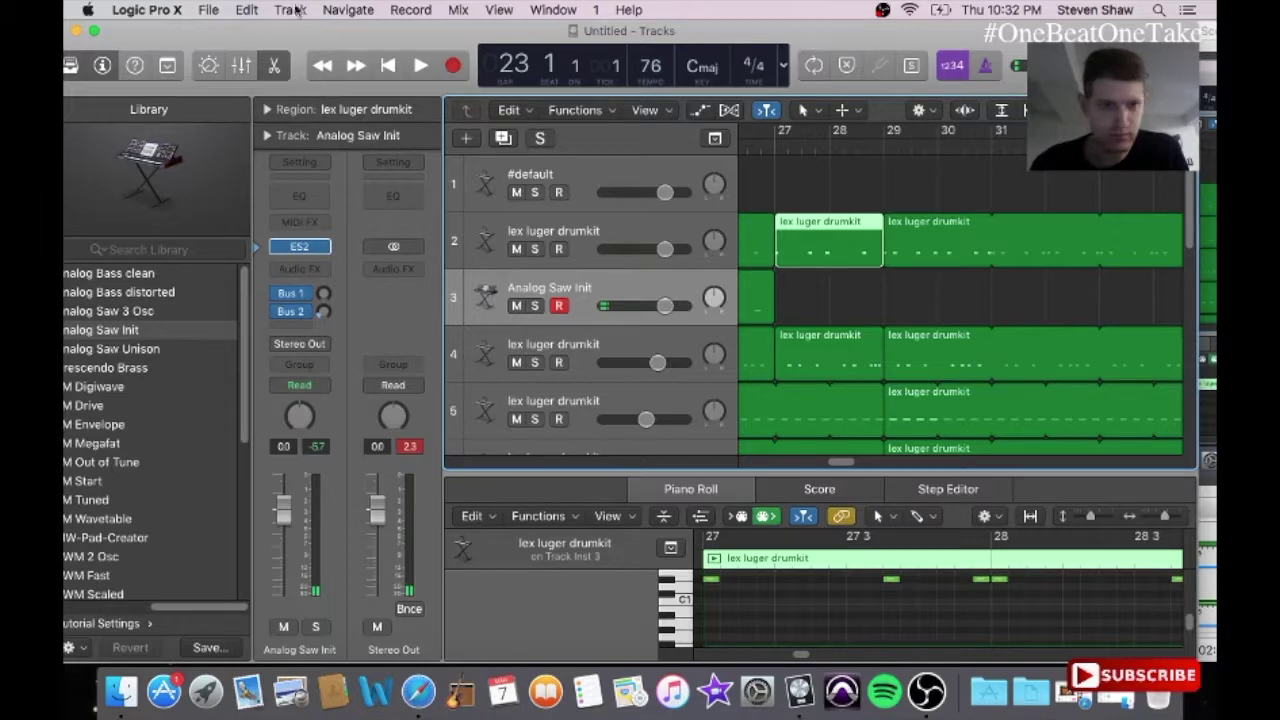
{"action": "left_click", "coordinate": [246, 10]}
{"action": "left_click", "coordinate": [280, 129]}
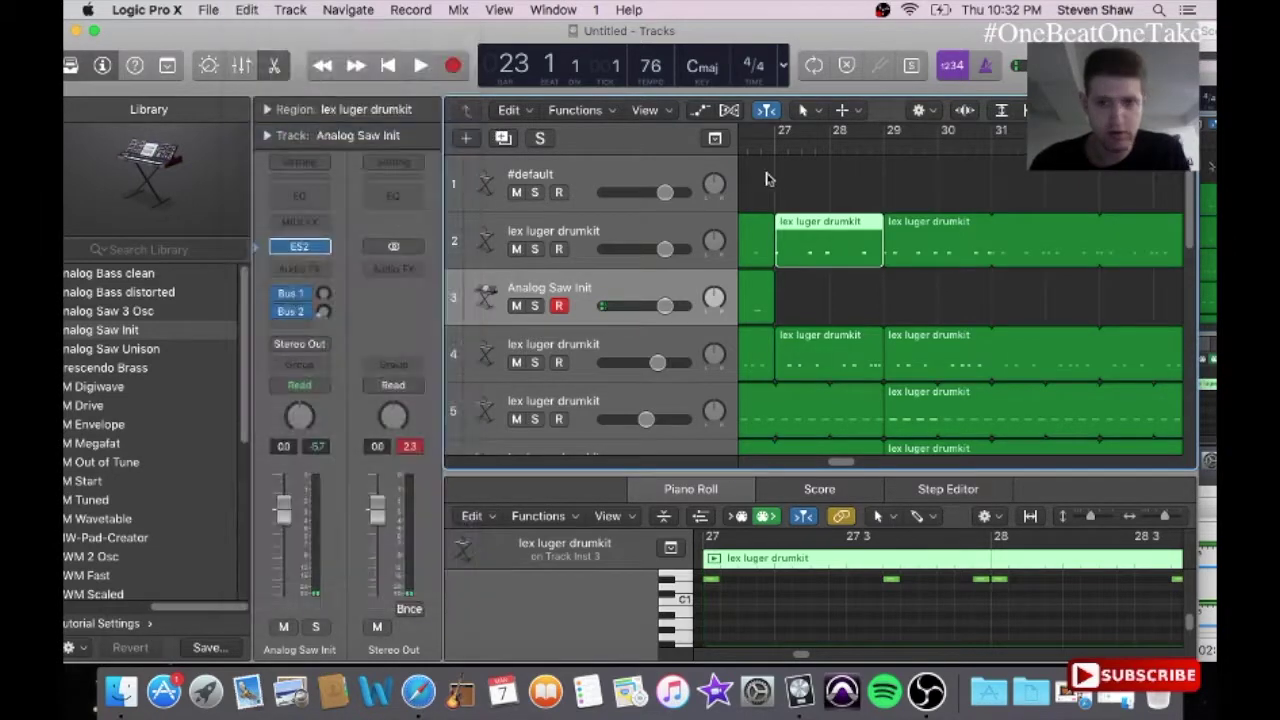
{"action": "left_click", "coordinate": [769, 148]}
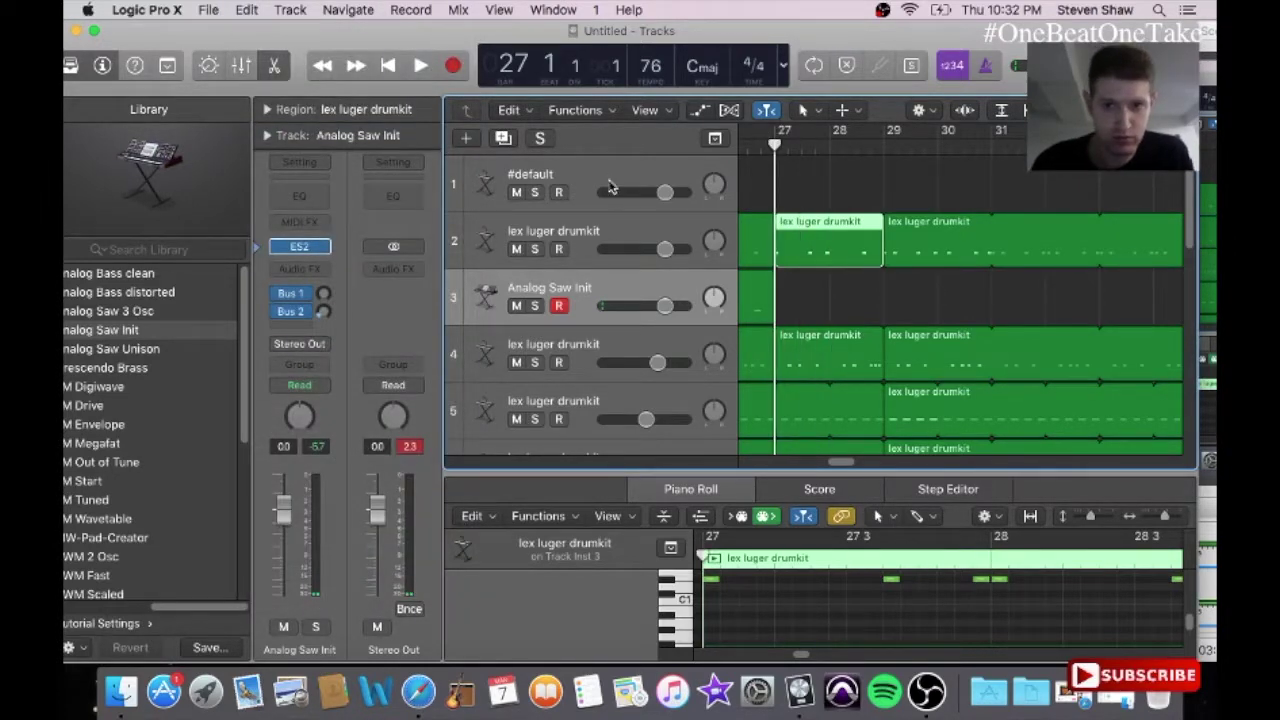
{"action": "left_click", "coordinate": [812, 285]}
{"action": "left_click", "coordinate": [840, 248]}
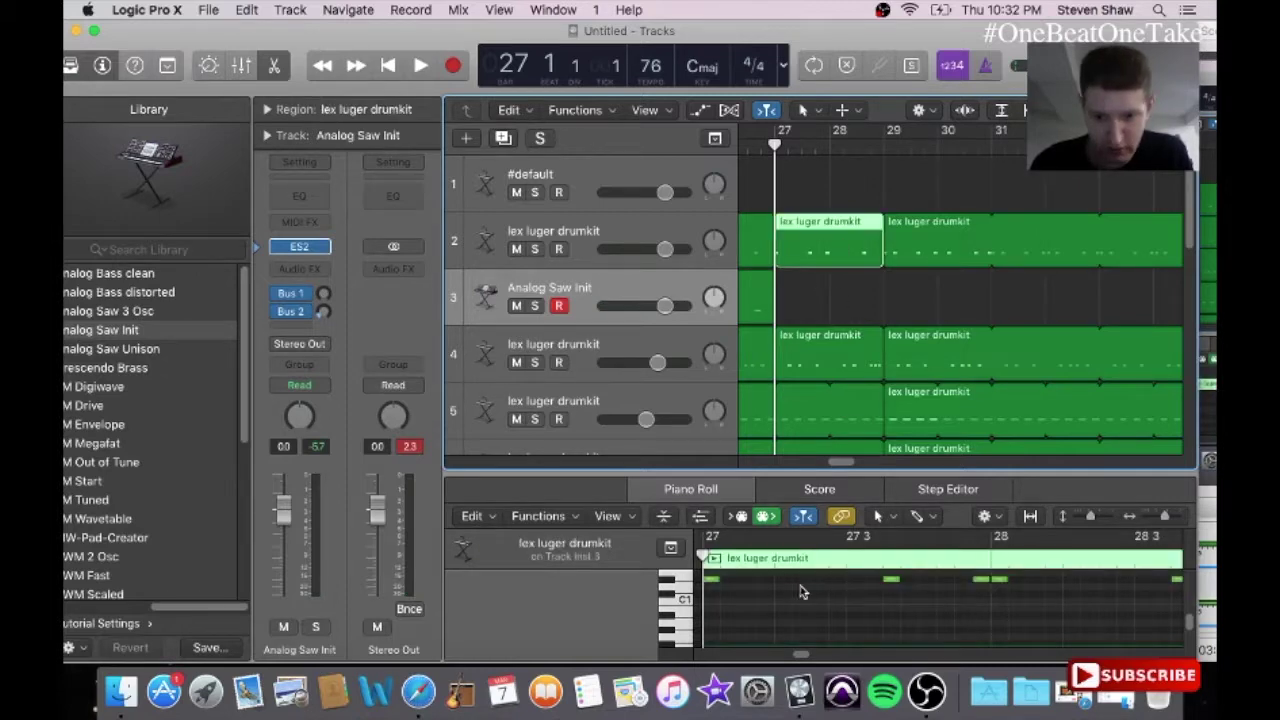
Step: Move all five notes of the drumkit region at bar 19 on track 2 down three semitones to C1
{"action": "left_click_drag", "start_coordinate": [843, 470], "coordinate": [823, 474]}
{"action": "left_click", "coordinate": [819, 230]}
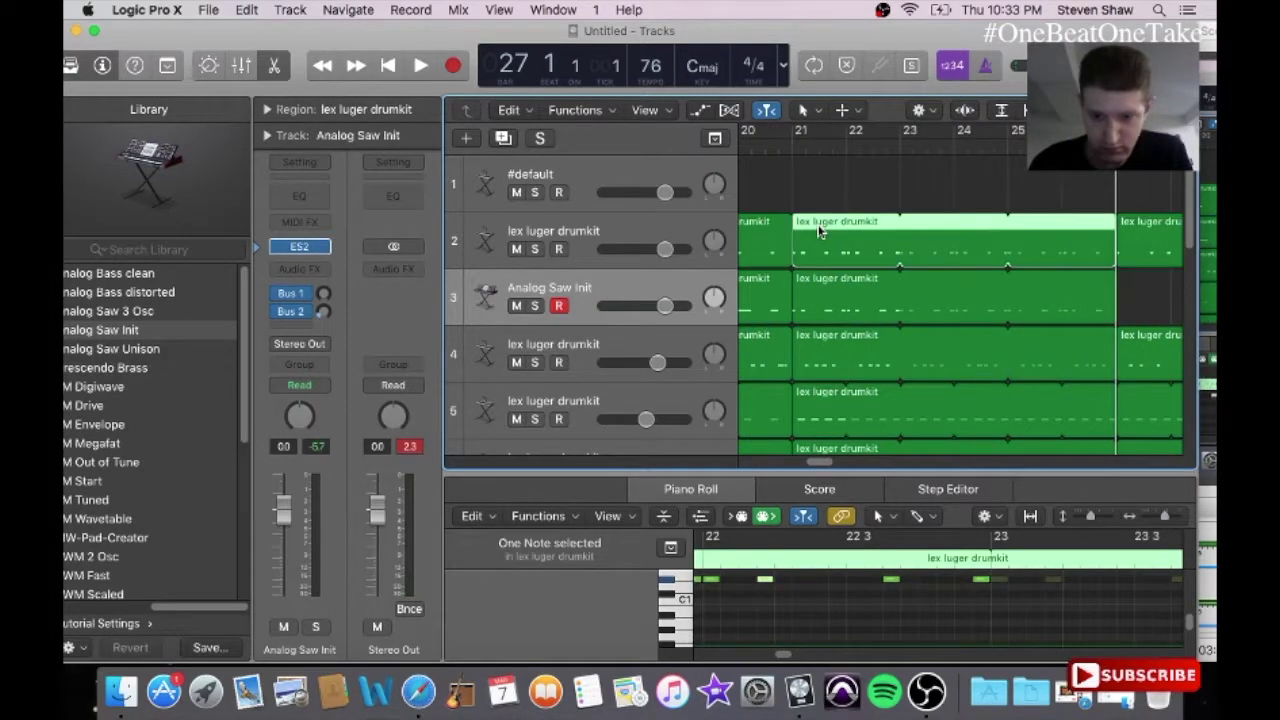
{"action": "left_click_drag", "start_coordinate": [978, 601], "coordinate": [1137, 606]}
{"action": "left_click", "coordinate": [744, 238]}
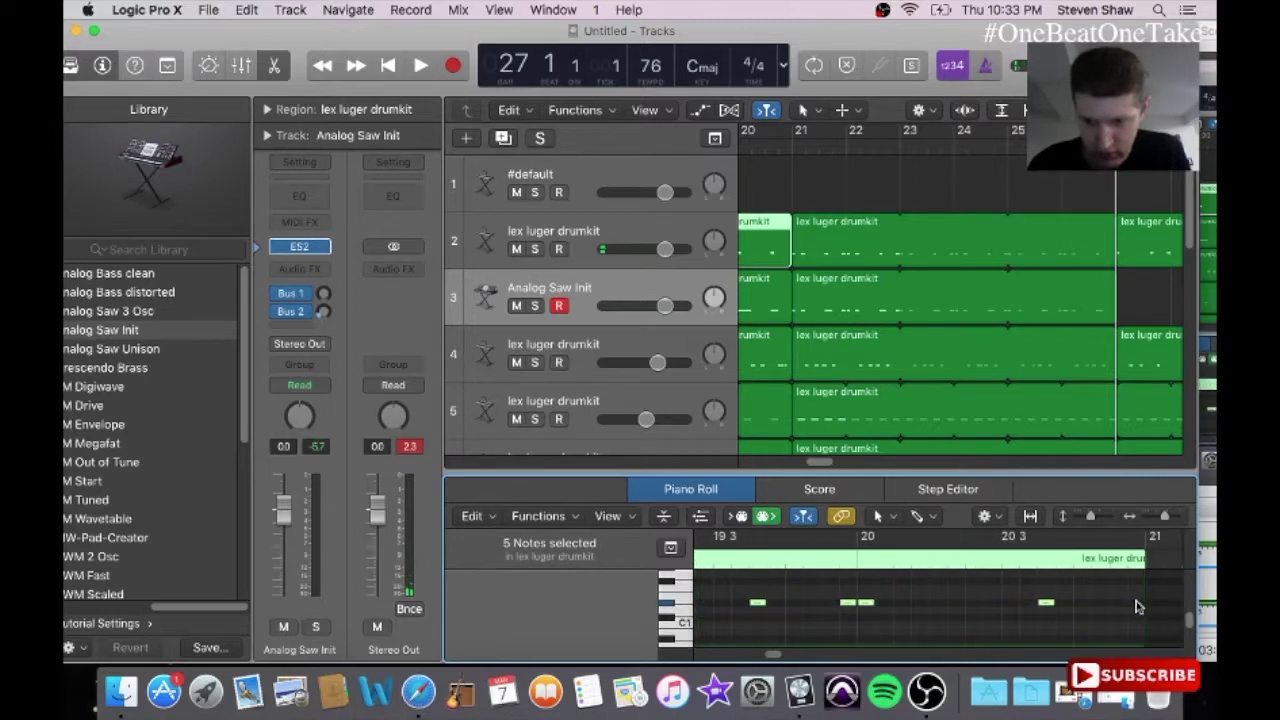
{"action": "left_click_drag", "start_coordinate": [1046, 604], "coordinate": [1046, 626]}
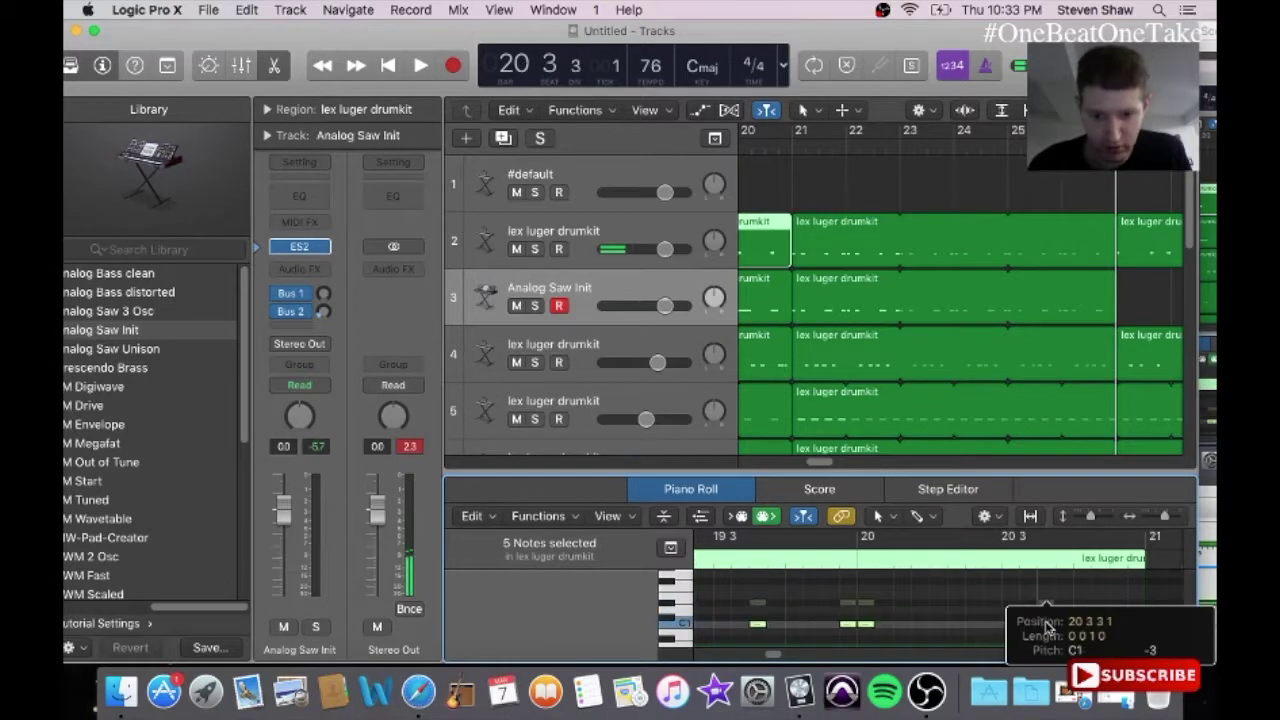
Step: Move all five notes of the drumkit region at bar 27 on track 2 down to C1
{"action": "scroll", "coordinate": [832, 460], "scroll_direction": "right", "scroll_amount": 5}
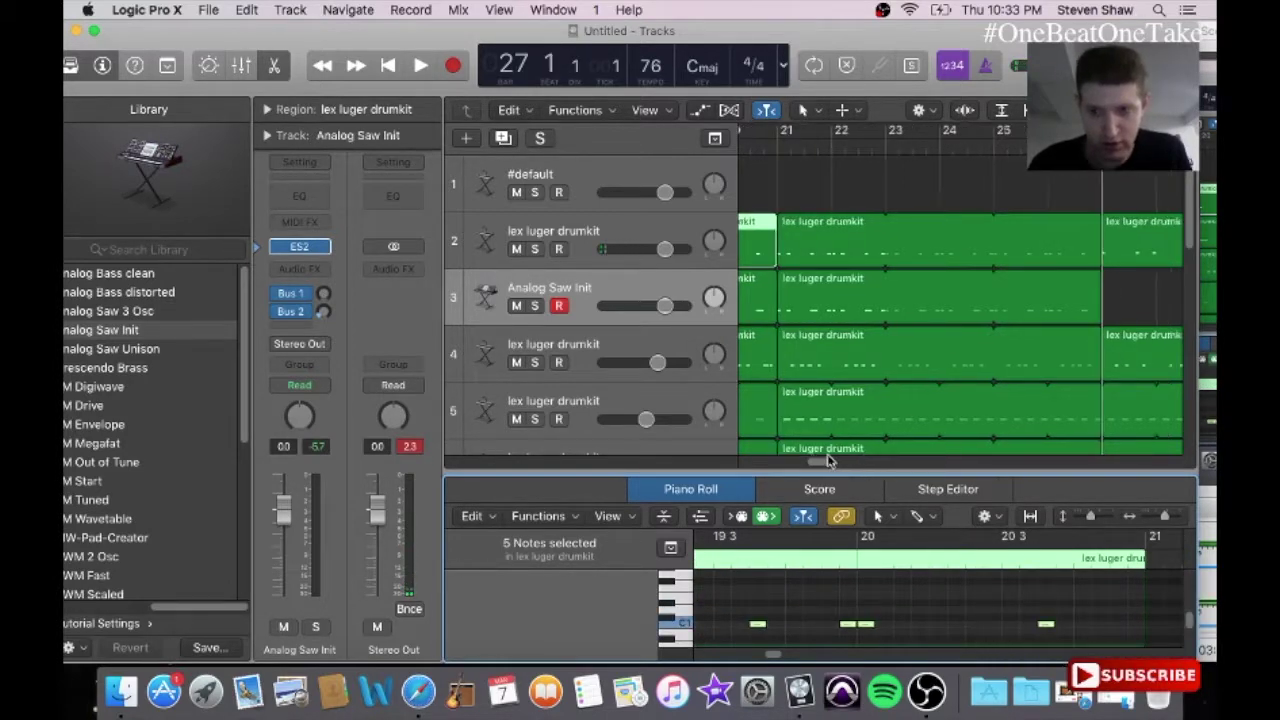
{"action": "left_click", "coordinate": [985, 249]}
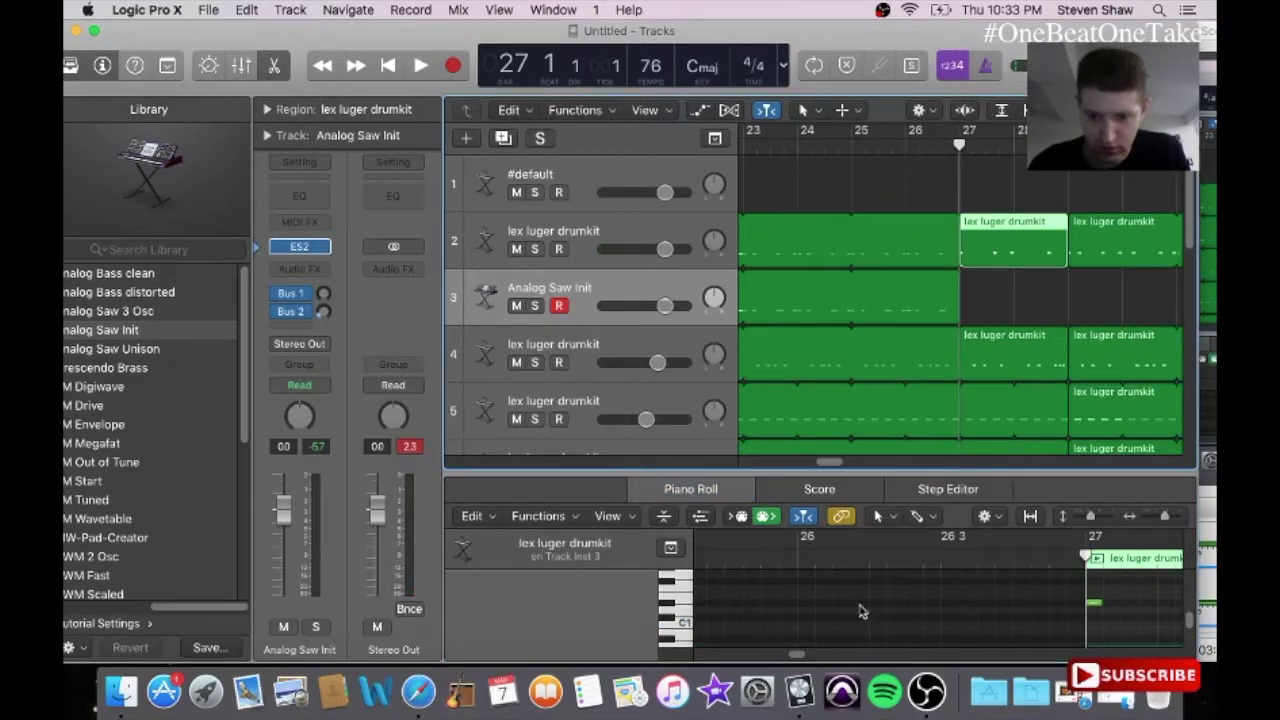
{"action": "scroll", "coordinate": [805, 656], "scroll_direction": "right", "scroll_amount": 3}
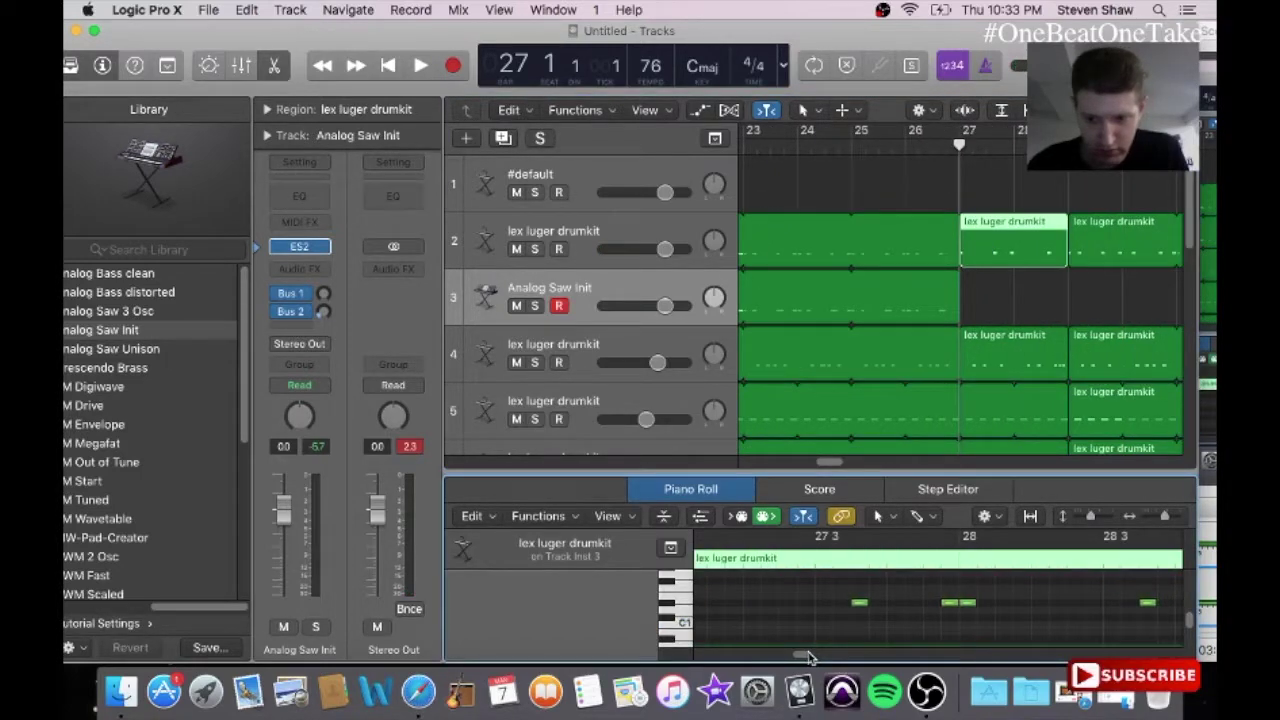
{"action": "left_click_drag", "start_coordinate": [960, 596], "coordinate": [1180, 628]}
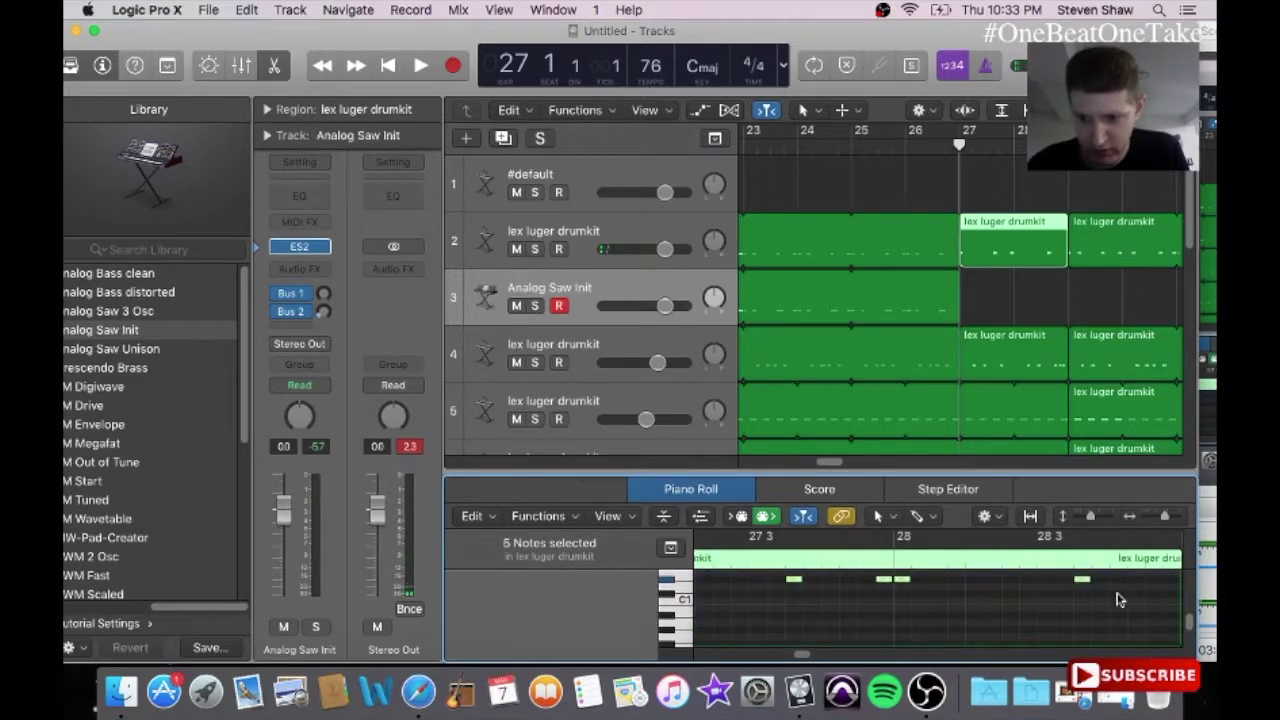
{"action": "left_click_drag", "start_coordinate": [1082, 583], "coordinate": [1080, 606]}
{"action": "left_click", "coordinate": [983, 603]}
Step: With the Pencil tool, add a C1 note just before beat 2 of bars 27 and 28 in the track 2 region, and play both bars
{"action": "left_click", "coordinate": [878, 516]}
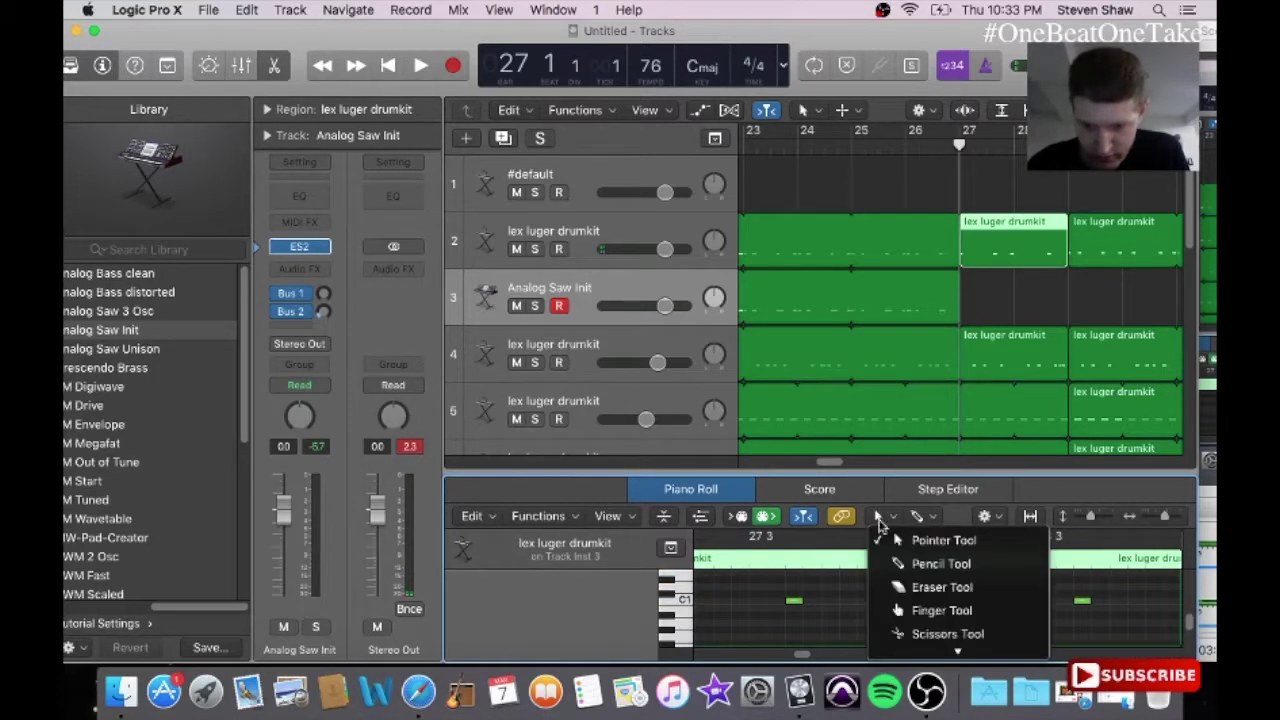
{"action": "left_click", "coordinate": [940, 561]}
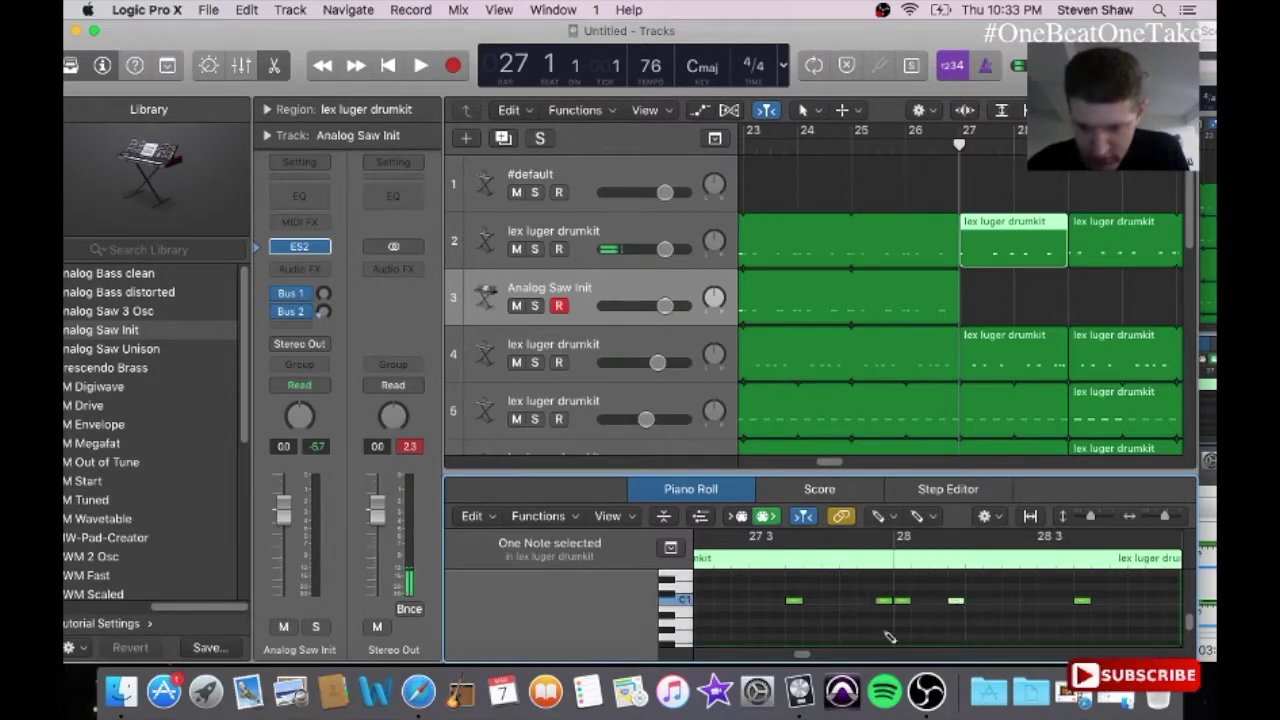
{"action": "scroll", "coordinate": [797, 653], "scroll_direction": "left", "scroll_amount": 5}
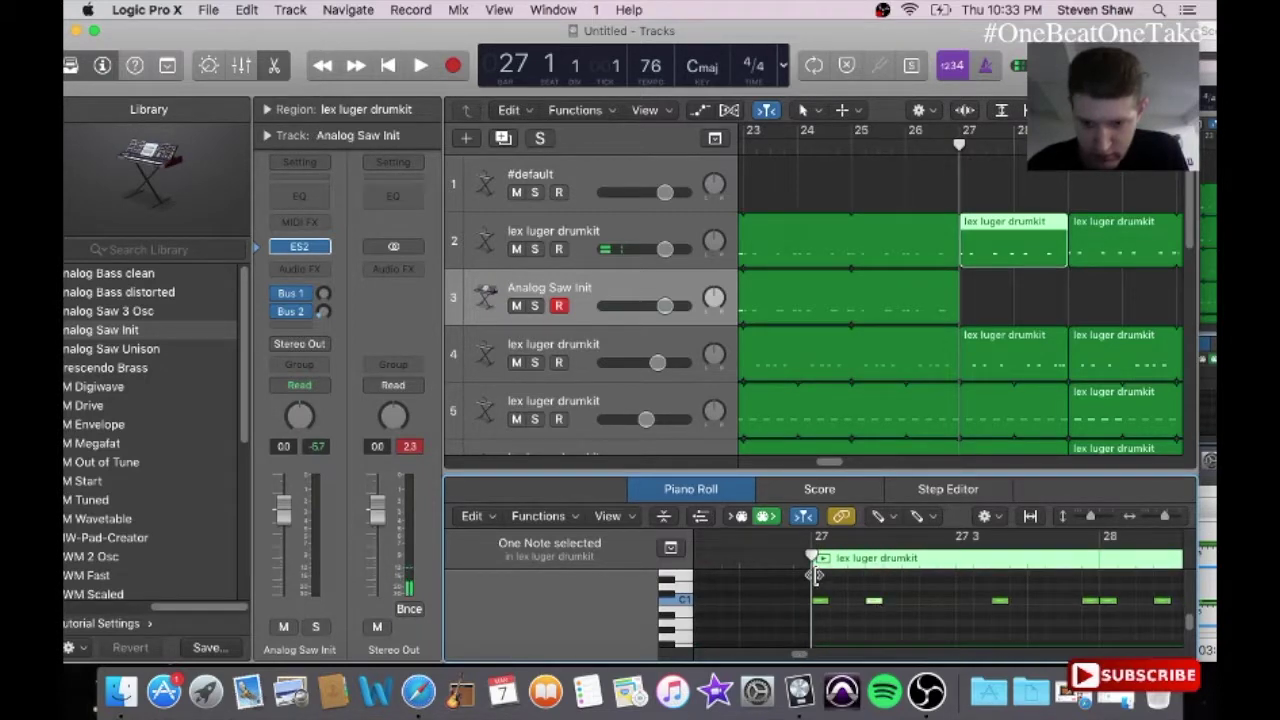
{"action": "key", "text": "space"}
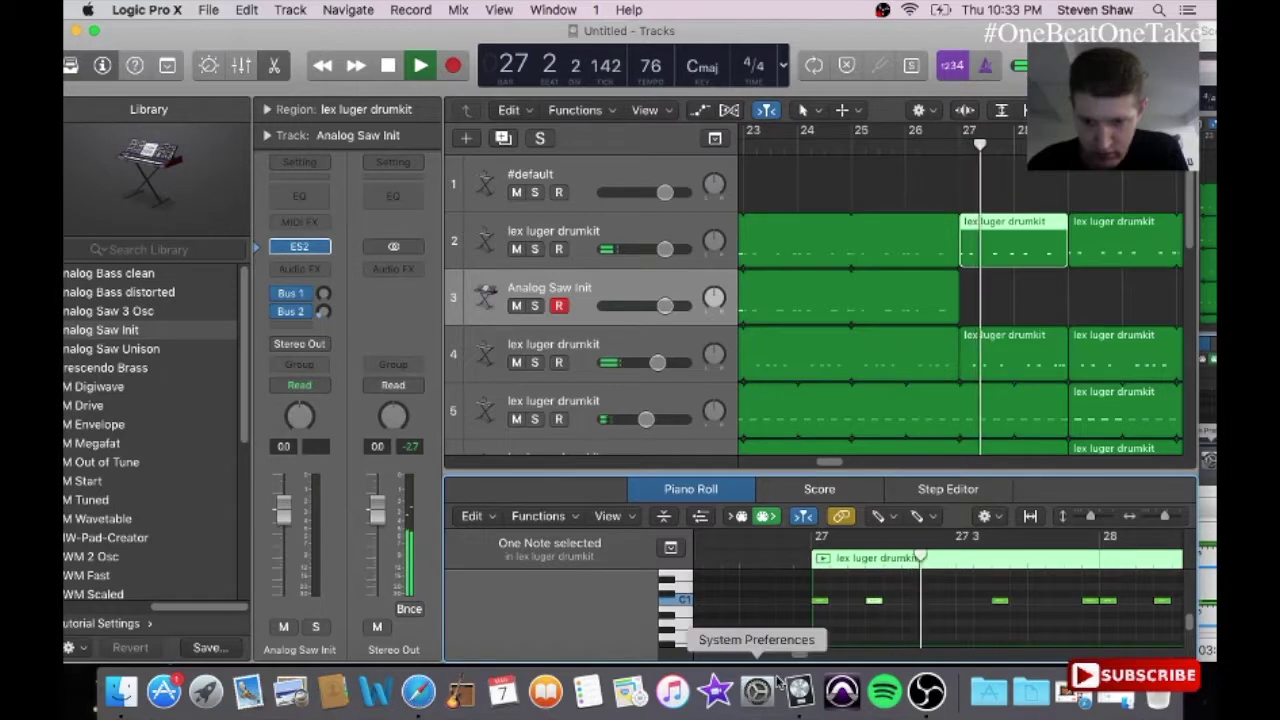
{"action": "scroll", "coordinate": [800, 658], "scroll_direction": "right", "scroll_amount": 5}
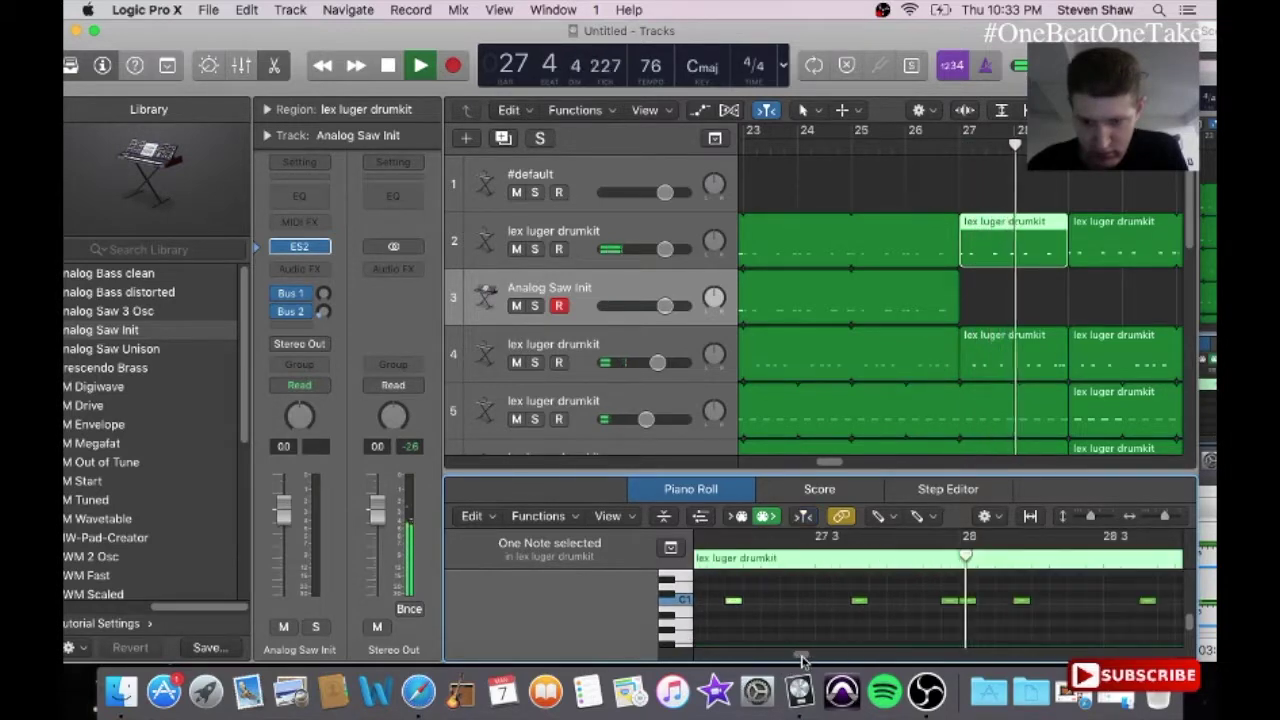
{"action": "scroll", "coordinate": [805, 658], "scroll_direction": "right", "scroll_amount": 5}
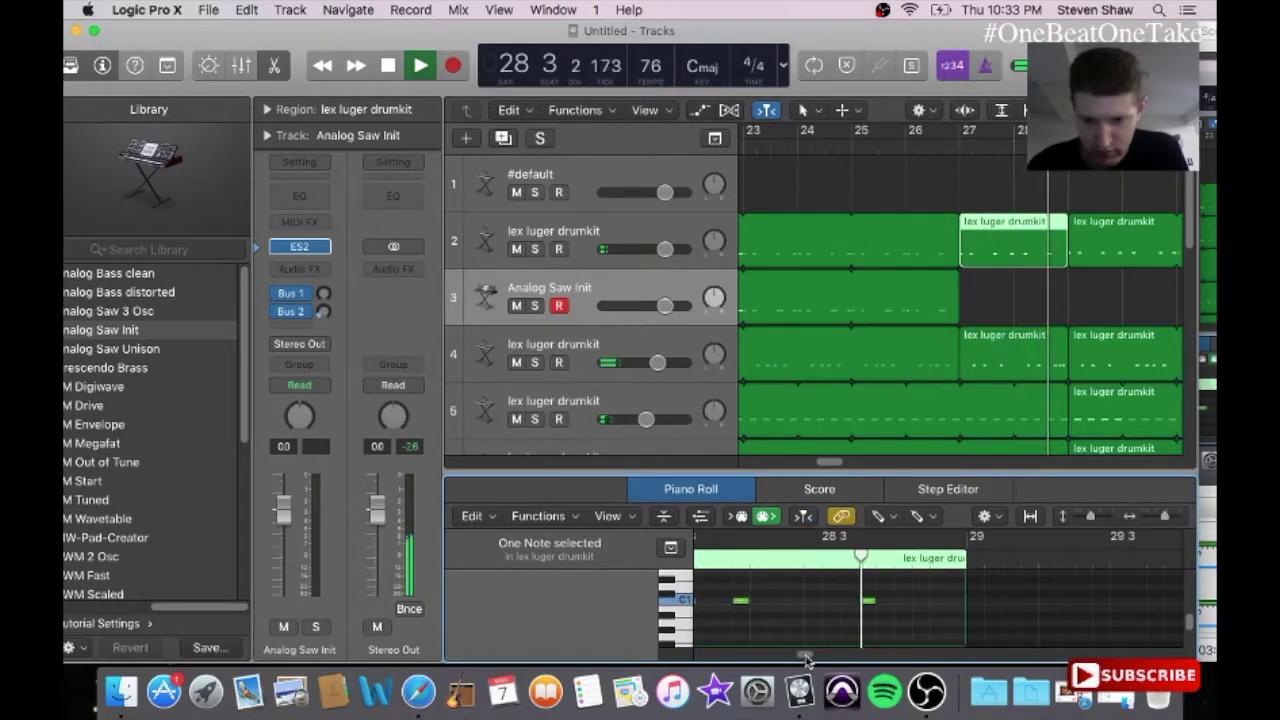
{"action": "key", "text": "space"}
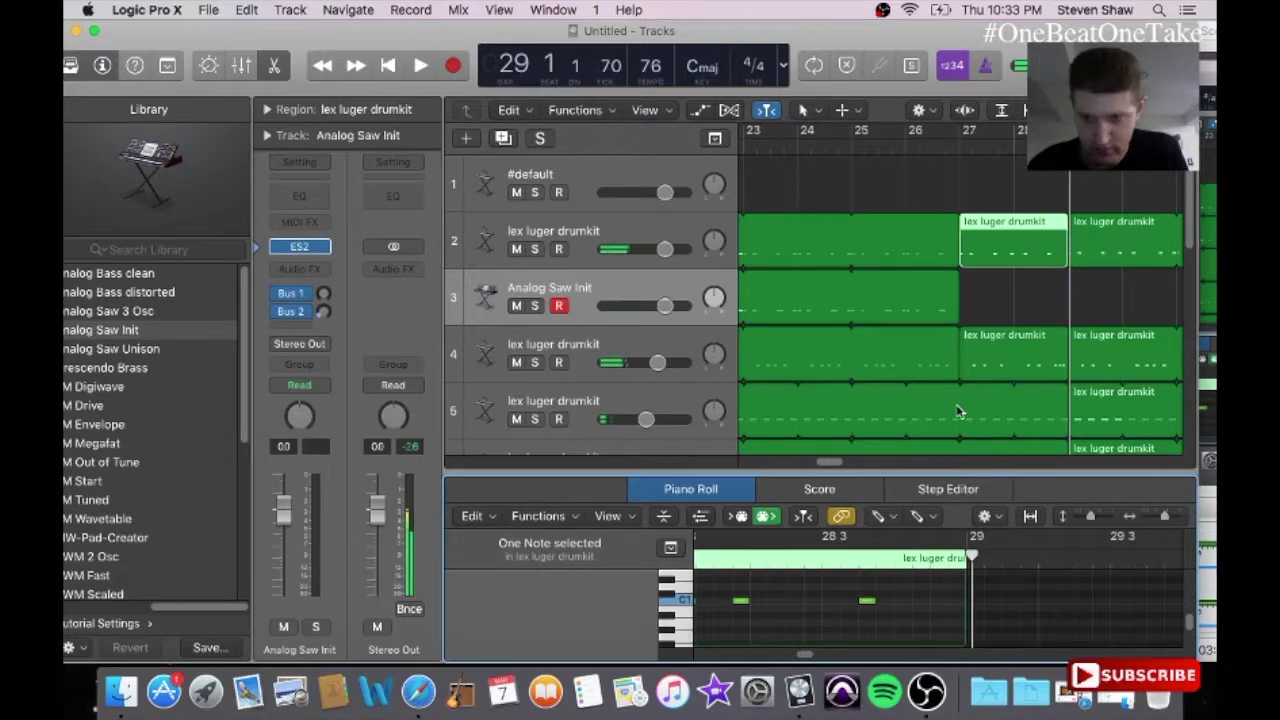
Step: Copy the edited drumkit region at bar 27 on track 2 and paste it at bar 27 on the Analog Saw Init track
{"action": "left_click", "coordinate": [1025, 237]}
{"action": "left_click", "coordinate": [244, 9]}
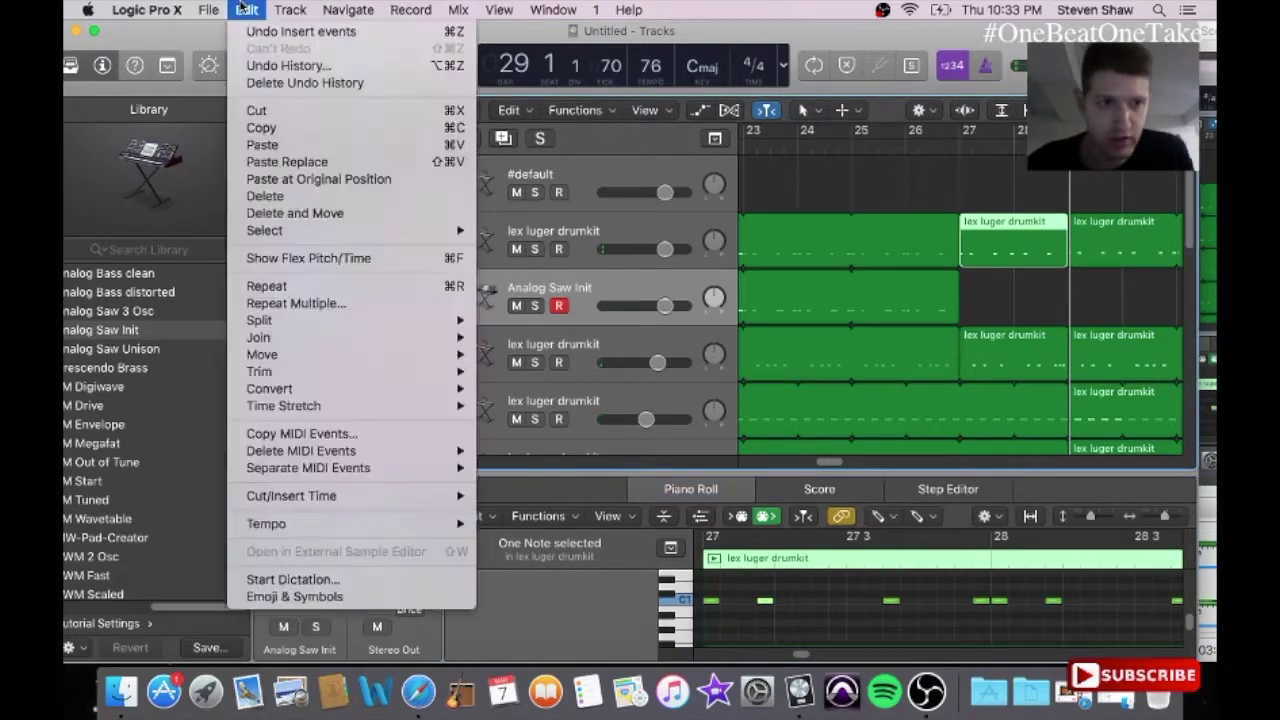
{"action": "left_click", "coordinate": [245, 128]}
{"action": "left_click", "coordinate": [964, 146]}
{"action": "left_click", "coordinate": [249, 9]}
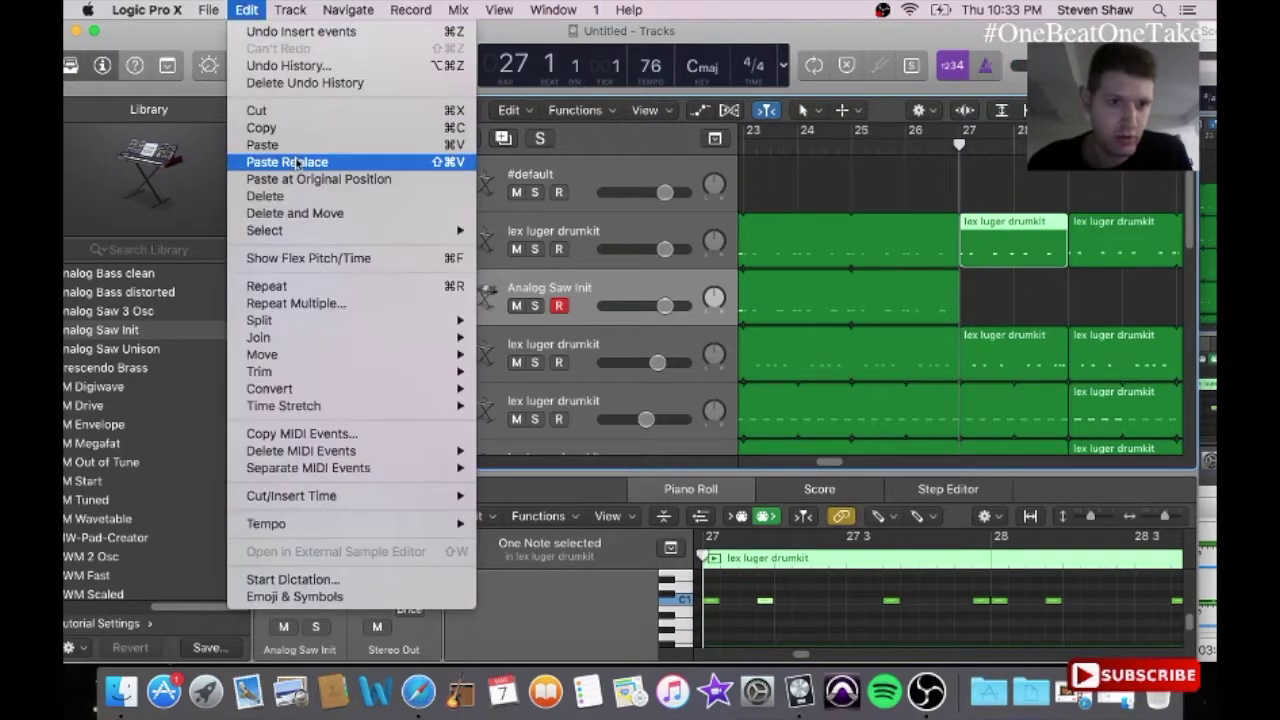
{"action": "left_click", "coordinate": [250, 138]}
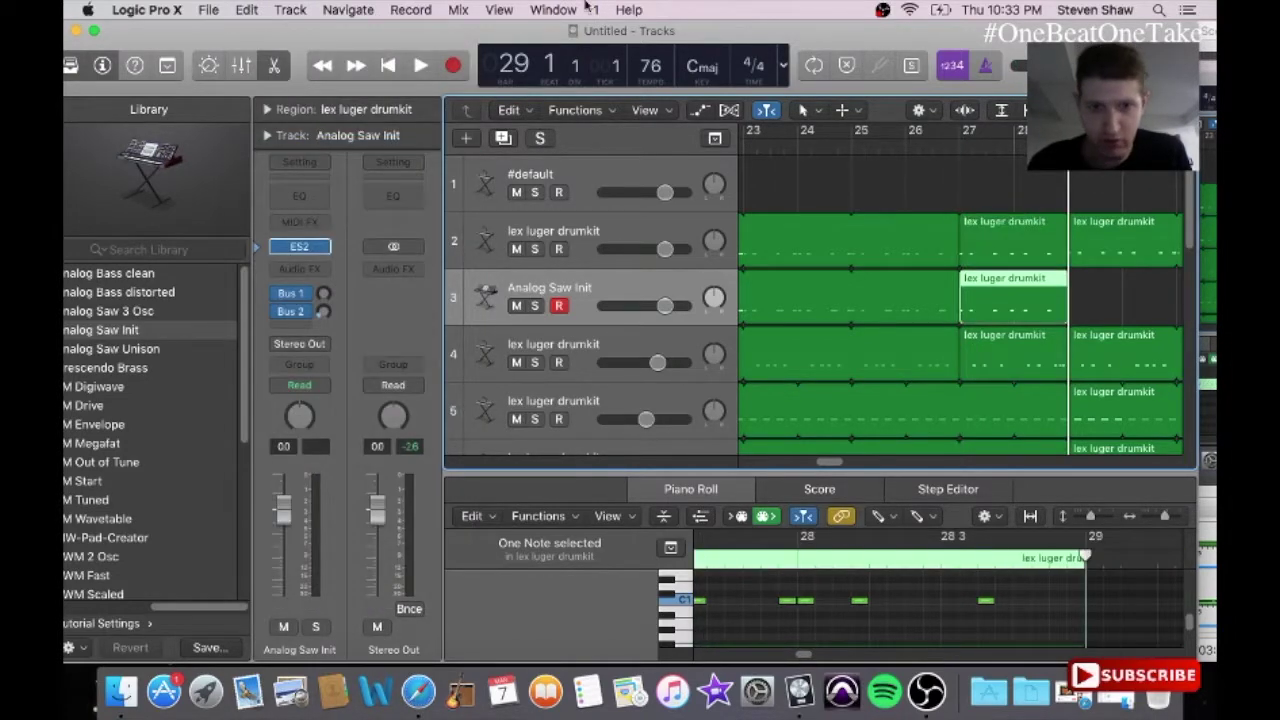
Step: In a separate Piano Roll window, lengthen the third and seventh notes of the pasted bar 27 region to eighth notes
{"action": "left_click", "coordinate": [563, 9]}
{"action": "left_click", "coordinate": [600, 188]}
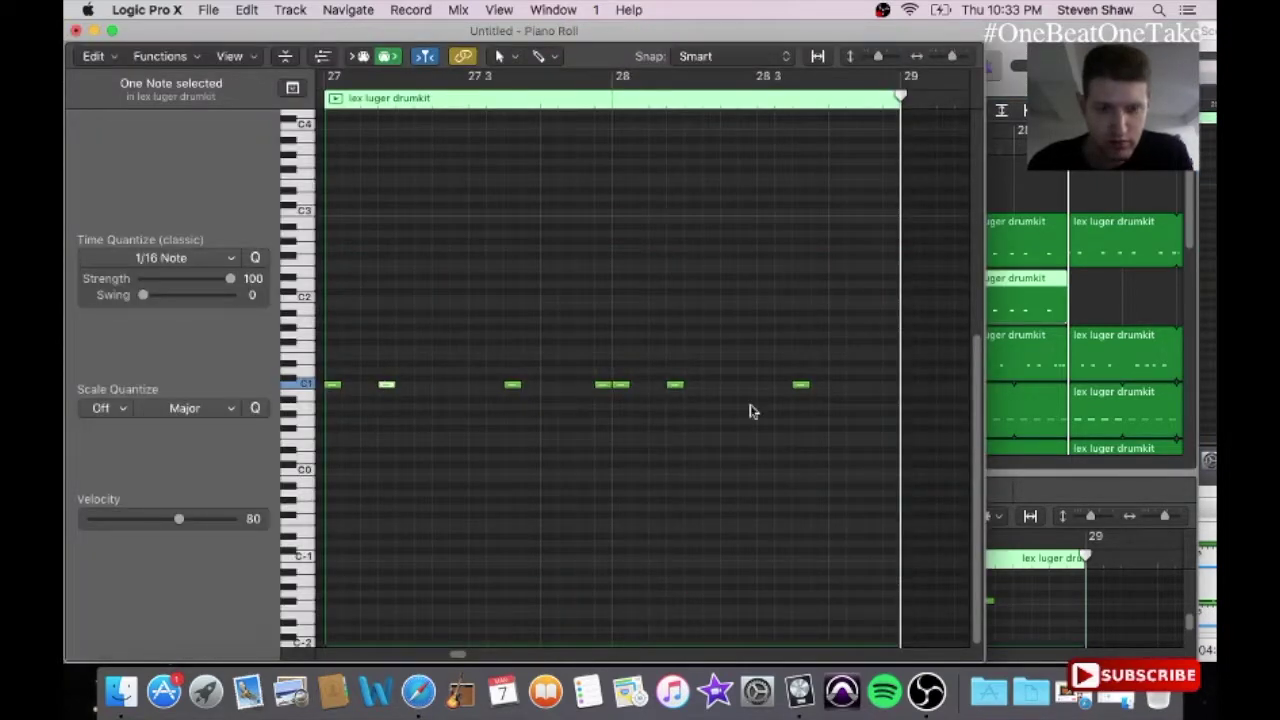
{"action": "left_click_drag", "start_coordinate": [518, 388], "coordinate": [537, 409]}
{"action": "left_click_drag", "start_coordinate": [807, 388], "coordinate": [826, 409]}
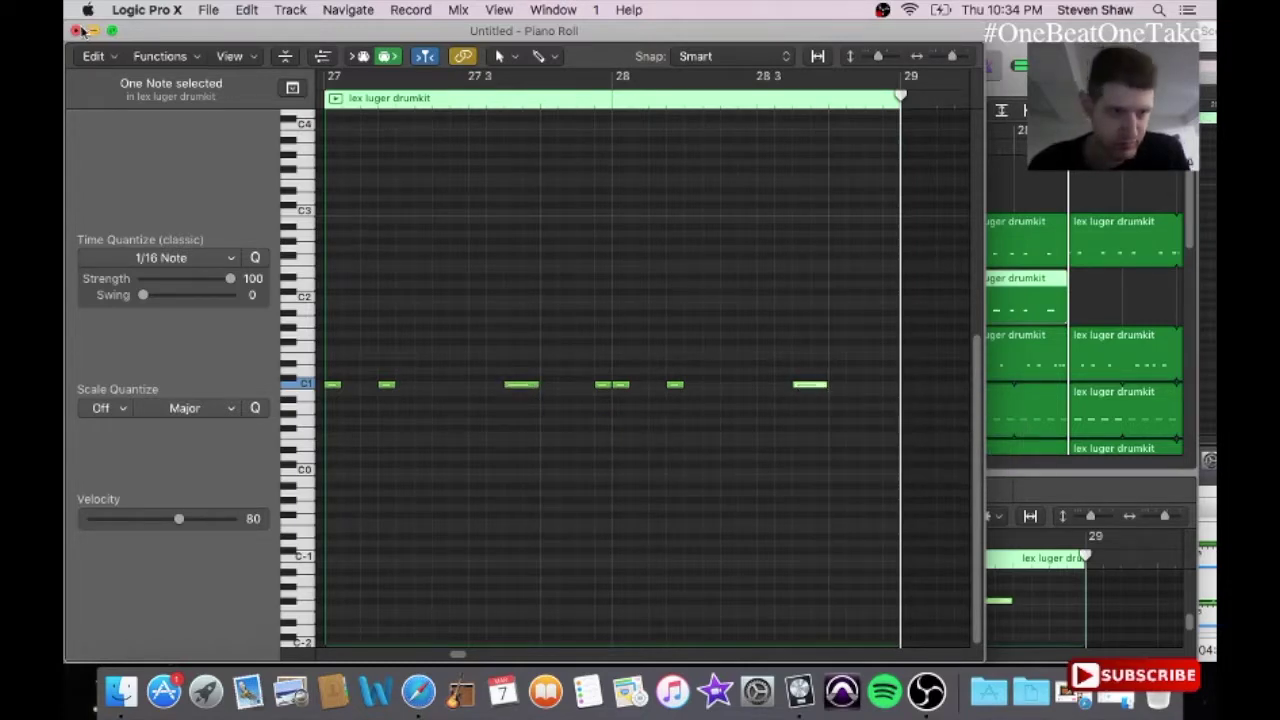
{"action": "left_click", "coordinate": [77, 31]}
Step: Copy the two Analog Saw Init regions at bars 5 and 11 and paste them on the same track at bar 29
{"action": "left_click_drag", "start_coordinate": [835, 463], "coordinate": [762, 490]}
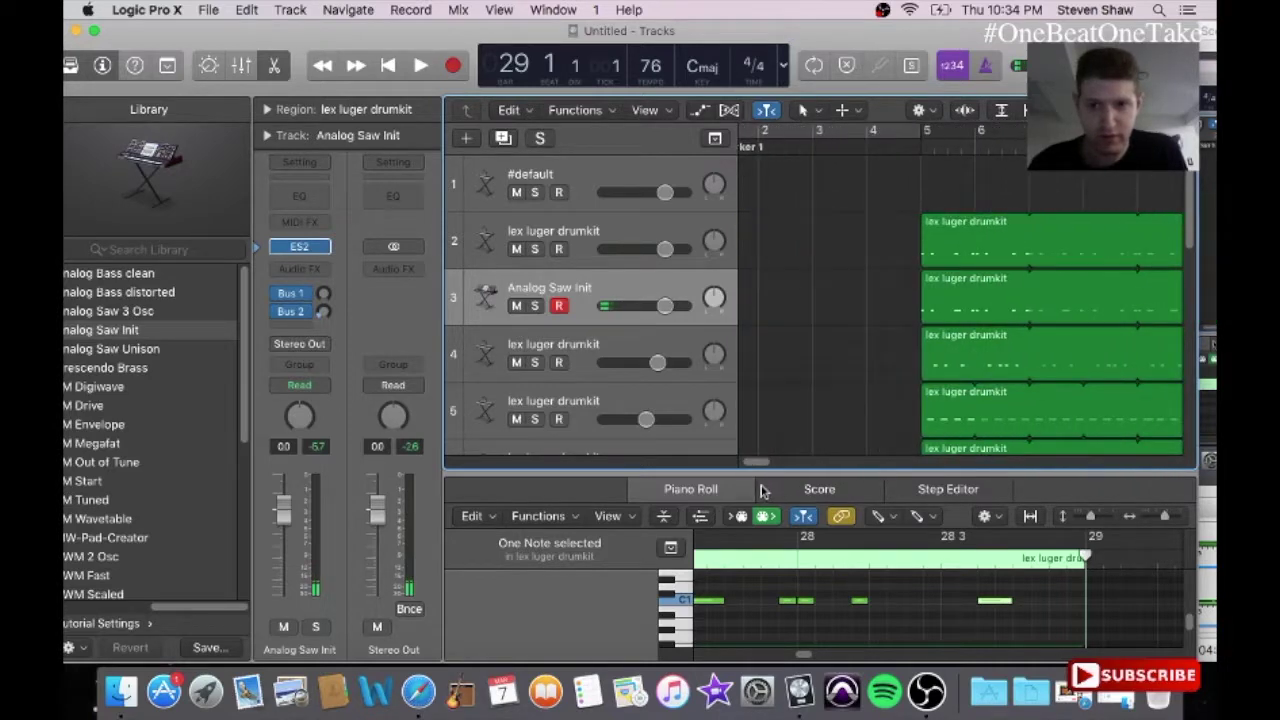
{"action": "left_click_drag", "start_coordinate": [888, 322], "coordinate": [1136, 311]}
{"action": "left_click", "coordinate": [258, 9]}
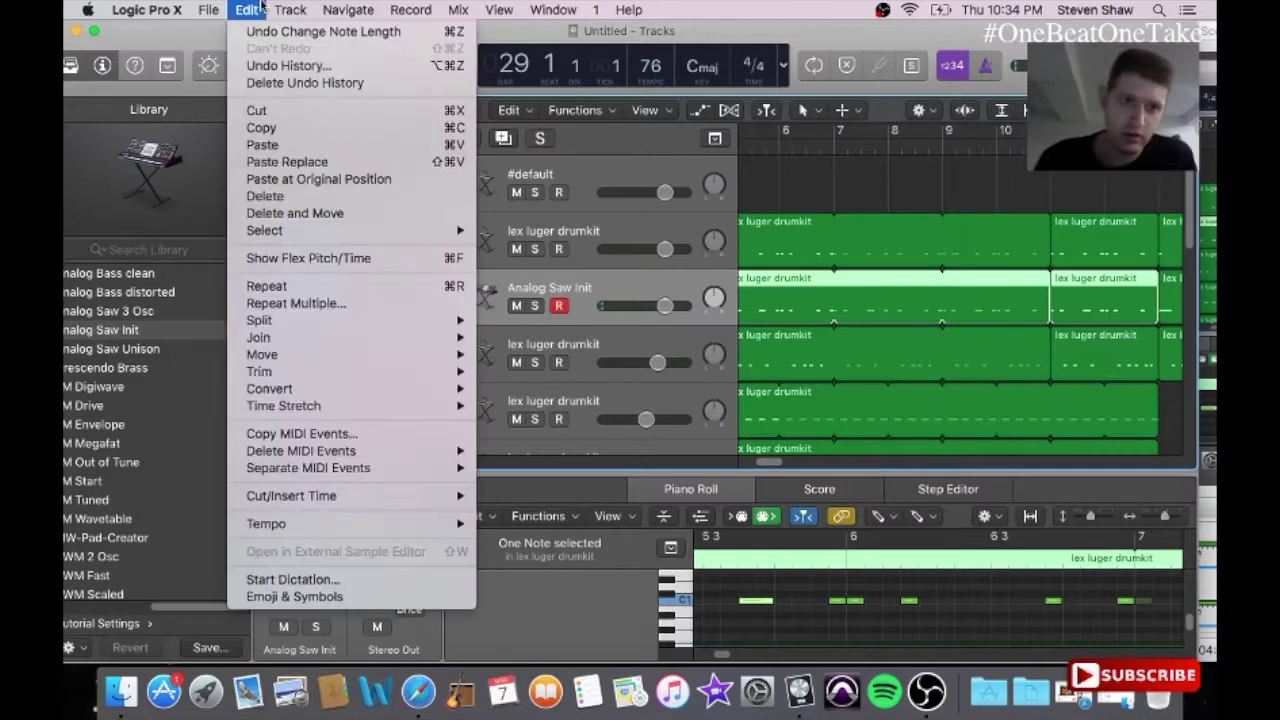
{"action": "left_click", "coordinate": [298, 127]}
{"action": "left_click_drag", "start_coordinate": [771, 466], "coordinate": [843, 464]}
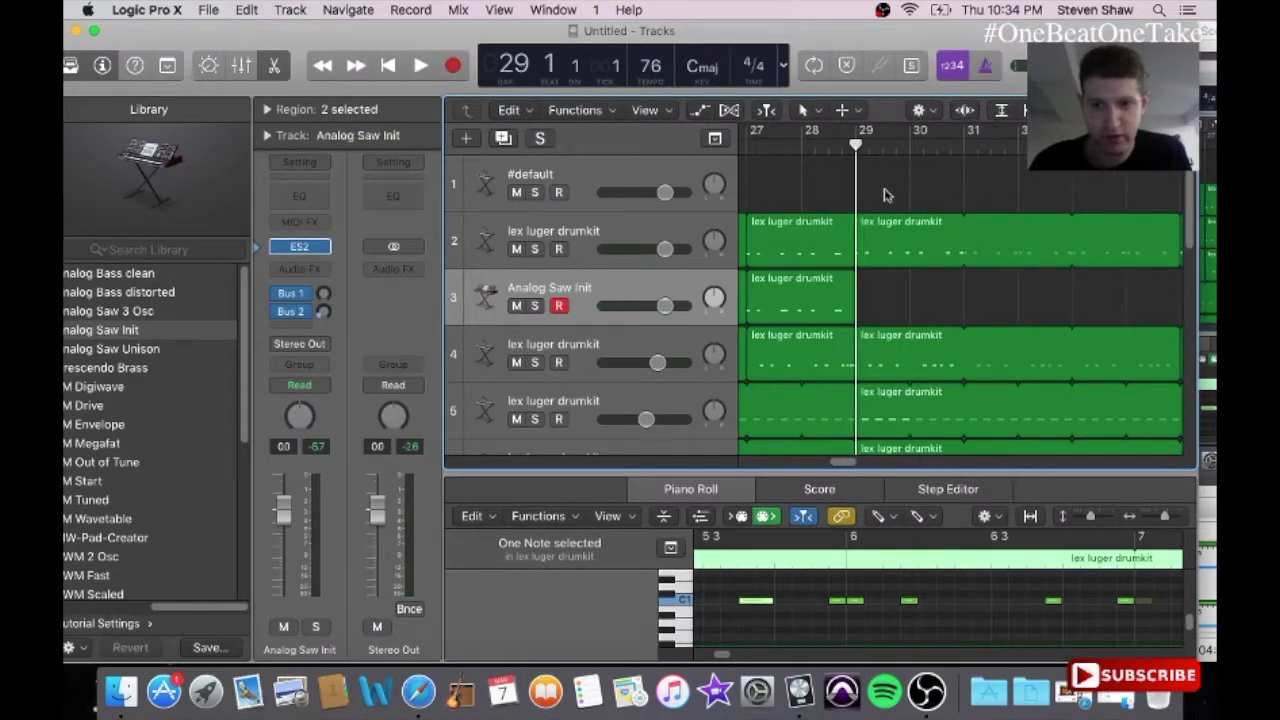
{"action": "left_click", "coordinate": [243, 9]}
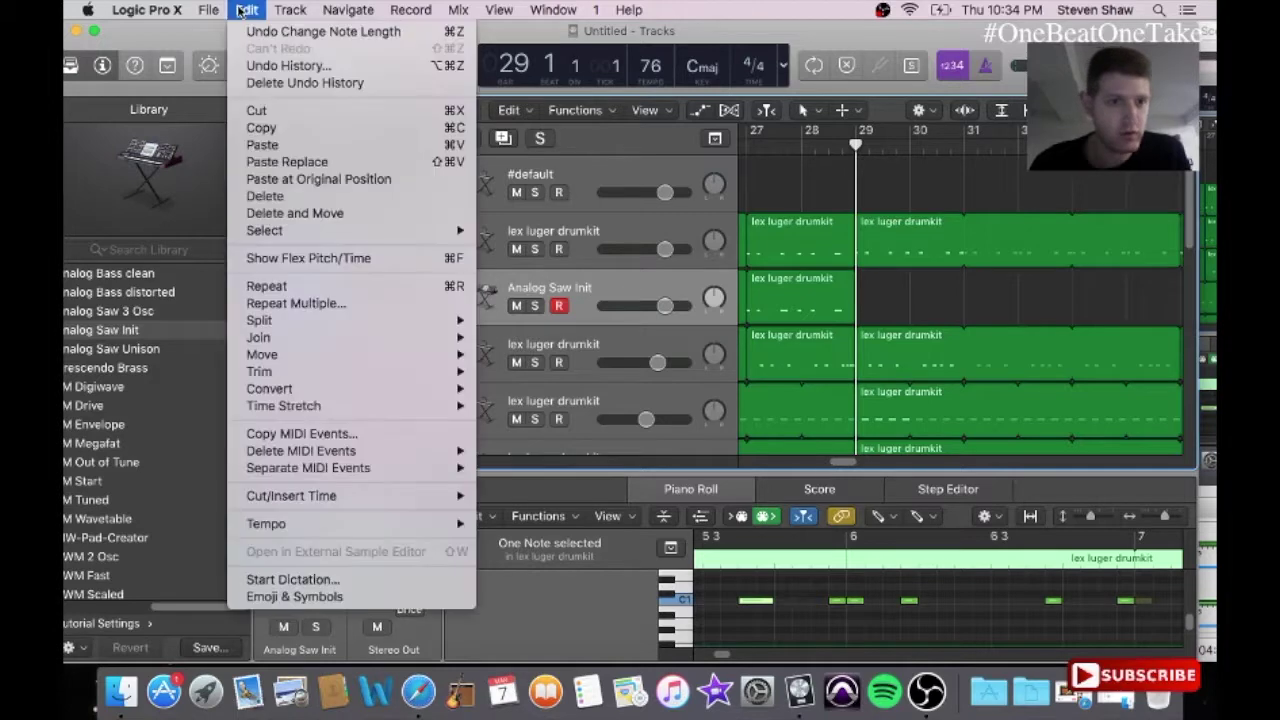
{"action": "left_click", "coordinate": [298, 141]}
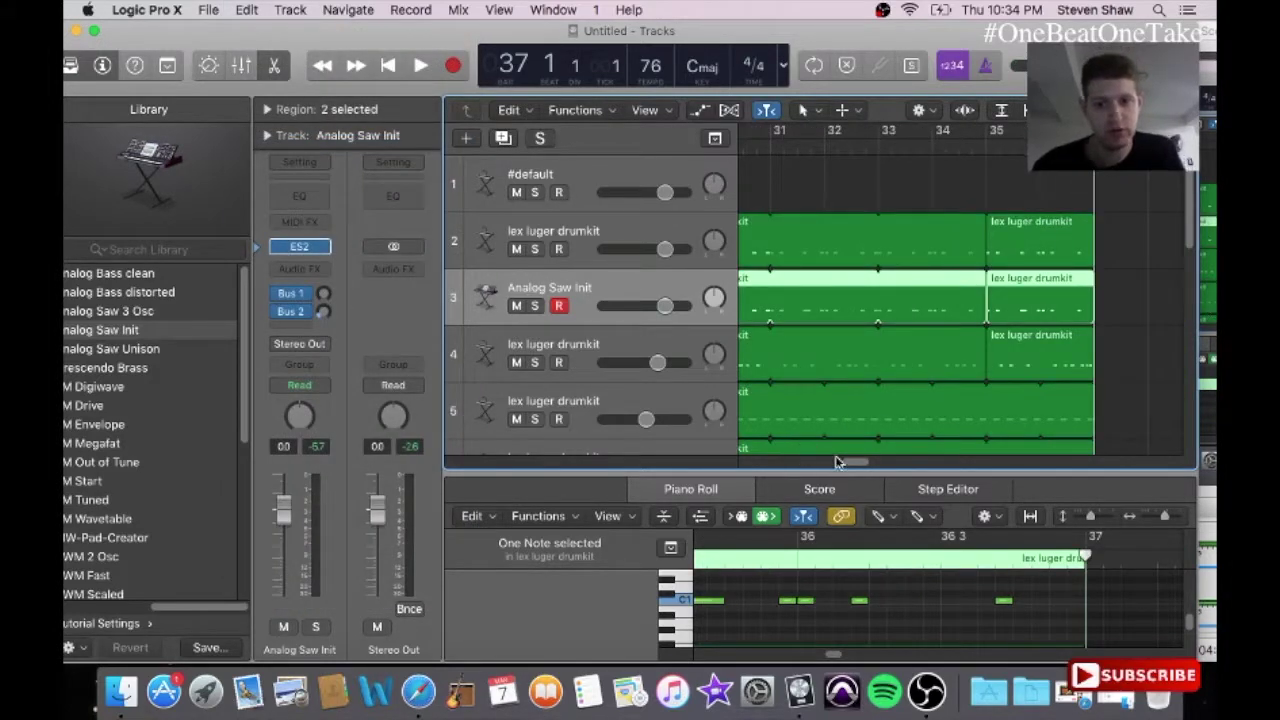
Step: Play the arrangement from bar 1 and lower the Analog Saw Init track's volume to -10.0 dB
{"action": "left_click_drag", "start_coordinate": [842, 462], "coordinate": [748, 464]}
{"action": "key", "text": "Return"}
{"action": "key", "text": "space"}
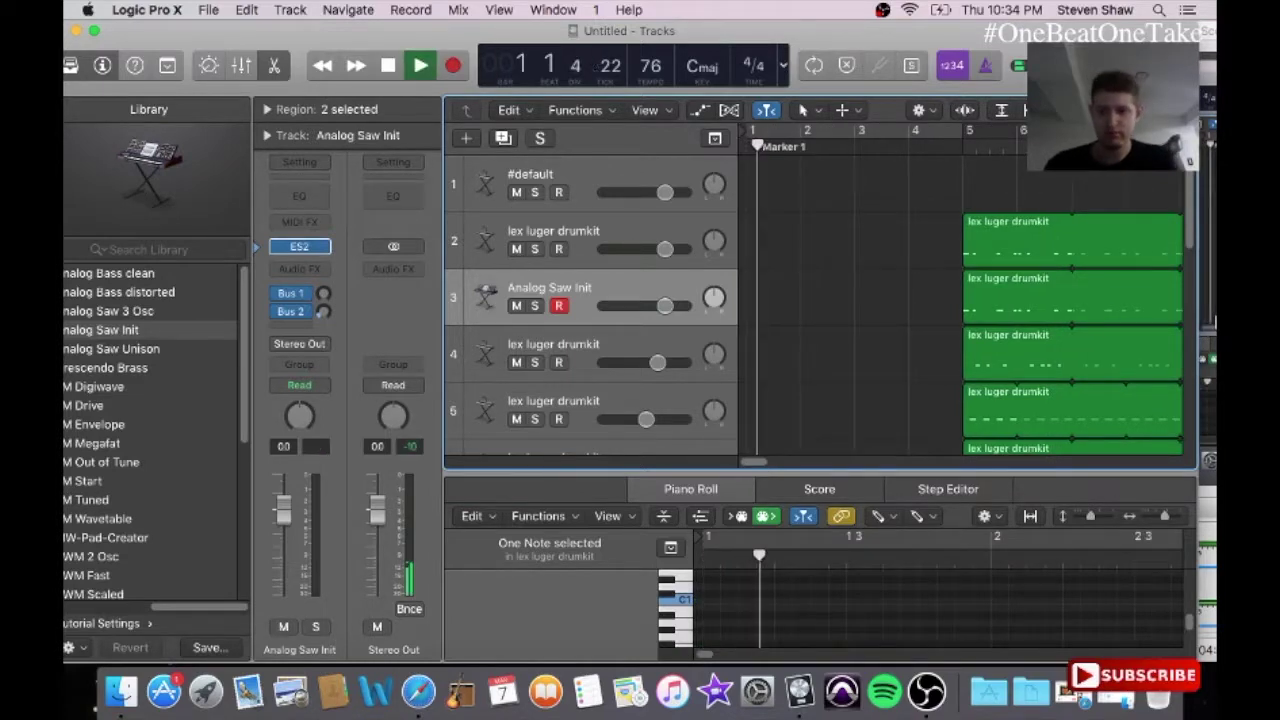
{"action": "key", "text": "XF86AudioRaiseVolume"}
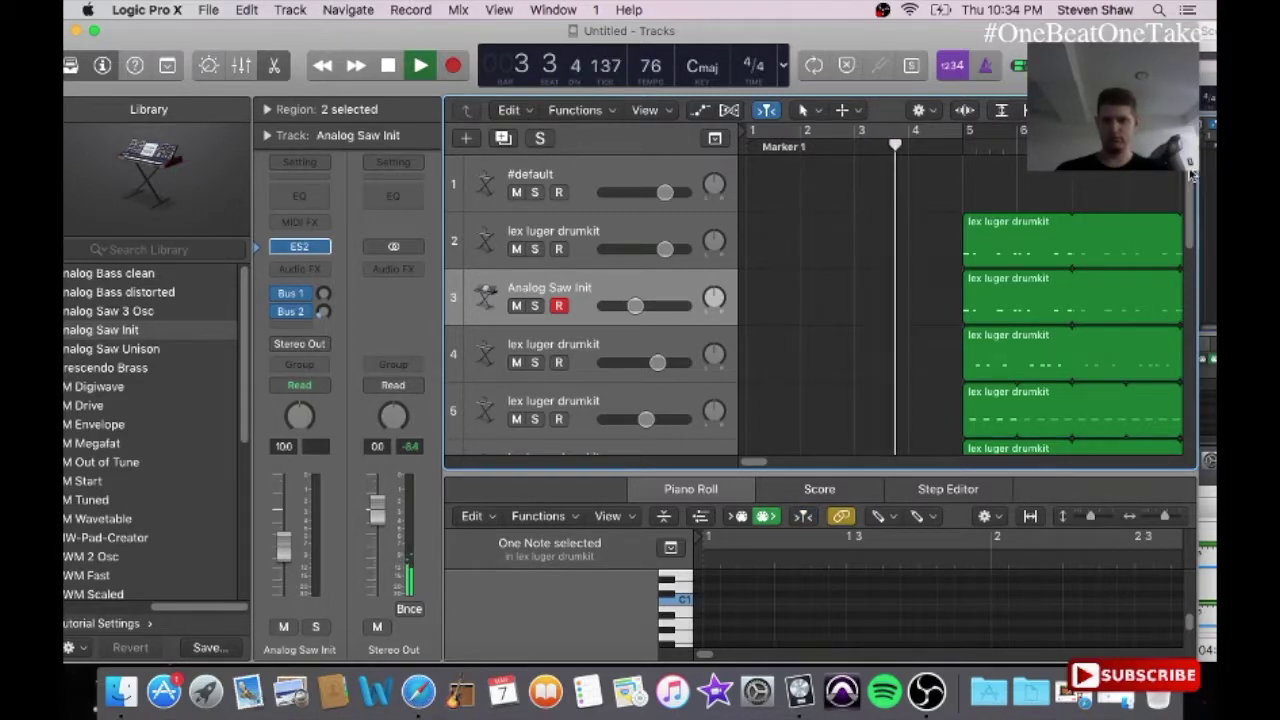
Step: During playback, lower the volume of the drumkit on track 8 to -5.0 dB and raise the system's sound level
{"action": "scroll", "coordinate": [1192, 217], "scroll_direction": "down", "scroll_amount": 2}
{"action": "left_click_drag", "start_coordinate": [1192, 217], "coordinate": [1202, 374]}
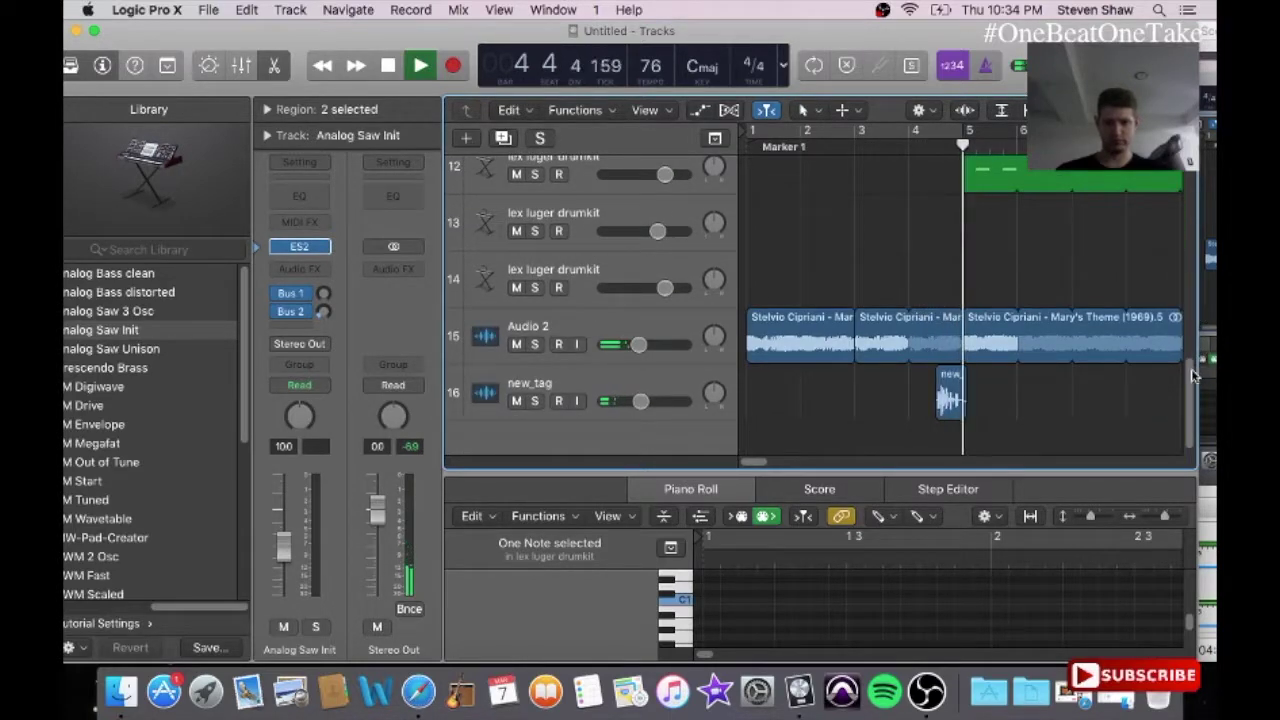
{"action": "left_click_drag", "start_coordinate": [1198, 370], "coordinate": [1196, 230]}
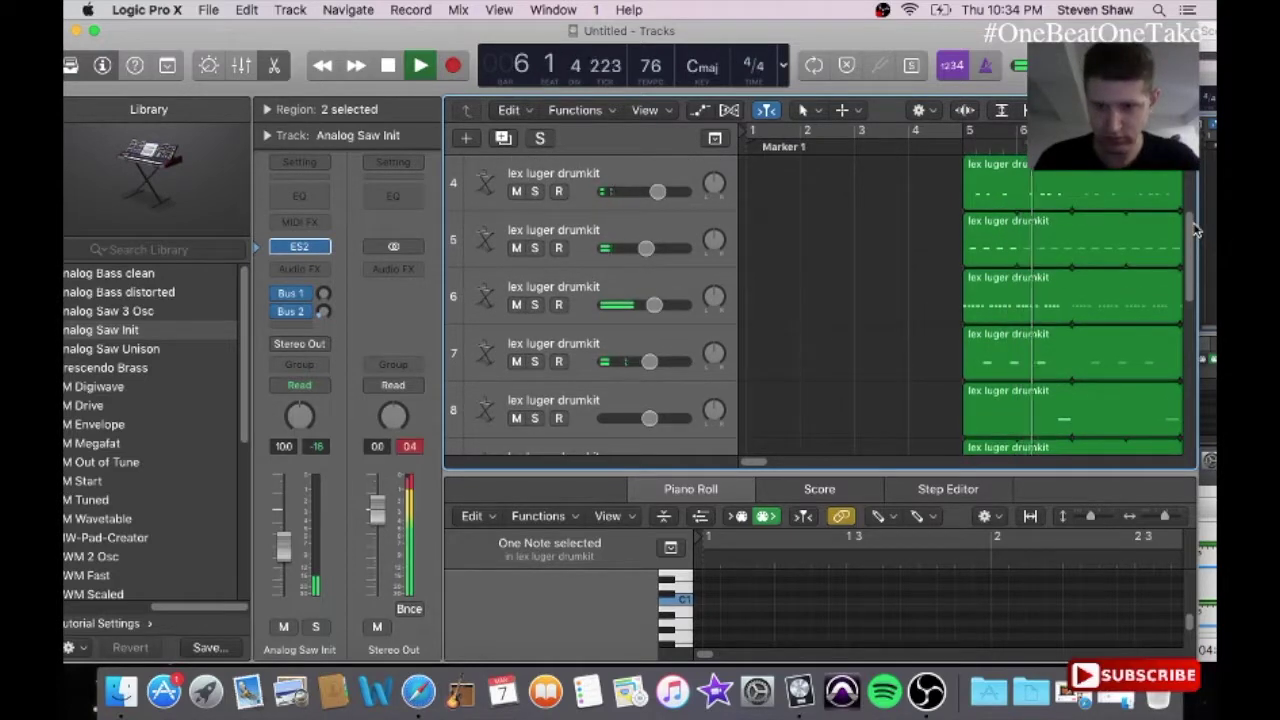
{"action": "left_click_drag", "start_coordinate": [752, 460], "coordinate": [765, 461]}
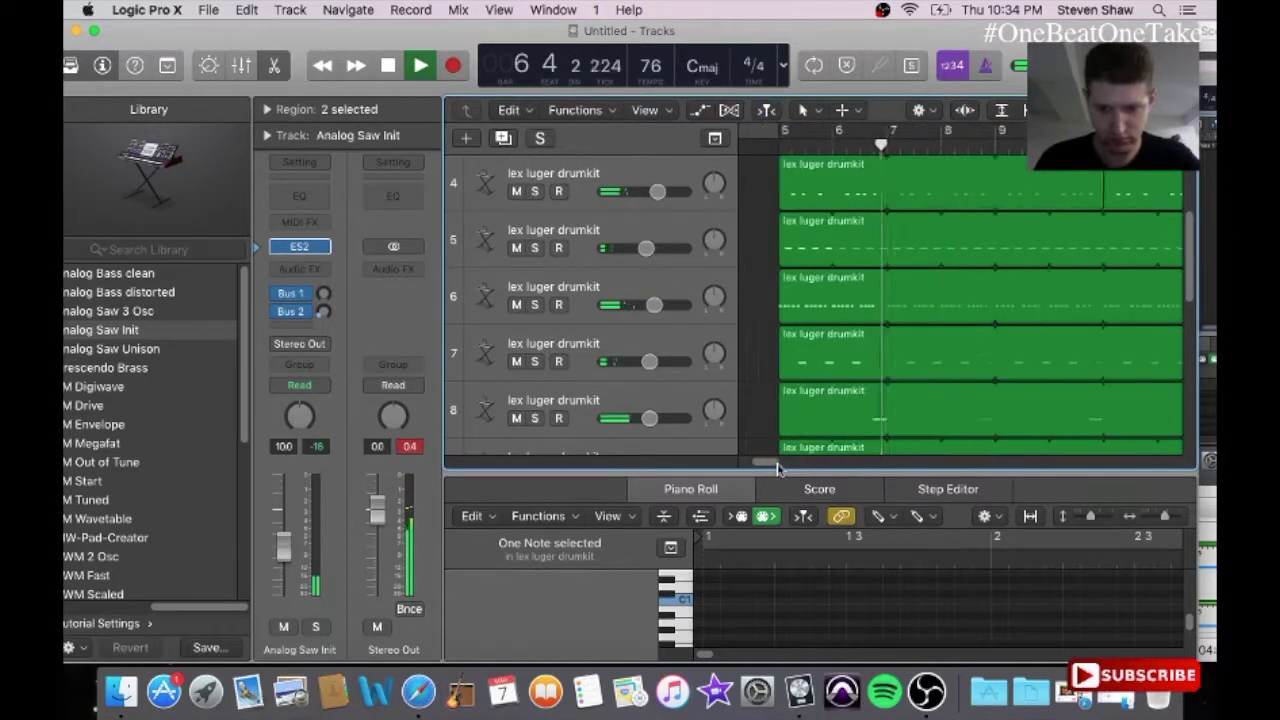
{"action": "left_click", "coordinate": [663, 401]}
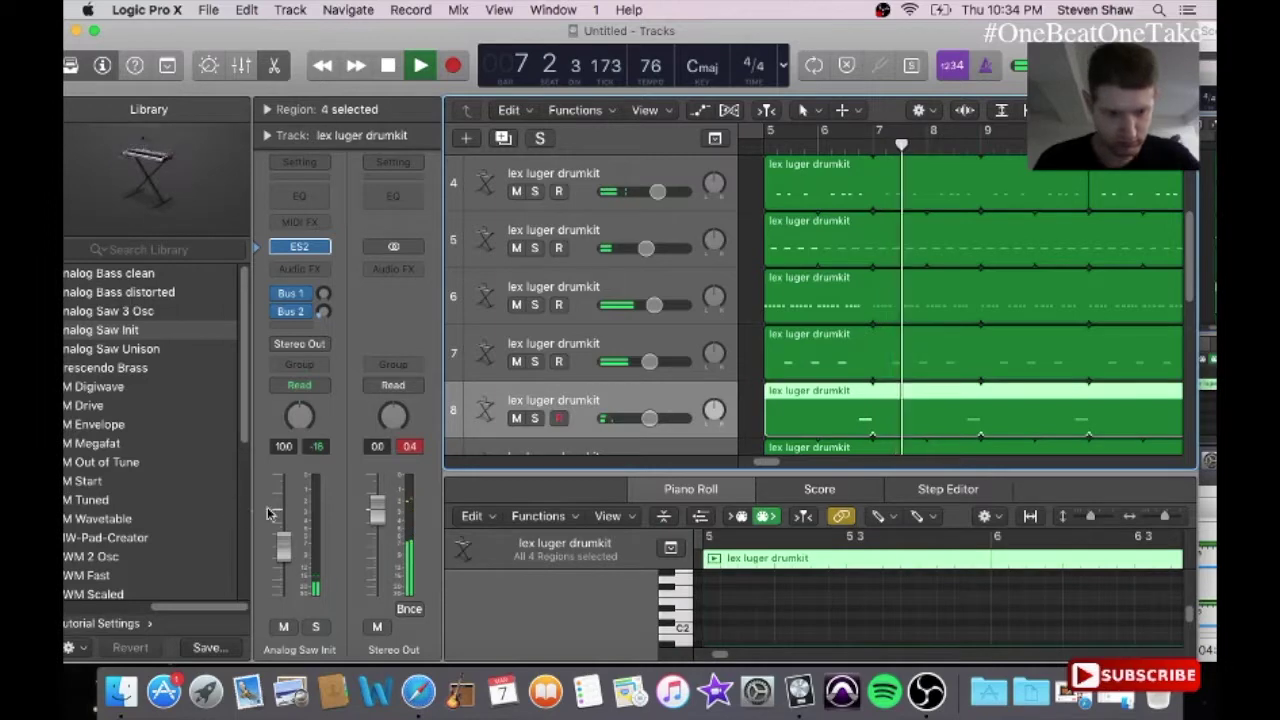
{"action": "left_click_drag", "start_coordinate": [284, 527], "coordinate": [284, 531]}
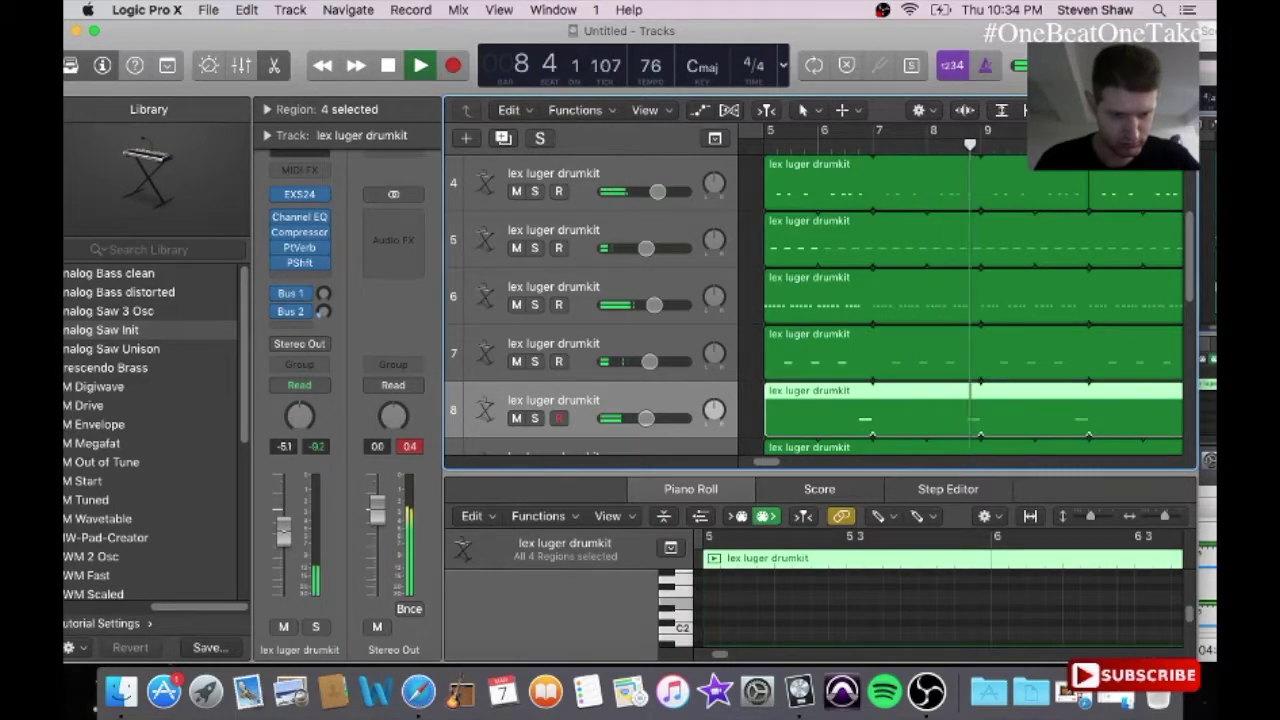
{"action": "left_click_drag", "start_coordinate": [284, 531], "coordinate": [284, 531]}
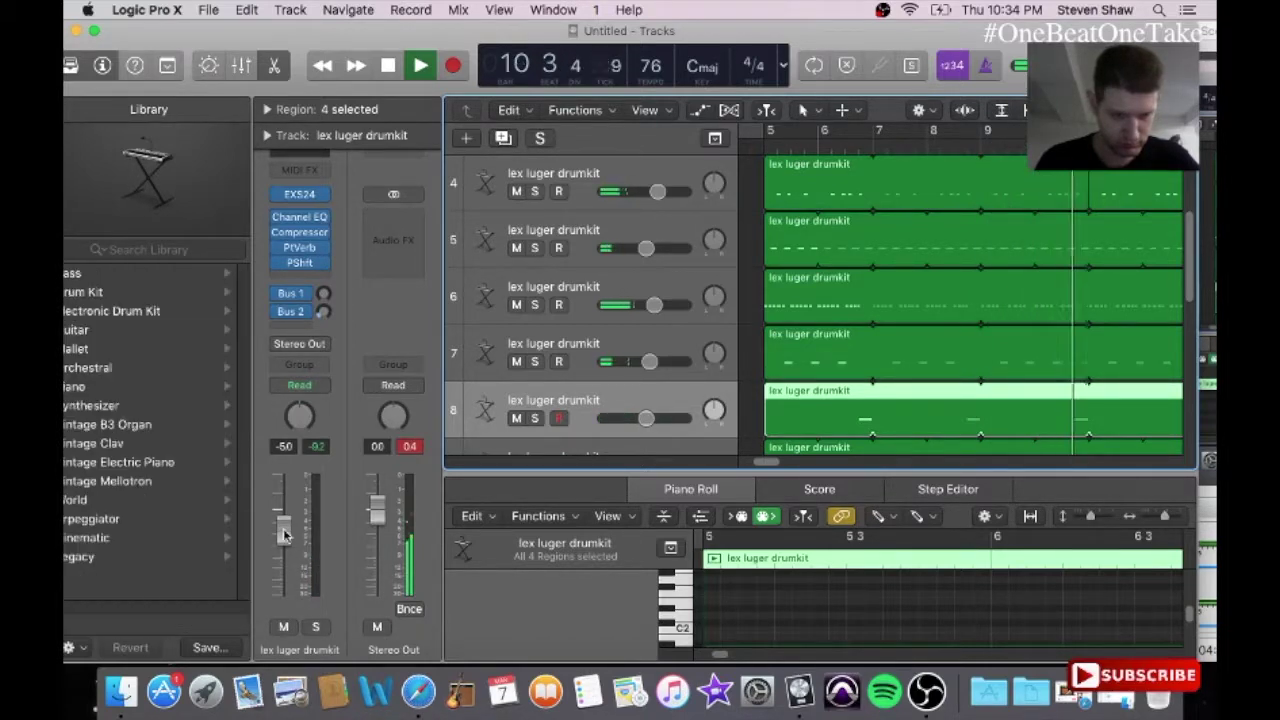
{"action": "key", "text": "XF86AudioRaiseVolume"}
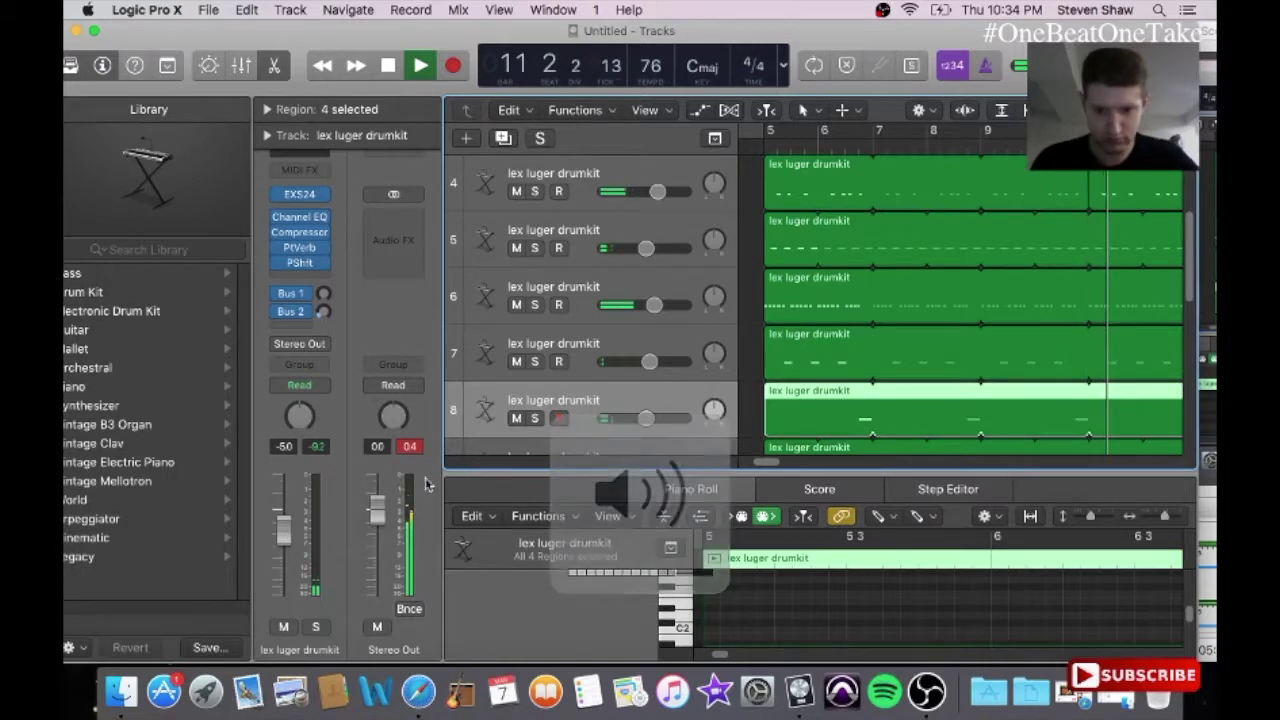
Step: While the arrangement plays on, lower the Analog Saw Init track's volume to -12.0 dB
{"action": "left_click_drag", "start_coordinate": [766, 462], "coordinate": [772, 463]}
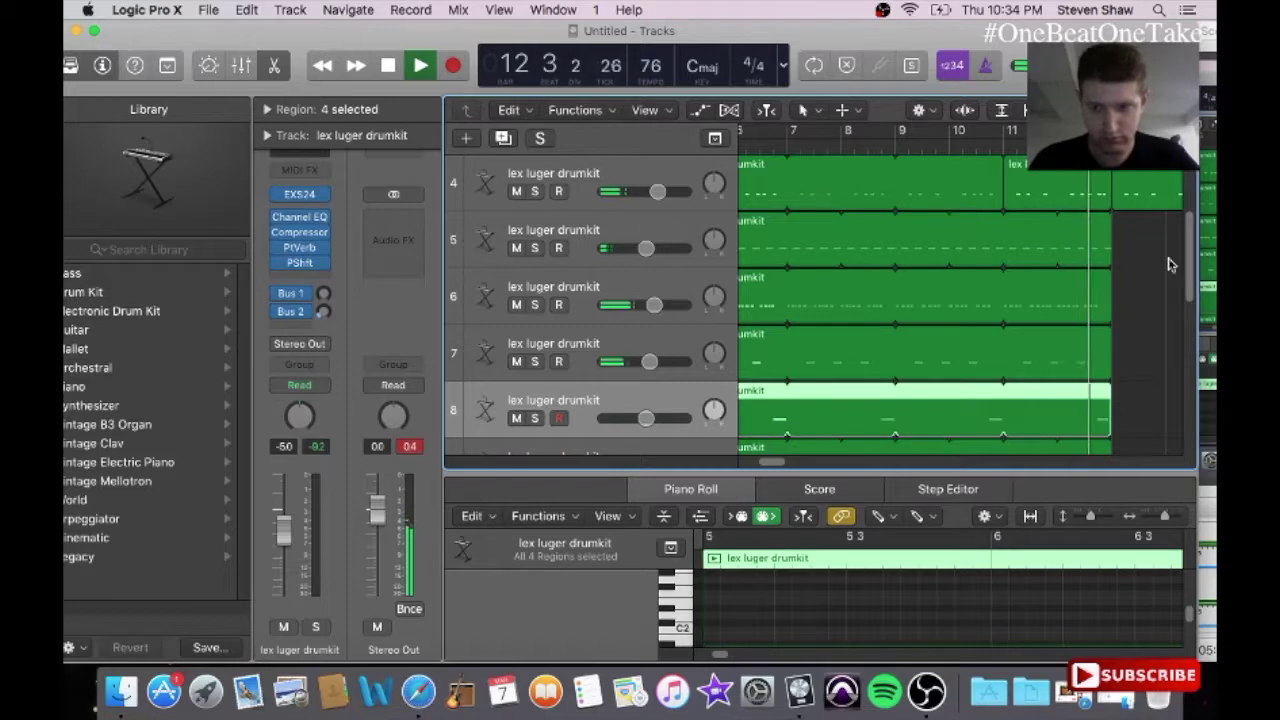
{"action": "scroll", "coordinate": [1190, 360], "scroll_direction": "down", "scroll_amount": 3}
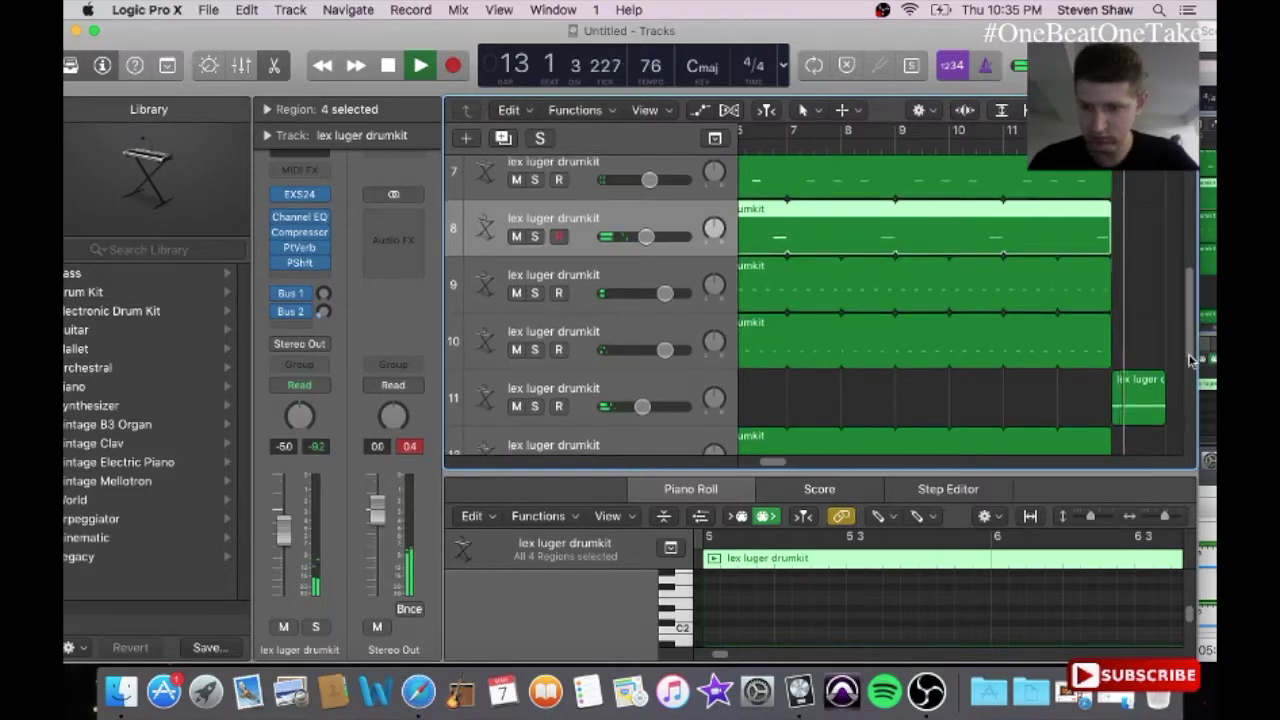
{"action": "scroll", "coordinate": [1190, 360], "scroll_direction": "down", "scroll_amount": 2}
{"action": "left_click_drag", "start_coordinate": [776, 463], "coordinate": [799, 461]}
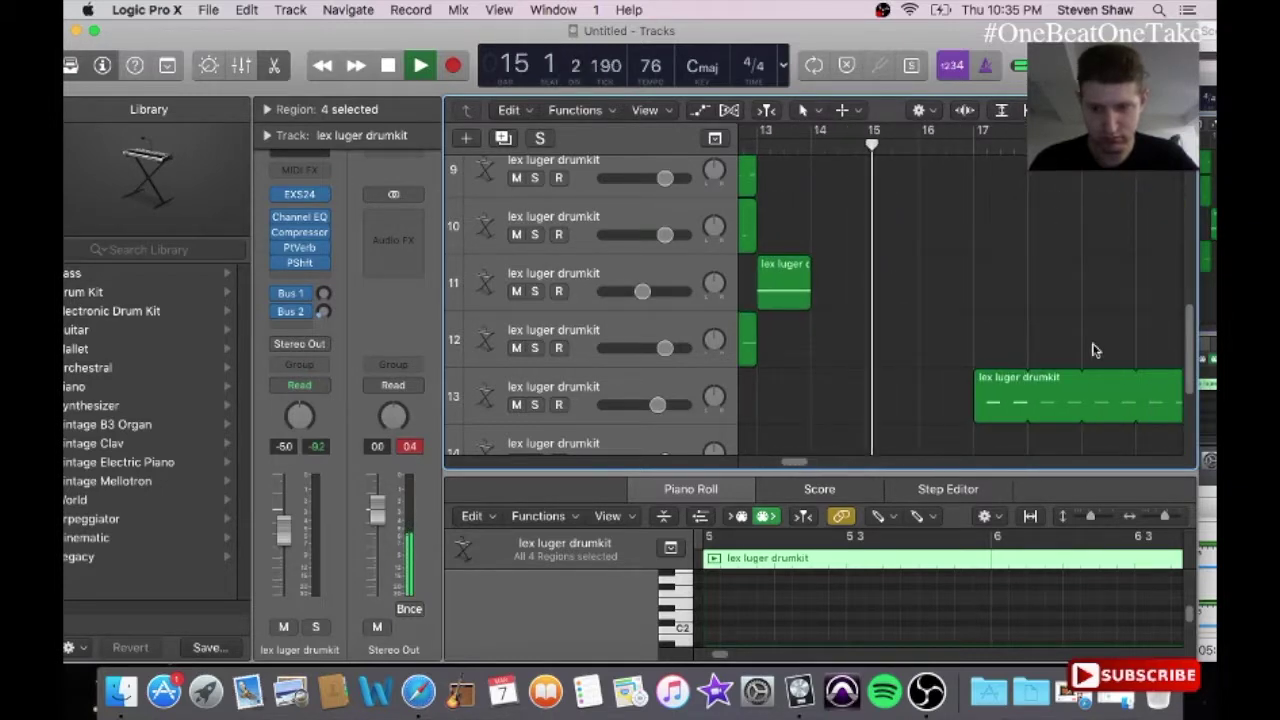
{"action": "left_click_drag", "start_coordinate": [1188, 341], "coordinate": [1172, 221]}
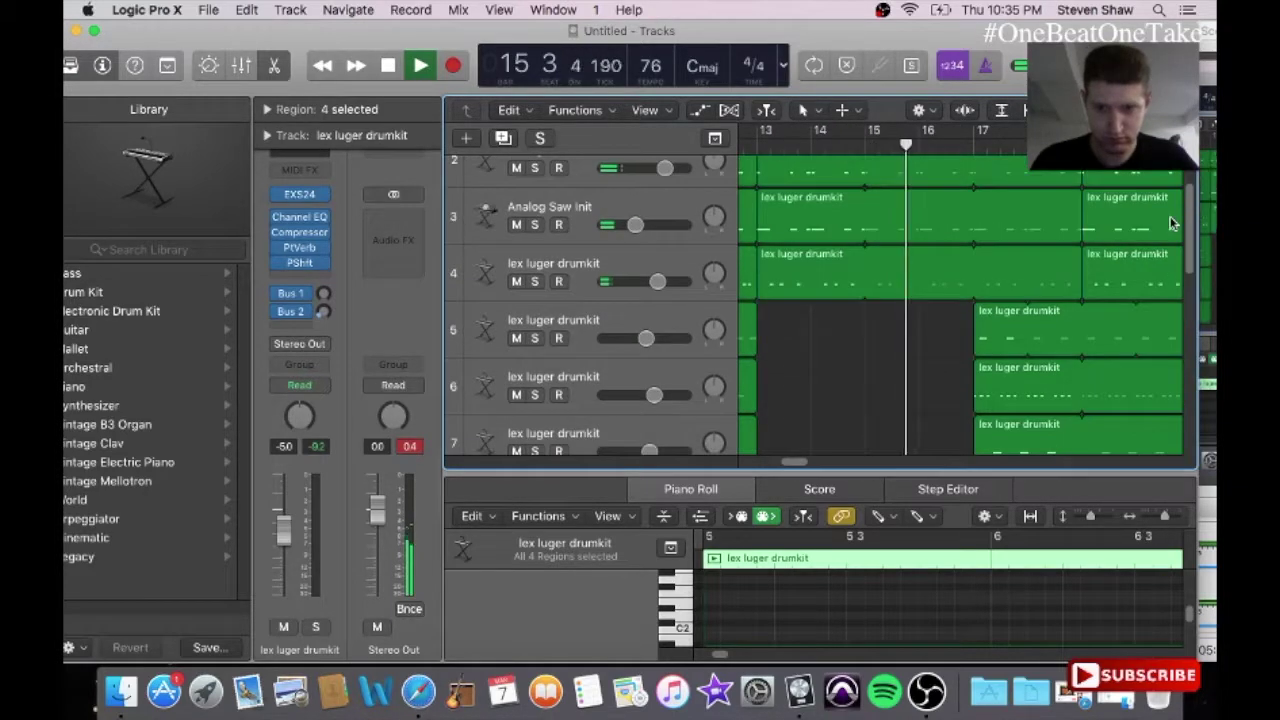
{"action": "left_click", "coordinate": [673, 265]}
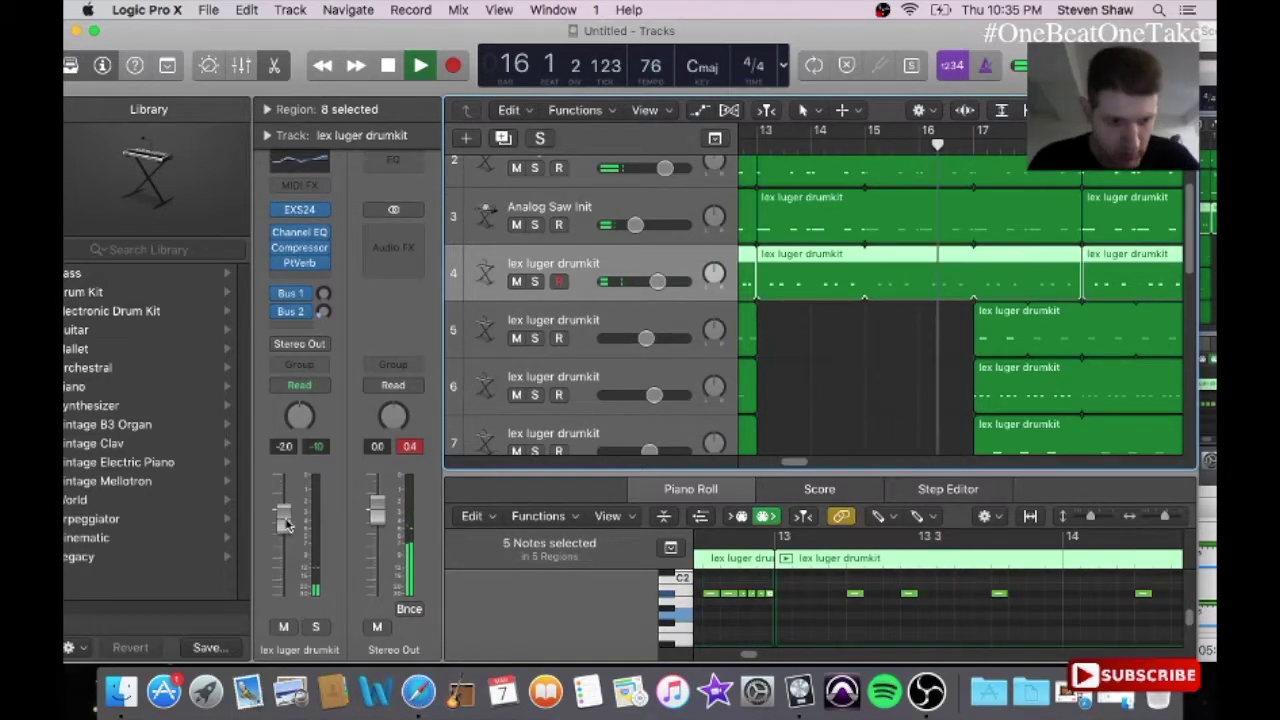
{"action": "left_click", "coordinate": [586, 191]}
{"action": "left_click_drag", "start_coordinate": [284, 545], "coordinate": [284, 552]}
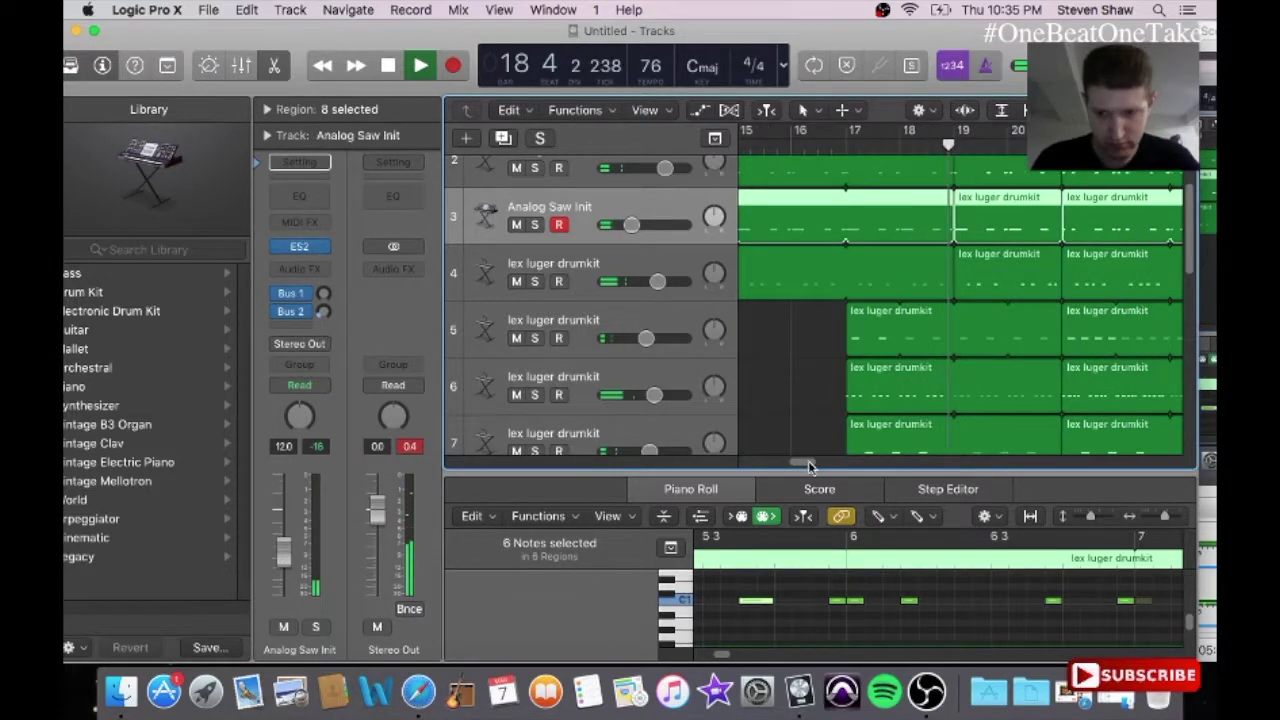
Step: Lower the volume of the drumkit on track 14 to -6.0 dB during playback
{"action": "left_click_drag", "start_coordinate": [798, 464], "coordinate": [810, 467]}
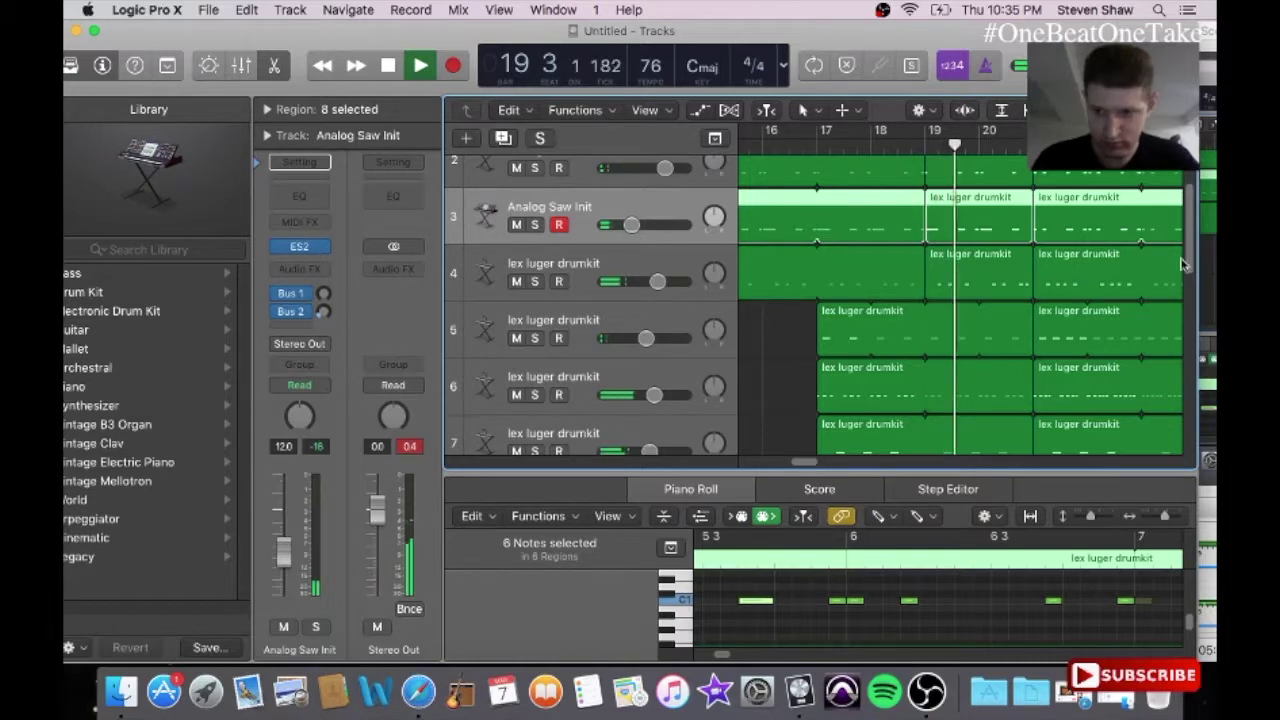
{"action": "scroll", "coordinate": [1185, 280], "scroll_direction": "down", "scroll_amount": 3}
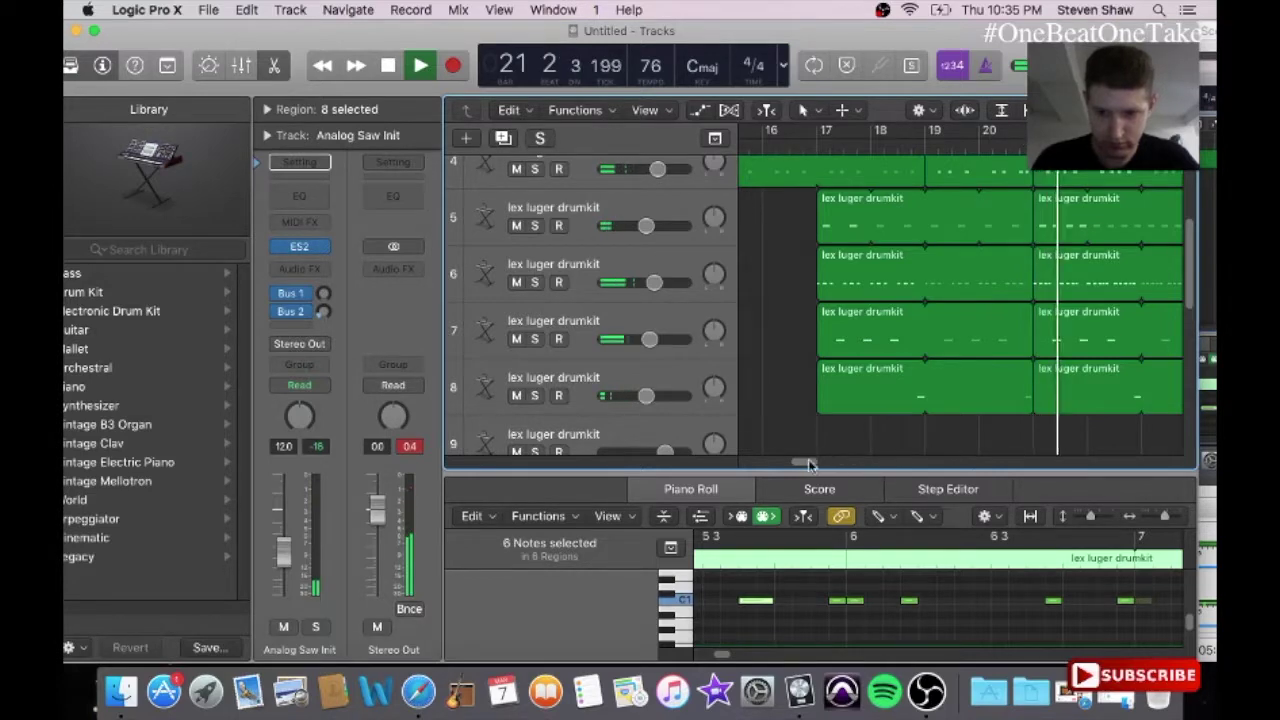
{"action": "left_click_drag", "start_coordinate": [810, 462], "coordinate": [828, 462]}
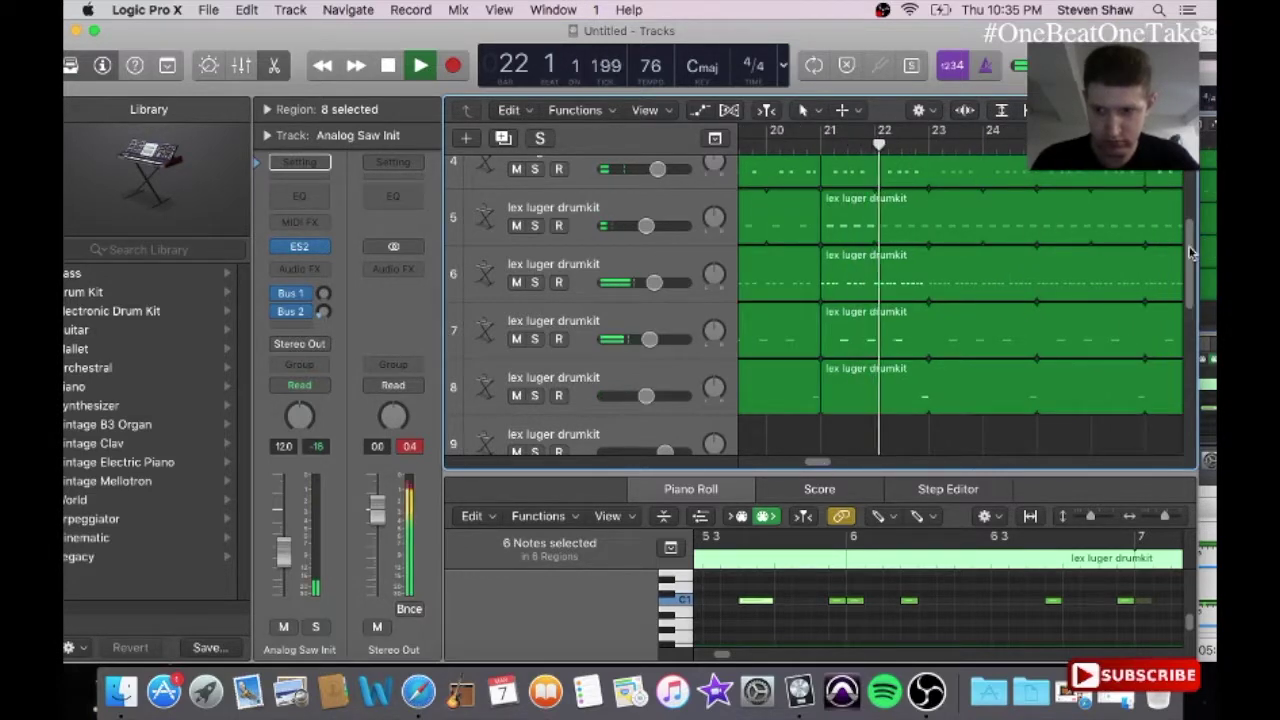
{"action": "scroll", "coordinate": [1190, 252], "scroll_direction": "down", "scroll_amount": 6}
{"action": "left_click", "coordinate": [679, 413]}
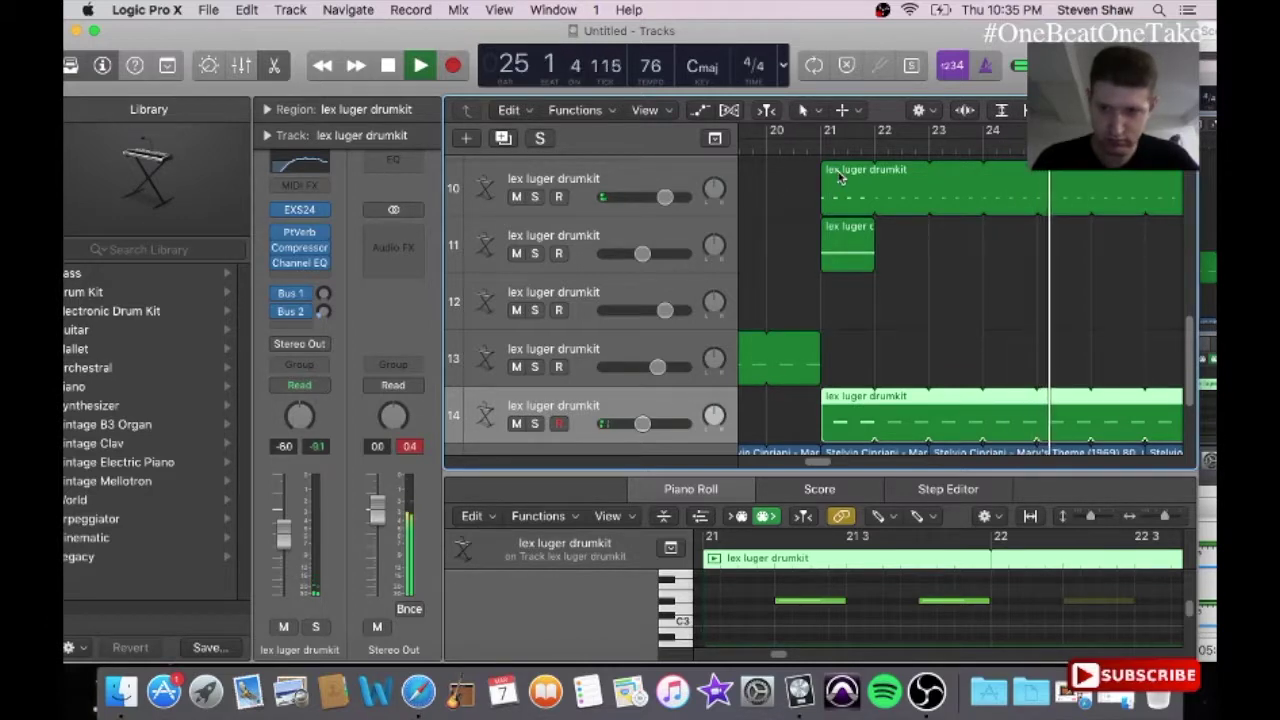
Step: Listen to the arrangement through to its end at bar 37 while checking the tracks, and return the playhead to bar 1
{"action": "mouse_move", "coordinate": [828, 462]}
{"action": "left_mouse_down"}
{"action": "mouse_move", "coordinate": [855, 463]}
{"action": "mouse_move", "coordinate": [838, 461]}
{"action": "left_mouse_up"}
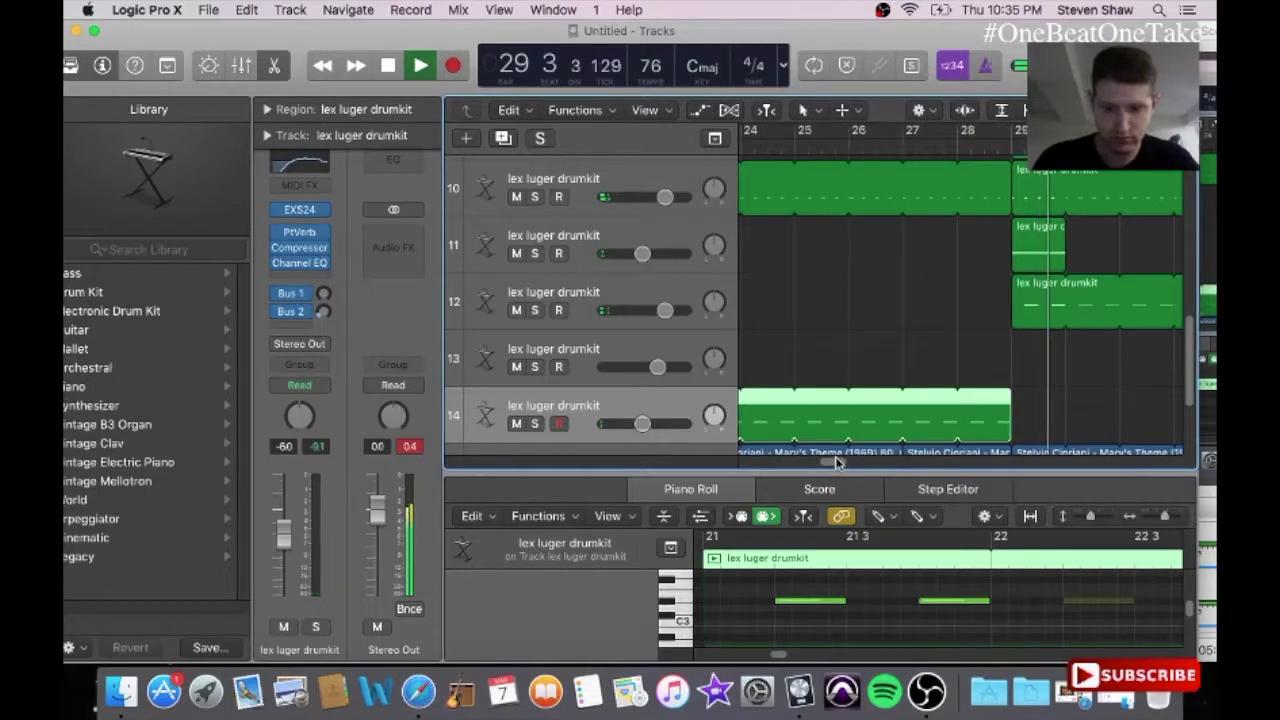
{"action": "left_click_drag", "start_coordinate": [833, 458], "coordinate": [752, 478]}
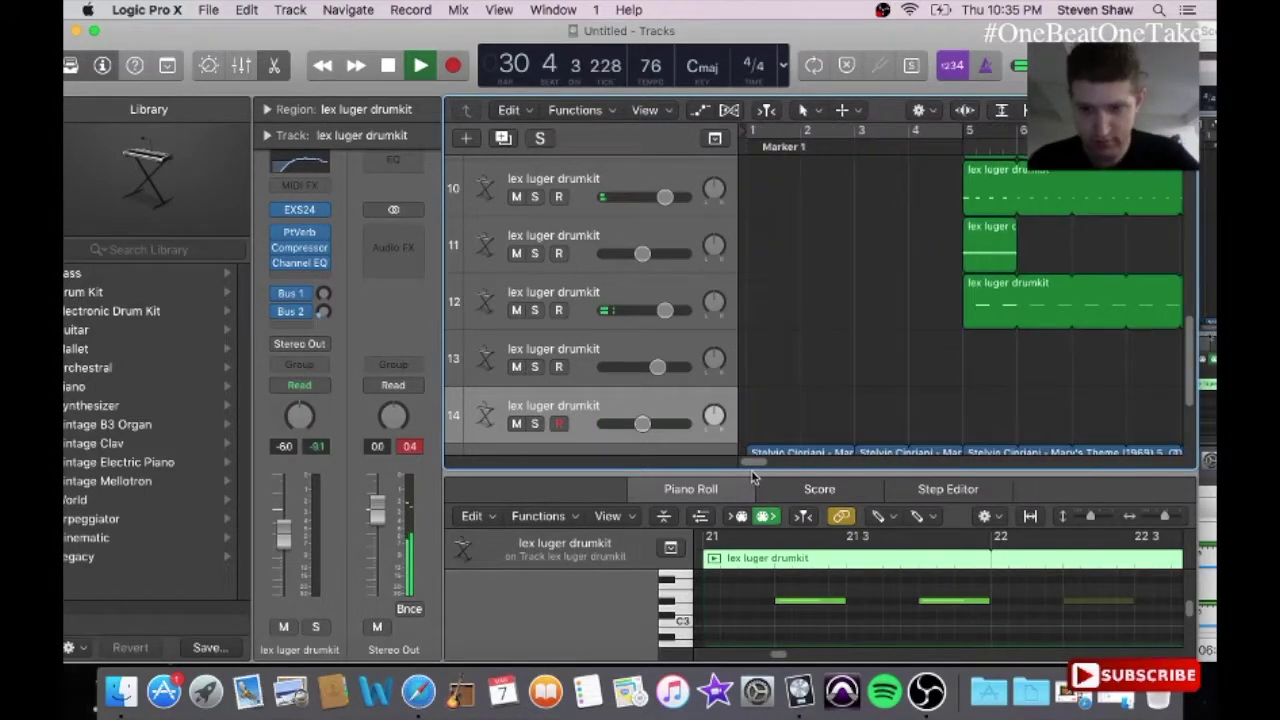
{"action": "left_click_drag", "start_coordinate": [1194, 348], "coordinate": [1196, 430]}
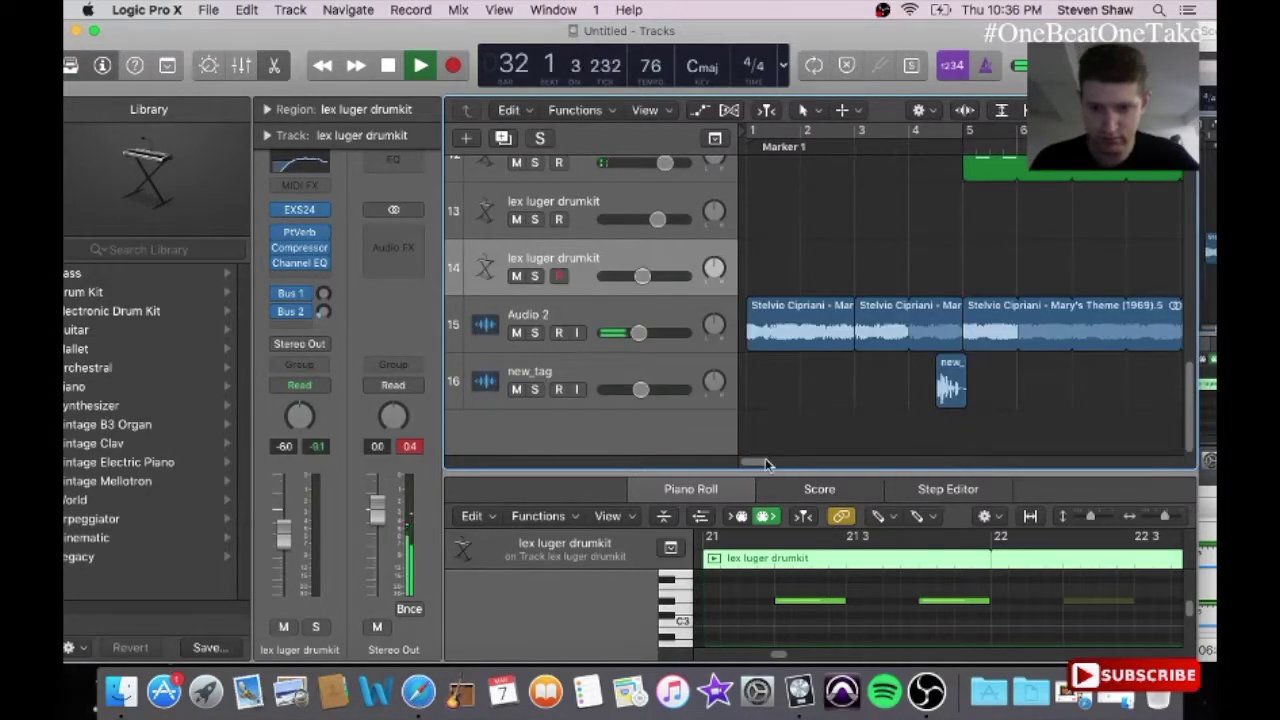
{"action": "left_click_drag", "start_coordinate": [765, 458], "coordinate": [866, 466]}
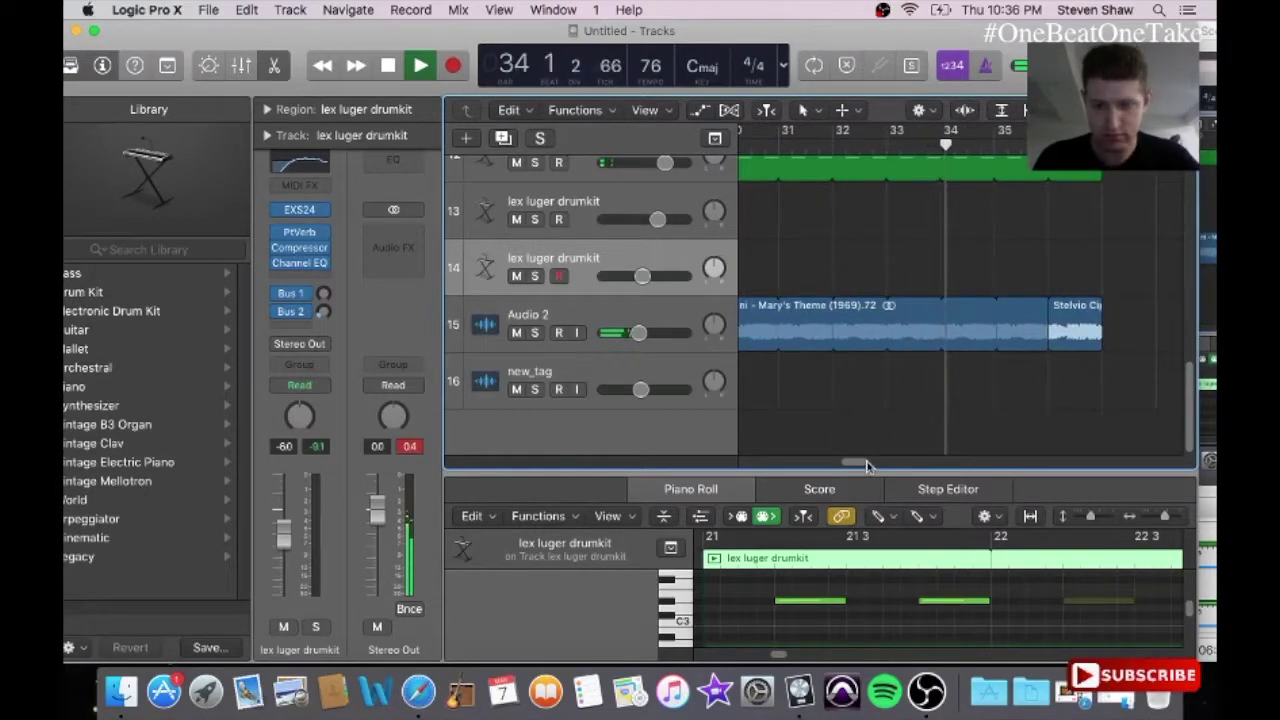
{"action": "left_click_drag", "start_coordinate": [866, 465], "coordinate": [873, 465]}
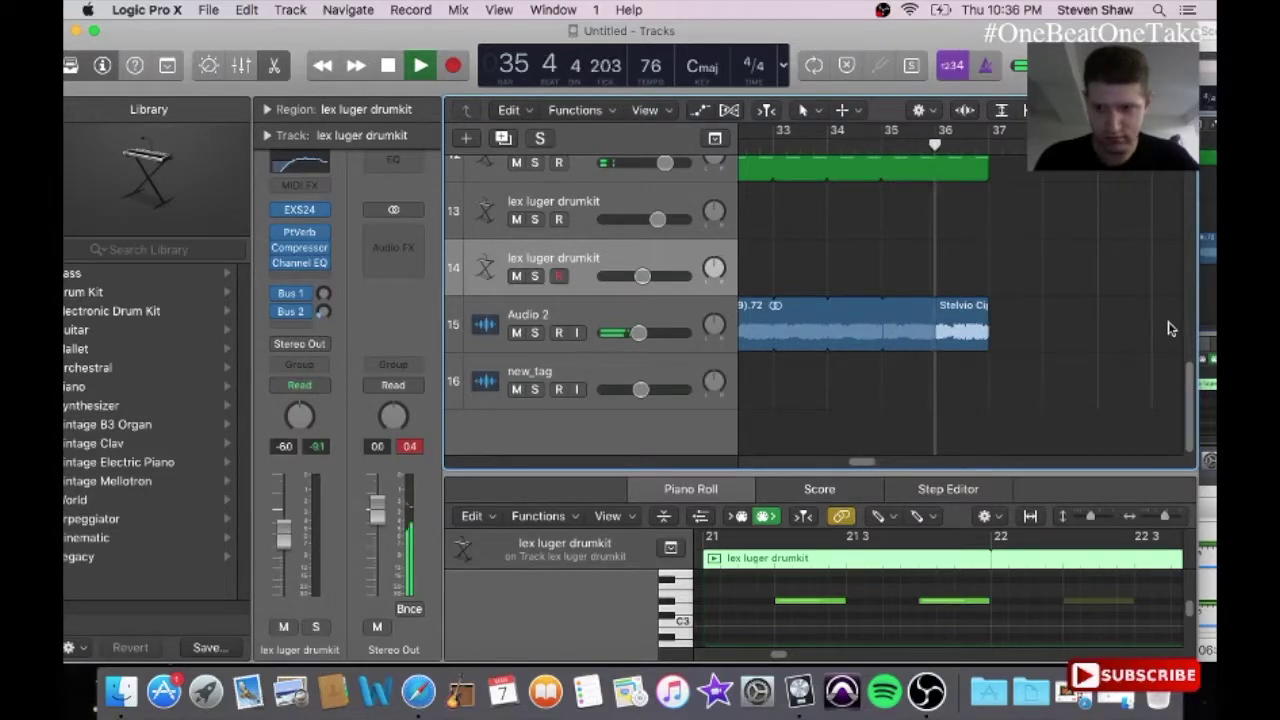
{"action": "scroll", "coordinate": [1186, 355], "scroll_direction": "up", "scroll_amount": 2}
{"action": "left_click_drag", "start_coordinate": [1186, 355], "coordinate": [1188, 218]}
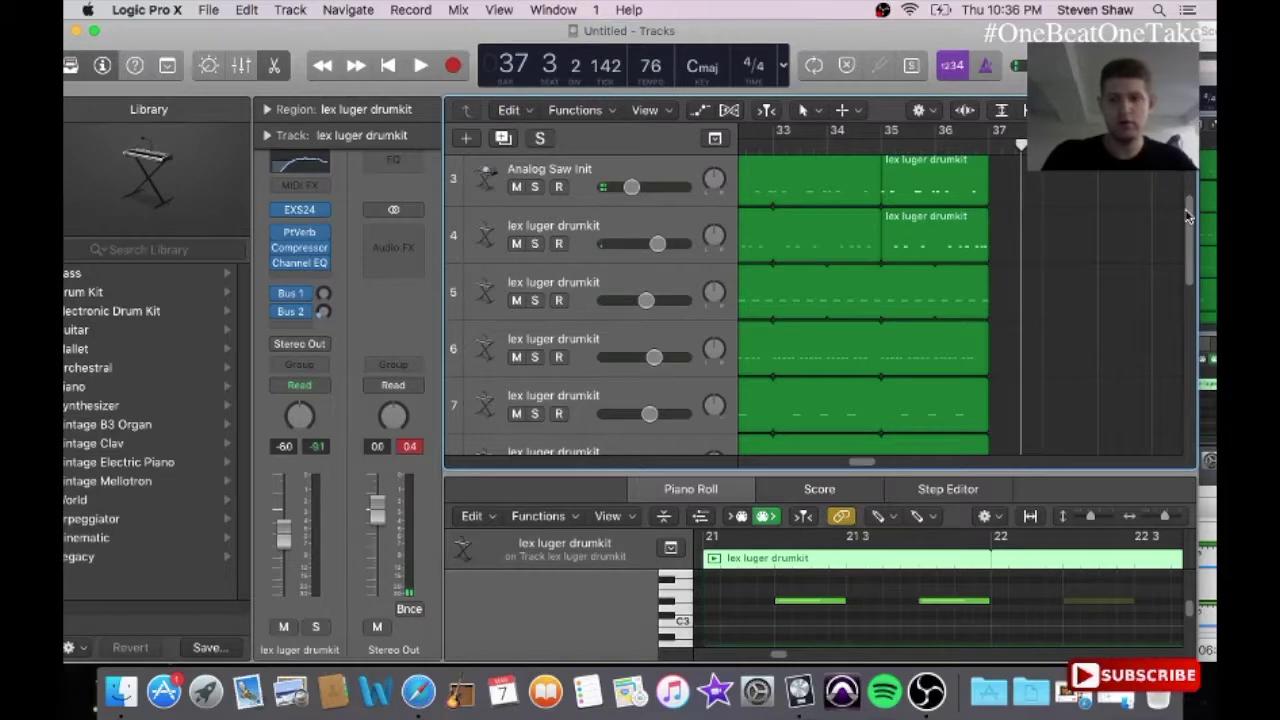
{"action": "key", "text": "Return"}
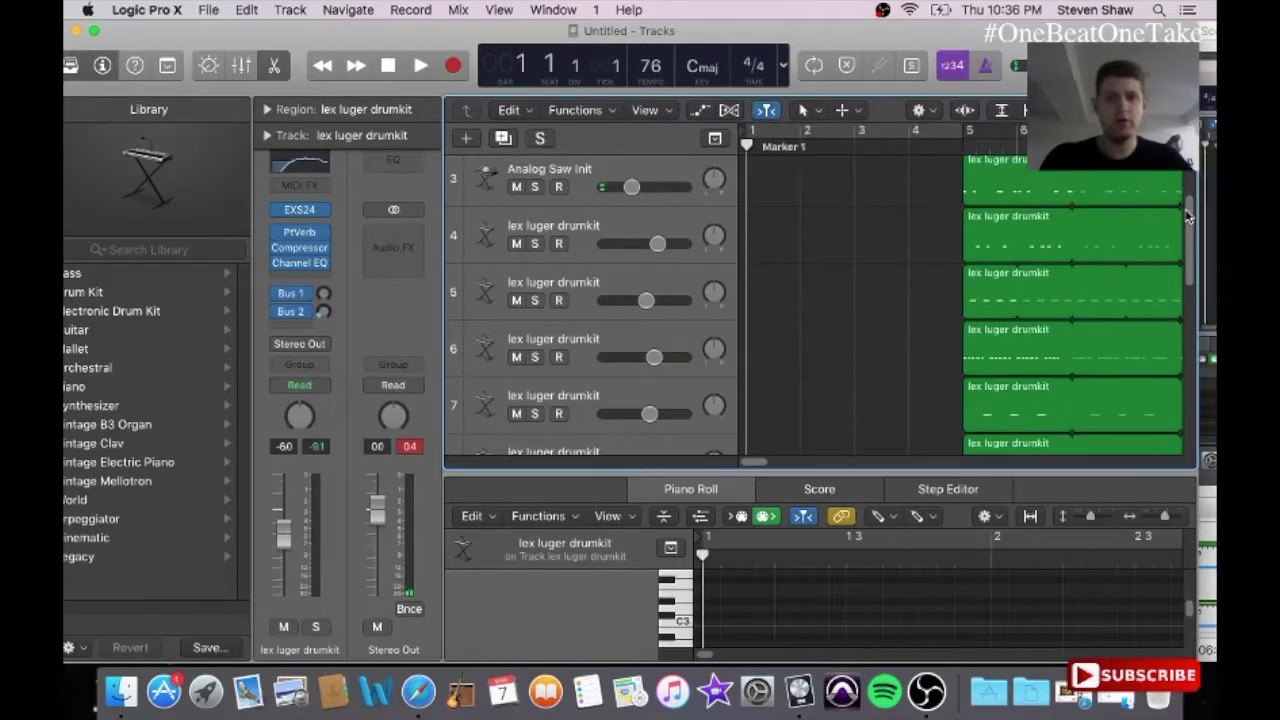
Step: Save the project as a package named "marys theme sample beat" in the Logic folder
{"action": "left_click", "coordinate": [210, 10]}
{"action": "left_click", "coordinate": [266, 173]}
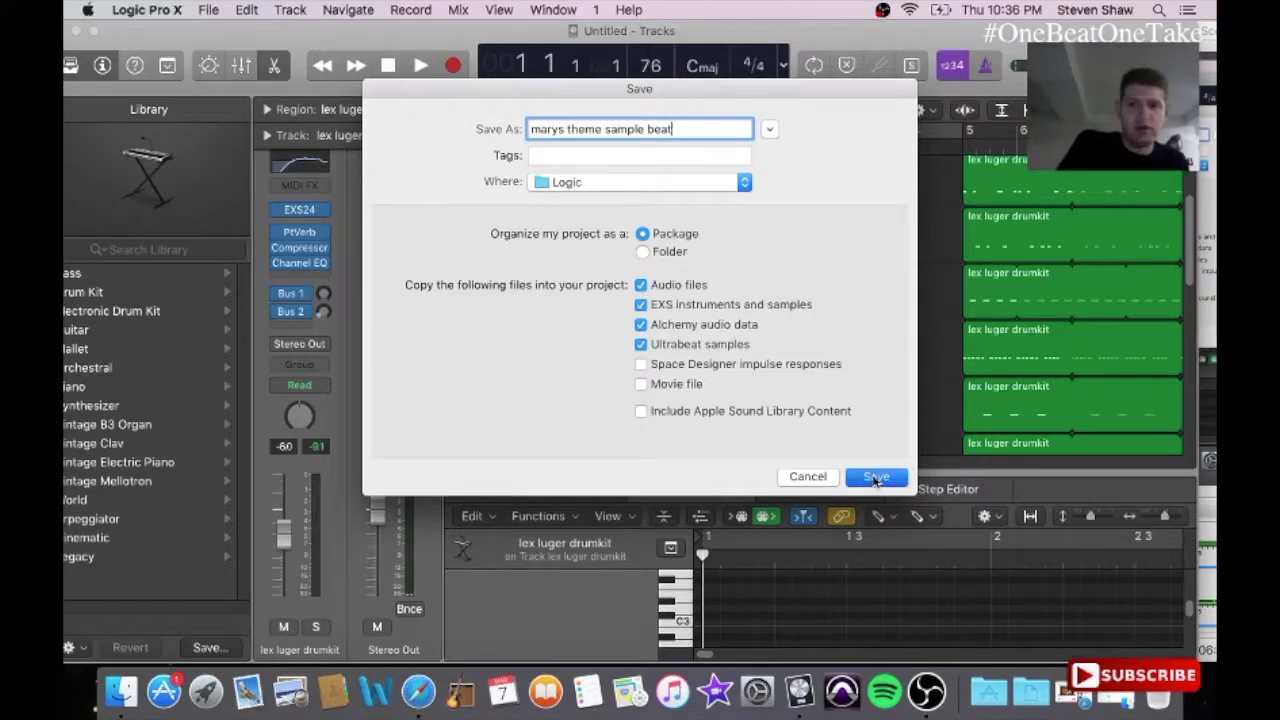
{"action": "left_click", "coordinate": [876, 478]}
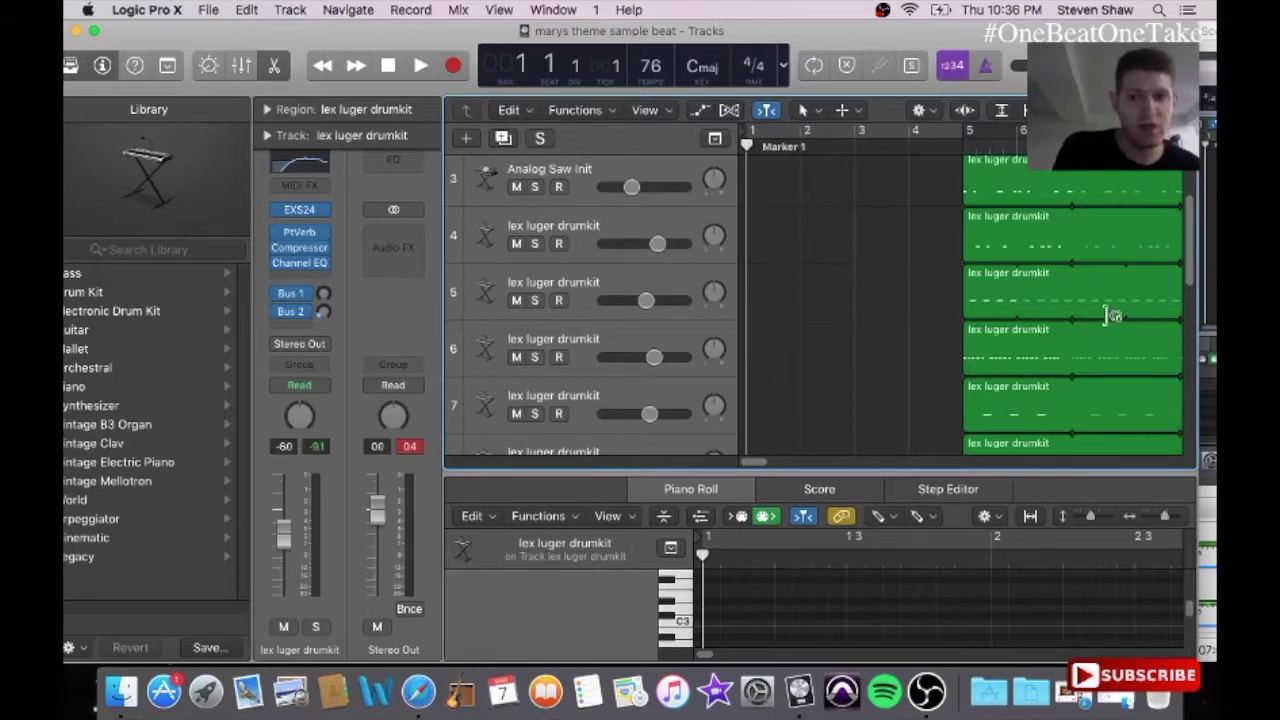
{"action": "left_click_drag", "start_coordinate": [1190, 280], "coordinate": [1197, 428]}
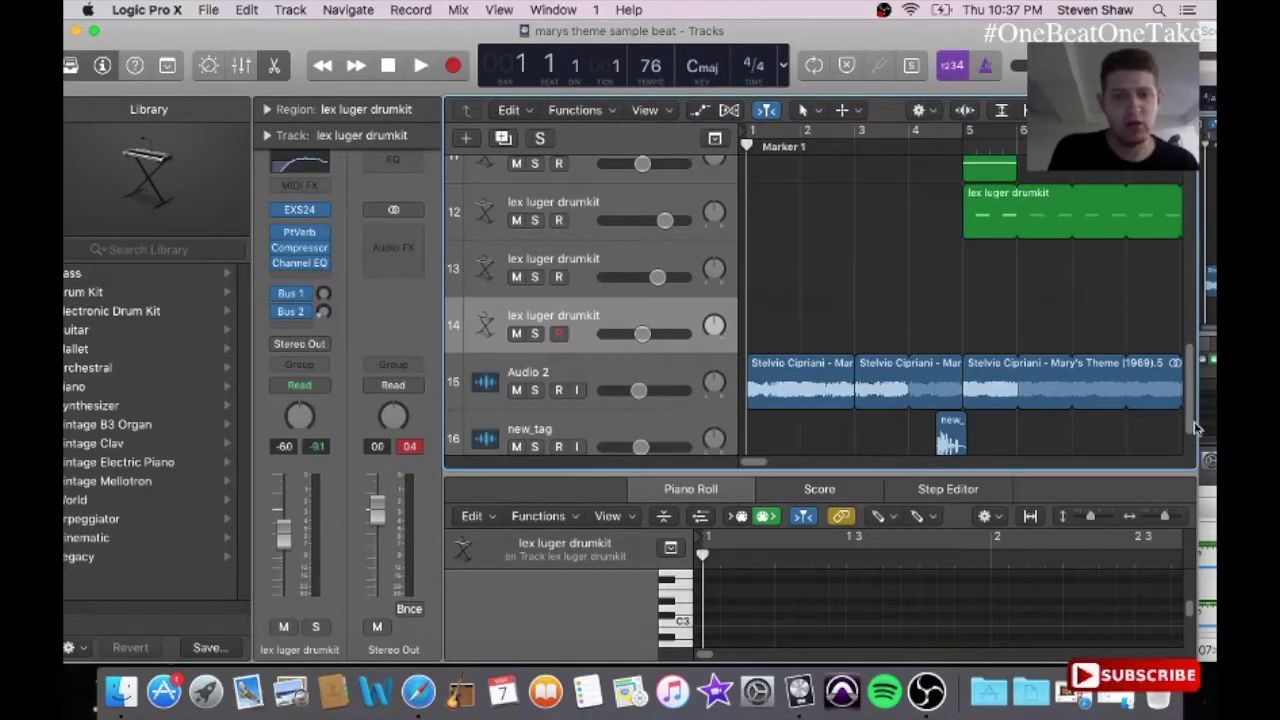
{"action": "left_click_drag", "start_coordinate": [1197, 428], "coordinate": [1198, 418]}
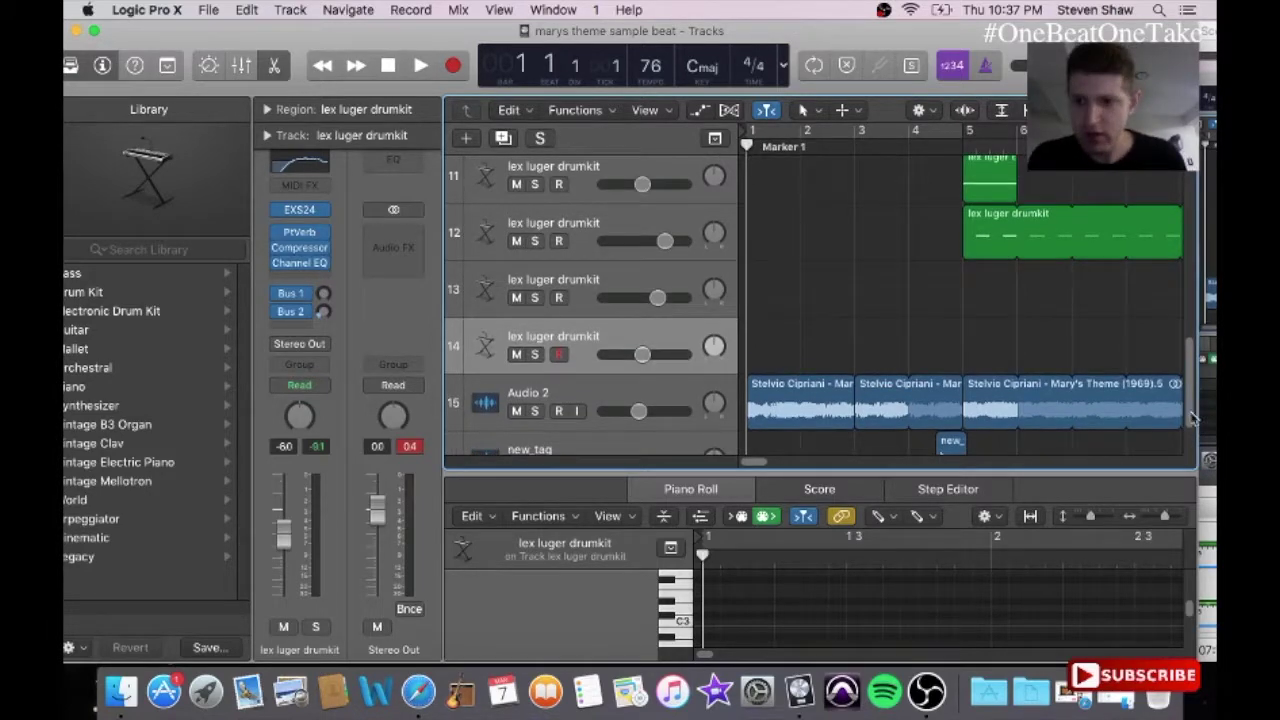
{"action": "left_click_drag", "start_coordinate": [1187, 422], "coordinate": [1197, 260]}
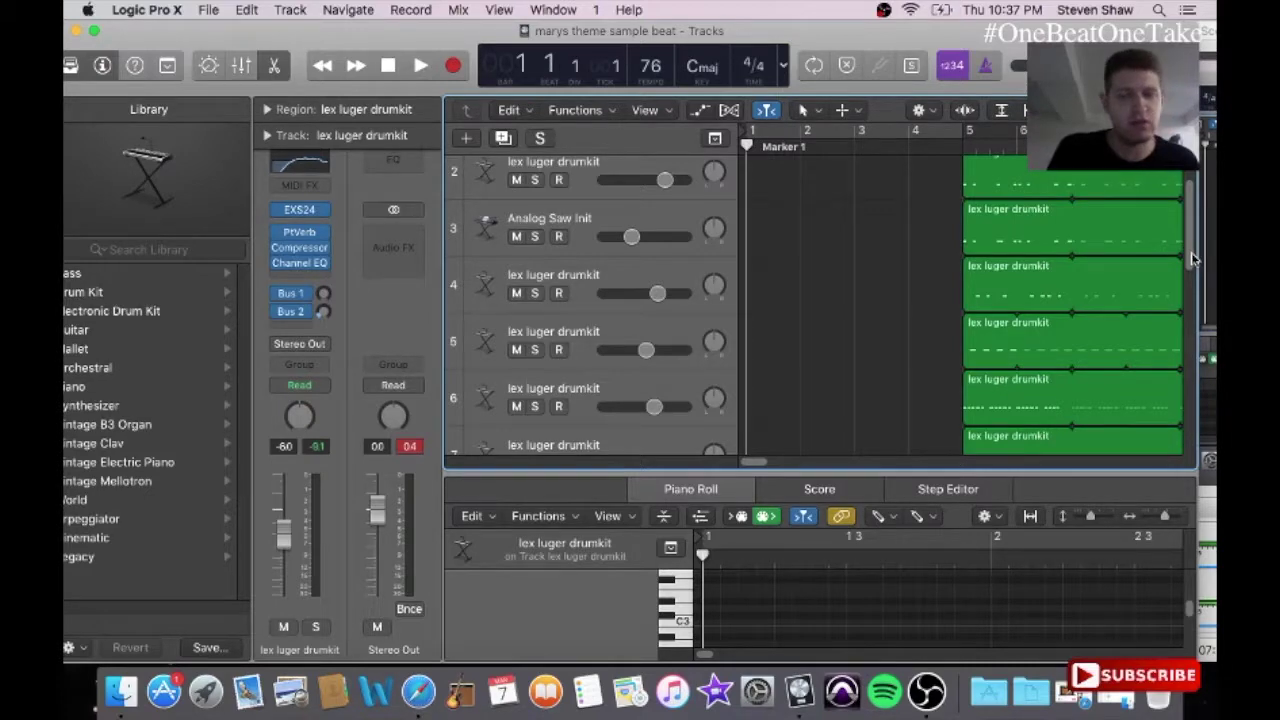
{"action": "mouse_move", "coordinate": [1191, 252]}
{"action": "left_mouse_down"}
{"action": "mouse_move", "coordinate": [1192, 238]}
{"action": "mouse_move", "coordinate": [1182, 254]}
{"action": "left_mouse_up"}
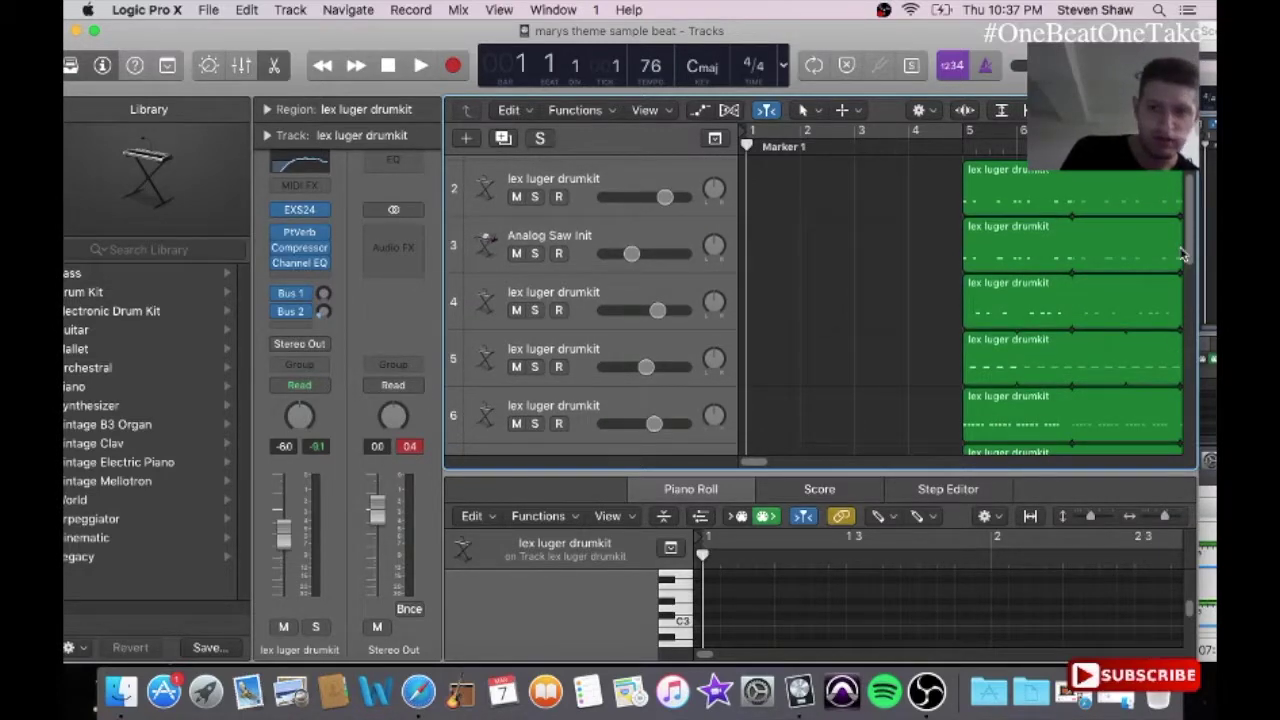
{"action": "mouse_move", "coordinate": [1181, 252]}
{"action": "left_mouse_down"}
{"action": "mouse_move", "coordinate": [1184, 234]}
{"action": "mouse_move", "coordinate": [1177, 255]}
{"action": "left_mouse_up"}
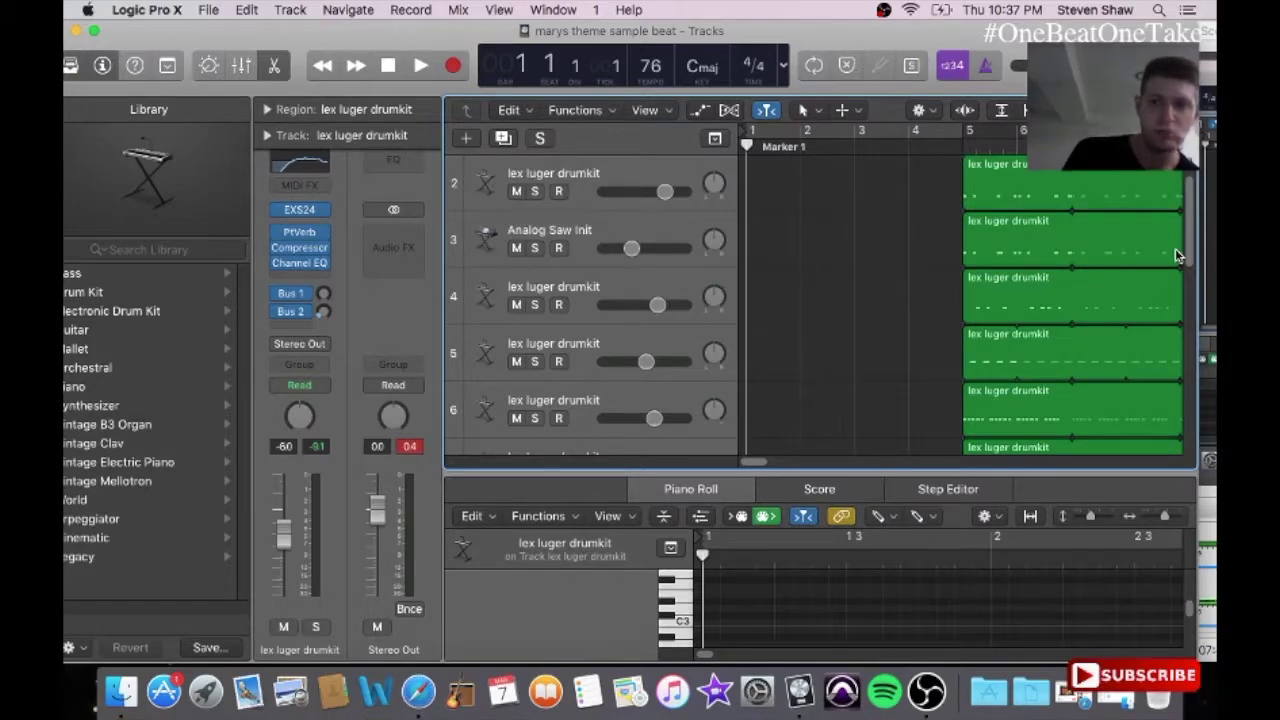
{"action": "scroll", "coordinate": [1175, 250], "scroll_direction": "down", "scroll_amount": 1}
{"action": "scroll", "coordinate": [1175, 254], "scroll_direction": "up", "scroll_amount": 1}
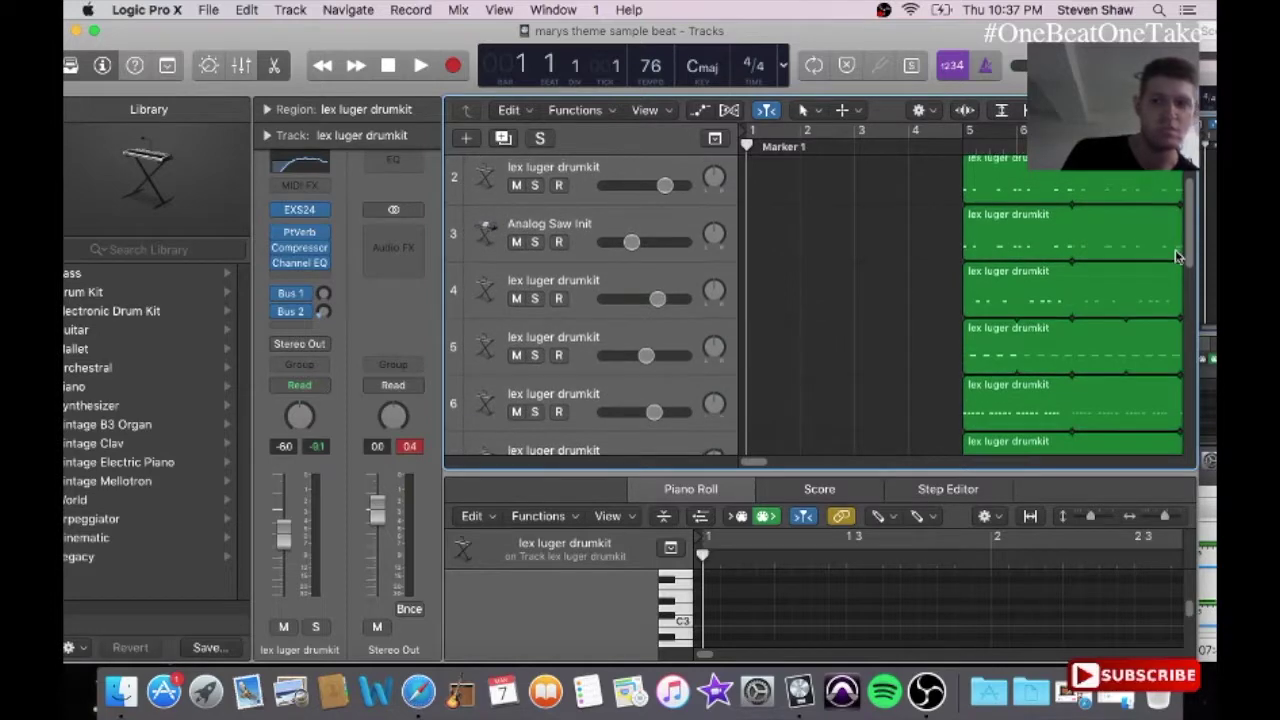